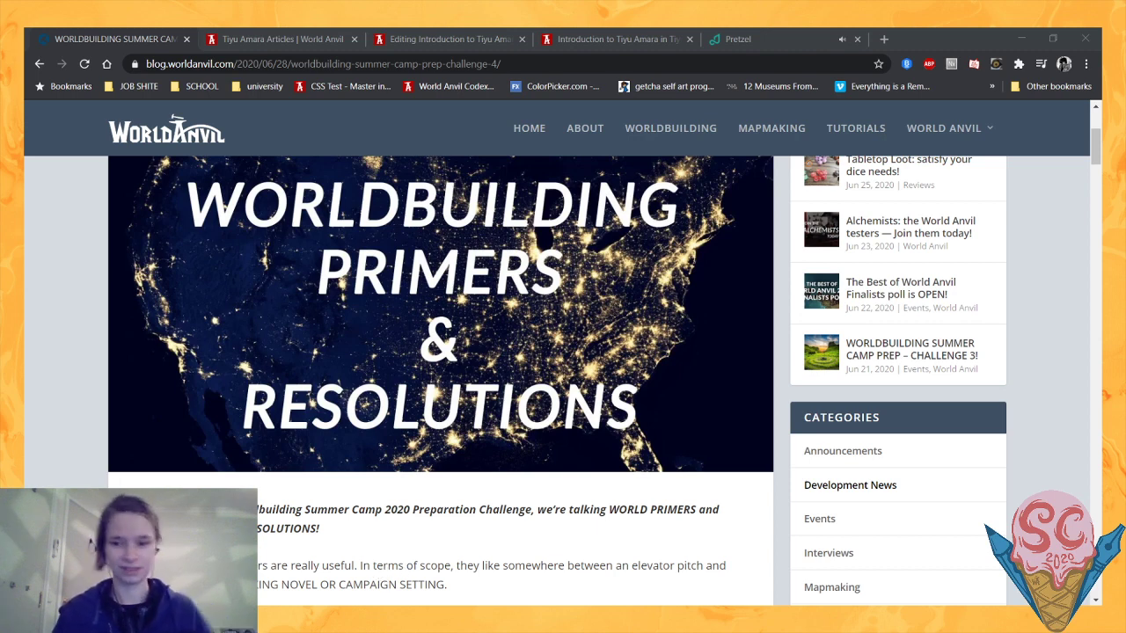
- Read the introduction of the Worldbuilding Summer Camp prep challenge 4 post about world primers and resolutions
{"action": "left_click", "coordinate": [423, 563]}
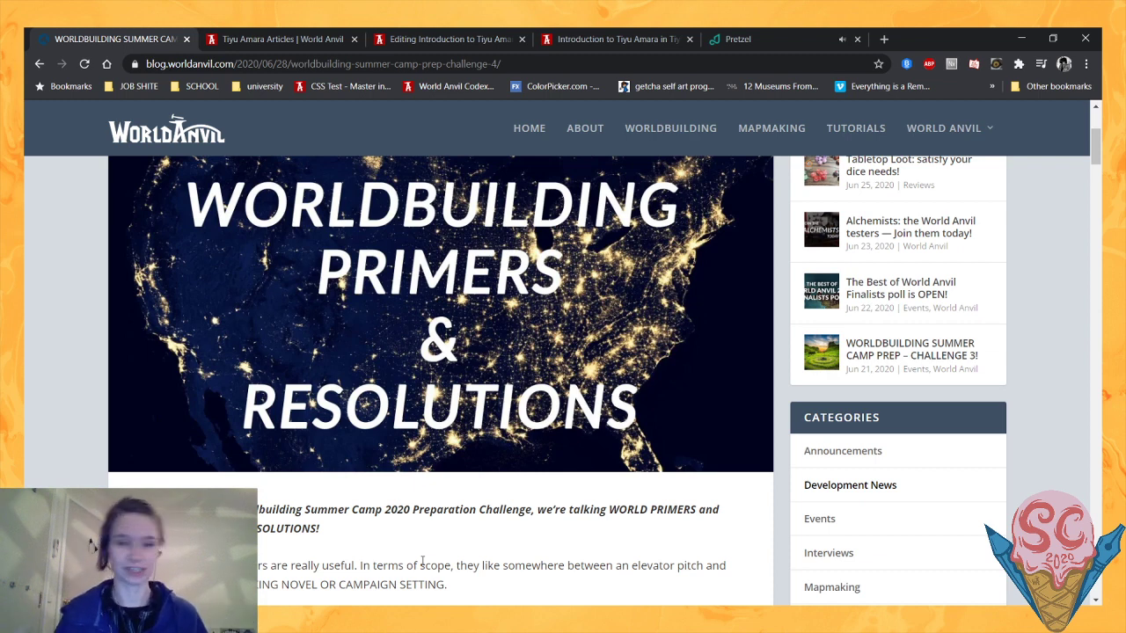
{"action": "scroll", "coordinate": [422, 559], "scroll_direction": "up", "scroll_amount": 1}
{"action": "scroll", "coordinate": [422, 559], "scroll_direction": "down", "scroll_amount": 1}
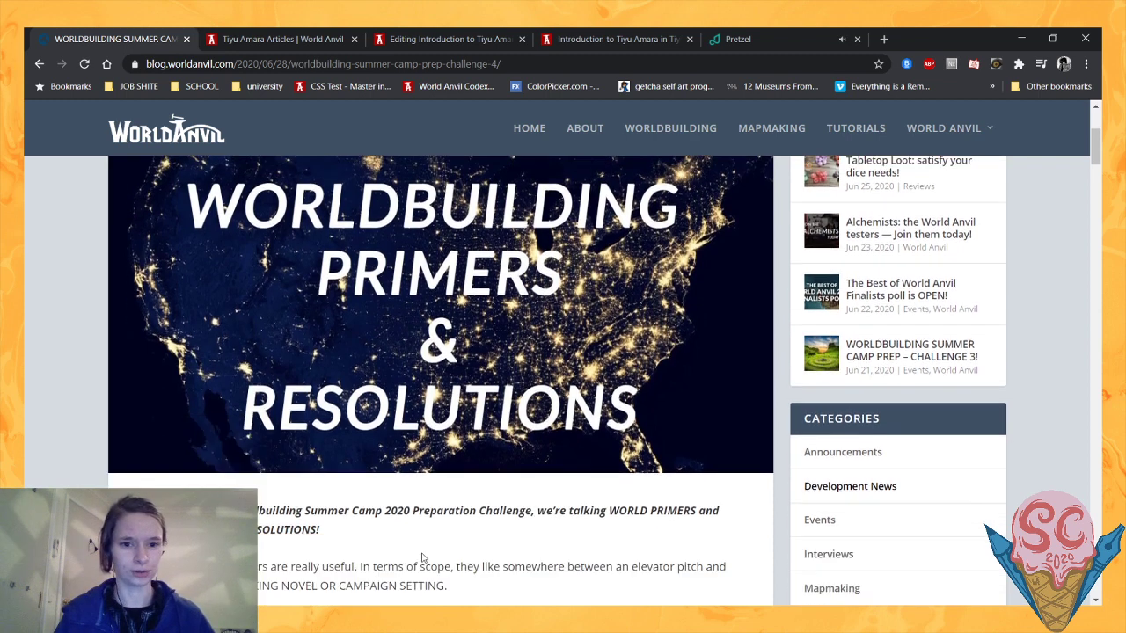
{"action": "scroll", "coordinate": [422, 557], "scroll_direction": "down", "scroll_amount": 1}
{"action": "scroll", "coordinate": [422, 557], "scroll_direction": "up", "scroll_amount": 1}
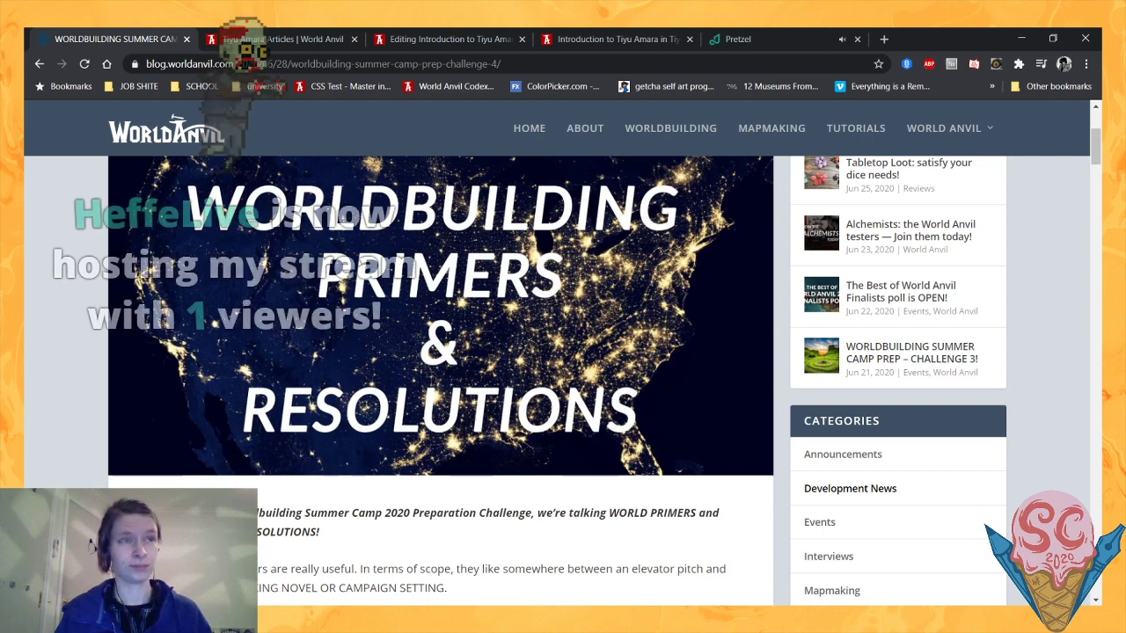
{"action": "scroll", "coordinate": [563, 351], "scroll_direction": "down", "scroll_amount": 1}
{"action": "scroll", "coordinate": [92, 456], "scroll_direction": "down", "scroll_amount": 1}
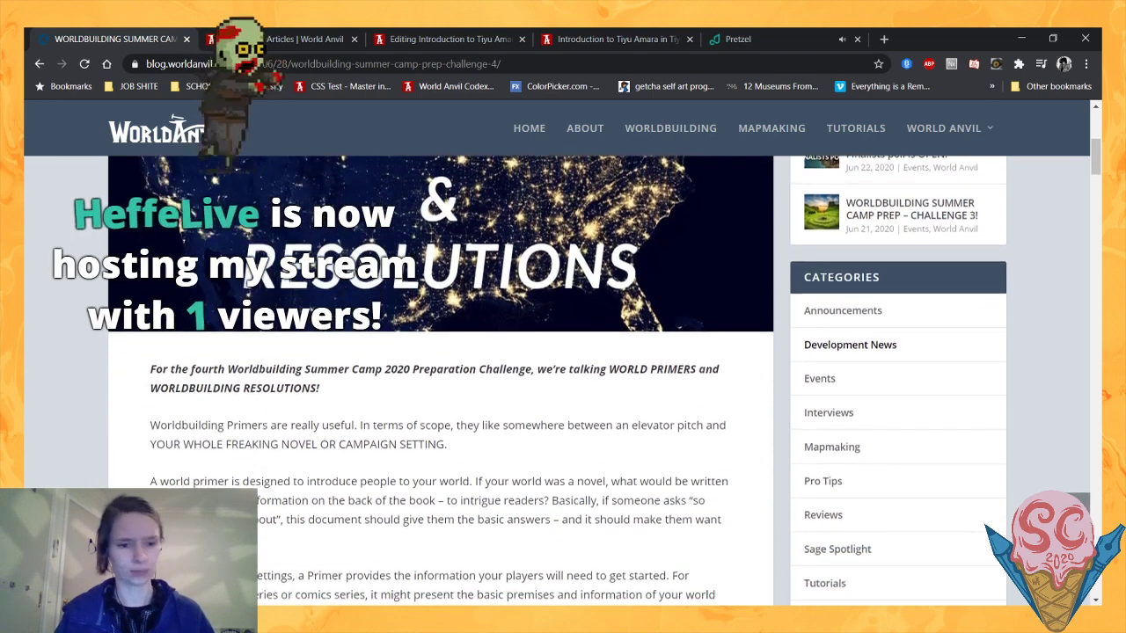
{"action": "scroll", "coordinate": [93, 456], "scroll_direction": "down", "scroll_amount": 1}
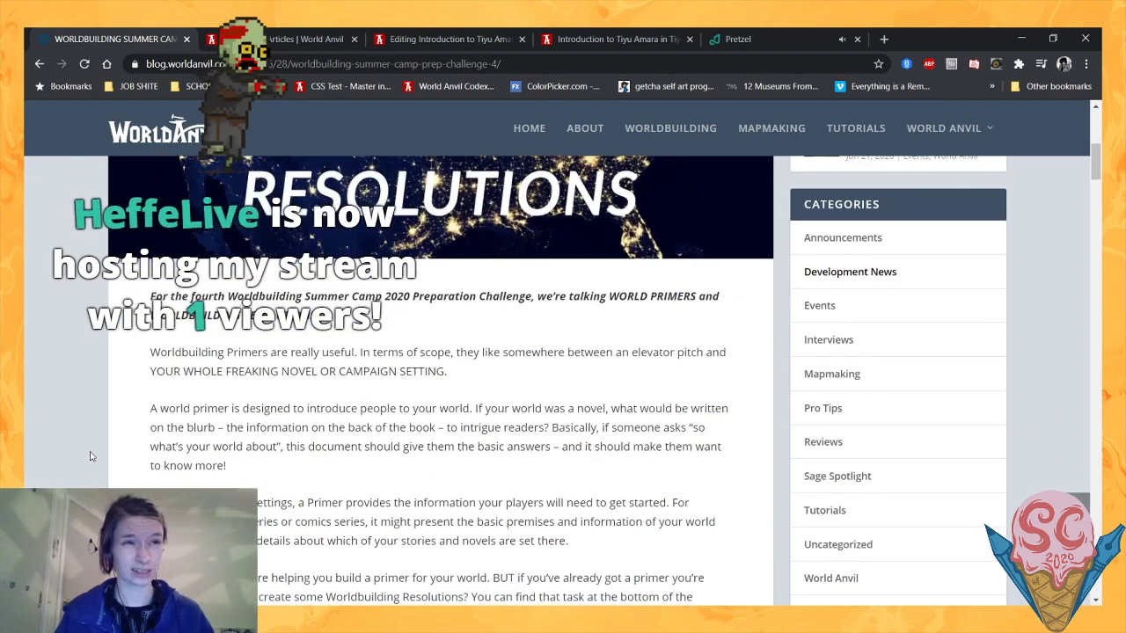
{"action": "scroll", "coordinate": [89, 456], "scroll_direction": "down", "scroll_amount": 3}
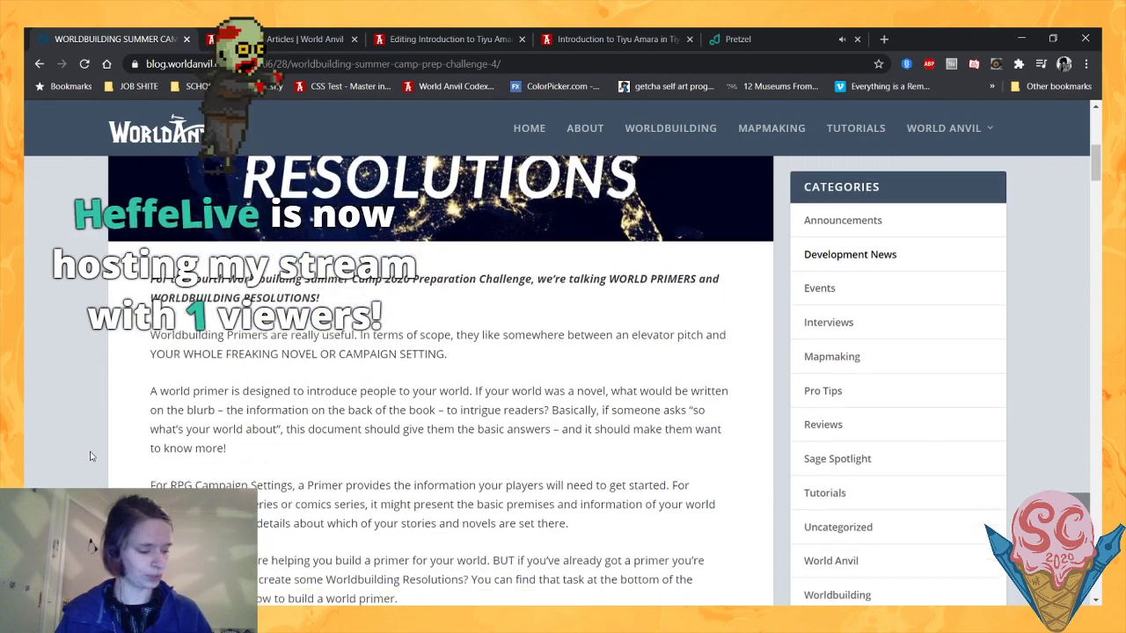
{"action": "scroll", "coordinate": [89, 455], "scroll_direction": "up", "scroll_amount": 4}
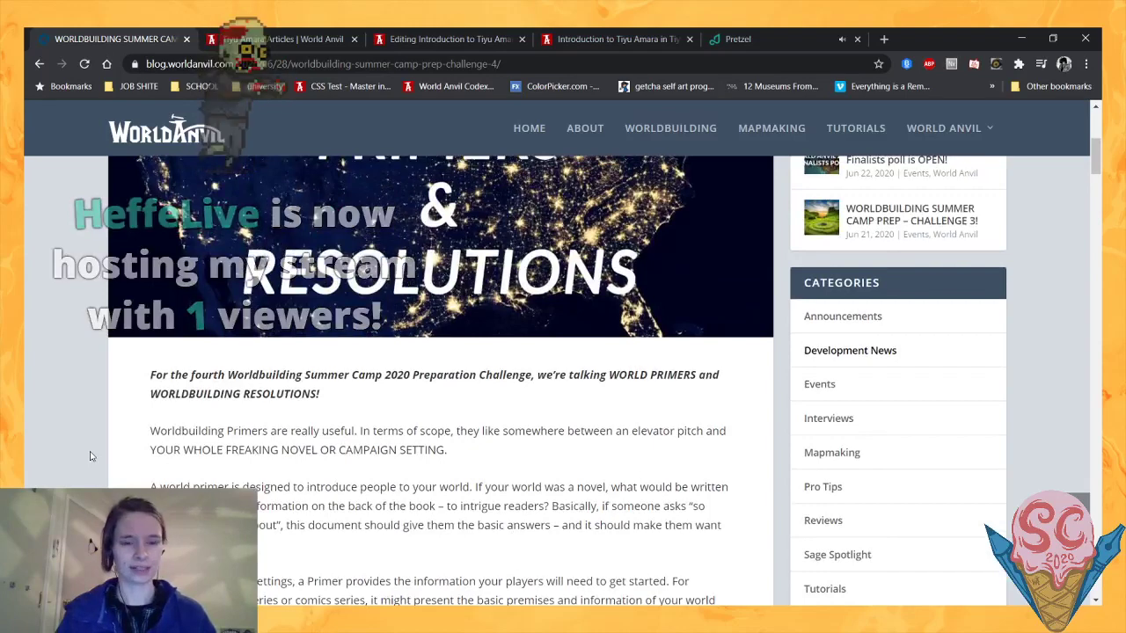
{"action": "scroll", "coordinate": [89, 455], "scroll_direction": "down", "scroll_amount": 1}
{"action": "scroll", "coordinate": [90, 456], "scroll_direction": "down", "scroll_amount": 1}
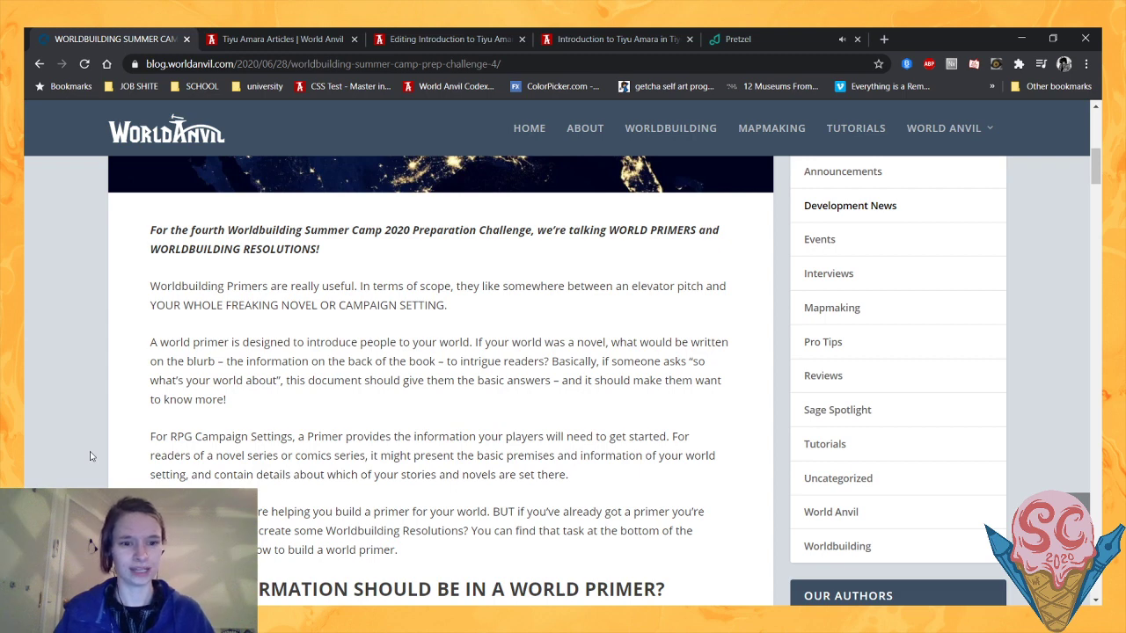
{"action": "scroll", "coordinate": [89, 456], "scroll_direction": "down", "scroll_amount": 1}
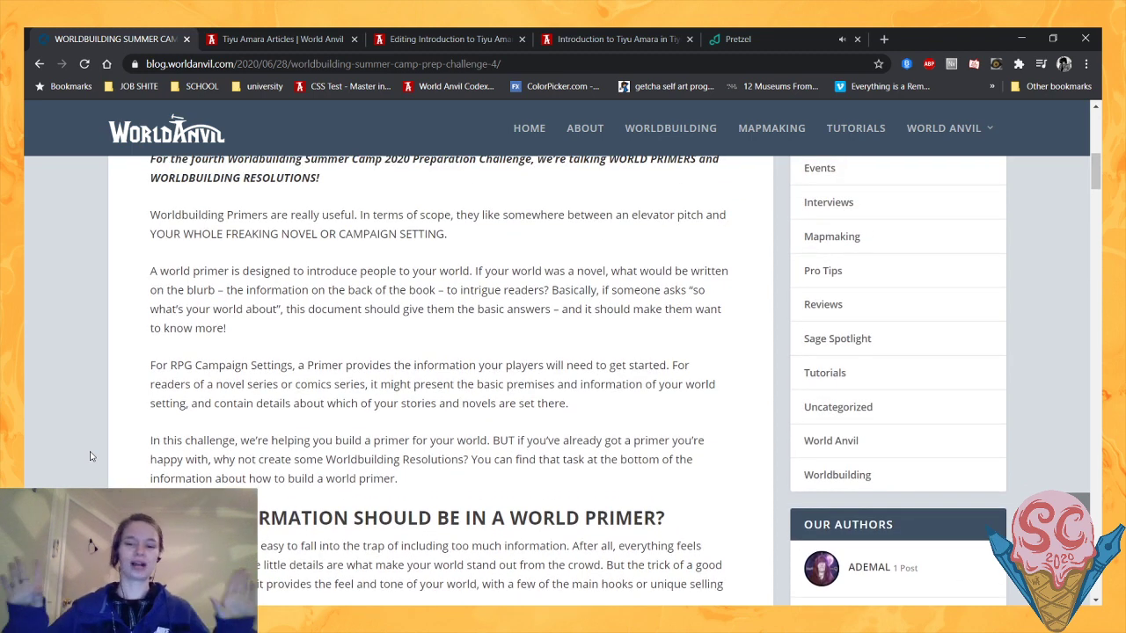
{"action": "scroll", "coordinate": [90, 455], "scroll_direction": "down", "scroll_amount": 1}
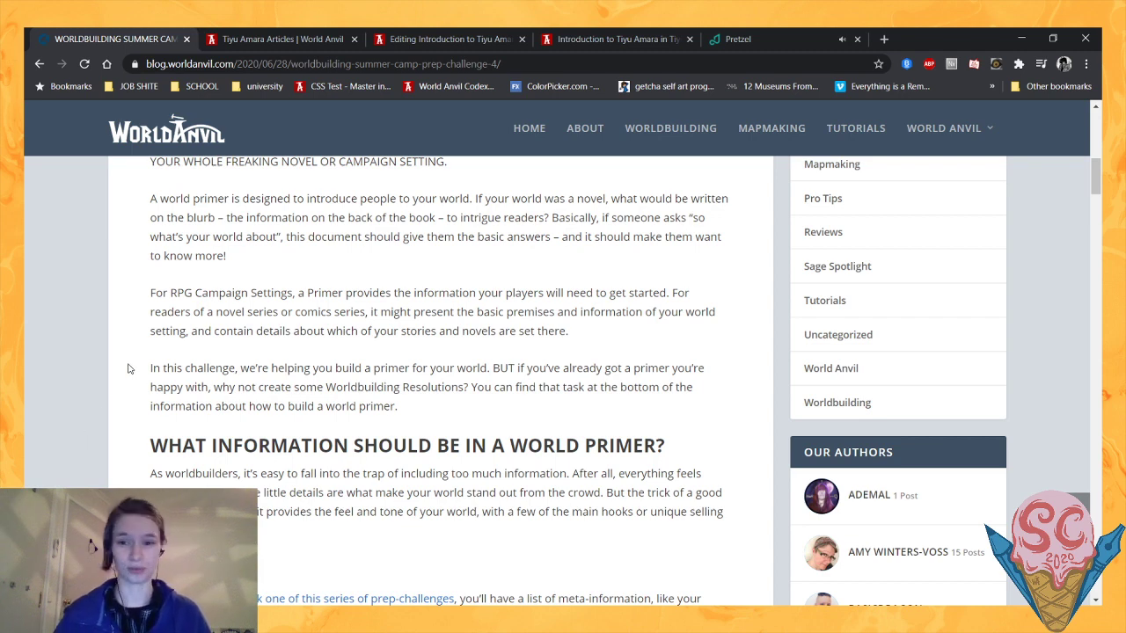
- Read the post's section on what information should be in a world primer, down to the Meta heading
{"action": "scroll", "coordinate": [128, 368], "scroll_direction": "down", "scroll_amount": 1}
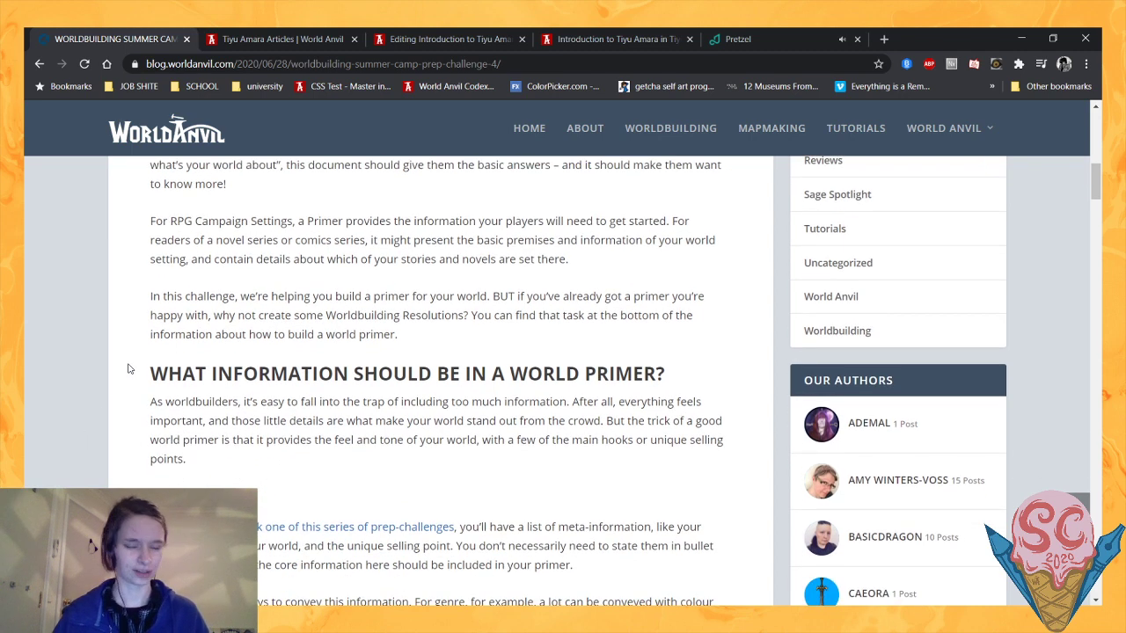
{"action": "scroll", "coordinate": [127, 369], "scroll_direction": "down", "scroll_amount": 1}
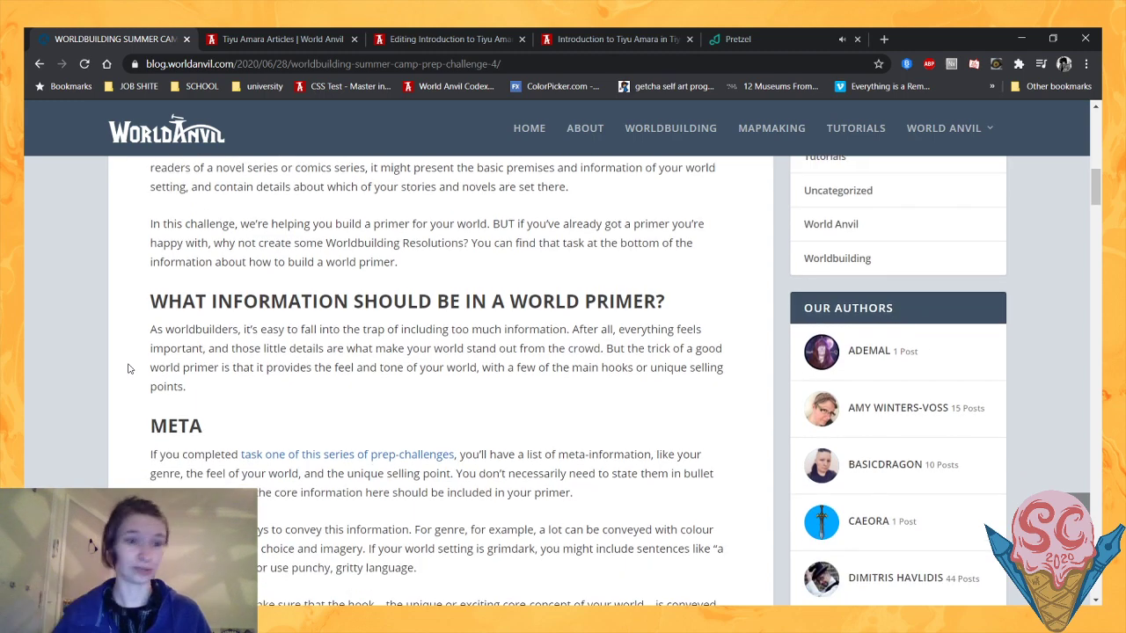
{"action": "scroll", "coordinate": [127, 366], "scroll_direction": "down", "scroll_amount": 1}
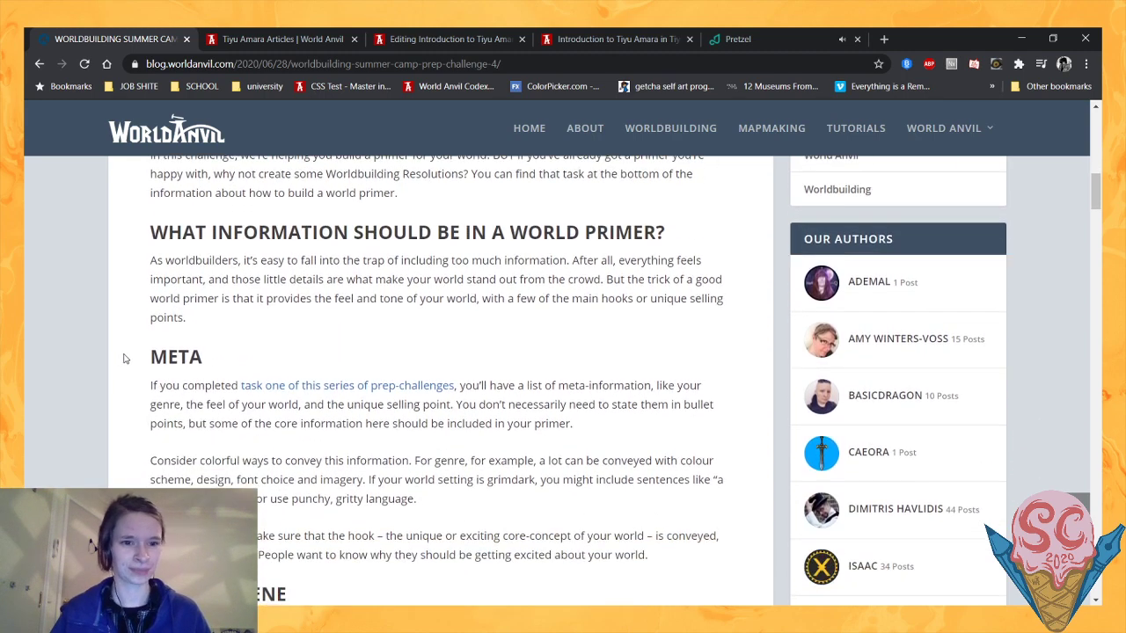
{"action": "scroll", "coordinate": [129, 356], "scroll_direction": "down", "scroll_amount": 1}
{"action": "scroll", "coordinate": [138, 335], "scroll_direction": "up", "scroll_amount": 1}
{"action": "scroll", "coordinate": [138, 335], "scroll_direction": "down", "scroll_amount": 1}
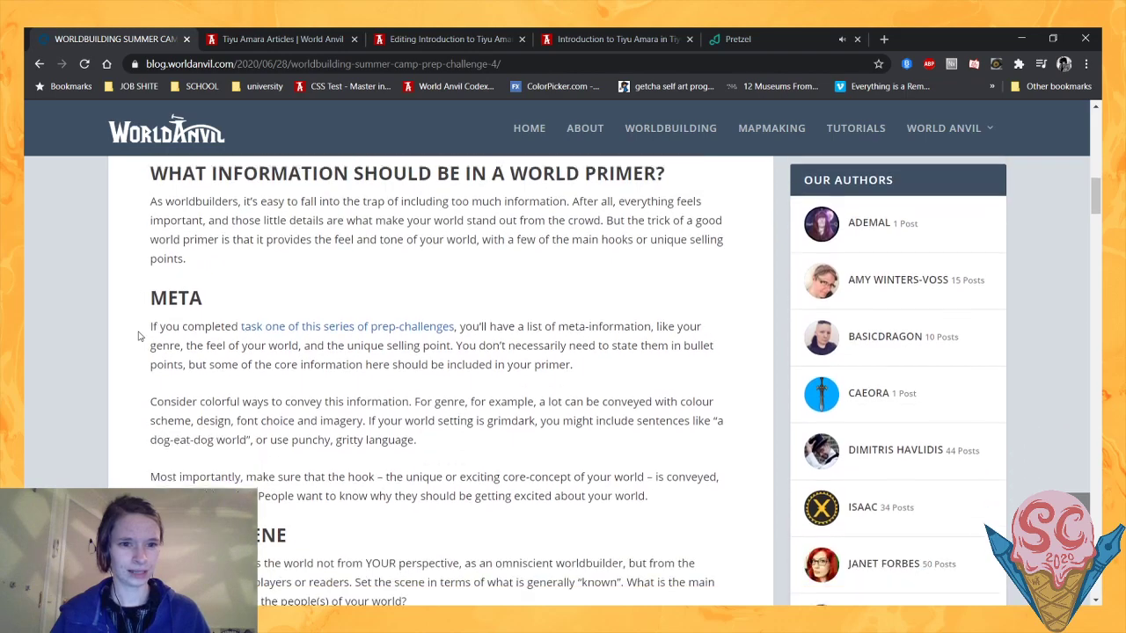
{"action": "scroll", "coordinate": [181, 211], "scroll_direction": "down", "scroll_amount": 1}
{"action": "scroll", "coordinate": [179, 214], "scroll_direction": "up", "scroll_amount": 3}
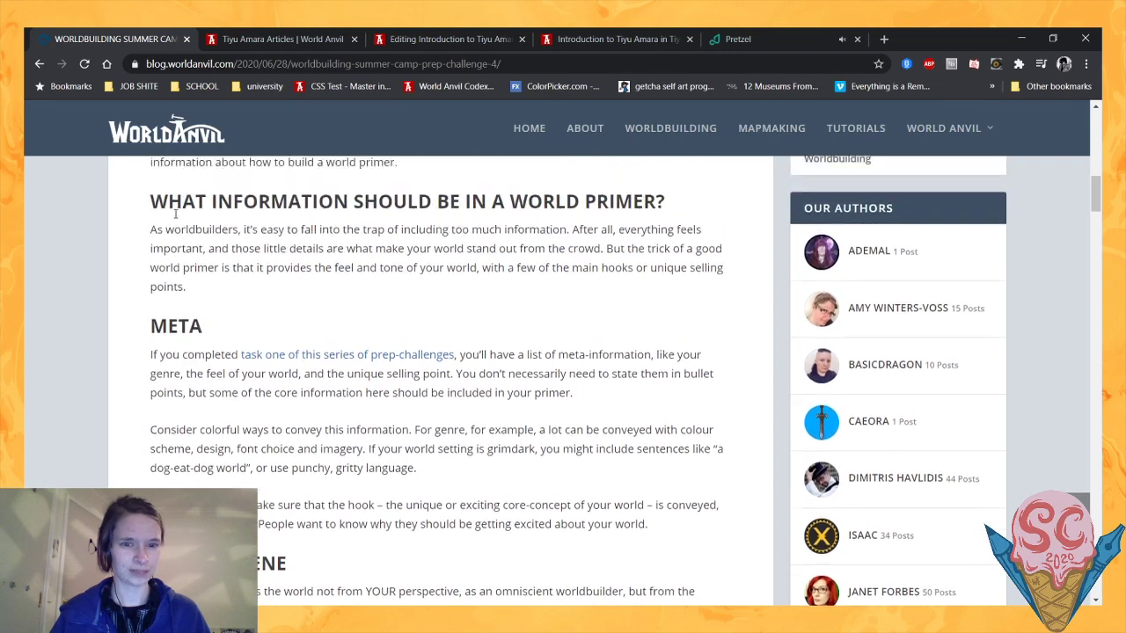
{"action": "scroll", "coordinate": [124, 241], "scroll_direction": "down", "scroll_amount": 2}
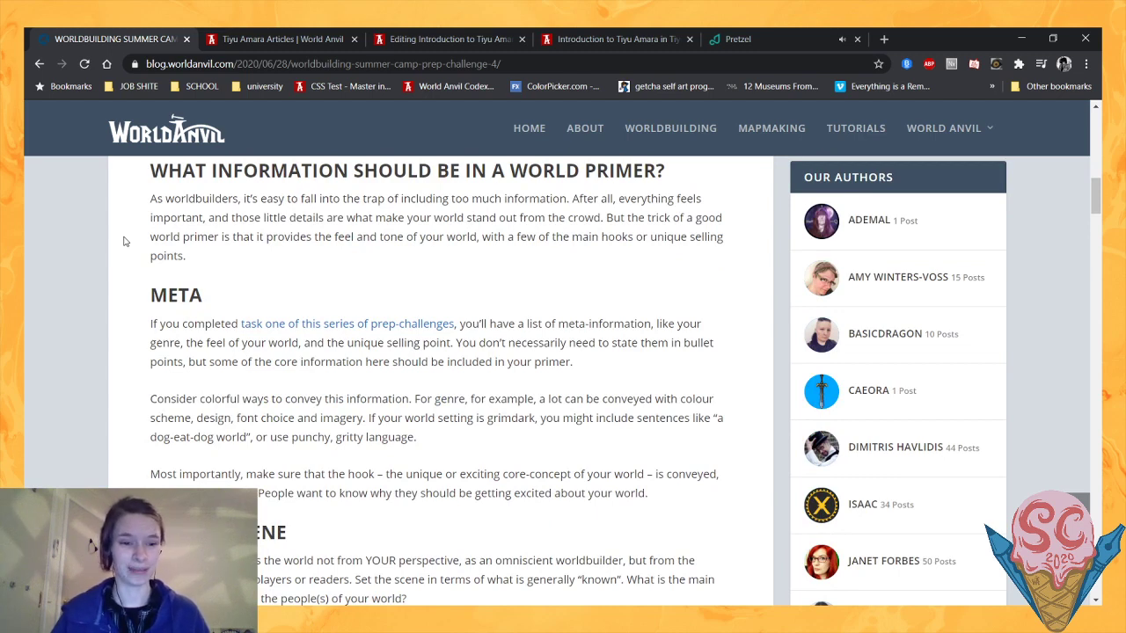
- Read the Meta section and highlight its paragraph about conveying the world's hook
{"action": "scroll", "coordinate": [124, 241], "scroll_direction": "down", "scroll_amount": 1}
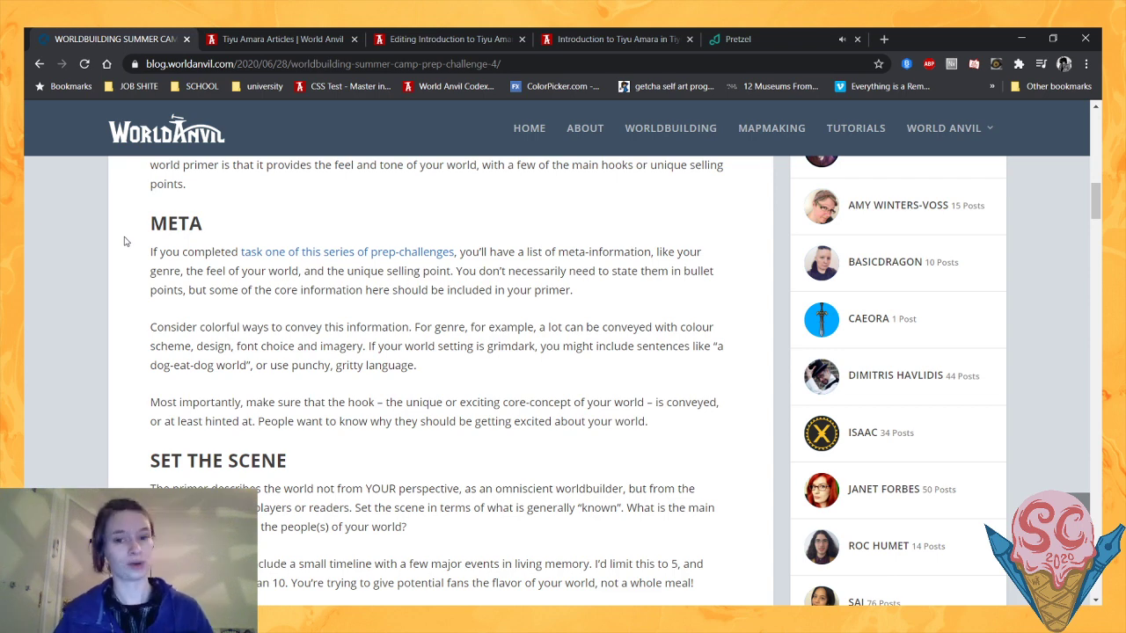
{"action": "scroll", "coordinate": [131, 247], "scroll_direction": "down", "scroll_amount": 1}
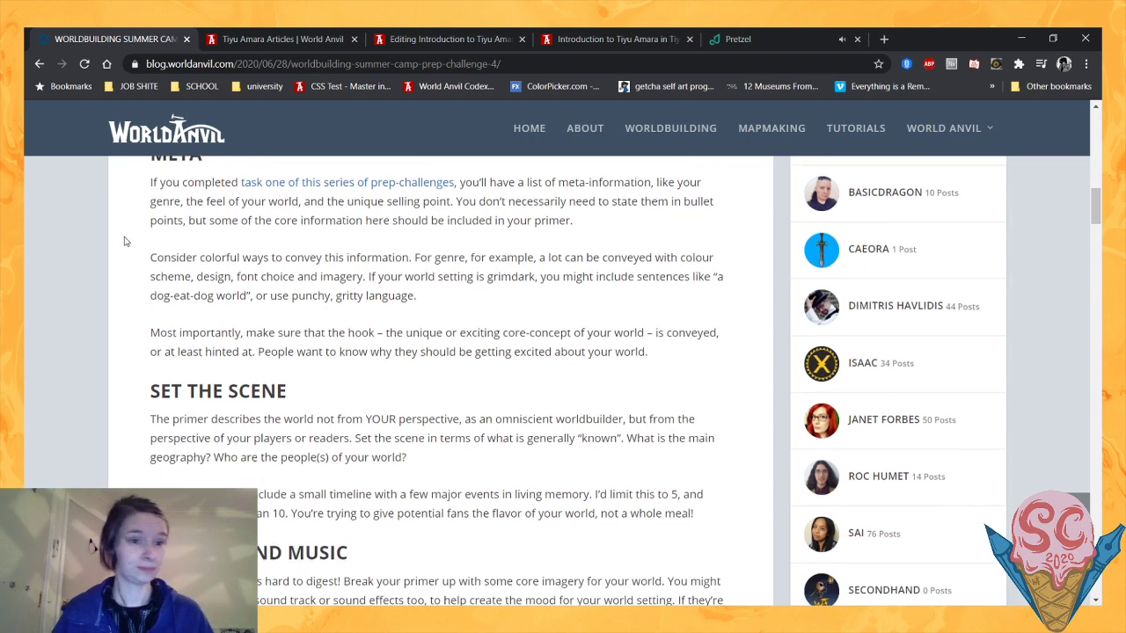
{"action": "scroll", "coordinate": [140, 254], "scroll_direction": "up", "scroll_amount": 1}
{"action": "scroll", "coordinate": [215, 251], "scroll_direction": "down", "scroll_amount": 1}
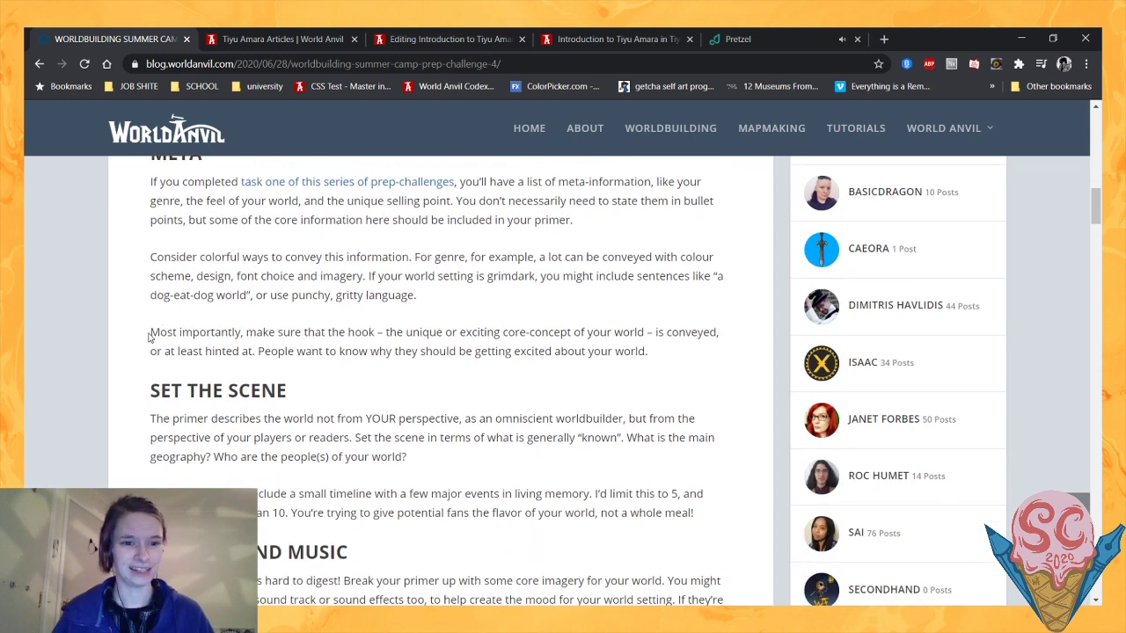
{"action": "left_click_drag", "start_coordinate": [151, 332], "coordinate": [688, 350]}
{"action": "left_click", "coordinate": [679, 355]}
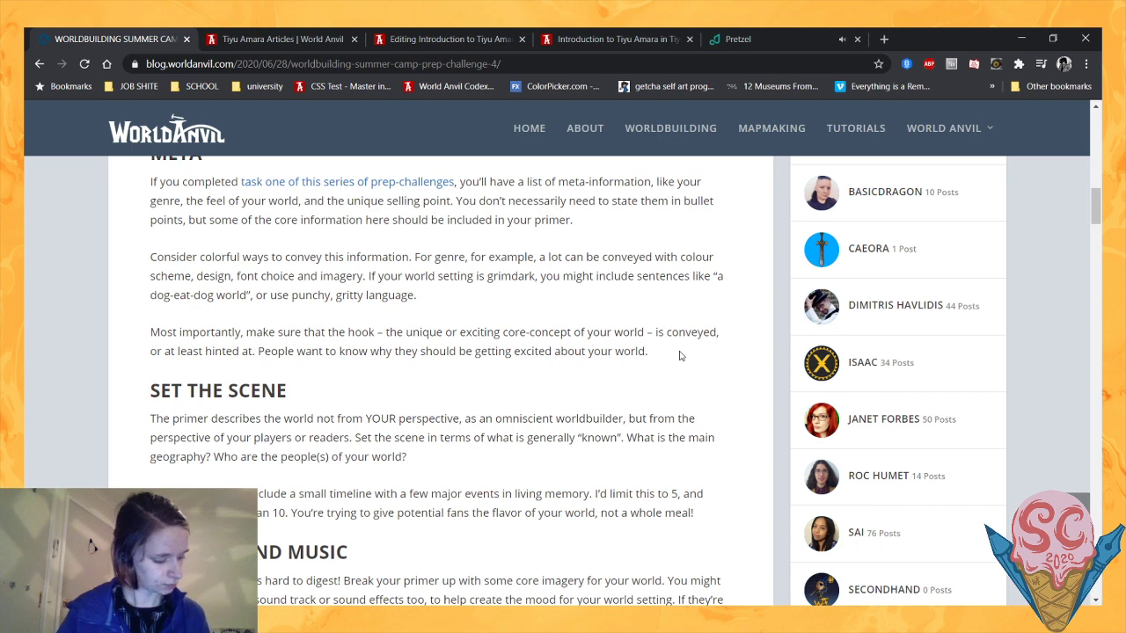
- Switch to the Pretzel music player and skip to the next track on the Chill station
{"action": "left_click", "coordinate": [738, 38]}
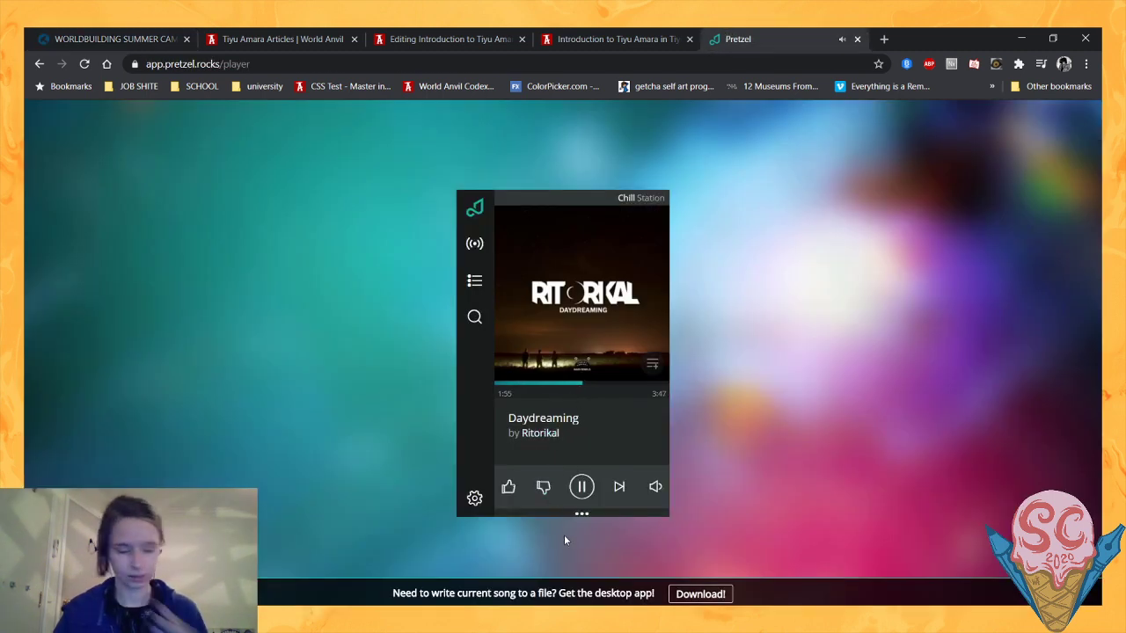
{"action": "left_click", "coordinate": [600, 614]}
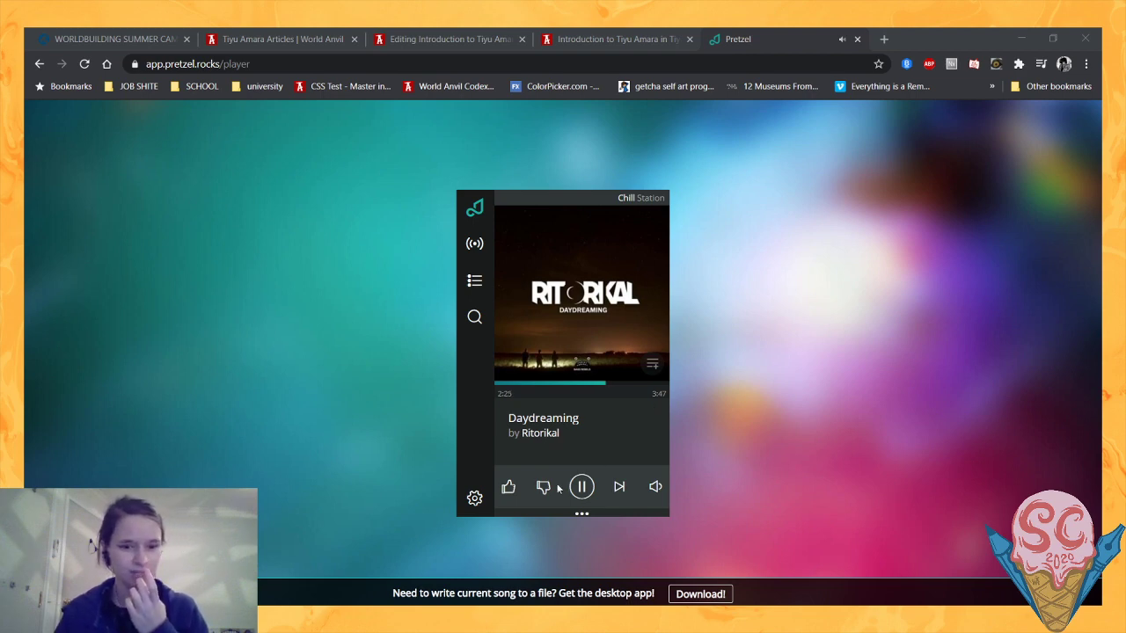
{"action": "left_click", "coordinate": [476, 554]}
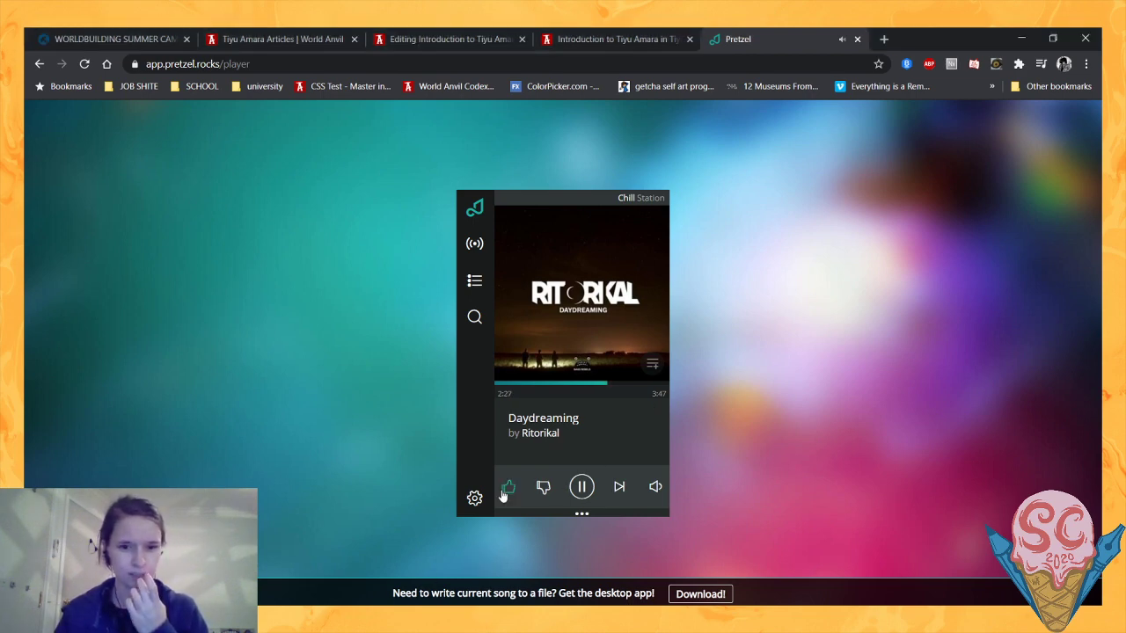
{"action": "mouse_move", "coordinate": [656, 487]}
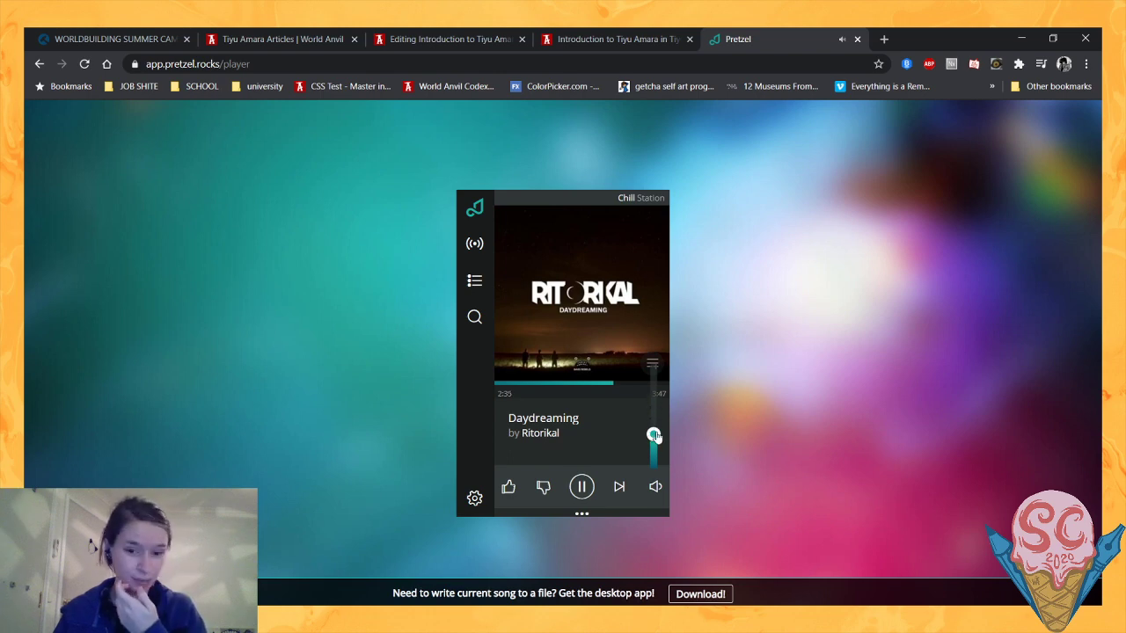
{"action": "left_click", "coordinate": [629, 487]}
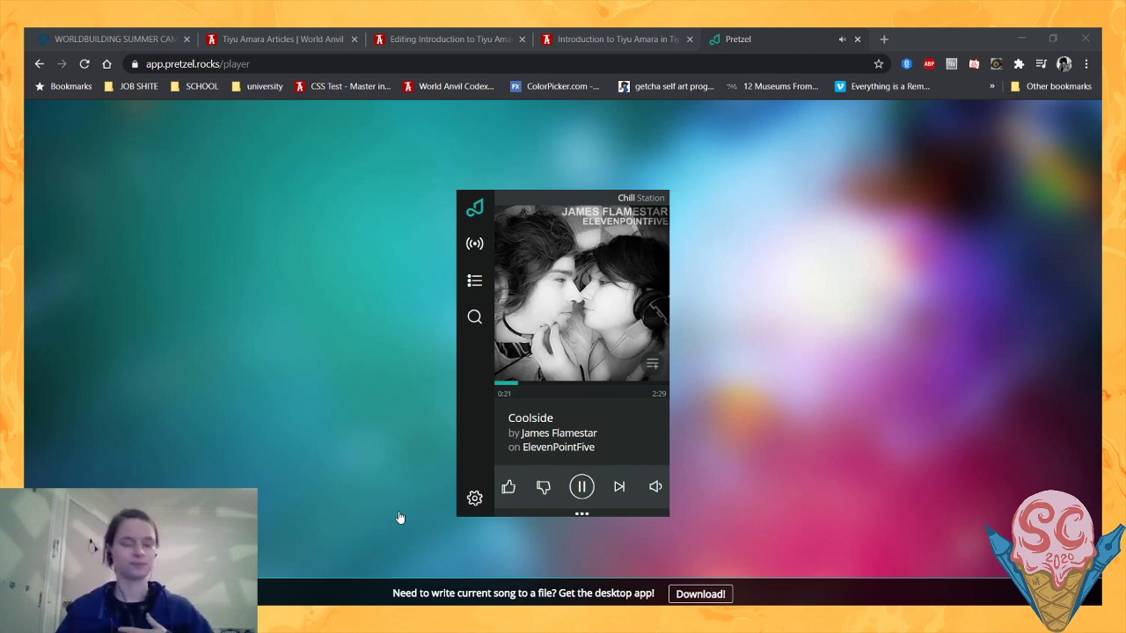
{"action": "left_click", "coordinate": [418, 551]}
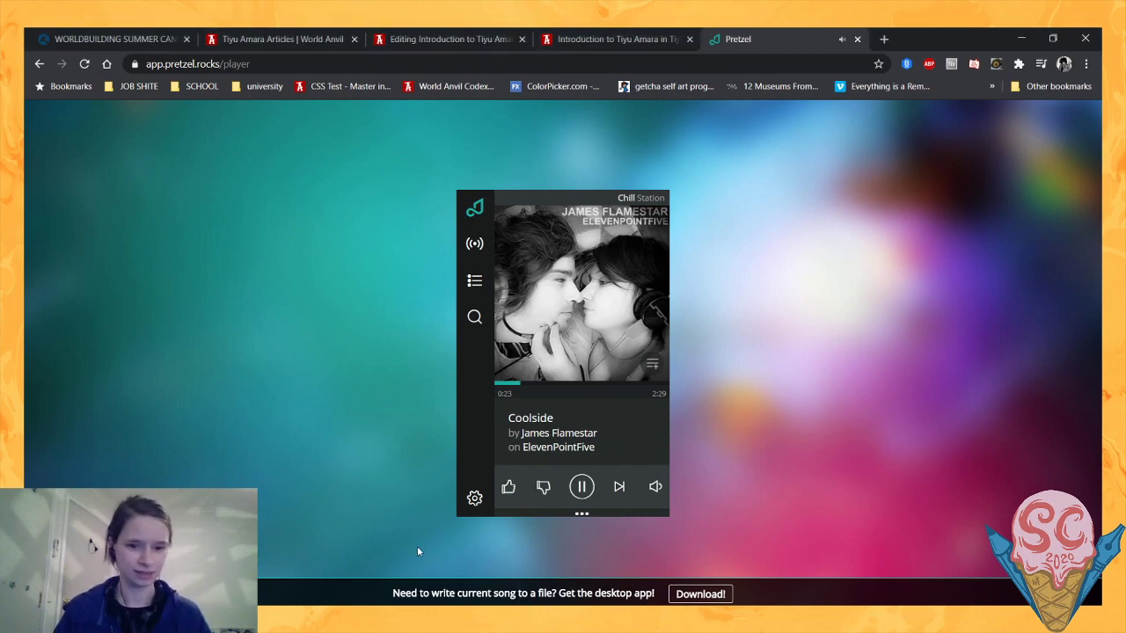
- Return to the challenge post and read the Set the Scene and Imagery and Music sections
{"action": "left_click", "coordinate": [135, 37]}
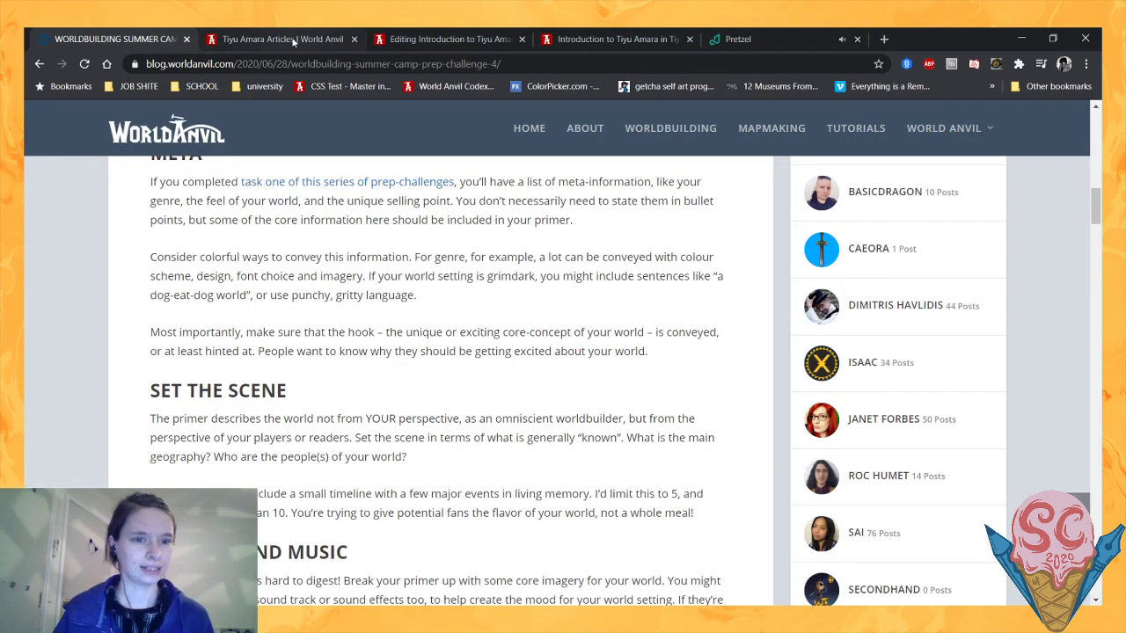
{"action": "scroll", "coordinate": [240, 169], "scroll_direction": "down", "scroll_amount": 1}
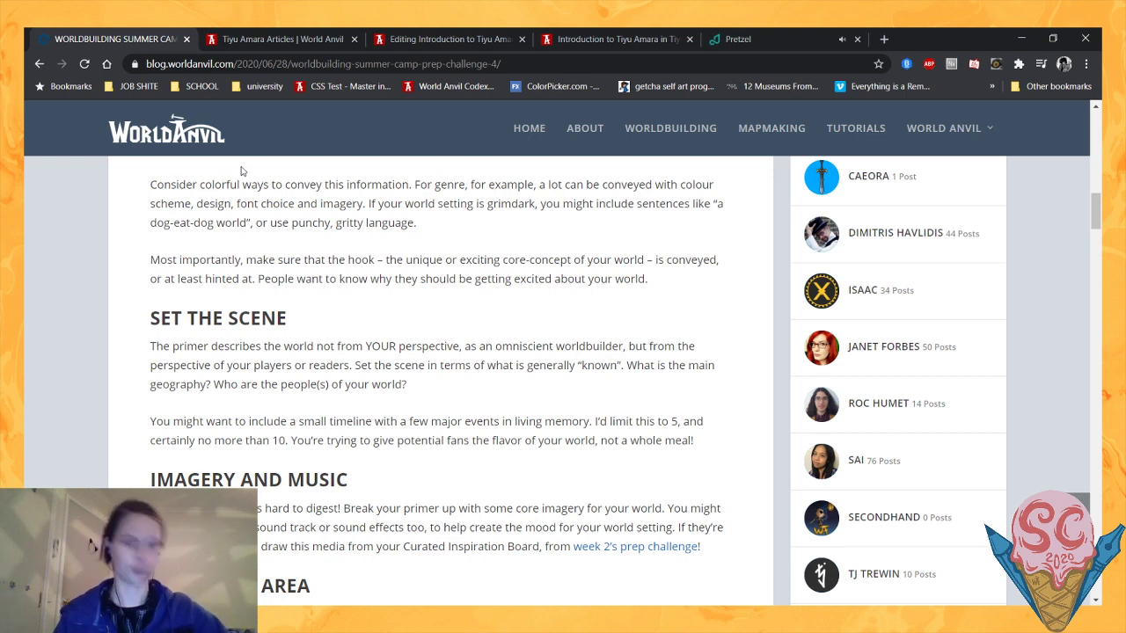
{"action": "scroll", "coordinate": [242, 171], "scroll_direction": "down", "scroll_amount": 1}
{"action": "scroll", "coordinate": [264, 220], "scroll_direction": "up", "scroll_amount": 3}
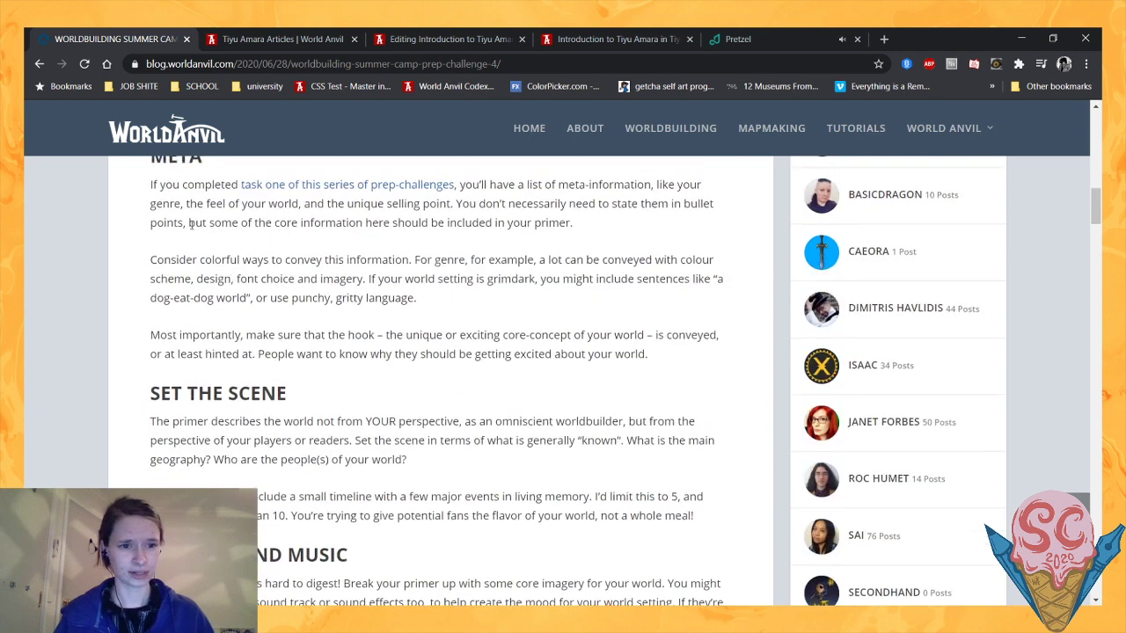
{"action": "scroll", "coordinate": [368, 333], "scroll_direction": "down", "scroll_amount": 3}
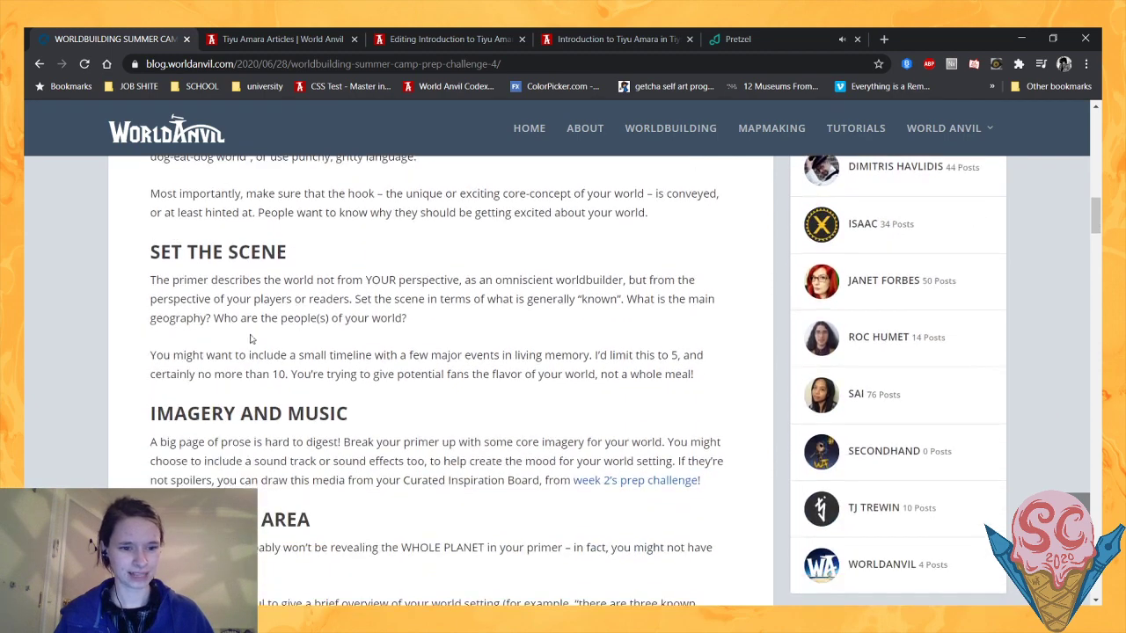
{"action": "scroll", "coordinate": [174, 368], "scroll_direction": "down", "scroll_amount": 2}
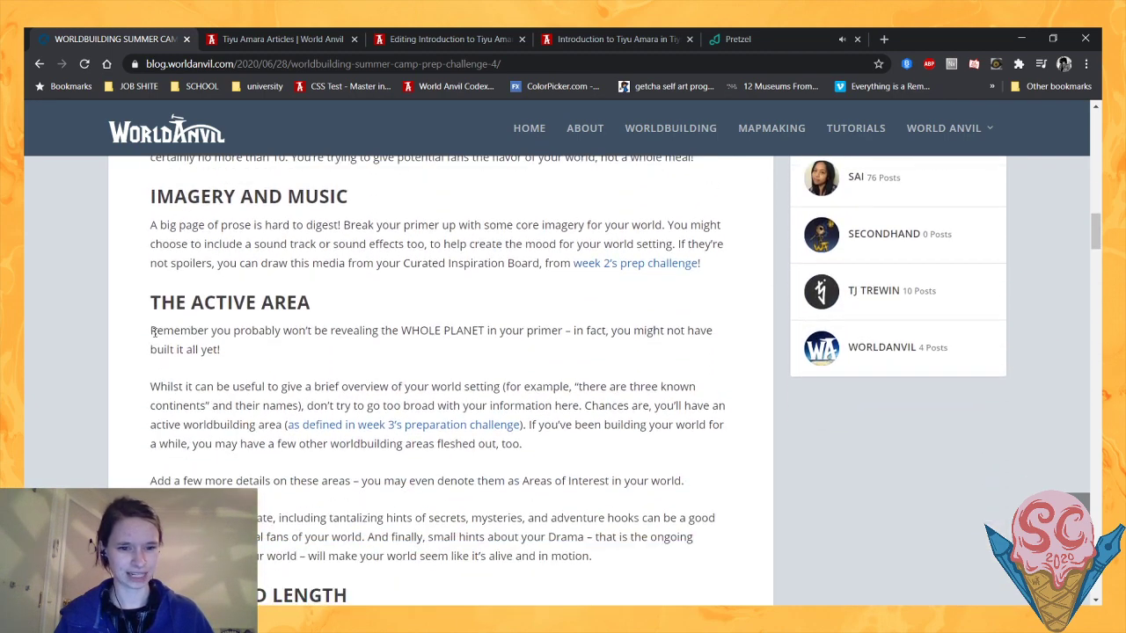
- Examine the section on The Active Area, highlighting its heading while reading
{"action": "left_click_drag", "start_coordinate": [151, 302], "coordinate": [318, 306]}
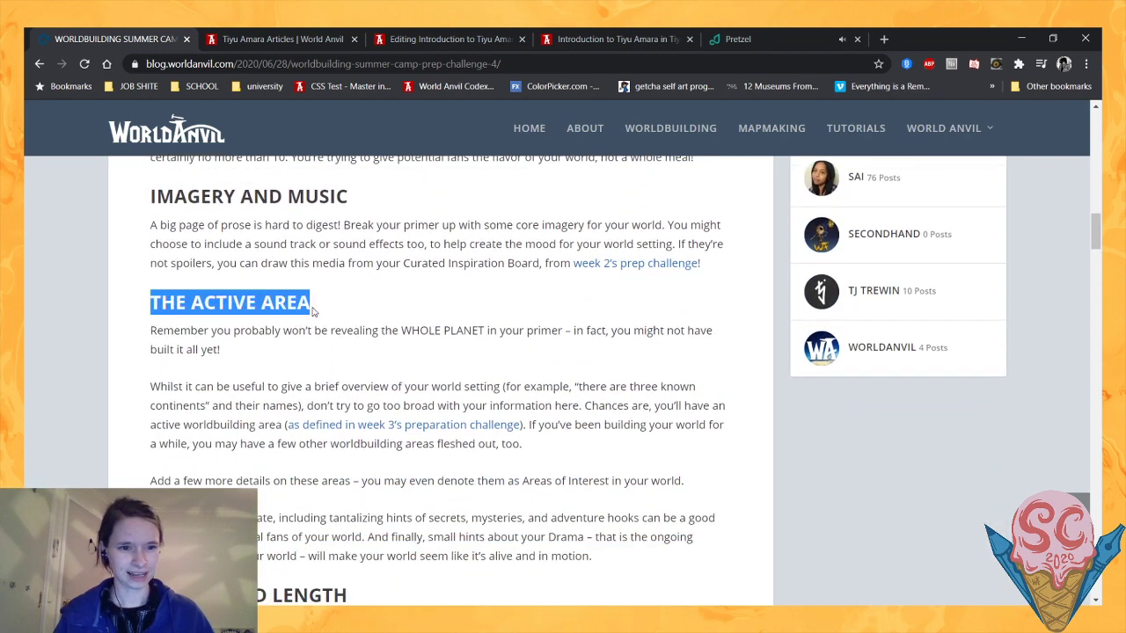
{"action": "left_click", "coordinate": [182, 313]}
{"action": "left_click_drag", "start_coordinate": [153, 304], "coordinate": [235, 303]}
{"action": "left_click", "coordinate": [266, 307]}
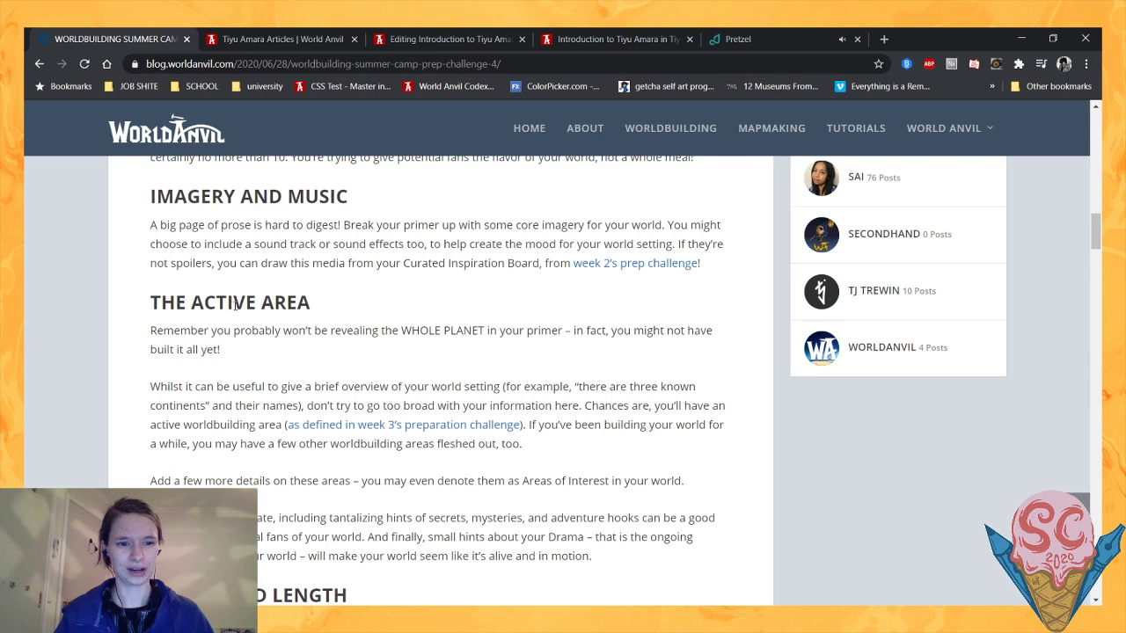
{"action": "left_click_drag", "start_coordinate": [235, 305], "coordinate": [279, 325]}
{"action": "left_click", "coordinate": [280, 326]}
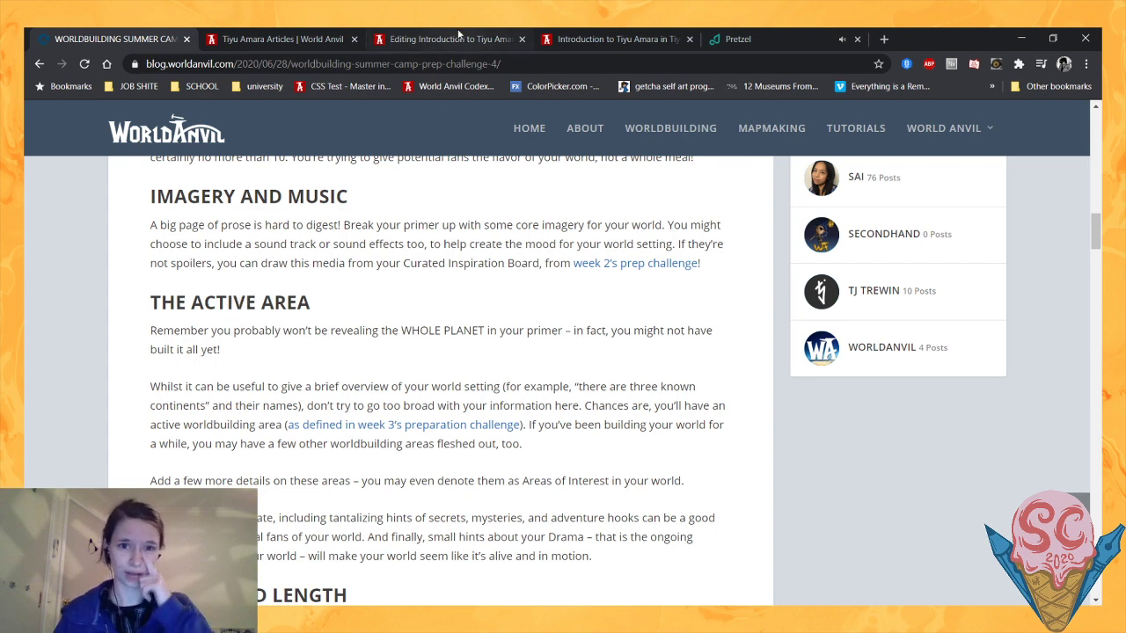
- Open the preview of the Introduction to Tiyu Amara article and view its header and opening text
{"action": "left_click", "coordinate": [631, 38]}
{"action": "scroll", "coordinate": [309, 220], "scroll_direction": "up", "scroll_amount": 3}
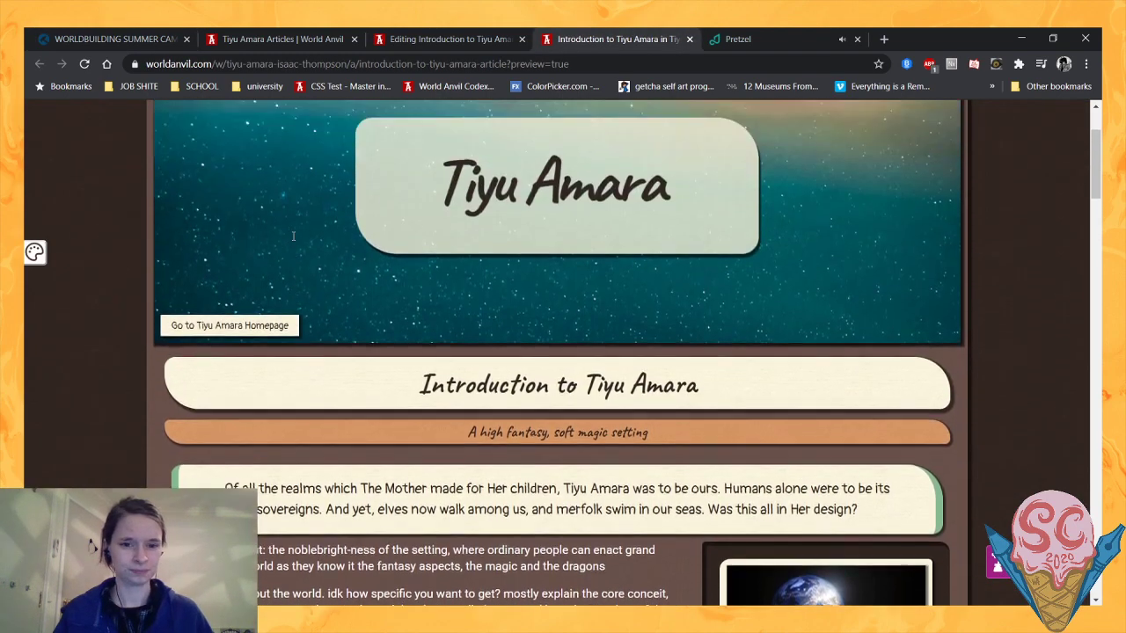
- Read the introduction notes in the article preview, covering the setting's tone, world history and the seven realms
{"action": "scroll", "coordinate": [293, 236], "scroll_direction": "down", "scroll_amount": 2}
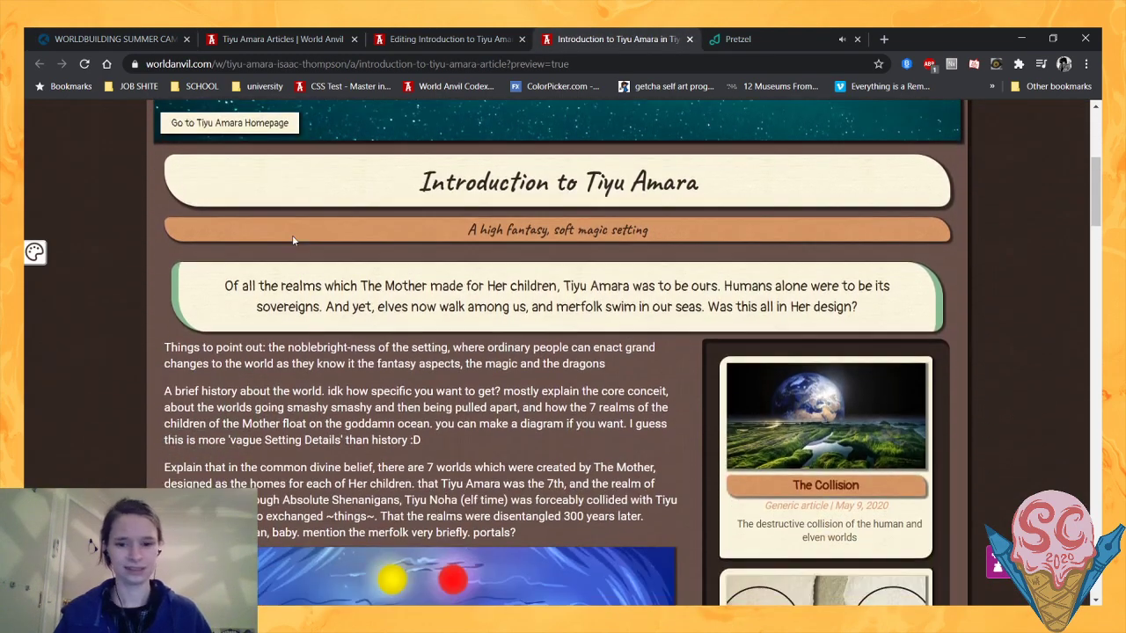
{"action": "scroll", "coordinate": [464, 218], "scroll_direction": "down", "scroll_amount": 1}
{"action": "scroll", "coordinate": [464, 218], "scroll_direction": "up", "scroll_amount": 1}
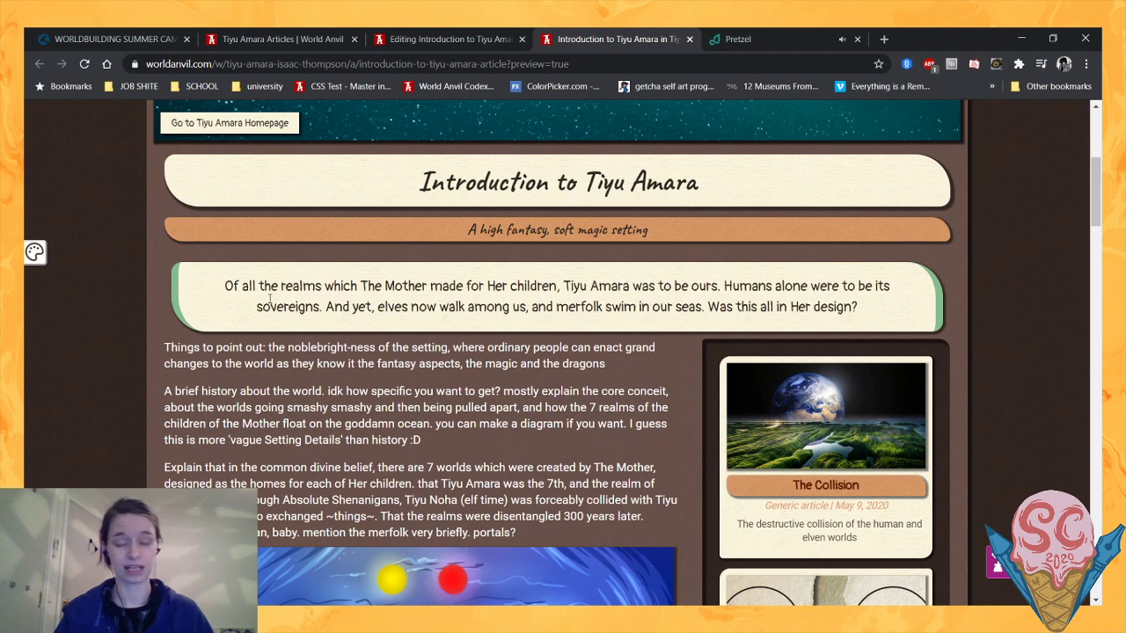
{"action": "scroll", "coordinate": [269, 299], "scroll_direction": "down", "scroll_amount": 1}
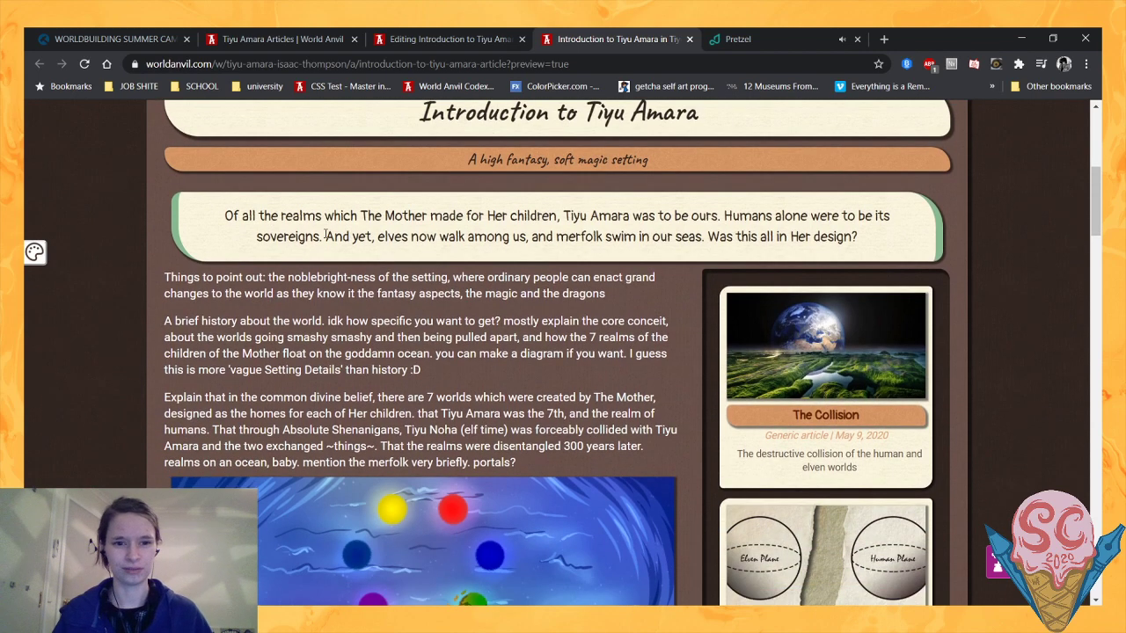
{"action": "scroll", "coordinate": [285, 254], "scroll_direction": "down", "scroll_amount": 1}
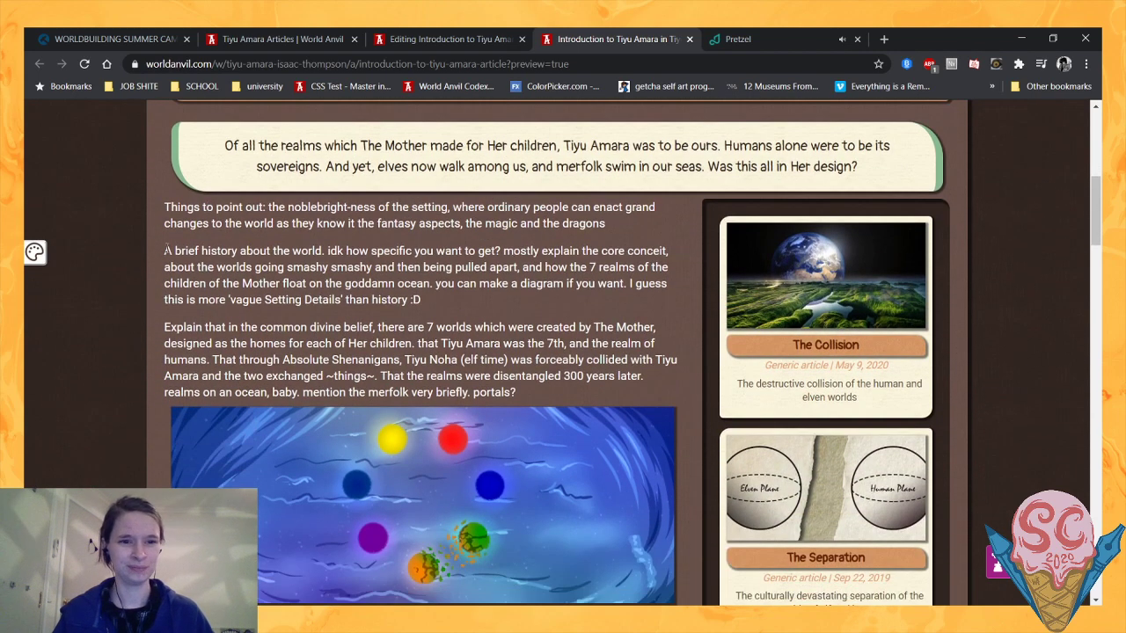
{"action": "scroll", "coordinate": [167, 250], "scroll_direction": "down", "scroll_amount": 1}
{"action": "scroll", "coordinate": [166, 251], "scroll_direction": "up", "scroll_amount": 1}
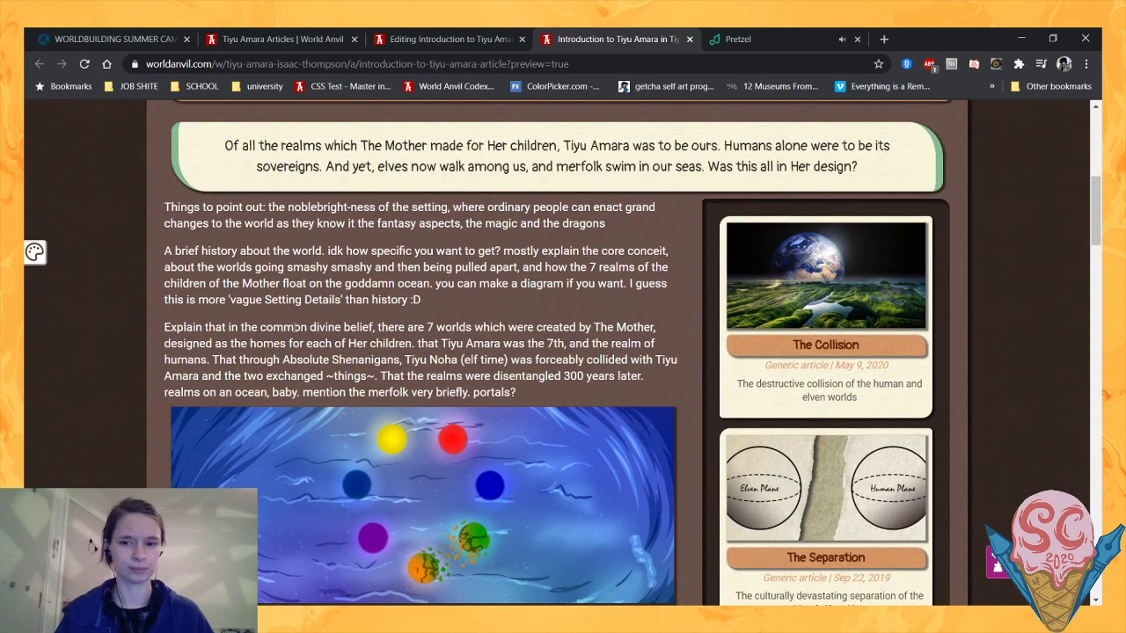
{"action": "scroll", "coordinate": [295, 219], "scroll_direction": "down", "scroll_amount": 1}
{"action": "scroll", "coordinate": [295, 219], "scroll_direction": "up", "scroll_amount": 1}
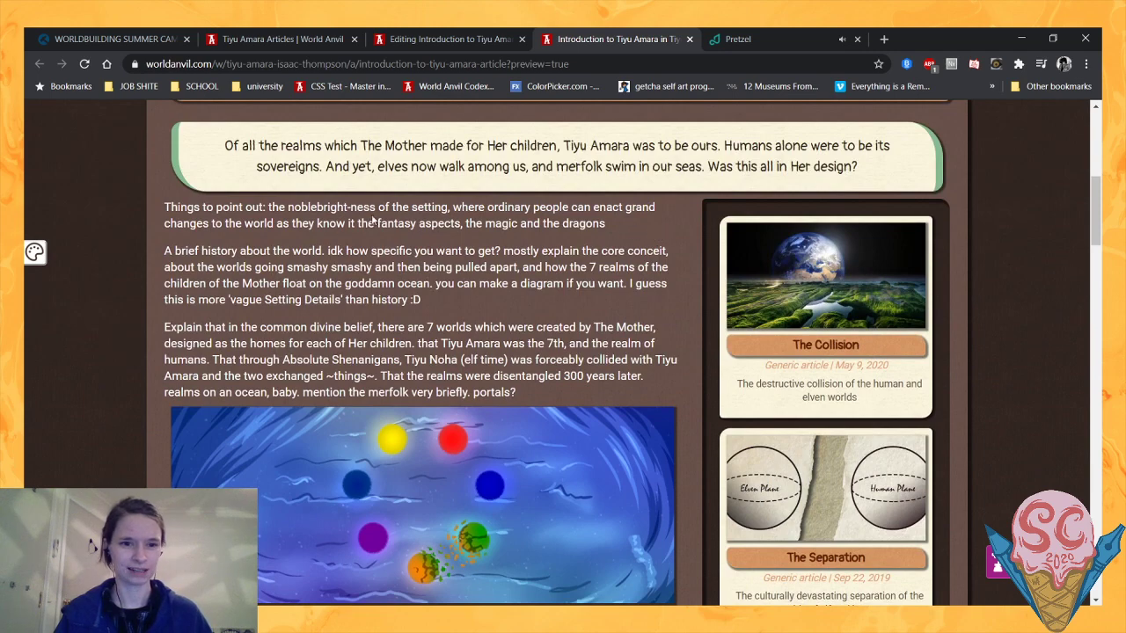
{"action": "scroll", "coordinate": [613, 221], "scroll_direction": "down", "scroll_amount": 1}
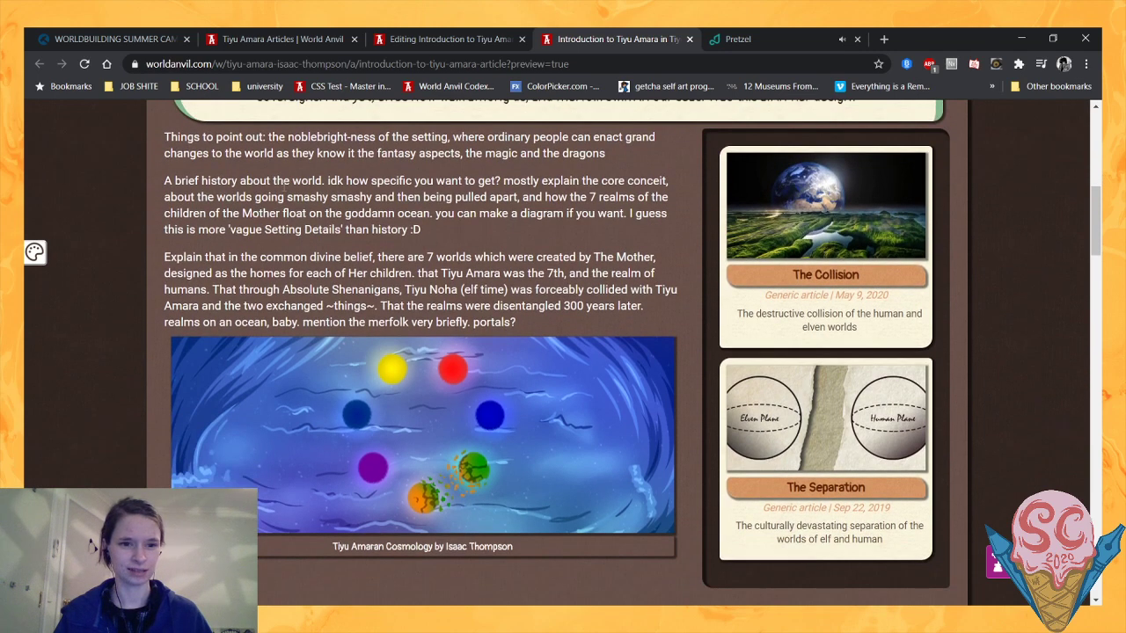
{"action": "left_click_drag", "start_coordinate": [285, 191], "coordinate": [575, 269]}
{"action": "left_click", "coordinate": [463, 297]}
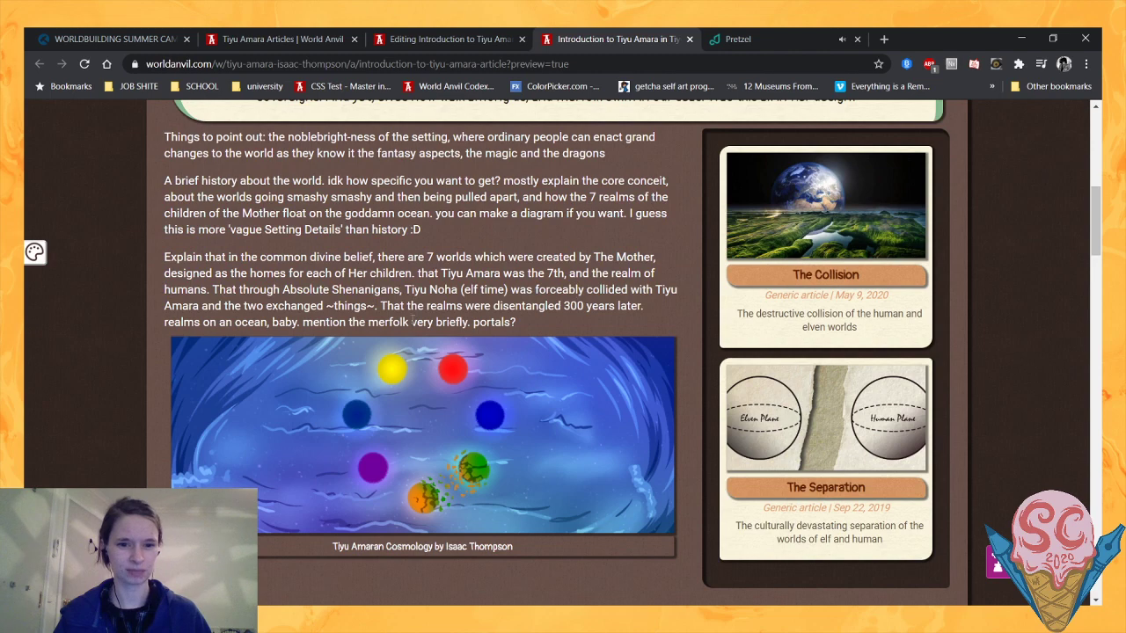
- Examine the cosmology image and the Locations of Tiyu Amara section with its Abravost and Thurásin maps and article blocks
{"action": "scroll", "coordinate": [708, 333], "scroll_direction": "down", "scroll_amount": 3}
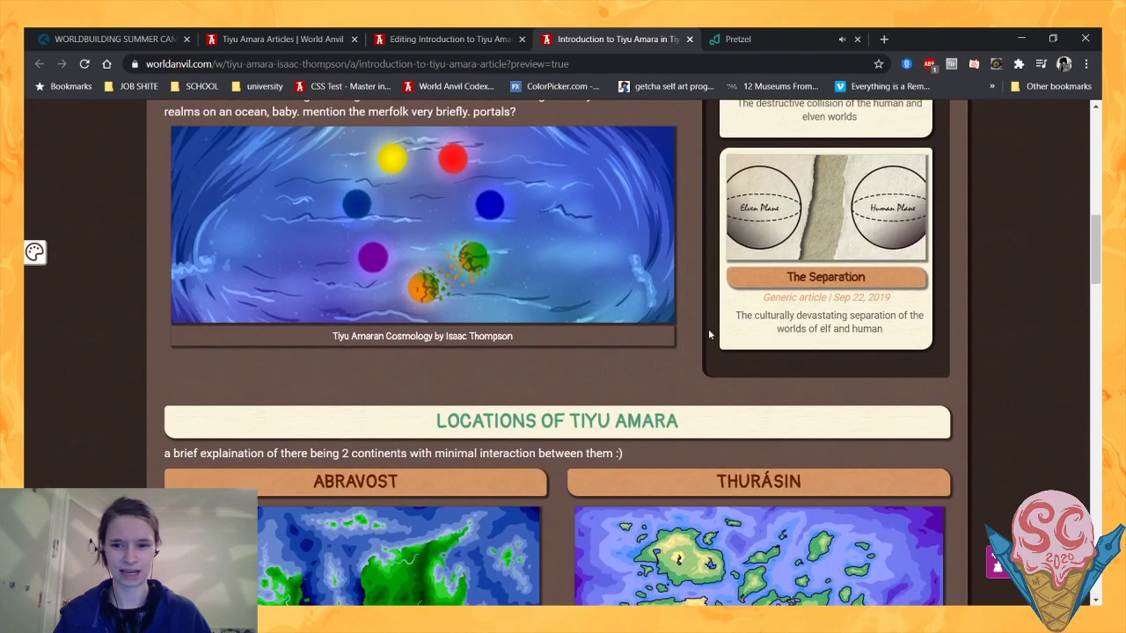
{"action": "scroll", "coordinate": [508, 305], "scroll_direction": "down", "scroll_amount": 3}
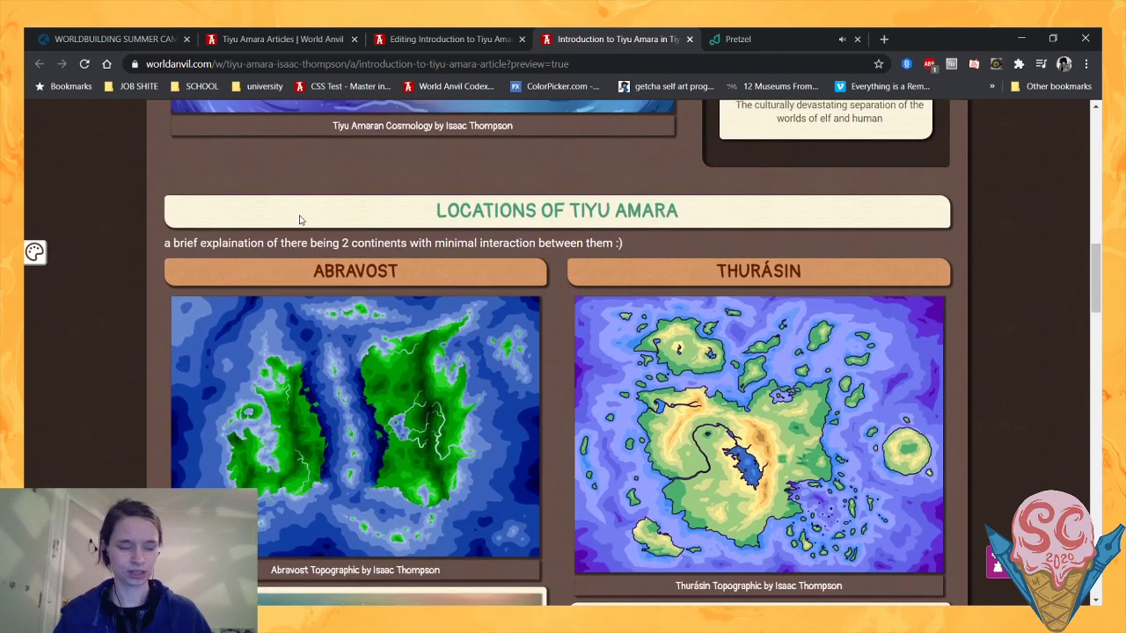
{"action": "scroll", "coordinate": [355, 332], "scroll_direction": "down", "scroll_amount": 1}
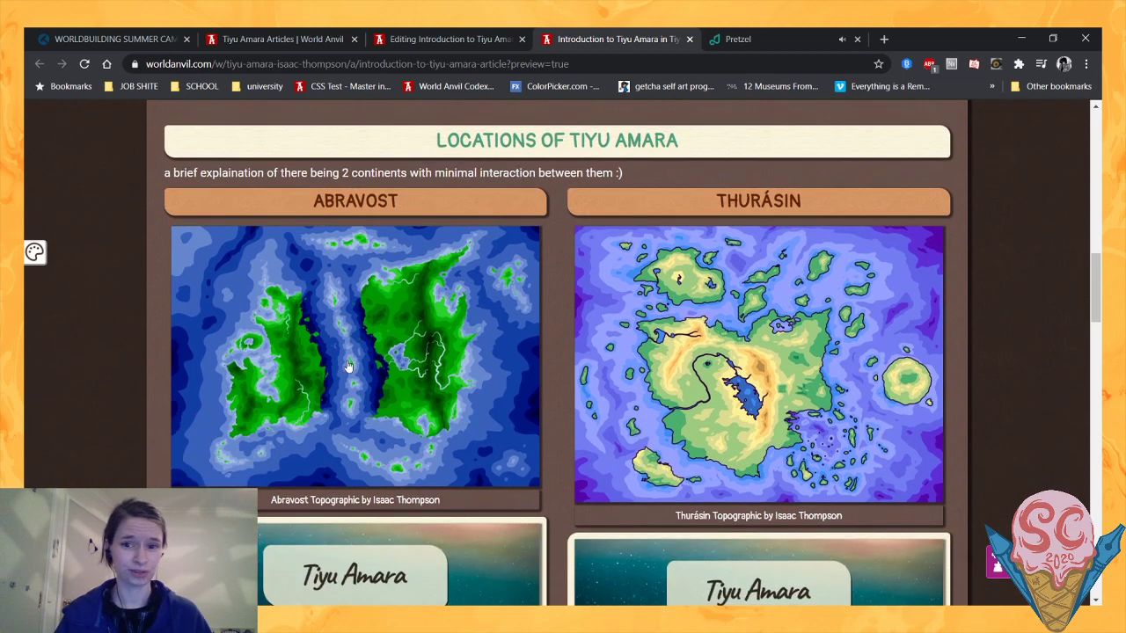
{"action": "scroll", "coordinate": [578, 264], "scroll_direction": "up", "scroll_amount": 1}
{"action": "scroll", "coordinate": [571, 244], "scroll_direction": "down", "scroll_amount": 1}
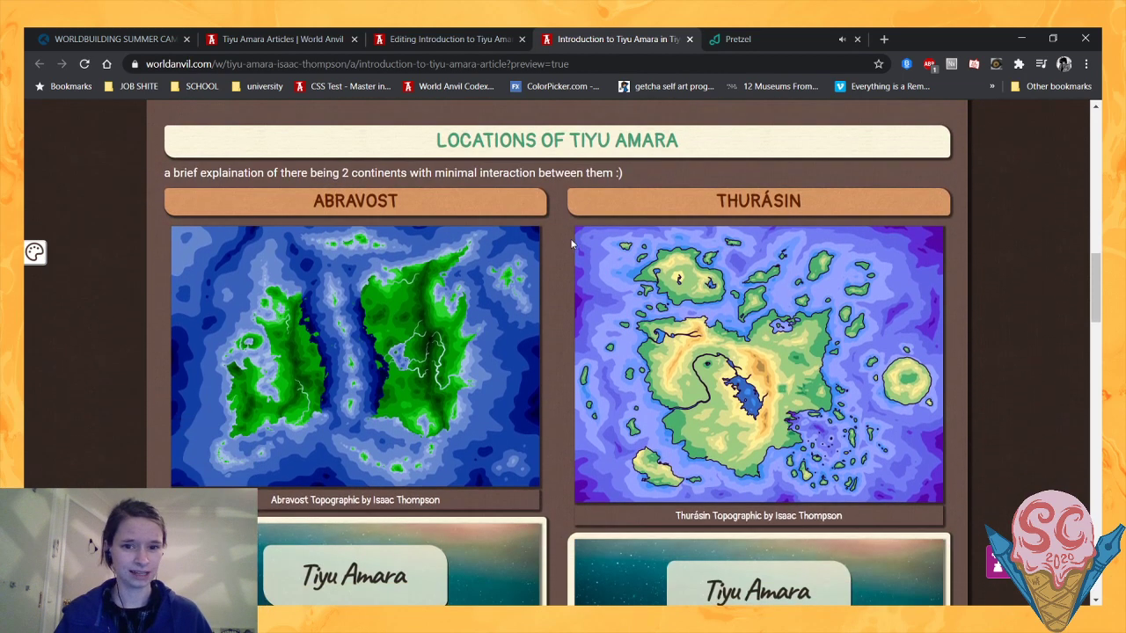
{"action": "scroll", "coordinate": [567, 244], "scroll_direction": "down", "scroll_amount": 1}
{"action": "scroll", "coordinate": [561, 242], "scroll_direction": "up", "scroll_amount": 2}
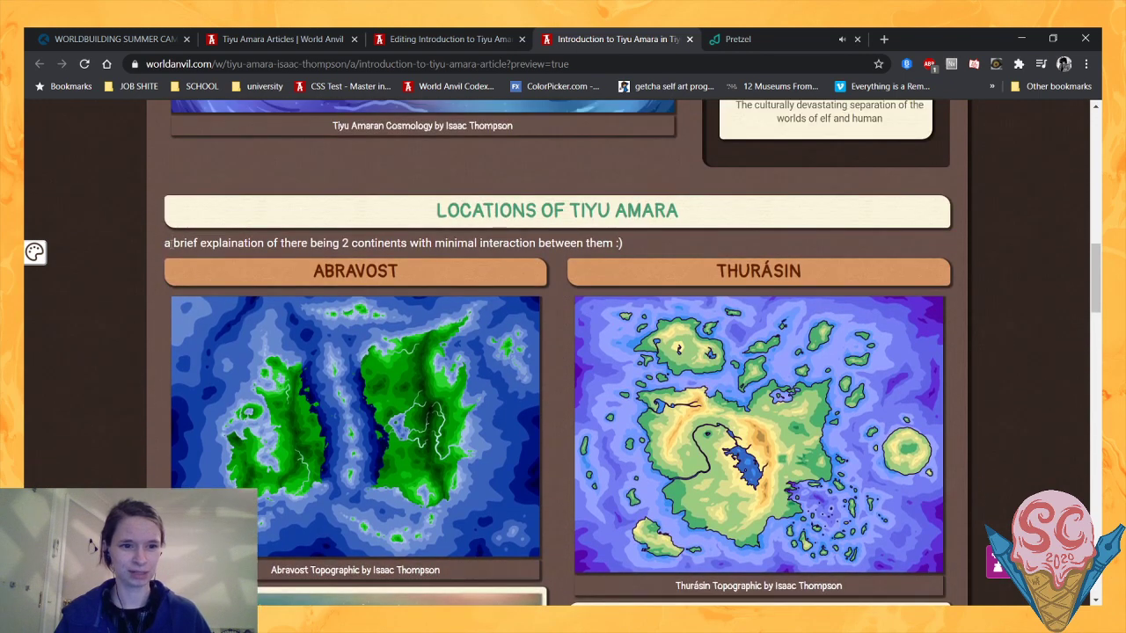
{"action": "left_click_drag", "start_coordinate": [170, 243], "coordinate": [285, 257]}
{"action": "left_click", "coordinate": [333, 255]}
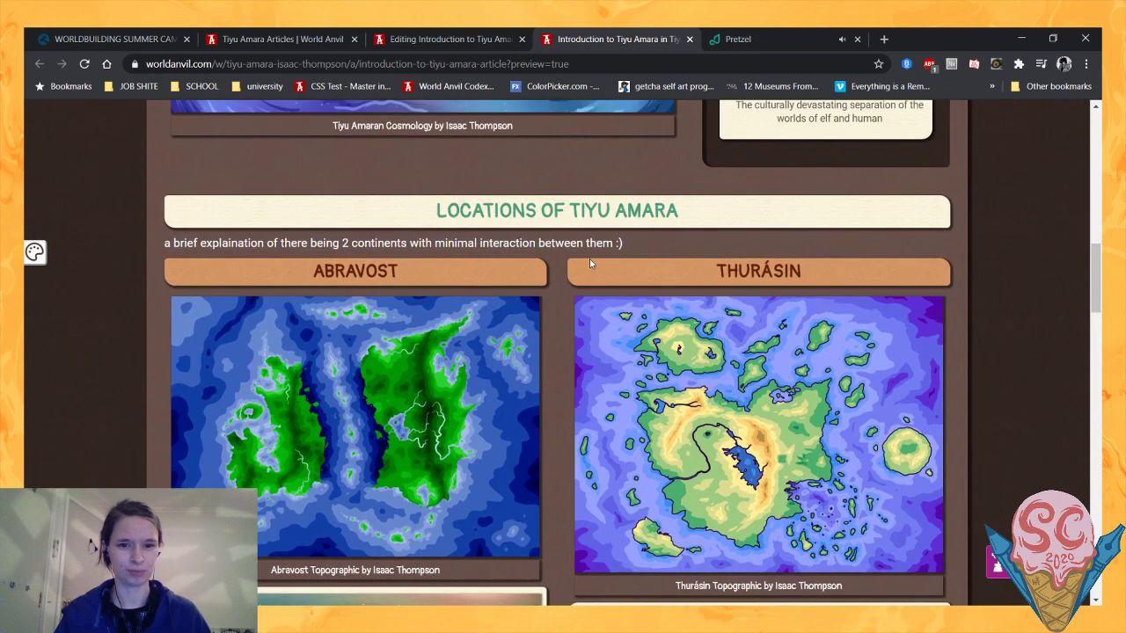
{"action": "scroll", "coordinate": [554, 278], "scroll_direction": "down", "scroll_amount": 3}
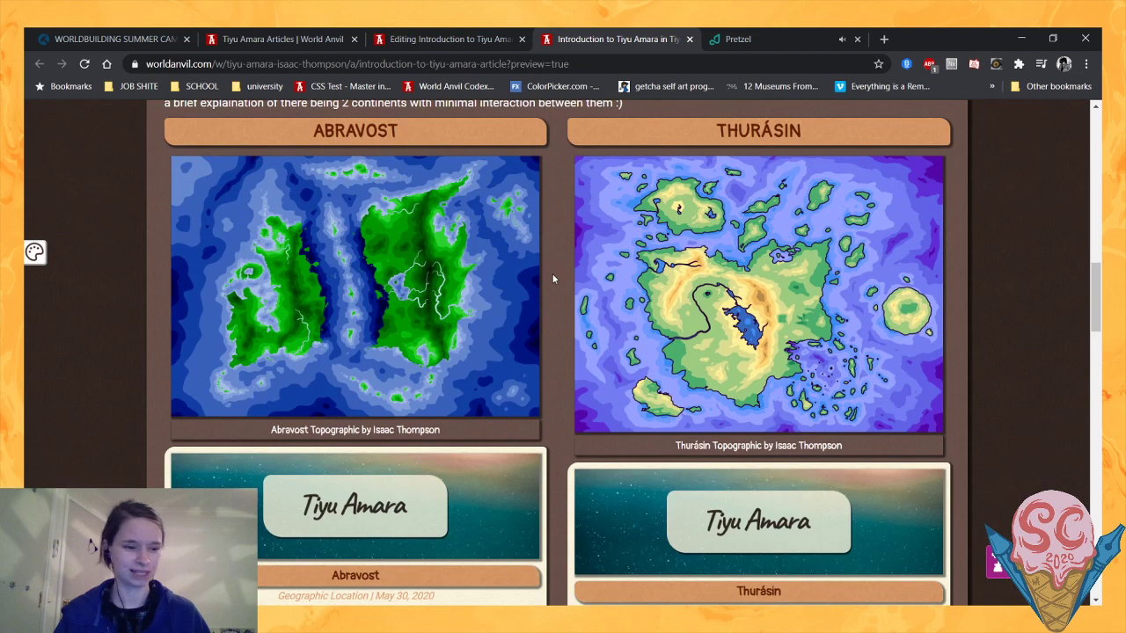
{"action": "scroll", "coordinate": [554, 279], "scroll_direction": "down", "scroll_amount": 3}
{"action": "scroll", "coordinate": [553, 279], "scroll_direction": "up", "scroll_amount": 5}
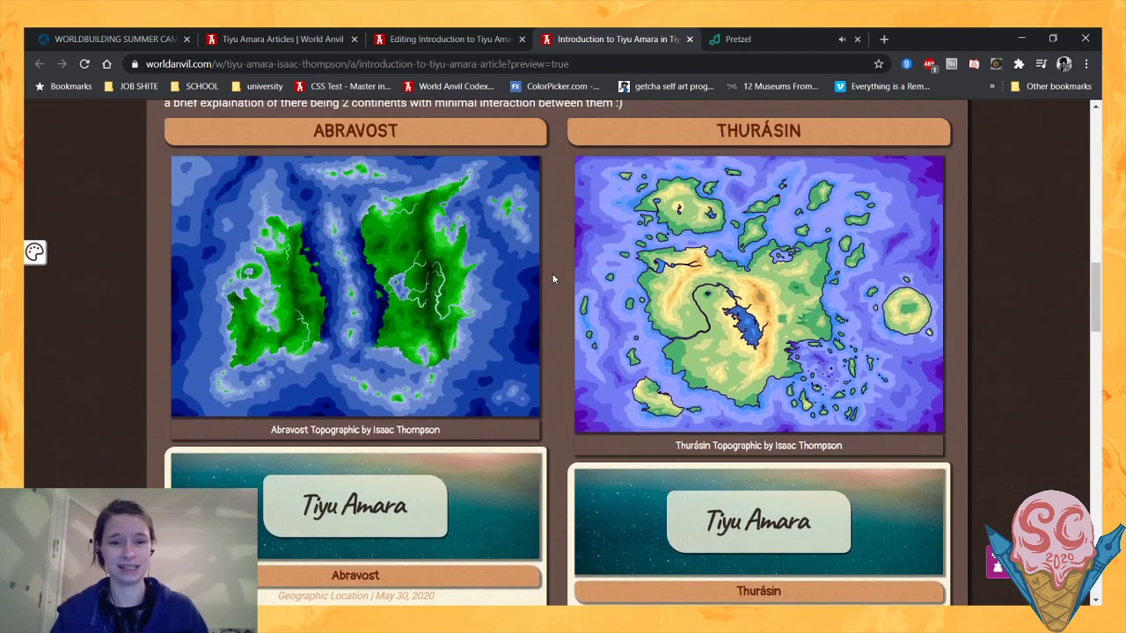
{"action": "scroll", "coordinate": [553, 279], "scroll_direction": "down", "scroll_amount": 1}
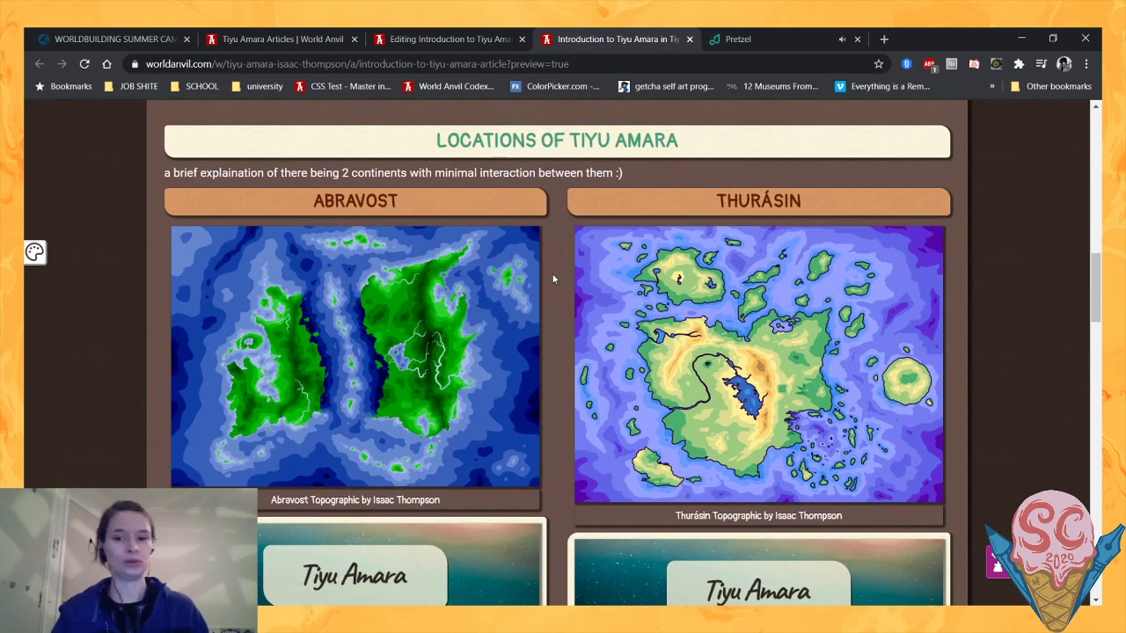
{"action": "scroll", "coordinate": [553, 279], "scroll_direction": "down", "scroll_amount": 1}
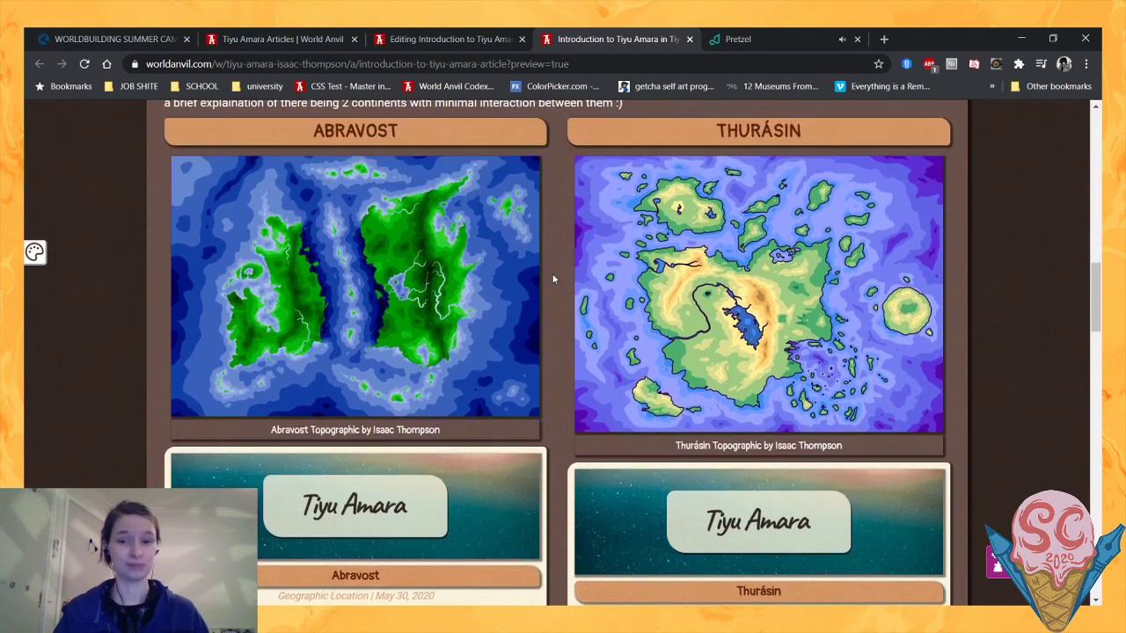
{"action": "scroll", "coordinate": [553, 279], "scroll_direction": "down", "scroll_amount": 2}
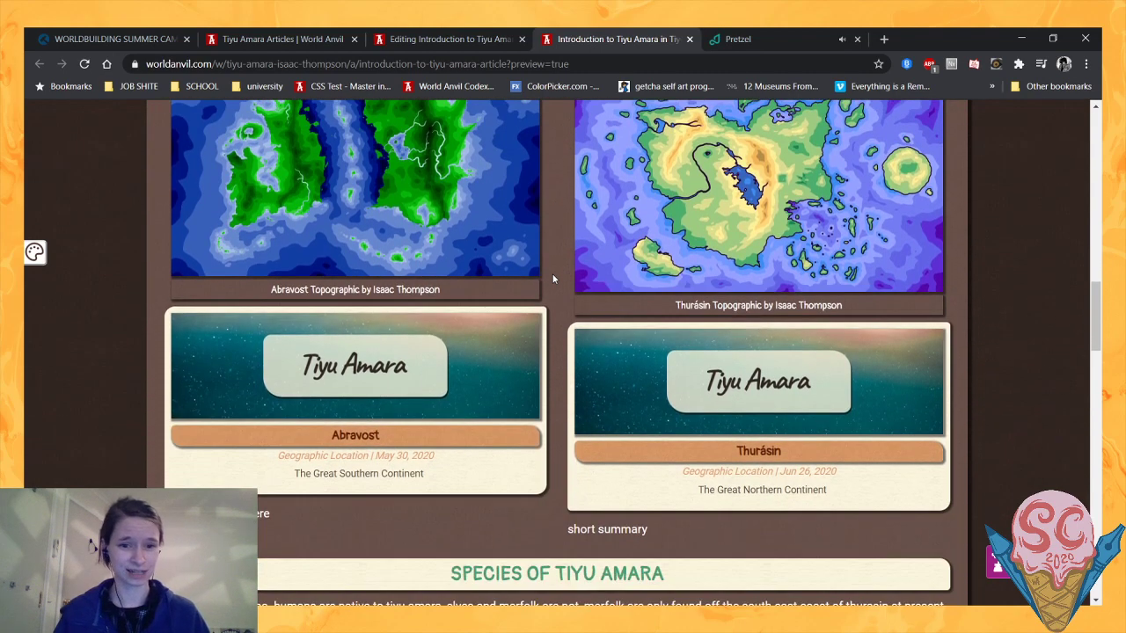
- Read the Species of Tiyu Amara section, including the note on dragons and the Human, Elf and Merfolk entries
{"action": "scroll", "coordinate": [553, 279], "scroll_direction": "down", "scroll_amount": 3}
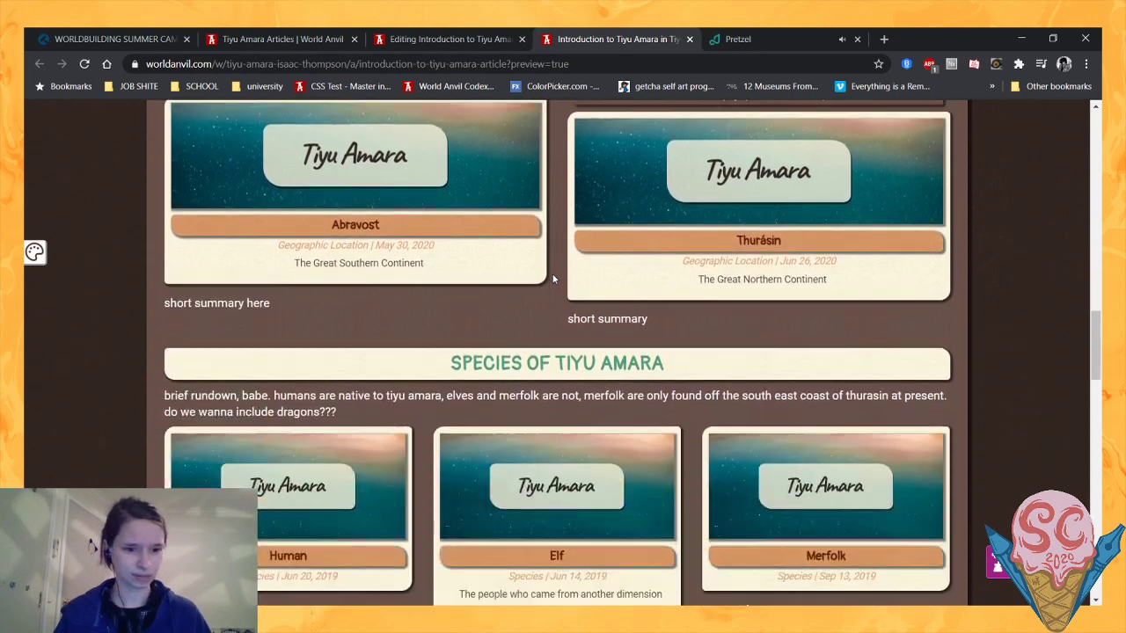
{"action": "scroll", "coordinate": [554, 279], "scroll_direction": "down", "scroll_amount": 1}
{"action": "scroll", "coordinate": [552, 279], "scroll_direction": "down", "scroll_amount": 1}
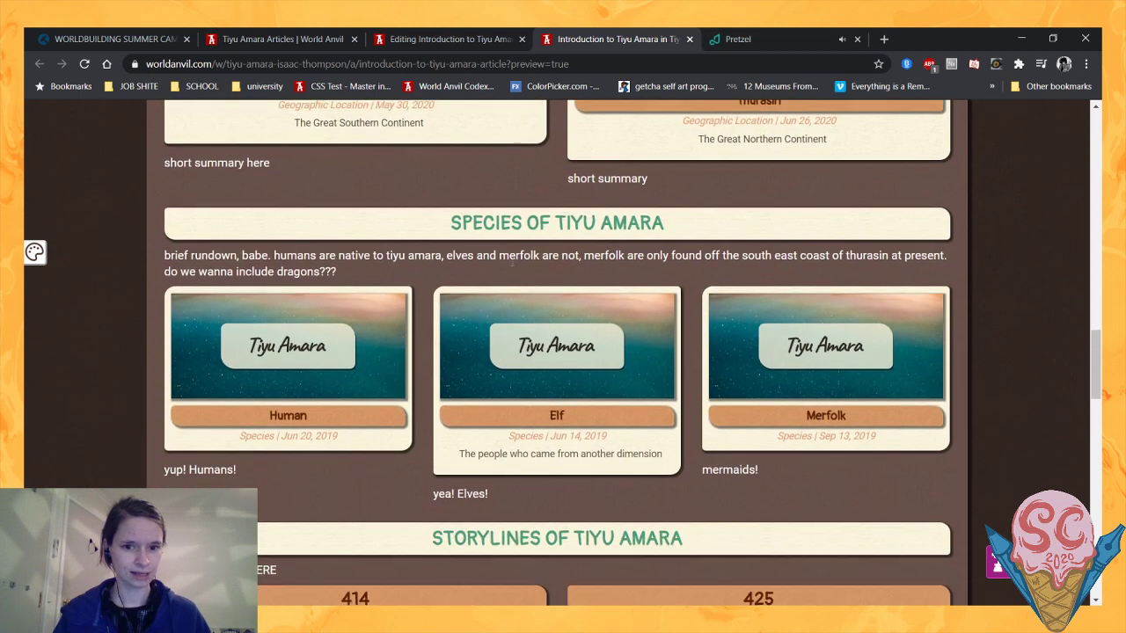
{"action": "left_click_drag", "start_coordinate": [451, 231], "coordinate": [496, 232]}
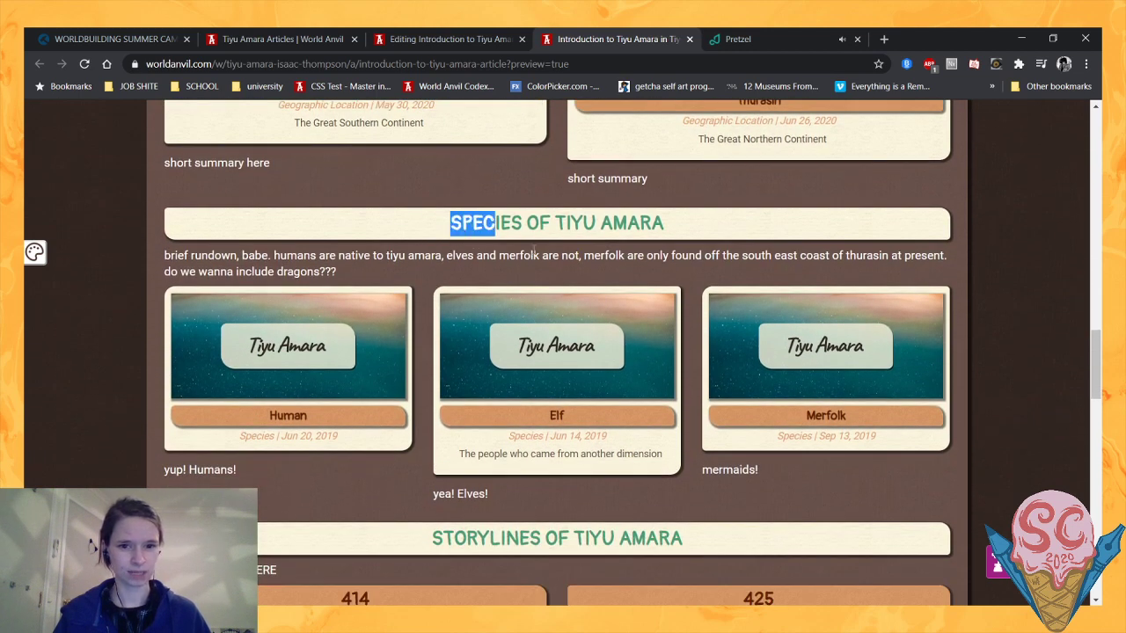
{"action": "left_click", "coordinate": [536, 252]}
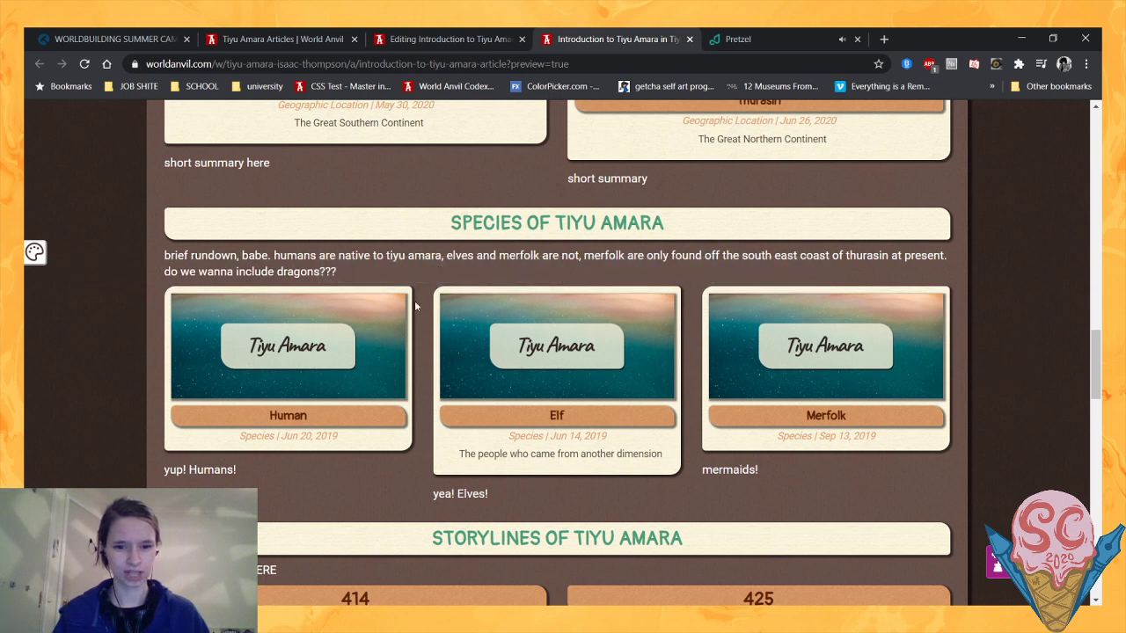
{"action": "mouse_move", "coordinate": [334, 346]}
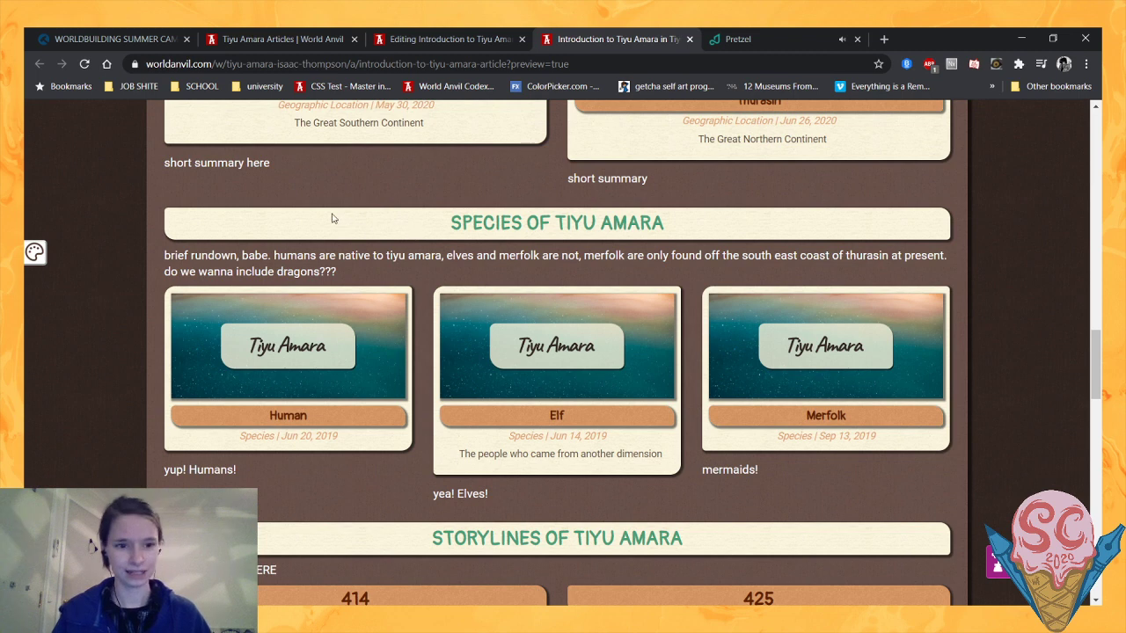
{"action": "scroll", "coordinate": [334, 218], "scroll_direction": "down", "scroll_amount": 1}
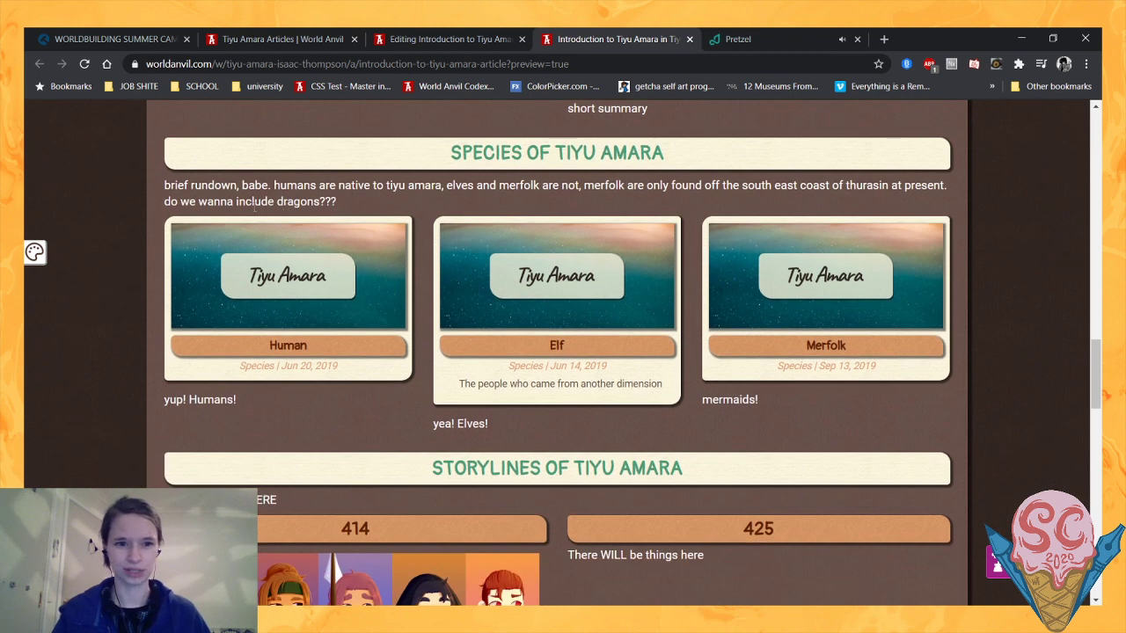
{"action": "triple_click", "coordinate": [343, 201]}
{"action": "left_click", "coordinate": [344, 201]}
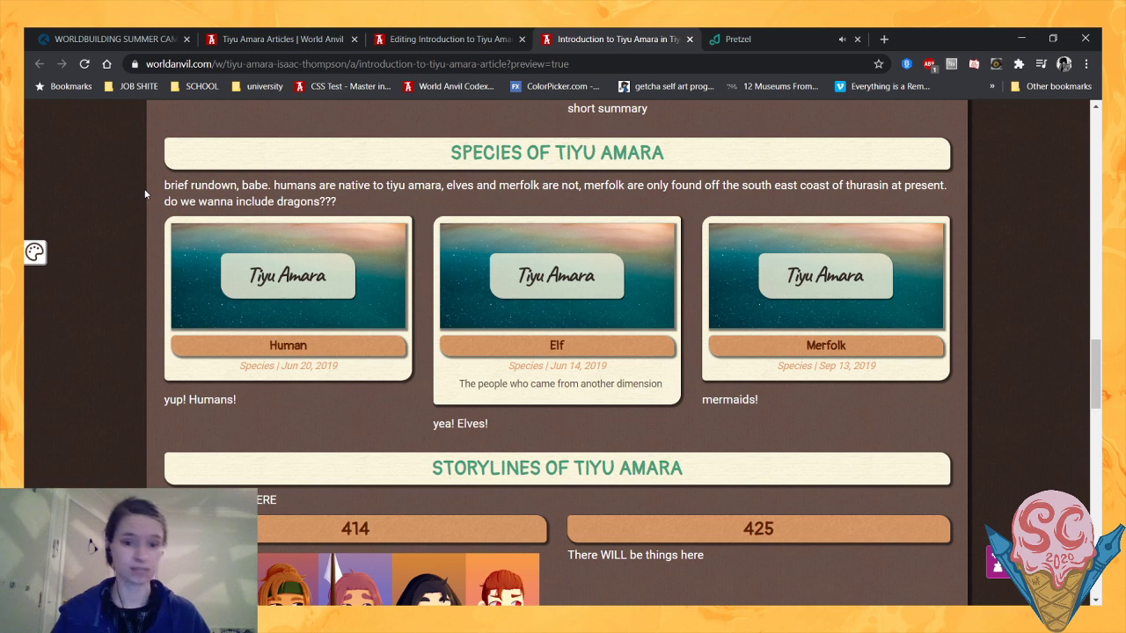
- Examine the Storylines of Tiyu Amara section and its 414 and 425 columns, highlighting the heading while reading
{"action": "scroll", "coordinate": [145, 193], "scroll_direction": "down", "scroll_amount": 1}
{"action": "scroll", "coordinate": [145, 193], "scroll_direction": "down", "scroll_amount": 1}
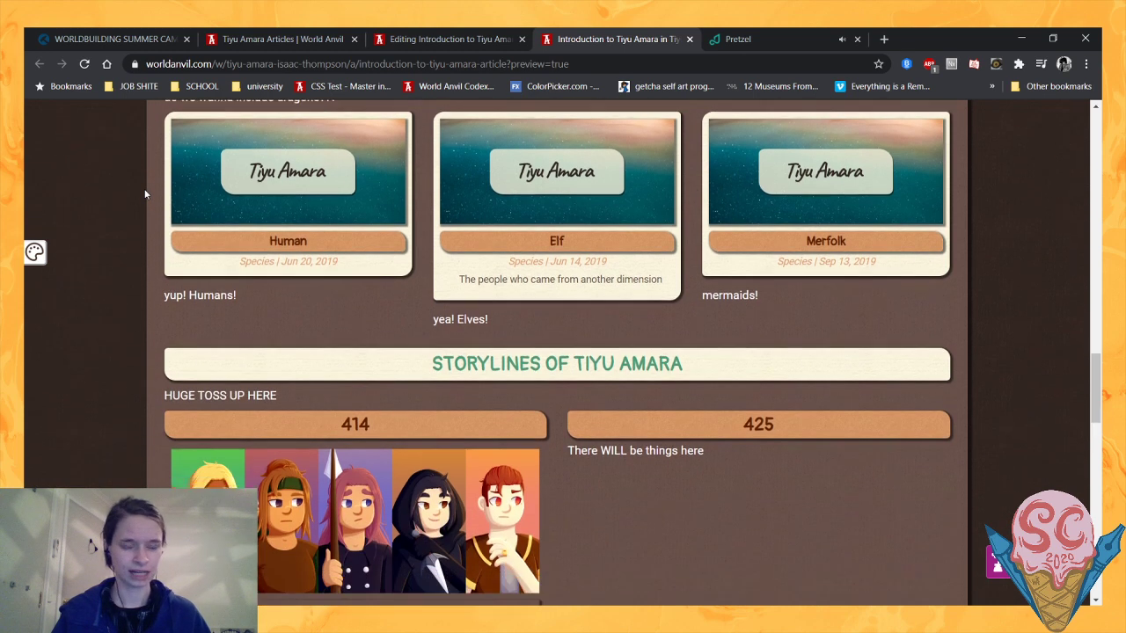
{"action": "scroll", "coordinate": [146, 208], "scroll_direction": "down", "scroll_amount": 1}
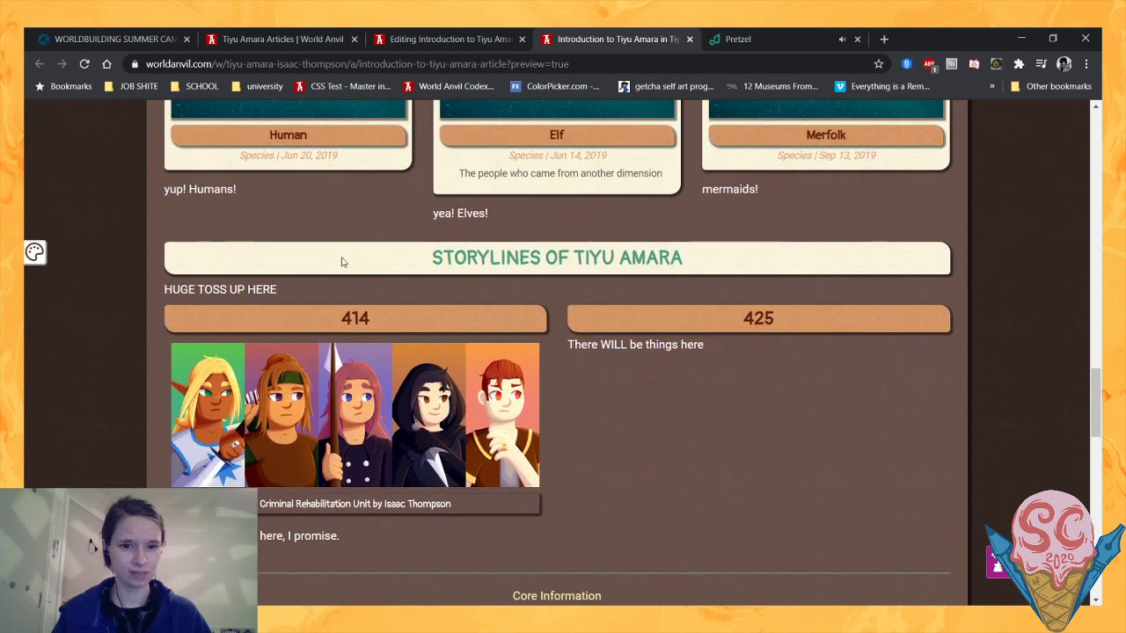
{"action": "scroll", "coordinate": [318, 242], "scroll_direction": "down", "scroll_amount": 1}
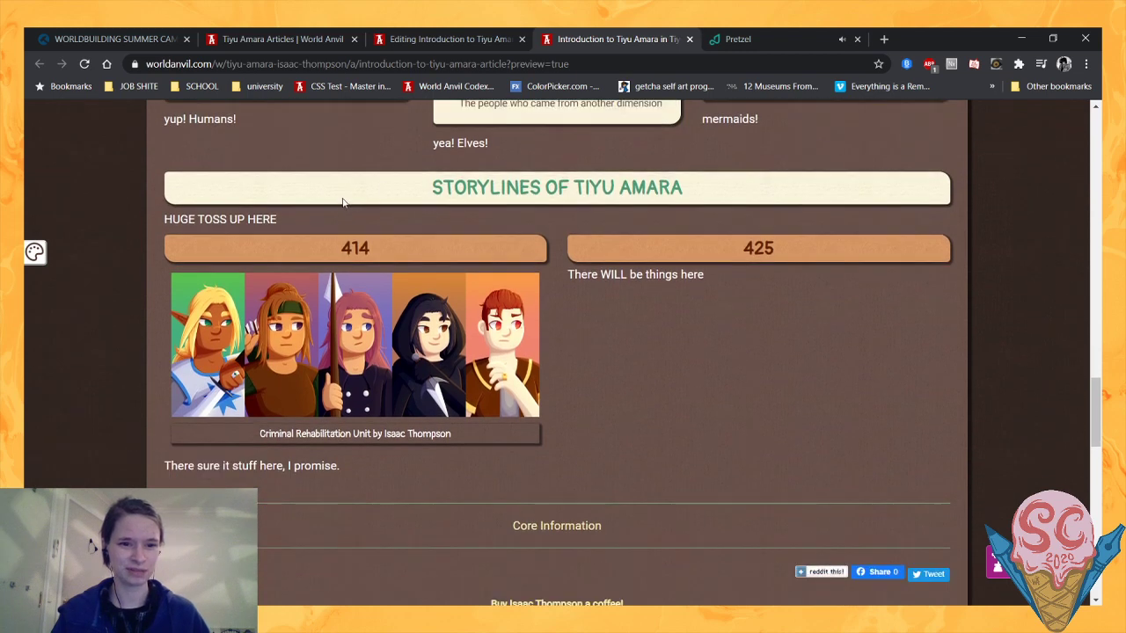
{"action": "scroll", "coordinate": [380, 188], "scroll_direction": "up", "scroll_amount": 1}
{"action": "left_click_drag", "start_coordinate": [435, 262], "coordinate": [672, 262]}
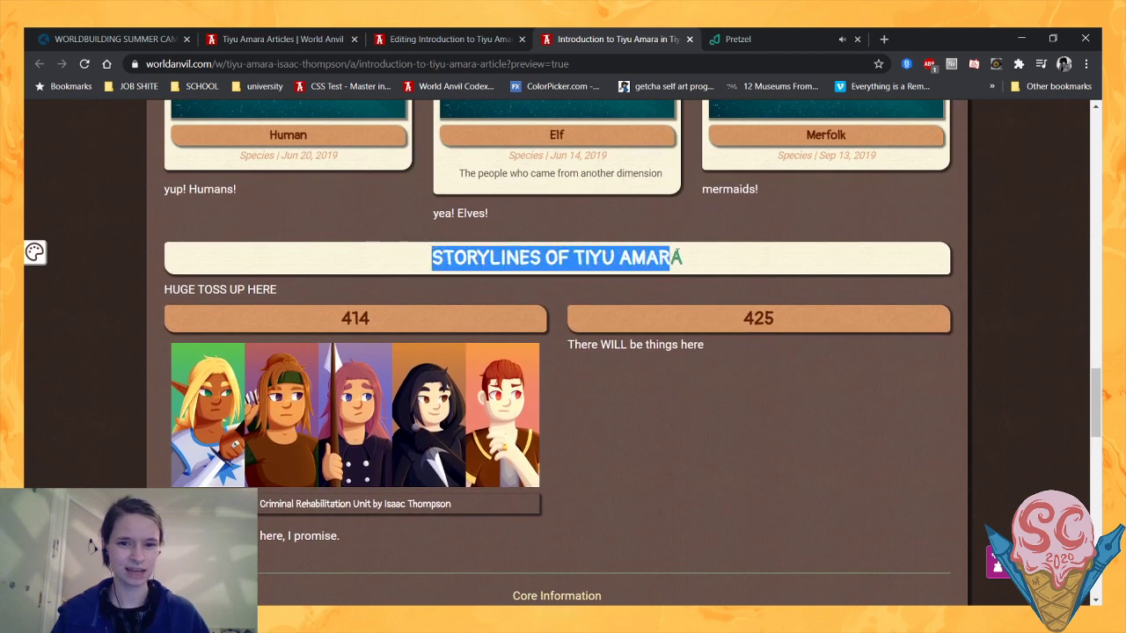
{"action": "left_click", "coordinate": [718, 268]}
{"action": "scroll", "coordinate": [628, 340], "scroll_direction": "down", "scroll_amount": 1}
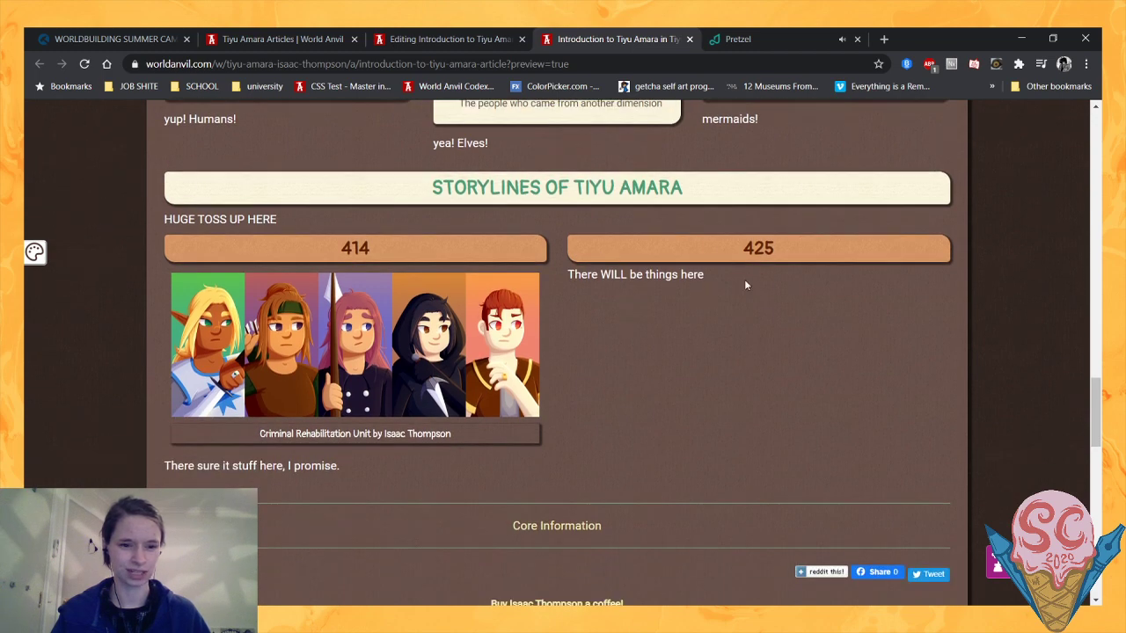
- Look back and forth between the continent maps and the storylines columns to review the article's overall layout
{"action": "scroll", "coordinate": [747, 284], "scroll_direction": "up", "scroll_amount": 6}
{"action": "scroll", "coordinate": [251, 188], "scroll_direction": "up", "scroll_amount": 3}
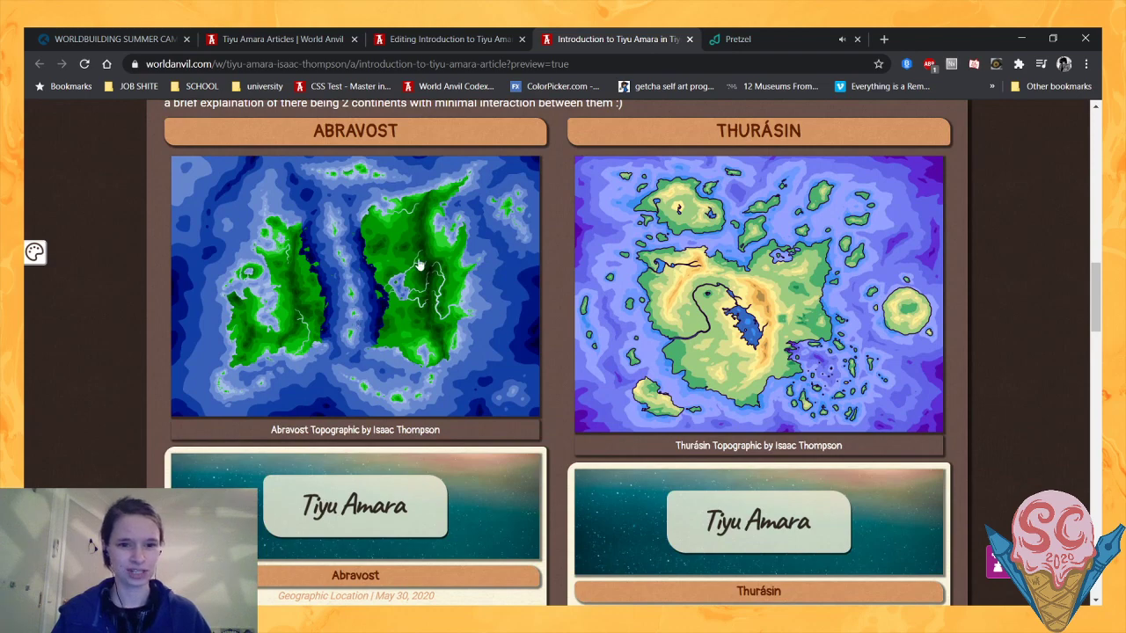
{"action": "scroll", "coordinate": [398, 238], "scroll_direction": "down", "scroll_amount": 5}
{"action": "scroll", "coordinate": [401, 247], "scroll_direction": "down", "scroll_amount": 4}
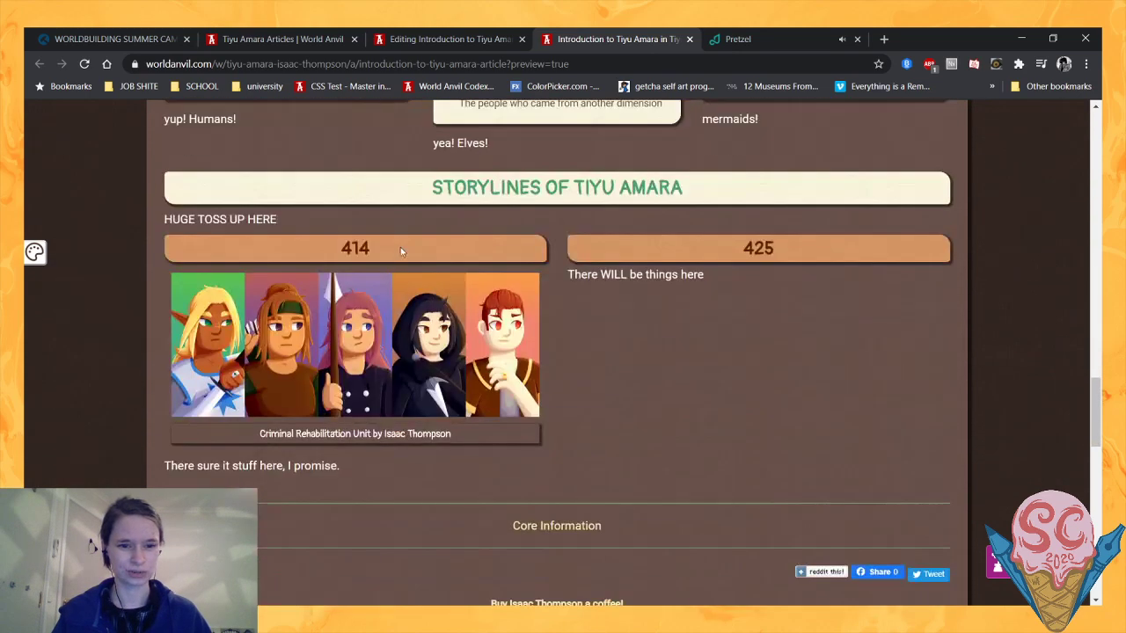
{"action": "scroll", "coordinate": [531, 282], "scroll_direction": "down", "scroll_amount": 1}
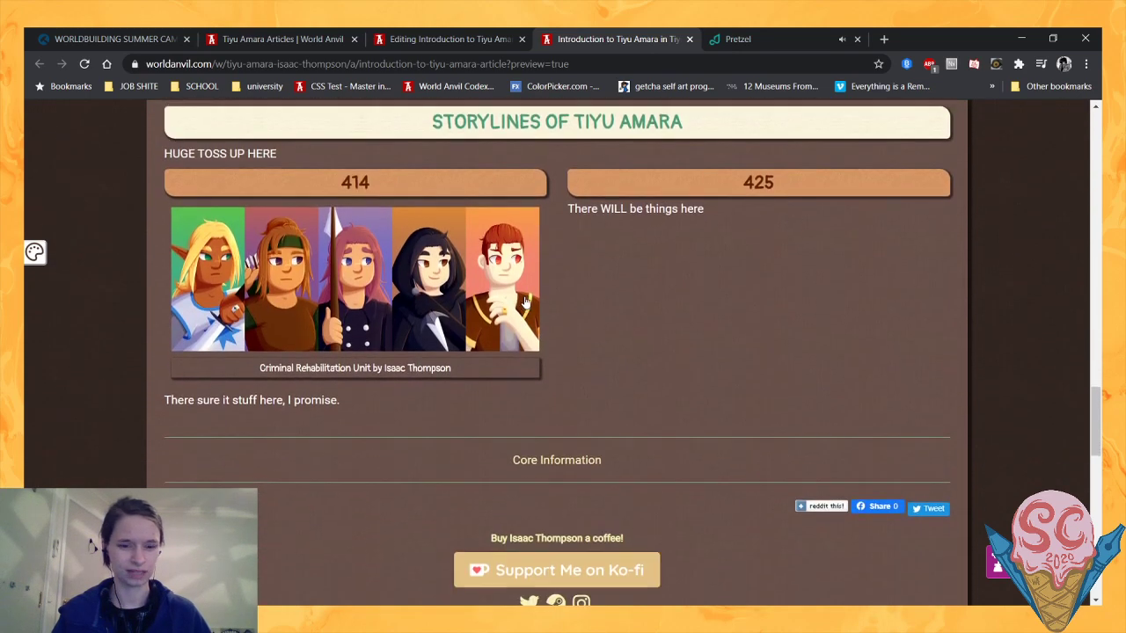
{"action": "scroll", "coordinate": [528, 290], "scroll_direction": "up", "scroll_amount": 5}
{"action": "mouse_move", "coordinate": [524, 303]}
{"action": "scroll", "coordinate": [524, 299], "scroll_direction": "up", "scroll_amount": 2}
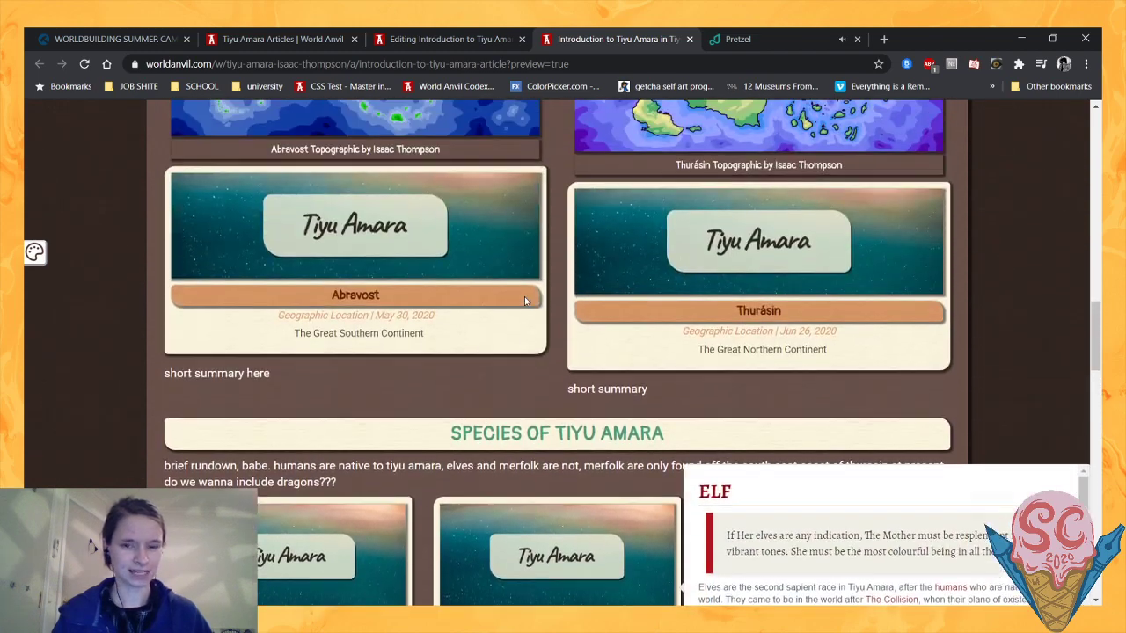
- Compare the Storylines section of the preview with the challenge page's Design and Length advice and its world primer instructions
{"action": "scroll", "coordinate": [449, 298], "scroll_direction": "down", "scroll_amount": 6}
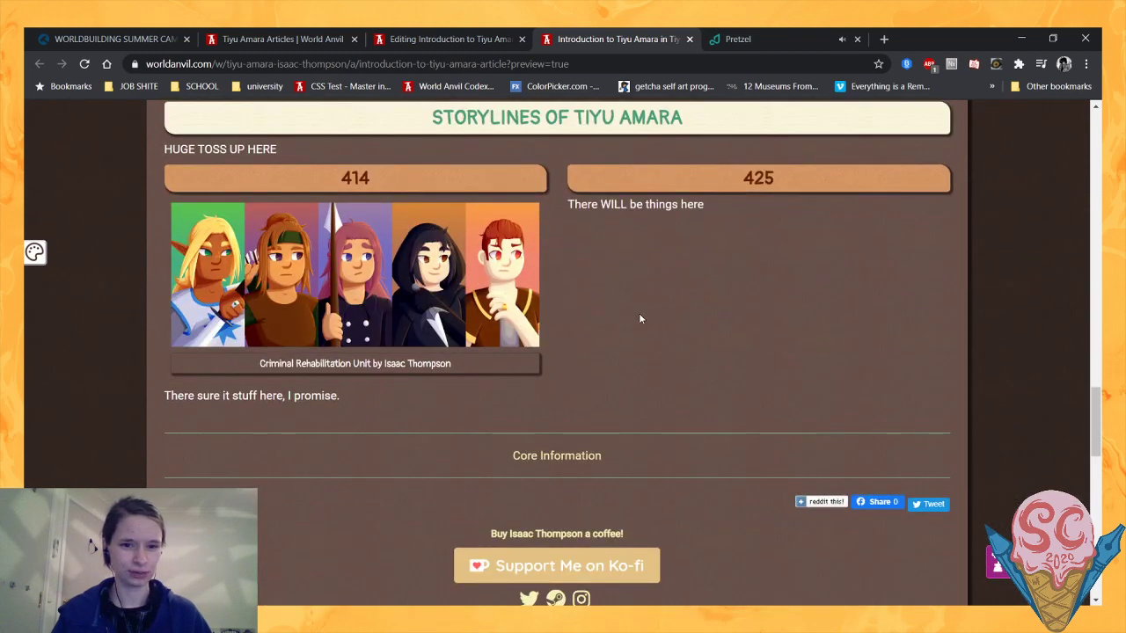
{"action": "scroll", "coordinate": [633, 296], "scroll_direction": "up", "scroll_amount": 2}
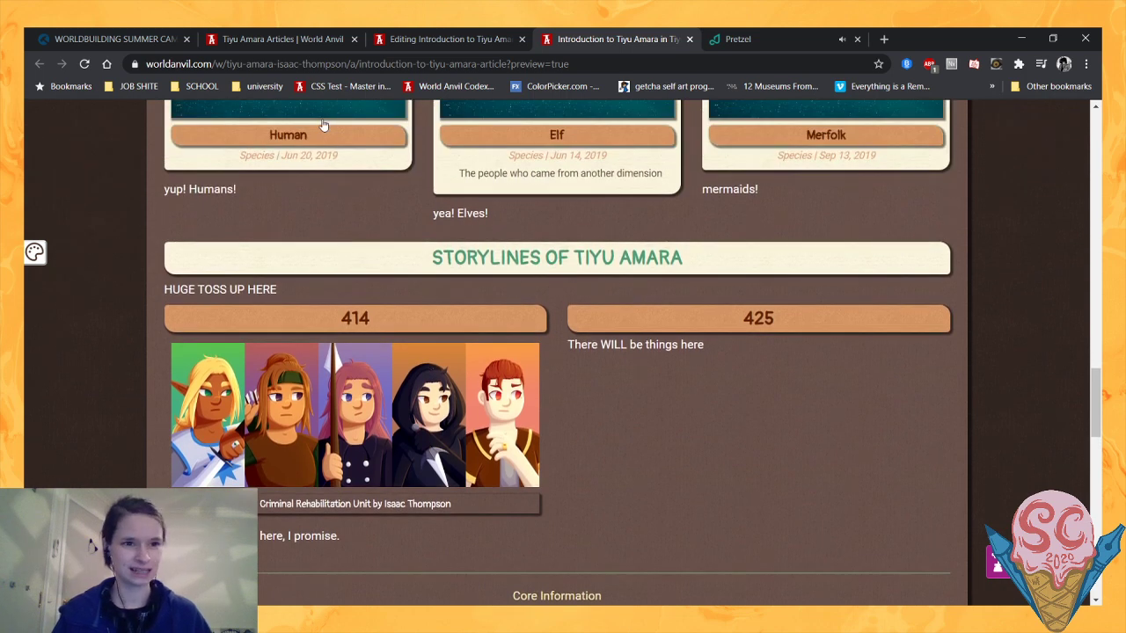
{"action": "mouse_move", "coordinate": [244, 106]}
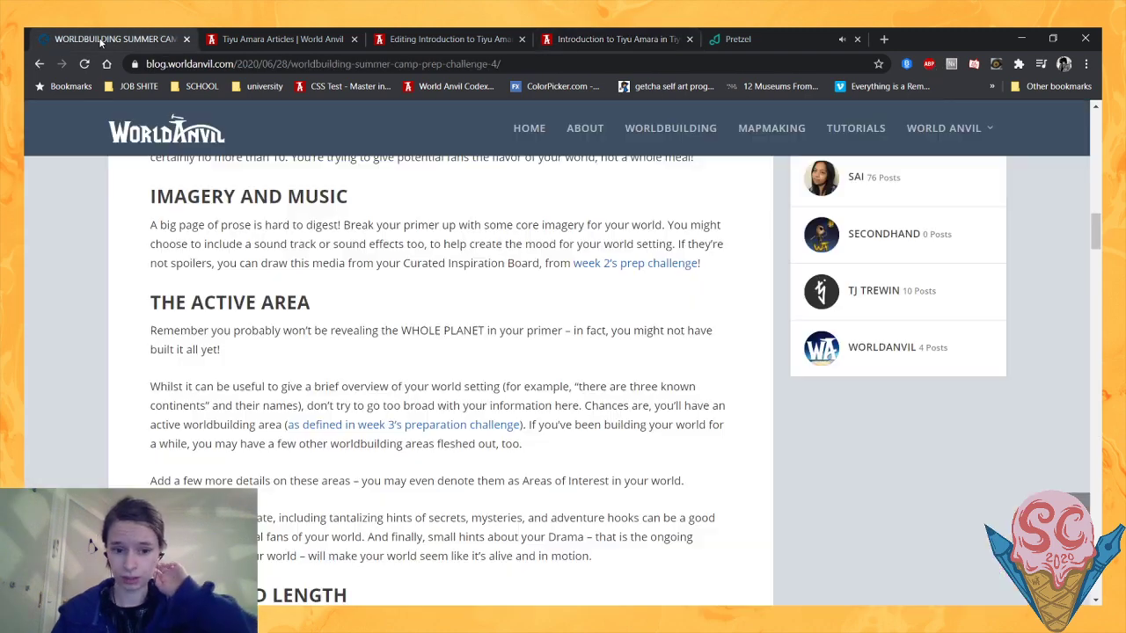
{"action": "left_click", "coordinate": [102, 39]}
{"action": "scroll", "coordinate": [182, 217], "scroll_direction": "down", "scroll_amount": 9}
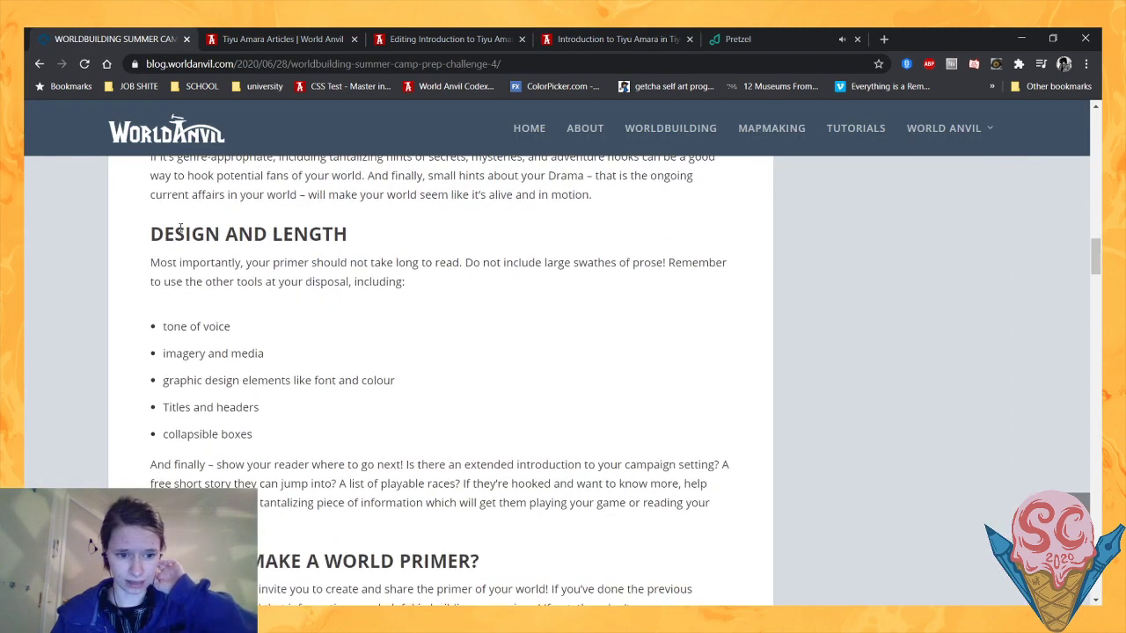
{"action": "scroll", "coordinate": [335, 247], "scroll_direction": "up", "scroll_amount": 1}
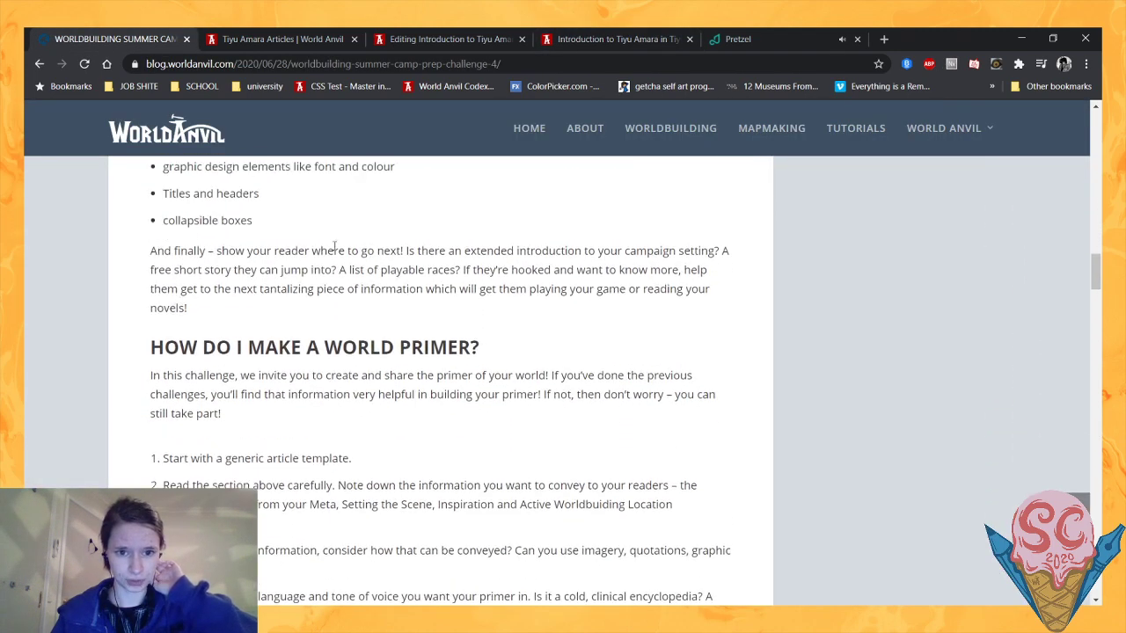
{"action": "scroll", "coordinate": [521, 255], "scroll_direction": "down", "scroll_amount": 3}
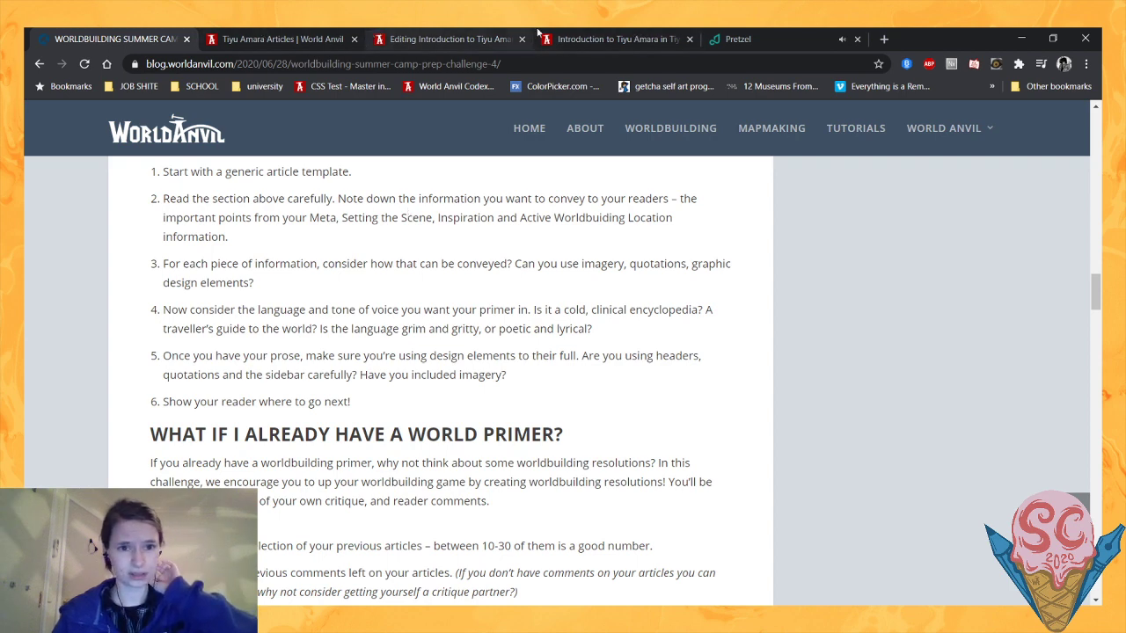
- Go from the article preview to the Tiyu Amara homepage, search it for "Meta" and open the Tiyu Amara Meta article
{"action": "left_click", "coordinate": [277, 39]}
{"action": "scroll", "coordinate": [453, 149], "scroll_direction": "up", "scroll_amount": 3}
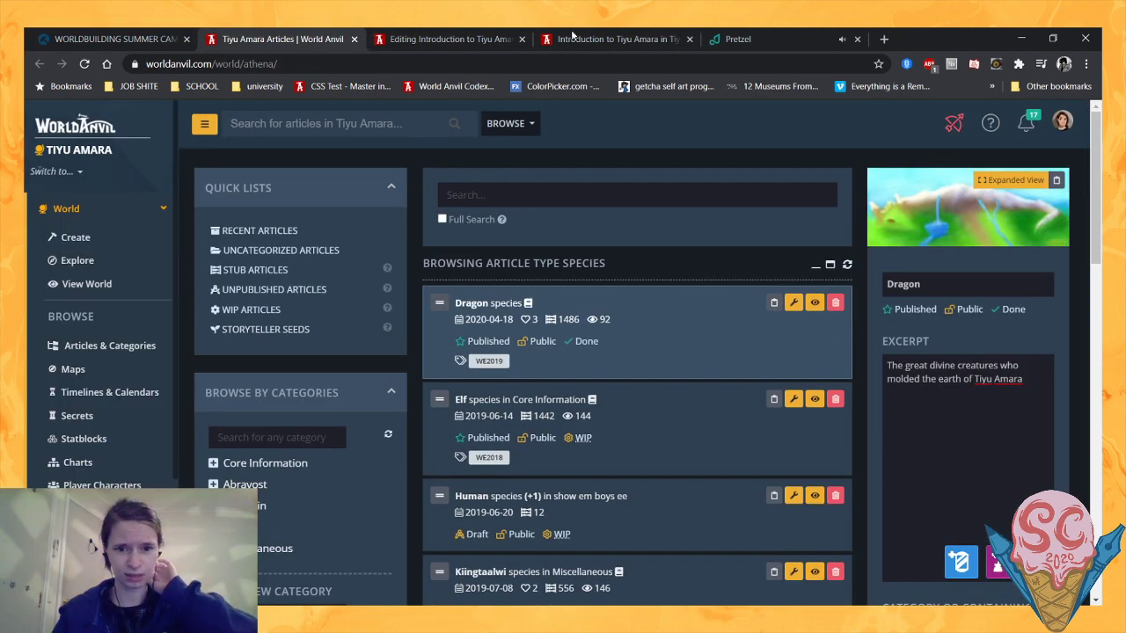
{"action": "left_click", "coordinate": [613, 37]}
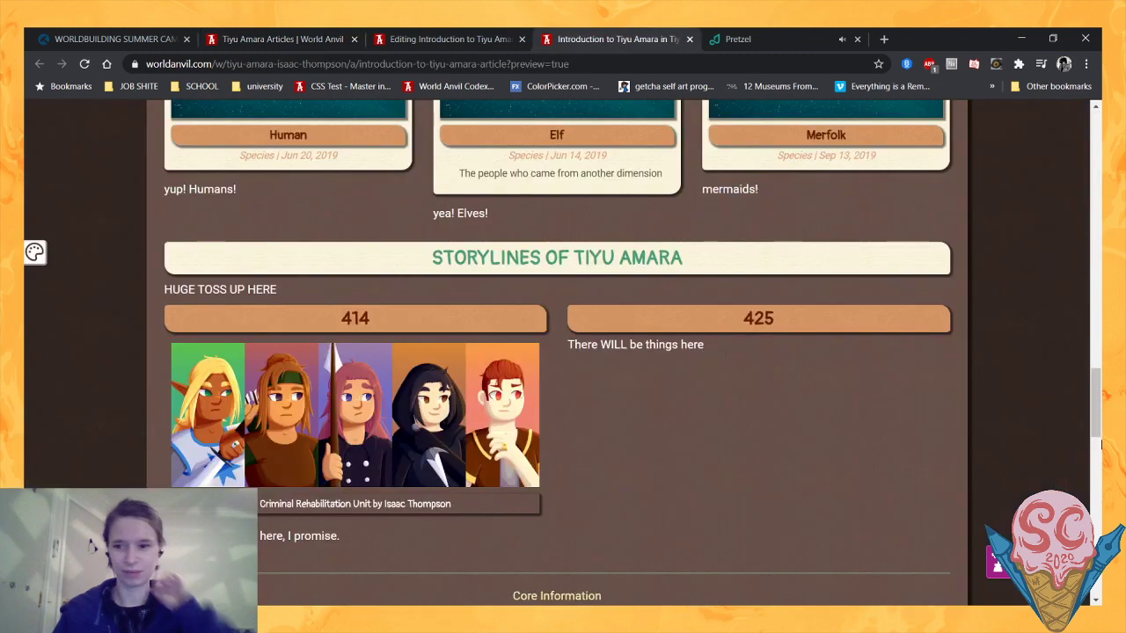
{"action": "left_click_drag", "start_coordinate": [1099, 444], "coordinate": [1069, 157]}
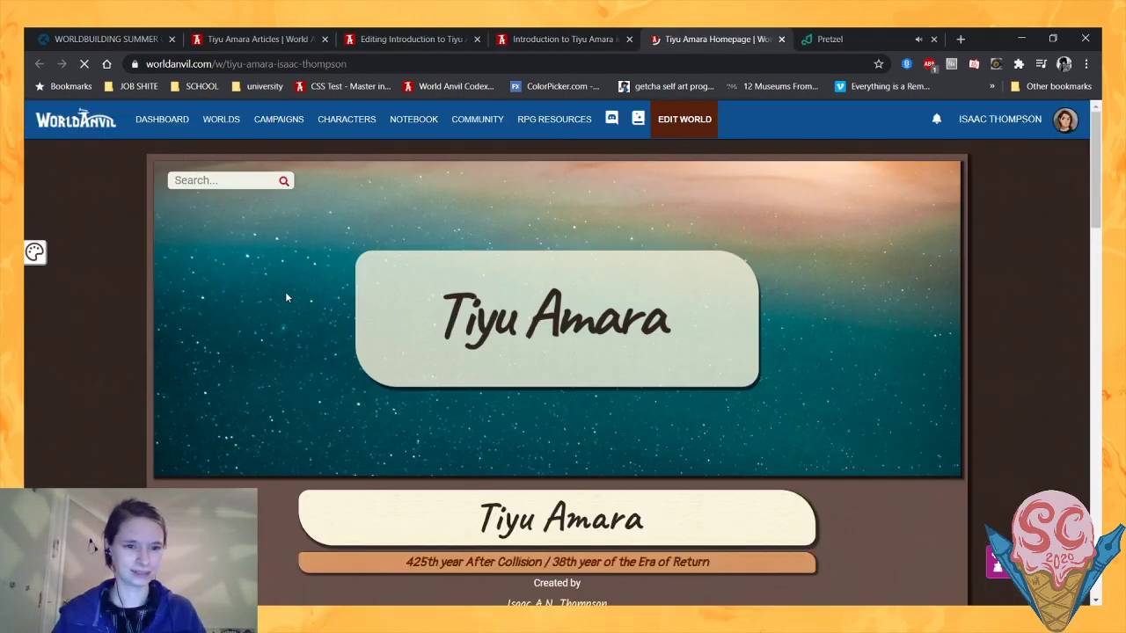
{"action": "left_click", "coordinate": [249, 176]}
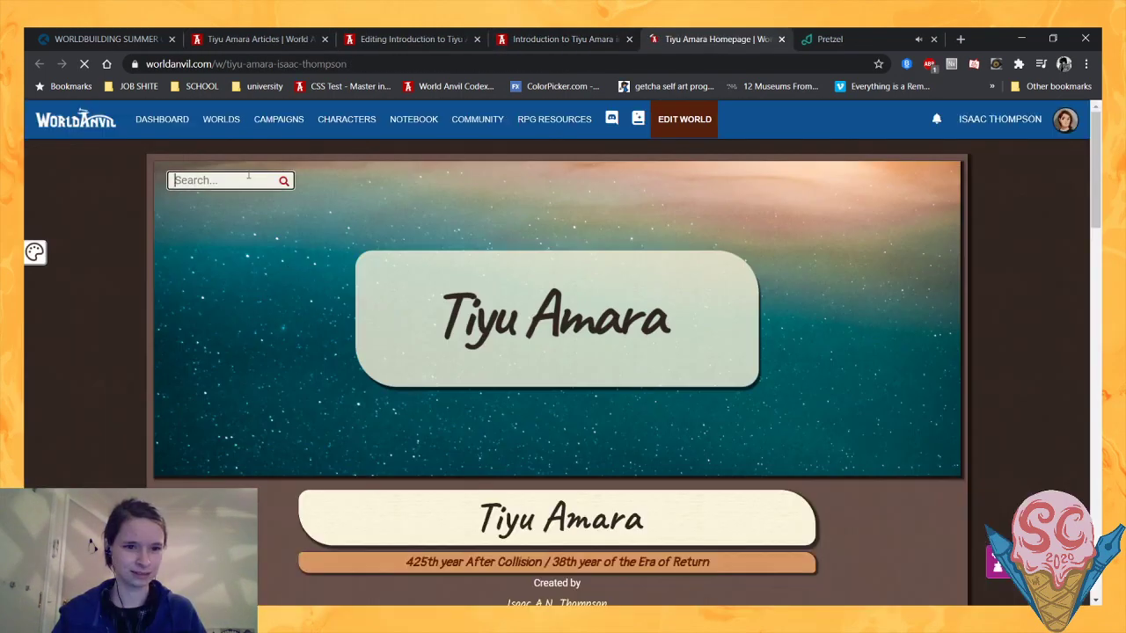
{"action": "type", "text": "Meta"}
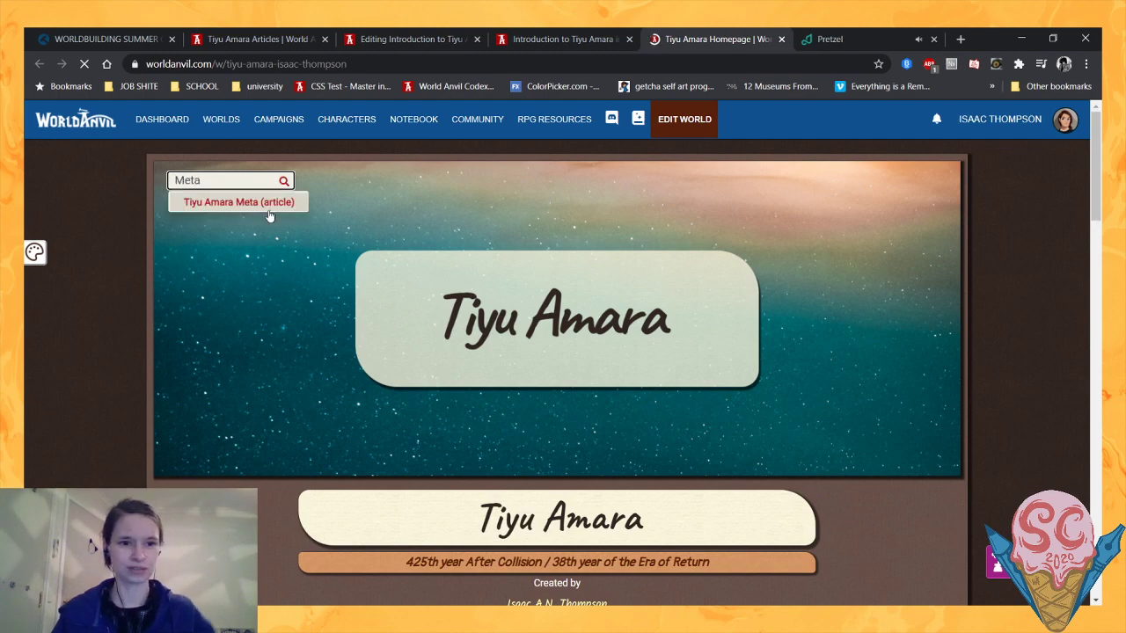
{"action": "left_click", "coordinate": [270, 202]}
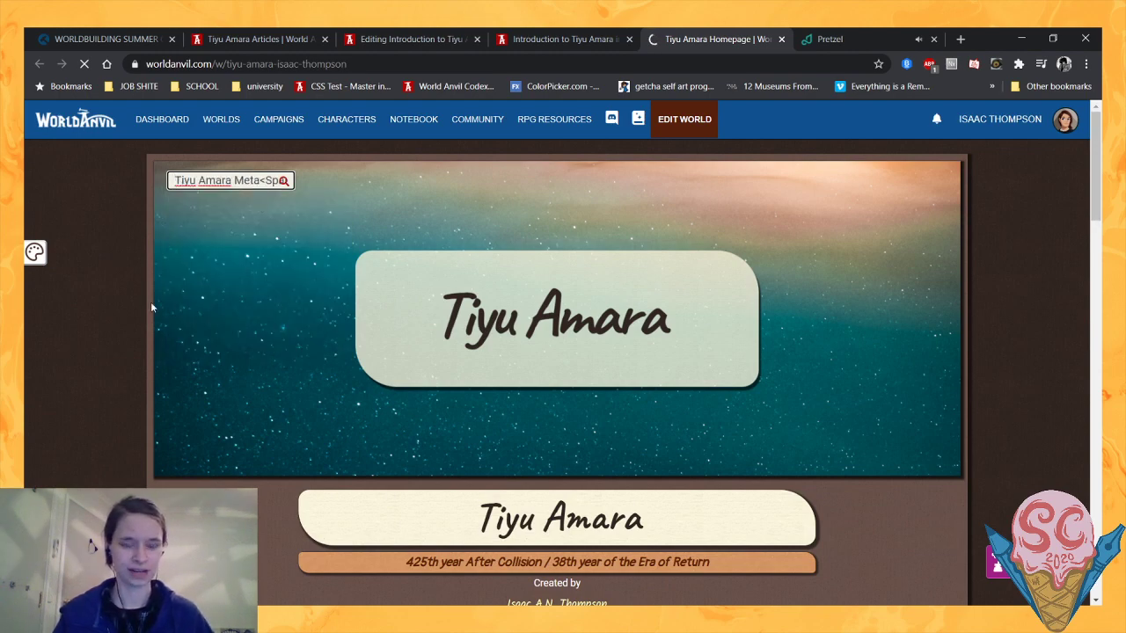
- Read the Meta article's motivation, genre, scope, mood and themes sections along with its Conflicts & Drama boxes
{"action": "scroll", "coordinate": [152, 307], "scroll_direction": "down", "scroll_amount": 4}
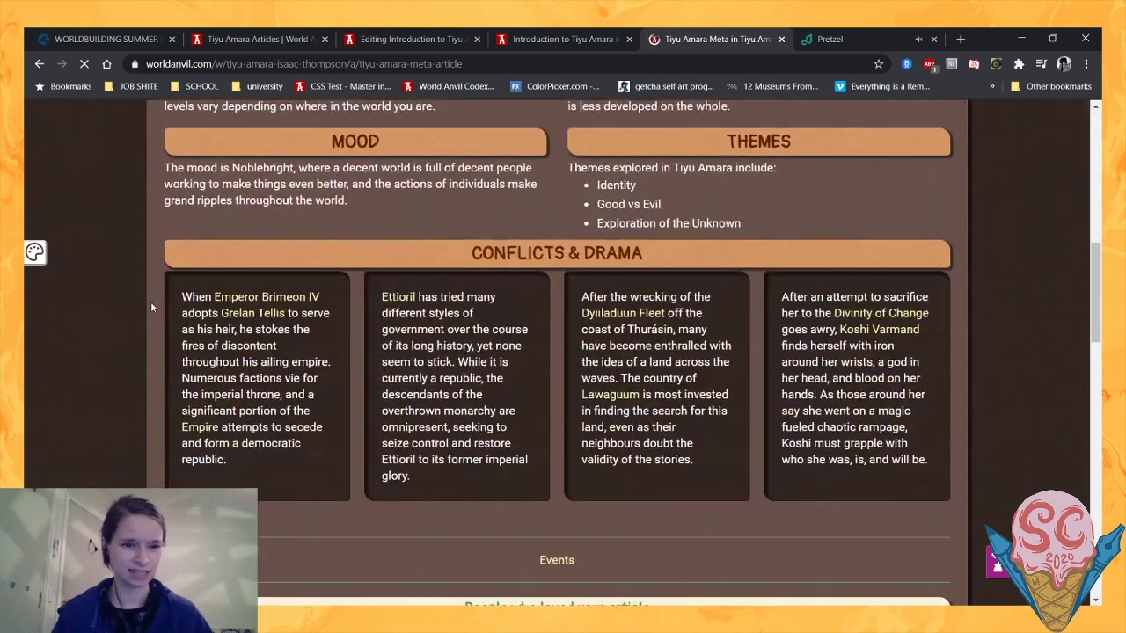
{"action": "scroll", "coordinate": [152, 306], "scroll_direction": "up", "scroll_amount": 1}
{"action": "scroll", "coordinate": [151, 307], "scroll_direction": "down", "scroll_amount": 1}
{"action": "scroll", "coordinate": [151, 307], "scroll_direction": "up", "scroll_amount": 6}
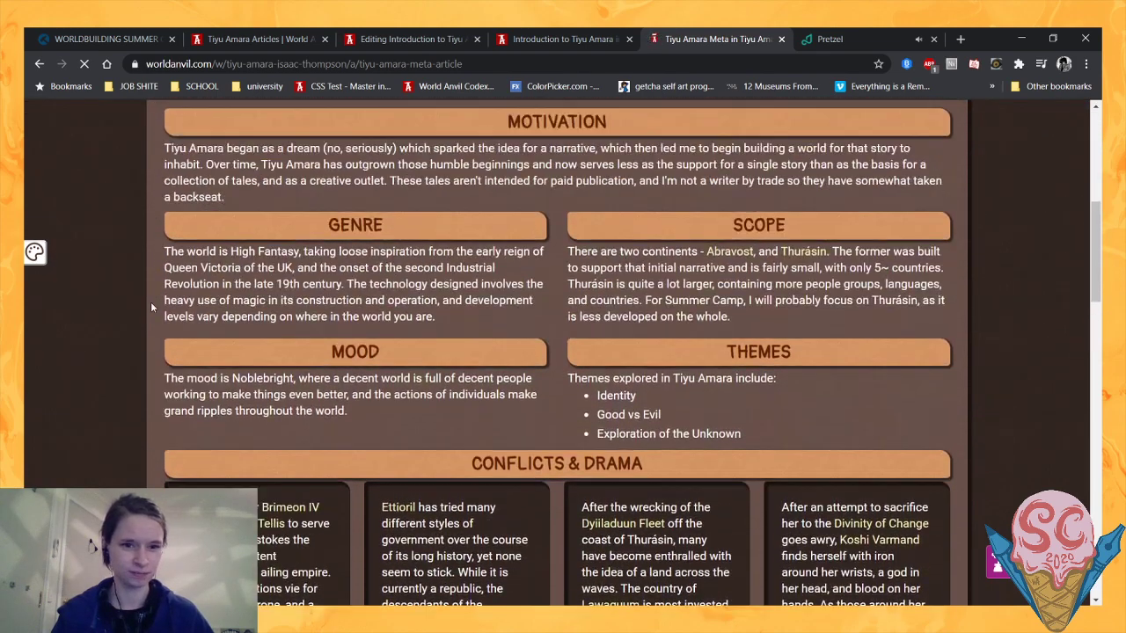
{"action": "scroll", "coordinate": [151, 307], "scroll_direction": "down", "scroll_amount": 6}
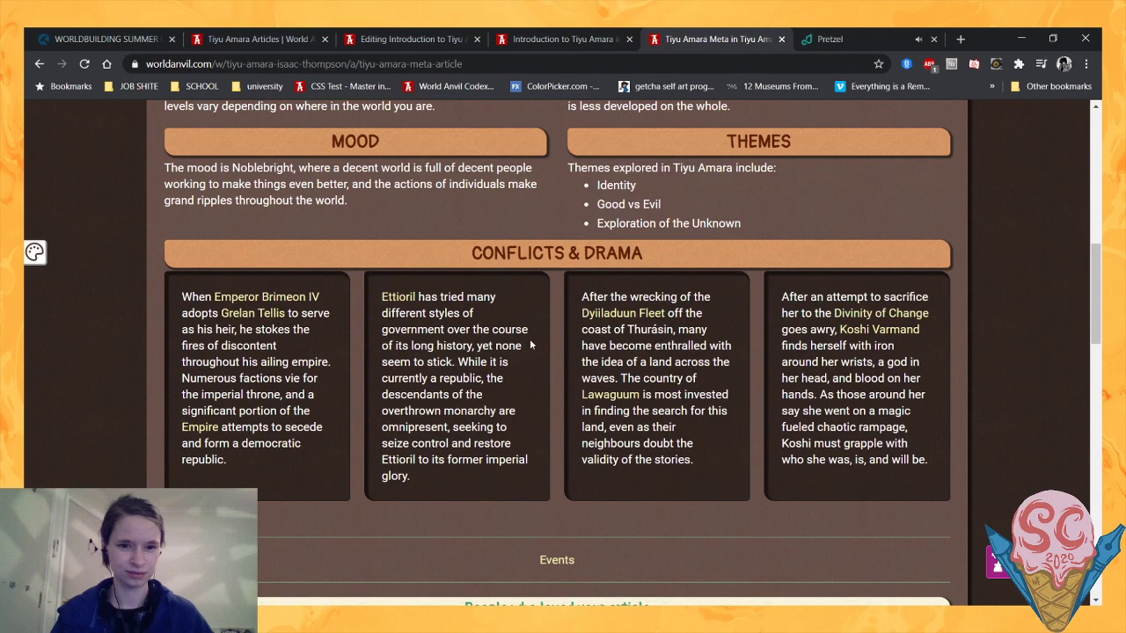
{"action": "scroll", "coordinate": [340, 414], "scroll_direction": "down", "scroll_amount": 1}
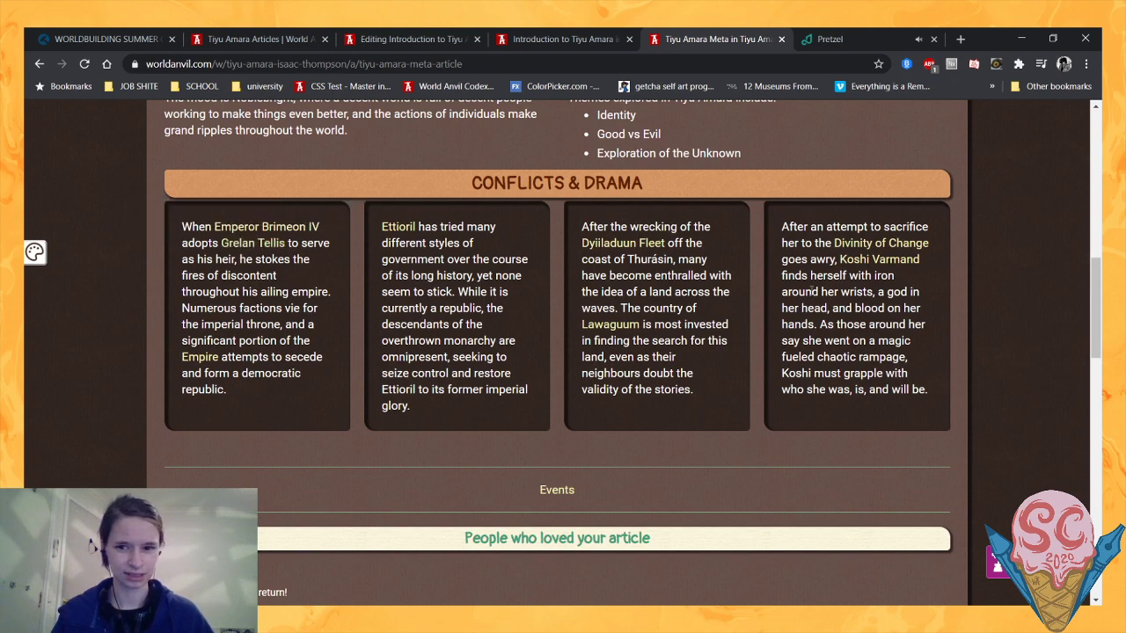
{"action": "scroll", "coordinate": [524, 383], "scroll_direction": "up", "scroll_amount": 1}
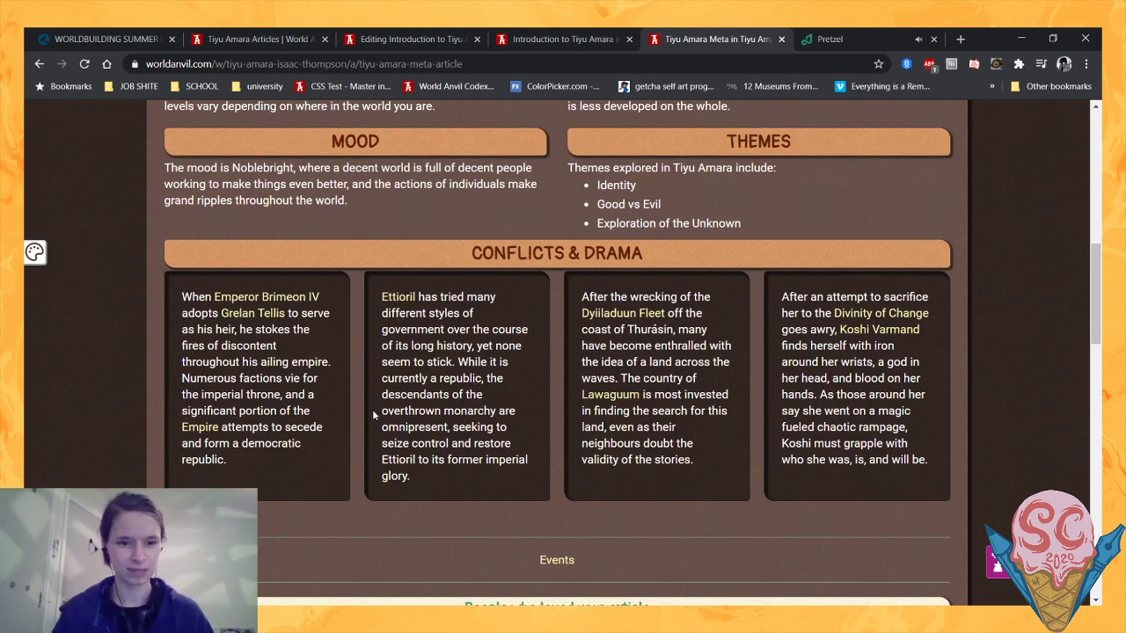
- Reread the Conflicts & Drama boxes, highlighting passages in the Emperor's heir and Divinity of Change entries
{"action": "left_click_drag", "start_coordinate": [322, 378], "coordinate": [181, 359]}
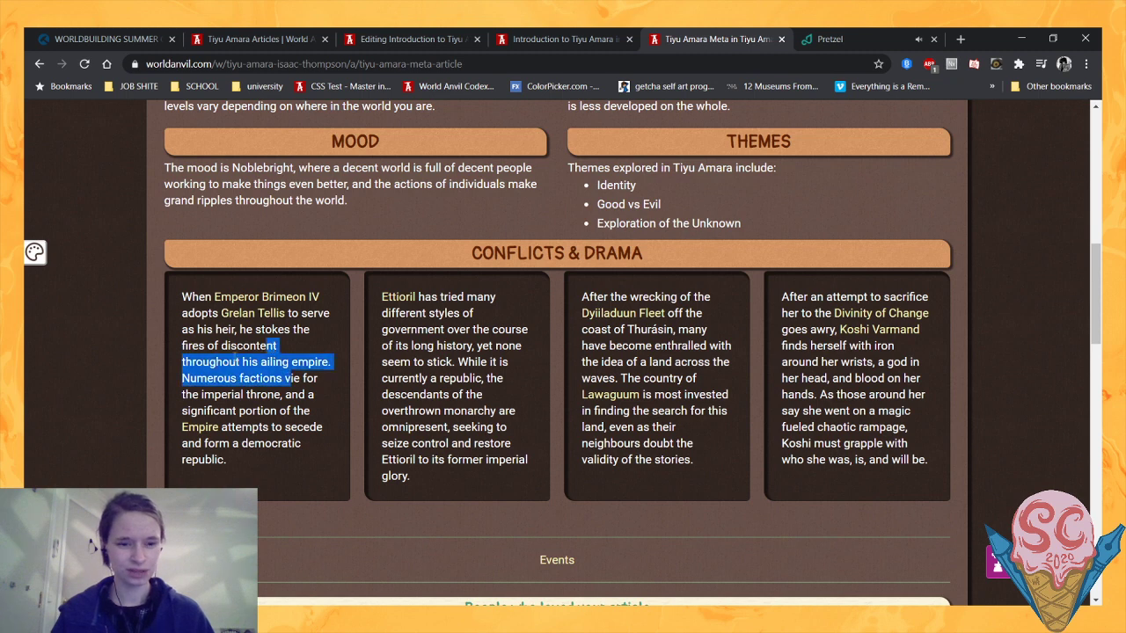
{"action": "left_click", "coordinate": [258, 375]}
{"action": "left_click_drag", "start_coordinate": [810, 329], "coordinate": [882, 375]}
{"action": "left_click", "coordinate": [882, 376]}
{"action": "scroll", "coordinate": [880, 372], "scroll_direction": "down", "scroll_amount": 1}
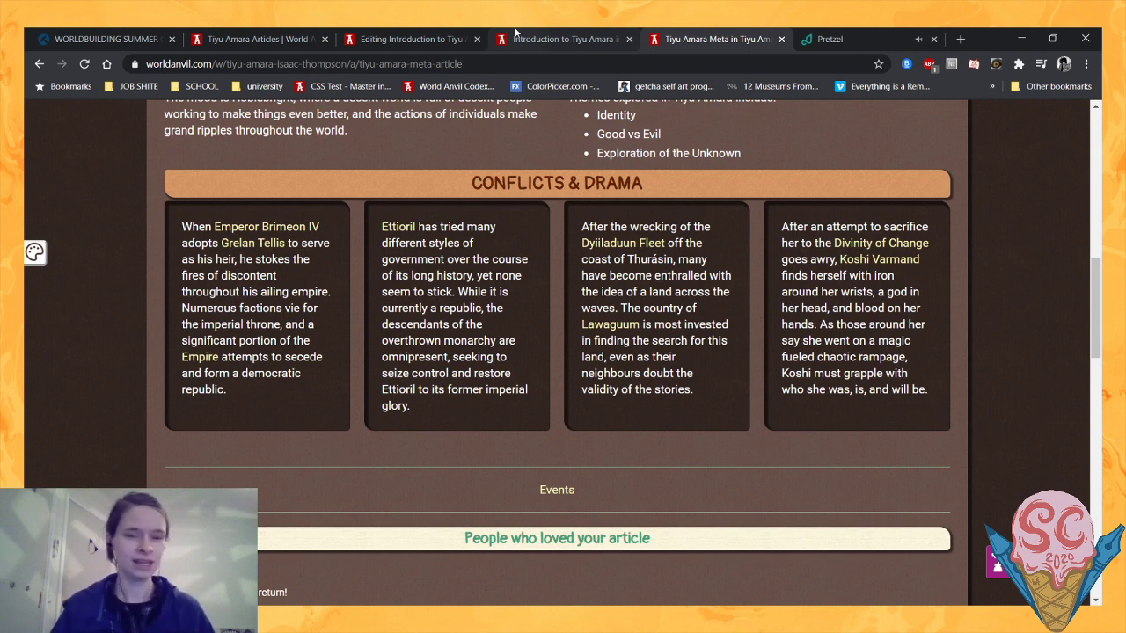
- Look over the Introduction to Tiyu Amara source text in the article editor, from the opening quote to the Locations markup
{"action": "left_click", "coordinate": [411, 40]}
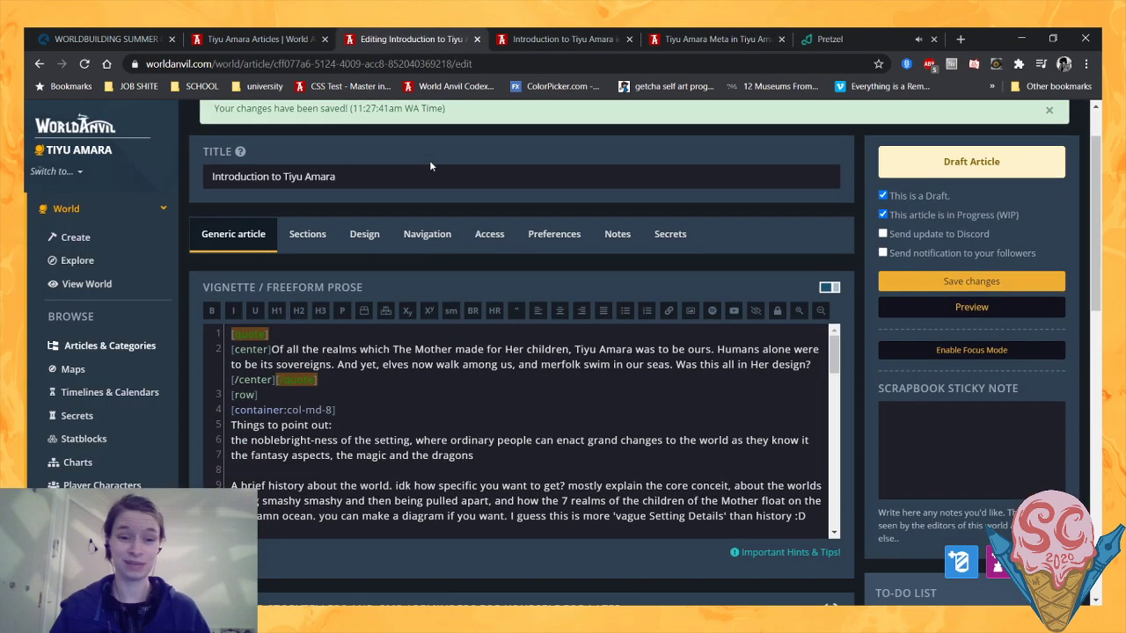
{"action": "scroll", "coordinate": [429, 160], "scroll_direction": "down", "scroll_amount": 2}
{"action": "scroll", "coordinate": [499, 281], "scroll_direction": "down", "scroll_amount": 5}
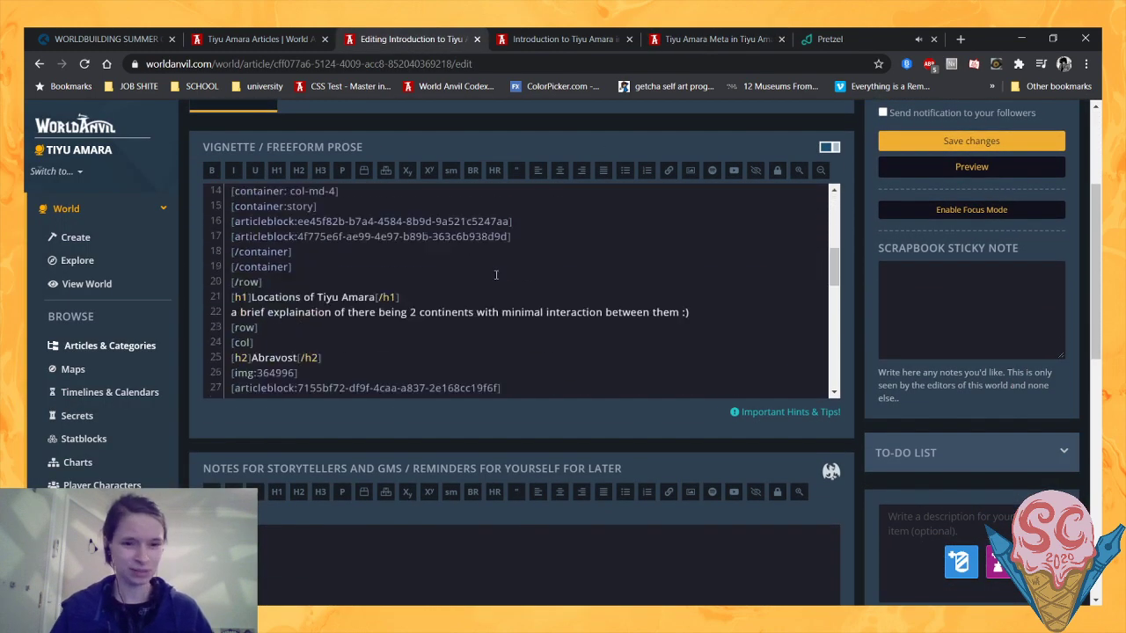
{"action": "scroll", "coordinate": [496, 275], "scroll_direction": "up", "scroll_amount": 5}
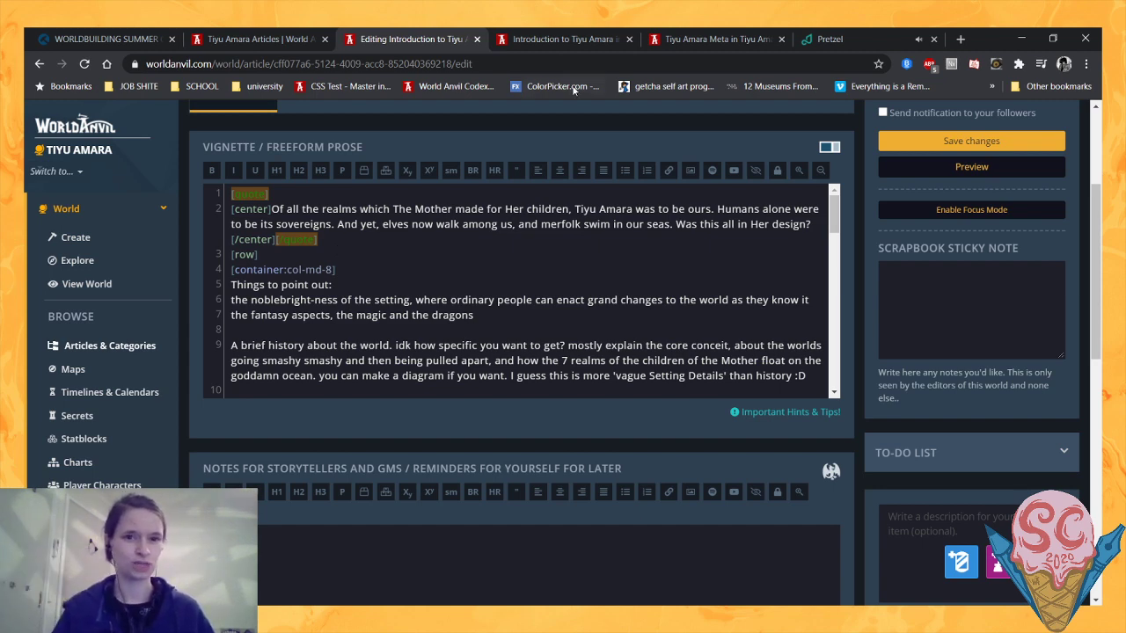
- Return to the Introduction to Tiyu Amara preview and read the placeholder notes above the cosmology image
{"action": "left_click", "coordinate": [563, 39]}
{"action": "scroll", "coordinate": [294, 387], "scroll_direction": "down", "scroll_amount": 3}
{"action": "scroll", "coordinate": [294, 387], "scroll_direction": "down", "scroll_amount": 2}
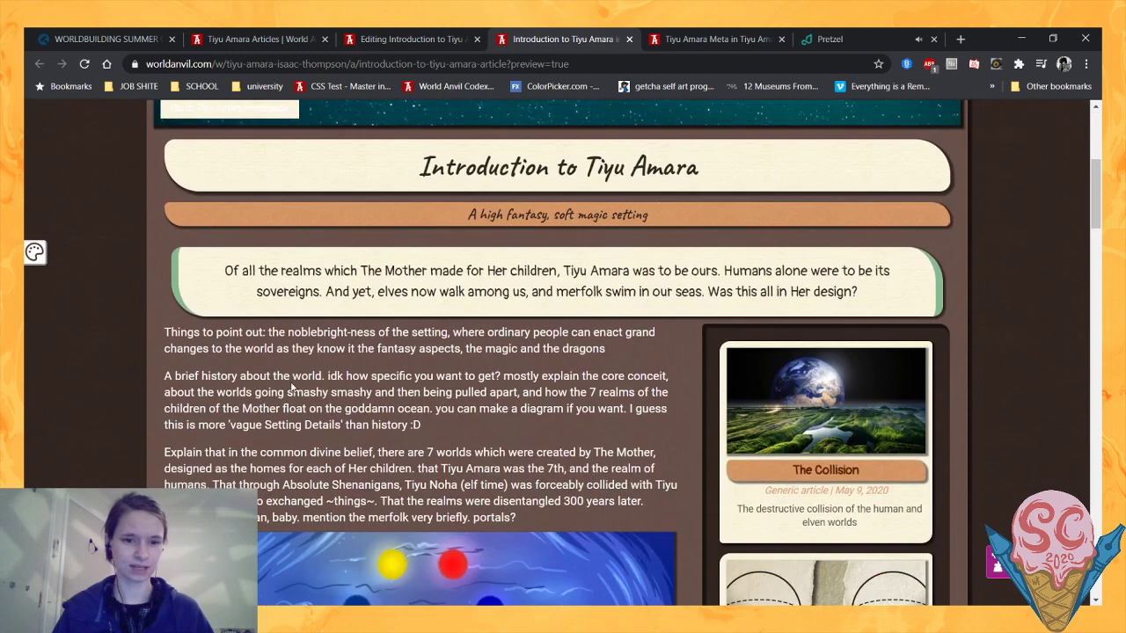
{"action": "scroll", "coordinate": [1095, 220], "scroll_direction": "down", "scroll_amount": 1}
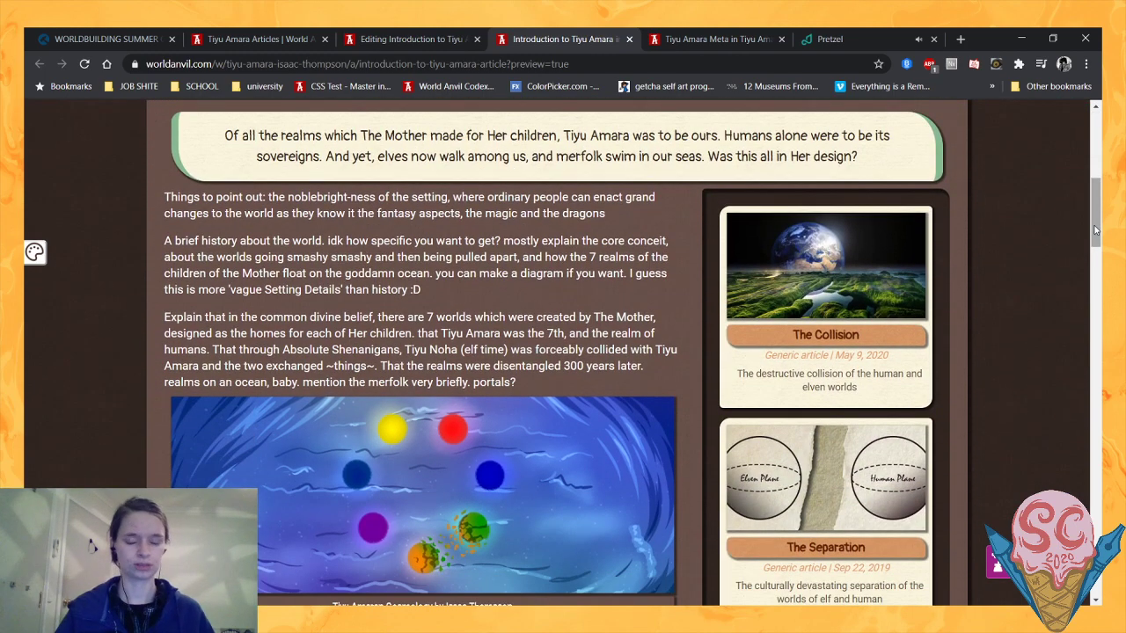
{"action": "left_click_drag", "start_coordinate": [1094, 227], "coordinate": [1094, 226]}
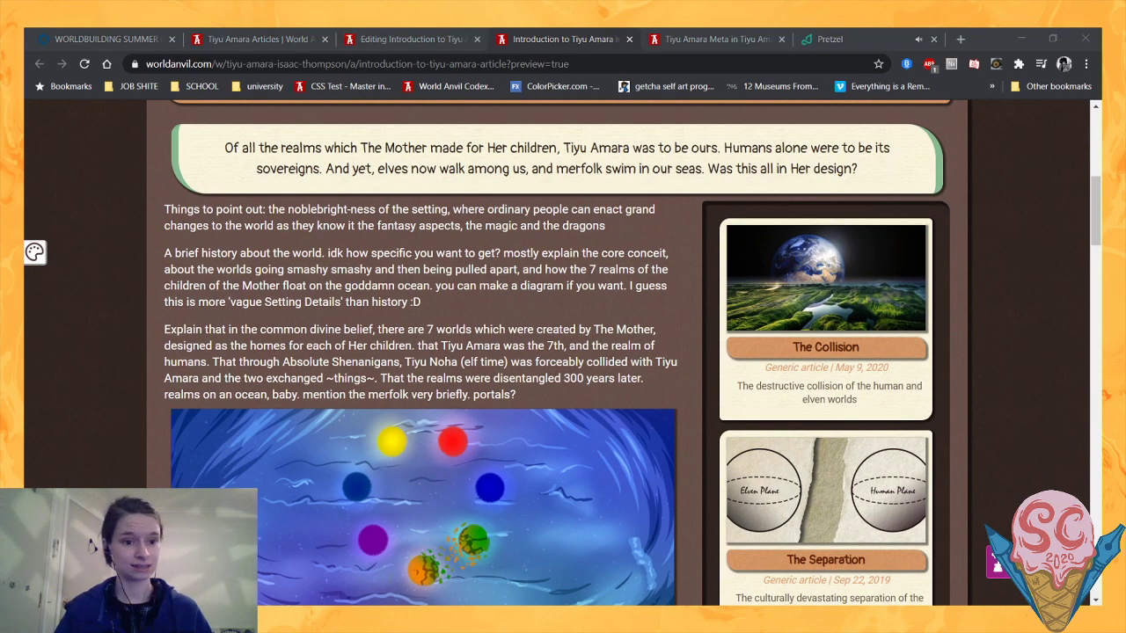
{"action": "left_click", "coordinate": [431, 572]}
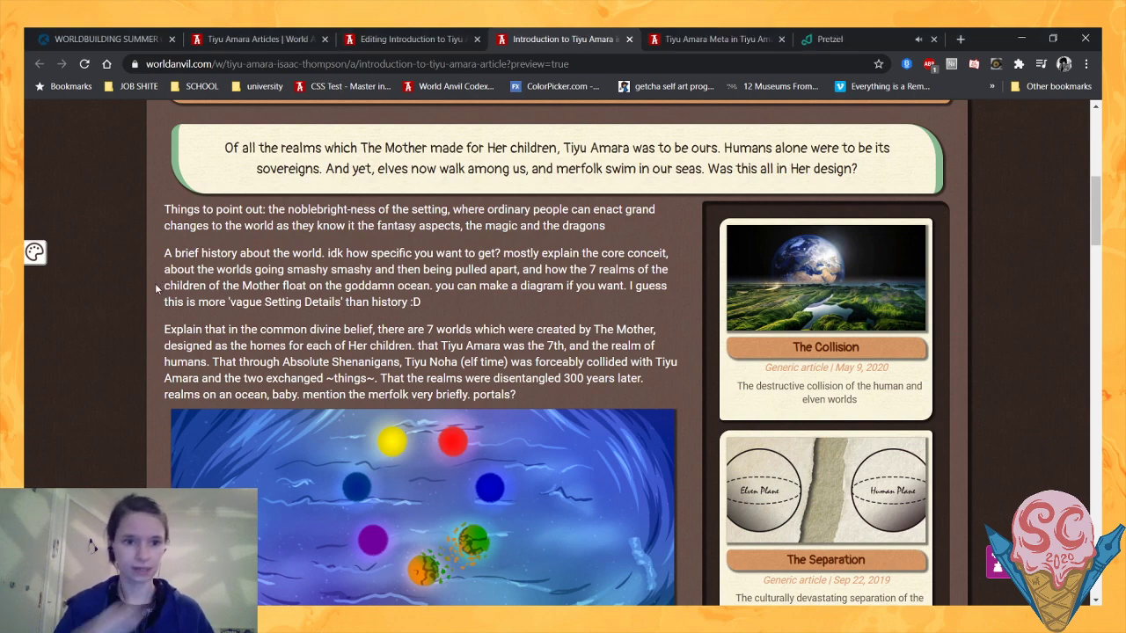
- Examine the introduction's opening quote about The Mother's realms, highlighting its first line while reading
{"action": "scroll", "coordinate": [154, 283], "scroll_direction": "up", "scroll_amount": 2}
{"action": "scroll", "coordinate": [165, 274], "scroll_direction": "down", "scroll_amount": 1}
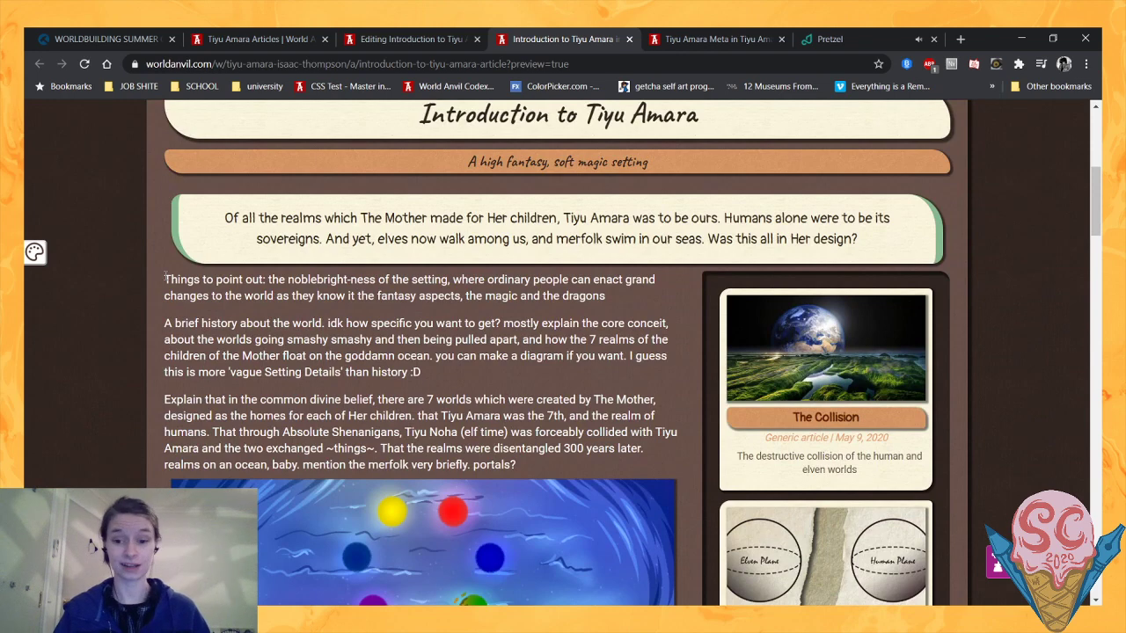
{"action": "scroll", "coordinate": [351, 195], "scroll_direction": "up", "scroll_amount": 1}
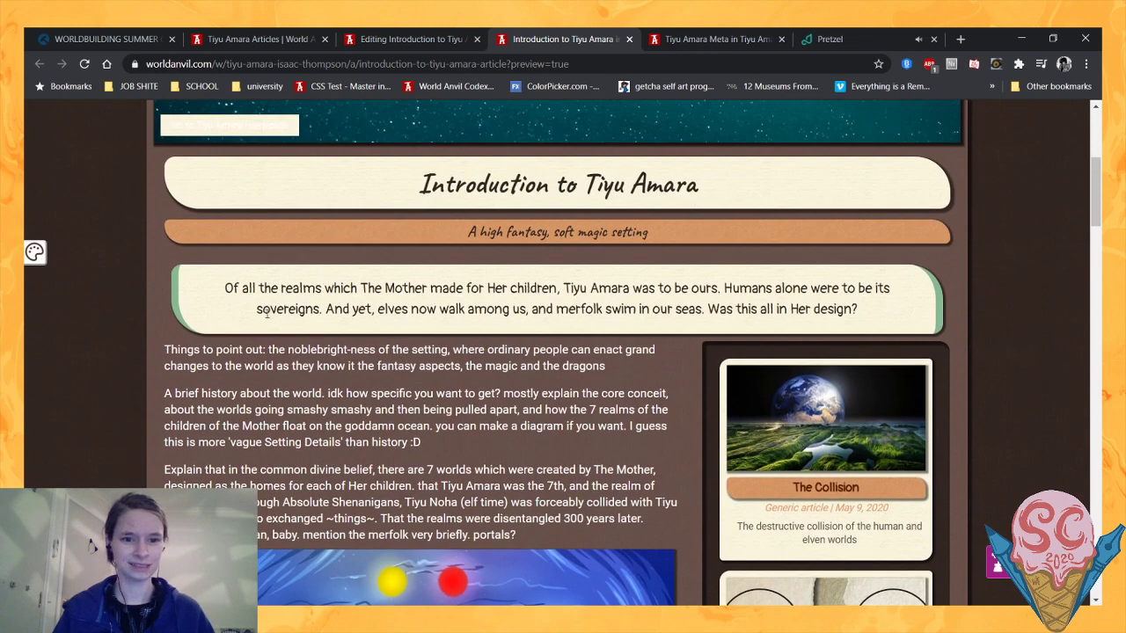
{"action": "left_click_drag", "start_coordinate": [226, 290], "coordinate": [658, 294]}
{"action": "left_click", "coordinate": [641, 323]}
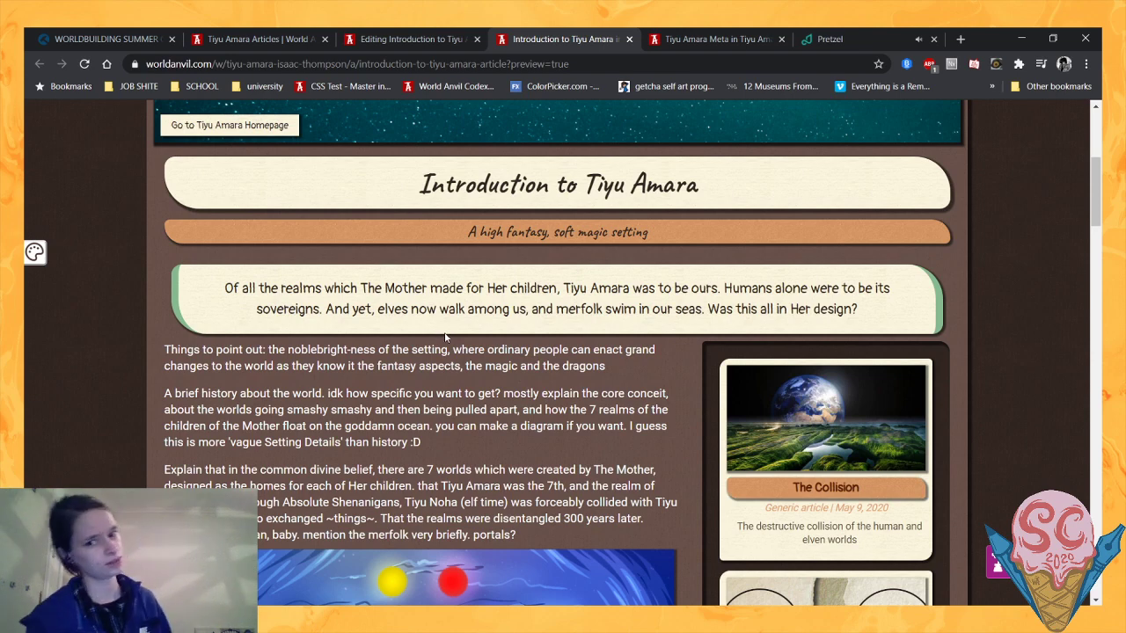
- Review the brief history and seven-worlds notes against the cosmology image and The Collision and The Separation article blocks
{"action": "scroll", "coordinate": [457, 326], "scroll_direction": "down", "scroll_amount": 3}
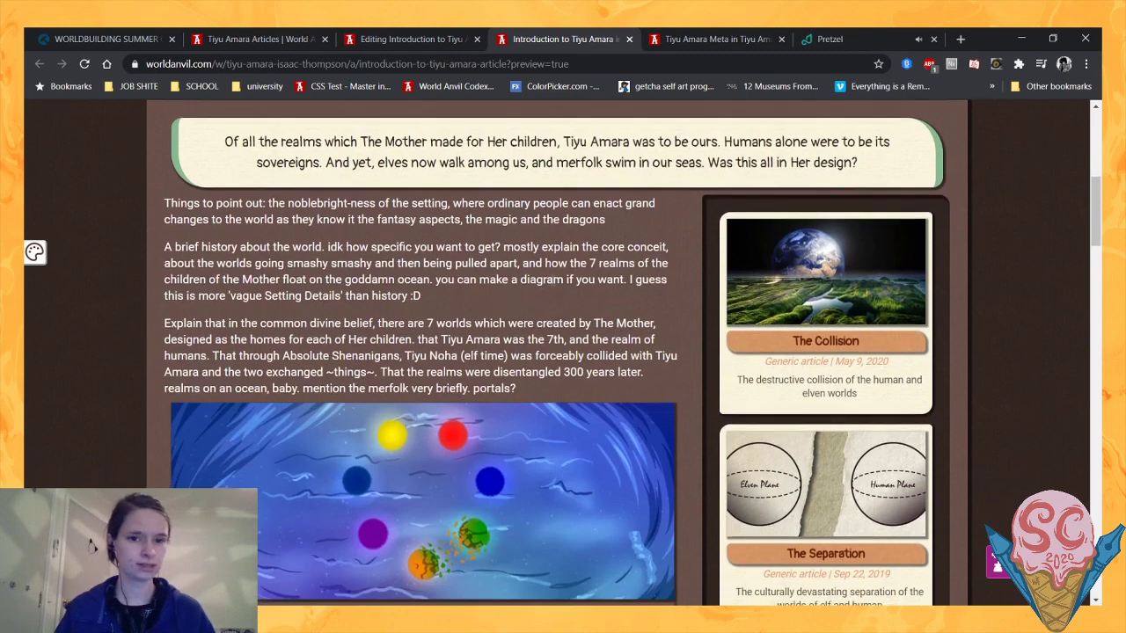
{"action": "scroll", "coordinate": [667, 298], "scroll_direction": "up", "scroll_amount": 1}
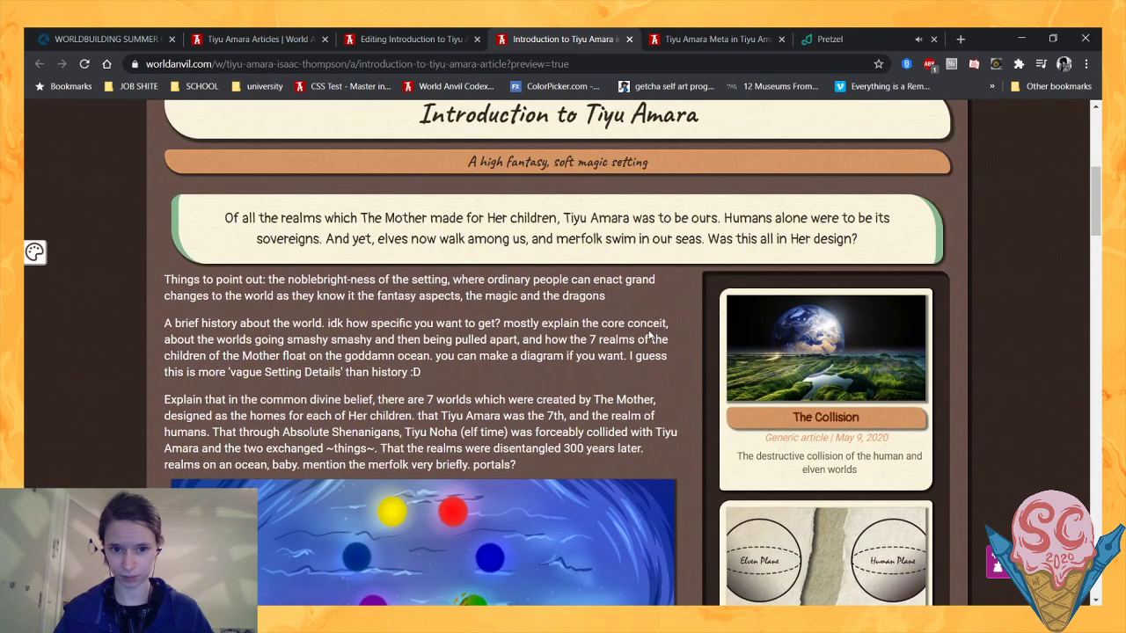
{"action": "scroll", "coordinate": [639, 339], "scroll_direction": "down", "scroll_amount": 1}
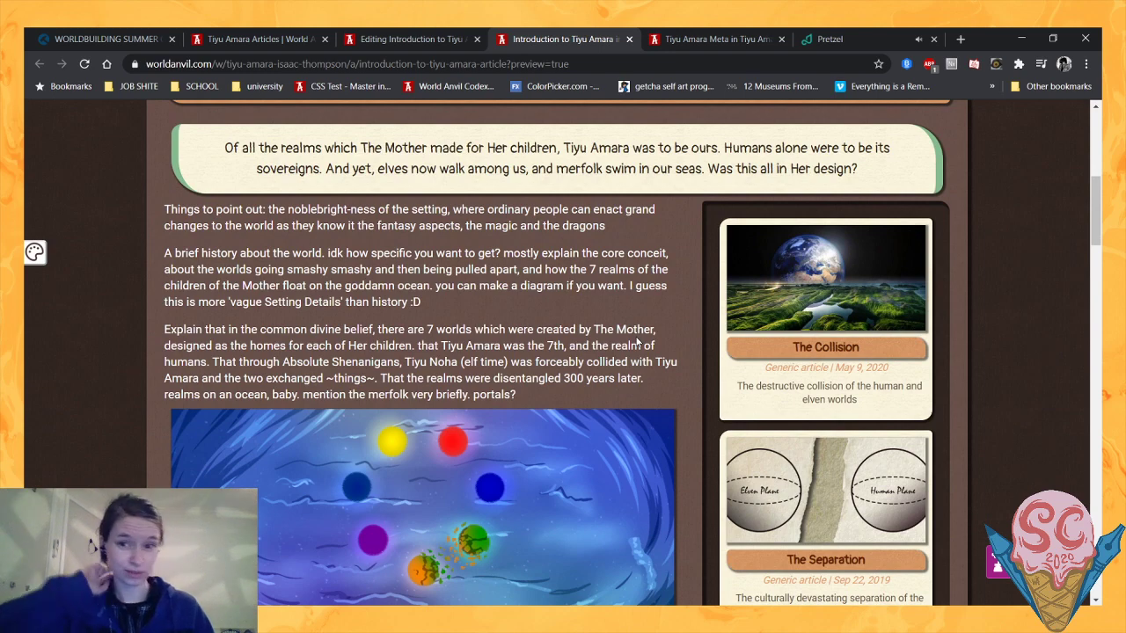
{"action": "scroll", "coordinate": [509, 325], "scroll_direction": "down", "scroll_amount": 2}
{"action": "scroll", "coordinate": [508, 325], "scroll_direction": "up", "scroll_amount": 2}
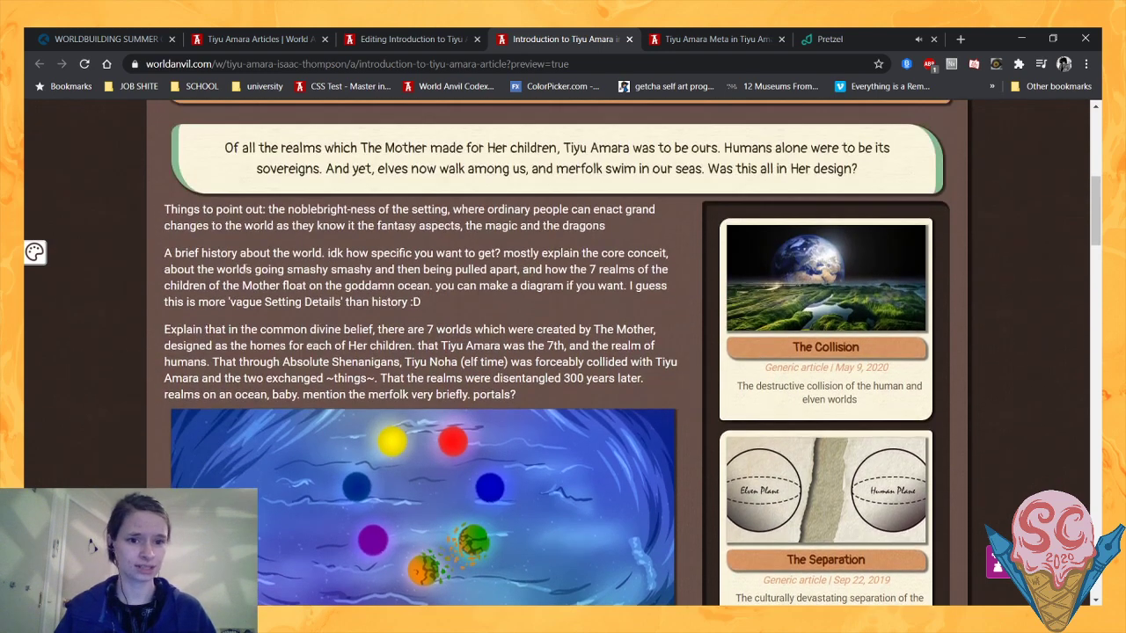
{"action": "scroll", "coordinate": [492, 308], "scroll_direction": "down", "scroll_amount": 3}
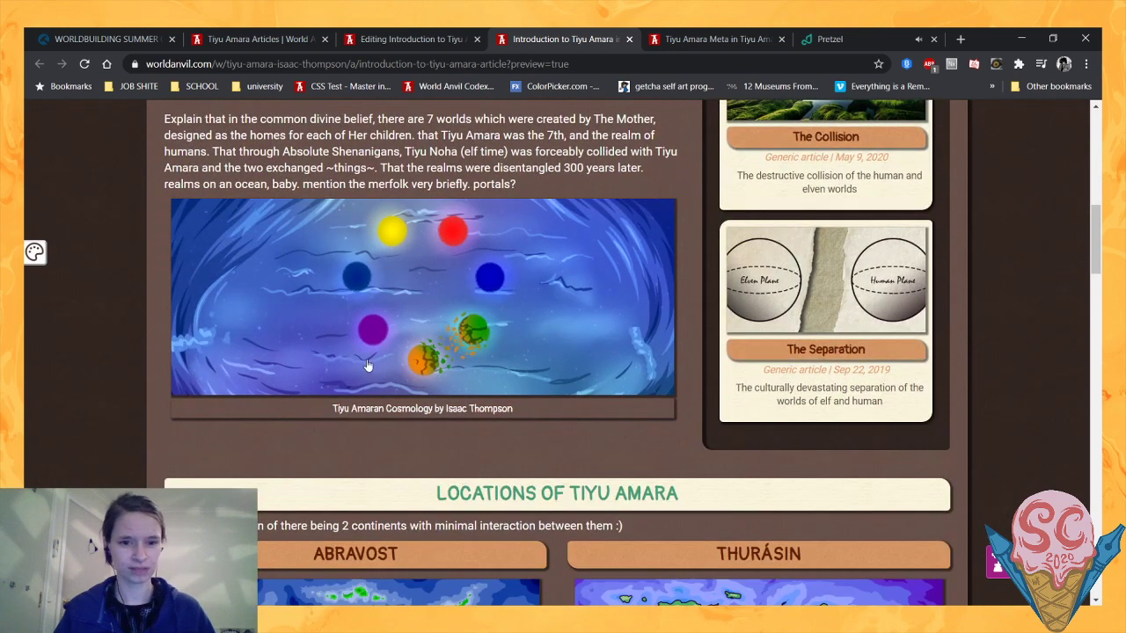
{"action": "scroll", "coordinate": [355, 281], "scroll_direction": "up", "scroll_amount": 1}
{"action": "scroll", "coordinate": [455, 419], "scroll_direction": "up", "scroll_amount": 1}
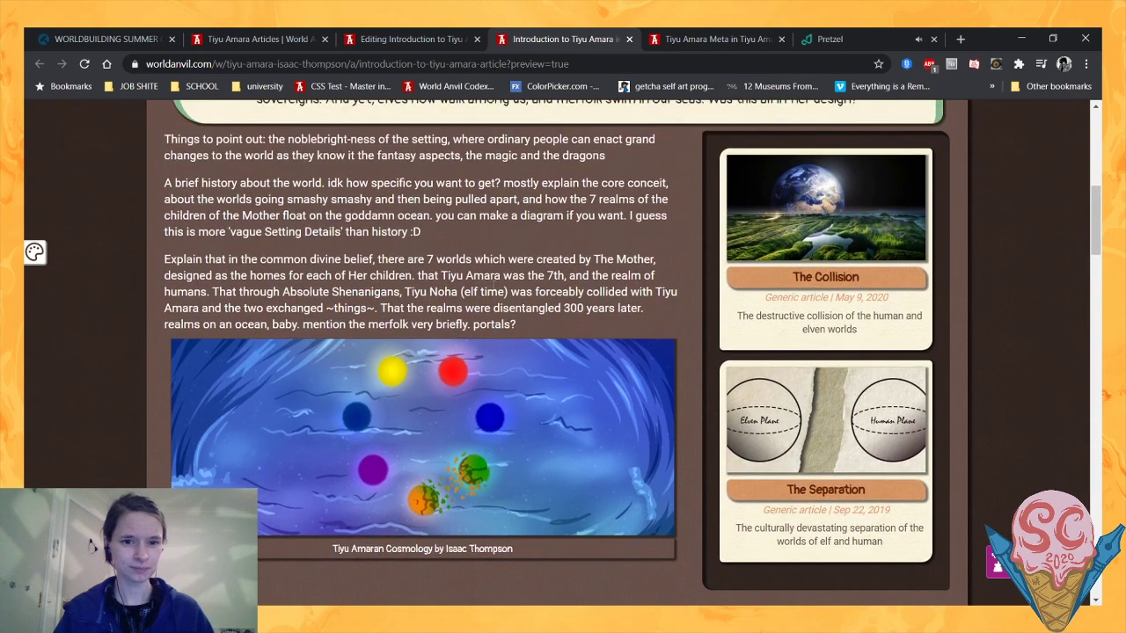
- Reread the placeholder notes above the cosmology image, highlighting them from "Things to point out" through the seven-worlds paragraph
{"action": "scroll", "coordinate": [454, 419], "scroll_direction": "down", "scroll_amount": 1}
{"action": "scroll", "coordinate": [455, 419], "scroll_direction": "up", "scroll_amount": 2}
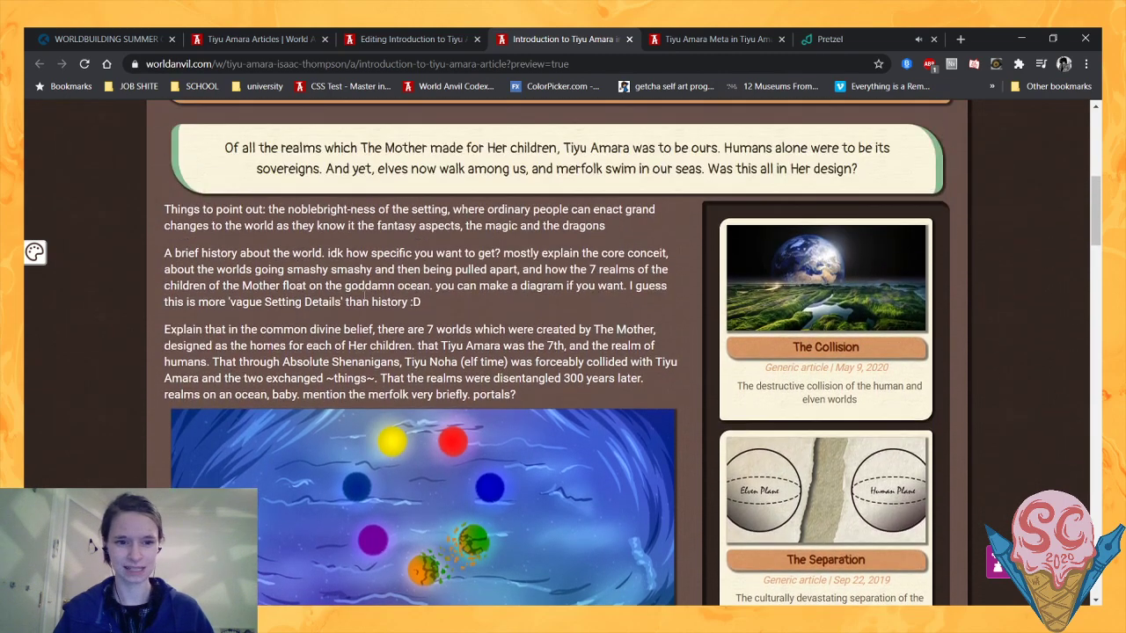
{"action": "scroll", "coordinate": [457, 425], "scroll_direction": "down", "scroll_amount": 1}
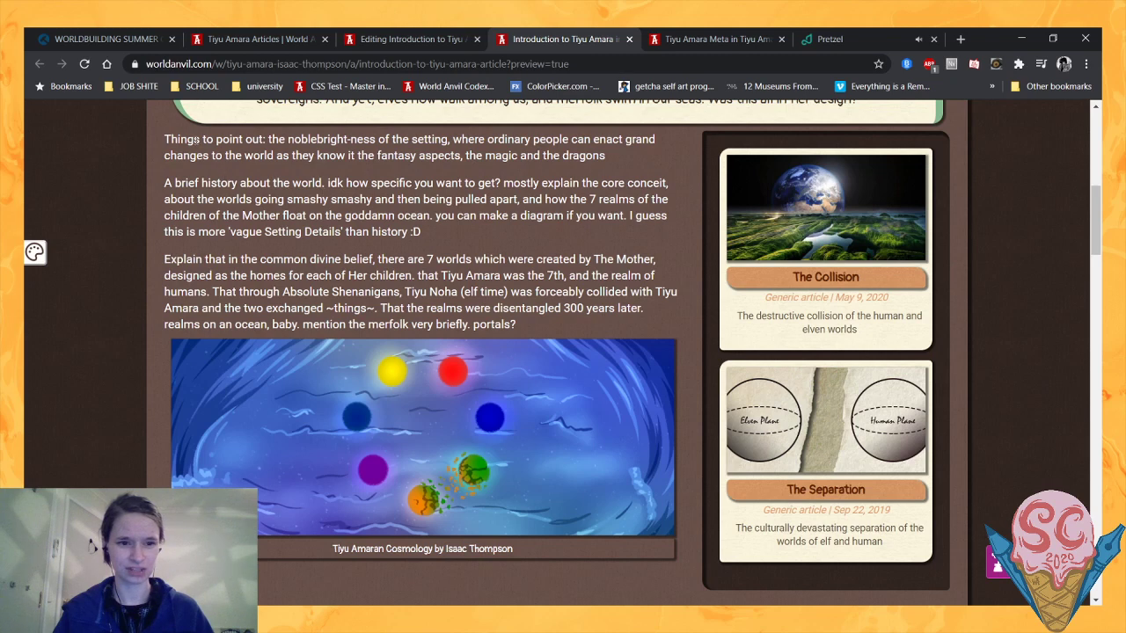
{"action": "left_click_drag", "start_coordinate": [163, 139], "coordinate": [519, 328]}
{"action": "left_click", "coordinate": [580, 308]}
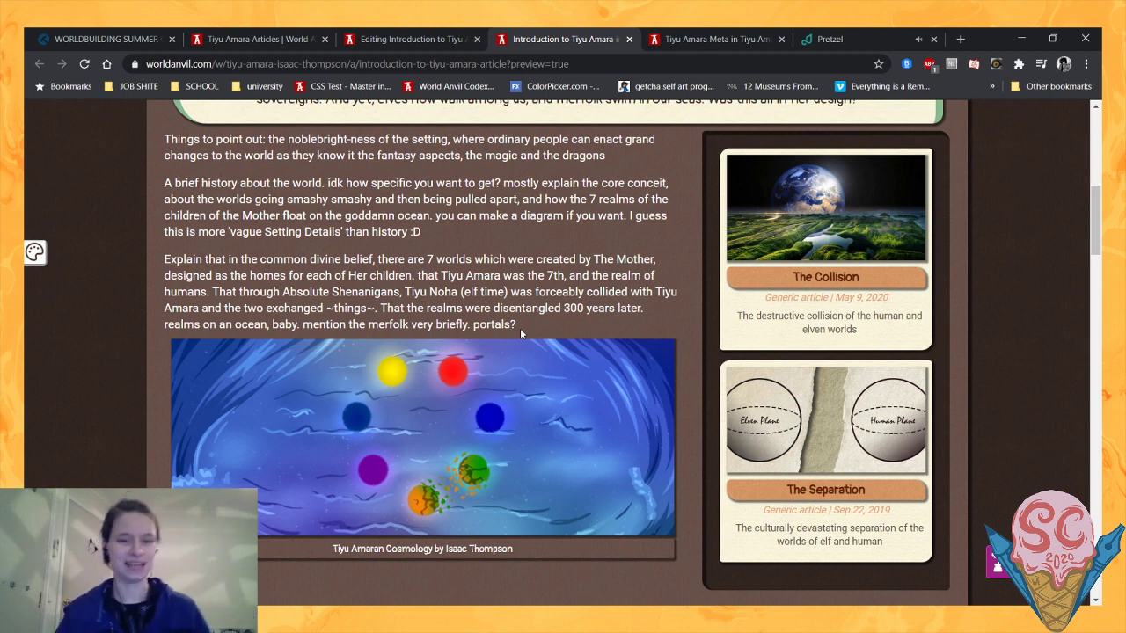
- Return to the article editor and insert two blank lines between the [container:col-md-8] tag and the "Things to point out" notes
{"action": "left_click", "coordinate": [349, 39]}
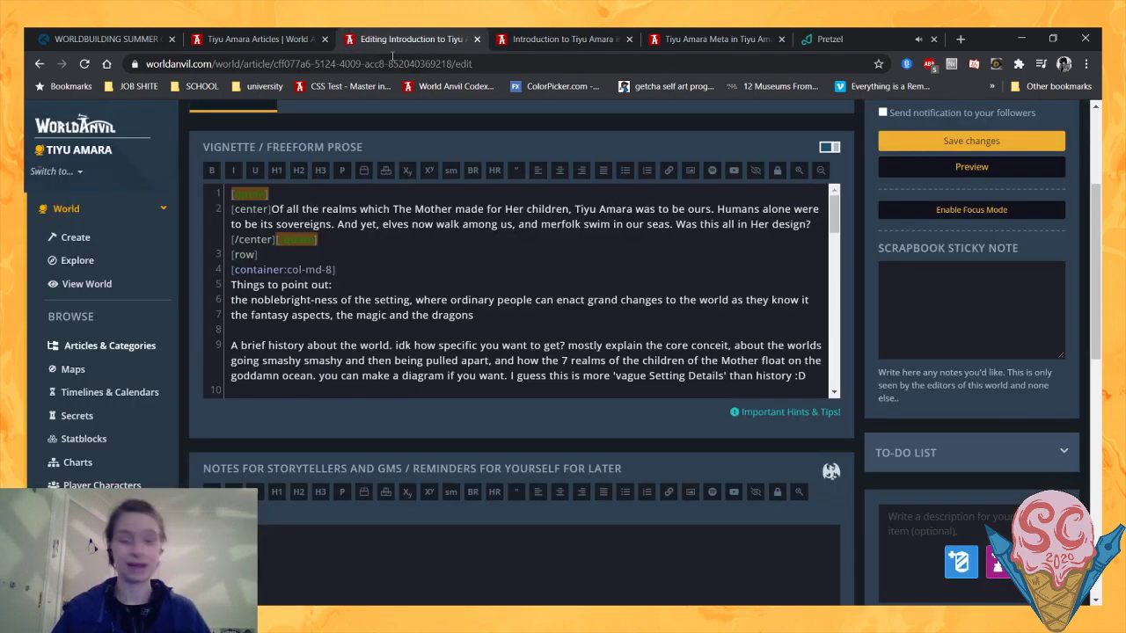
{"action": "left_click", "coordinate": [347, 274]}
{"action": "key", "text": "Return"}
{"action": "key", "text": "Return"}
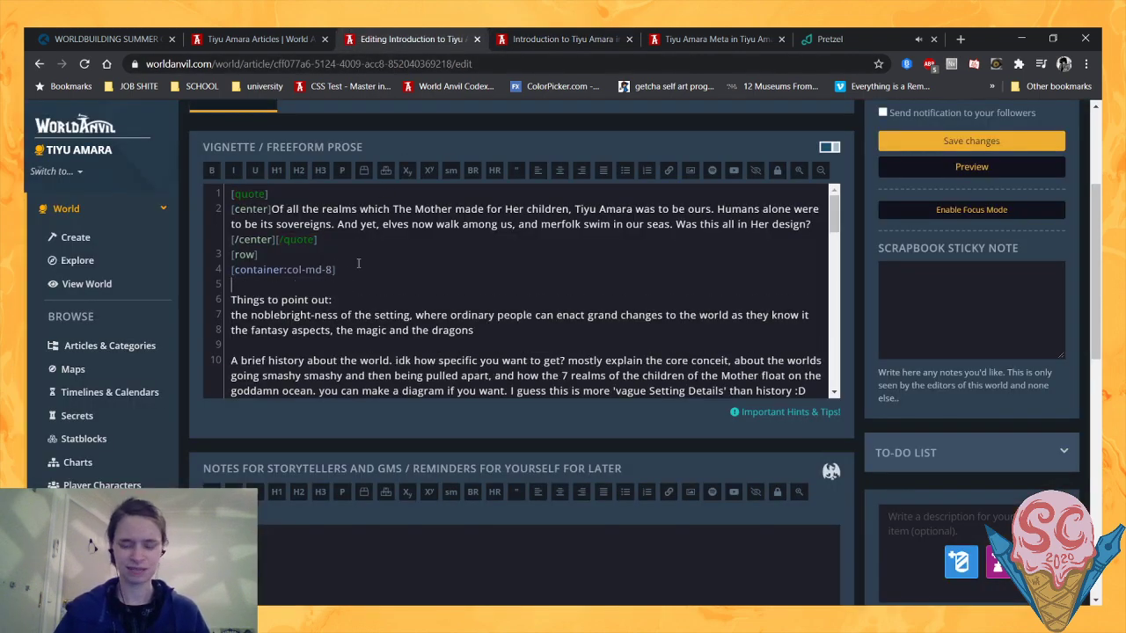
{"action": "key", "text": "Up"}
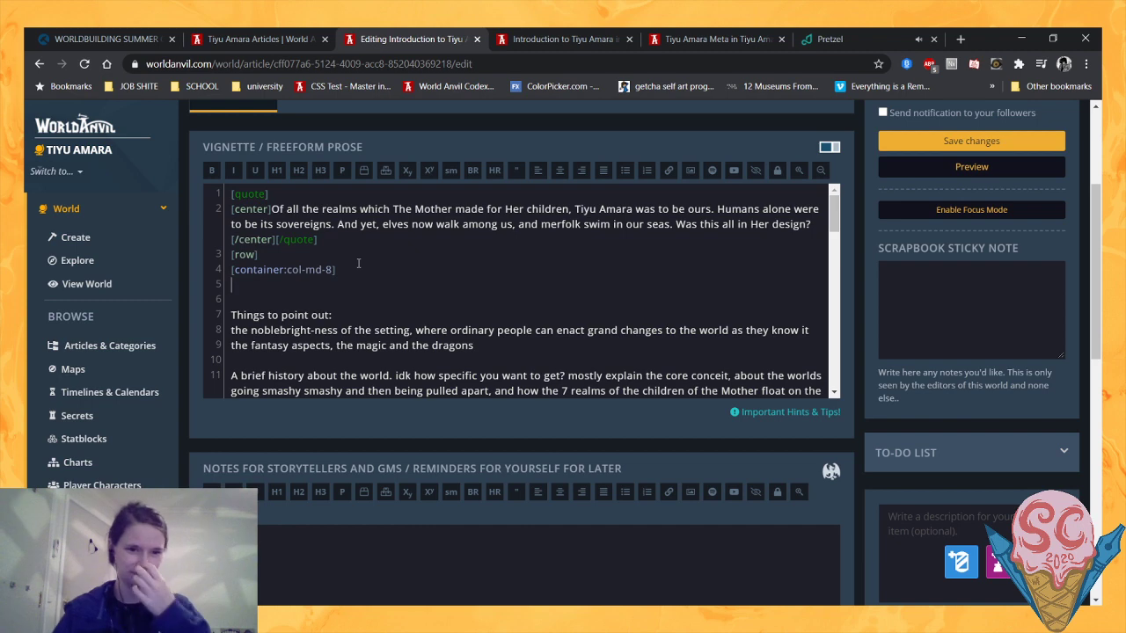
{"action": "scroll", "coordinate": [358, 263], "scroll_direction": "down", "scroll_amount": 2}
{"action": "scroll", "coordinate": [358, 263], "scroll_direction": "up", "scroll_amount": 2}
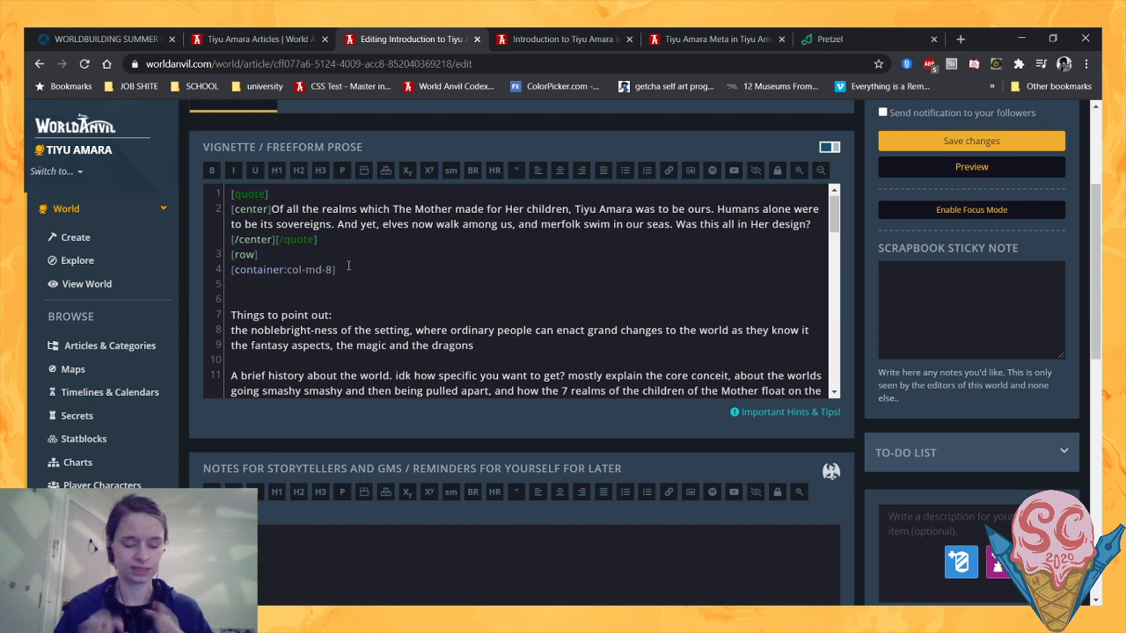
{"action": "type", "text": "Tiyu "}
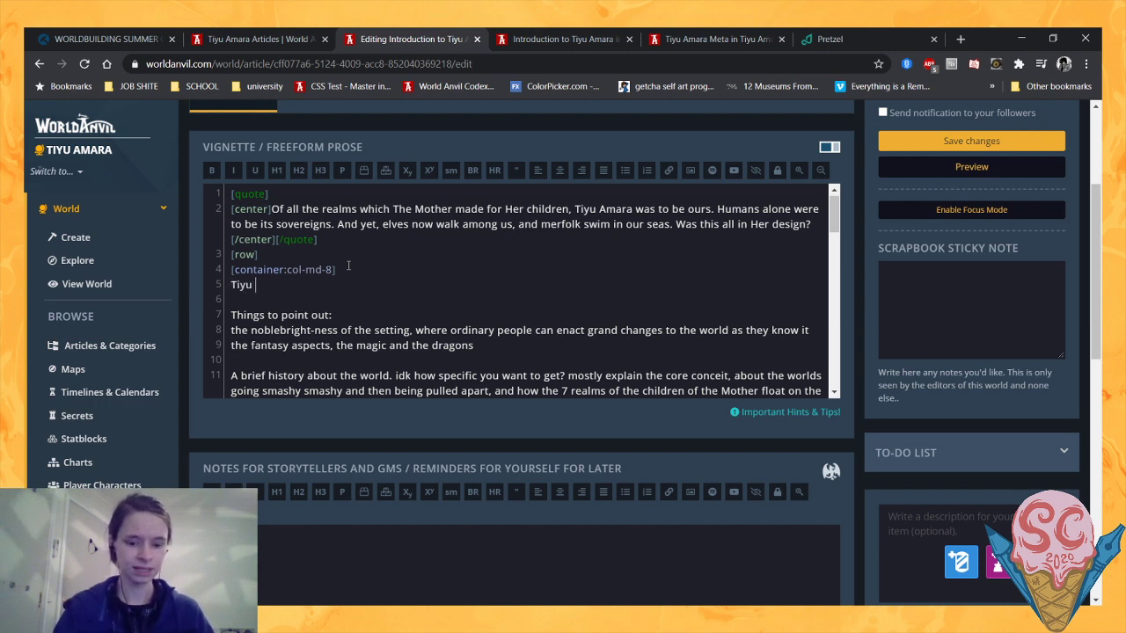
{"action": "type", "text": "Amara is"}
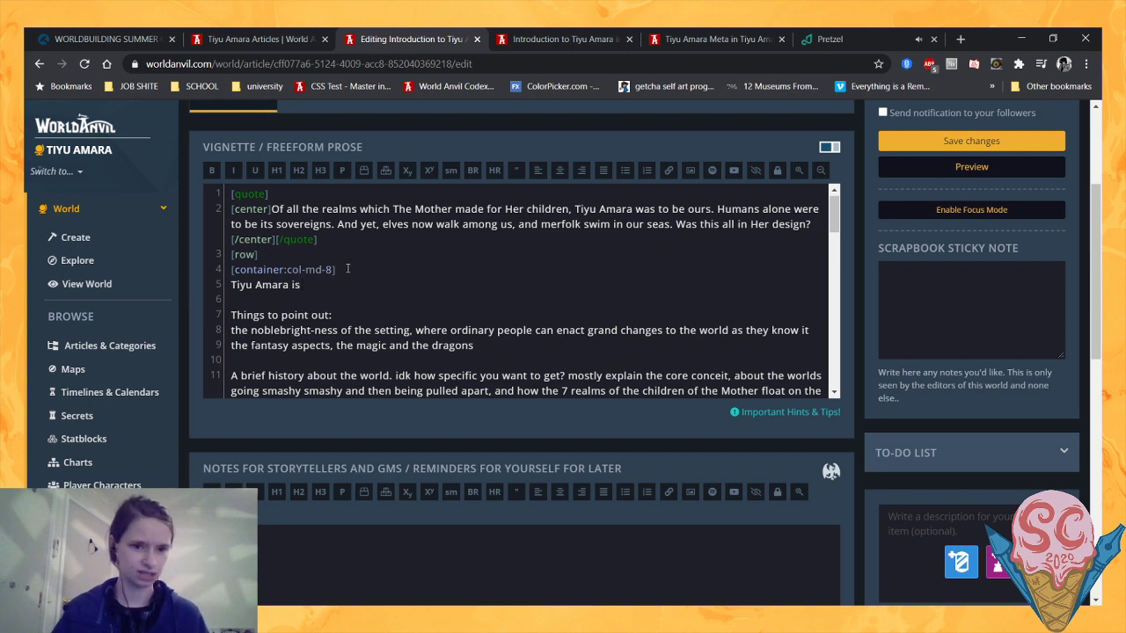
{"action": "left_click_drag", "start_coordinate": [302, 285], "coordinate": [227, 291]}
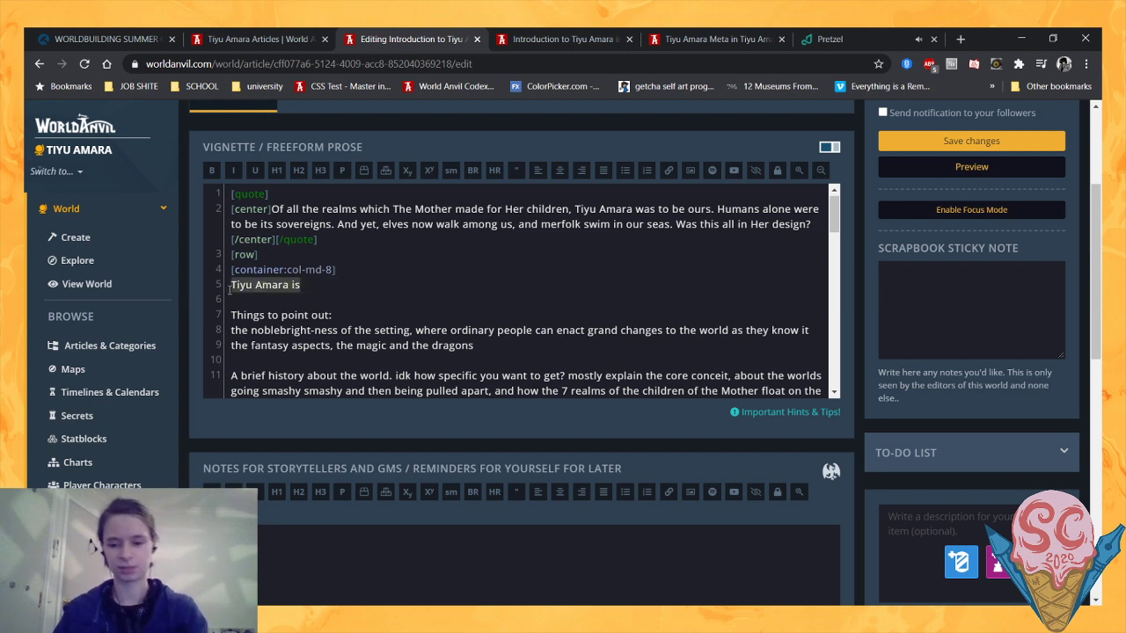
{"action": "key", "text": "BackSpace"}
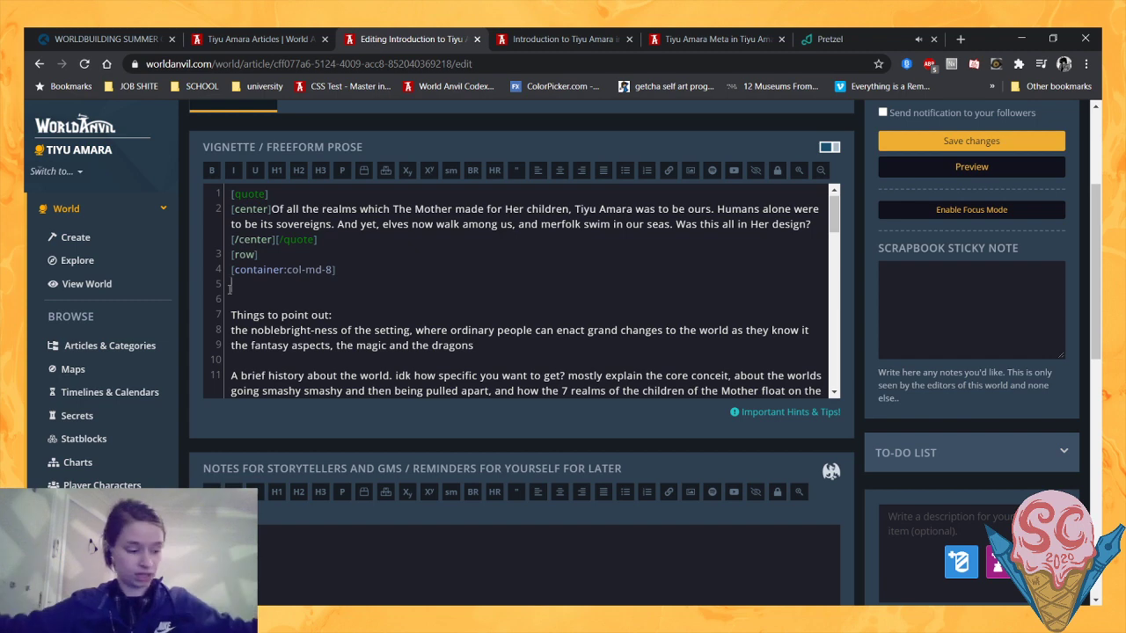
{"action": "scroll", "coordinate": [385, 279], "scroll_direction": "down", "scroll_amount": 3}
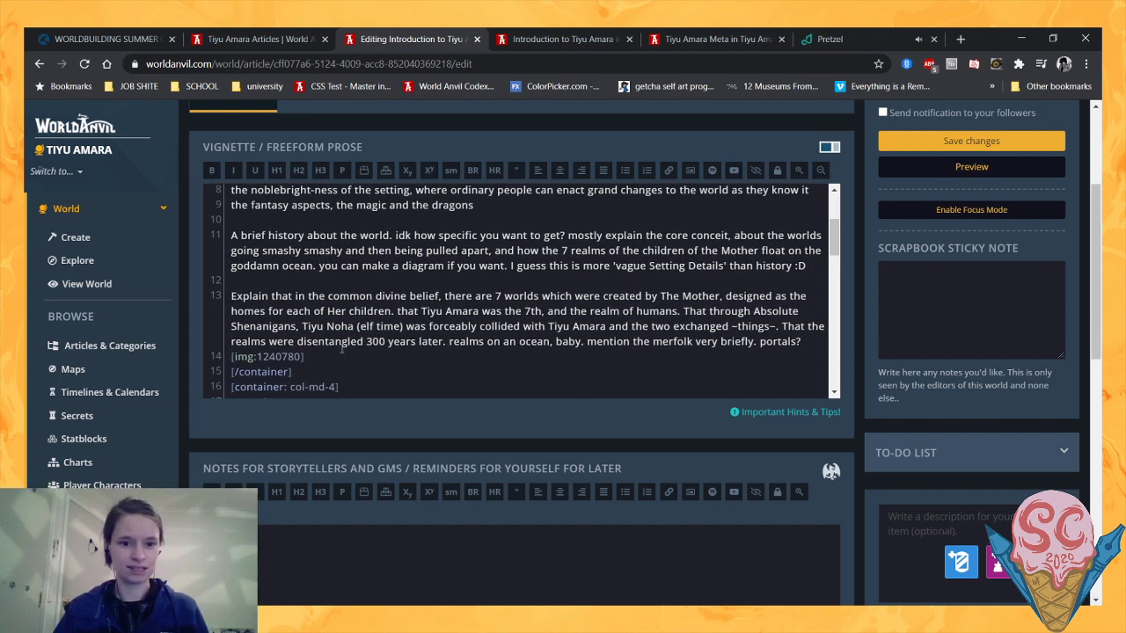
{"action": "scroll", "coordinate": [352, 328], "scroll_direction": "up", "scroll_amount": 3}
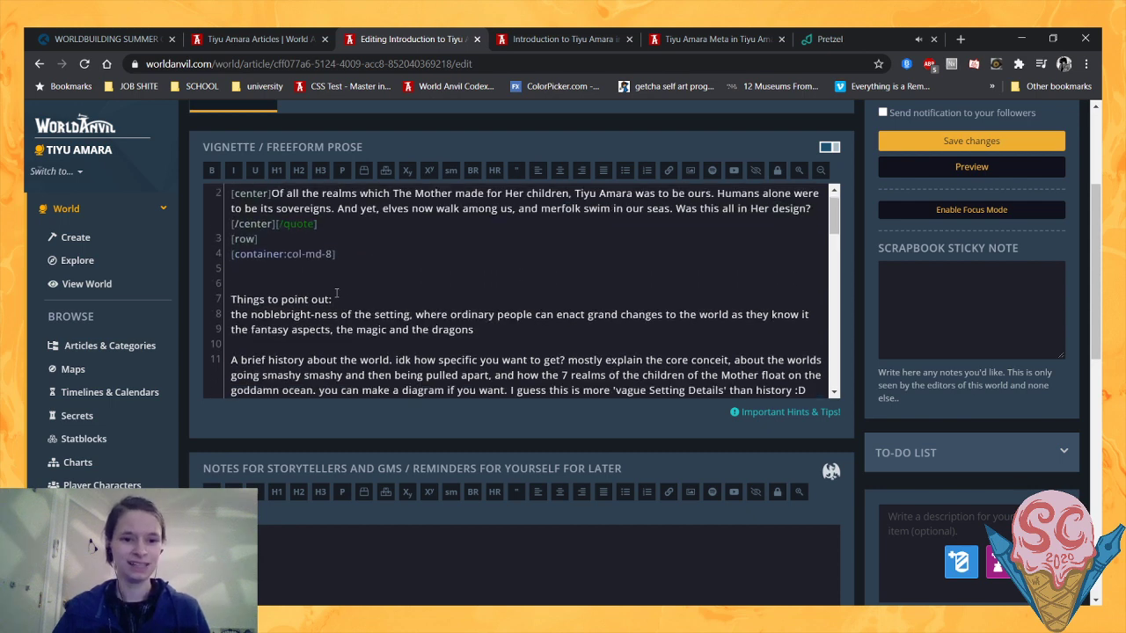
{"action": "scroll", "coordinate": [390, 387], "scroll_direction": "down", "scroll_amount": 2}
{"action": "scroll", "coordinate": [279, 286], "scroll_direction": "up", "scroll_amount": 4}
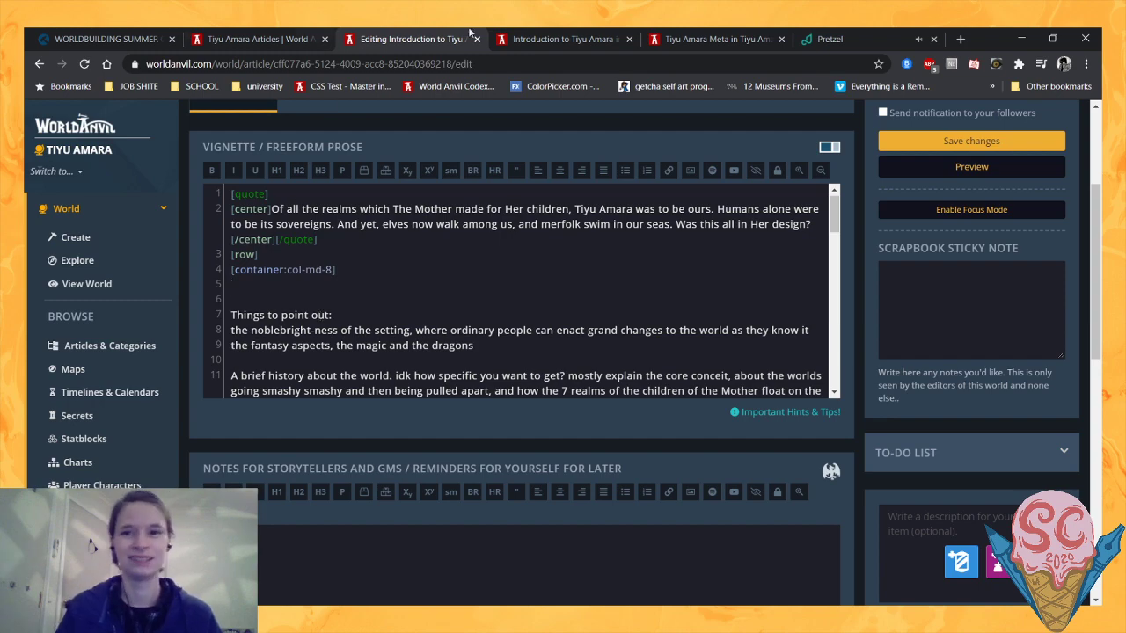
- Switch to the Tiyu Amara Meta article, search the world for "Planar" and open the Planar Sea location article
{"action": "left_click", "coordinate": [713, 39]}
{"action": "scroll", "coordinate": [299, 233], "scroll_direction": "up", "scroll_amount": 10}
{"action": "left_click", "coordinate": [248, 182]}
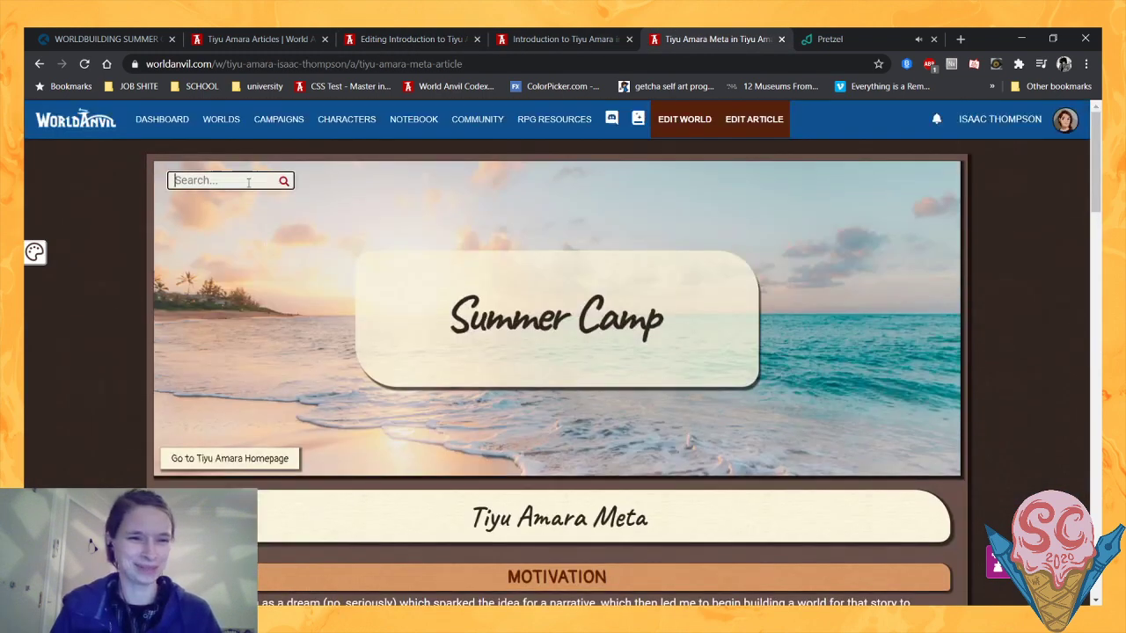
{"action": "type", "text": "Planar"}
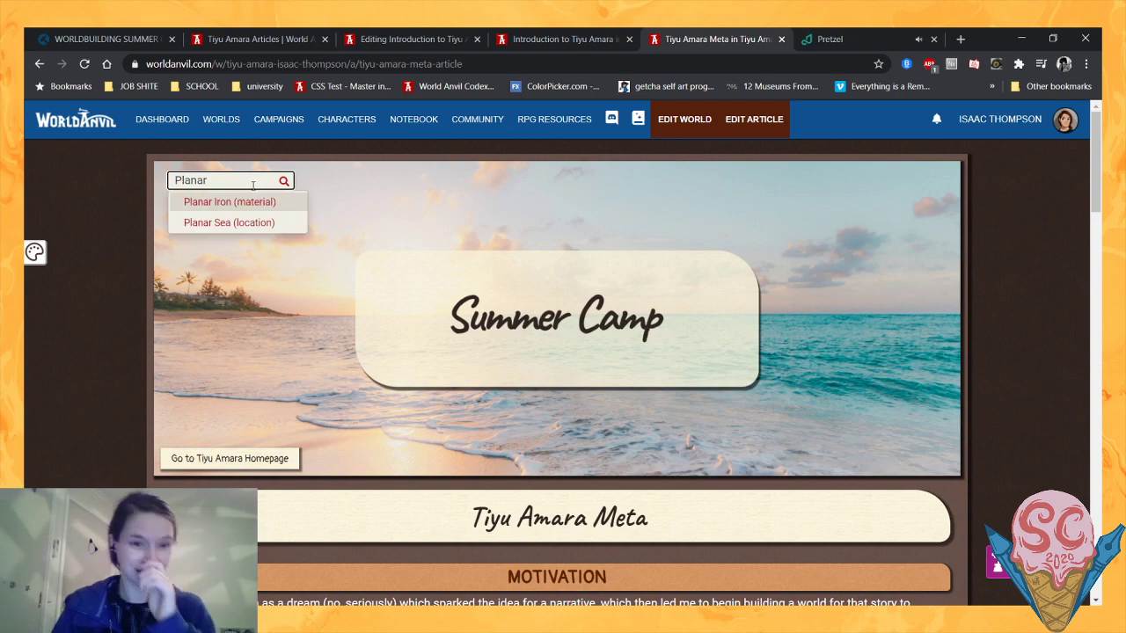
{"action": "left_click", "coordinate": [243, 224]}
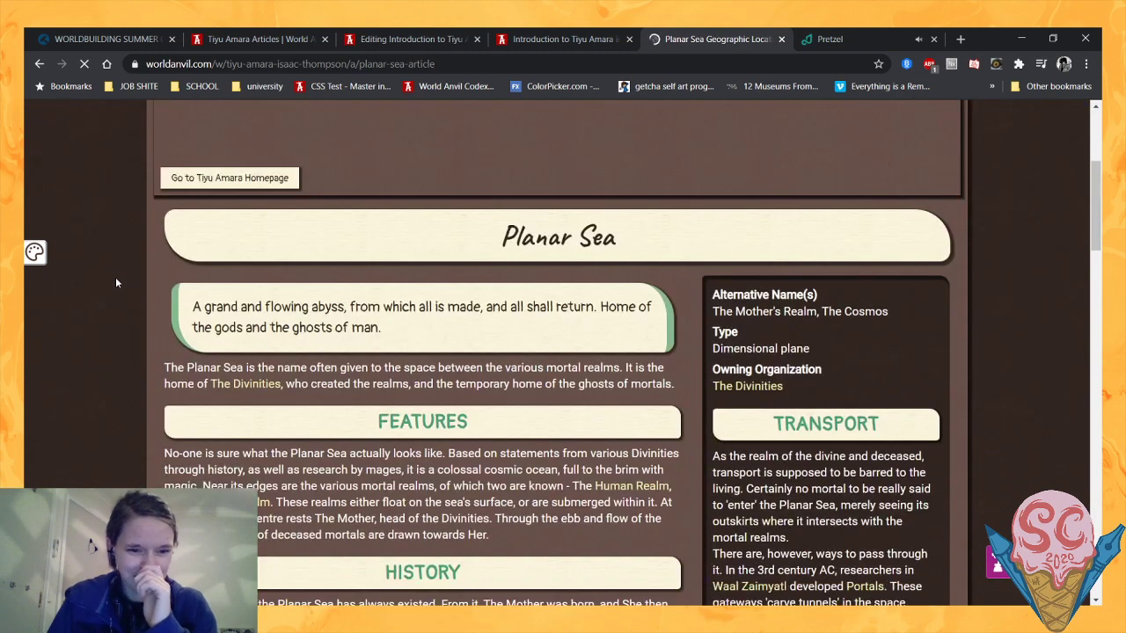
- Read the Planar Sea article's introduction, Features, History and Transport sections
{"action": "scroll", "coordinate": [115, 282], "scroll_direction": "down", "scroll_amount": 3}
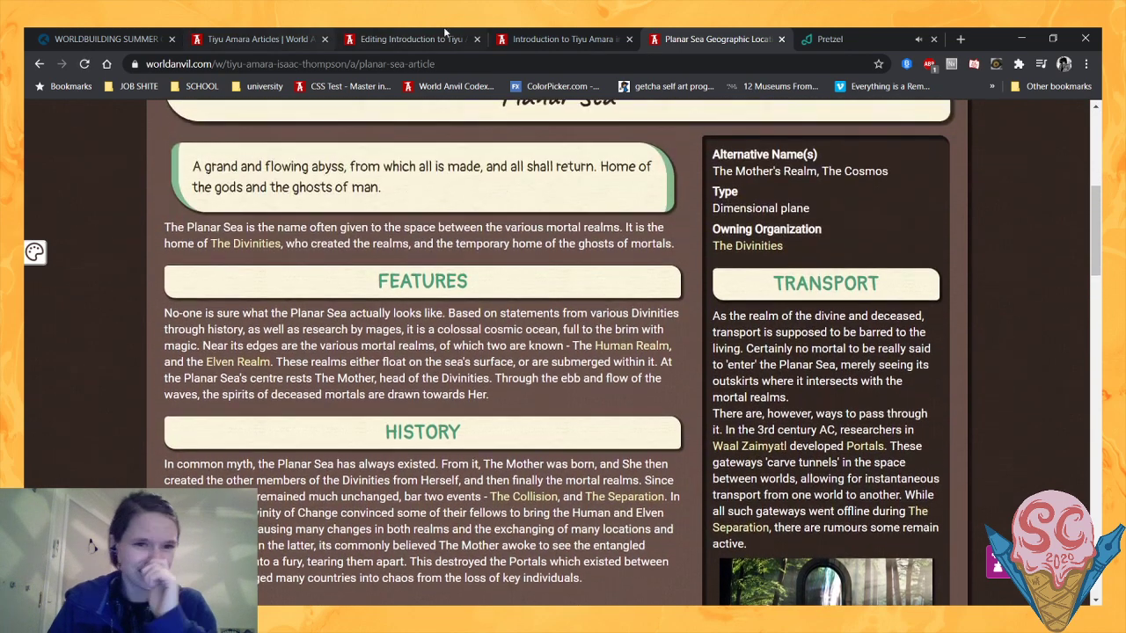
{"action": "scroll", "coordinate": [462, 229], "scroll_direction": "down", "scroll_amount": 1}
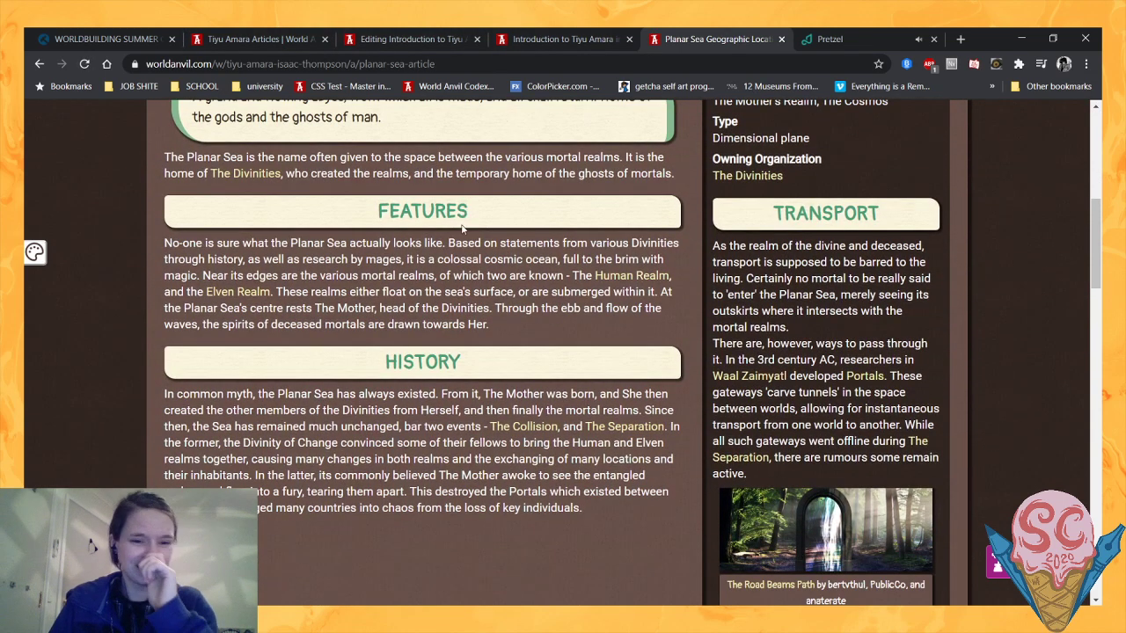
{"action": "scroll", "coordinate": [463, 228], "scroll_direction": "up", "scroll_amount": 2}
{"action": "scroll", "coordinate": [463, 232], "scroll_direction": "down", "scroll_amount": 2}
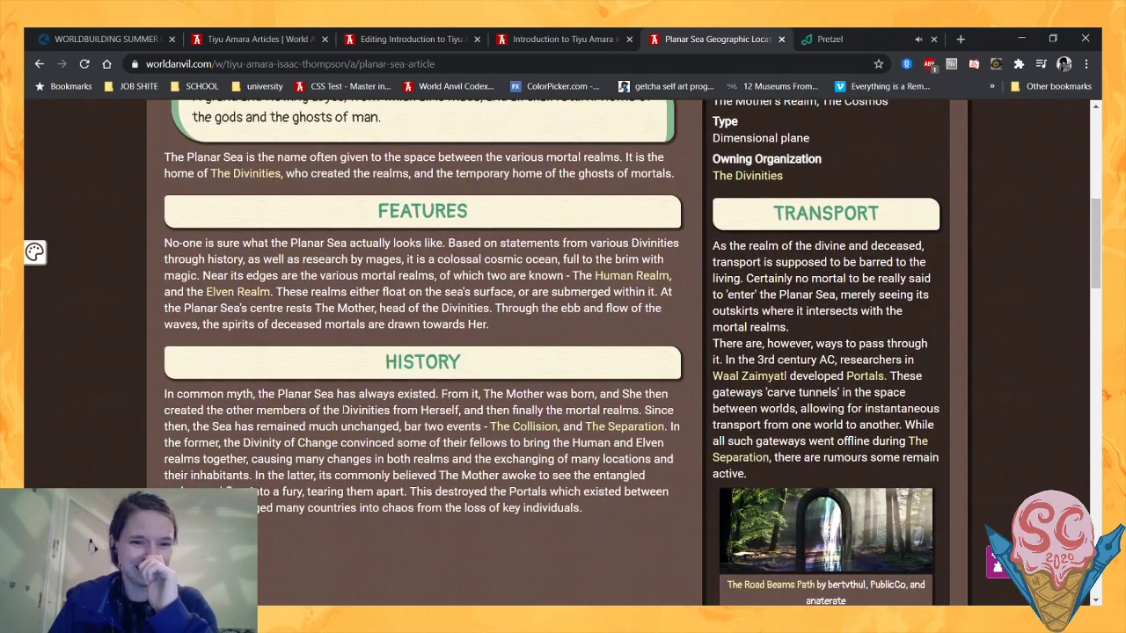
{"action": "scroll", "coordinate": [445, 247], "scroll_direction": "up", "scroll_amount": 6}
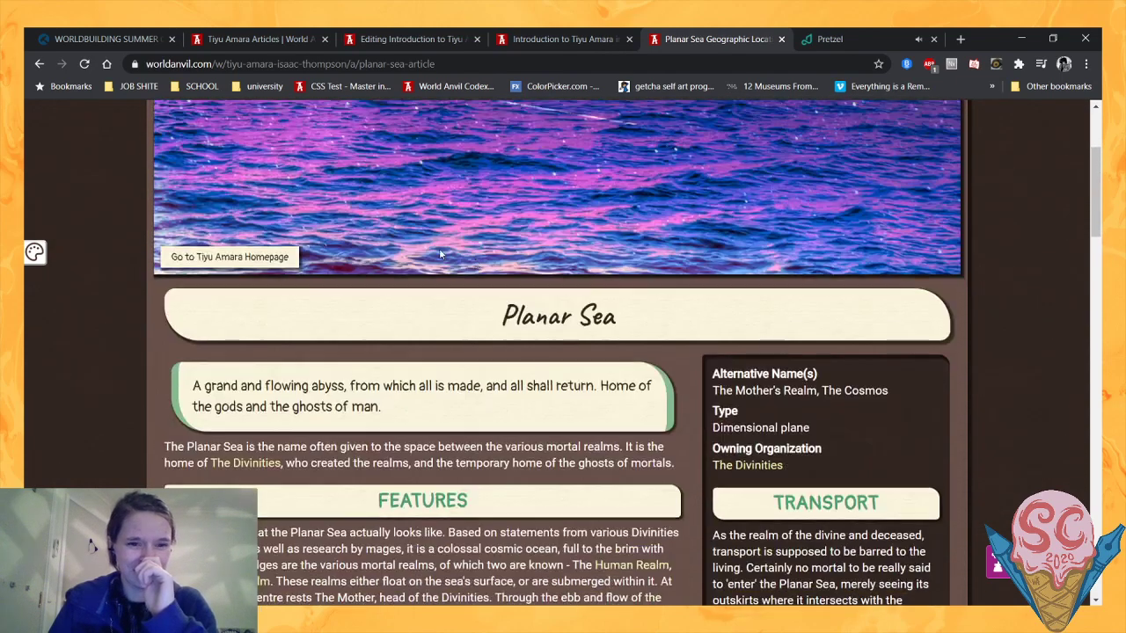
{"action": "scroll", "coordinate": [434, 257], "scroll_direction": "down", "scroll_amount": 3}
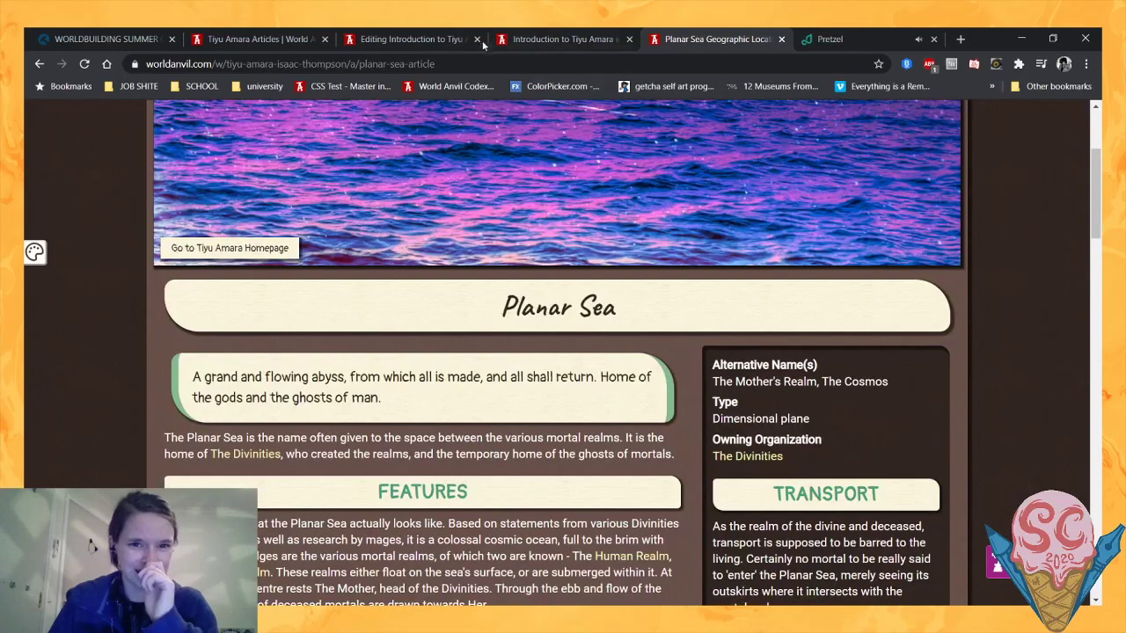
- Compare the introduction preview's seven-worlds notes and cosmology image with the Planar Sea article's Features and History text
{"action": "left_click", "coordinate": [510, 38]}
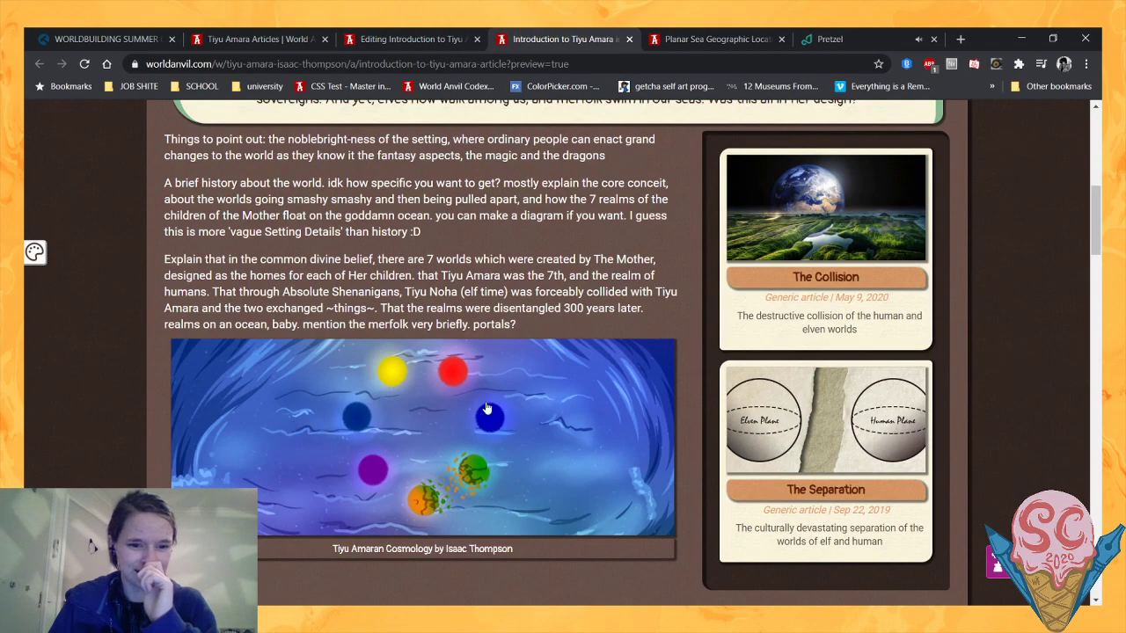
{"action": "scroll", "coordinate": [425, 453], "scroll_direction": "down", "scroll_amount": 1}
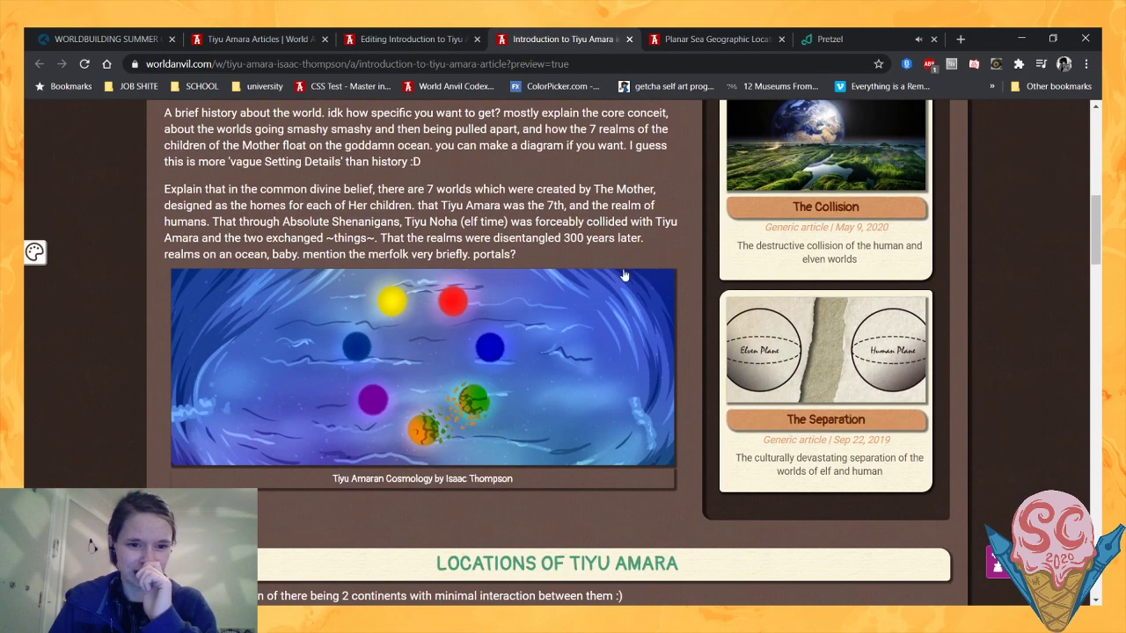
{"action": "left_click", "coordinate": [699, 39]}
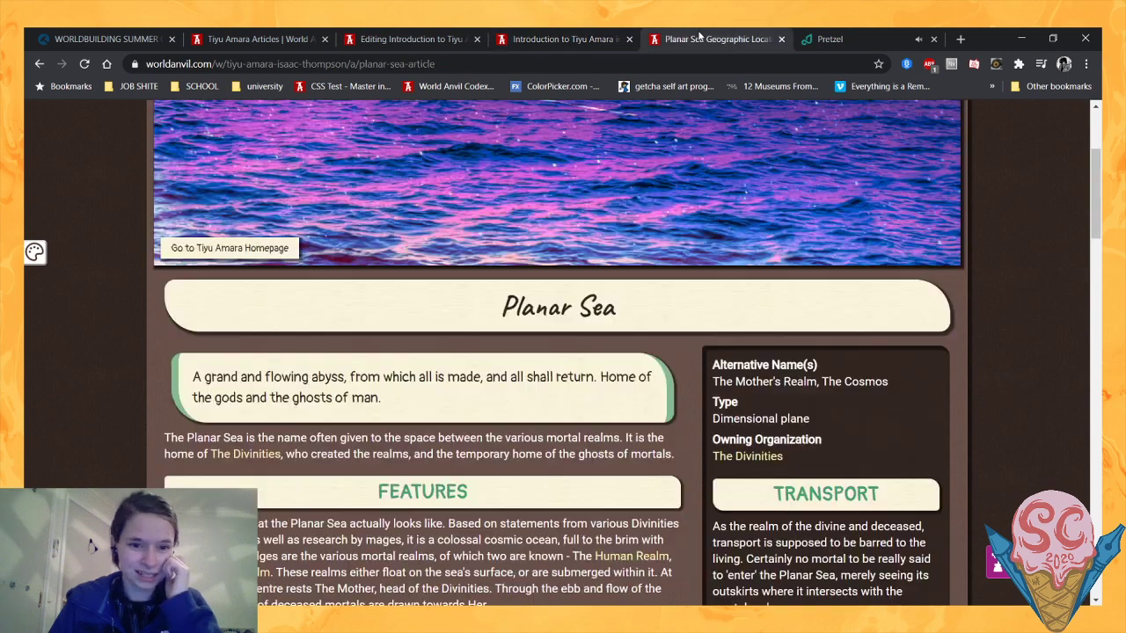
{"action": "scroll", "coordinate": [490, 310], "scroll_direction": "down", "scroll_amount": 3}
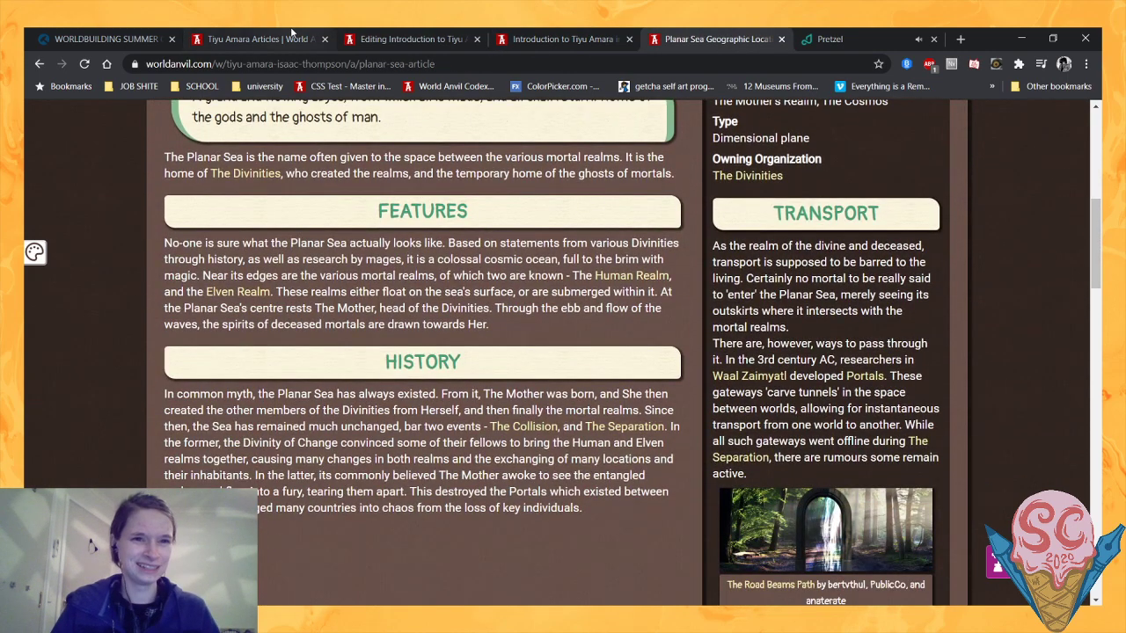
- In the article editor, begin the introduction's first paragraph with "From the" followed by a mention link to the Planar Sea location
{"action": "left_click", "coordinate": [400, 35]}
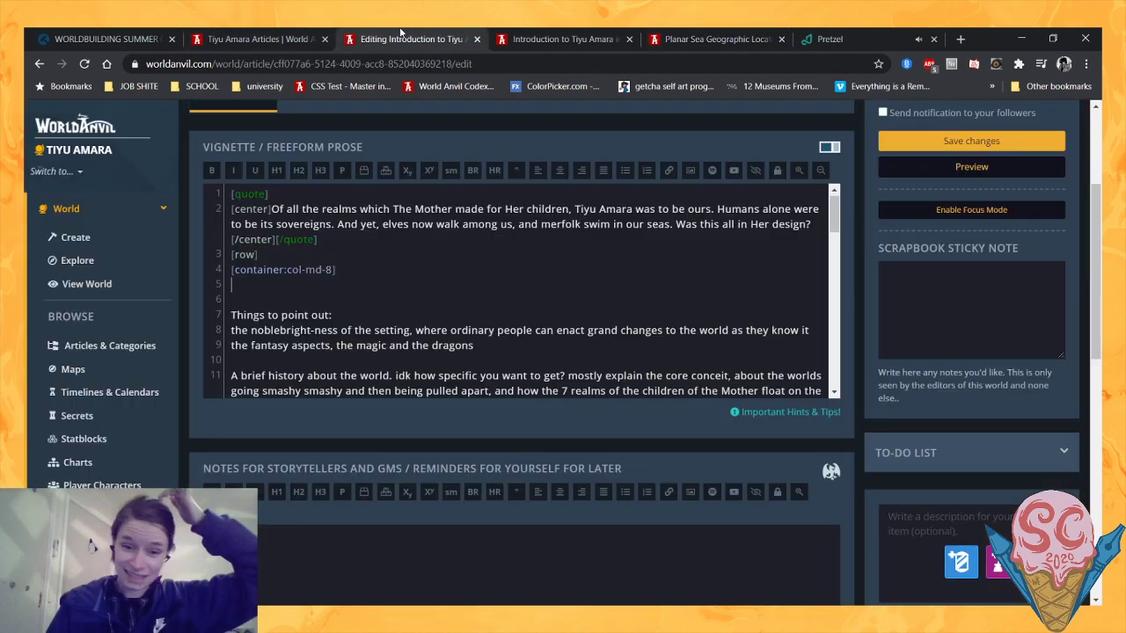
{"action": "type", "text": "Fr"}
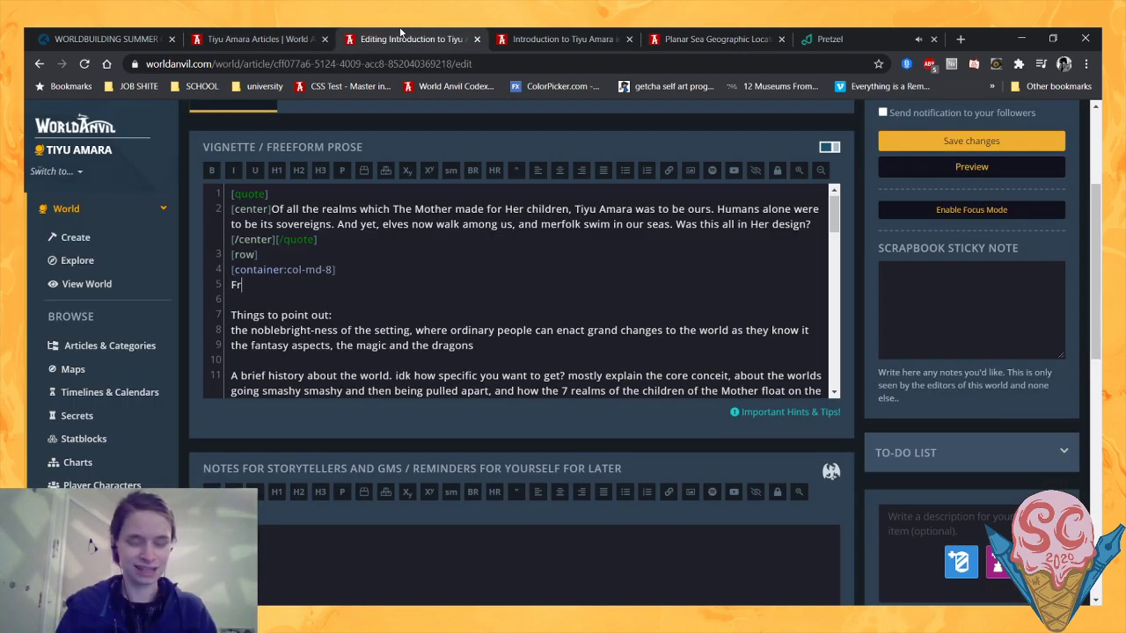
{"action": "type", "text": "om the @planar"}
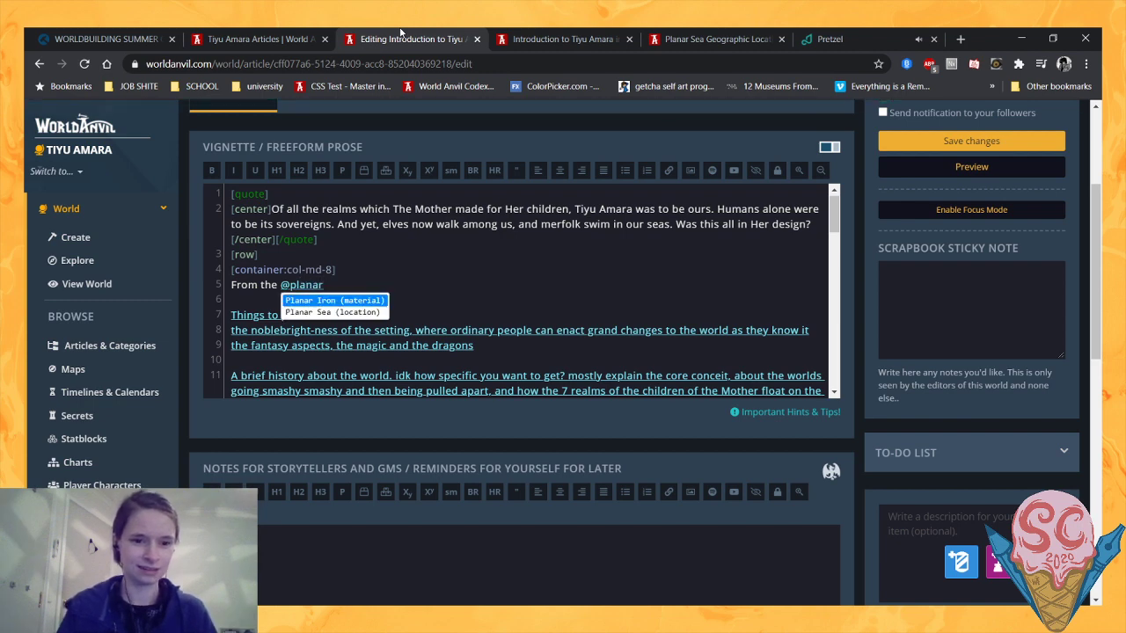
{"action": "left_click", "coordinate": [333, 312]}
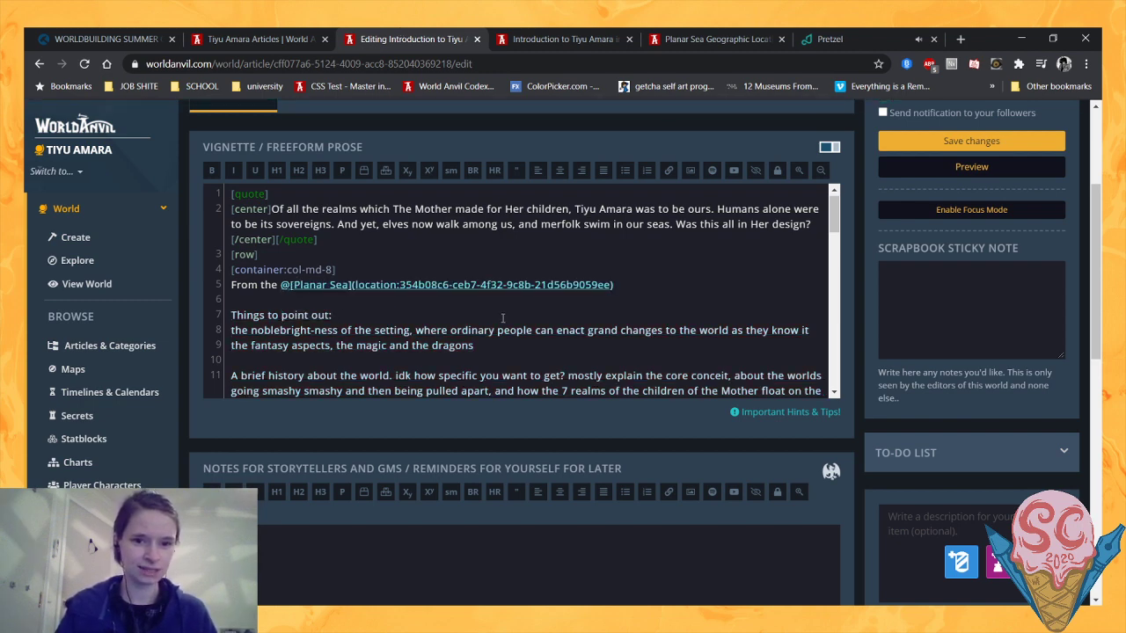
- Complete the opening sentence with ", The Mother was born." and begin the second with "With Her power, She set about"
{"action": "type", "text": ", "}
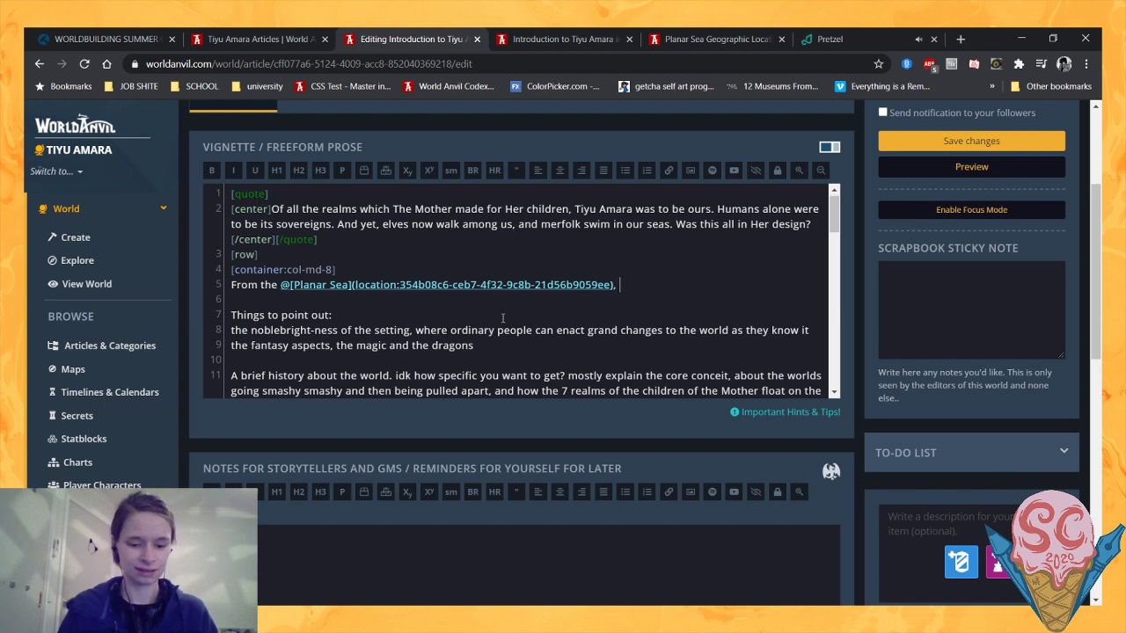
{"action": "type", "text": "The Mo"}
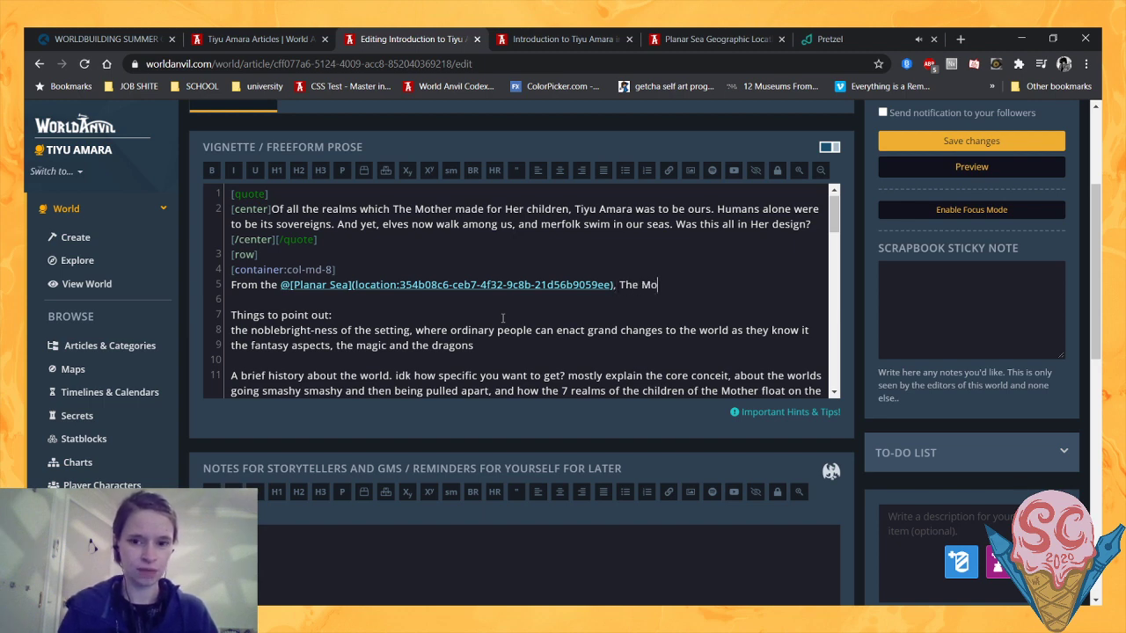
{"action": "type", "text": "ther was born."}
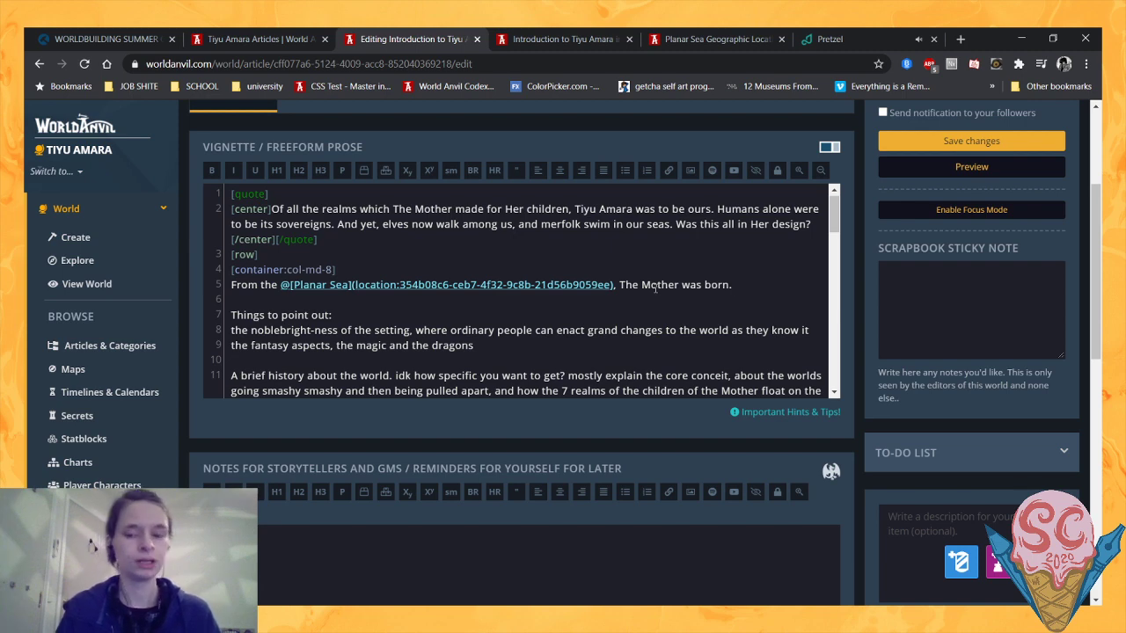
{"action": "type", "text": "With"}
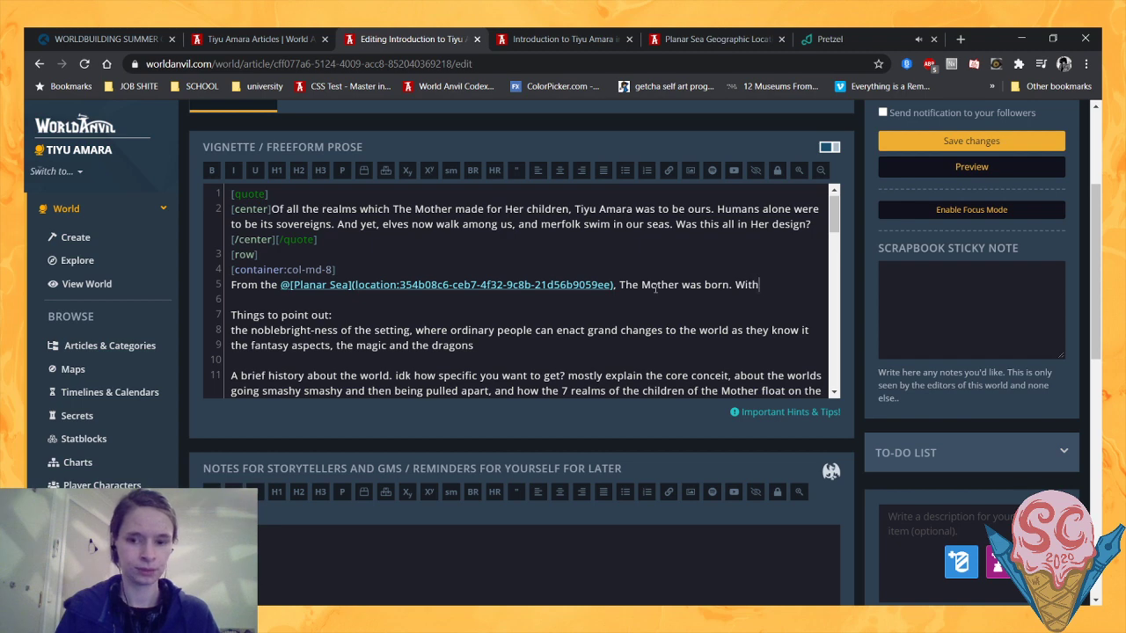
{"action": "type", "text": " Her power"}
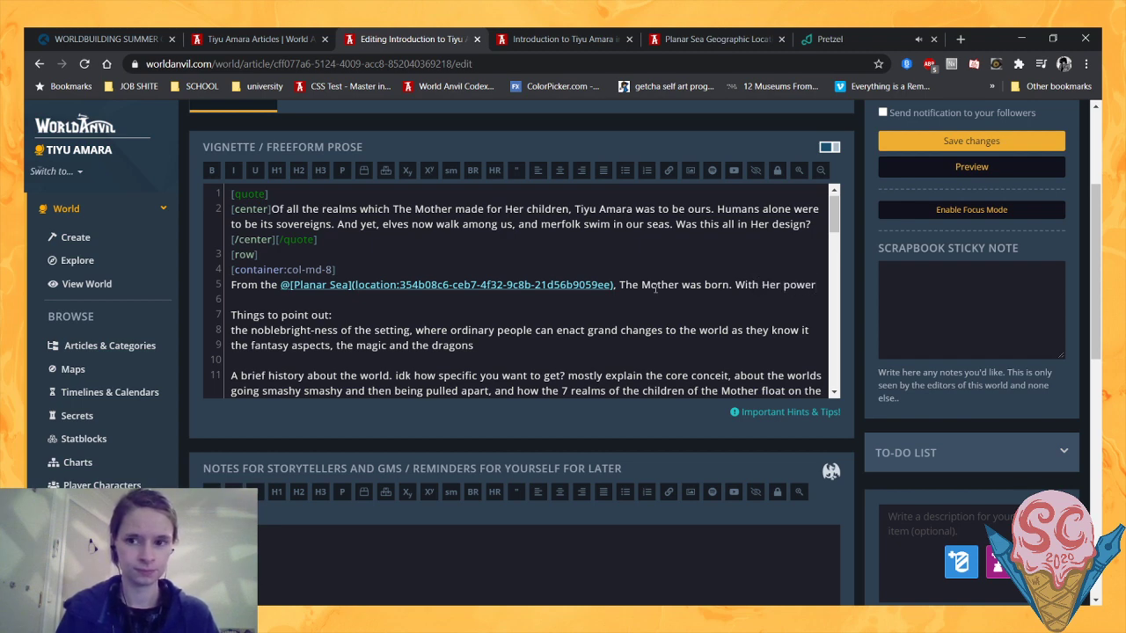
{"action": "type", "text": ", She set "}
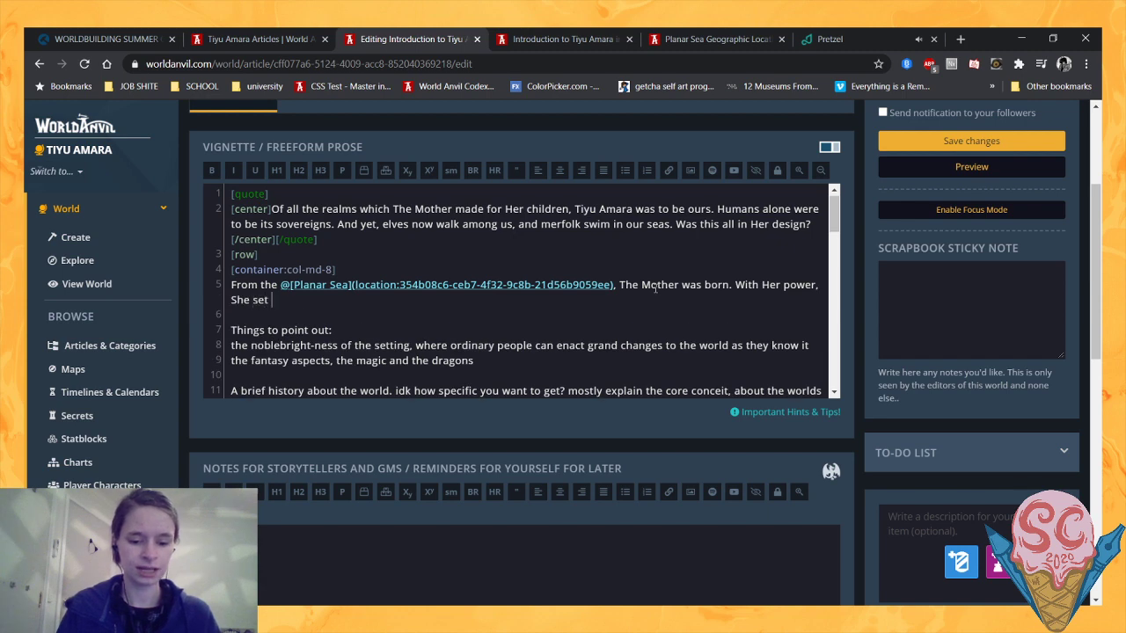
{"action": "type", "text": "about"}
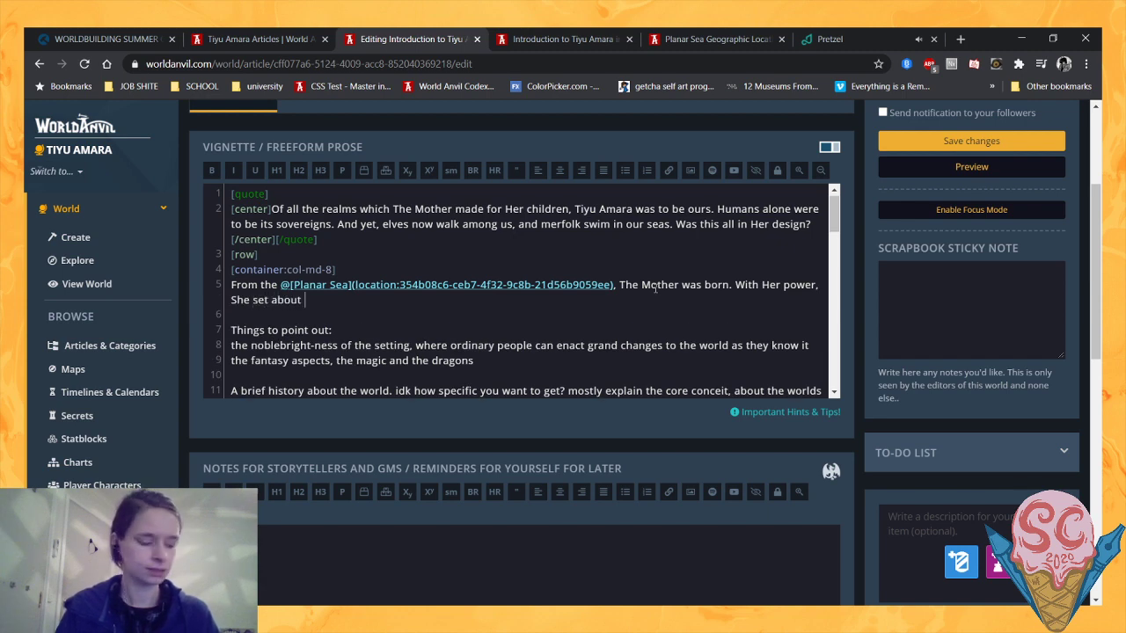
{"action": "type", "text": " tra"}
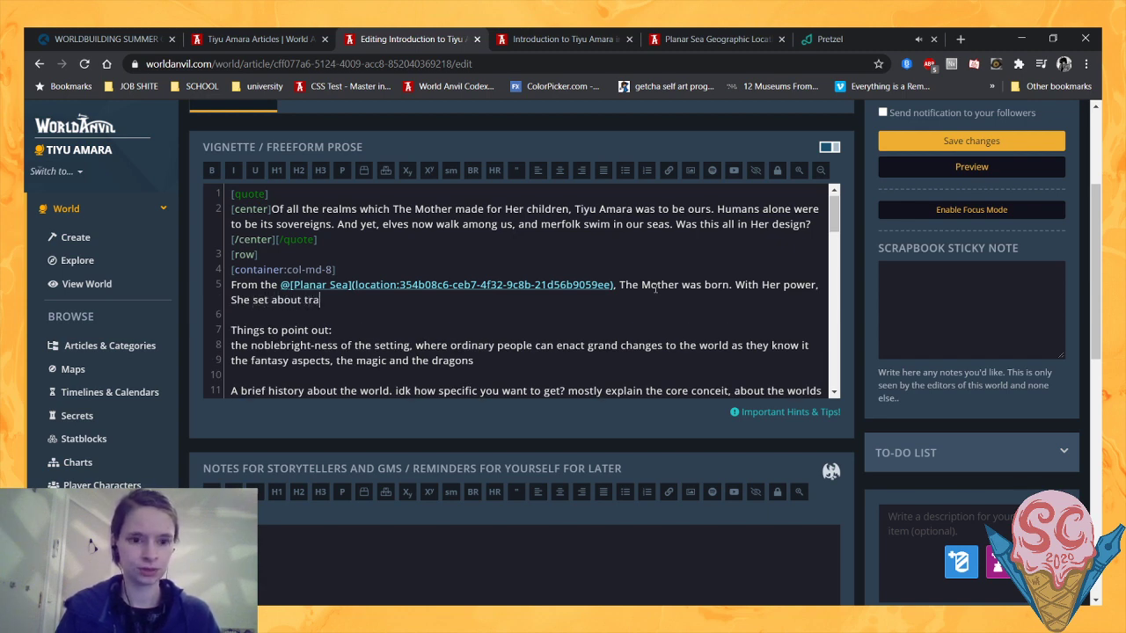
{"action": "type", "text": "nsformi"}
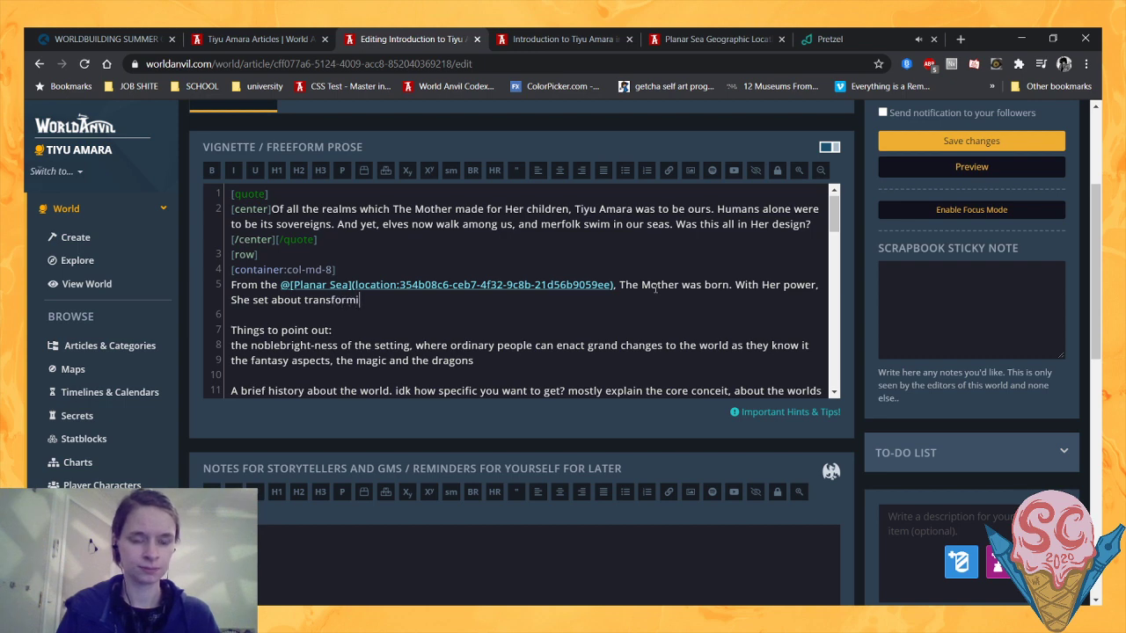
{"action": "type", "text": "ng the sea"}
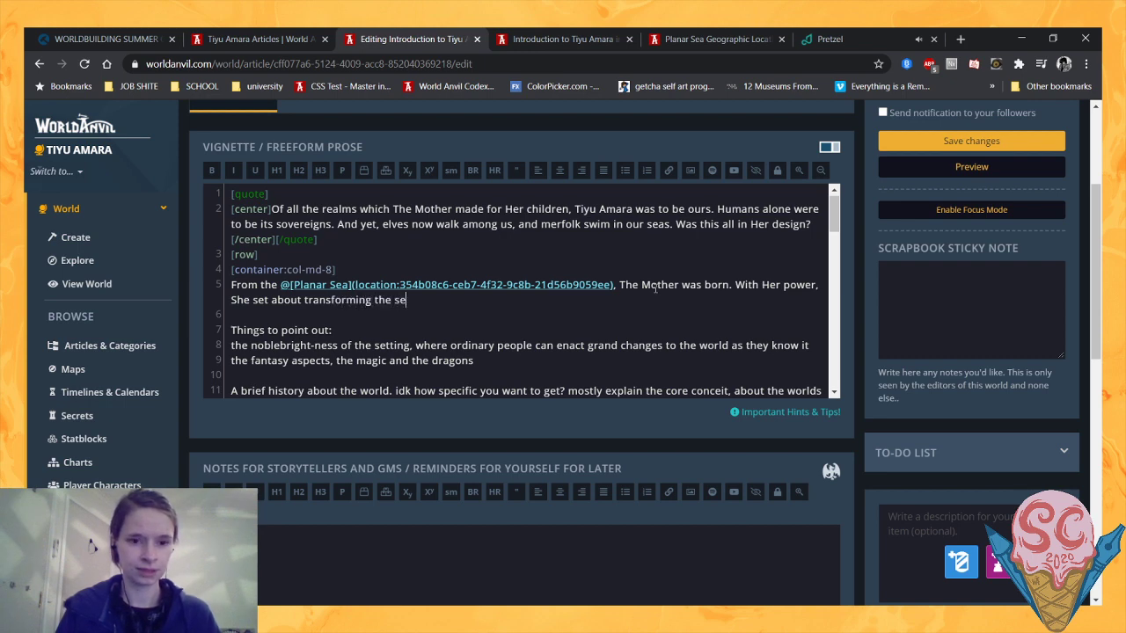
{"action": "key", "text": "BackSpace"}
{"action": "key", "text": "BackSpace"}
{"action": "key", "text": "BackSpace"}
{"action": "key", "text": "BackSpace"}
{"action": "key", "text": "BackSpace"}
{"action": "key", "text": "BackSpace"}
{"action": "key", "text": "BackSpace"}
{"action": "key", "text": "BackSpace"}
{"action": "key", "text": "BackSpace"}
{"action": "key", "text": "BackSpace"}
{"action": "key", "text": "BackSpace"}
{"action": "key", "text": "BackSpace"}
{"action": "key", "text": "BackSpace"}
{"action": "key", "text": "BackSpace"}
{"action": "key", "text": "BackSpace"}
{"action": "key", "text": "BackSpace"}
{"action": "key", "text": "BackSpace"}
{"action": "key", "text": "BackSpace"}
{"action": "key", "text": "BackSpace"}
{"action": "key", "text": "BackSpace"}
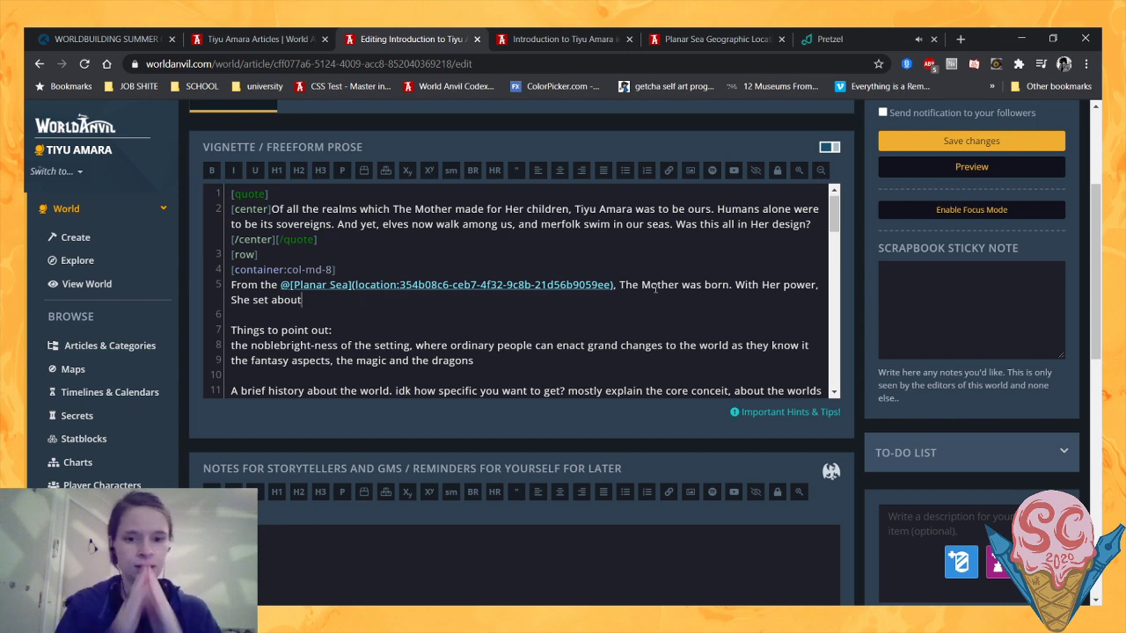
- Finish the second sentence with "forming islands within that sea, crafting seven realms."
{"action": "type", "text": "forming"}
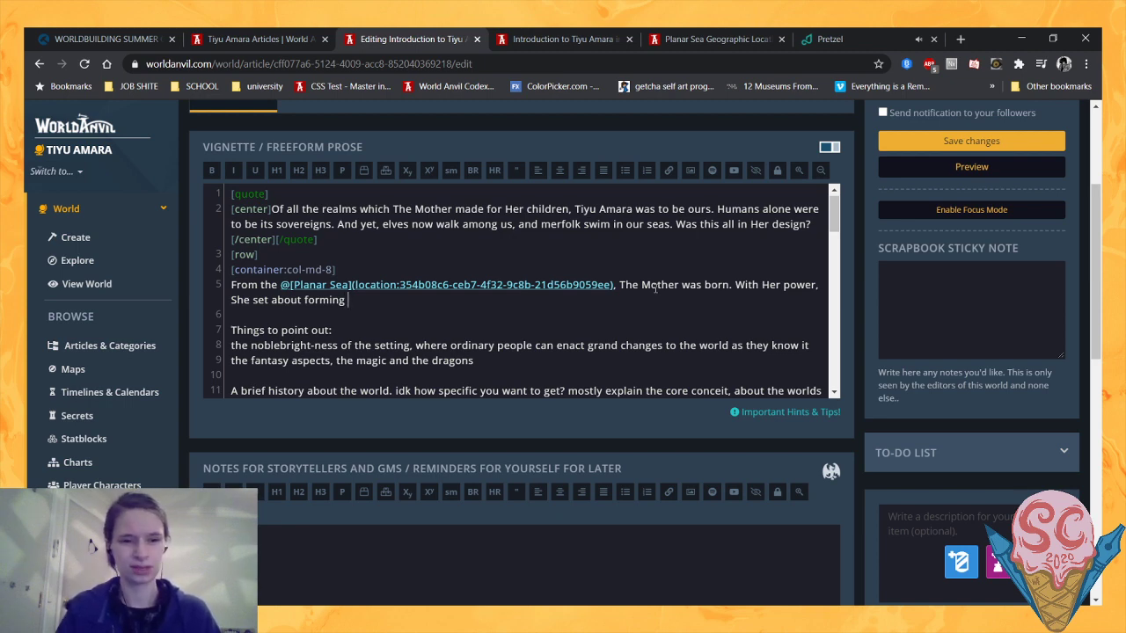
{"action": "type", "text": "isl"}
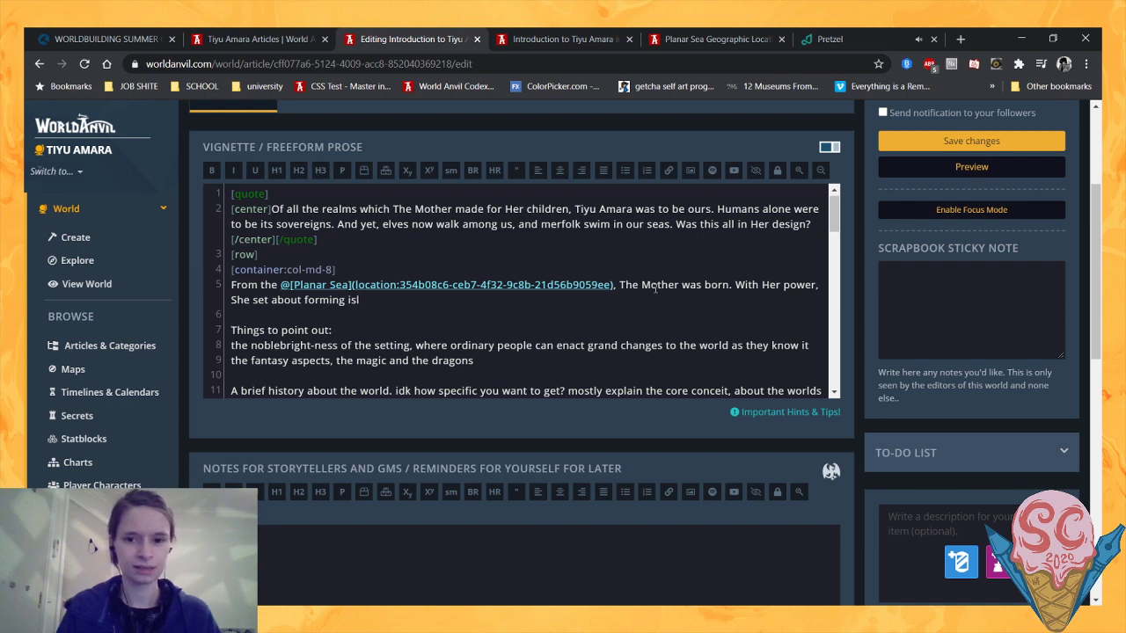
{"action": "type", "text": "ands wi"}
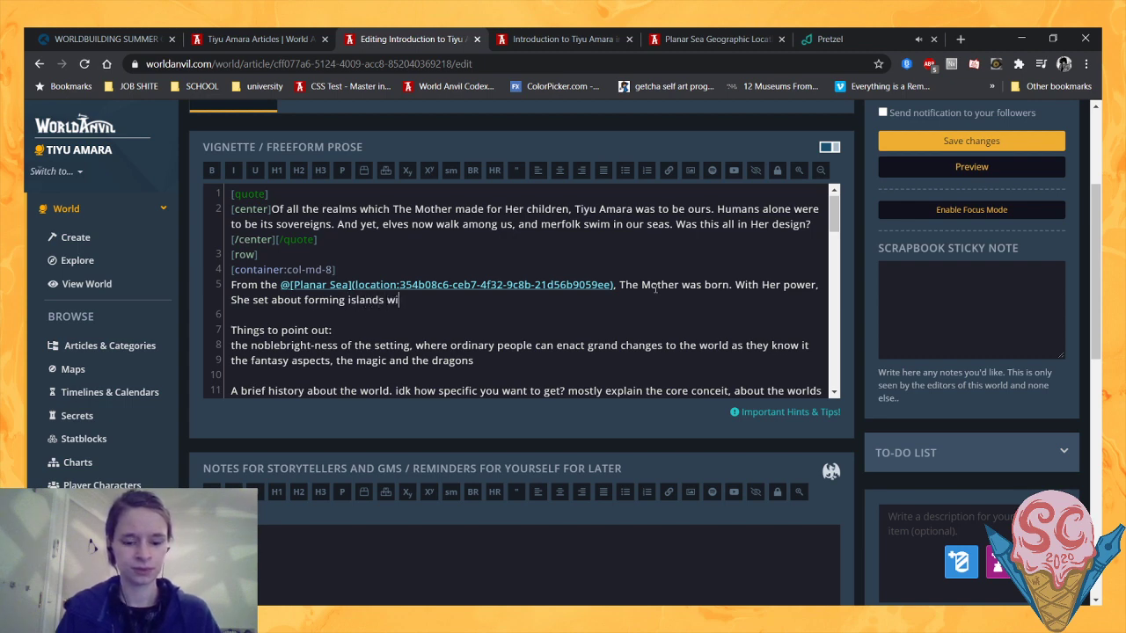
{"action": "type", "text": "thin that s"}
{"action": "type", "text": "ea"}
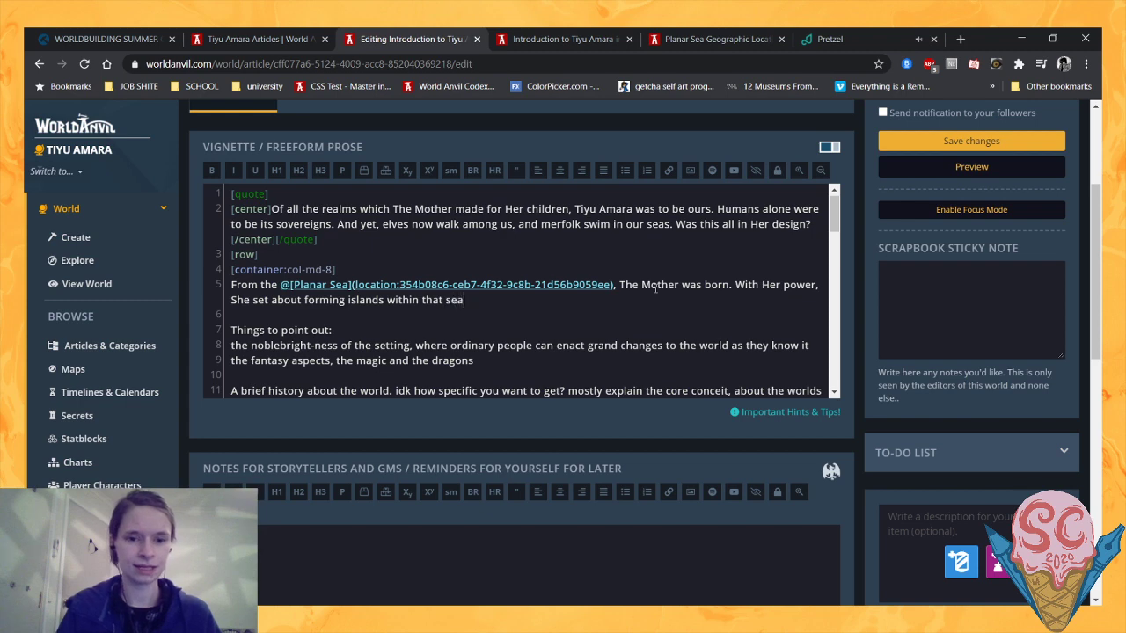
{"action": "type", "text": ","}
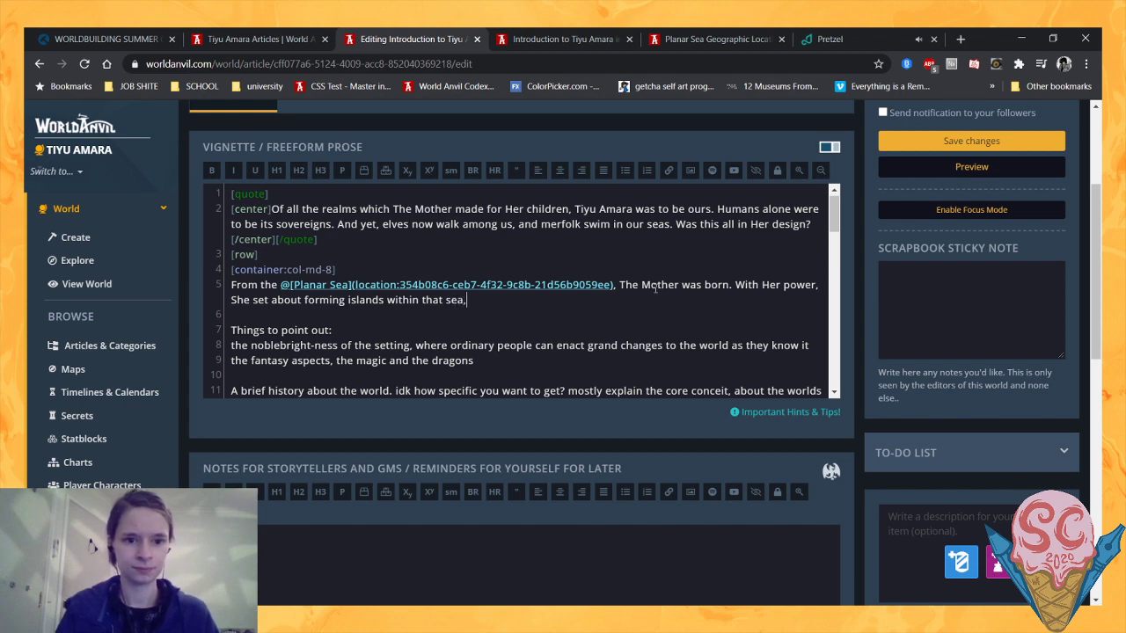
{"action": "type", "text": " crafting "}
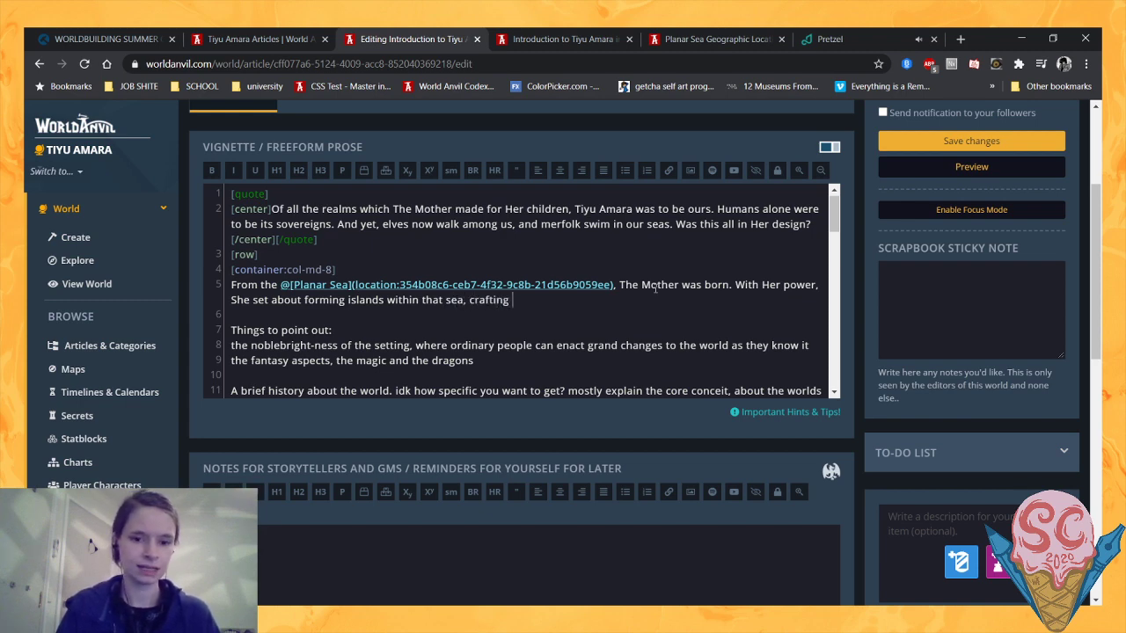
{"action": "type", "text": "seven rea"}
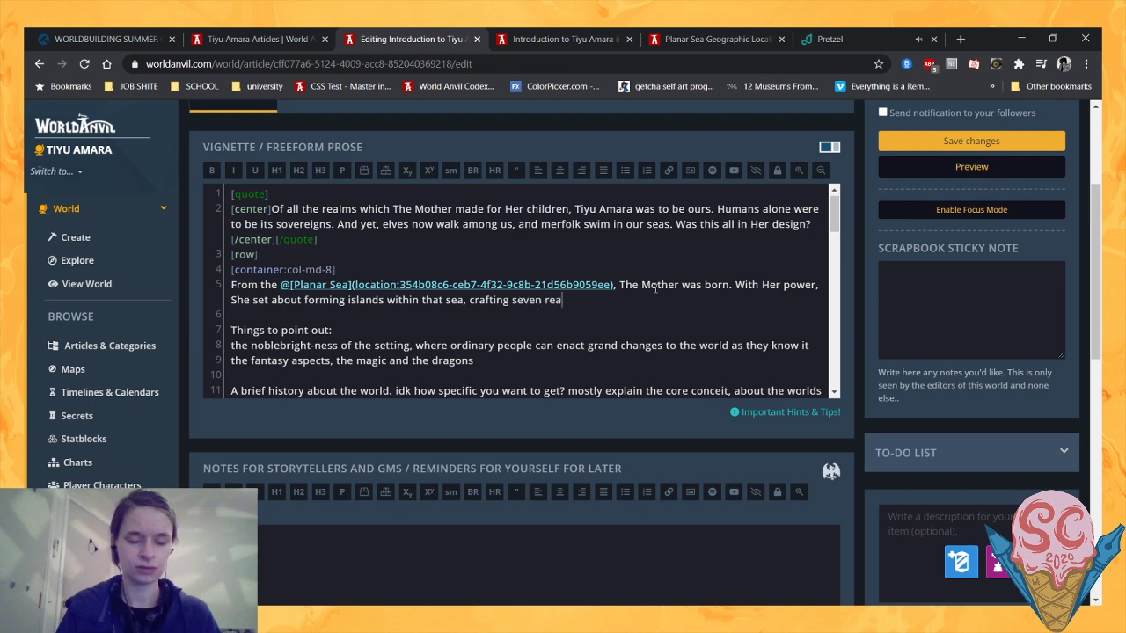
{"action": "type", "text": "lms. "}
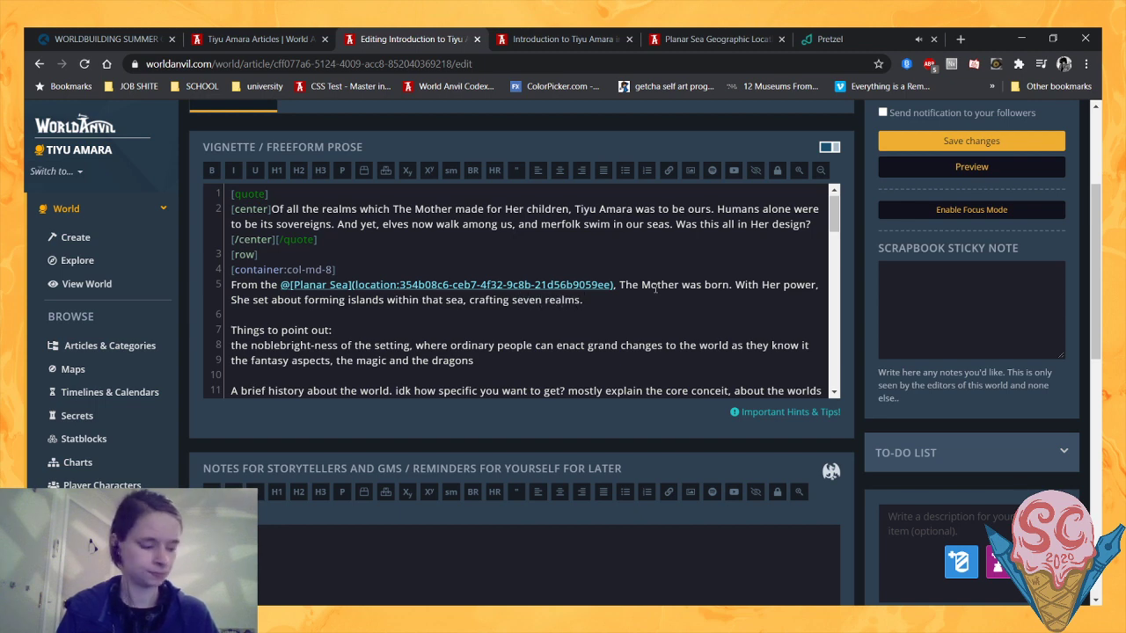
{"action": "type", "text": "These realms wou"}
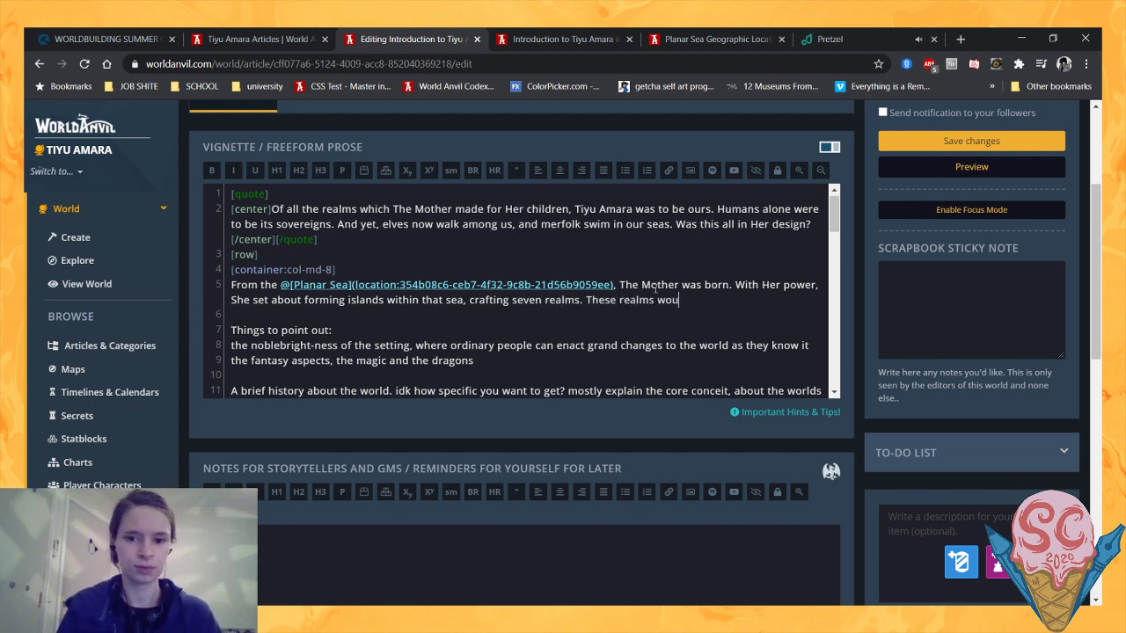
{"action": "type", "text": "ld be the hom"}
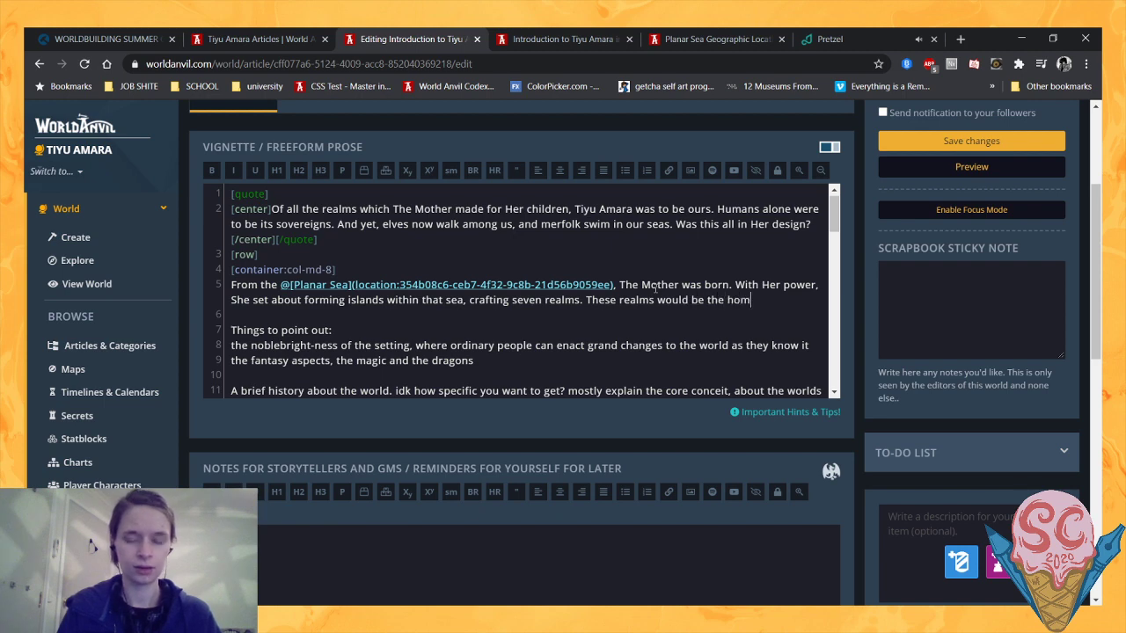
{"action": "type", "text": "e for ecach "}
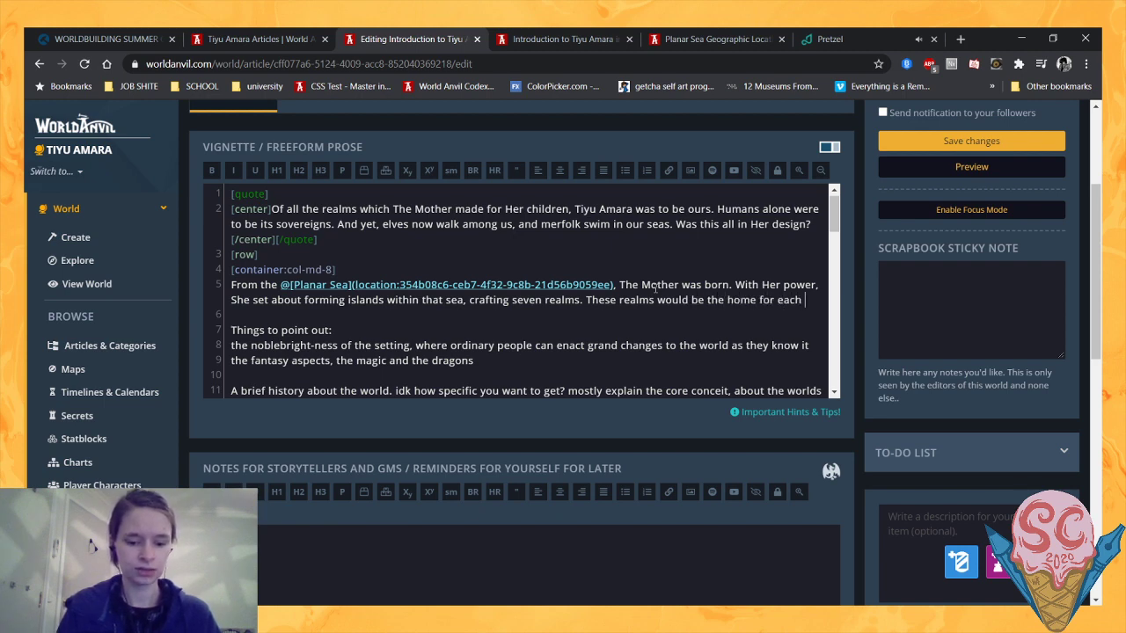
{"action": "type", "text": "of Her seven children"}
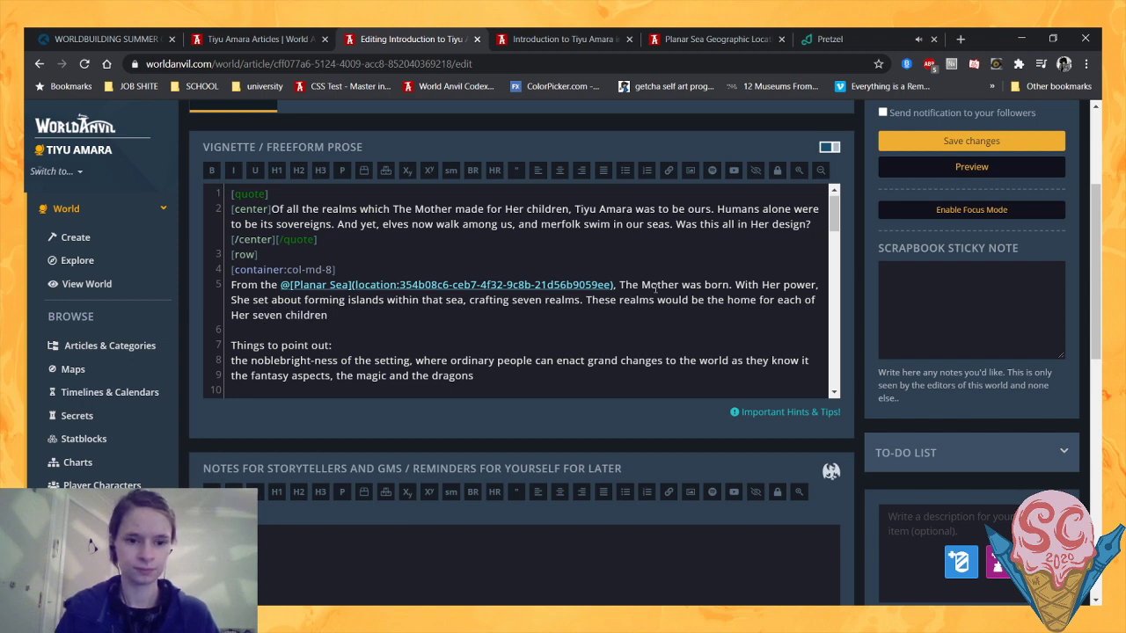
{"action": "type", "text": "."}
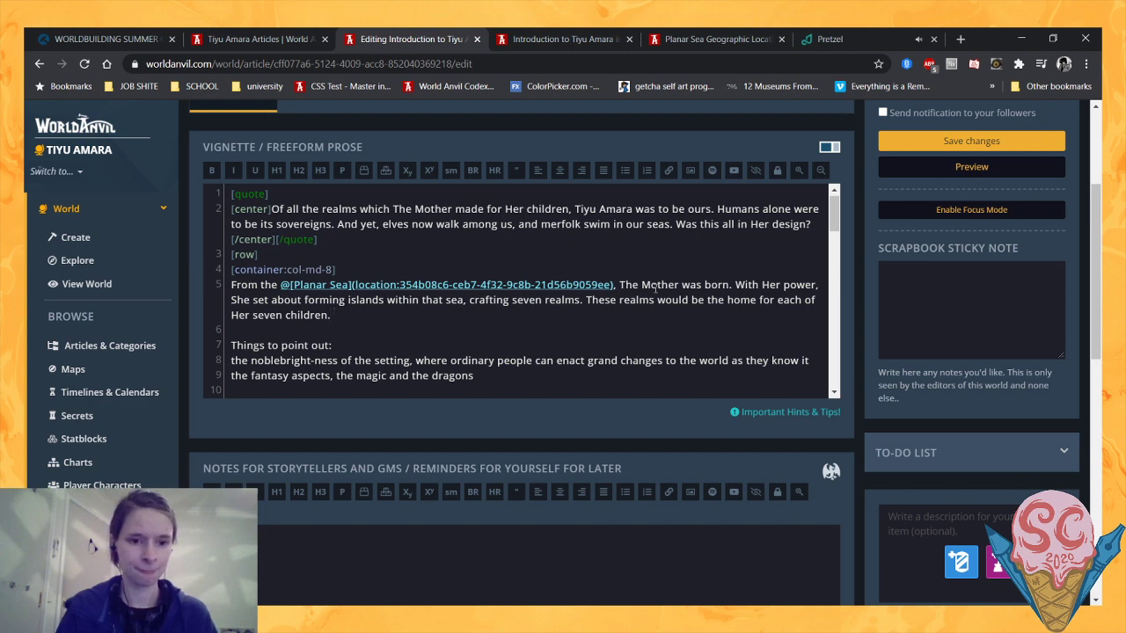
{"action": "type", "text": " Tiyu A"}
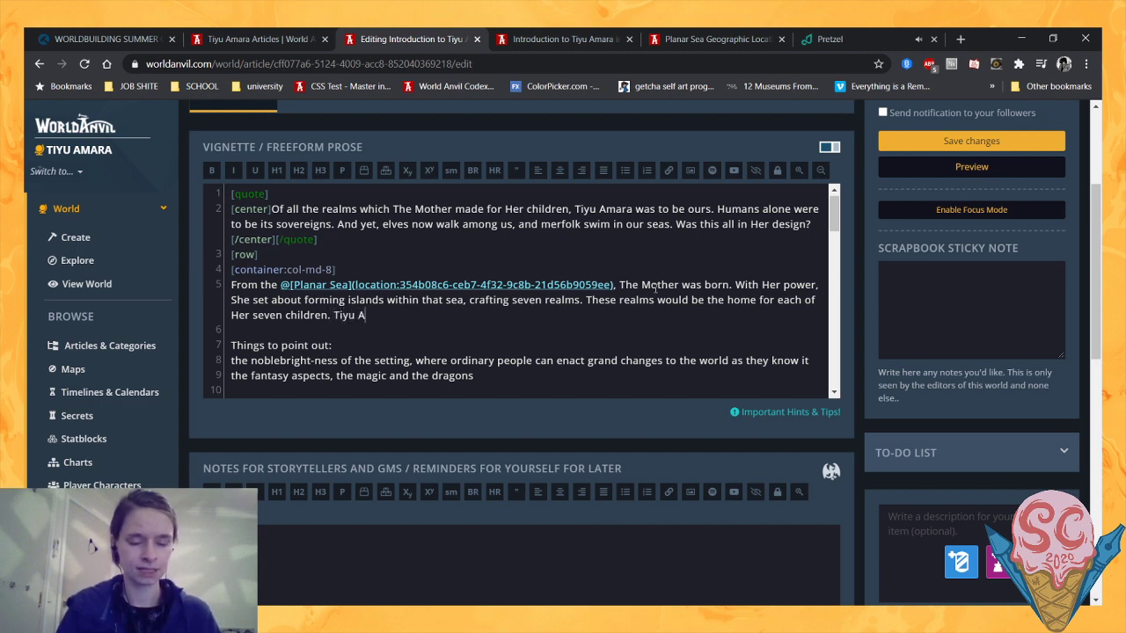
{"action": "type", "text": "mara was the"}
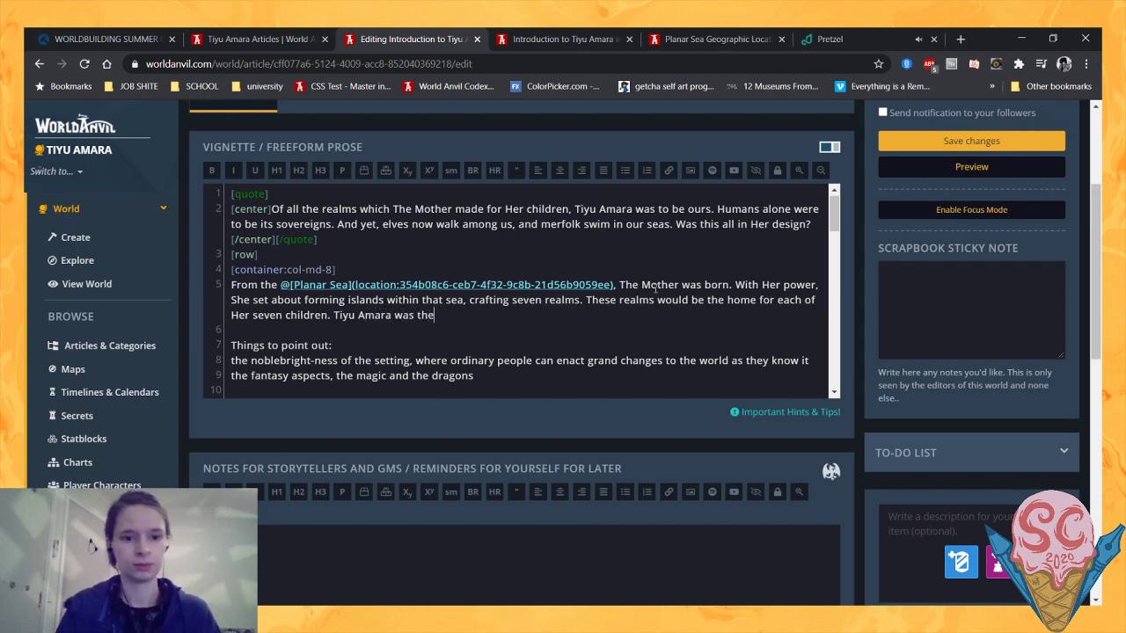
{"action": "type", "text": " realm"}
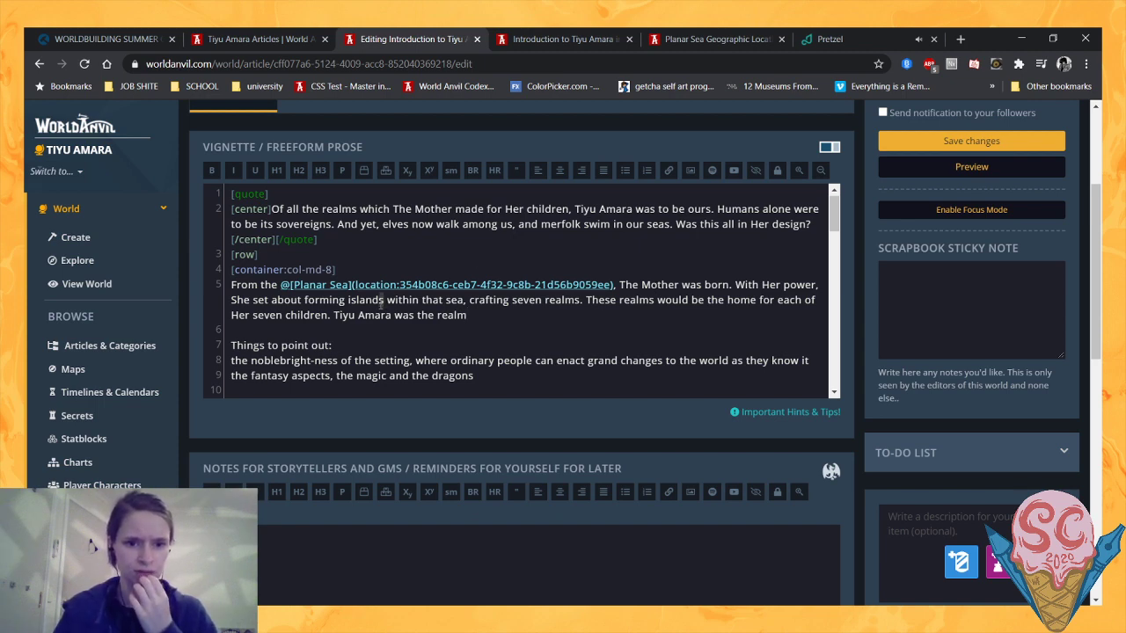
- Reword "forming islands within that sea" in the second sentence as "forming worlds from that sea"
{"action": "left_click_drag", "start_coordinate": [384, 300], "coordinate": [342, 300]}
{"action": "type", "text": "worlds"}
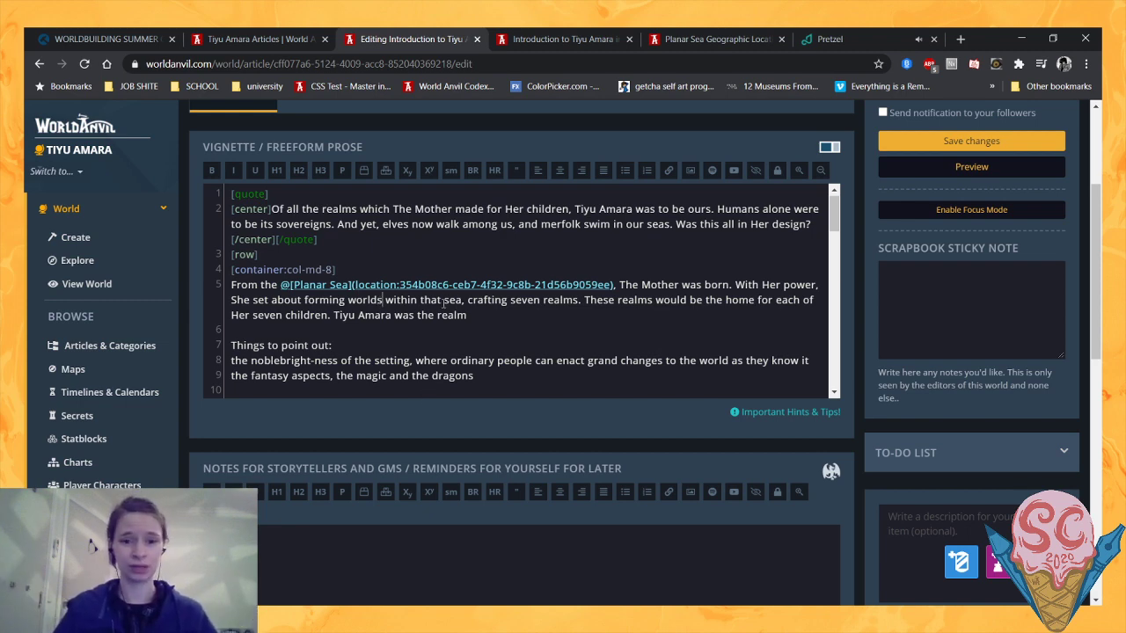
{"action": "double_click", "coordinate": [400, 300]}
{"action": "type", "text": "f"}
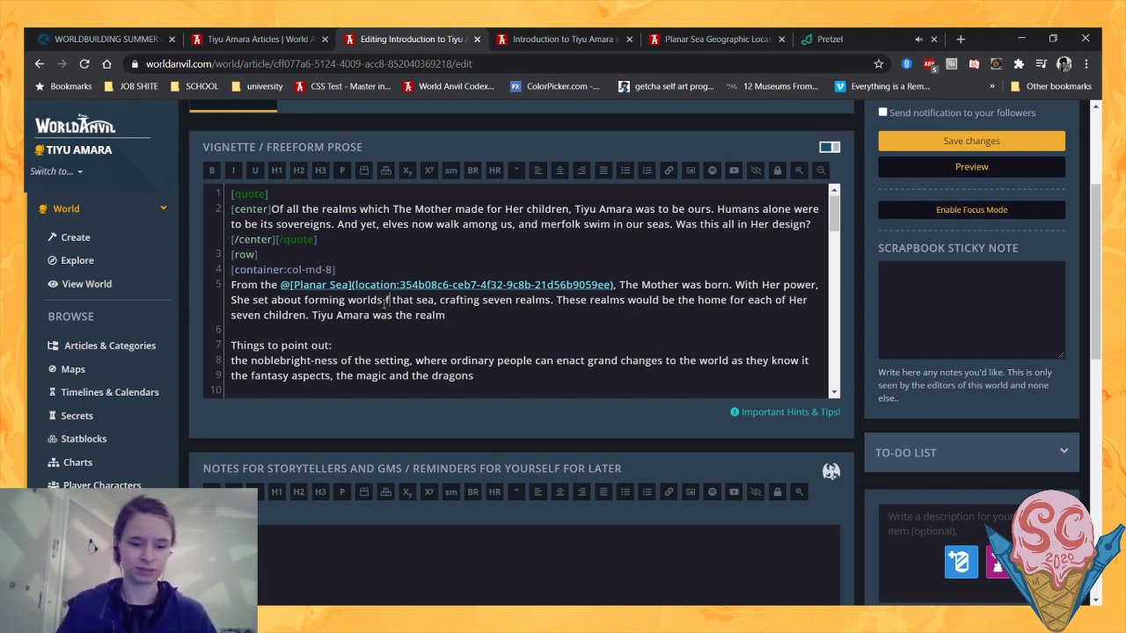
{"action": "type", "text": "rom"}
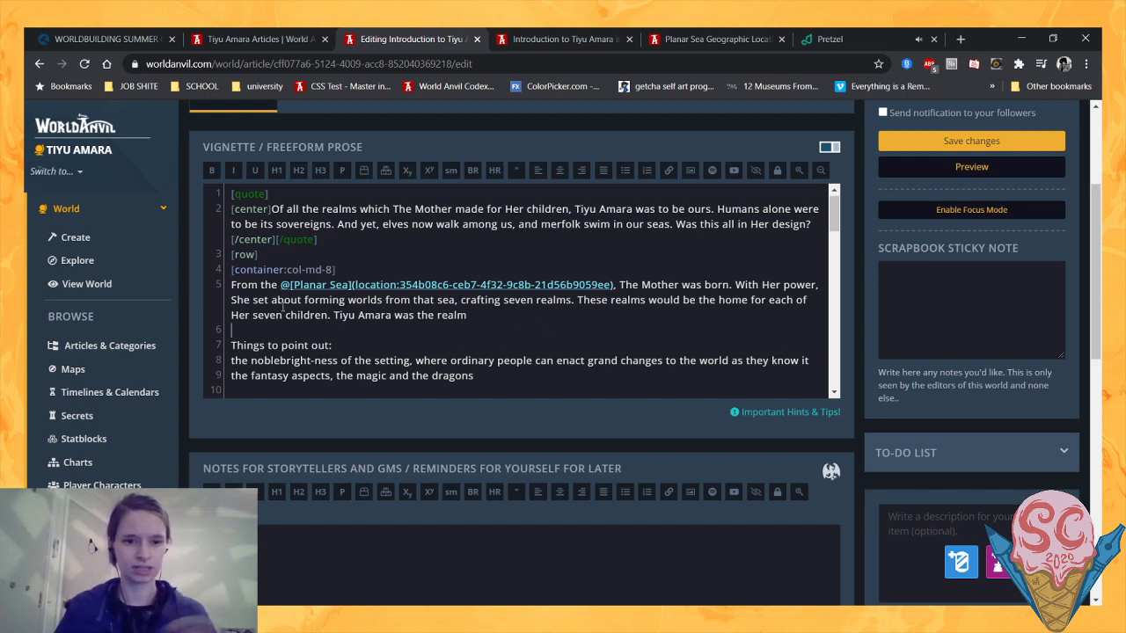
- Merge the two sentences about the seven realms into "crafting seven which would be the home for each of Her seven children."
{"action": "left_click_drag", "start_coordinate": [574, 300], "coordinate": [533, 300]}
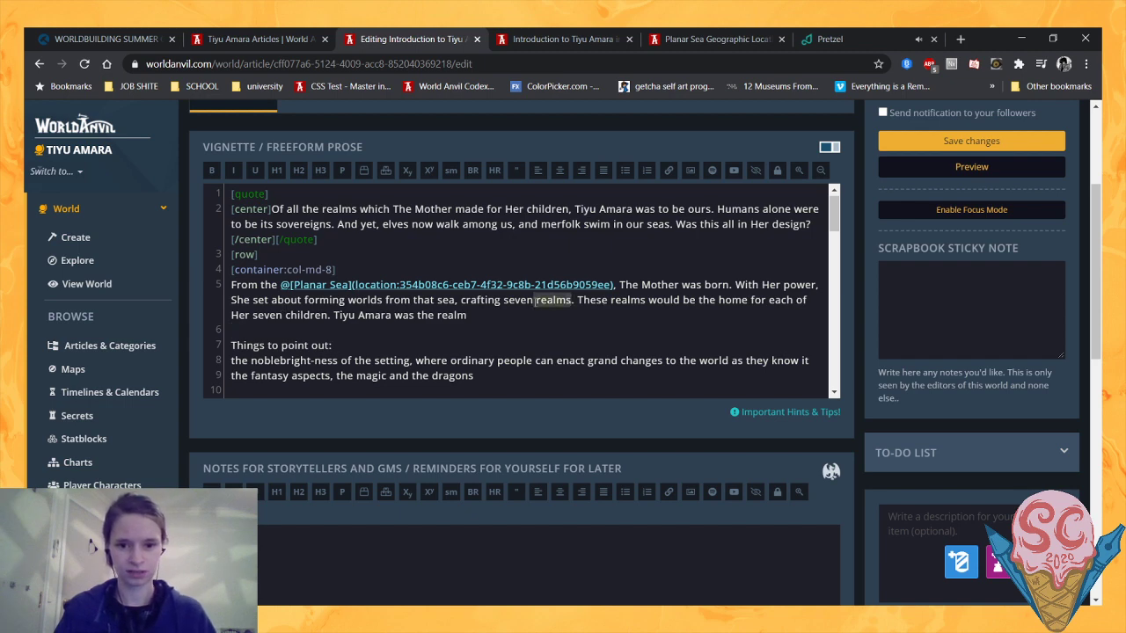
{"action": "key", "text": "BackSpace"}
{"action": "type", "text": "."}
{"action": "key", "text": "Down"}
{"action": "key", "text": "Down"}
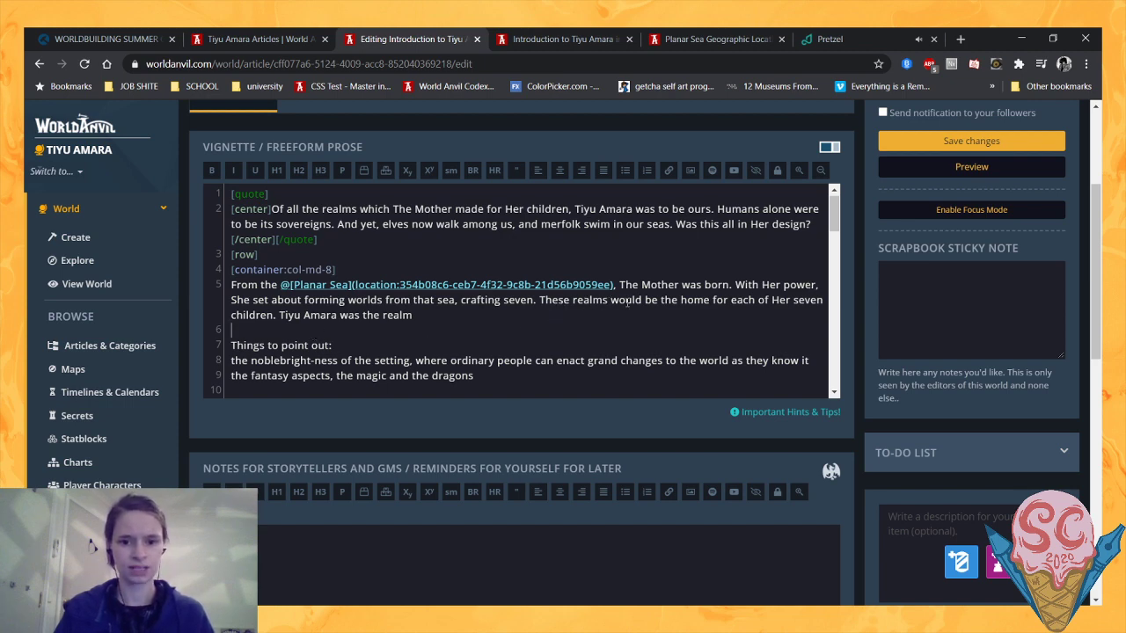
{"action": "left_click_drag", "start_coordinate": [610, 300], "coordinate": [530, 301]}
{"action": "key", "text": "BackSpace"}
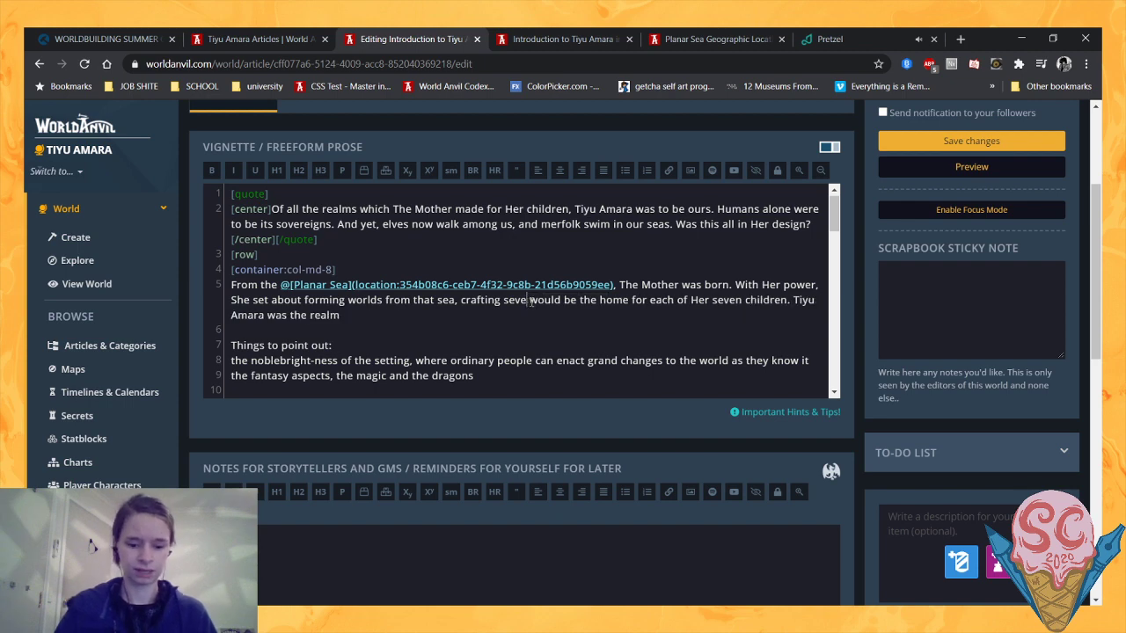
{"action": "type", "text": "n which"}
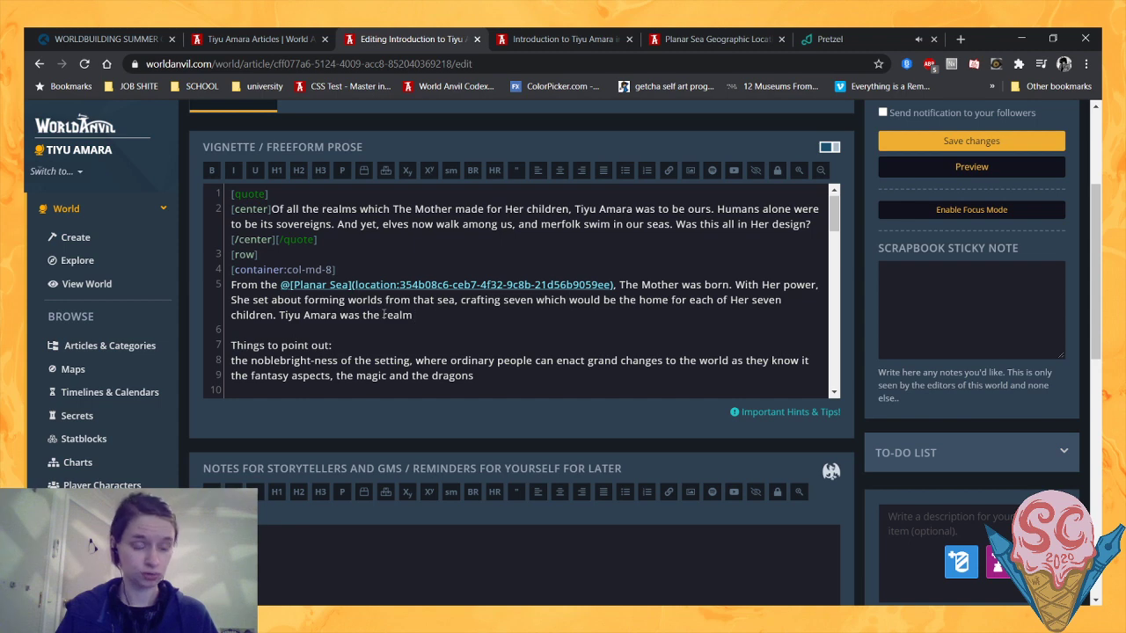
{"action": "left_click", "coordinate": [431, 316]}
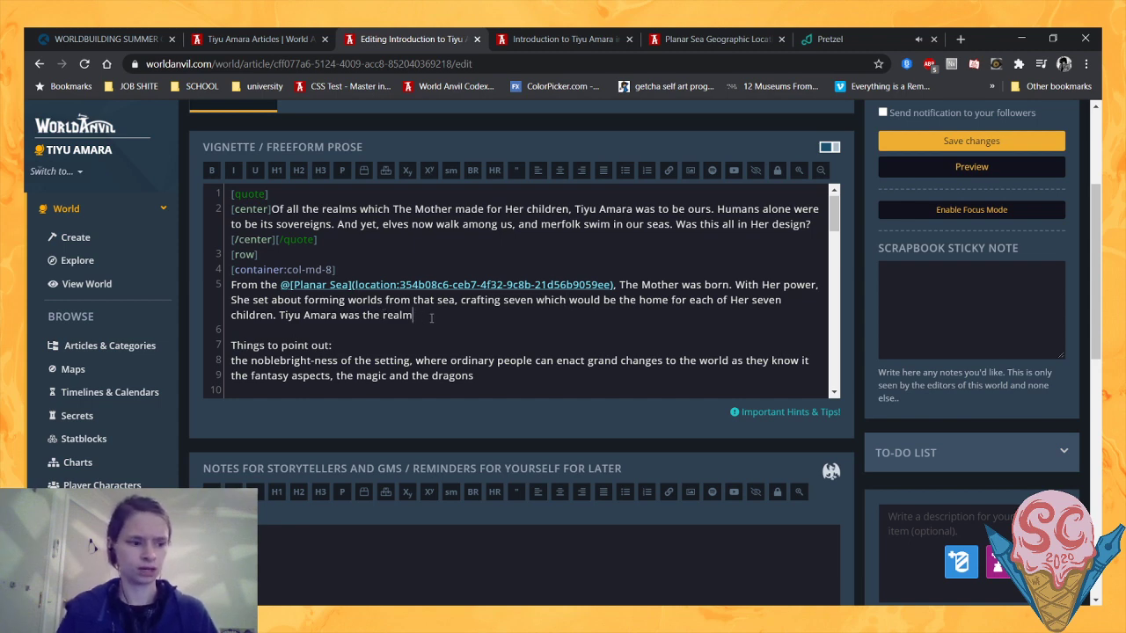
- Finish the Tiyu Amara sentence with "for the youngest child," and a link to the Human species article, displayed as "Humanity", ending with a full stop
{"action": "type", "text": "for the yo"}
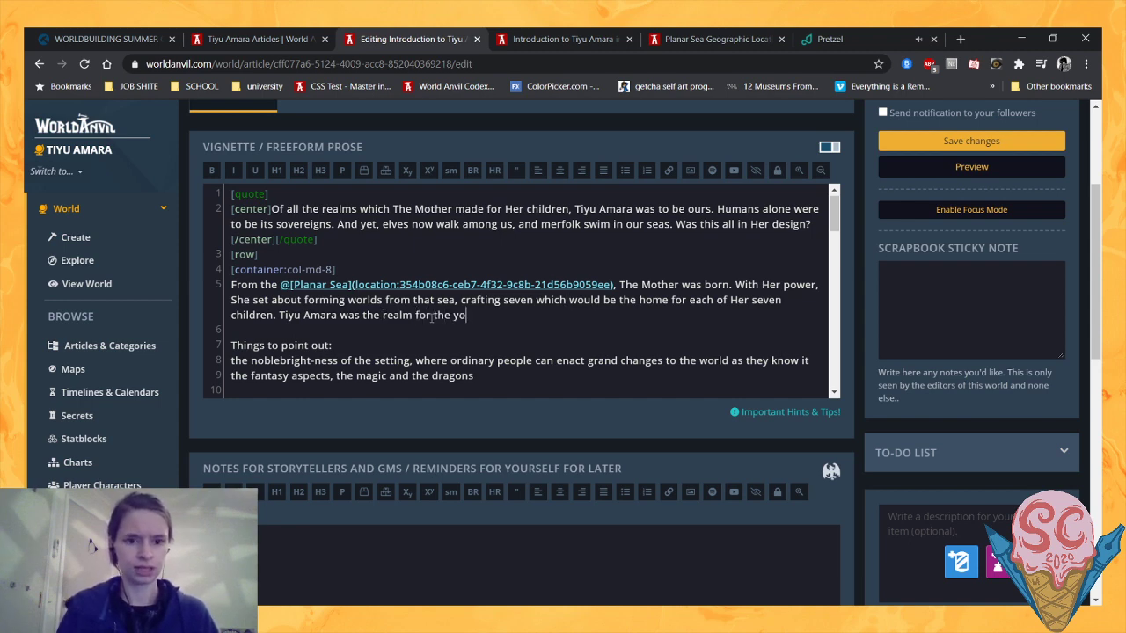
{"action": "type", "text": "ungest child,"}
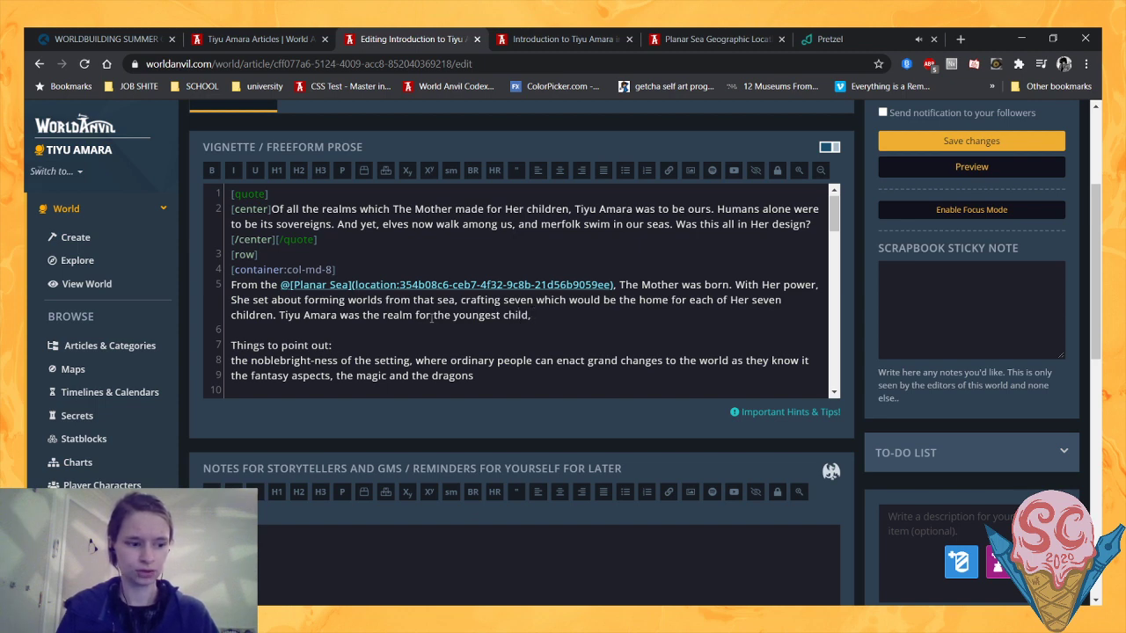
{"action": "type", "text": " @human"}
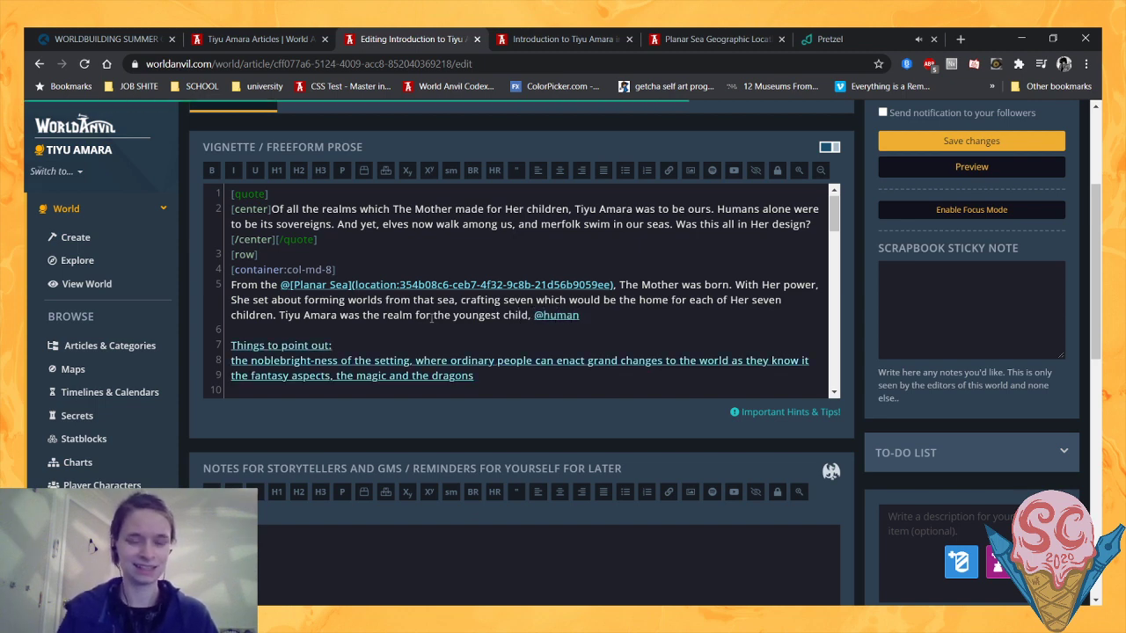
{"action": "left_click", "coordinate": [578, 329]}
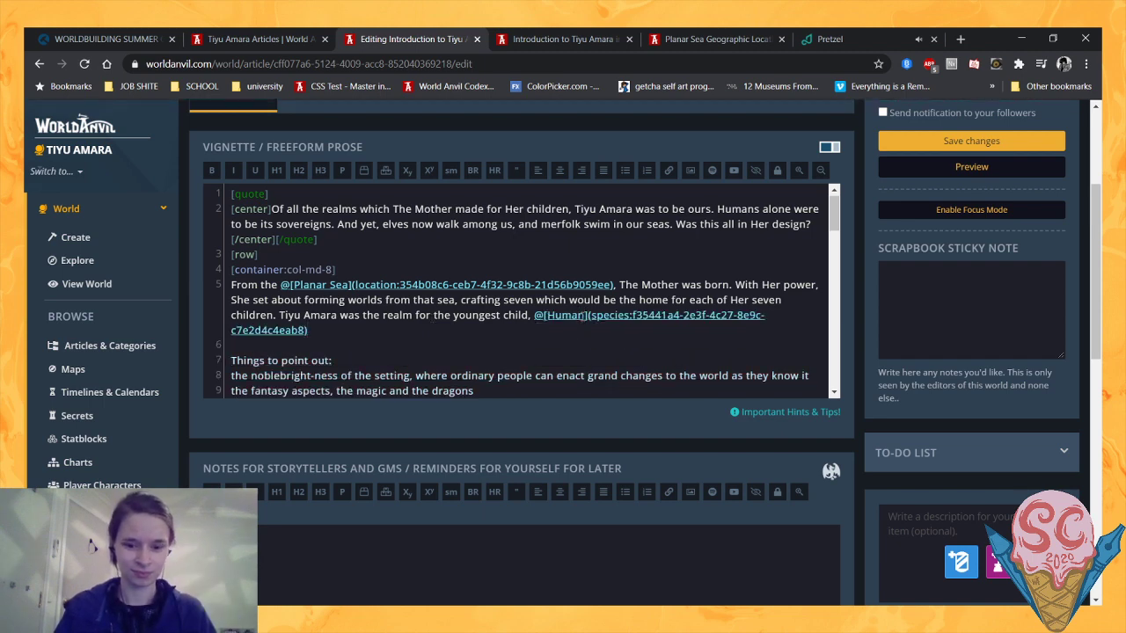
{"action": "left_click", "coordinate": [585, 315]}
{"action": "type", "text": "ity"}
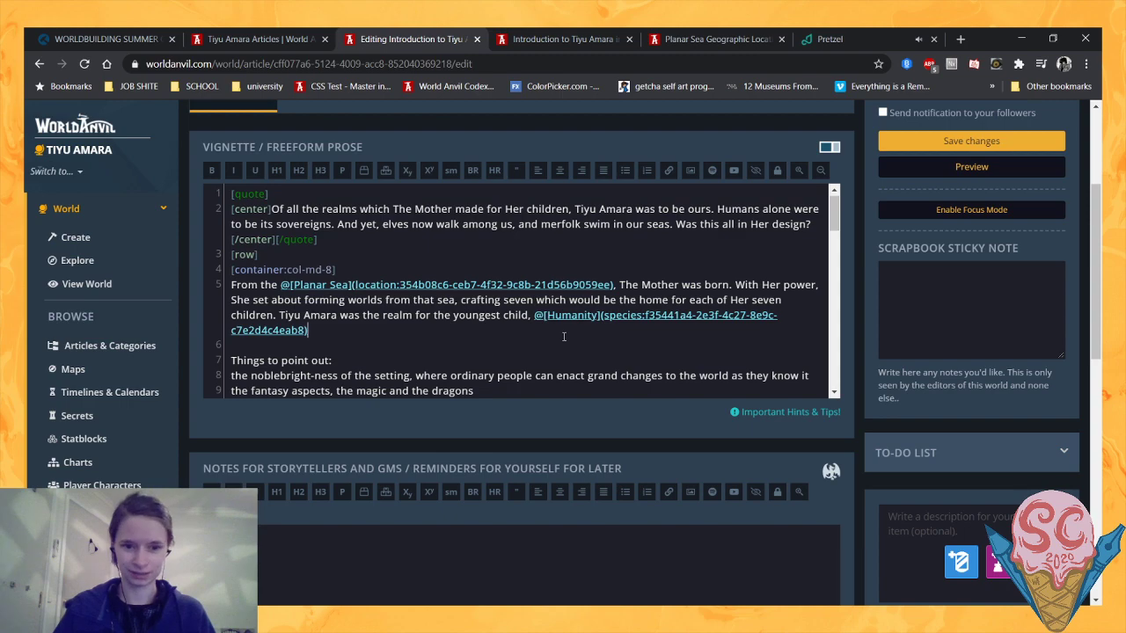
{"action": "type", "text": "."}
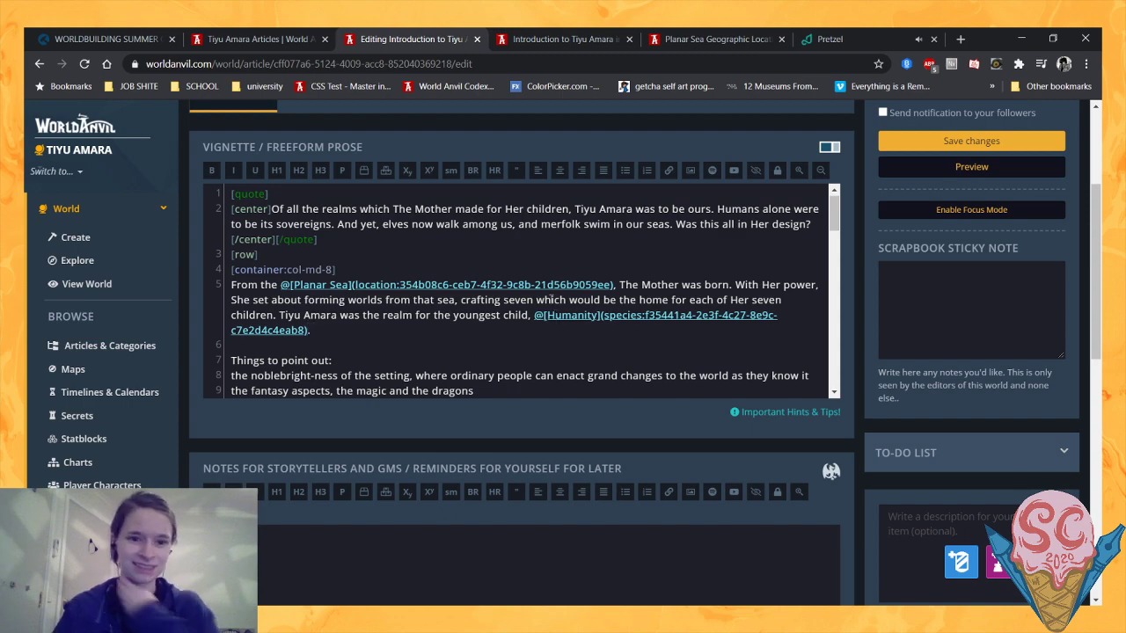
- Review the article preview from the introductory notes and cosmology image through the locations, species and storylines sections
{"action": "left_click", "coordinate": [554, 39]}
{"action": "scroll", "coordinate": [417, 249], "scroll_direction": "down", "scroll_amount": 2}
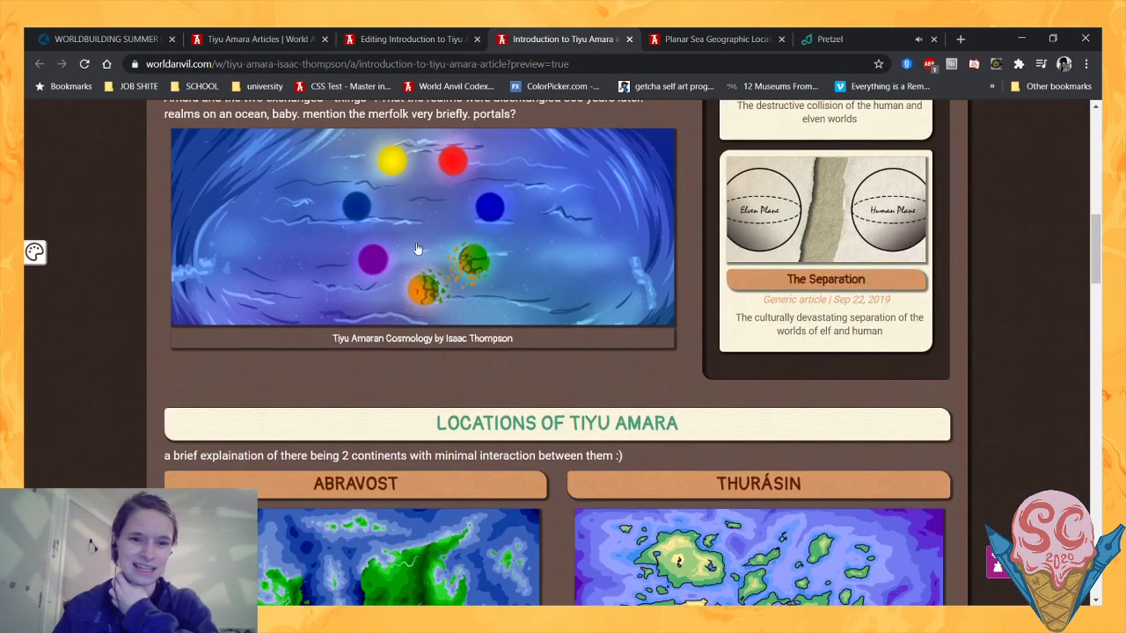
{"action": "scroll", "coordinate": [418, 248], "scroll_direction": "up", "scroll_amount": 5}
{"action": "scroll", "coordinate": [366, 231], "scroll_direction": "down", "scroll_amount": 2}
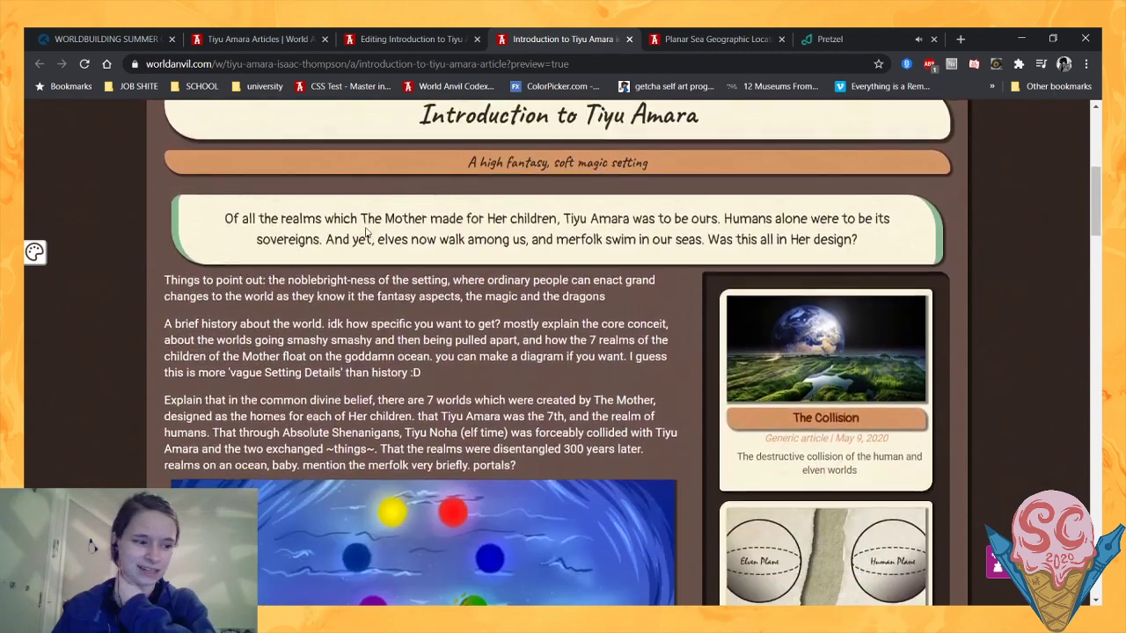
{"action": "mouse_move", "coordinate": [784, 384]}
{"action": "scroll", "coordinate": [785, 384], "scroll_direction": "down", "scroll_amount": 1}
{"action": "scroll", "coordinate": [659, 325], "scroll_direction": "down", "scroll_amount": 3}
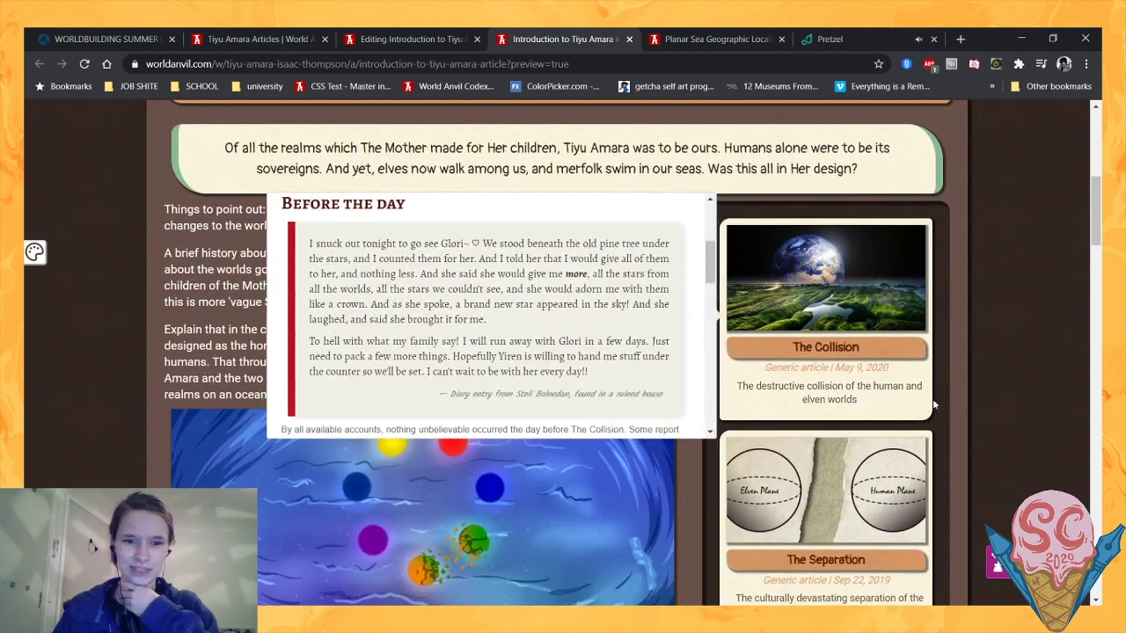
{"action": "scroll", "coordinate": [934, 405], "scroll_direction": "down", "scroll_amount": 6}
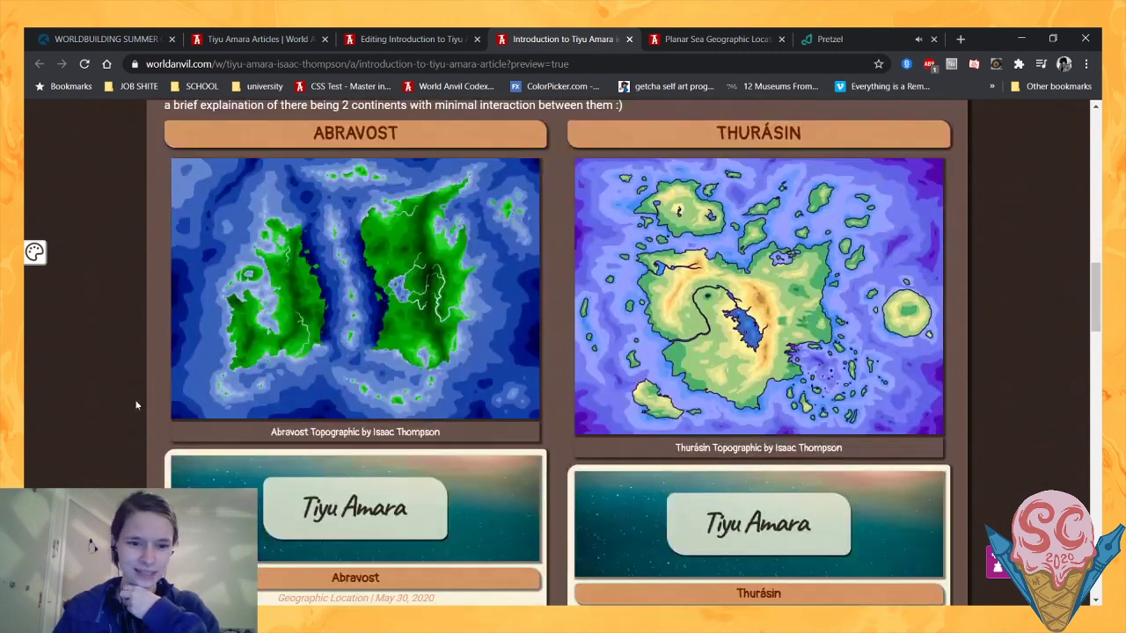
{"action": "scroll", "coordinate": [136, 405], "scroll_direction": "down", "scroll_amount": 2}
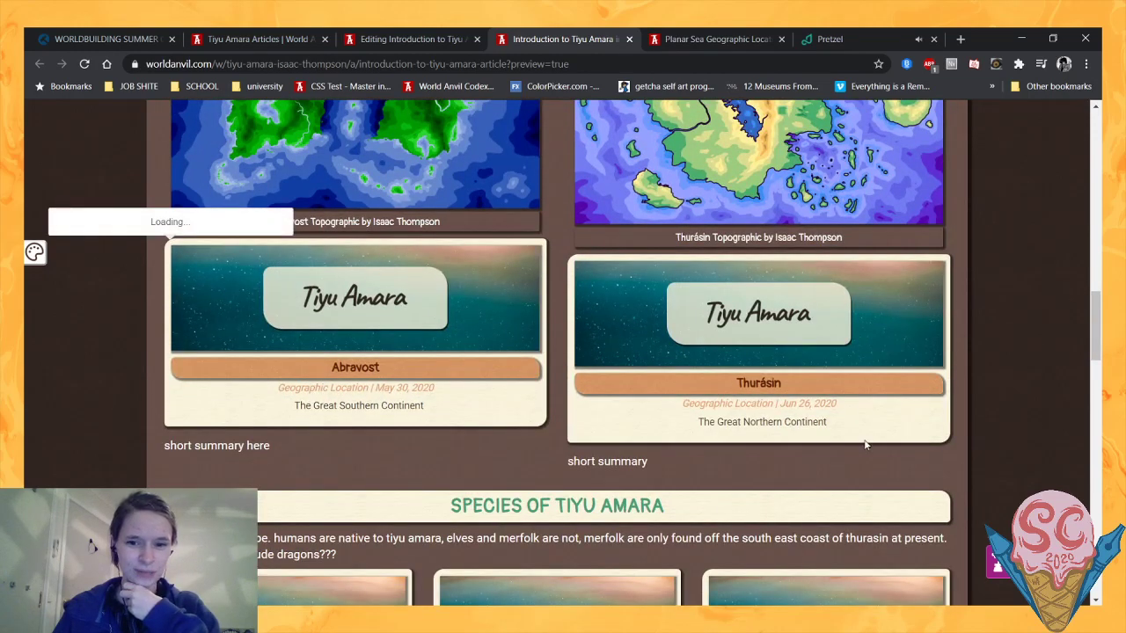
{"action": "scroll", "coordinate": [682, 404], "scroll_direction": "down", "scroll_amount": 4}
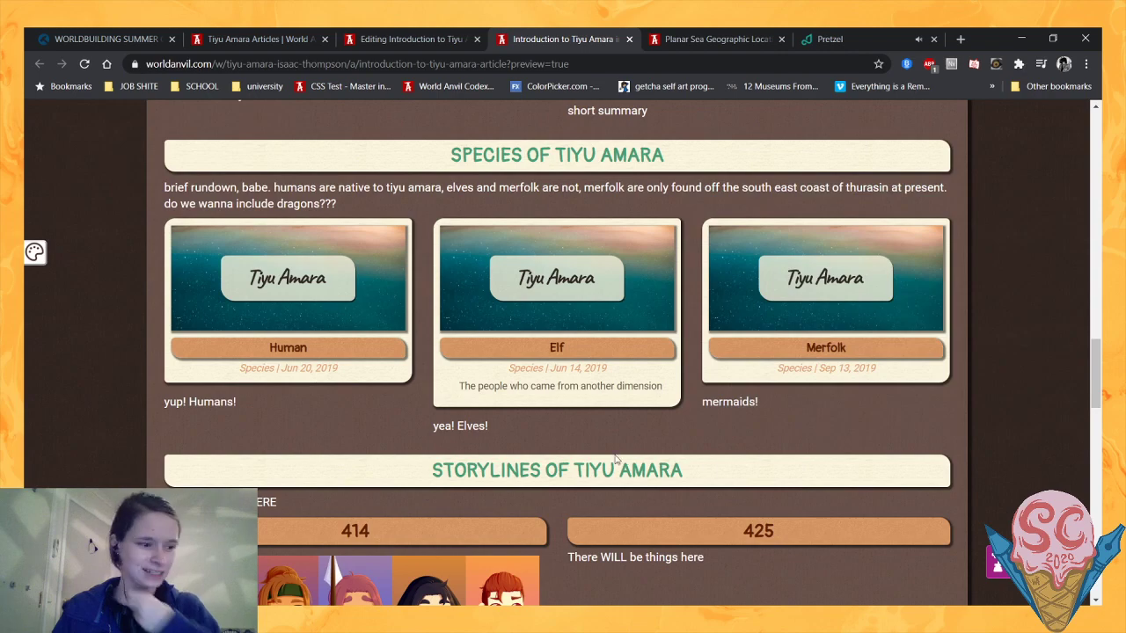
{"action": "scroll", "coordinate": [612, 427], "scroll_direction": "up", "scroll_amount": 5}
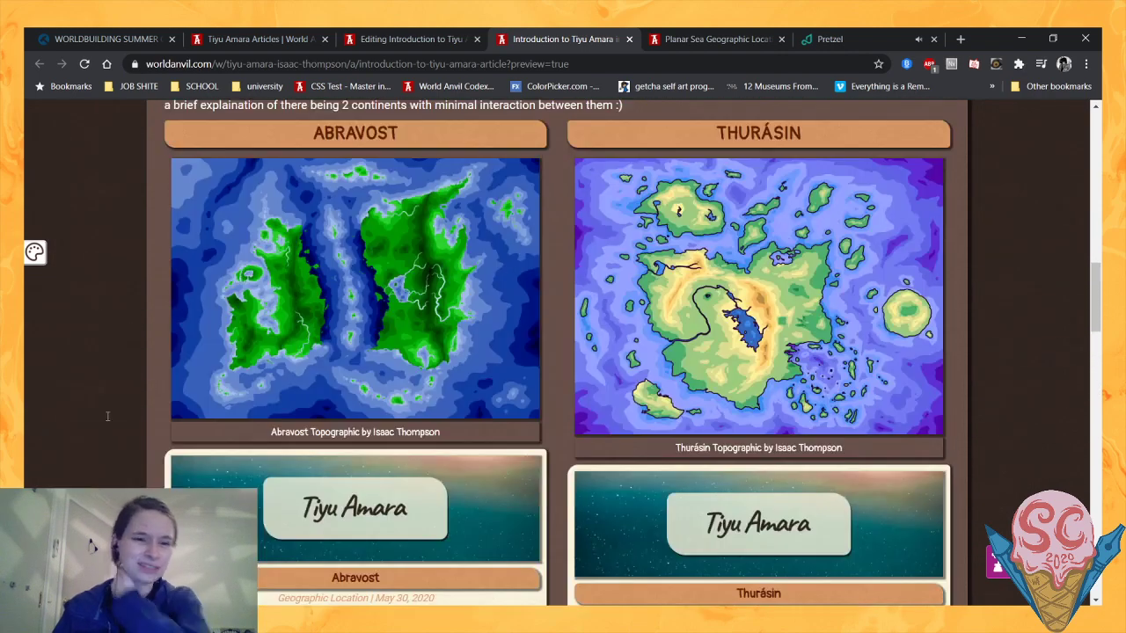
{"action": "scroll", "coordinate": [107, 416], "scroll_direction": "up", "scroll_amount": 3}
{"action": "scroll", "coordinate": [107, 416], "scroll_direction": "down", "scroll_amount": 2}
{"action": "scroll", "coordinate": [107, 416], "scroll_direction": "up", "scroll_amount": 6}
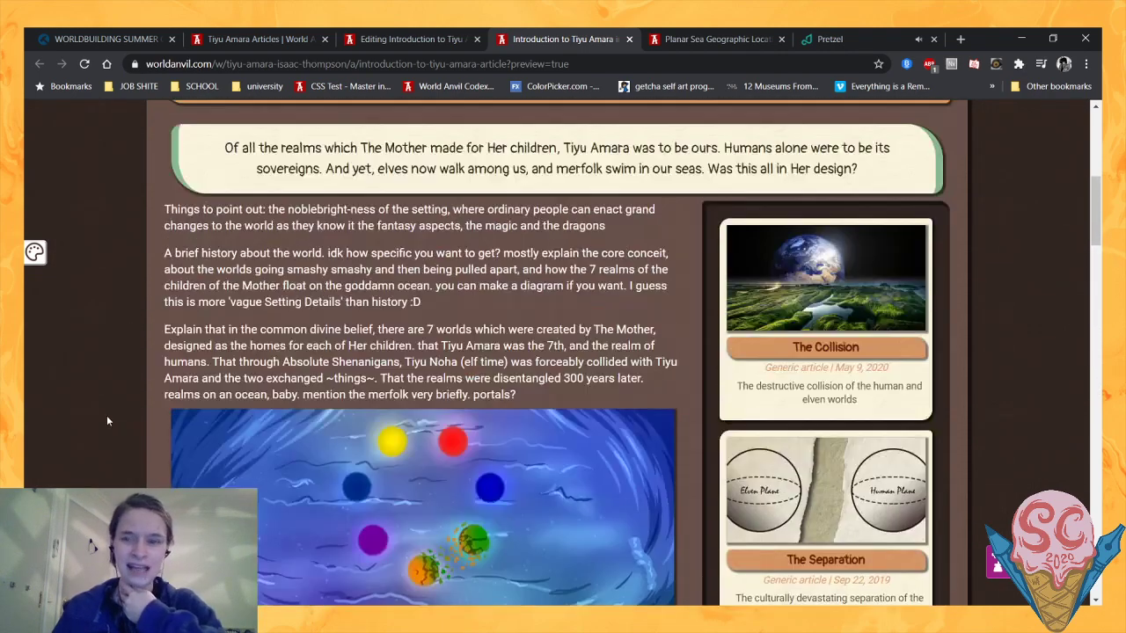
{"action": "mouse_move", "coordinate": [832, 371]}
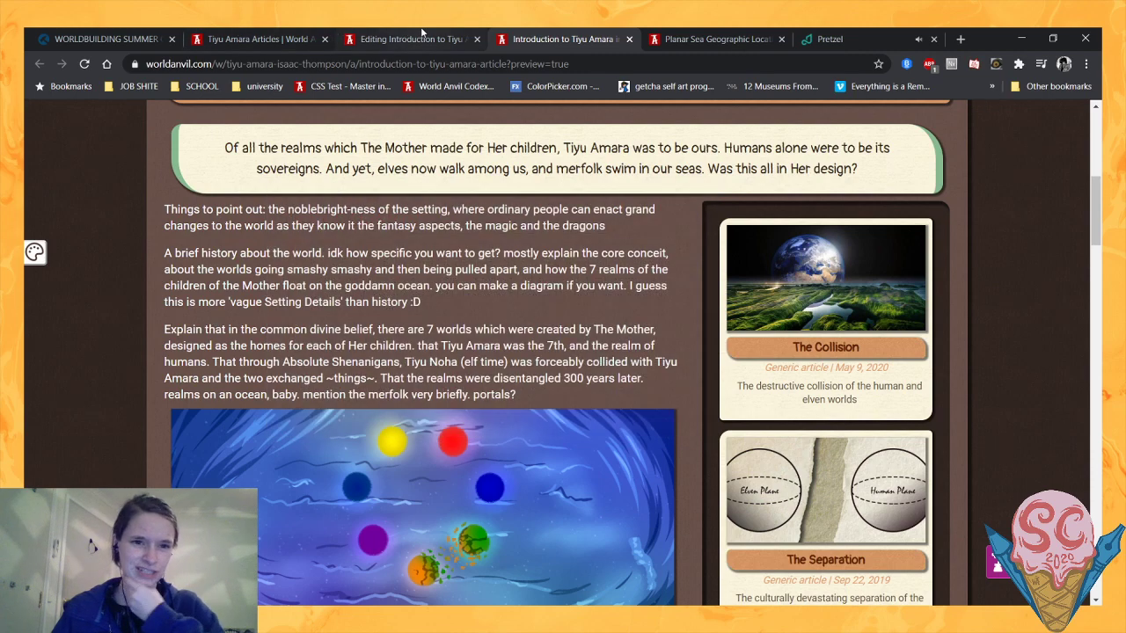
- Add a [br] tag after the opening paragraph in the article source and start a new line
{"action": "left_click", "coordinate": [421, 35]}
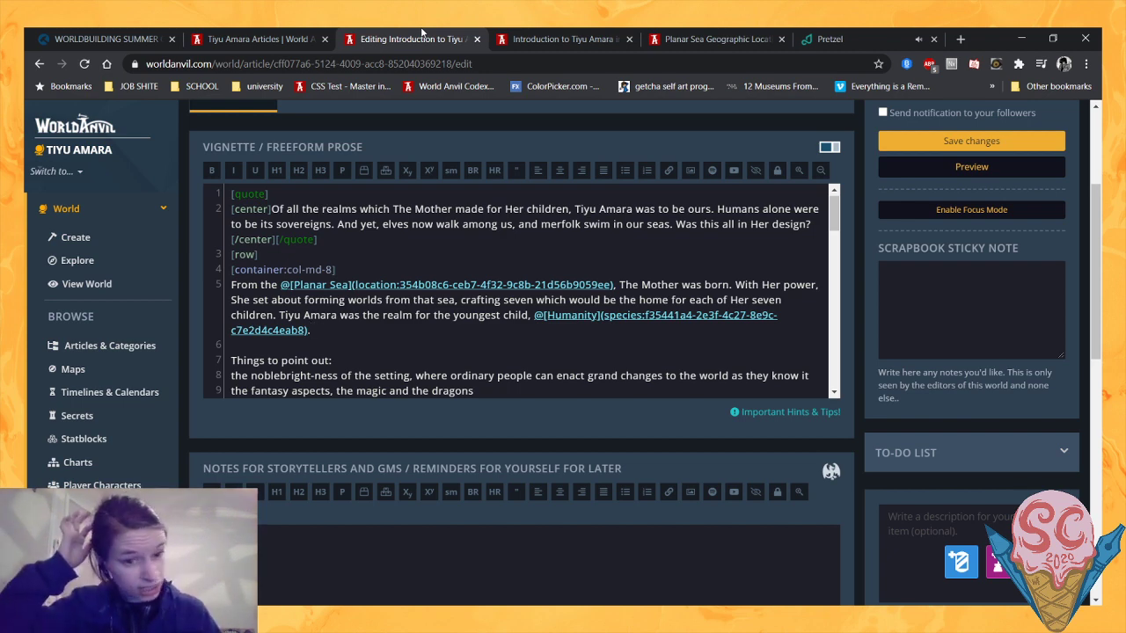
{"action": "type", "text": "[br]"}
{"action": "key", "text": "Return"}
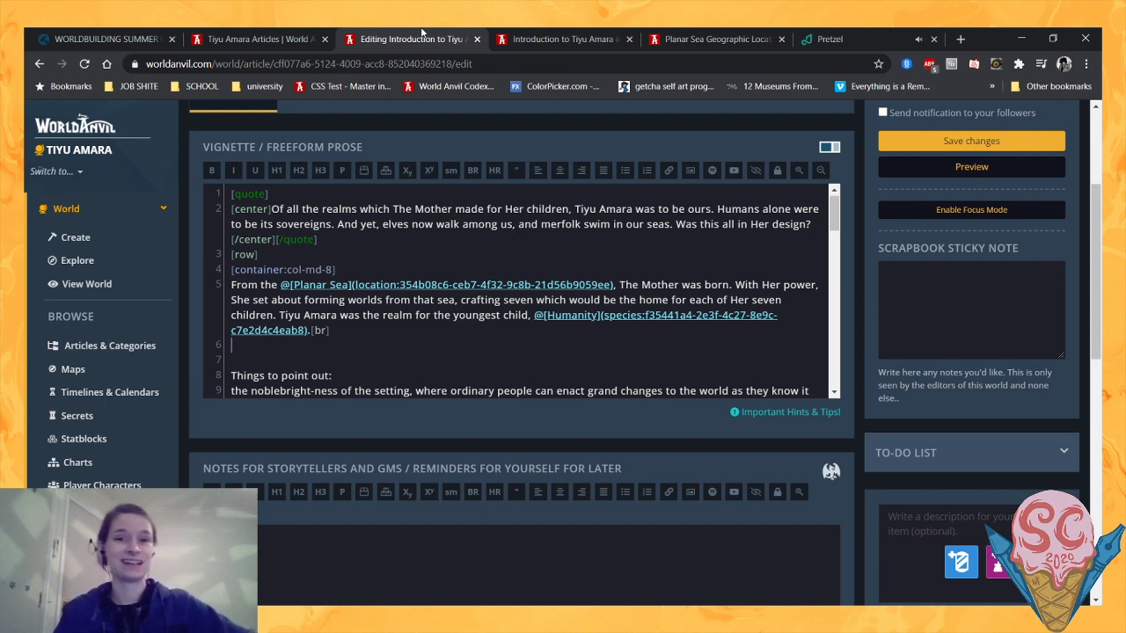
- Look over the preview's continent maps and the Human, Elf and Merfolk article cards again
{"action": "left_click", "coordinate": [542, 32]}
{"action": "scroll", "coordinate": [154, 295], "scroll_direction": "down", "scroll_amount": 10}
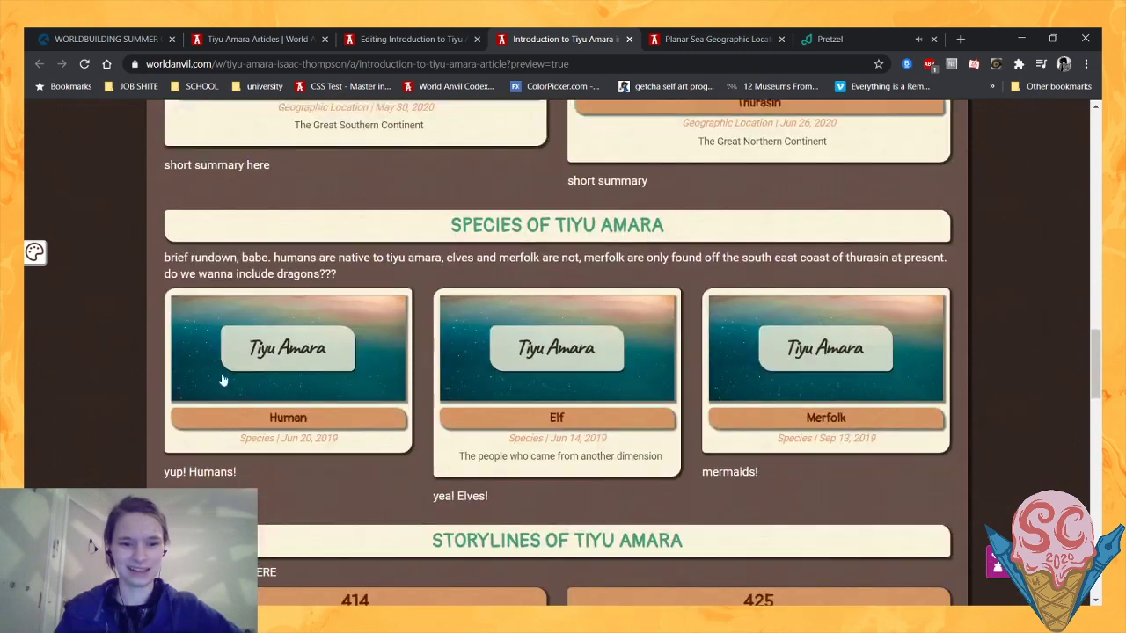
{"action": "mouse_move", "coordinate": [257, 449]}
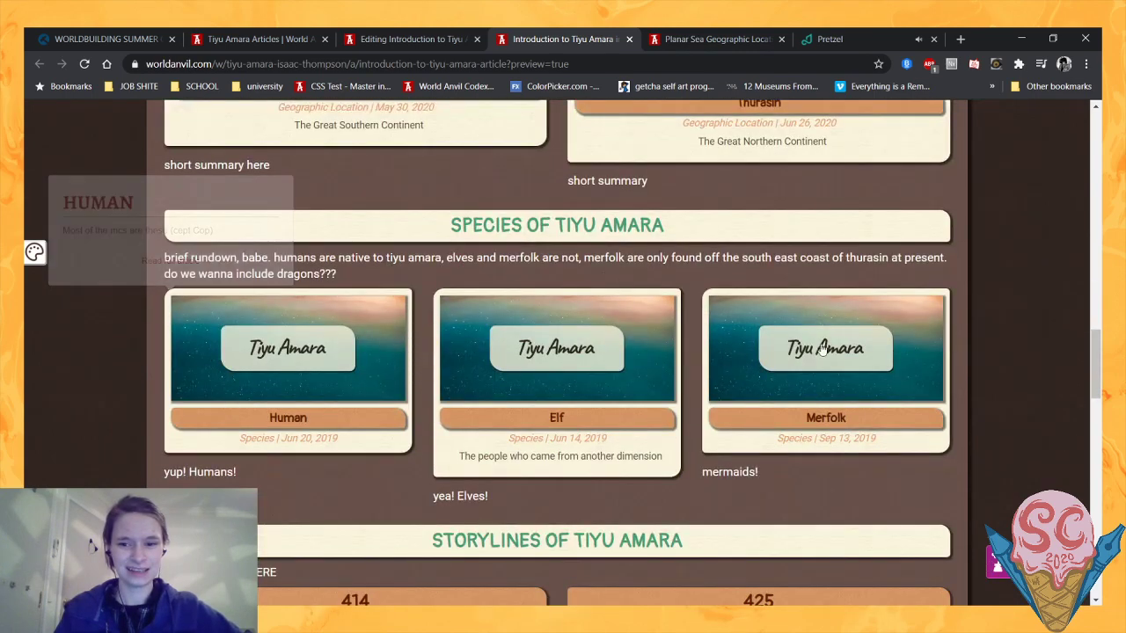
{"action": "mouse_move", "coordinate": [853, 400]}
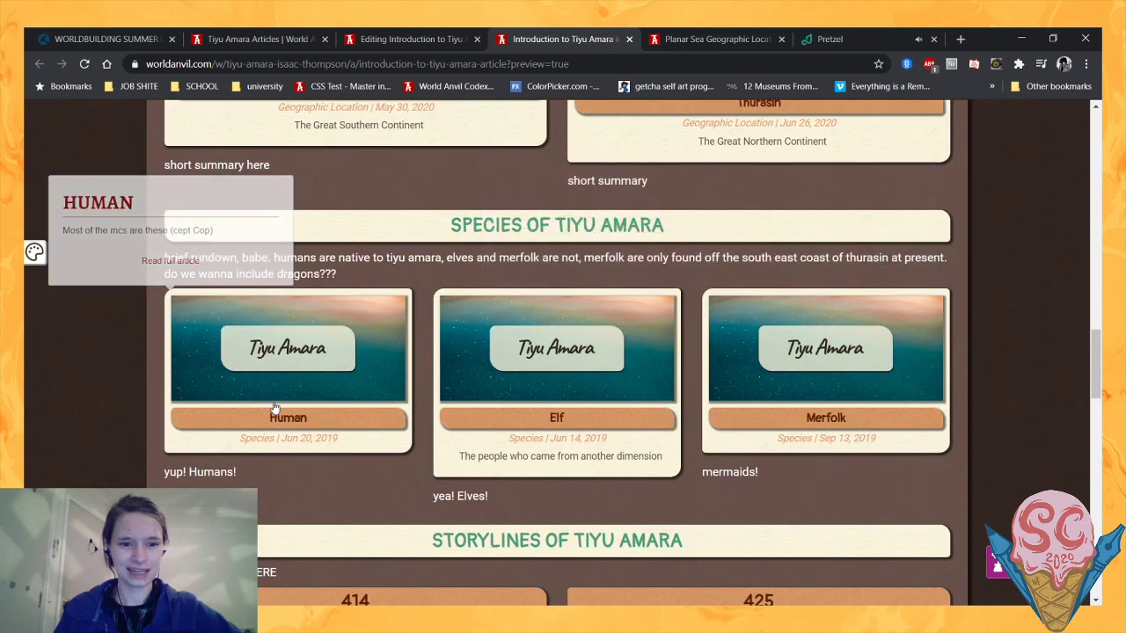
{"action": "scroll", "coordinate": [150, 410], "scroll_direction": "down", "scroll_amount": 3}
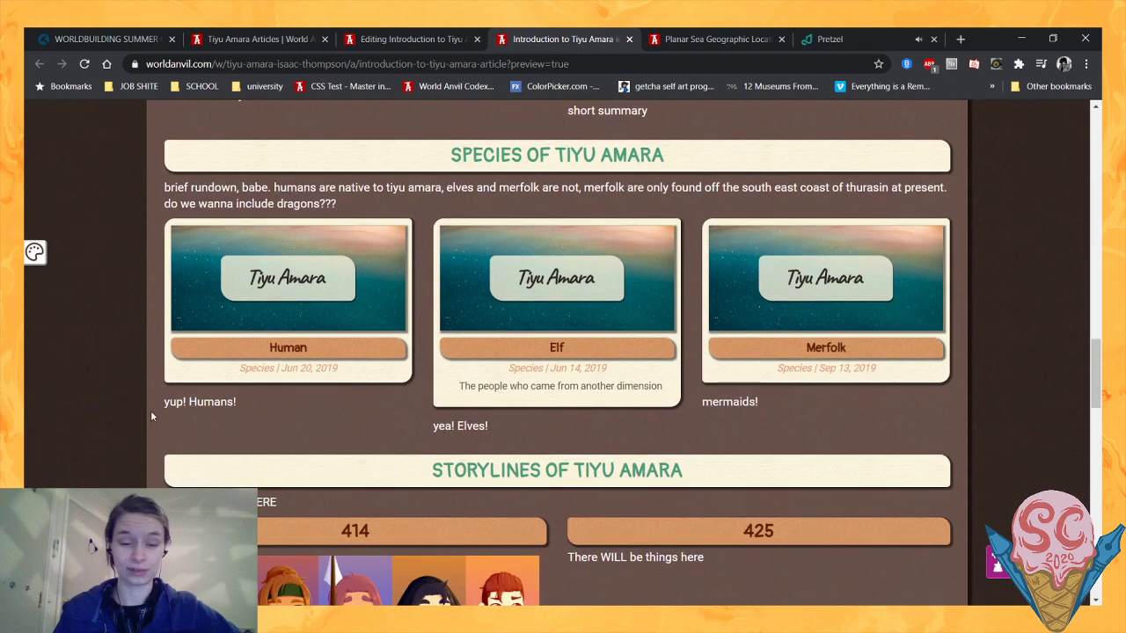
{"action": "scroll", "coordinate": [102, 386], "scroll_direction": "up", "scroll_amount": 3}
{"action": "scroll", "coordinate": [102, 392], "scroll_direction": "up", "scroll_amount": 15}
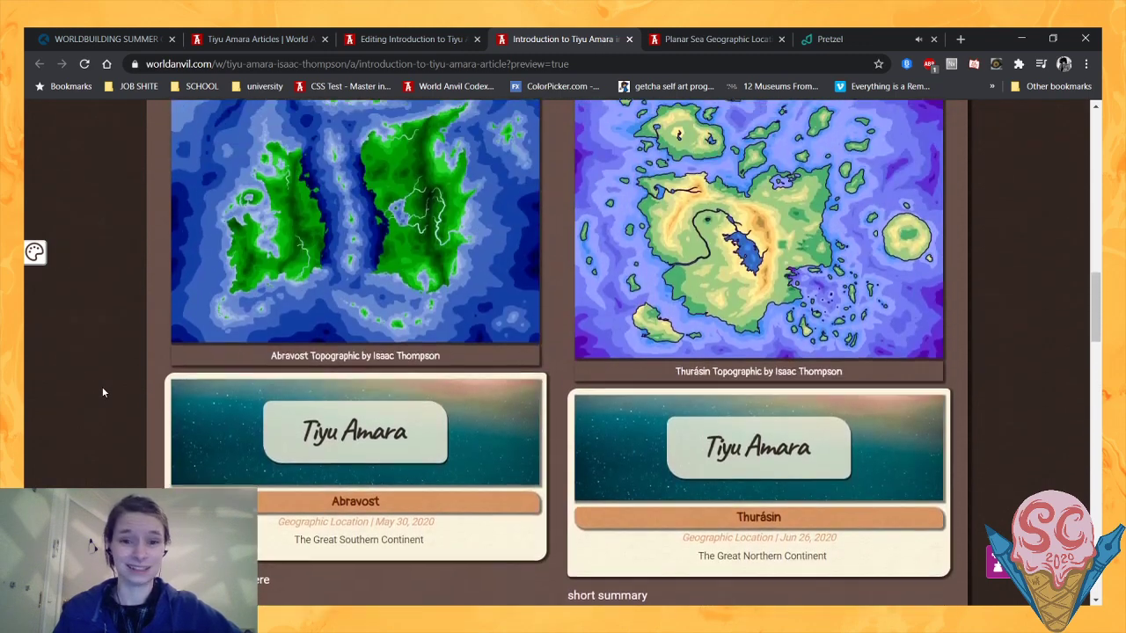
{"action": "scroll", "coordinate": [297, 306], "scroll_direction": "down", "scroll_amount": 5}
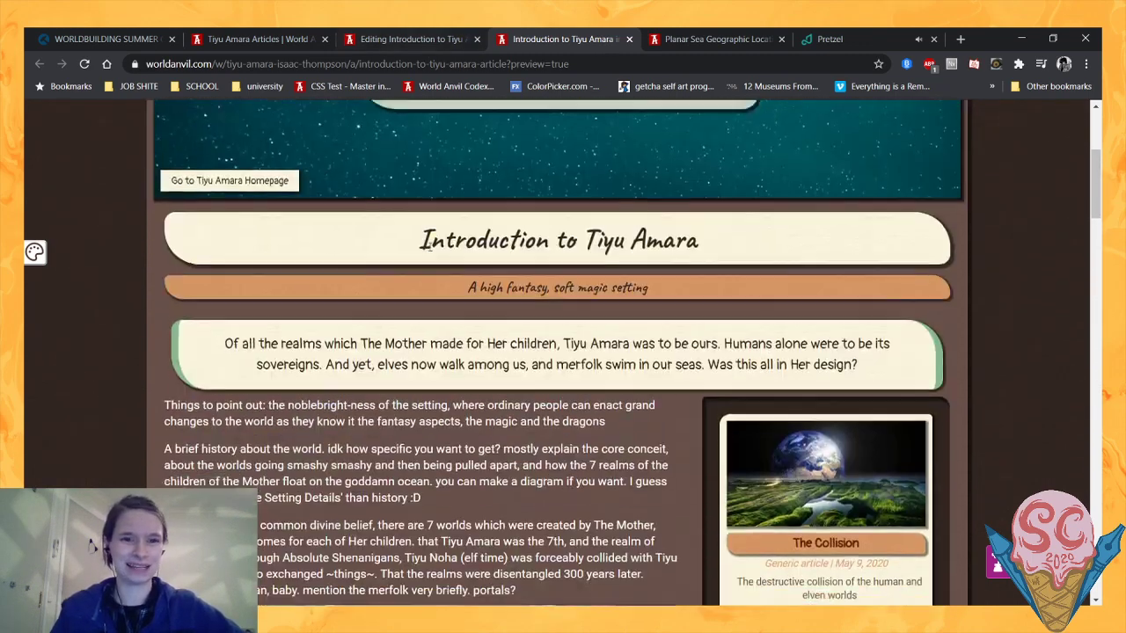
- Save the article and reload its preview to check the new opening paragraph above the notes
{"action": "key", "text": "ctrl+shift+Tab"}
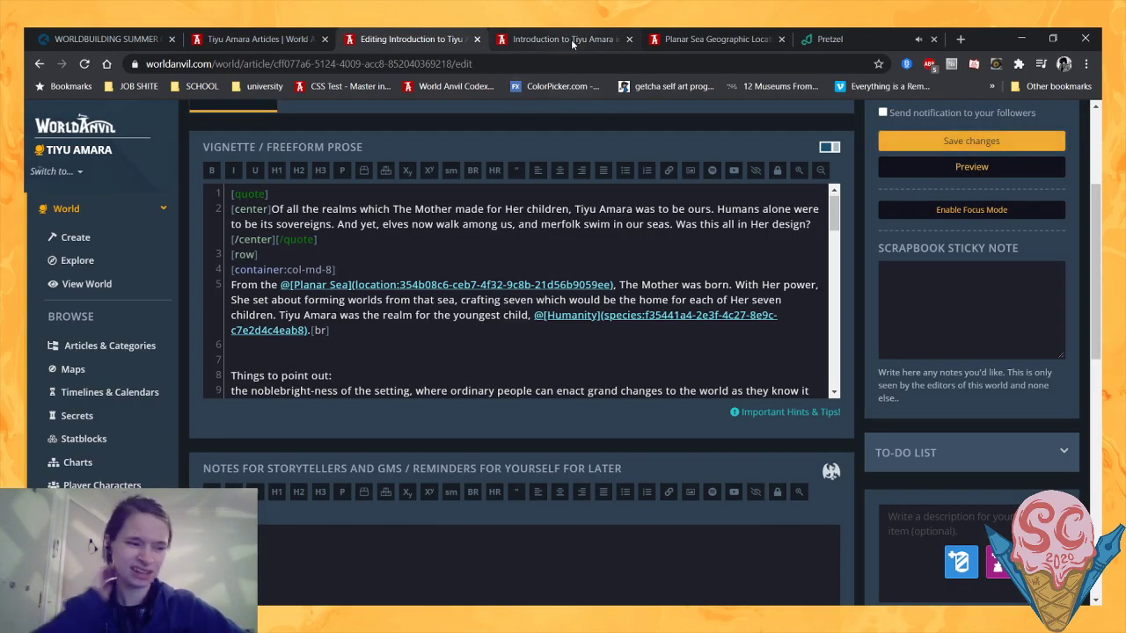
{"action": "key", "text": "ctrl+s"}
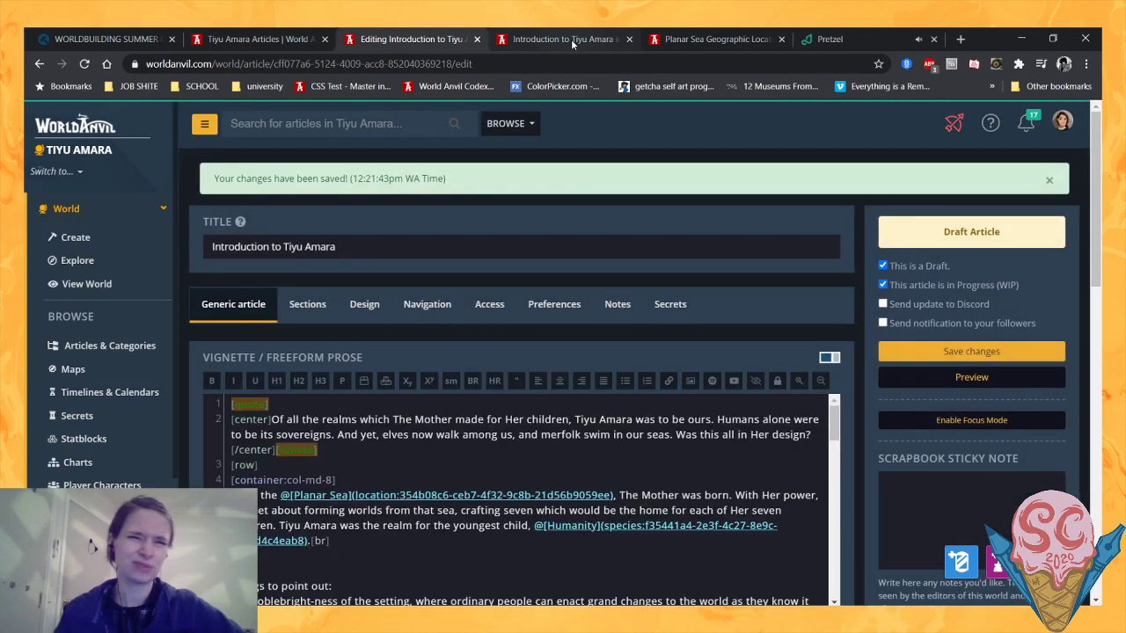
{"action": "left_click", "coordinate": [571, 38]}
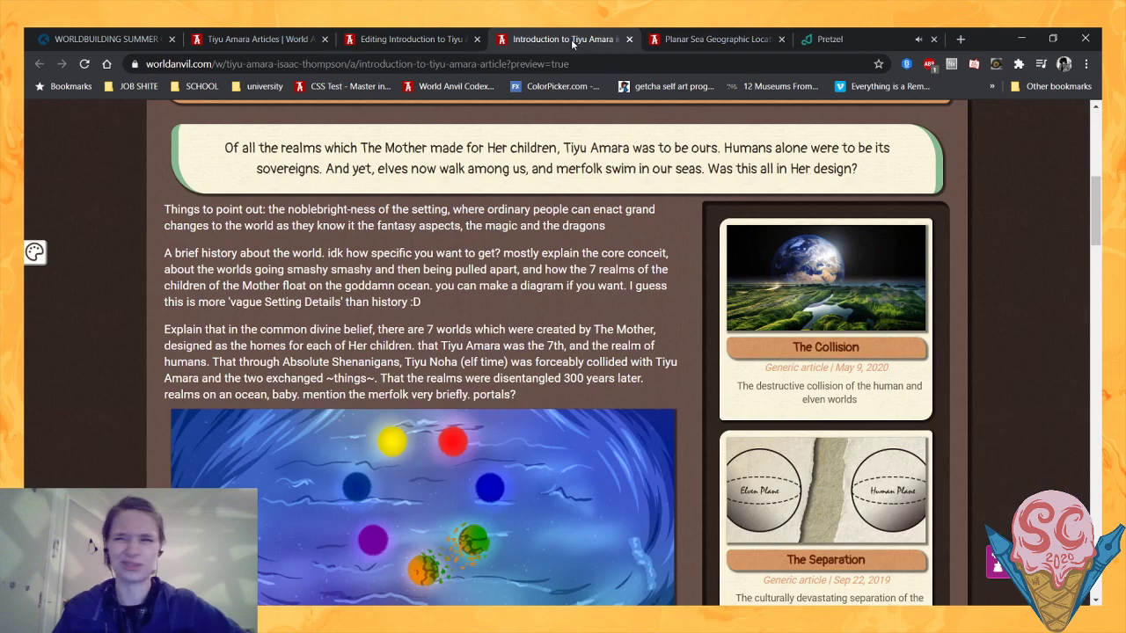
{"action": "left_click", "coordinate": [85, 64]}
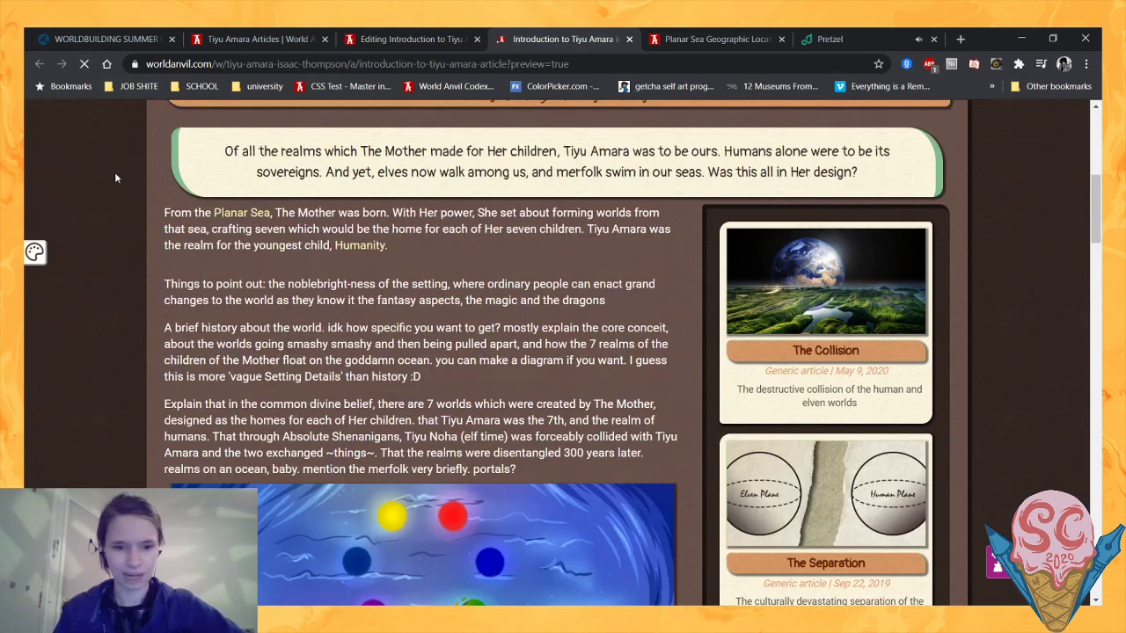
{"action": "scroll", "coordinate": [69, 237], "scroll_direction": "up", "scroll_amount": 4}
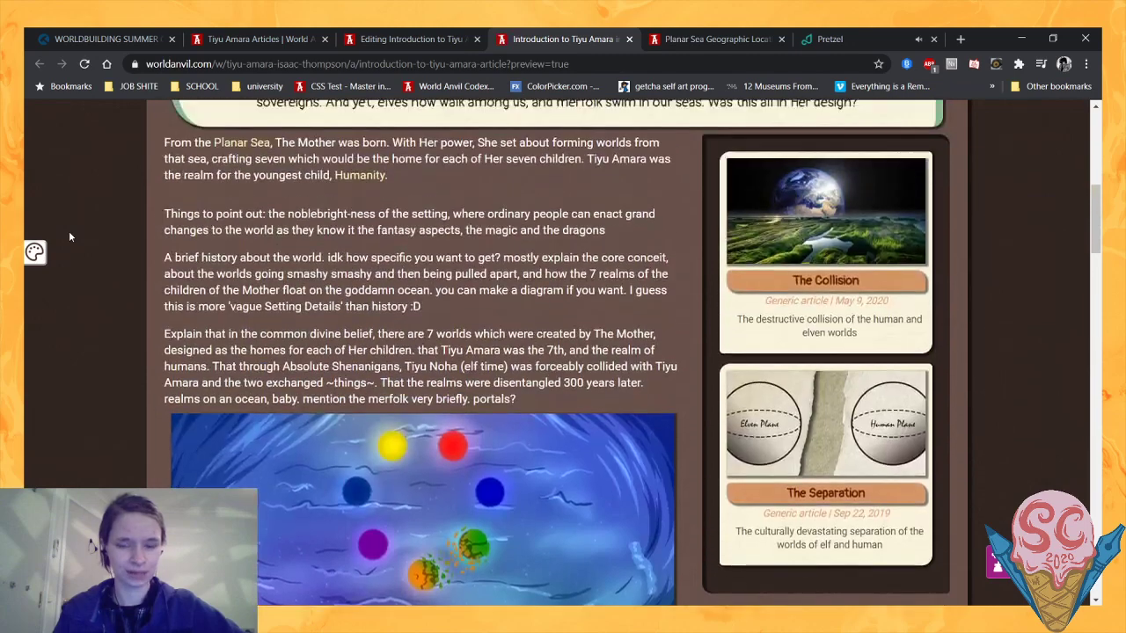
{"action": "scroll", "coordinate": [70, 237], "scroll_direction": "down", "scroll_amount": 1}
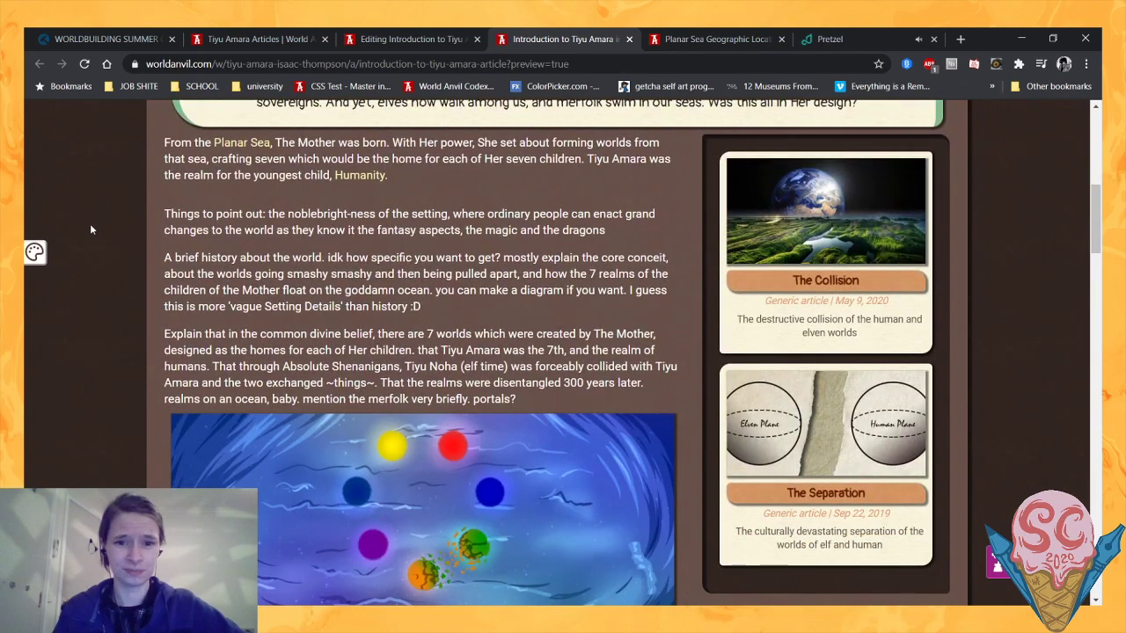
{"action": "scroll", "coordinate": [90, 224], "scroll_direction": "up", "scroll_amount": 1}
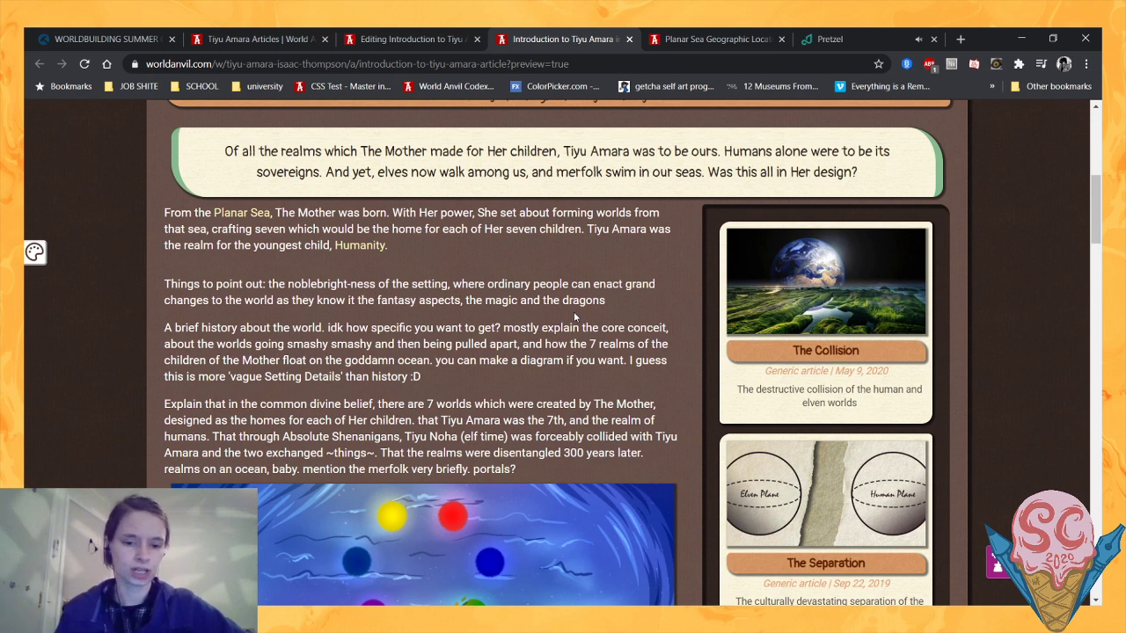
- Back in the article source, link "The Mother" in the opening paragraph to The Divinities organization article, keeping "The Mother" as the link text
{"action": "left_click", "coordinate": [369, 35]}
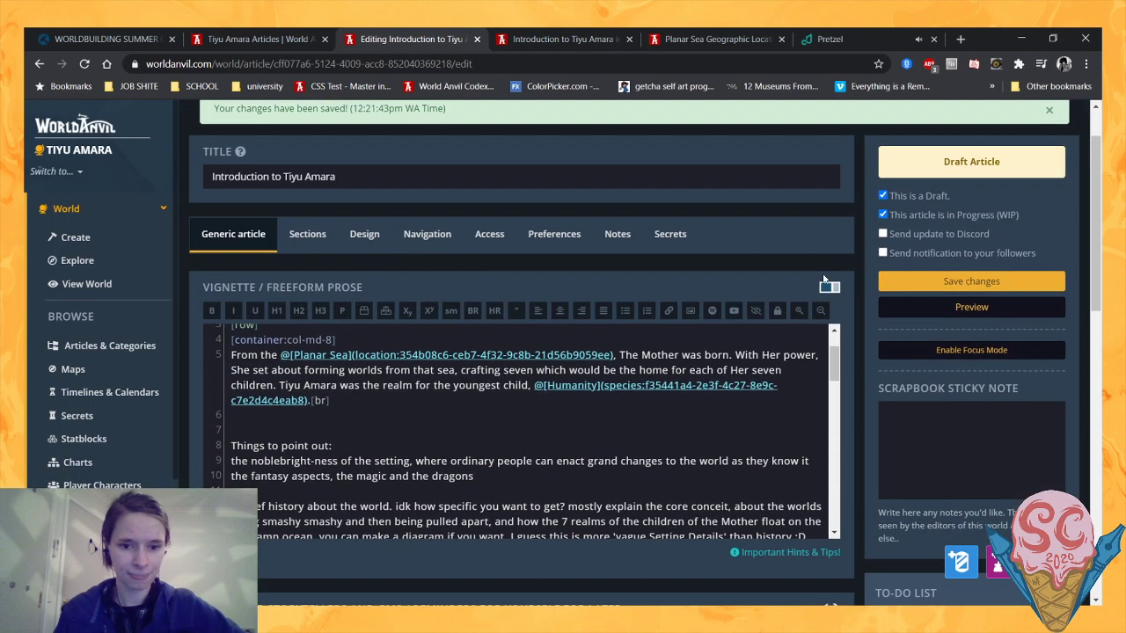
{"action": "scroll", "coordinate": [626, 273], "scroll_direction": "down", "scroll_amount": 1}
{"action": "left_click", "coordinate": [265, 346]}
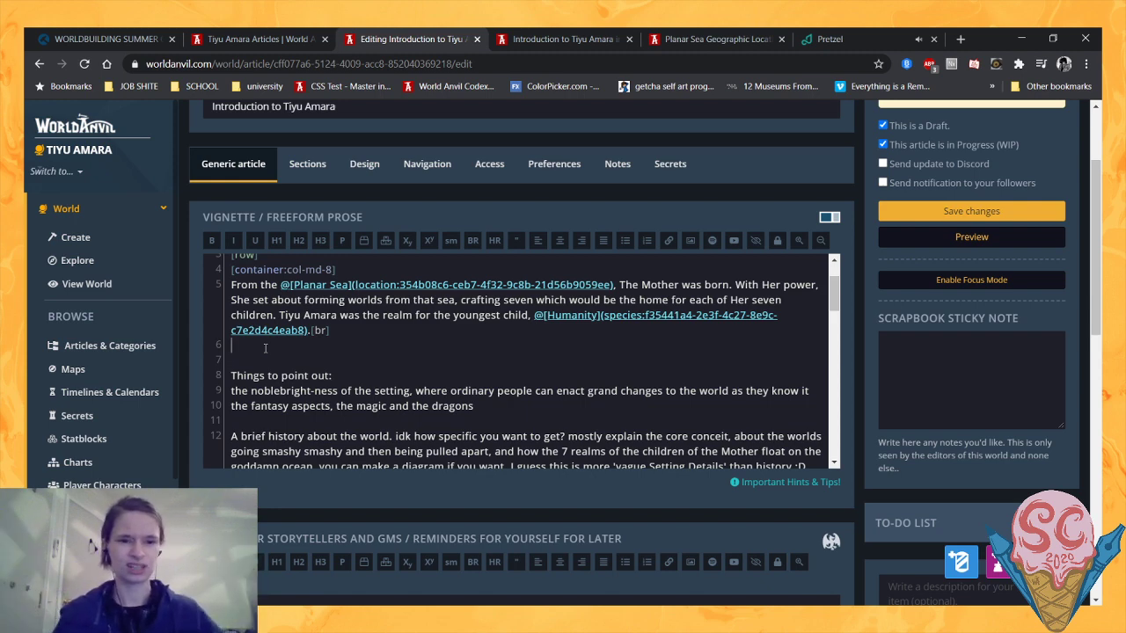
{"action": "left_click_drag", "start_coordinate": [680, 285], "coordinate": [620, 284]}
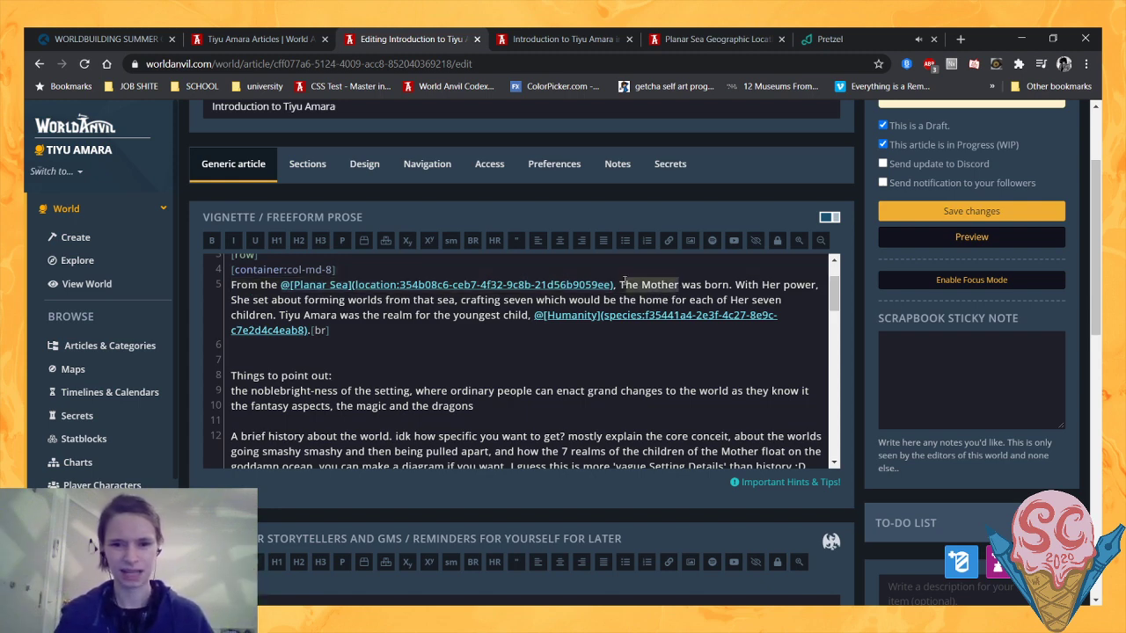
{"action": "type", "text": "@div"}
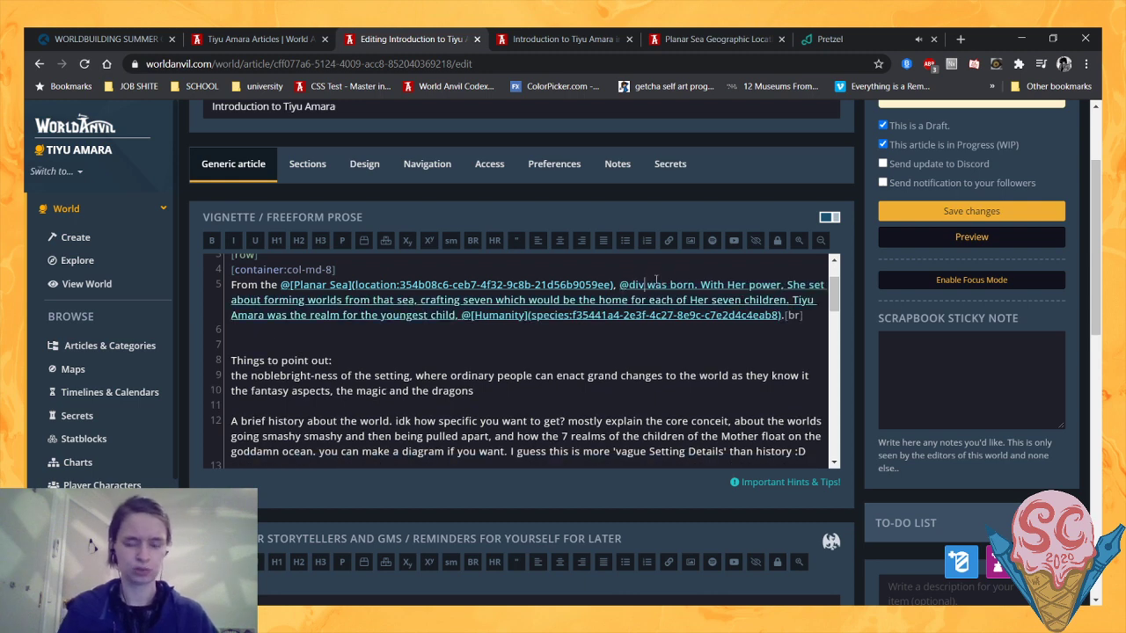
{"action": "type", "text": "init"}
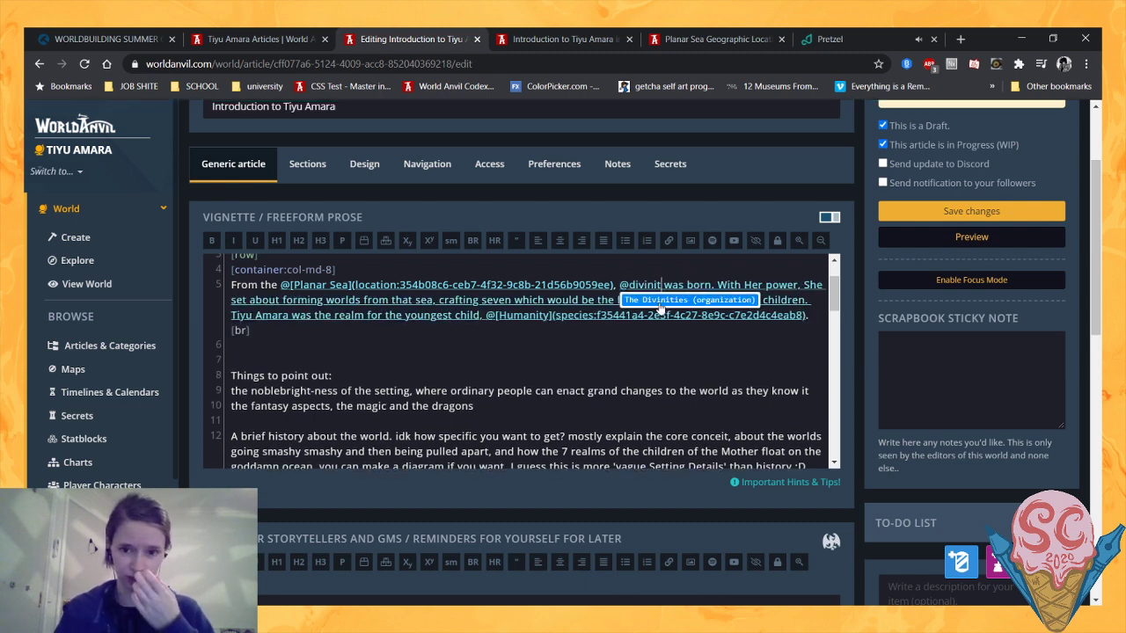
{"action": "left_click", "coordinate": [660, 303]}
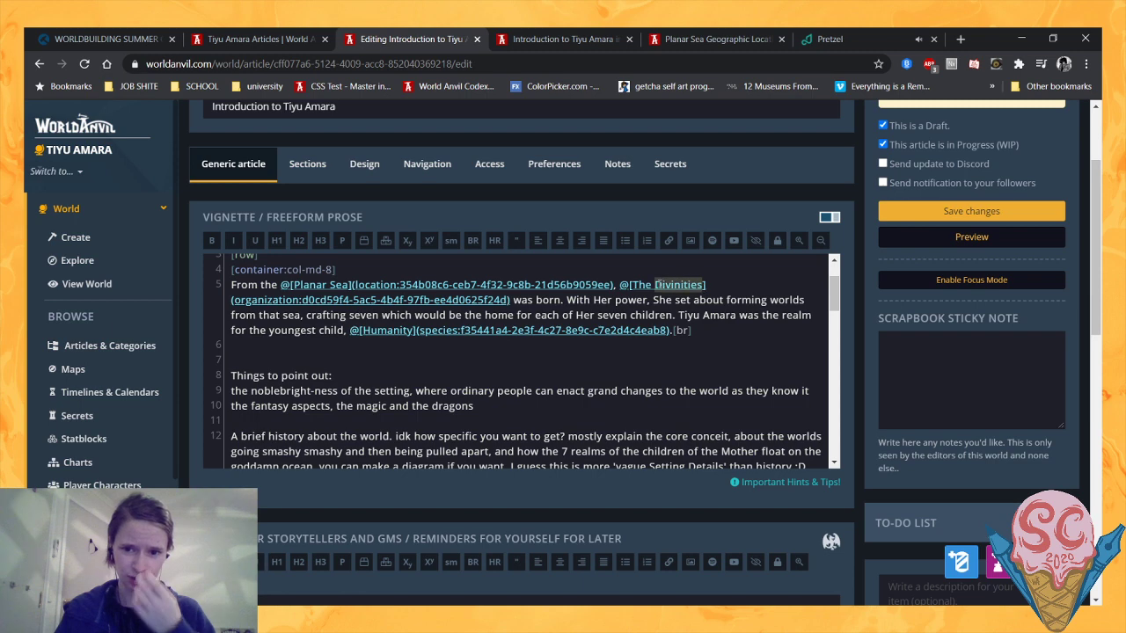
{"action": "double_click", "coordinate": [658, 284]}
{"action": "type", "text": "Mother"}
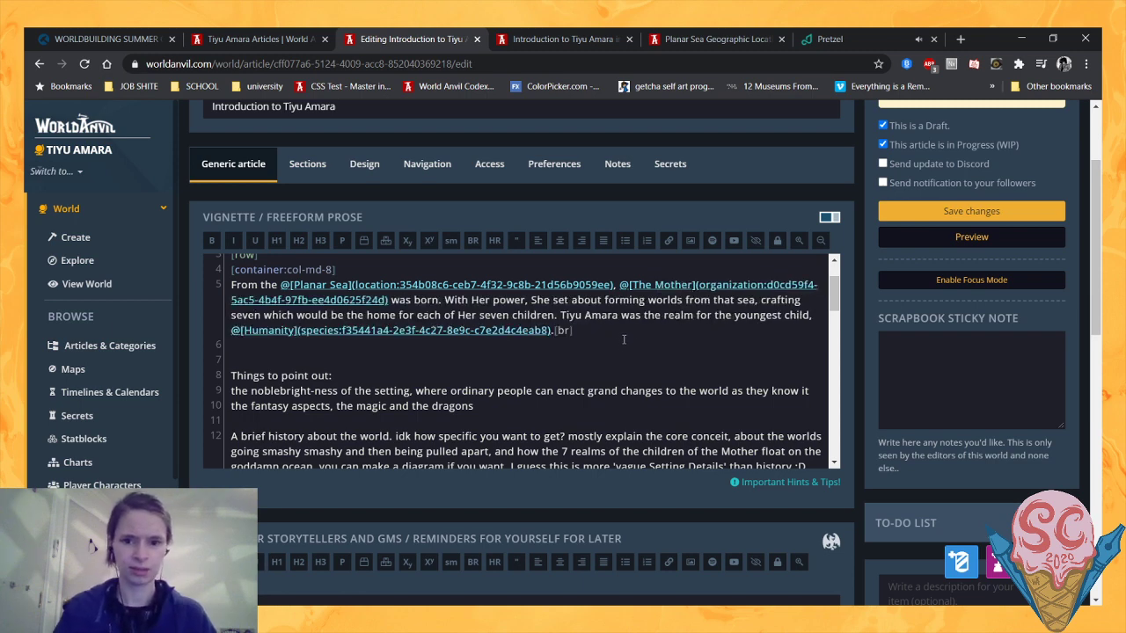
- Begin a second paragraph below the opening one with "To safeguard Her realms, and form the lands within, The Mother"
{"action": "left_click", "coordinate": [620, 344]}
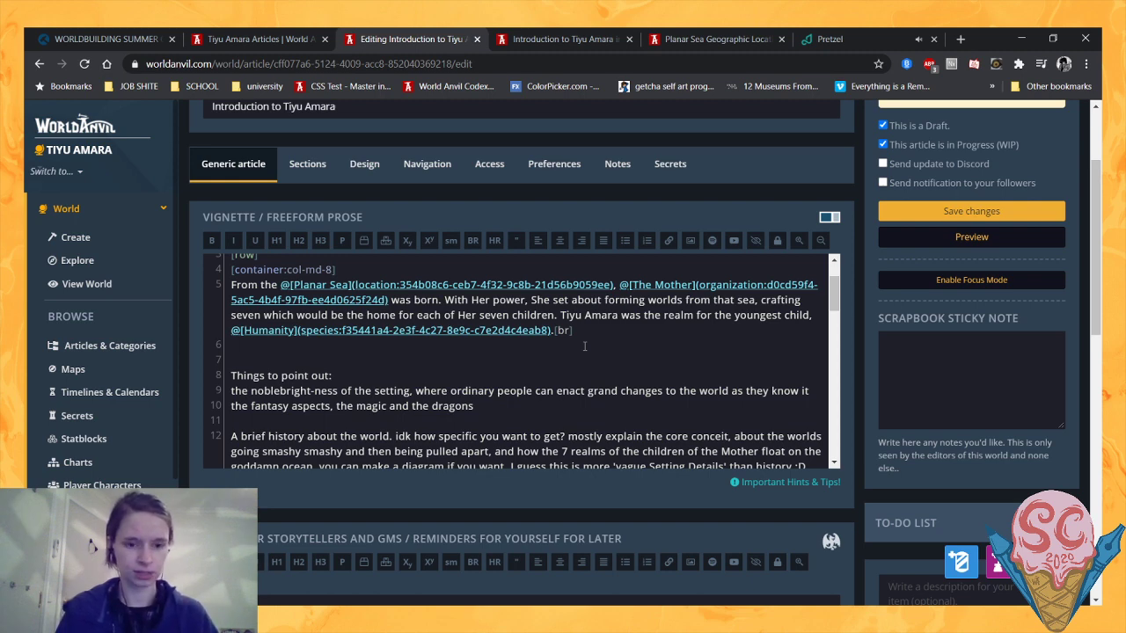
{"action": "type", "text": "S"}
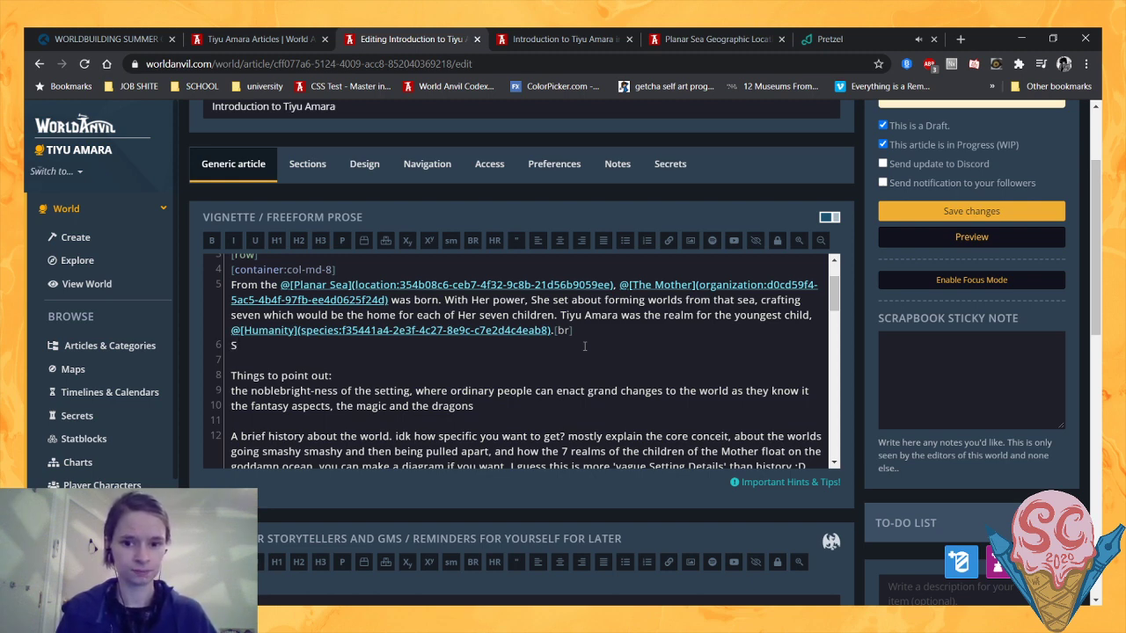
{"action": "key", "text": "BackSpace"}
{"action": "type", "text": "To safe"}
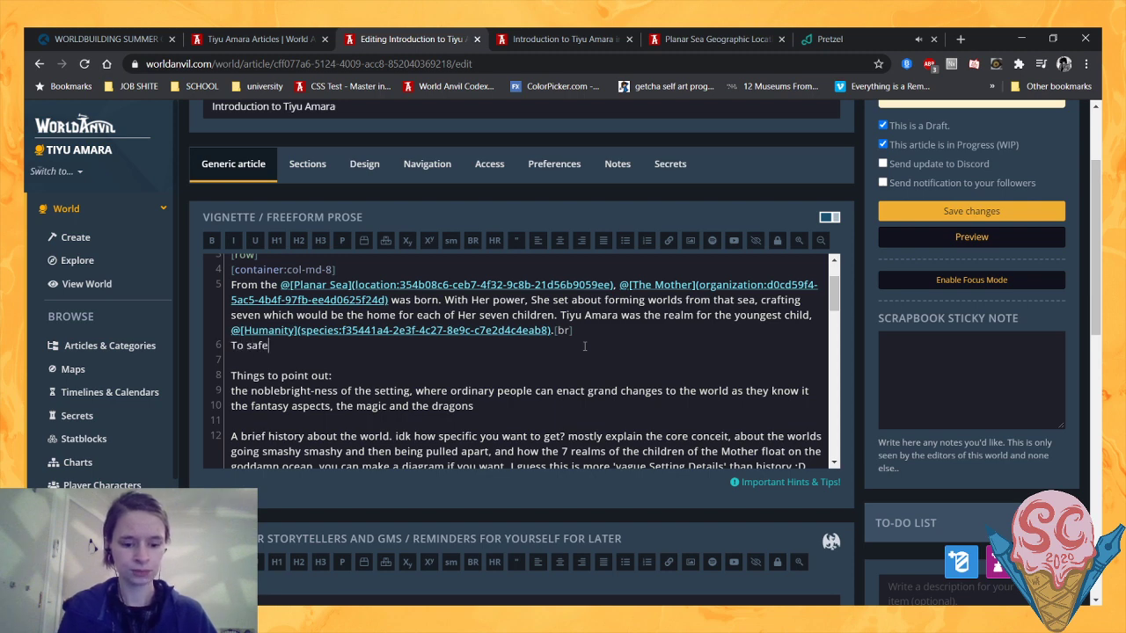
{"action": "type", "text": "guard Her rea"}
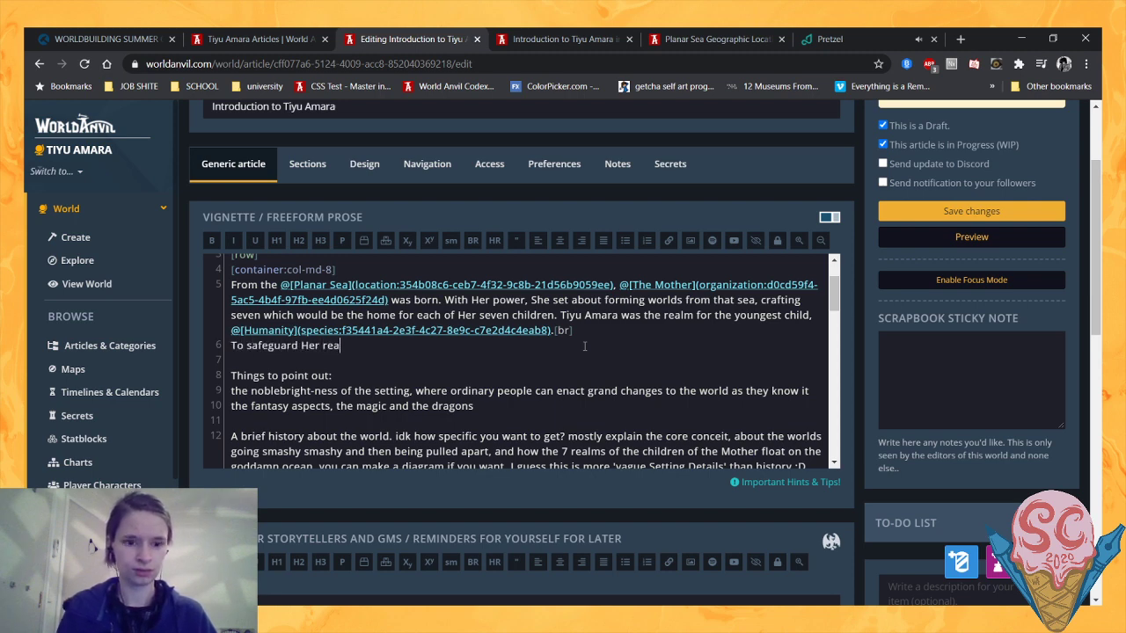
{"action": "type", "text": "lms, and form "}
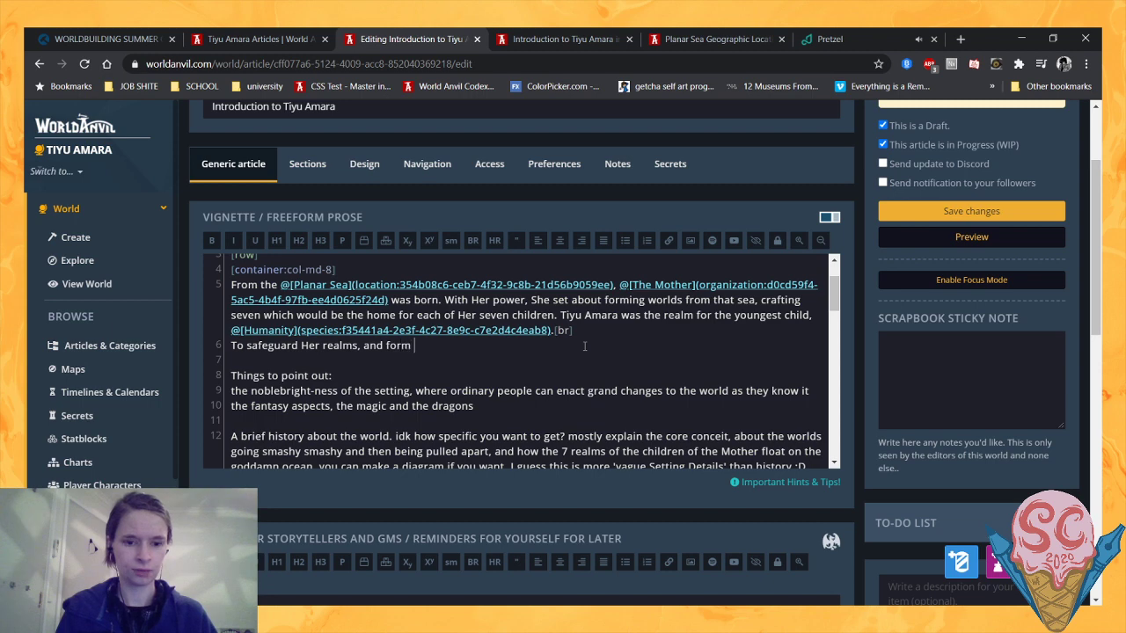
{"action": "type", "text": "the lands with"}
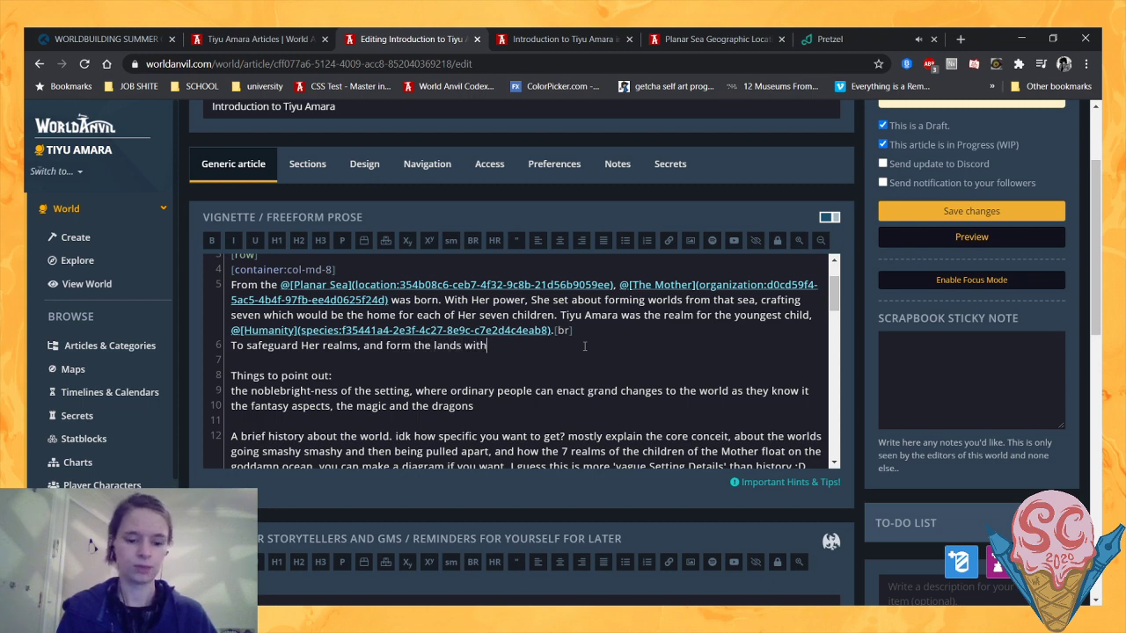
{"action": "type", "text": "in, The"}
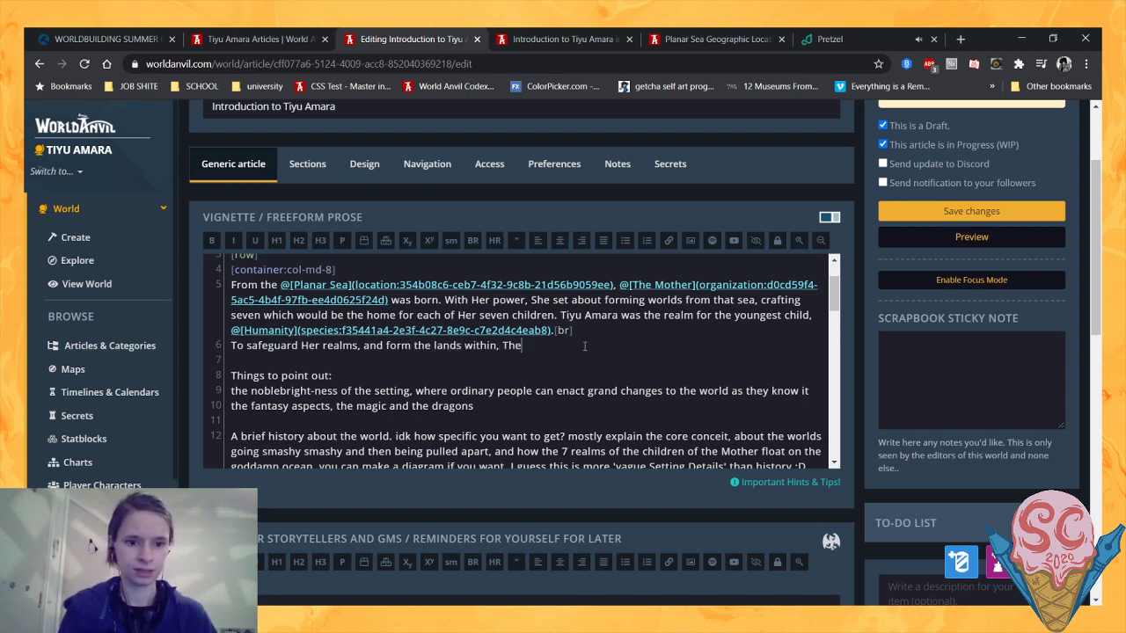
{"action": "type", "text": " Mother created"}
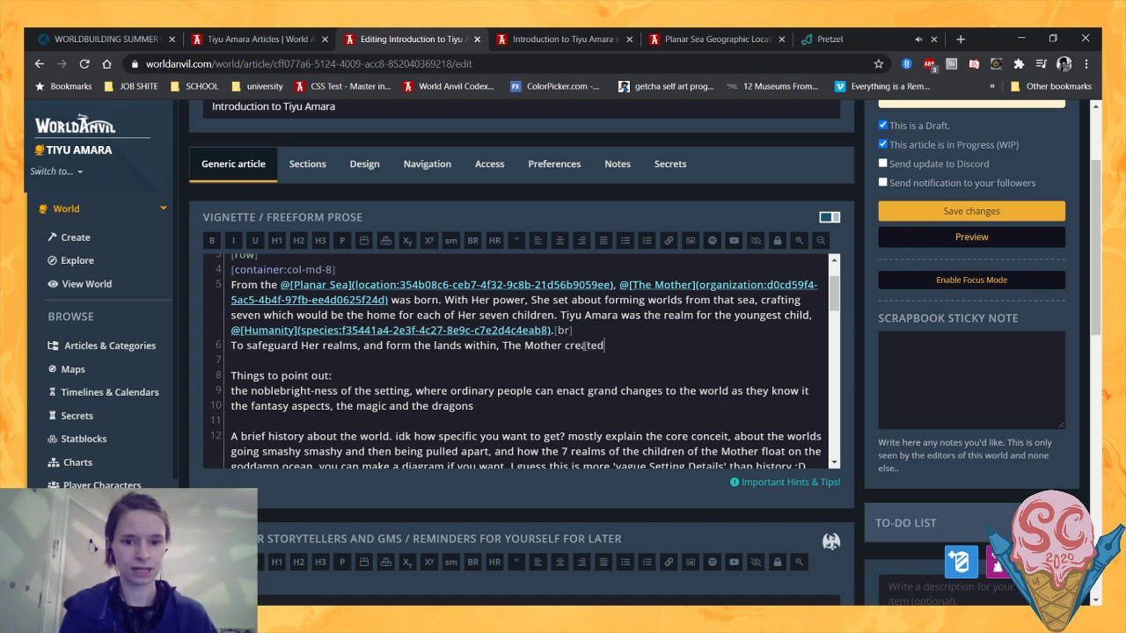
{"action": "type", "text": " @dragon"}
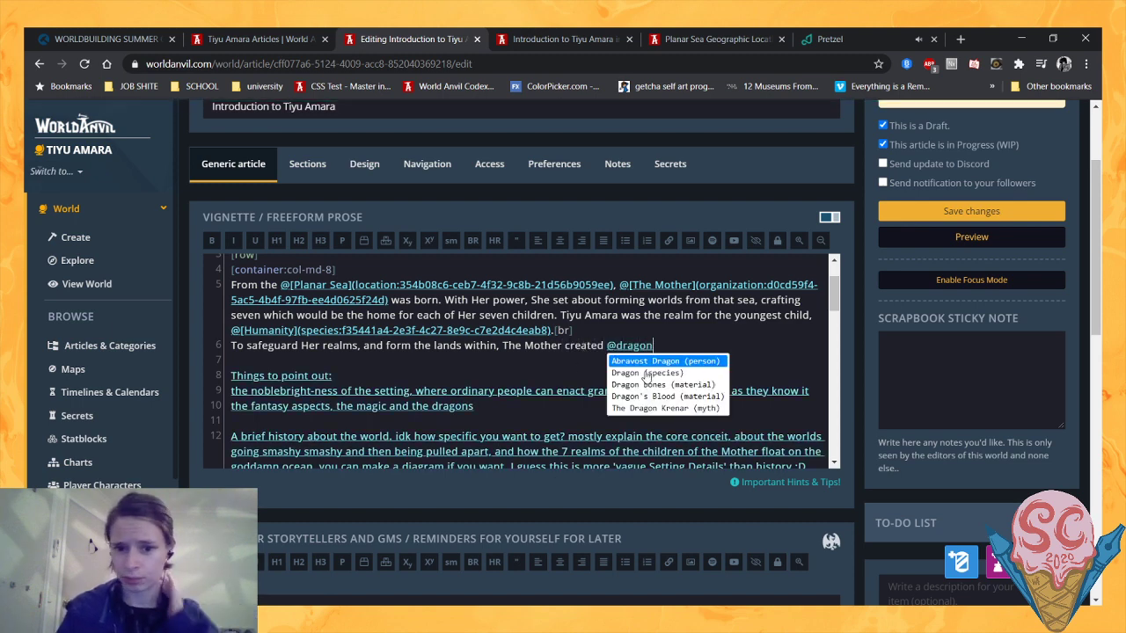
- Continue the sentence with "created" and a link to the Dragon species article, using "dragons" as the link text
{"action": "left_click", "coordinate": [647, 373]}
{"action": "left_click", "coordinate": [658, 350]}
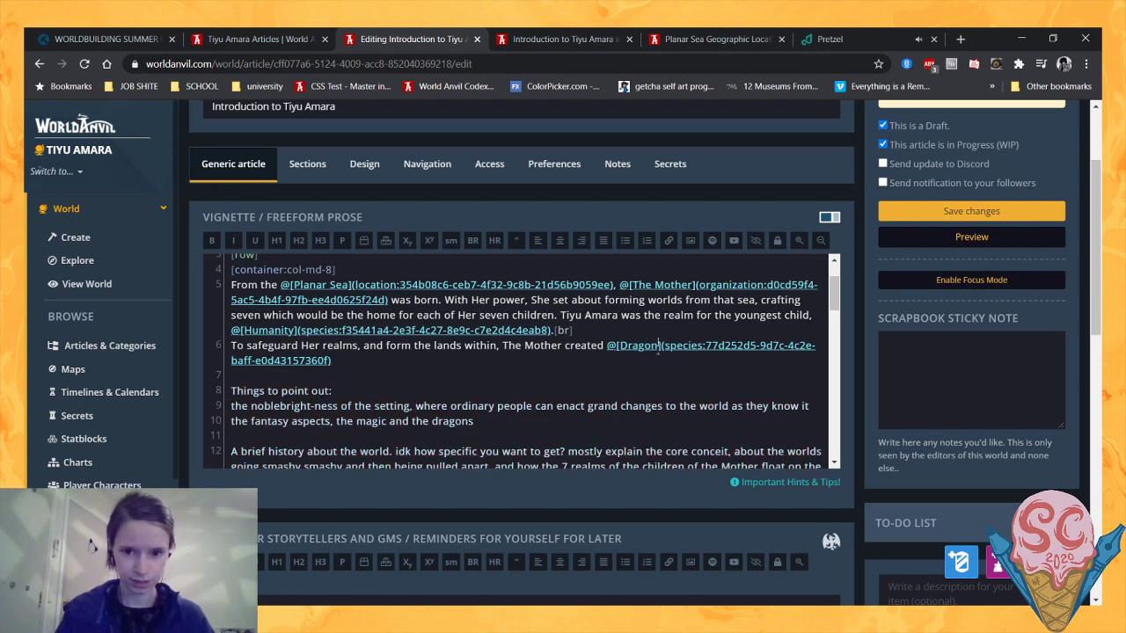
{"action": "type", "text": "s"}
{"action": "left_click", "coordinate": [620, 345]}
{"action": "key", "text": "Delete"}
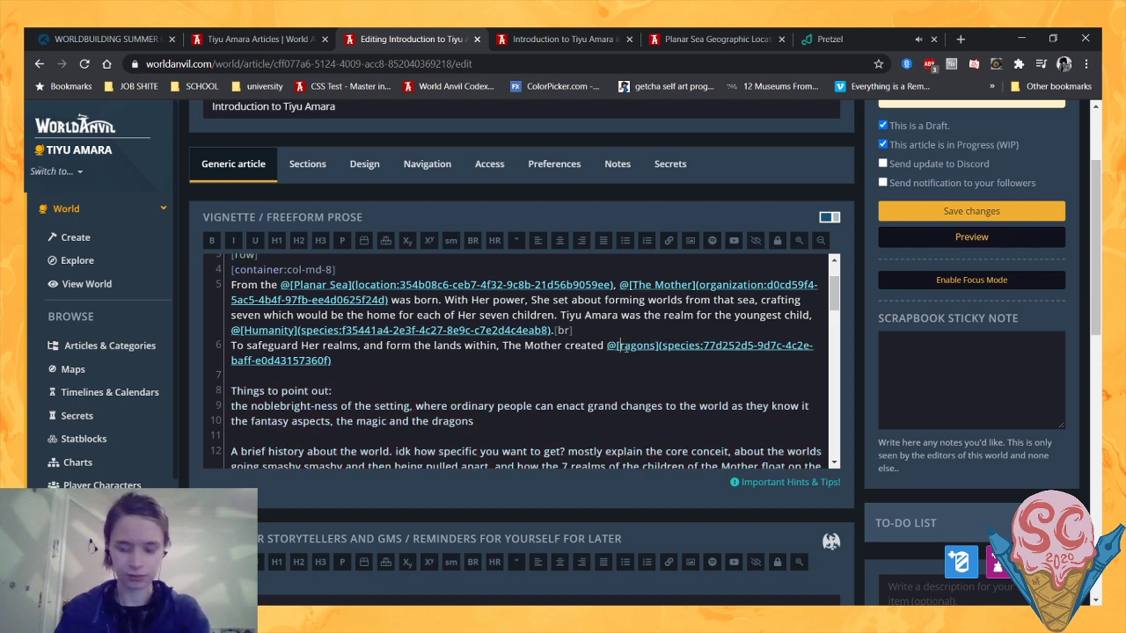
{"action": "type", "text": "d"}
- Remove the comma after "Her realms" and end the sentence with a full stop after the dragons link
{"action": "left_click", "coordinate": [543, 361]}
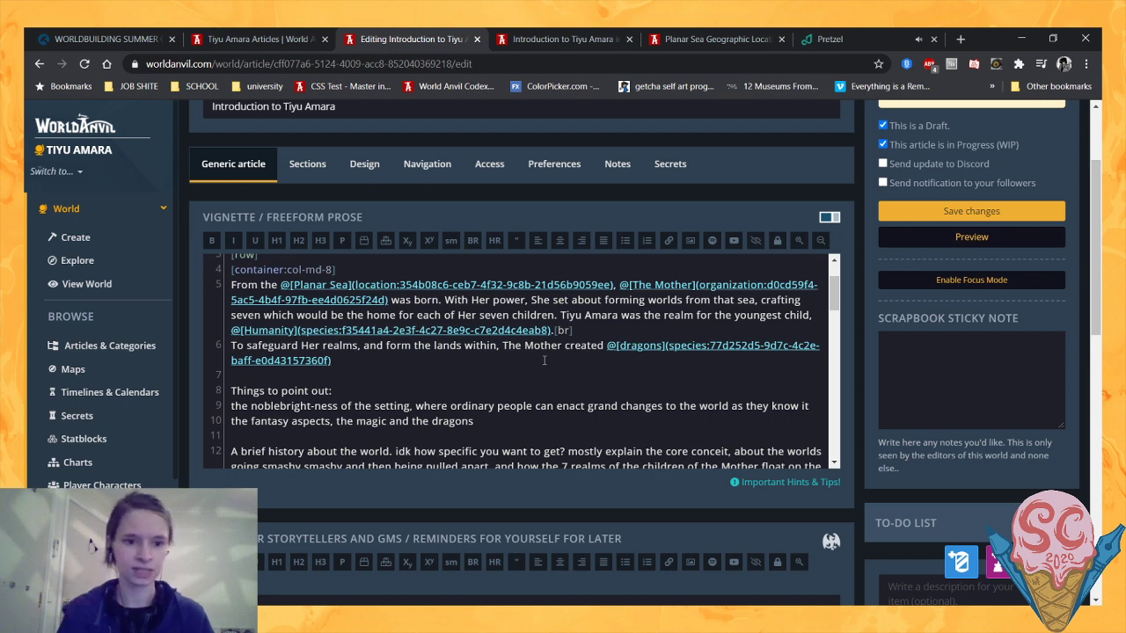
{"action": "left_click", "coordinate": [358, 347]}
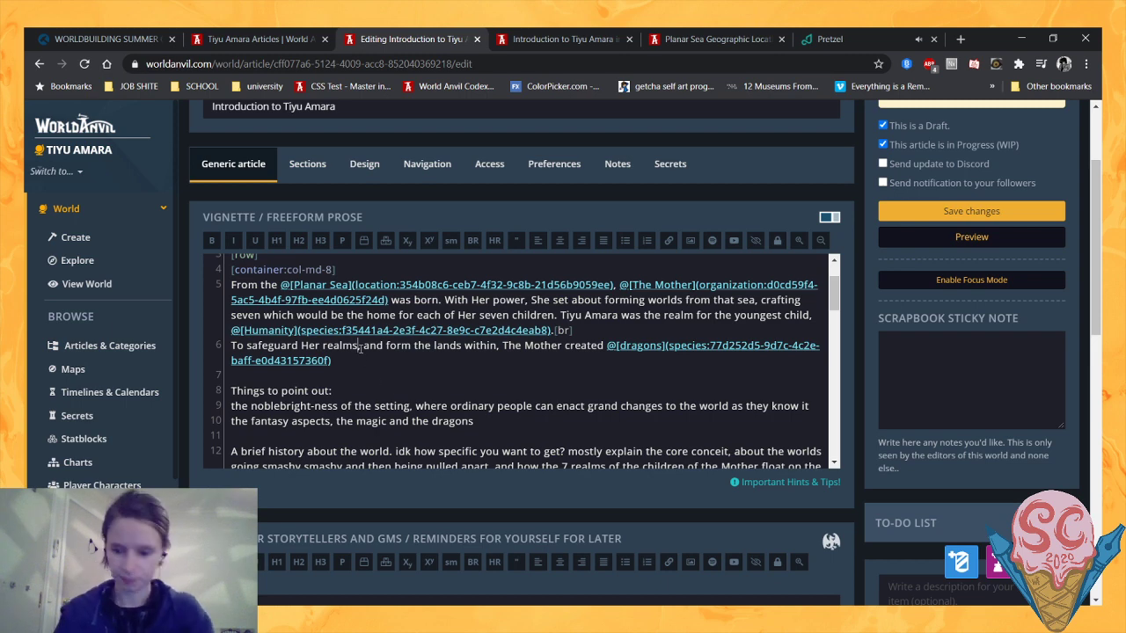
{"action": "key", "text": "BackSpace"}
{"action": "left_click", "coordinate": [362, 366]}
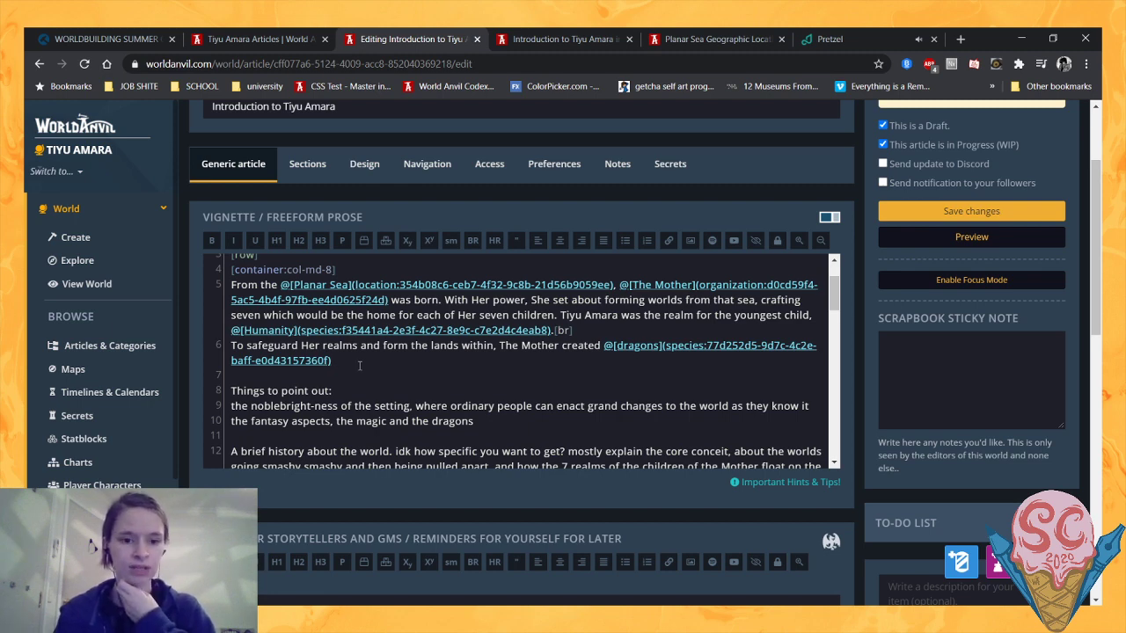
{"action": "type", "text": "."}
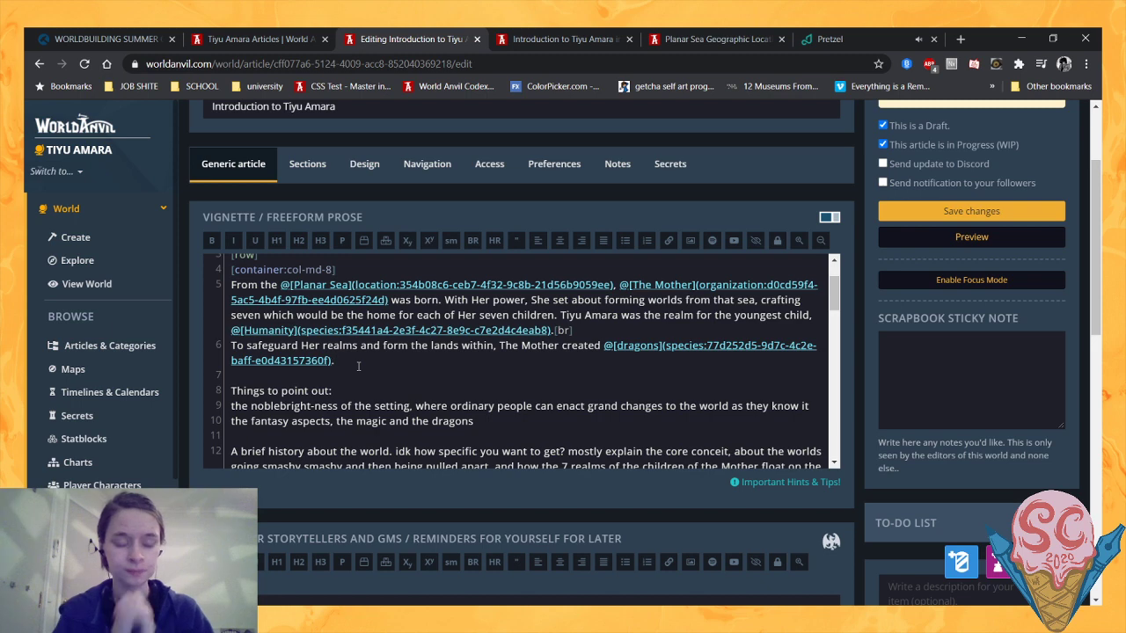
- Add the sentence "These powerful creatures raised mountains from the oceans and carved valleys through the land" after the dragons sentence
{"action": "type", "text": "These"}
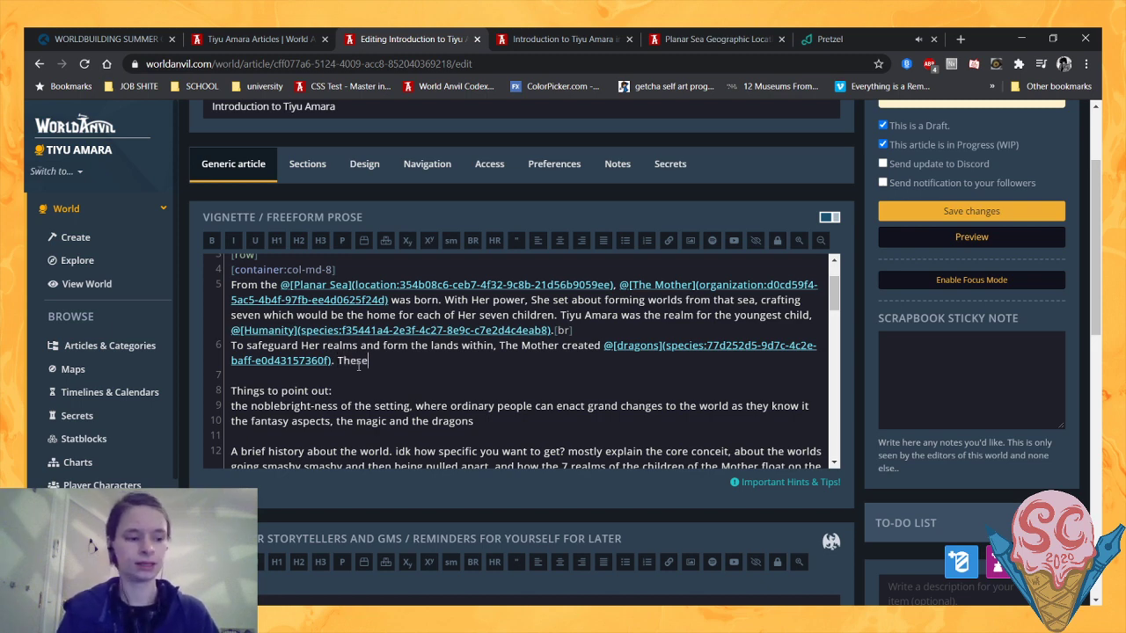
{"action": "type", "text": " powerful creatures"}
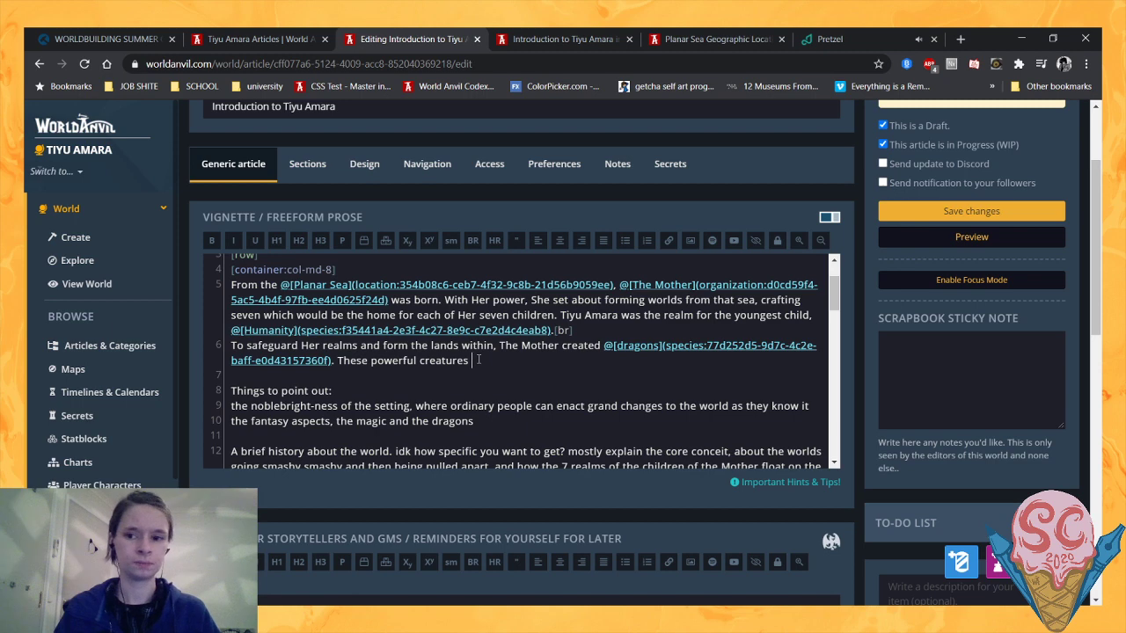
{"action": "type", "text": "raise"}
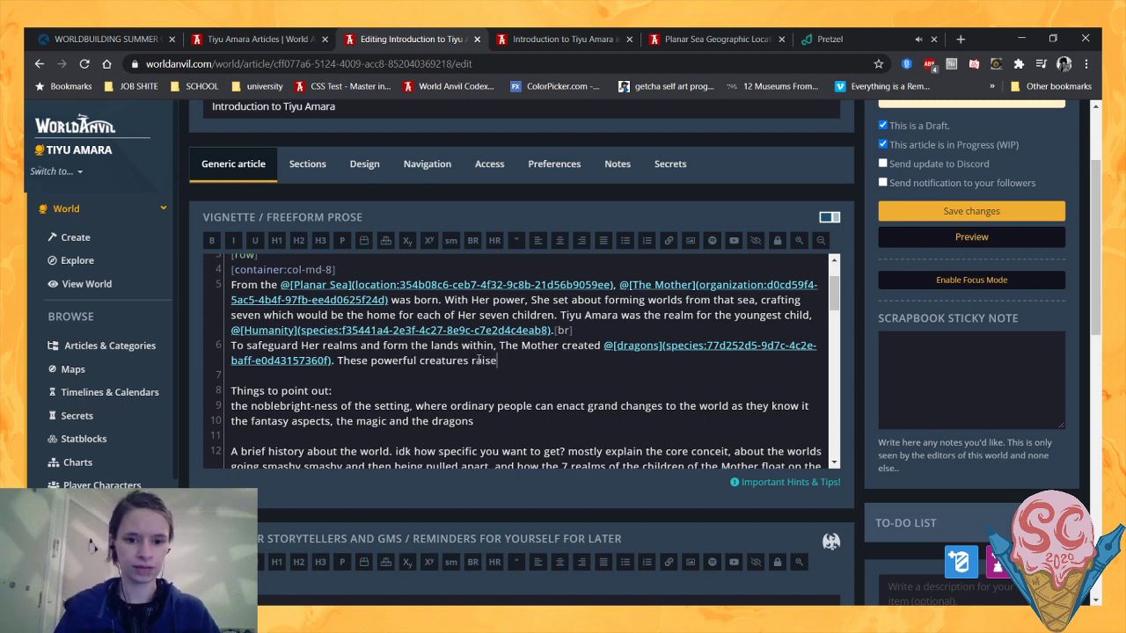
{"action": "type", "text": "d mount"}
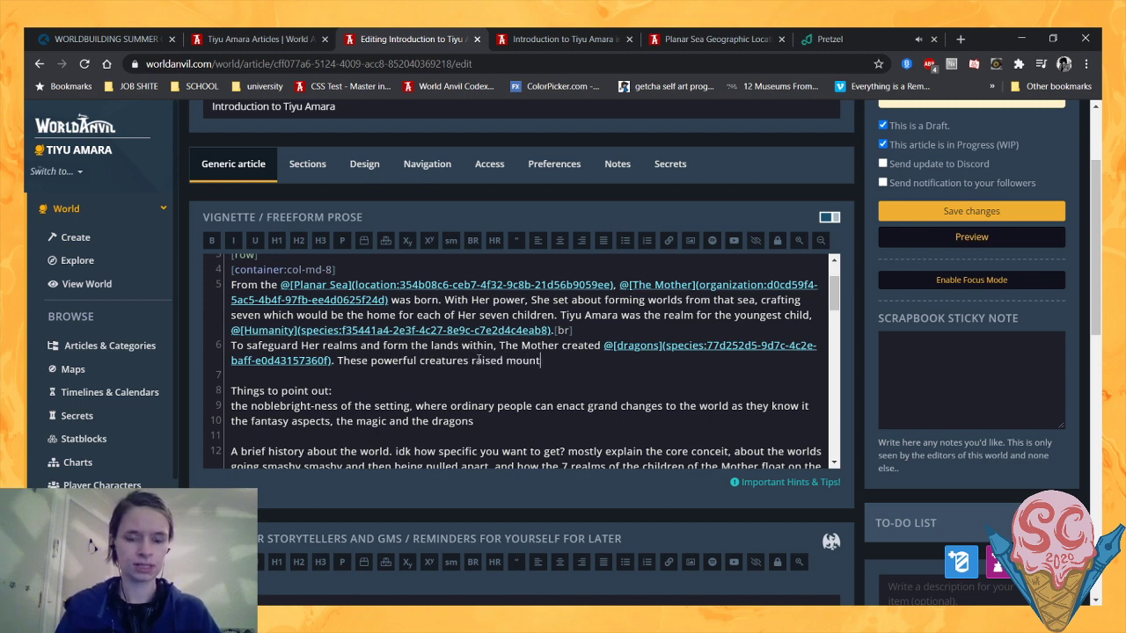
{"action": "type", "text": "ains from th"}
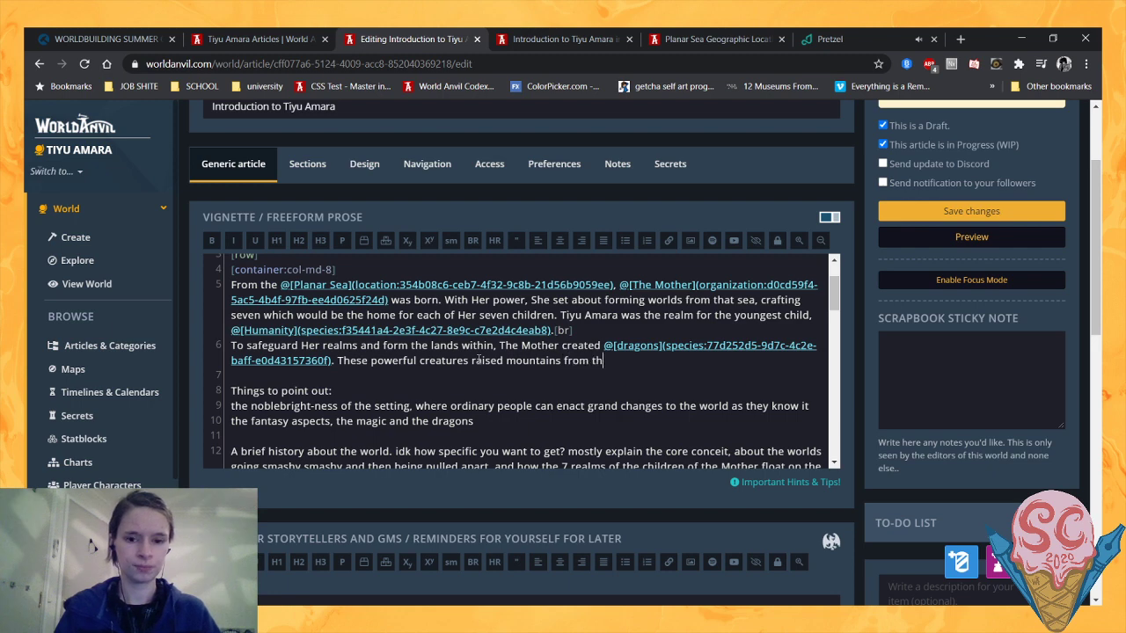
{"action": "type", "text": "e oceans"}
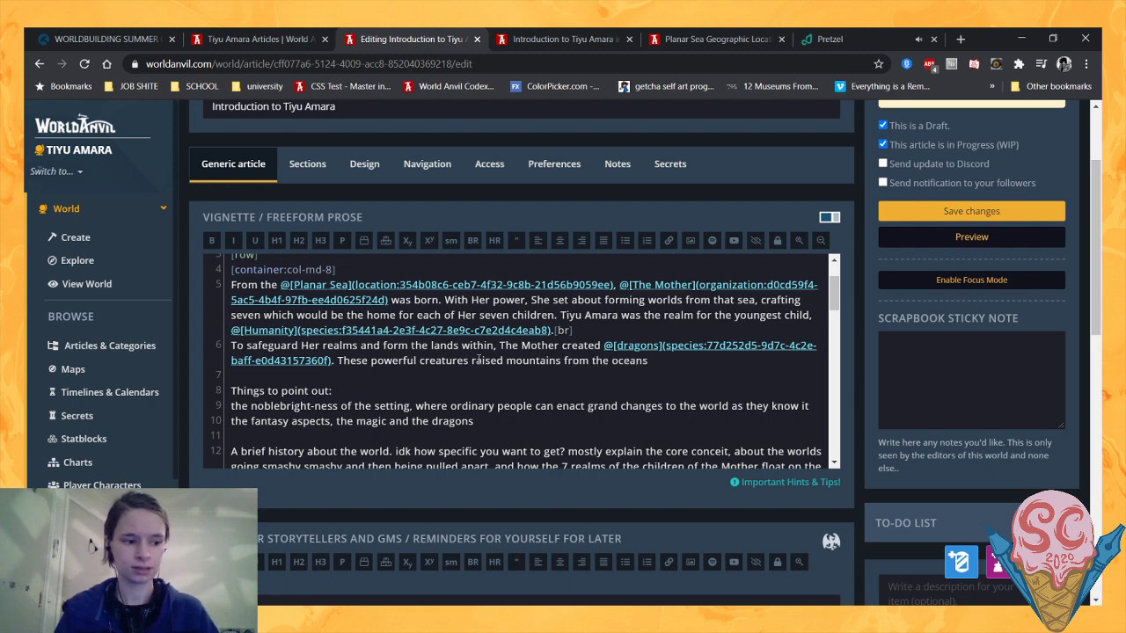
{"action": "type", "text": " and "}
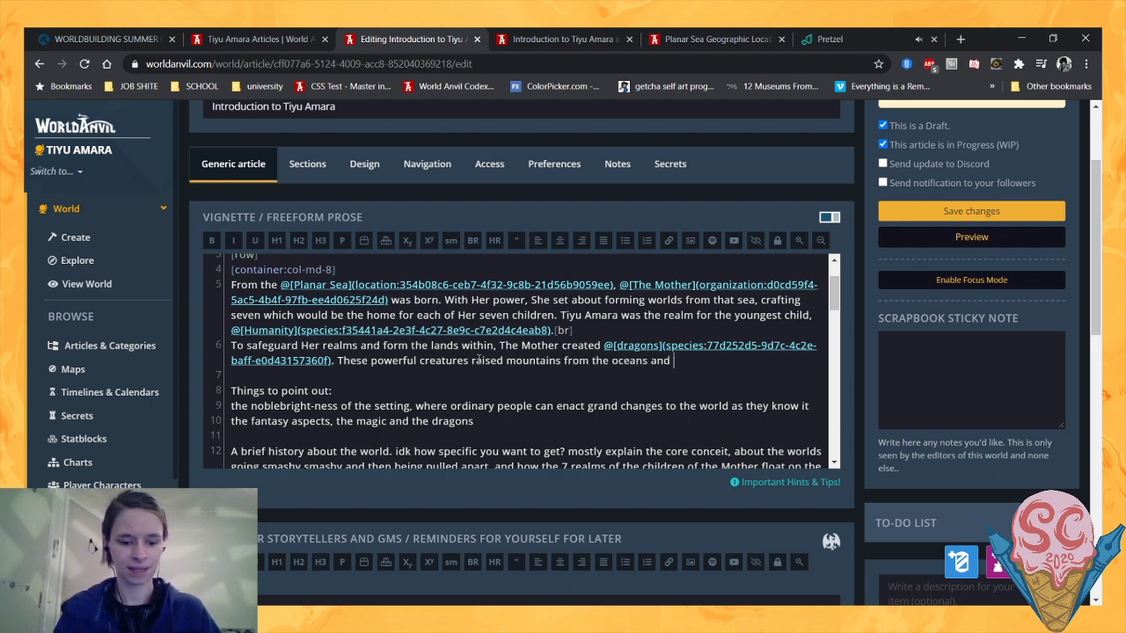
{"action": "type", "text": "carved val"}
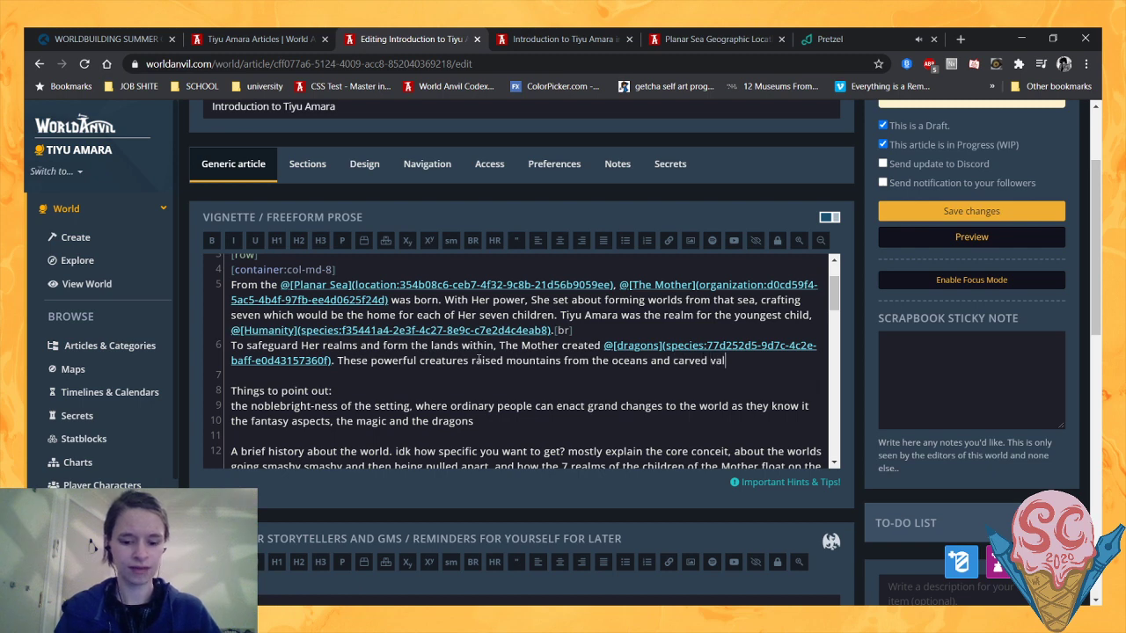
{"action": "type", "text": "leys through"}
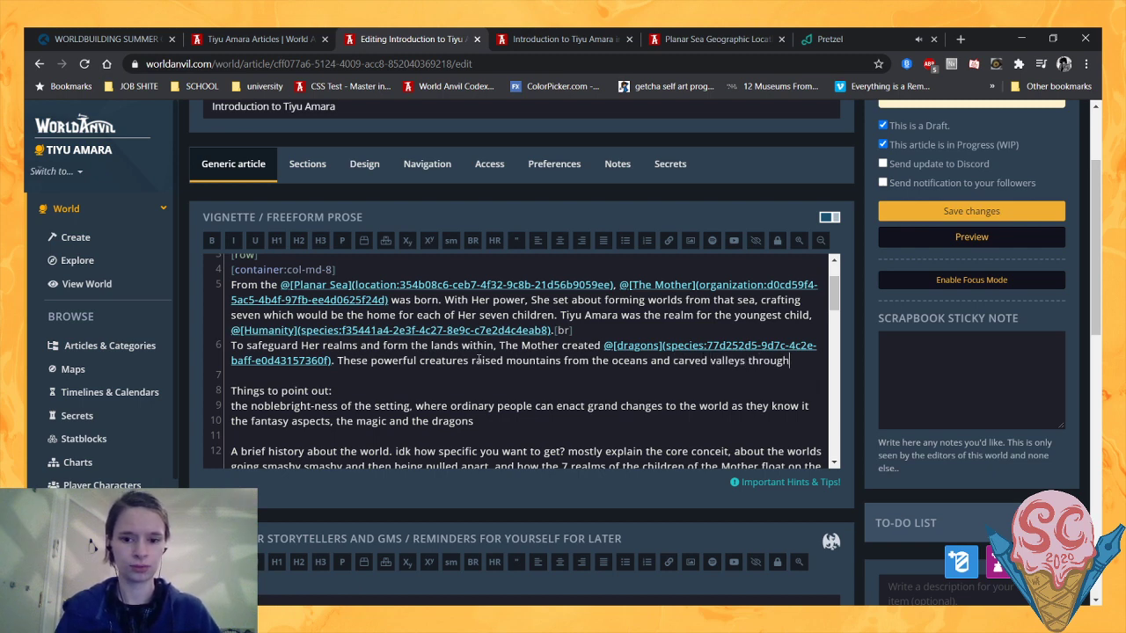
{"action": "type", "text": " the land"}
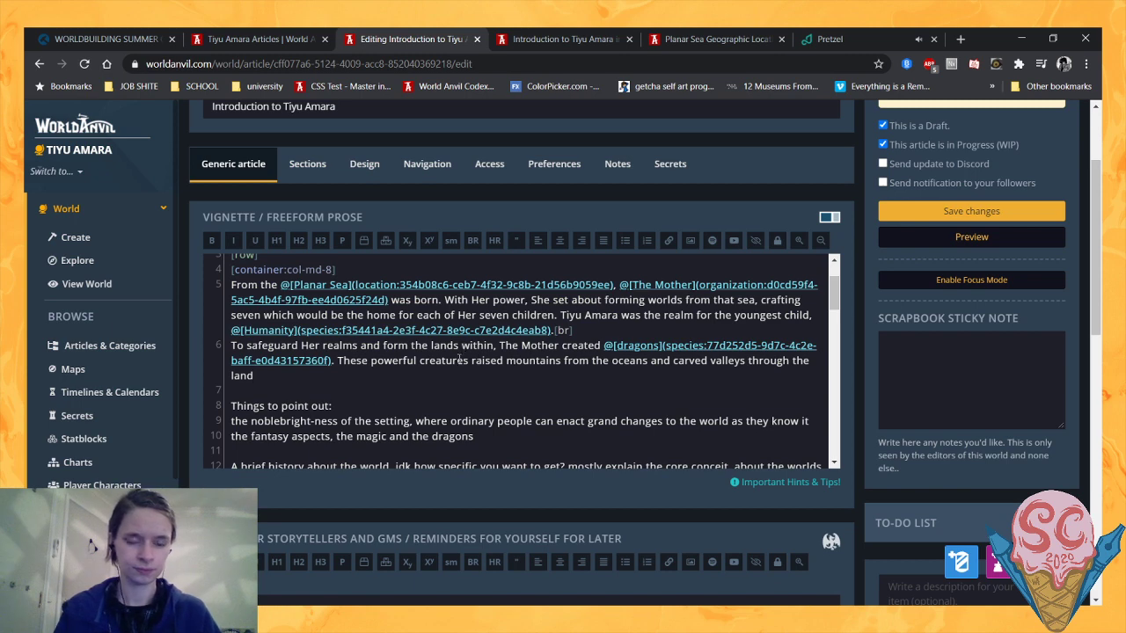
- In the sentence about the powerful creatures, replace "land" with "ground" and "valleys" with "rivers"
{"action": "key", "text": "BackSpace"}
{"action": "key", "text": "BackSpace"}
{"action": "key", "text": "BackSpace"}
{"action": "key", "text": "BackSpace"}
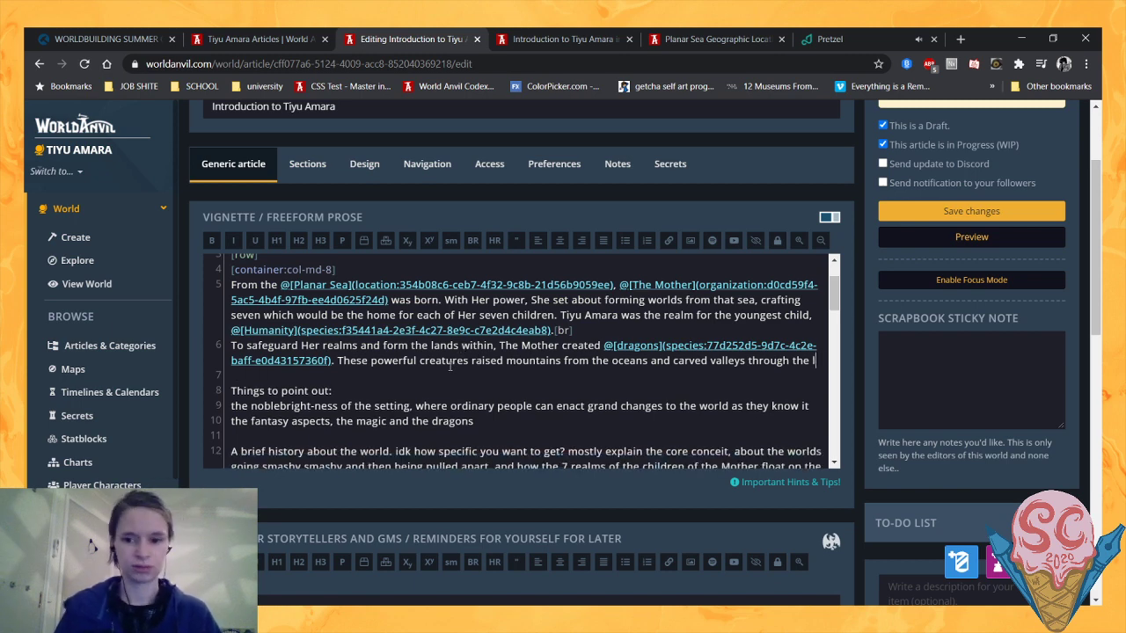
{"action": "type", "text": "ground"}
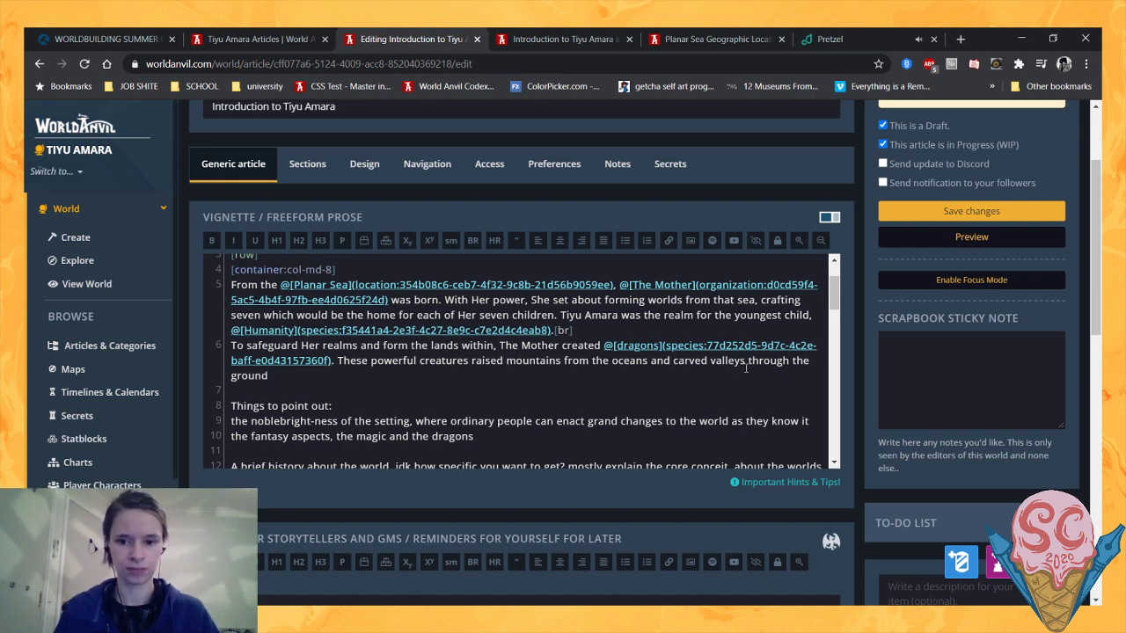
{"action": "left_click_drag", "start_coordinate": [740, 362], "coordinate": [713, 361]}
{"action": "type", "text": "riv"}
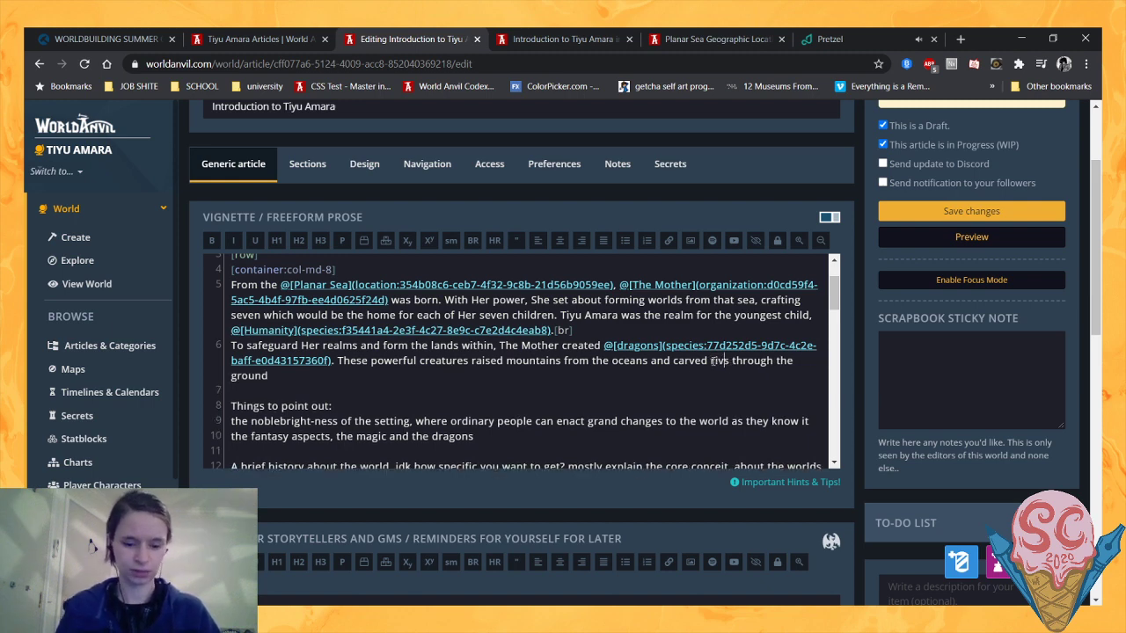
{"action": "type", "text": "er"}
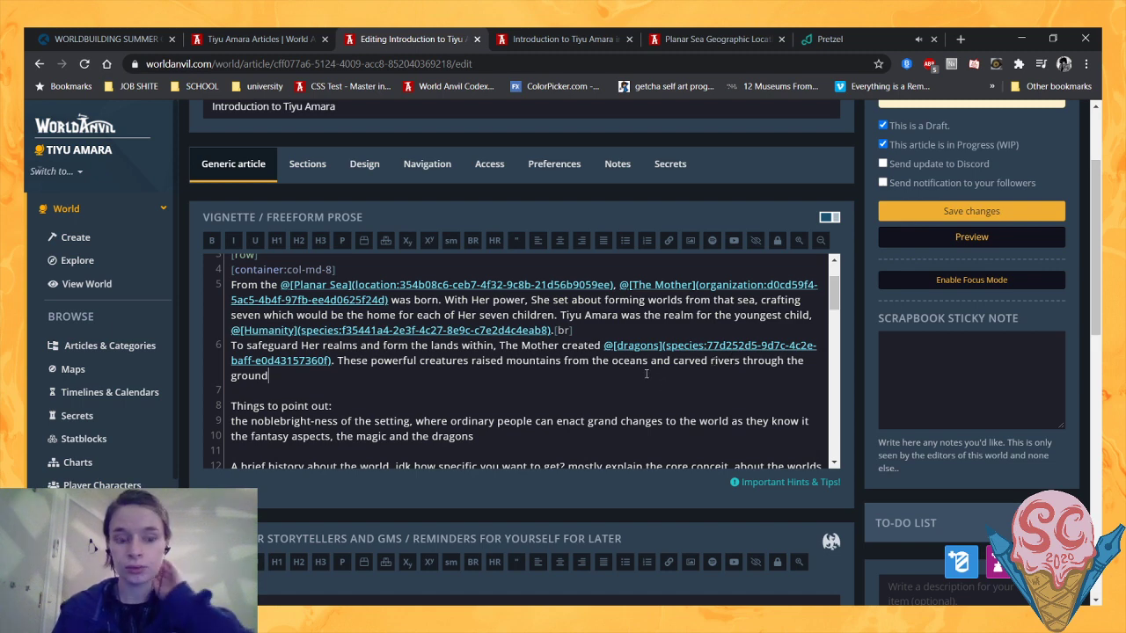
- Finish the sentence after "ground" with ", breathing life into their environments."
{"action": "key", "text": "BackSpace"}
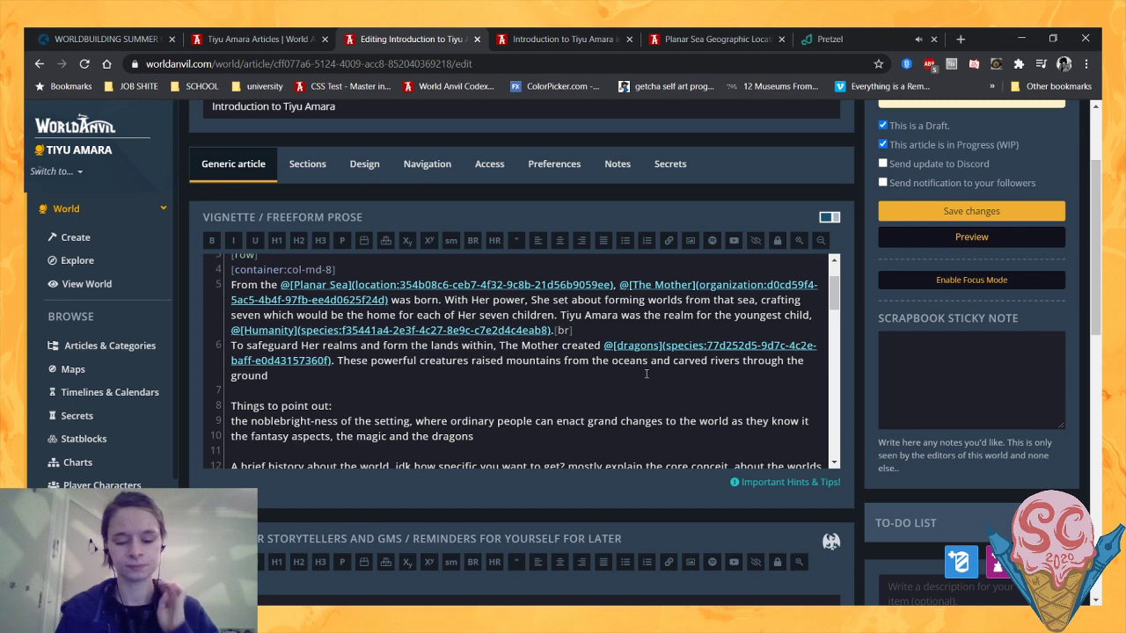
{"action": "type", "text": ","}
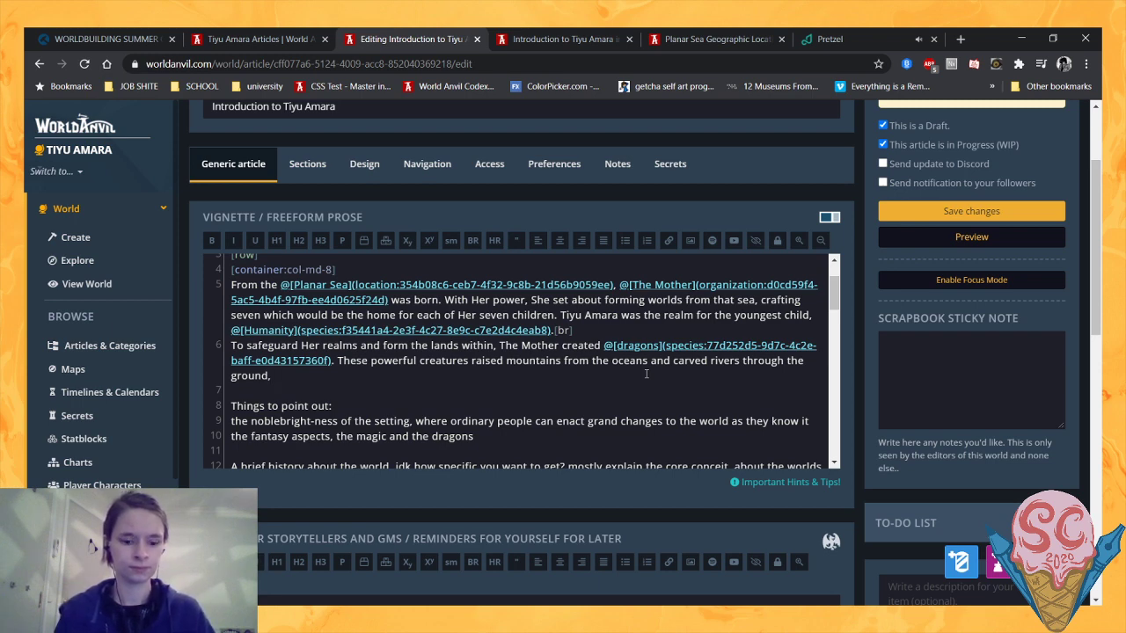
{"action": "type", "text": "b"}
{"action": "key", "text": "BackSpace"}
{"action": "type", "text": "breat"}
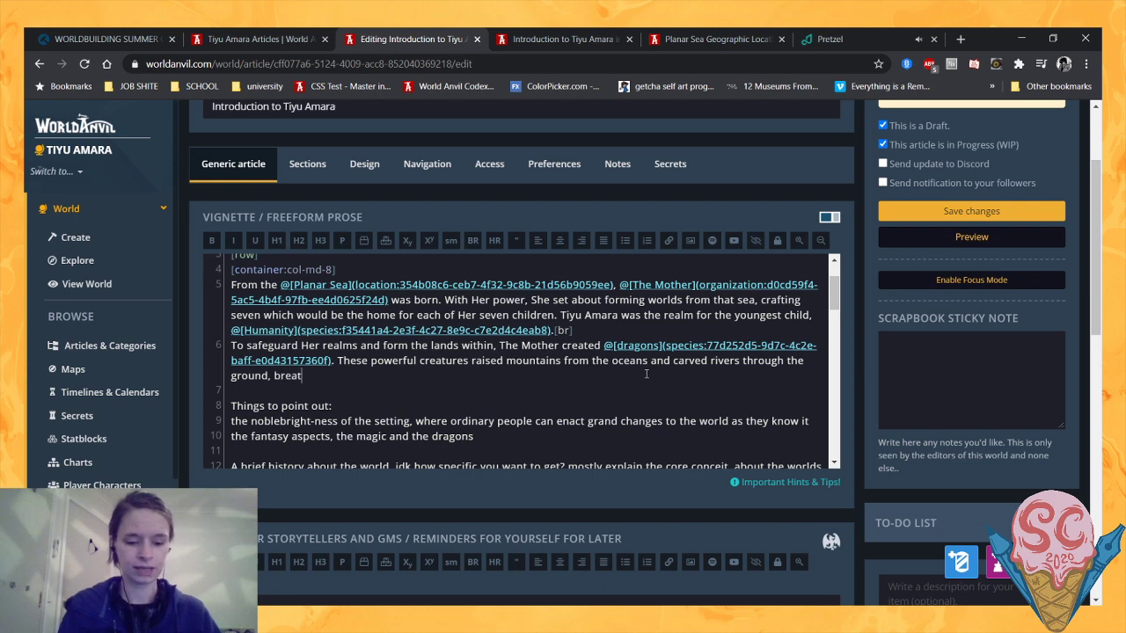
{"action": "type", "text": "hing life i"}
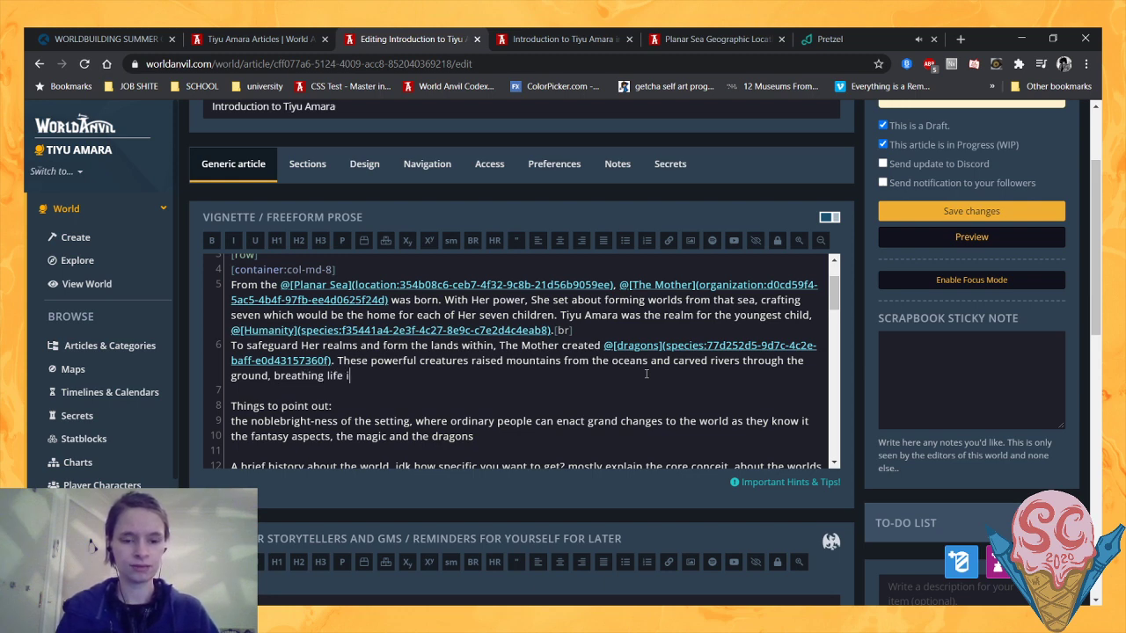
{"action": "type", "text": "nto their e"}
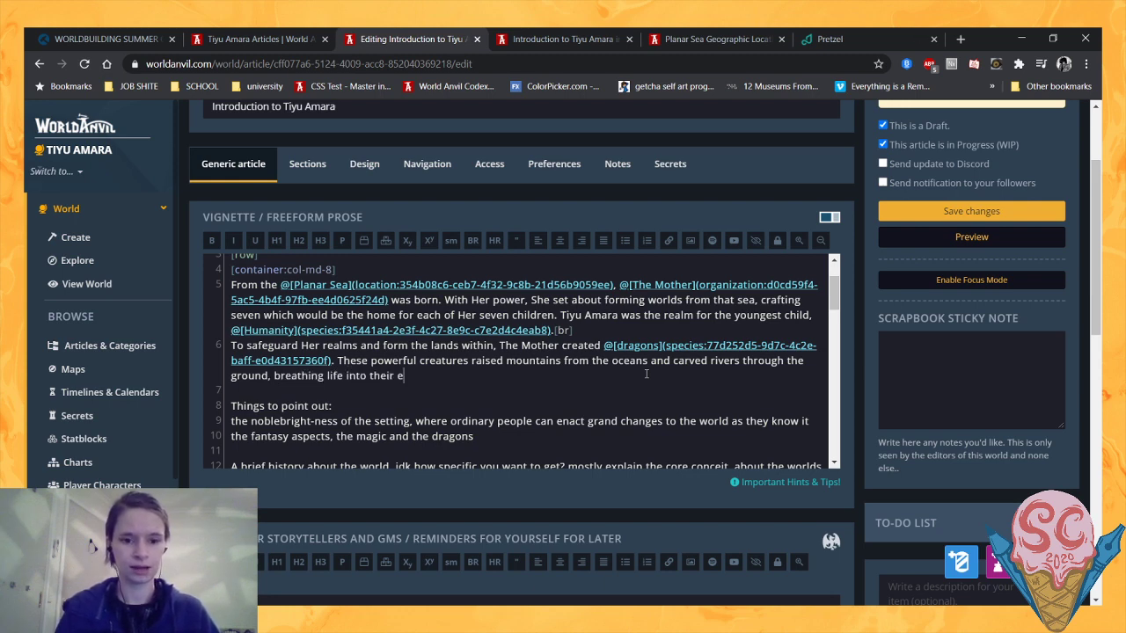
{"action": "type", "text": "nvironments."}
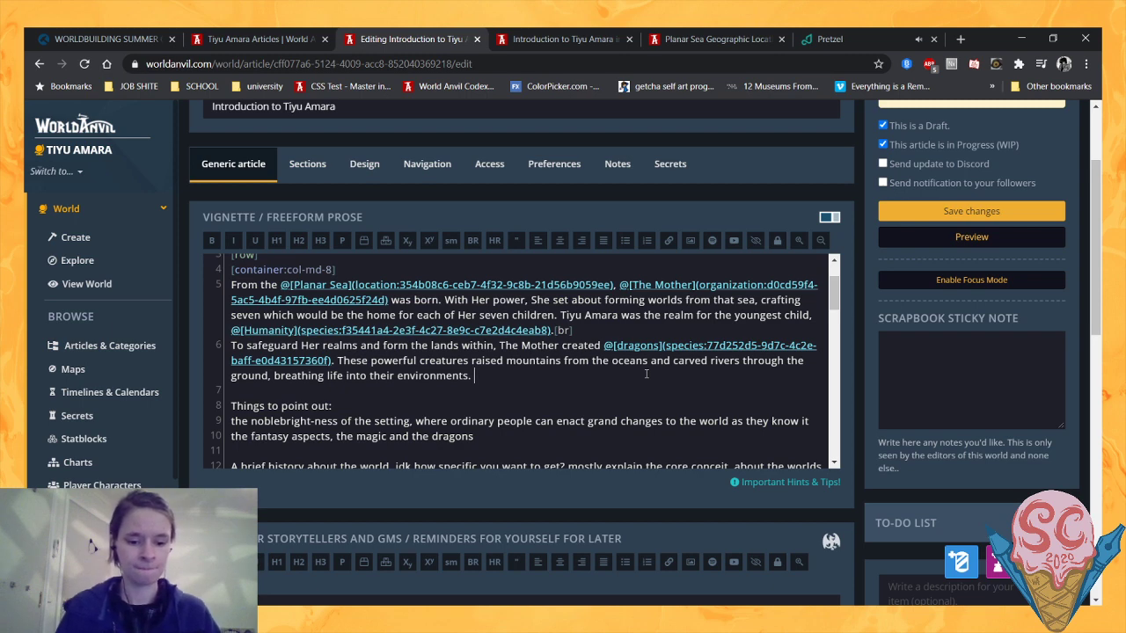
- Add "With the dragons to protect Her children, The Mother felt safe falling into slumber" after the environments sentence
{"action": "type", "text": "With the"}
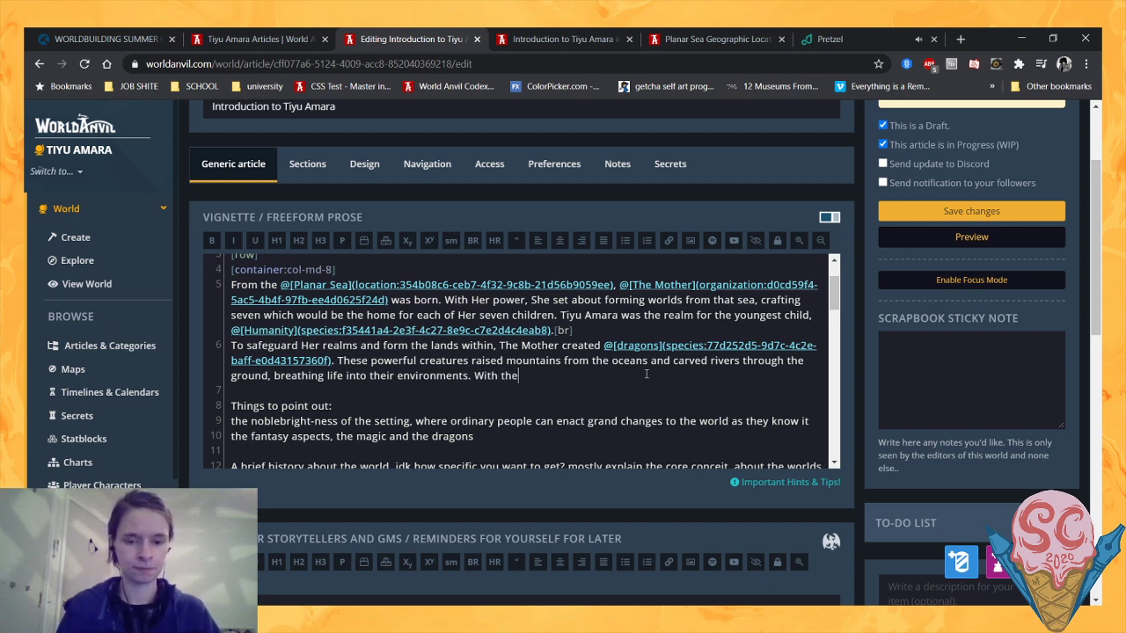
{"action": "type", "text": " dragons to"}
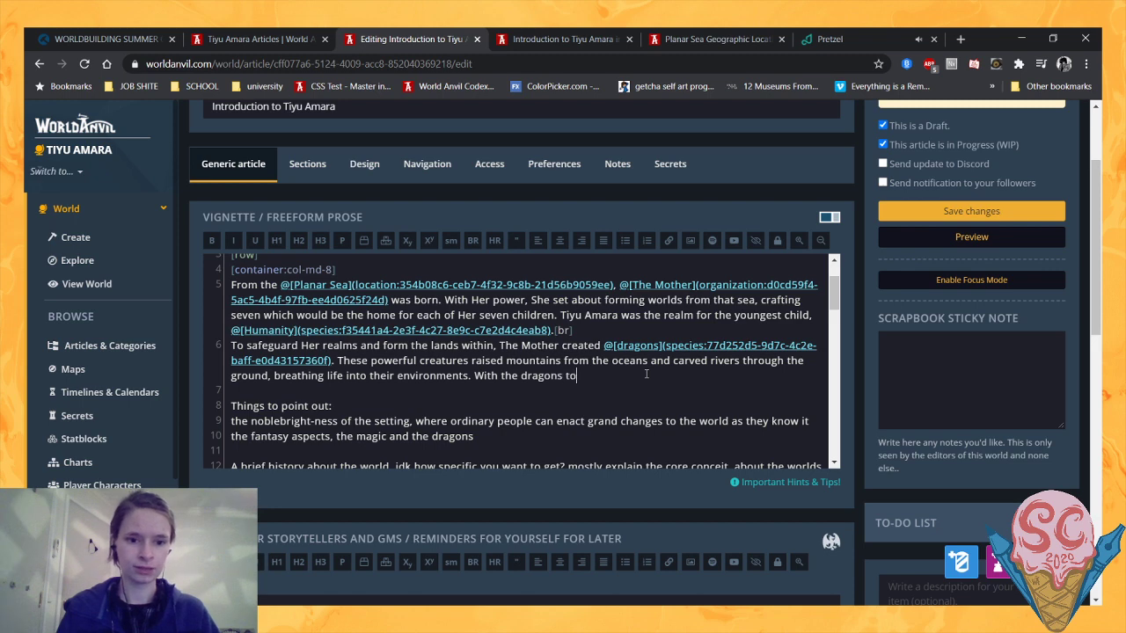
{"action": "type", "text": " protect"}
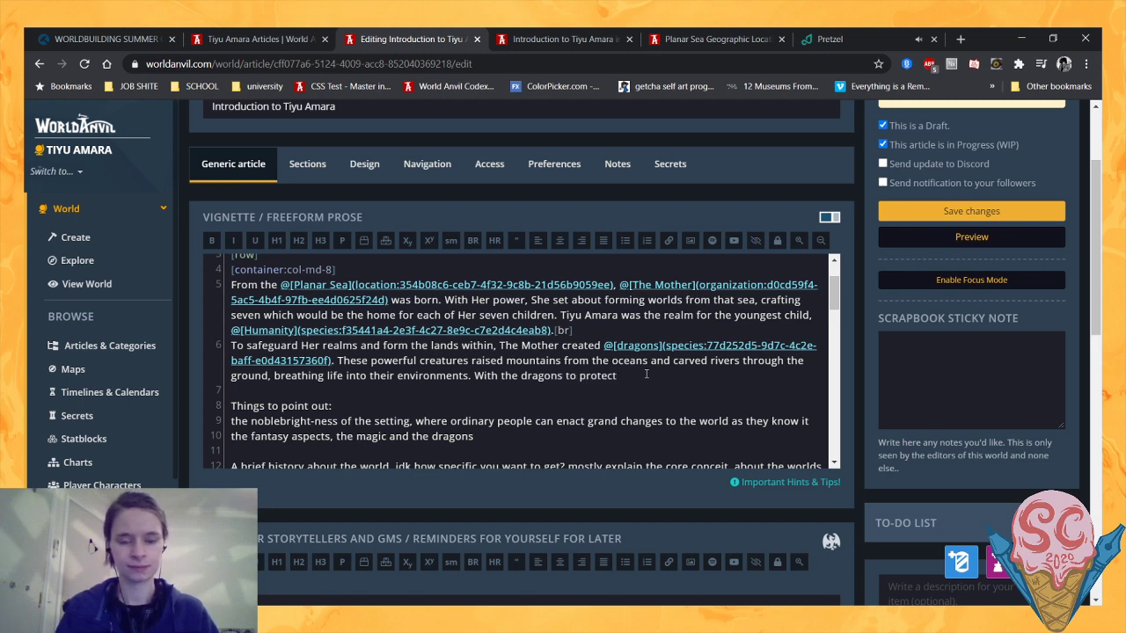
{"action": "type", "text": " Her ch"}
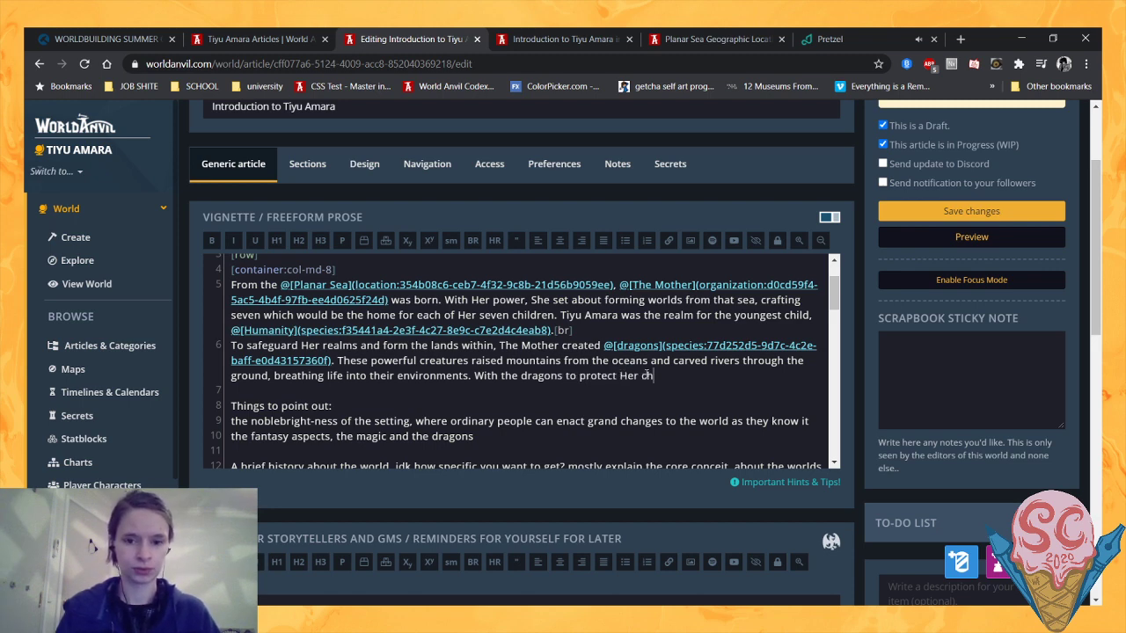
{"action": "type", "text": "ildren, "}
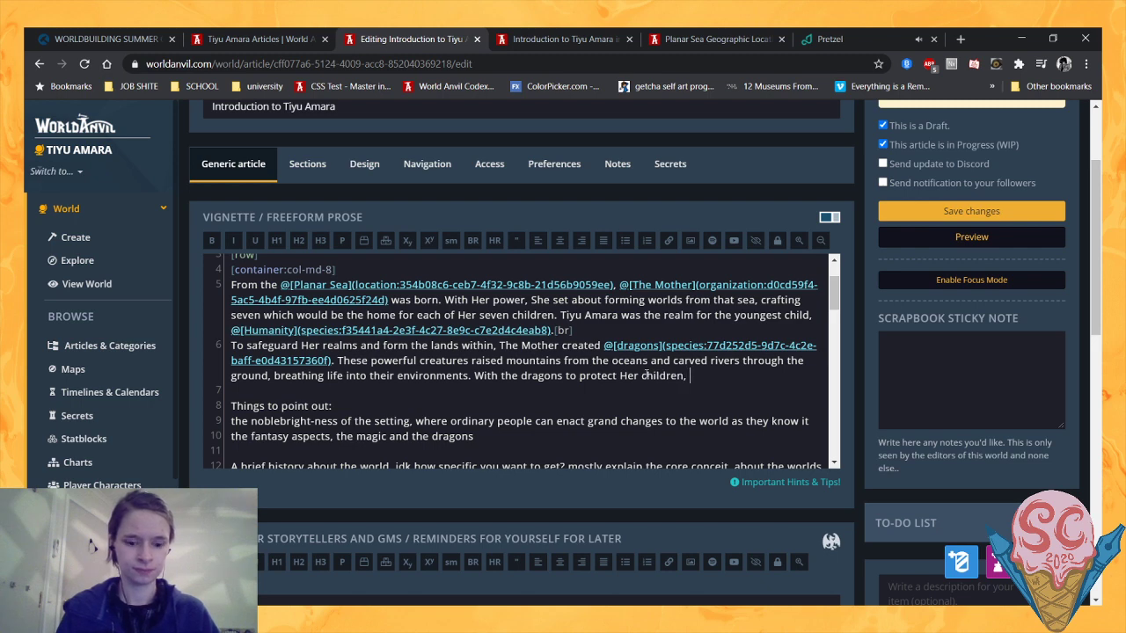
{"action": "type", "text": "The Mother "}
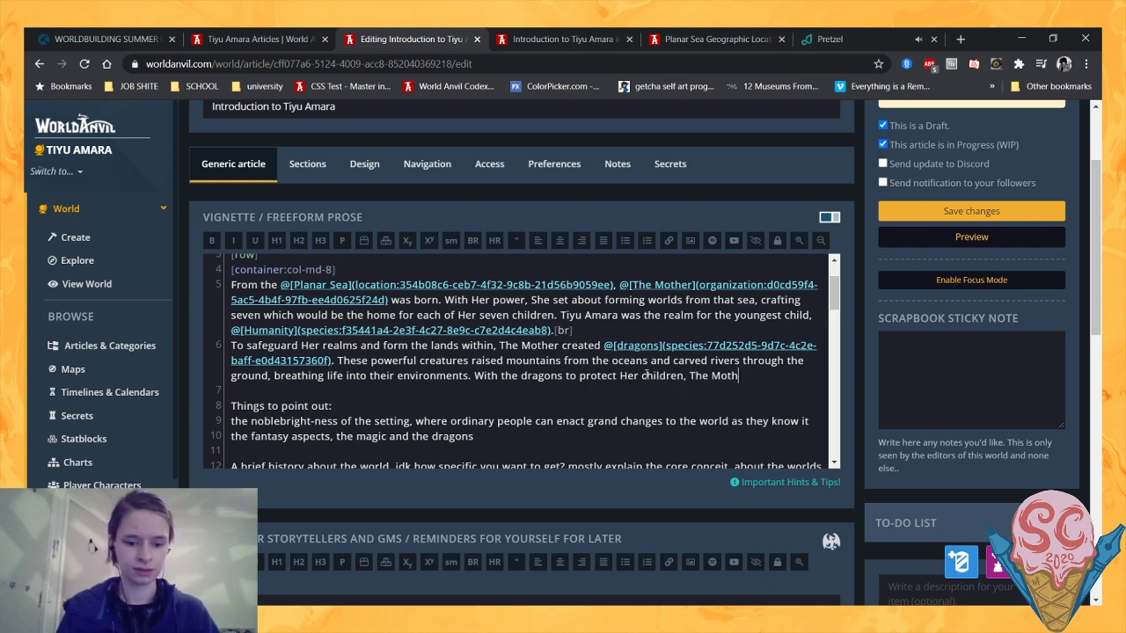
{"action": "type", "text": "felt safe f"}
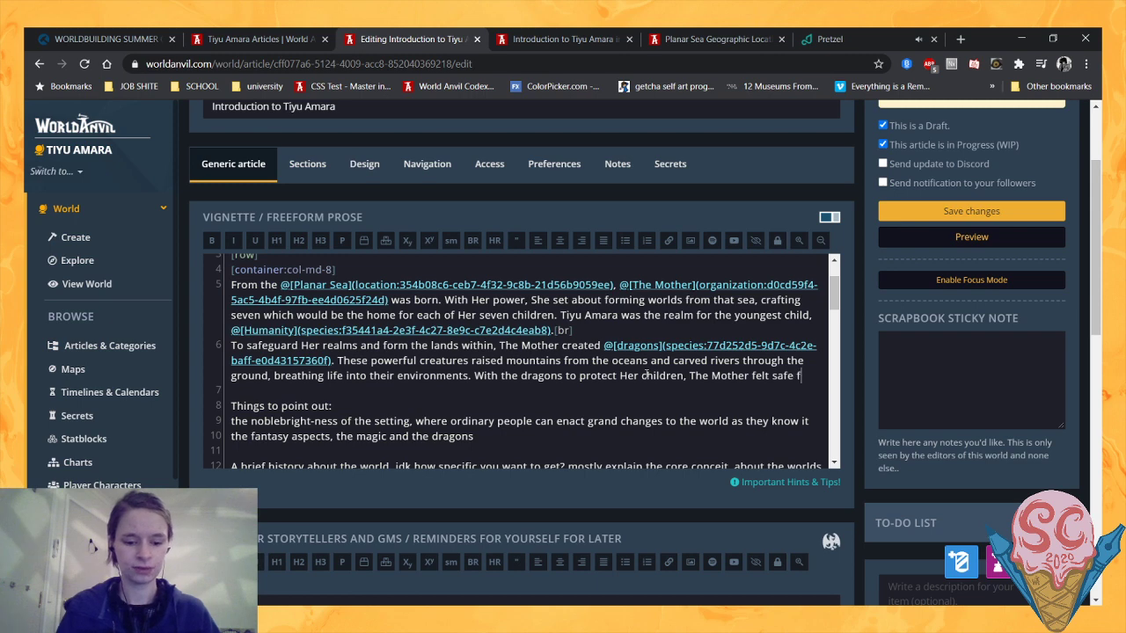
{"action": "type", "text": "alling into slumb"}
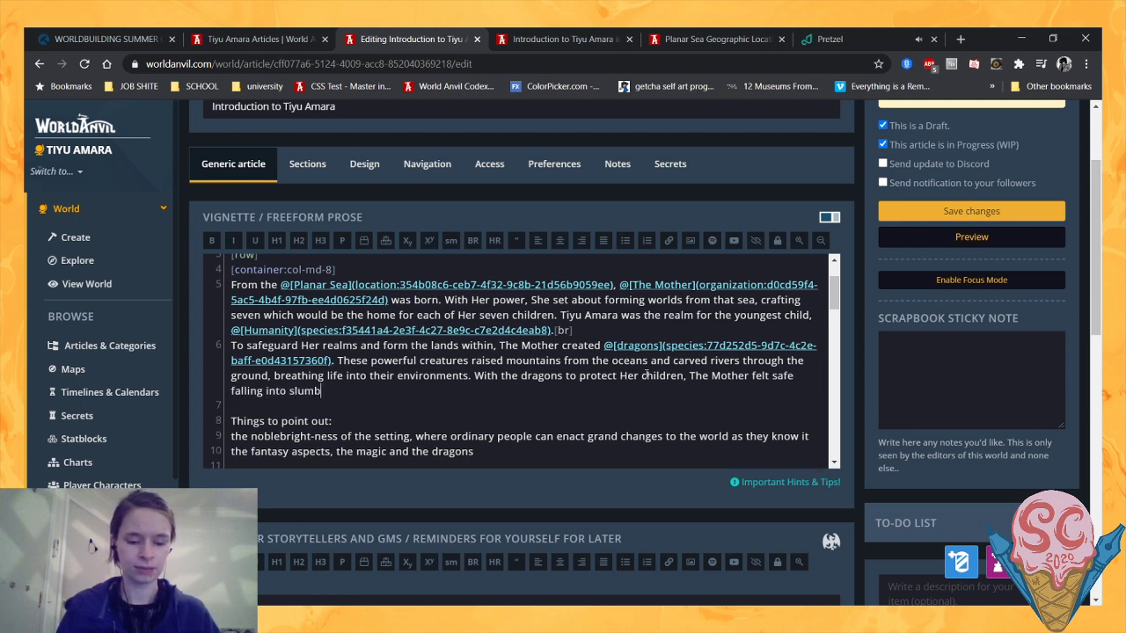
{"action": "type", "text": "er, only "}
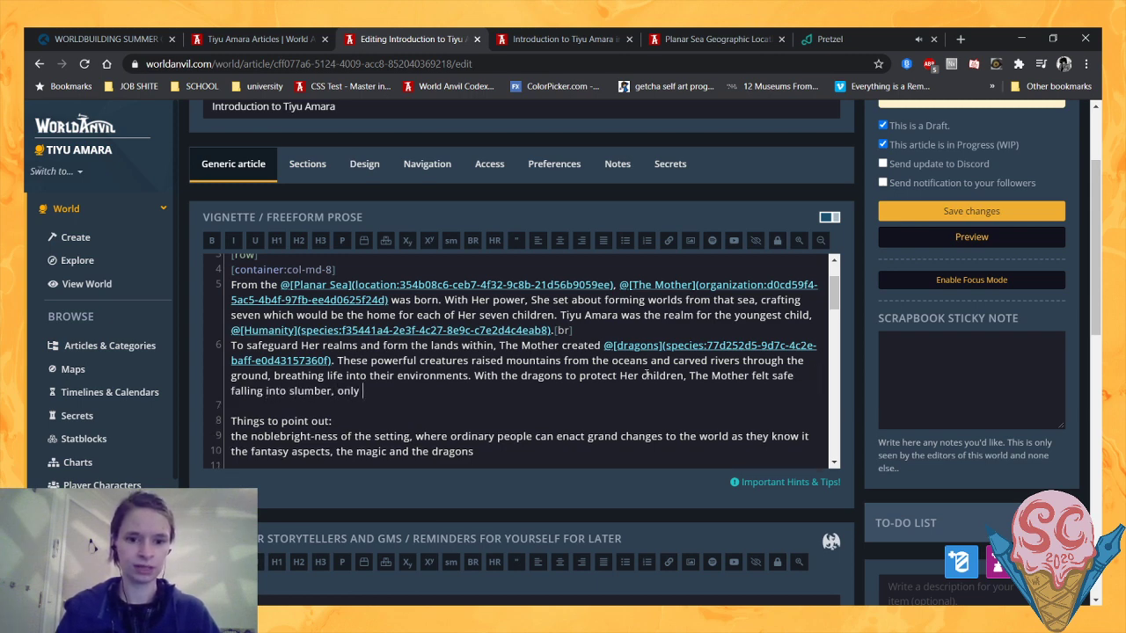
{"action": "type", "text": "awakening when"}
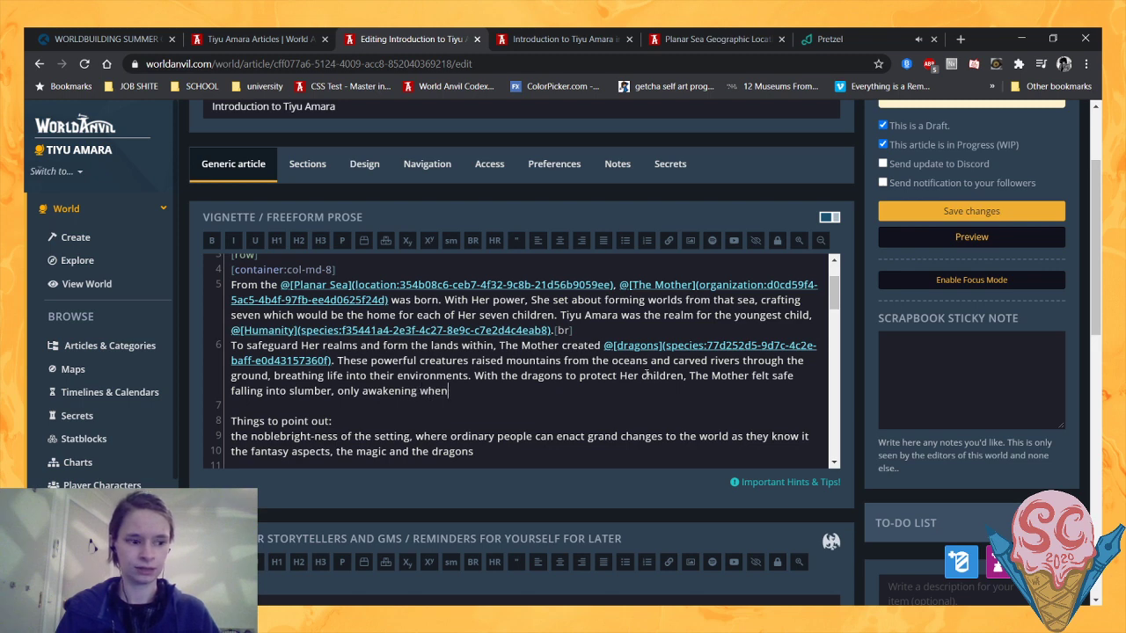
{"action": "type", "text": " her rea"}
- End the slumber sentence with ", only awakening when Her realms were in peril." and add a line break after it
{"action": "key", "text": "BackSpace"}
{"action": "key", "text": "BackSpace"}
{"action": "key", "text": "BackSpace"}
{"action": "key", "text": "BackSpace"}
{"action": "key", "text": "BackSpace"}
{"action": "key", "text": "BackSpace"}
{"action": "key", "text": "BackSpace"}
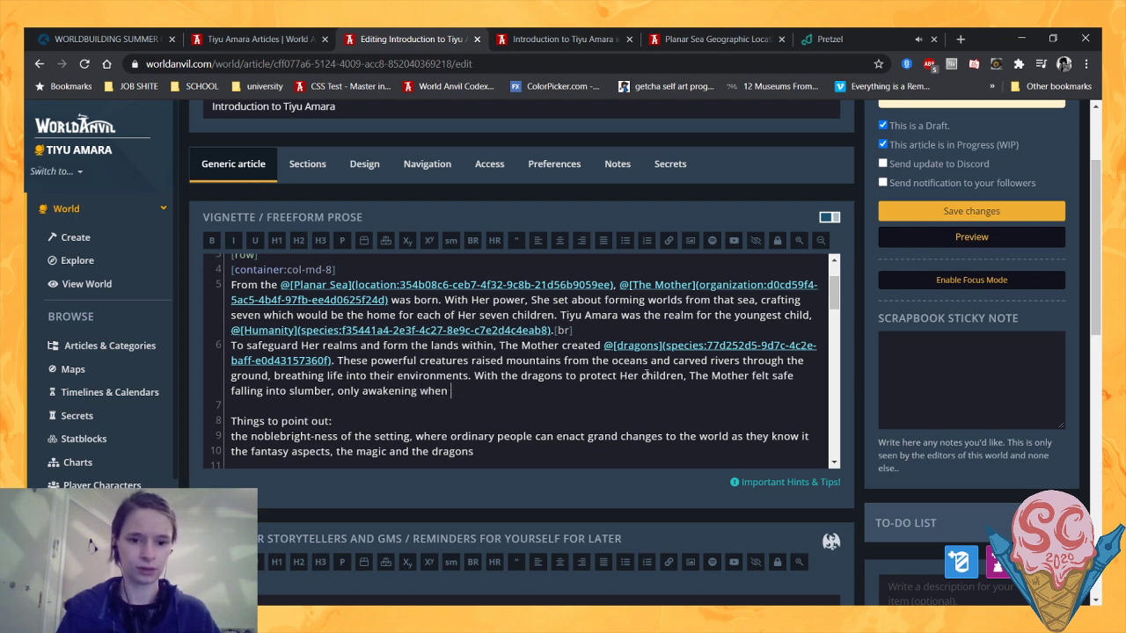
{"action": "type", "text": "Her realms we"}
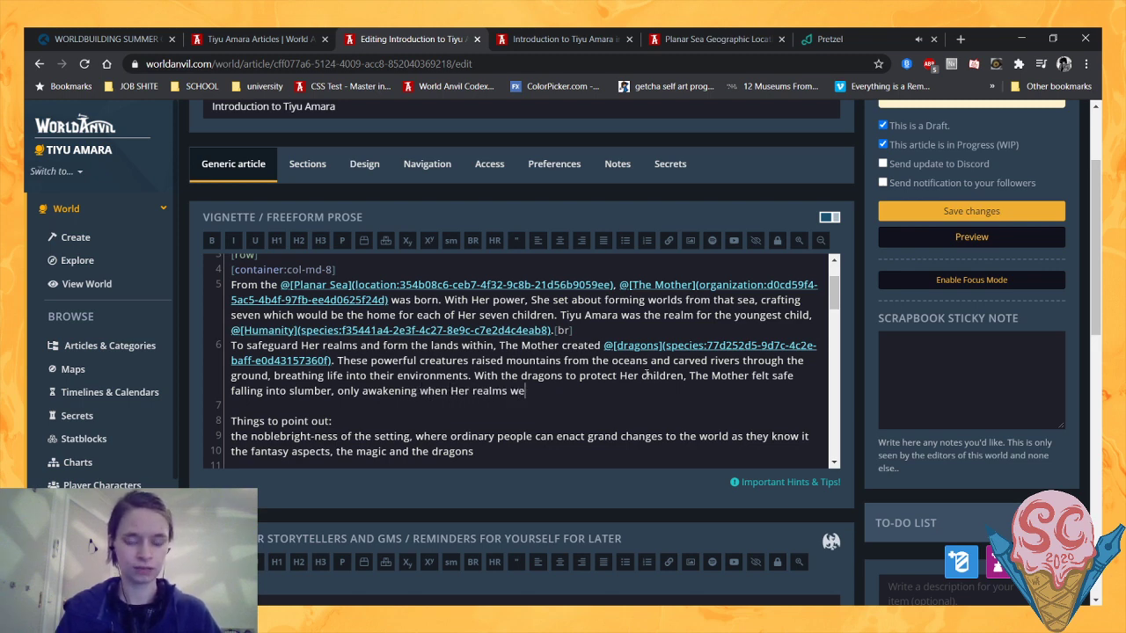
{"action": "type", "text": "re in peril.[b"}
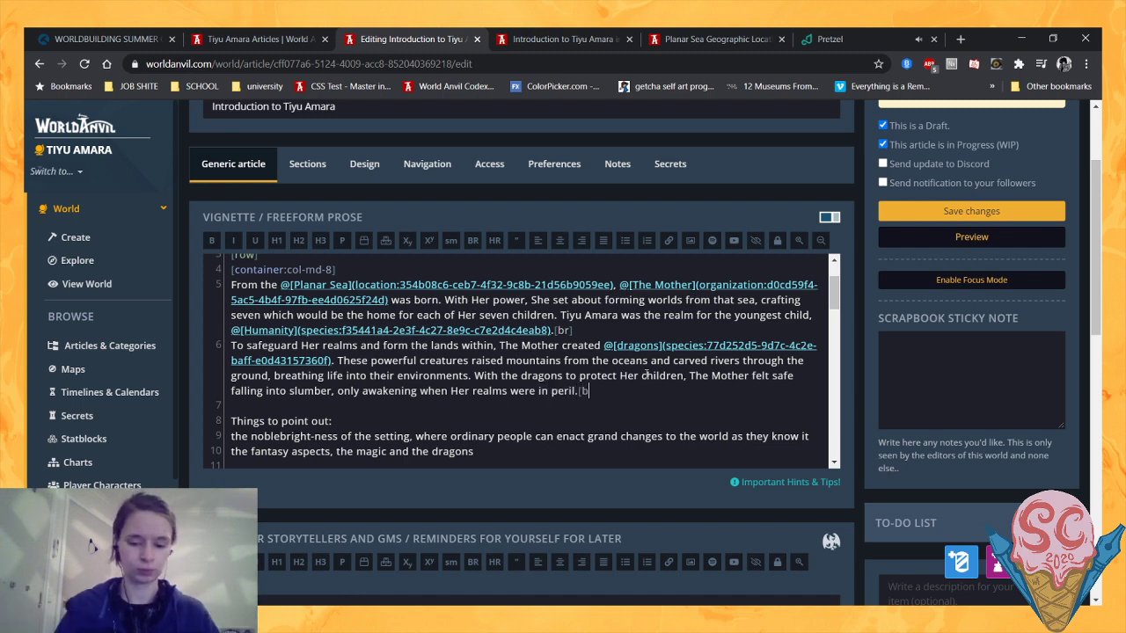
{"action": "key", "text": "shift+Return"}
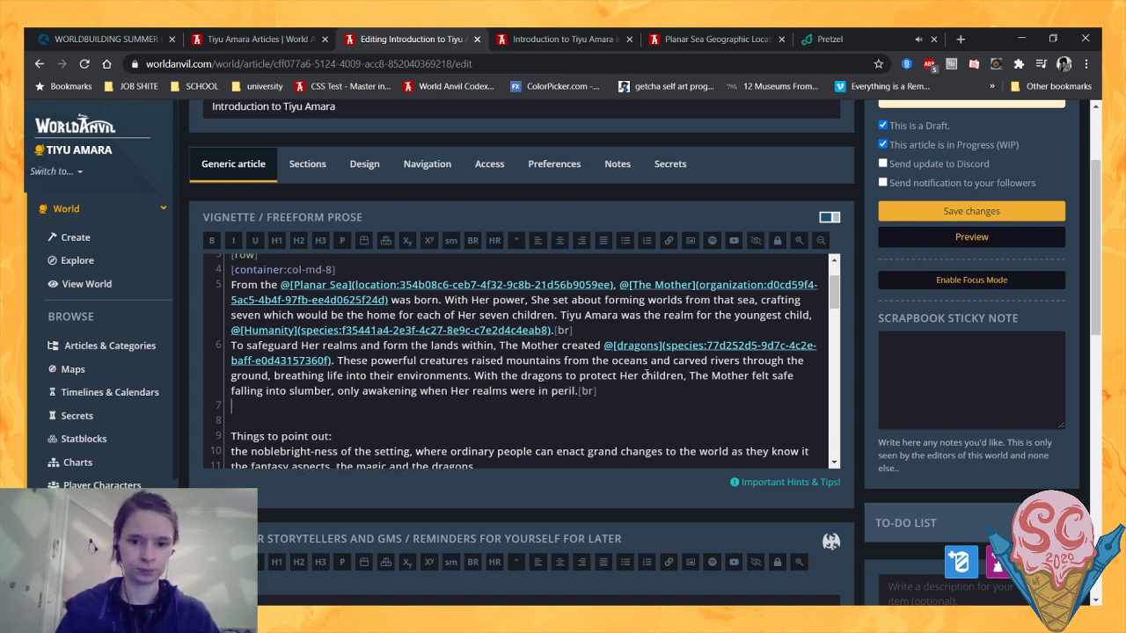
- Delete the "Things to point out" placeholder notes, including the lines on noblebright-ness and the fantasy aspects
{"action": "scroll", "coordinate": [590, 375], "scroll_direction": "down", "scroll_amount": 1}
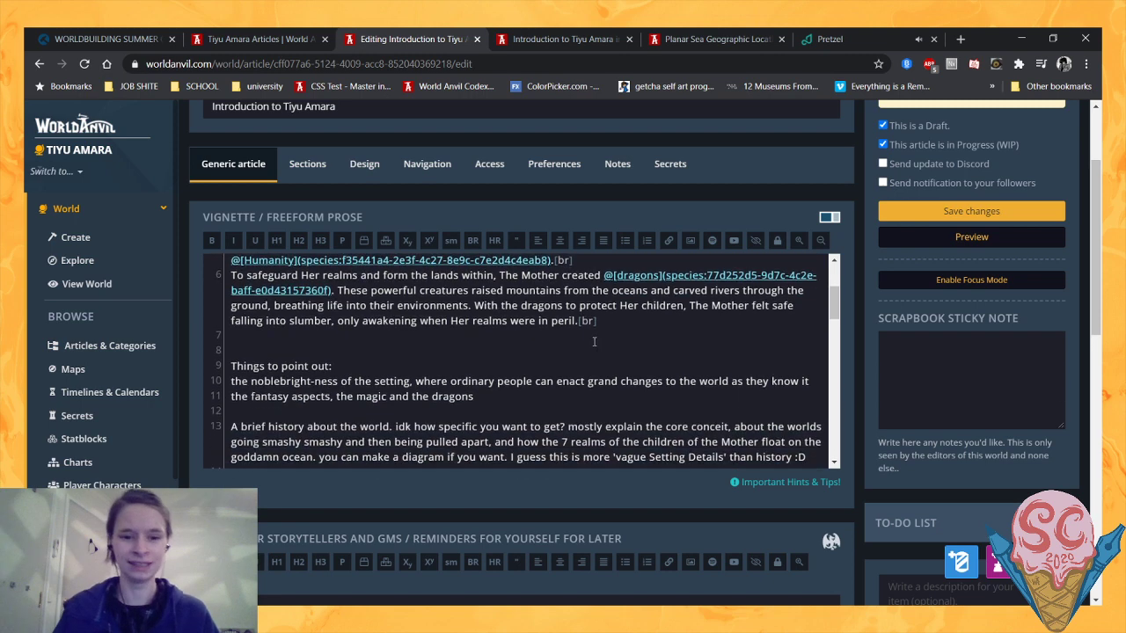
{"action": "left_click_drag", "start_coordinate": [508, 396], "coordinate": [232, 351]}
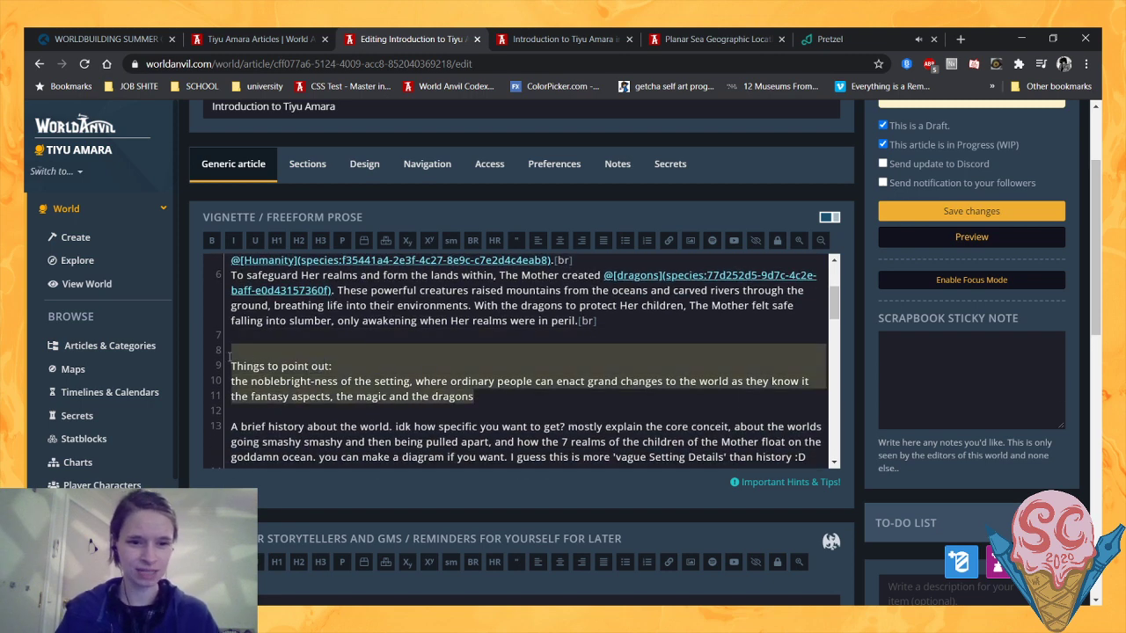
{"action": "key", "text": "BackSpace"}
{"action": "key", "text": "BackSpace"}
- Begin a new paragraph below the slumber sentence with "With humans now free to roam"
{"action": "scroll", "coordinate": [248, 361], "scroll_direction": "down", "scroll_amount": 1}
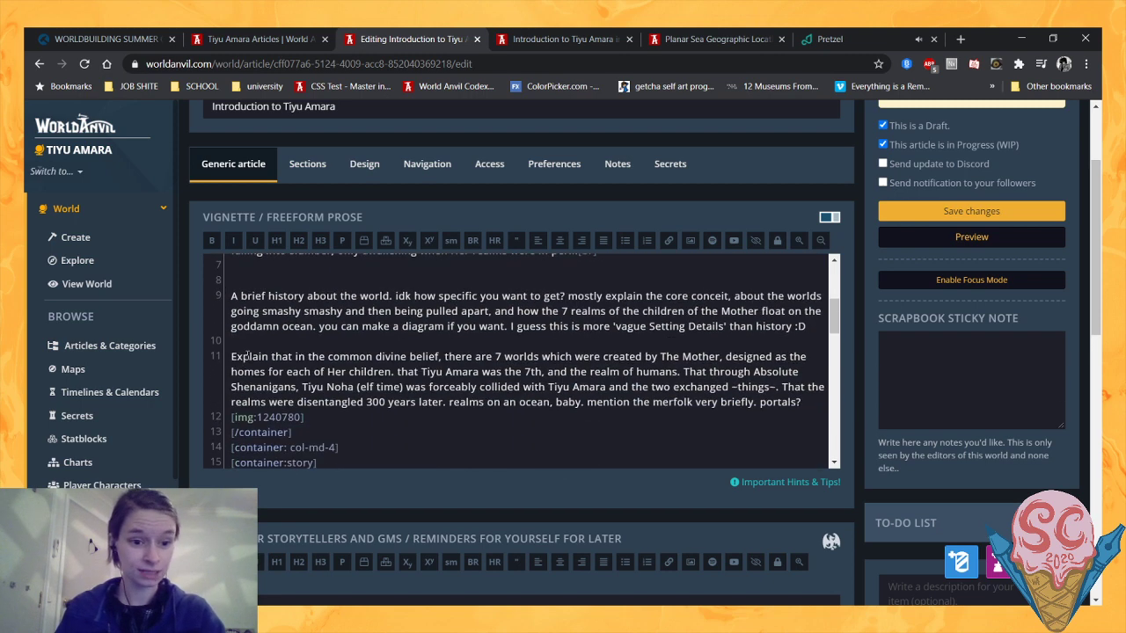
{"action": "scroll", "coordinate": [246, 355], "scroll_direction": "up", "scroll_amount": 2}
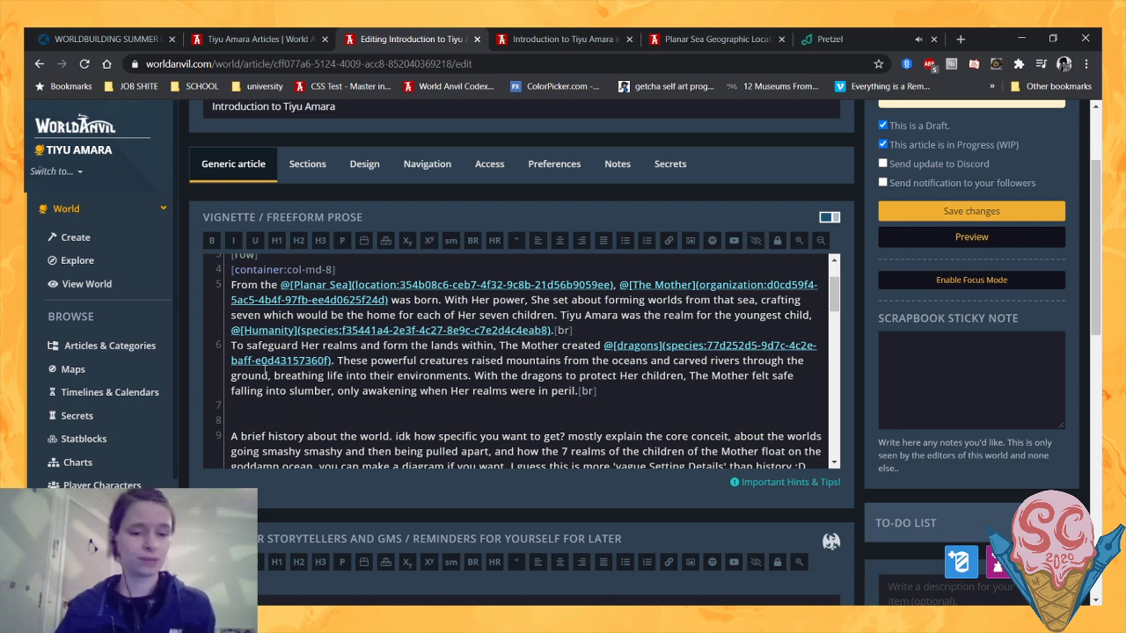
{"action": "scroll", "coordinate": [266, 374], "scroll_direction": "down", "scroll_amount": 1}
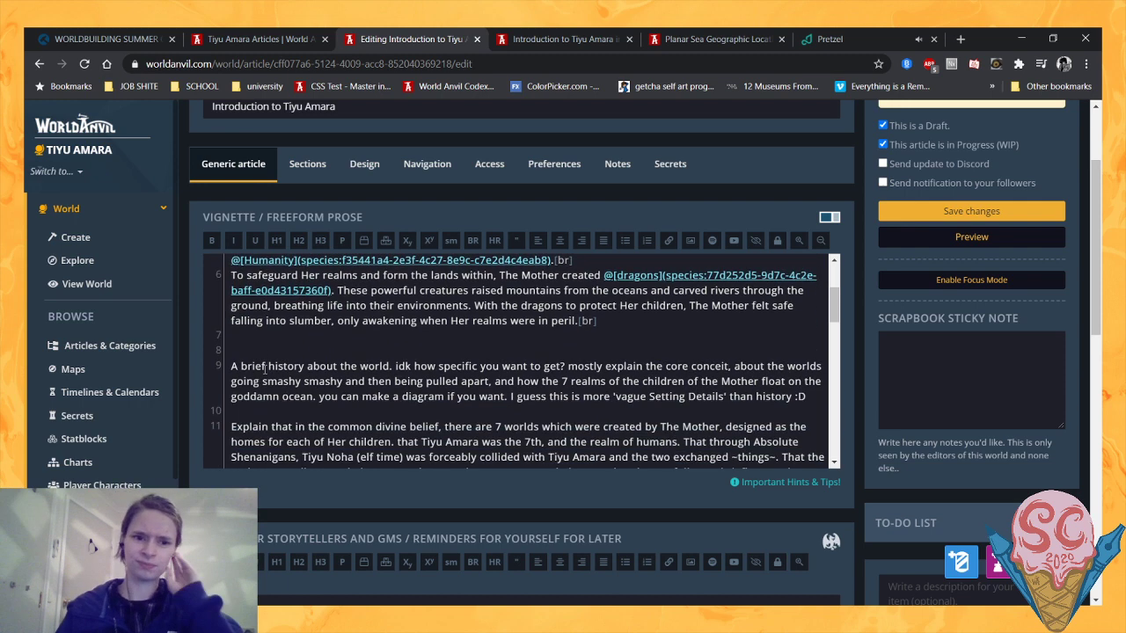
{"action": "scroll", "coordinate": [266, 374], "scroll_direction": "up", "scroll_amount": 1}
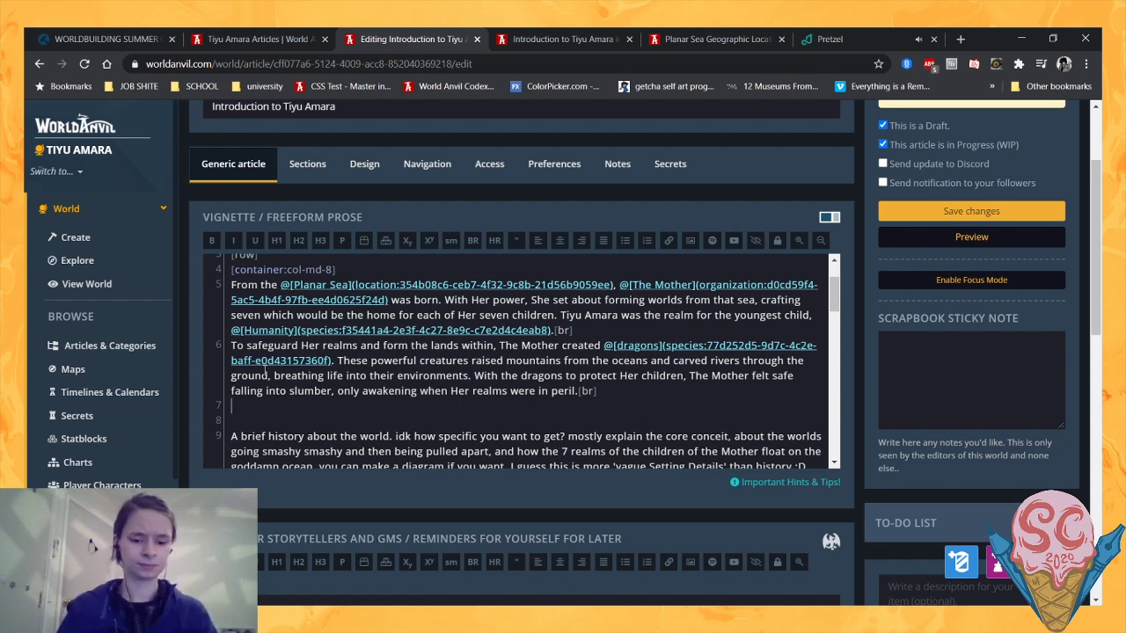
{"action": "type", "text": "With humans"}
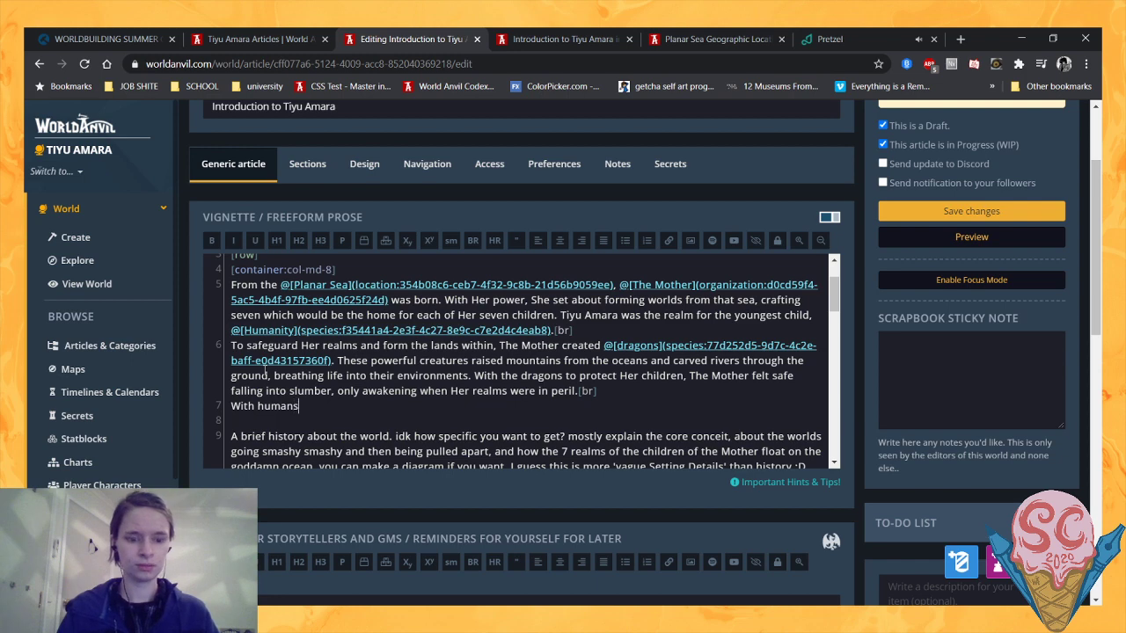
{"action": "type", "text": " now un"}
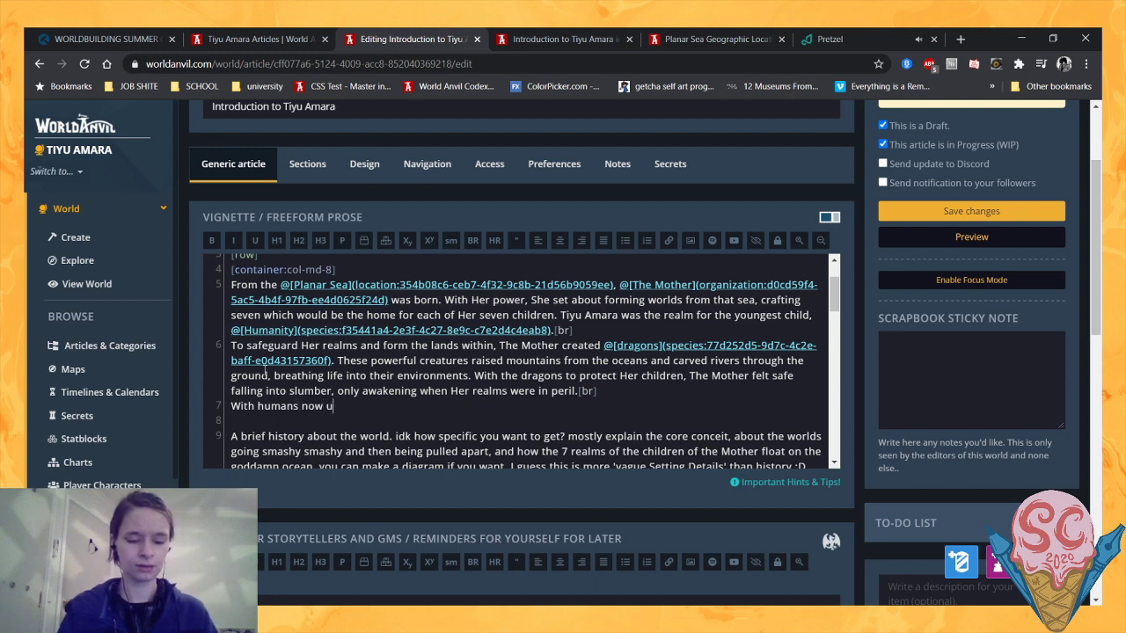
{"action": "key", "text": "BackSpace"}
{"action": "key", "text": "BackSpace"}
{"action": "key", "text": "BackSpace"}
{"action": "key", "text": "BackSpace"}
{"action": "key", "text": "BackSpace"}
{"action": "key", "text": "BackSpace"}
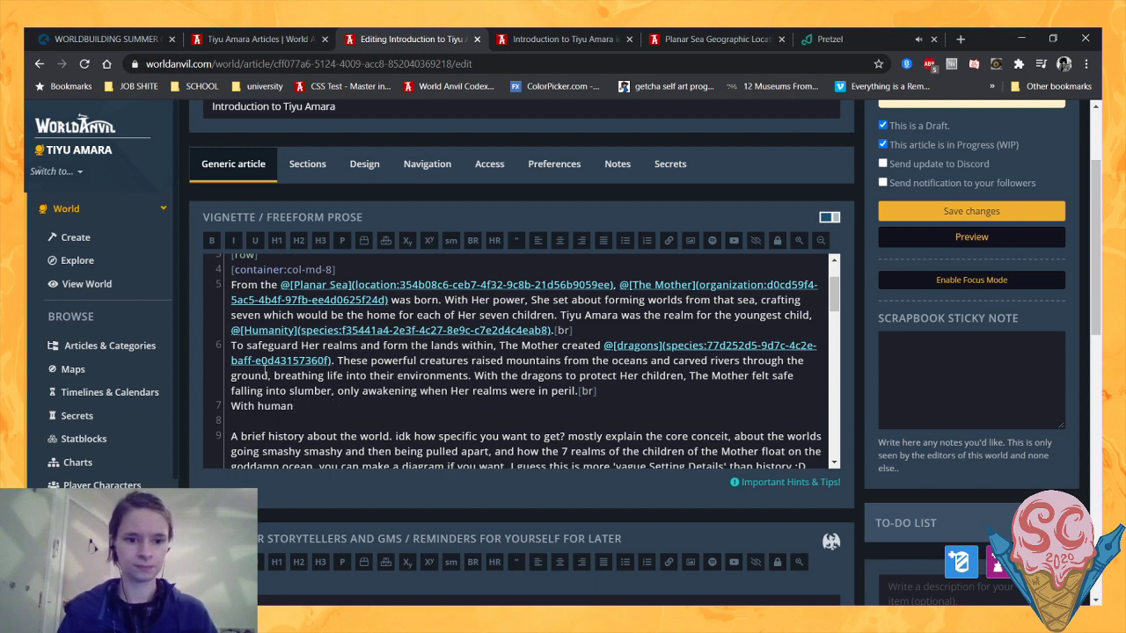
{"action": "type", "text": "now se"}
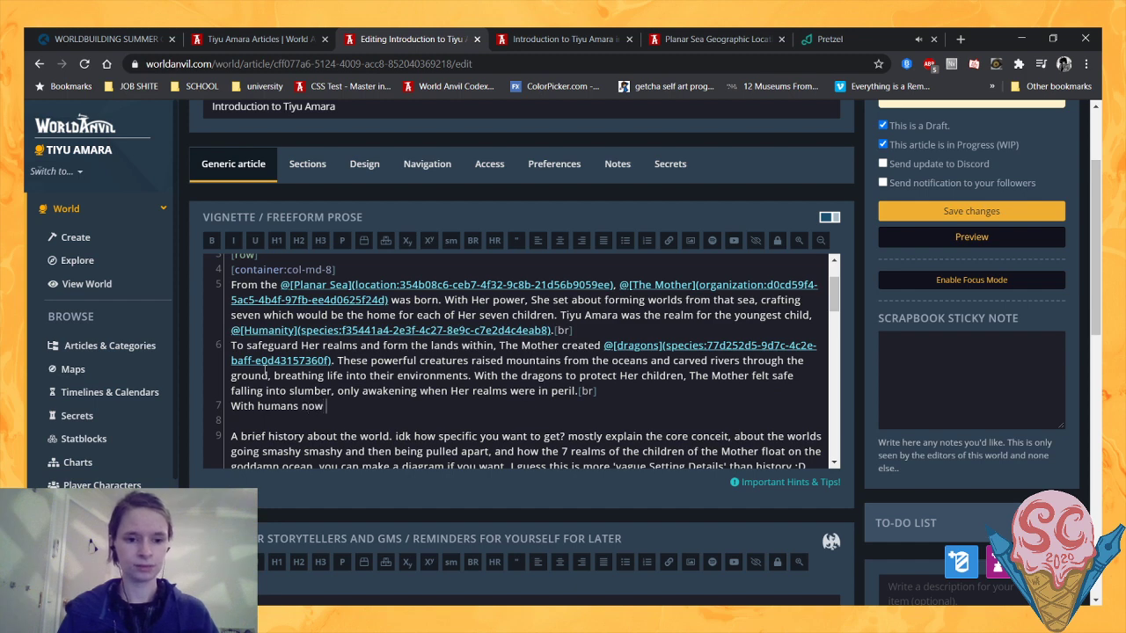
{"action": "key", "text": "BackSpace"}
{"action": "key", "text": "BackSpace"}
{"action": "type", "text": "free "}
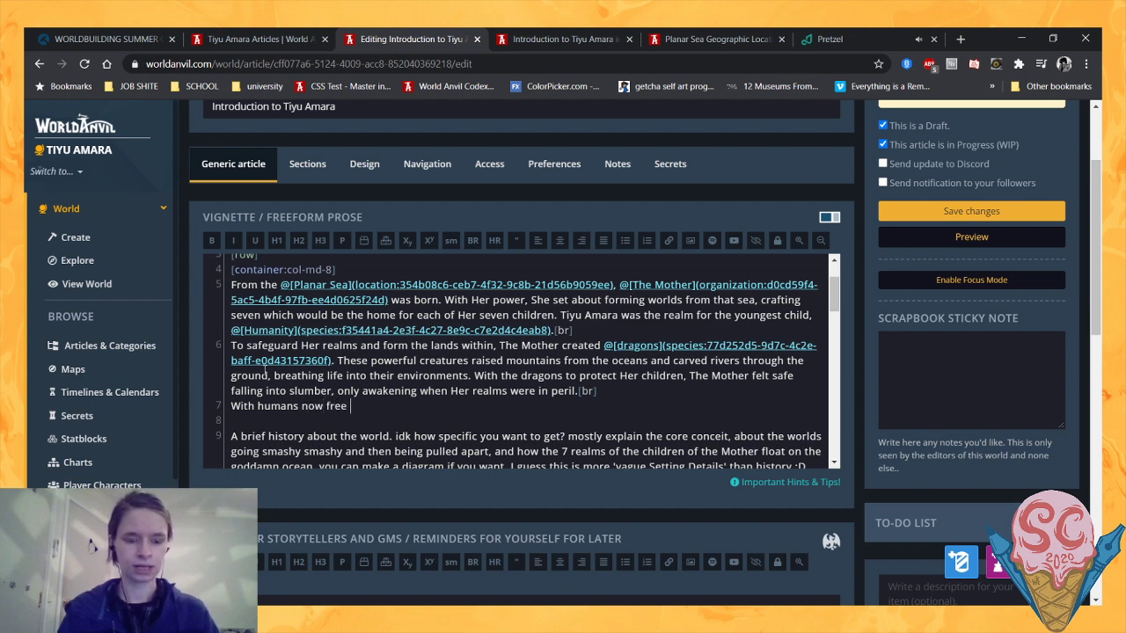
{"action": "type", "text": "to roam a"}
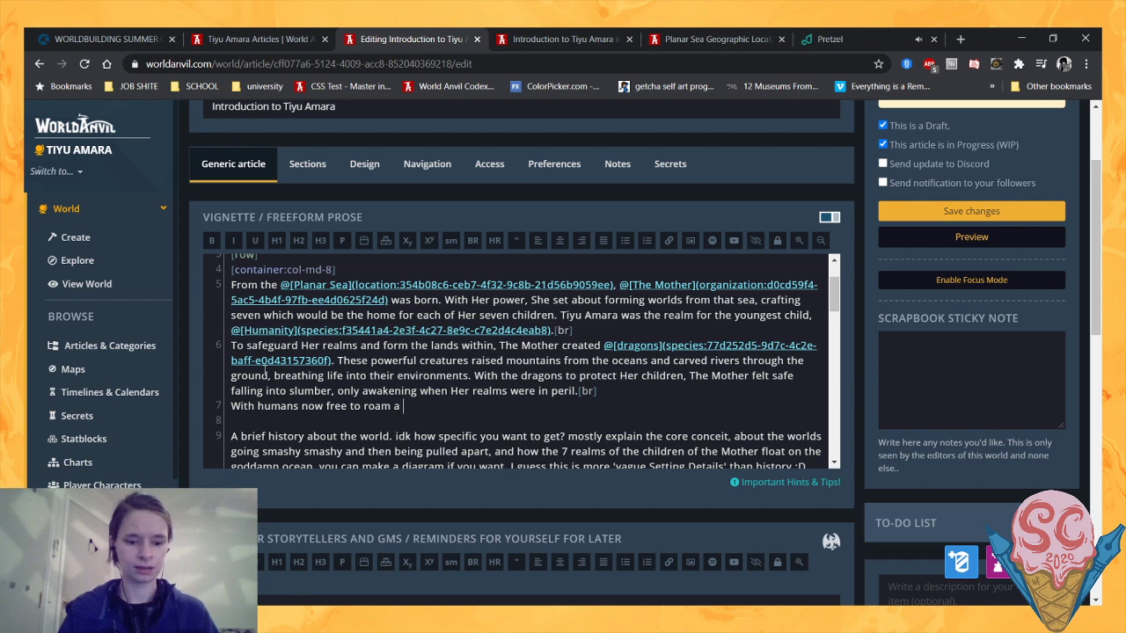
{"action": "type", "text": " vast "}
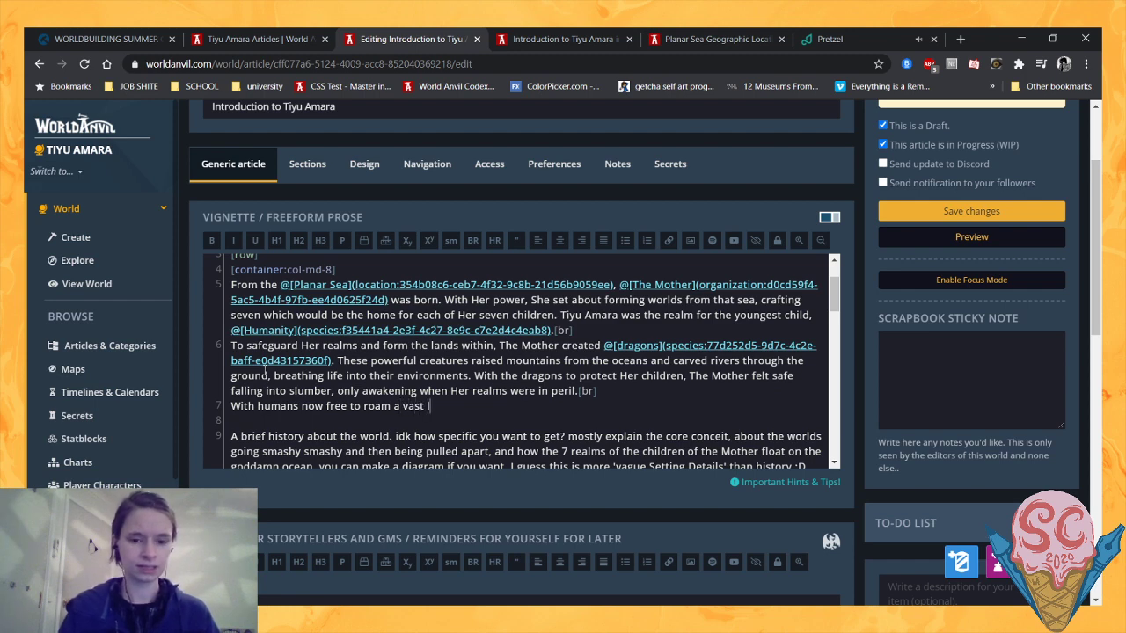
{"action": "type", "text": "world, the"}
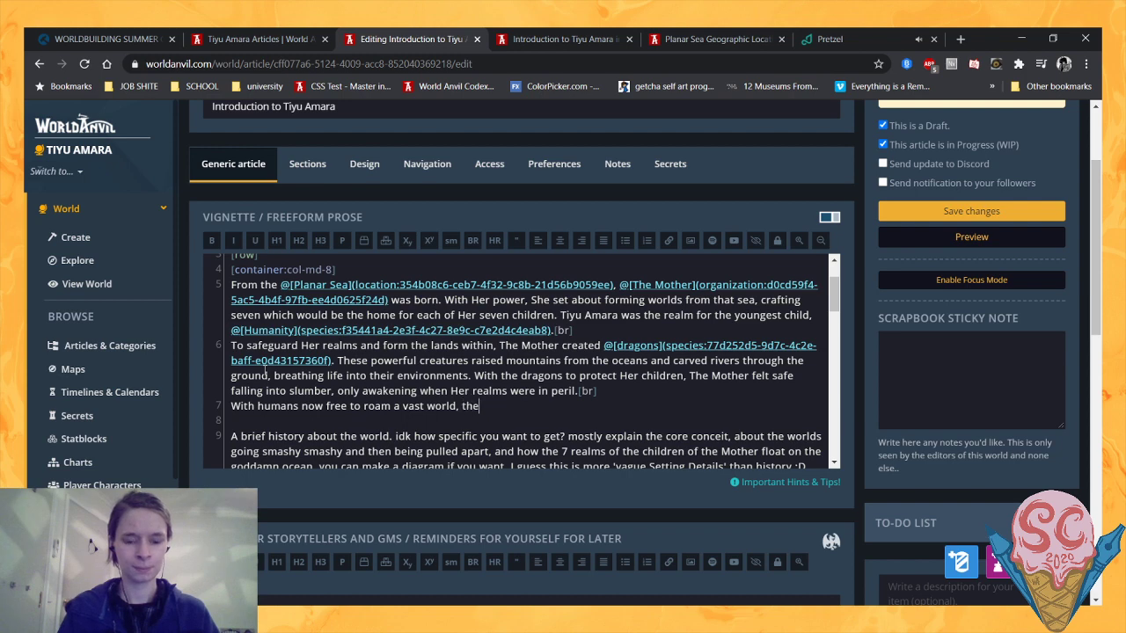
{"action": "type", "text": "y settled in"}
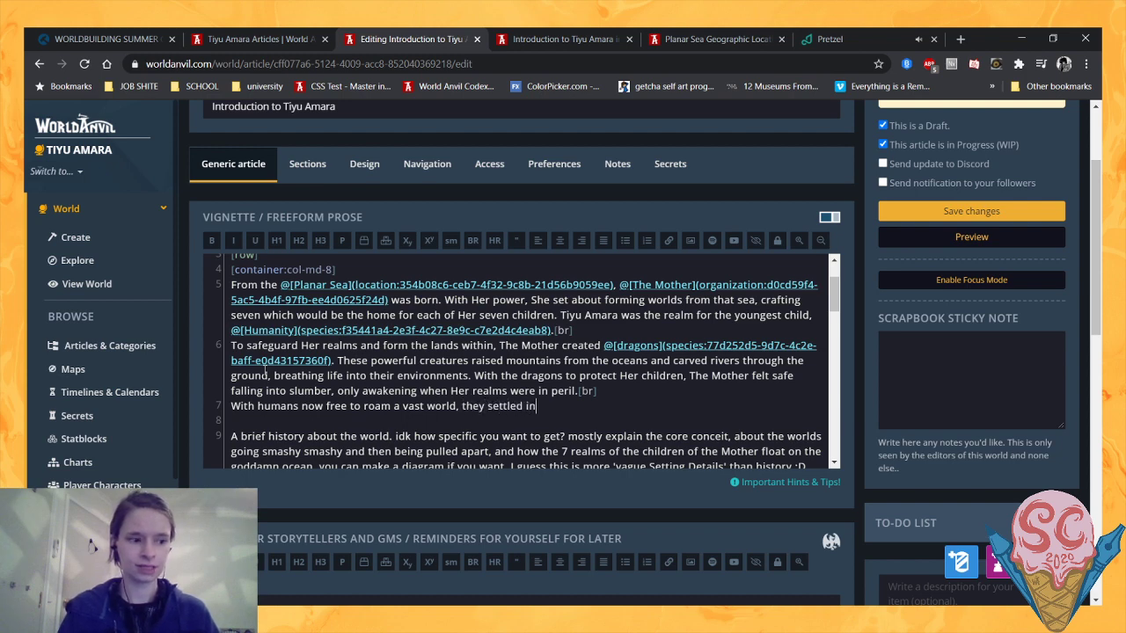
{"action": "type", "text": "to their position"}
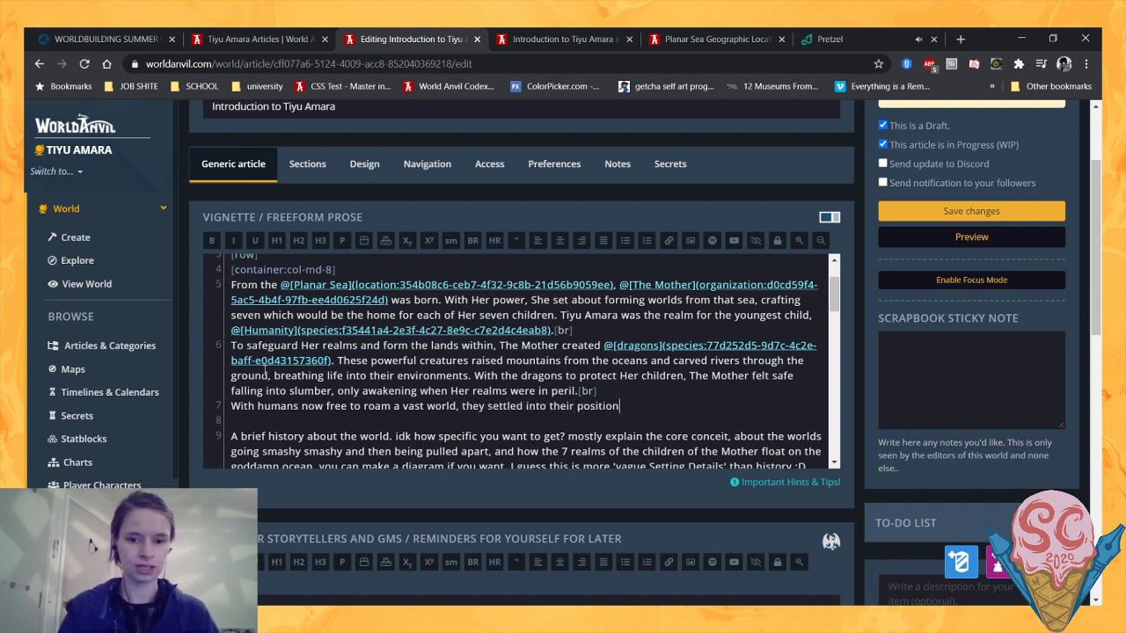
{"action": "type", "text": " as its primar"}
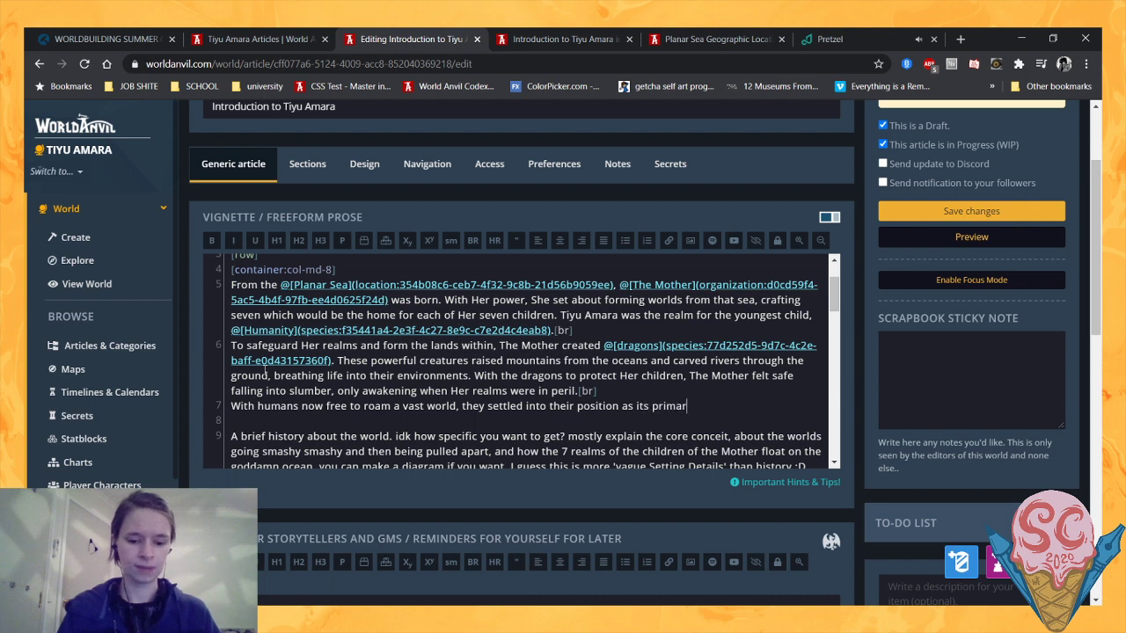
{"action": "type", "text": "y den"}
- Continue the humans sentence with "a vast world, they settled into their position as its primary denizens"
{"action": "type", "text": "zens"}
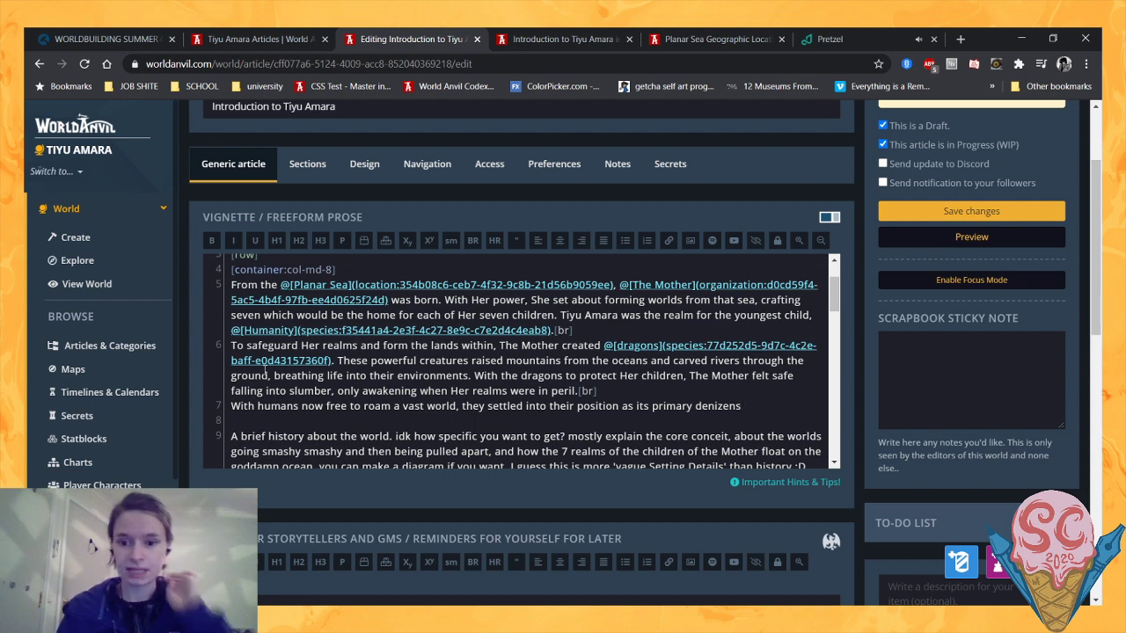
- Replace "denizens" with "inhabitants" and end the sentence with "and intended rulers."
{"action": "type", "text": "and"}
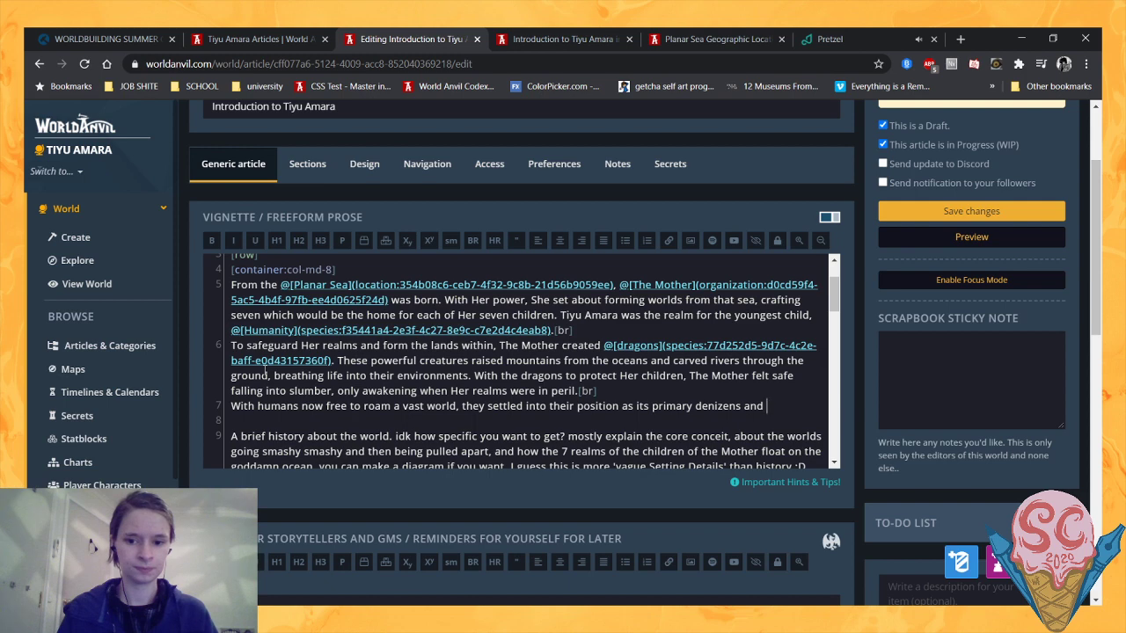
{"action": "key", "text": "BackSpace"}
{"action": "key", "text": "BackSpace"}
{"action": "key", "text": "BackSpace"}
{"action": "key", "text": "BackSpace"}
{"action": "key", "text": "BackSpace"}
{"action": "key", "text": "BackSpace"}
{"action": "key", "text": "BackSpace"}
{"action": "key", "text": "BackSpace"}
{"action": "key", "text": "BackSpace"}
{"action": "key", "text": "BackSpace"}
{"action": "key", "text": "BackSpace"}
{"action": "key", "text": "BackSpace"}
{"action": "key", "text": "BackSpace"}
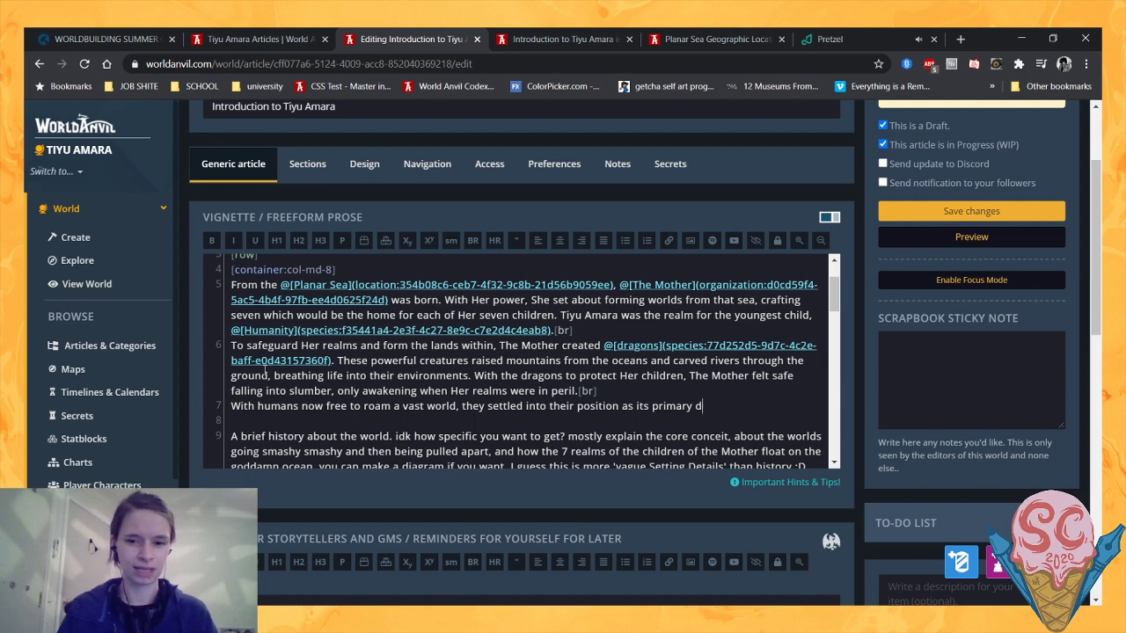
{"action": "type", "text": "inhabitants"}
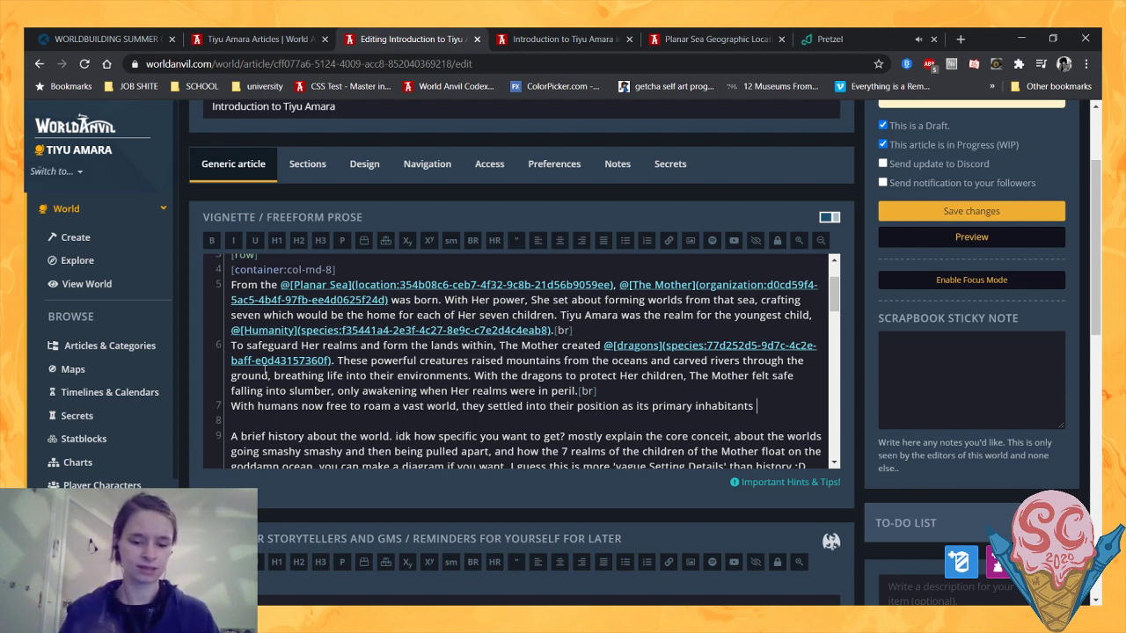
{"action": "type", "text": " and intended r"}
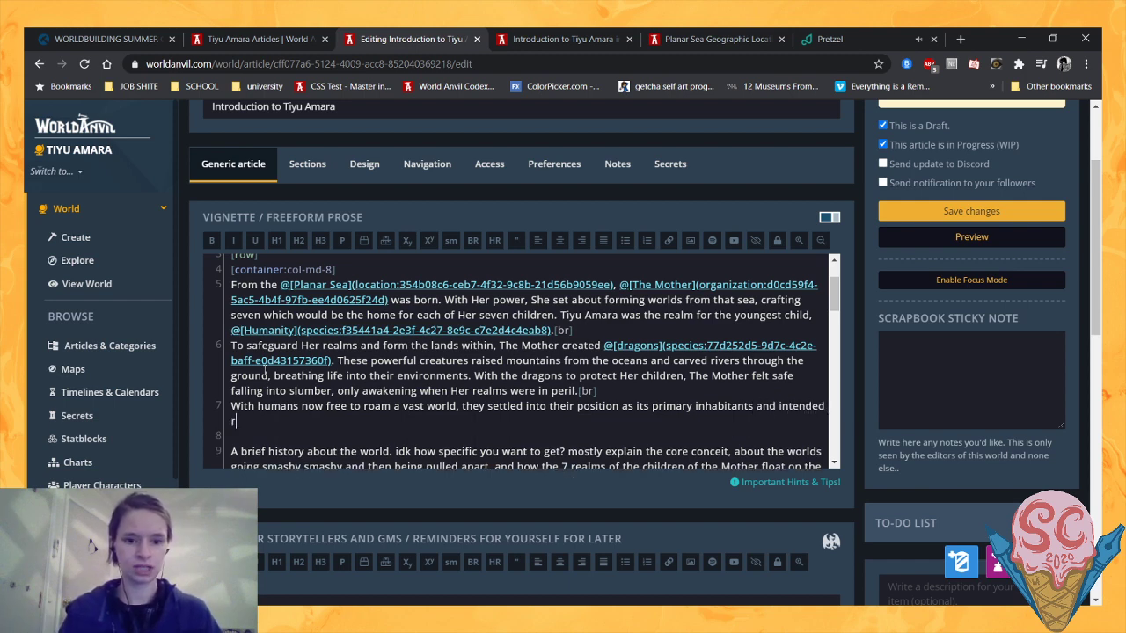
{"action": "type", "text": "ulers."}
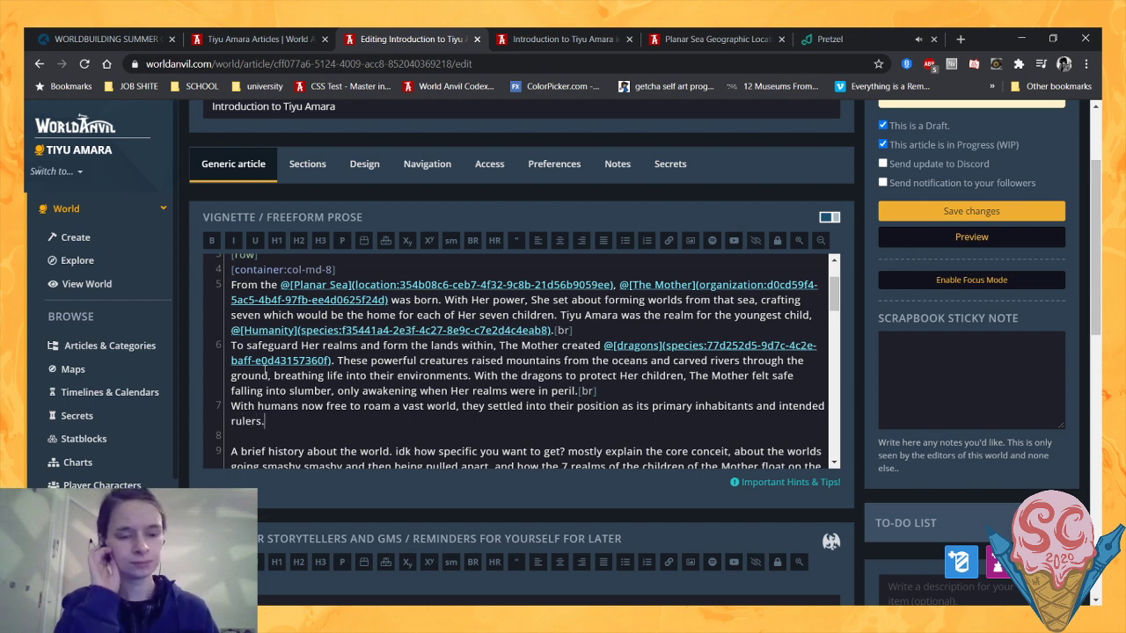
{"action": "type", "text": " Kingdo"}
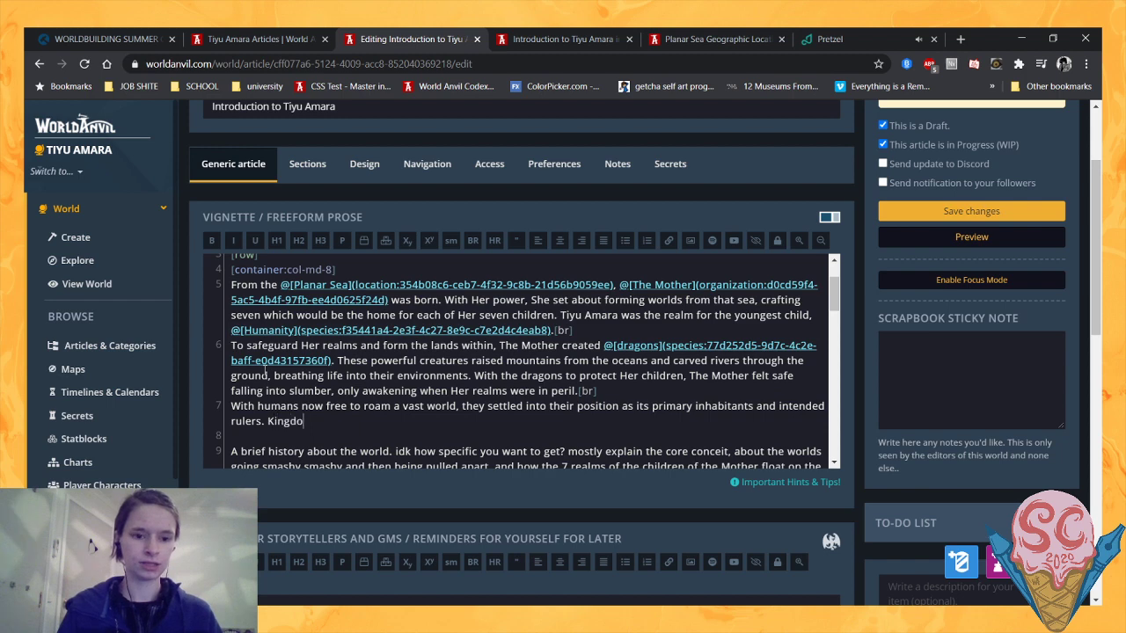
{"action": "type", "text": "ms rose and fell"}
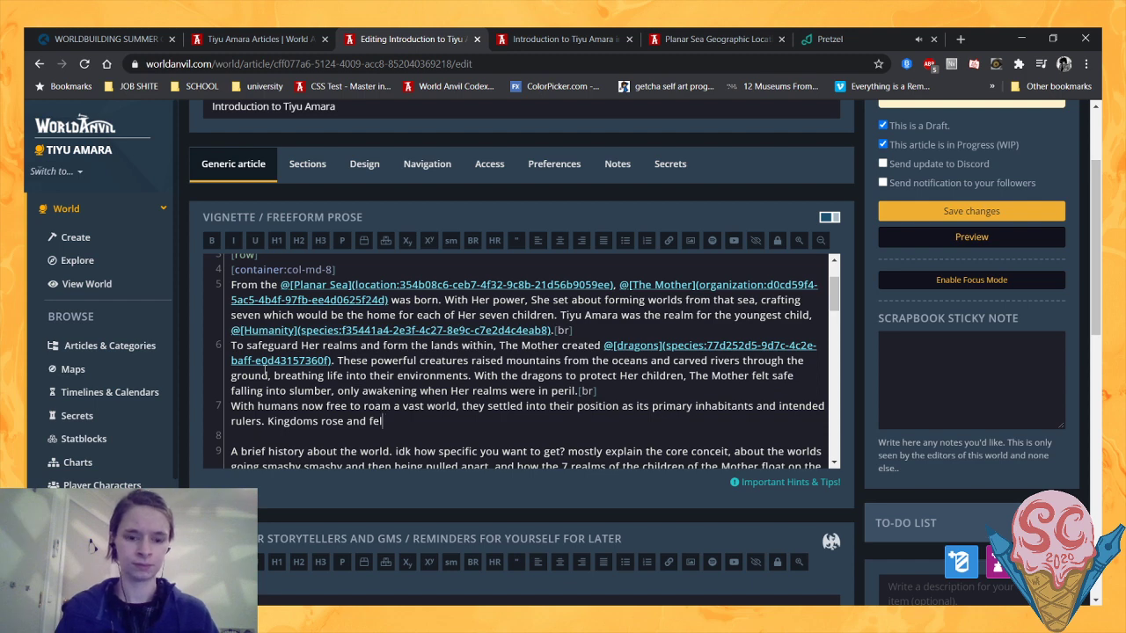
- Start the sentence after "intended rulers." with "Kingdoms rose and fell"
{"action": "key", "text": "BackSpace"}
{"action": "key", "text": "BackSpace"}
{"action": "key", "text": "BackSpace"}
{"action": "key", "text": "BackSpace"}
{"action": "key", "text": "BackSpace"}
{"action": "key", "text": "BackSpace"}
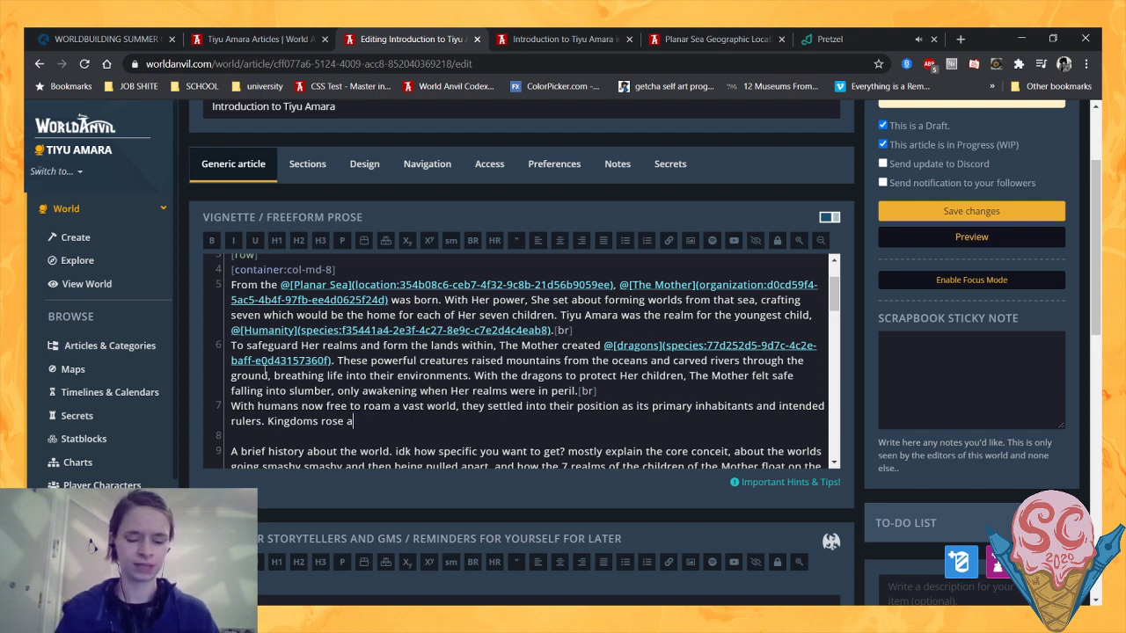
{"action": "type", "text": "nd fell"}
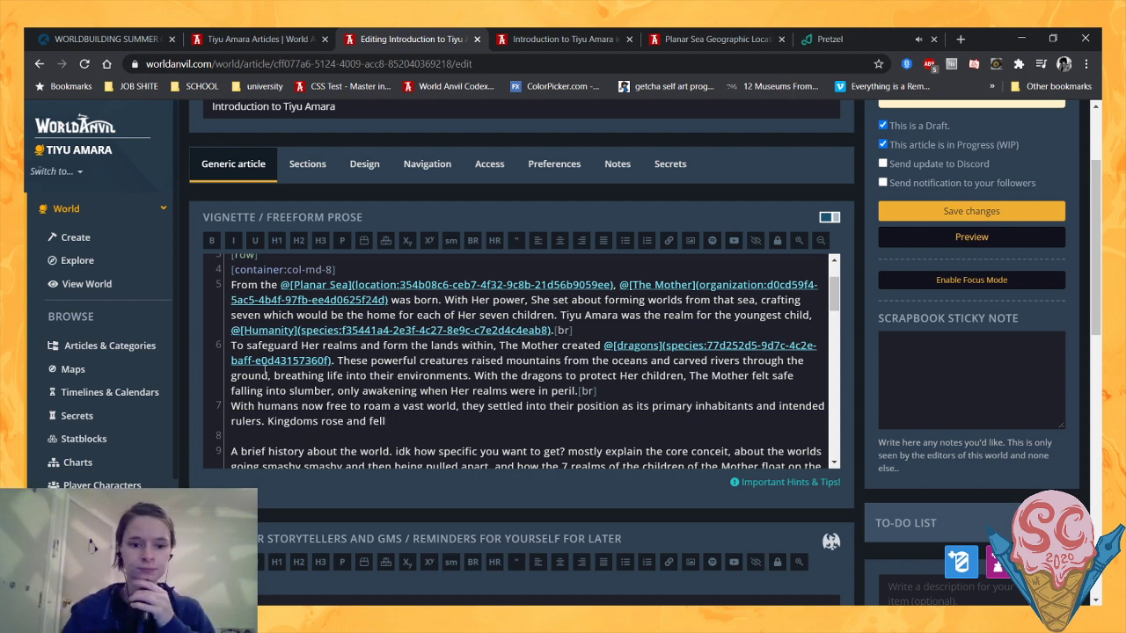
{"action": "scroll", "coordinate": [265, 373], "scroll_direction": "down", "scroll_amount": 2}
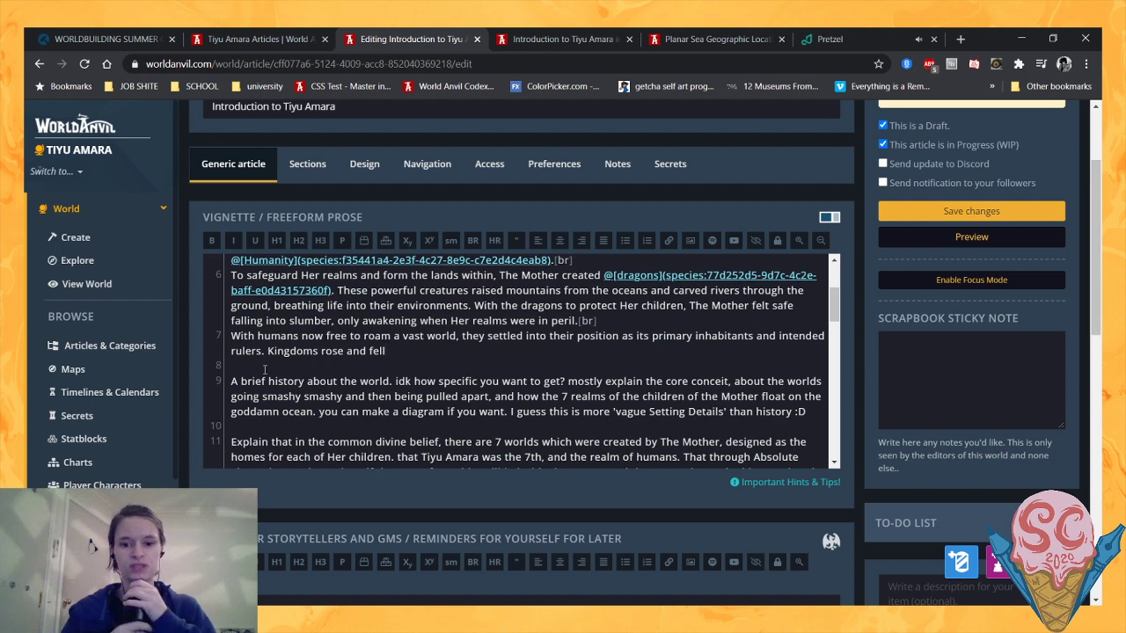
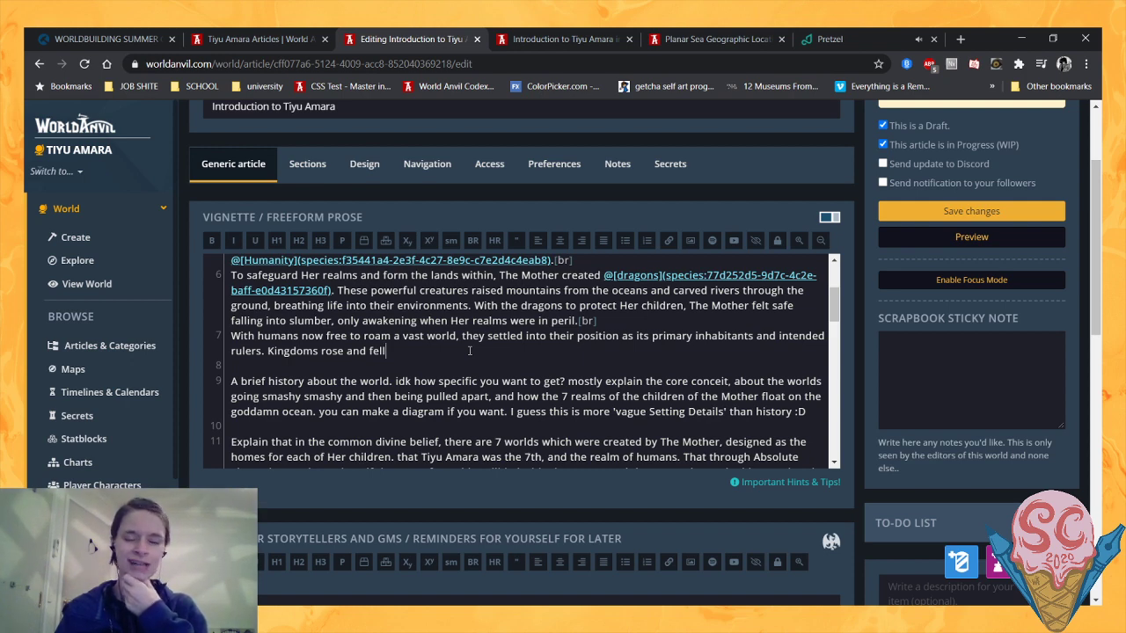
- Delete the "Kingdoms rose and fell" fragment and join the humans sentence to the end of the dragons paragraph, dropping "With" and capitalizing "Humans"
{"action": "left_click_drag", "start_coordinate": [428, 350], "coordinate": [269, 351]}
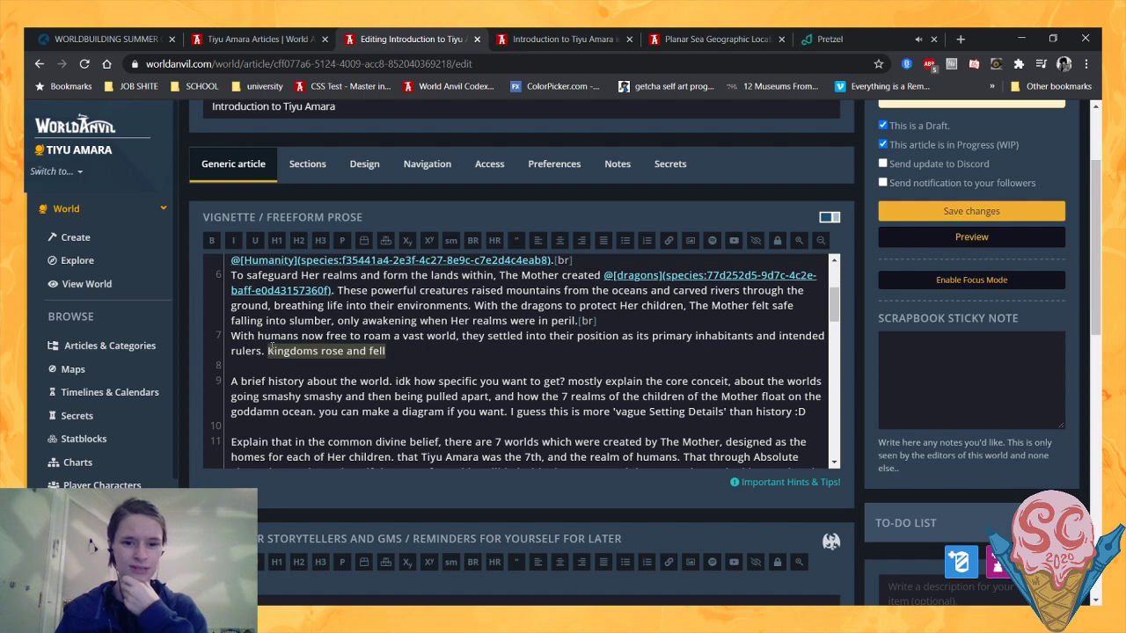
{"action": "key", "text": "BackSpace"}
{"action": "scroll", "coordinate": [272, 348], "scroll_direction": "up", "scroll_amount": 1}
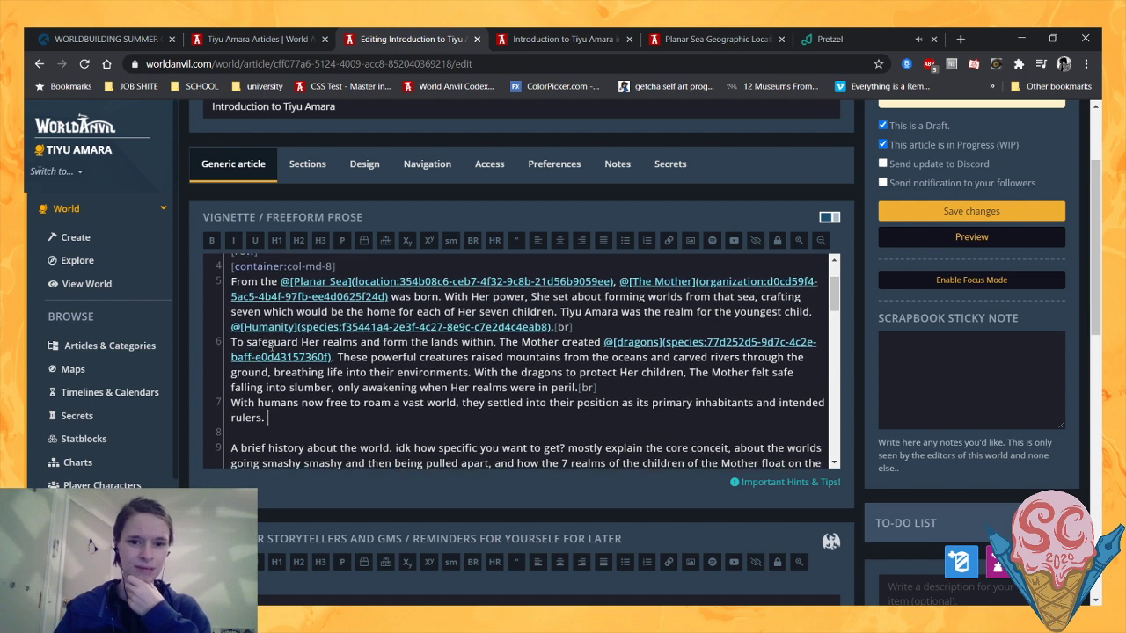
{"action": "left_click_drag", "start_coordinate": [256, 405], "coordinate": [580, 390]}
{"action": "key", "text": "BackSpace"}
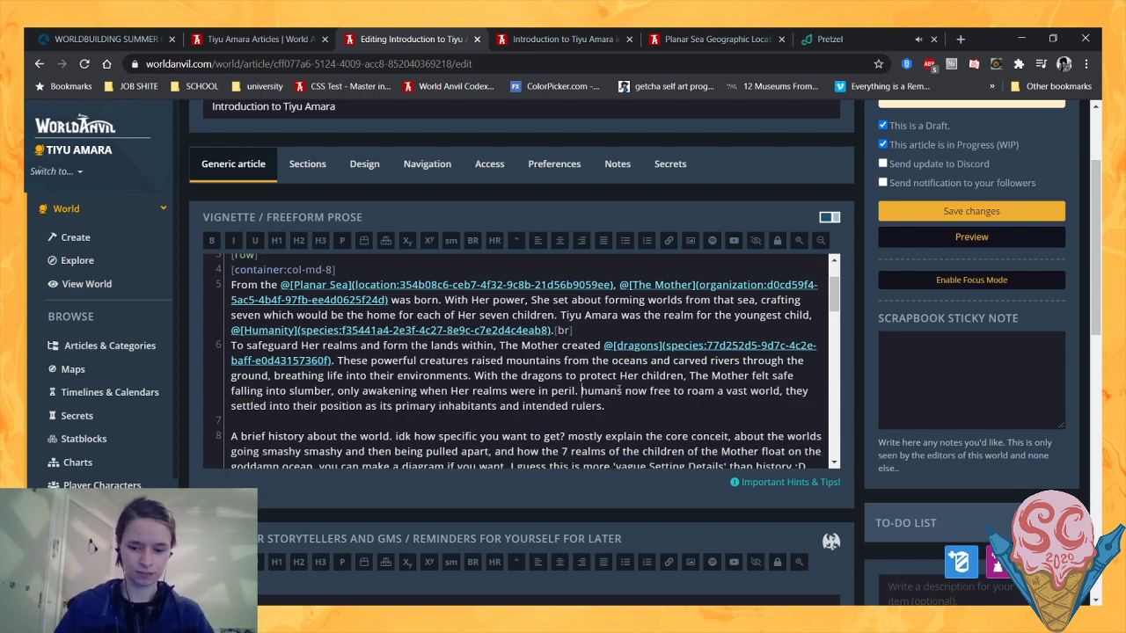
{"action": "key", "text": "Delete"}
{"action": "type", "text": "H"}
- Reword the humans sentence to read "Humans were now free to roam a vast world, settling into their position"
{"action": "left_click", "coordinate": [623, 391]}
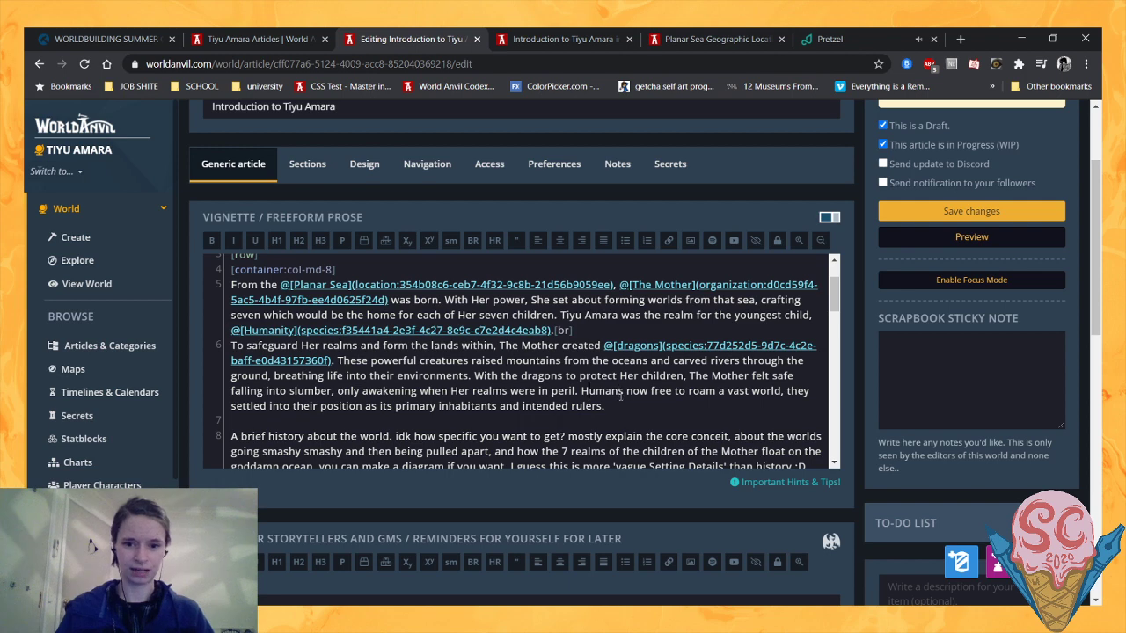
{"action": "type", "text": "were"}
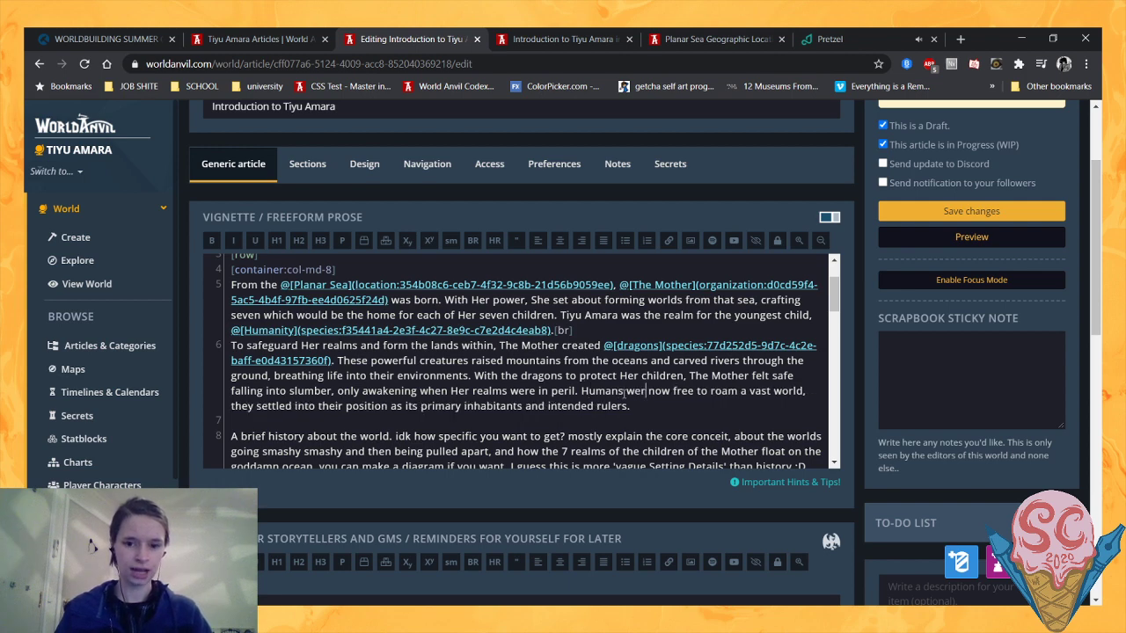
{"action": "left_click", "coordinate": [658, 401]}
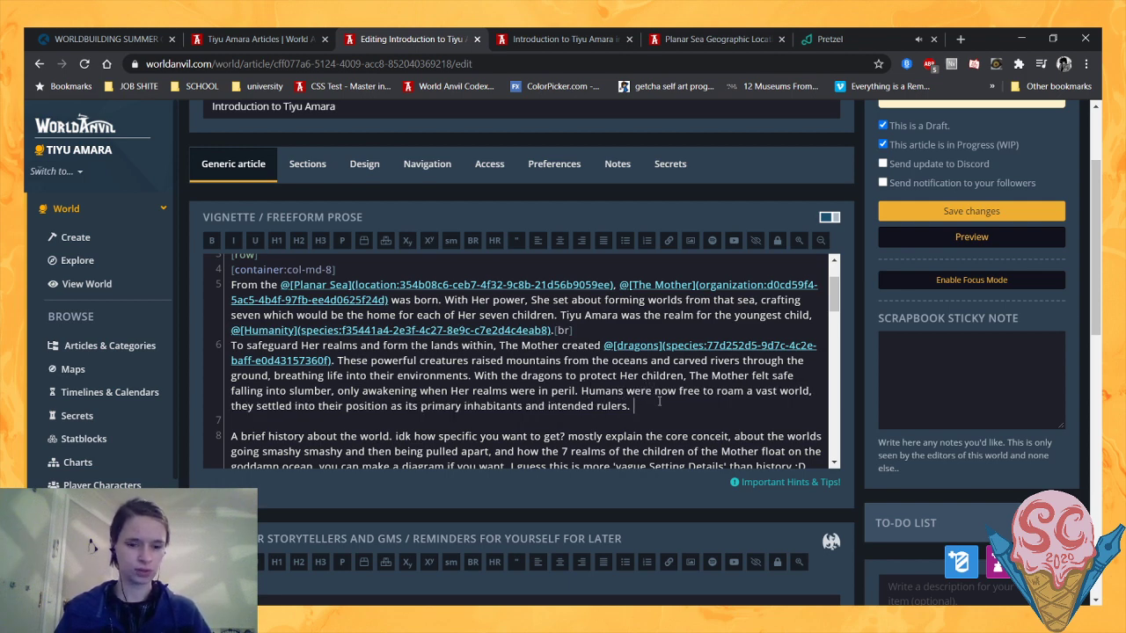
{"action": "left_click_drag", "start_coordinate": [293, 405], "coordinate": [225, 411]}
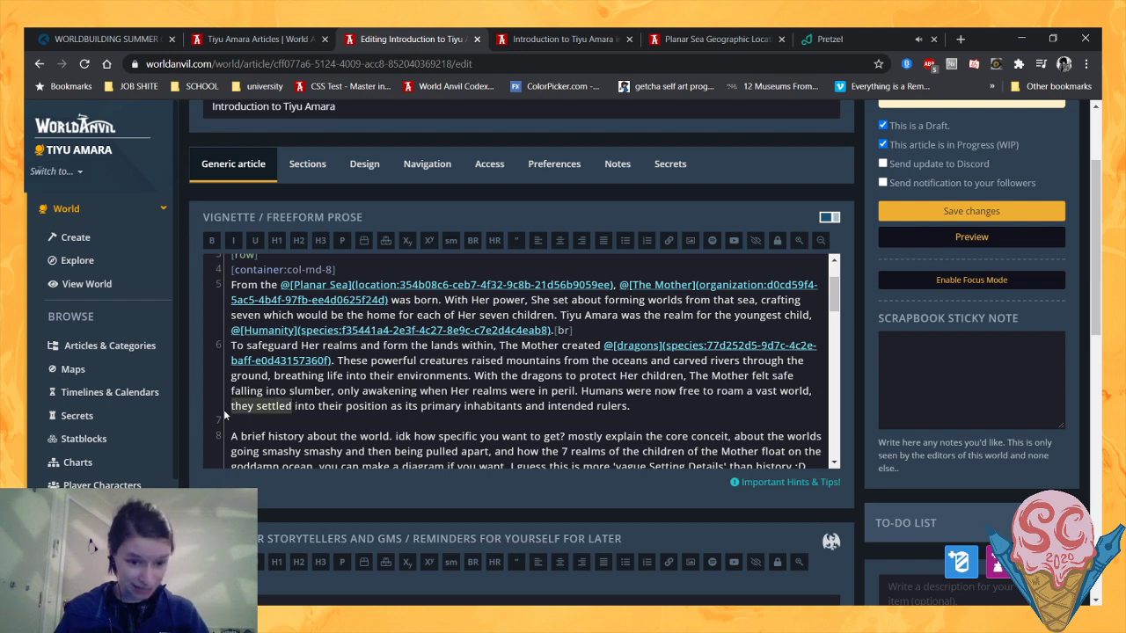
{"action": "type", "text": "settling"}
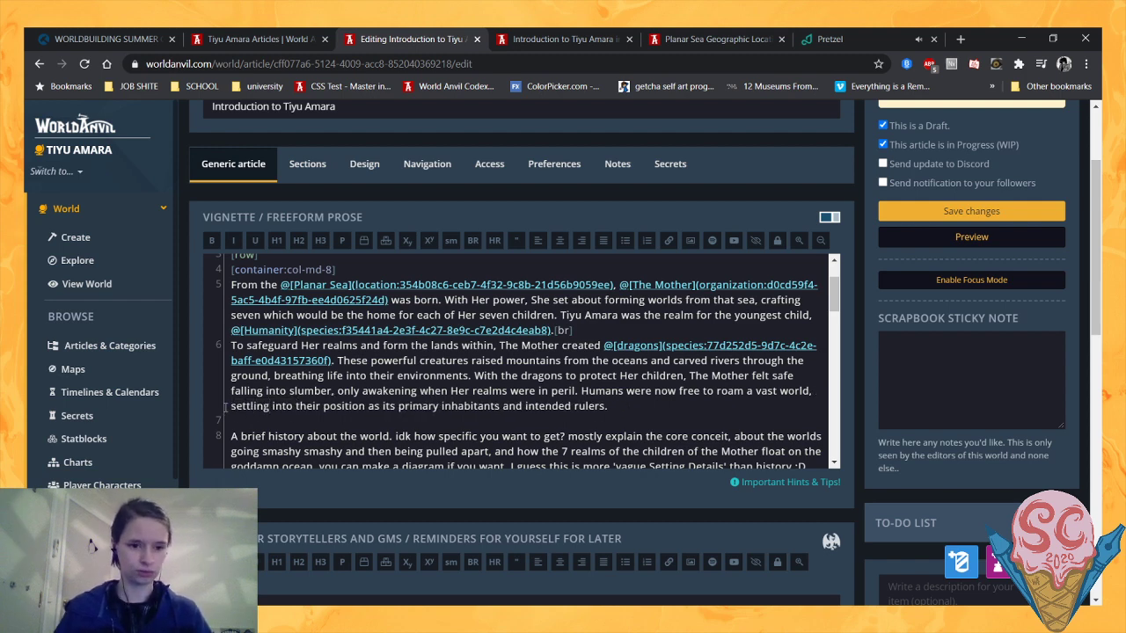
- Close the paragraph after "intended rulers." with a [br] tag and add a new line below it
{"action": "left_click", "coordinate": [627, 405]}
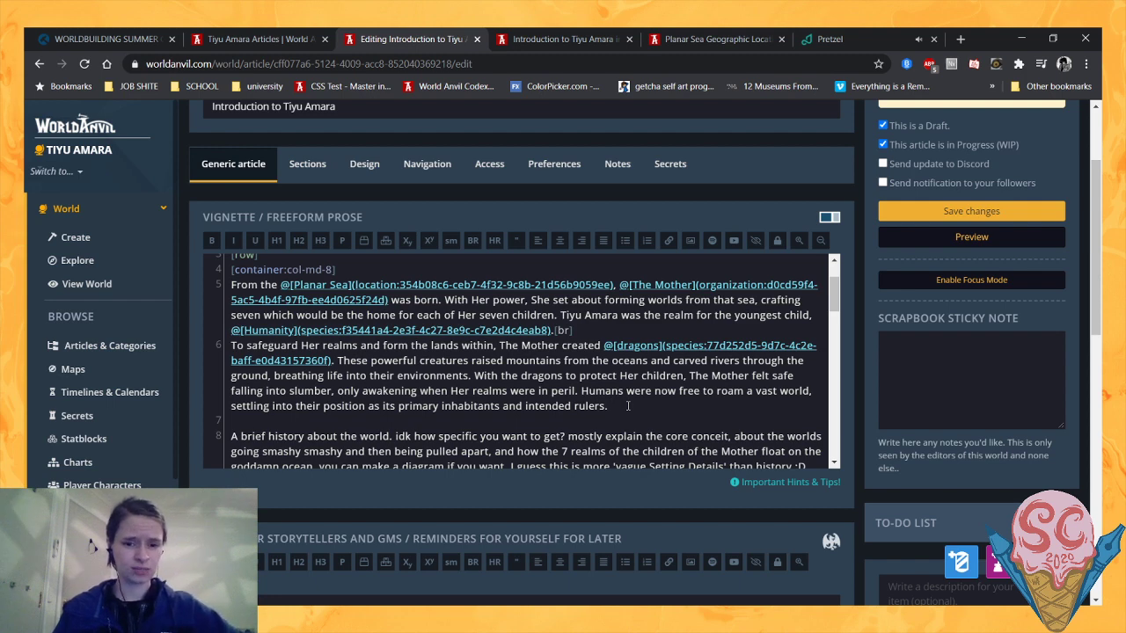
{"action": "type", "text": "[br]"}
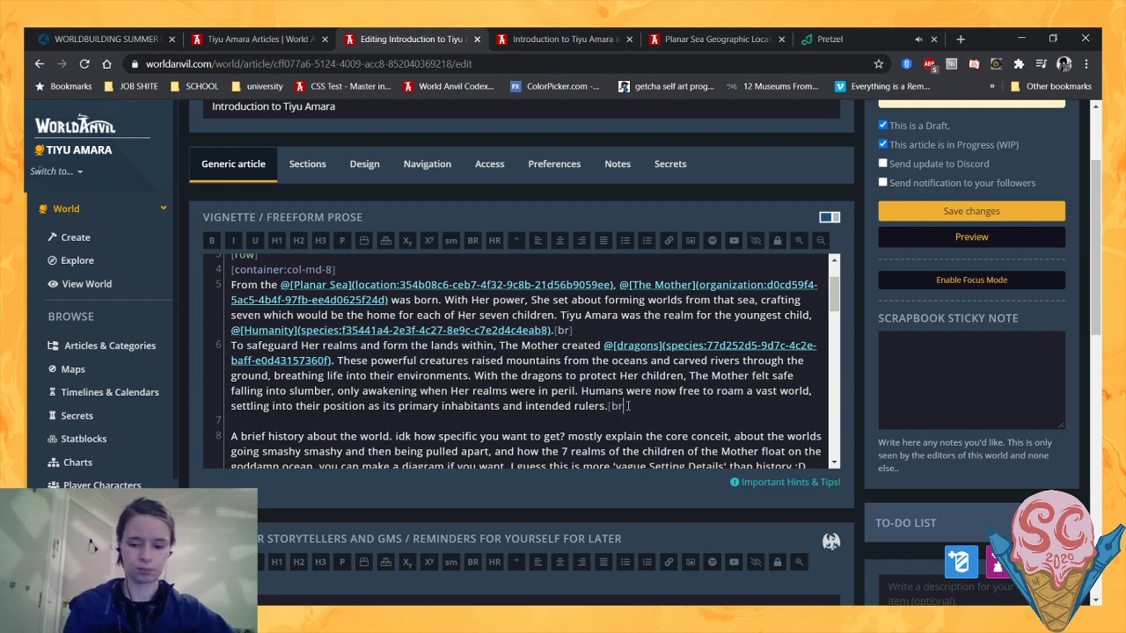
{"action": "key", "text": "Return"}
{"action": "scroll", "coordinate": [629, 406], "scroll_direction": "down", "scroll_amount": 1}
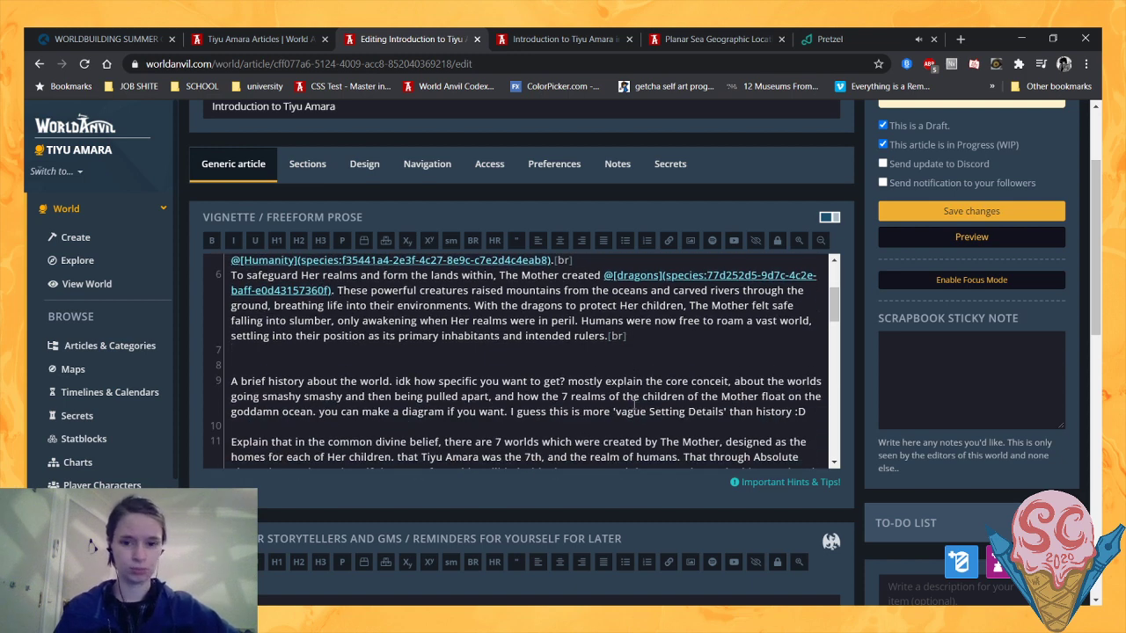
{"action": "scroll", "coordinate": [634, 406], "scroll_direction": "up", "scroll_amount": 1}
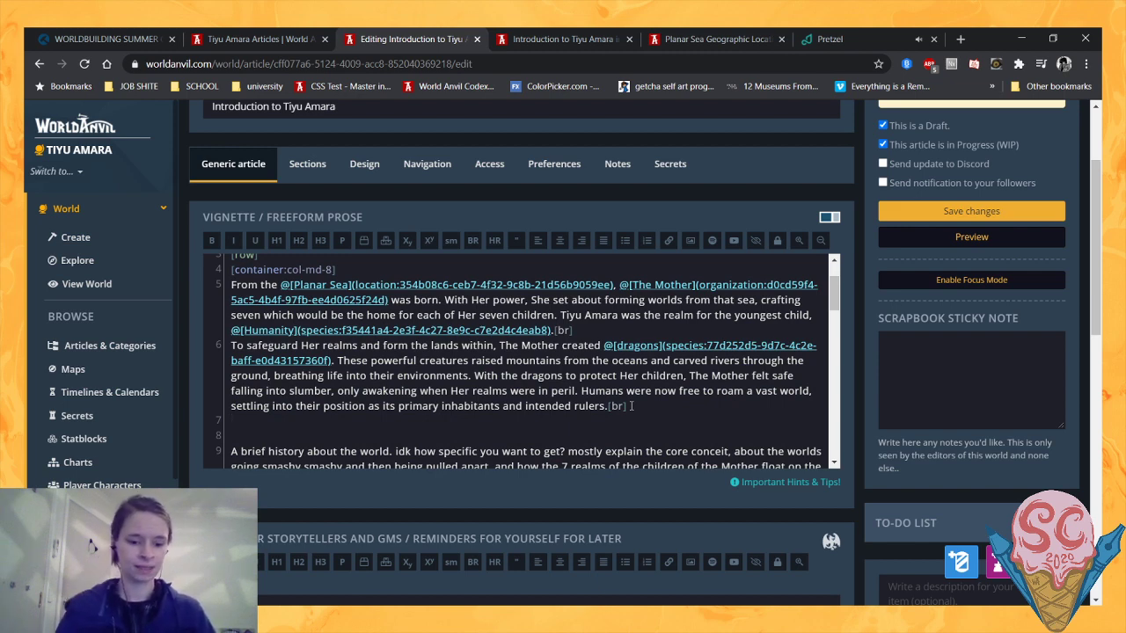
- Start the new paragraph with "This status quo was not to last, as"
{"action": "type", "text": "This "}
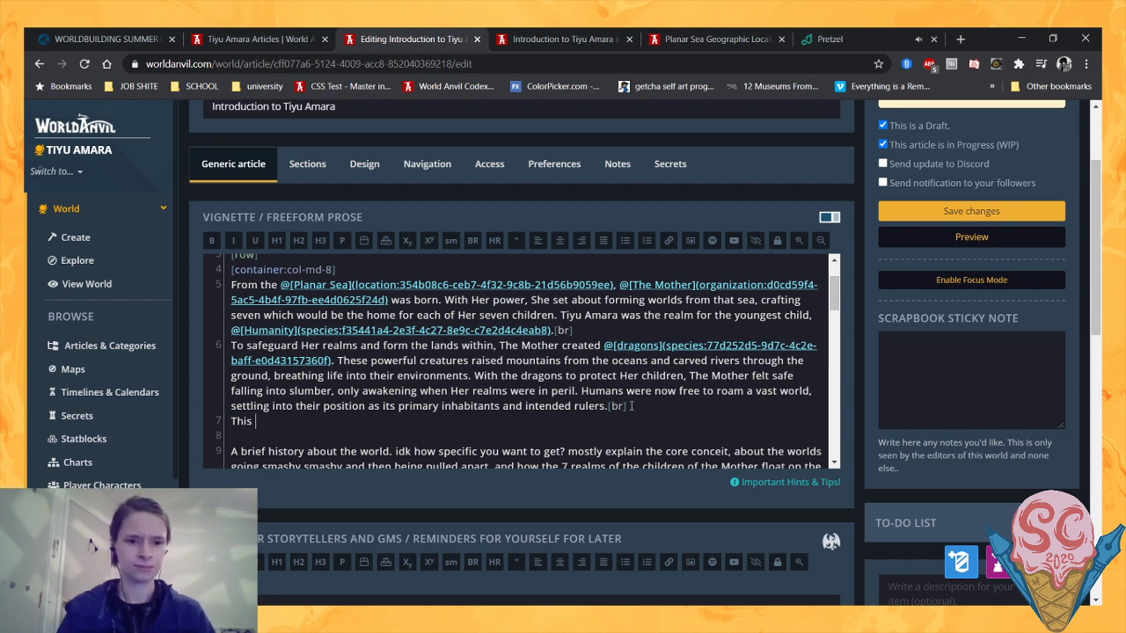
{"action": "type", "text": "status qu"}
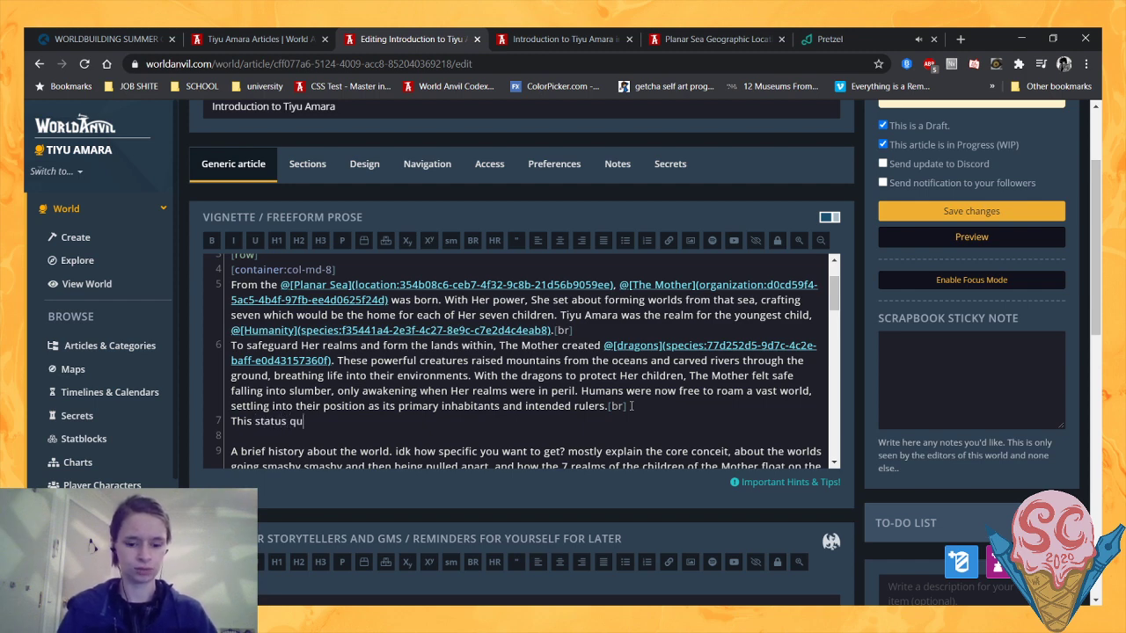
{"action": "type", "text": "o was "}
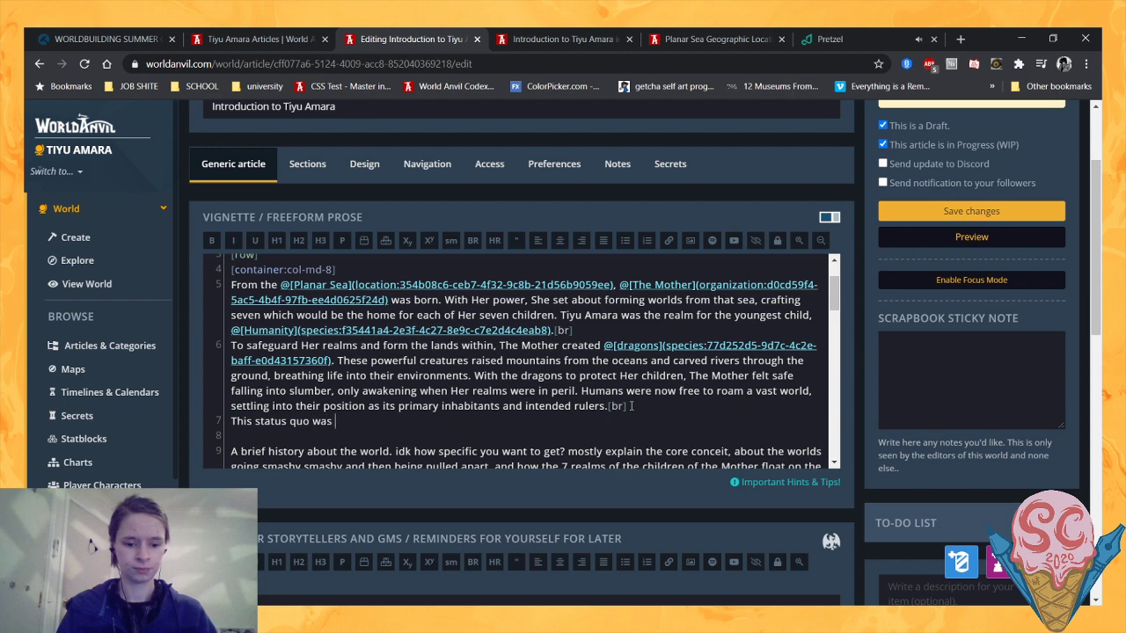
{"action": "type", "text": "not to last, as"}
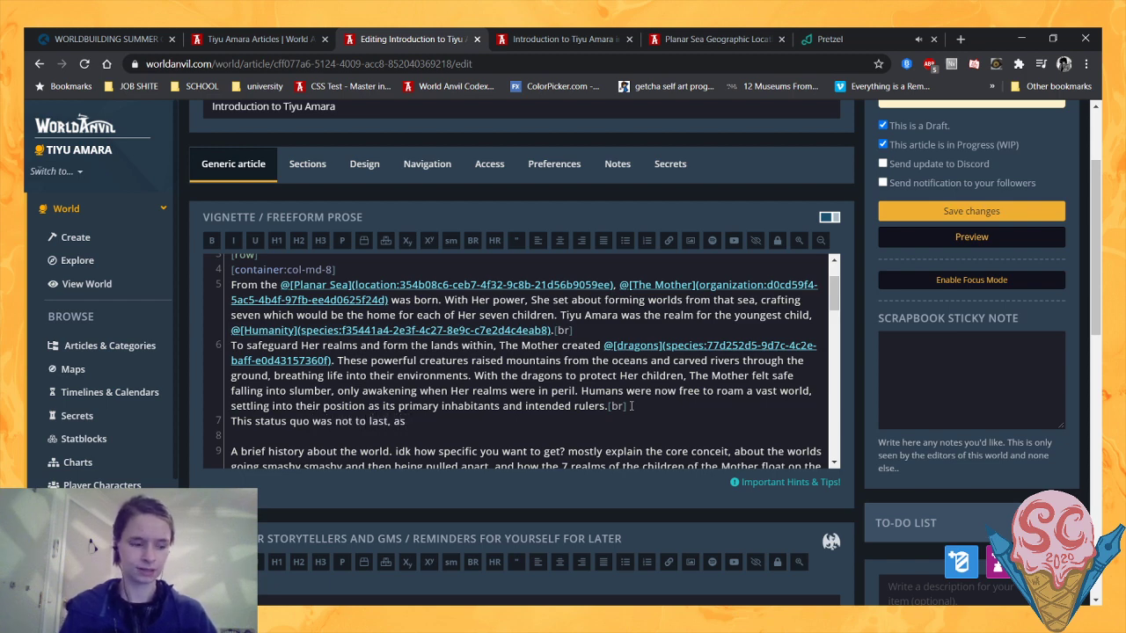
{"action": "type", "text": " f"}
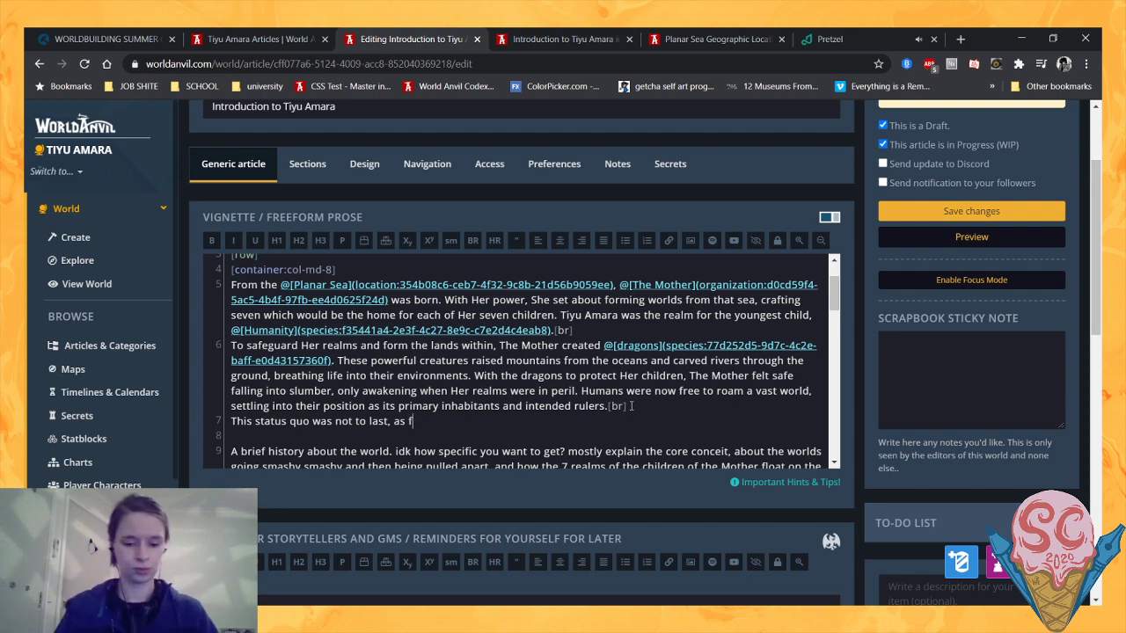
{"action": "type", "text": "our"}
- Continue the status quo sentence with "four hundred years ago the Divinity of Change"
{"action": "key", "text": "BackSpace"}
{"action": "key", "text": "BackSpace"}
{"action": "key", "text": "BackSpace"}
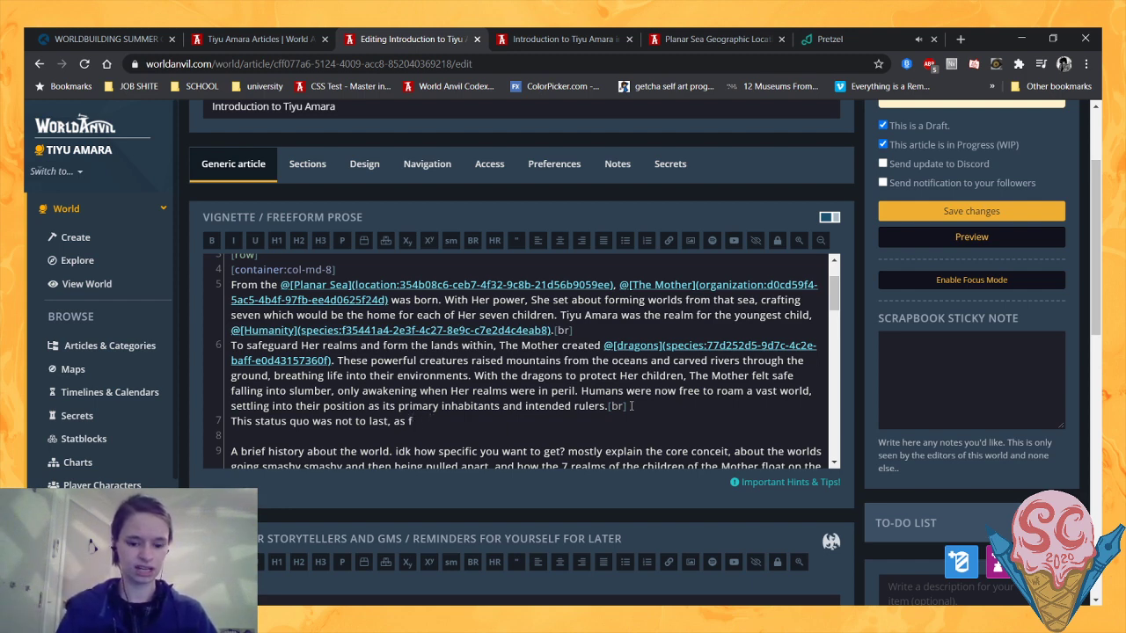
{"action": "type", "text": "our hundred y"}
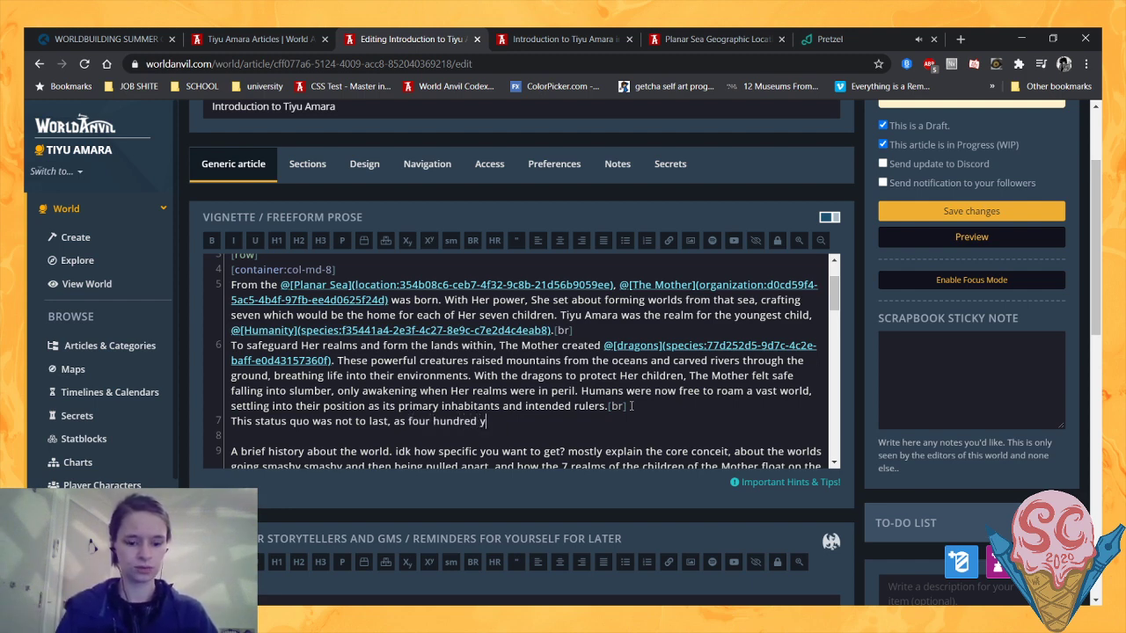
{"action": "type", "text": "ears ago"}
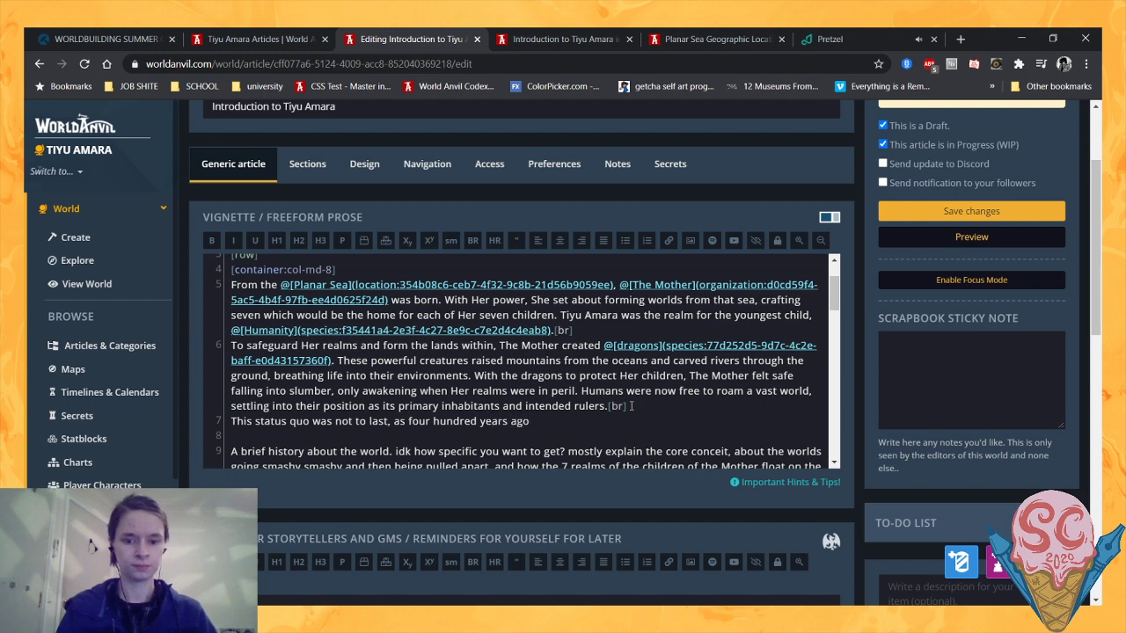
{"action": "type", "text": " the "}
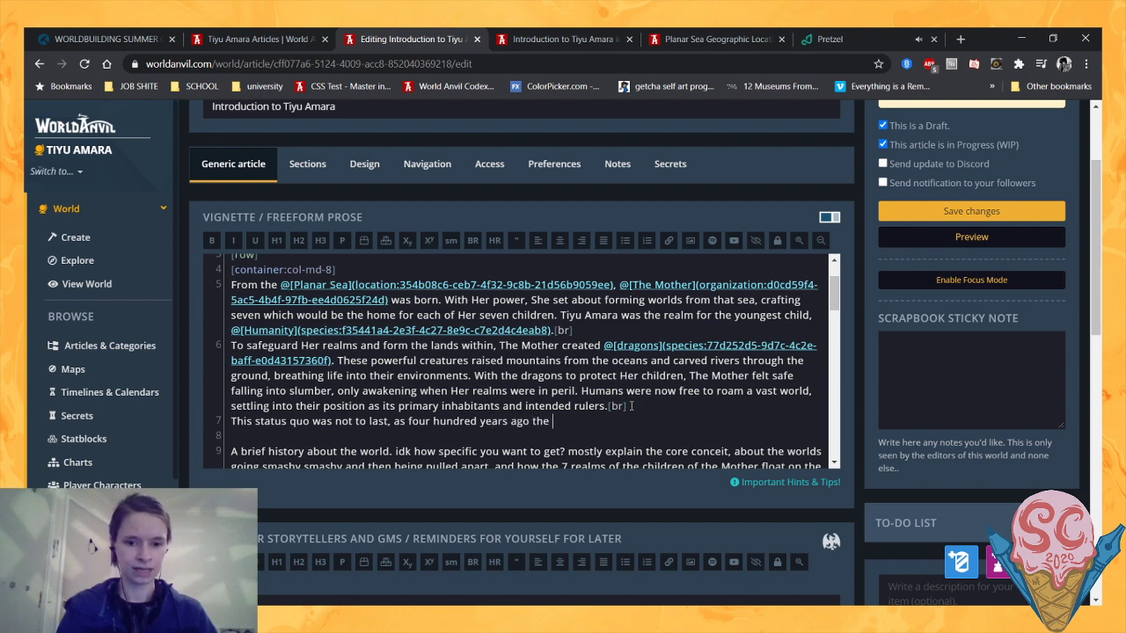
{"action": "type", "text": "Divinity of Change"}
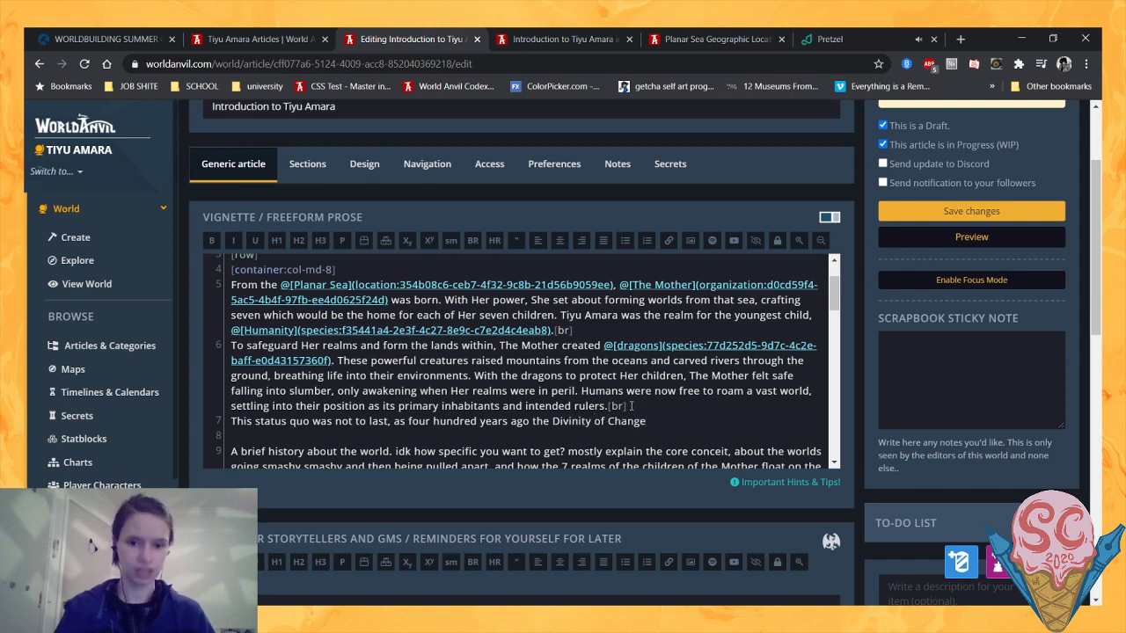
- Open a tooltip tag before "Divinity of Change" and begin its text with "A deity"
{"action": "left_click", "coordinate": [553, 421]}
{"action": "type", "text": "["}
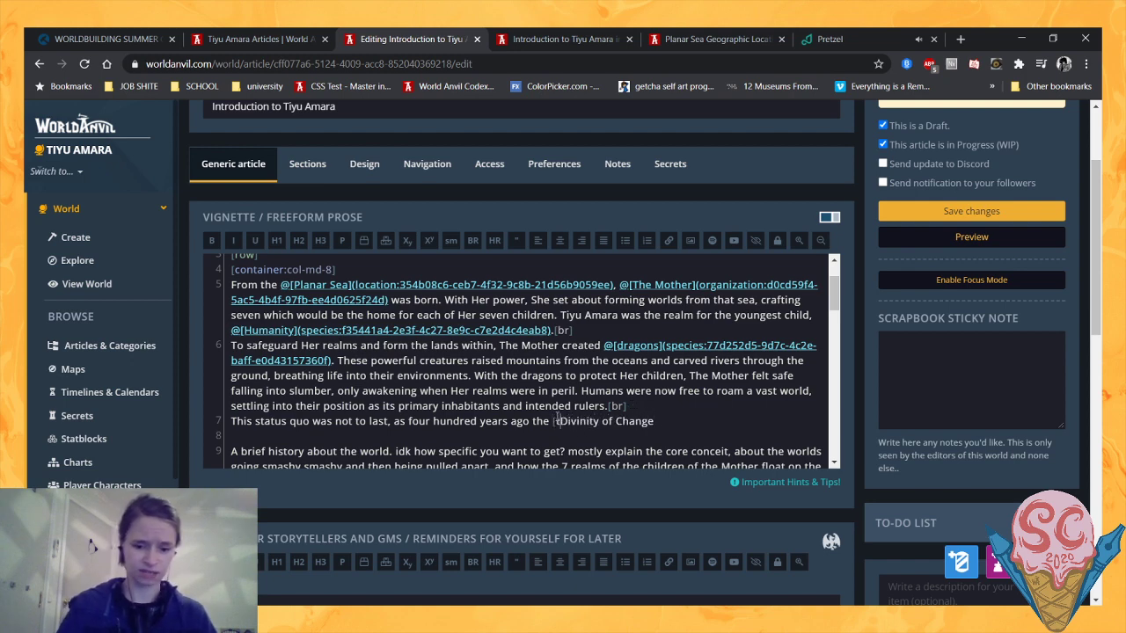
{"action": "type", "text": "tooltip:"}
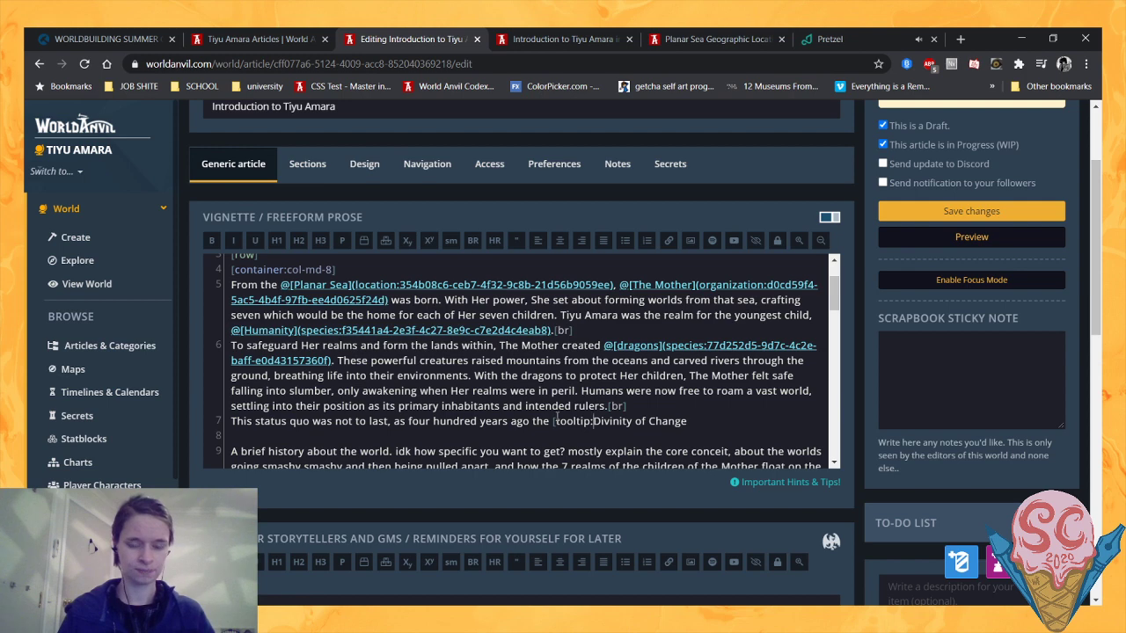
{"action": "type", "text": "A minor "}
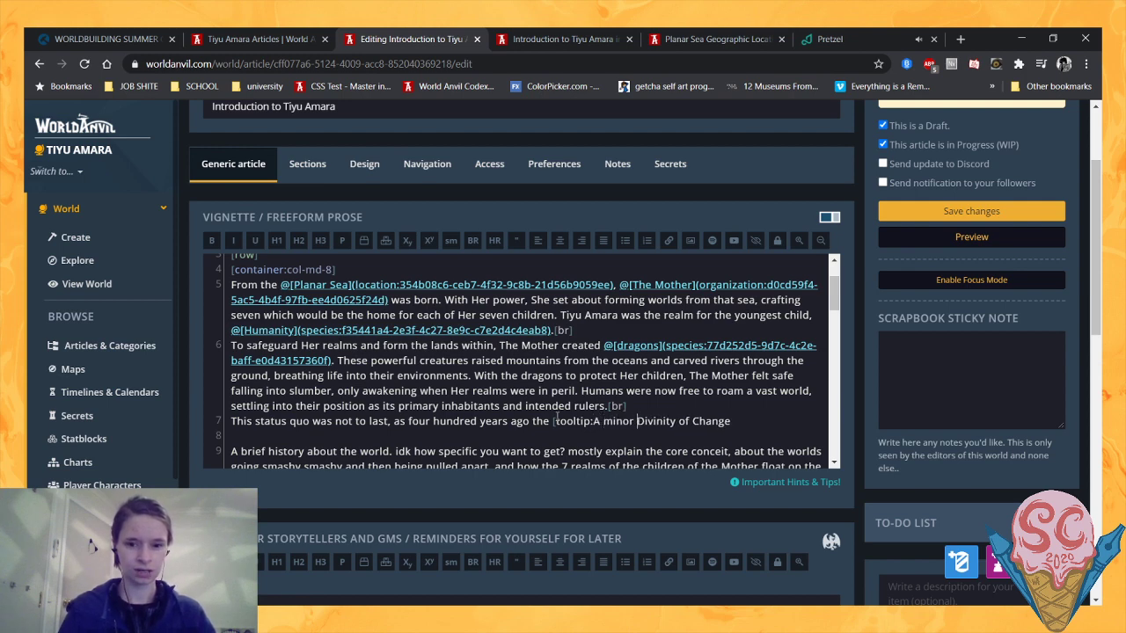
{"action": "type", "text": "god"}
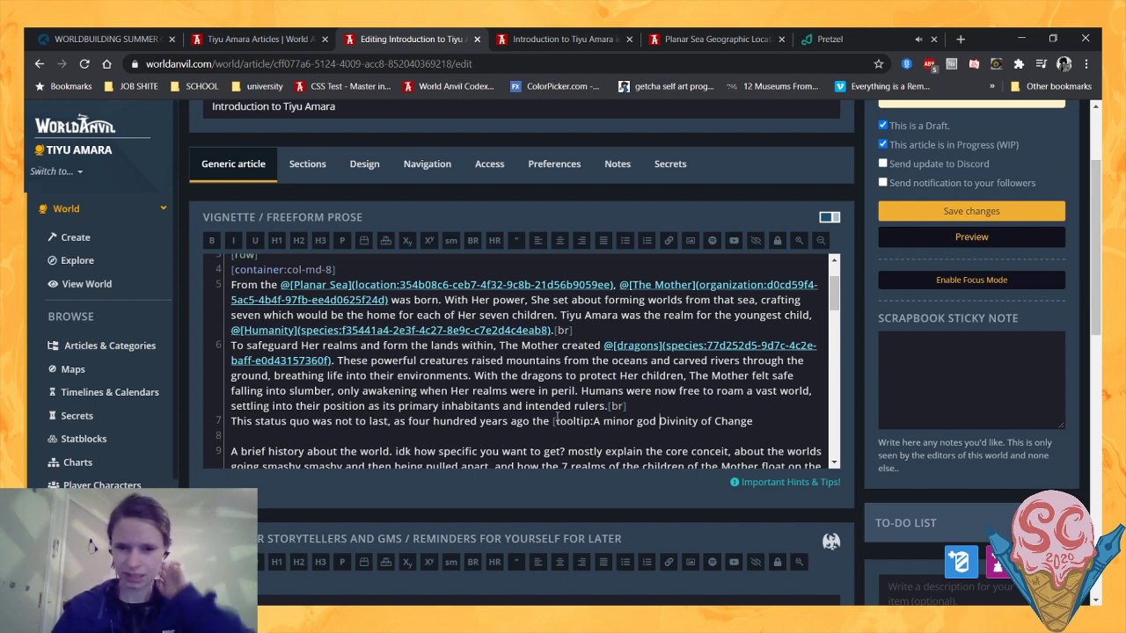
{"action": "key", "text": "BackSpace"}
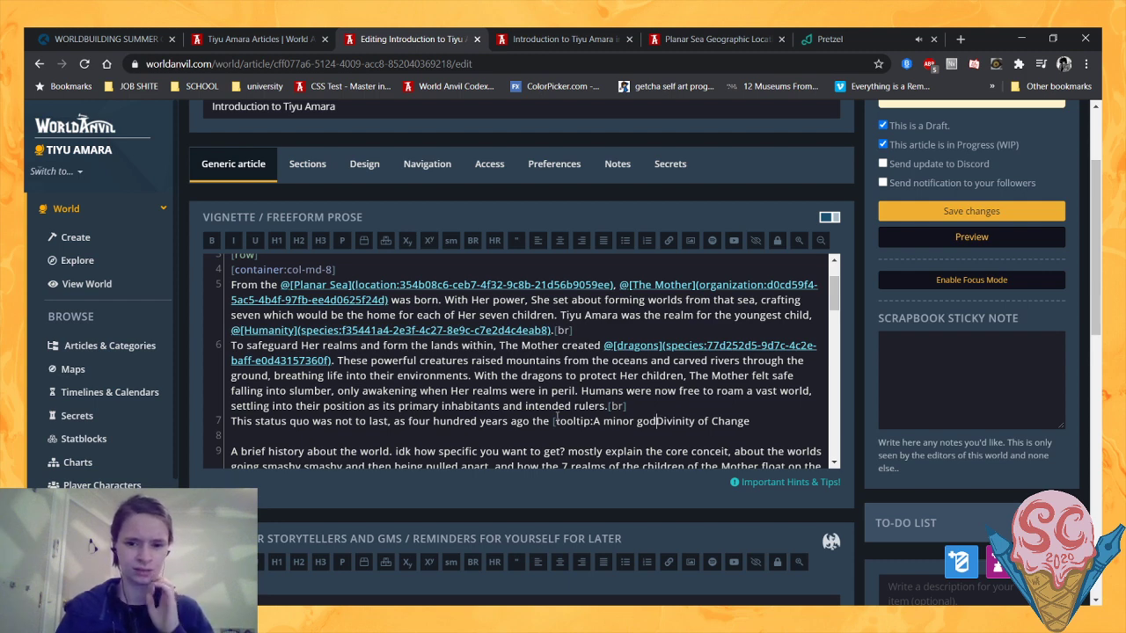
{"action": "key", "text": "BackSpace"}
{"action": "key", "text": "BackSpace"}
{"action": "key", "text": "BackSpace"}
{"action": "key", "text": "BackSpace"}
{"action": "key", "text": "BackSpace"}
{"action": "key", "text": "BackSpace"}
{"action": "key", "text": "BackSpace"}
{"action": "key", "text": "BackSpace"}
{"action": "key", "text": "BackSpace"}
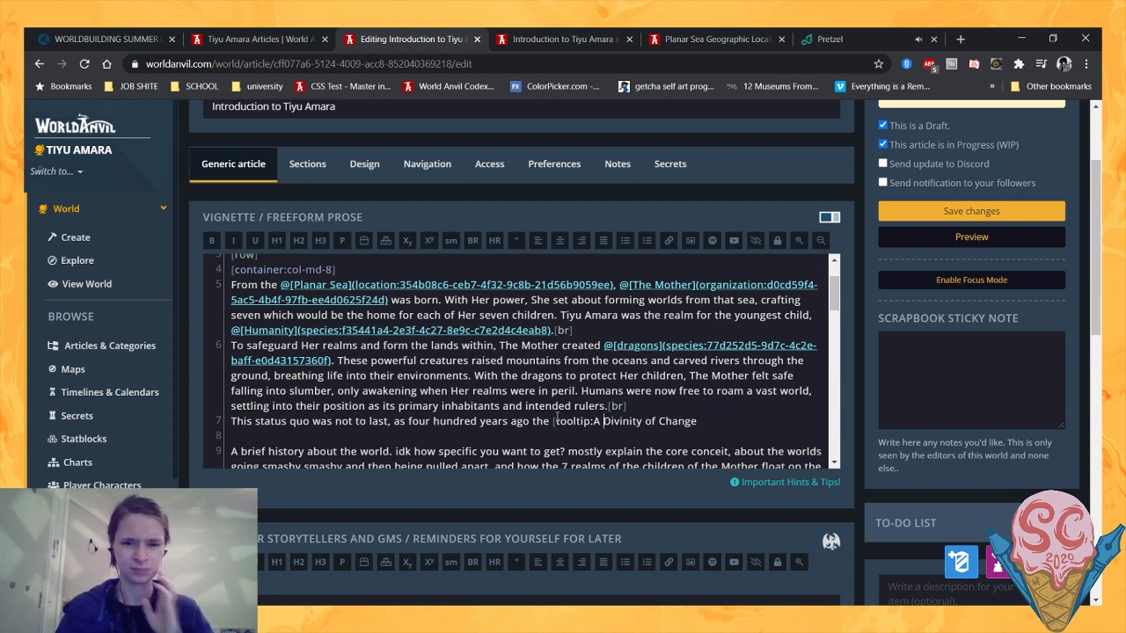
{"action": "type", "text": "deity"}
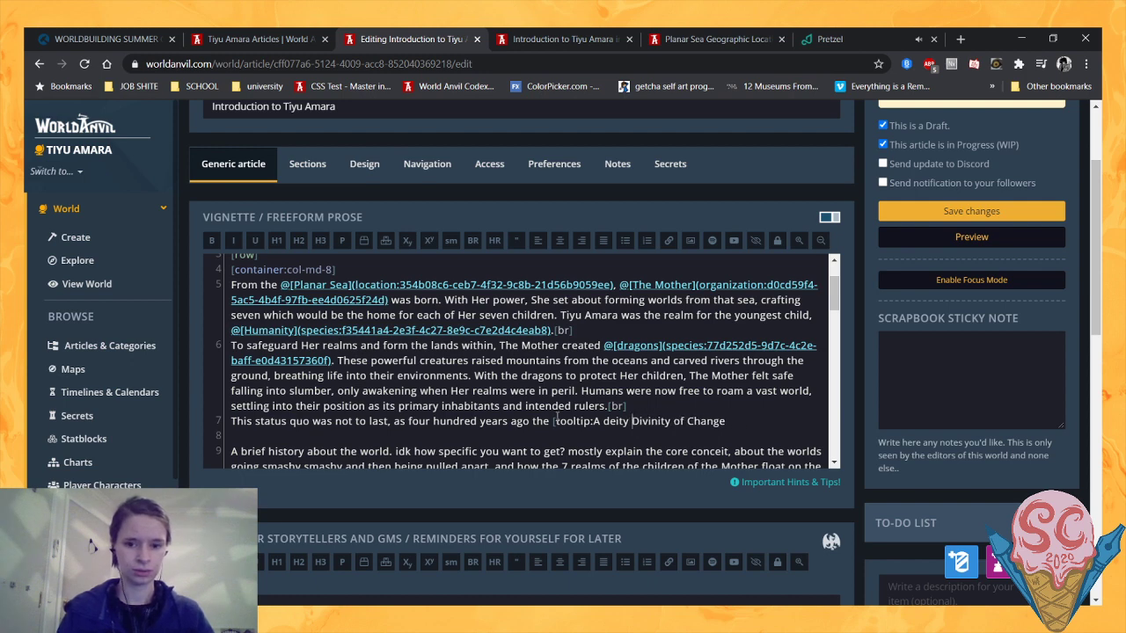
{"action": "type", "text": " born fro"}
{"action": "type", "text": "m the Planar S"}
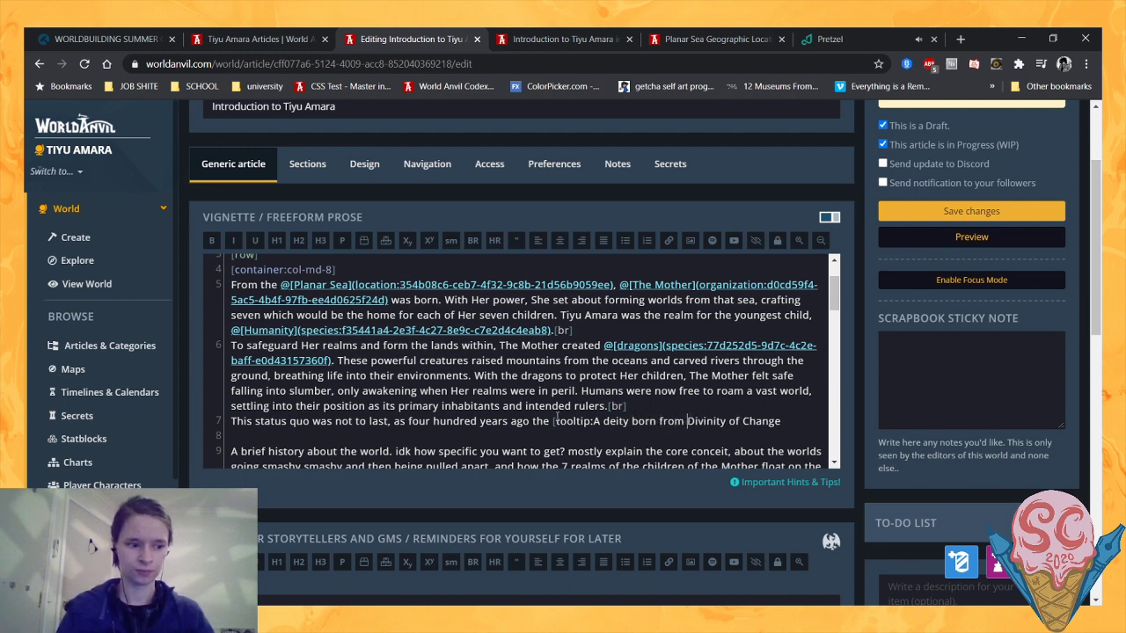
{"action": "type", "text": "ea aft"}
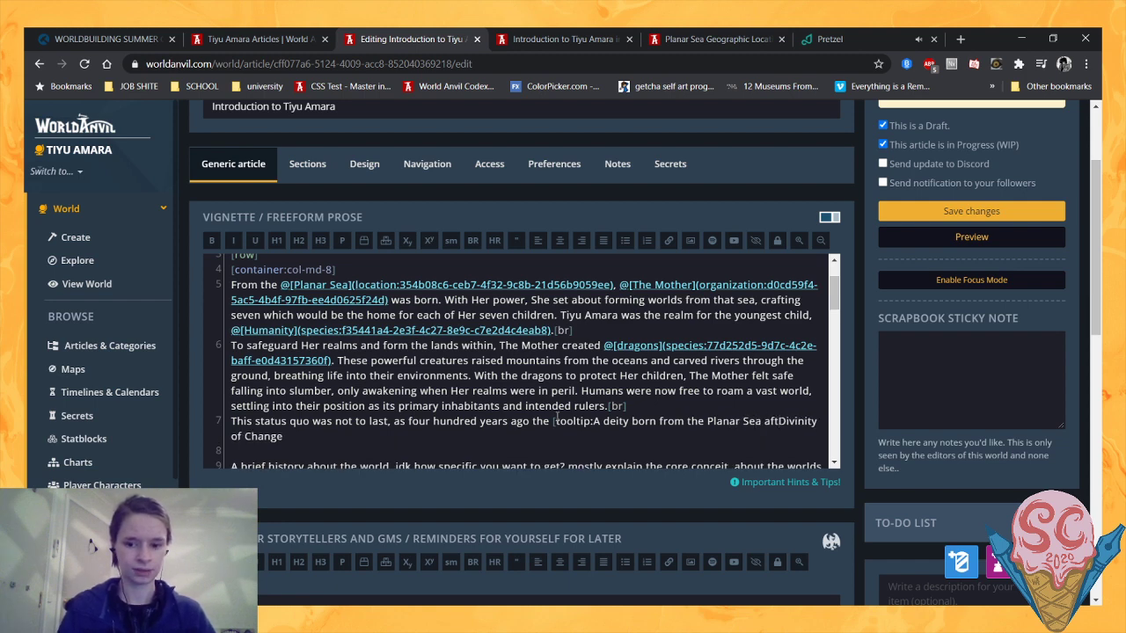
{"action": "type", "text": "er The Mother]Divinity"}
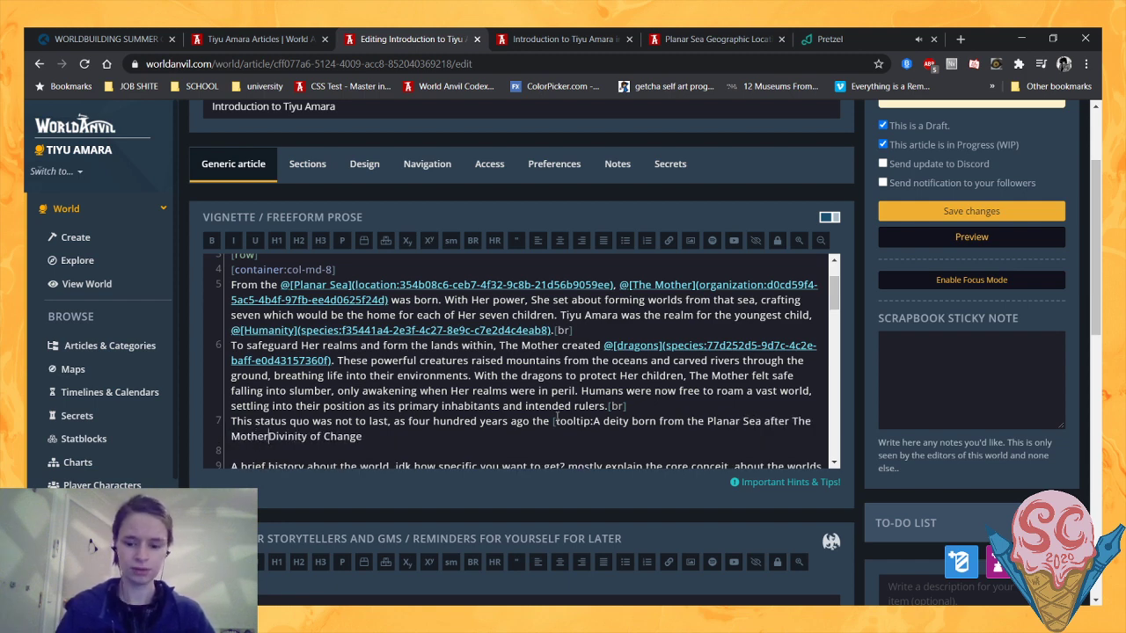
{"action": "type", "text": " of Change"}
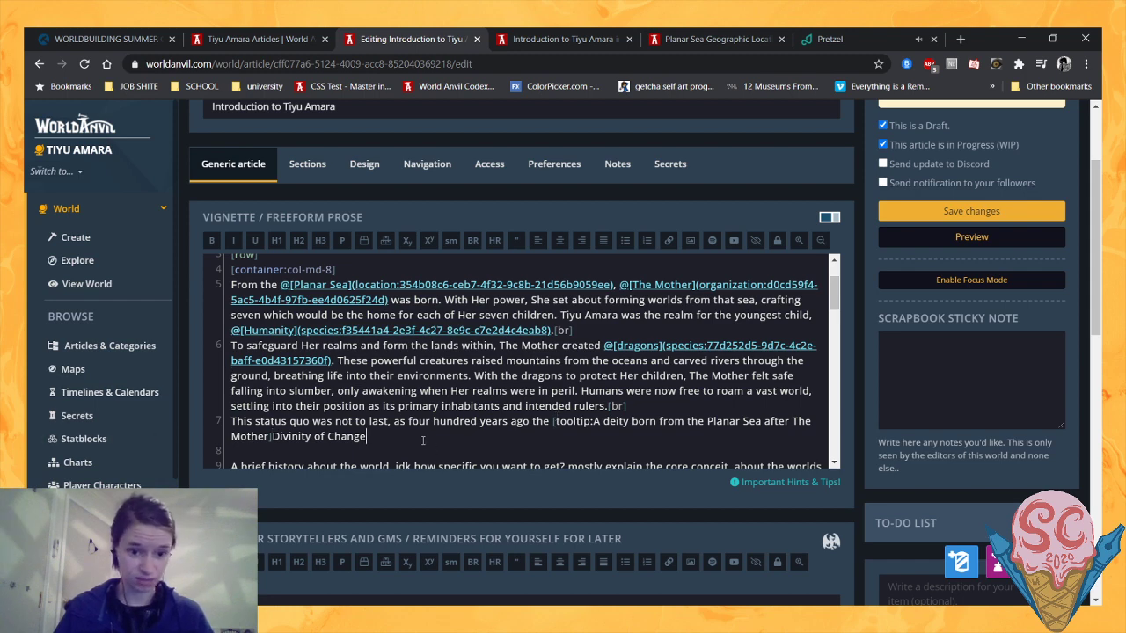
{"action": "type", "text": "[/tooltip]"}
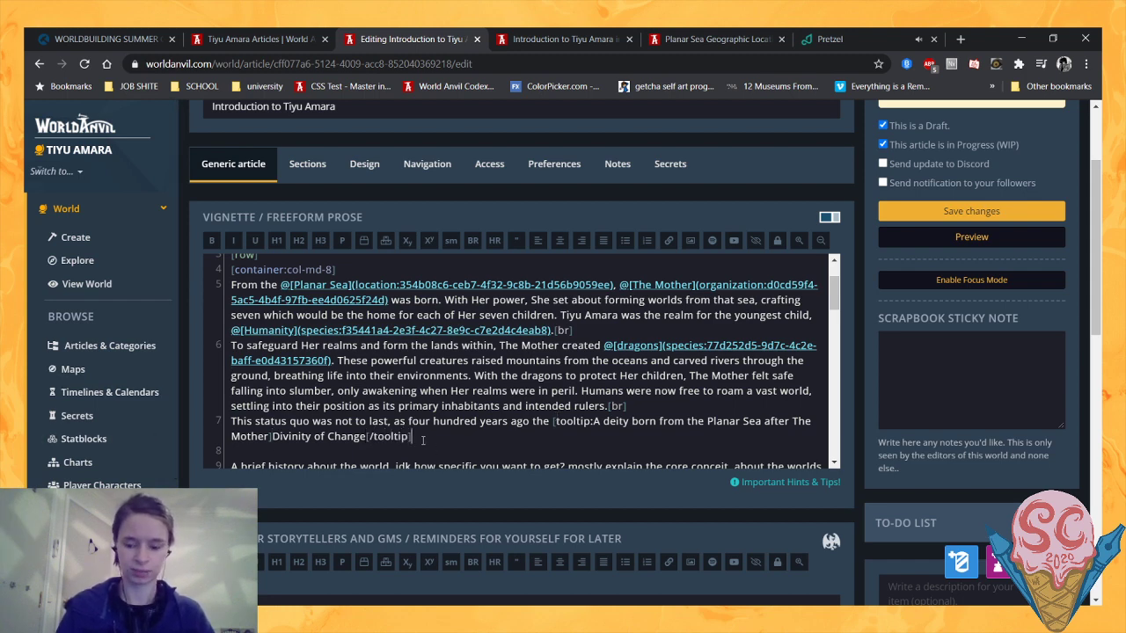
- Finish the tooltip text with "born from the Planar Sea after The Mother" and close the tooltip tag after "Divinity of Change"
{"action": "scroll", "coordinate": [422, 439], "scroll_direction": "down", "scroll_amount": 1}
{"action": "scroll", "coordinate": [574, 427], "scroll_direction": "up", "scroll_amount": 1}
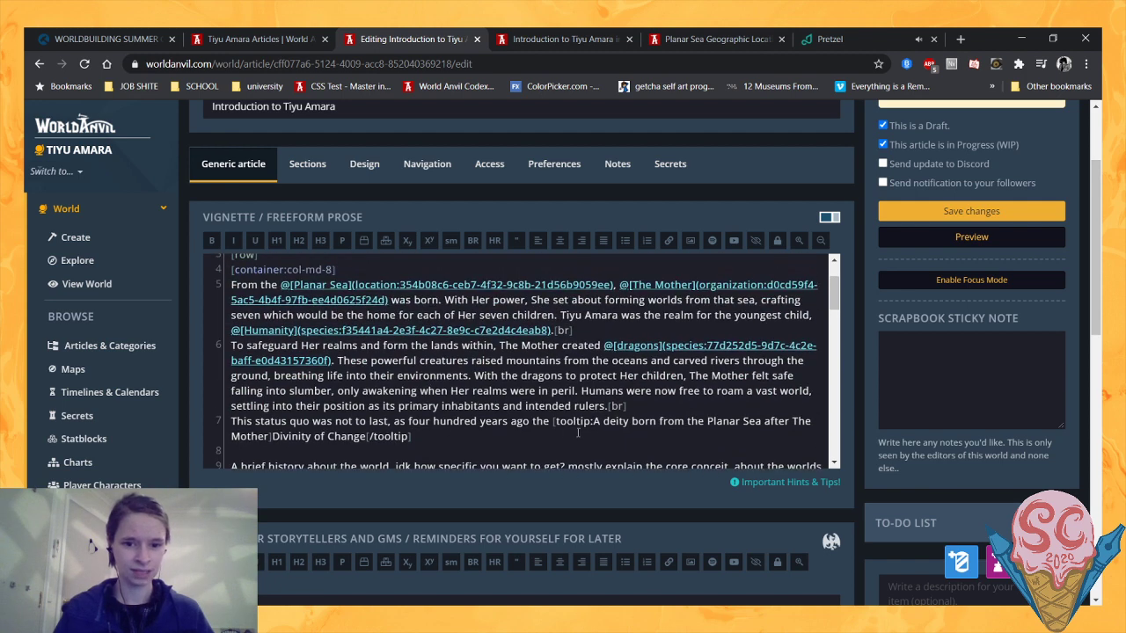
- Complete the sentence after the Divinity of Change tooltip with "decided that the seven realms all being entirely separate was rather boring."
{"action": "left_click", "coordinate": [580, 422]}
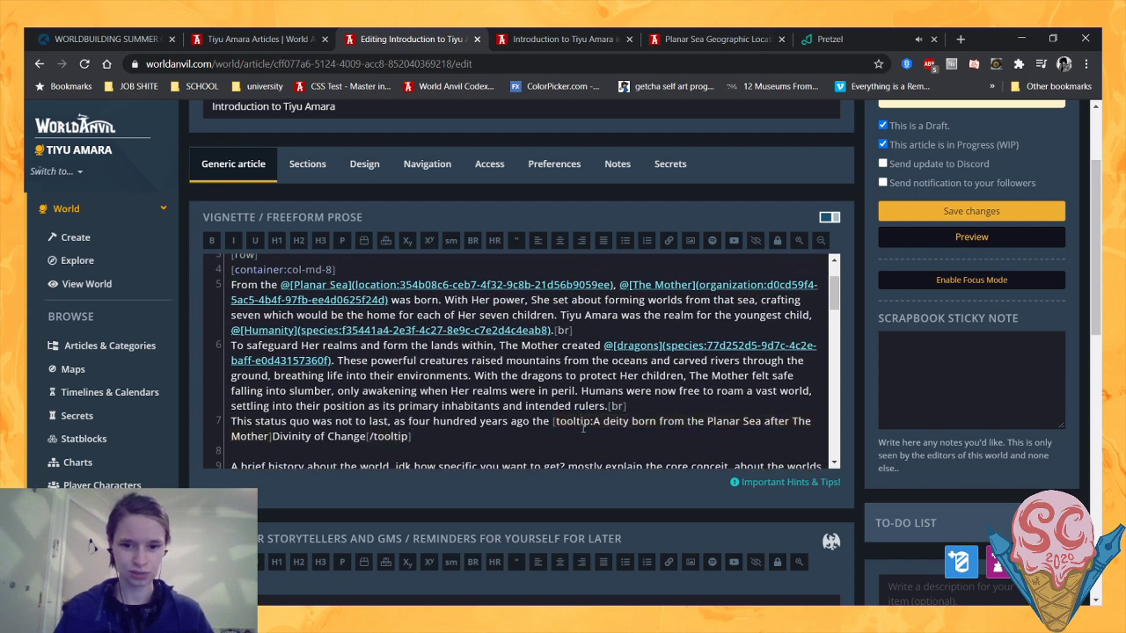
{"action": "left_click", "coordinate": [563, 438]}
{"action": "scroll", "coordinate": [450, 429], "scroll_direction": "down", "scroll_amount": 1}
{"action": "scroll", "coordinate": [448, 427], "scroll_direction": "up", "scroll_amount": 1}
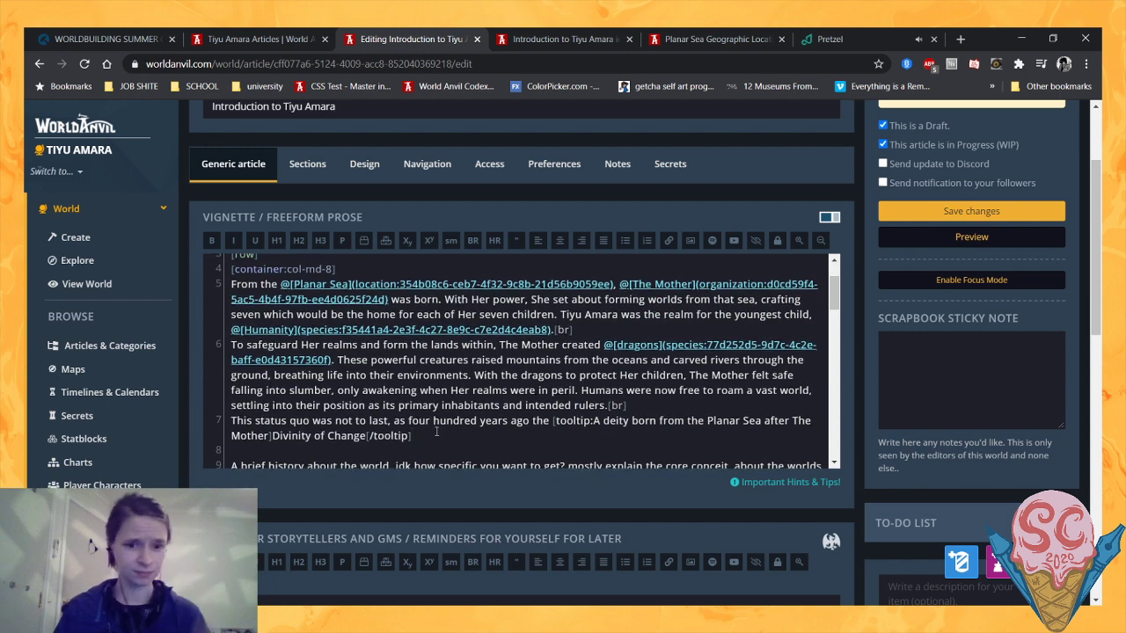
{"action": "scroll", "coordinate": [464, 395], "scroll_direction": "down", "scroll_amount": 1}
{"action": "scroll", "coordinate": [475, 413], "scroll_direction": "up", "scroll_amount": 1}
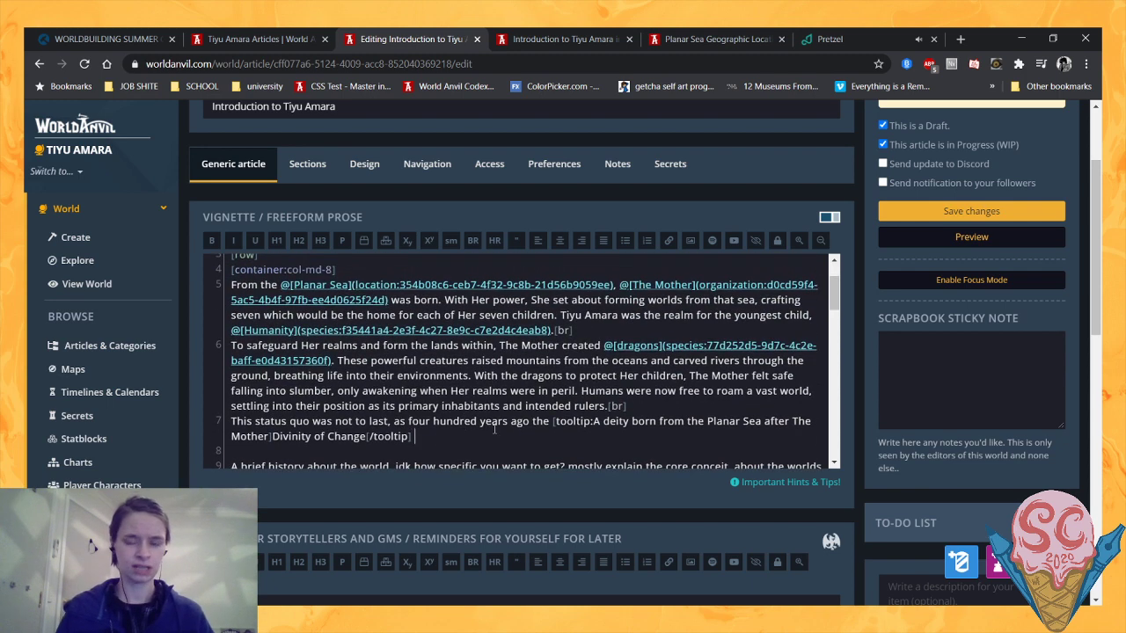
{"action": "type", "text": "decided"}
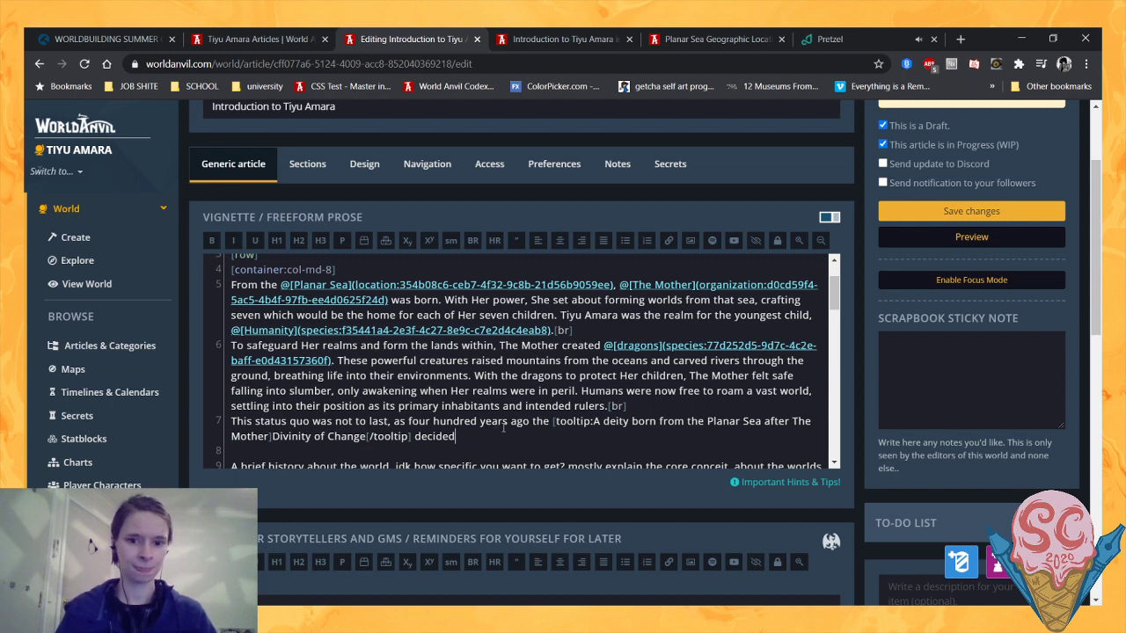
{"action": "type", "text": " that the "}
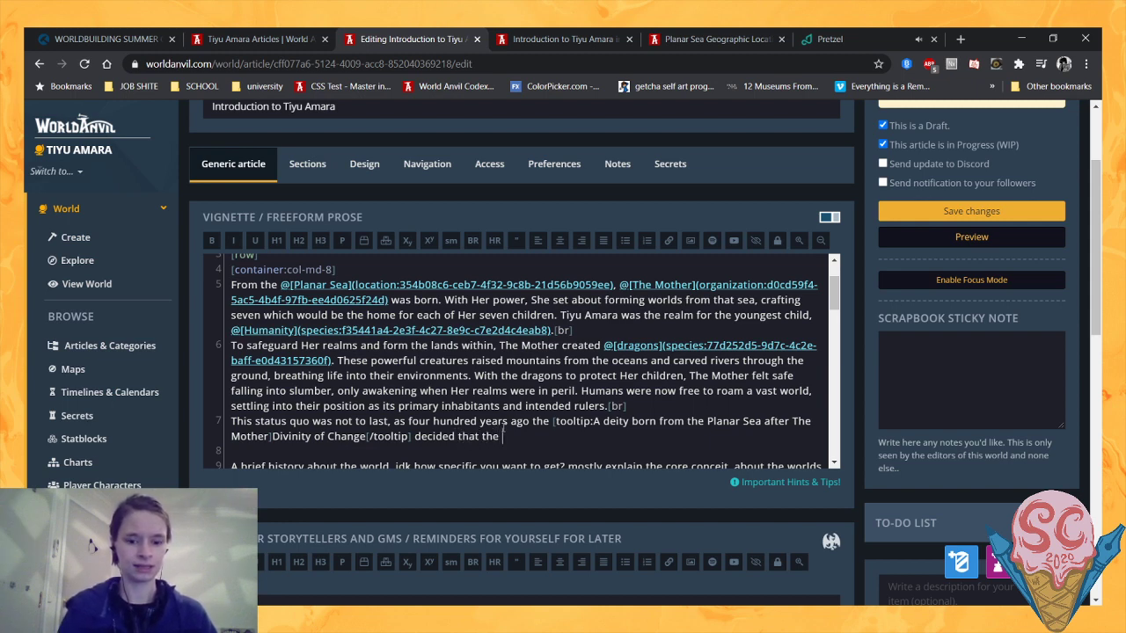
{"action": "type", "text": "seven realms a"}
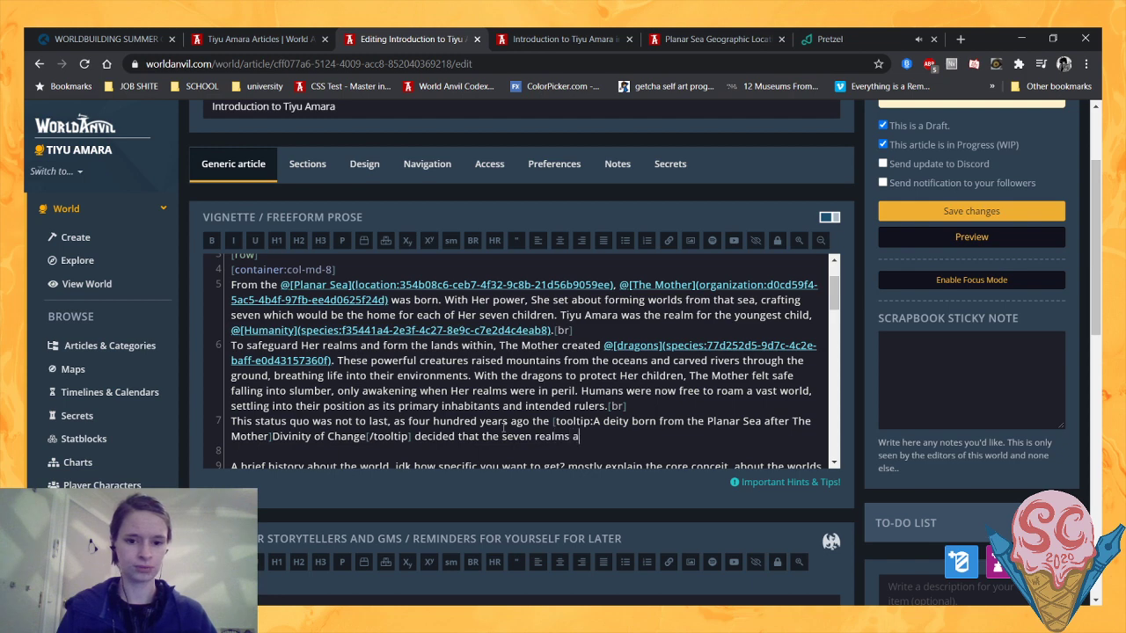
{"action": "type", "text": "ll being entir"}
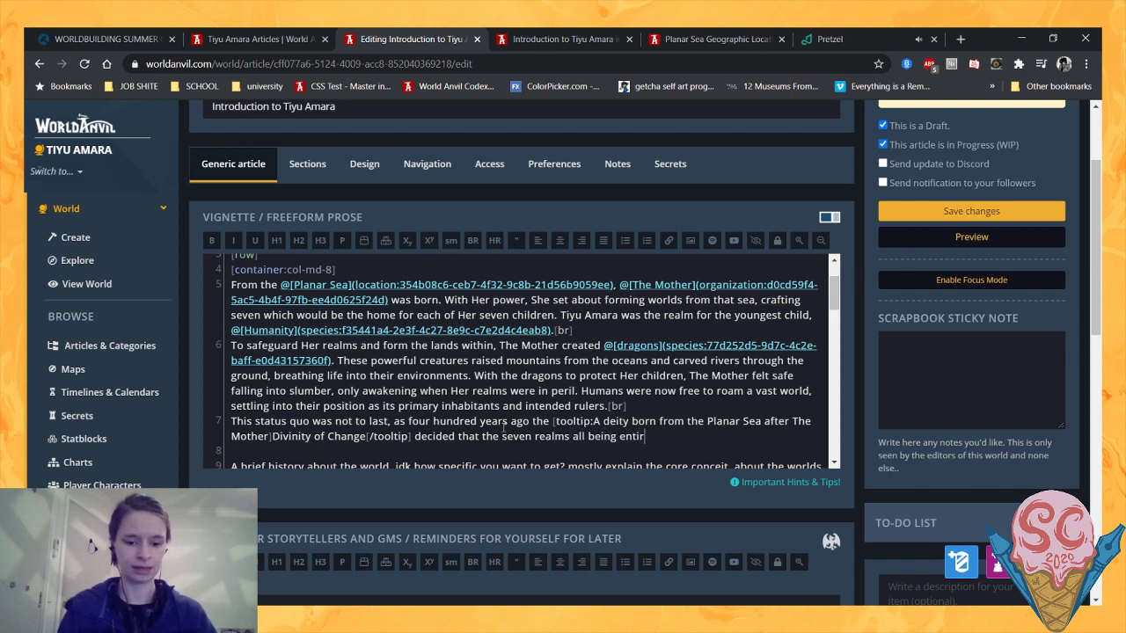
{"action": "type", "text": "ely separate "}
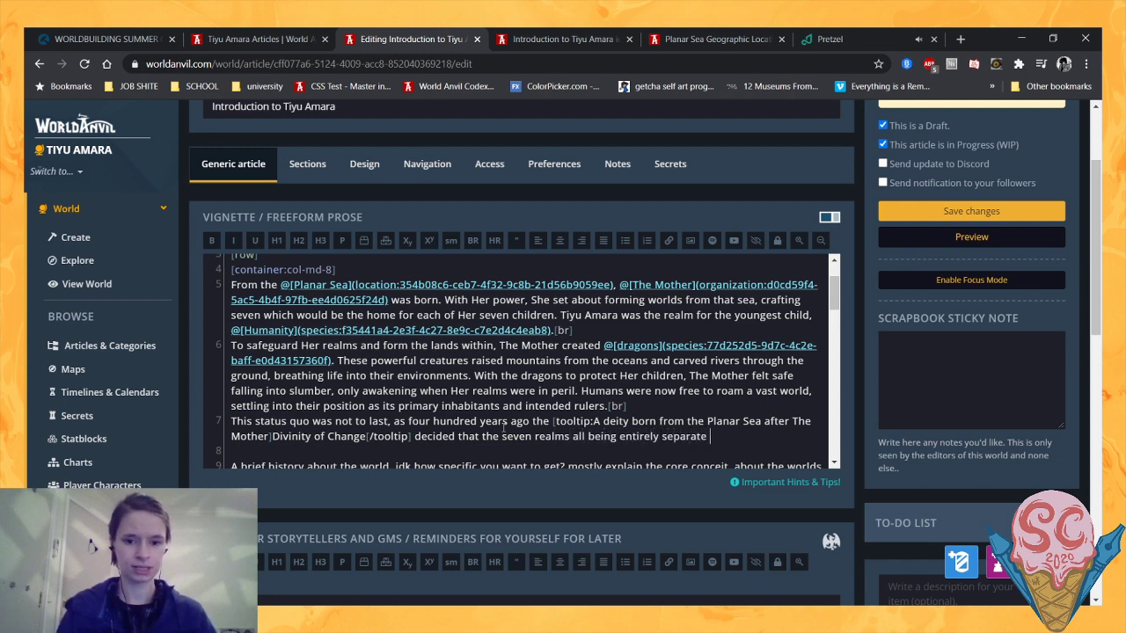
{"action": "type", "text": "was rather boring."}
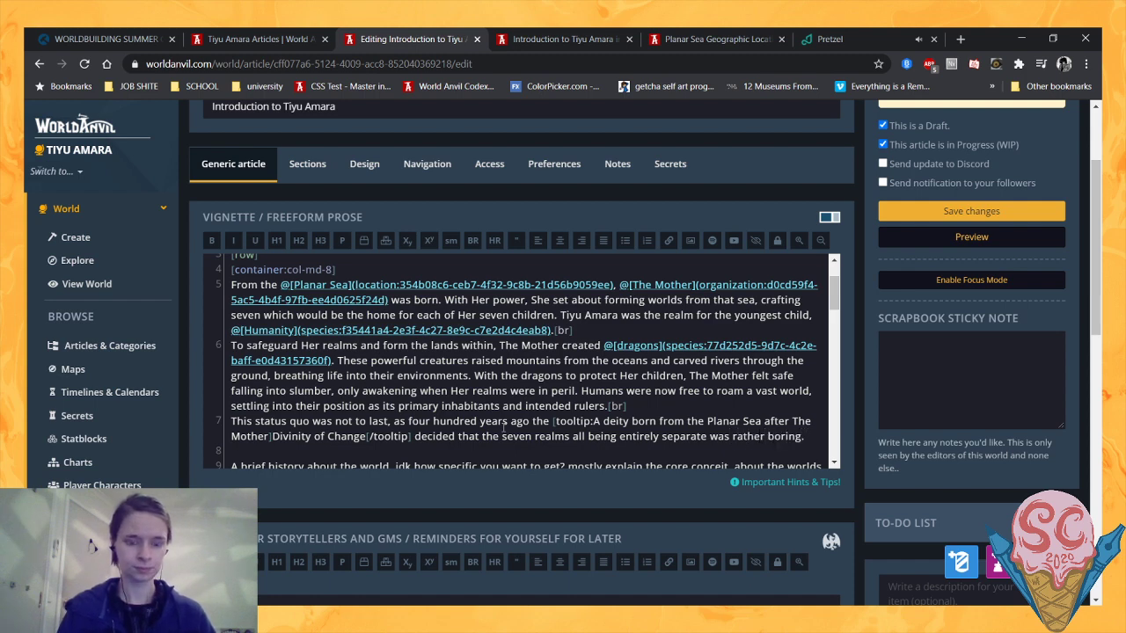
{"action": "type", "text": " To that end, "}
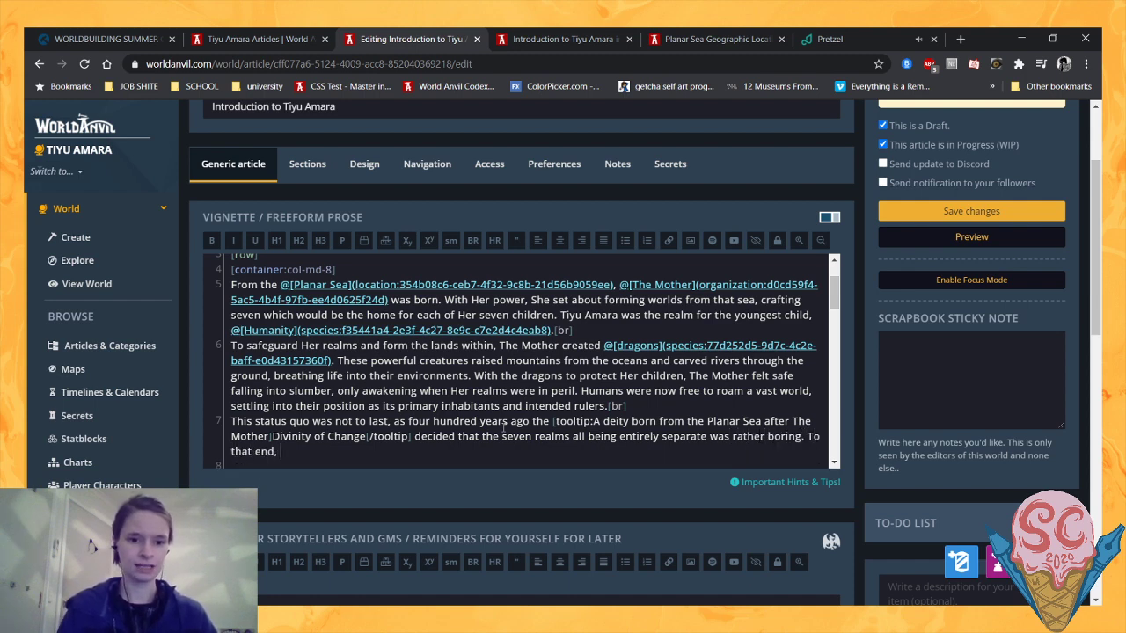
{"action": "type", "text": "he "}
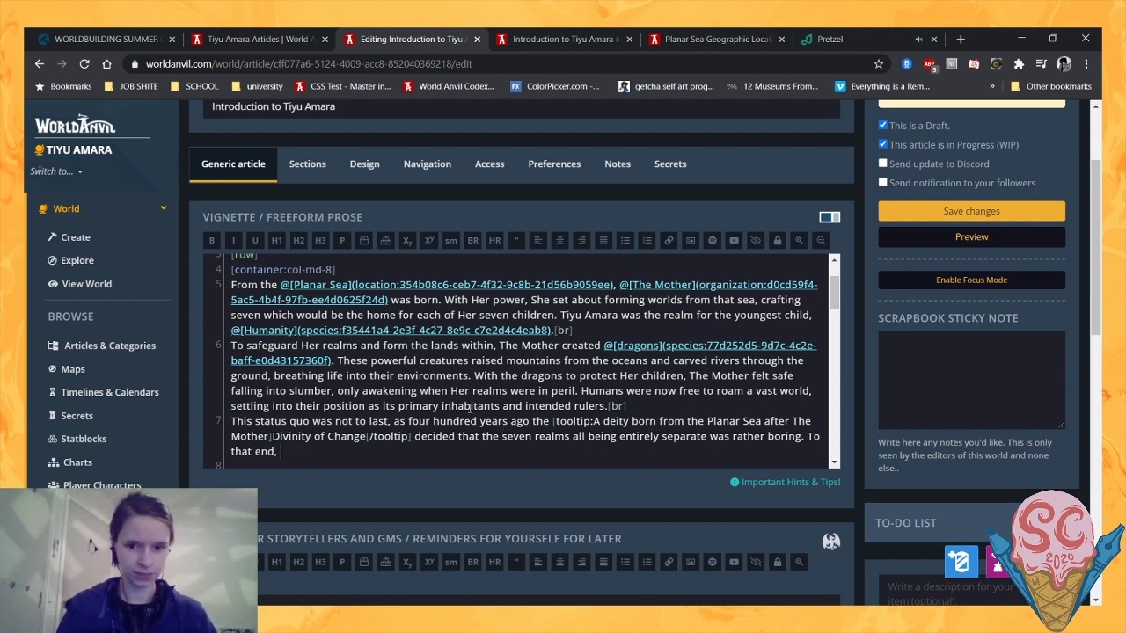
{"action": "type", "text": "hey"}
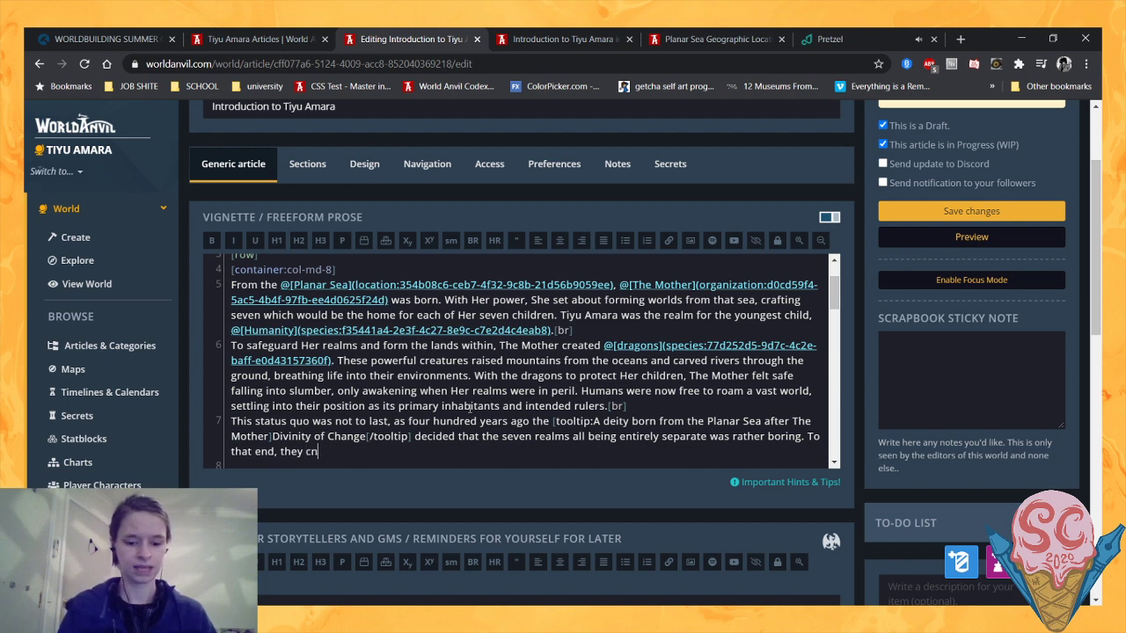
{"action": "type", "text": " convinced their fe"}
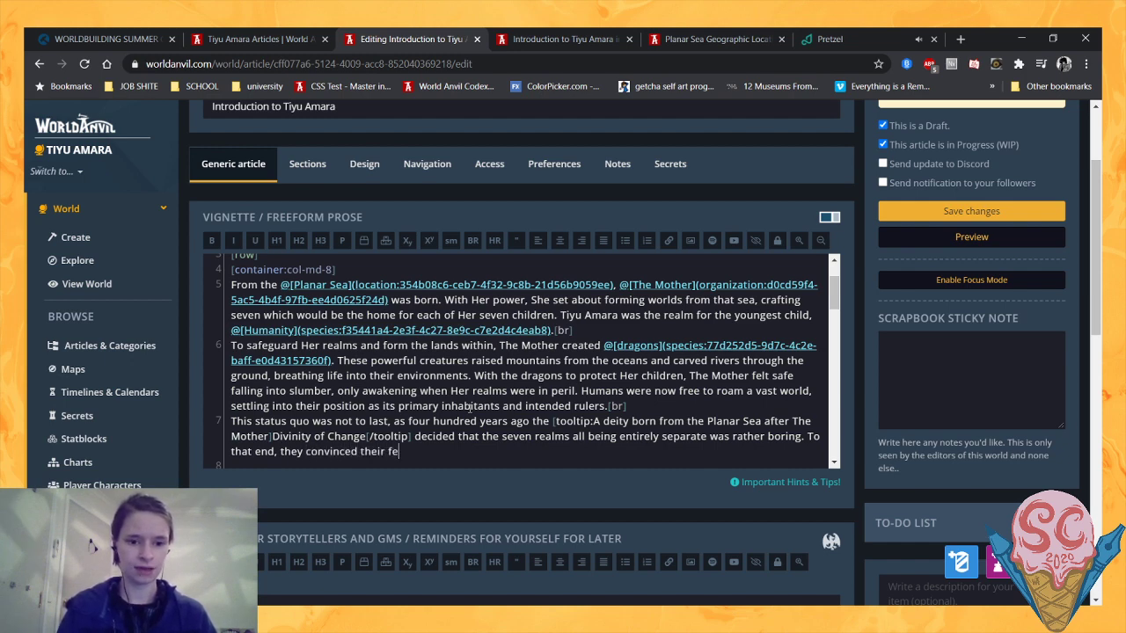
{"action": "type", "text": "llow Divini"}
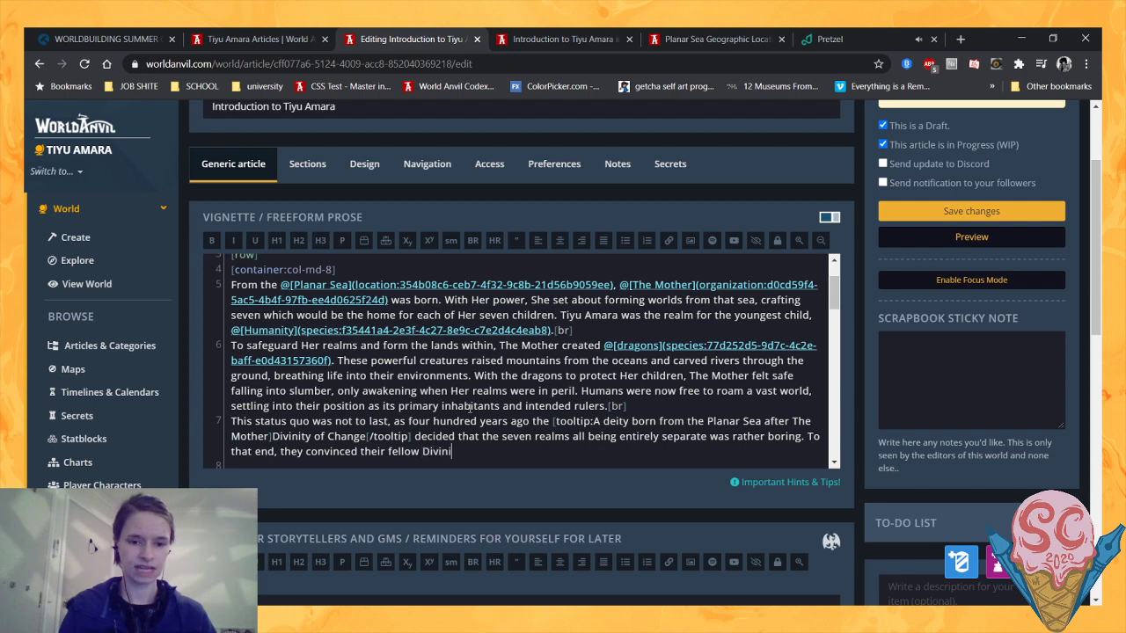
{"action": "type", "text": "ties to help them "}
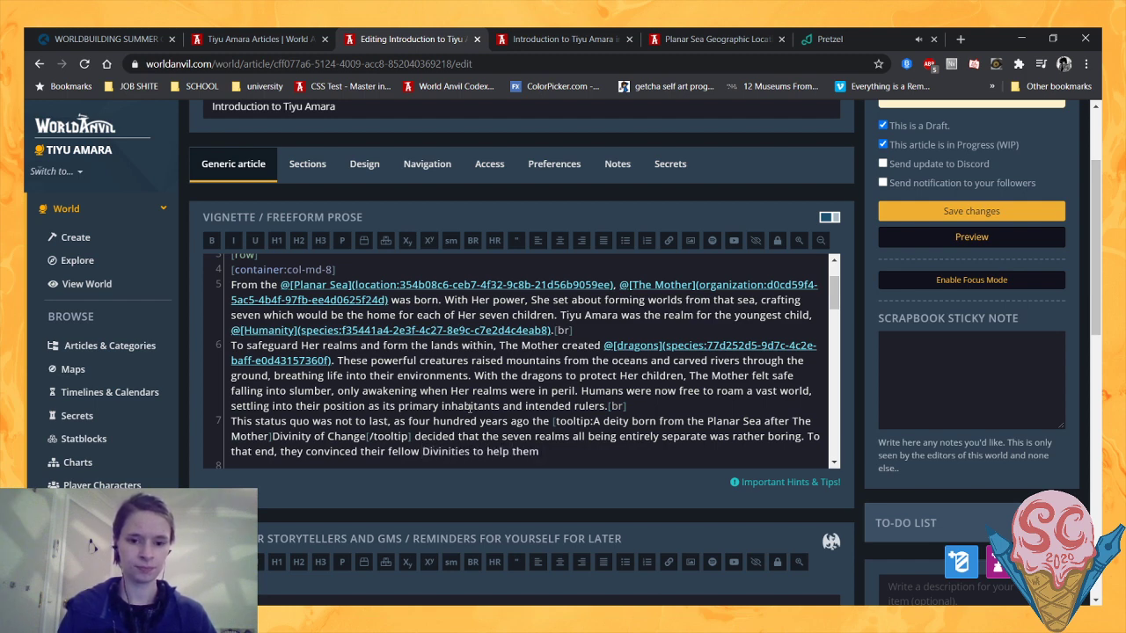
{"action": "type", "text": "bring two o"}
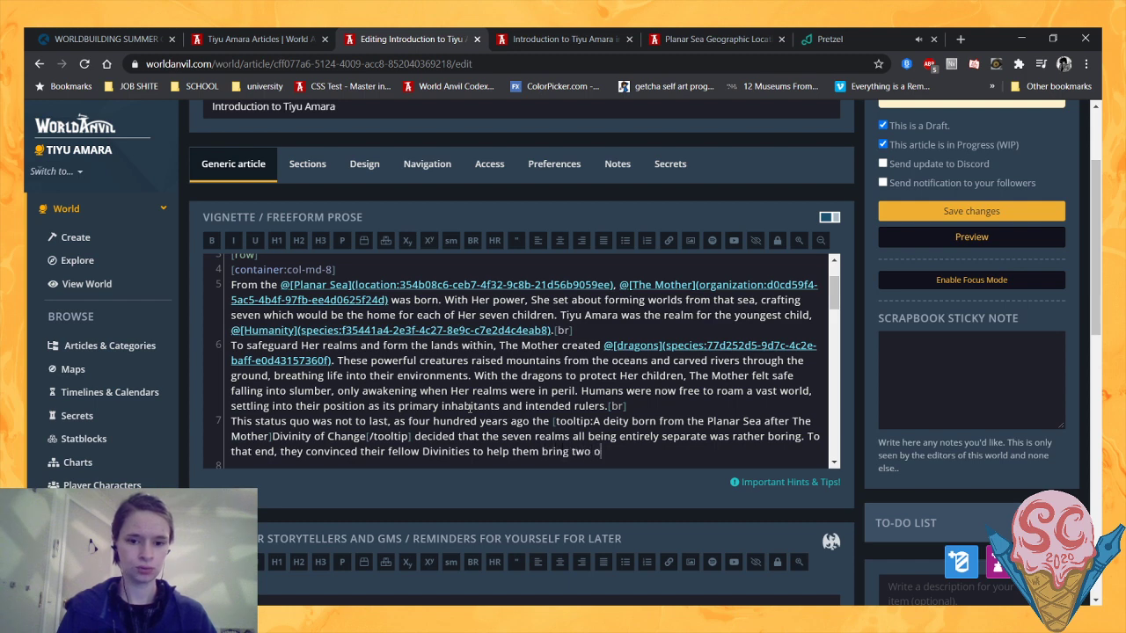
{"action": "type", "text": "f the realms together p"}
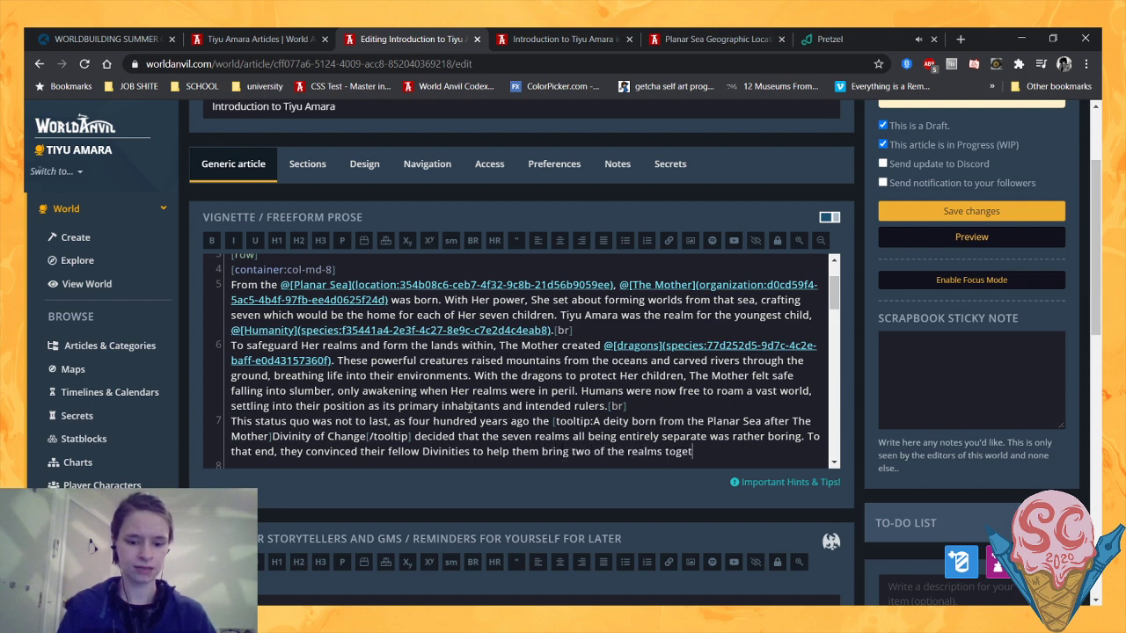
- Continue the sentence about the two realms with "- Tiyu Amara, the land of humans, and Tiyu Noha"
{"action": "key", "text": "BackSpace"}
{"action": "key", "text": "BackSpace"}
{"action": "type", "text": "- "}
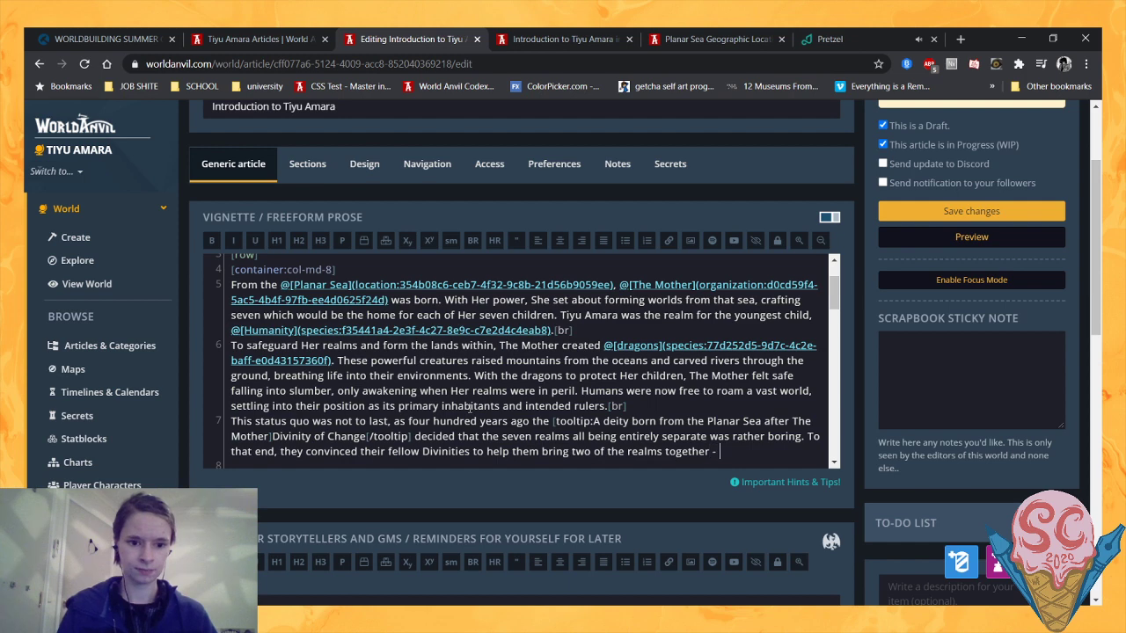
{"action": "type", "text": "Tiyu Amara, the"}
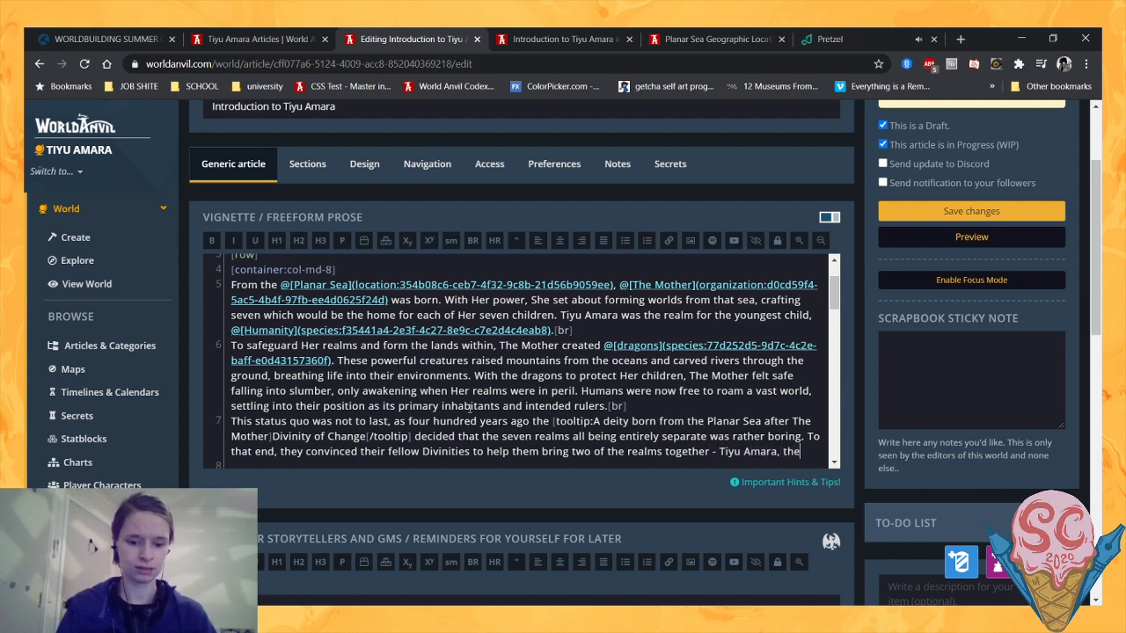
{"action": "type", "text": " land of hum"}
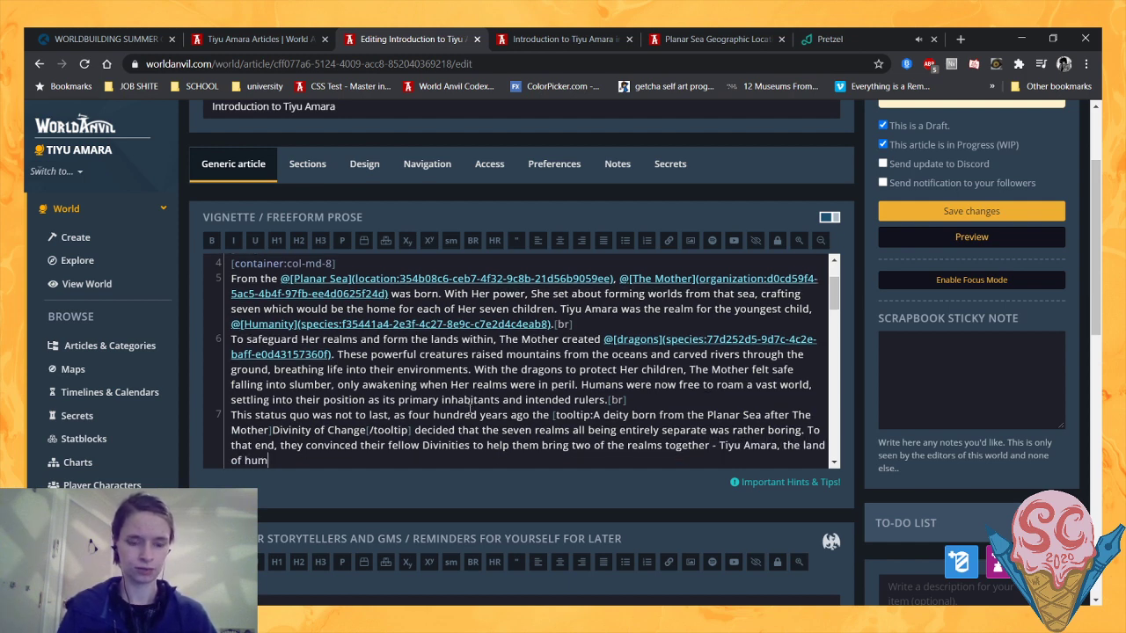
{"action": "type", "text": "ans, and Tiyu noh"}
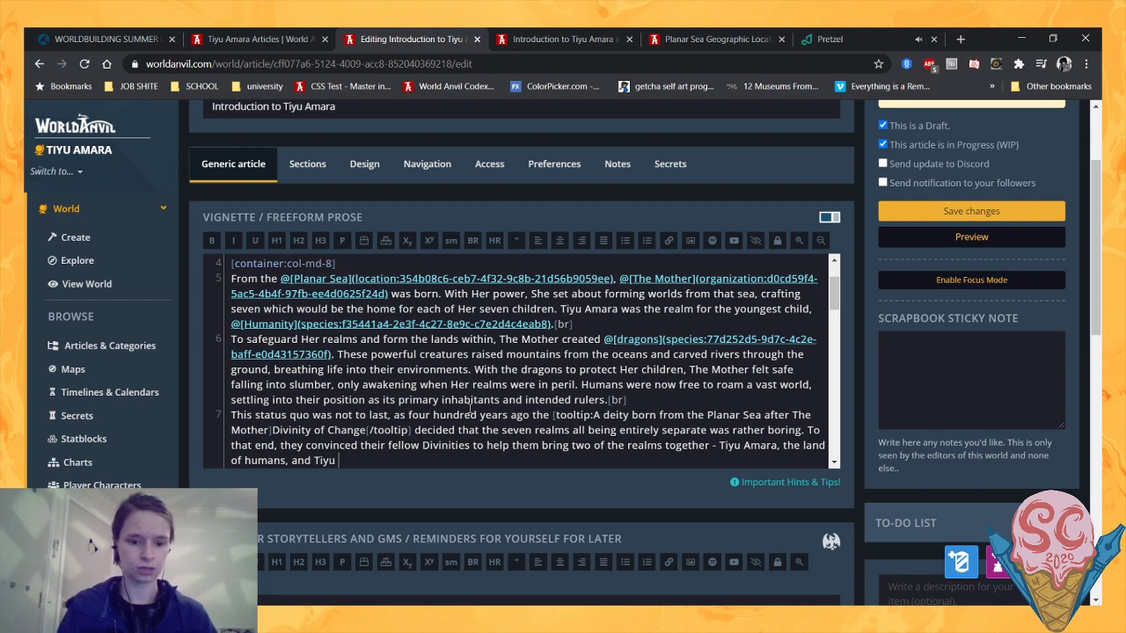
{"action": "key", "text": "BackSpace"}
{"action": "key", "text": "BackSpace"}
{"action": "key", "text": "BackSpace"}
{"action": "type", "text": "No"}
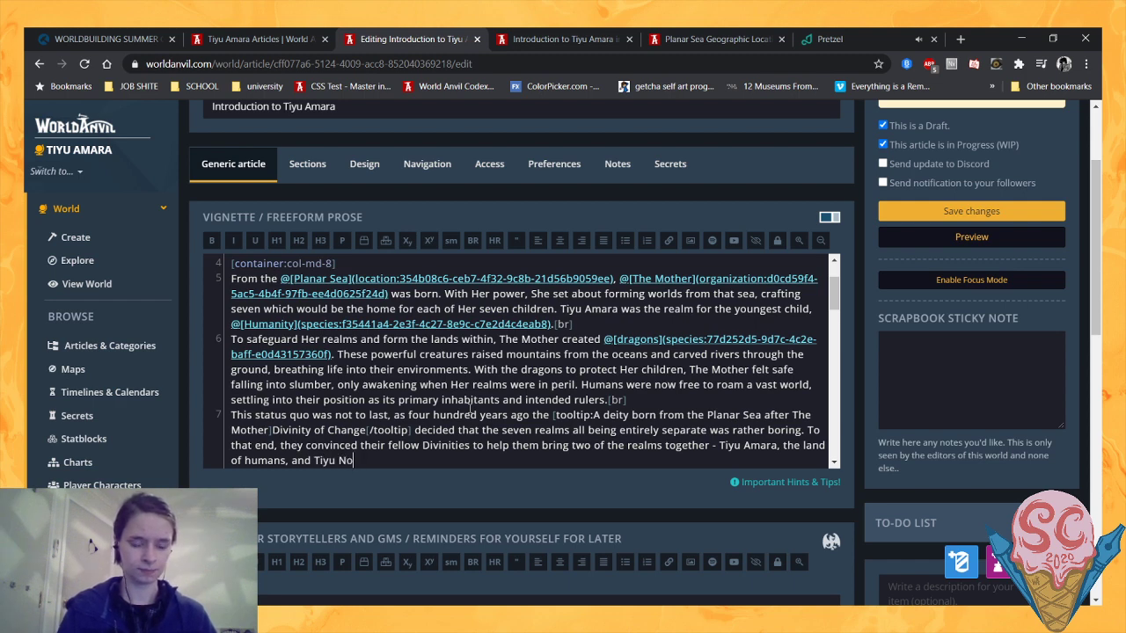
{"action": "type", "text": "ha, the land of @elf"}
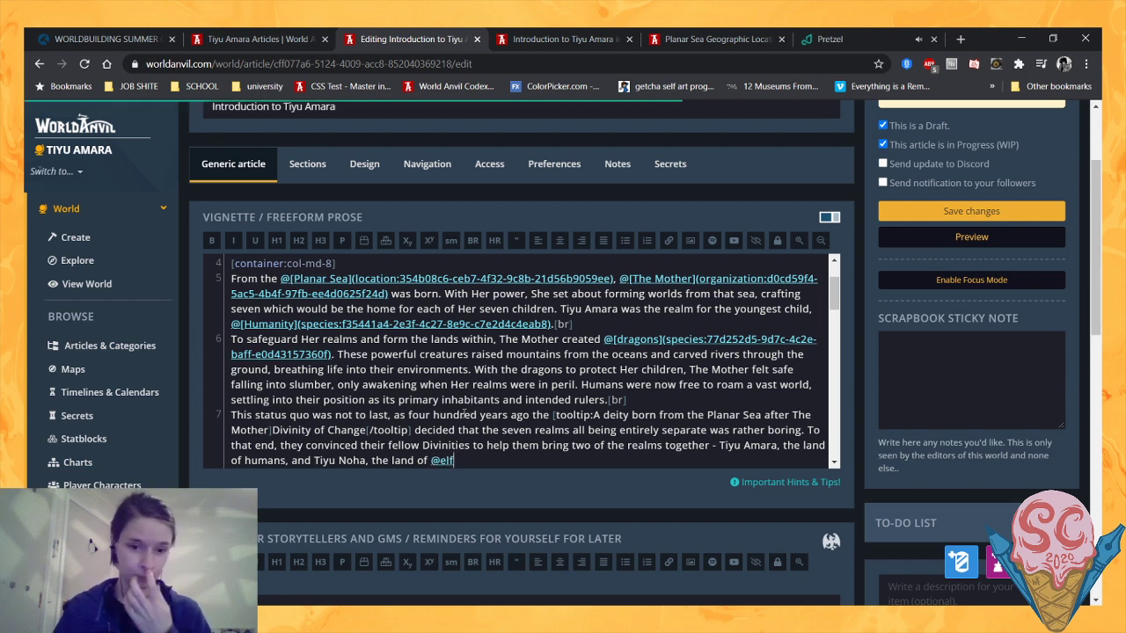
- End the sentence with ", the land of" and a link to the Elf species article displayed as "elves", followed by a full stop
{"action": "left_click", "coordinate": [467, 475]}
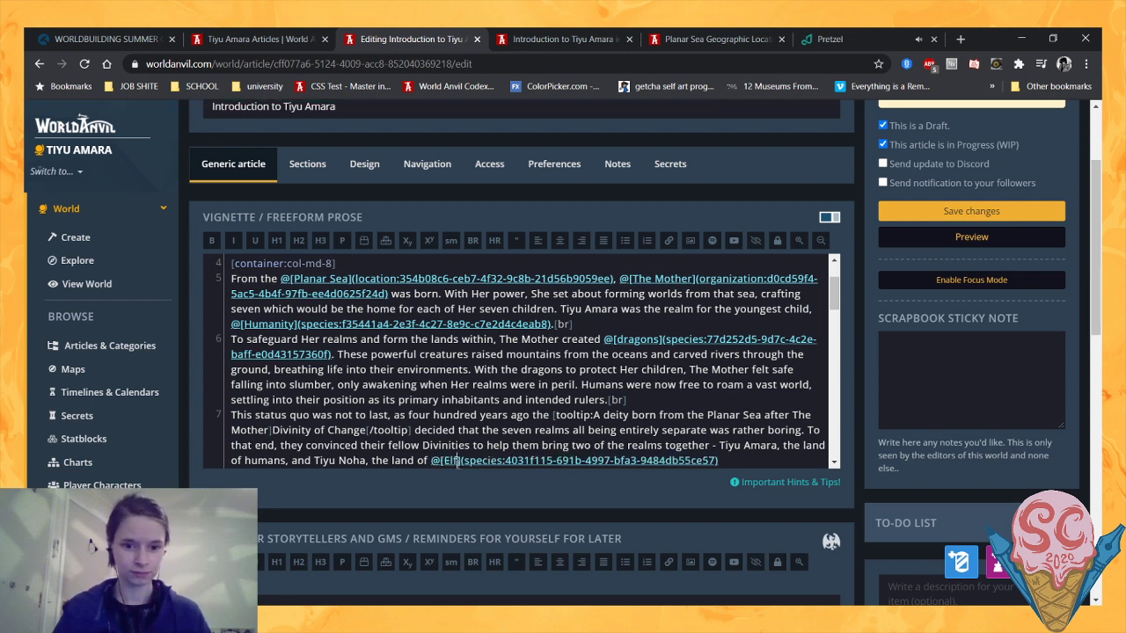
{"action": "left_click_drag", "start_coordinate": [457, 460], "coordinate": [445, 461]}
{"action": "type", "text": "el"}
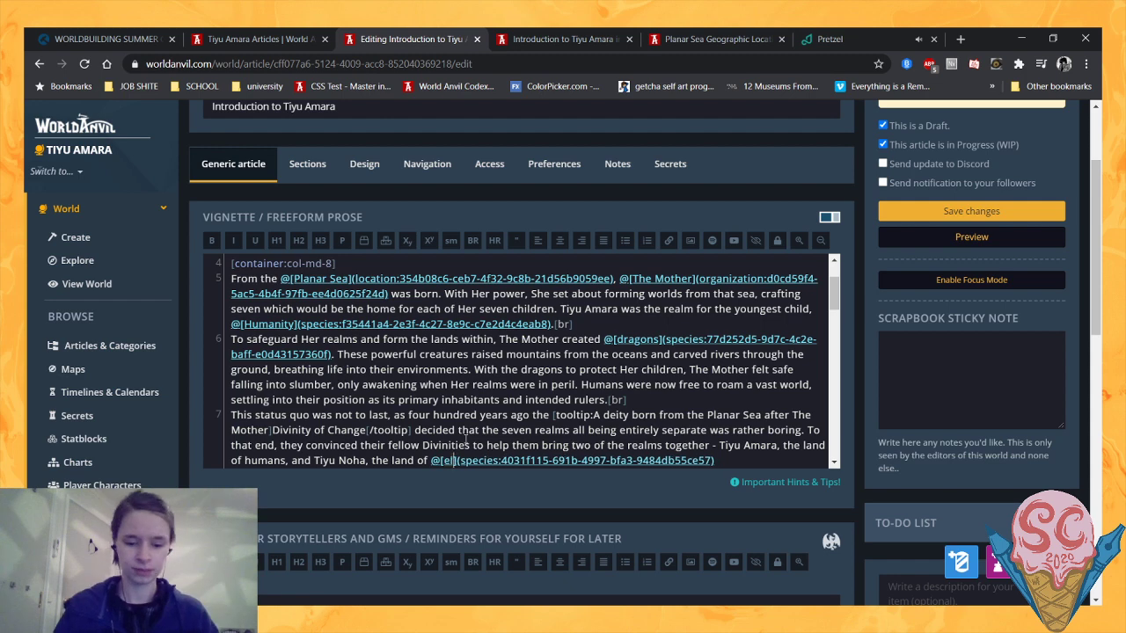
{"action": "type", "text": "ves"}
{"action": "left_click", "coordinate": [782, 460]}
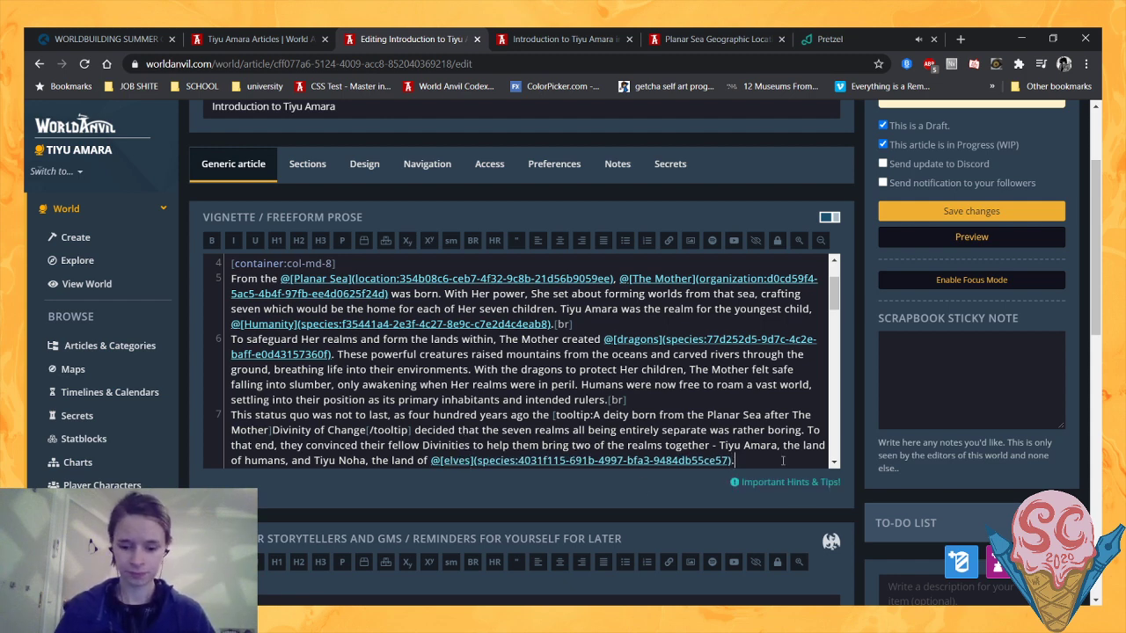
- Start a new sentence after the elves link with "This resulted in the devastating and awfully confusing"
{"action": "scroll", "coordinate": [781, 460], "scroll_direction": "down", "scroll_amount": 2}
{"action": "scroll", "coordinate": [778, 458], "scroll_direction": "up", "scroll_amount": 2}
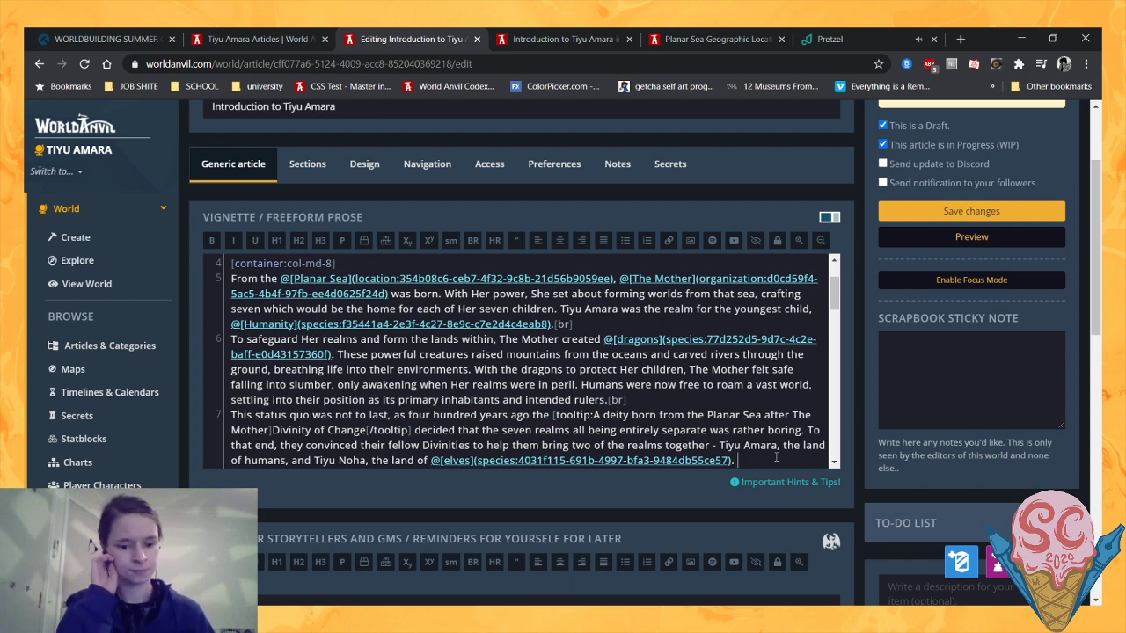
{"action": "type", "text": "This result"}
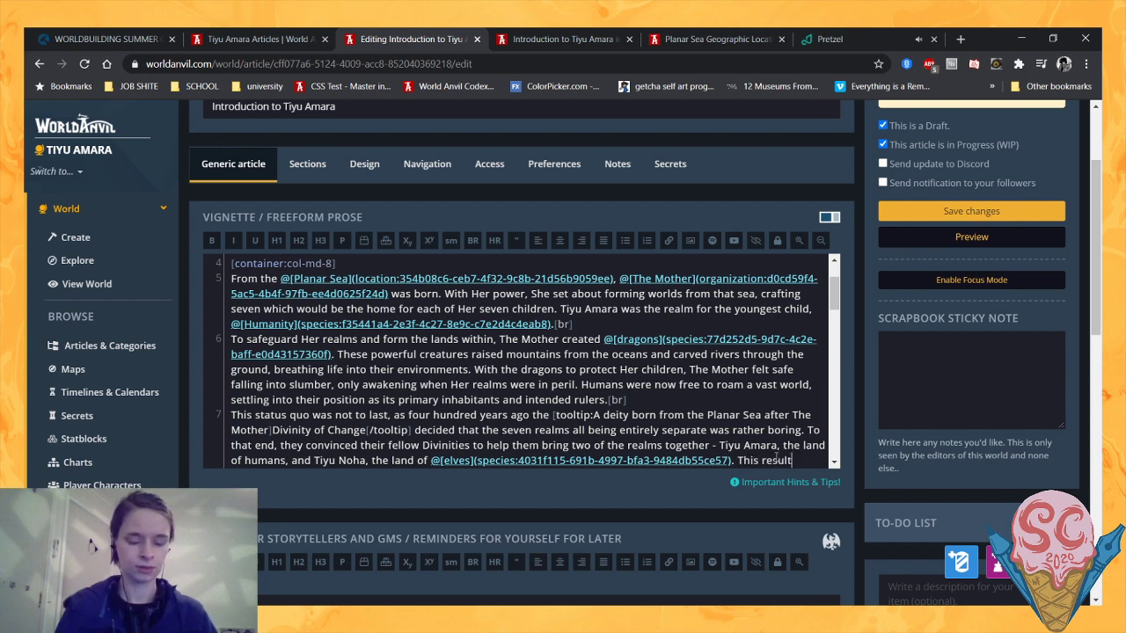
{"action": "type", "text": "ed in the devasta"}
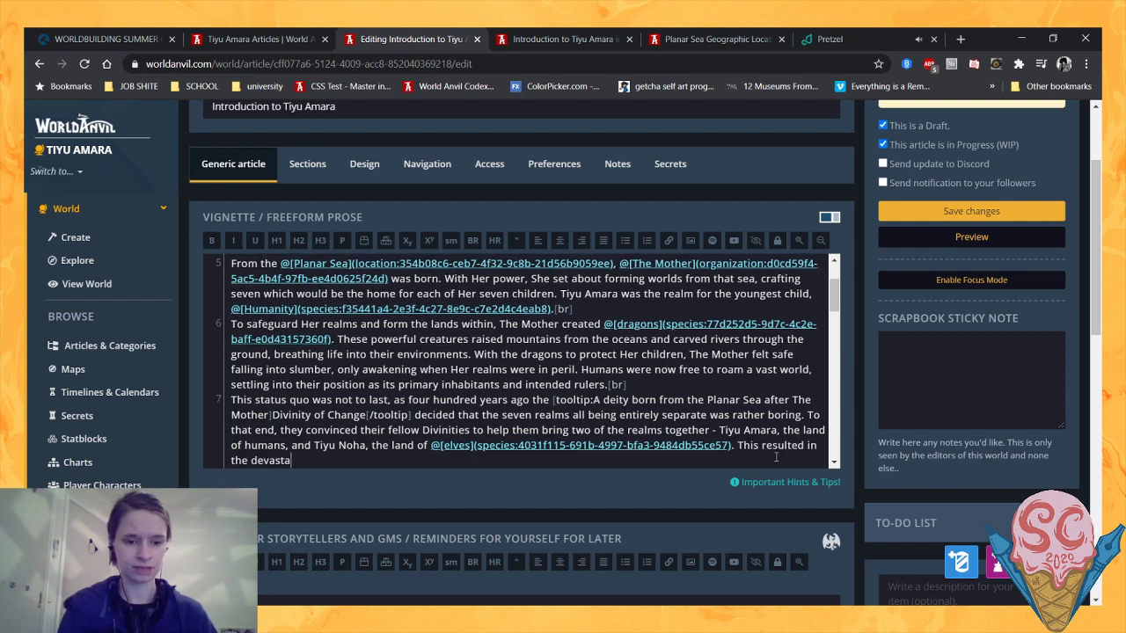
{"action": "type", "text": "ting and"}
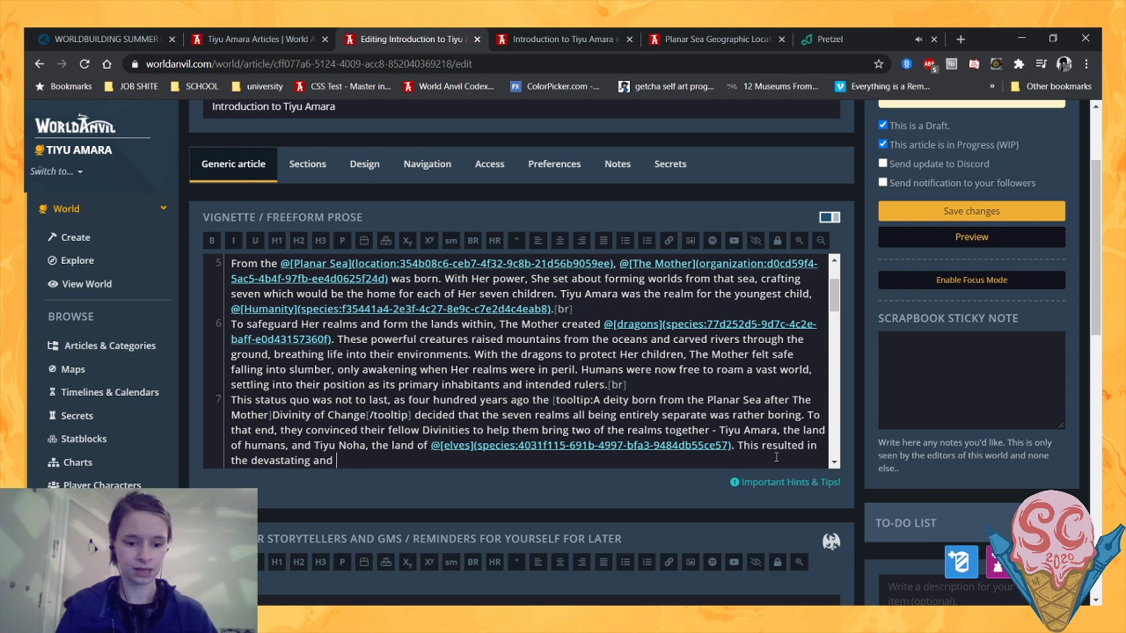
{"action": "type", "text": " awfully con"}
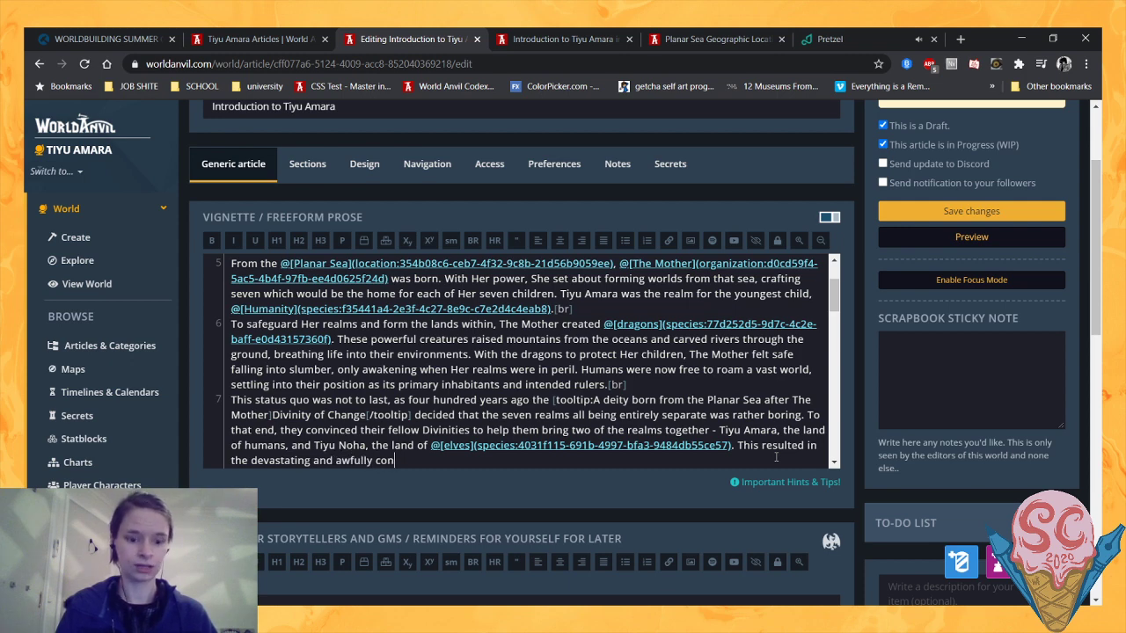
{"action": "type", "text": "fusing @Coll"}
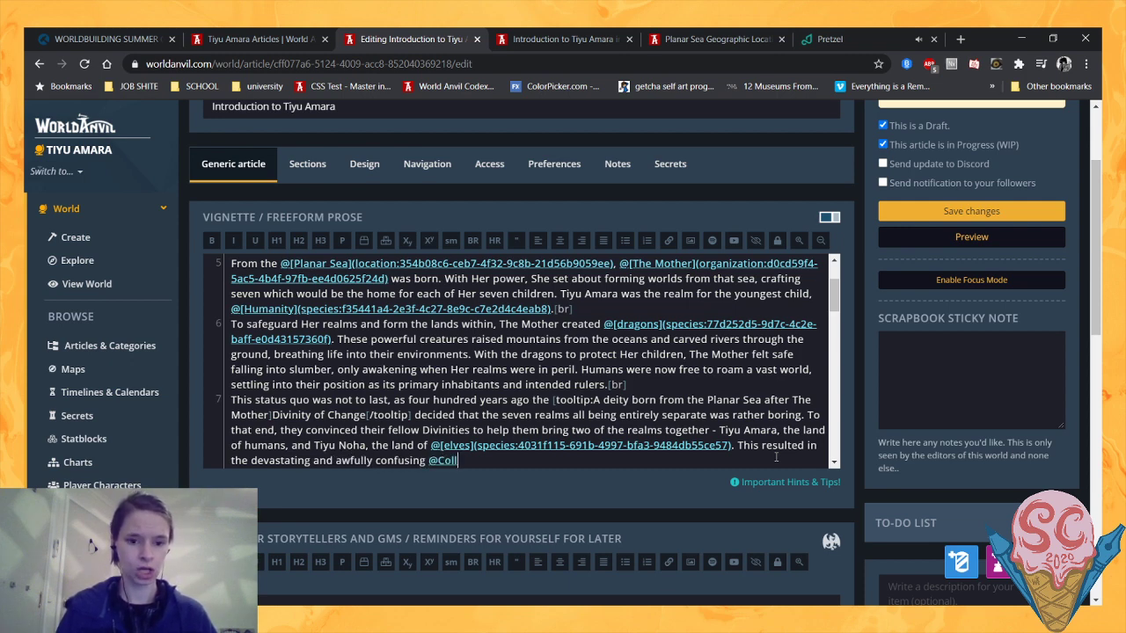
- Insert a link to The Collision article after "awfully confusing" and shorten its displayed text to "Collision"
{"action": "left_click", "coordinate": [485, 480]}
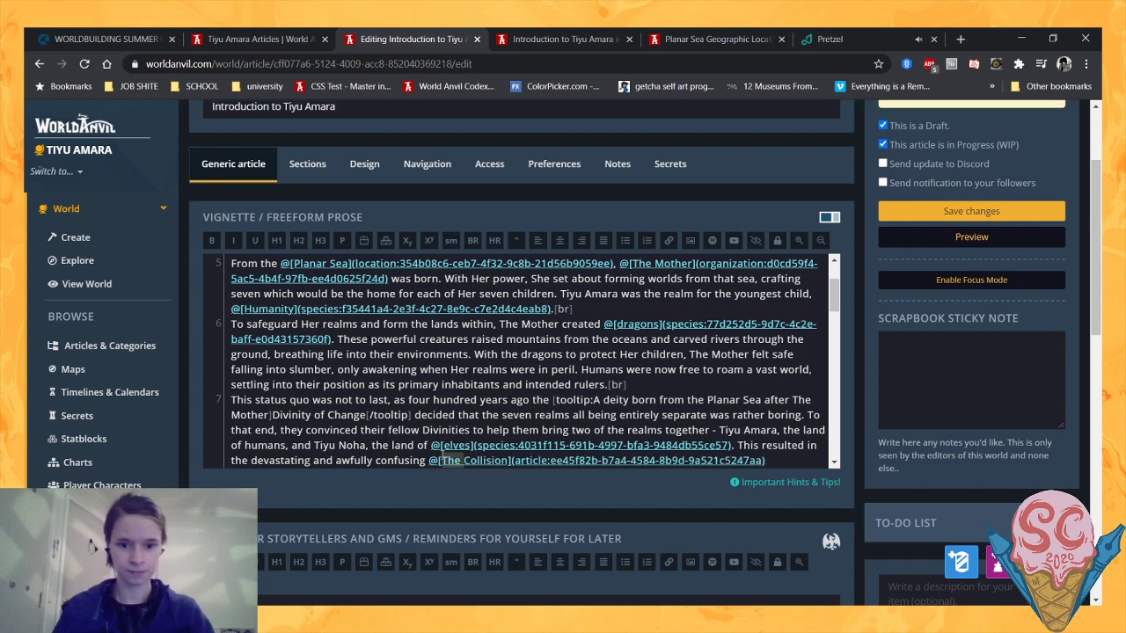
{"action": "key", "text": "BackSpace"}
{"action": "scroll", "coordinate": [627, 436], "scroll_direction": "down", "scroll_amount": 1}
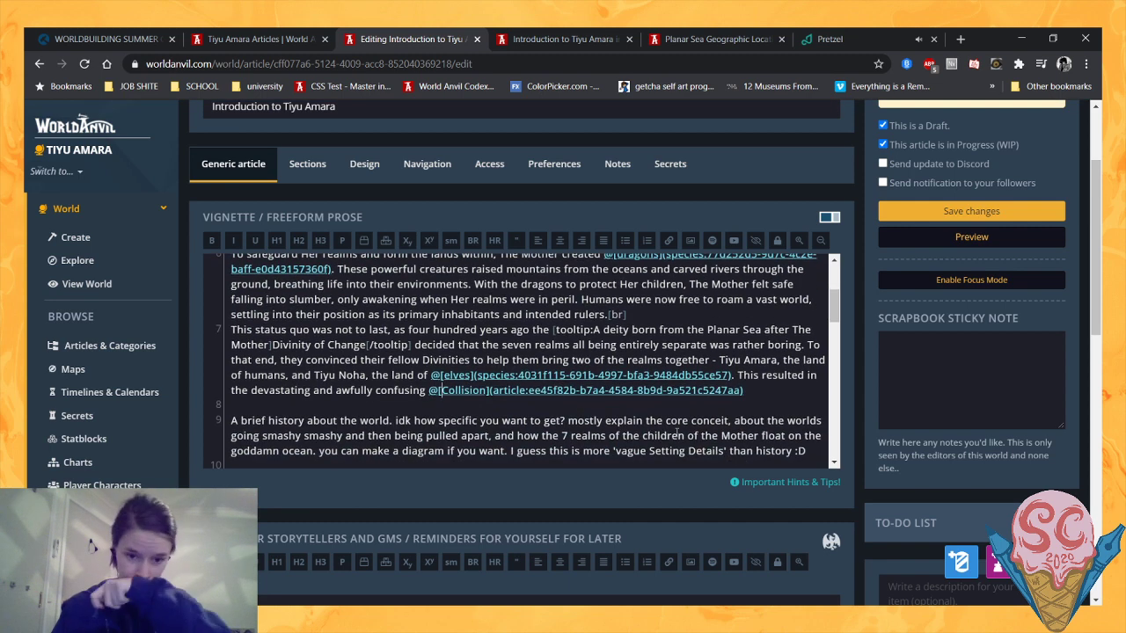
- Finish the Collision sentence with ", where people and places from each world were abruptly thrust into the other." and a [br] tag
{"action": "left_click", "coordinate": [778, 390]}
{"action": "type", "text": ", where"}
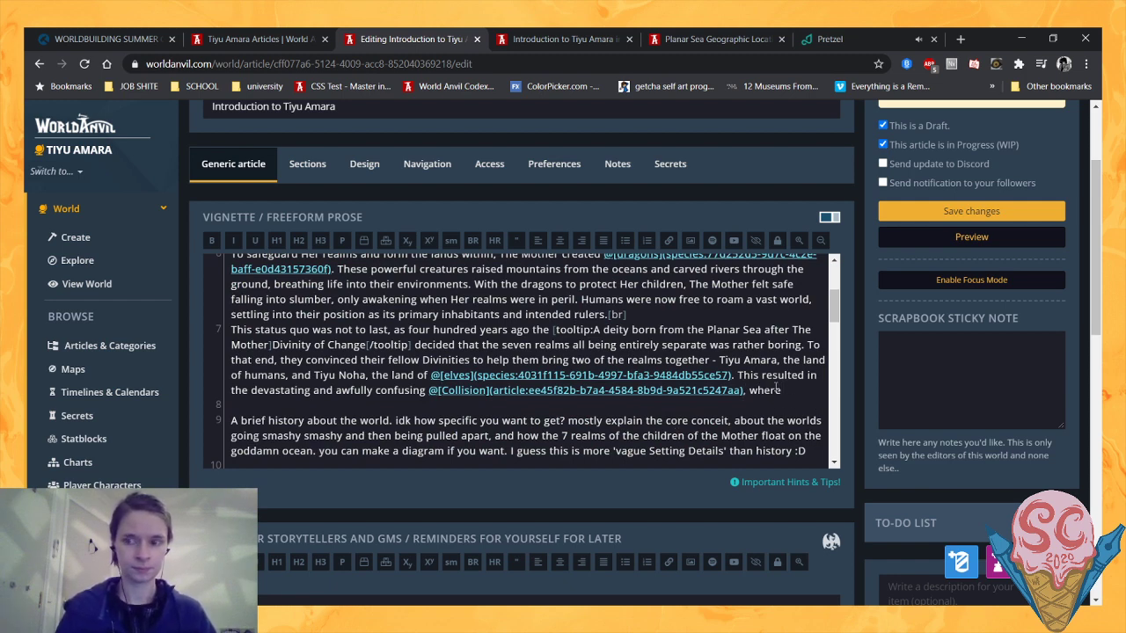
{"action": "type", "text": " p"}
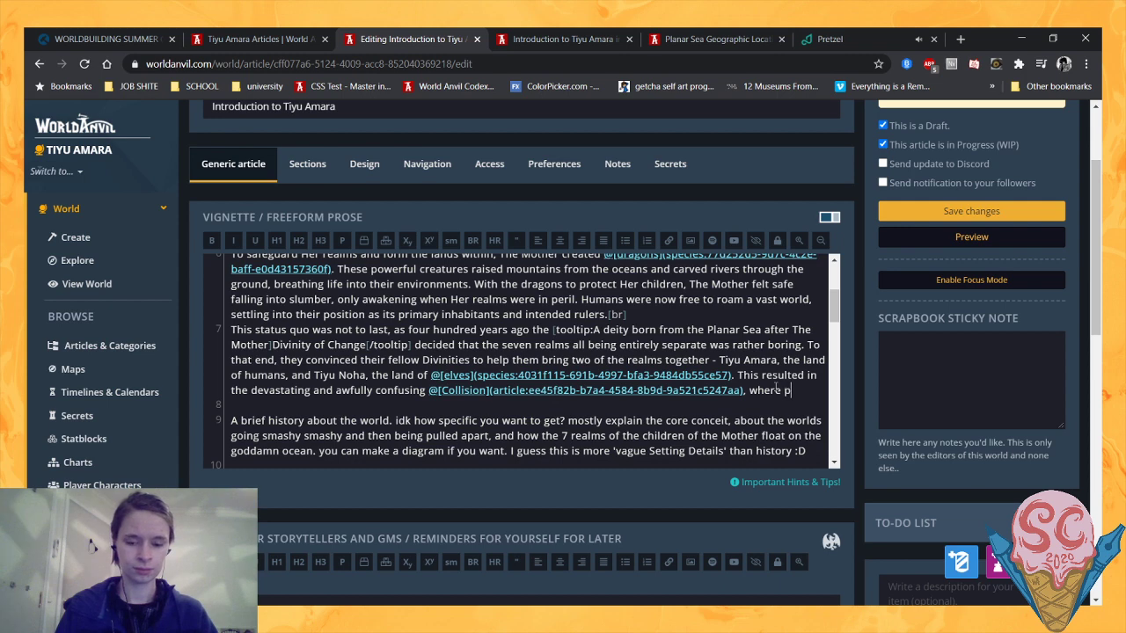
{"action": "type", "text": "eople and places from each wo"}
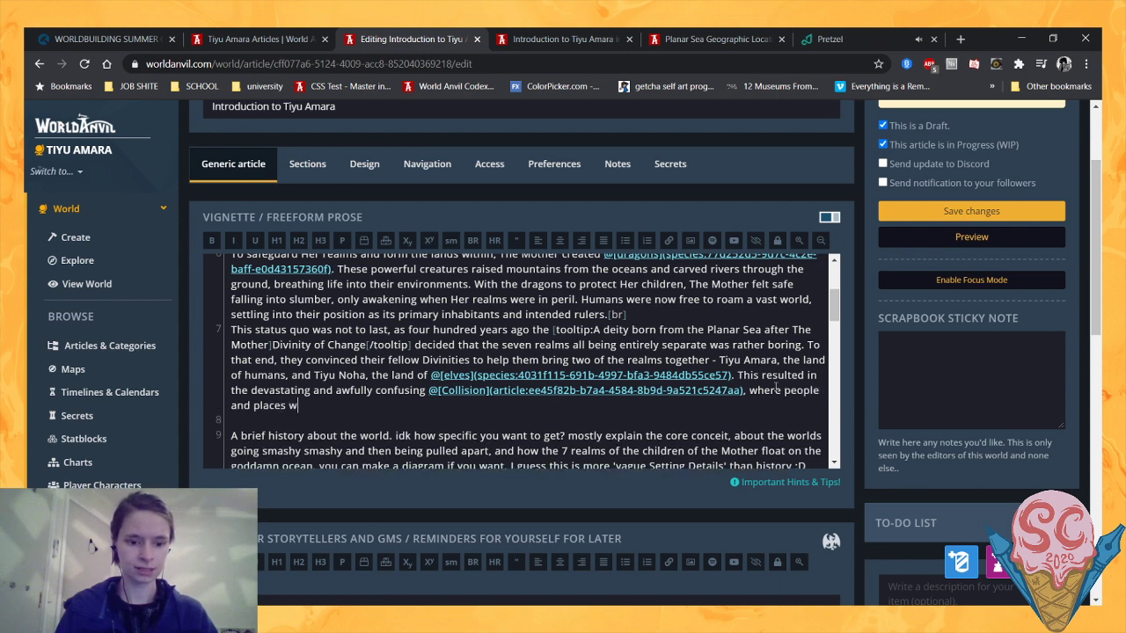
{"action": "type", "text": "rld "}
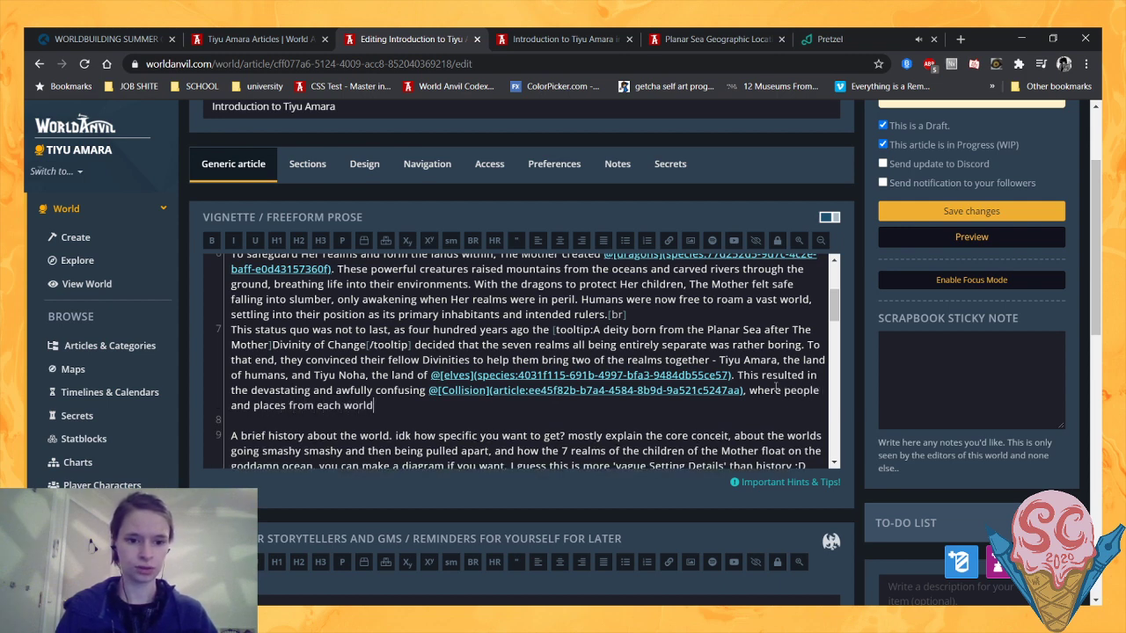
{"action": "type", "text": "were abrupt"}
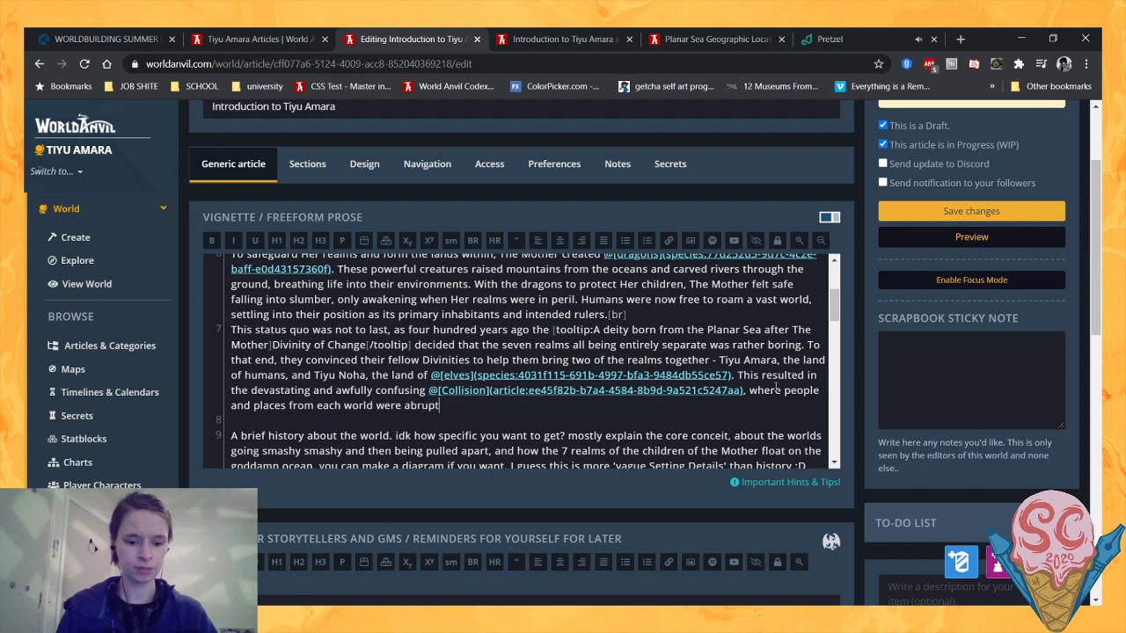
{"action": "type", "text": "ly thrust into"}
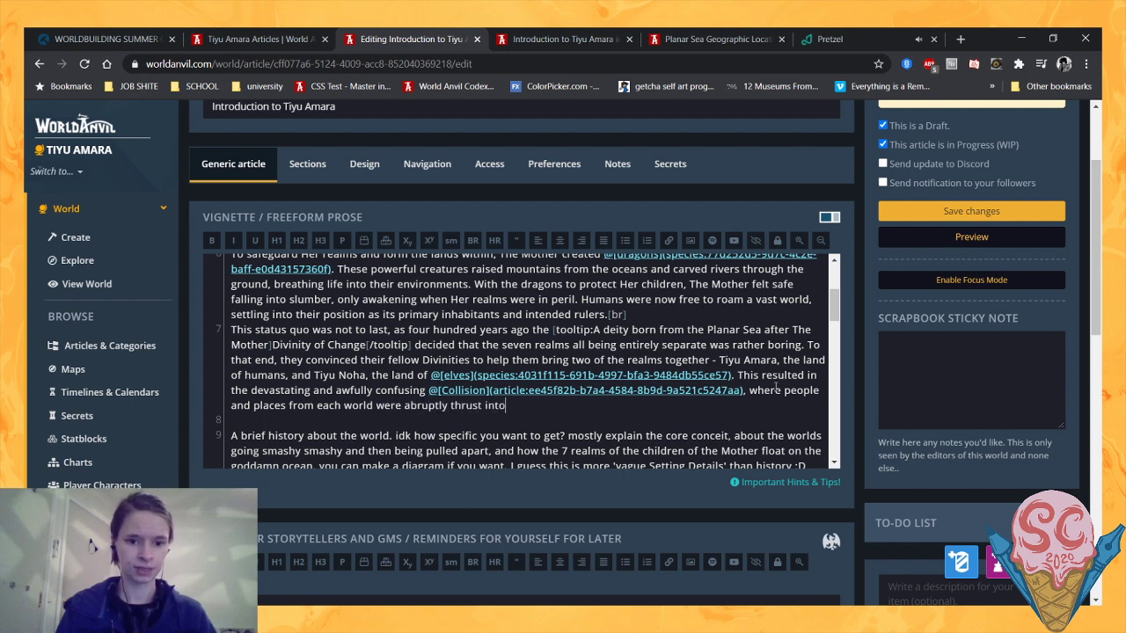
{"action": "type", "text": " the other"}
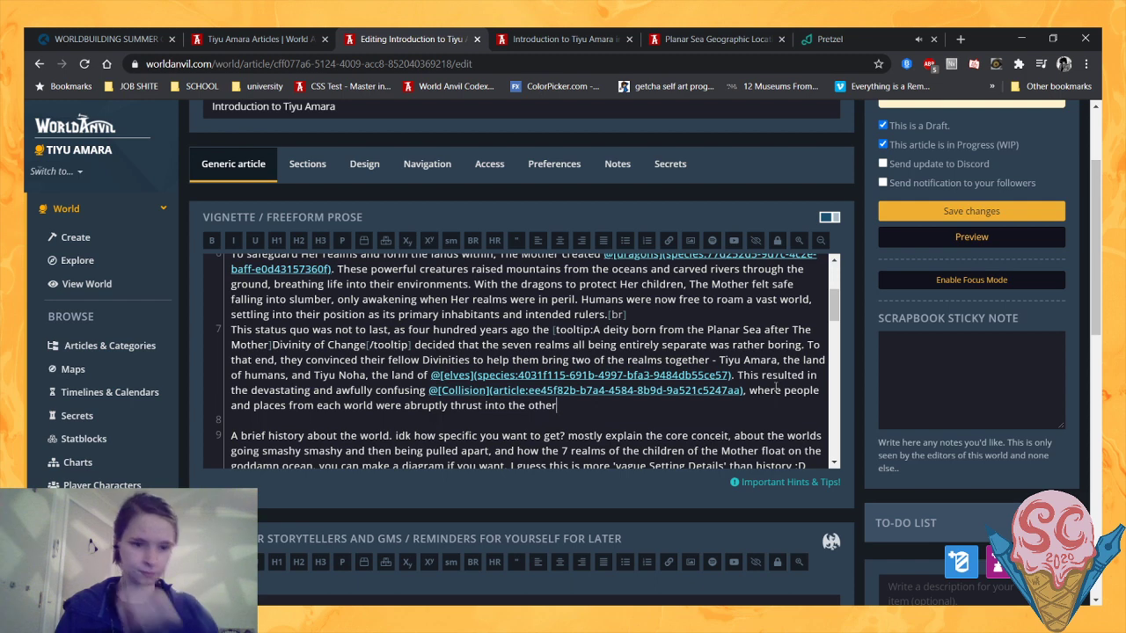
{"action": "type", "text": "."}
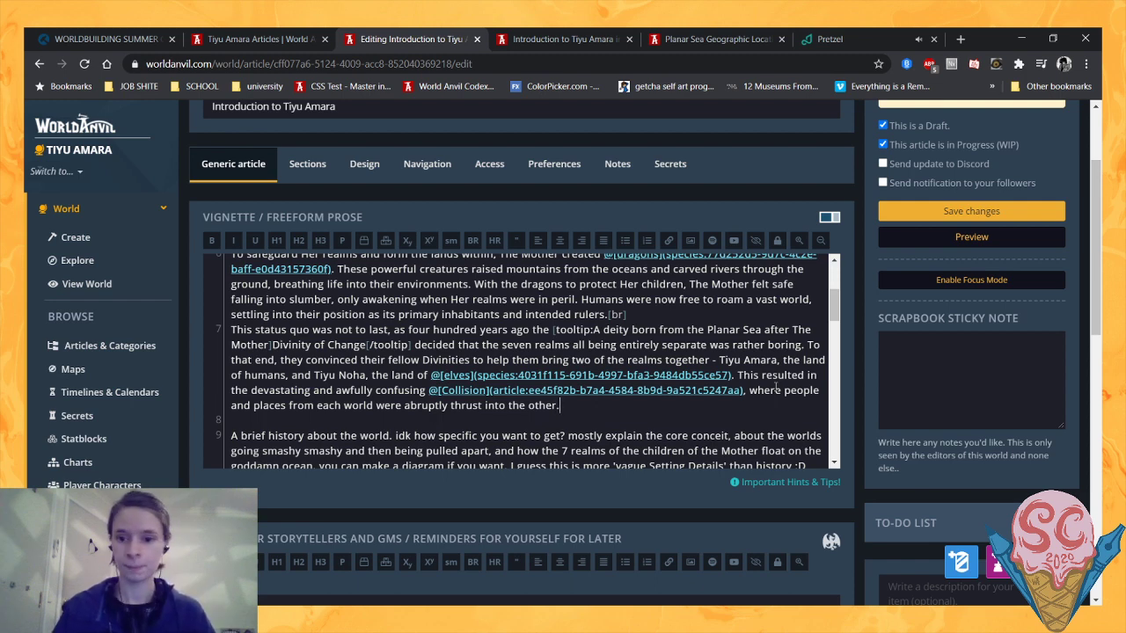
{"action": "type", "text": "[br]"}
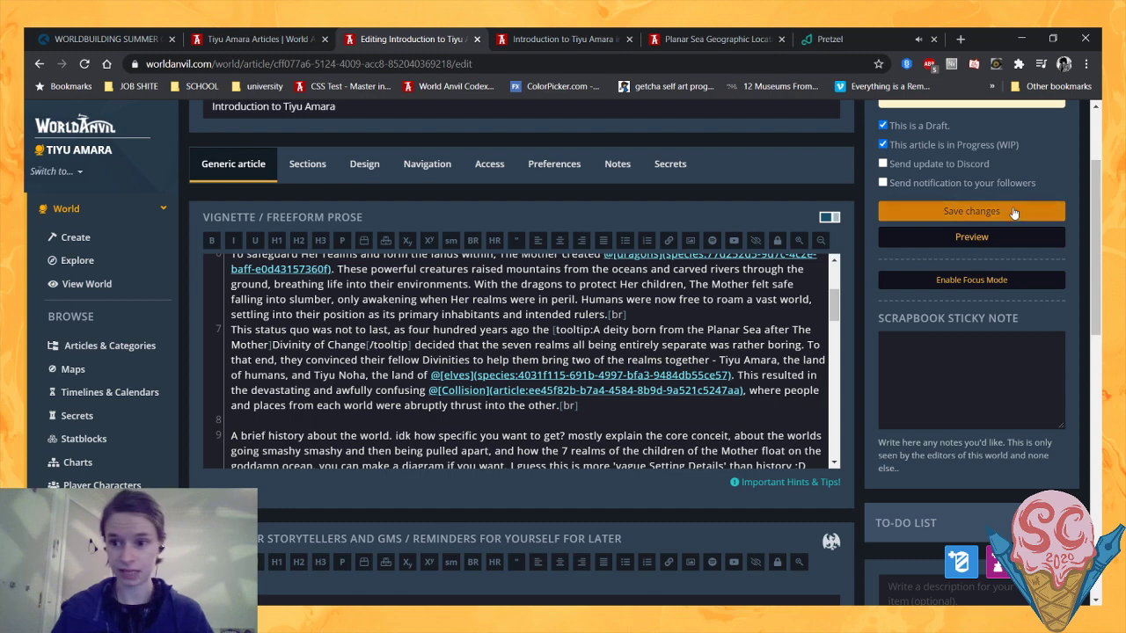
- Save the article and reload its preview page
{"action": "key", "text": "ctrl+s"}
{"action": "left_click", "coordinate": [567, 38]}
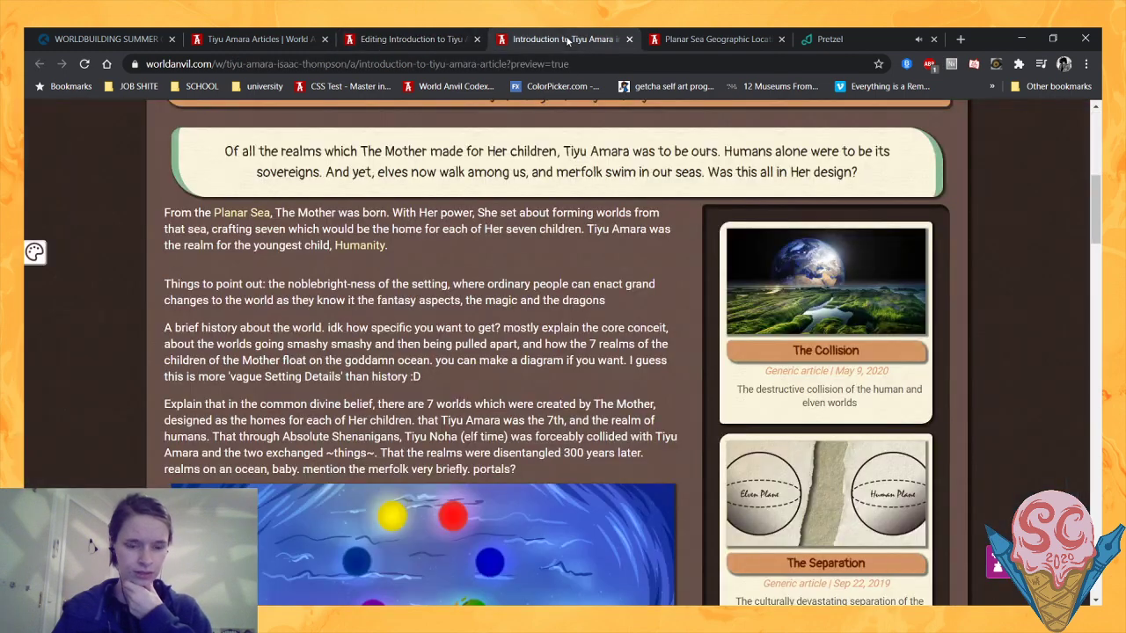
{"action": "left_click", "coordinate": [84, 64]}
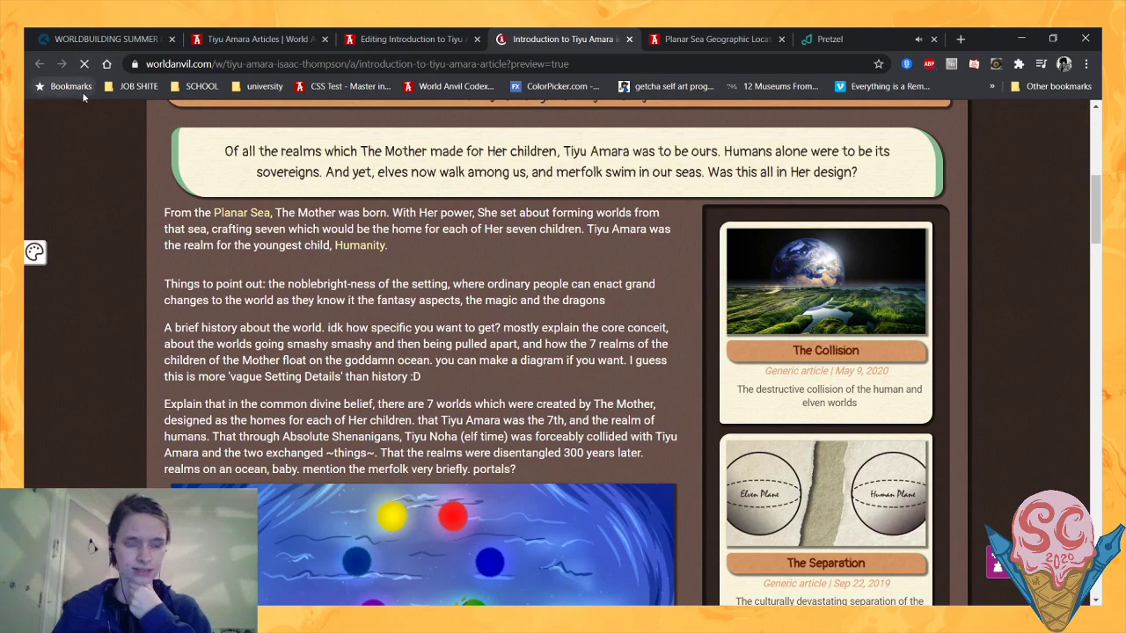
- Review the new history paragraphs in the preview against the remaining notes, and check the Planar Sea link and Divinity of Change tooltip
{"action": "scroll", "coordinate": [135, 257], "scroll_direction": "down", "scroll_amount": 1}
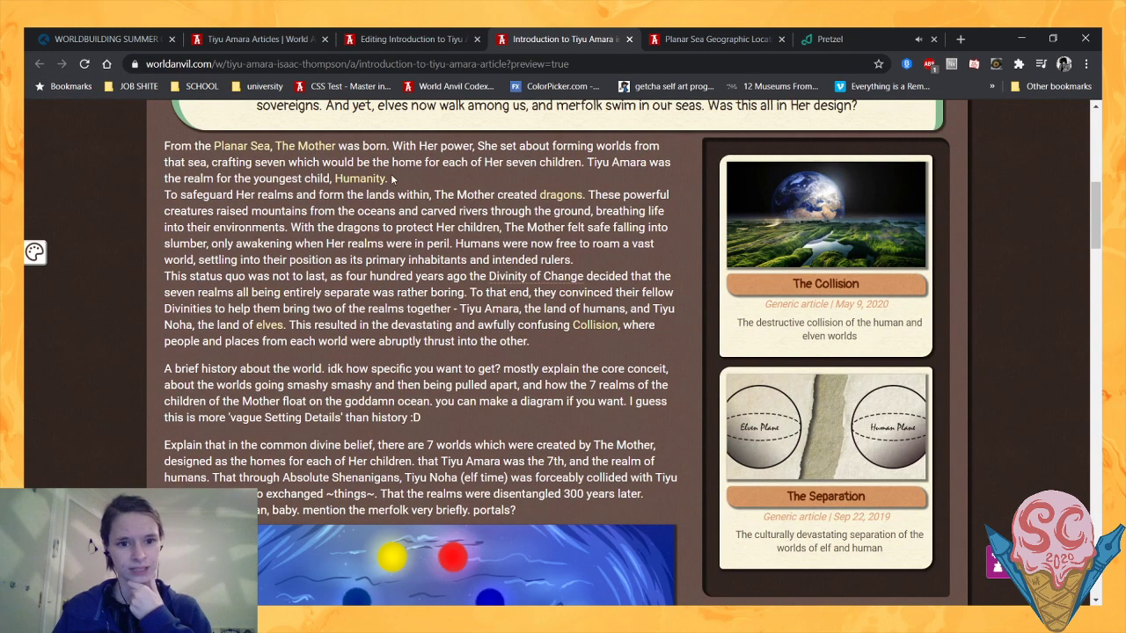
{"action": "scroll", "coordinate": [253, 185], "scroll_direction": "down", "scroll_amount": 2}
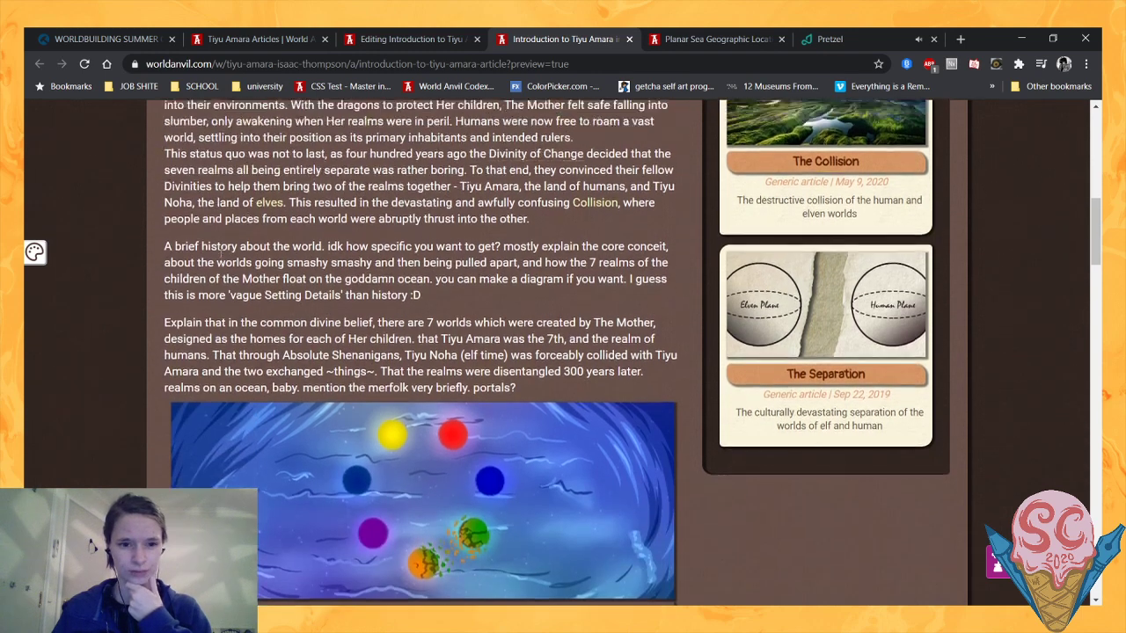
{"action": "scroll", "coordinate": [253, 185], "scroll_direction": "up", "scroll_amount": 3}
{"action": "scroll", "coordinate": [254, 186], "scroll_direction": "down", "scroll_amount": 2}
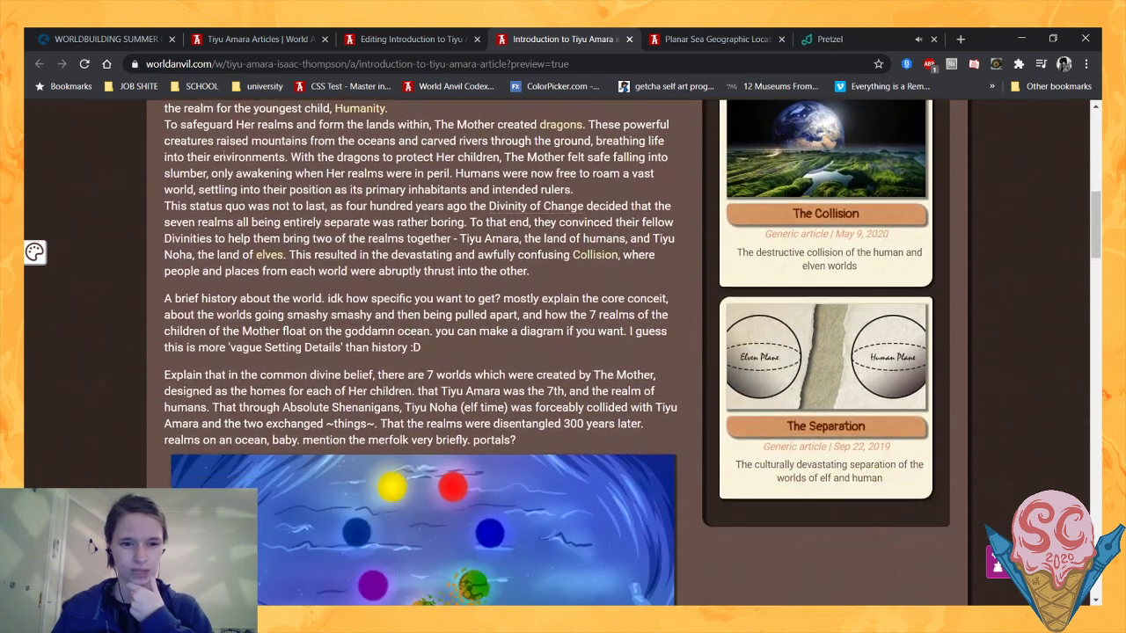
{"action": "scroll", "coordinate": [238, 215], "scroll_direction": "up", "scroll_amount": 2}
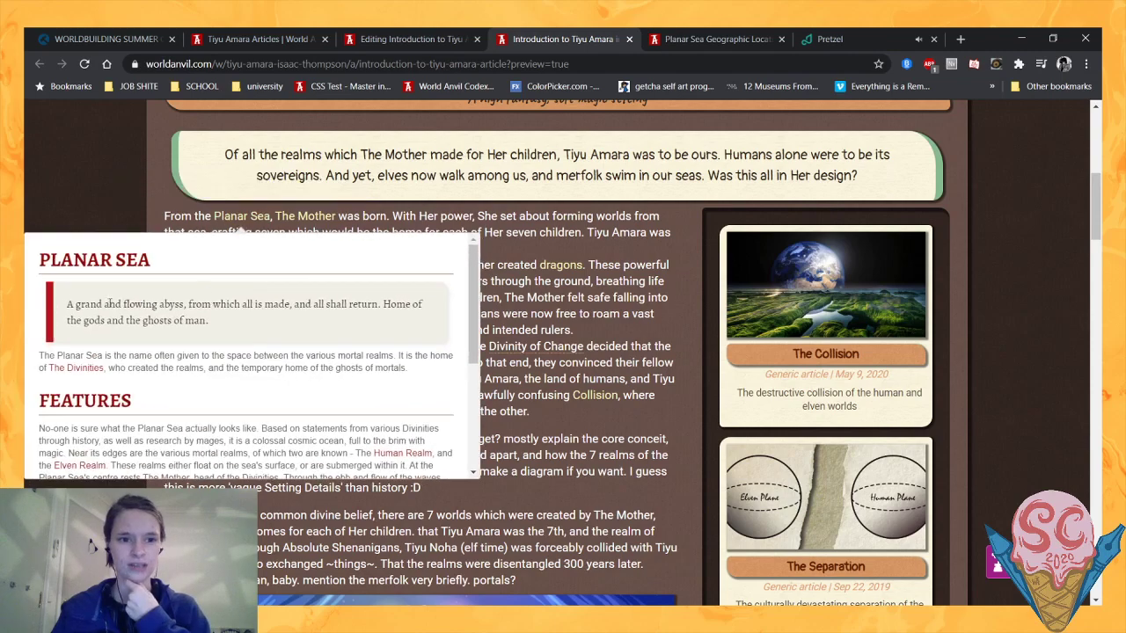
{"action": "scroll", "coordinate": [236, 217], "scroll_direction": "down", "scroll_amount": 2}
{"action": "scroll", "coordinate": [314, 387], "scroll_direction": "down", "scroll_amount": 1}
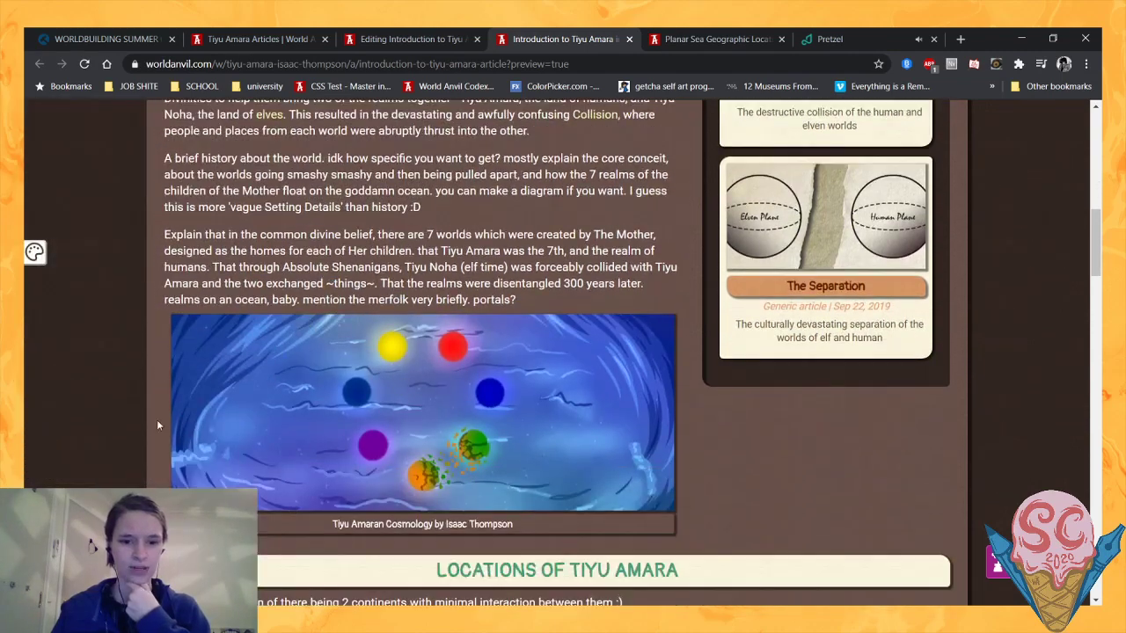
{"action": "scroll", "coordinate": [314, 387], "scroll_direction": "up", "scroll_amount": 2}
{"action": "scroll", "coordinate": [258, 368], "scroll_direction": "down", "scroll_amount": 2}
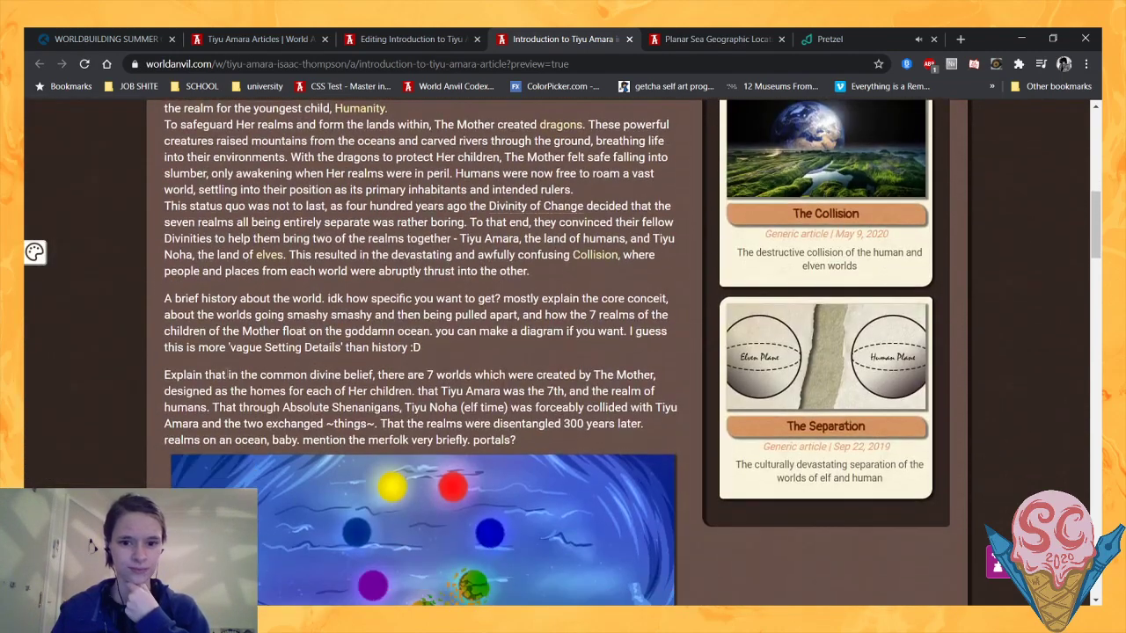
{"action": "scroll", "coordinate": [233, 374], "scroll_direction": "up", "scroll_amount": 1}
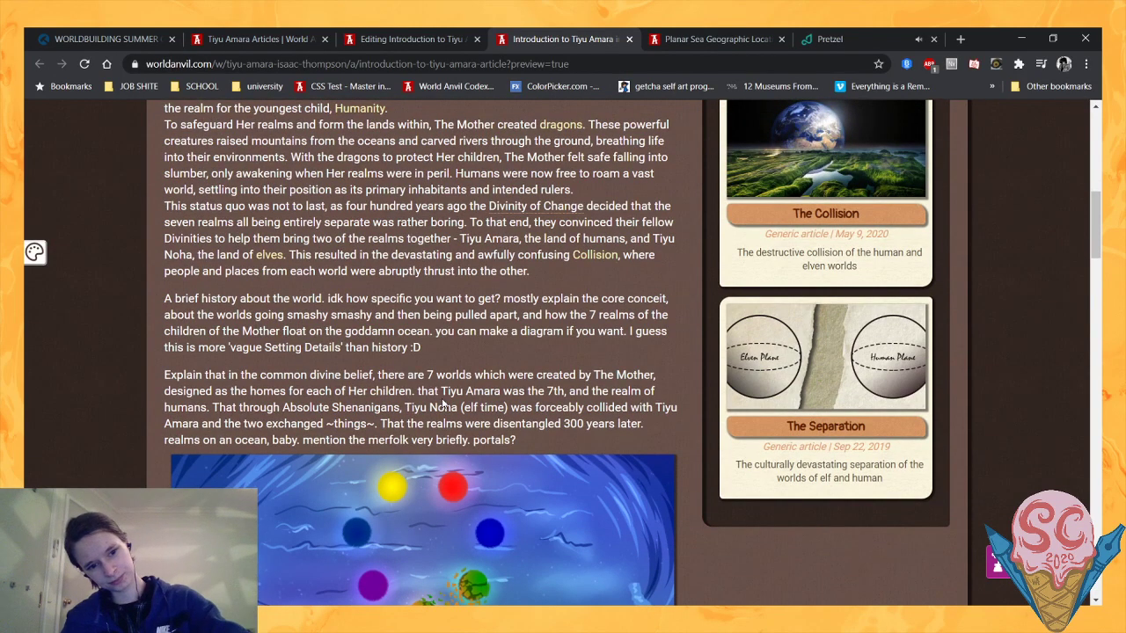
{"action": "scroll", "coordinate": [444, 403], "scroll_direction": "down", "scroll_amount": 2}
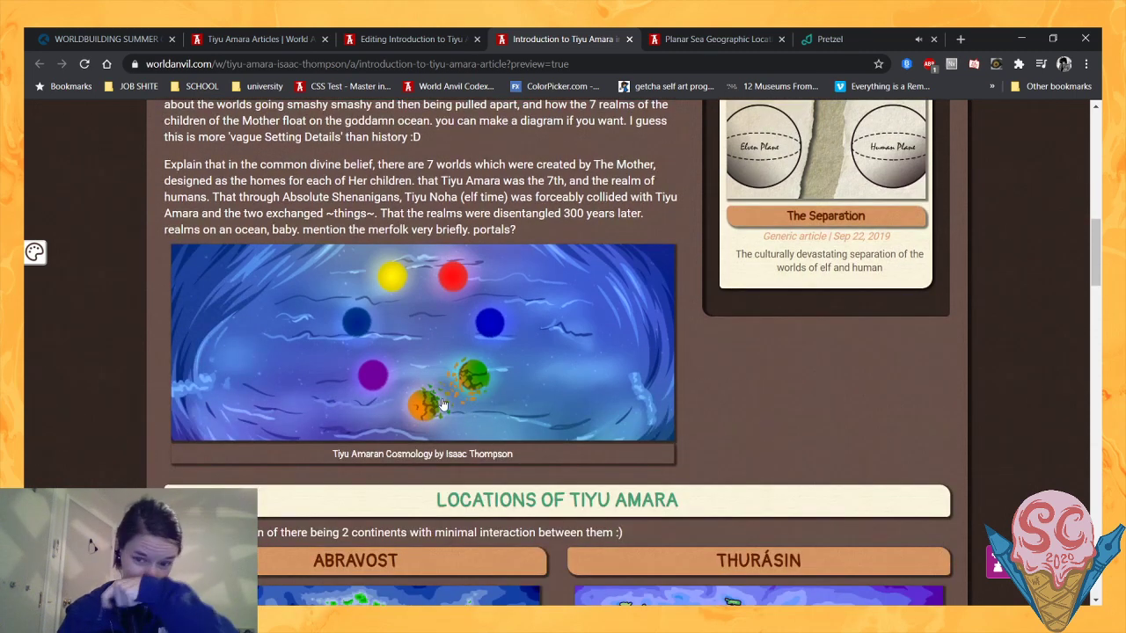
{"action": "scroll", "coordinate": [445, 404], "scroll_direction": "up", "scroll_amount": 1}
{"action": "scroll", "coordinate": [444, 404], "scroll_direction": "up", "scroll_amount": 1}
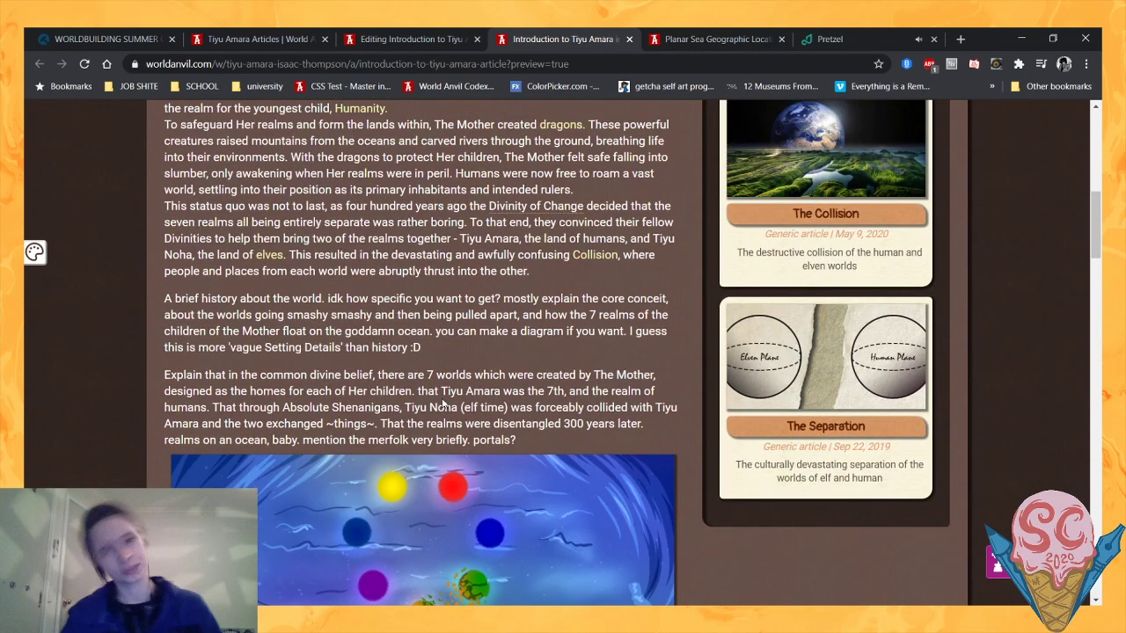
{"action": "mouse_move", "coordinate": [528, 211]}
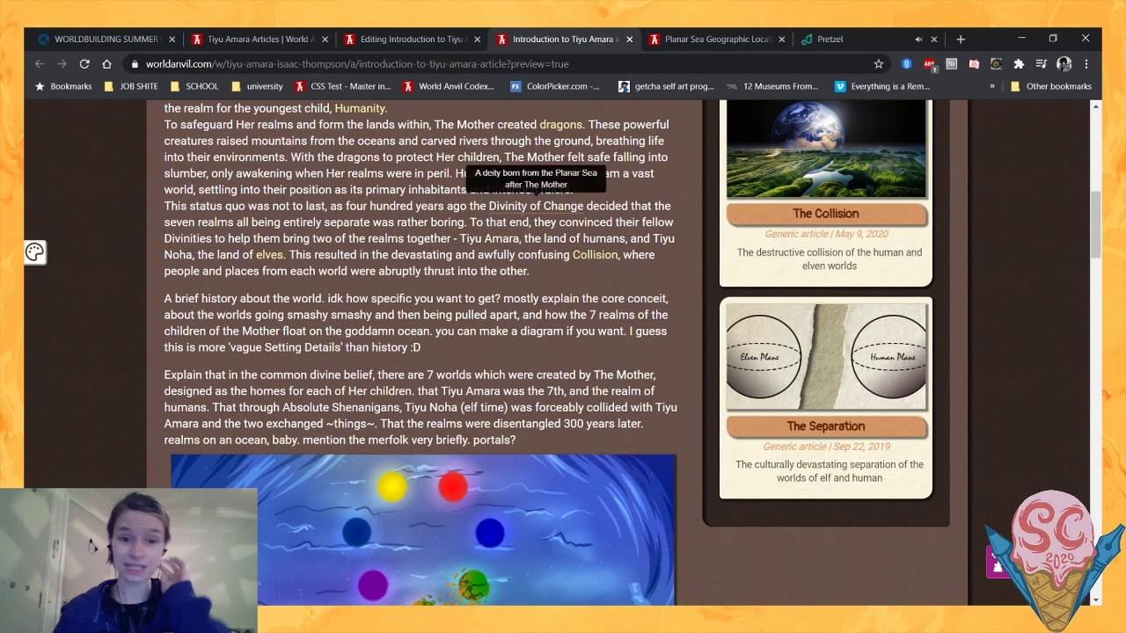
- Return to the article editor and delete both placeholder notes between the Collision paragraph and the cosmology image
{"action": "left_click", "coordinate": [411, 39]}
{"action": "scroll", "coordinate": [686, 238], "scroll_direction": "down", "scroll_amount": 2}
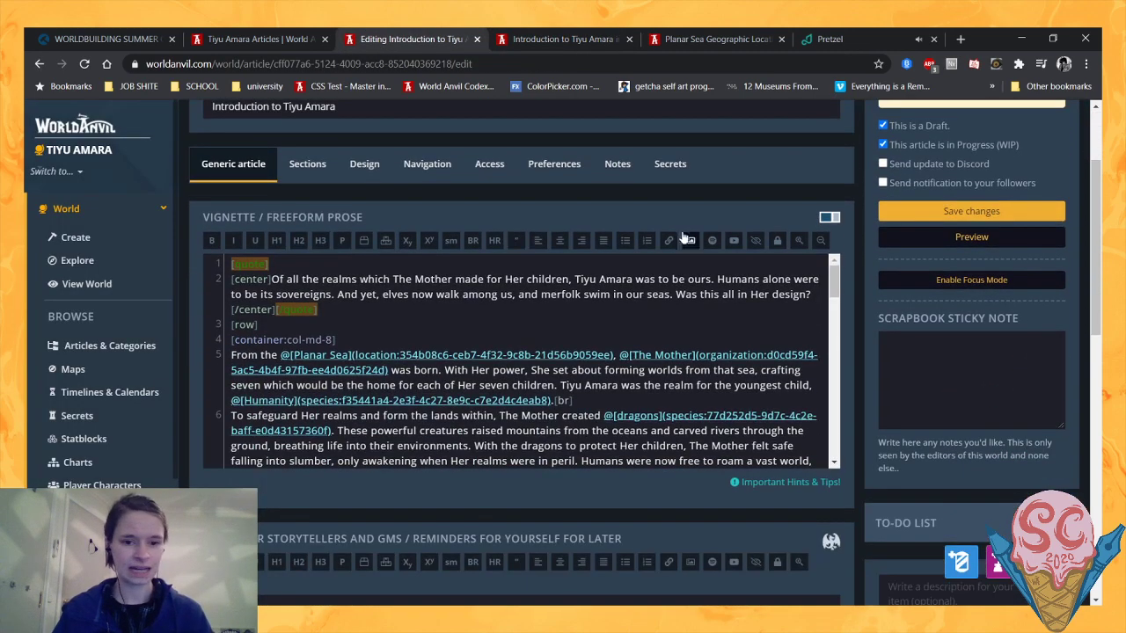
{"action": "scroll", "coordinate": [870, 233], "scroll_direction": "down", "scroll_amount": 5}
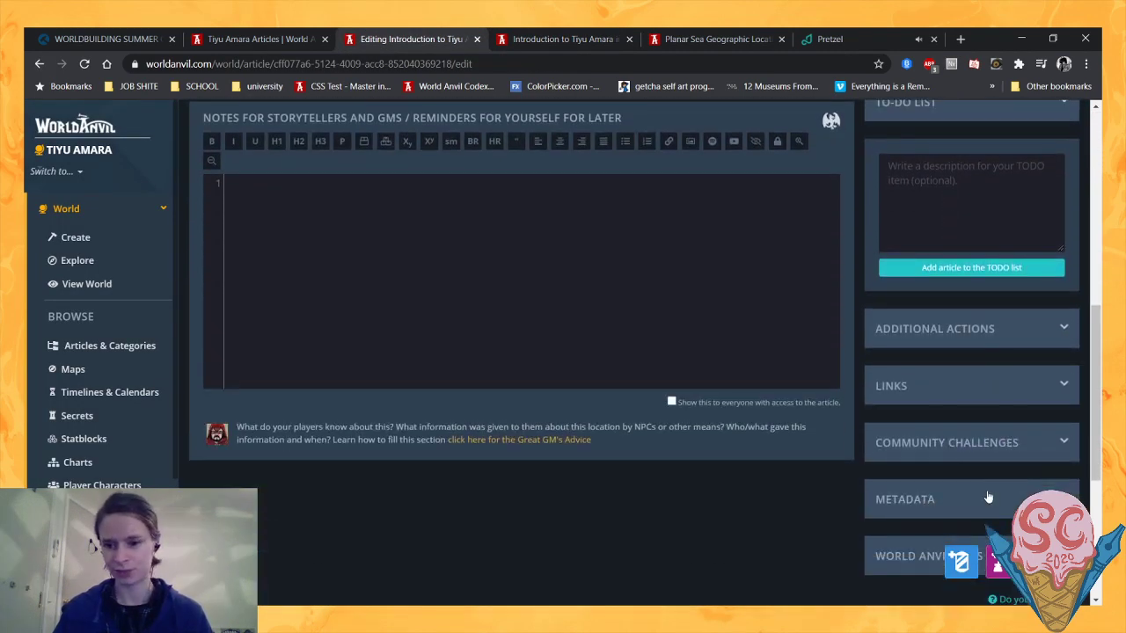
{"action": "left_click", "coordinate": [987, 497]}
{"action": "scroll", "coordinate": [756, 366], "scroll_direction": "up", "scroll_amount": 6}
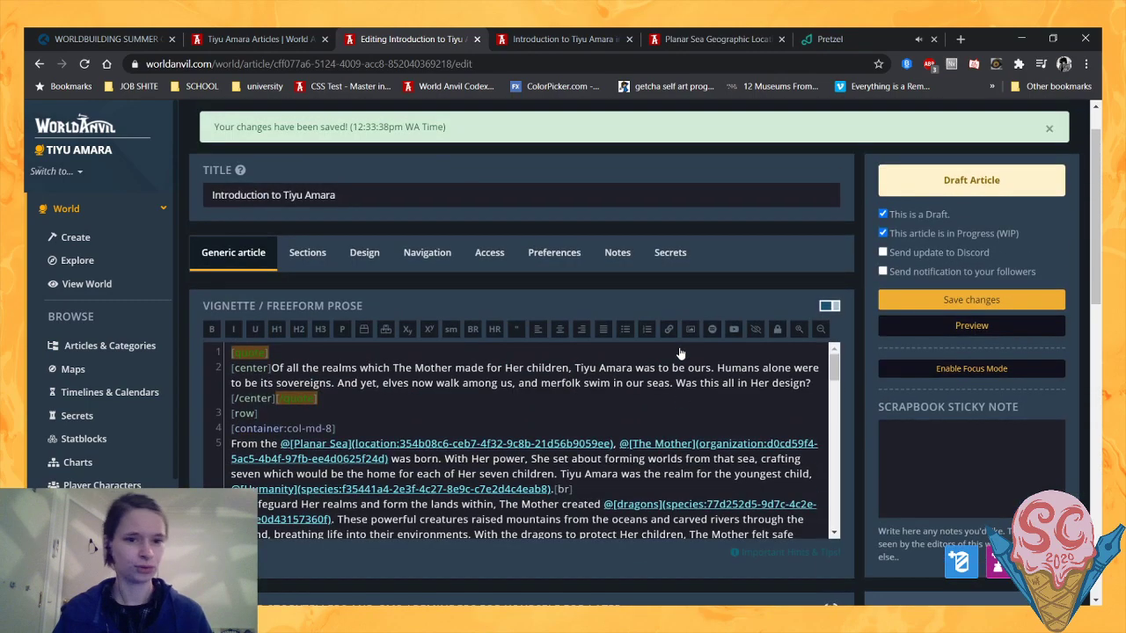
{"action": "scroll", "coordinate": [680, 352], "scroll_direction": "down", "scroll_amount": 5}
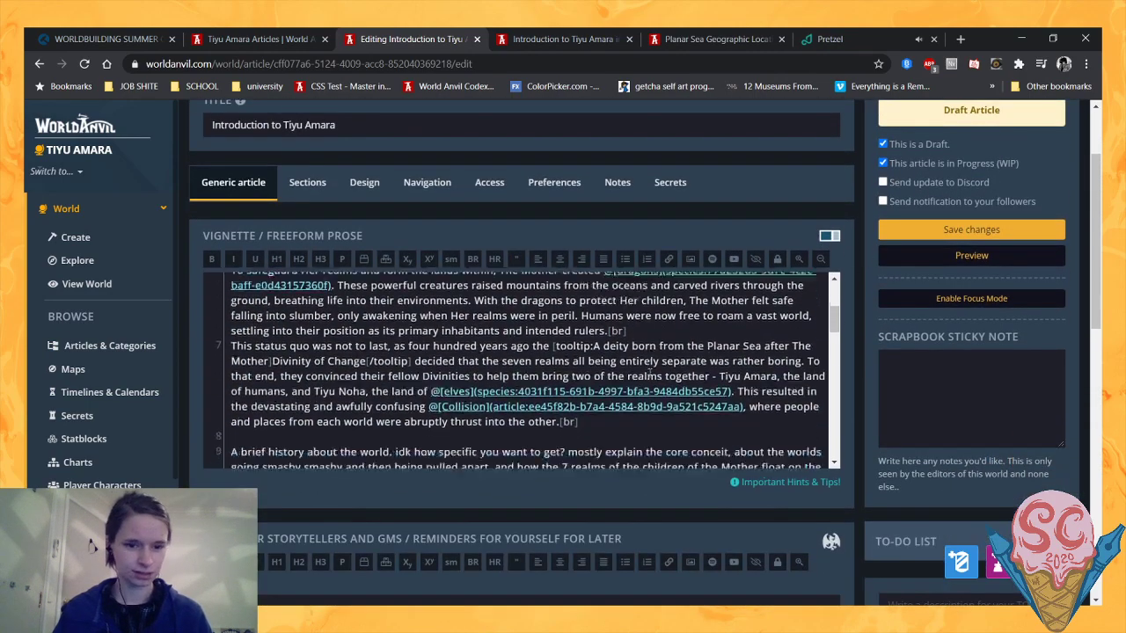
{"action": "scroll", "coordinate": [649, 372], "scroll_direction": "down", "scroll_amount": 1}
{"action": "scroll", "coordinate": [545, 381], "scroll_direction": "down", "scroll_amount": 2}
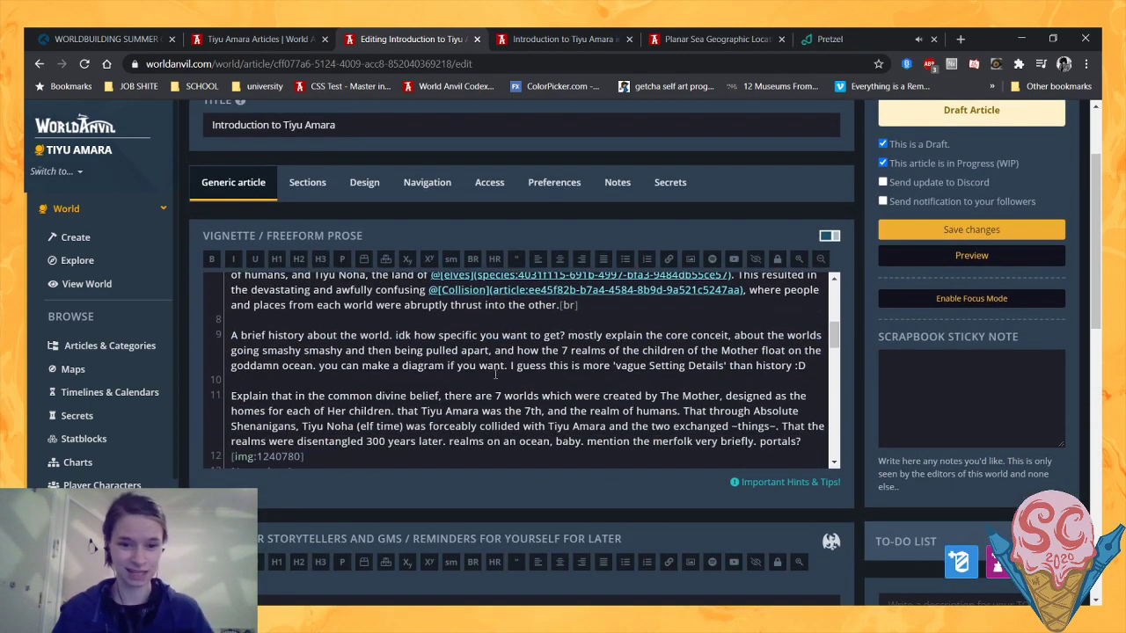
{"action": "left_click_drag", "start_coordinate": [808, 442], "coordinate": [236, 327]}
{"action": "key", "text": "BackSpace"}
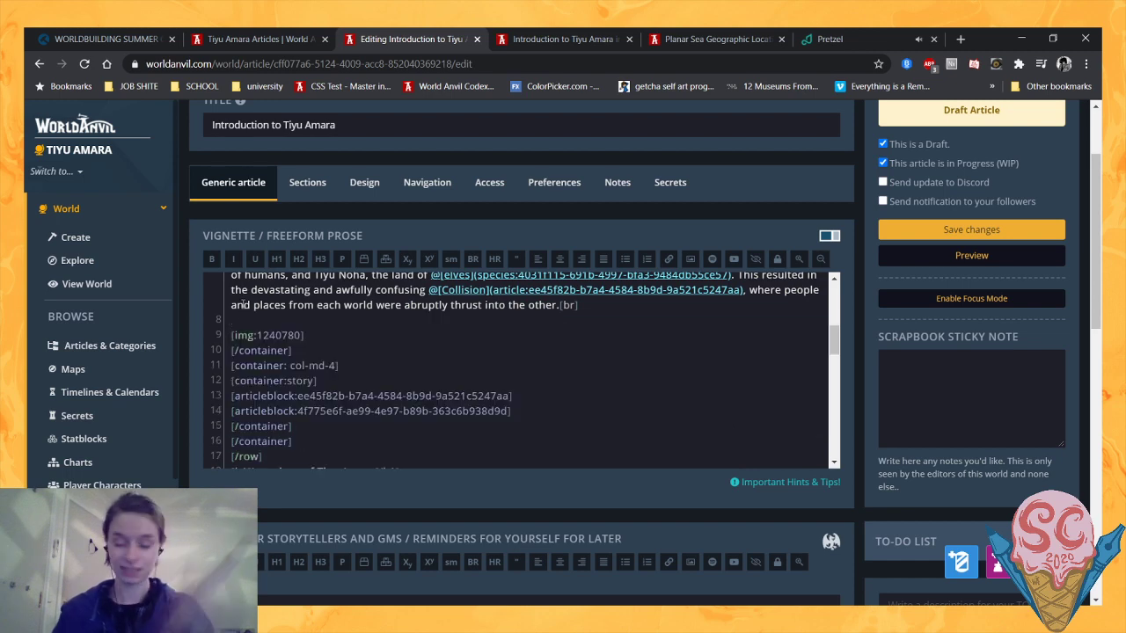
- Start a new paragraph above the image with "Despite" and remove "and awfully confusing" from the Collision sentence
{"action": "scroll", "coordinate": [437, 343], "scroll_direction": "up", "scroll_amount": 2}
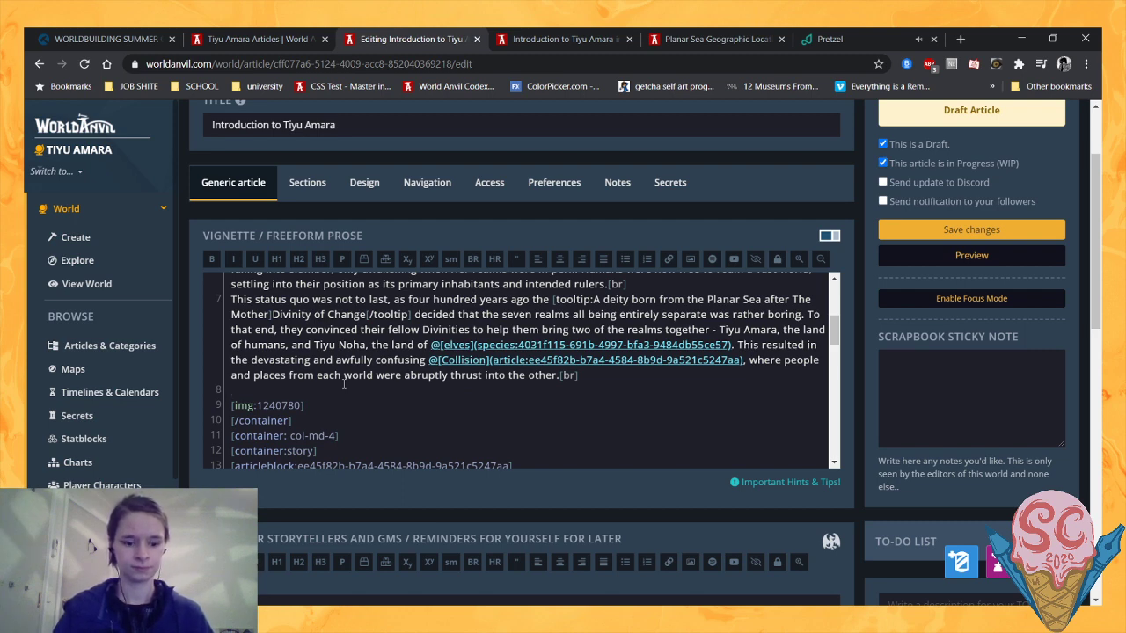
{"action": "type", "text": "Despite"}
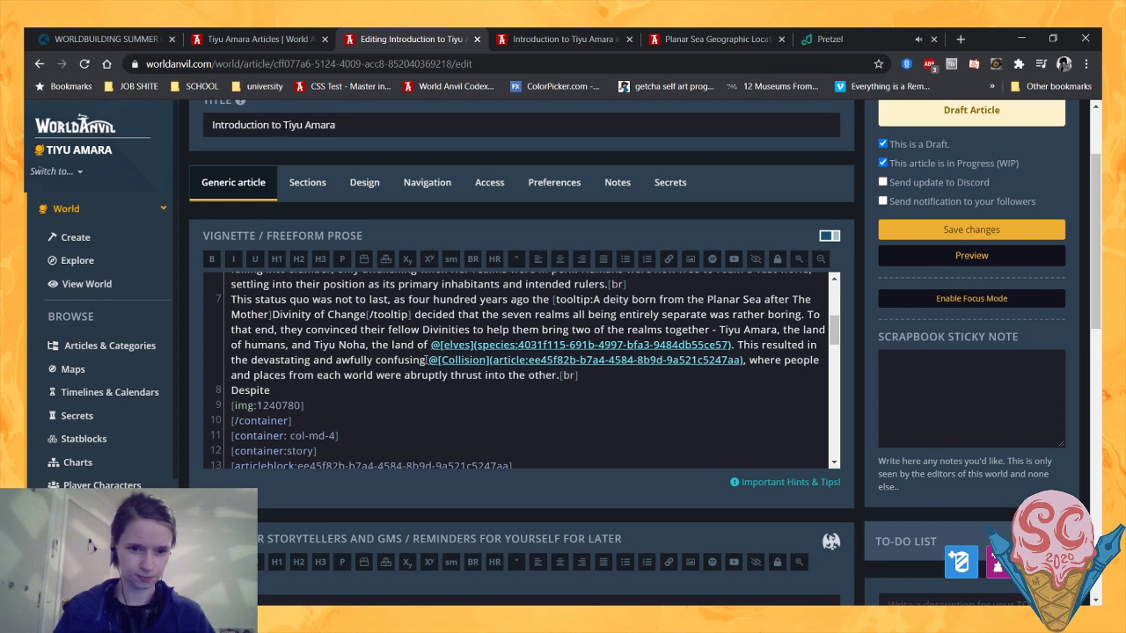
{"action": "left_click_drag", "start_coordinate": [427, 359], "coordinate": [315, 360]}
{"action": "key", "text": "BackSpace"}
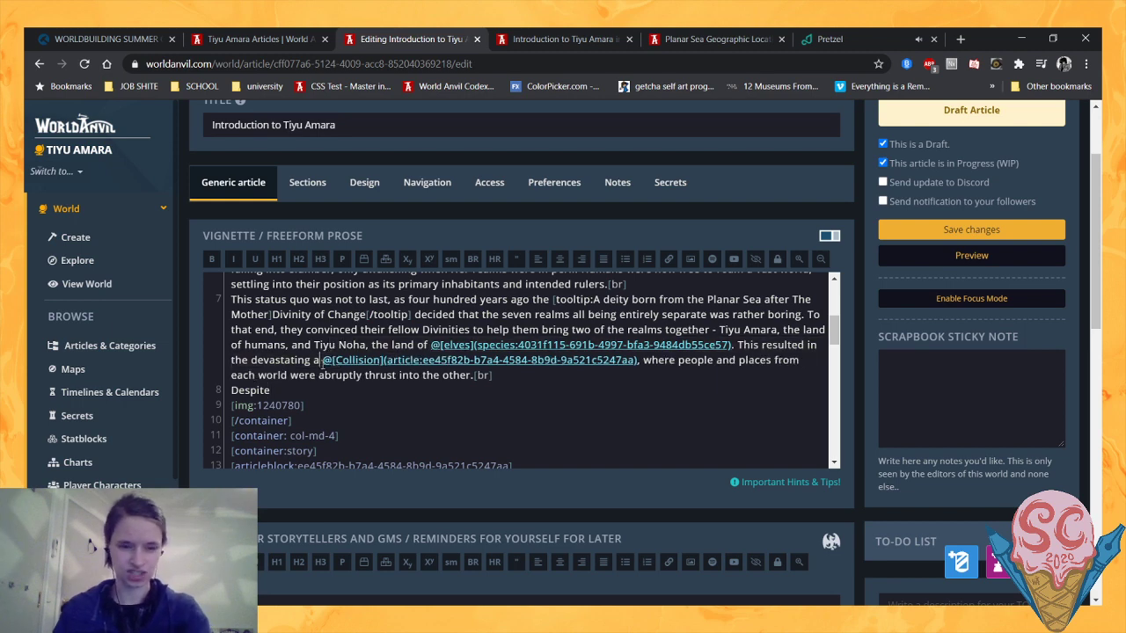
- Continue the "Despite" sentence above the image with "the confusion wrought by this divine event, humans"
{"action": "left_click", "coordinate": [309, 389]}
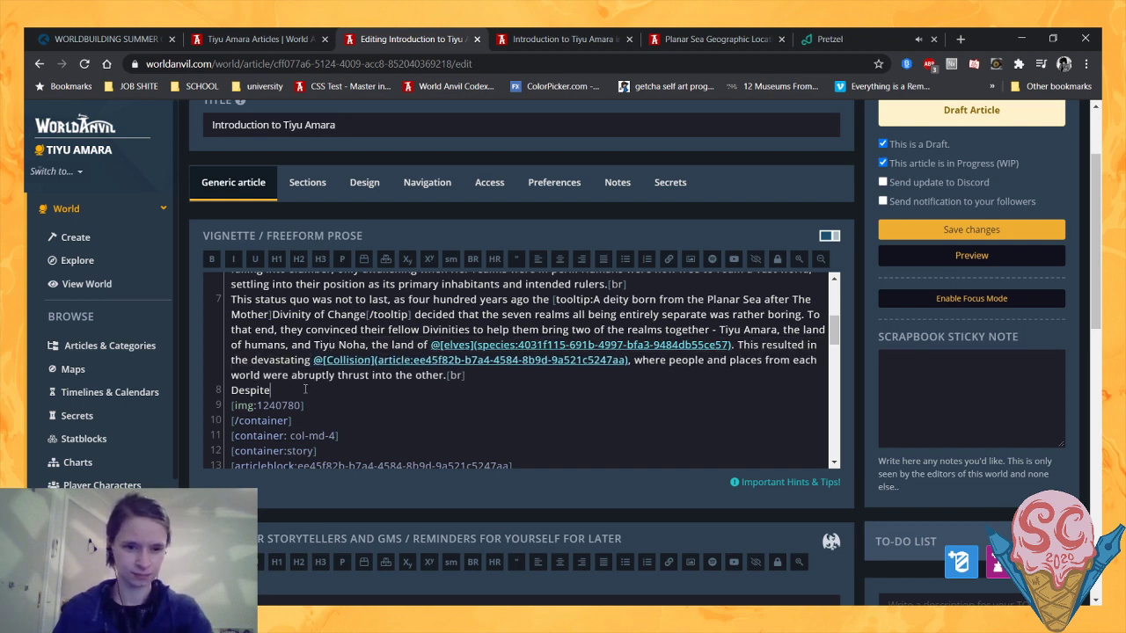
{"action": "type", "text": "the confusi"}
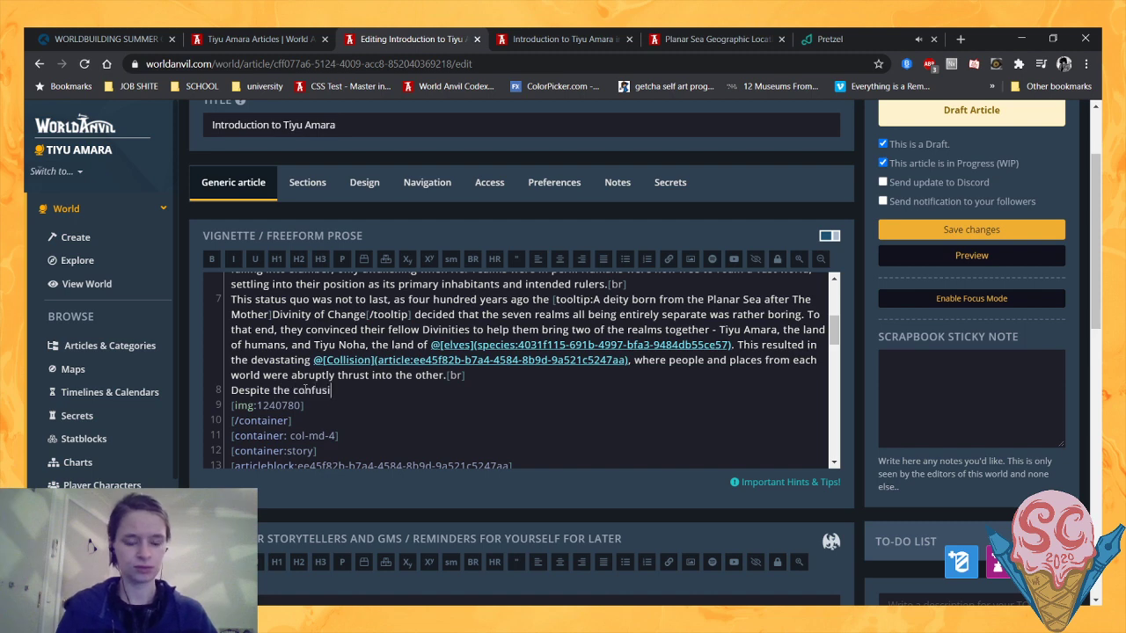
{"action": "type", "text": "on wrought by "}
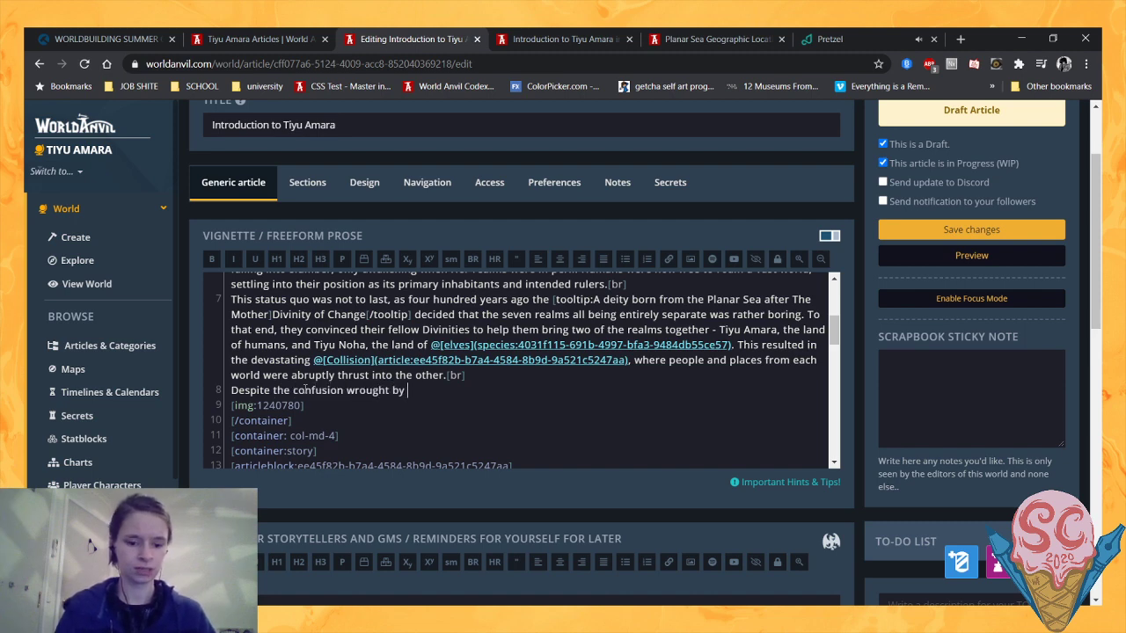
{"action": "type", "text": "this divine event"}
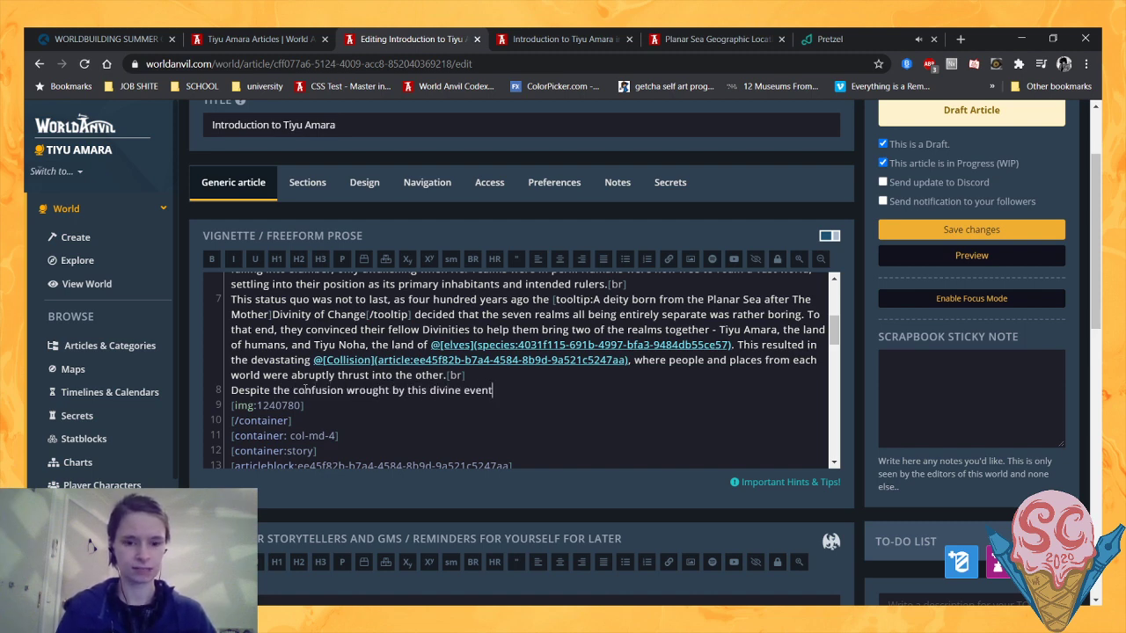
{"action": "type", "text": ", humans"}
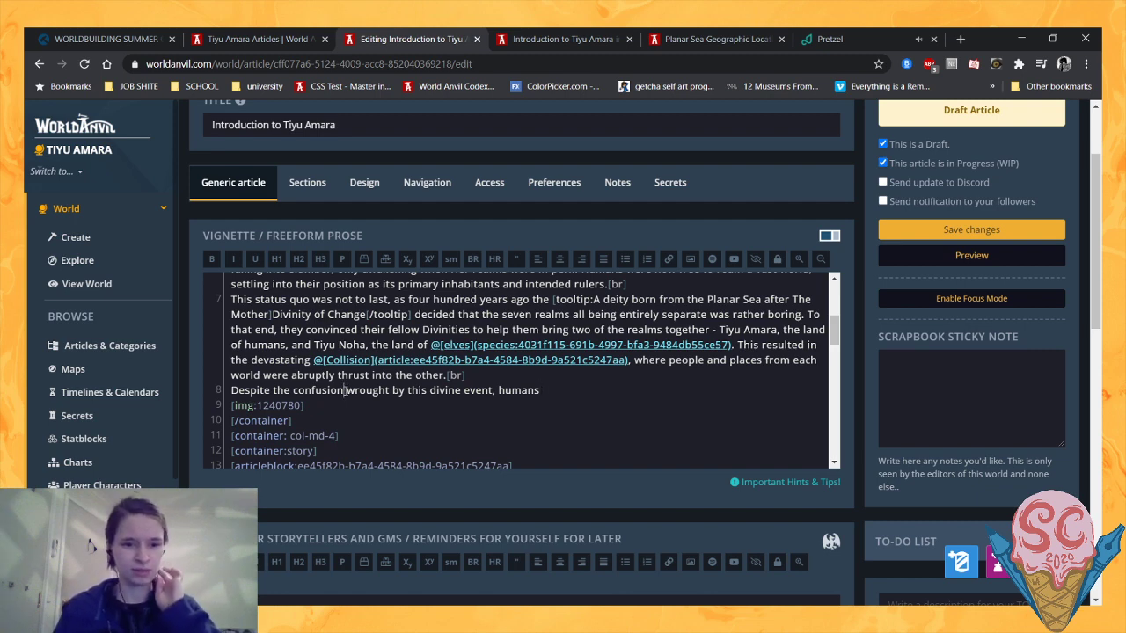
- Replace "confusion" with "imbalance" and extend the sentence with "and elves settled into various states of"
{"action": "left_click_drag", "start_coordinate": [344, 390], "coordinate": [297, 395]}
{"action": "type", "text": "imbalance"}
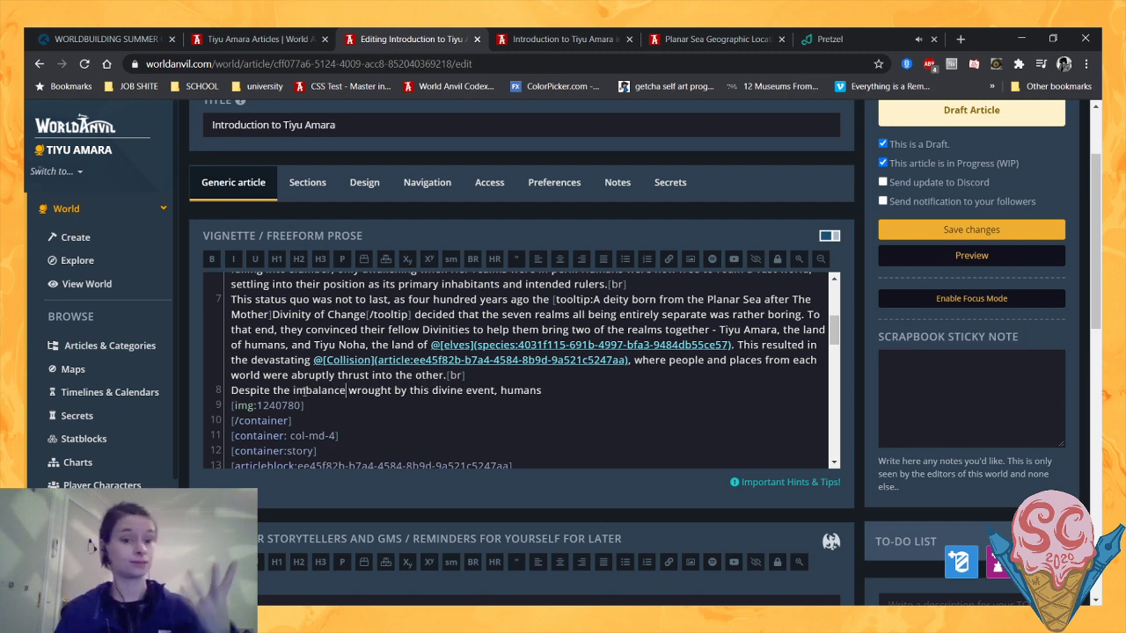
{"action": "left_click", "coordinate": [554, 392]}
{"action": "type", "text": "and"}
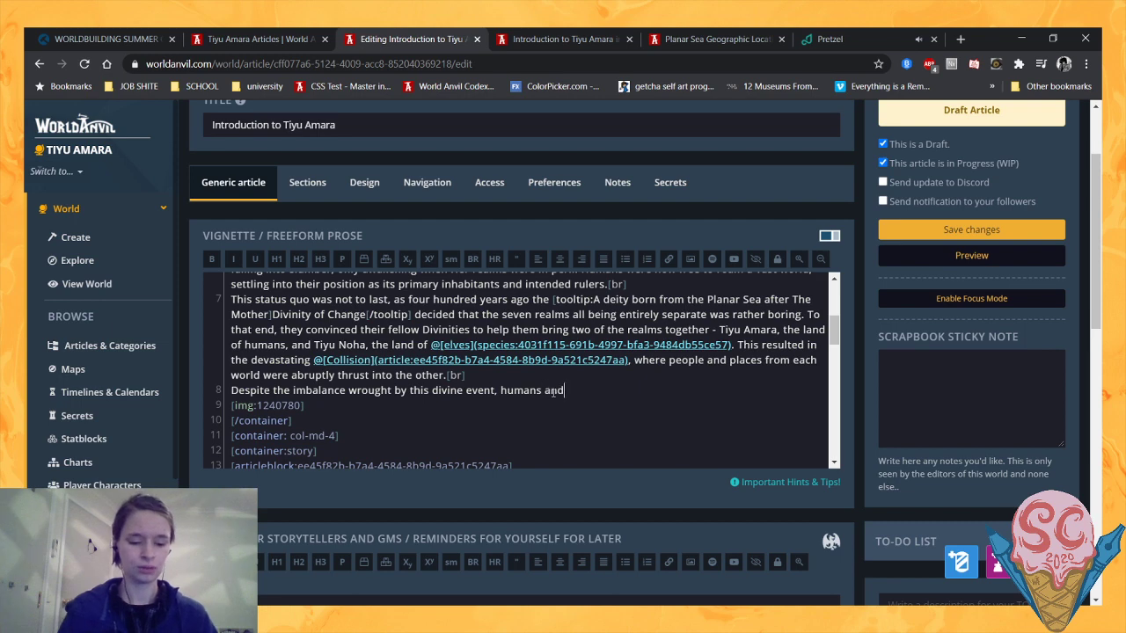
{"action": "type", "text": " elves set"}
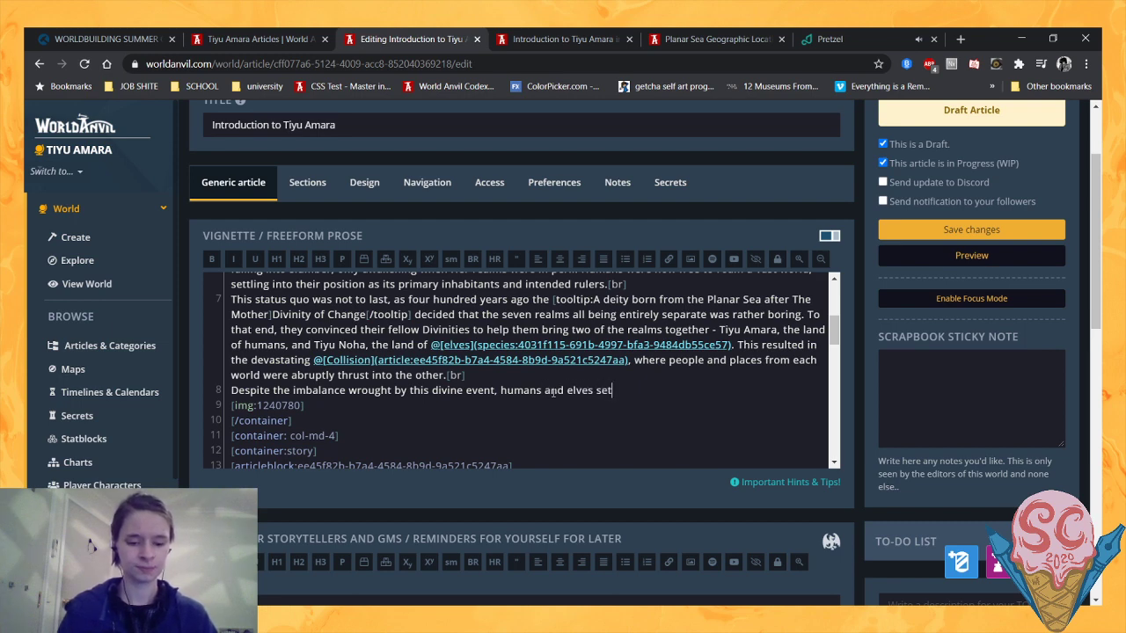
{"action": "type", "text": "tled into vari"}
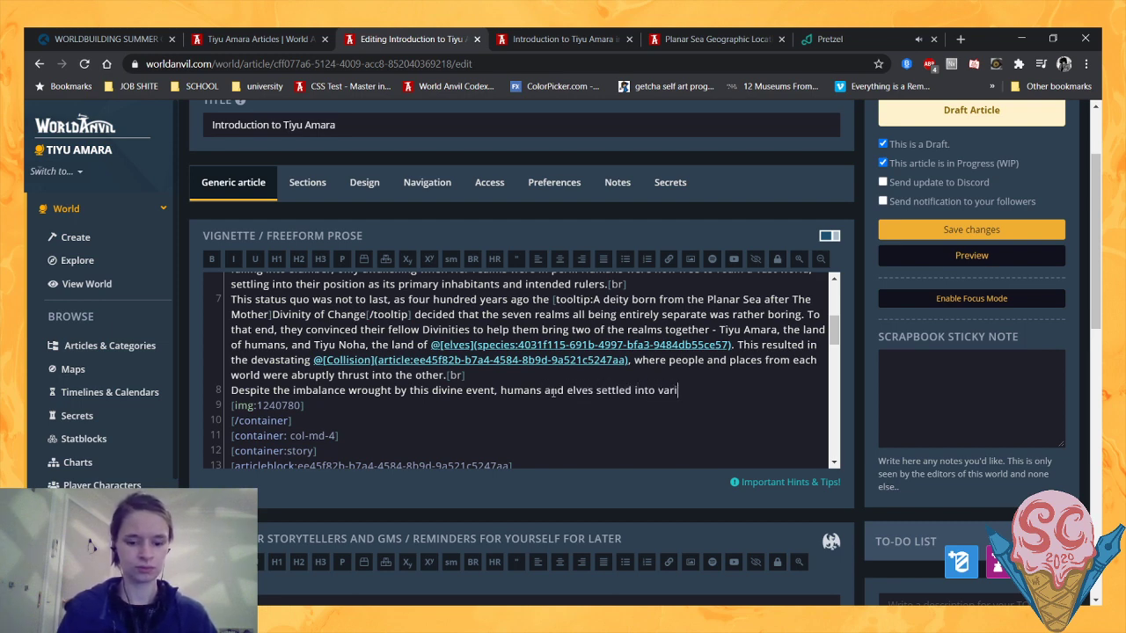
{"action": "type", "text": "ous states of cole"}
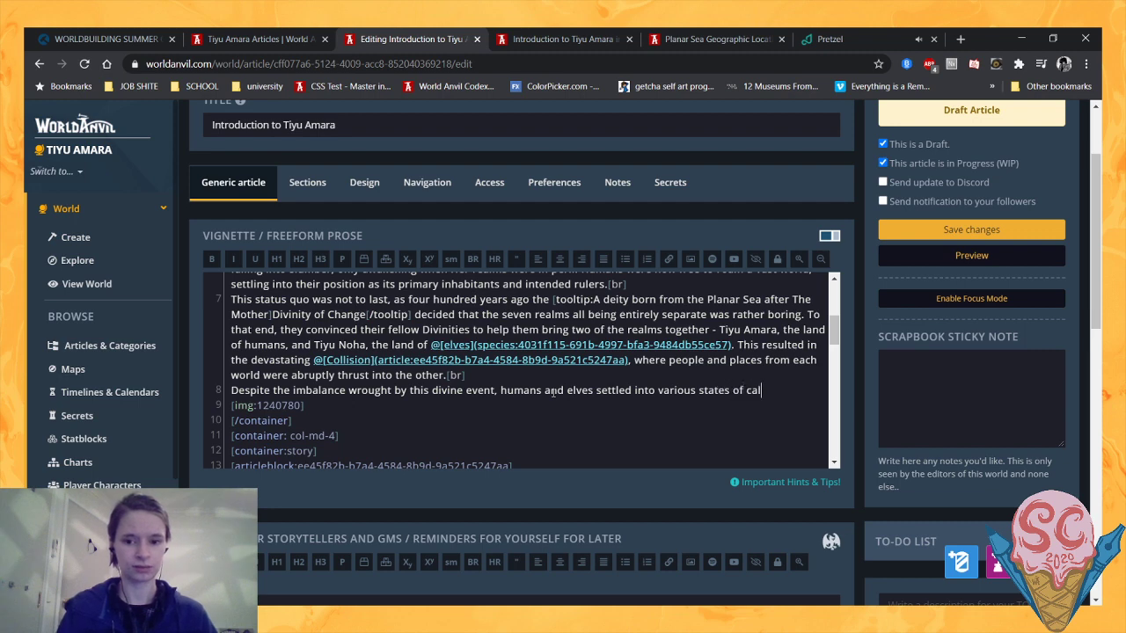
{"action": "key", "text": "BackSpace"}
{"action": "key", "text": "BackSpace"}
{"action": "key", "text": "BackSpace"}
{"action": "key", "text": "BackSpace"}
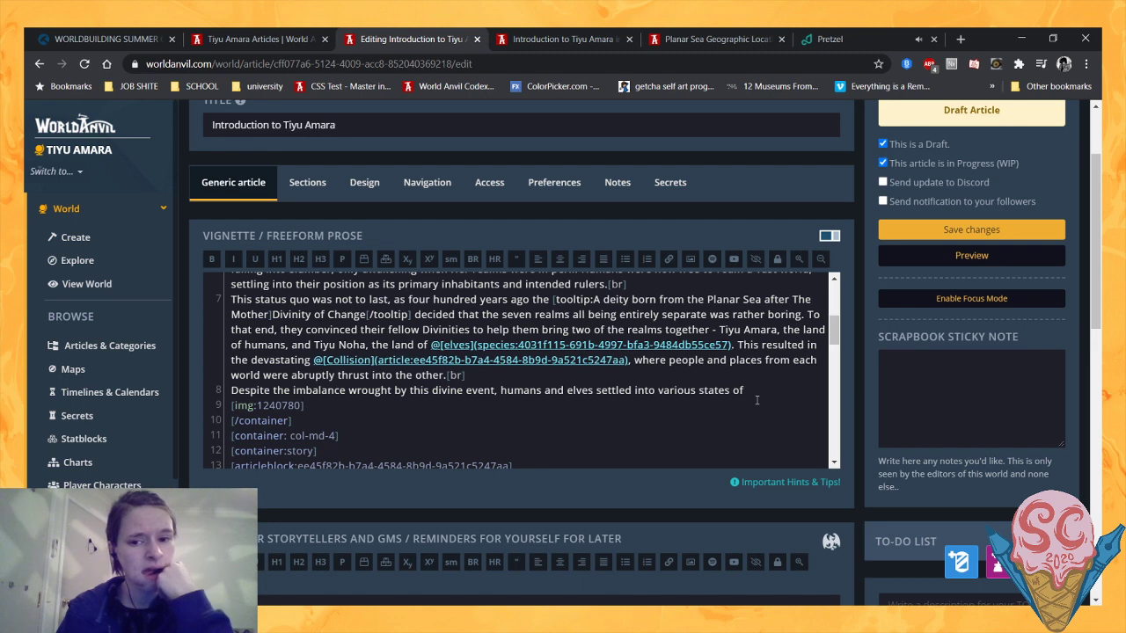
- Add "harmony" to the end of the sentence and replace "various states of" with "uneasy"
{"action": "left_click_drag", "start_coordinate": [752, 390], "coordinate": [205, 387]}
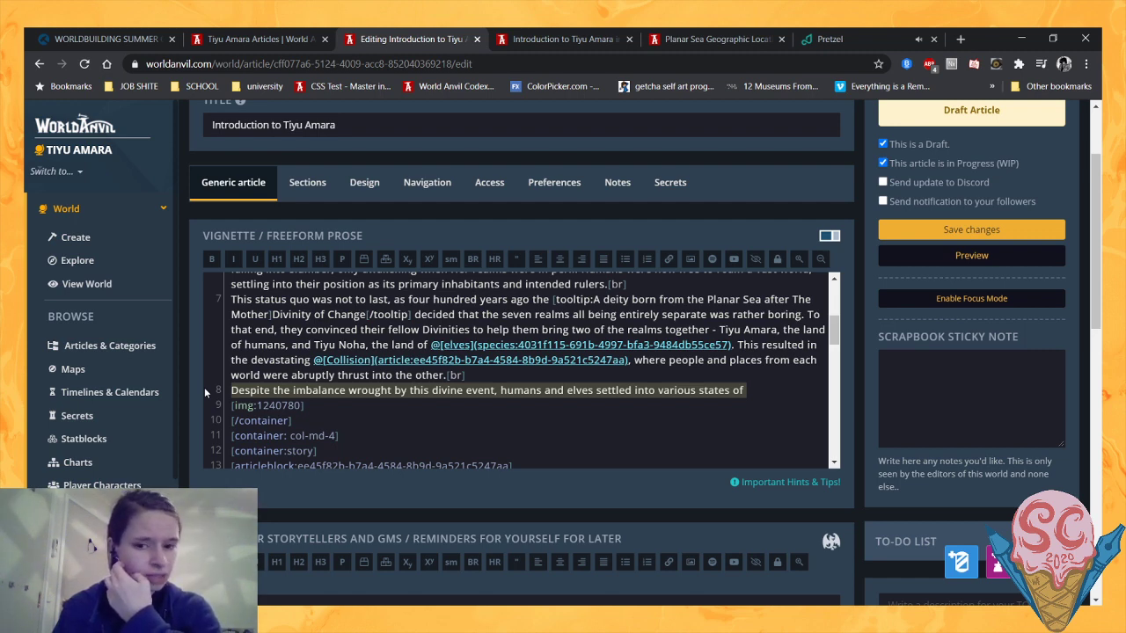
{"action": "left_click", "coordinate": [463, 395]}
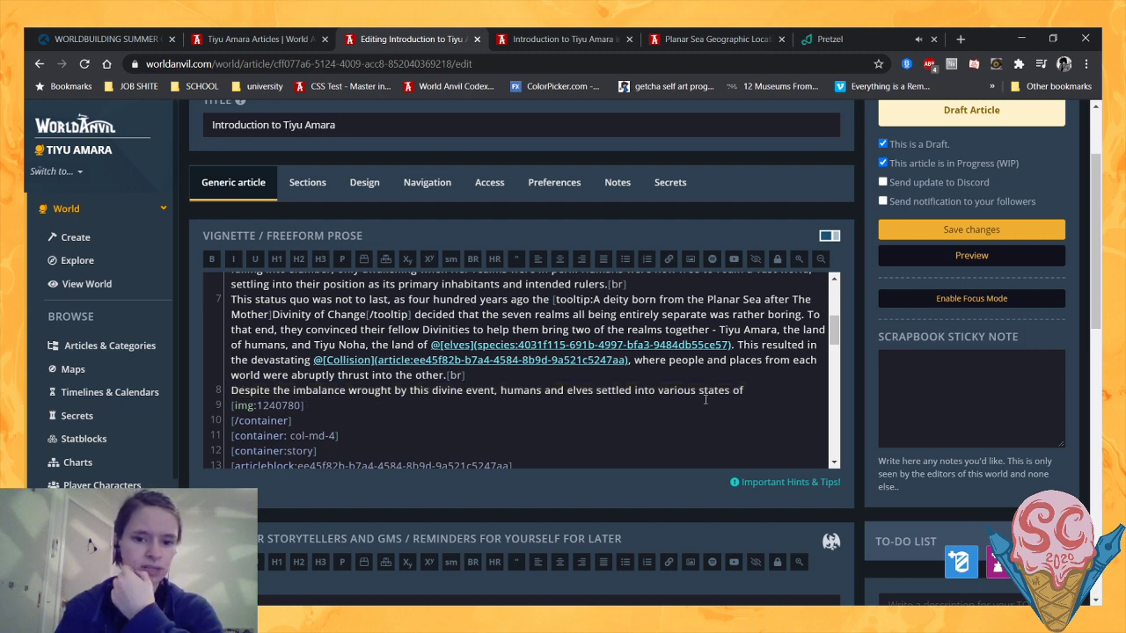
{"action": "left_click", "coordinate": [749, 390]}
{"action": "type", "text": "harmony"}
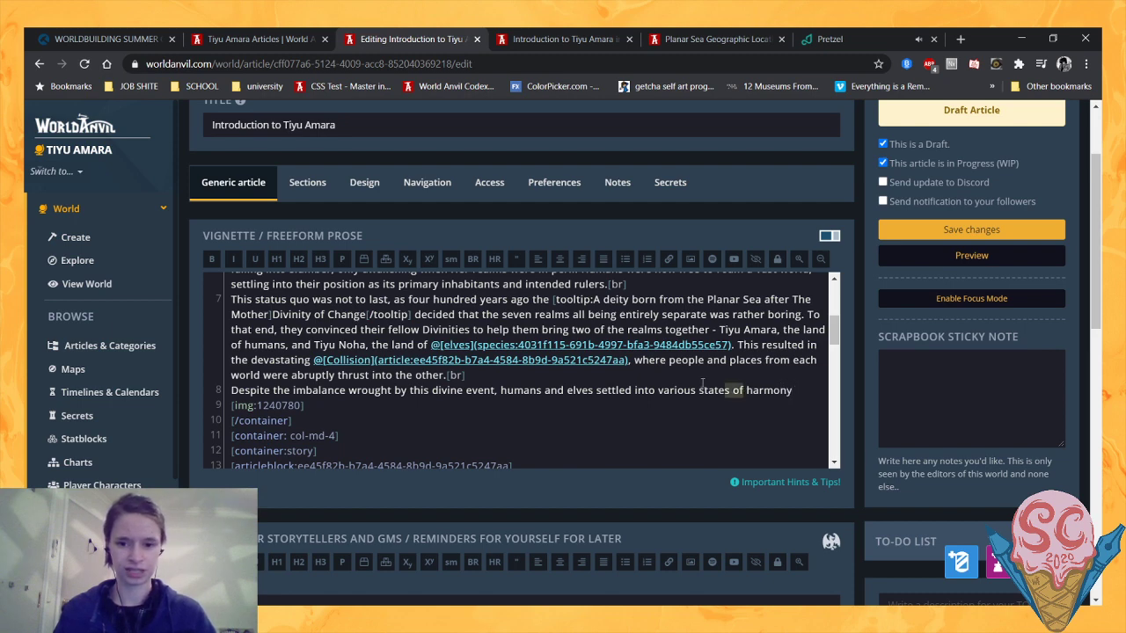
{"action": "left_click_drag", "start_coordinate": [744, 390], "coordinate": [660, 386]}
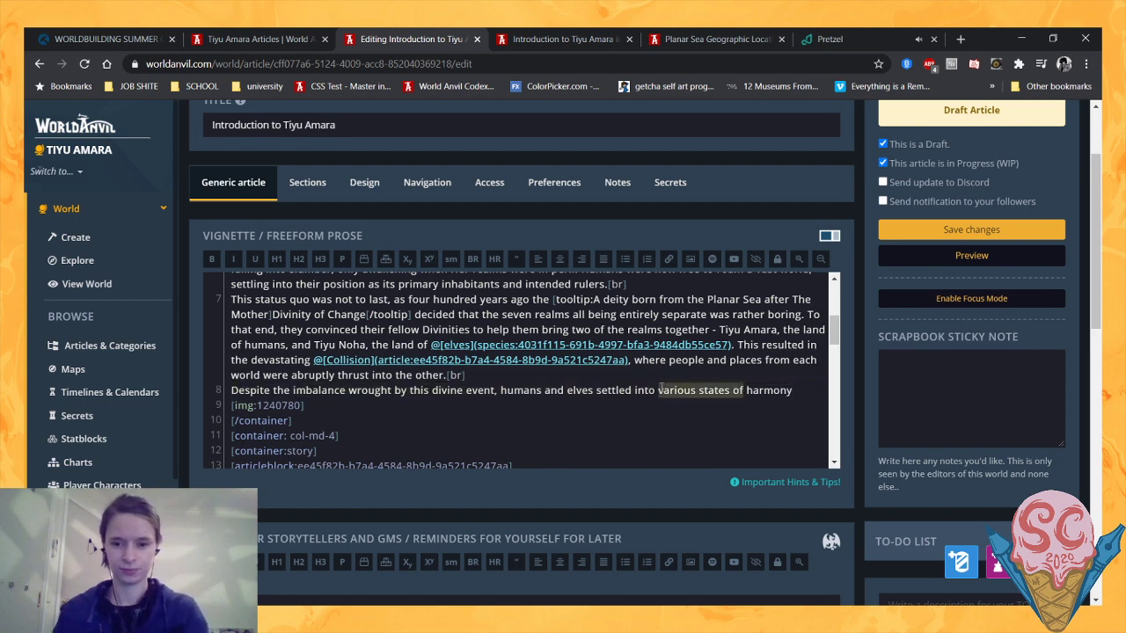
{"action": "type", "text": "uneasy"}
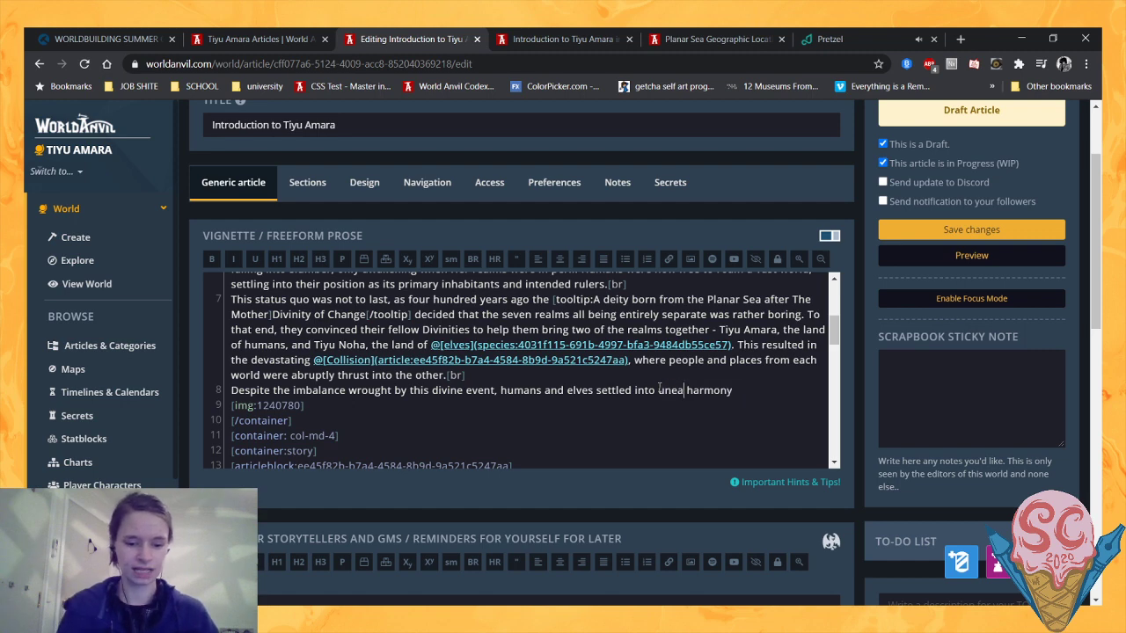
- Complete the sentence after "uneasy harmony" with ", working together to adjust to their new situation."
{"action": "left_click", "coordinate": [754, 390]}
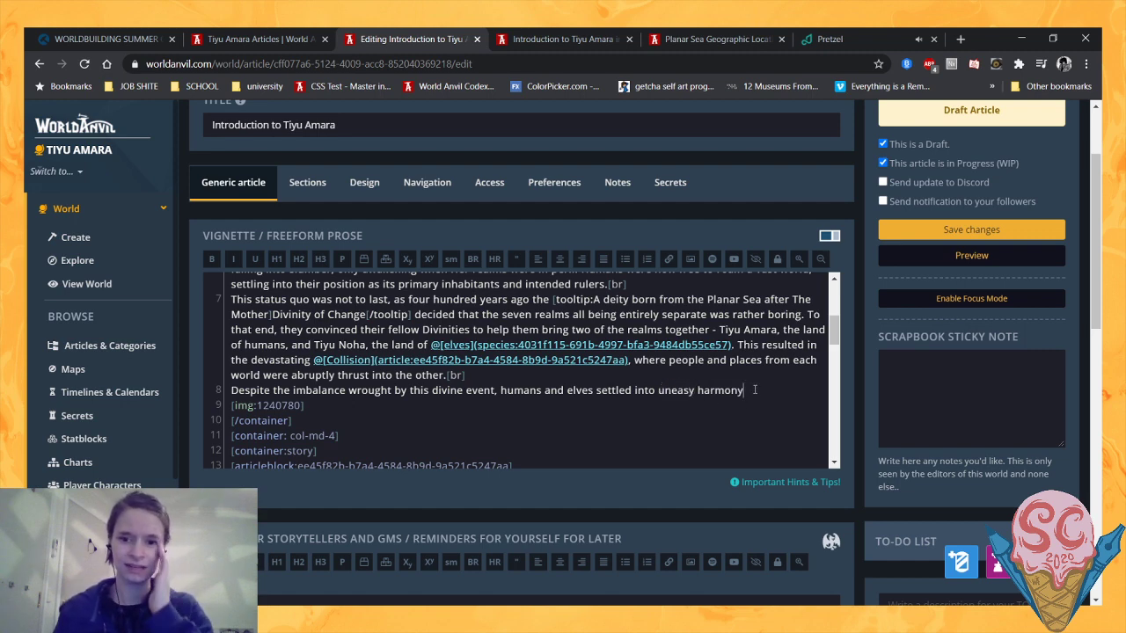
{"action": "type", "text": "."}
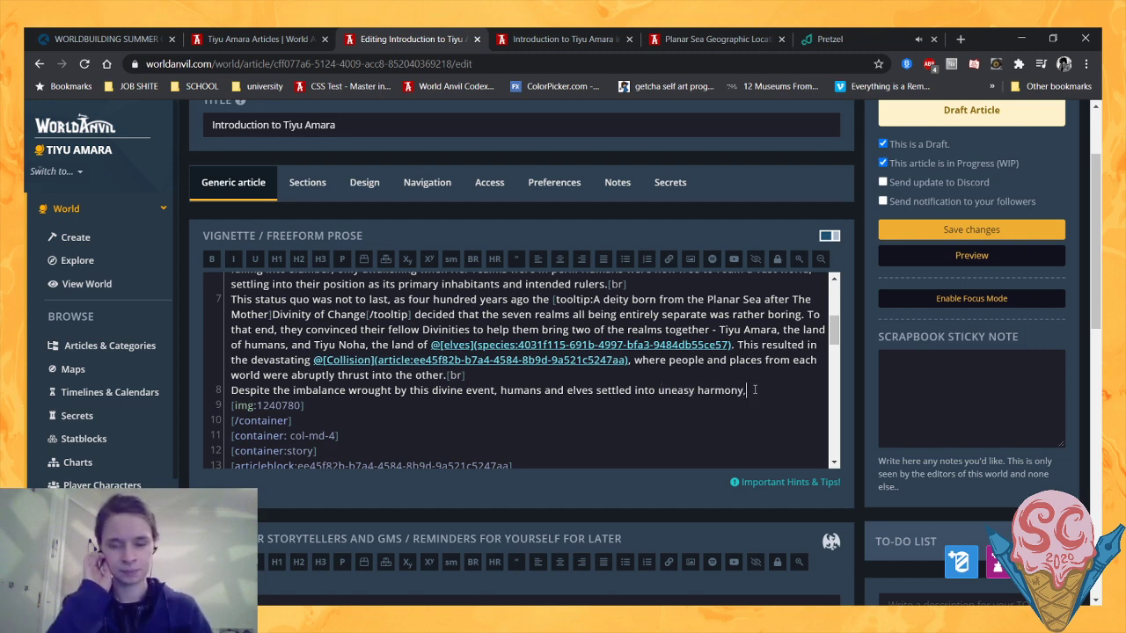
{"action": "key", "text": "BackSpace"}
{"action": "type", "text": ", work"}
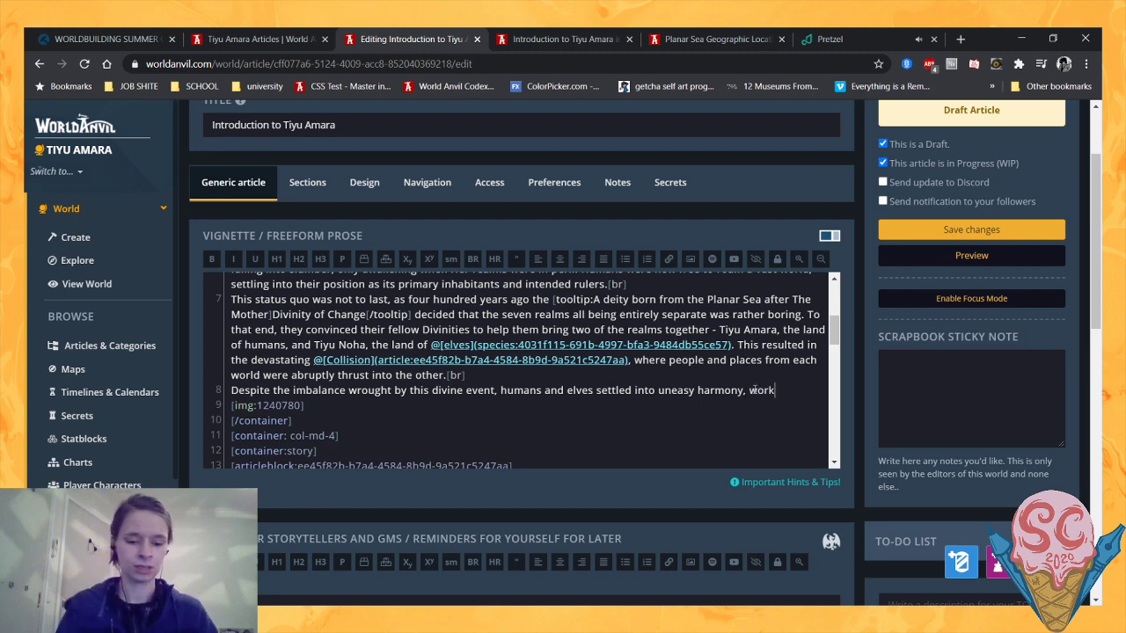
{"action": "type", "text": "ing together to"}
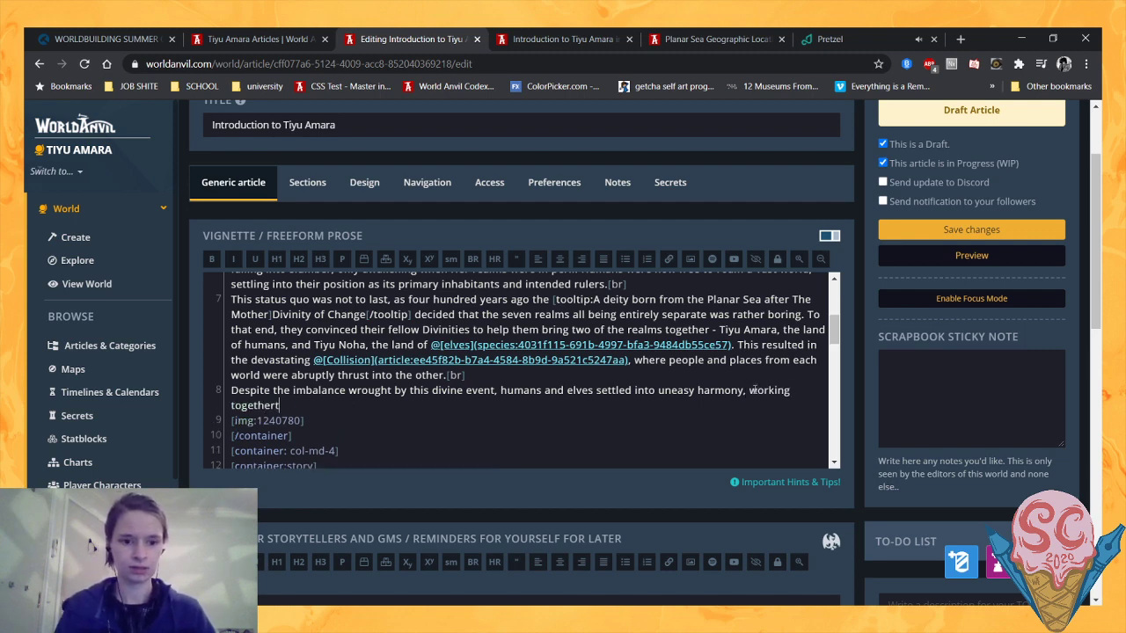
{"action": "type", "text": " adjust to their"}
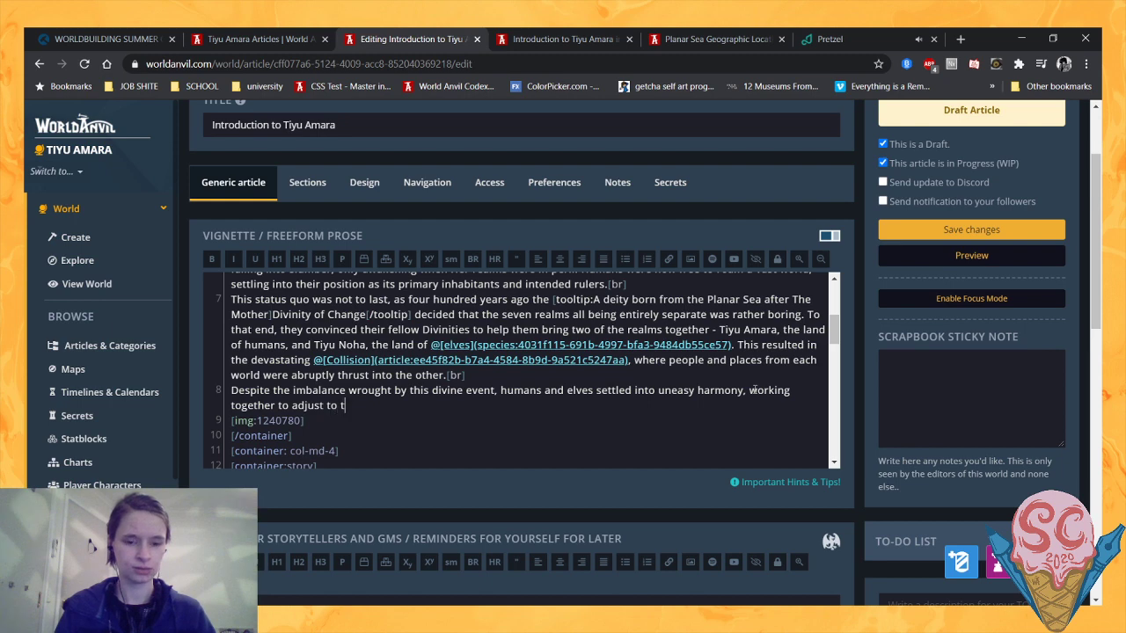
{"action": "type", "text": " new situ"}
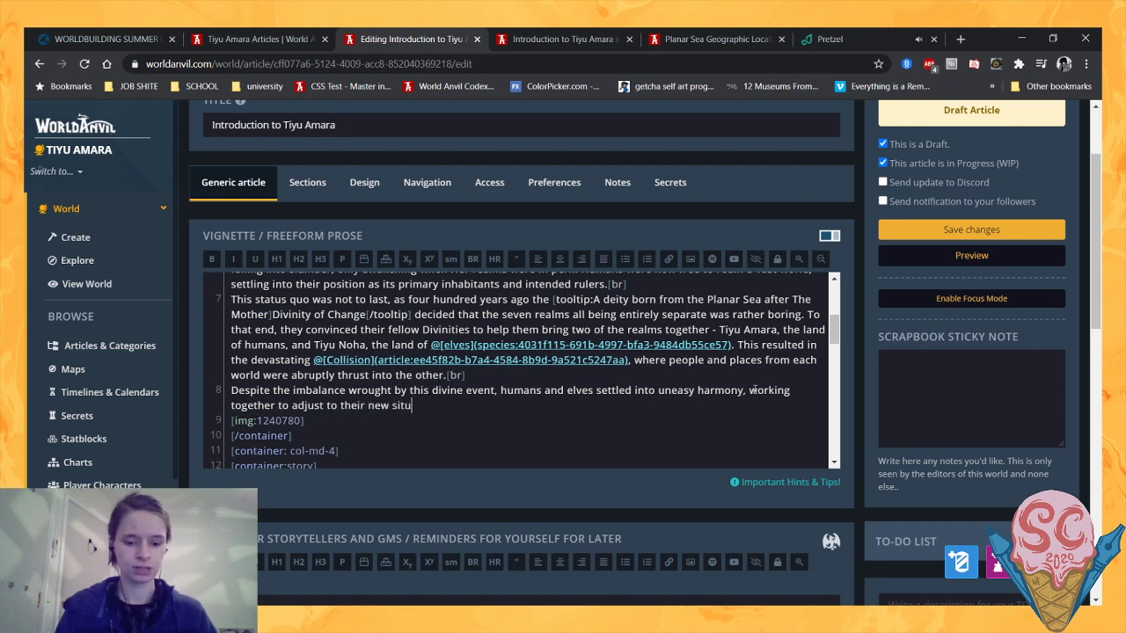
{"action": "type", "text": "ations."}
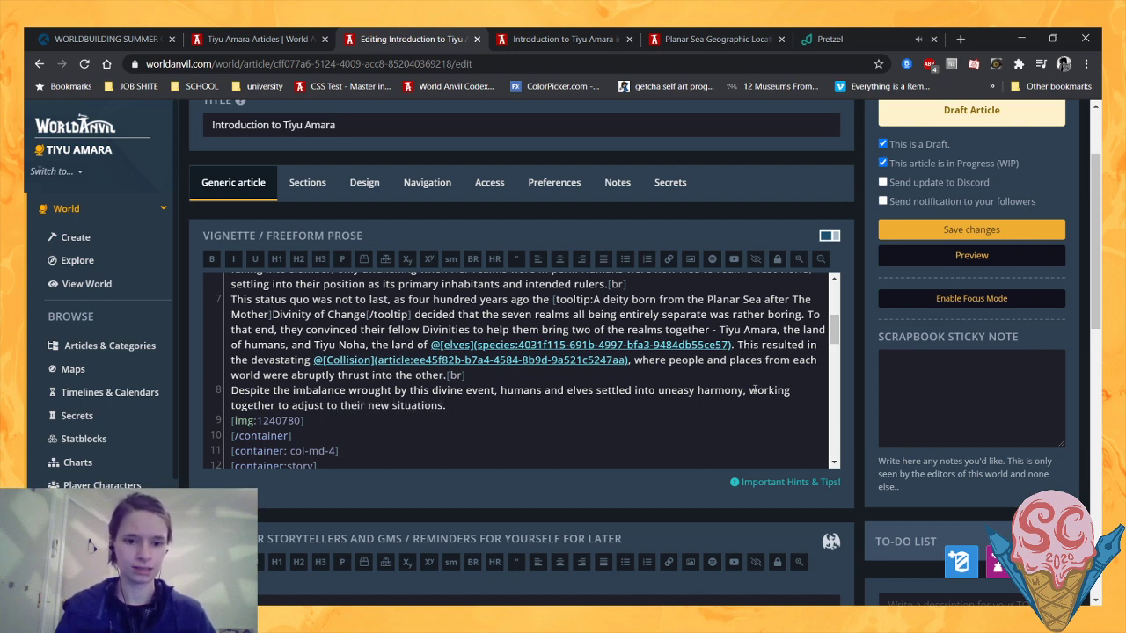
{"action": "key", "text": "BackSpace"}
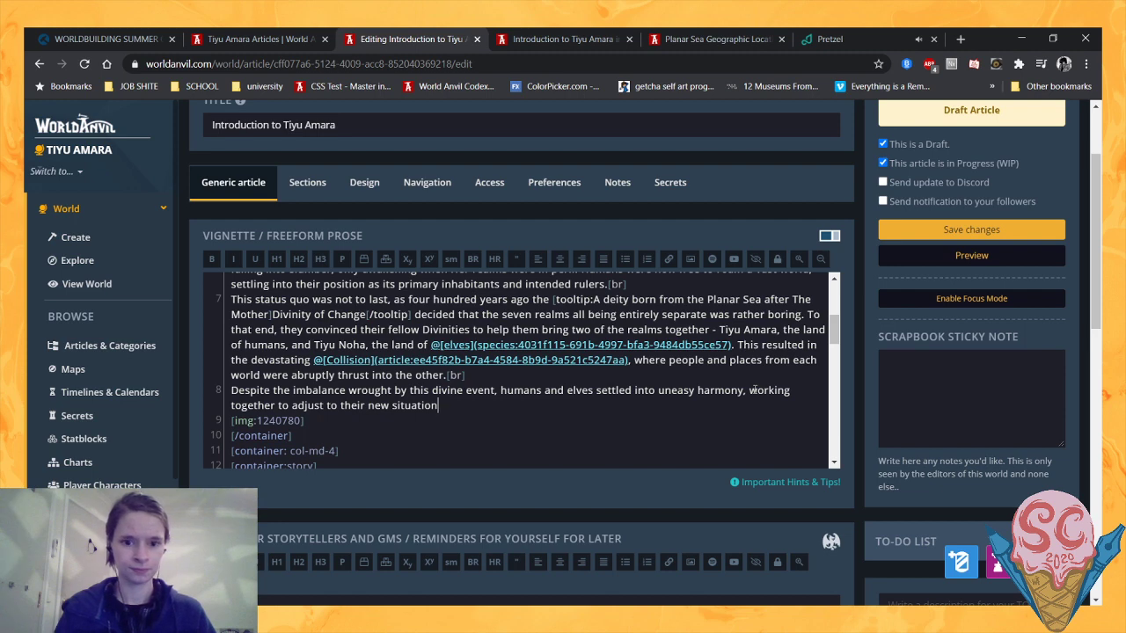
{"action": "type", "text": "."}
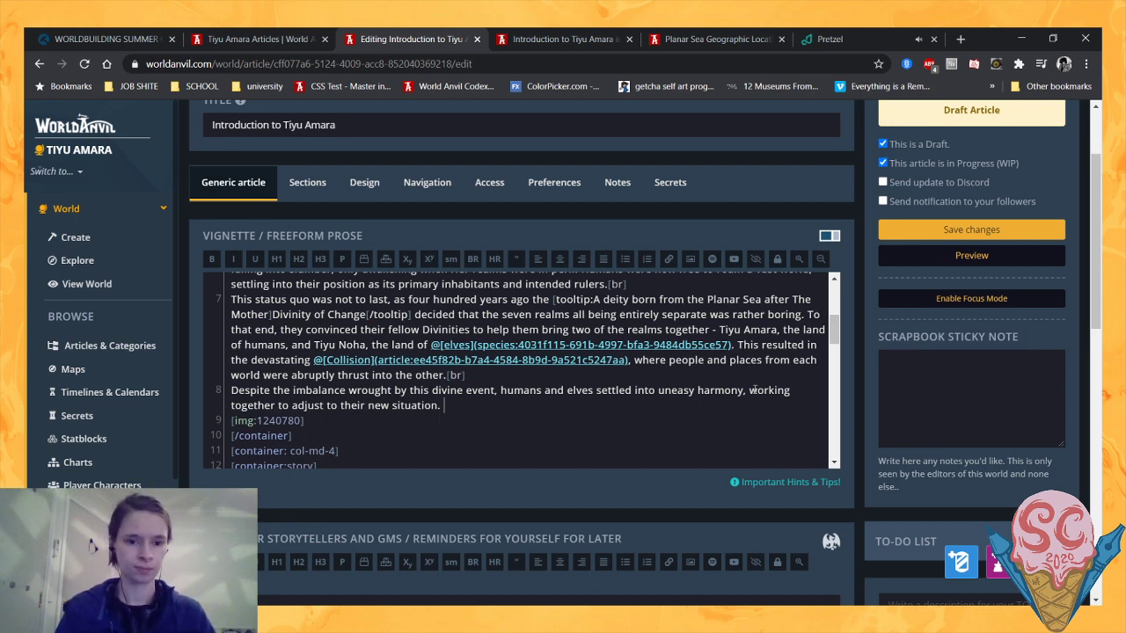
- Add "The Collision also brought a boom in the study of" to the paragraph, ending with a link to the Magic (law) article
{"action": "type", "text": "The Colli"}
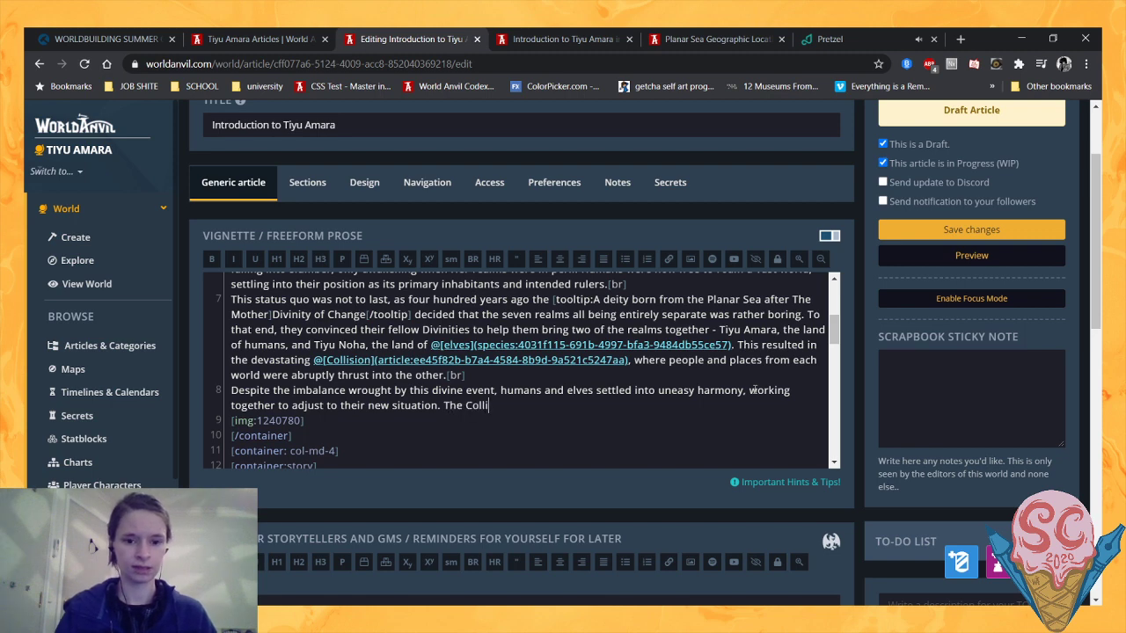
{"action": "type", "text": "sion also brough"}
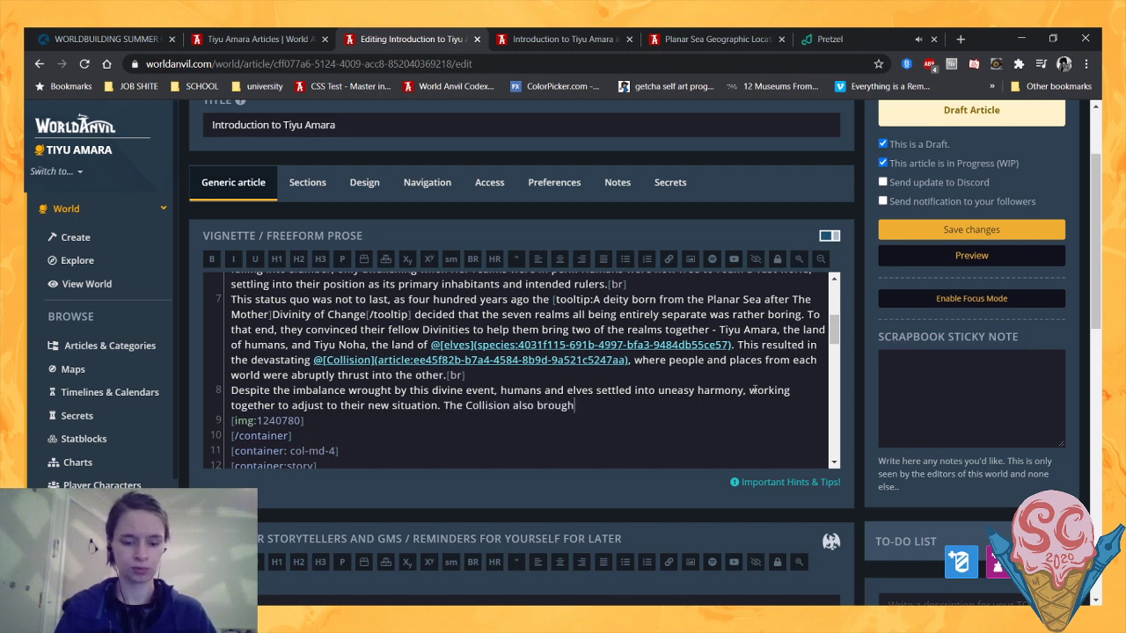
{"action": "type", "text": "t a boom i"}
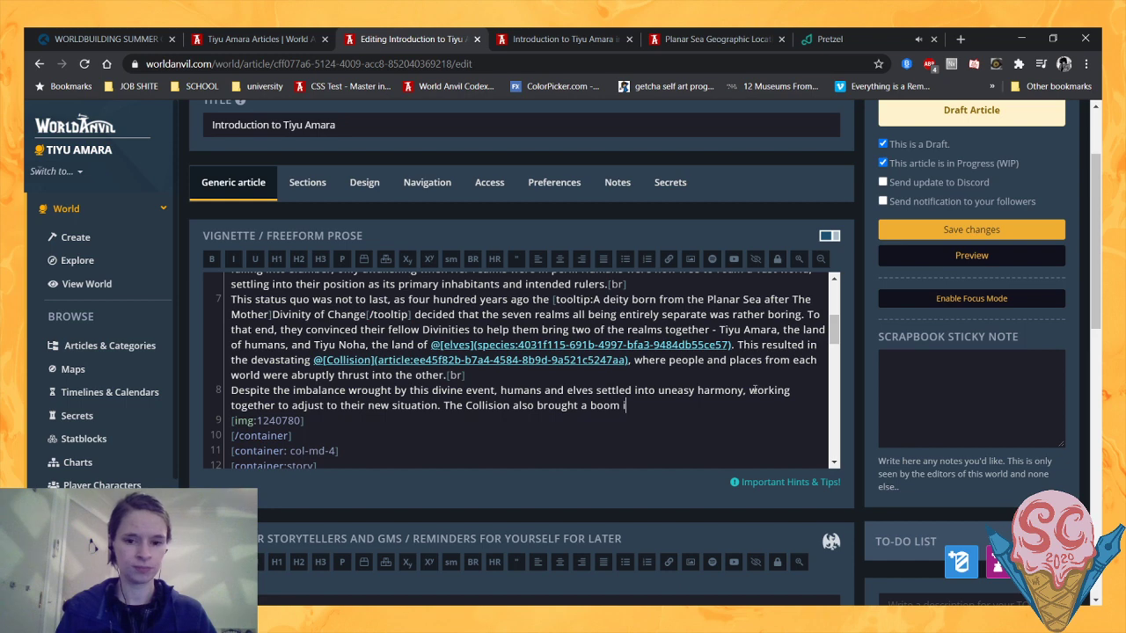
{"action": "type", "text": "n the study of "}
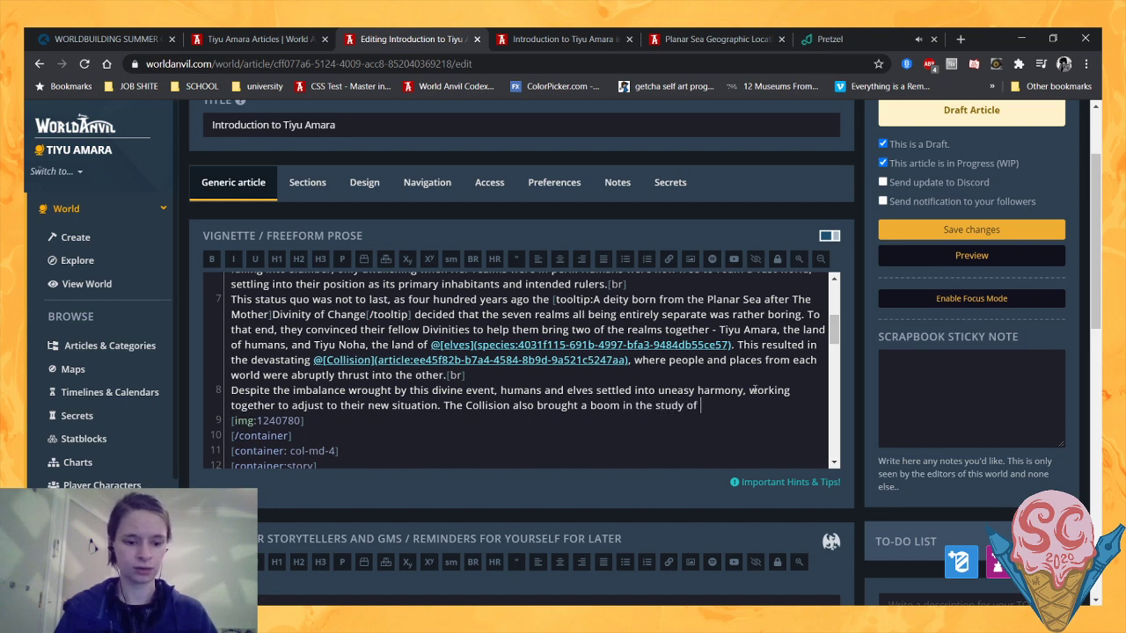
{"action": "type", "text": "@Magic"}
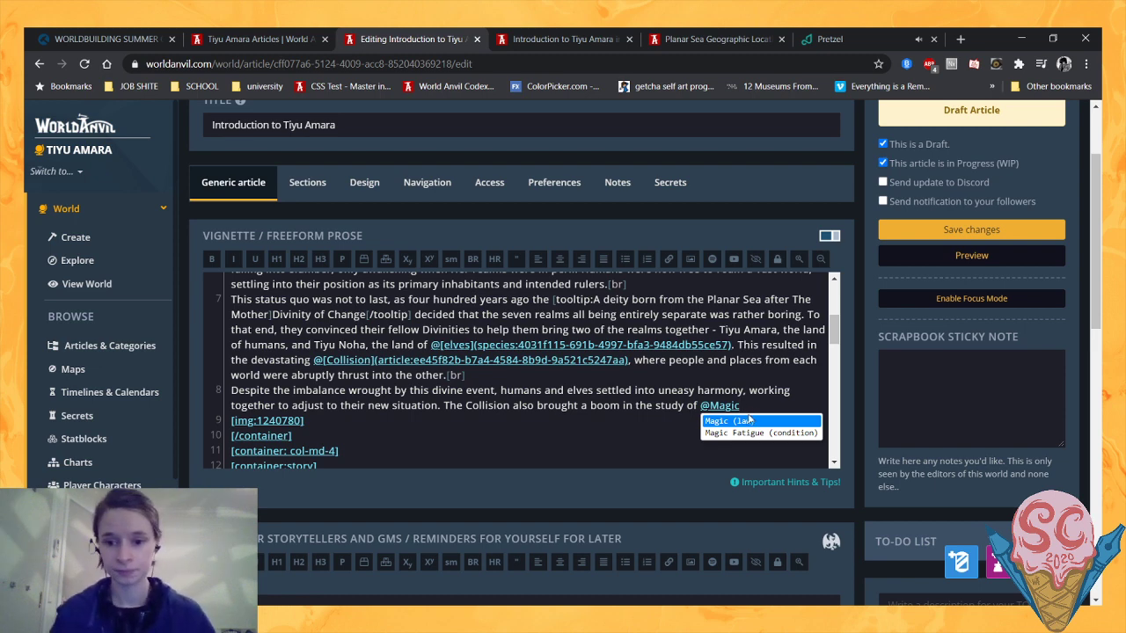
{"action": "left_click", "coordinate": [749, 421]}
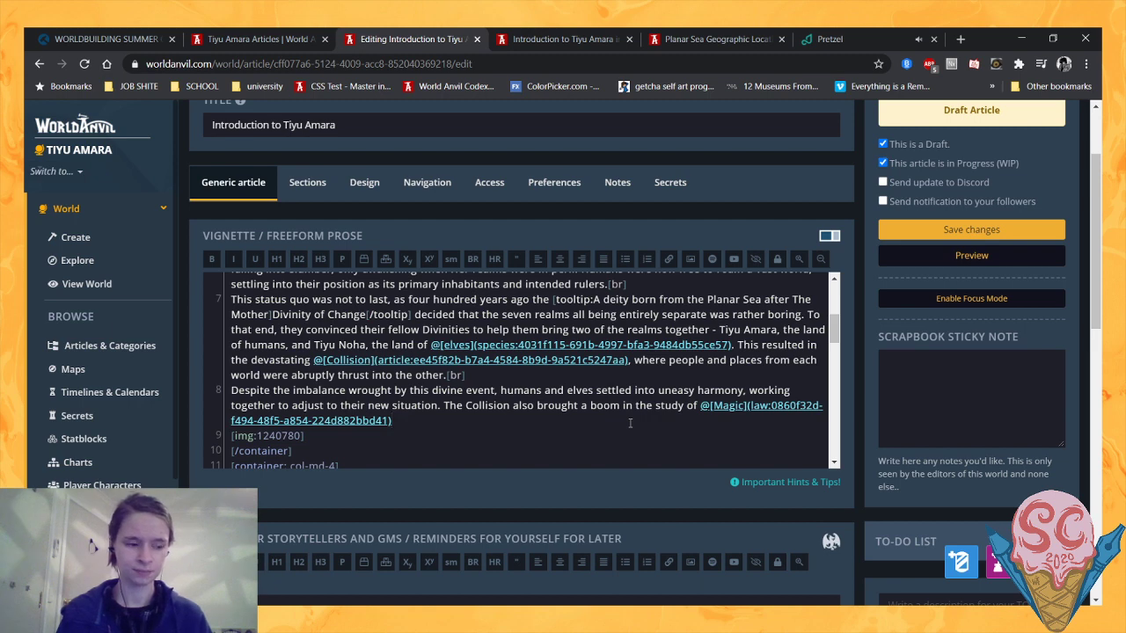
- Extend the sentence after the Magic link with ", leading to the later invention of" and a link to the Portals (technology) article
{"action": "type", "text": ", "}
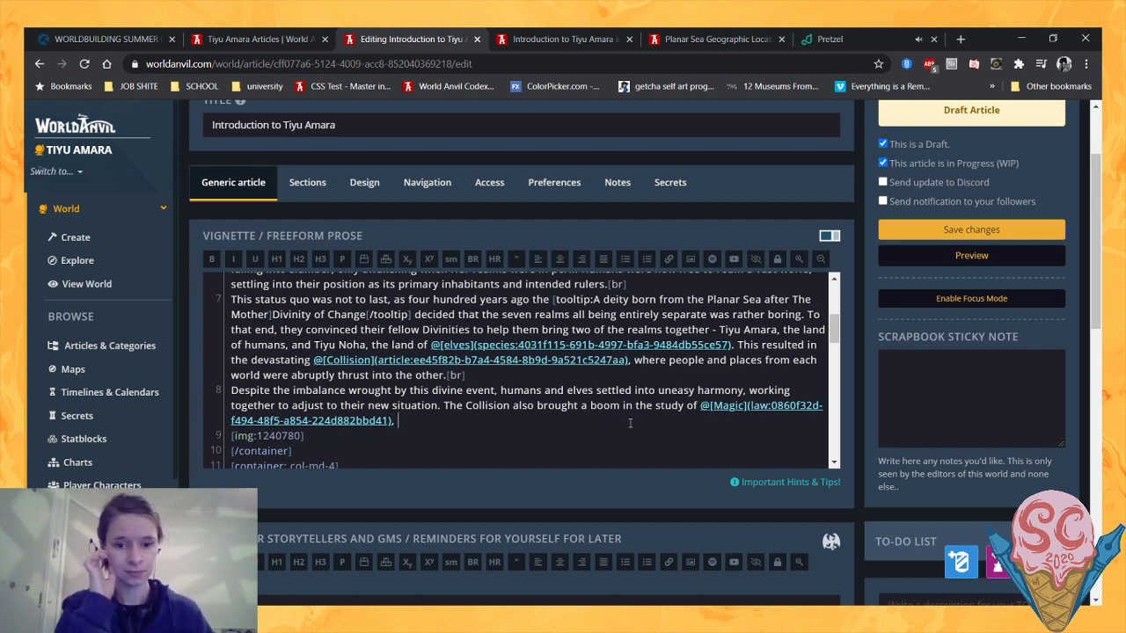
{"action": "type", "text": "leading to"}
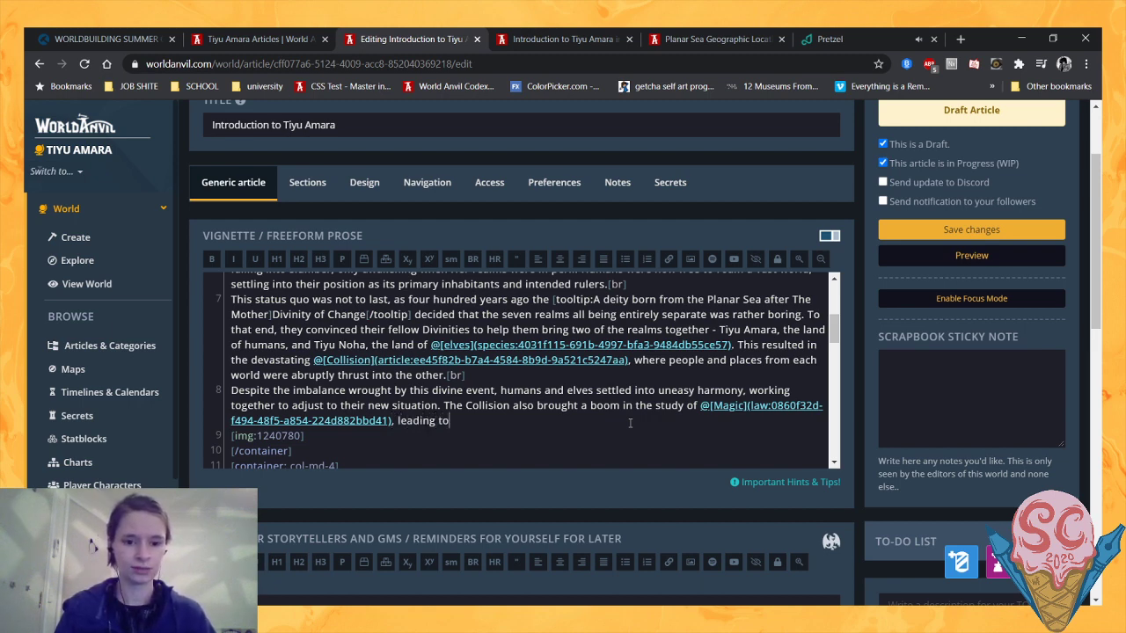
{"action": "type", "text": " the "}
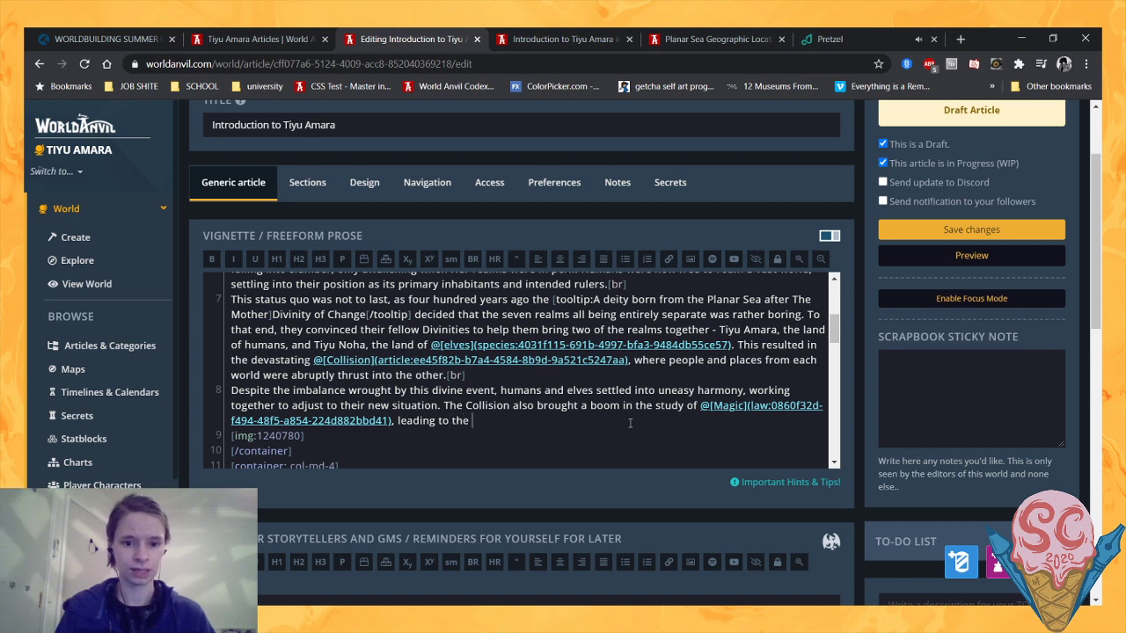
{"action": "type", "text": "later "}
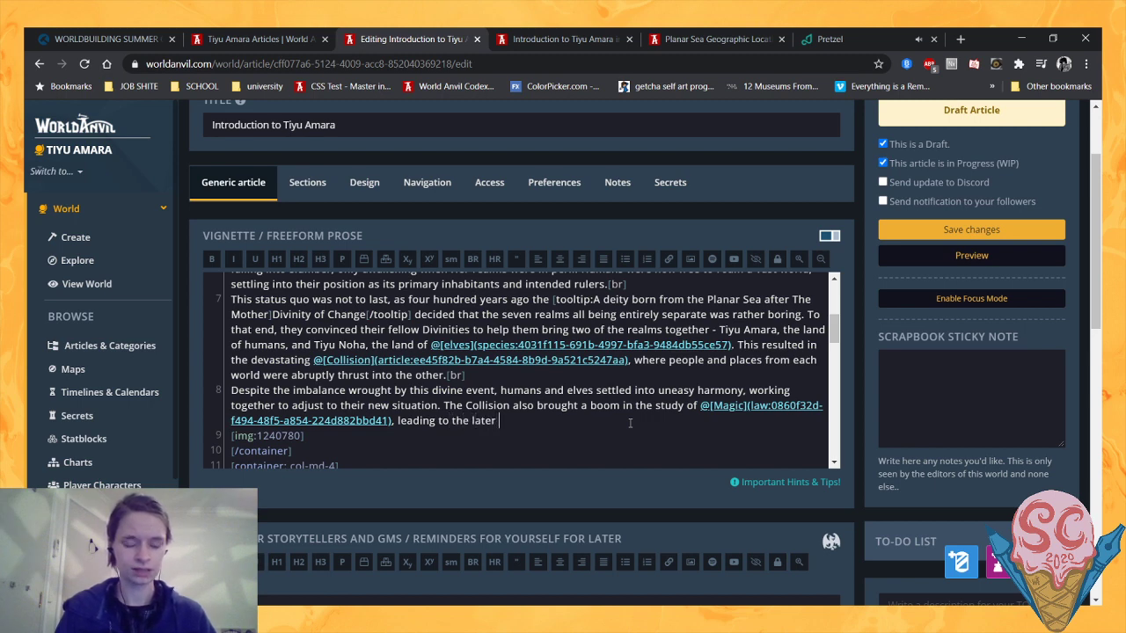
{"action": "type", "text": "invention"}
{"action": "type", "text": "of "}
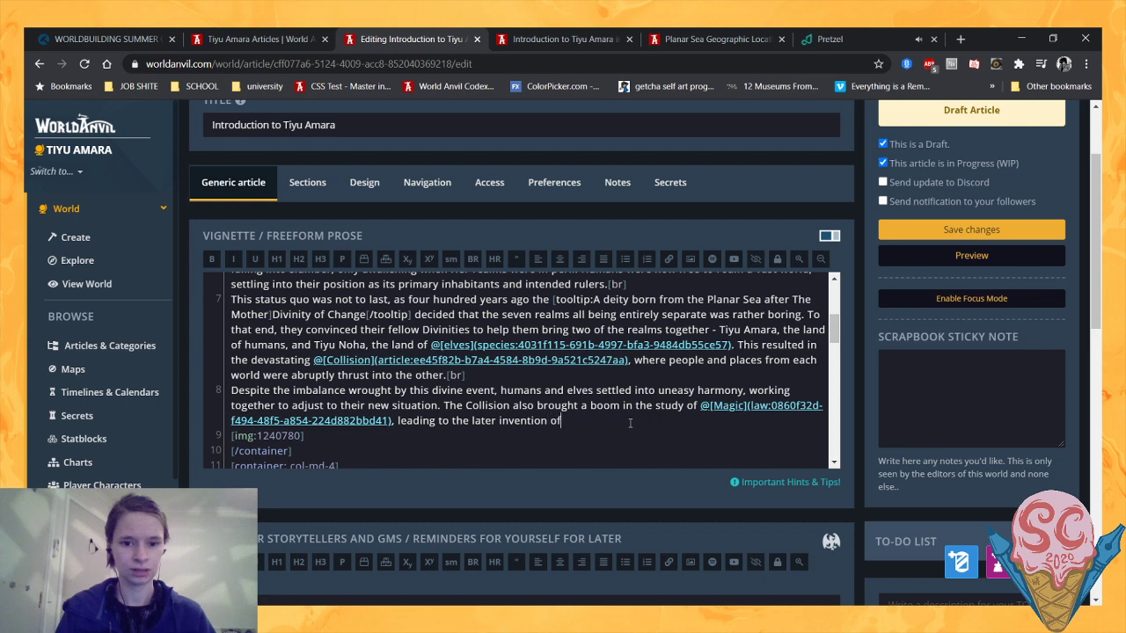
{"action": "type", "text": "@portals"}
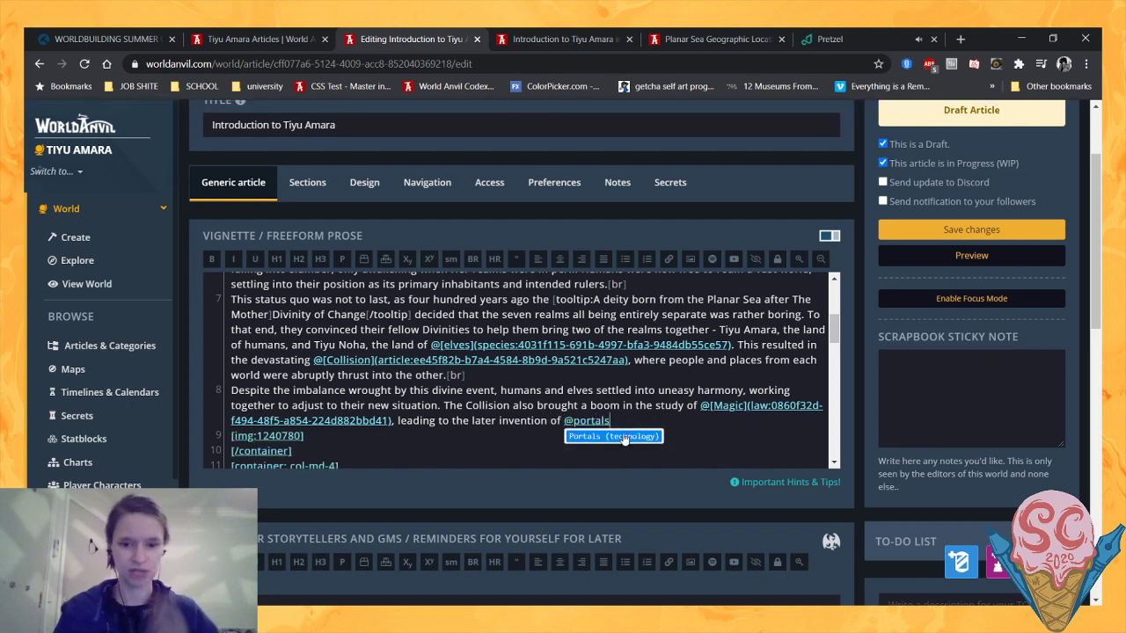
{"action": "left_click", "coordinate": [627, 434]}
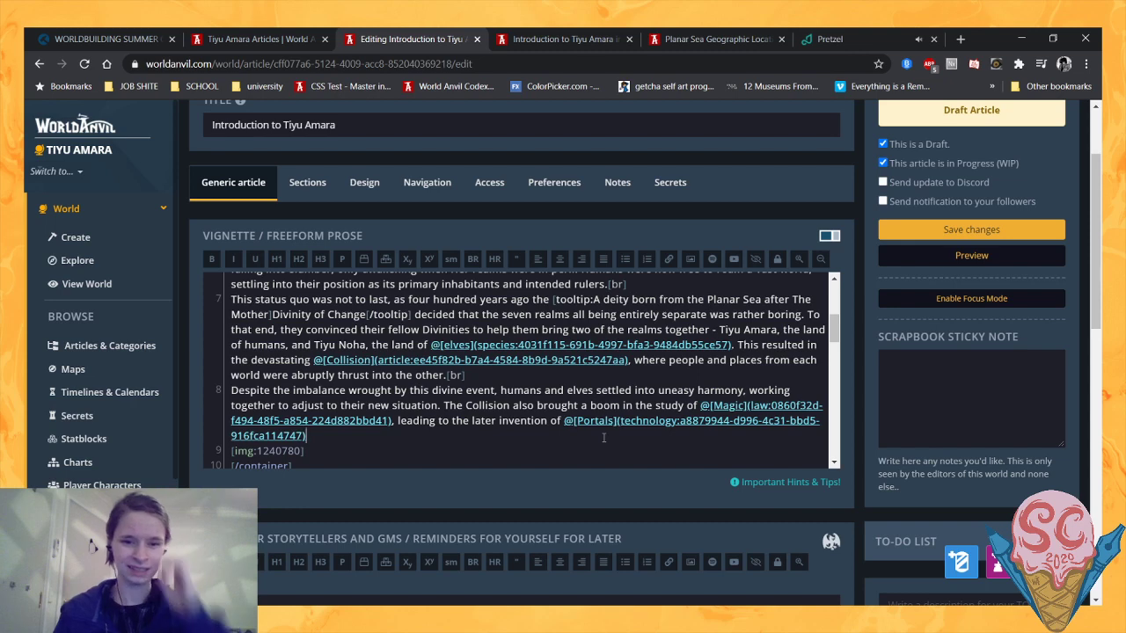
- Complete the sentence after the Portals link with "that allowed people to travel between the two realms voluntarily and deliberately."
{"action": "type", "text": "that alllow"}
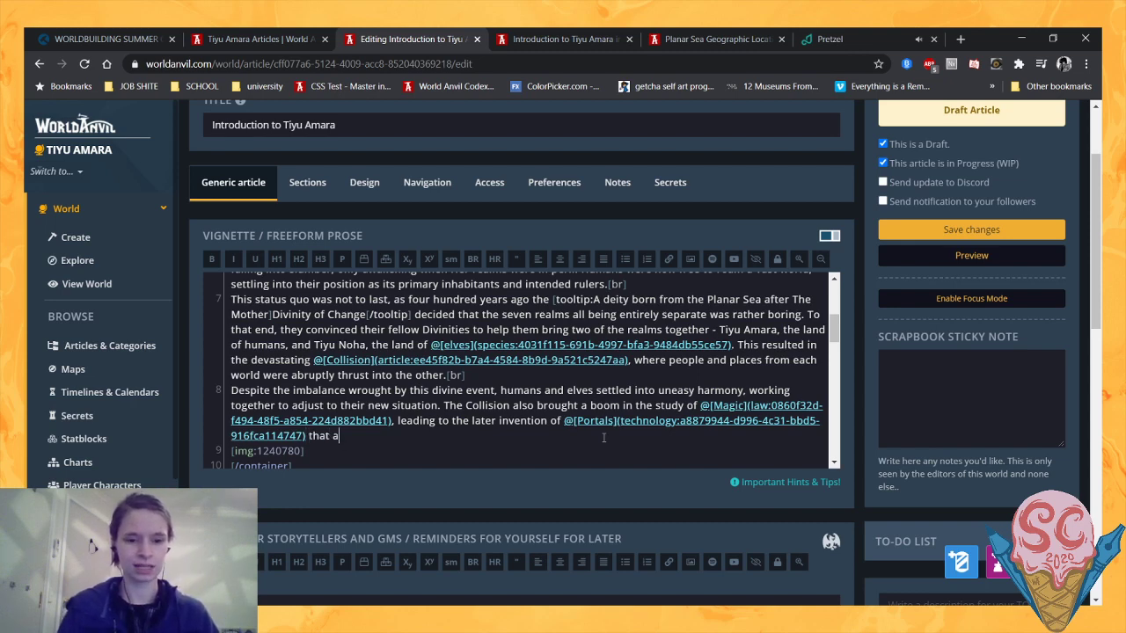
{"action": "key", "text": "BackSpace"}
{"action": "key", "text": "BackSpace"}
{"action": "key", "text": "BackSpace"}
{"action": "type", "text": "owed"}
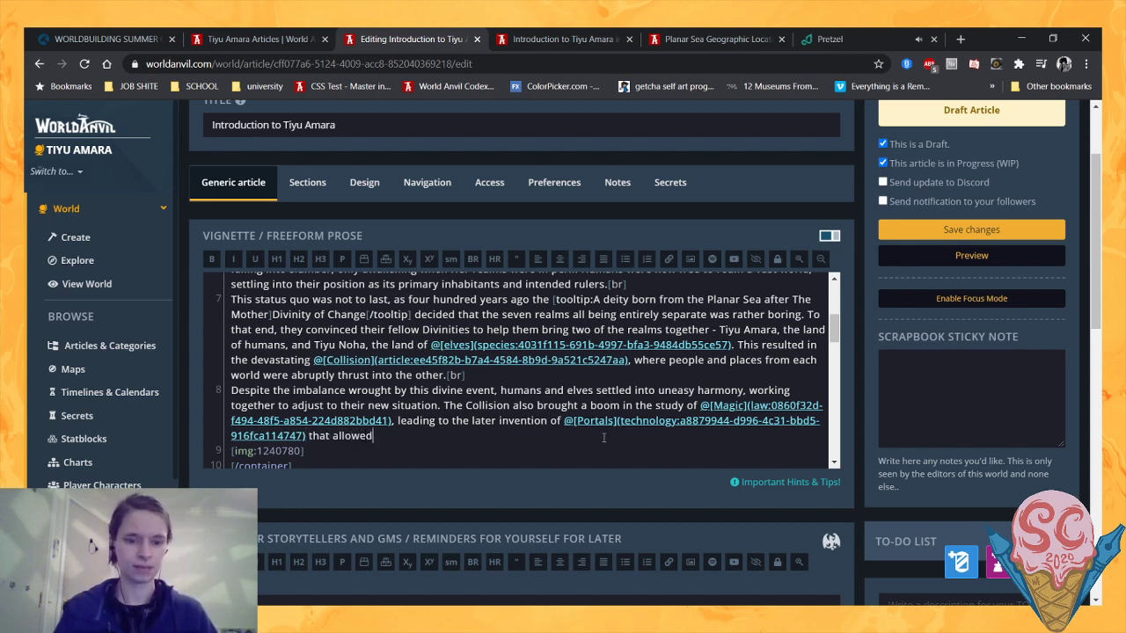
{"action": "type", "text": " people to "}
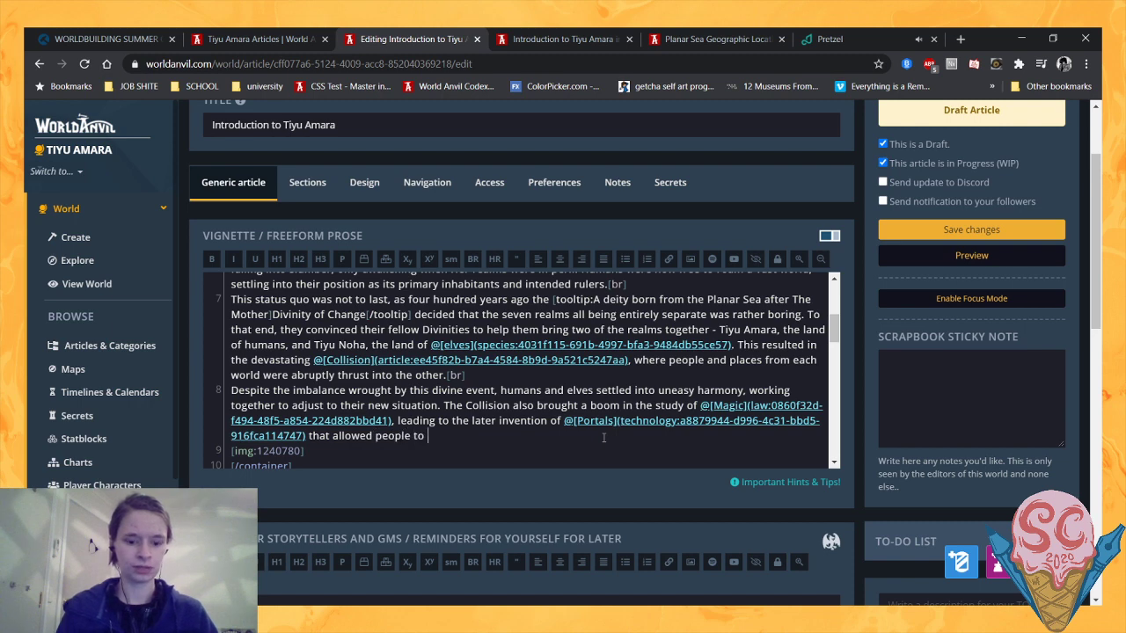
{"action": "type", "text": "travel between th"}
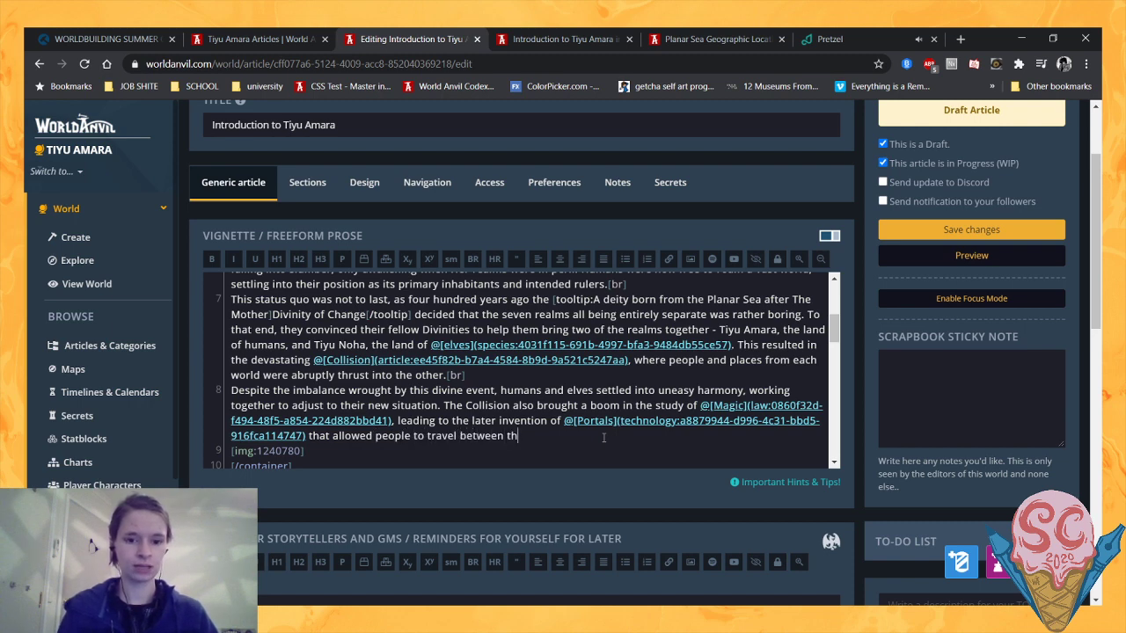
{"action": "type", "text": "e two realms "}
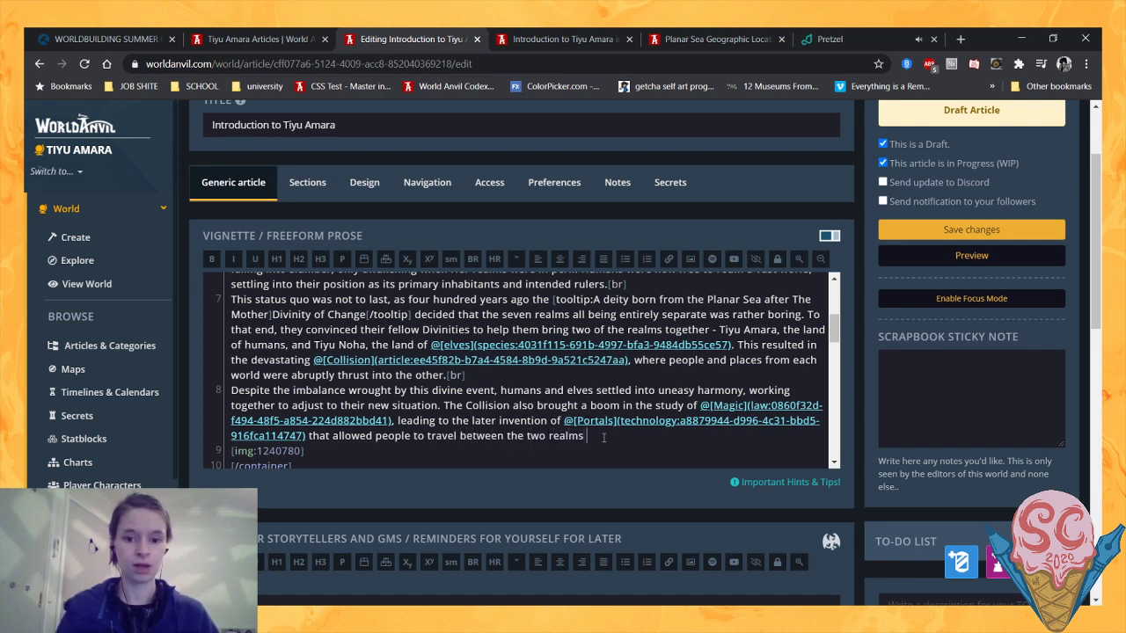
{"action": "type", "text": "voluntarily"}
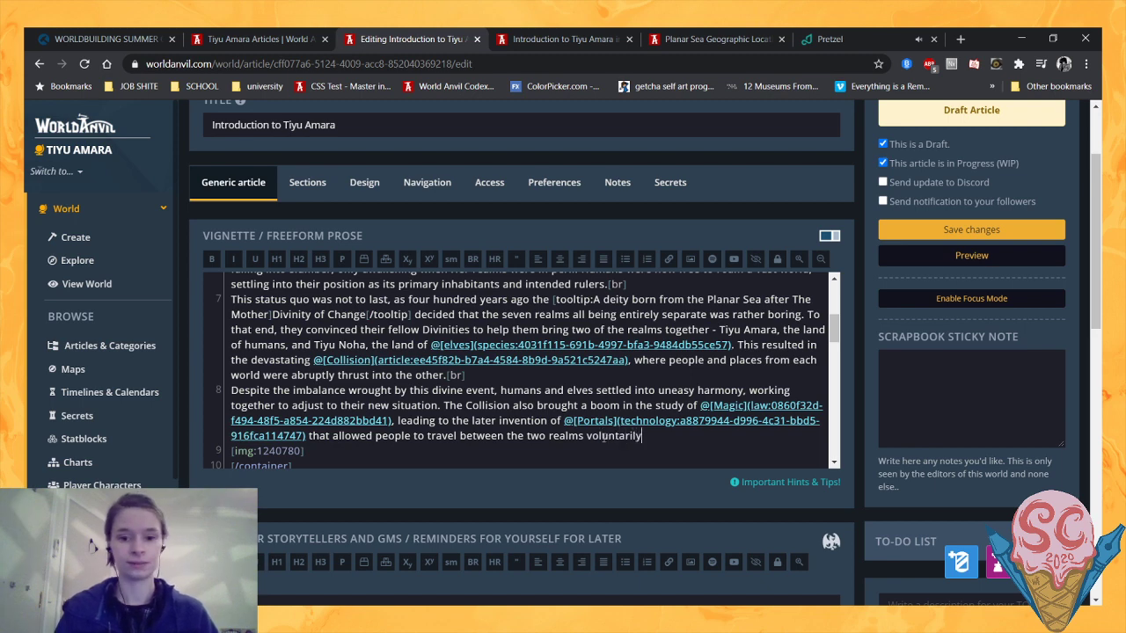
{"action": "type", "text": " a"}
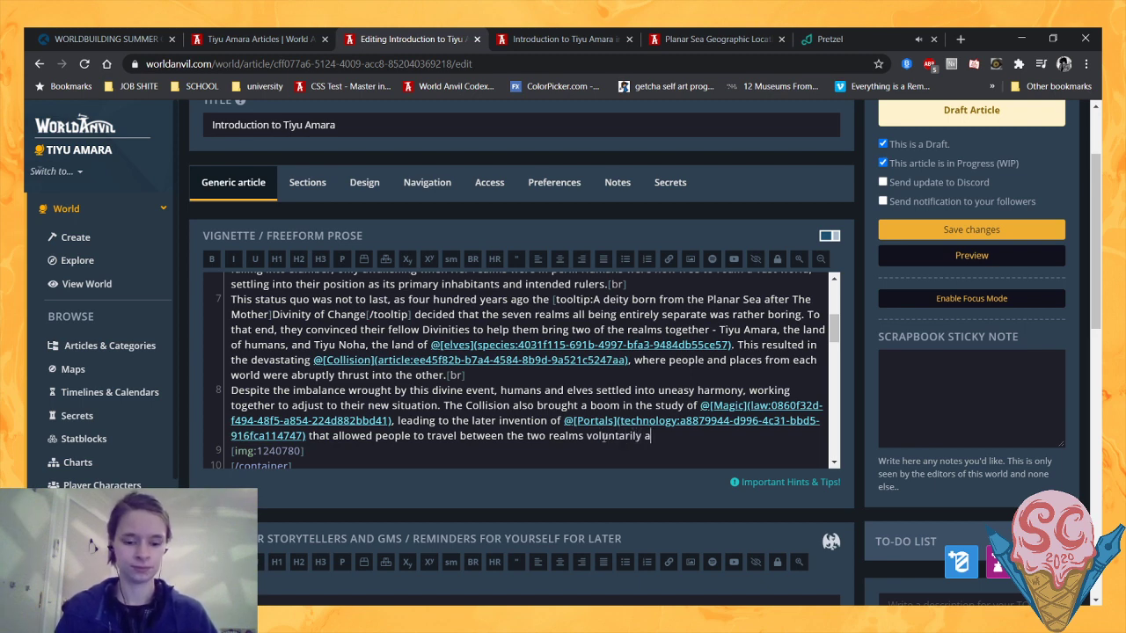
{"action": "type", "text": "nd deliberatel"}
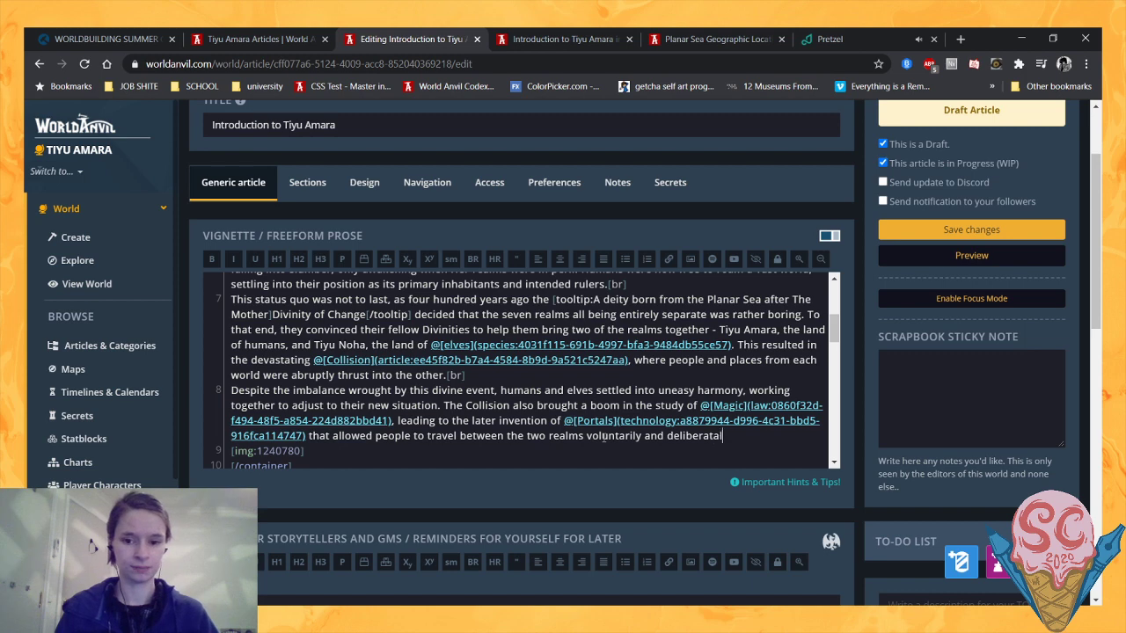
{"action": "type", "text": "y."}
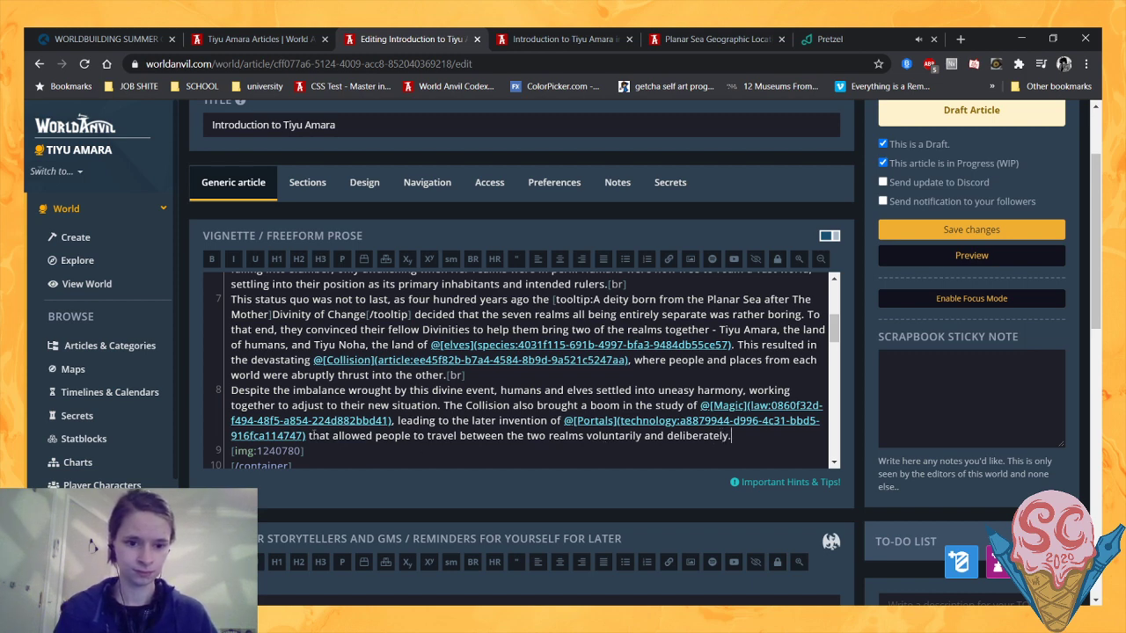
- Replace "that" with "which" before "allowed people to travel"
{"action": "left_click", "coordinate": [310, 436]}
{"action": "type", "text": "which"}
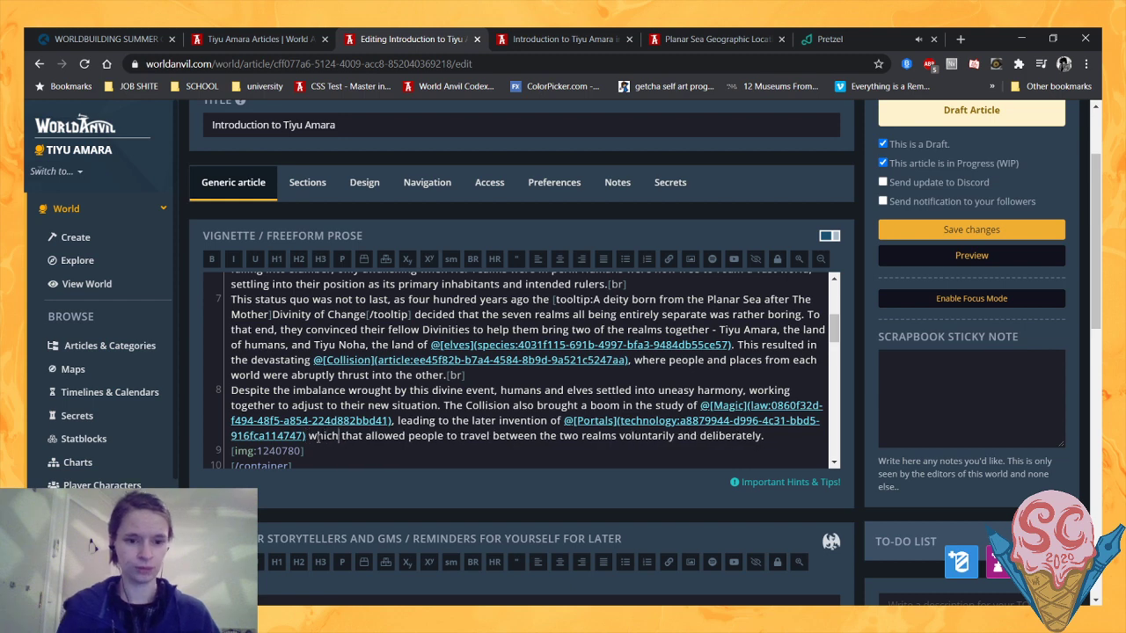
{"action": "double_click", "coordinate": [352, 436]}
{"action": "key", "text": "BackSpace"}
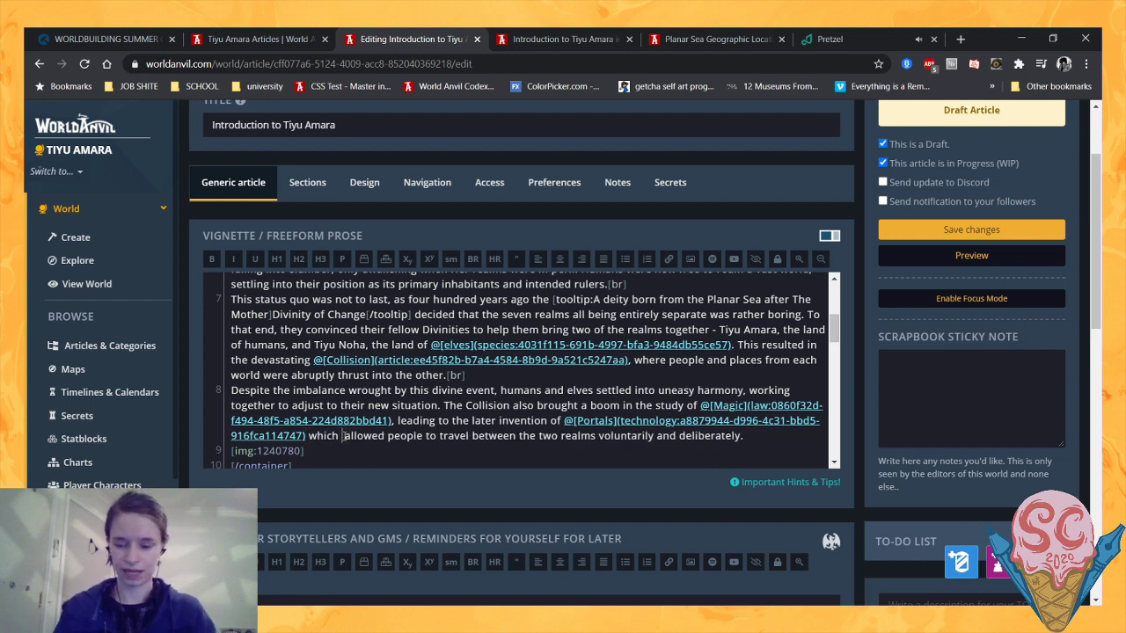
{"action": "key", "text": "BackSpace"}
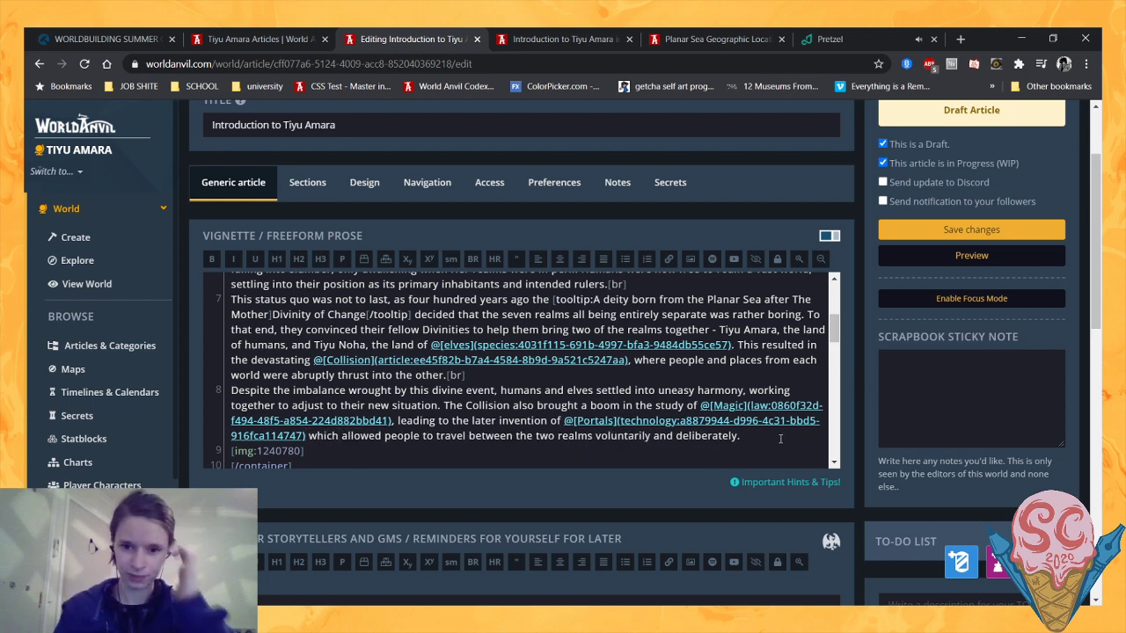
- End the paragraph about magic and portals with a [br] tag and start a new line below it
{"action": "left_click", "coordinate": [780, 438]}
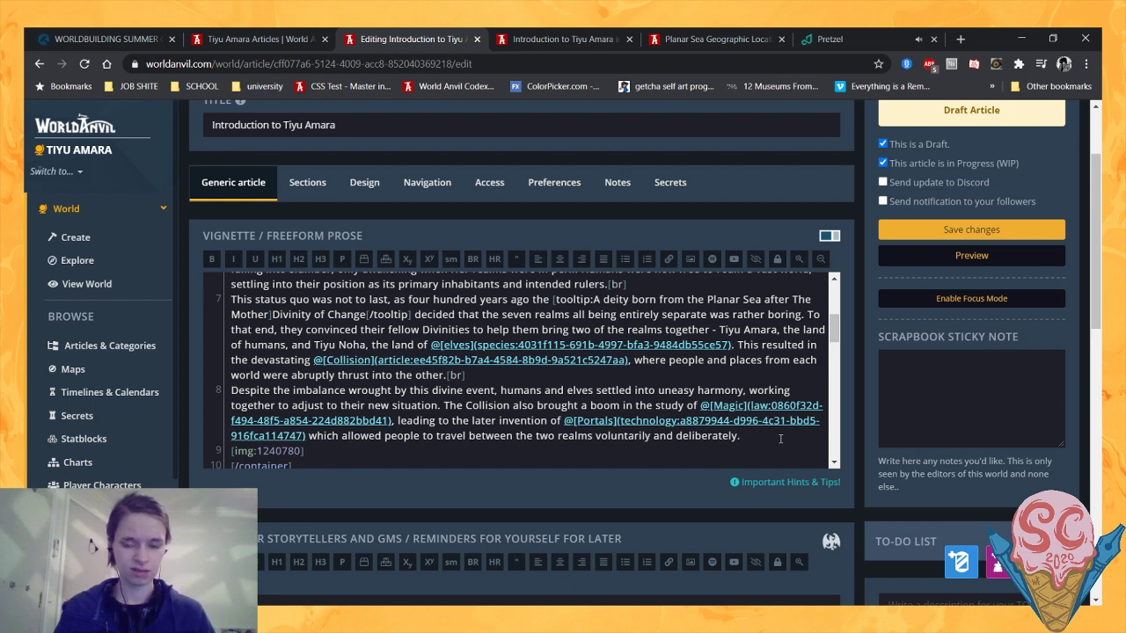
{"action": "type", "text": "[br]"}
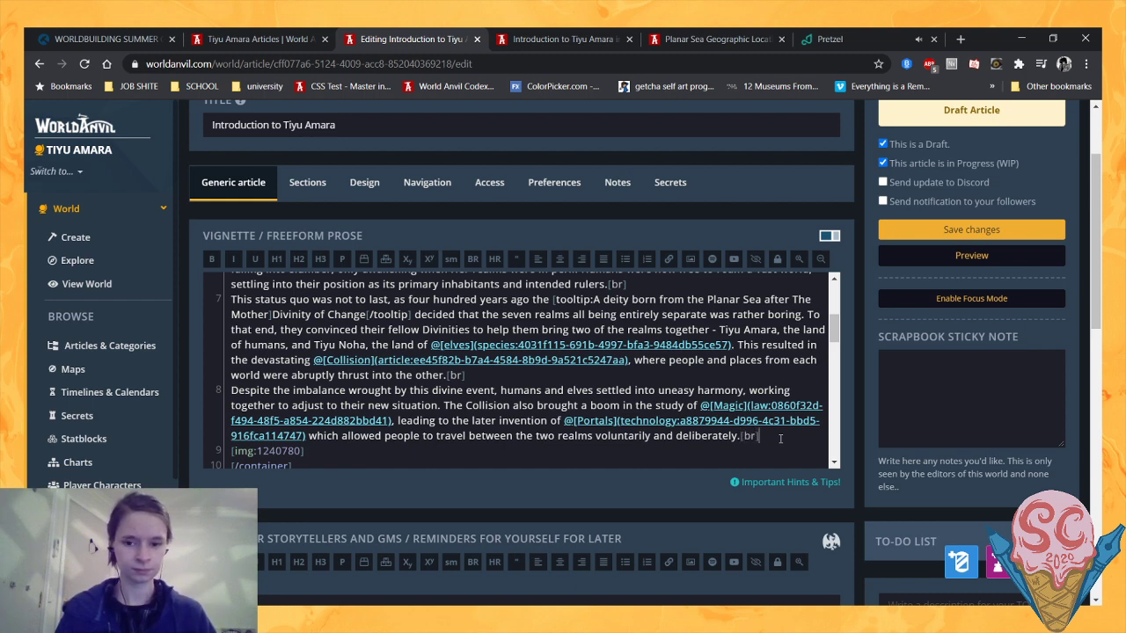
{"action": "key", "text": "Return"}
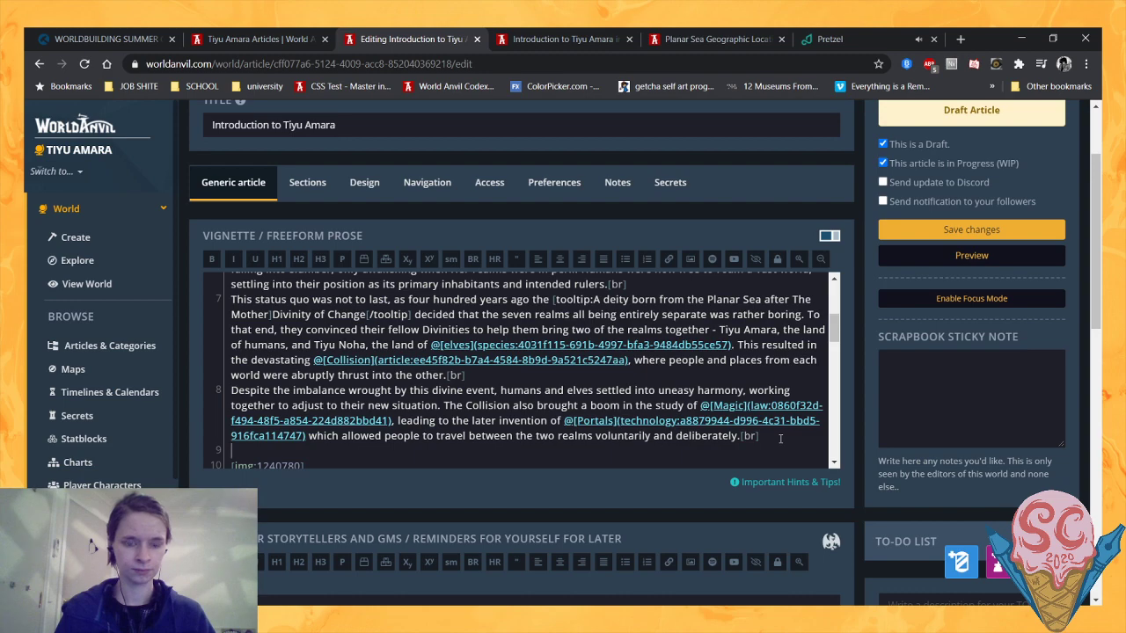
- Begin the new paragraph with "This new state of things did not please The Mother, and so"
{"action": "scroll", "coordinate": [563, 406], "scroll_direction": "up", "scroll_amount": 2}
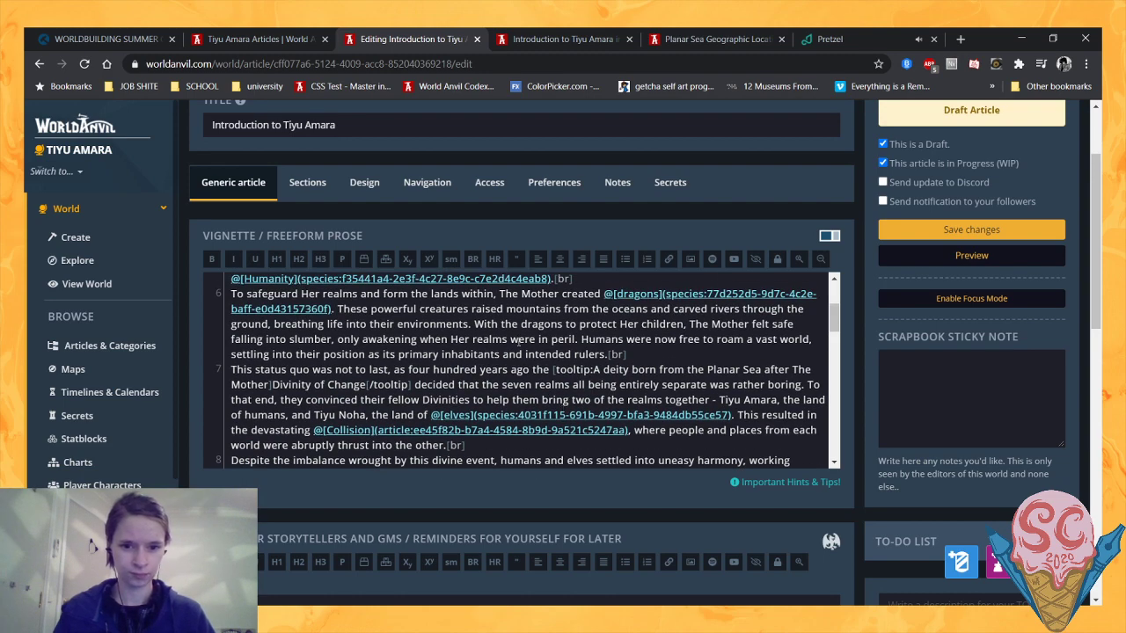
{"action": "scroll", "coordinate": [518, 340], "scroll_direction": "down", "scroll_amount": 5}
{"action": "scroll", "coordinate": [475, 367], "scroll_direction": "up", "scroll_amount": 4}
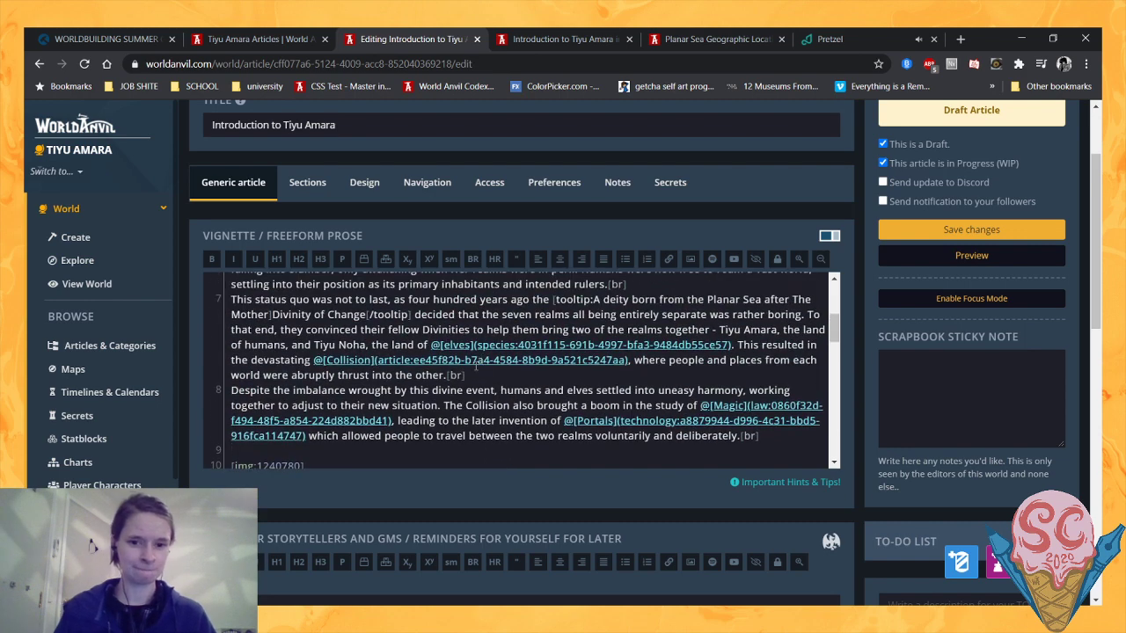
{"action": "type", "text": "This new "}
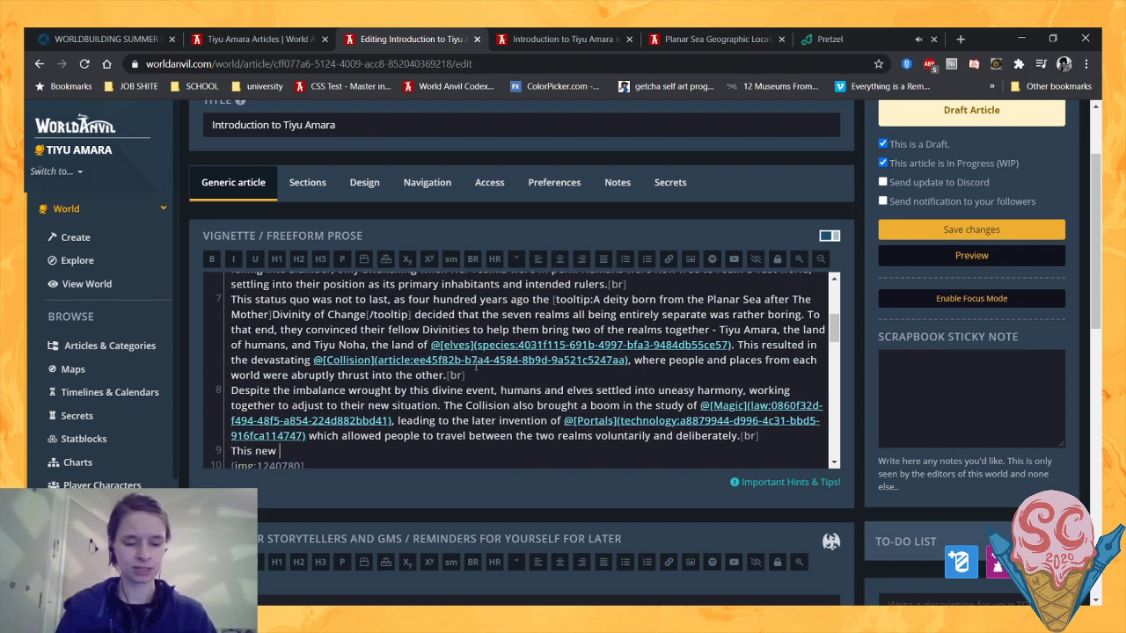
{"action": "type", "text": "state of thi"}
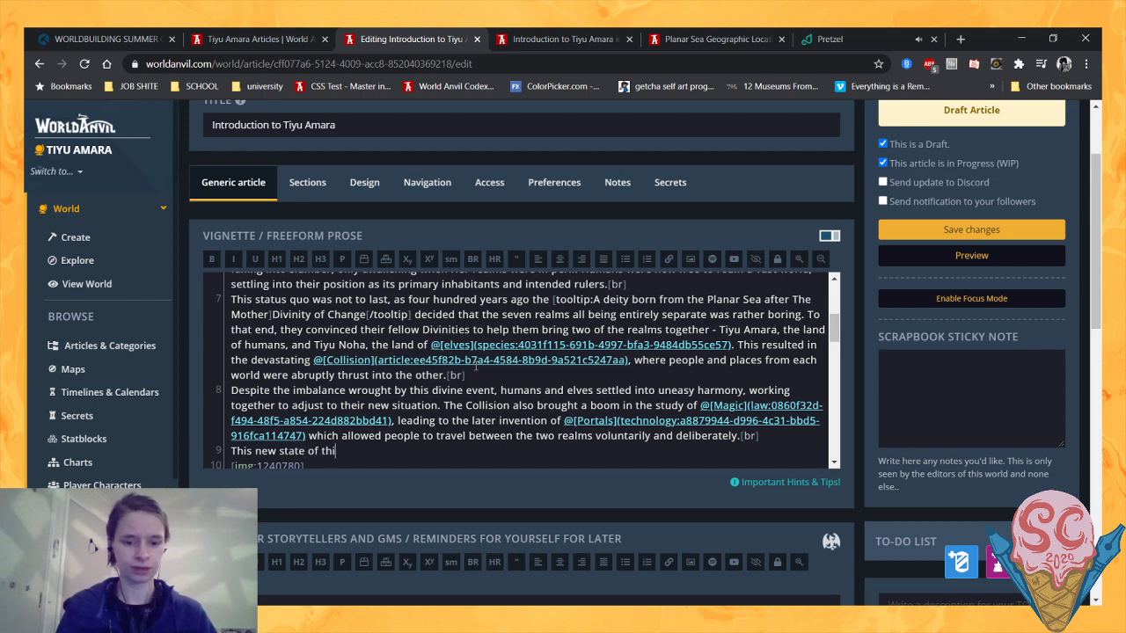
{"action": "type", "text": "ngs did not "}
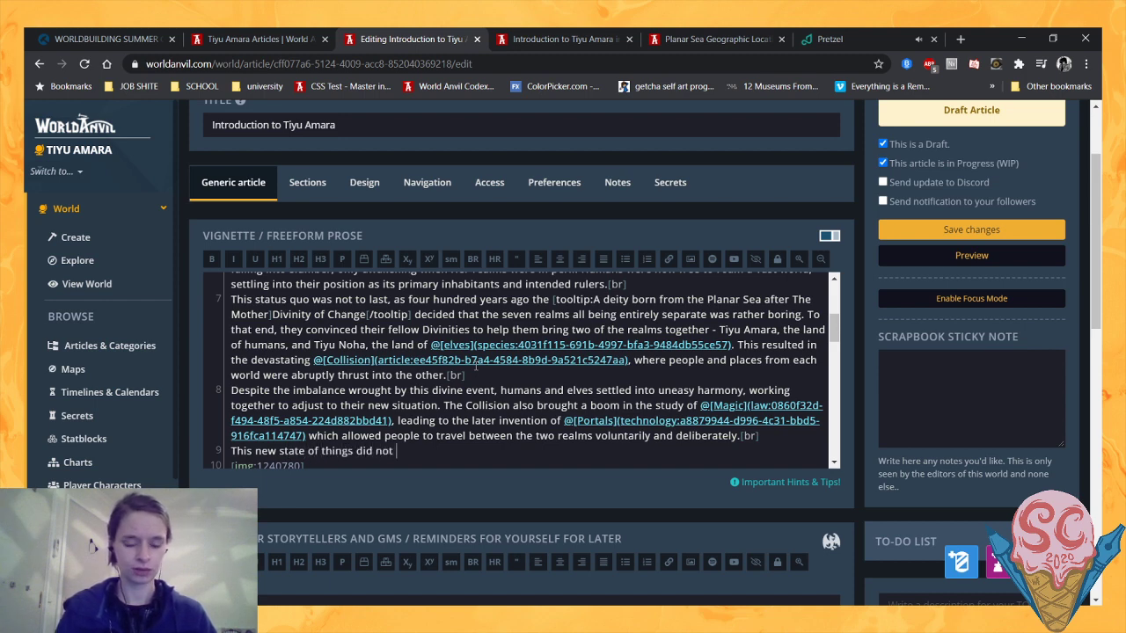
{"action": "type", "text": "please The Mother, and so"}
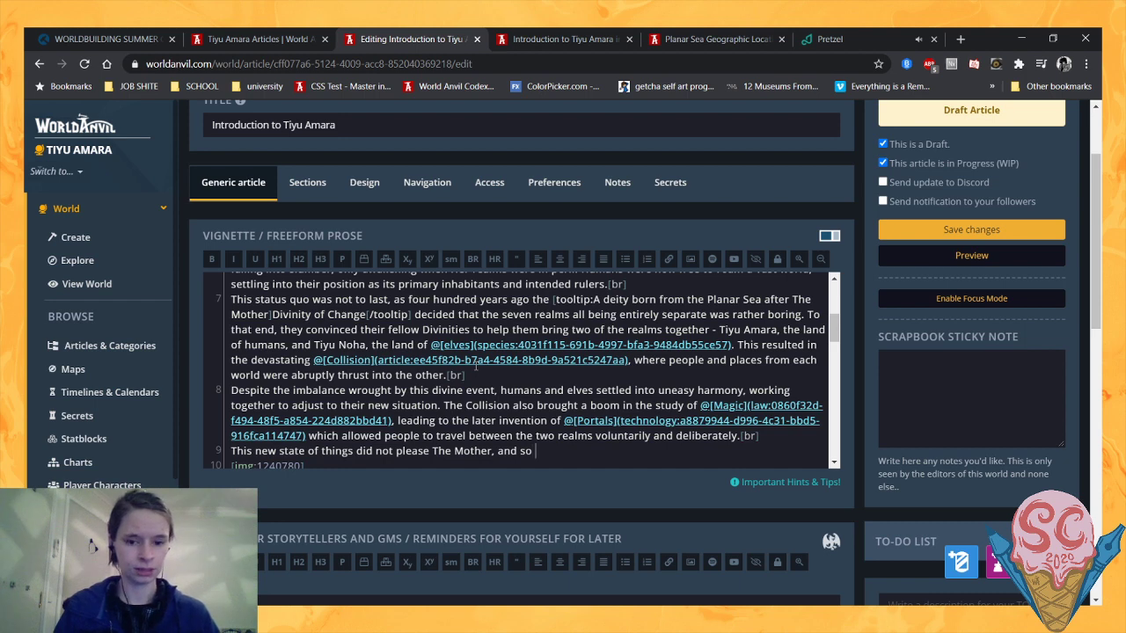
- Continue the sentence about The Mother with "when she awoke one hundred years"
{"action": "type", "text": "when she awo"}
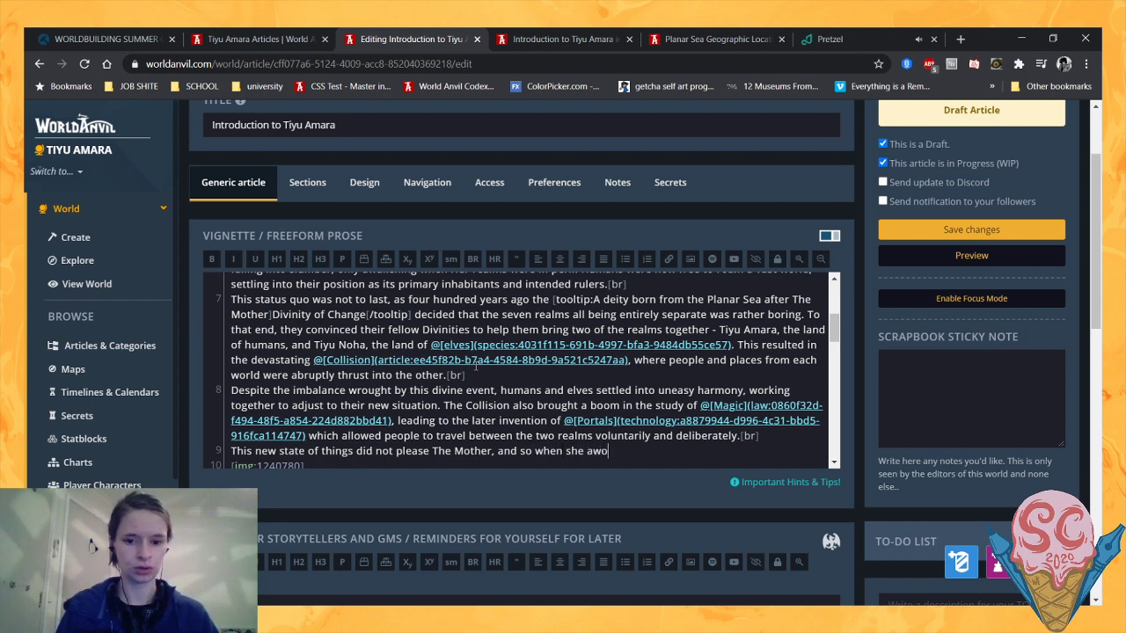
{"action": "type", "text": "ke "}
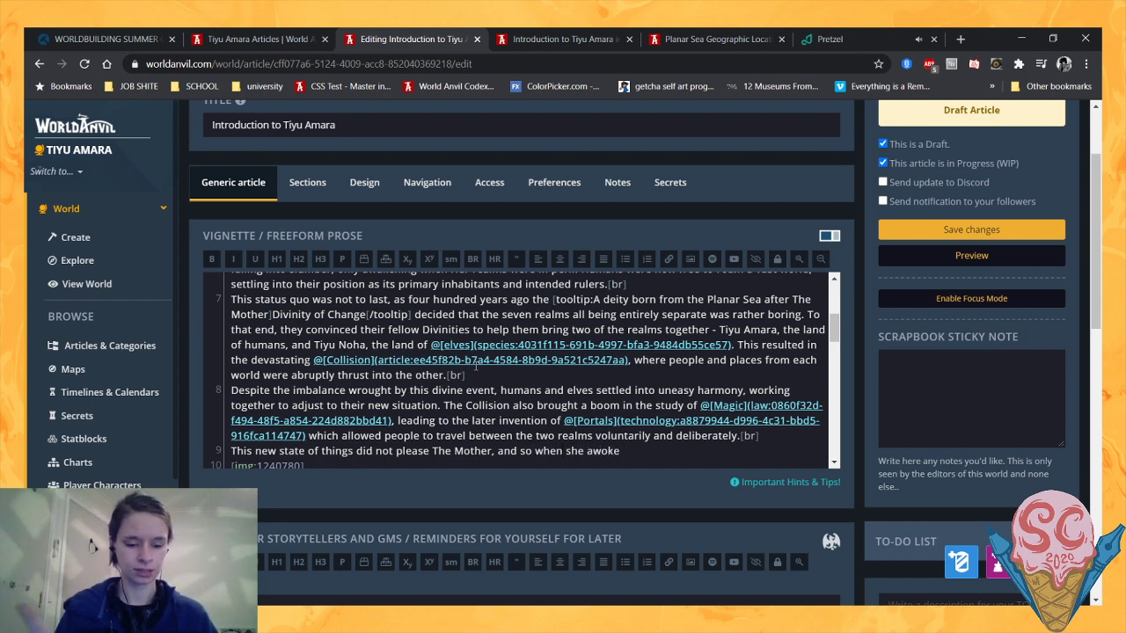
{"action": "type", "text": "one hund"}
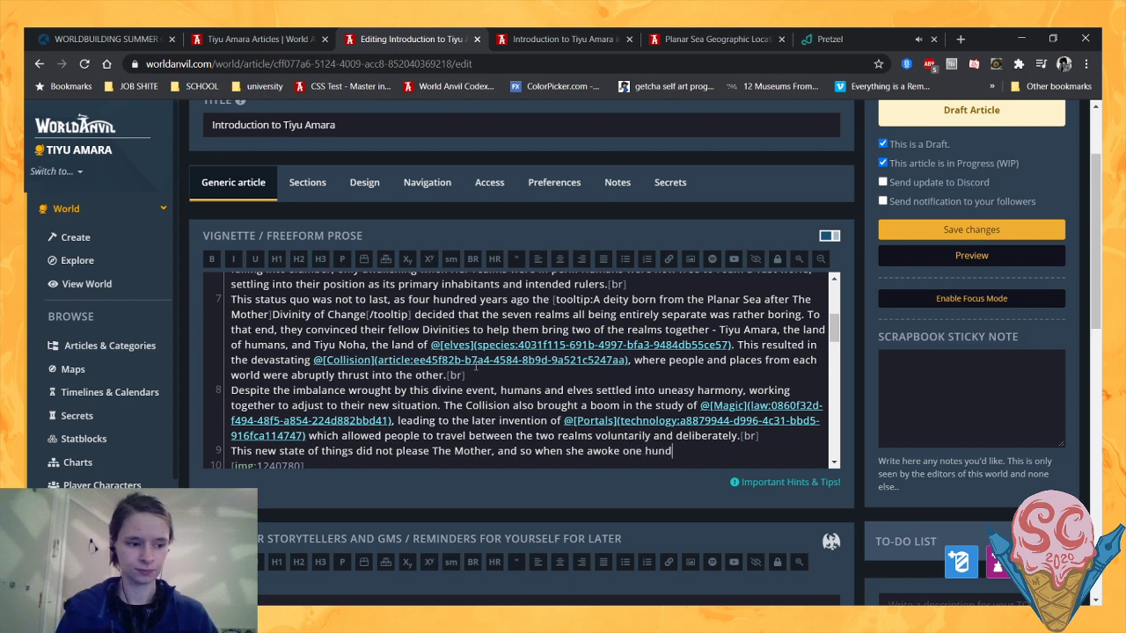
{"action": "type", "text": "red years"}
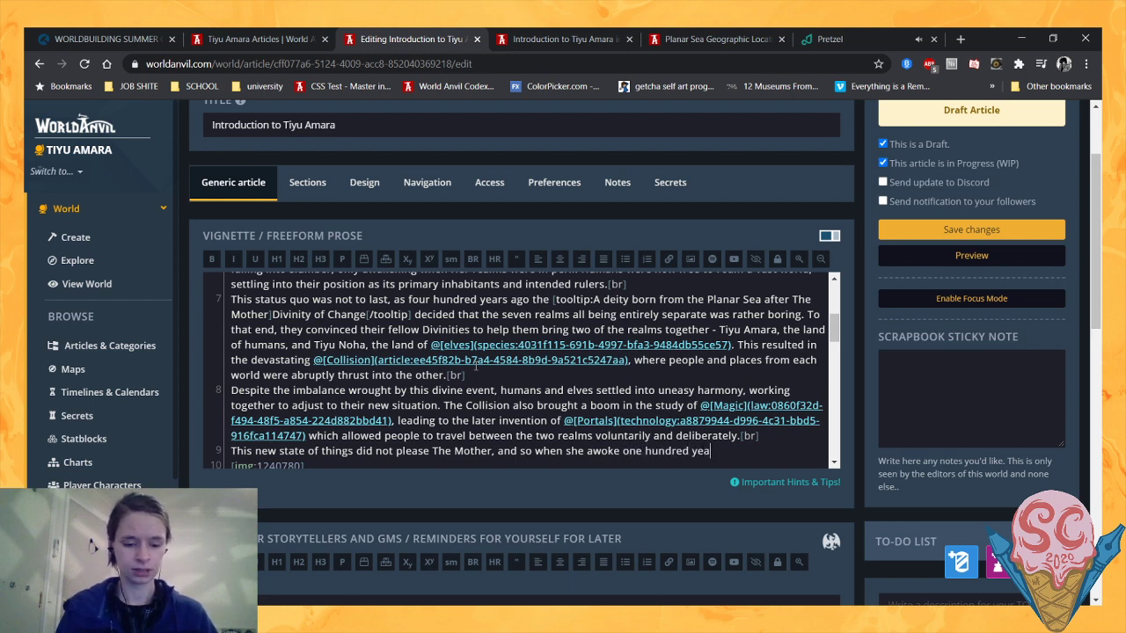
- Capitalise "She" before "awoke" and continue the sentence after "one hundred years" with "She reversed"
{"action": "left_click", "coordinate": [571, 452]}
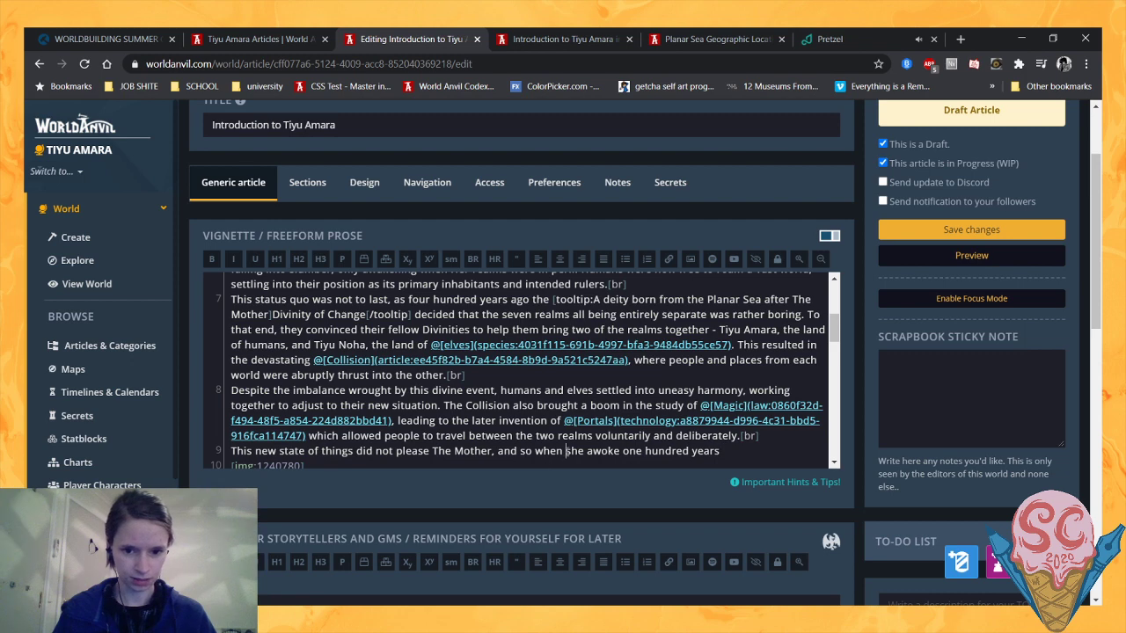
{"action": "key", "text": "BackSpace"}
{"action": "type", "text": "S"}
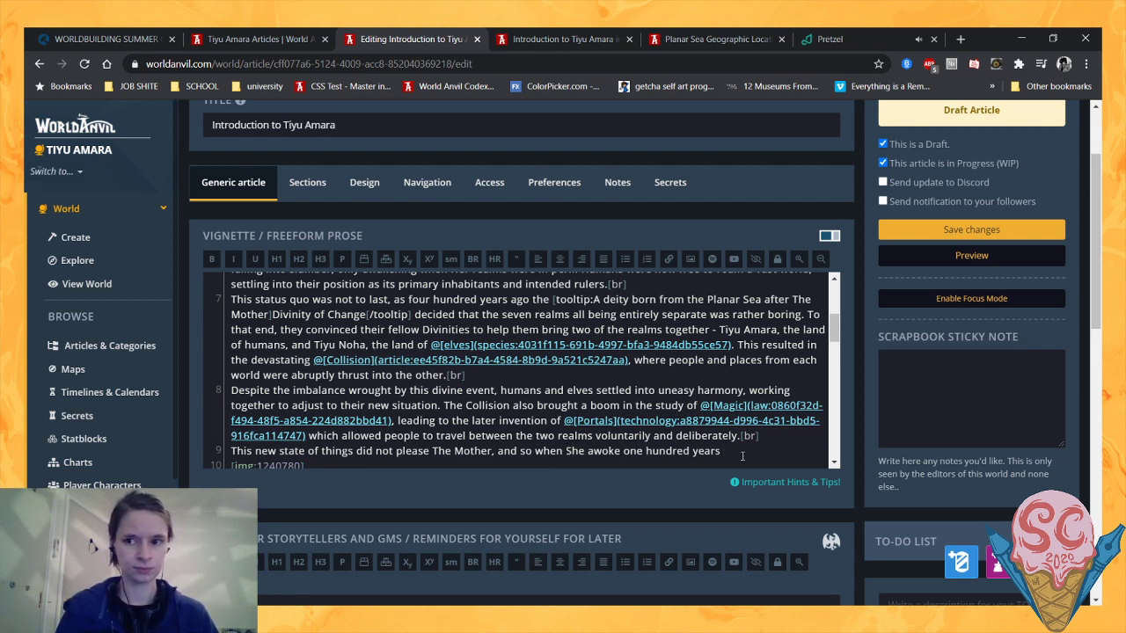
{"action": "type", "text": "She"}
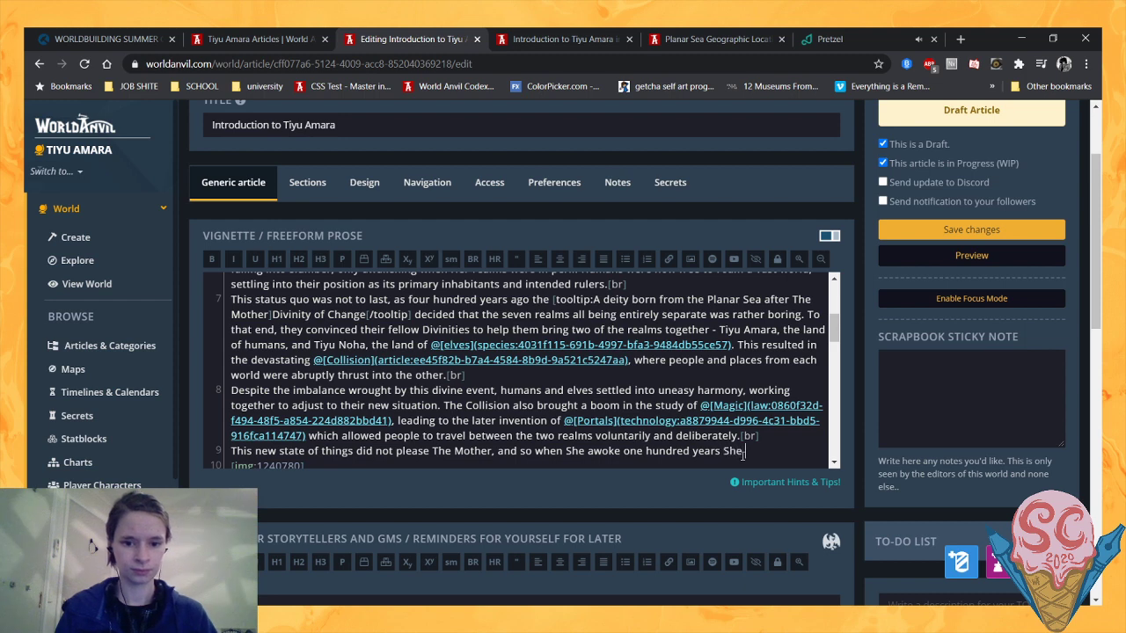
{"action": "type", "text": " reversed"}
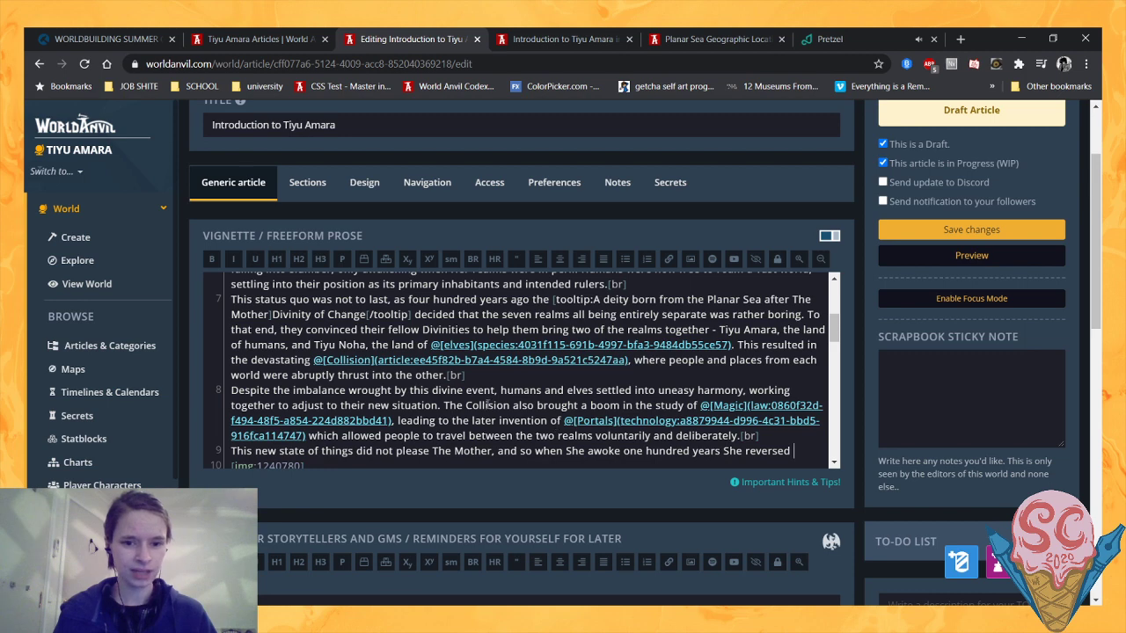
{"action": "left_click_drag", "start_coordinate": [487, 405], "coordinate": [690, 435]}
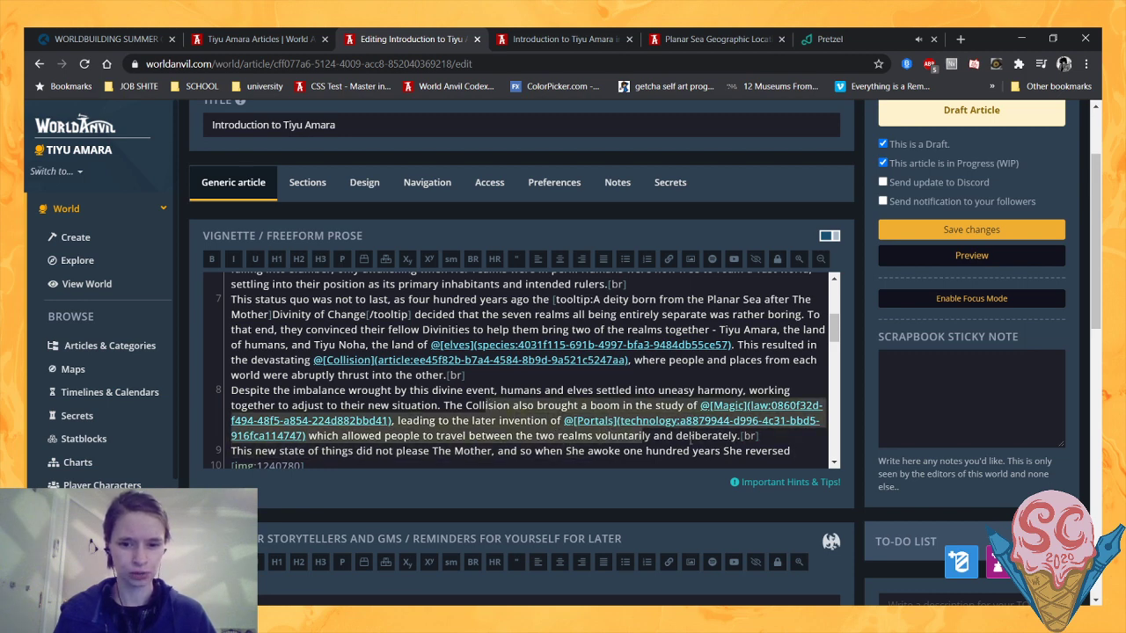
{"action": "left_click", "coordinate": [690, 435]}
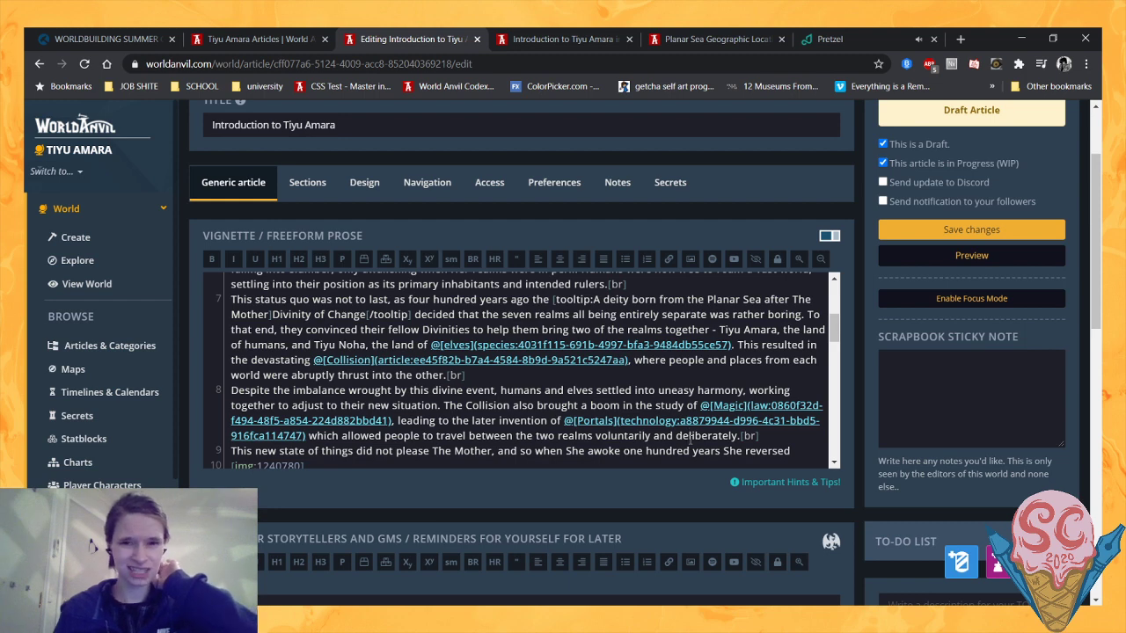
{"action": "scroll", "coordinate": [690, 437], "scroll_direction": "down", "scroll_amount": 1}
{"action": "scroll", "coordinate": [691, 437], "scroll_direction": "up", "scroll_amount": 1}
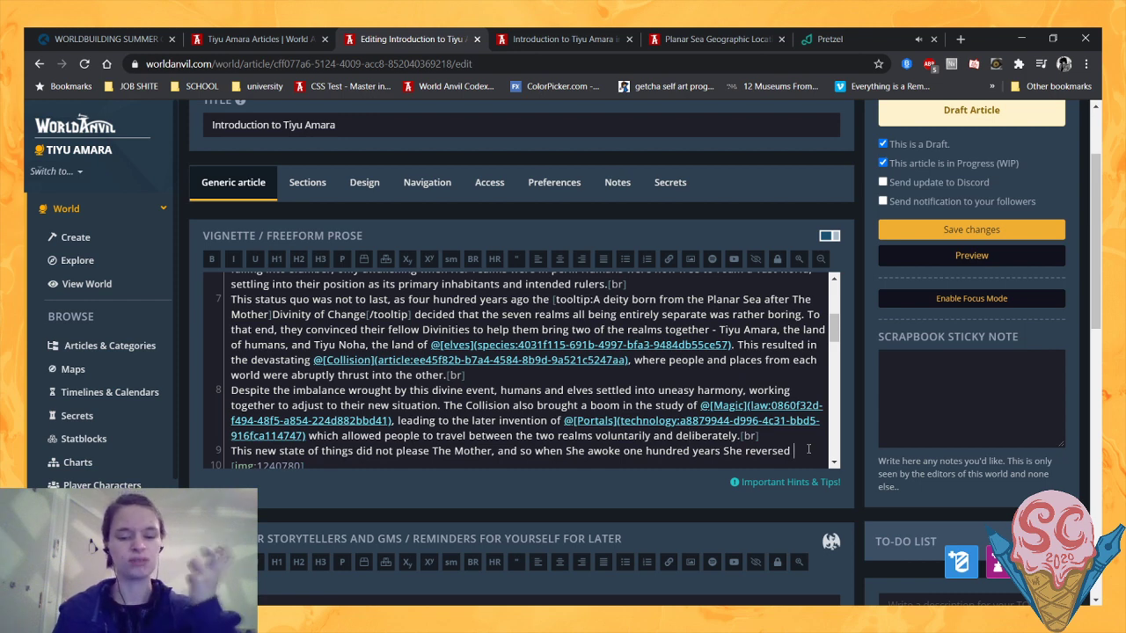
- Replace "reversed" with "undid the actions of her rogue Divinities," in the sentence about The Mother
{"action": "scroll", "coordinate": [791, 450], "scroll_direction": "down", "scroll_amount": 1}
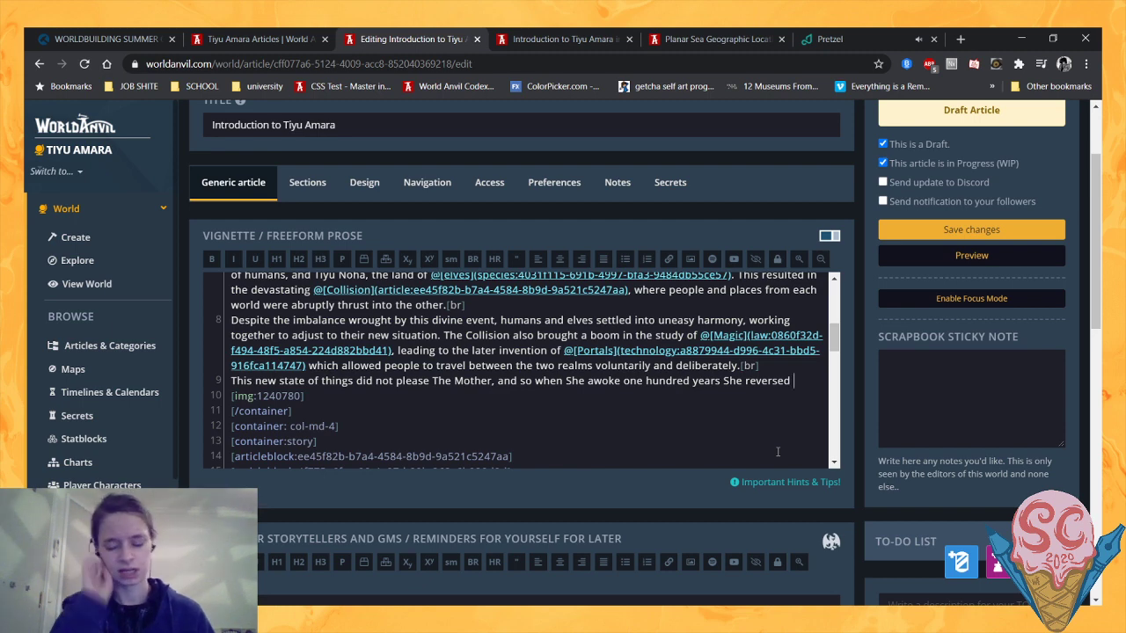
{"action": "key", "text": "BackSpace"}
{"action": "key", "text": "BackSpace"}
{"action": "key", "text": "BackSpace"}
{"action": "key", "text": "BackSpace"}
{"action": "key", "text": "BackSpace"}
{"action": "key", "text": "BackSpace"}
{"action": "key", "text": "BackSpace"}
{"action": "key", "text": "BackSpace"}
{"action": "type", "text": "und"}
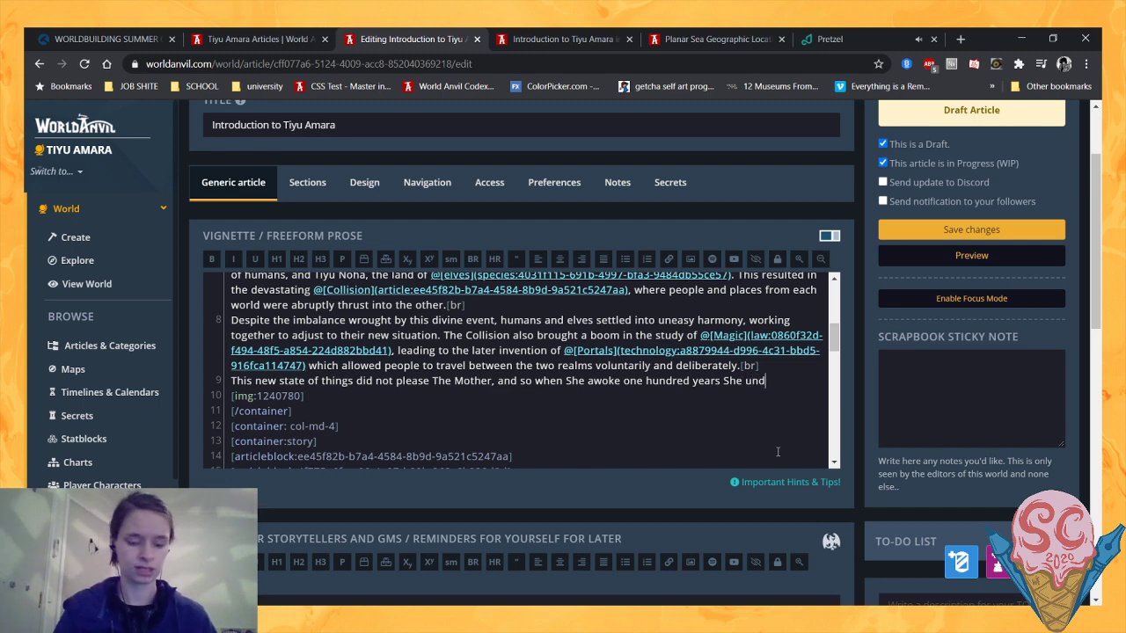
{"action": "type", "text": "id the act"}
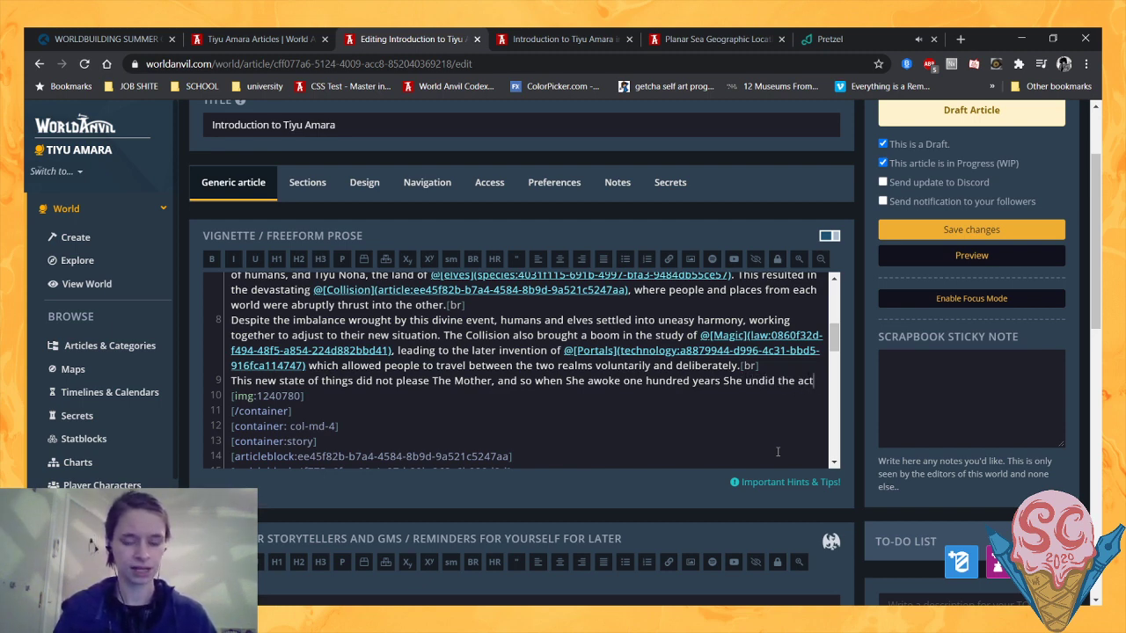
{"action": "type", "text": "ions of her "}
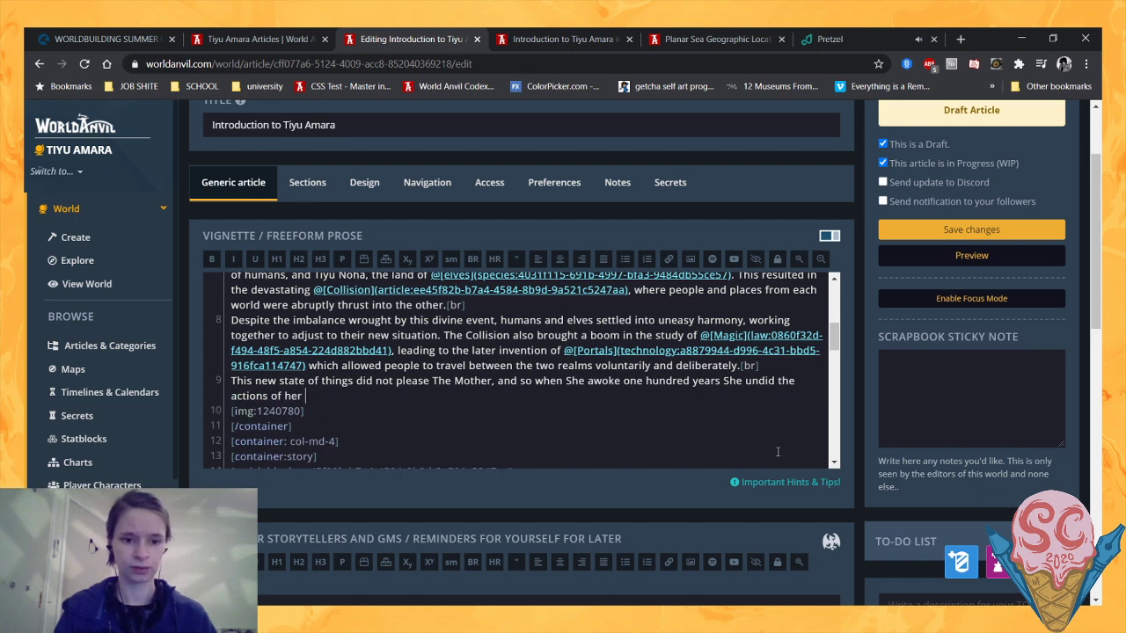
{"action": "type", "text": "rogue Diviniti"}
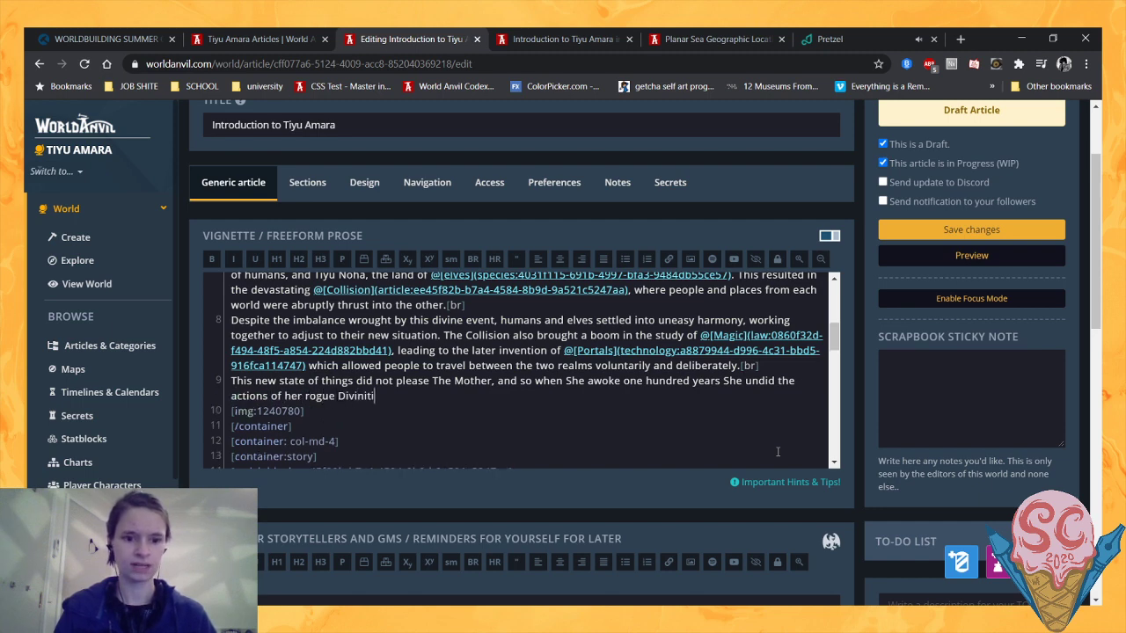
{"action": "type", "text": "es, @s"}
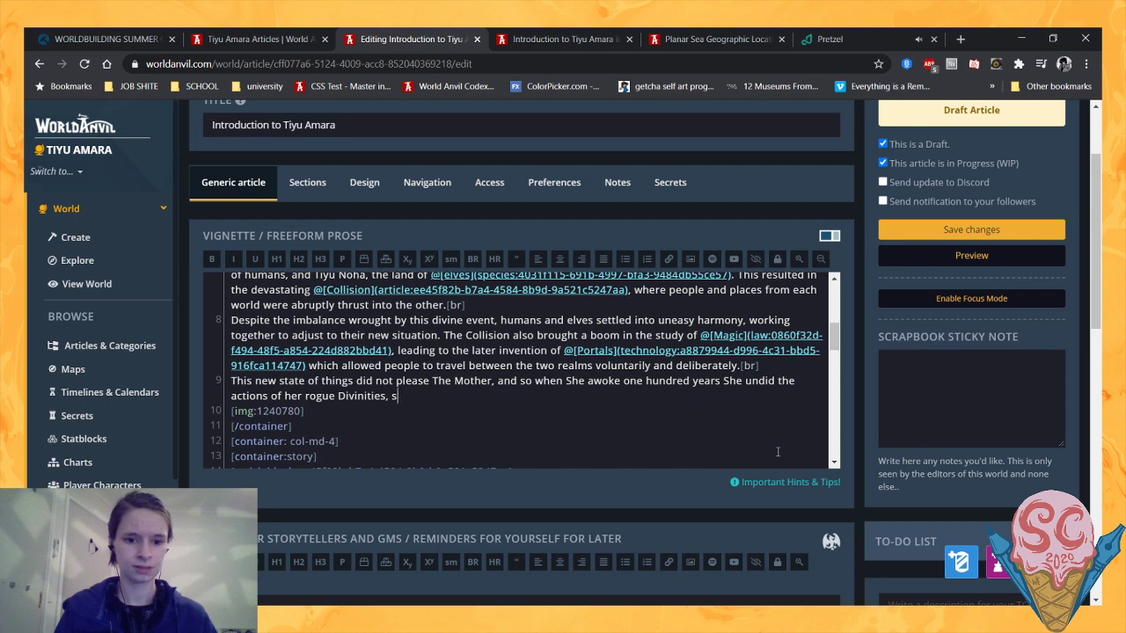
{"action": "type", "text": "ep"}
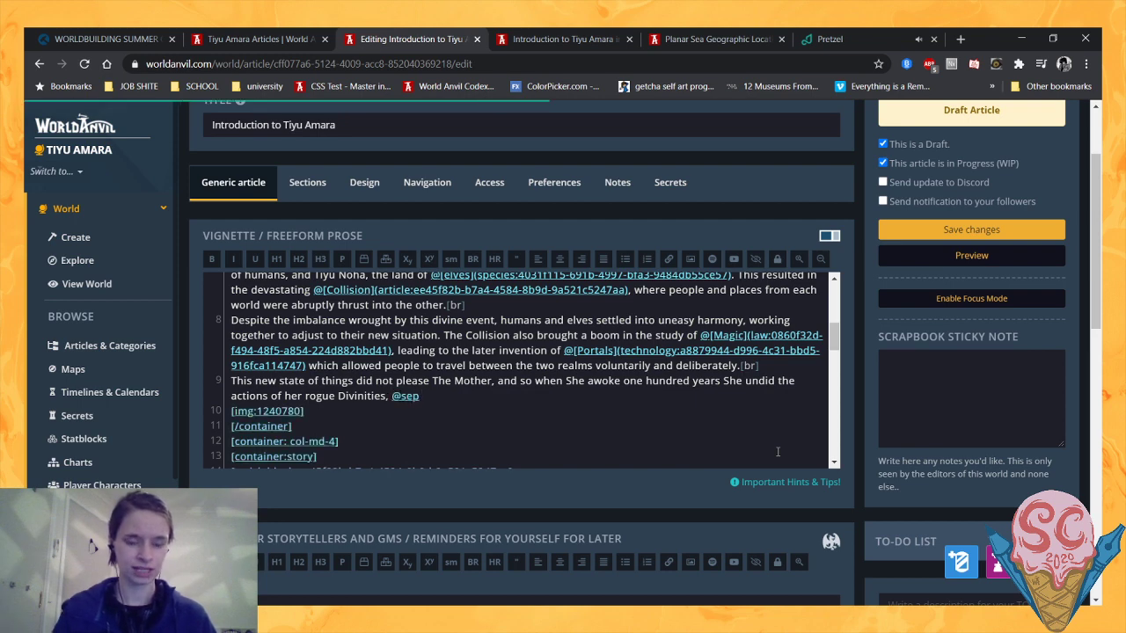
- Insert a link to The Separation article after "rogue Divinities," and change its display text to "seperating"
{"action": "left_click", "coordinate": [482, 417]}
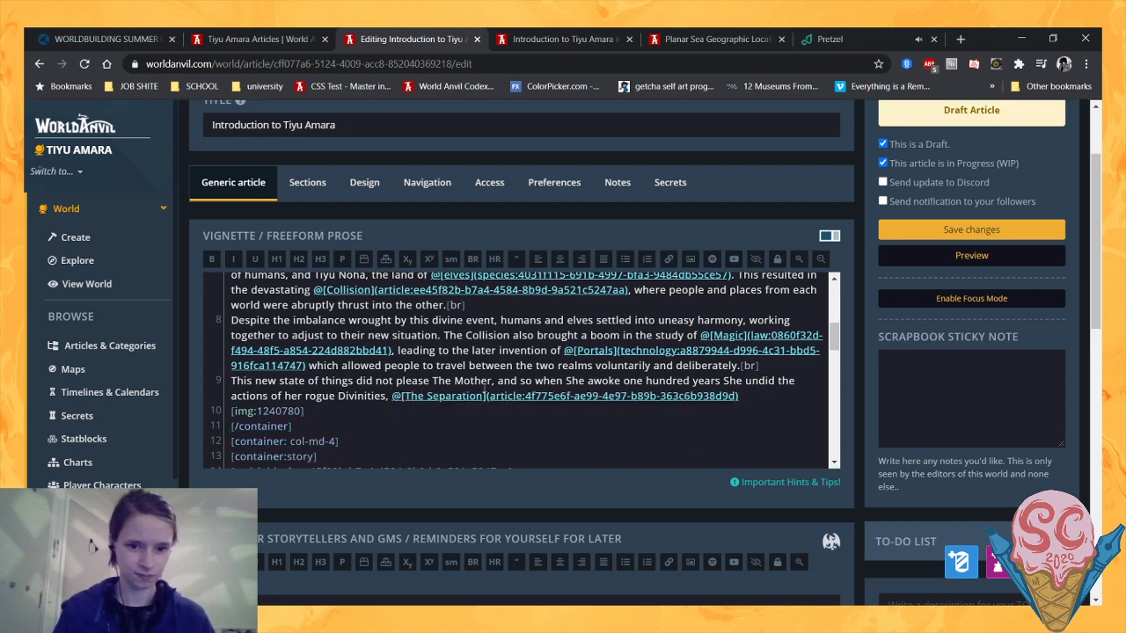
{"action": "left_click_drag", "start_coordinate": [484, 397], "coordinate": [408, 395]}
{"action": "type", "text": "sepe"}
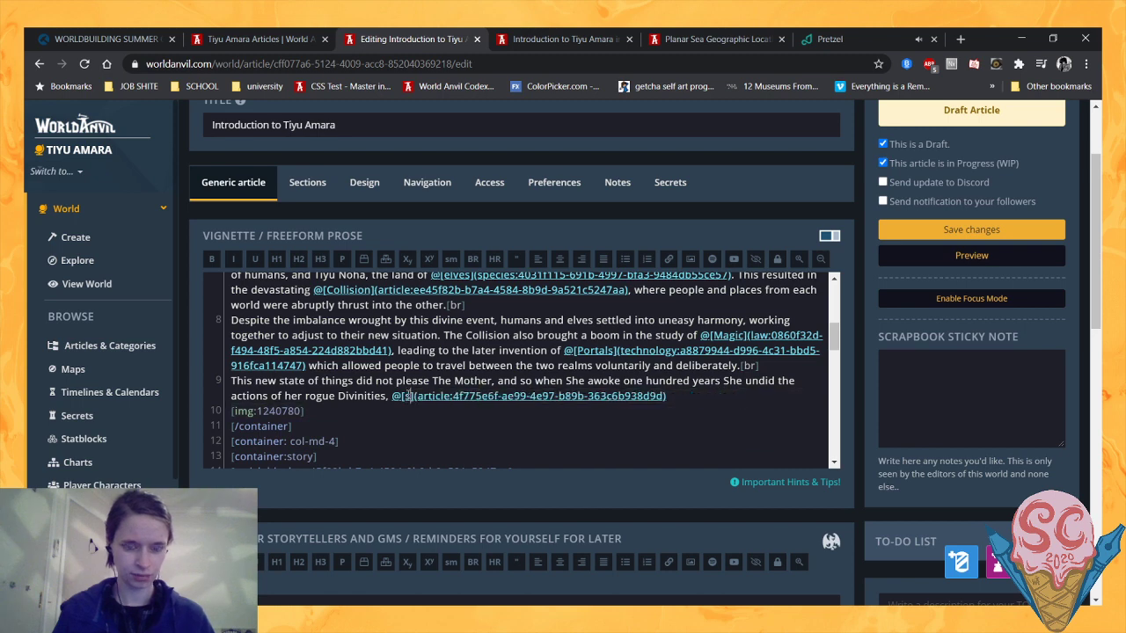
{"action": "type", "text": "rating"}
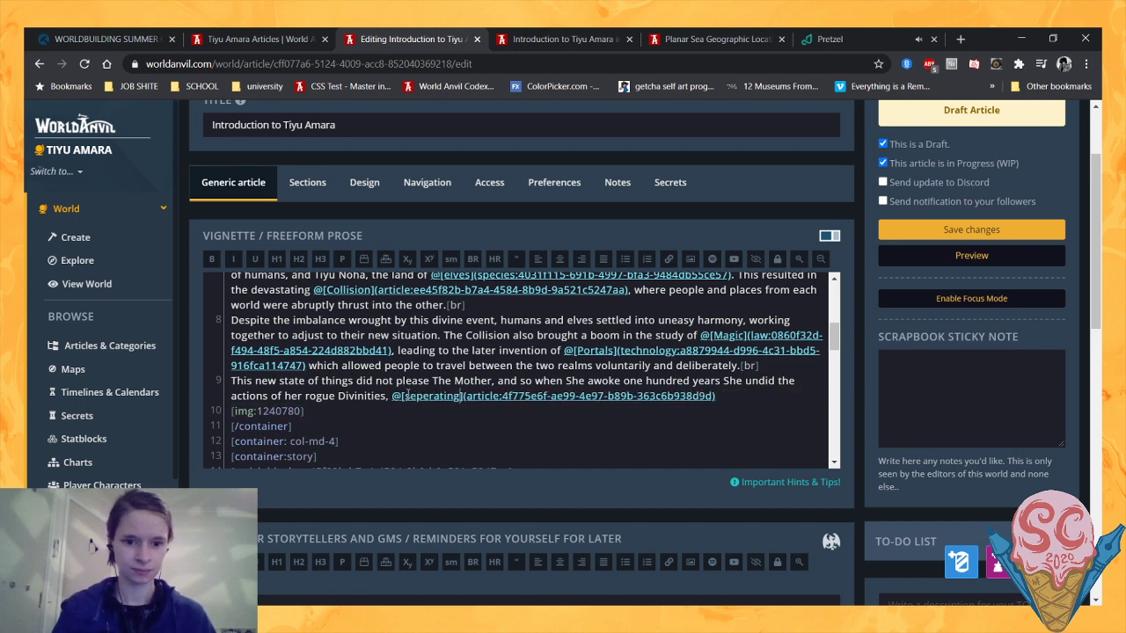
- Correct the spelling of The Separation link's display text to "separating"
{"action": "left_click", "coordinate": [426, 396]}
{"action": "key", "text": "BackSpace"}
{"action": "type", "text": "a"}
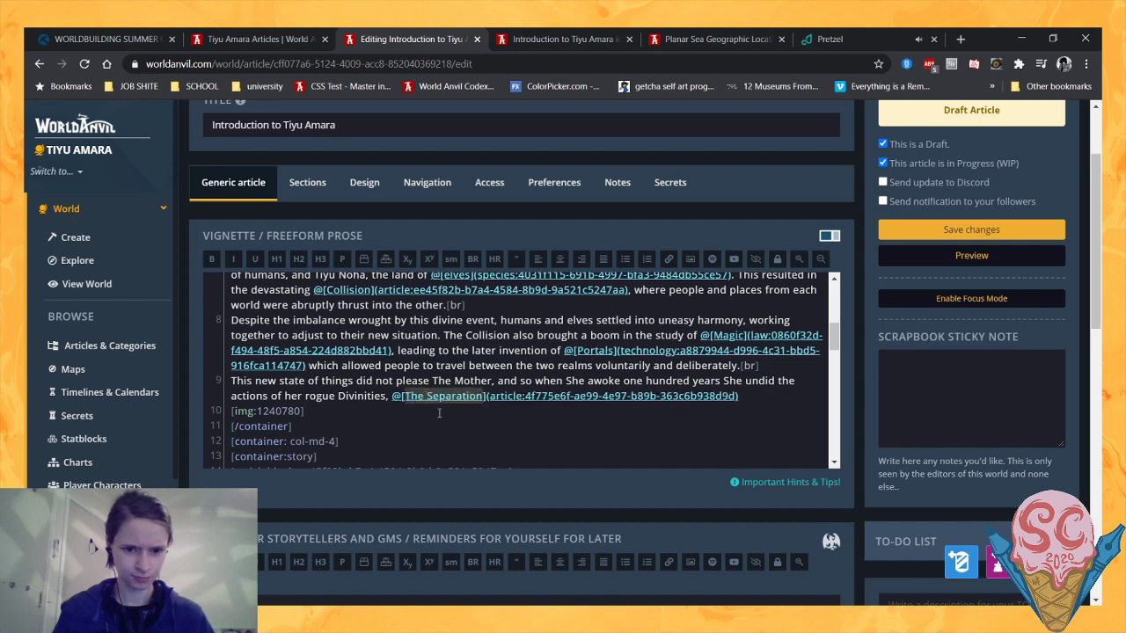
{"action": "left_click", "coordinate": [429, 396]}
{"action": "key", "text": "BackSpace"}
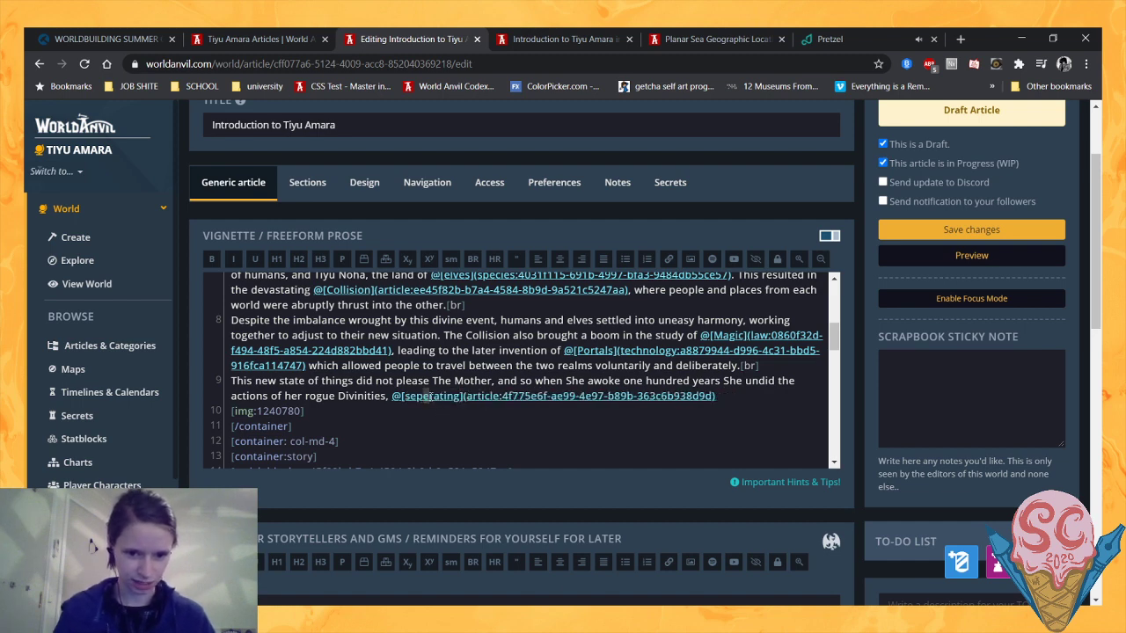
{"action": "type", "text": "a"}
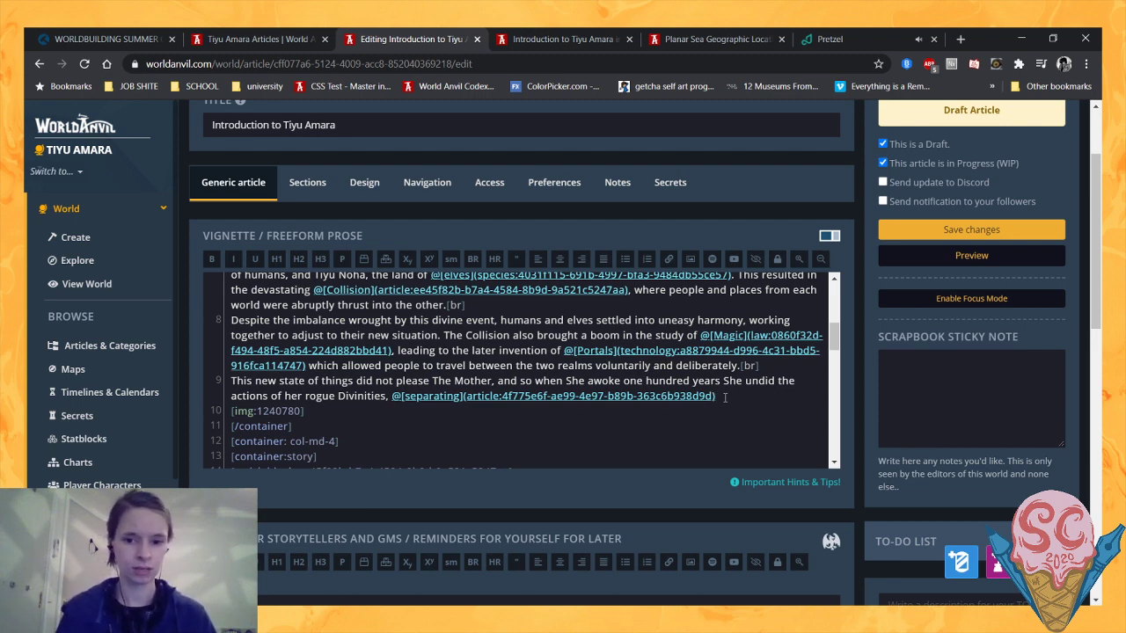
- Continue after the link with "the entangled realms. This did not return people to the realm of their ancestors"
{"action": "type", "text": "the e"}
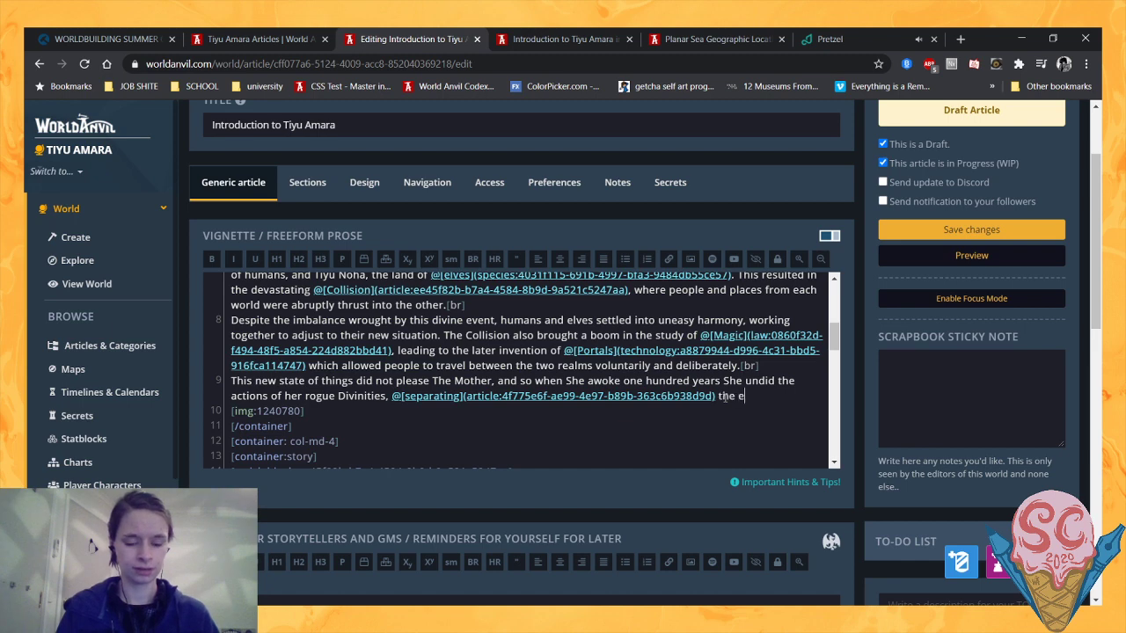
{"action": "type", "text": "ntangled realms"}
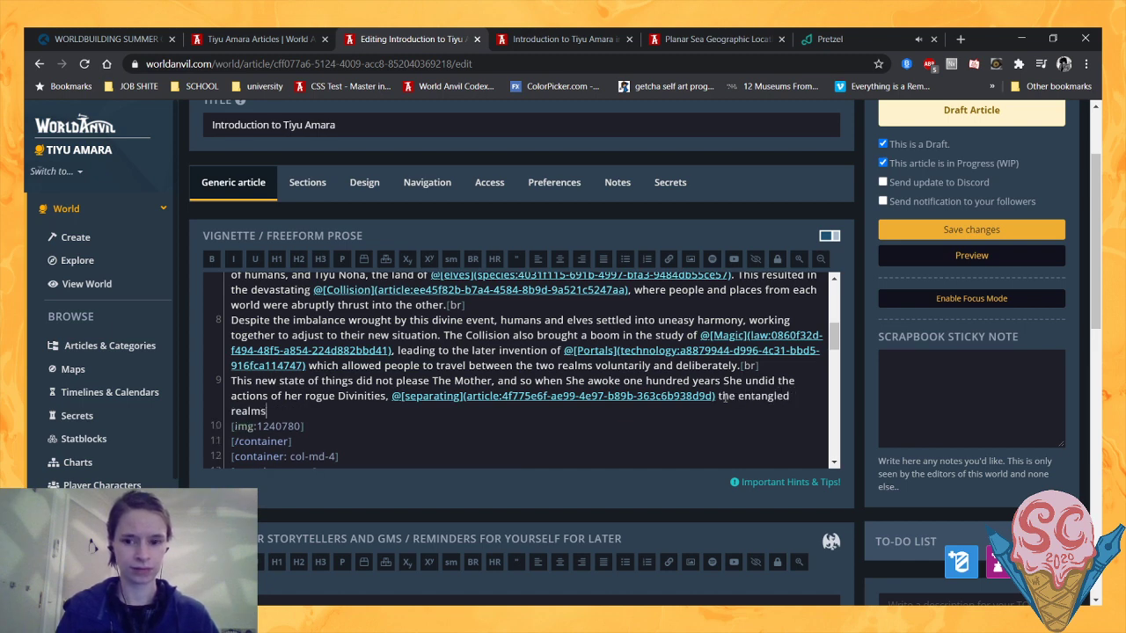
{"action": "type", "text": ". This did "}
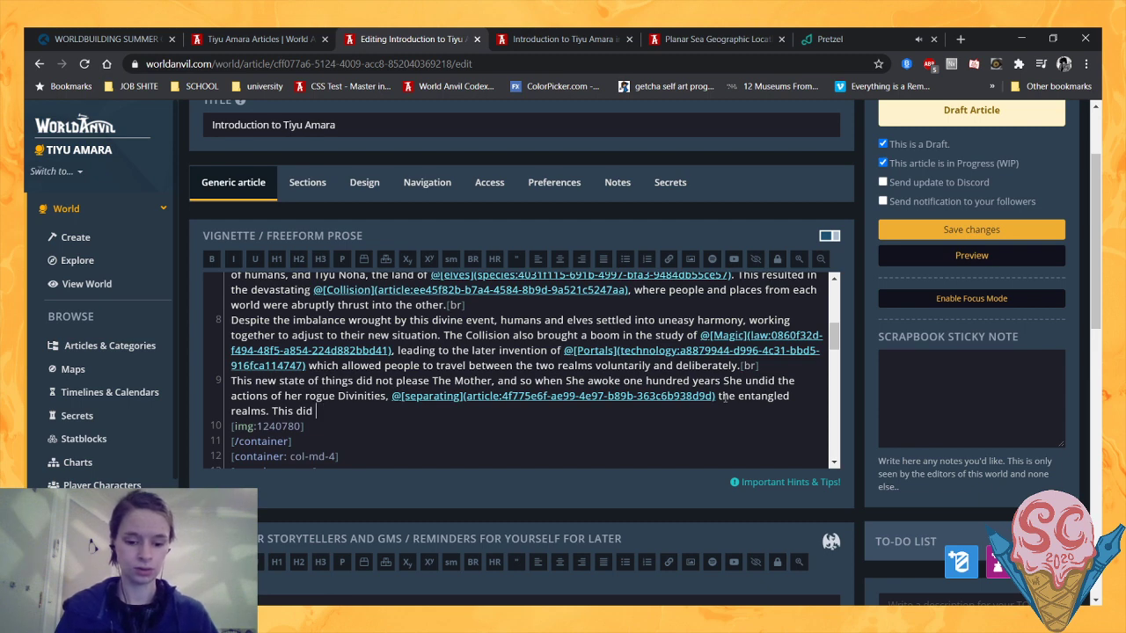
{"action": "type", "text": "not return p"}
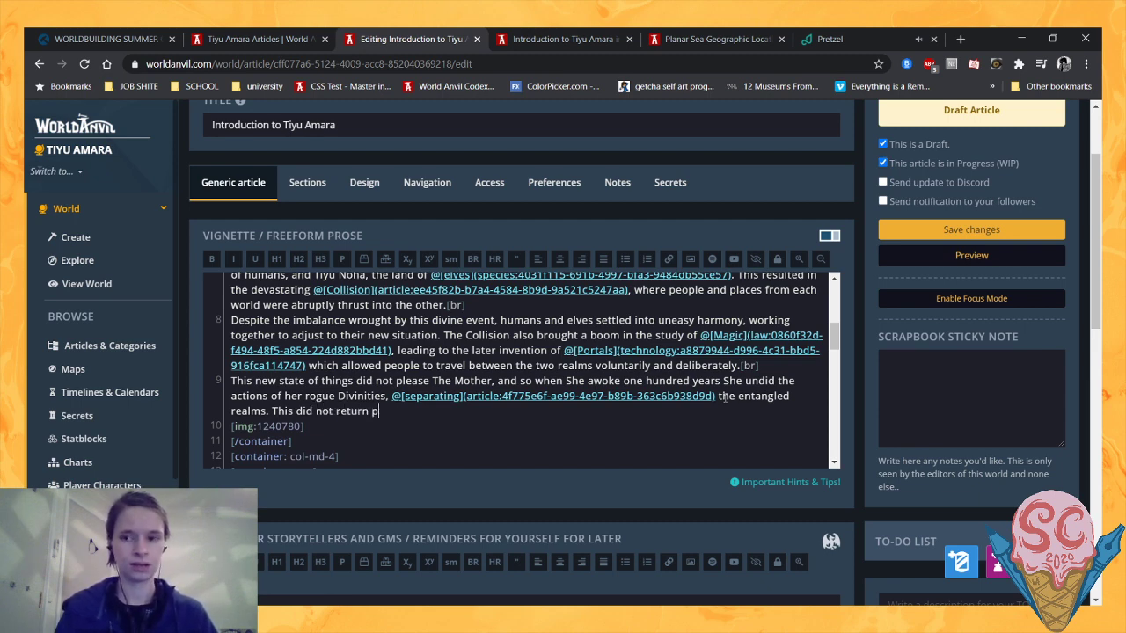
{"action": "type", "text": "eople to the lan"}
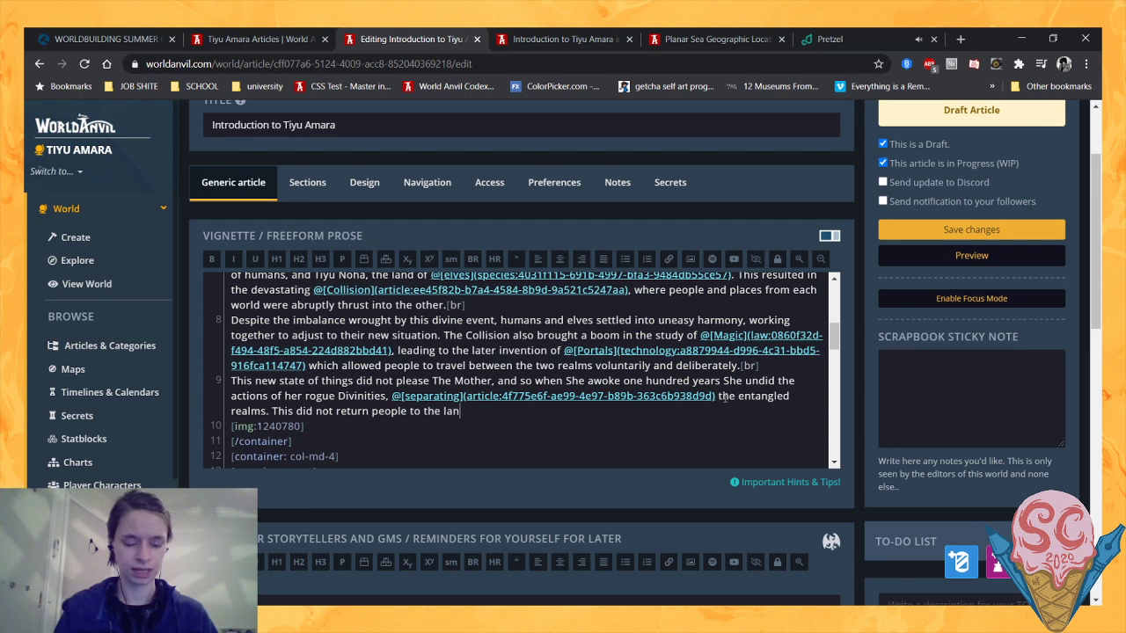
{"action": "key", "text": "BackSpace"}
{"action": "type", "text": "realm o"}
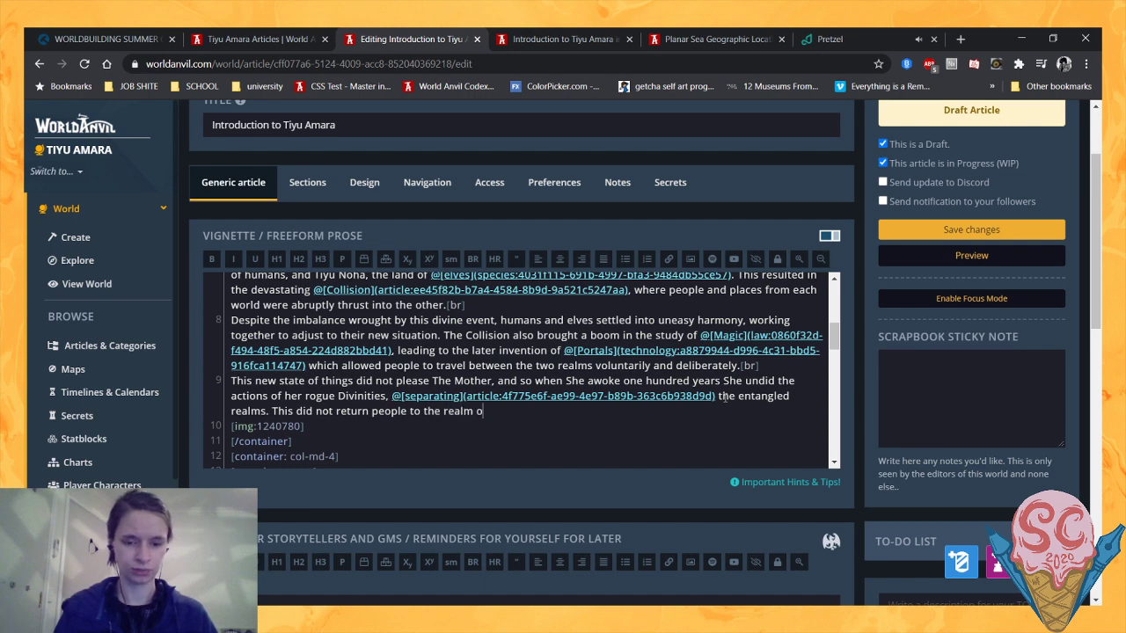
{"action": "type", "text": "f their "}
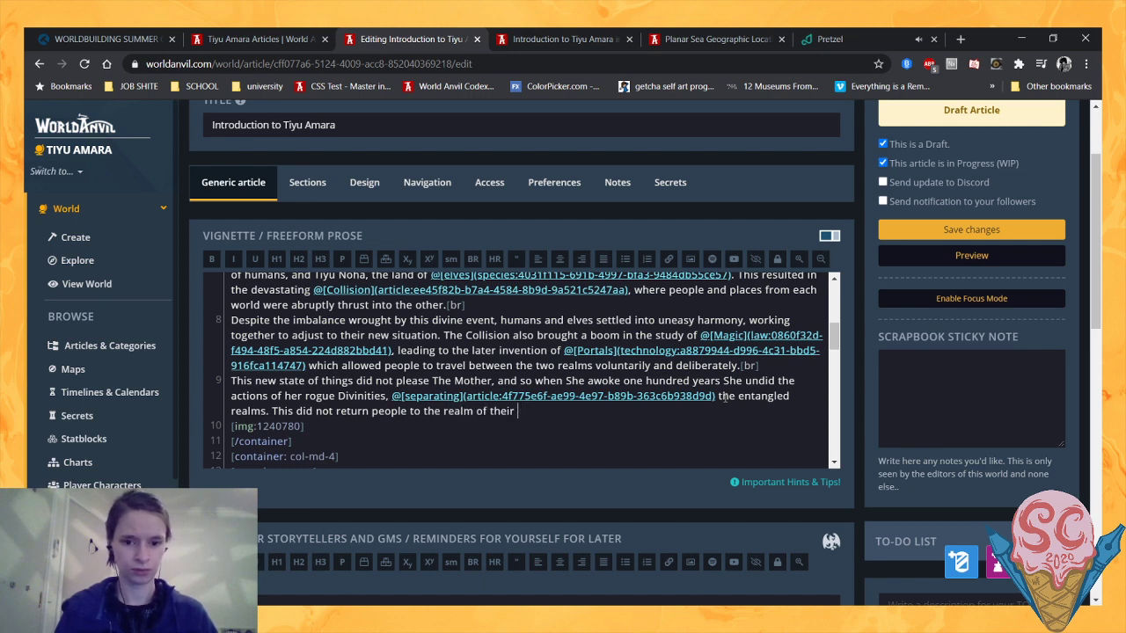
{"action": "type", "text": "ancestors"}
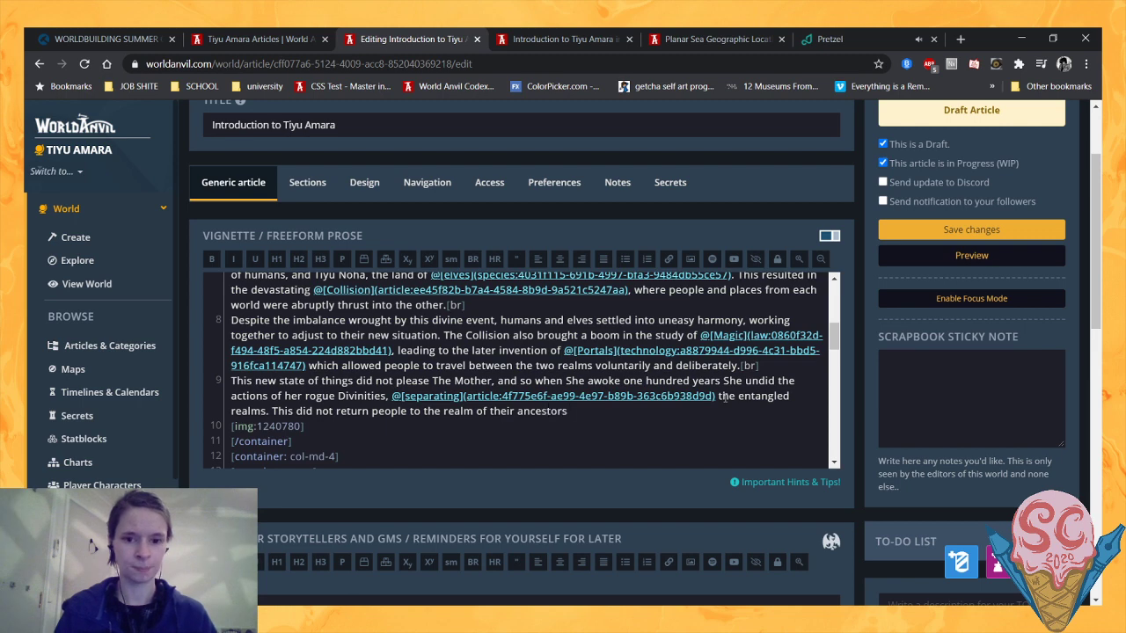
{"action": "type", "text": ", stranding"}
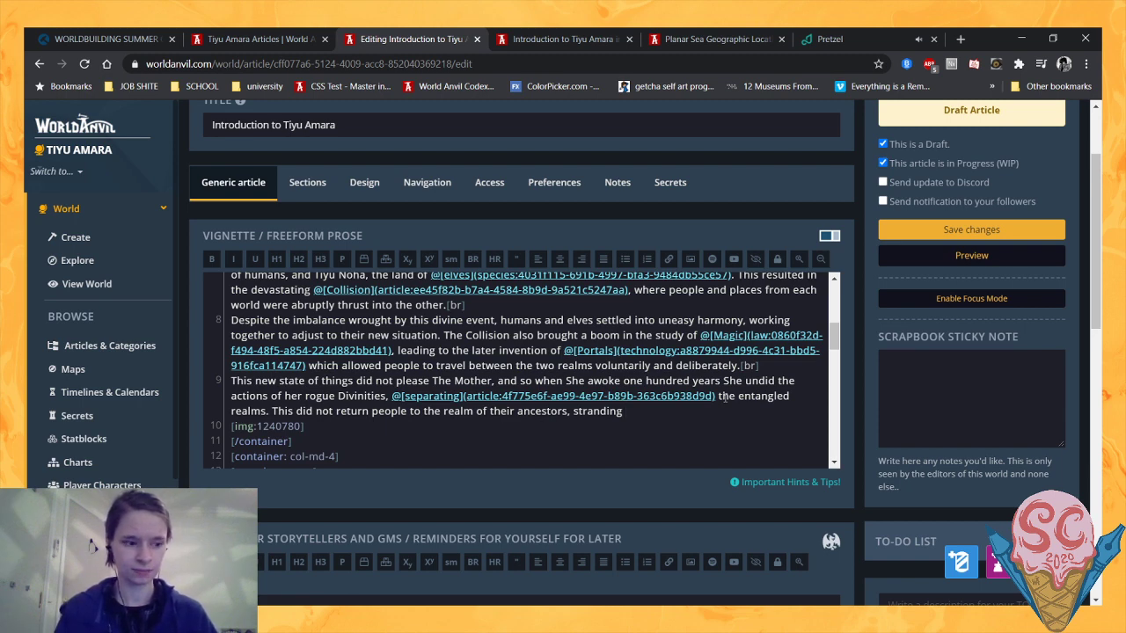
- Continue the sentence after "the realm of their ancestors" with ", stranding many for seemingly all time"
{"action": "type", "text": "many for s"}
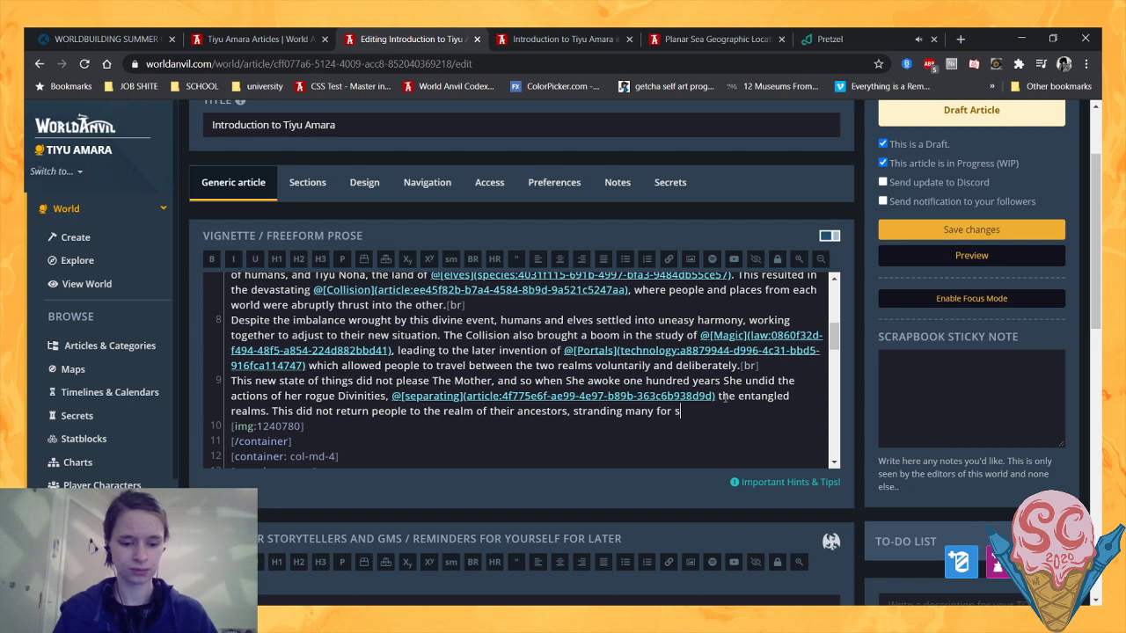
{"action": "type", "text": "eemingly a"}
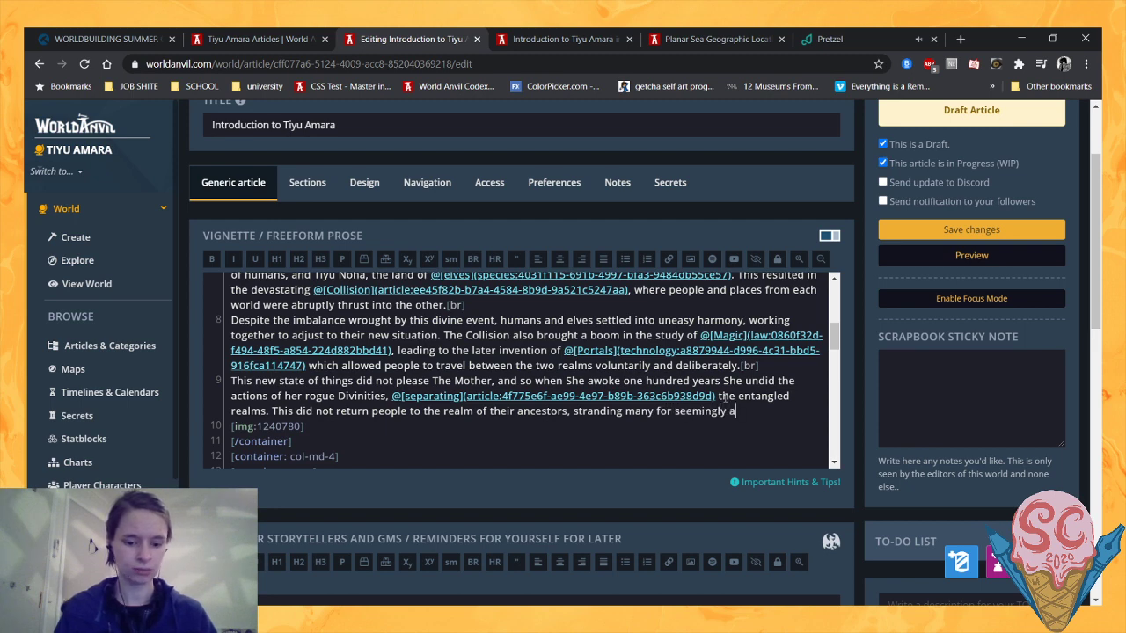
{"action": "type", "text": "ll time on t"}
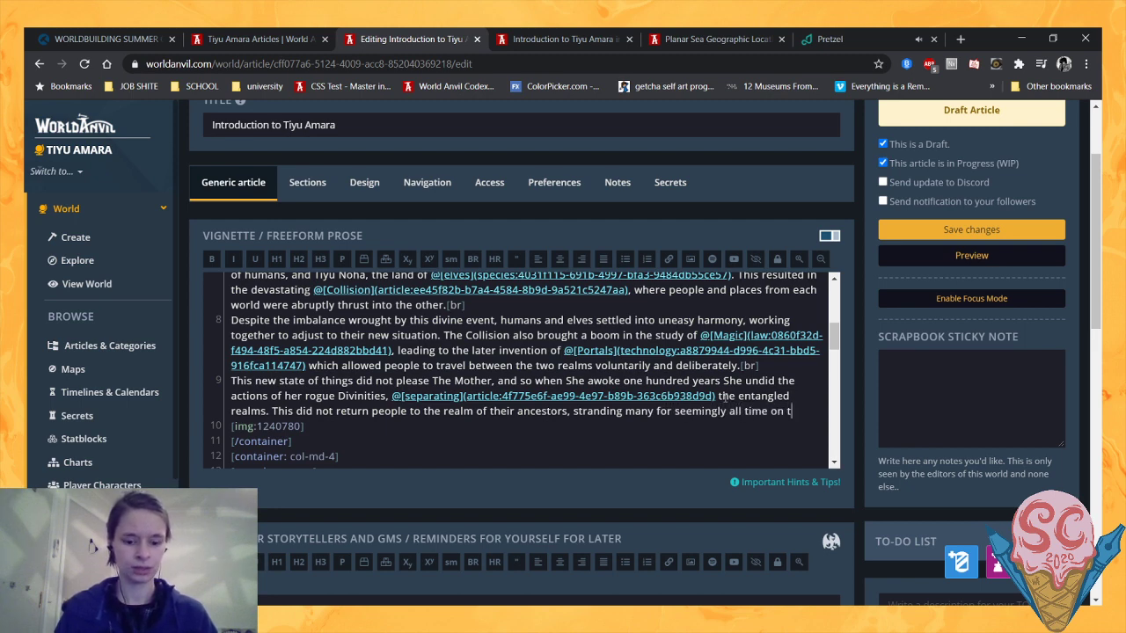
{"action": "key", "text": "BackSpace"}
{"action": "key", "text": "BackSpace"}
{"action": "key", "text": "BackSpace"}
{"action": "key", "text": "BackSpace"}
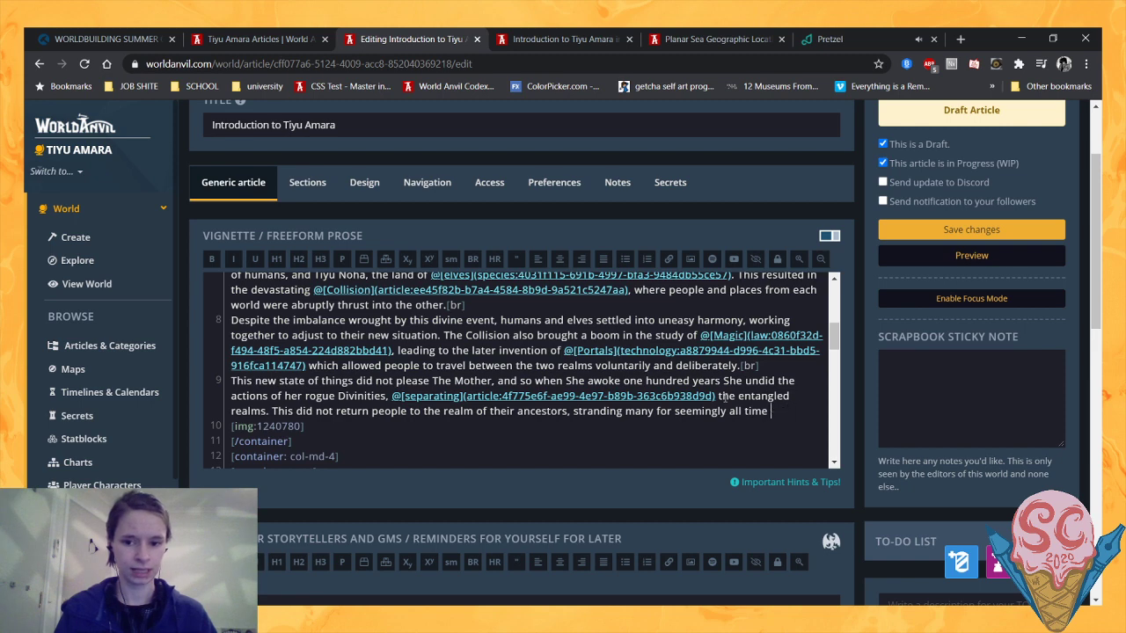
- Finish the sentence about the stranded people with "in Tiyu Amara."
{"action": "type", "text": "in Tiyu"}
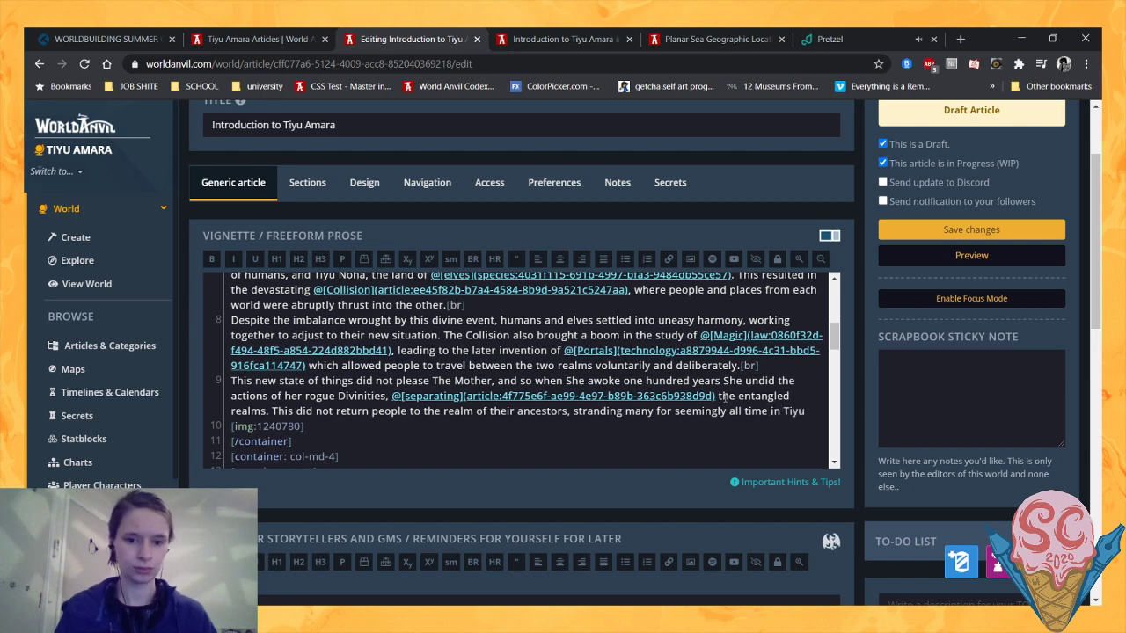
{"action": "type", "text": "Am"}
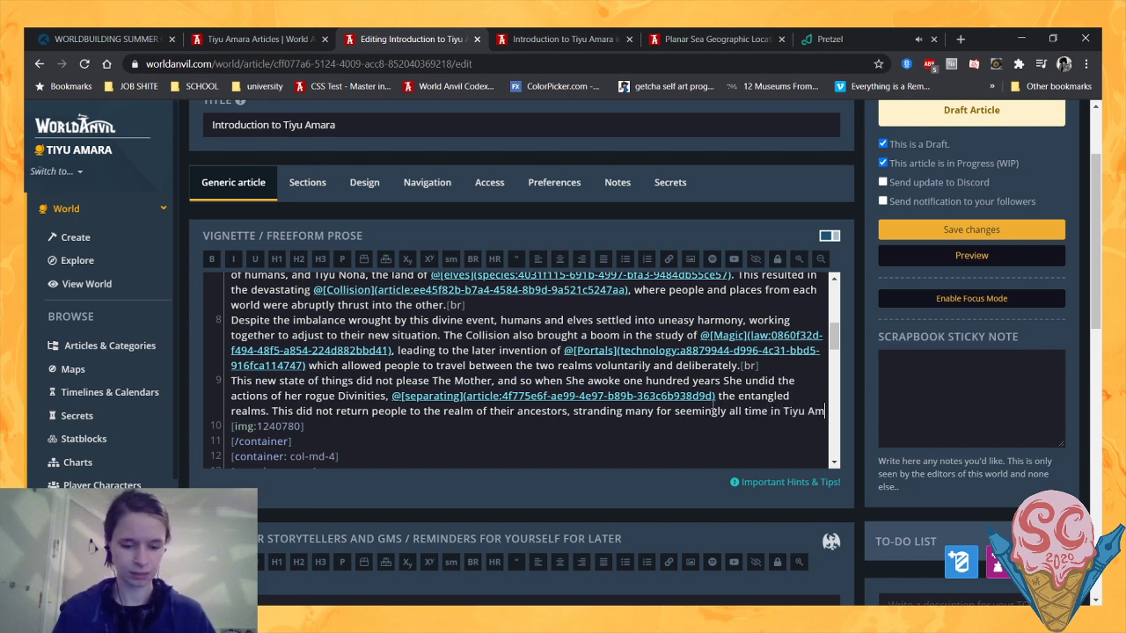
{"action": "type", "text": "a"}
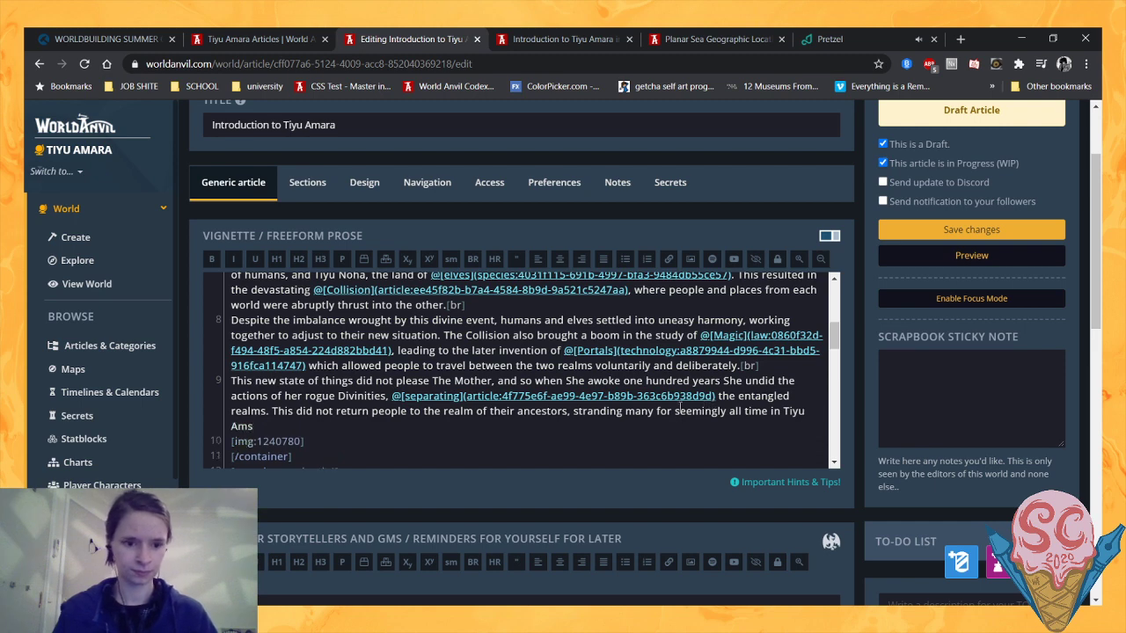
{"action": "type", "text": "rs."}
{"action": "key", "text": "BackSpace"}
{"action": "key", "text": "BackSpace"}
{"action": "type", "text": "a."}
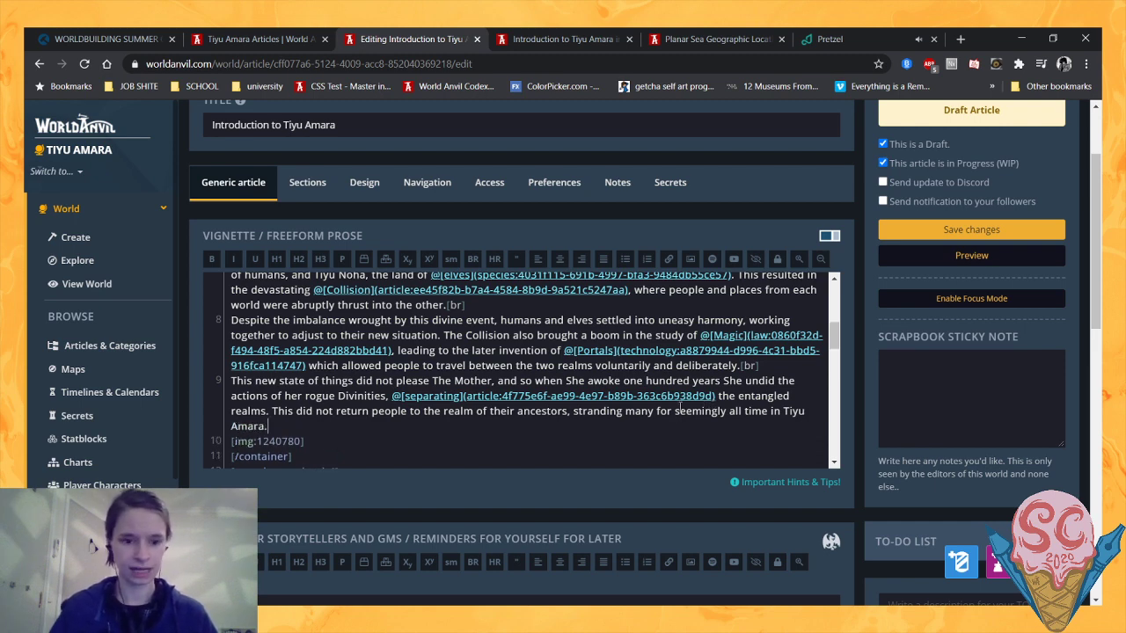
- Reload the article preview and review the rewritten history alongside the cosmology image, locations and species sections
{"action": "left_click", "coordinate": [543, 39]}
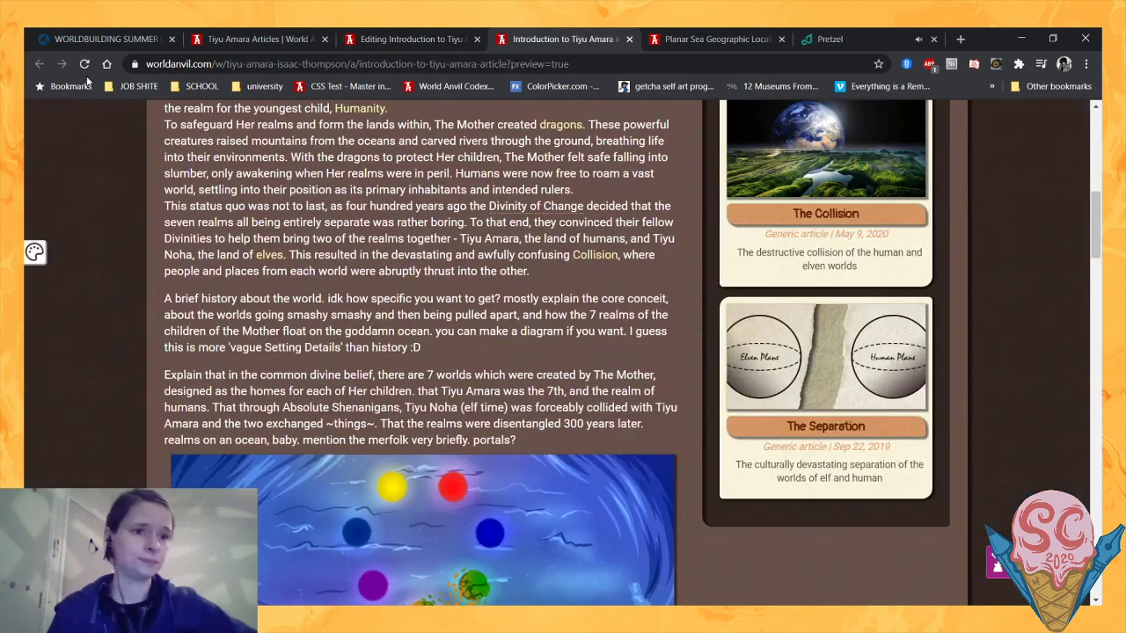
{"action": "left_click", "coordinate": [84, 63]}
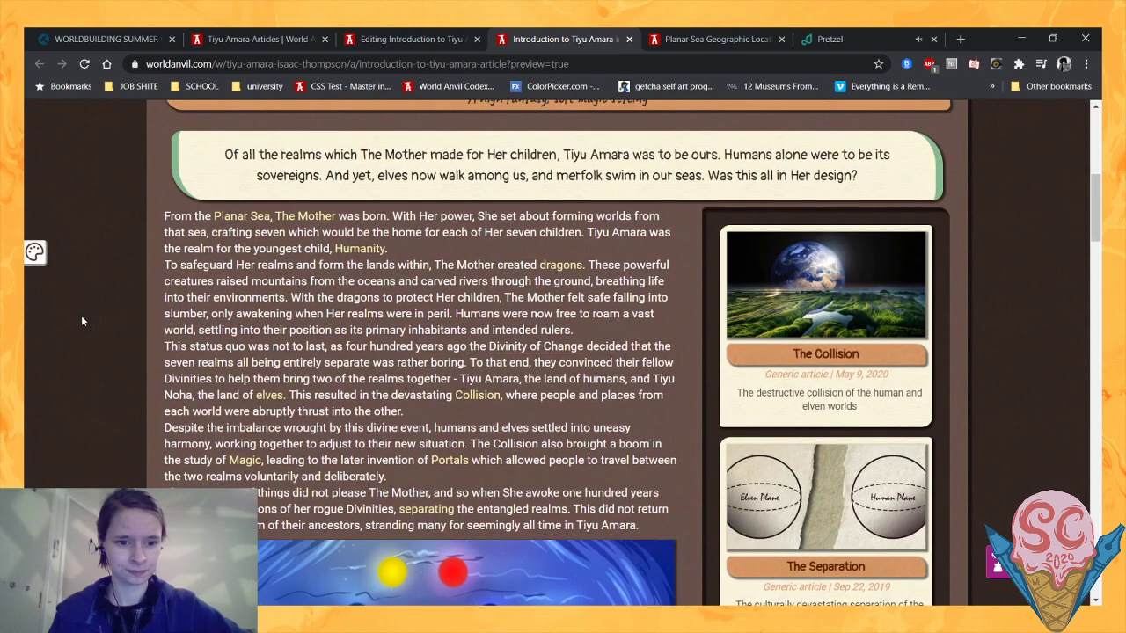
{"action": "scroll", "coordinate": [80, 321], "scroll_direction": "down", "scroll_amount": 1}
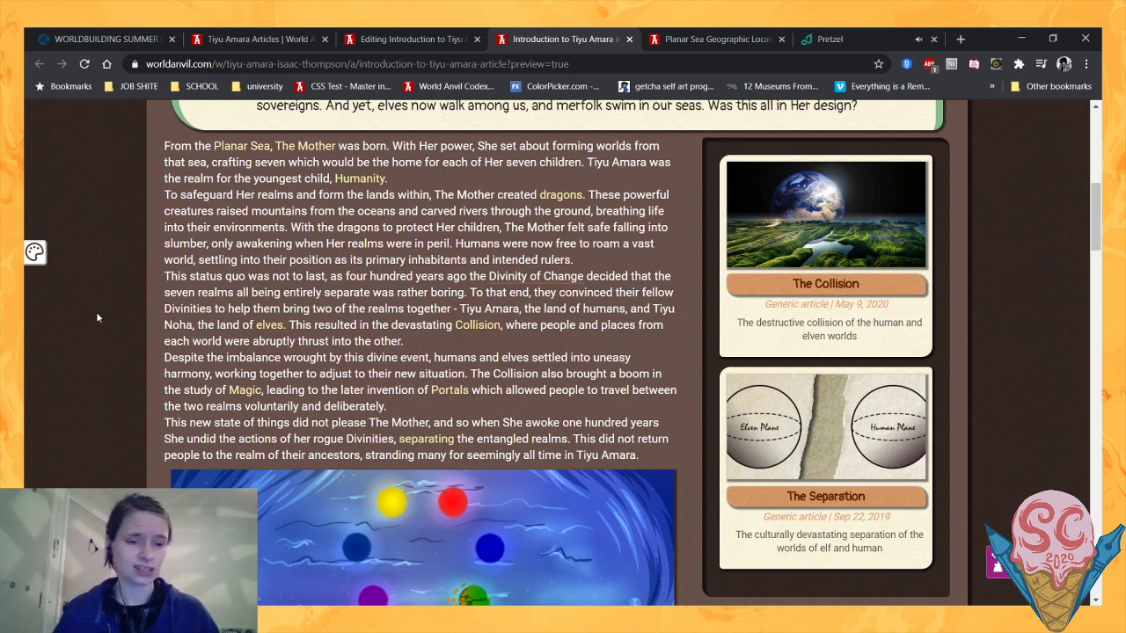
{"action": "scroll", "coordinate": [97, 313], "scroll_direction": "down", "scroll_amount": 2}
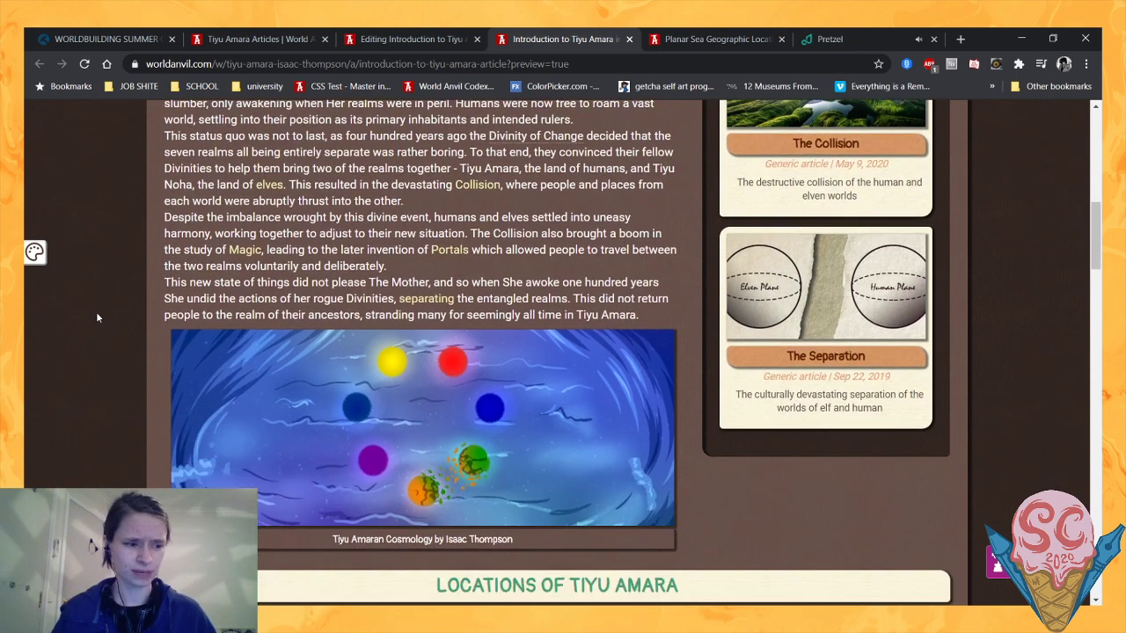
{"action": "scroll", "coordinate": [97, 313], "scroll_direction": "up", "scroll_amount": 2}
{"action": "scroll", "coordinate": [97, 314], "scroll_direction": "down", "scroll_amount": 2}
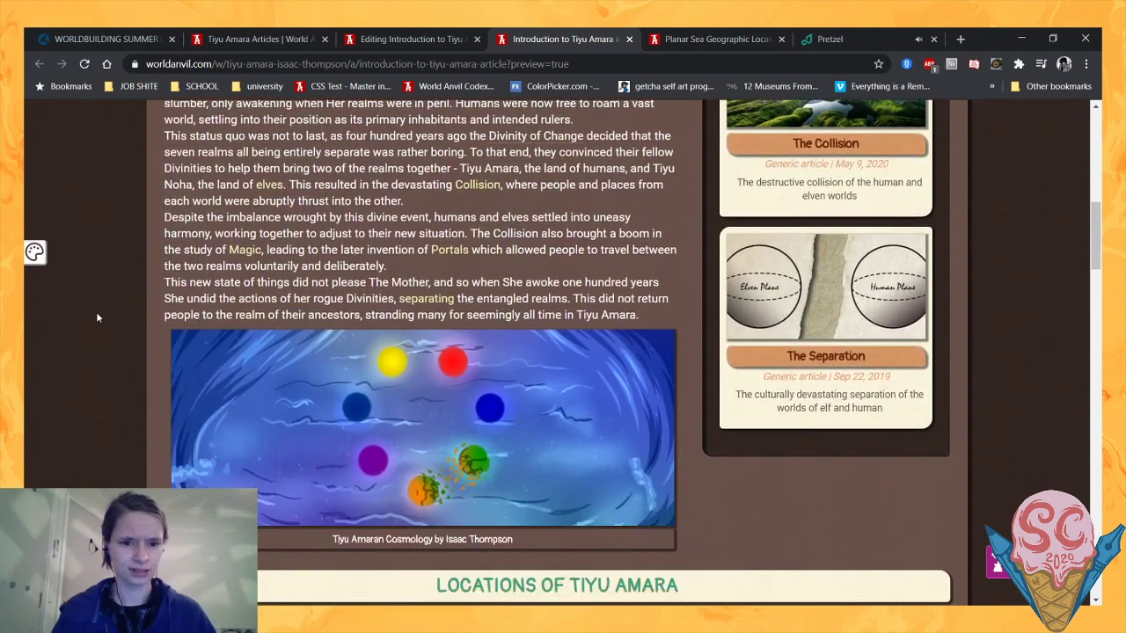
{"action": "scroll", "coordinate": [97, 317], "scroll_direction": "up", "scroll_amount": 1}
{"action": "scroll", "coordinate": [204, 368], "scroll_direction": "down", "scroll_amount": 6}
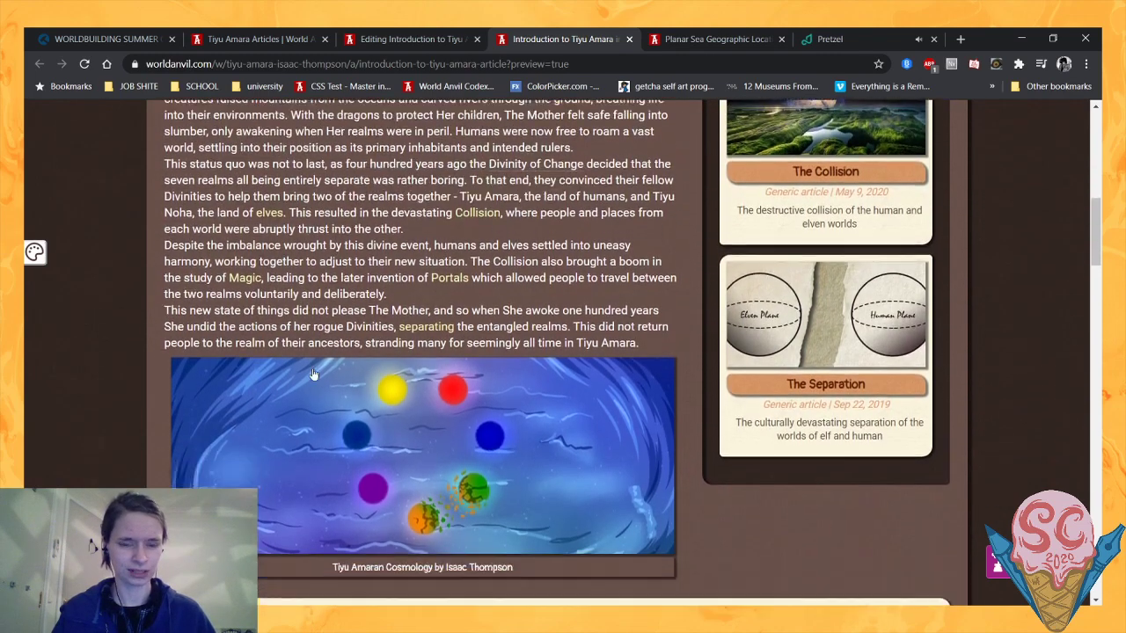
{"action": "scroll", "coordinate": [158, 369], "scroll_direction": "down", "scroll_amount": 3}
{"action": "scroll", "coordinate": [158, 369], "scroll_direction": "up", "scroll_amount": 3}
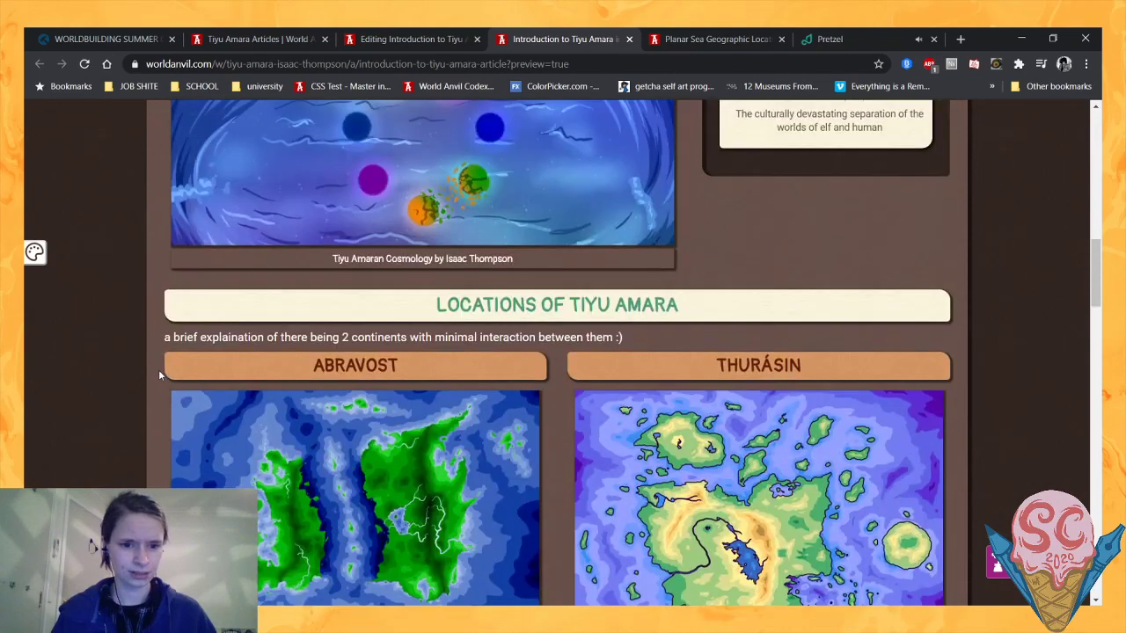
{"action": "scroll", "coordinate": [655, 418], "scroll_direction": "down", "scroll_amount": 3}
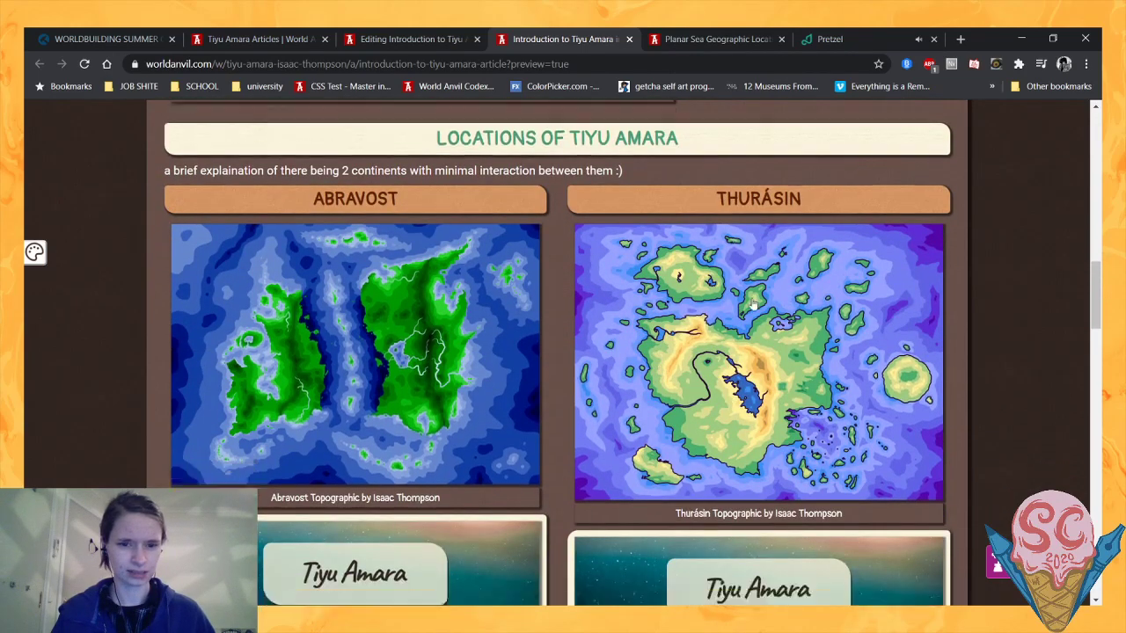
{"action": "scroll", "coordinate": [780, 281], "scroll_direction": "down", "scroll_amount": 7}
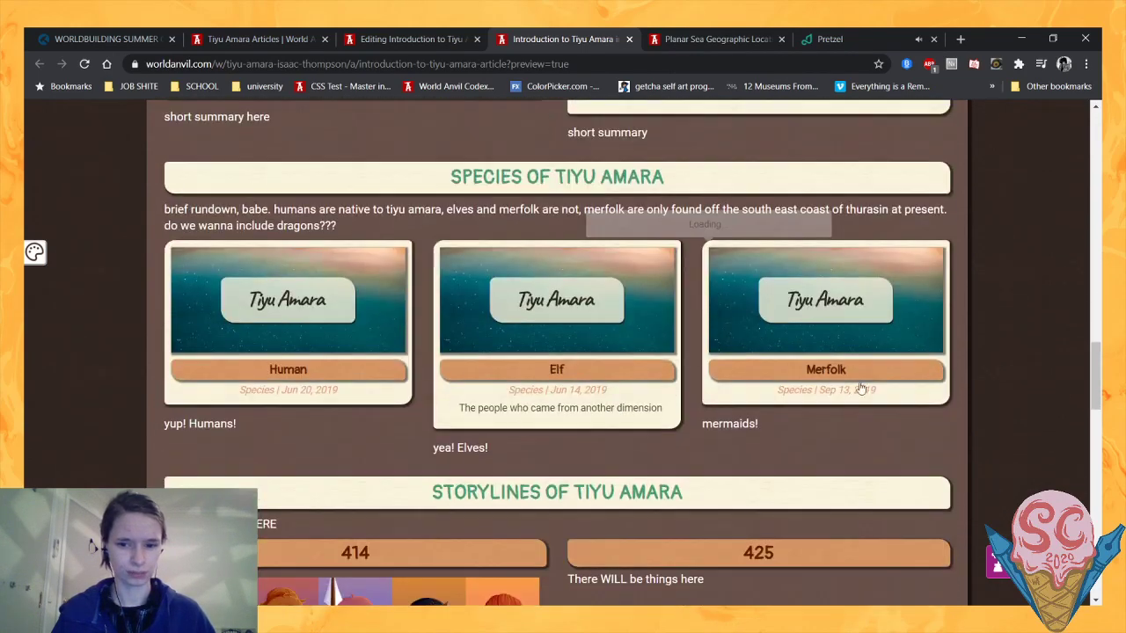
{"action": "scroll", "coordinate": [483, 380], "scroll_direction": "up", "scroll_amount": 7}
{"action": "scroll", "coordinate": [483, 380], "scroll_direction": "up", "scroll_amount": 10}
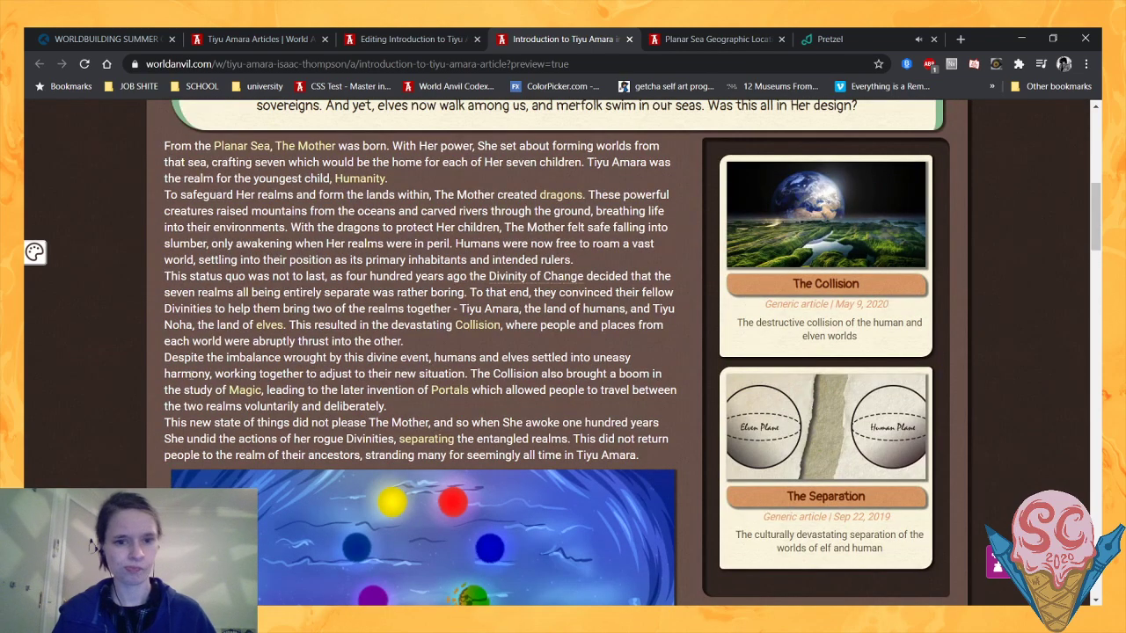
{"action": "scroll", "coordinate": [192, 378], "scroll_direction": "down", "scroll_amount": 2}
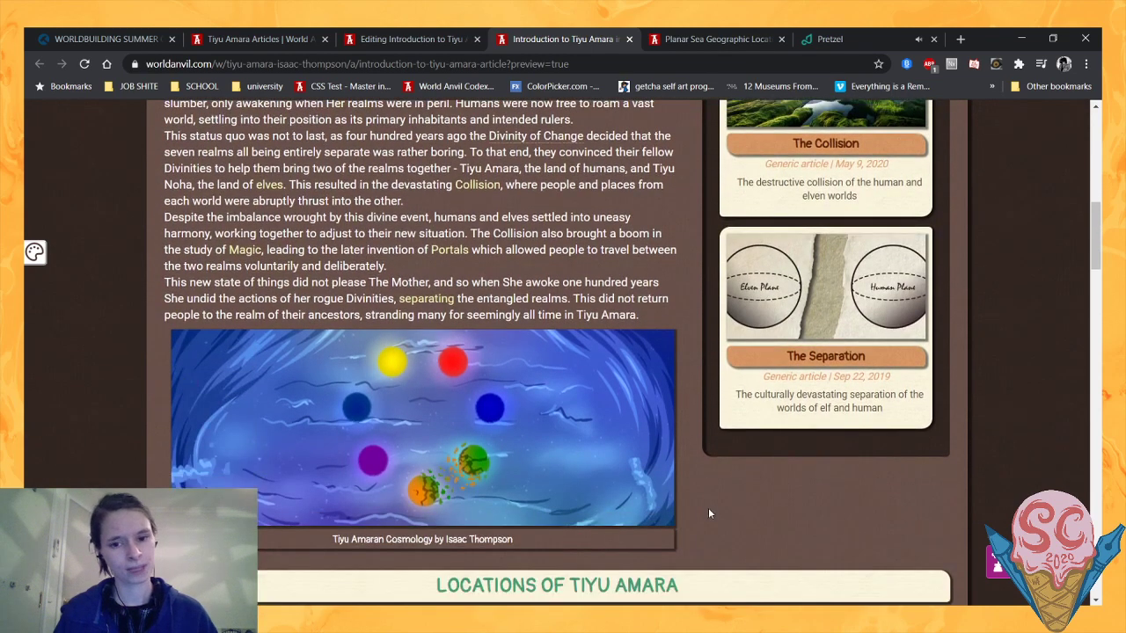
{"action": "scroll", "coordinate": [662, 503], "scroll_direction": "up", "scroll_amount": 4}
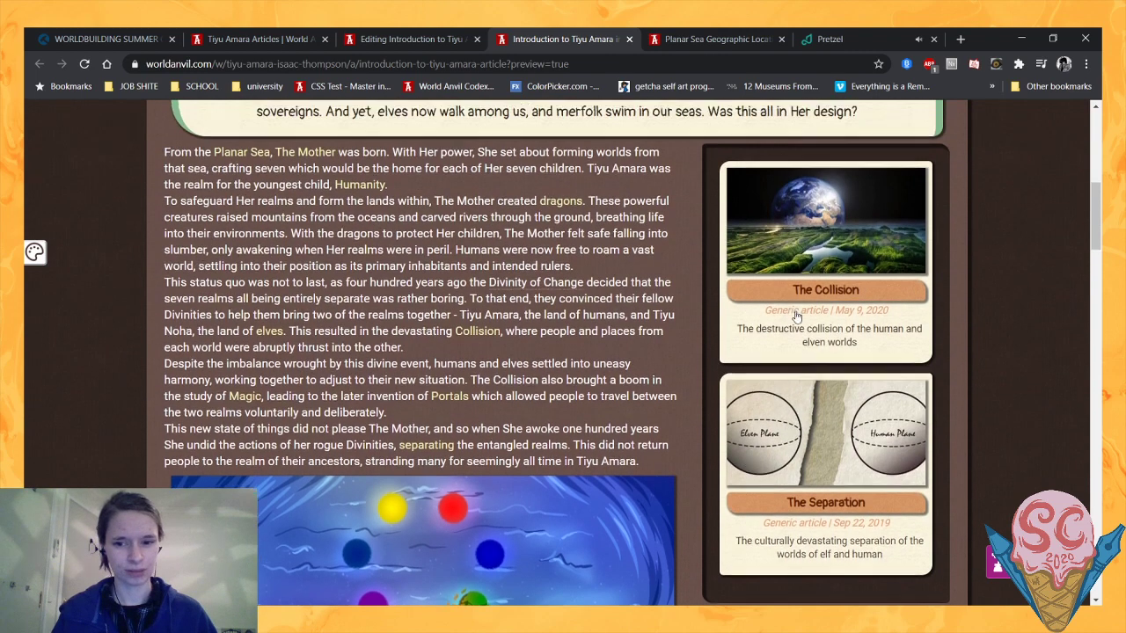
{"action": "scroll", "coordinate": [661, 503], "scroll_direction": "down", "scroll_amount": 2}
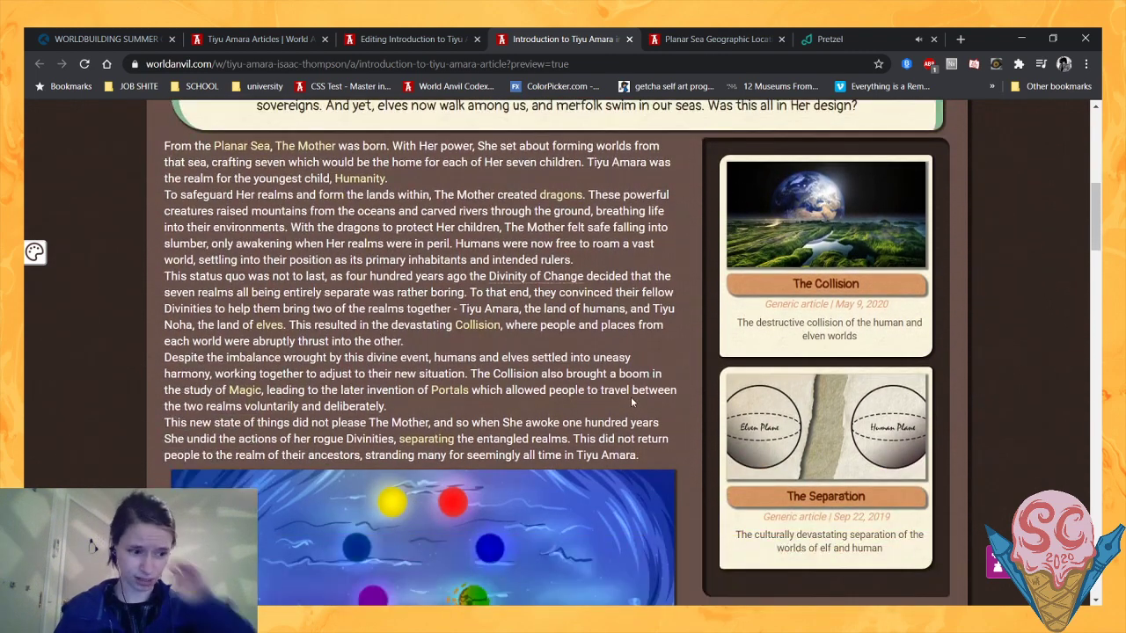
- Return to the article editor and enlarge the vignette text area to show more of the history at once
{"action": "left_click", "coordinate": [429, 31]}
{"action": "scroll", "coordinate": [529, 355], "scroll_direction": "down", "scroll_amount": 5}
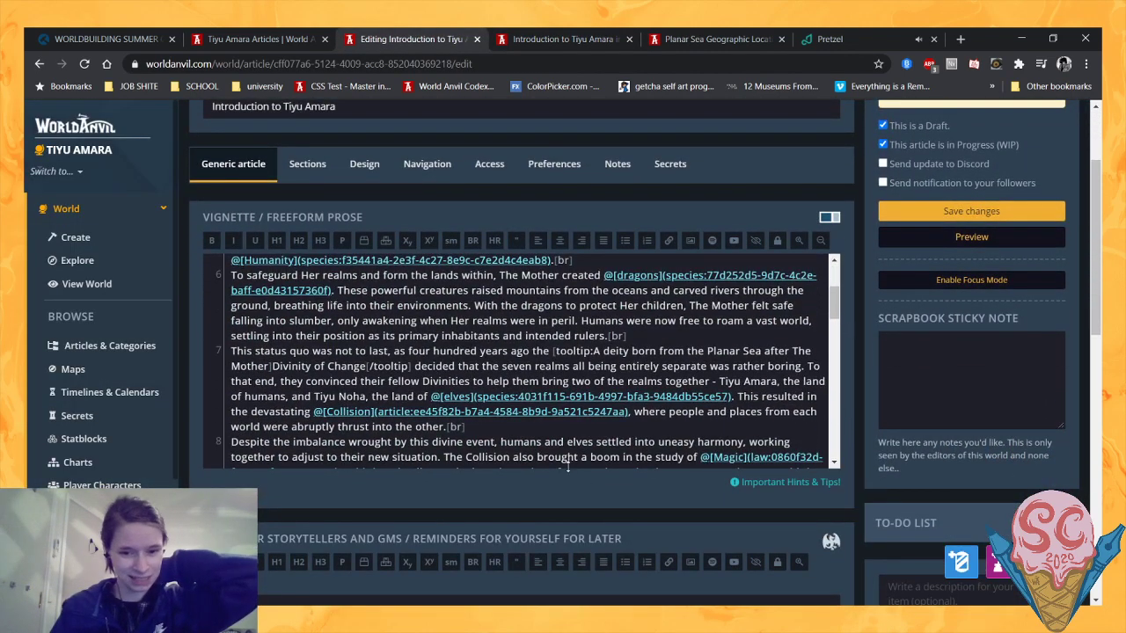
{"action": "left_click_drag", "start_coordinate": [569, 474], "coordinate": [569, 588]}
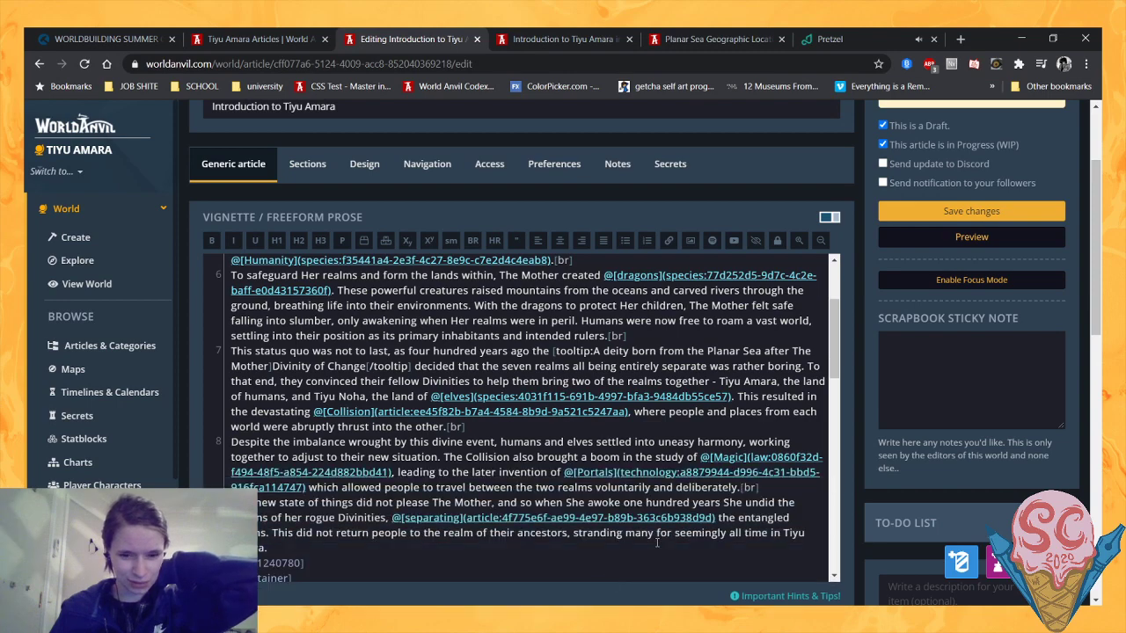
{"action": "scroll", "coordinate": [569, 563], "scroll_direction": "down", "scroll_amount": 4}
{"action": "scroll", "coordinate": [915, 532], "scroll_direction": "down", "scroll_amount": 4}
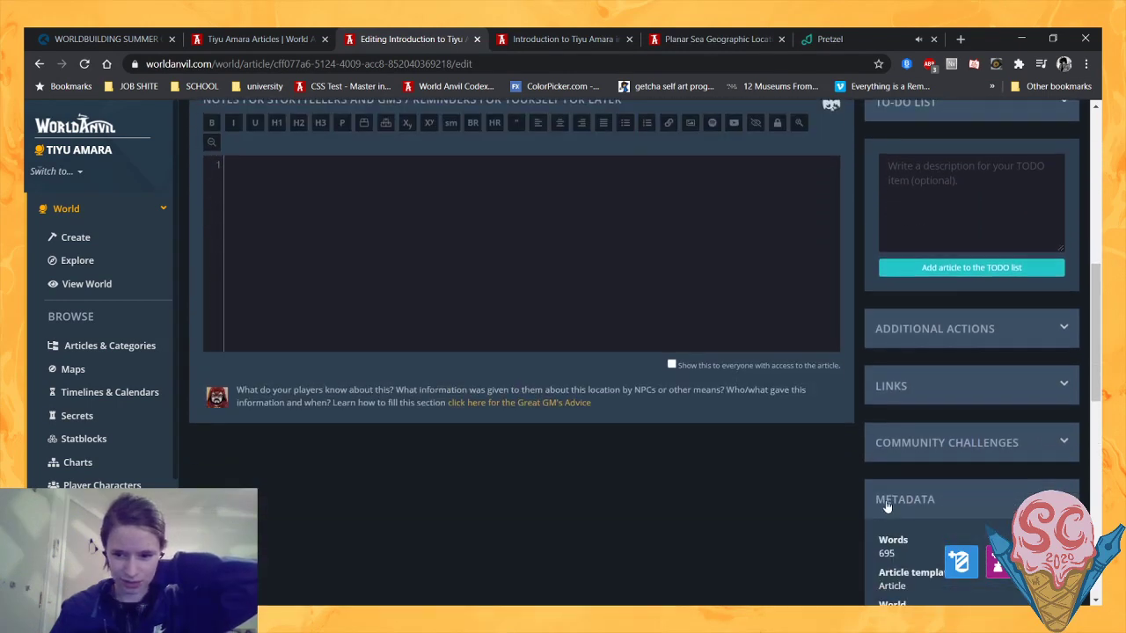
{"action": "scroll", "coordinate": [780, 455], "scroll_direction": "up", "scroll_amount": 7}
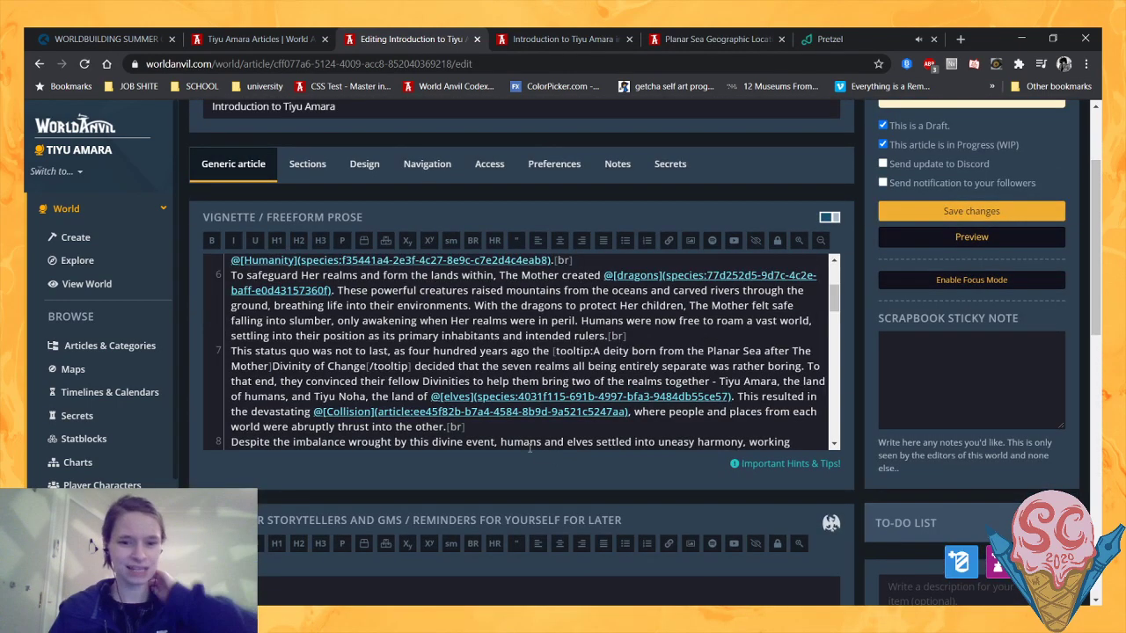
{"action": "left_click_drag", "start_coordinate": [526, 448], "coordinate": [561, 595]}
- Reread the history paragraphs in the vignette, from The Mother's birth to the separation of the realms
{"action": "scroll", "coordinate": [561, 458], "scroll_direction": "down", "scroll_amount": 1}
{"action": "scroll", "coordinate": [561, 448], "scroll_direction": "up", "scroll_amount": 1}
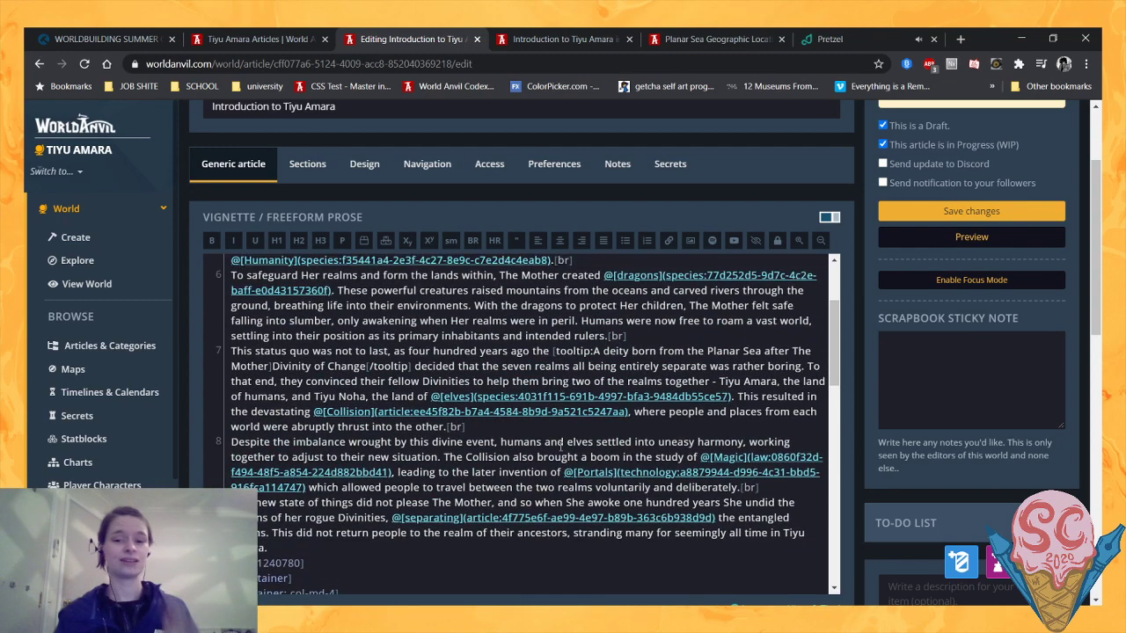
{"action": "scroll", "coordinate": [560, 445], "scroll_direction": "down", "scroll_amount": 1}
{"action": "scroll", "coordinate": [550, 440], "scroll_direction": "up", "scroll_amount": 1}
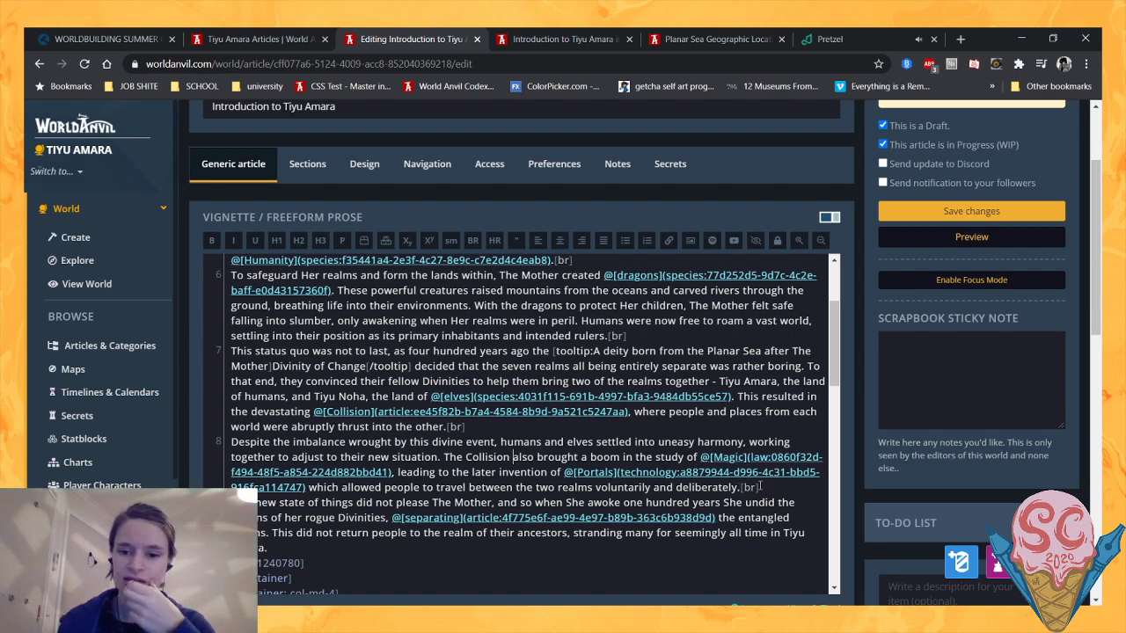
{"action": "scroll", "coordinate": [760, 486], "scroll_direction": "up", "scroll_amount": 1}
{"action": "scroll", "coordinate": [760, 487], "scroll_direction": "down", "scroll_amount": 1}
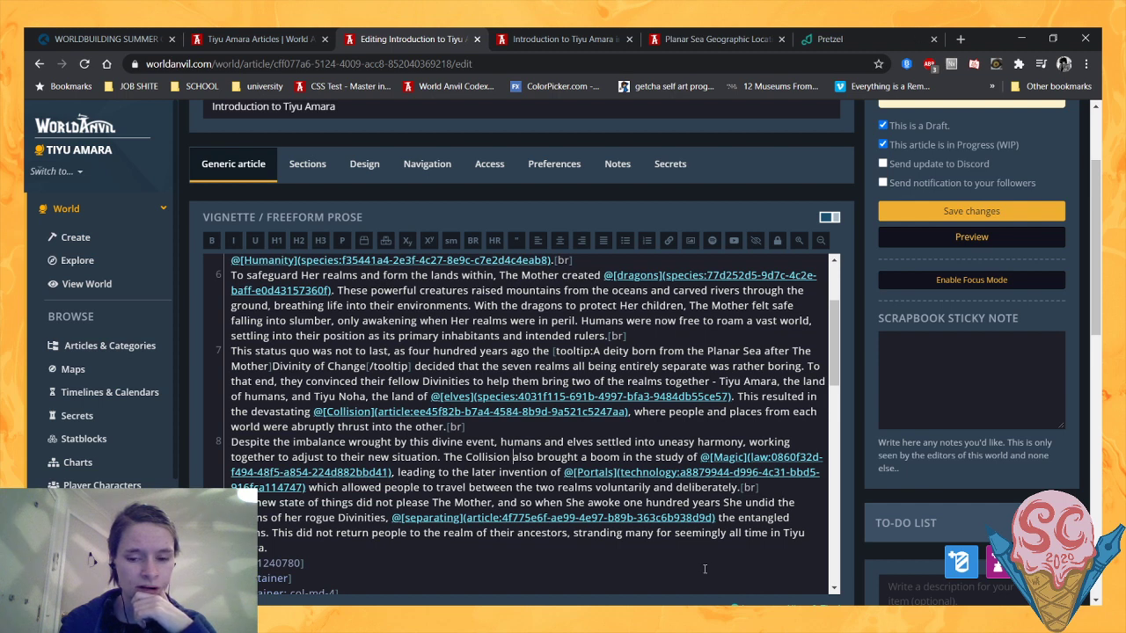
{"action": "left_click_drag", "start_coordinate": [681, 534], "coordinate": [730, 549]}
{"action": "left_click", "coordinate": [730, 551]}
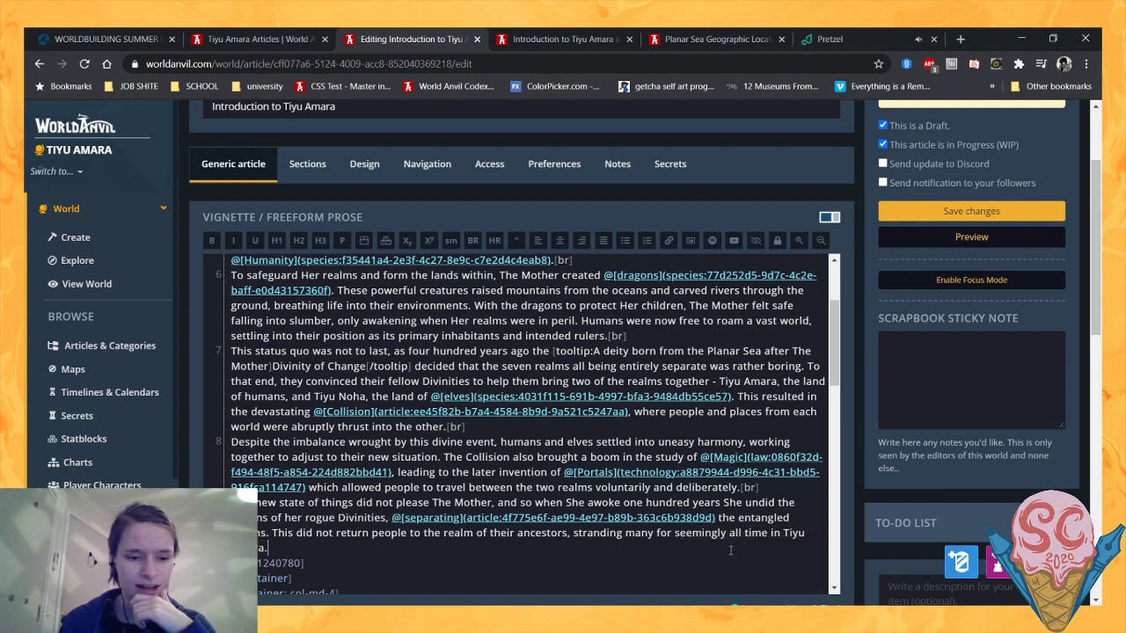
{"action": "scroll", "coordinate": [582, 540], "scroll_direction": "up", "scroll_amount": 1}
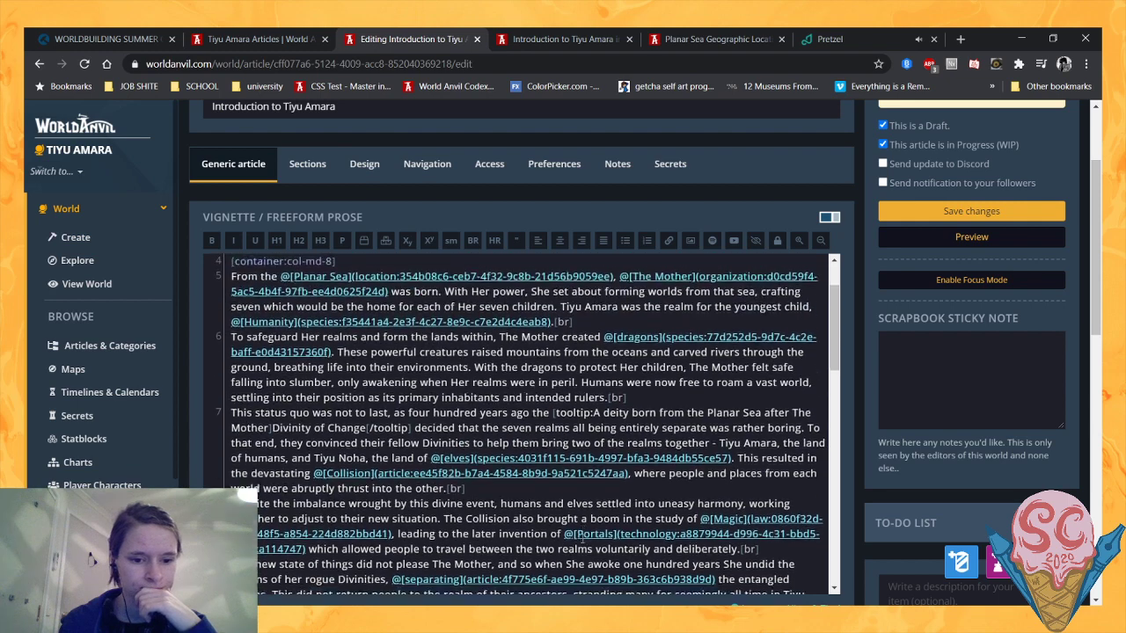
{"action": "scroll", "coordinate": [582, 540], "scroll_direction": "down", "scroll_amount": 1}
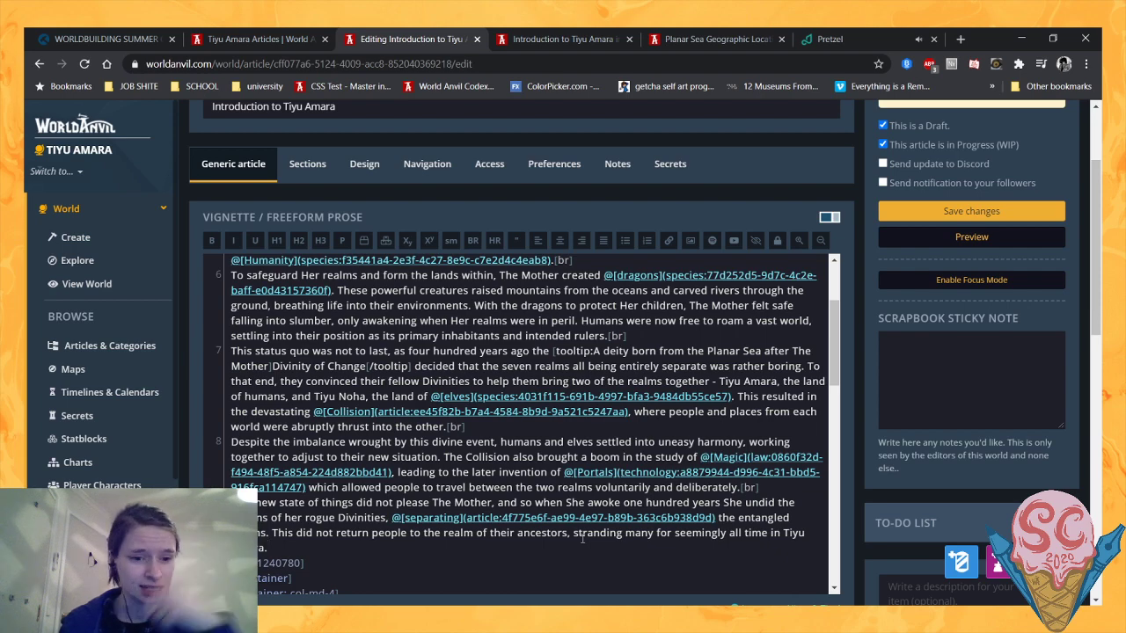
{"action": "scroll", "coordinate": [544, 494], "scroll_direction": "up", "scroll_amount": 1}
{"action": "scroll", "coordinate": [544, 494], "scroll_direction": "down", "scroll_amount": 1}
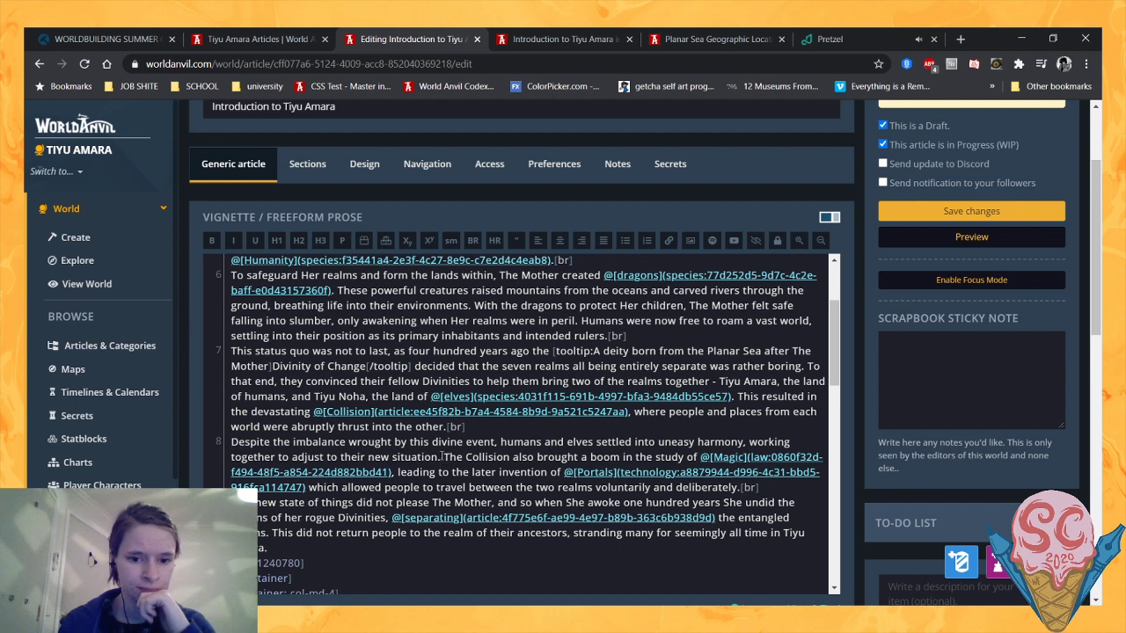
- Cut the sentence on the Collision's boom in Magic and Portals with its line break, joining the following paragraph to "their new situation."
{"action": "left_click_drag", "start_coordinate": [442, 456], "coordinate": [803, 482]}
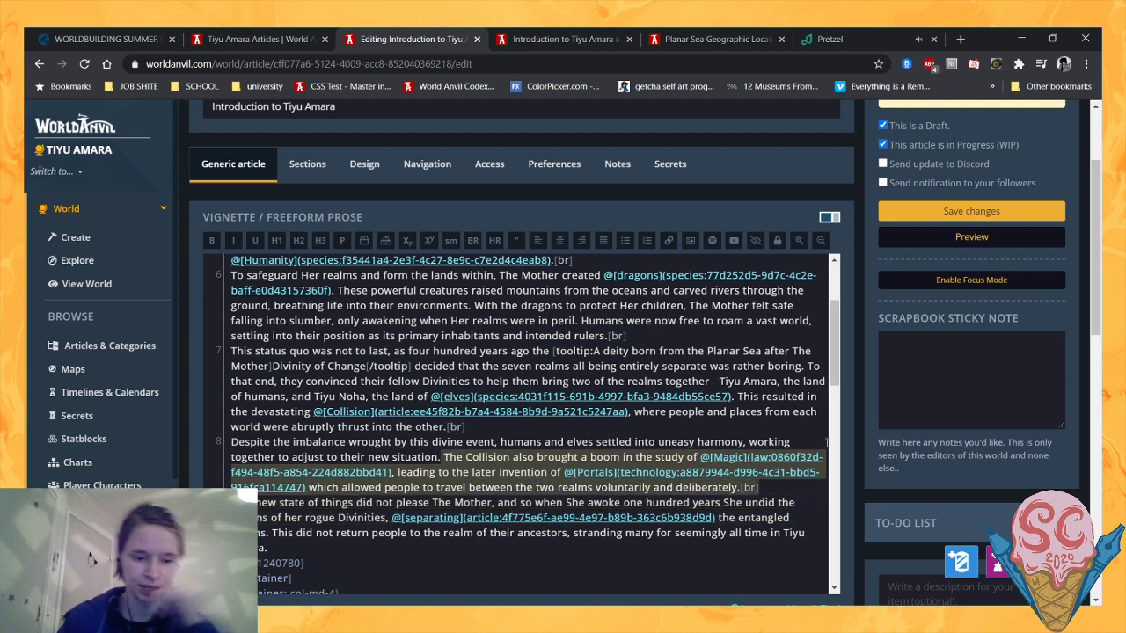
{"action": "key", "text": "ctrl+x"}
{"action": "key", "text": "Delete"}
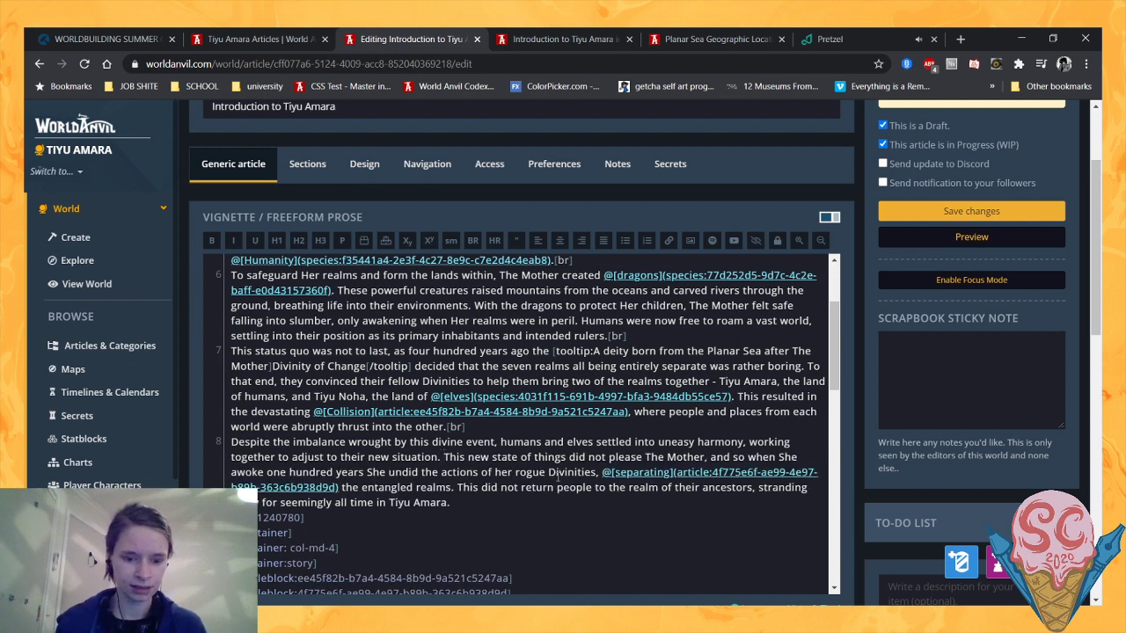
- Begin the sentence on The Mother's displeasure with "However, this new state of things" and end it with a full stop after "rogue Divinities"
{"action": "type", "text": "However,"}
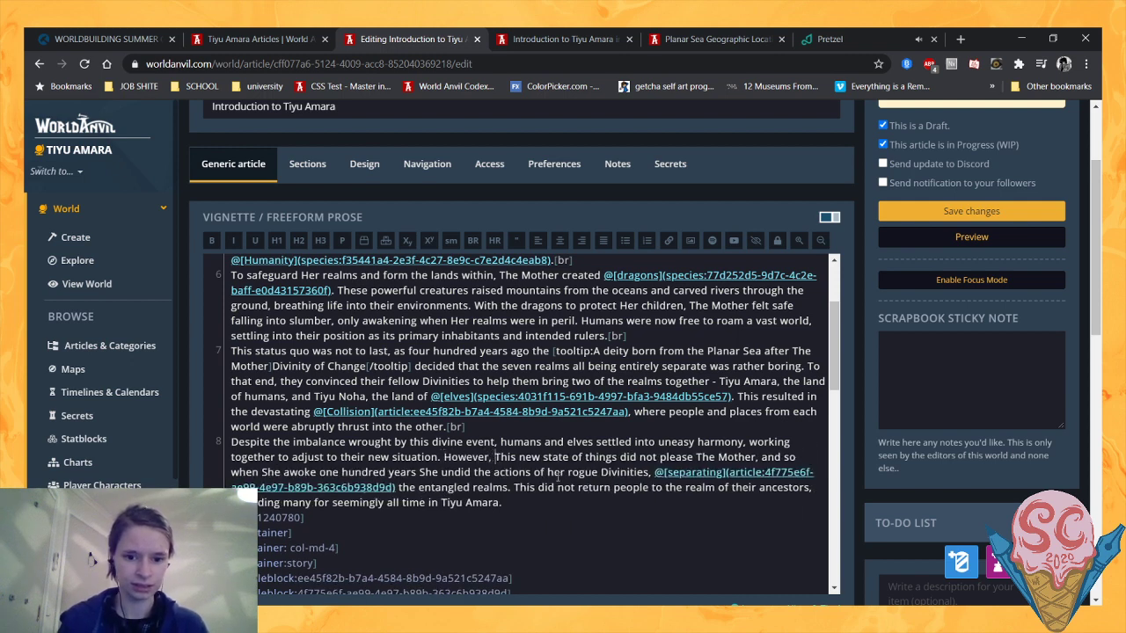
{"action": "key", "text": "Delete"}
{"action": "type", "text": "t"}
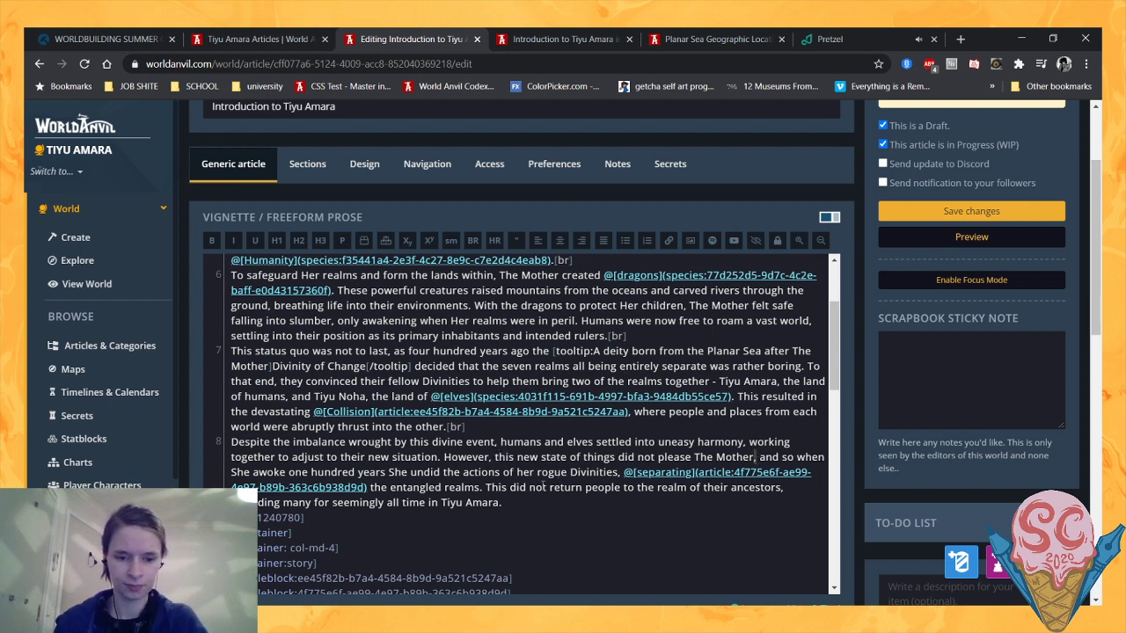
{"action": "left_click", "coordinate": [514, 472]}
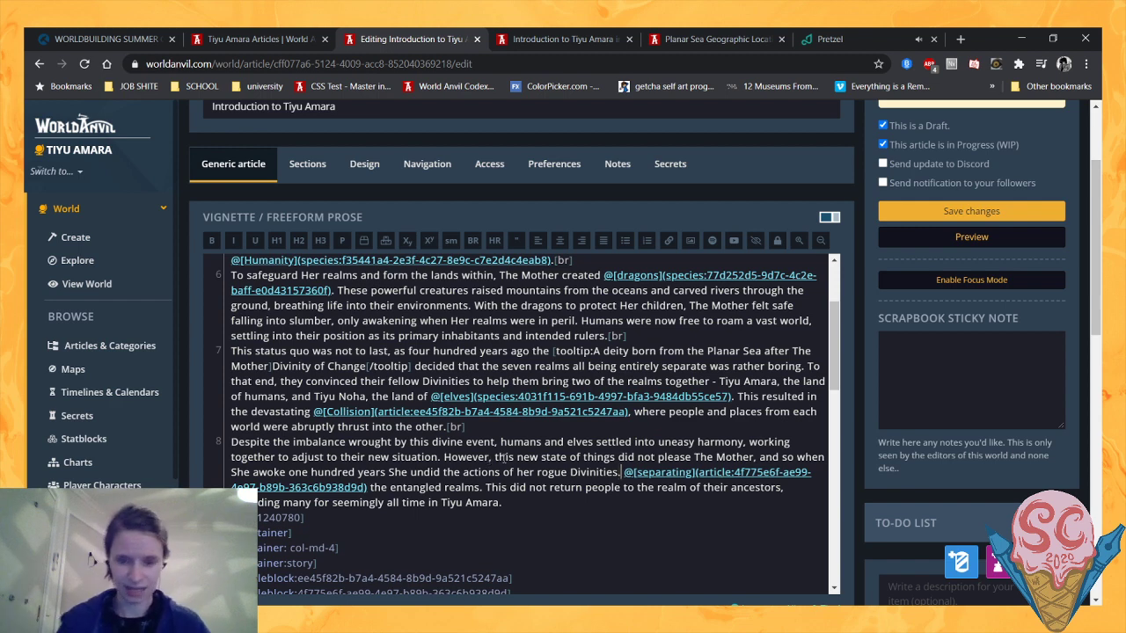
{"action": "left_click", "coordinate": [614, 475]}
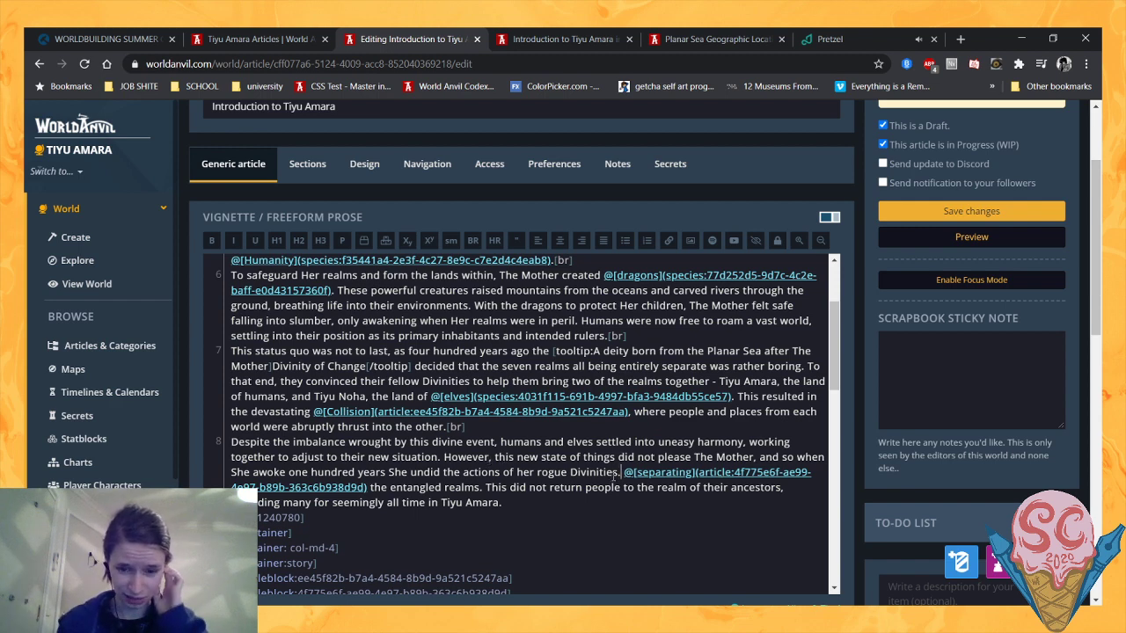
- Replace the linked "separating", "the entangled realms. This" with "This" followed by a link to The Separation article
{"action": "left_click", "coordinate": [483, 489], "text": "shift"}
{"action": "left_click_drag", "start_coordinate": [618, 469], "coordinate": [624, 471]}
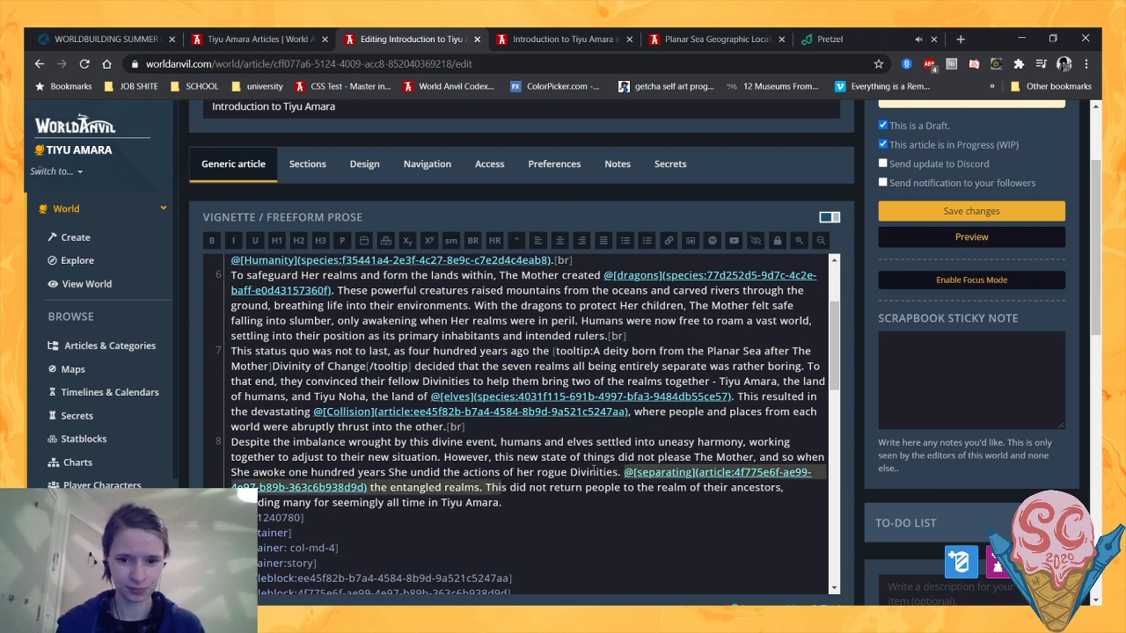
{"action": "type", "text": "This @sep"}
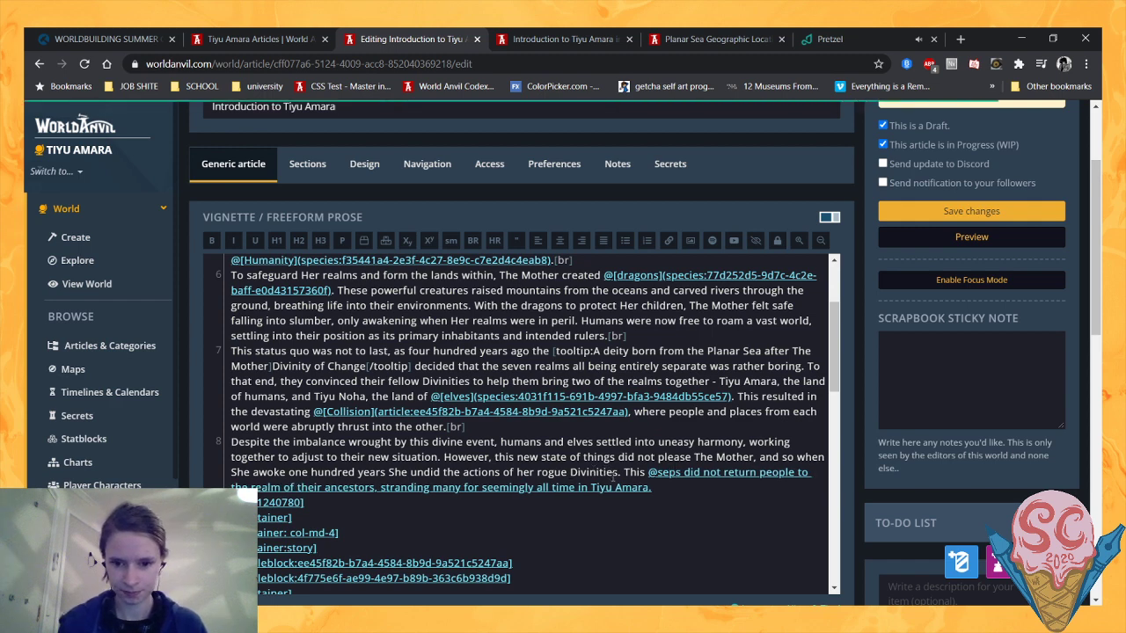
{"action": "key", "text": "Delete"}
{"action": "type", "text": "a"}
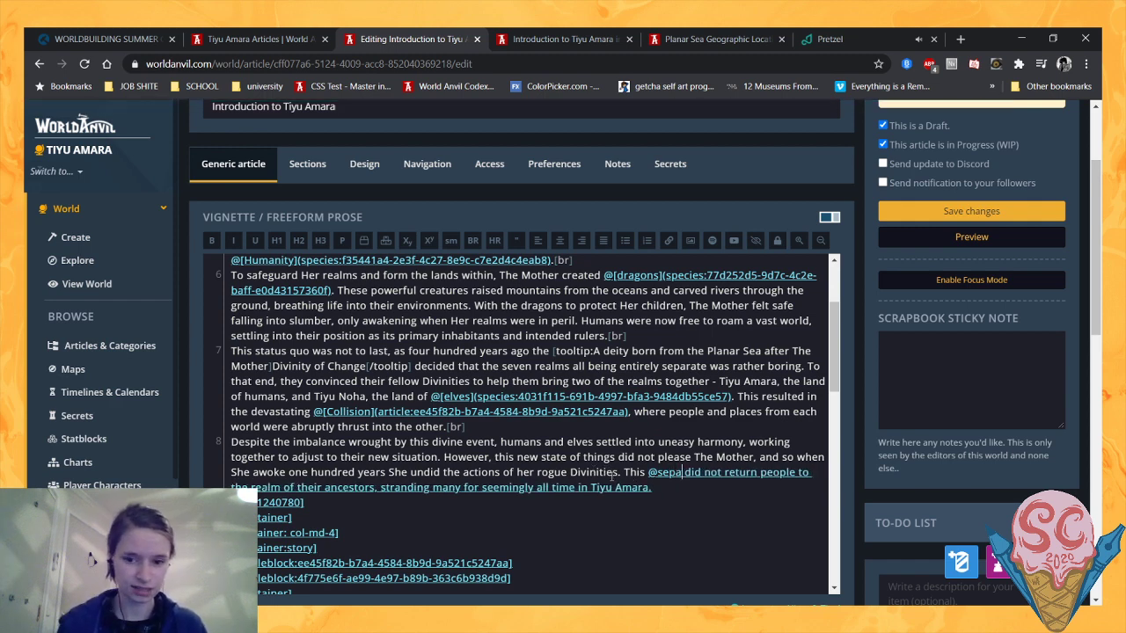
{"action": "left_click", "coordinate": [679, 492]}
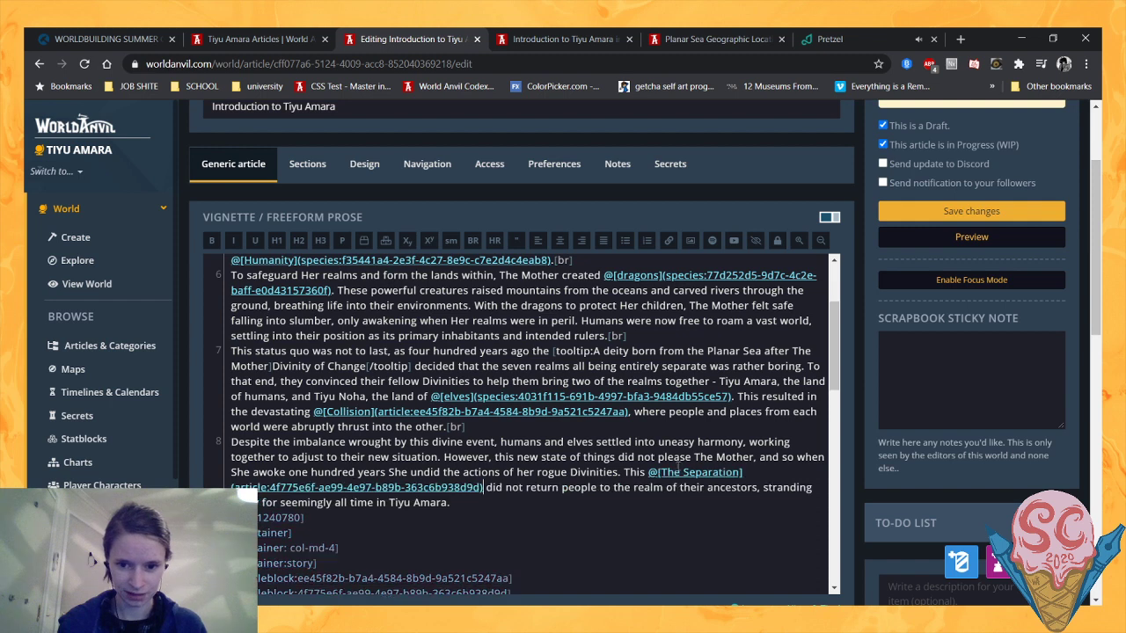
- Change the link's display text to "This Separation" and remove the plain word "This" in front of it
{"action": "left_click_drag", "start_coordinate": [684, 472], "coordinate": [663, 473]}
{"action": "key", "text": "BackSpace"}
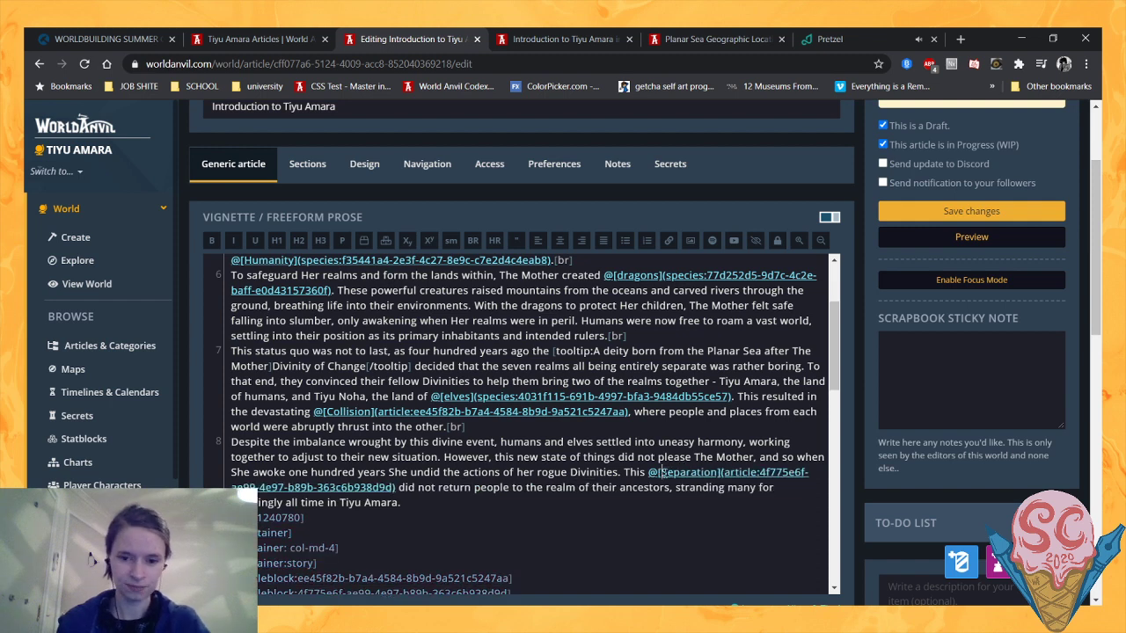
{"action": "type", "text": "This"}
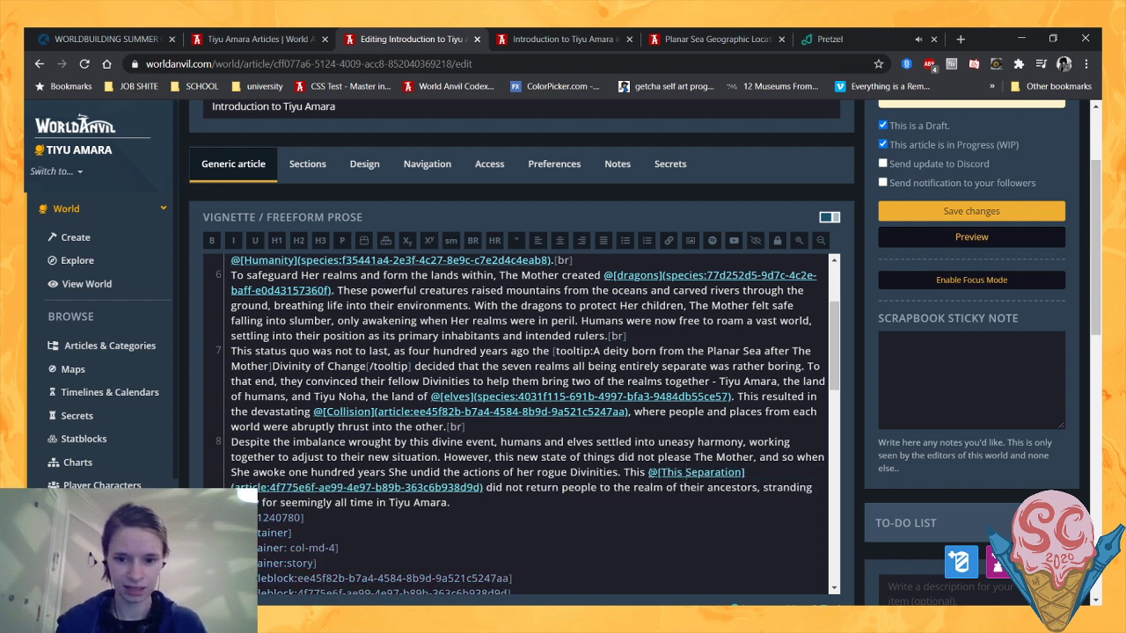
{"action": "key", "text": "BackSpace"}
{"action": "key", "text": "BackSpace"}
{"action": "key", "text": "BackSpace"}
{"action": "key", "text": "BackSpace"}
{"action": "key", "text": "BackSpace"}
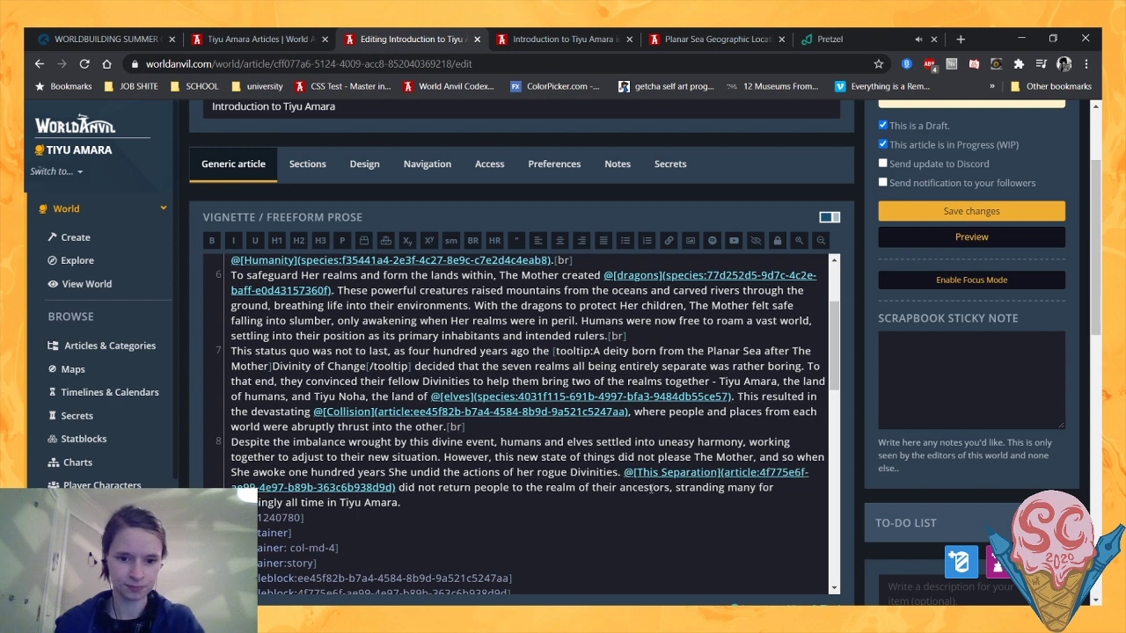
{"action": "left_click", "coordinate": [655, 496]}
{"action": "left_click", "coordinate": [622, 492]}
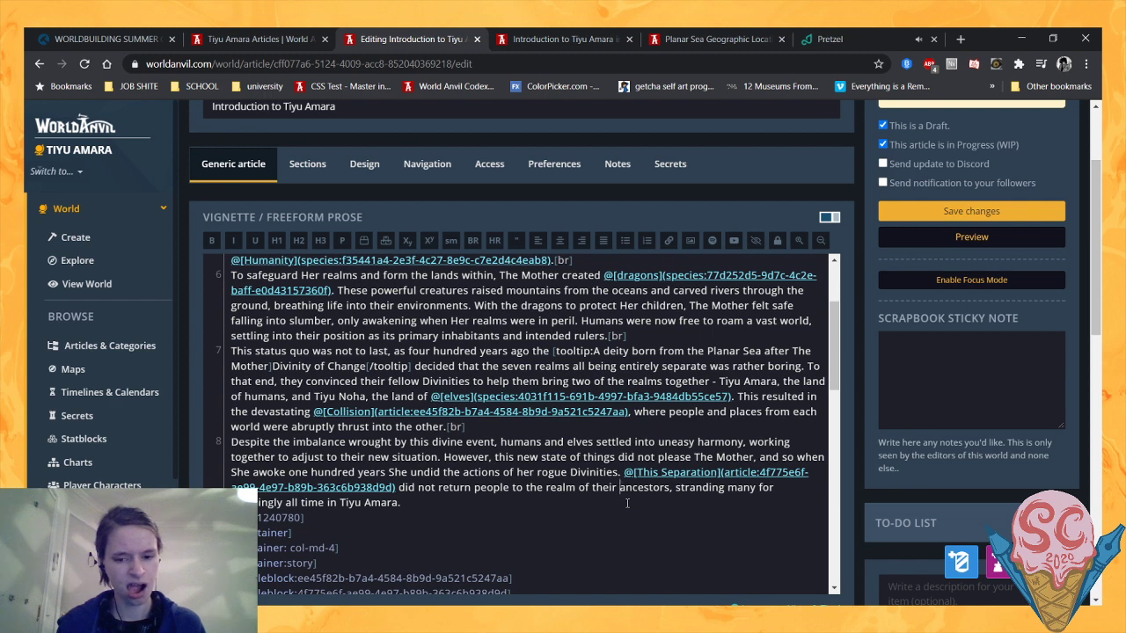
{"action": "left_click", "coordinate": [627, 503]}
{"action": "key", "text": "ctrl+v"}
{"action": "key", "text": "ctrl+z"}
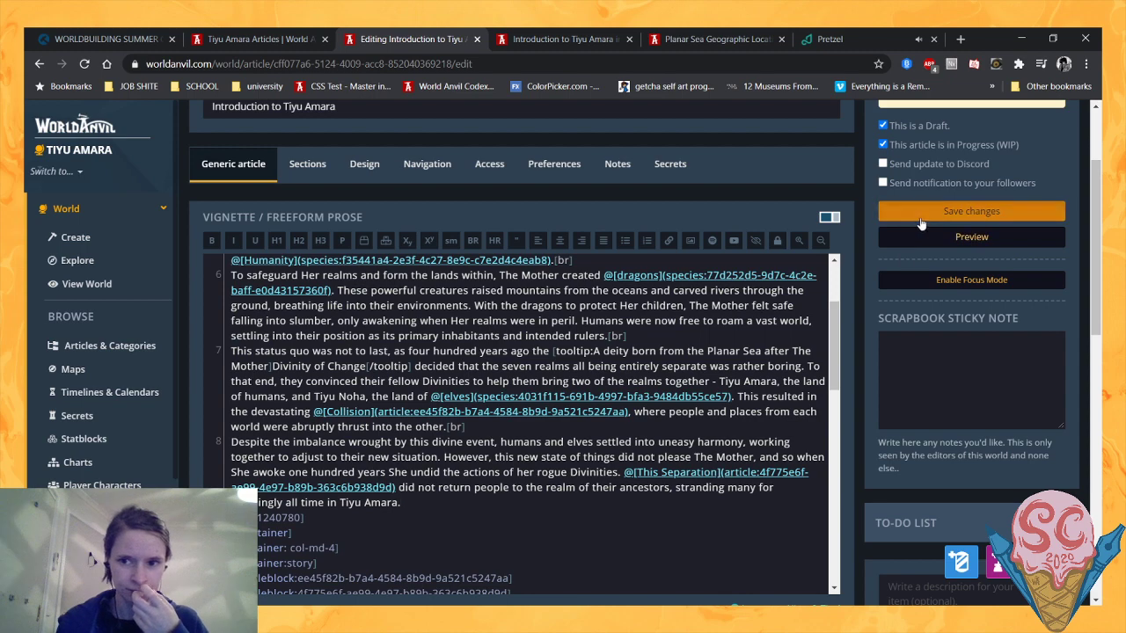
- Reload the article preview to check the revised history ending, and return to the same paragraph in the article editor
{"action": "left_click", "coordinate": [554, 37]}
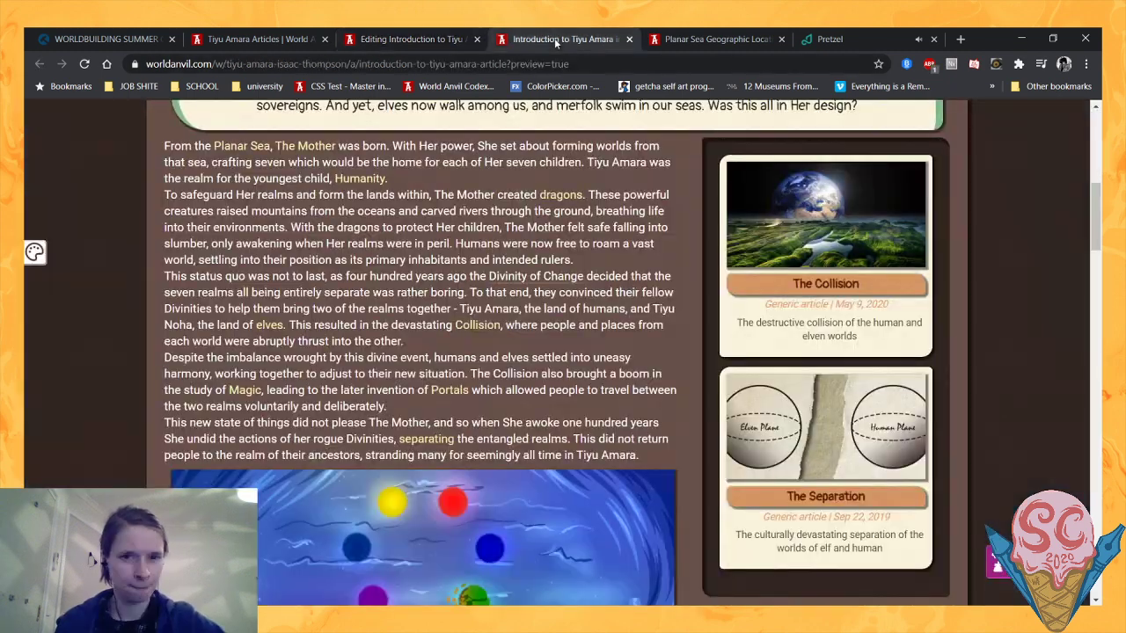
{"action": "left_click", "coordinate": [84, 63]}
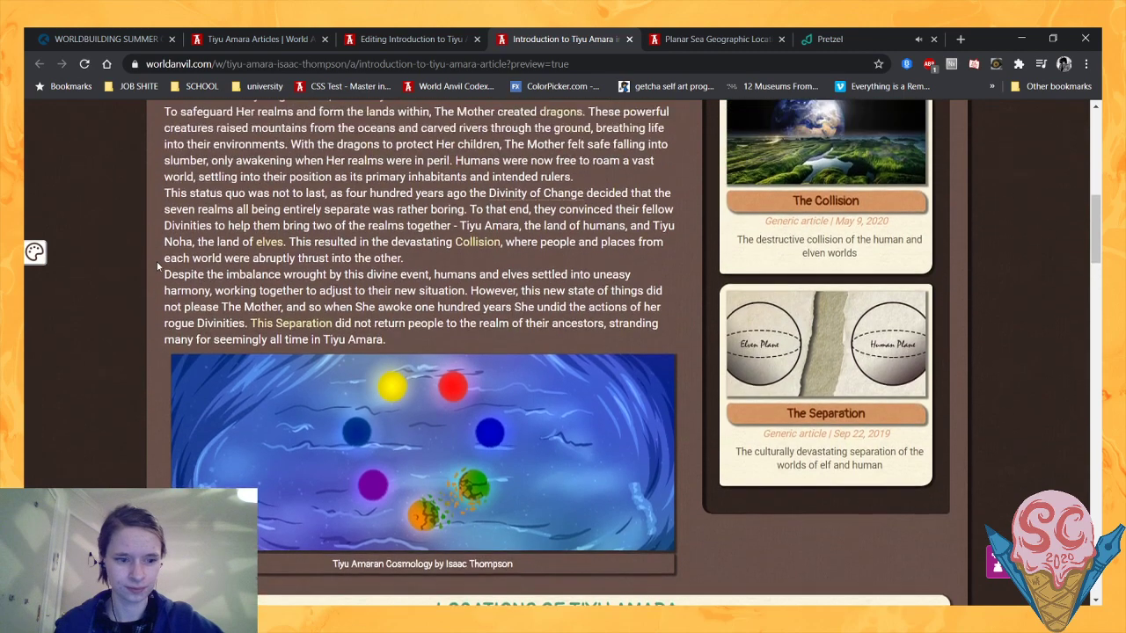
{"action": "left_click", "coordinate": [400, 38]}
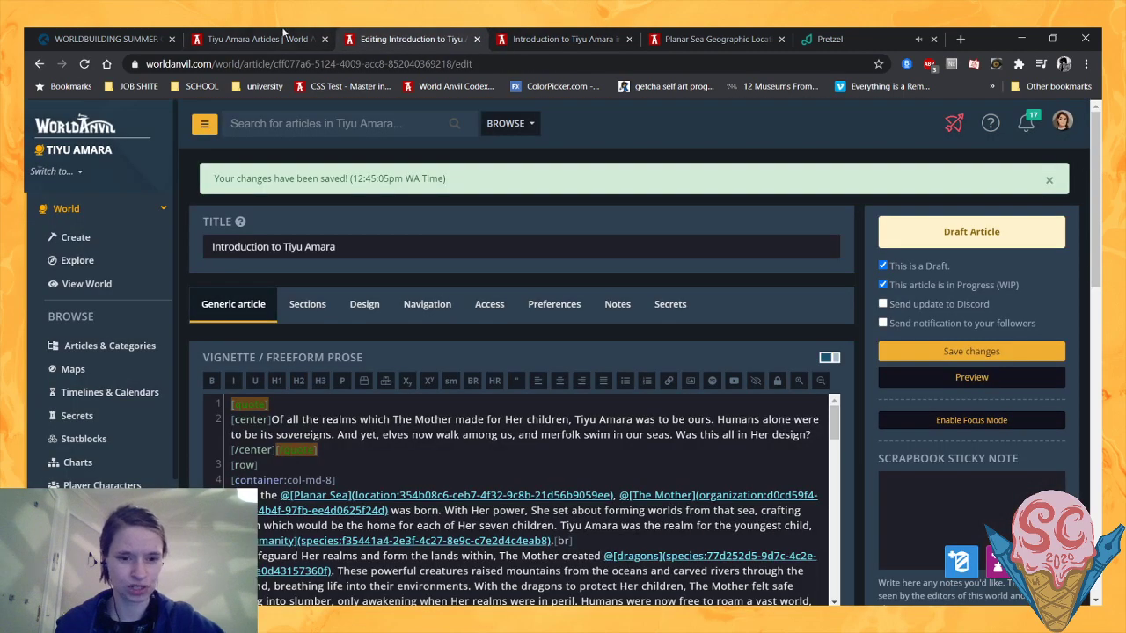
{"action": "scroll", "coordinate": [441, 214], "scroll_direction": "down", "scroll_amount": 3}
{"action": "scroll", "coordinate": [825, 359], "scroll_direction": "down", "scroll_amount": 3}
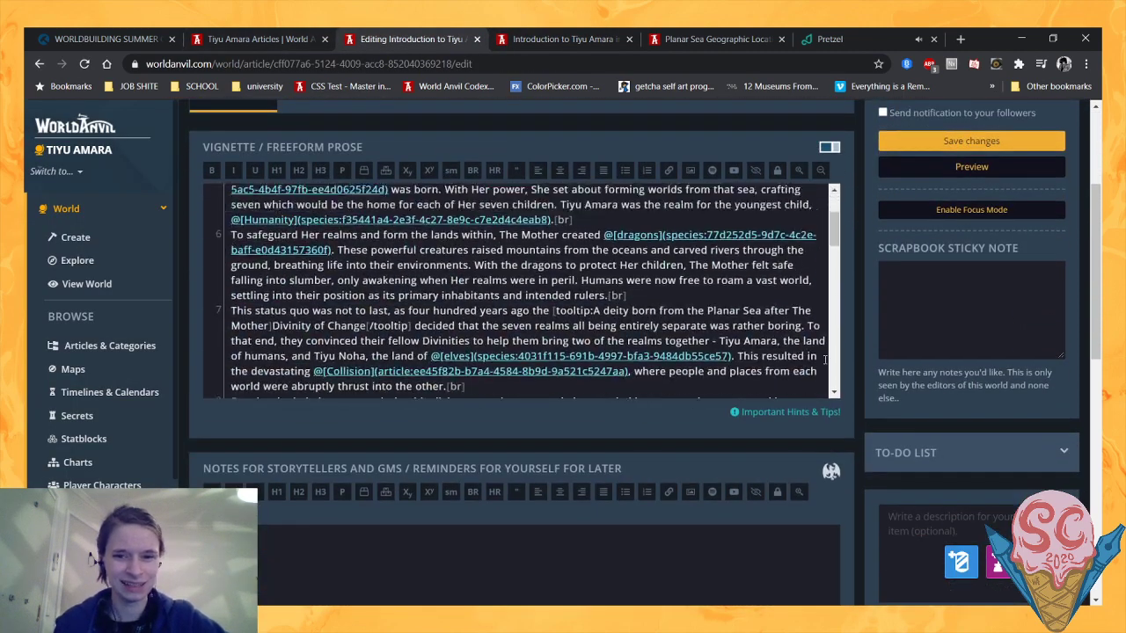
{"action": "scroll", "coordinate": [825, 359], "scroll_direction": "down", "scroll_amount": 3}
{"action": "scroll", "coordinate": [869, 342], "scroll_direction": "up", "scroll_amount": 1}
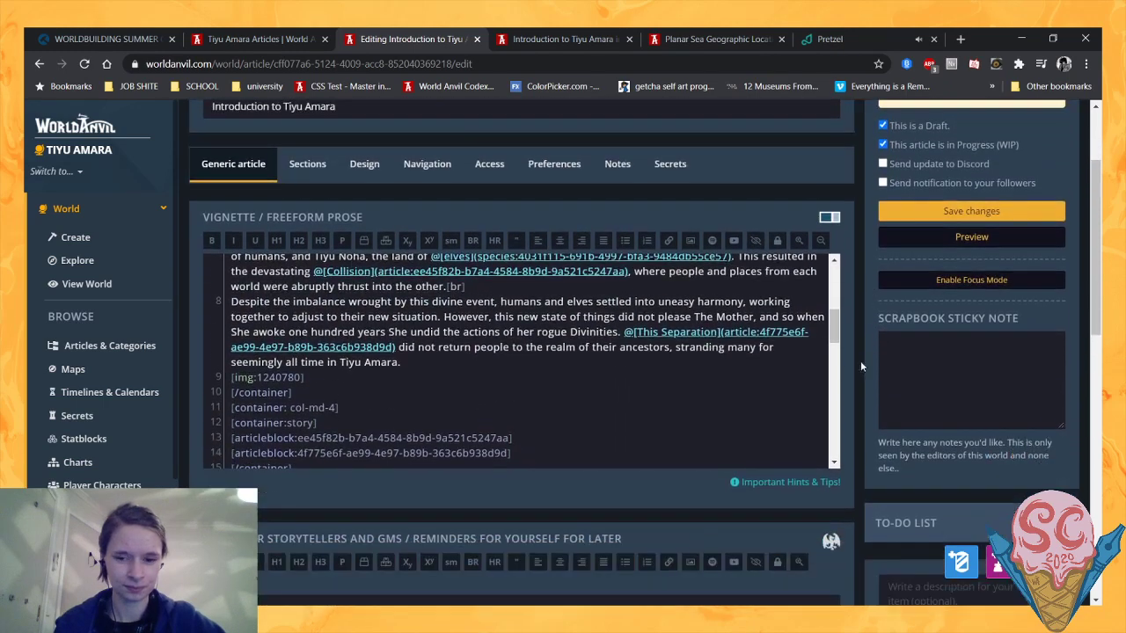
{"action": "scroll", "coordinate": [704, 387], "scroll_direction": "up", "scroll_amount": 2}
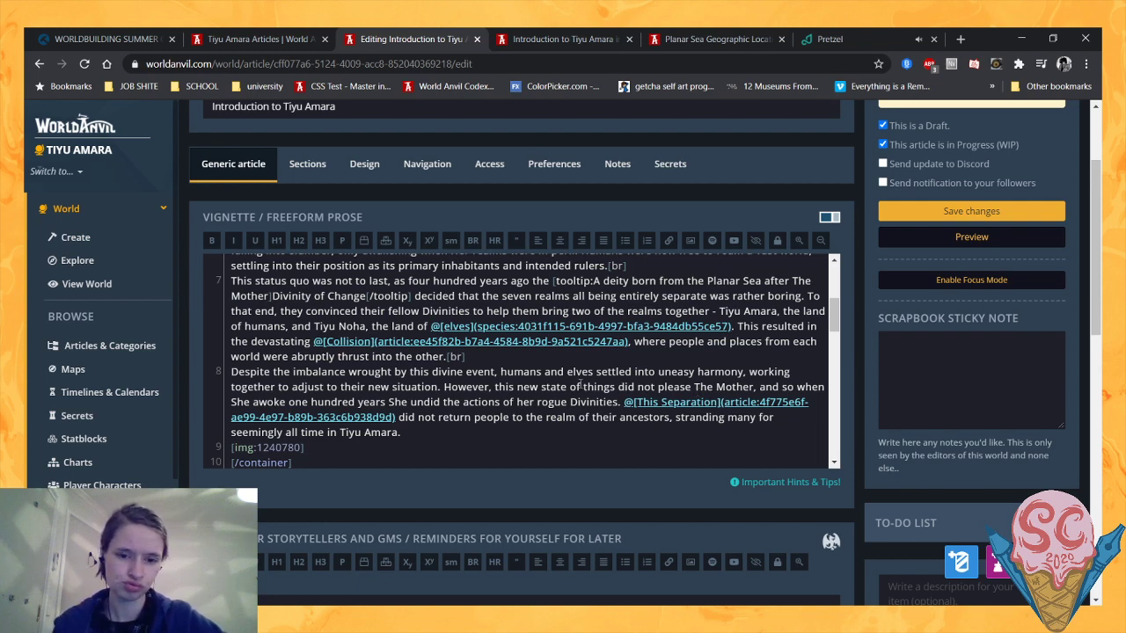
- Capitalise "Her" in "the actions of Her rogue Divinities" in the last history paragraph
{"action": "left_click_drag", "start_coordinate": [451, 388], "coordinate": [524, 388]}
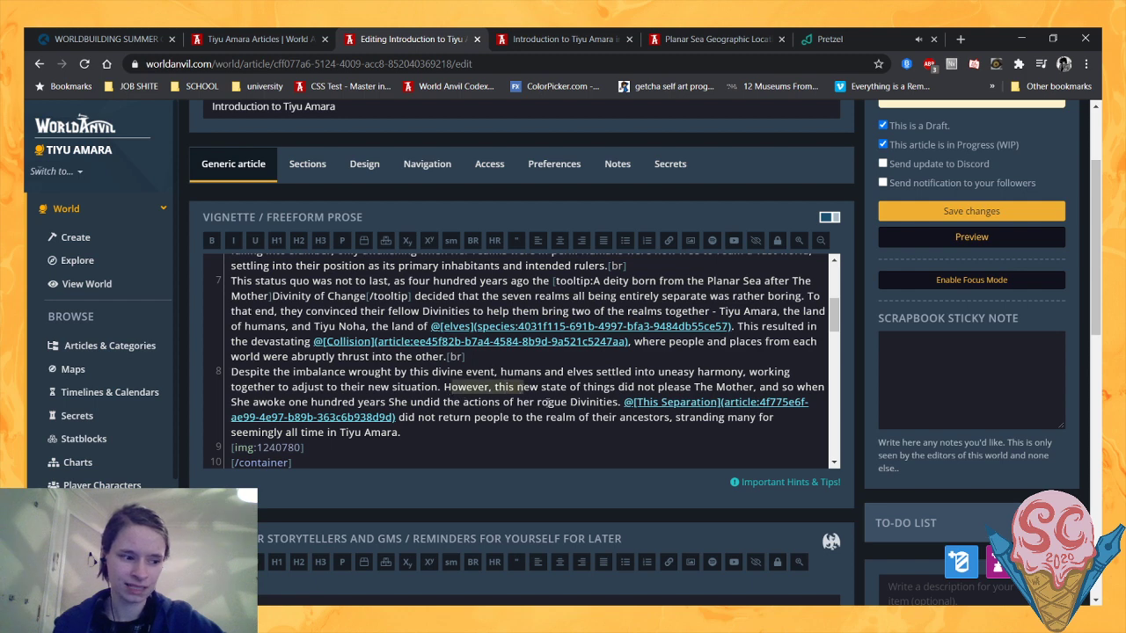
{"action": "left_click", "coordinate": [557, 406]}
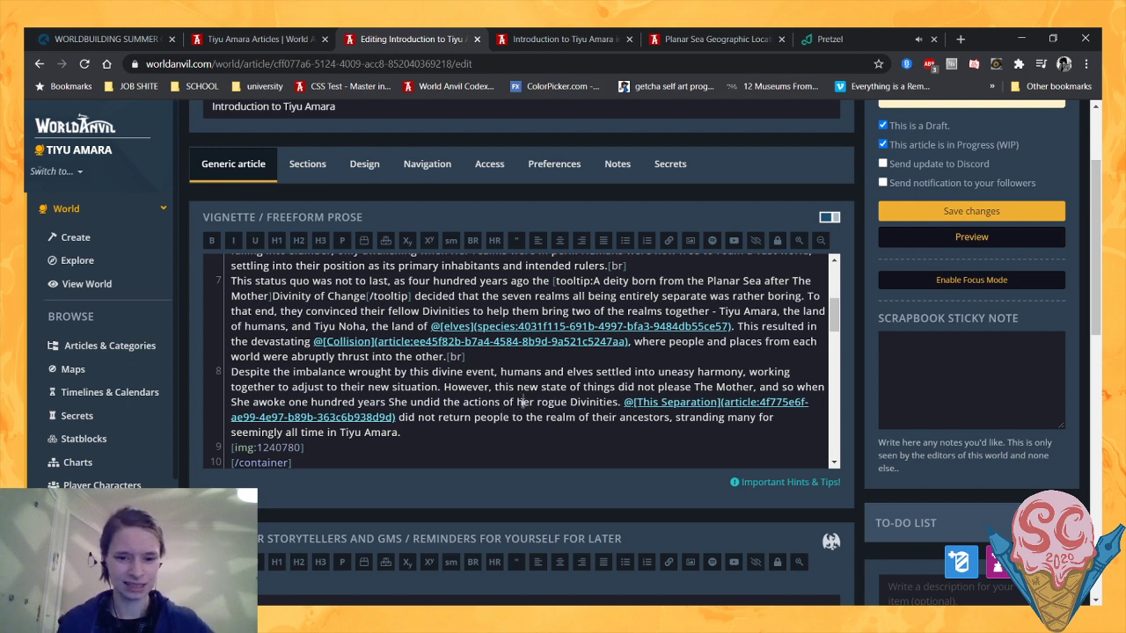
{"action": "key", "text": "BackSpace"}
{"action": "type", "text": "H"}
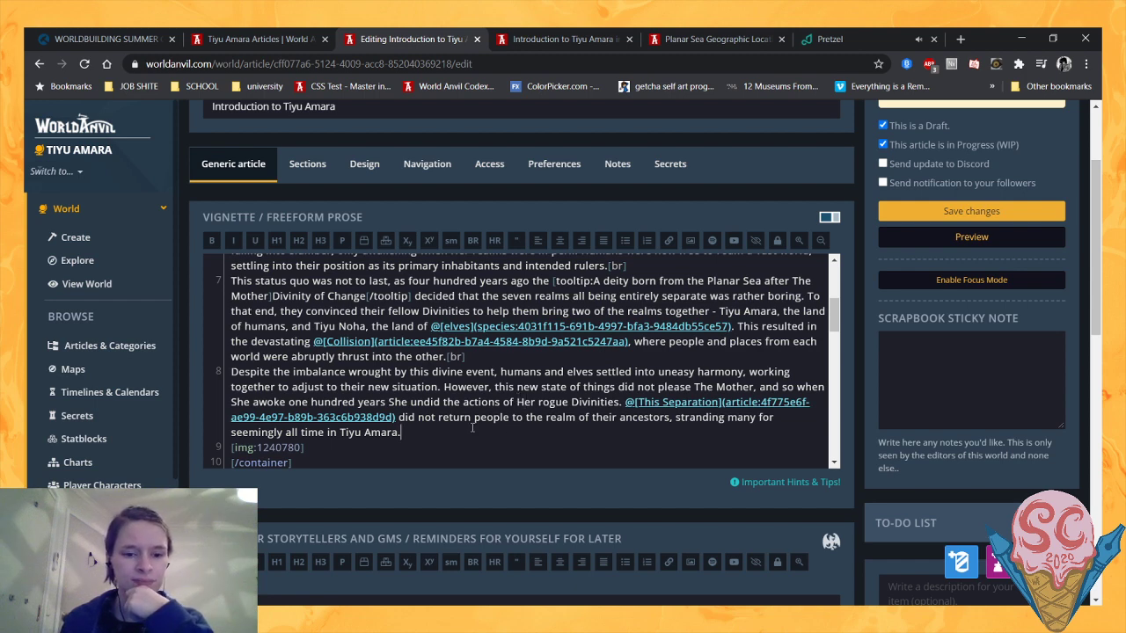
- Reread the Collision paragraph and the one starting "Despite the imbalance" to consider how the history flows between them
{"action": "left_click_drag", "start_coordinate": [401, 432], "coordinate": [494, 389]}
{"action": "left_click", "coordinate": [432, 387]}
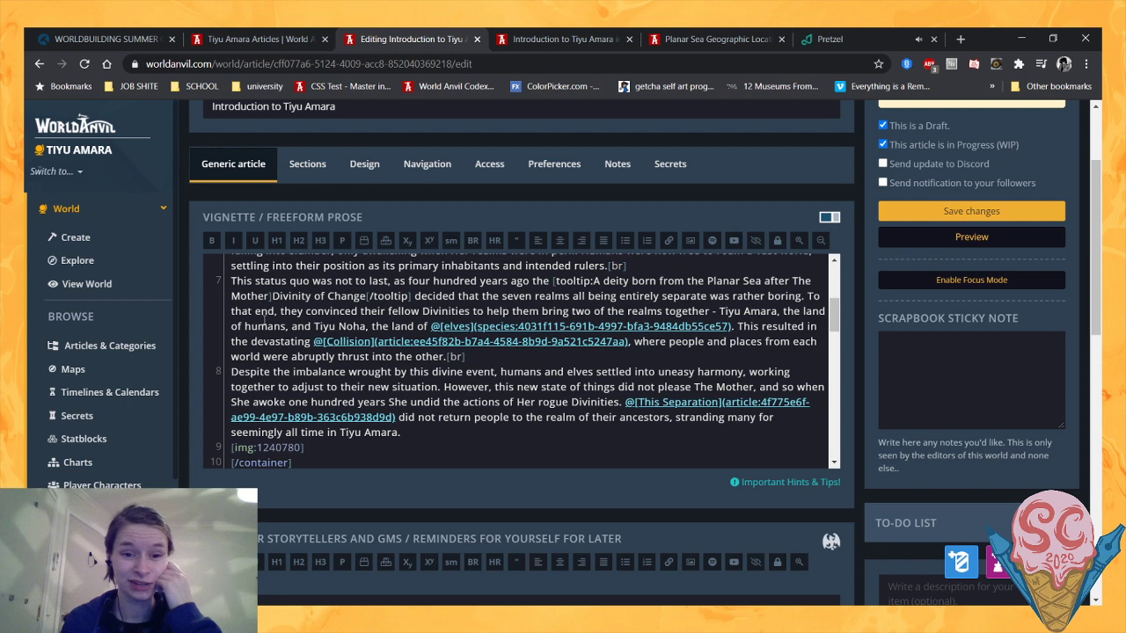
{"action": "left_click", "coordinate": [447, 357]}
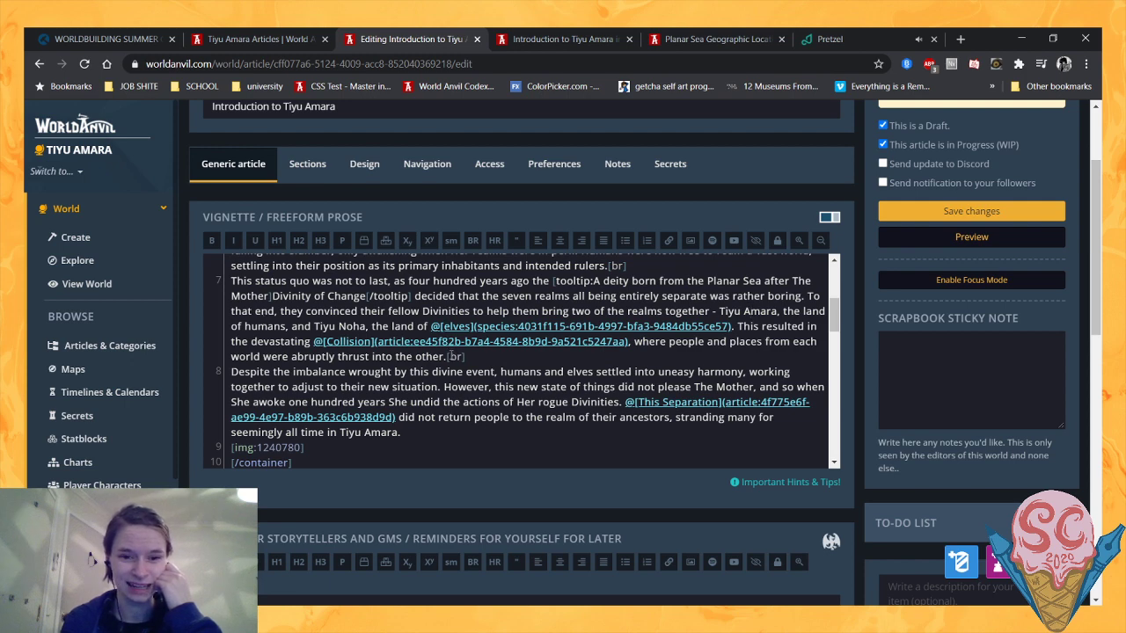
{"action": "key", "text": "BackSpace"}
{"action": "type", "text": "."}
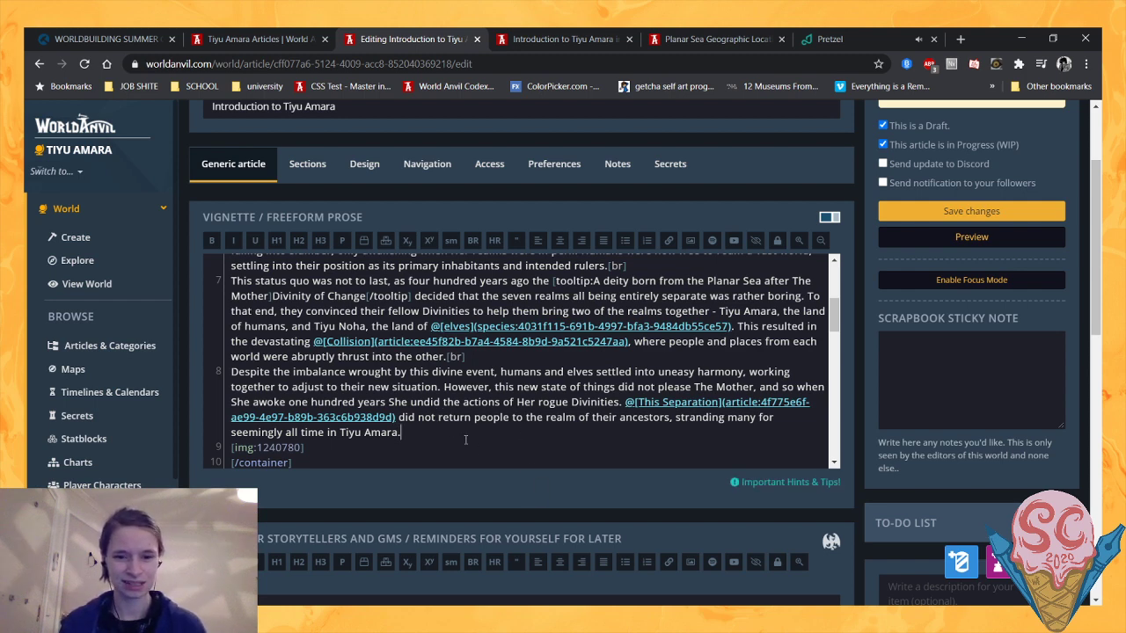
{"action": "left_click", "coordinate": [446, 358]}
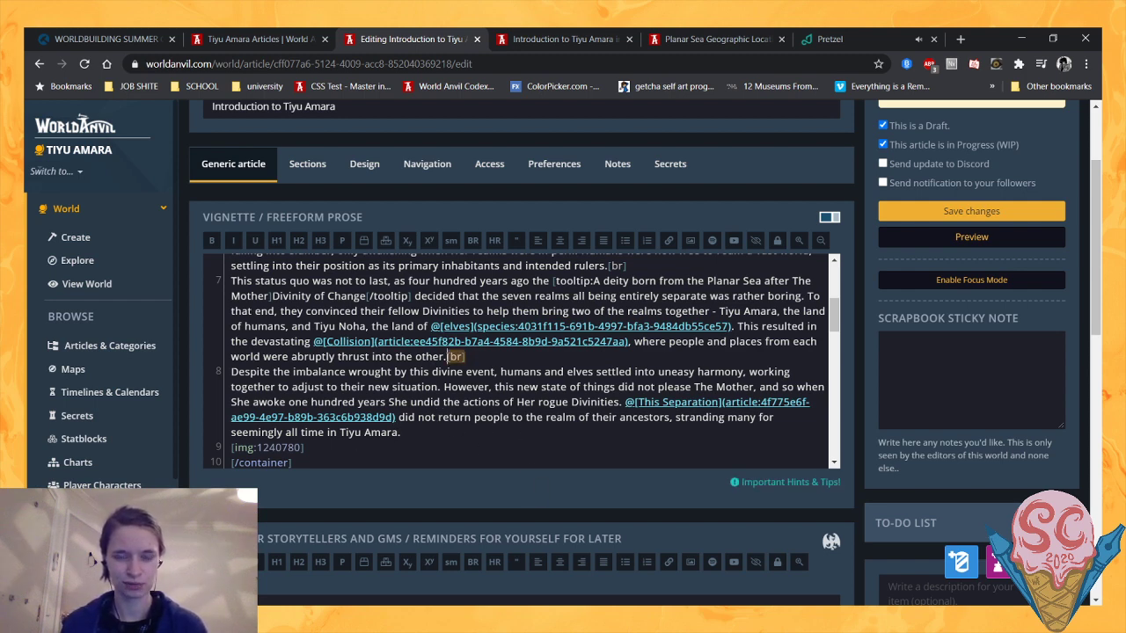
{"action": "left_click", "coordinate": [506, 393]}
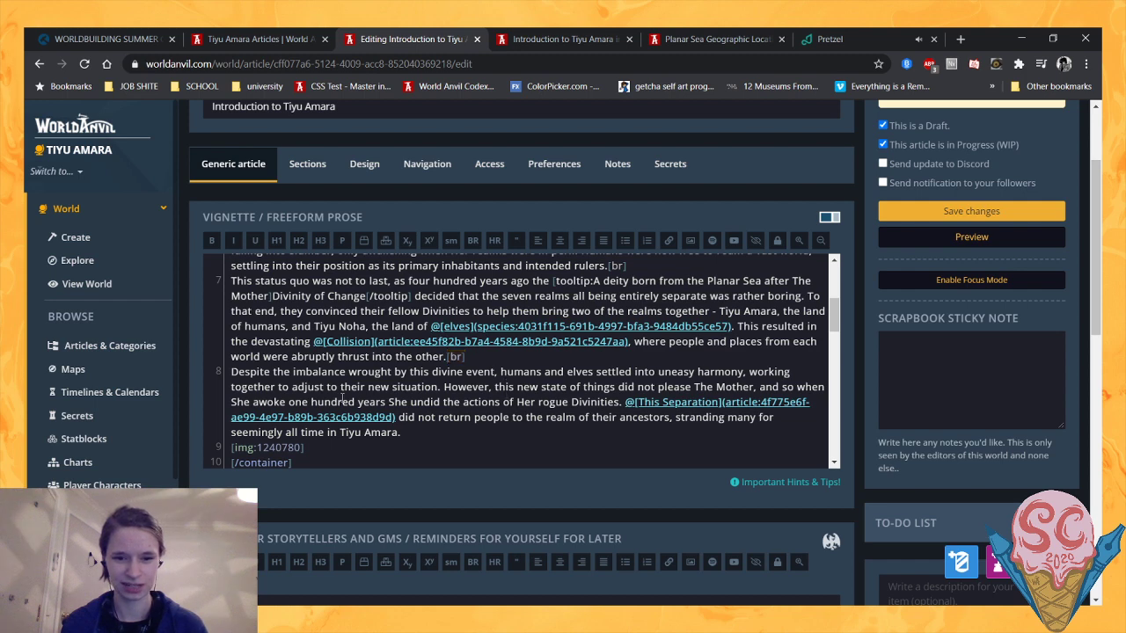
{"action": "left_click_drag", "start_coordinate": [302, 403], "coordinate": [394, 398]}
{"action": "left_click", "coordinate": [291, 404]}
{"action": "left_click_drag", "start_coordinate": [289, 402], "coordinate": [231, 371]}
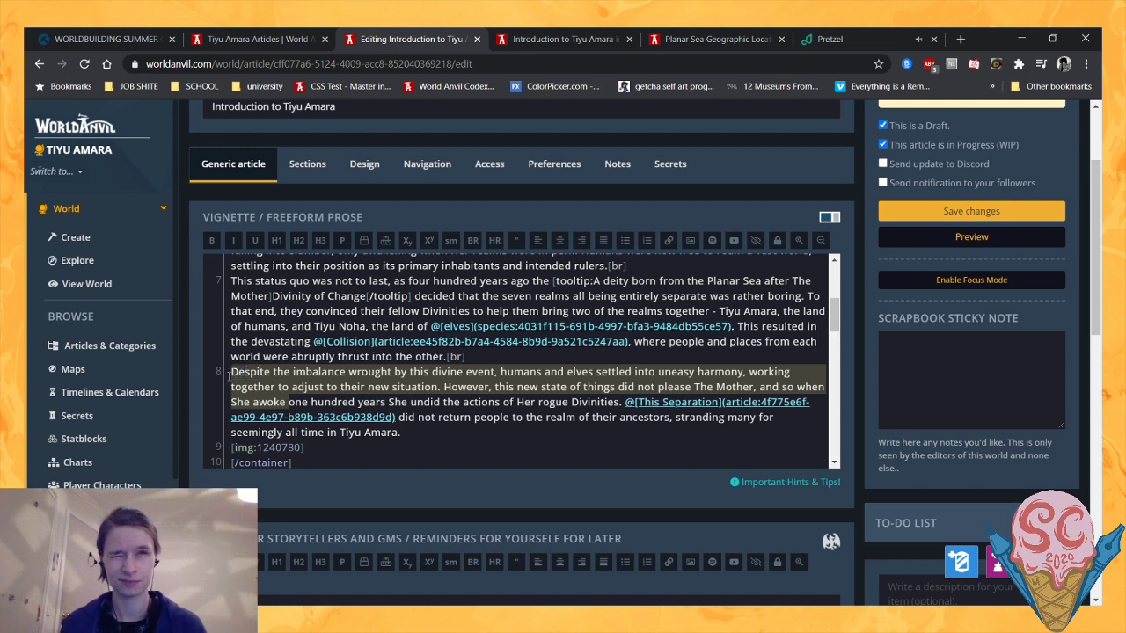
{"action": "mouse_move", "coordinate": [230, 377]}
{"action": "left_mouse_down"}
{"action": "mouse_move", "coordinate": [277, 386]}
{"action": "mouse_move", "coordinate": [228, 367]}
{"action": "left_mouse_up"}
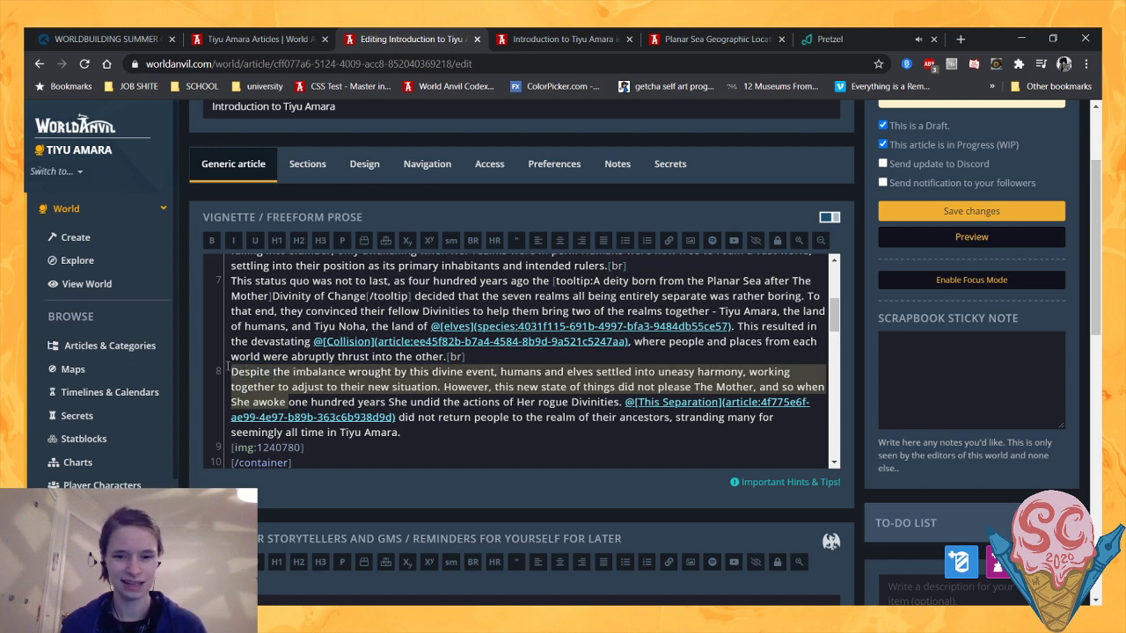
{"action": "left_click", "coordinate": [451, 357]}
{"action": "left_click_drag", "start_coordinate": [441, 387], "coordinate": [212, 374]}
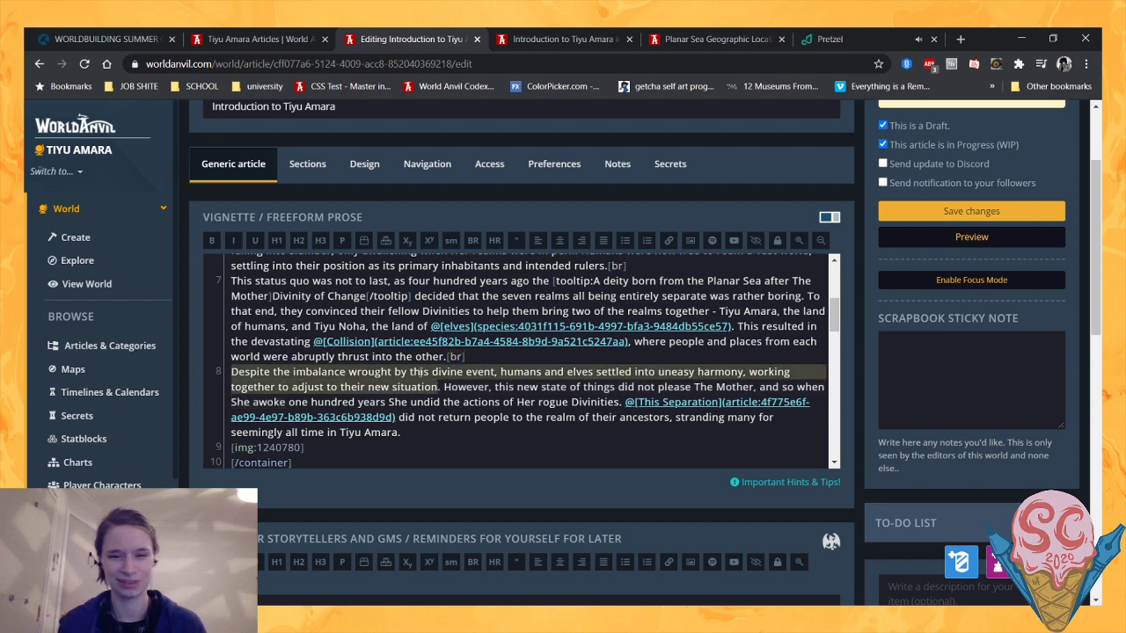
{"action": "left_click", "coordinate": [475, 402]}
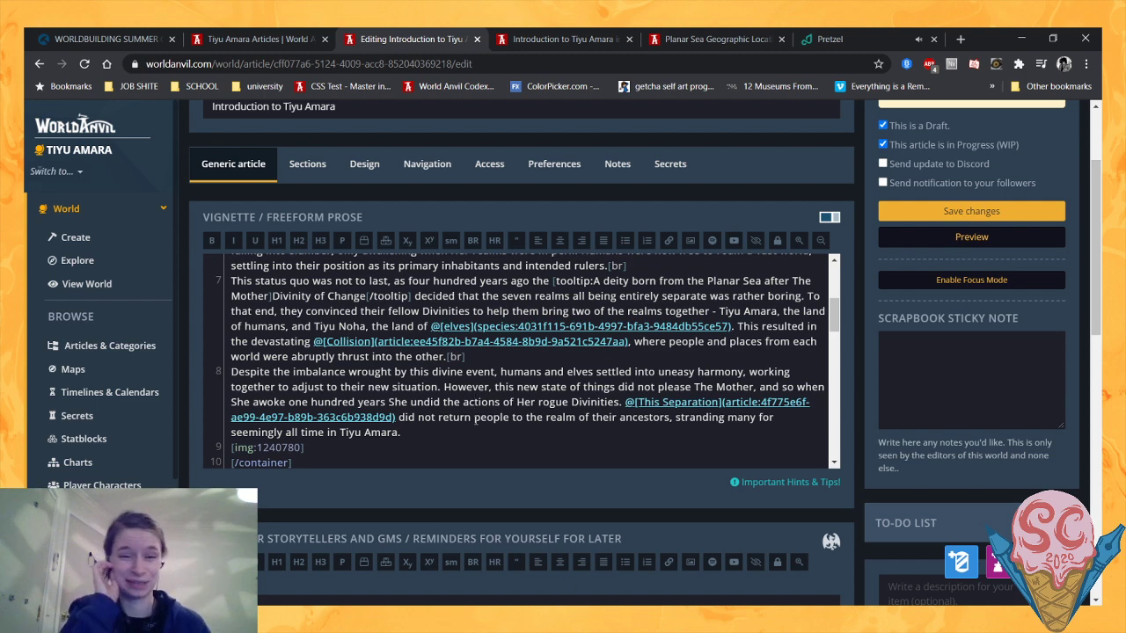
{"action": "left_click", "coordinate": [456, 437]}
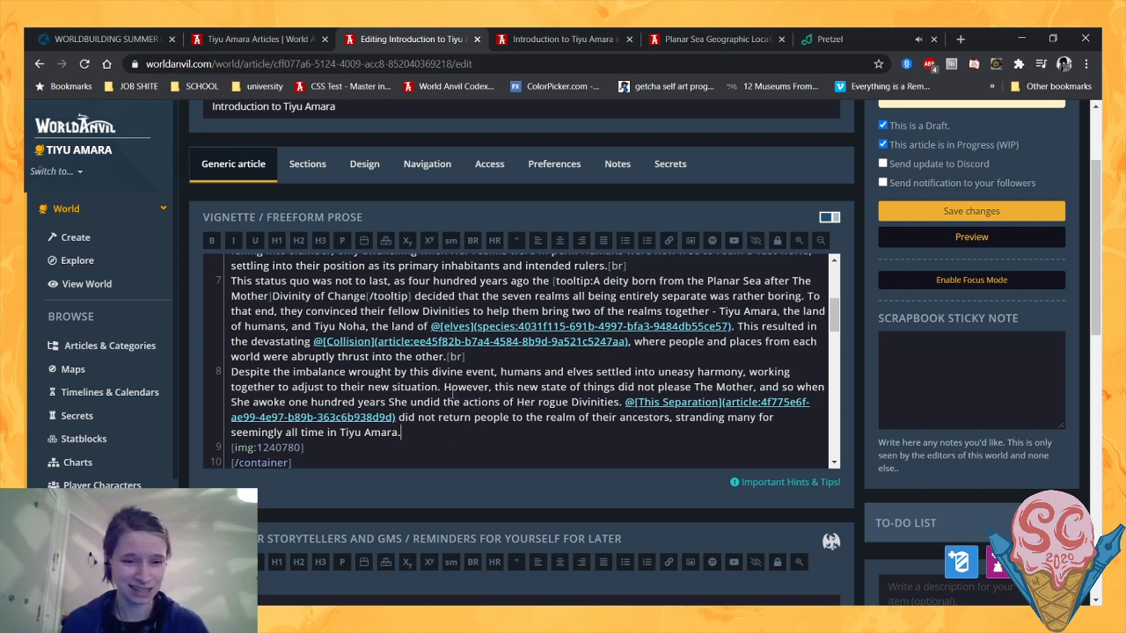
- Insert two blank lines between the Collision paragraph and the paragraph starting "Despite the imbalance"
{"action": "left_click", "coordinate": [555, 355]}
{"action": "key", "text": "Return"}
{"action": "key", "text": "Return"}
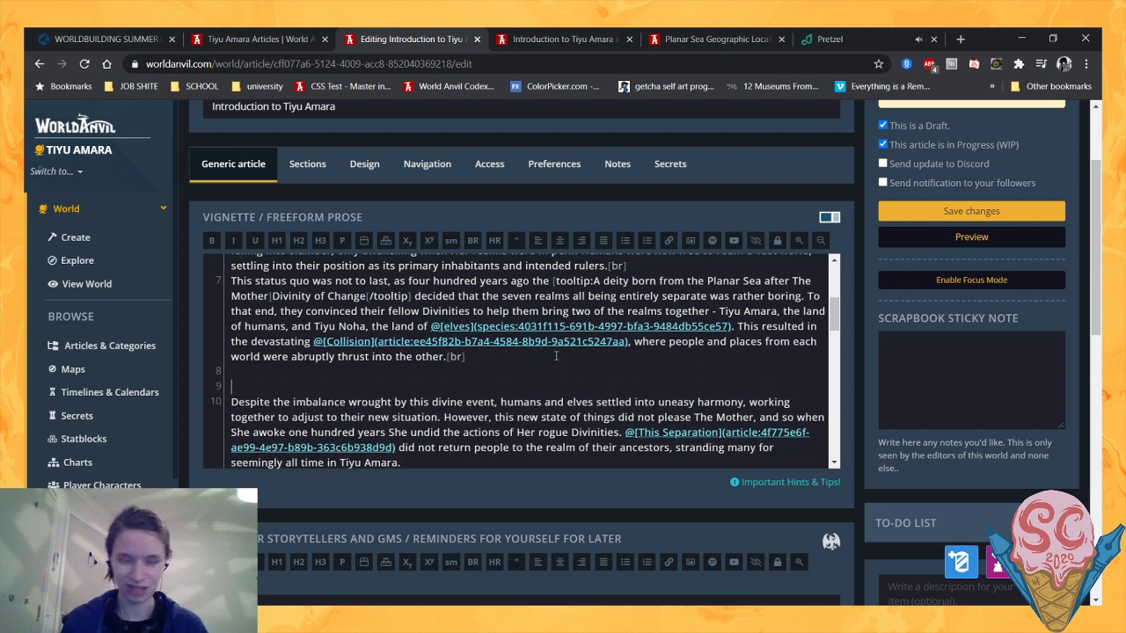
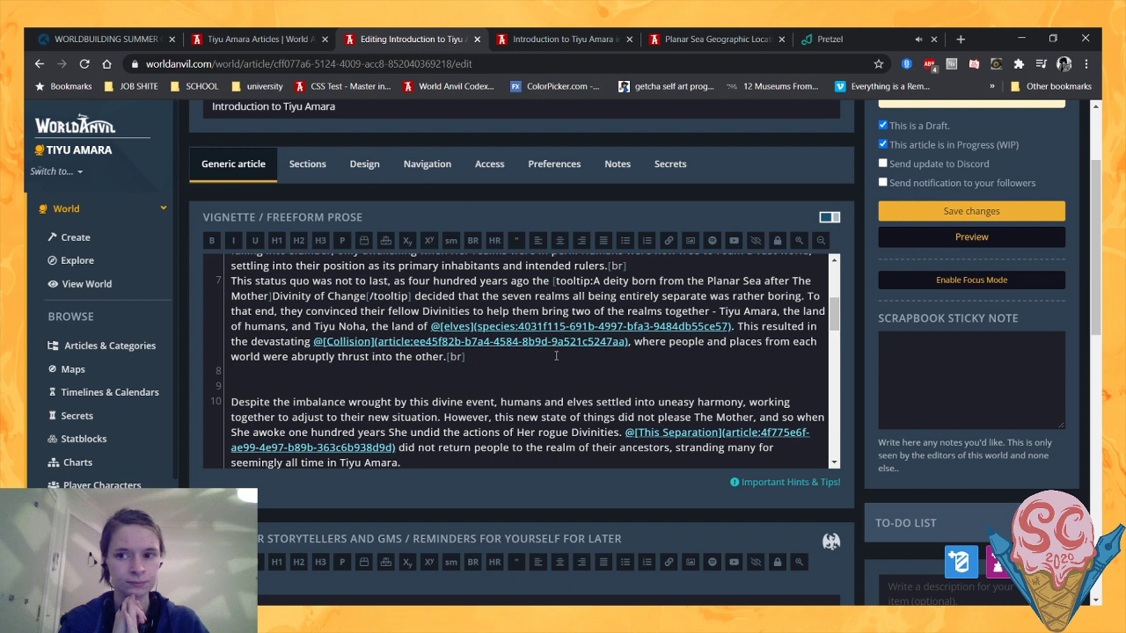
- Start a new paragraph below the Collision paragraph with "The humans and elves settled gradually into their new normal,"
{"action": "type", "text": "T"}
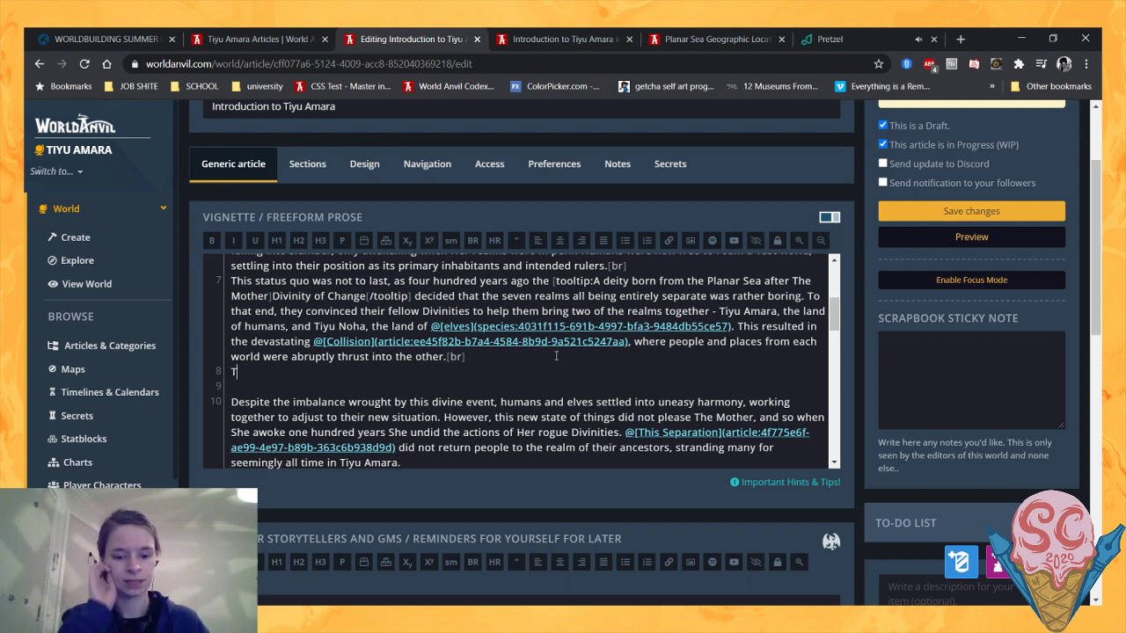
{"action": "type", "text": "he humans and elves"}
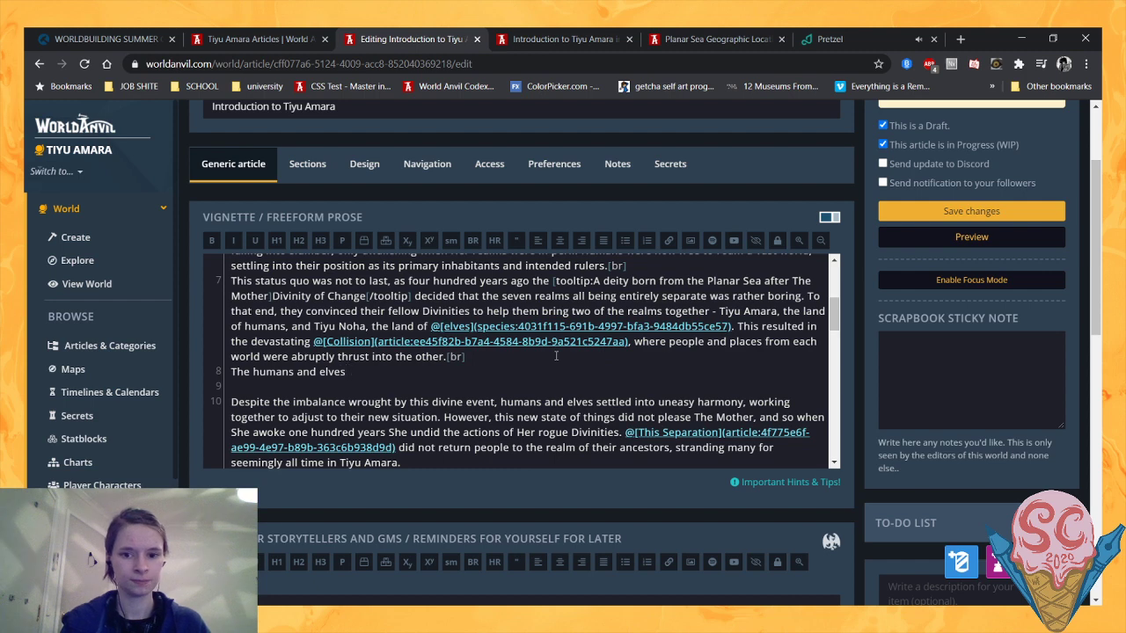
{"action": "type", "text": " settle"}
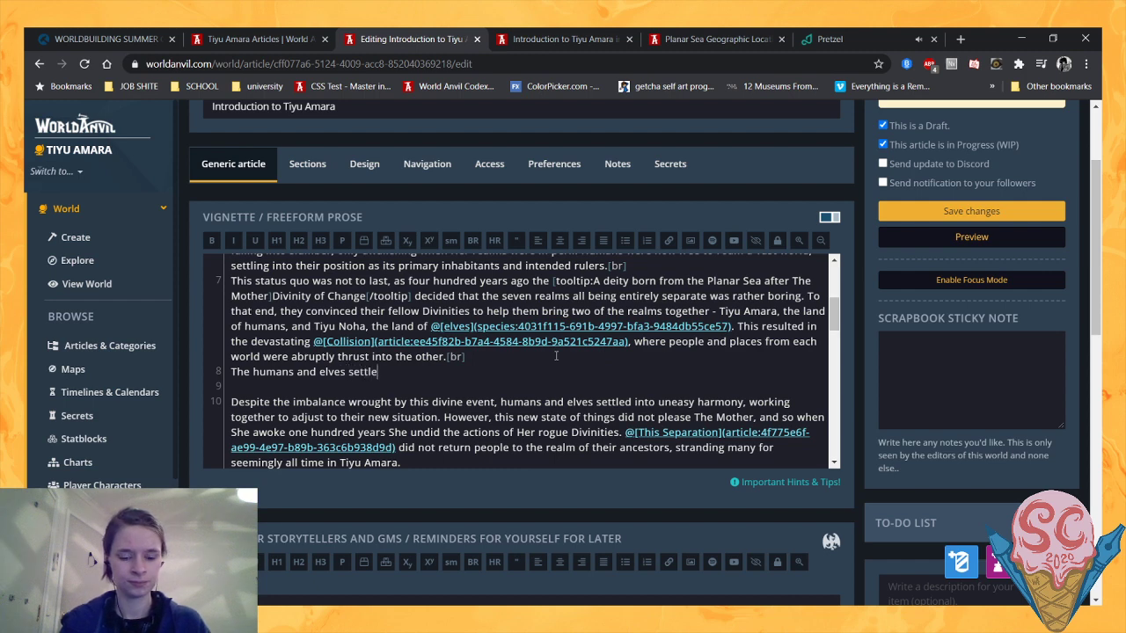
{"action": "type", "text": "d gradually into"}
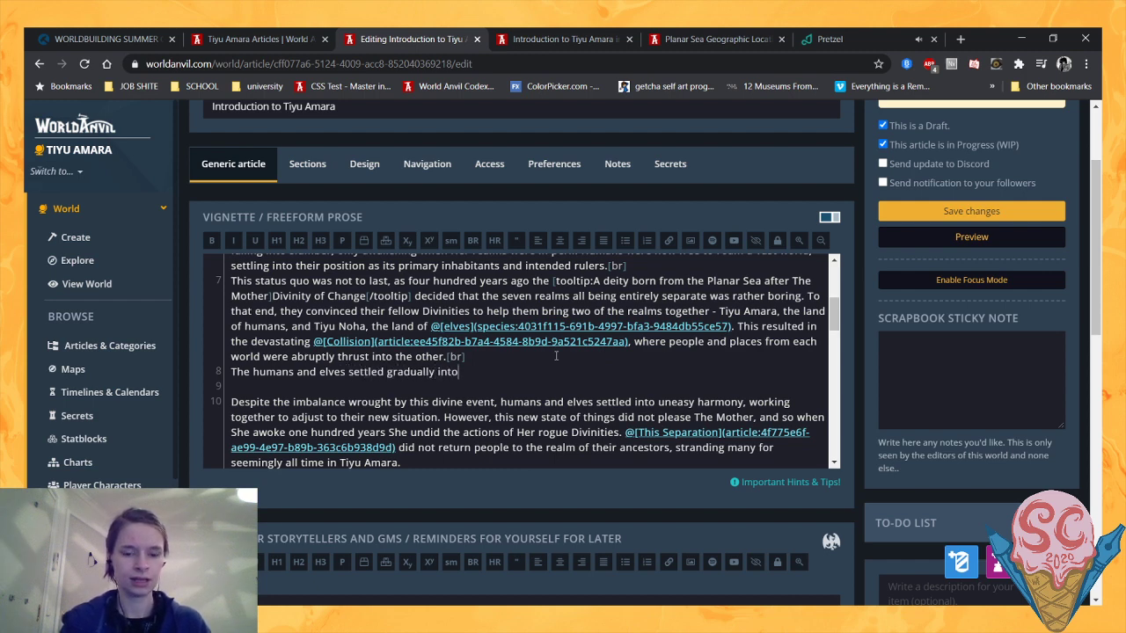
{"action": "type", "text": " their new n"}
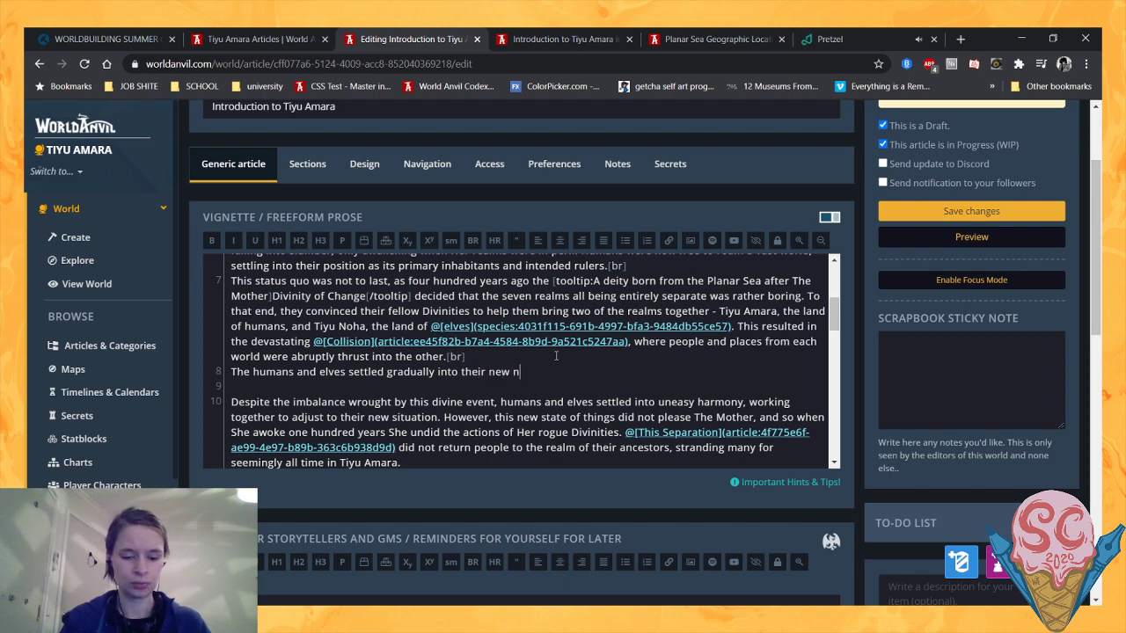
{"action": "type", "text": "ormalcy,"}
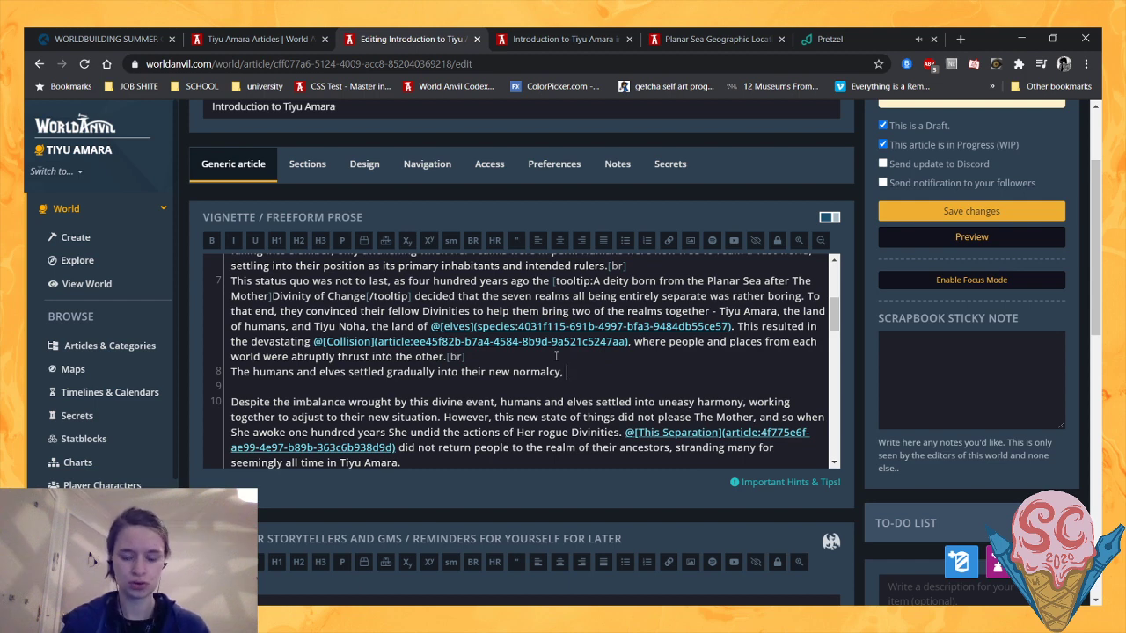
{"action": "key", "text": "BackSpace"}
{"action": "key", "text": "BackSpace"}
{"action": "key", "text": "BackSpace"}
{"action": "type", "text": ","}
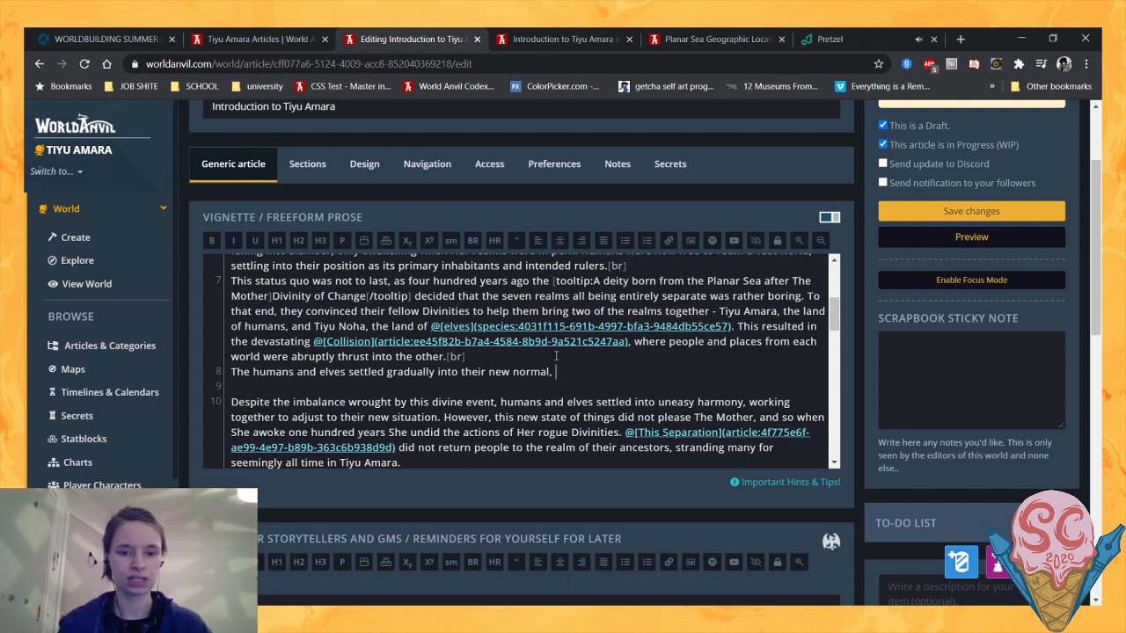
- Try the wording "new state of normal" in the new paragraph's opening, and undo the insertion
{"action": "left_click", "coordinate": [513, 371]}
{"action": "type", "text": "state "}
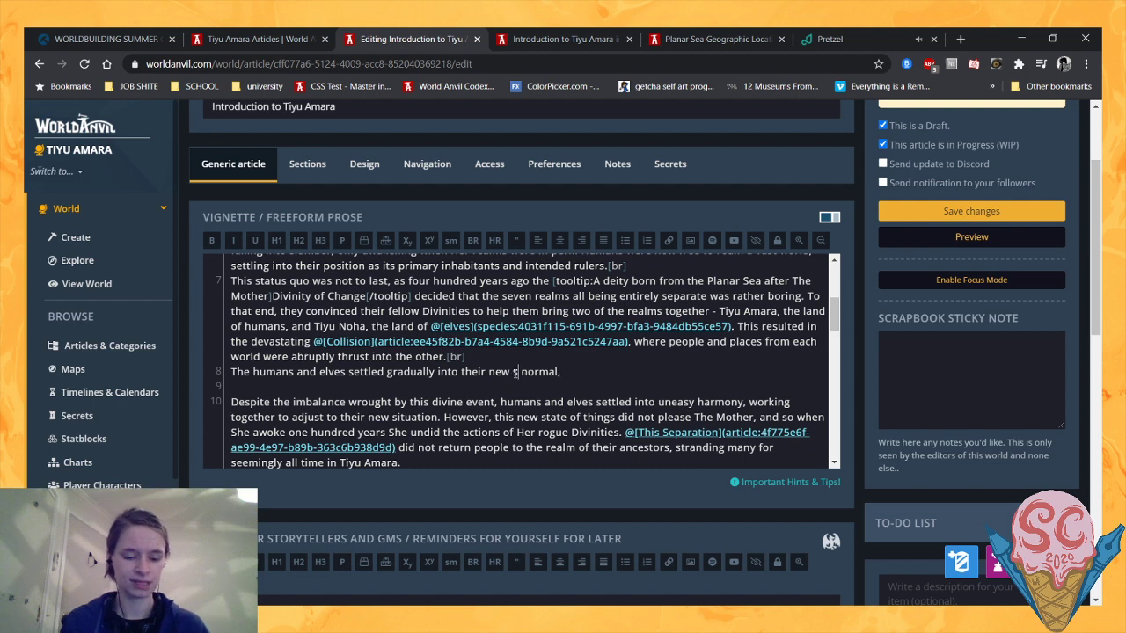
{"action": "type", "text": "of"}
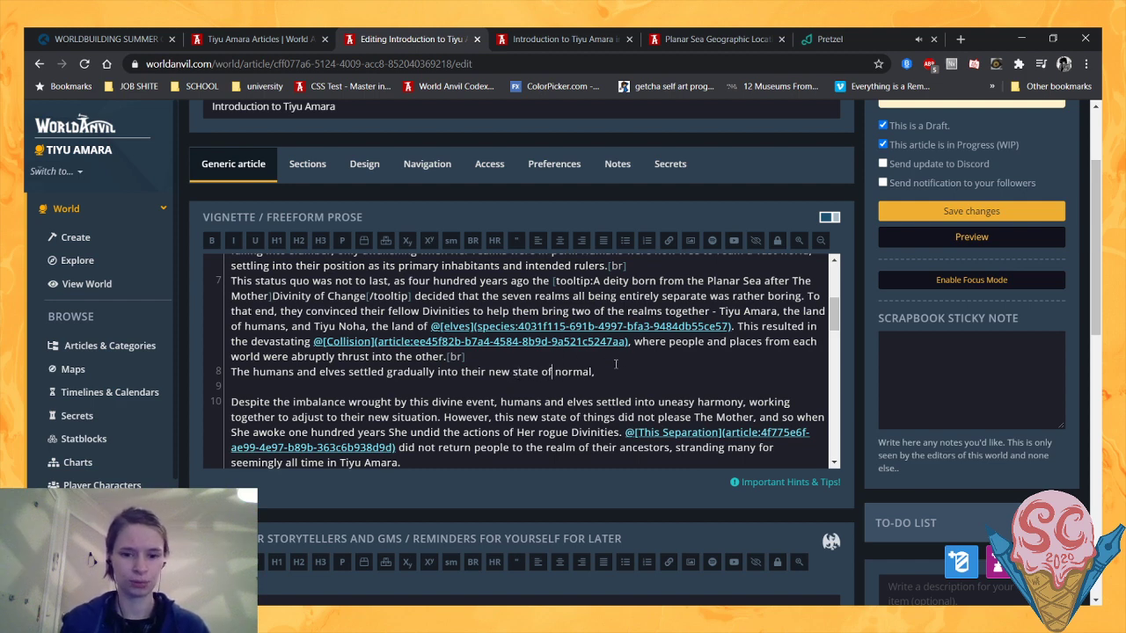
{"action": "left_click", "coordinate": [616, 374]}
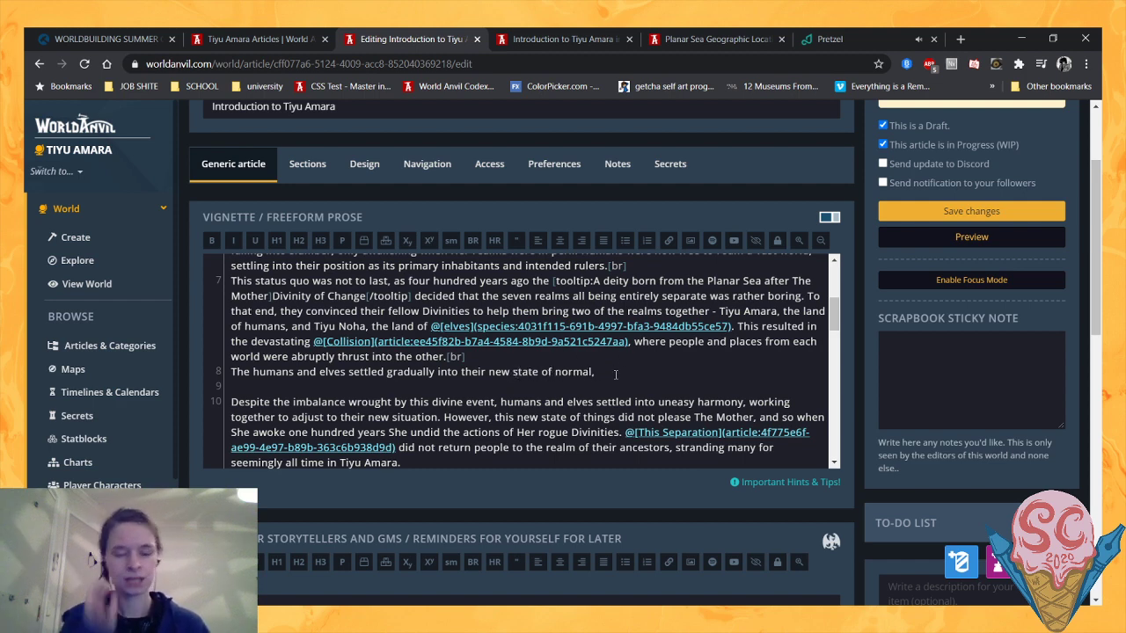
{"action": "key", "text": "ctrl+z"}
{"action": "key", "text": "ctrl+z"}
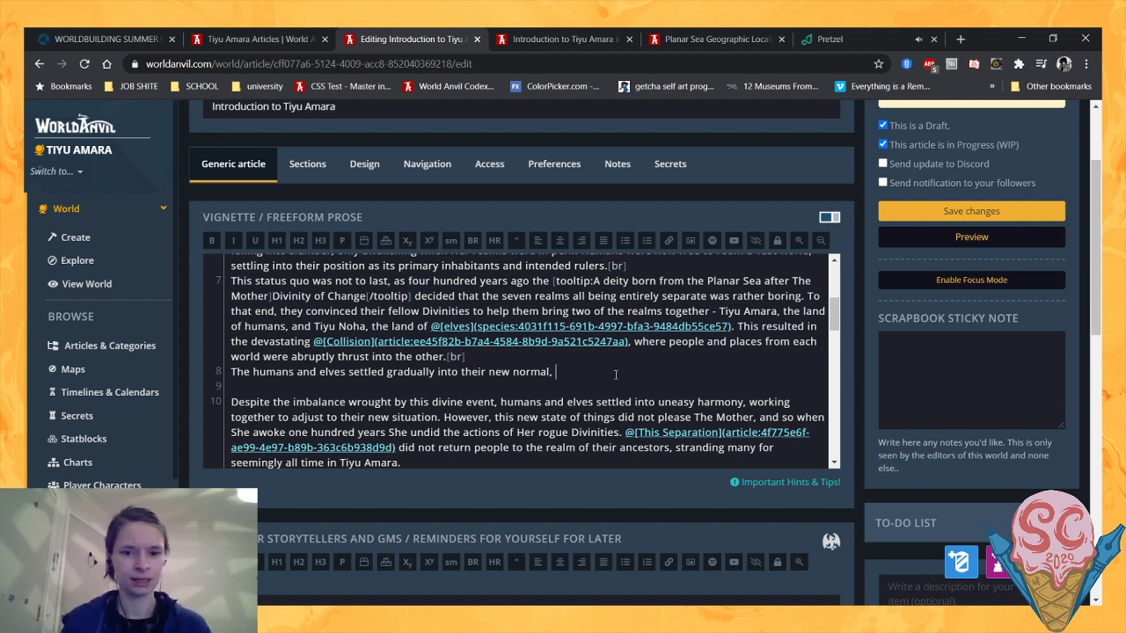
- Complete the new paragraph's first sentence with "forming communities and connections with one another."
{"action": "type", "text": ", forming"}
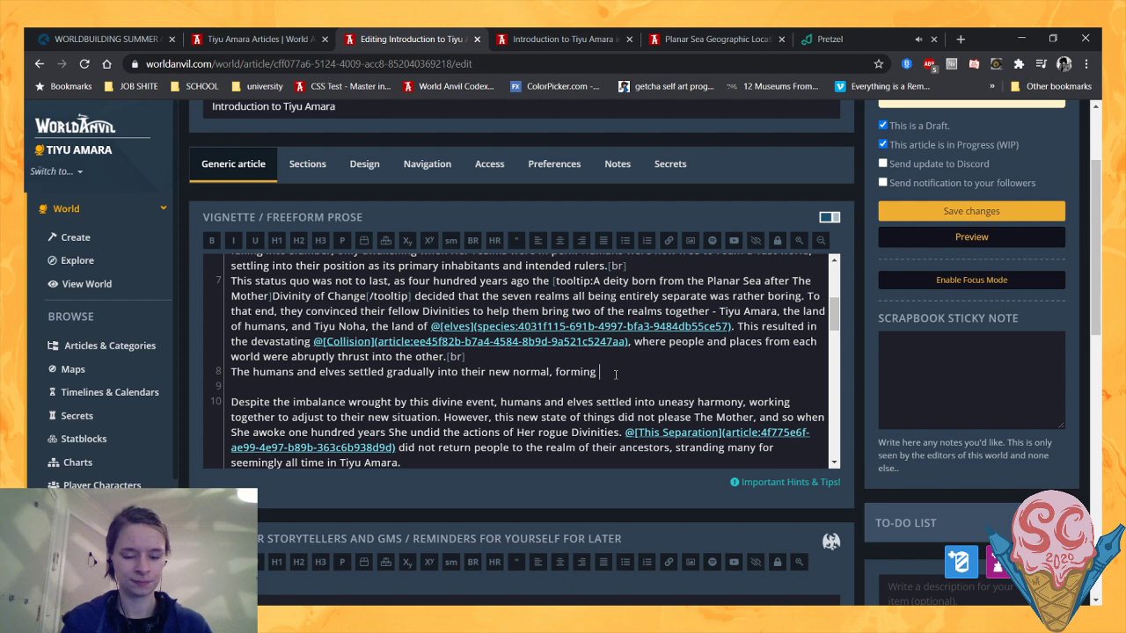
{"action": "type", "text": " community "}
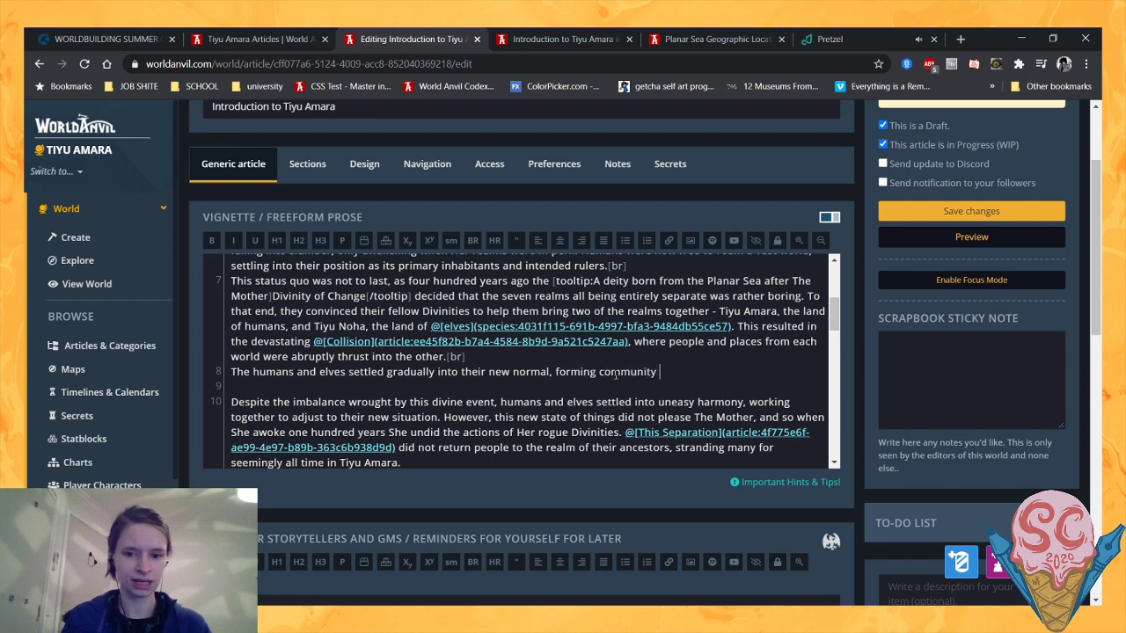
{"action": "type", "text": "and connection"}
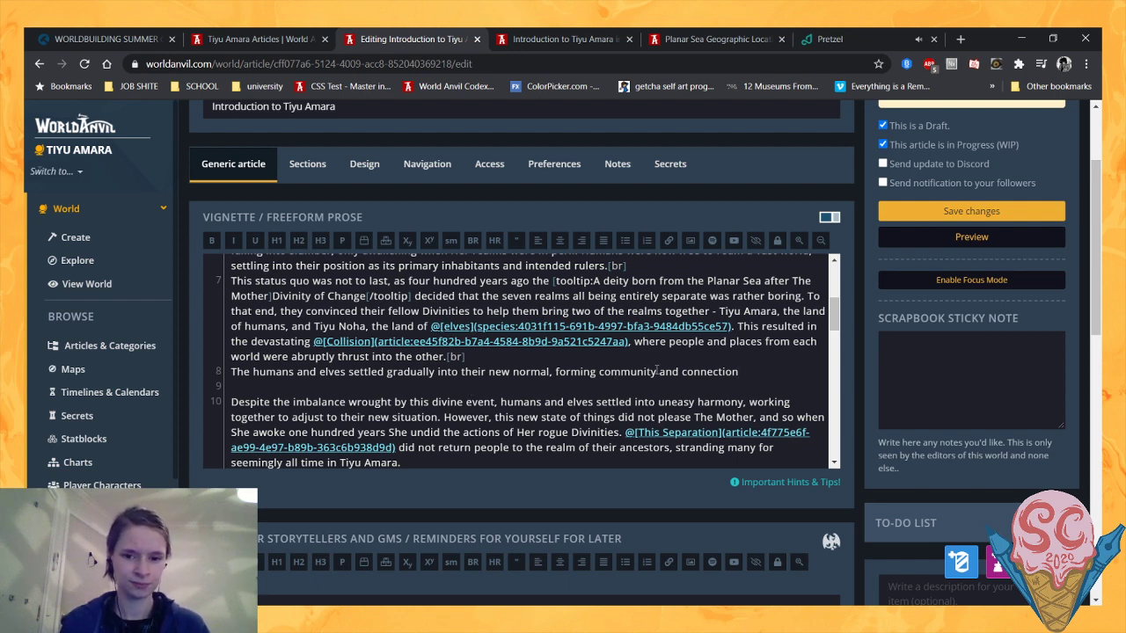
{"action": "left_click", "coordinate": [655, 371]}
{"action": "key", "text": "BackSpace"}
{"action": "type", "text": "ies"}
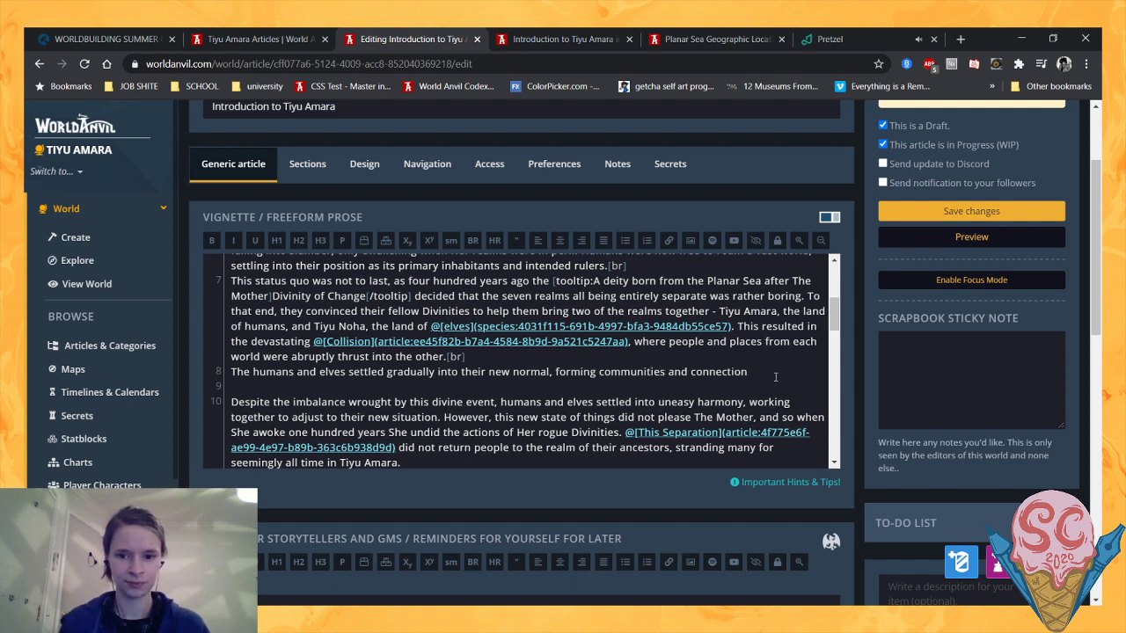
{"action": "left_click", "coordinate": [757, 373]}
{"action": "type", "text": "s with one"}
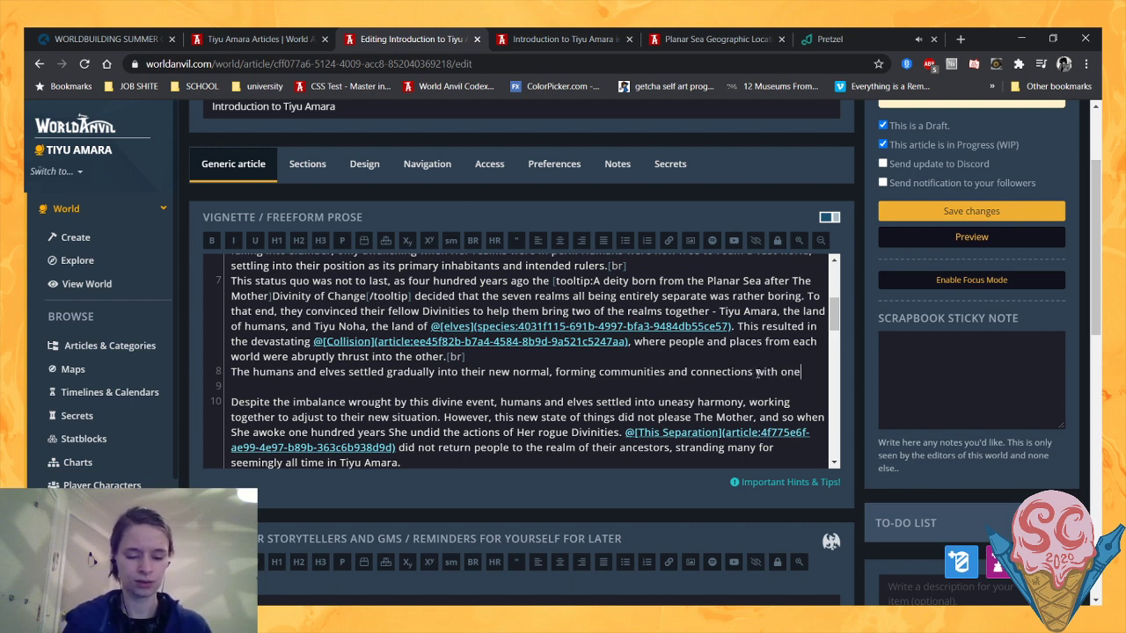
{"action": "type", "text": " another. "}
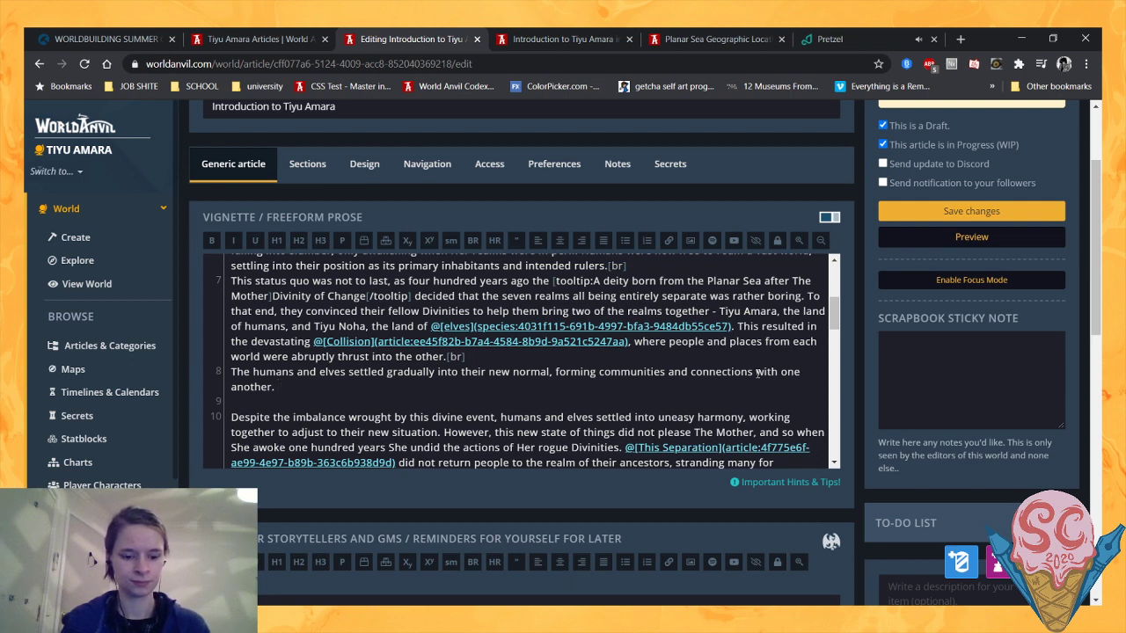
{"action": "type", "text": "While by no means a"}
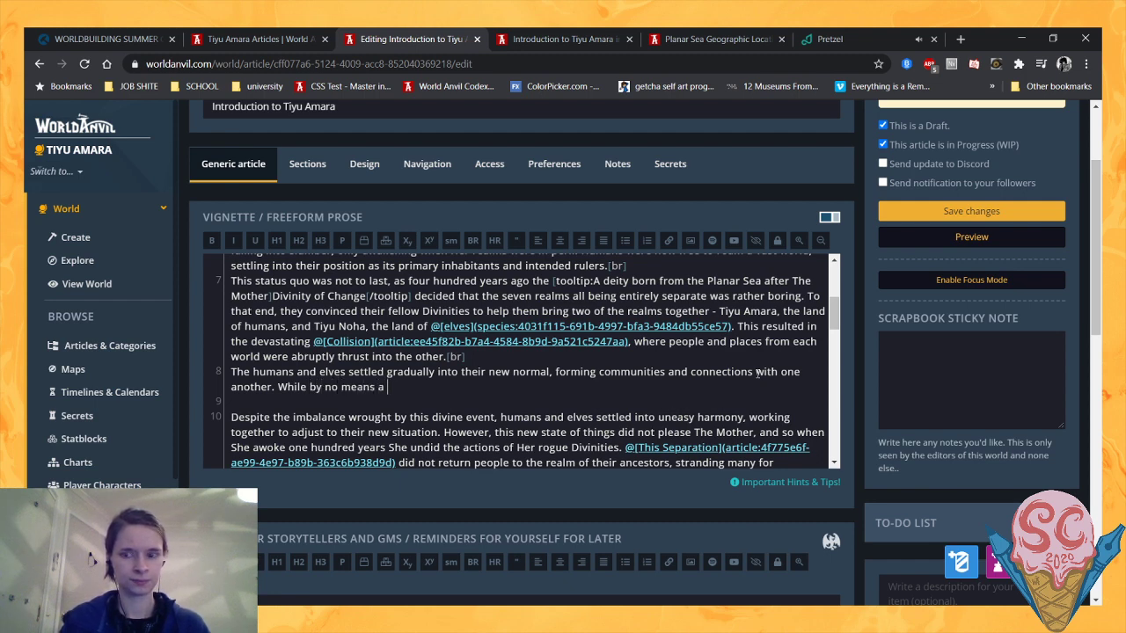
- Begin the paragraph's second sentence with "While by no means an always peaceful state of affairs,"
{"action": "key", "text": "BackSpace"}
{"action": "type", "text": "n always"}
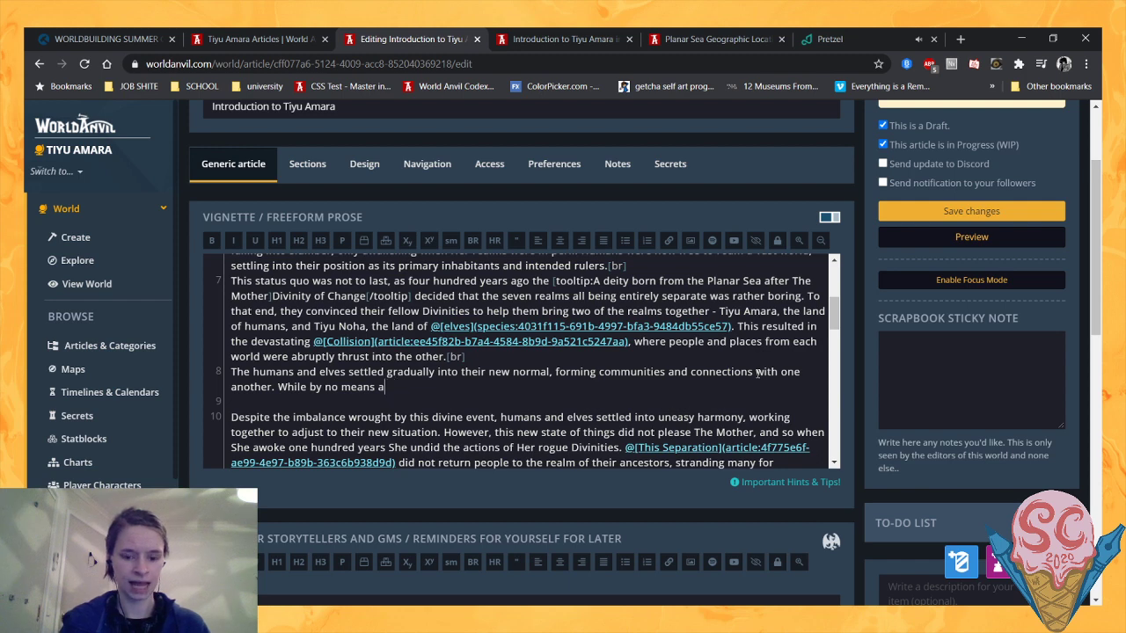
{"action": "type", "text": " peacefu"}
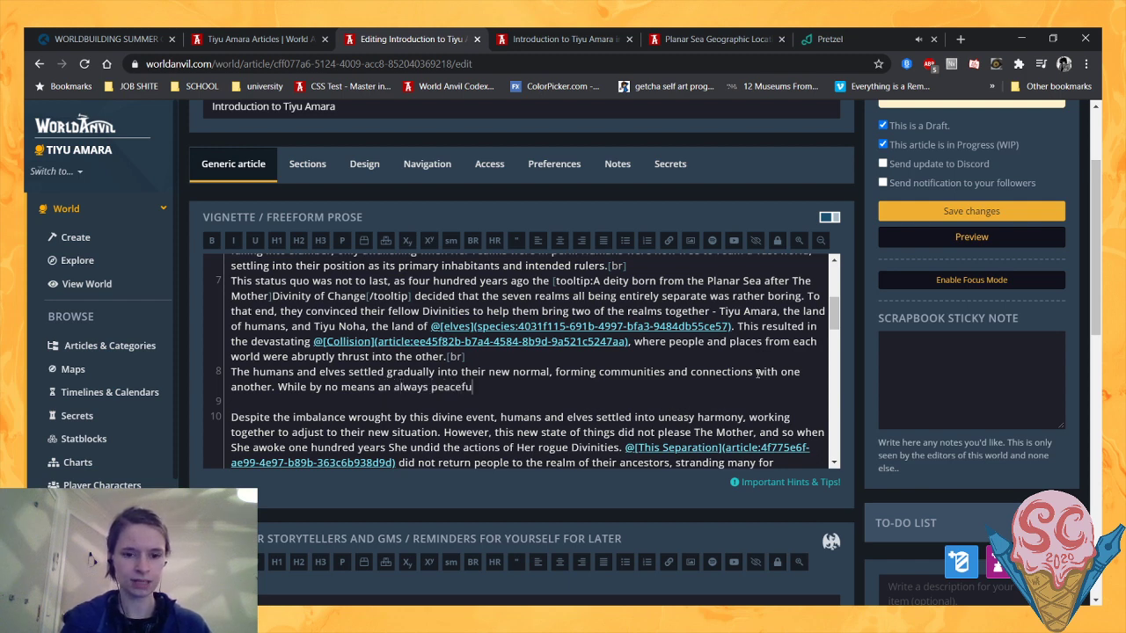
{"action": "type", "text": "l state of affairs"}
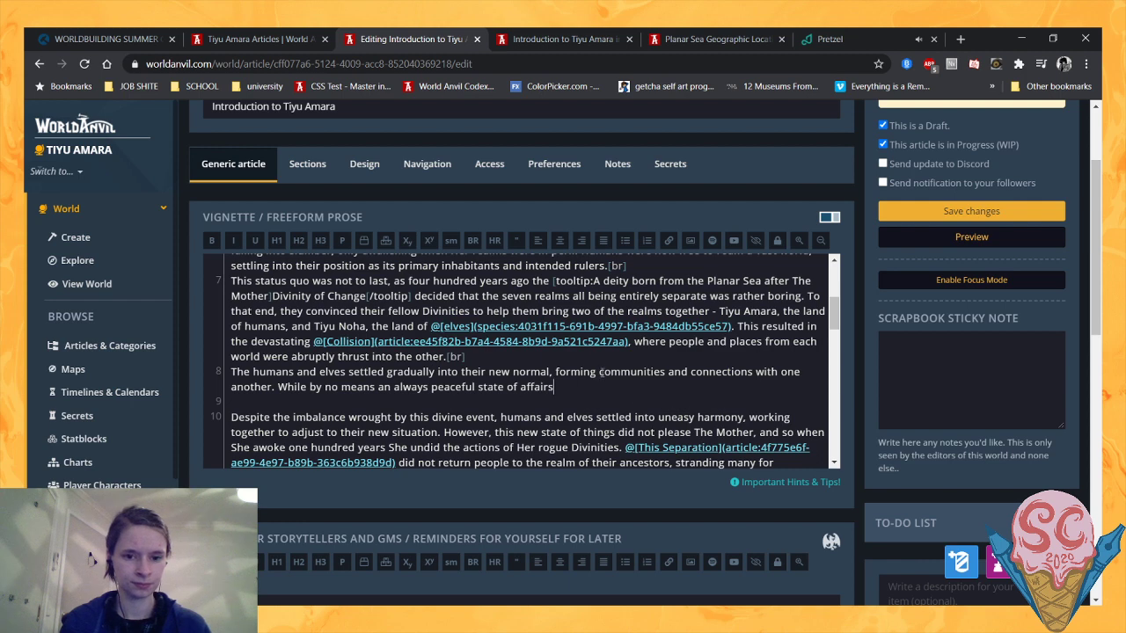
{"action": "type", "text": ","}
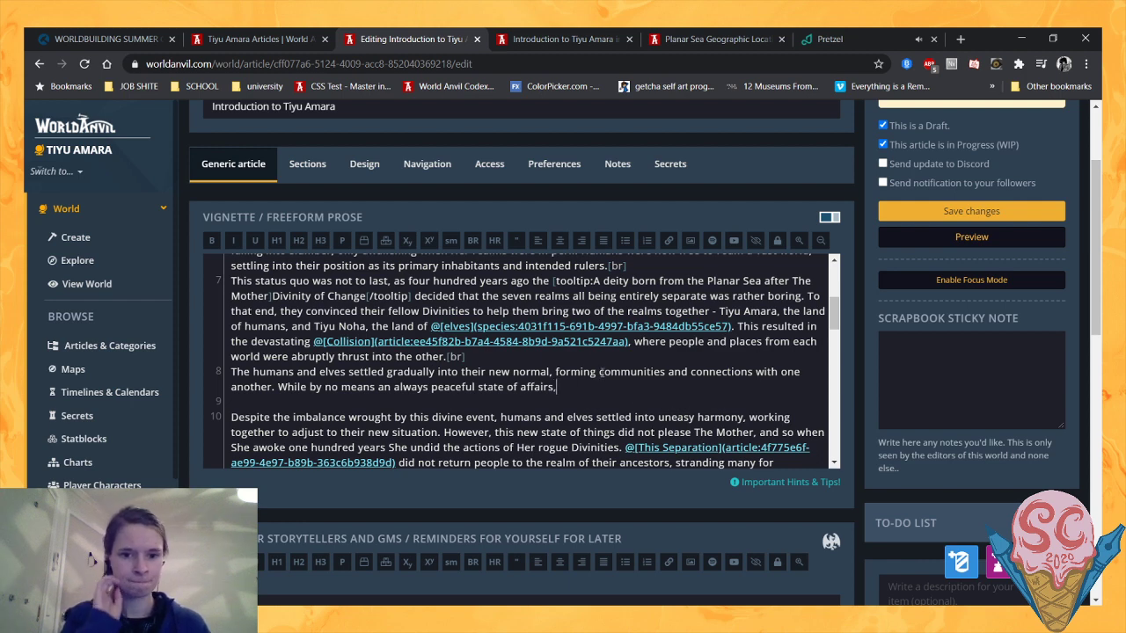
{"action": "type", "text": " the"}
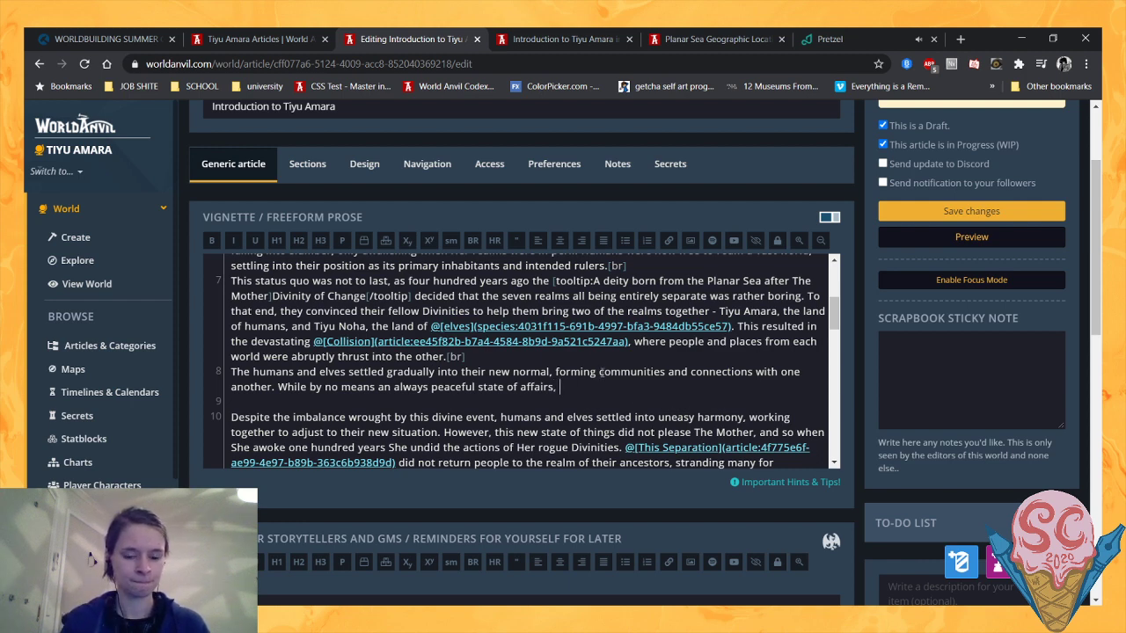
{"action": "type", "text": " divine"}
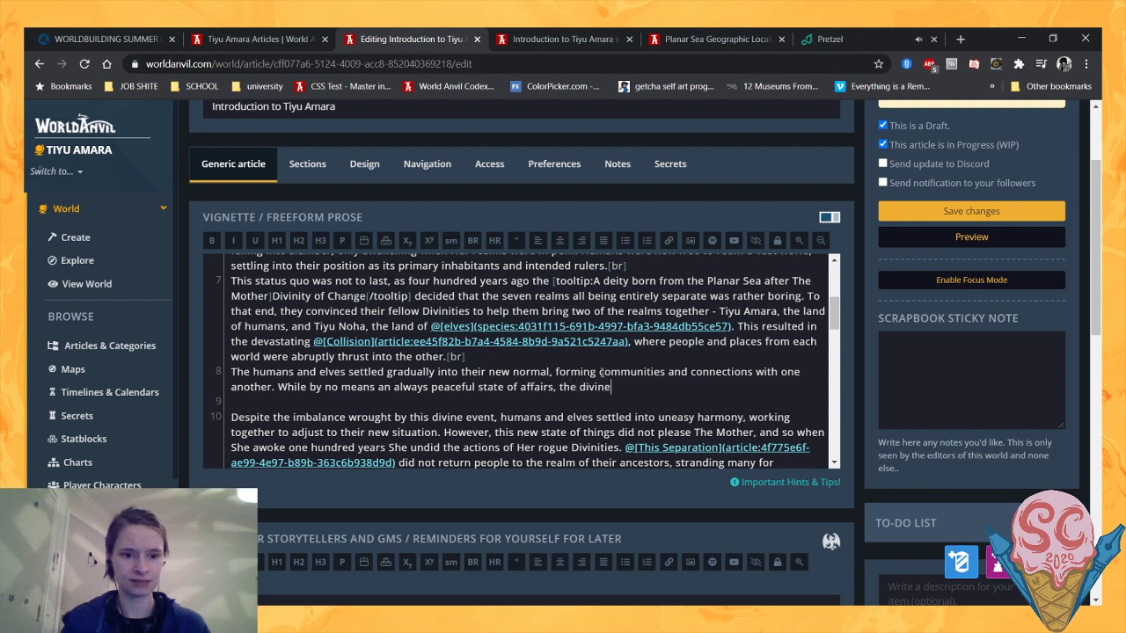
{"action": "type", "text": " event b"}
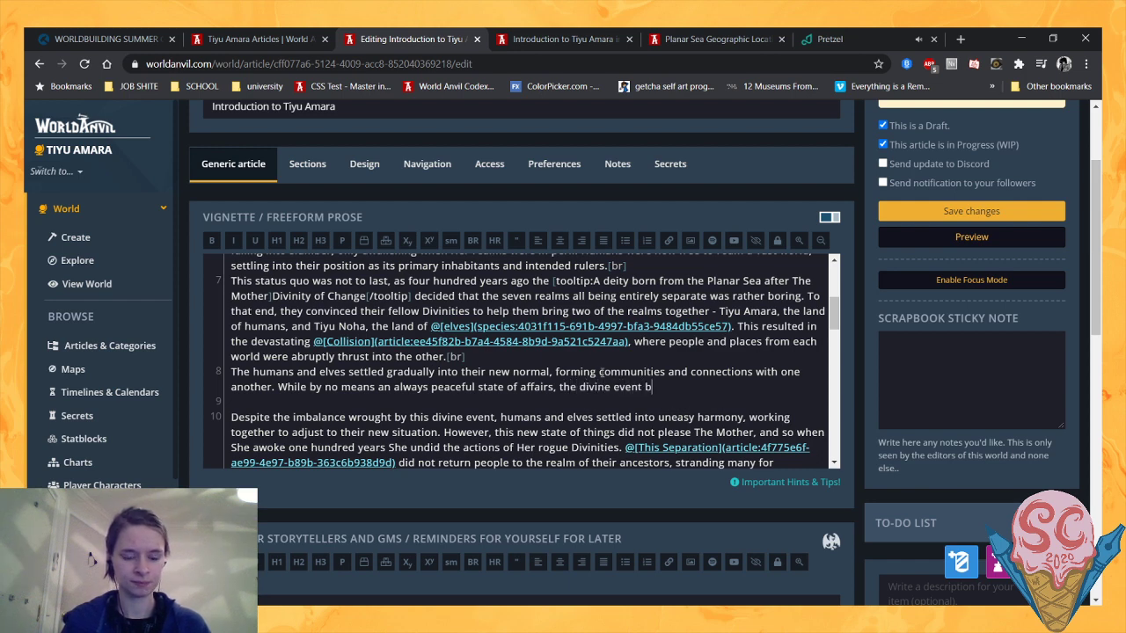
{"action": "type", "text": "rought the"}
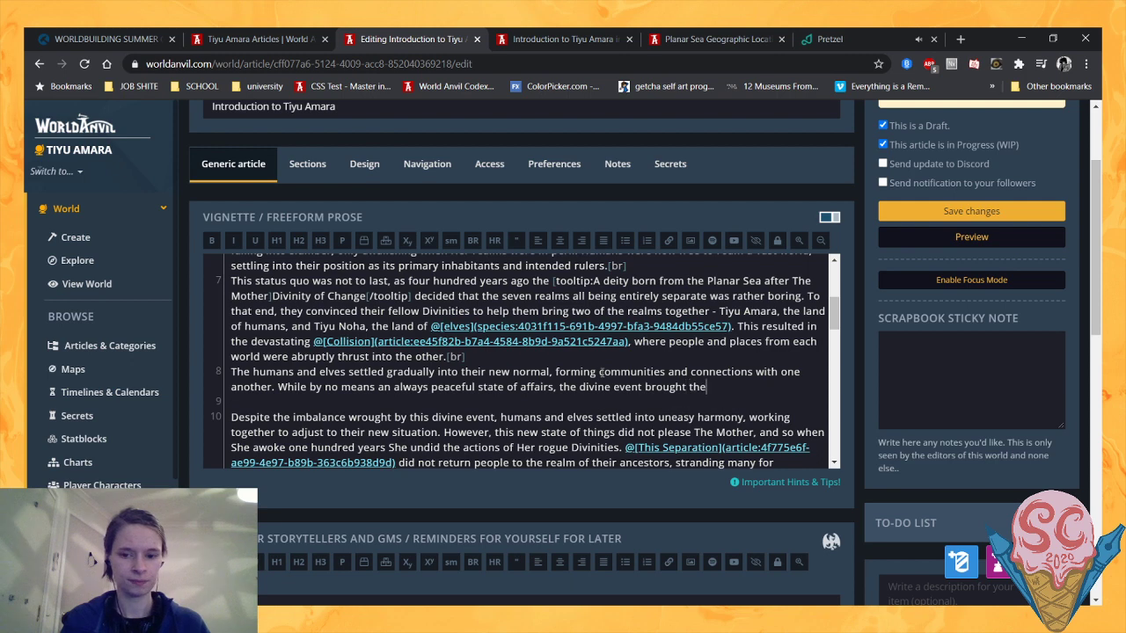
{"action": "type", "text": " two re"}
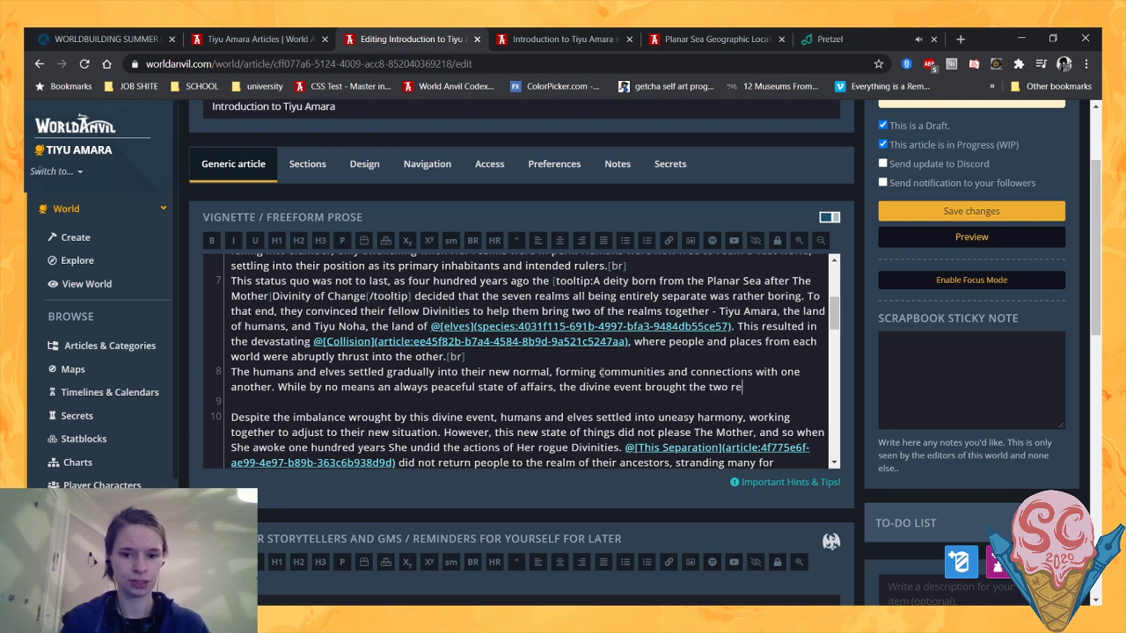
{"action": "type", "text": "alms clo"}
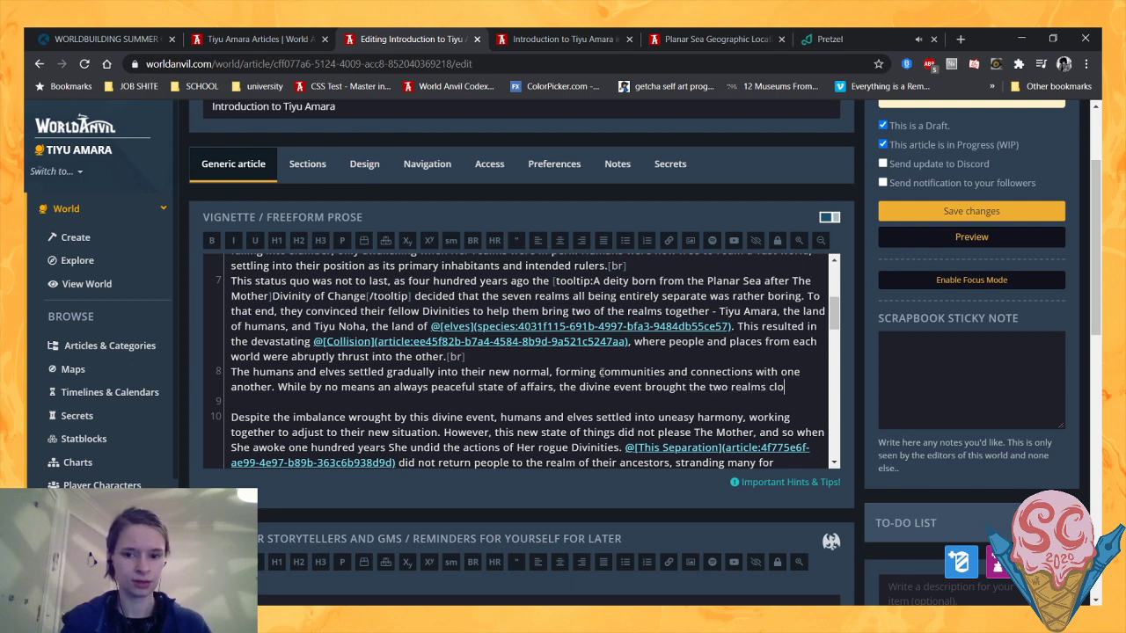
{"action": "type", "text": "ser toget"}
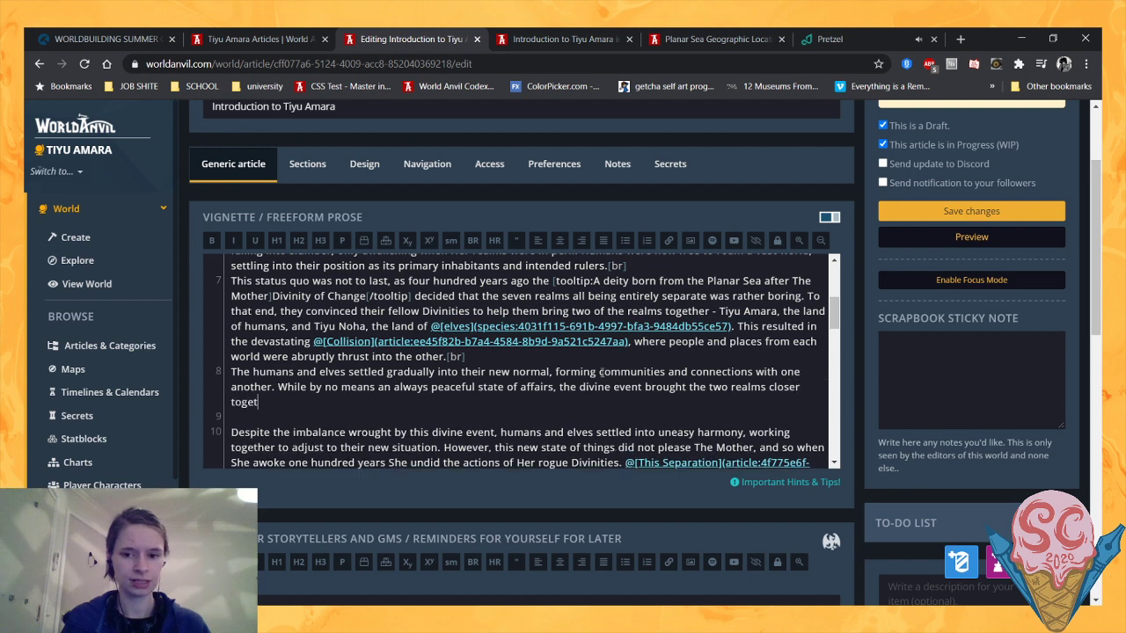
{"action": "type", "text": "her."}
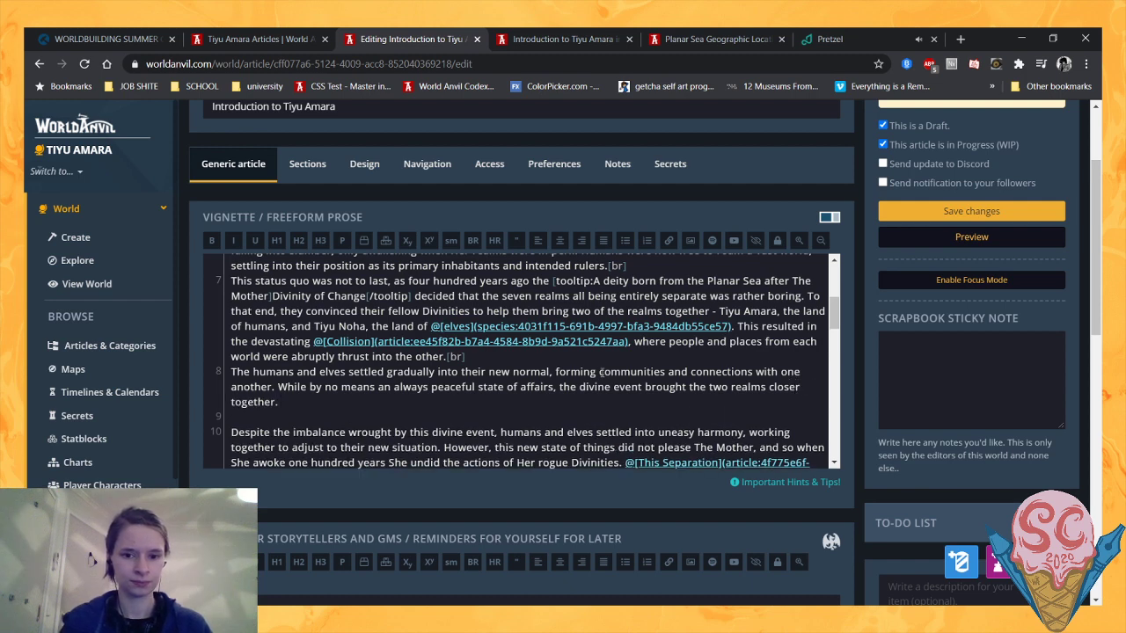
- Remove "together" after "closer" and extend the second sentence with "and allowed them to occasionally work together"
{"action": "key", "text": "BackSpace"}
{"action": "type", "text": "and"}
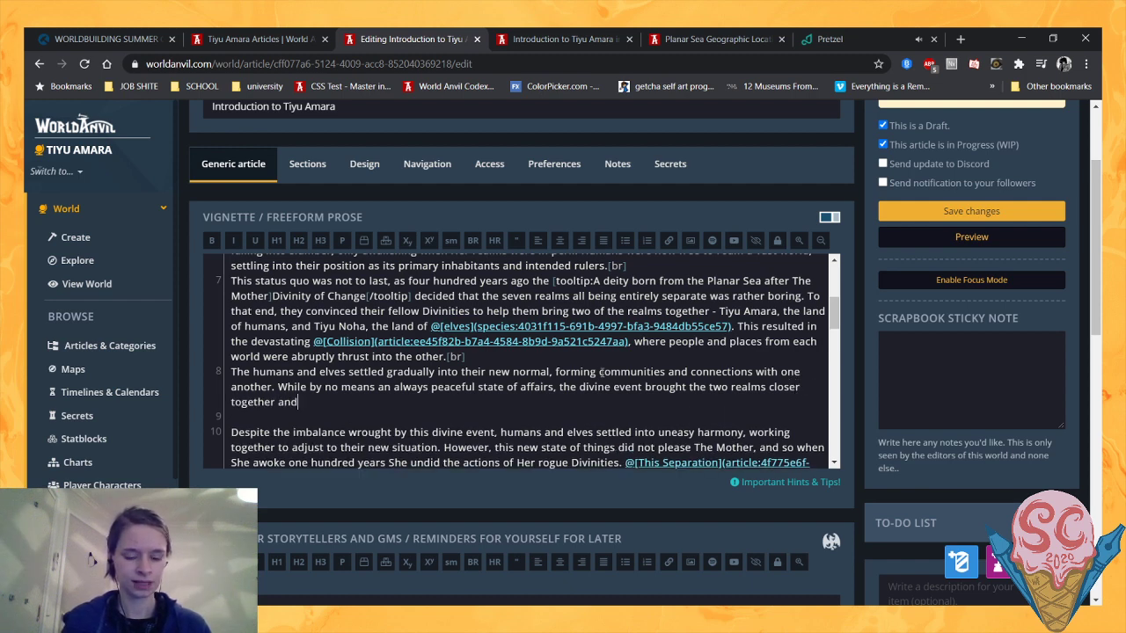
{"action": "type", "text": " allowed them to occasionally"}
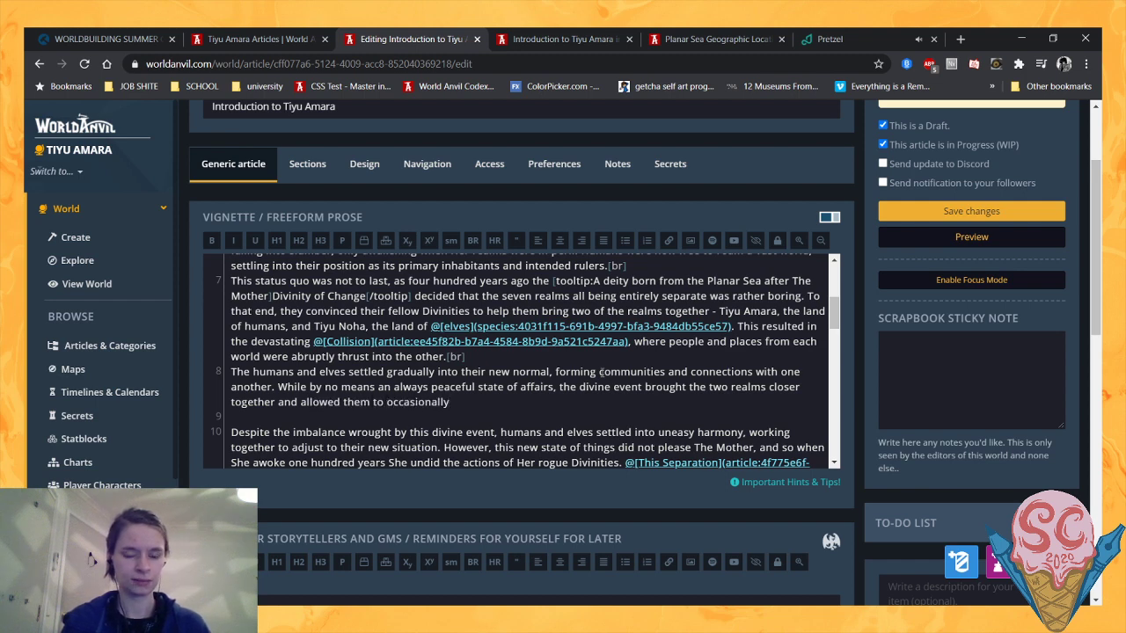
{"action": "left_click_drag", "start_coordinate": [276, 402], "coordinate": [221, 407]}
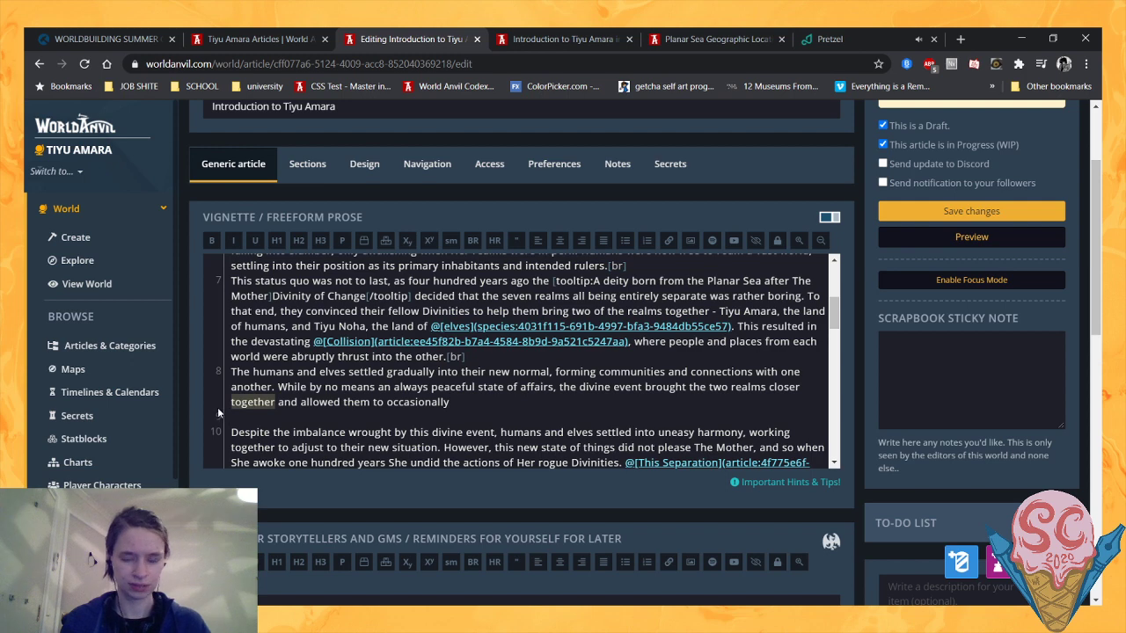
{"action": "key", "text": "BackSpace"}
{"action": "left_click", "coordinate": [406, 401]}
{"action": "type", "text": "w"}
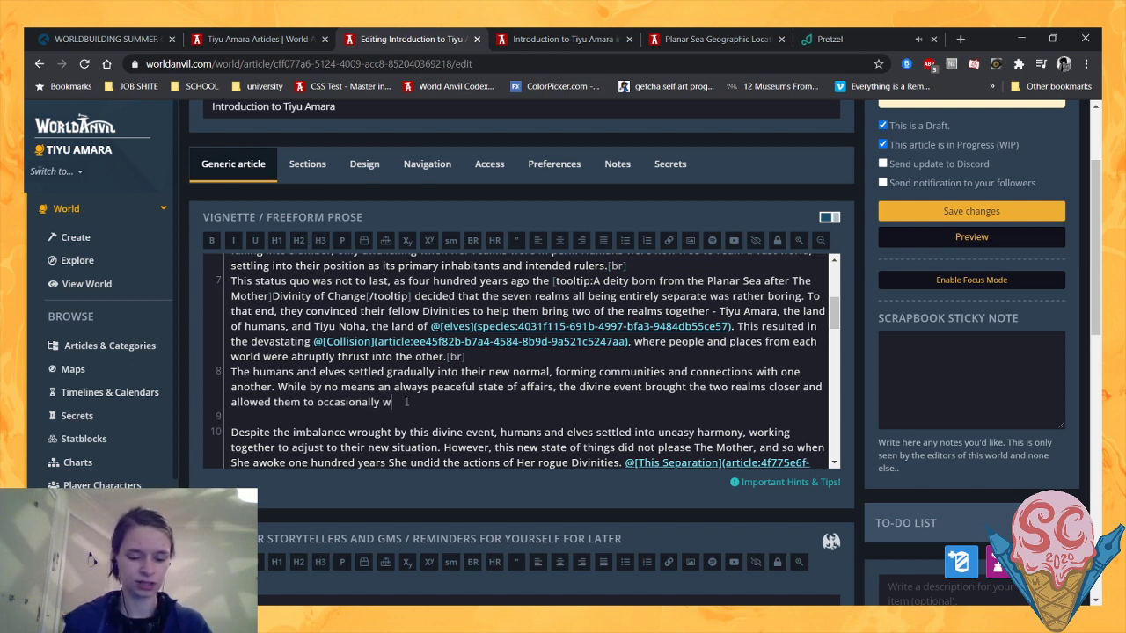
{"action": "type", "text": "ork together "}
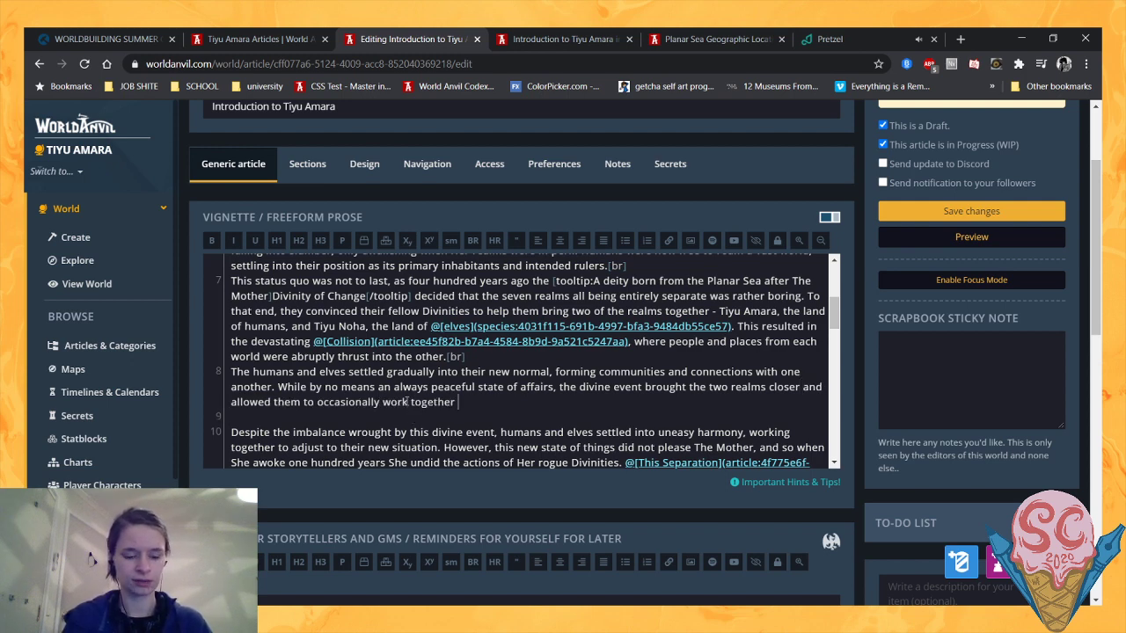
{"action": "type", "text": "across the "}
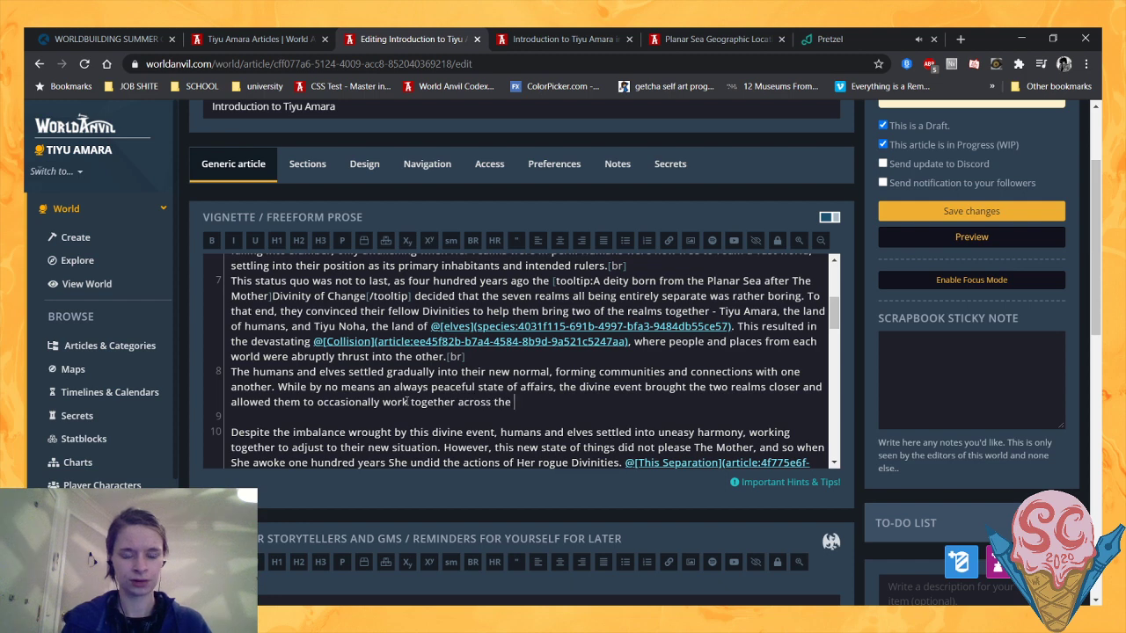
{"action": "type", "text": "thin divide "}
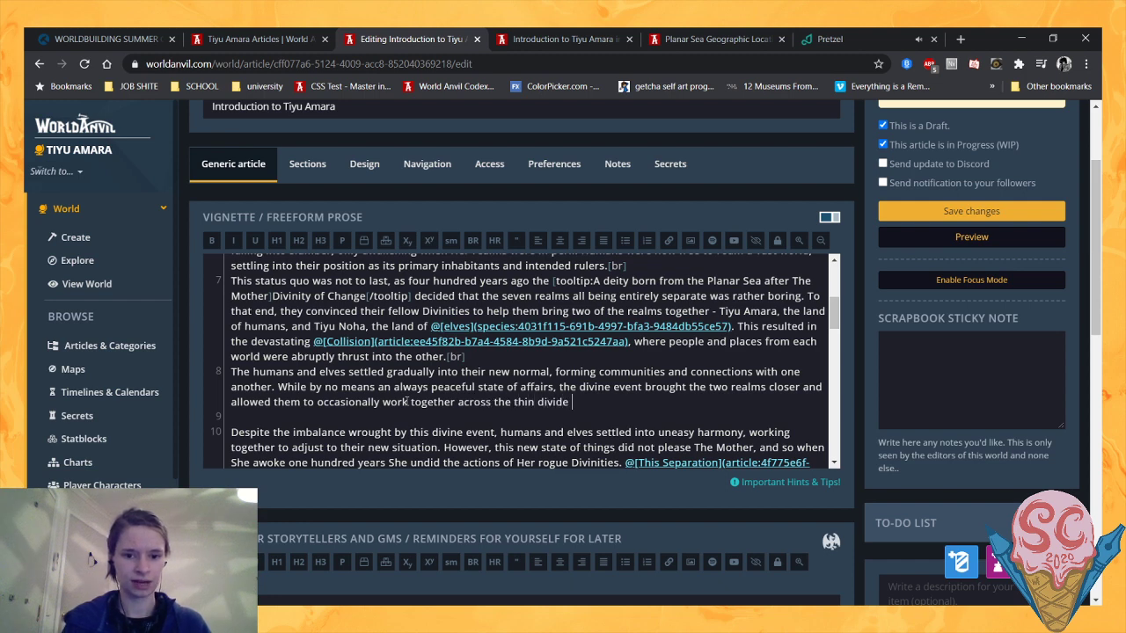
{"action": "type", "text": "of the P"}
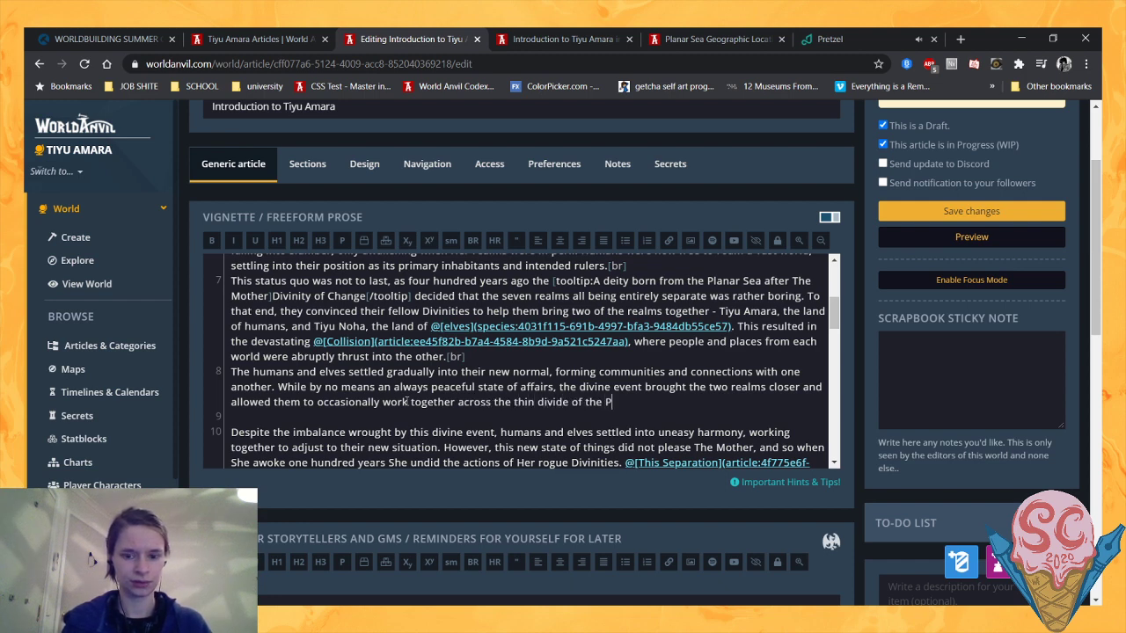
{"action": "type", "text": "lanar Sea."}
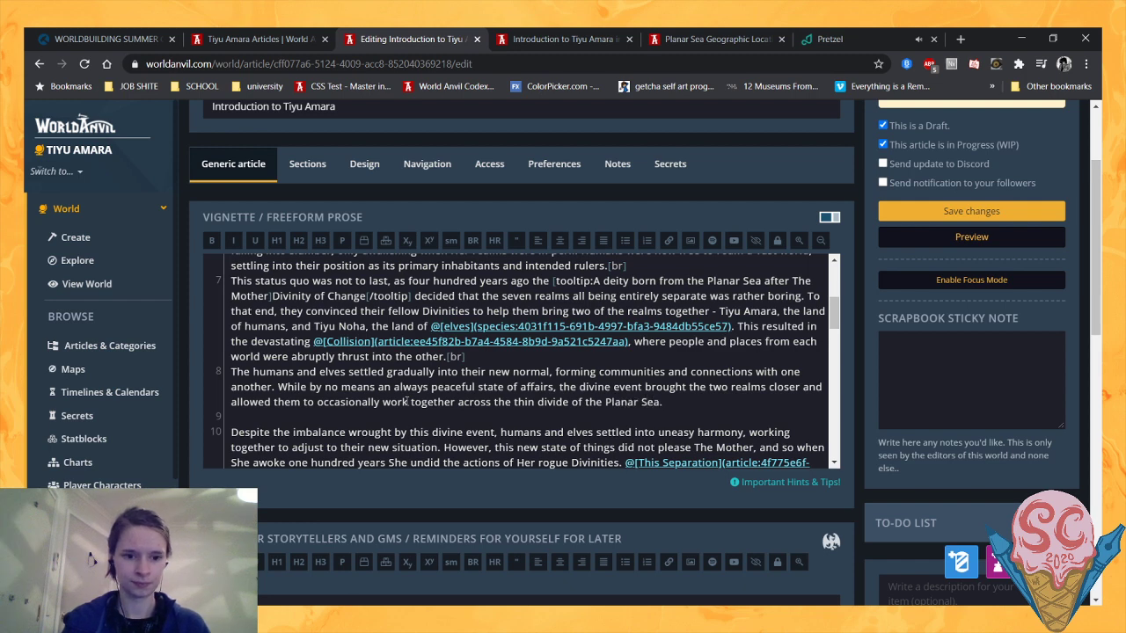
{"action": "type", "text": "[br]"}
- Begin a new paragraph below with "However, this situation displeased The Mother,"
{"action": "type", "text": "How"}
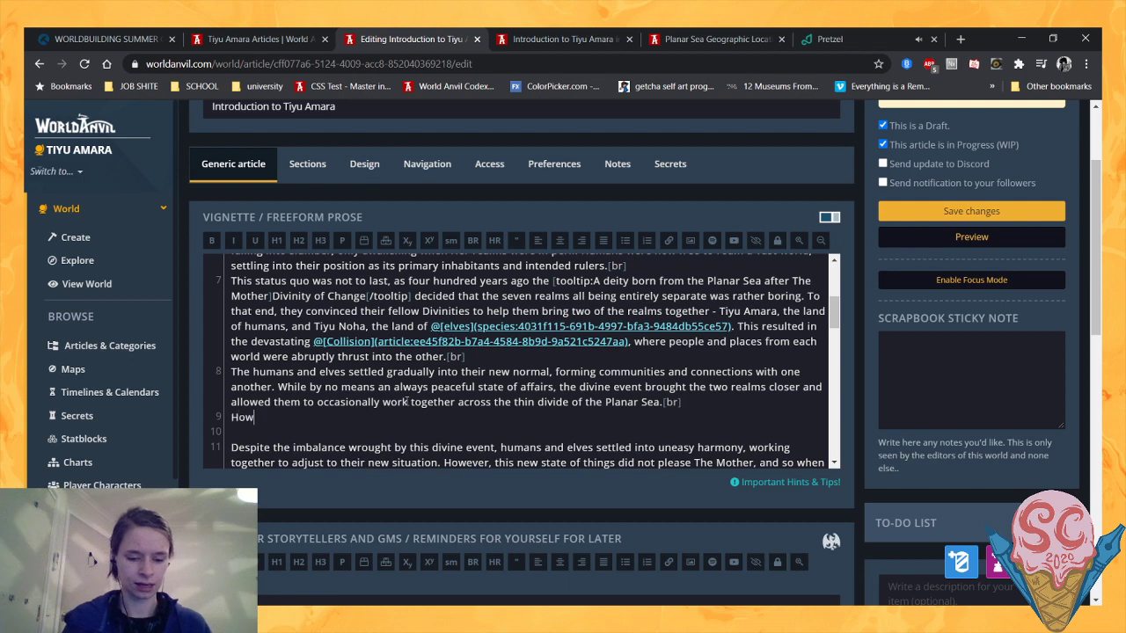
{"action": "type", "text": "ever, this state"}
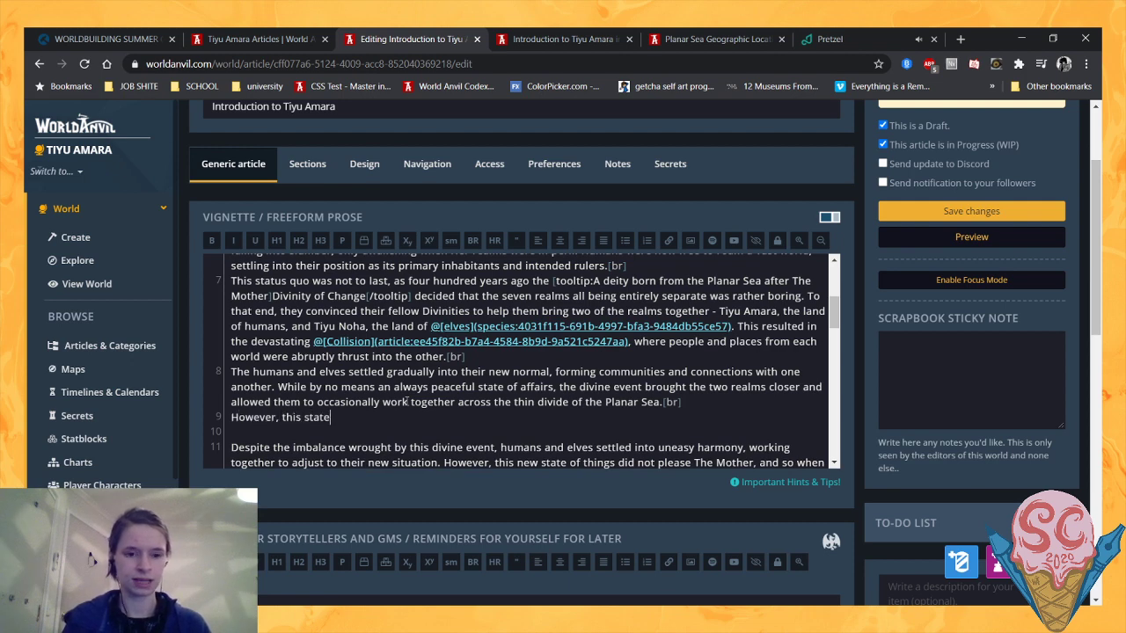
{"action": "key", "text": "BackSpace"}
{"action": "key", "text": "BackSpace"}
{"action": "key", "text": "BackSpace"}
{"action": "key", "text": "BackSpace"}
{"action": "key", "text": "BackSpace"}
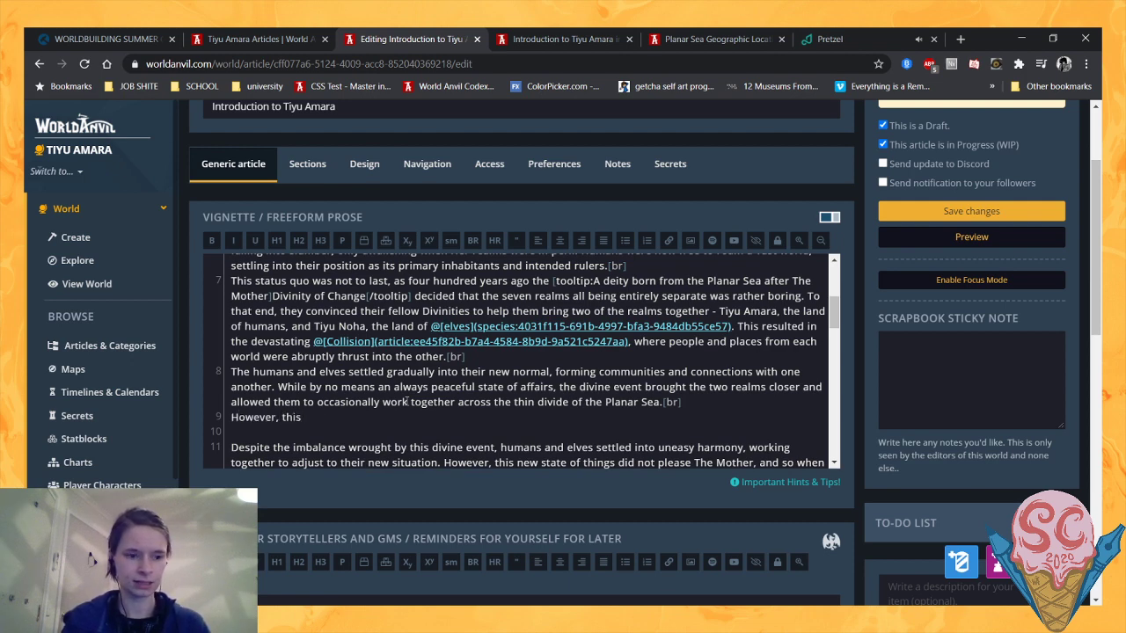
{"action": "type", "text": "state of"}
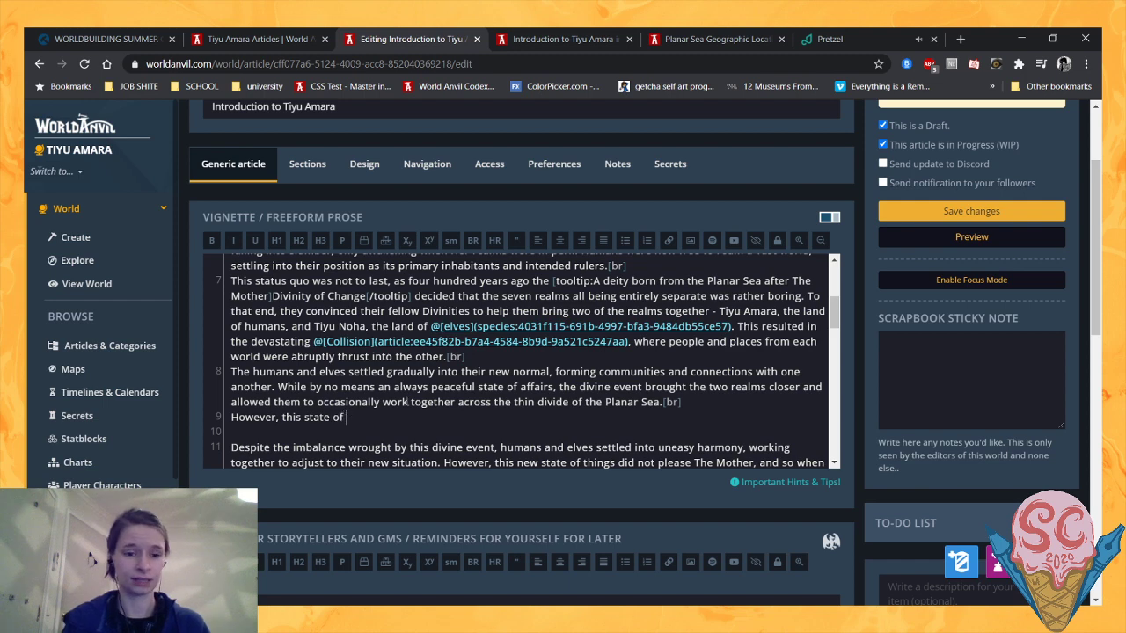
{"action": "key", "text": "BackSpace"}
{"action": "key", "text": "BackSpace"}
{"action": "key", "text": "BackSpace"}
{"action": "key", "text": "BackSpace"}
{"action": "key", "text": "BackSpace"}
{"action": "key", "text": "BackSpace"}
{"action": "key", "text": "BackSpace"}
{"action": "key", "text": "BackSpace"}
{"action": "key", "text": "BackSpace"}
{"action": "type", "text": "situat"}
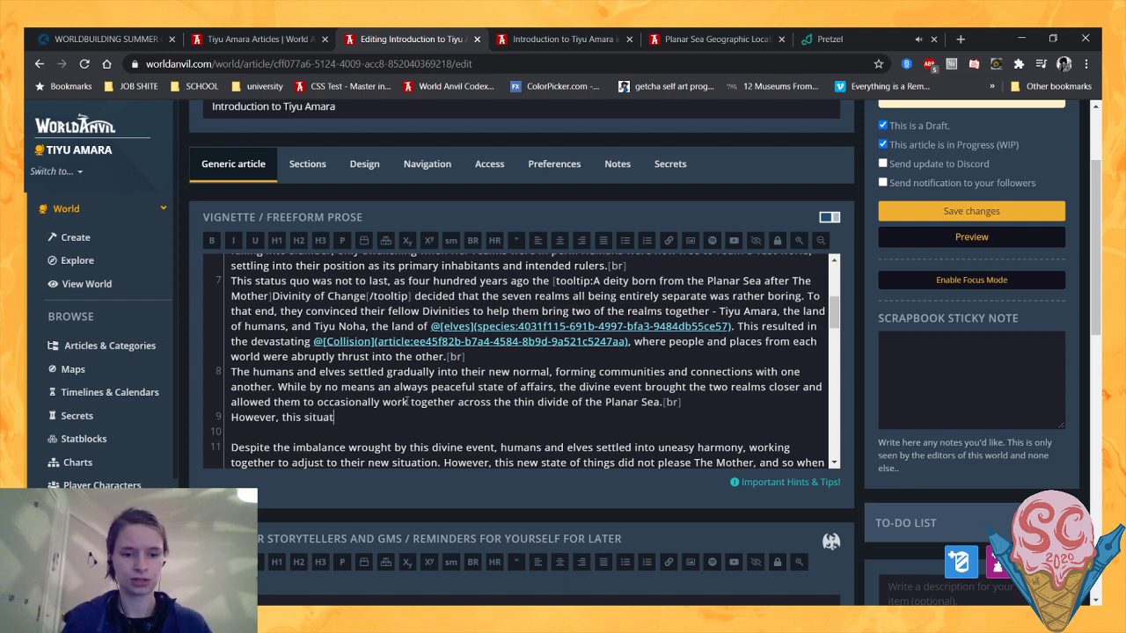
{"action": "type", "text": "ion displa"}
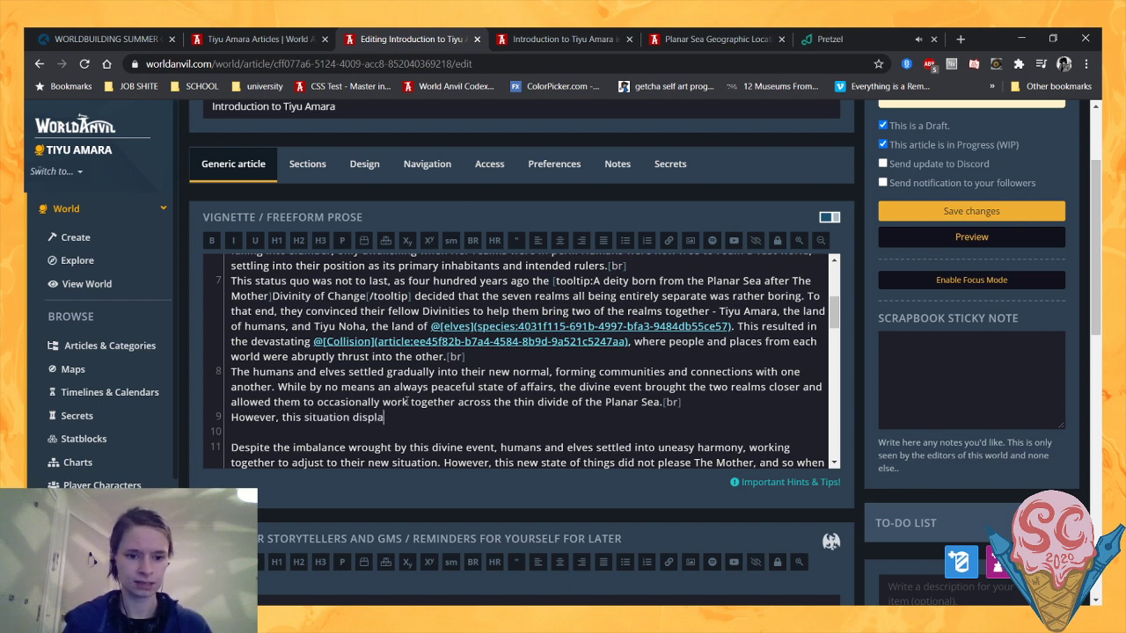
{"action": "key", "text": "BackSpace"}
{"action": "type", "text": "eased The Mother"}
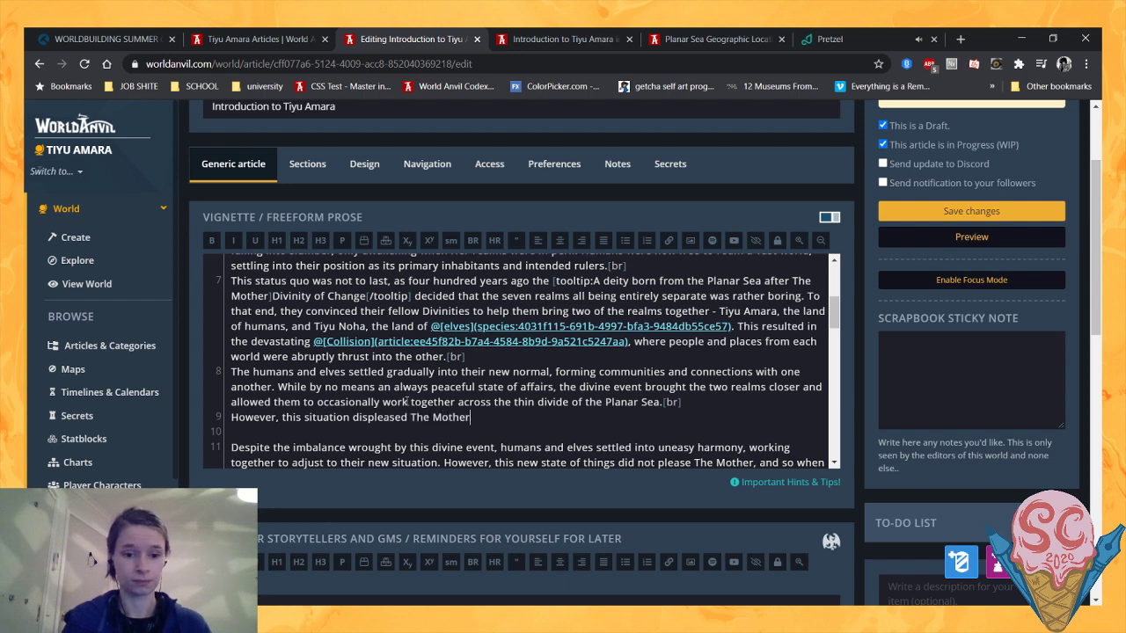
{"action": "type", "text": ","}
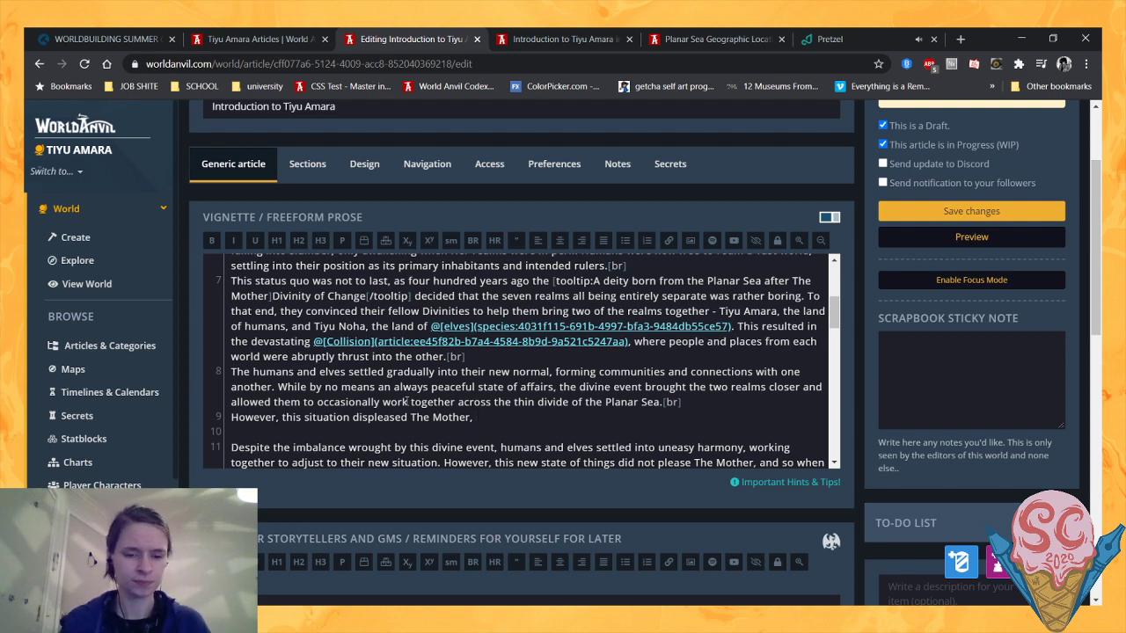
- Continue the sentence with "who when She next awoke one hundred years ago, set up about reversing the"
{"action": "type", "text": "who"}
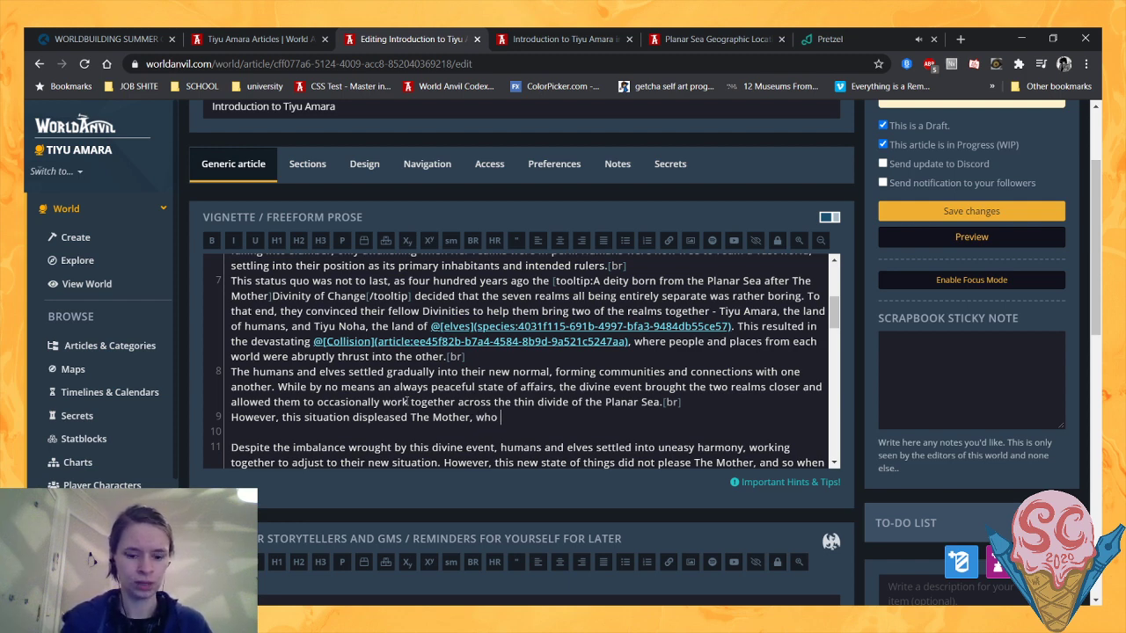
{"action": "type", "text": " when Sh"}
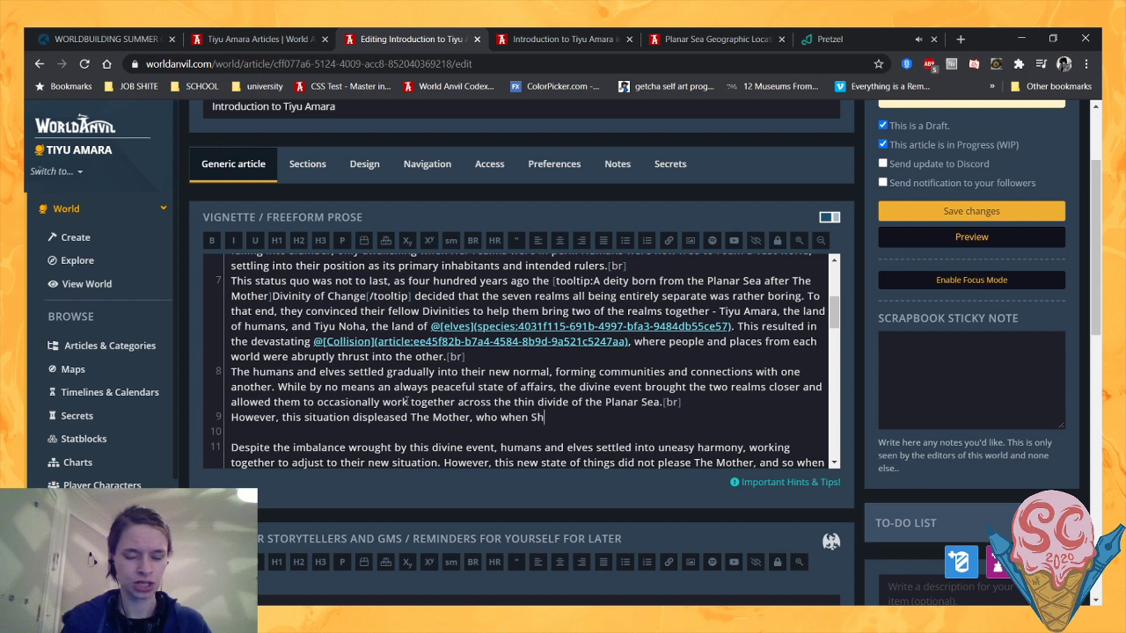
{"action": "type", "text": "e next awok"}
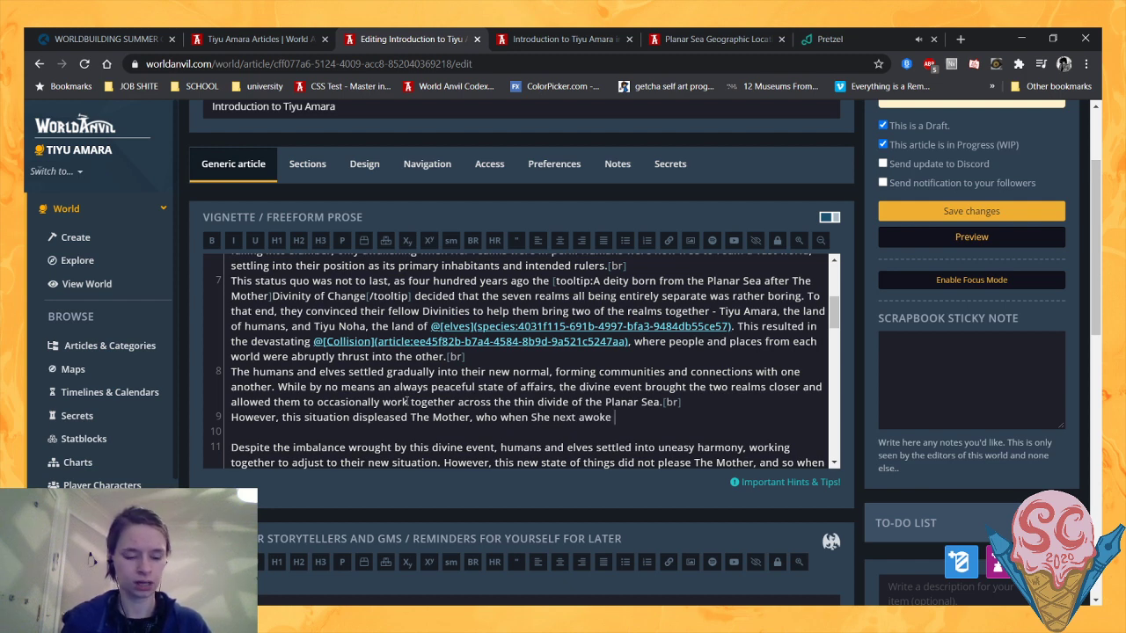
{"action": "type", "text": "e "}
{"action": "type", "text": "one"}
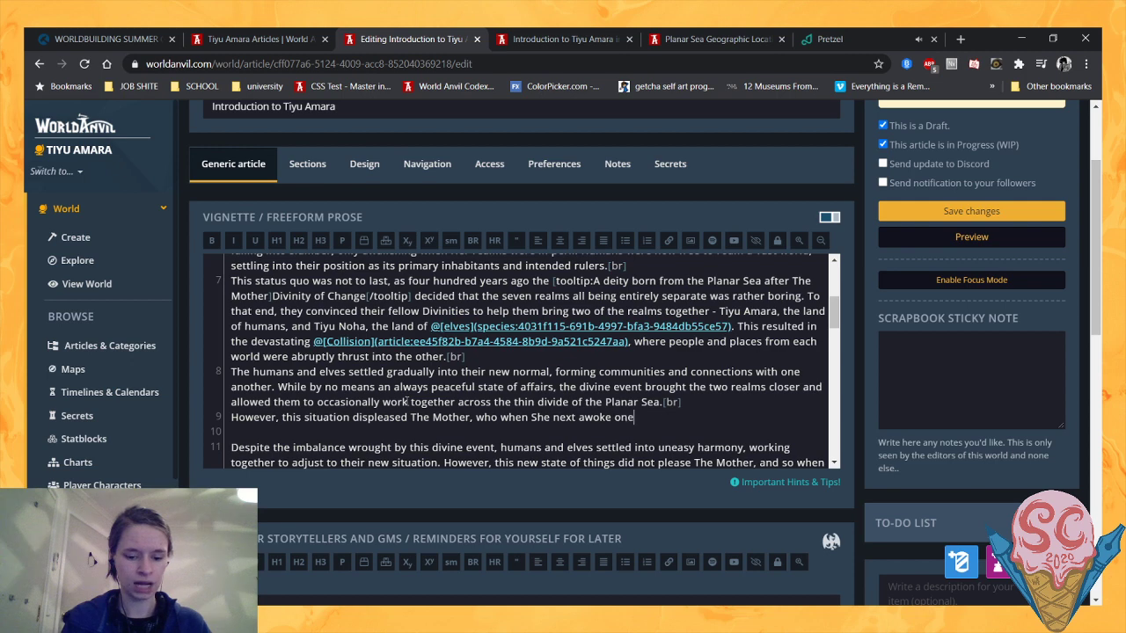
{"action": "type", "text": " hundred ye"}
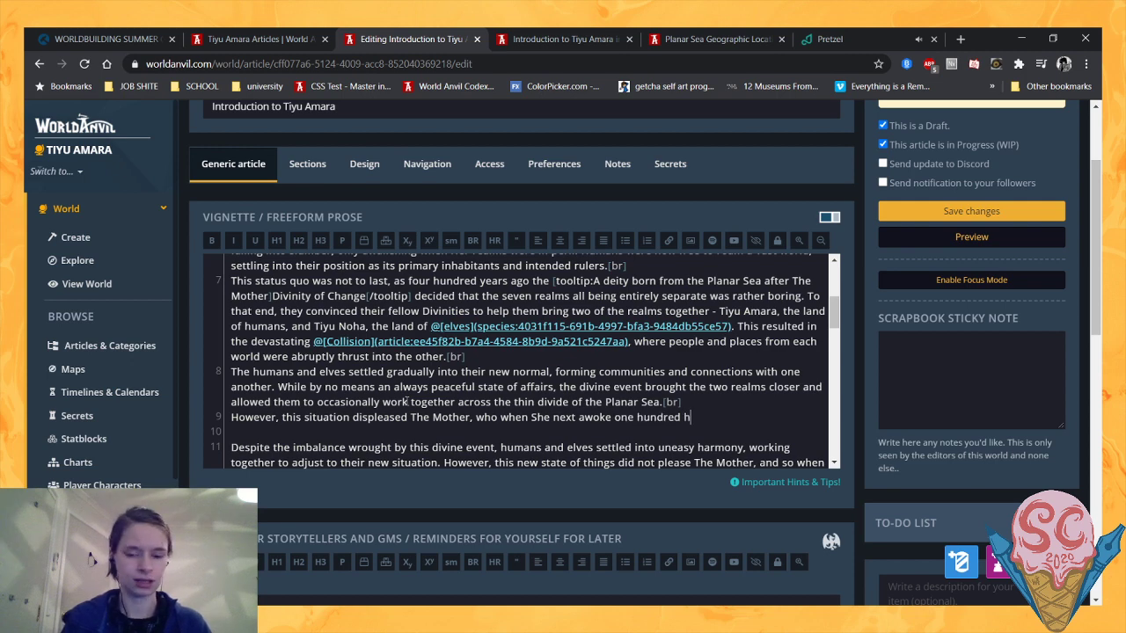
{"action": "type", "text": "ars ago"}
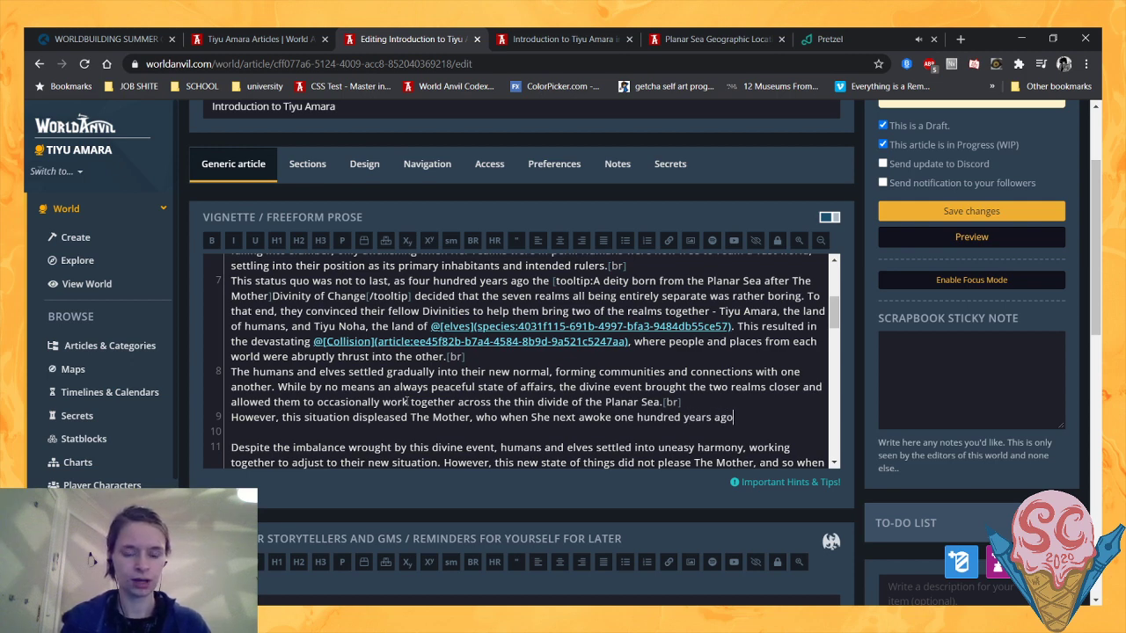
{"action": "type", "text": ", set up abo"}
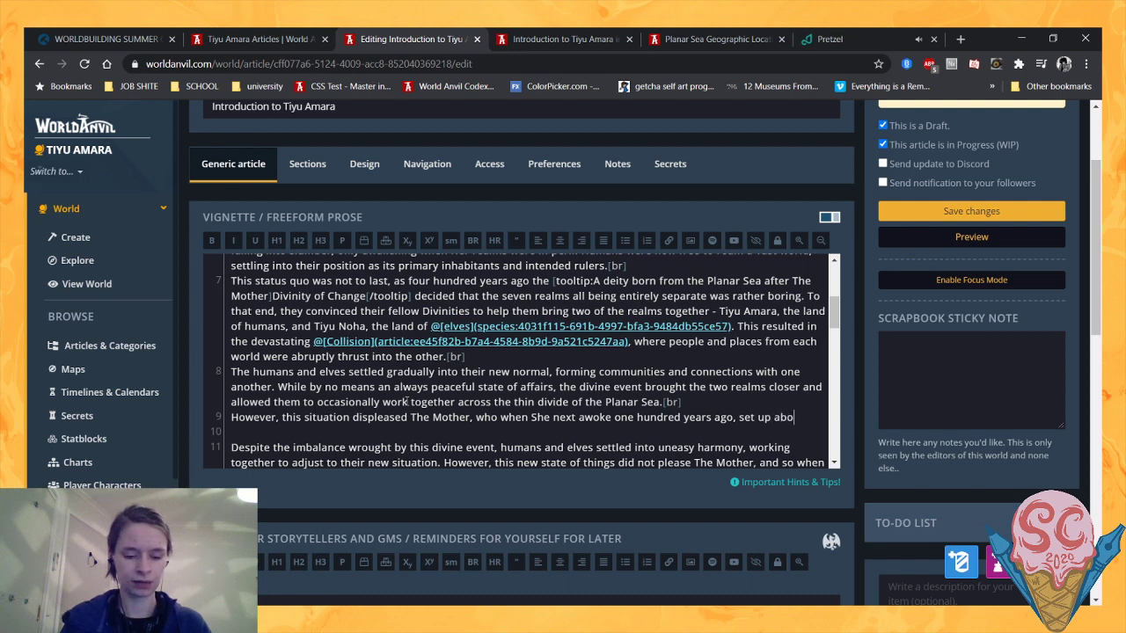
{"action": "type", "text": "ut reversing the c"}
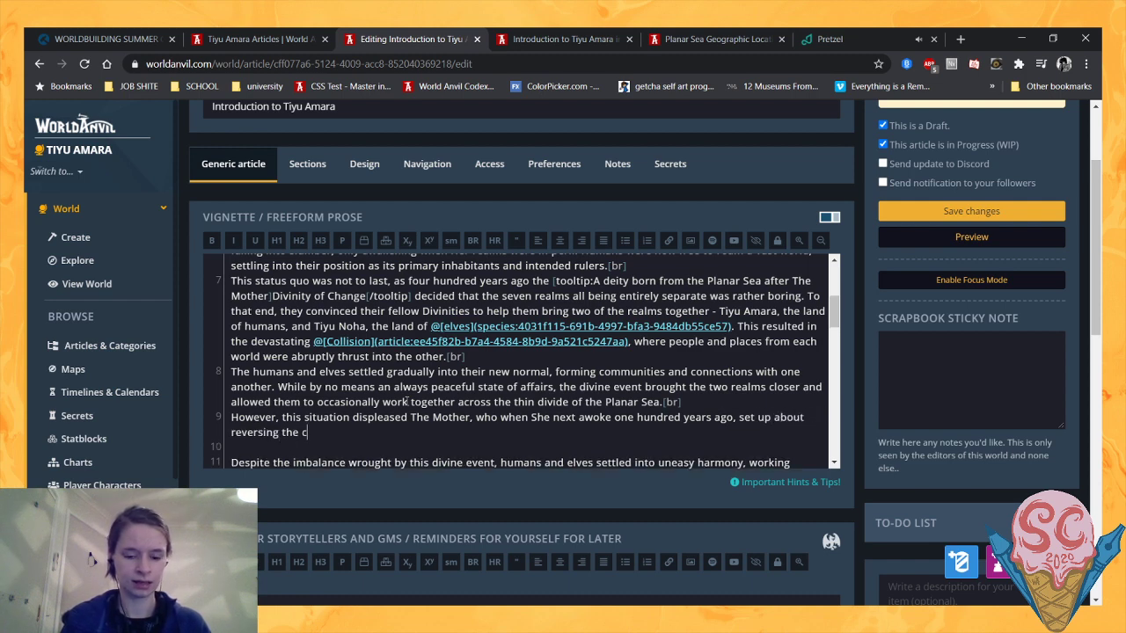
{"action": "key", "text": "BackSpace"}
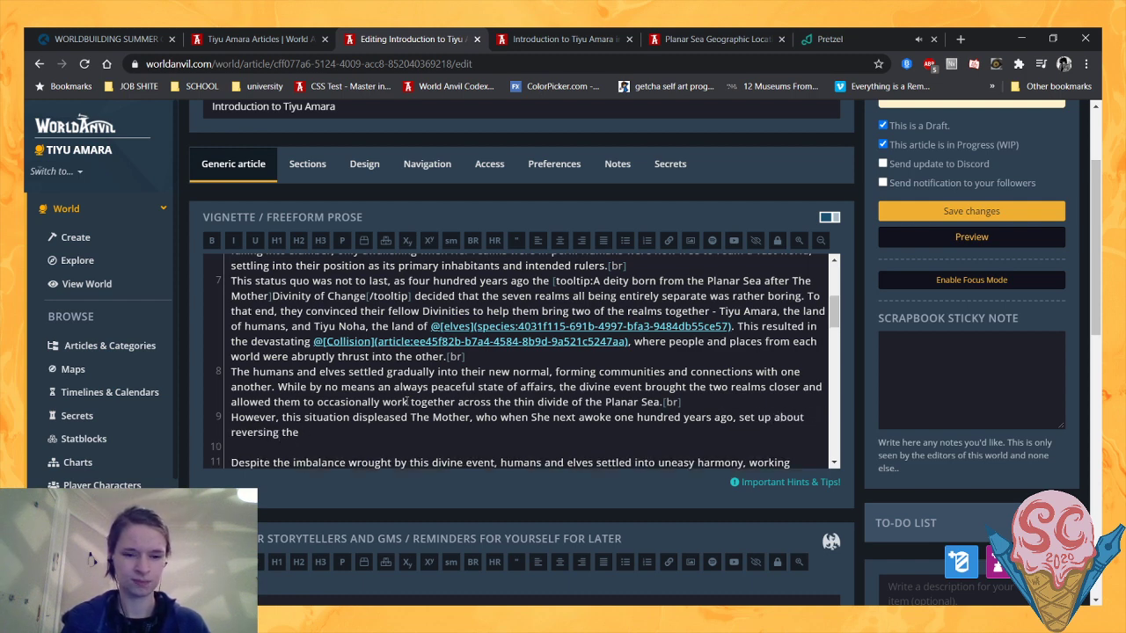
- End the sentence about The Mother with the word "calamitous."
{"action": "type", "text": "calam"}
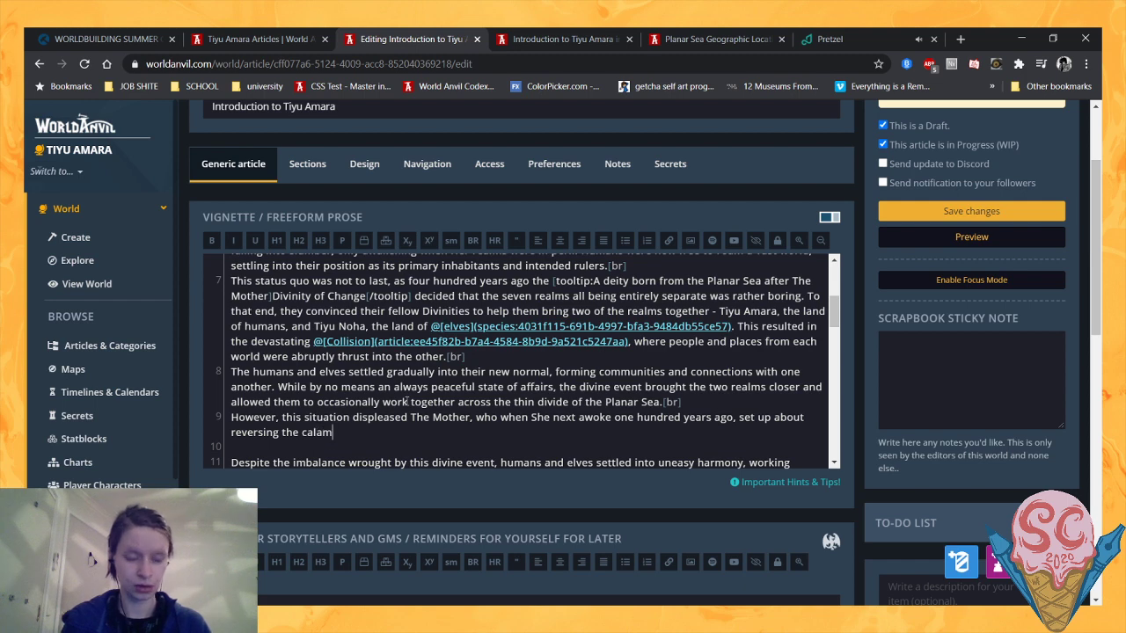
{"action": "key", "text": "BackSpace"}
{"action": "key", "text": "BackSpace"}
{"action": "type", "text": "imat"}
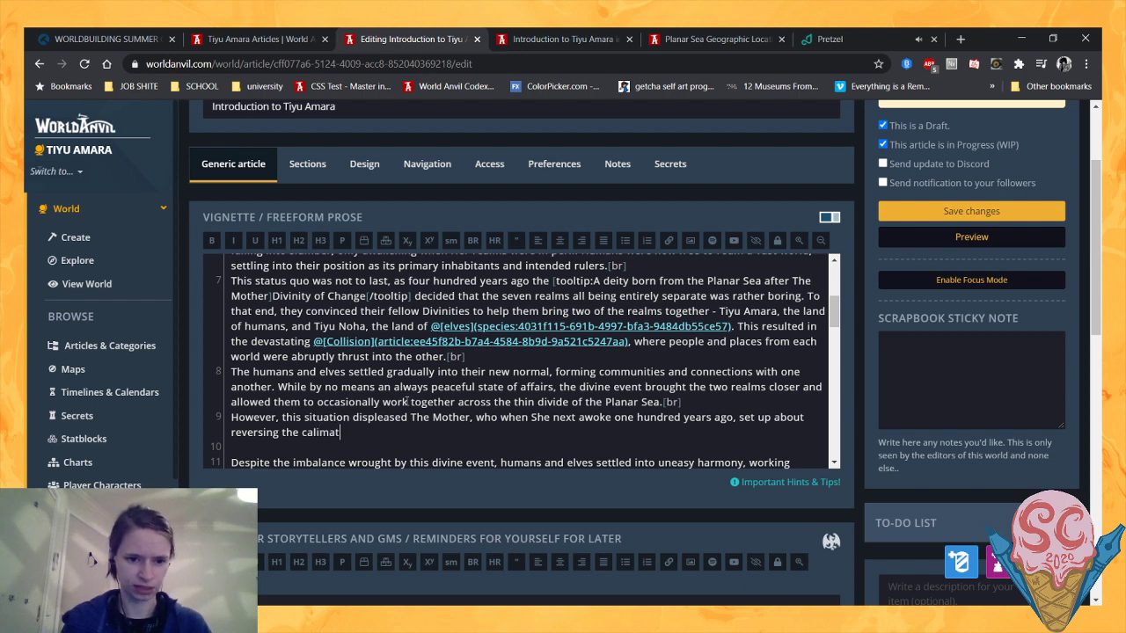
{"action": "key", "text": "BackSpace"}
{"action": "key", "text": "BackSpace"}
{"action": "key", "text": "BackSpace"}
{"action": "key", "text": "BackSpace"}
{"action": "type", "text": "ami"}
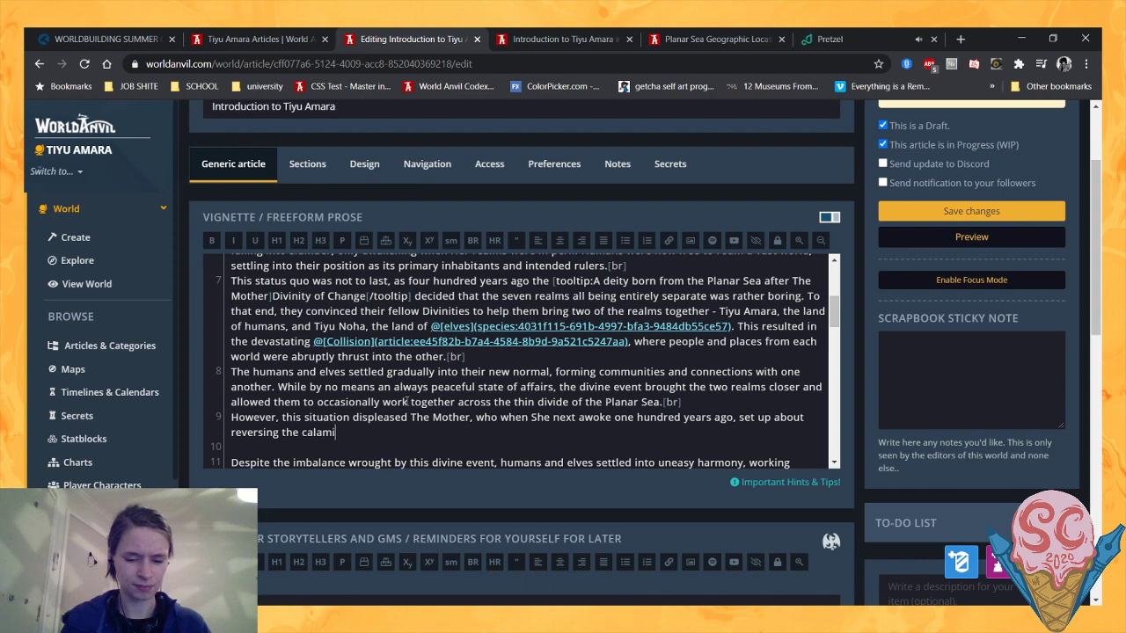
{"action": "type", "text": "tous."}
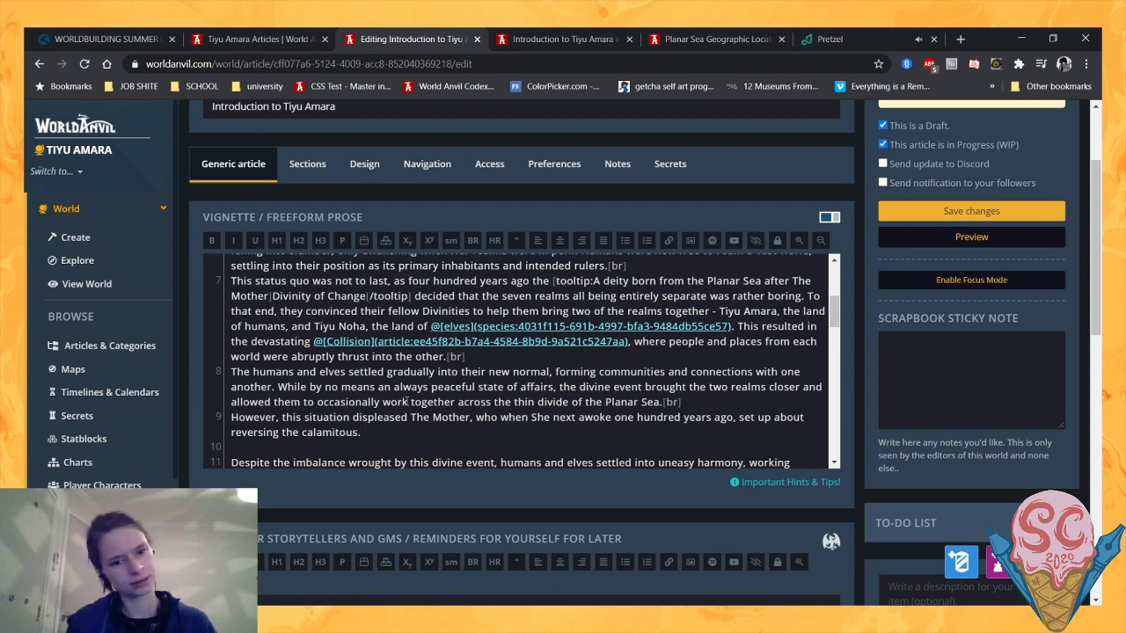
{"action": "scroll", "coordinate": [352, 410], "scroll_direction": "down", "scroll_amount": 1}
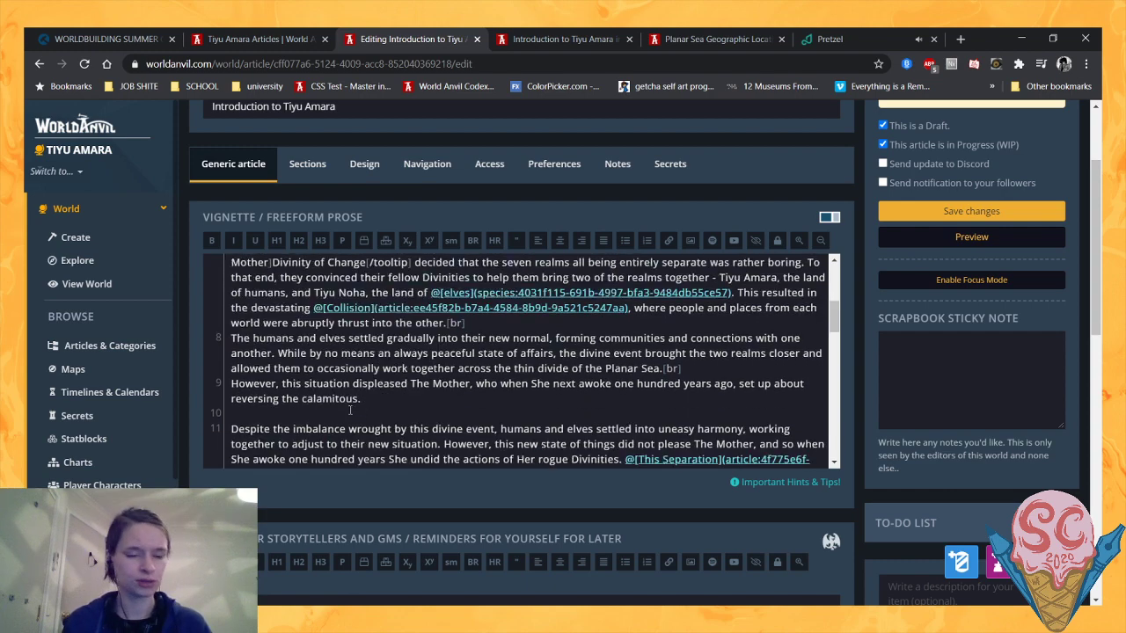
{"action": "scroll", "coordinate": [351, 410], "scroll_direction": "up", "scroll_amount": 2}
{"action": "scroll", "coordinate": [350, 410], "scroll_direction": "down", "scroll_amount": 2}
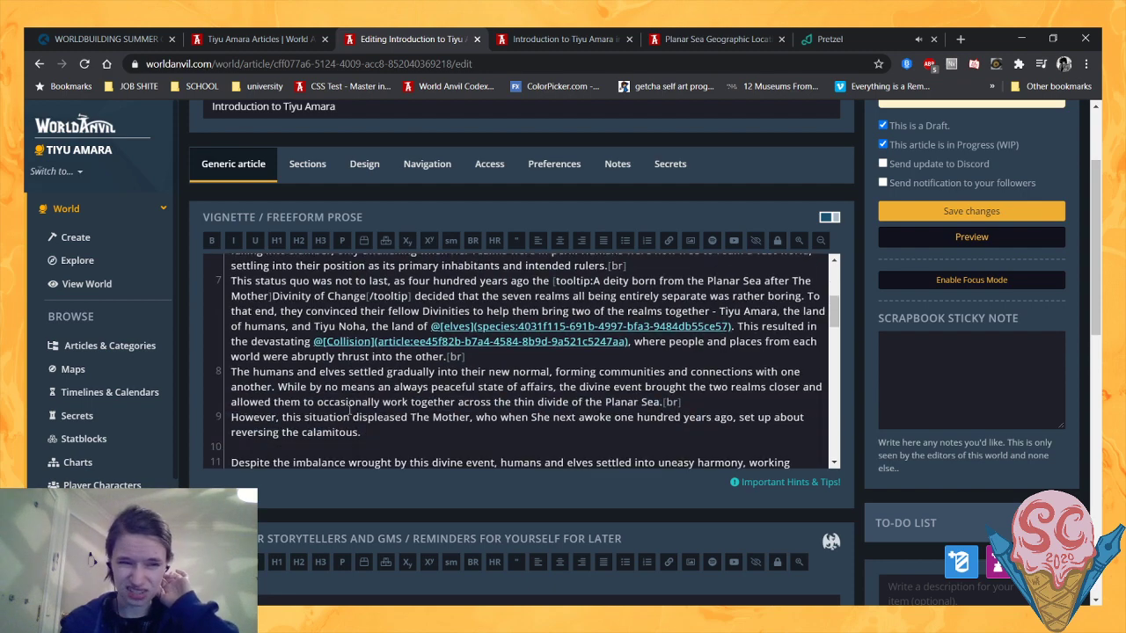
{"action": "scroll", "coordinate": [351, 409], "scroll_direction": "up", "scroll_amount": 6}
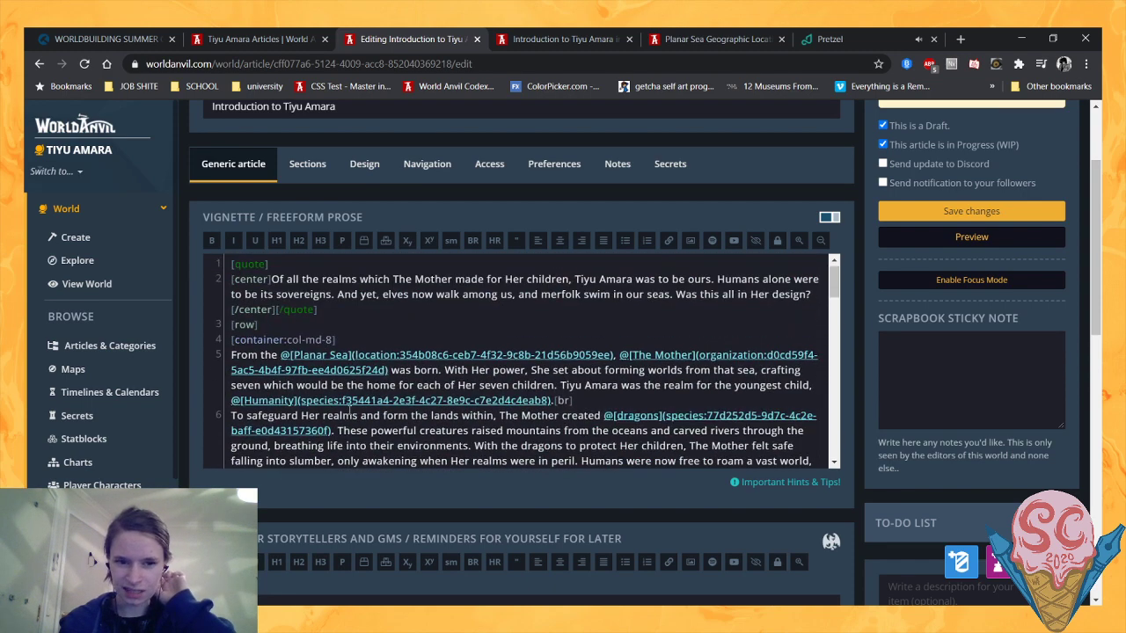
{"action": "scroll", "coordinate": [350, 410], "scroll_direction": "down", "scroll_amount": 8}
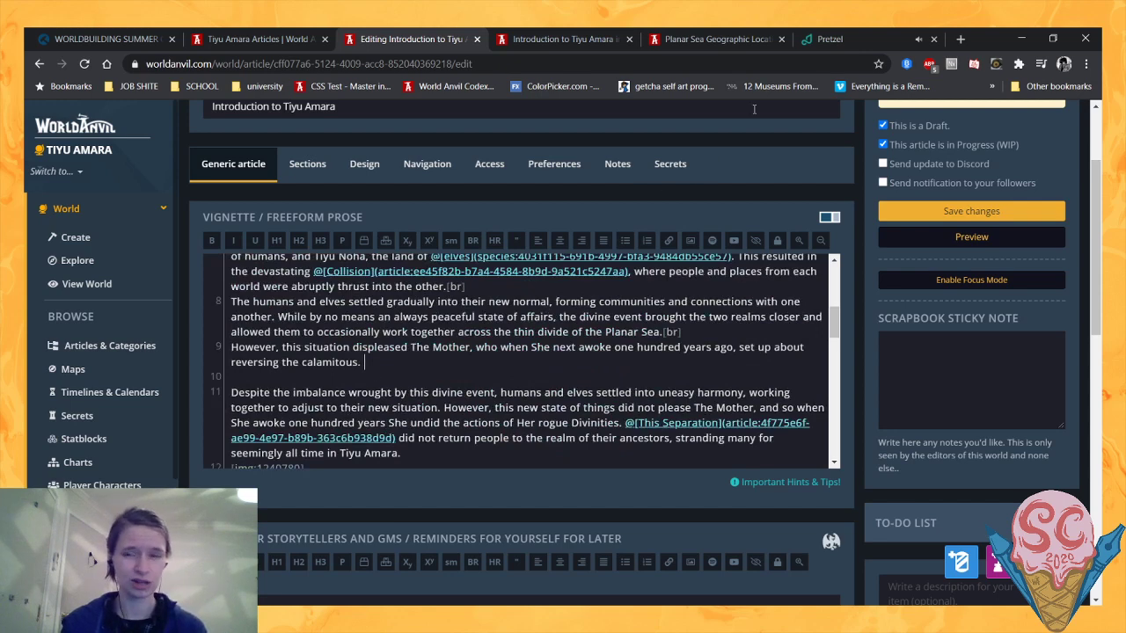
{"action": "scroll", "coordinate": [433, 366], "scroll_direction": "up", "scroll_amount": 2}
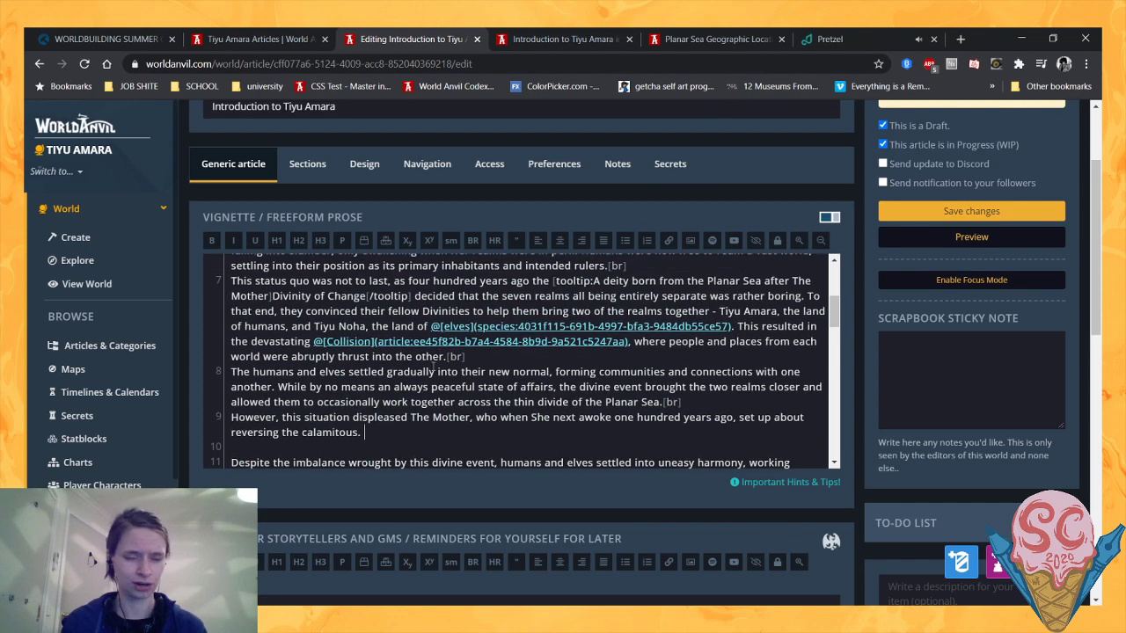
- Extend the sentence about The Mother after "calamitous" so it ends with "actions of Her Divinities."
{"action": "scroll", "coordinate": [433, 368], "scroll_direction": "down", "scroll_amount": 2}
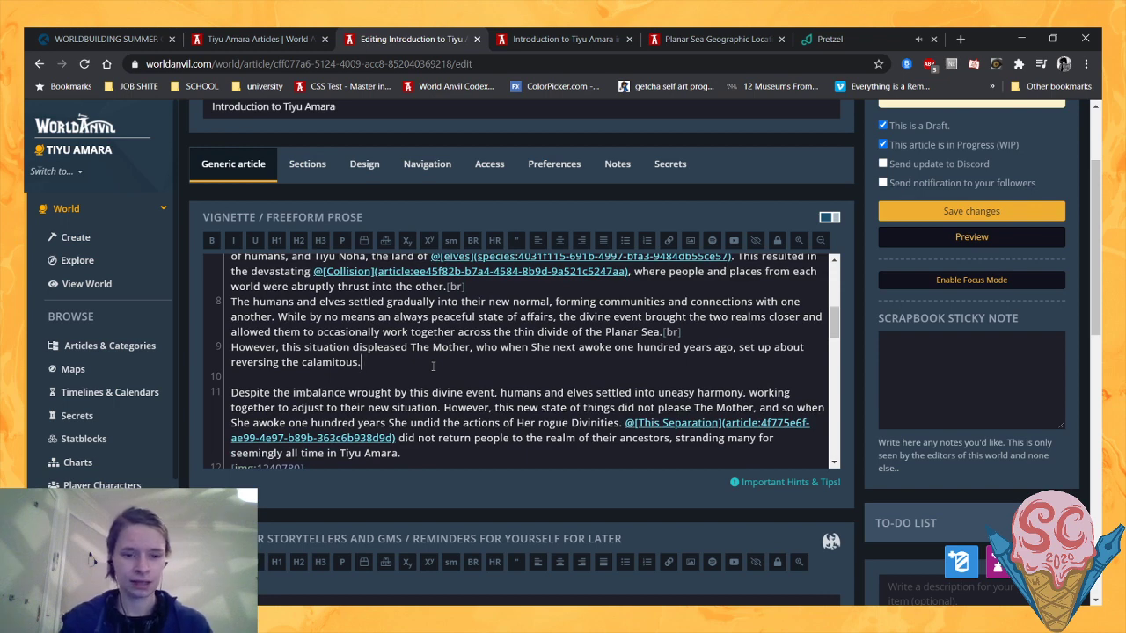
{"action": "key", "text": "BackSpace"}
{"action": "type", "text": "actions of "}
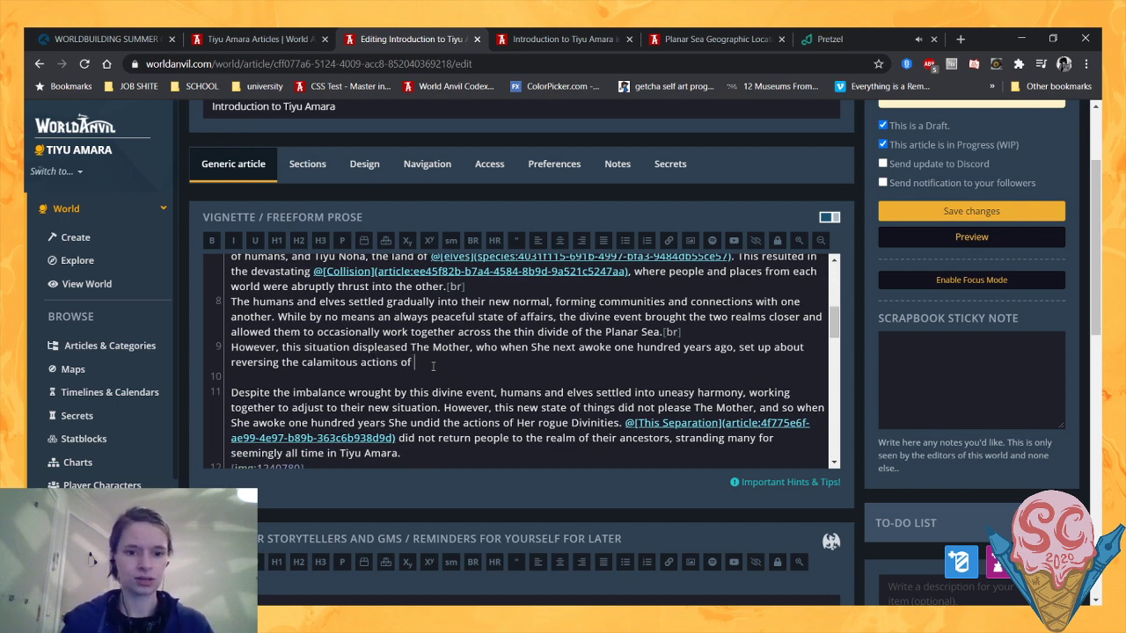
{"action": "type", "text": "Her Di"}
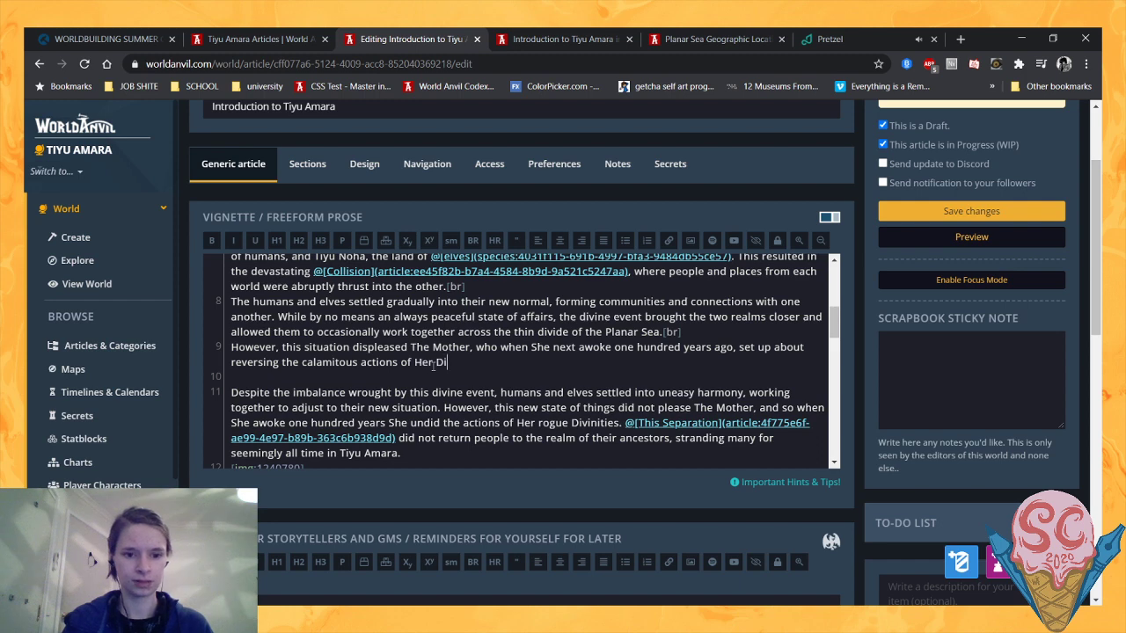
{"action": "key", "text": "BackSpace"}
{"action": "type", "text": "ivniti"}
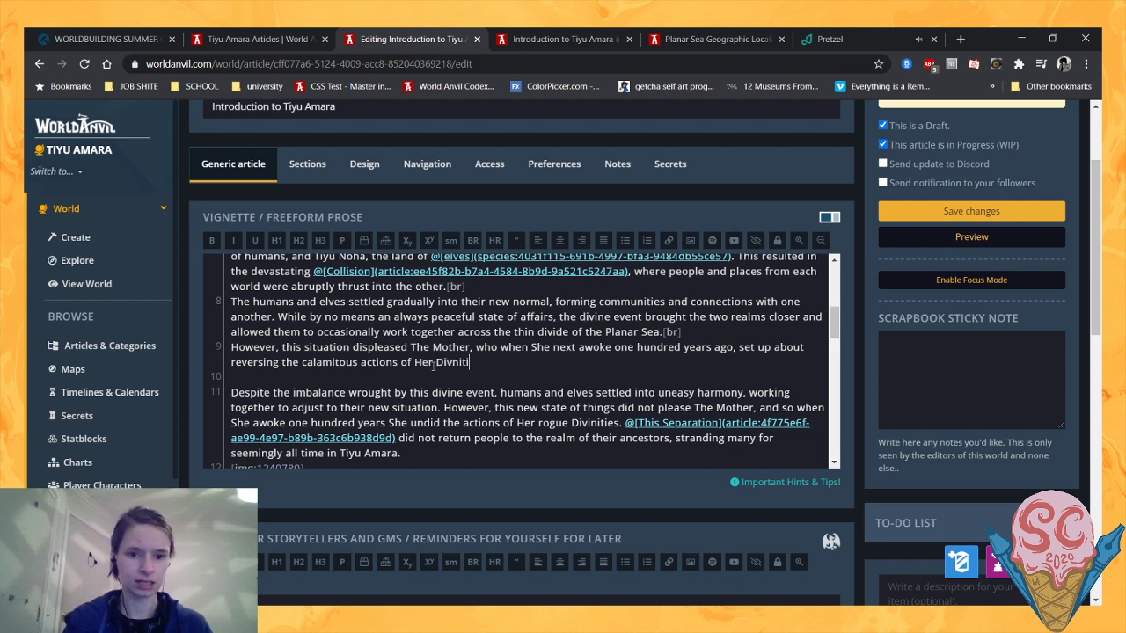
{"action": "key", "text": "BackSpace"}
{"action": "key", "text": "BackSpace"}
{"action": "key", "text": "BackSpace"}
{"action": "key", "text": "BackSpace"}
{"action": "type", "text": "inities."}
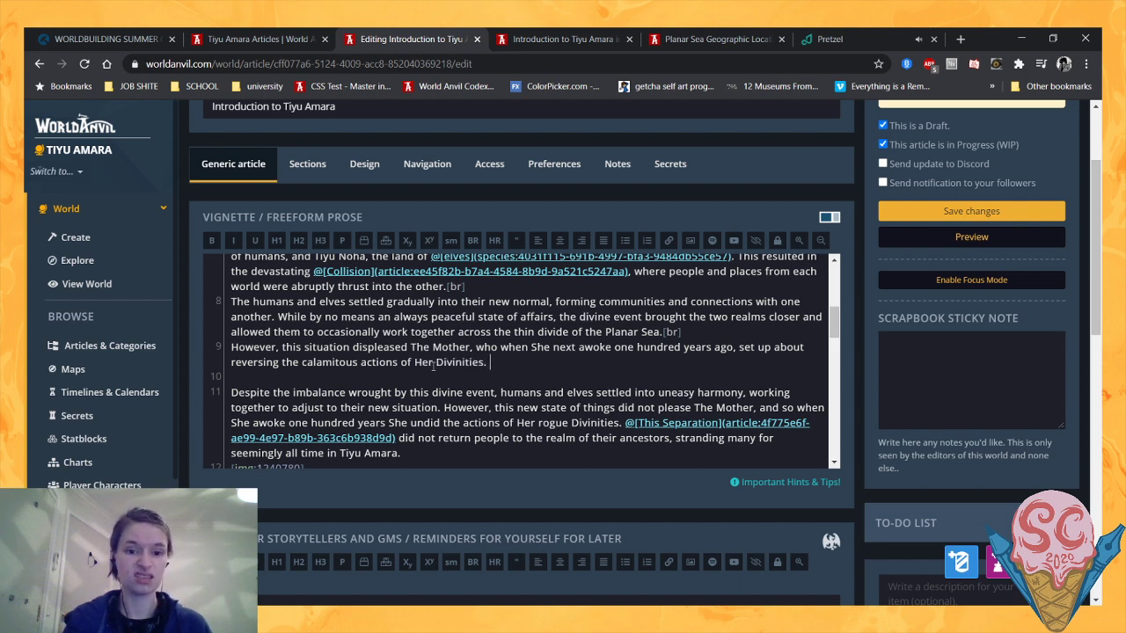
- Insert an article link to The Separation after the sentence ending in "Her Divinities."
{"action": "scroll", "coordinate": [433, 367], "scroll_direction": "up", "scroll_amount": 3}
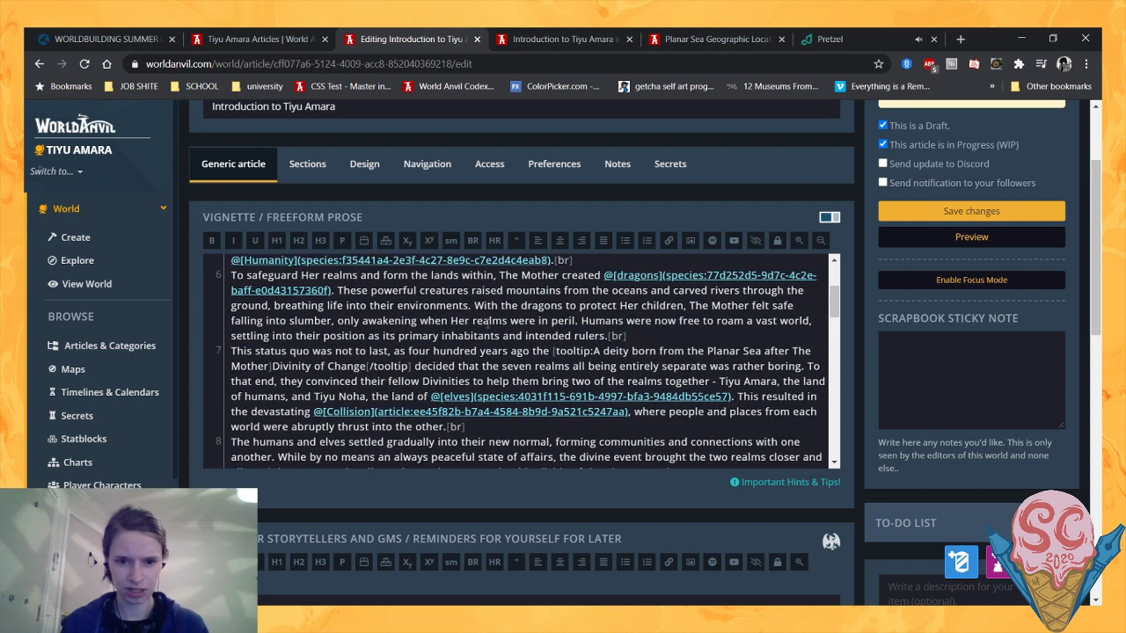
{"action": "scroll", "coordinate": [495, 350], "scroll_direction": "down", "scroll_amount": 2}
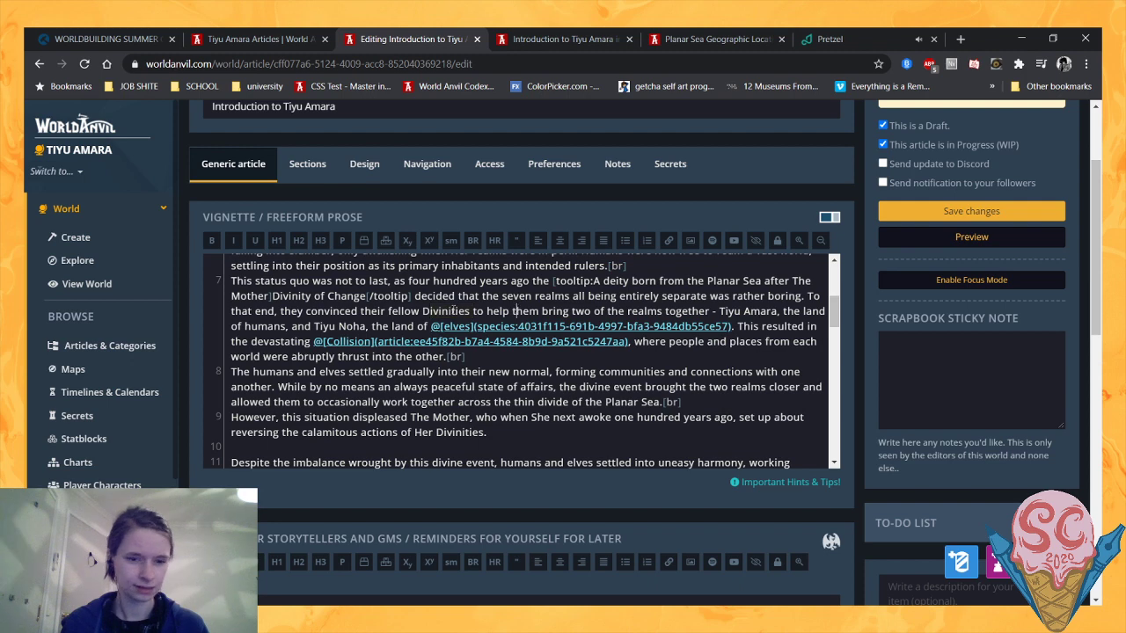
{"action": "scroll", "coordinate": [547, 370], "scroll_direction": "down", "scroll_amount": 4}
{"action": "scroll", "coordinate": [536, 368], "scroll_direction": "up", "scroll_amount": 2}
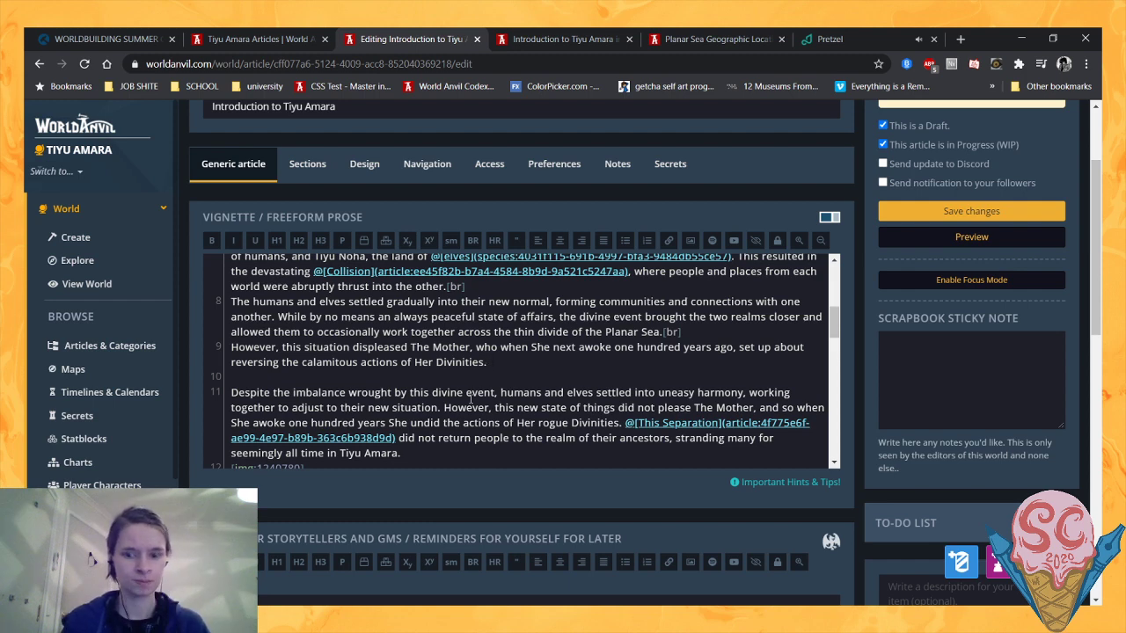
{"action": "type", "text": "This"}
{"action": "key", "text": "BackSpace"}
{"action": "key", "text": "BackSpace"}
{"action": "key", "text": "BackSpace"}
{"action": "key", "text": "BackSpace"}
{"action": "key", "text": "BackSpace"}
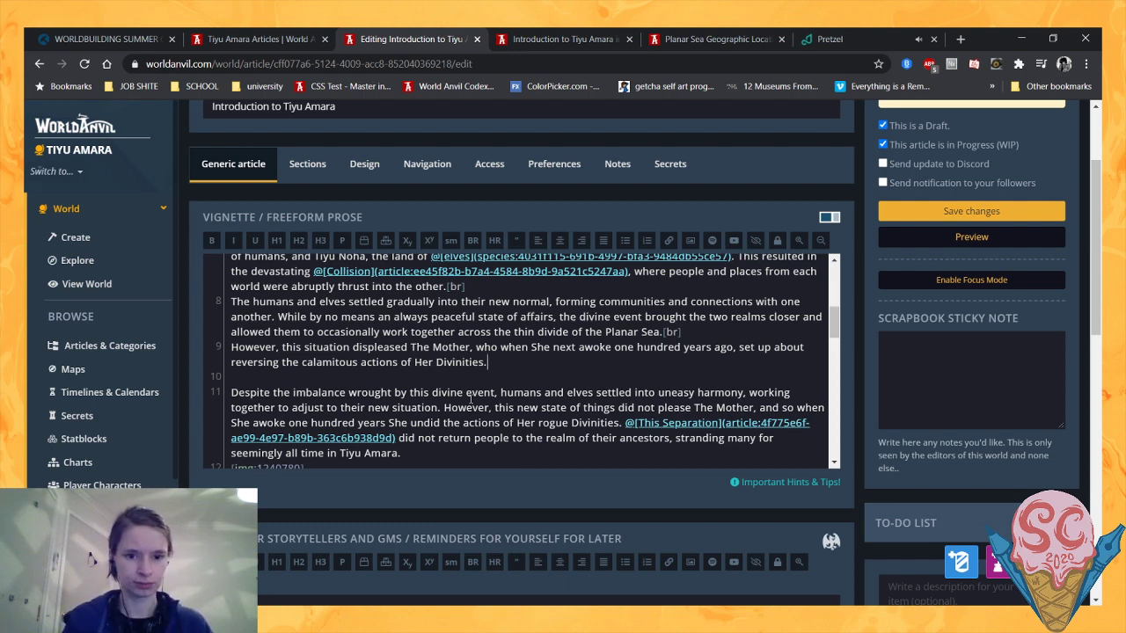
{"action": "type", "text": "@sep"}
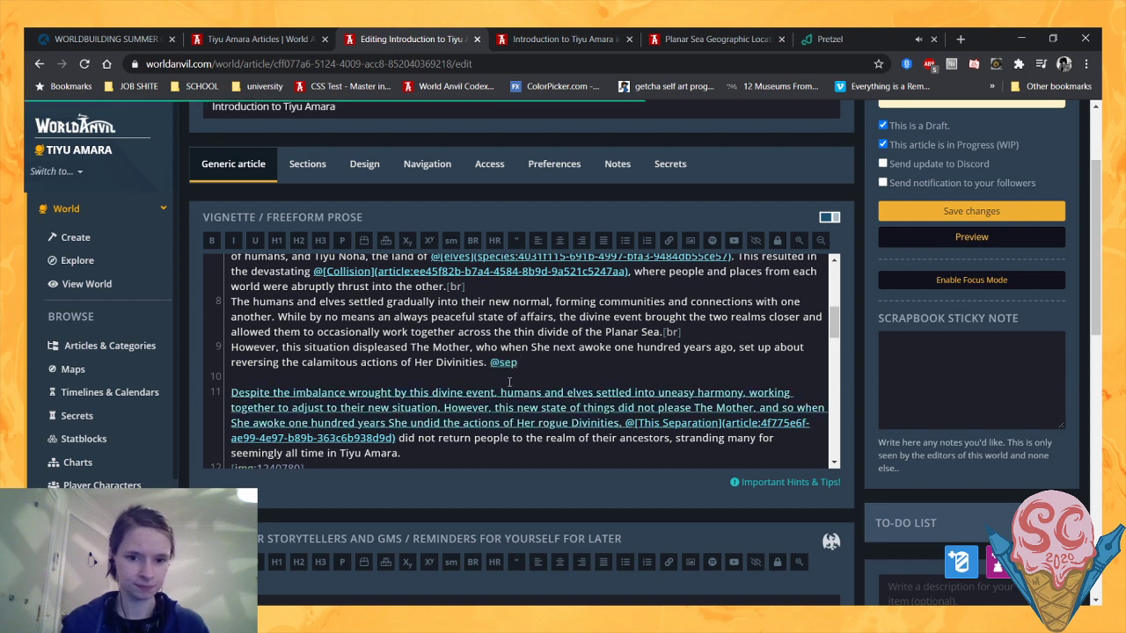
{"action": "key", "text": "Return"}
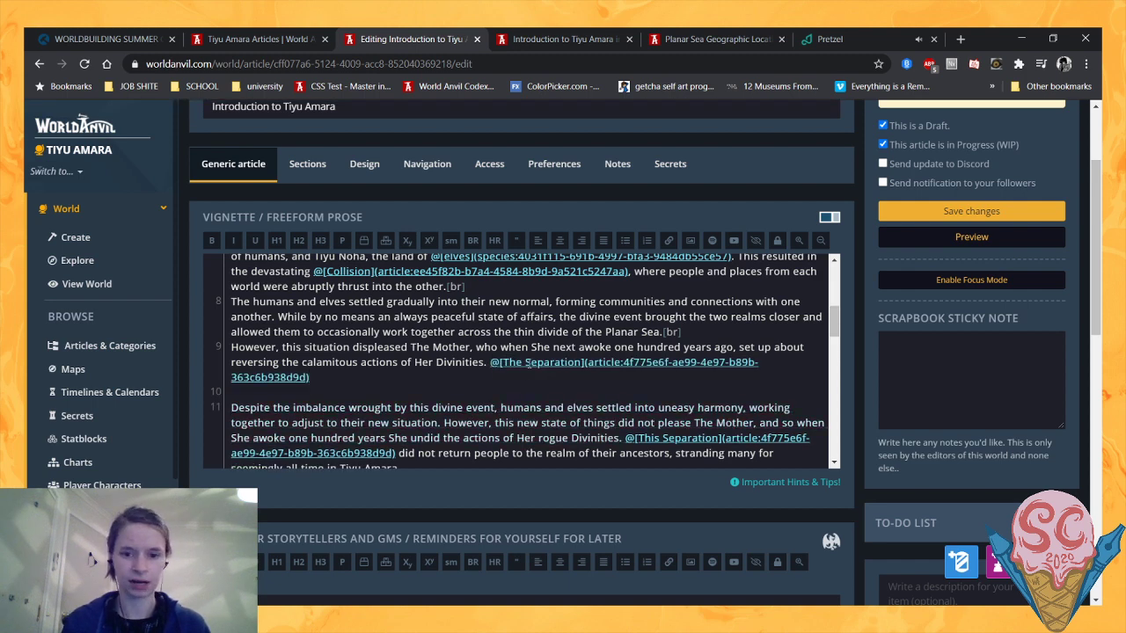
- Shorten the new link's display text to "Separation" and put the plain word "This" in front of the link
{"action": "left_click", "coordinate": [523, 362]}
{"action": "key", "text": "BackSpace"}
{"action": "type", "text": "is"}
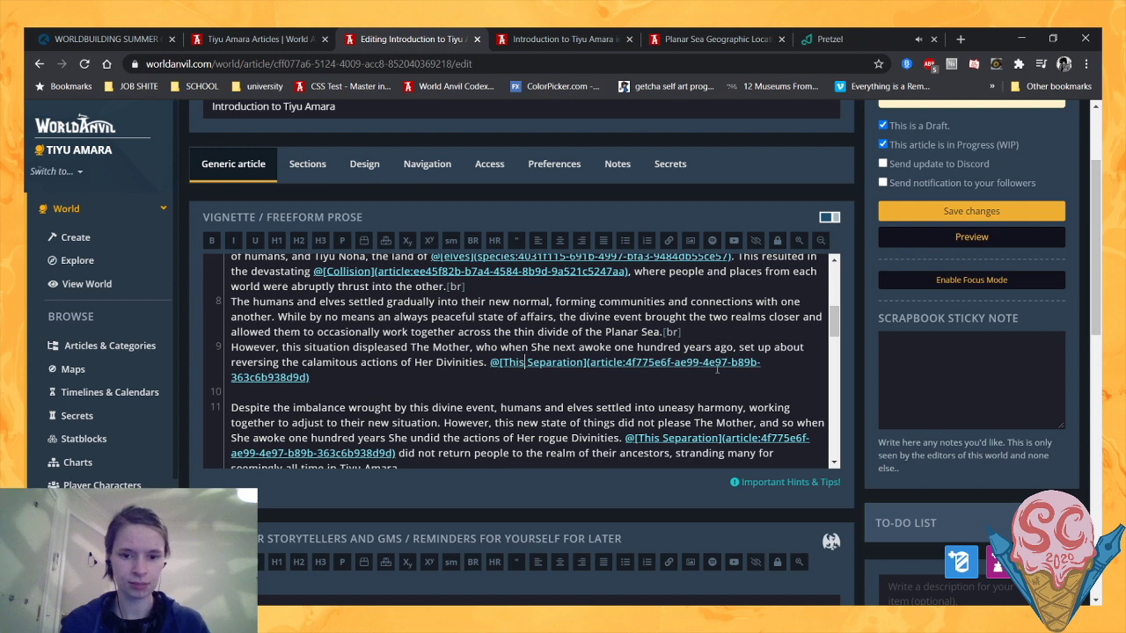
{"action": "key", "text": "BackSpace"}
{"action": "key", "text": "BackSpace"}
{"action": "key", "text": "BackSpace"}
{"action": "key", "text": "BackSpace"}
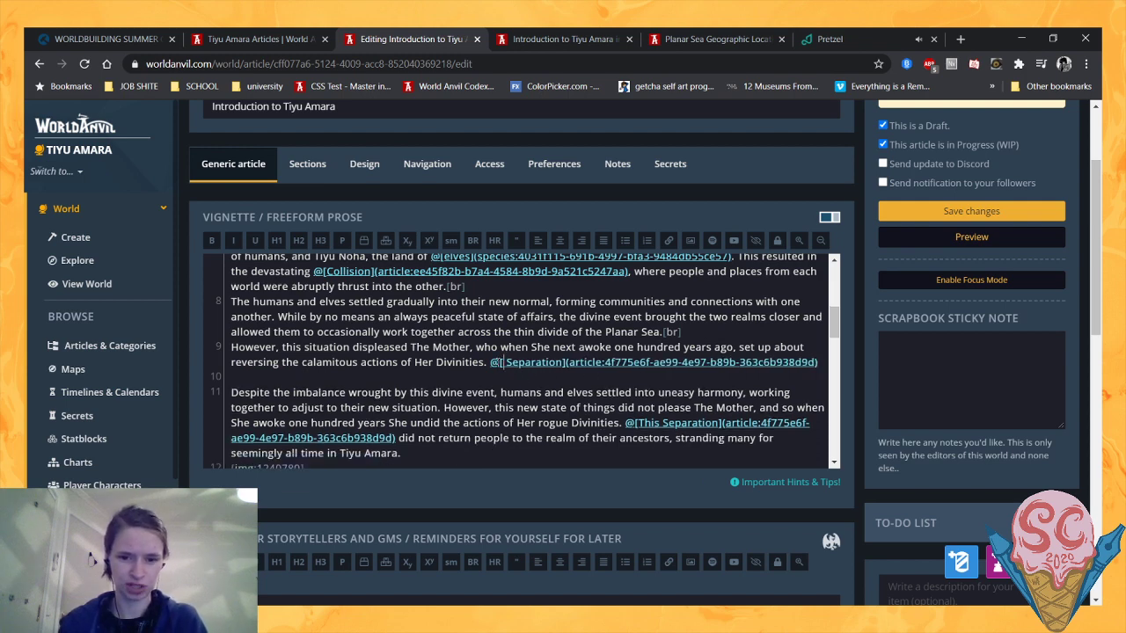
{"action": "key", "text": "Delete"}
{"action": "left_click", "coordinate": [490, 362]}
{"action": "type", "text": "This"}
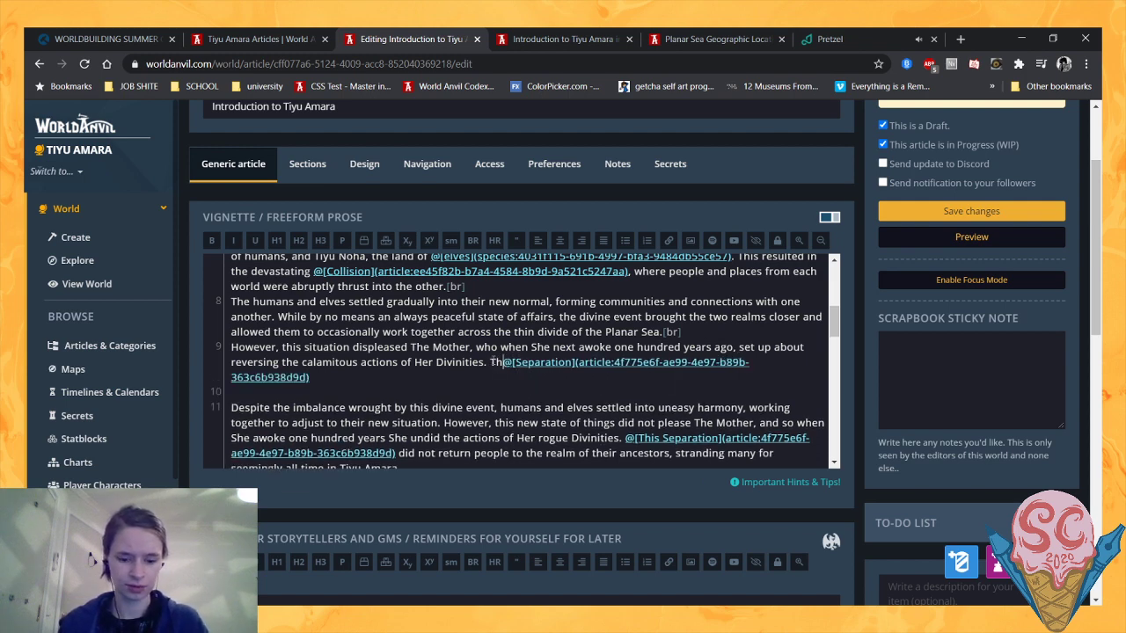
- Continue the sentence after the Separation link with "of the realms severed many of the connections between Tiyu Amara and Tiyu Noha"
{"action": "left_click", "coordinate": [504, 371]}
{"action": "type", "text": "of "}
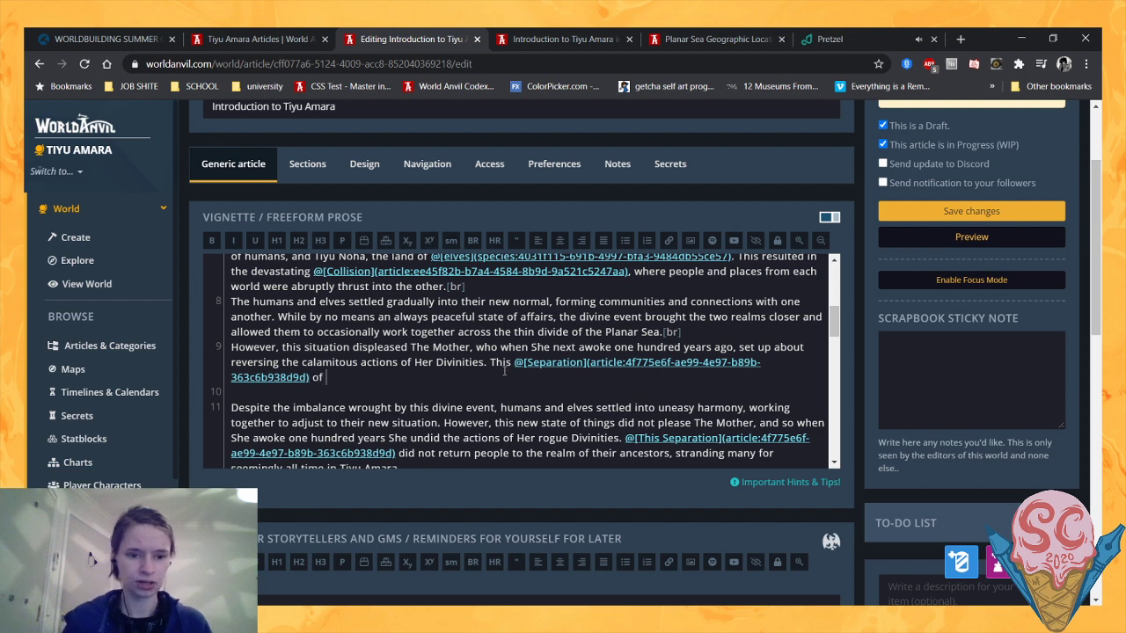
{"action": "type", "text": "the realms"}
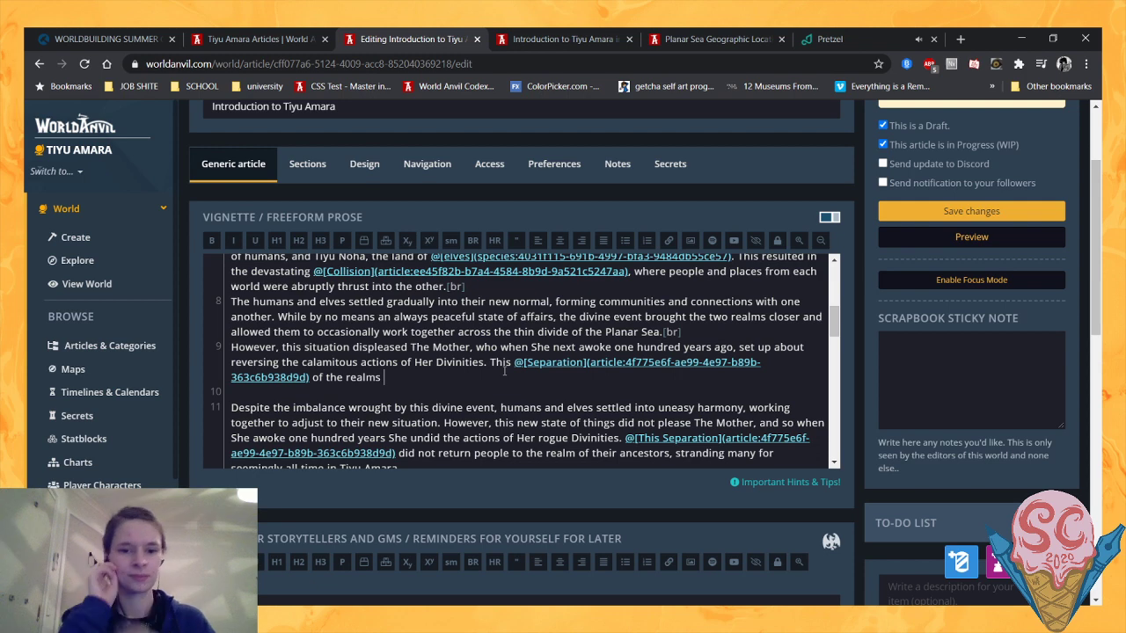
{"action": "type", "text": "severed"}
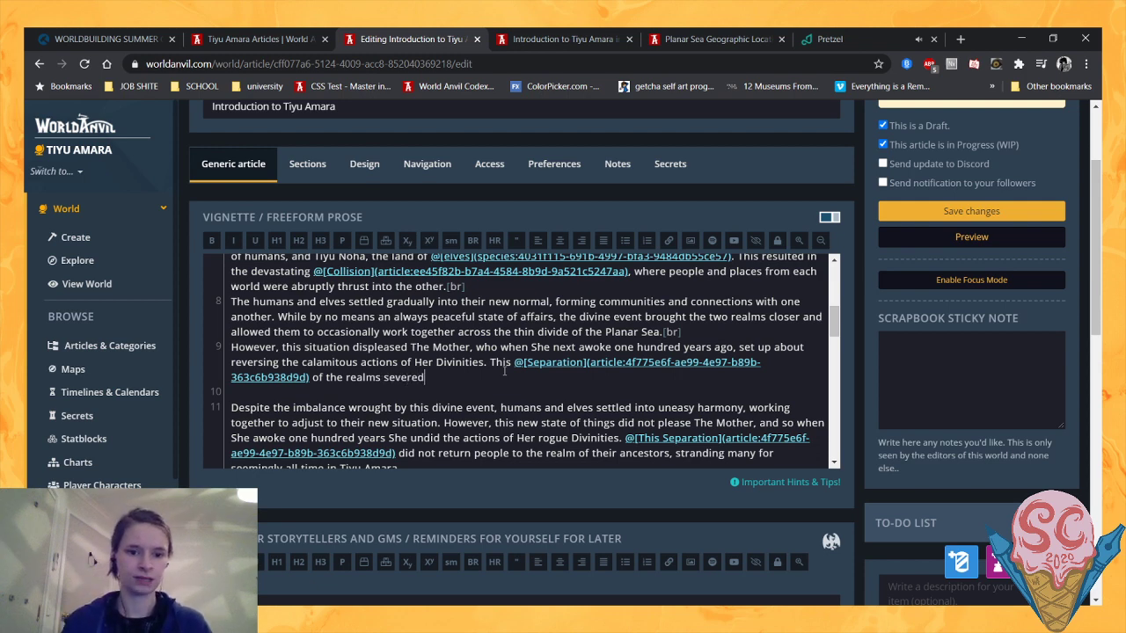
{"action": "type", "text": " many of the "}
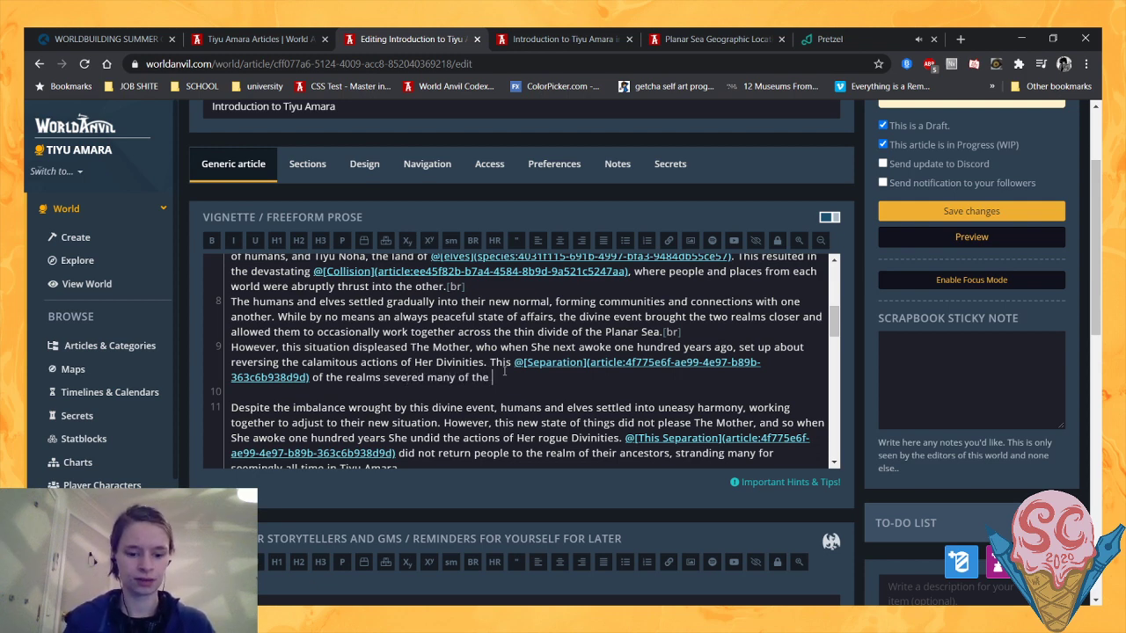
{"action": "type", "text": "connections "}
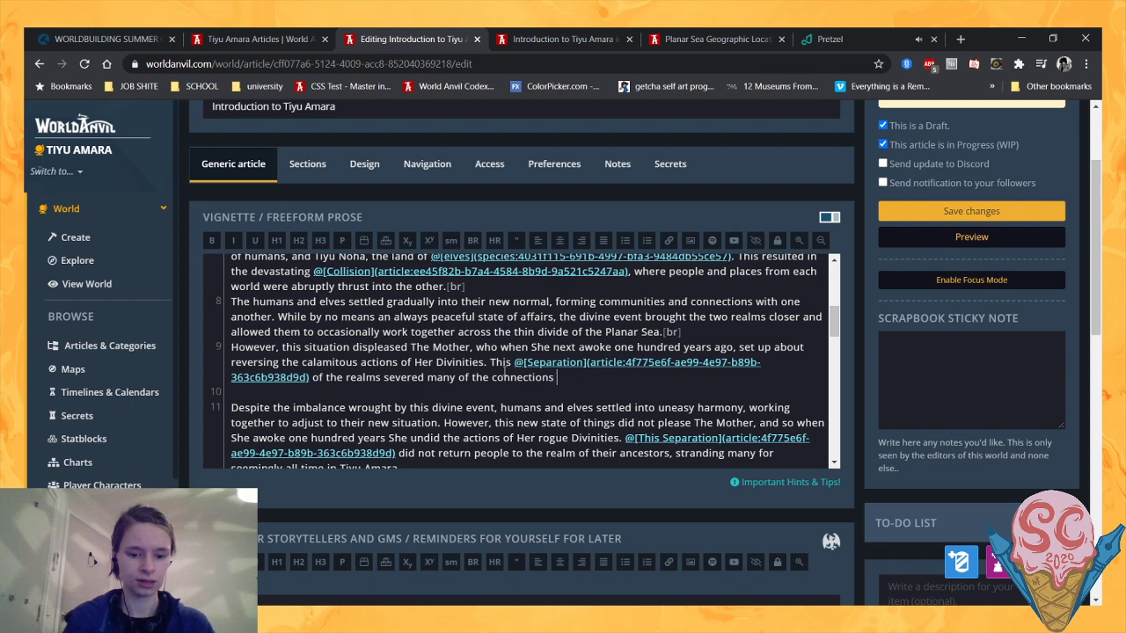
{"action": "type", "text": "between Tiyu Ama"}
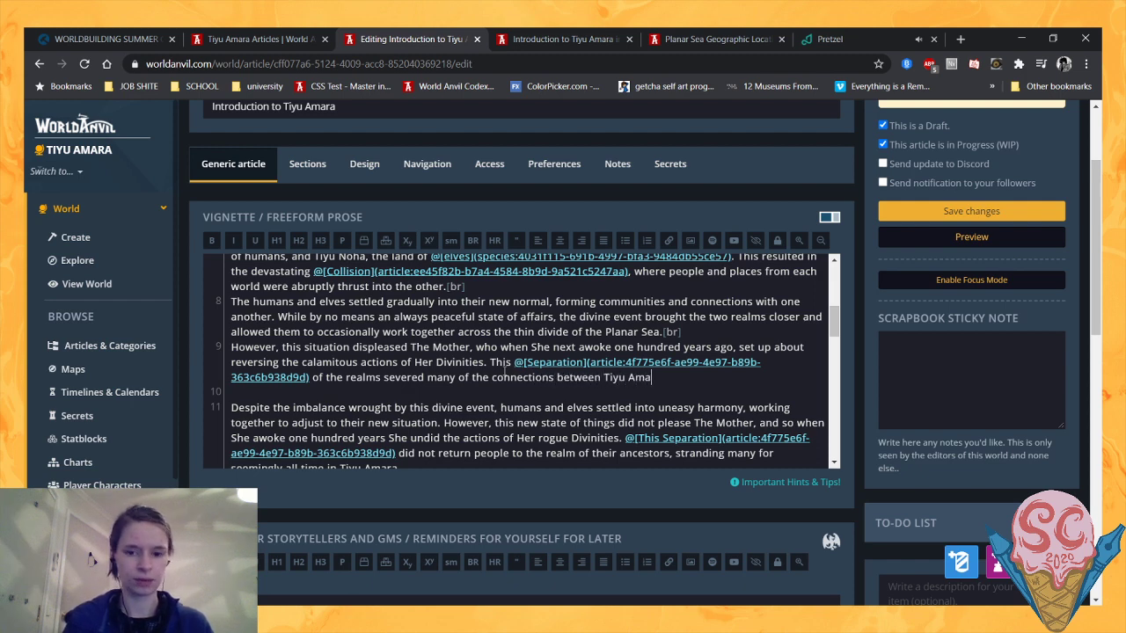
{"action": "type", "text": "ra and Tiyu noha"}
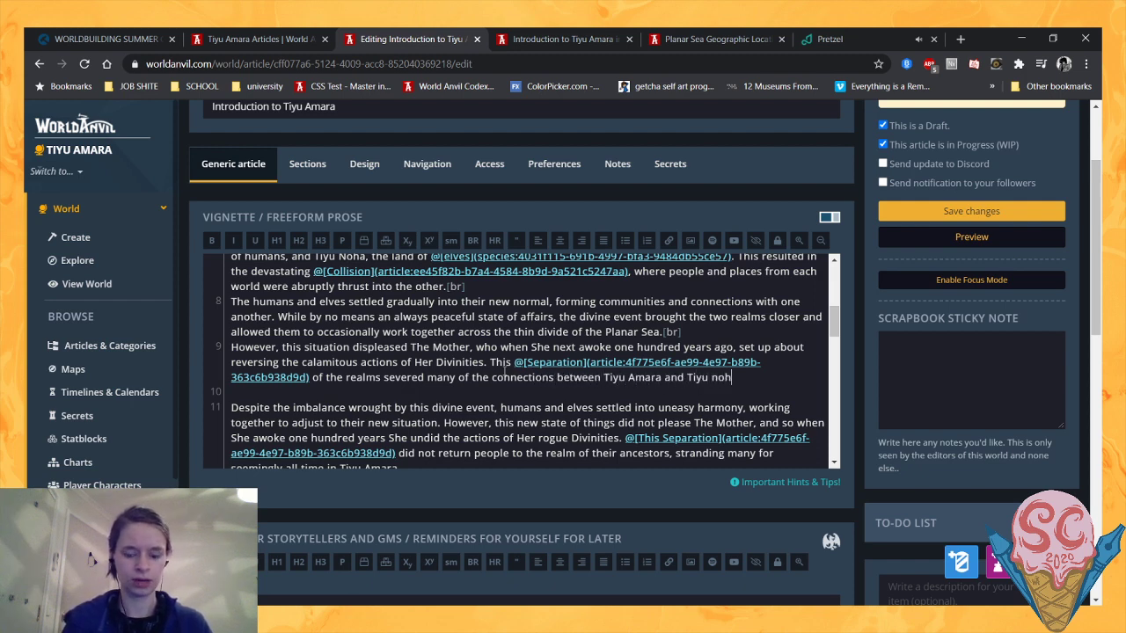
{"action": "key", "text": "BackSpace"}
{"action": "key", "text": "BackSpace"}
{"action": "key", "text": "BackSpace"}
{"action": "key", "text": "BackSpace"}
{"action": "type", "text": "Noha"}
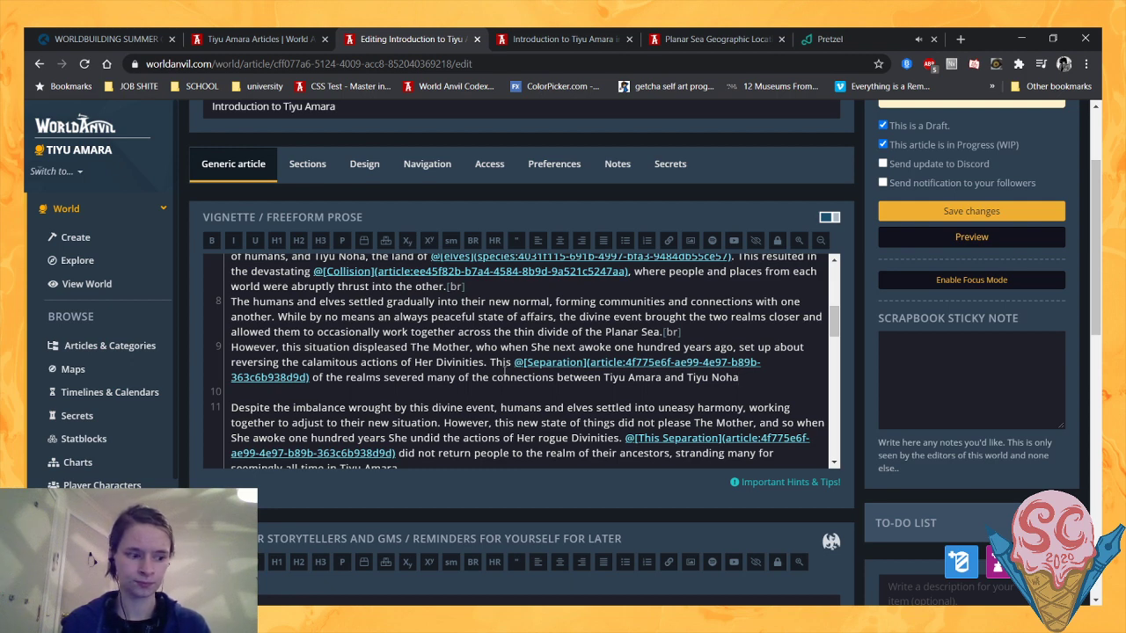
- Finish the Separation sentence with ", causing less physical destruction but great social damage."
{"action": "type", "text": ", causin"}
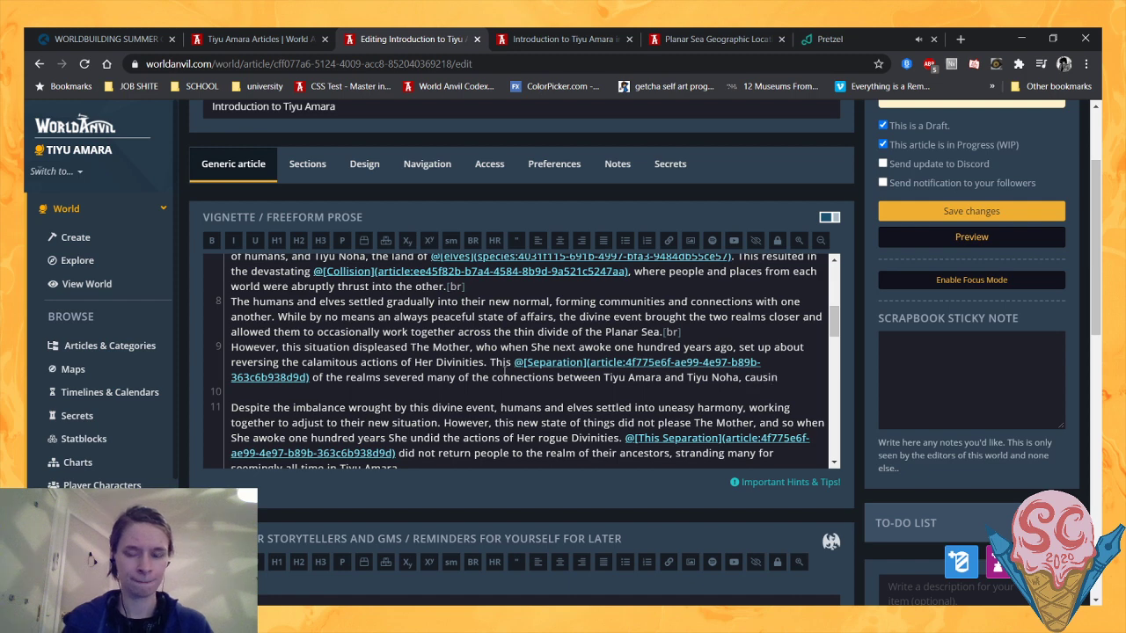
{"action": "type", "text": "g less ph"}
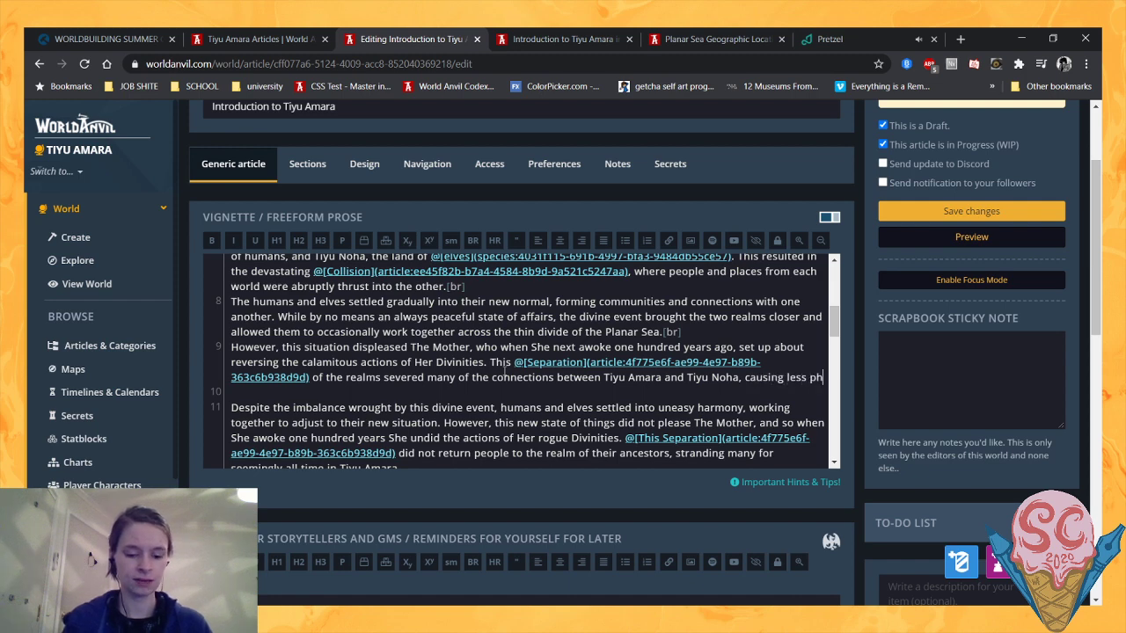
{"action": "type", "text": "ysical destruction by"}
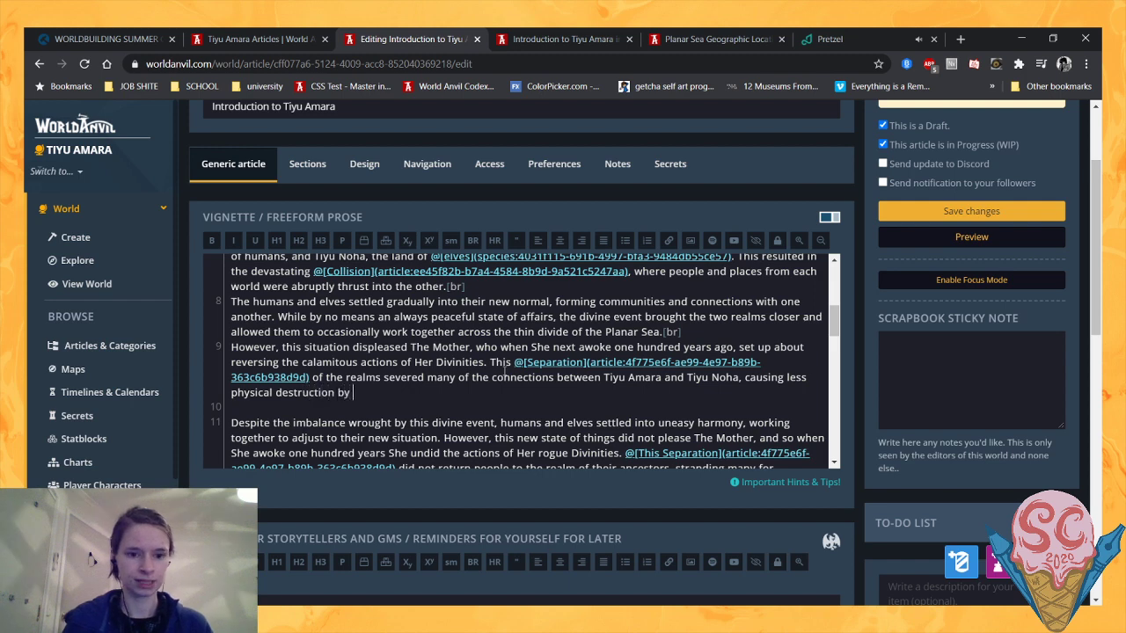
{"action": "key", "text": "BackSpace"}
{"action": "type", "text": "ut much"}
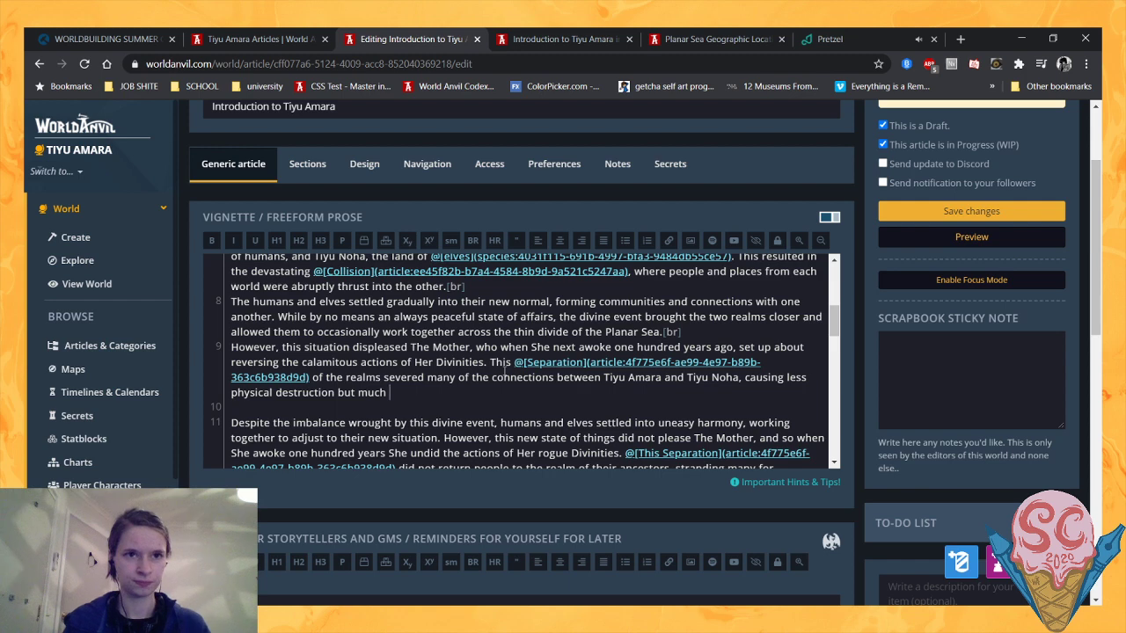
{"action": "key", "text": "BackSpace"}
{"action": "key", "text": "BackSpace"}
{"action": "key", "text": "BackSpace"}
{"action": "key", "text": "BackSpace"}
{"action": "key", "text": "BackSpace"}
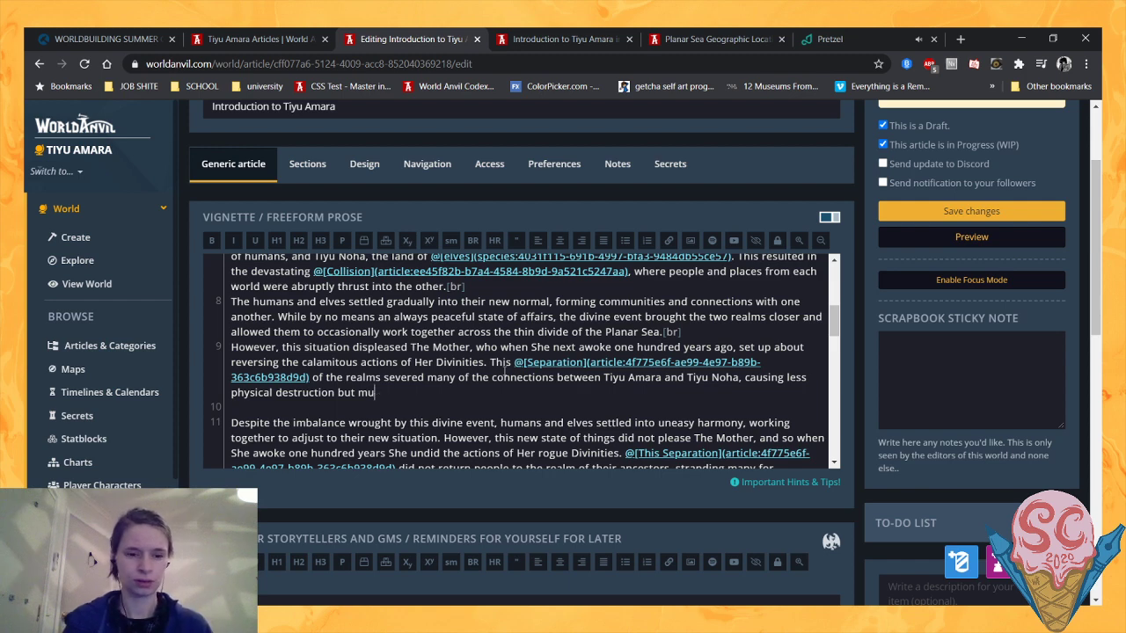
{"action": "type", "text": "great social d"}
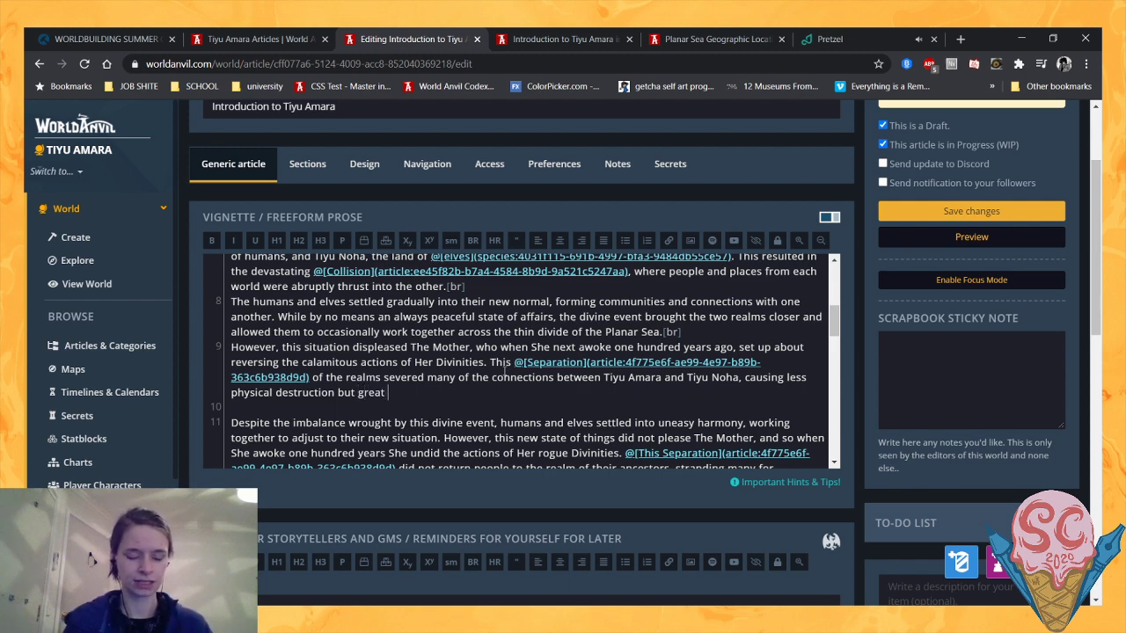
{"action": "type", "text": "amage."}
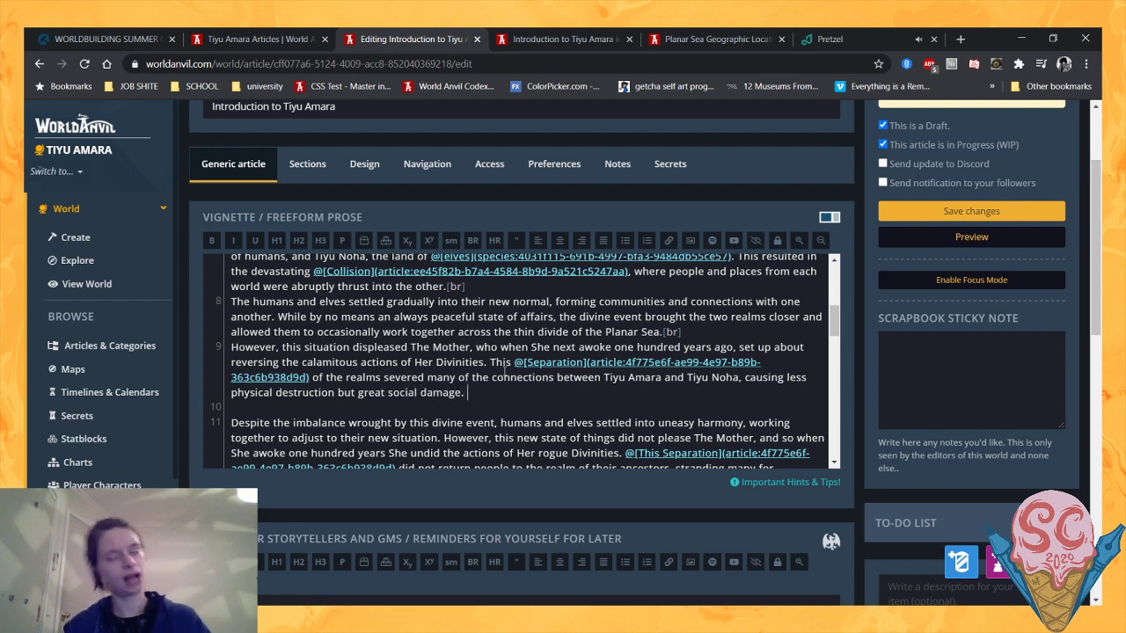
{"action": "key", "text": "BackSpace"}
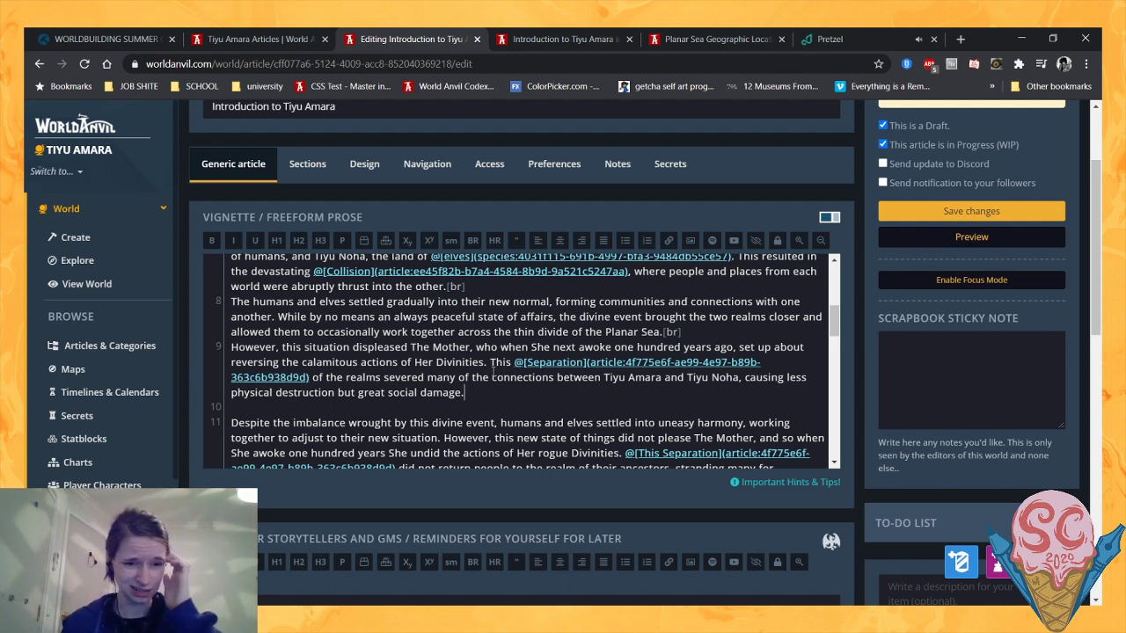
- Delete the old paragraph beginning "Despite the imbalance wrought by this divine event" and save the article
{"action": "scroll", "coordinate": [360, 335], "scroll_direction": "down", "scroll_amount": 2}
{"action": "left_click_drag", "start_coordinate": [359, 335], "coordinate": [531, 418]}
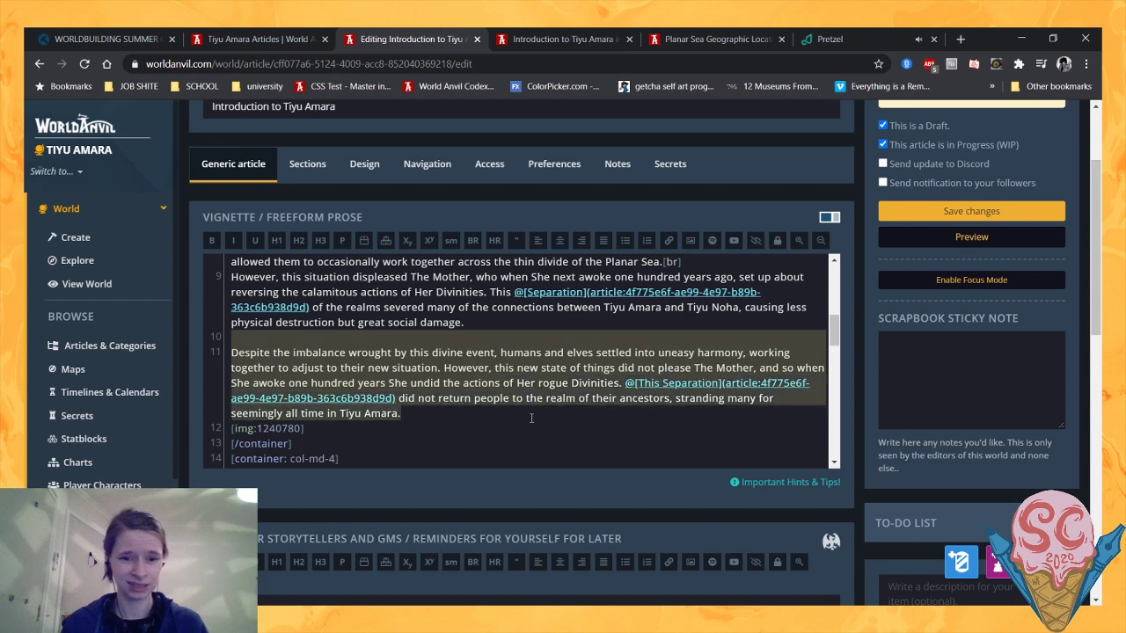
{"action": "key", "text": "BackSpace"}
{"action": "left_click", "coordinate": [971, 211]}
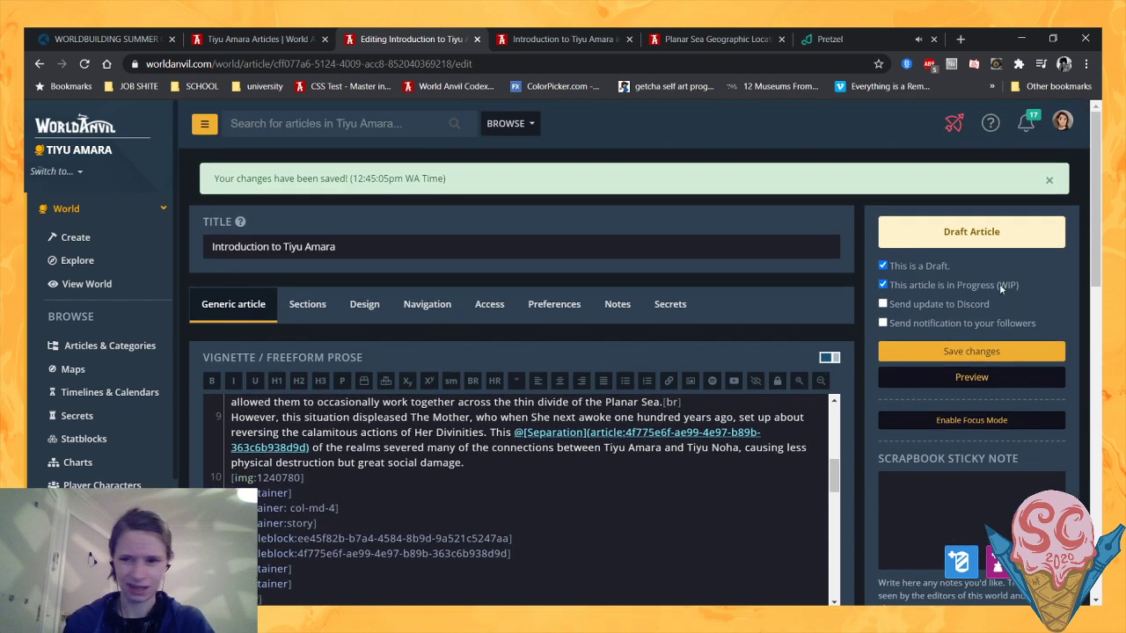
- Reload the article's preview page and review the rewritten history paragraphs
{"action": "left_click", "coordinate": [587, 32]}
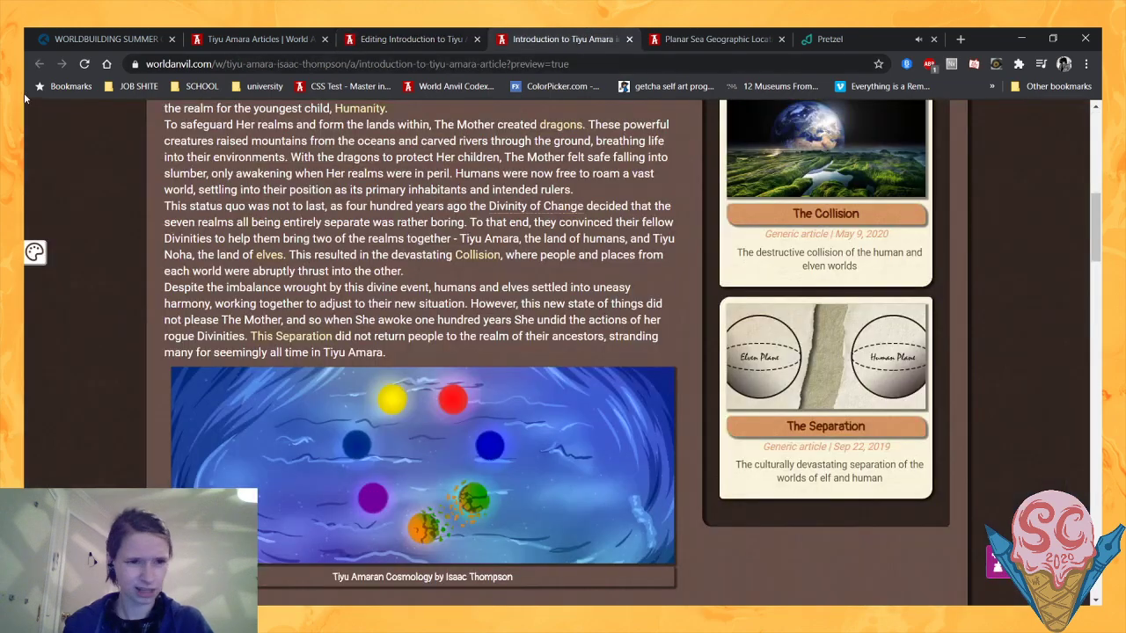
{"action": "left_click", "coordinate": [86, 64]}
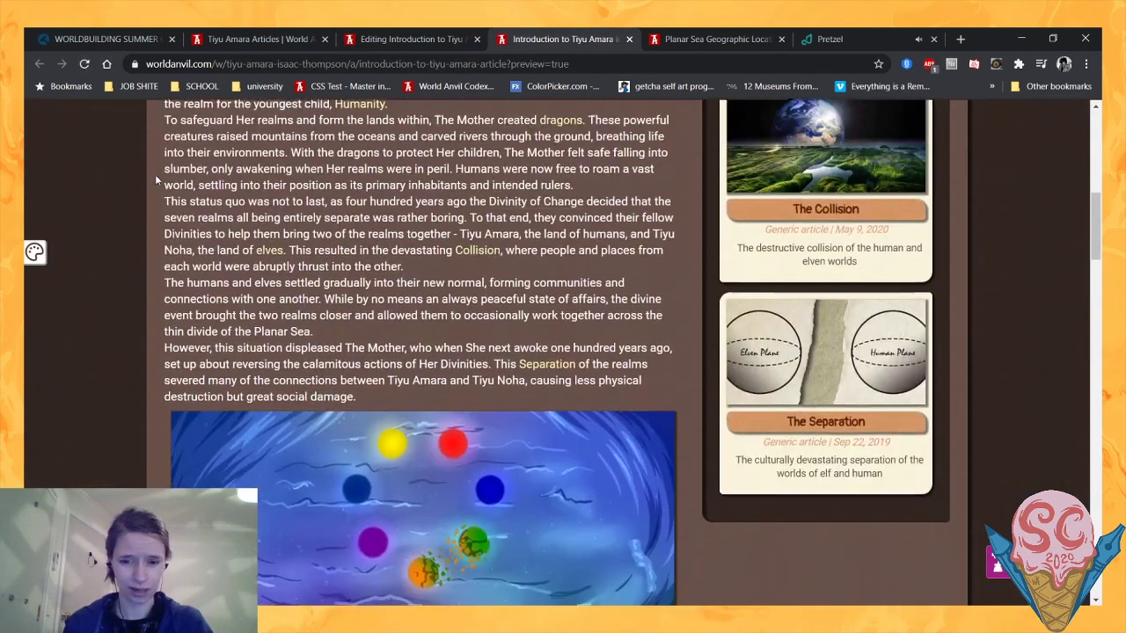
{"action": "scroll", "coordinate": [155, 180], "scroll_direction": "up", "scroll_amount": 2}
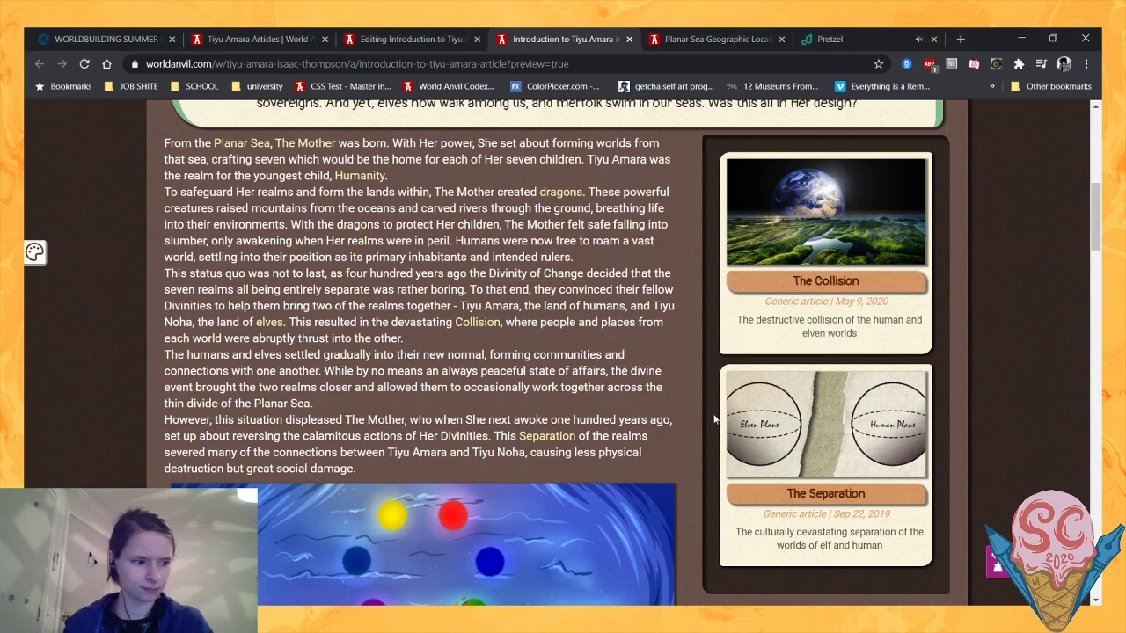
- Return from the preview to the article editor, enlarge the prose field and place the cursor after "great social damage."
{"action": "mouse_move", "coordinate": [569, 439]}
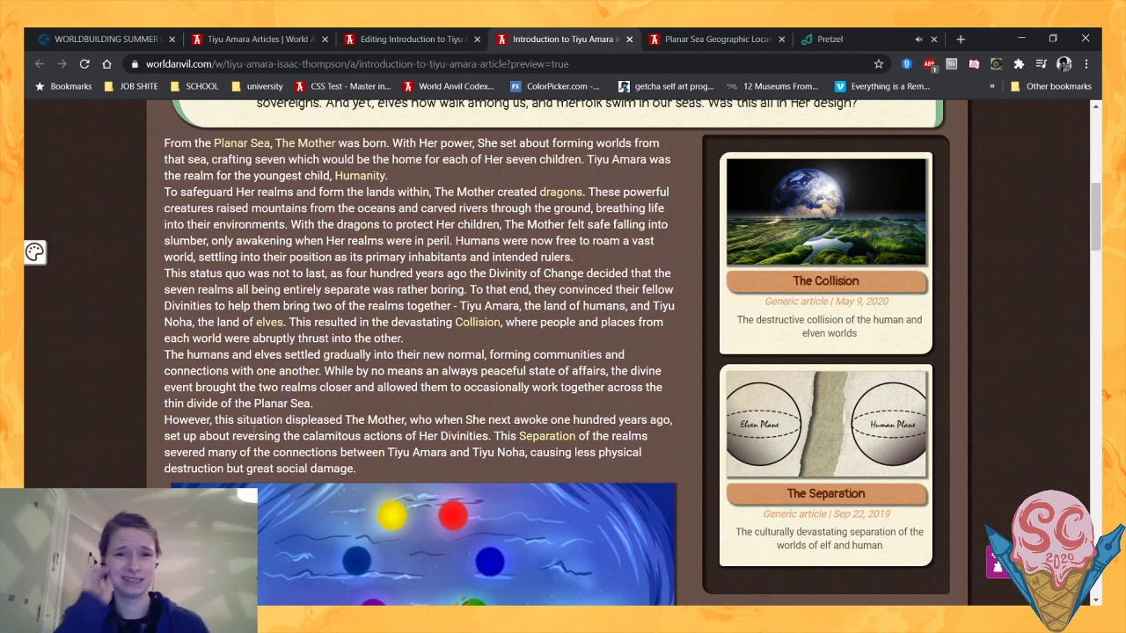
{"action": "scroll", "coordinate": [263, 431], "scroll_direction": "up", "scroll_amount": 1}
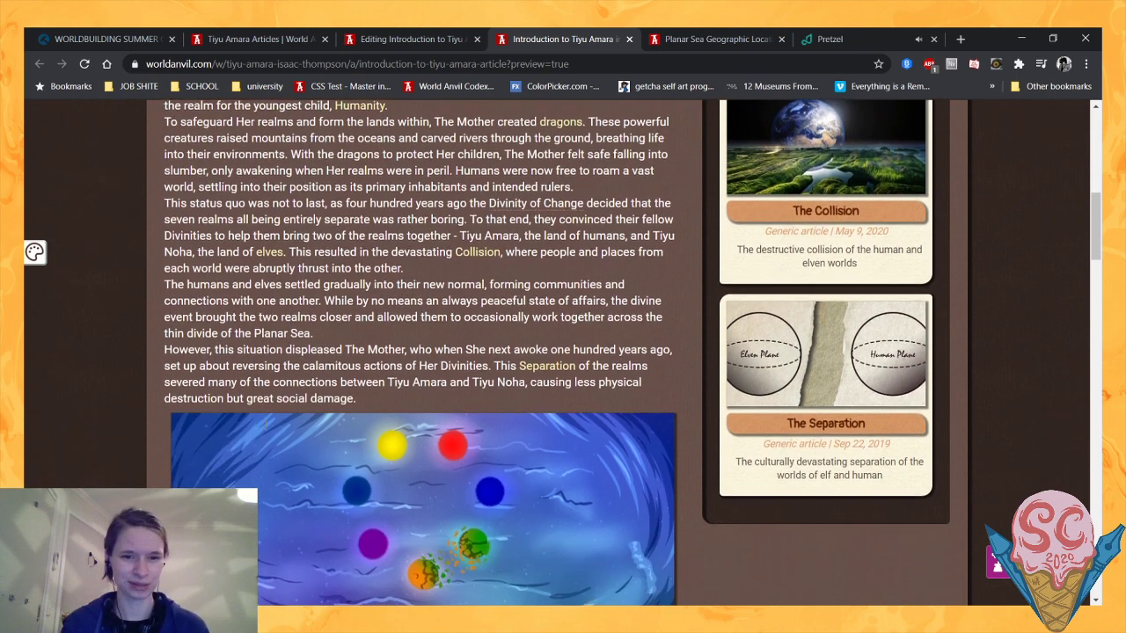
{"action": "scroll", "coordinate": [266, 425], "scroll_direction": "down", "scroll_amount": 1}
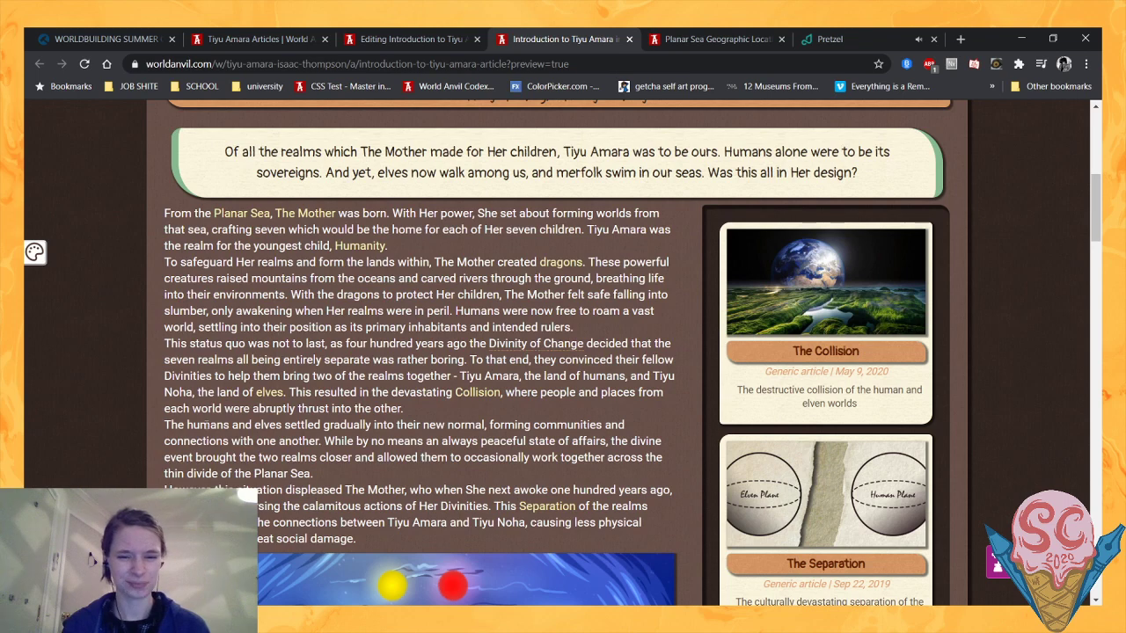
{"action": "left_click", "coordinate": [391, 39]}
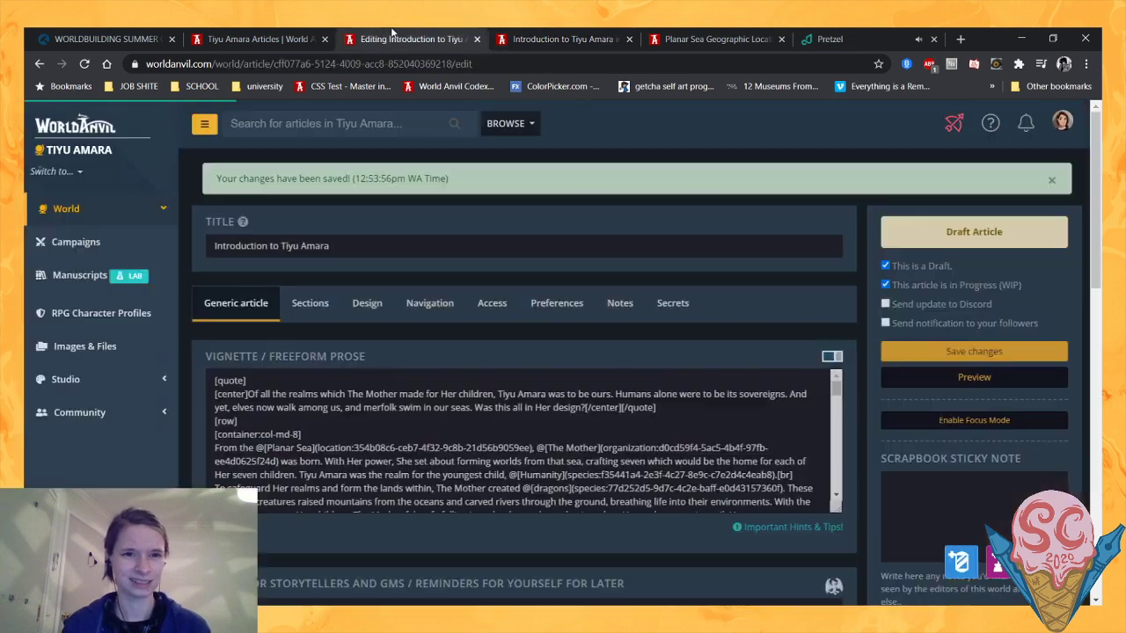
{"action": "scroll", "coordinate": [838, 303], "scroll_direction": "down", "scroll_amount": 1}
{"action": "scroll", "coordinate": [843, 298], "scroll_direction": "down", "scroll_amount": 1}
{"action": "scroll", "coordinate": [843, 297], "scroll_direction": "up", "scroll_amount": 1}
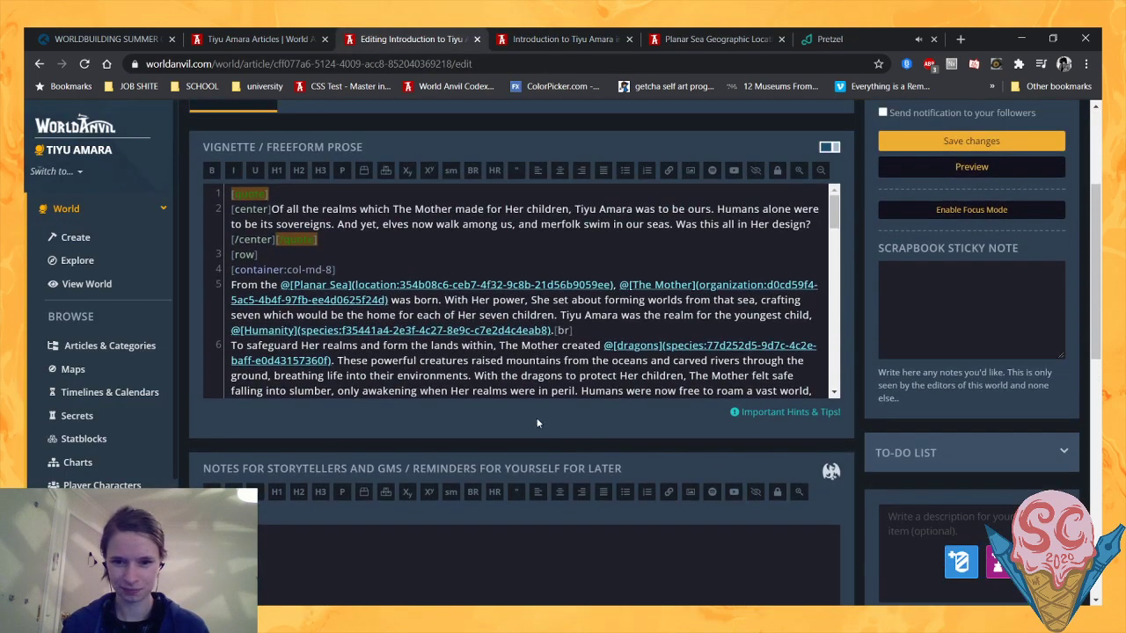
{"action": "left_click_drag", "start_coordinate": [541, 399], "coordinate": [550, 561]}
{"action": "scroll", "coordinate": [635, 389], "scroll_direction": "down", "scroll_amount": 2}
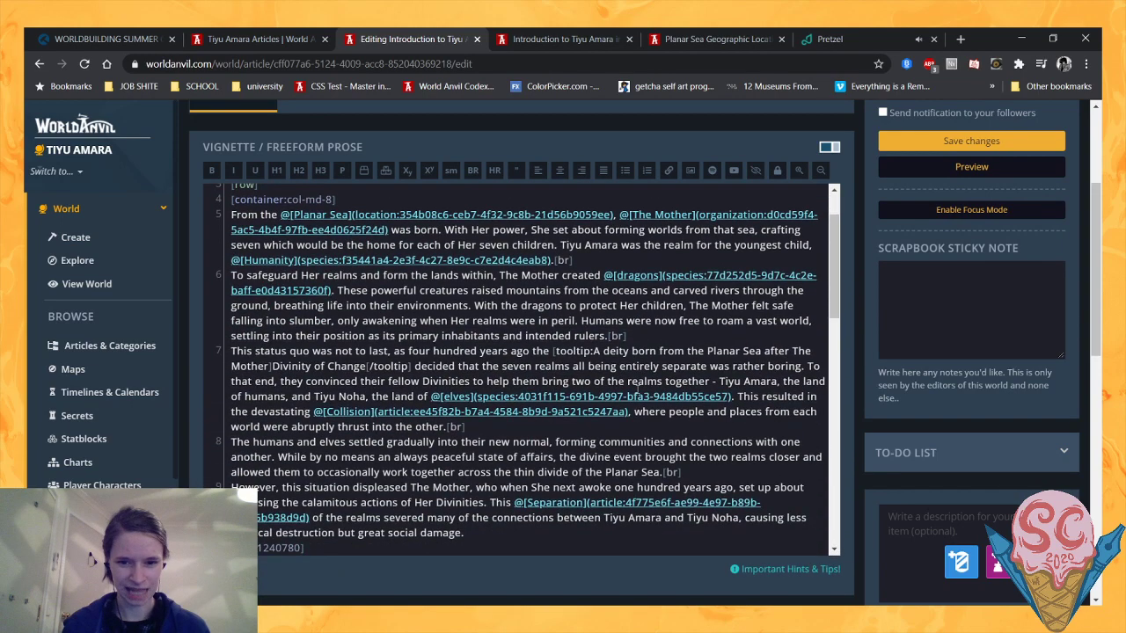
{"action": "left_click", "coordinate": [493, 461]}
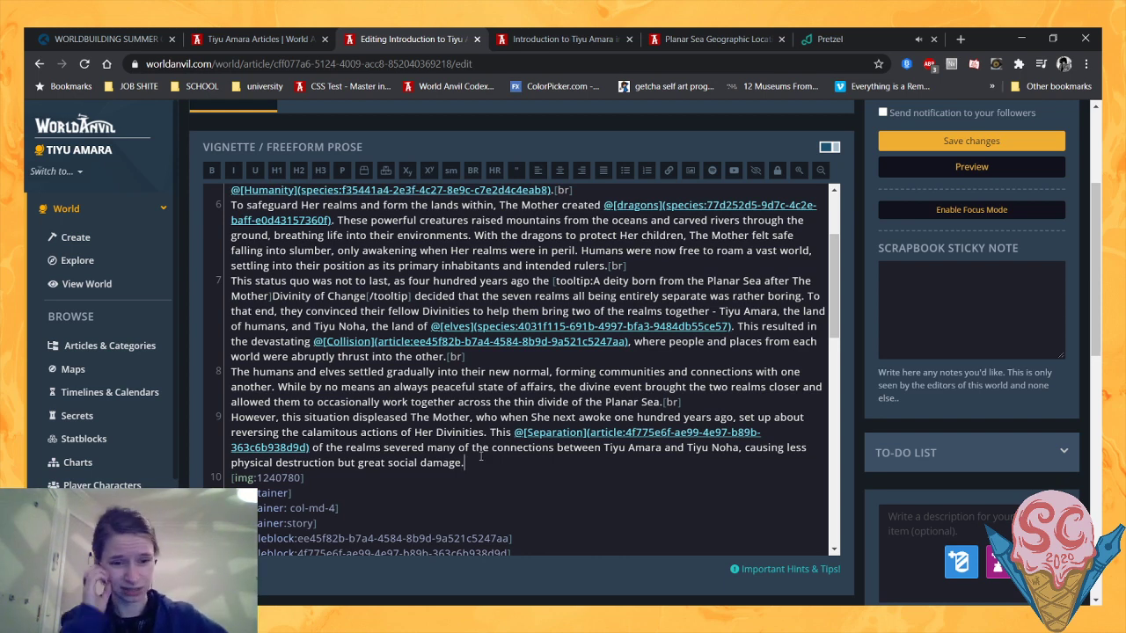
- Reread the Separation paragraph in the article preview and check the linked summaries of The Collision and The Separation
{"action": "left_click", "coordinate": [605, 33]}
{"action": "scroll", "coordinate": [369, 488], "scroll_direction": "down", "scroll_amount": 2}
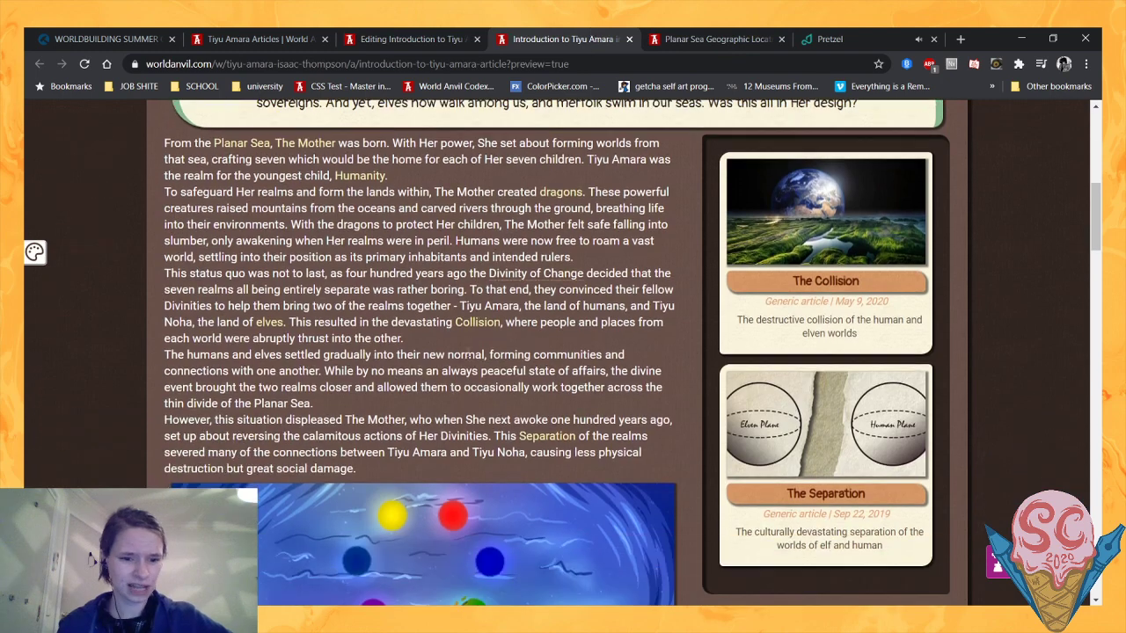
{"action": "left_click_drag", "start_coordinate": [373, 466], "coordinate": [415, 470]}
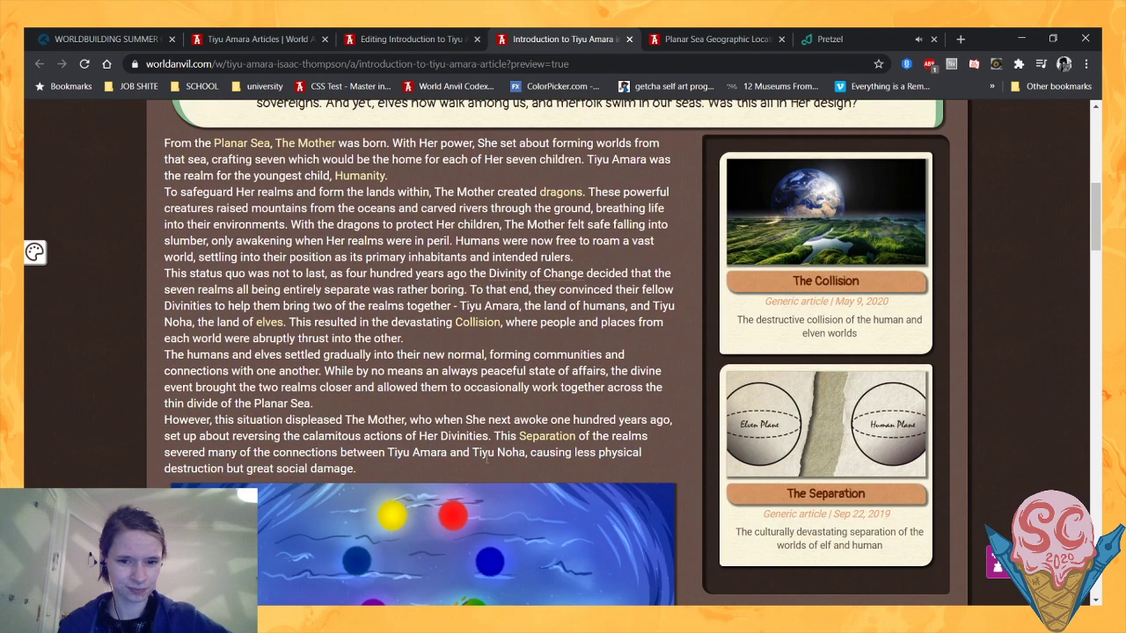
{"action": "scroll", "coordinate": [913, 239], "scroll_direction": "down", "scroll_amount": 1}
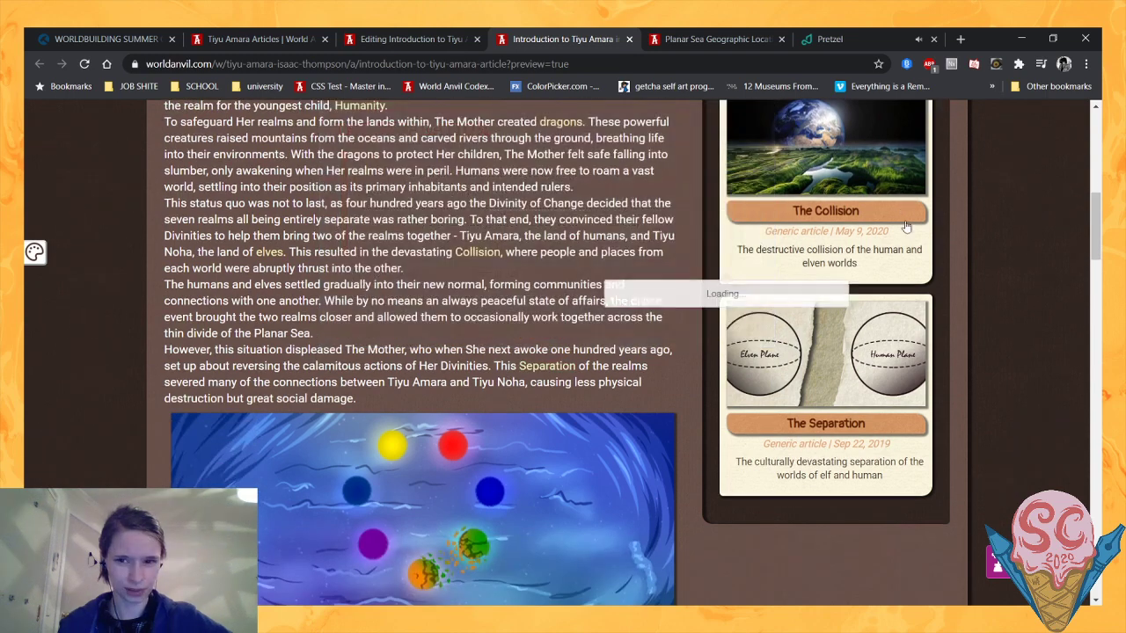
{"action": "scroll", "coordinate": [913, 238], "scroll_direction": "down", "scroll_amount": 3}
{"action": "scroll", "coordinate": [919, 351], "scroll_direction": "up", "scroll_amount": 4}
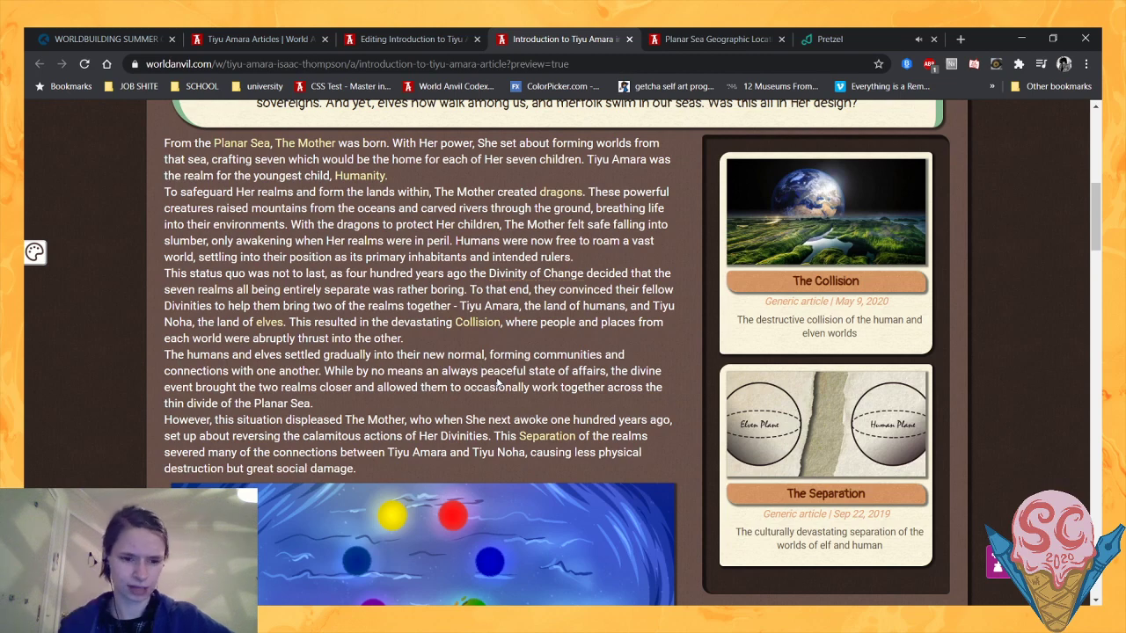
{"action": "scroll", "coordinate": [387, 387], "scroll_direction": "down", "scroll_amount": 1}
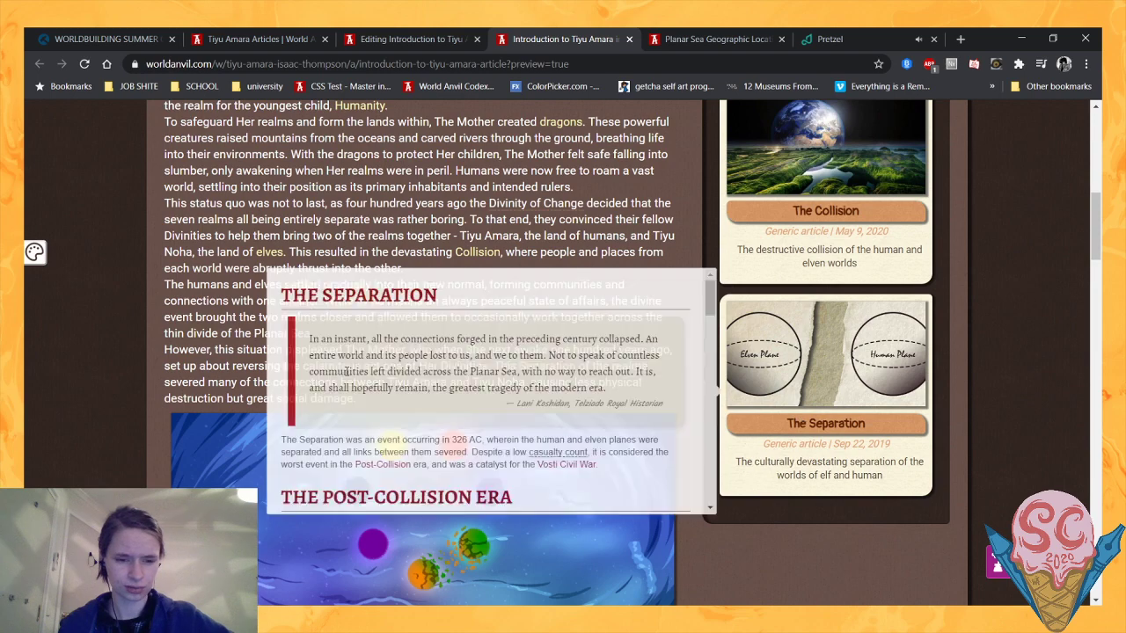
- Replace "social" with "cultural" in the Separation paragraph's closing phrase about damage
{"action": "left_click", "coordinate": [347, 33]}
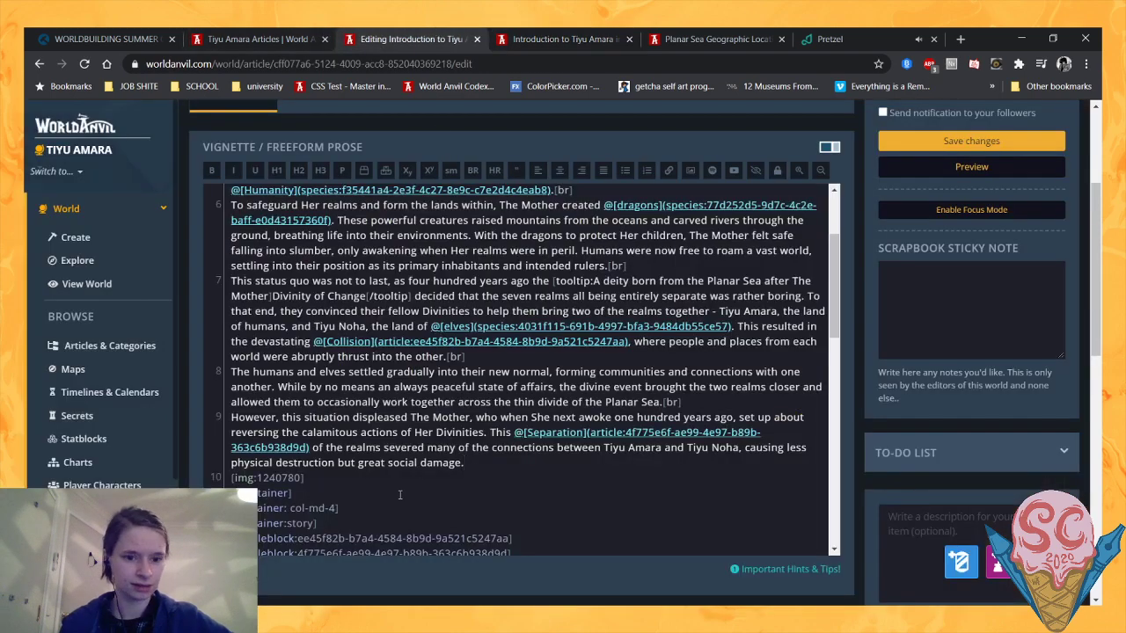
{"action": "double_click", "coordinate": [408, 462]}
{"action": "type", "text": "cultural"}
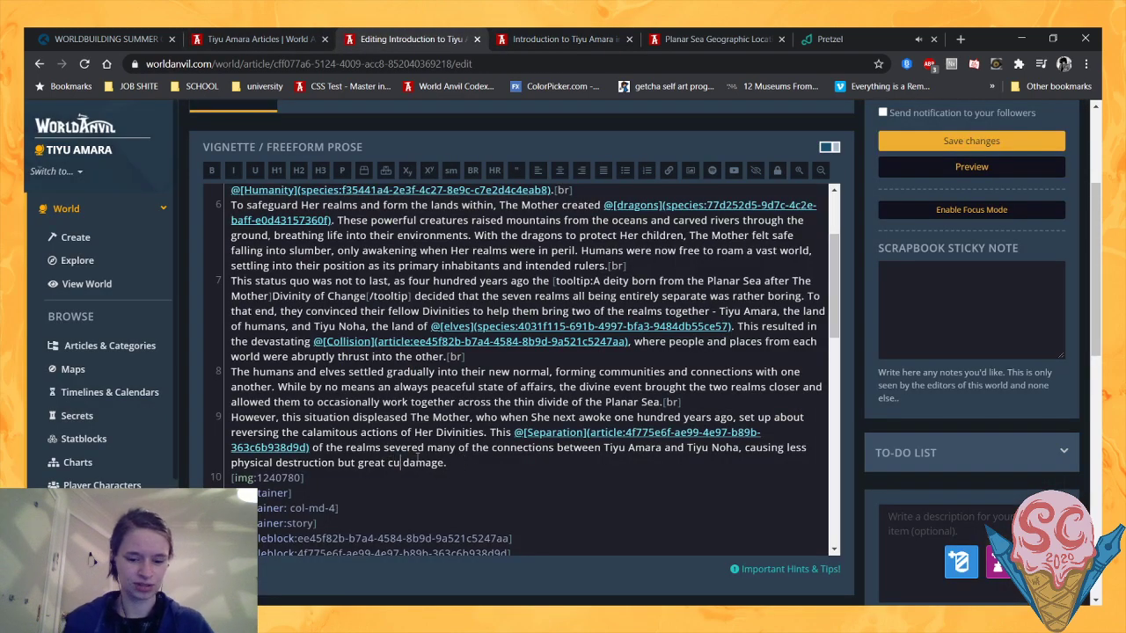
{"action": "type", "text": "l"}
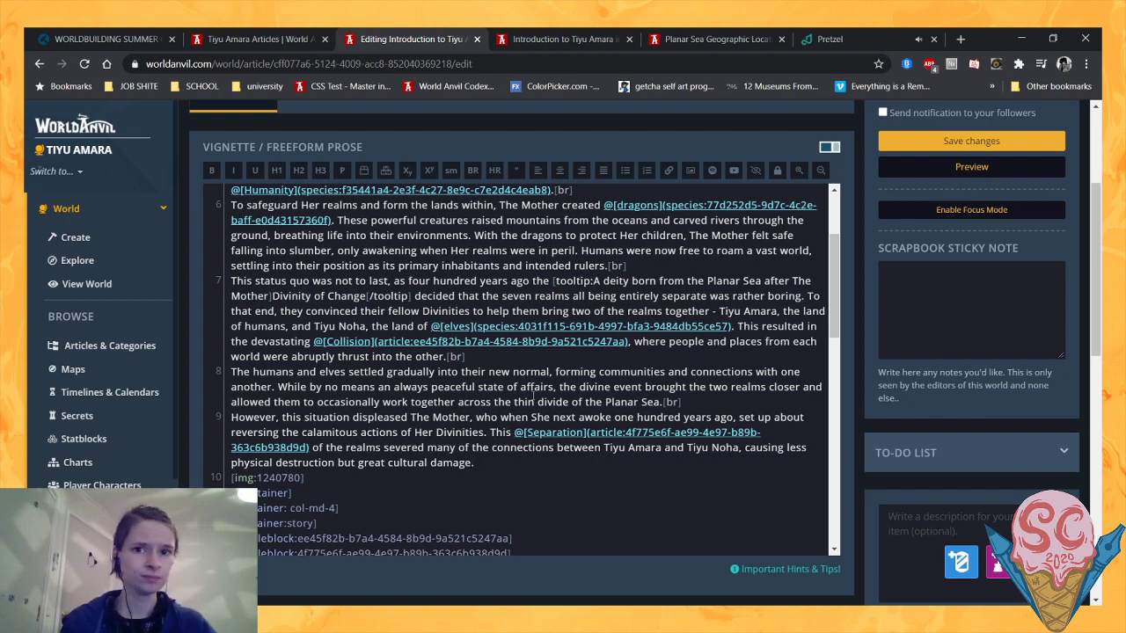
- Open the Tiyu Amara homepage from the Planar Sea article and read the world's introductory description through "Change is coming."
{"action": "left_click", "coordinate": [672, 36]}
{"action": "scroll", "coordinate": [220, 387], "scroll_direction": "up", "scroll_amount": 5}
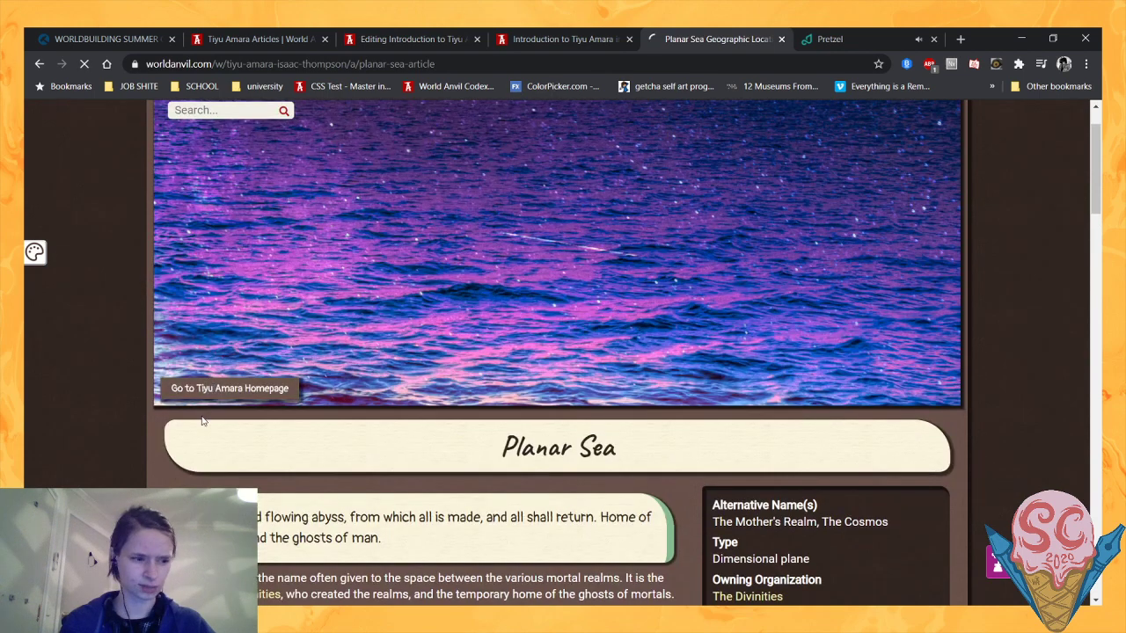
{"action": "left_click", "coordinate": [211, 387]}
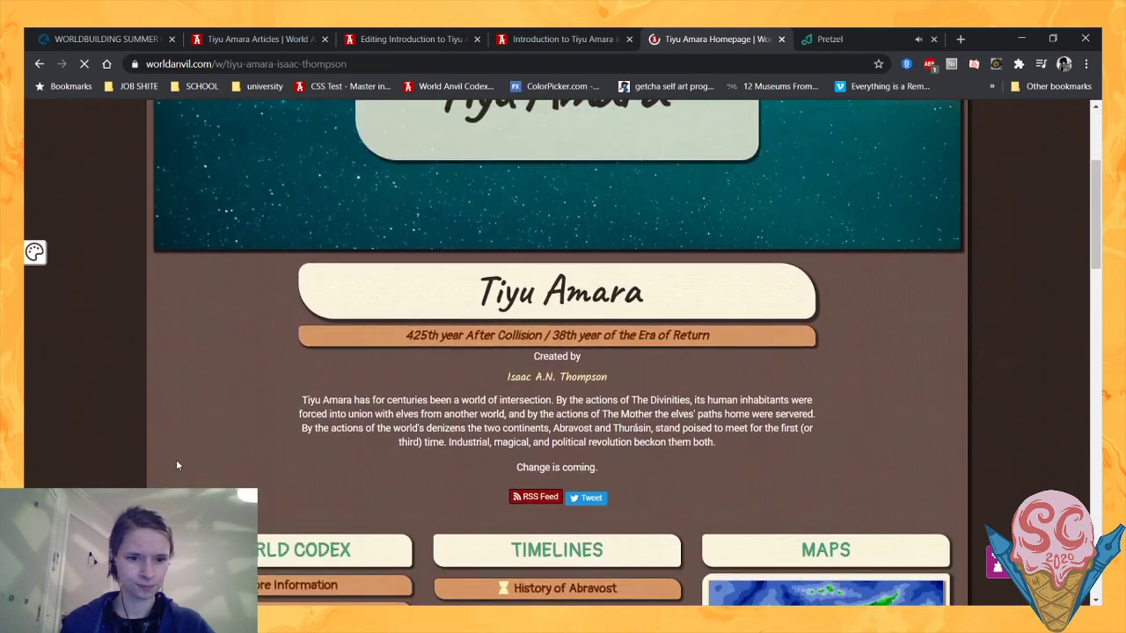
{"action": "scroll", "coordinate": [235, 438], "scroll_direction": "up", "scroll_amount": 1}
{"action": "scroll", "coordinate": [246, 440], "scroll_direction": "down", "scroll_amount": 3}
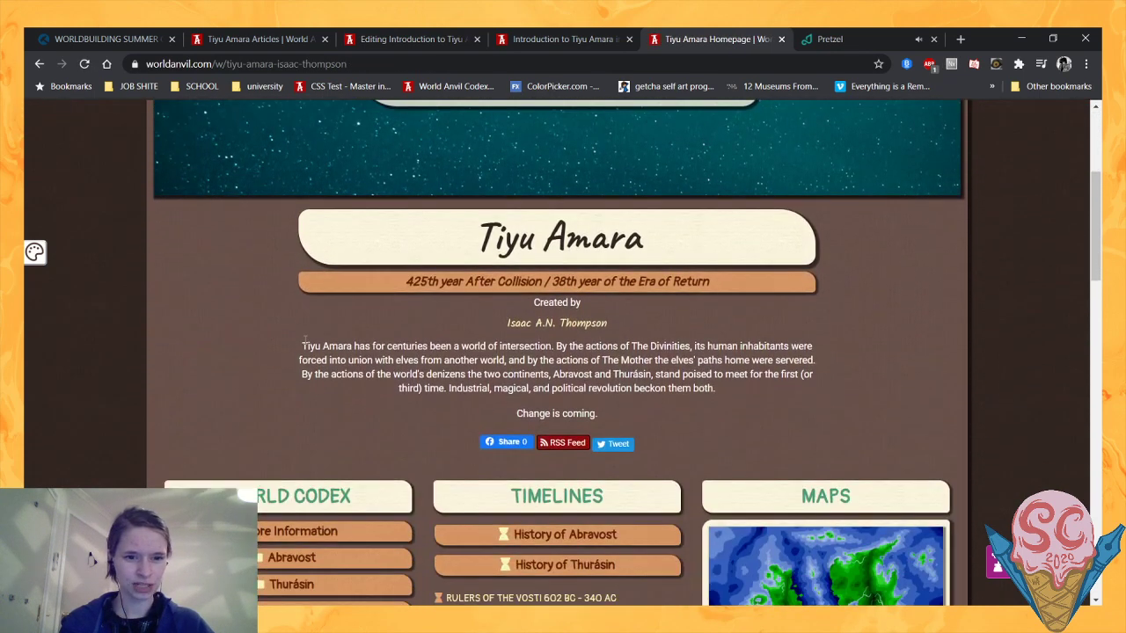
{"action": "scroll", "coordinate": [351, 324], "scroll_direction": "up", "scroll_amount": 1}
{"action": "scroll", "coordinate": [350, 326], "scroll_direction": "up", "scroll_amount": 3}
{"action": "scroll", "coordinate": [430, 265], "scroll_direction": "down", "scroll_amount": 4}
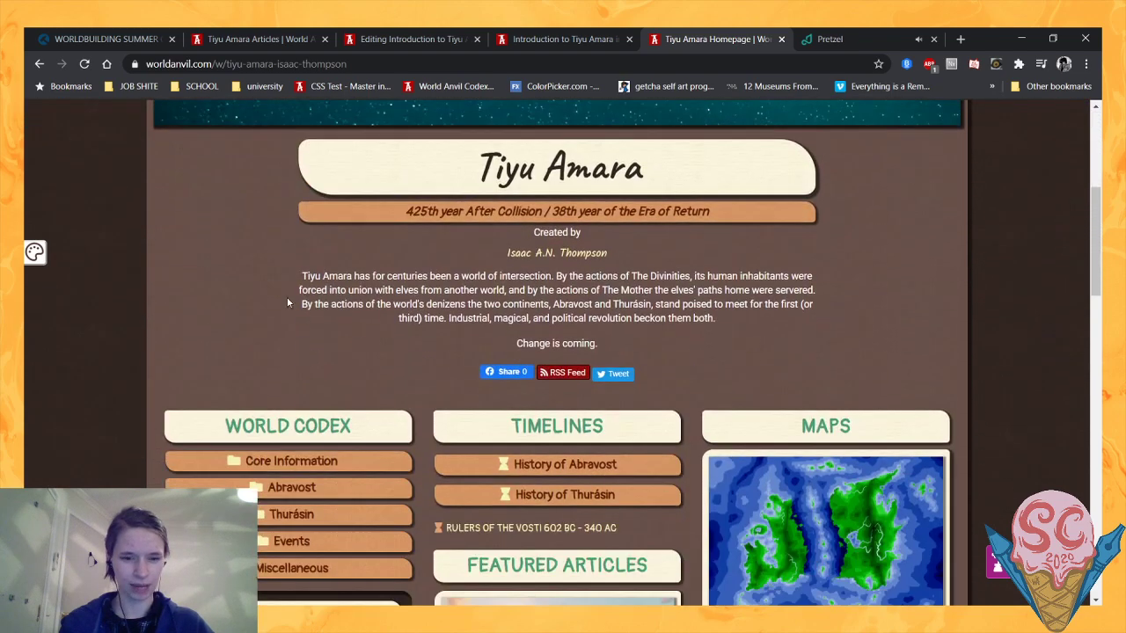
{"action": "left_click_drag", "start_coordinate": [314, 276], "coordinate": [372, 290]}
{"action": "left_click", "coordinate": [406, 301]}
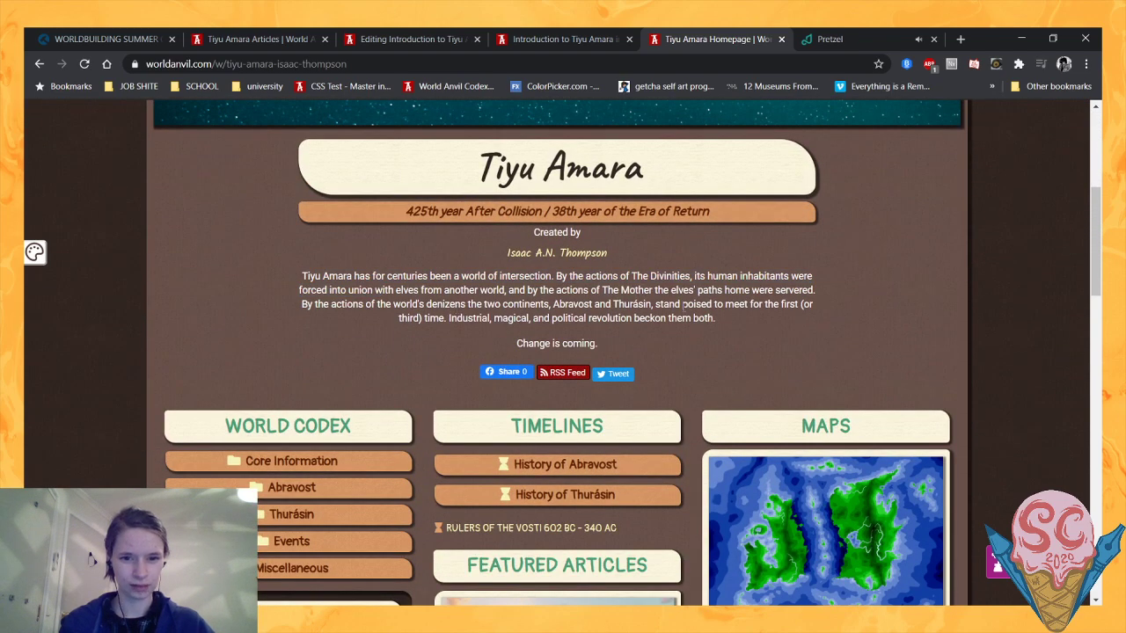
{"action": "left_click_drag", "start_coordinate": [449, 318], "coordinate": [607, 327]}
{"action": "left_click", "coordinate": [607, 328]}
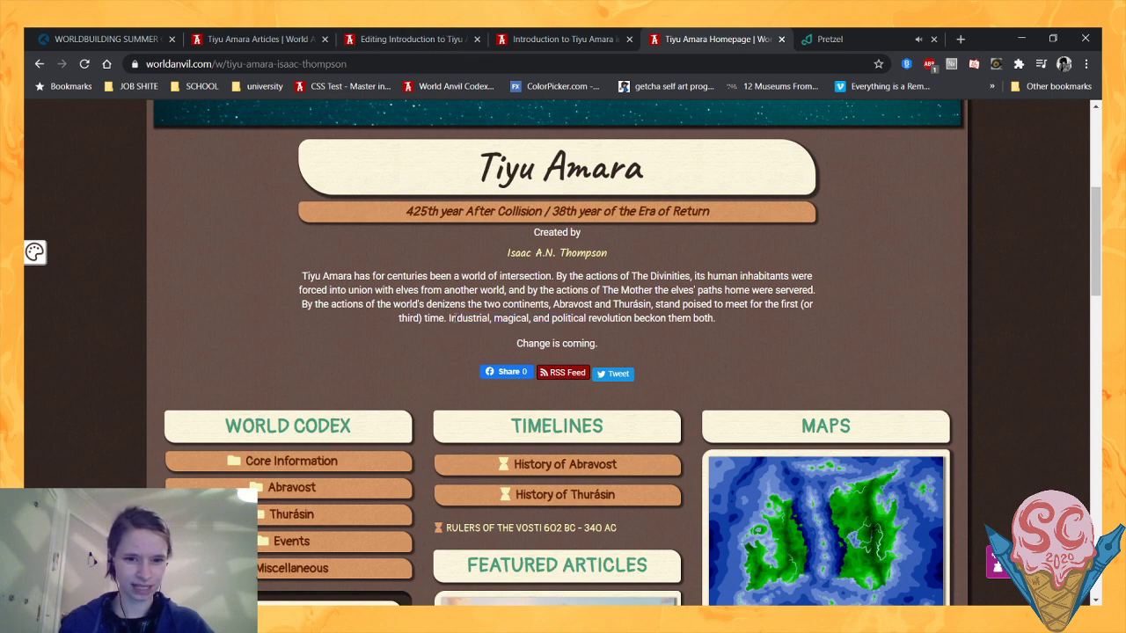
{"action": "left_click_drag", "start_coordinate": [450, 319], "coordinate": [627, 345]}
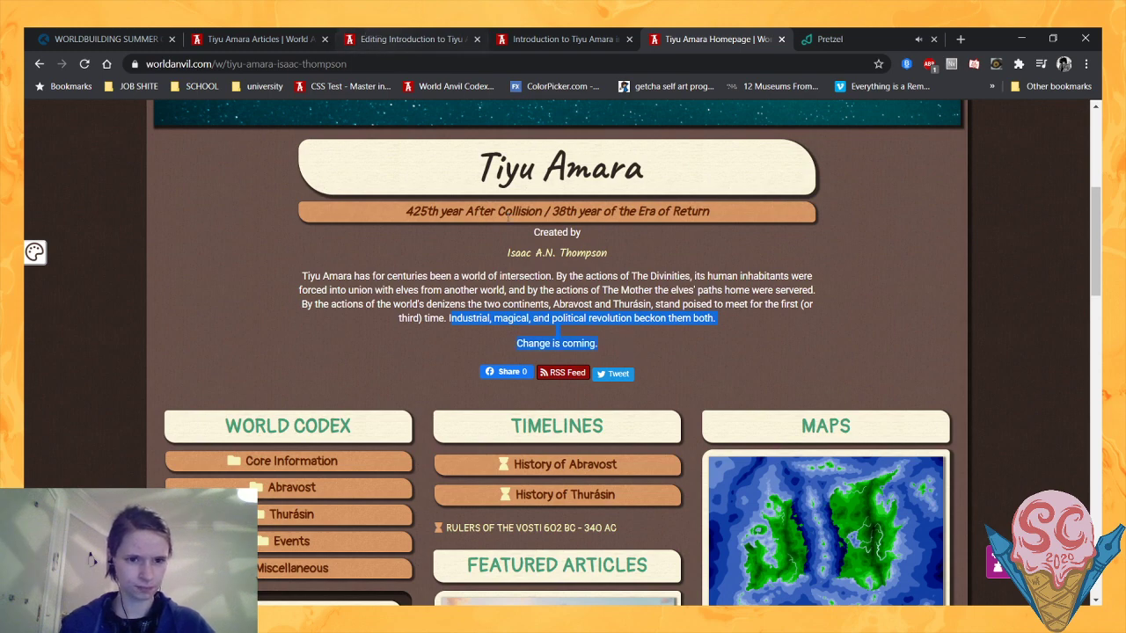
- Start a new sentence in the article editor after "great cultural damage." with "In its wake,"
{"action": "left_click", "coordinate": [356, 39]}
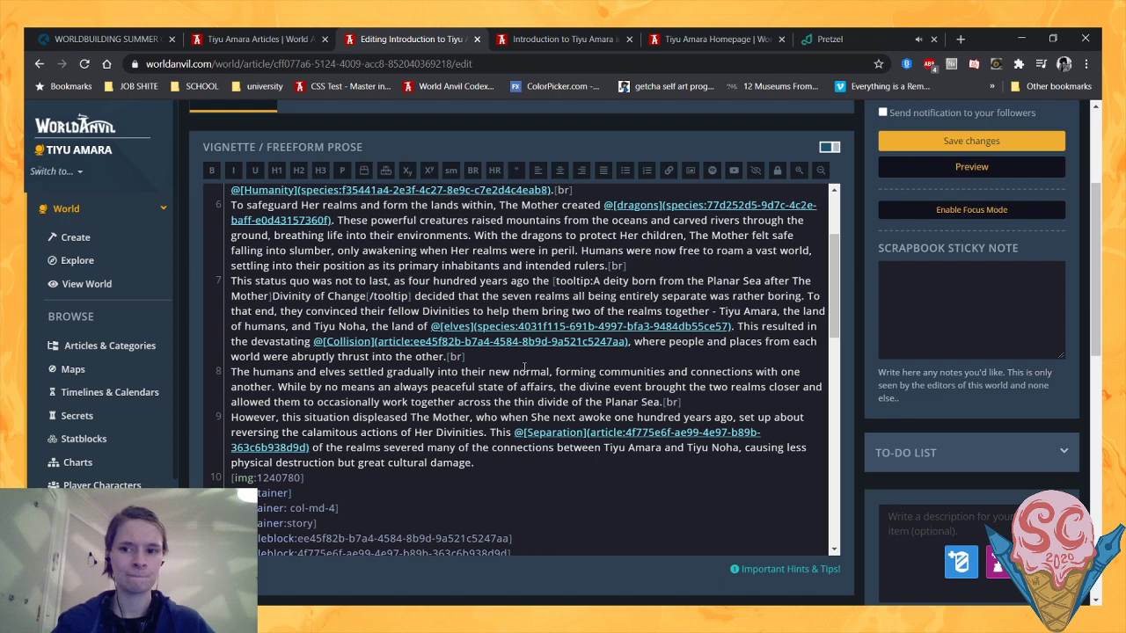
{"action": "type", "text": "In its wake,"}
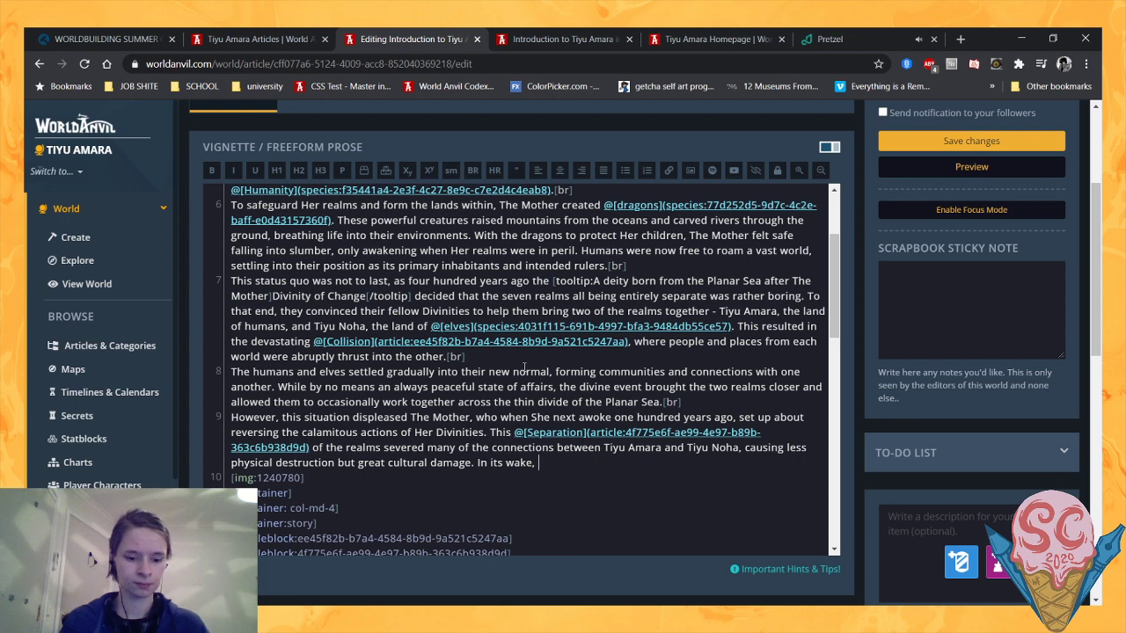
{"action": "type", "text": "great "}
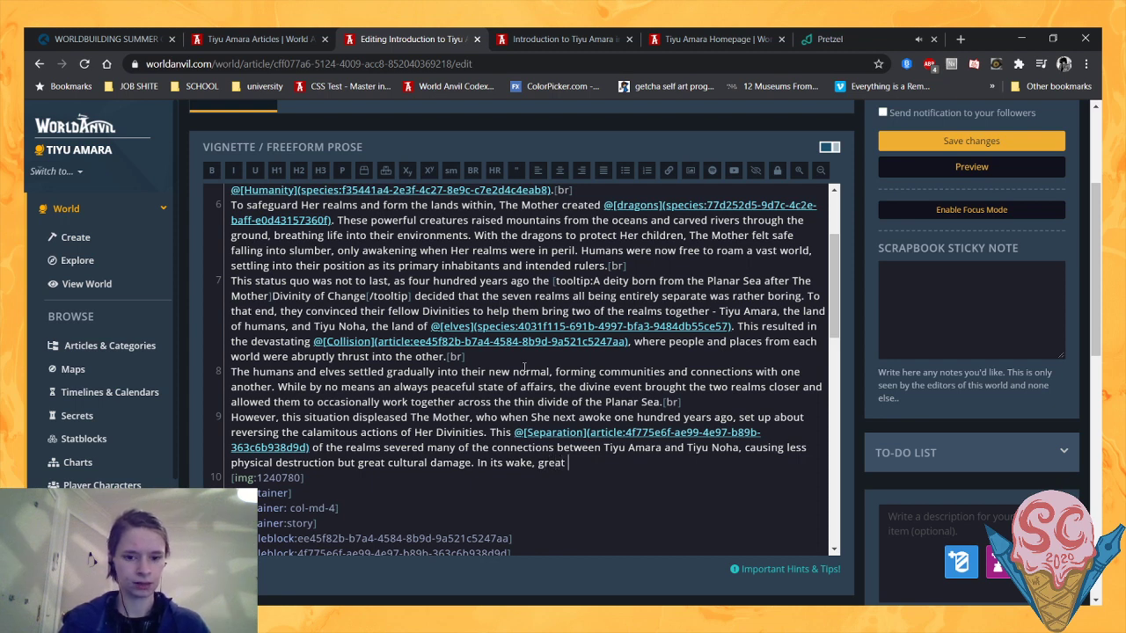
{"action": "type", "text": "social"}
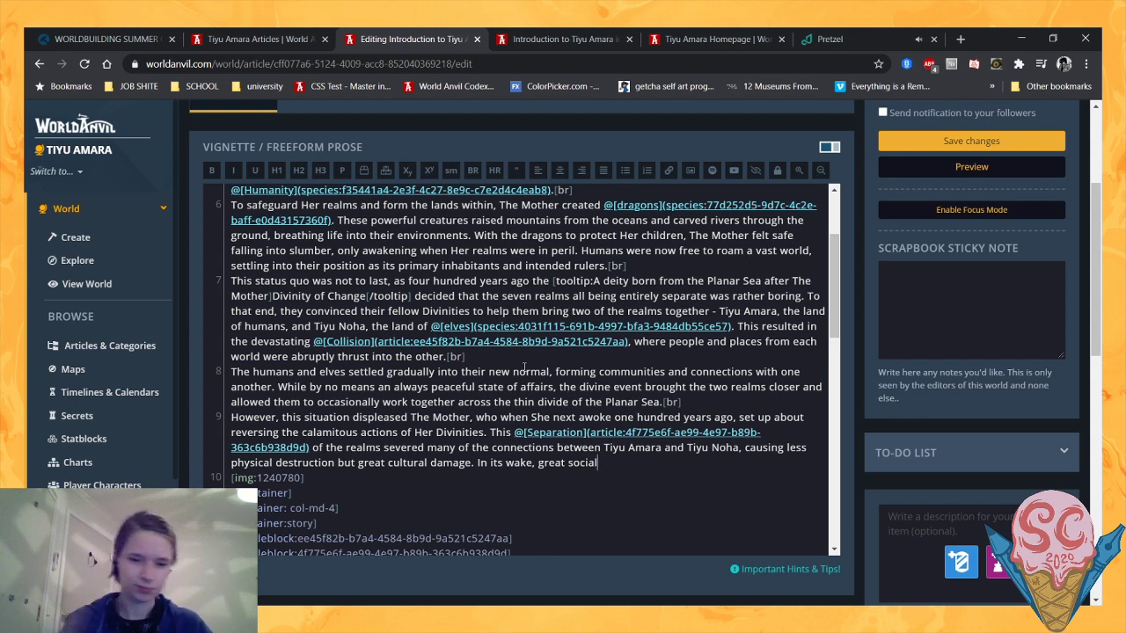
{"action": "key", "text": "BackSpace"}
{"action": "key", "text": "BackSpace"}
{"action": "key", "text": "BackSpace"}
{"action": "key", "text": "BackSpace"}
{"action": "key", "text": "BackSpace"}
{"action": "key", "text": "BackSpace"}
{"action": "key", "text": "BackSpace"}
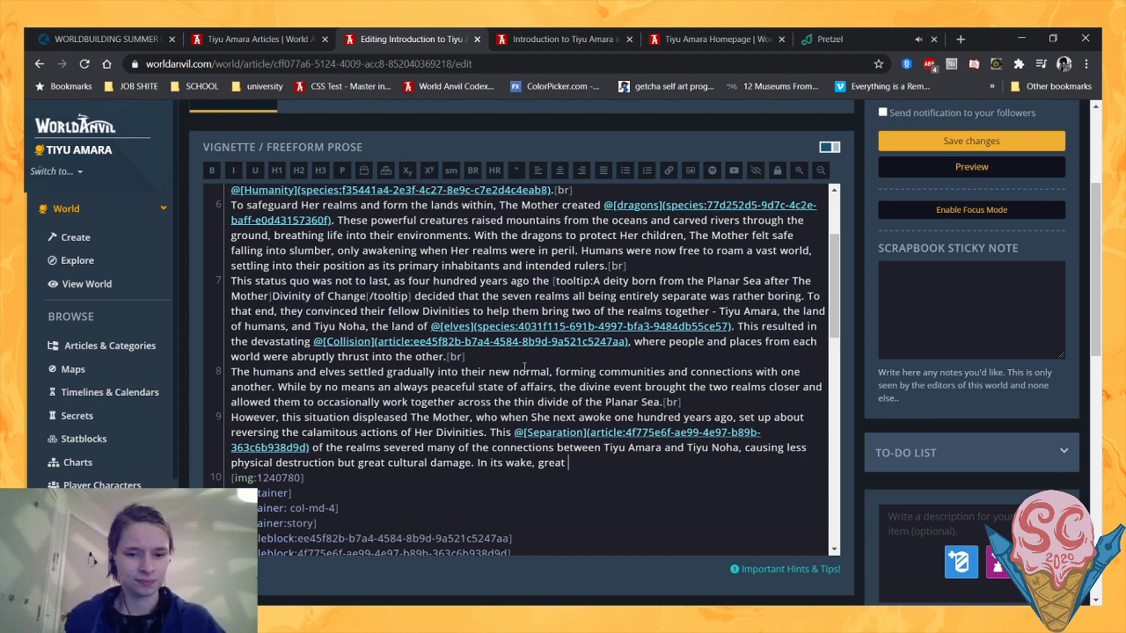
{"action": "type", "text": "change"}
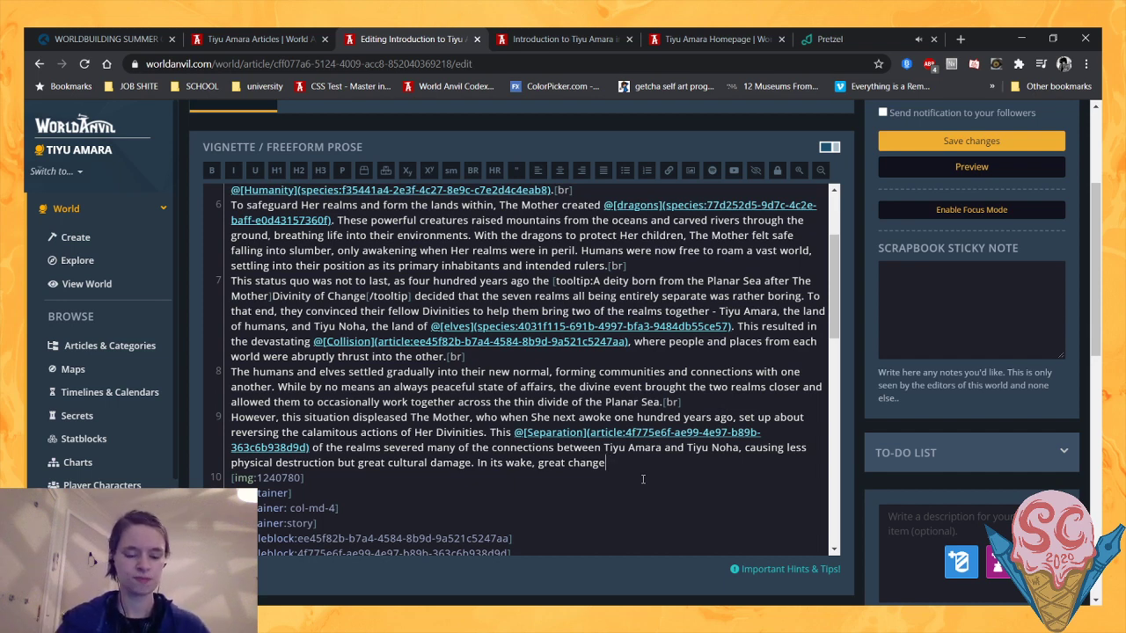
{"action": "key", "text": "BackSpace"}
{"action": "key", "text": "BackSpace"}
{"action": "key", "text": "BackSpace"}
{"action": "key", "text": "BackSpace"}
{"action": "key", "text": "BackSpace"}
{"action": "key", "text": "BackSpace"}
{"action": "key", "text": "BackSpace"}
{"action": "key", "text": "BackSpace"}
{"action": "key", "text": "BackSpace"}
{"action": "key", "text": "BackSpace"}
{"action": "key", "text": "BackSpace"}
{"action": "key", "text": "BackSpace"}
{"action": "key", "text": "BackSpace"}
{"action": "key", "text": "BackSpace"}
{"action": "key", "text": "BackSpace"}
{"action": "key", "text": "BackSpace"}
{"action": "key", "text": "BackSpace"}
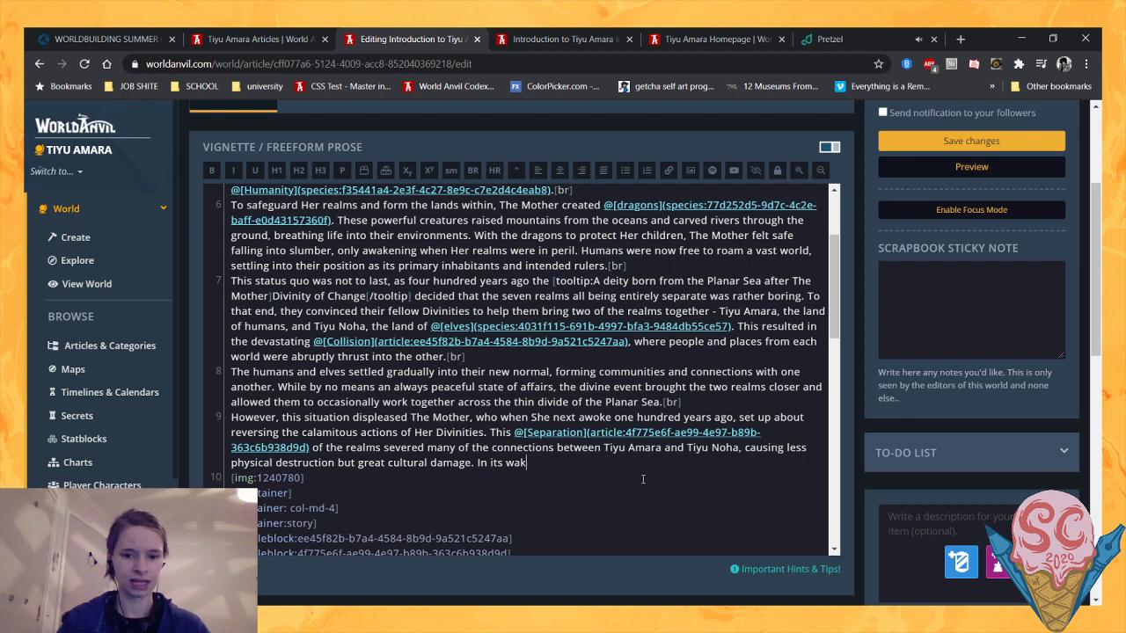
{"action": "type", "text": "ake"}
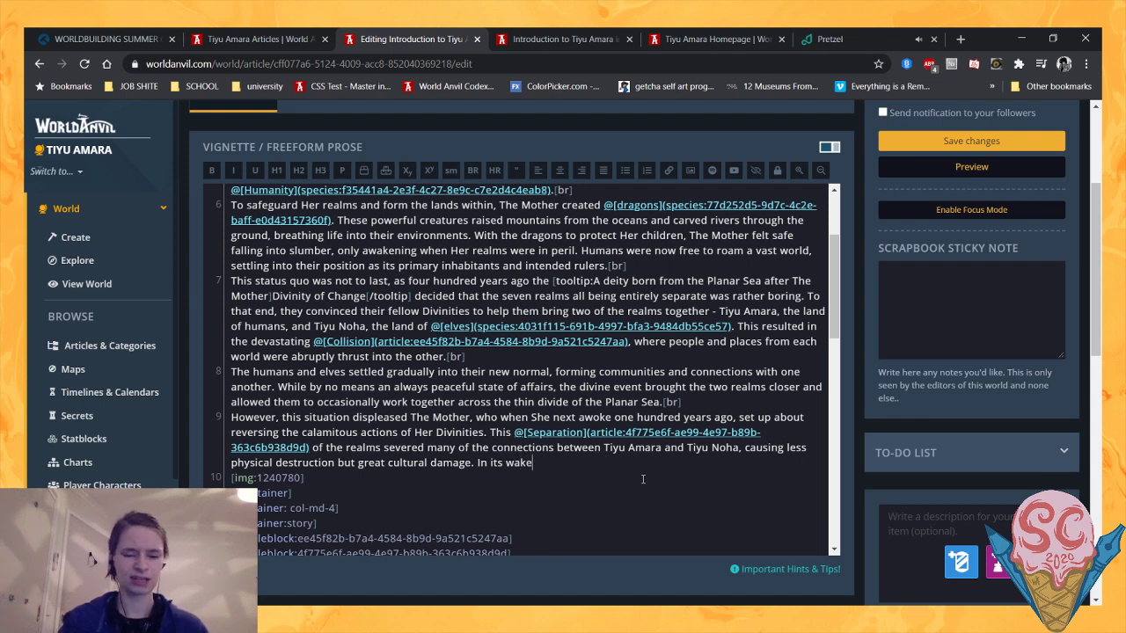
{"action": "type", "text": ", great ch"}
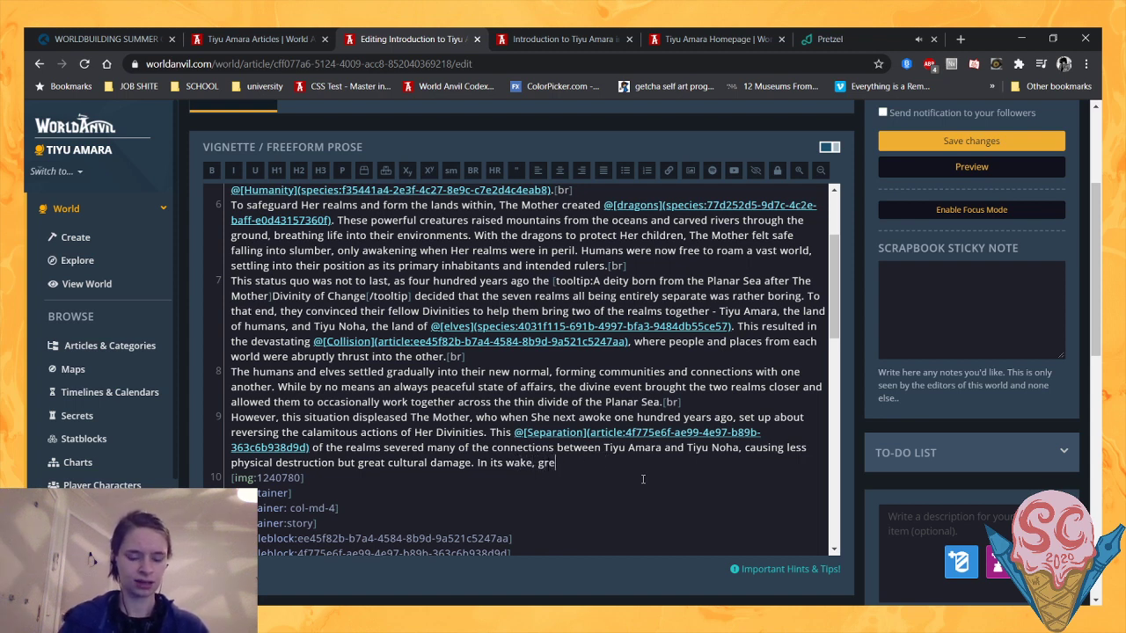
{"action": "key", "text": "BackSpace"}
{"action": "key", "text": "BackSpace"}
{"action": "key", "text": "BackSpace"}
{"action": "key", "text": "BackSpace"}
{"action": "key", "text": "BackSpace"}
{"action": "key", "text": "BackSpace"}
{"action": "key", "text": "BackSpace"}
{"action": "key", "text": "BackSpace"}
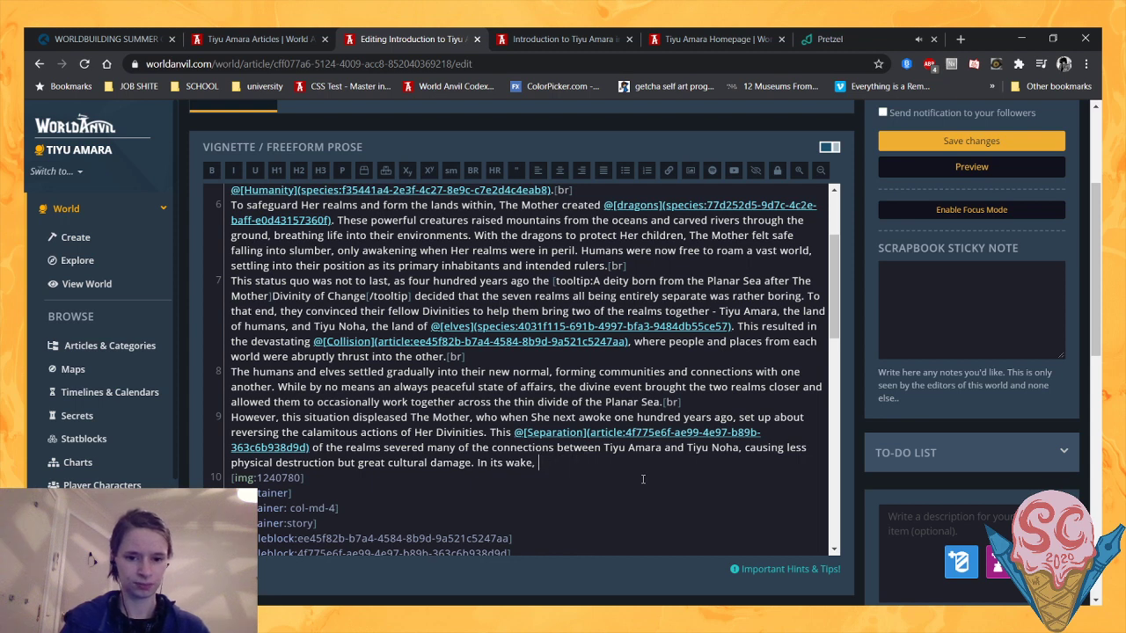
- Continue the article's new sentence after "In its wake," with "vast changes have occured across the realm"
{"action": "type", "text": "vast changes have"}
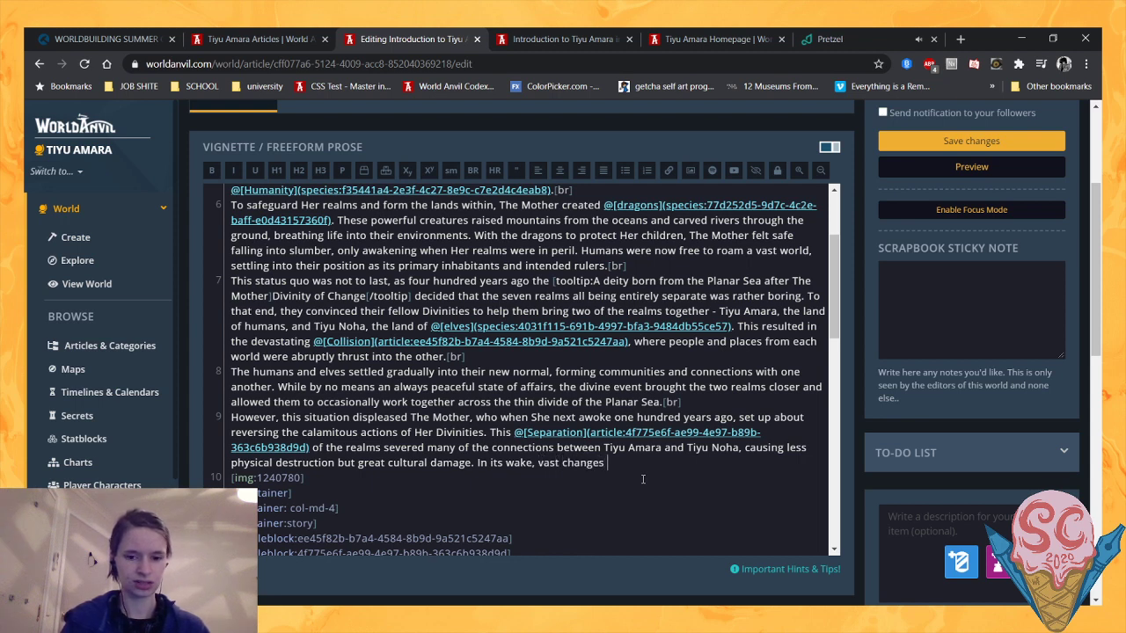
{"action": "type", "text": "red"}
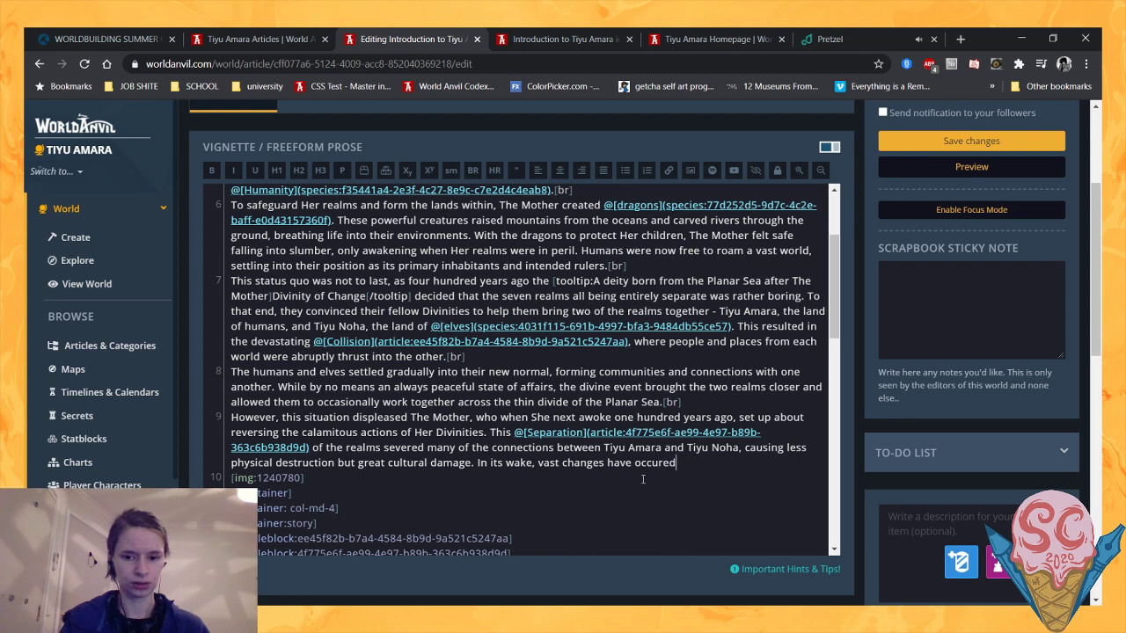
{"action": "type", "text": " across the realm"}
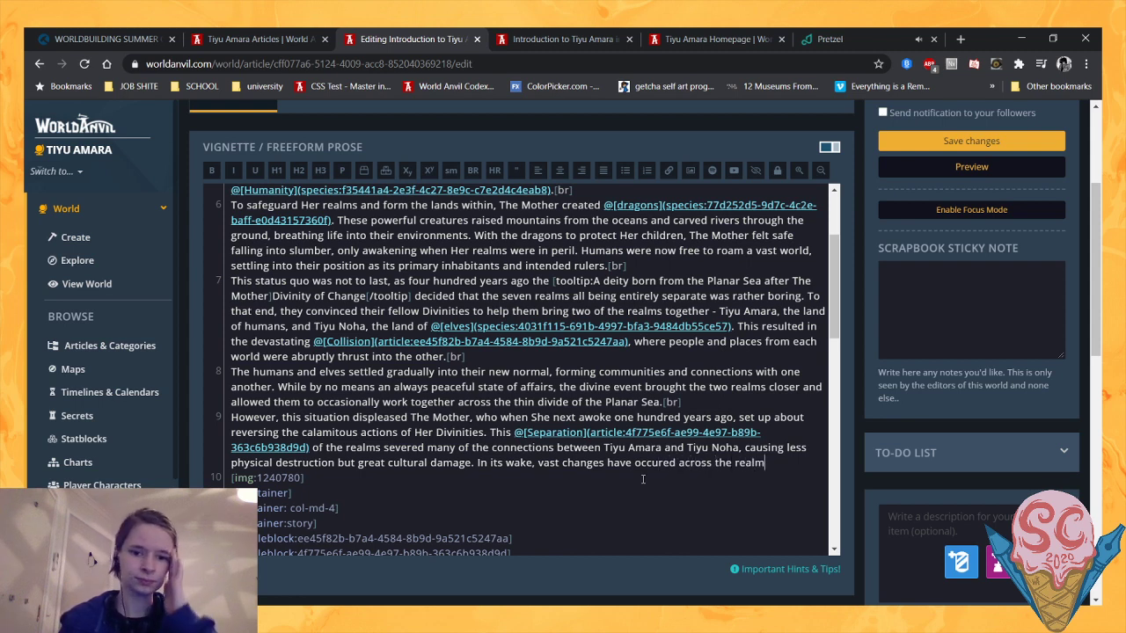
{"action": "type", "text": ", an"}
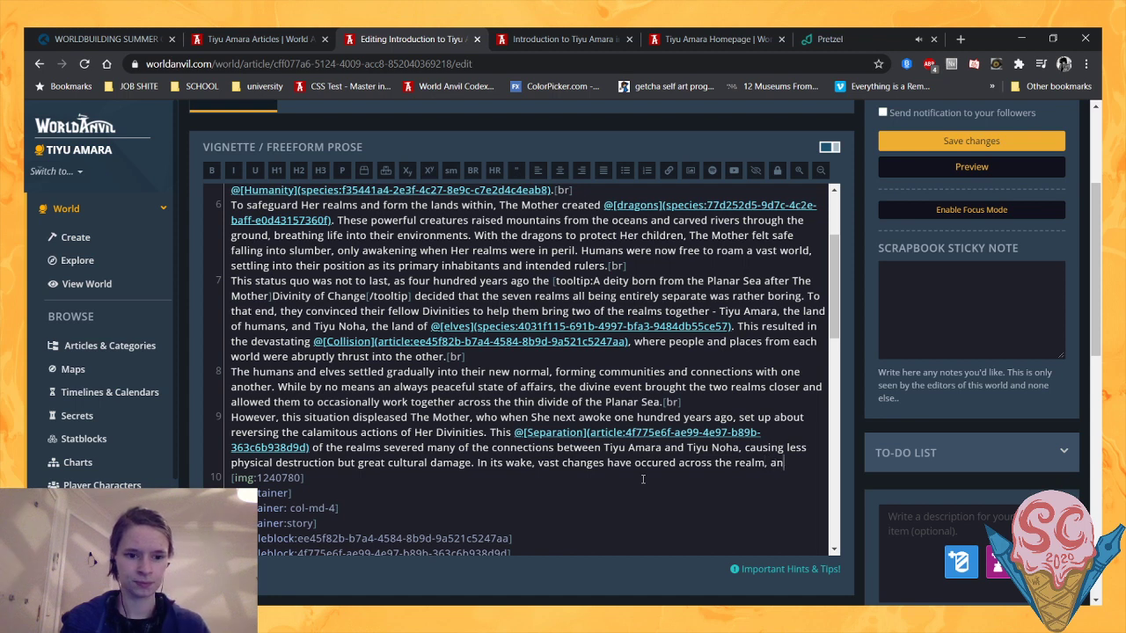
{"action": "type", "text": "d its "}
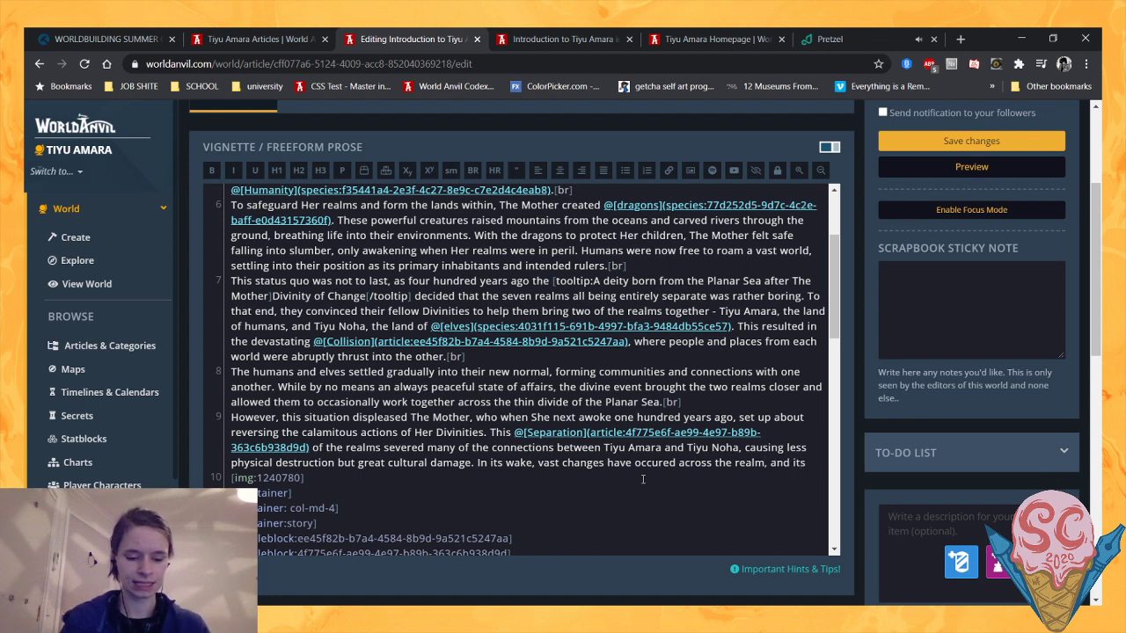
{"action": "type", "text": "denizens "}
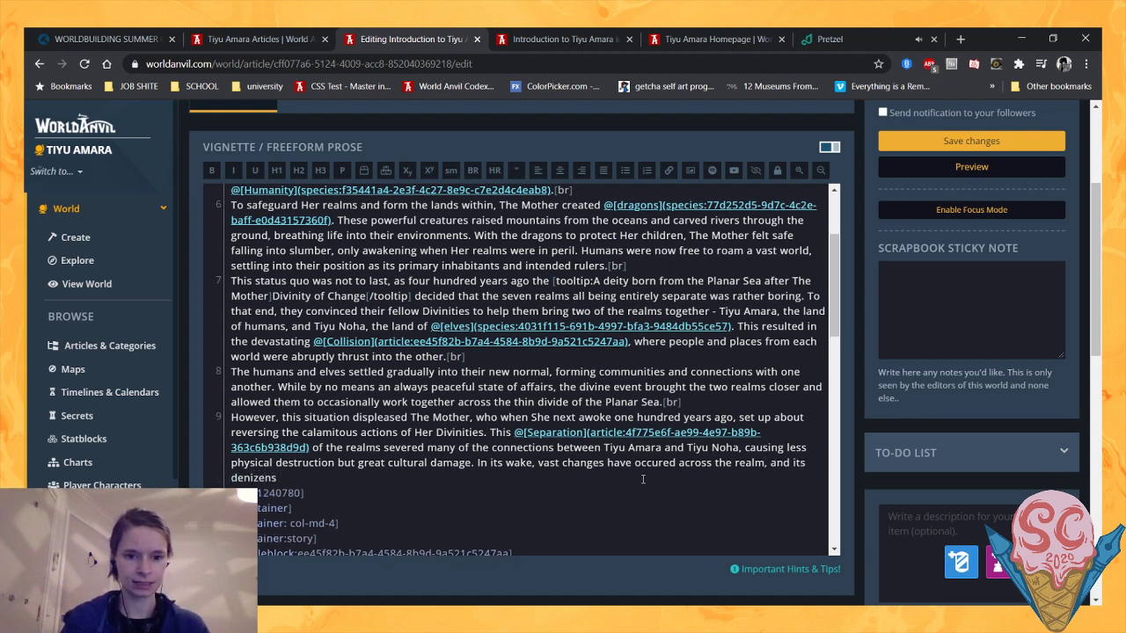
{"action": "type", "text": "now stan"}
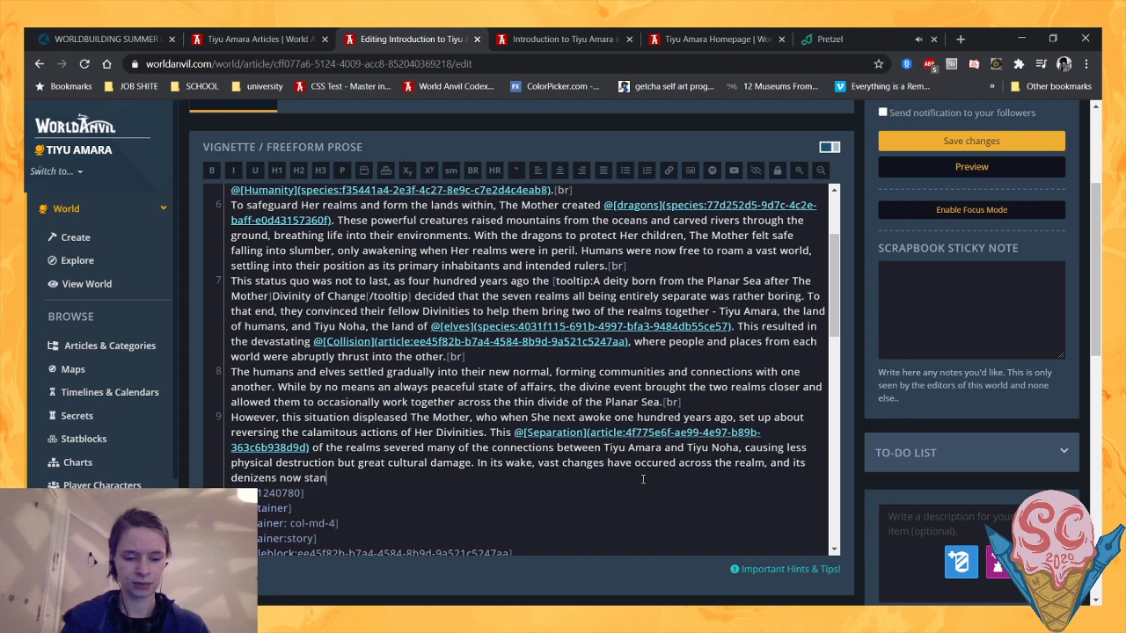
{"action": "type", "text": "d on the"}
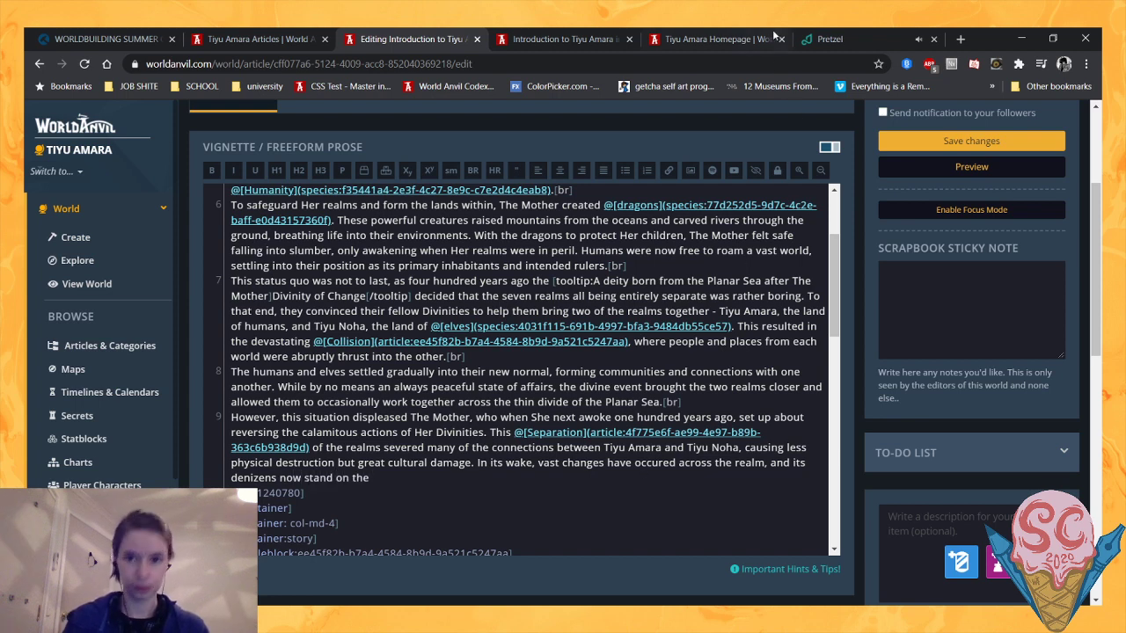
- Recheck the description on the Tiyu Amara homepage and continue the article's closing sentence with "brink of industrial"
{"action": "left_click", "coordinate": [734, 39]}
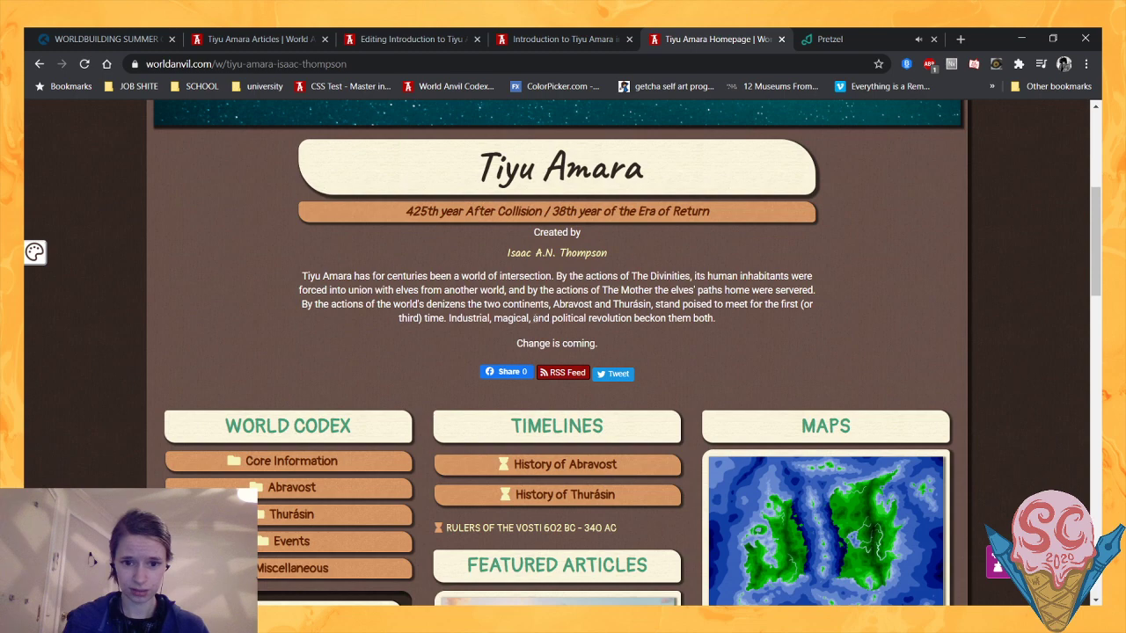
{"action": "left_click", "coordinate": [405, 32]}
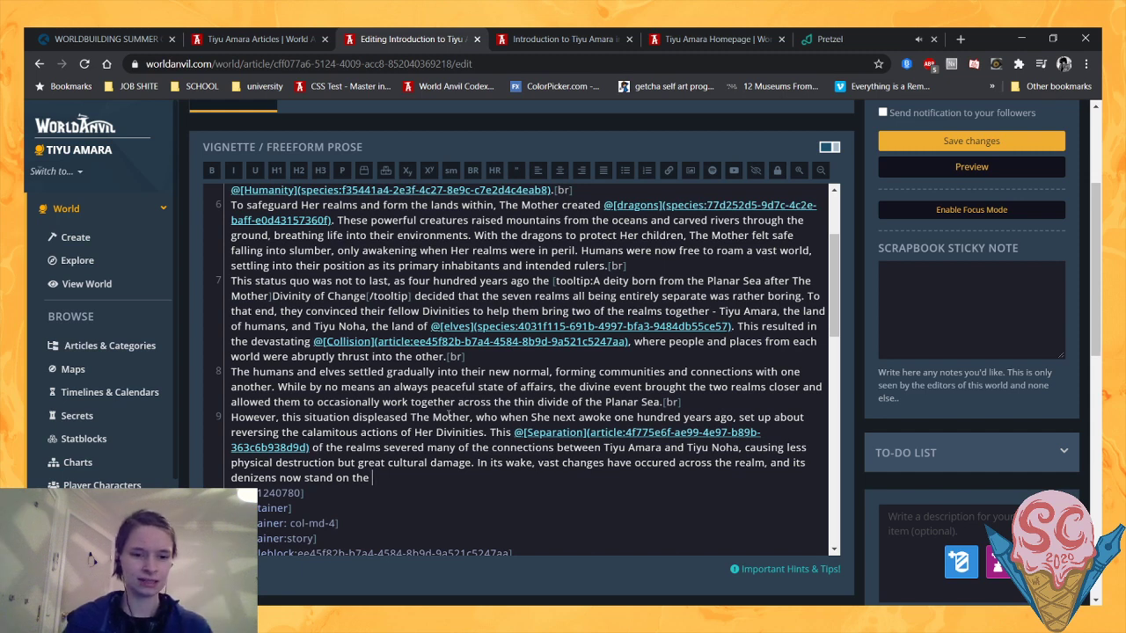
{"action": "type", "text": "brink of "}
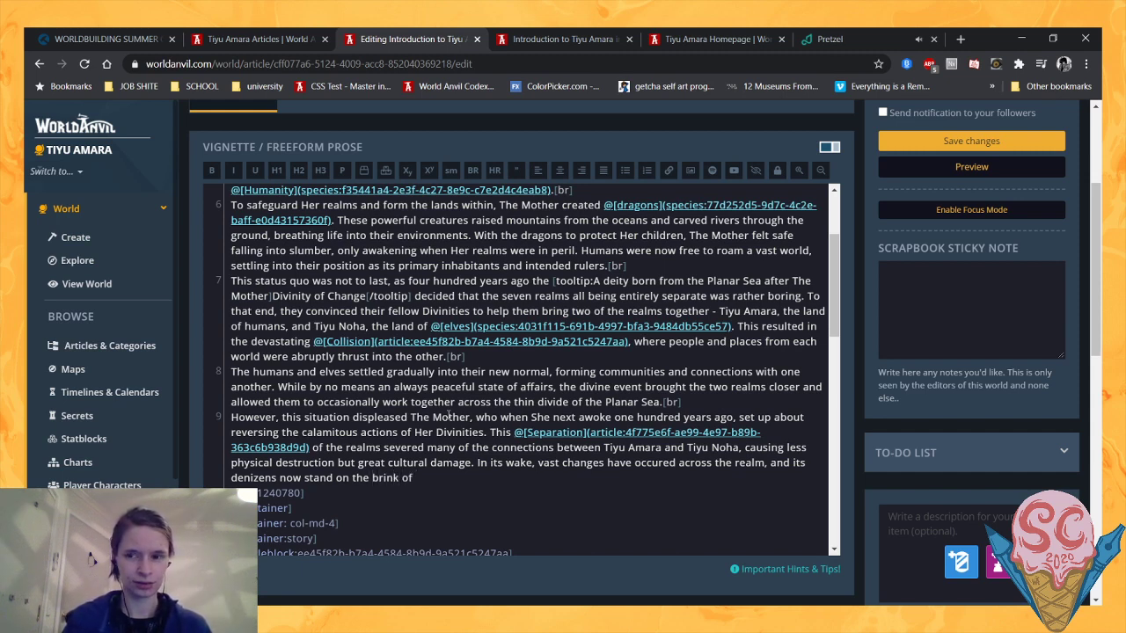
{"action": "type", "text": "industrialia"}
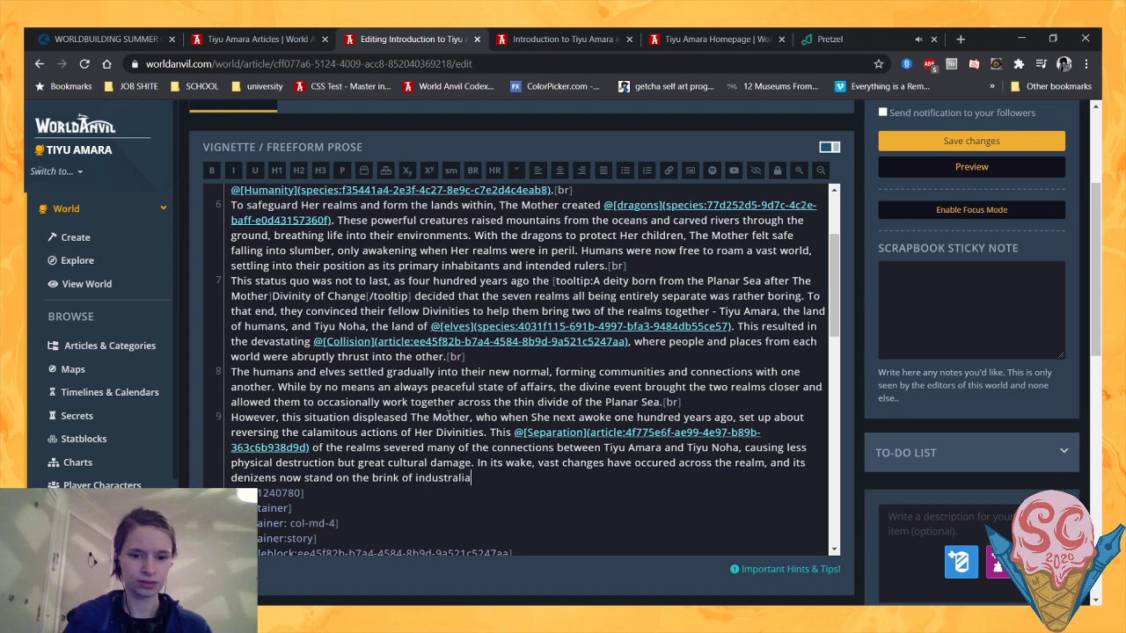
{"action": "key", "text": "BackSpace"}
{"action": "key", "text": "BackSpace"}
{"action": "key", "text": "BackSpace"}
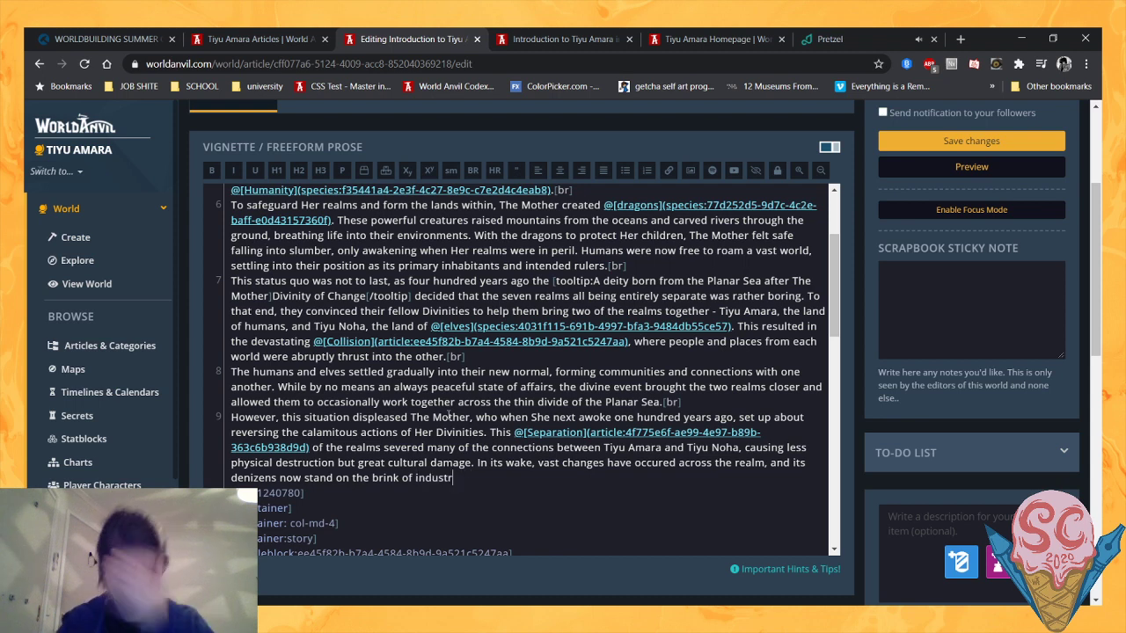
{"action": "type", "text": "ial"}
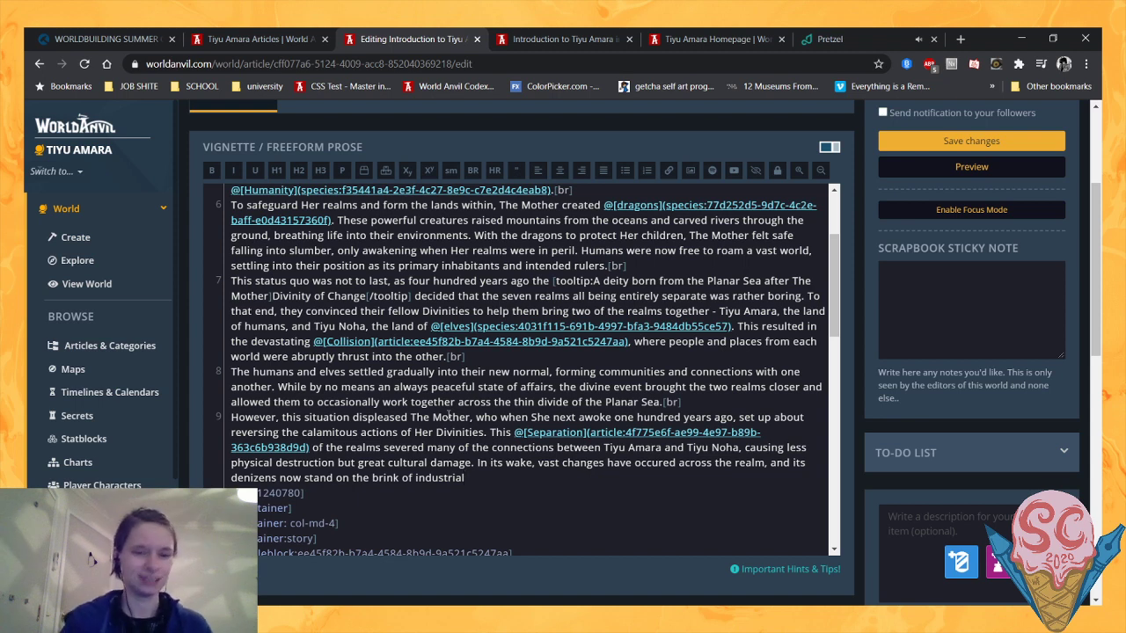
- Finish the Separation paragraph's closing sentence with ", magical, and political revolution." and save the article
{"action": "type", "text": ", maci"}
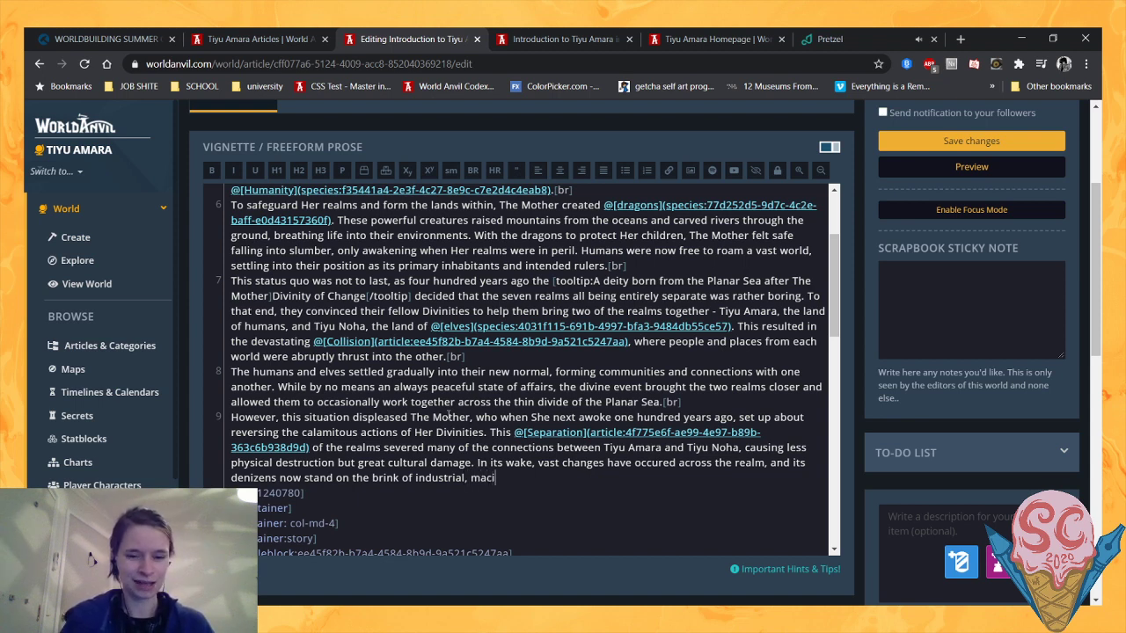
{"action": "key", "text": "BackSpace"}
{"action": "key", "text": "BackSpace"}
{"action": "type", "text": "gical and"}
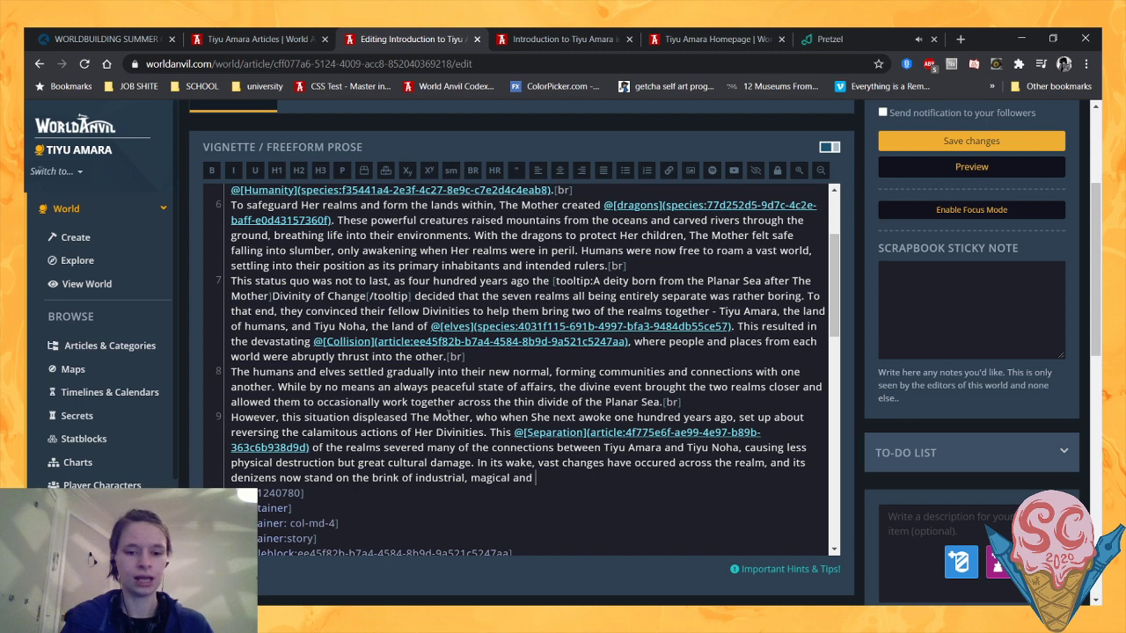
{"action": "key", "text": "BackSpace"}
{"action": "key", "text": "BackSpace"}
{"action": "key", "text": "BackSpace"}
{"action": "key", "text": "BackSpace"}
{"action": "key", "text": "BackSpace"}
{"action": "type", "text": ", and p"}
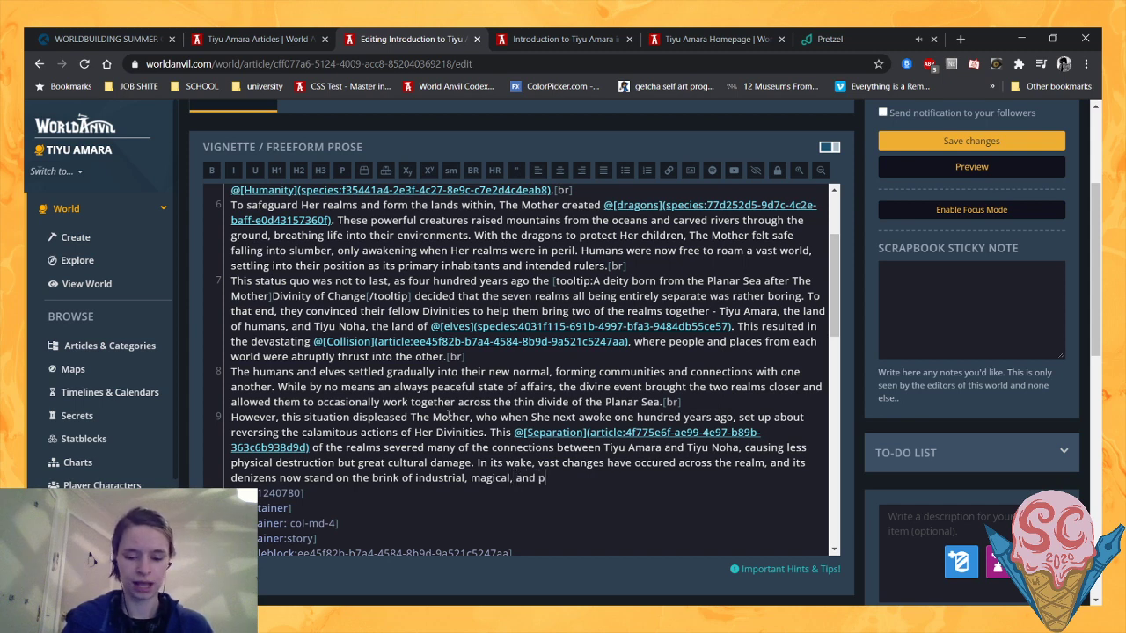
{"action": "type", "text": "olitical c"}
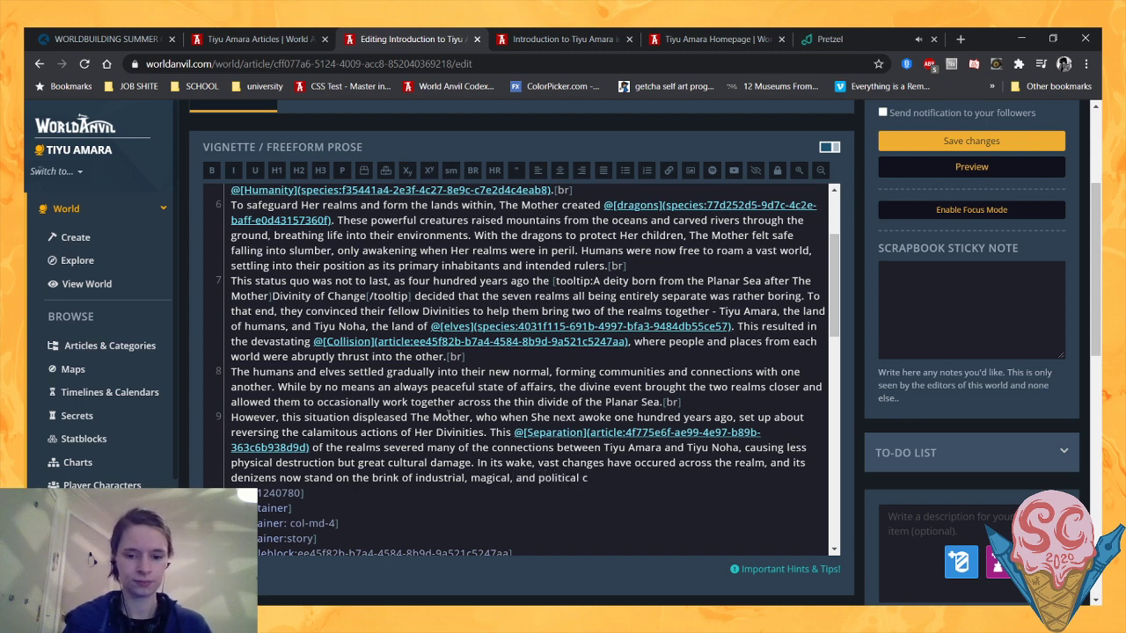
{"action": "key", "text": "BackSpace"}
{"action": "type", "text": "rev"}
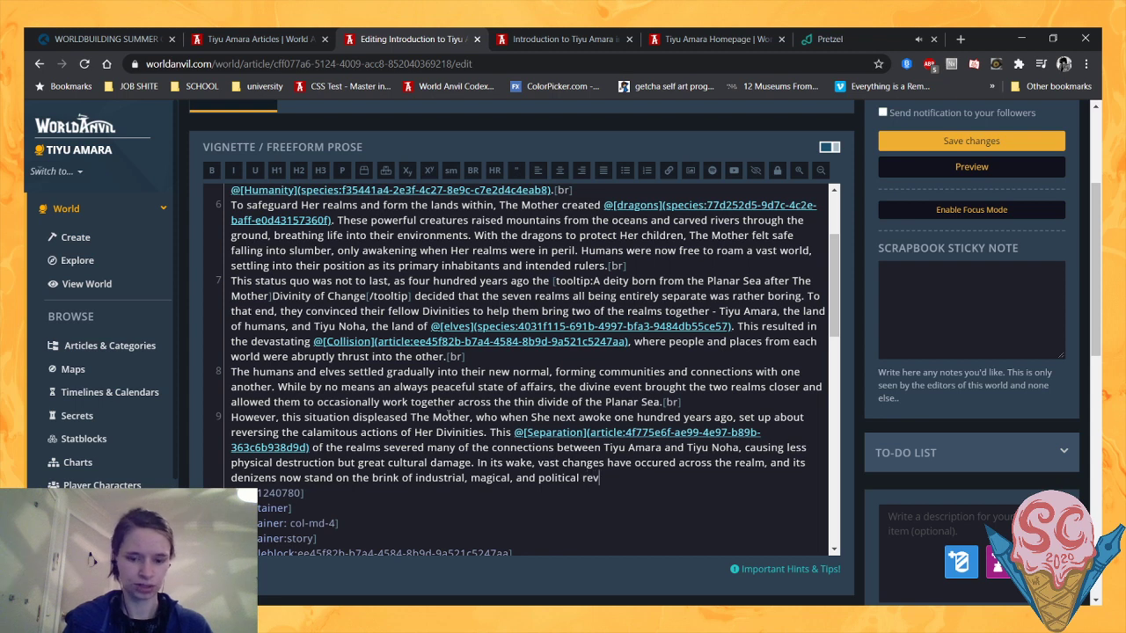
{"action": "type", "text": "olution."}
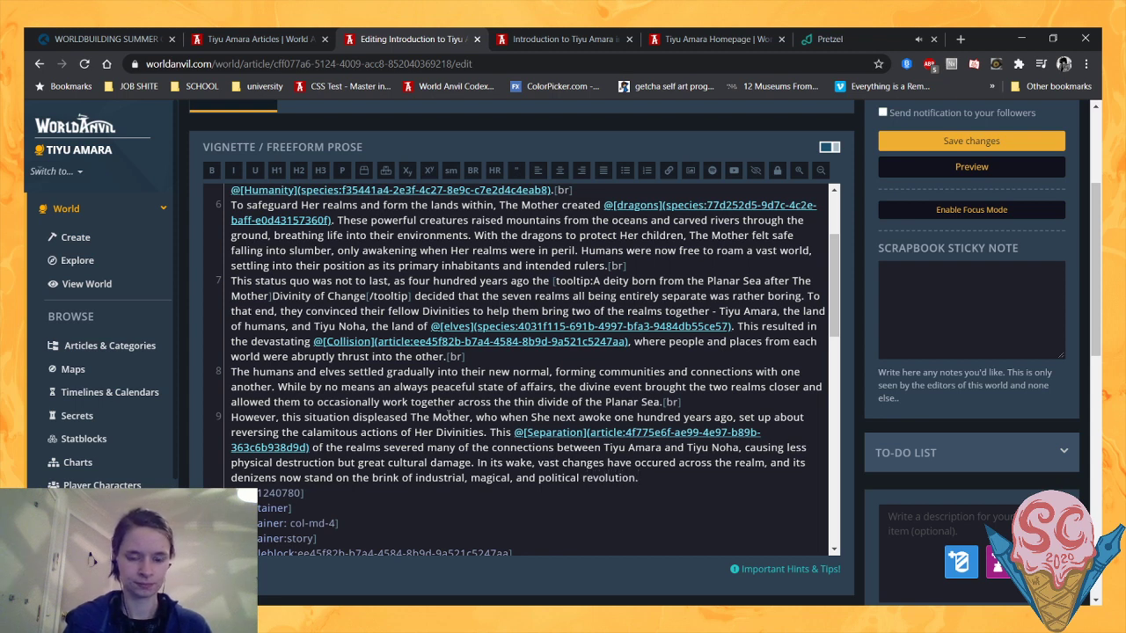
{"action": "key", "text": "ctrl+s"}
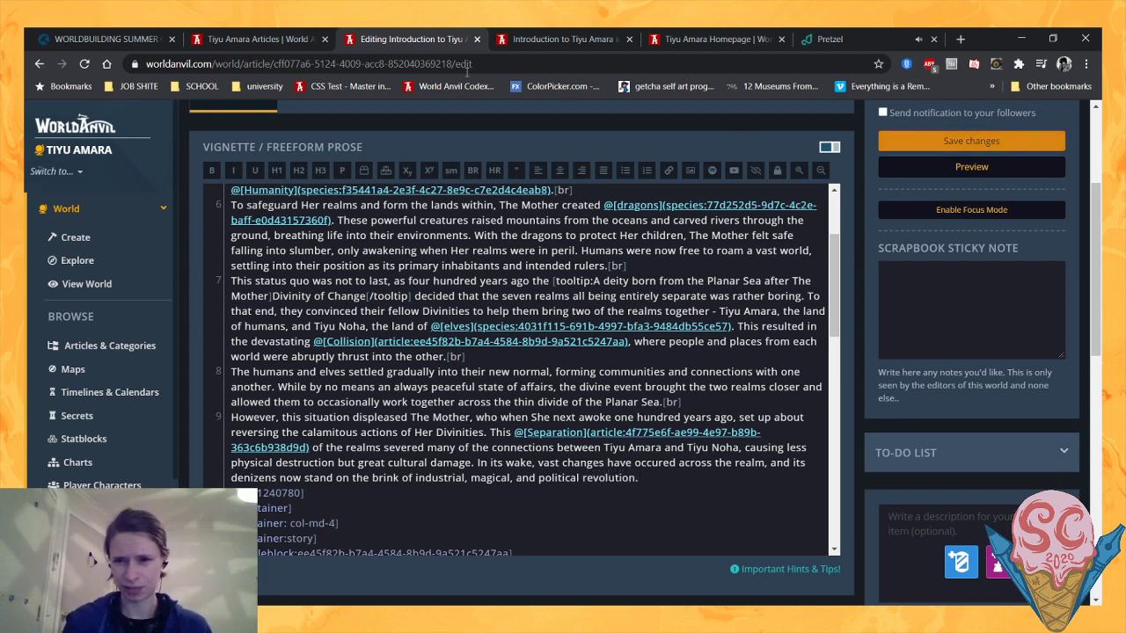
- Reload the article preview and reread the history paragraphs, including the Separation paragraph's new closing sentence
{"action": "left_click", "coordinate": [531, 35]}
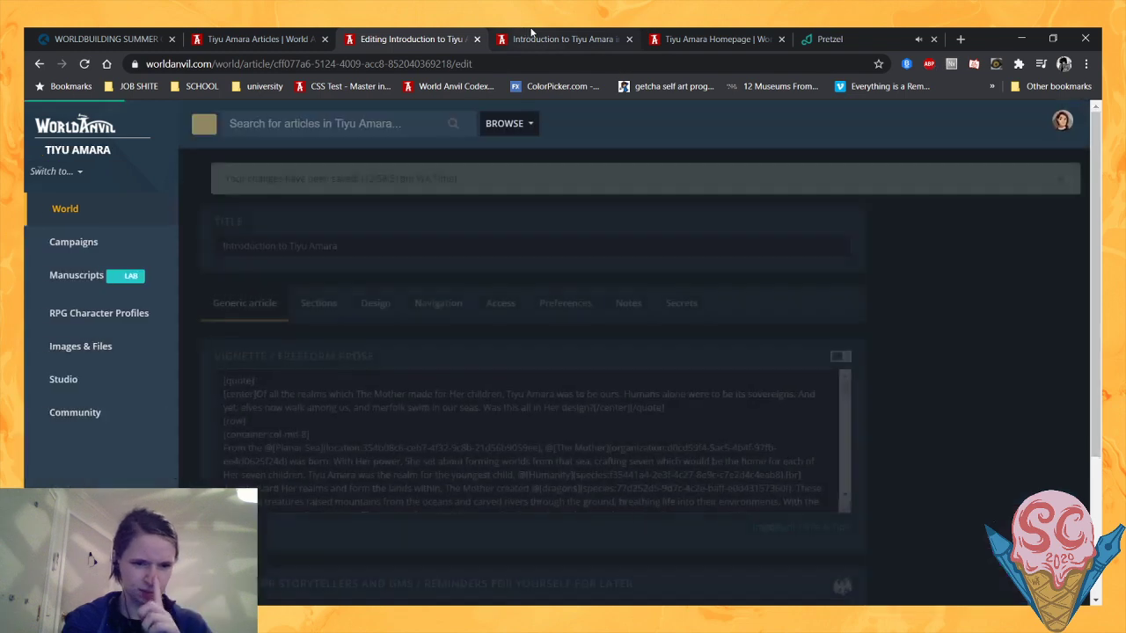
{"action": "left_click", "coordinate": [86, 64]}
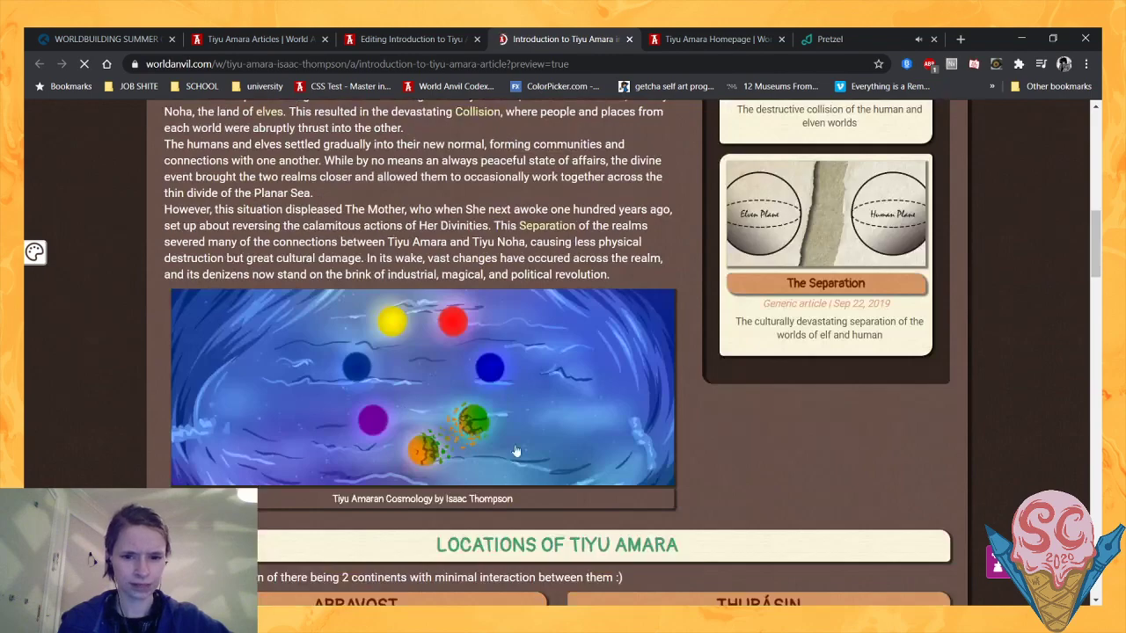
{"action": "scroll", "coordinate": [536, 346], "scroll_direction": "down", "scroll_amount": 3}
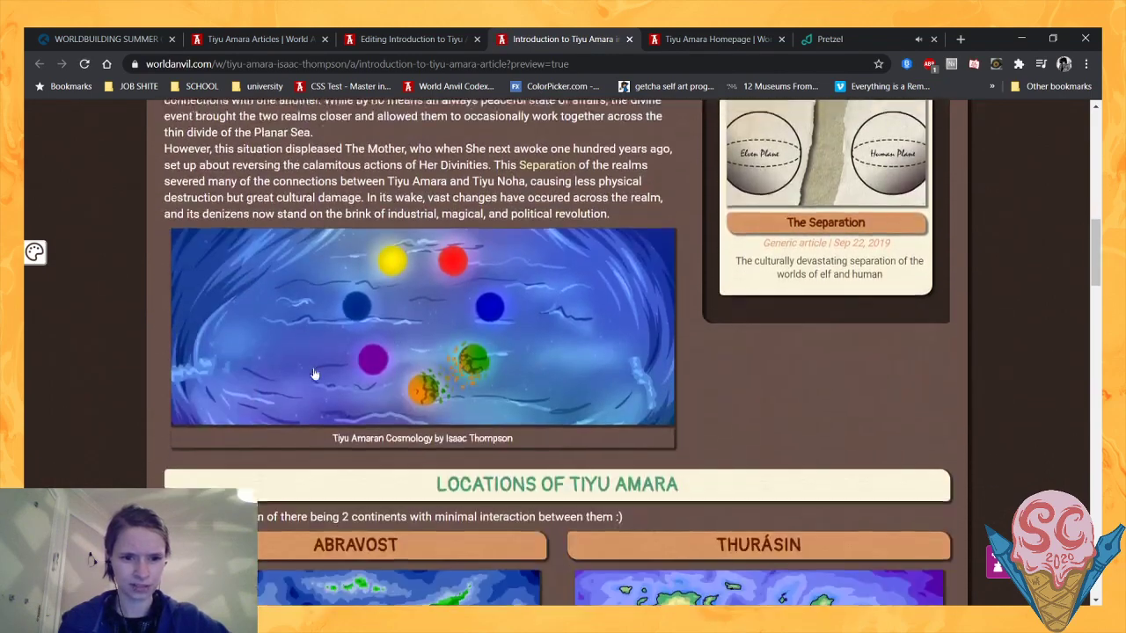
{"action": "scroll", "coordinate": [469, 266], "scroll_direction": "up", "scroll_amount": 3}
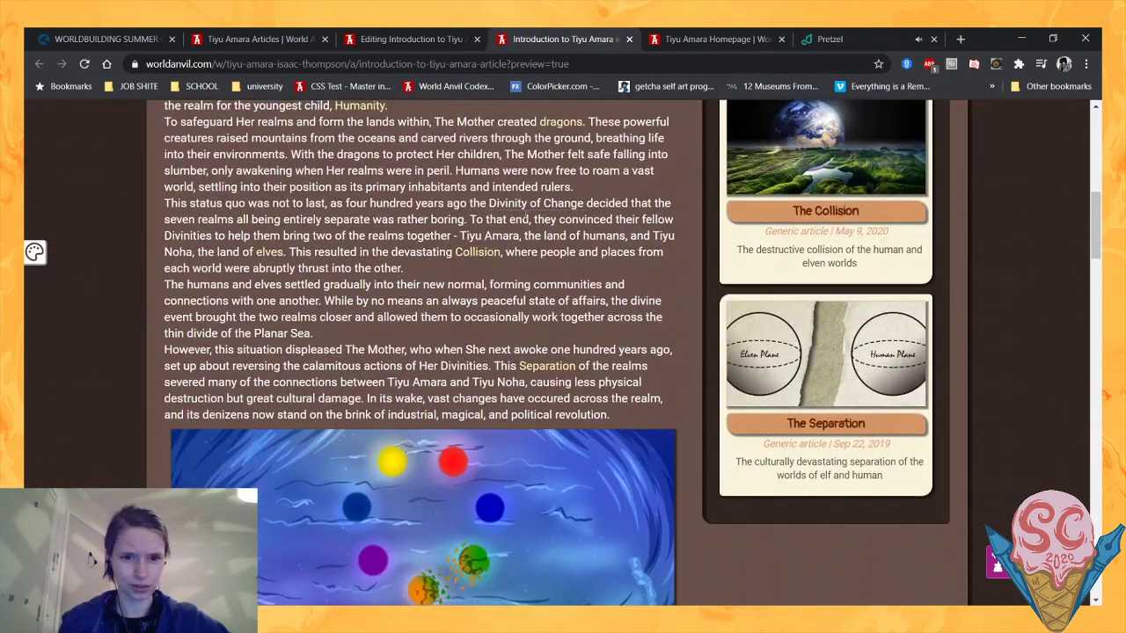
{"action": "scroll", "coordinate": [525, 215], "scroll_direction": "down", "scroll_amount": 1}
{"action": "scroll", "coordinate": [525, 215], "scroll_direction": "up", "scroll_amount": 2}
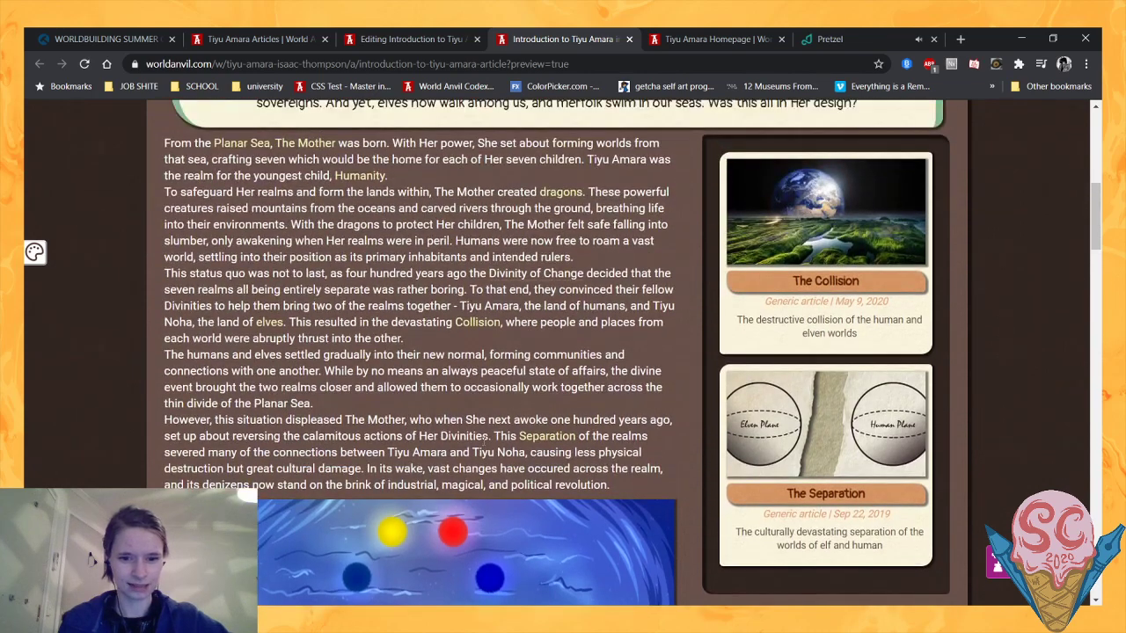
{"action": "scroll", "coordinate": [483, 442], "scroll_direction": "down", "scroll_amount": 1}
{"action": "left_click_drag", "start_coordinate": [388, 381], "coordinate": [556, 374]}
{"action": "left_click_drag", "start_coordinate": [431, 384], "coordinate": [425, 385]}
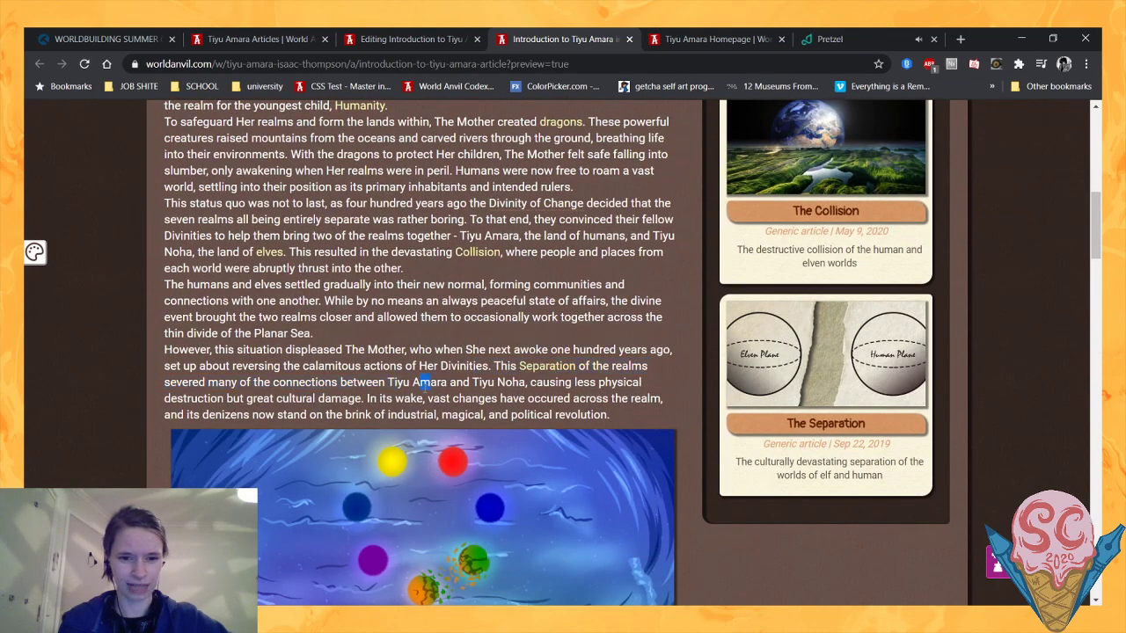
- Examine how the history text and cosmology image sit beside the Collision and Separation article cards in the preview
{"action": "scroll", "coordinate": [425, 385], "scroll_direction": "down", "scroll_amount": 2}
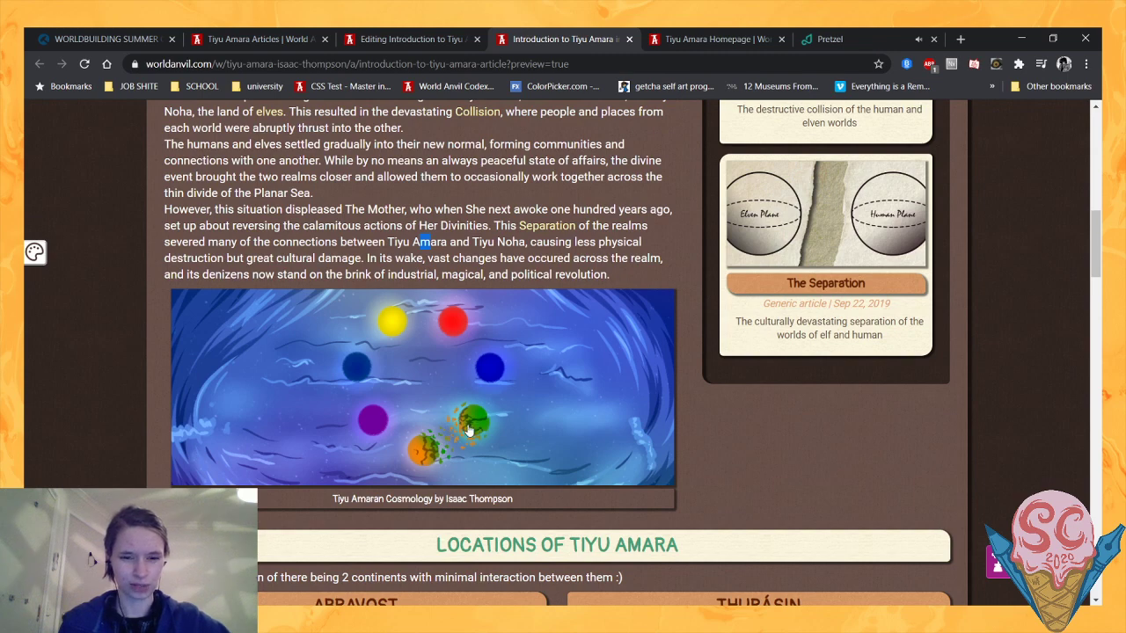
{"action": "scroll", "coordinate": [706, 403], "scroll_direction": "up", "scroll_amount": 5}
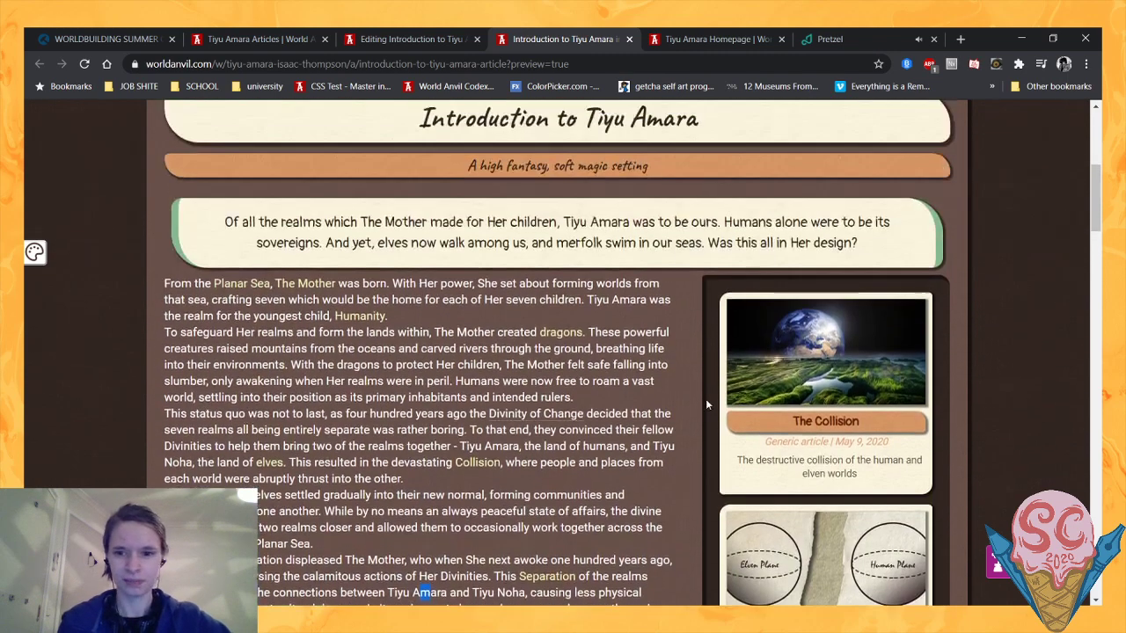
{"action": "scroll", "coordinate": [698, 396], "scroll_direction": "down", "scroll_amount": 5}
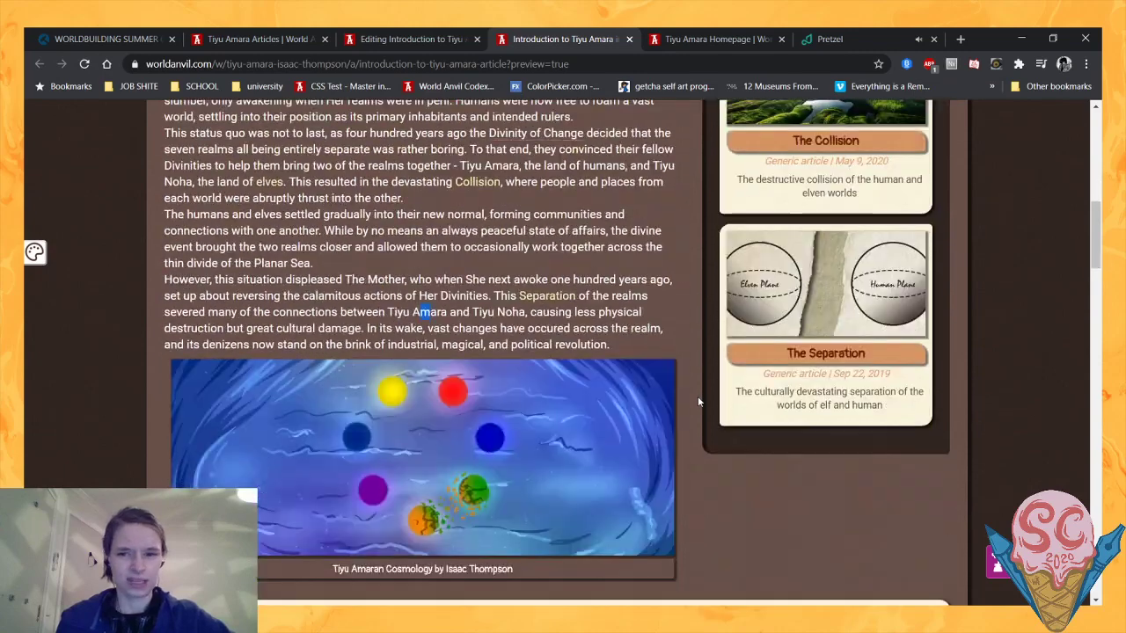
{"action": "scroll", "coordinate": [663, 307], "scroll_direction": "up", "scroll_amount": 2}
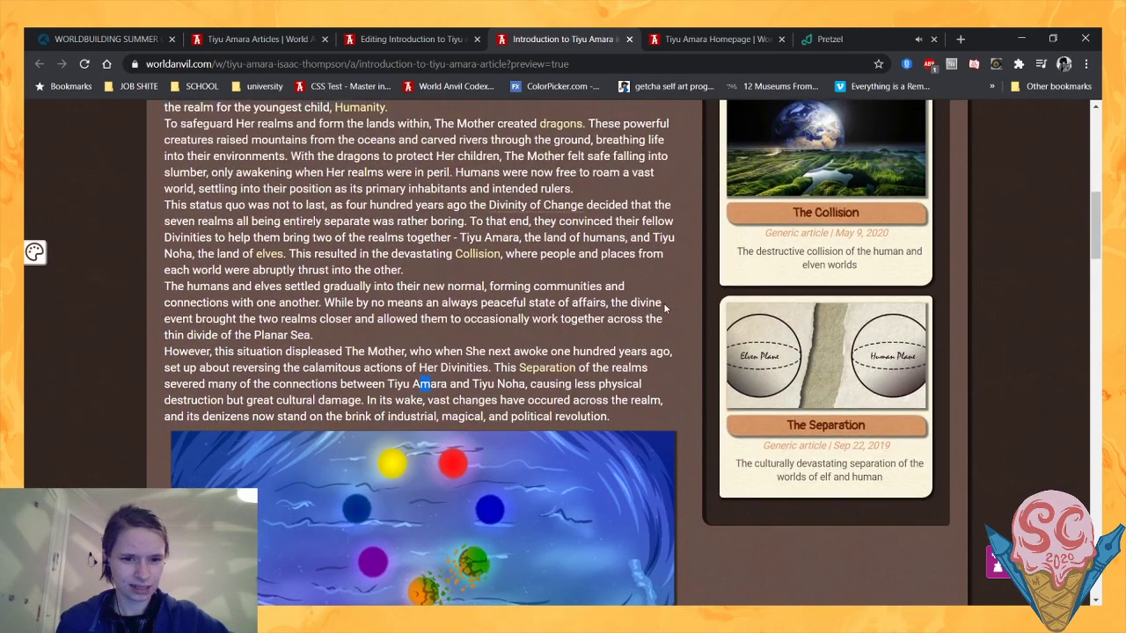
{"action": "left_click", "coordinate": [475, 404]}
{"action": "scroll", "coordinate": [471, 414], "scroll_direction": "down", "scroll_amount": 1}
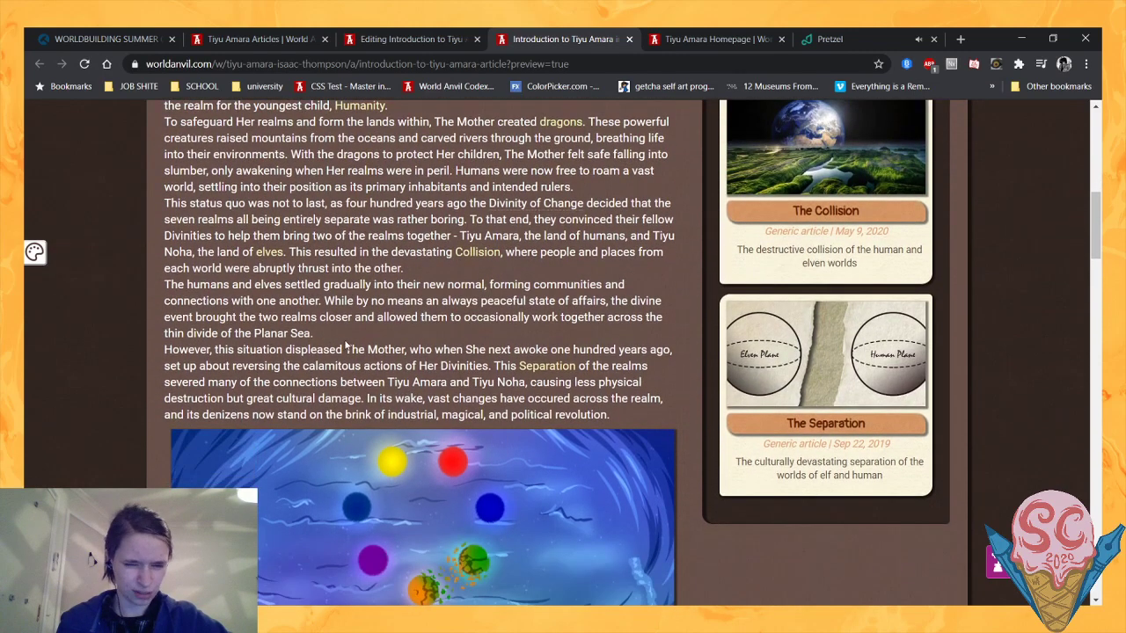
{"action": "scroll", "coordinate": [758, 439], "scroll_direction": "down", "scroll_amount": 1}
{"action": "scroll", "coordinate": [759, 440], "scroll_direction": "up", "scroll_amount": 1}
{"action": "scroll", "coordinate": [758, 440], "scroll_direction": "down", "scroll_amount": 1}
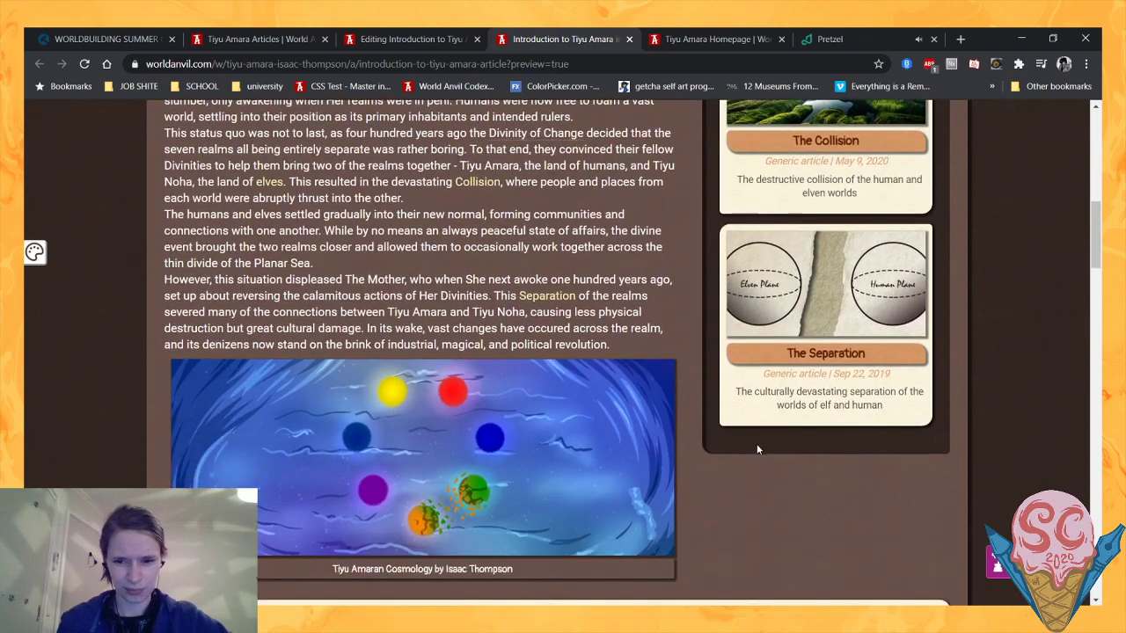
{"action": "left_click_drag", "start_coordinate": [756, 443], "coordinate": [803, 561]}
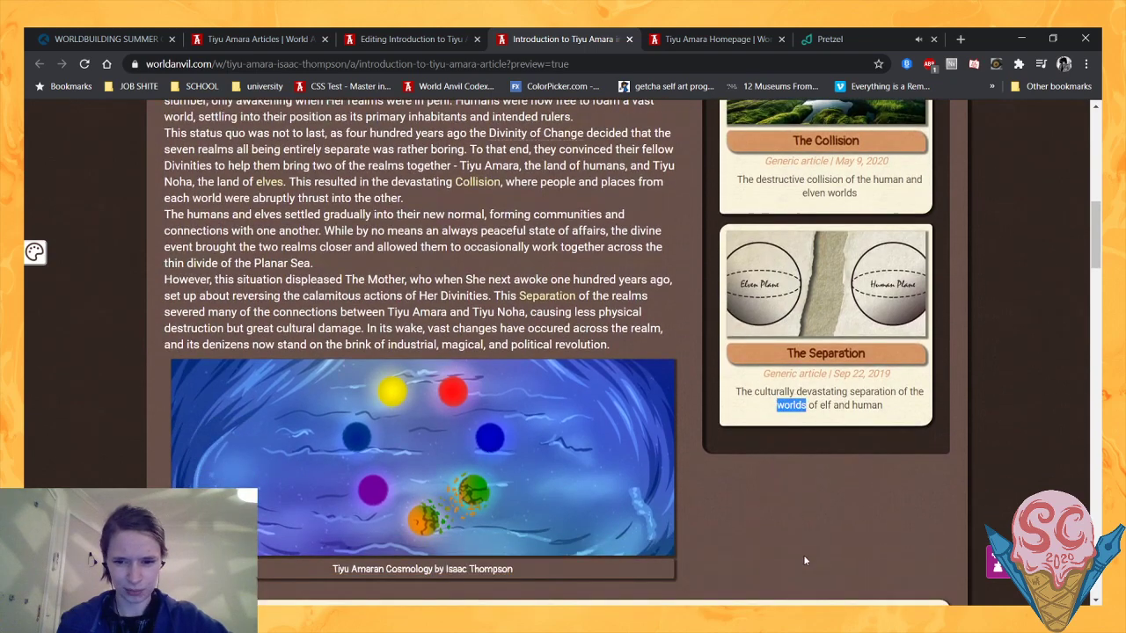
{"action": "left_click", "coordinate": [734, 476]}
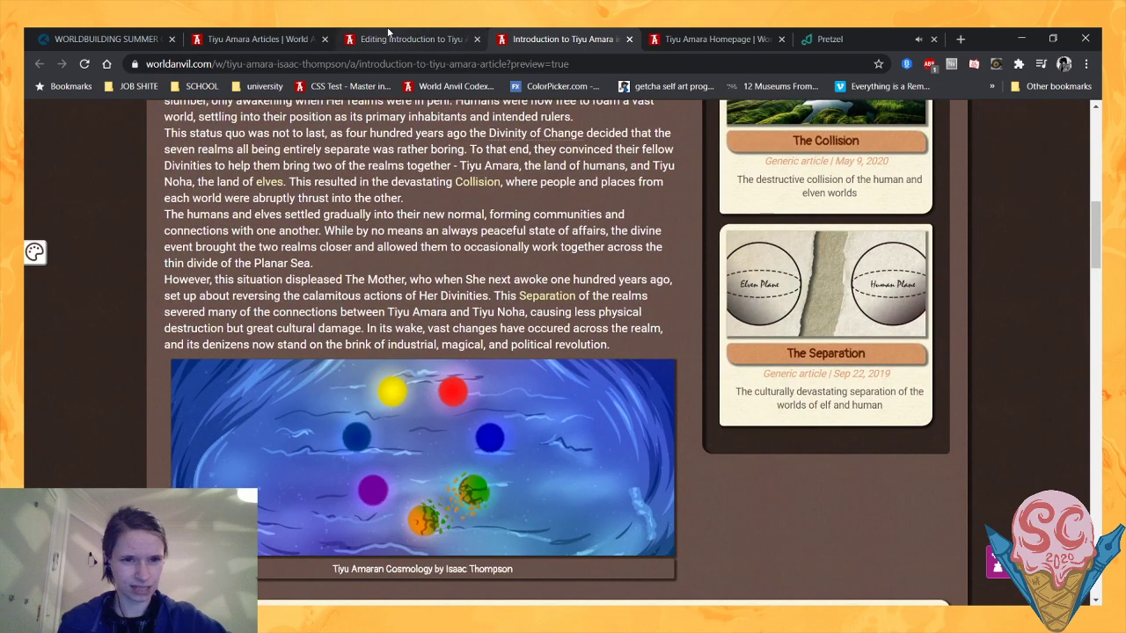
- Return to the article editor and remove the stray space inside the "[container:col-md-4]" tag
{"action": "left_click", "coordinate": [388, 33]}
{"action": "scroll", "coordinate": [356, 319], "scroll_direction": "down", "scroll_amount": 2}
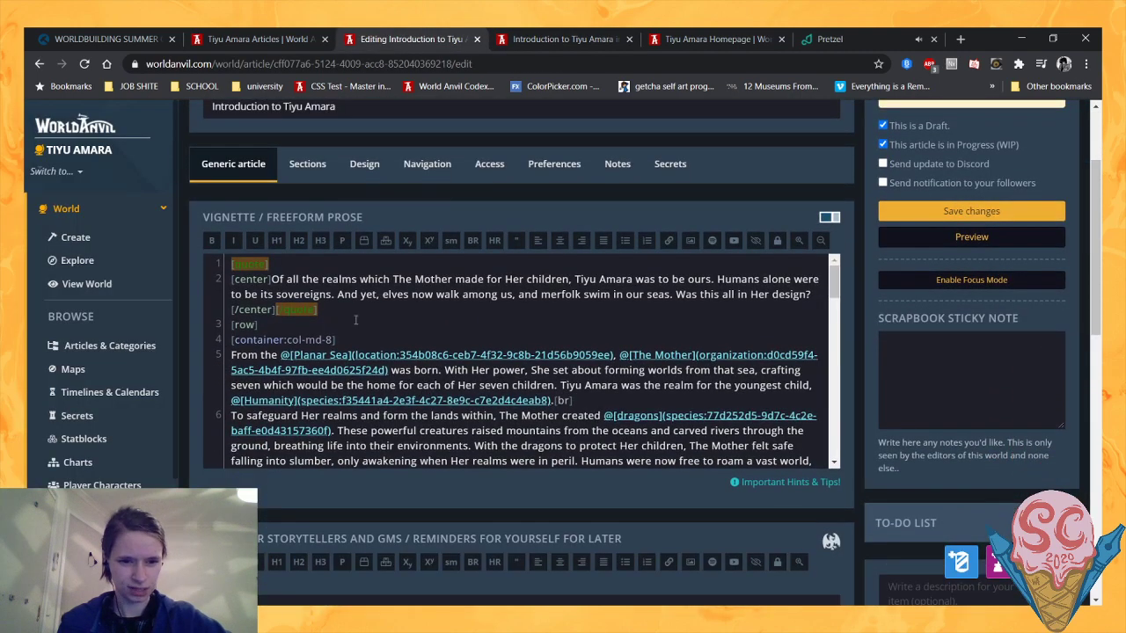
{"action": "scroll", "coordinate": [355, 319], "scroll_direction": "down", "scroll_amount": 6}
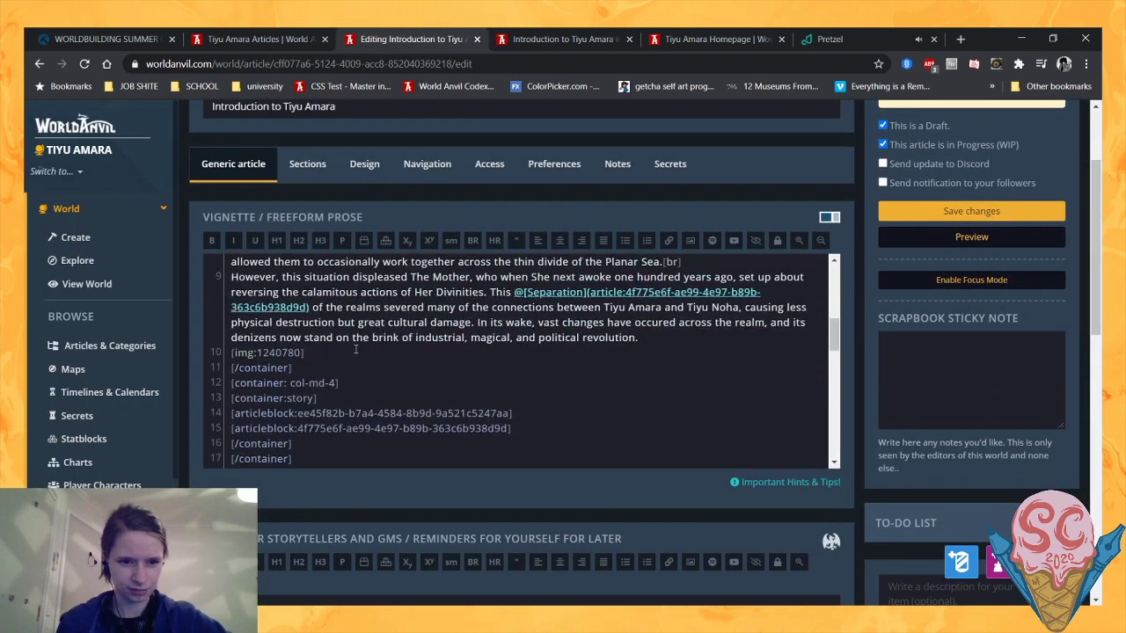
{"action": "left_click", "coordinate": [348, 367]}
{"action": "scroll", "coordinate": [365, 379], "scroll_direction": "down", "scroll_amount": 2}
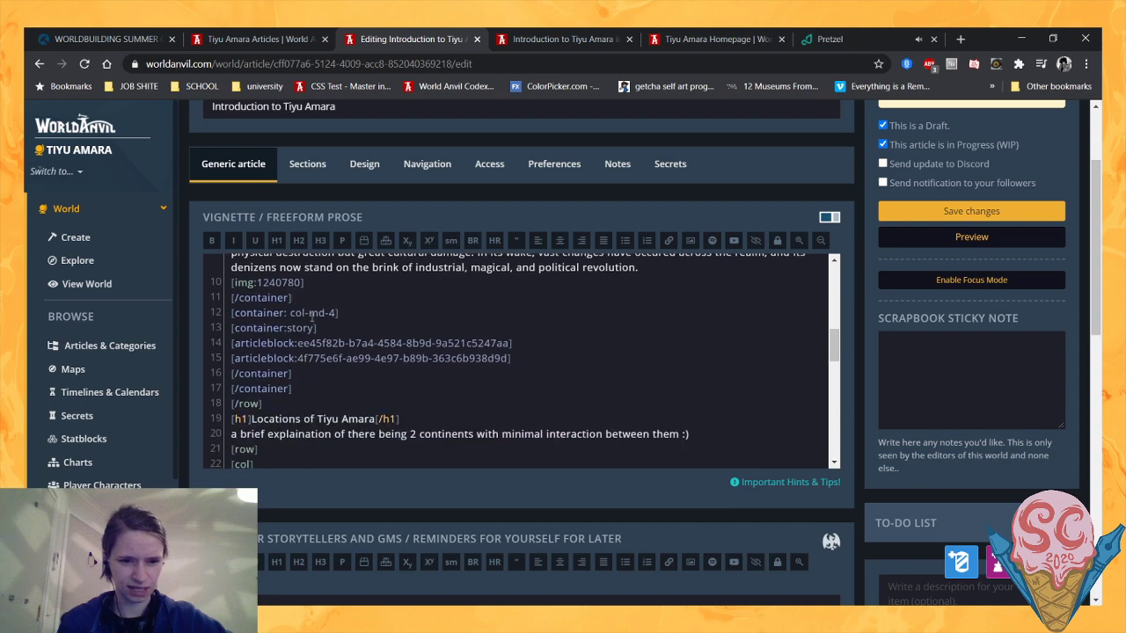
{"action": "left_click", "coordinate": [288, 312]}
{"action": "key", "text": "BackSpace"}
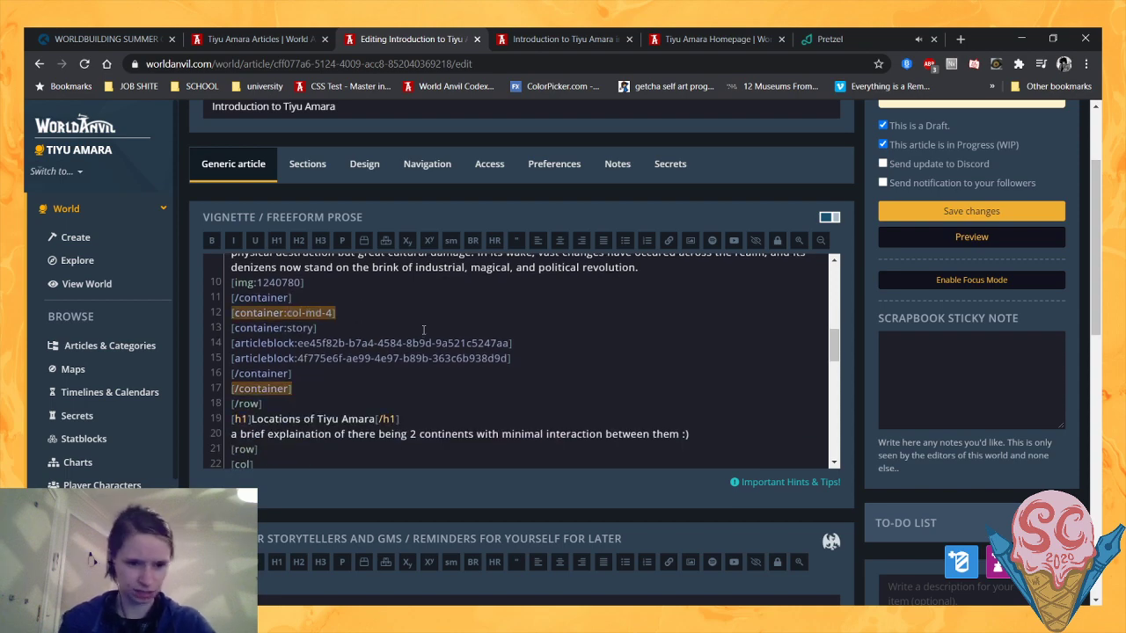
- Start a "--" line above the article blocks in the story container and check the article's subtitle in the preview
{"action": "scroll", "coordinate": [398, 342], "scroll_direction": "up", "scroll_amount": 8}
{"action": "scroll", "coordinate": [297, 350], "scroll_direction": "down", "scroll_amount": 8}
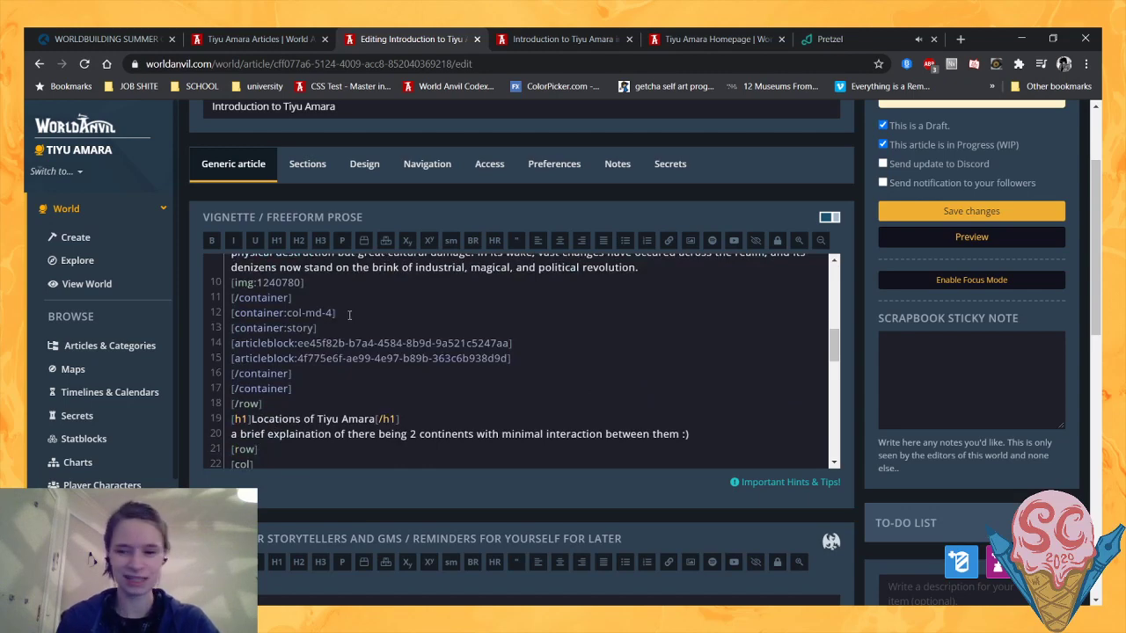
{"action": "key", "text": "Return"}
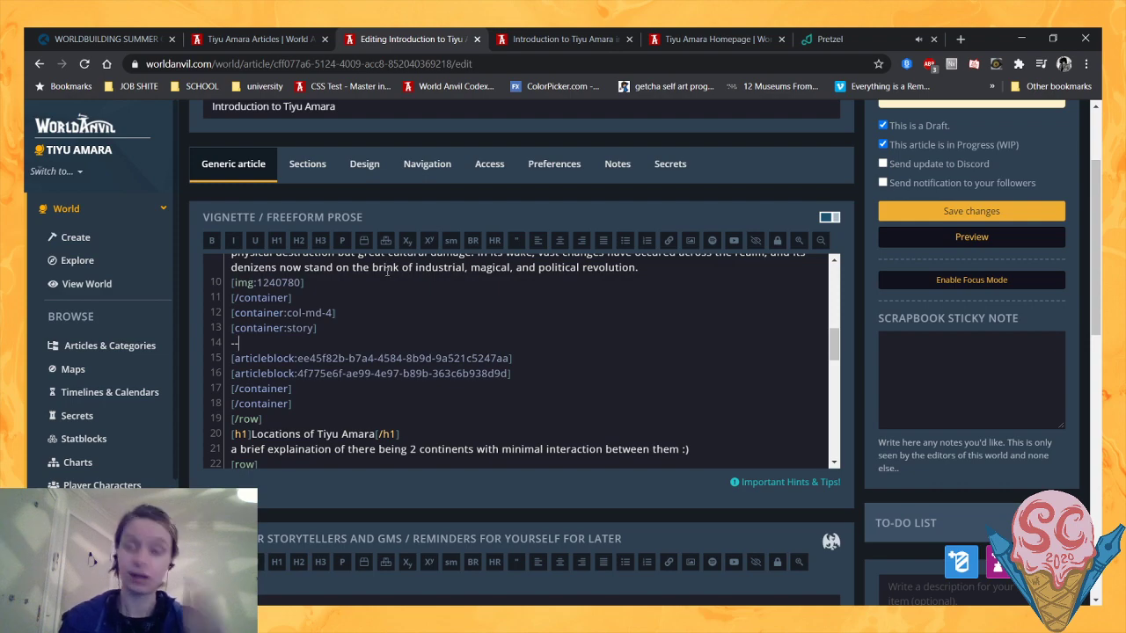
{"action": "left_click", "coordinate": [545, 37]}
{"action": "scroll", "coordinate": [459, 375], "scroll_direction": "up", "scroll_amount": 8}
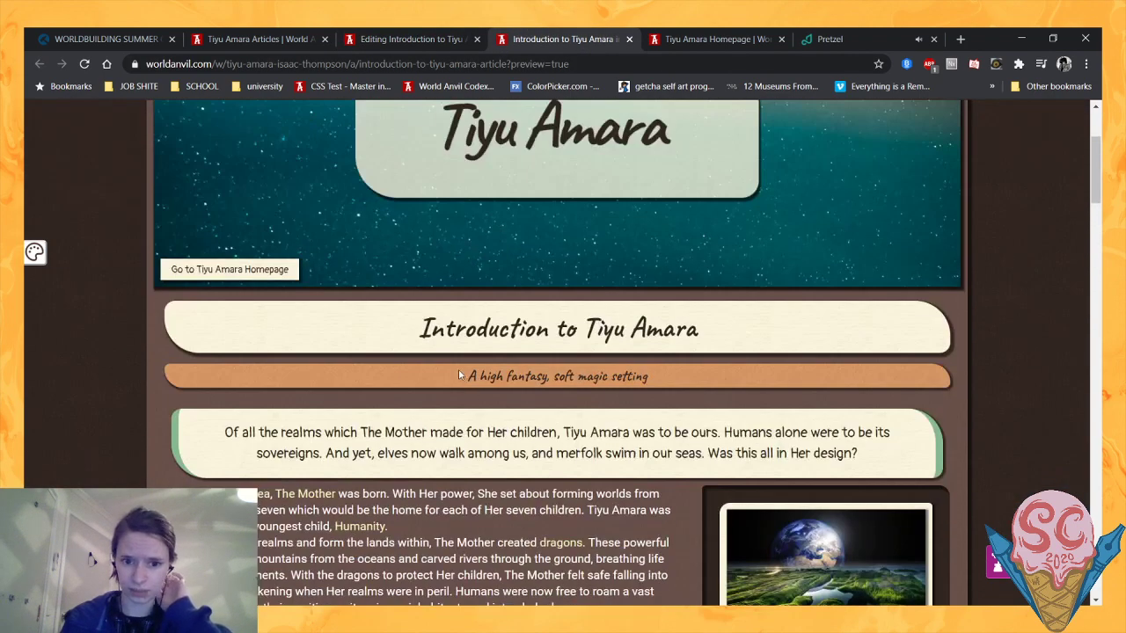
{"action": "left_click_drag", "start_coordinate": [458, 376], "coordinate": [651, 376]}
{"action": "left_click", "coordinate": [421, 427]}
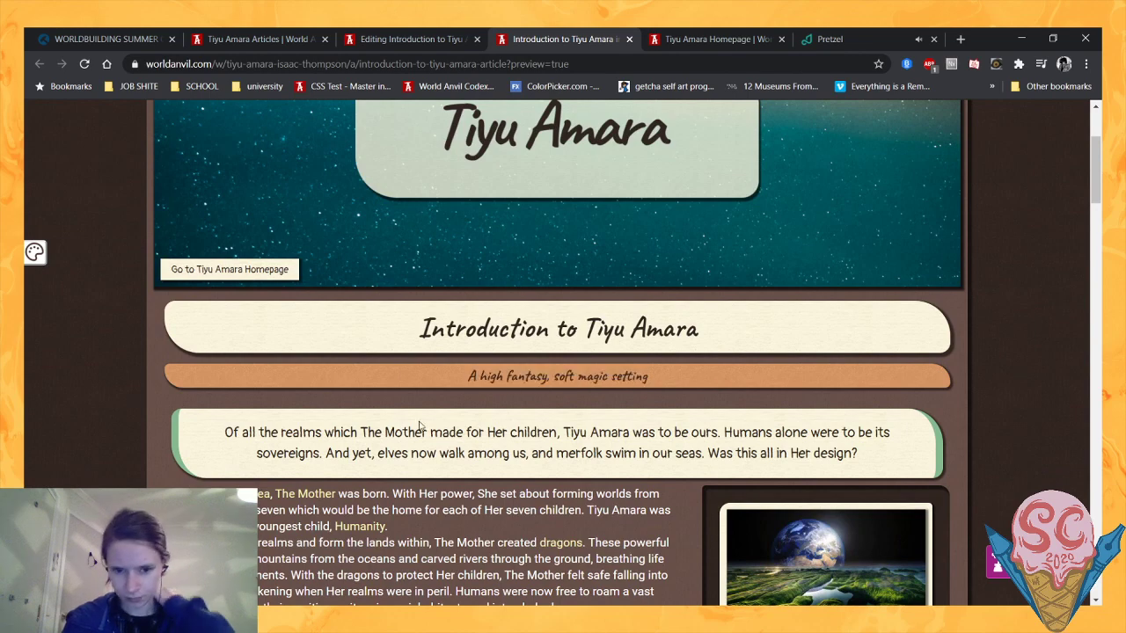
- Search the Tiyu Amara homepage for "Meta" and open the Tiyu Amara Meta article
{"action": "left_click", "coordinate": [716, 35]}
{"action": "scroll", "coordinate": [286, 264], "scroll_direction": "down", "scroll_amount": 3}
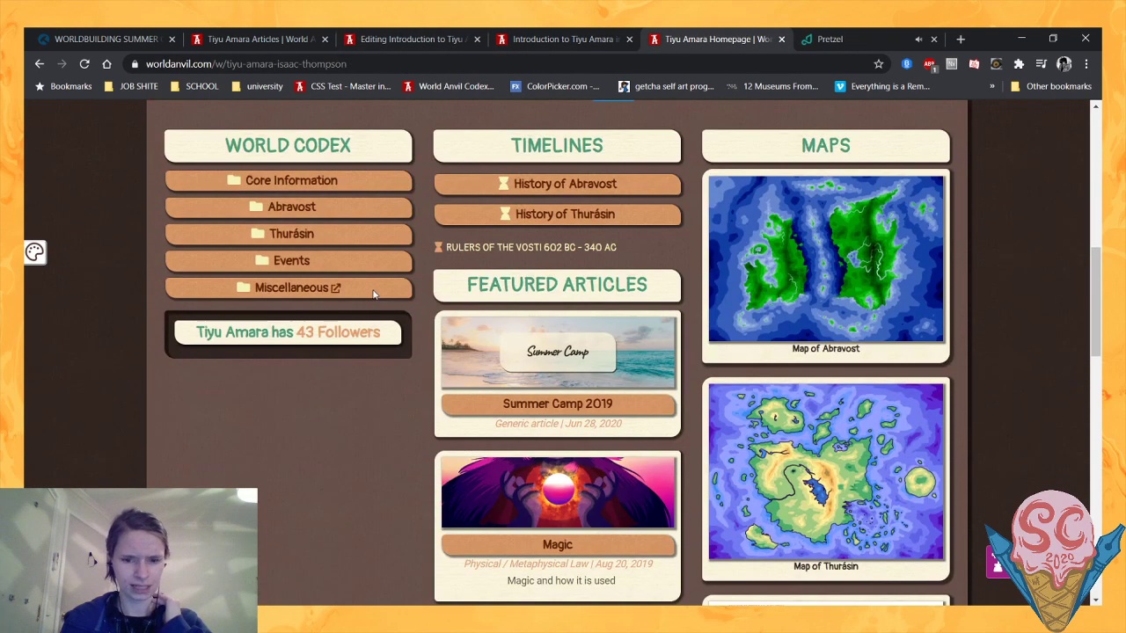
{"action": "scroll", "coordinate": [286, 122], "scroll_direction": "up", "scroll_amount": 7}
{"action": "left_click", "coordinate": [222, 180]}
{"action": "type", "text": "Meta"}
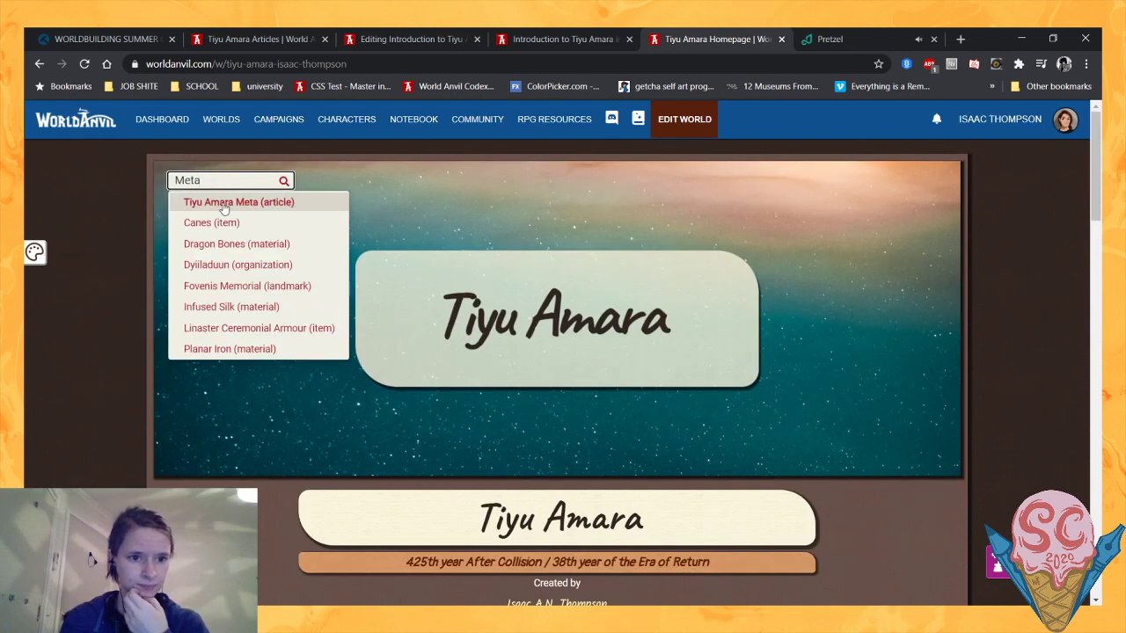
{"action": "left_click", "coordinate": [223, 202]}
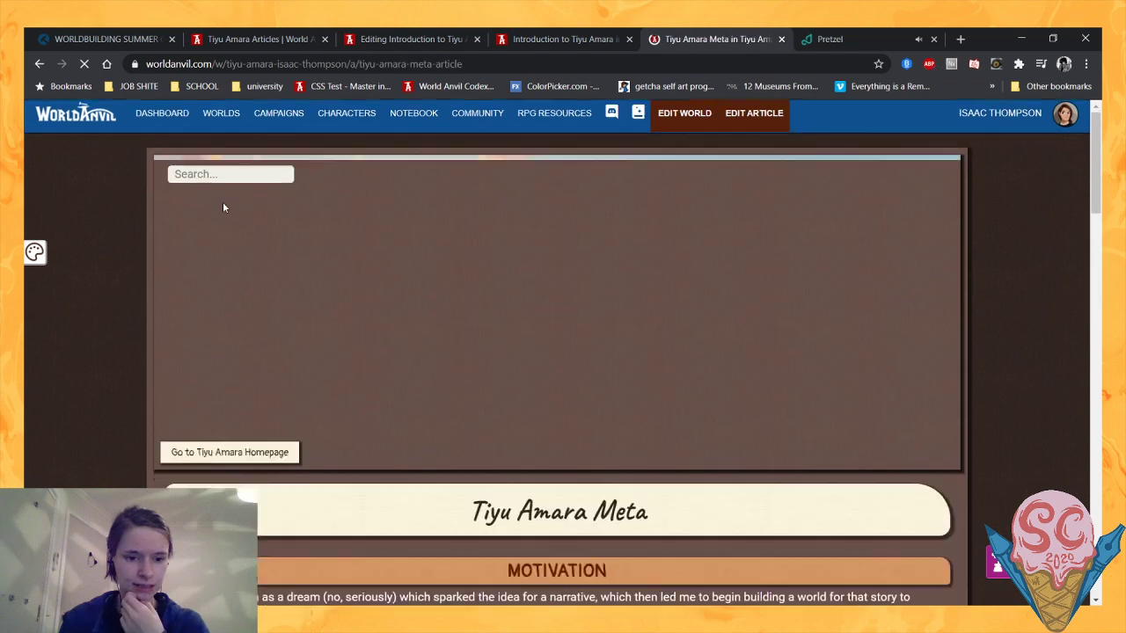
- Read the Genre, Mood, Scope and Themes sections of the Meta article, focusing on the mood description
{"action": "scroll", "coordinate": [223, 208], "scroll_direction": "down", "scroll_amount": 3}
{"action": "scroll", "coordinate": [224, 207], "scroll_direction": "down", "scroll_amount": 2}
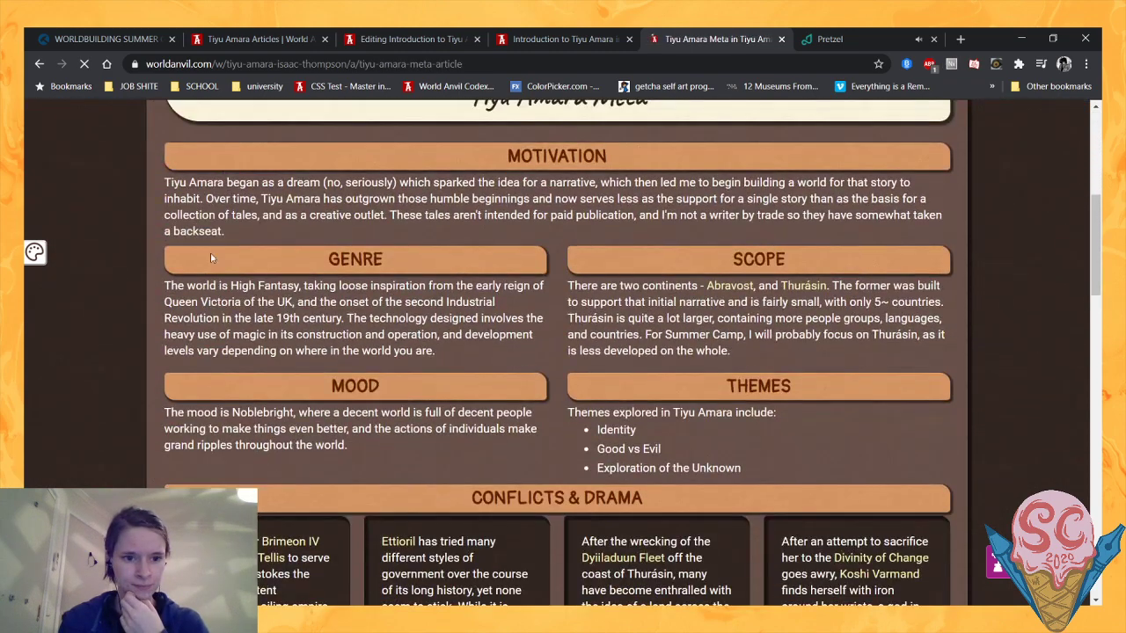
{"action": "scroll", "coordinate": [272, 318], "scroll_direction": "down", "scroll_amount": 1}
{"action": "scroll", "coordinate": [272, 319], "scroll_direction": "down", "scroll_amount": 1}
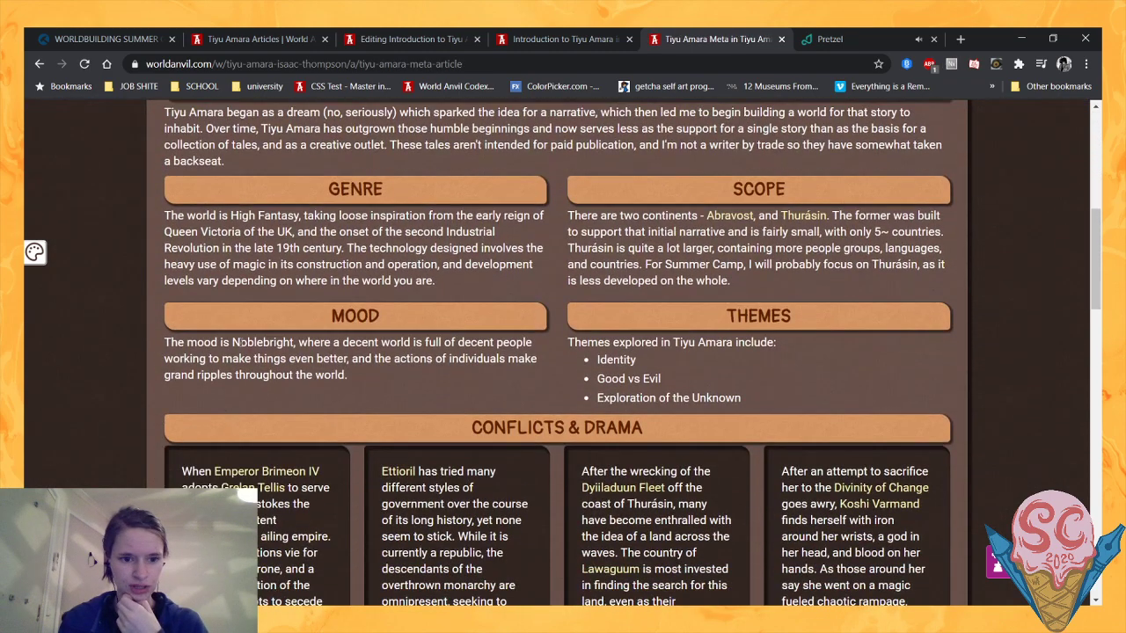
{"action": "left_click_drag", "start_coordinate": [238, 342], "coordinate": [342, 342]}
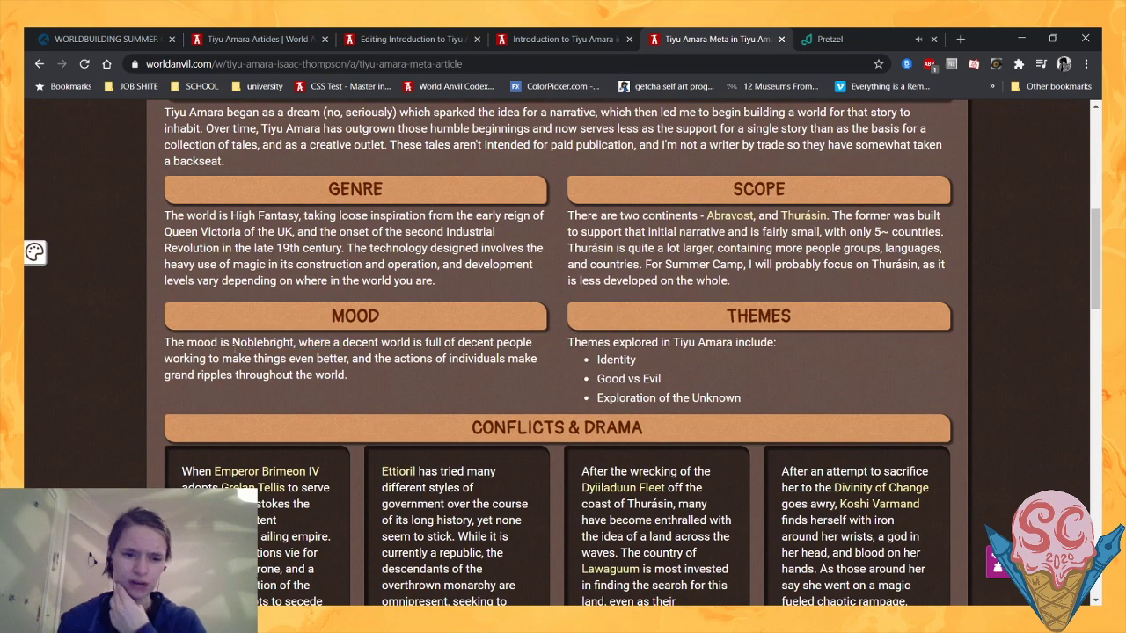
{"action": "scroll", "coordinate": [557, 352], "scroll_direction": "down", "scroll_amount": 3}
{"action": "scroll", "coordinate": [556, 352], "scroll_direction": "up", "scroll_amount": 3}
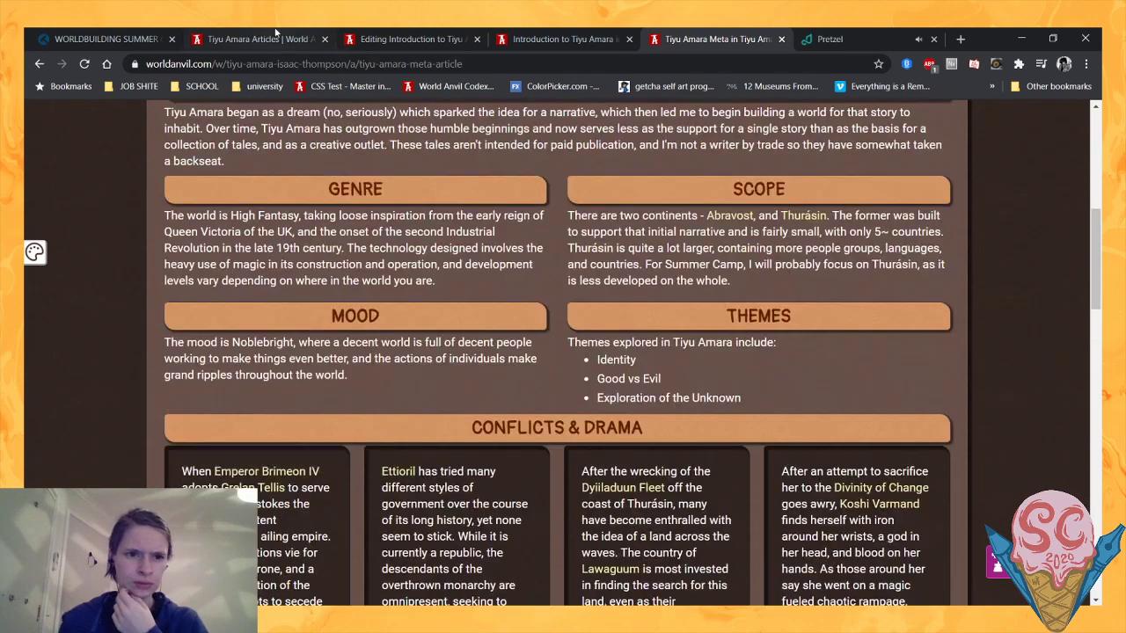
- Complete the story container's new line as "--Mood::Noblebright--" in the Introduction article and save the changes
{"action": "left_click", "coordinate": [260, 39]}
{"action": "left_click", "coordinate": [425, 35]}
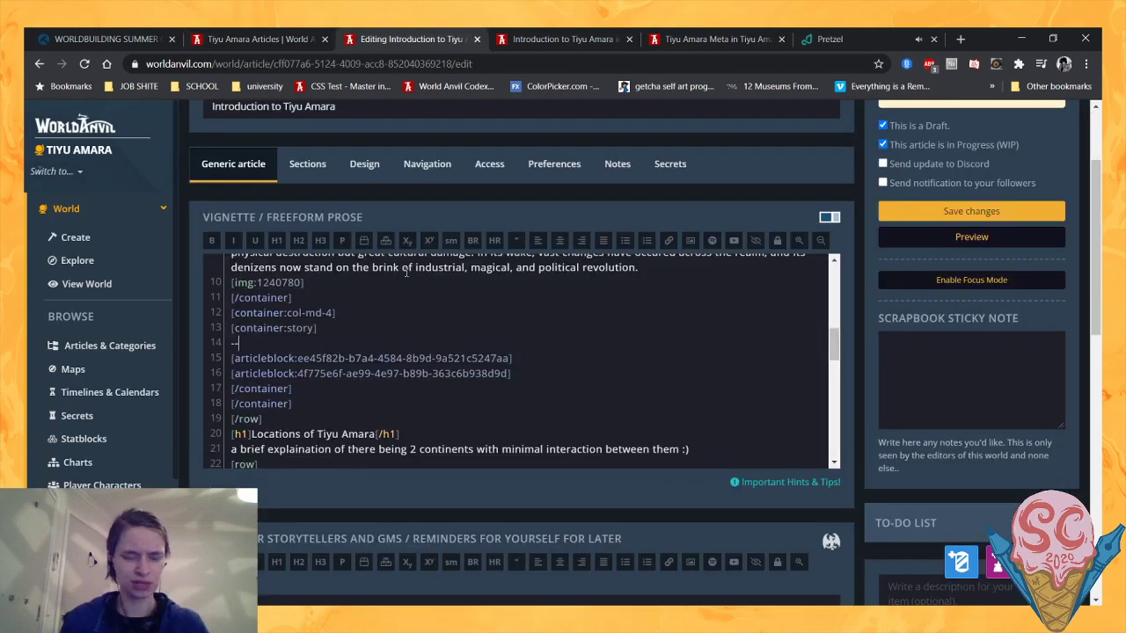
{"action": "type", "text": "Mood:: "}
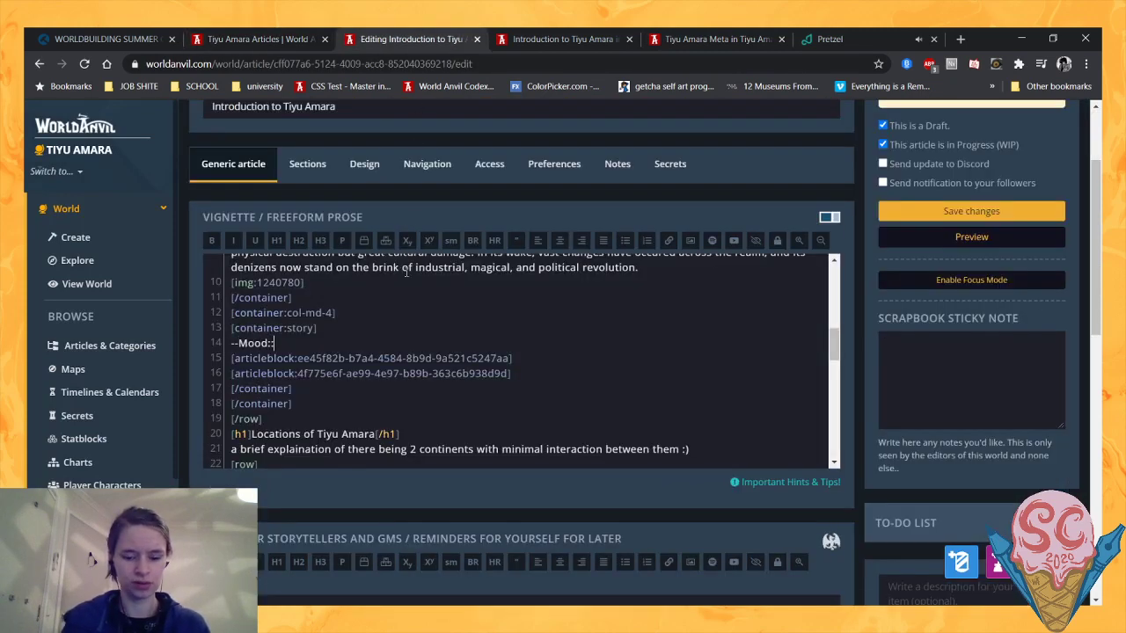
{"action": "type", "text": "Noblebright--"}
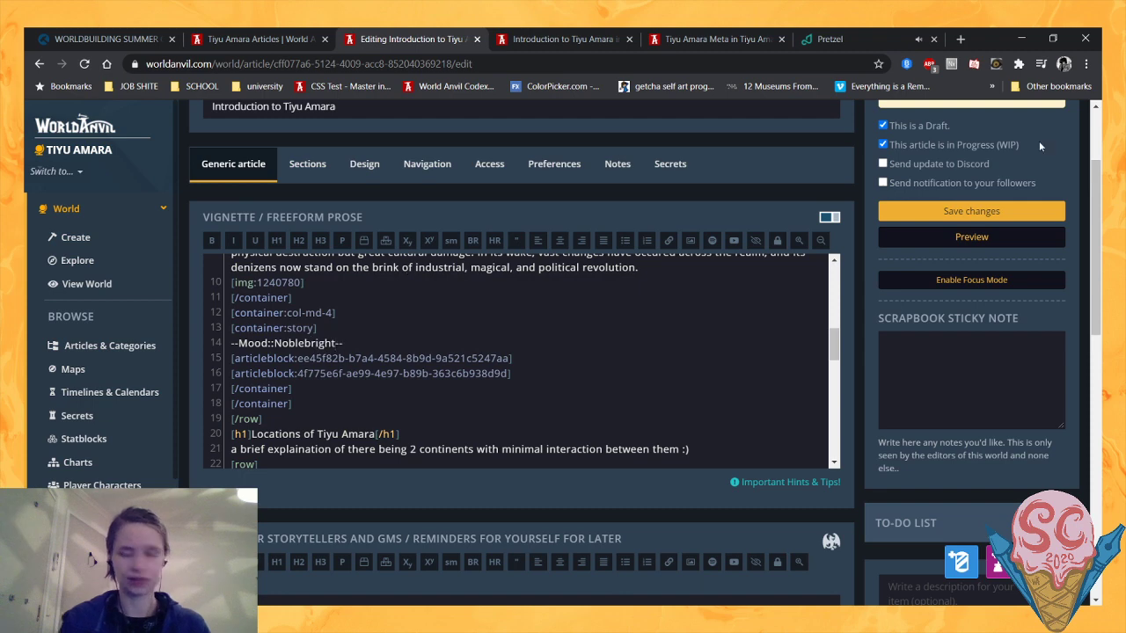
{"action": "left_click", "coordinate": [1002, 232]}
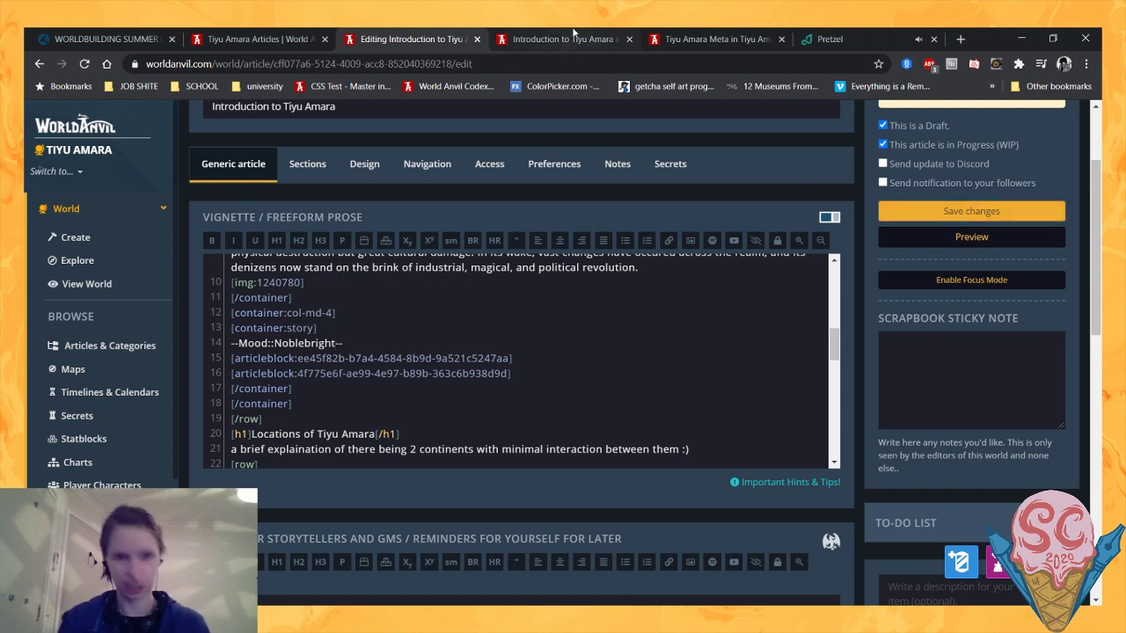
- Reload the article preview and check how the Mood entry appears above the Collision and Separation cards
{"action": "left_click", "coordinate": [85, 65]}
{"action": "scroll", "coordinate": [438, 266], "scroll_direction": "down", "scroll_amount": 3}
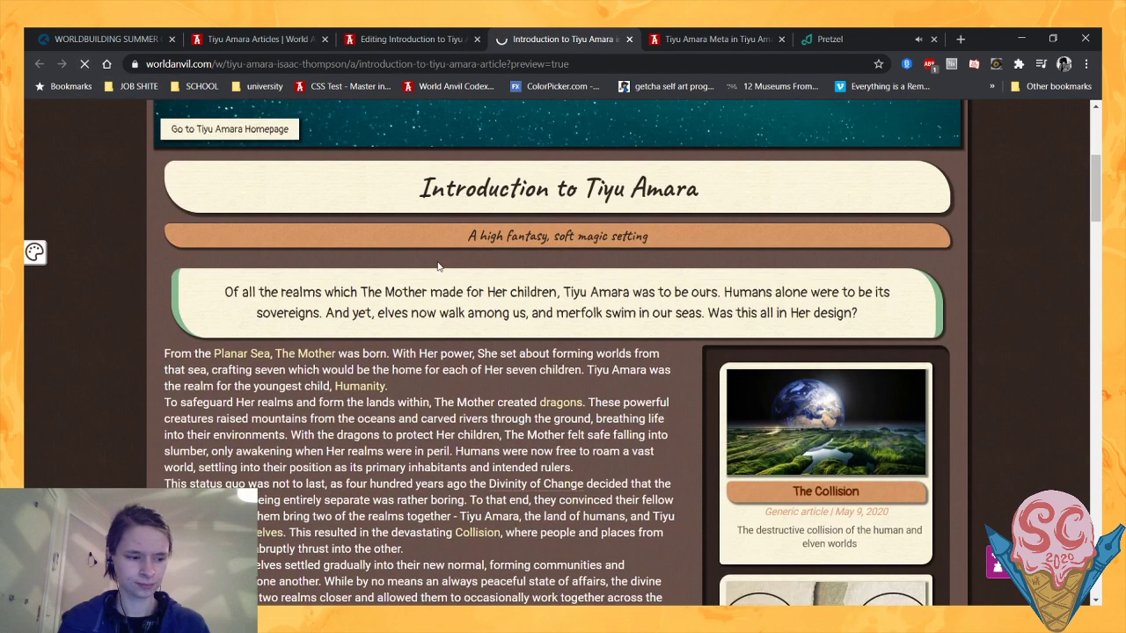
{"action": "scroll", "coordinate": [761, 233], "scroll_direction": "down", "scroll_amount": 3}
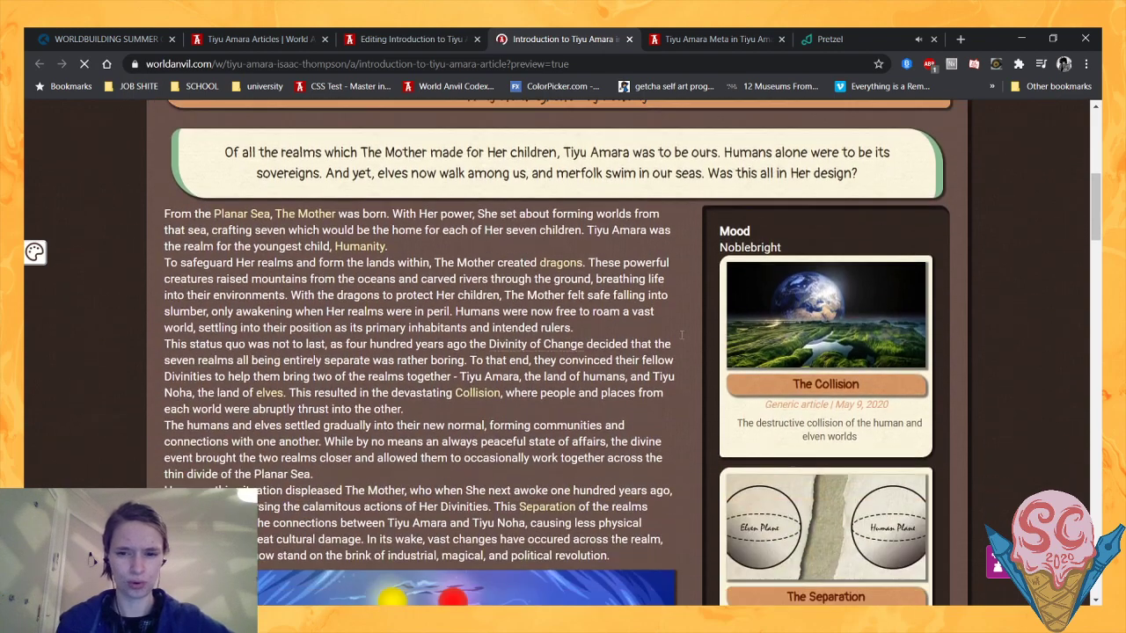
{"action": "scroll", "coordinate": [539, 210], "scroll_direction": "down", "scroll_amount": 6}
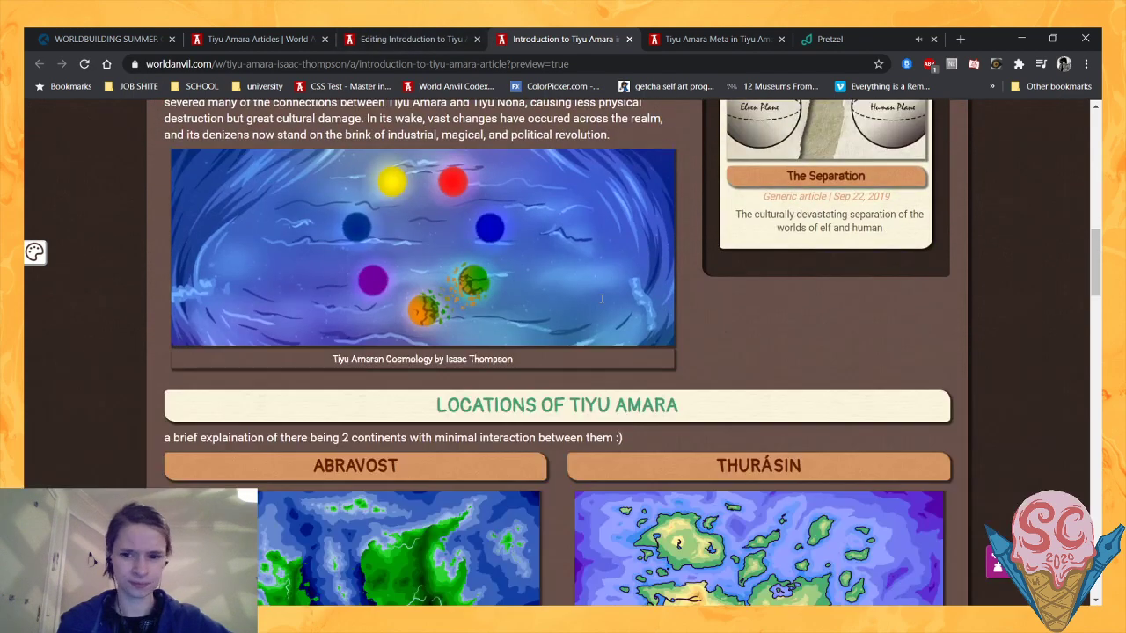
{"action": "scroll", "coordinate": [539, 210], "scroll_direction": "up", "scroll_amount": 7}
- Insert a line starting with "--Current Date::" above the Mood entry in the story container
{"action": "left_click", "coordinate": [428, 38]}
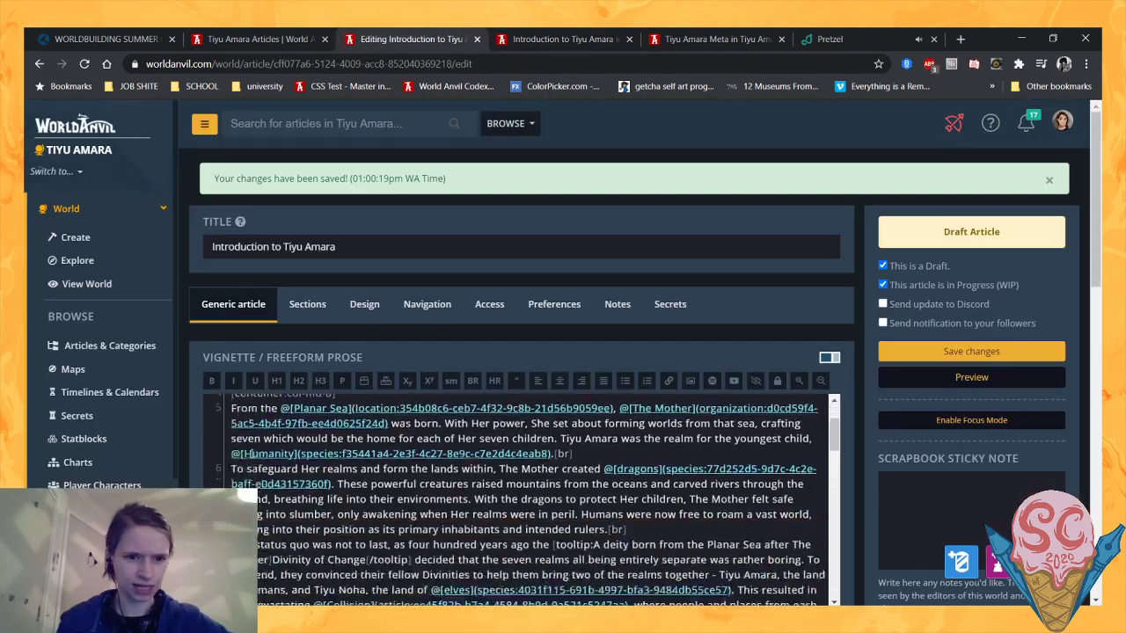
{"action": "scroll", "coordinate": [364, 307], "scroll_direction": "down", "scroll_amount": 2}
{"action": "scroll", "coordinate": [528, 321], "scroll_direction": "down", "scroll_amount": 4}
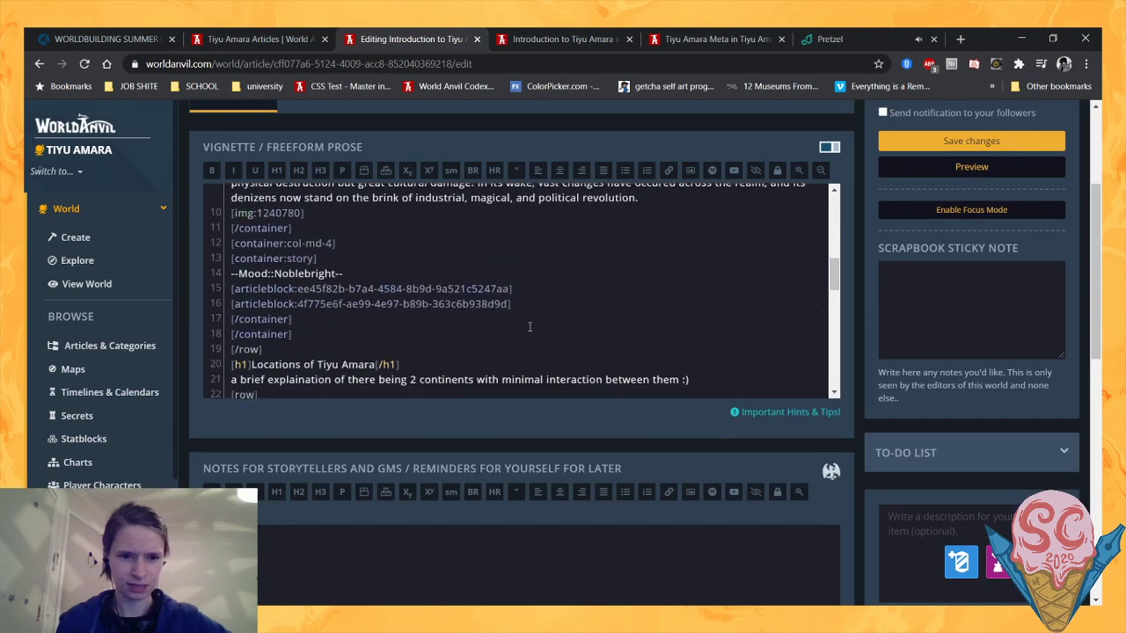
{"action": "left_click", "coordinate": [335, 255]}
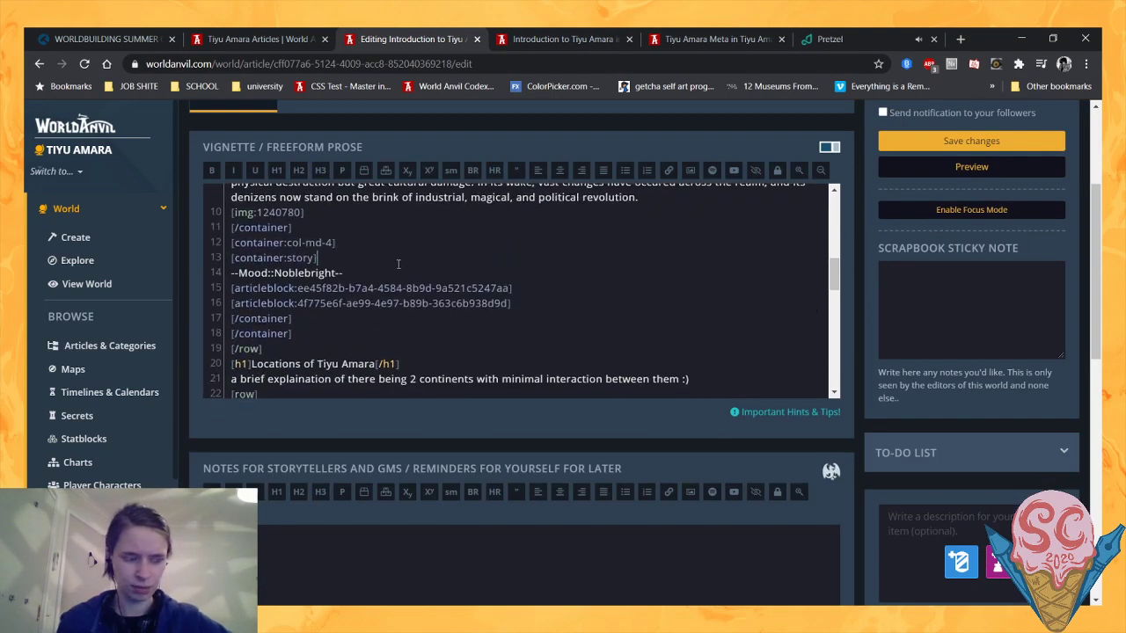
{"action": "key", "text": "Return"}
{"action": "type", "text": "--"}
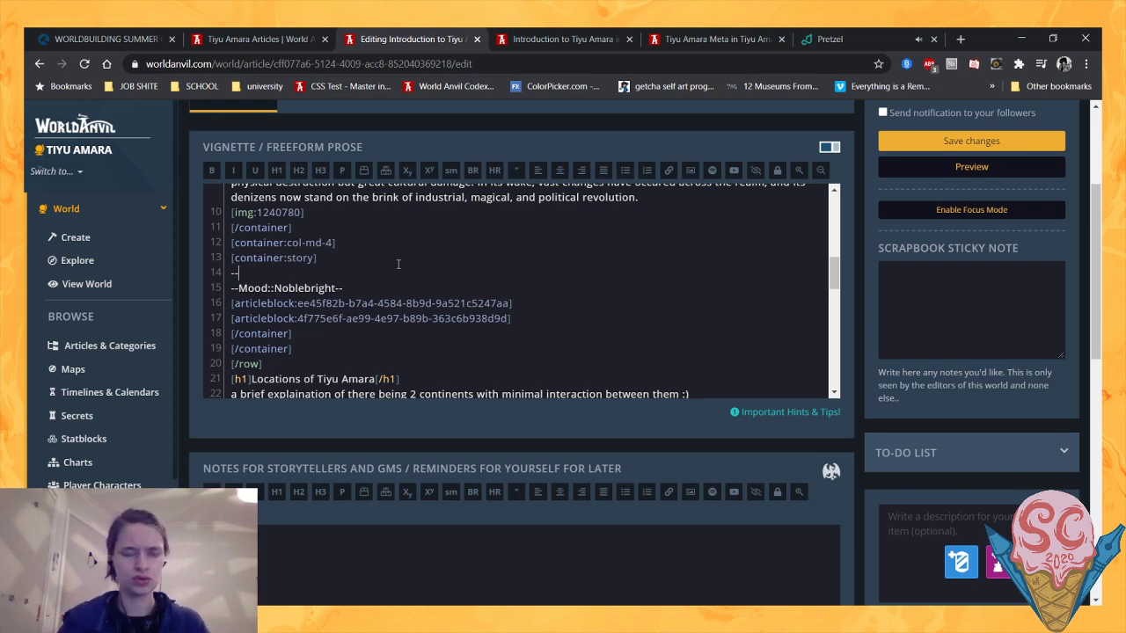
{"action": "type", "text": "Current "}
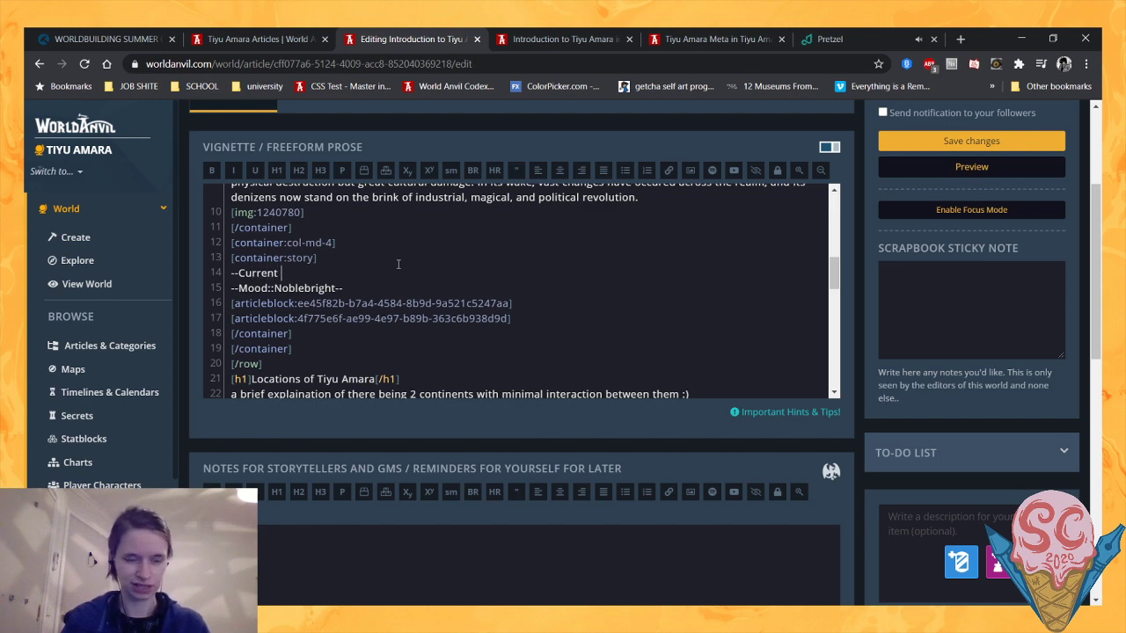
{"action": "type", "text": "Date::"}
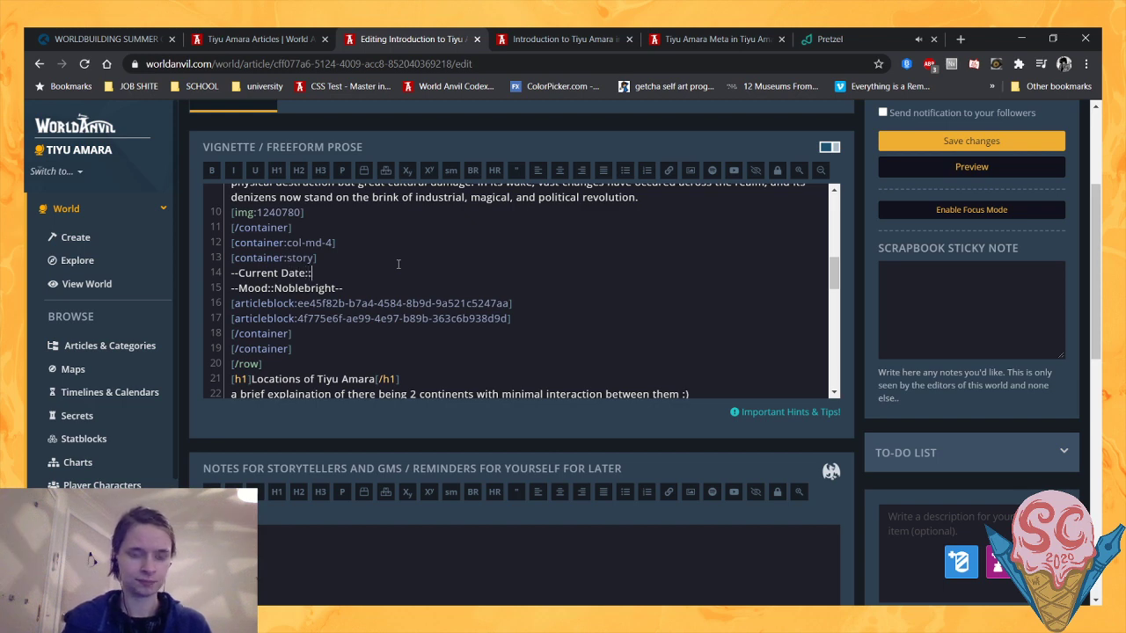
{"action": "type", "text": "3"}
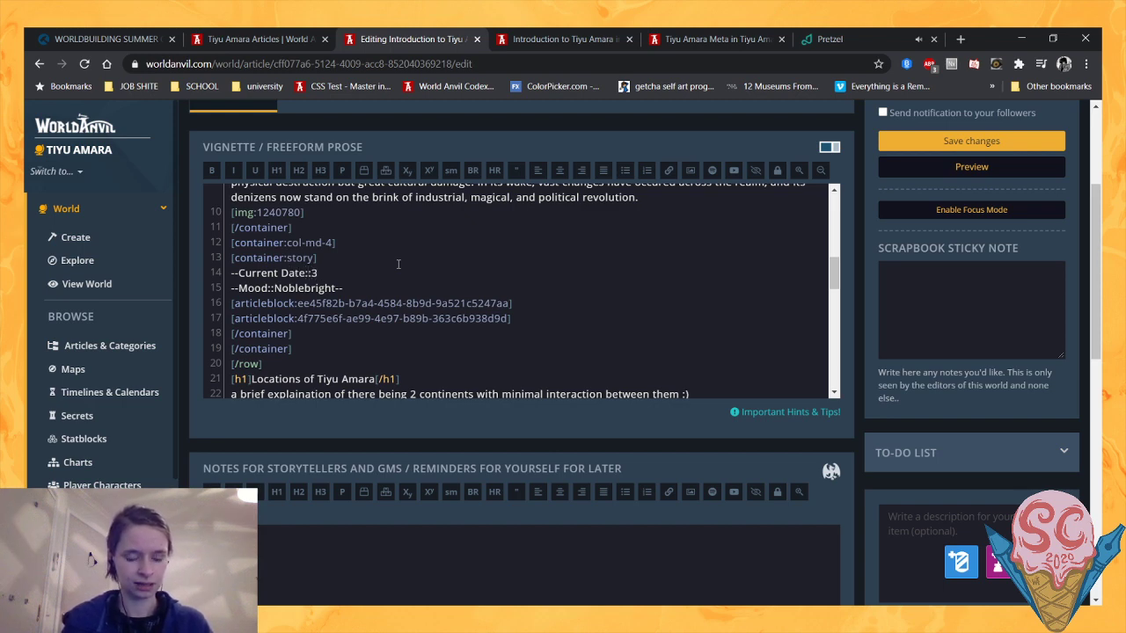
- Continue the Current Date line with "425 [tooltip:After Collision]AC[/tooltip]/" in the story container
{"action": "key", "text": "BackSpace"}
{"action": "type", "text": "425"}
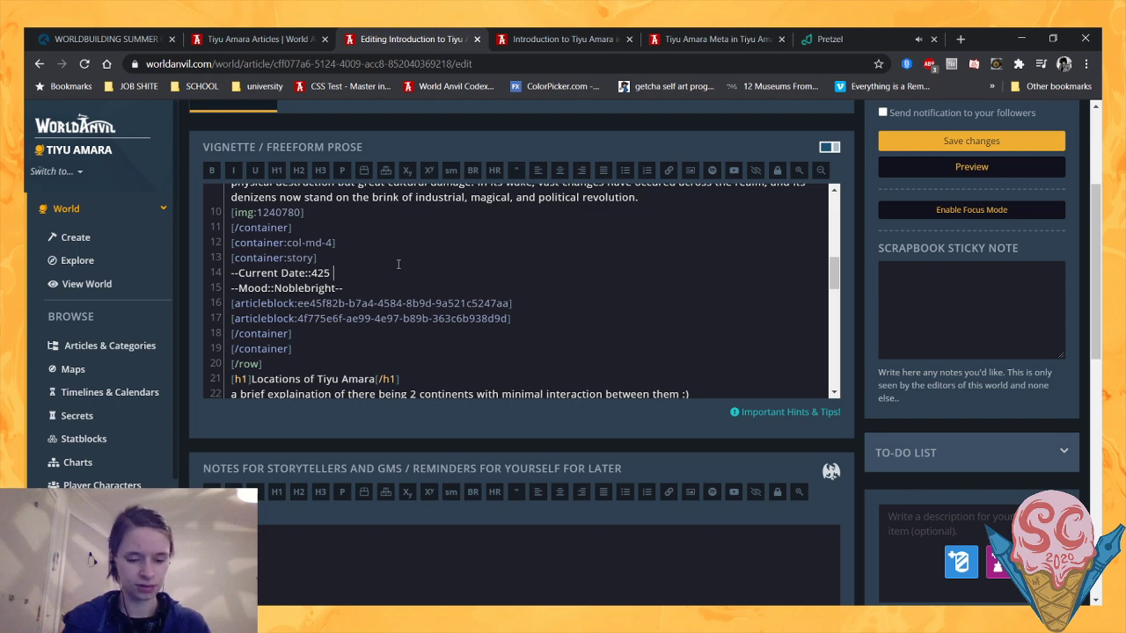
{"action": "type", "text": " [tooltip"}
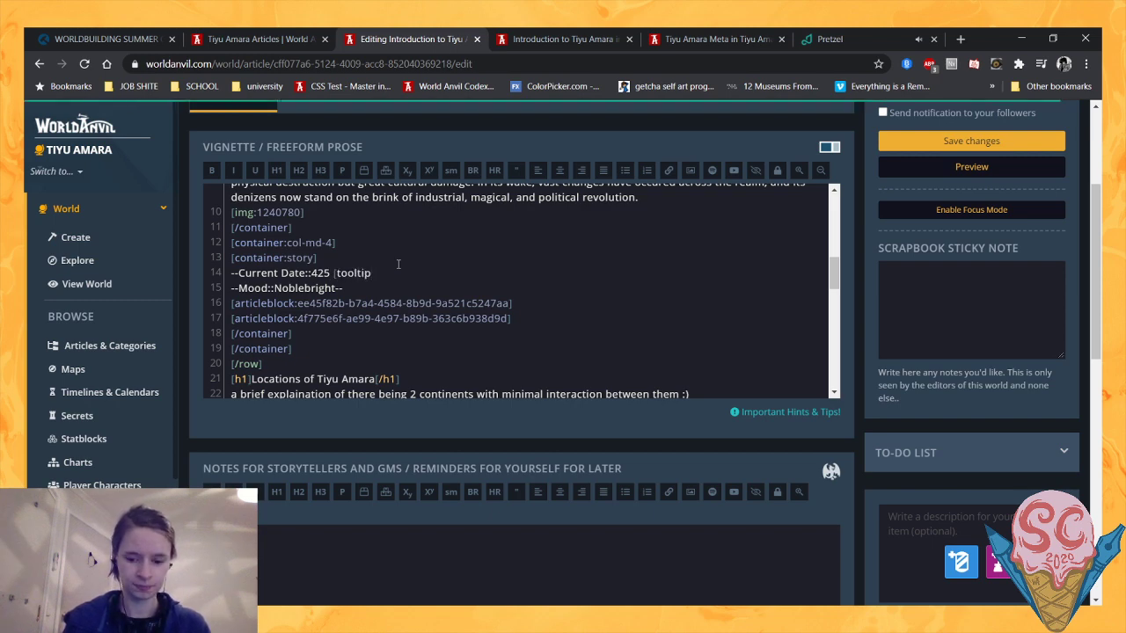
{"action": "type", "text": ":After Collis"}
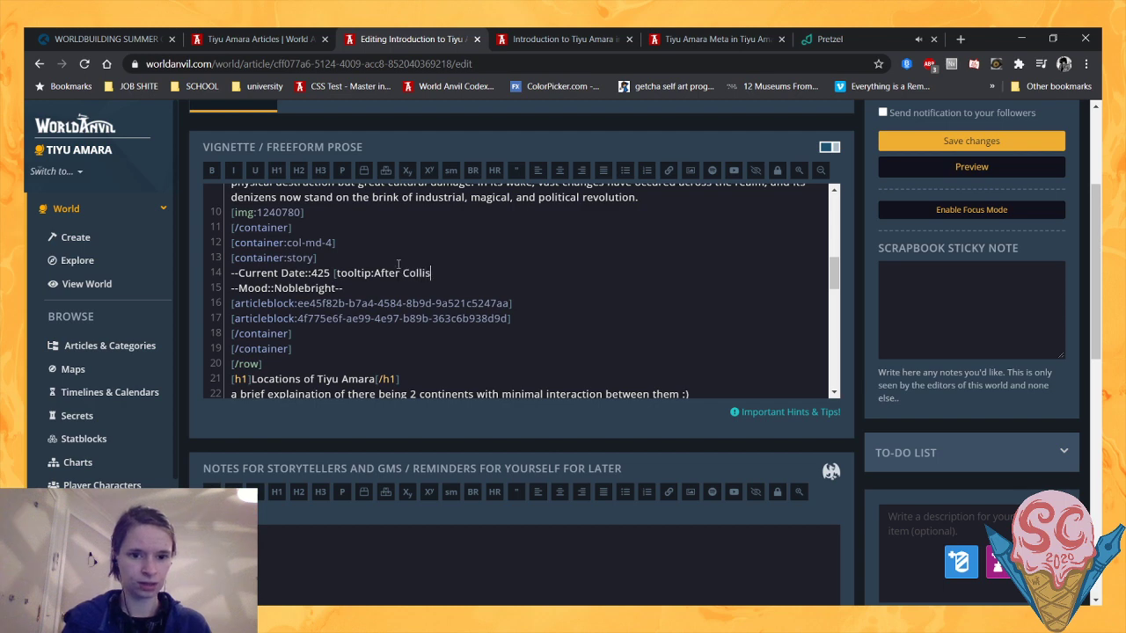
{"action": "type", "text": "ion]AC[/"}
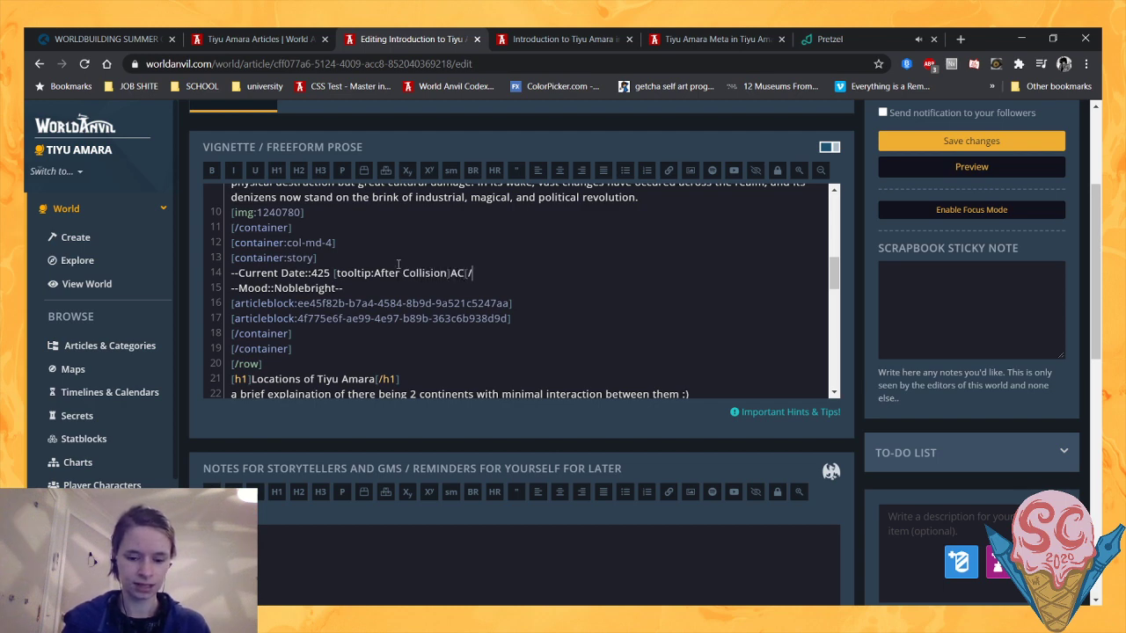
{"action": "type", "text": "tooltip]/"}
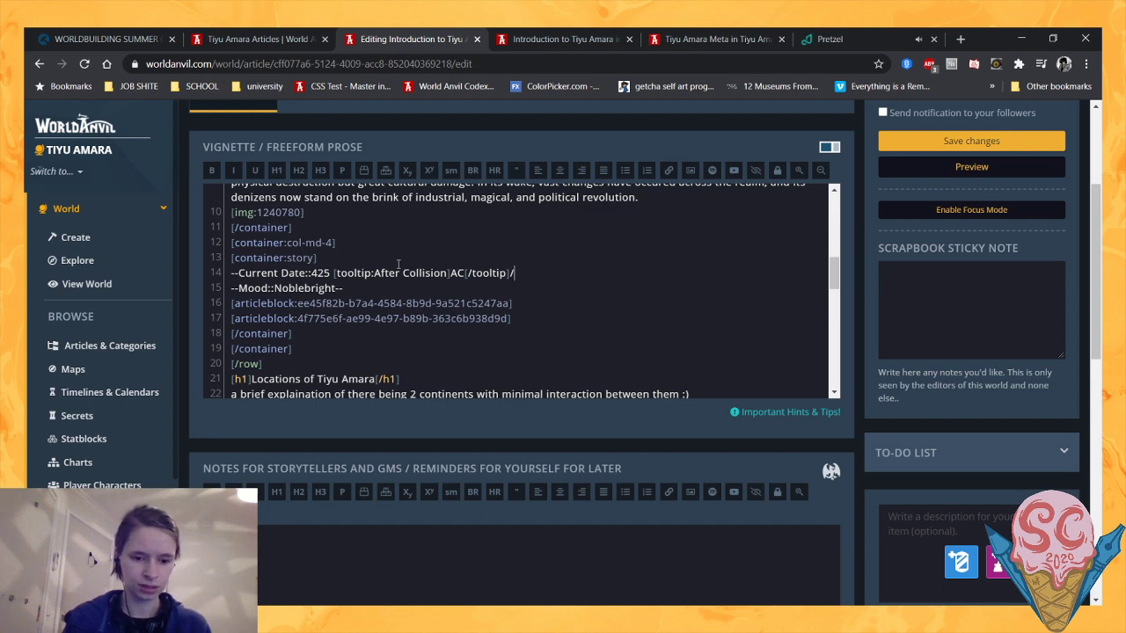
- Return from the Meta article to the Tiyu Amara homepage and check the current year given under the world title
{"action": "left_click", "coordinate": [716, 35]}
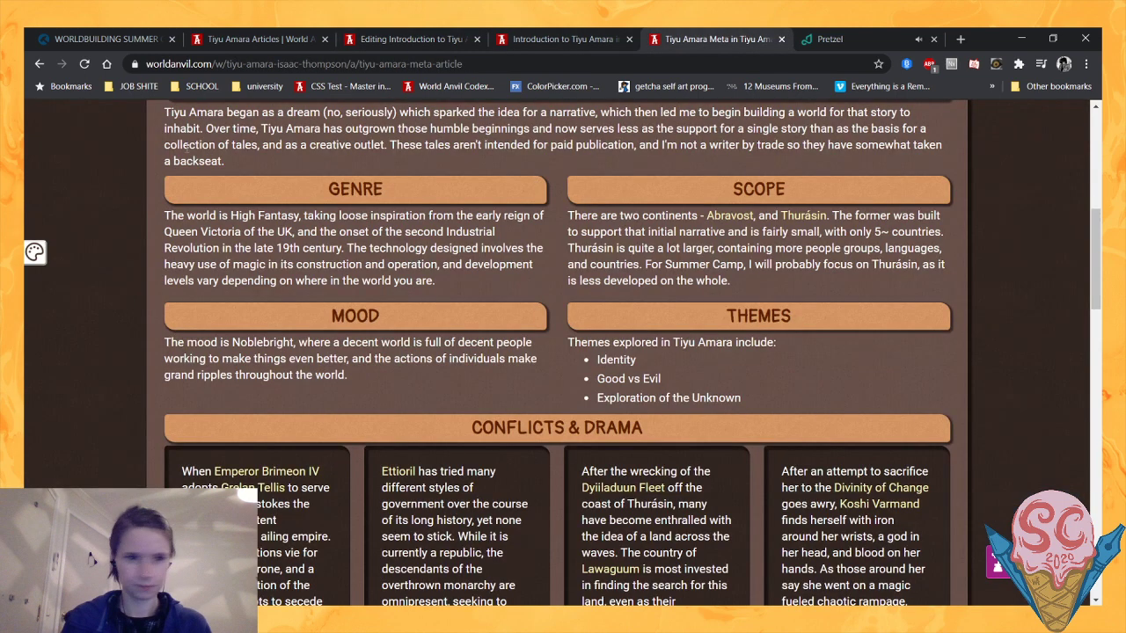
{"action": "left_click", "coordinate": [38, 64]}
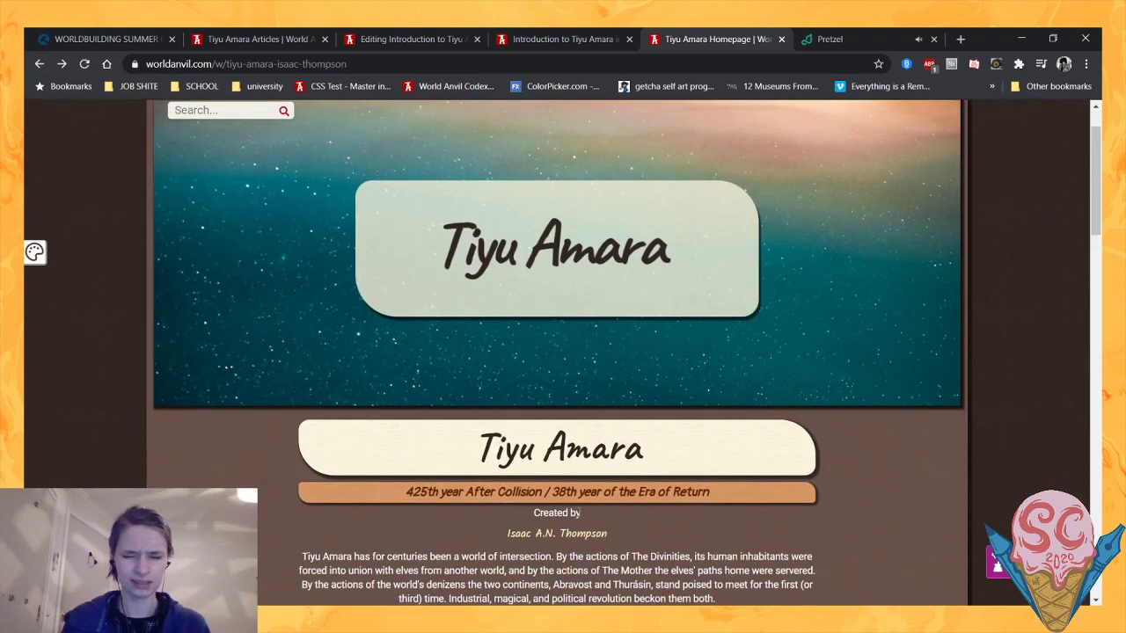
{"action": "scroll", "coordinate": [466, 505], "scroll_direction": "down", "scroll_amount": 3}
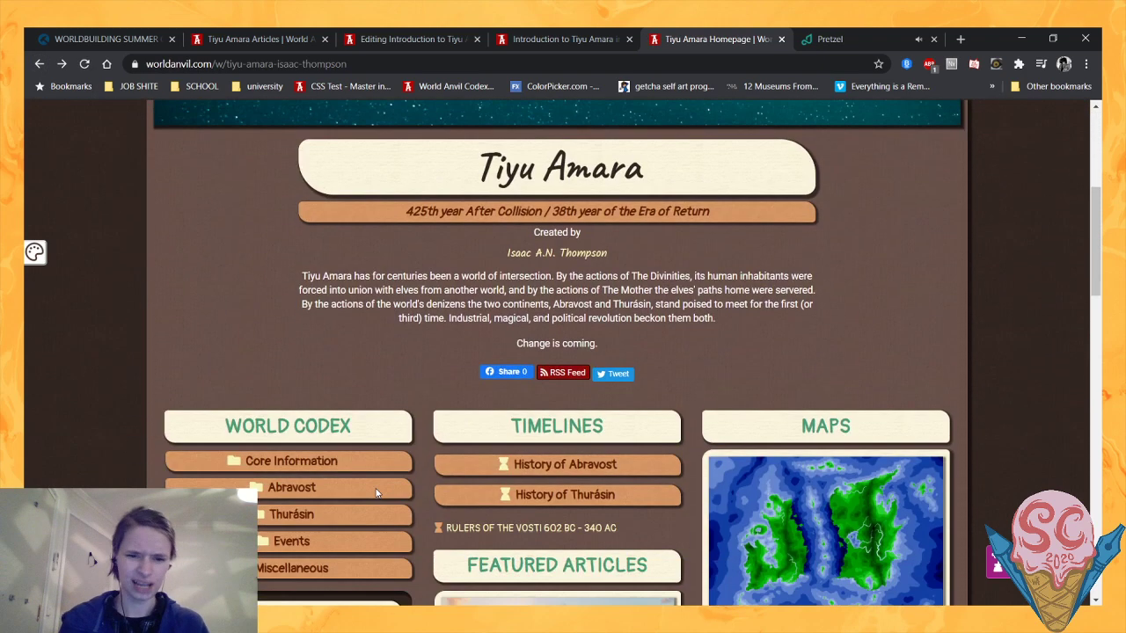
{"action": "scroll", "coordinate": [414, 413], "scroll_direction": "down", "scroll_amount": 3}
{"action": "scroll", "coordinate": [370, 322], "scroll_direction": "up", "scroll_amount": 3}
{"action": "scroll", "coordinate": [370, 322], "scroll_direction": "up", "scroll_amount": 3}
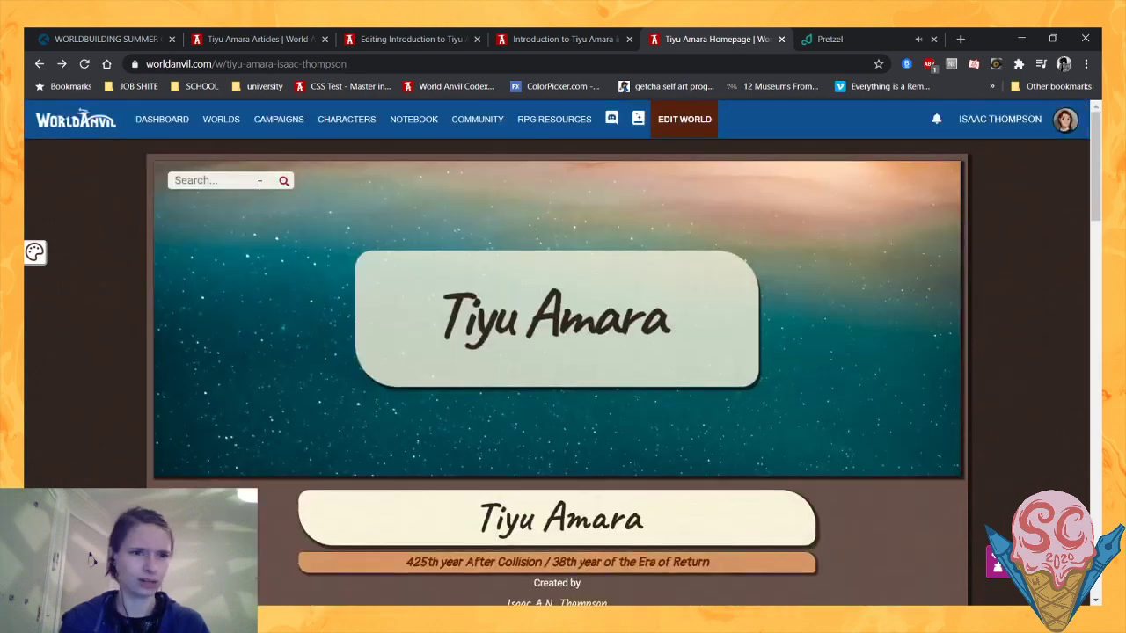
- Search the world for the Thurásin Standard Calendar article, open it, and read the Era of Return row in the eras table
{"action": "left_click", "coordinate": [247, 181]}
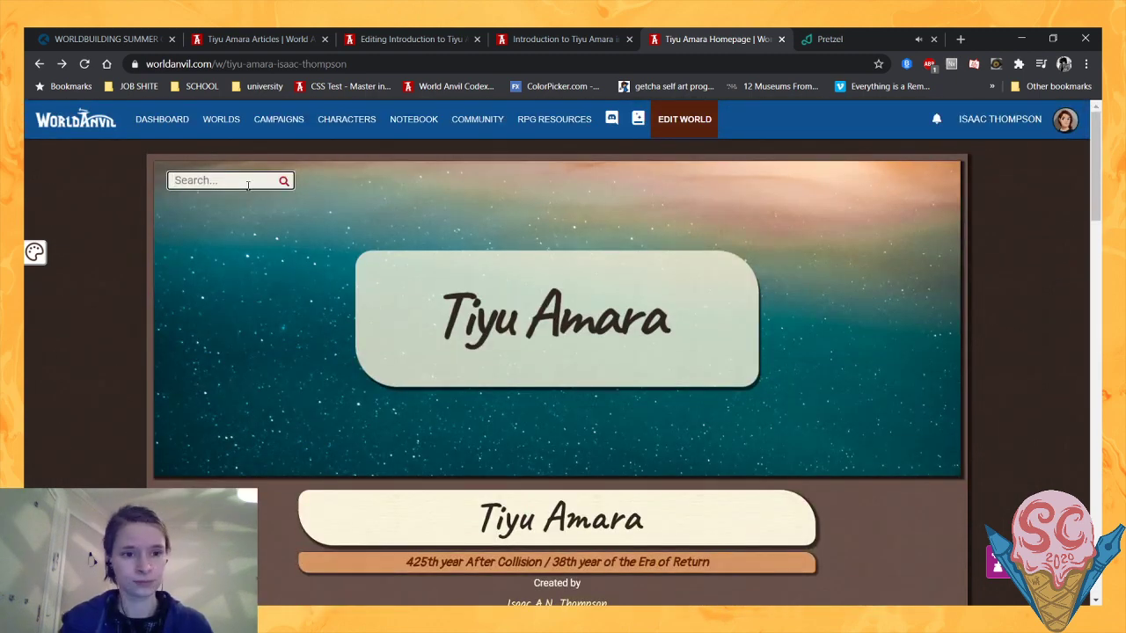
{"action": "type", "text": "Standardf"}
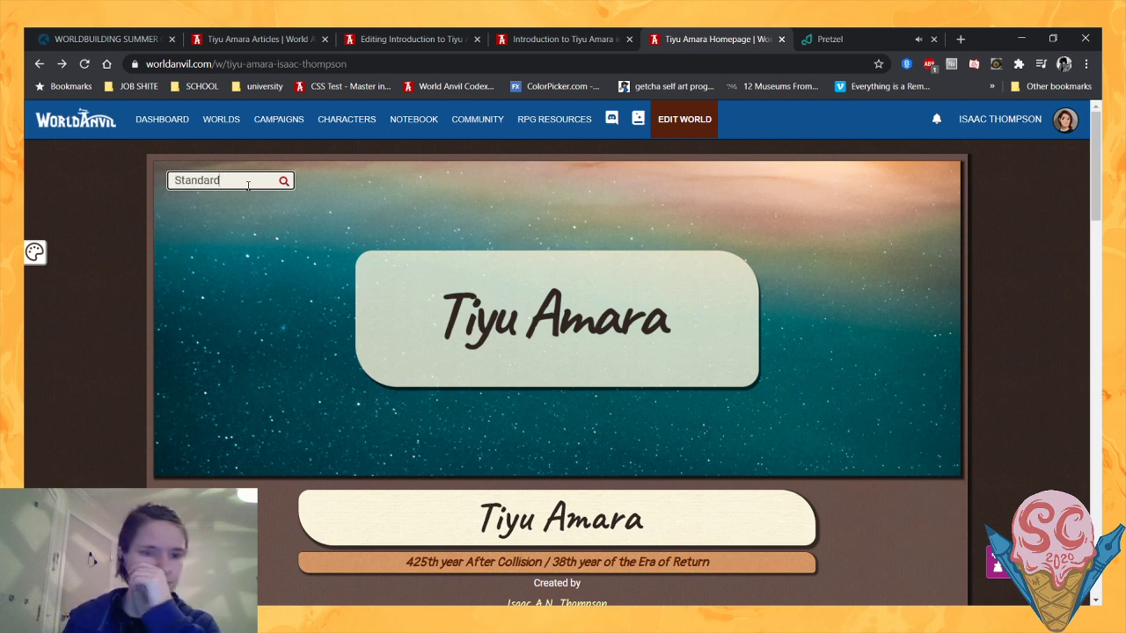
{"action": "left_click", "coordinate": [256, 203]}
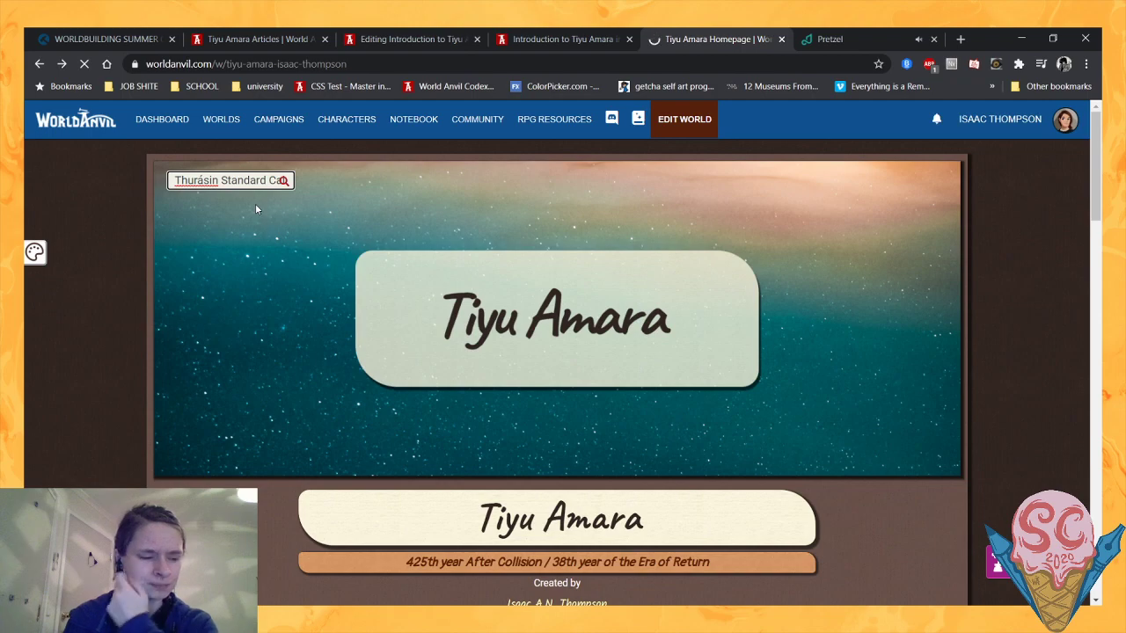
{"action": "scroll", "coordinate": [285, 410], "scroll_direction": "down", "scroll_amount": 5}
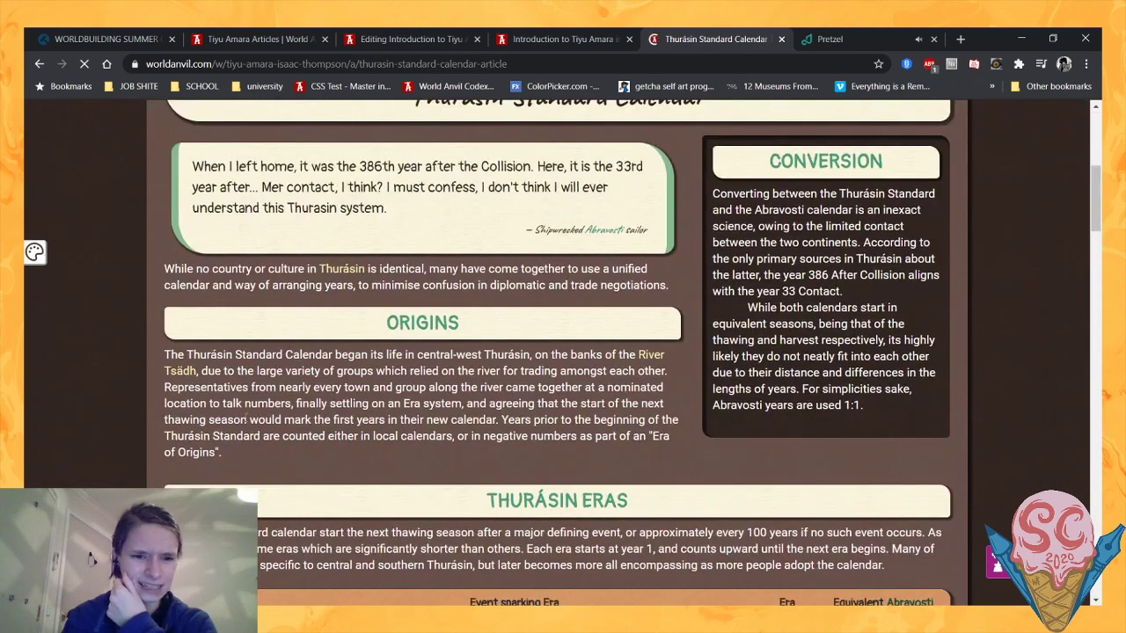
{"action": "scroll", "coordinate": [144, 381], "scroll_direction": "down", "scroll_amount": 10}
{"action": "scroll", "coordinate": [144, 381], "scroll_direction": "down", "scroll_amount": 3}
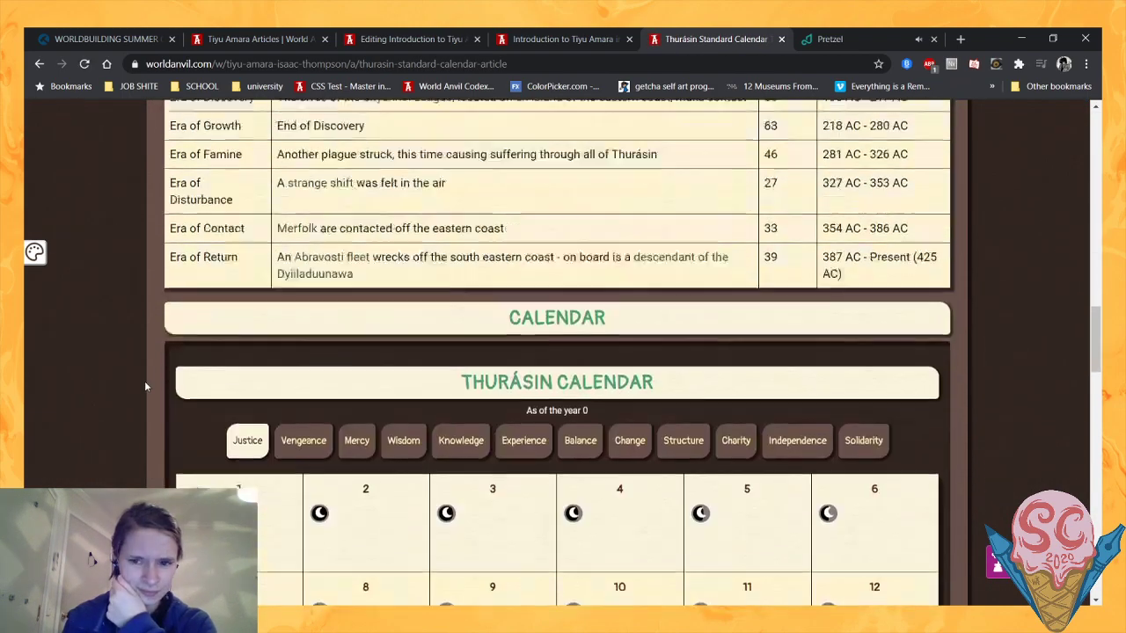
{"action": "scroll", "coordinate": [144, 380], "scroll_direction": "up", "scroll_amount": 1}
{"action": "left_click_drag", "start_coordinate": [763, 294], "coordinate": [869, 317]}
{"action": "left_click", "coordinate": [869, 317]}
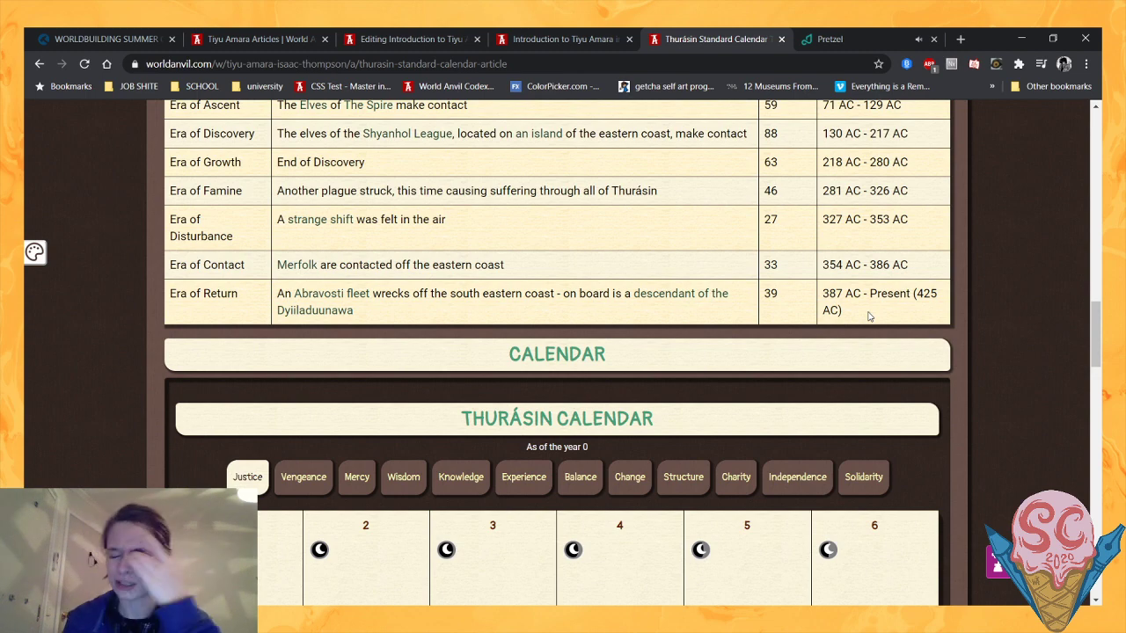
- Calculate 425-387 in the browser, clear the calculation, and review the eras table again
{"action": "left_click", "coordinate": [757, 62]}
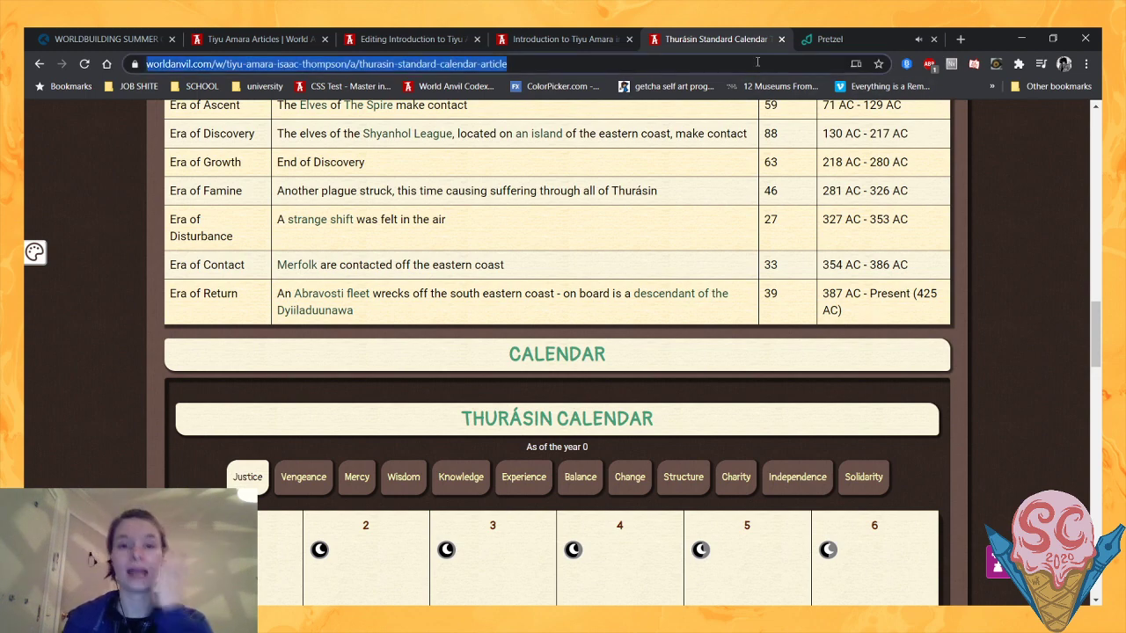
{"action": "type", "text": "425"}
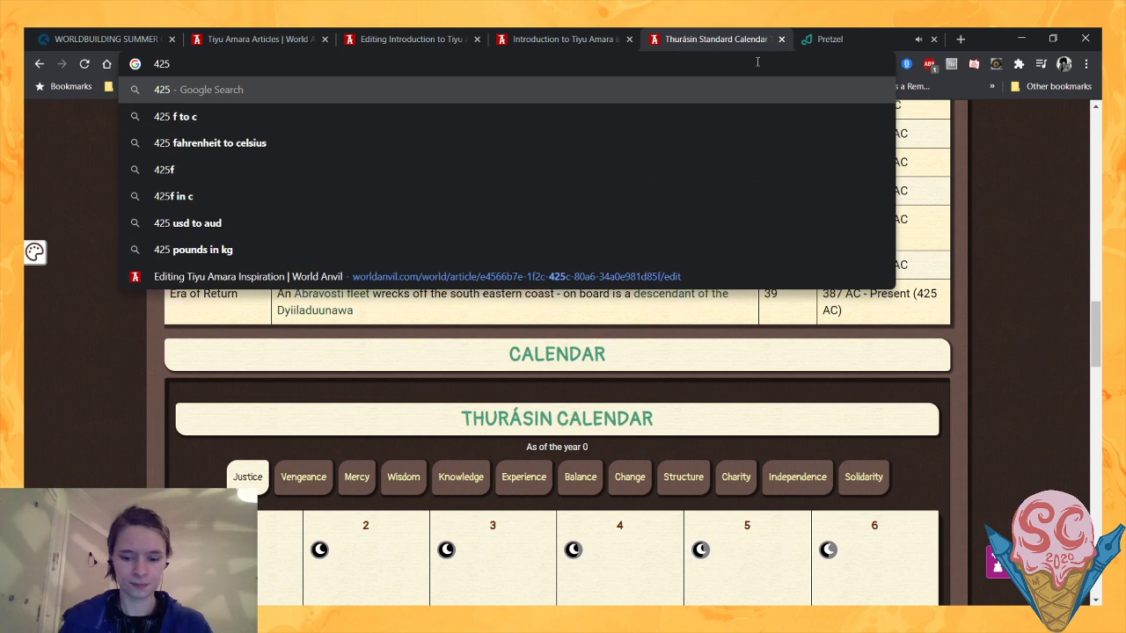
{"action": "type", "text": "-387"}
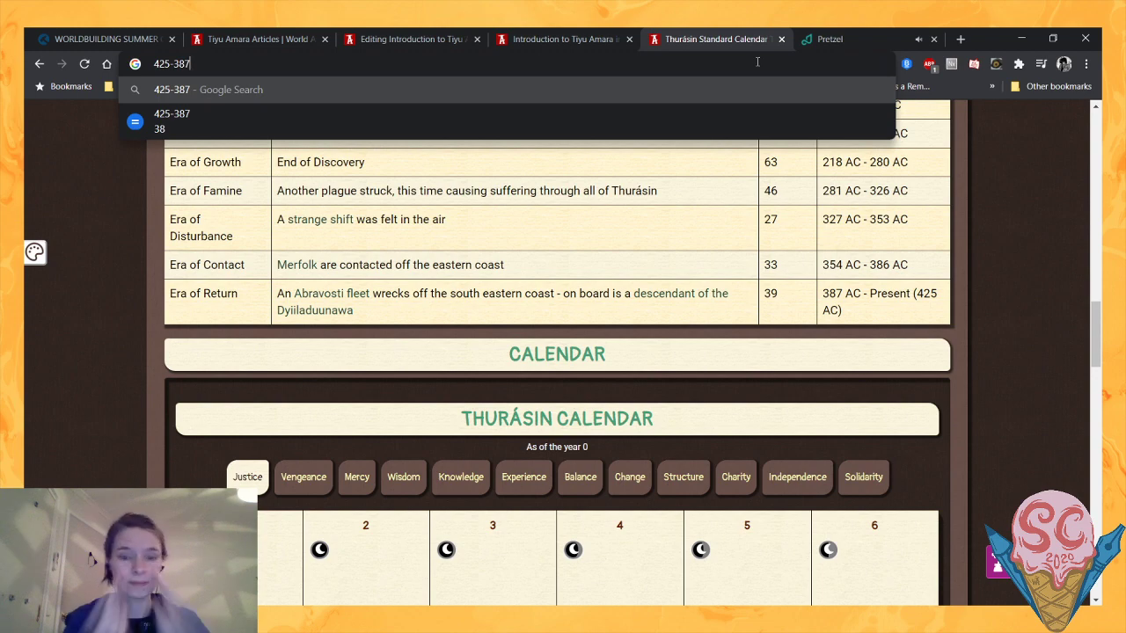
{"action": "key", "text": "ctrl+a"}
{"action": "key", "text": "BackSpace"}
{"action": "left_click", "coordinate": [133, 454]}
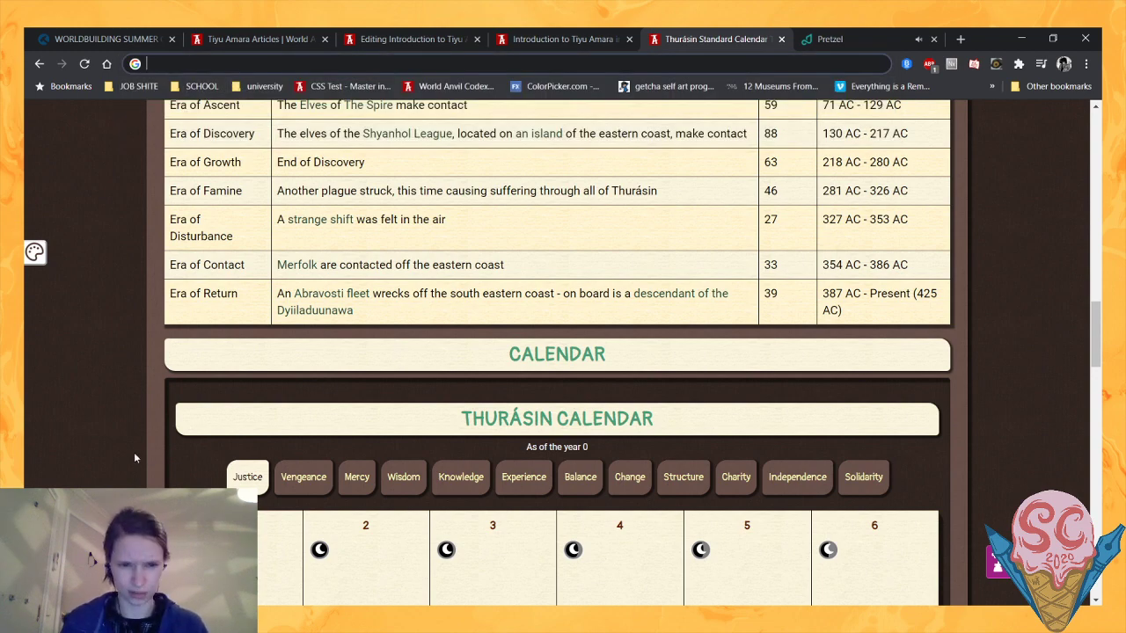
{"action": "scroll", "coordinate": [134, 454], "scroll_direction": "up", "scroll_amount": 1}
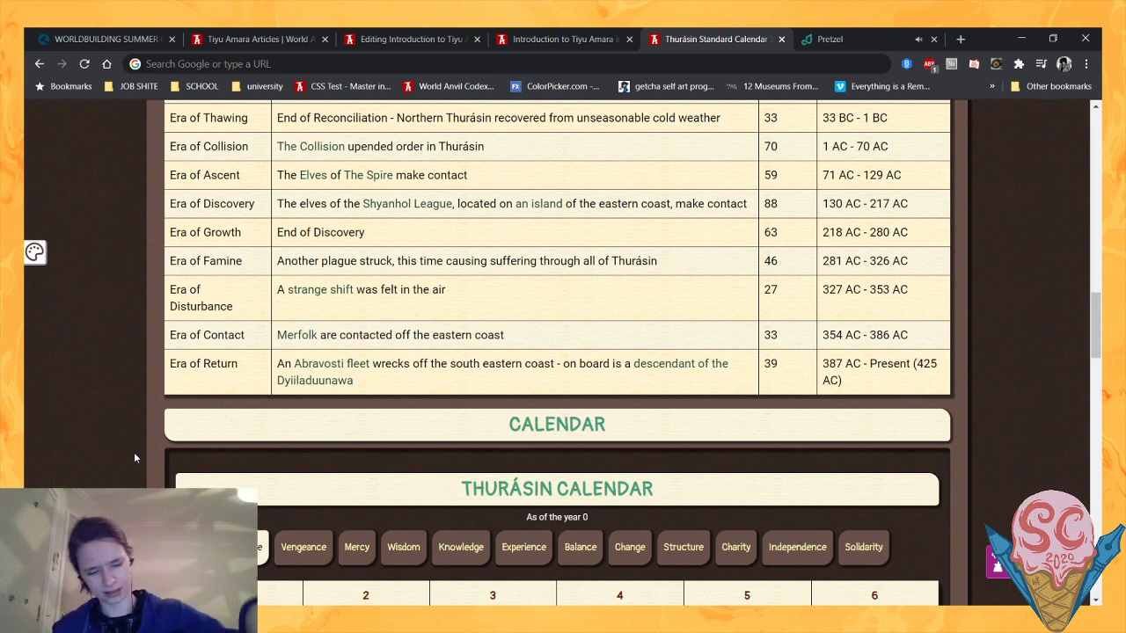
{"action": "scroll", "coordinate": [134, 458], "scroll_direction": "up", "scroll_amount": 1}
{"action": "scroll", "coordinate": [134, 458], "scroll_direction": "up", "scroll_amount": 5}
- Extend the Current Date line in the Introduction article with "39th Year of the" and a mention of the Thurásin Standard Calendar article
{"action": "left_click", "coordinate": [410, 39]}
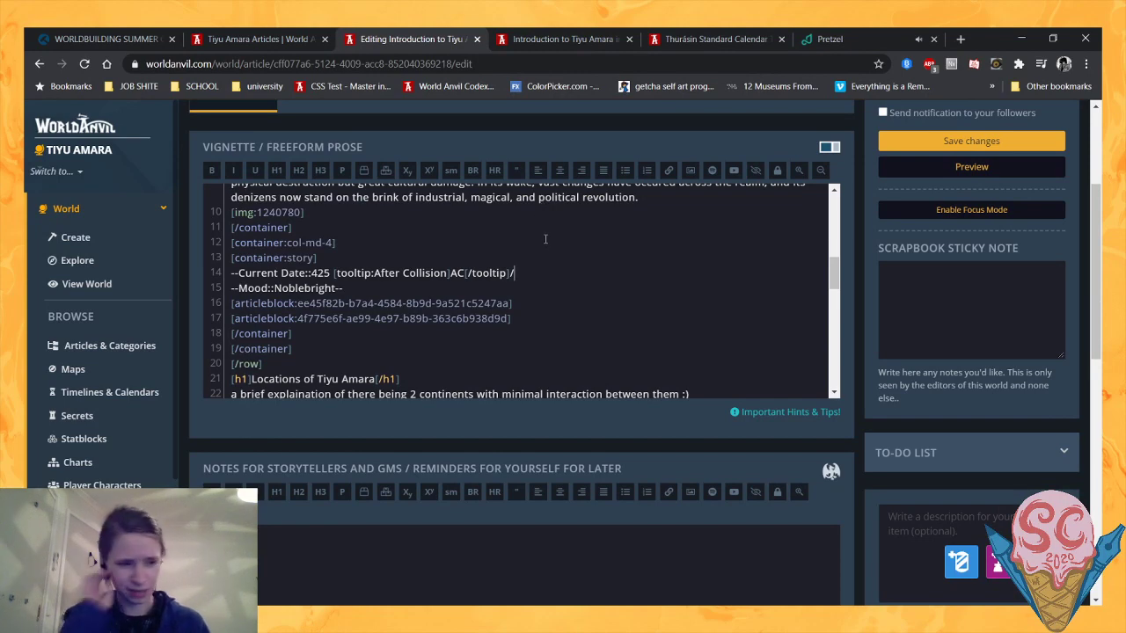
{"action": "type", "text": "3"}
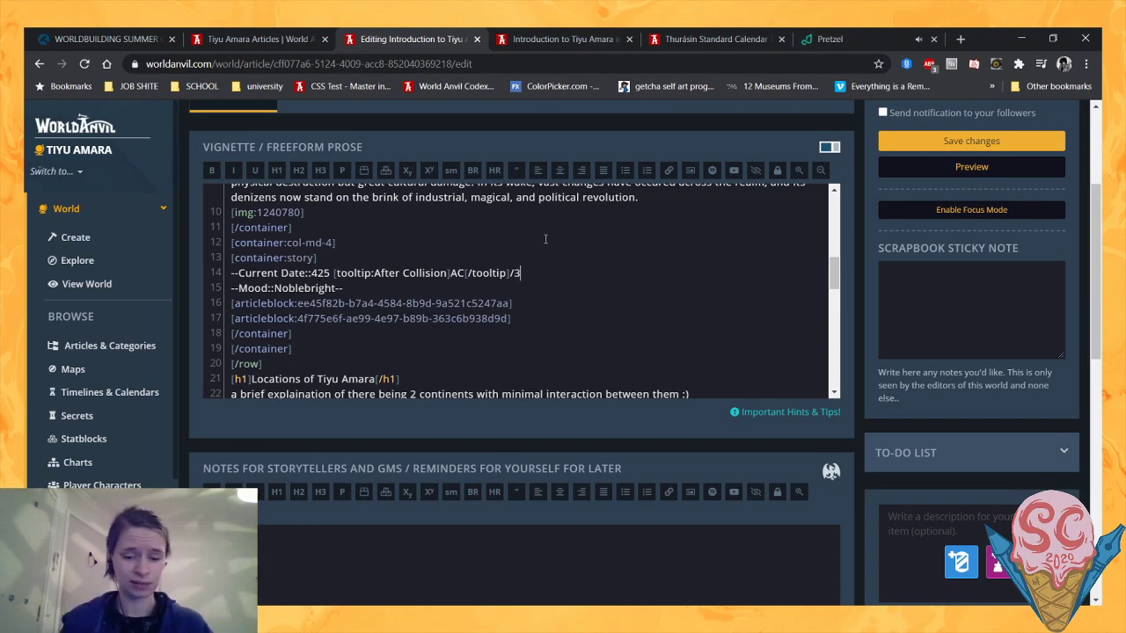
{"action": "type", "text": "9th Year "}
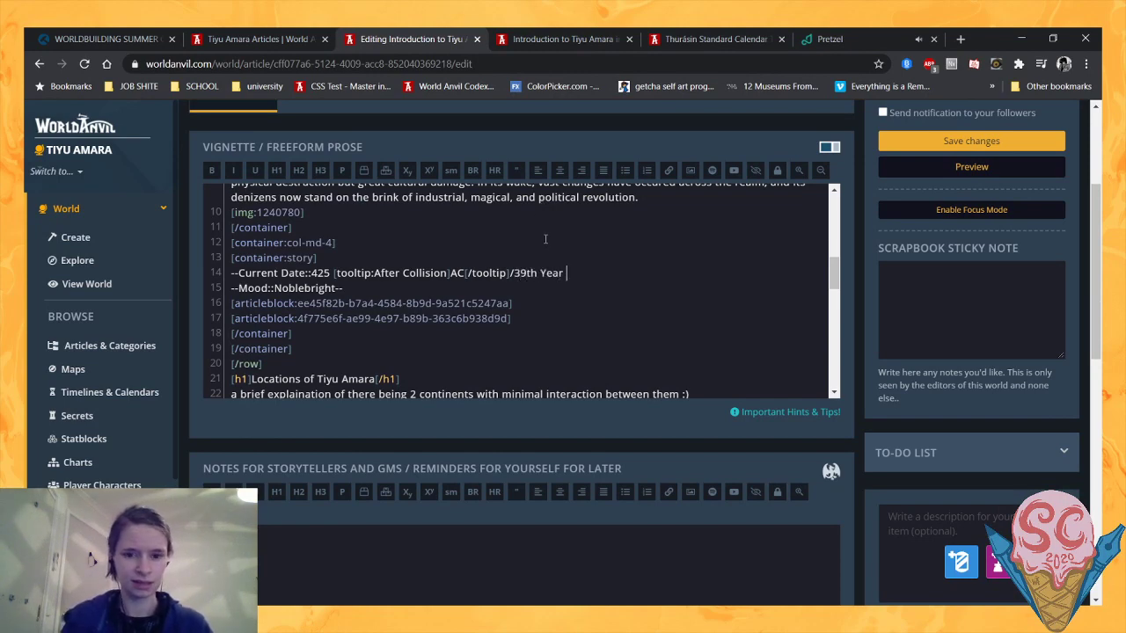
{"action": "type", "text": "of the @"}
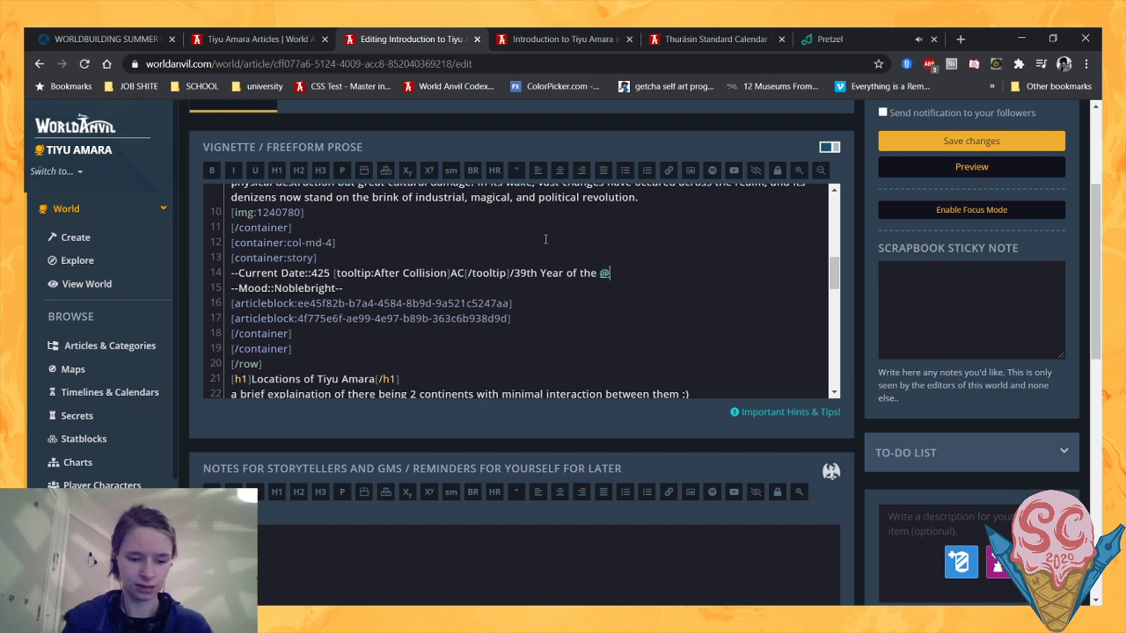
{"action": "type", "text": "calend"}
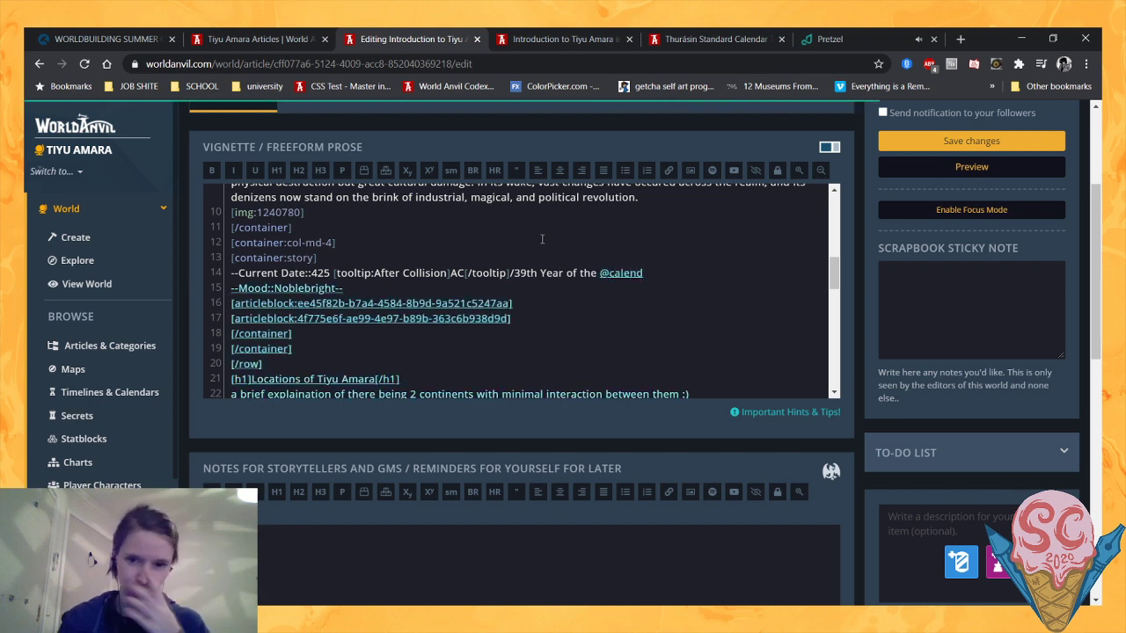
{"action": "left_click", "coordinate": [670, 288]}
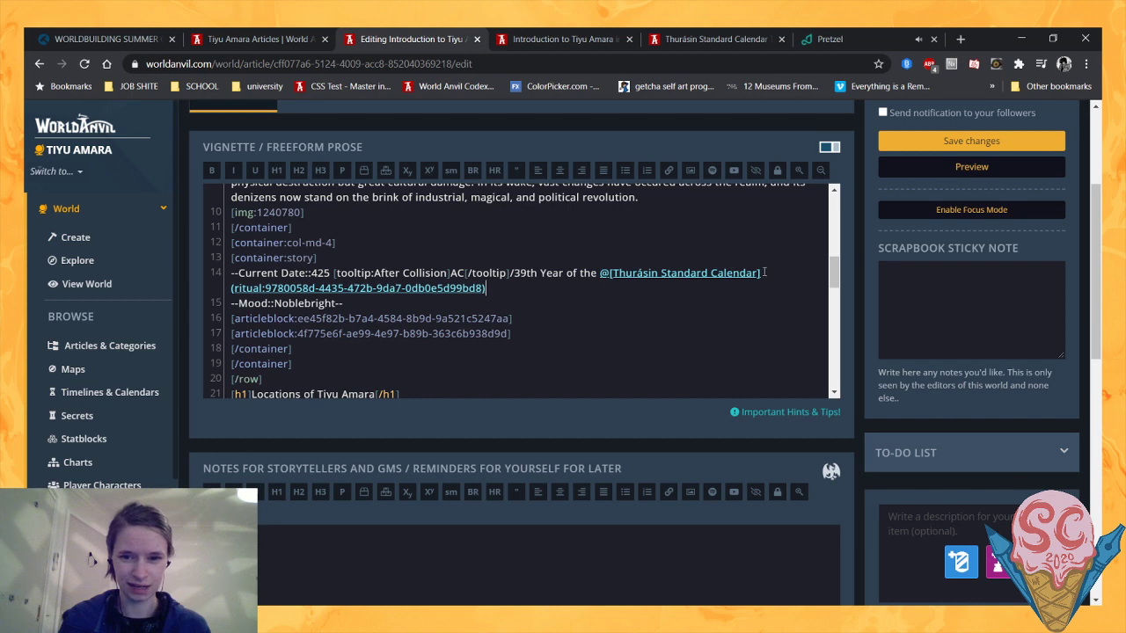
- Change the calendar mention's display text to "Era of Return", close the Current Date line with "--", and save the article
{"action": "left_click_drag", "start_coordinate": [756, 274], "coordinate": [613, 277]}
{"action": "type", "text": "Era of Return"}
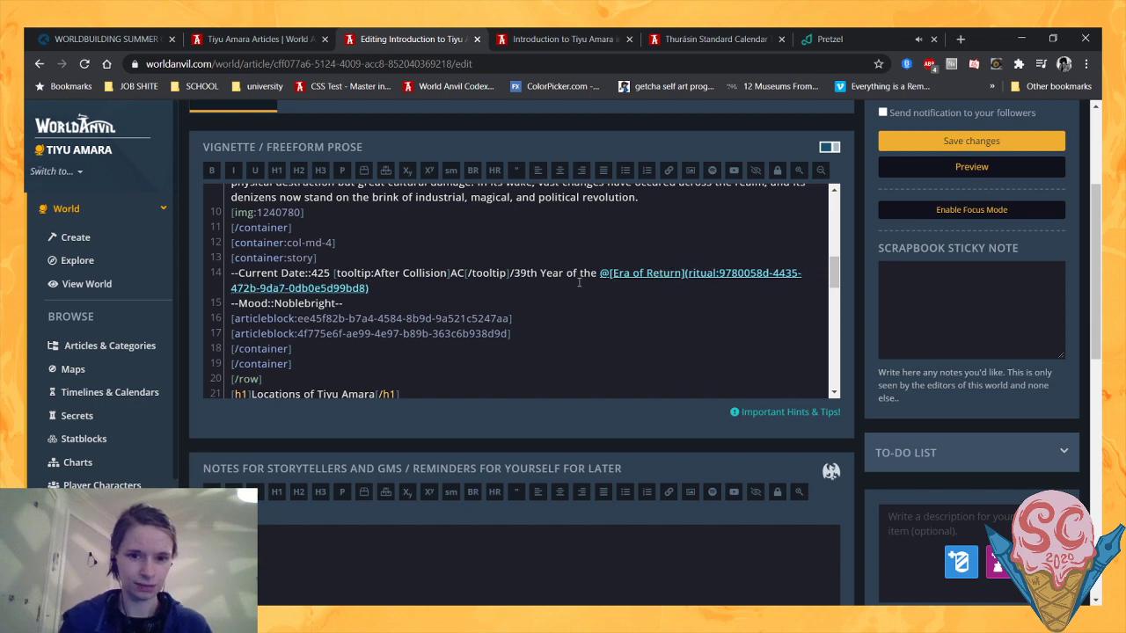
{"action": "left_click", "coordinate": [499, 286]}
{"action": "type", "text": "--"}
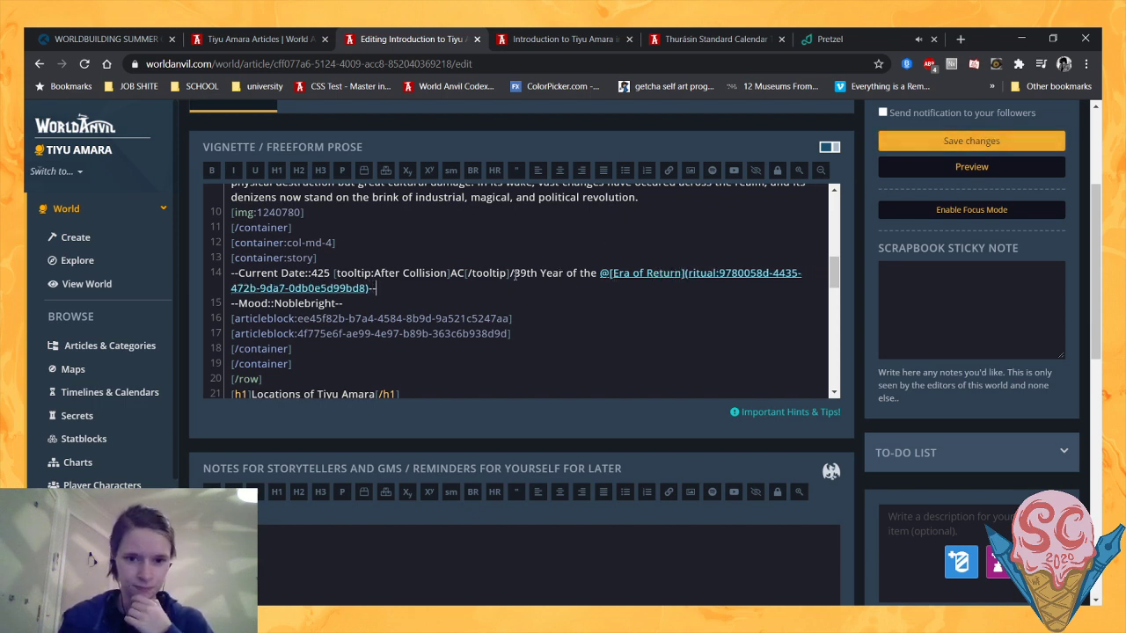
{"action": "left_click", "coordinate": [911, 147]}
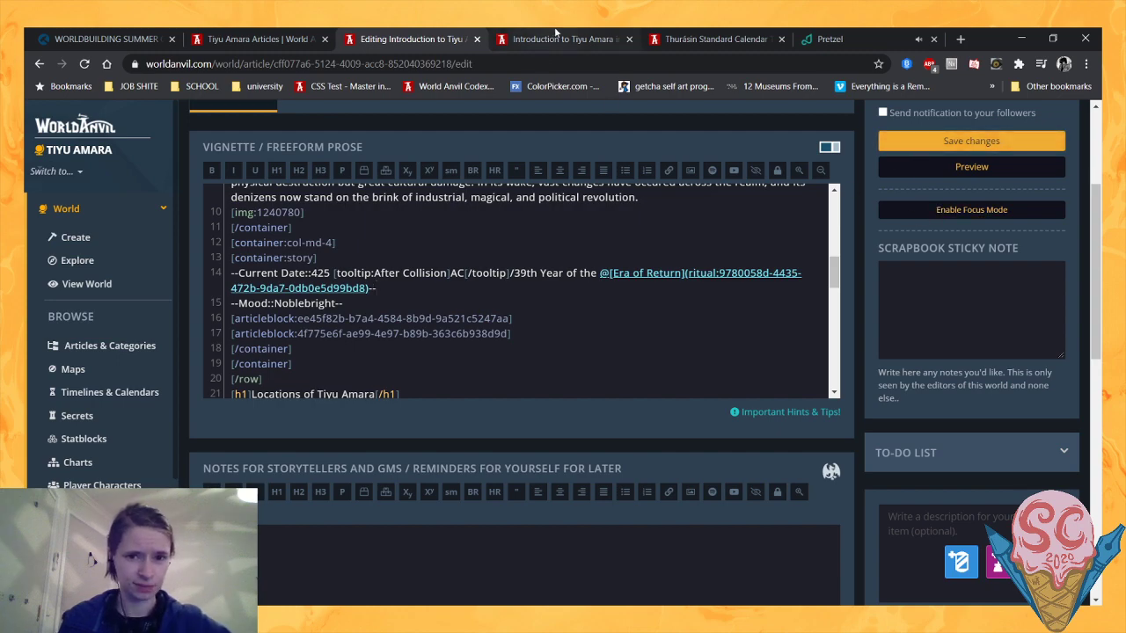
- Reload the article preview and check the Current Date entry in the sidebar, including the Era of Return link's pop-up
{"action": "left_click", "coordinate": [556, 37]}
{"action": "key", "text": "F5"}
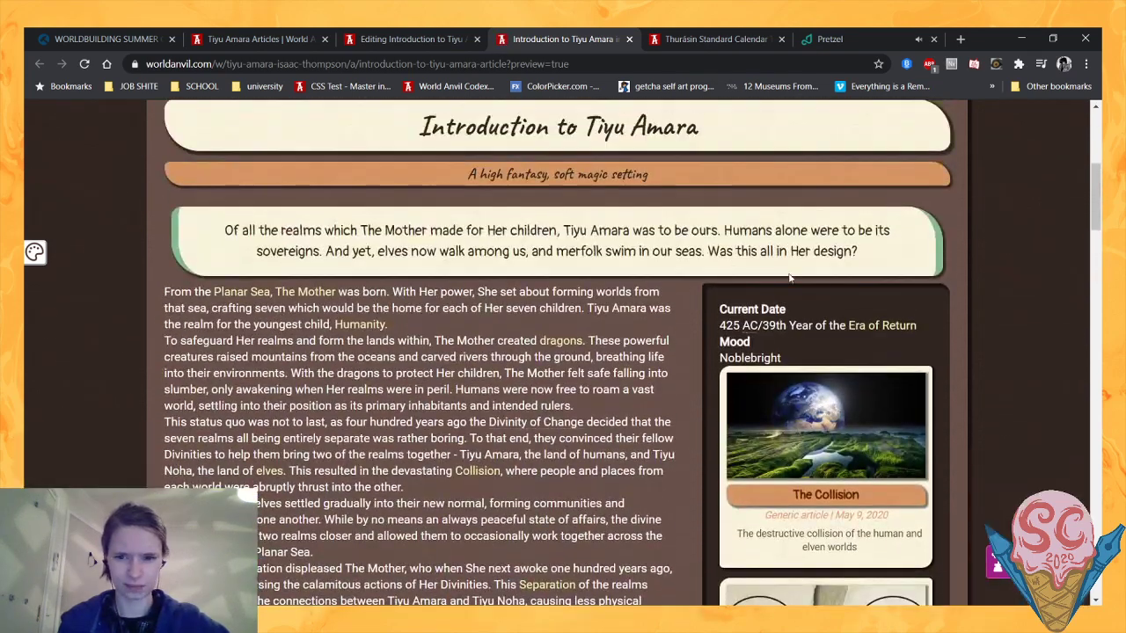
{"action": "mouse_move", "coordinate": [869, 331]}
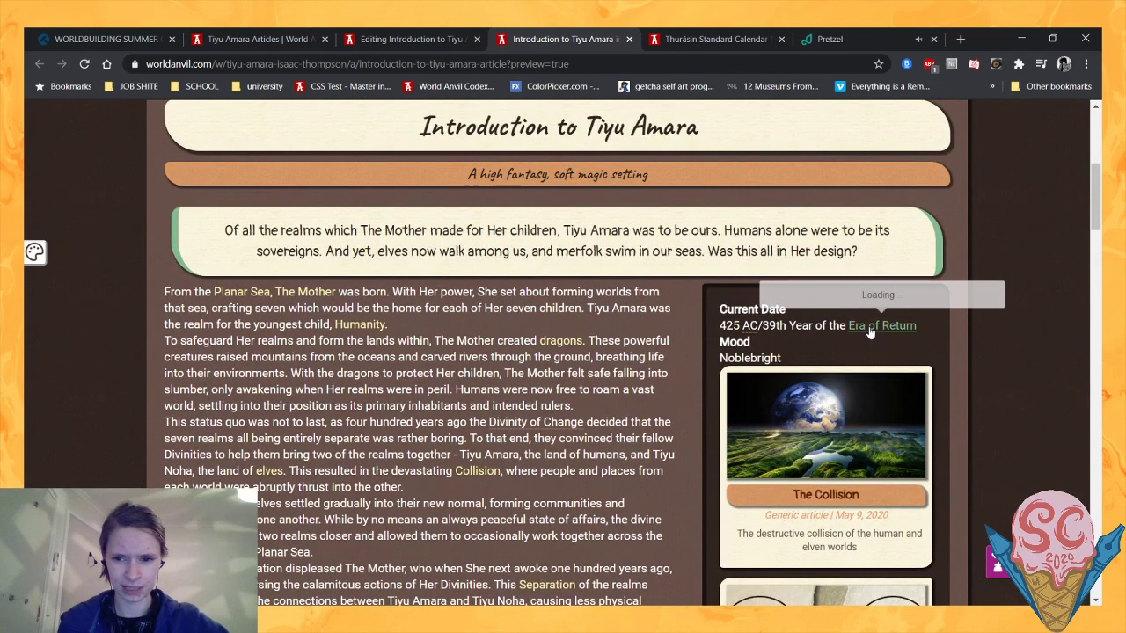
{"action": "scroll", "coordinate": [883, 373], "scroll_direction": "down", "scroll_amount": 2}
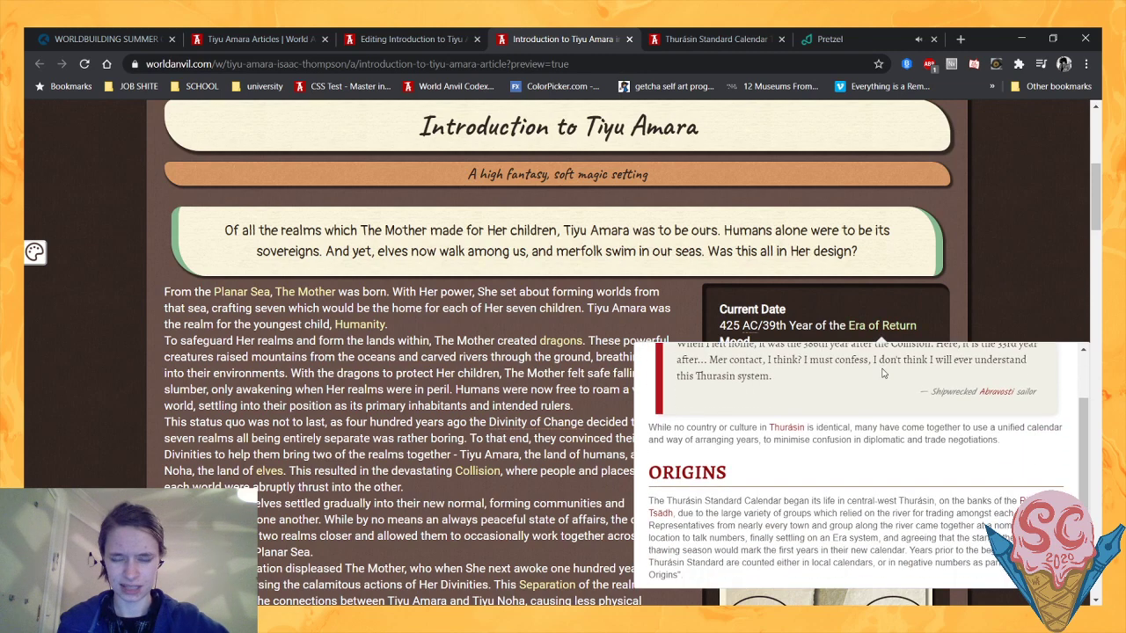
{"action": "scroll", "coordinate": [832, 402], "scroll_direction": "up", "scroll_amount": 2}
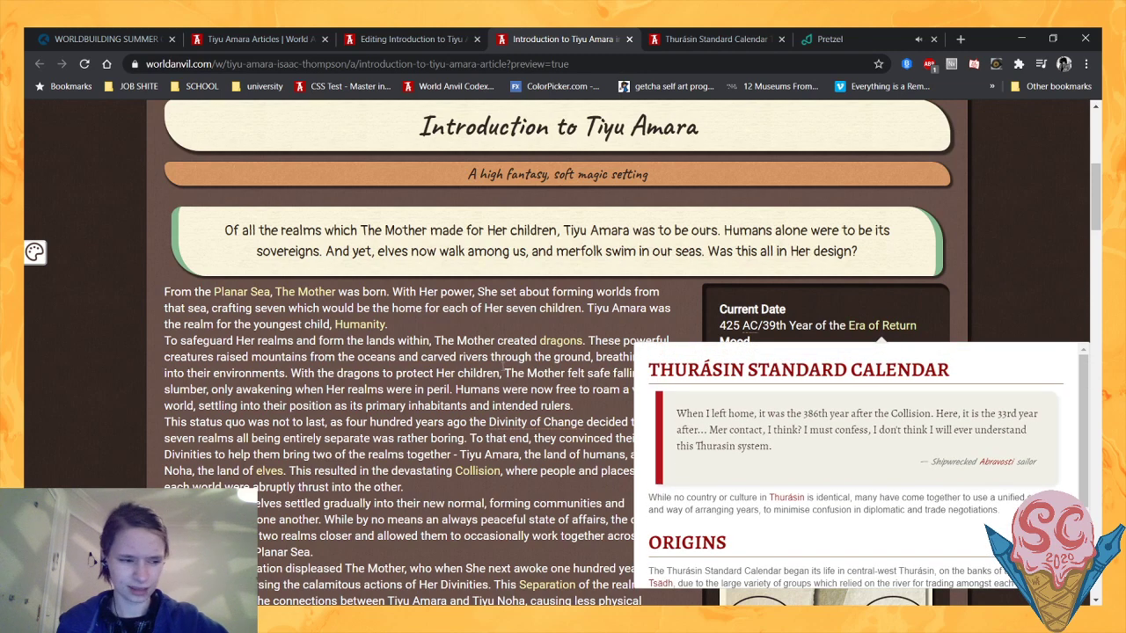
{"action": "scroll", "coordinate": [589, 344], "scroll_direction": "down", "scroll_amount": 1}
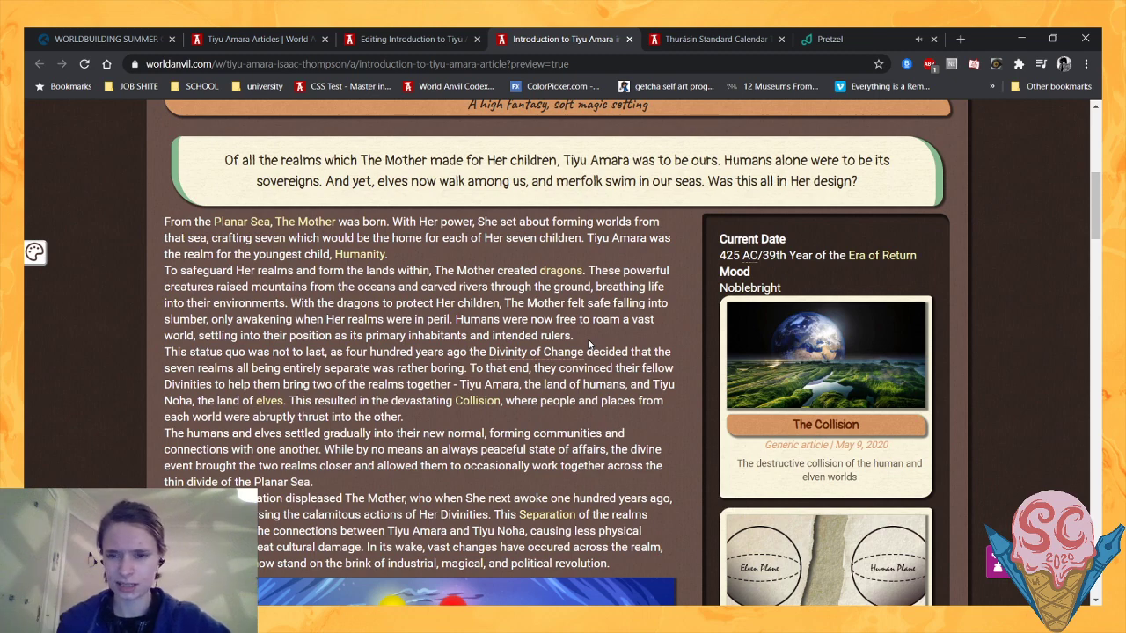
- Examine the Current Date and Mood entries and the article blocks in the Introduction preview's sidebar
{"action": "scroll", "coordinate": [588, 344], "scroll_direction": "down", "scroll_amount": 1}
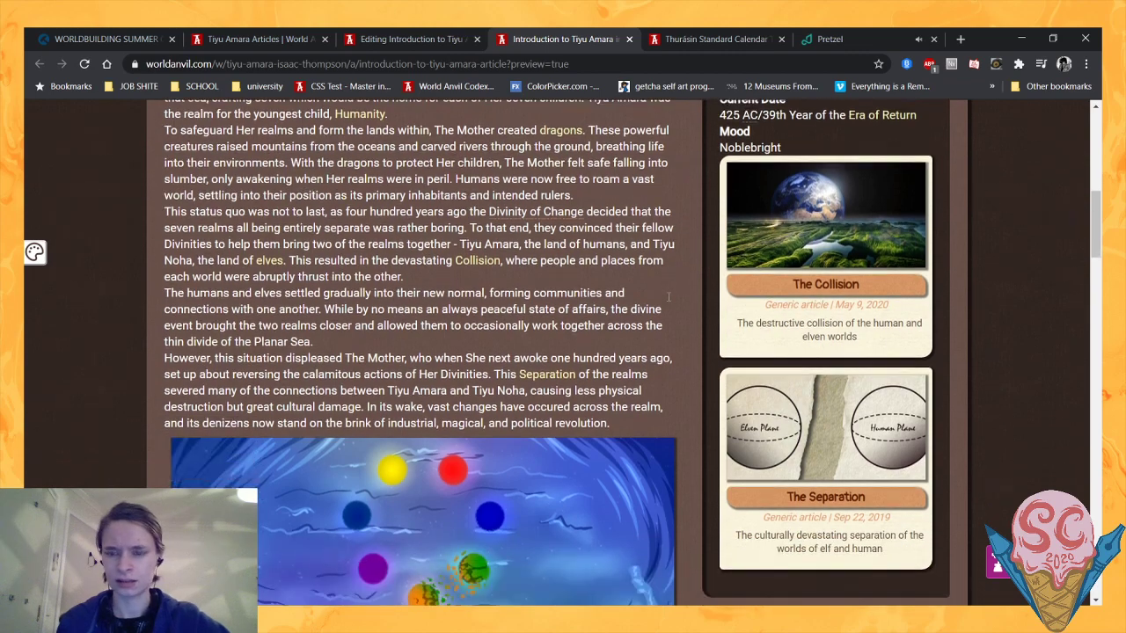
{"action": "scroll", "coordinate": [672, 299], "scroll_direction": "down", "scroll_amount": 2}
{"action": "scroll", "coordinate": [670, 300], "scroll_direction": "down", "scroll_amount": 1}
{"action": "scroll", "coordinate": [669, 300], "scroll_direction": "up", "scroll_amount": 3}
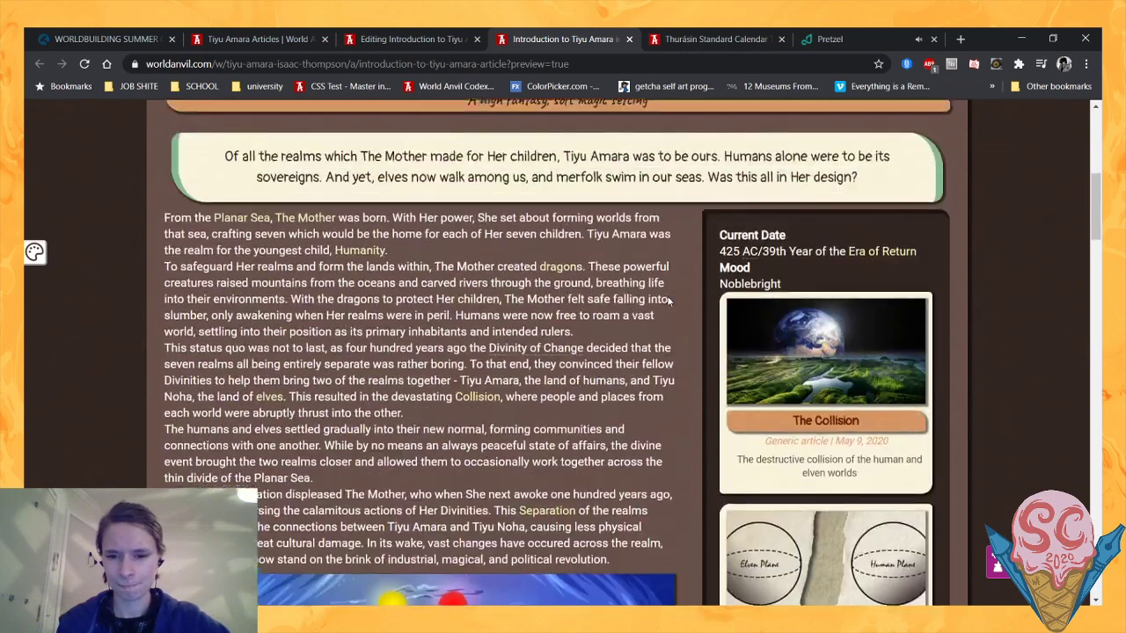
{"action": "mouse_move", "coordinate": [719, 266]}
{"action": "left_mouse_down"}
{"action": "mouse_move", "coordinate": [790, 294]}
{"action": "mouse_move", "coordinate": [719, 269]}
{"action": "left_mouse_up"}
- Try replacing the Mood line in the Introduction article's sidebar code with a new entry starting with "--"
{"action": "left_click", "coordinate": [410, 39]}
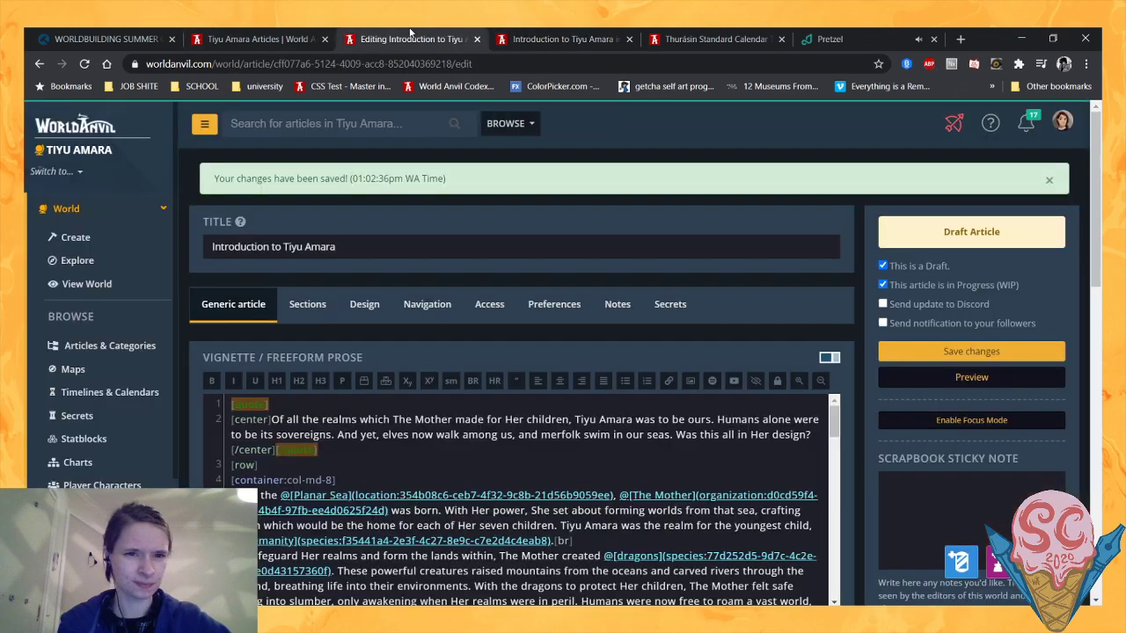
{"action": "scroll", "coordinate": [434, 217], "scroll_direction": "down", "scroll_amount": 3}
{"action": "scroll", "coordinate": [453, 352], "scroll_direction": "down", "scroll_amount": 1}
{"action": "scroll", "coordinate": [453, 351], "scroll_direction": "up", "scroll_amount": 1}
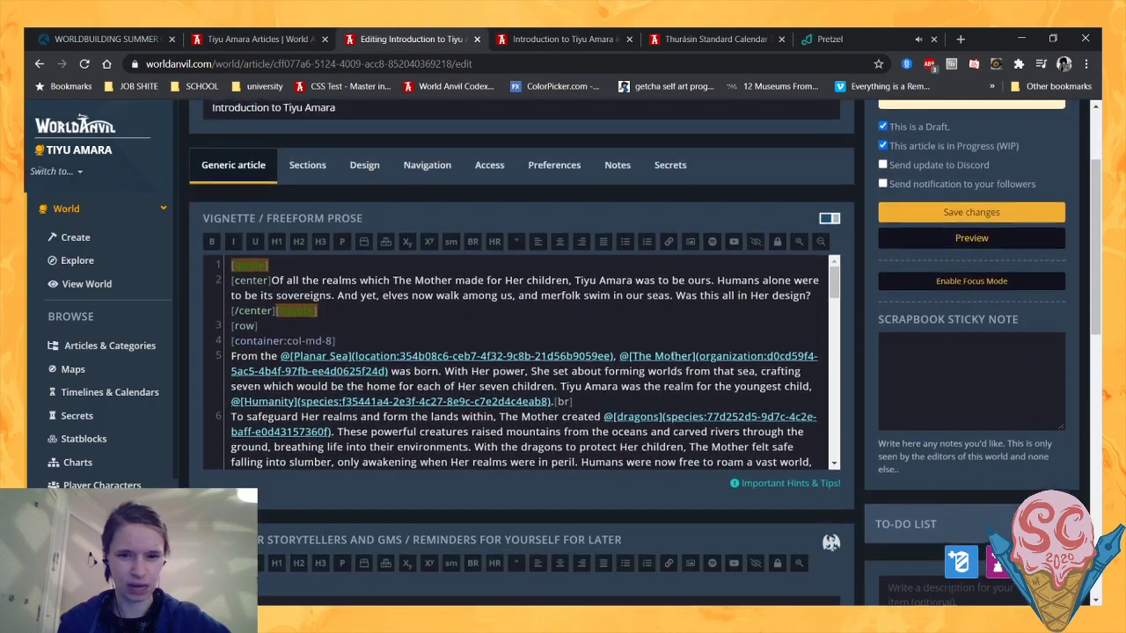
{"action": "scroll", "coordinate": [453, 388], "scroll_direction": "down", "scroll_amount": 5}
{"action": "scroll", "coordinate": [454, 392], "scroll_direction": "down", "scroll_amount": 5}
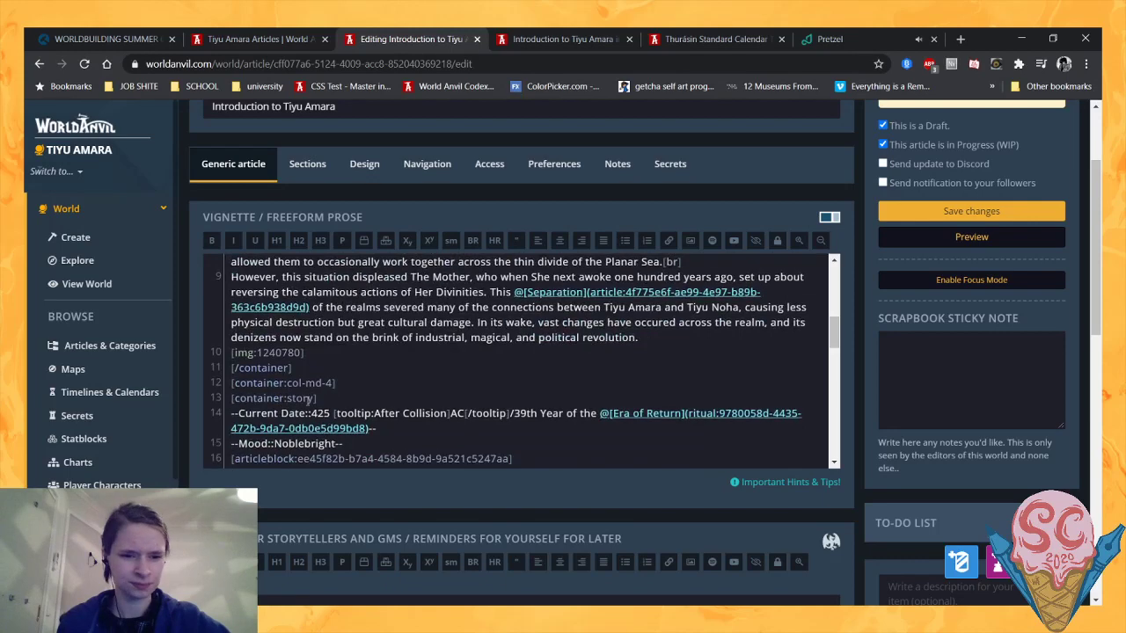
{"action": "left_click_drag", "start_coordinate": [350, 376], "coordinate": [198, 374]}
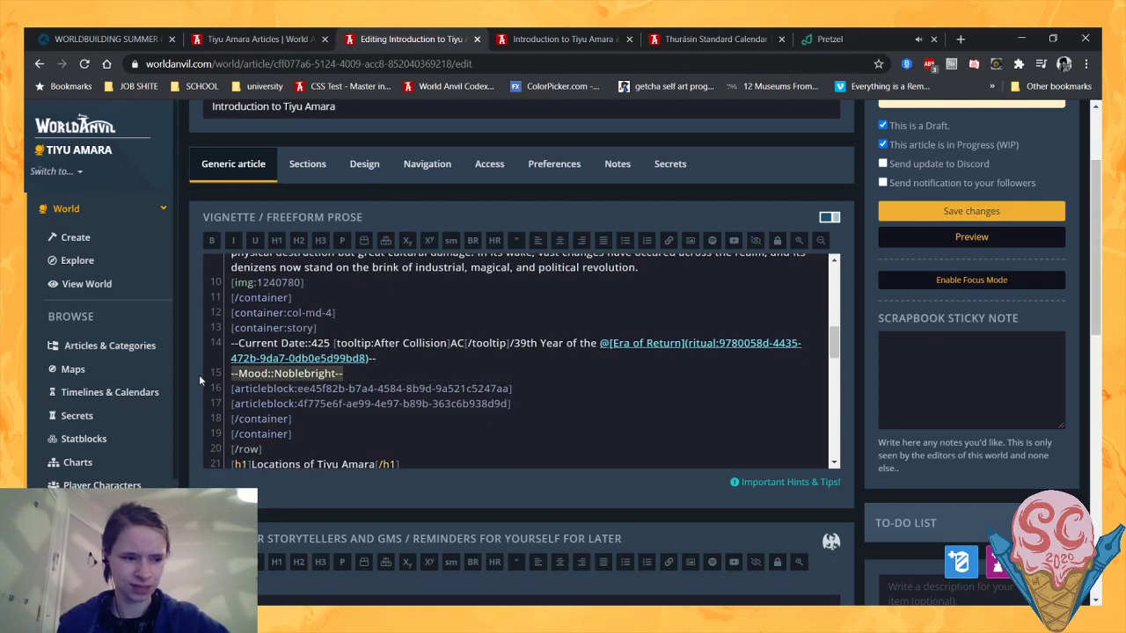
{"action": "key", "text": "BackSpace"}
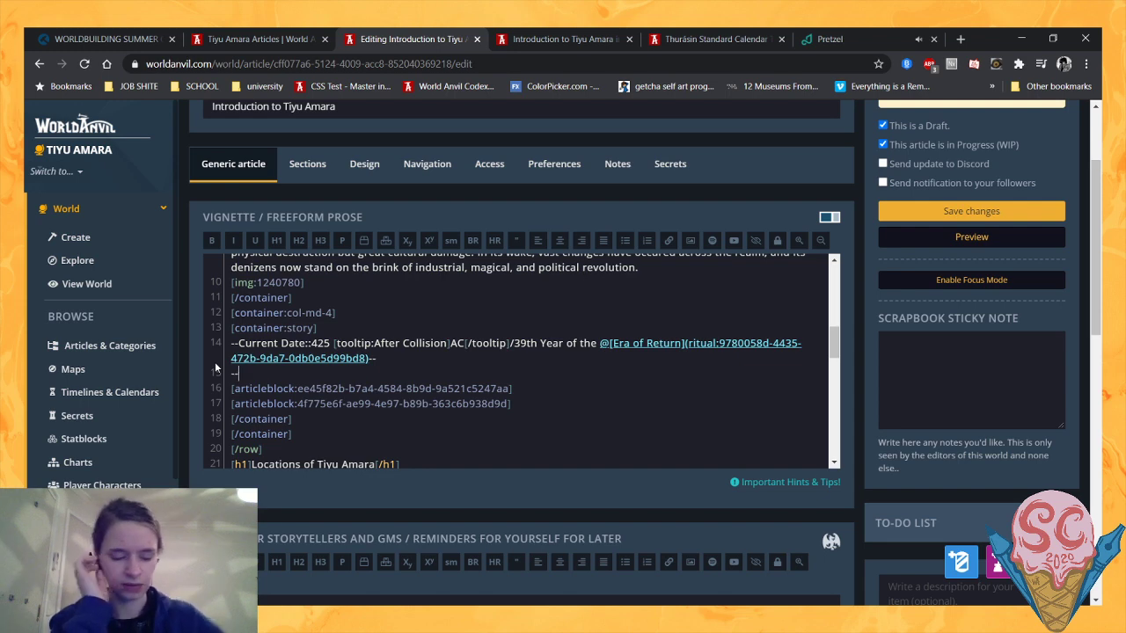
- Undo the replacement of the Mood line and add an empty line below it
{"action": "key", "text": "ctrl+z"}
{"action": "key", "text": "ctrl+z"}
{"action": "key", "text": "Right"}
{"action": "key", "text": "Return"}
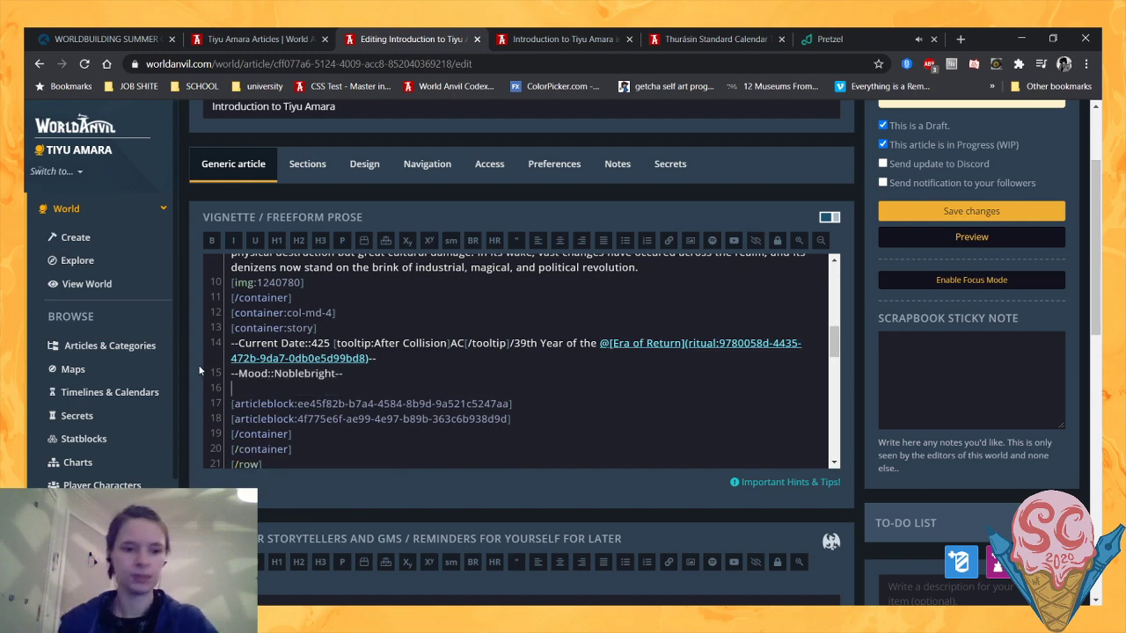
- Review the Introduction preview from the vignette quote and sidebar down to the cosmology image and the Locations of Tiyu Amara section
{"action": "left_click", "coordinate": [599, 38]}
{"action": "scroll", "coordinate": [580, 352], "scroll_direction": "down", "scroll_amount": 2}
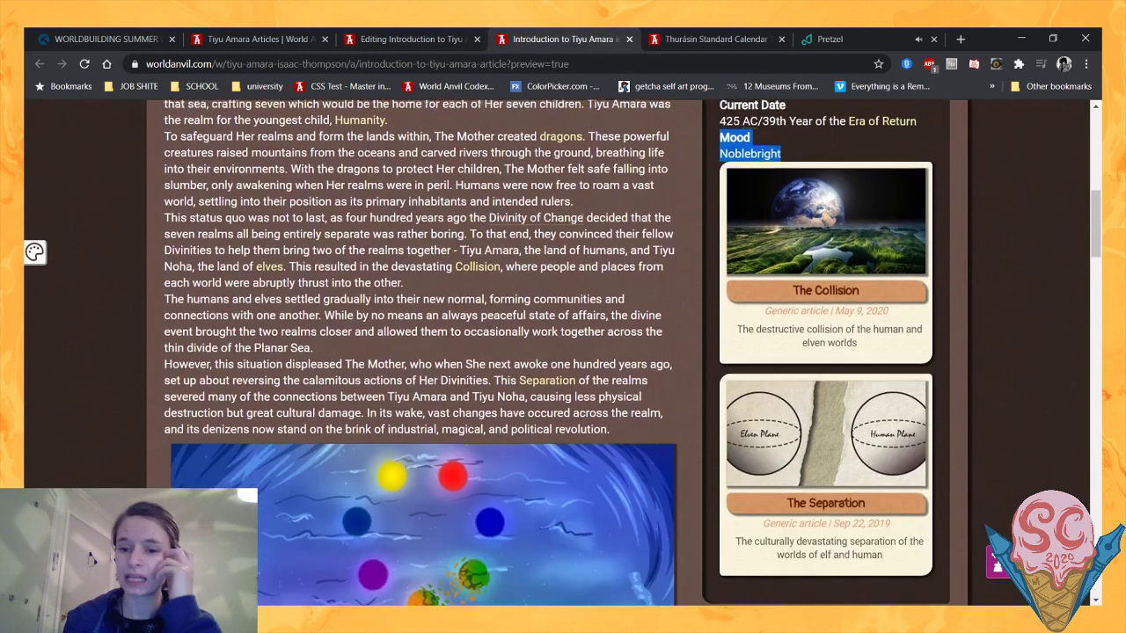
{"action": "scroll", "coordinate": [572, 265], "scroll_direction": "up", "scroll_amount": 3}
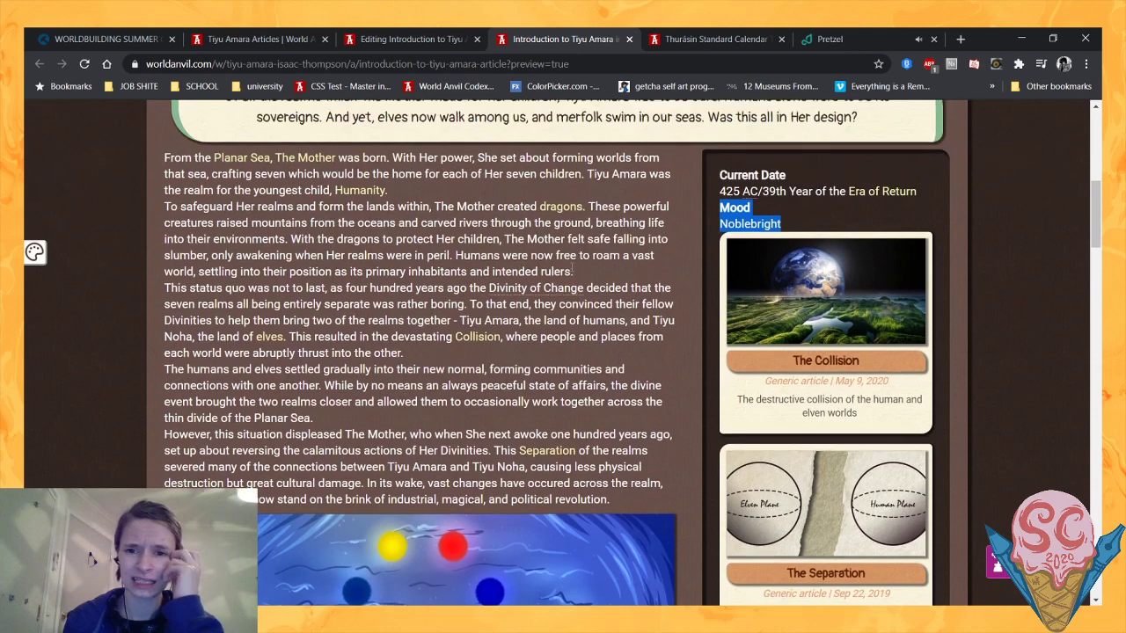
{"action": "scroll", "coordinate": [475, 303], "scroll_direction": "down", "scroll_amount": 1}
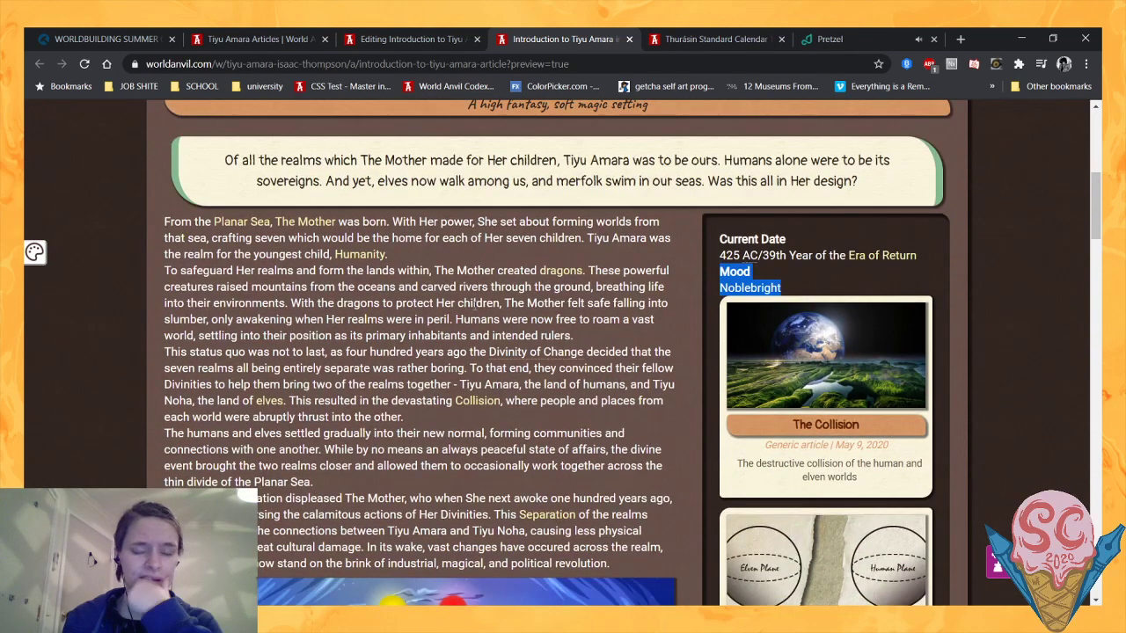
{"action": "scroll", "coordinate": [475, 303], "scroll_direction": "down", "scroll_amount": 2}
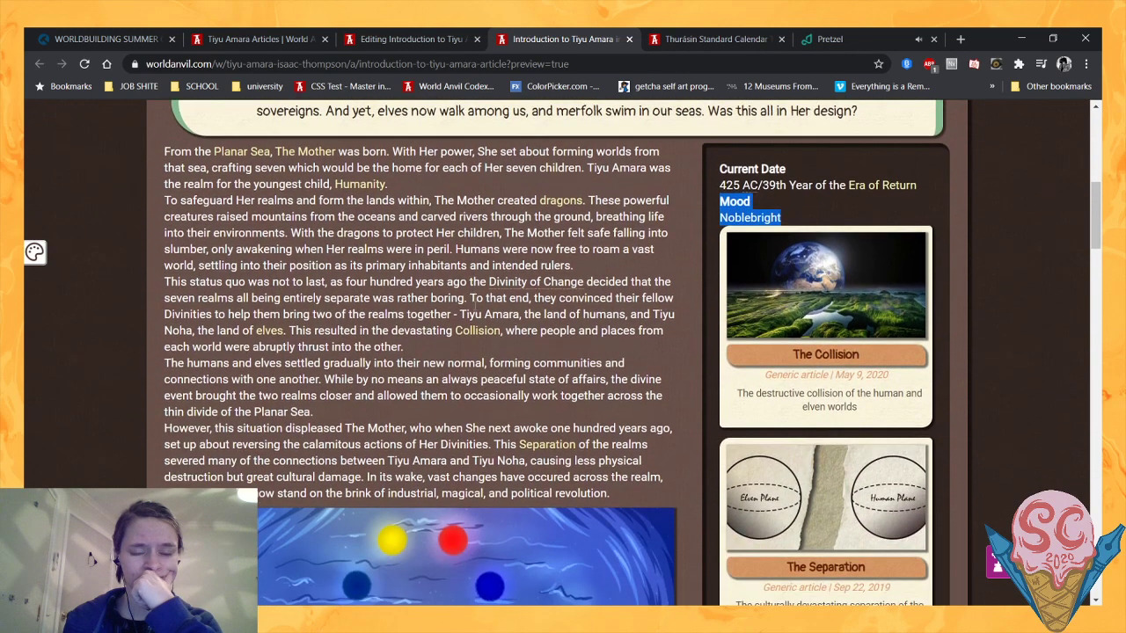
{"action": "scroll", "coordinate": [475, 308], "scroll_direction": "up", "scroll_amount": 2}
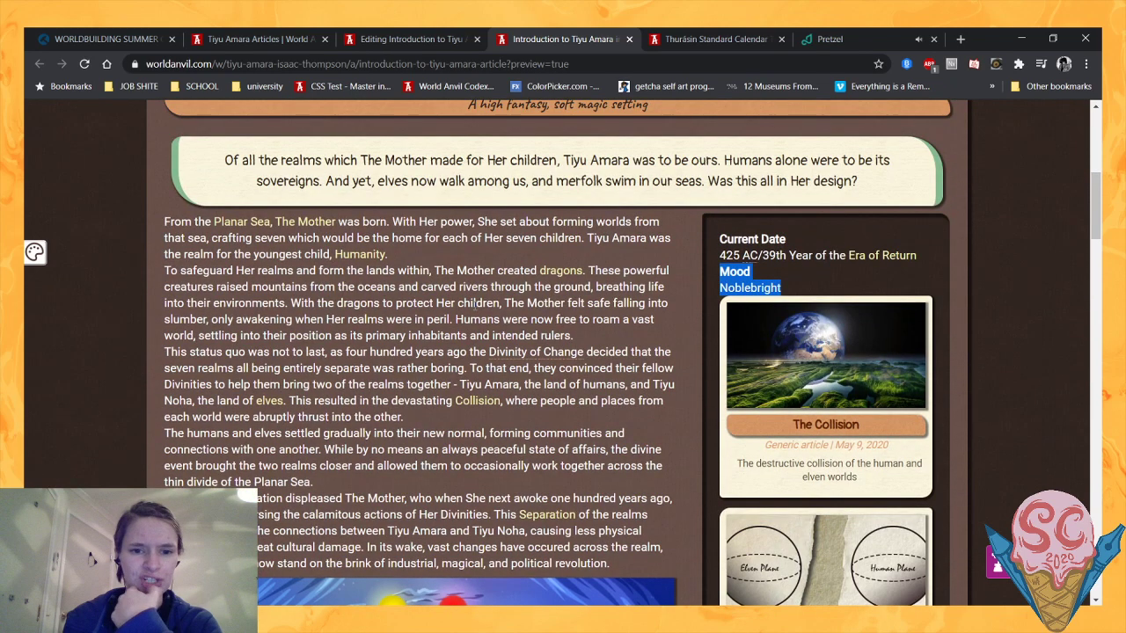
{"action": "scroll", "coordinate": [475, 303], "scroll_direction": "down", "scroll_amount": 4}
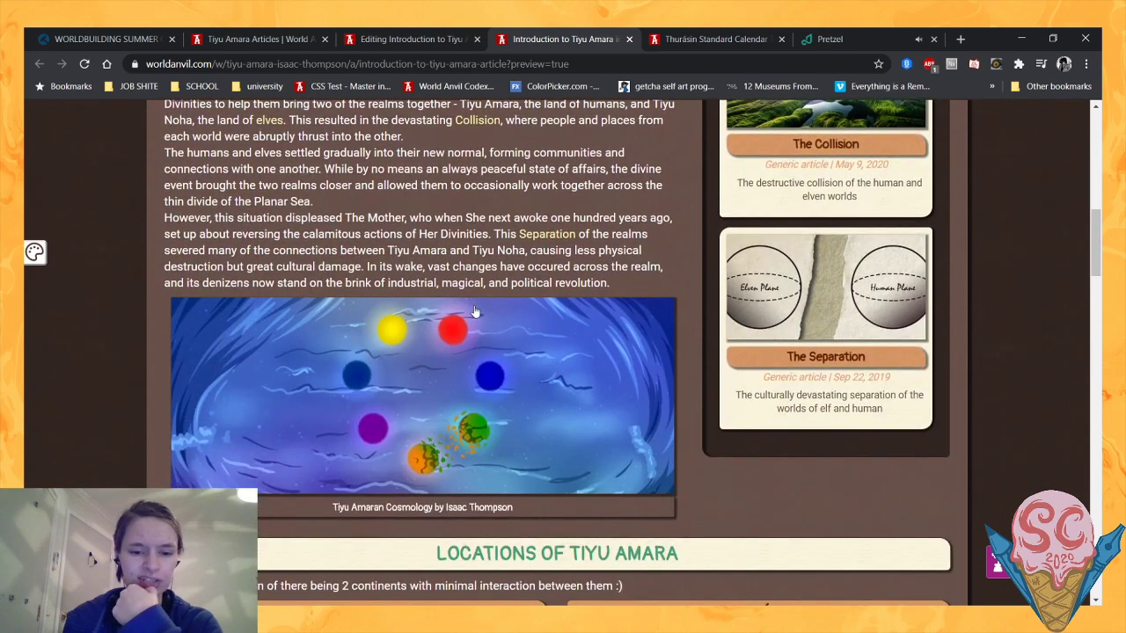
{"action": "scroll", "coordinate": [475, 312], "scroll_direction": "down", "scroll_amount": 1}
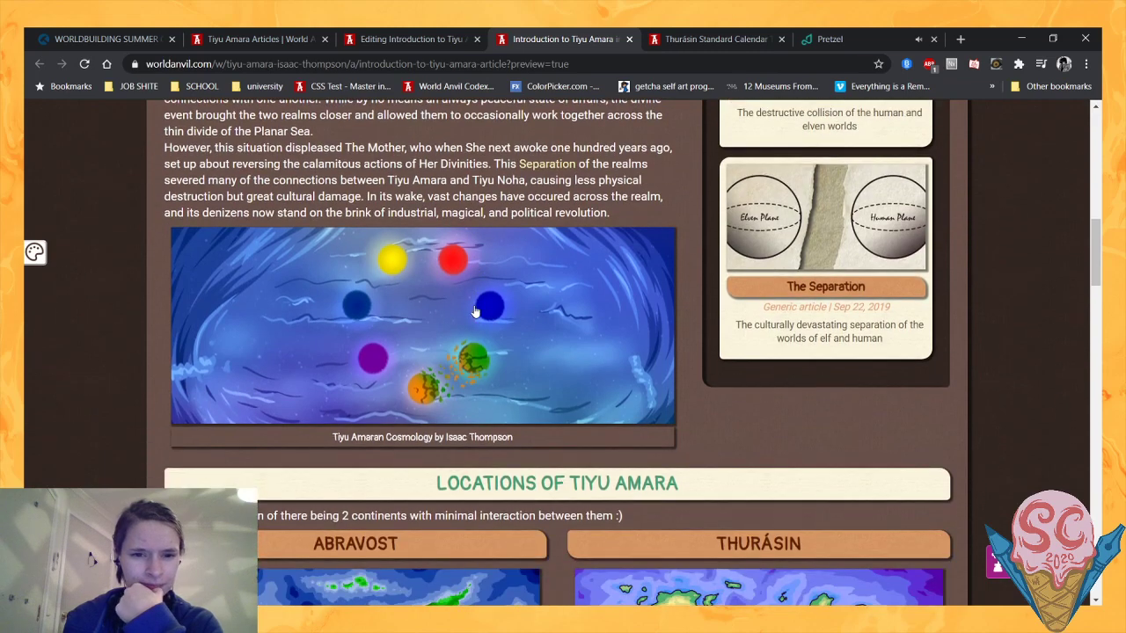
{"action": "scroll", "coordinate": [475, 311], "scroll_direction": "down", "scroll_amount": 1}
{"action": "scroll", "coordinate": [475, 311], "scroll_direction": "down", "scroll_amount": 1}
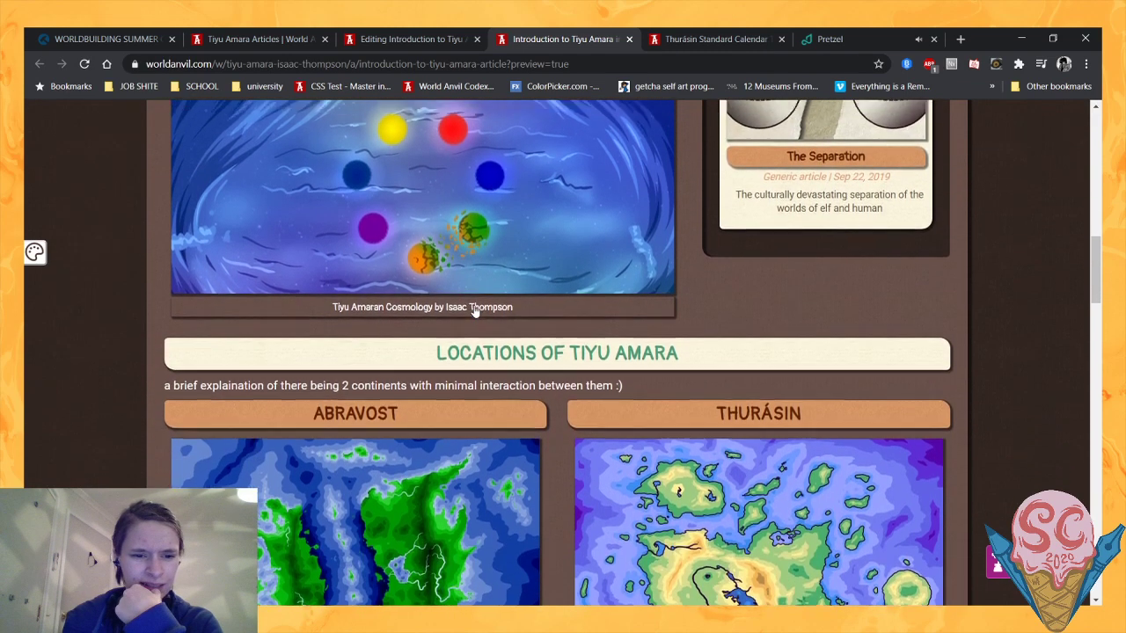
{"action": "scroll", "coordinate": [475, 312], "scroll_direction": "up", "scroll_amount": 3}
{"action": "scroll", "coordinate": [475, 312], "scroll_direction": "down", "scroll_amount": 1}
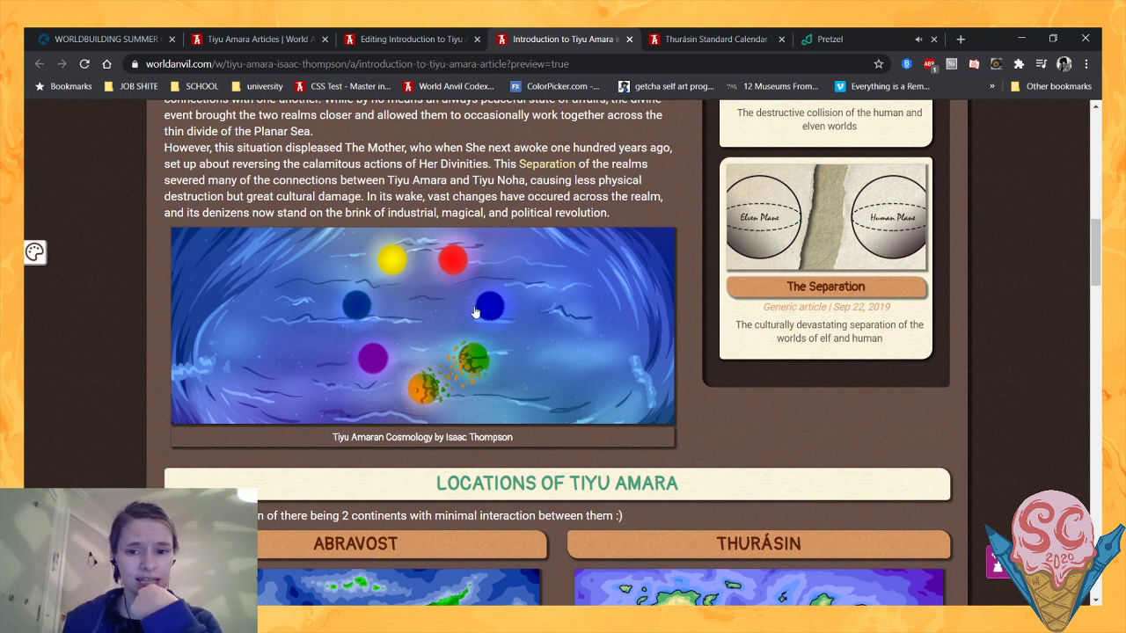
{"action": "scroll", "coordinate": [475, 312], "scroll_direction": "up", "scroll_amount": 3}
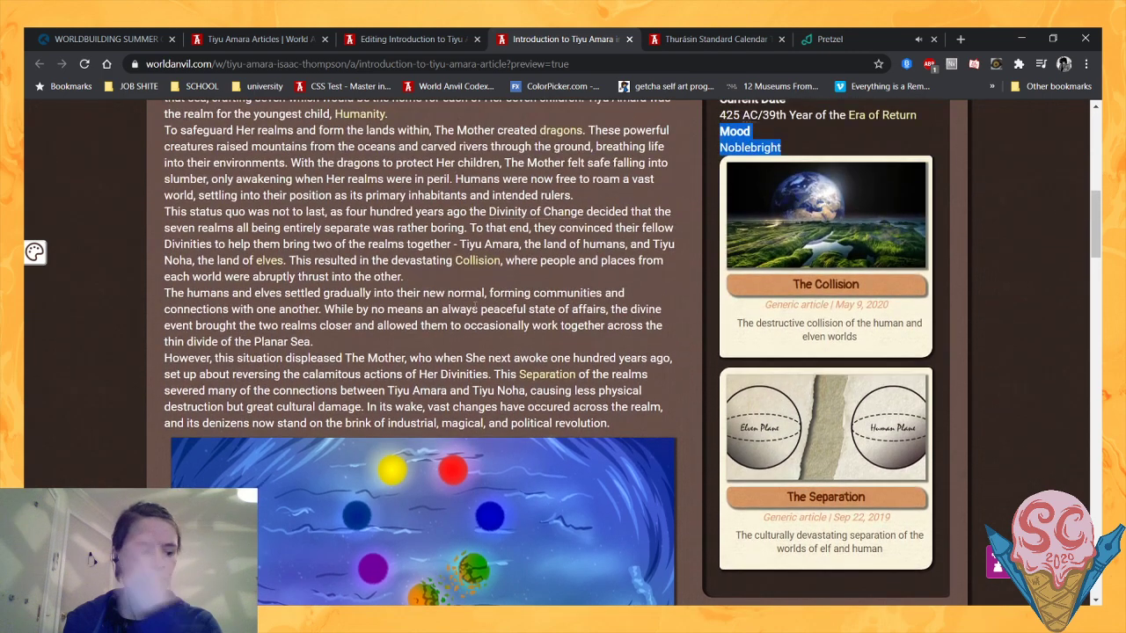
{"action": "scroll", "coordinate": [474, 307], "scroll_direction": "up", "scroll_amount": 2}
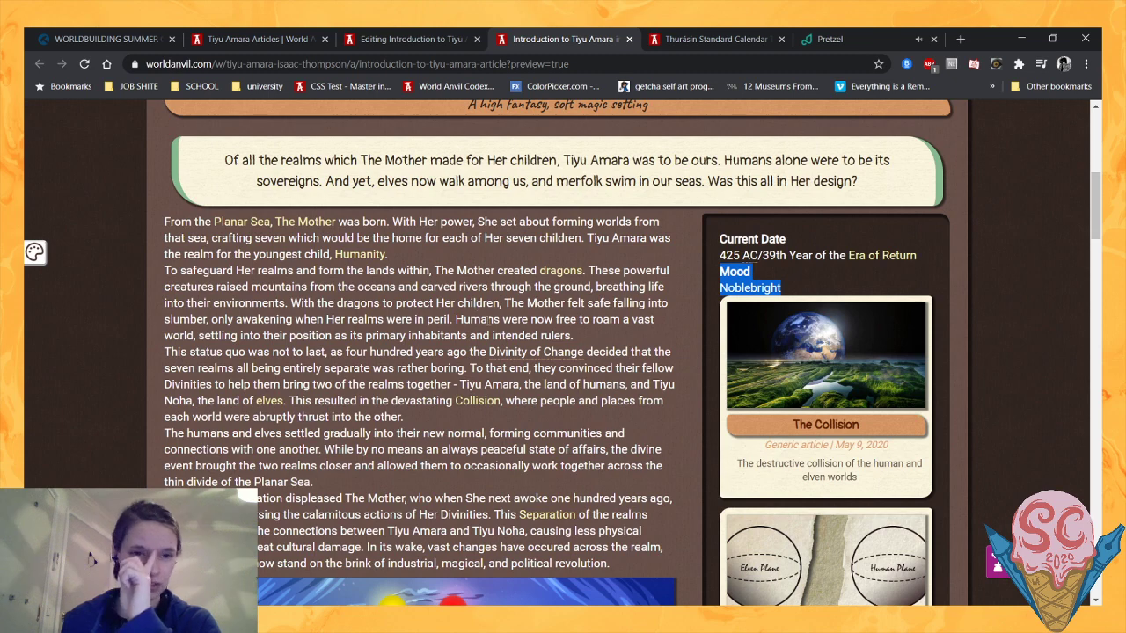
{"action": "left_click", "coordinate": [714, 39]}
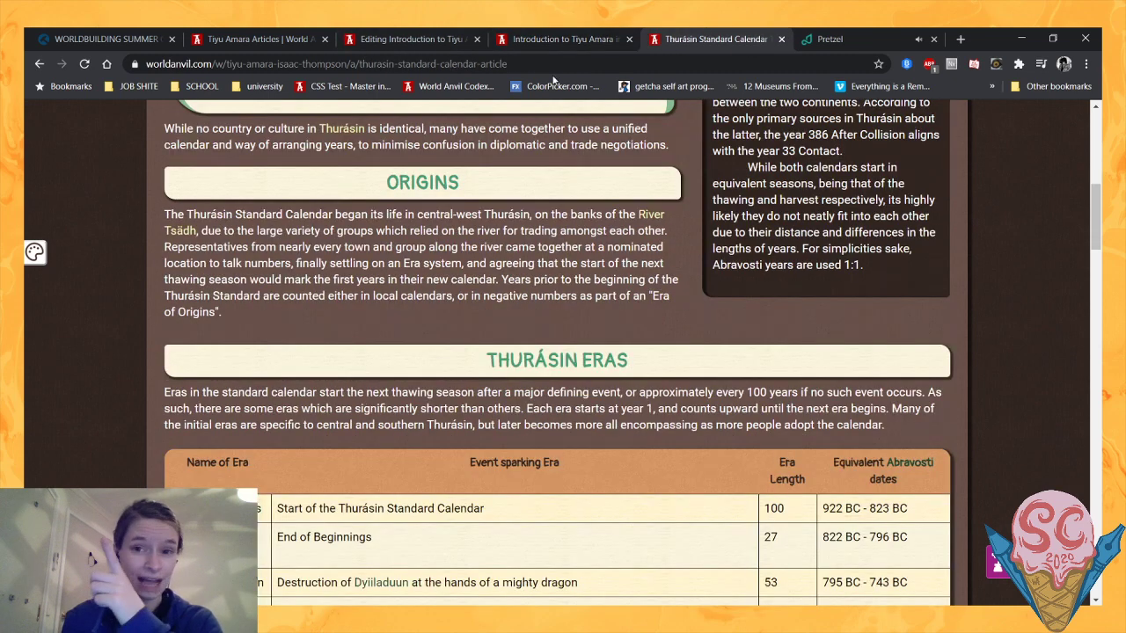
{"action": "scroll", "coordinate": [199, 165], "scroll_direction": "up", "scroll_amount": 4}
{"action": "scroll", "coordinate": [200, 170], "scroll_direction": "up", "scroll_amount": 3}
{"action": "left_click", "coordinate": [207, 64]}
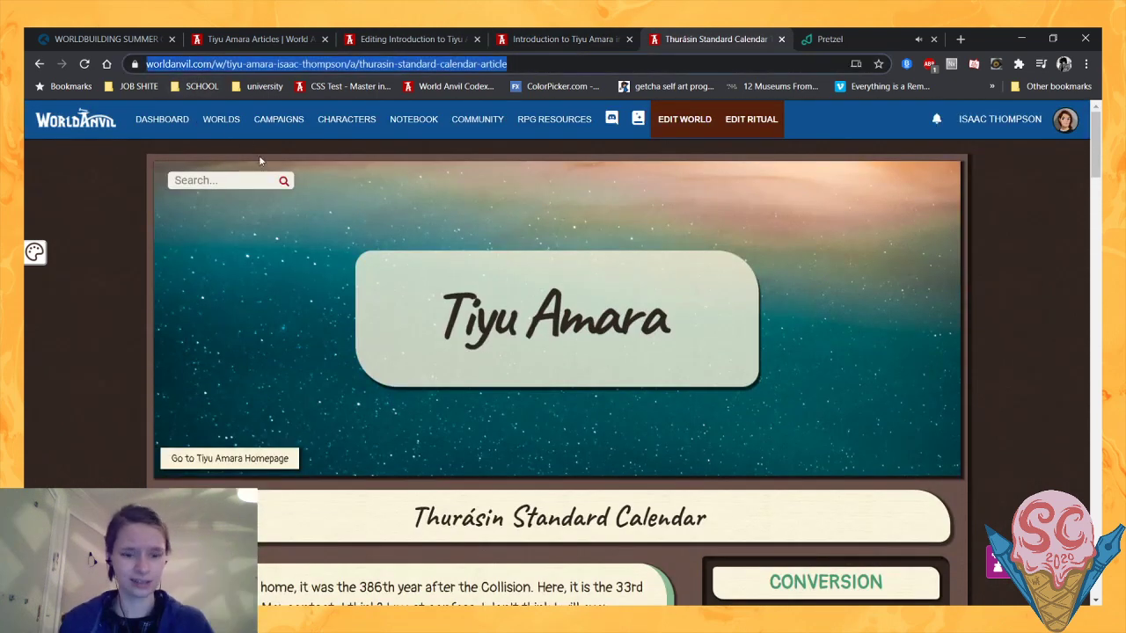
- Search the world's articles for "inspira", open Tiyu Amara Inspiration for editing, and display its published page
{"action": "left_click", "coordinate": [256, 39]}
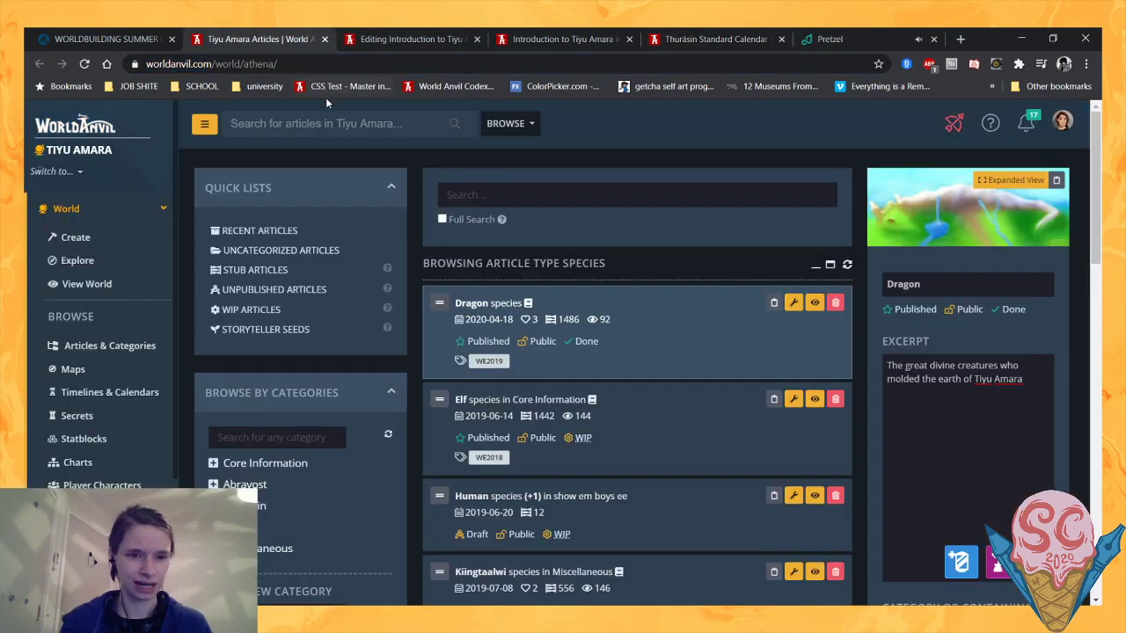
{"action": "left_click", "coordinate": [333, 124]}
{"action": "type", "text": "inspir"}
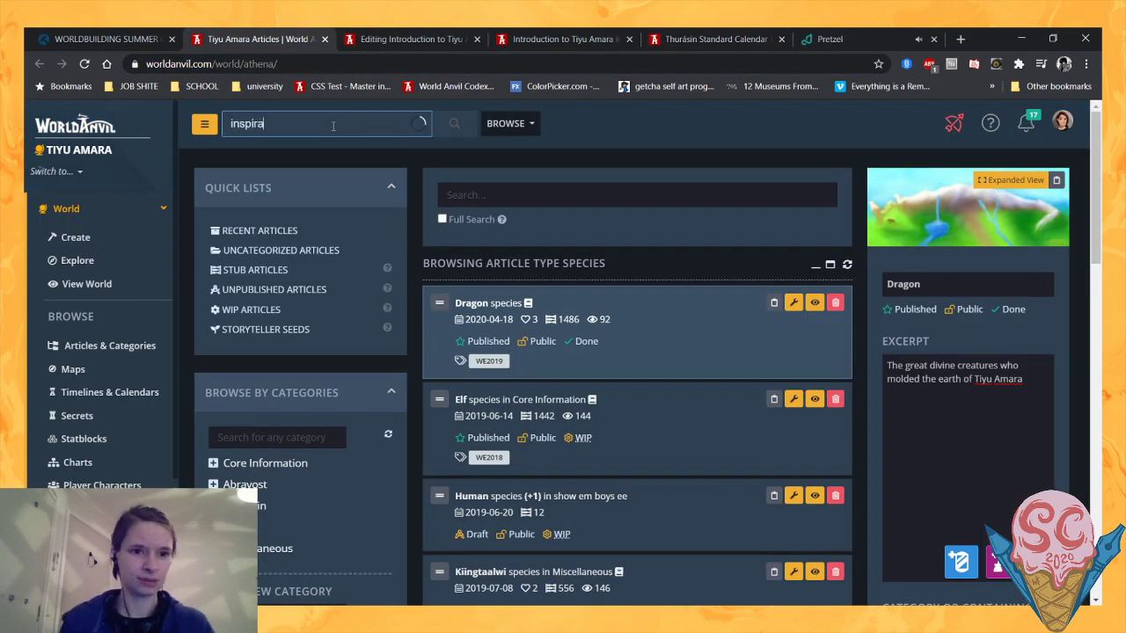
{"action": "type", "text": "a"}
{"action": "left_click", "coordinate": [331, 155]}
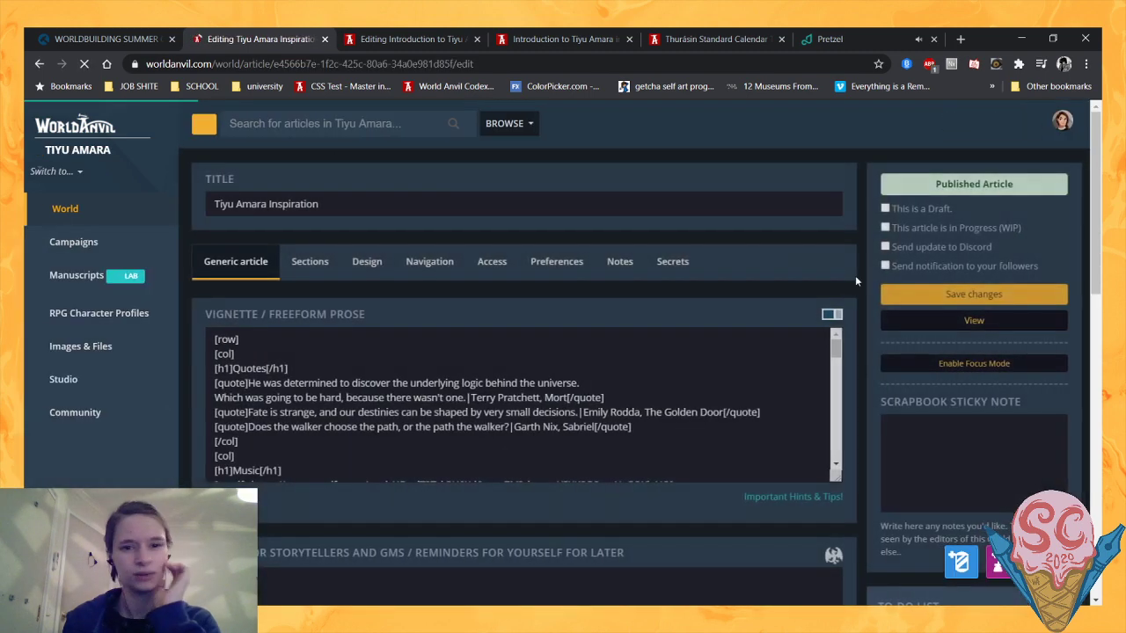
{"action": "left_click", "coordinate": [971, 322]}
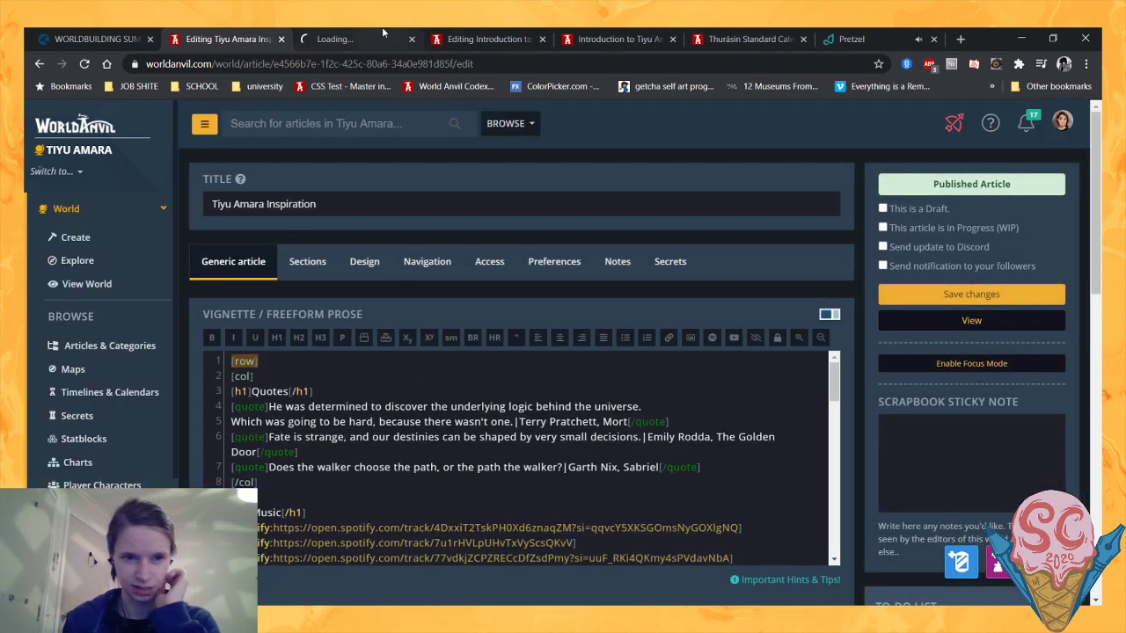
{"action": "left_click", "coordinate": [381, 35]}
- Look through the Quotes and Music sections of the published Tiyu Amara Inspiration article
{"action": "scroll", "coordinate": [427, 310], "scroll_direction": "down", "scroll_amount": 5}
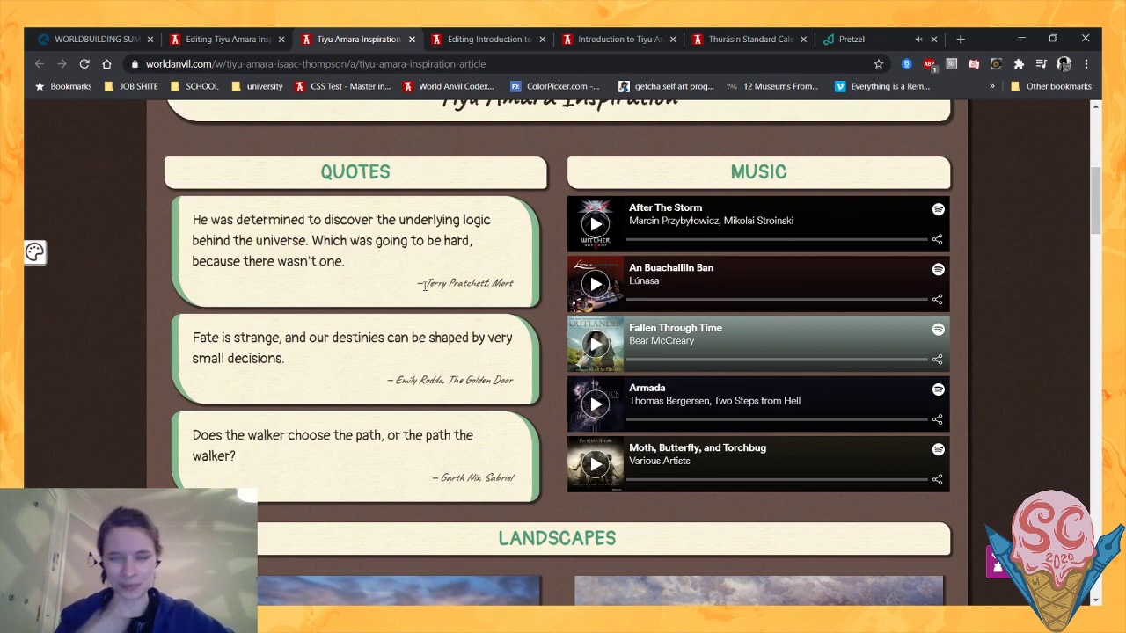
{"action": "scroll", "coordinate": [424, 286], "scroll_direction": "down", "scroll_amount": 2}
{"action": "scroll", "coordinate": [425, 286], "scroll_direction": "up", "scroll_amount": 2}
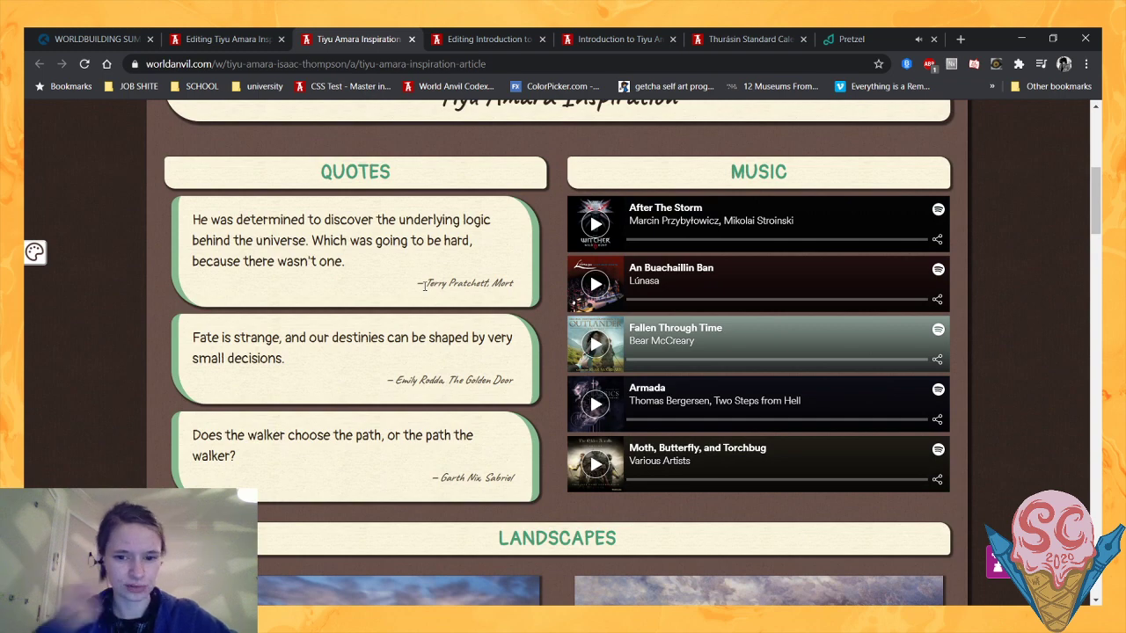
{"action": "scroll", "coordinate": [425, 286], "scroll_direction": "down", "scroll_amount": 1}
{"action": "scroll", "coordinate": [425, 286], "scroll_direction": "up", "scroll_amount": 1}
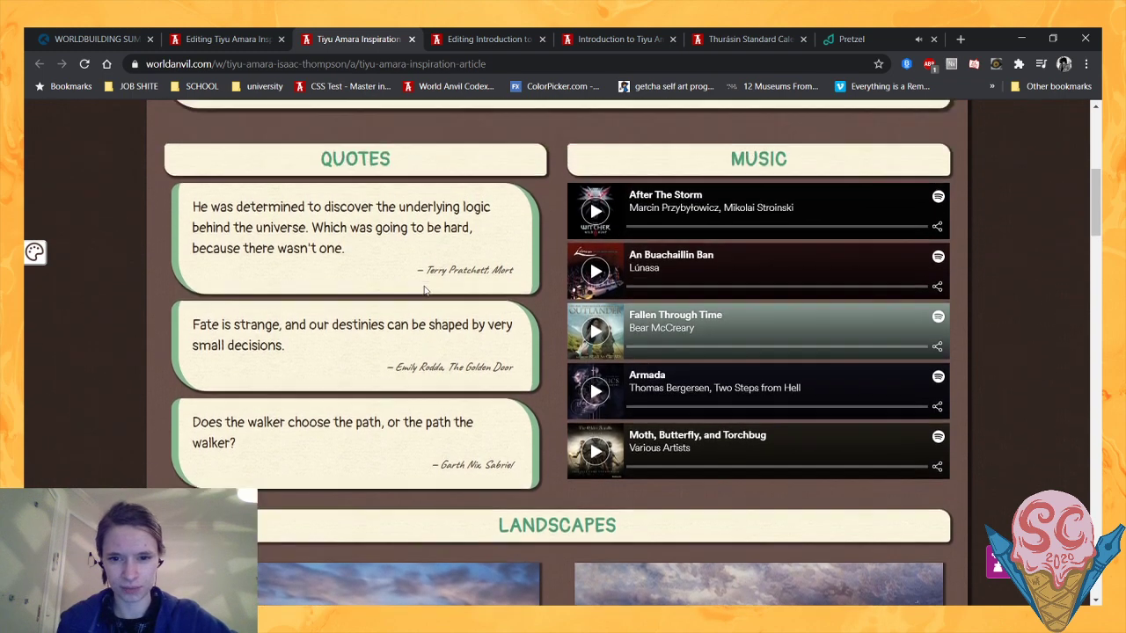
- Match the Spotify codes in the Inspiration article's source to the published track list and copy the one for "Fallen Through Time"
{"action": "left_click", "coordinate": [221, 36]}
{"action": "scroll", "coordinate": [425, 452], "scroll_direction": "down", "scroll_amount": 3}
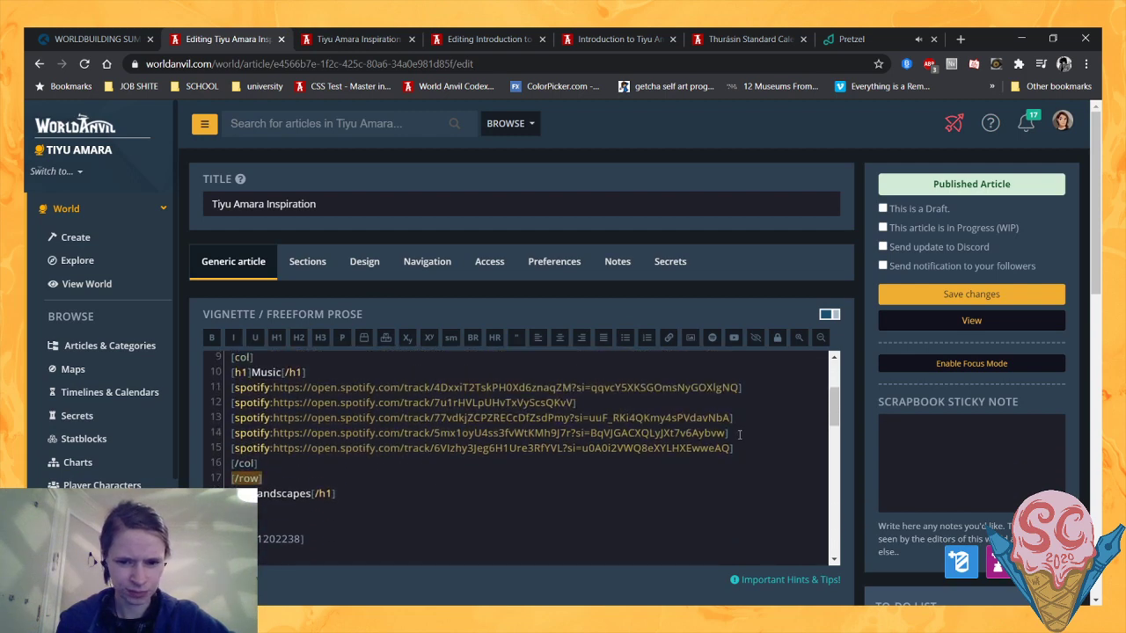
{"action": "left_click", "coordinate": [363, 33]}
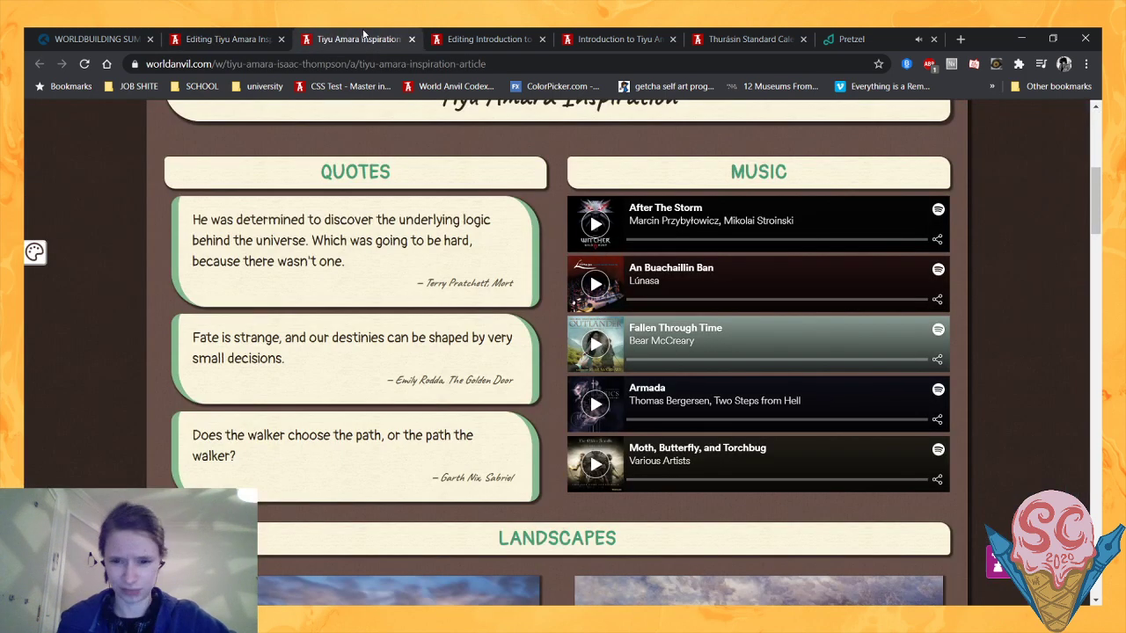
{"action": "left_click", "coordinate": [201, 35]}
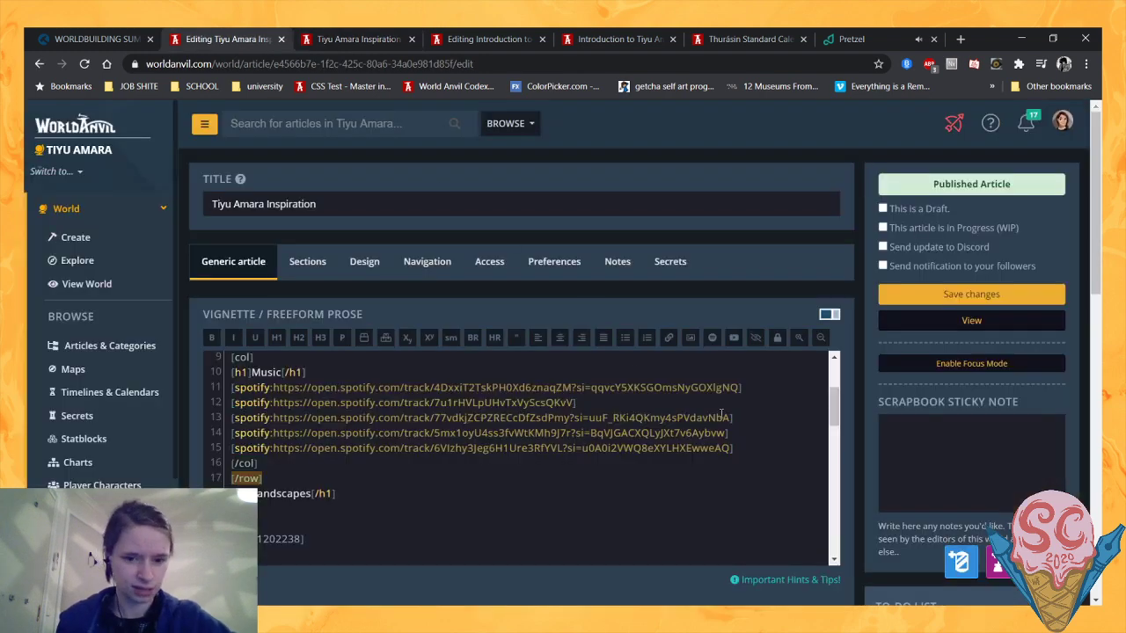
{"action": "left_click_drag", "start_coordinate": [591, 387], "coordinate": [557, 402]}
{"action": "left_click_drag", "start_coordinate": [750, 422], "coordinate": [233, 417]}
{"action": "key", "text": "ctrl+c"}
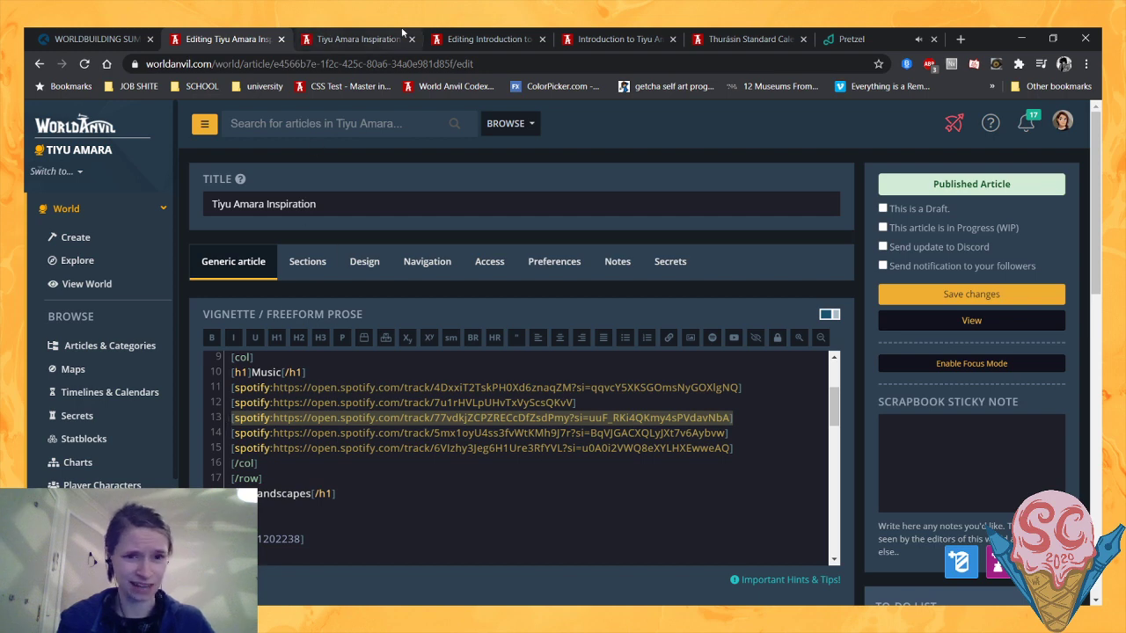
- Paste the copied Spotify code above the Current Date line in the Introduction article and delete the empty line below Mood
{"action": "left_click", "coordinate": [508, 35]}
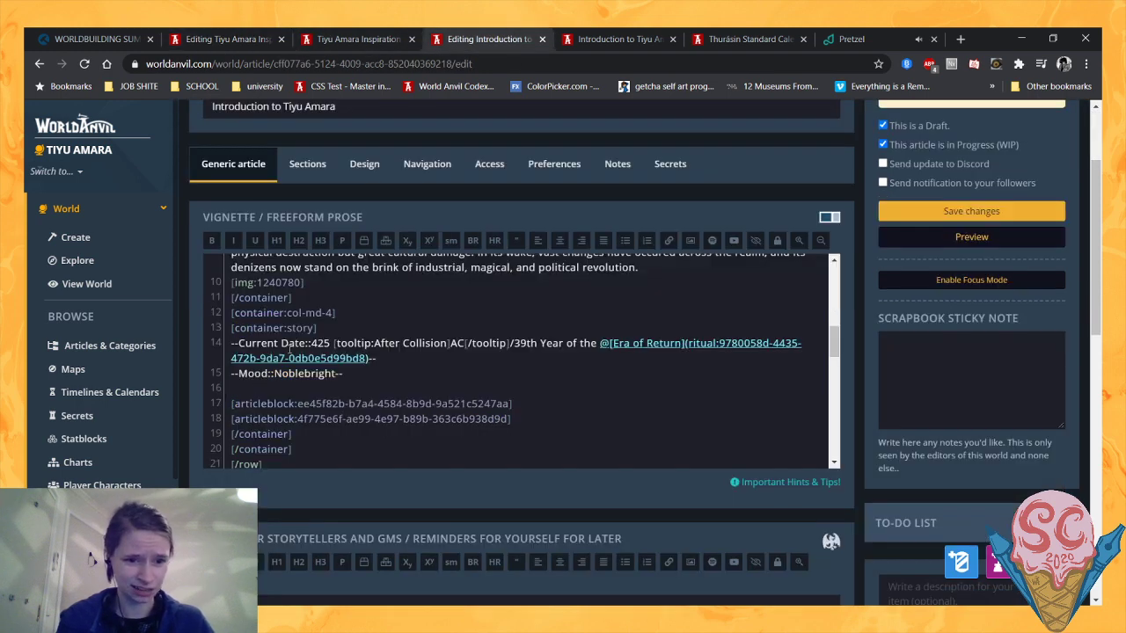
{"action": "key", "text": "Return"}
{"action": "key", "text": "ctrl+v"}
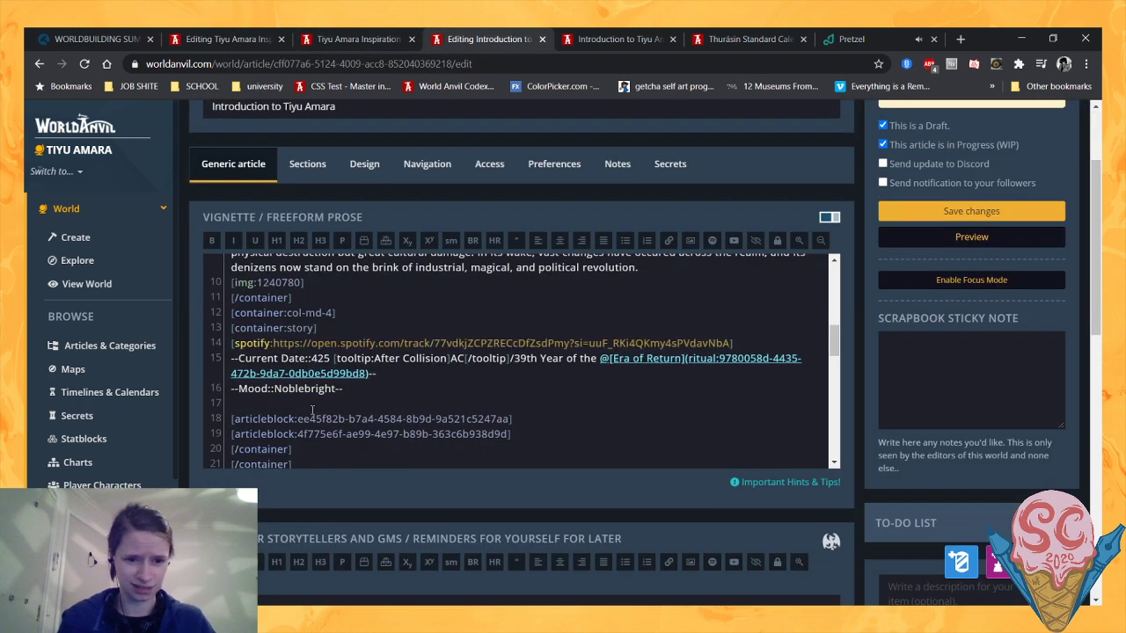
{"action": "left_click", "coordinate": [304, 407]}
{"action": "key", "text": "BackSpace"}
{"action": "scroll", "coordinate": [641, 369], "scroll_direction": "up", "scroll_amount": 1}
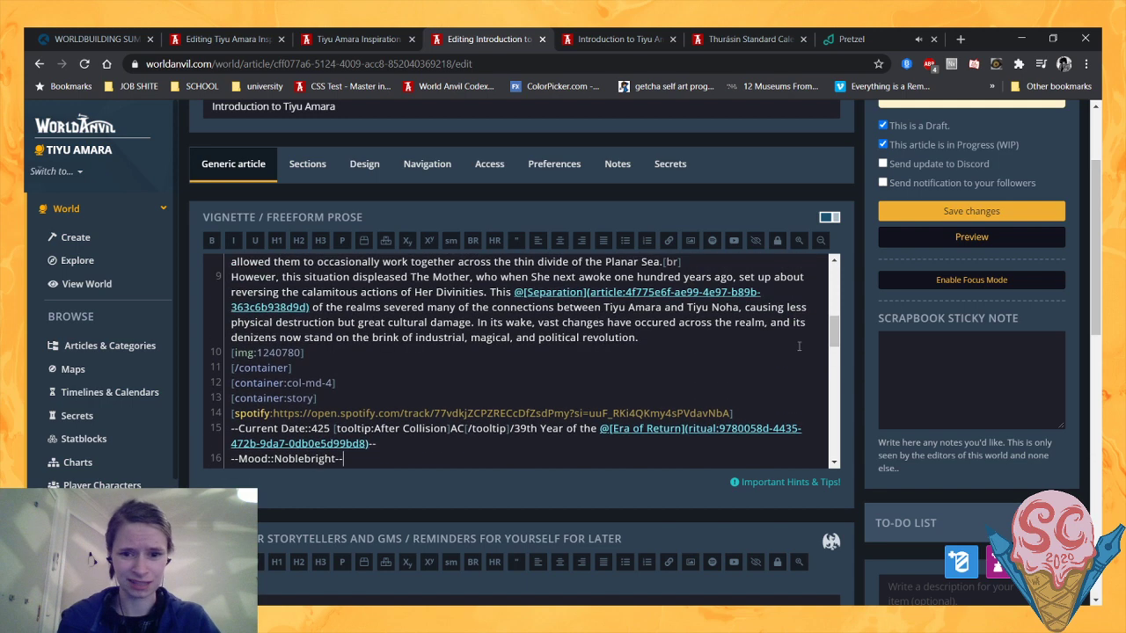
- Save the Introduction article and reload its preview to check the Spotify player in the sidebar beside the history
{"action": "left_click", "coordinate": [941, 218]}
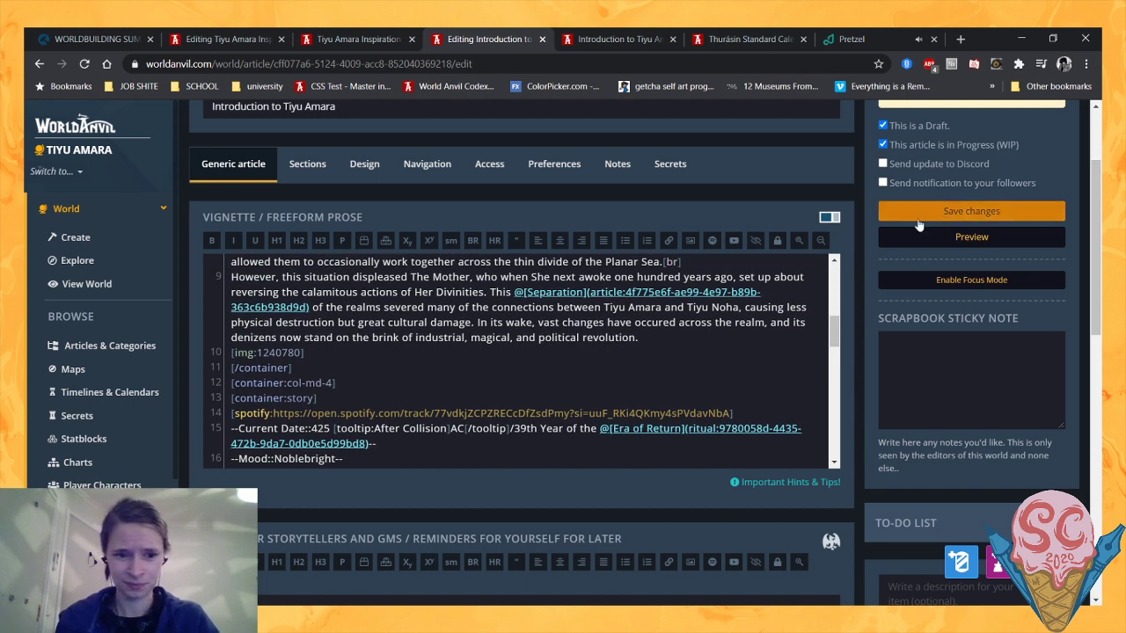
{"action": "left_click", "coordinate": [623, 38]}
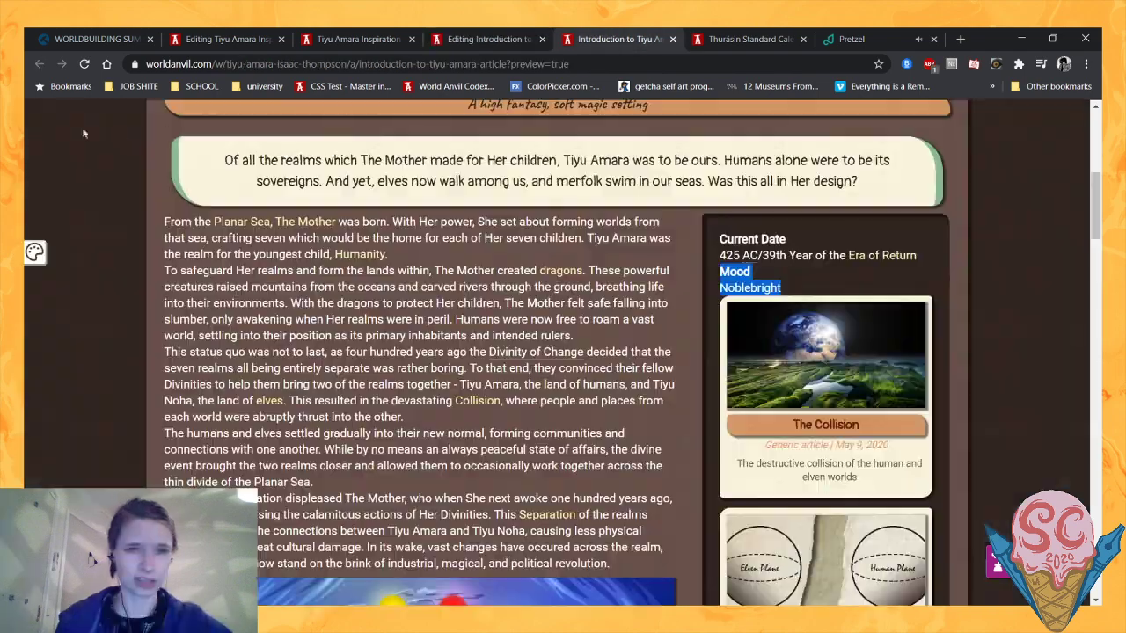
{"action": "left_click", "coordinate": [84, 63]}
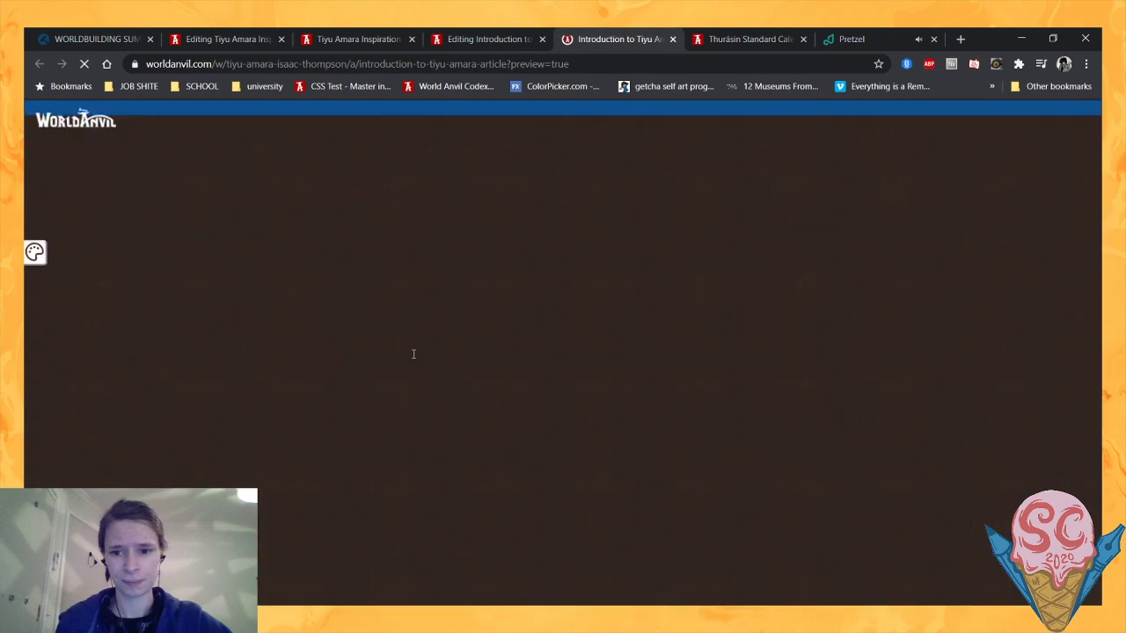
{"action": "scroll", "coordinate": [413, 352], "scroll_direction": "down", "scroll_amount": 5}
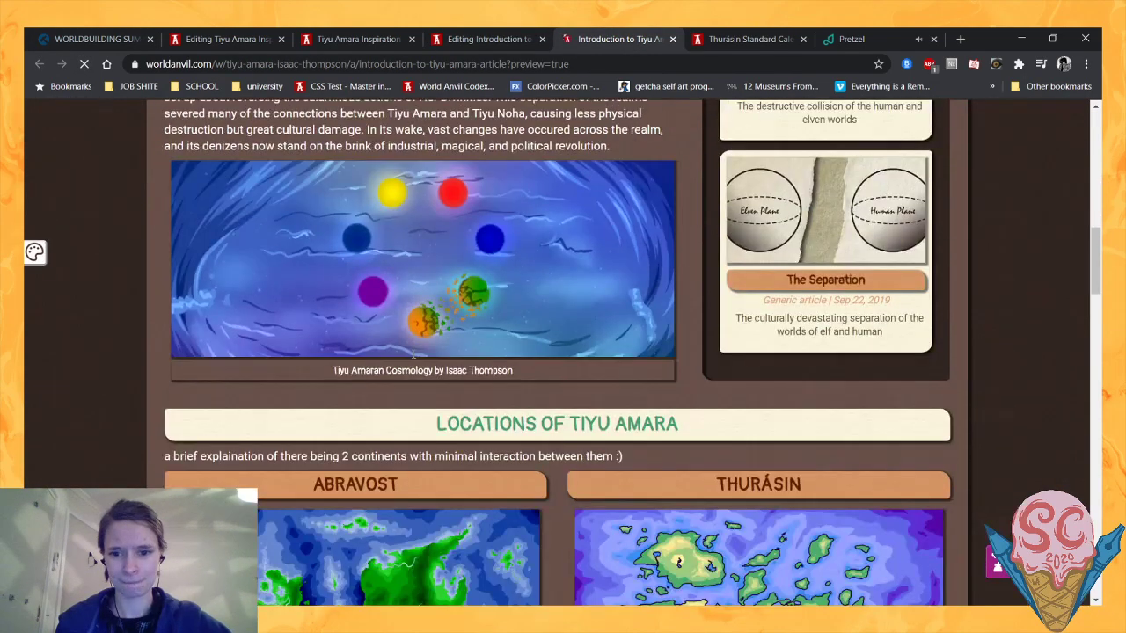
{"action": "scroll", "coordinate": [668, 352], "scroll_direction": "down", "scroll_amount": 5}
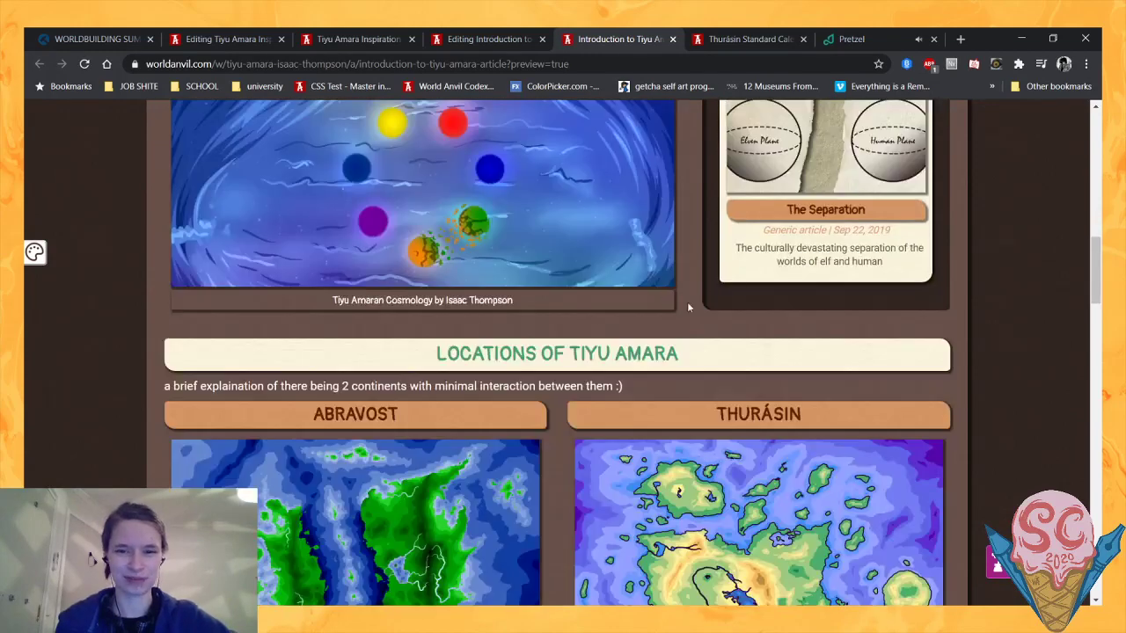
{"action": "scroll", "coordinate": [695, 352], "scroll_direction": "up", "scroll_amount": 3}
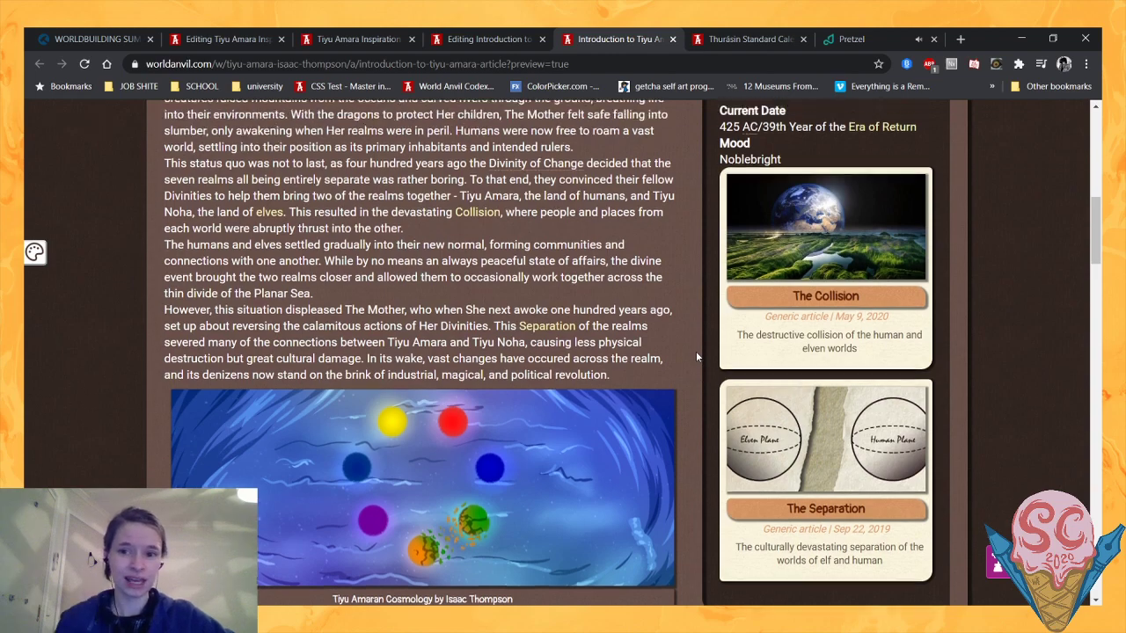
{"action": "scroll", "coordinate": [696, 351], "scroll_direction": "down", "scroll_amount": 4}
{"action": "scroll", "coordinate": [687, 357], "scroll_direction": "up", "scroll_amount": 4}
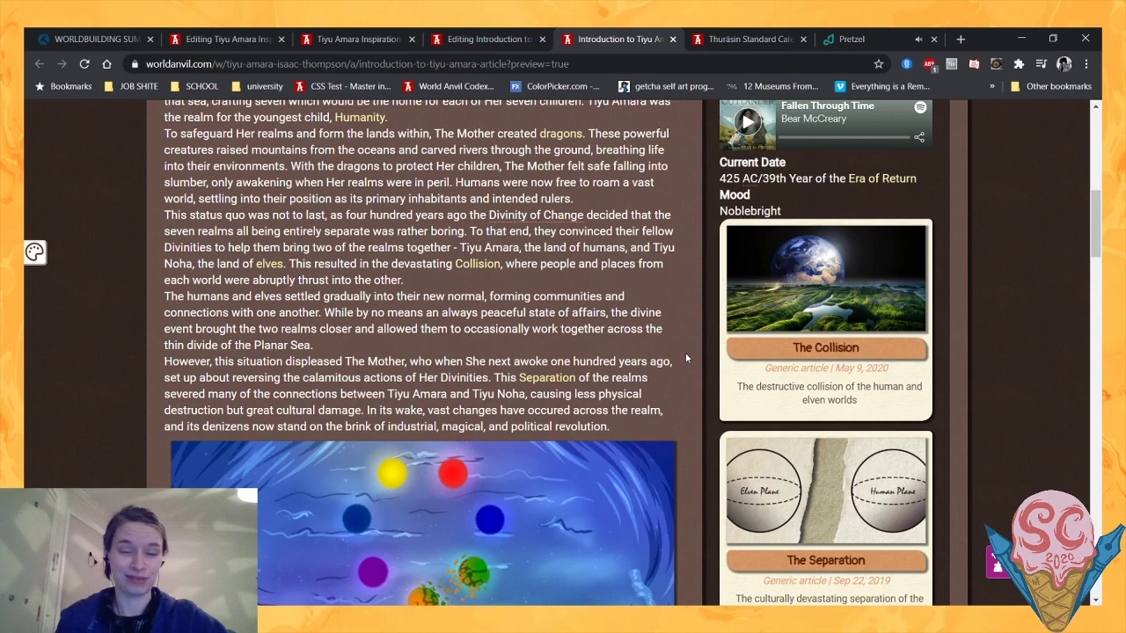
{"action": "scroll", "coordinate": [686, 356], "scroll_direction": "down", "scroll_amount": 3}
{"action": "scroll", "coordinate": [686, 356], "scroll_direction": "up", "scroll_amount": 4}
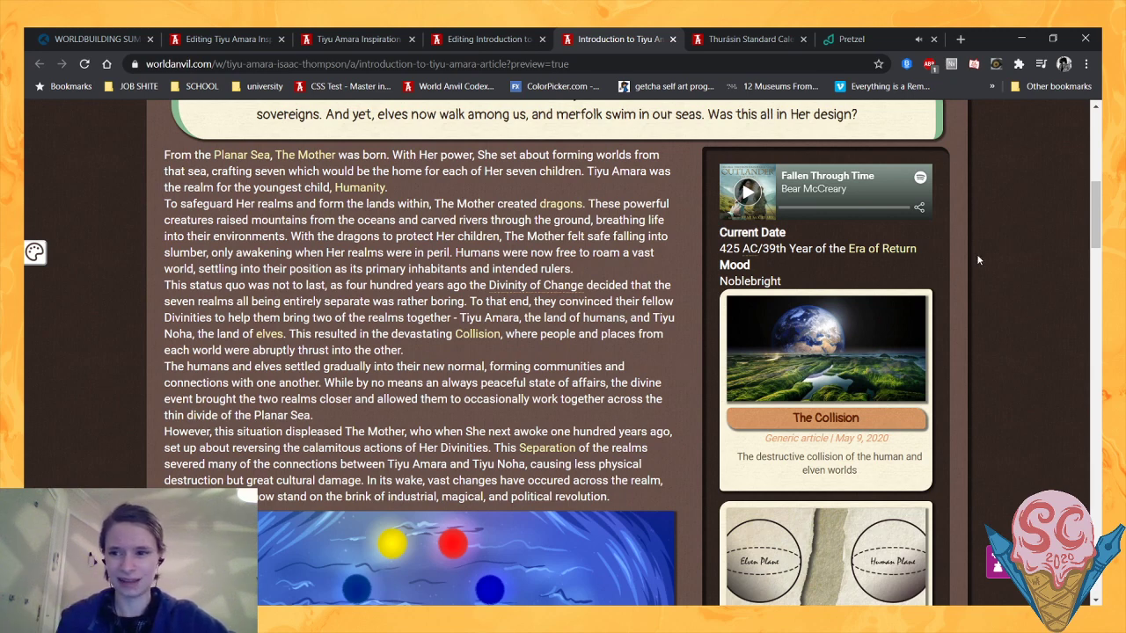
- Review the 414 and 425 storyline columns and the species section in the preview, and return to the history sidebar
{"action": "left_click_drag", "start_coordinate": [1094, 197], "coordinate": [1098, 393]}
{"action": "left_click_drag", "start_coordinate": [378, 257], "coordinate": [745, 260]}
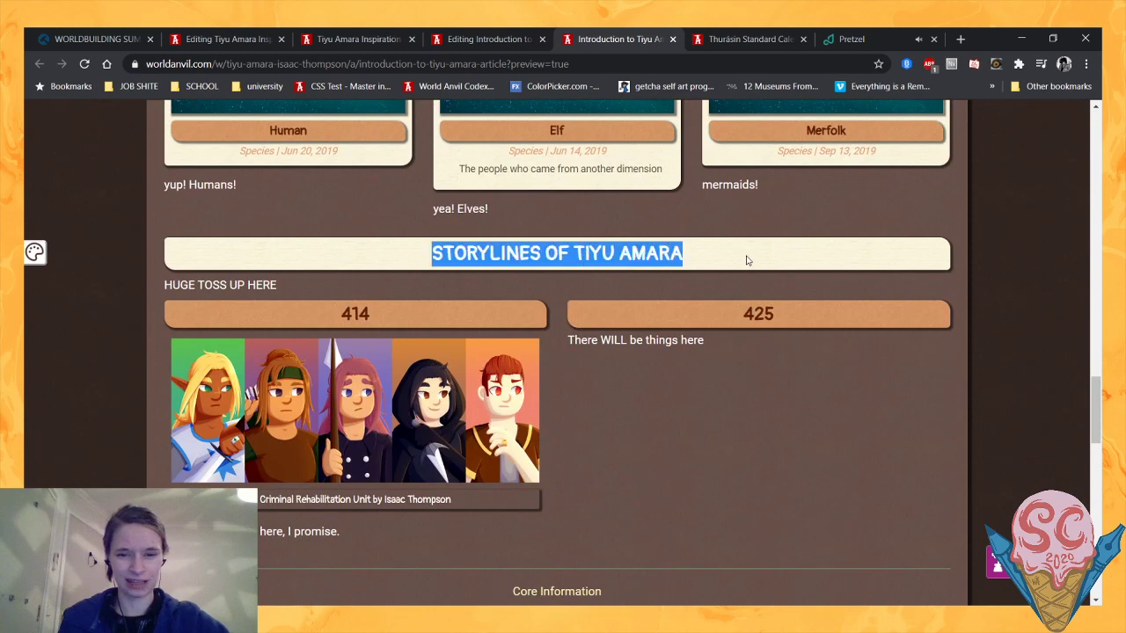
{"action": "left_click", "coordinate": [747, 261]}
{"action": "left_click_drag", "start_coordinate": [318, 307], "coordinate": [383, 304]}
{"action": "left_click", "coordinate": [383, 303]}
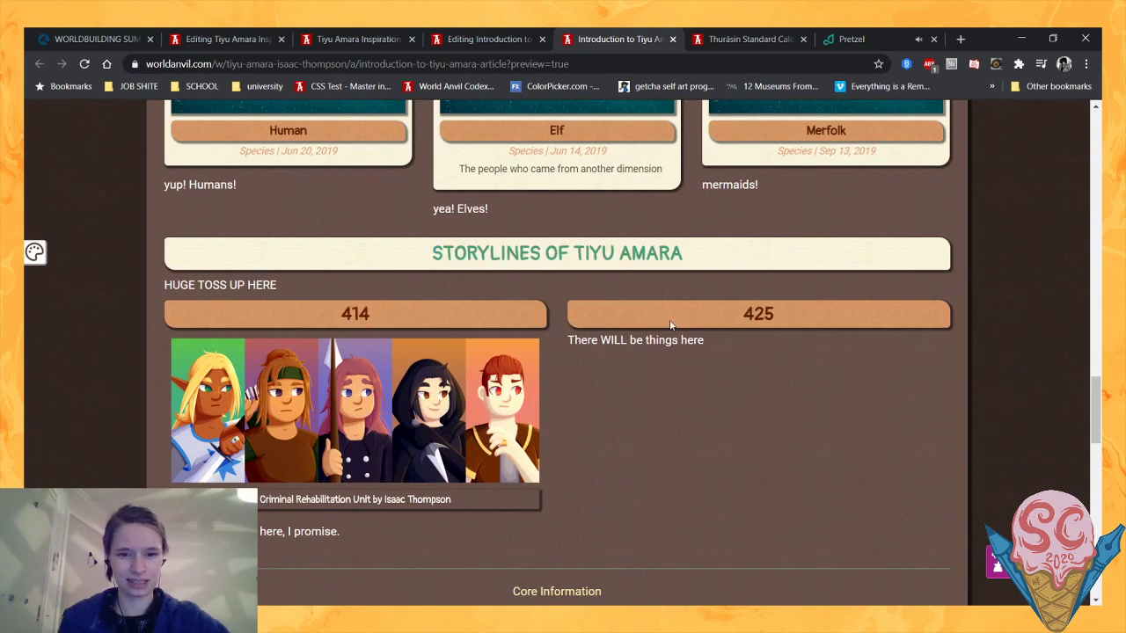
{"action": "left_click_drag", "start_coordinate": [710, 320], "coordinate": [811, 324]}
{"action": "left_click", "coordinate": [811, 324]}
{"action": "scroll", "coordinate": [505, 371], "scroll_direction": "up", "scroll_amount": 2}
{"action": "scroll", "coordinate": [457, 440], "scroll_direction": "down", "scroll_amount": 1}
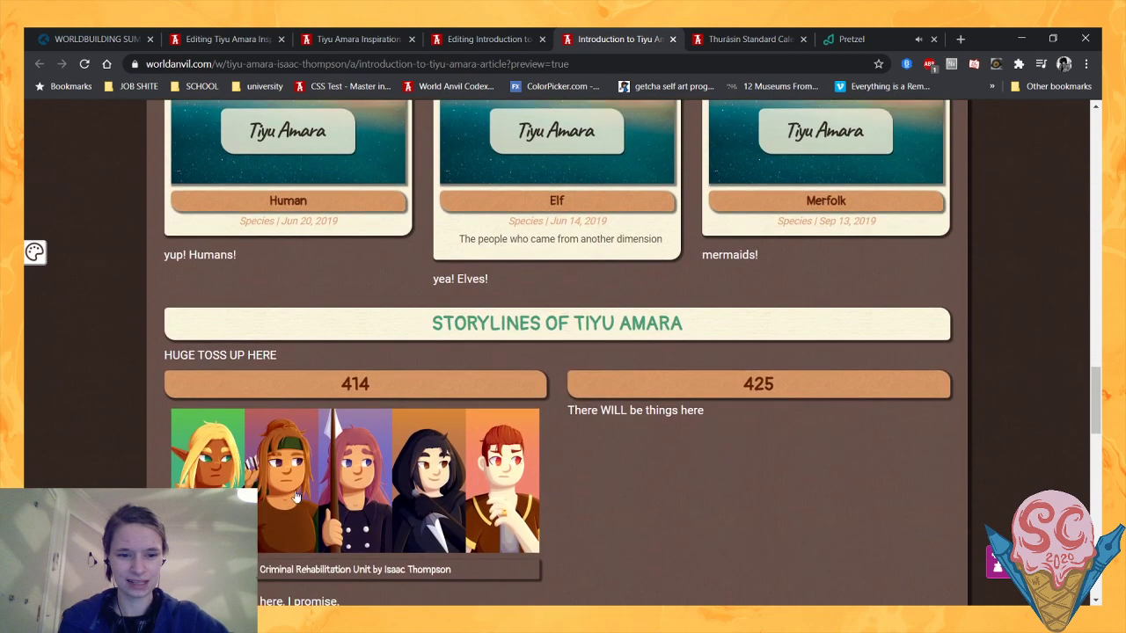
{"action": "scroll", "coordinate": [576, 489], "scroll_direction": "up", "scroll_amount": 1}
{"action": "scroll", "coordinate": [546, 472], "scroll_direction": "down", "scroll_amount": 2}
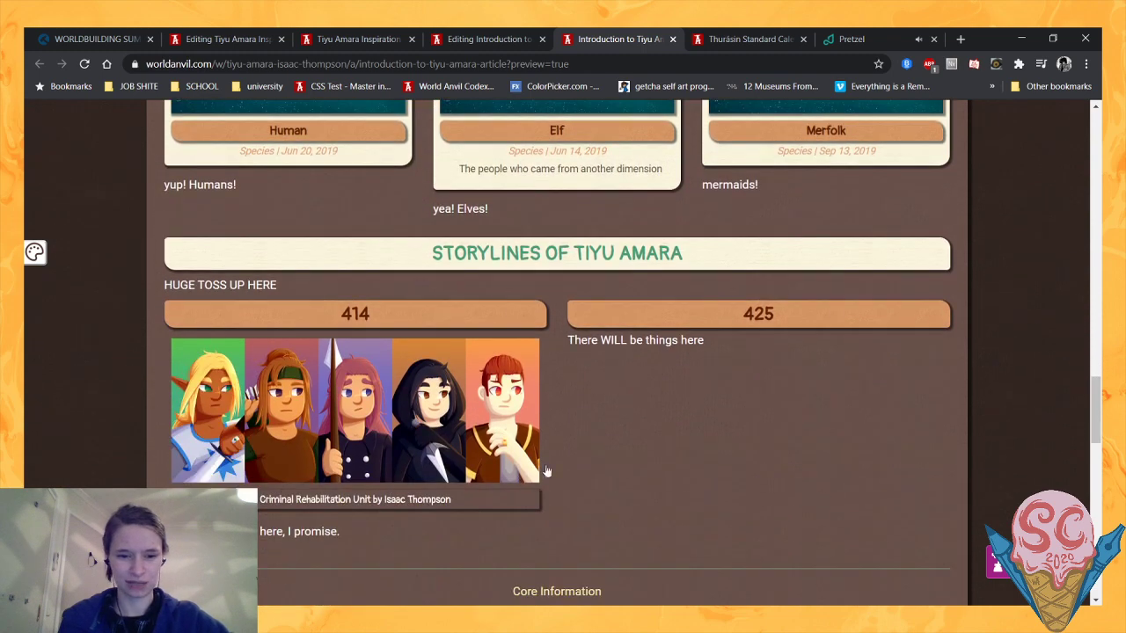
{"action": "scroll", "coordinate": [708, 463], "scroll_direction": "up", "scroll_amount": 4}
{"action": "scroll", "coordinate": [932, 453], "scroll_direction": "down", "scroll_amount": 2}
{"action": "scroll", "coordinate": [1051, 431], "scroll_direction": "up", "scroll_amount": 1}
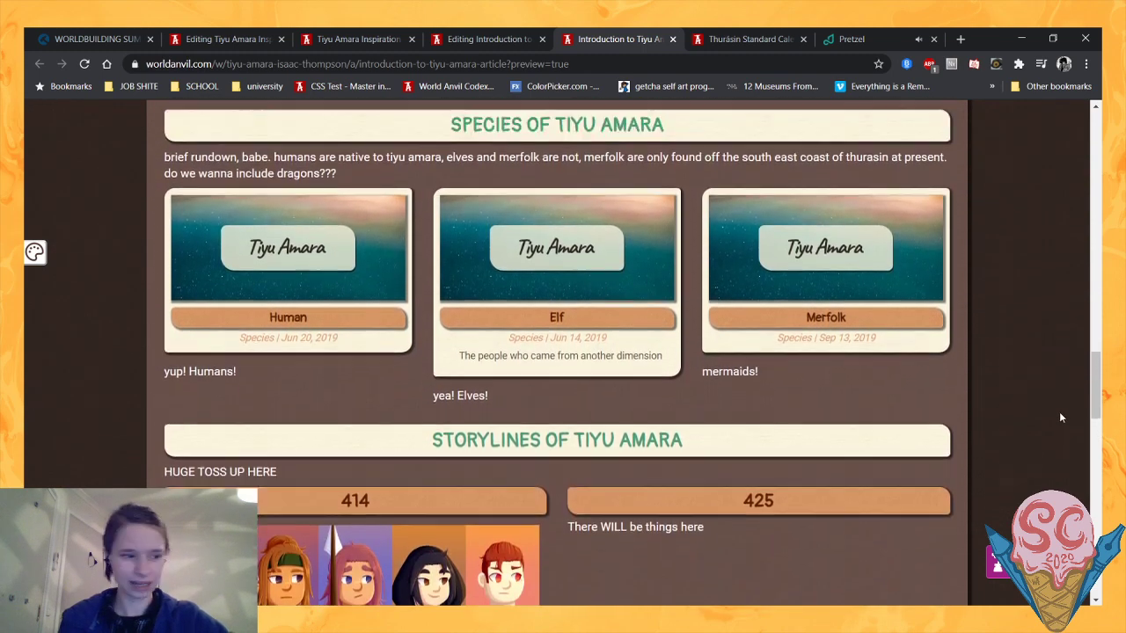
{"action": "scroll", "coordinate": [1060, 417], "scroll_direction": "up", "scroll_amount": 10}
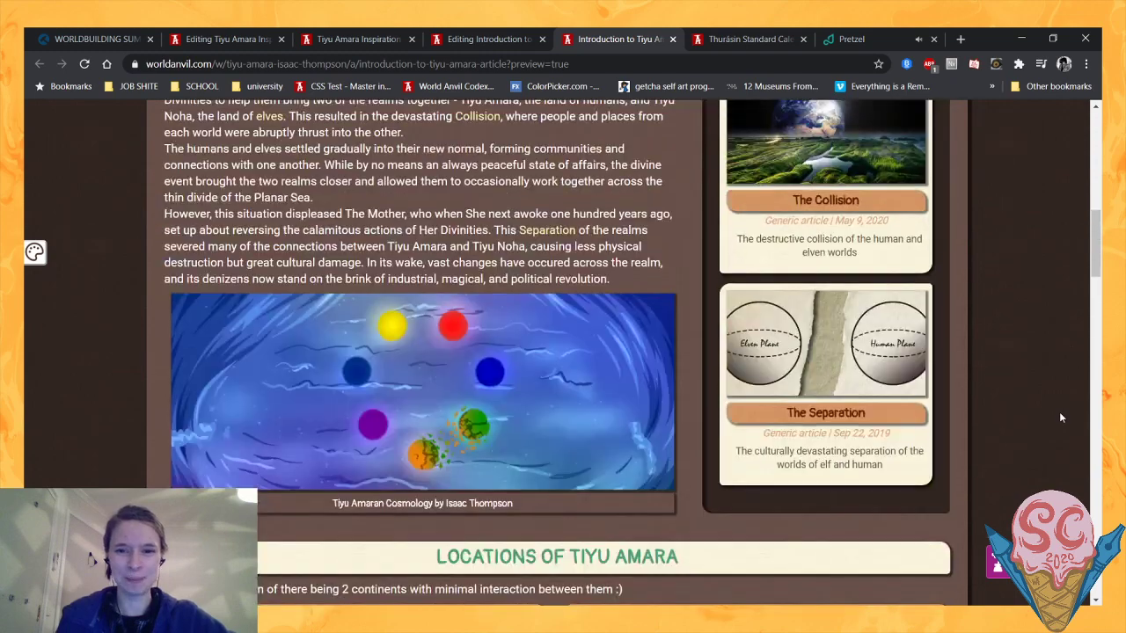
{"action": "scroll", "coordinate": [1061, 418], "scroll_direction": "up", "scroll_amount": 4}
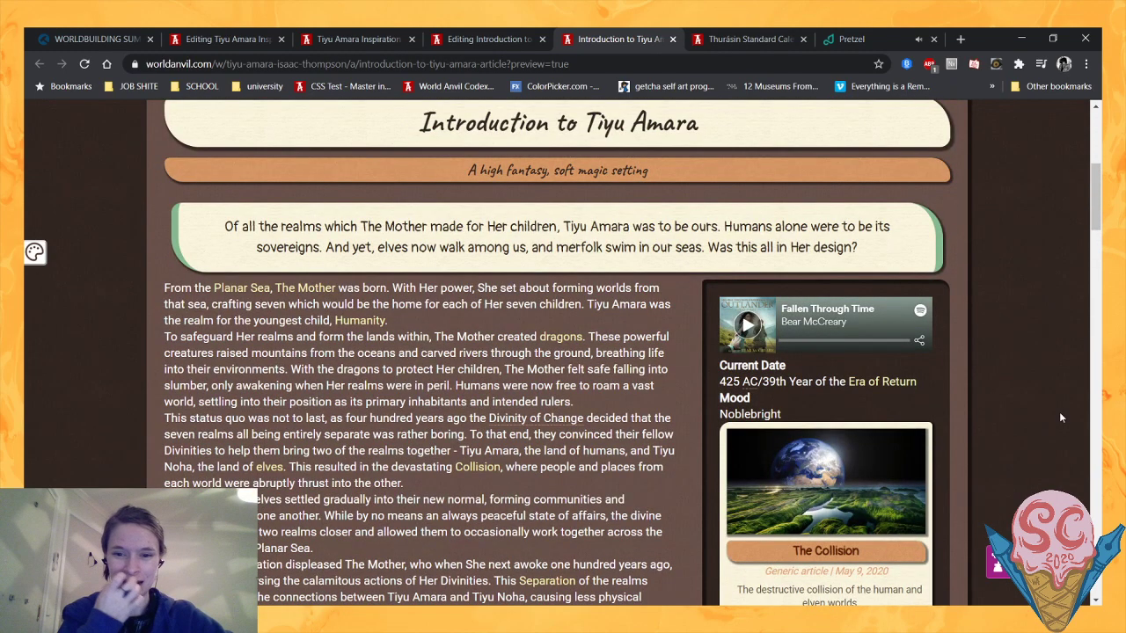
{"action": "scroll", "coordinate": [1007, 389], "scroll_direction": "down", "scroll_amount": 1}
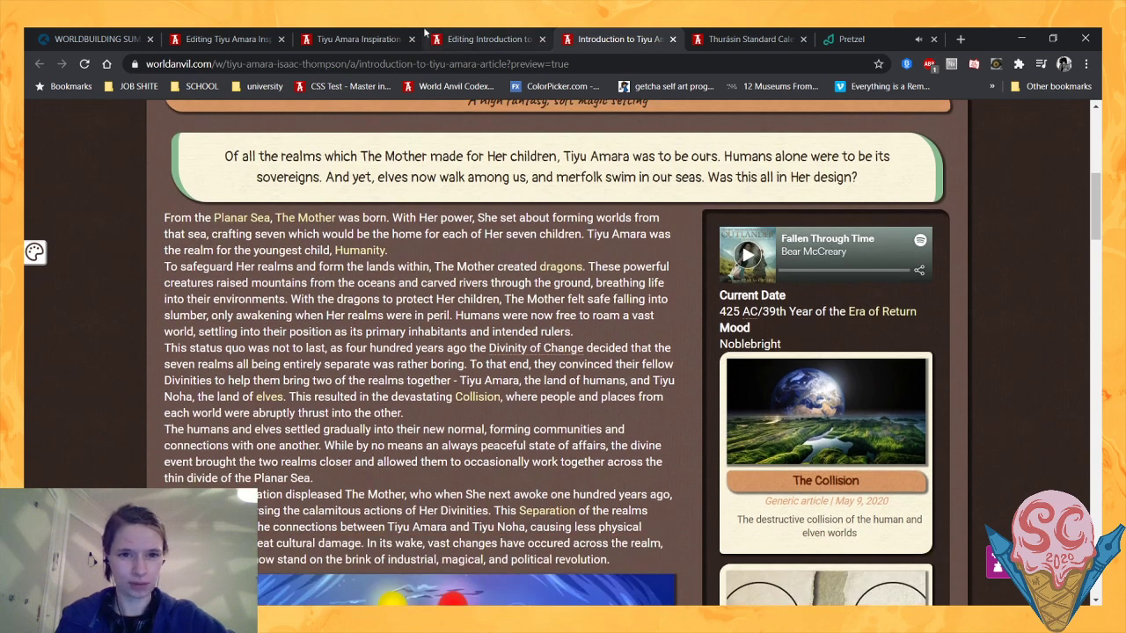
- Remove the "Mood::Noblebright" entry below the Current Date line in the Introduction article's source
{"action": "left_click", "coordinate": [488, 39]}
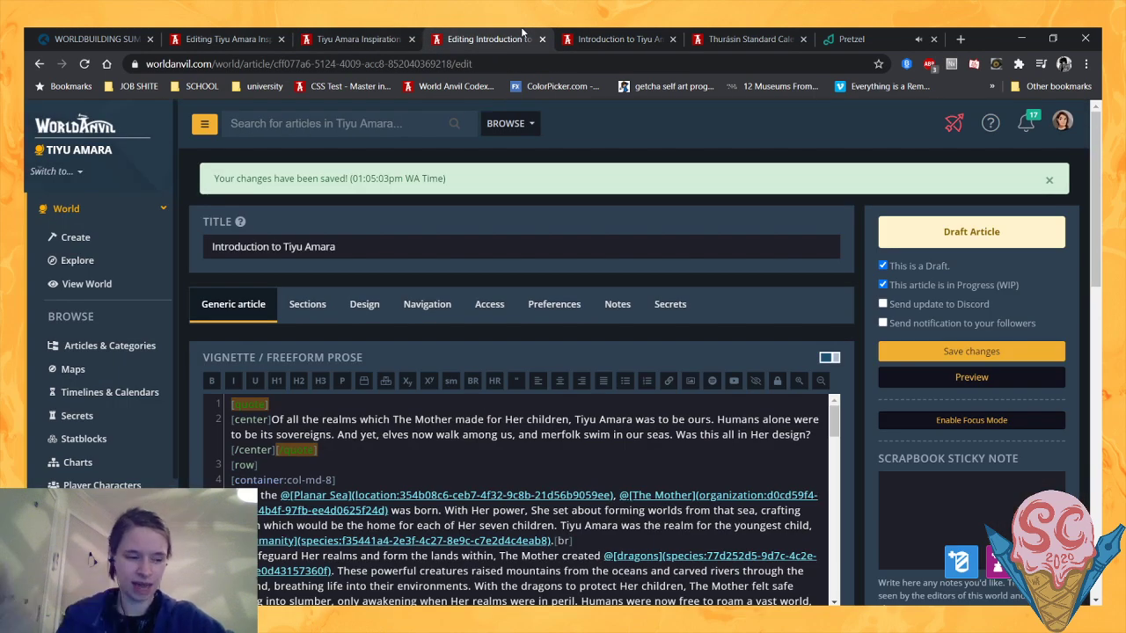
{"action": "scroll", "coordinate": [680, 440], "scroll_direction": "down", "scroll_amount": 8}
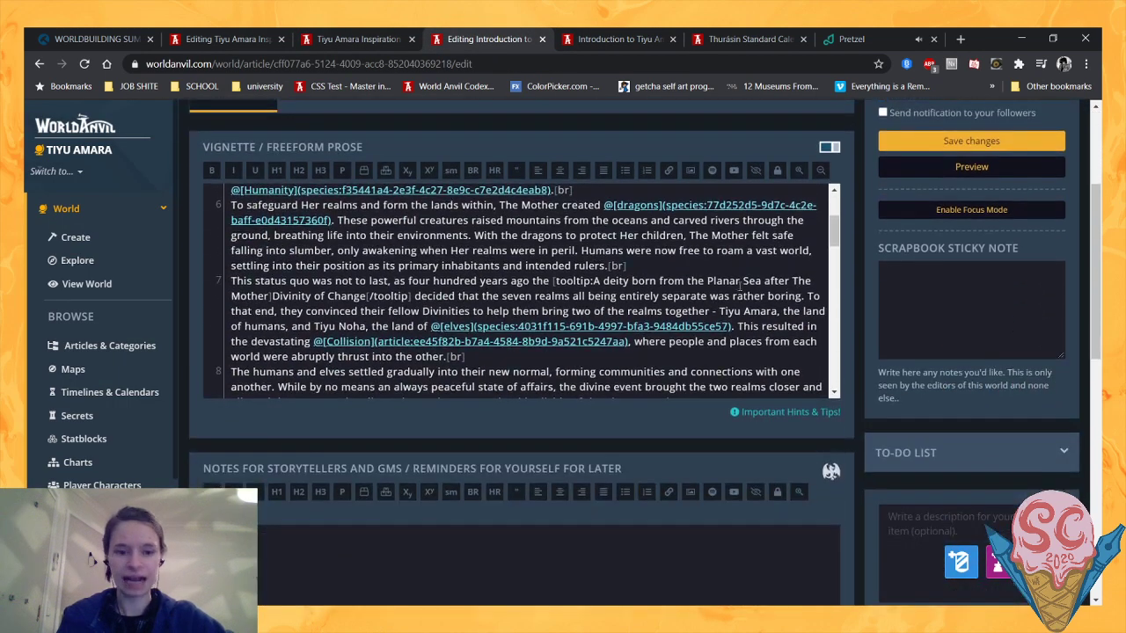
{"action": "scroll", "coordinate": [680, 272], "scroll_direction": "down", "scroll_amount": 1}
{"action": "left_click_drag", "start_coordinate": [343, 318], "coordinate": [250, 323]}
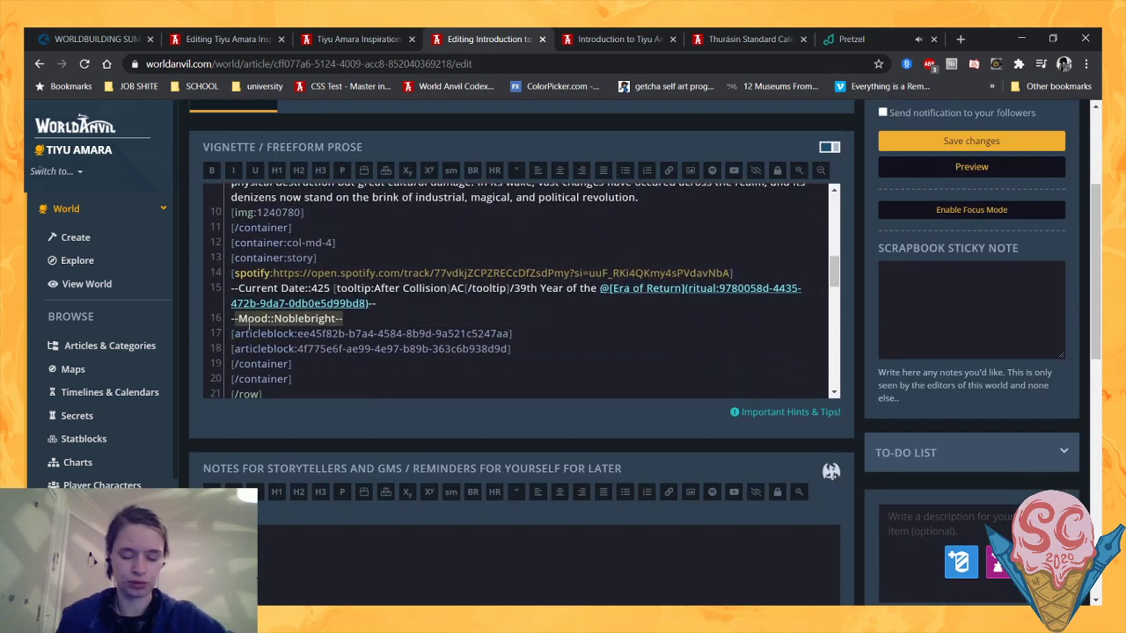
{"action": "key", "text": "BackSpace"}
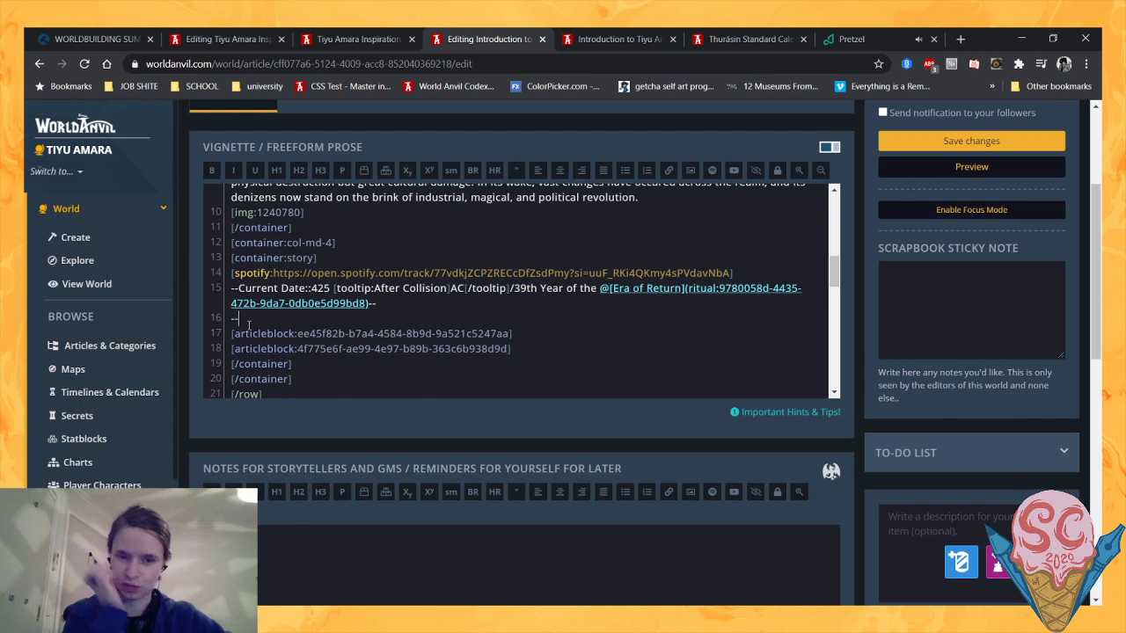
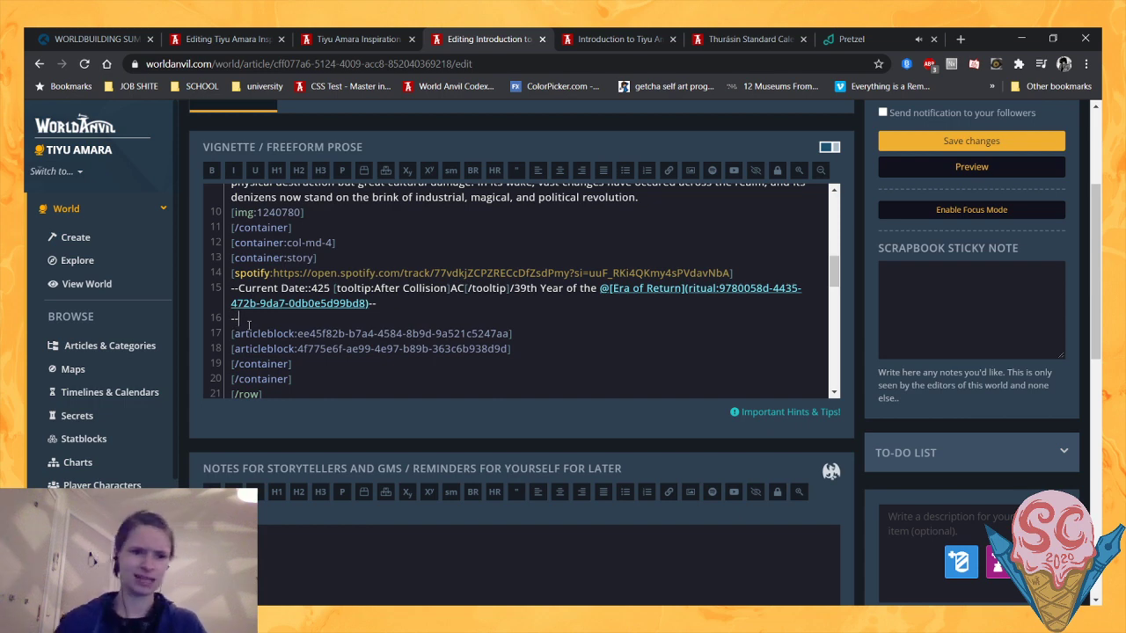
- Add the line "--Purpose::Setting for novels and short stories--" below the Current Date line in the vignette and save the article
{"action": "type", "text": "P"}
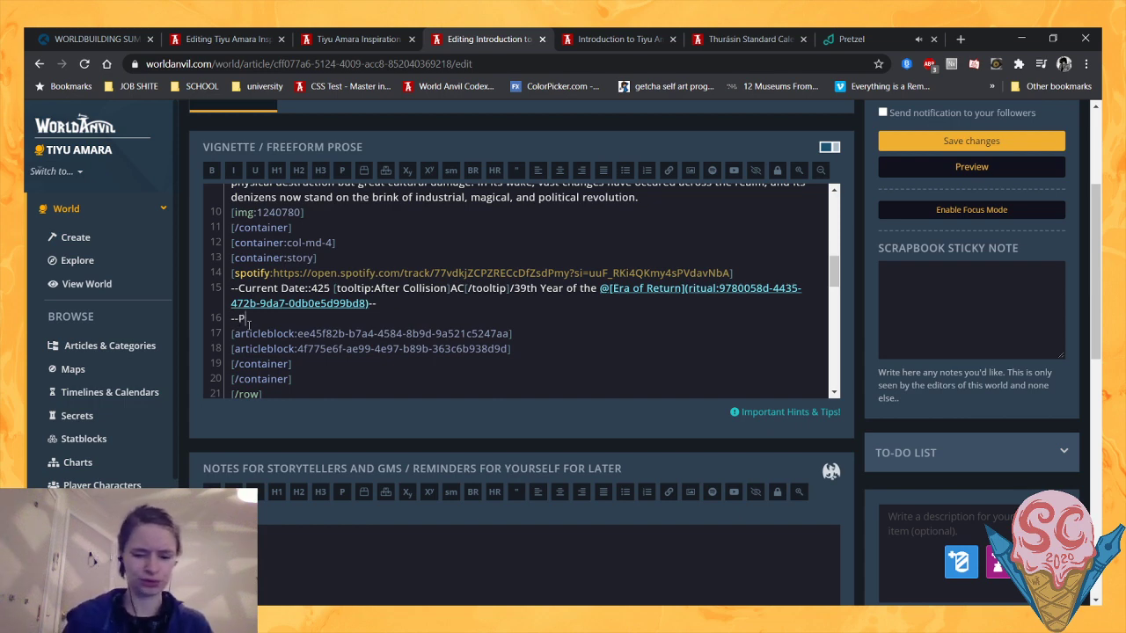
{"action": "type", "text": "urpose::"}
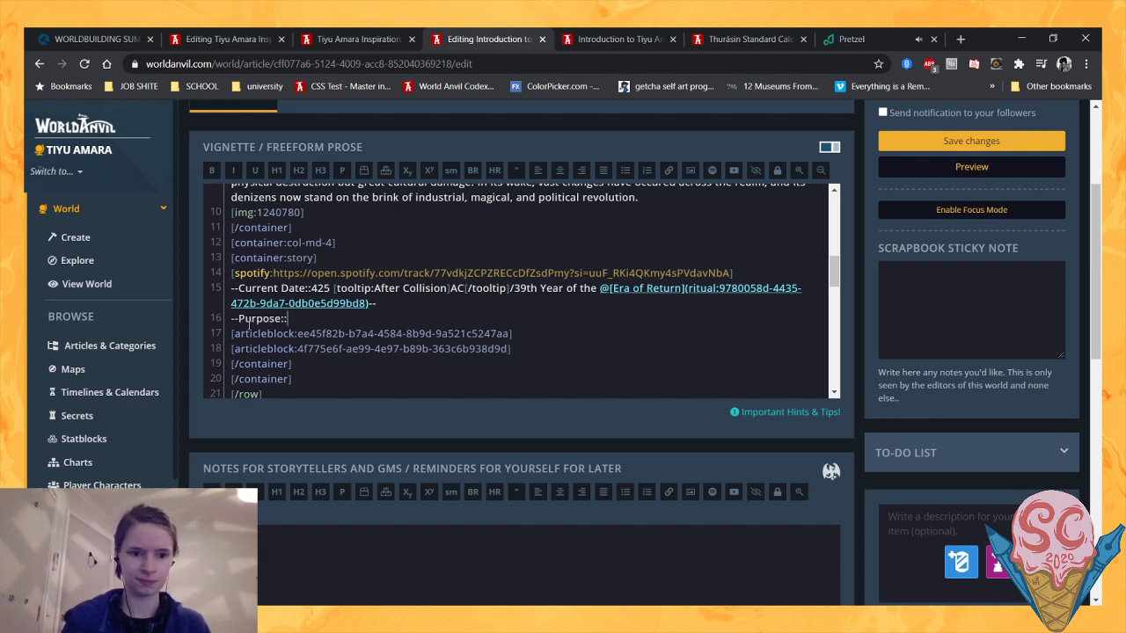
{"action": "type", "text": "Setting for "}
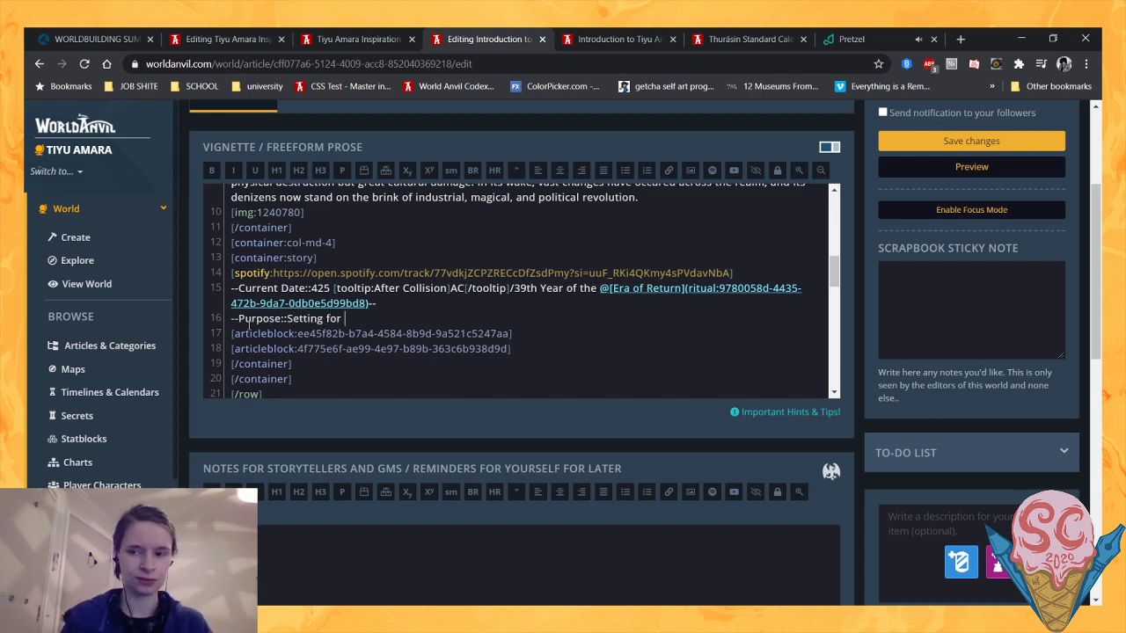
{"action": "type", "text": "novels and sho"}
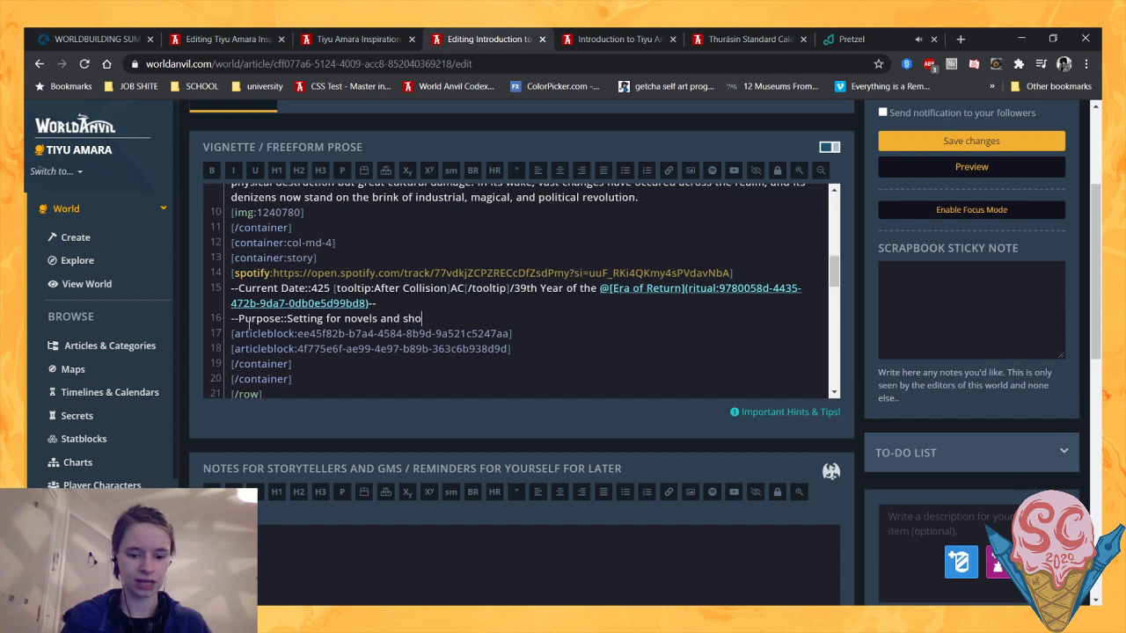
{"action": "type", "text": "rt st"}
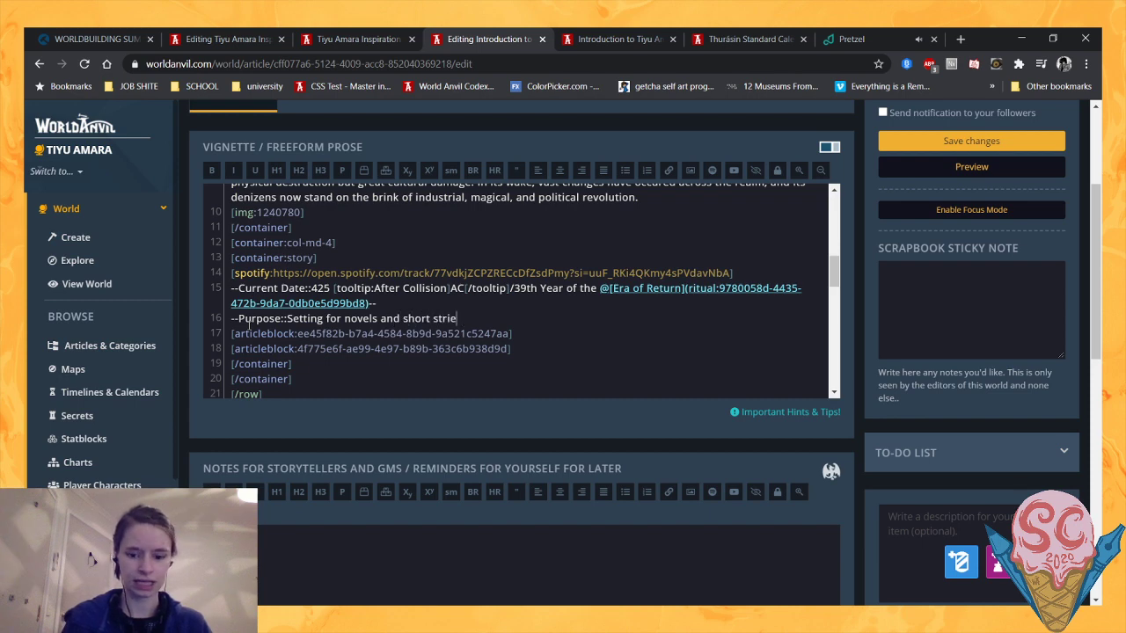
{"action": "type", "text": "ories--"}
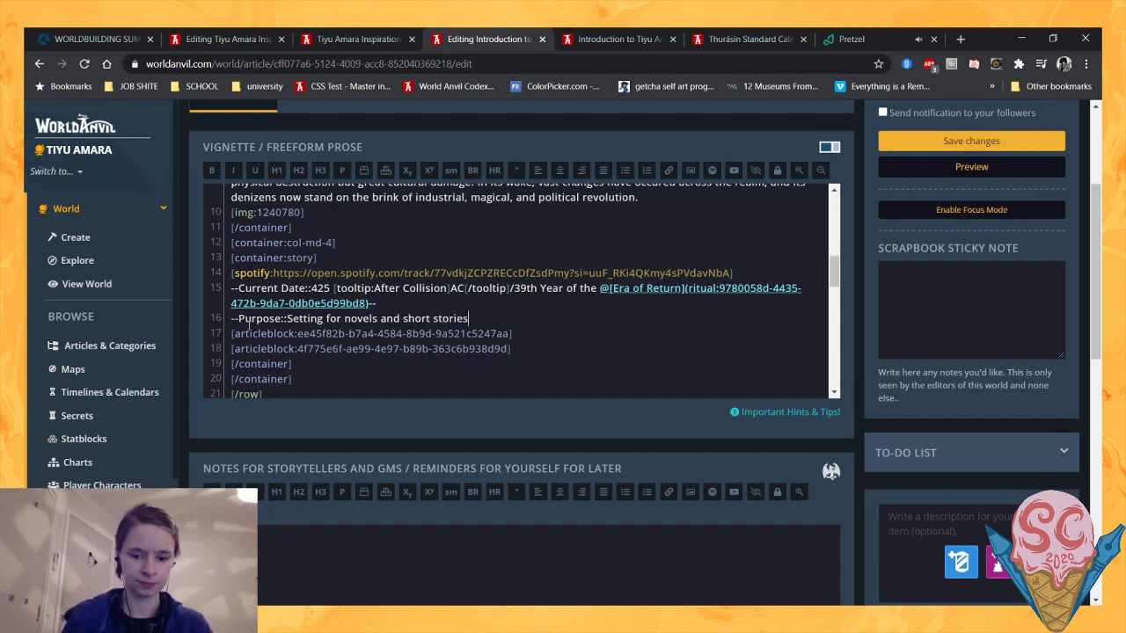
{"action": "left_click", "coordinate": [979, 147]}
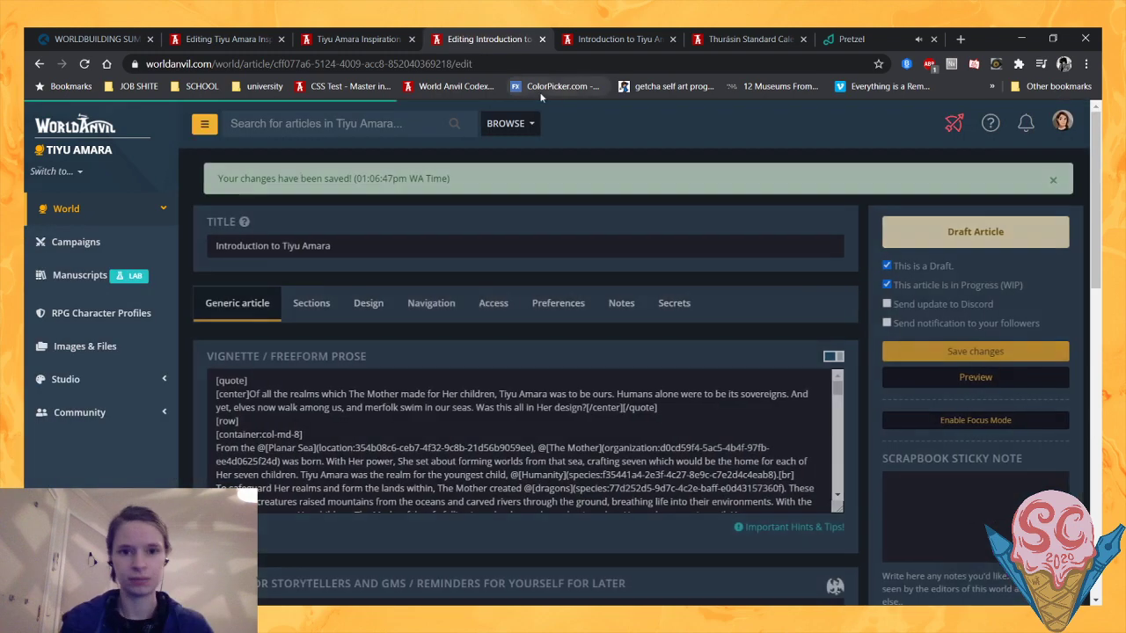
- Reload the Introduction to Tiyu Amara article preview and check the Current Date and Purpose entries in its sidebar
{"action": "left_click", "coordinate": [387, 33]}
{"action": "left_click", "coordinate": [616, 39]}
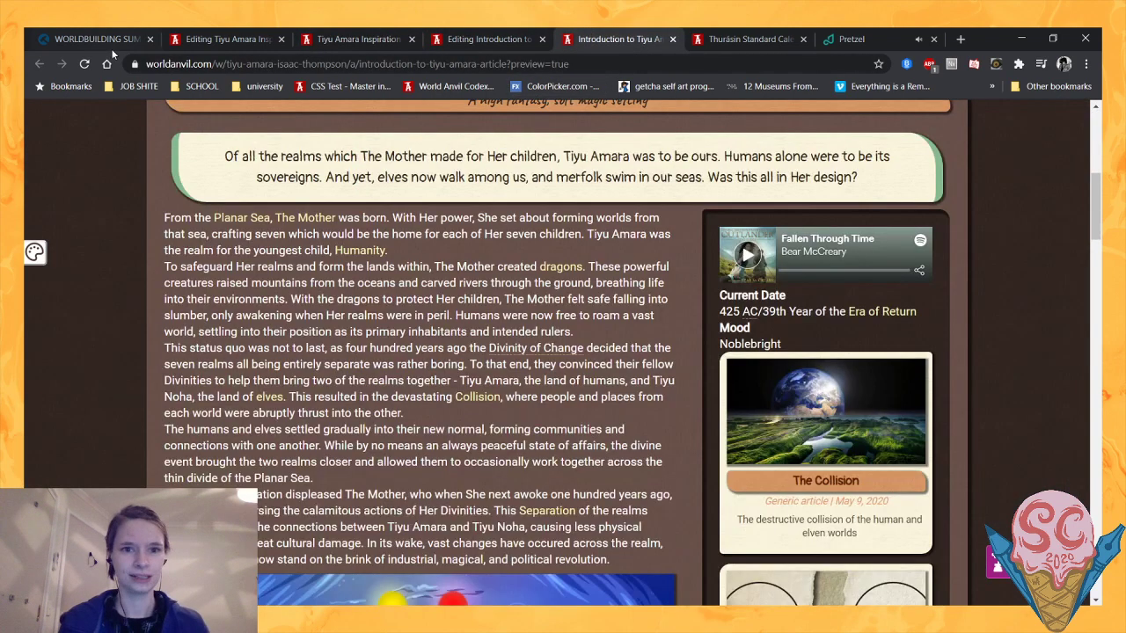
{"action": "left_click", "coordinate": [85, 63]}
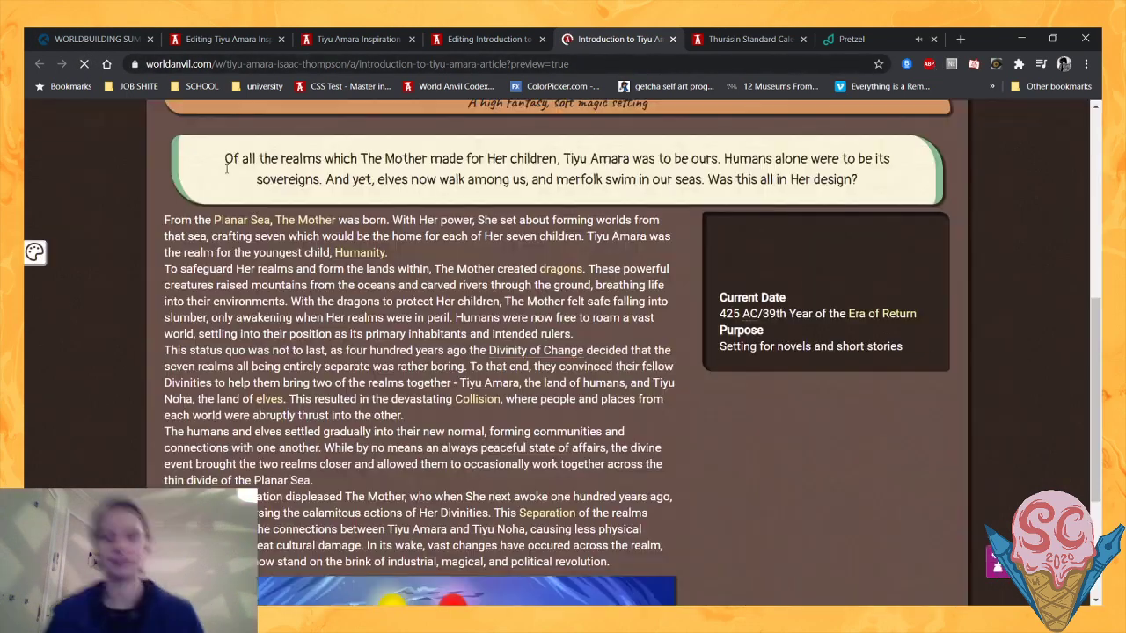
{"action": "scroll", "coordinate": [655, 244], "scroll_direction": "down", "scroll_amount": 4}
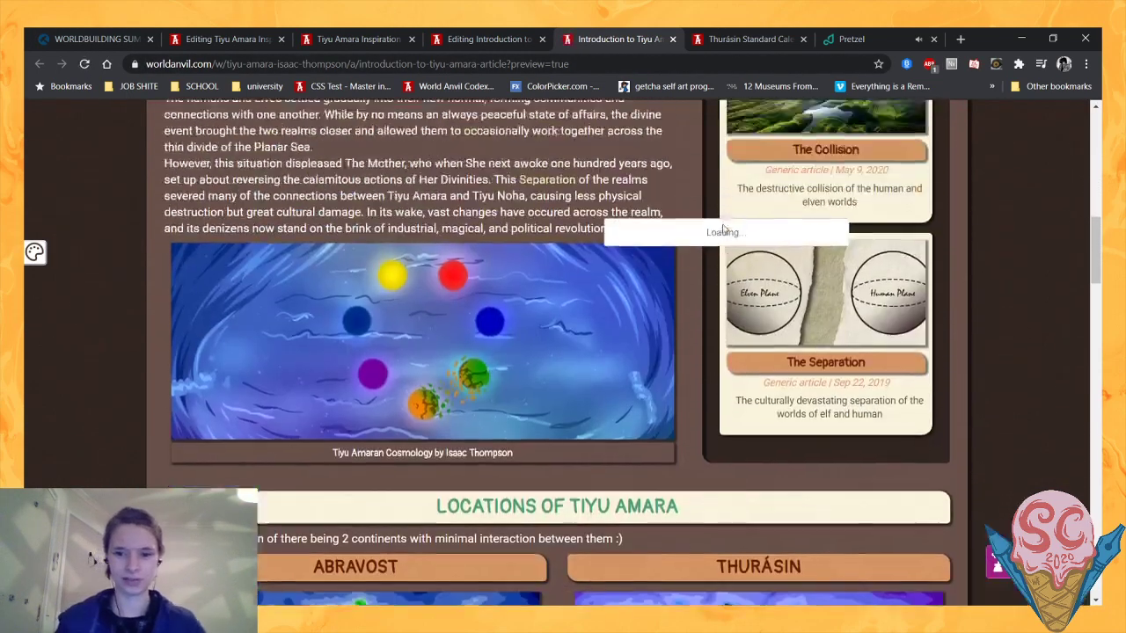
{"action": "scroll", "coordinate": [716, 212], "scroll_direction": "up", "scroll_amount": 5}
{"action": "scroll", "coordinate": [713, 209], "scroll_direction": "down", "scroll_amount": 1}
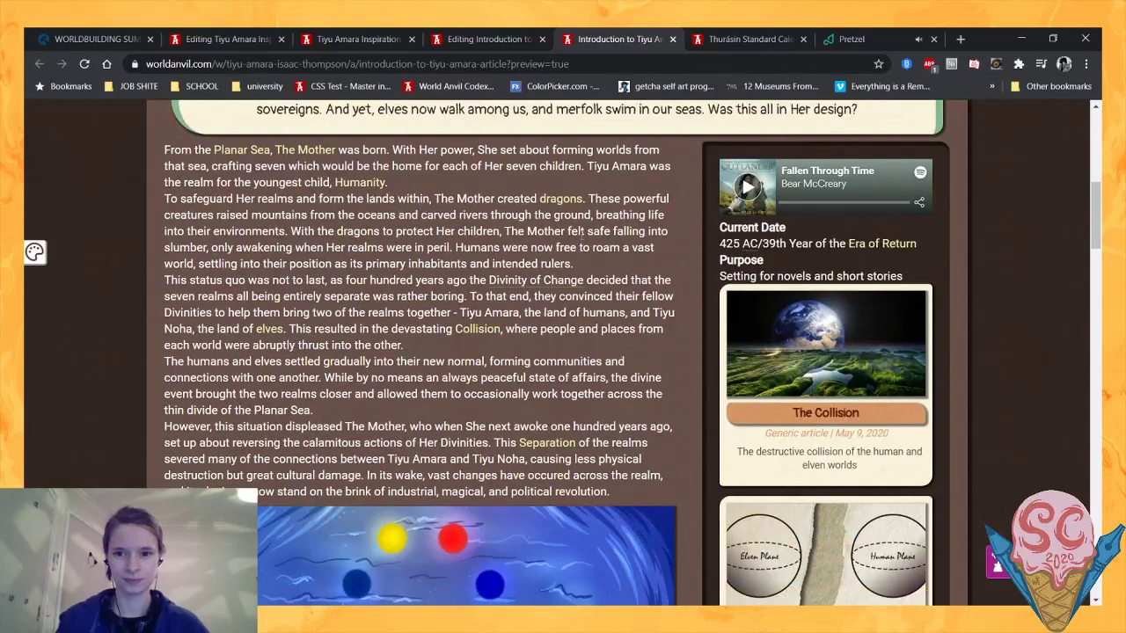
{"action": "scroll", "coordinate": [739, 237], "scroll_direction": "down", "scroll_amount": 1}
{"action": "scroll", "coordinate": [772, 278], "scroll_direction": "up", "scroll_amount": 2}
{"action": "left_click_drag", "start_coordinate": [743, 295], "coordinate": [798, 335]}
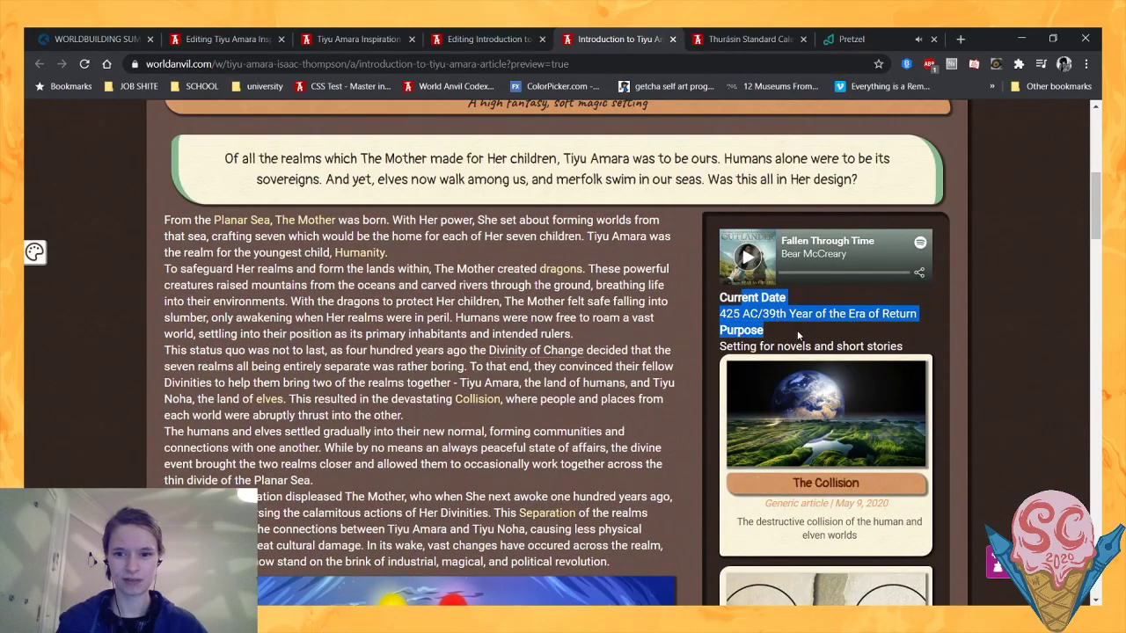
{"action": "left_click", "coordinate": [806, 343]}
{"action": "scroll", "coordinate": [730, 295], "scroll_direction": "down", "scroll_amount": 2}
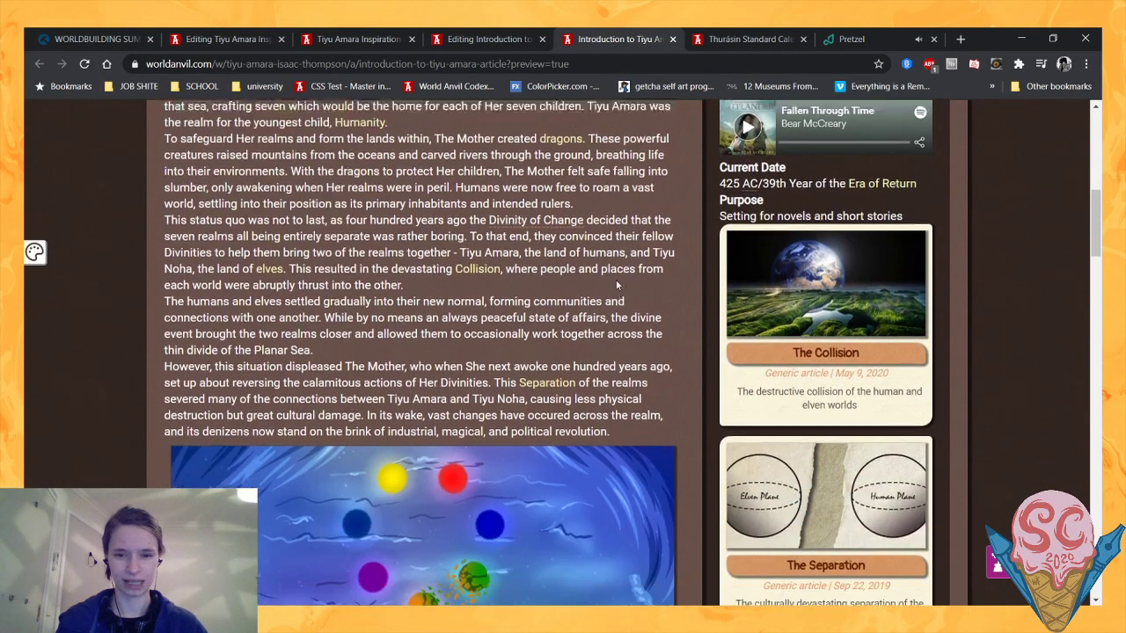
{"action": "scroll", "coordinate": [730, 295], "scroll_direction": "up", "scroll_amount": 2}
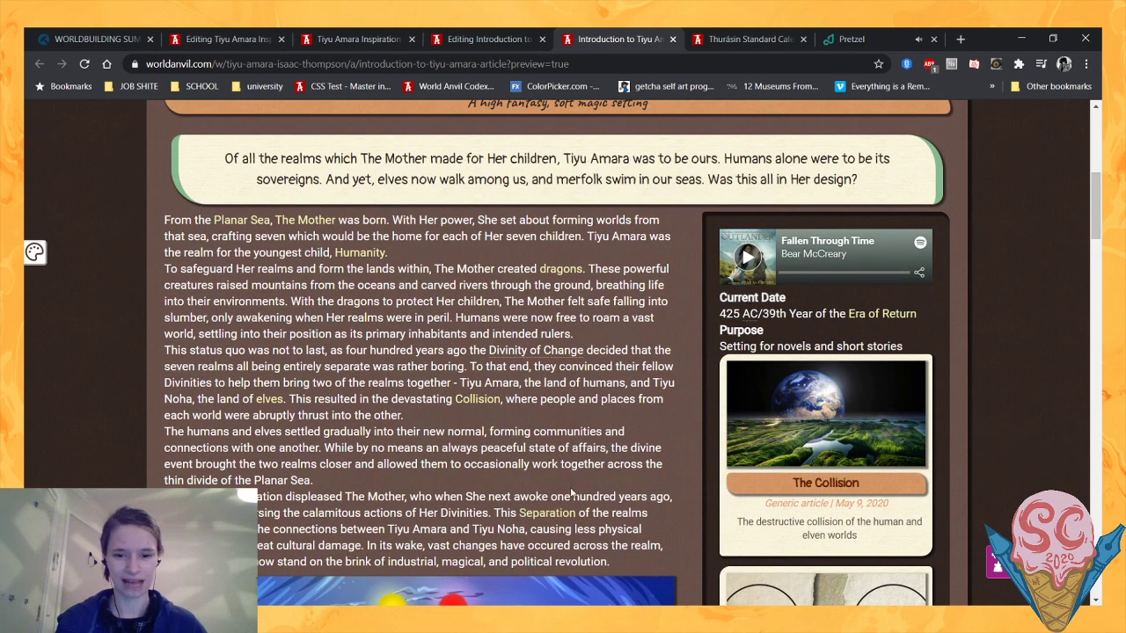
- Review the introduction's history paragraphs alongside the sidebar's Purpose entry, article blocks and the cosmology image
{"action": "left_click_drag", "start_coordinate": [551, 496], "coordinate": [666, 495]}
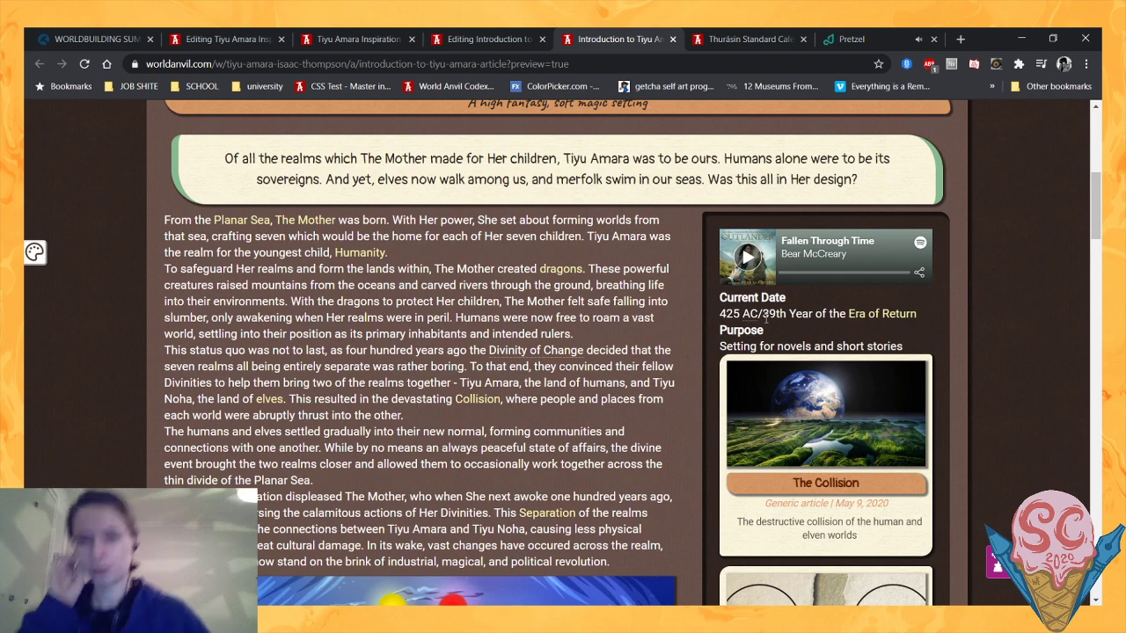
{"action": "scroll", "coordinate": [664, 358], "scroll_direction": "down", "scroll_amount": 1}
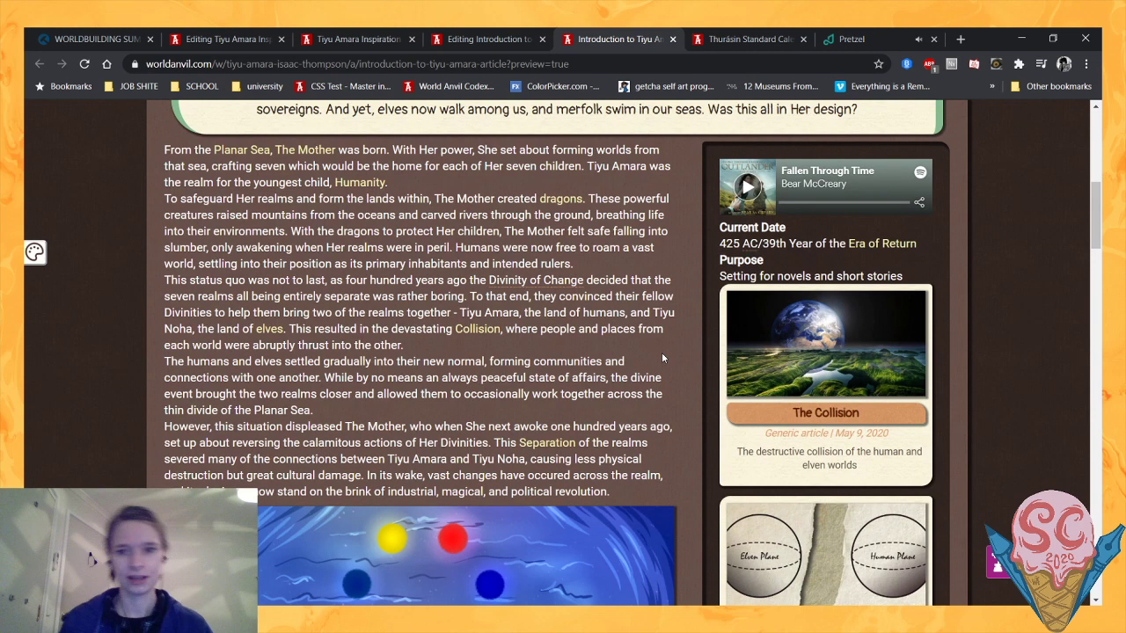
{"action": "scroll", "coordinate": [661, 358], "scroll_direction": "down", "scroll_amount": 1}
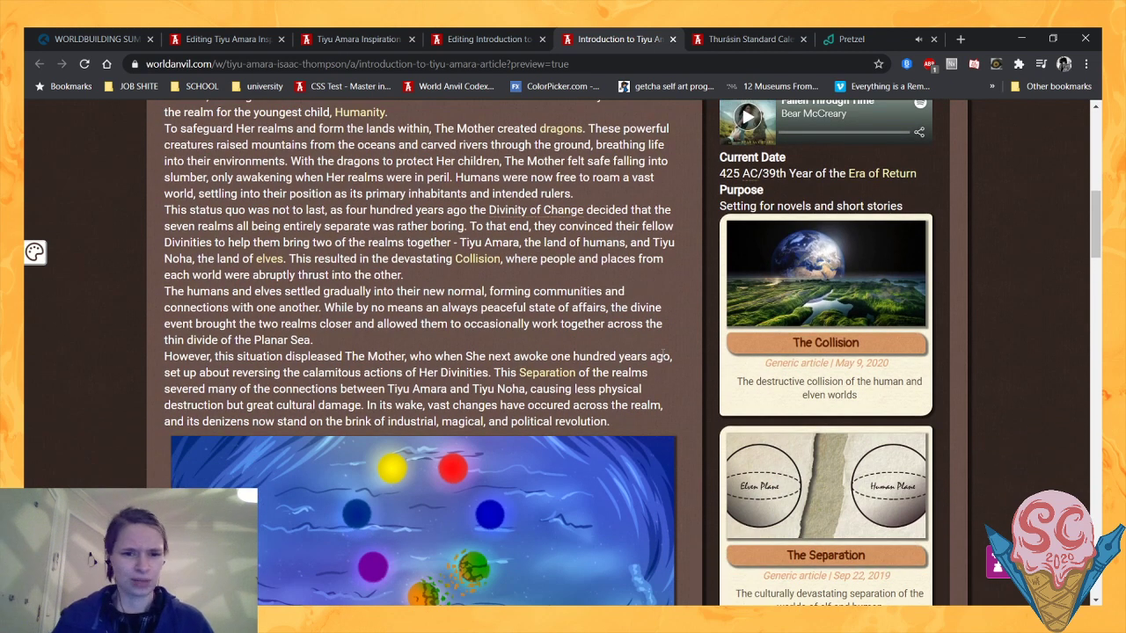
{"action": "scroll", "coordinate": [661, 354], "scroll_direction": "up", "scroll_amount": 2}
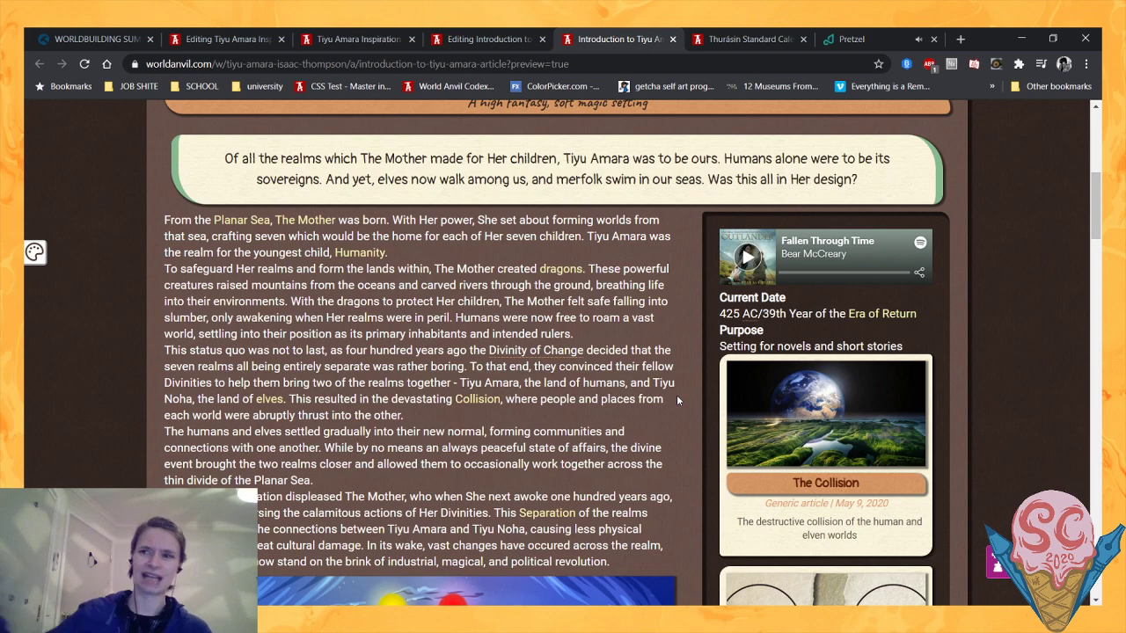
{"action": "scroll", "coordinate": [677, 400], "scroll_direction": "down", "scroll_amount": 3}
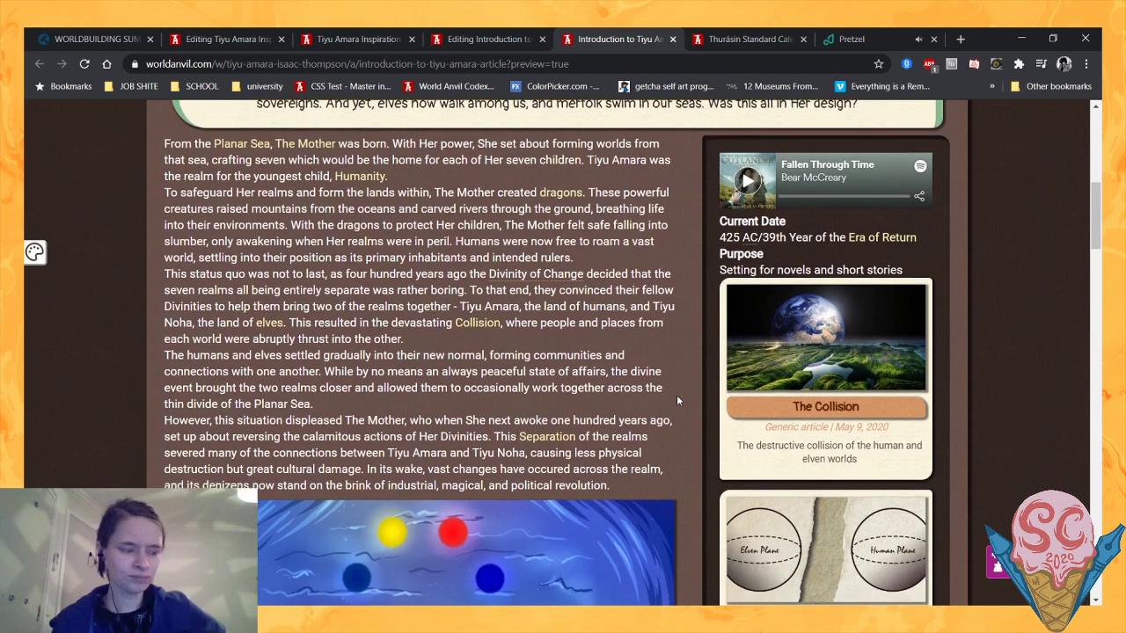
{"action": "scroll", "coordinate": [676, 400], "scroll_direction": "up", "scroll_amount": 2}
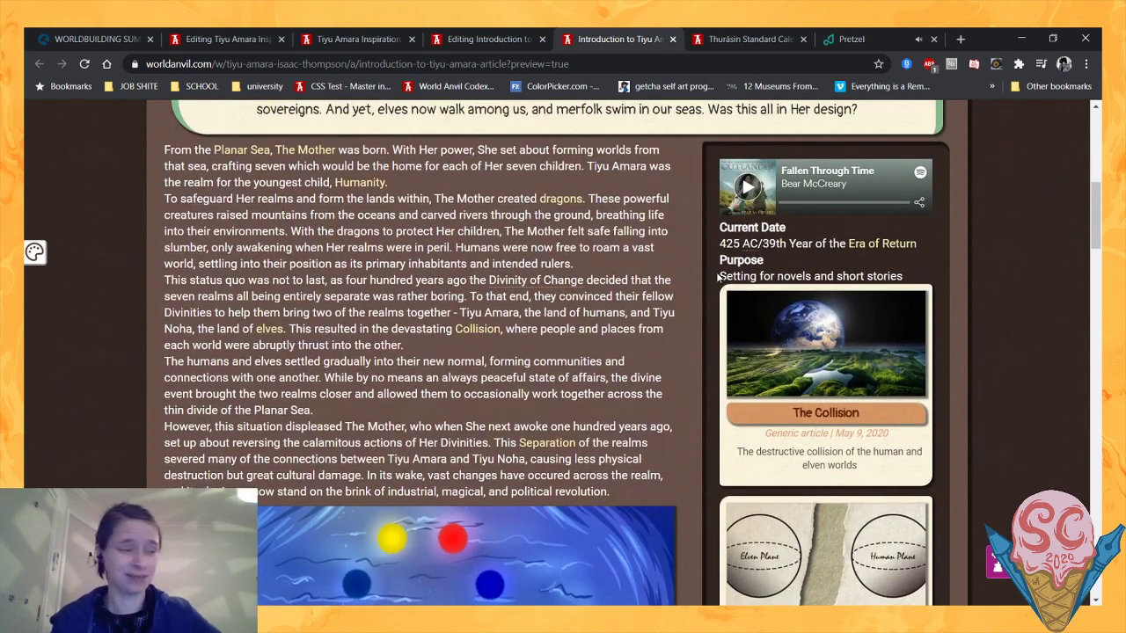
{"action": "left_click_drag", "start_coordinate": [720, 253], "coordinate": [744, 278]}
{"action": "left_click", "coordinate": [633, 262]}
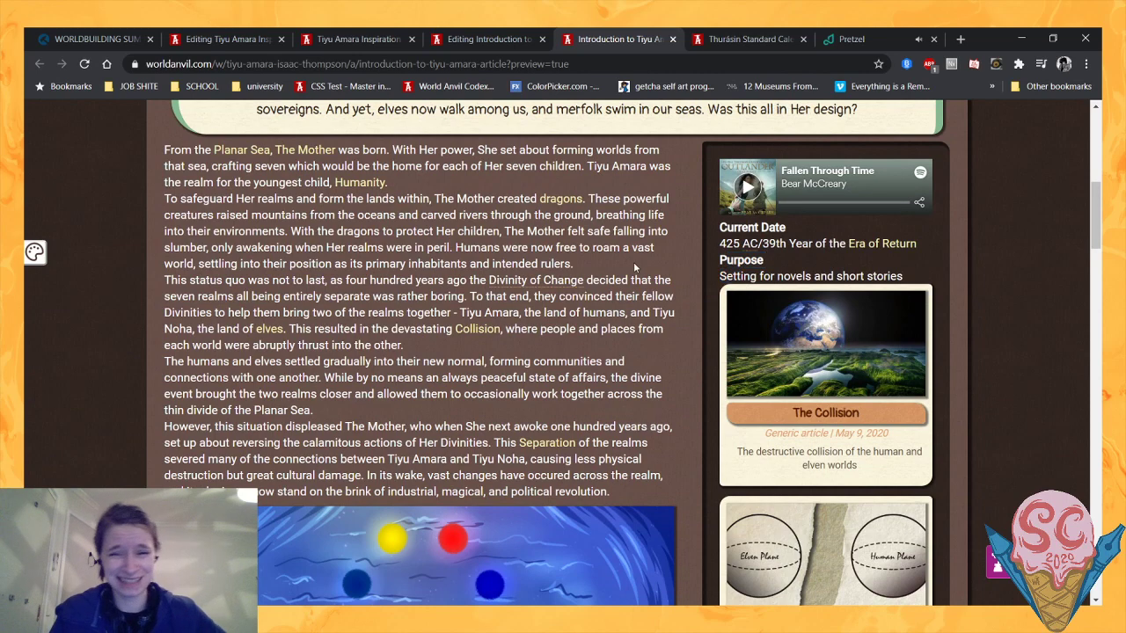
{"action": "scroll", "coordinate": [633, 262], "scroll_direction": "down", "scroll_amount": 1}
{"action": "scroll", "coordinate": [634, 264], "scroll_direction": "down", "scroll_amount": 1}
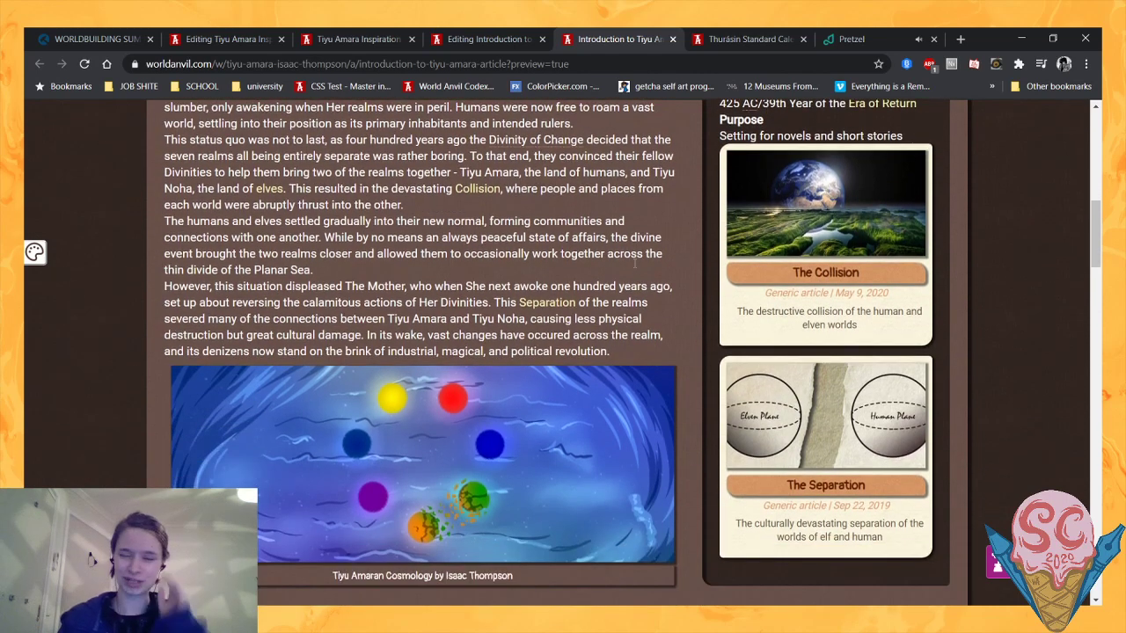
{"action": "scroll", "coordinate": [633, 262], "scroll_direction": "down", "scroll_amount": 1}
{"action": "scroll", "coordinate": [812, 190], "scroll_direction": "up", "scroll_amount": 3}
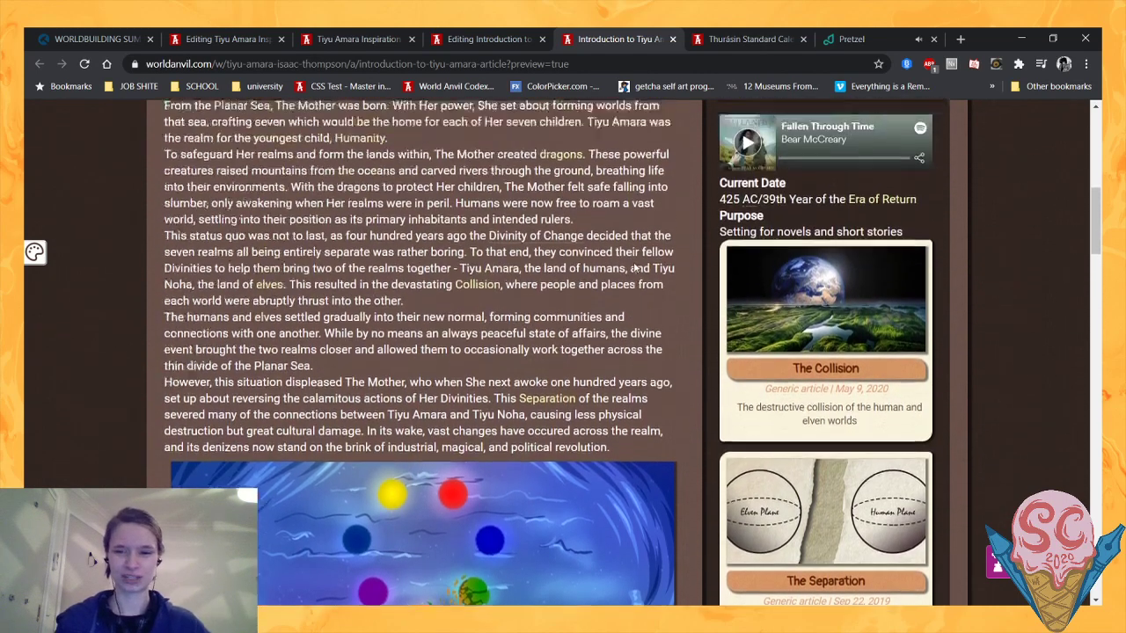
{"action": "scroll", "coordinate": [796, 194], "scroll_direction": "down", "scroll_amount": 1}
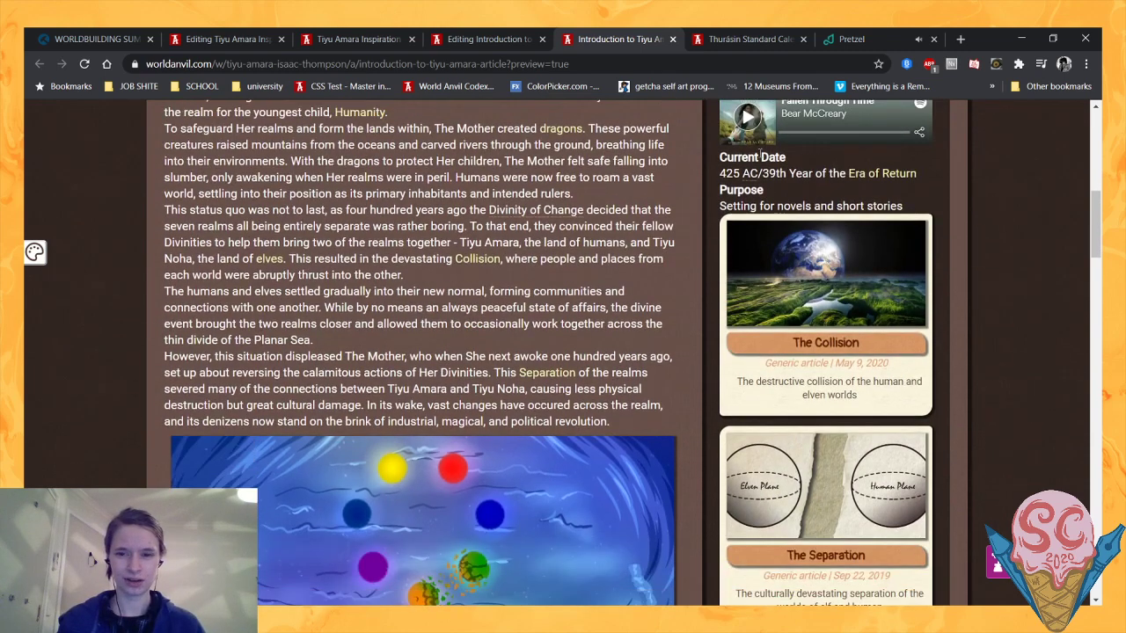
{"action": "scroll", "coordinate": [765, 193], "scroll_direction": "up", "scroll_amount": 1}
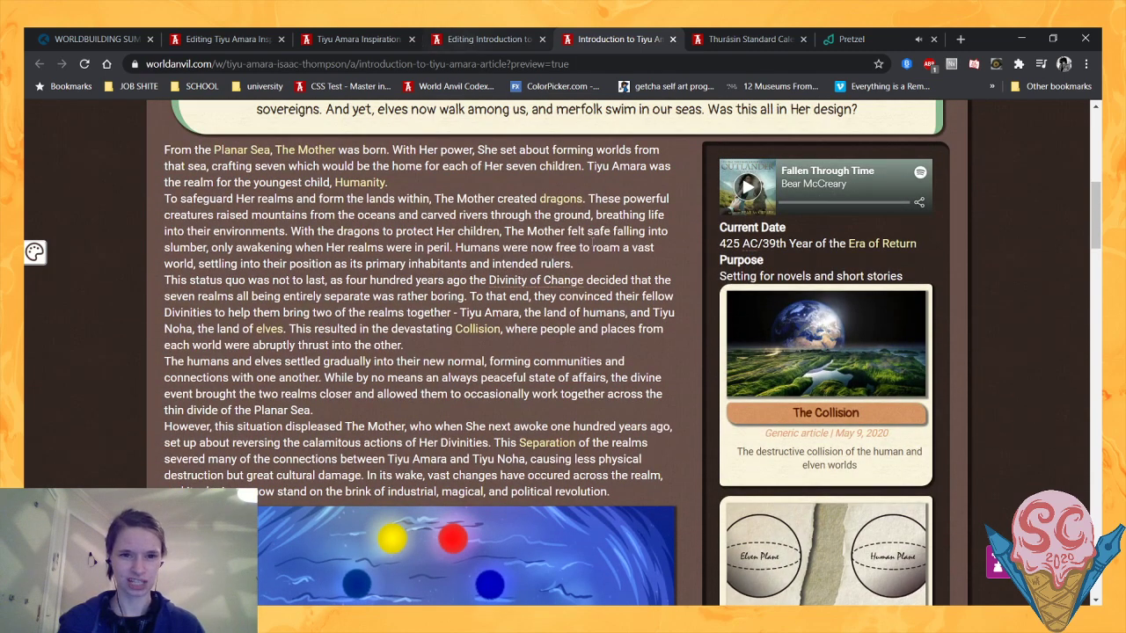
{"action": "scroll", "coordinate": [588, 257], "scroll_direction": "down", "scroll_amount": 1}
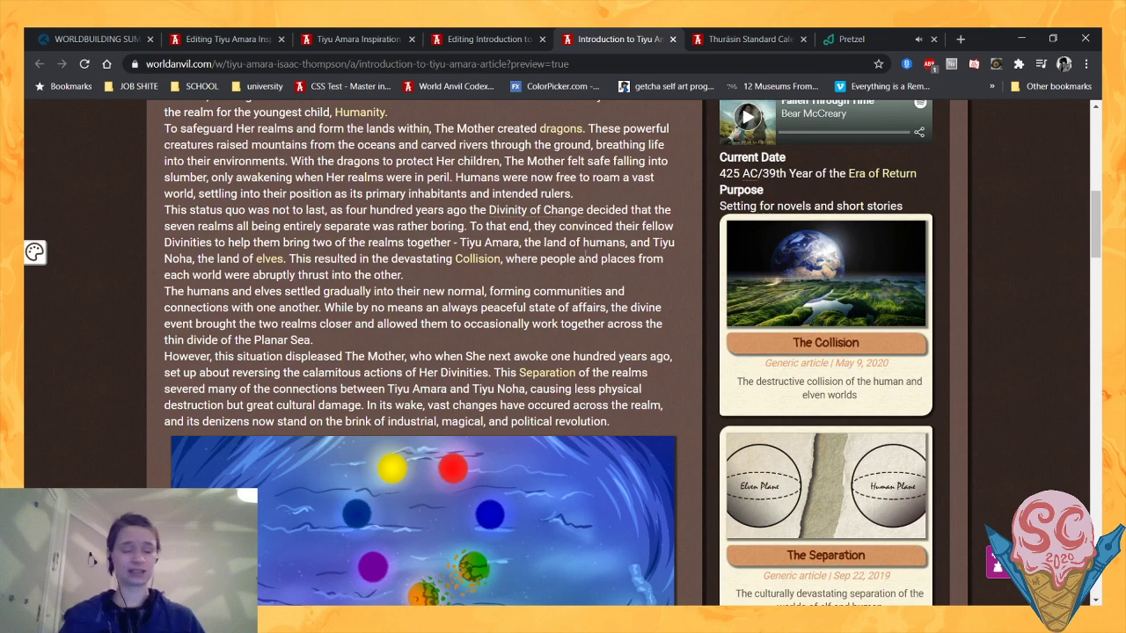
{"action": "scroll", "coordinate": [587, 256], "scroll_direction": "down", "scroll_amount": 1}
- Read through the pop-up excerpt of The Collision article from its sidebar block
{"action": "mouse_move", "coordinate": [793, 228]}
{"action": "scroll", "coordinate": [795, 230], "scroll_direction": "down", "scroll_amount": 1}
{"action": "scroll", "coordinate": [920, 323], "scroll_direction": "down", "scroll_amount": 1}
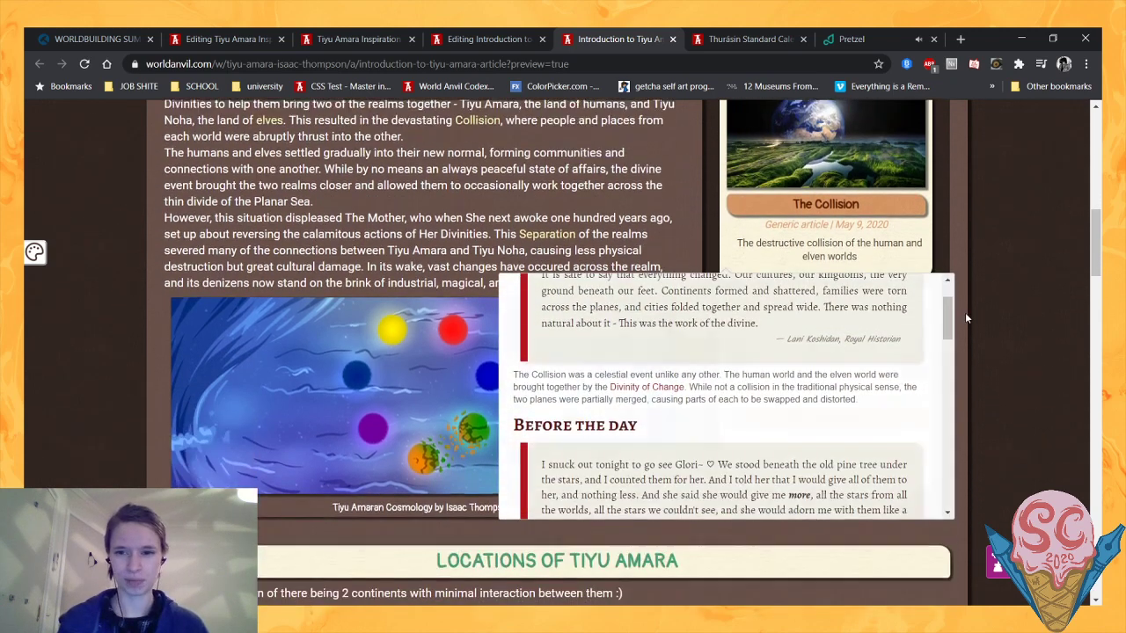
{"action": "scroll", "coordinate": [971, 315], "scroll_direction": "up", "scroll_amount": 1}
{"action": "mouse_move", "coordinate": [917, 435]}
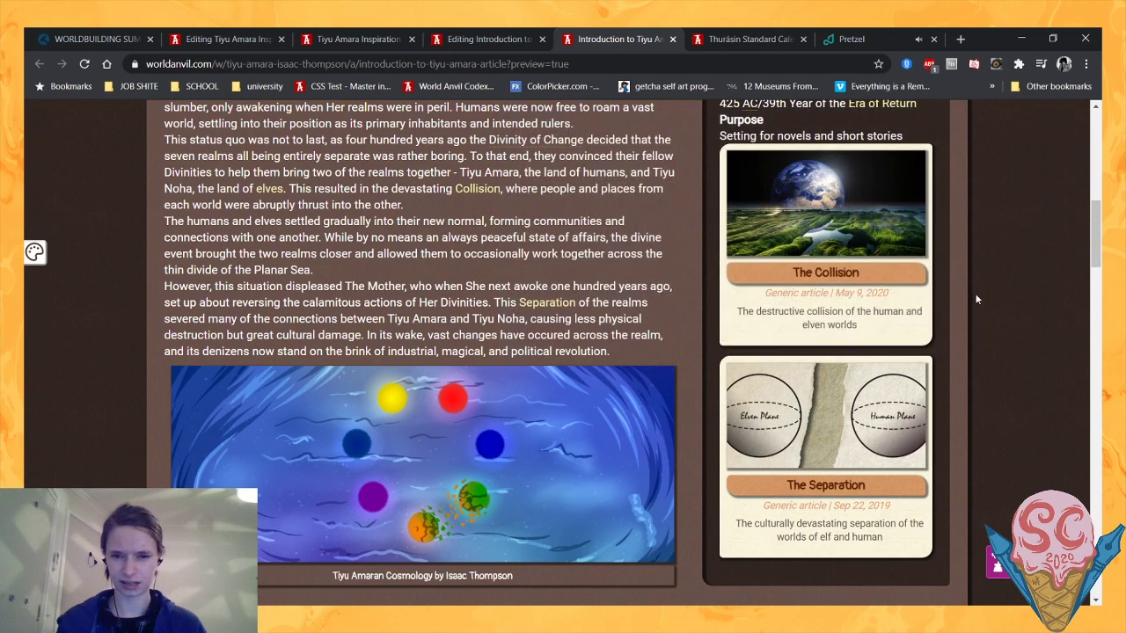
{"action": "mouse_move", "coordinate": [809, 319]}
{"action": "scroll", "coordinate": [754, 411], "scroll_direction": "down", "scroll_amount": 1}
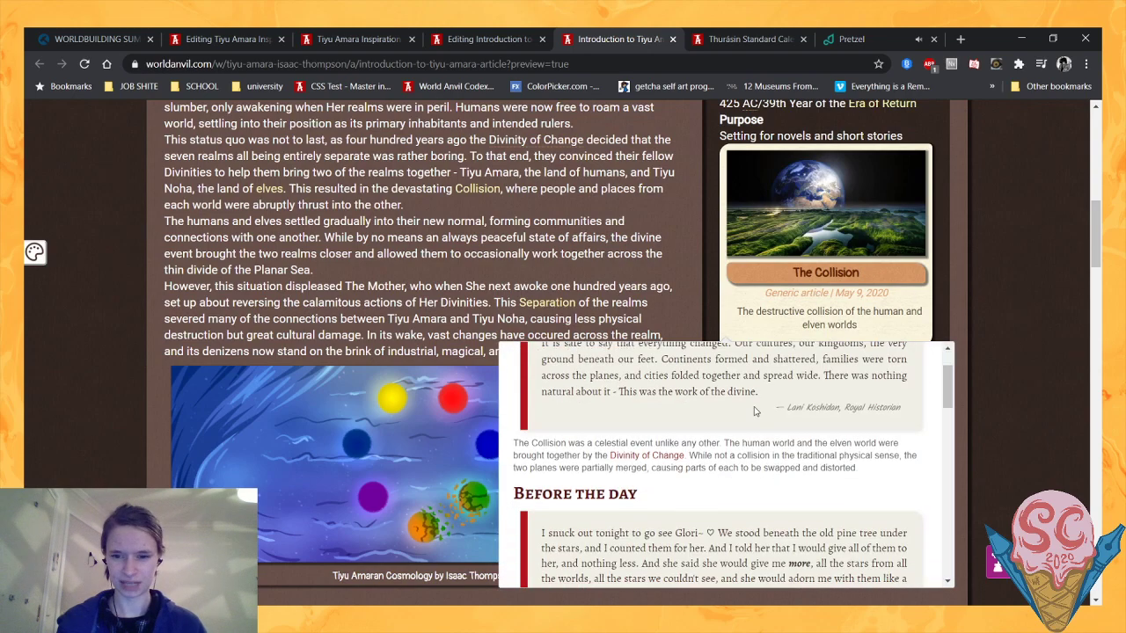
{"action": "scroll", "coordinate": [754, 410], "scroll_direction": "down", "scroll_amount": 2}
{"action": "scroll", "coordinate": [106, 297], "scroll_direction": "down", "scroll_amount": 2}
{"action": "scroll", "coordinate": [105, 297], "scroll_direction": "up", "scroll_amount": 3}
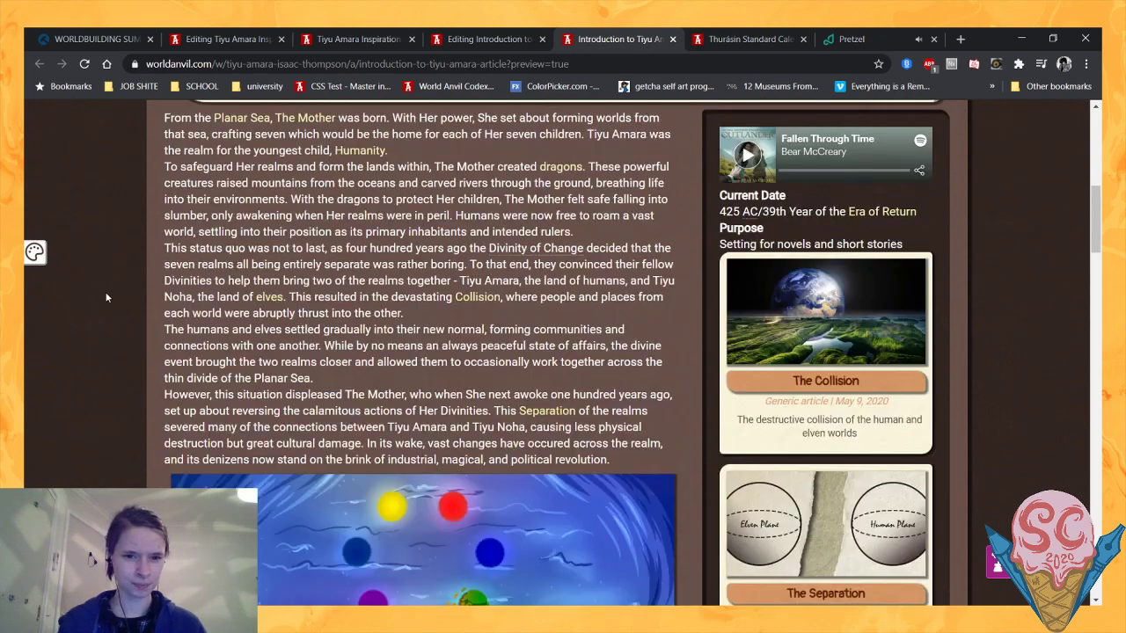
- Examine the page down to the Abravost and Thurásin maps in the Locations section, and return to the introduction's opening paragraph
{"action": "scroll", "coordinate": [106, 298], "scroll_direction": "up", "scroll_amount": 1}
{"action": "scroll", "coordinate": [105, 297], "scroll_direction": "down", "scroll_amount": 4}
{"action": "scroll", "coordinate": [106, 297], "scroll_direction": "up", "scroll_amount": 4}
{"action": "scroll", "coordinate": [262, 322], "scroll_direction": "down", "scroll_amount": 2}
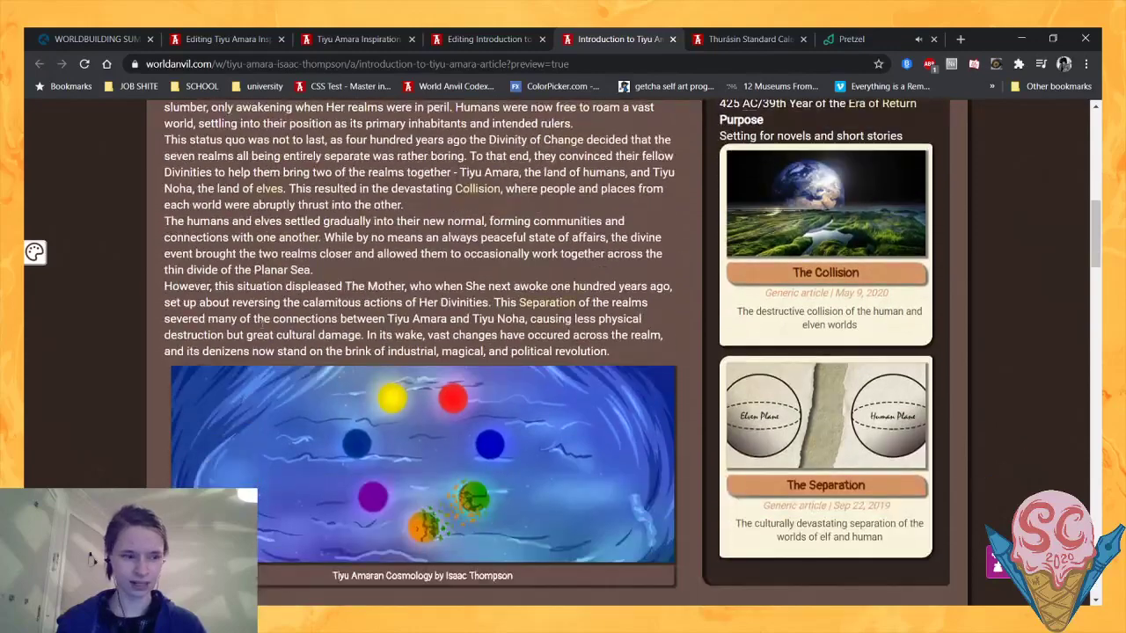
{"action": "scroll", "coordinate": [203, 321], "scroll_direction": "down", "scroll_amount": 4}
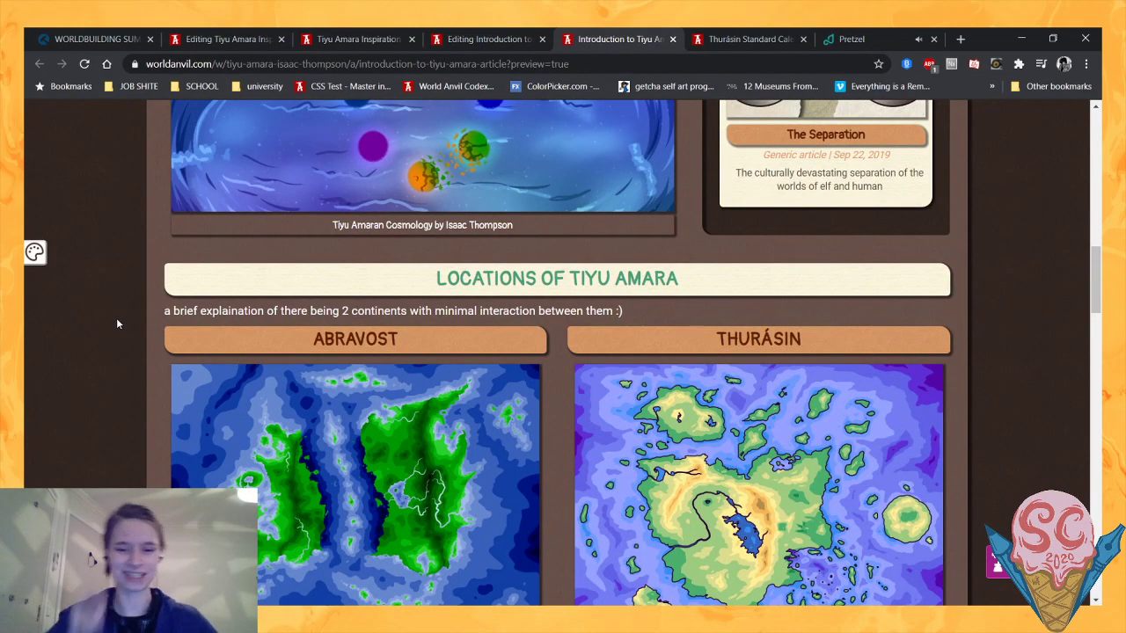
{"action": "scroll", "coordinate": [93, 324], "scroll_direction": "down", "scroll_amount": 1}
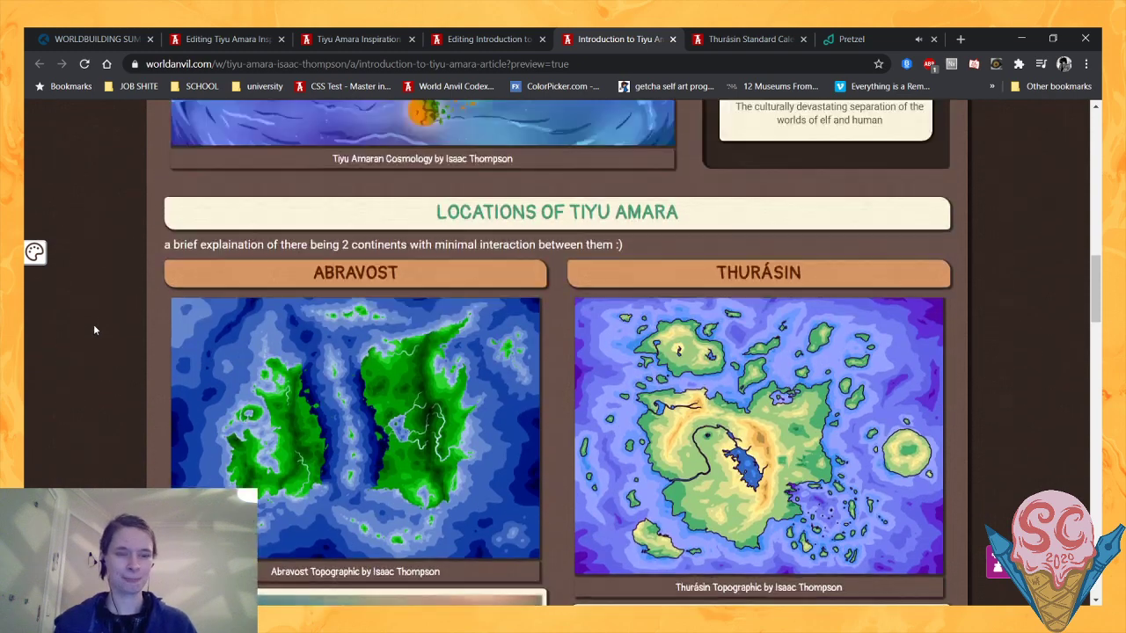
{"action": "scroll", "coordinate": [93, 324], "scroll_direction": "up", "scroll_amount": 6}
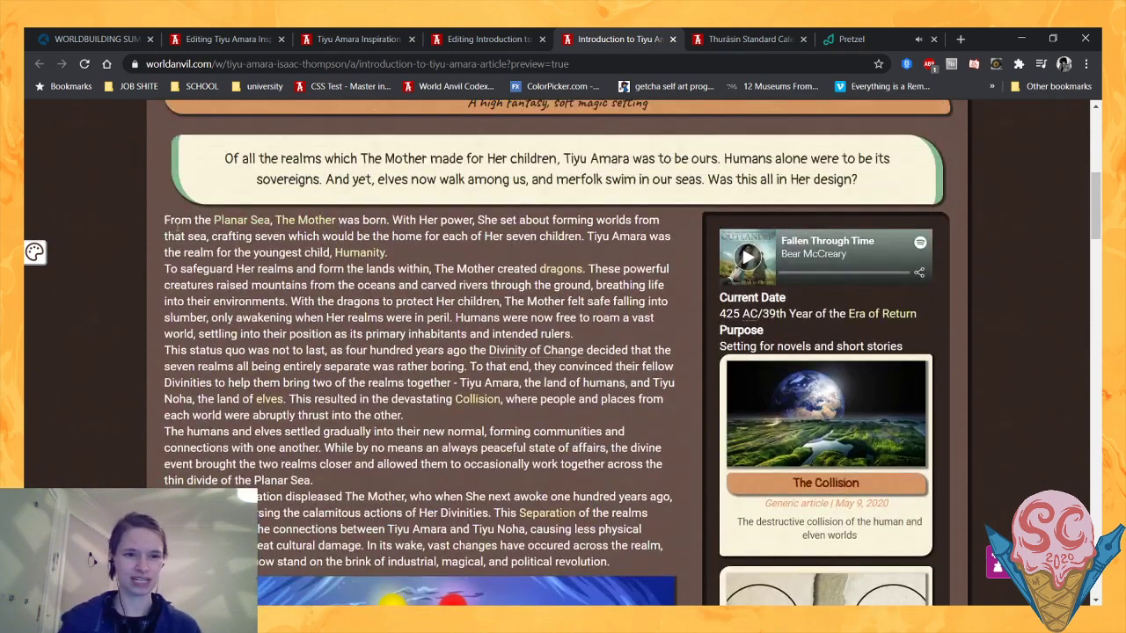
{"action": "left_click_drag", "start_coordinate": [165, 221], "coordinate": [231, 268]}
{"action": "left_click", "coordinate": [230, 269]}
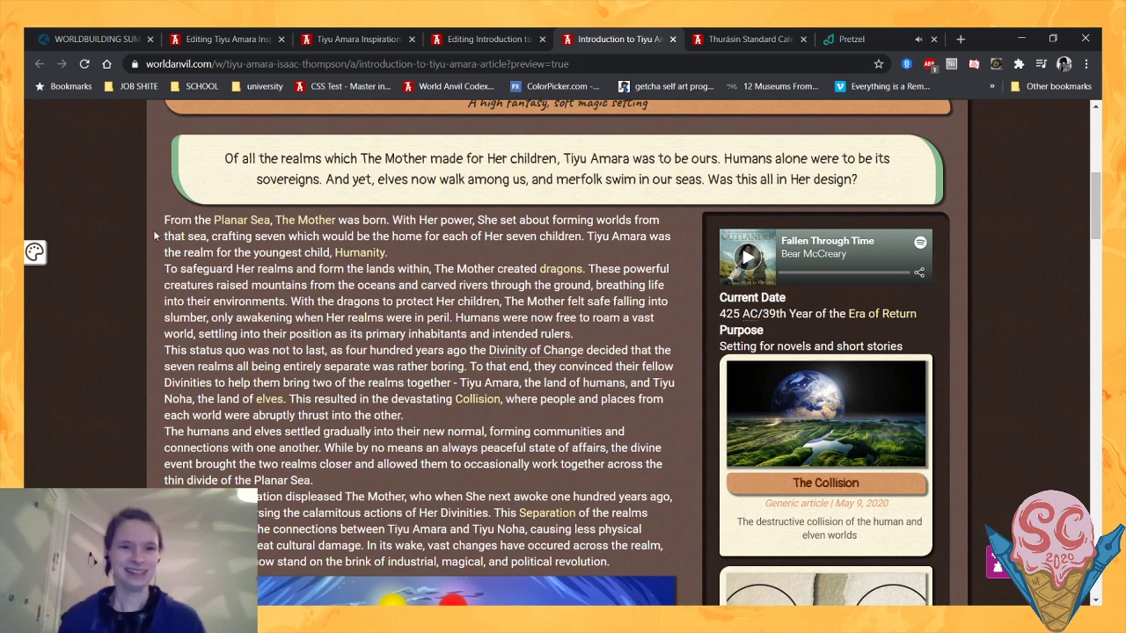
- Replace the Purpose entry in the introduction article's sidebar code with "Shenanigans"
{"action": "left_click", "coordinate": [485, 39]}
{"action": "scroll", "coordinate": [378, 216], "scroll_direction": "down", "scroll_amount": 6}
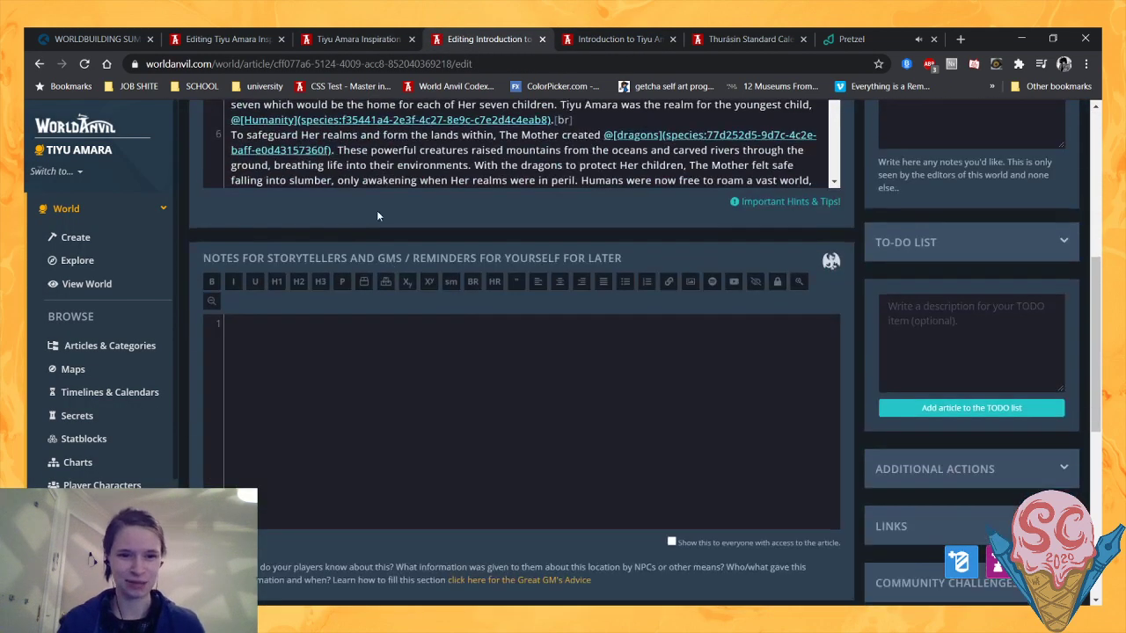
{"action": "scroll", "coordinate": [379, 215], "scroll_direction": "up", "scroll_amount": 3}
{"action": "scroll", "coordinate": [414, 278], "scroll_direction": "down", "scroll_amount": 6}
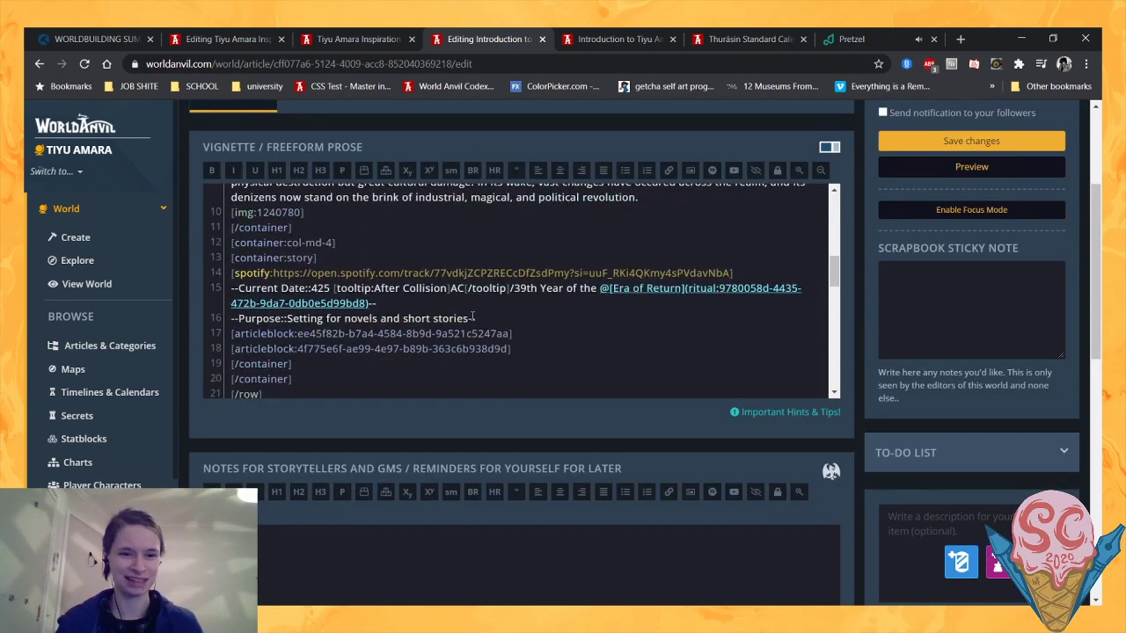
{"action": "left_click_drag", "start_coordinate": [471, 318], "coordinate": [288, 318]}
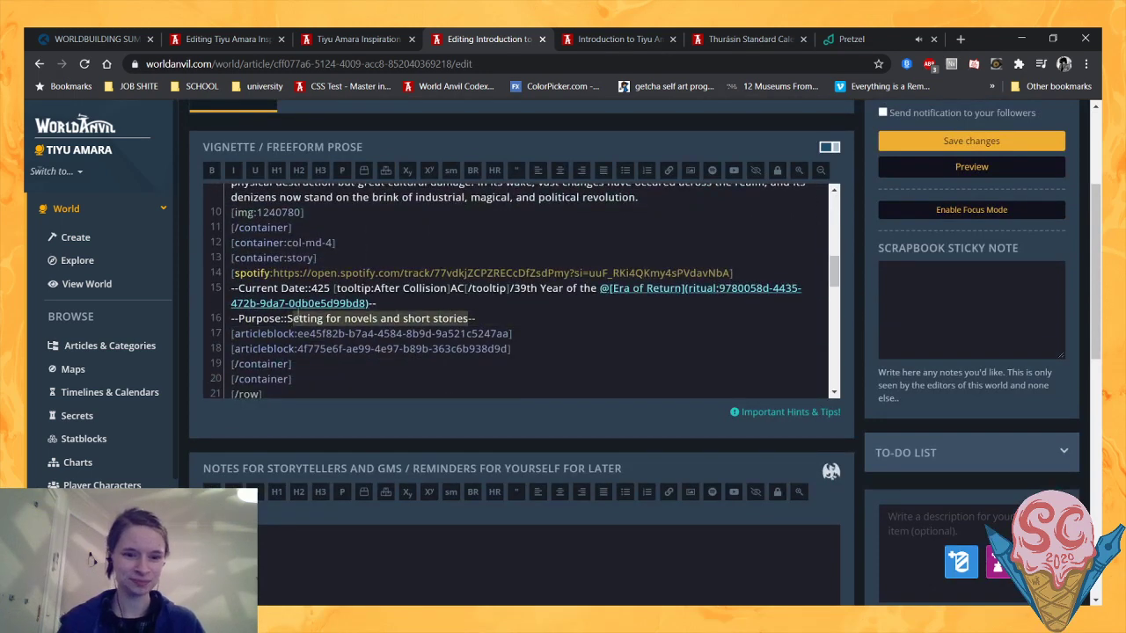
{"action": "type", "text": "Shenanigans"}
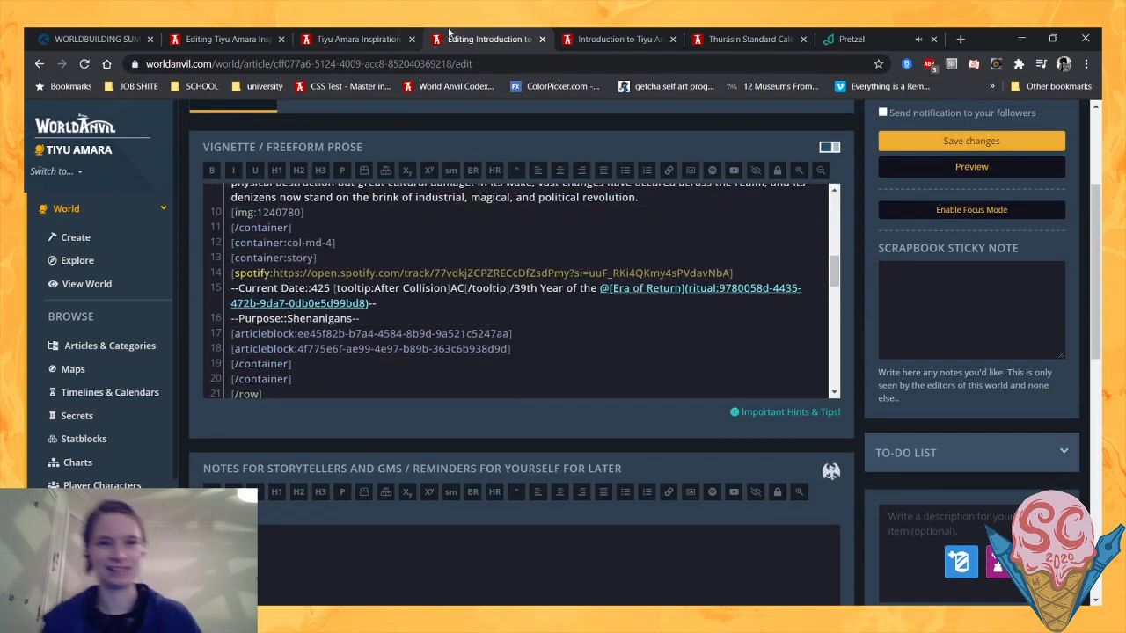
- Return to the article preview and reread the history paragraphs from the dragons' creation to the Separation of the realms
{"action": "left_click", "coordinate": [624, 35]}
{"action": "scroll", "coordinate": [422, 220], "scroll_direction": "down", "scroll_amount": 1}
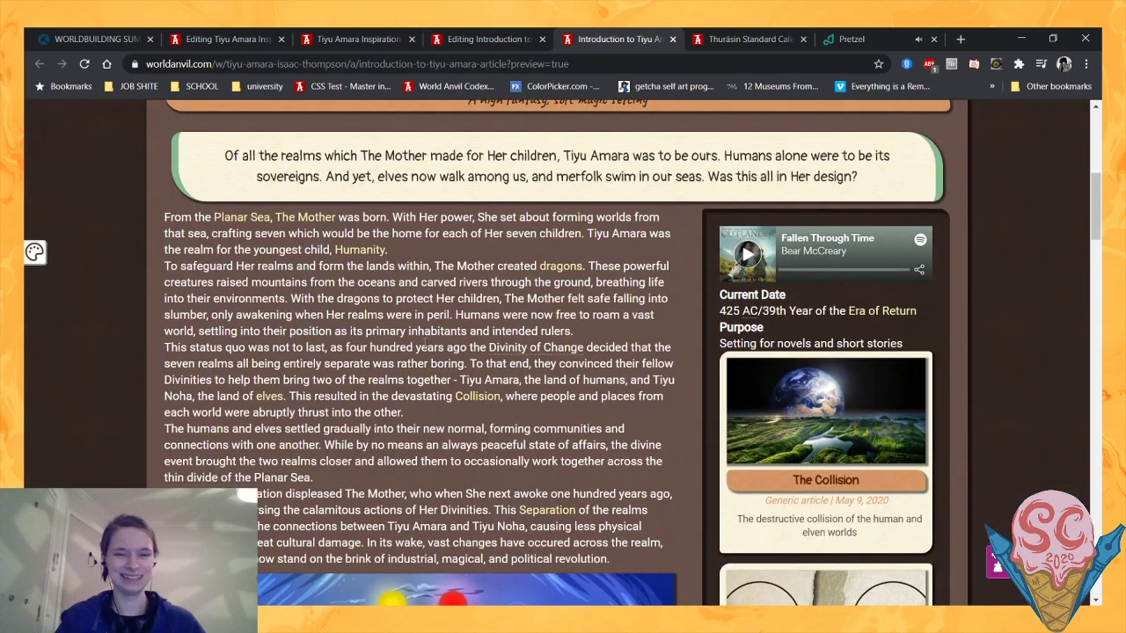
{"action": "left_click_drag", "start_coordinate": [244, 200], "coordinate": [387, 378]}
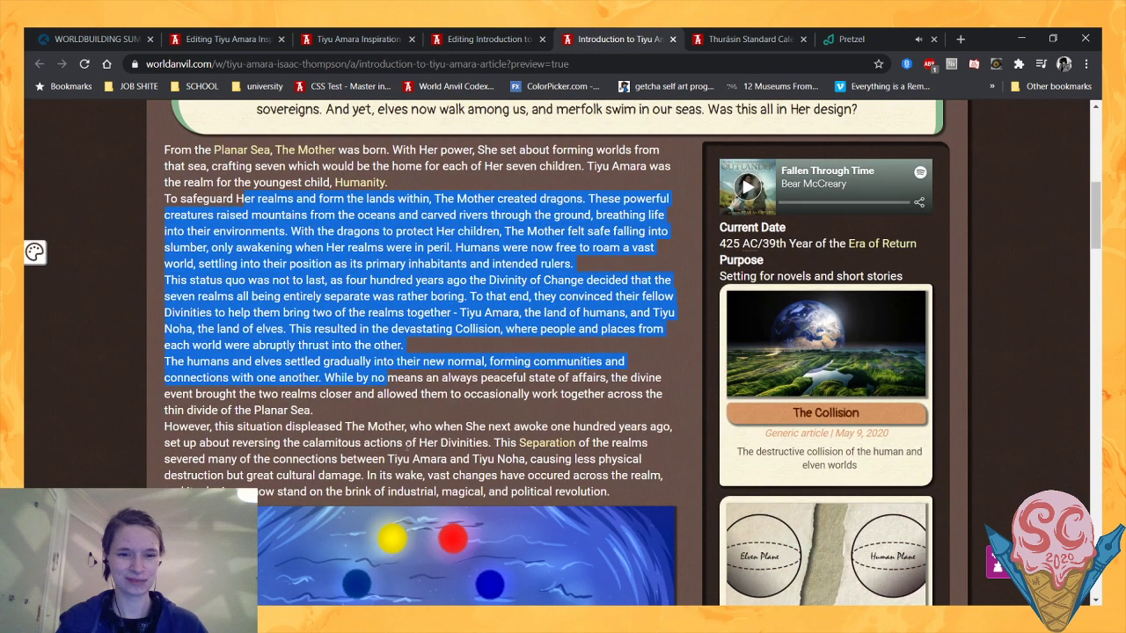
{"action": "left_click", "coordinate": [407, 447]}
{"action": "left_click_drag", "start_coordinate": [403, 443], "coordinate": [401, 434]}
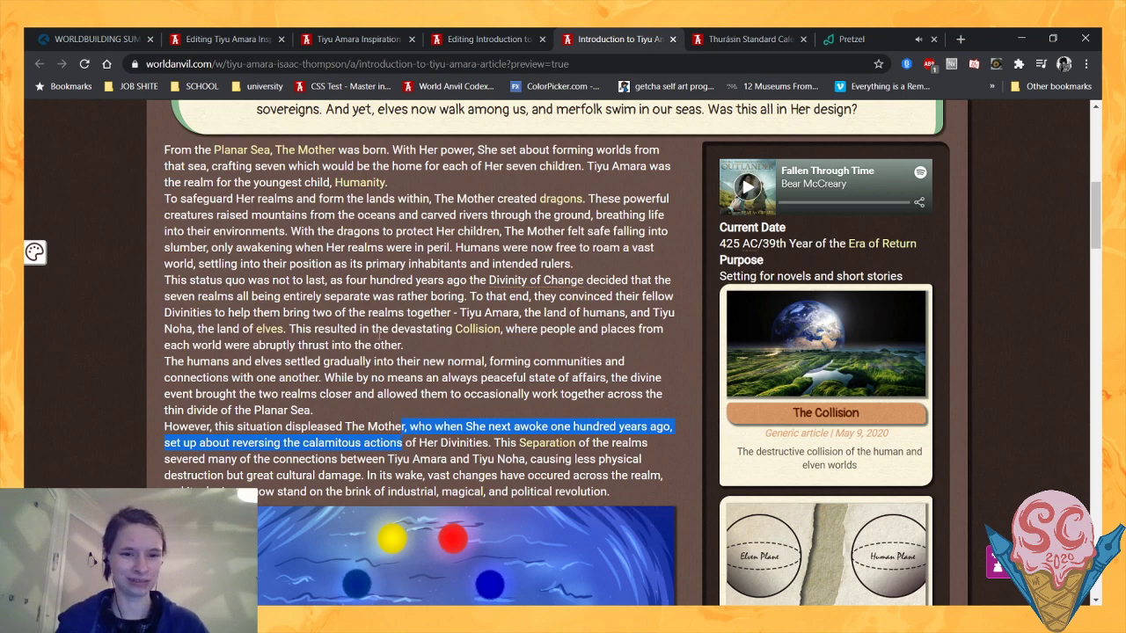
{"action": "left_click_drag", "start_coordinate": [373, 332], "coordinate": [403, 346]}
{"action": "left_click", "coordinate": [379, 348]}
{"action": "scroll", "coordinate": [336, 352], "scroll_direction": "down", "scroll_amount": 1}
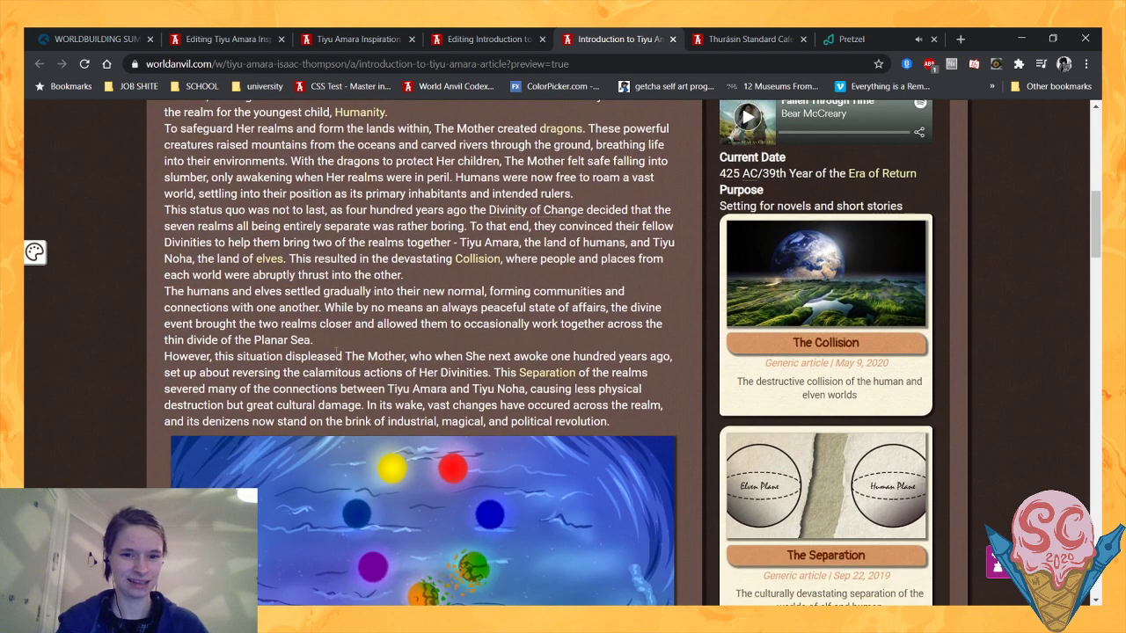
- Examine the Tiyu Amaran Cosmology image and the Locations of Tiyu Amara section with its Abravost and Thurásin maps
{"action": "scroll", "coordinate": [337, 352], "scroll_direction": "down", "scroll_amount": 2}
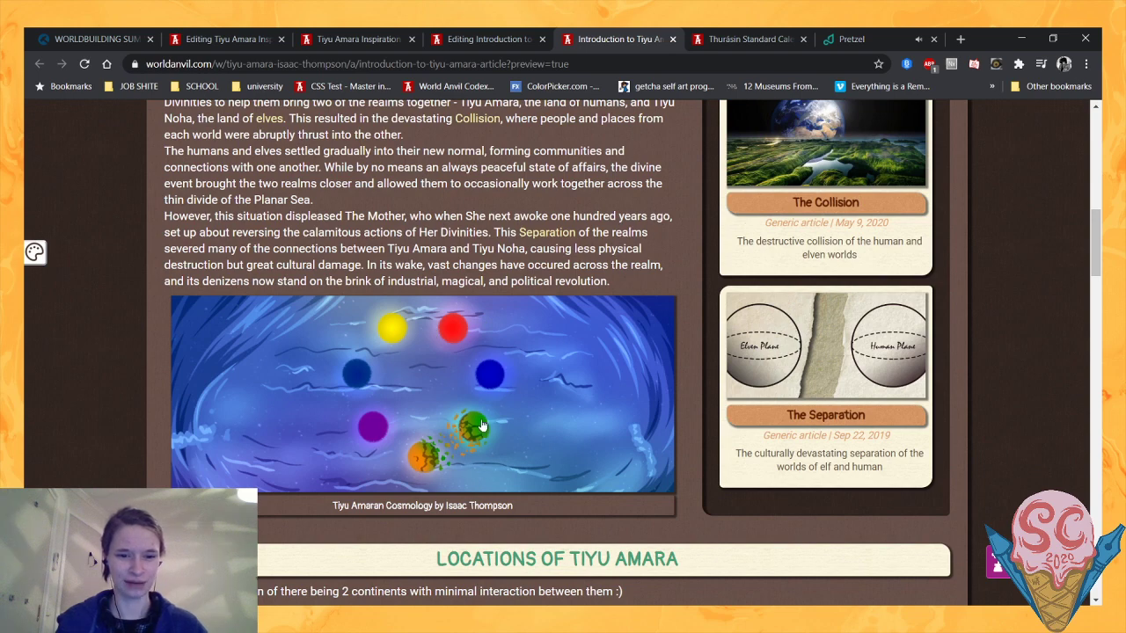
{"action": "scroll", "coordinate": [762, 409], "scroll_direction": "down", "scroll_amount": 2}
{"action": "scroll", "coordinate": [705, 316], "scroll_direction": "up", "scroll_amount": 2}
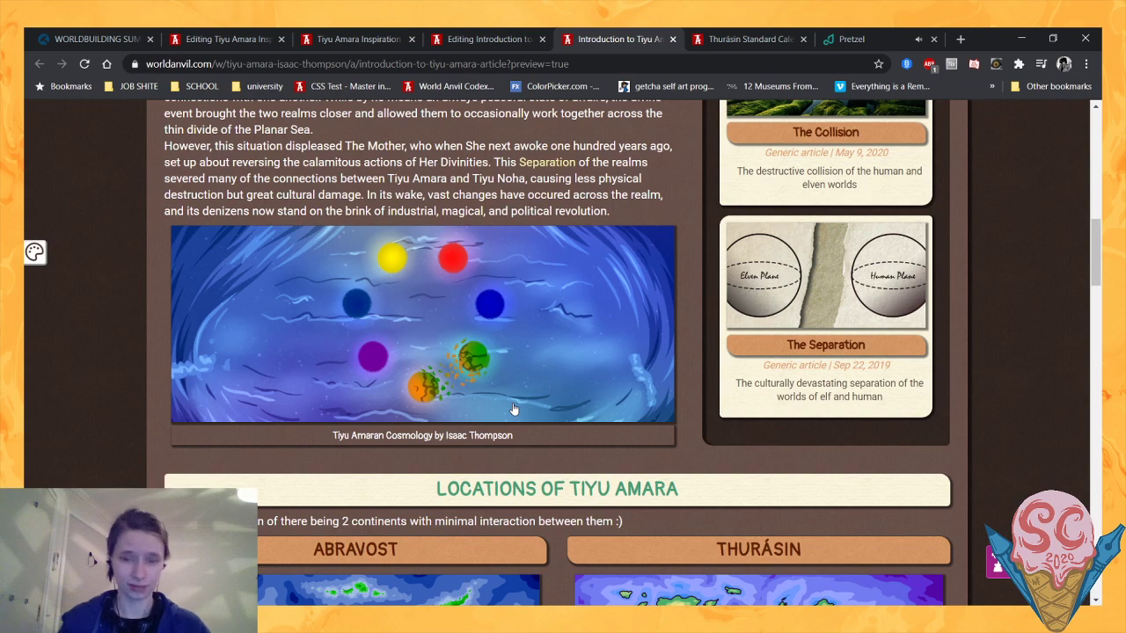
{"action": "scroll", "coordinate": [515, 409], "scroll_direction": "down", "scroll_amount": 2}
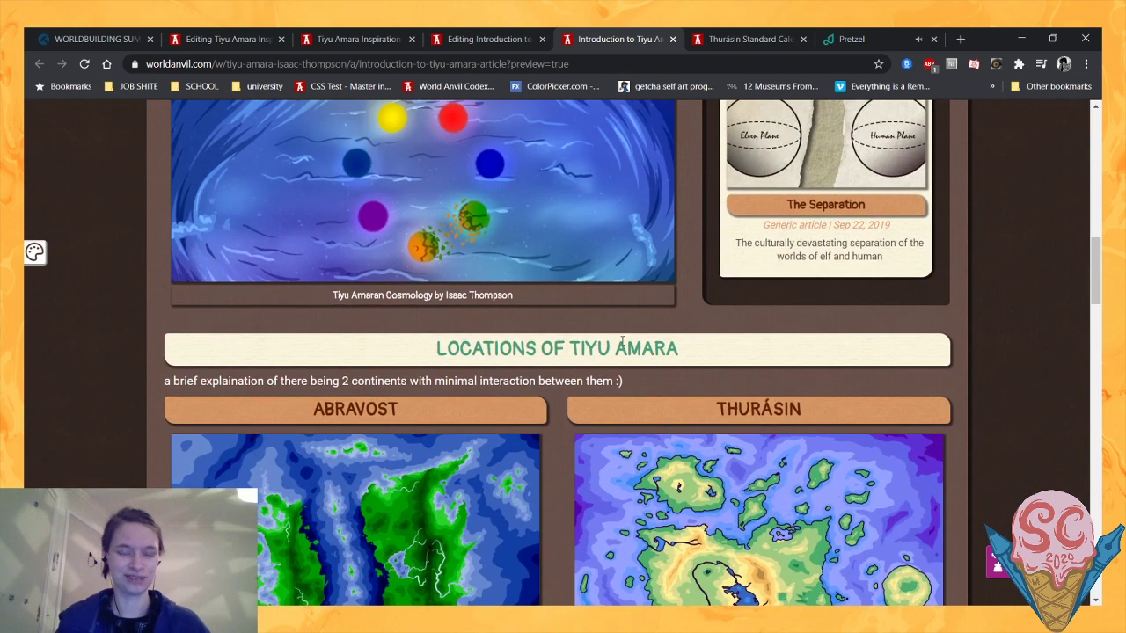
{"action": "scroll", "coordinate": [572, 308], "scroll_direction": "down", "scroll_amount": 2}
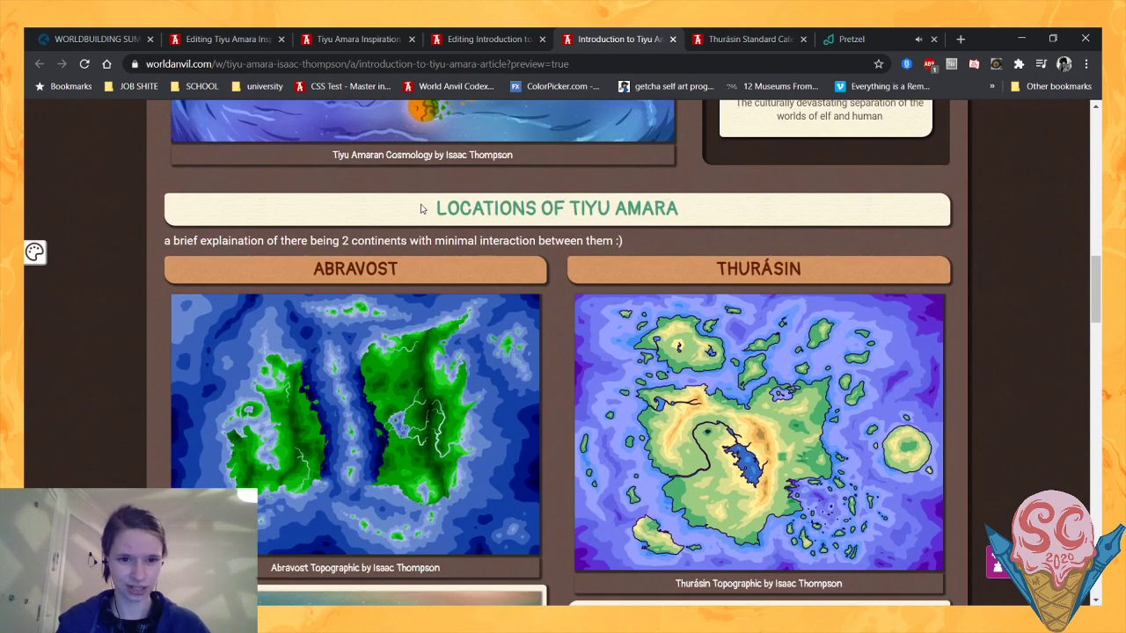
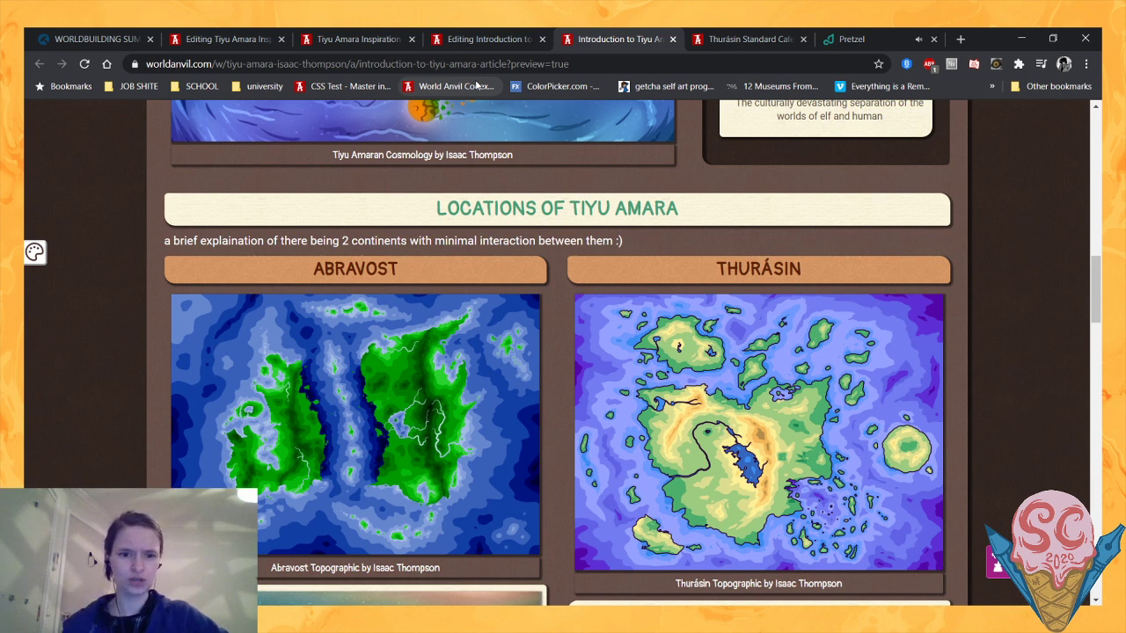
- Examine the Abravost and Thurásin maps and the placeholder text in the Locations of Tiyu Amara section
{"action": "scroll", "coordinate": [148, 442], "scroll_direction": "down", "scroll_amount": 1}
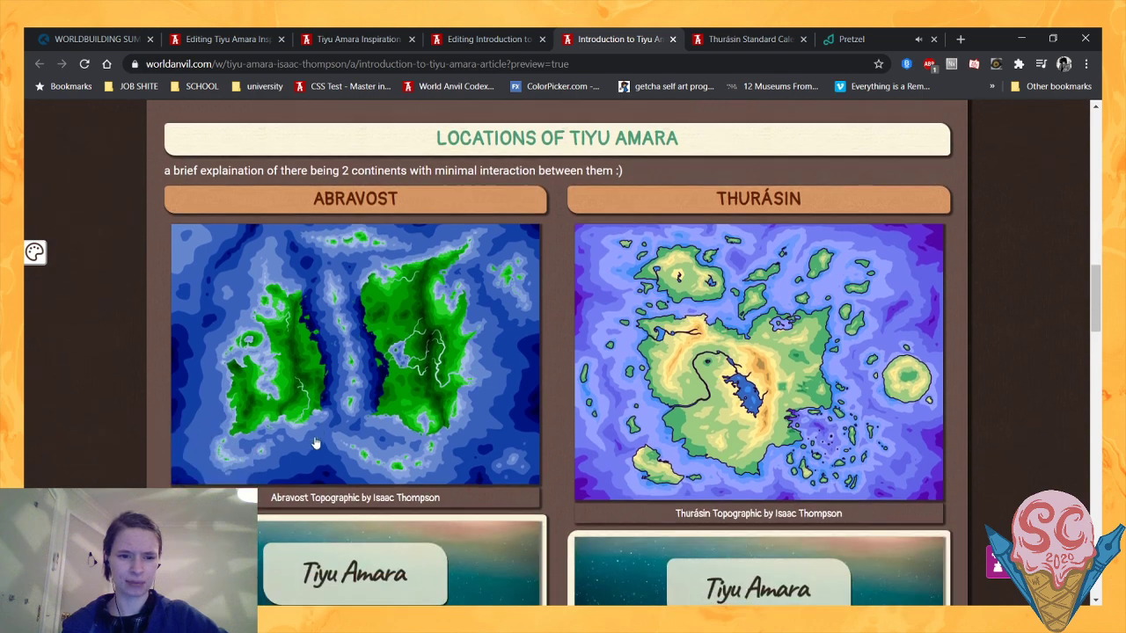
{"action": "scroll", "coordinate": [145, 444], "scroll_direction": "up", "scroll_amount": 1}
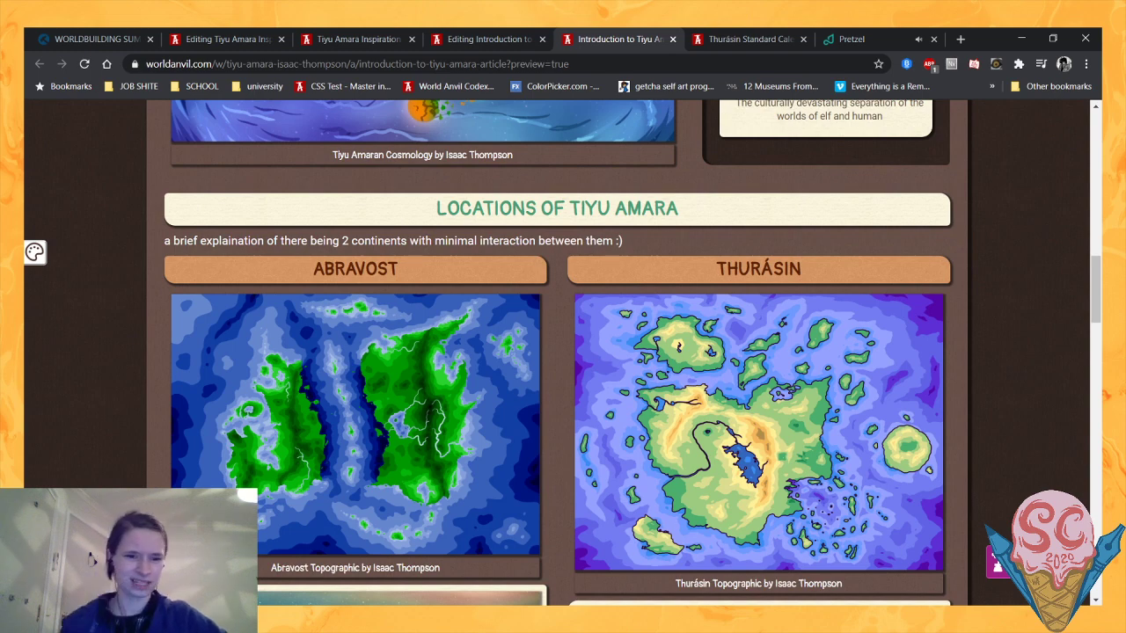
{"action": "scroll", "coordinate": [78, 428], "scroll_direction": "up", "scroll_amount": 1}
{"action": "scroll", "coordinate": [77, 428], "scroll_direction": "down", "scroll_amount": 1}
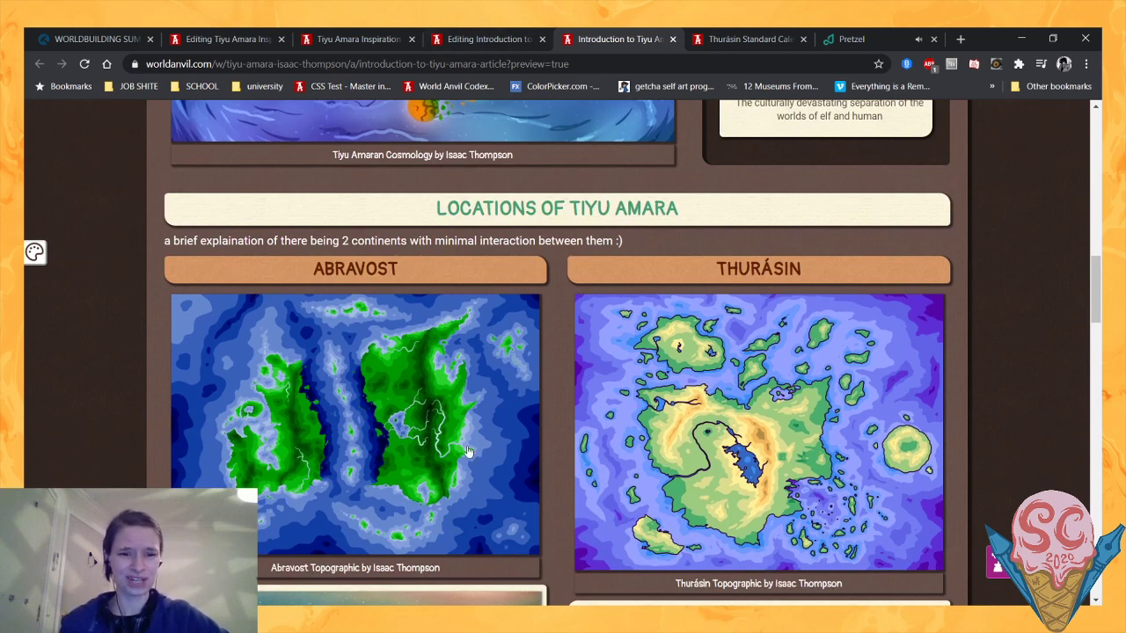
{"action": "scroll", "coordinate": [211, 448], "scroll_direction": "down", "scroll_amount": 1}
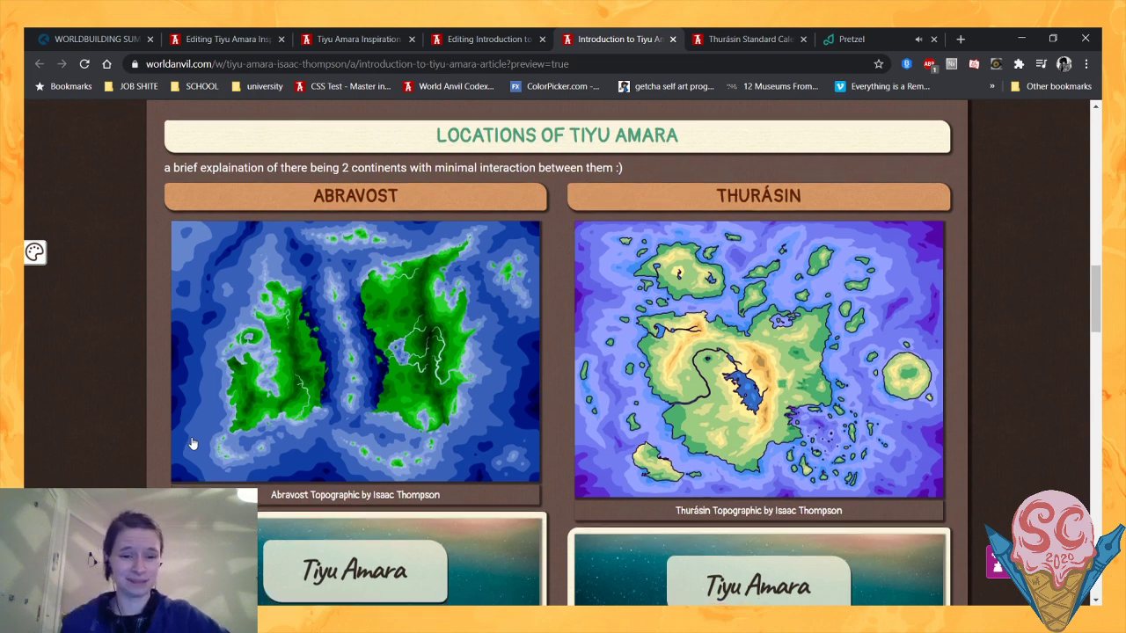
{"action": "scroll", "coordinate": [192, 444], "scroll_direction": "down", "scroll_amount": 2}
{"action": "mouse_move", "coordinate": [314, 501]}
{"action": "scroll", "coordinate": [314, 502], "scroll_direction": "up", "scroll_amount": 2}
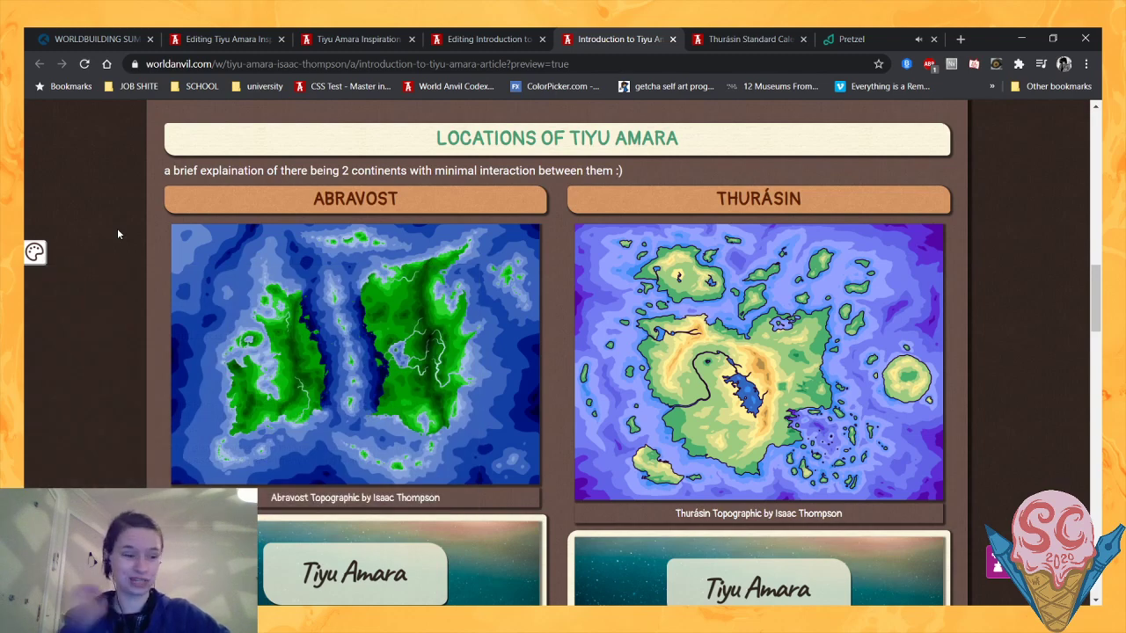
- Close the Tiyu Amara Inspiration editor tab and move the Tiyu Amara Inspiration article tab behind the introduction preview
{"action": "left_click", "coordinate": [227, 39]}
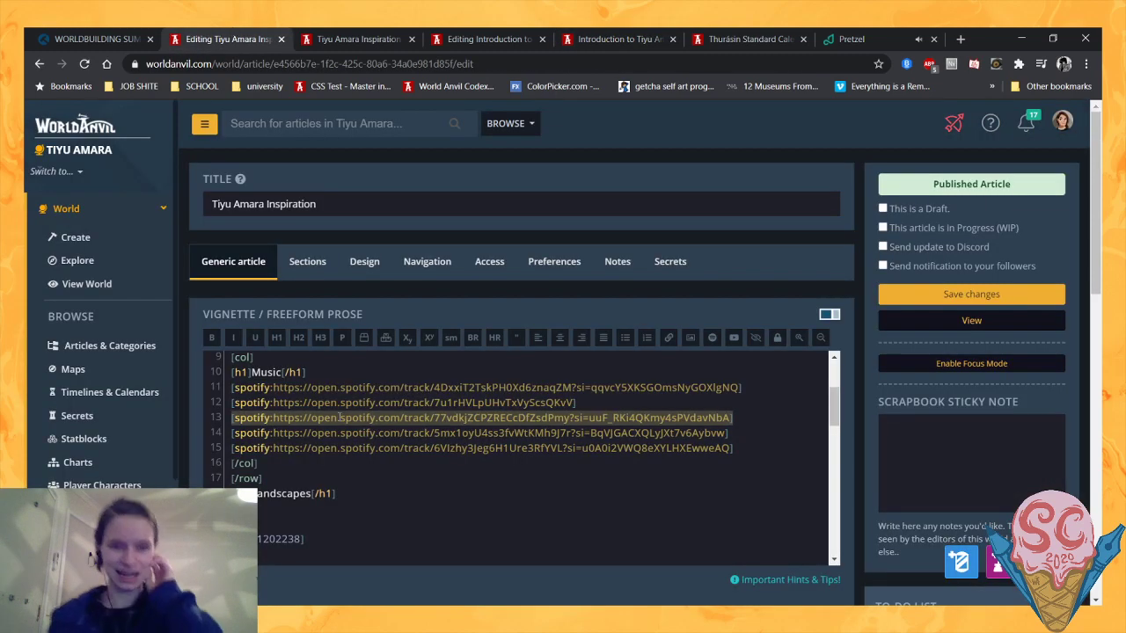
{"action": "left_click", "coordinate": [280, 39]}
{"action": "left_click", "coordinate": [386, 35]}
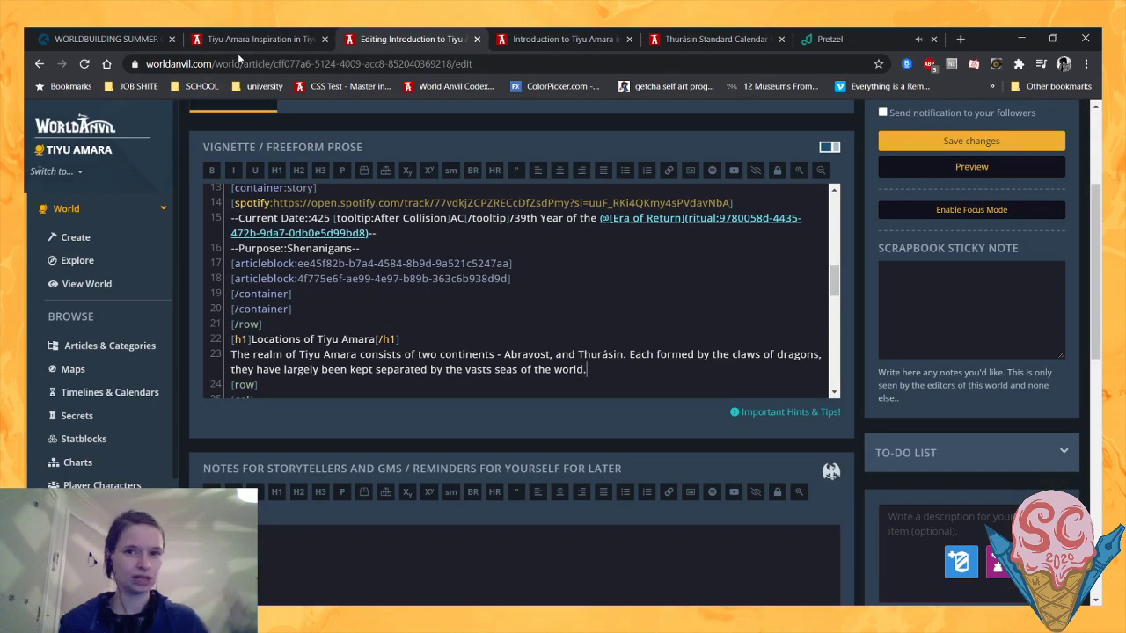
{"action": "left_click_drag", "start_coordinate": [244, 42], "coordinate": [572, 37]}
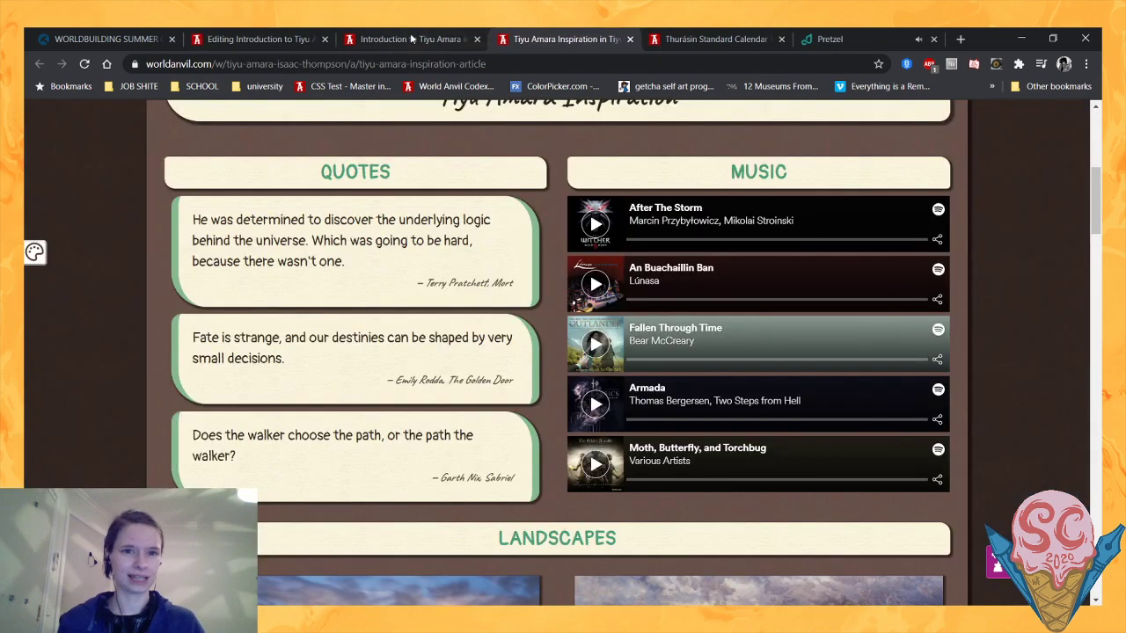
- In the introduction's code, extend the Locations sentence ending "seas of the world" with ", and the creatures within."
{"action": "left_click", "coordinate": [294, 39]}
{"action": "scroll", "coordinate": [446, 367], "scroll_direction": "down", "scroll_amount": 1}
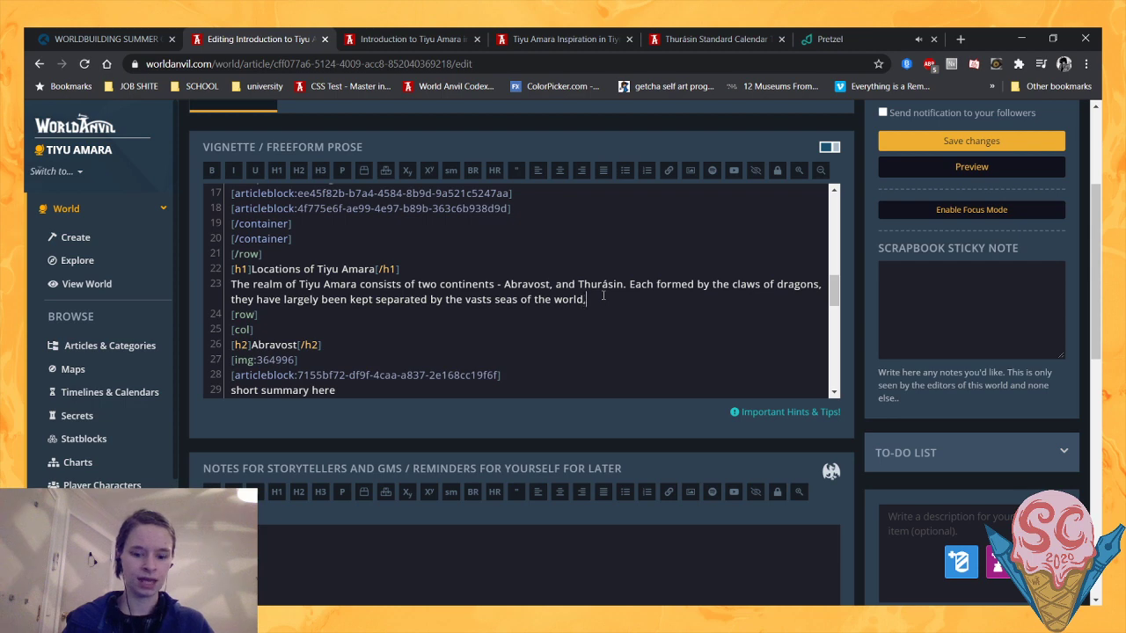
{"action": "type", "text": "AND THE C"}
{"action": "key", "text": "BackSpace"}
{"action": "key", "text": "BackSpace"}
{"action": "key", "text": "BackSpace"}
{"action": "key", "text": "BackSpace"}
{"action": "key", "text": "BackSpace"}
{"action": "key", "text": "BackSpace"}
{"action": "key", "text": "BackSpace"}
{"action": "key", "text": "BackSpace"}
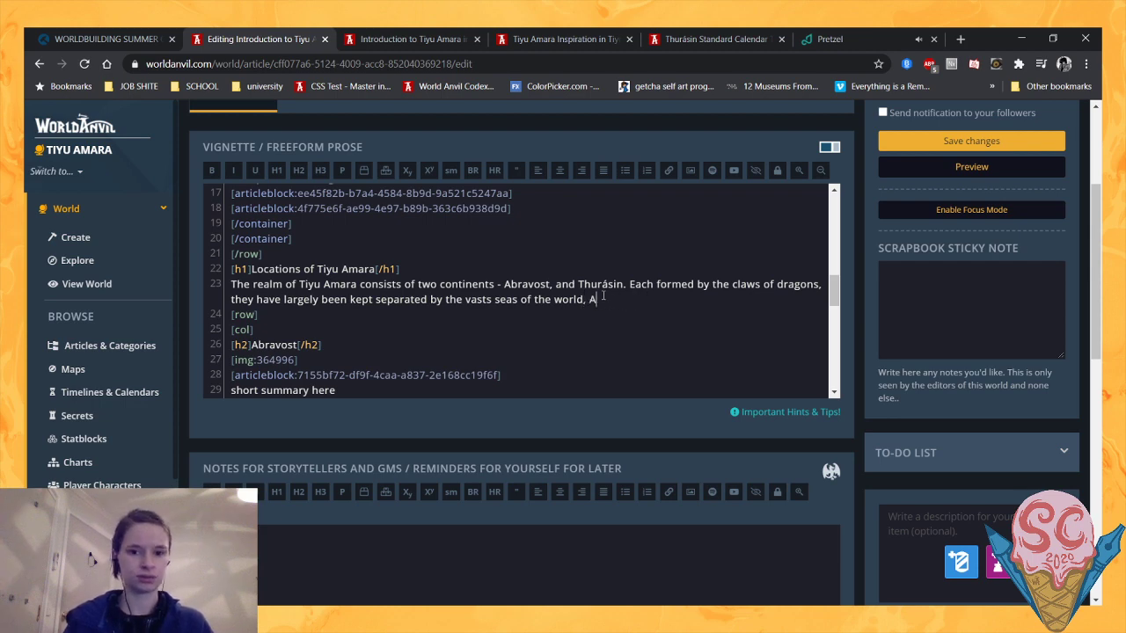
{"action": "key", "text": "BackSpace"}
{"action": "type", "text": "and the creature"}
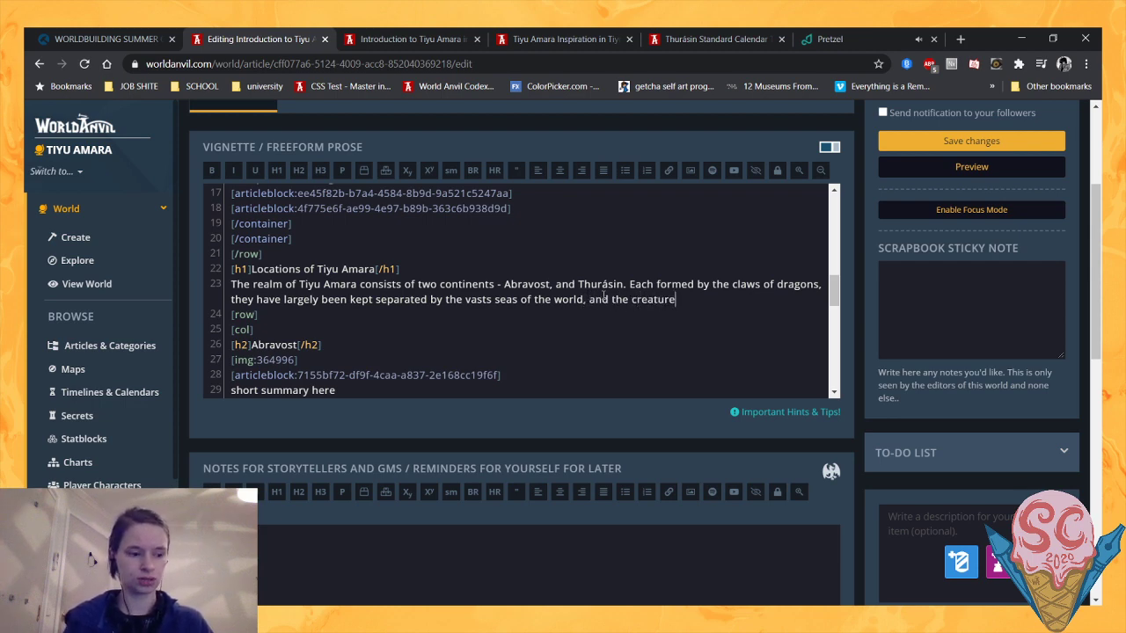
{"action": "type", "text": "s within."}
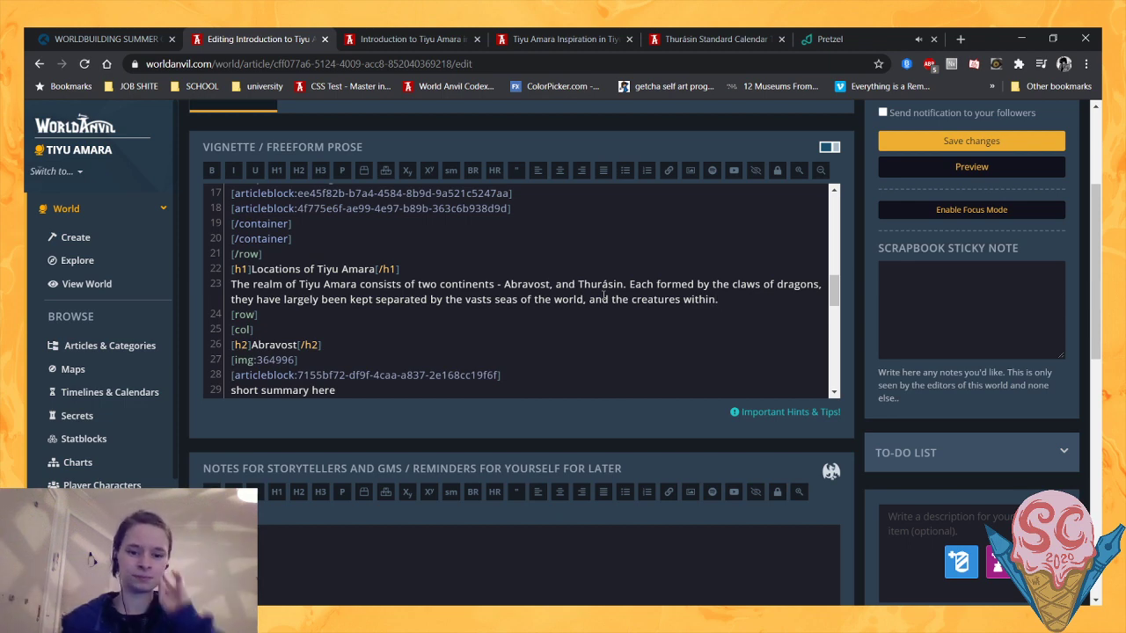
- Add "That is not to say that they have had no interaction over the eras -" to the Locations paragraph
{"action": "type", "text": "In"}
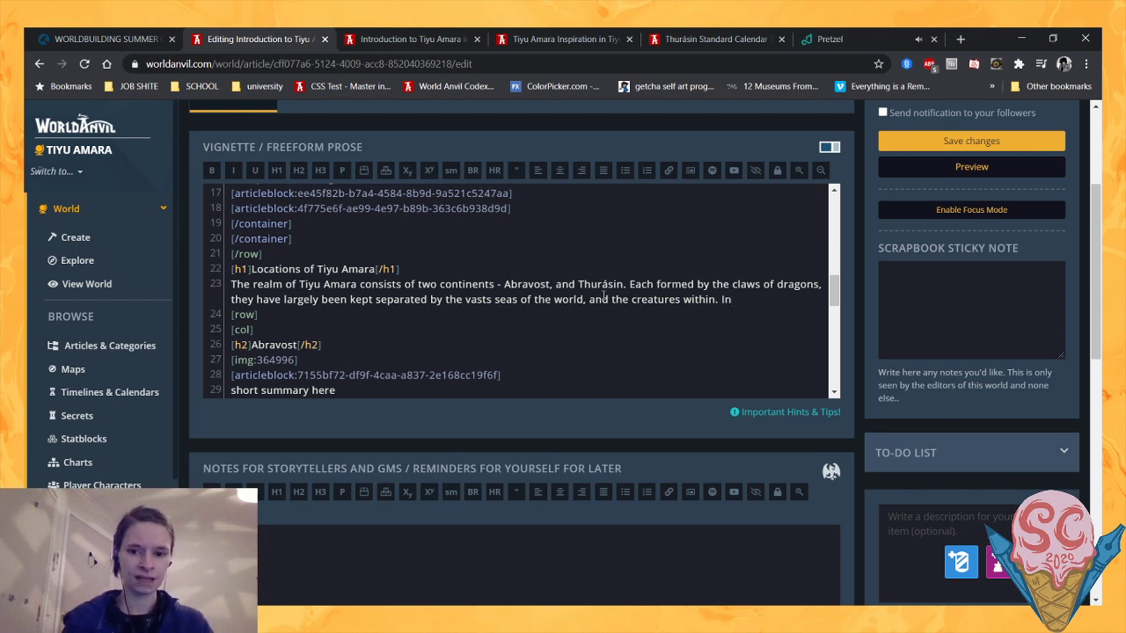
{"action": "key", "text": "BackSpace"}
{"action": "key", "text": "BackSpace"}
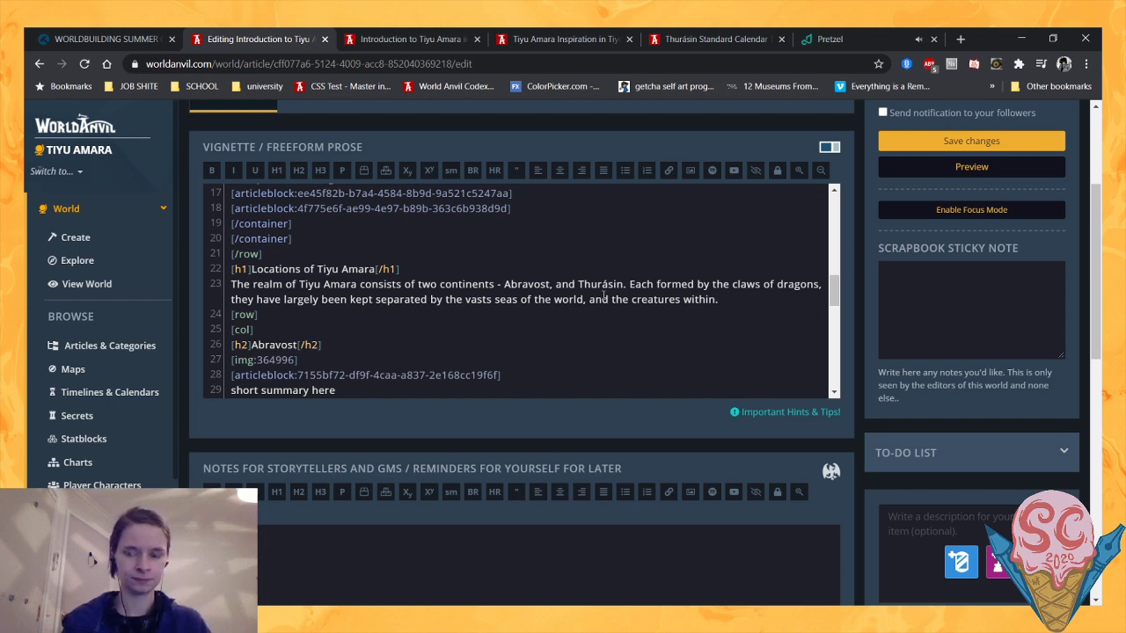
{"action": "type", "text": "That is not to"}
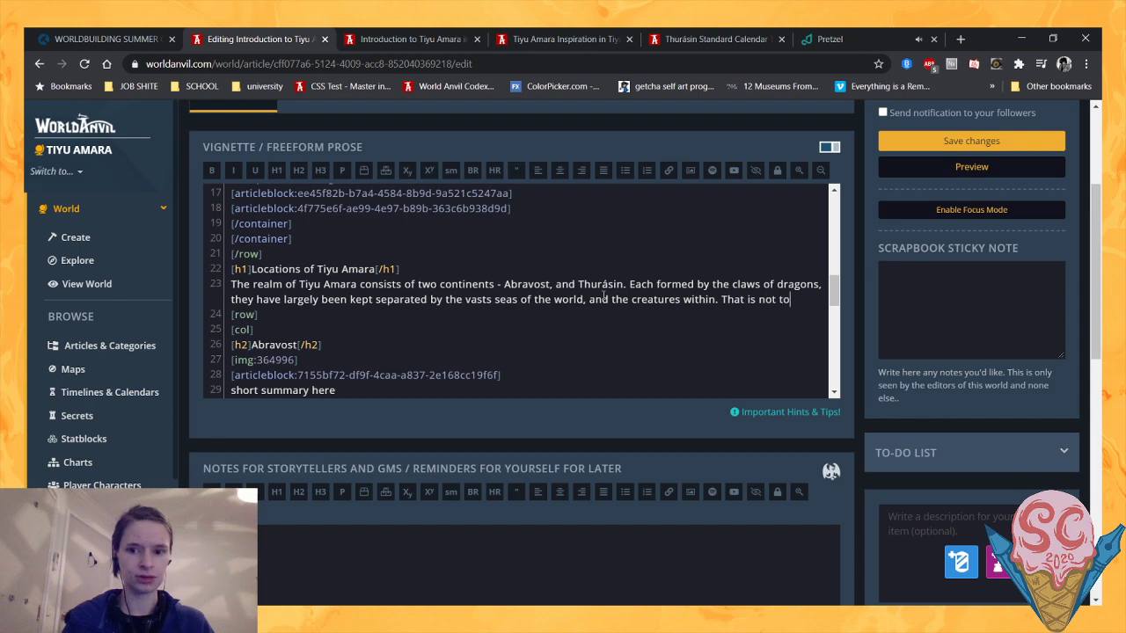
{"action": "type", "text": " say that they have "}
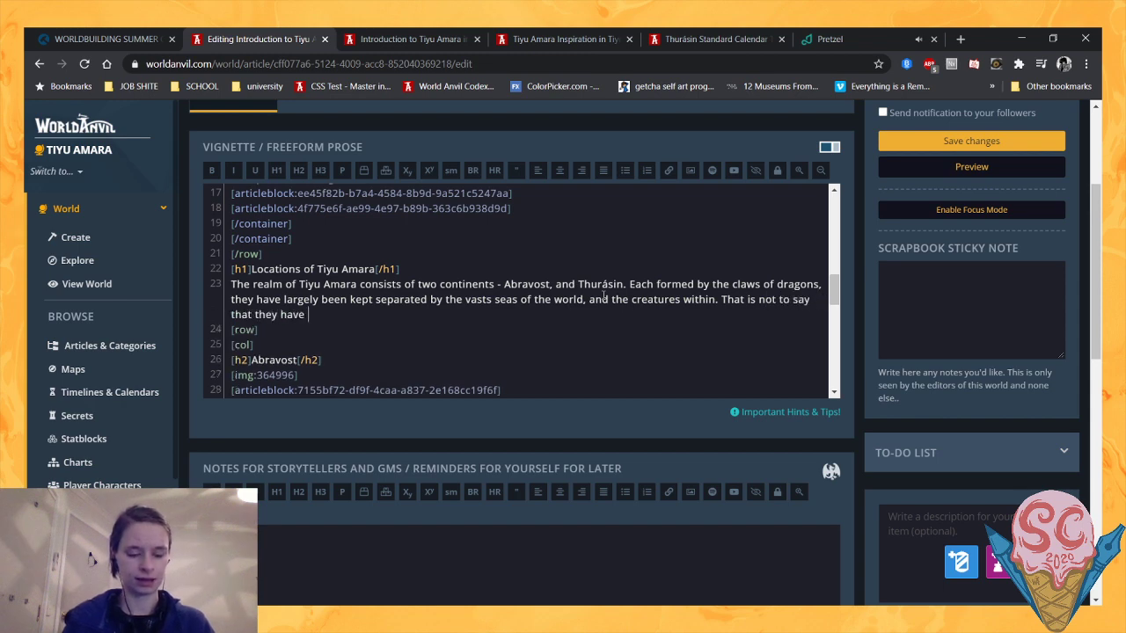
{"action": "type", "text": "had no inter"}
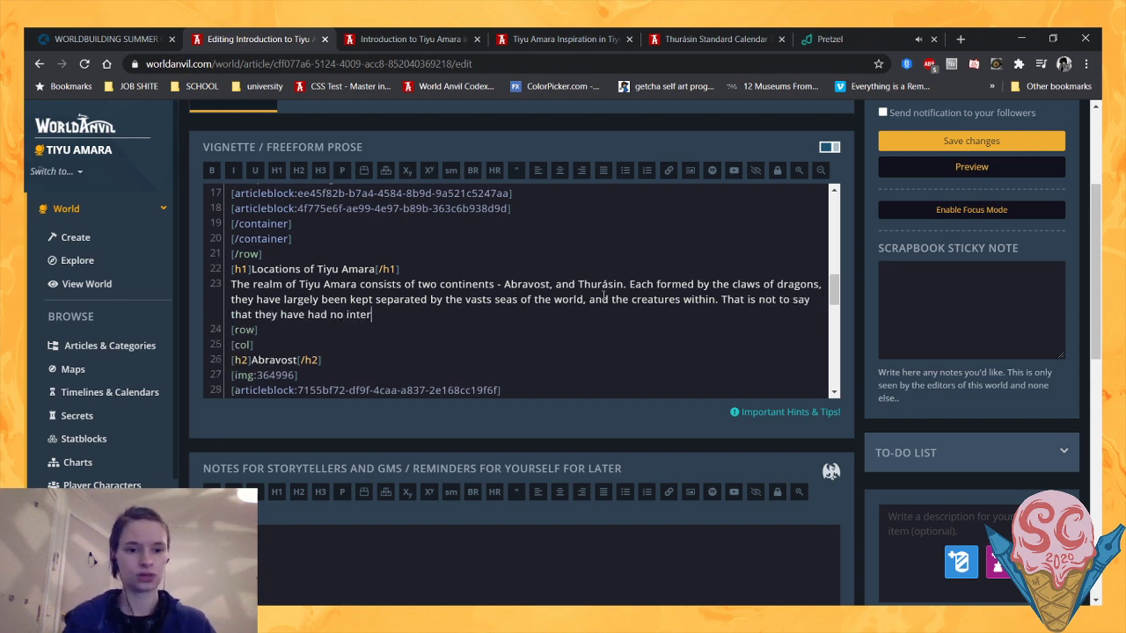
{"action": "type", "text": "action over "}
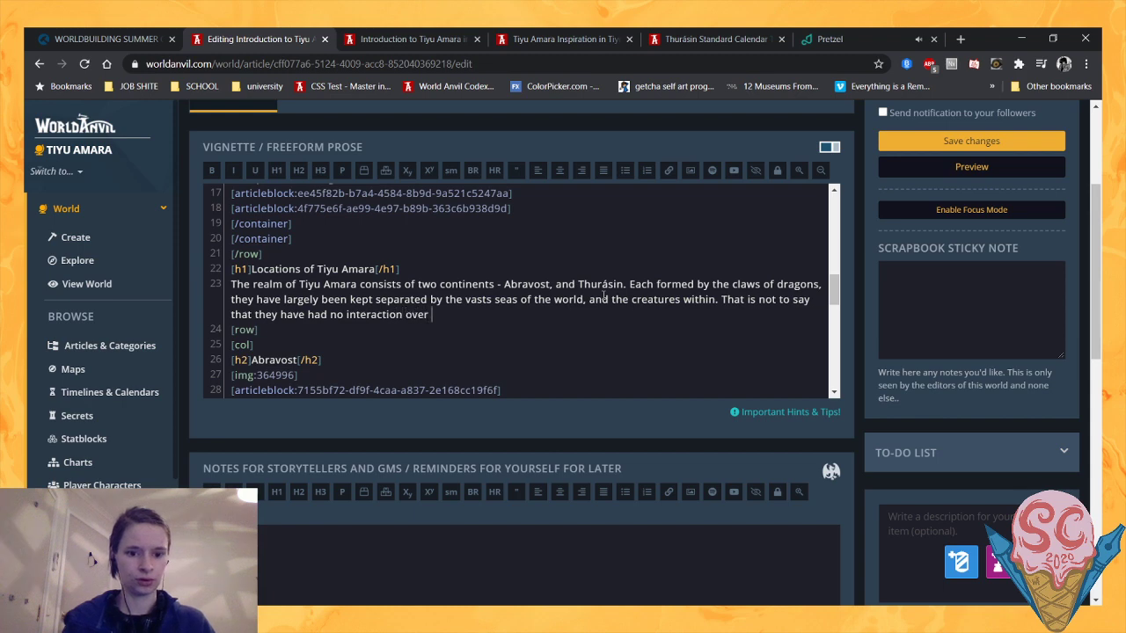
{"action": "type", "text": "the eras -"}
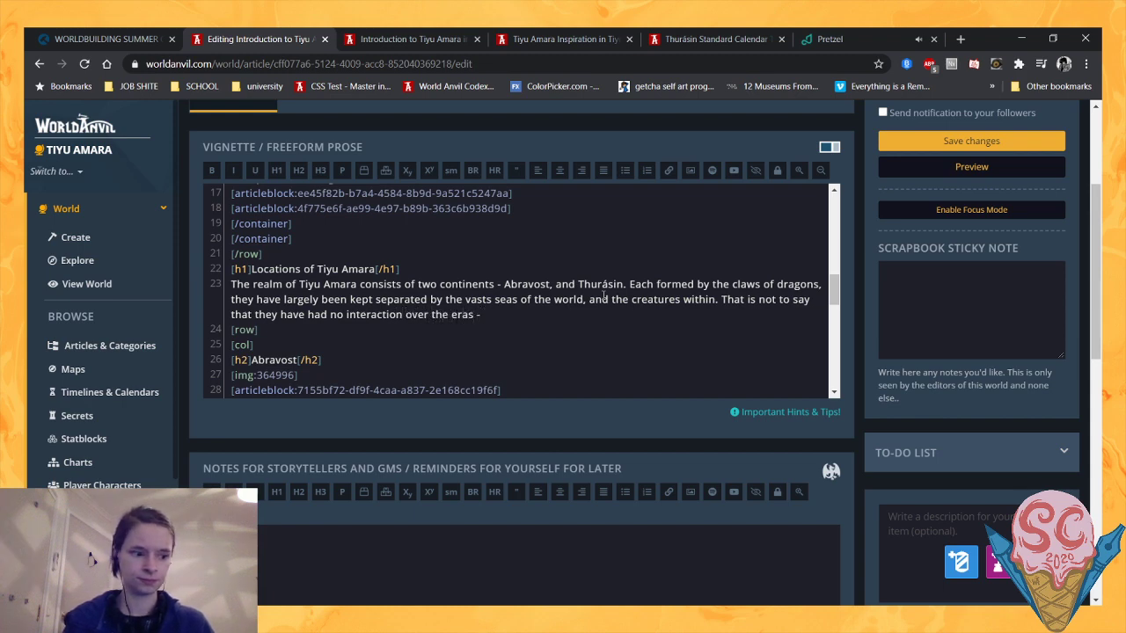
{"action": "type", "text": " rather than"}
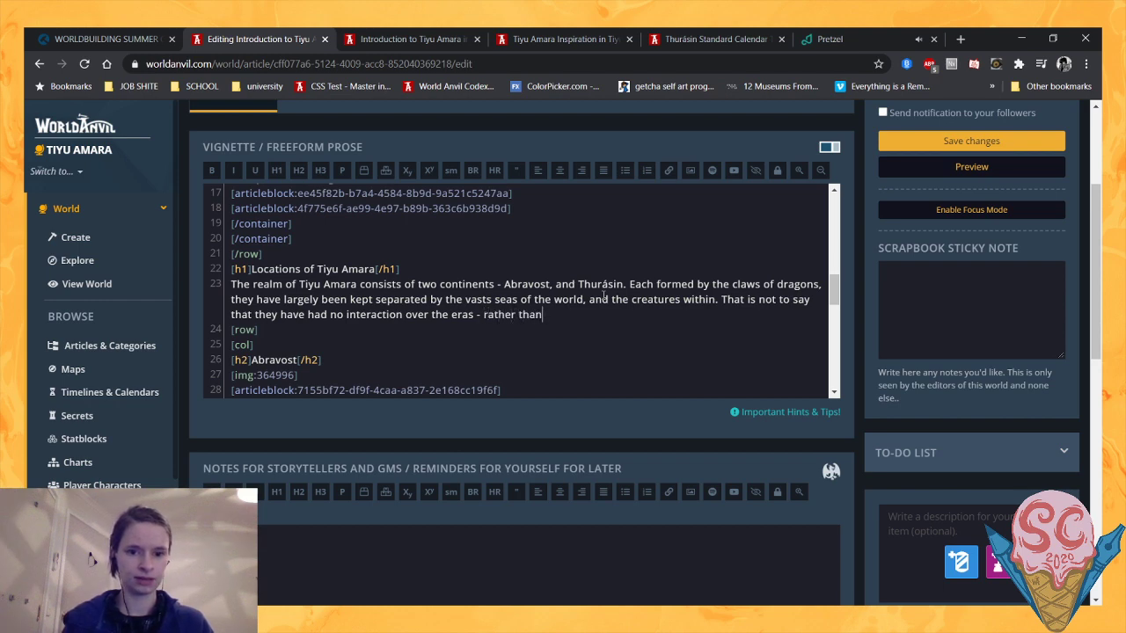
- Complete the Locations paragraph's last sentence with "rather that they have had very little." and save the article
{"action": "key", "text": "BackSpace"}
{"action": "type", "text": "t they have had"}
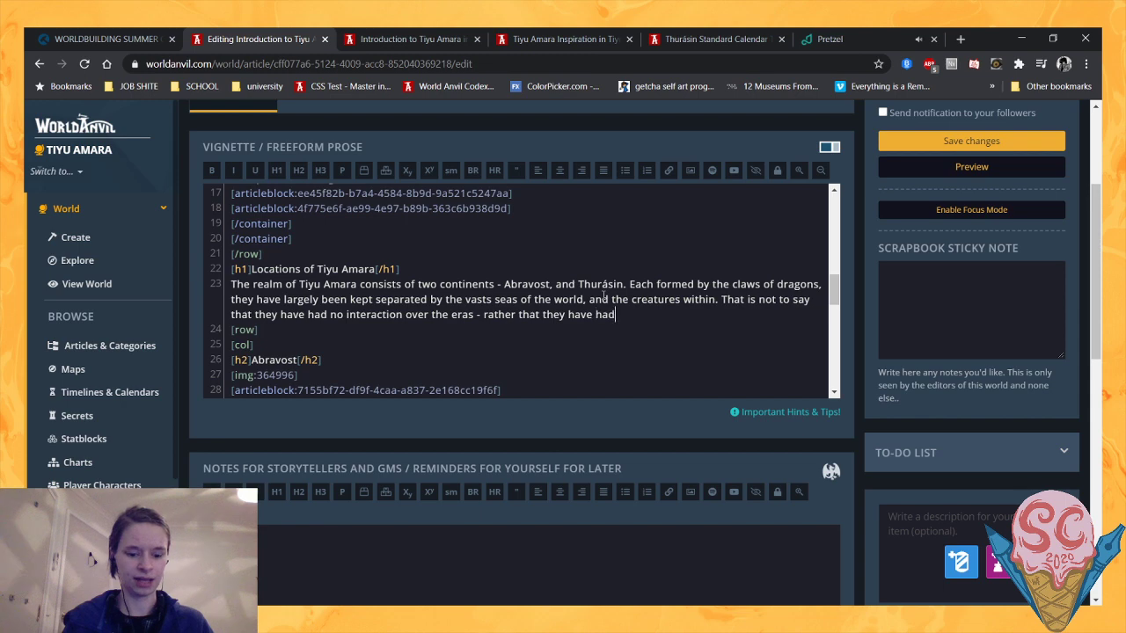
{"action": "type", "text": " very few."}
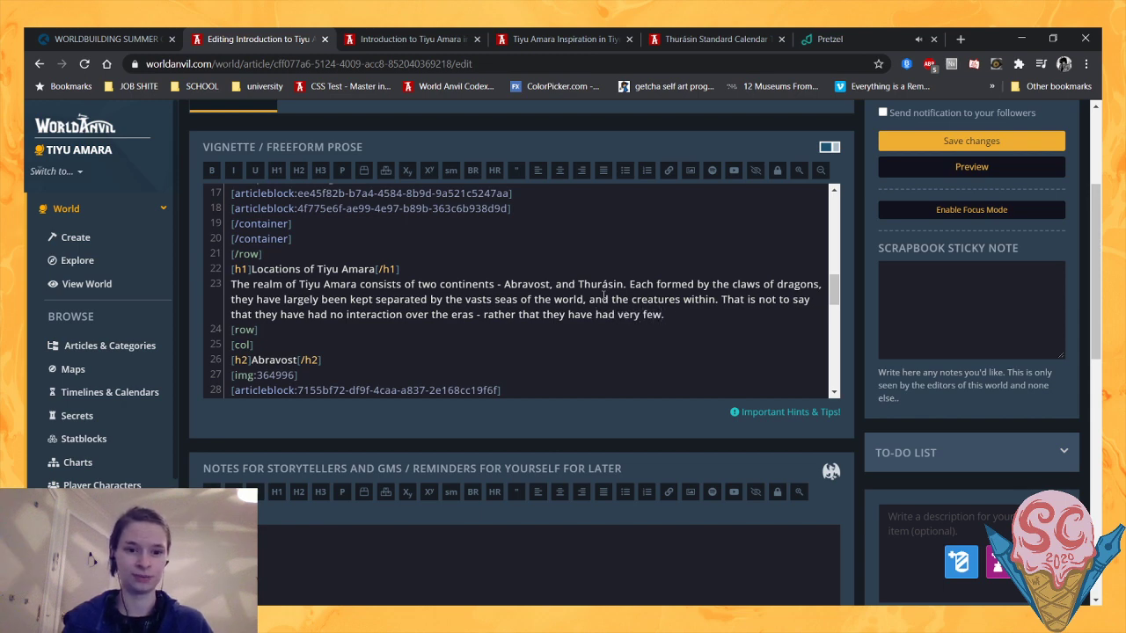
{"action": "key", "text": "BackSpace"}
{"action": "key", "text": "BackSpace"}
{"action": "key", "text": "BackSpace"}
{"action": "key", "text": "BackSpace"}
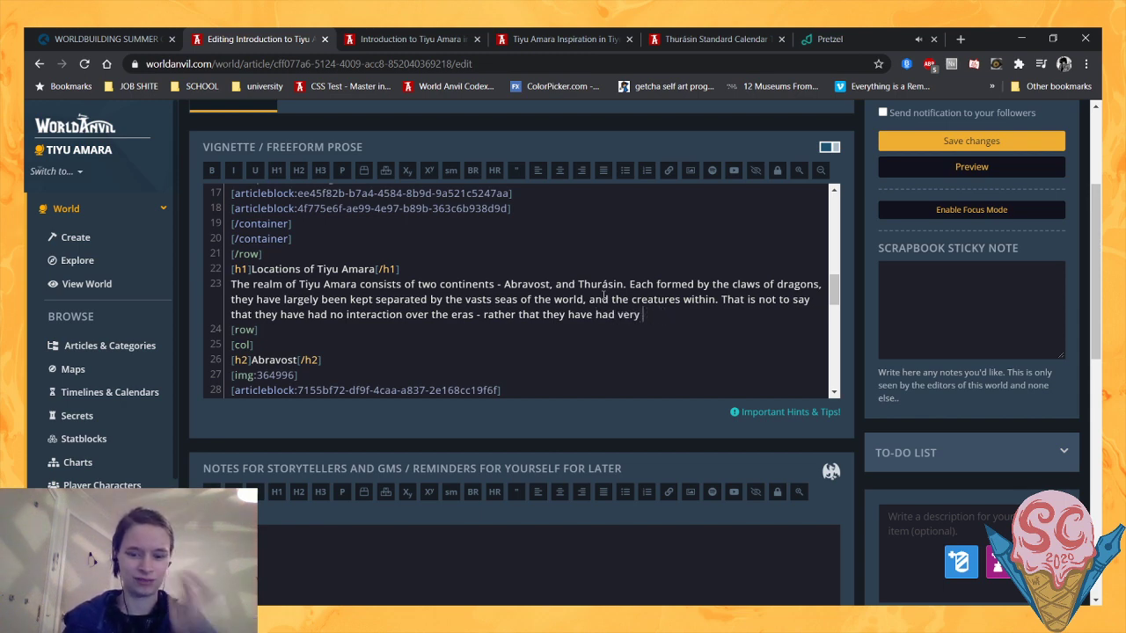
{"action": "type", "text": "little."}
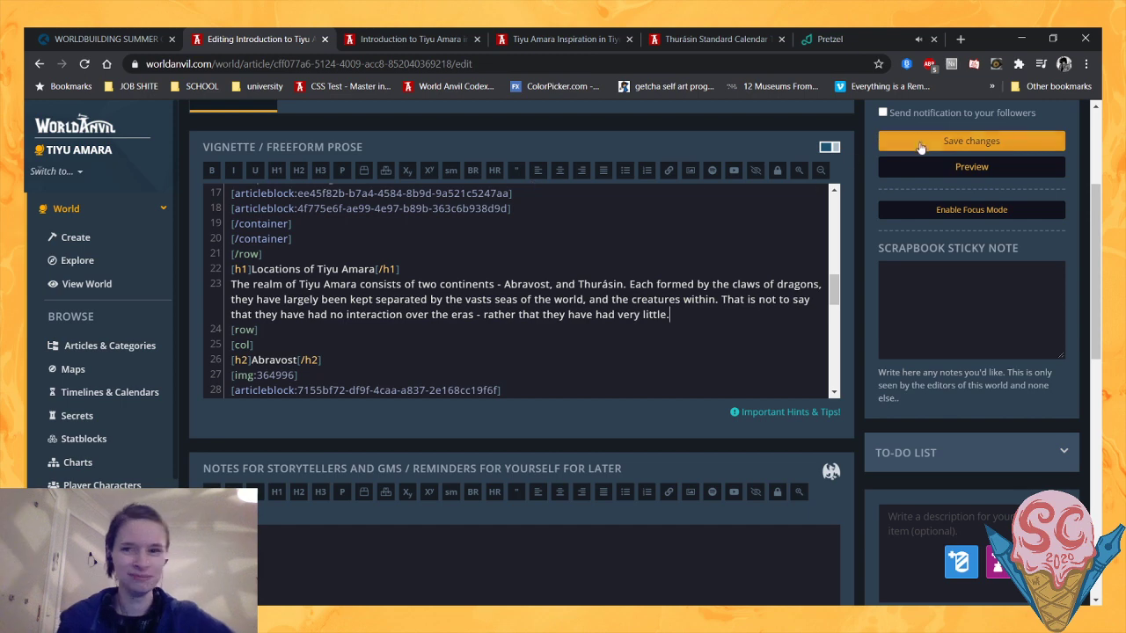
- Reload the introduction article's preview and read the updated Locations of Tiyu Amara paragraph
{"action": "left_click", "coordinate": [398, 38]}
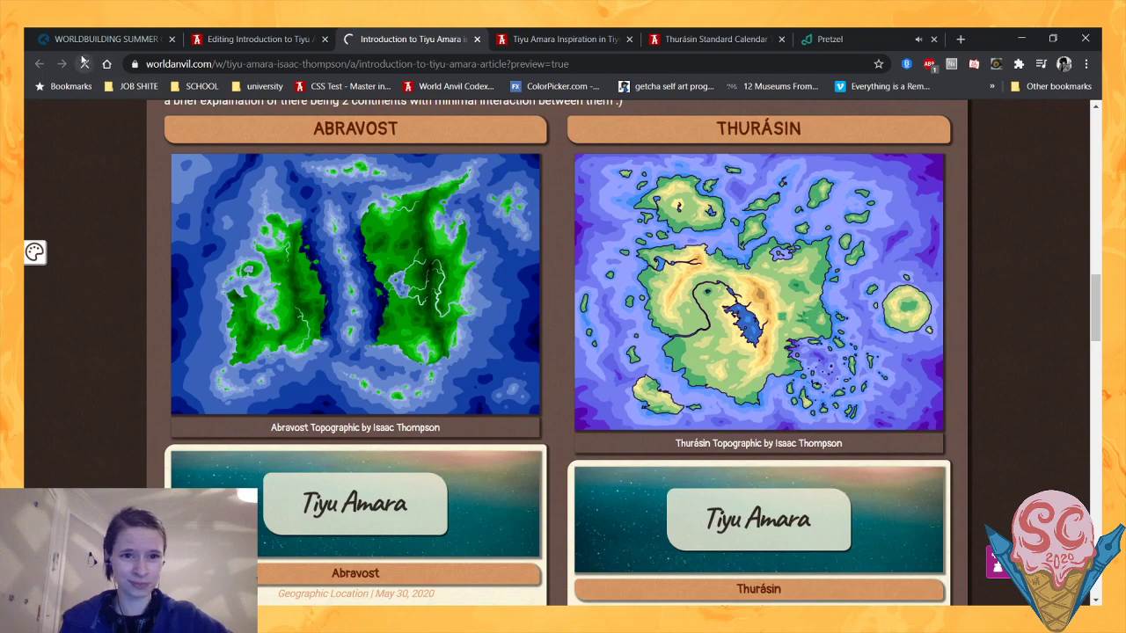
{"action": "left_click", "coordinate": [84, 63]}
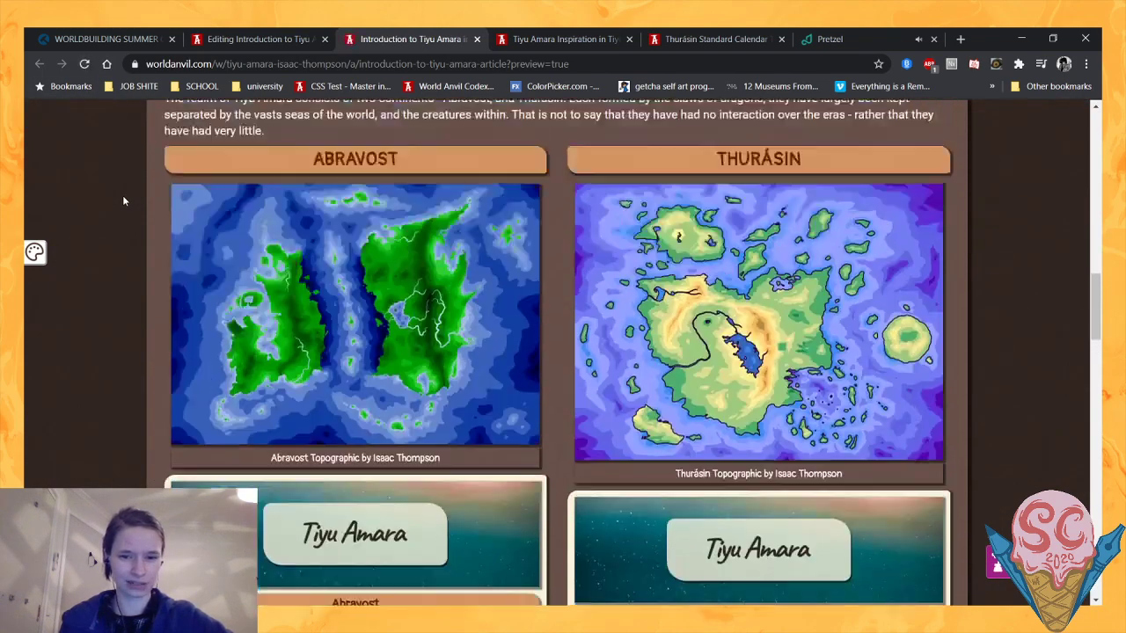
{"action": "scroll", "coordinate": [123, 201], "scroll_direction": "up", "scroll_amount": 1}
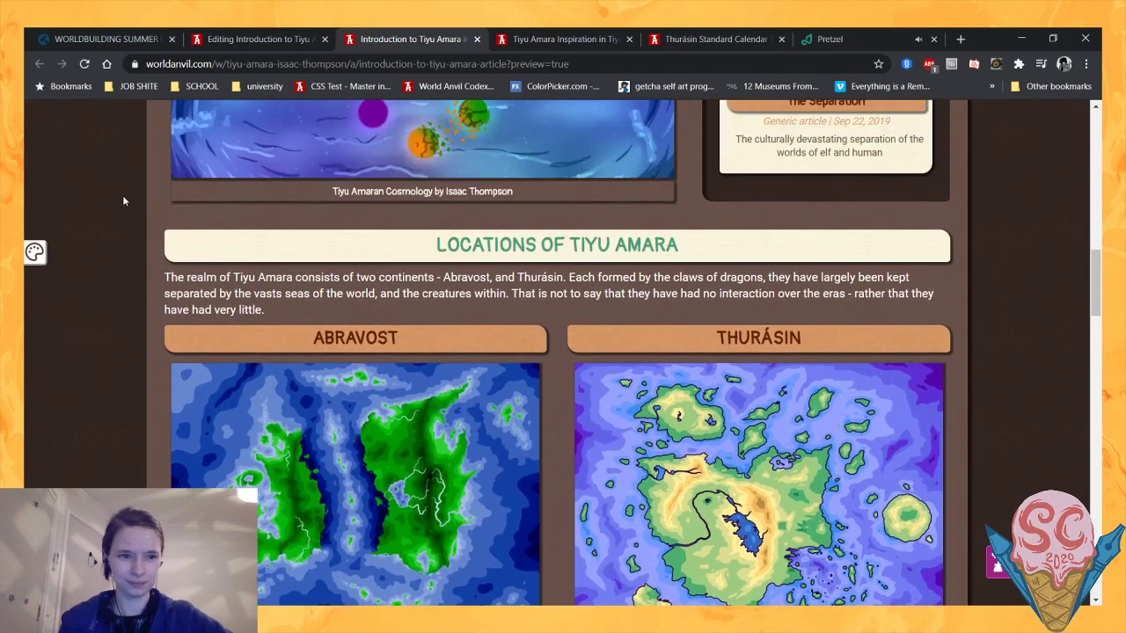
{"action": "scroll", "coordinate": [123, 202], "scroll_direction": "down", "scroll_amount": 2}
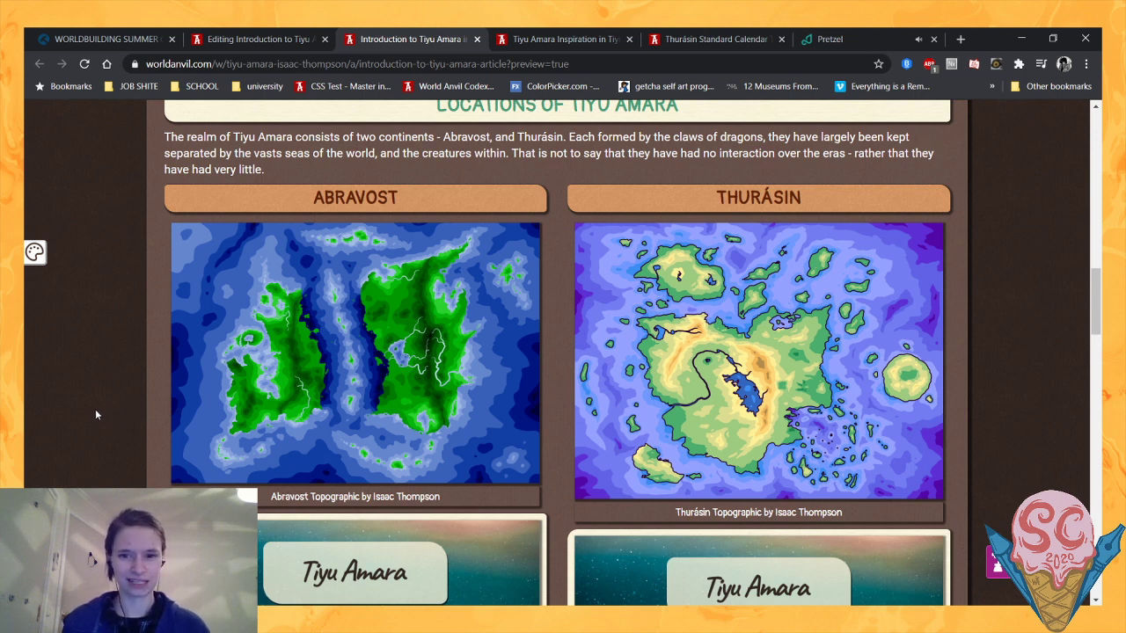
- Return to the article editor and check the Locations paragraph and the Abravost and Thurásin column code
{"action": "left_click", "coordinate": [264, 38]}
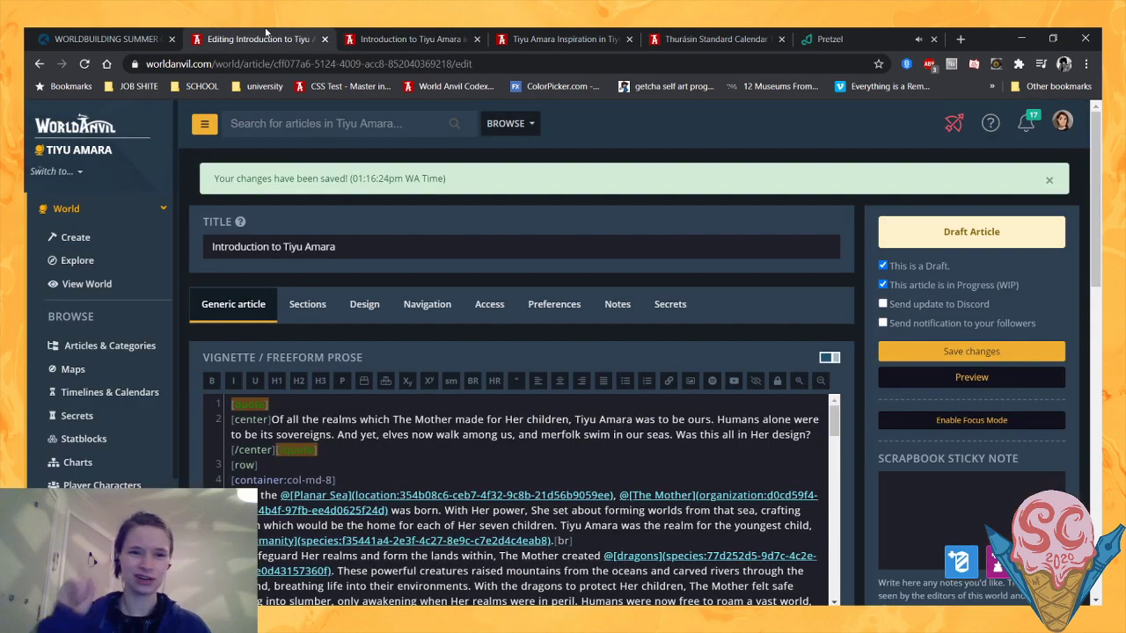
{"action": "scroll", "coordinate": [593, 131], "scroll_direction": "down", "scroll_amount": 2}
{"action": "scroll", "coordinate": [647, 357], "scroll_direction": "down", "scroll_amount": 5}
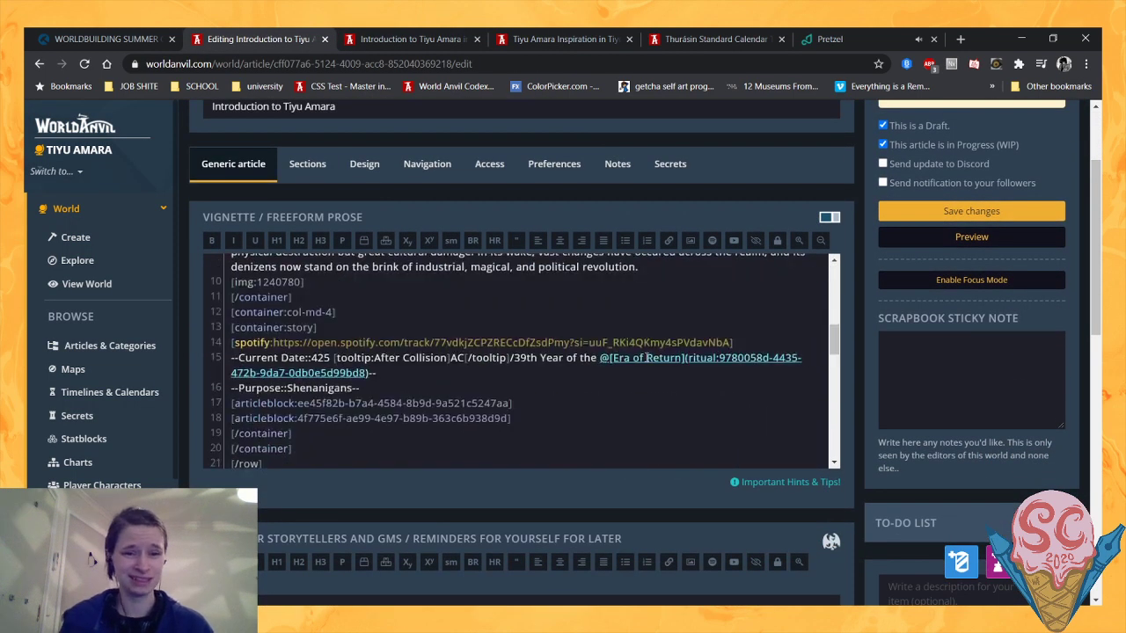
{"action": "scroll", "coordinate": [646, 357], "scroll_direction": "down", "scroll_amount": 5}
{"action": "scroll", "coordinate": [648, 355], "scroll_direction": "up", "scroll_amount": 2}
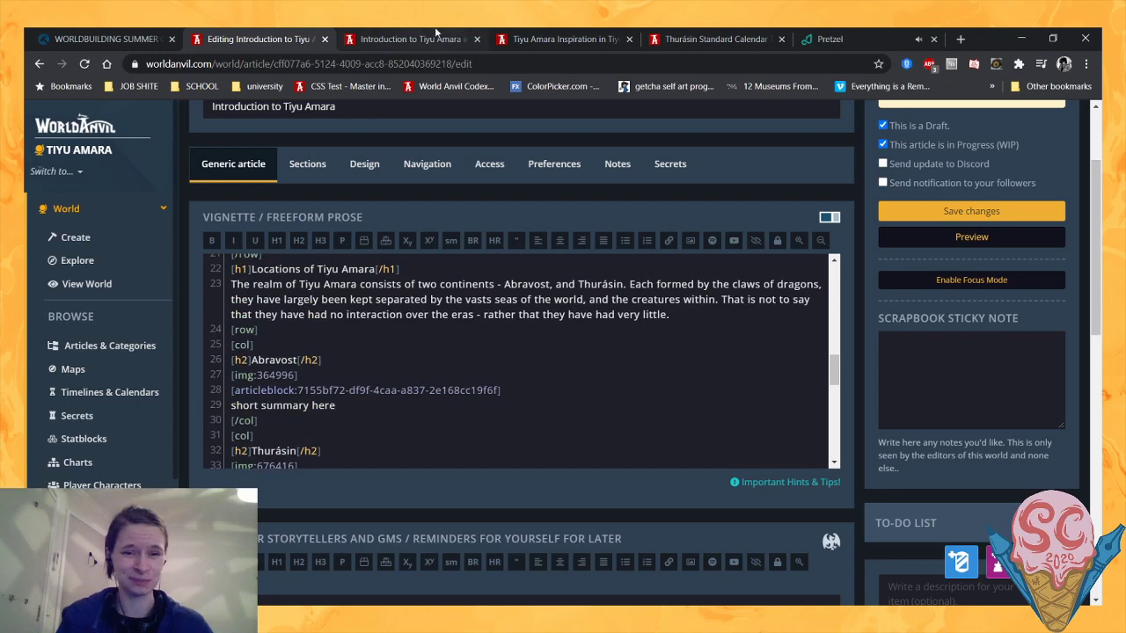
- Reread the paragraph about the two continents in the preview, and go back to its text in the editor
{"action": "left_click", "coordinate": [435, 33]}
{"action": "scroll", "coordinate": [380, 334], "scroll_direction": "down", "scroll_amount": 2}
{"action": "scroll", "coordinate": [212, 324], "scroll_direction": "up", "scroll_amount": 2}
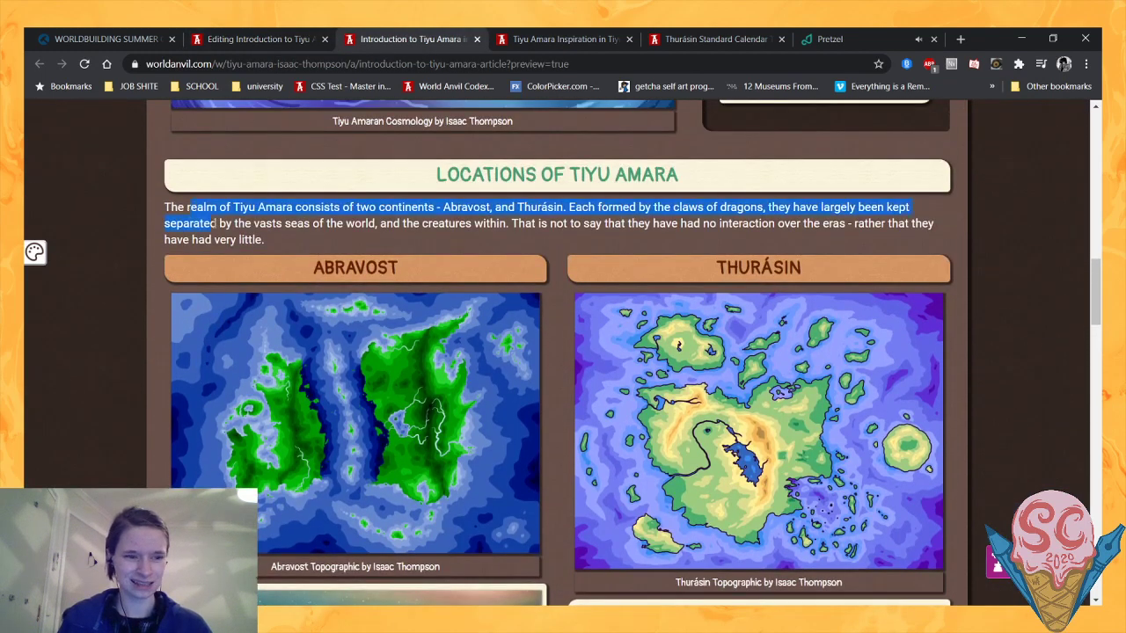
{"action": "left_click", "coordinate": [340, 232]}
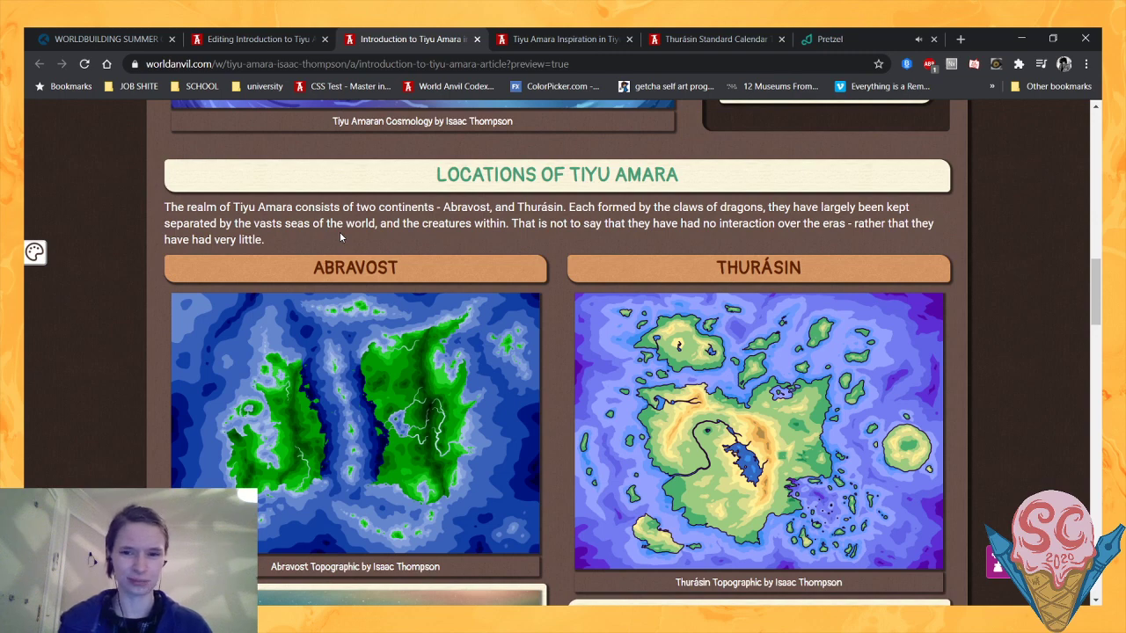
{"action": "left_click", "coordinate": [266, 38]}
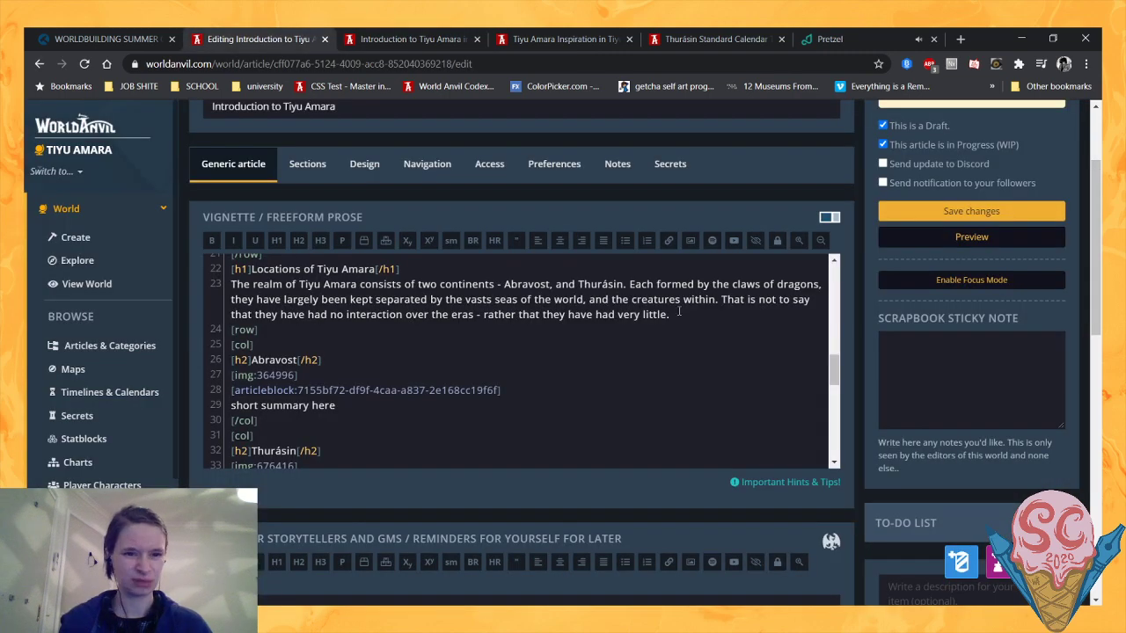
{"action": "scroll", "coordinate": [677, 311], "scroll_direction": "up", "scroll_amount": 2}
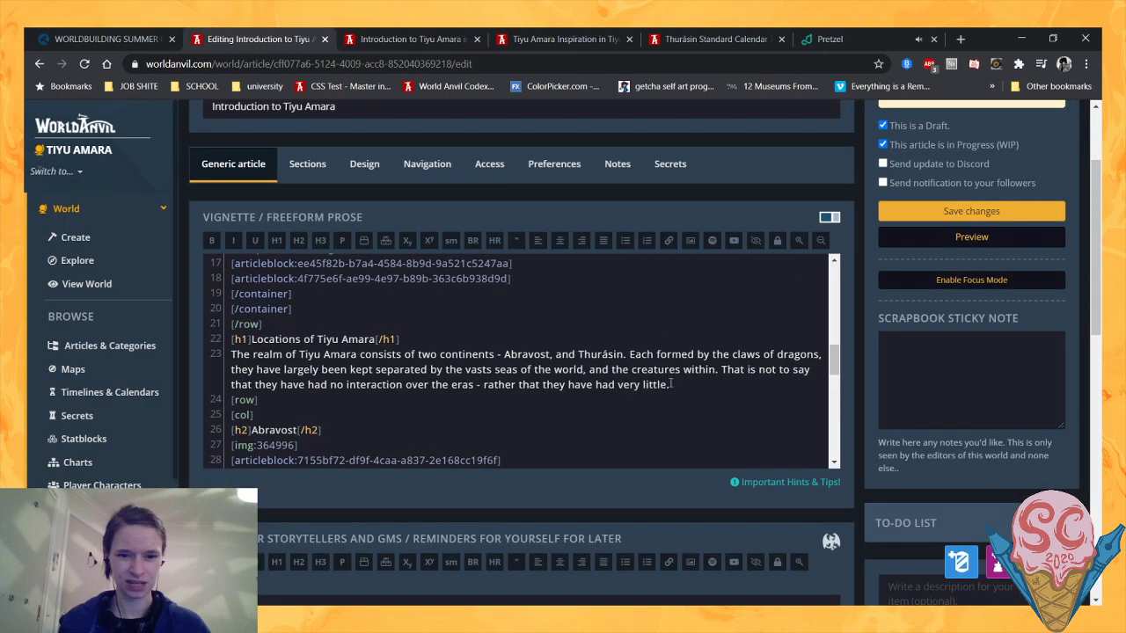
- Replace the Locations paragraph's closing clause after "over the eras -" with "there was a migration of people from the latter to the former"
{"action": "left_click_drag", "start_coordinate": [667, 385], "coordinate": [485, 384]}
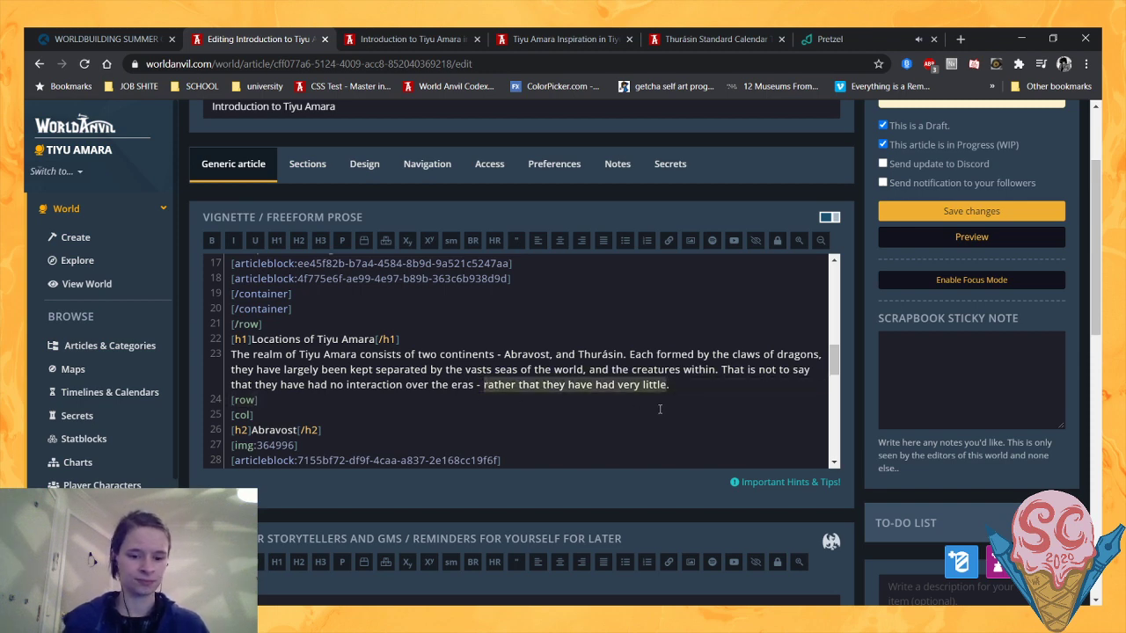
{"action": "key", "text": "BackSpace"}
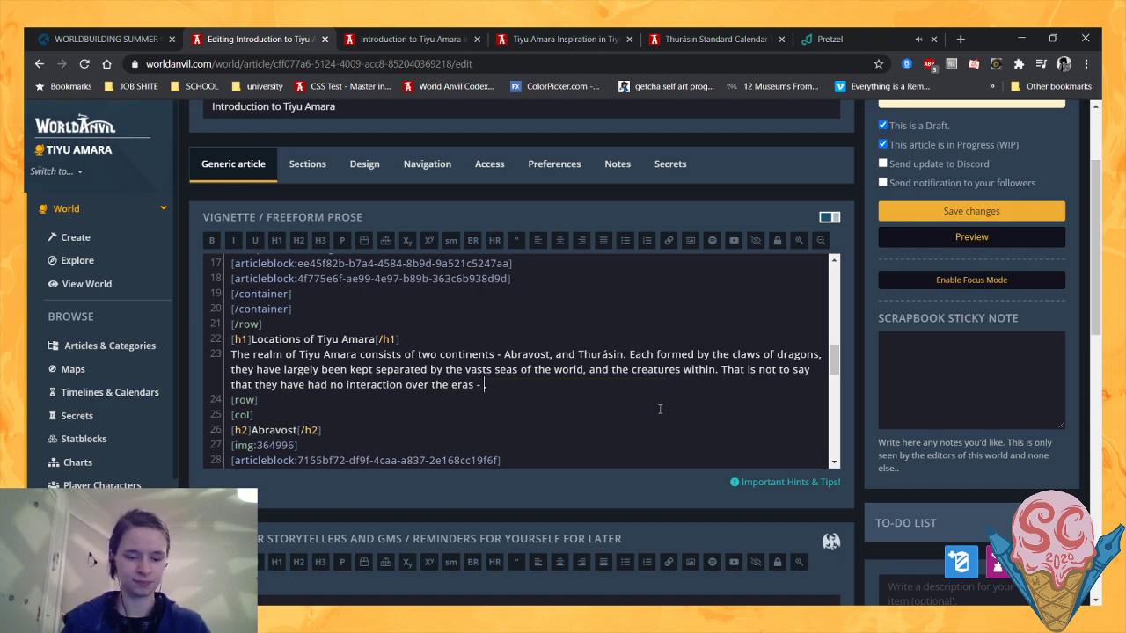
{"action": "type", "text": "there wa"}
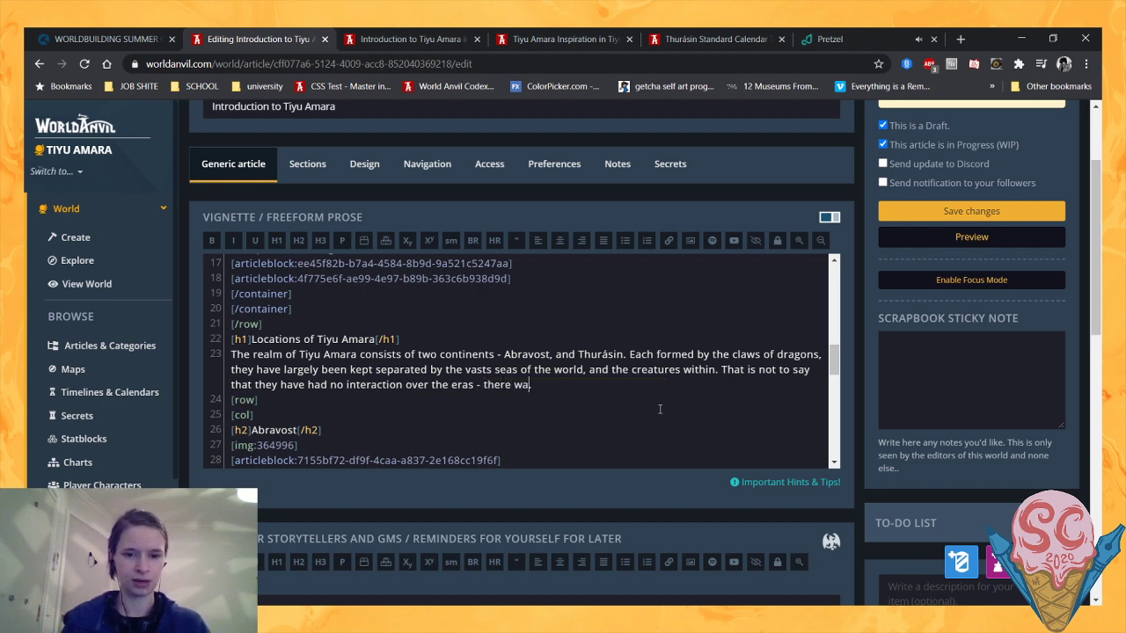
{"action": "type", "text": "s a migration."}
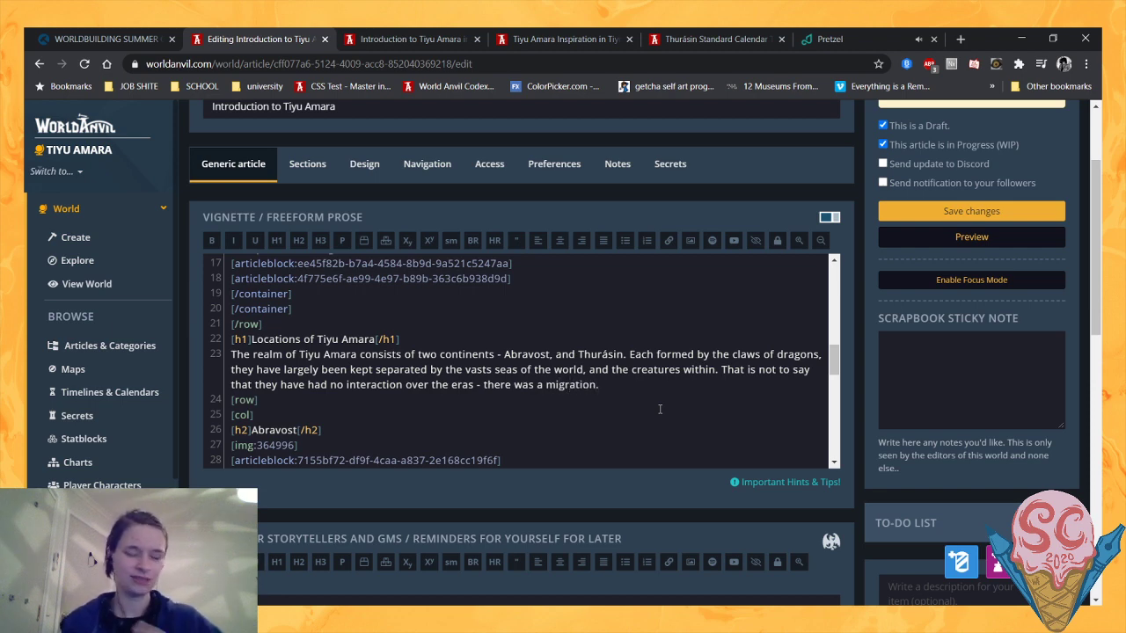
{"action": "type", "text": "of"}
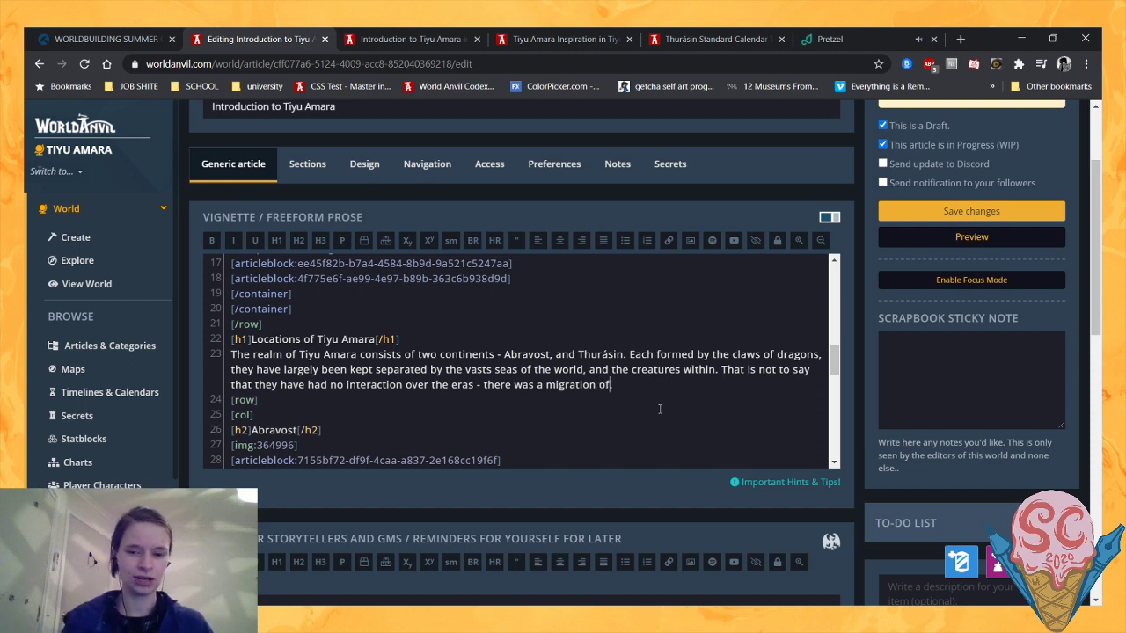
{"action": "type", "text": " people f"}
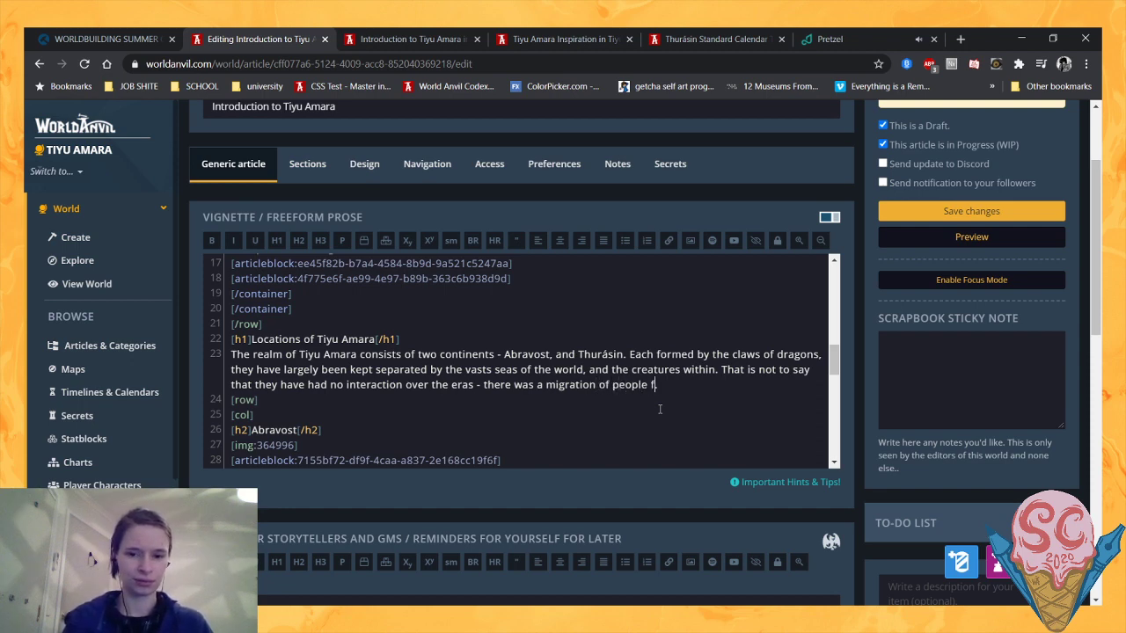
{"action": "type", "text": "rom the"}
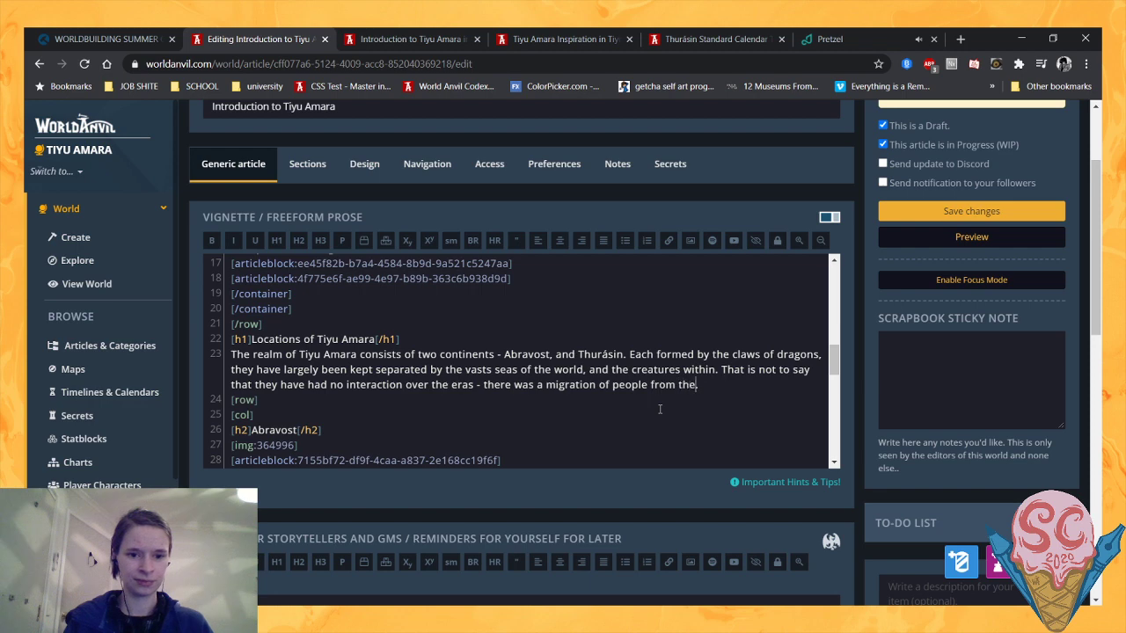
{"action": "type", "text": " latter to the for"}
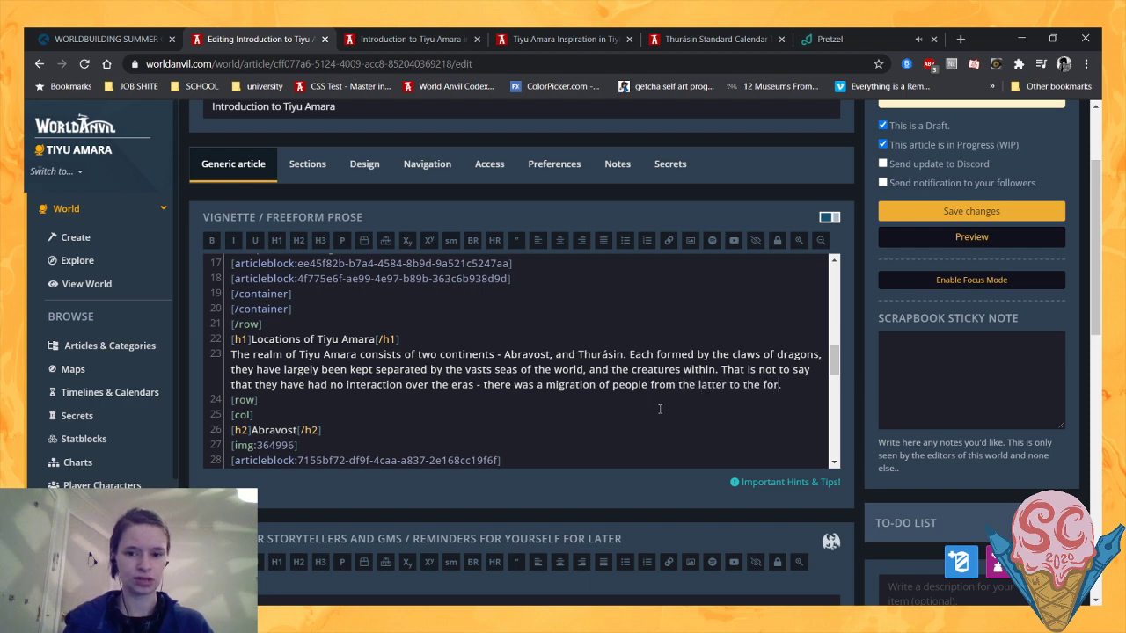
{"action": "type", "text": "mer, and a"}
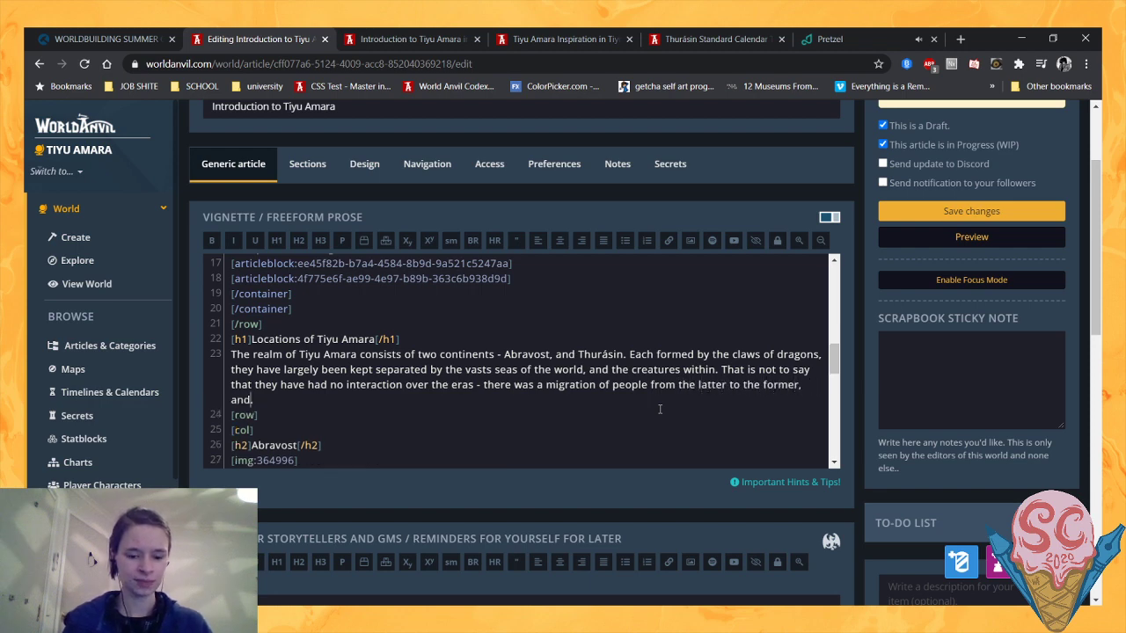
{"action": "type", "text": "n e"}
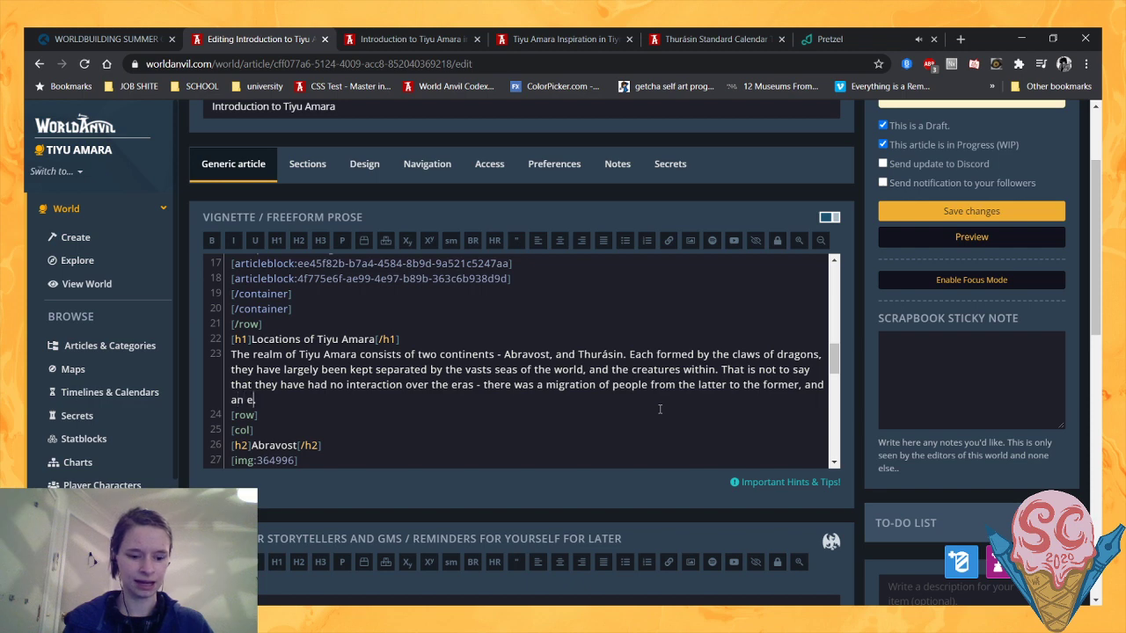
{"action": "type", "text": "xploratory expedition"}
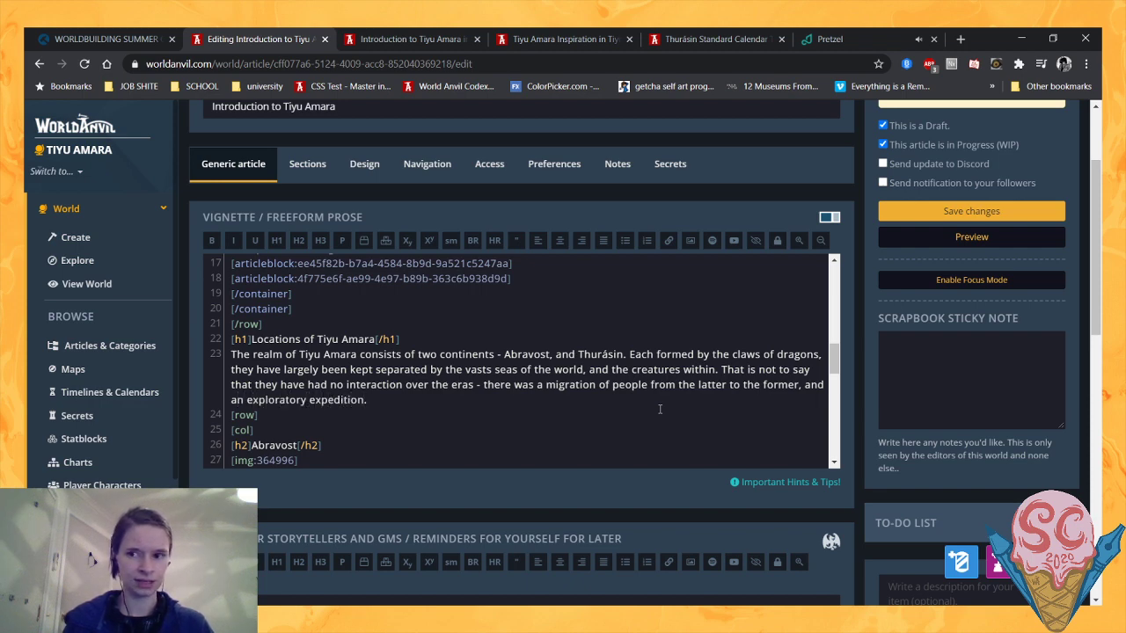
{"action": "type", "text": " going the"}
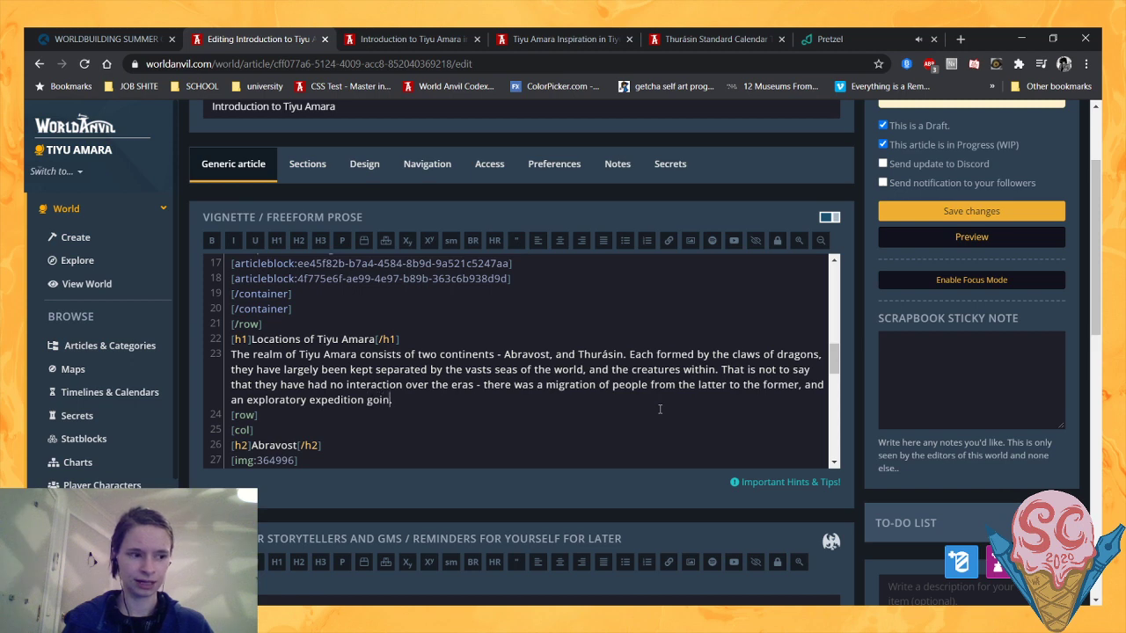
{"action": "type", "text": " opposite"}
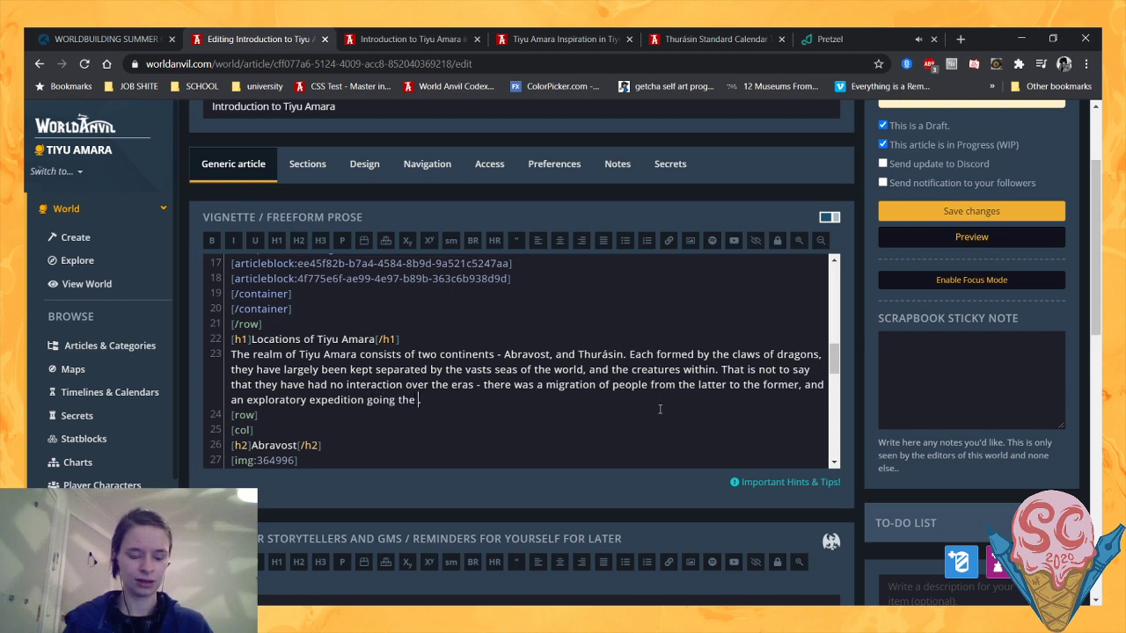
{"action": "type", "text": " way ove"}
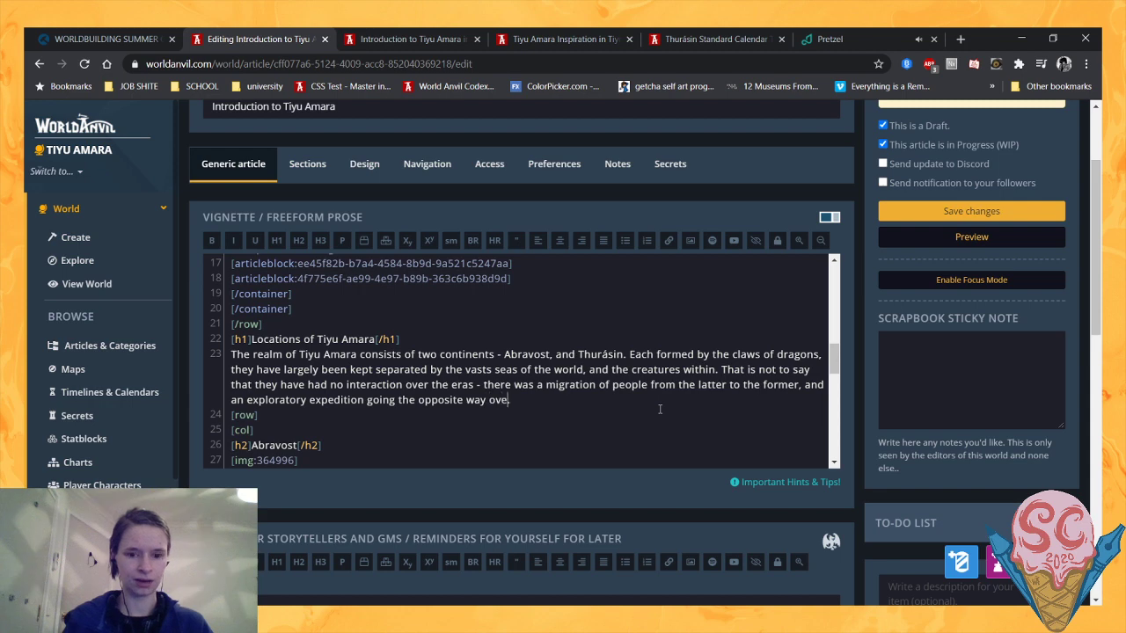
{"action": "type", "text": "r one th"}
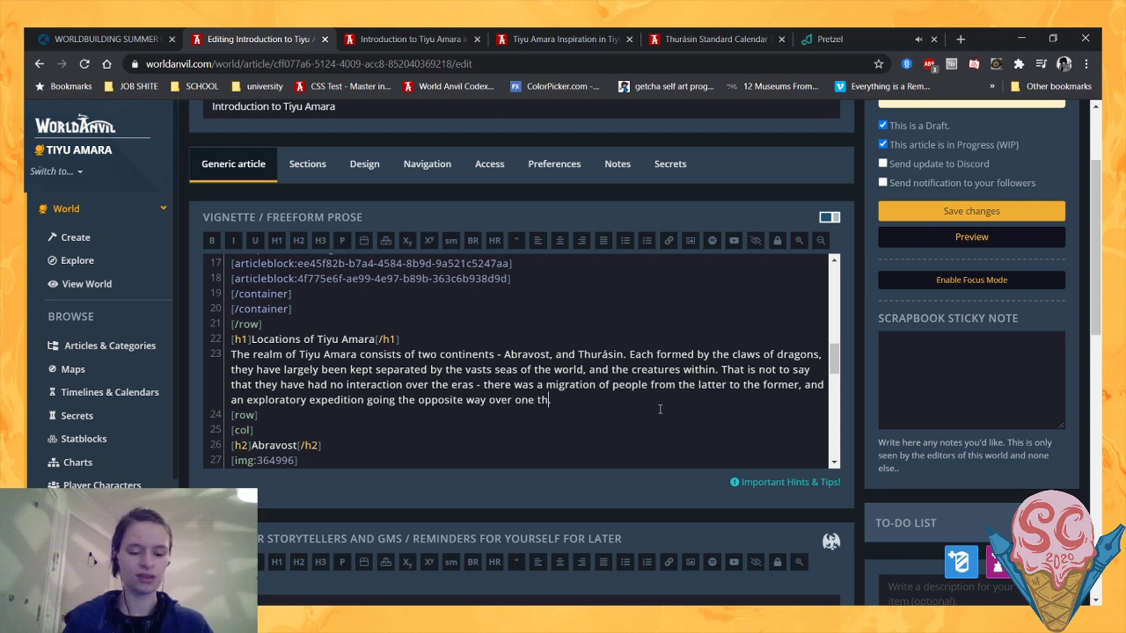
{"action": "type", "text": "ousand years later."}
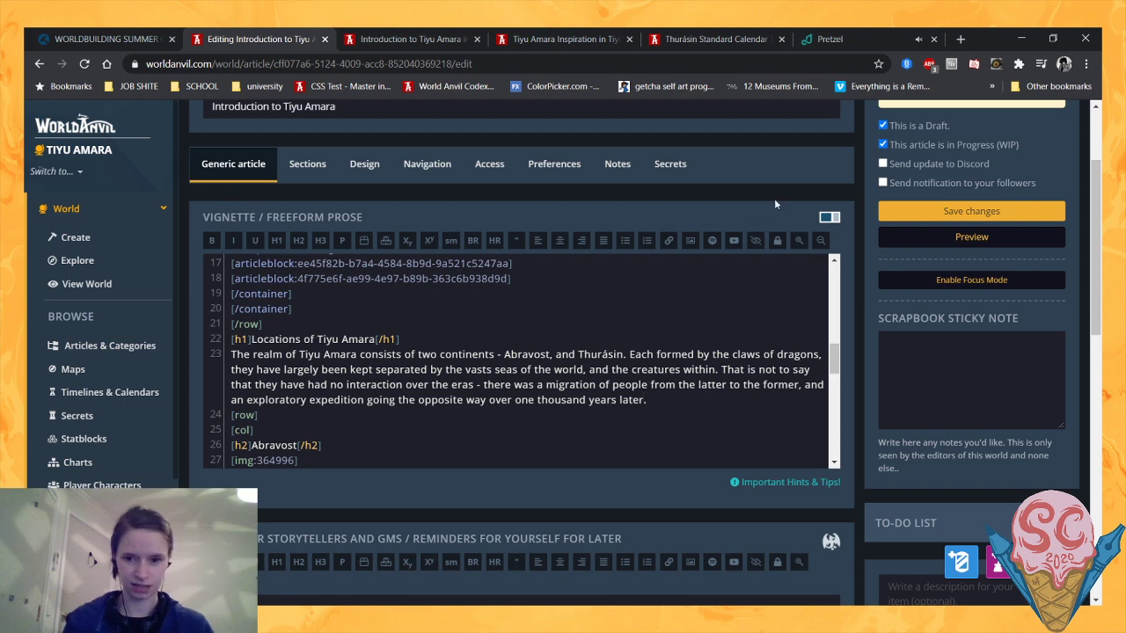
- Save the article, reload its preview to read the revised Locations paragraph, and return to the editor
{"action": "left_click", "coordinate": [917, 211]}
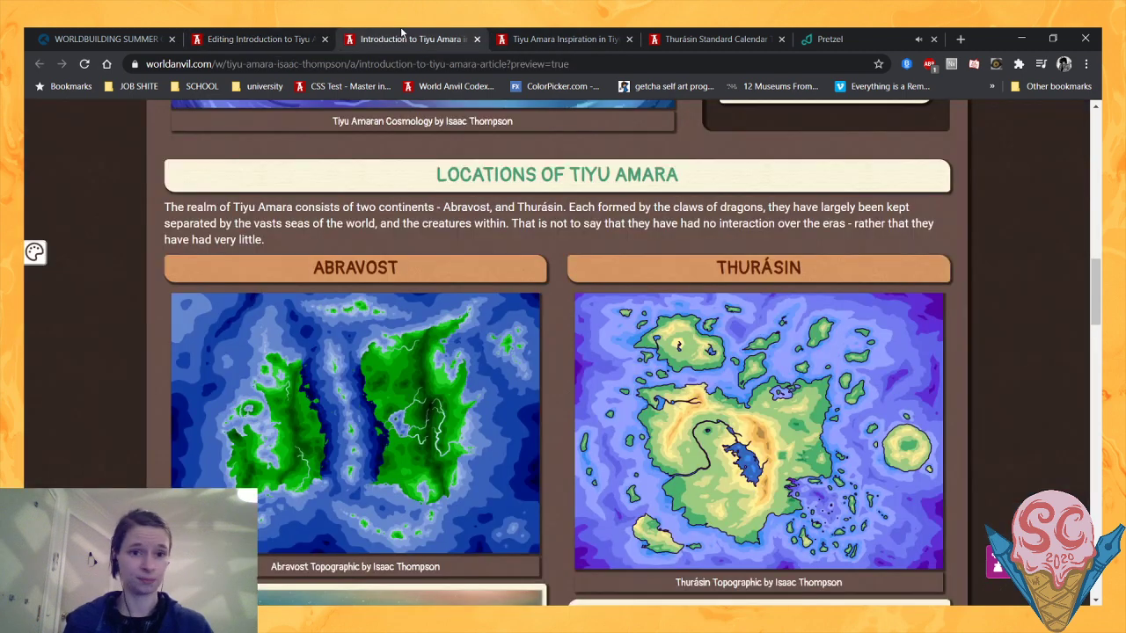
{"action": "left_click", "coordinate": [84, 64]}
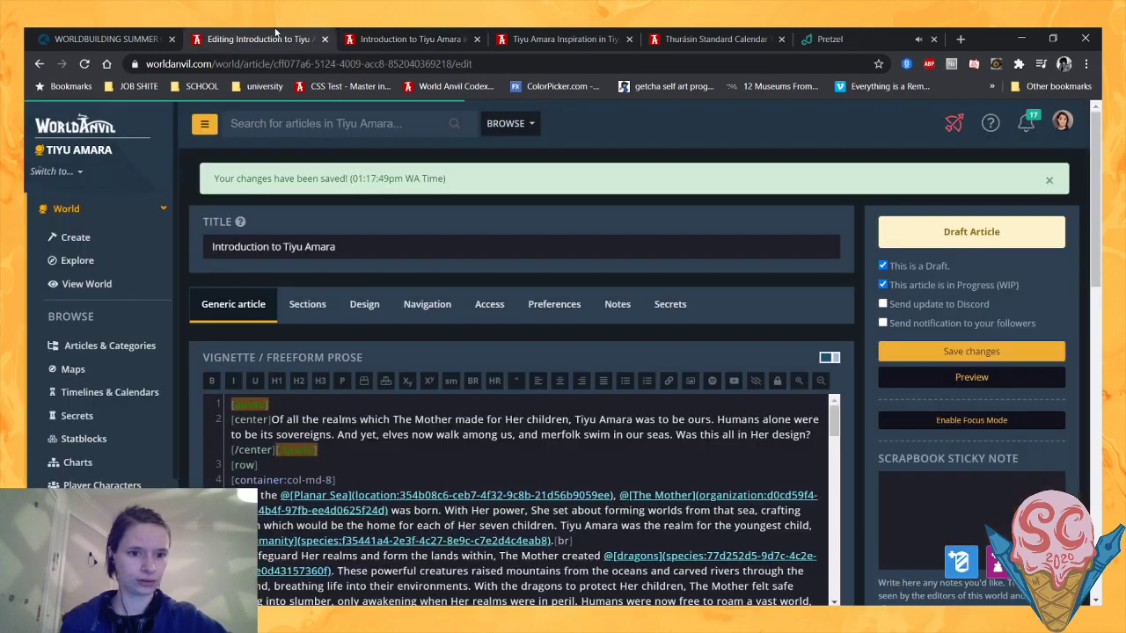
{"action": "left_click", "coordinate": [264, 38]}
- Delete the "short summary here" placeholder beneath the Abravost article block
{"action": "scroll", "coordinate": [663, 303], "scroll_direction": "down", "scroll_amount": 5}
{"action": "scroll", "coordinate": [663, 304], "scroll_direction": "down", "scroll_amount": 10}
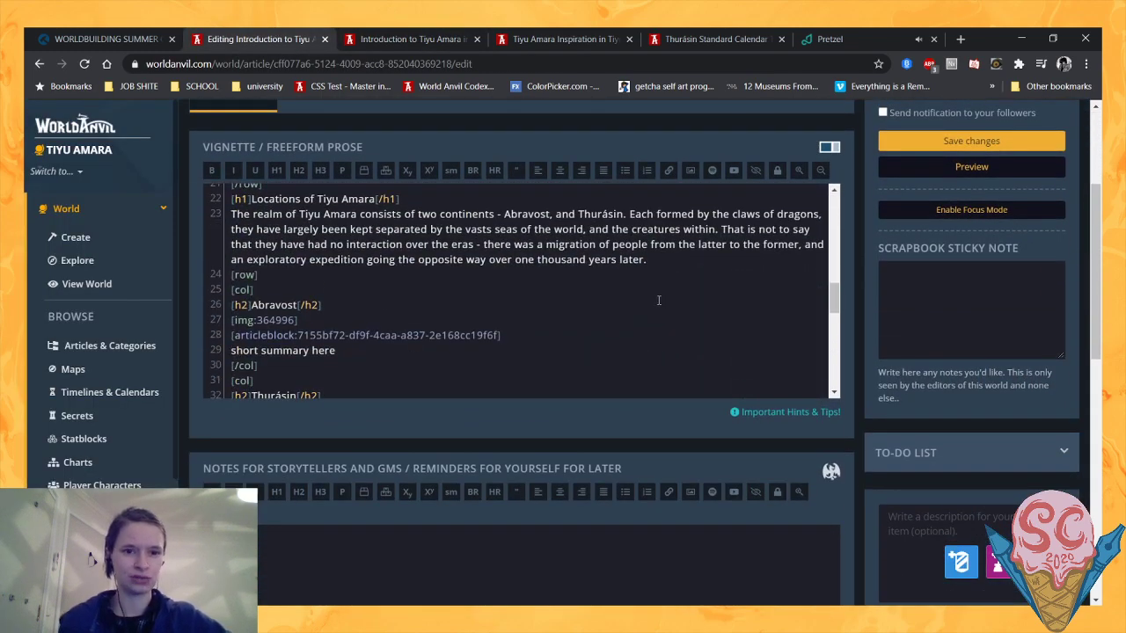
{"action": "scroll", "coordinate": [631, 290], "scroll_direction": "down", "scroll_amount": 1}
{"action": "scroll", "coordinate": [631, 290], "scroll_direction": "up", "scroll_amount": 1}
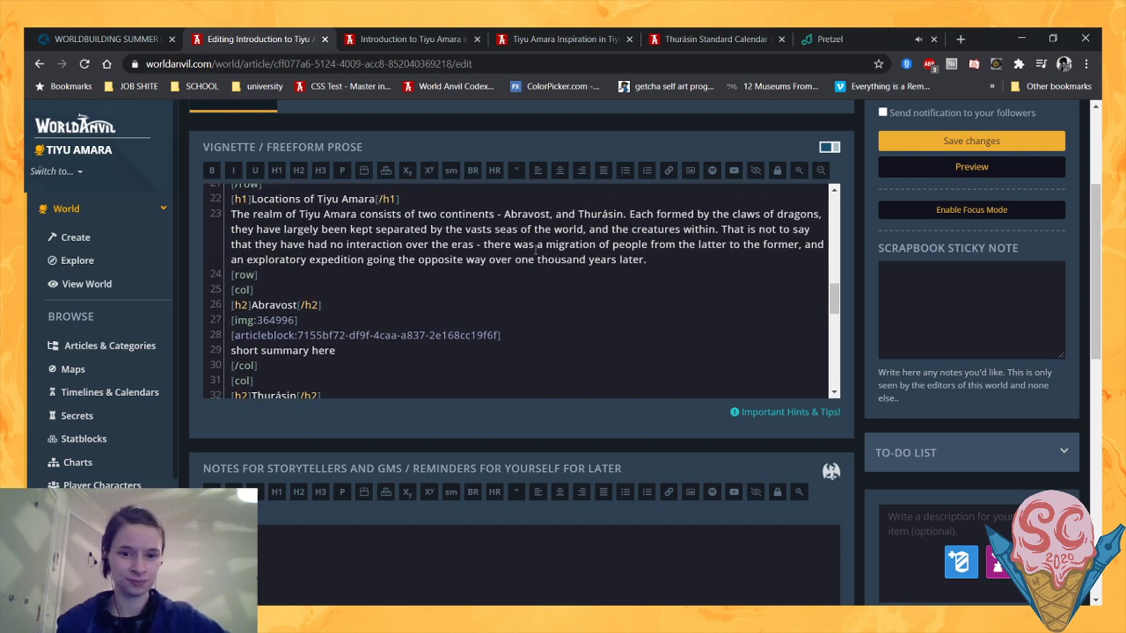
{"action": "scroll", "coordinate": [571, 343], "scroll_direction": "down", "scroll_amount": 2}
{"action": "left_click", "coordinate": [339, 280]}
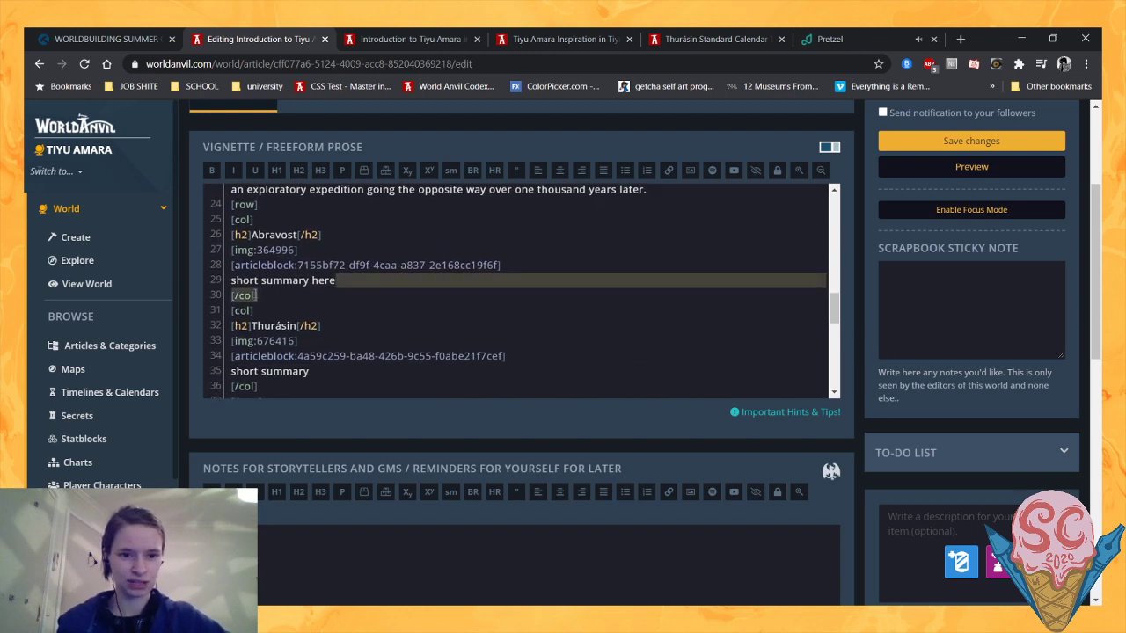
{"action": "left_click_drag", "start_coordinate": [340, 279], "coordinate": [225, 289]}
{"action": "key", "text": "BackSpace"}
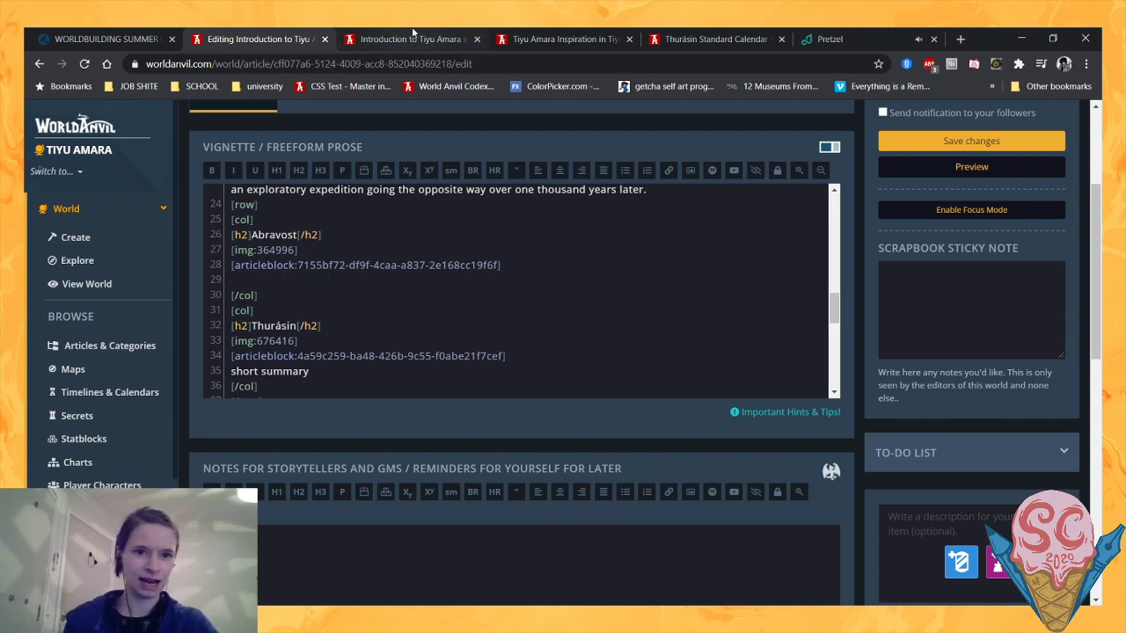
- Check the Abravost and Thurásin article cards in the preview, and go back to the article editor
{"action": "left_click", "coordinate": [412, 37]}
{"action": "scroll", "coordinate": [443, 176], "scroll_direction": "down", "scroll_amount": 4}
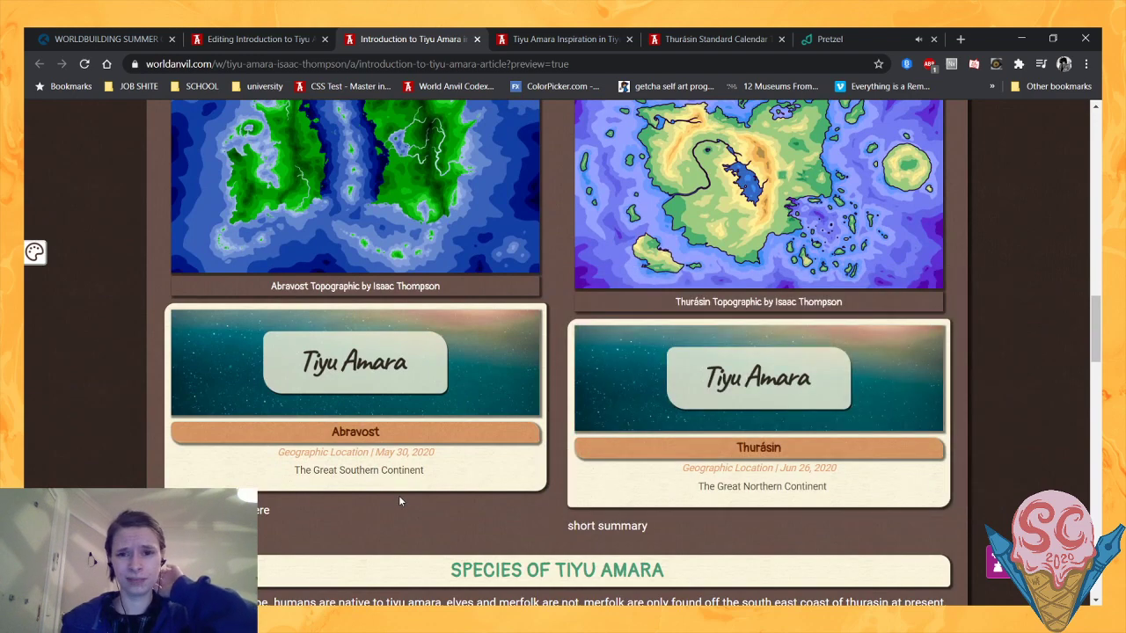
{"action": "left_click", "coordinate": [255, 39]}
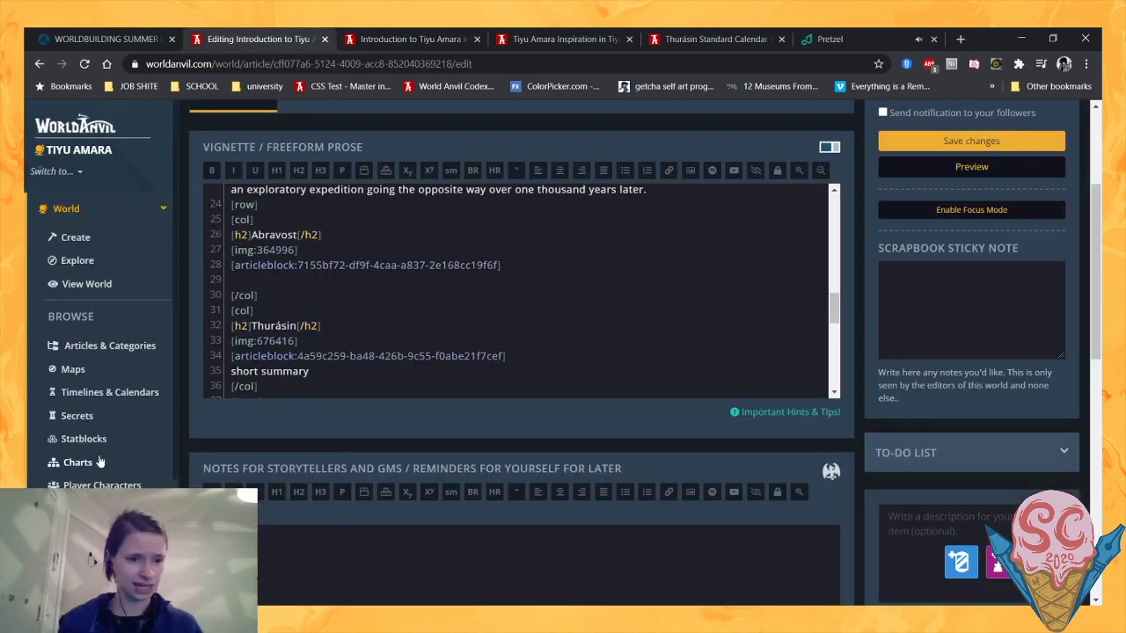
- Open the world's article list in a separate tab placed before the editor and search it for "abravost"
{"action": "middle_click", "coordinate": [103, 349]}
{"action": "left_click_drag", "start_coordinate": [338, 35], "coordinate": [246, 33]}
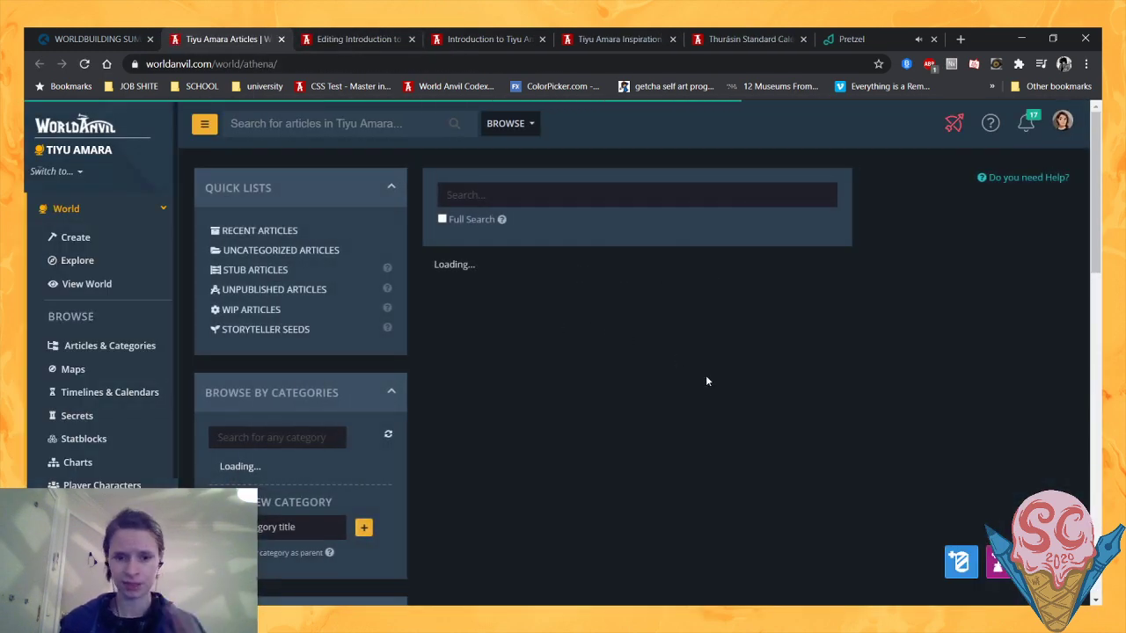
{"action": "left_click", "coordinate": [511, 194]}
{"action": "type", "text": "abr"}
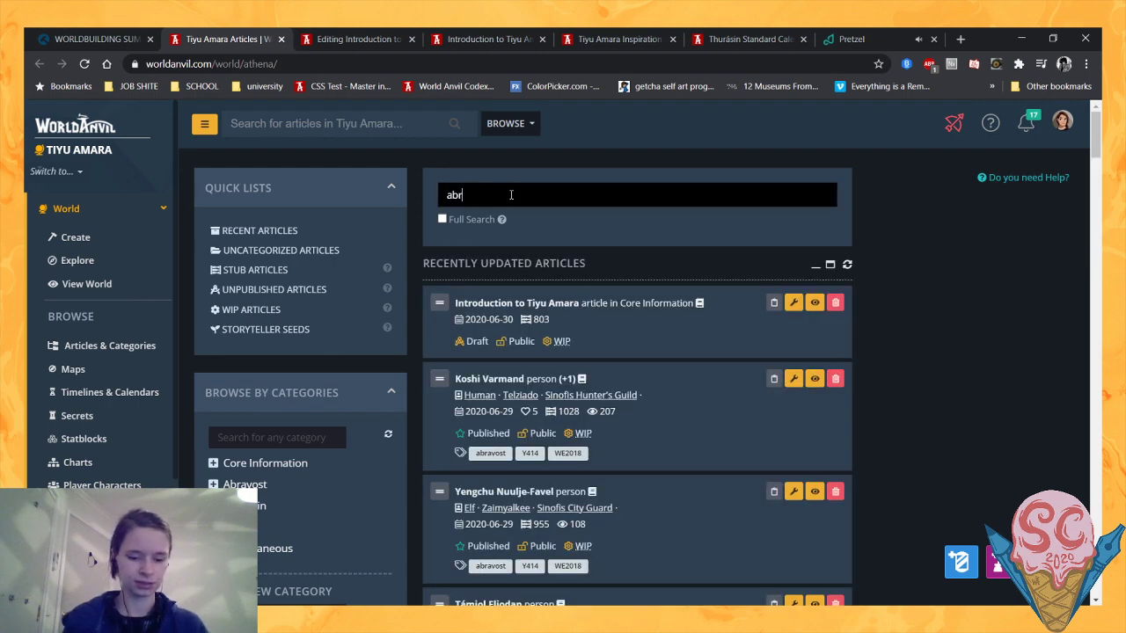
{"action": "type", "text": "avost"}
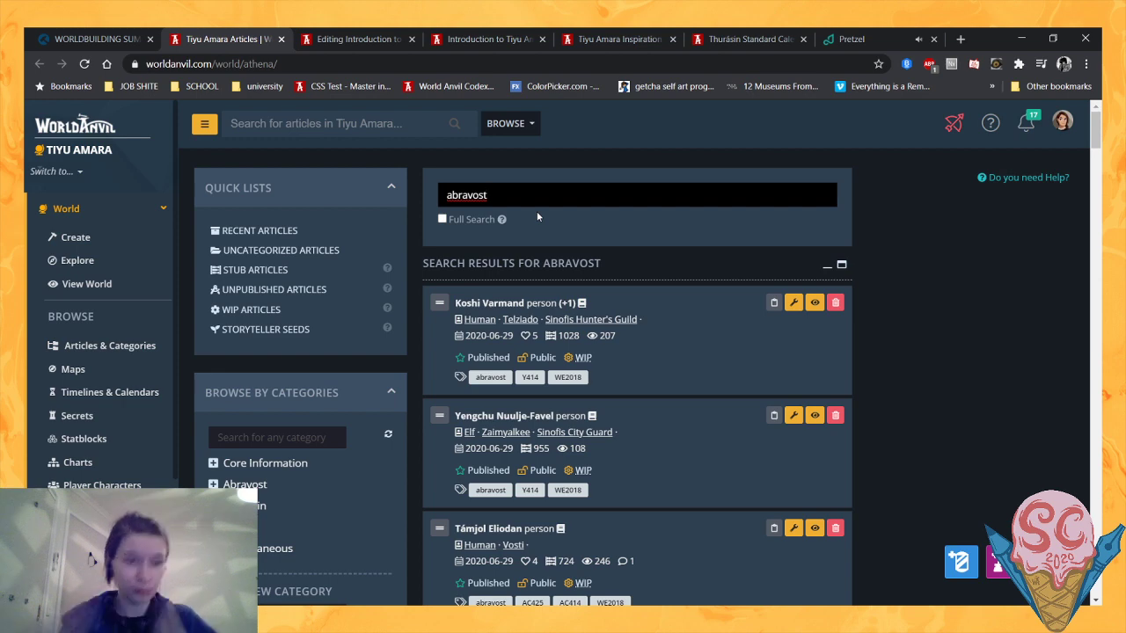
- Browse the Geographic category under Core Information and select the Abravost location to show its details
{"action": "scroll", "coordinate": [498, 238], "scroll_direction": "down", "scroll_amount": 1}
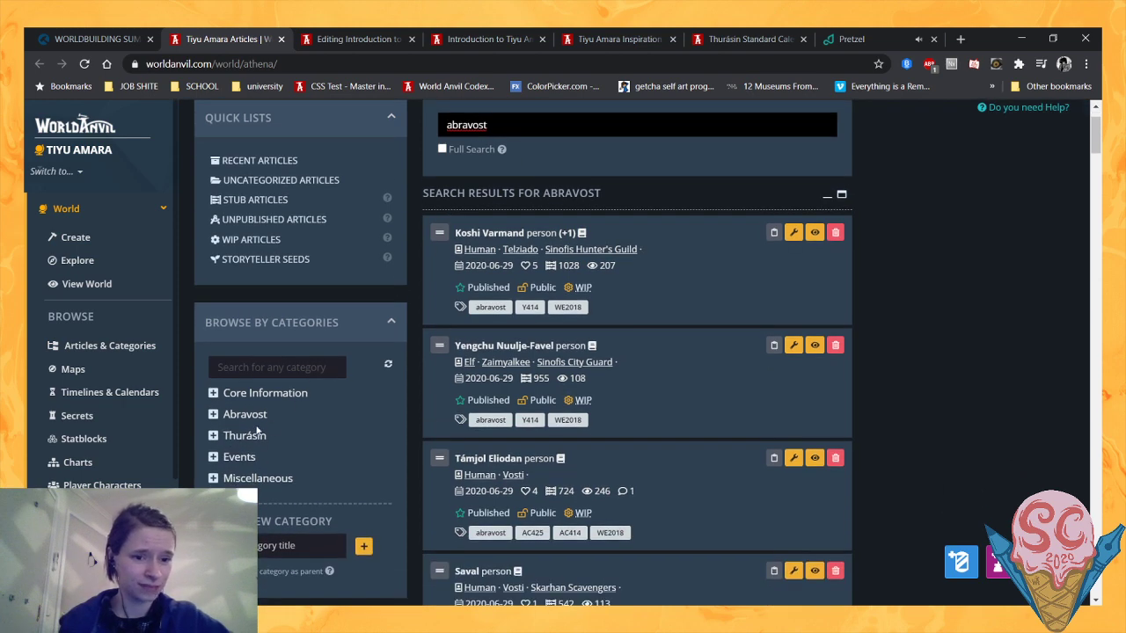
{"action": "left_click", "coordinate": [218, 393]}
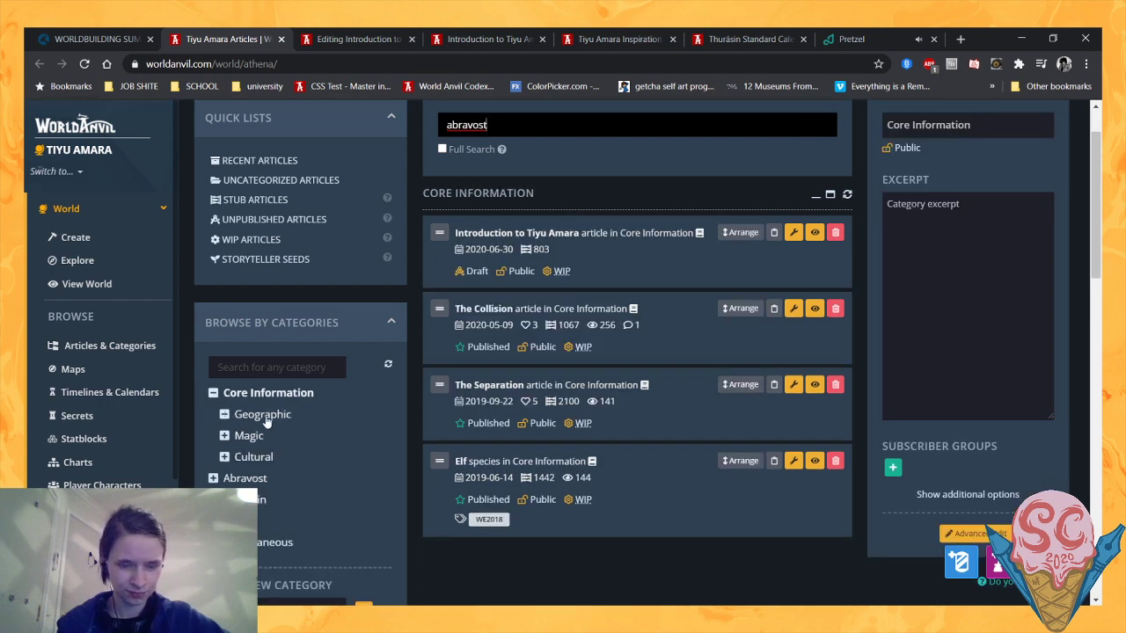
{"action": "left_click", "coordinate": [264, 415]}
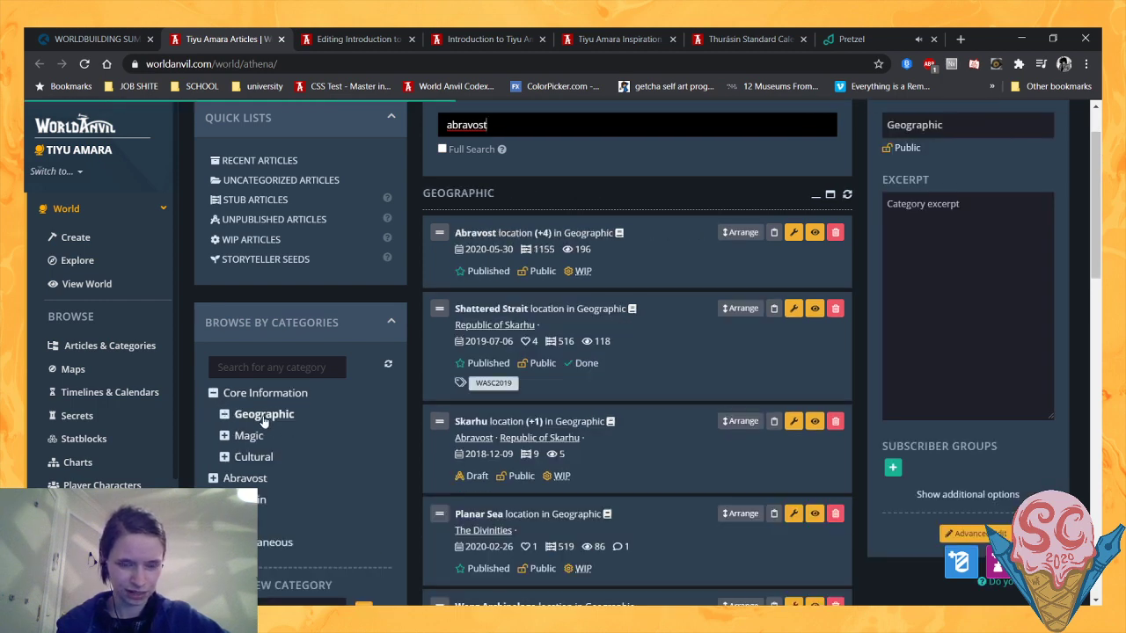
{"action": "left_click", "coordinate": [459, 246]}
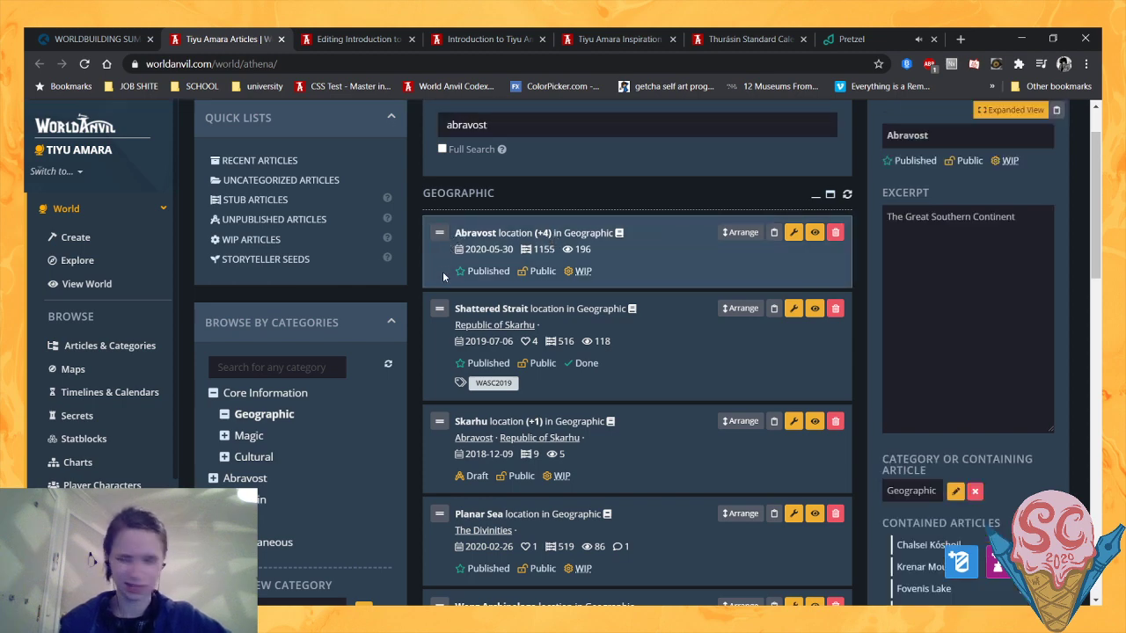
- Replace the Abravost excerpt with "The continent found in the far south, split in two by the Collision"
{"action": "scroll", "coordinate": [442, 276], "scroll_direction": "down", "scroll_amount": 1}
{"action": "scroll", "coordinate": [443, 276], "scroll_direction": "up", "scroll_amount": 2}
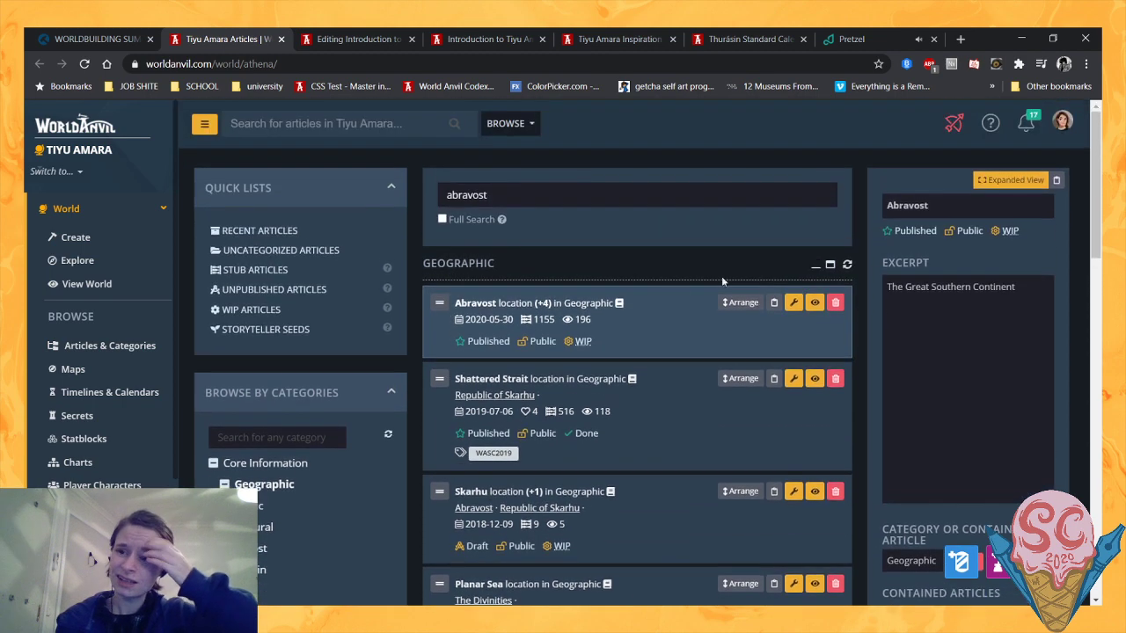
{"action": "left_click_drag", "start_coordinate": [1016, 288], "coordinate": [789, 297]}
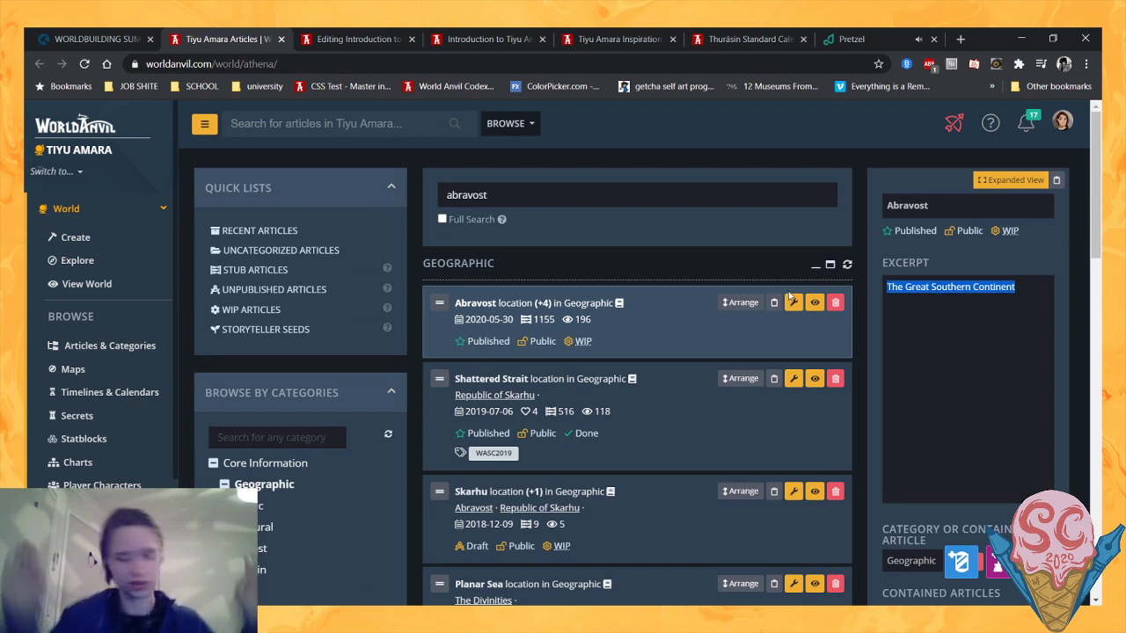
{"action": "key", "text": "BackSpace"}
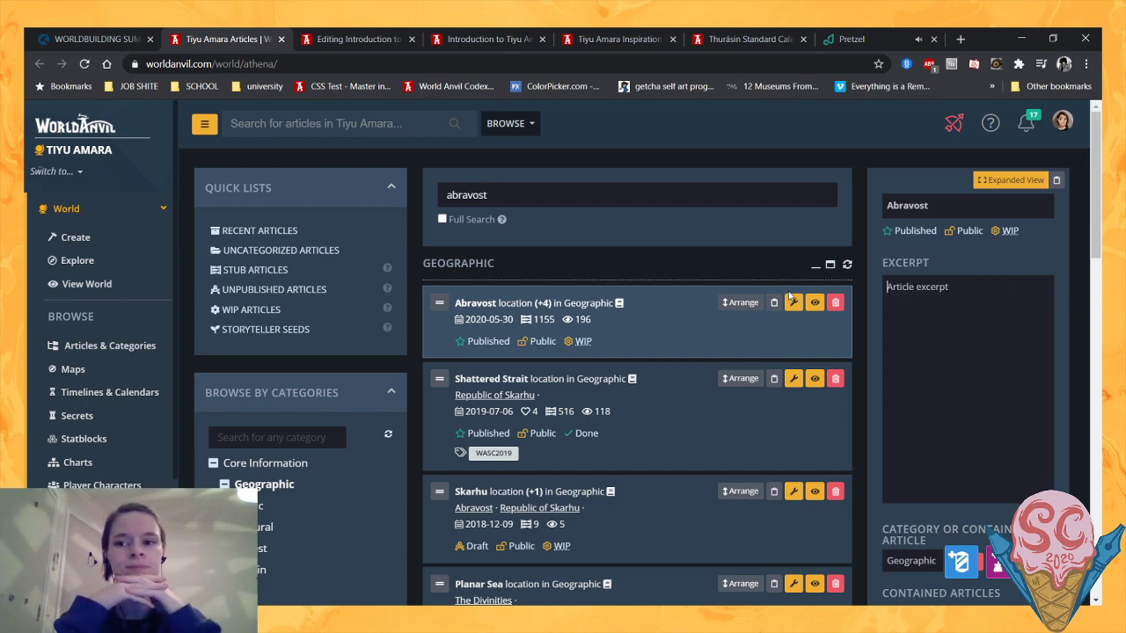
{"action": "type", "text": "T"}
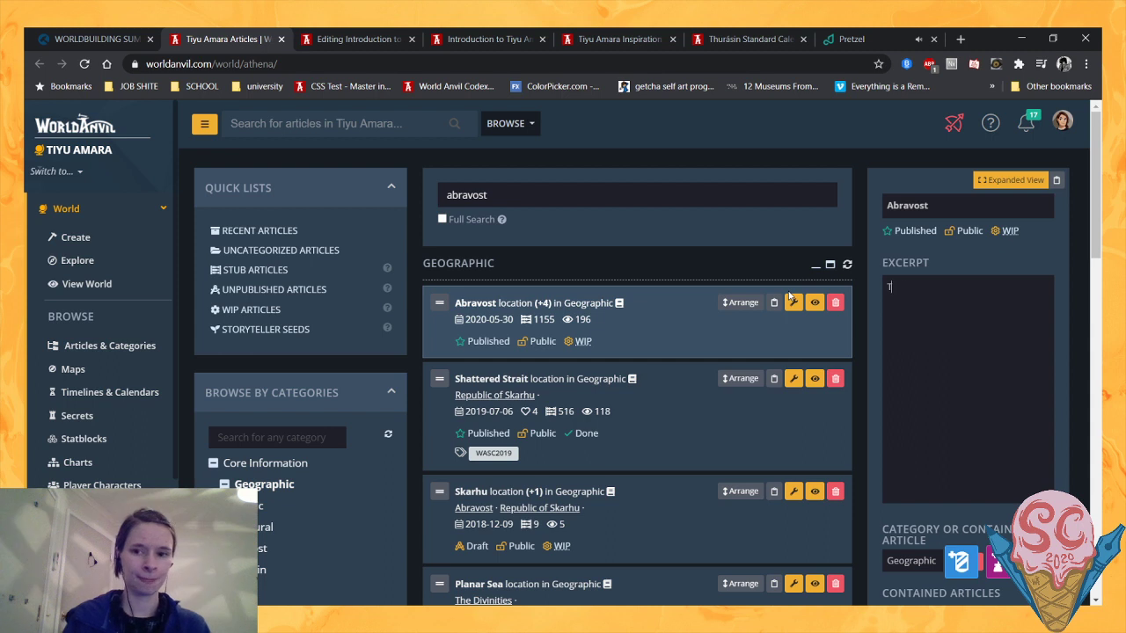
{"action": "type", "text": "he continent found so"}
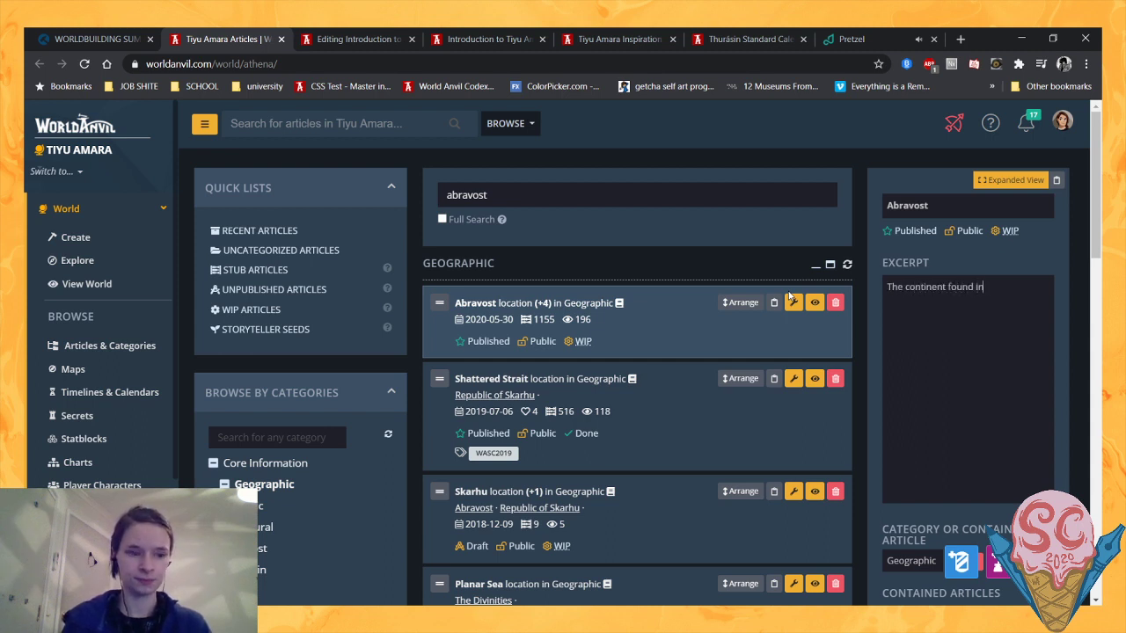
{"action": "type", "text": " the far south"}
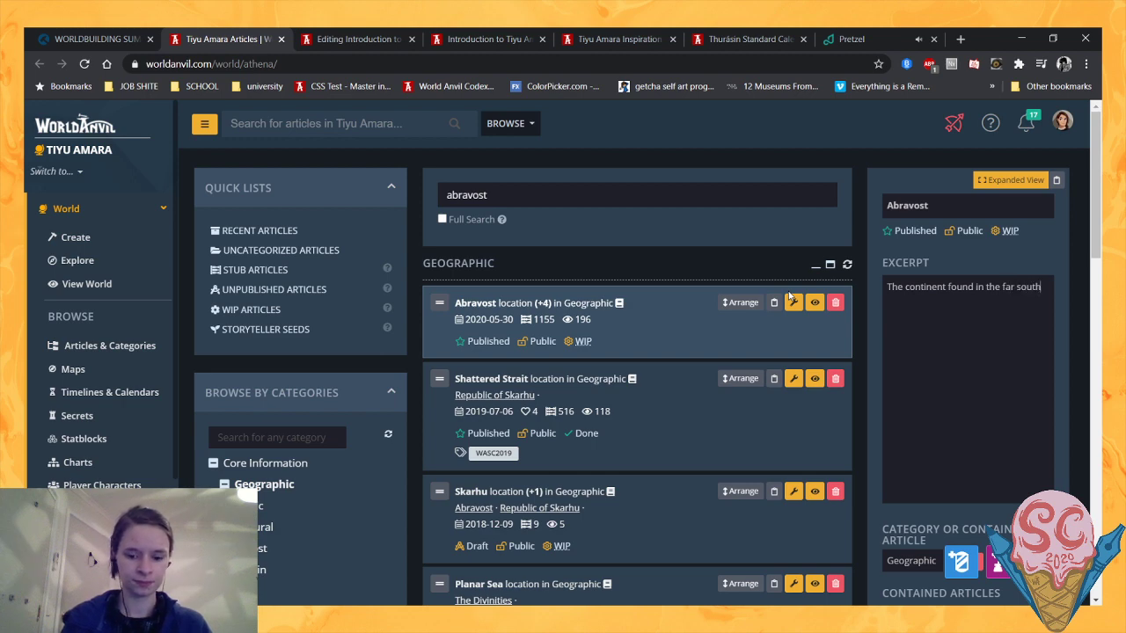
{"action": "type", "text": ", split in t"}
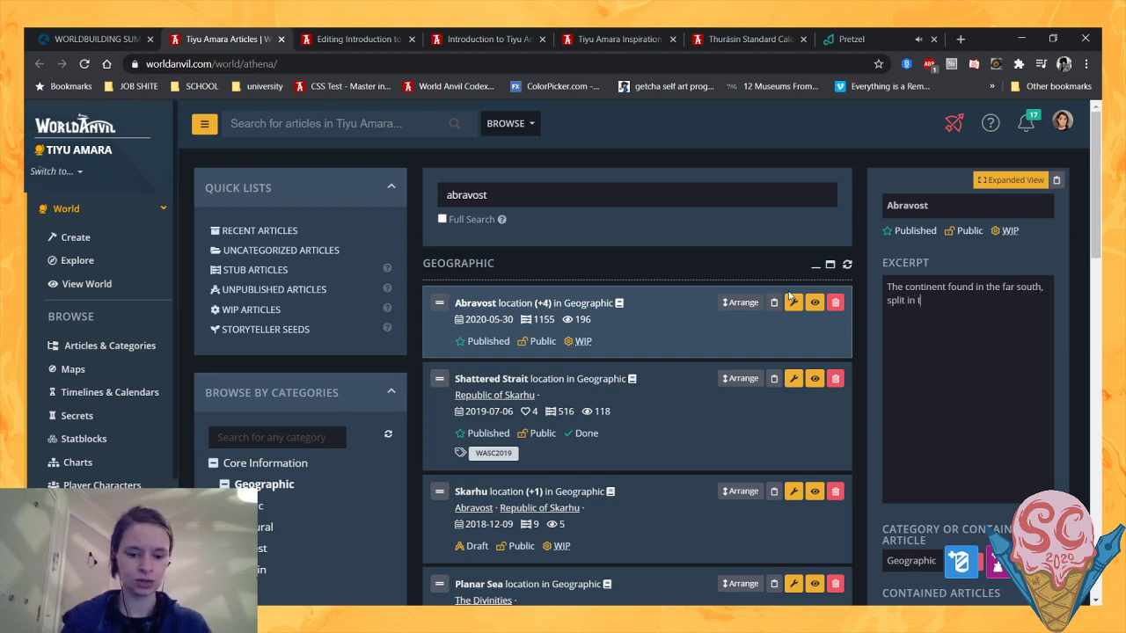
{"action": "type", "text": "wo by the Coll"}
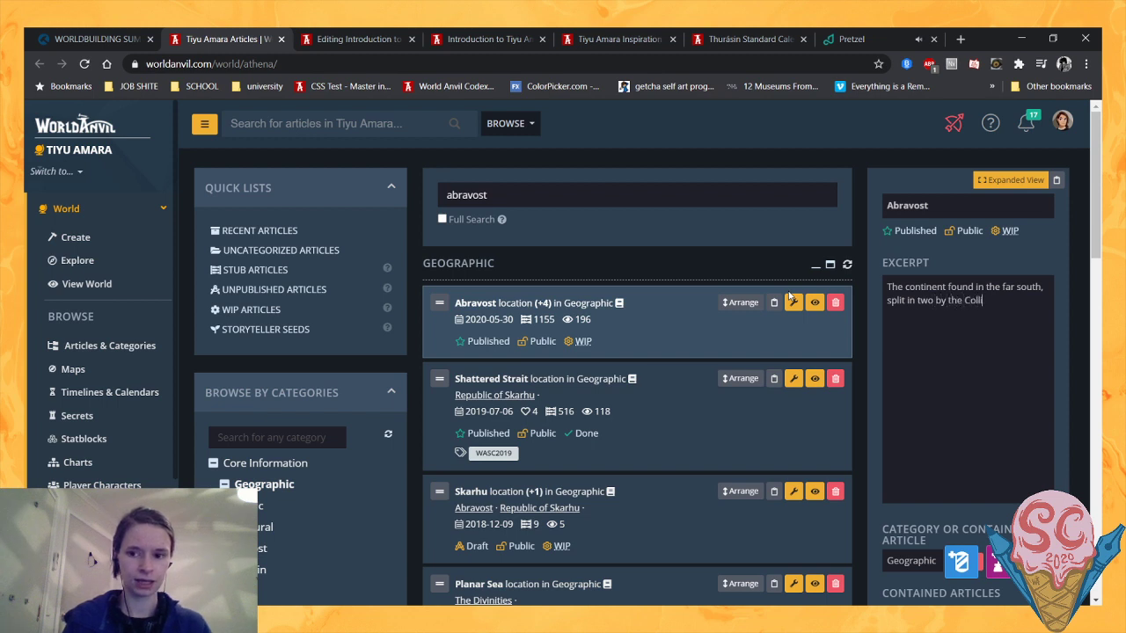
{"action": "type", "text": "ision"}
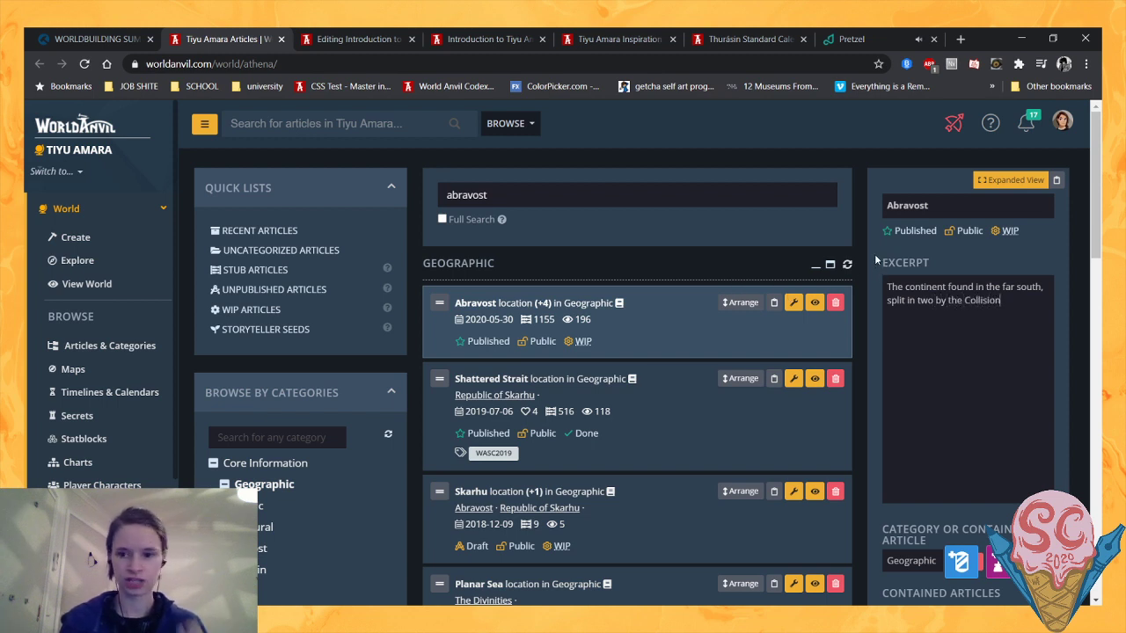
- Browse the Thurásin category for the continent's location article
{"action": "scroll", "coordinate": [722, 317], "scroll_direction": "down", "scroll_amount": 2}
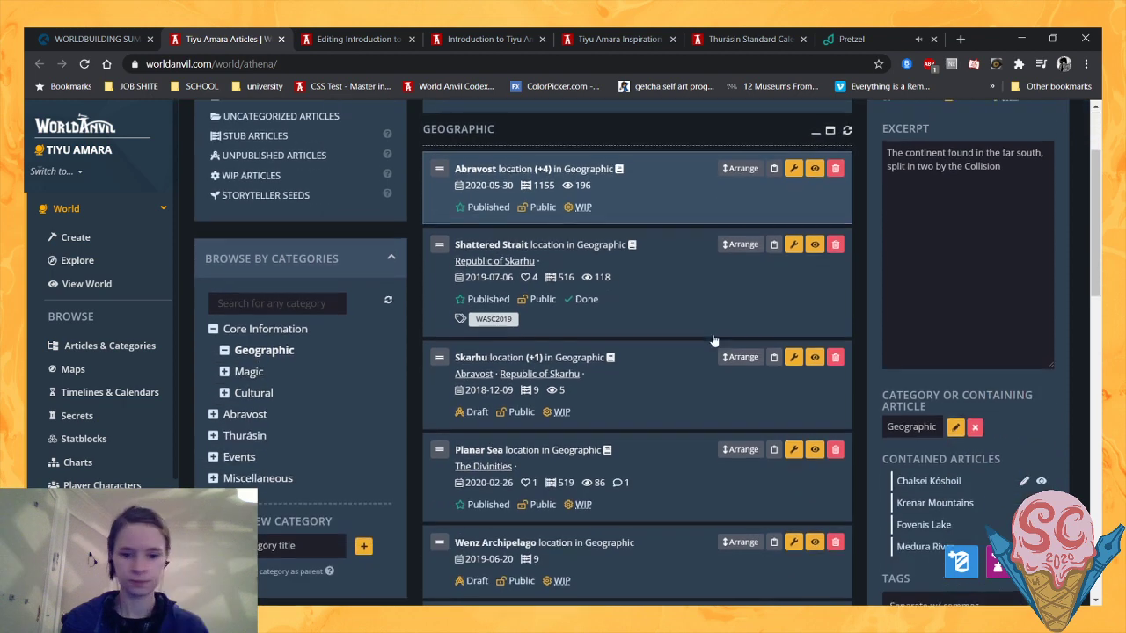
{"action": "scroll", "coordinate": [702, 331], "scroll_direction": "down", "scroll_amount": 1}
{"action": "scroll", "coordinate": [703, 331], "scroll_direction": "up", "scroll_amount": 2}
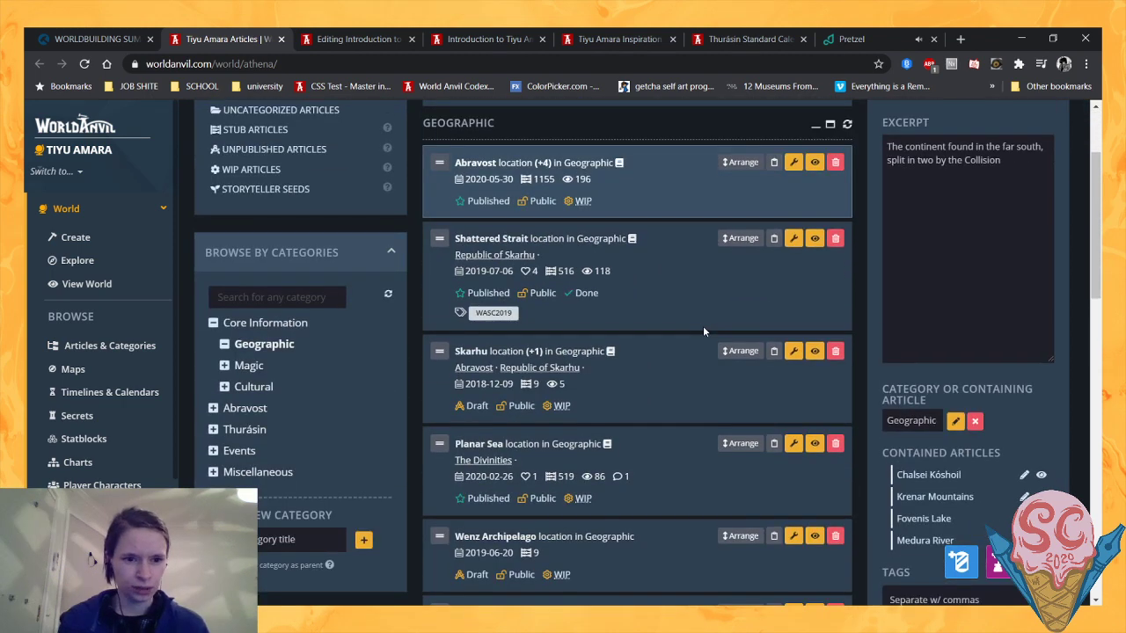
{"action": "scroll", "coordinate": [703, 332], "scroll_direction": "up", "scroll_amount": 2}
{"action": "scroll", "coordinate": [702, 331], "scroll_direction": "down", "scroll_amount": 1}
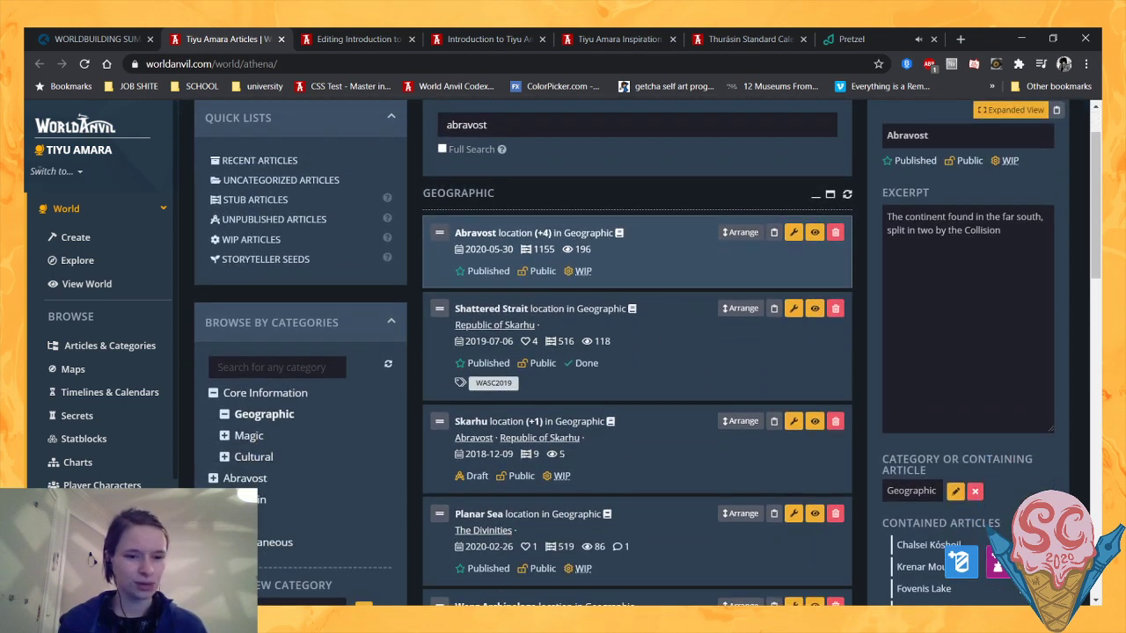
{"action": "left_click", "coordinate": [245, 500]}
{"action": "scroll", "coordinate": [611, 335], "scroll_direction": "down", "scroll_amount": 5}
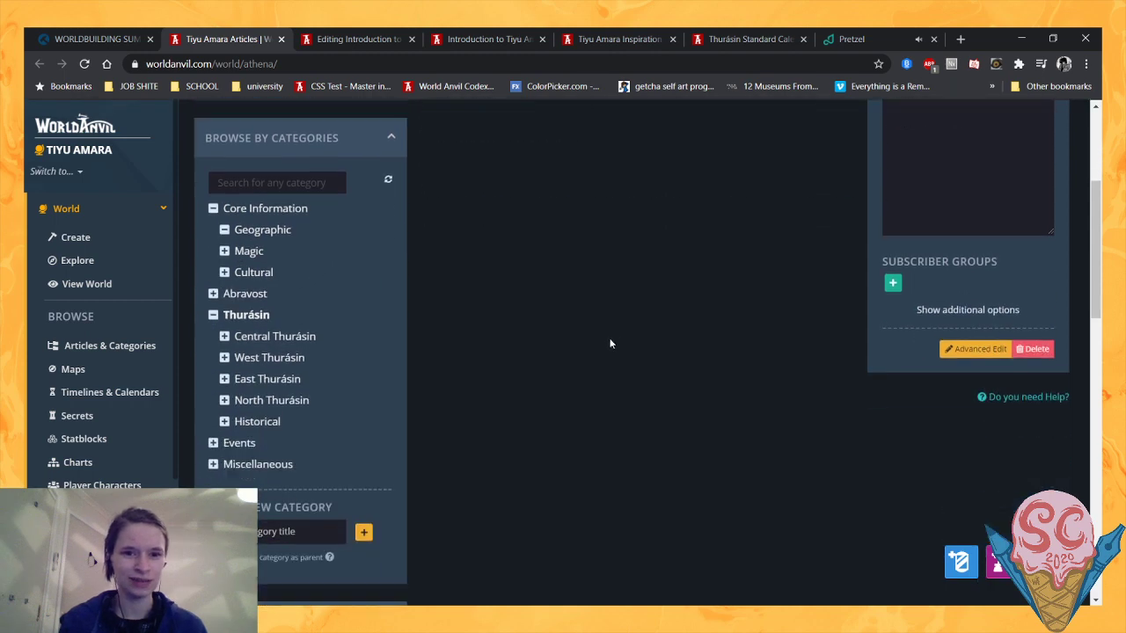
{"action": "scroll", "coordinate": [335, 414], "scroll_direction": "up", "scroll_amount": 5}
{"action": "left_click_drag", "start_coordinate": [518, 192], "coordinate": [407, 203]}
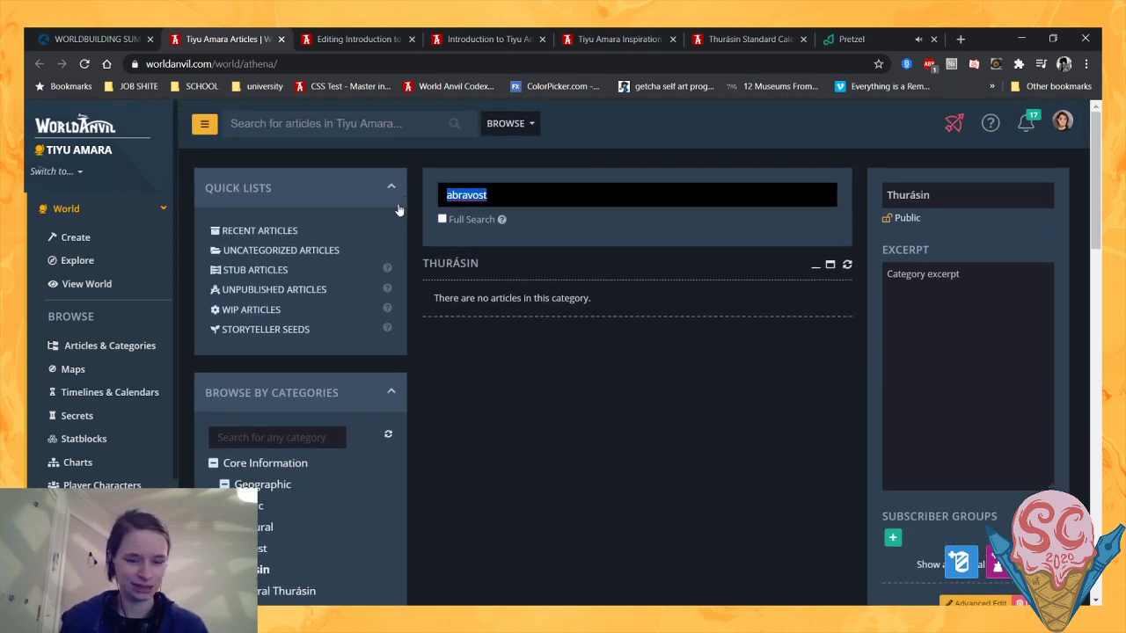
- List all articles of the Geographic Locations type and select the Thurásin location to show its details
{"action": "scroll", "coordinate": [330, 333], "scroll_direction": "down", "scroll_amount": 5}
{"action": "scroll", "coordinate": [330, 332], "scroll_direction": "down", "scroll_amount": 4}
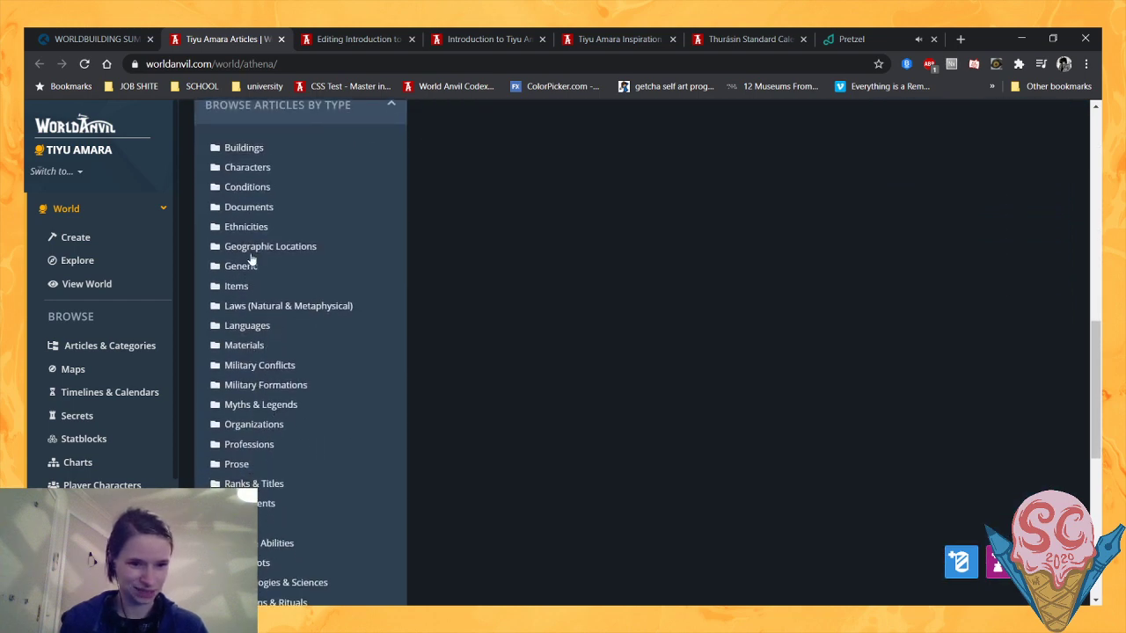
{"action": "scroll", "coordinate": [471, 260], "scroll_direction": "up", "scroll_amount": 9}
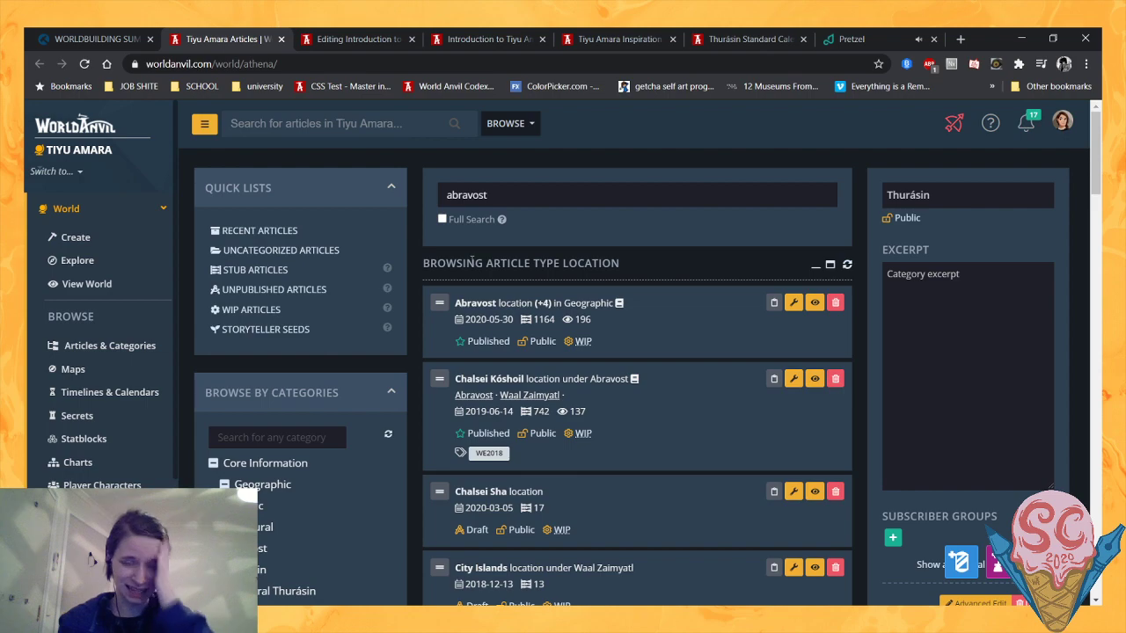
{"action": "scroll", "coordinate": [470, 262], "scroll_direction": "down", "scroll_amount": 15}
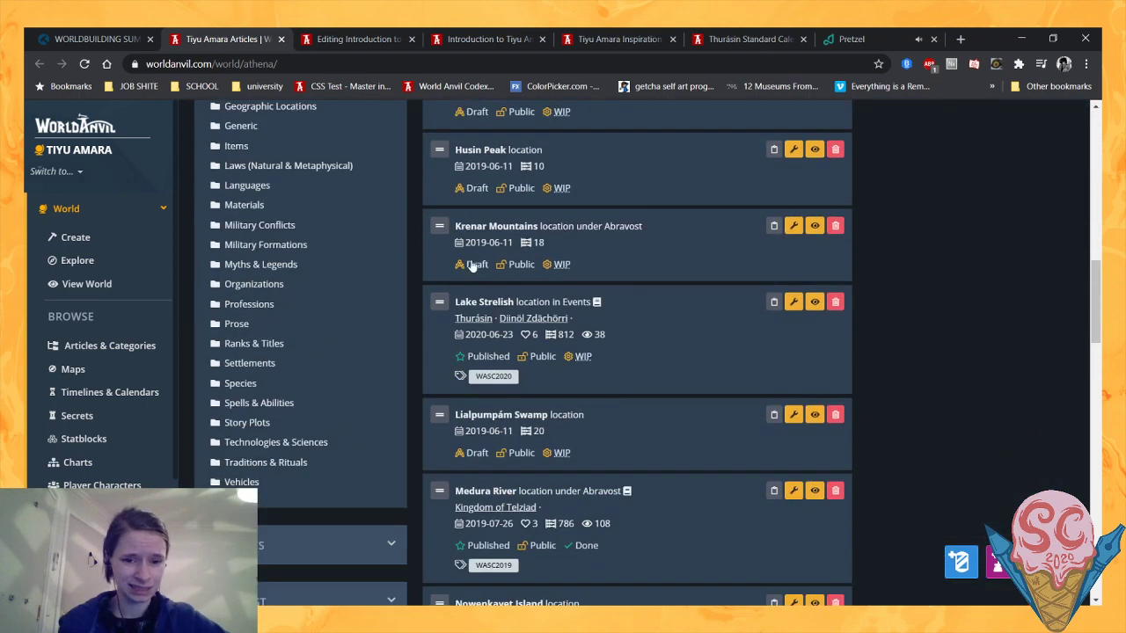
{"action": "scroll", "coordinate": [471, 262], "scroll_direction": "down", "scroll_amount": 10}
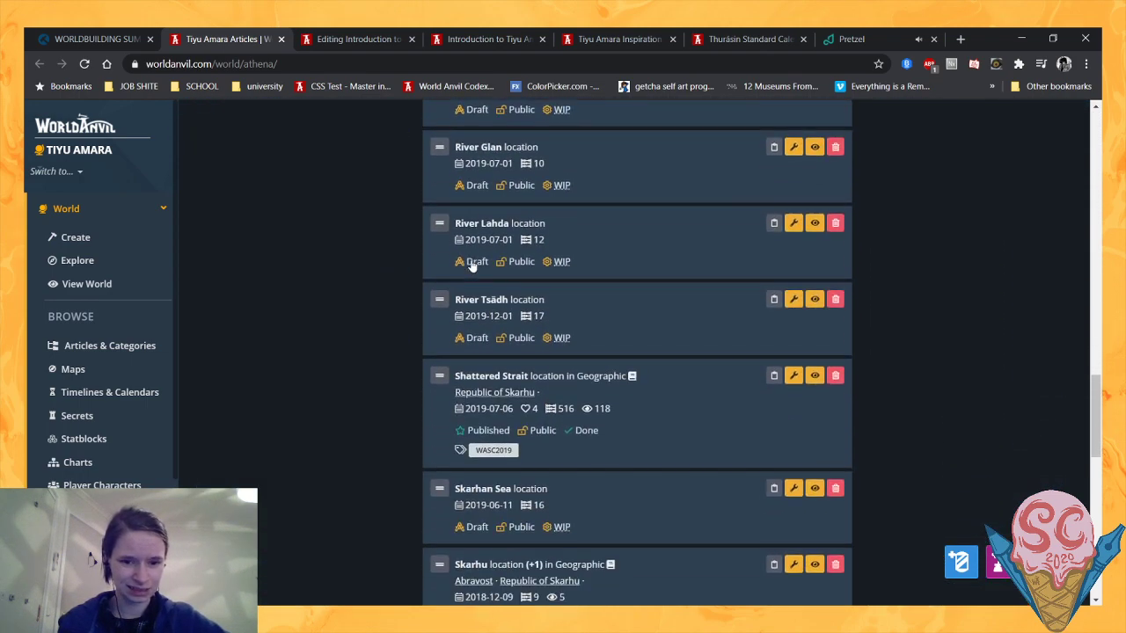
{"action": "scroll", "coordinate": [470, 263], "scroll_direction": "down", "scroll_amount": 6}
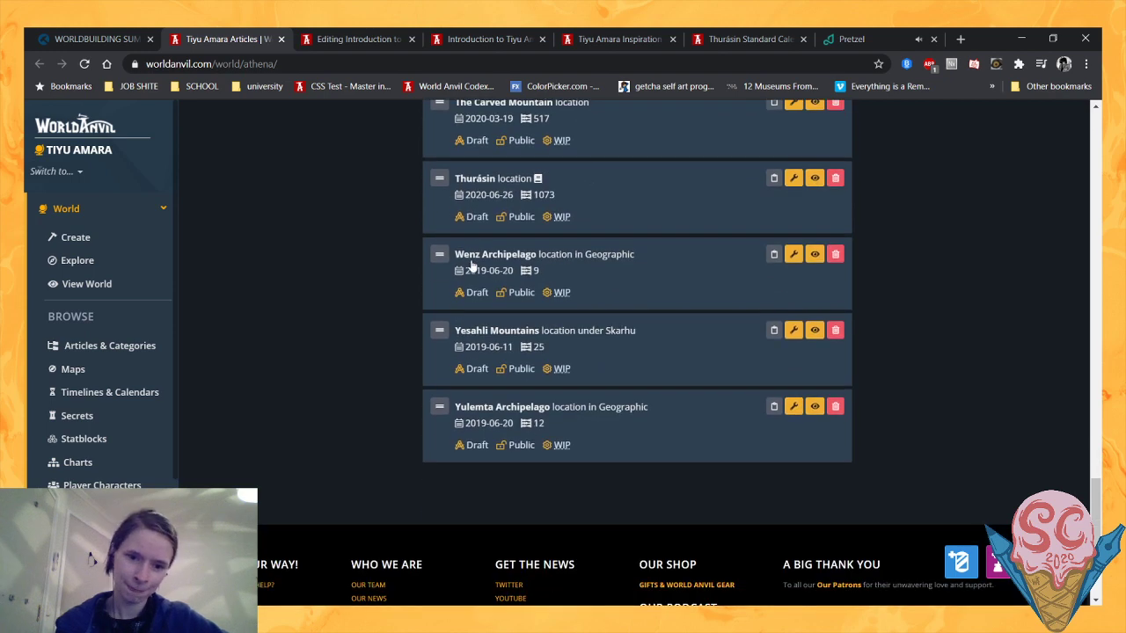
{"action": "scroll", "coordinate": [471, 263], "scroll_direction": "up", "scroll_amount": 3}
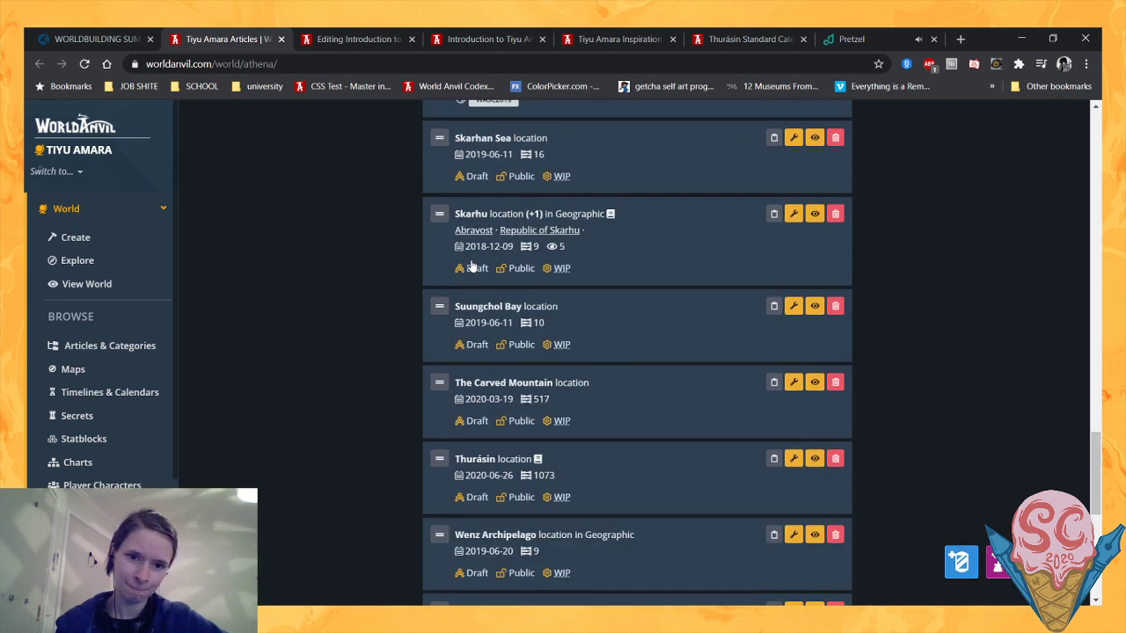
{"action": "left_click", "coordinate": [510, 453]}
- Assign the Thurásin article to the Geographic category
{"action": "scroll", "coordinate": [943, 330], "scroll_direction": "up", "scroll_amount": 15}
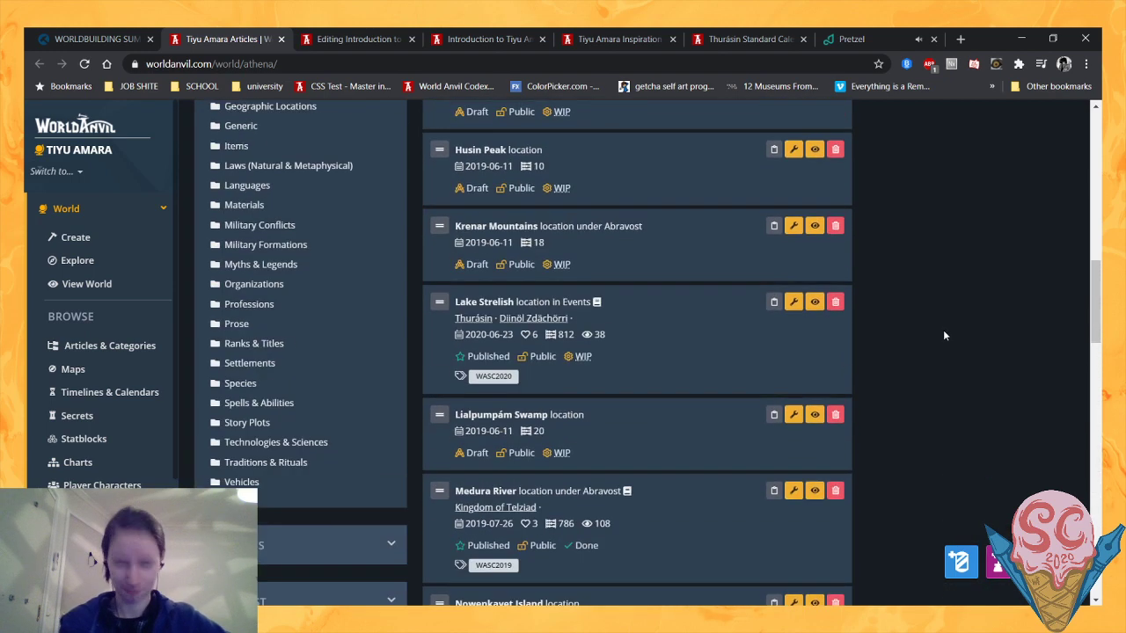
{"action": "scroll", "coordinate": [924, 338], "scroll_direction": "up", "scroll_amount": 3}
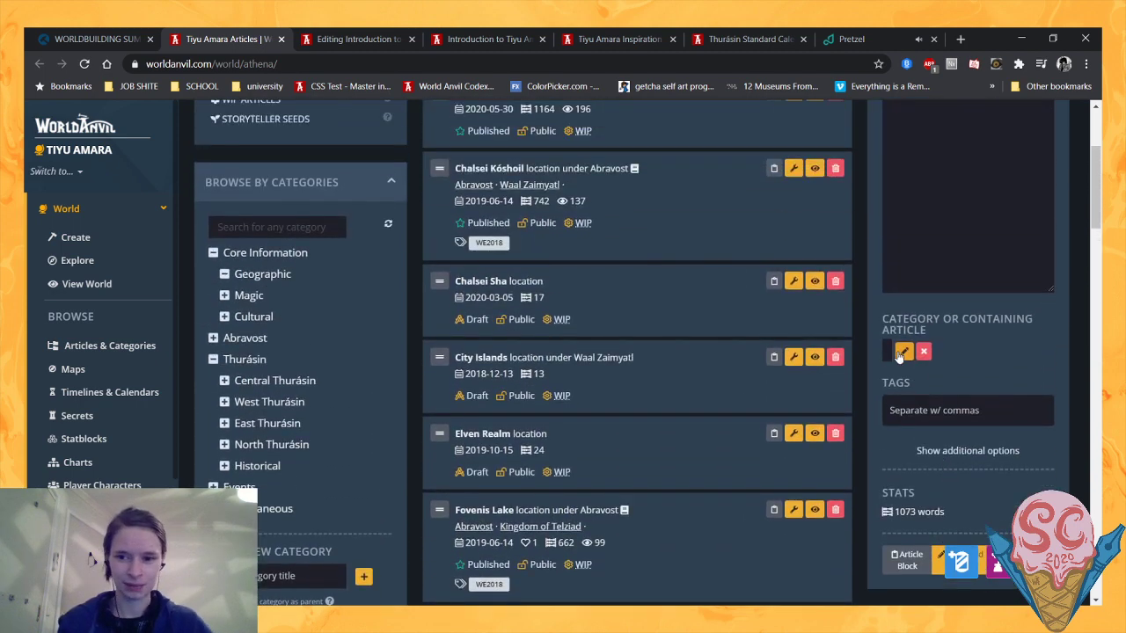
{"action": "left_click", "coordinate": [901, 352]}
{"action": "left_click", "coordinate": [897, 352]}
{"action": "type", "text": "geogr"}
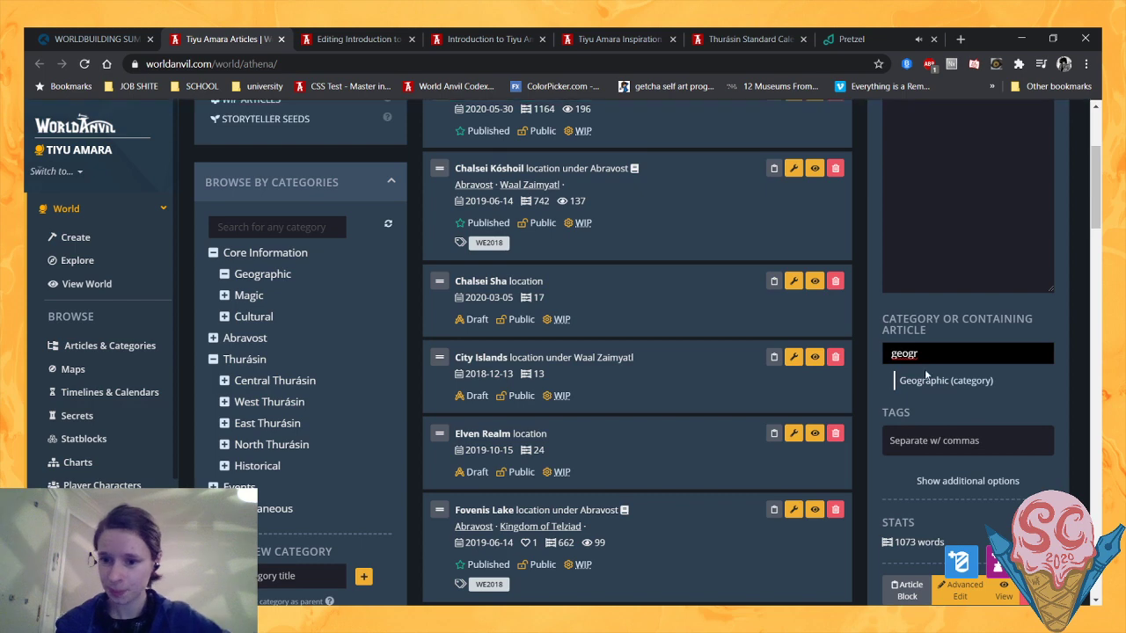
{"action": "left_click", "coordinate": [932, 380]}
- Replace the Thurásin excerpt with "The continent found in the north, home to dragons and merfolk"
{"action": "scroll", "coordinate": [1078, 410], "scroll_direction": "up", "scroll_amount": 3}
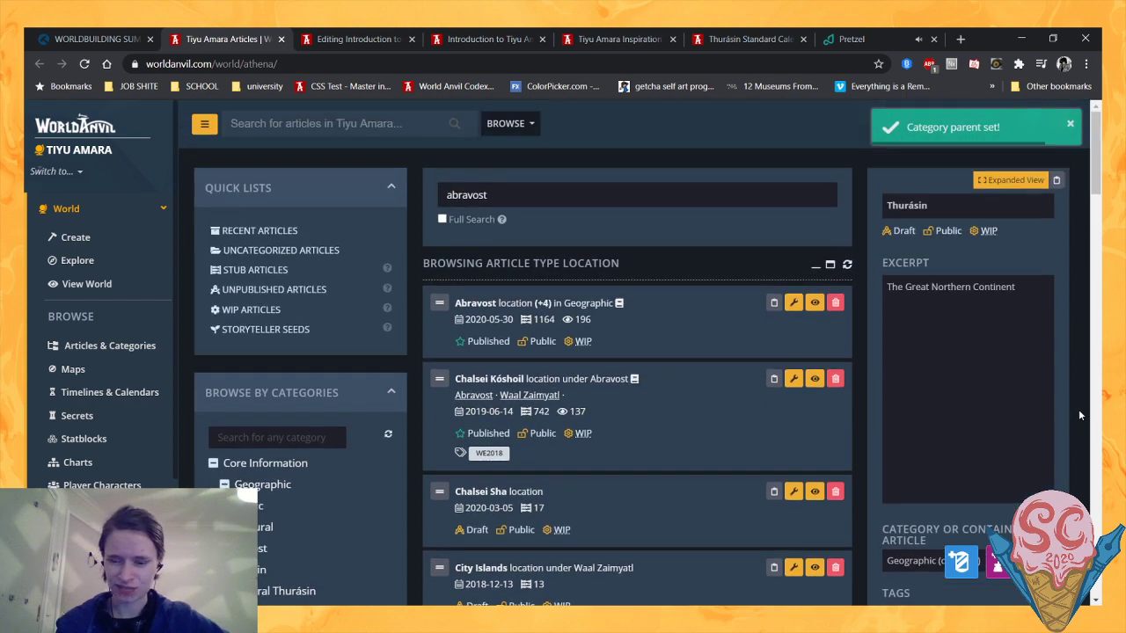
{"action": "left_click_drag", "start_coordinate": [1031, 292], "coordinate": [732, 289]}
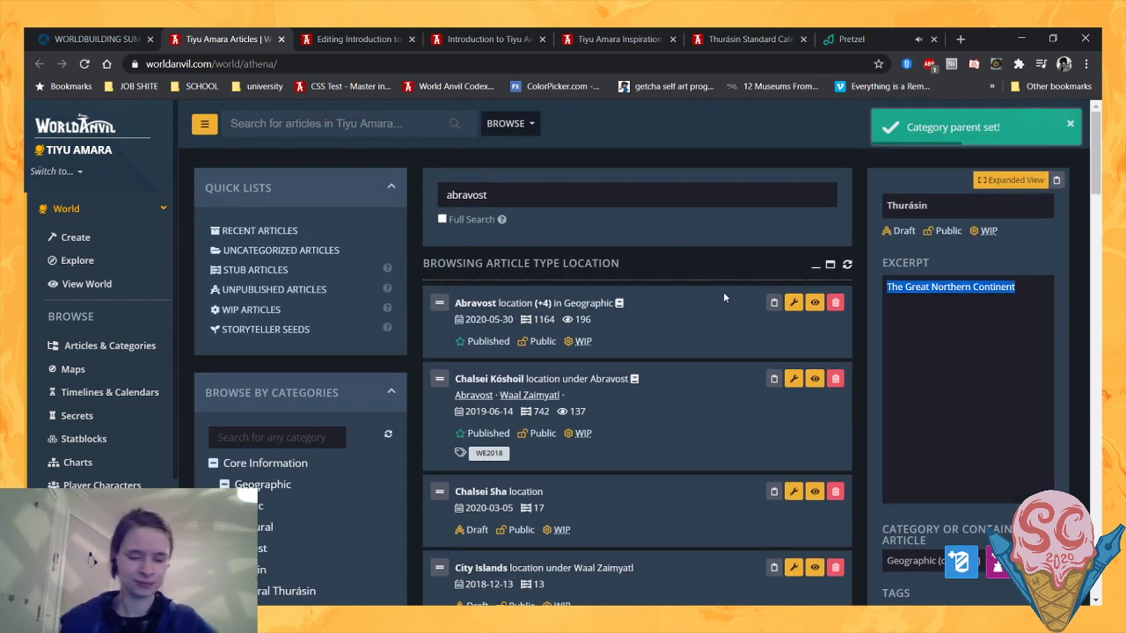
{"action": "type", "text": "The conti"}
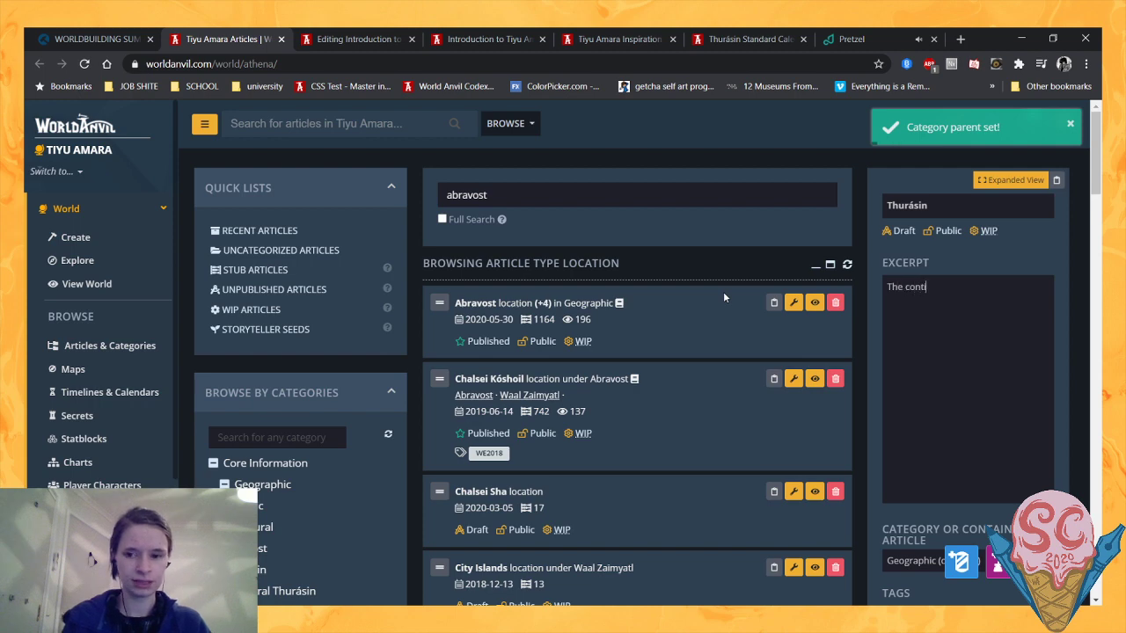
{"action": "type", "text": "nent found in th"}
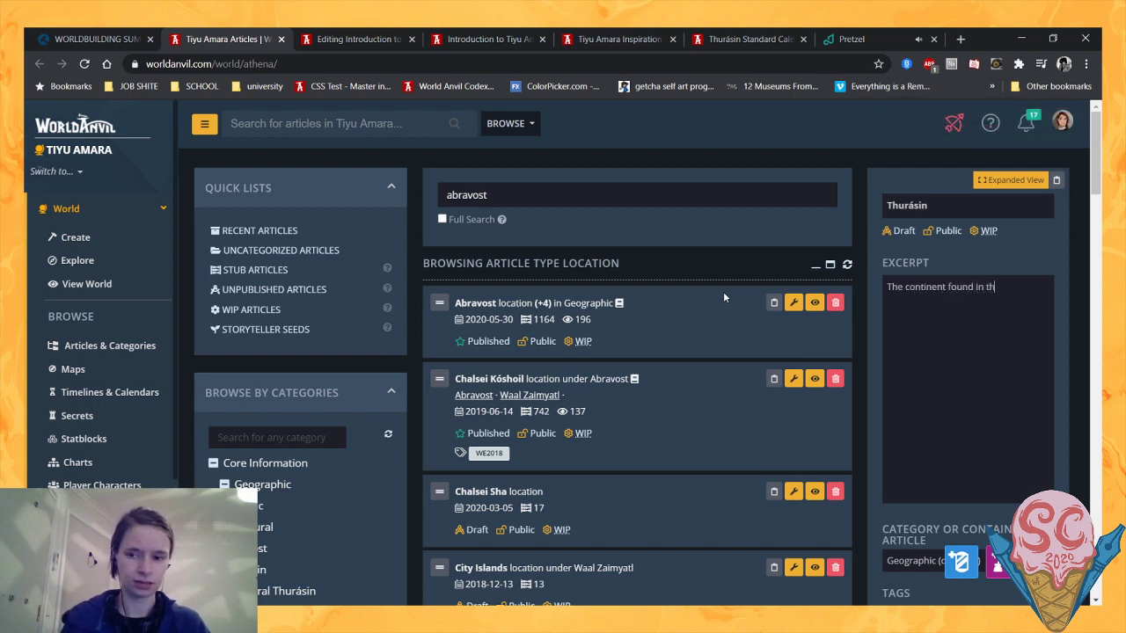
{"action": "type", "text": "e north"}
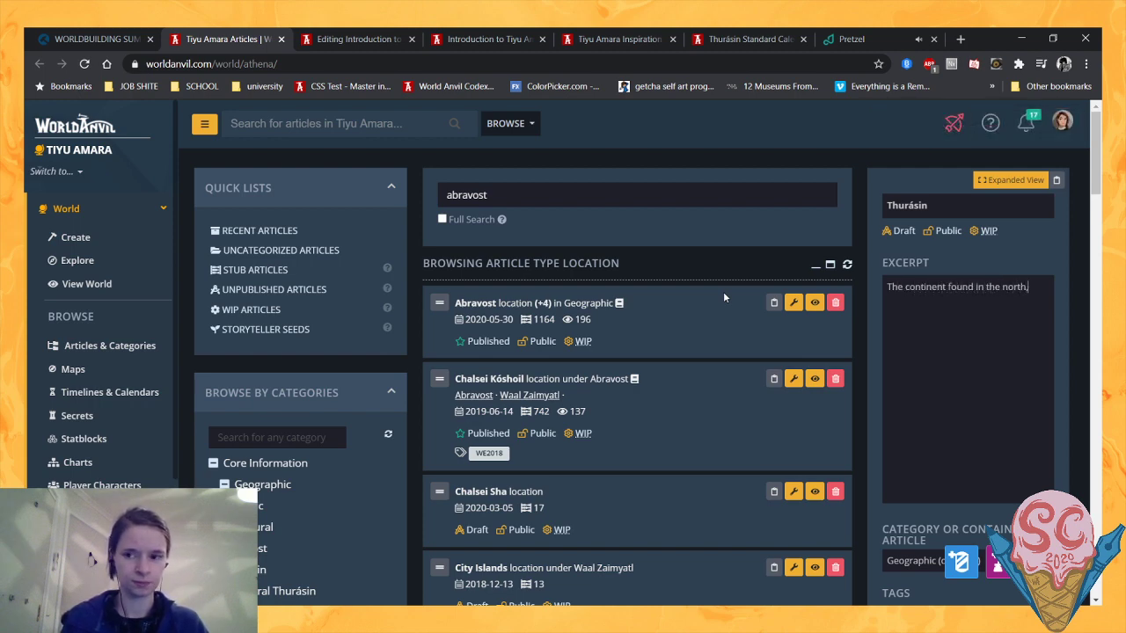
{"action": "type", "text": ", h"}
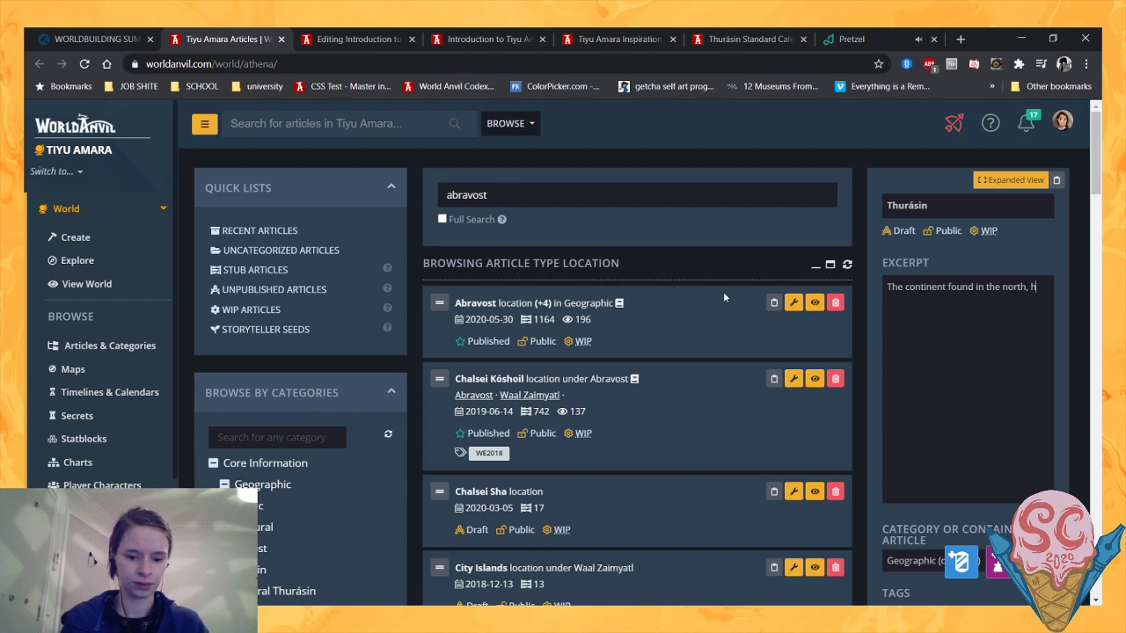
{"action": "type", "text": "ome to d"}
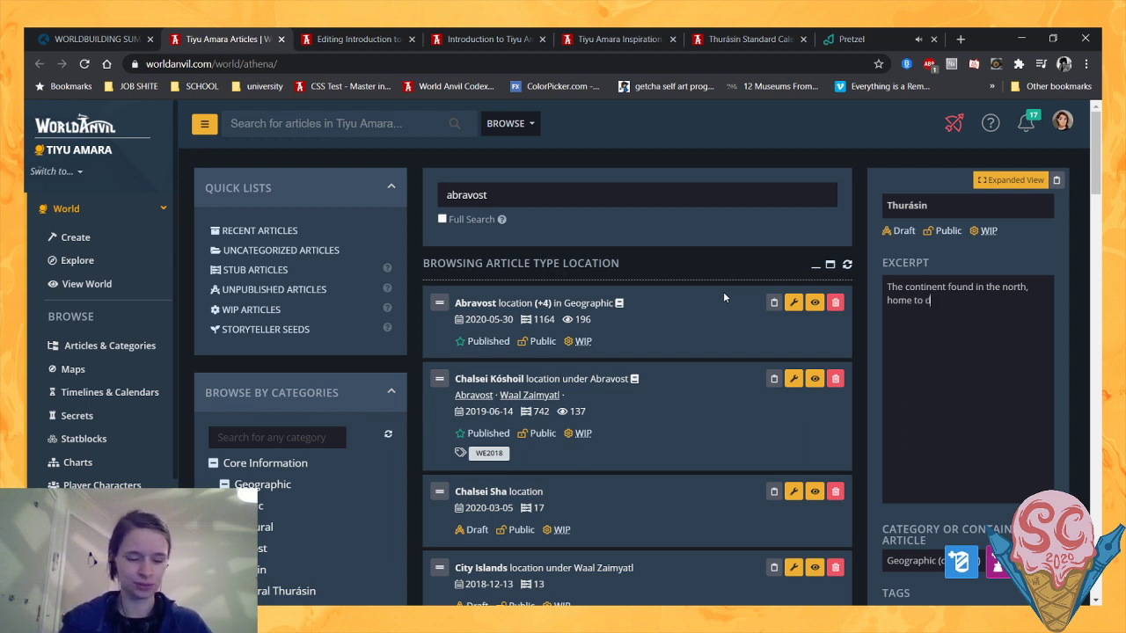
{"action": "type", "text": "ragon"}
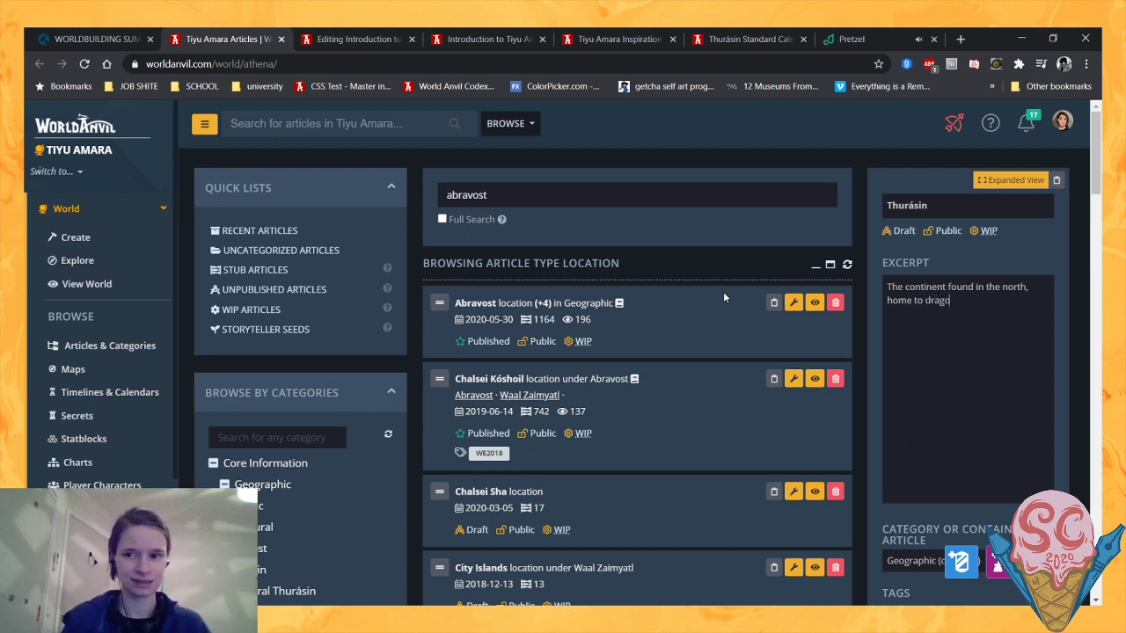
{"action": "key", "text": "ctrl+BackSpace"}
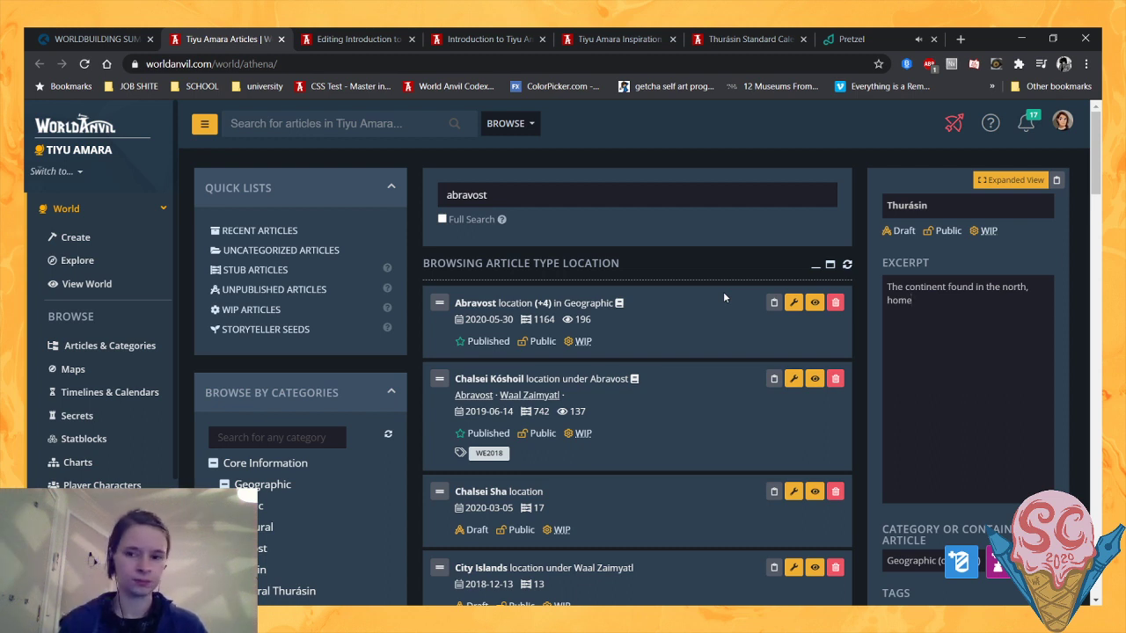
{"action": "type", "text": "to"}
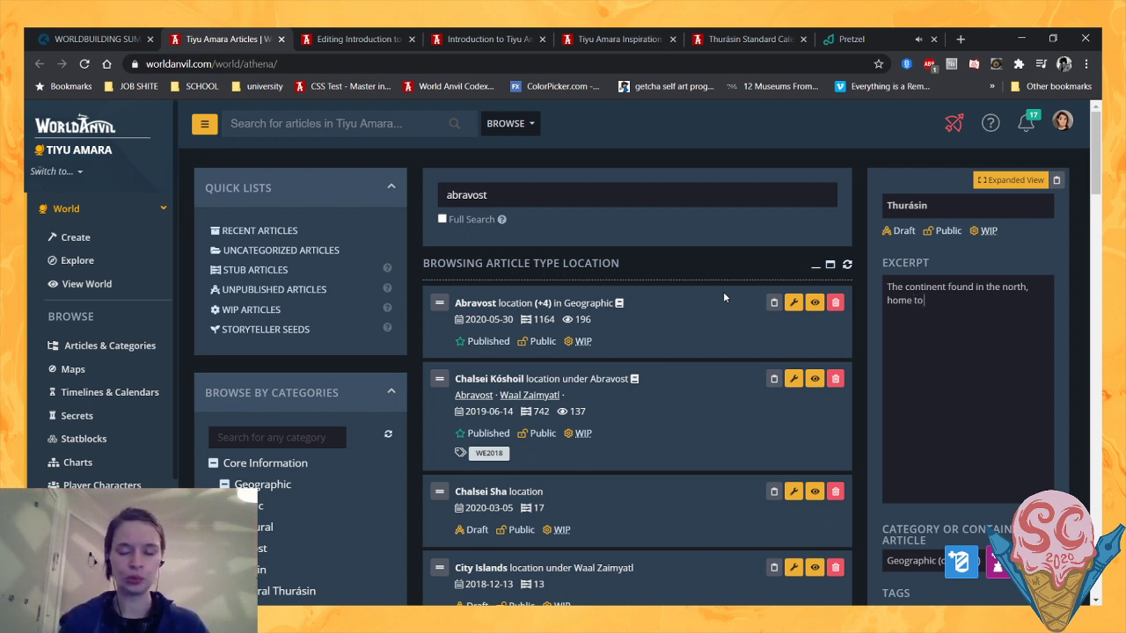
{"action": "type", "text": " dr"}
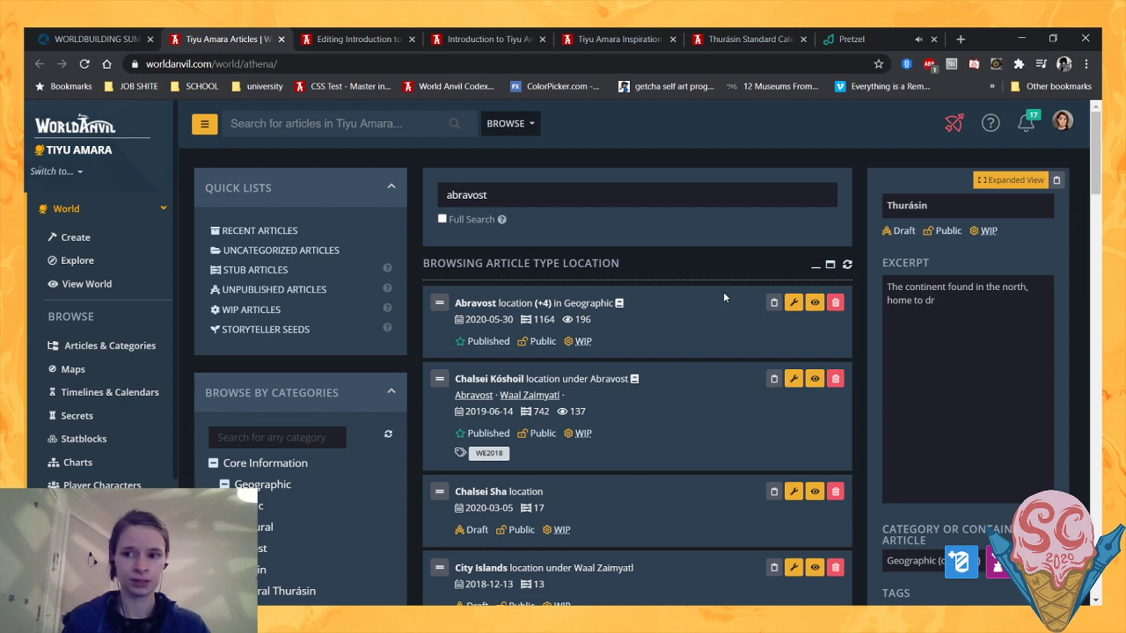
{"action": "key", "text": "BackSpace"}
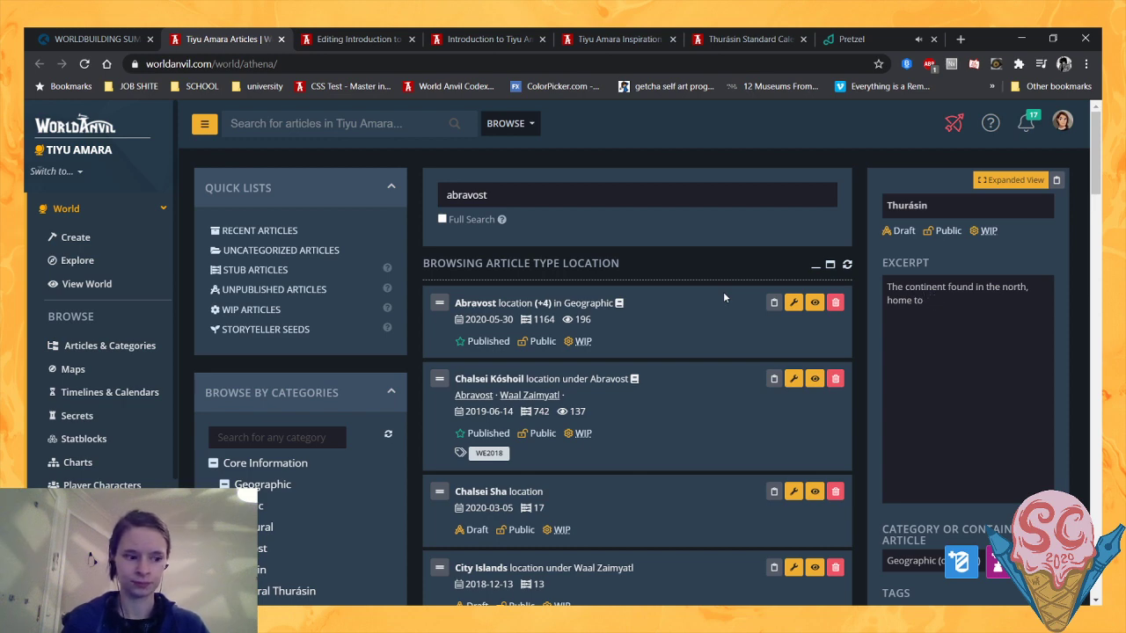
{"action": "type", "text": "drago"}
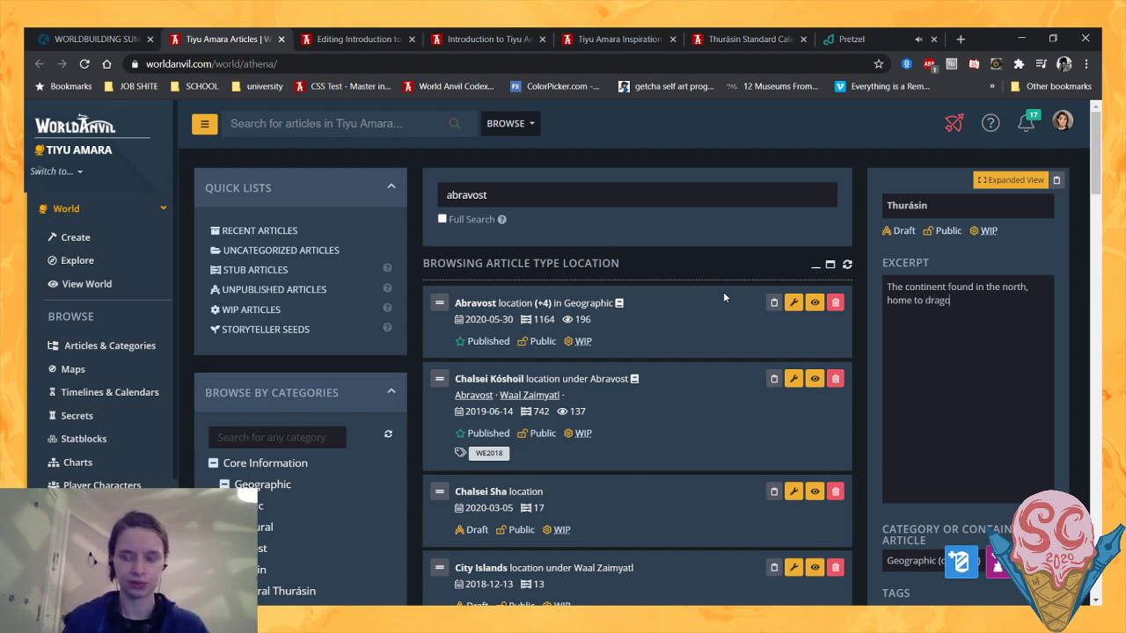
{"action": "type", "text": "ns and merfolk"}
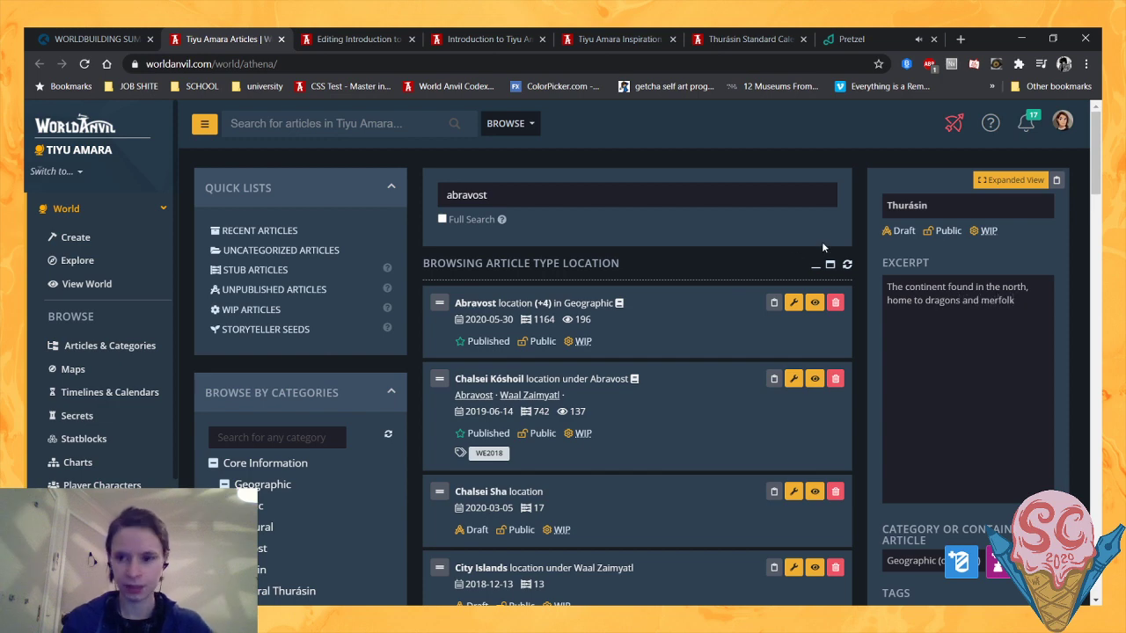
{"action": "left_click", "coordinate": [1096, 243]}
{"action": "scroll", "coordinate": [1084, 239], "scroll_direction": "up", "scroll_amount": 8}
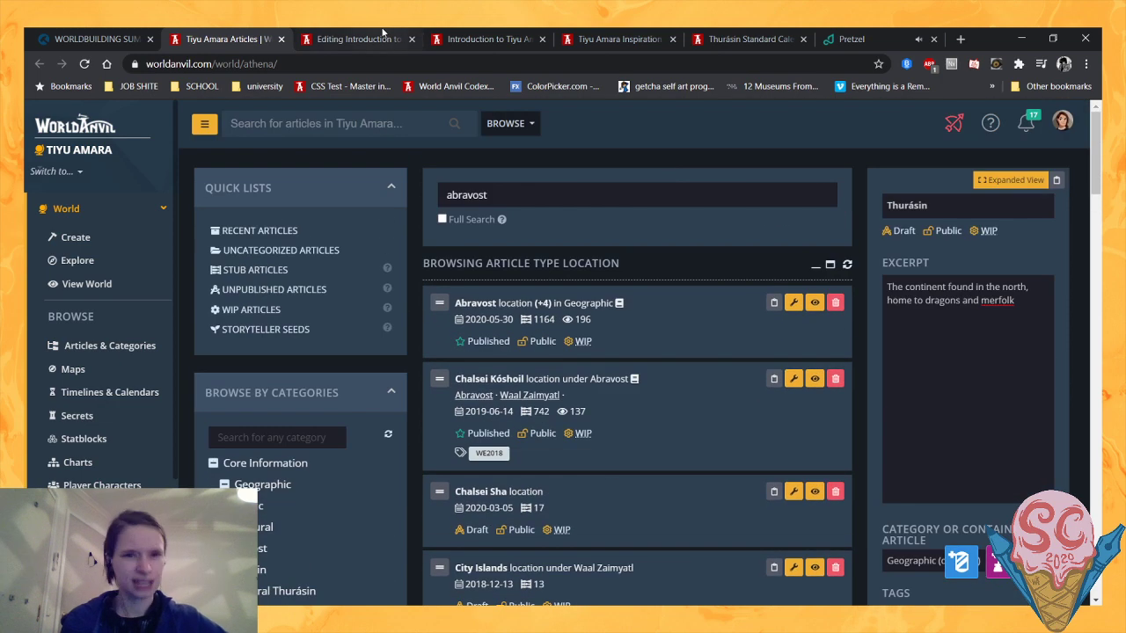
- Reload the Introduction to Tiyu Amara preview and examine the Abravost and Thurásin cards with the placeholder summaries below them
{"action": "left_click", "coordinate": [486, 39]}
{"action": "left_click", "coordinate": [84, 64]}
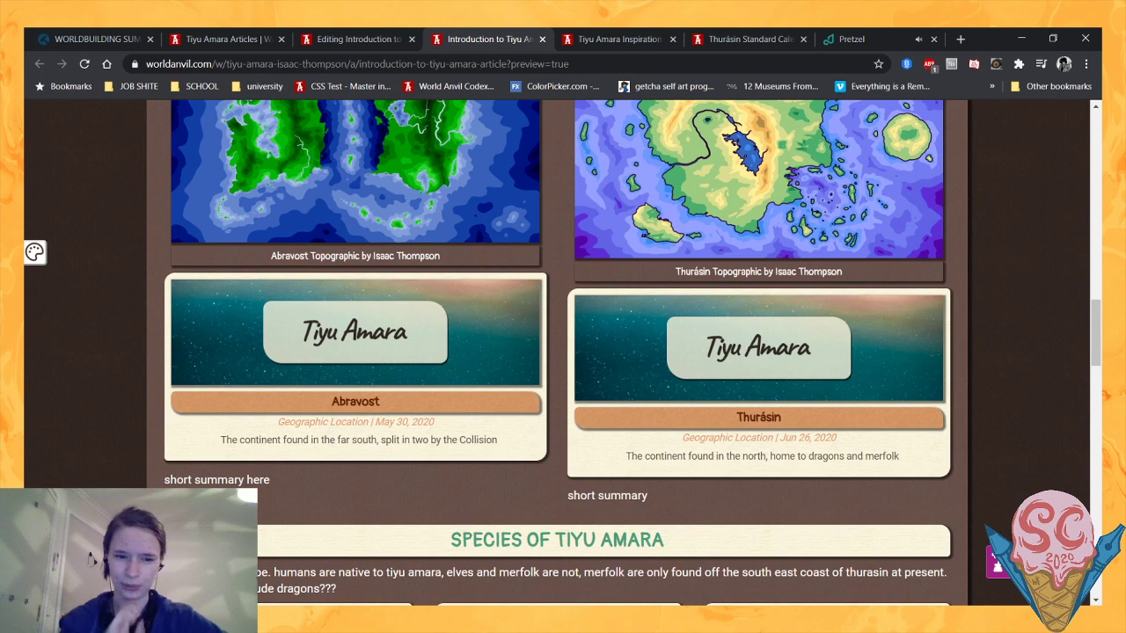
{"action": "scroll", "coordinate": [563, 351], "scroll_direction": "up", "scroll_amount": 3}
{"action": "scroll", "coordinate": [562, 352], "scroll_direction": "down", "scroll_amount": 3}
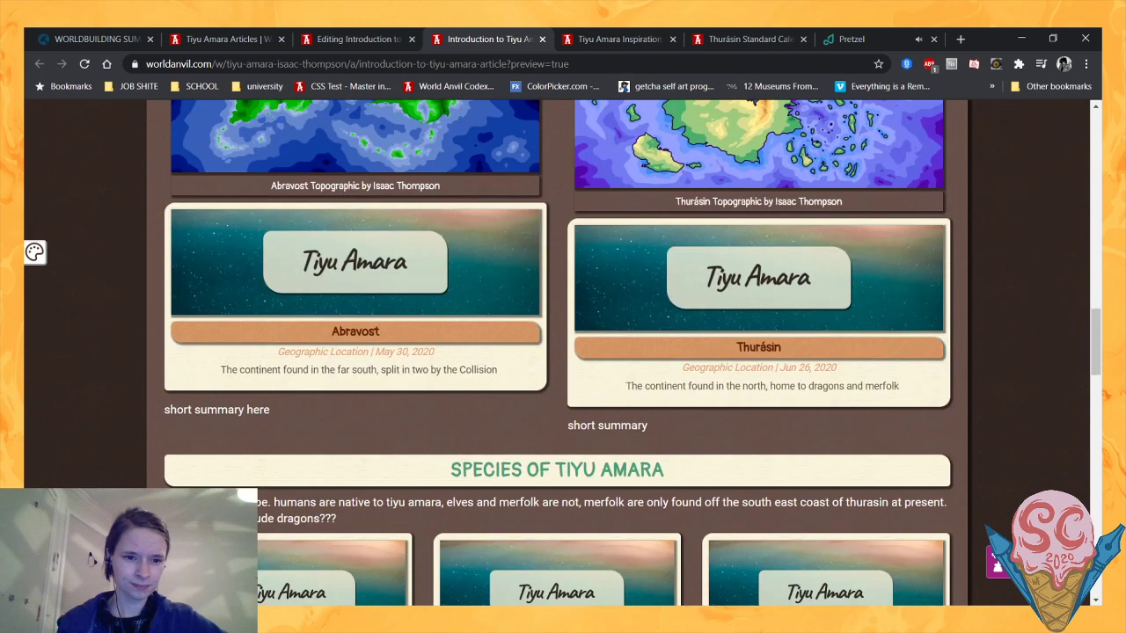
{"action": "left_click_drag", "start_coordinate": [165, 411], "coordinate": [294, 419]}
{"action": "left_click_drag", "start_coordinate": [586, 426], "coordinate": [719, 427]}
{"action": "left_click", "coordinate": [667, 437]}
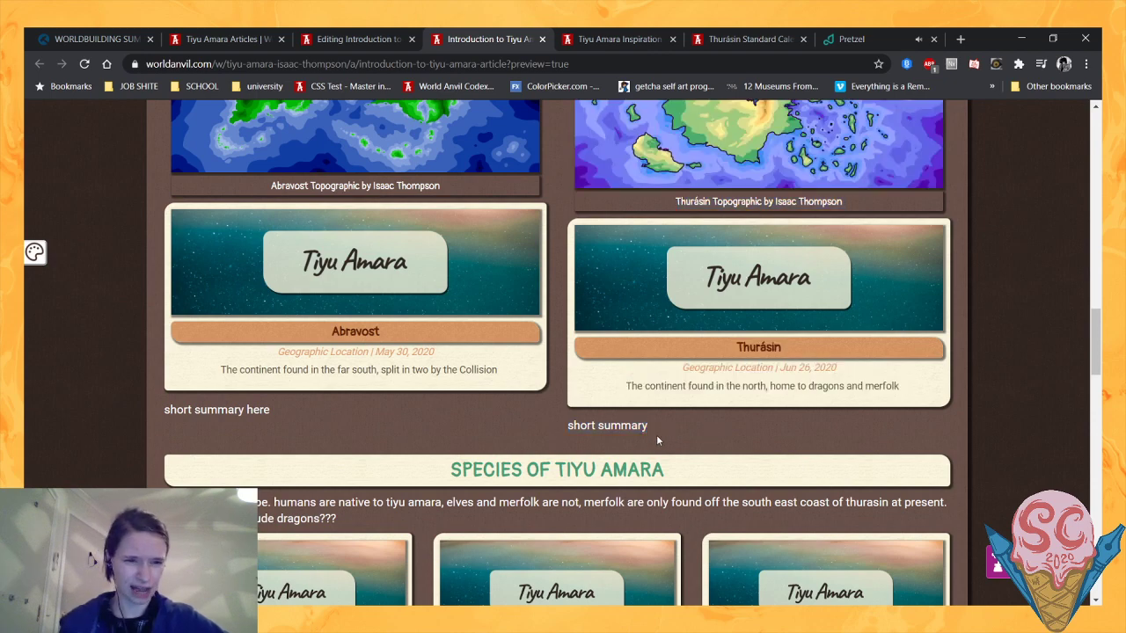
{"action": "scroll", "coordinate": [656, 434], "scroll_direction": "up", "scroll_amount": 3}
{"action": "scroll", "coordinate": [216, 458], "scroll_direction": "down", "scroll_amount": 2}
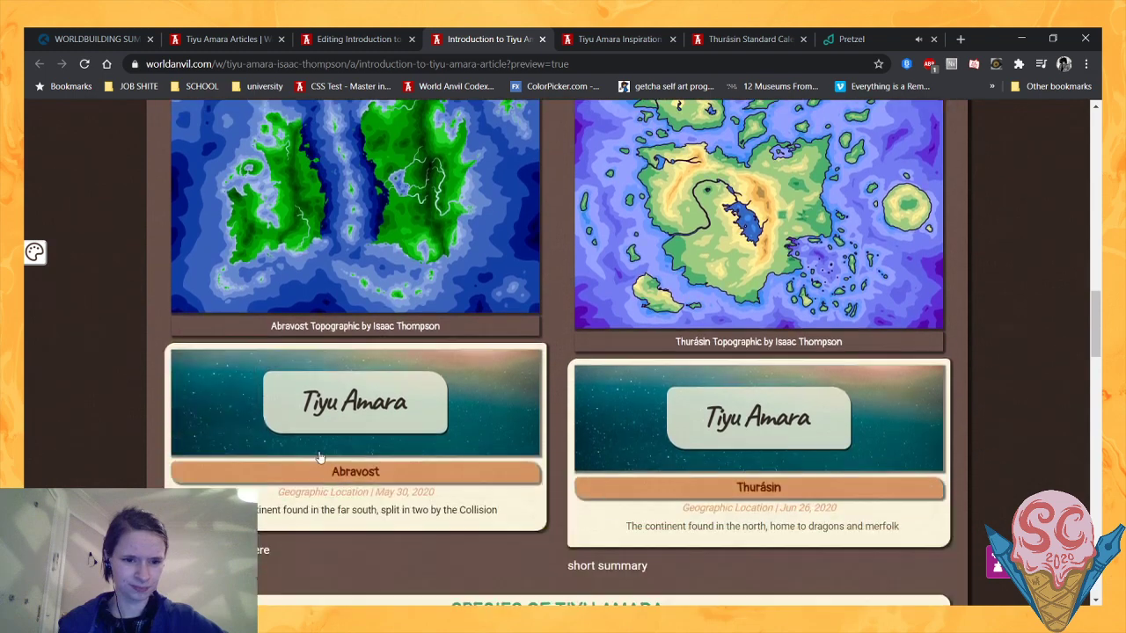
- Read the opening paragraphs of the Abravost article in the pop-up of its card
{"action": "mouse_move", "coordinate": [319, 458]}
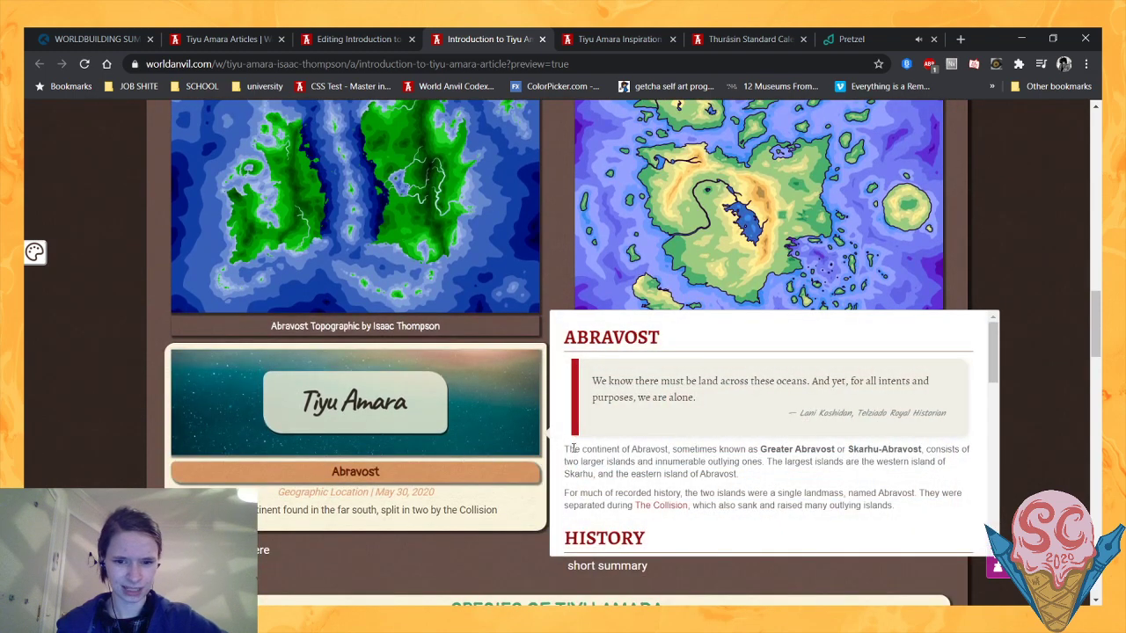
{"action": "left_click_drag", "start_coordinate": [571, 446], "coordinate": [840, 486]}
{"action": "left_click", "coordinate": [917, 519]}
{"action": "left_click", "coordinate": [840, 486]}
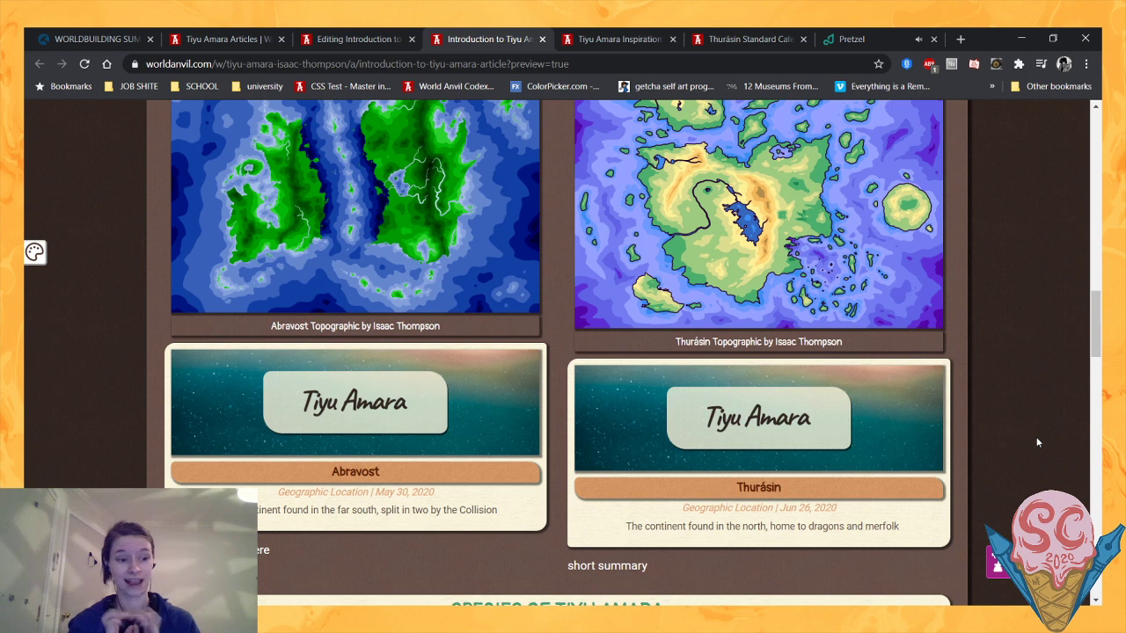
{"action": "scroll", "coordinate": [1030, 431], "scroll_direction": "up", "scroll_amount": 1}
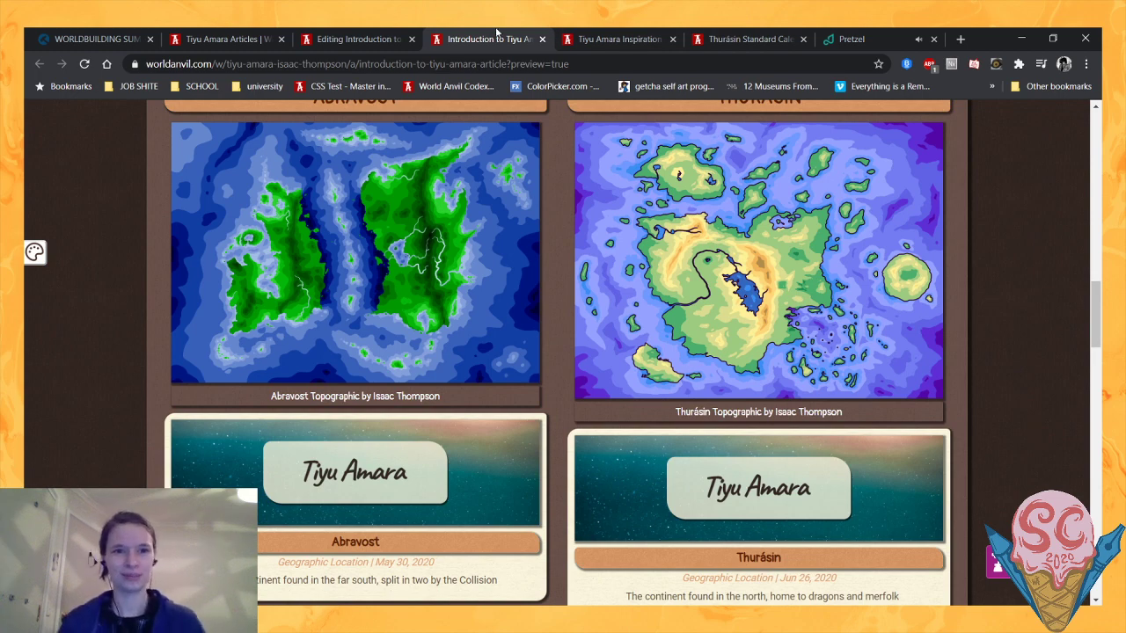
- In the introduction article's source, delete the "short summary" line under the Thurásin block and the empty line after the Abravost block
{"action": "left_click", "coordinate": [352, 39]}
{"action": "scroll", "coordinate": [447, 331], "scroll_direction": "down", "scroll_amount": 2}
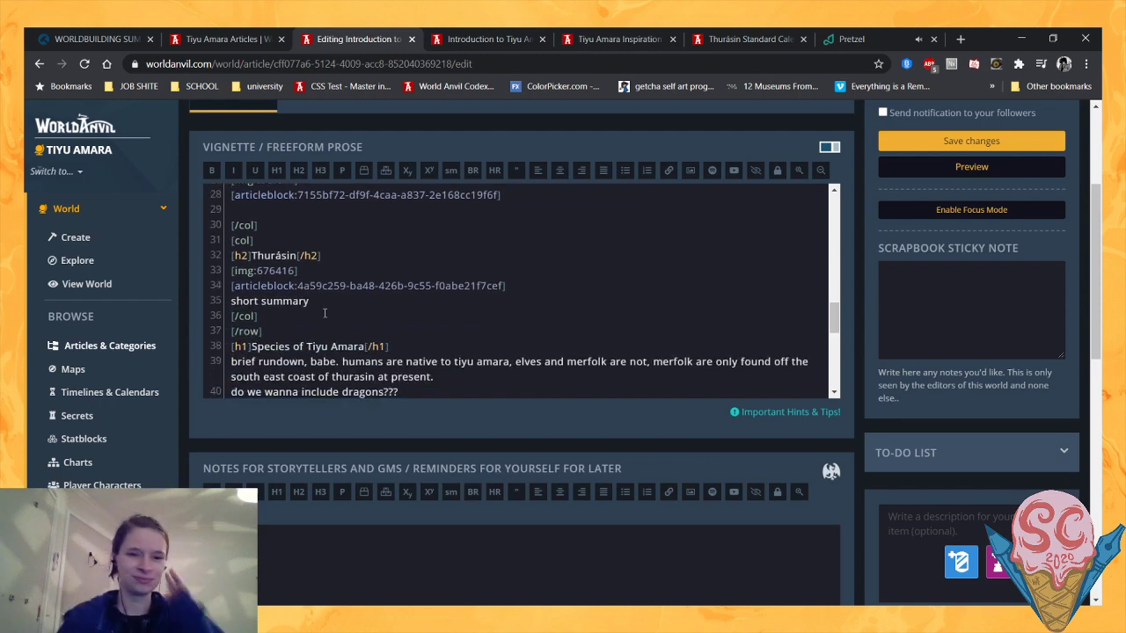
{"action": "left_click_drag", "start_coordinate": [310, 301], "coordinate": [230, 301]}
{"action": "key", "text": "BackSpace"}
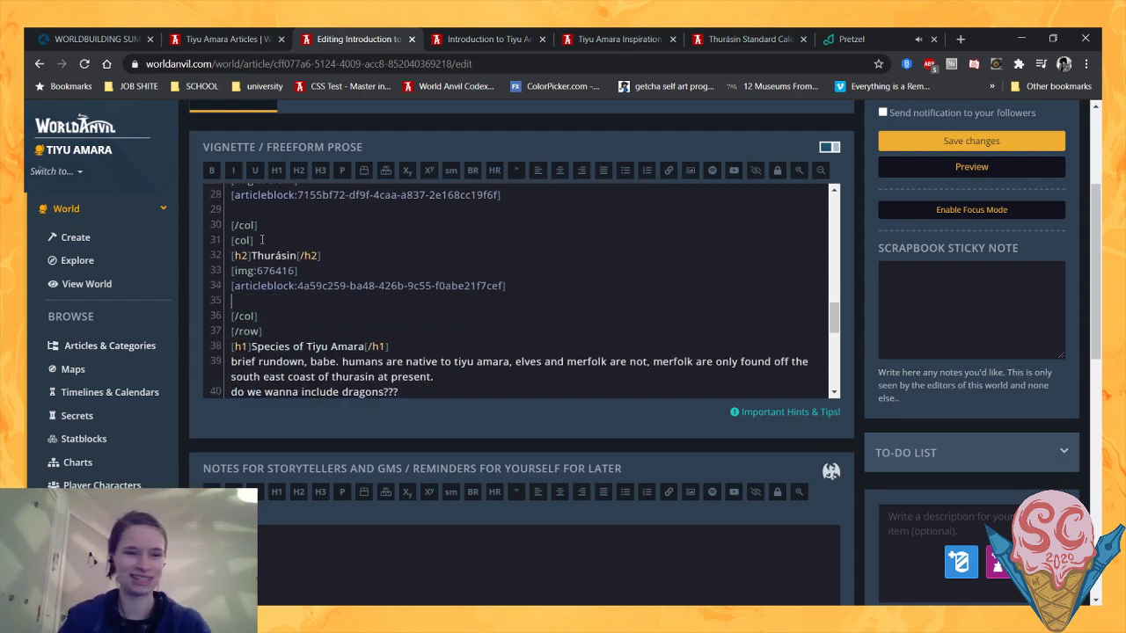
{"action": "key", "text": "BackSpace"}
{"action": "left_click", "coordinate": [245, 211]}
{"action": "key", "text": "BackSpace"}
{"action": "scroll", "coordinate": [413, 292], "scroll_direction": "up", "scroll_amount": 2}
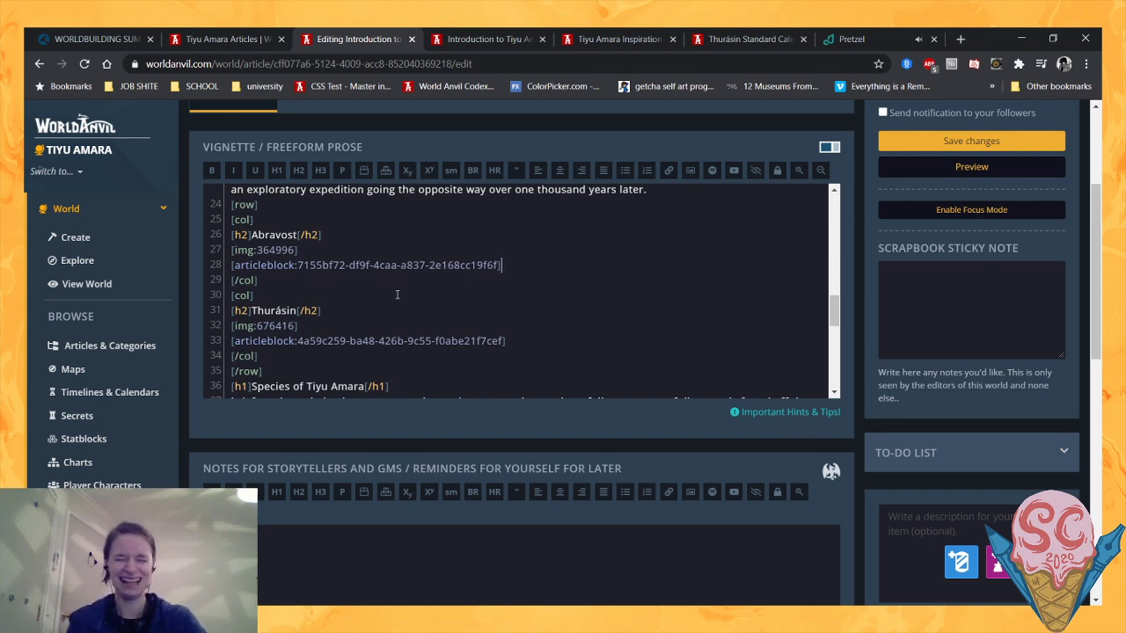
- Review the source of the continent columns and the Species of Tiyu Amara section, down to the placeholder rundown about humans, elves, merfolk and dragons
{"action": "scroll", "coordinate": [396, 295], "scroll_direction": "up", "scroll_amount": 1}
{"action": "scroll", "coordinate": [394, 295], "scroll_direction": "down", "scroll_amount": 1}
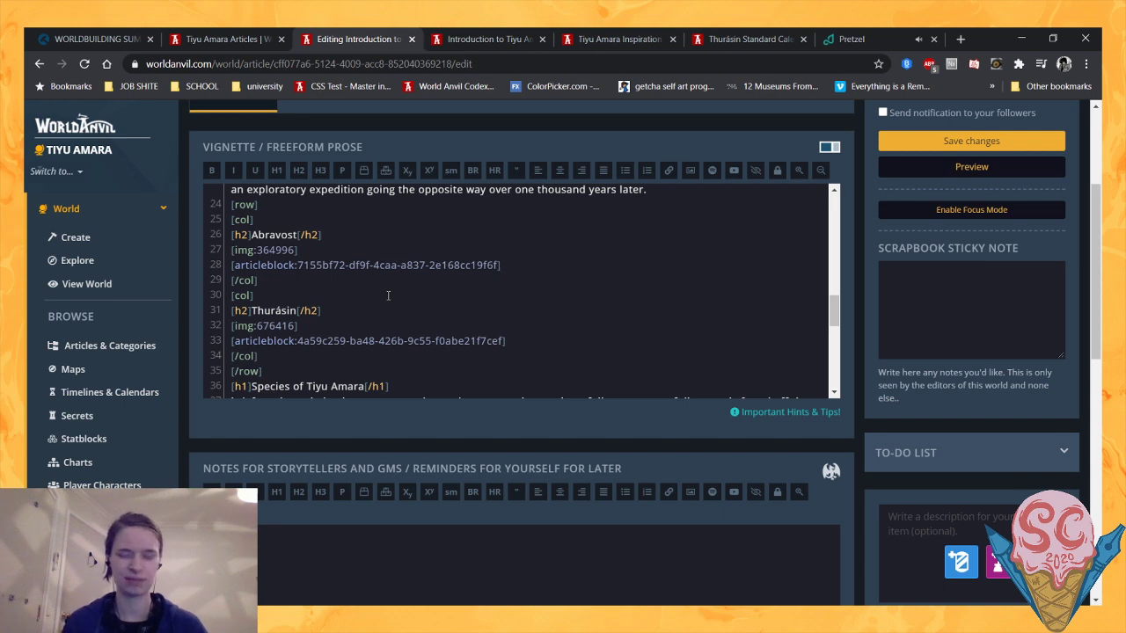
{"action": "scroll", "coordinate": [387, 295], "scroll_direction": "down", "scroll_amount": 1}
{"action": "scroll", "coordinate": [388, 295], "scroll_direction": "down", "scroll_amount": 2}
{"action": "scroll", "coordinate": [387, 296], "scroll_direction": "up", "scroll_amount": 2}
{"action": "scroll", "coordinate": [388, 296], "scroll_direction": "down", "scroll_amount": 2}
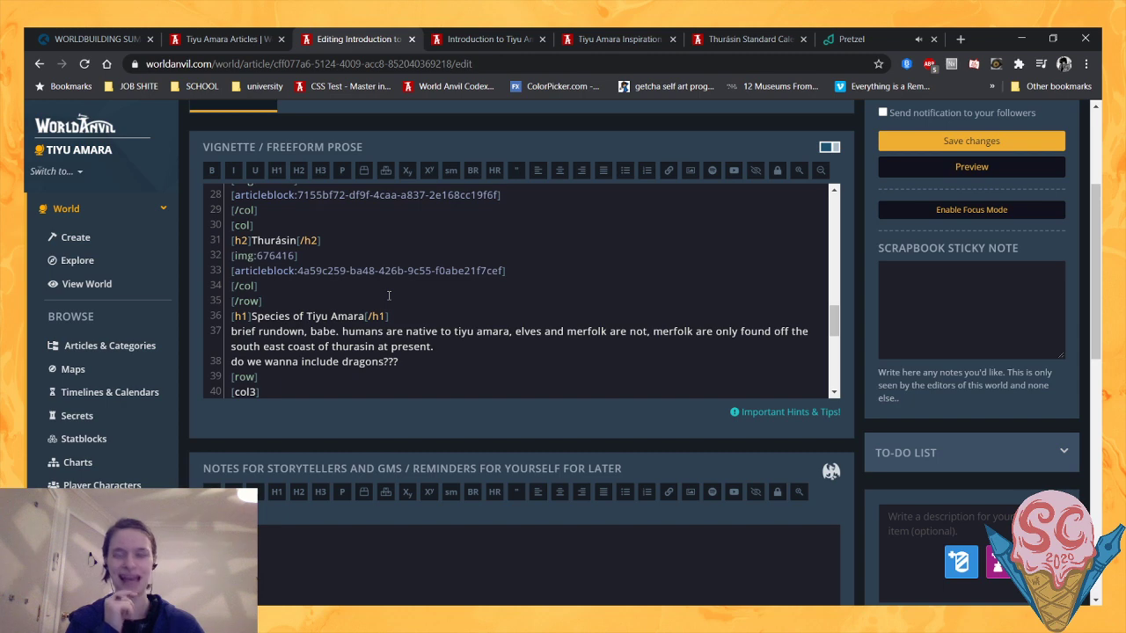
{"action": "scroll", "coordinate": [388, 295], "scroll_direction": "down", "scroll_amount": 2}
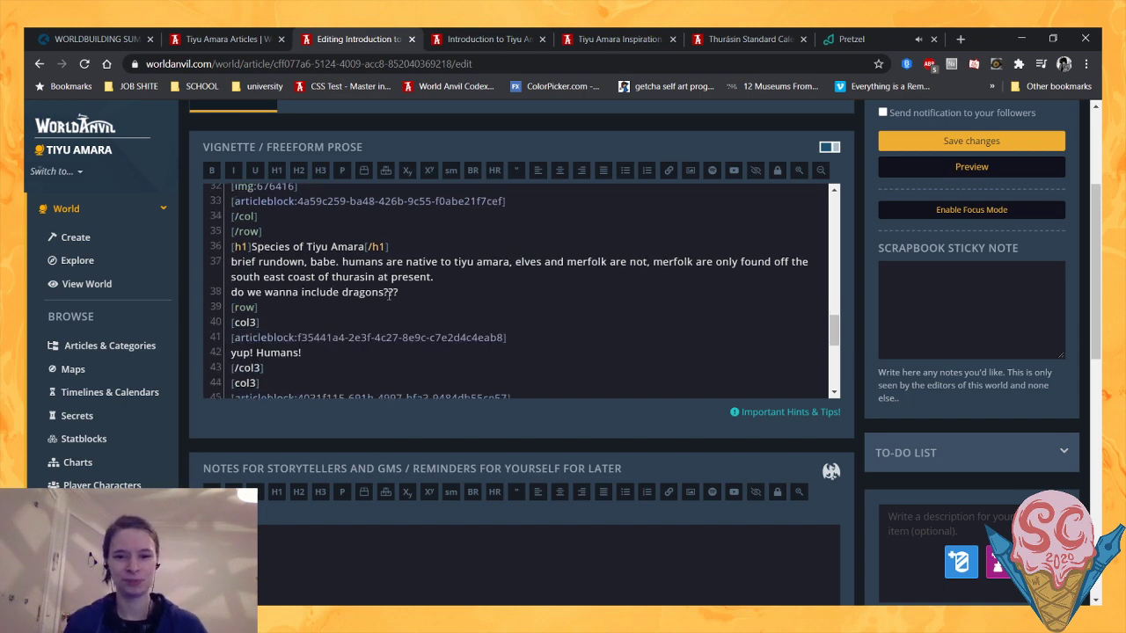
{"action": "scroll", "coordinate": [388, 295], "scroll_direction": "up", "scroll_amount": 2}
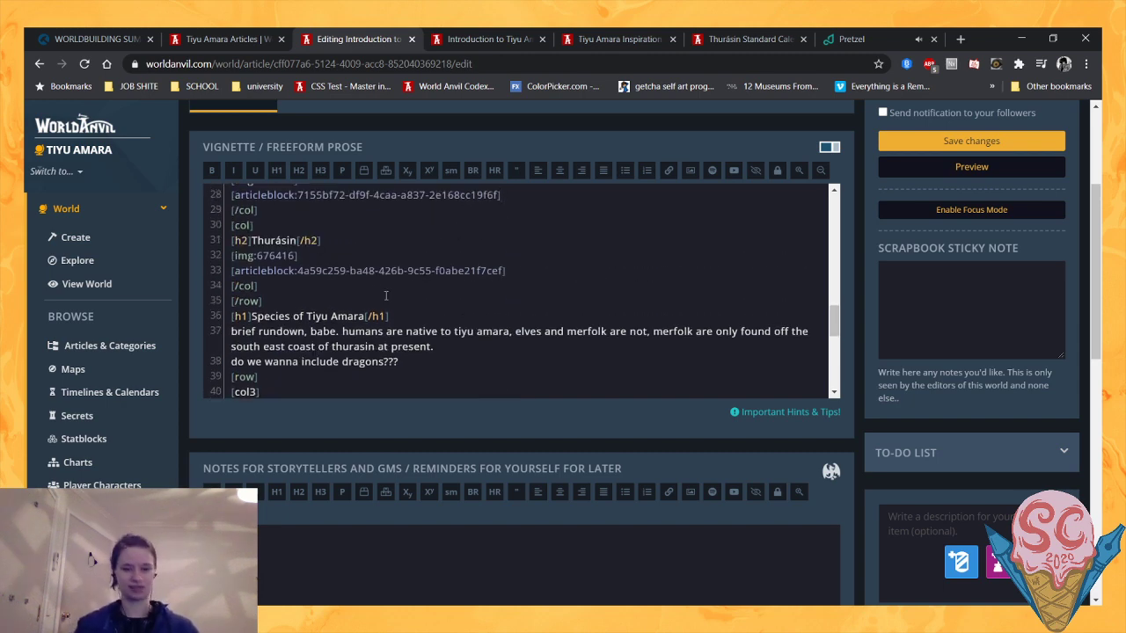
{"action": "scroll", "coordinate": [385, 295], "scroll_direction": "up", "scroll_amount": 4}
{"action": "scroll", "coordinate": [385, 295], "scroll_direction": "down", "scroll_amount": 4}
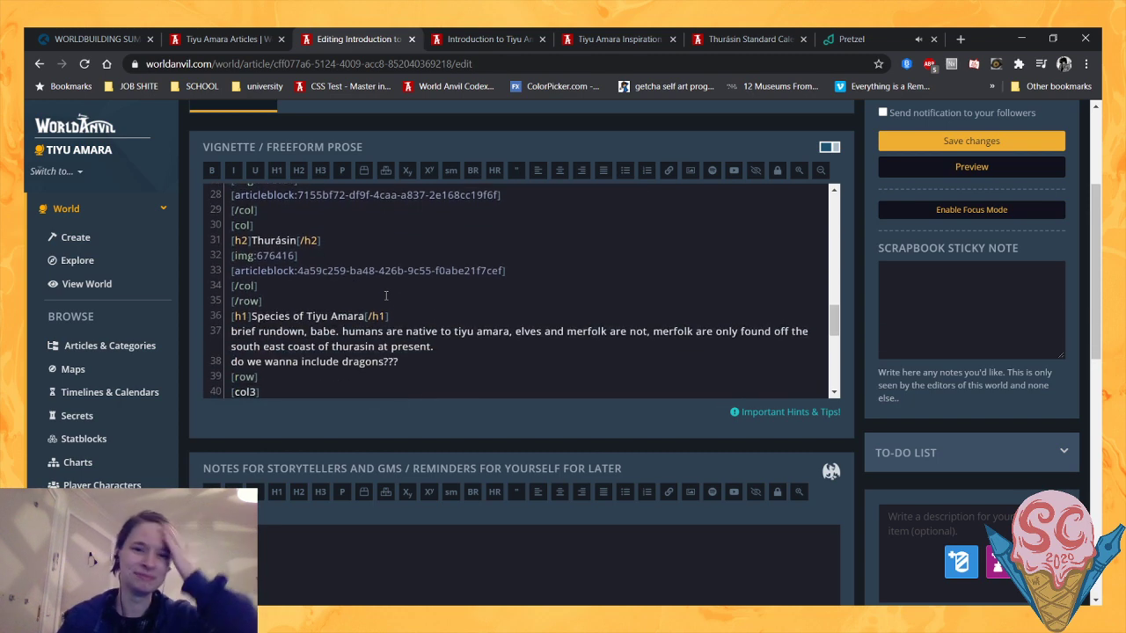
{"action": "scroll", "coordinate": [401, 307], "scroll_direction": "down", "scroll_amount": 2}
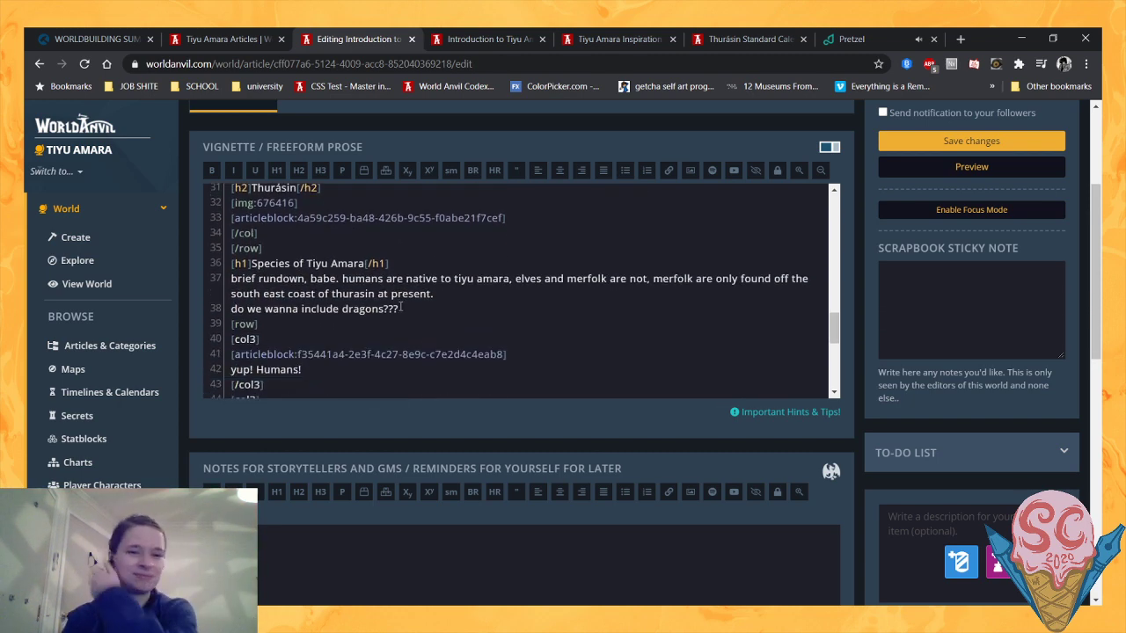
{"action": "scroll", "coordinate": [401, 307], "scroll_direction": "down", "scroll_amount": 1}
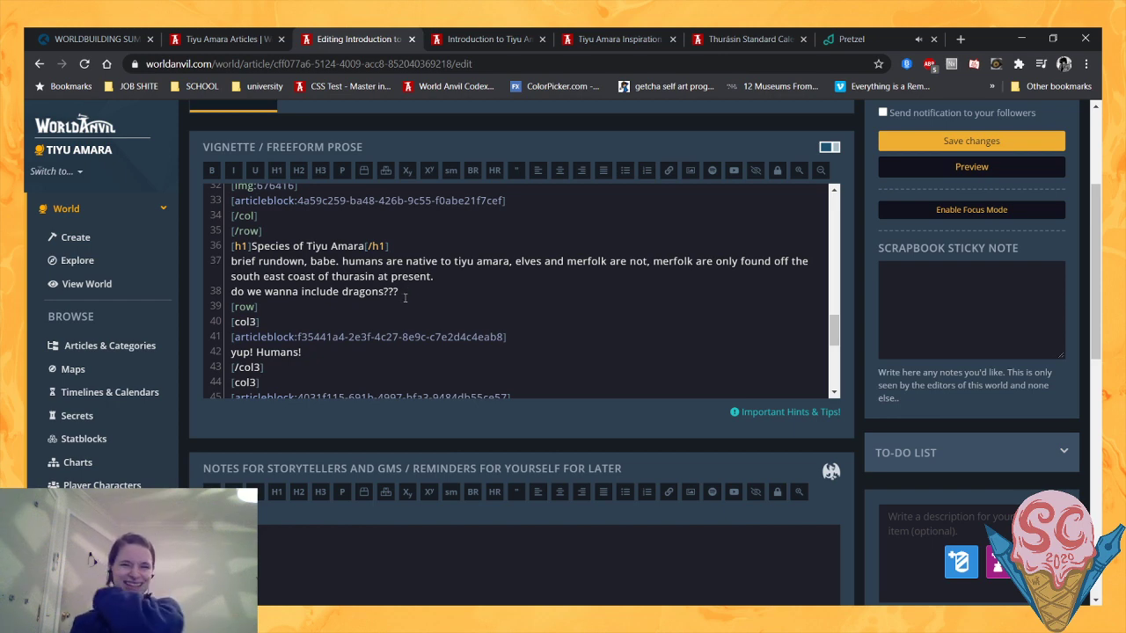
{"action": "left_click_drag", "start_coordinate": [407, 291], "coordinate": [181, 258]}
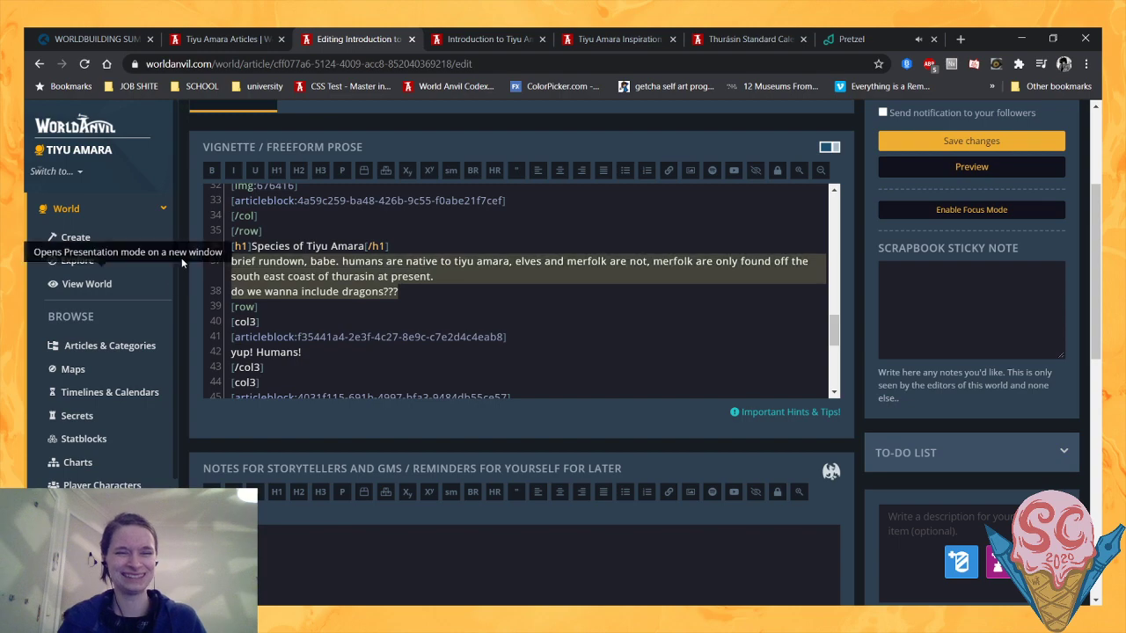
- Examine the Species of Tiyu Amara section and its species cards in the article preview
{"action": "left_click", "coordinate": [488, 39]}
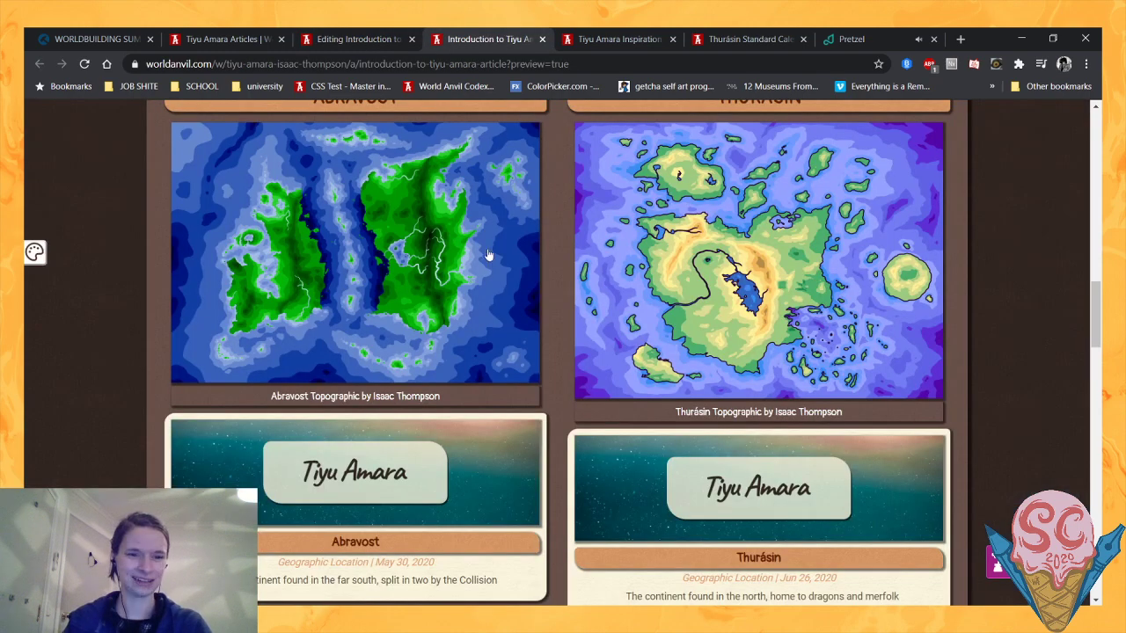
{"action": "scroll", "coordinate": [490, 252], "scroll_direction": "down", "scroll_amount": 6}
{"action": "scroll", "coordinate": [176, 299], "scroll_direction": "up", "scroll_amount": 1}
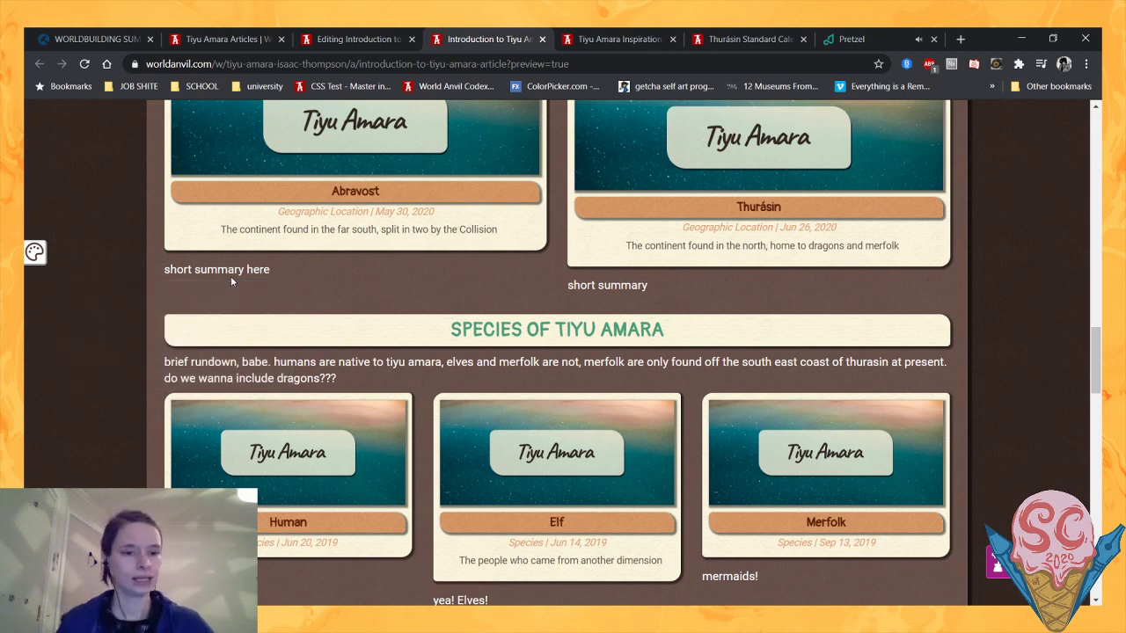
- Compare the Abravost and Thurásin continent cards with the Species of Tiyu Amara section in the article preview
{"action": "scroll", "coordinate": [231, 281], "scroll_direction": "up", "scroll_amount": 3}
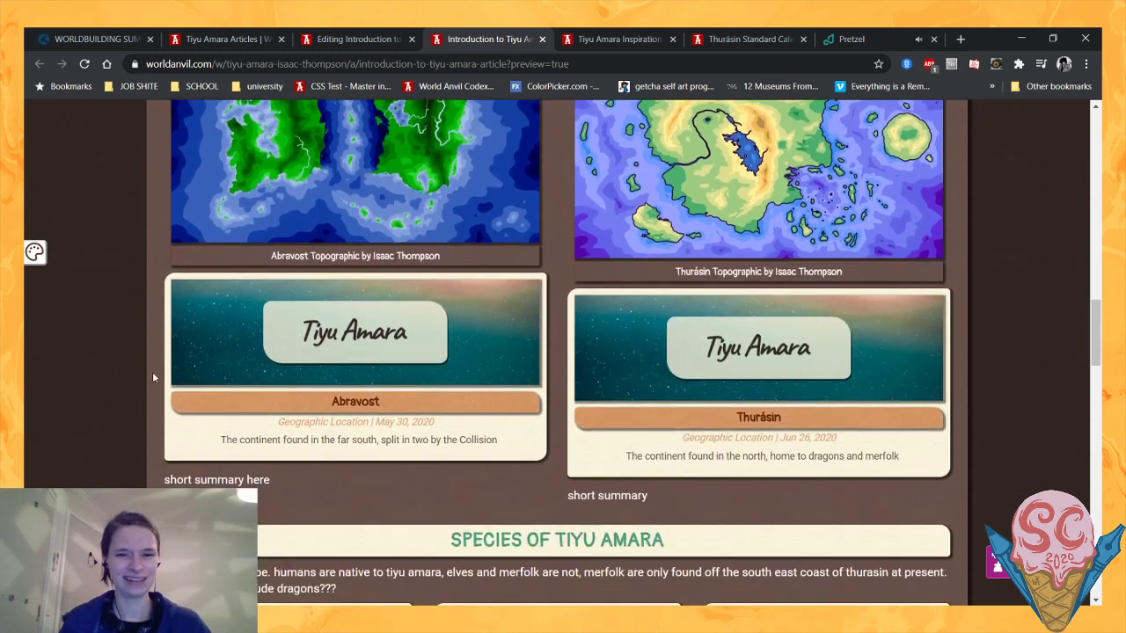
{"action": "scroll", "coordinate": [152, 371], "scroll_direction": "down", "scroll_amount": 2}
{"action": "scroll", "coordinate": [150, 372], "scroll_direction": "up", "scroll_amount": 3}
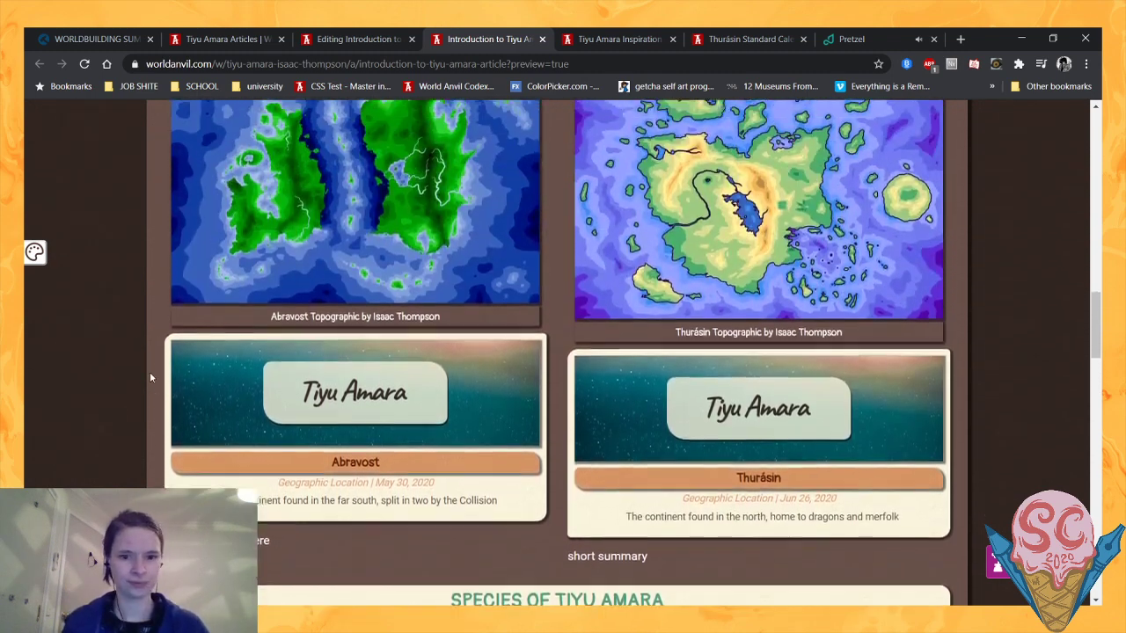
{"action": "scroll", "coordinate": [150, 372], "scroll_direction": "down", "scroll_amount": 5}
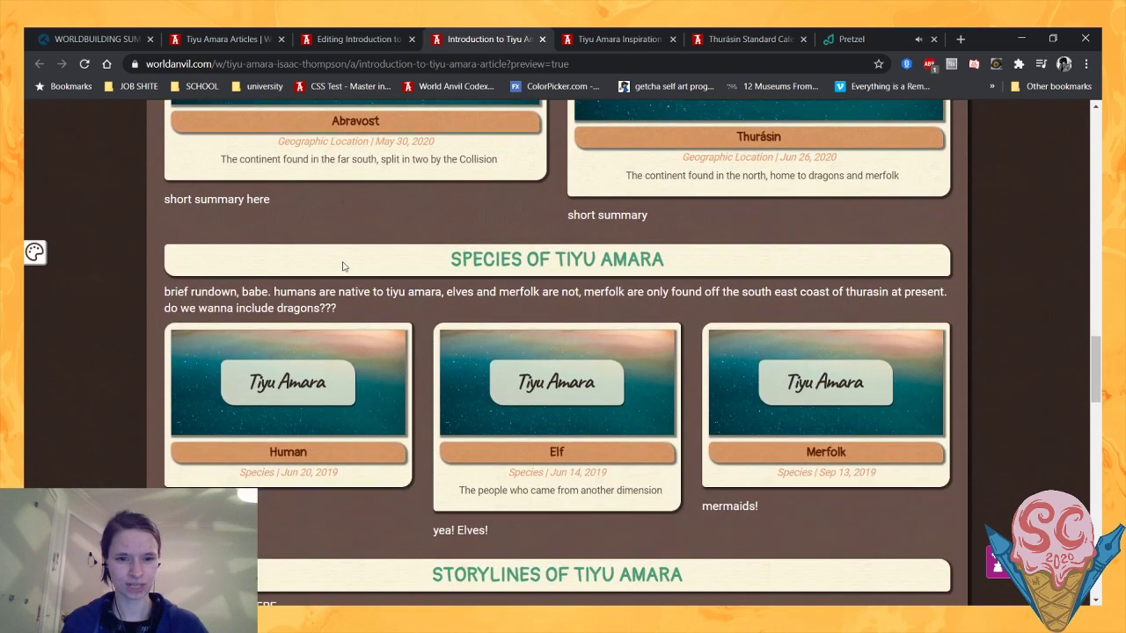
{"action": "left_click_drag", "start_coordinate": [367, 263], "coordinate": [703, 272]}
{"action": "left_click", "coordinate": [690, 273]}
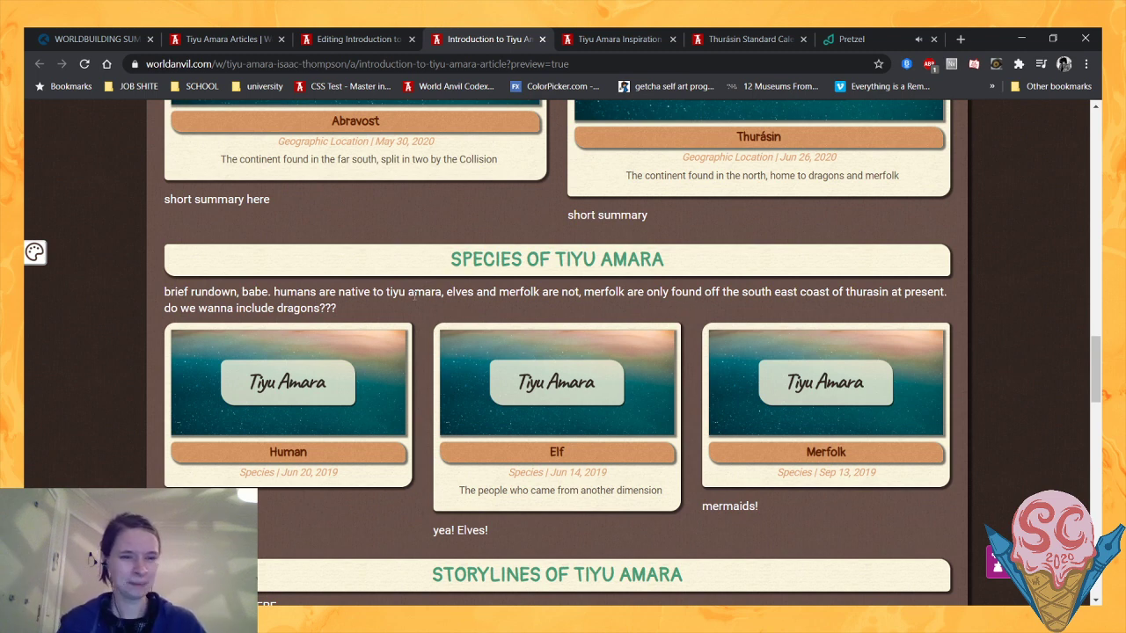
{"action": "scroll", "coordinate": [413, 297], "scroll_direction": "down", "scroll_amount": 1}
{"action": "scroll", "coordinate": [414, 296], "scroll_direction": "up", "scroll_amount": 1}
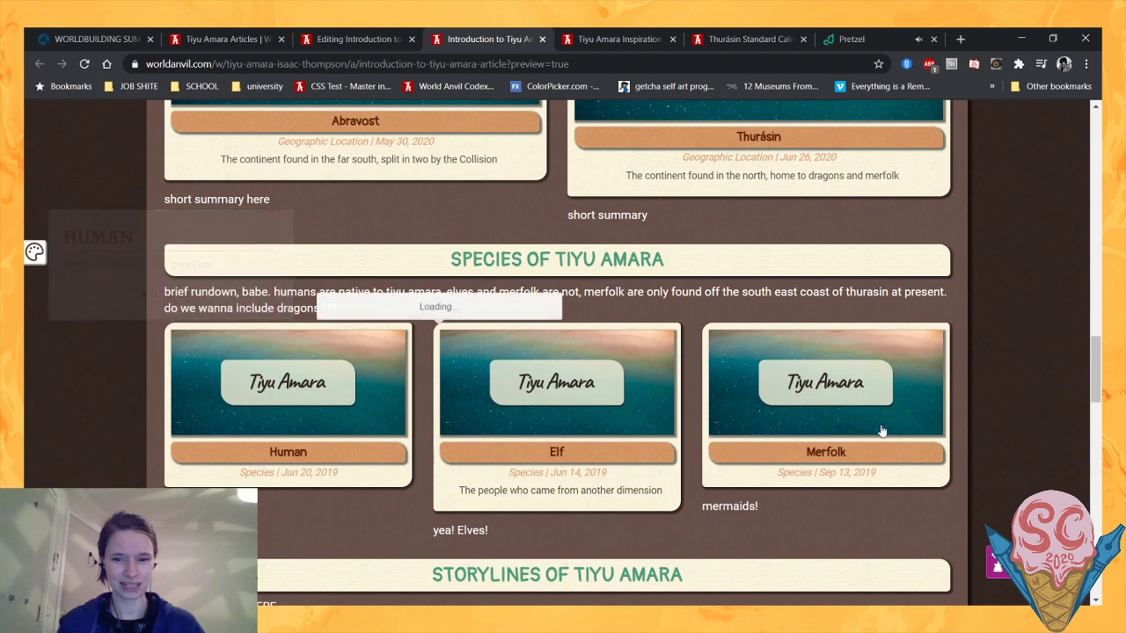
- Check how the introduction's opening paragraphs mention dragons and elves, and preview the Elf article from its species card
{"action": "scroll", "coordinate": [507, 284], "scroll_direction": "up", "scroll_amount": 10}
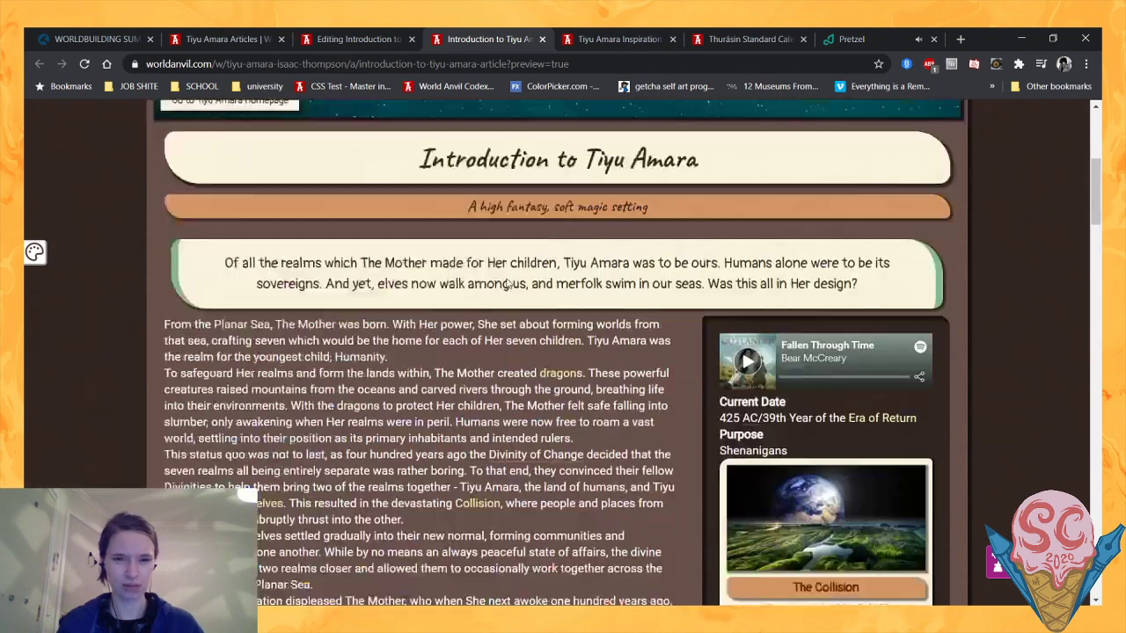
{"action": "scroll", "coordinate": [508, 283], "scroll_direction": "down", "scroll_amount": 2}
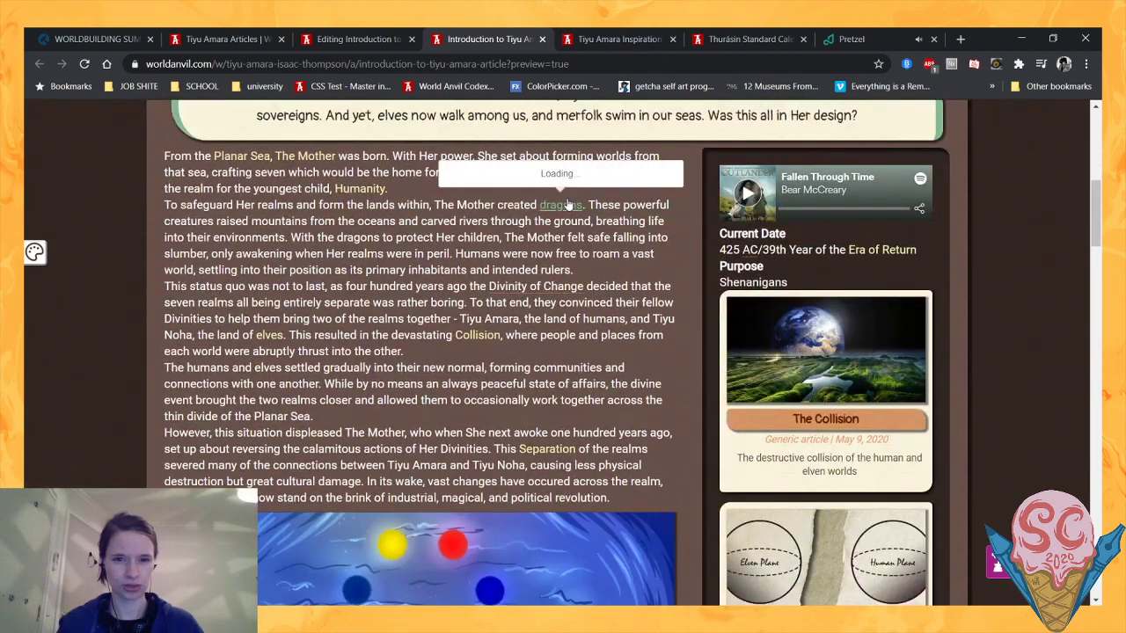
{"action": "scroll", "coordinate": [567, 204], "scroll_direction": "down", "scroll_amount": 15}
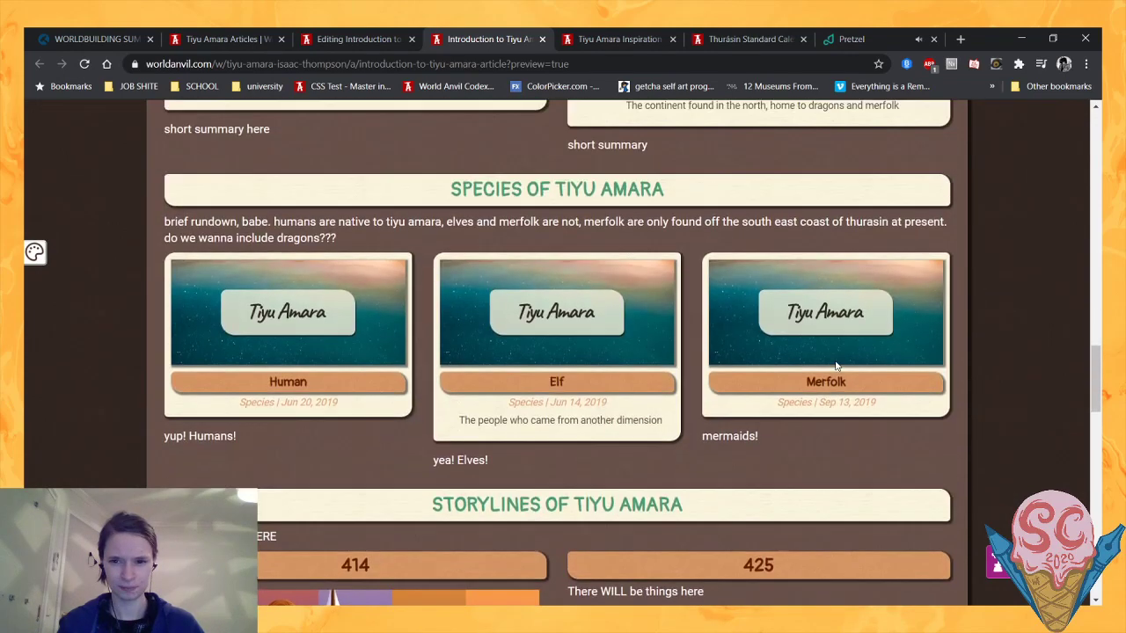
{"action": "mouse_move", "coordinate": [556, 330]}
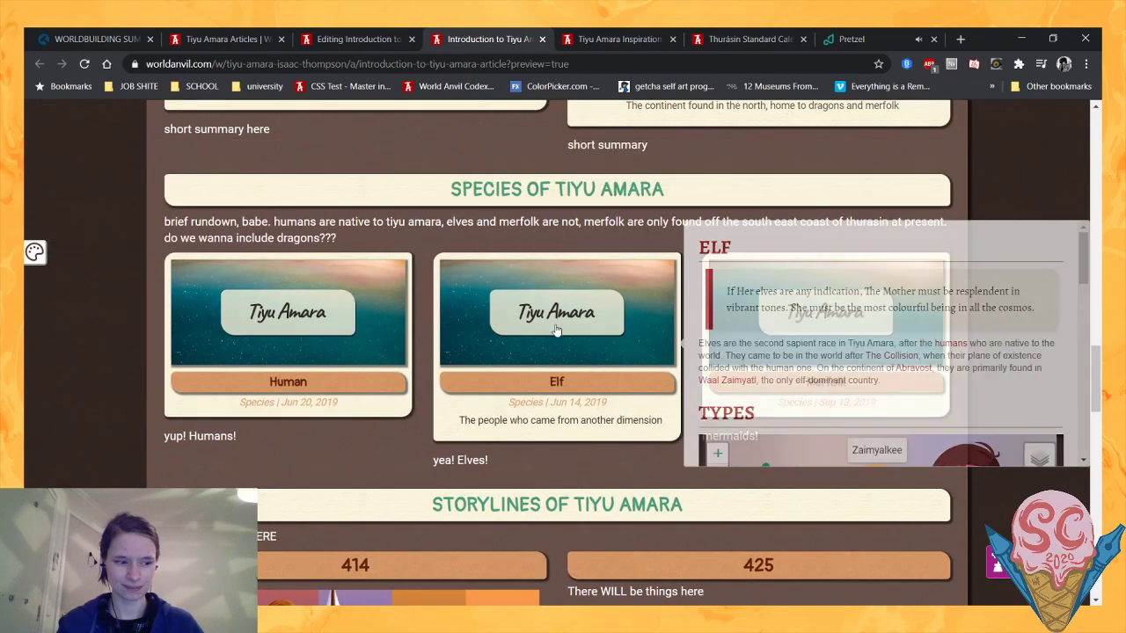
- In the world's article manager, list the articles of the Species type
{"action": "left_click", "coordinate": [242, 39]}
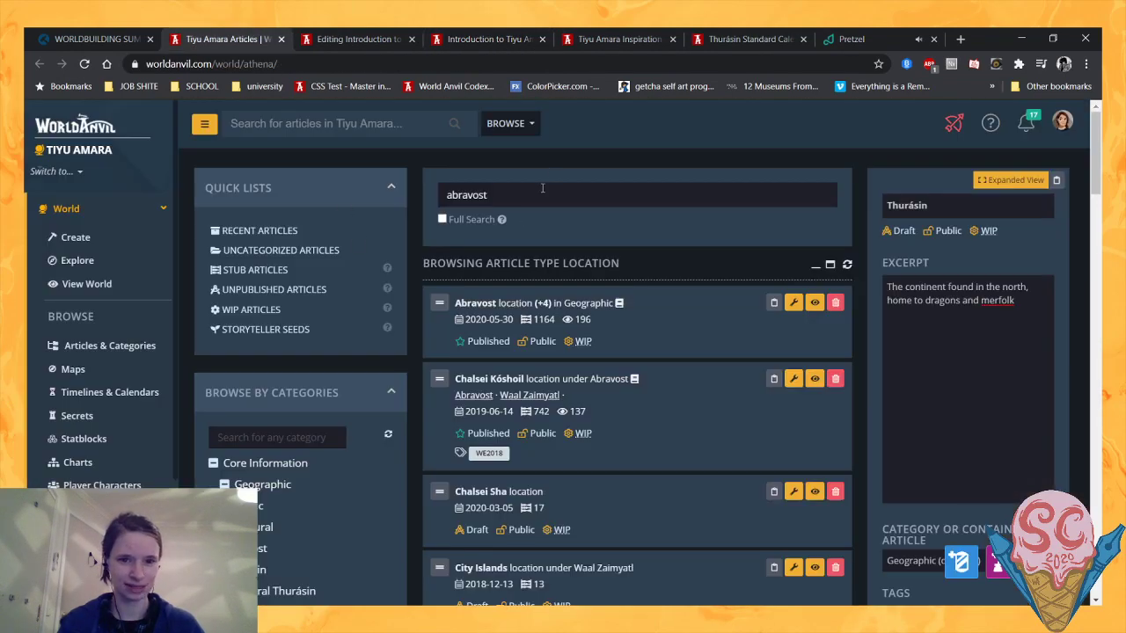
{"action": "double_click", "coordinate": [542, 188]}
{"action": "scroll", "coordinate": [260, 491], "scroll_direction": "down", "scroll_amount": 7}
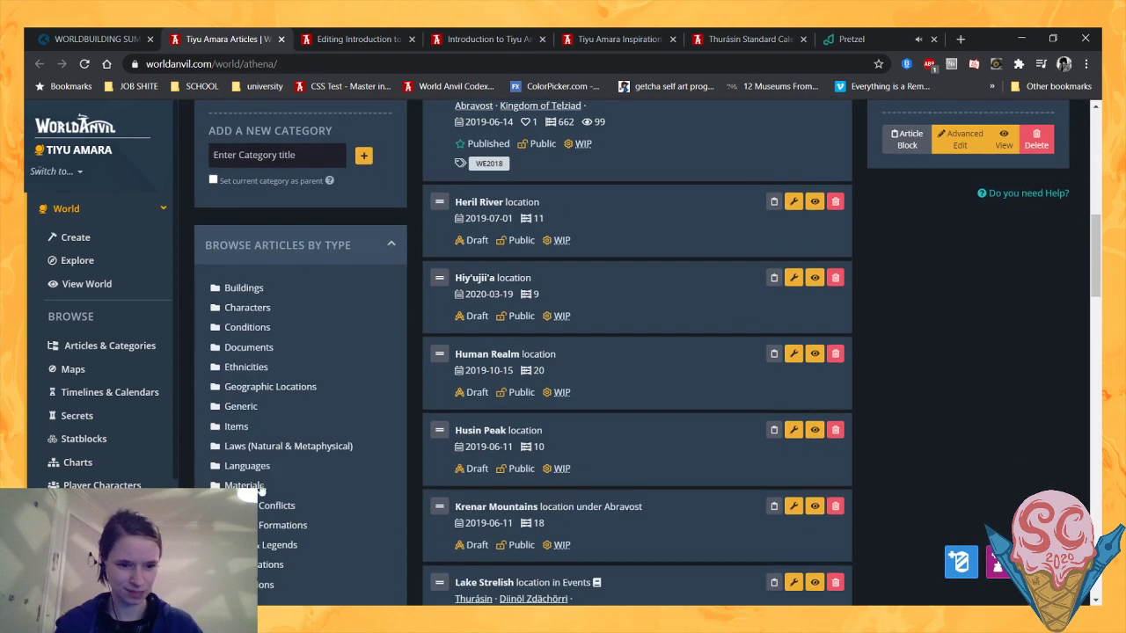
{"action": "scroll", "coordinate": [260, 491], "scroll_direction": "down", "scroll_amount": 5}
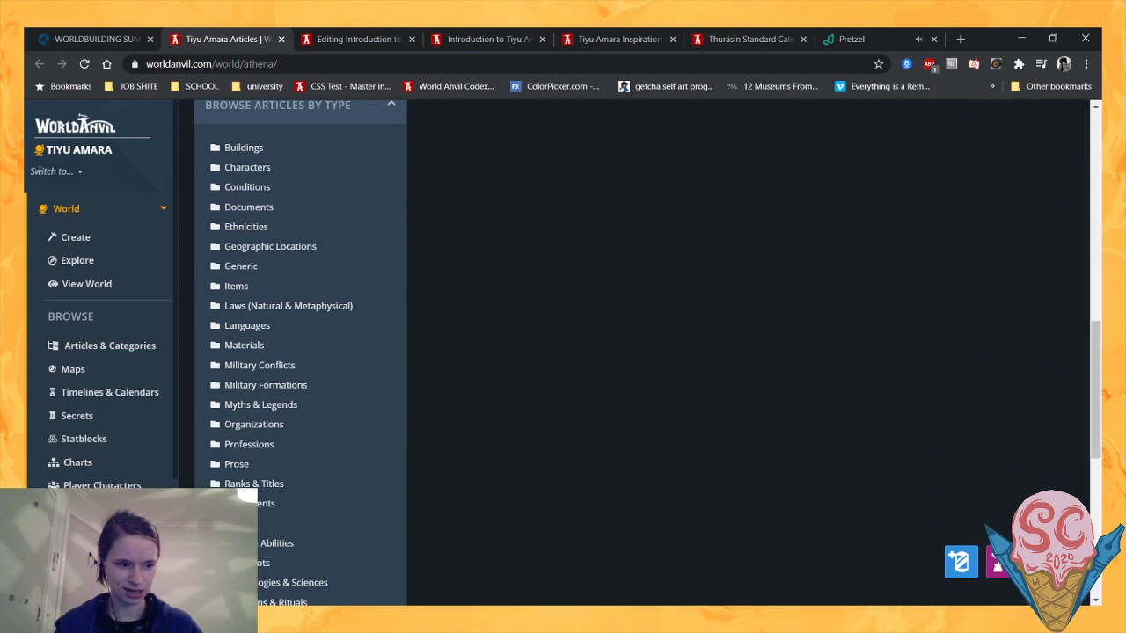
{"action": "scroll", "coordinate": [614, 395], "scroll_direction": "up", "scroll_amount": 12}
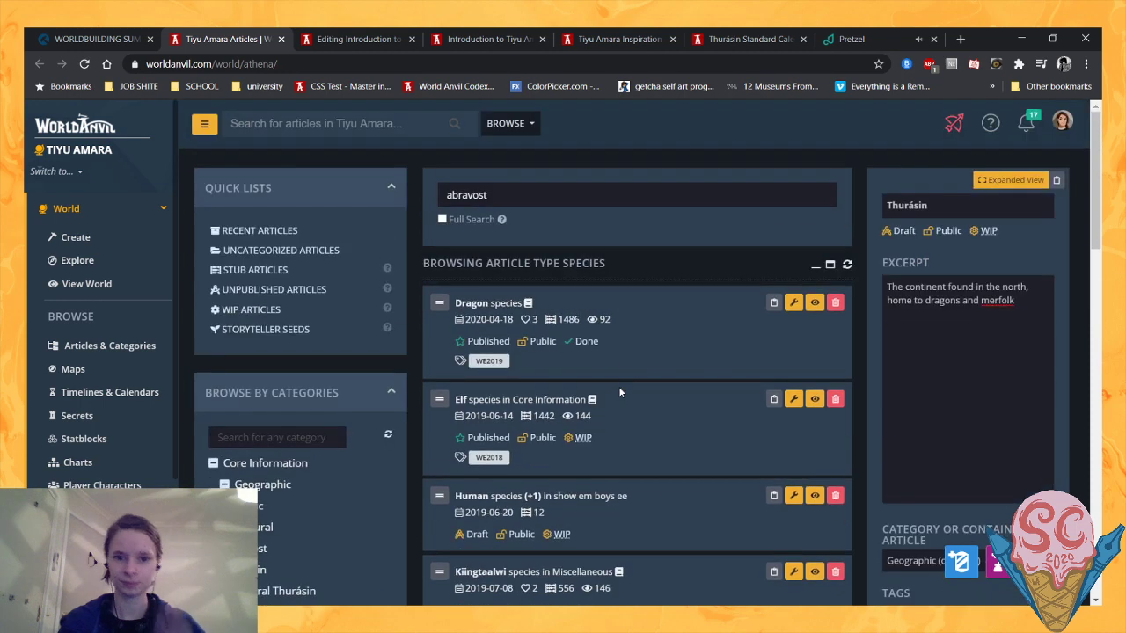
- Select the Elf article in the species list and clear its excerpt
{"action": "scroll", "coordinate": [620, 392], "scroll_direction": "down", "scroll_amount": 1}
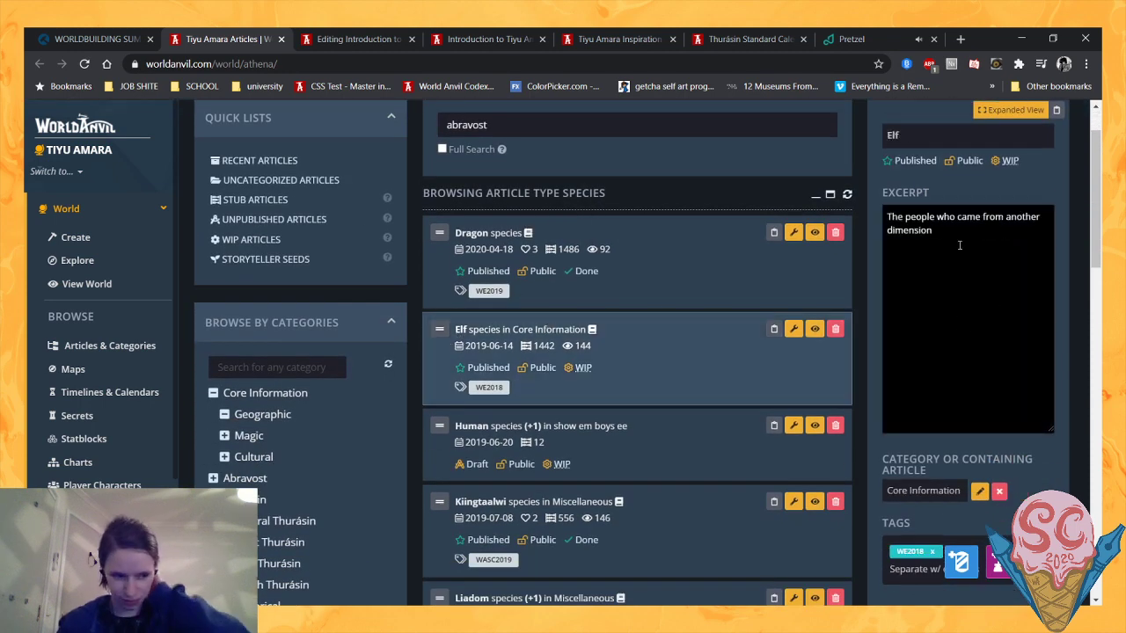
{"action": "key", "text": "ctrl+a"}
{"action": "key", "text": "BackSpace"}
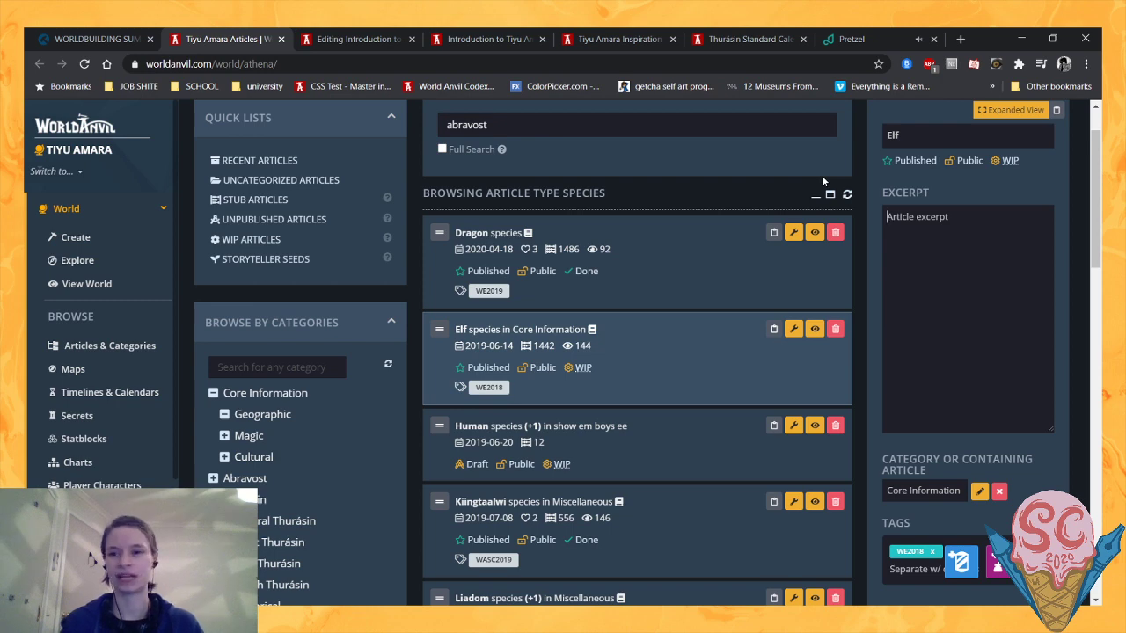
- From the introduction preview, open the Elf article in a new tab and switch to it
{"action": "left_click", "coordinate": [488, 39]}
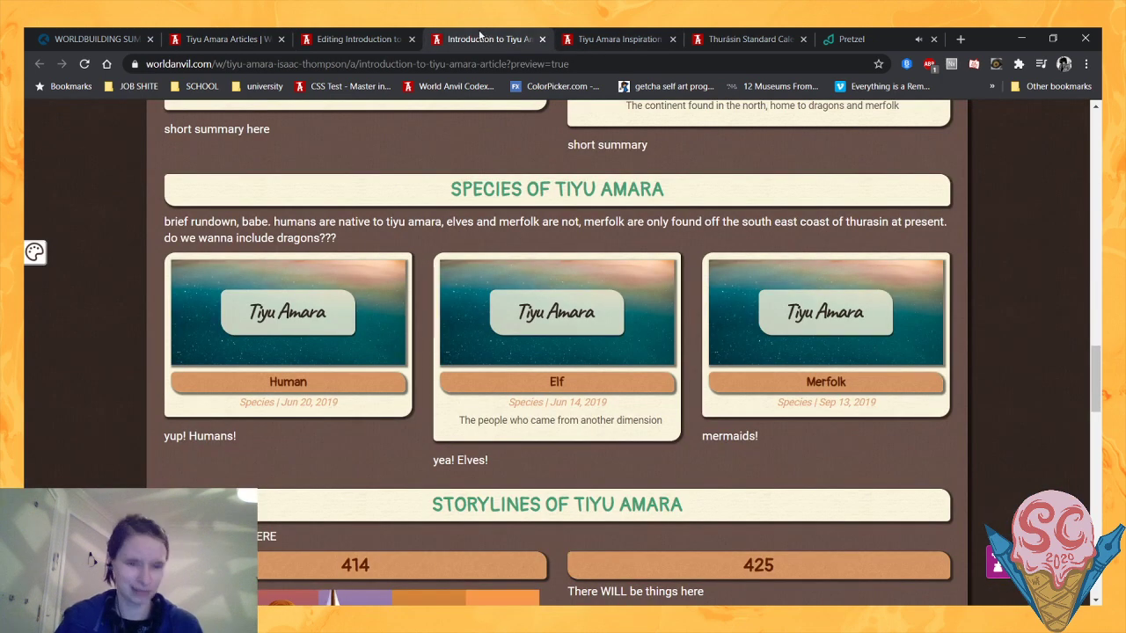
{"action": "middle_click", "coordinate": [589, 386]}
{"action": "left_click", "coordinate": [538, 38]}
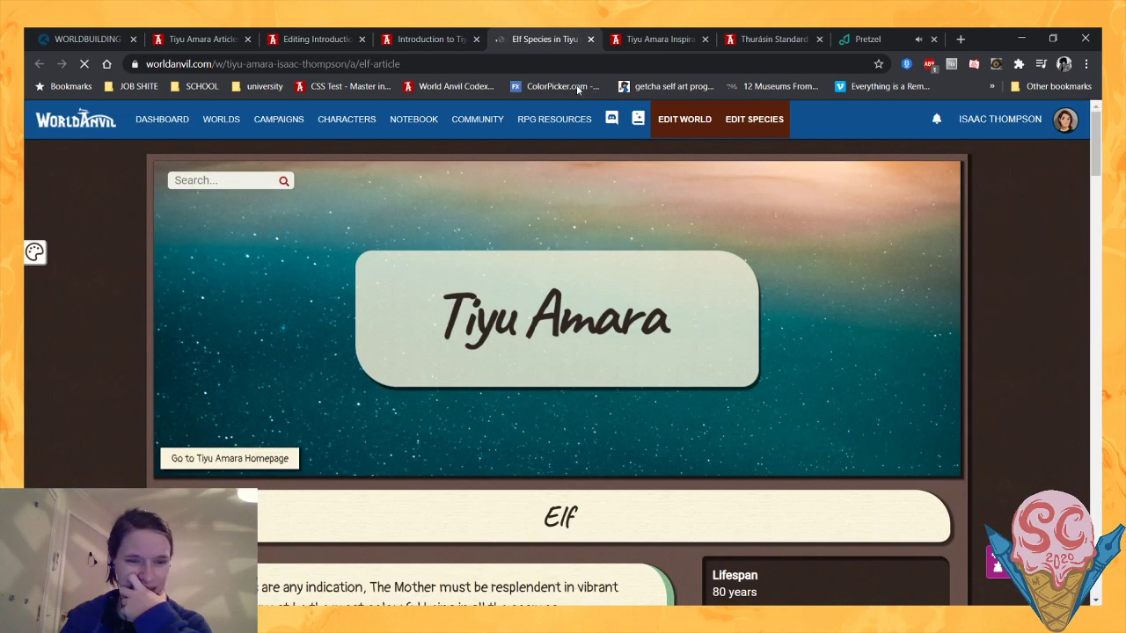
- Read the Elf article from its introduction through reproduction and gender to the history and the Separation
{"action": "scroll", "coordinate": [519, 347], "scroll_direction": "down", "scroll_amount": 2}
{"action": "scroll", "coordinate": [519, 347], "scroll_direction": "down", "scroll_amount": 3}
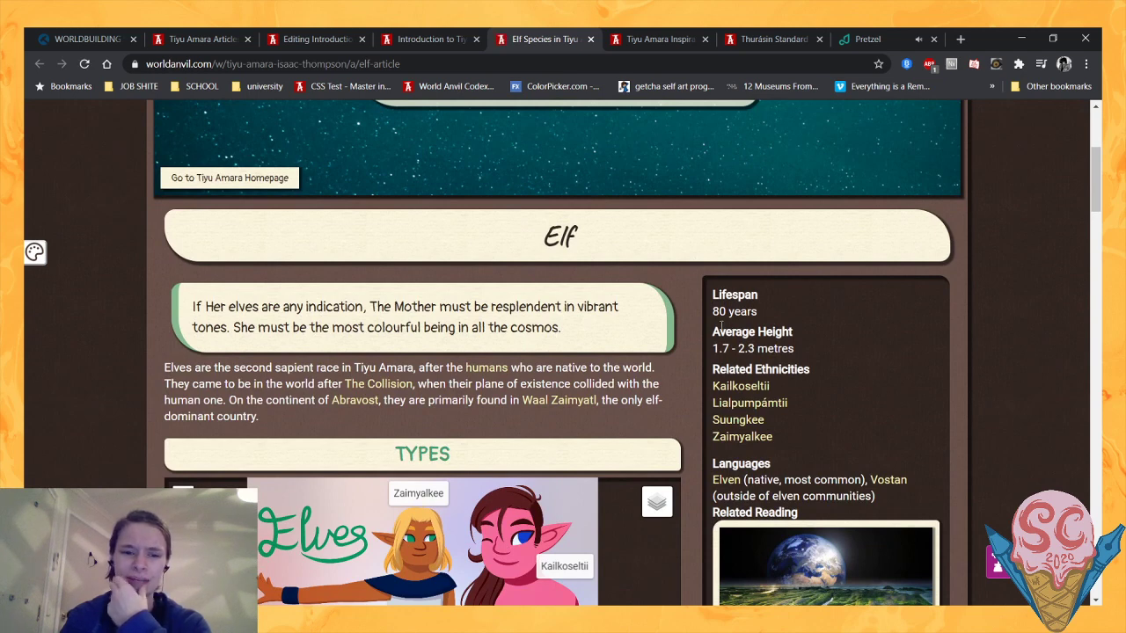
{"action": "scroll", "coordinate": [721, 326], "scroll_direction": "down", "scroll_amount": 1}
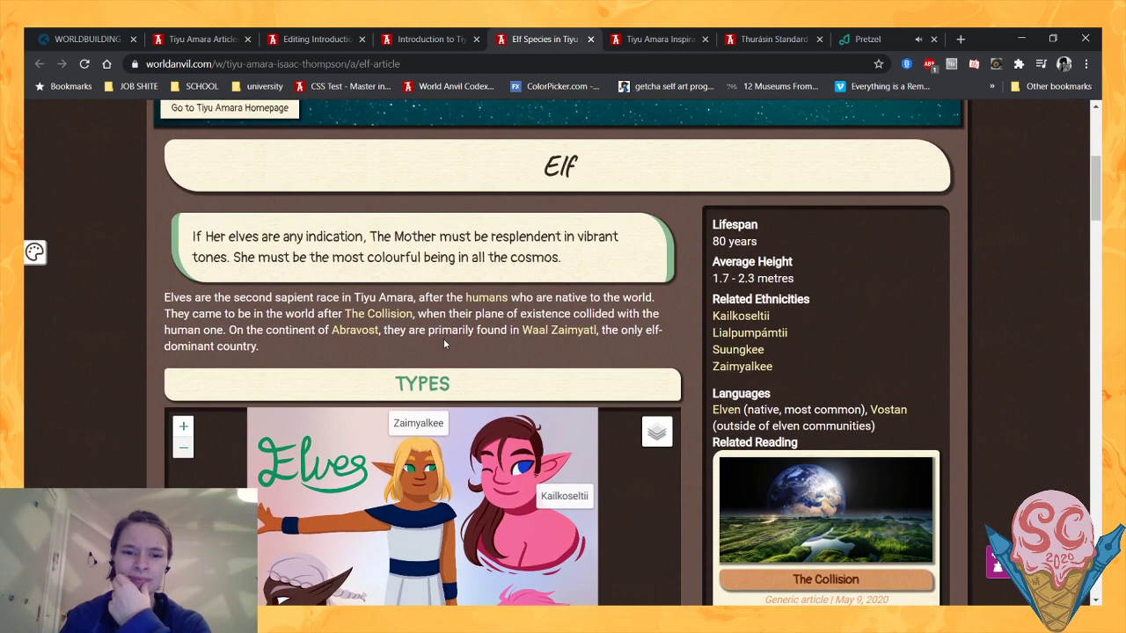
{"action": "scroll", "coordinate": [563, 334], "scroll_direction": "down", "scroll_amount": 8}
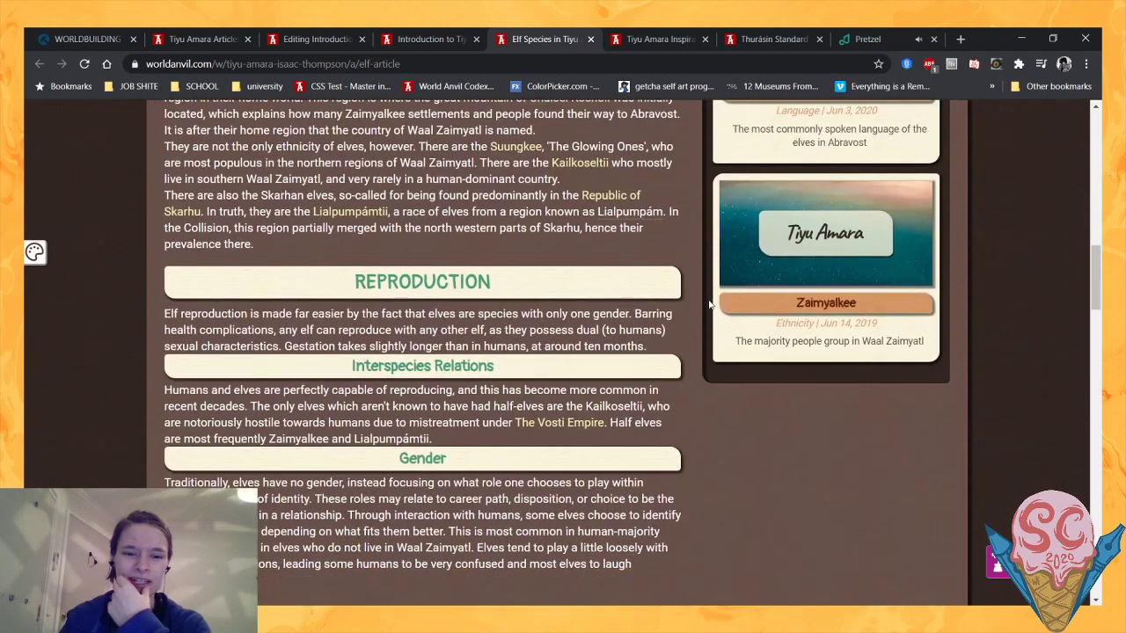
{"action": "scroll", "coordinate": [709, 304], "scroll_direction": "down", "scroll_amount": 4}
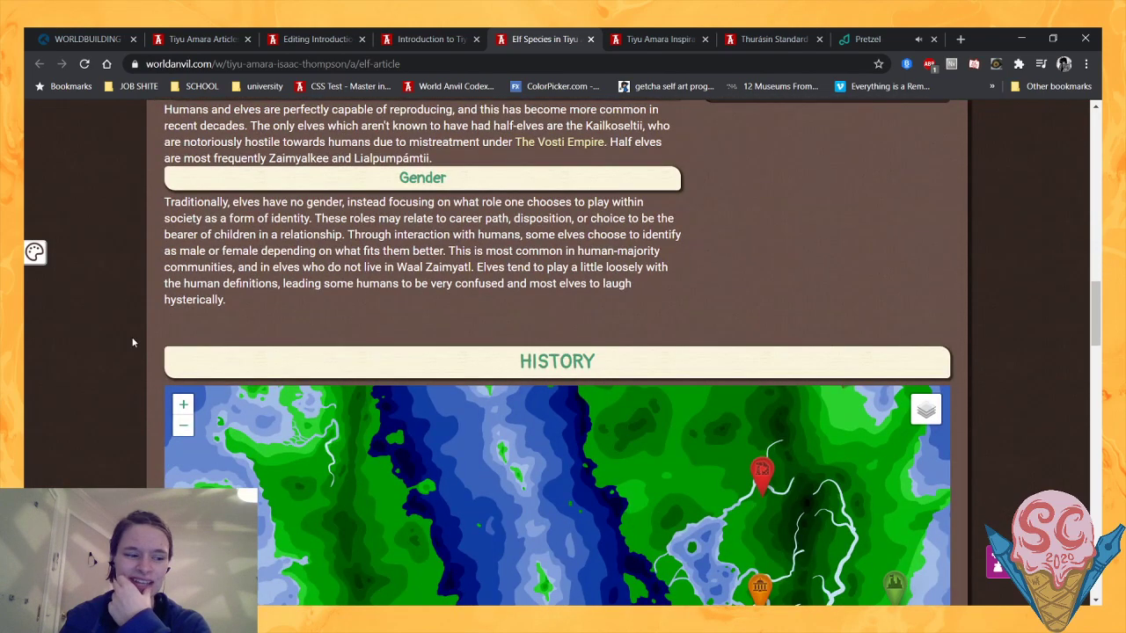
{"action": "scroll", "coordinate": [133, 342], "scroll_direction": "down", "scroll_amount": 1}
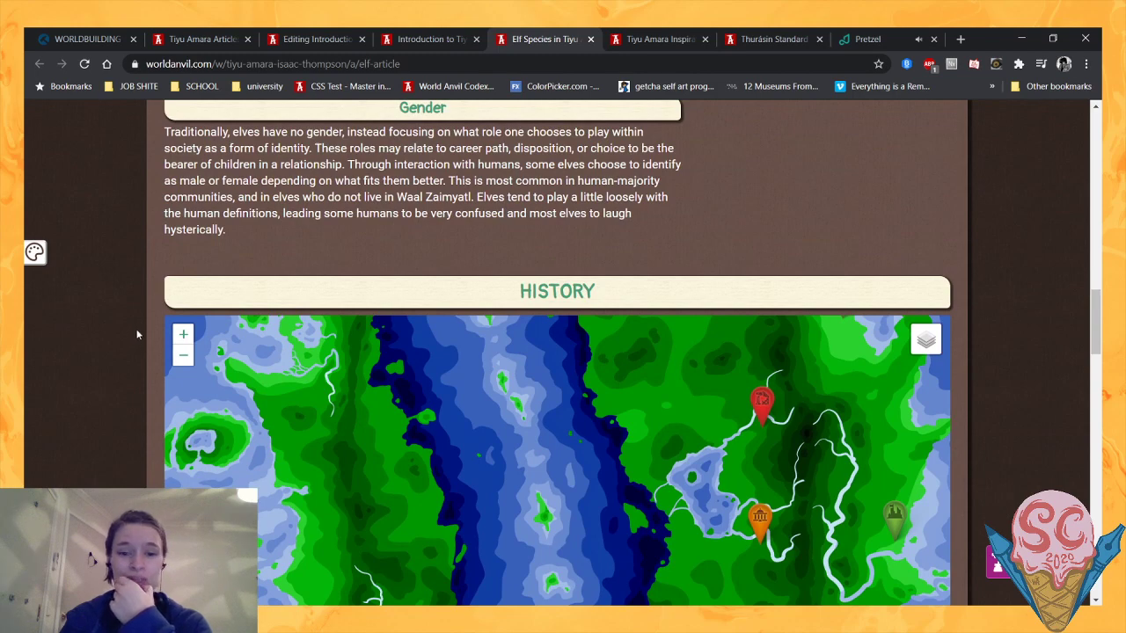
{"action": "scroll", "coordinate": [83, 336], "scroll_direction": "down", "scroll_amount": 5}
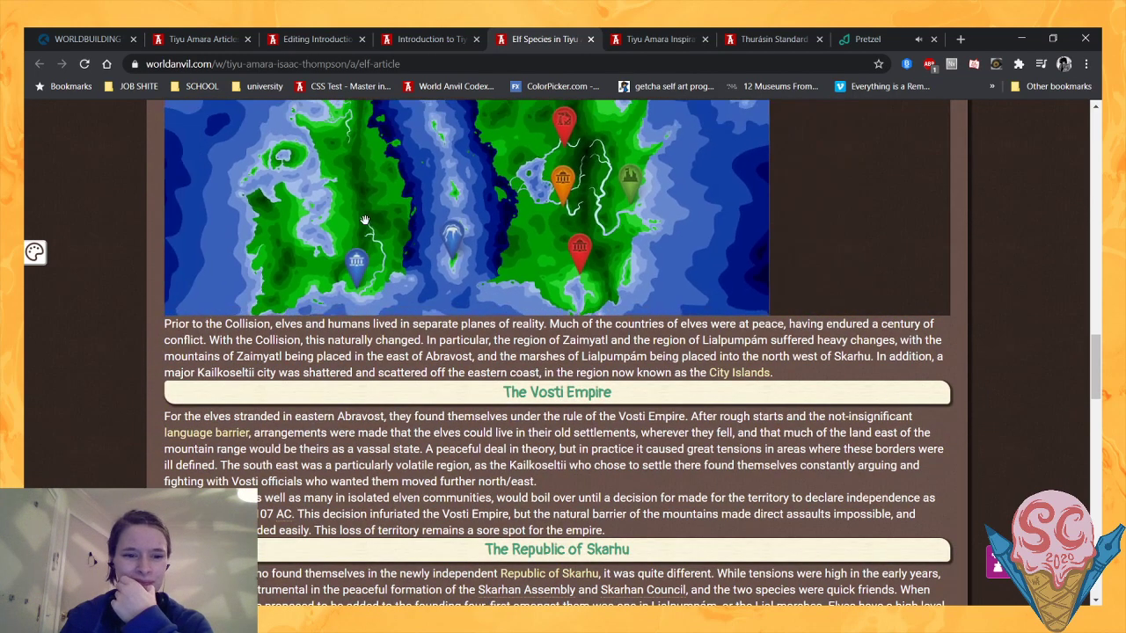
{"action": "scroll", "coordinate": [417, 358], "scroll_direction": "down", "scroll_amount": 1}
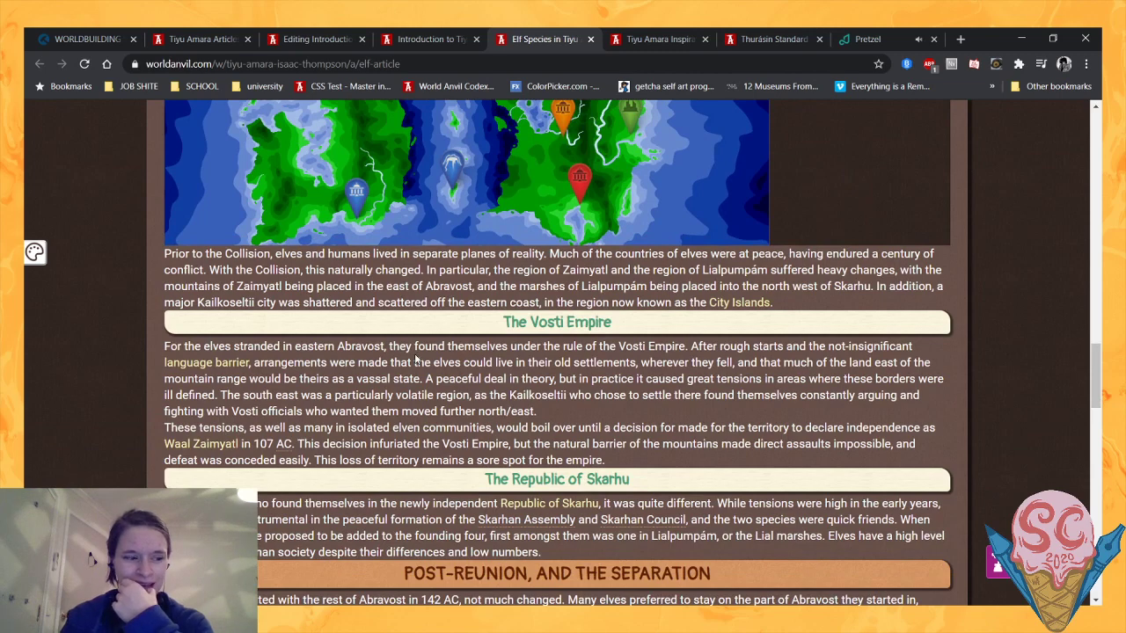
{"action": "scroll", "coordinate": [454, 335], "scroll_direction": "down", "scroll_amount": 3}
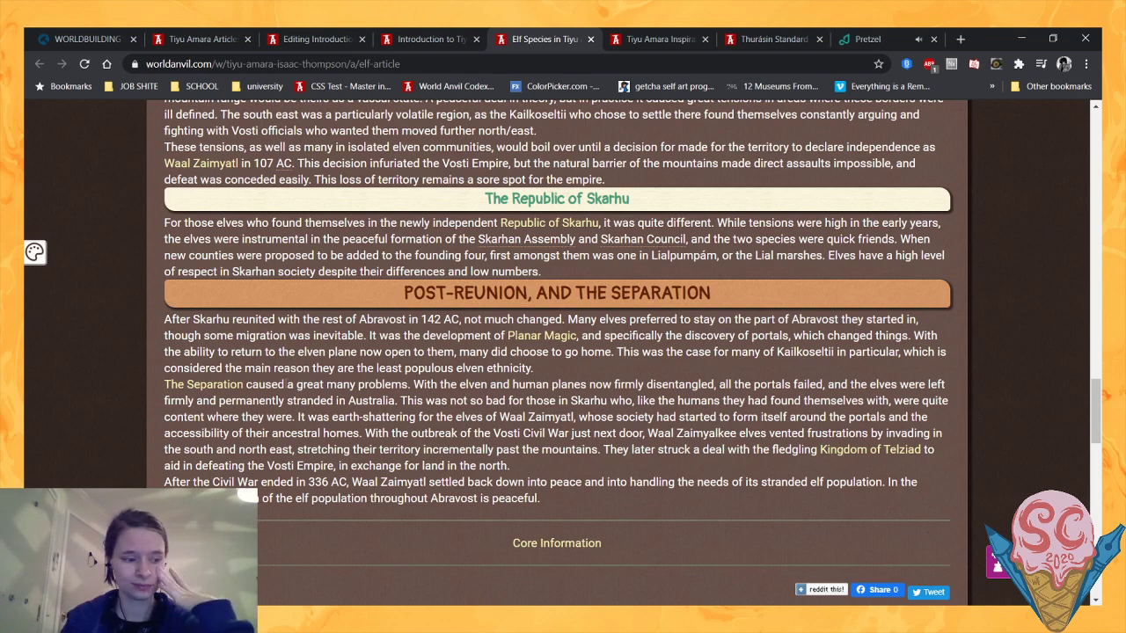
- Check the Elf article's metadata, including its tag and publication and creation dates
{"action": "scroll", "coordinate": [285, 385], "scroll_direction": "down", "scroll_amount": 2}
{"action": "scroll", "coordinate": [284, 382], "scroll_direction": "down", "scroll_amount": 4}
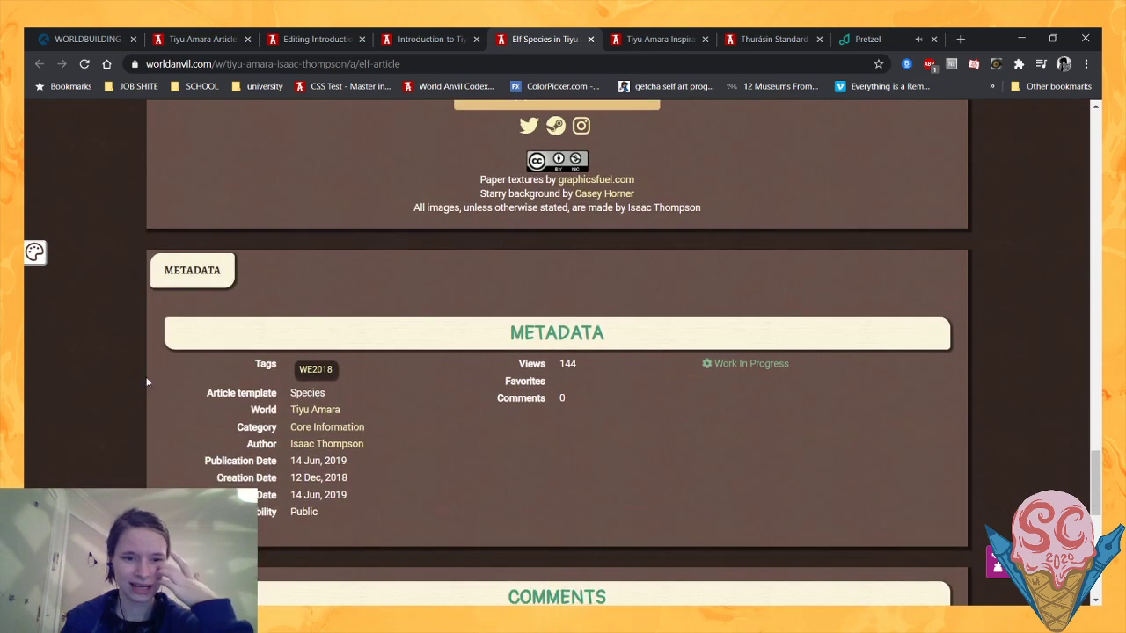
{"action": "triple_click", "coordinate": [321, 391]}
{"action": "left_click_drag", "start_coordinate": [334, 370], "coordinate": [249, 367]}
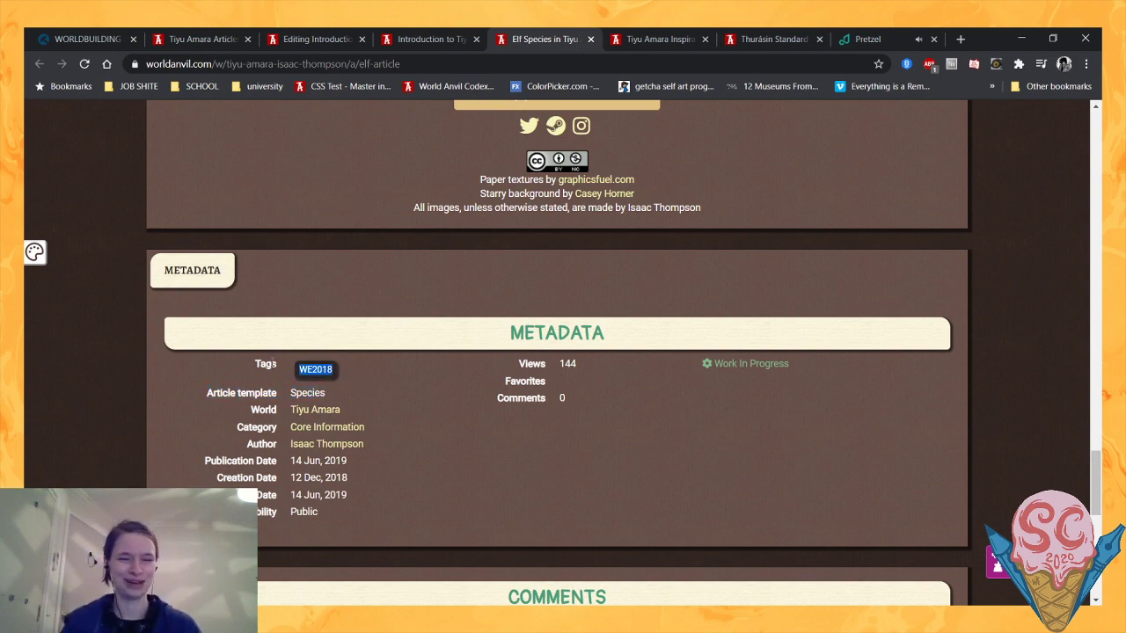
{"action": "left_click", "coordinate": [424, 378]}
- Re-examine the Elf article's opening quote, introductory paragraph and sidebar details on lifespan, height, ethnicities and languages
{"action": "scroll", "coordinate": [424, 378], "scroll_direction": "up", "scroll_amount": 5}
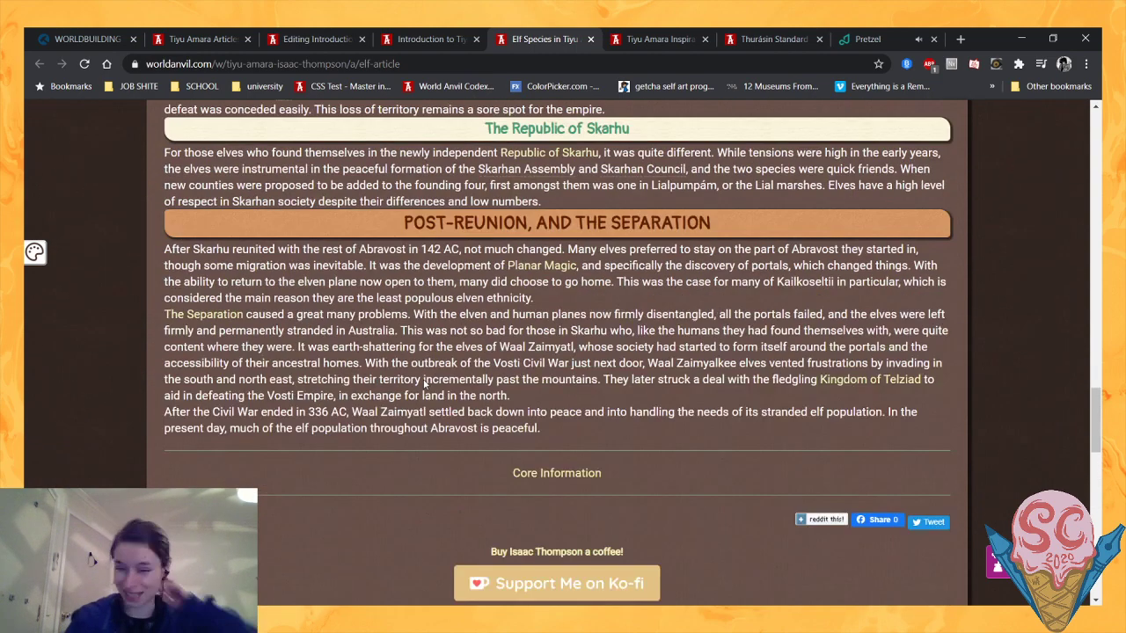
{"action": "scroll", "coordinate": [330, 384], "scroll_direction": "up", "scroll_amount": 20}
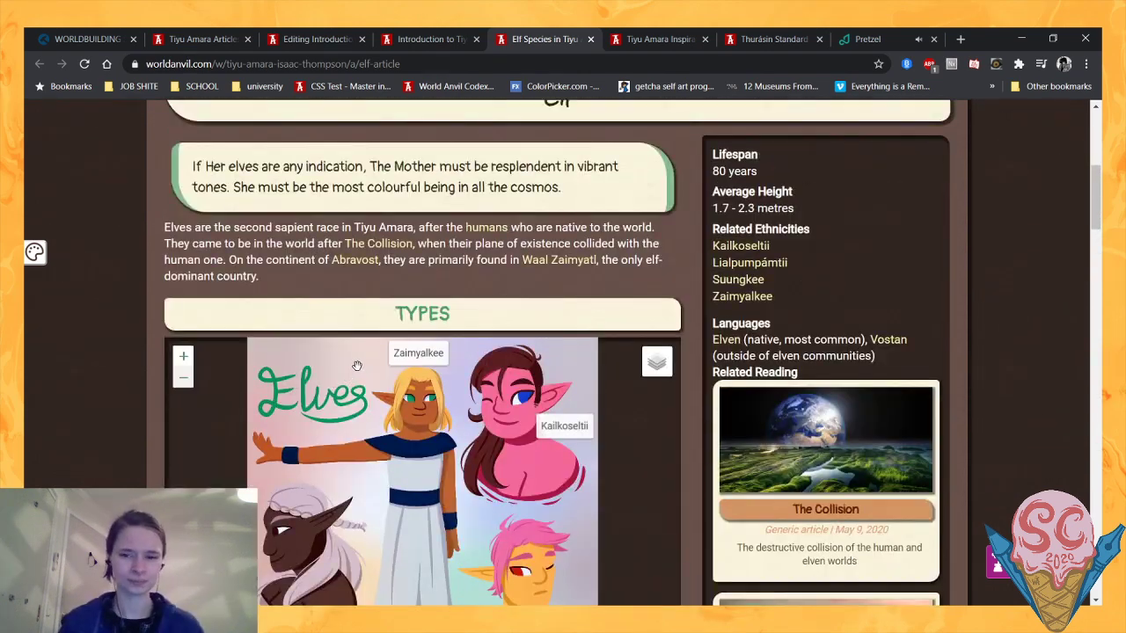
{"action": "scroll", "coordinate": [127, 394], "scroll_direction": "down", "scroll_amount": 2}
{"action": "scroll", "coordinate": [125, 394], "scroll_direction": "up", "scroll_amount": 5}
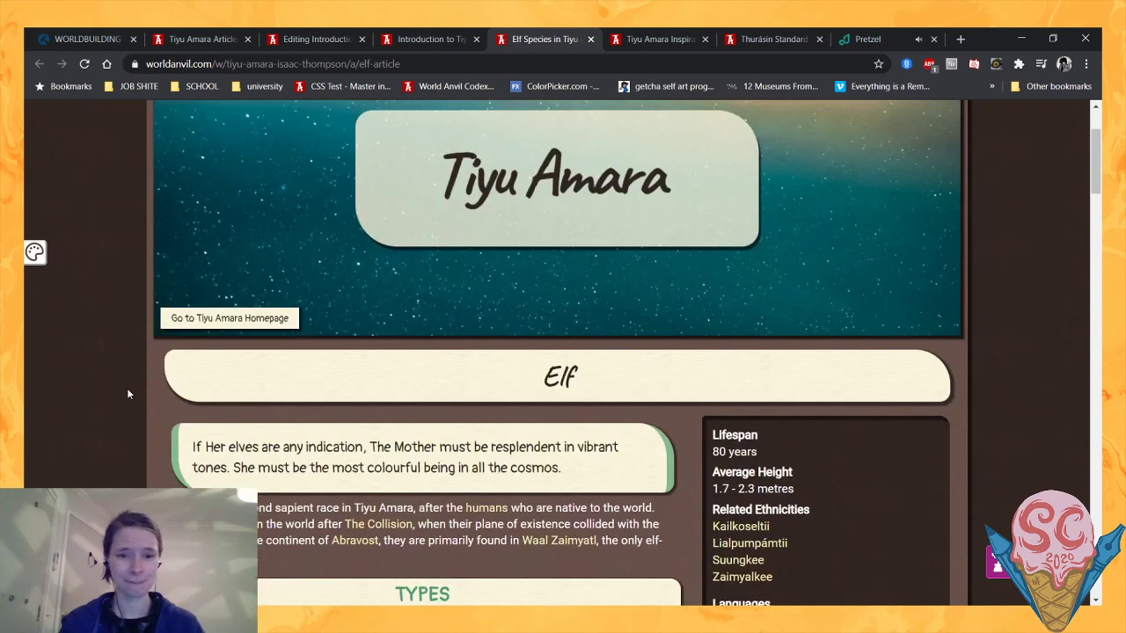
{"action": "scroll", "coordinate": [127, 388], "scroll_direction": "up", "scroll_amount": 3}
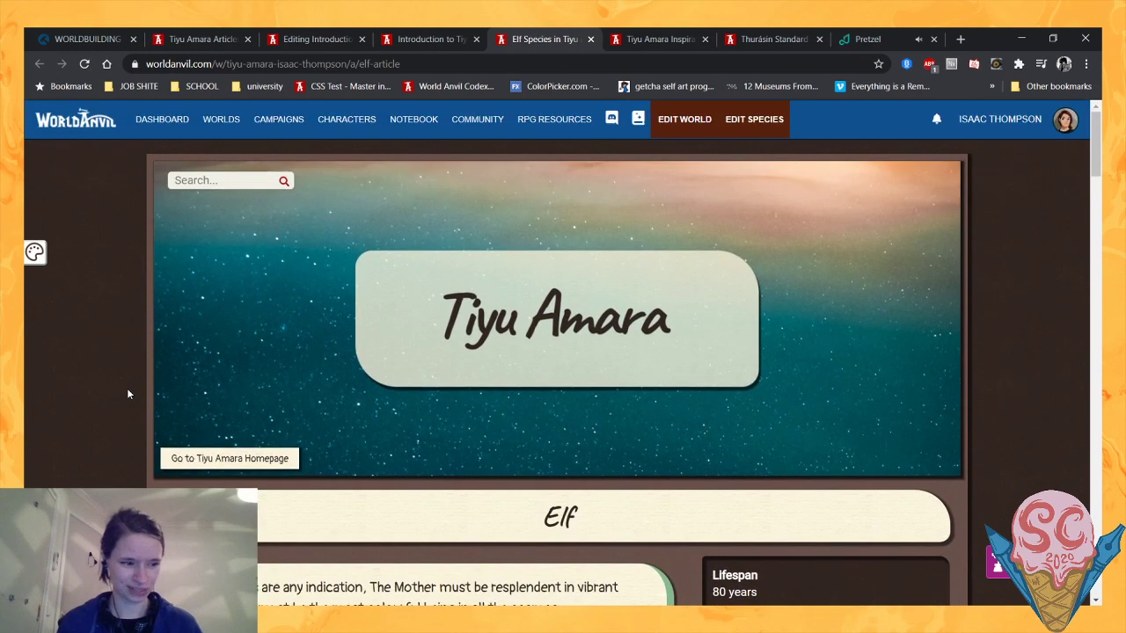
{"action": "scroll", "coordinate": [127, 387], "scroll_direction": "down", "scroll_amount": 2}
{"action": "scroll", "coordinate": [126, 384], "scroll_direction": "up", "scroll_amount": 2}
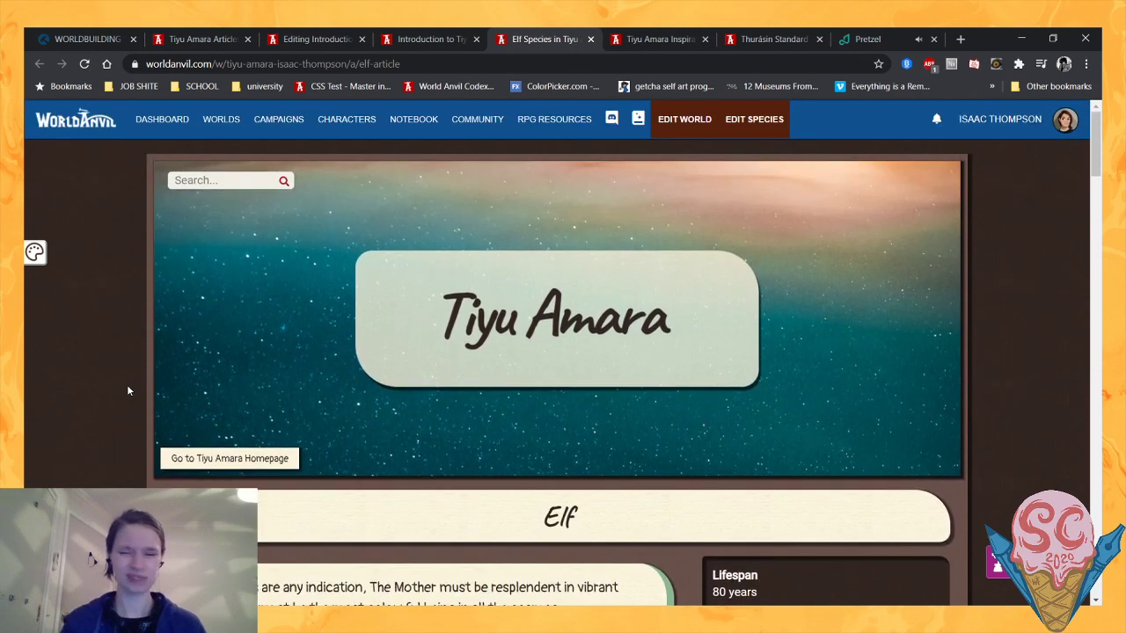
{"action": "scroll", "coordinate": [126, 385], "scroll_direction": "down", "scroll_amount": 1}
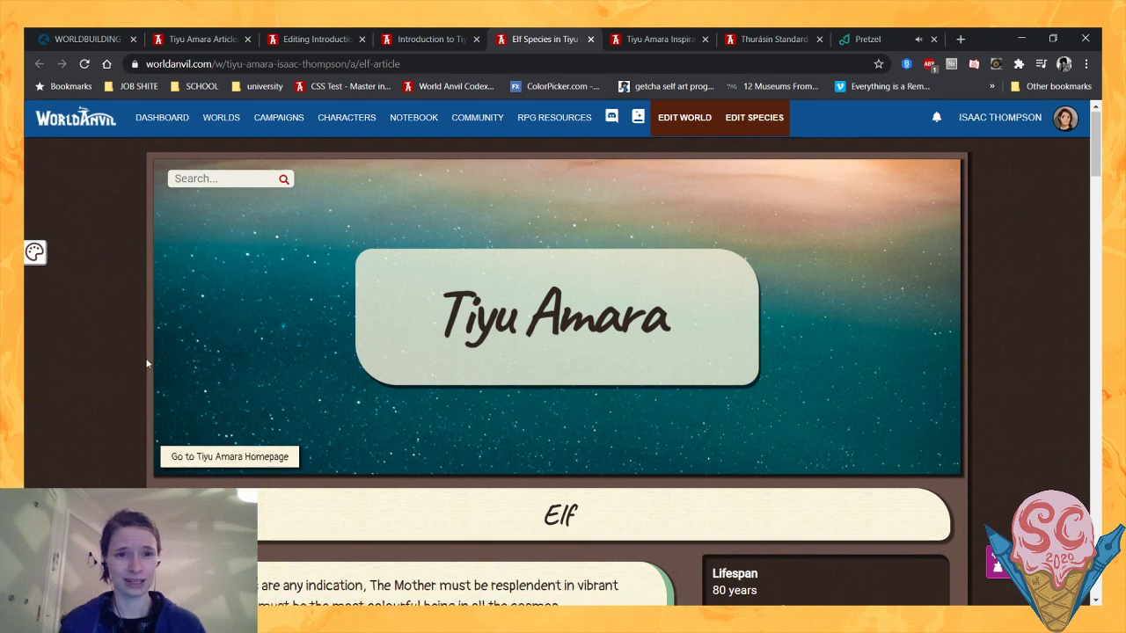
{"action": "scroll", "coordinate": [148, 357], "scroll_direction": "down", "scroll_amount": 2}
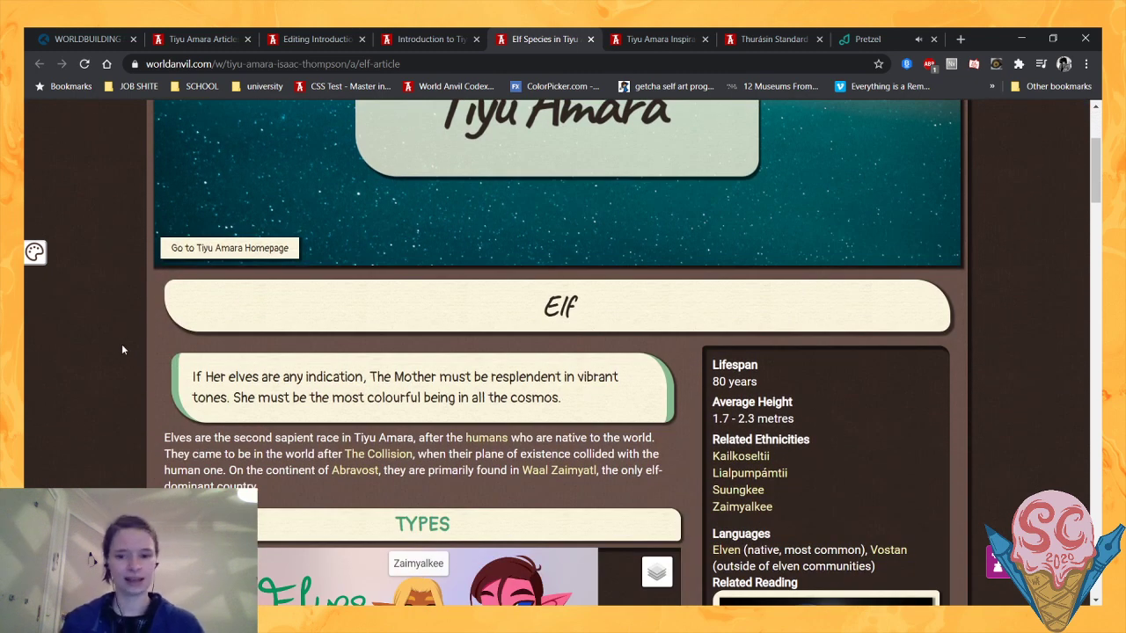
{"action": "scroll", "coordinate": [132, 338], "scroll_direction": "down", "scroll_amount": 1}
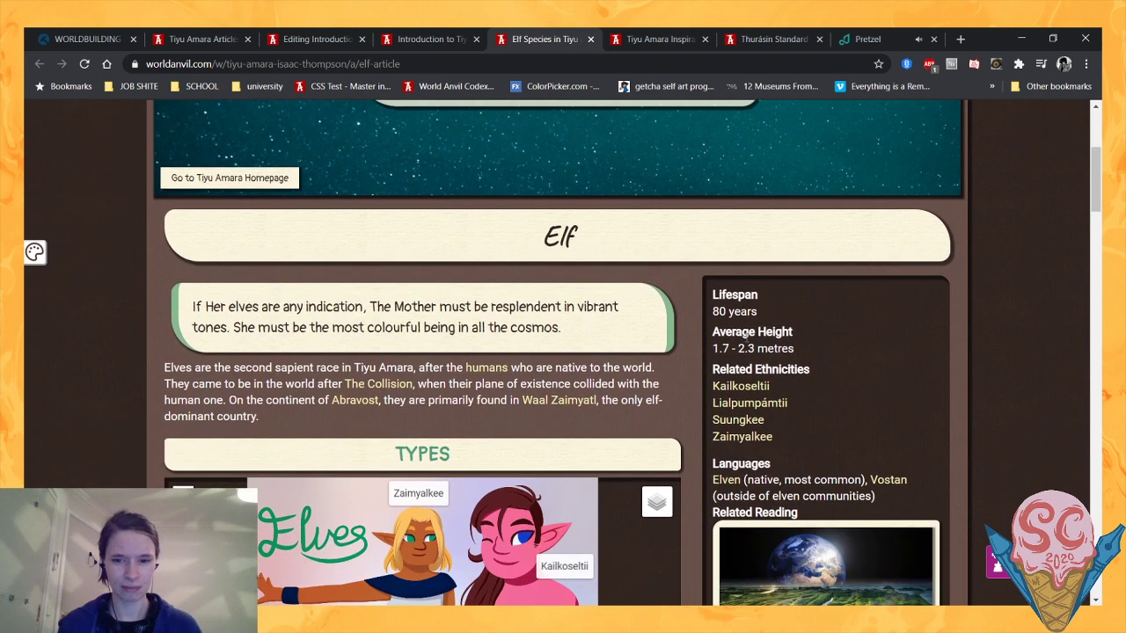
- Check the average height listed in the Elf article's sidebar
{"action": "triple_click", "coordinate": [818, 346]}
{"action": "left_click", "coordinate": [654, 343]}
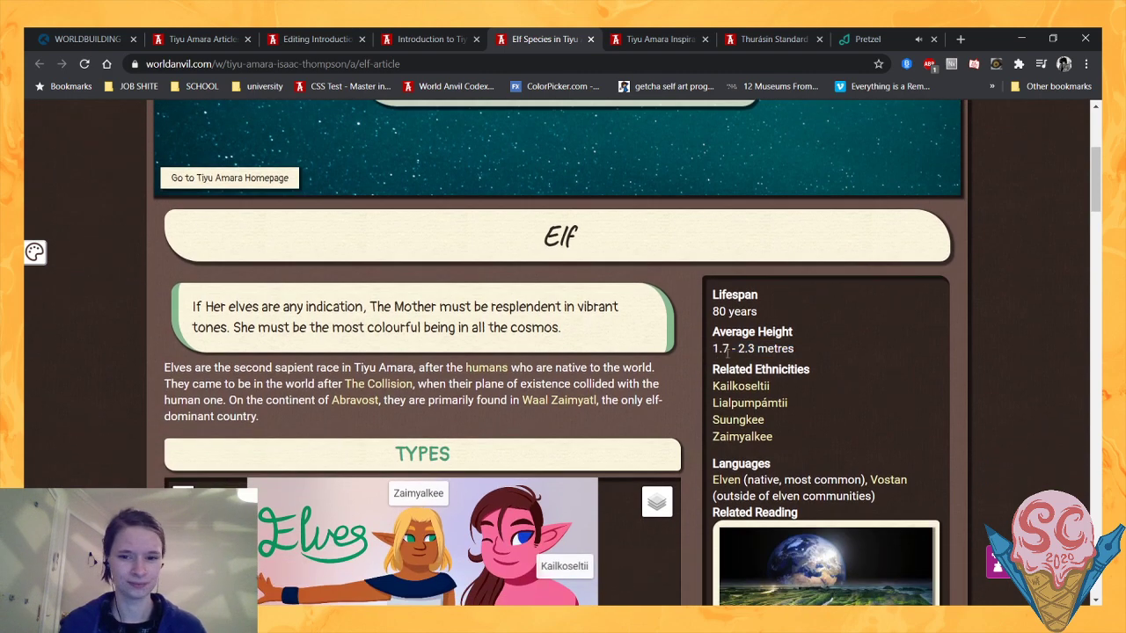
{"action": "left_click_drag", "start_coordinate": [710, 346], "coordinate": [806, 347]}
{"action": "left_click", "coordinate": [806, 346]}
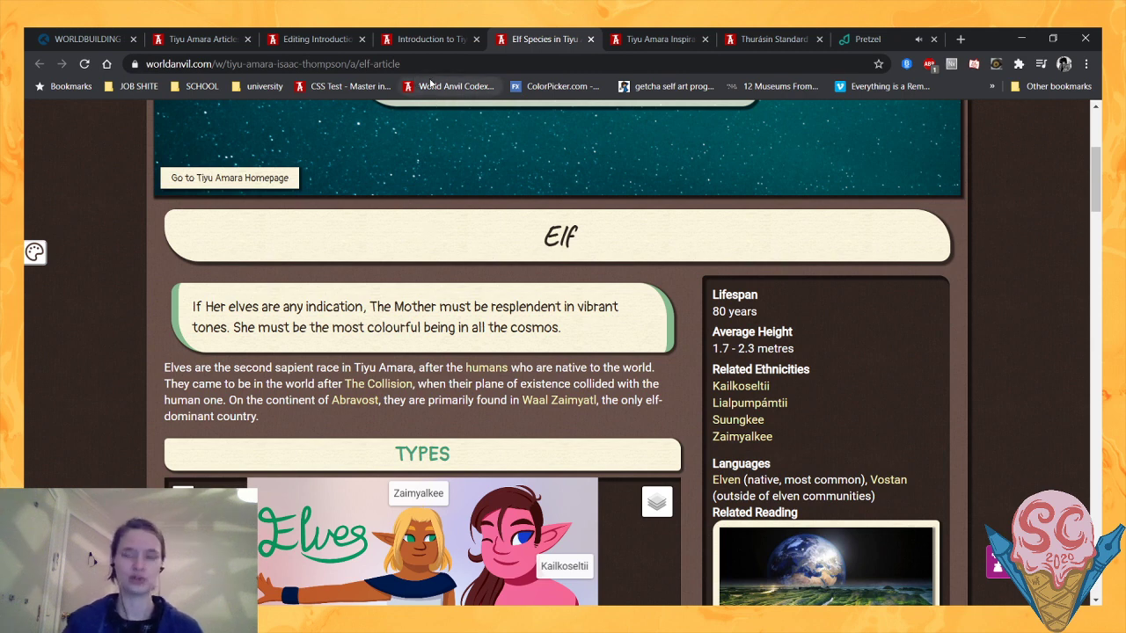
- In the introduction article's editor, delete the placeholder rundown and dragons question beneath the Species of Tiyu Amara heading
{"action": "left_click", "coordinate": [311, 32]}
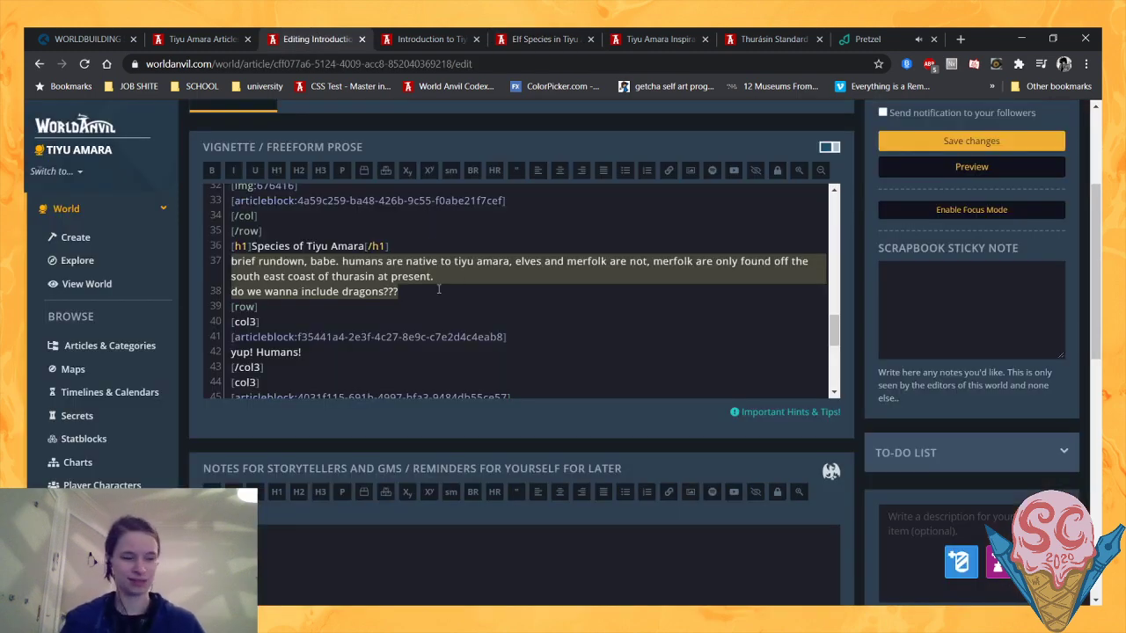
{"action": "key", "text": "BackSpace"}
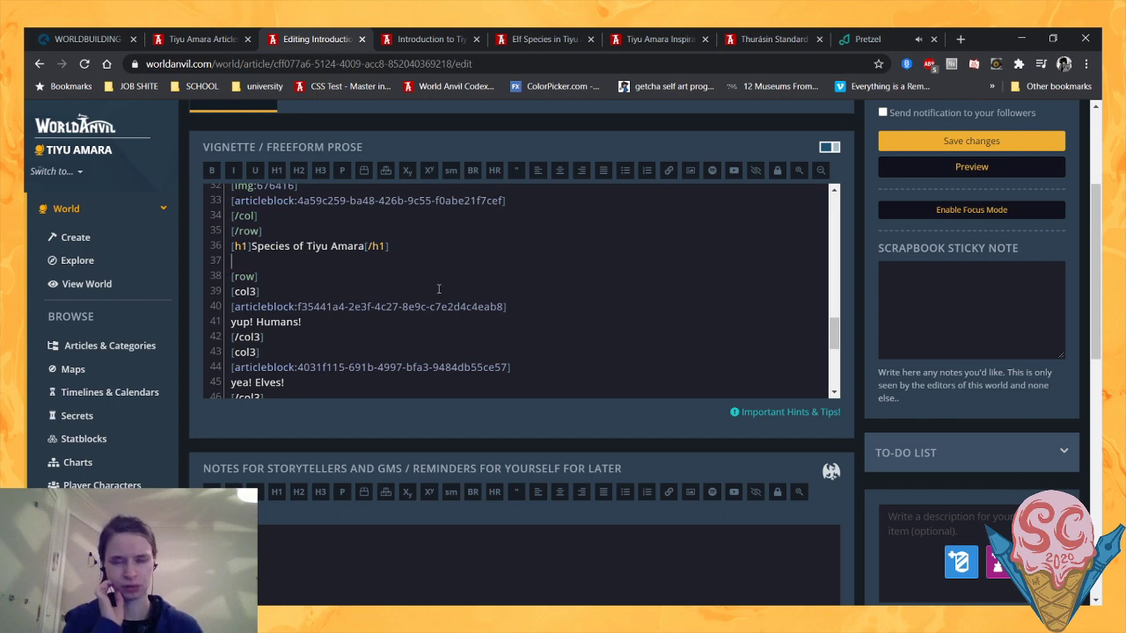
{"action": "scroll", "coordinate": [431, 290], "scroll_direction": "up", "scroll_amount": 2}
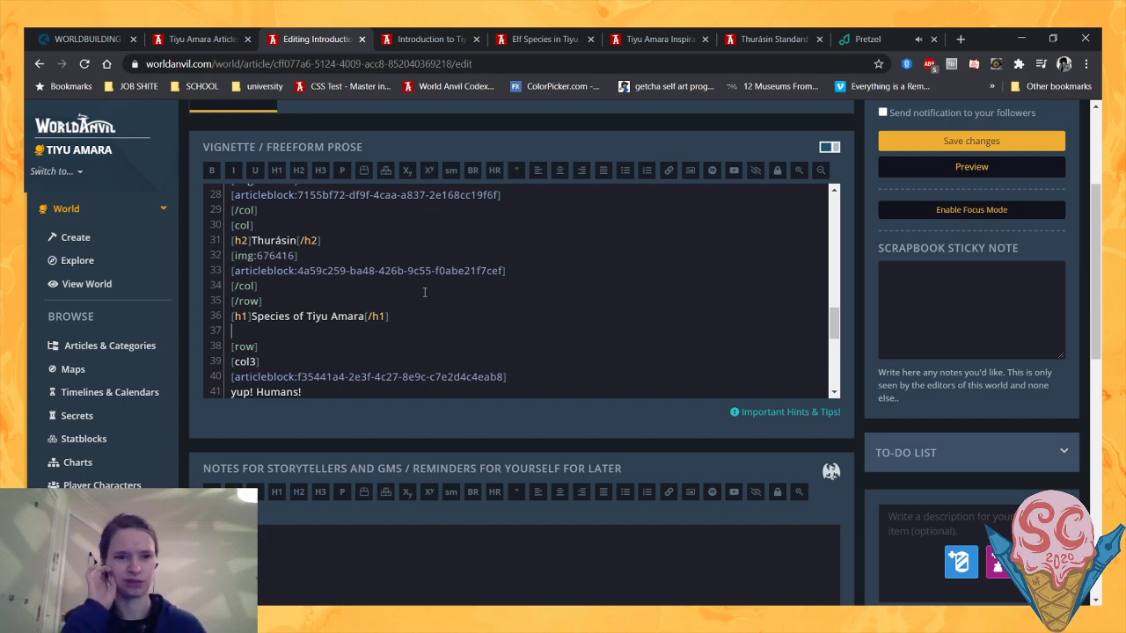
{"action": "scroll", "coordinate": [424, 292], "scroll_direction": "up", "scroll_amount": 3}
{"action": "scroll", "coordinate": [413, 292], "scroll_direction": "down", "scroll_amount": 4}
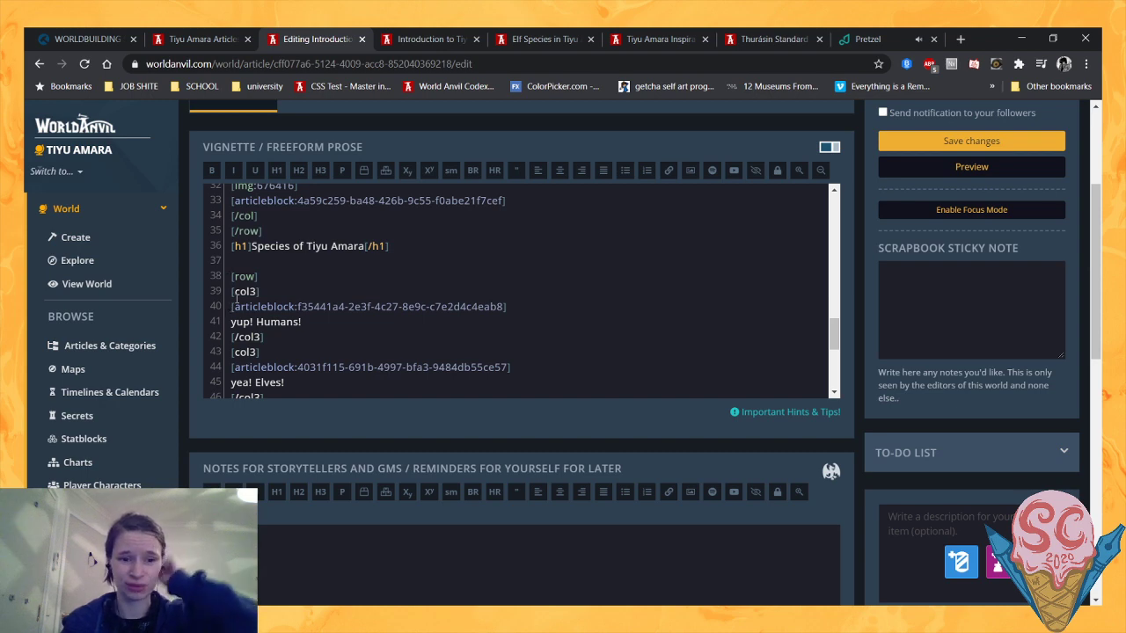
{"action": "left_click", "coordinate": [236, 291]}
{"action": "left_click", "coordinate": [279, 261]}
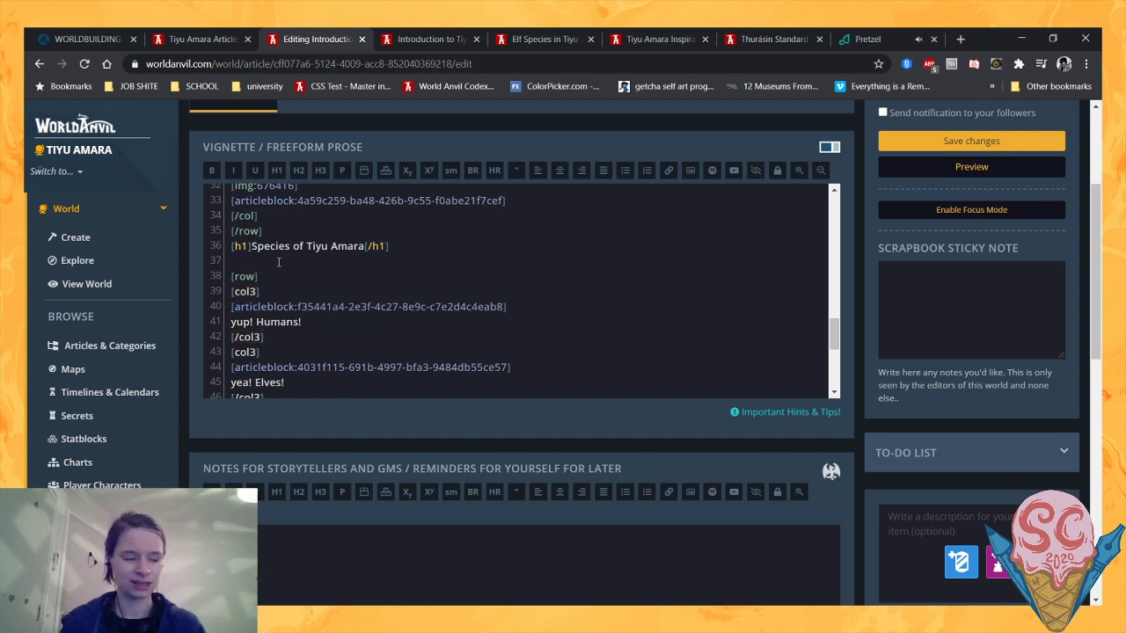
- In the article manager, set the Elf article's excerpt to "The former inhabitants of another realm, brought to Tiyu Amara by The Collision"
{"action": "left_click", "coordinate": [444, 40]}
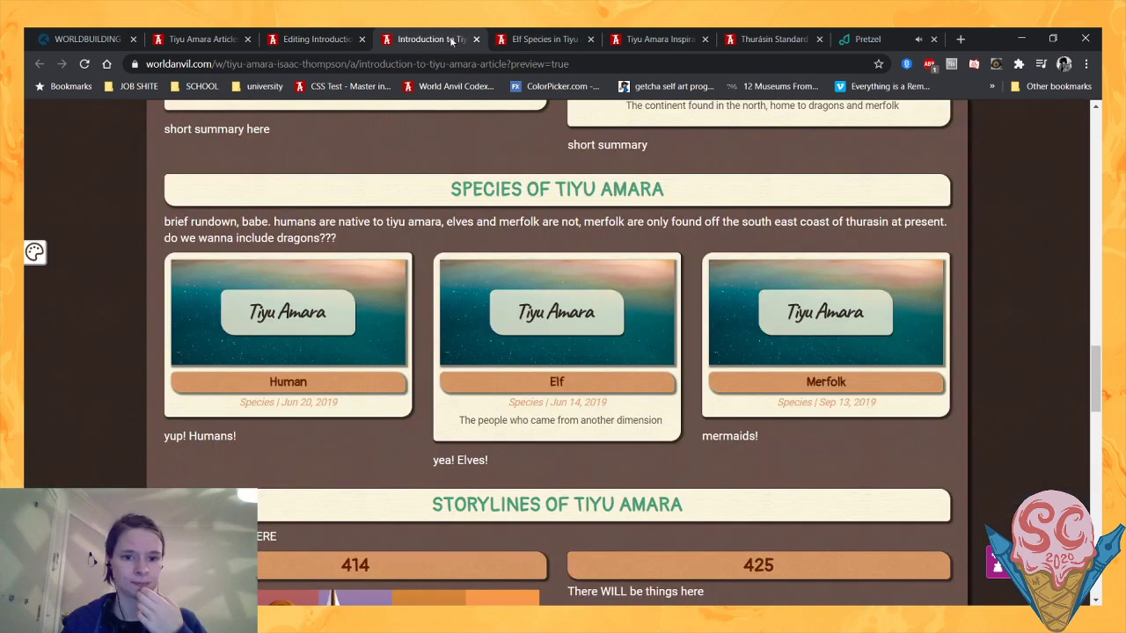
{"action": "left_click", "coordinate": [201, 40]}
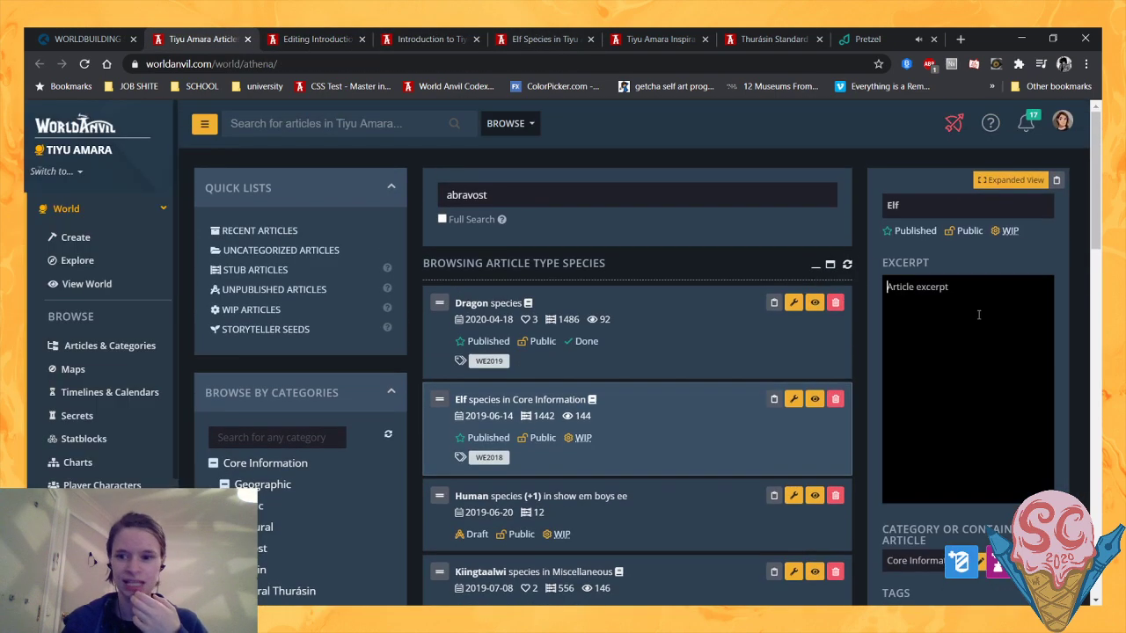
{"action": "left_click", "coordinate": [964, 305]}
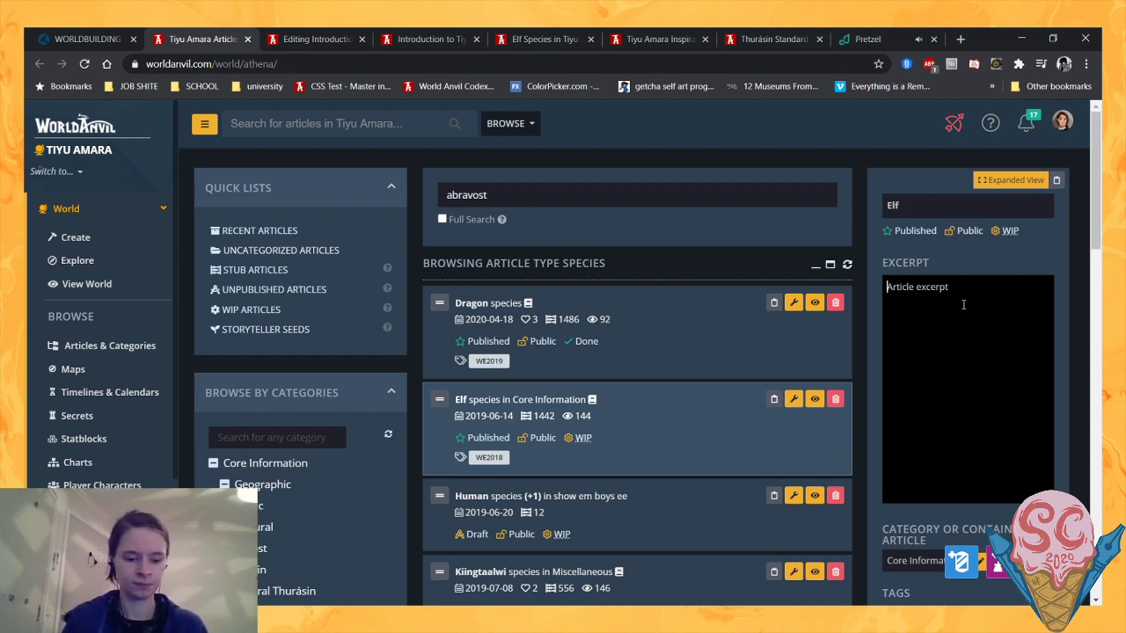
{"action": "type", "text": "Tall"}
{"action": "key", "text": "BackSpace"}
{"action": "key", "text": "BackSpace"}
{"action": "key", "text": "BackSpace"}
{"action": "key", "text": "BackSpace"}
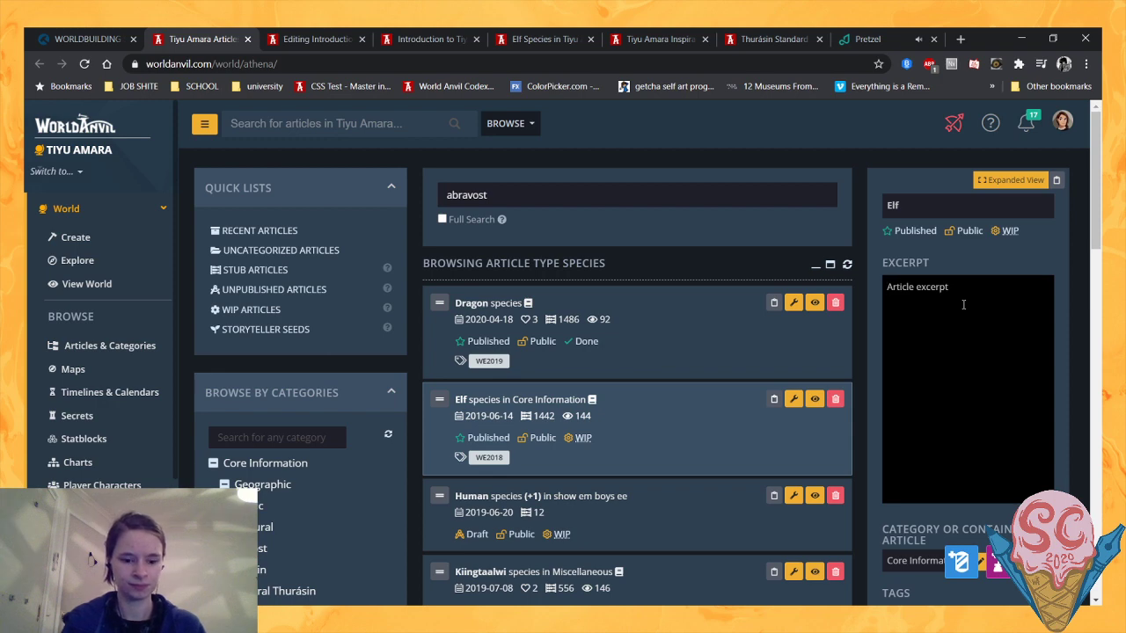
{"action": "type", "text": "The"}
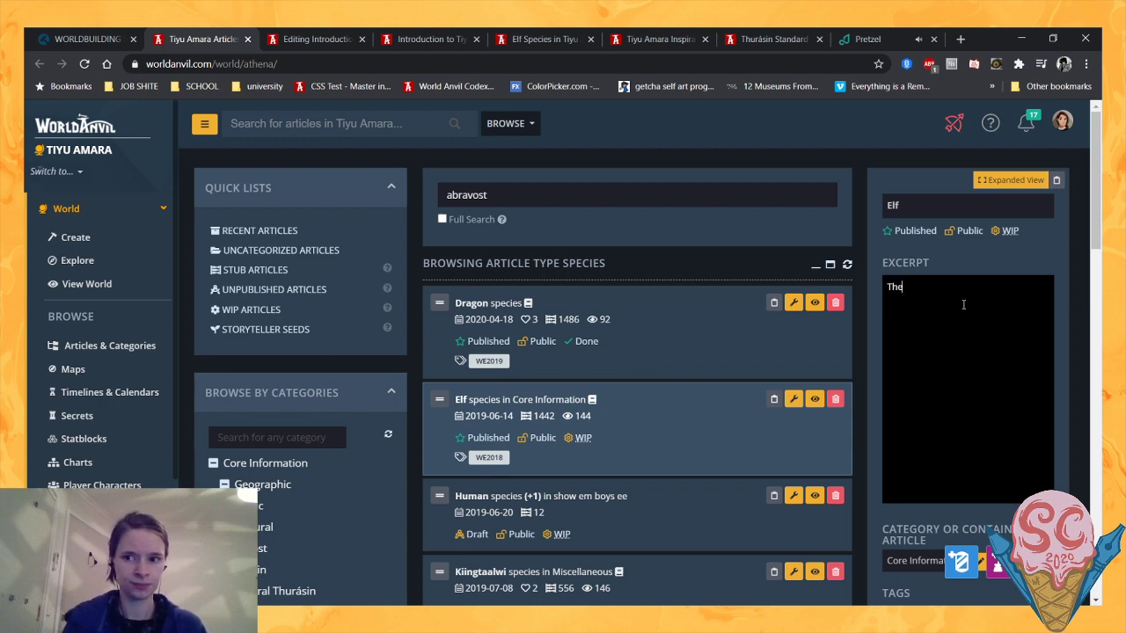
{"action": "type", "text": " forme"}
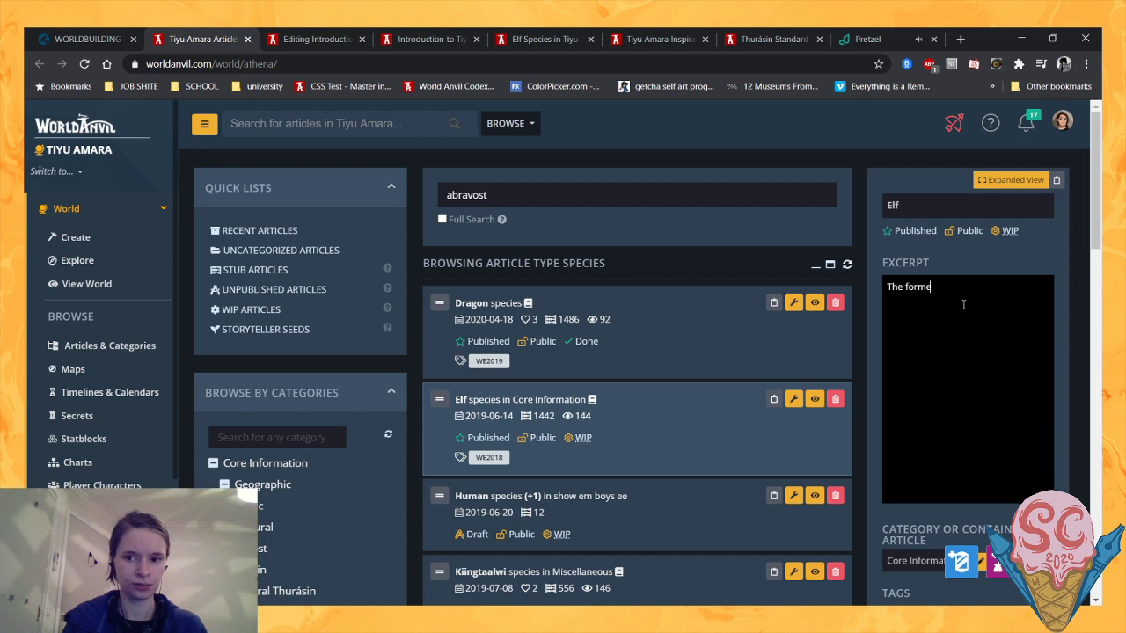
{"action": "type", "text": "r inhhabi"}
{"action": "key", "text": "BackSpace"}
{"action": "key", "text": "BackSpace"}
{"action": "key", "text": "BackSpace"}
{"action": "key", "text": "BackSpace"}
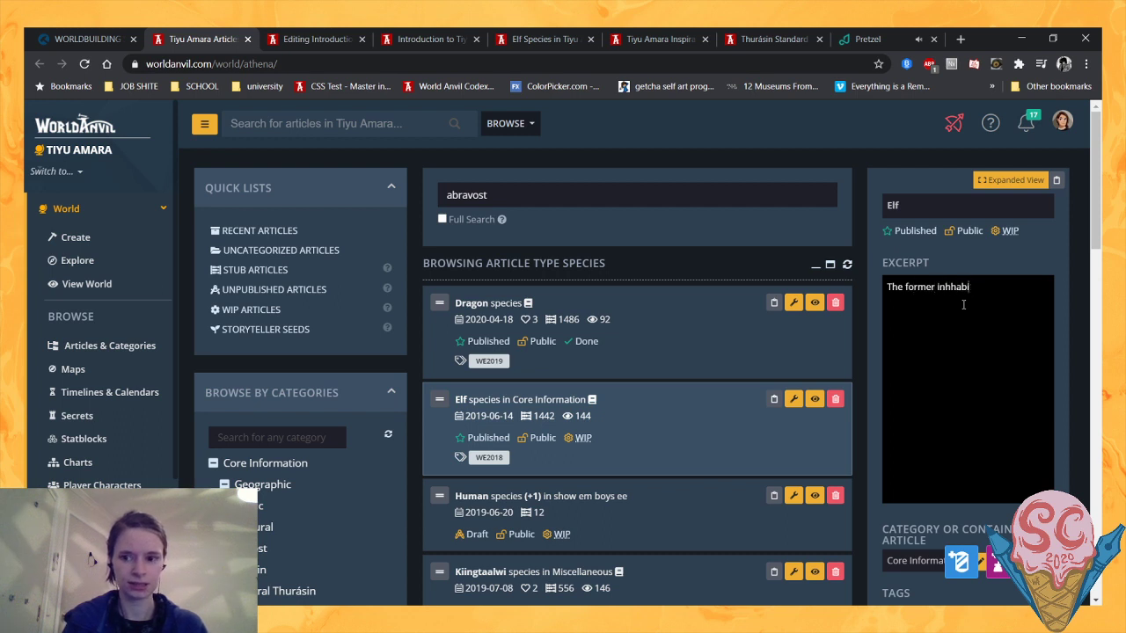
{"action": "type", "text": "abitan"}
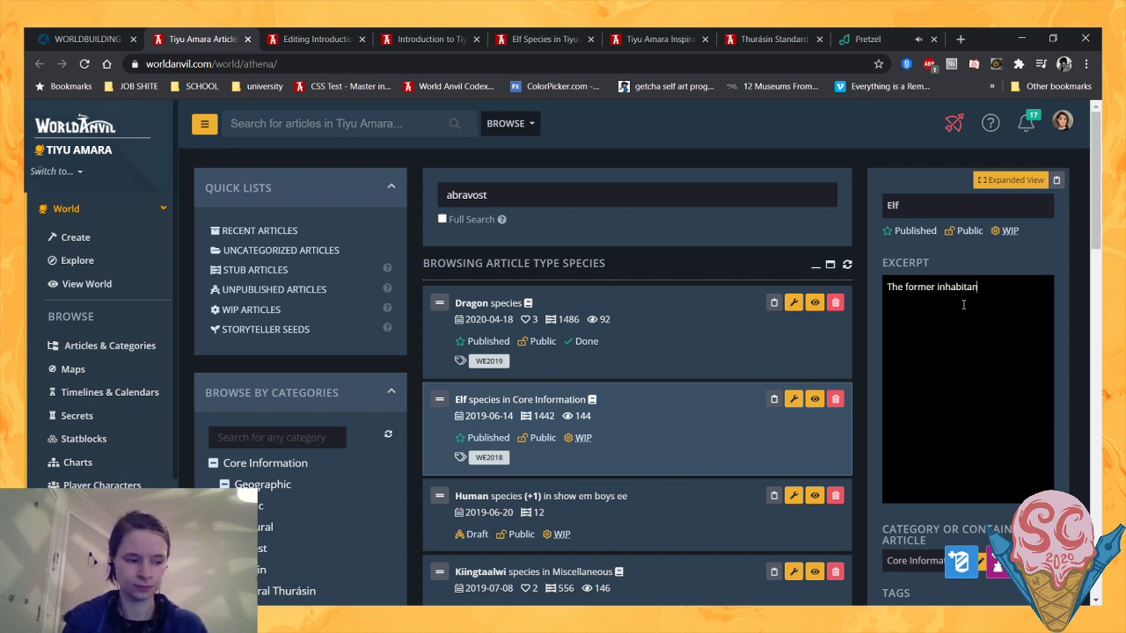
{"action": "type", "text": "ts o"}
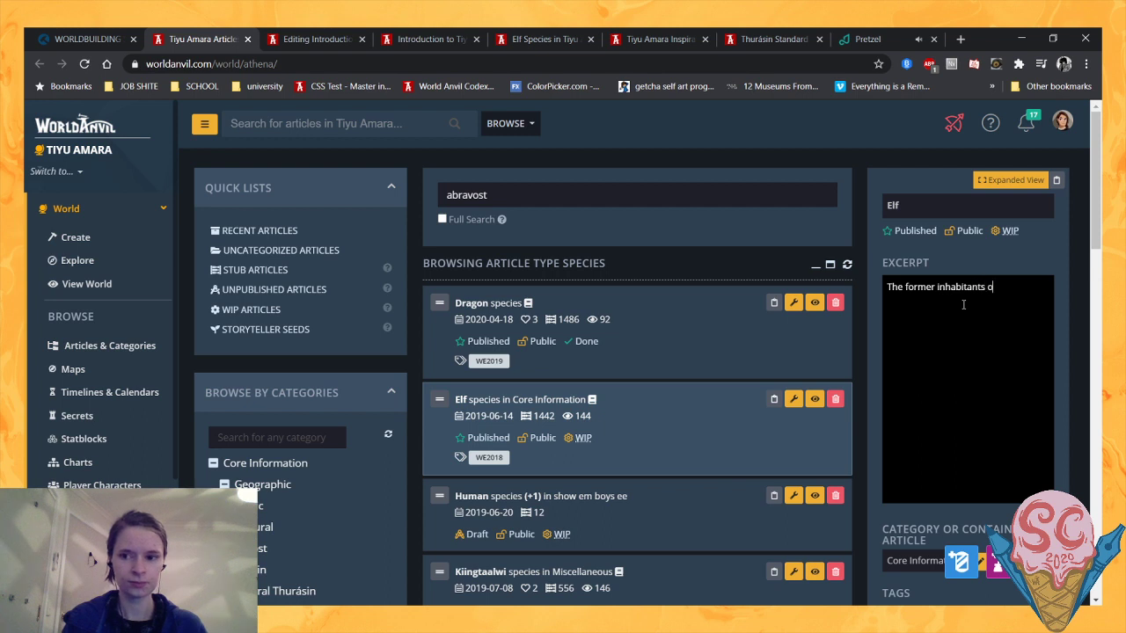
{"action": "type", "text": "f anot"}
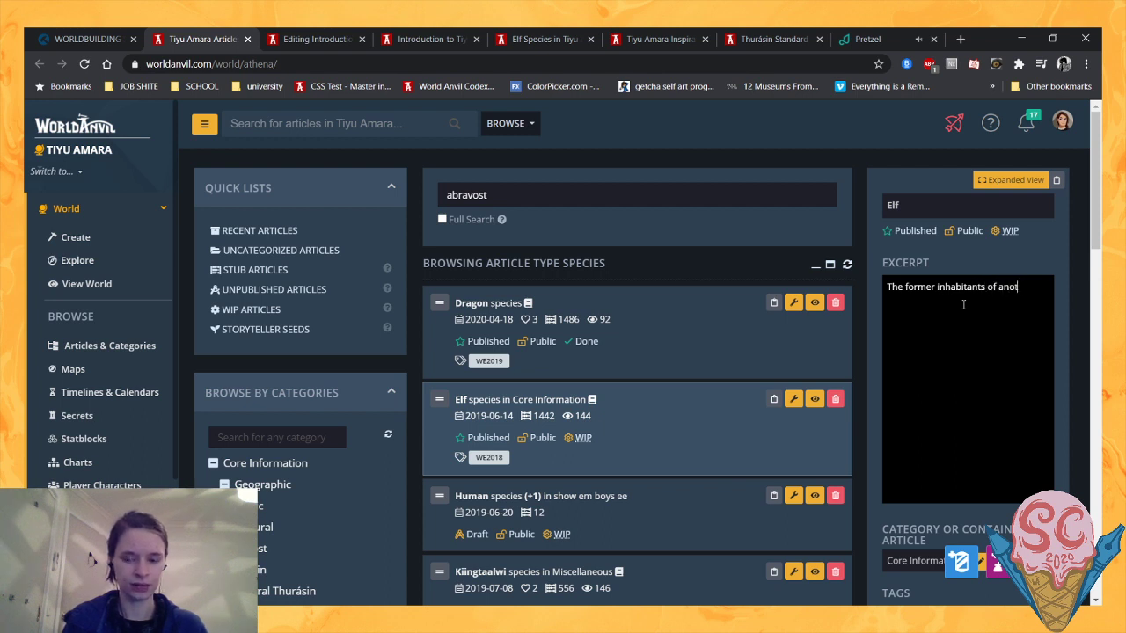
{"action": "type", "text": "her realm, bro"}
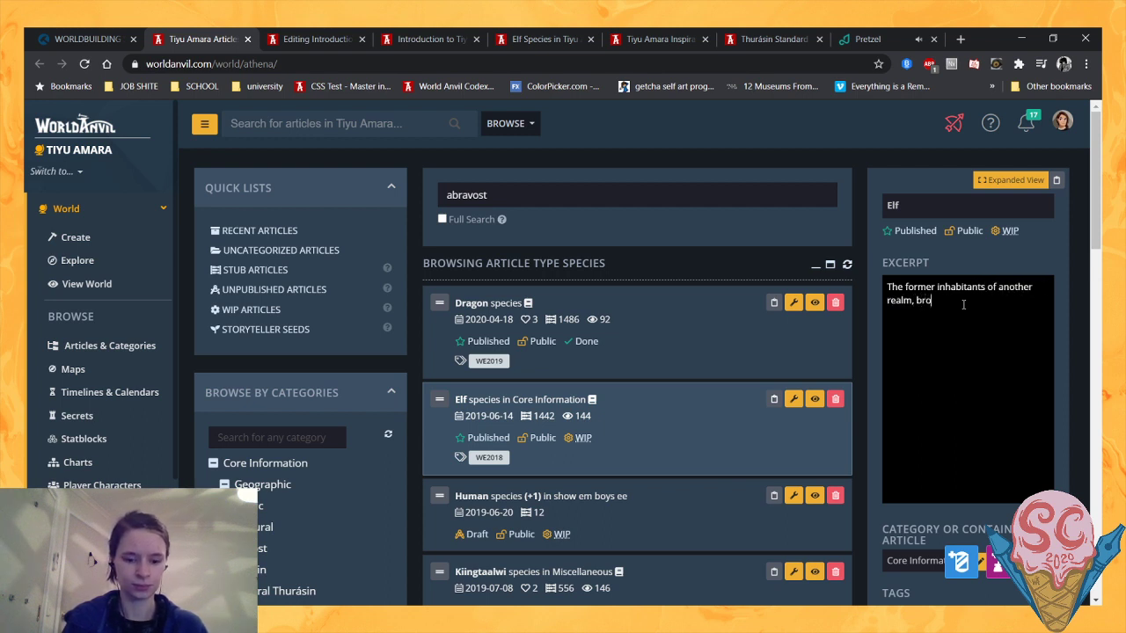
{"action": "type", "text": "ught to"}
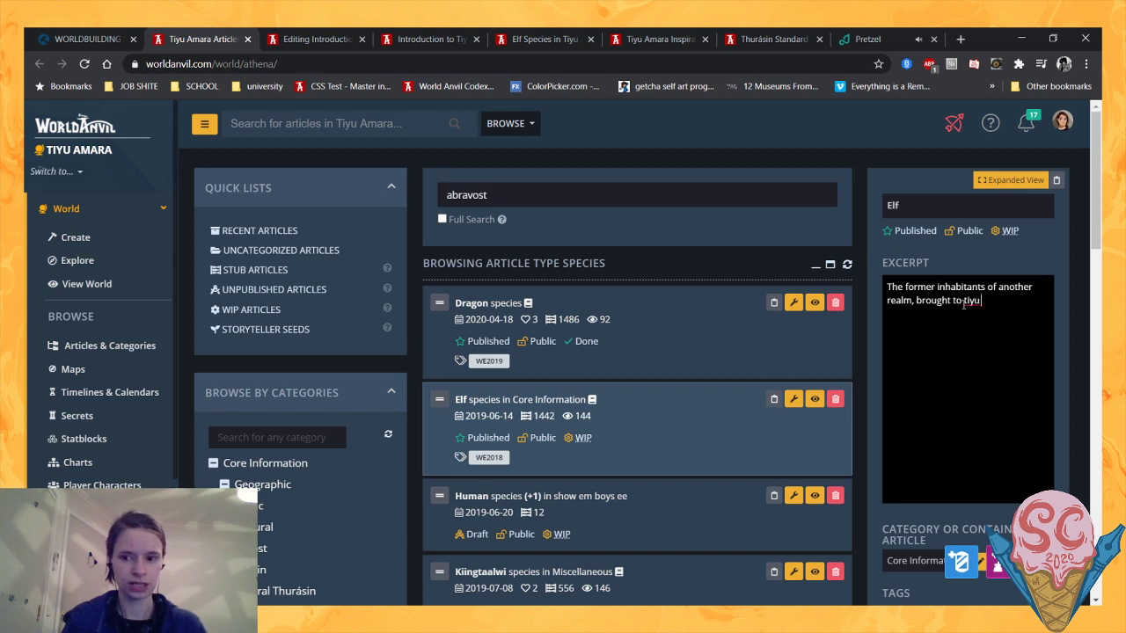
{"action": "type", "text": " Tiyu"}
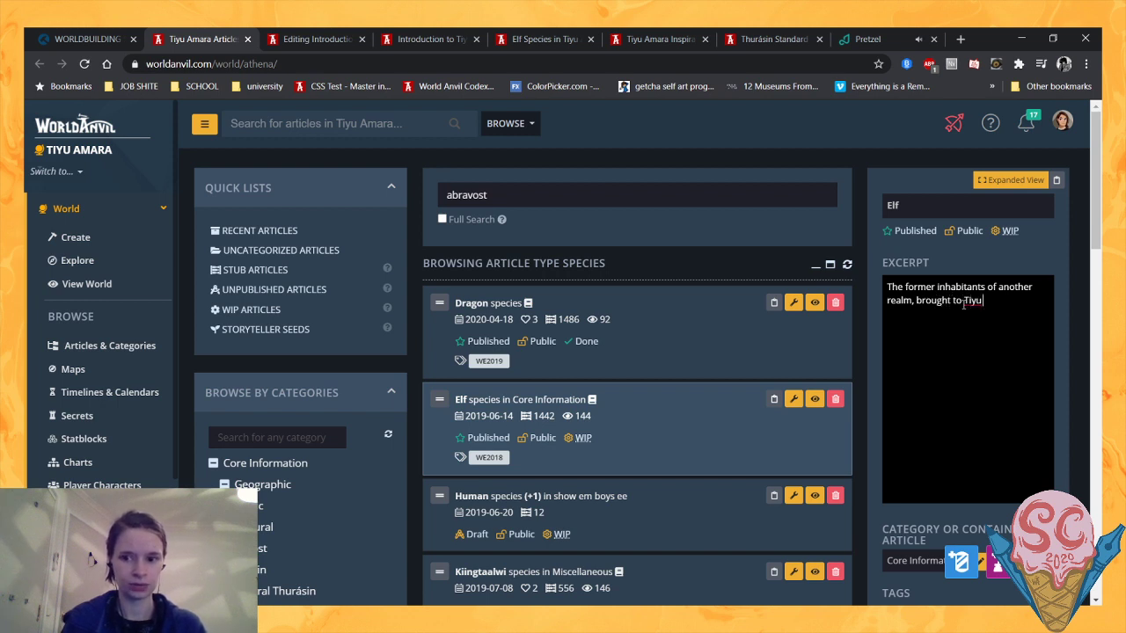
{"action": "type", "text": " Amara by T"}
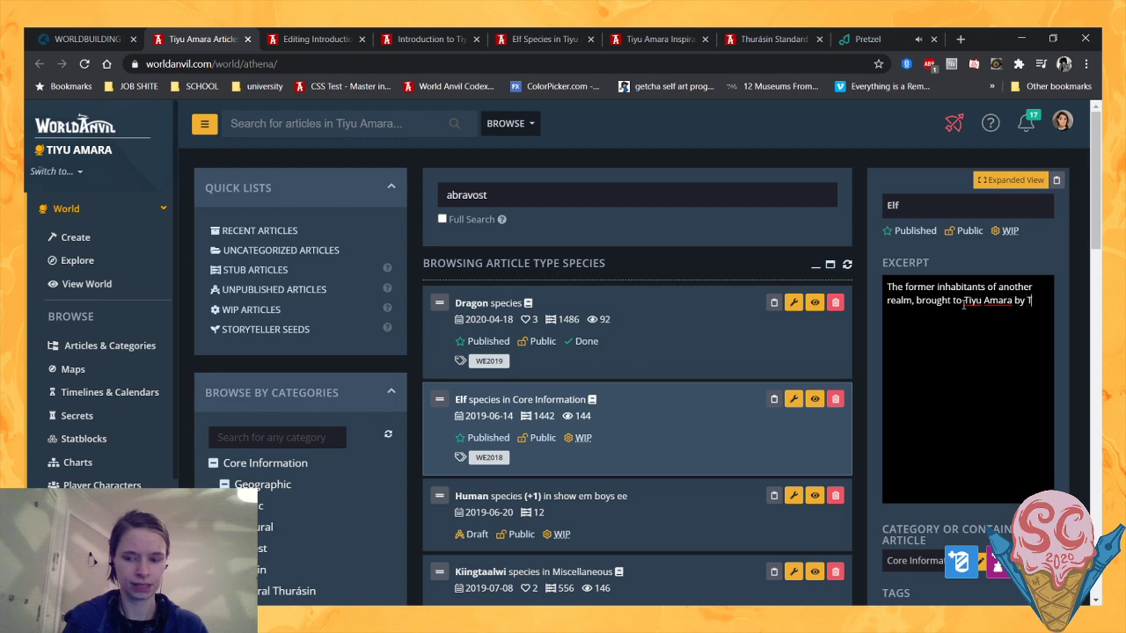
{"action": "type", "text": "he Collision"}
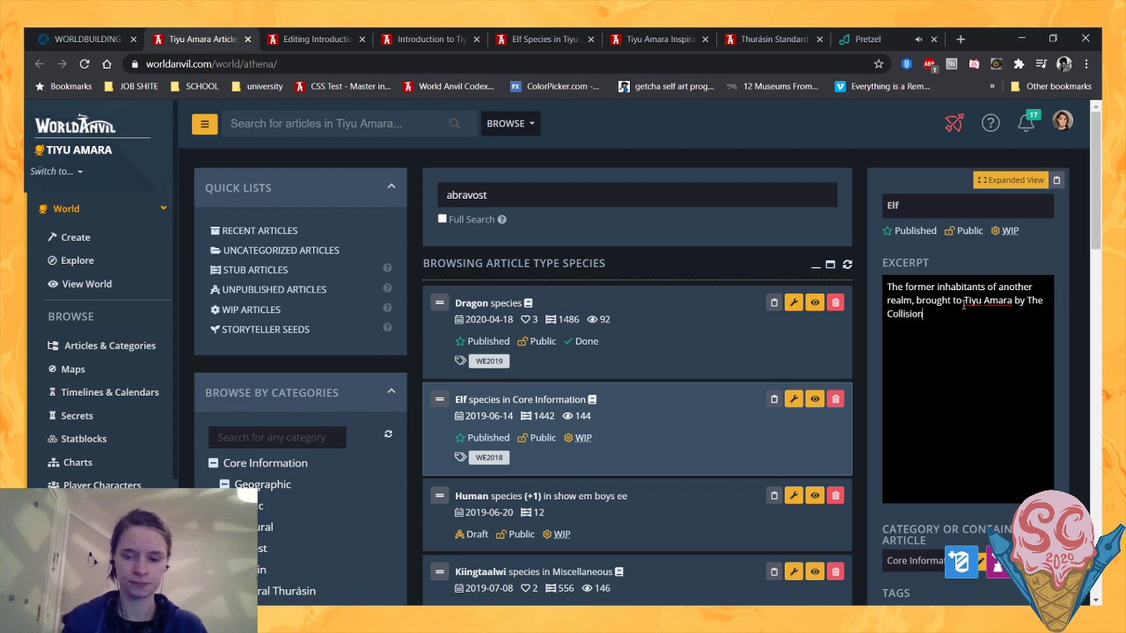
{"action": "left_click", "coordinate": [1070, 225]}
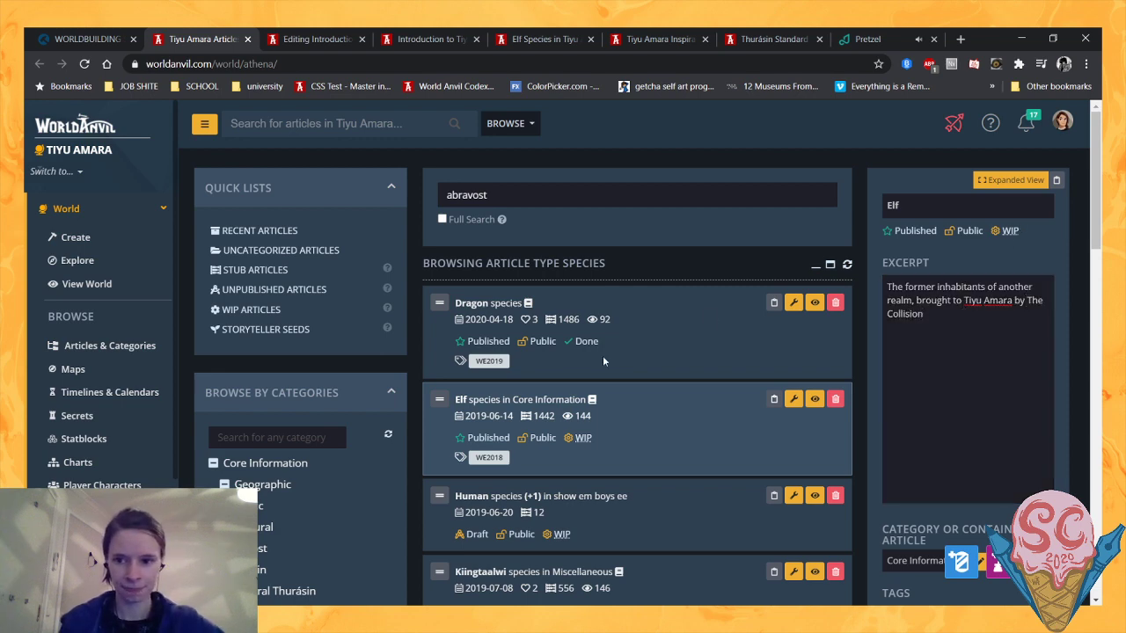
- Select the Human species article and set its excerpt to "The original inhabitants of Tiyu Amara"
{"action": "scroll", "coordinate": [590, 361], "scroll_direction": "down", "scroll_amount": 3}
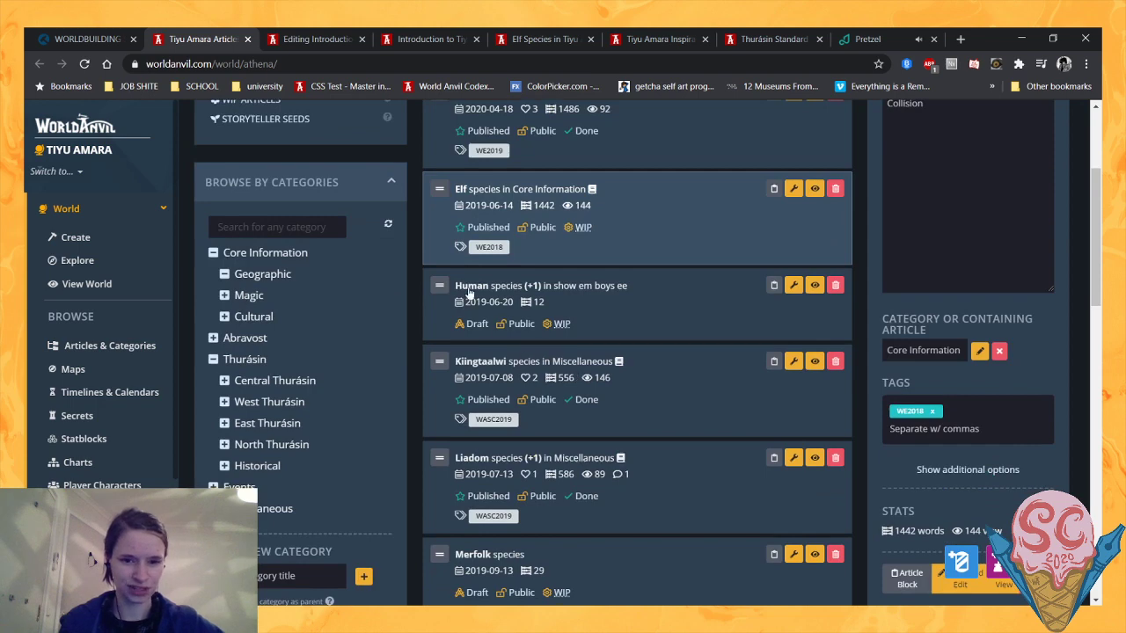
{"action": "left_click", "coordinate": [676, 314]}
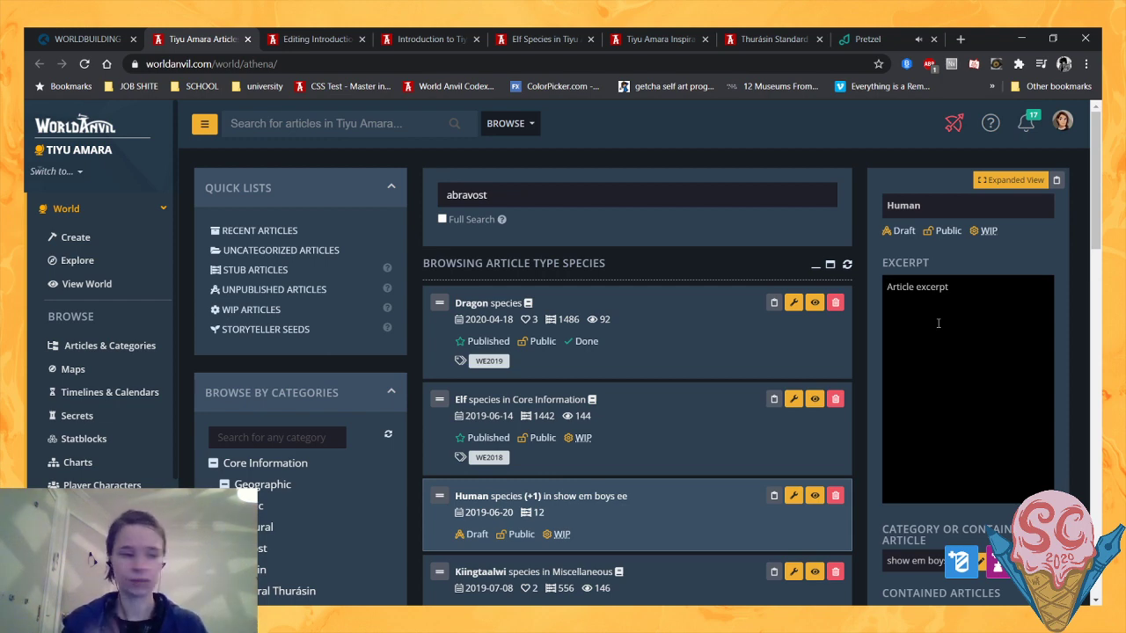
{"action": "type", "text": "The"}
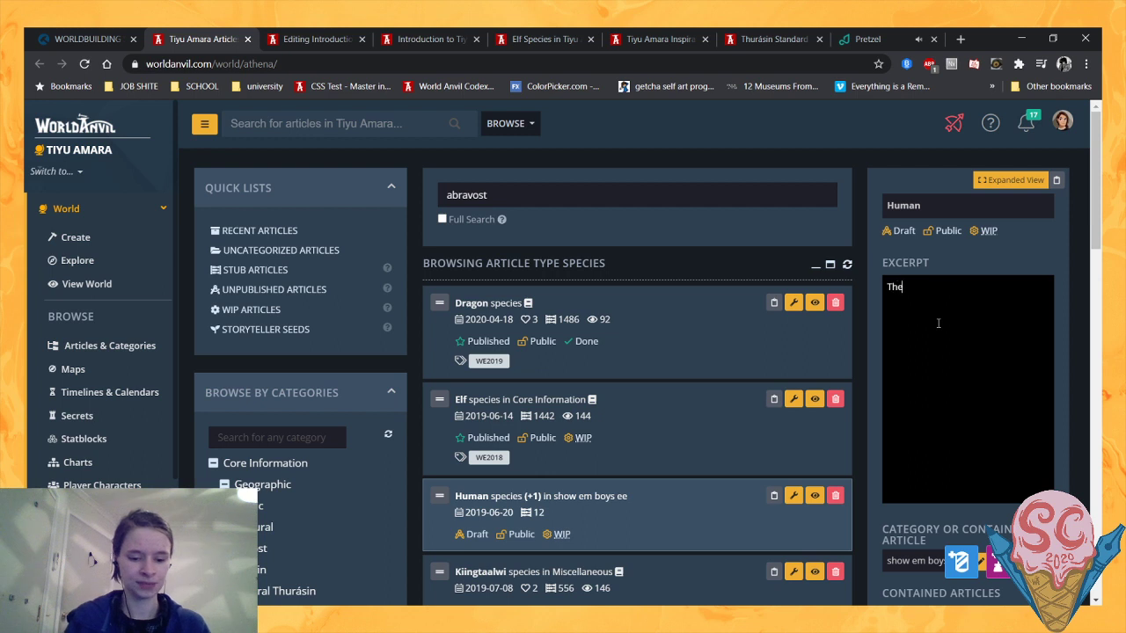
{"action": "type", "text": " original inha"}
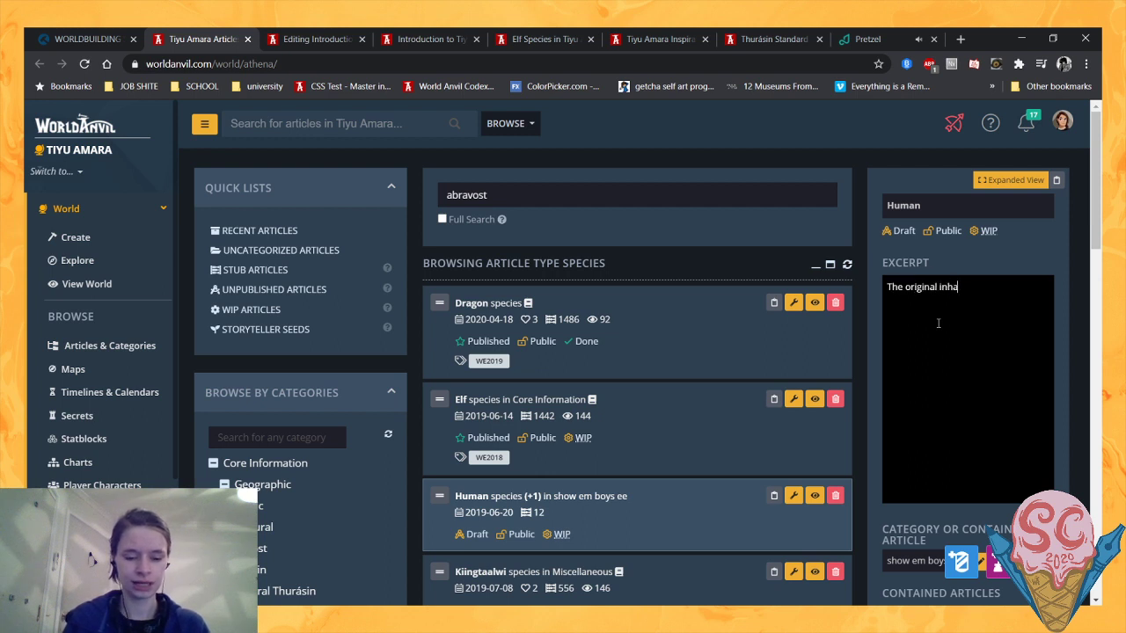
{"action": "type", "text": "bitants of Tiyu Amara"}
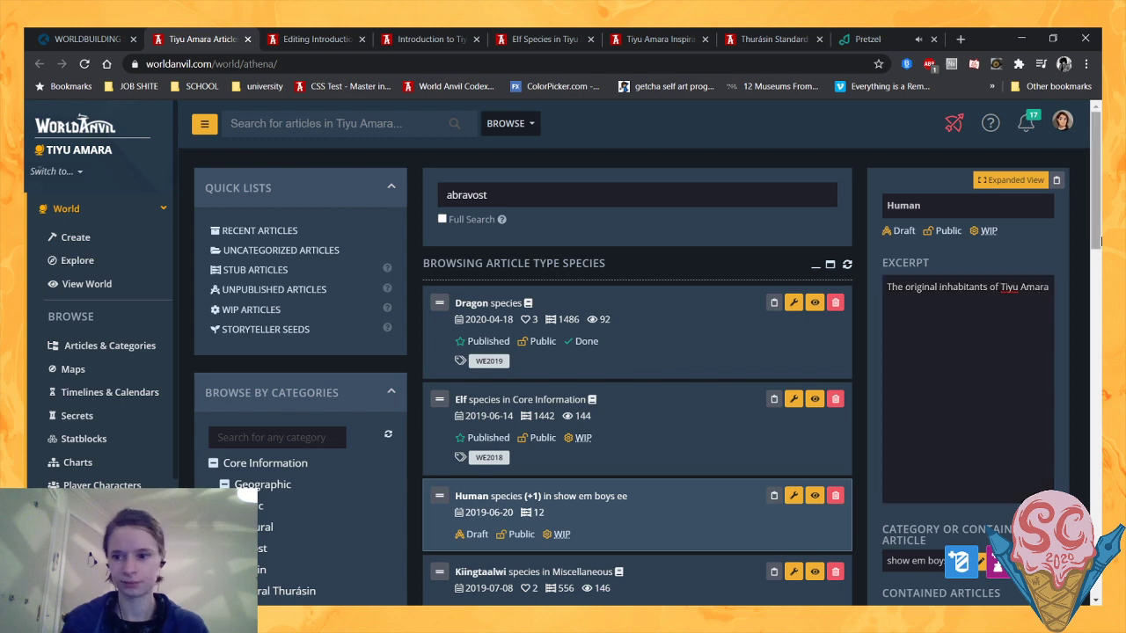
- Select the Merfolk species article in the article manager's species list
{"action": "scroll", "coordinate": [685, 401], "scroll_direction": "down", "scroll_amount": 2}
{"action": "scroll", "coordinate": [684, 402], "scroll_direction": "up", "scroll_amount": 2}
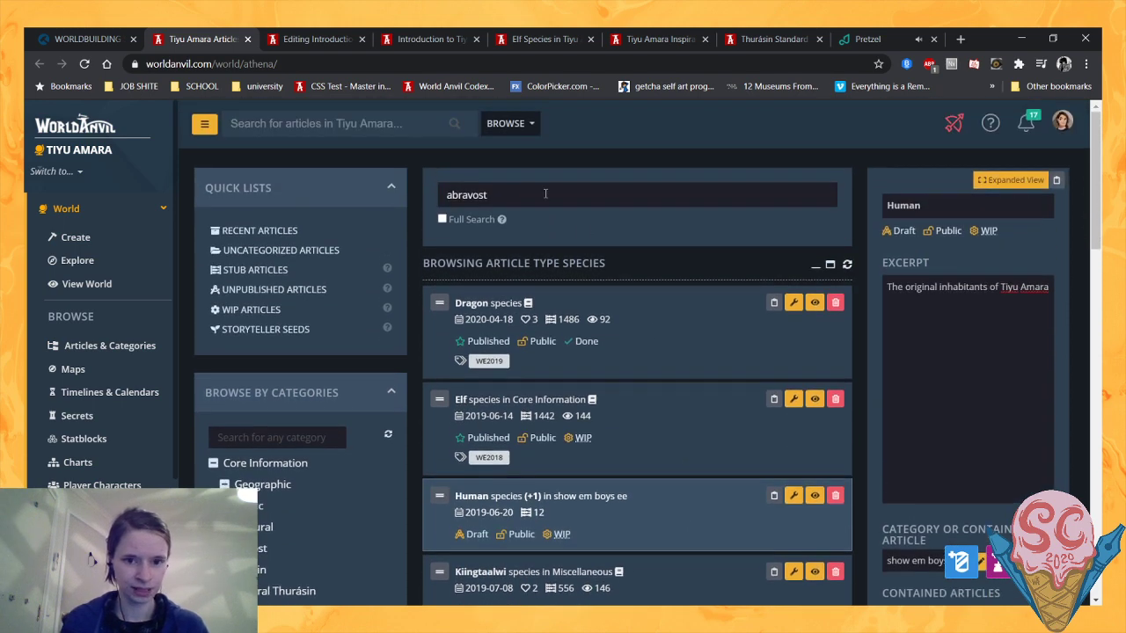
{"action": "left_click_drag", "start_coordinate": [545, 194], "coordinate": [378, 211]}
{"action": "scroll", "coordinate": [683, 350], "scroll_direction": "down", "scroll_amount": 7}
{"action": "scroll", "coordinate": [592, 309], "scroll_direction": "up", "scroll_amount": 1}
{"action": "scroll", "coordinate": [590, 308], "scroll_direction": "up", "scroll_amount": 1}
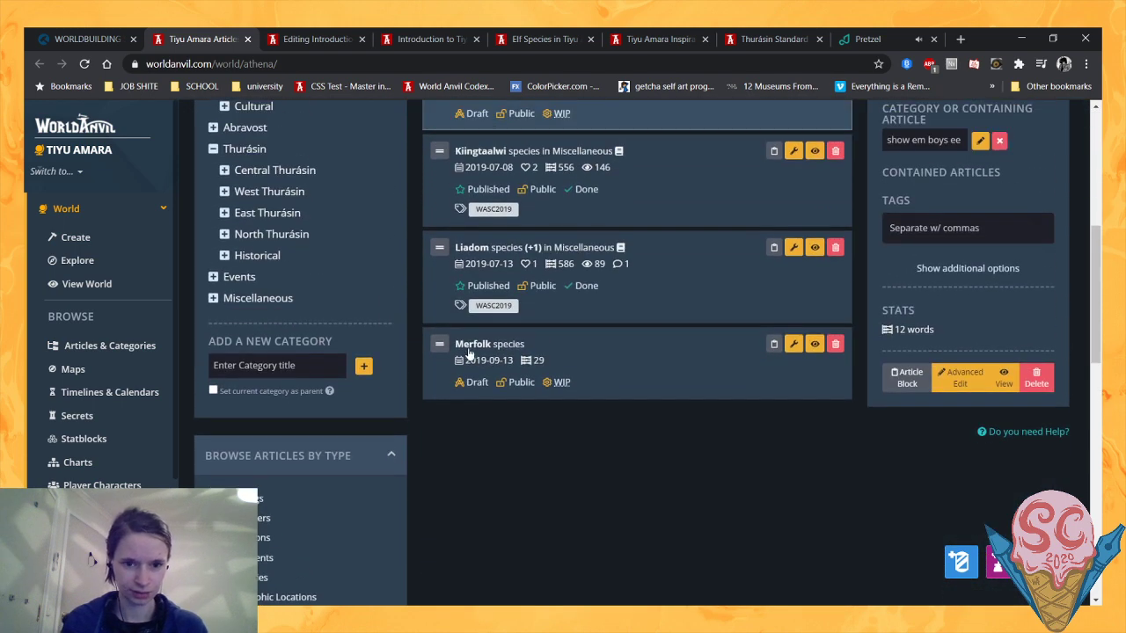
{"action": "left_click", "coordinate": [472, 343]}
{"action": "scroll", "coordinate": [469, 353], "scroll_direction": "up", "scroll_amount": 5}
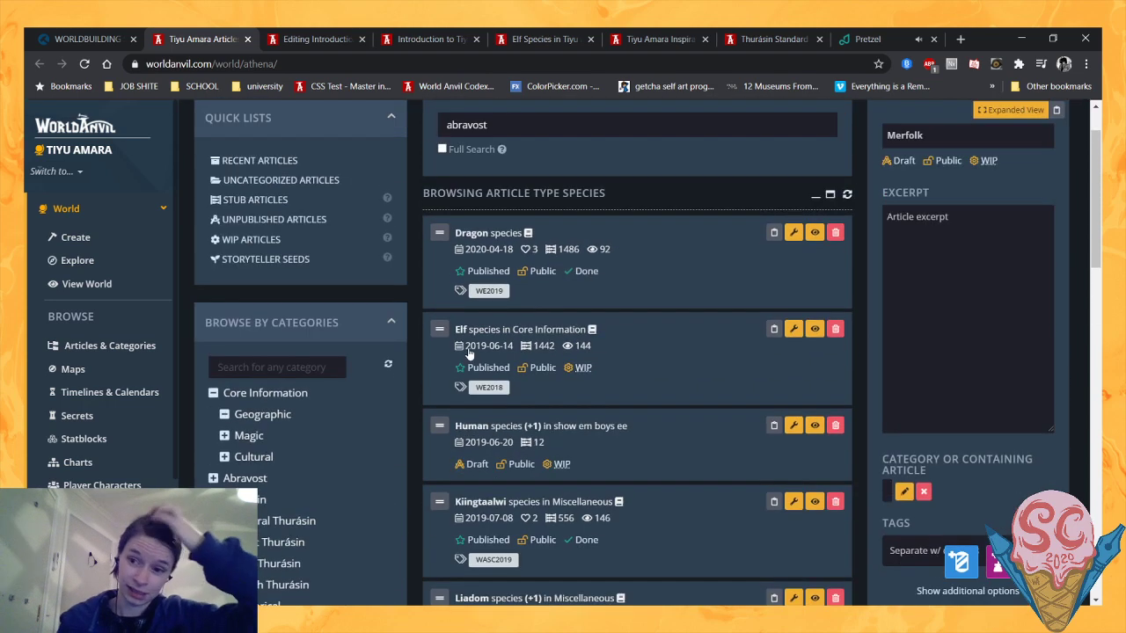
{"action": "scroll", "coordinate": [960, 283], "scroll_direction": "up", "scroll_amount": 1}
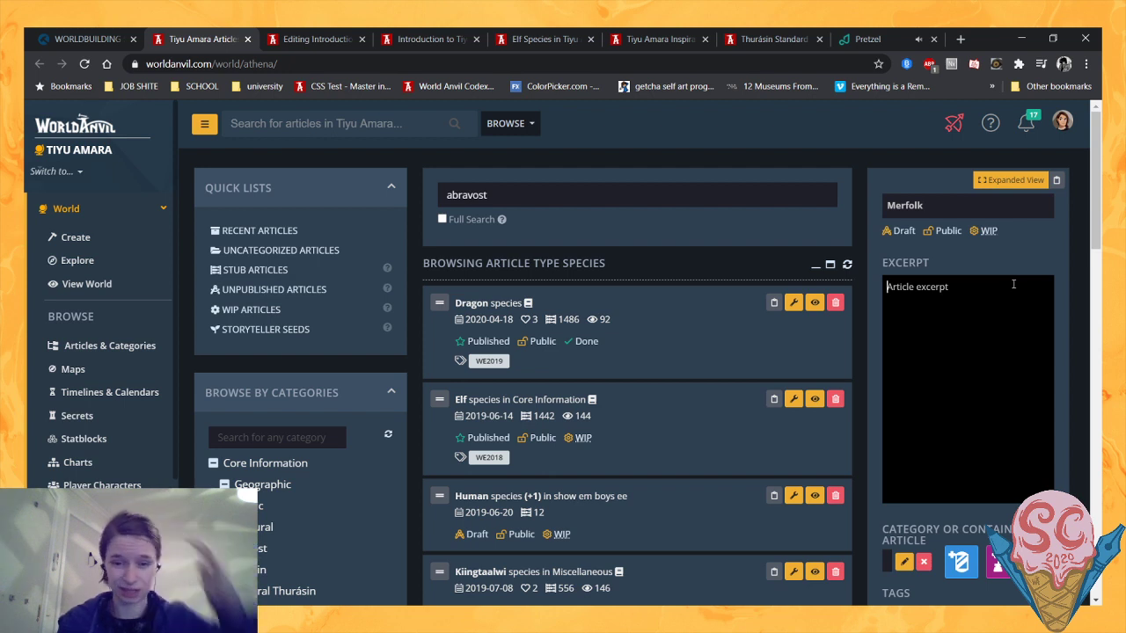
- Begin the Merfolk article's excerpt with "The inhabitants of"
{"action": "left_click", "coordinate": [1013, 284]}
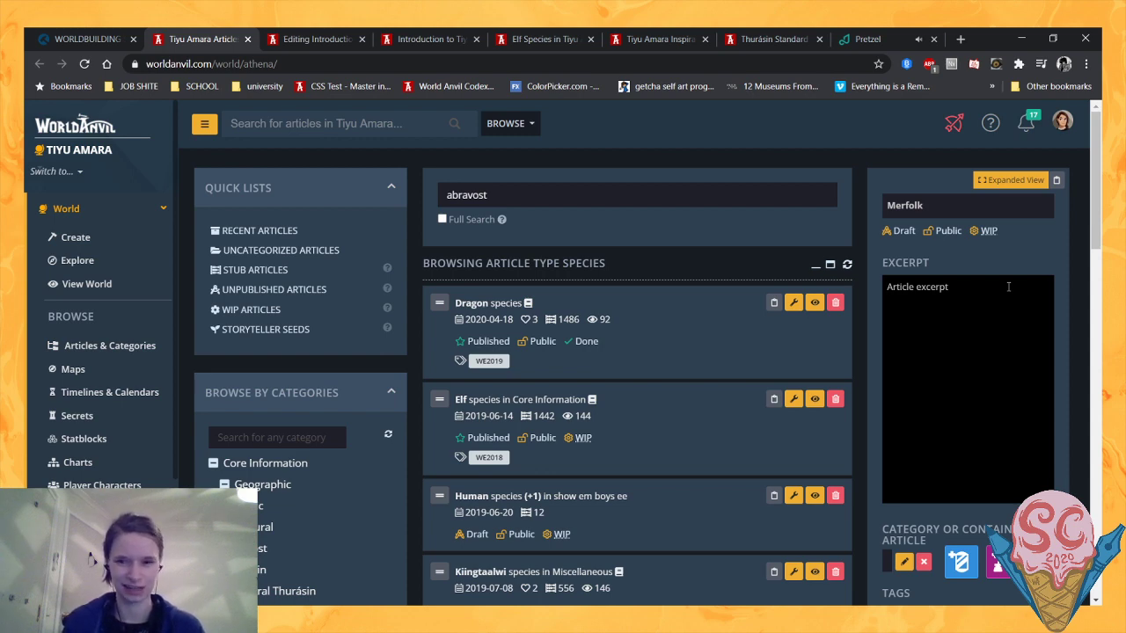
{"action": "type", "text": "Th"}
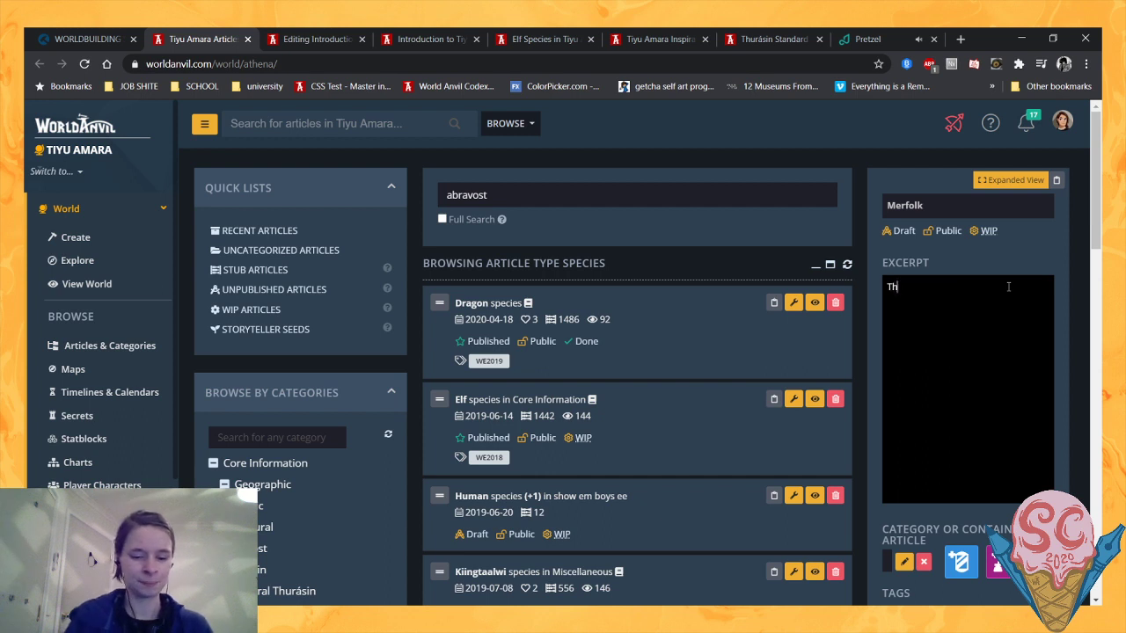
{"action": "type", "text": "e inhab"}
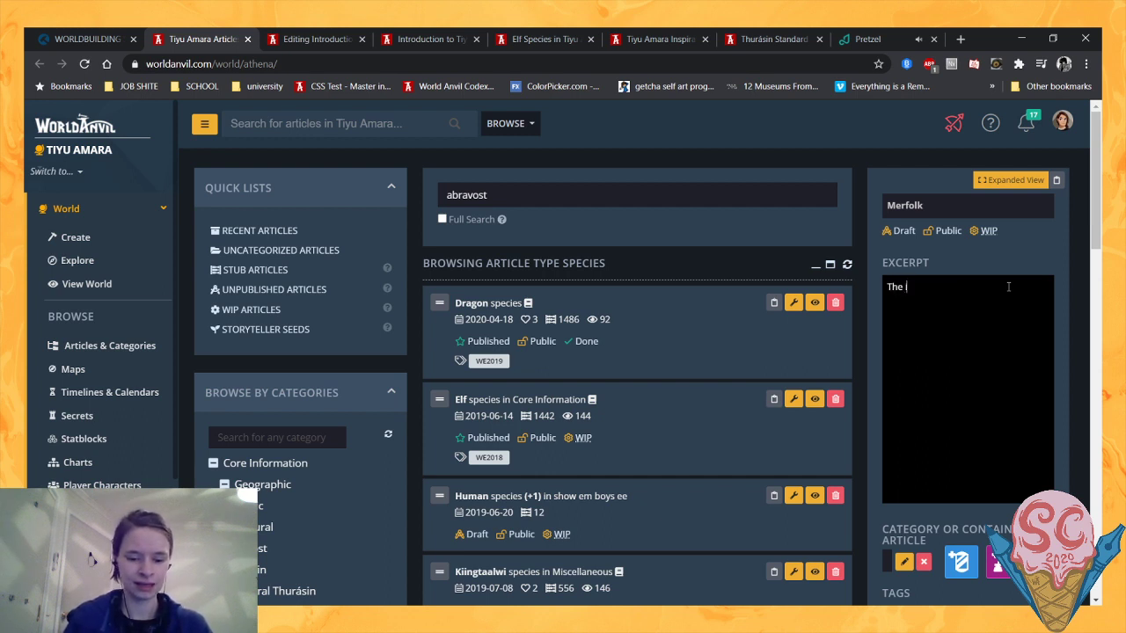
{"action": "type", "text": "itants"}
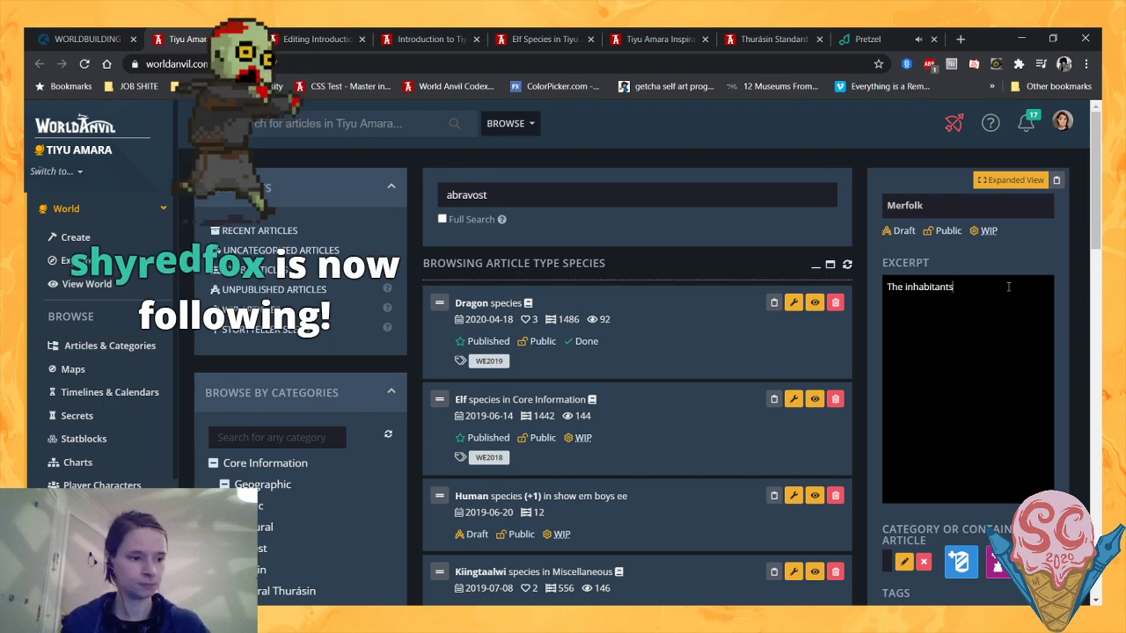
{"action": "left_click", "coordinate": [874, 523]}
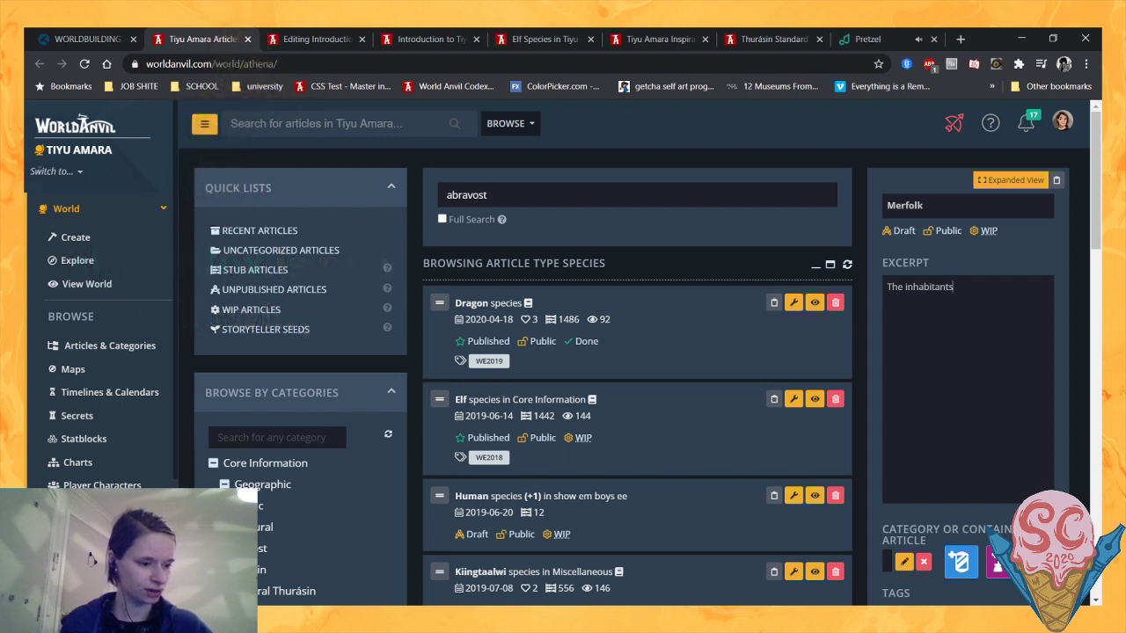
{"action": "left_click", "coordinate": [558, 558]}
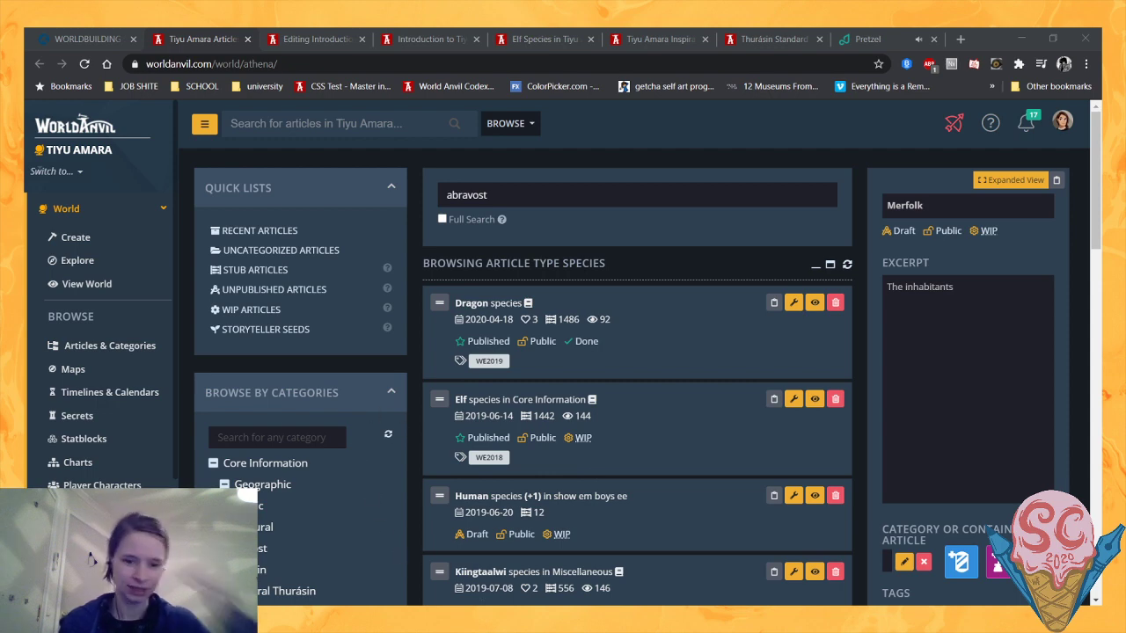
{"action": "left_click", "coordinate": [447, 564]}
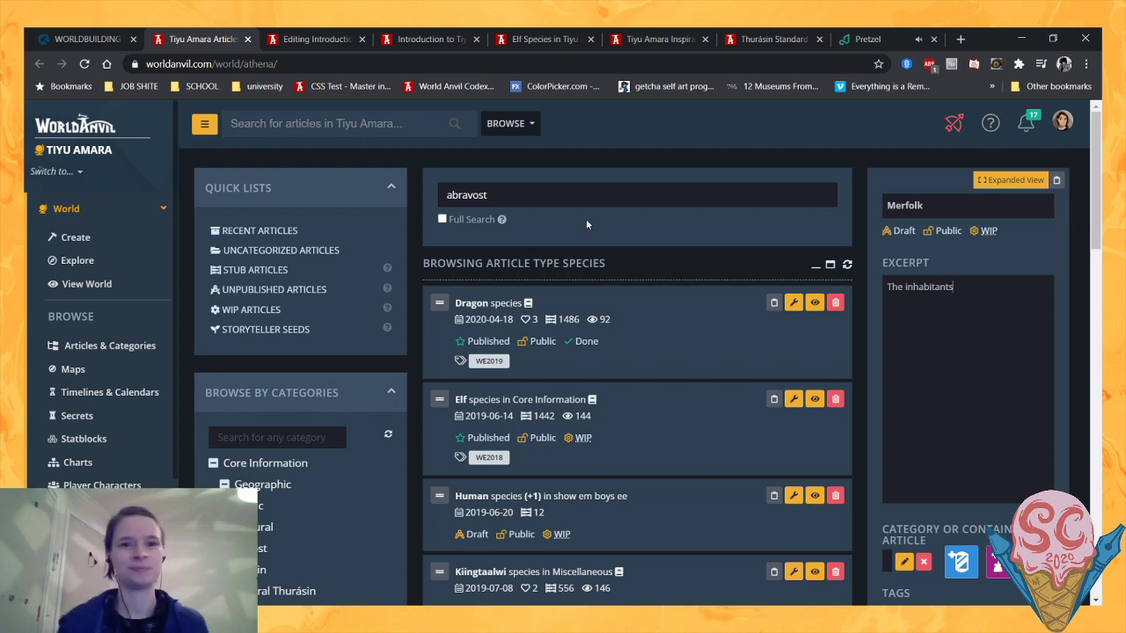
{"action": "left_click", "coordinate": [315, 34]}
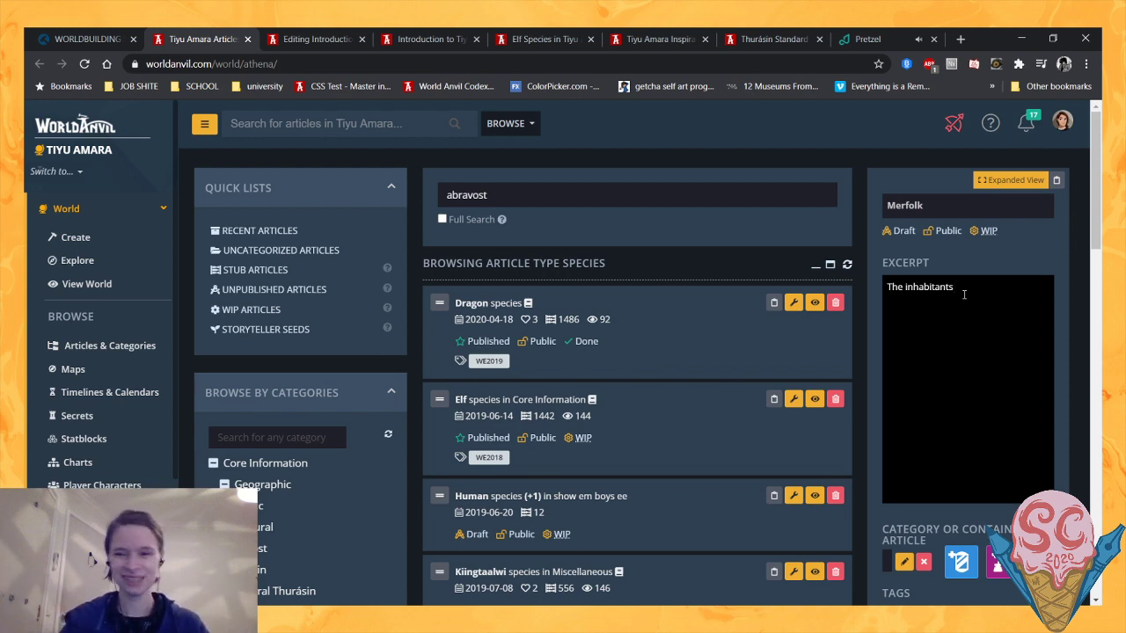
{"action": "type", "text": "of"}
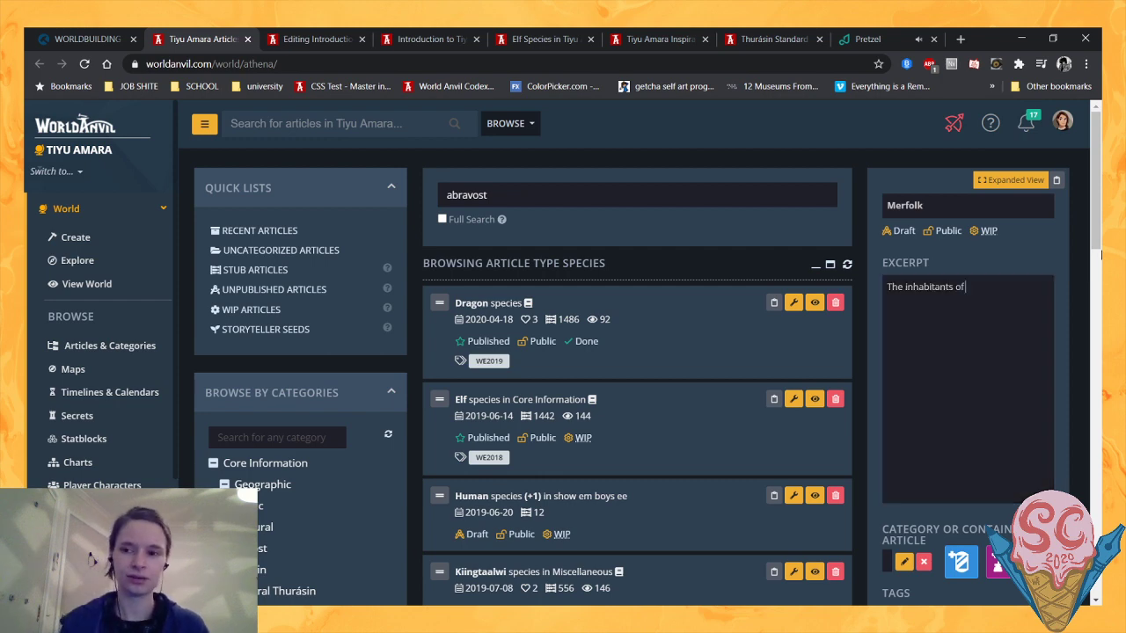
- Reword the Merfolk excerpt to "The water-dwelling inhabitants of another realm, brought to Tiyu Amara by constructed portals"
{"action": "key", "text": "BackSpace"}
{"action": "key", "text": "BackSpace"}
{"action": "key", "text": "BackSpace"}
{"action": "key", "text": "BackSpace"}
{"action": "key", "text": "BackSpace"}
{"action": "key", "text": "BackSpace"}
{"action": "key", "text": "BackSpace"}
{"action": "key", "text": "BackSpace"}
{"action": "key", "text": "BackSpace"}
{"action": "key", "text": "BackSpace"}
{"action": "key", "text": "BackSpace"}
{"action": "key", "text": "BackSpace"}
{"action": "key", "text": "BackSpace"}
{"action": "key", "text": "BackSpace"}
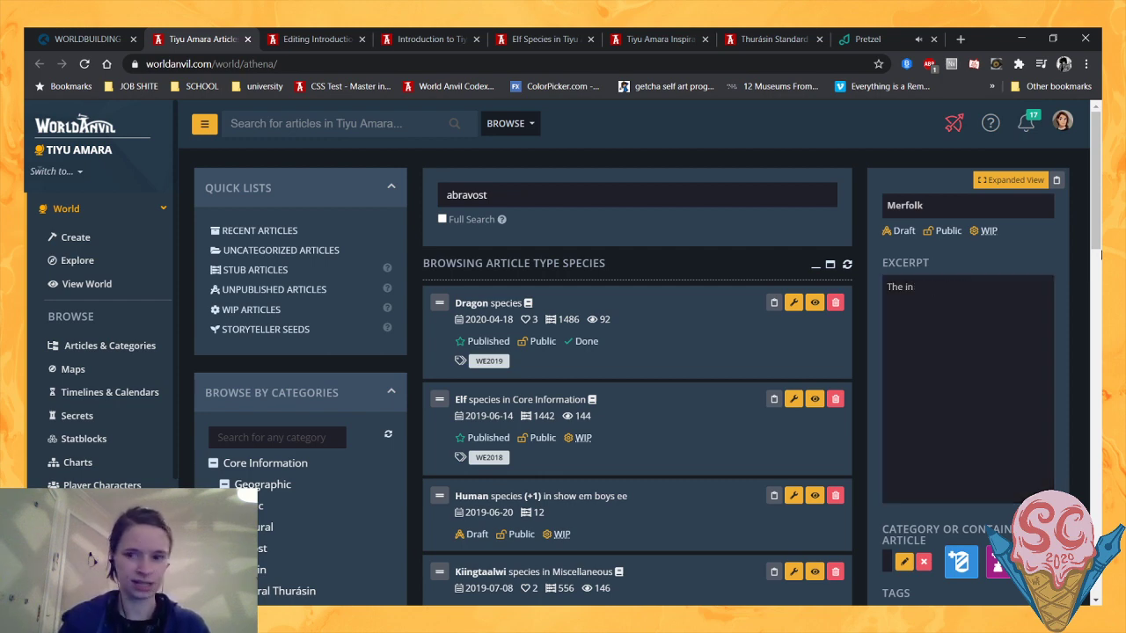
{"action": "type", "text": "water"}
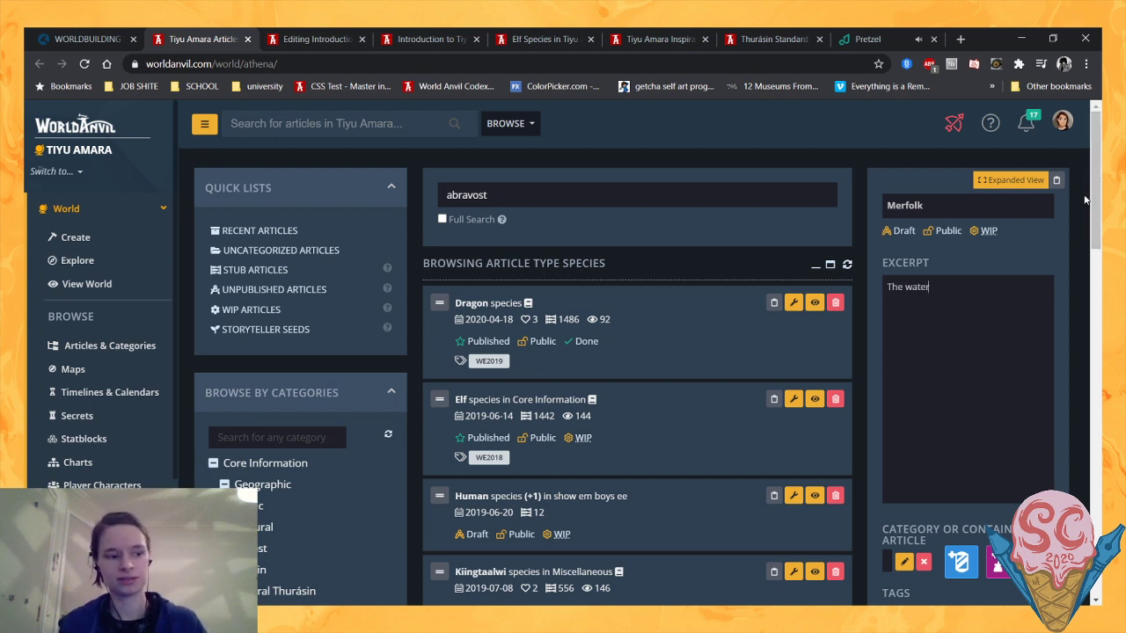
{"action": "type", "text": "-dwel"}
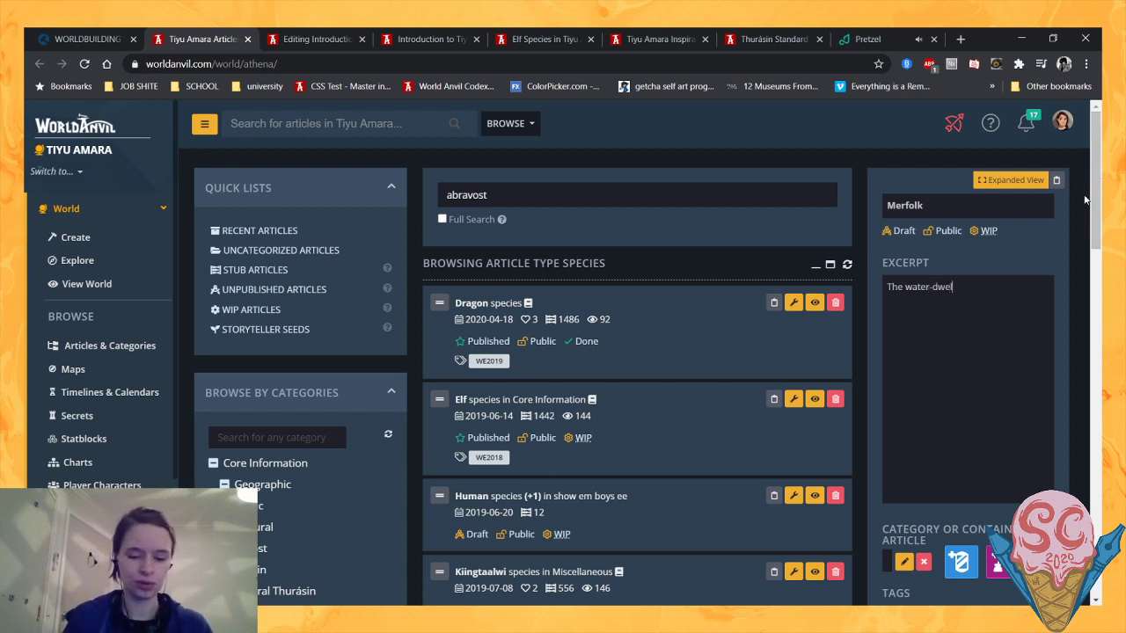
{"action": "type", "text": "ling inha"}
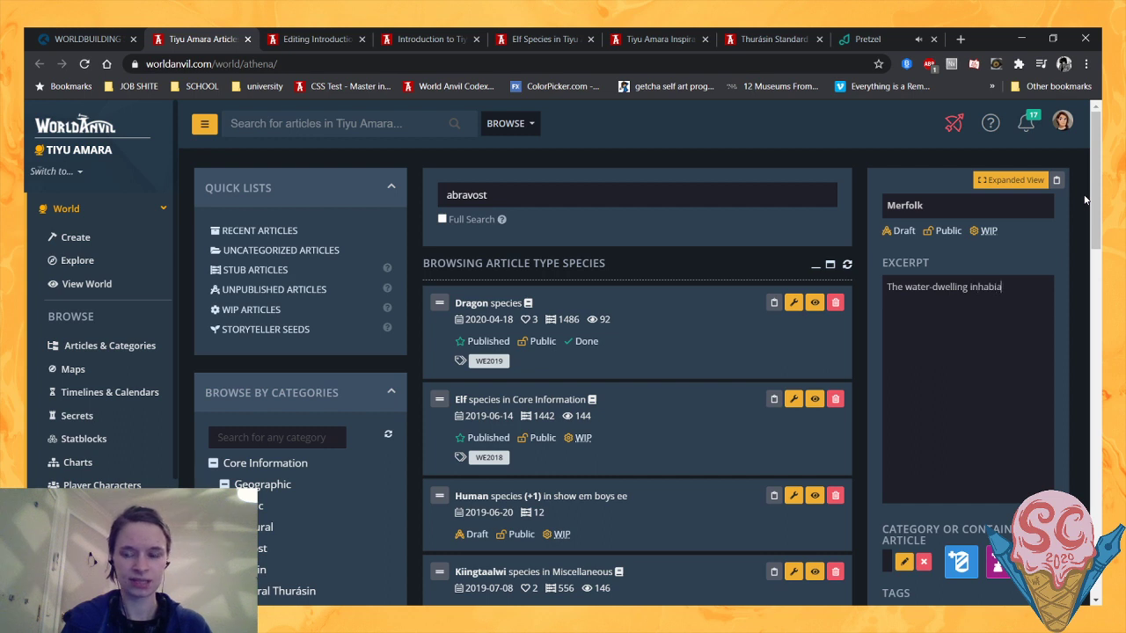
{"action": "type", "text": "bitants of anoth"}
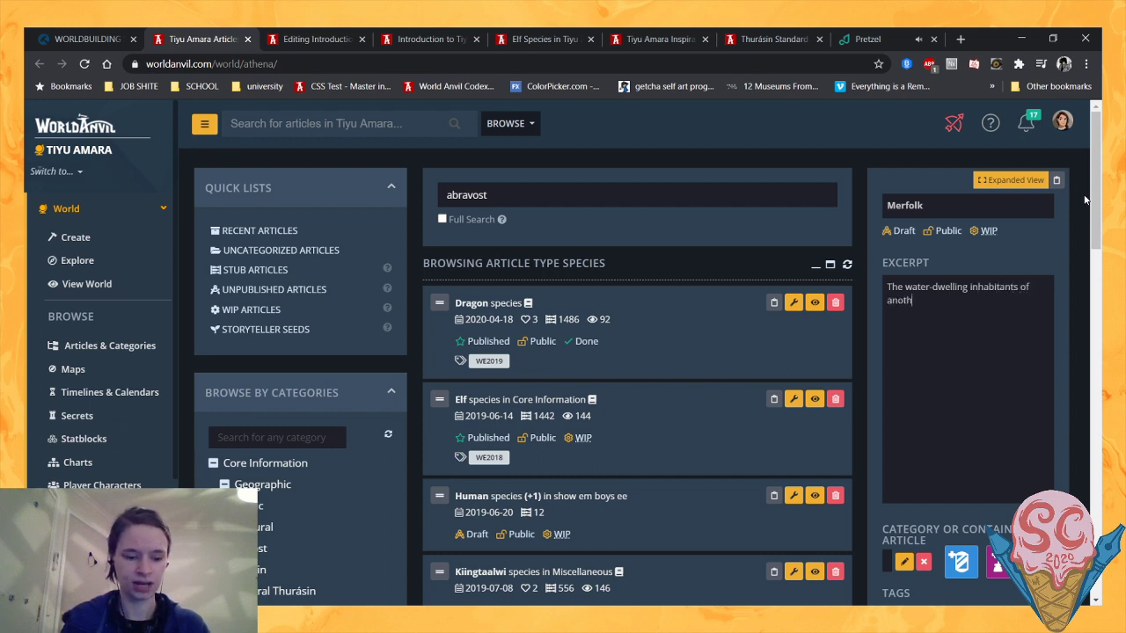
{"action": "type", "text": "er realm, bro"}
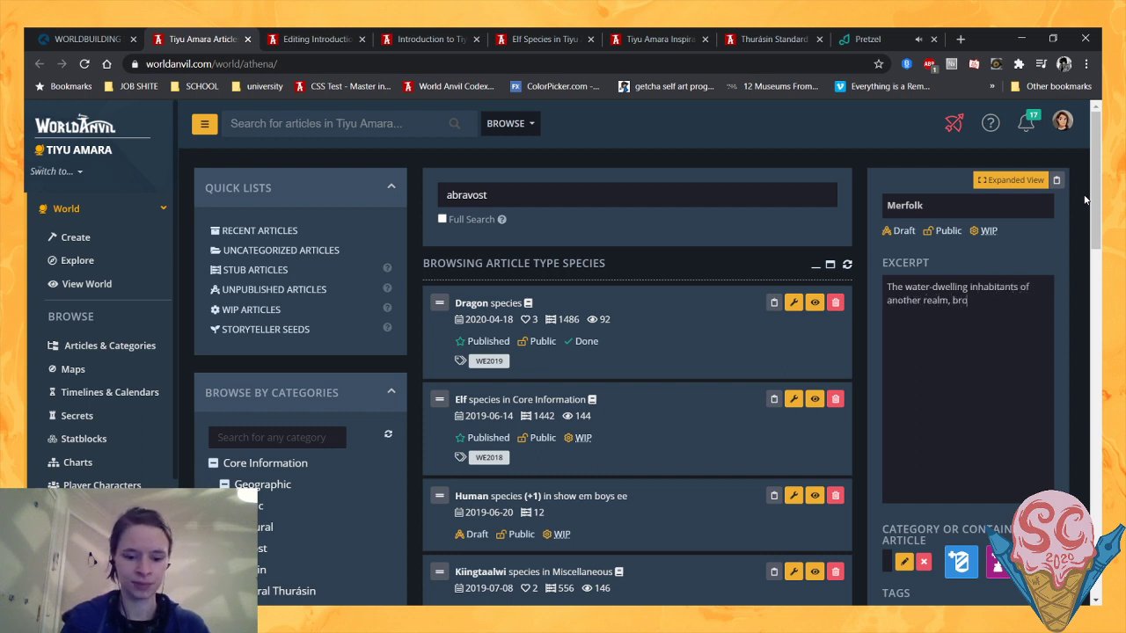
{"action": "type", "text": "ught to Tiyu Amara"}
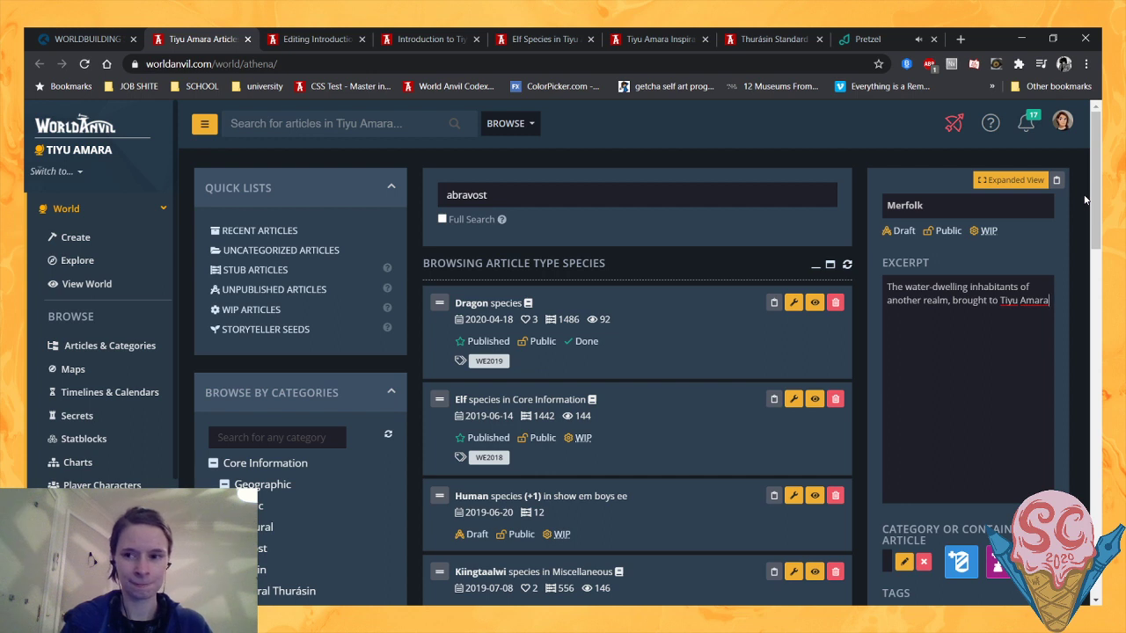
{"action": "type", "text": "by construct"}
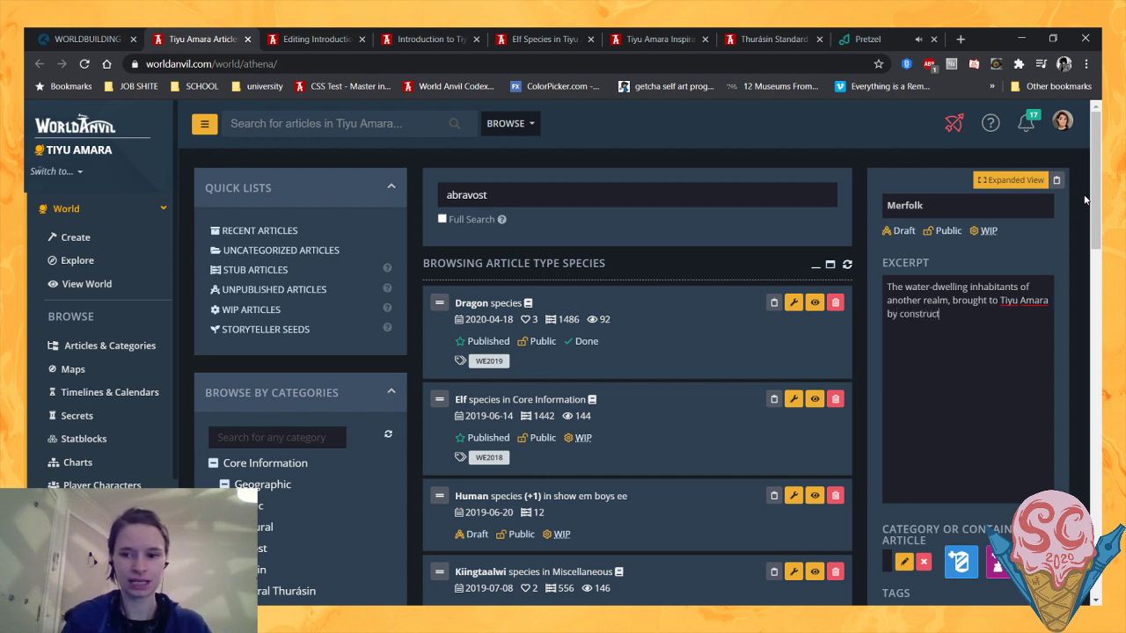
{"action": "type", "text": "ed portals"}
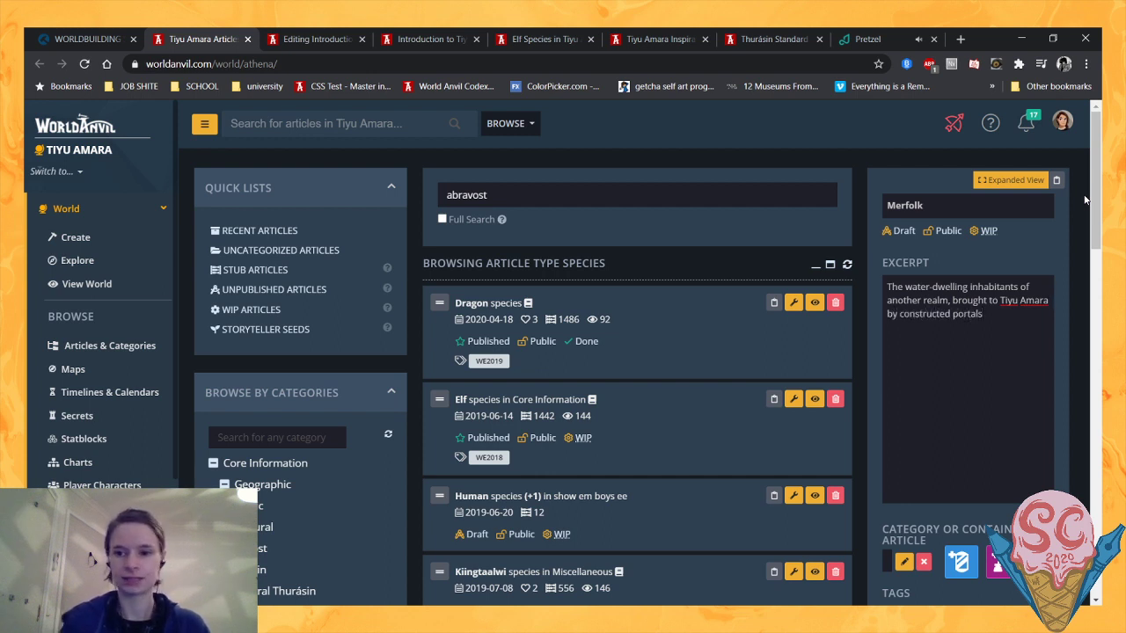
{"action": "left_click", "coordinate": [1083, 205]}
{"action": "scroll", "coordinate": [1002, 332], "scroll_direction": "down", "scroll_amount": 3}
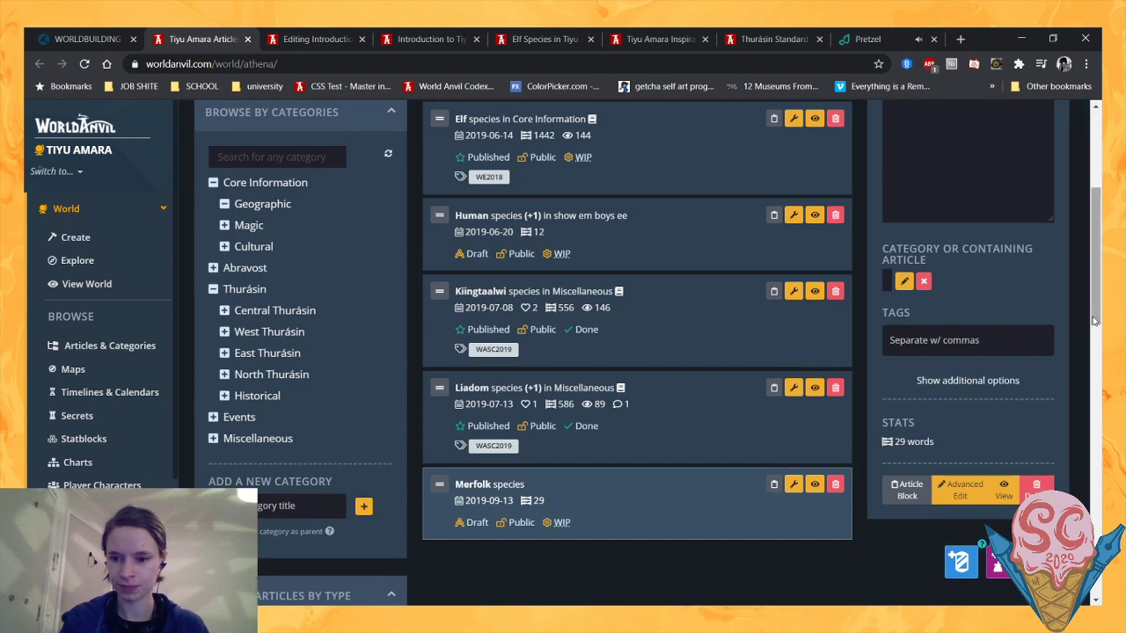
- Reload the introduction article's preview and check the excerpts on the Human, Elf and Merfolk cards
{"action": "left_click", "coordinate": [428, 39]}
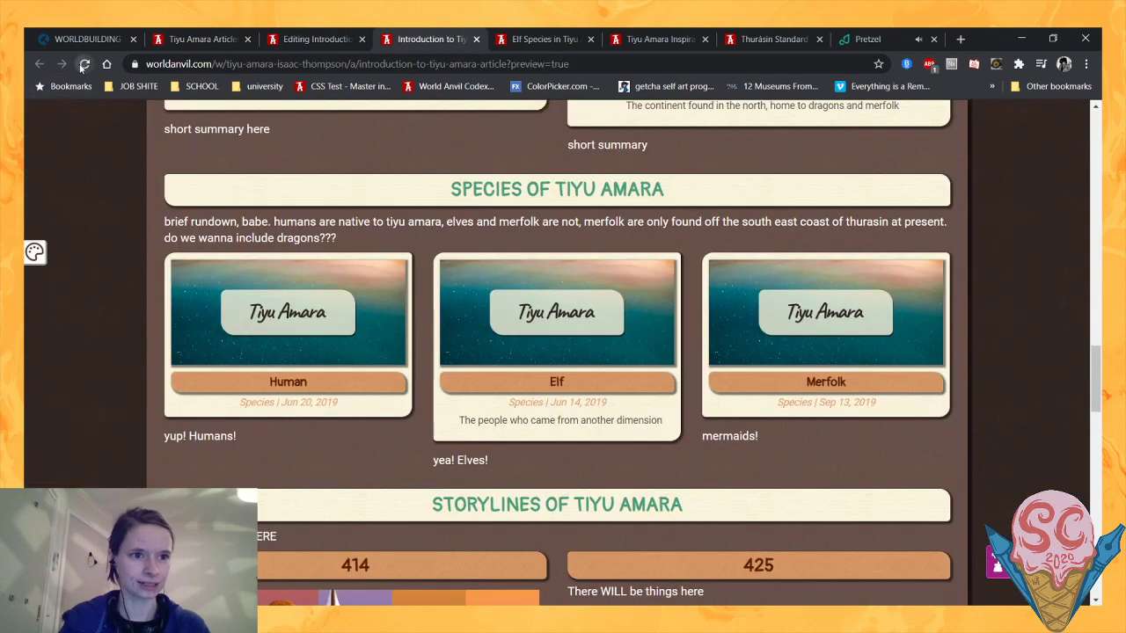
{"action": "left_click", "coordinate": [84, 64]}
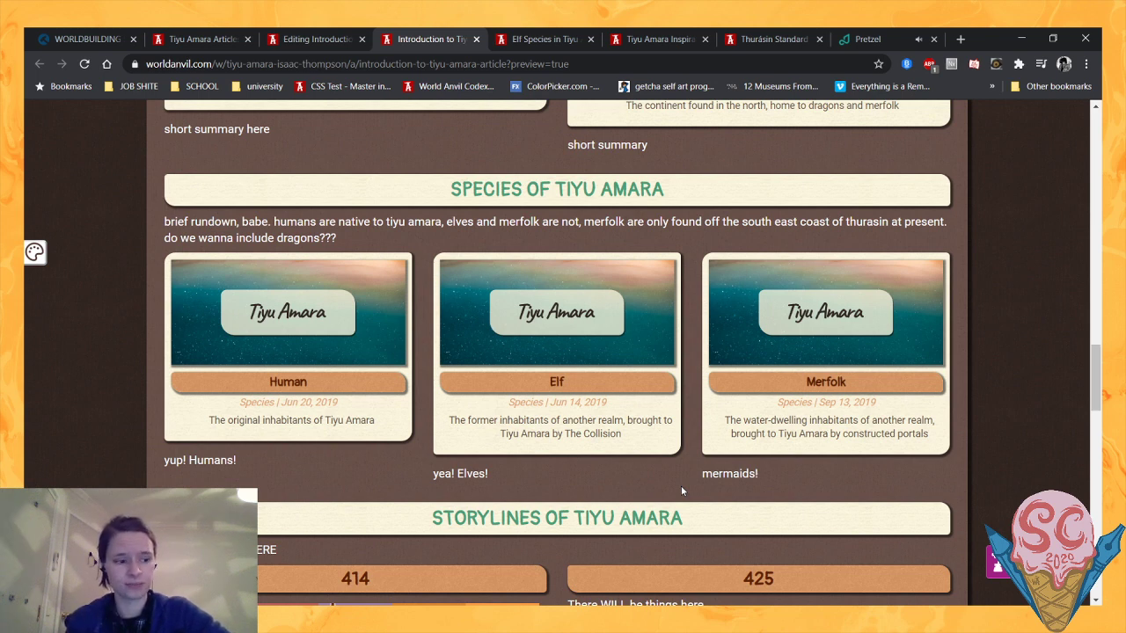
- Review the previewed introduction from its opening text through the Collision card and the continents to the species section
{"action": "scroll", "coordinate": [682, 490], "scroll_direction": "up", "scroll_amount": 20}
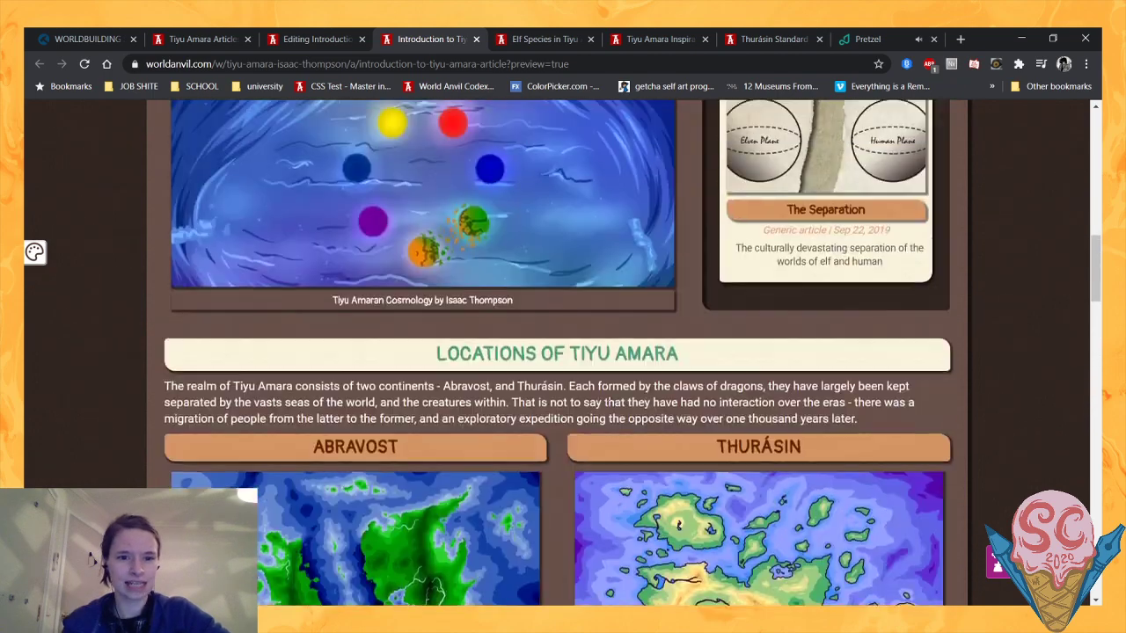
{"action": "scroll", "coordinate": [591, 392], "scroll_direction": "down", "scroll_amount": 1}
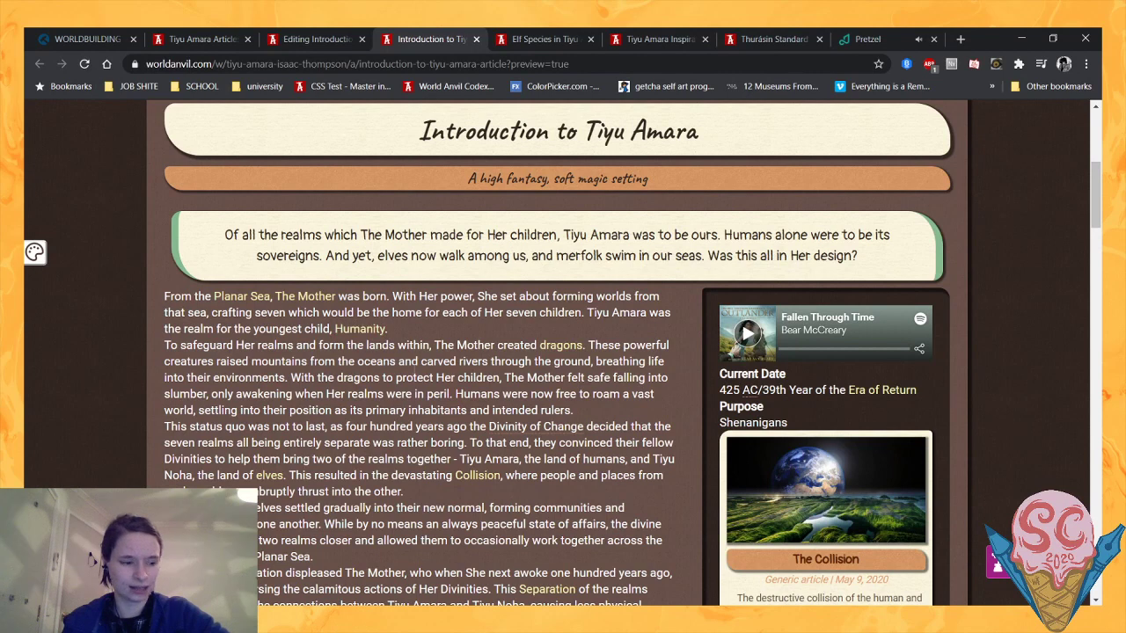
{"action": "mouse_move", "coordinate": [359, 337]}
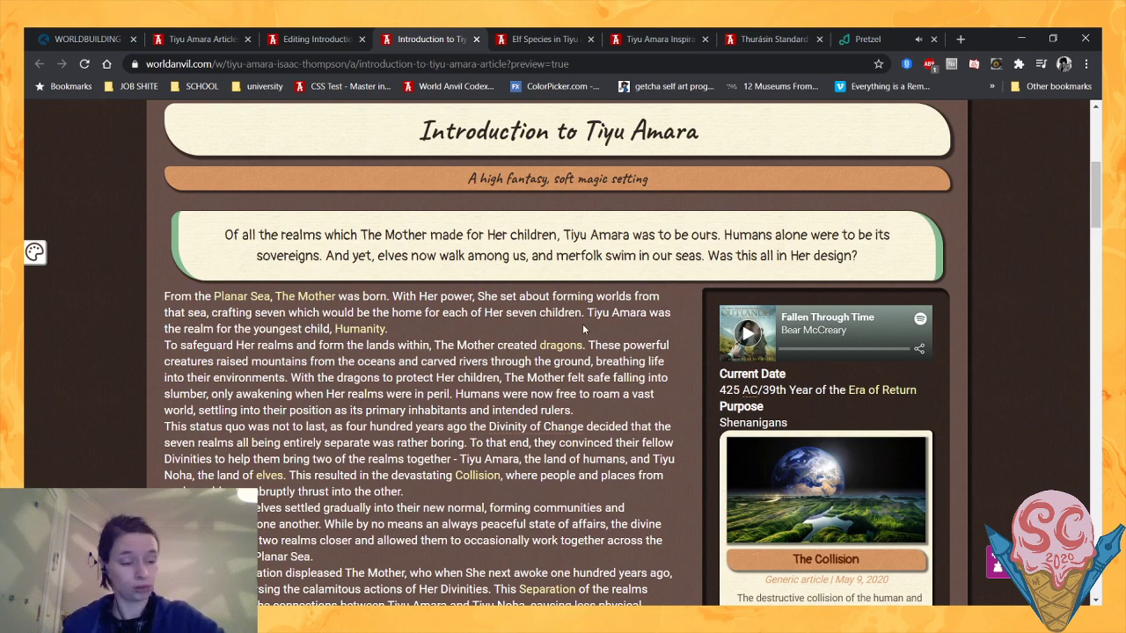
{"action": "scroll", "coordinate": [788, 290], "scroll_direction": "down", "scroll_amount": 3}
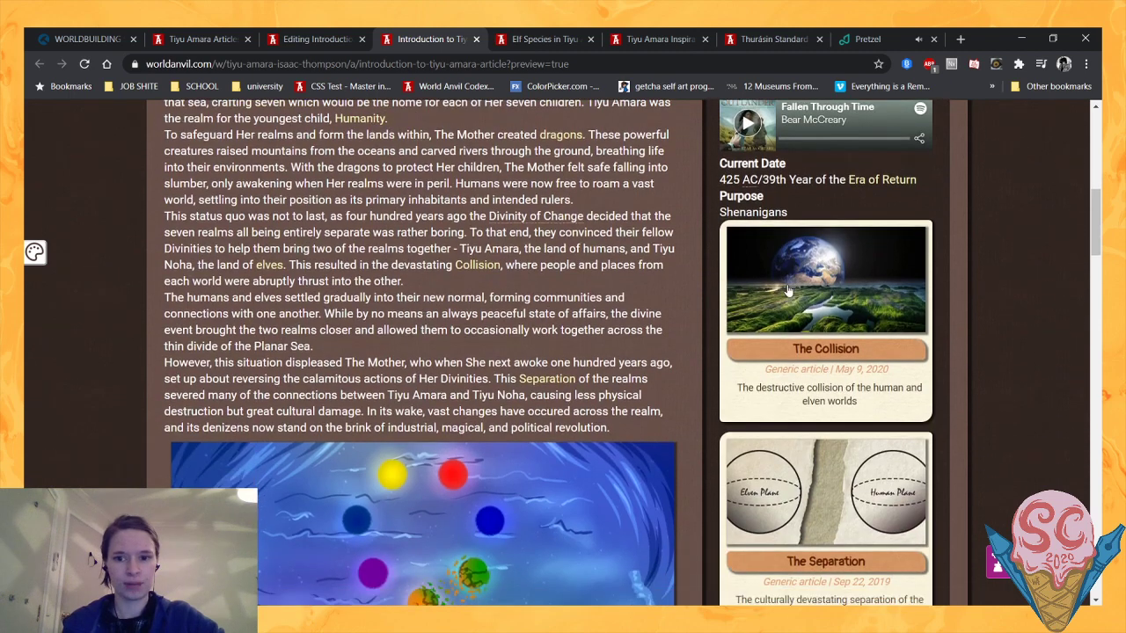
{"action": "mouse_move", "coordinate": [788, 290]}
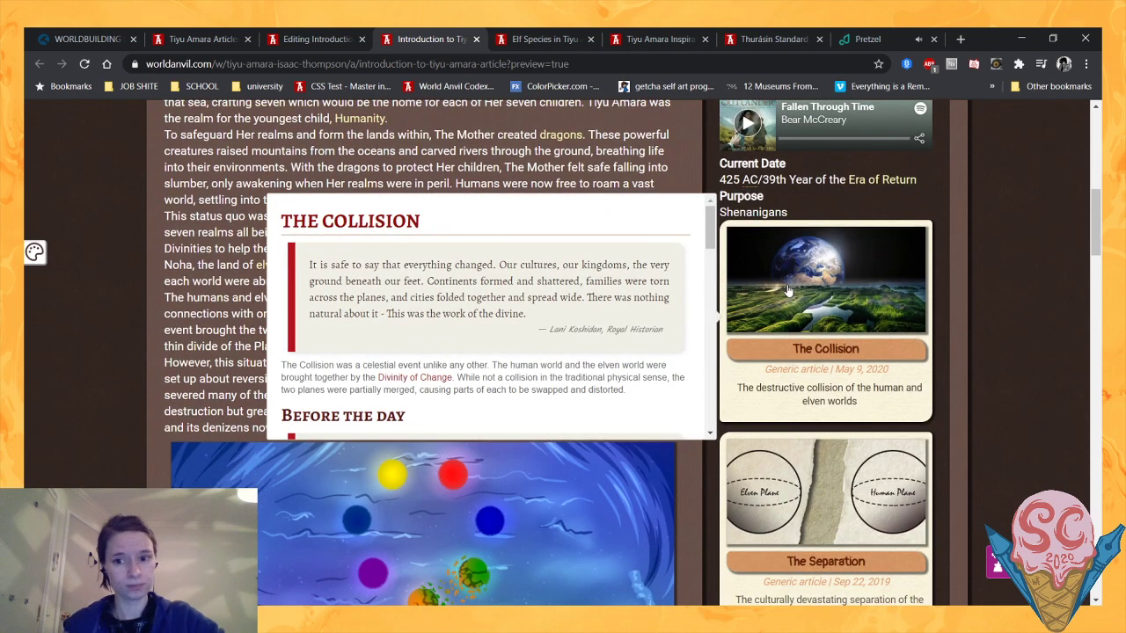
{"action": "scroll", "coordinate": [115, 371], "scroll_direction": "down", "scroll_amount": 4}
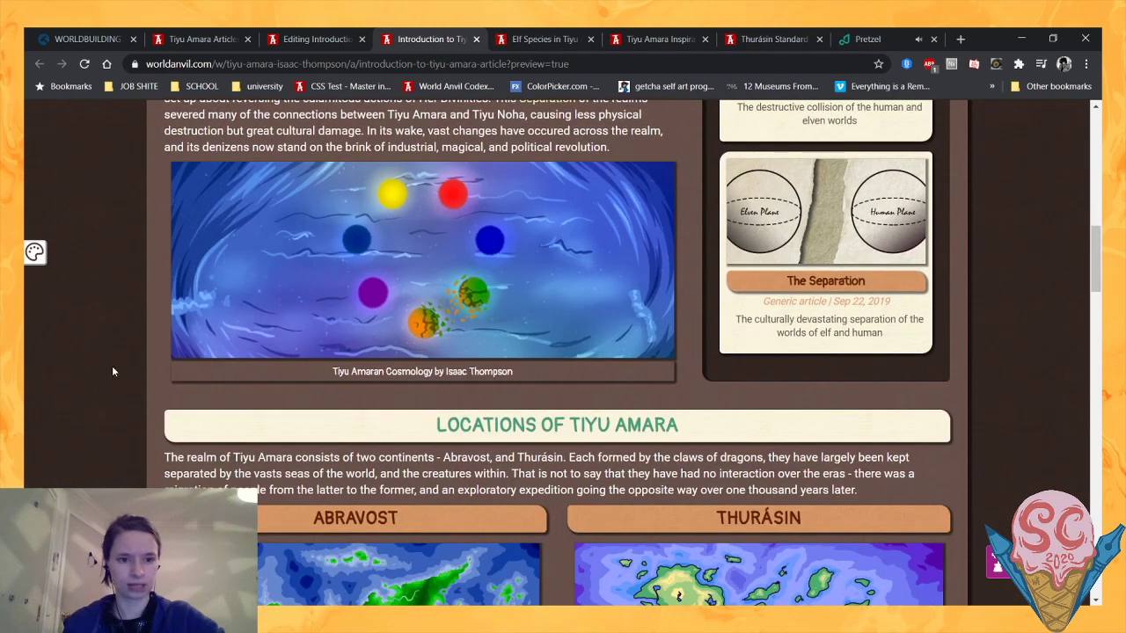
{"action": "scroll", "coordinate": [109, 369], "scroll_direction": "down", "scroll_amount": 6}
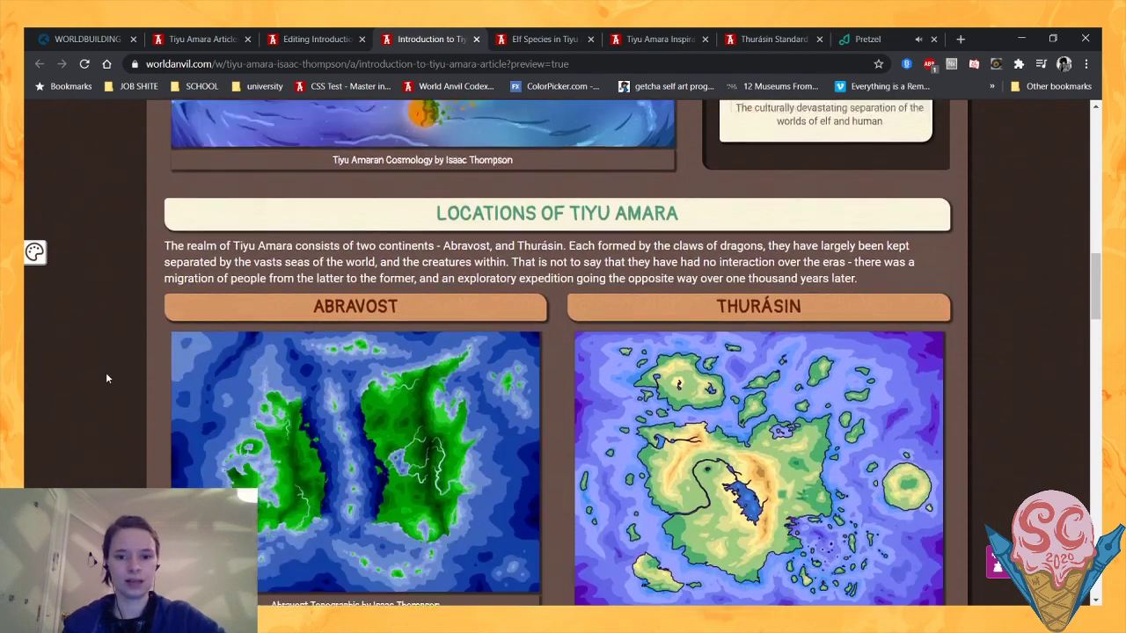
{"action": "scroll", "coordinate": [104, 378], "scroll_direction": "up", "scroll_amount": 1}
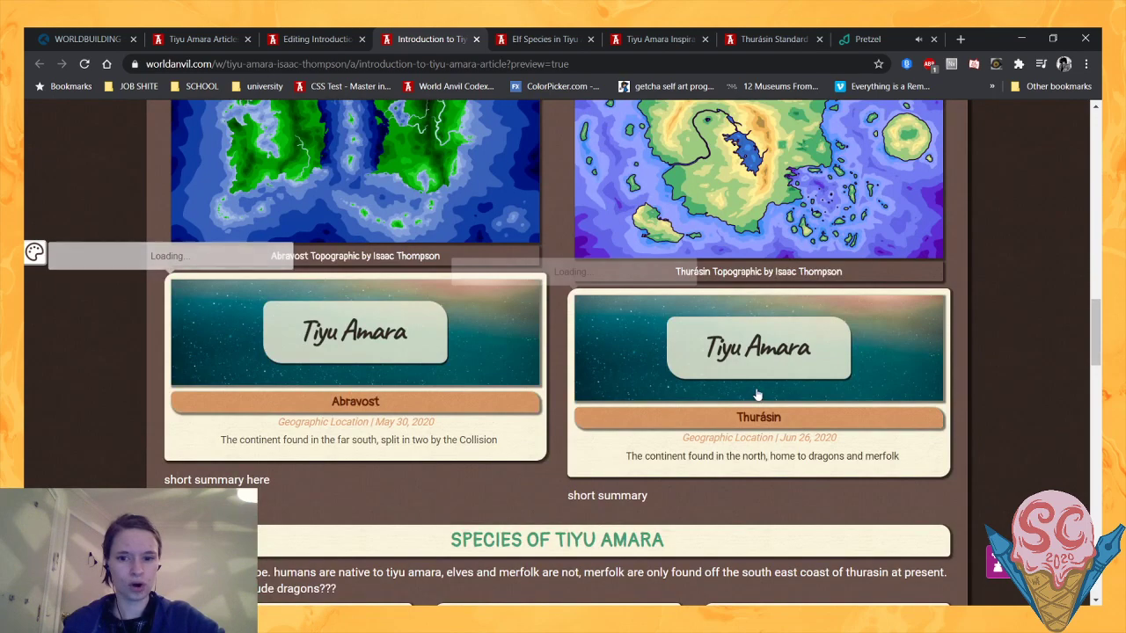
{"action": "mouse_move", "coordinate": [757, 395]}
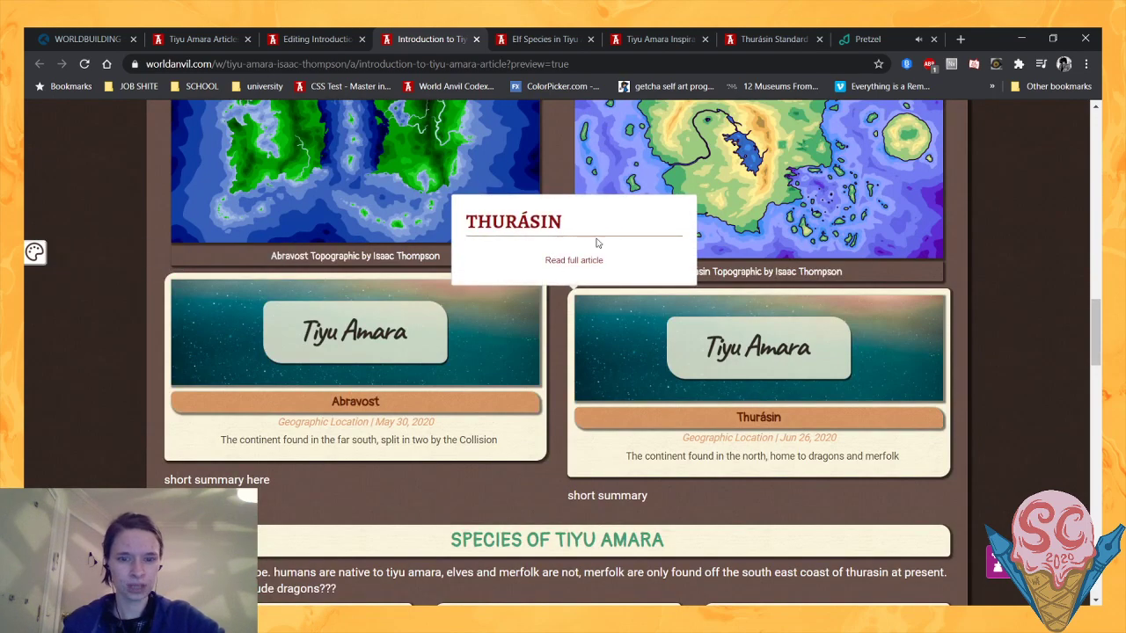
{"action": "scroll", "coordinate": [188, 402], "scroll_direction": "down", "scroll_amount": 3}
{"action": "scroll", "coordinate": [134, 427], "scroll_direction": "down", "scroll_amount": 2}
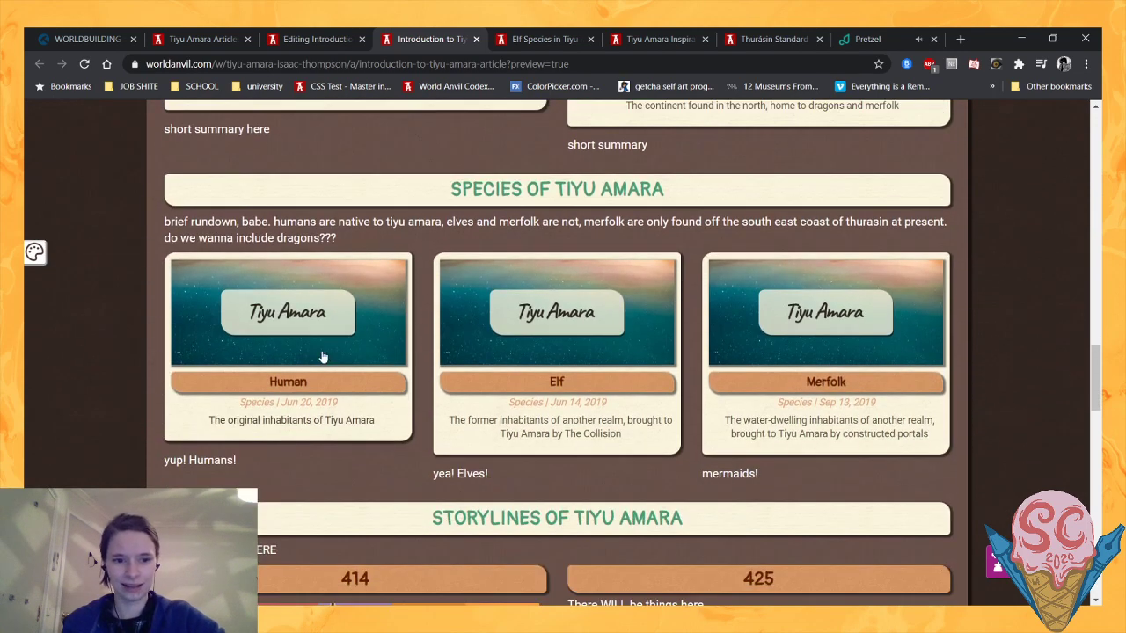
- Examine the pop-up summary of the Human card in the preview's species section
{"action": "mouse_move", "coordinate": [322, 355]}
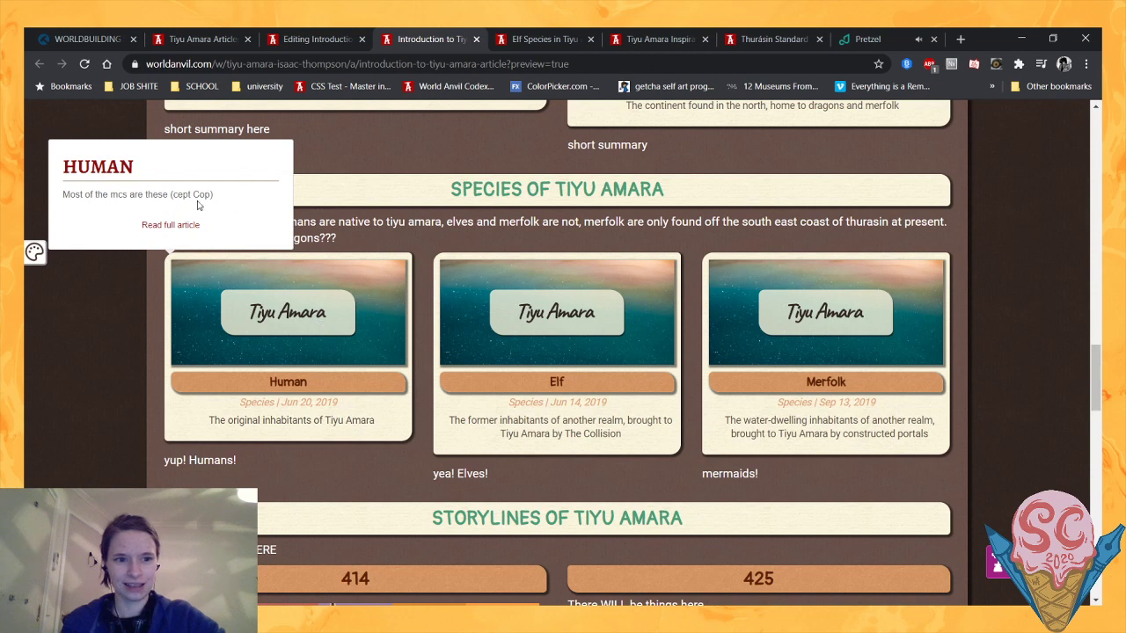
{"action": "left_click_drag", "start_coordinate": [201, 206], "coordinate": [157, 166]}
{"action": "left_click", "coordinate": [63, 195]}
{"action": "left_click", "coordinate": [163, 174]}
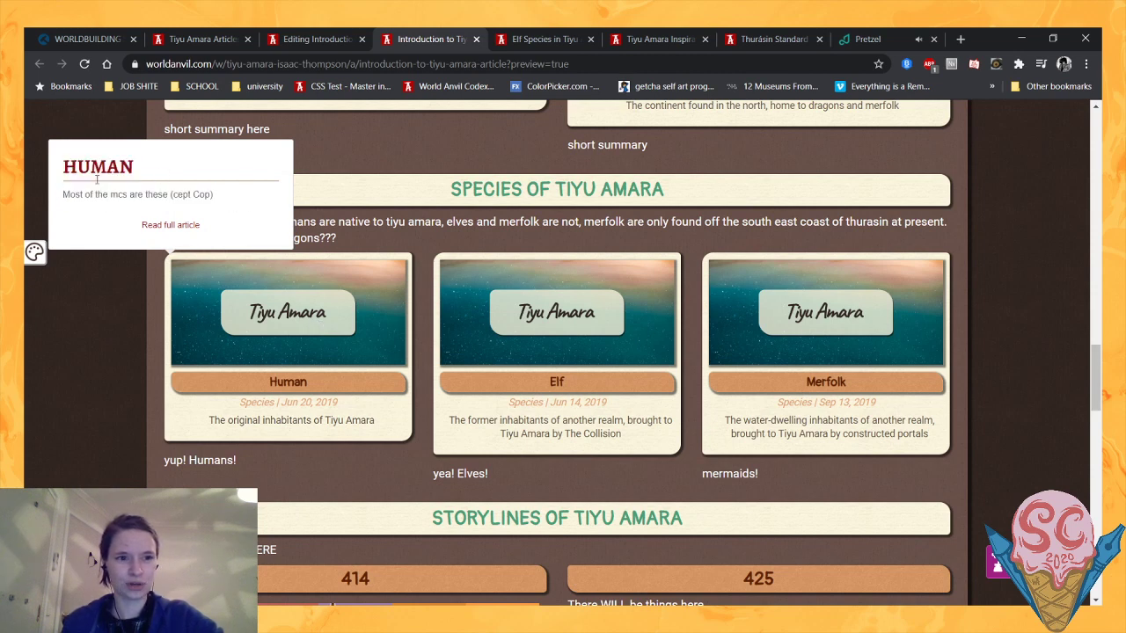
{"action": "left_click_drag", "start_coordinate": [58, 199], "coordinate": [228, 198]}
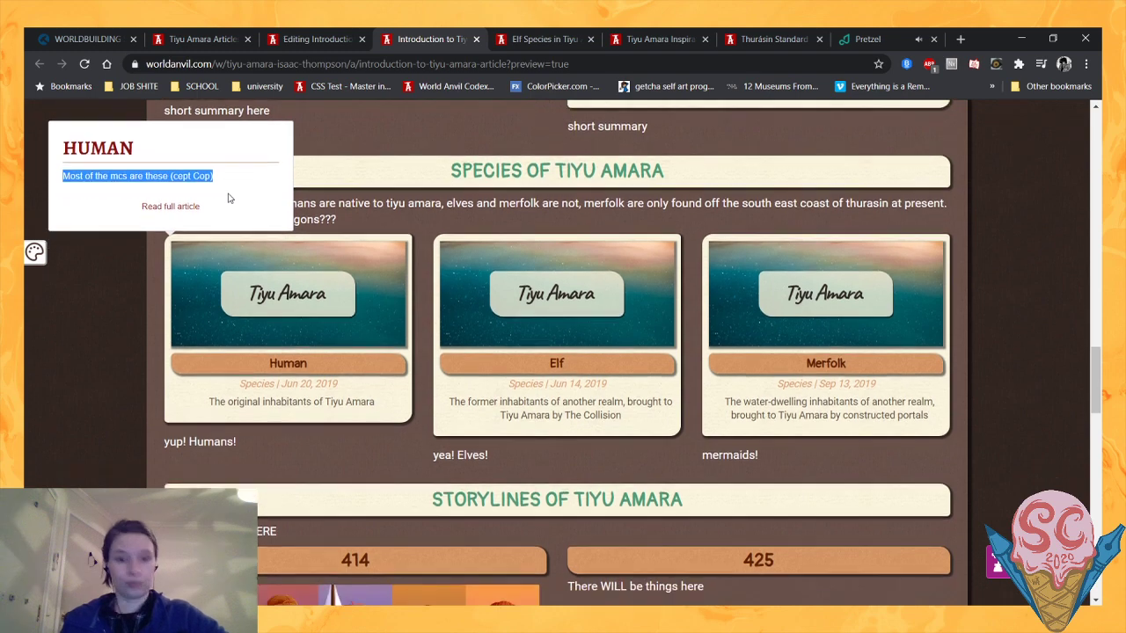
{"action": "scroll", "coordinate": [224, 200], "scroll_direction": "up", "scroll_amount": 1}
{"action": "left_click", "coordinate": [214, 274]}
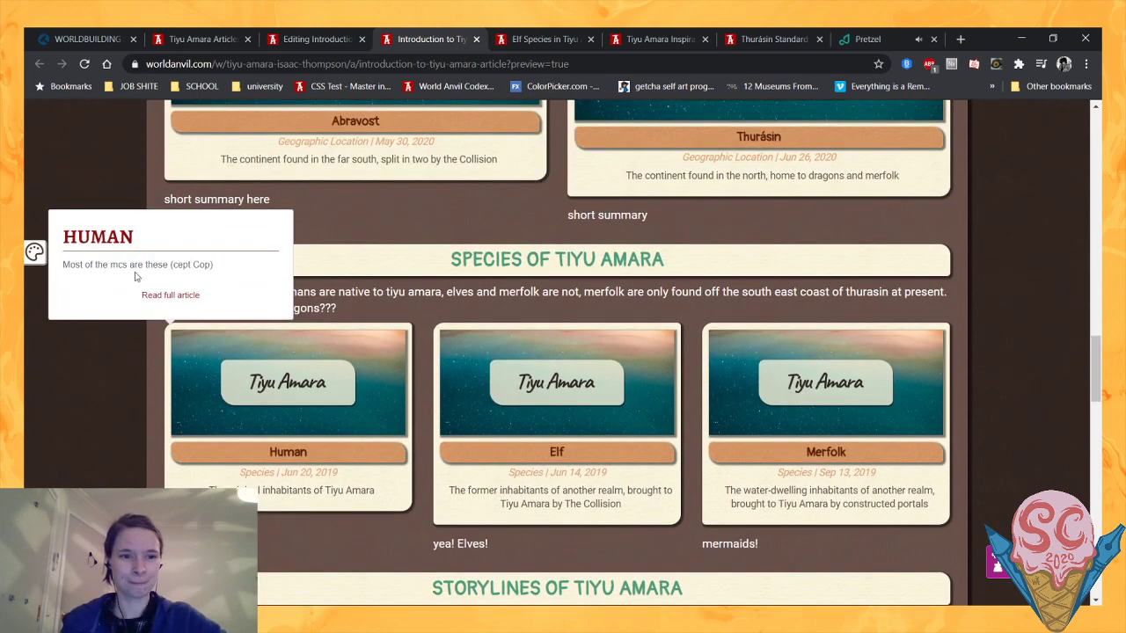
{"action": "scroll", "coordinate": [286, 428], "scroll_direction": "down", "scroll_amount": 2}
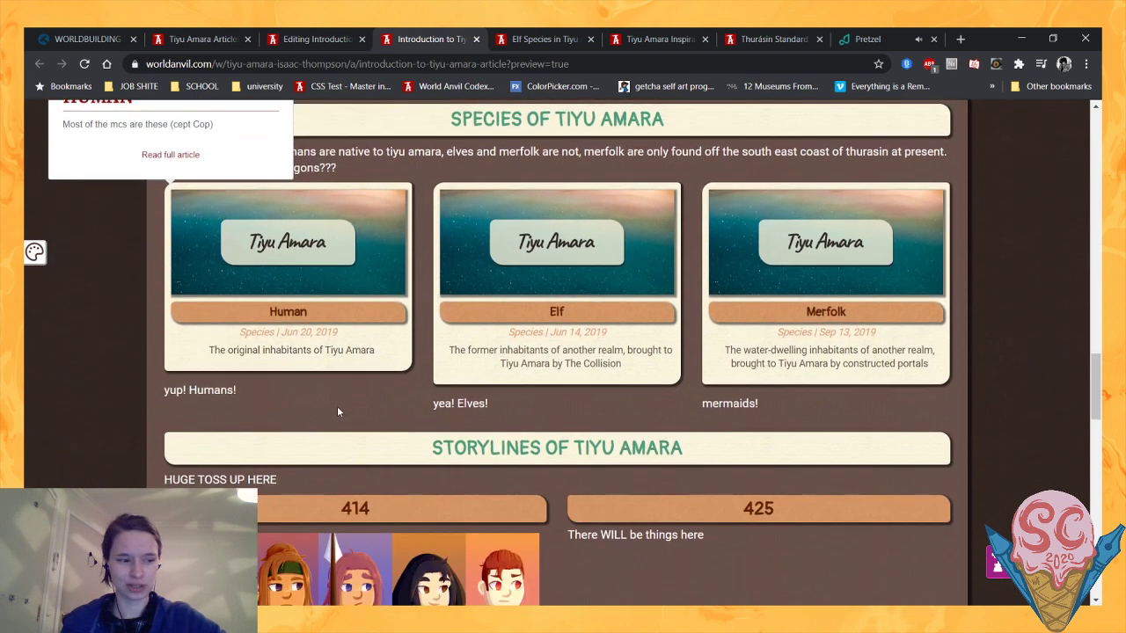
{"action": "scroll", "coordinate": [330, 422], "scroll_direction": "up", "scroll_amount": 1}
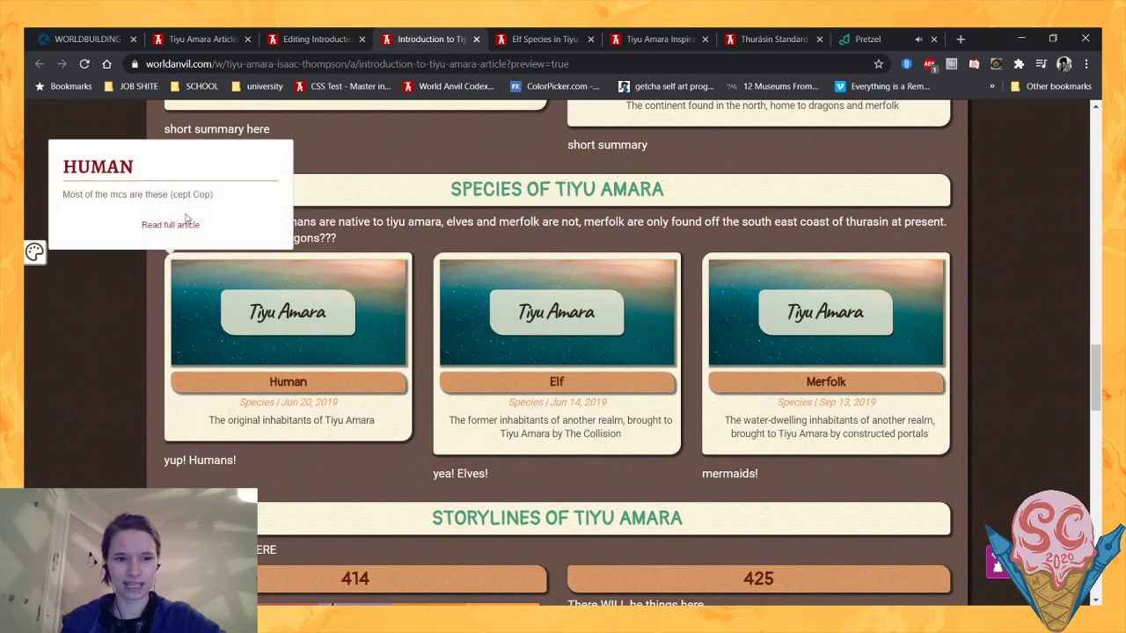
- Examine the Elf card's pop-up article in the preview, and check the storylines section beneath the species cards
{"action": "mouse_move", "coordinate": [553, 392]}
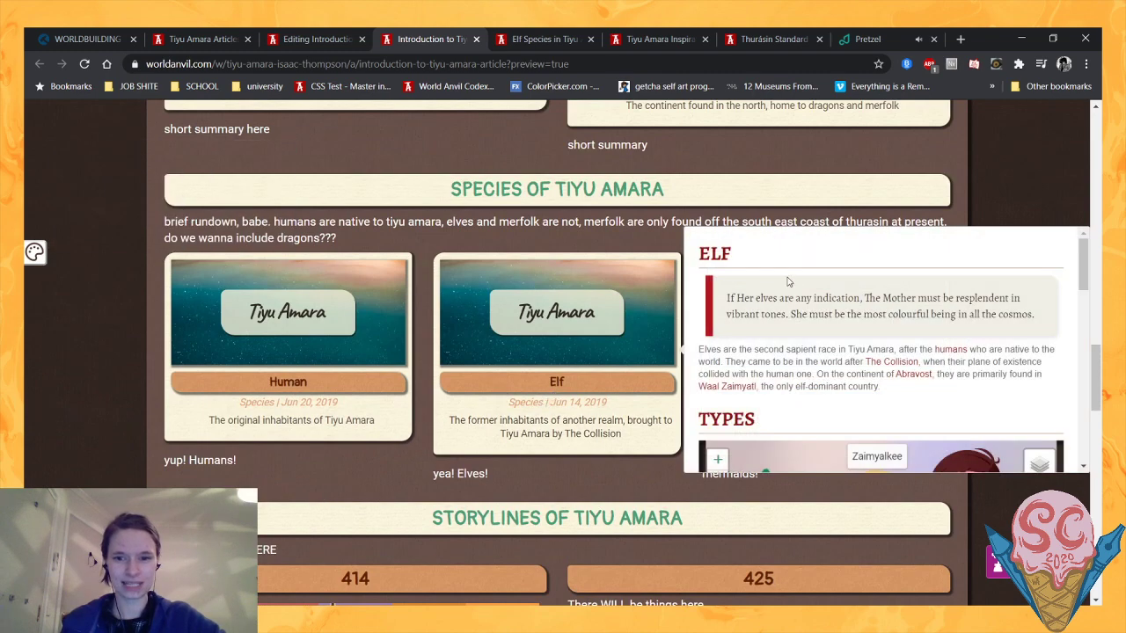
{"action": "scroll", "coordinate": [791, 282], "scroll_direction": "down", "scroll_amount": 2}
{"action": "scroll", "coordinate": [705, 290], "scroll_direction": "up", "scroll_amount": 2}
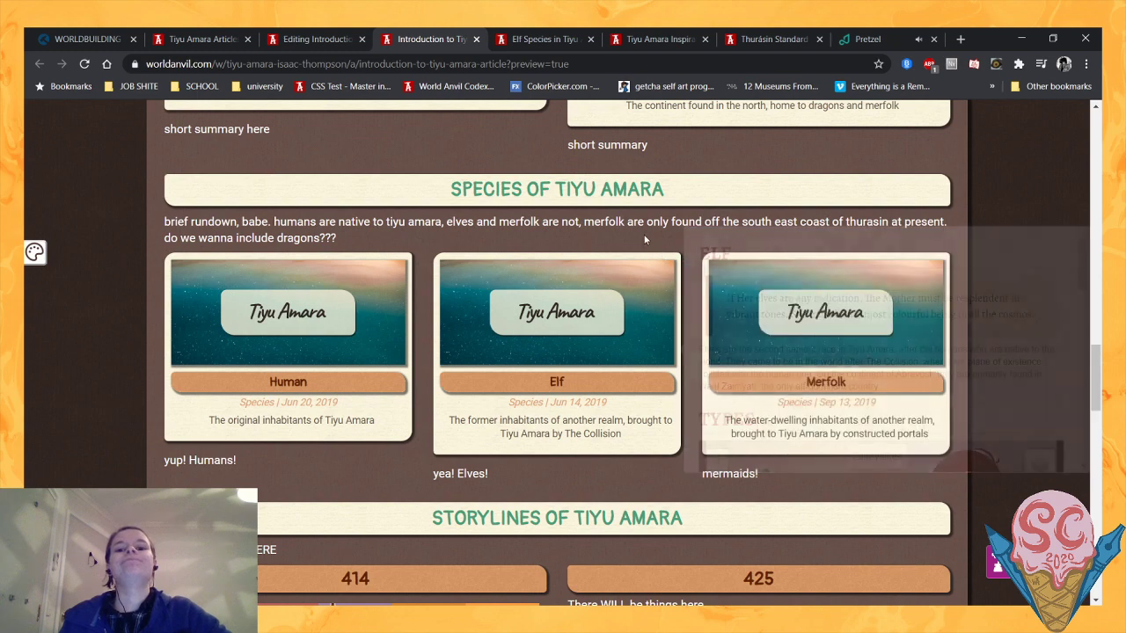
{"action": "scroll", "coordinate": [644, 239], "scroll_direction": "down", "scroll_amount": 2}
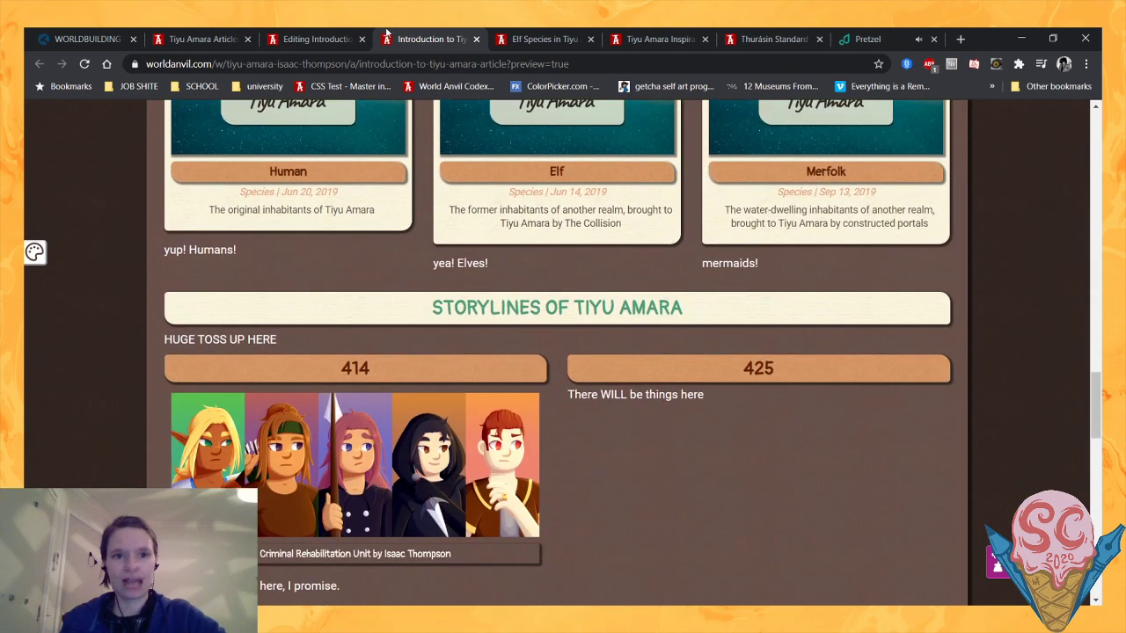
- Return to the introduction article's editor and turn off its draft status, without saving
{"action": "left_click", "coordinate": [316, 40]}
{"action": "scroll", "coordinate": [906, 195], "scroll_direction": "up", "scroll_amount": 2}
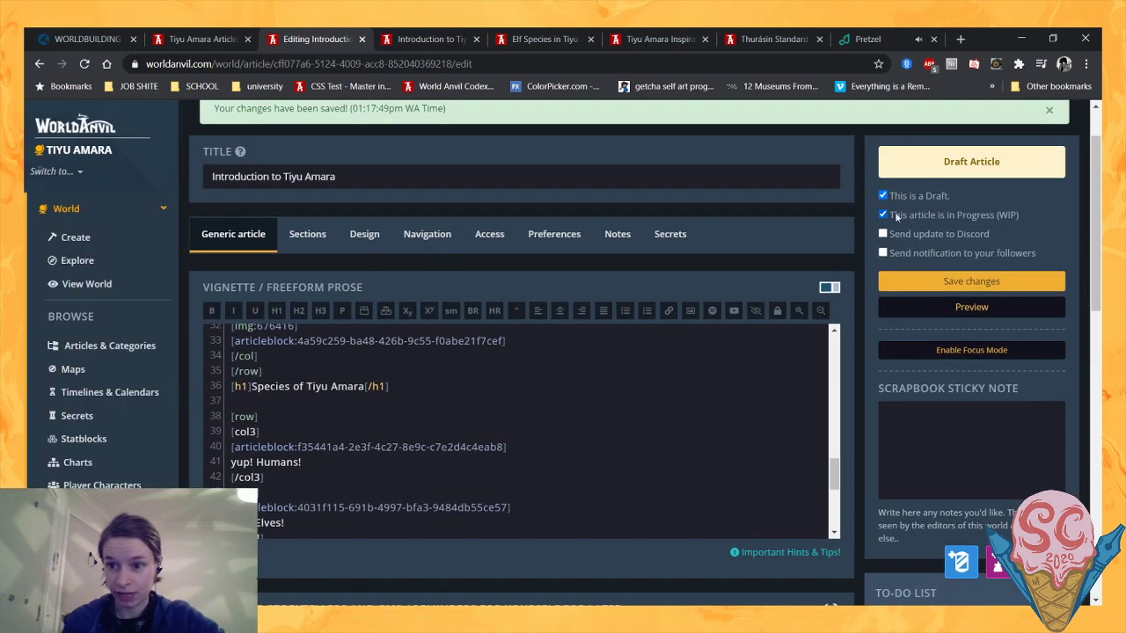
{"action": "left_click", "coordinate": [883, 196]}
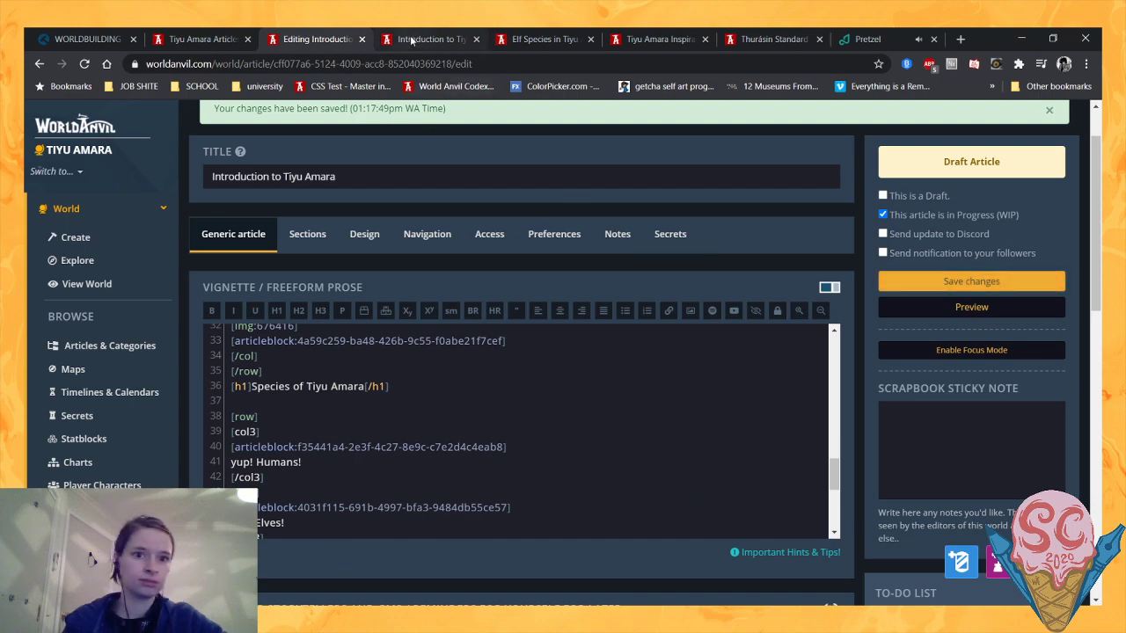
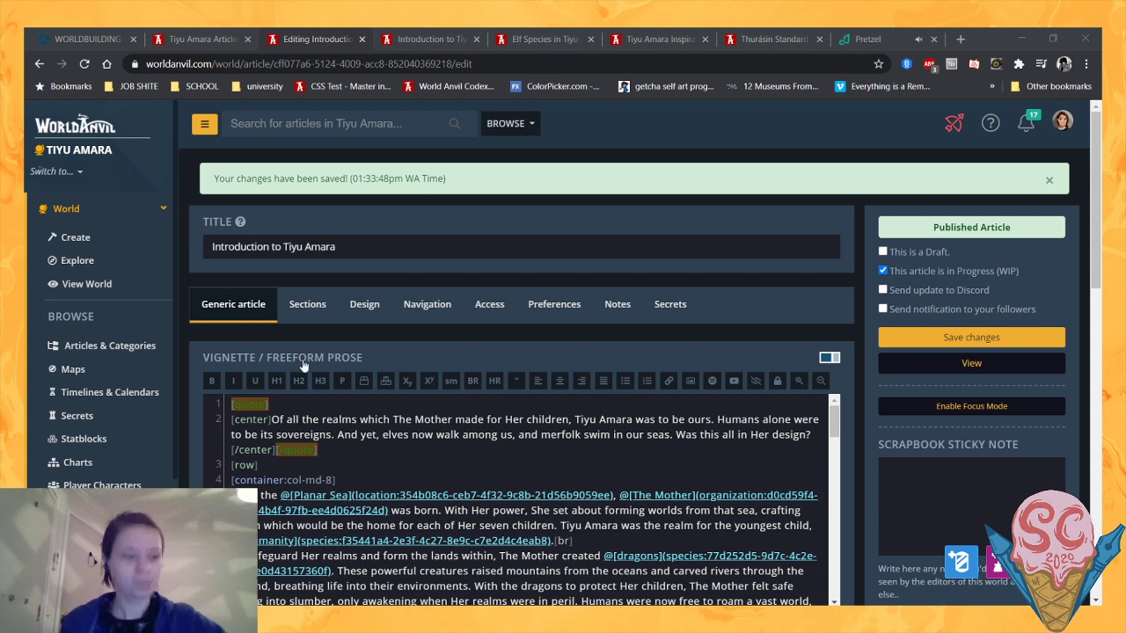
- Open the Merfolk and Human species articles for editing in separate new tabs from the world's article list
{"action": "left_click", "coordinate": [1040, 54]}
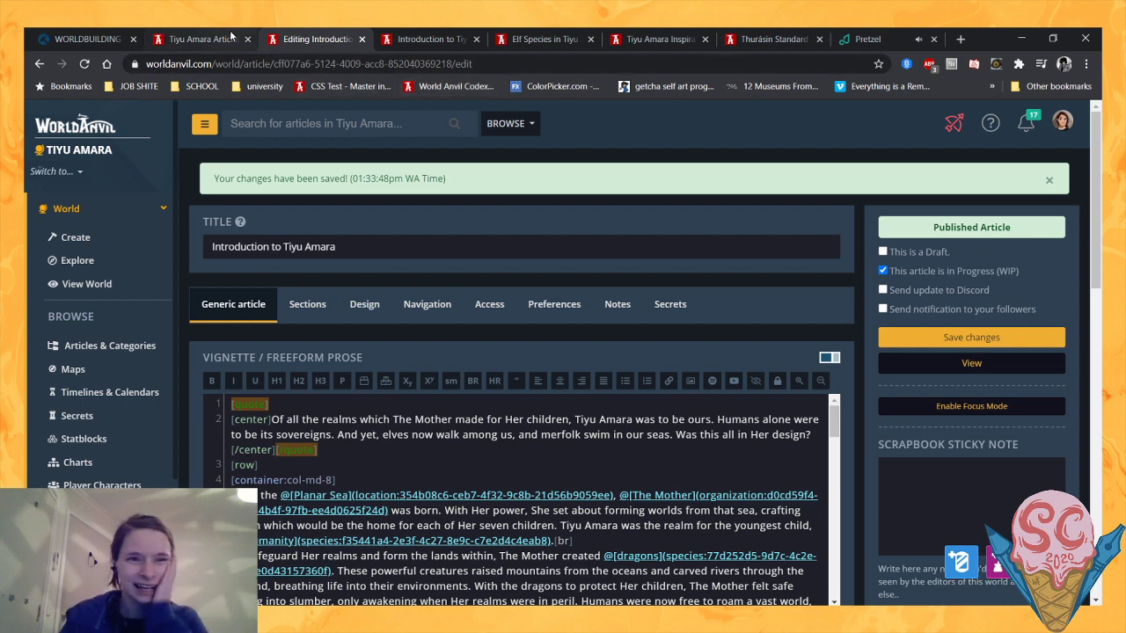
{"action": "left_click", "coordinate": [230, 35]}
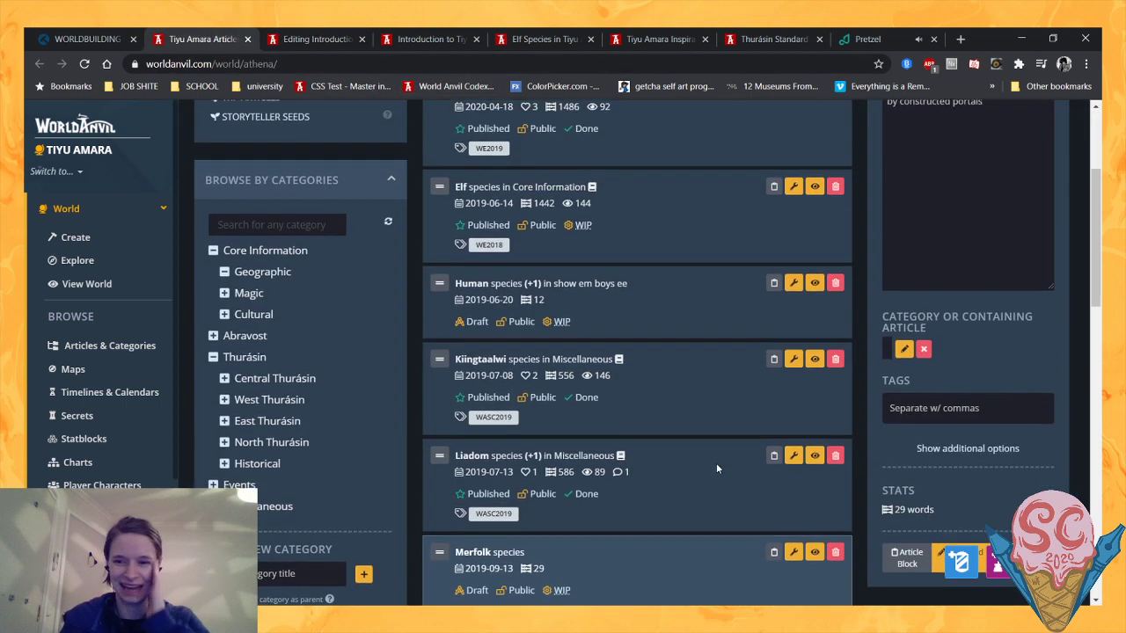
{"action": "scroll", "coordinate": [716, 468], "scroll_direction": "down", "scroll_amount": 1}
{"action": "middle_click", "coordinate": [960, 490]}
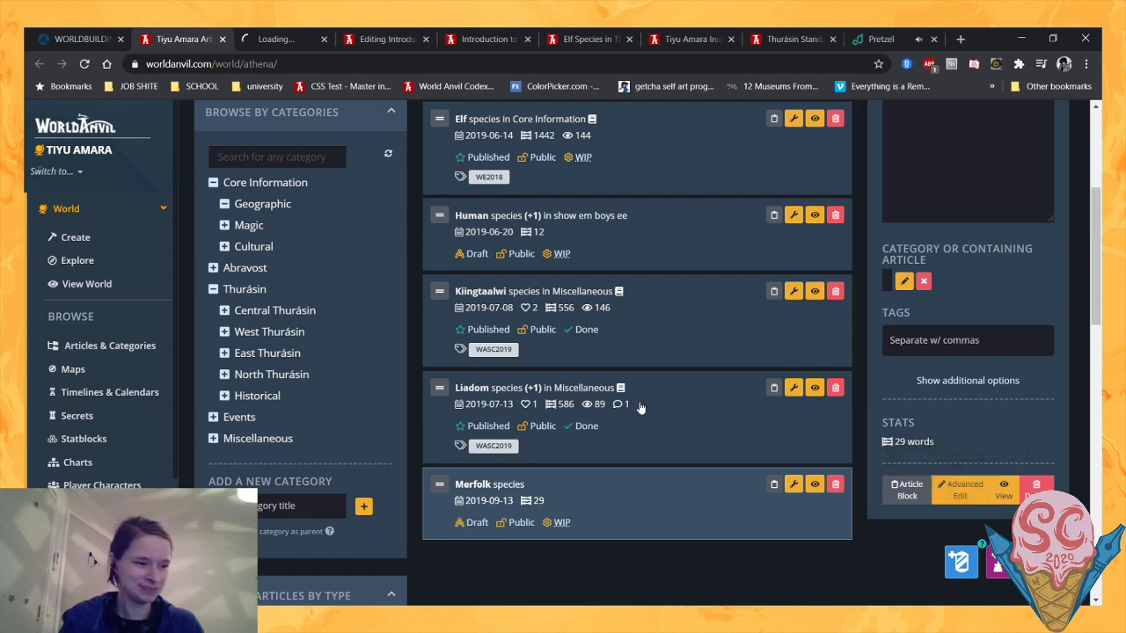
{"action": "scroll", "coordinate": [625, 402], "scroll_direction": "up", "scroll_amount": 3}
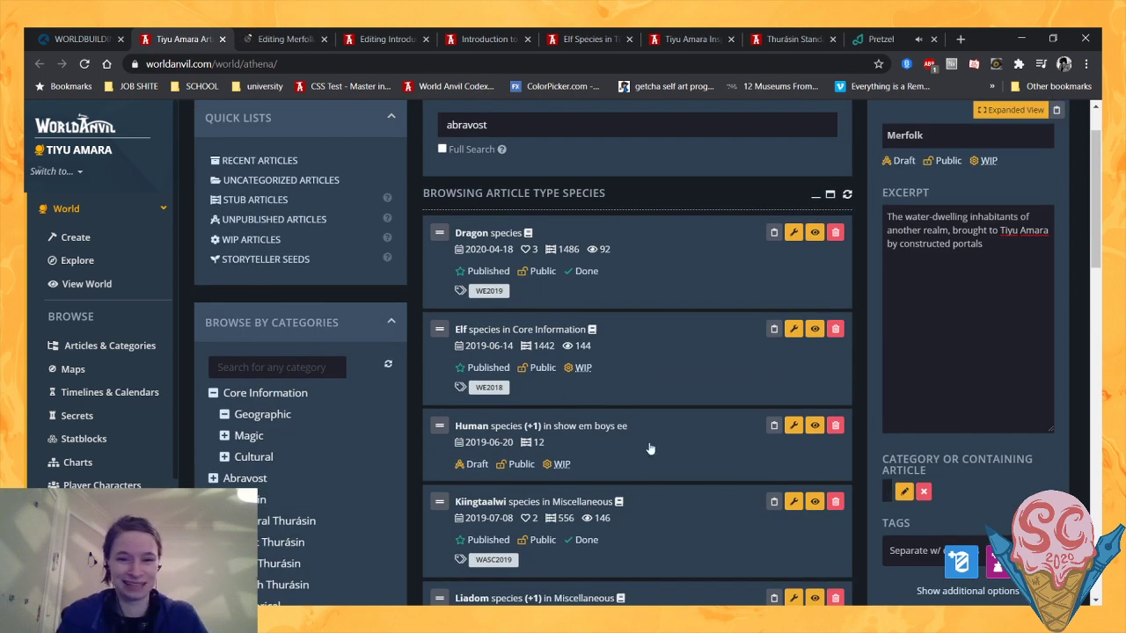
{"action": "middle_click", "coordinate": [794, 426]}
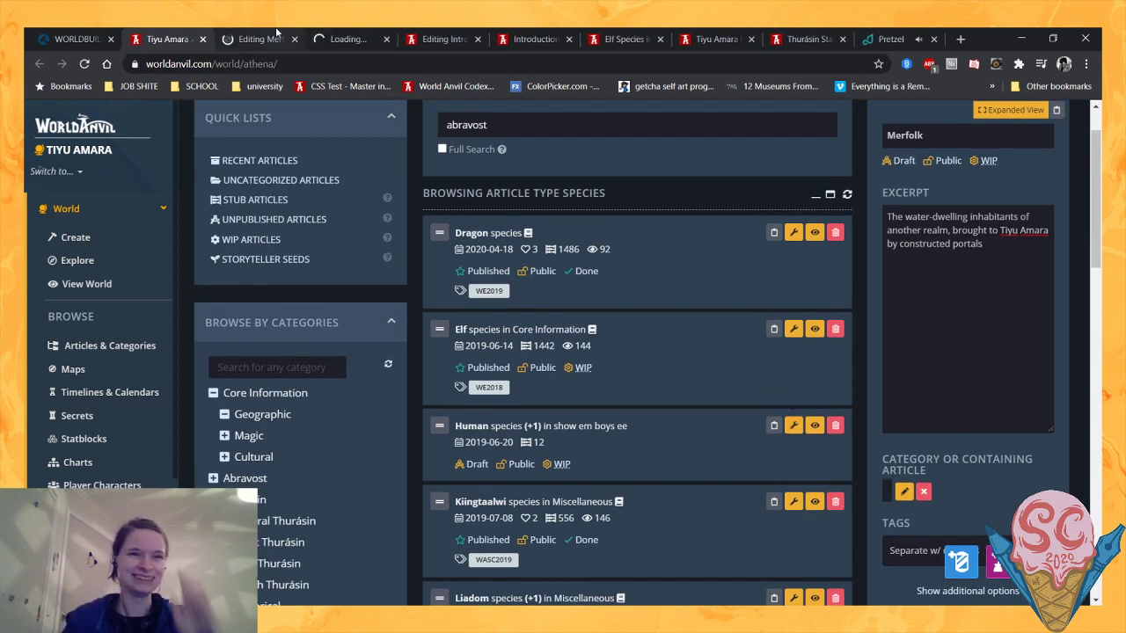
- Cut all the existing vignette prose out of the Merfolk article
{"action": "key", "text": "ctrl+Tab"}
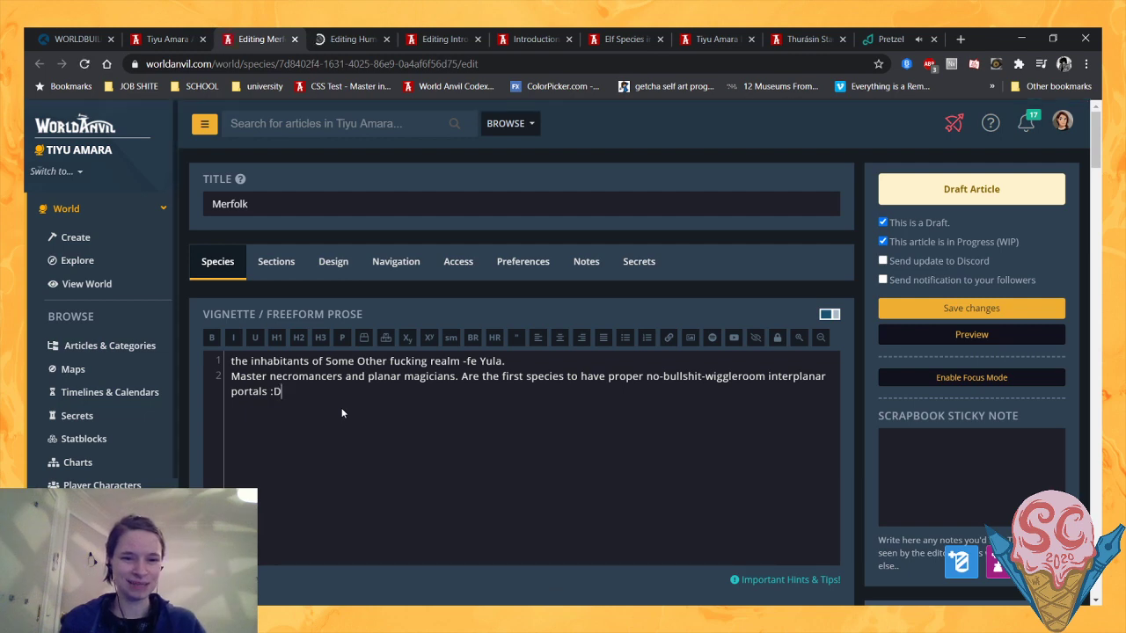
{"action": "key", "text": "ctrl+a"}
{"action": "key", "text": "ctrl+x"}
- Look through the Merfolk article's species fields, sidebar sections and footnotes, and return to its vignette
{"action": "scroll", "coordinate": [460, 389], "scroll_direction": "down", "scroll_amount": 12}
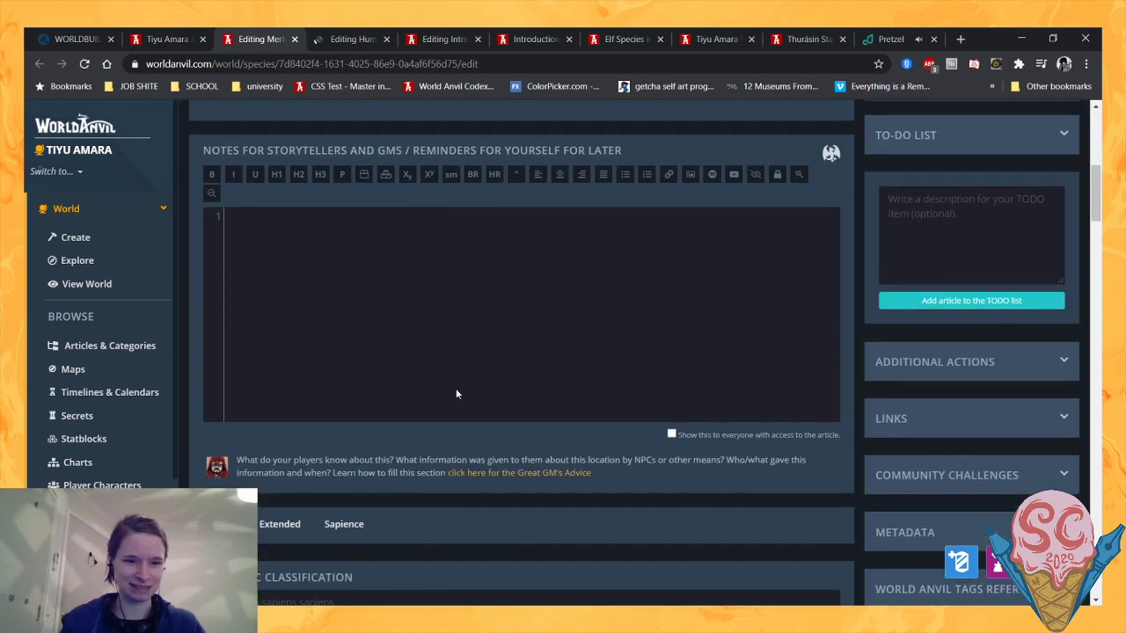
{"action": "scroll", "coordinate": [387, 376], "scroll_direction": "down", "scroll_amount": 7}
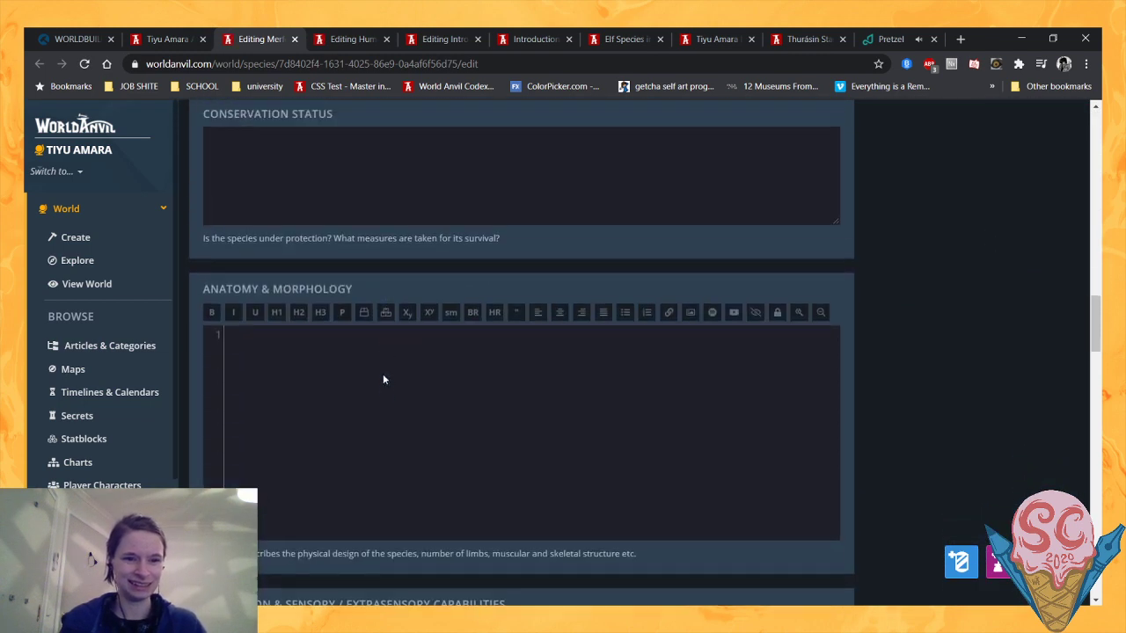
{"action": "scroll", "coordinate": [382, 376], "scroll_direction": "up", "scroll_amount": 3}
{"action": "scroll", "coordinate": [377, 384], "scroll_direction": "down", "scroll_amount": 1}
{"action": "scroll", "coordinate": [276, 397], "scroll_direction": "up", "scroll_amount": 15}
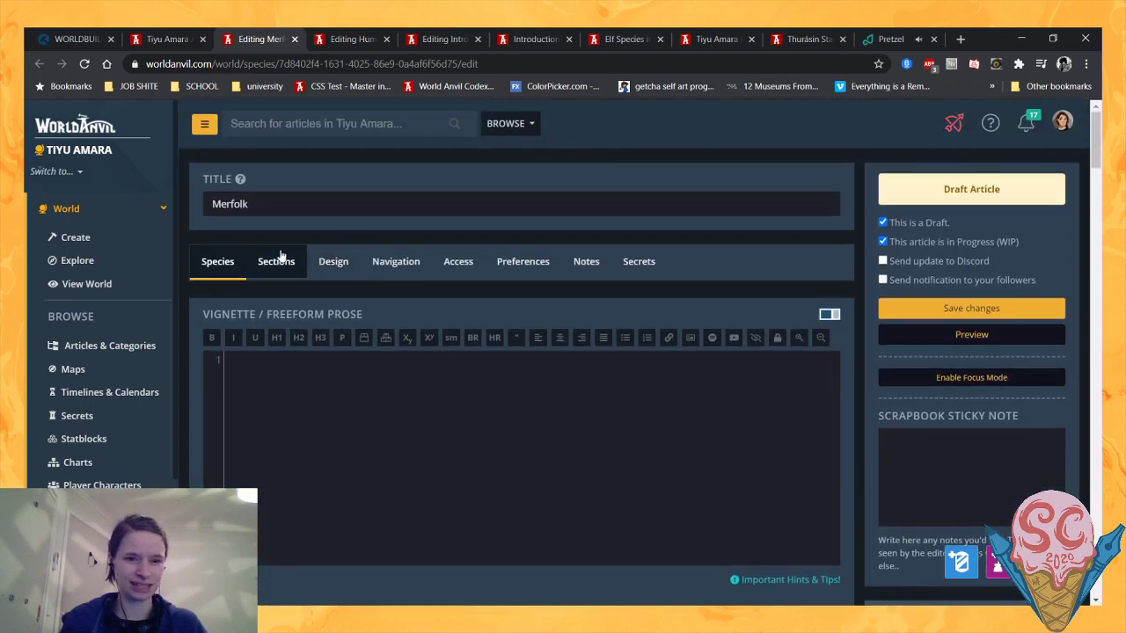
{"action": "left_click", "coordinate": [278, 261]}
{"action": "scroll", "coordinate": [322, 289], "scroll_direction": "down", "scroll_amount": 8}
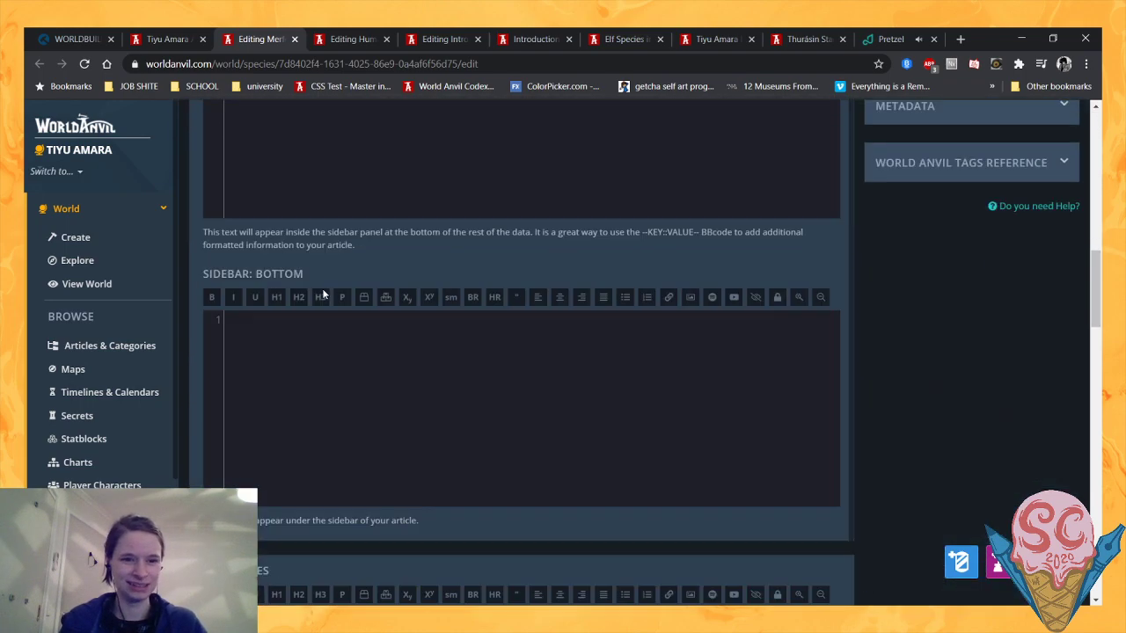
{"action": "scroll", "coordinate": [323, 292], "scroll_direction": "up", "scroll_amount": 6}
{"action": "scroll", "coordinate": [323, 293], "scroll_direction": "down", "scroll_amount": 8}
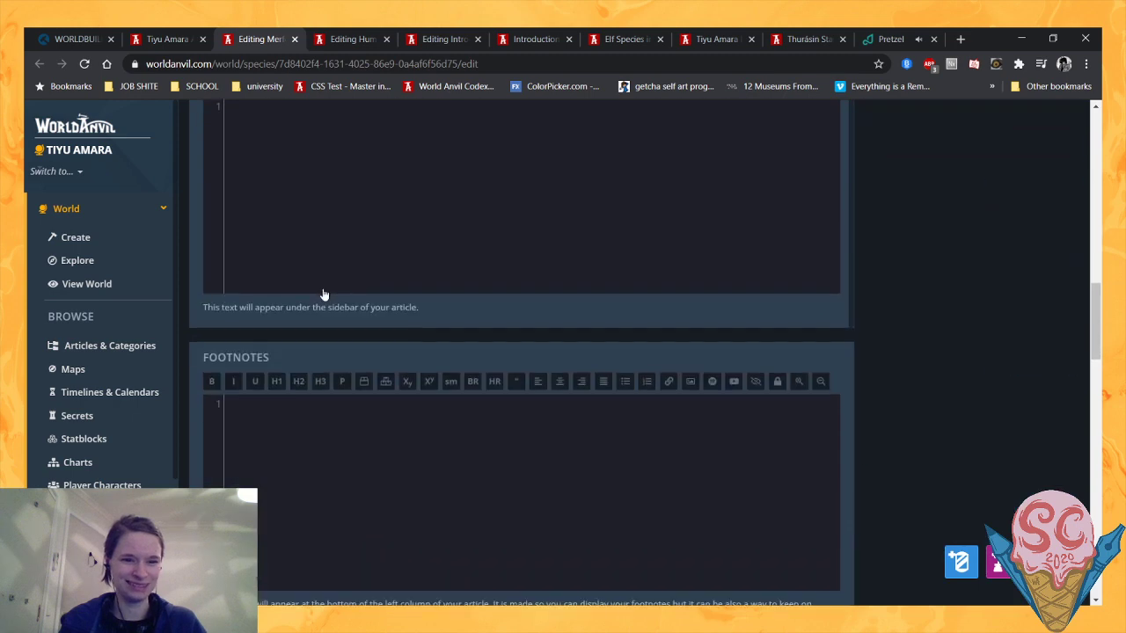
{"action": "scroll", "coordinate": [345, 286], "scroll_direction": "up", "scroll_amount": 6}
{"action": "scroll", "coordinate": [317, 267], "scroll_direction": "up", "scroll_amount": 10}
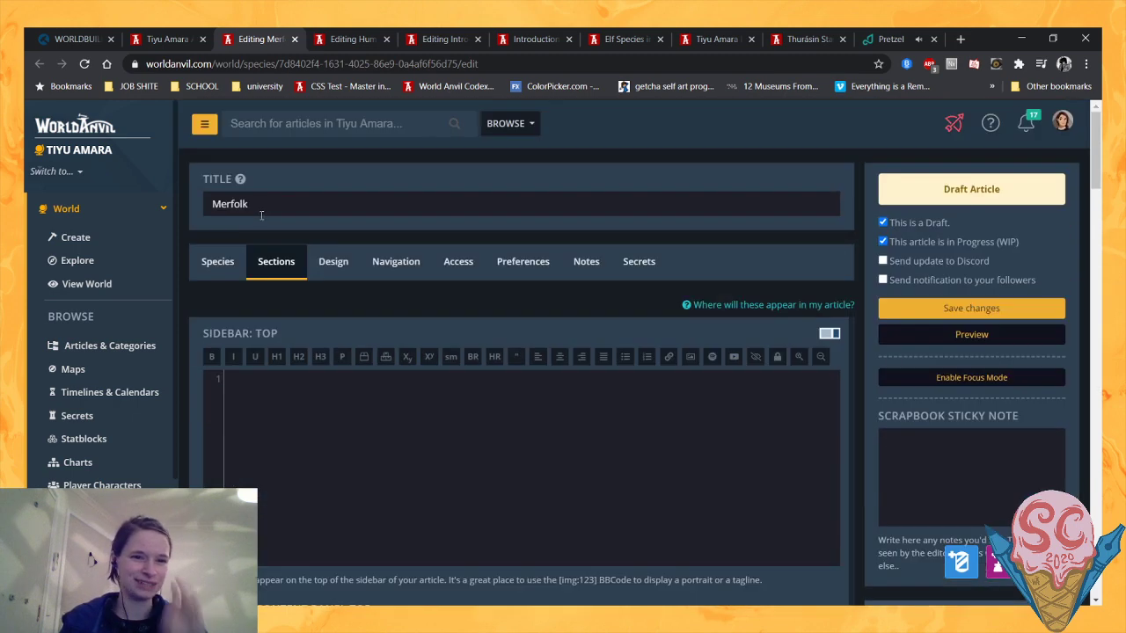
{"action": "left_click", "coordinate": [220, 262]}
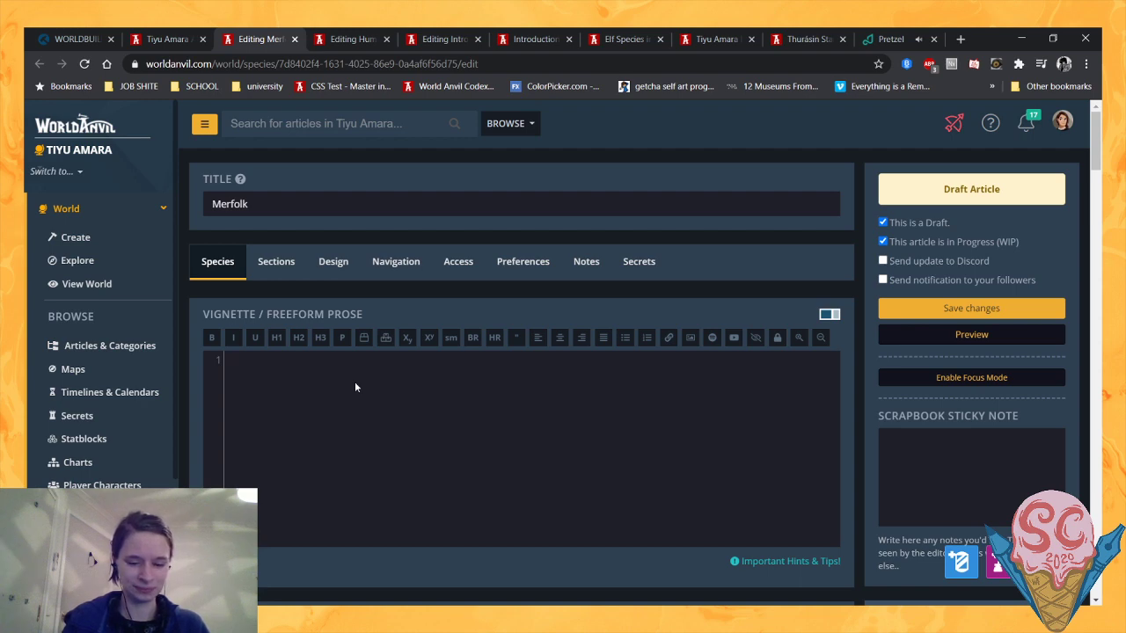
- Add a bold "Draft Article" line at the start of the Merfolk vignette
{"action": "key", "text": "ctrl+b"}
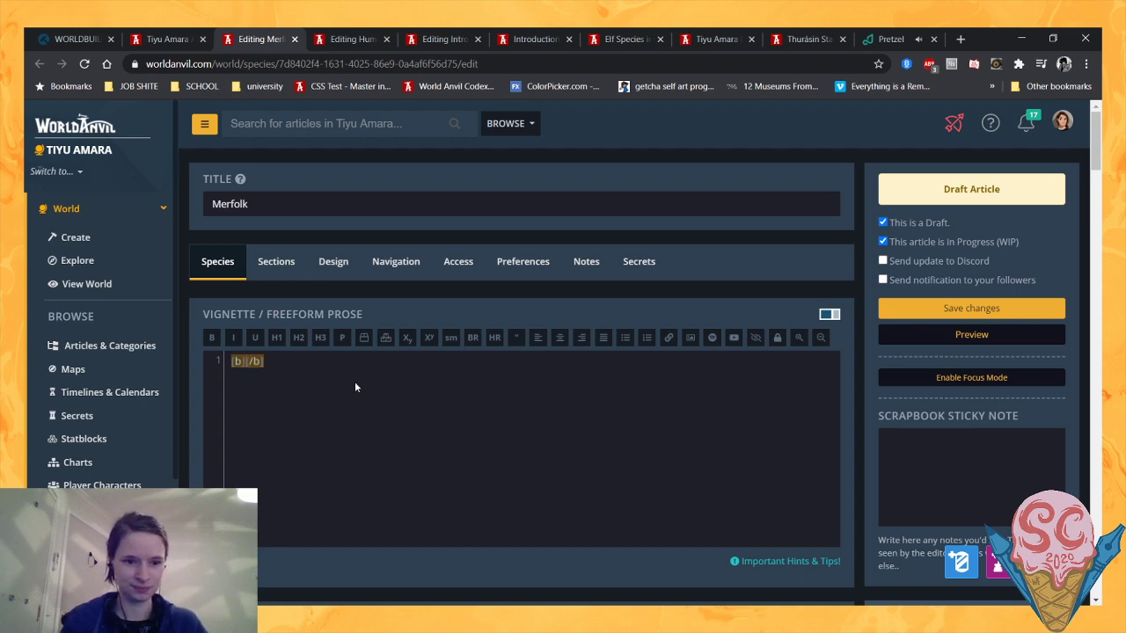
{"action": "type", "text": "Draft Article"}
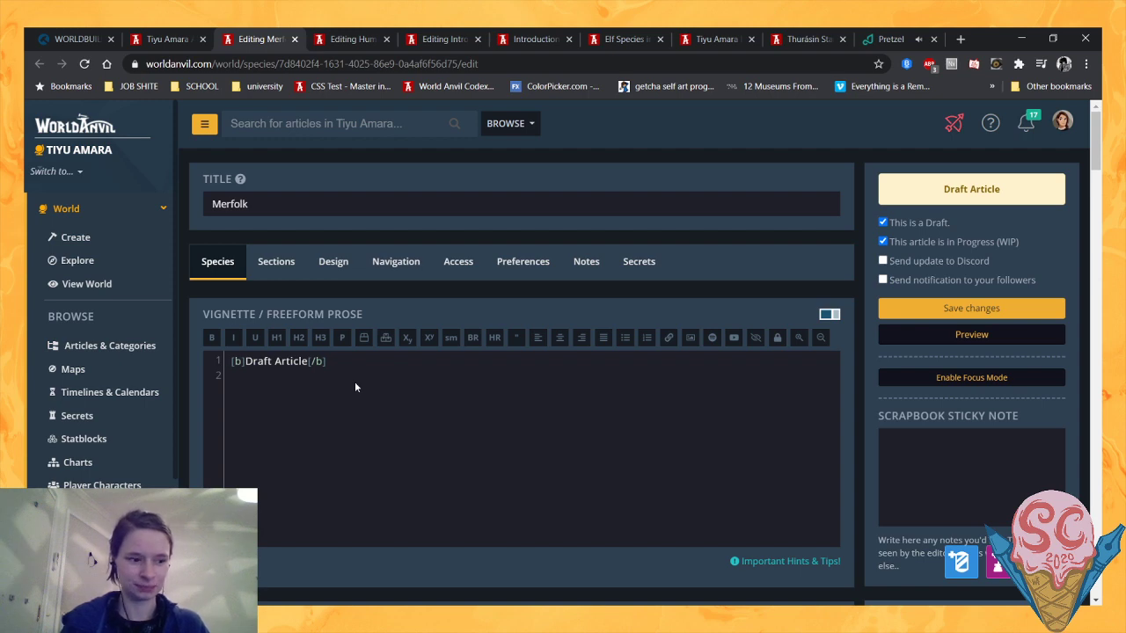
- Write "A dragon-fish-esque species who live beneath the waves." under the Merfolk draft line, save the article and close its editor
{"action": "type", "text": "A dracon"}
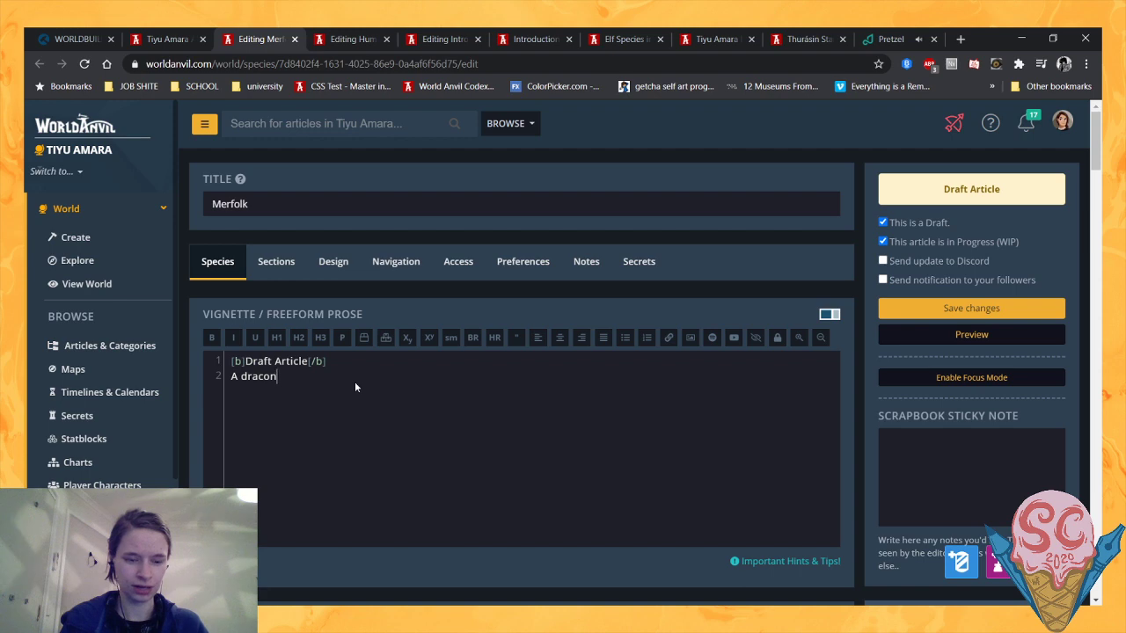
{"action": "key", "text": "BackSpace"}
{"action": "key", "text": "BackSpace"}
{"action": "key", "text": "BackSpace"}
{"action": "type", "text": "go"}
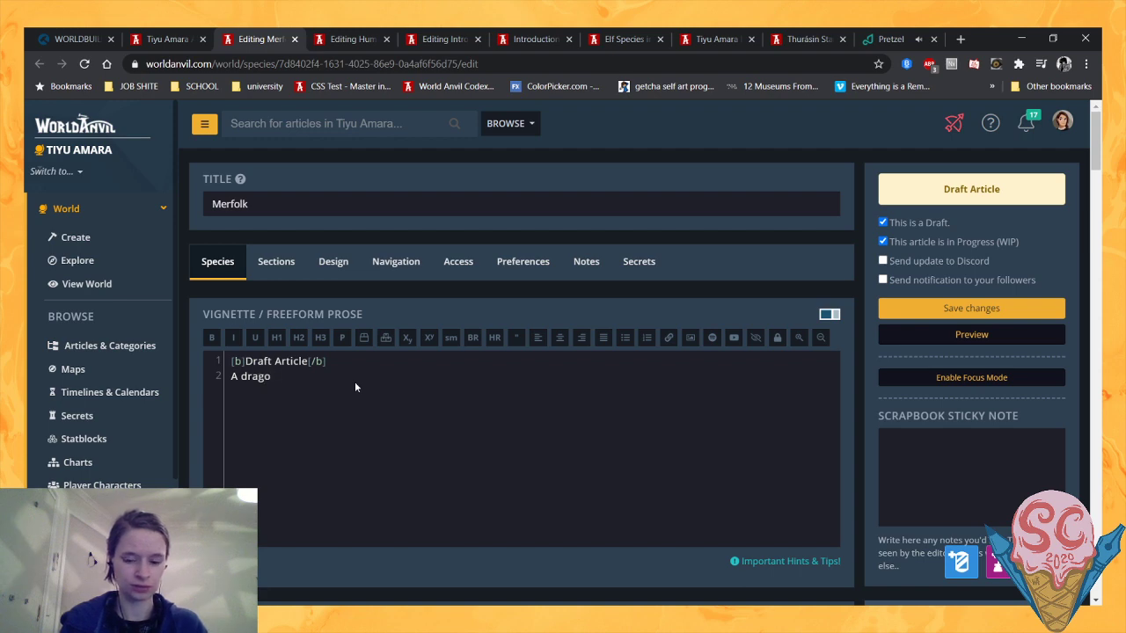
{"action": "type", "text": "n-fish-esque"}
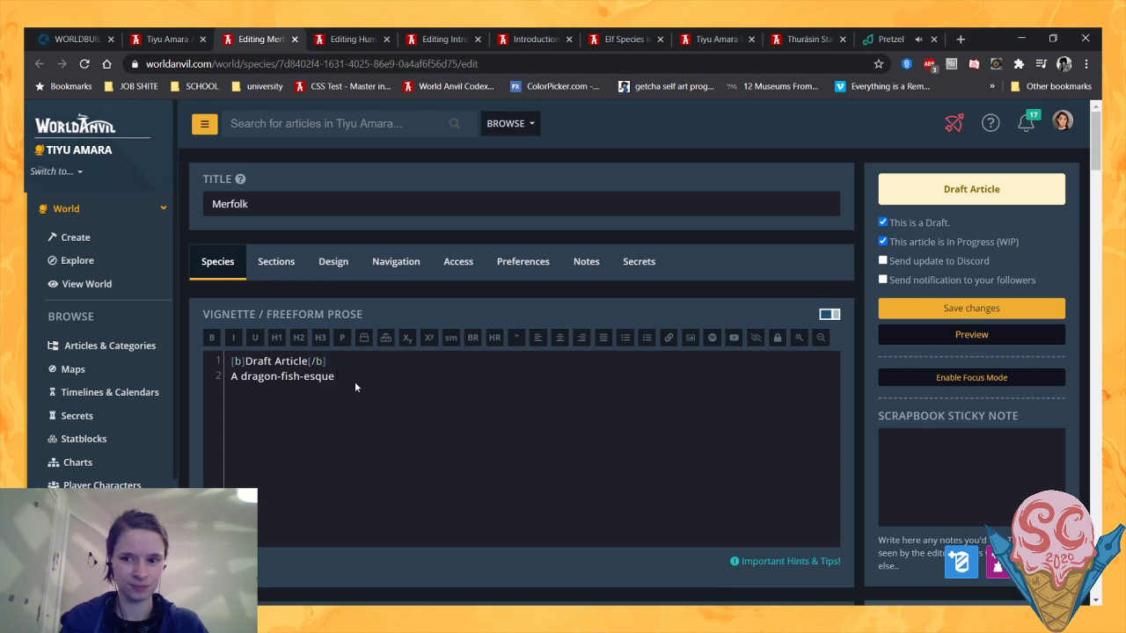
{"action": "type", "text": " species wh"}
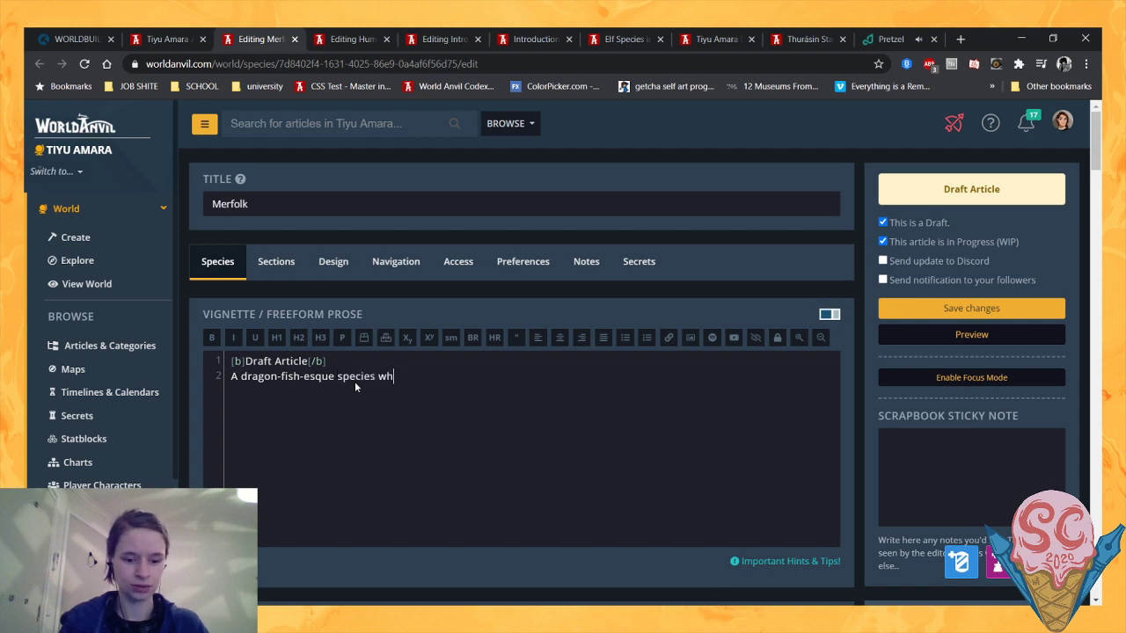
{"action": "type", "text": "o live beneath the waves."}
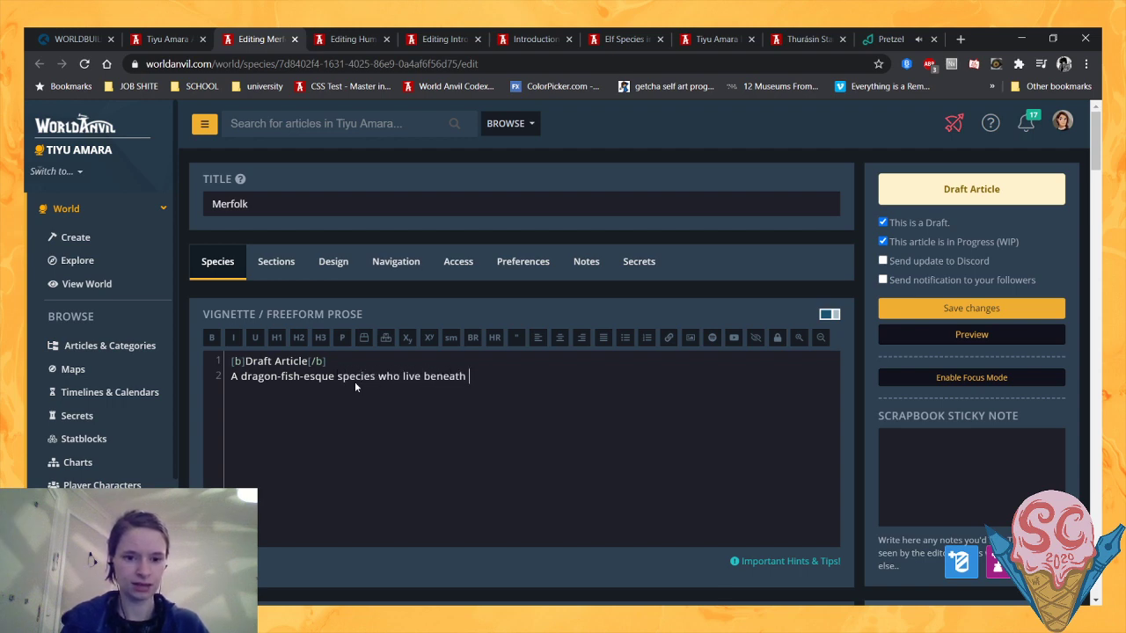
{"action": "left_click", "coordinate": [928, 307]}
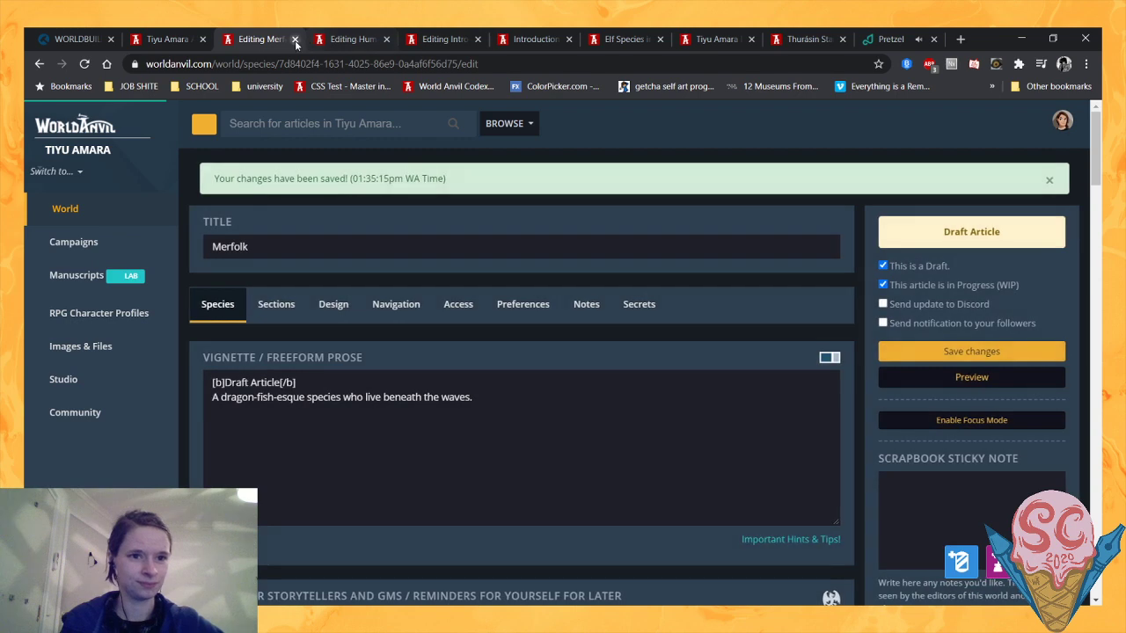
{"action": "left_click", "coordinate": [294, 39]}
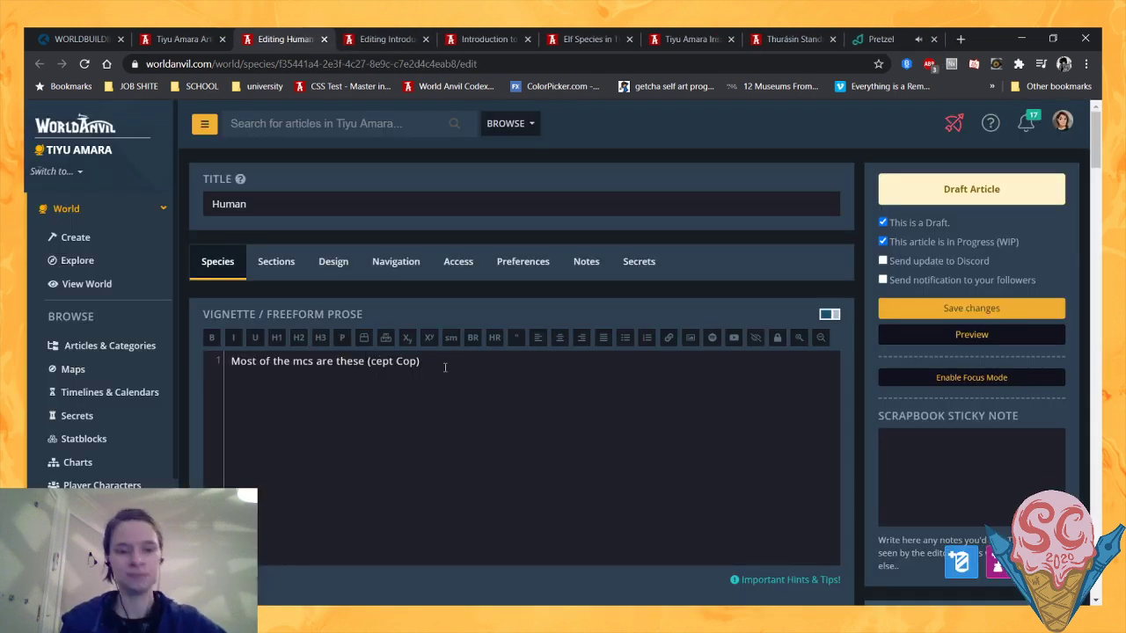
- Replace the Human article's existing vignette text with a bold "Draft Article" line, followed by a new line
{"action": "left_click_drag", "start_coordinate": [435, 362], "coordinate": [159, 358]}
{"action": "key", "text": "BackSpace"}
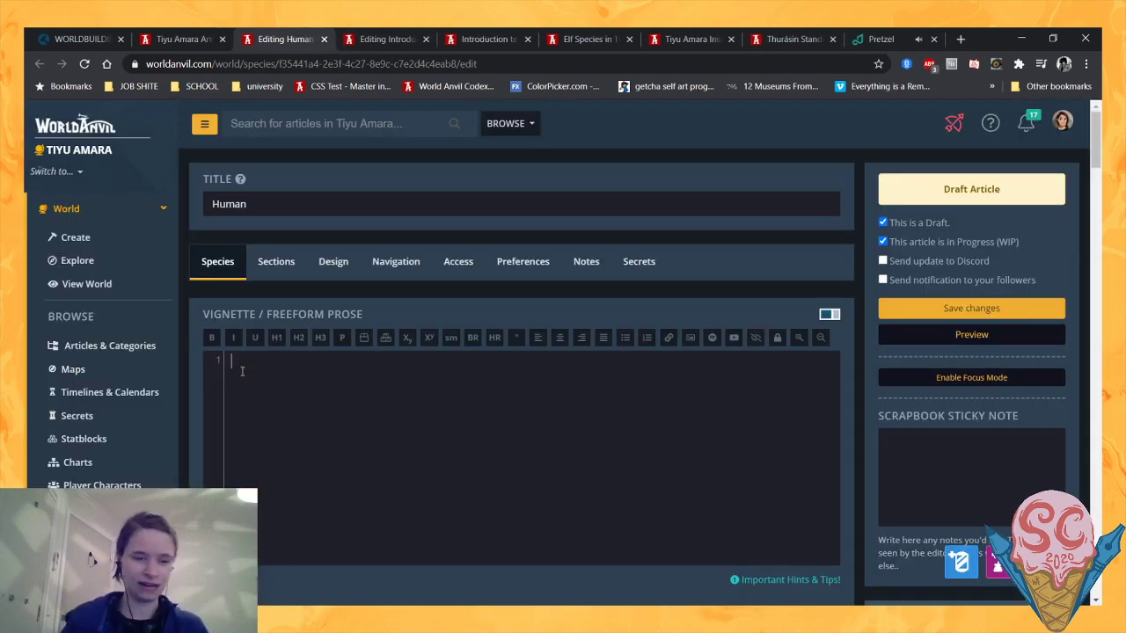
{"action": "type", "text": "[b]"}
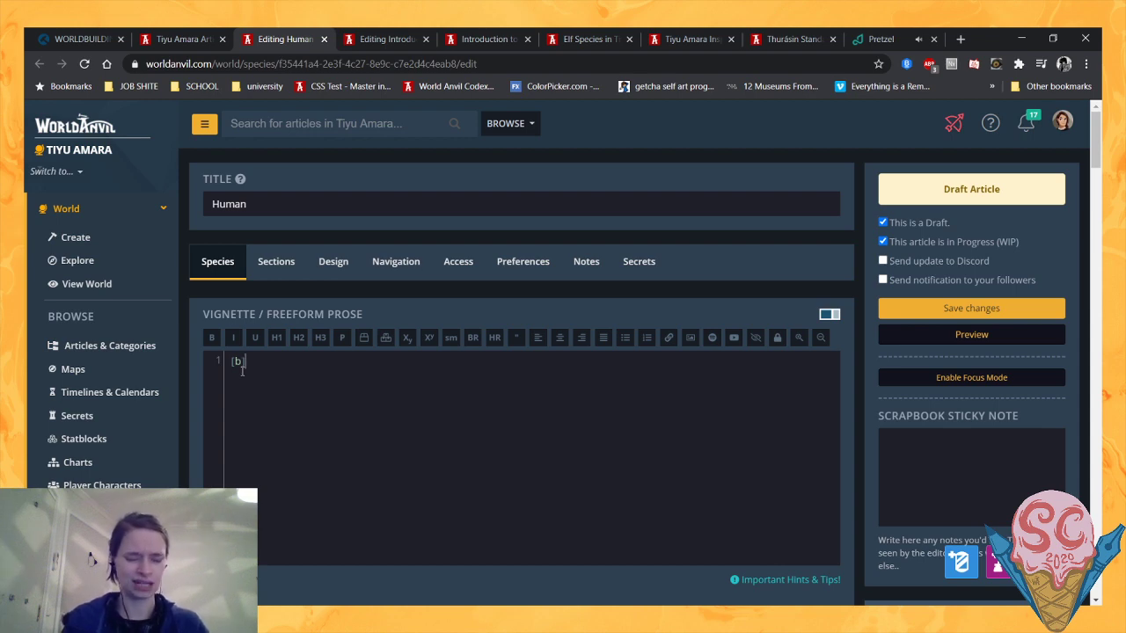
{"action": "type", "text": "Draft Article"}
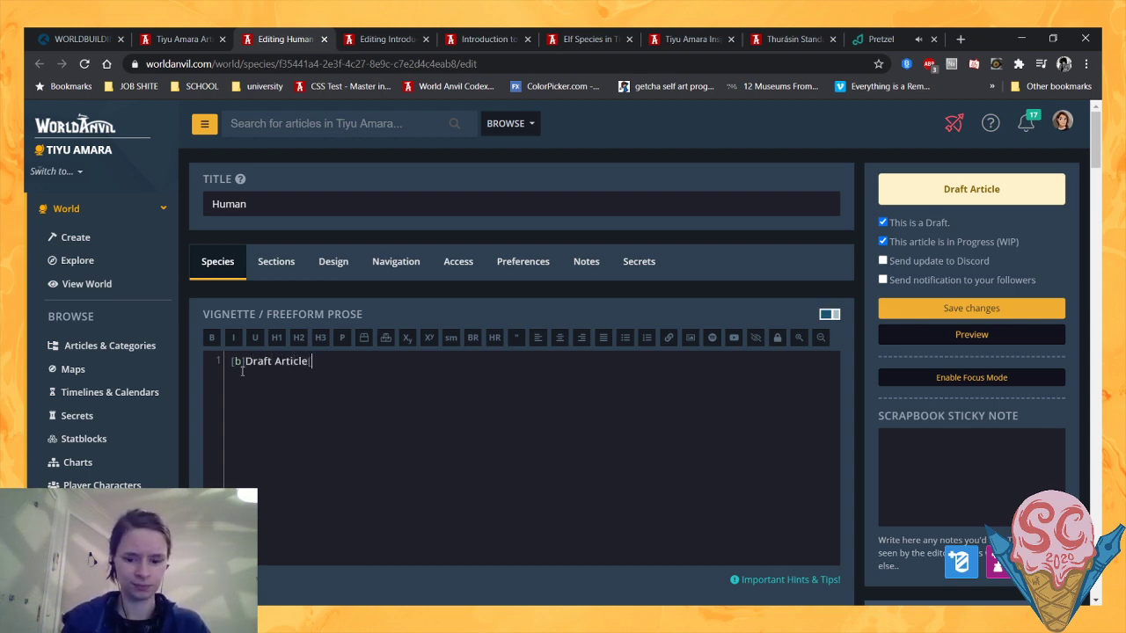
{"action": "type", "text": "[/b]"}
{"action": "key", "text": "Return"}
{"action": "type", "text": "The"}
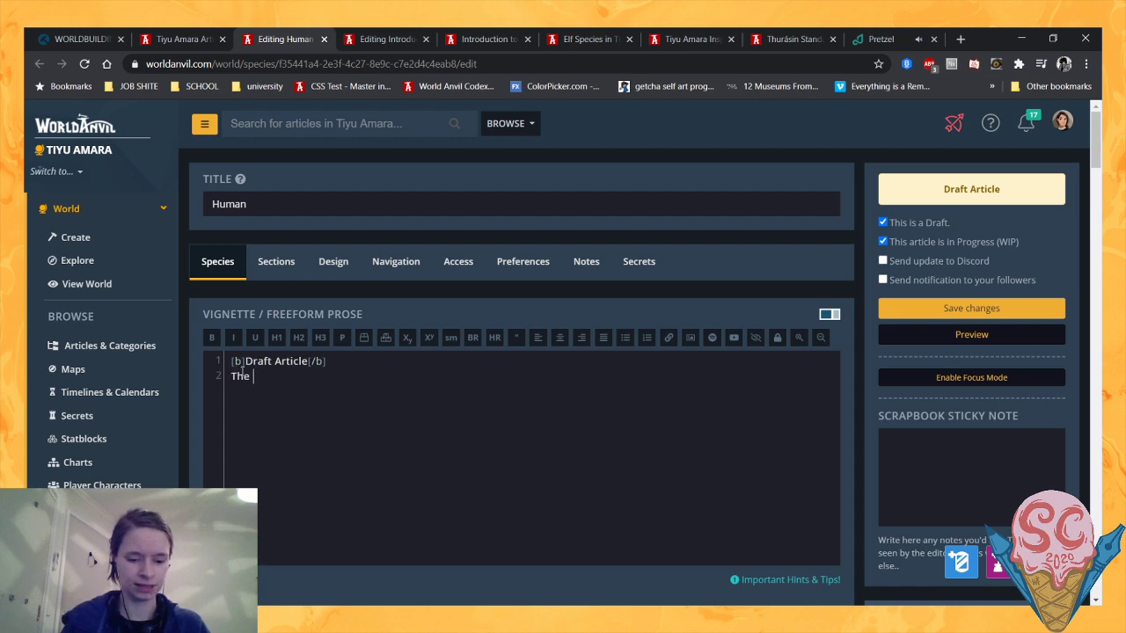
{"action": "key", "text": "BackSpace"}
{"action": "key", "text": "BackSpace"}
{"action": "key", "text": "BackSpace"}
{"action": "key", "text": "BackSpace"}
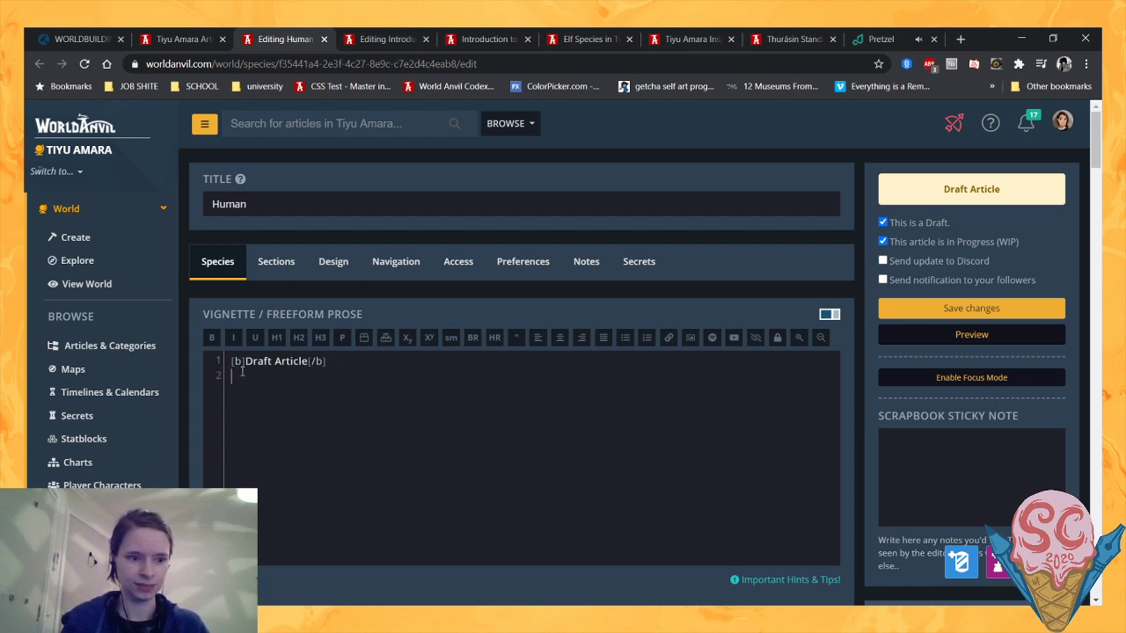
{"action": "type", "text": "Yknow"}
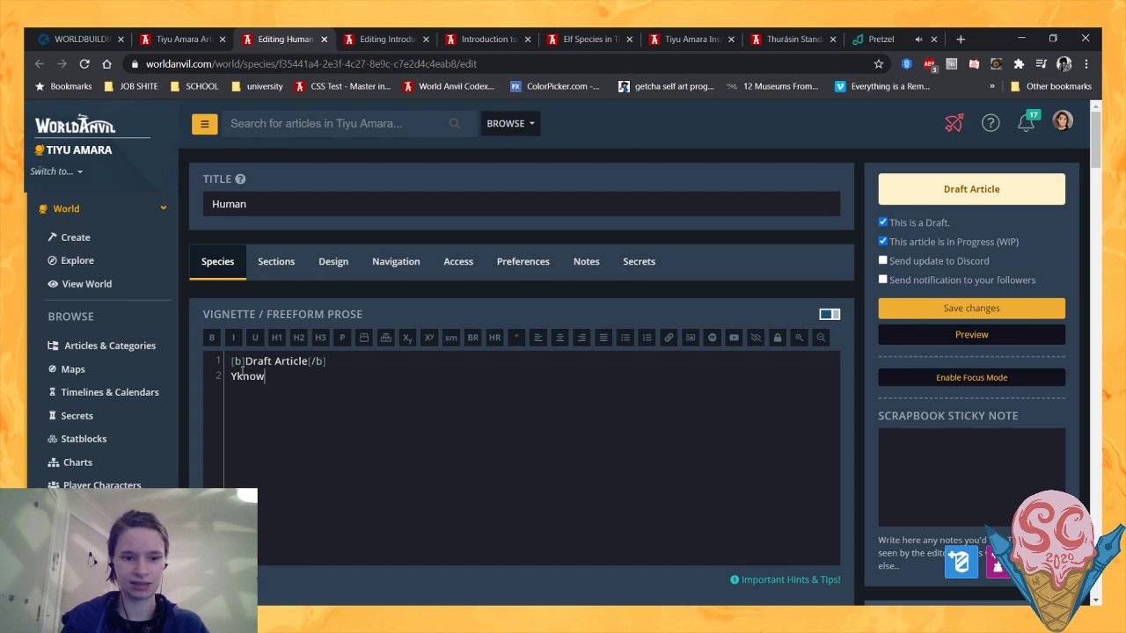
{"action": "type", "text": ", hu"}
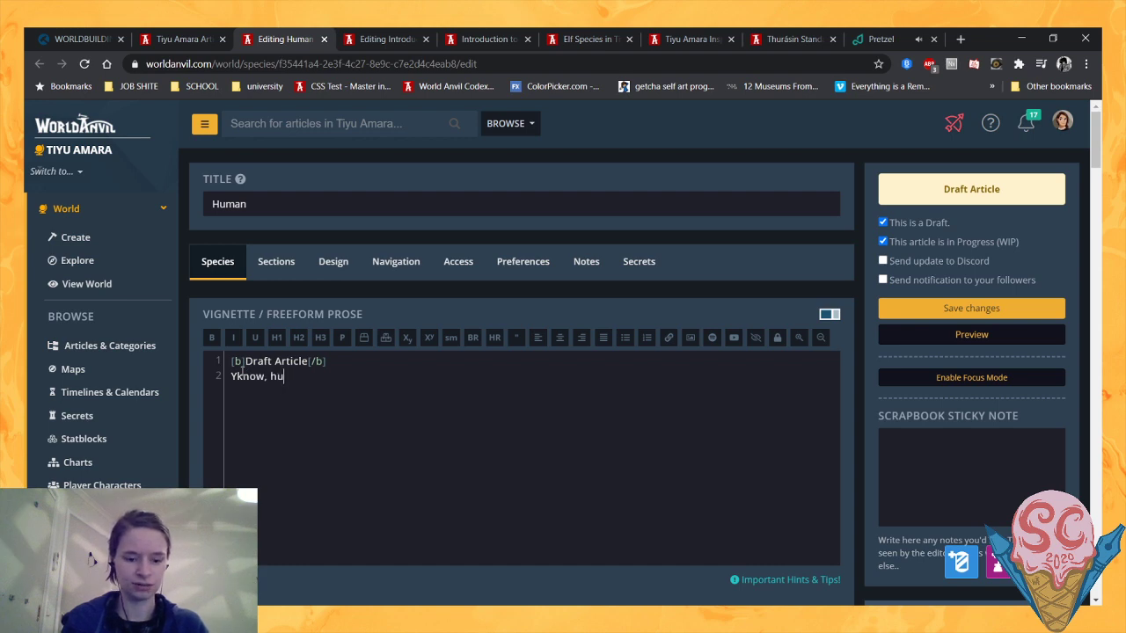
{"action": "type", "text": "mans. Yknow?"}
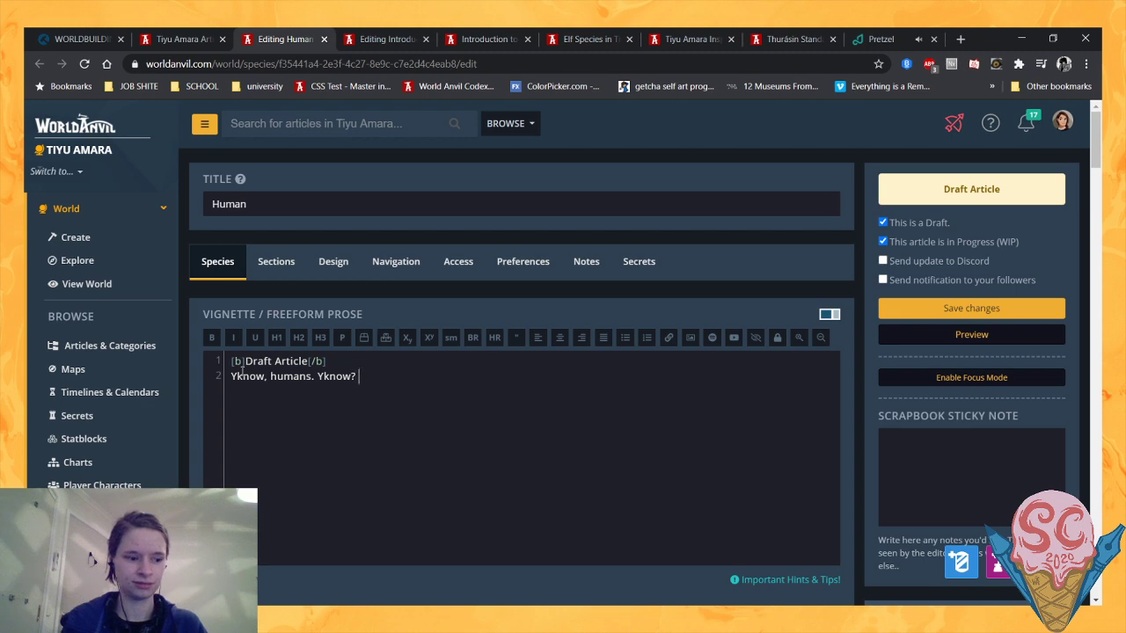
{"action": "type", "text": " Cool."}
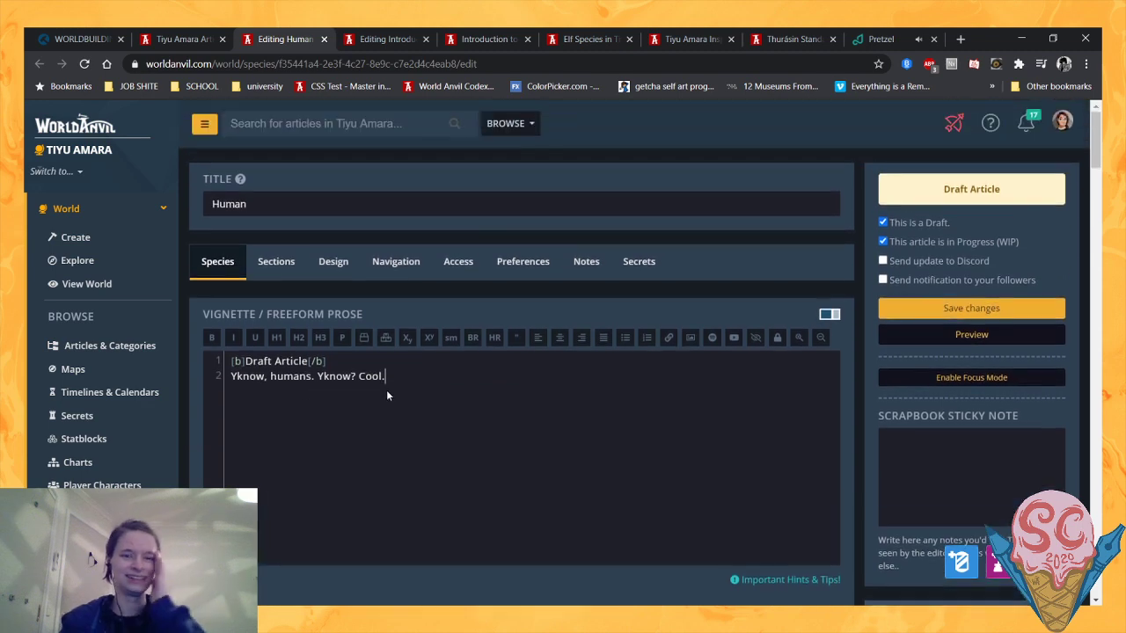
{"action": "left_click_drag", "start_coordinate": [390, 377], "coordinate": [218, 381]}
{"action": "key", "text": "BackSpace"}
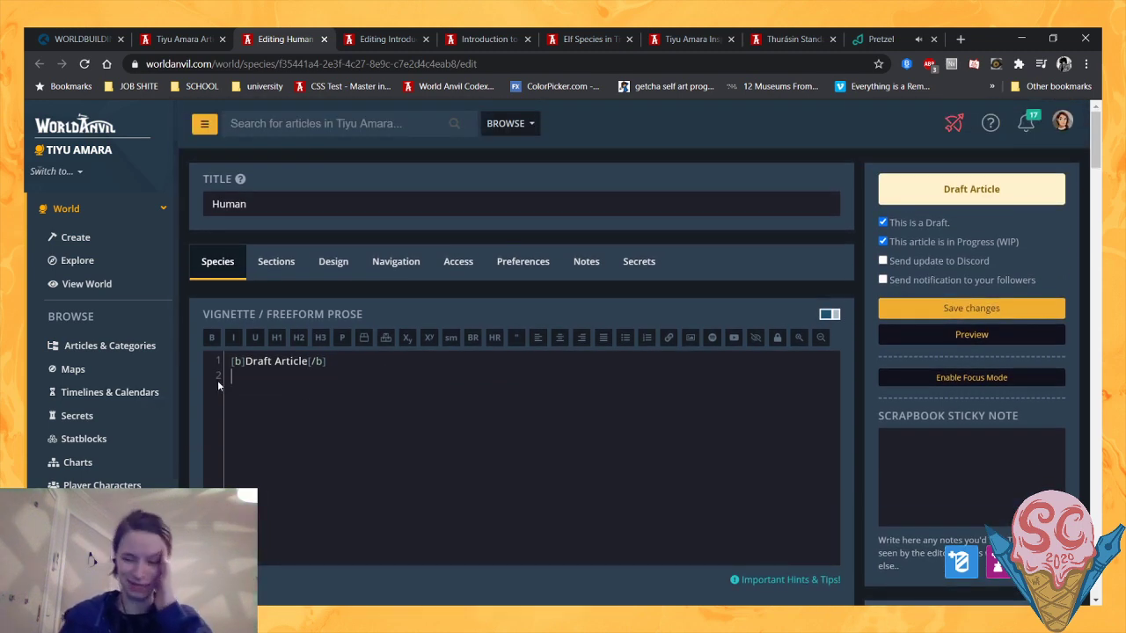
- Write "The majority inhabitants of Tiyu Amara." beneath the draft line in the Human vignette
{"action": "type", "text": "The "}
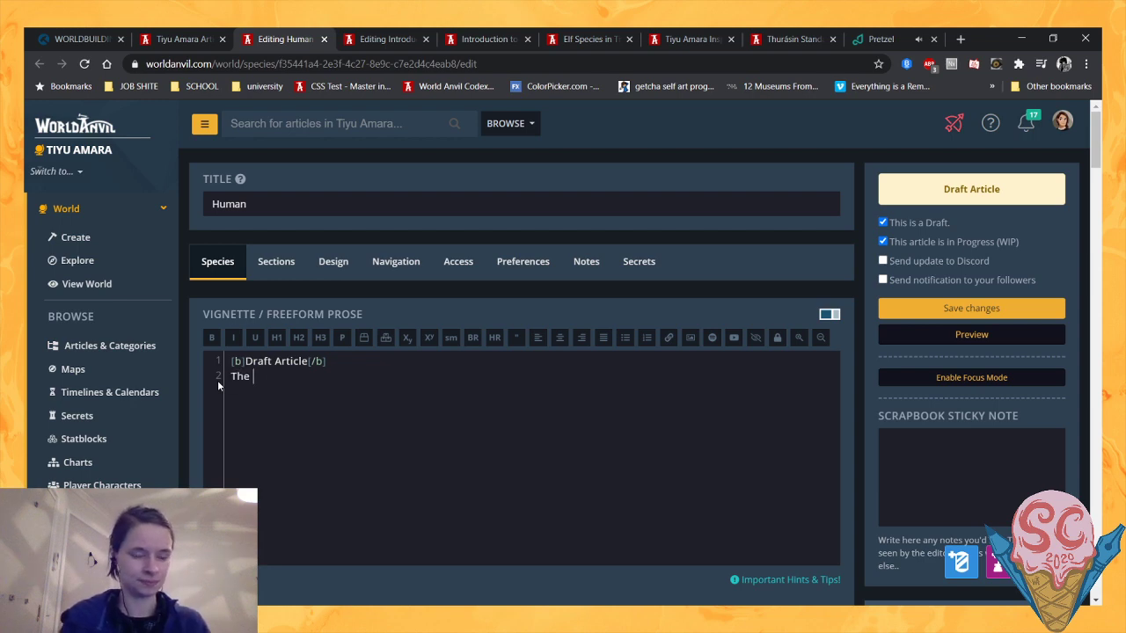
{"action": "type", "text": "majority inhabitants"}
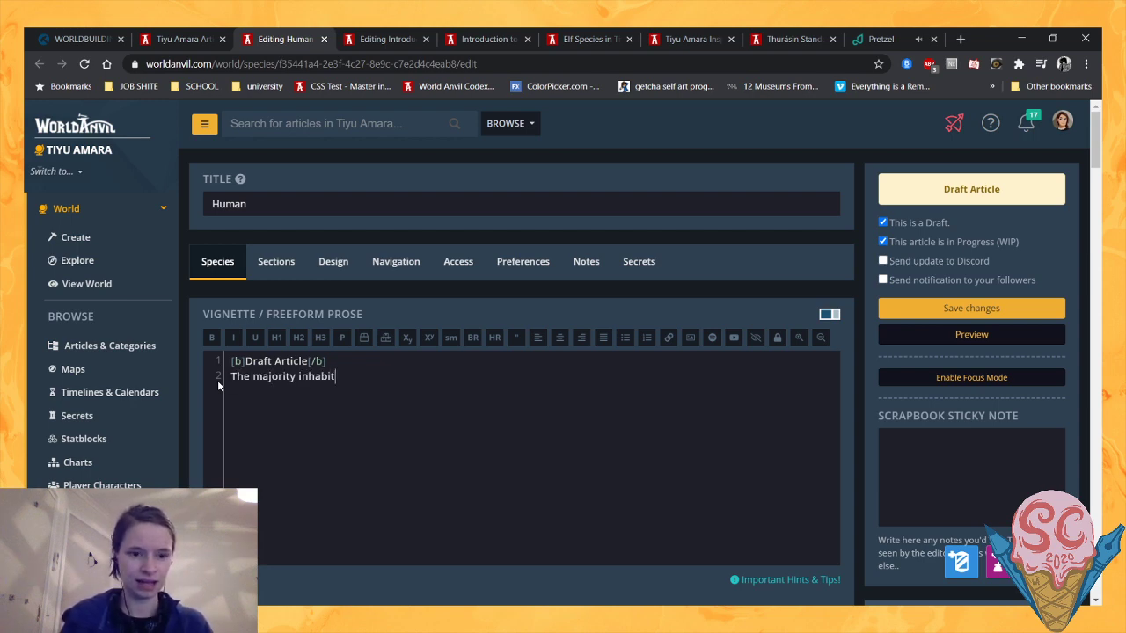
{"action": "key", "text": "BackSpace"}
{"action": "type", "text": "s of Tiyu Amara."}
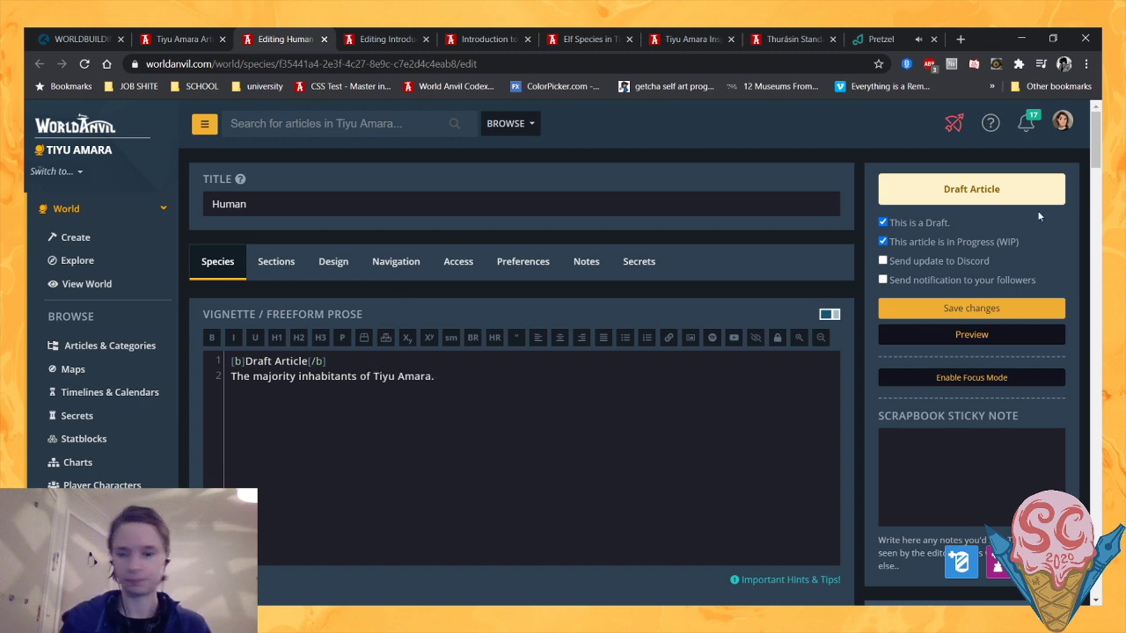
- Save the Human article and close its editor
{"action": "left_click", "coordinate": [1010, 308]}
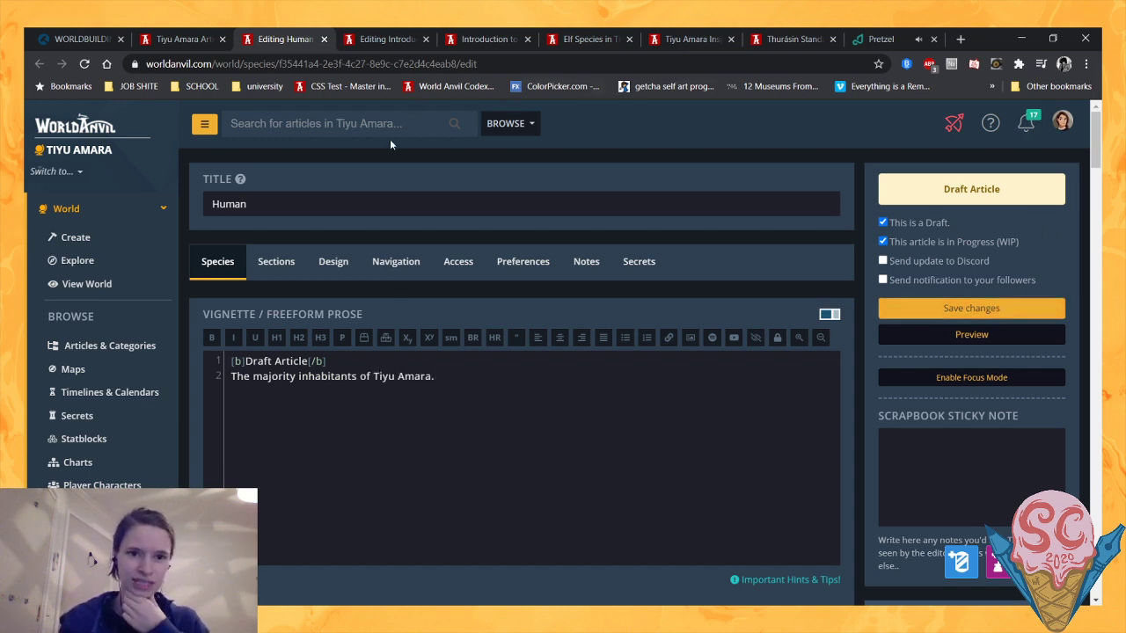
{"action": "left_click", "coordinate": [323, 39]}
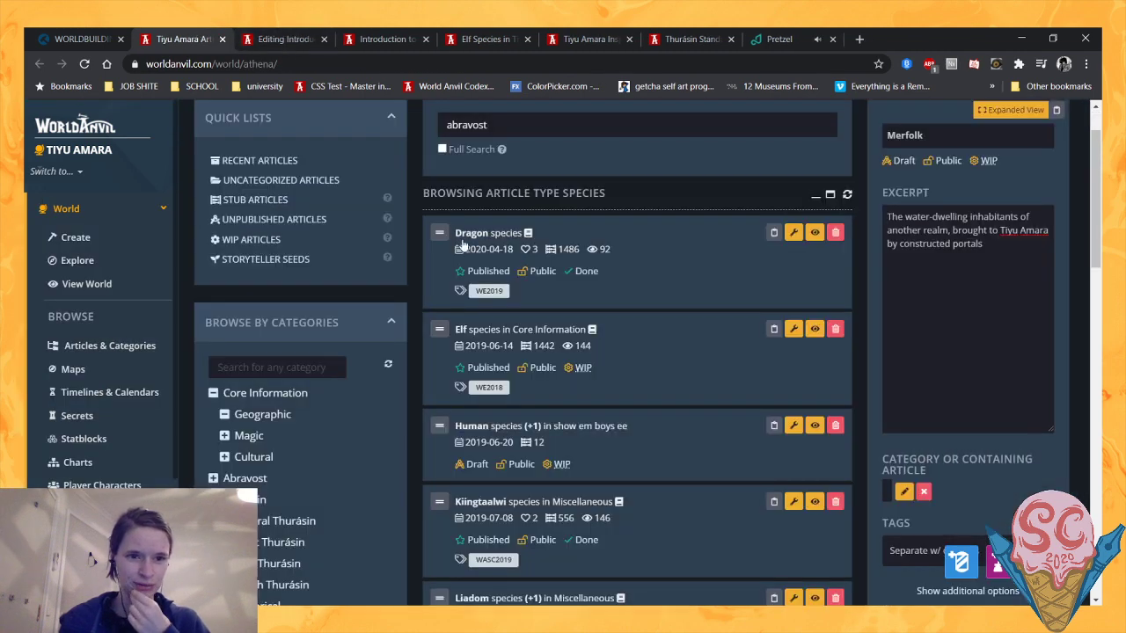
{"action": "scroll", "coordinate": [507, 217], "scroll_direction": "up", "scroll_amount": 1}
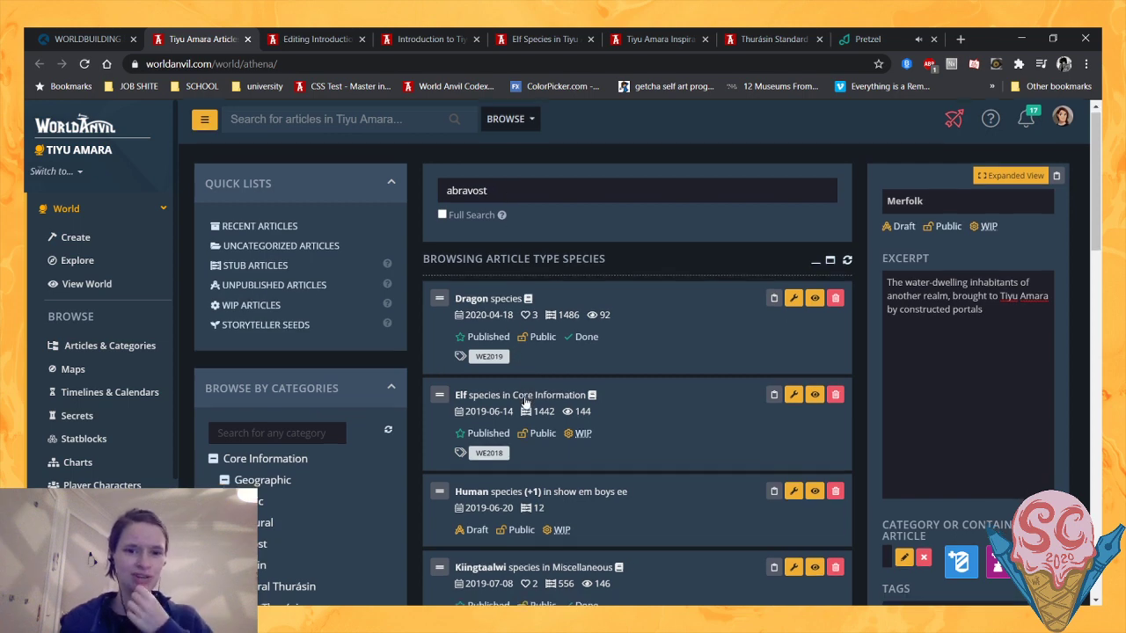
- Select the Human article in the species list and open its excerpt for editing
{"action": "scroll", "coordinate": [504, 199], "scroll_direction": "down", "scroll_amount": 1}
{"action": "left_click", "coordinate": [486, 429]}
{"action": "left_click", "coordinate": [957, 217]}
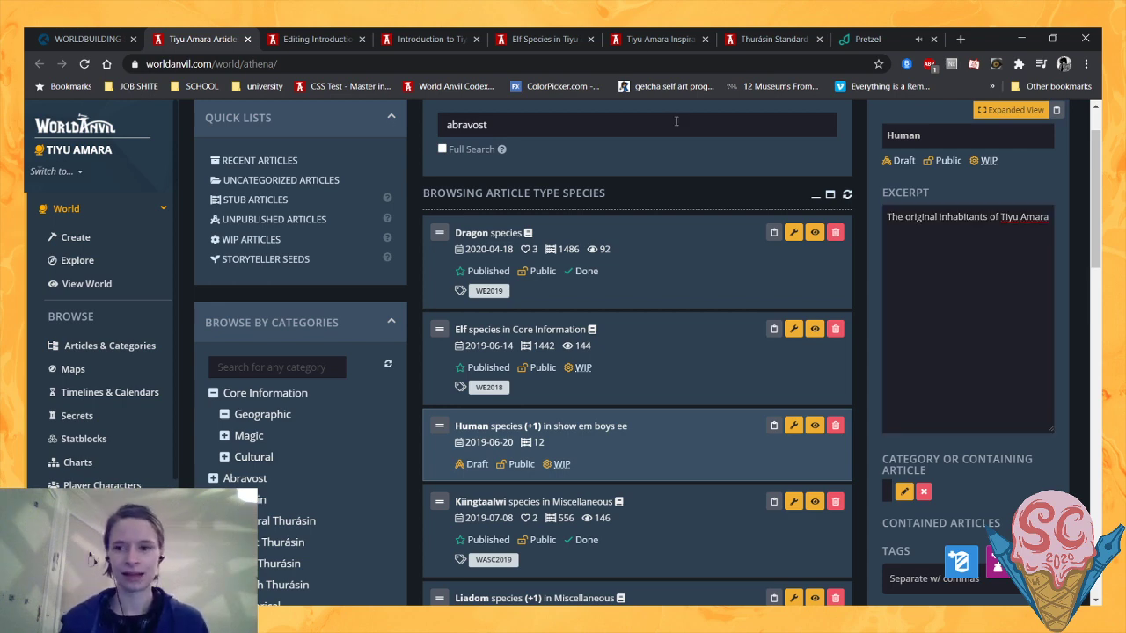
- Check the Human and Merfolk tooltip texts in the Species of Tiyu Amara section of the introduction article's preview
{"action": "left_click", "coordinate": [428, 38]}
{"action": "scroll", "coordinate": [366, 277], "scroll_direction": "up", "scroll_amount": 1}
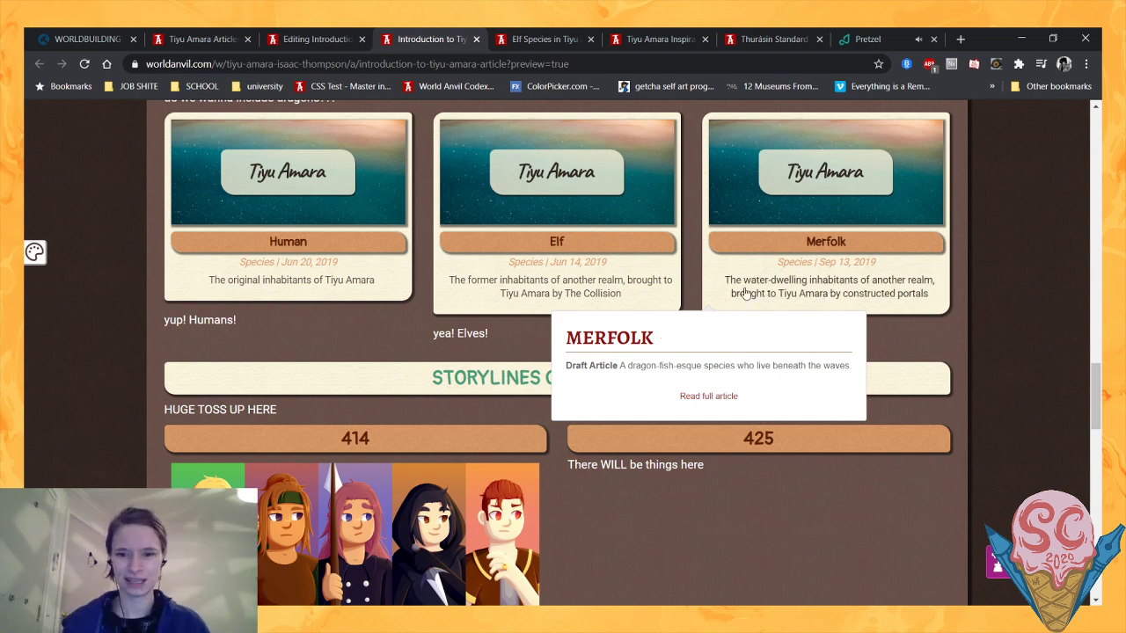
{"action": "mouse_move", "coordinate": [274, 251]}
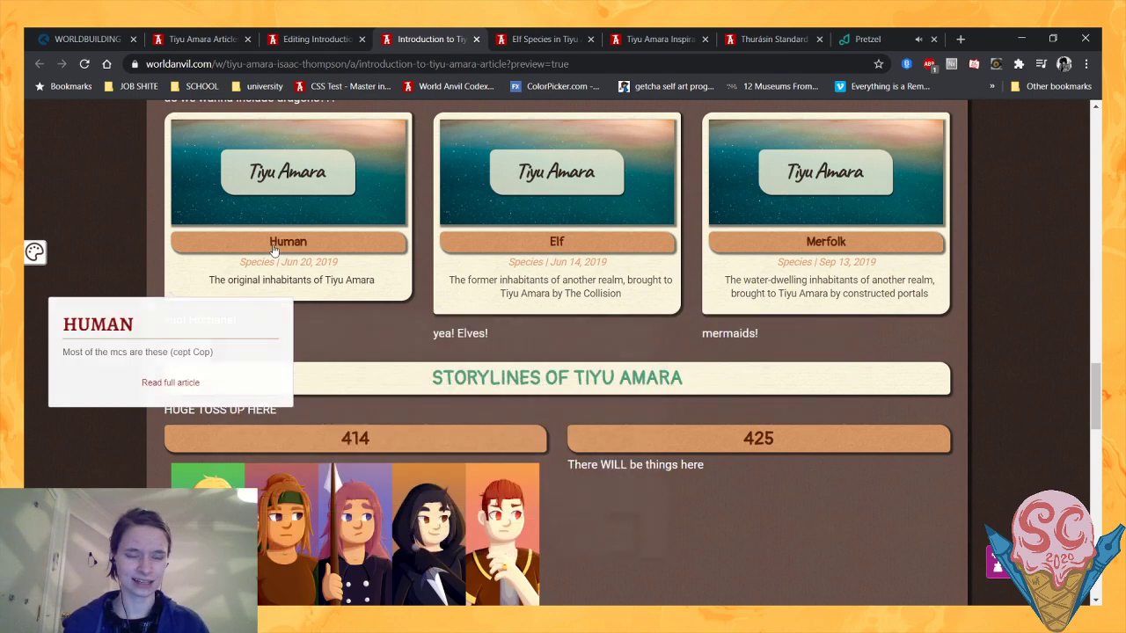
{"action": "mouse_move", "coordinate": [818, 248]}
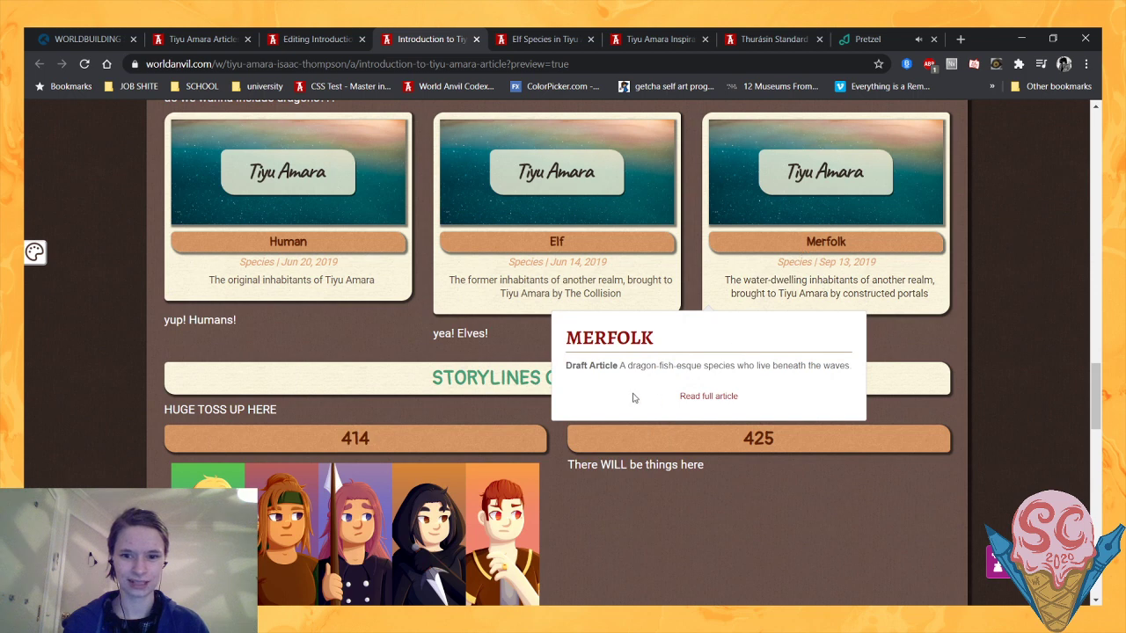
{"action": "left_click_drag", "start_coordinate": [591, 366], "coordinate": [737, 370]}
{"action": "left_click", "coordinate": [757, 378]}
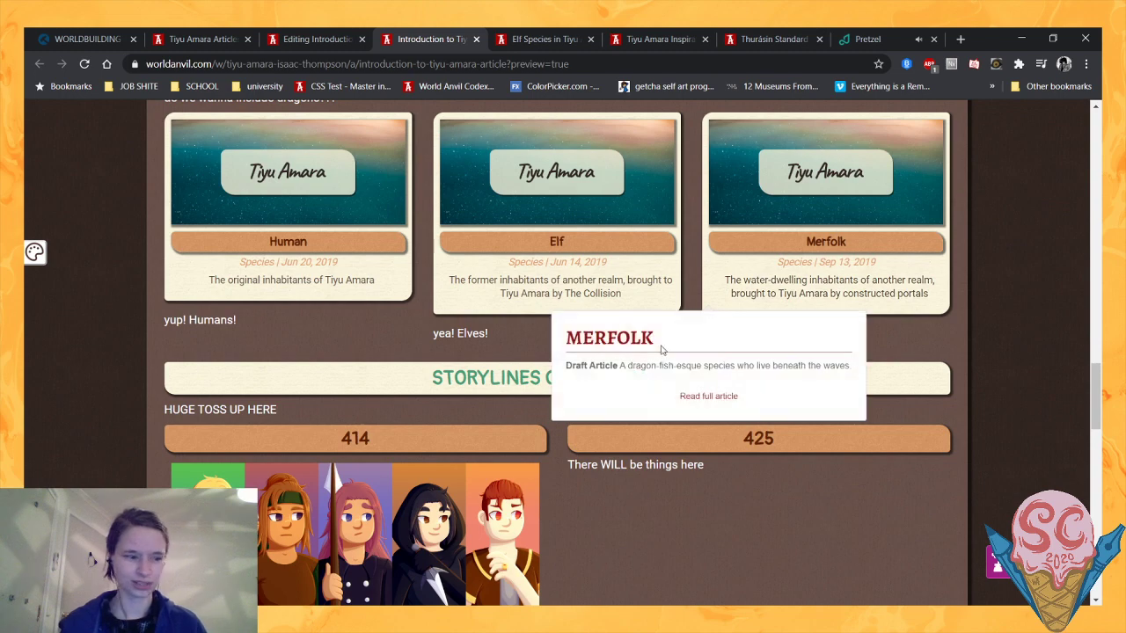
{"action": "scroll", "coordinate": [389, 419], "scroll_direction": "up", "scroll_amount": 2}
{"action": "scroll", "coordinate": [410, 426], "scroll_direction": "down", "scroll_amount": 1}
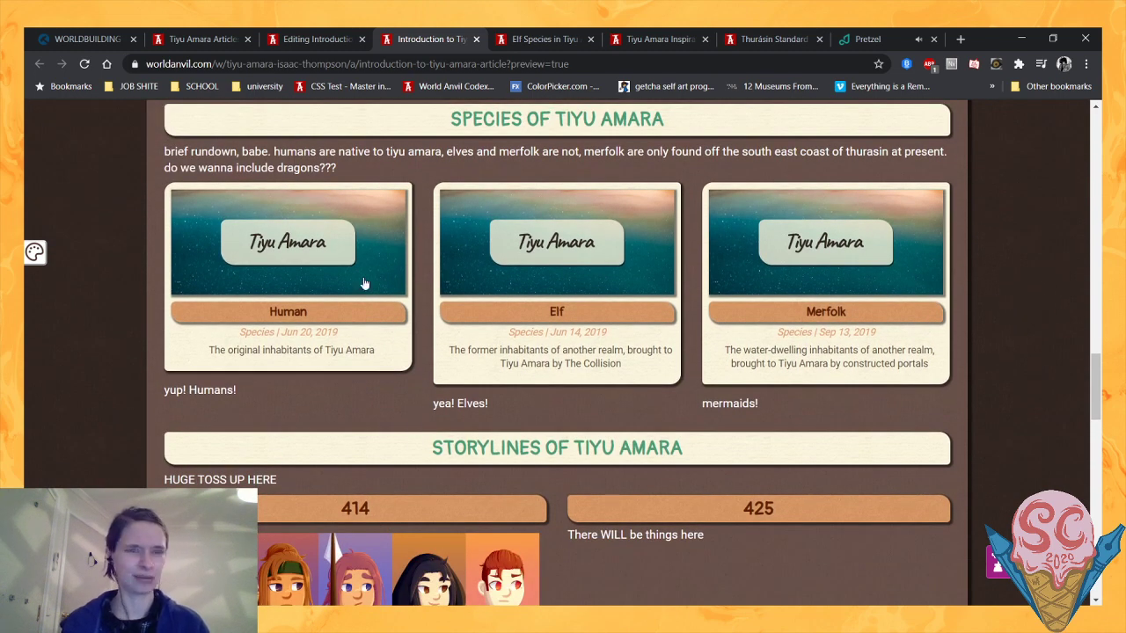
- Return to the Tiyu Amara articles page and open the world's full to-do list
{"action": "left_click", "coordinate": [202, 38]}
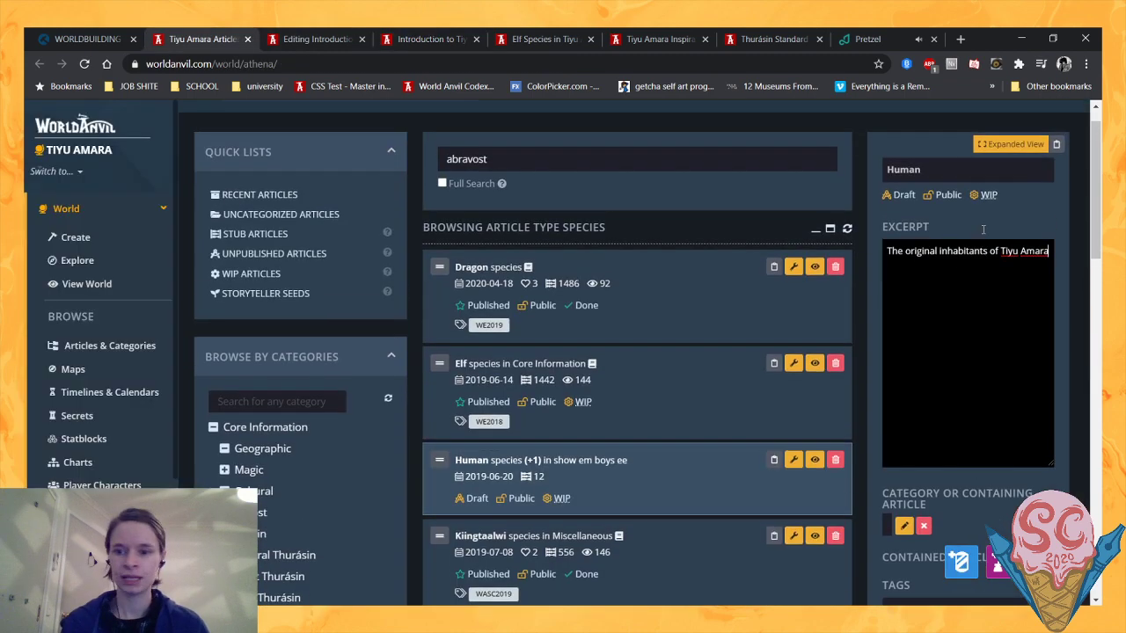
{"action": "scroll", "coordinate": [987, 352], "scroll_direction": "up", "scroll_amount": 1}
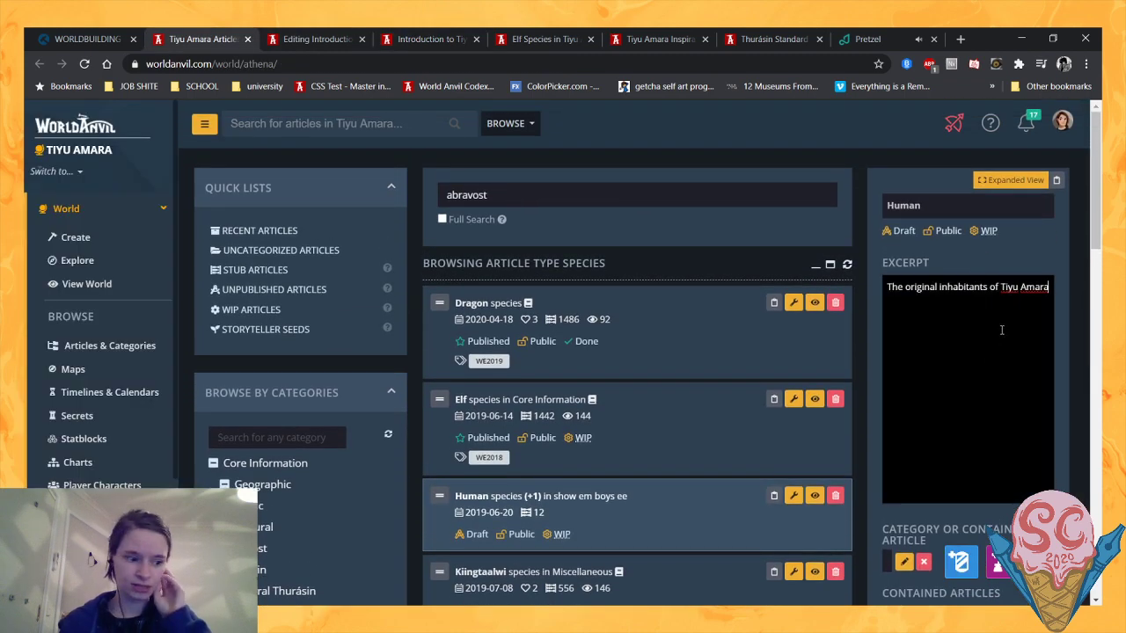
{"action": "scroll", "coordinate": [1001, 329], "scroll_direction": "down", "scroll_amount": 3}
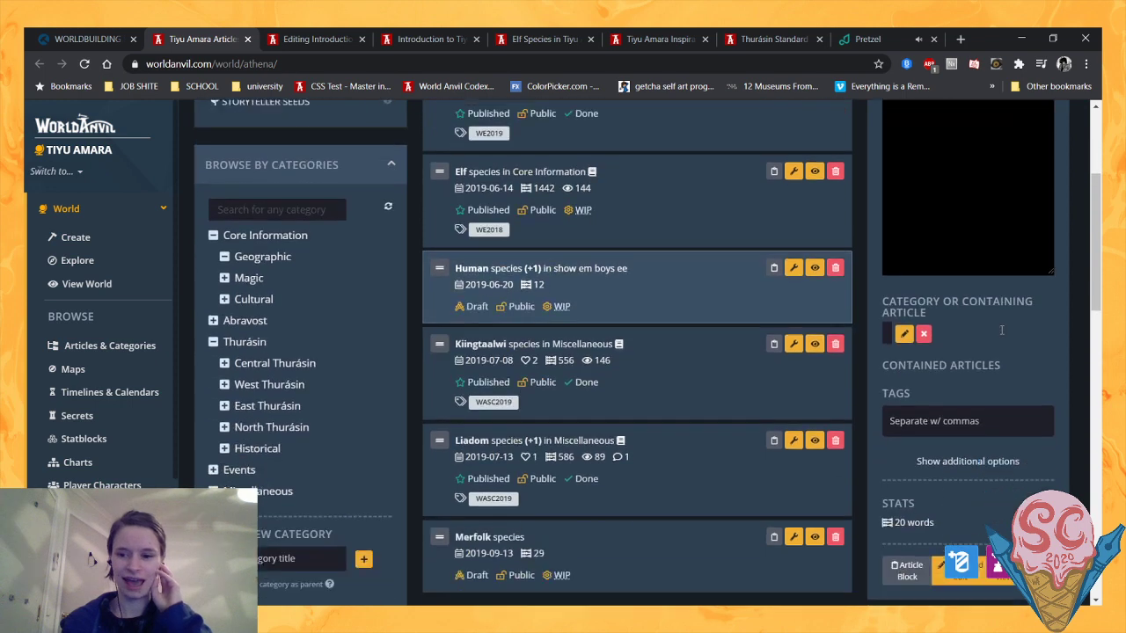
{"action": "scroll", "coordinate": [1000, 331], "scroll_direction": "up", "scroll_amount": 3}
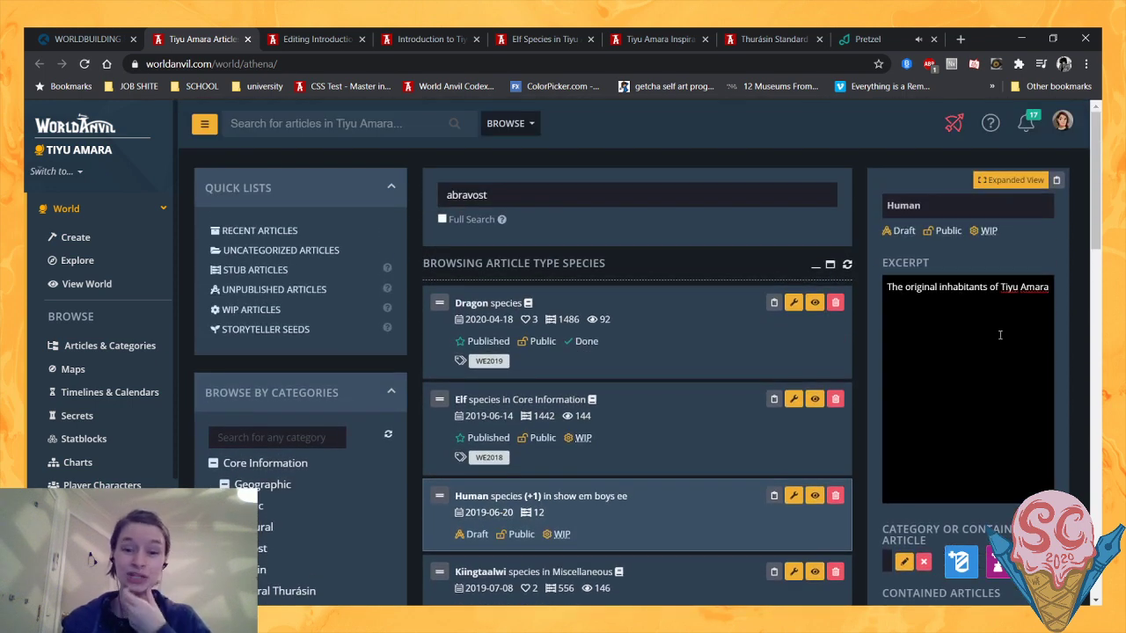
{"action": "scroll", "coordinate": [1000, 335], "scroll_direction": "down", "scroll_amount": 1}
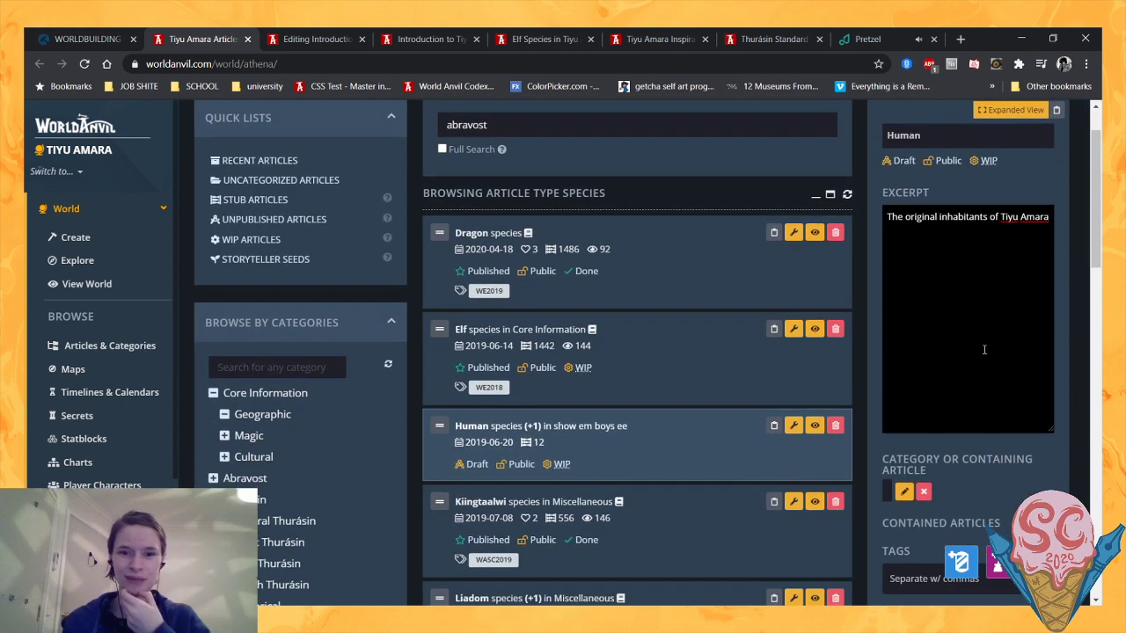
{"action": "scroll", "coordinate": [984, 349], "scroll_direction": "down", "scroll_amount": 10}
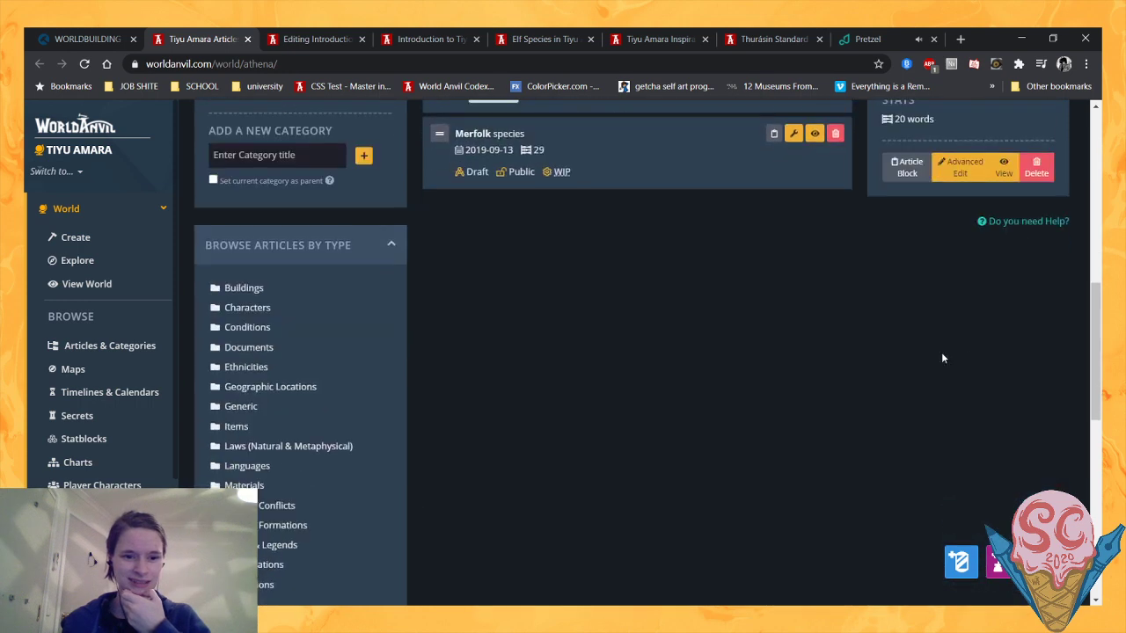
{"action": "left_click", "coordinate": [344, 528]}
{"action": "scroll", "coordinate": [431, 491], "scroll_direction": "down", "scroll_amount": 5}
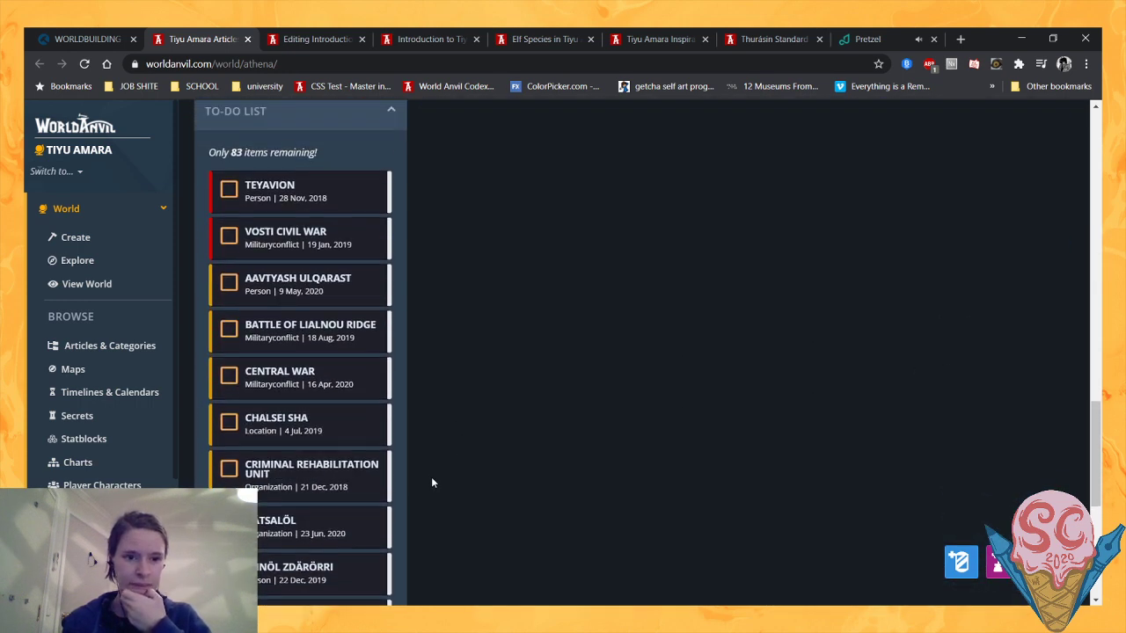
{"action": "scroll", "coordinate": [432, 482], "scroll_direction": "down", "scroll_amount": 2}
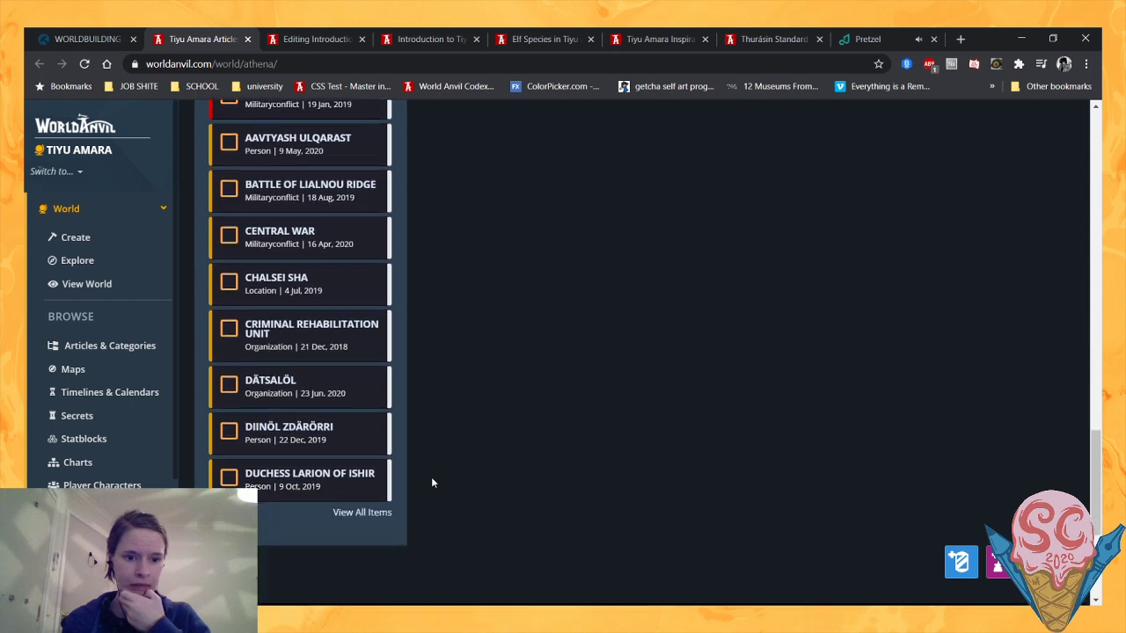
{"action": "scroll", "coordinate": [432, 482], "scroll_direction": "up", "scroll_amount": 3}
{"action": "scroll", "coordinate": [432, 482], "scroll_direction": "down", "scroll_amount": 4}
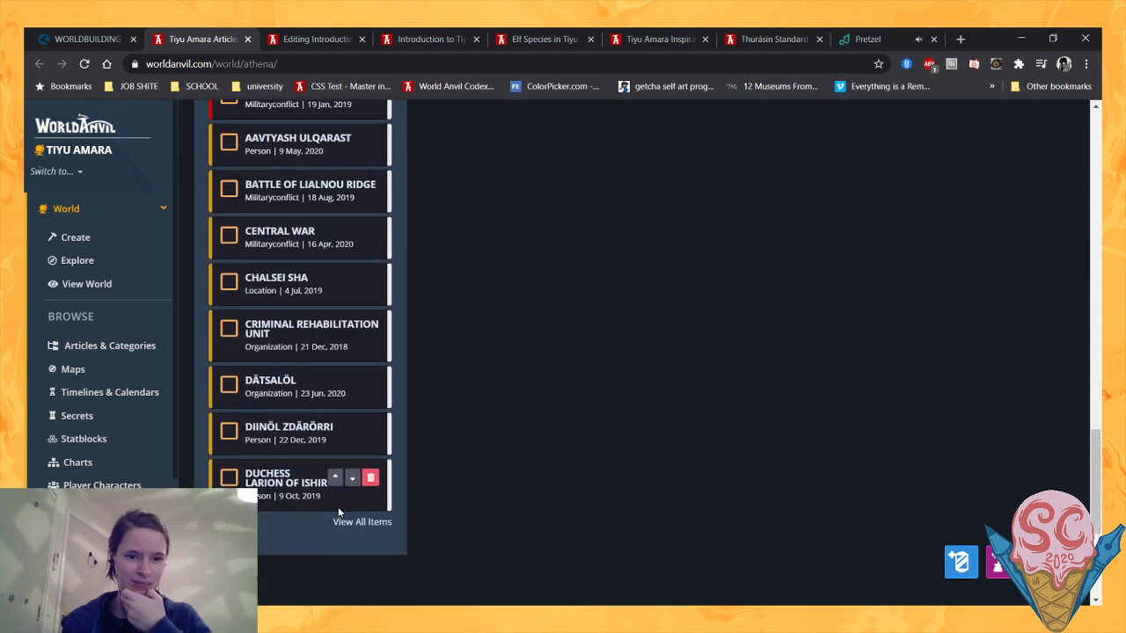
{"action": "left_click", "coordinate": [360, 521]}
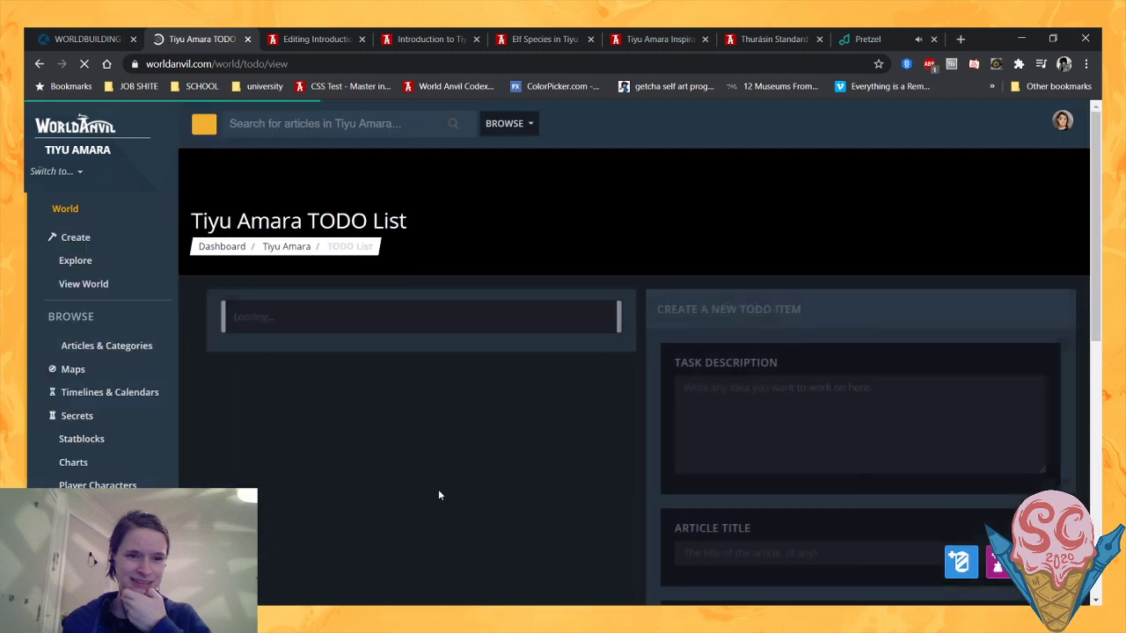
- Delete the ticked Garanya and Lawaguum items from the to-do list
{"action": "scroll", "coordinate": [442, 484], "scroll_direction": "down", "scroll_amount": 1}
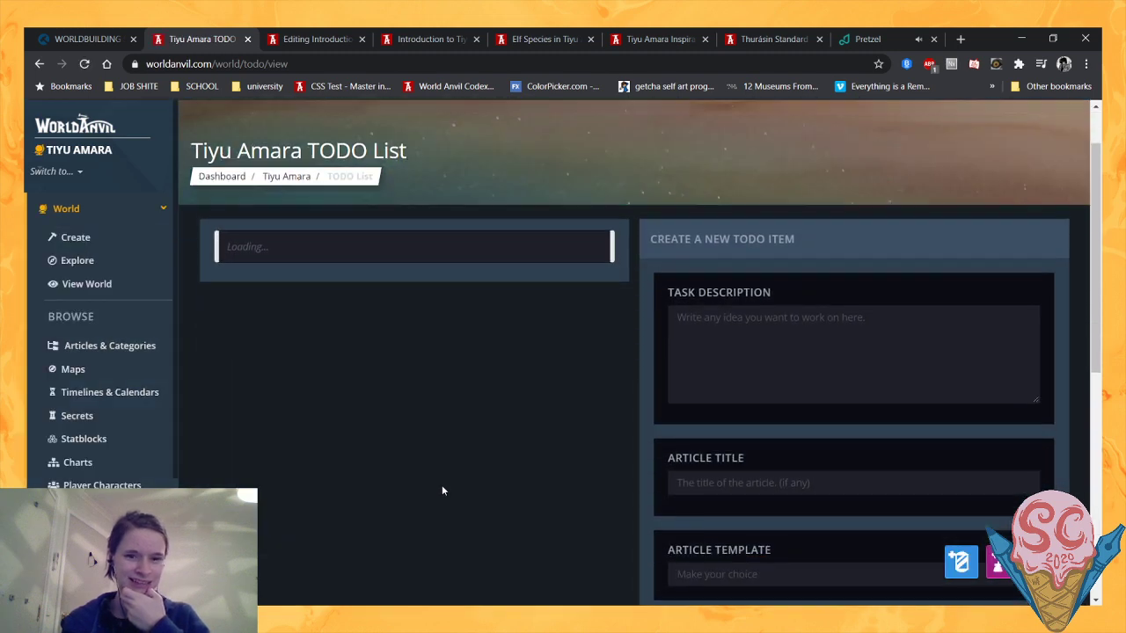
{"action": "scroll", "coordinate": [441, 490], "scroll_direction": "down", "scroll_amount": 1}
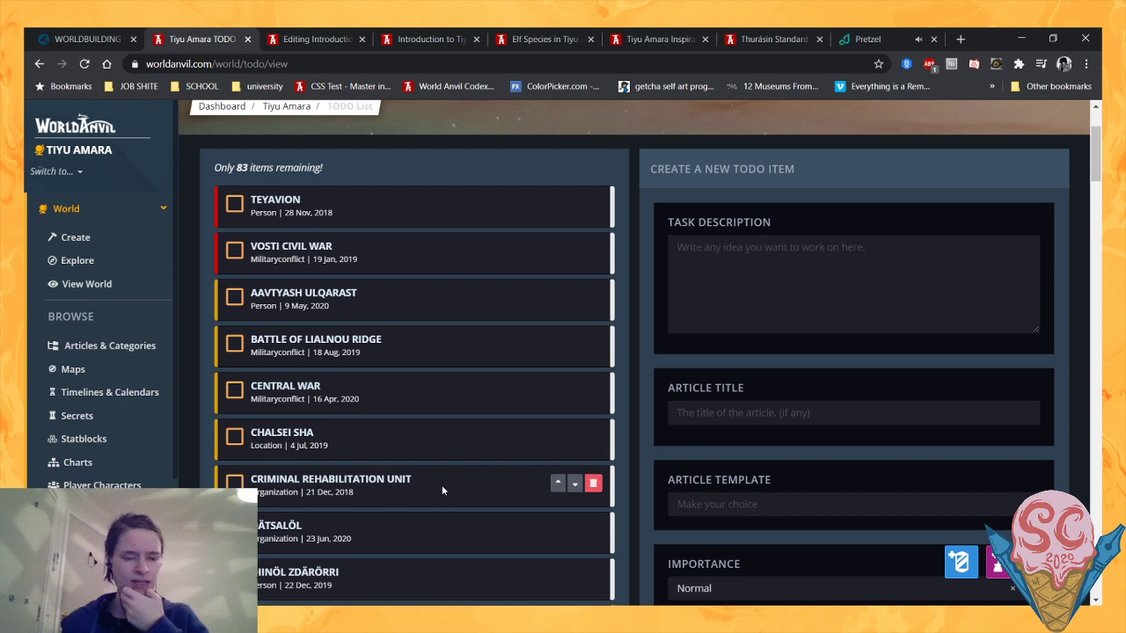
{"action": "scroll", "coordinate": [441, 485], "scroll_direction": "down", "scroll_amount": 5}
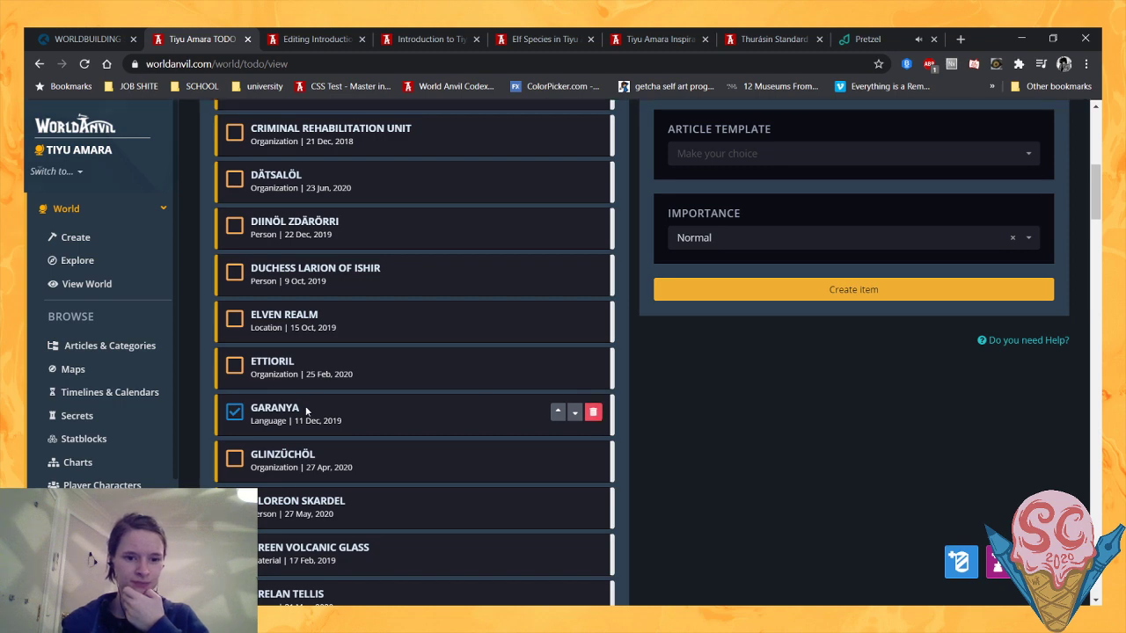
{"action": "scroll", "coordinate": [530, 415], "scroll_direction": "down", "scroll_amount": 2}
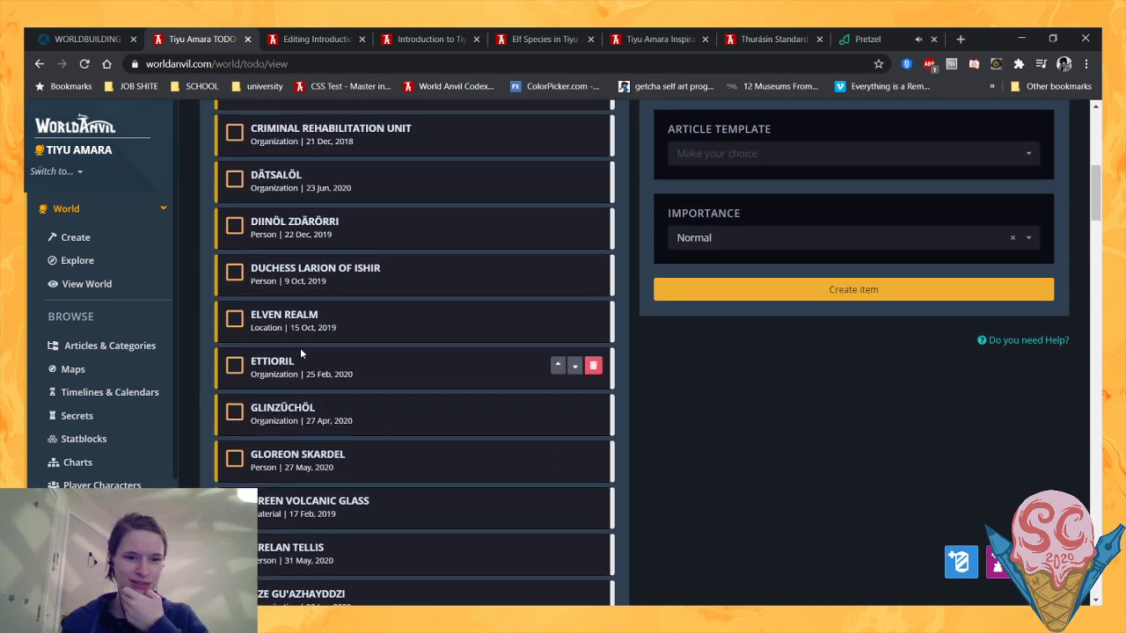
{"action": "scroll", "coordinate": [304, 350], "scroll_direction": "down", "scroll_amount": 6}
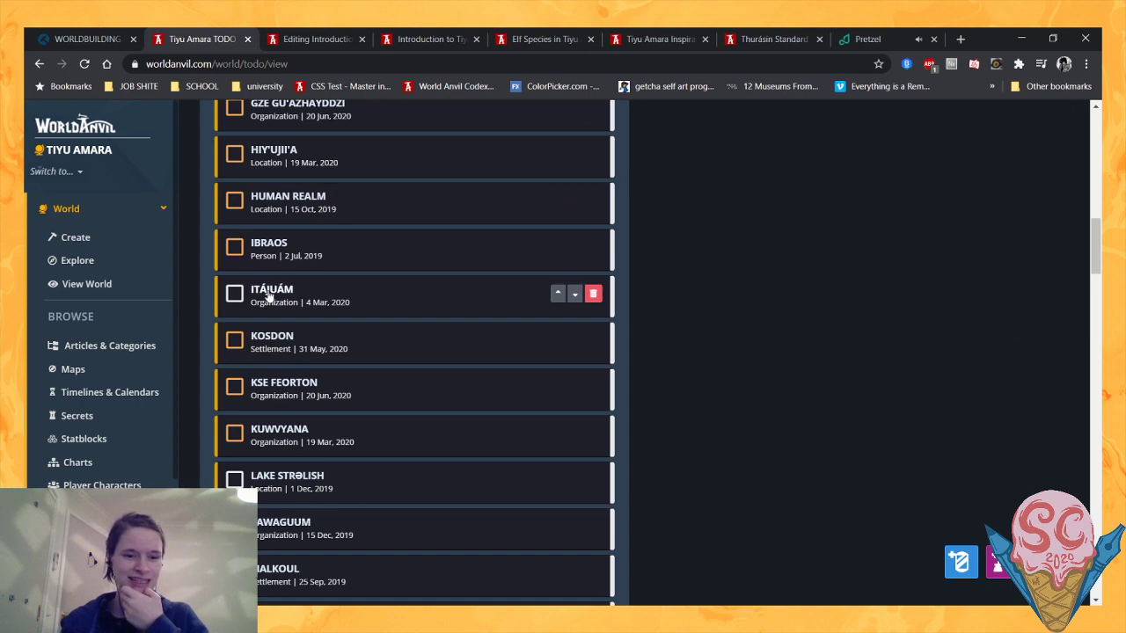
{"action": "scroll", "coordinate": [270, 297], "scroll_direction": "down", "scroll_amount": 3}
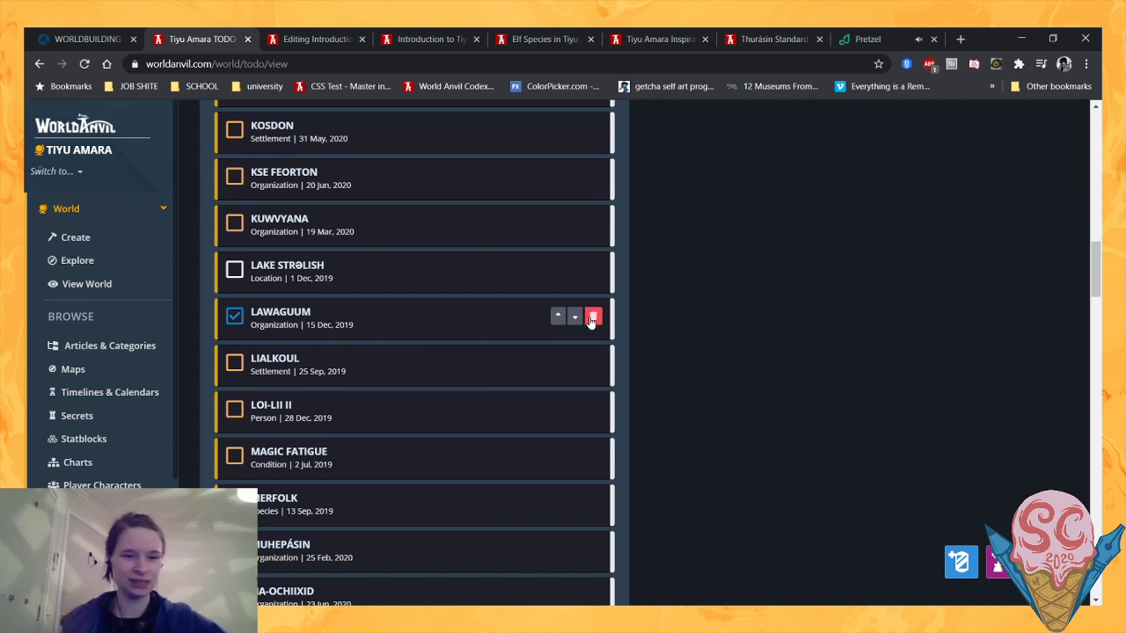
{"action": "left_click", "coordinate": [592, 321]}
{"action": "scroll", "coordinate": [372, 256], "scroll_direction": "up", "scroll_amount": 2}
{"action": "scroll", "coordinate": [347, 325], "scroll_direction": "down", "scroll_amount": 3}
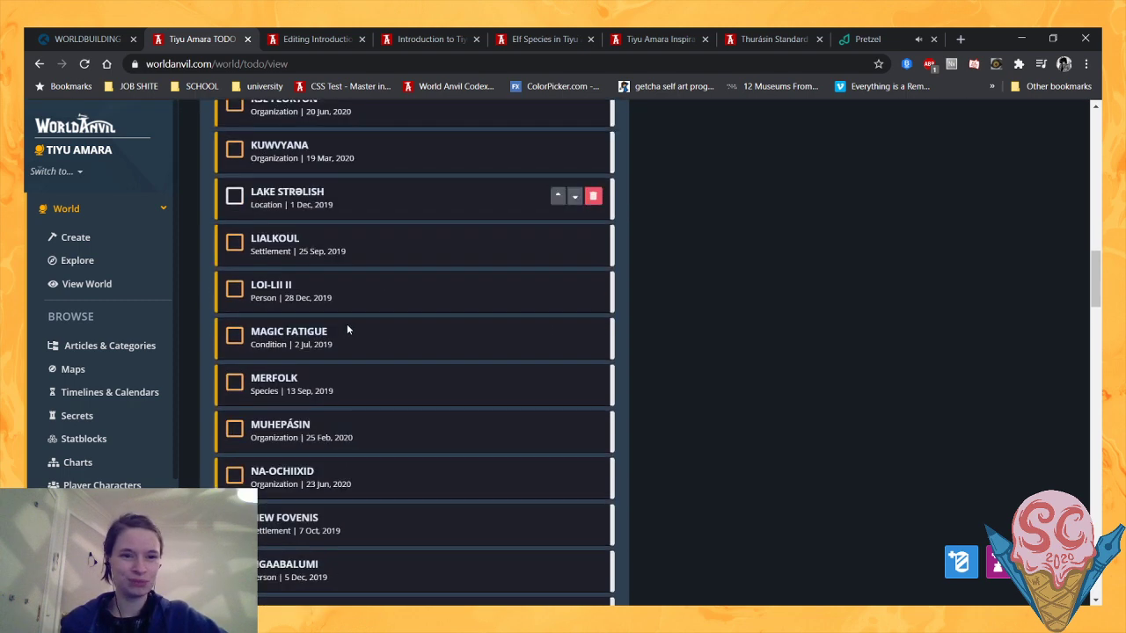
- Delete the Human Realm location item from the to-do list
{"action": "scroll", "coordinate": [347, 329], "scroll_direction": "up", "scroll_amount": 4}
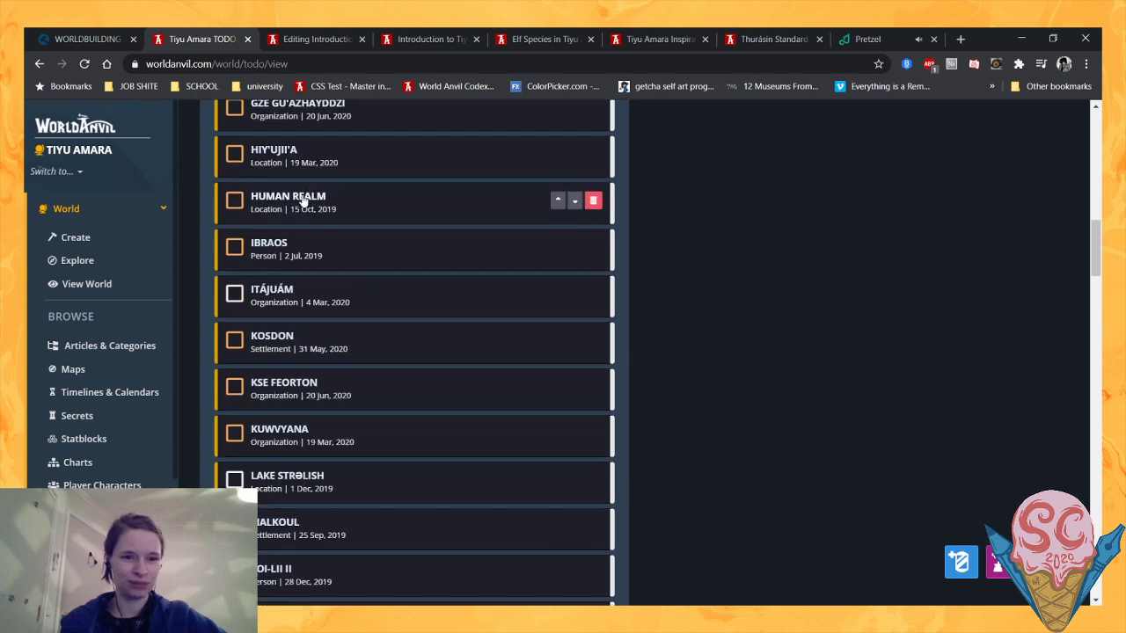
{"action": "scroll", "coordinate": [377, 177], "scroll_direction": "down", "scroll_amount": 1}
{"action": "scroll", "coordinate": [364, 179], "scroll_direction": "up", "scroll_amount": 1}
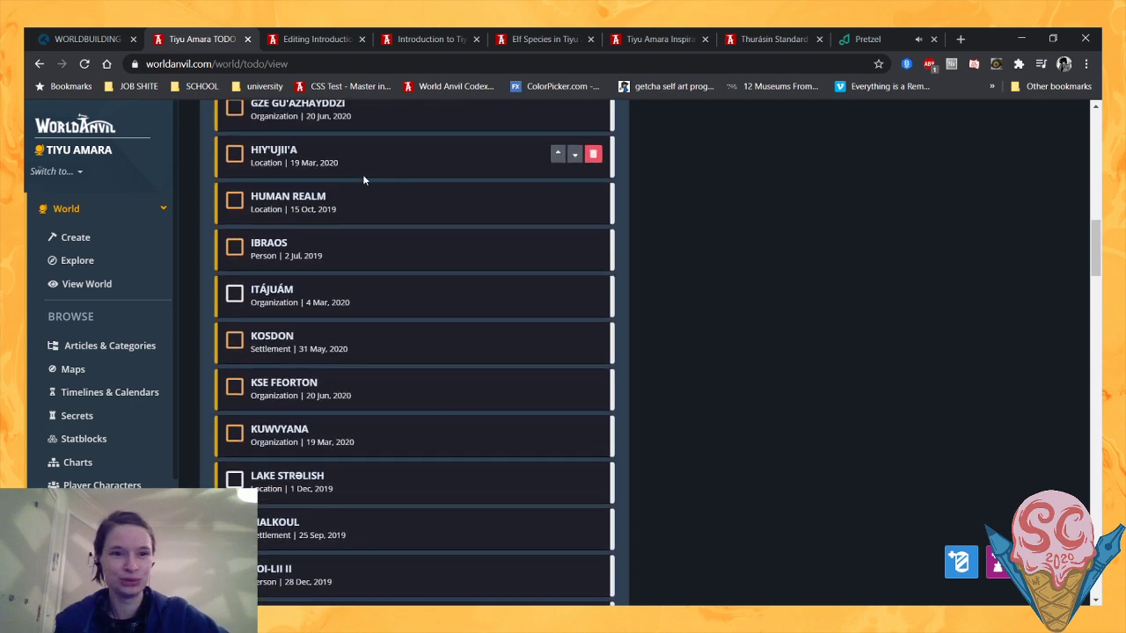
{"action": "left_click", "coordinate": [593, 201]}
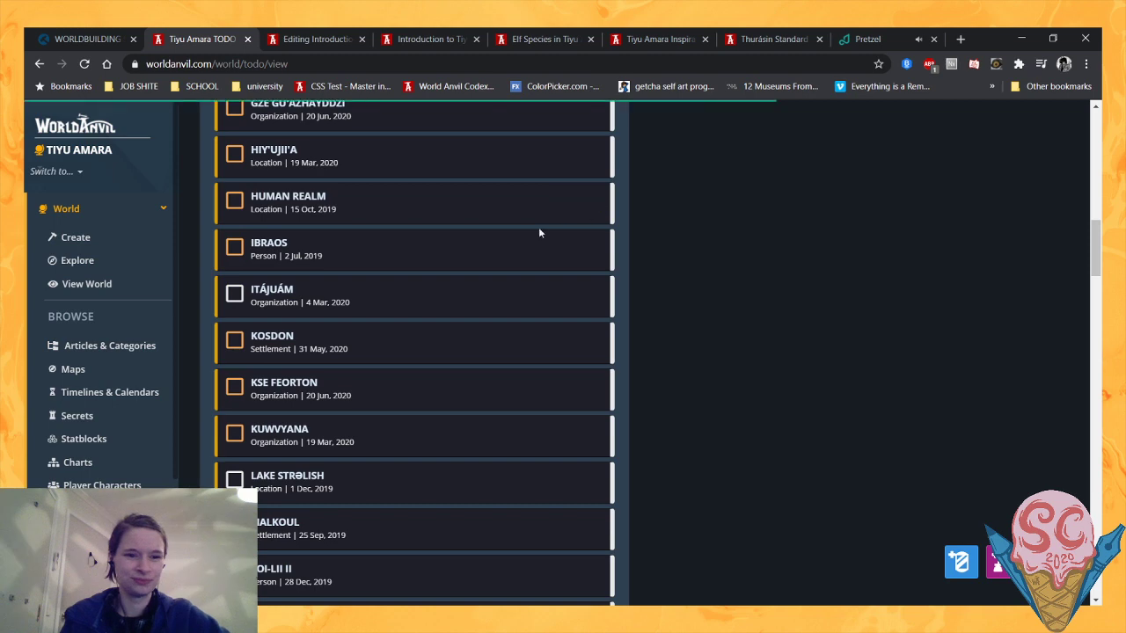
- Delete the ticked Ngaabalumi and Ozäxa-Lavüdh items from the to-do list
{"action": "scroll", "coordinate": [515, 326], "scroll_direction": "down", "scroll_amount": 4}
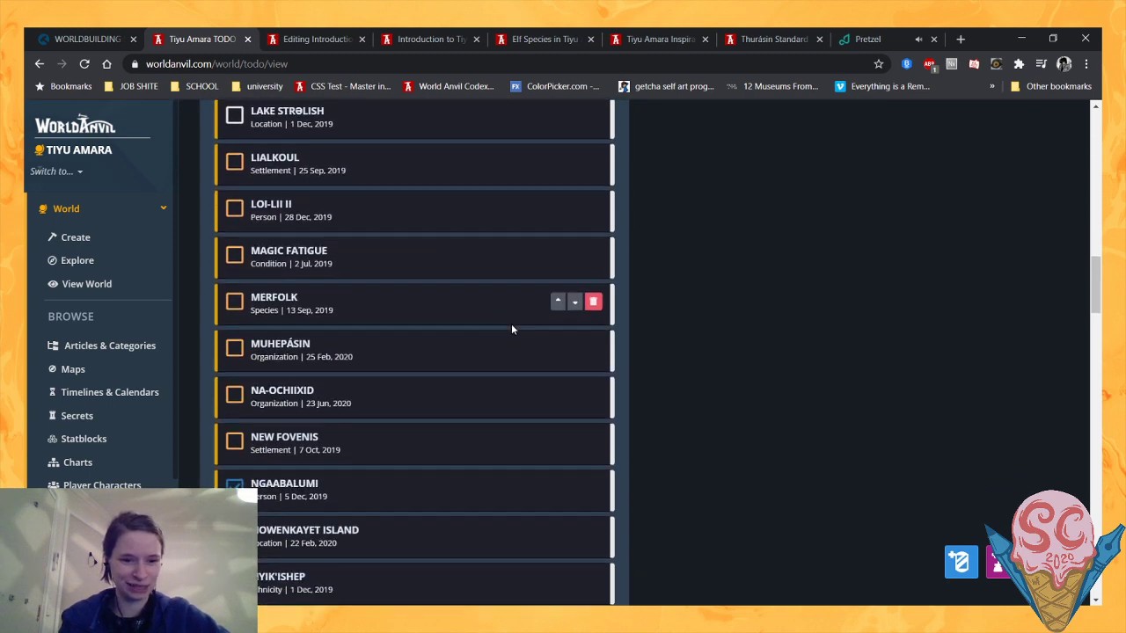
{"action": "scroll", "coordinate": [513, 329], "scroll_direction": "down", "scroll_amount": 1}
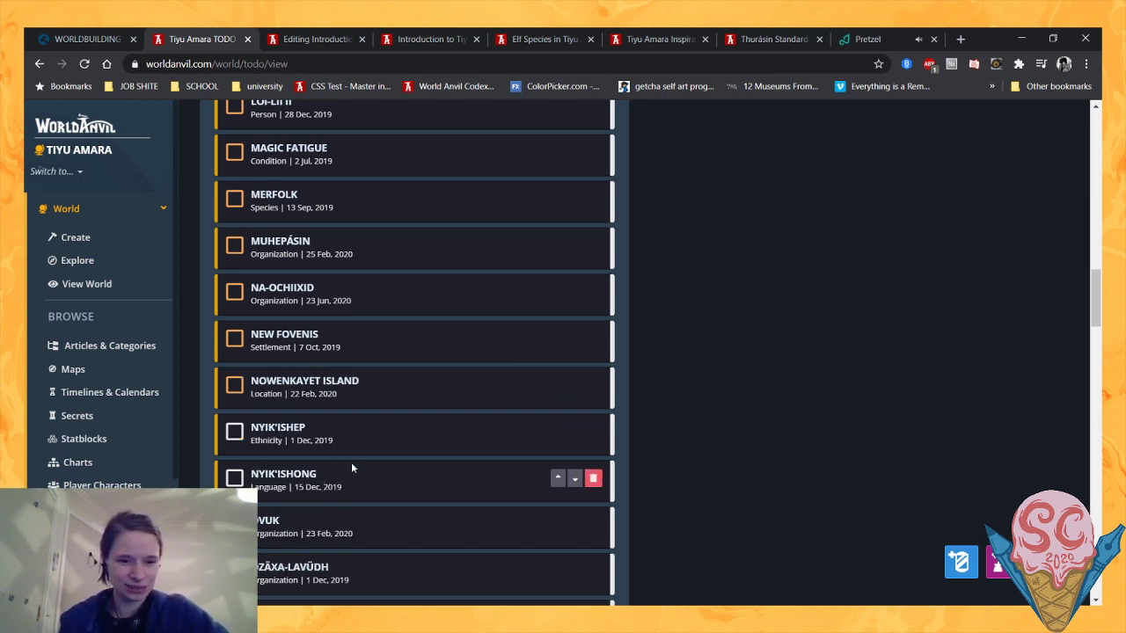
{"action": "scroll", "coordinate": [359, 453], "scroll_direction": "down", "scroll_amount": 1}
{"action": "scroll", "coordinate": [359, 454], "scroll_direction": "down", "scroll_amount": 2}
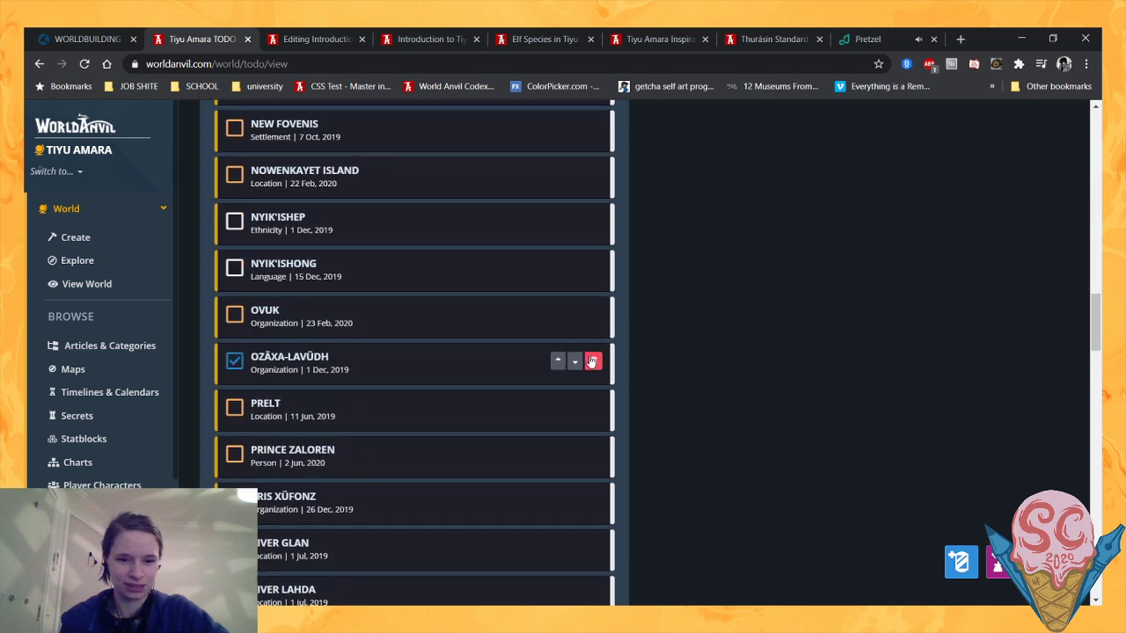
{"action": "left_click", "coordinate": [592, 361]}
- Look through the remaining to-do items down to the Yesahli Mountains entry and return to the Tiyu Amara articles page
{"action": "scroll", "coordinate": [486, 339], "scroll_direction": "down", "scroll_amount": 1}
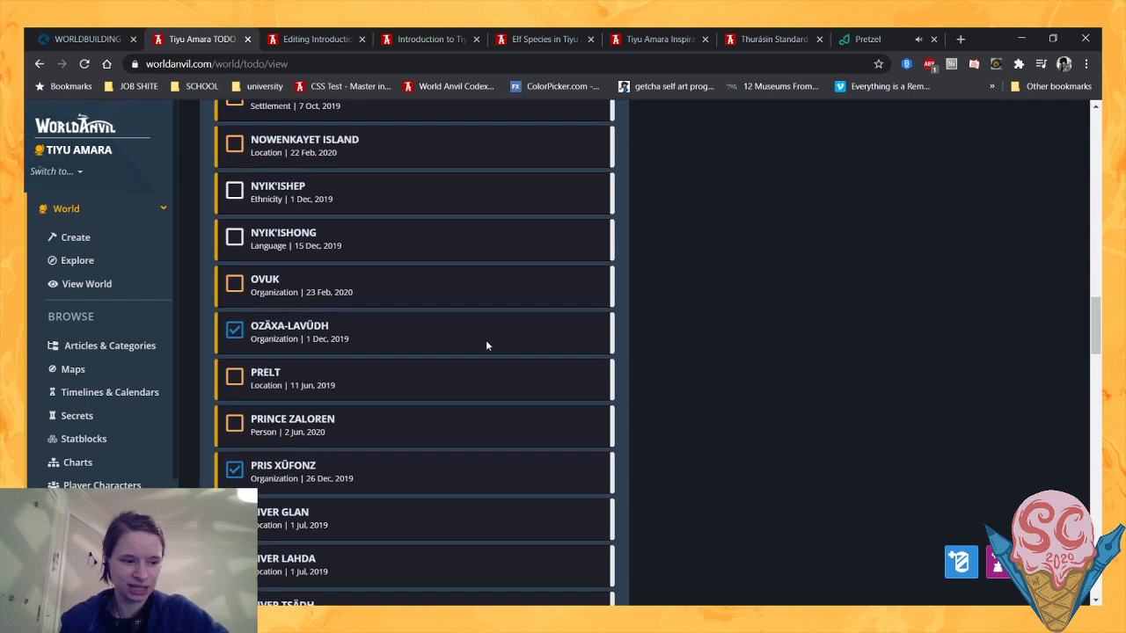
{"action": "scroll", "coordinate": [485, 345], "scroll_direction": "down", "scroll_amount": 4}
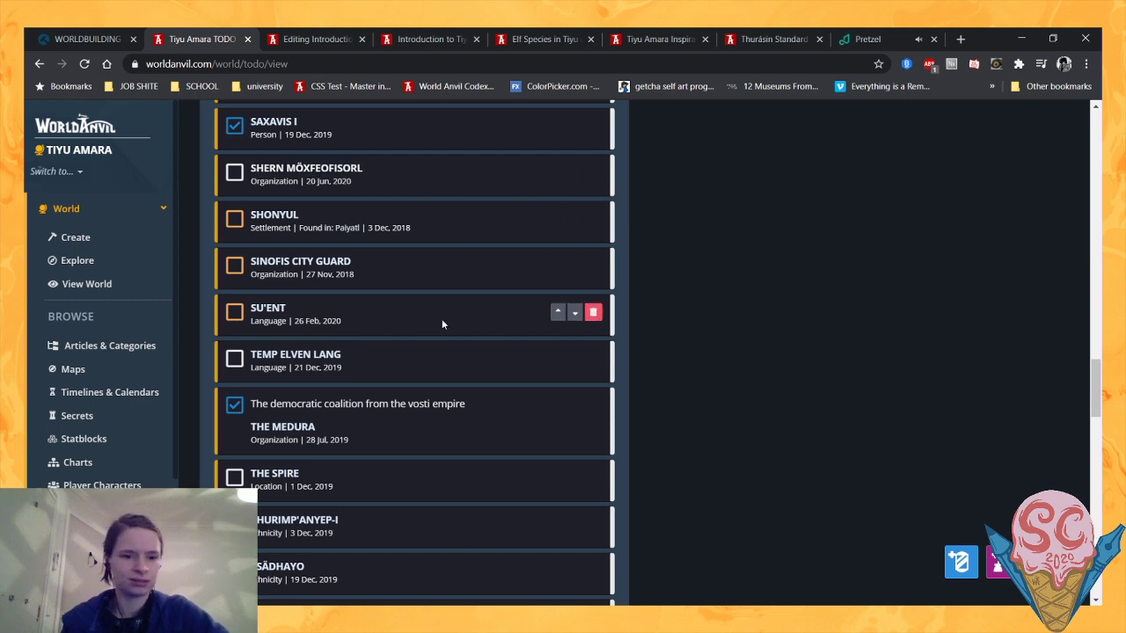
{"action": "scroll", "coordinate": [442, 325], "scroll_direction": "down", "scroll_amount": 10}
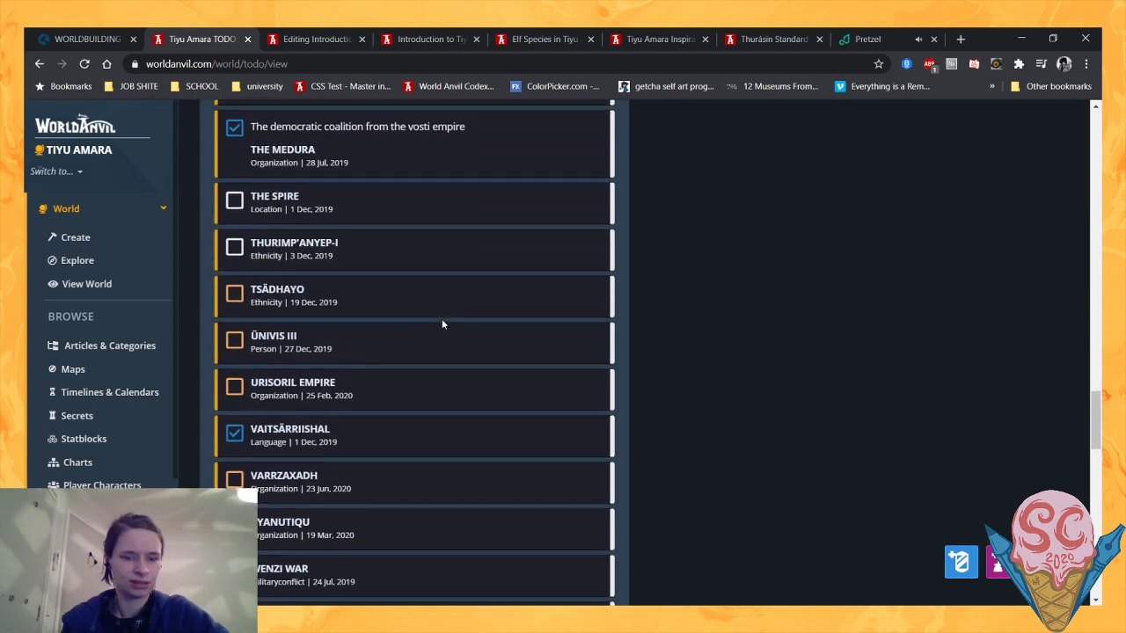
{"action": "scroll", "coordinate": [442, 324], "scroll_direction": "down", "scroll_amount": 5}
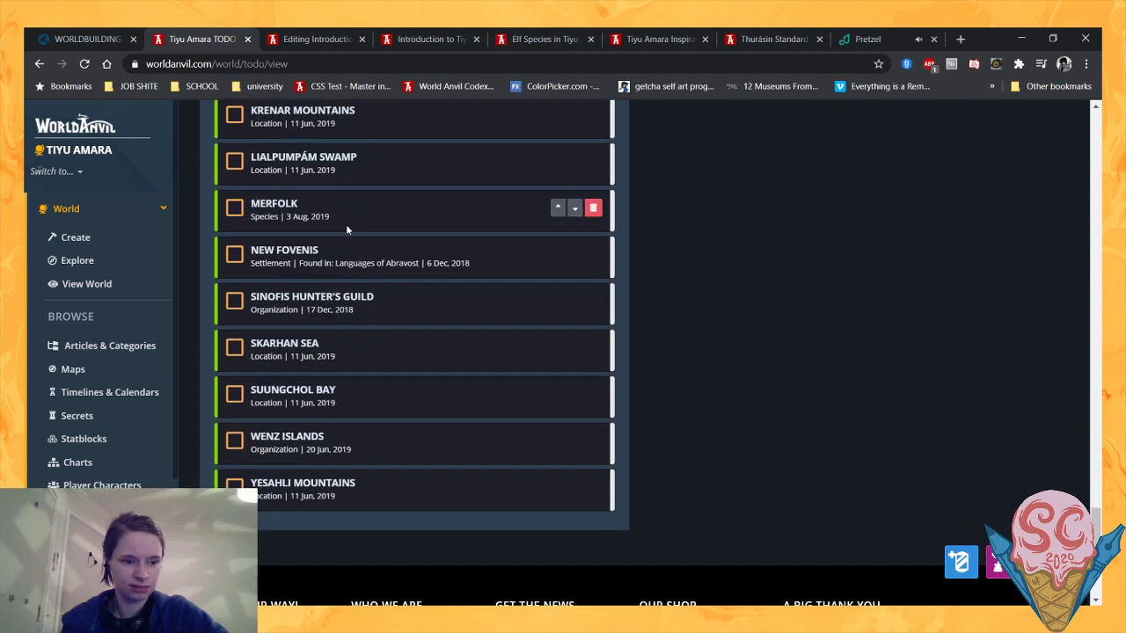
{"action": "scroll", "coordinate": [346, 224], "scroll_direction": "up", "scroll_amount": 4}
{"action": "left_click", "coordinate": [37, 64]}
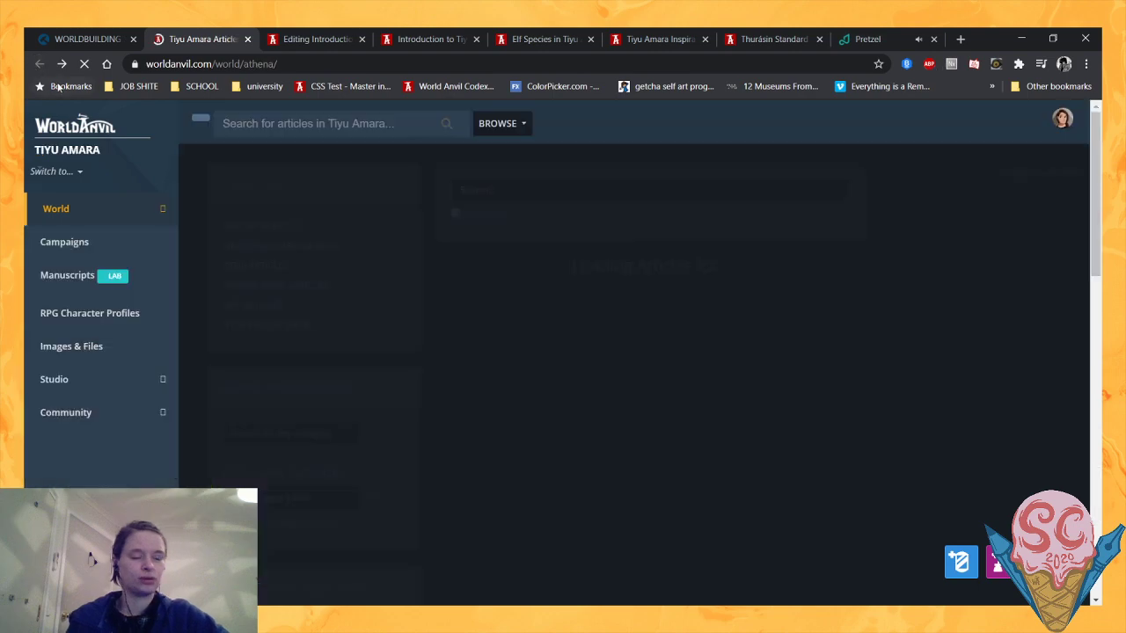
{"action": "scroll", "coordinate": [427, 293], "scroll_direction": "up", "scroll_amount": 15}
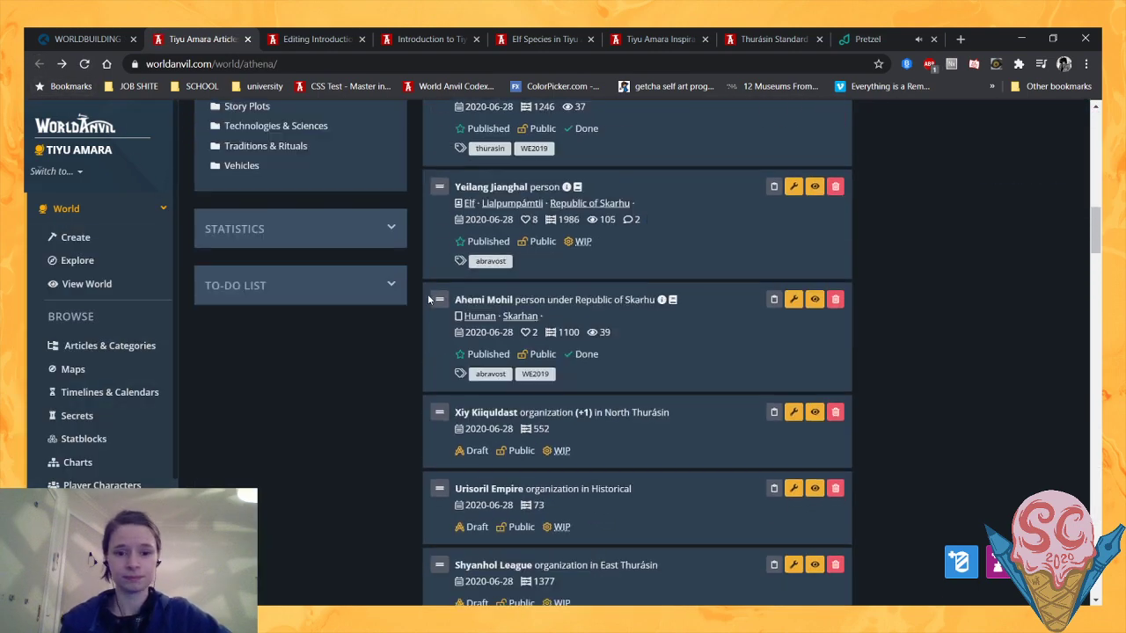
- Search the world's articles for "elf" and replace that search with "human"
{"action": "left_click", "coordinate": [470, 195]}
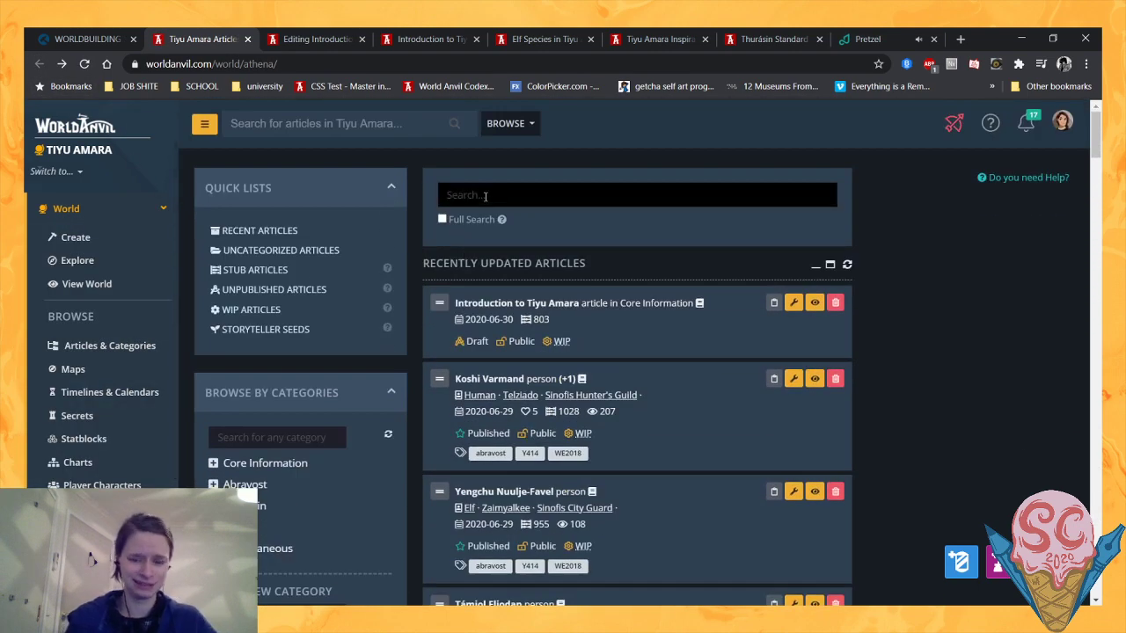
{"action": "type", "text": "elf"}
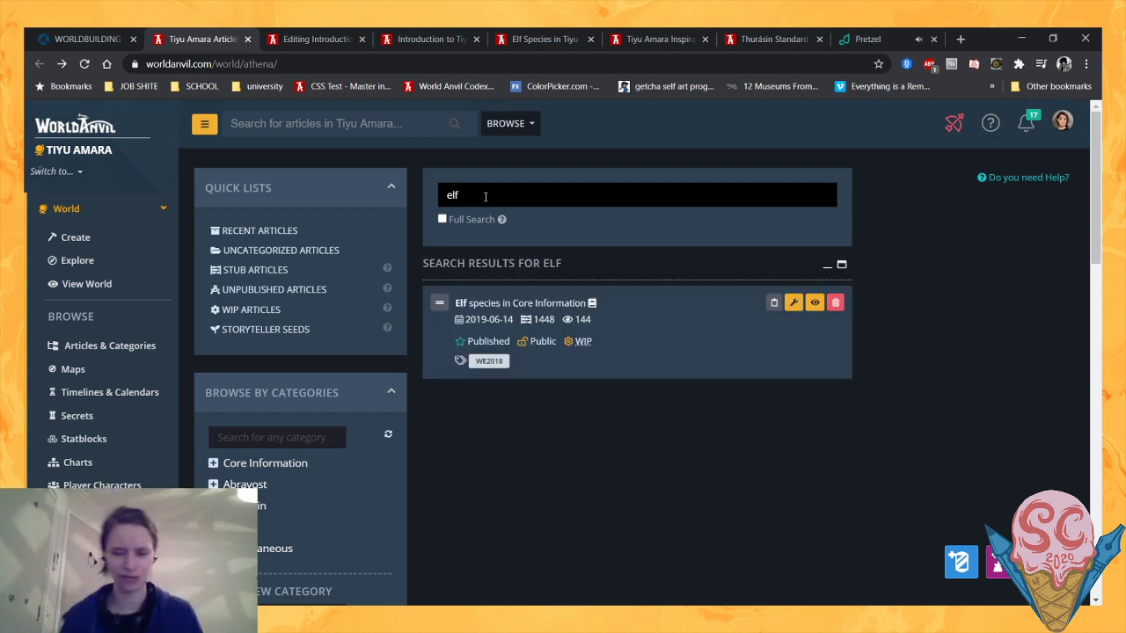
{"action": "key", "text": "BackSpace"}
{"action": "key", "text": "BackSpace"}
{"action": "key", "text": "BackSpace"}
{"action": "type", "text": "huamn"}
{"action": "key", "text": "BackSpace"}
{"action": "key", "text": "BackSpace"}
{"action": "key", "text": "BackSpace"}
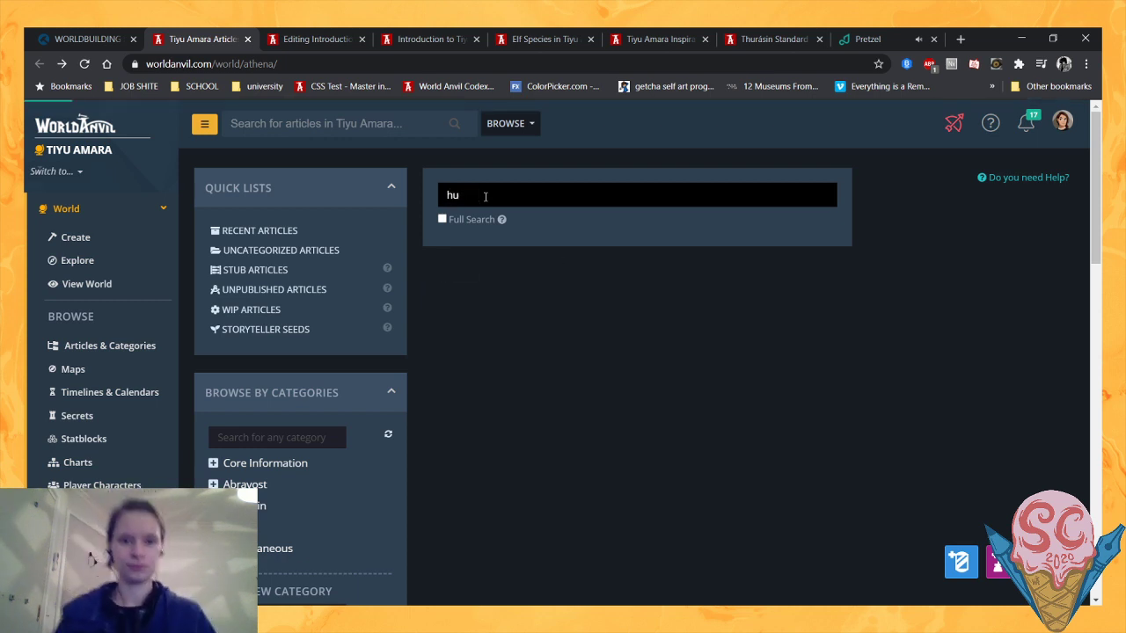
{"action": "type", "text": "man"}
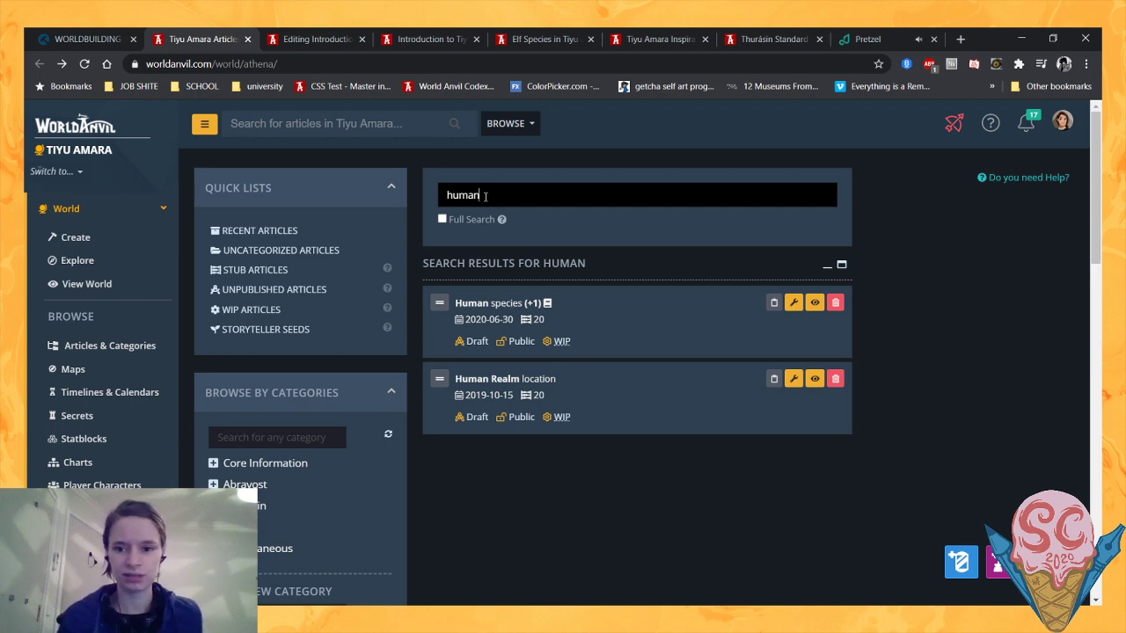
- Delete the Human Realm location article from the search results and select the Human species article to show its details
{"action": "scroll", "coordinate": [484, 196], "scroll_direction": "down", "scroll_amount": 1}
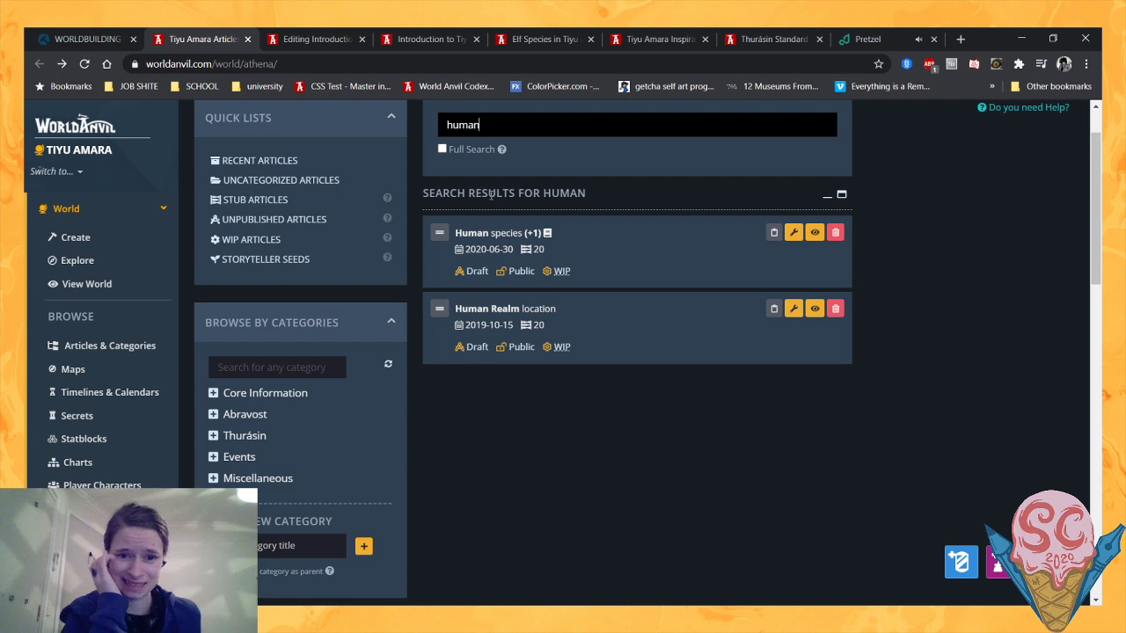
{"action": "scroll", "coordinate": [491, 195], "scroll_direction": "up", "scroll_amount": 1}
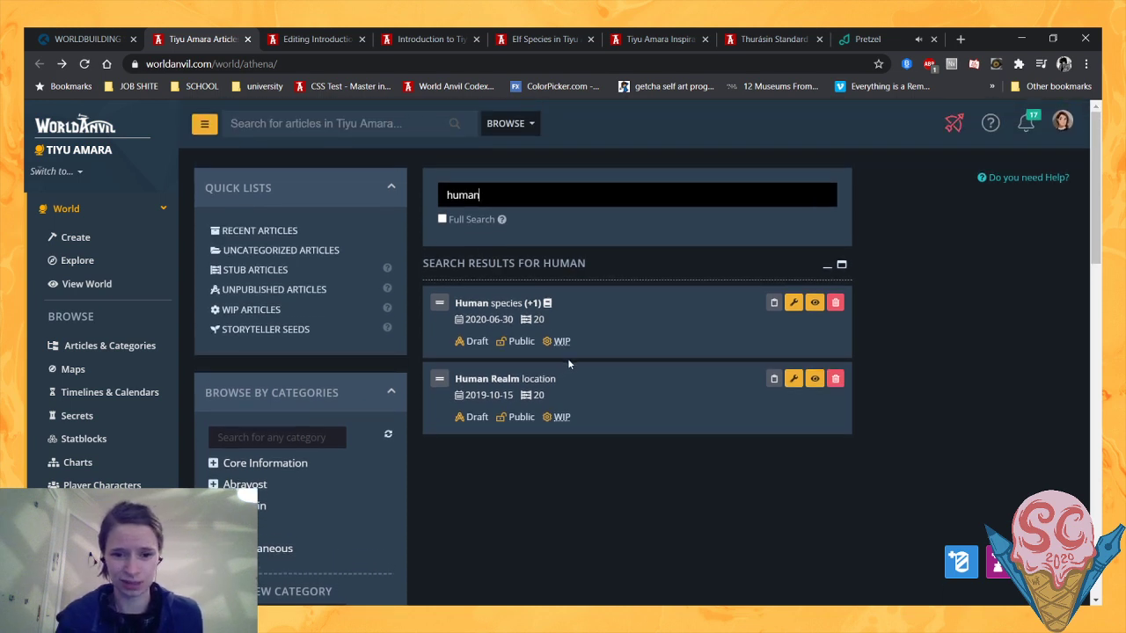
{"action": "scroll", "coordinate": [572, 369], "scroll_direction": "down", "scroll_amount": 1}
{"action": "scroll", "coordinate": [572, 374], "scroll_direction": "down", "scroll_amount": 1}
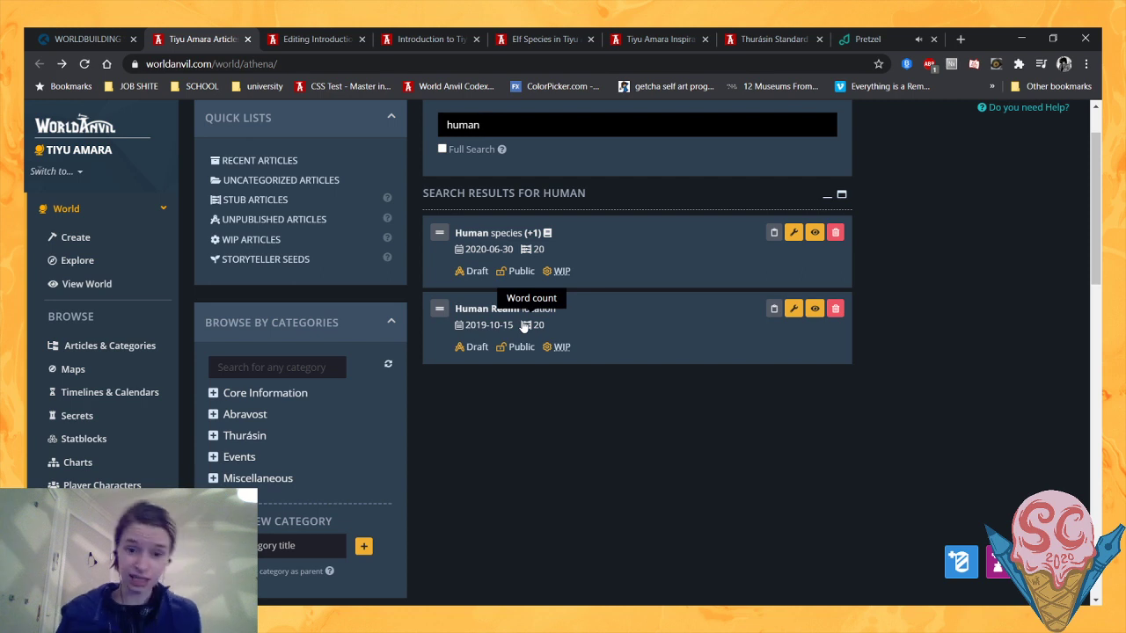
{"action": "scroll", "coordinate": [683, 410], "scroll_direction": "up", "scroll_amount": 2}
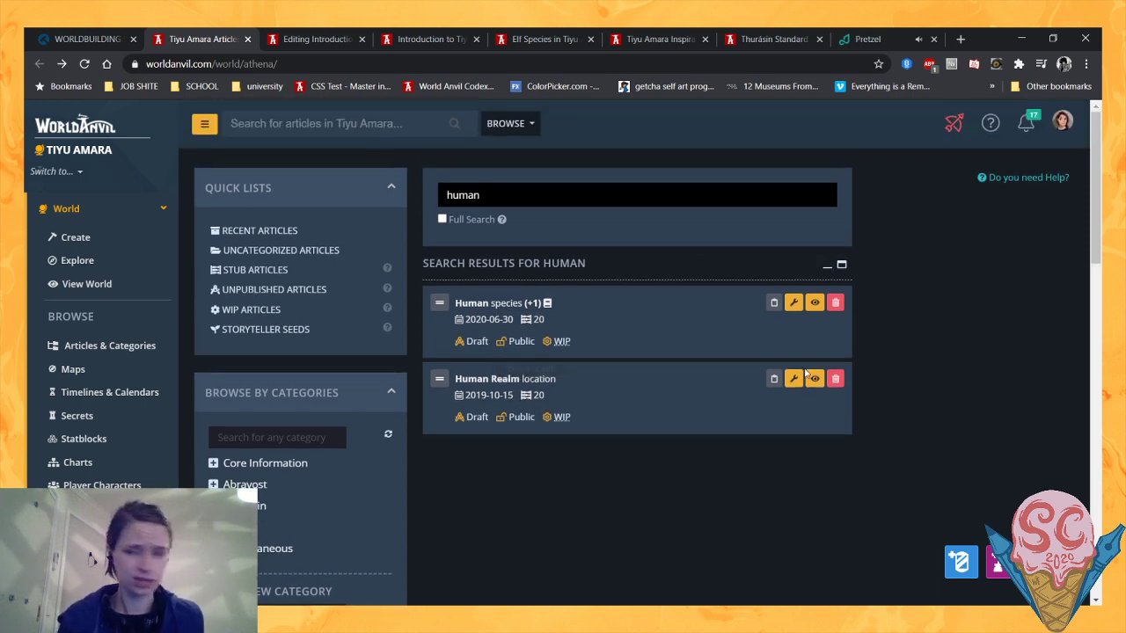
{"action": "left_click", "coordinate": [837, 379]}
{"action": "left_click", "coordinate": [814, 379]}
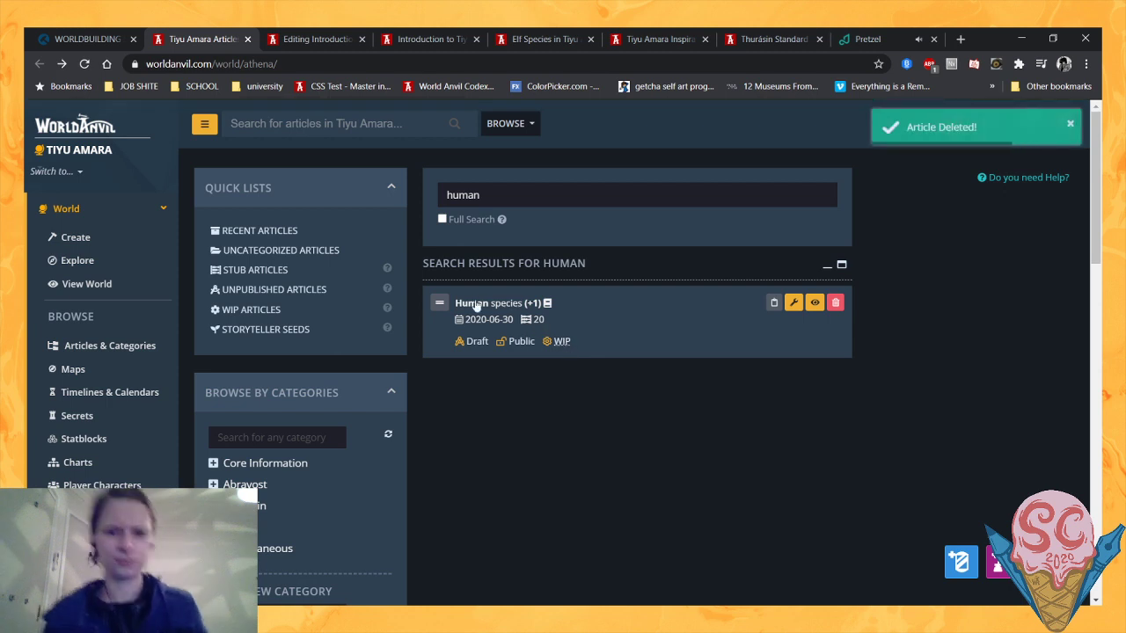
{"action": "left_click", "coordinate": [594, 318]}
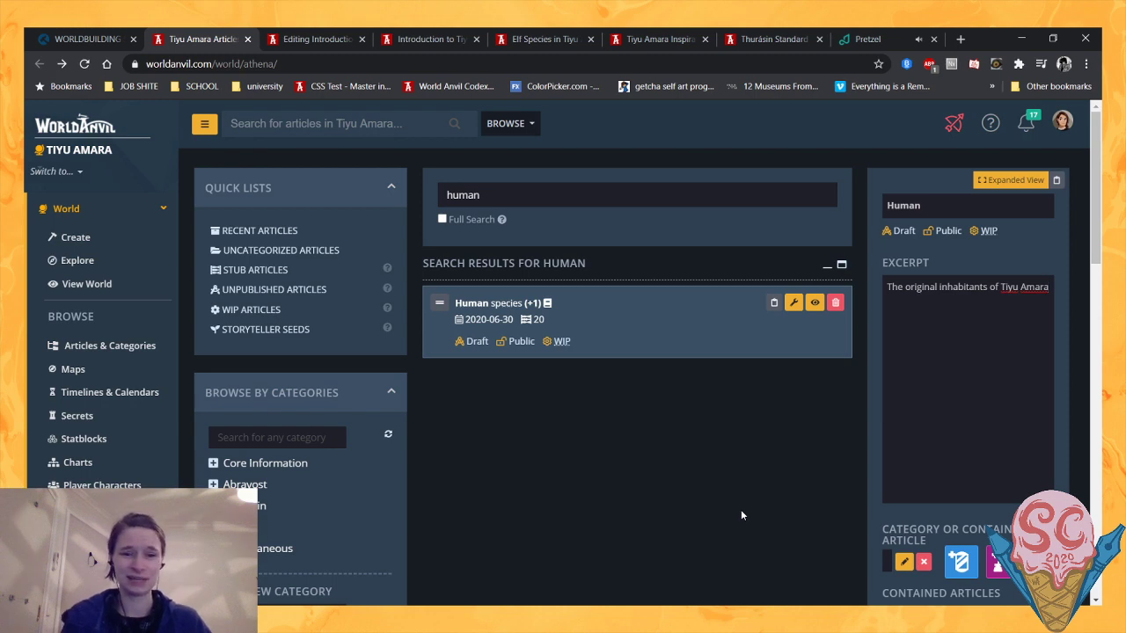
- Expand the to-do list on the articles page and examine its first items and their dates
{"action": "scroll", "coordinate": [741, 515], "scroll_direction": "down", "scroll_amount": 15}
{"action": "left_click", "coordinate": [360, 423]}
{"action": "scroll", "coordinate": [404, 413], "scroll_direction": "down", "scroll_amount": 2}
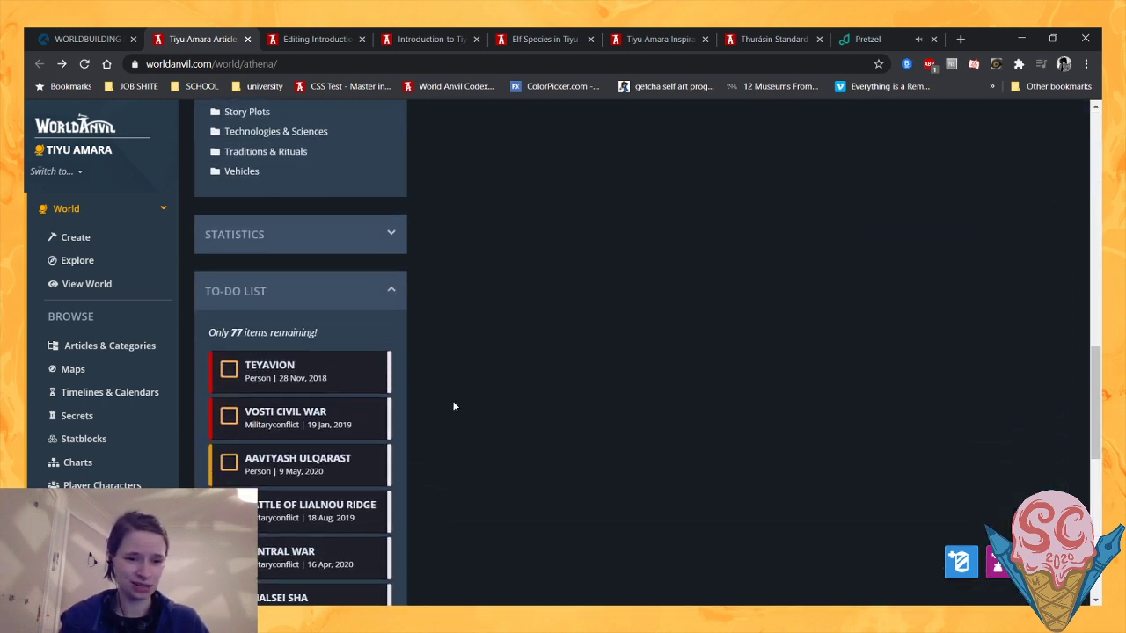
{"action": "mouse_move", "coordinate": [286, 374]}
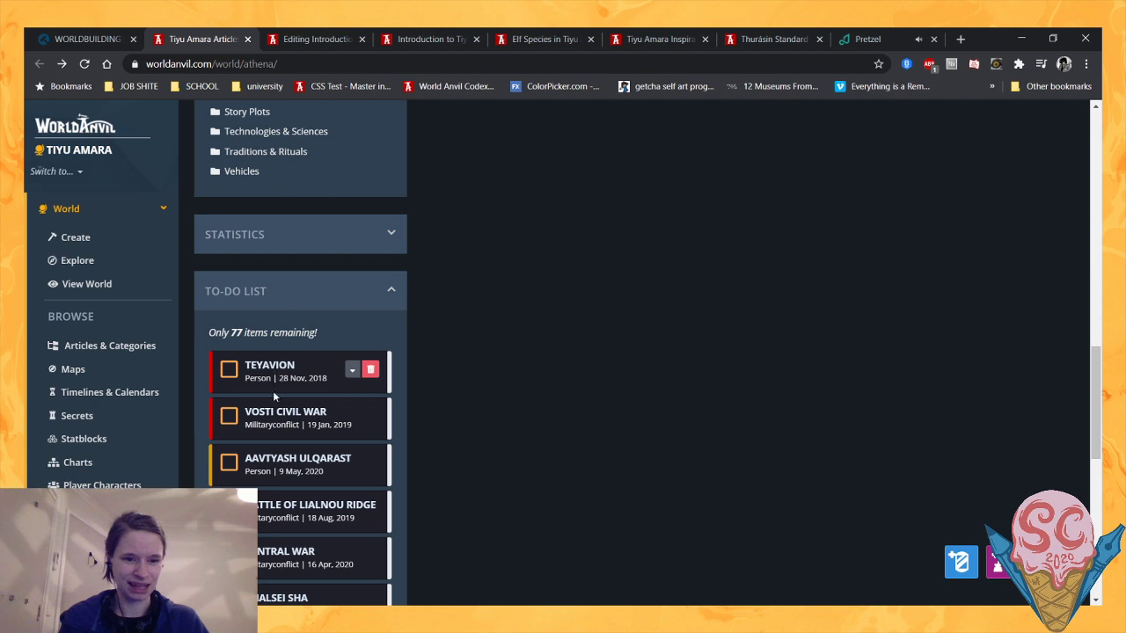
{"action": "scroll", "coordinate": [268, 352], "scroll_direction": "down", "scroll_amount": 1}
{"action": "scroll", "coordinate": [269, 343], "scroll_direction": "down", "scroll_amount": 1}
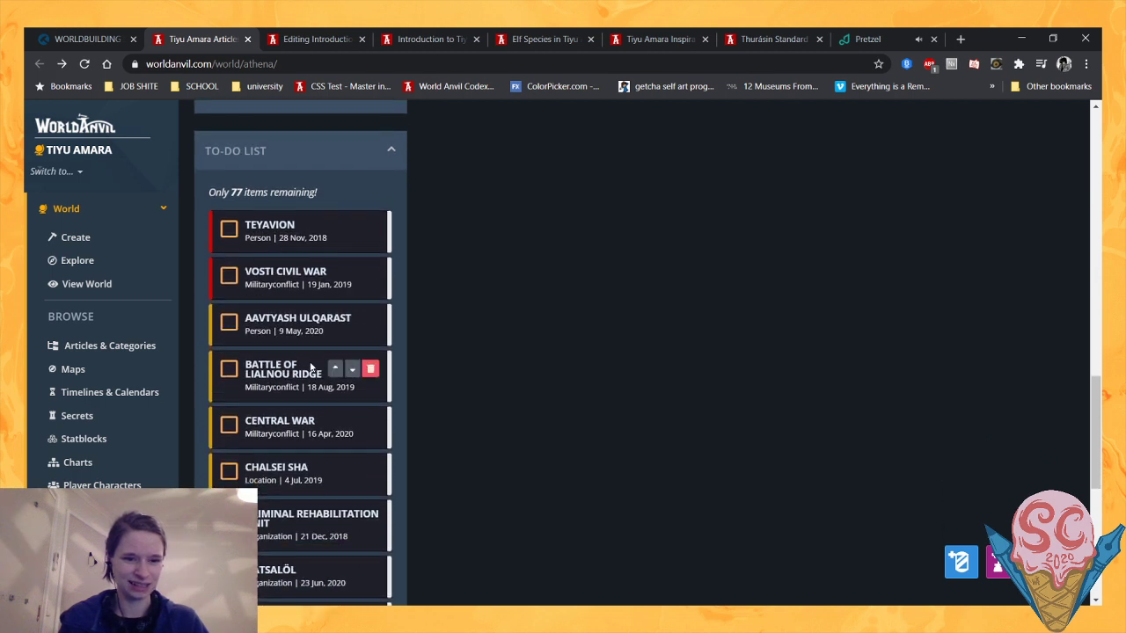
{"action": "double_click", "coordinate": [320, 240]}
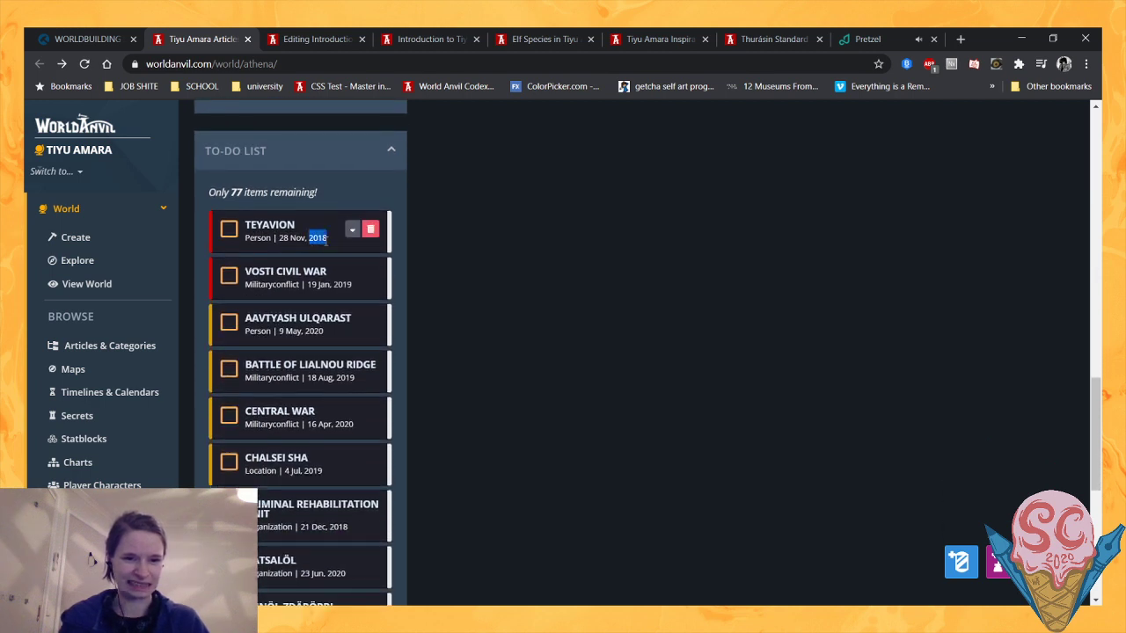
{"action": "left_click", "coordinate": [464, 259]}
{"action": "scroll", "coordinate": [343, 288], "scroll_direction": "down", "scroll_amount": 1}
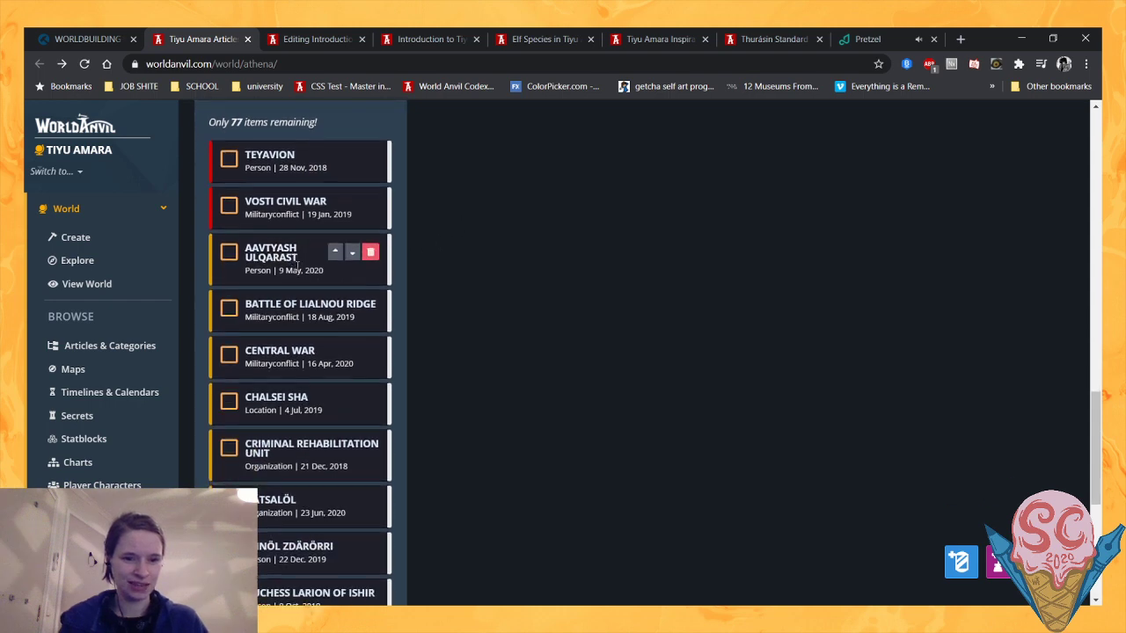
- Try to delete the Battle of Lialnou Ridge item from the to-do list
{"action": "left_click", "coordinate": [370, 299]}
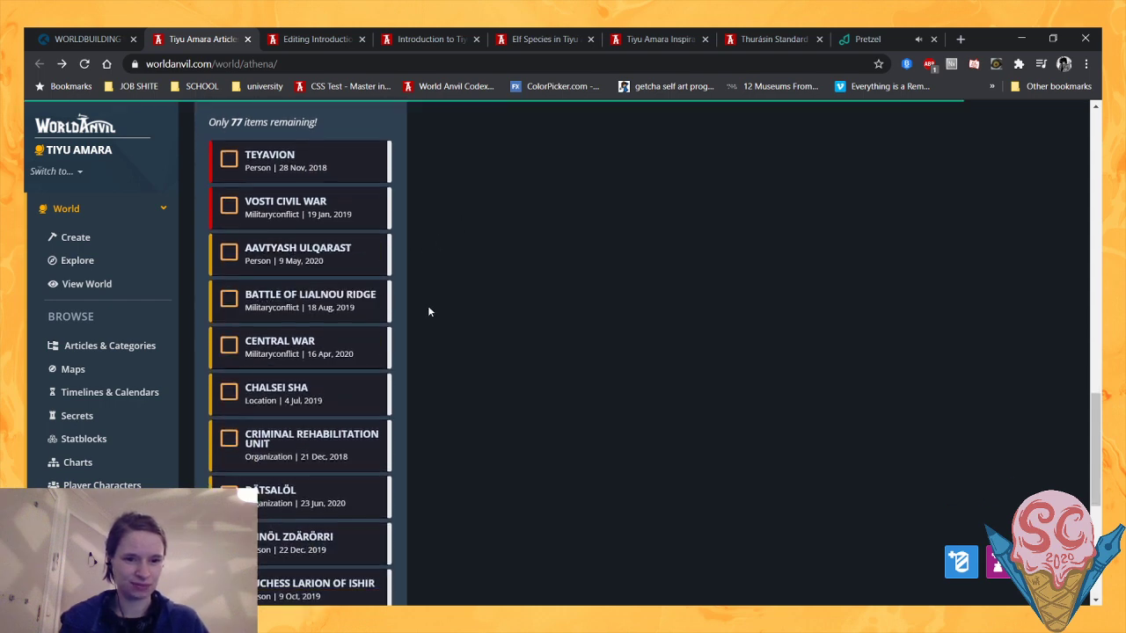
{"action": "scroll", "coordinate": [378, 356], "scroll_direction": "up", "scroll_amount": 6}
{"action": "scroll", "coordinate": [376, 357], "scroll_direction": "up", "scroll_amount": 5}
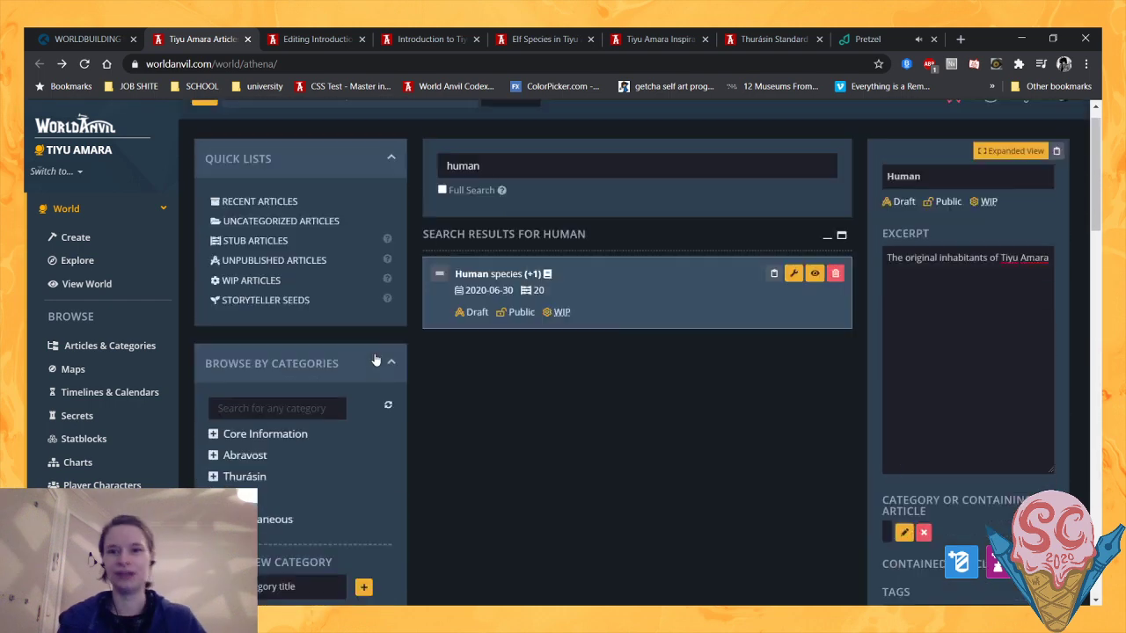
- Extend the Human article's excerpt with ", born there by The Mother" after "The original inhabitants of Tiyu Amara"
{"action": "scroll", "coordinate": [792, 369], "scroll_direction": "down", "scroll_amount": 2}
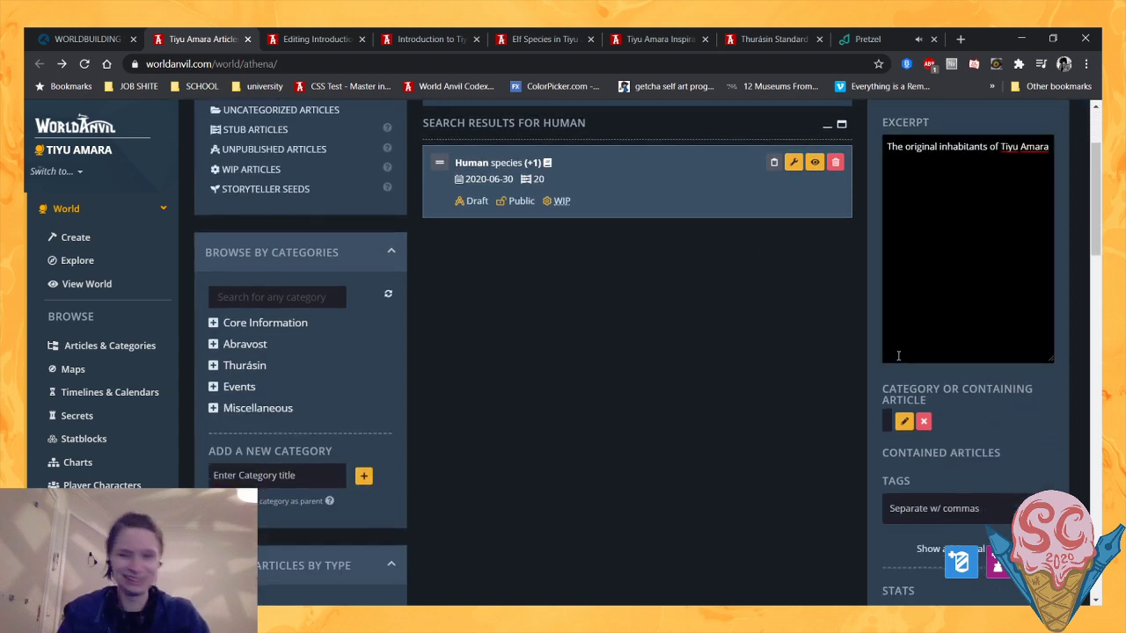
{"action": "scroll", "coordinate": [910, 331], "scroll_direction": "up", "scroll_amount": 3}
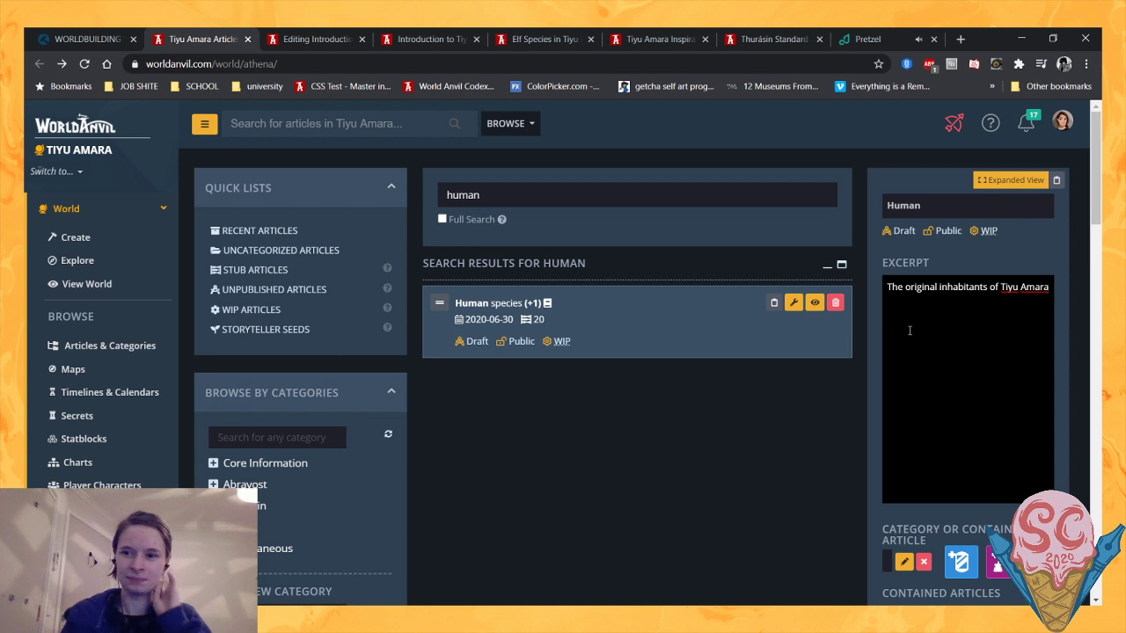
{"action": "type", "text": ", born"}
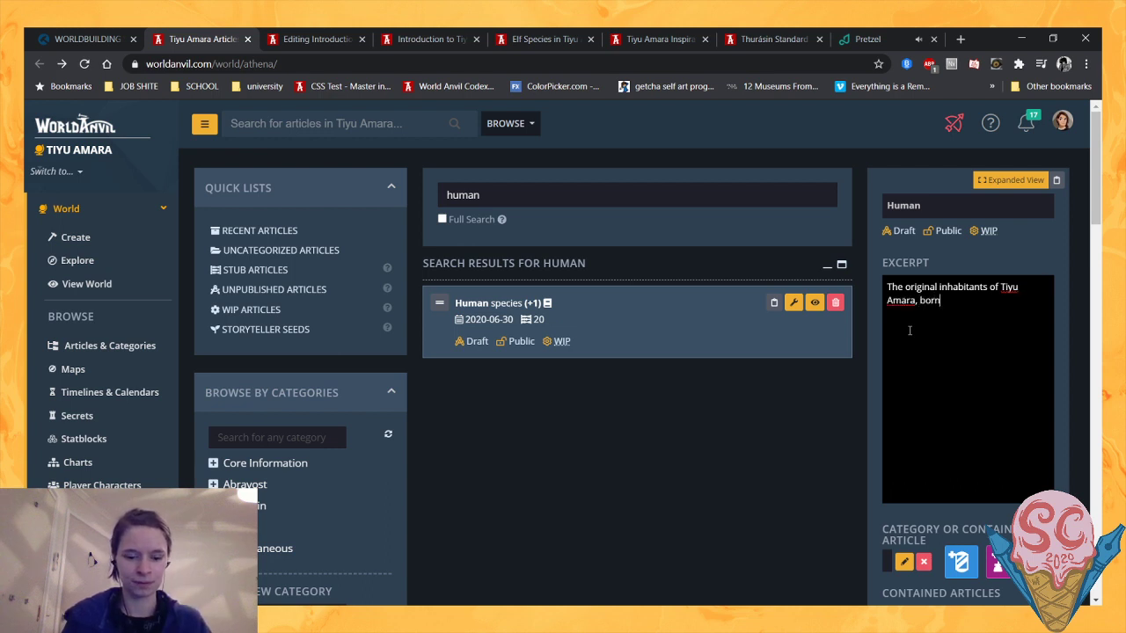
{"action": "type", "text": " there b"}
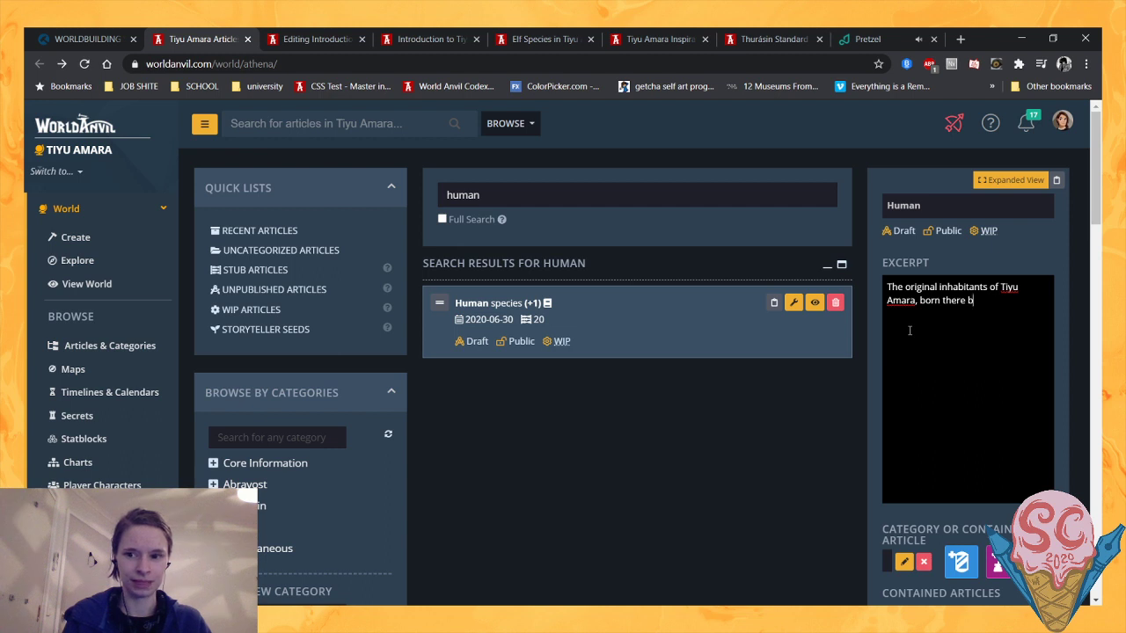
{"action": "key", "text": "BackSpace"}
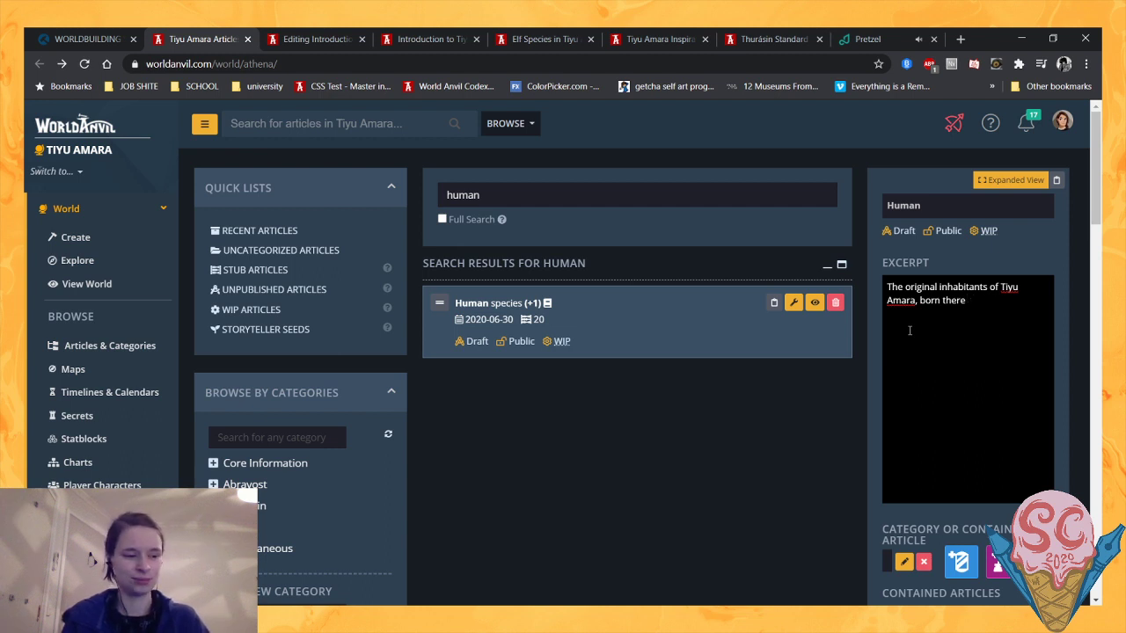
{"action": "type", "text": "by The Mother"}
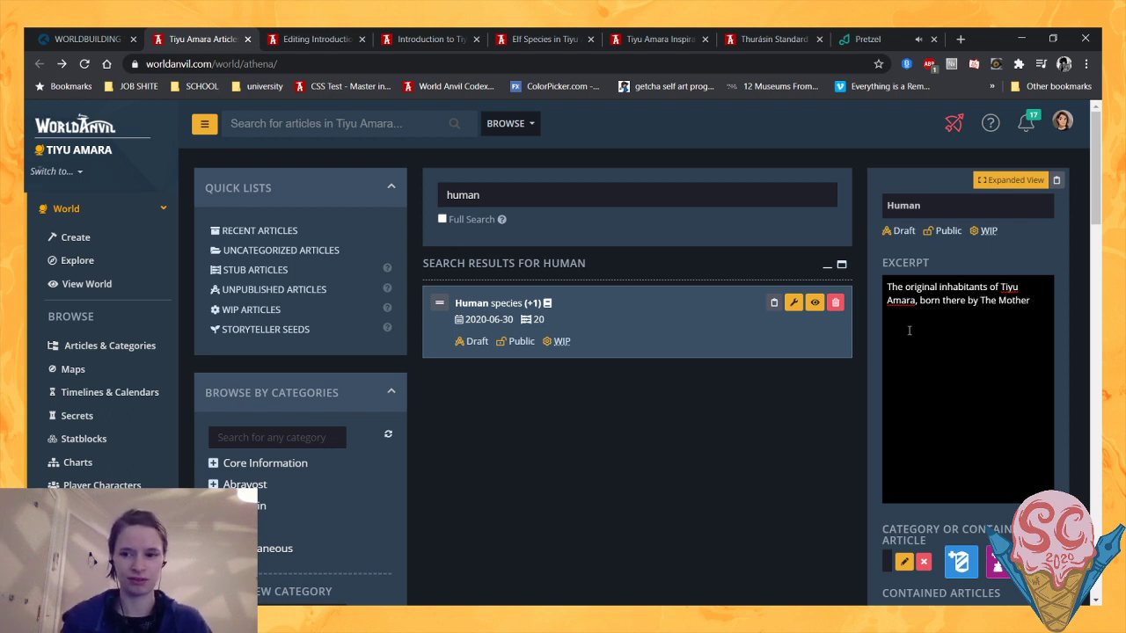
{"action": "left_click", "coordinate": [931, 320]}
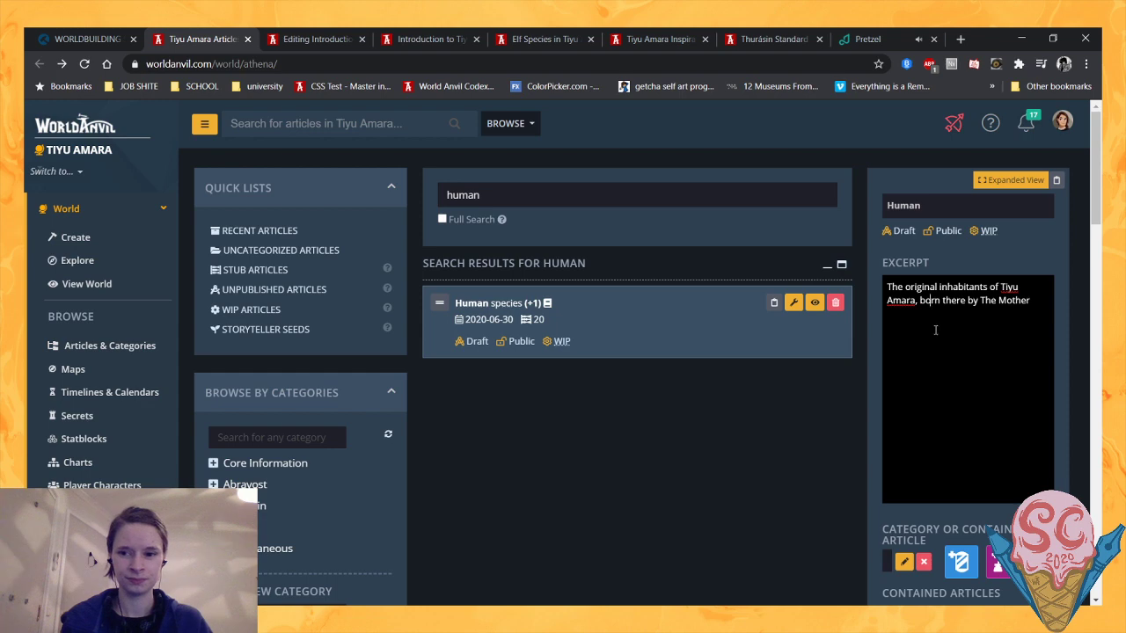
{"action": "scroll", "coordinate": [937, 330], "scroll_direction": "down", "scroll_amount": 1}
{"action": "scroll", "coordinate": [938, 330], "scroll_direction": "up", "scroll_amount": 1}
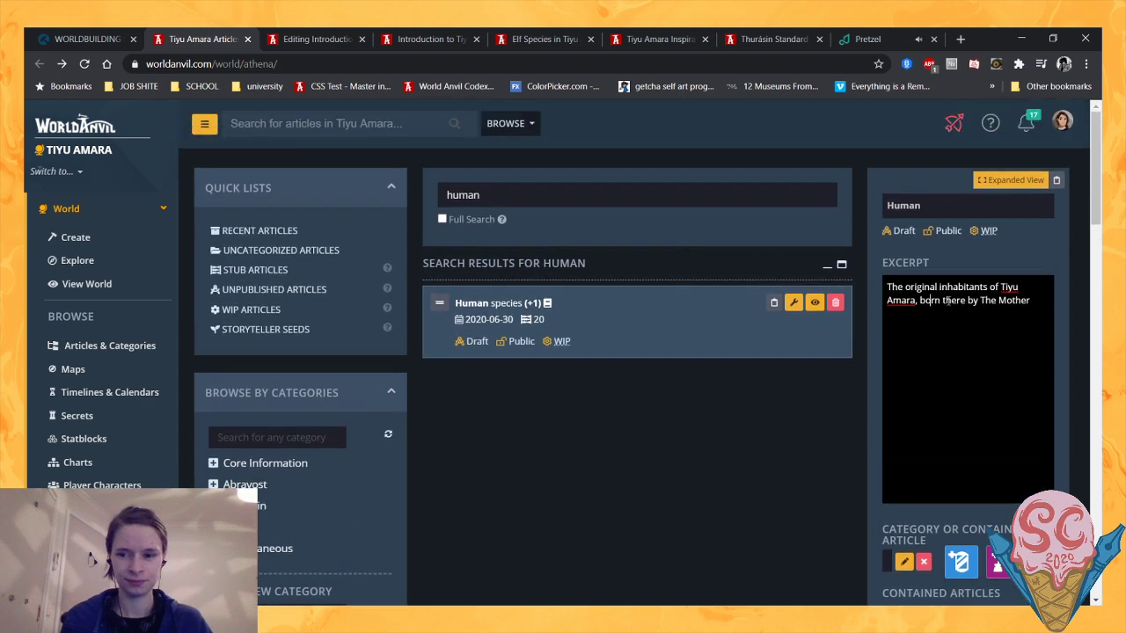
{"action": "scroll", "coordinate": [823, 346], "scroll_direction": "down", "scroll_amount": 4}
{"action": "scroll", "coordinate": [822, 346], "scroll_direction": "up", "scroll_amount": 4}
- Switch to the Introduction to Tiyu Amara preview and compare the Human tooltip text with the excerpt on its species card
{"action": "left_click", "coordinate": [425, 34]}
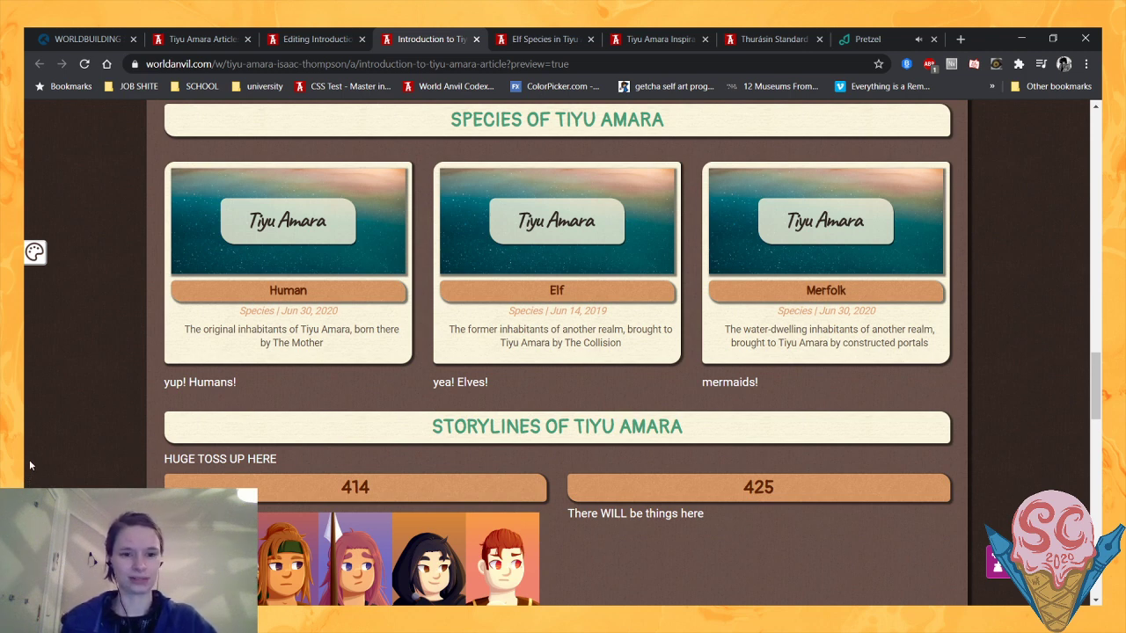
{"action": "mouse_move", "coordinate": [271, 311]}
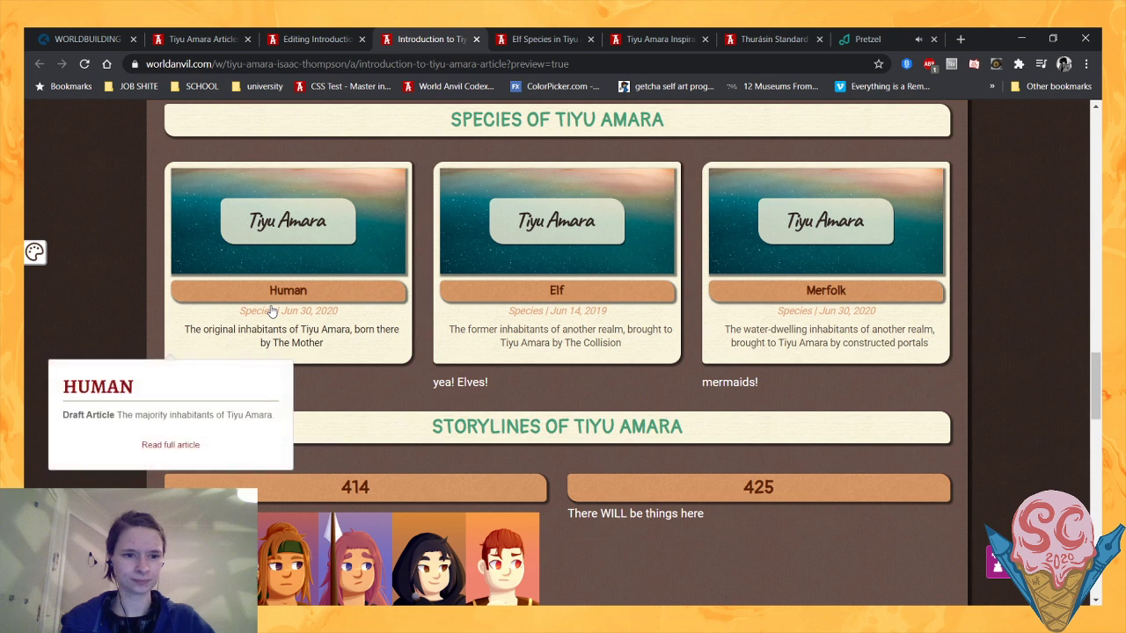
{"action": "left_click_drag", "start_coordinate": [63, 413], "coordinate": [276, 414]}
{"action": "left_click", "coordinate": [65, 420]}
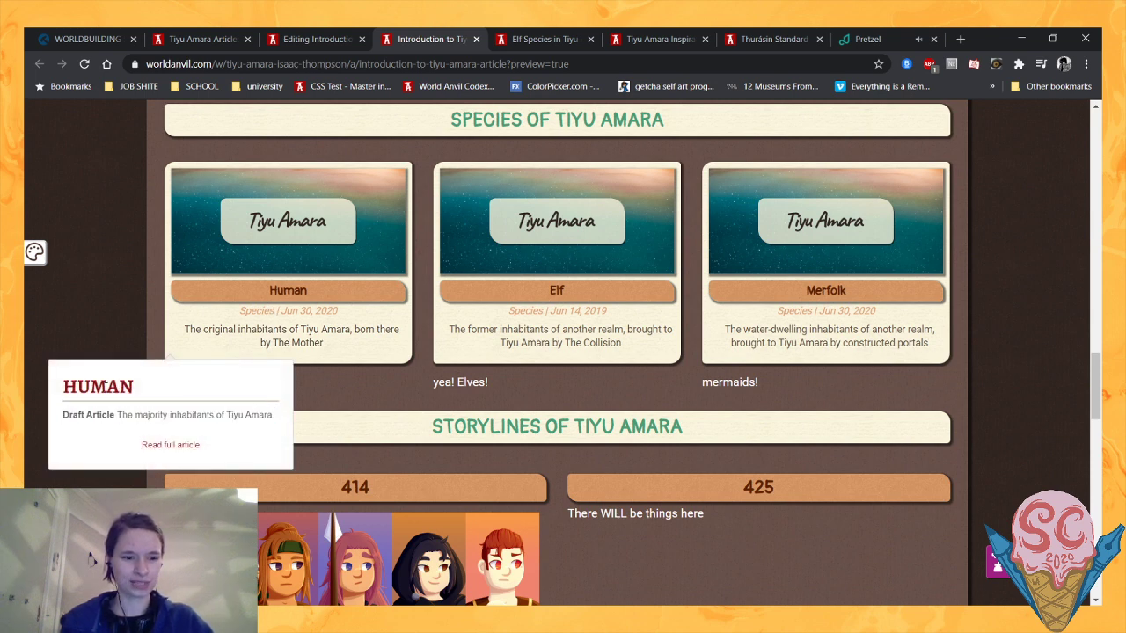
{"action": "mouse_move", "coordinate": [269, 286]}
{"action": "left_click_drag", "start_coordinate": [63, 417], "coordinate": [276, 420]}
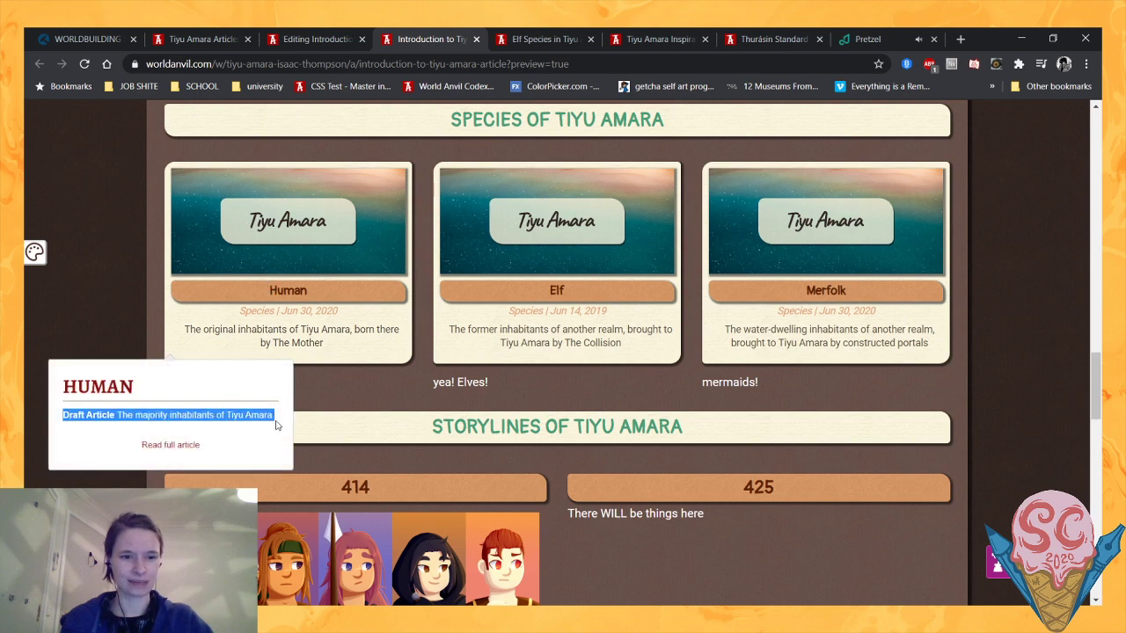
- Review the species cards and the start of the storylines section in the Introduction to Tiyu Amara preview
{"action": "scroll", "coordinate": [310, 342], "scroll_direction": "down", "scroll_amount": 1}
{"action": "scroll", "coordinate": [310, 341], "scroll_direction": "up", "scroll_amount": 2}
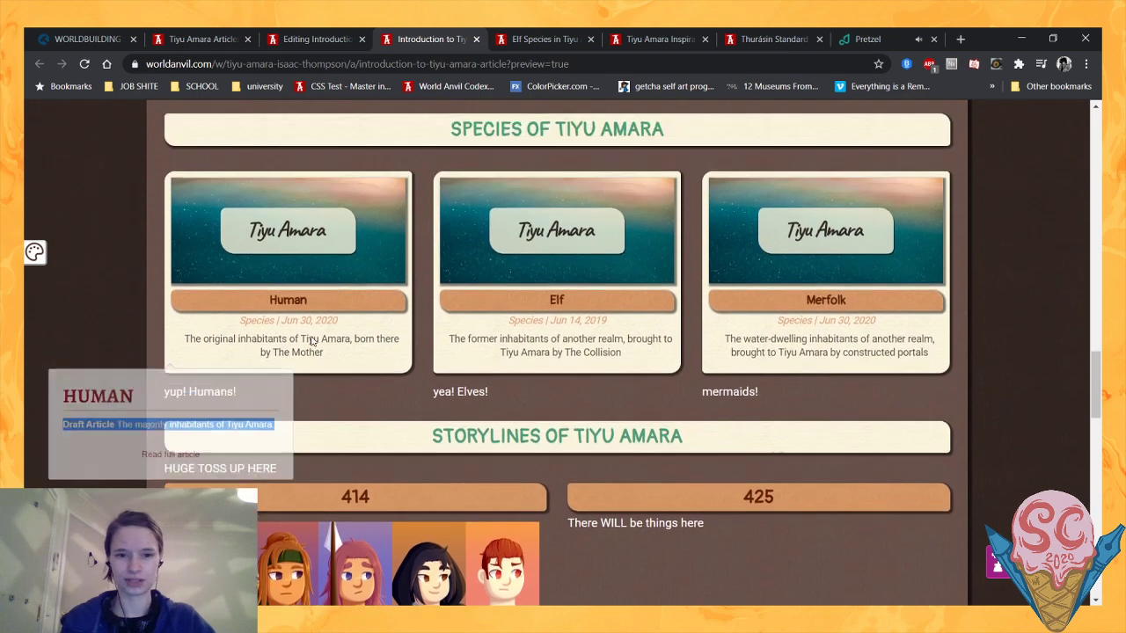
{"action": "scroll", "coordinate": [313, 342], "scroll_direction": "down", "scroll_amount": 1}
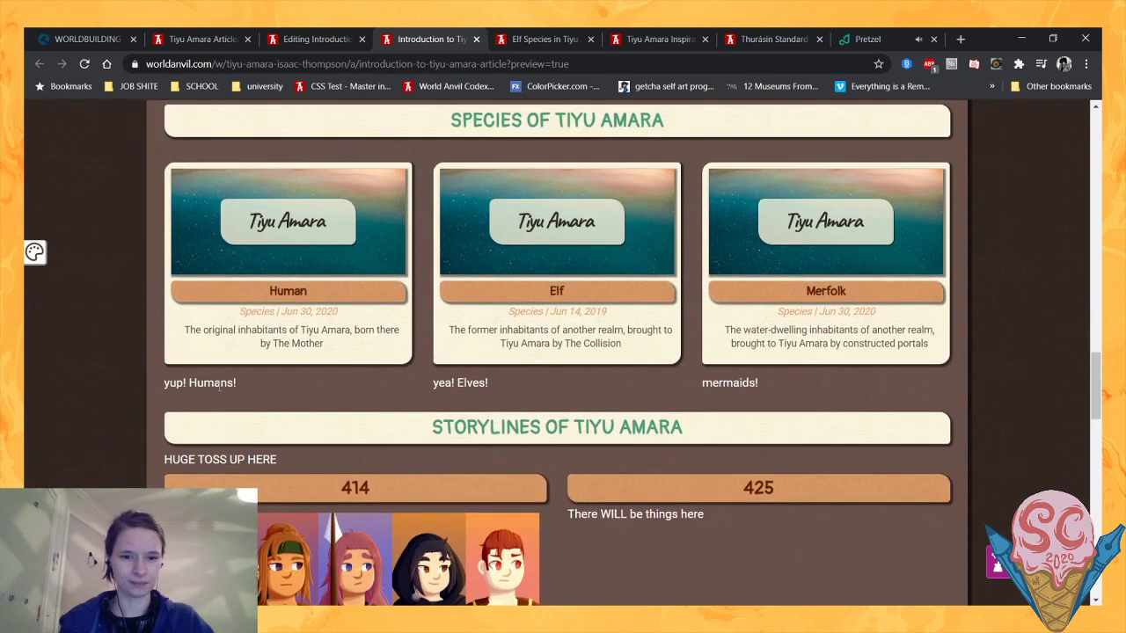
{"action": "scroll", "coordinate": [220, 385], "scroll_direction": "up", "scroll_amount": 2}
{"action": "scroll", "coordinate": [220, 392], "scroll_direction": "down", "scroll_amount": 1}
{"action": "scroll", "coordinate": [220, 393], "scroll_direction": "down", "scroll_amount": 2}
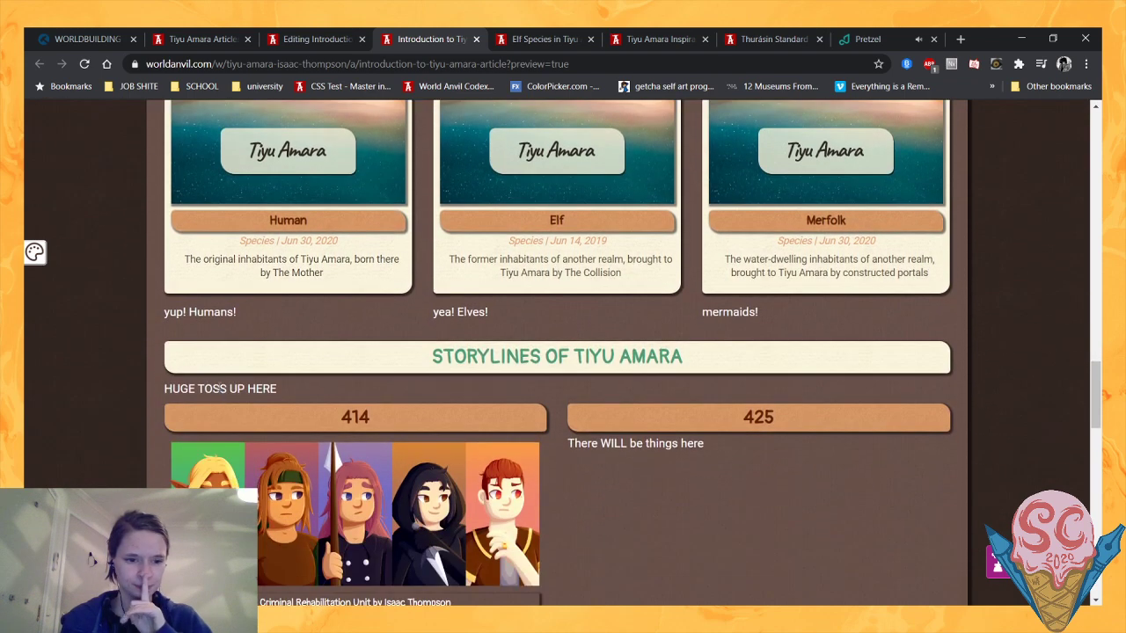
{"action": "scroll", "coordinate": [218, 387], "scroll_direction": "up", "scroll_amount": 5}
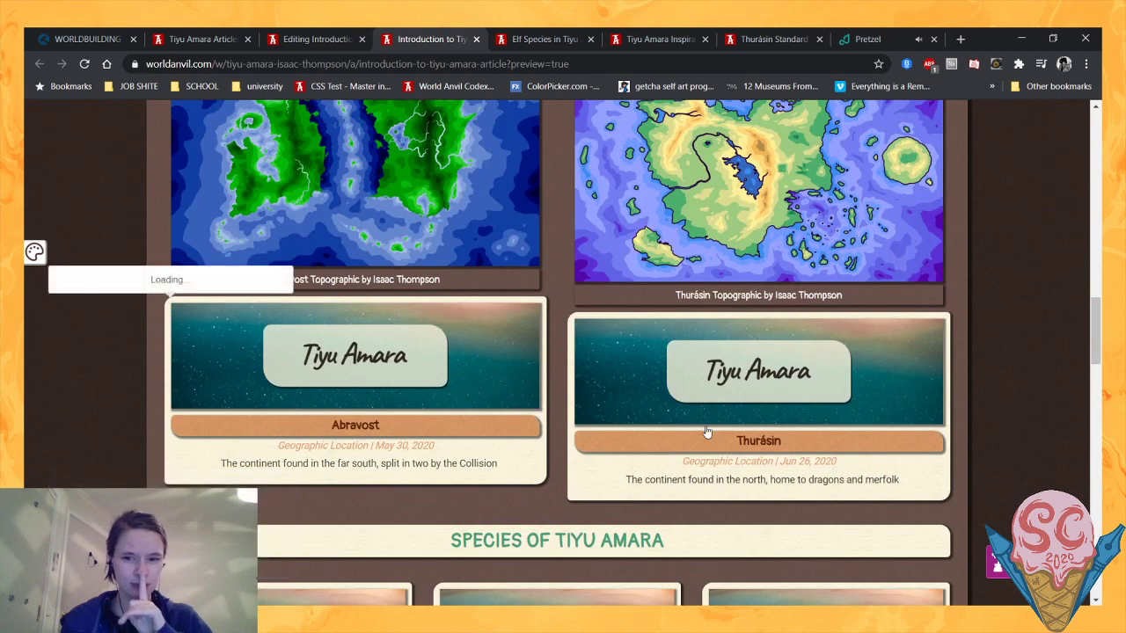
- Compare the Thurásin and Abravost tooltips with their location cards and review the Locations of Tiyu Amara section
{"action": "mouse_move", "coordinate": [704, 433]}
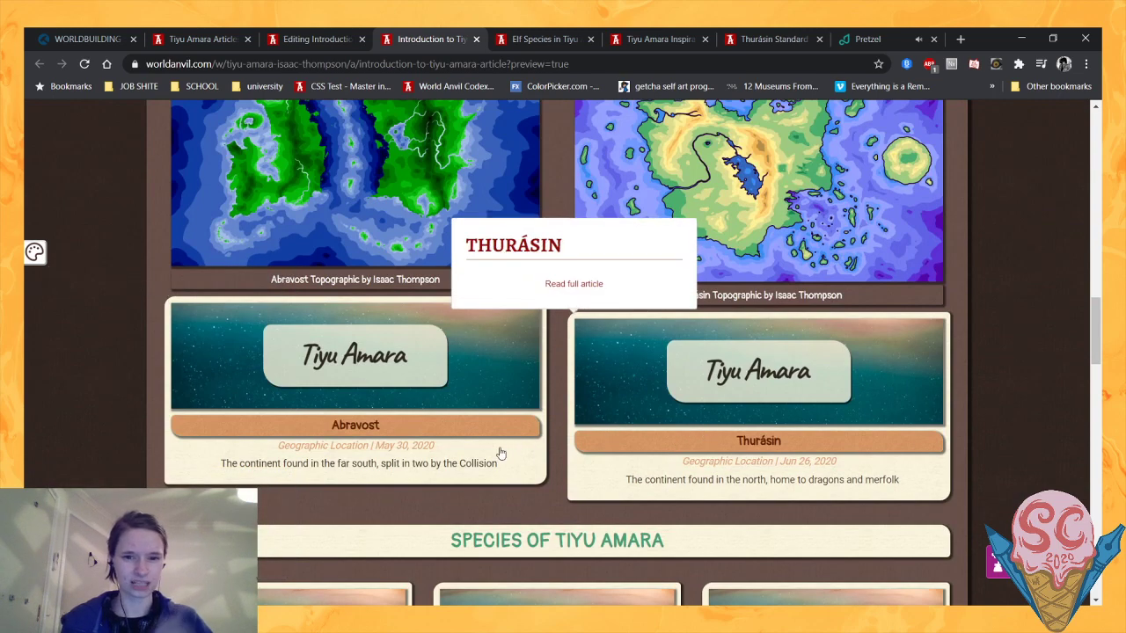
{"action": "mouse_move", "coordinate": [496, 455]}
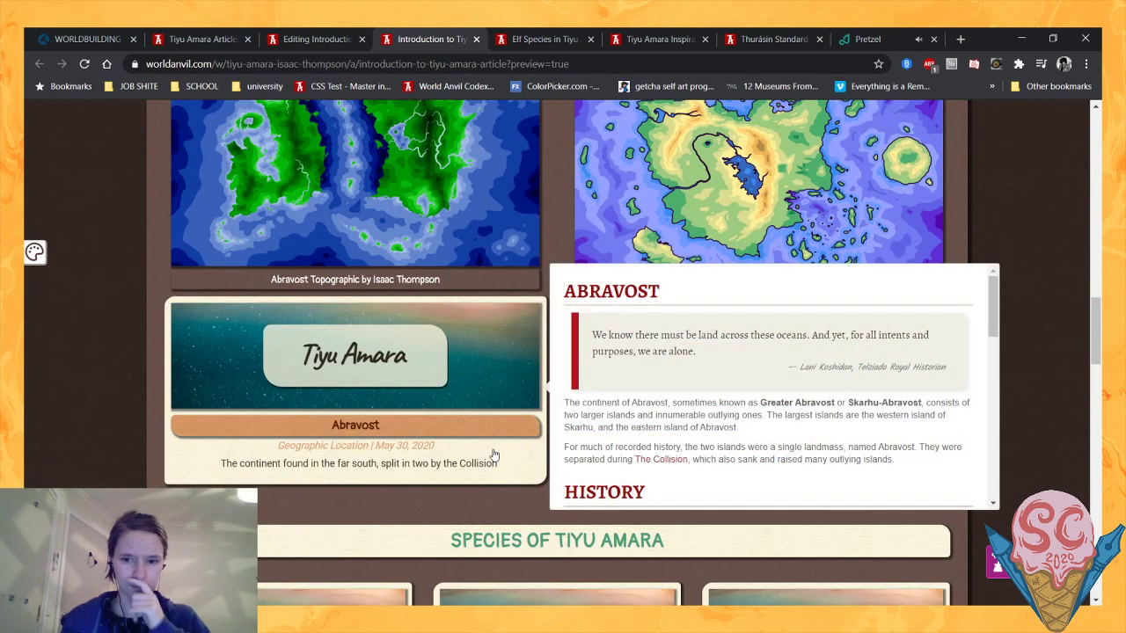
{"action": "scroll", "coordinate": [1061, 391], "scroll_direction": "up", "scroll_amount": 1}
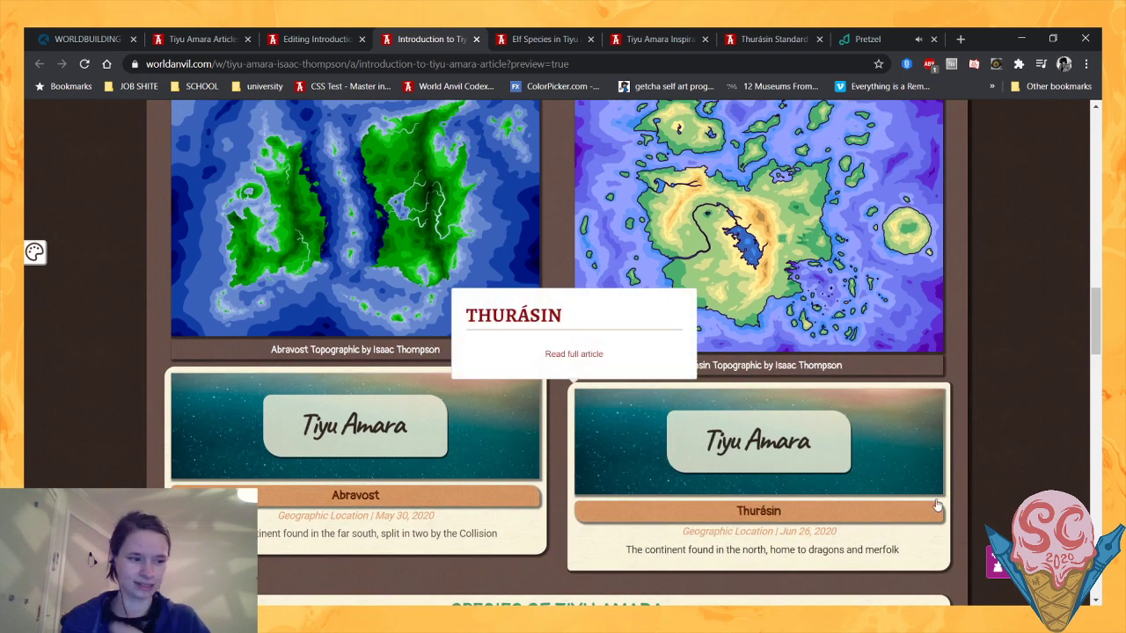
{"action": "scroll", "coordinate": [938, 505], "scroll_direction": "down", "scroll_amount": 1}
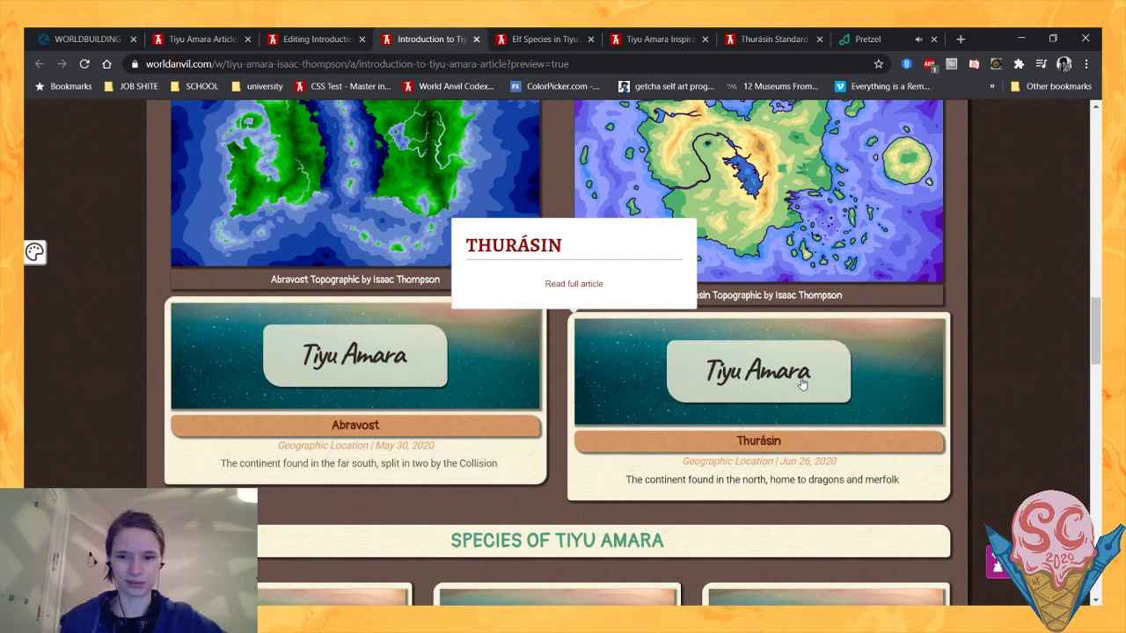
{"action": "scroll", "coordinate": [976, 417], "scroll_direction": "up", "scroll_amount": 4}
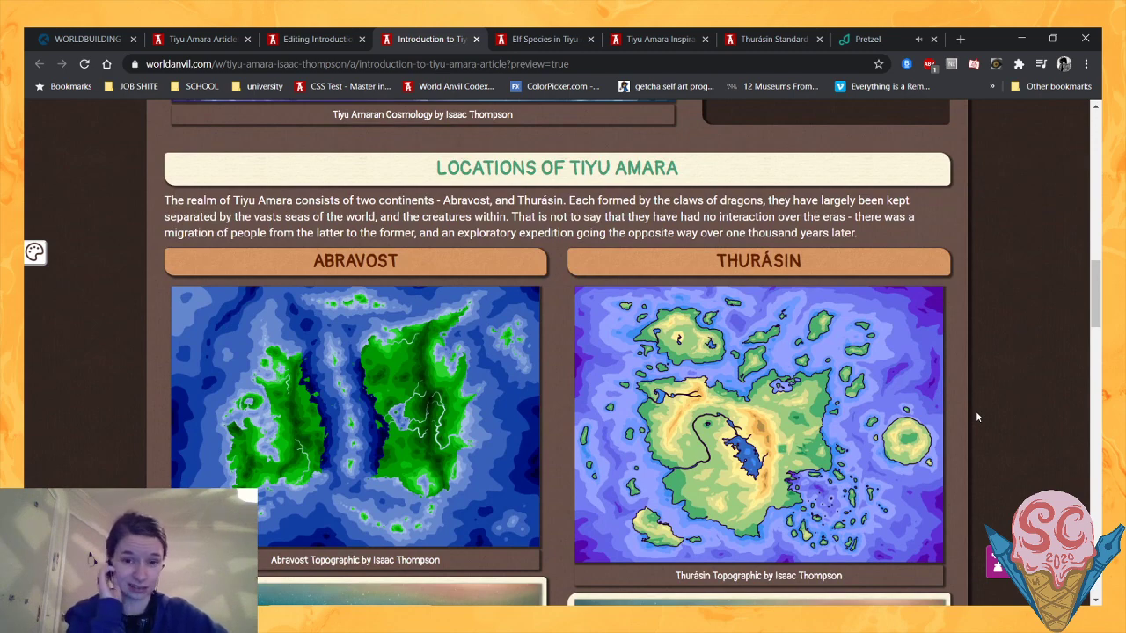
{"action": "scroll", "coordinate": [982, 409], "scroll_direction": "down", "scroll_amount": 3}
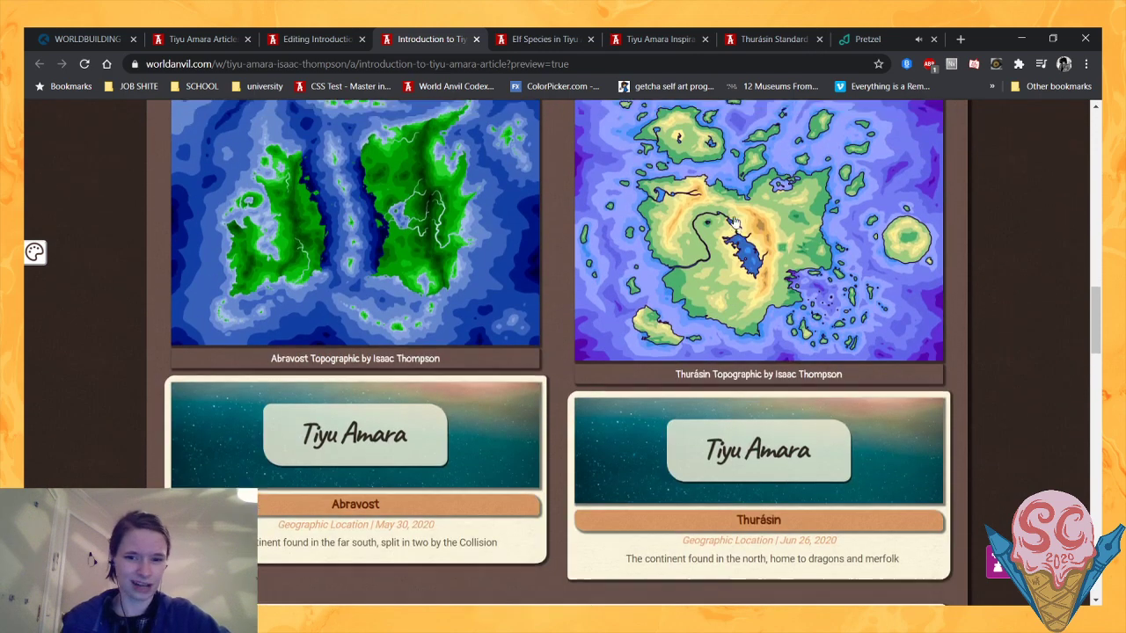
{"action": "scroll", "coordinate": [696, 157], "scroll_direction": "up", "scroll_amount": 3}
{"action": "scroll", "coordinate": [696, 157], "scroll_direction": "up", "scroll_amount": 2}
{"action": "scroll", "coordinate": [551, 305], "scroll_direction": "down", "scroll_amount": 7}
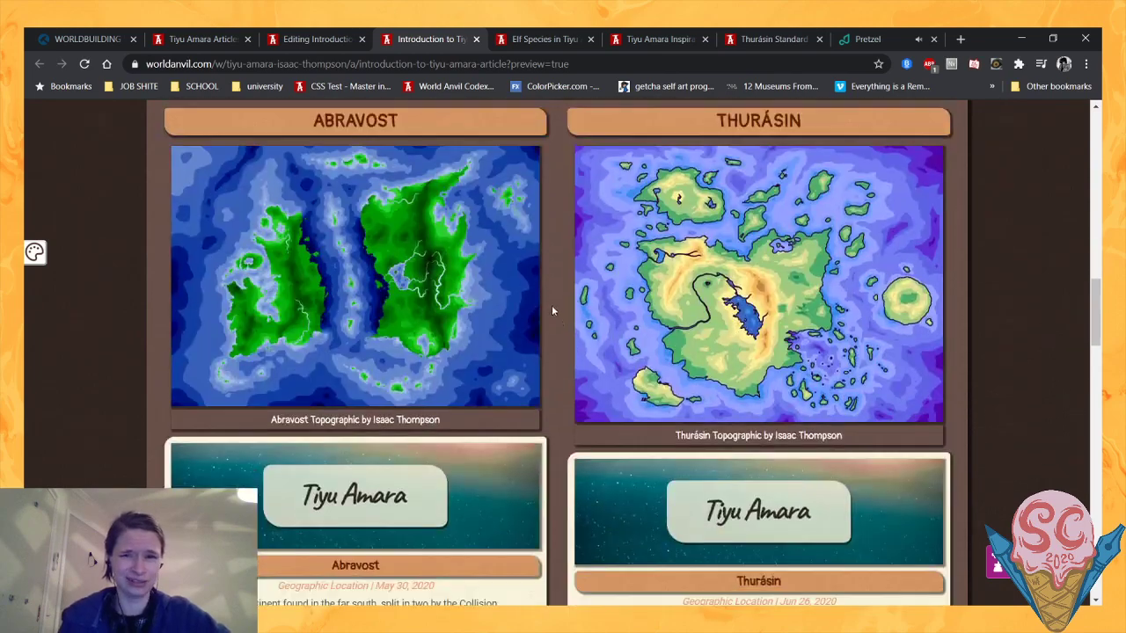
- Return to the article editor and begin the text beneath the Species of Tiyu Amara heading with "On Tiyu Amara there are three"
{"action": "left_click", "coordinate": [321, 39]}
{"action": "scroll", "coordinate": [595, 331], "scroll_direction": "down", "scroll_amount": 2}
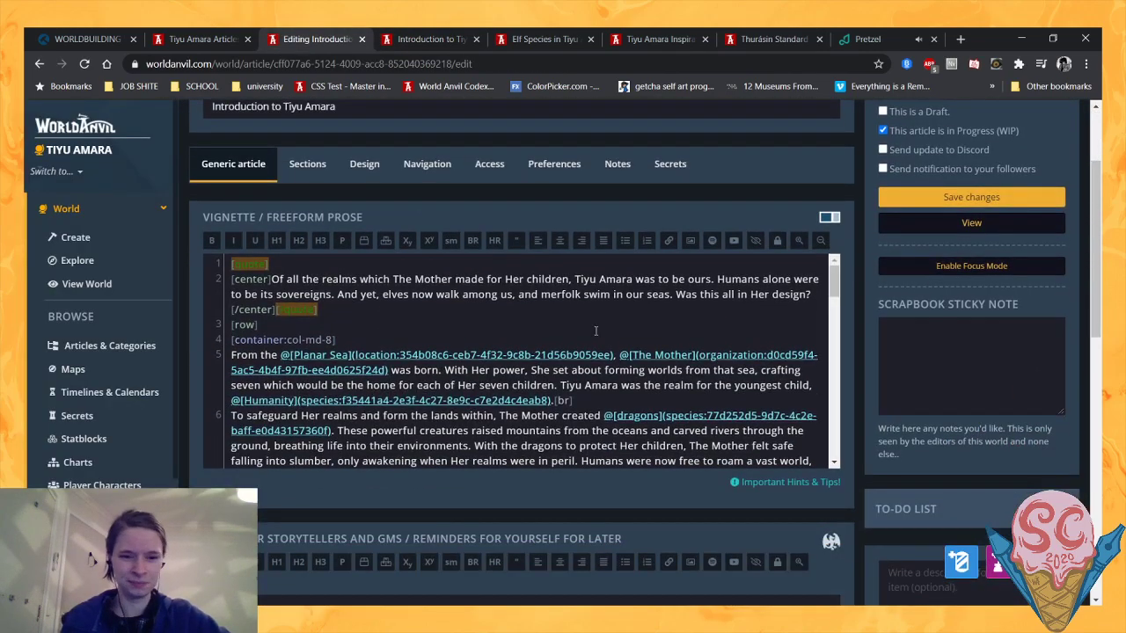
{"action": "scroll", "coordinate": [596, 330], "scroll_direction": "down", "scroll_amount": 5}
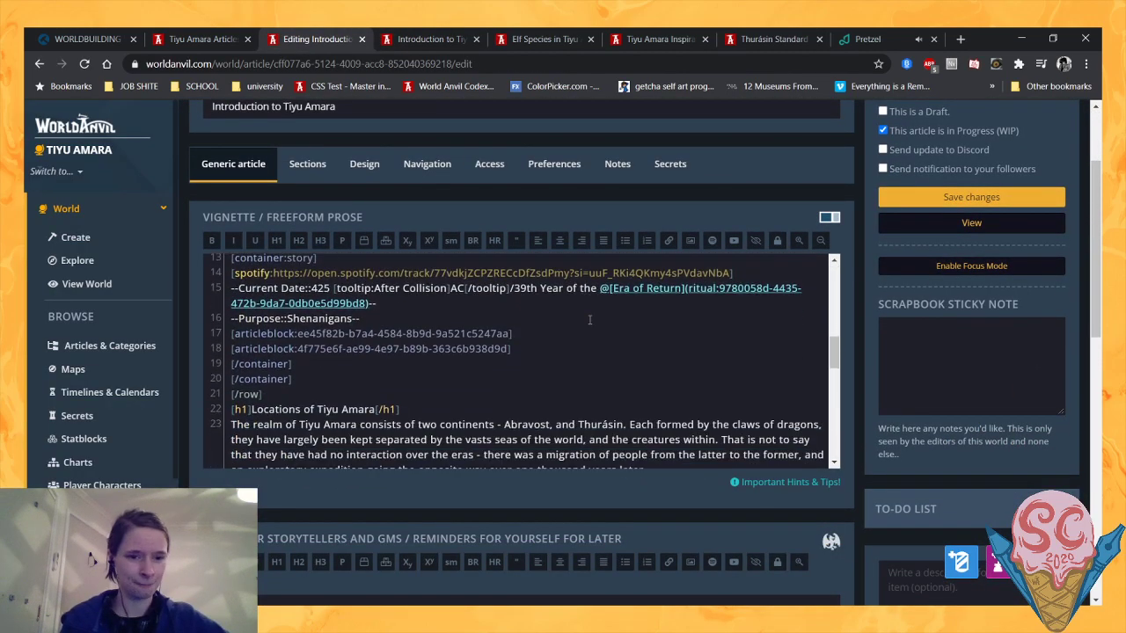
{"action": "scroll", "coordinate": [590, 319], "scroll_direction": "down", "scroll_amount": 3}
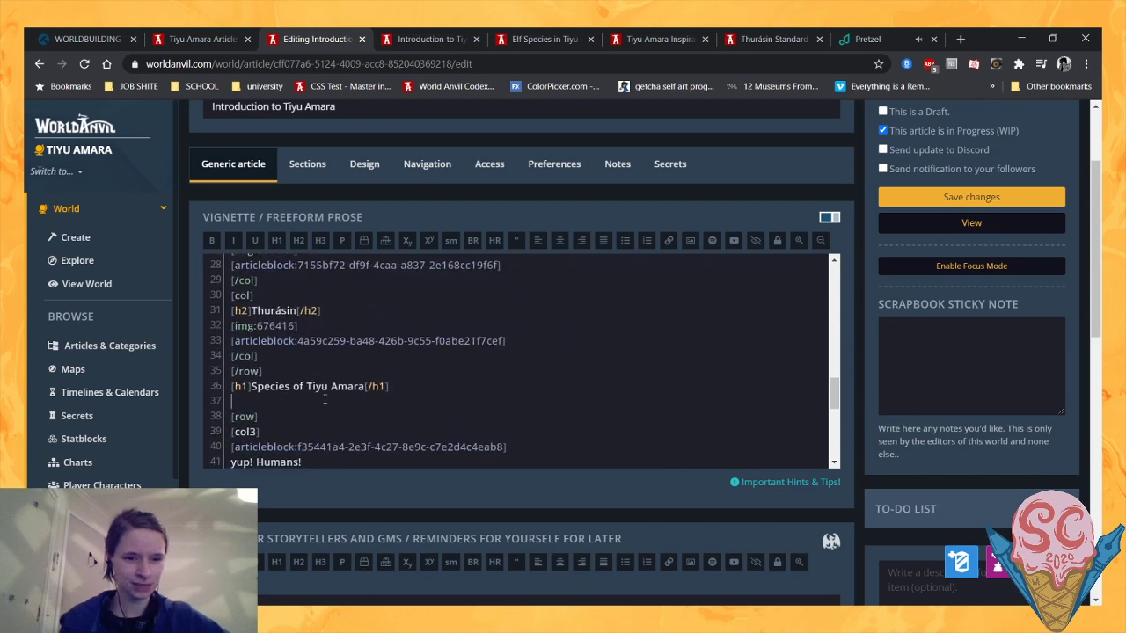
{"action": "scroll", "coordinate": [317, 400], "scroll_direction": "down", "scroll_amount": 1}
{"action": "scroll", "coordinate": [318, 376], "scroll_direction": "up", "scroll_amount": 1}
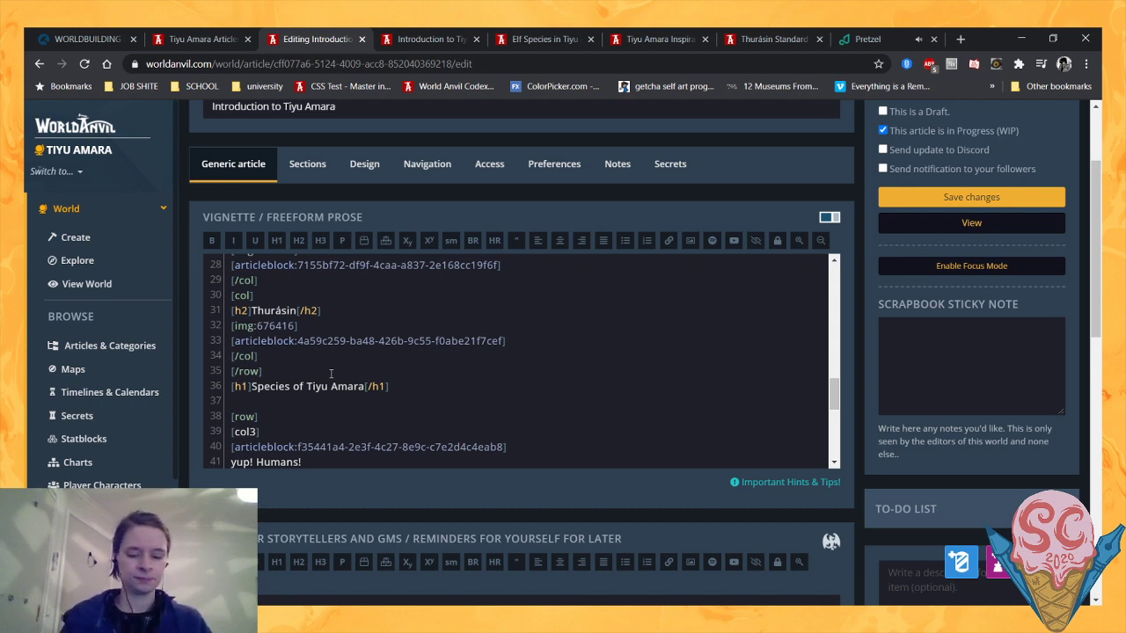
{"action": "type", "text": "On Tiyu Amara"}
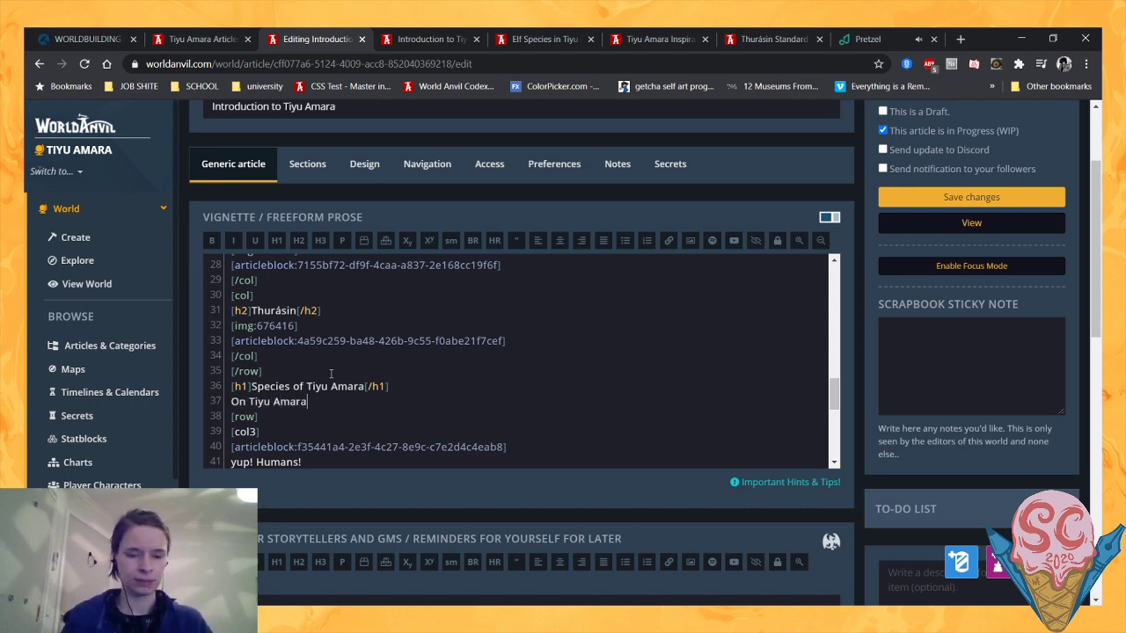
{"action": "type", "text": " there are thr"}
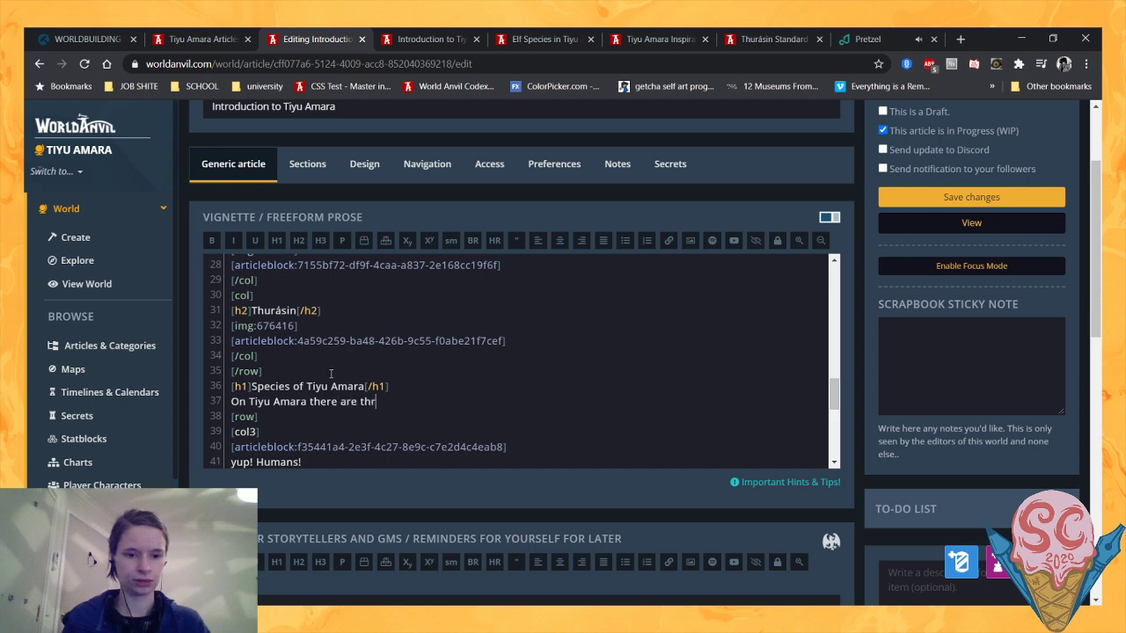
{"action": "type", "text": "ee mai"}
{"action": "key", "text": "BackSpace"}
{"action": "key", "text": "BackSpace"}
{"action": "key", "text": "BackSpace"}
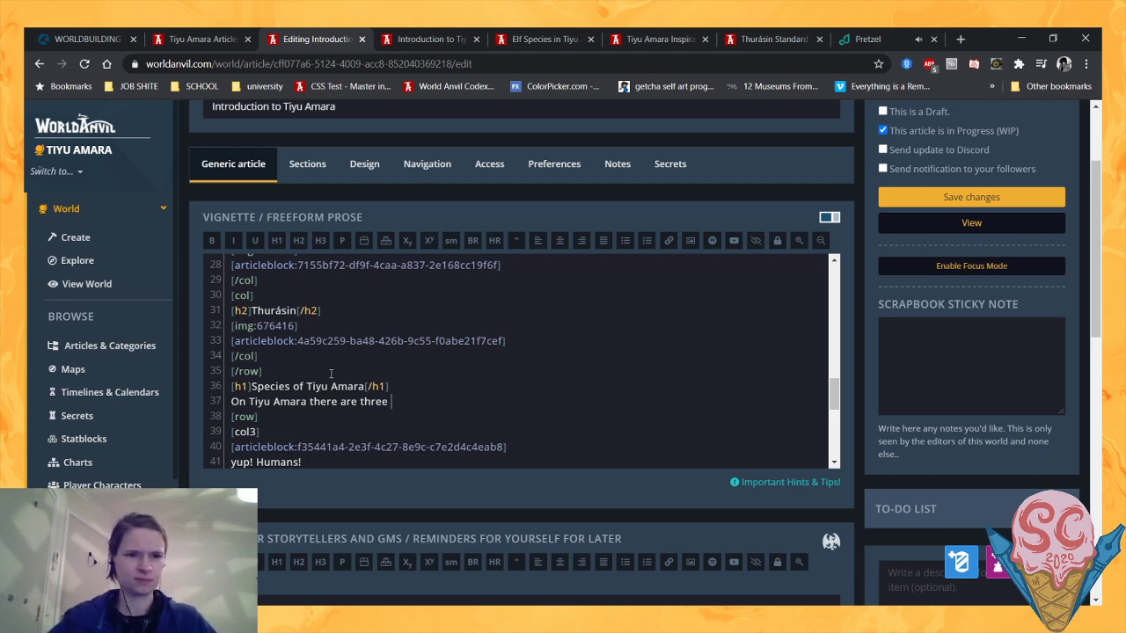
- Switch to the articles page and look up "sophont" with the world's quick article search, then clear the search
{"action": "left_click", "coordinate": [184, 35]}
{"action": "left_click", "coordinate": [318, 124]}
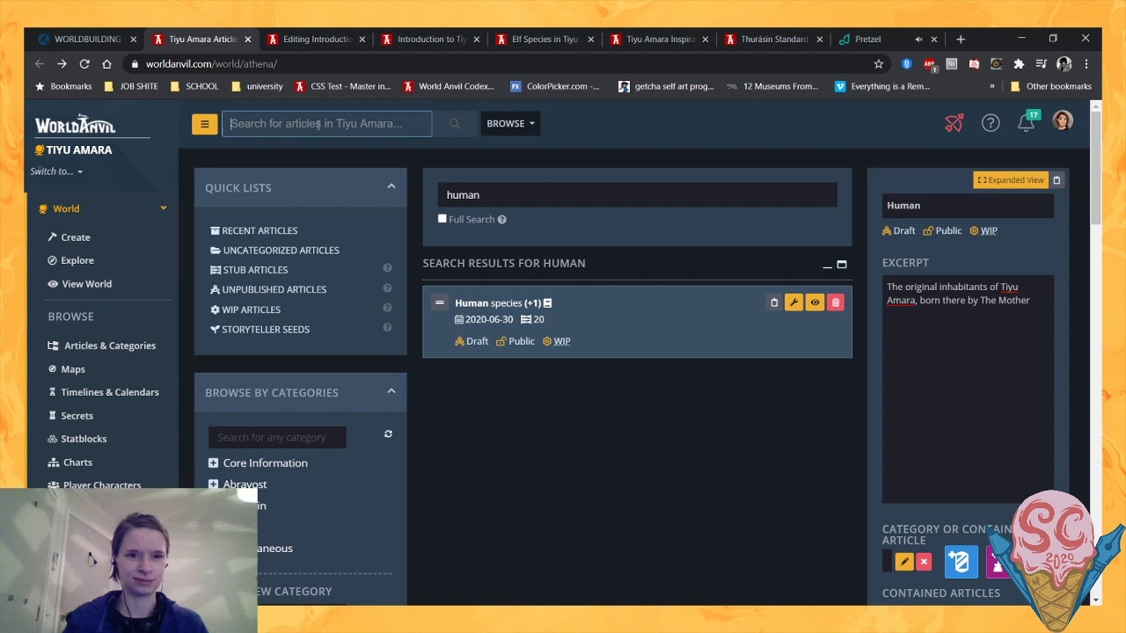
{"action": "type", "text": "sophony"}
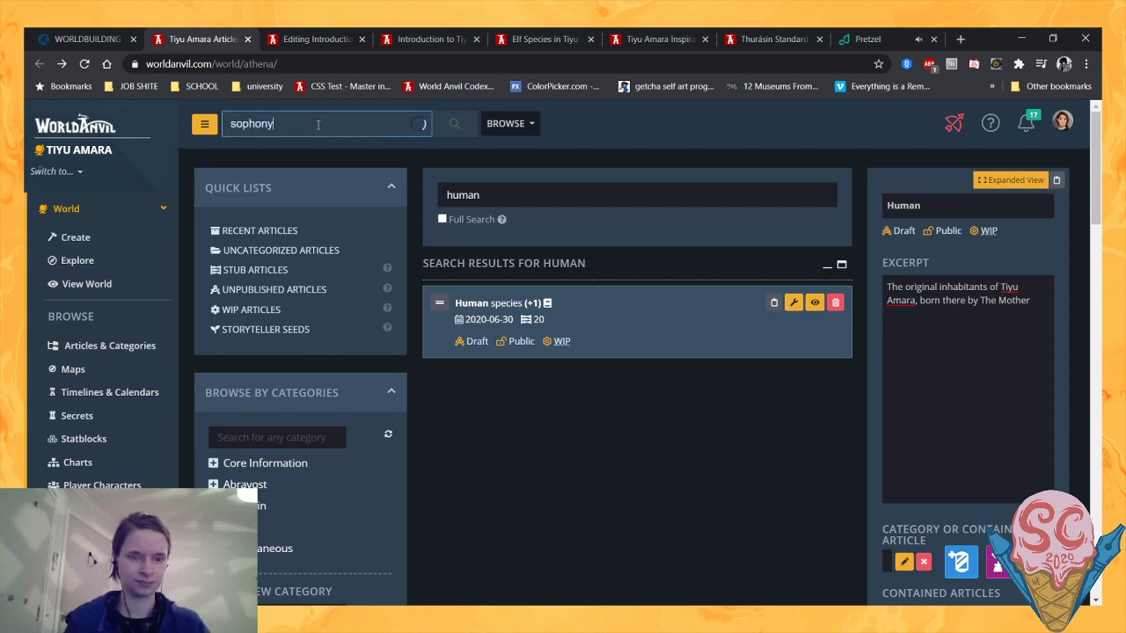
{"action": "key", "text": "ctrl+a"}
{"action": "key", "text": "BackSpace"}
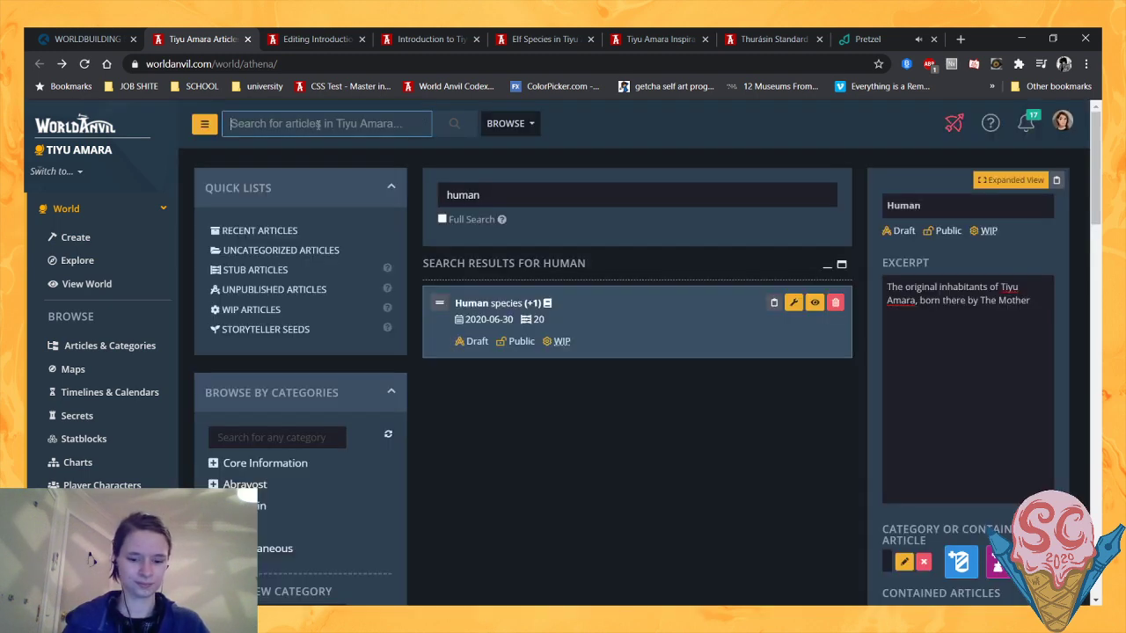
{"action": "type", "text": "sophont"}
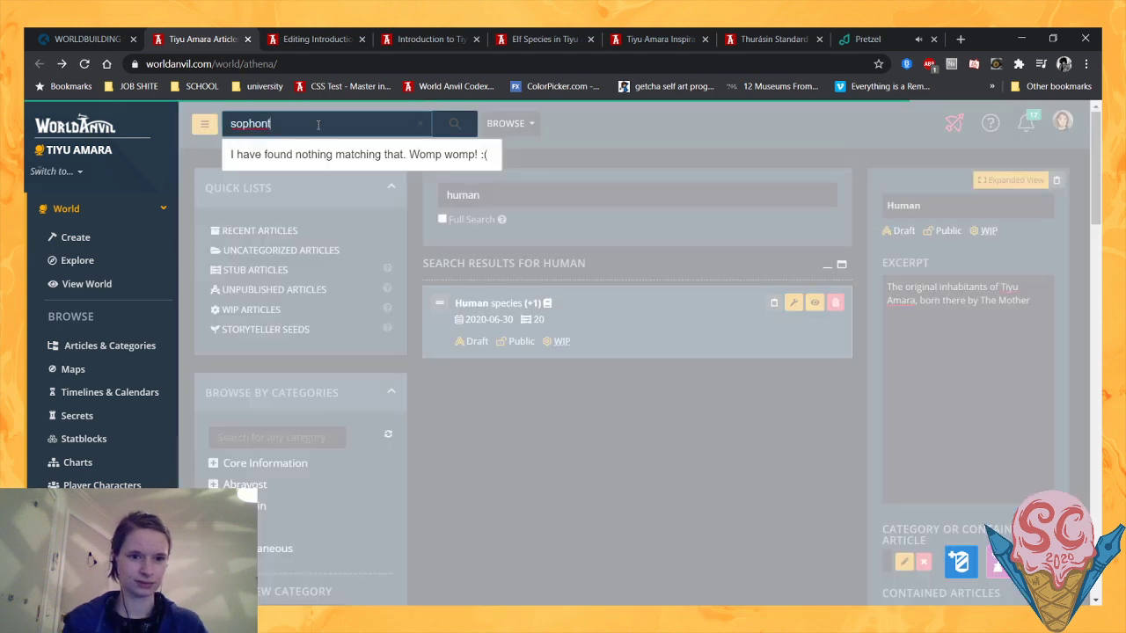
{"action": "key", "text": "ctrl+a"}
{"action": "key", "text": "BackSpace"}
- Enable full search in the article list and search for "sophont"
{"action": "left_click", "coordinate": [501, 204]}
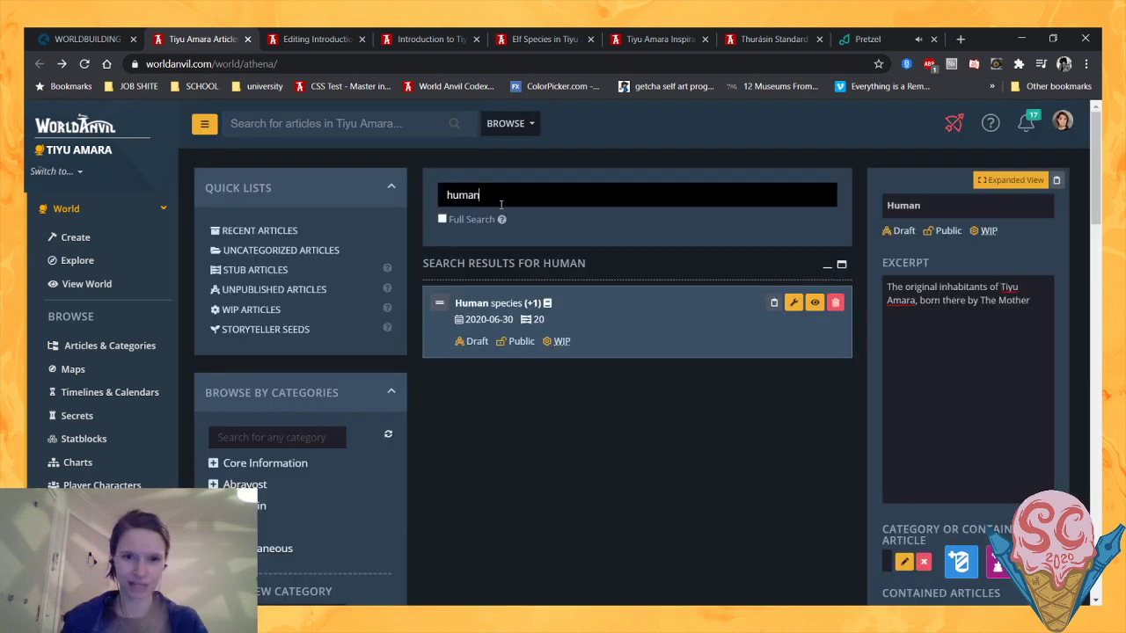
{"action": "left_click", "coordinate": [443, 219]}
{"action": "left_click_drag", "start_coordinate": [524, 195], "coordinate": [328, 189]}
{"action": "type", "text": "sophont"}
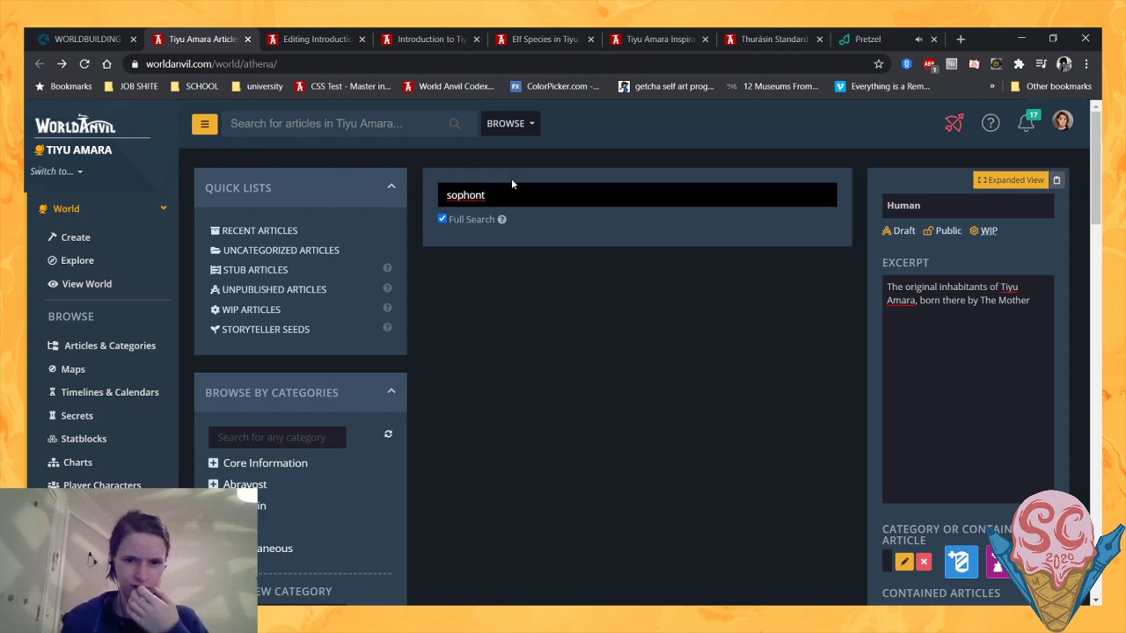
- Search the full text of the articles for "sapien" and clear the search term
{"action": "left_click_drag", "start_coordinate": [515, 194], "coordinate": [444, 195]}
{"action": "type", "text": "so"}
{"action": "key", "text": "BackSpace"}
{"action": "type", "text": "apien"}
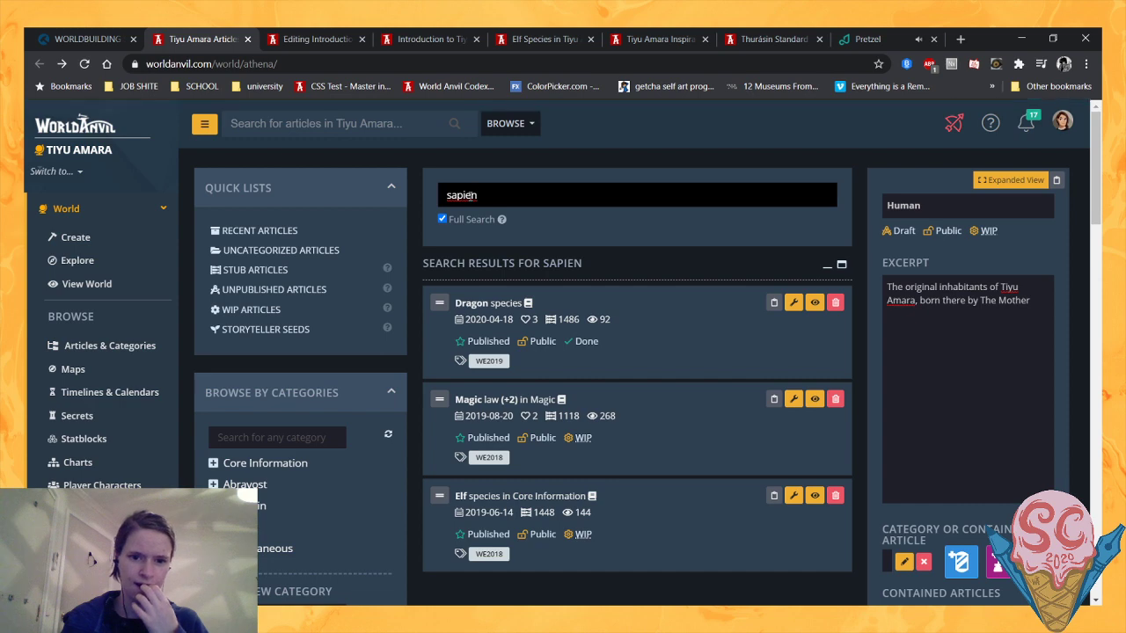
{"action": "double_click", "coordinate": [473, 195]}
{"action": "key", "text": "BackSpace"}
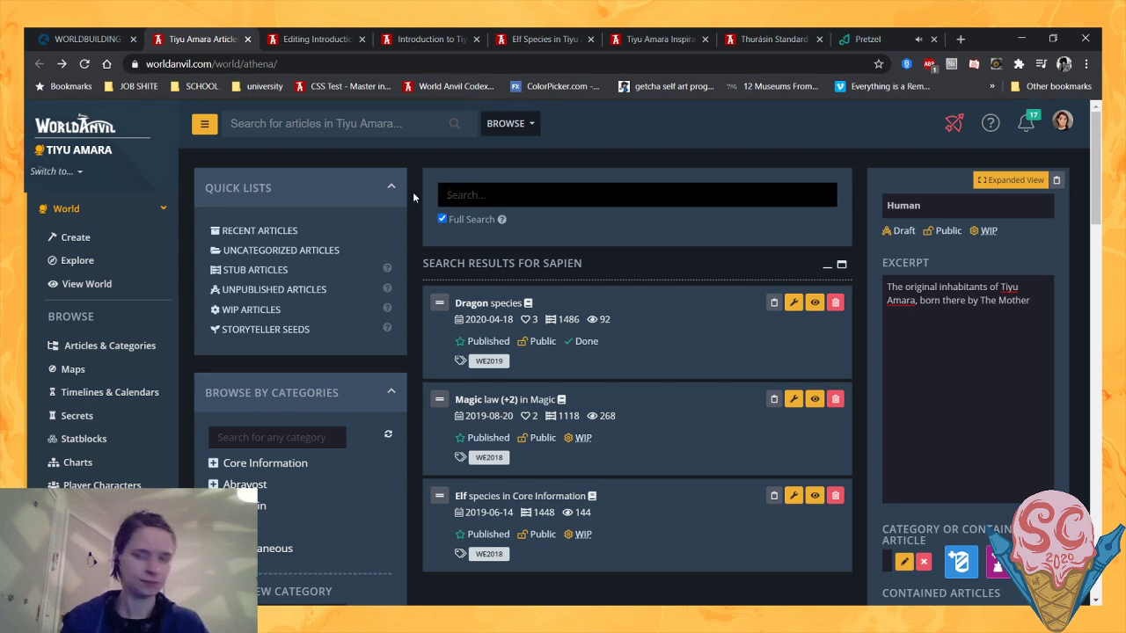
- Back in the article editor, complete the species introduction sentence with "sapient species - Humans, Elves, and Merfolk."
{"action": "left_click", "coordinate": [330, 35]}
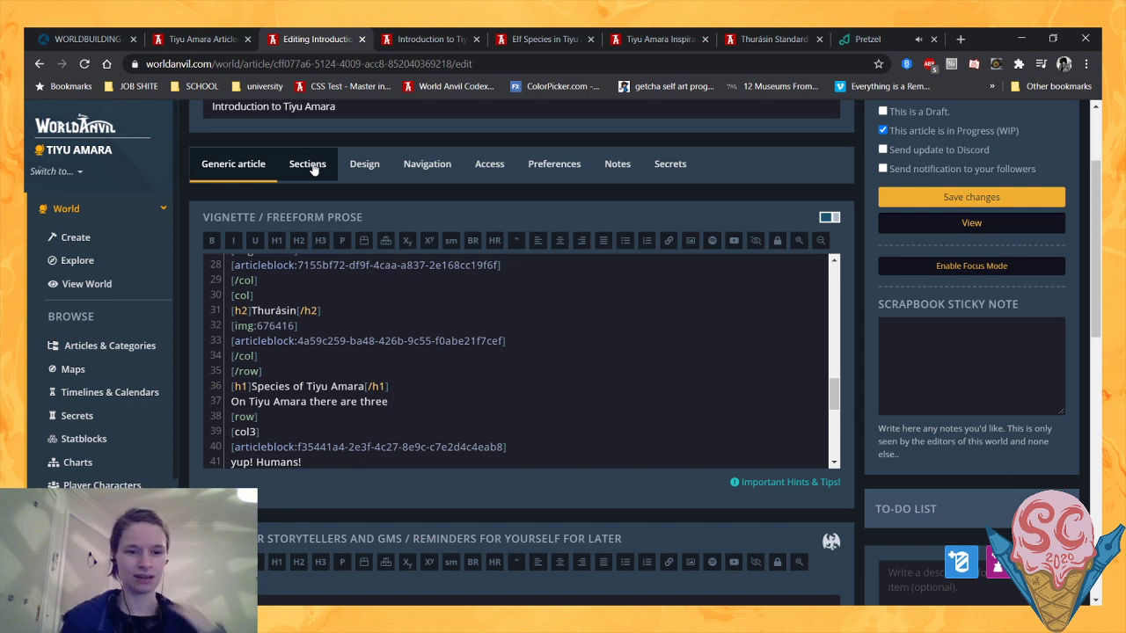
{"action": "type", "text": "sapien"}
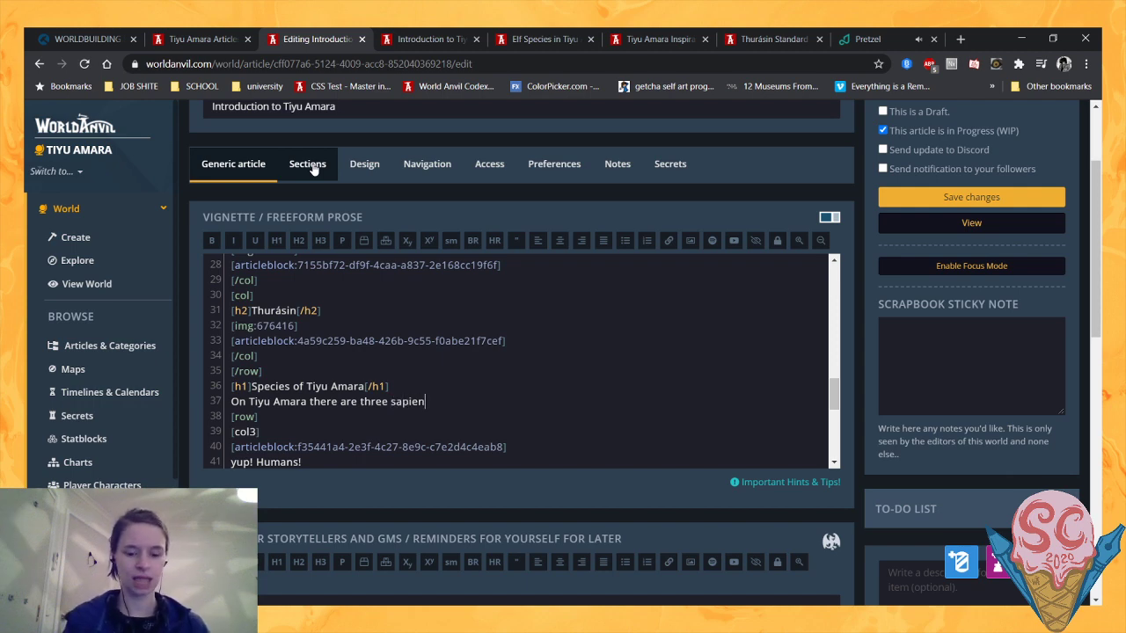
{"action": "type", "text": "t species"}
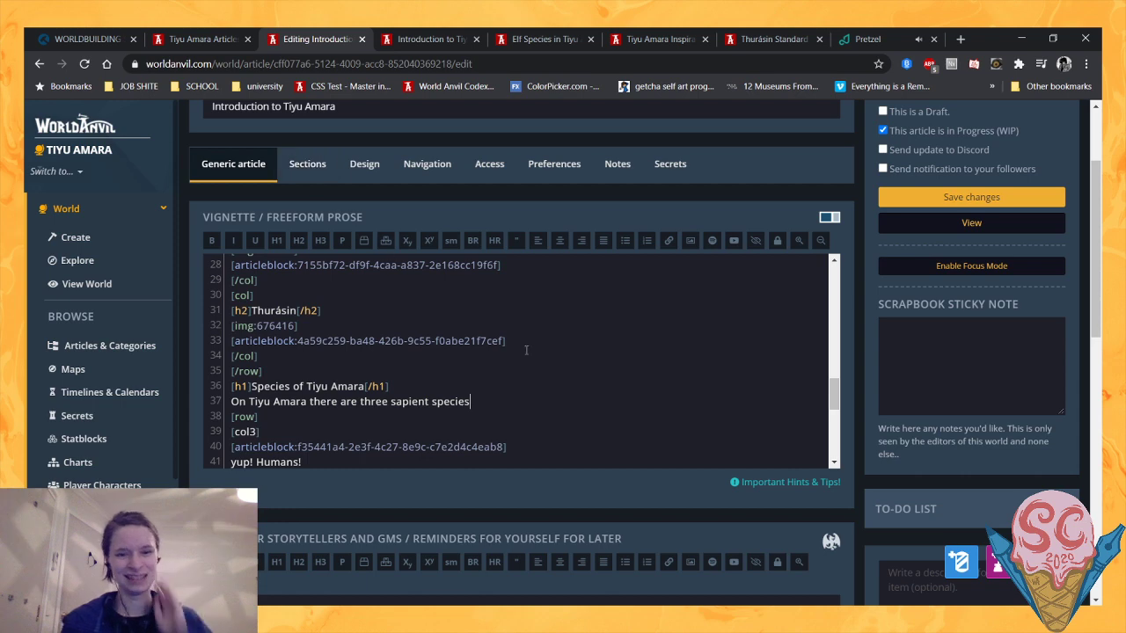
{"action": "type", "text": "- H"}
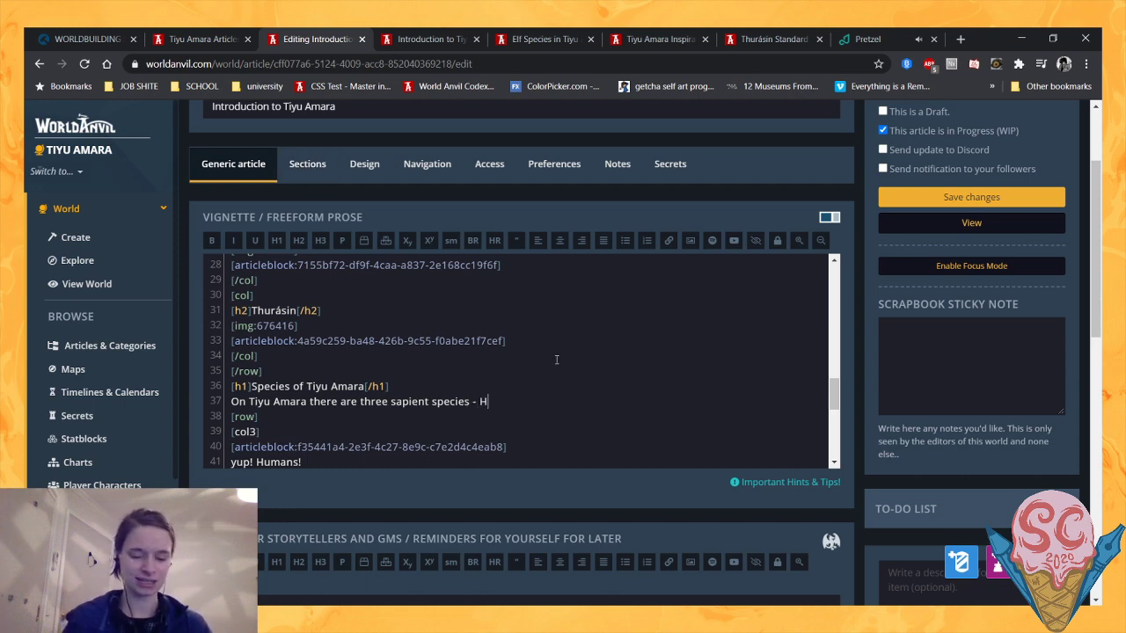
{"action": "type", "text": "umans, Elves, "}
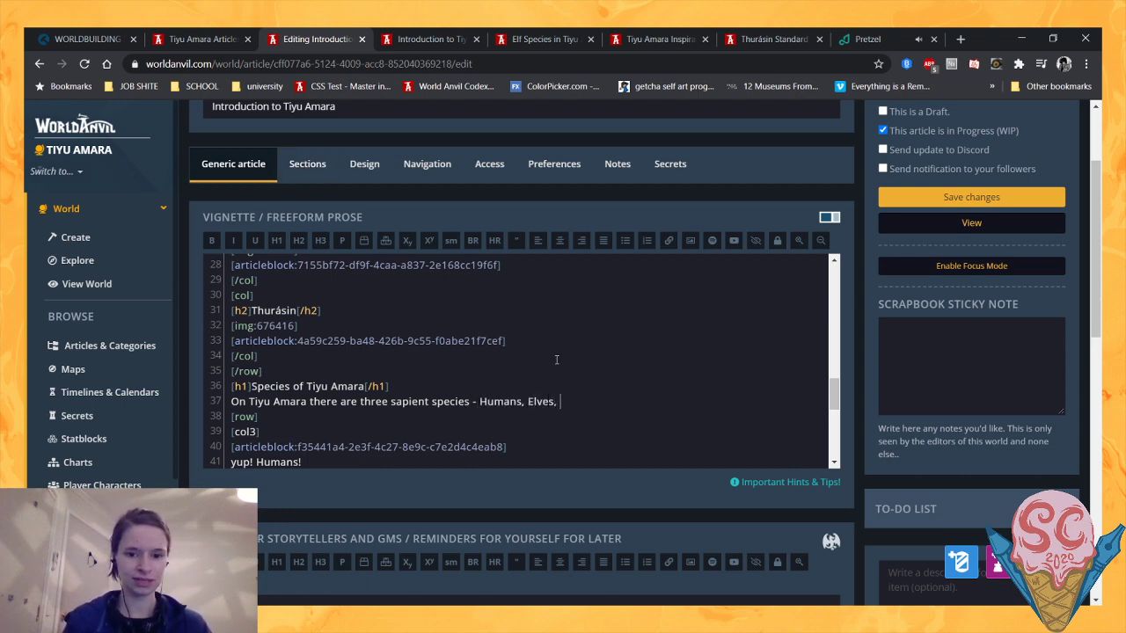
{"action": "type", "text": "and Merfolk."}
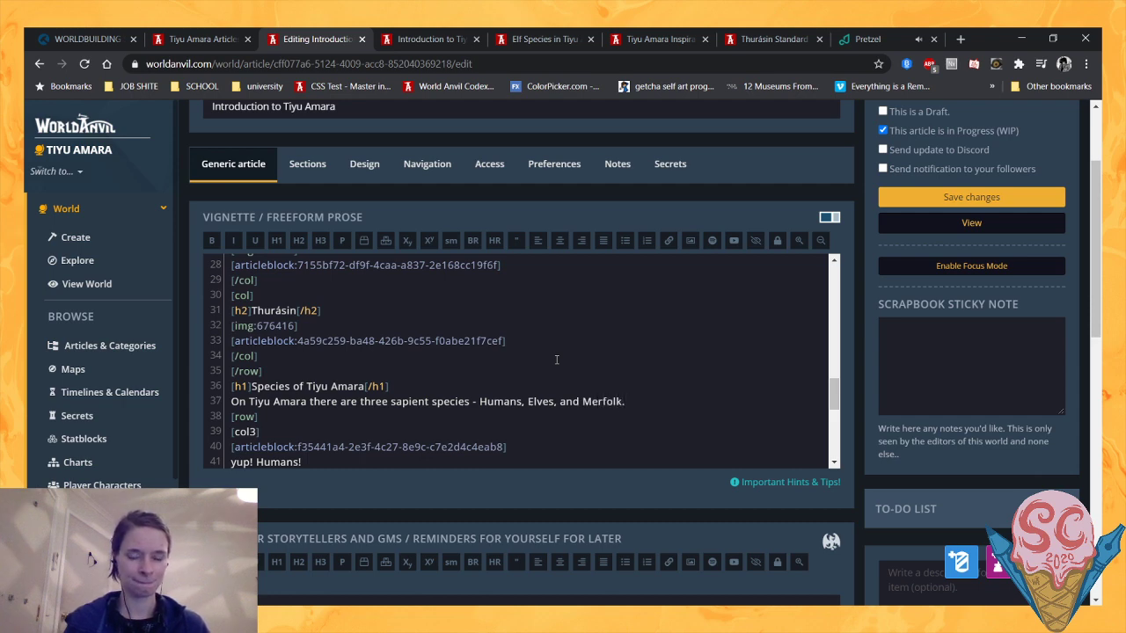
{"action": "type", "text": " The three a"}
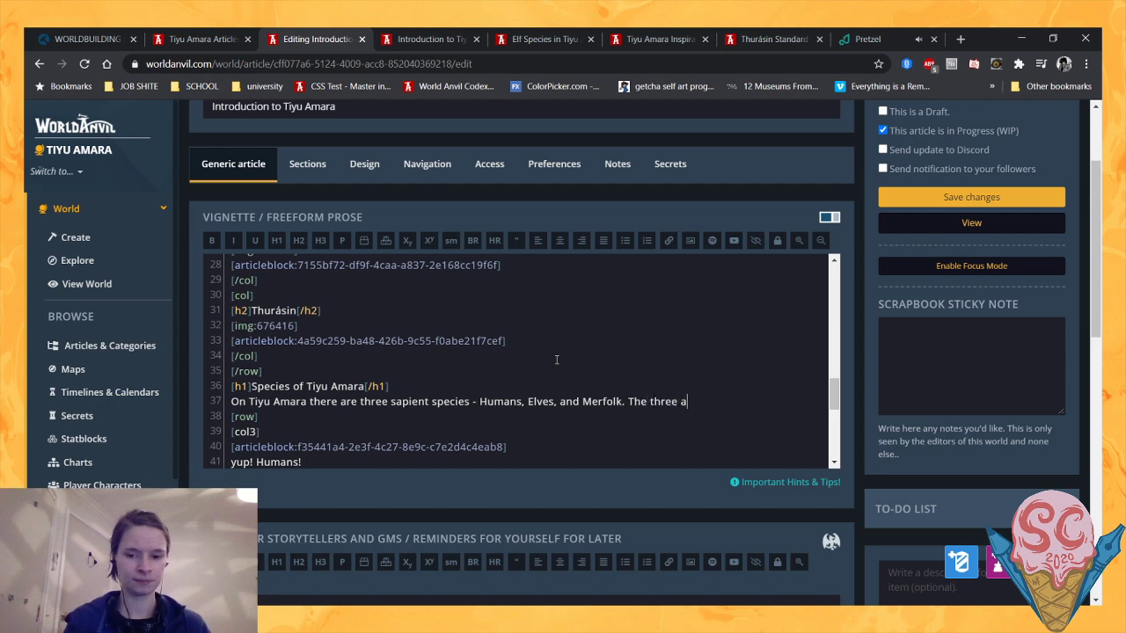
{"action": "key", "text": "BackSpace"}
{"action": "key", "text": "BackSpace"}
{"action": "key", "text": "BackSpace"}
{"action": "key", "text": "BackSpace"}
{"action": "key", "text": "BackSpace"}
{"action": "key", "text": "BackSpace"}
{"action": "key", "text": "BackSpace"}
{"action": "key", "text": "BackSpace"}
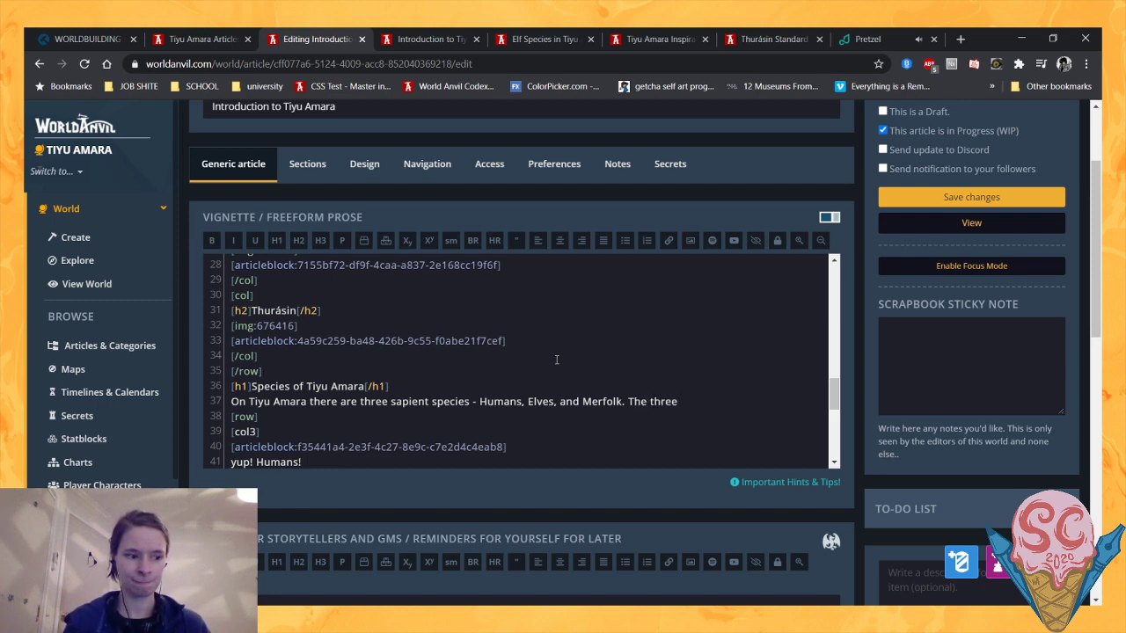
{"action": "key", "text": "BackSpace"}
{"action": "key", "text": "BackSpace"}
{"action": "key", "text": "BackSpace"}
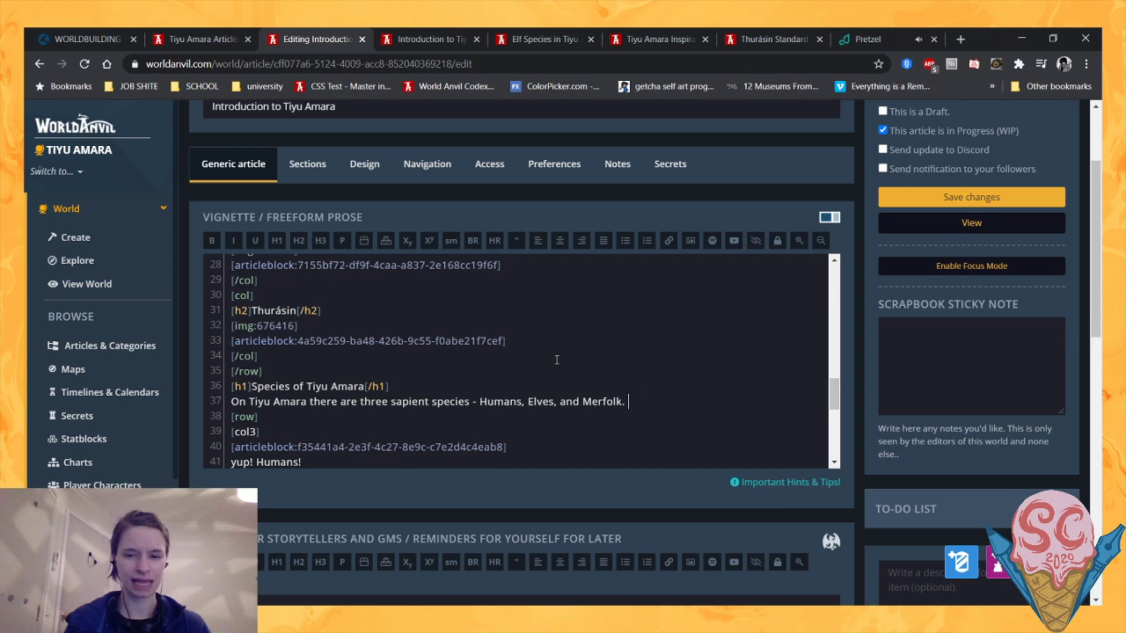
{"action": "scroll", "coordinate": [556, 359], "scroll_direction": "down", "scroll_amount": 1}
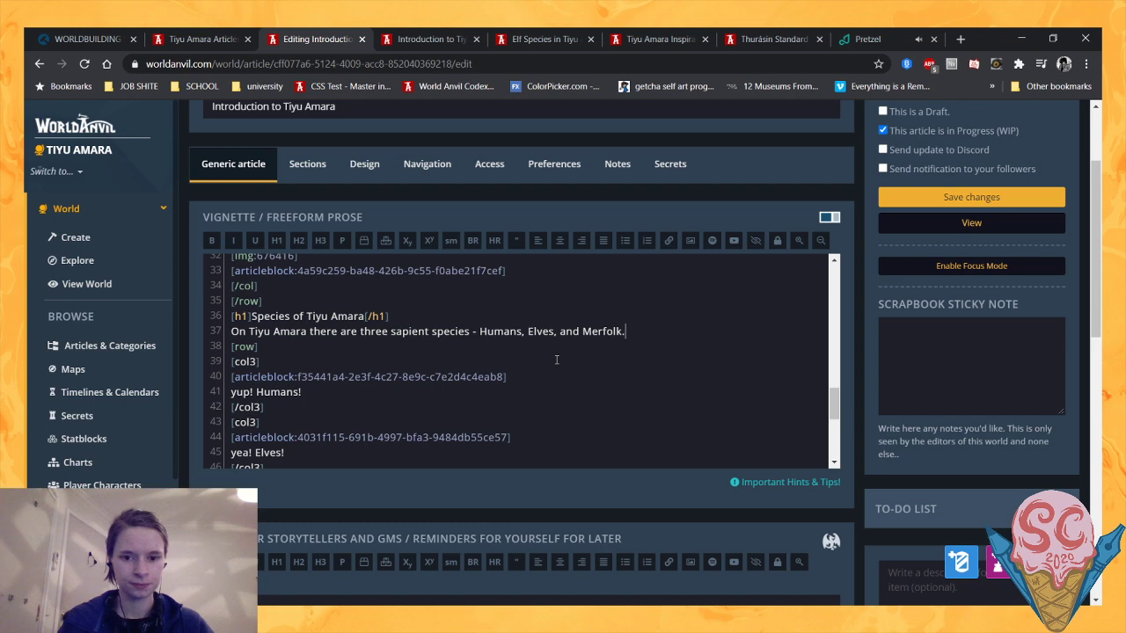
{"action": "type", "text": "The three "}
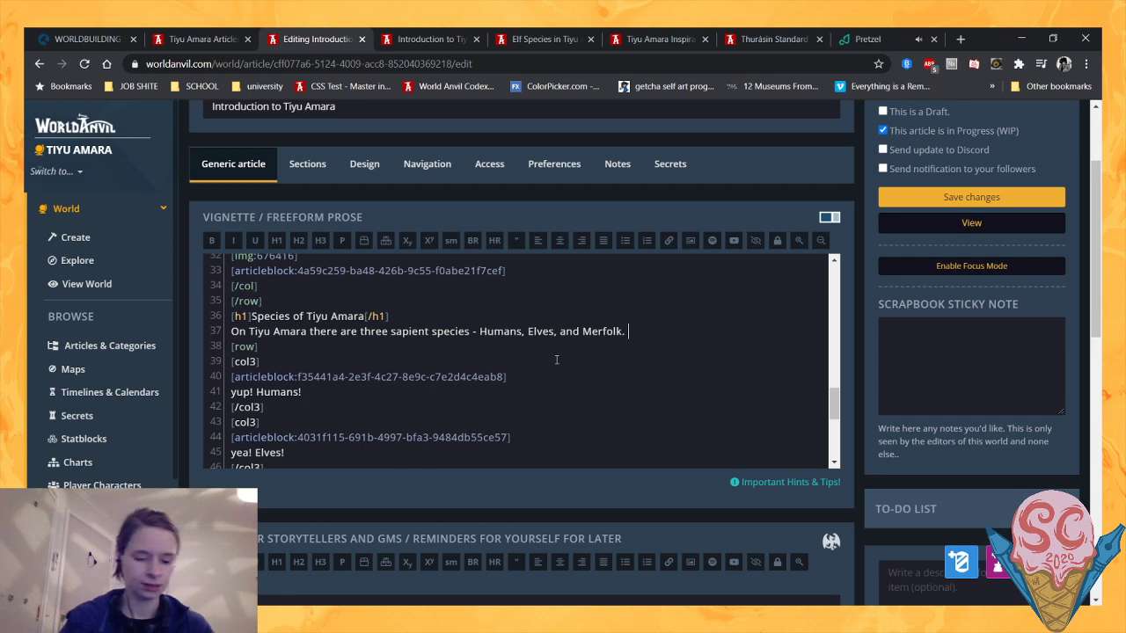
{"action": "type", "text": "coexist in"}
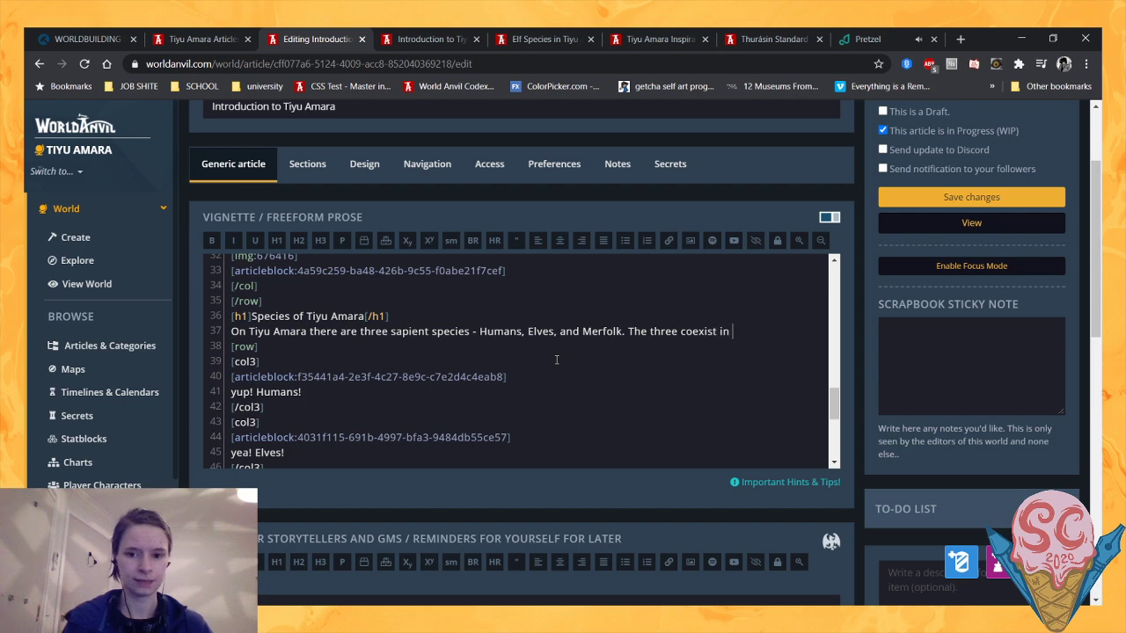
{"action": "key", "text": "BackSpace"}
{"action": "key", "text": "BackSpace"}
{"action": "key", "text": "BackSpace"}
{"action": "key", "text": "BackSpace"}
{"action": "key", "text": "BackSpace"}
{"action": "key", "text": "BackSpace"}
{"action": "key", "text": "BackSpace"}
{"action": "key", "text": "BackSpace"}
{"action": "key", "text": "BackSpace"}
{"action": "key", "text": "BackSpace"}
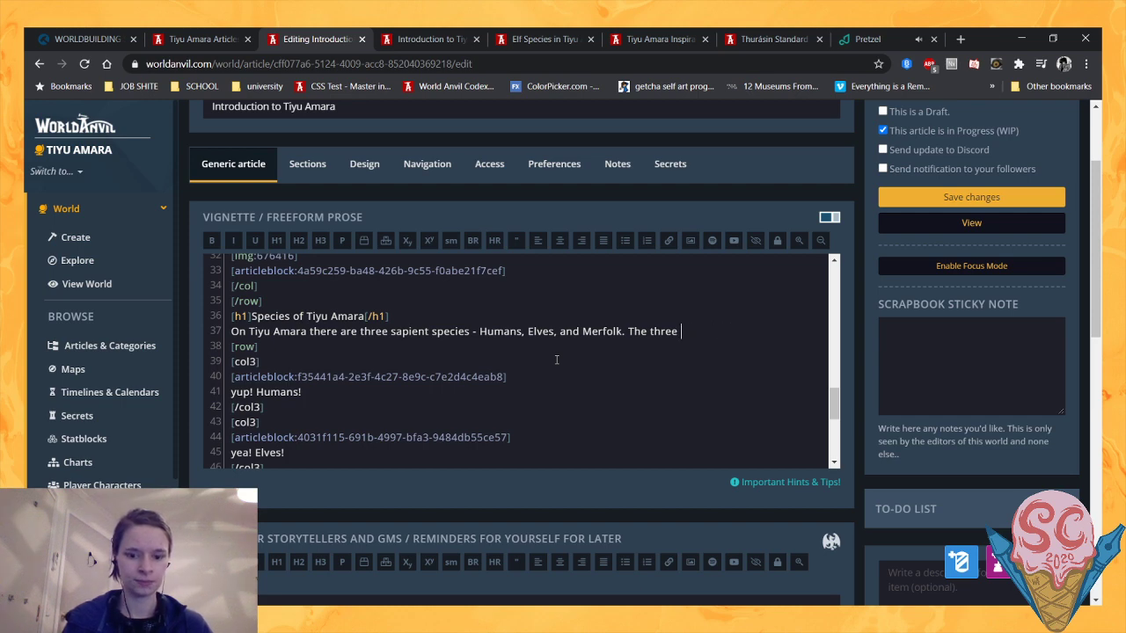
{"action": "type", "text": "have each been br"}
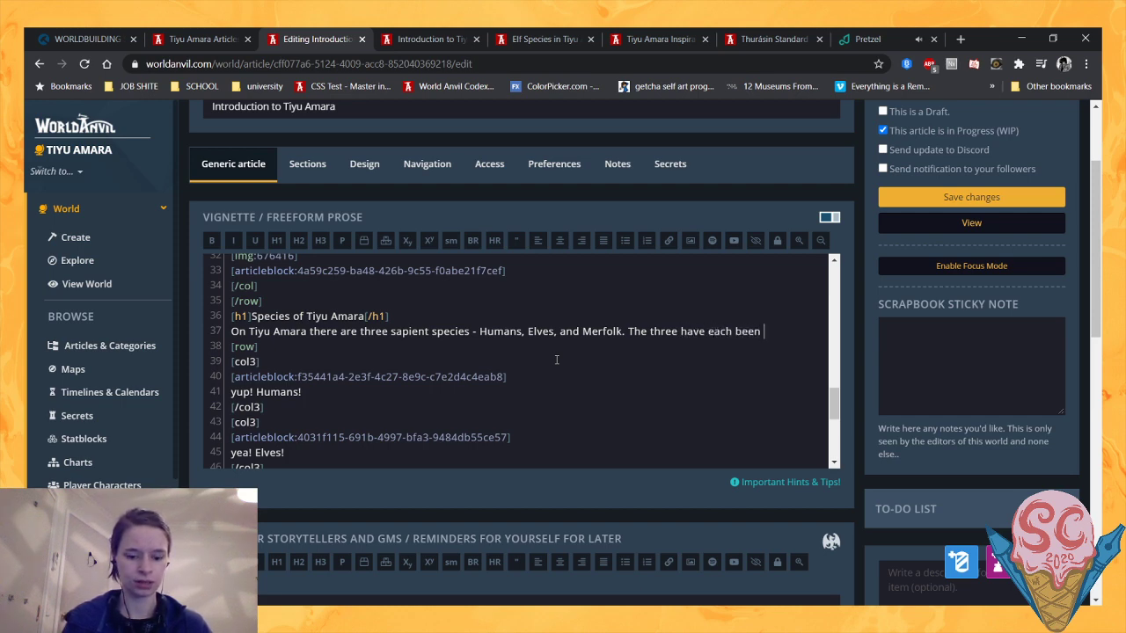
{"action": "key", "text": "BackSpace"}
{"action": "key", "text": "BackSpace"}
{"action": "key", "text": "BackSpace"}
{"action": "key", "text": "BackSpace"}
{"action": "key", "text": "BackSpace"}
{"action": "key", "text": "BackSpace"}
{"action": "key", "text": "BackSpace"}
{"action": "key", "text": "BackSpace"}
{"action": "key", "text": "BackSpace"}
{"action": "key", "text": "BackSpace"}
{"action": "key", "text": "BackSpace"}
{"action": "key", "text": "BackSpace"}
{"action": "key", "text": "BackSpace"}
{"action": "key", "text": "BackSpace"}
{"action": "key", "text": "BackSpace"}
{"action": "key", "text": "BackSpace"}
{"action": "key", "text": "BackSpace"}
{"action": "key", "text": "BackSpace"}
{"action": "key", "text": "BackSpace"}
{"action": "key", "text": "BackSpace"}
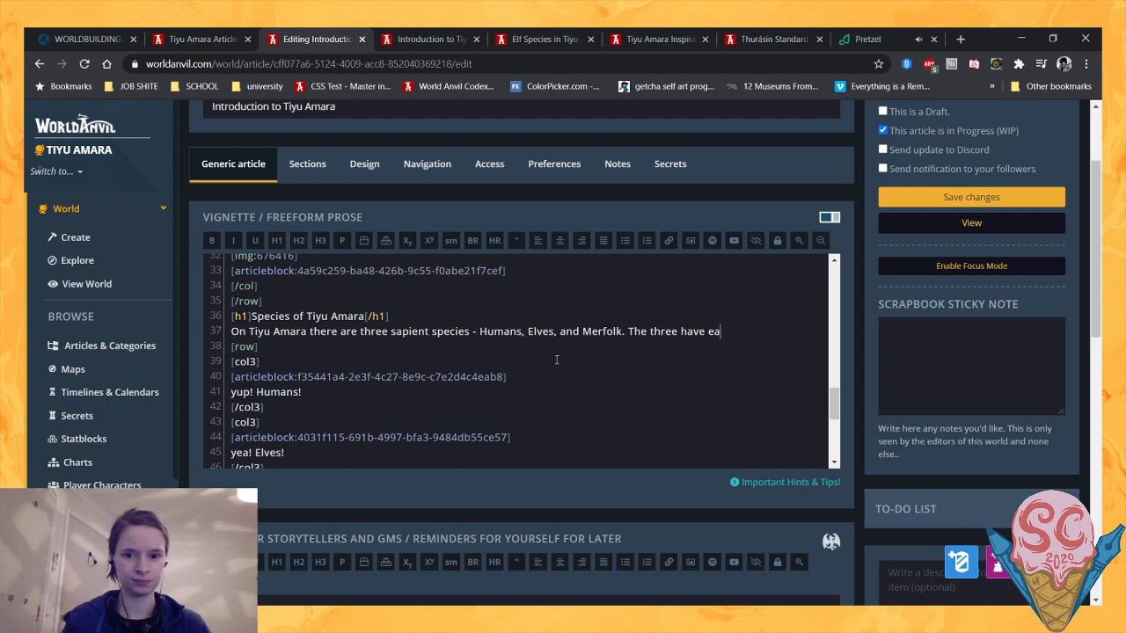
{"action": "key", "text": "BackSpace"}
{"action": "key", "text": "BackSpace"}
{"action": "key", "text": "BackSpace"}
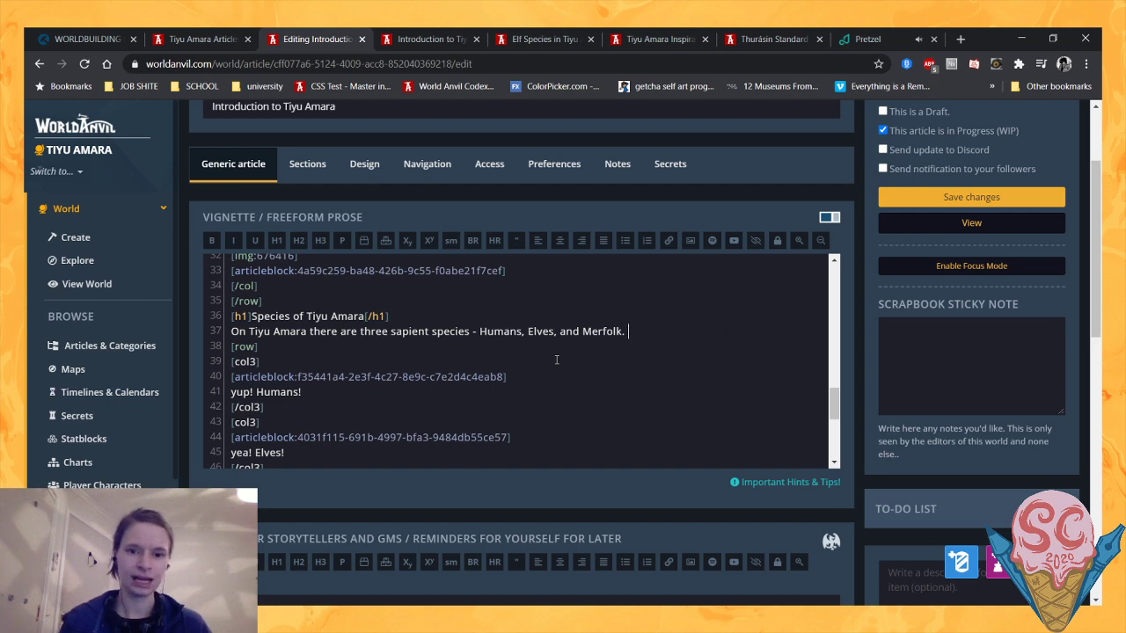
- Delete the introductory sentence about the three sapient species, along with its line, under the Species of Tiyu Amara heading
{"action": "left_click_drag", "start_coordinate": [634, 333], "coordinate": [231, 331]}
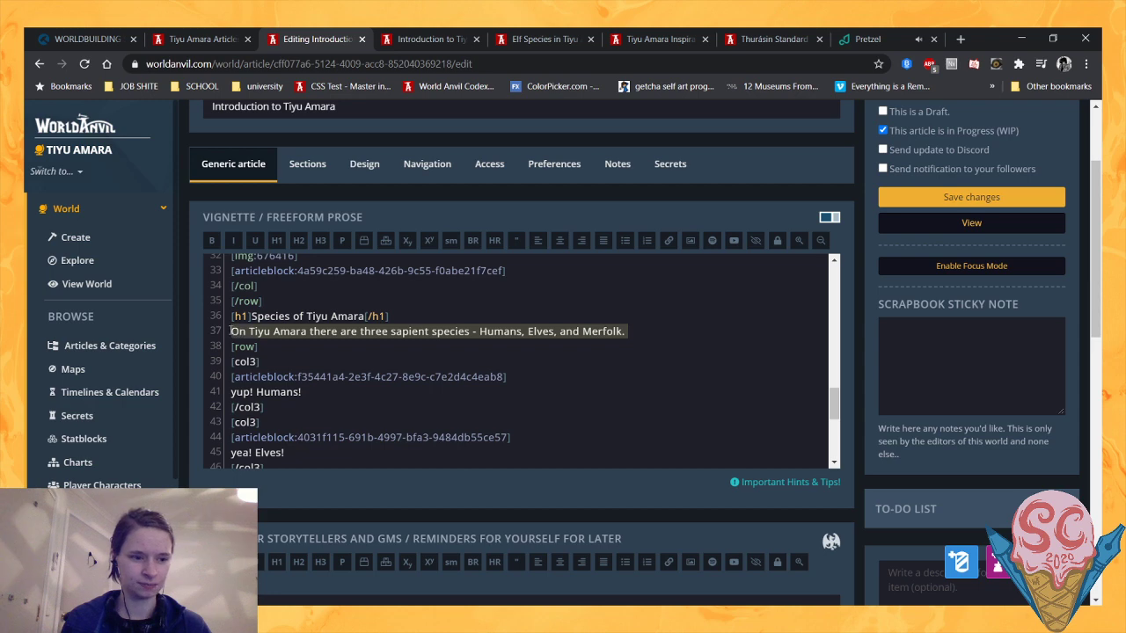
{"action": "key", "text": "BackSpace"}
{"action": "key", "text": "BackSpace"}
- Replace the placeholder "yup! Humans!" with "Humans are the original inhabitants of Tiyu Amara, and indeed the people for whom the realm was created."
{"action": "scroll", "coordinate": [301, 306], "scroll_direction": "down", "scroll_amount": 2}
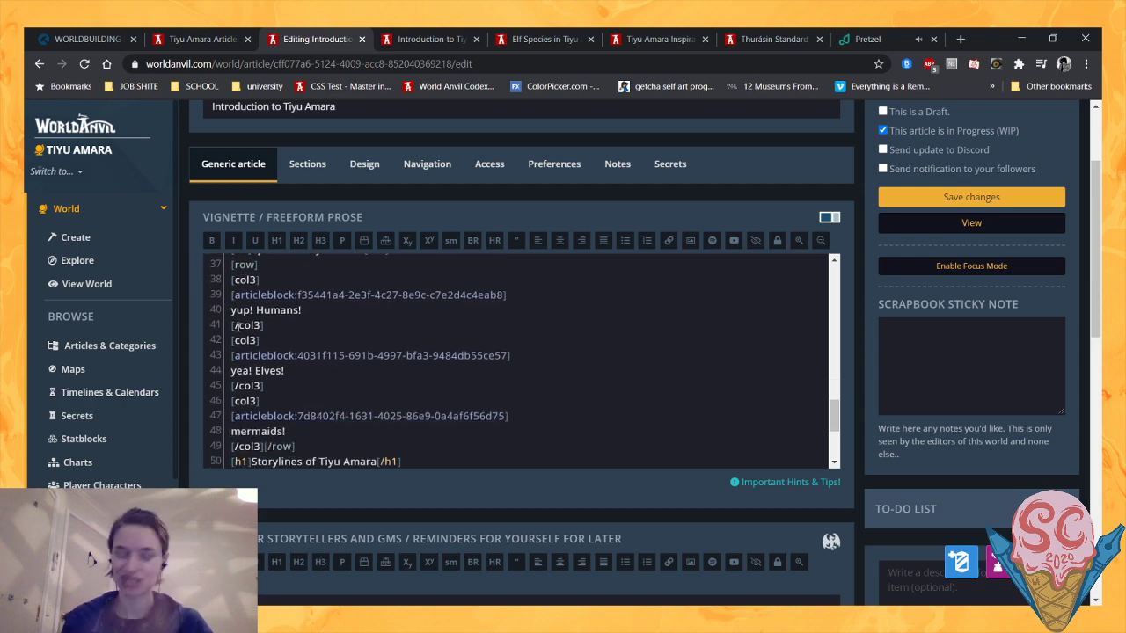
{"action": "left_click_drag", "start_coordinate": [301, 306], "coordinate": [227, 306]}
{"action": "key", "text": "ctrl+c"}
{"action": "scroll", "coordinate": [352, 352], "scroll_direction": "up", "scroll_amount": 2}
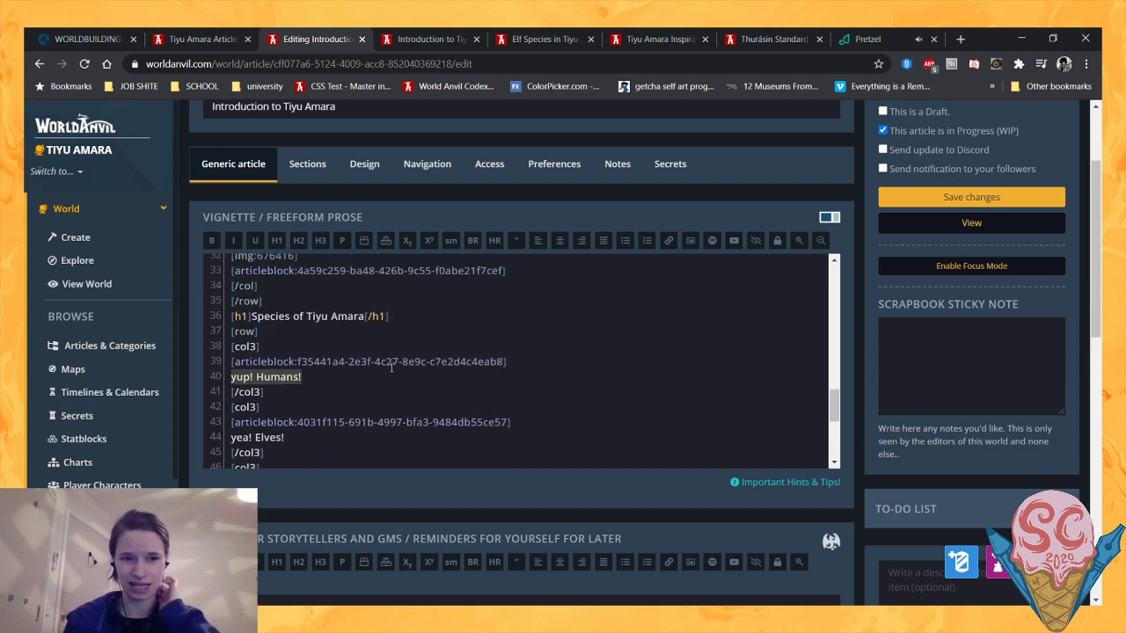
{"action": "key", "text": "BackSpace"}
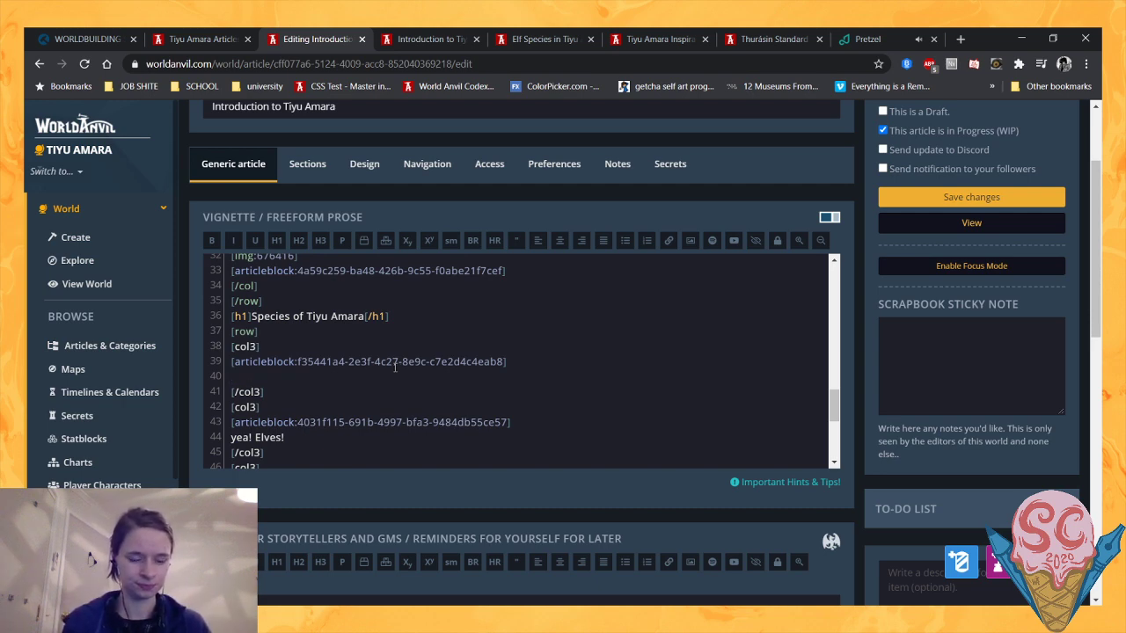
{"action": "key", "text": "ctrl+v"}
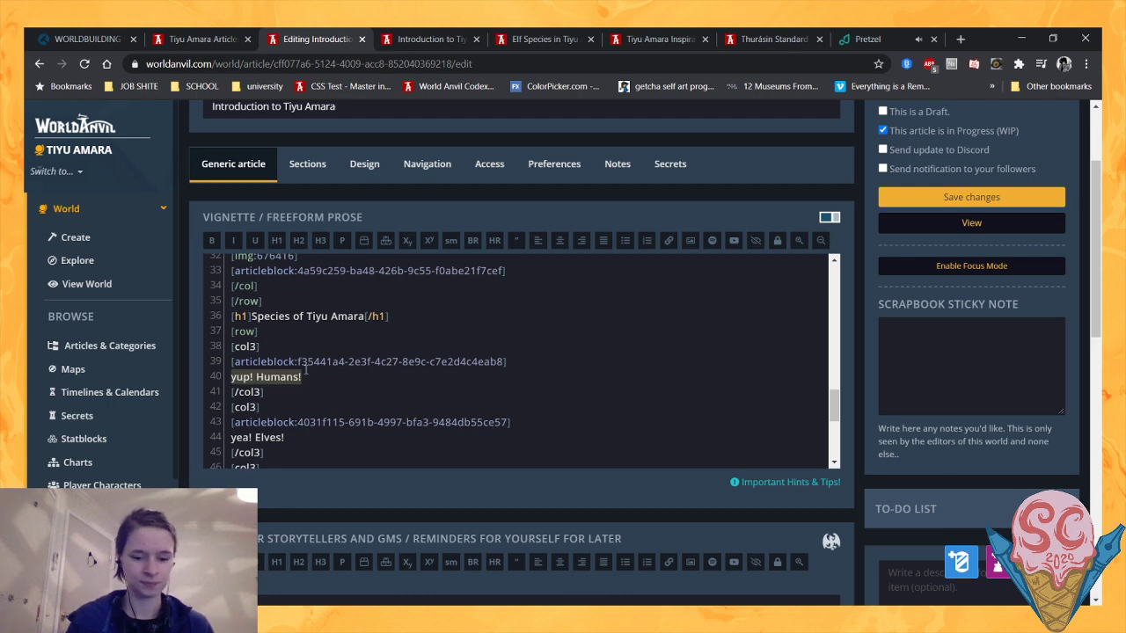
{"action": "type", "text": "Humans are the or"}
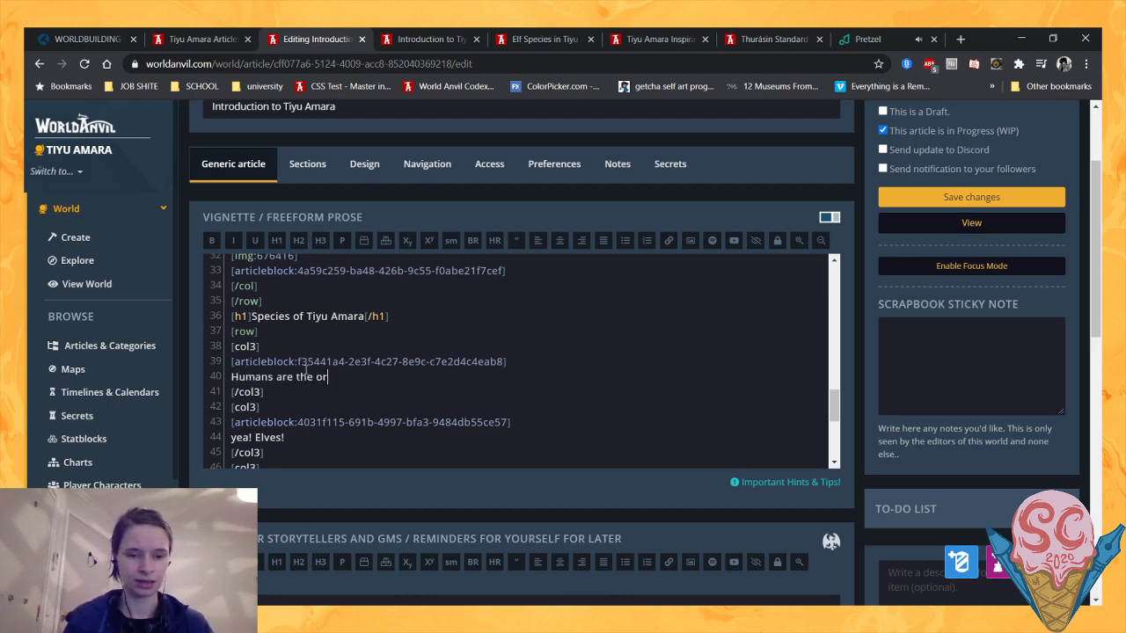
{"action": "type", "text": "iginal inhabita"}
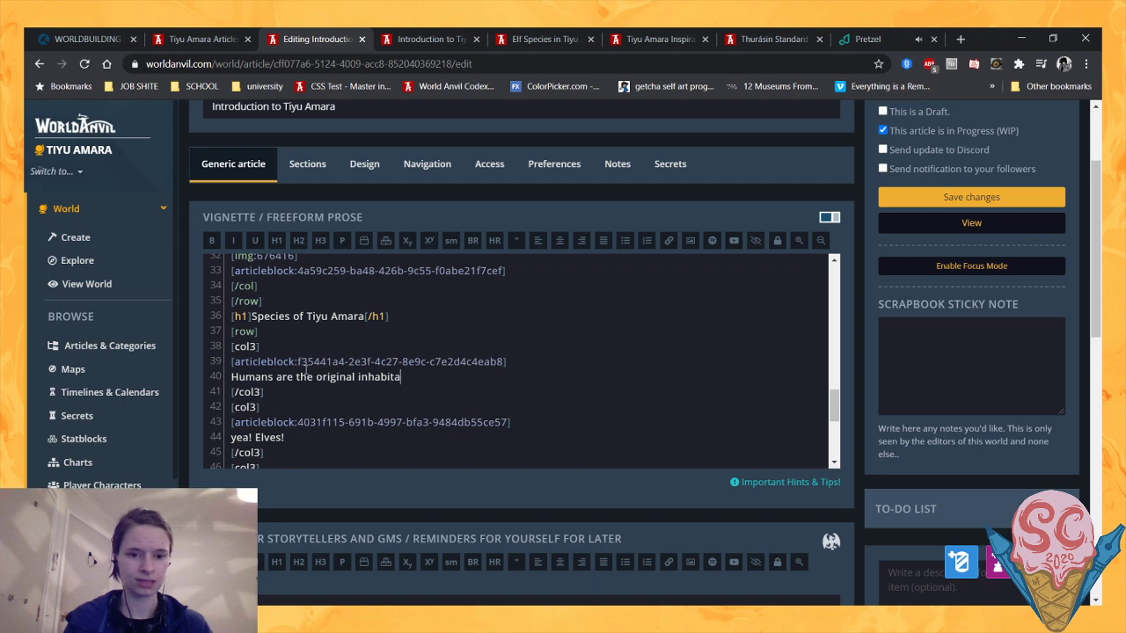
{"action": "type", "text": "nts of Tiyu Ama"}
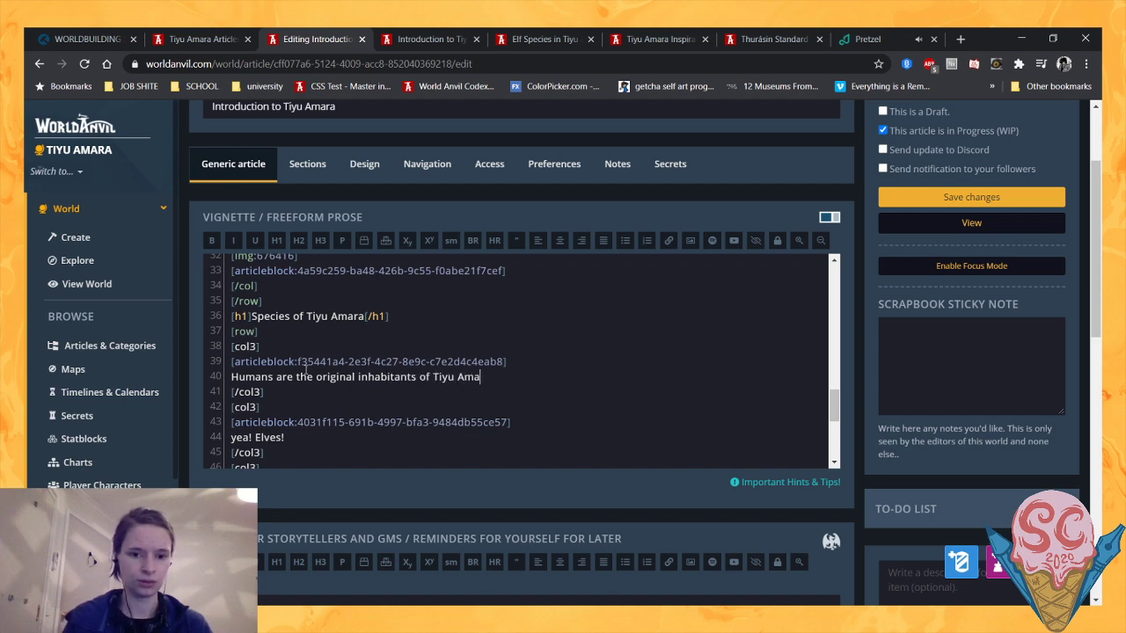
{"action": "type", "text": "ra, and indeed"}
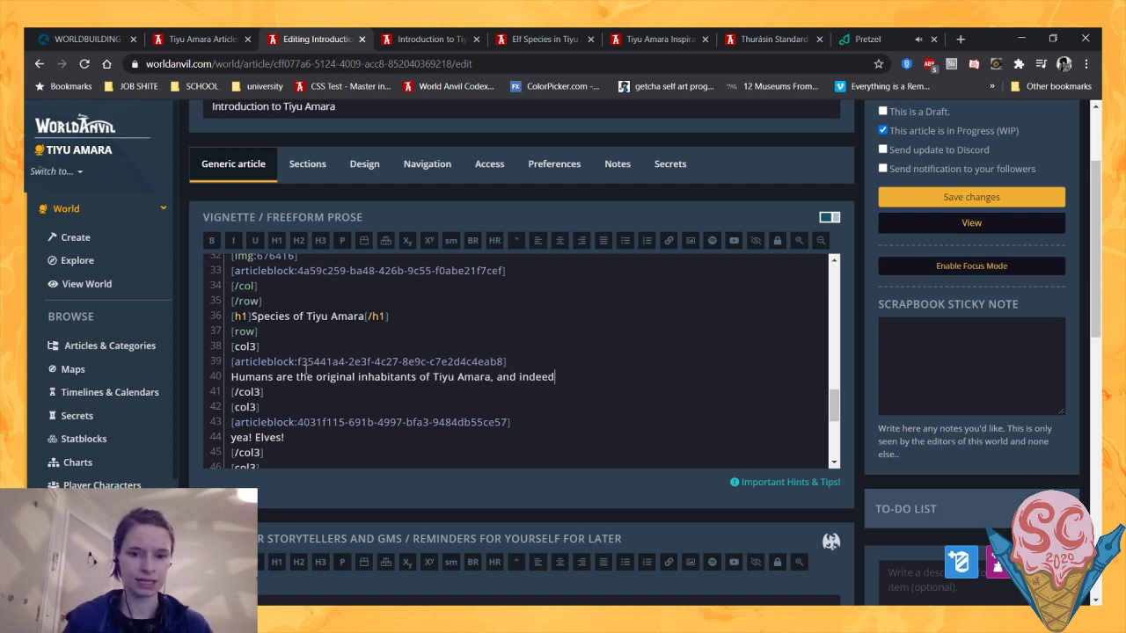
{"action": "type", "text": " the people for "}
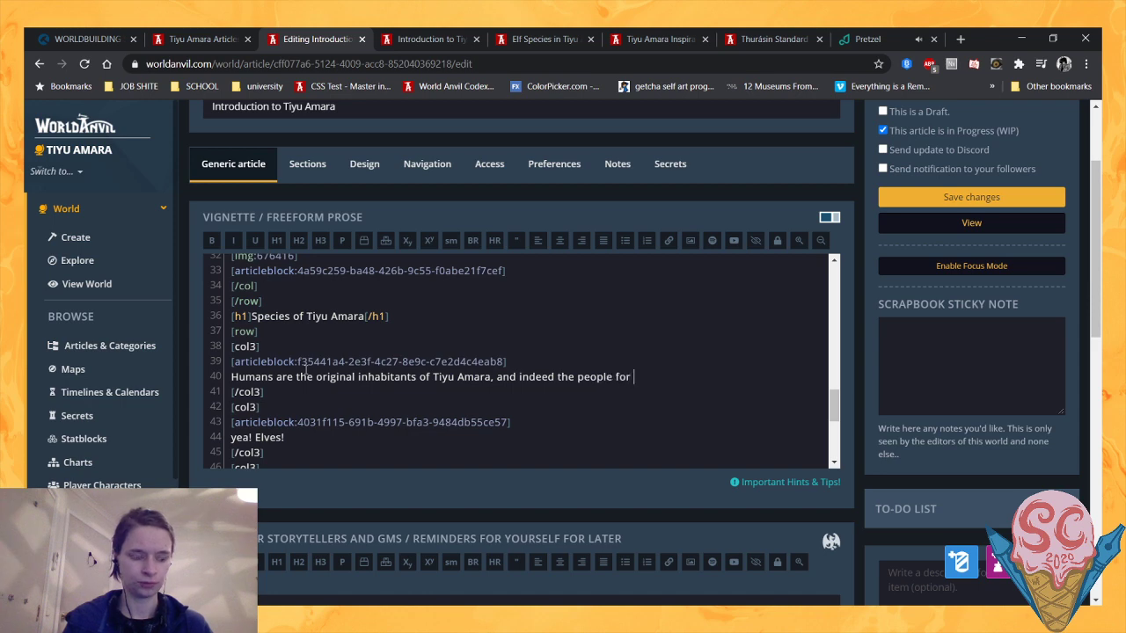
{"action": "type", "text": "whom the realm w"}
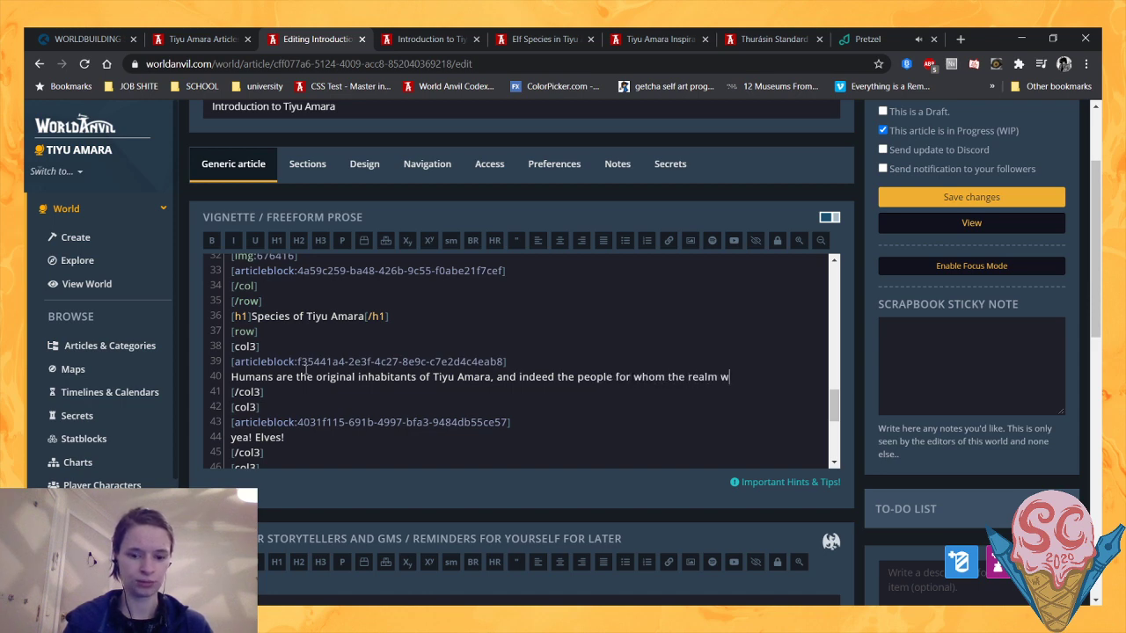
{"action": "type", "text": "as created. "}
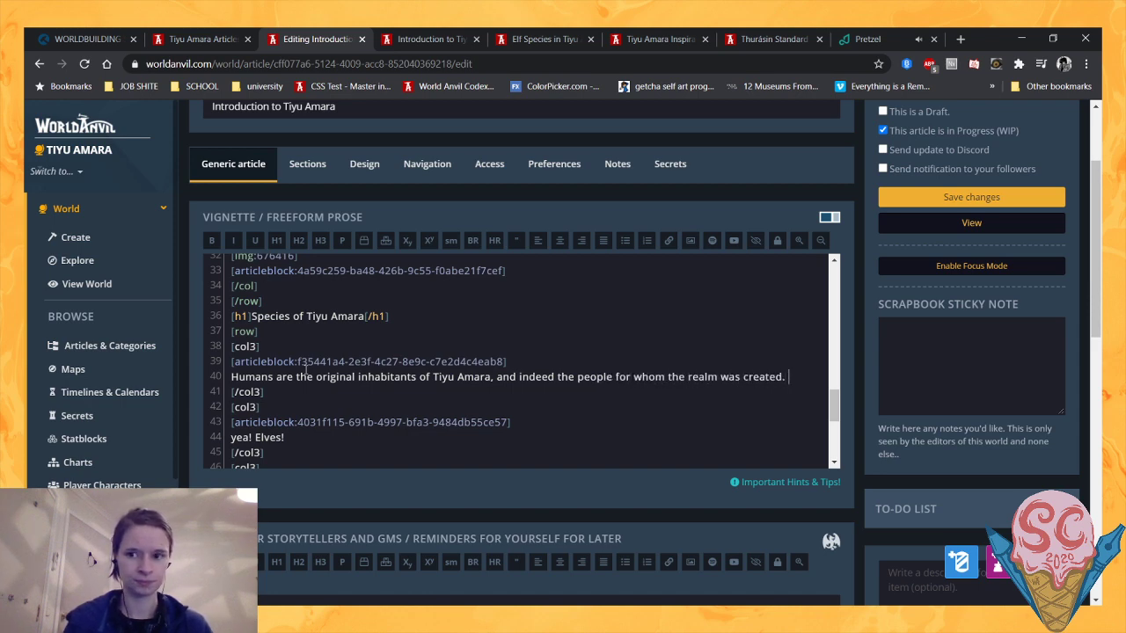
{"action": "type", "text": "They live o"}
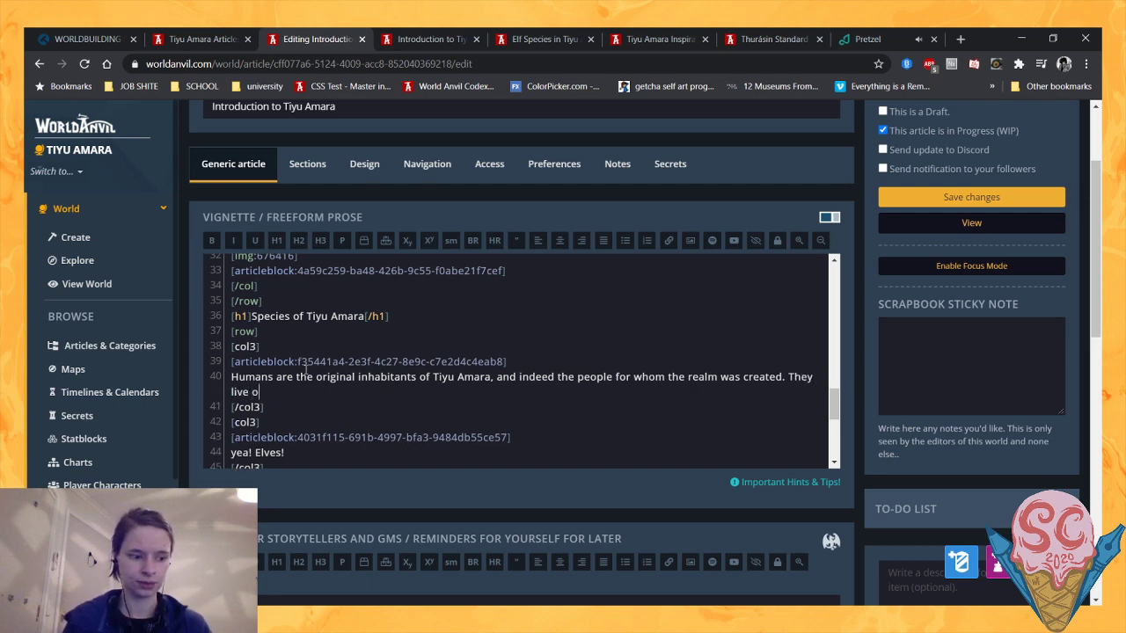
- Continue the Humans description with "They are by far the majority population, and live on both major continents."
{"action": "key", "text": "BackSpace"}
{"action": "key", "text": "BackSpace"}
{"action": "key", "text": "BackSpace"}
{"action": "key", "text": "BackSpace"}
{"action": "key", "text": "BackSpace"}
{"action": "key", "text": "BackSpace"}
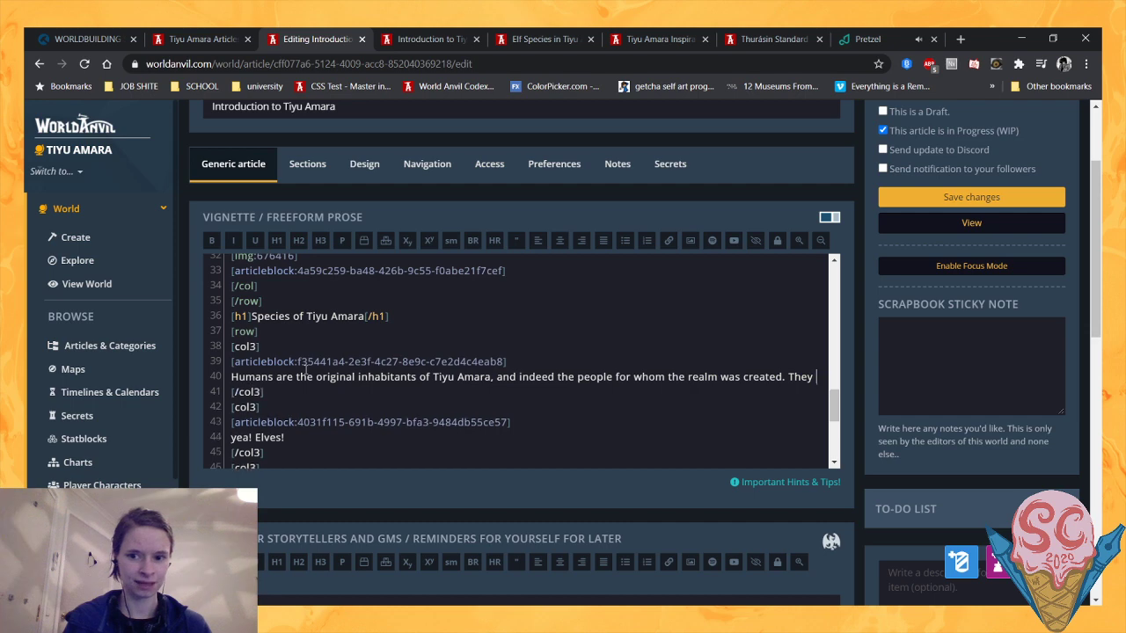
{"action": "type", "text": "are by far the m"}
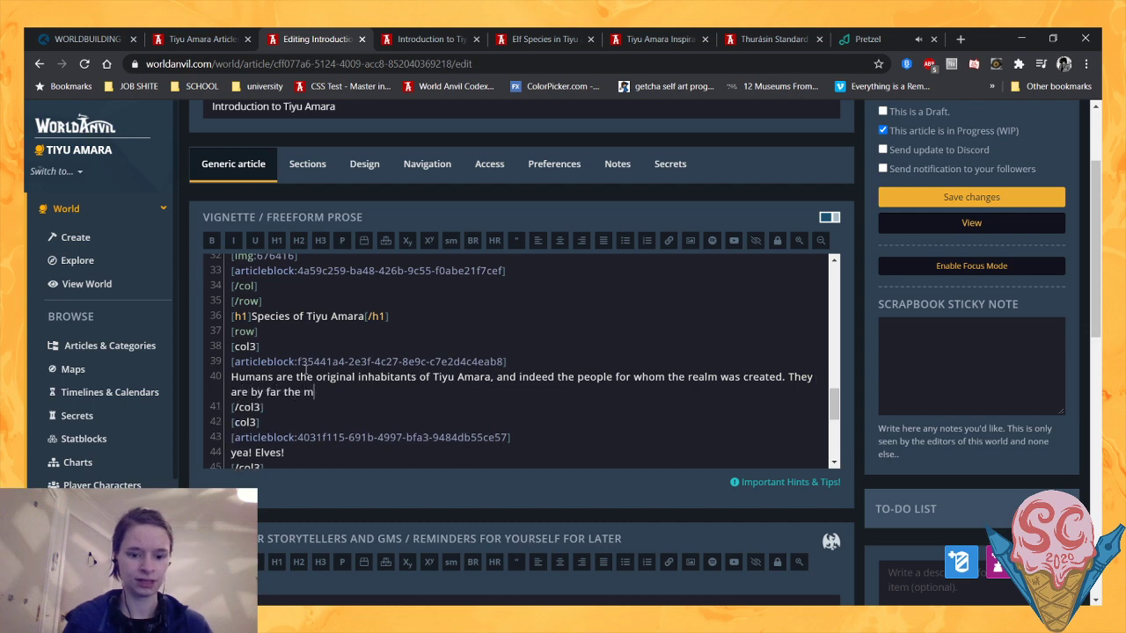
{"action": "type", "text": "ajority pop"}
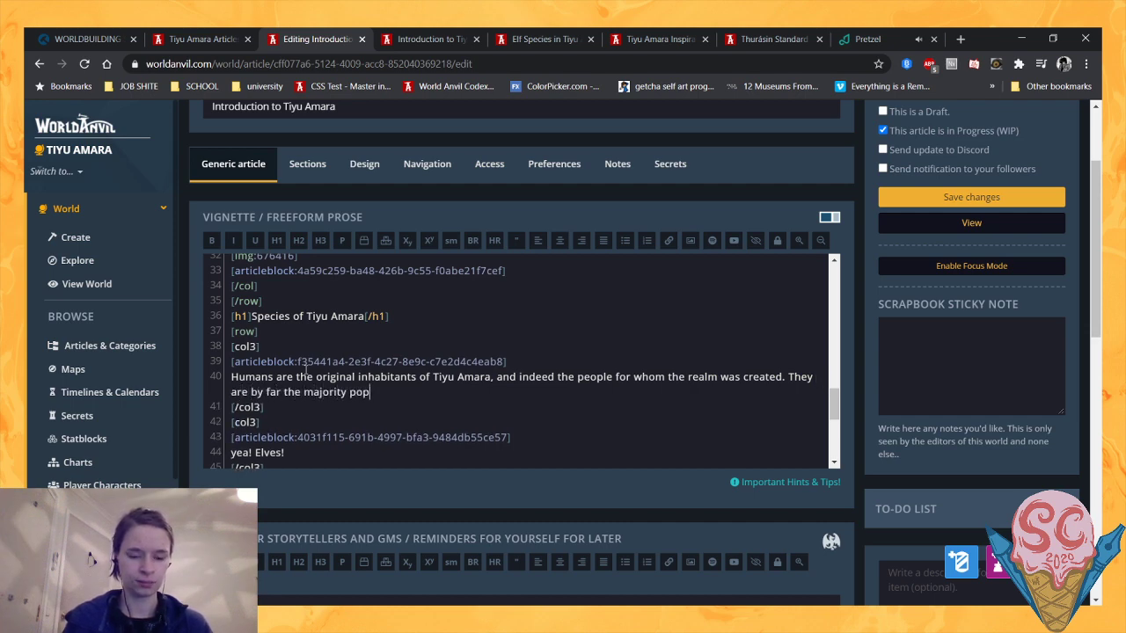
{"action": "type", "text": "ulation, "}
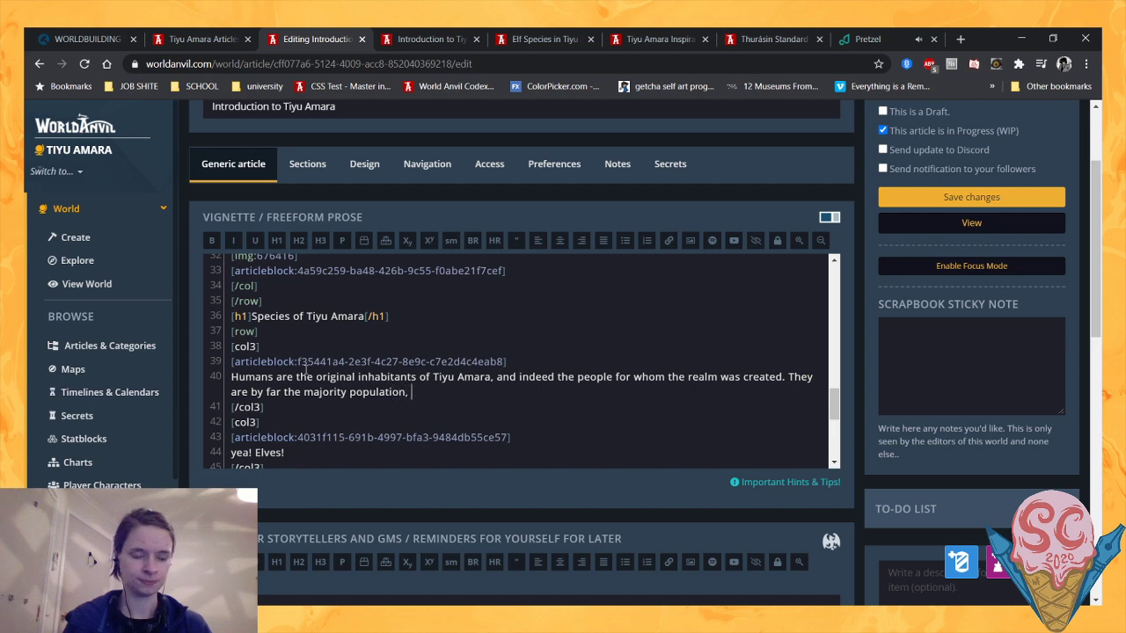
{"action": "type", "text": "and live on"}
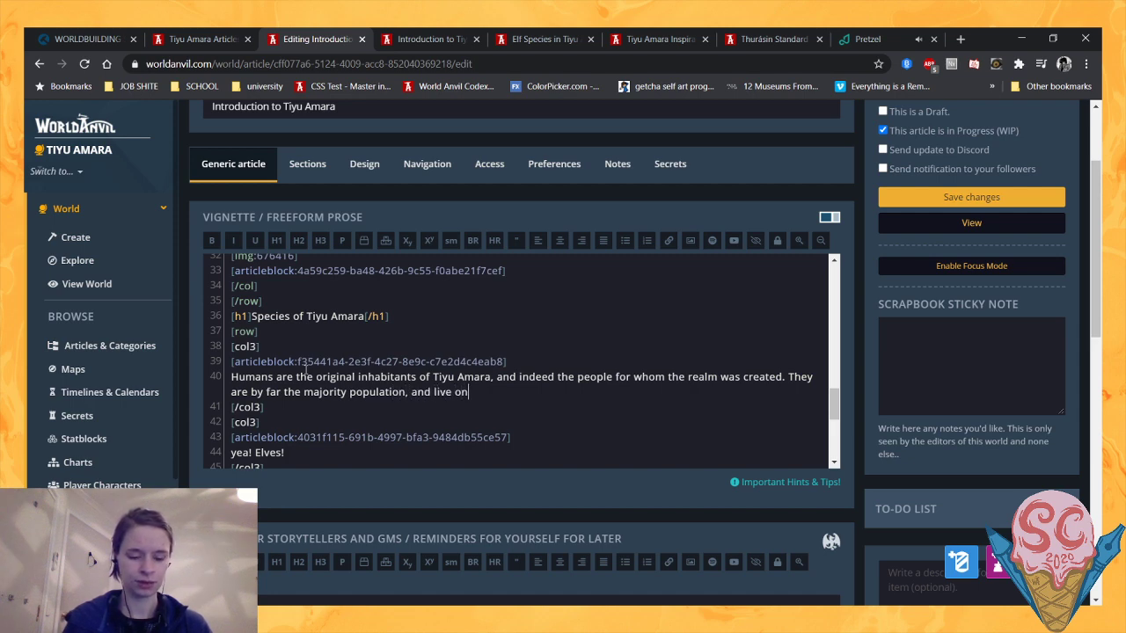
{"action": "type", "text": " both major c"}
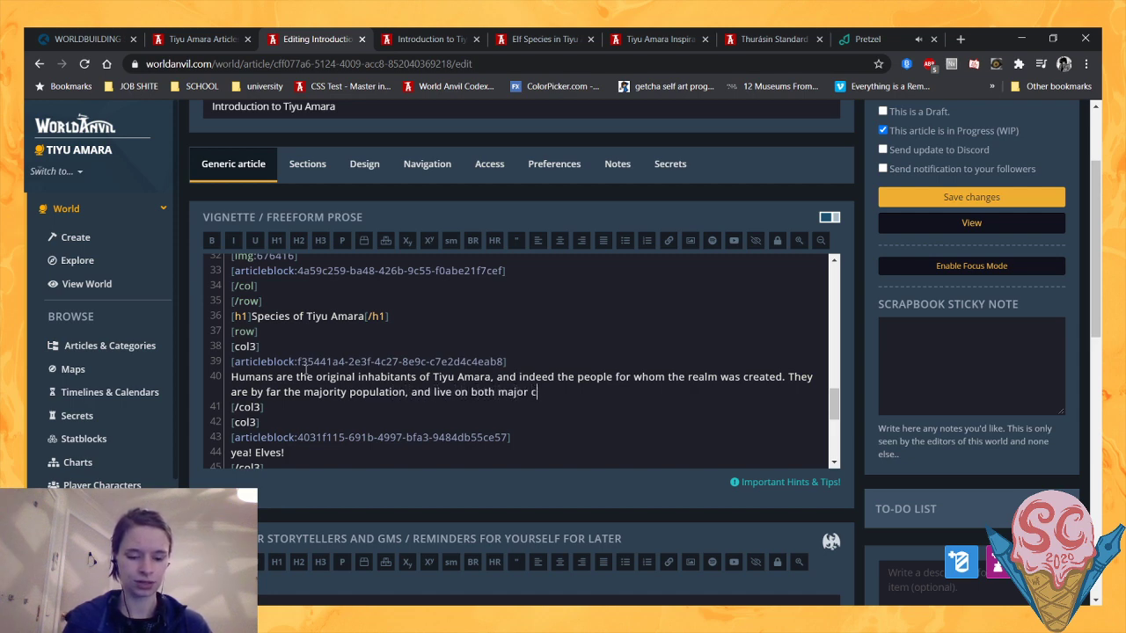
{"action": "type", "text": "ontinents."}
- Replace the placeholder "yea! Elves!" with "Elves originally hail from Tiyu Noha, and were brought to Tiyu Amara by the Collision."
{"action": "scroll", "coordinate": [305, 371], "scroll_direction": "down", "scroll_amount": 2}
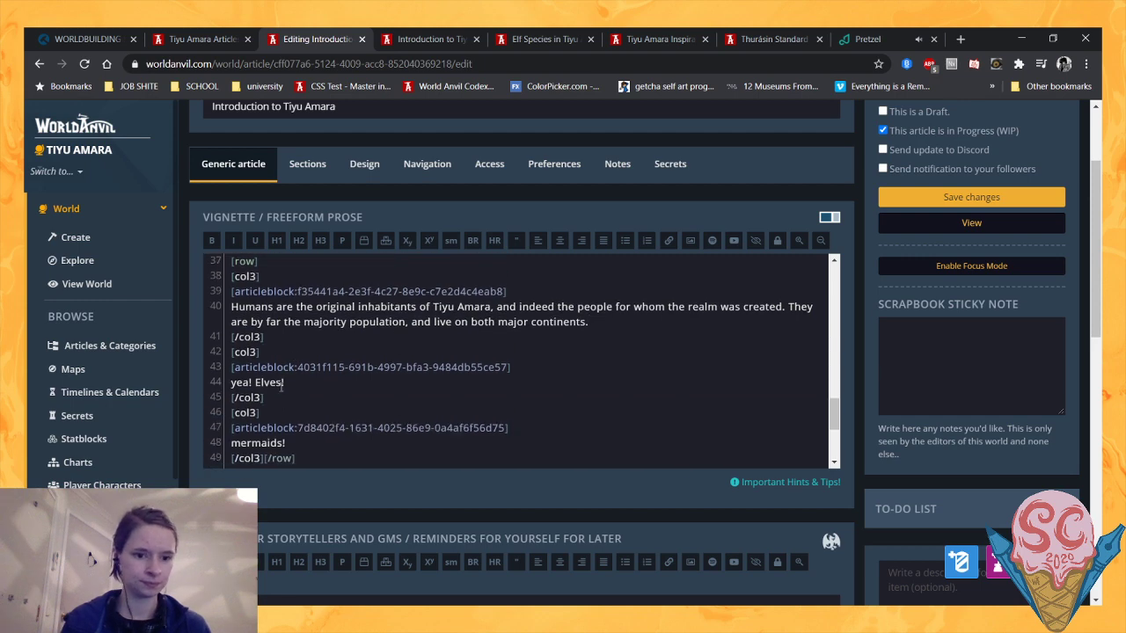
{"action": "left_click_drag", "start_coordinate": [289, 382], "coordinate": [202, 380]}
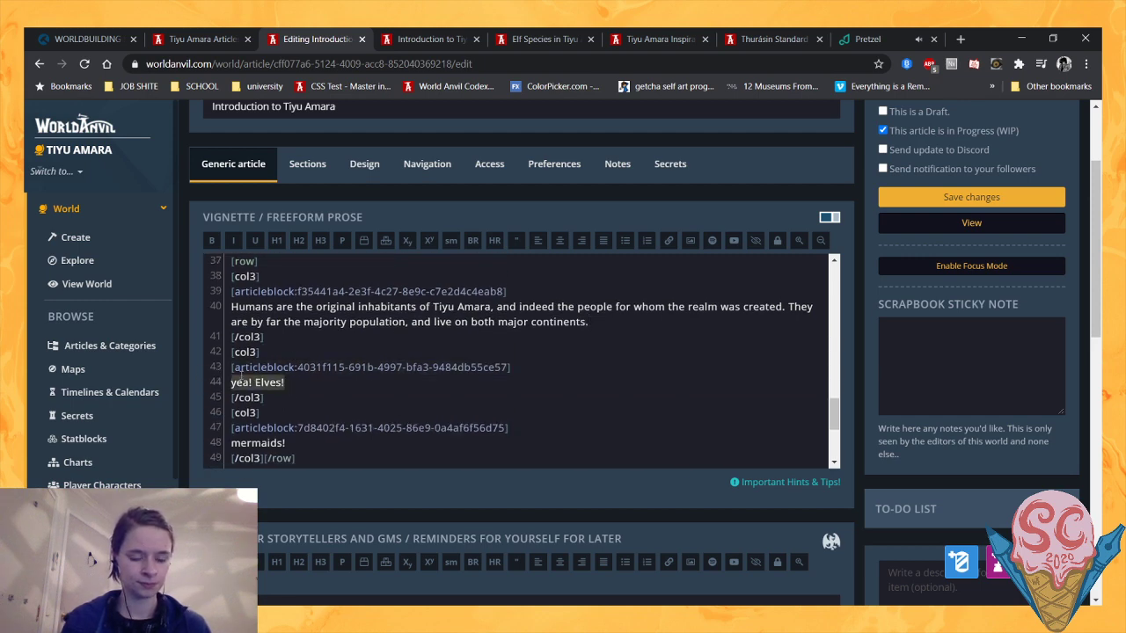
{"action": "type", "text": "Elves originall"}
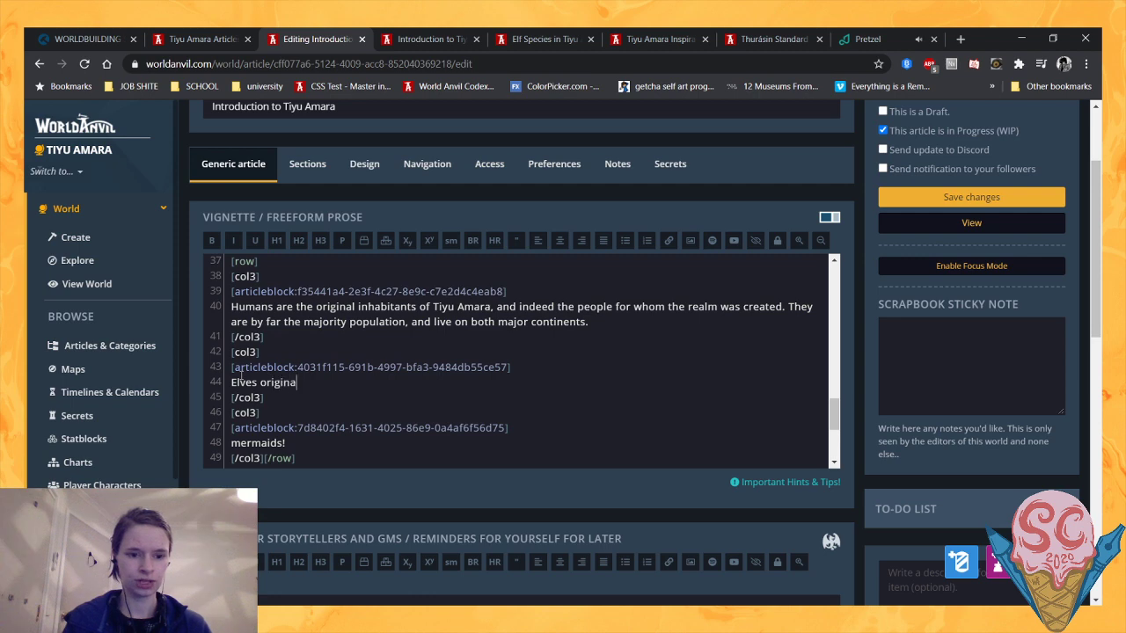
{"action": "type", "text": "y hail"}
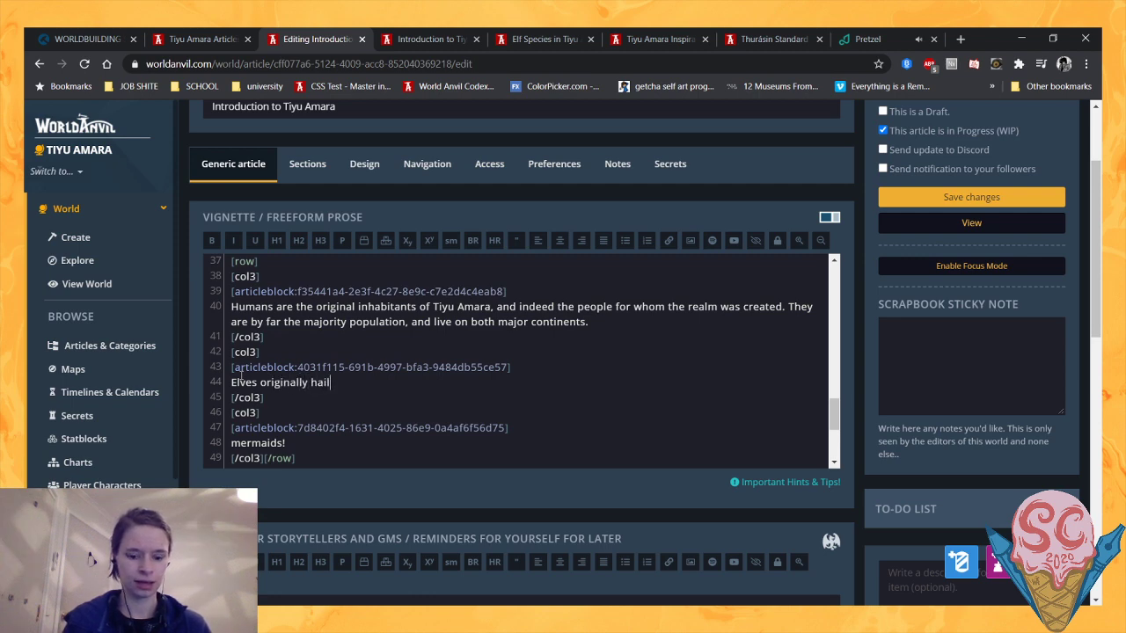
{"action": "type", "text": " from Tiyu "}
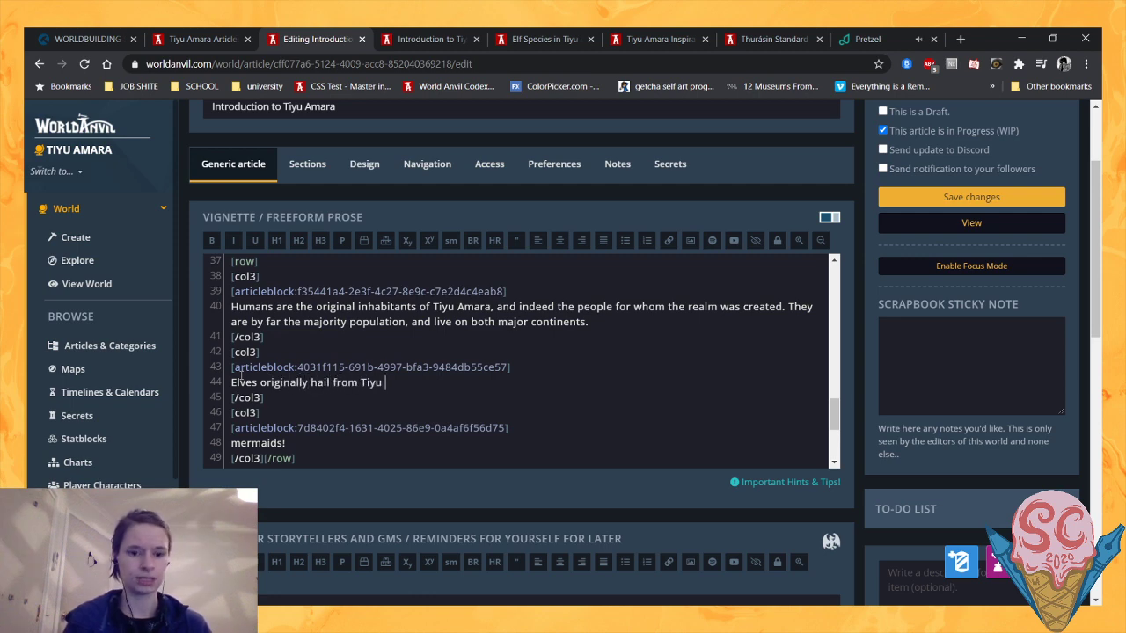
{"action": "type", "text": "Noha"}
{"action": "type", "text": ", and we"}
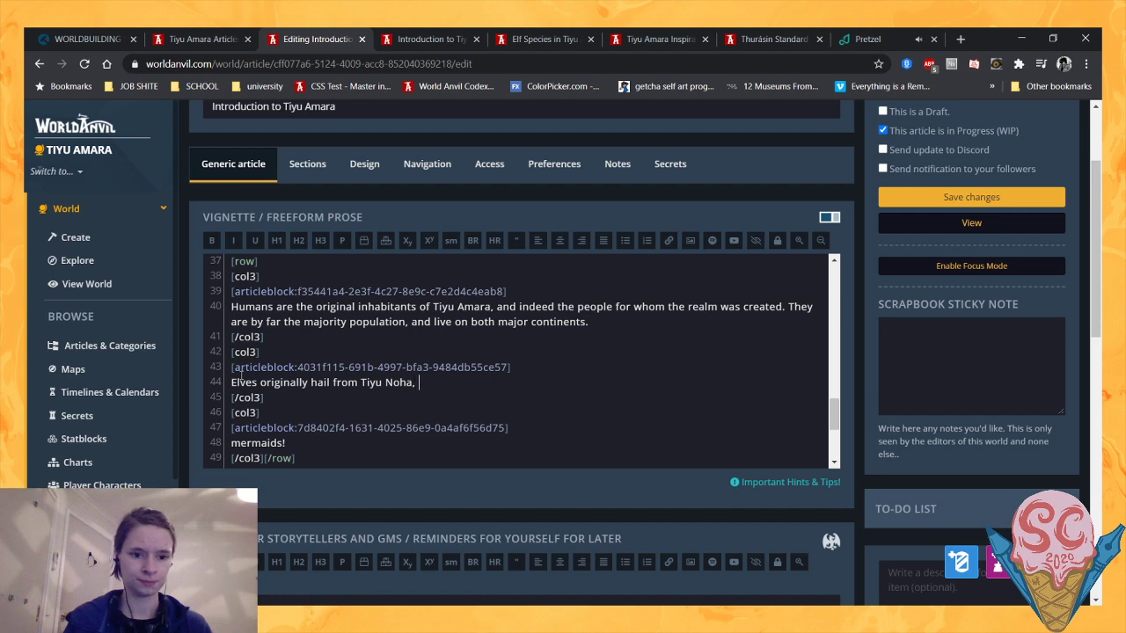
{"action": "type", "text": "ought to"}
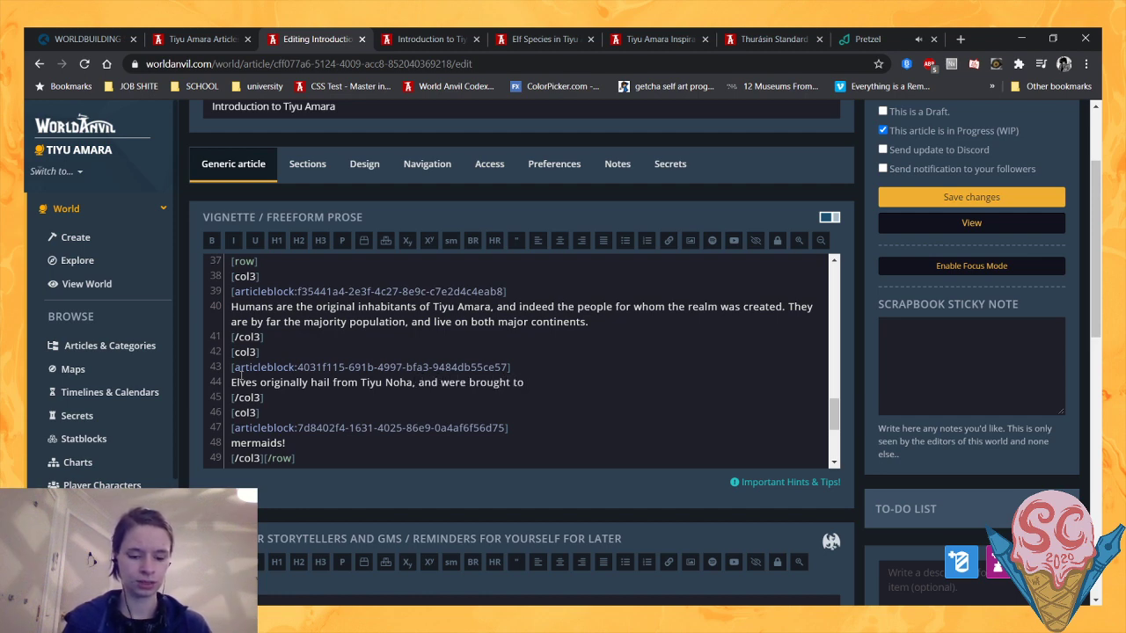
{"action": "type", "text": " Tiyu Amara by "}
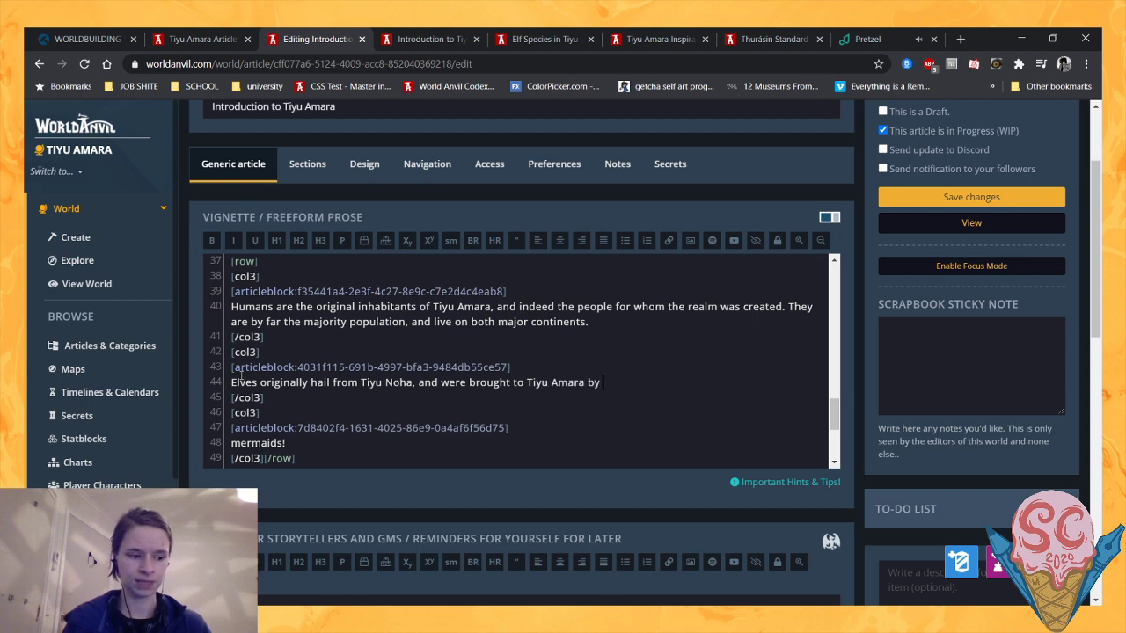
{"action": "type", "text": "the Collision."}
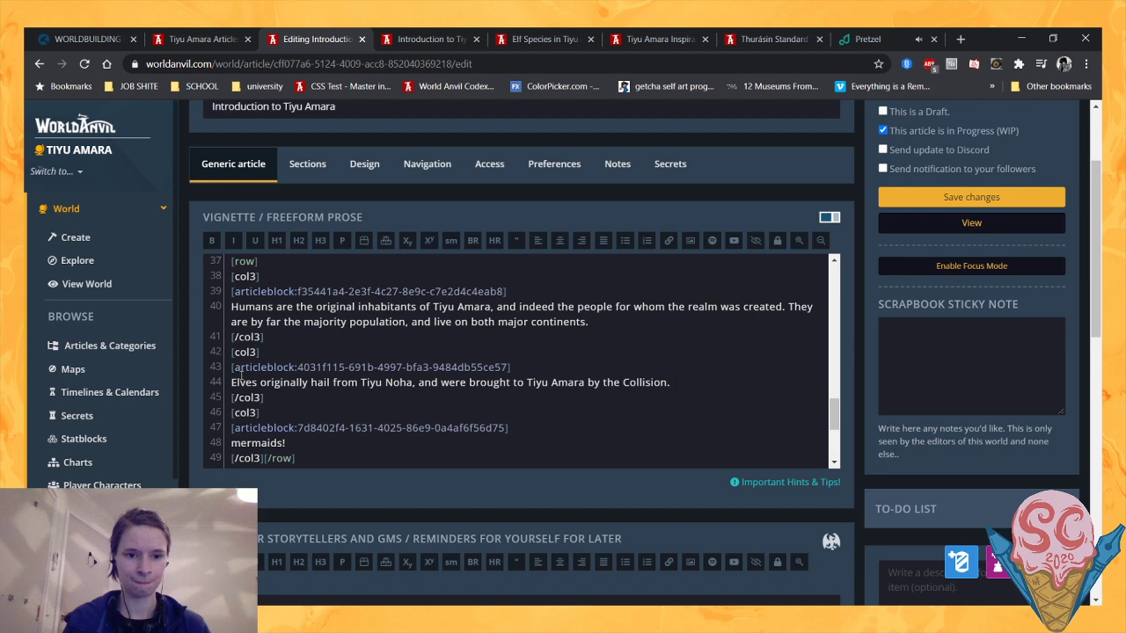
{"action": "type", "text": " They a"}
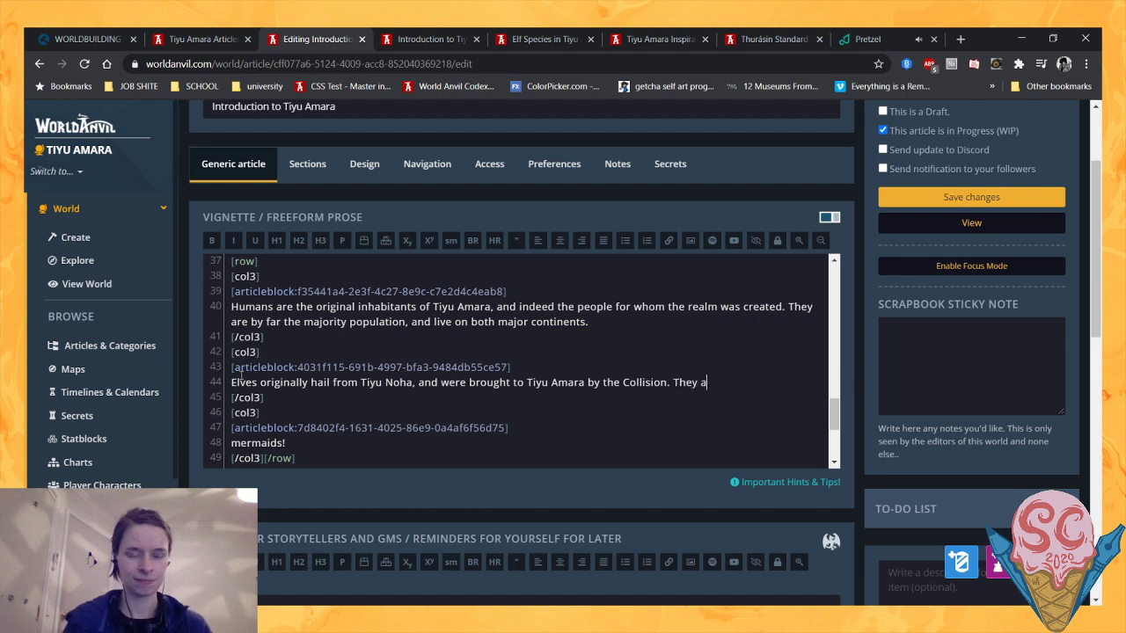
{"action": "type", "text": "lso inhabit"}
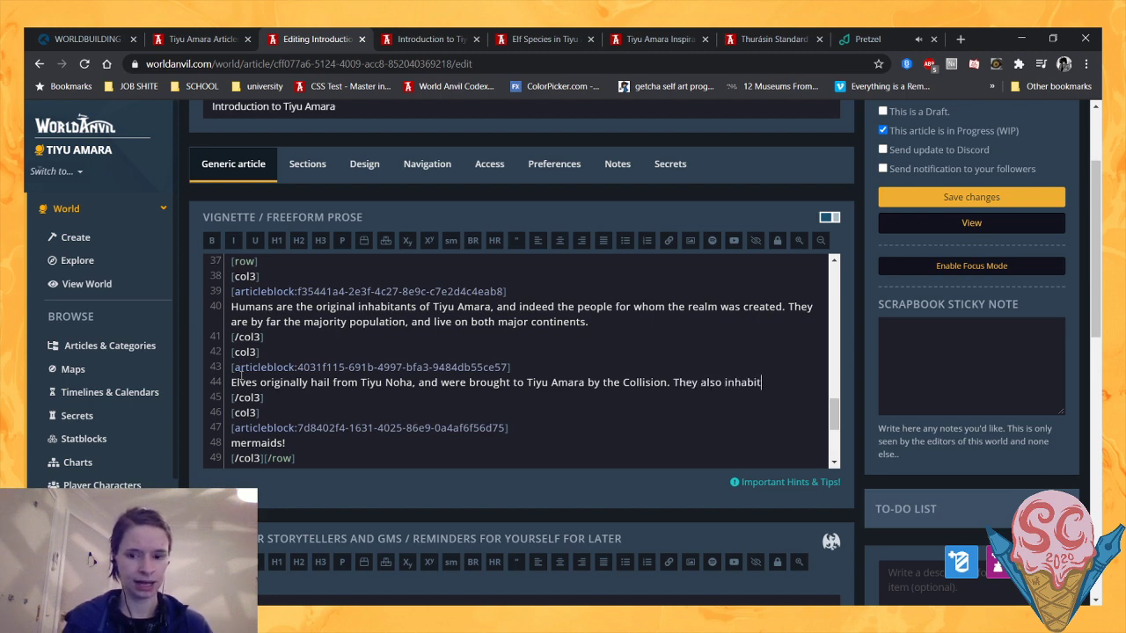
{"action": "type", "text": " both contine"}
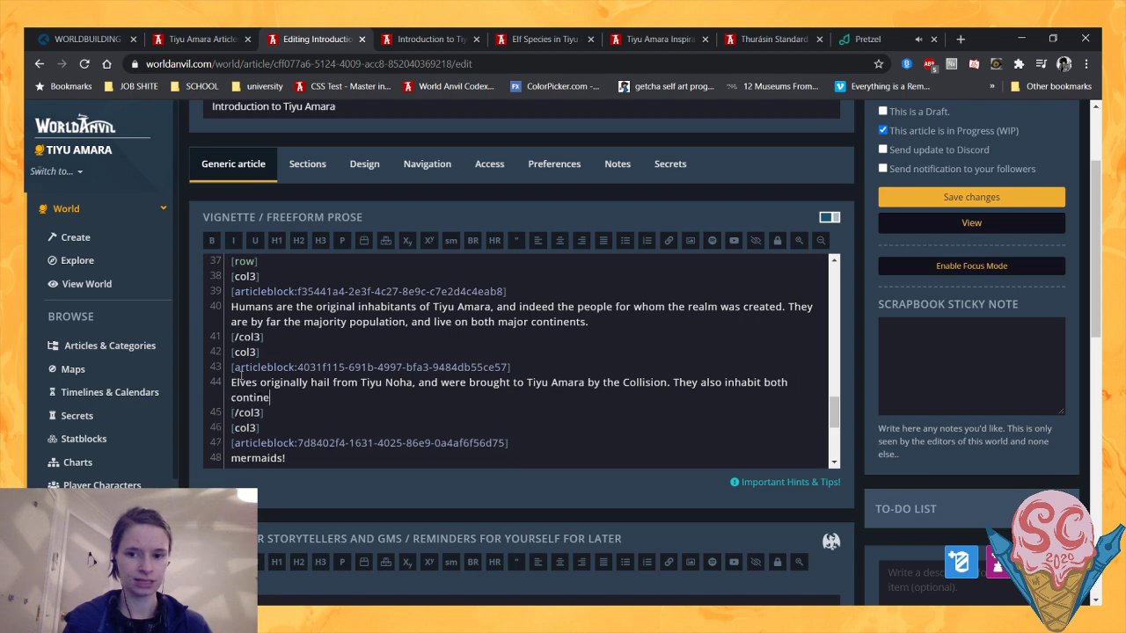
{"action": "type", "text": "nts, but very u"}
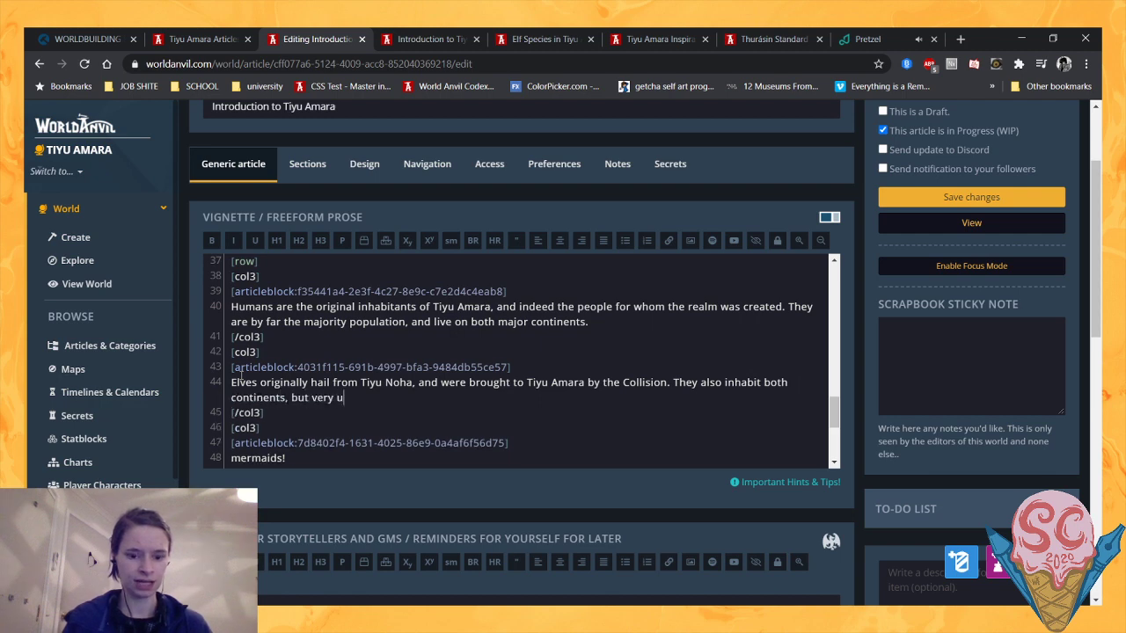
{"action": "type", "text": "nevenly, and t"}
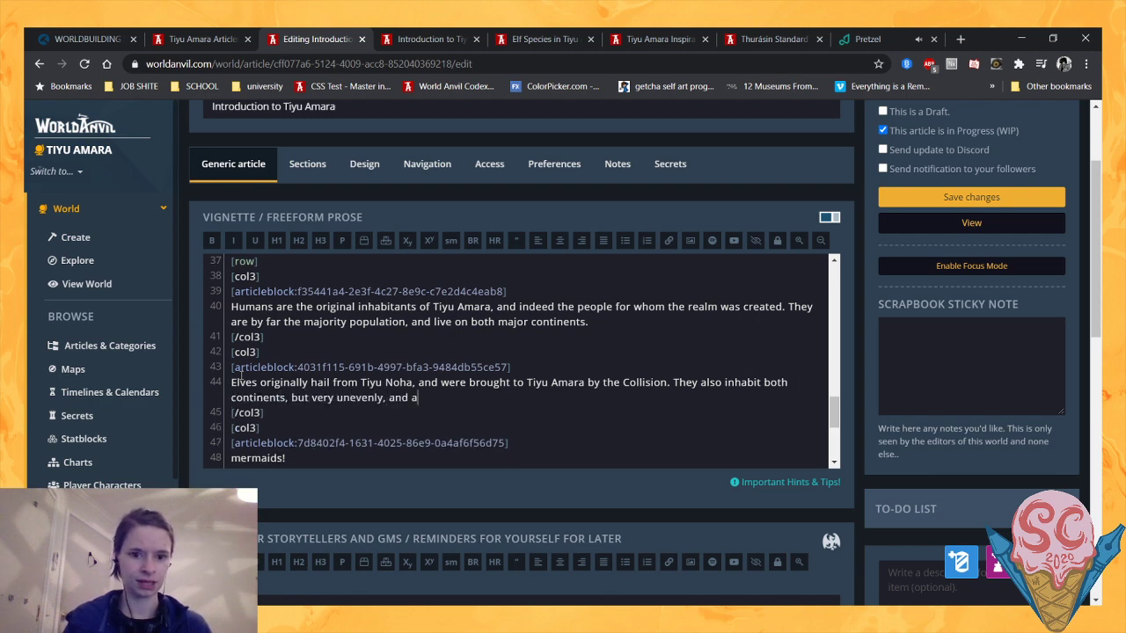
{"action": "key", "text": "BackSpace"}
{"action": "key", "text": "BackSpace"}
{"action": "key", "text": "BackSpace"}
{"action": "key", "text": "BackSpace"}
{"action": "key", "text": "BackSpace"}
{"action": "key", "text": "BackSpace"}
{"action": "key", "text": "BackSpace"}
{"action": "key", "text": "BackSpace"}
{"action": "key", "text": "BackSpace"}
{"action": "key", "text": "BackSpace"}
{"action": "key", "text": "BackSpace"}
{"action": "key", "text": "BackSpace"}
{"action": "key", "text": "BackSpace"}
{"action": "key", "text": "BackSpace"}
{"action": "key", "text": "BackSpace"}
{"action": "key", "text": "BackSpace"}
{"action": "key", "text": "BackSpace"}
{"action": "key", "text": "BackSpace"}
{"action": "key", "text": "BackSpace"}
{"action": "key", "text": "BackSpace"}
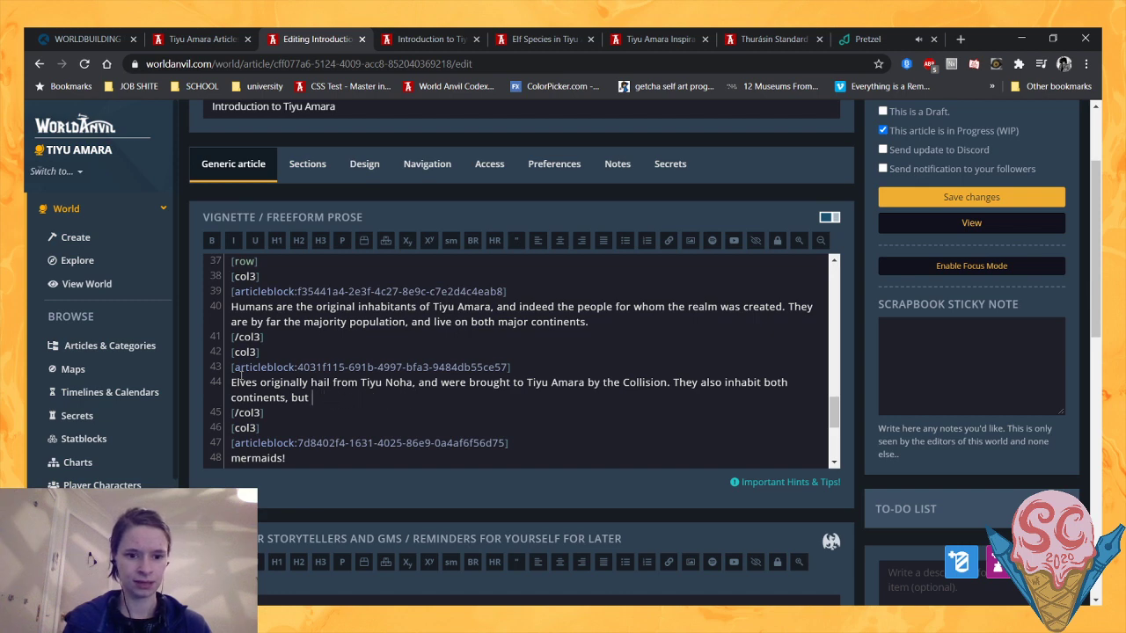
{"action": "key", "text": "BackSpace"}
{"action": "key", "text": "BackSpace"}
{"action": "key", "text": "BackSpace"}
{"action": "key", "text": "BackSpace"}
{"action": "key", "text": "BackSpace"}
{"action": "key", "text": "BackSpace"}
{"action": "key", "text": "BackSpace"}
{"action": "key", "text": "BackSpace"}
{"action": "key", "text": "BackSpace"}
{"action": "key", "text": "BackSpace"}
{"action": "key", "text": "BackSpace"}
{"action": "key", "text": "BackSpace"}
{"action": "key", "text": "BackSpace"}
{"action": "key", "text": "BackSpace"}
{"action": "key", "text": "BackSpace"}
{"action": "key", "text": "BackSpace"}
{"action": "key", "text": "BackSpace"}
{"action": "key", "text": "BackSpace"}
{"action": "key", "text": "BackSpace"}
{"action": "key", "text": "BackSpace"}
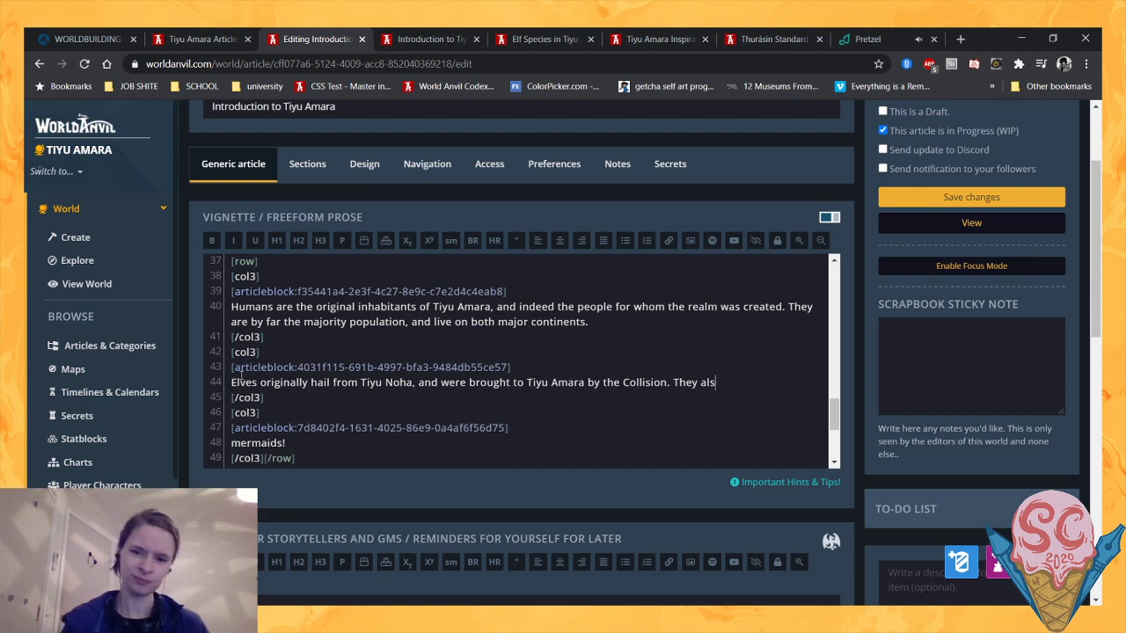
- Continue the Elves description with "They are the second largest sapient population, and live unevenly distributed throughout the land."
{"action": "type", "text": "re the second"}
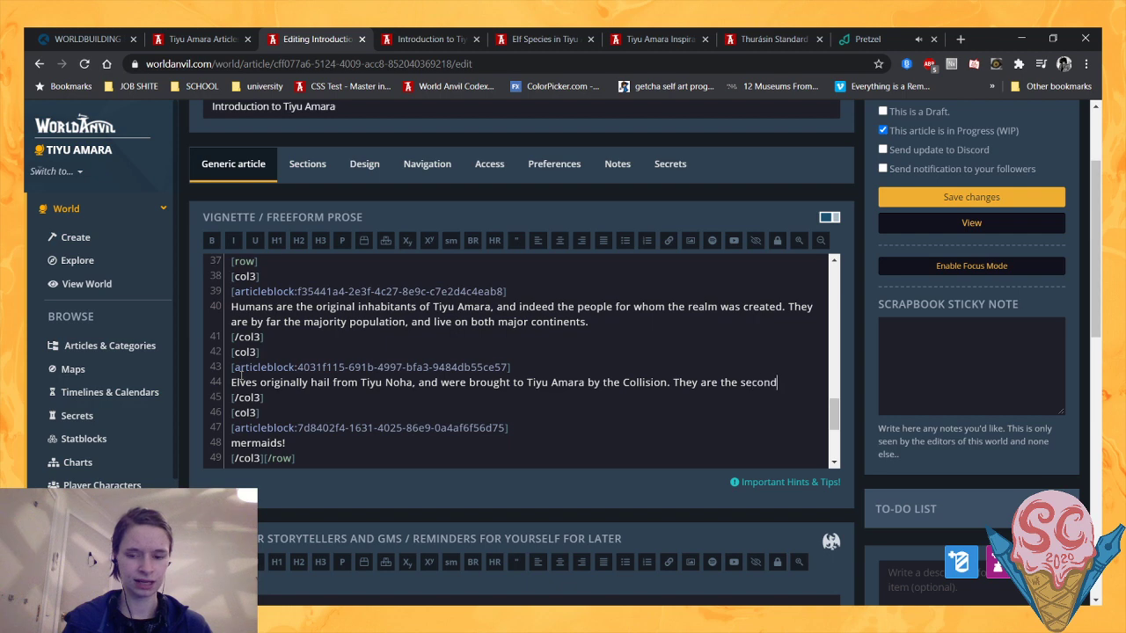
{"action": "type", "text": " most popula"}
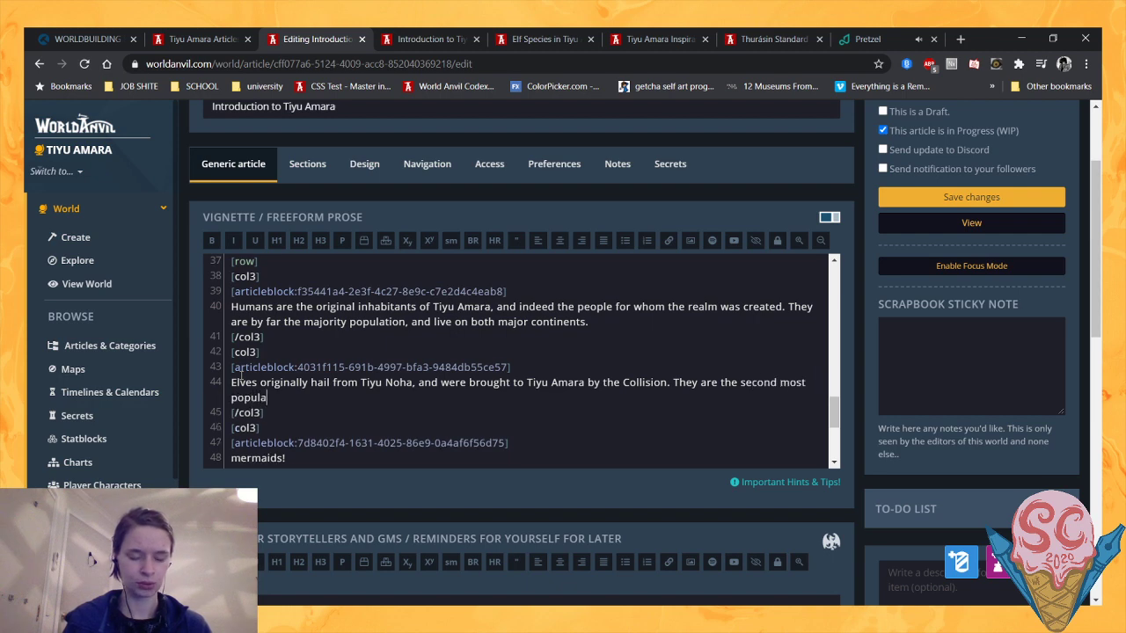
{"action": "key", "text": "BackSpace"}
{"action": "key", "text": "BackSpace"}
{"action": "key", "text": "BackSpace"}
{"action": "key", "text": "BackSpace"}
{"action": "key", "text": "BackSpace"}
{"action": "key", "text": "BackSpace"}
{"action": "key", "text": "BackSpace"}
{"action": "key", "text": "BackSpace"}
{"action": "key", "text": "BackSpace"}
{"action": "key", "text": "BackSpace"}
{"action": "key", "text": "BackSpace"}
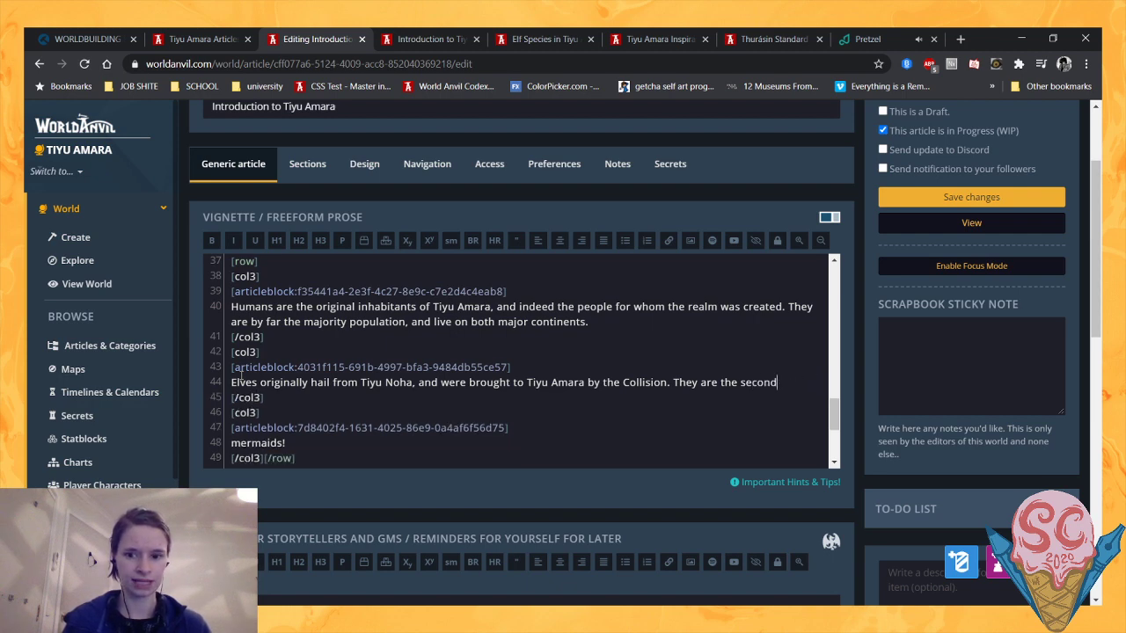
{"action": "type", "text": "largest sap"}
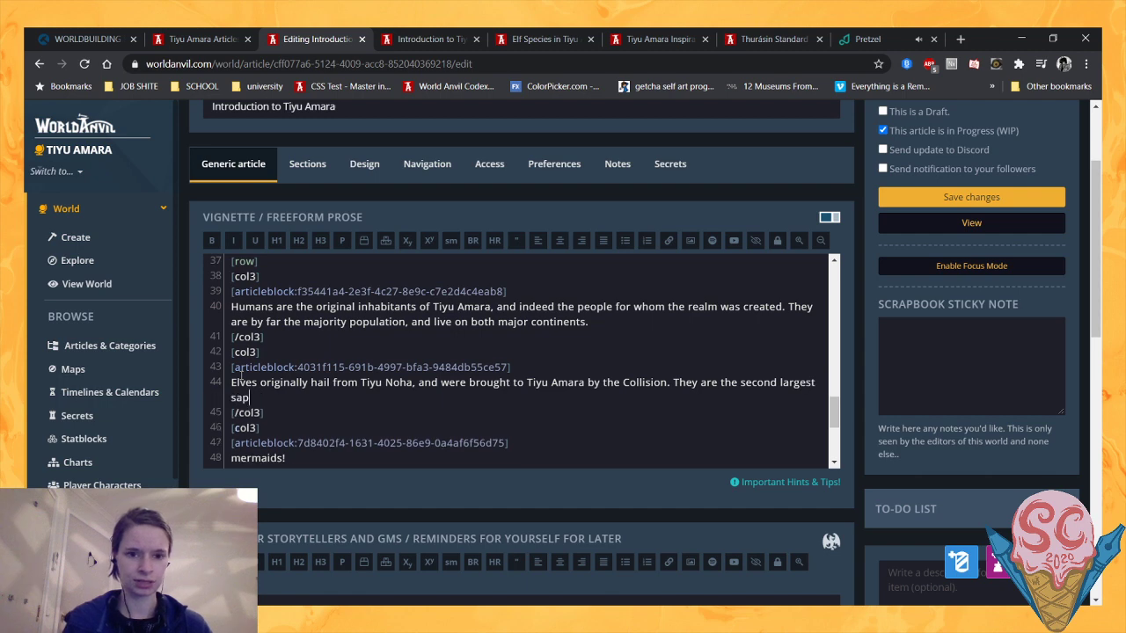
{"action": "type", "text": "ient populatio"}
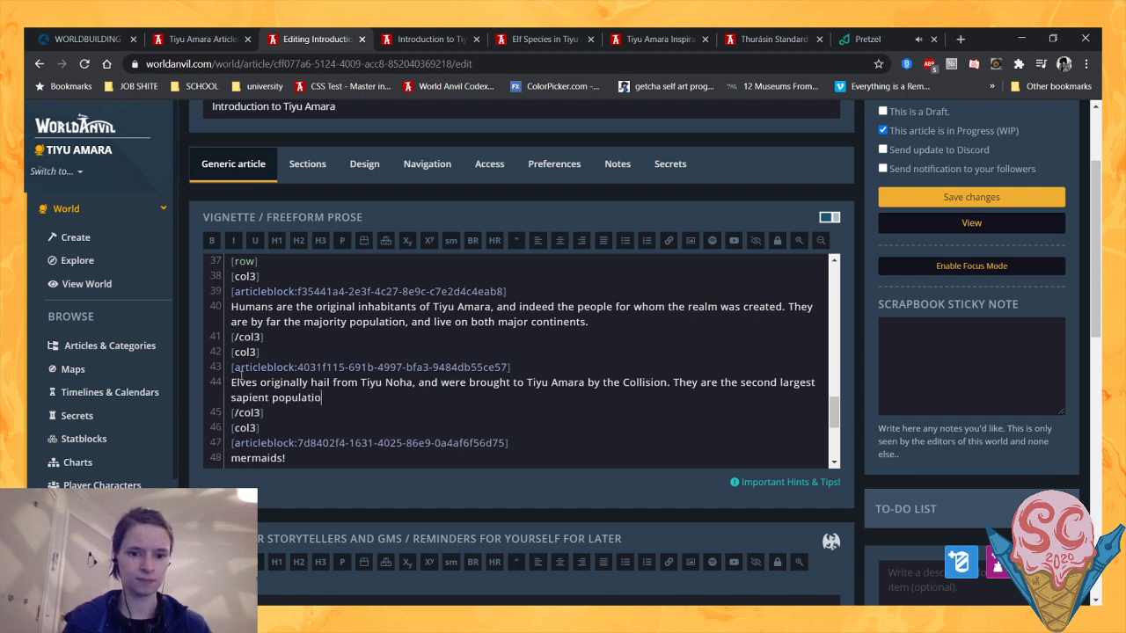
{"action": "type", "text": "n, and liv"}
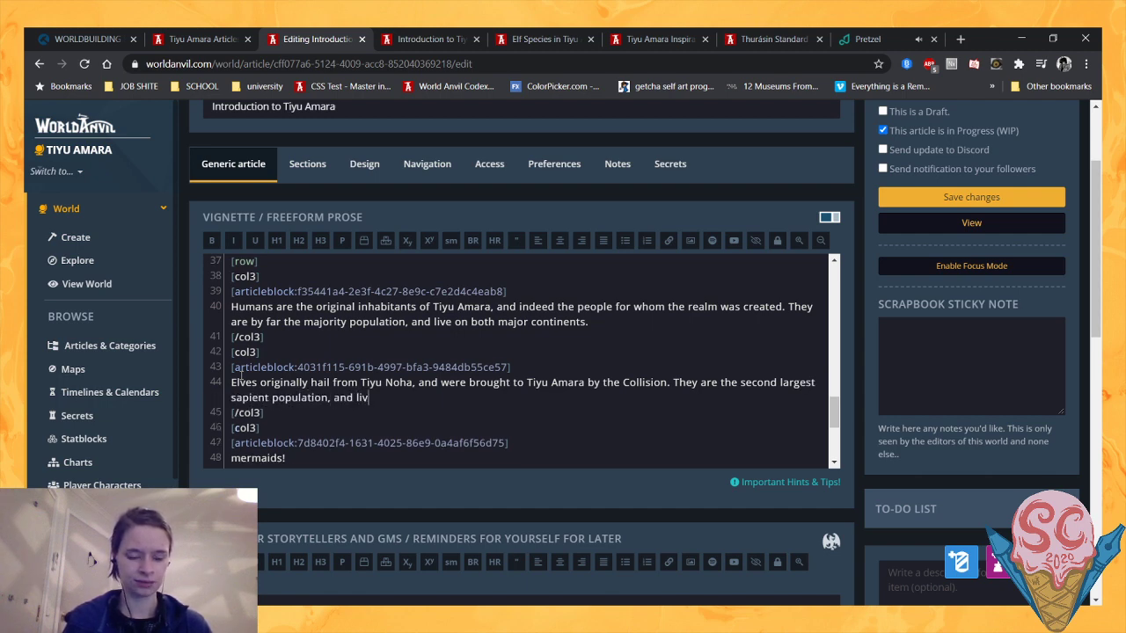
{"action": "type", "text": "e unevenly "}
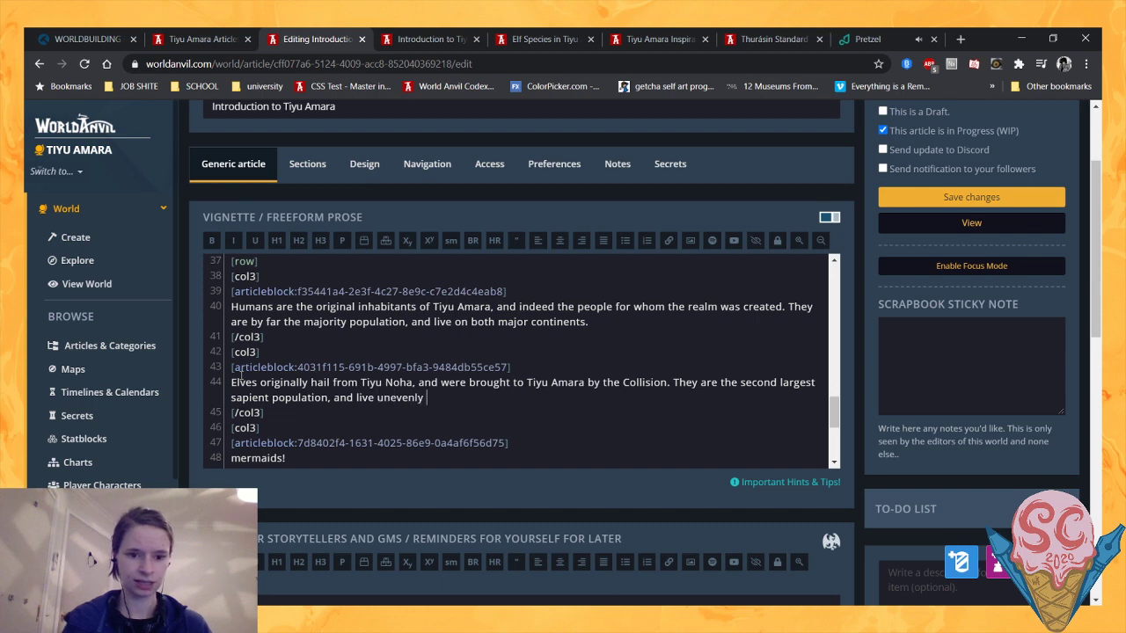
{"action": "type", "text": "distribu"}
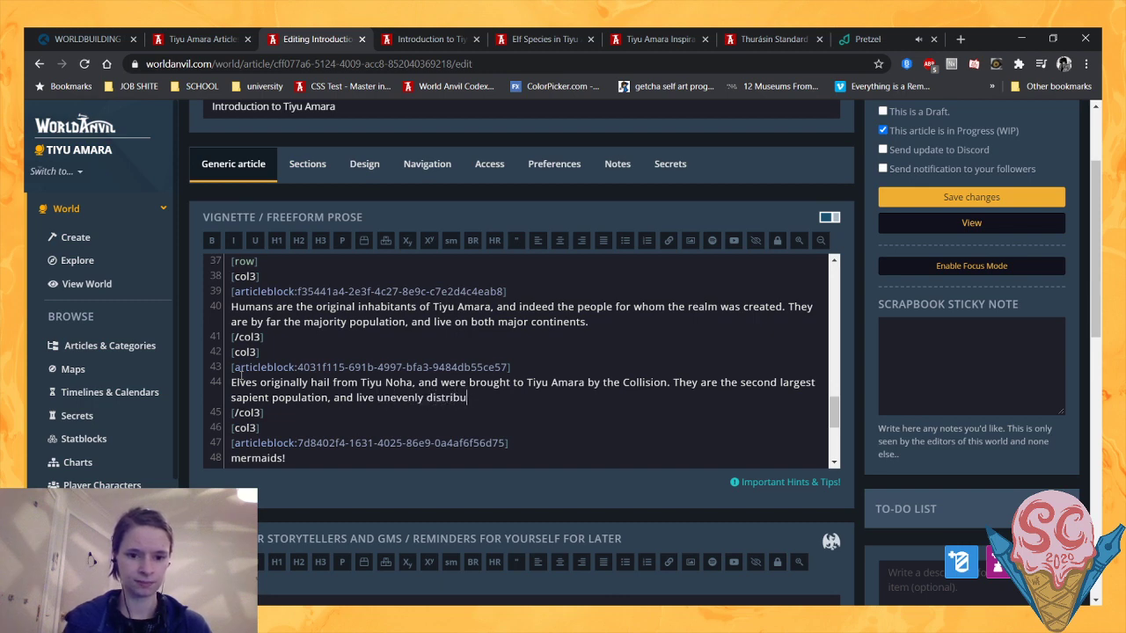
{"action": "type", "text": "ted throughout"}
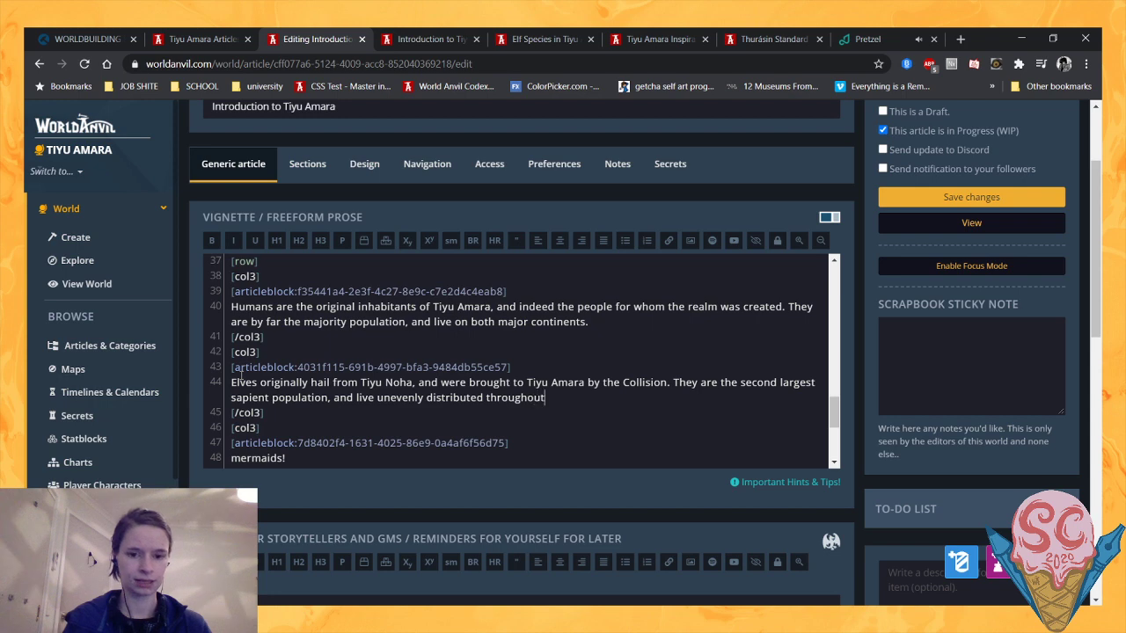
{"action": "type", "text": " the land."}
- Replace the word "land" with "realm" at the end of the Elves description
{"action": "scroll", "coordinate": [290, 378], "scroll_direction": "down", "scroll_amount": 1}
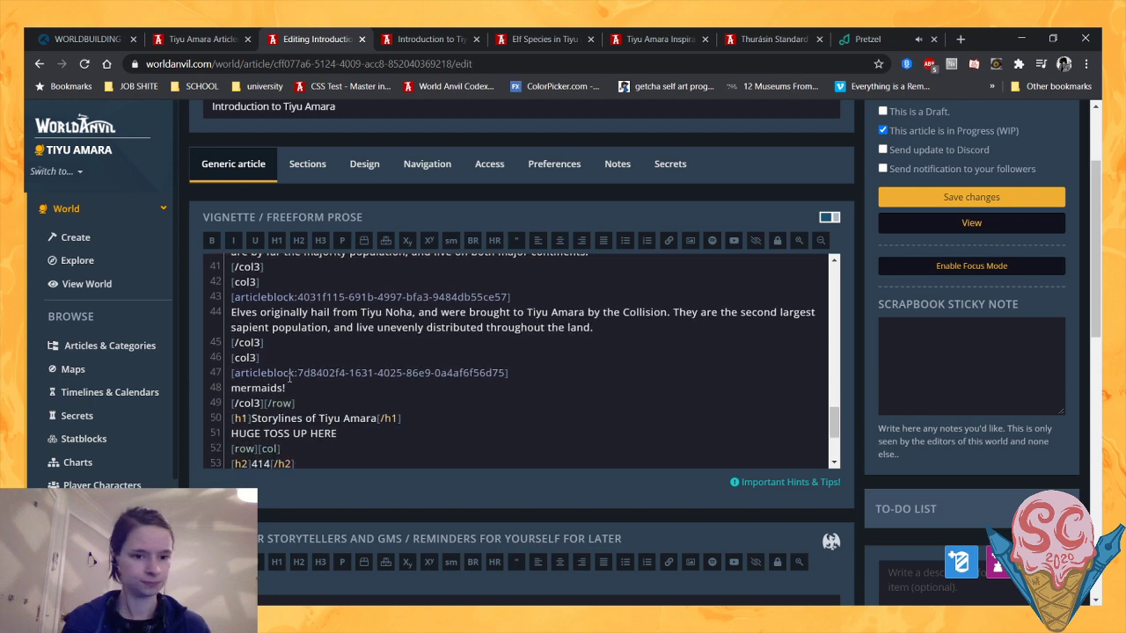
{"action": "left_click_drag", "start_coordinate": [593, 327], "coordinate": [567, 326]}
{"action": "type", "text": "realm."}
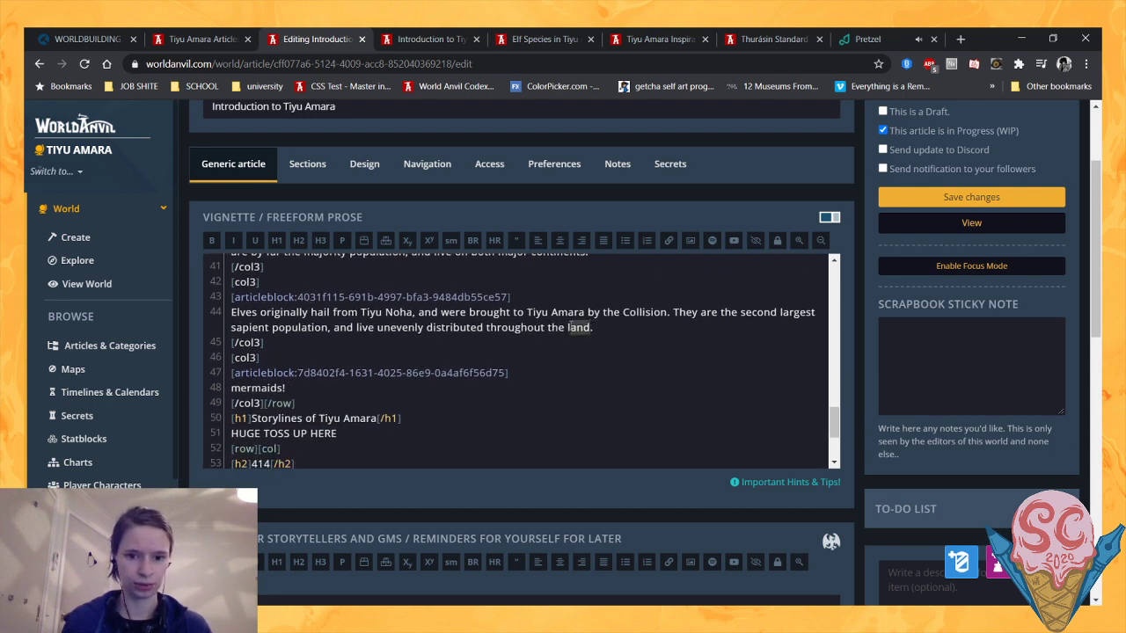
{"action": "left_click", "coordinate": [568, 327]}
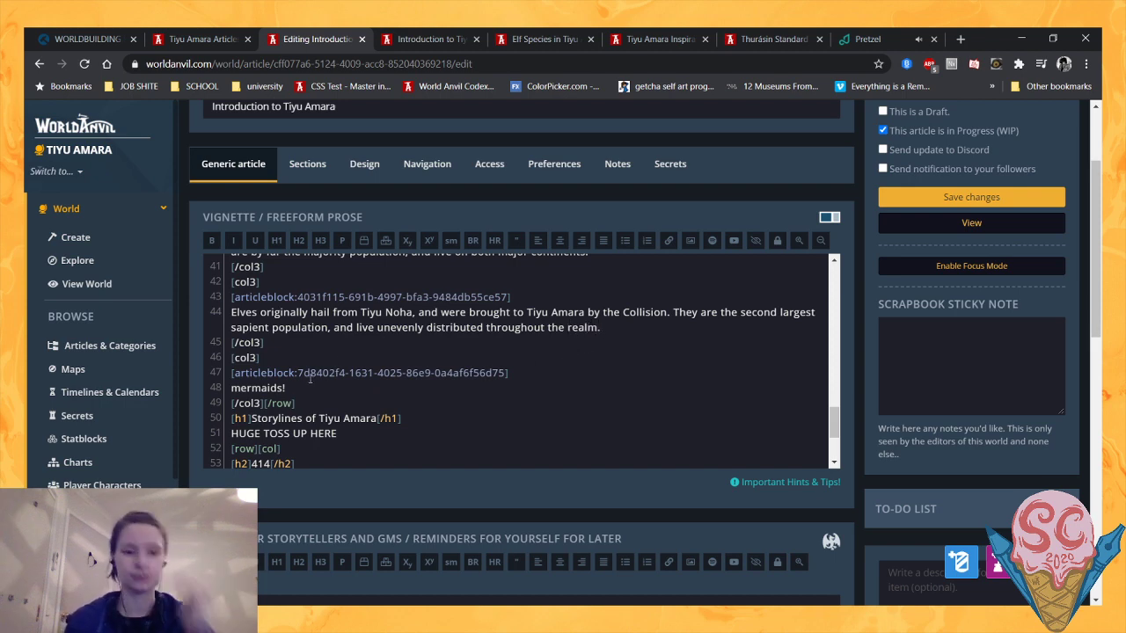
- Replace the placeholder "mermaids!" with "Merfolk come from a third realm, which up until very recently had no interaction with either Tiyu Amara or Noha."
{"action": "left_click_drag", "start_coordinate": [287, 387], "coordinate": [215, 397]}
{"action": "type", "text": "Merfolk"}
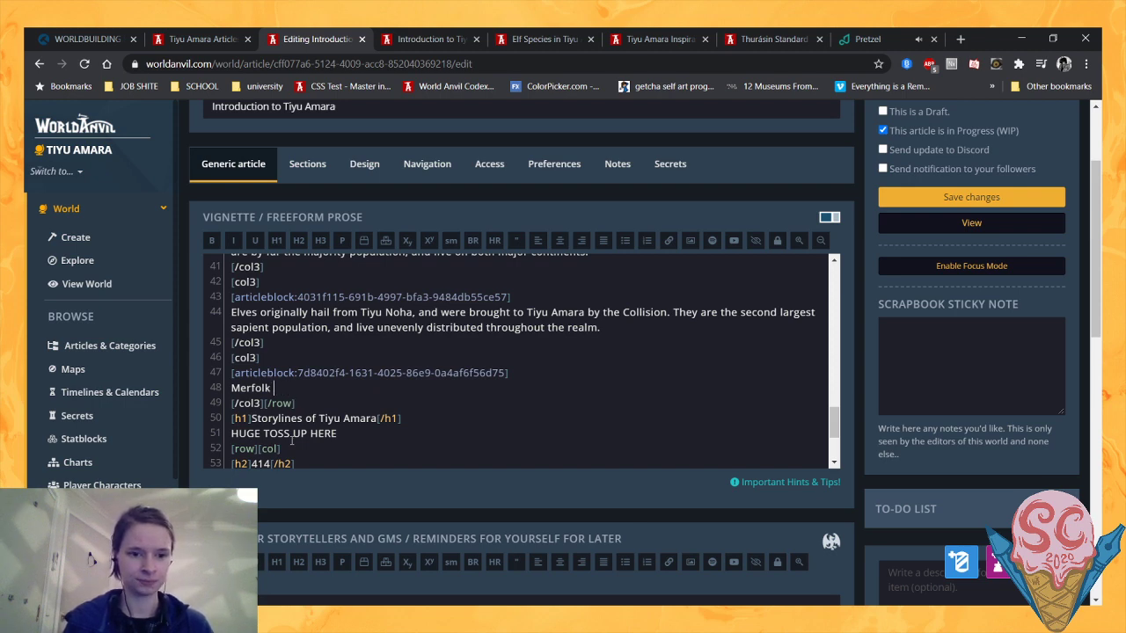
{"action": "type", "text": "come from"}
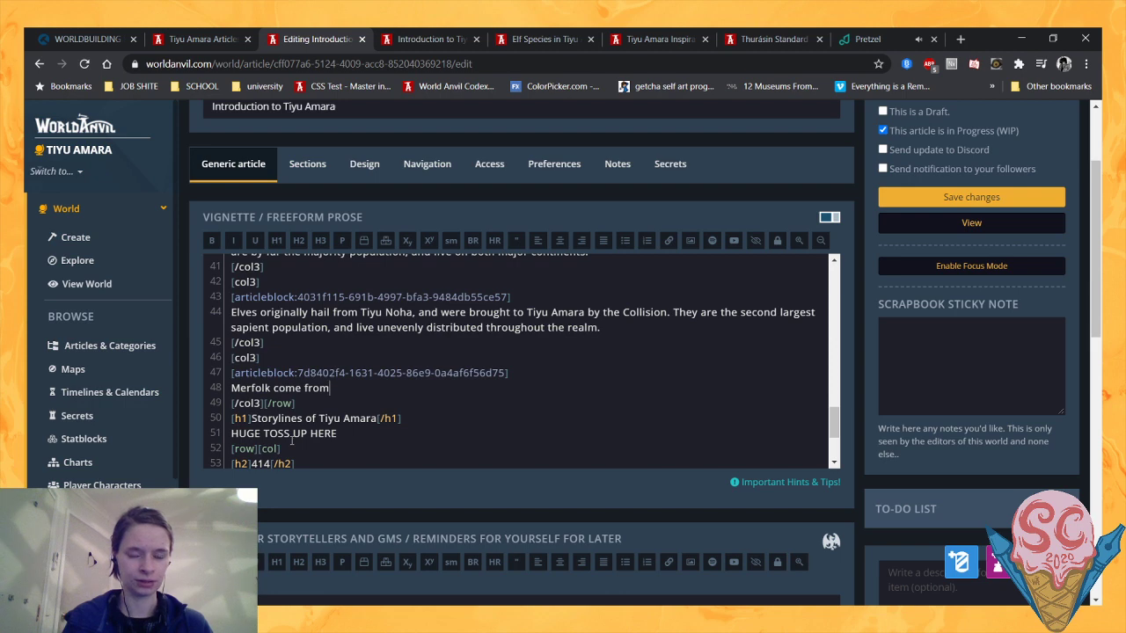
{"action": "type", "text": " a third realm"}
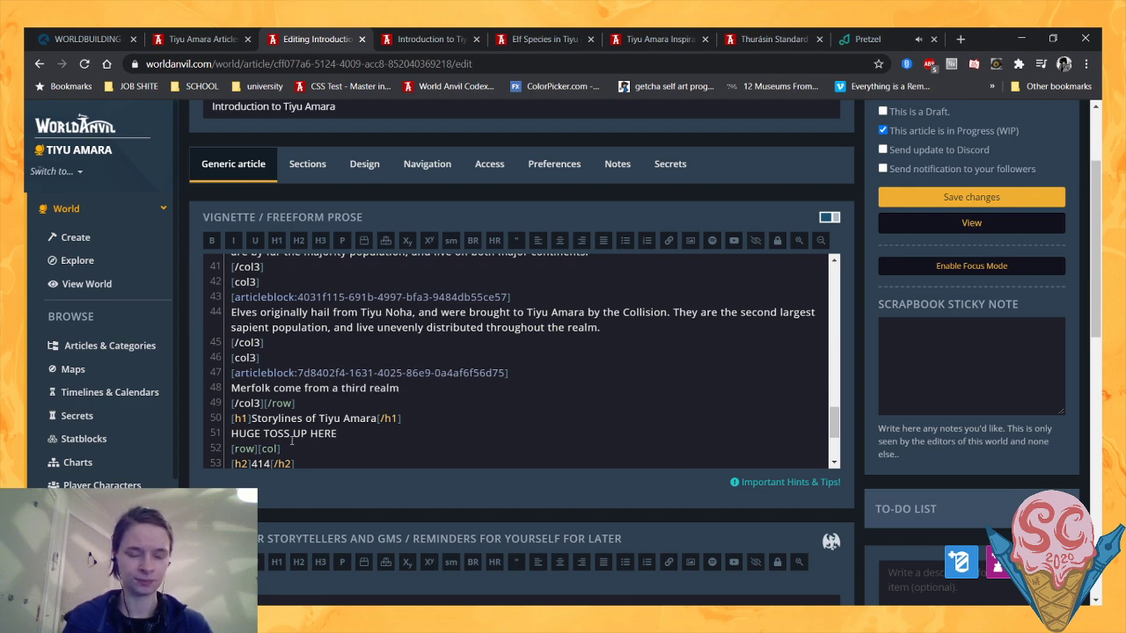
{"action": "type", "text": ", which up "}
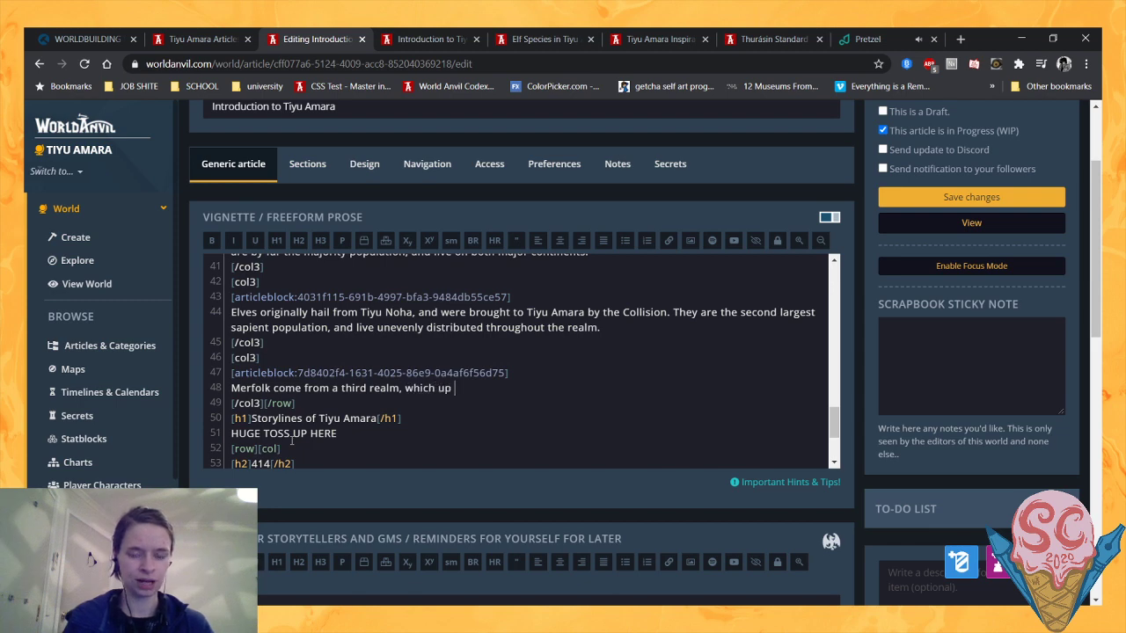
{"action": "type", "text": "until very rece"}
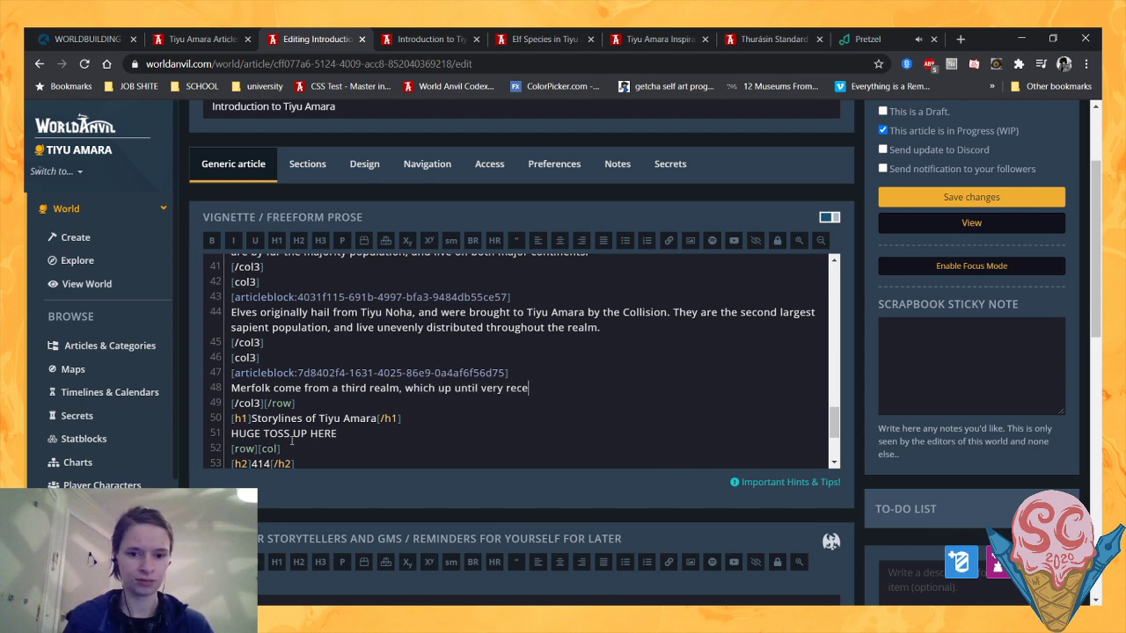
{"action": "type", "text": "ntly had no "}
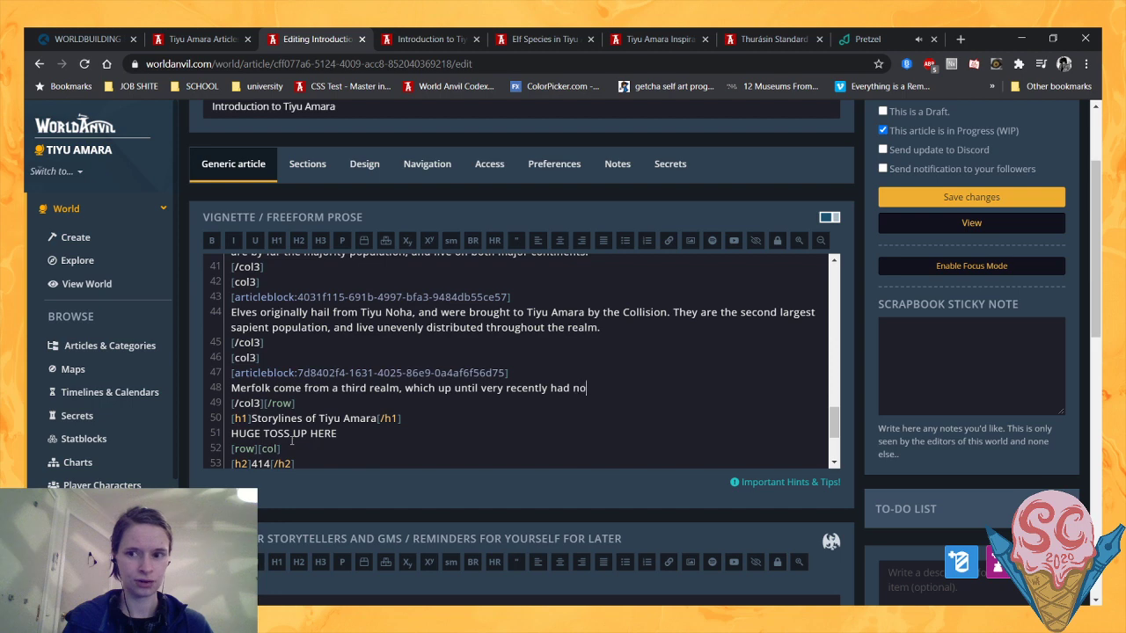
{"action": "type", "text": "interac"}
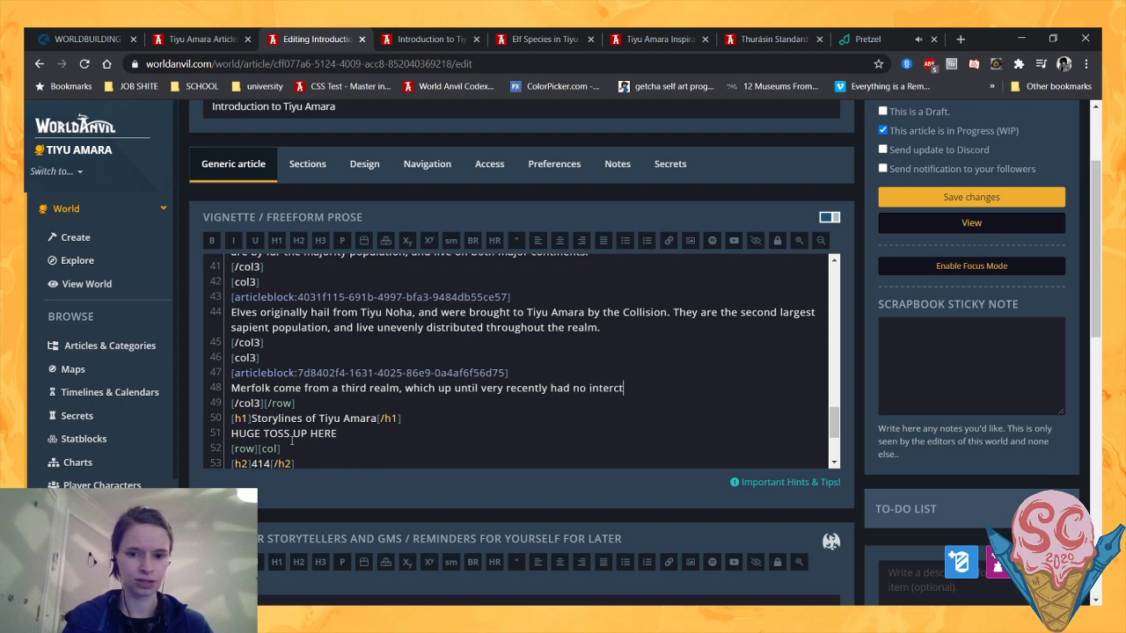
{"action": "type", "text": "tion with ei"}
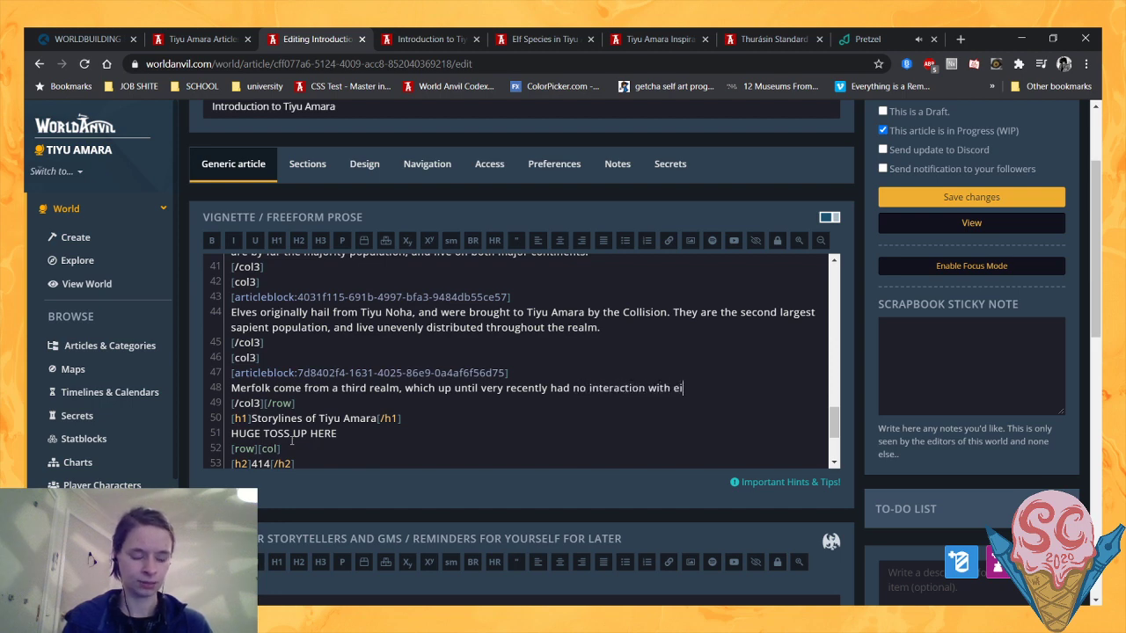
{"action": "type", "text": "ther T"}
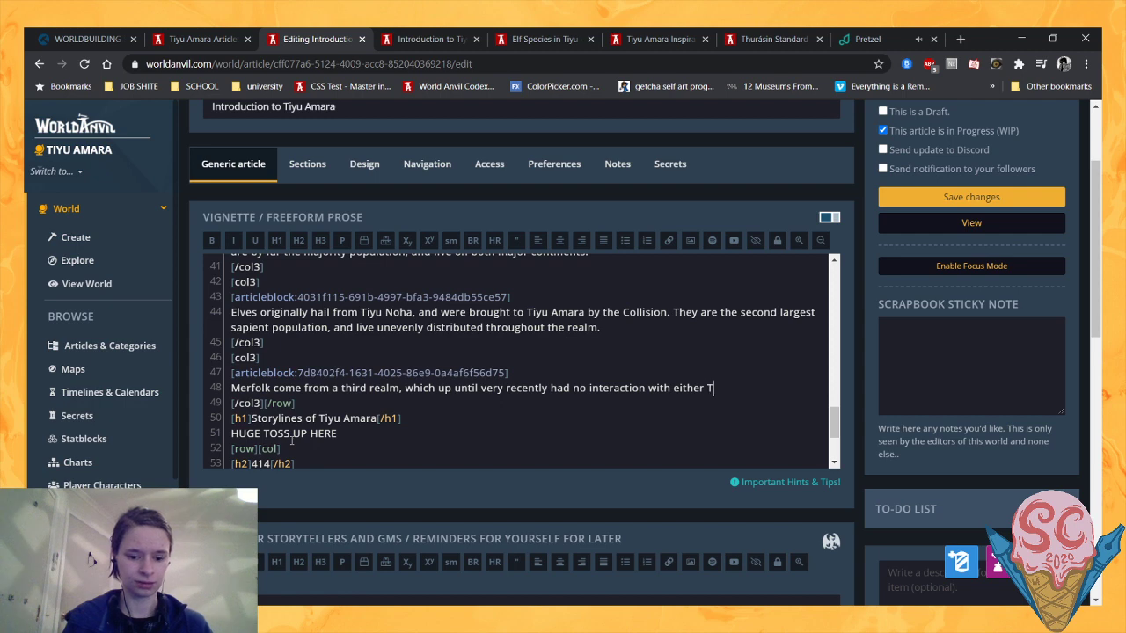
{"action": "type", "text": "iyu"}
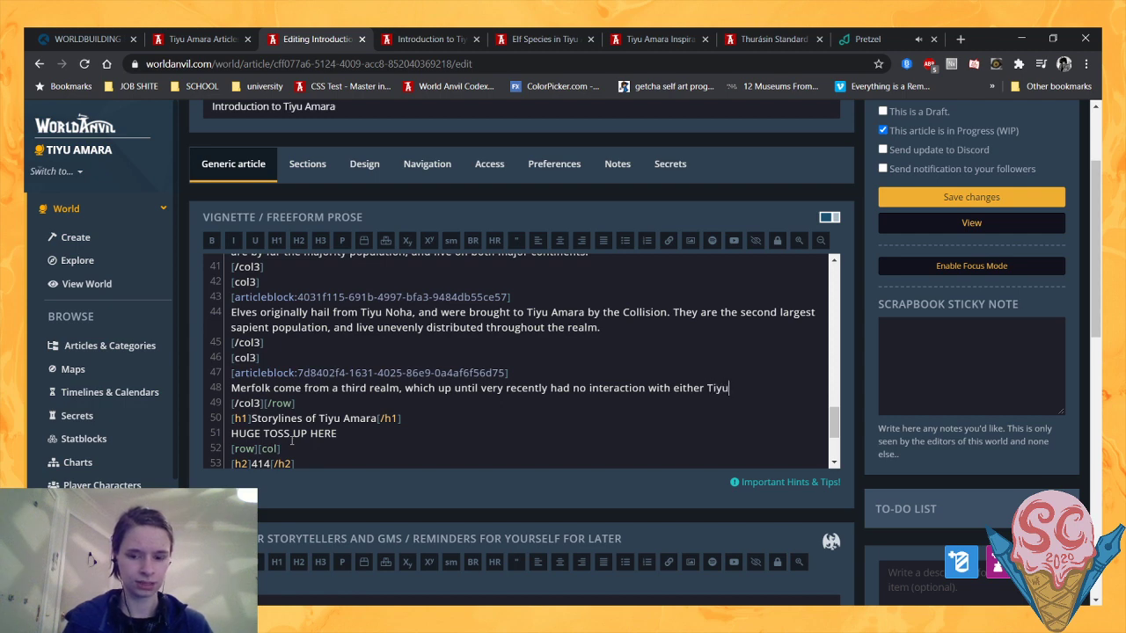
{"action": "type", "text": " Amara or Noha."}
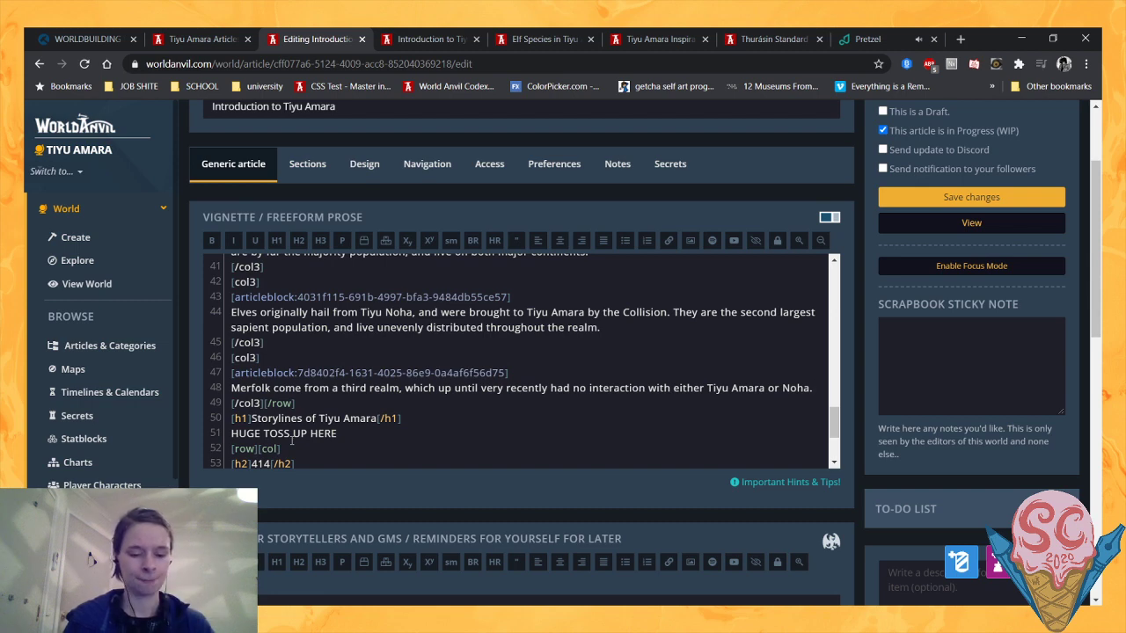
{"action": "type", "text": " They "}
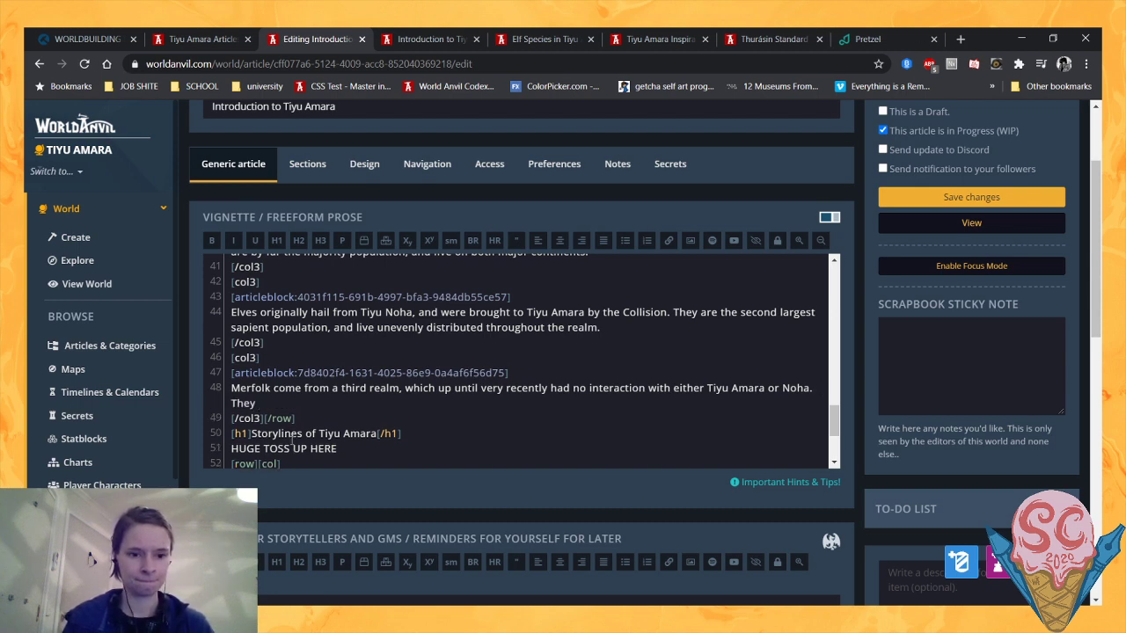
{"action": "type", "text": "ca"}
- Continue the Merfolk description with "They arrived in Amara via magic portals, and only live off the coast of Thurásin."
{"action": "key", "text": "BackSpace"}
{"action": "key", "text": "BackSpace"}
{"action": "type", "text": "ar"}
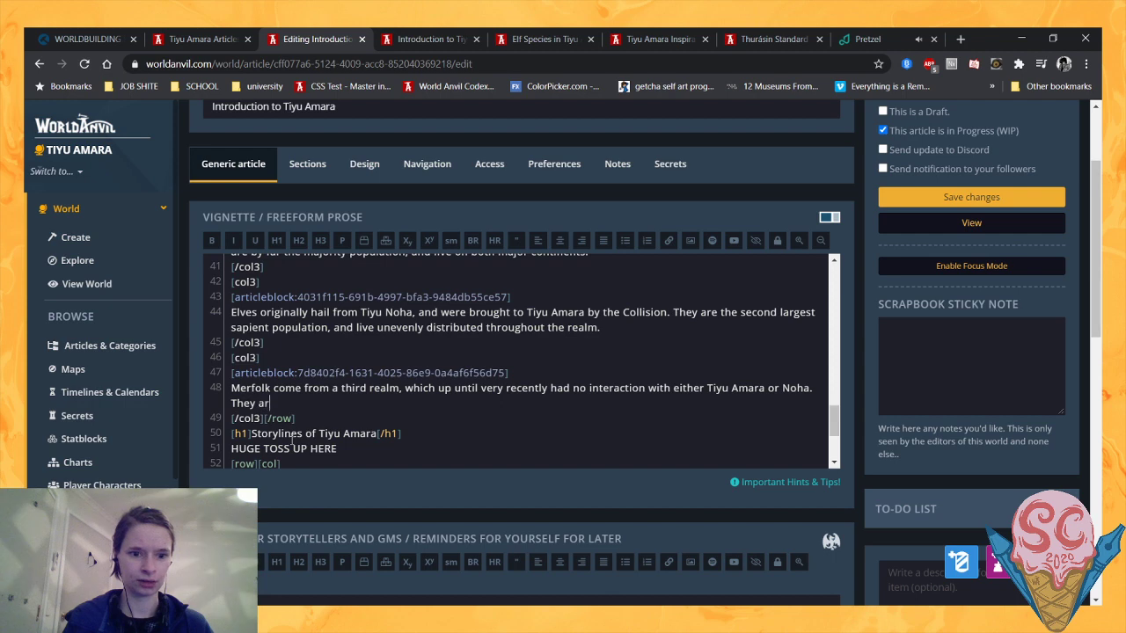
{"action": "type", "text": "rived in Amara via m"}
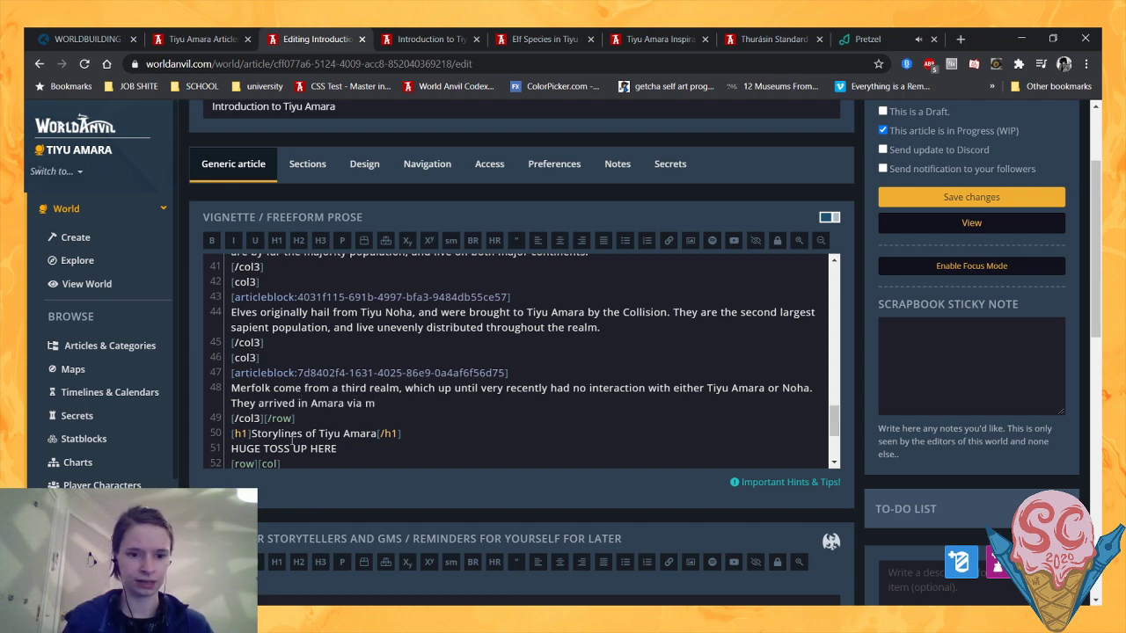
{"action": "key", "text": "BackSpace"}
{"action": "type", "text": "const"}
{"action": "key", "text": "BackSpace"}
{"action": "key", "text": "BackSpace"}
{"action": "key", "text": "BackSpace"}
{"action": "key", "text": "BackSpace"}
{"action": "key", "text": "BackSpace"}
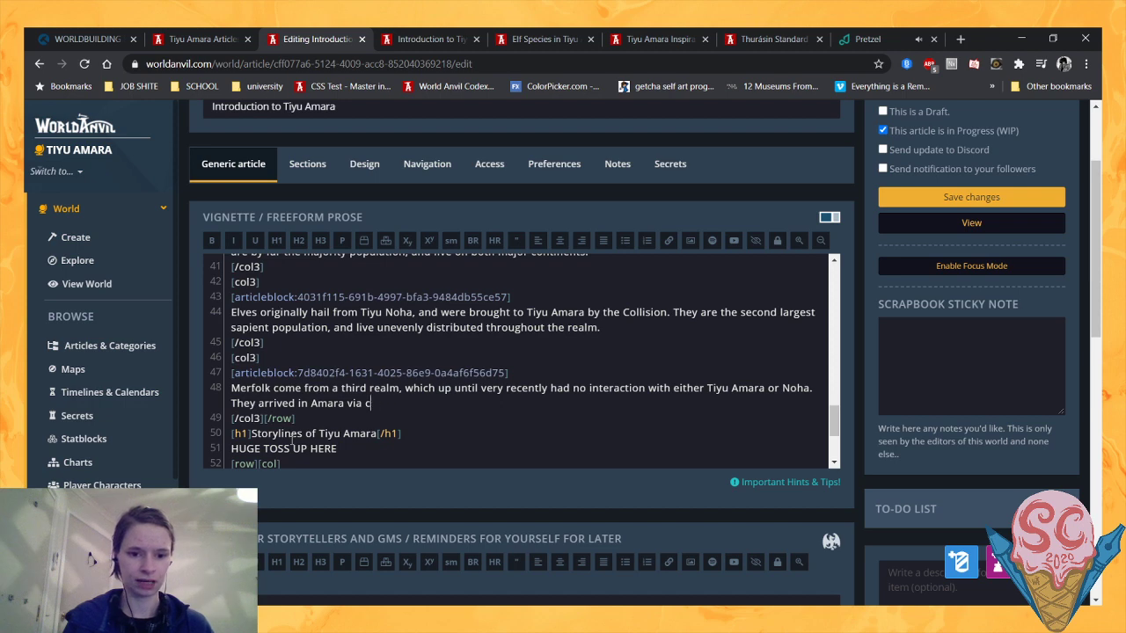
{"action": "type", "text": "magic por"}
{"action": "type", "text": "tals, "}
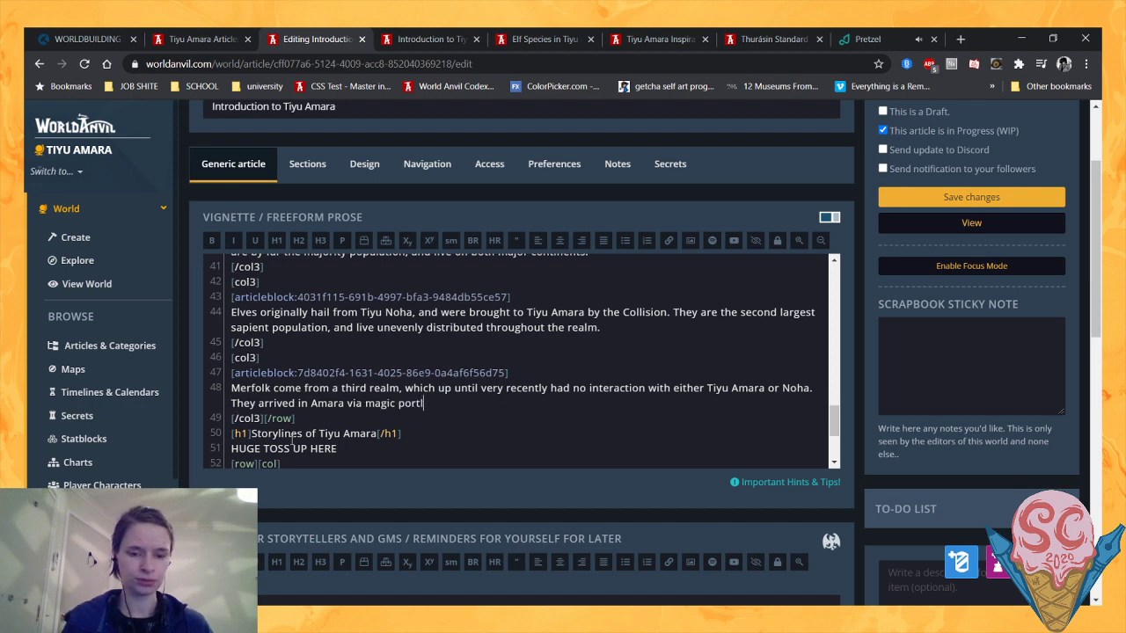
{"action": "type", "text": "and "}
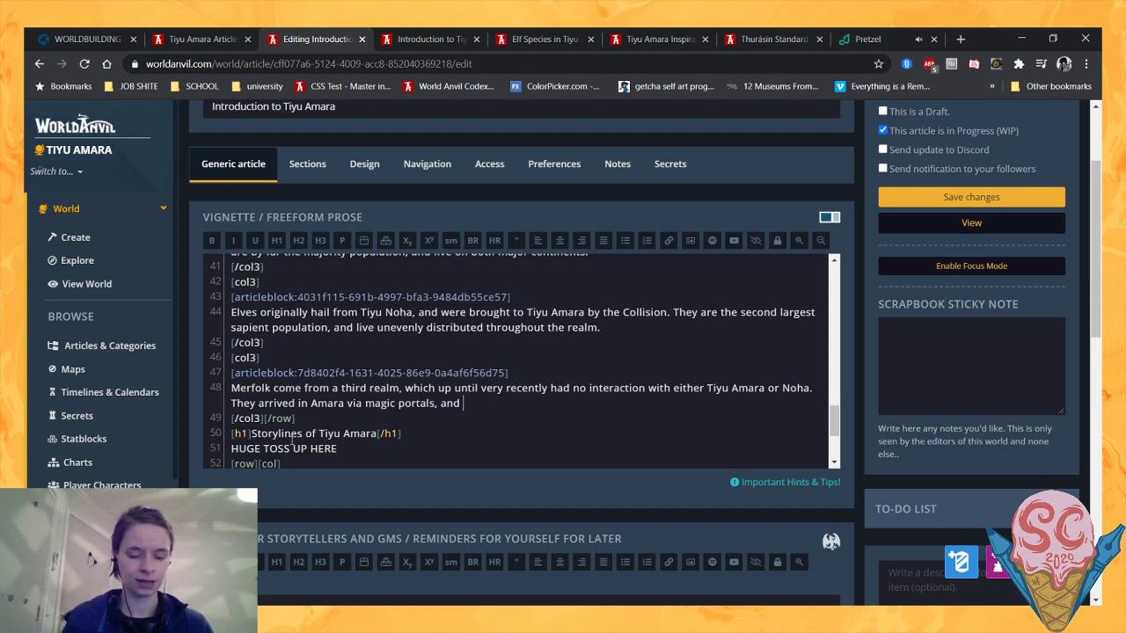
{"action": "type", "text": "only live o"}
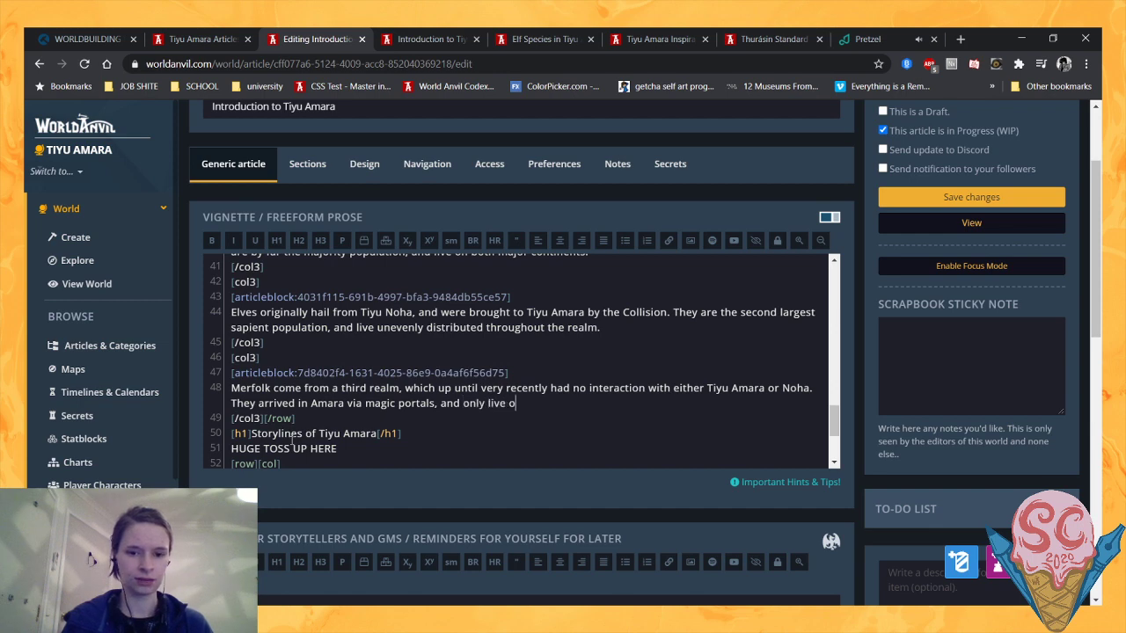
{"action": "type", "text": "ff the coast of Thu"}
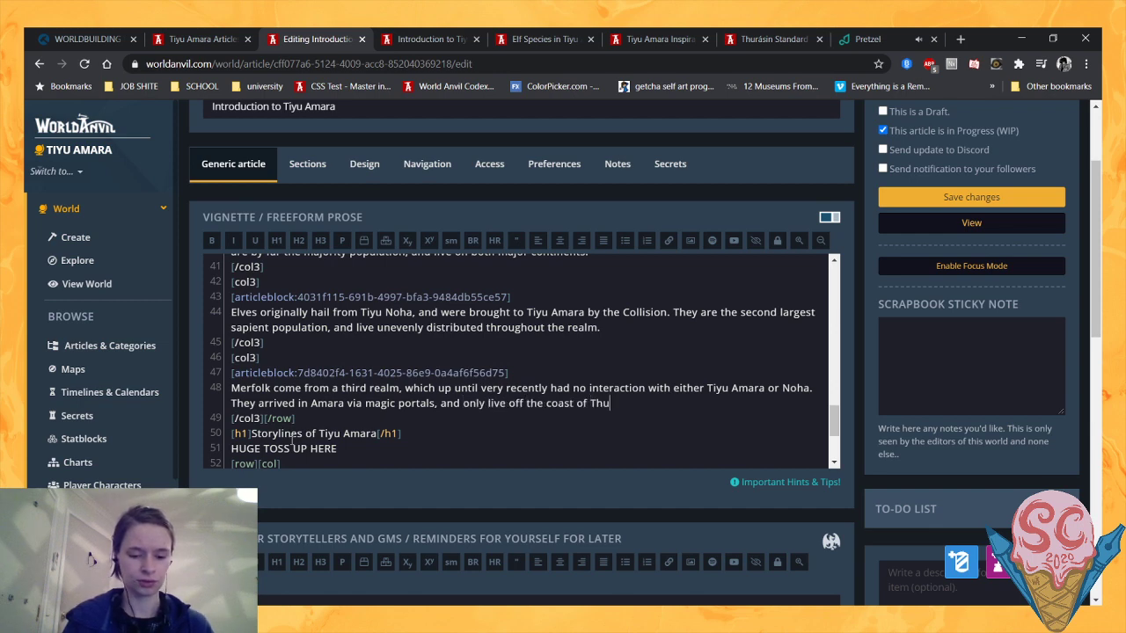
{"action": "type", "text": "rásin."}
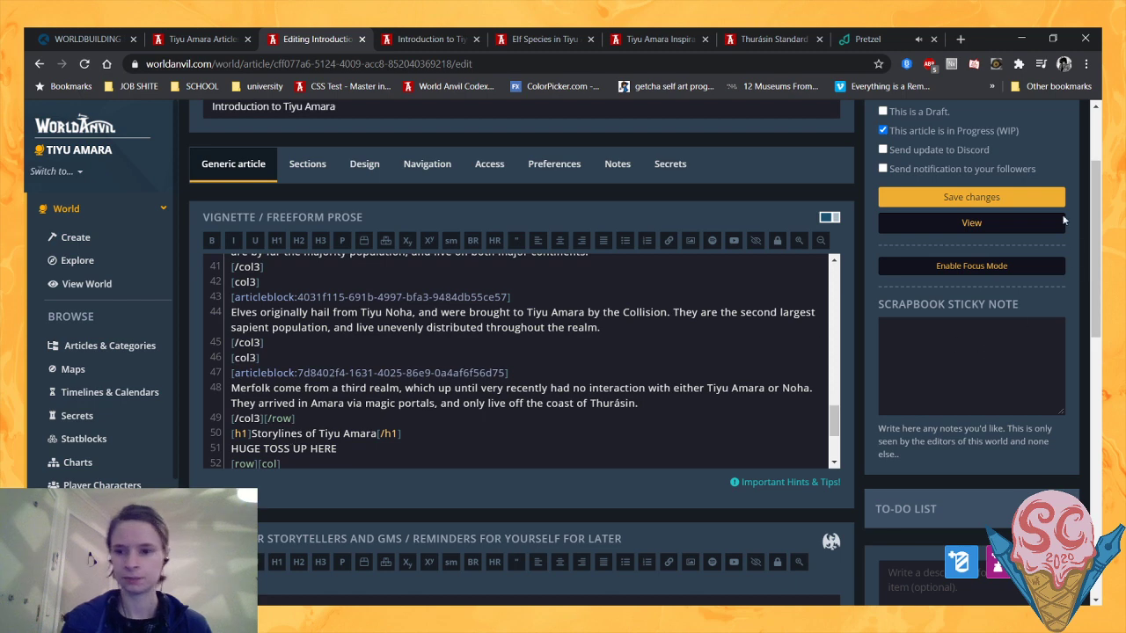
- Save the article changes and reload the article preview to check the three species descriptions
{"action": "left_click", "coordinate": [1027, 195]}
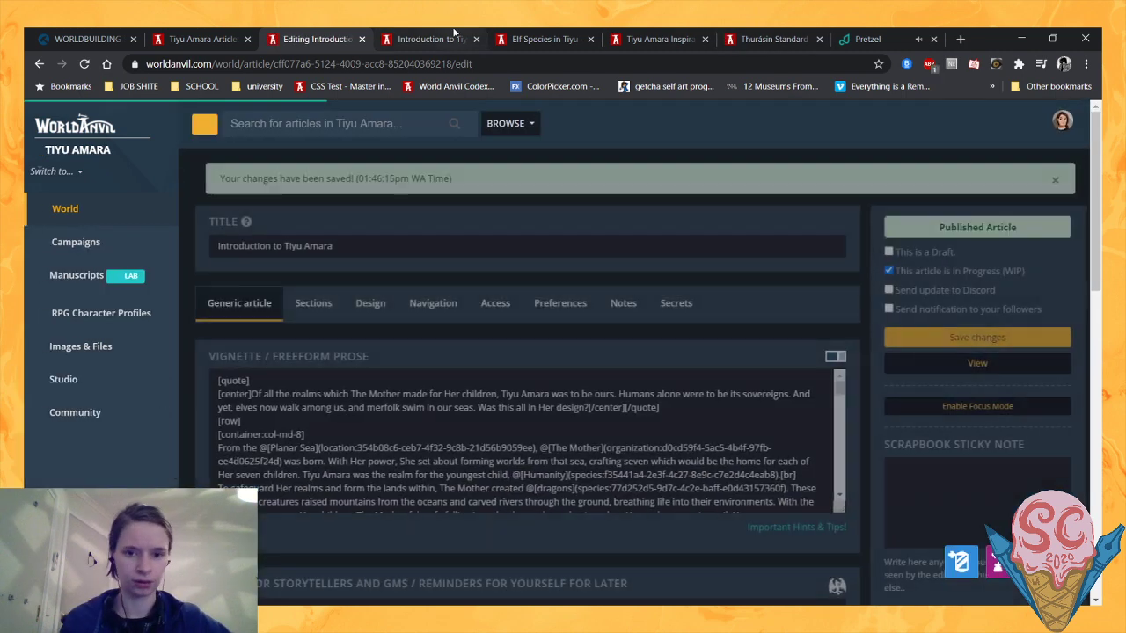
{"action": "left_click", "coordinate": [436, 39]}
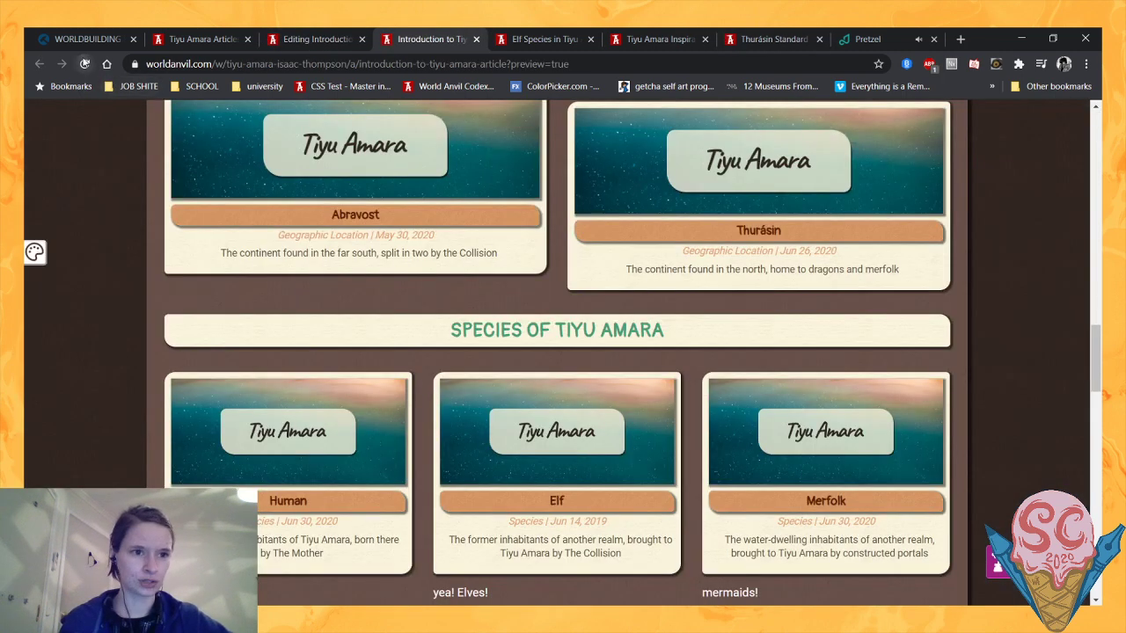
{"action": "left_click", "coordinate": [84, 63]}
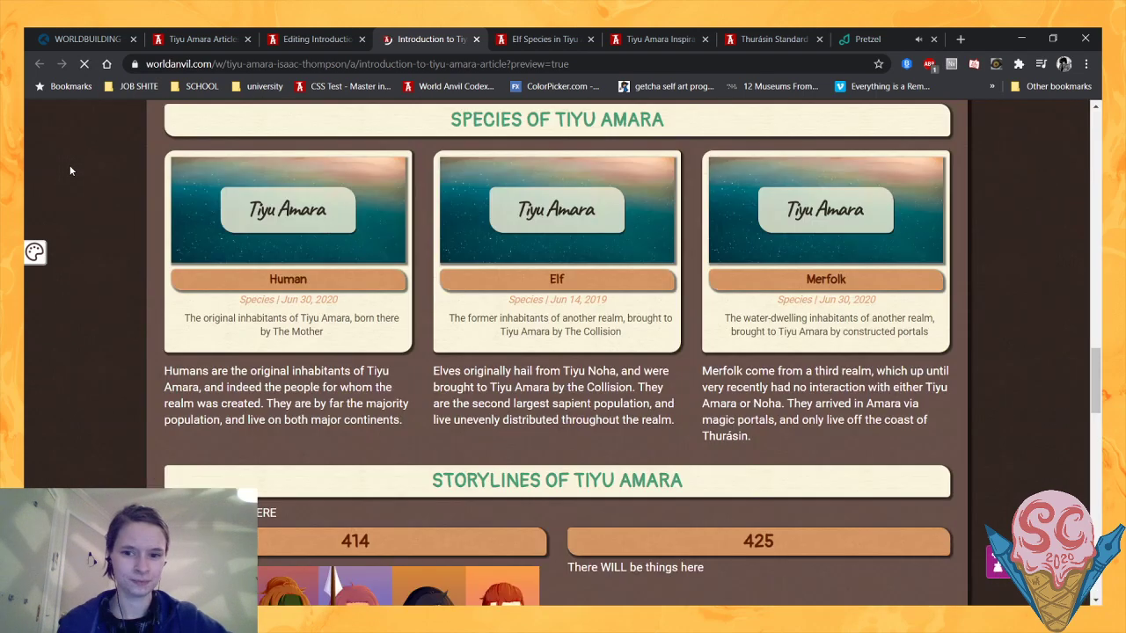
{"action": "left_click_drag", "start_coordinate": [695, 443], "coordinate": [763, 444]}
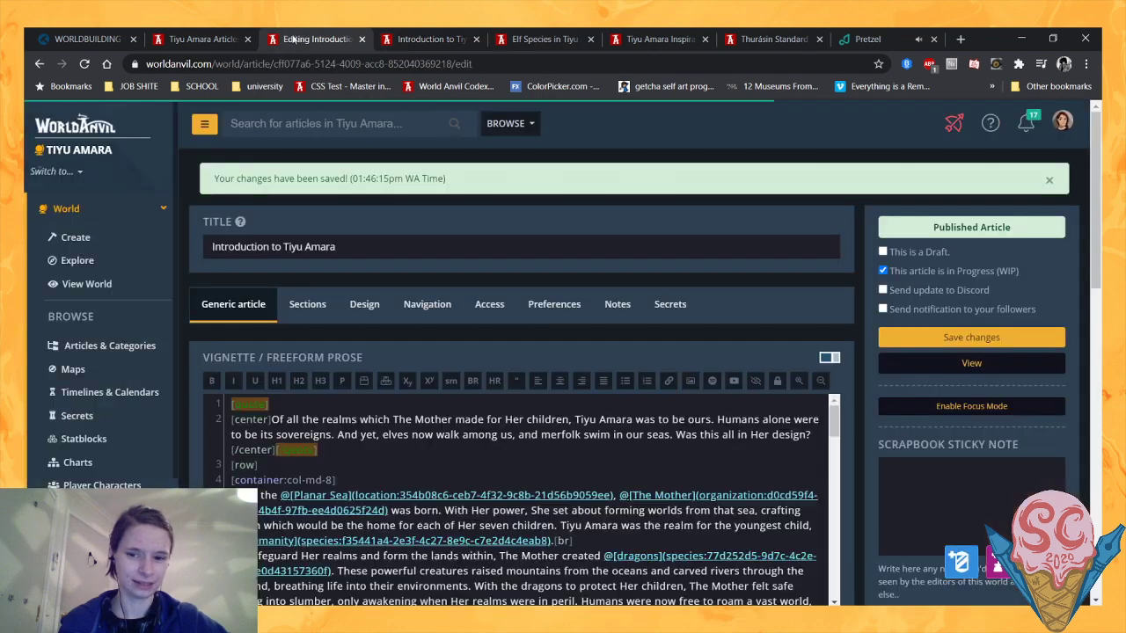
- Back in the article editor, replace everything after "Merfolk come from" in the Merfolk description with "Tiyu Diela,"
{"action": "left_click", "coordinate": [312, 39]}
{"action": "scroll", "coordinate": [841, 297], "scroll_direction": "down", "scroll_amount": 3}
{"action": "scroll", "coordinate": [841, 298], "scroll_direction": "up", "scroll_amount": 1}
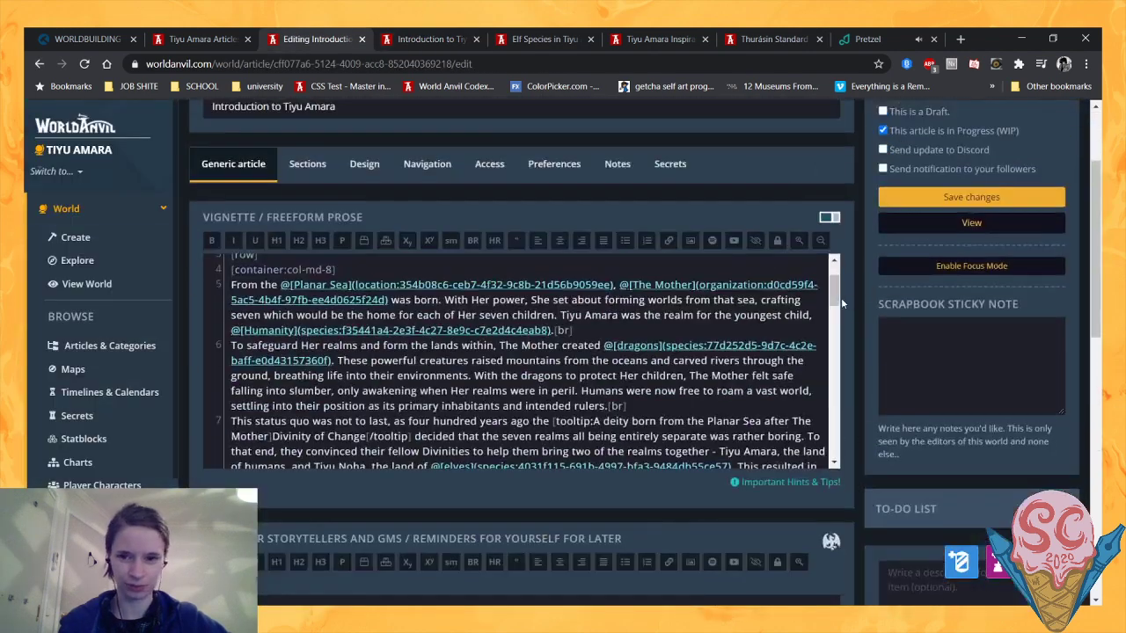
{"action": "left_click_drag", "start_coordinate": [837, 277], "coordinate": [834, 423]}
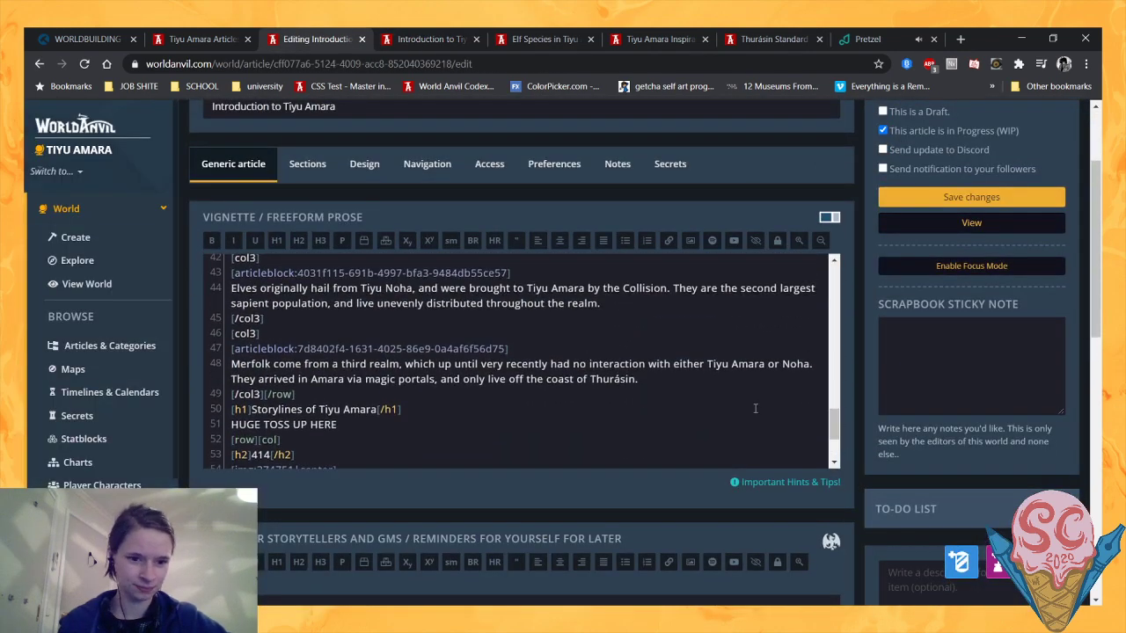
{"action": "scroll", "coordinate": [591, 411], "scroll_direction": "up", "scroll_amount": 1}
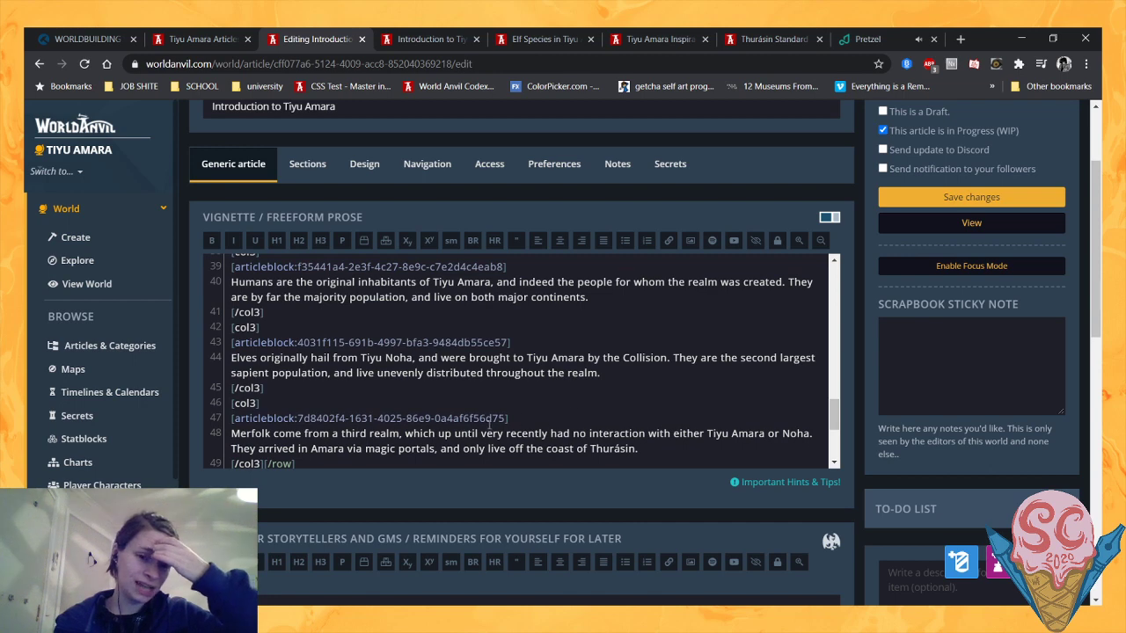
{"action": "scroll", "coordinate": [488, 425], "scroll_direction": "down", "scroll_amount": 1}
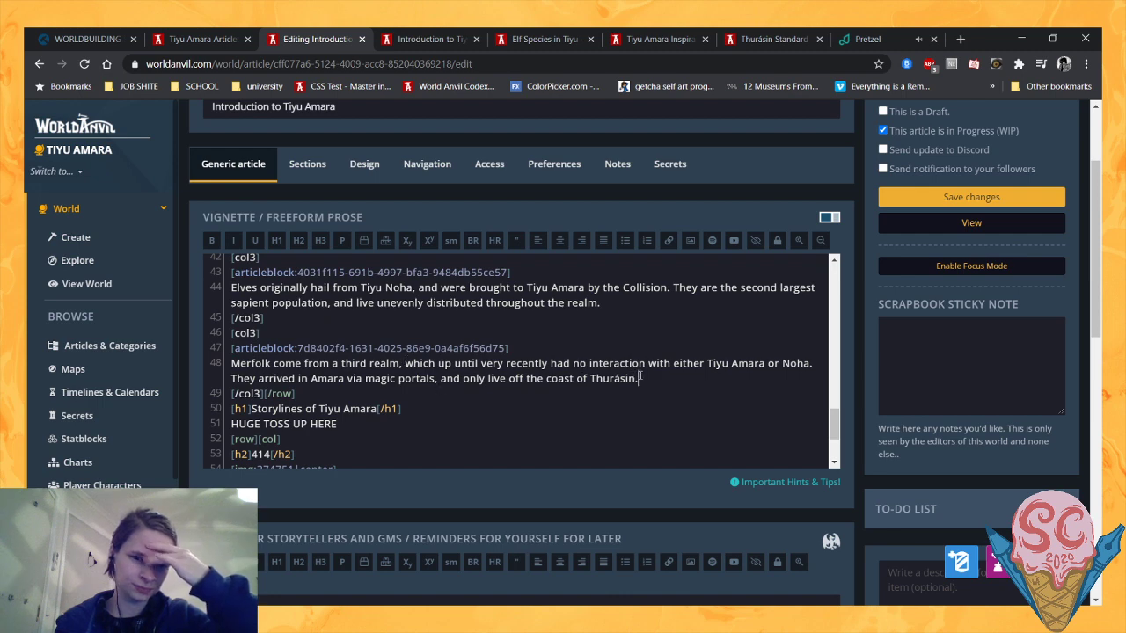
{"action": "left_click_drag", "start_coordinate": [641, 377], "coordinate": [342, 364]}
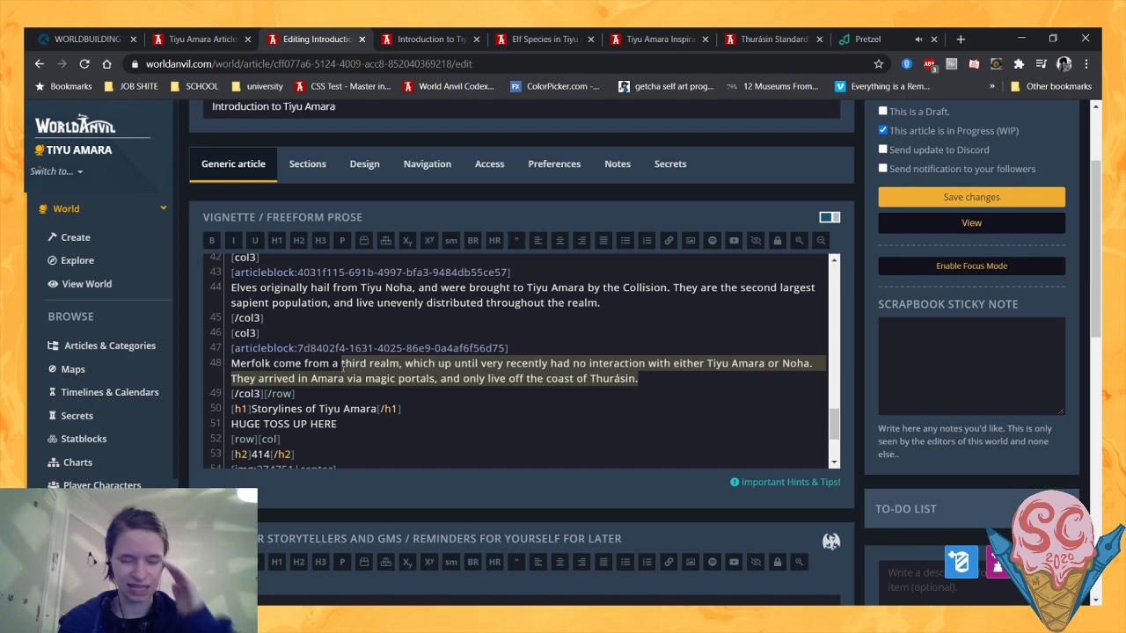
{"action": "type", "text": "Tiyu"}
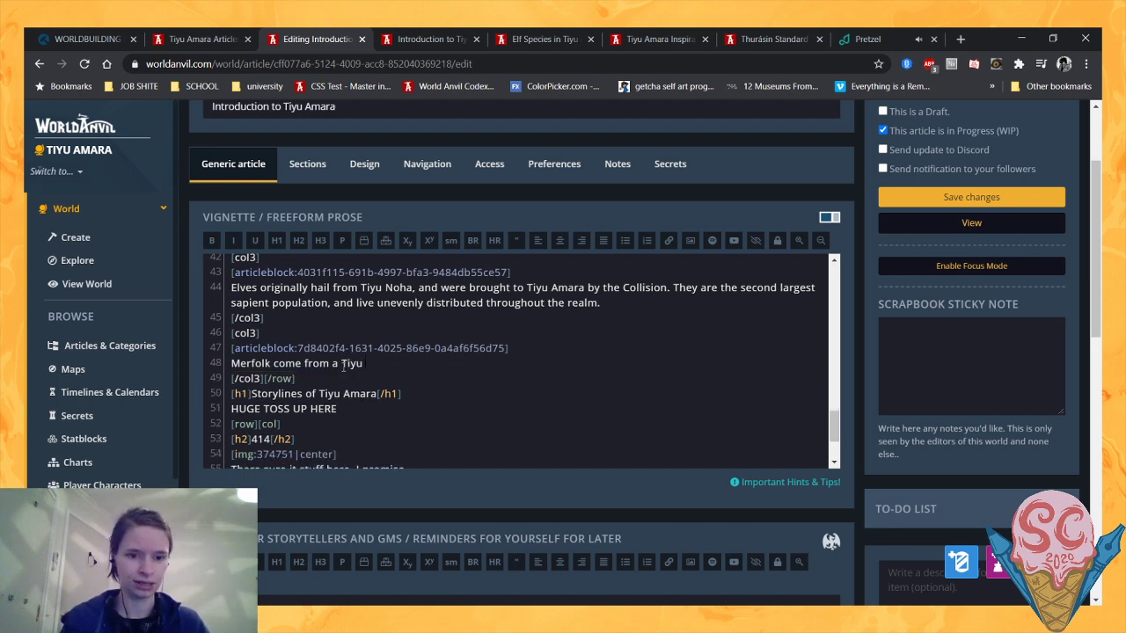
{"action": "scroll", "coordinate": [342, 365], "scroll_direction": "up", "scroll_amount": 1}
{"action": "scroll", "coordinate": [342, 365], "scroll_direction": "down", "scroll_amount": 1}
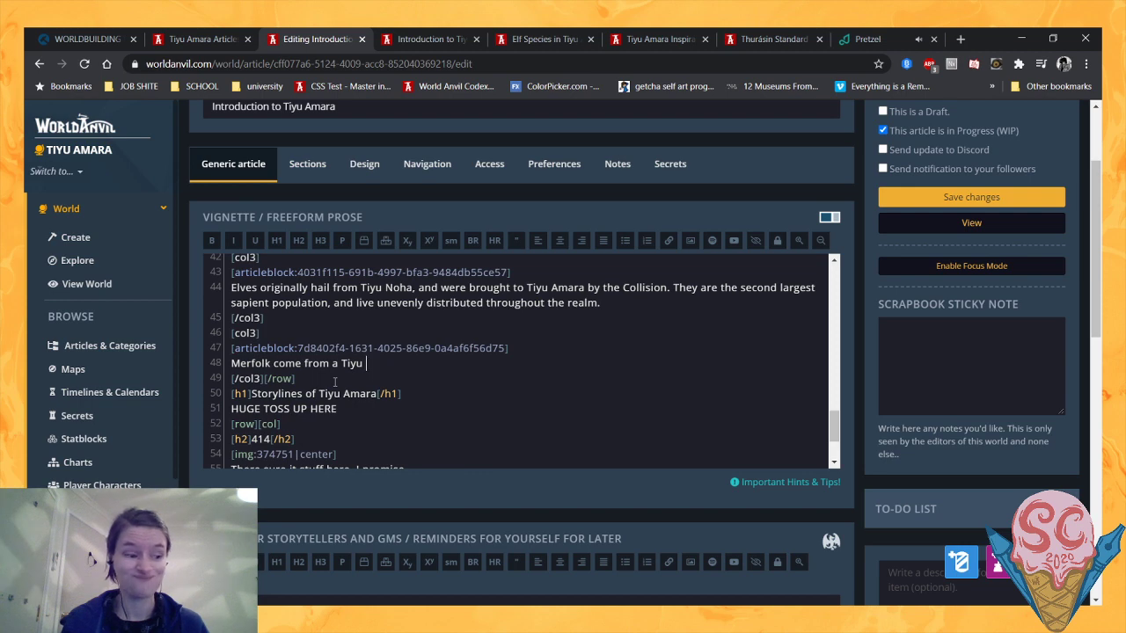
{"action": "type", "text": "D"}
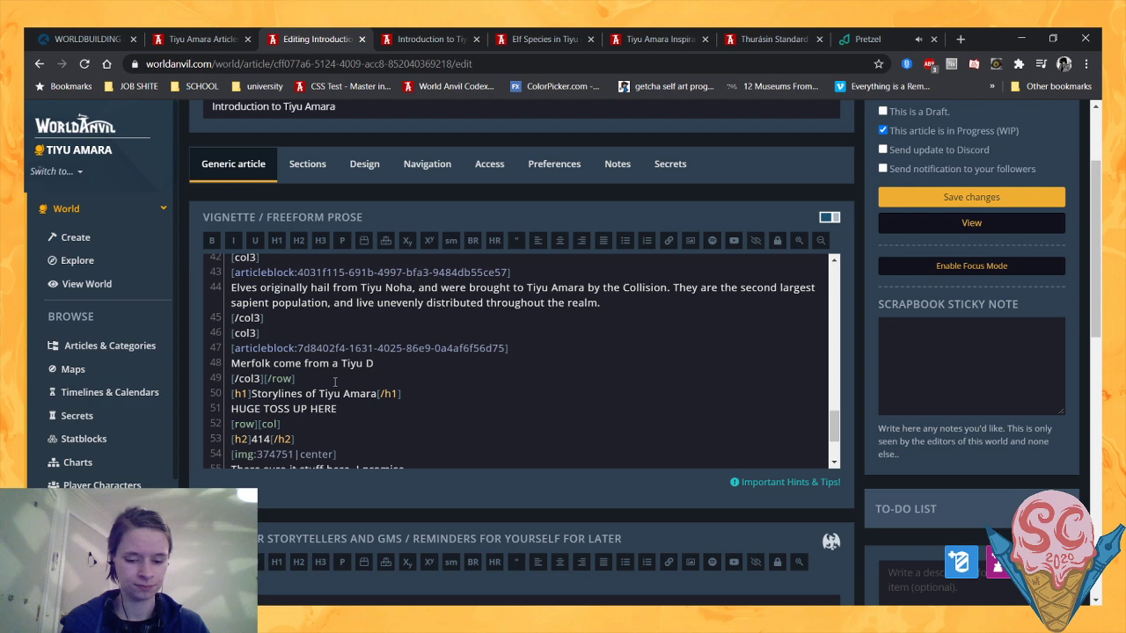
{"action": "type", "text": "iela"}
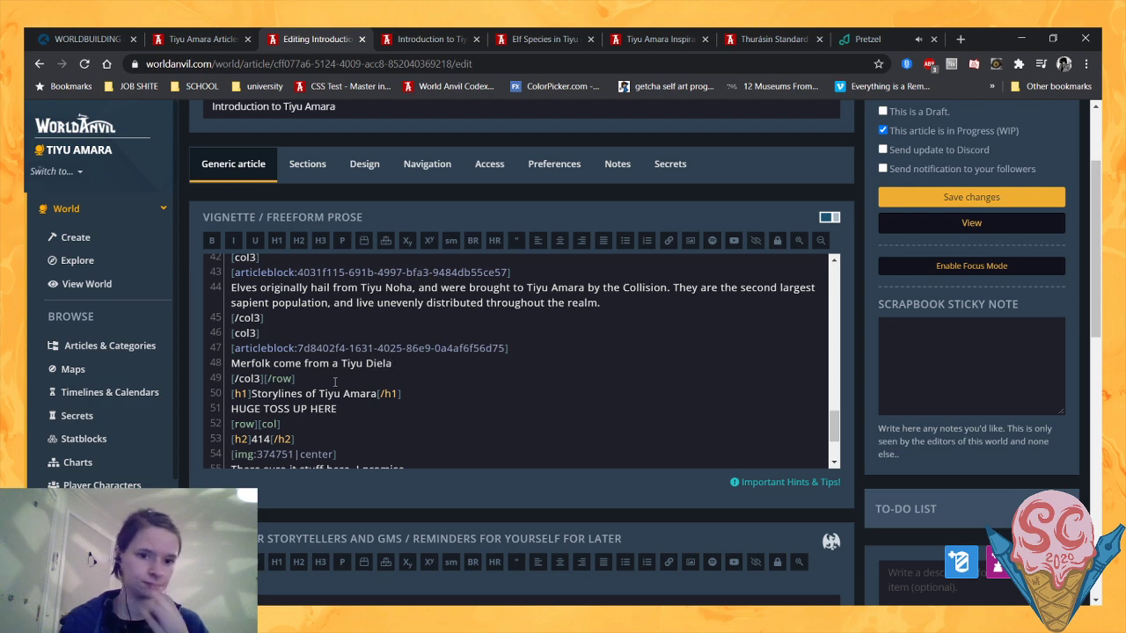
{"action": "scroll", "coordinate": [334, 382], "scroll_direction": "up", "scroll_amount": 2}
{"action": "scroll", "coordinate": [335, 381], "scroll_direction": "down", "scroll_amount": 2}
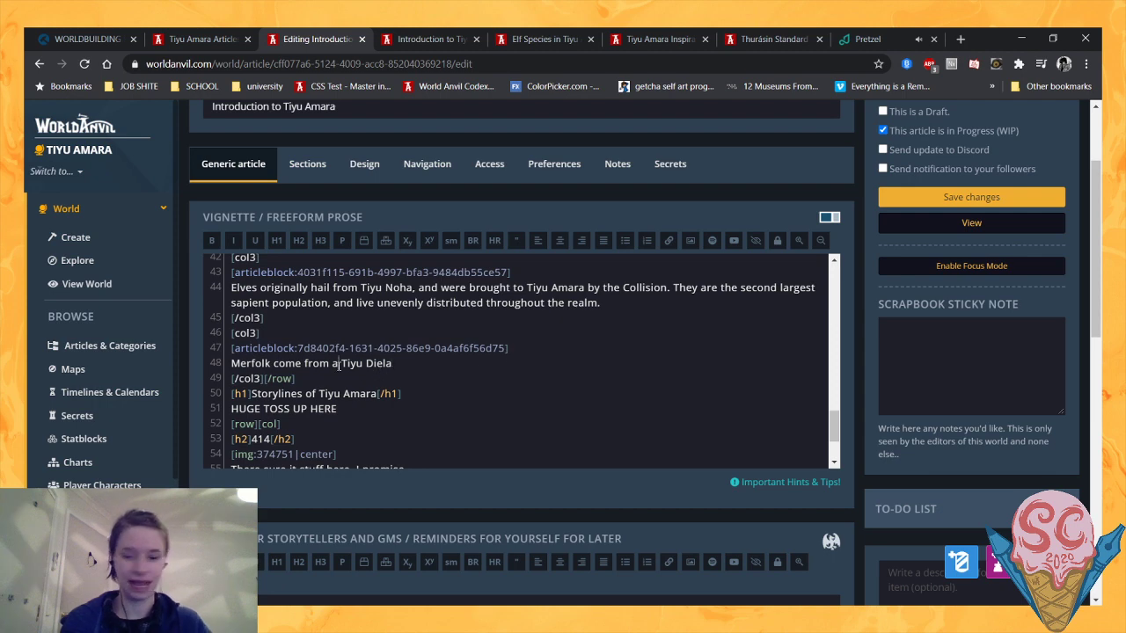
{"action": "left_click", "coordinate": [338, 364]}
{"action": "key", "text": "BackSpace"}
{"action": "key", "text": "BackSpace"}
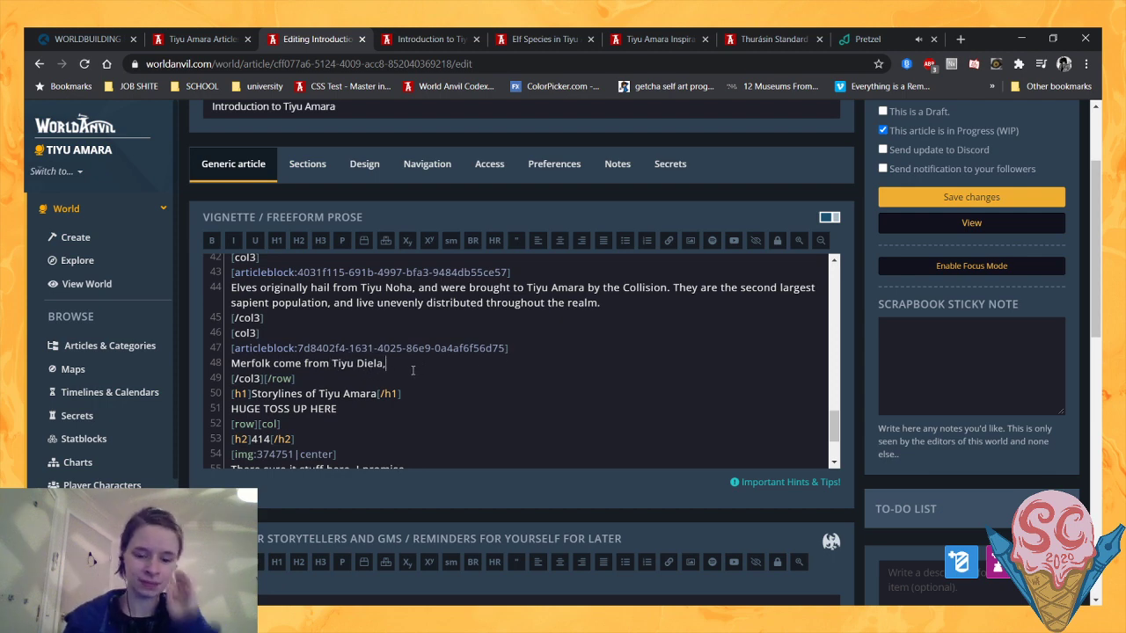
- Continue the Merfolk description after "Tiyu Diela," with "a realm which until recently had been unknown by either humans or elves."
{"action": "type", "text": "realm whic"}
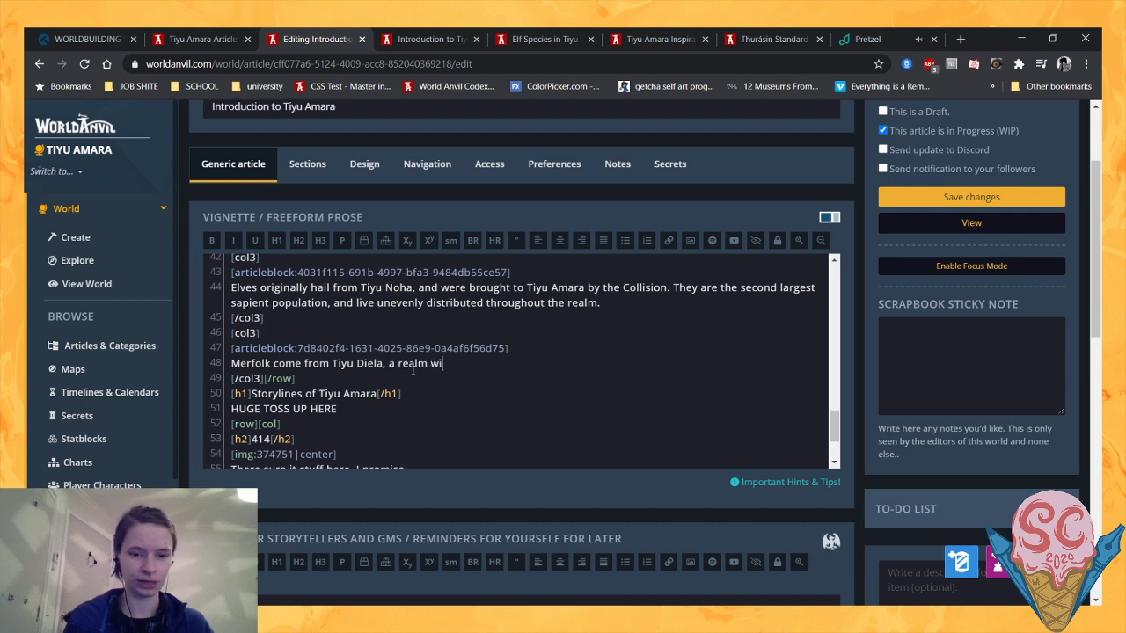
{"action": "type", "text": "h until re"}
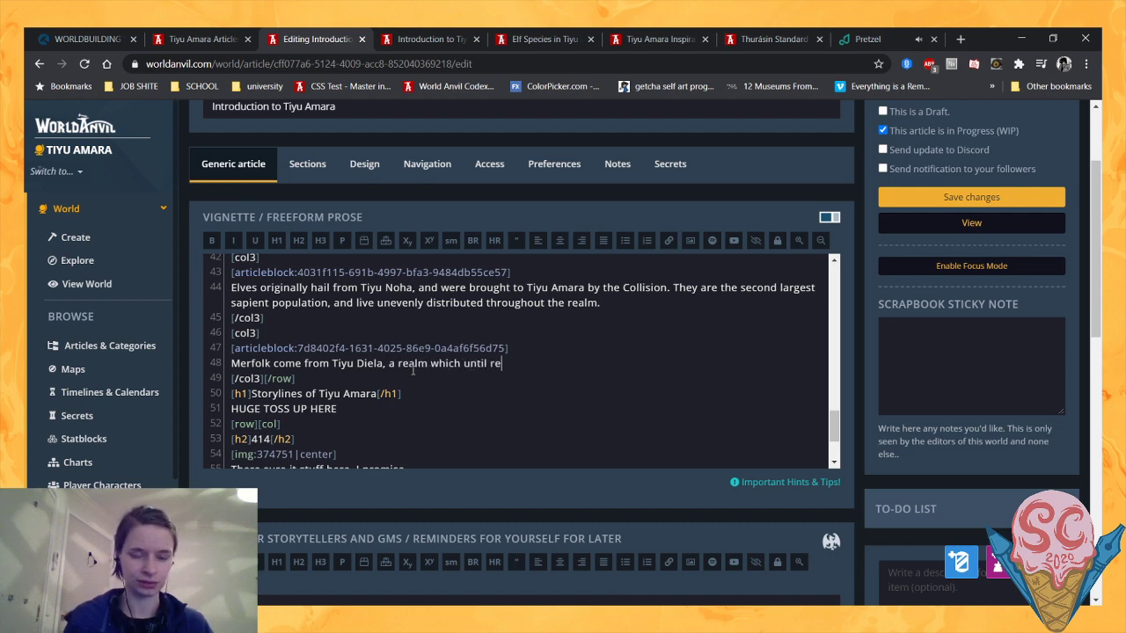
{"action": "type", "text": "cently had been"}
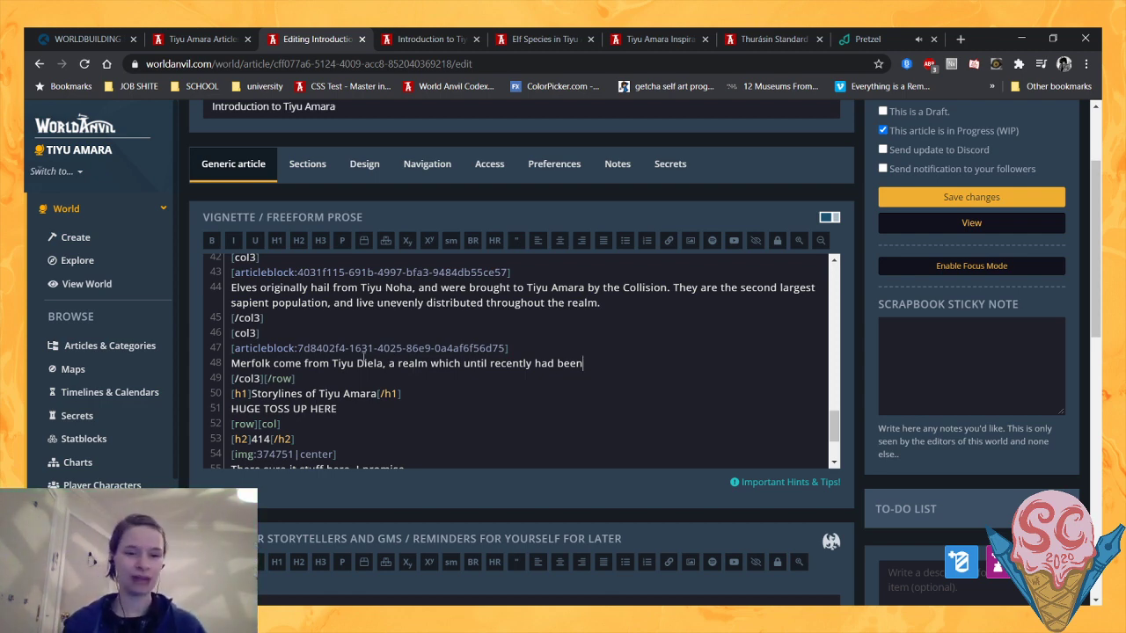
{"action": "left_click_drag", "start_coordinate": [356, 363], "coordinate": [384, 363]}
{"action": "left_click", "coordinate": [384, 364]}
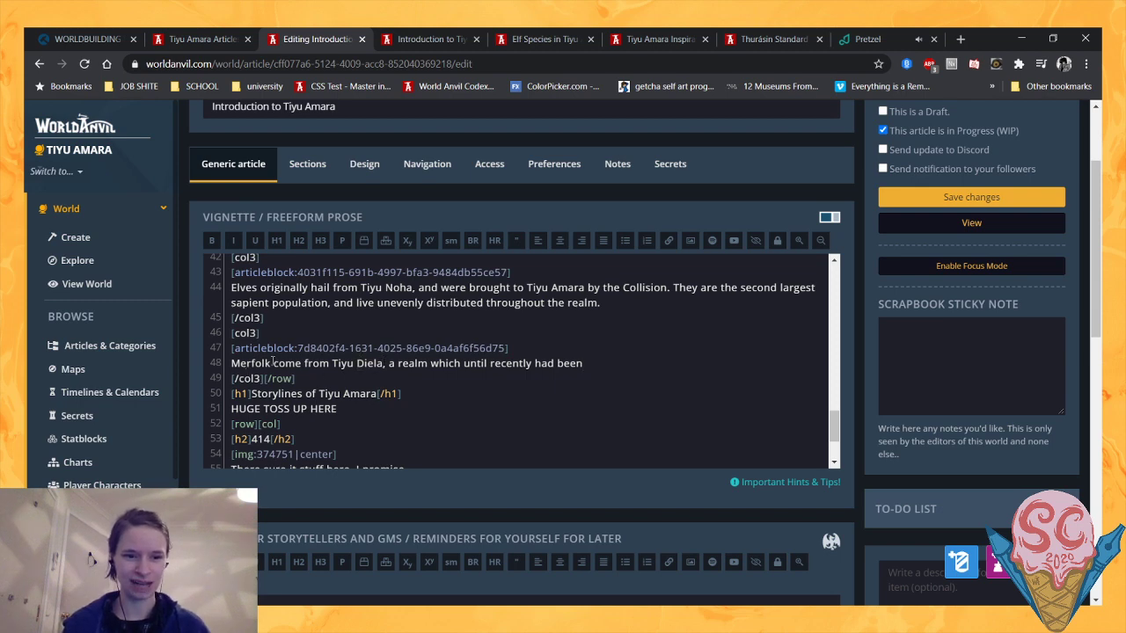
{"action": "left_click", "coordinate": [618, 361]}
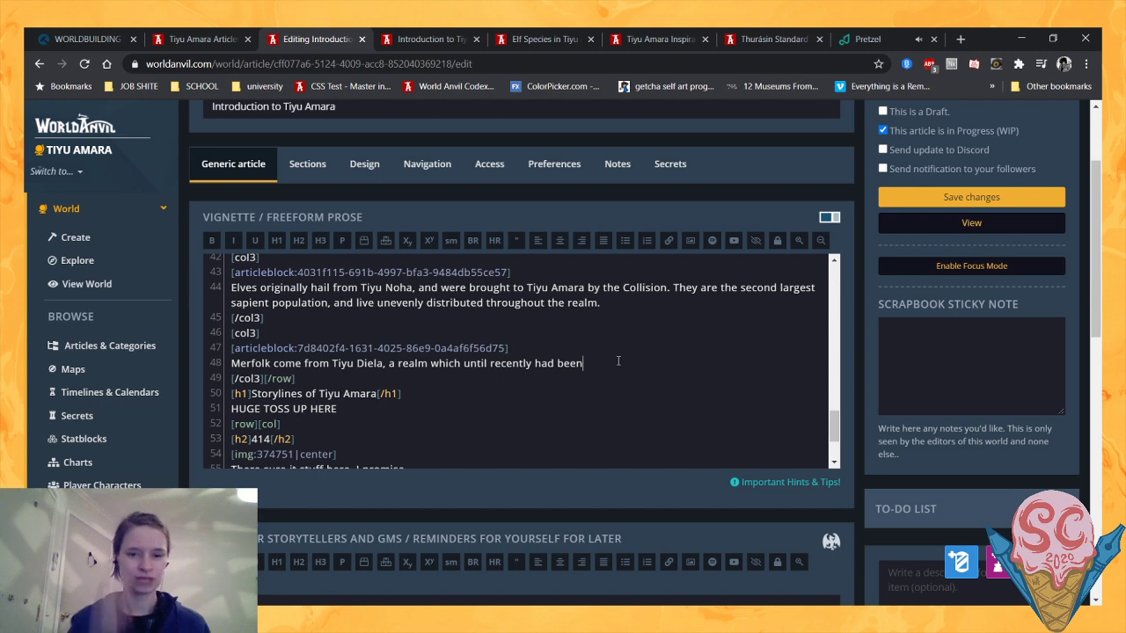
{"action": "type", "text": "unk"}
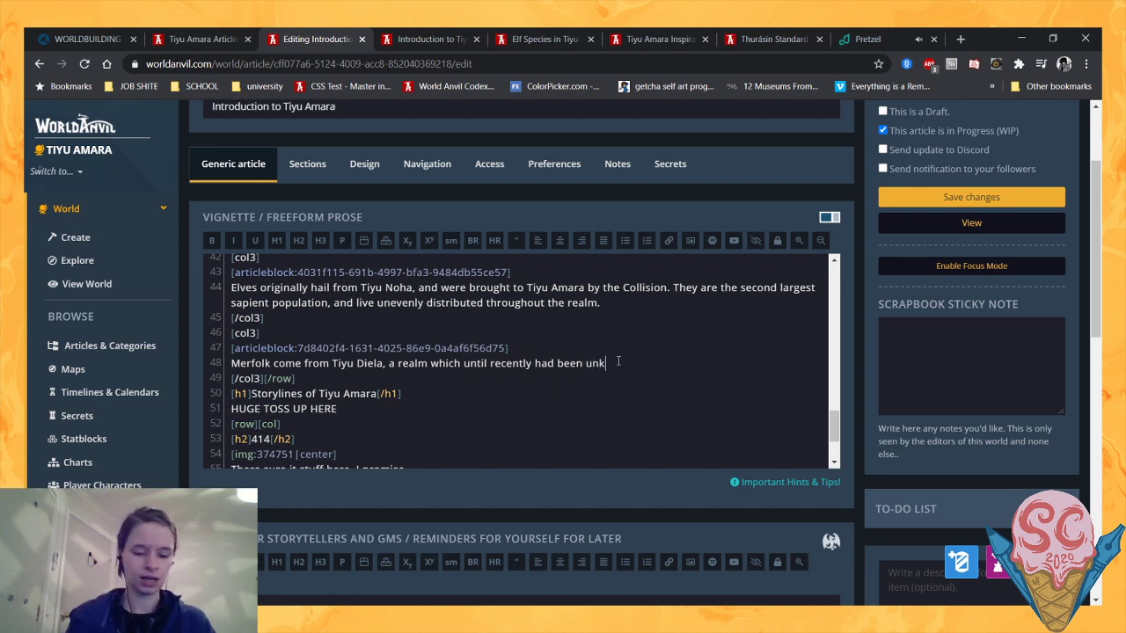
{"action": "type", "text": "nown by"}
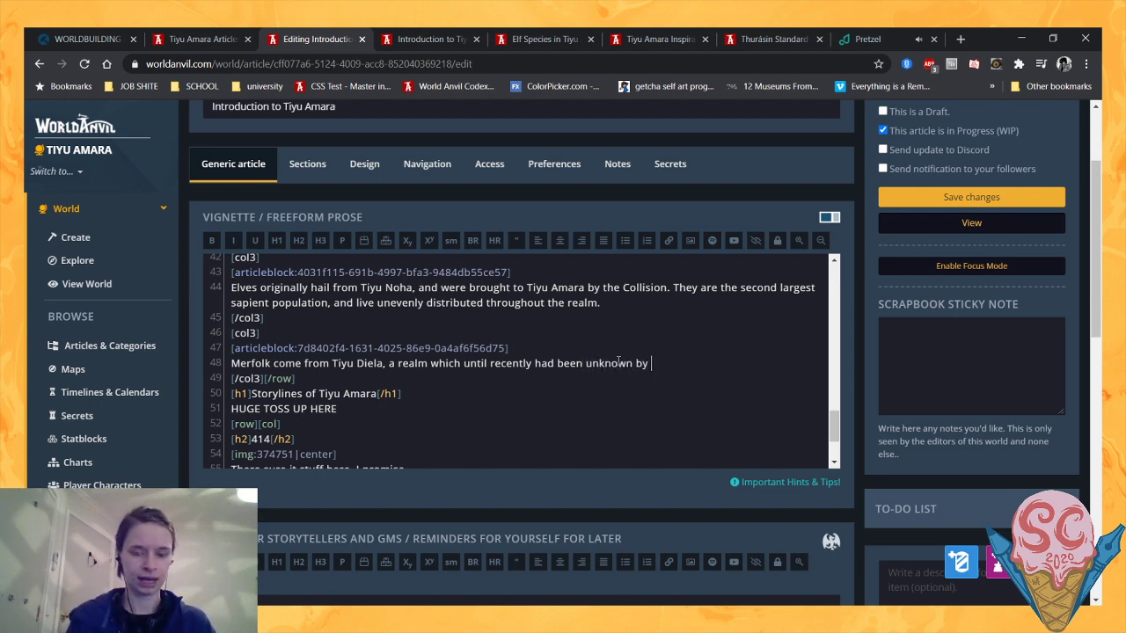
{"action": "type", "text": " either"}
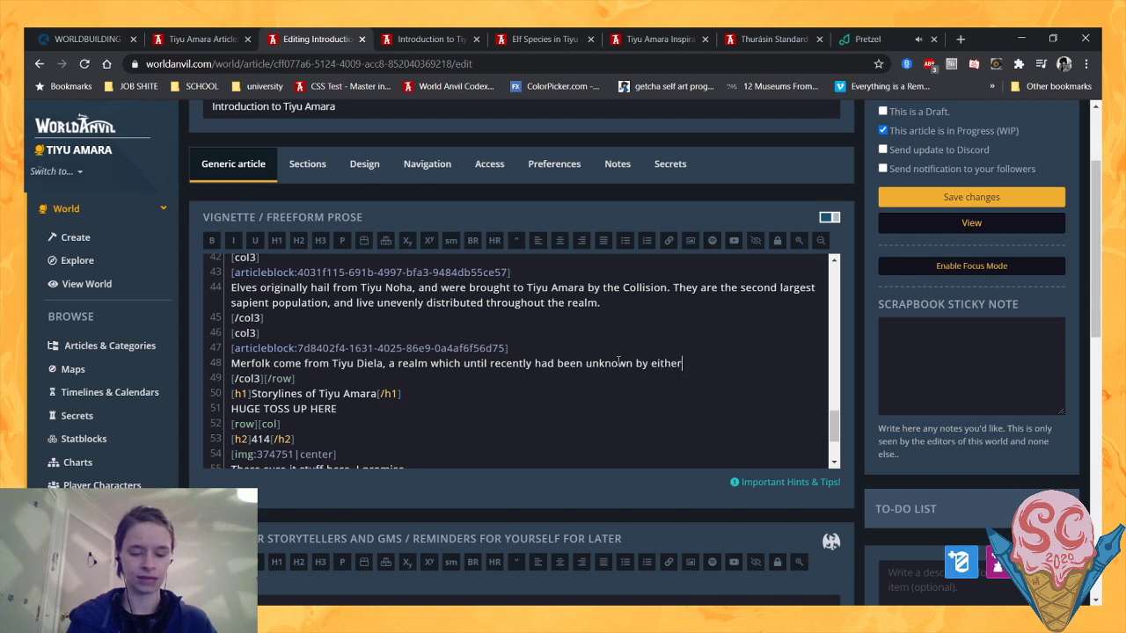
{"action": "type", "text": " humans or elves. "}
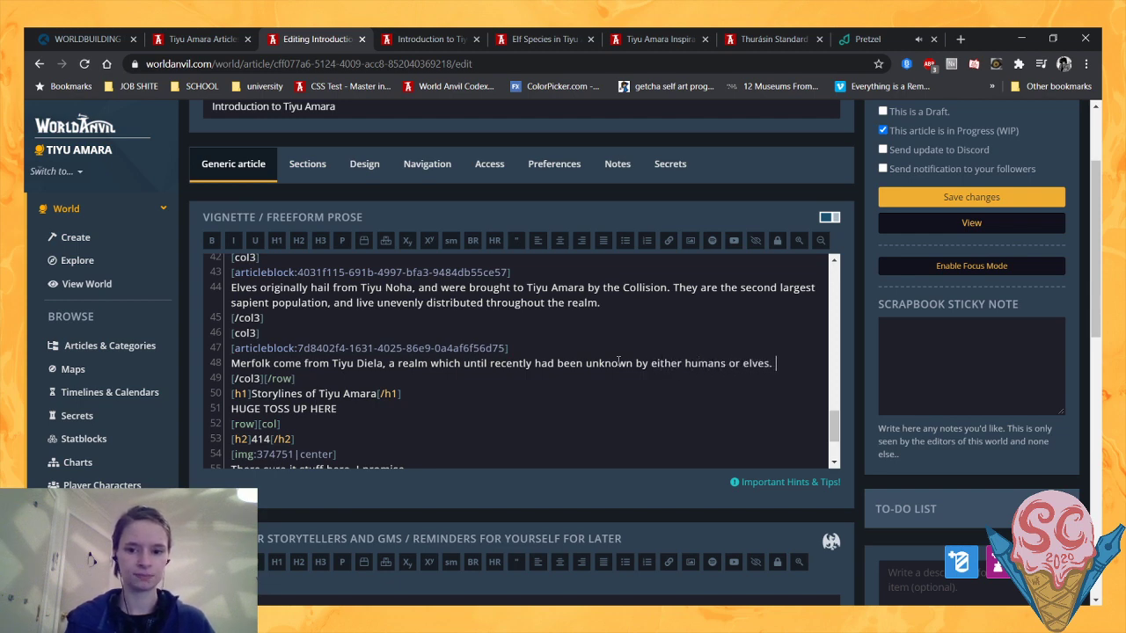
{"action": "type", "text": "They came to "}
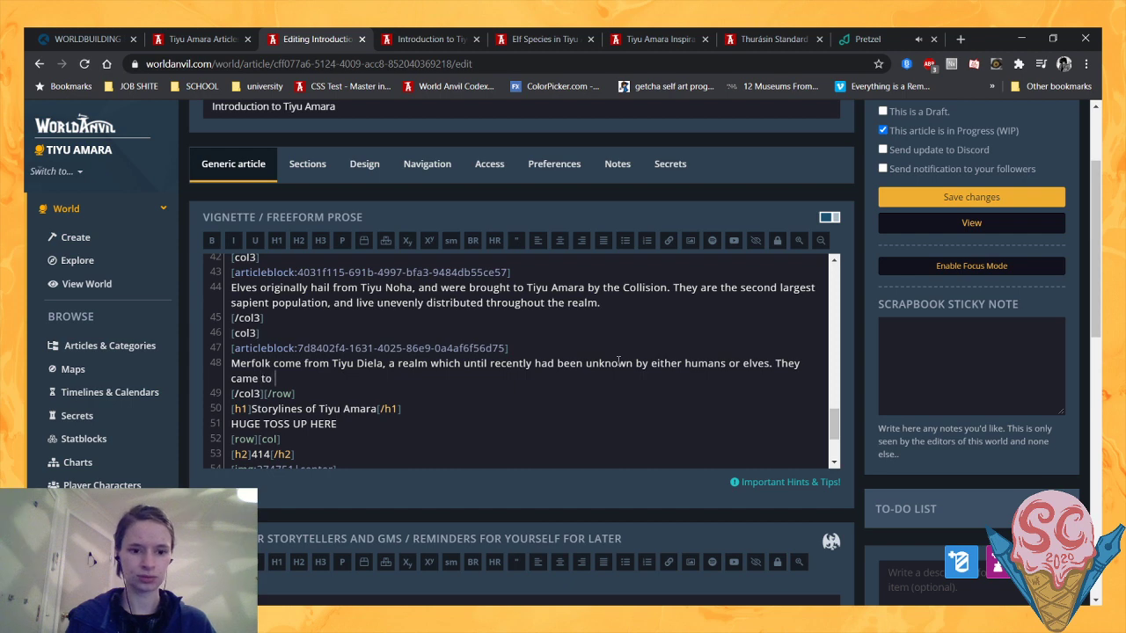
{"action": "type", "text": "Tiyu Amara vi"}
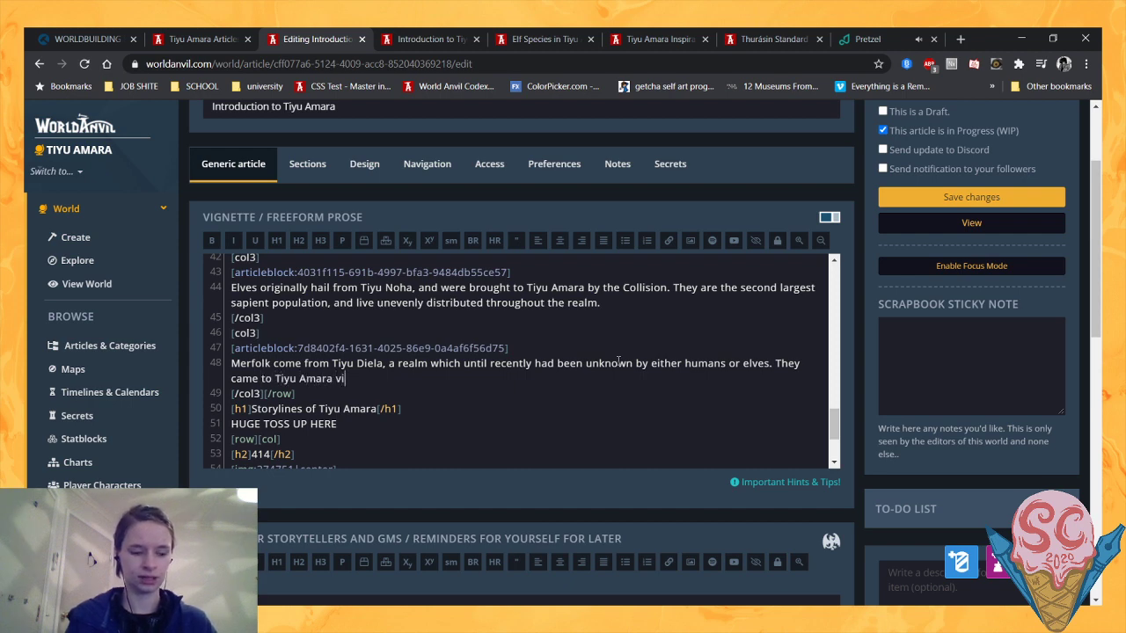
{"action": "type", "text": "a consta"}
- Begin the second sentence of the Merfolk description with "They came to Tiyu Amara via magic portals"
{"action": "key", "text": "BackSpace"}
{"action": "key", "text": "BackSpace"}
{"action": "key", "text": "BackSpace"}
{"action": "key", "text": "BackSpace"}
{"action": "key", "text": "BackSpace"}
{"action": "key", "text": "BackSpace"}
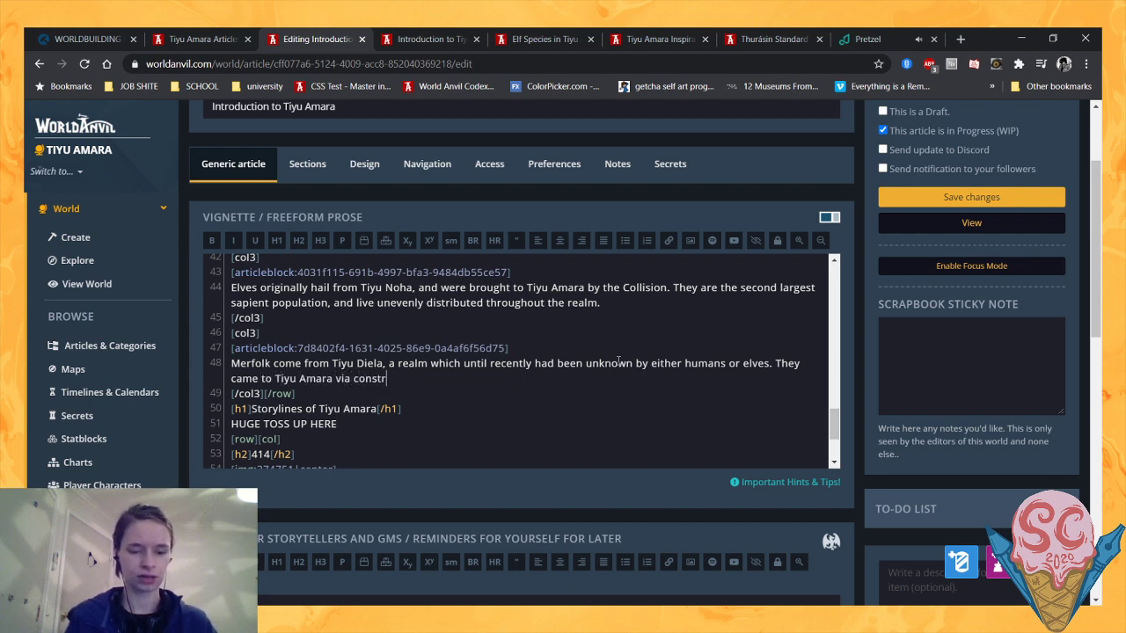
{"action": "type", "text": "magic"}
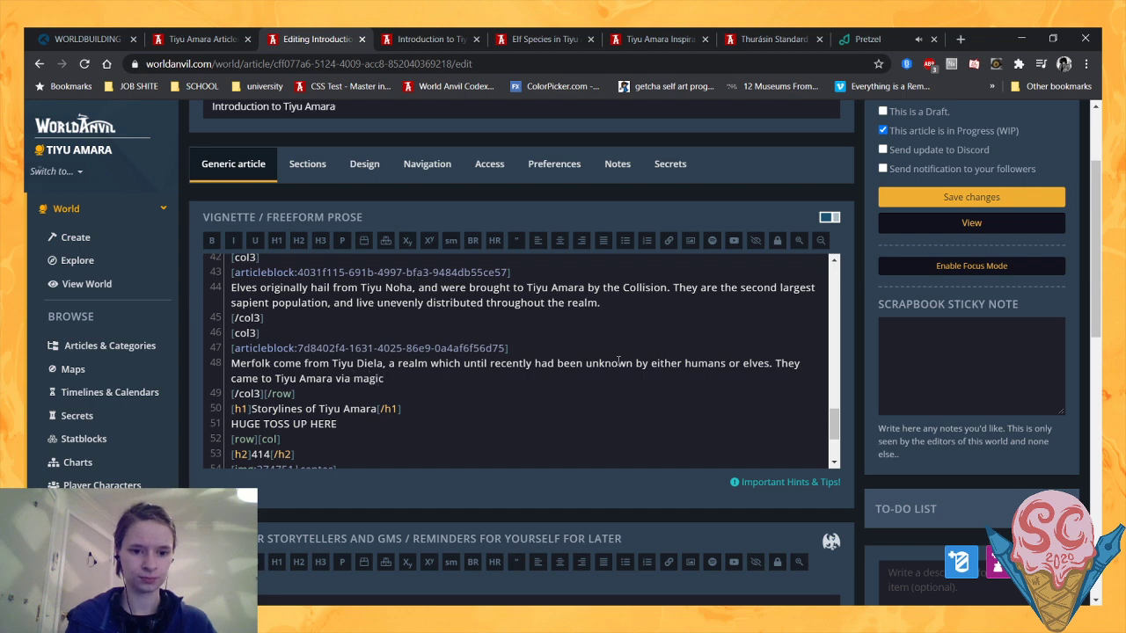
{"action": "type", "text": " portals"}
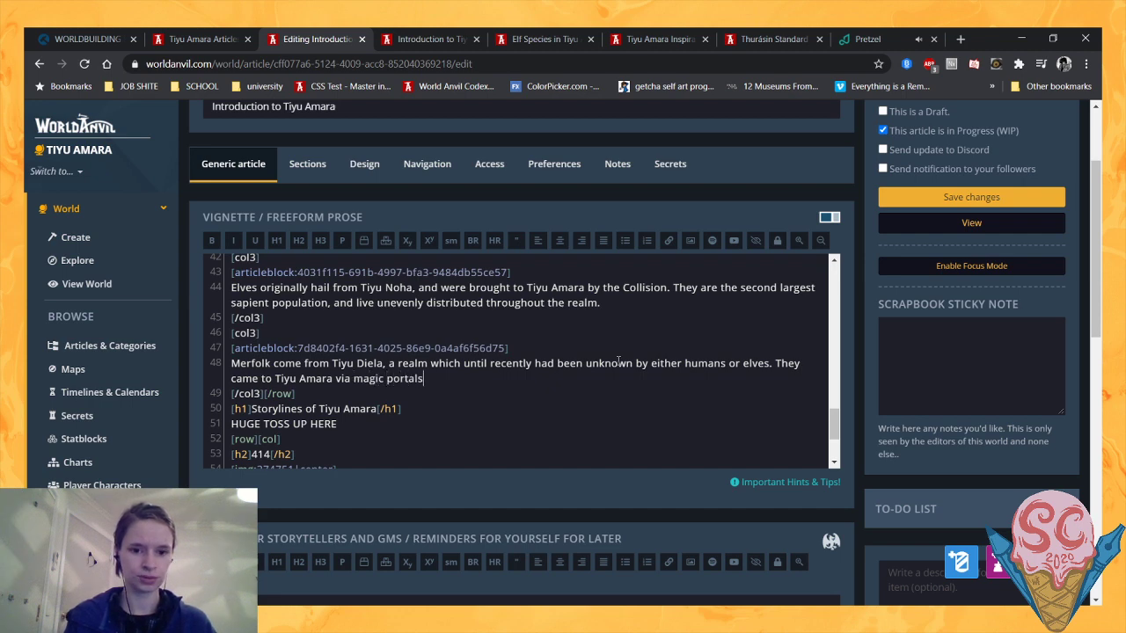
{"action": "type", "text": ", and nu"}
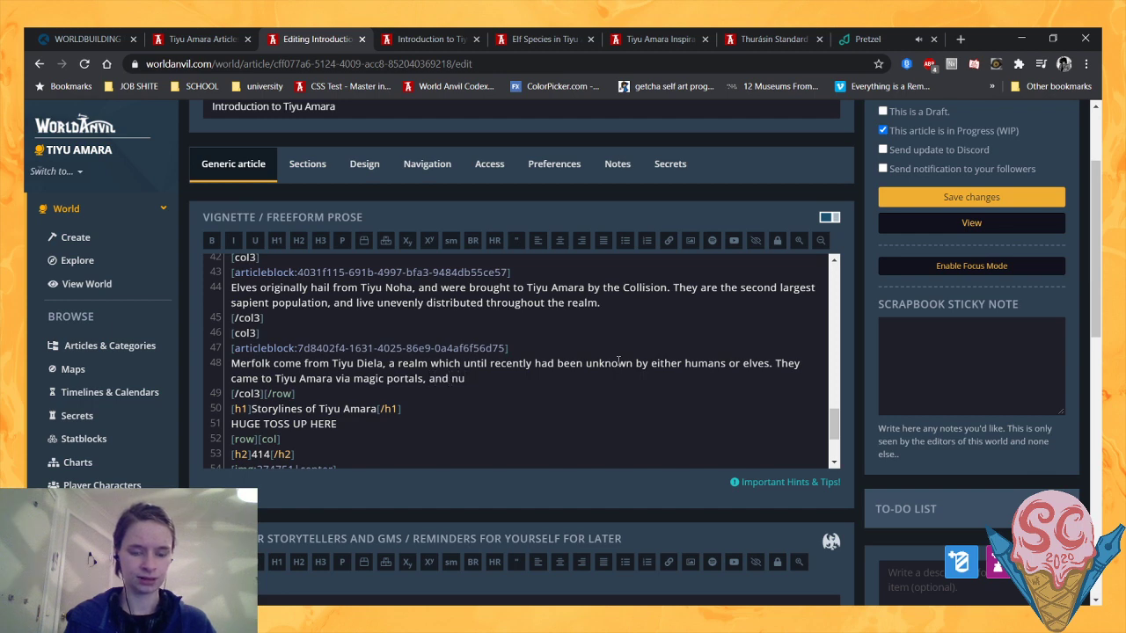
- Complete the Merfolk sentence about magic portals with ", and are few in number."
{"action": "key", "text": "BackSpace"}
{"action": "key", "text": "BackSpace"}
{"action": "type", "text": "are few in "}
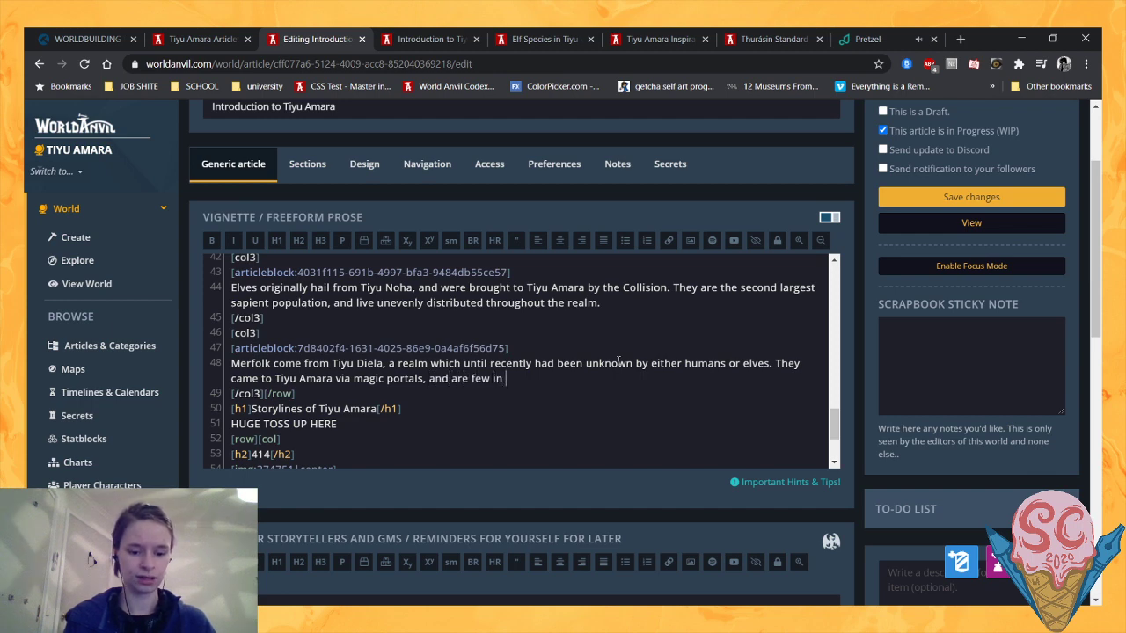
{"action": "type", "text": "number."}
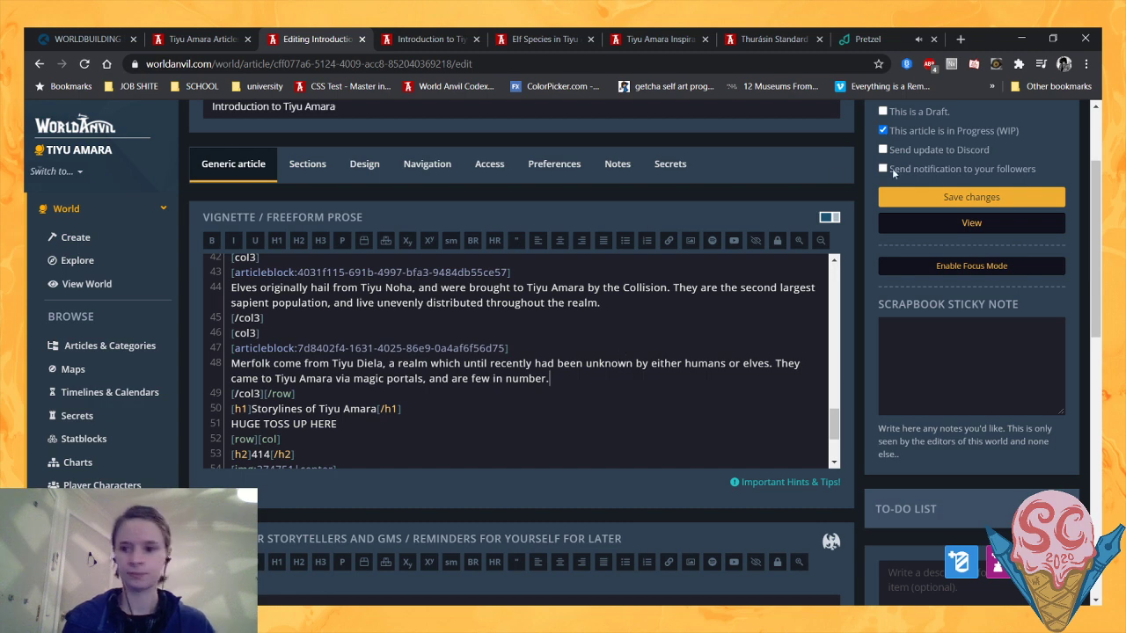
- Save the article changes and reload the article preview to review the rewritten Merfolk description beside the Human and Elf ones
{"action": "left_click", "coordinate": [936, 197]}
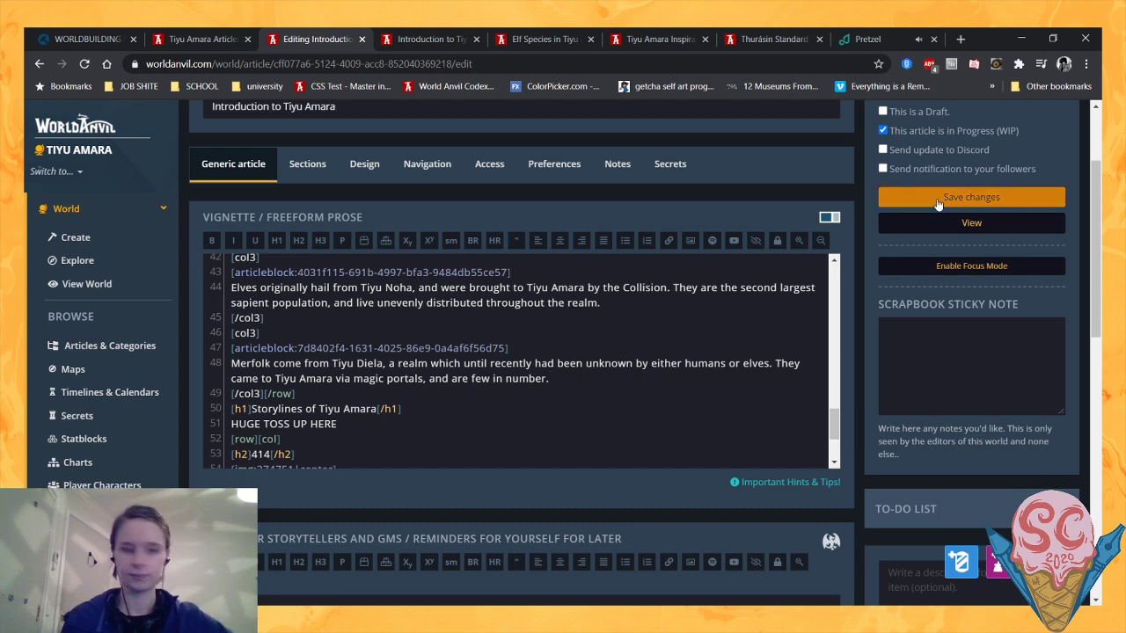
{"action": "left_click", "coordinate": [445, 27]}
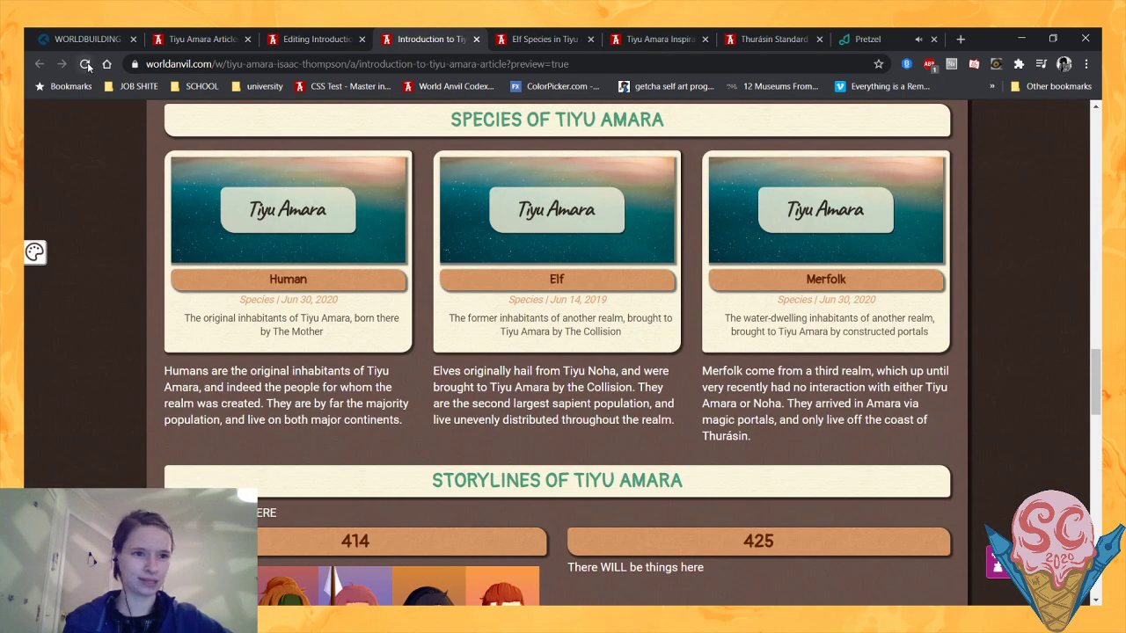
{"action": "left_click", "coordinate": [86, 64]}
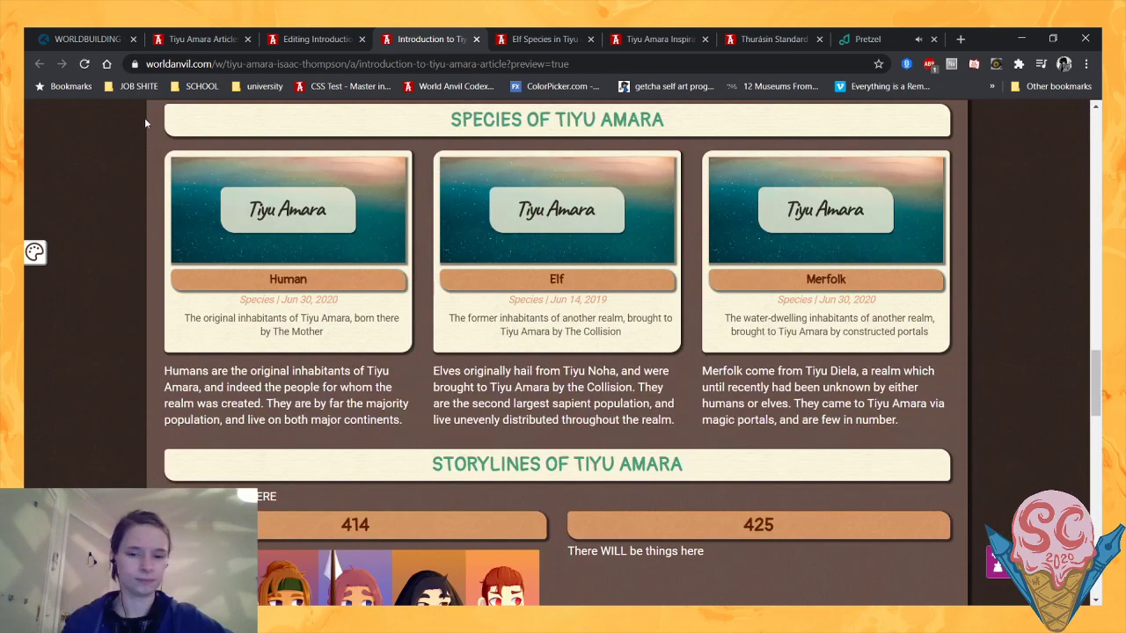
{"action": "scroll", "coordinate": [145, 119], "scroll_direction": "down", "scroll_amount": 1}
{"action": "scroll", "coordinate": [238, 312], "scroll_direction": "up", "scroll_amount": 1}
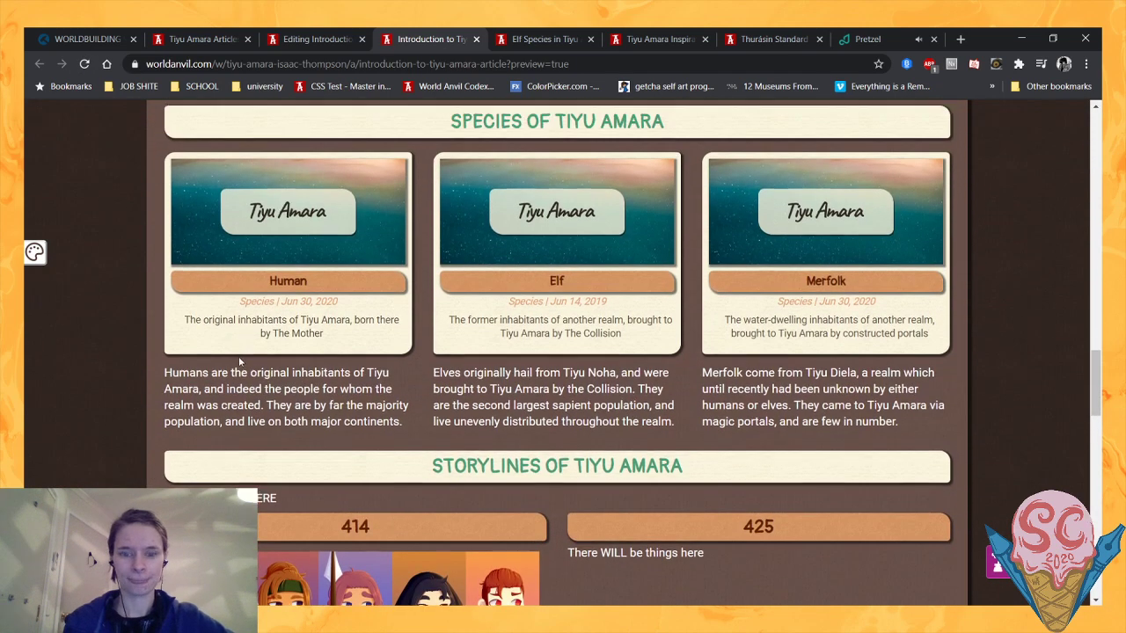
{"action": "scroll", "coordinate": [239, 357], "scroll_direction": "down", "scroll_amount": 1}
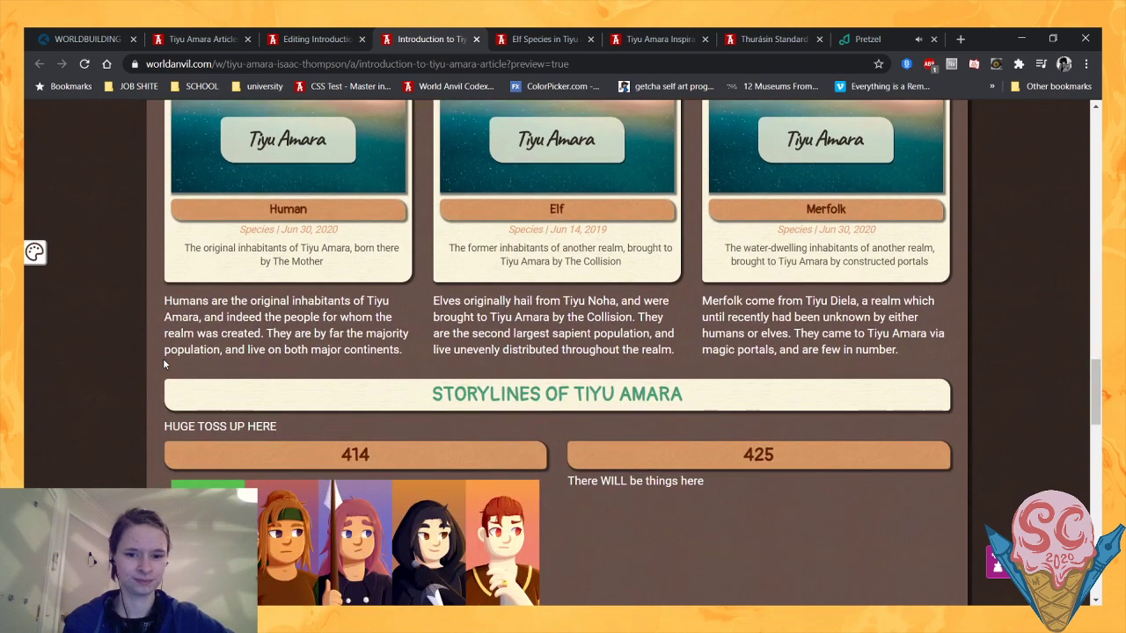
{"action": "scroll", "coordinate": [158, 365], "scroll_direction": "up", "scroll_amount": 1}
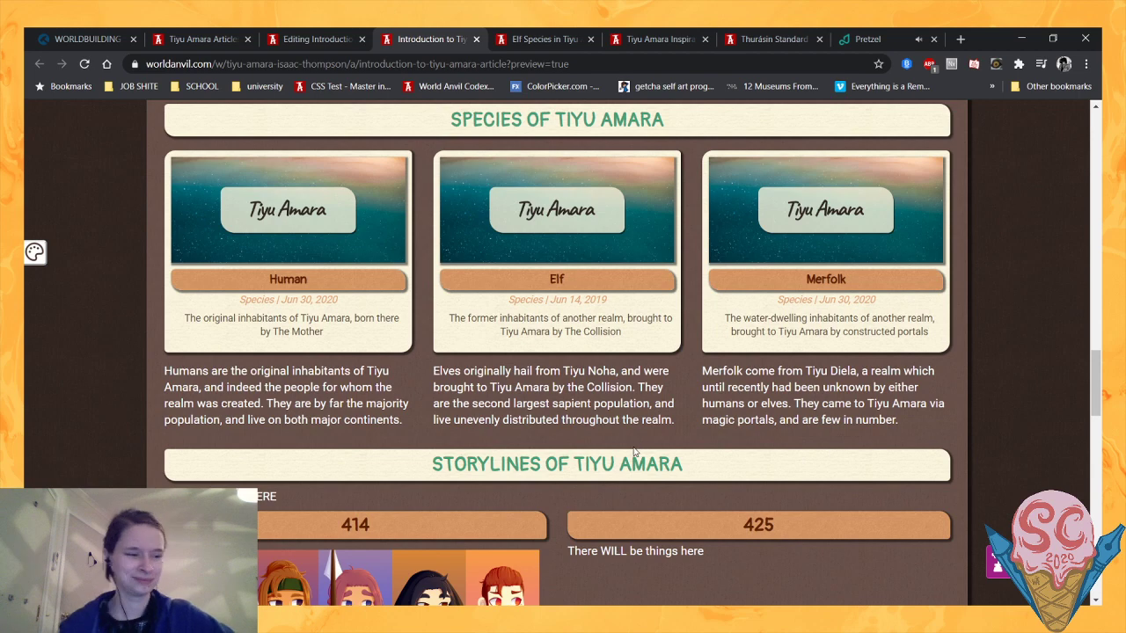
{"action": "scroll", "coordinate": [634, 449], "scroll_direction": "down", "scroll_amount": 1}
{"action": "scroll", "coordinate": [634, 449], "scroll_direction": "up", "scroll_amount": 1}
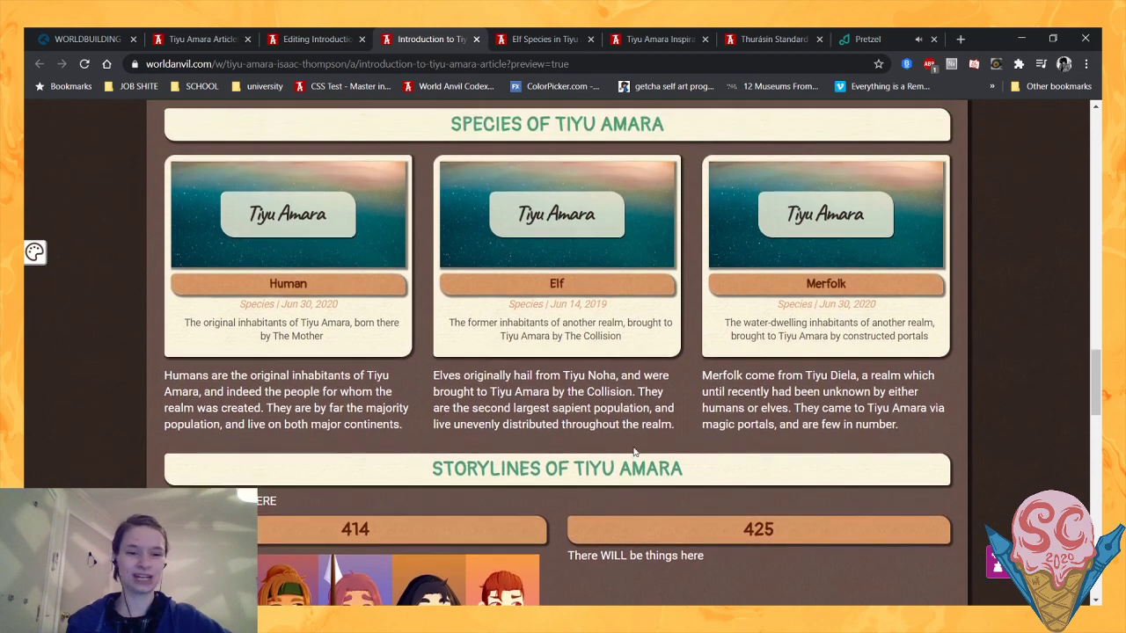
- Review the Locations of Tiyu Amara section in the preview, including the Abravost and Thurásin maps and article blocks
{"action": "scroll", "coordinate": [633, 451], "scroll_direction": "up", "scroll_amount": 1}
{"action": "scroll", "coordinate": [633, 451], "scroll_direction": "up", "scroll_amount": 6}
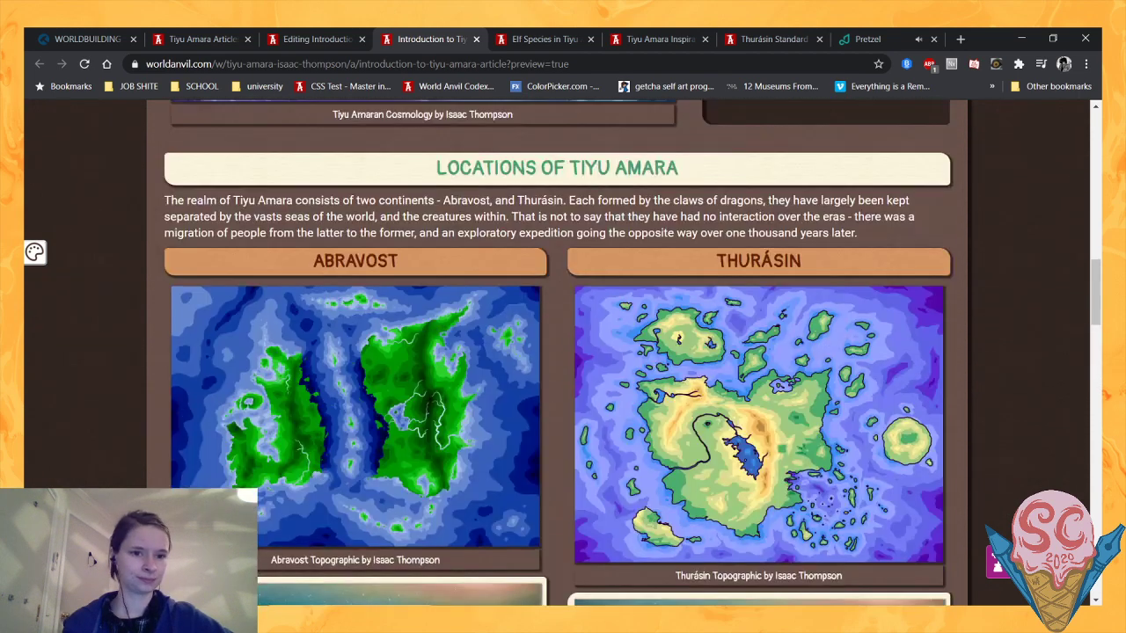
{"action": "scroll", "coordinate": [634, 452], "scroll_direction": "down", "scroll_amount": 3}
{"action": "scroll", "coordinate": [633, 451], "scroll_direction": "up", "scroll_amount": 4}
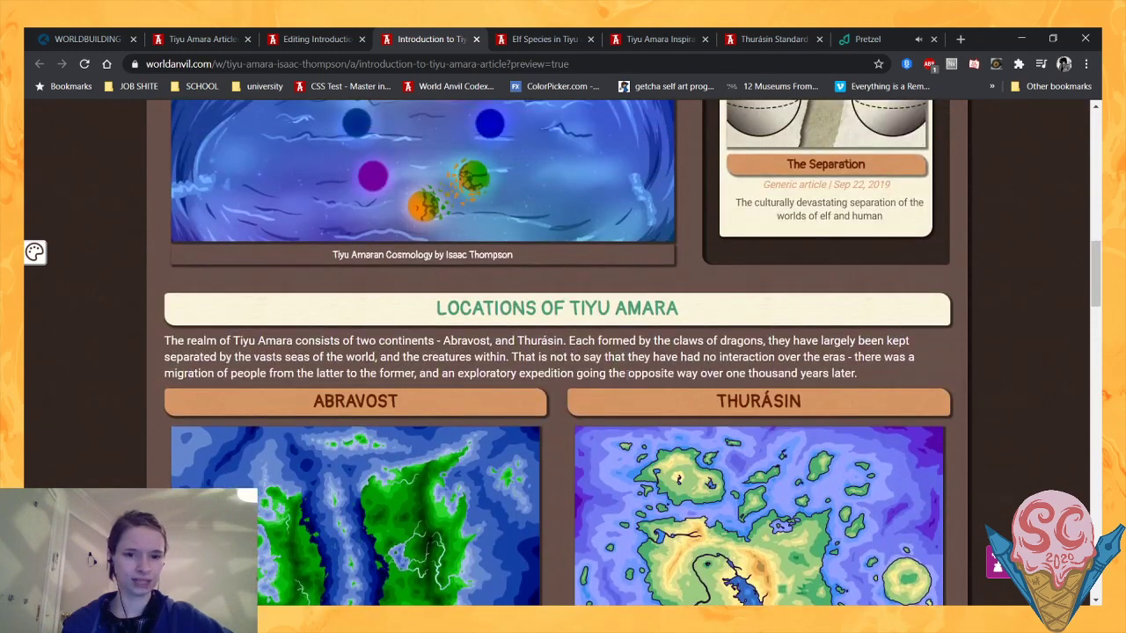
{"action": "scroll", "coordinate": [132, 418], "scroll_direction": "down", "scroll_amount": 4}
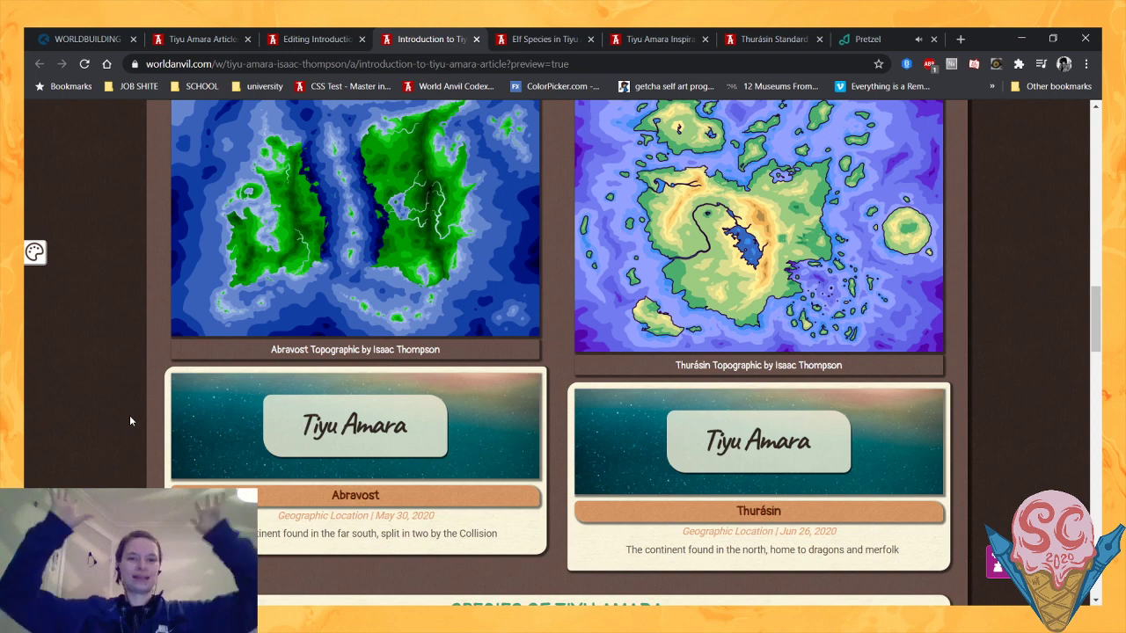
{"action": "scroll", "coordinate": [130, 421], "scroll_direction": "up", "scroll_amount": 3}
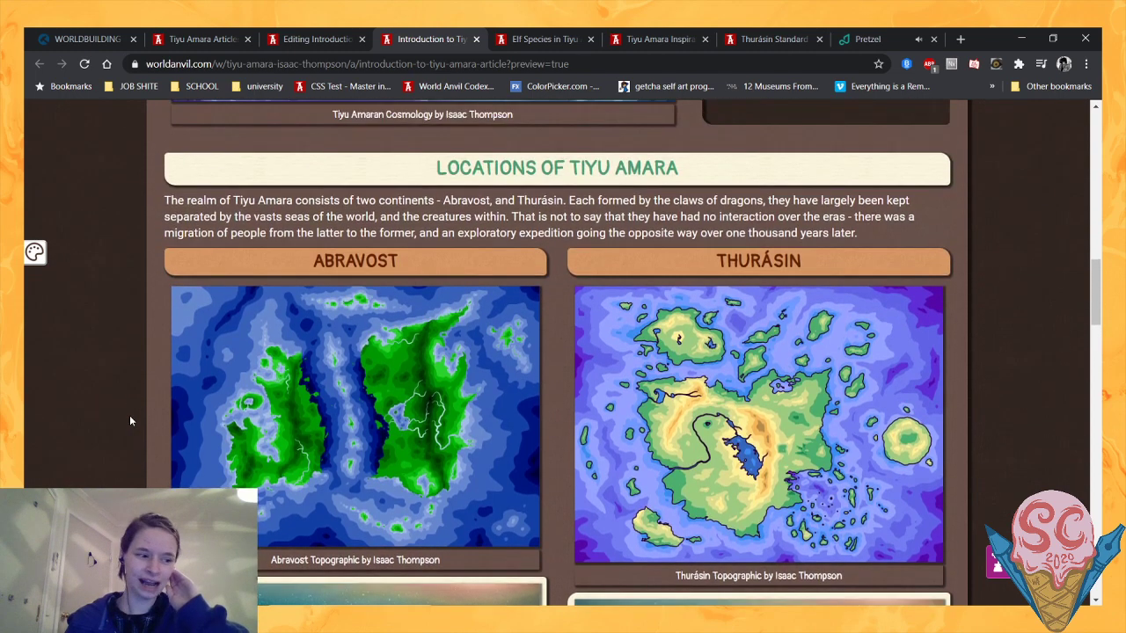
{"action": "scroll", "coordinate": [129, 421], "scroll_direction": "down", "scroll_amount": 2}
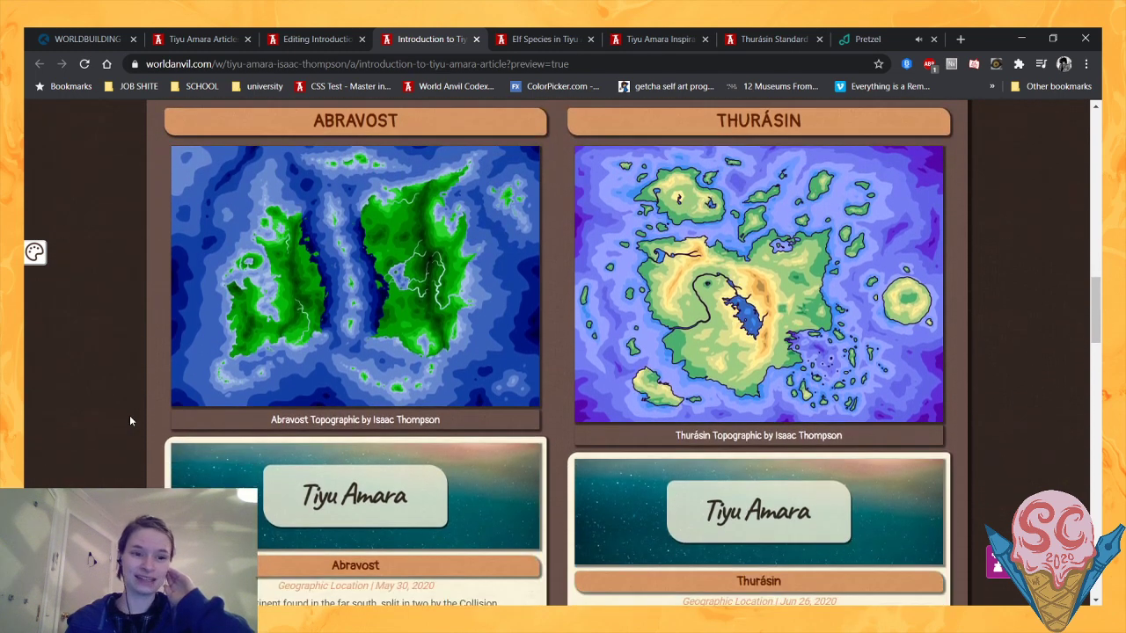
{"action": "scroll", "coordinate": [129, 422], "scroll_direction": "down", "scroll_amount": 1}
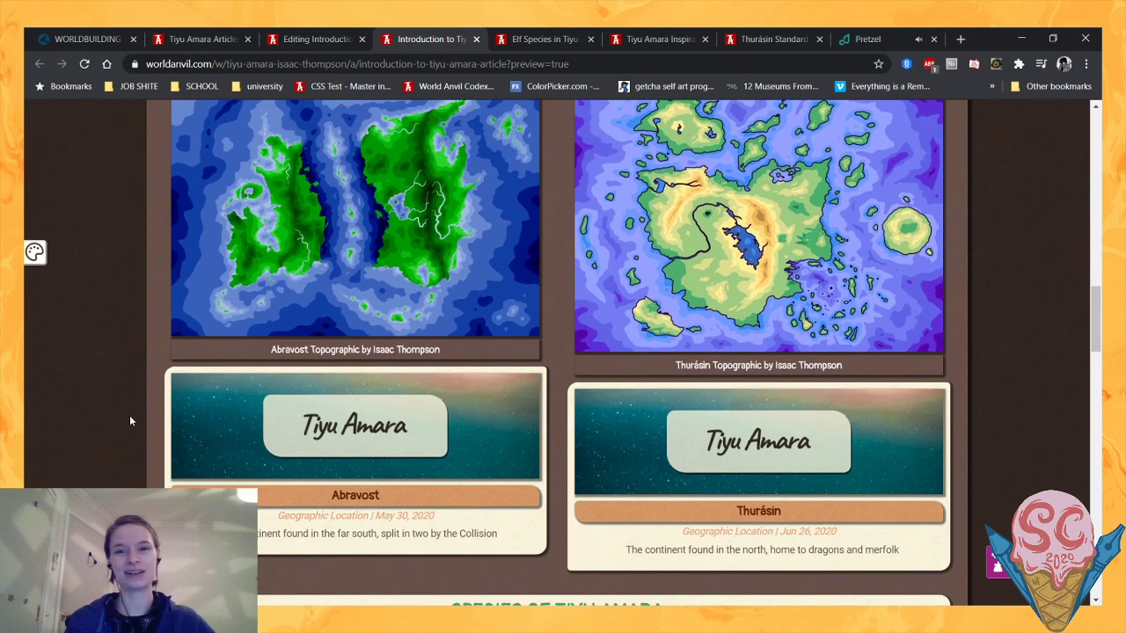
{"action": "mouse_move", "coordinate": [261, 424]}
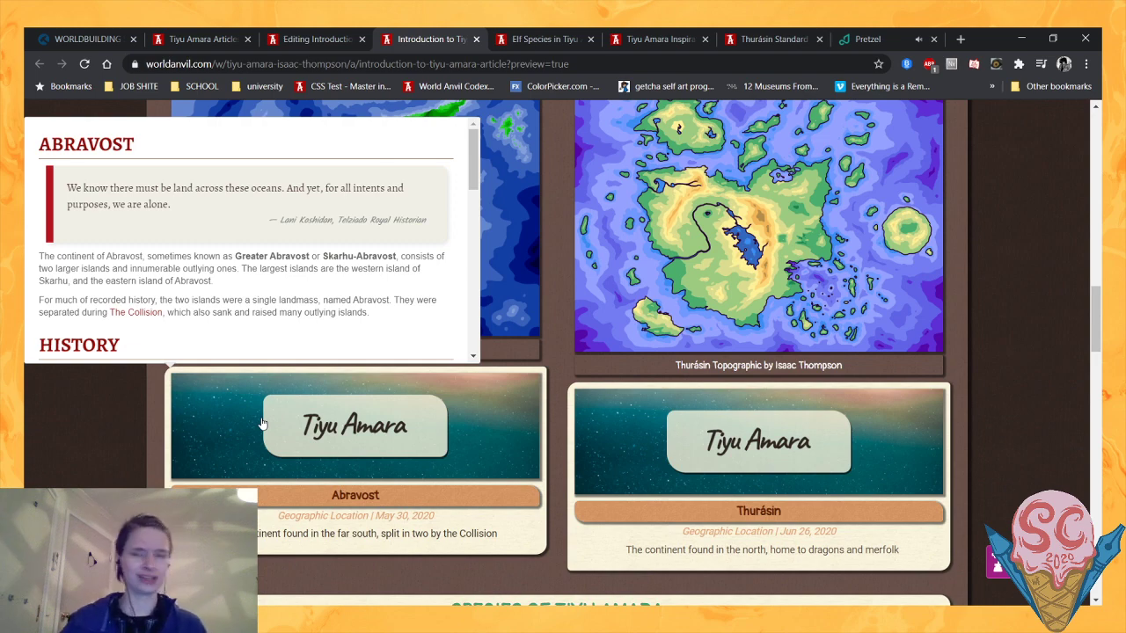
- Review the article's source in the editor, from the opening quote down to the Storylines of Tiyu Amara placeholders
{"action": "left_click", "coordinate": [317, 39]}
{"action": "scroll", "coordinate": [431, 178], "scroll_direction": "down", "scroll_amount": 1}
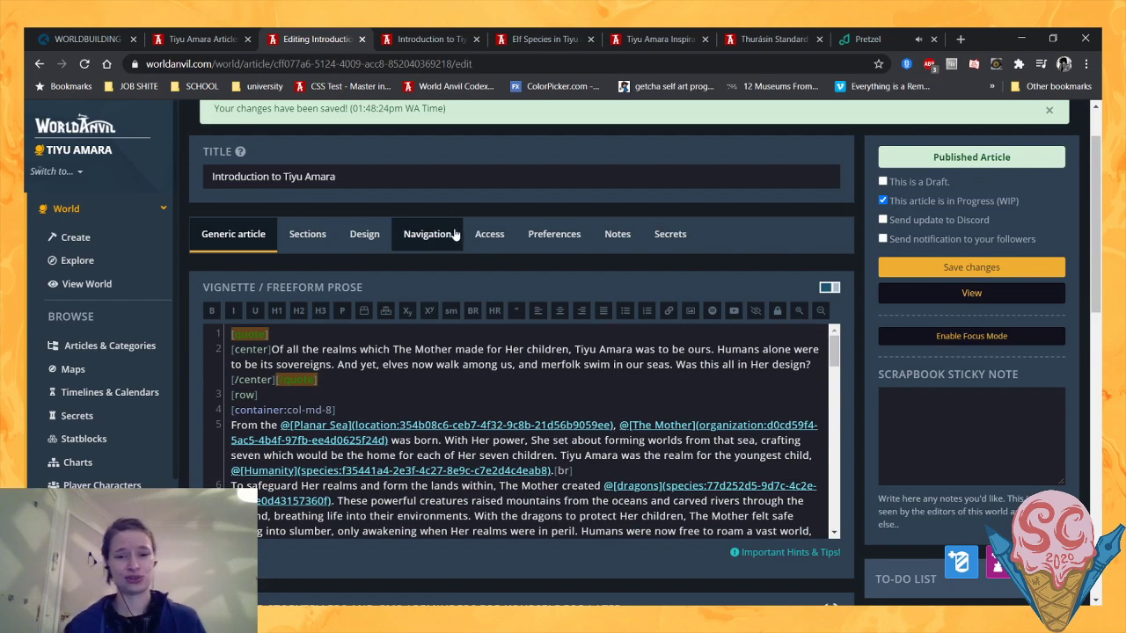
{"action": "scroll", "coordinate": [536, 407], "scroll_direction": "down", "scroll_amount": 3}
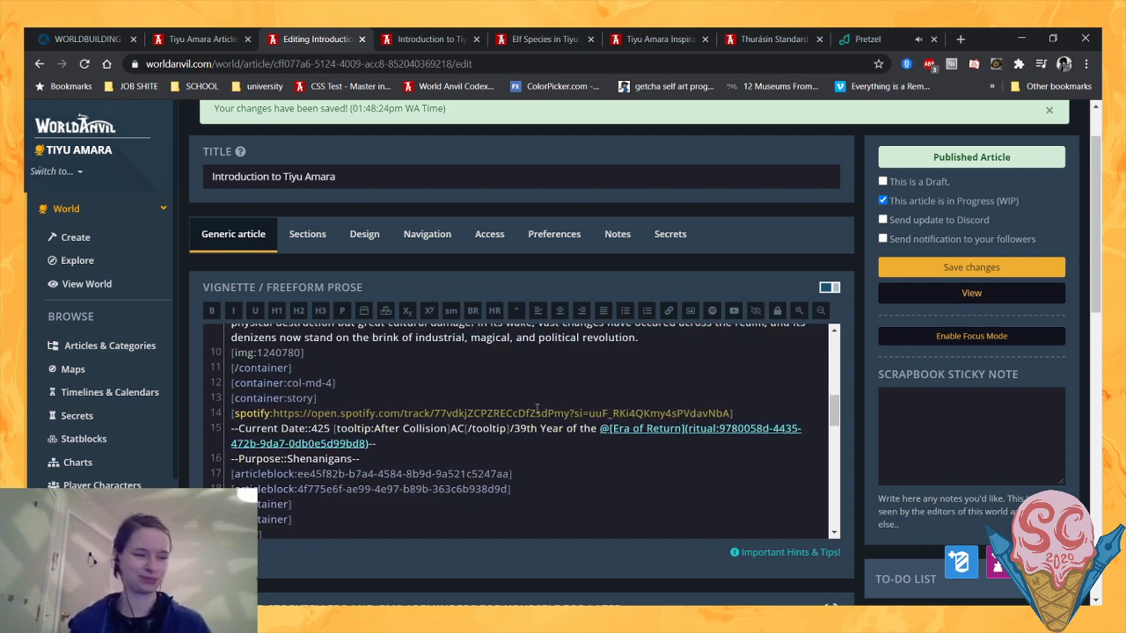
{"action": "scroll", "coordinate": [536, 407], "scroll_direction": "down", "scroll_amount": 1}
{"action": "scroll", "coordinate": [536, 407], "scroll_direction": "up", "scroll_amount": 1}
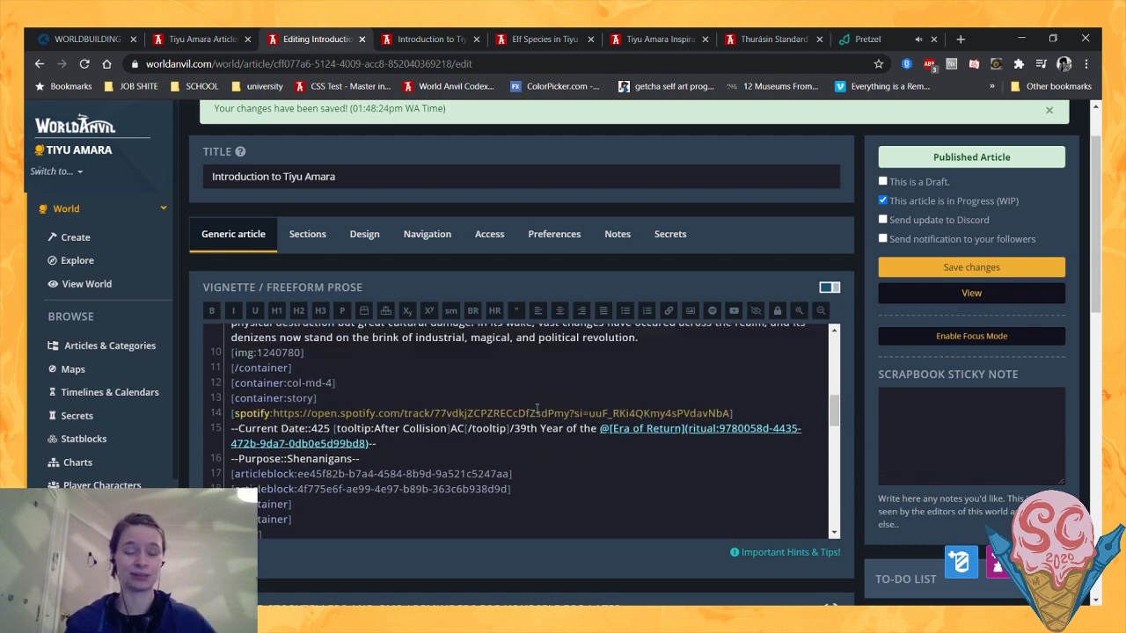
{"action": "scroll", "coordinate": [536, 408], "scroll_direction": "down", "scroll_amount": 1}
{"action": "scroll", "coordinate": [537, 407], "scroll_direction": "down", "scroll_amount": 5}
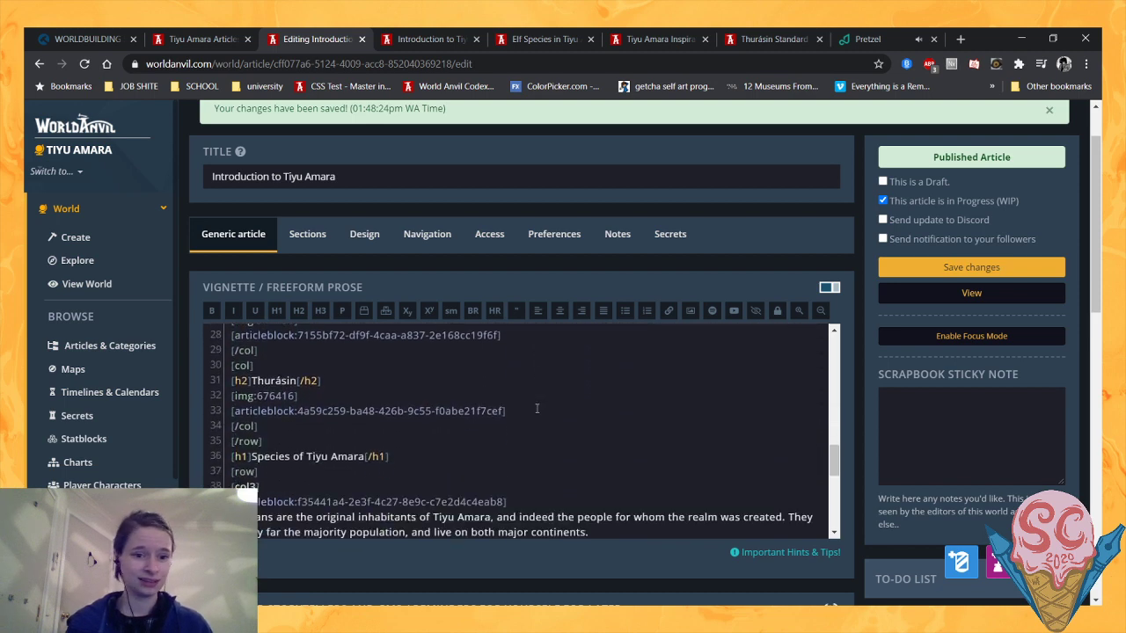
{"action": "scroll", "coordinate": [536, 407], "scroll_direction": "down", "scroll_amount": 3}
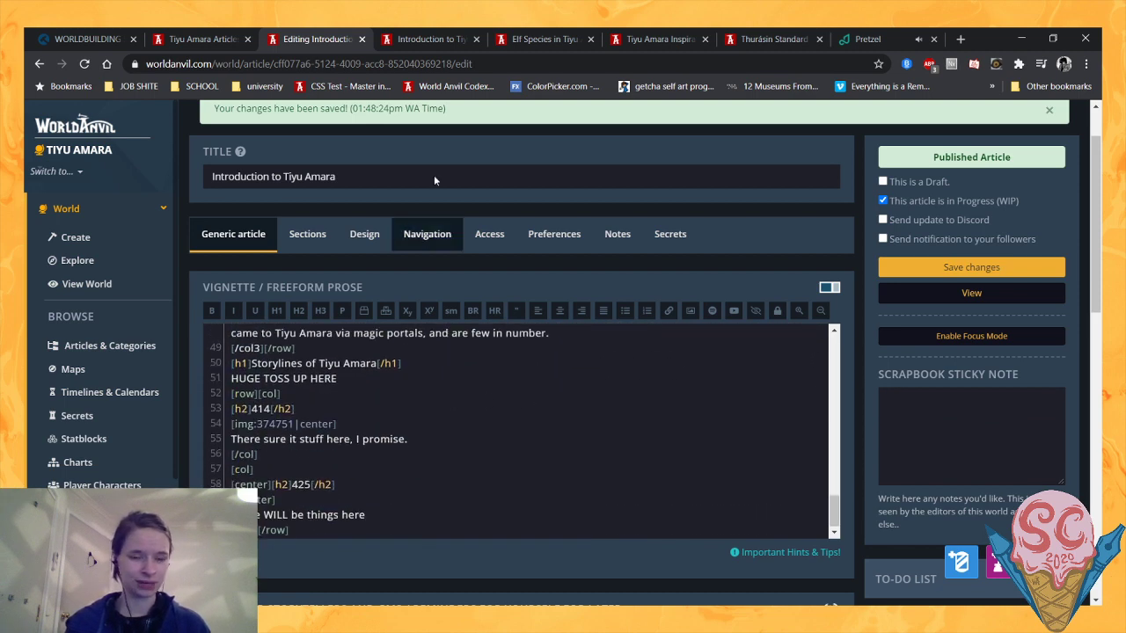
- Review the Abravost and Thurásin maps and blocks in the article preview together with the Species of Tiyu Amara section
{"action": "left_click", "coordinate": [467, 37]}
{"action": "scroll", "coordinate": [128, 315], "scroll_direction": "up", "scroll_amount": 3}
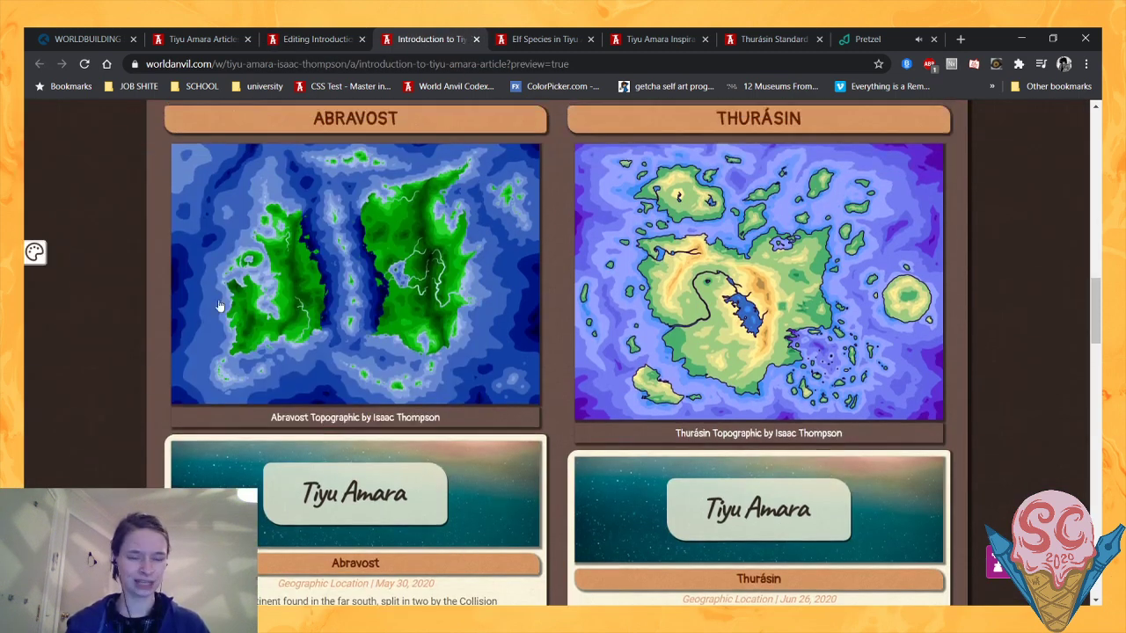
{"action": "scroll", "coordinate": [129, 315], "scroll_direction": "down", "scroll_amount": 5}
{"action": "scroll", "coordinate": [129, 315], "scroll_direction": "down", "scroll_amount": 4}
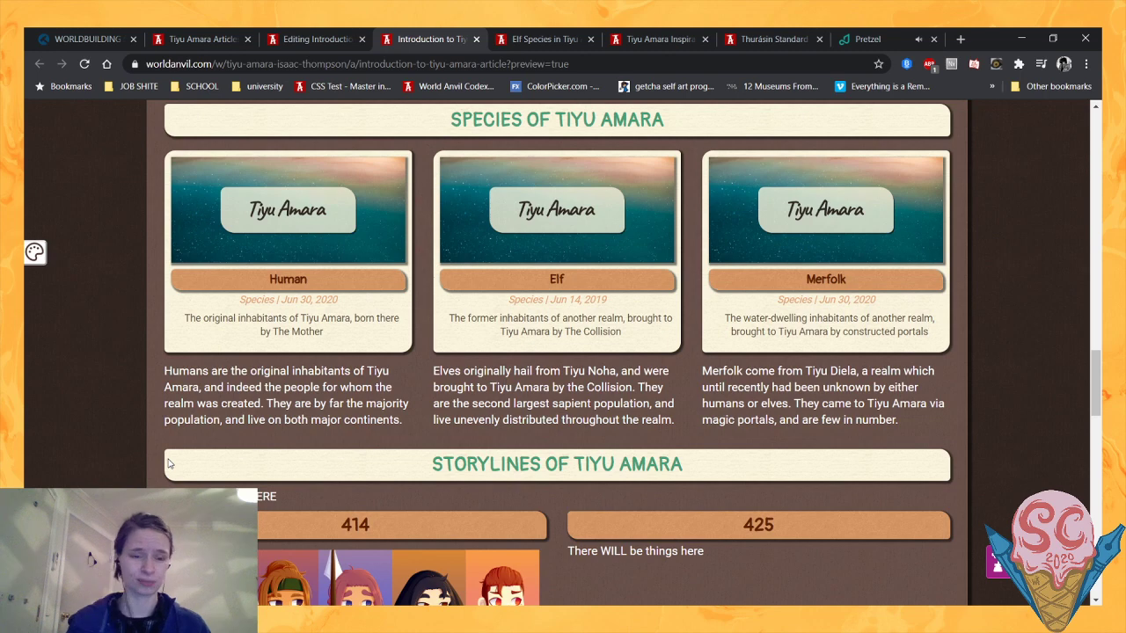
{"action": "scroll", "coordinate": [169, 463], "scroll_direction": "up", "scroll_amount": 6}
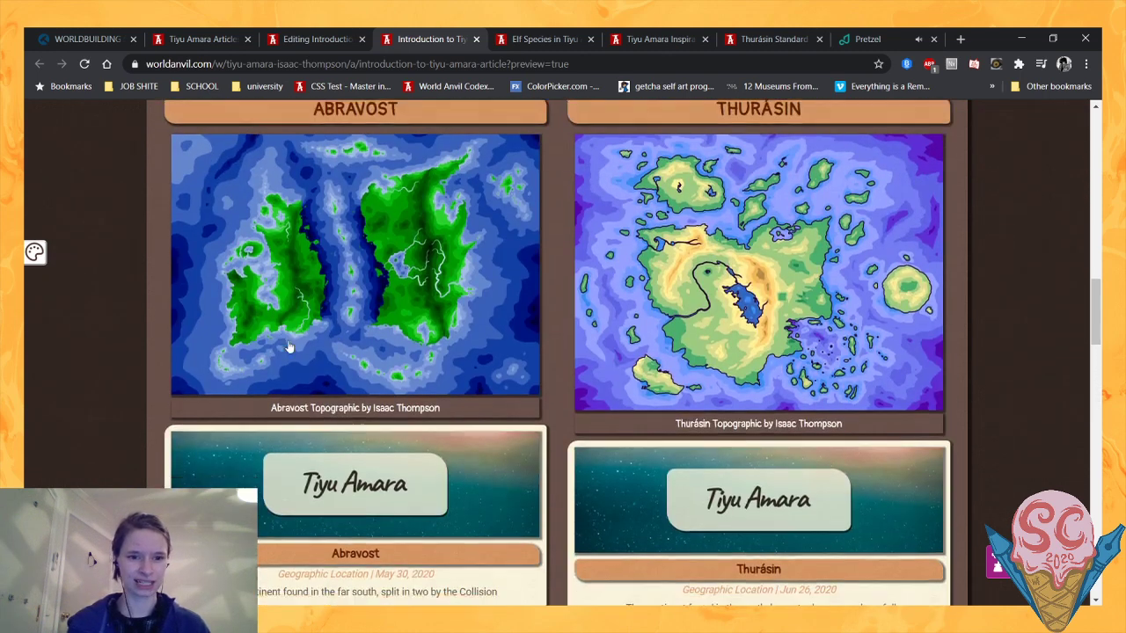
{"action": "scroll", "coordinate": [288, 348], "scroll_direction": "down", "scroll_amount": 1}
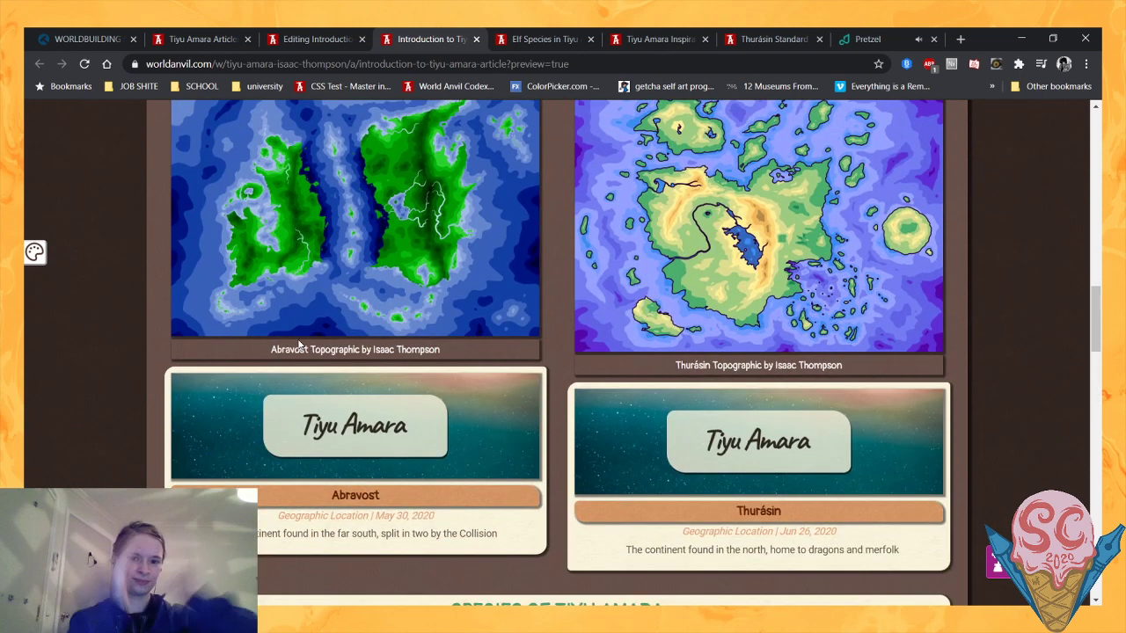
{"action": "scroll", "coordinate": [299, 346], "scroll_direction": "down", "scroll_amount": 2}
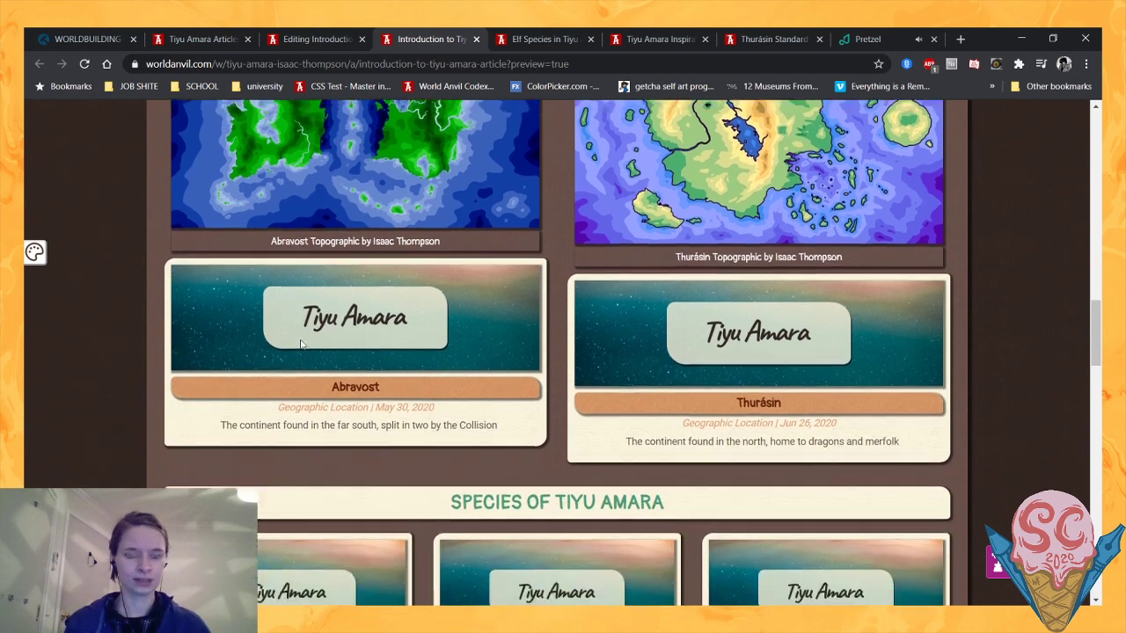
{"action": "mouse_move", "coordinate": [303, 344]}
{"action": "scroll", "coordinate": [304, 345], "scroll_direction": "down", "scroll_amount": 1}
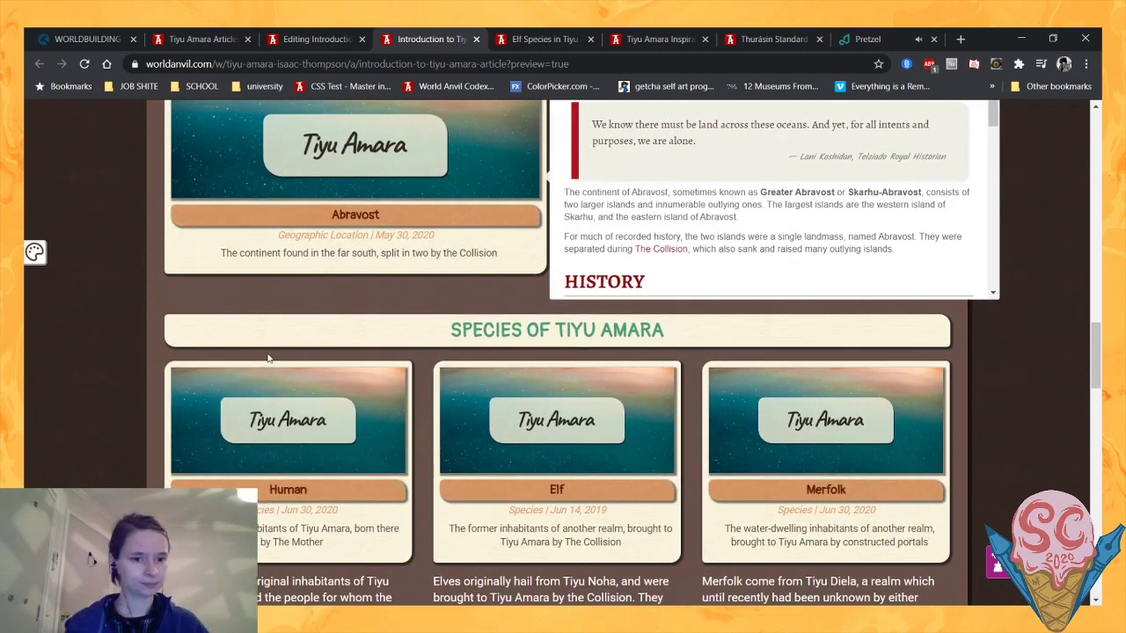
{"action": "scroll", "coordinate": [86, 345], "scroll_direction": "up", "scroll_amount": 2}
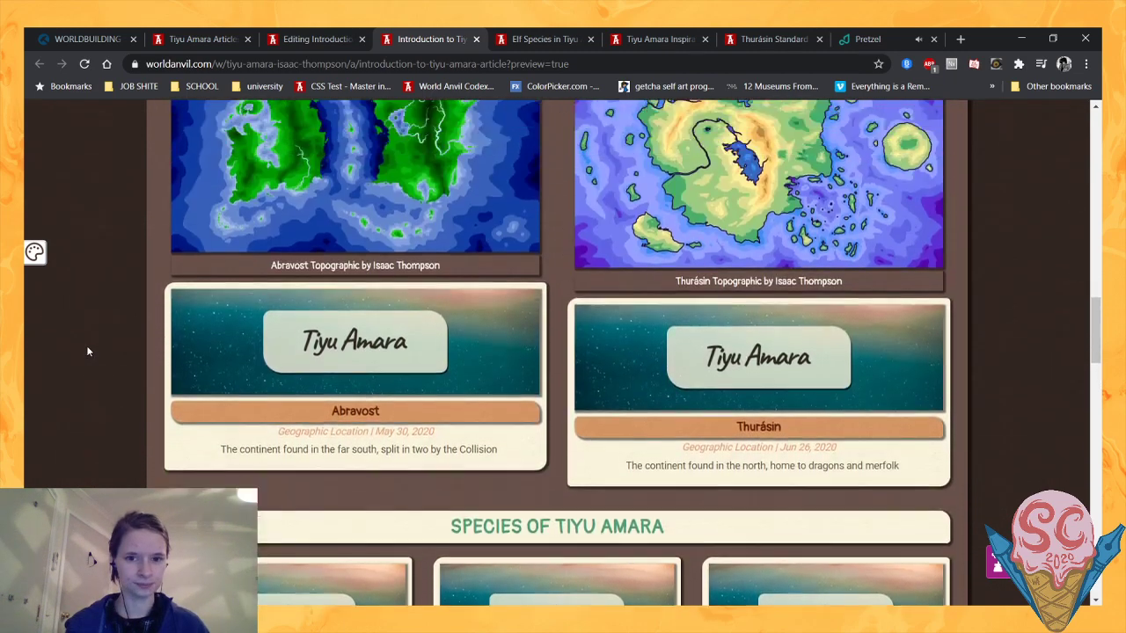
{"action": "scroll", "coordinate": [371, 454], "scroll_direction": "down", "scroll_amount": 8}
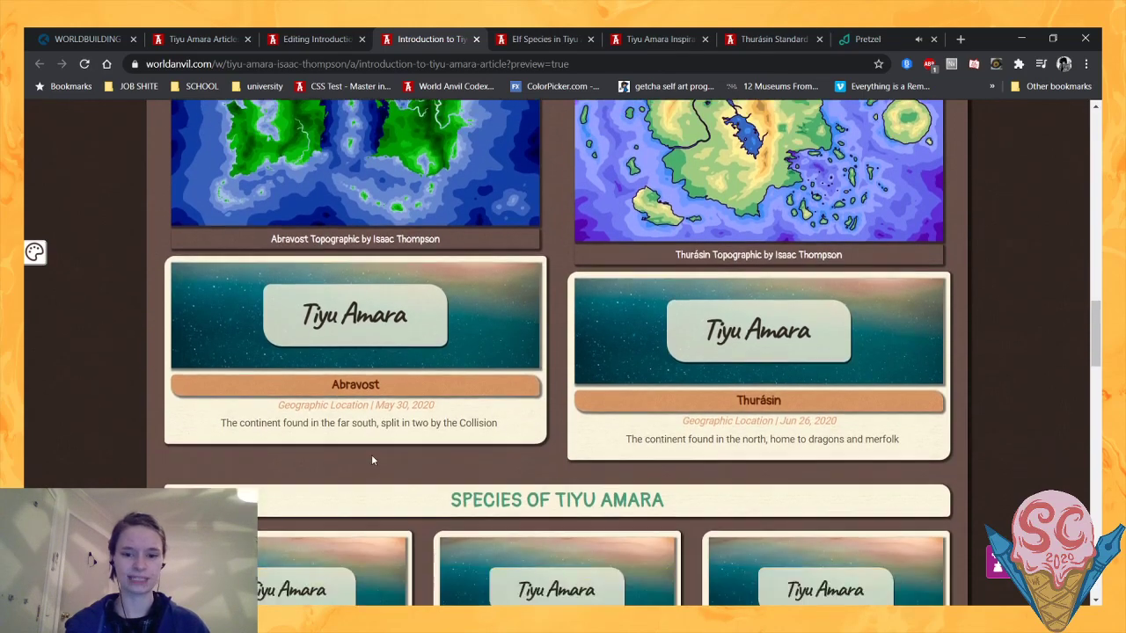
{"action": "scroll", "coordinate": [66, 333], "scroll_direction": "up", "scroll_amount": 3}
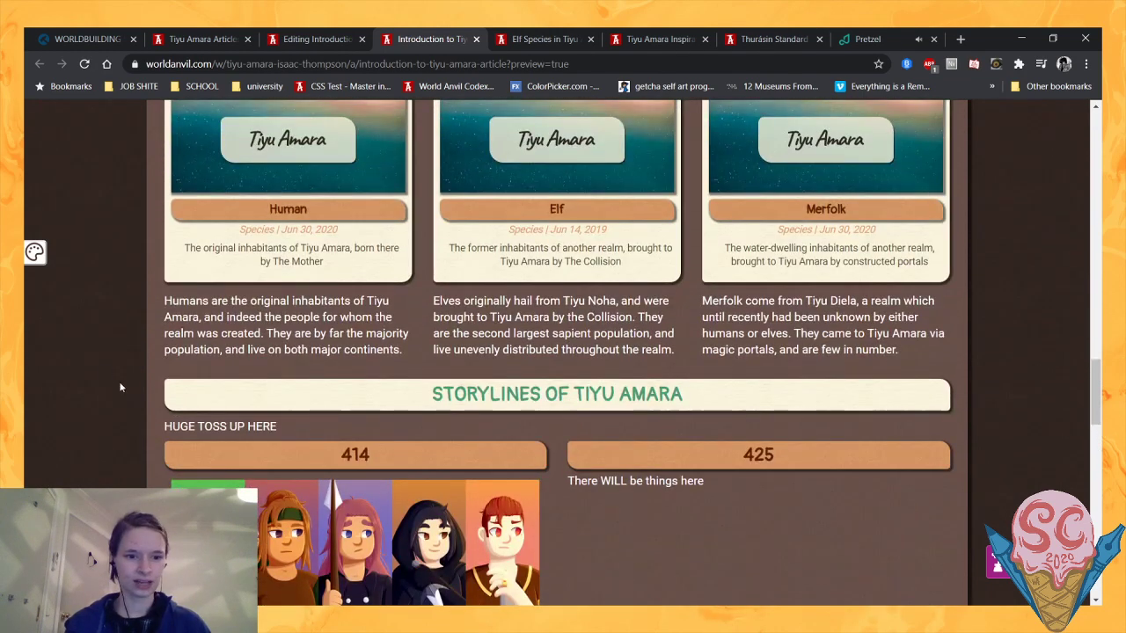
- Examine the Storylines of Tiyu Amara section in the preview, focusing on the 414 heading and the Criminal Rehabilitation Unit image
{"action": "left_click_drag", "start_coordinate": [167, 386], "coordinate": [714, 387]}
{"action": "left_click", "coordinate": [598, 387]}
{"action": "scroll", "coordinate": [440, 361], "scroll_direction": "down", "scroll_amount": 2}
{"action": "scroll", "coordinate": [440, 361], "scroll_direction": "down", "scroll_amount": 1}
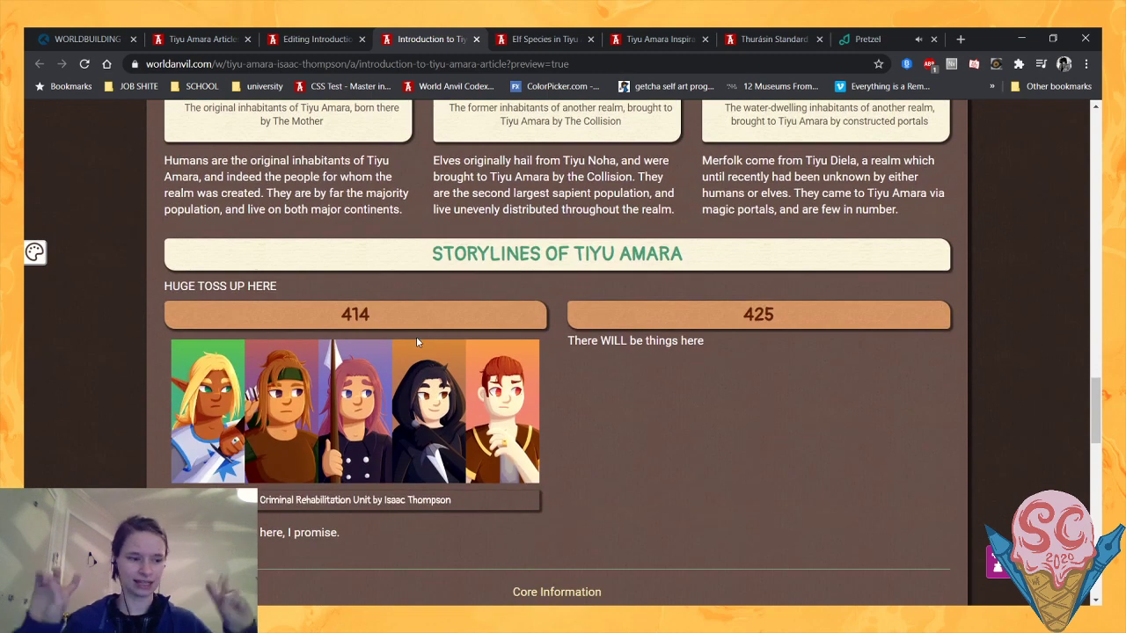
{"action": "scroll", "coordinate": [446, 404], "scroll_direction": "down", "scroll_amount": 1}
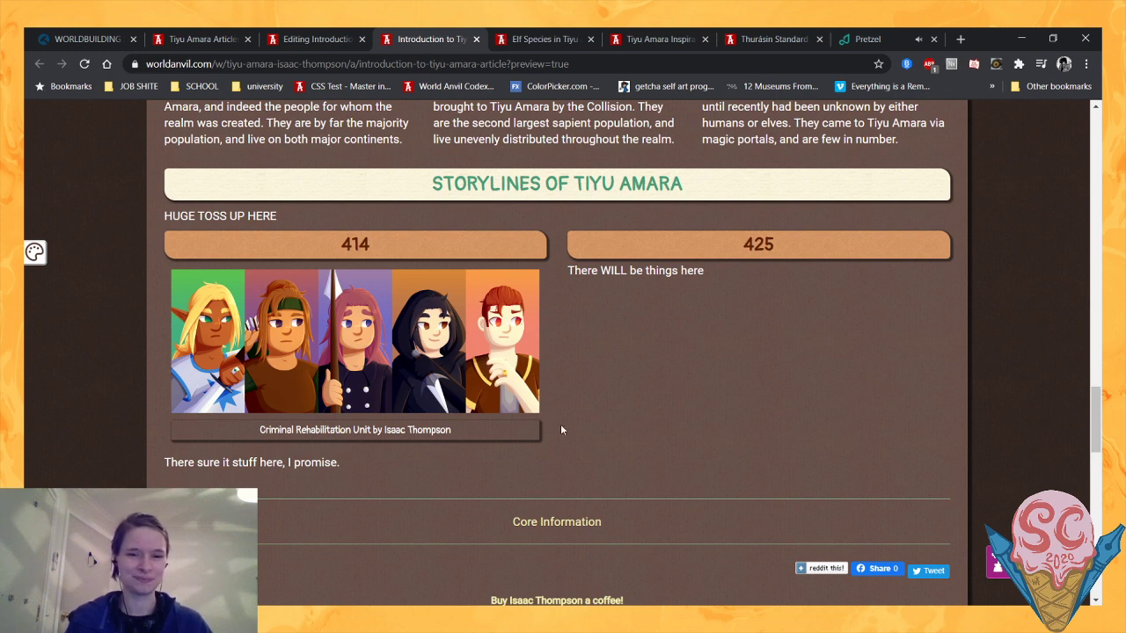
{"action": "left_click_drag", "start_coordinate": [557, 438], "coordinate": [525, 409]}
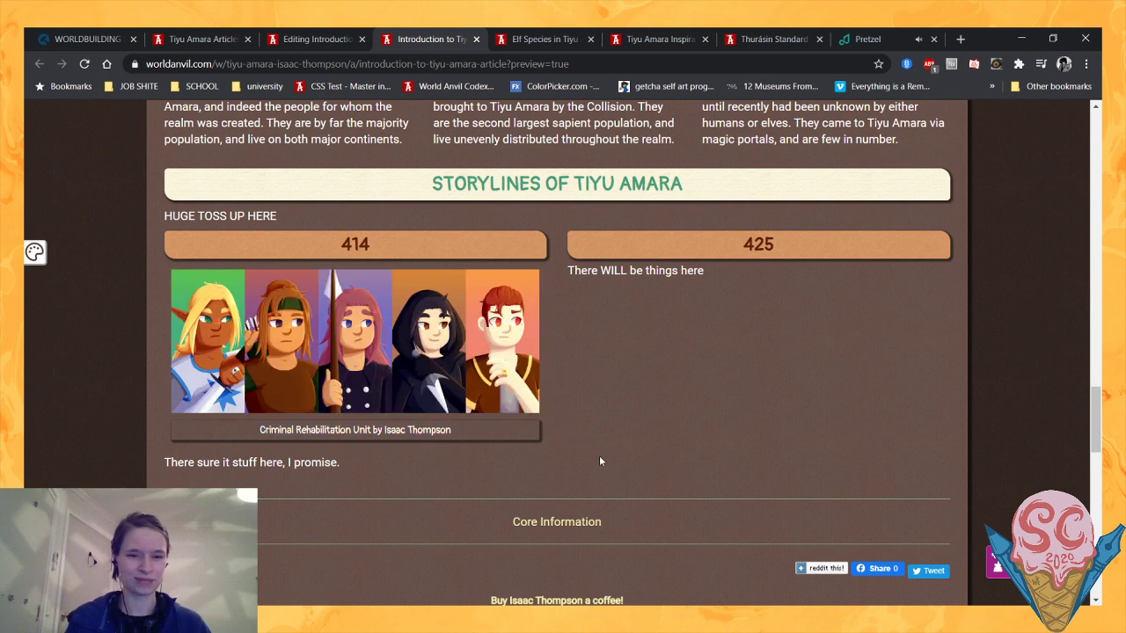
{"action": "left_click_drag", "start_coordinate": [316, 247], "coordinate": [392, 255]}
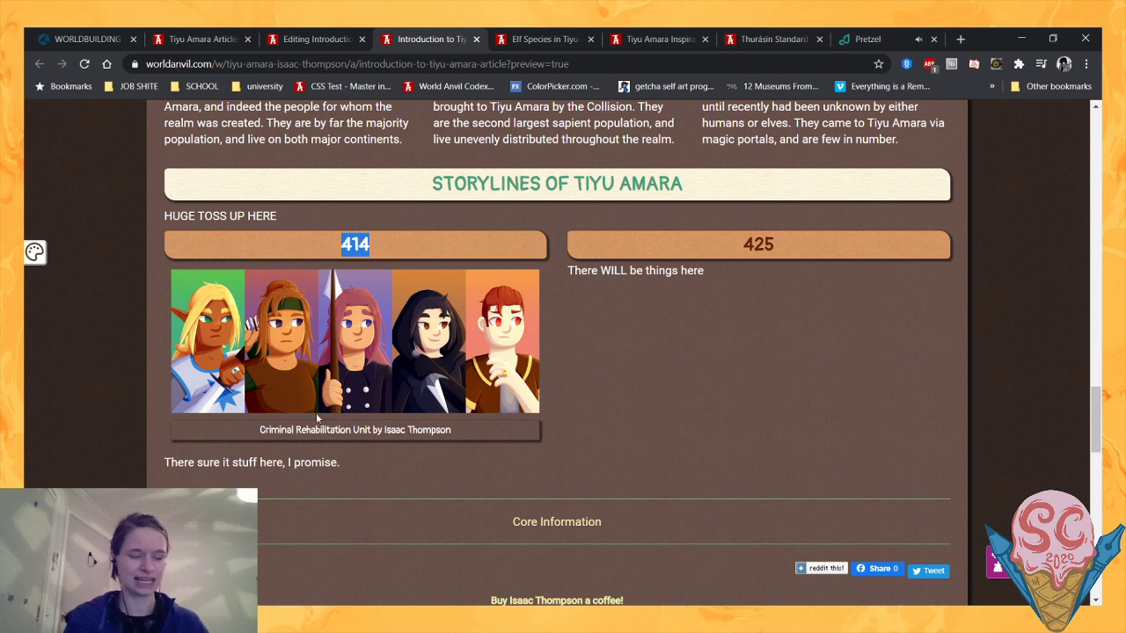
{"action": "left_click_drag", "start_coordinate": [248, 434], "coordinate": [343, 444]}
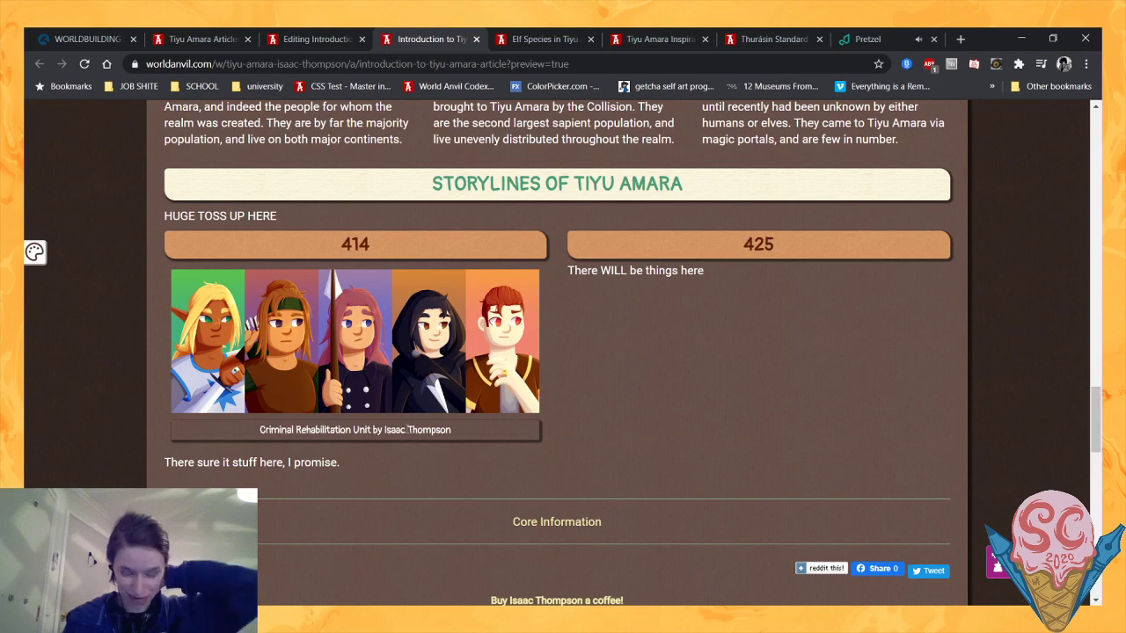
- Compare the Storylines section with the sections above it, checking the 414 and 425 columns and the 425 placeholder text
{"action": "scroll", "coordinate": [407, 430], "scroll_direction": "up", "scroll_amount": 5}
{"action": "scroll", "coordinate": [407, 430], "scroll_direction": "down", "scroll_amount": 2}
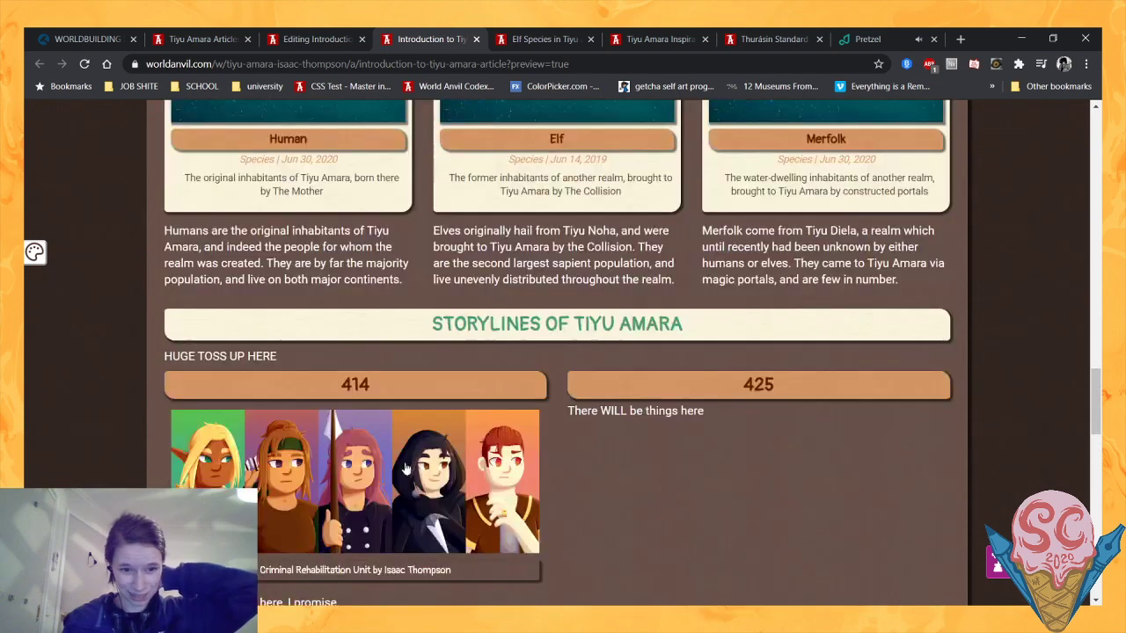
{"action": "scroll", "coordinate": [346, 423], "scroll_direction": "up", "scroll_amount": 7}
{"action": "scroll", "coordinate": [346, 422], "scroll_direction": "up", "scroll_amount": 2}
{"action": "scroll", "coordinate": [370, 291], "scroll_direction": "down", "scroll_amount": 6}
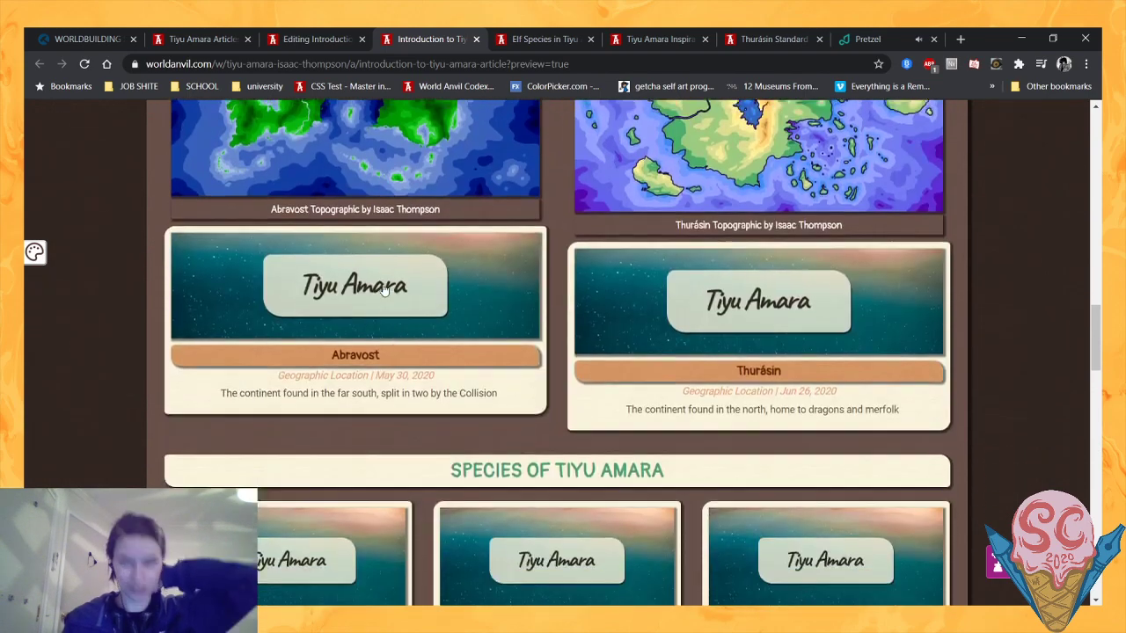
{"action": "scroll", "coordinate": [350, 390], "scroll_direction": "down", "scroll_amount": 2}
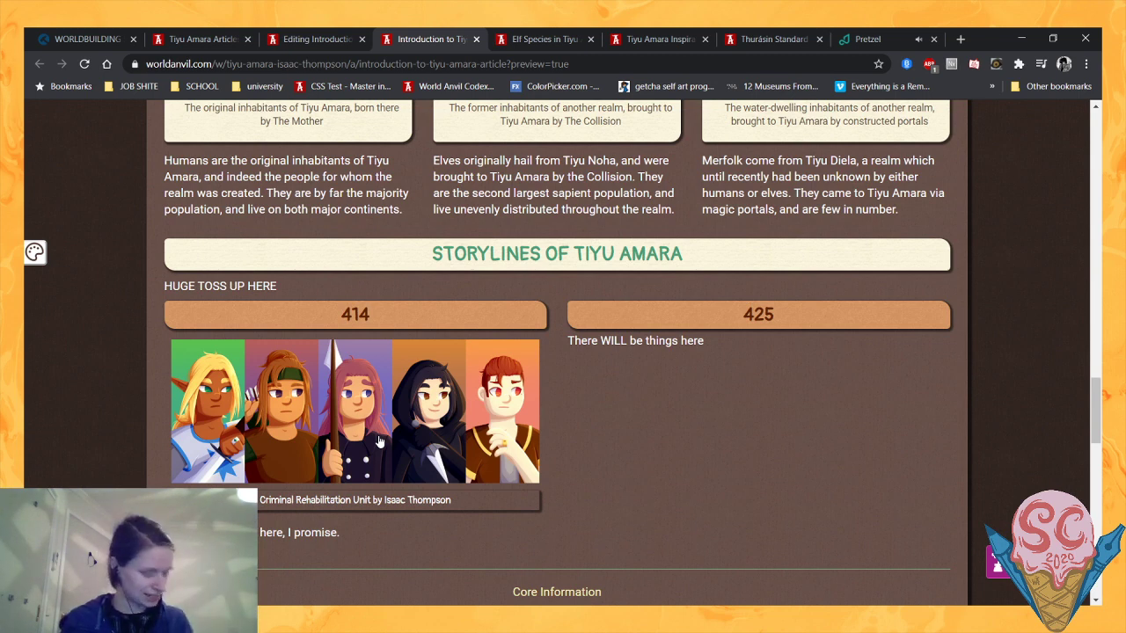
{"action": "scroll", "coordinate": [651, 385], "scroll_direction": "down", "scroll_amount": 1}
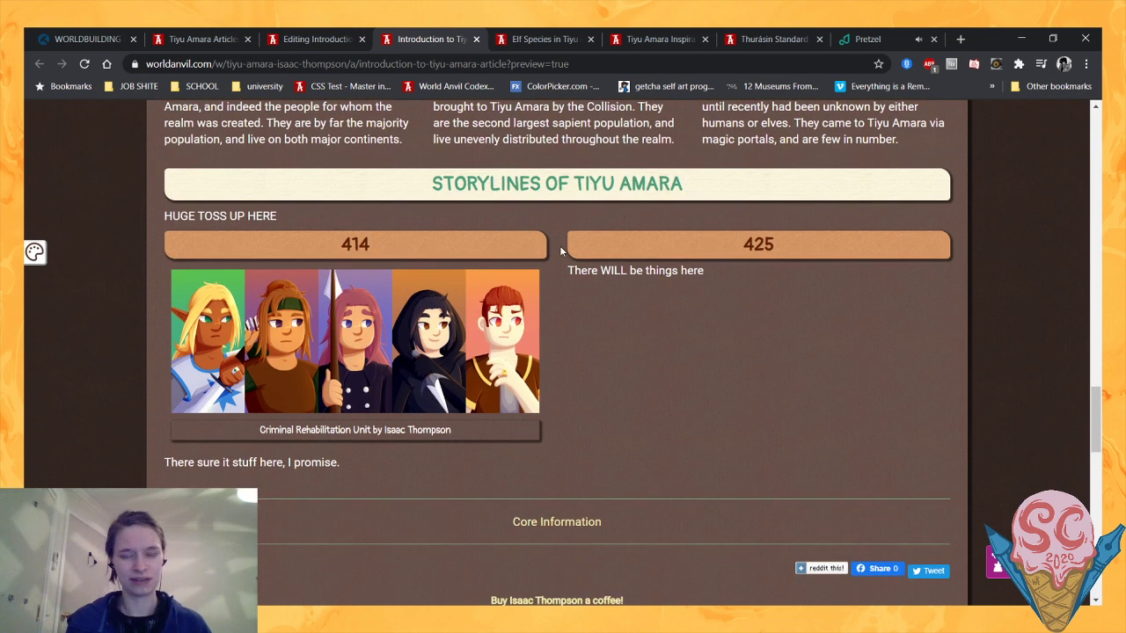
{"action": "left_click_drag", "start_coordinate": [559, 246], "coordinate": [714, 313]}
{"action": "left_click", "coordinate": [769, 356]}
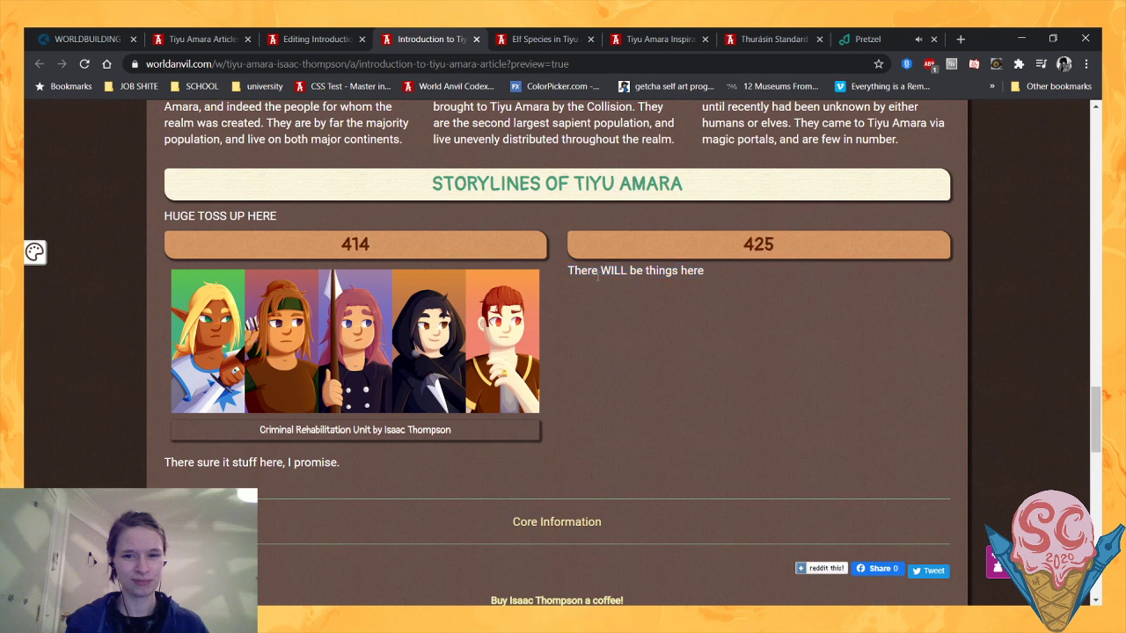
{"action": "left_click_drag", "start_coordinate": [601, 270], "coordinate": [782, 337]}
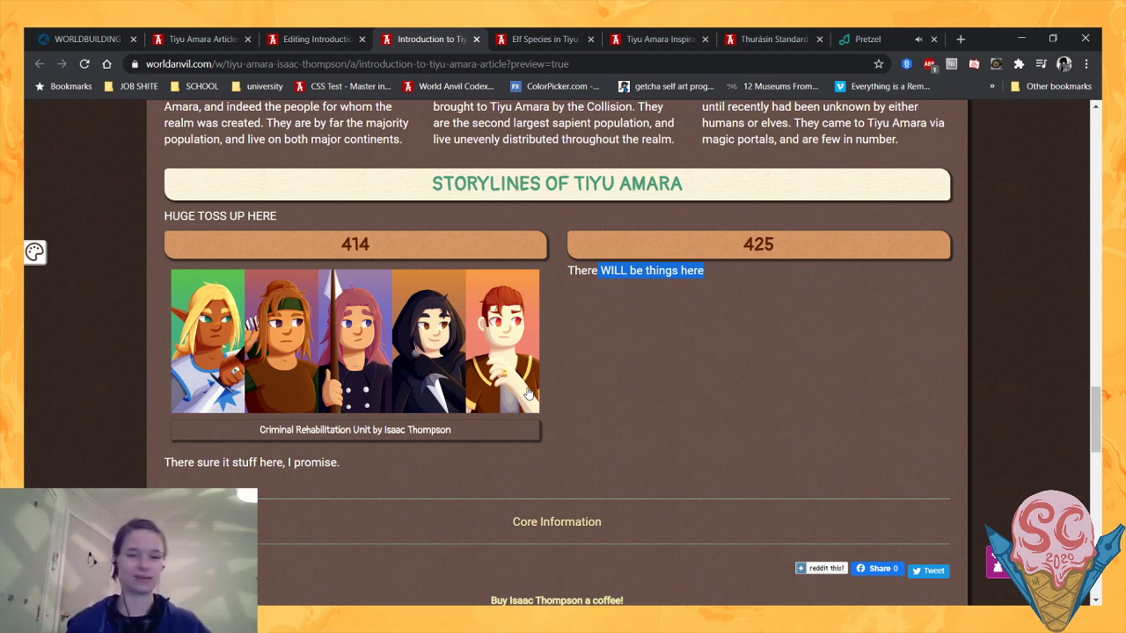
{"action": "scroll", "coordinate": [515, 390], "scroll_direction": "up", "scroll_amount": 1}
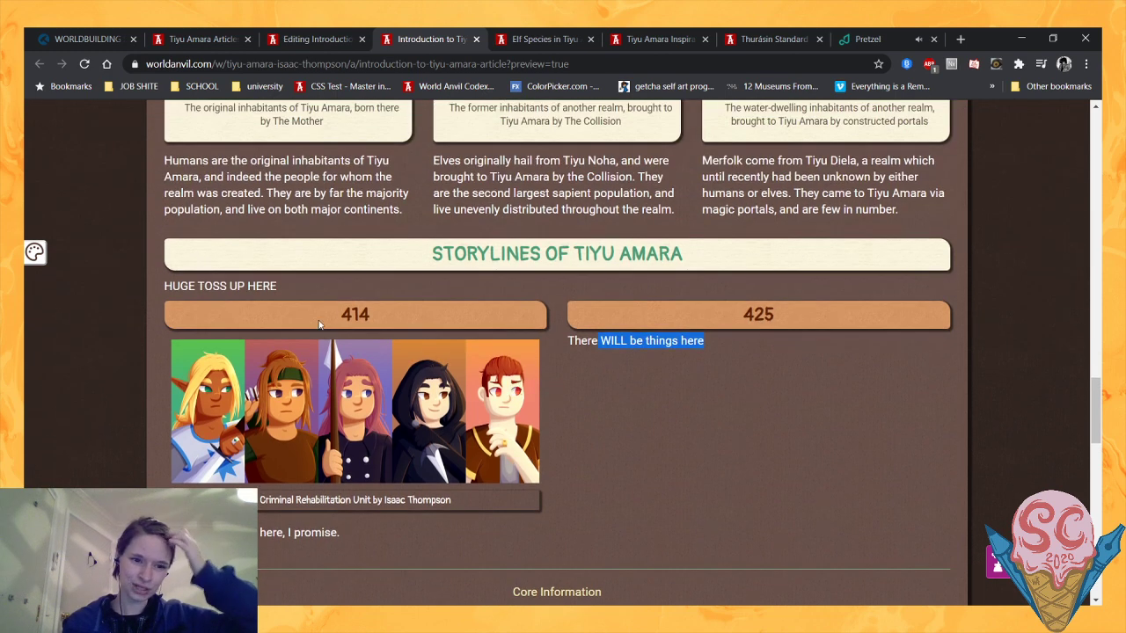
{"action": "left_click_drag", "start_coordinate": [318, 314], "coordinate": [755, 314]}
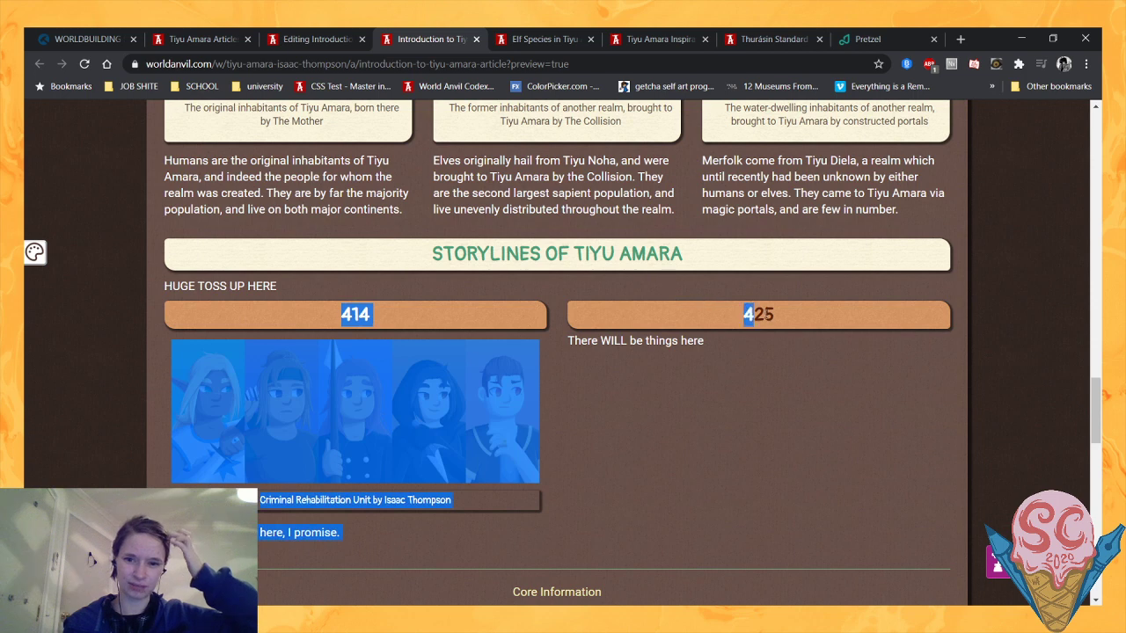
{"action": "left_click", "coordinate": [603, 433]}
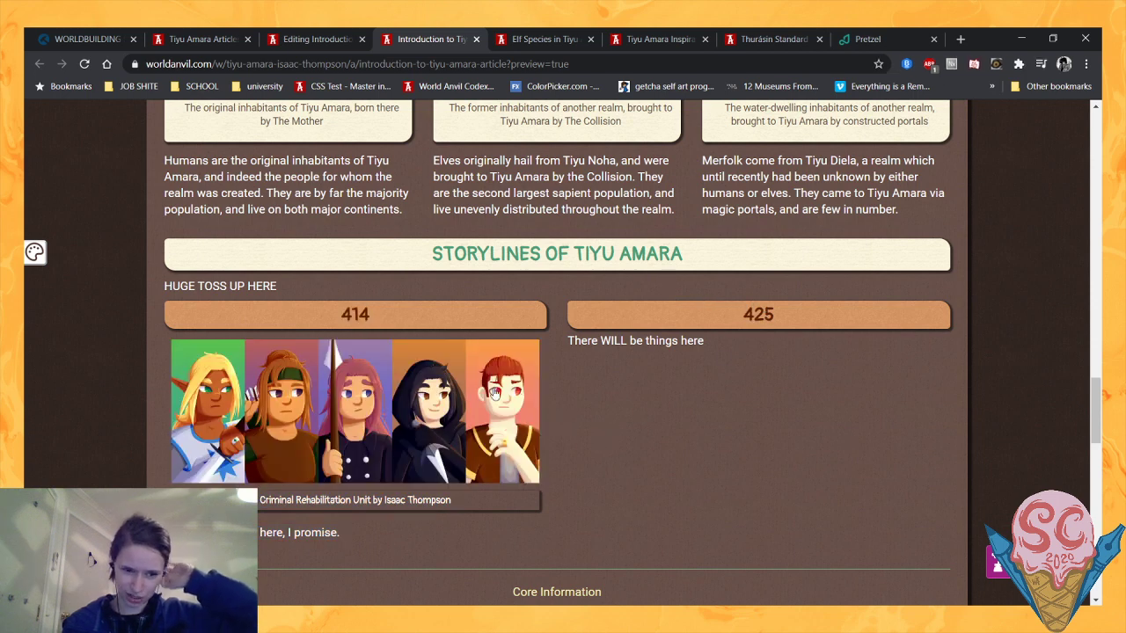
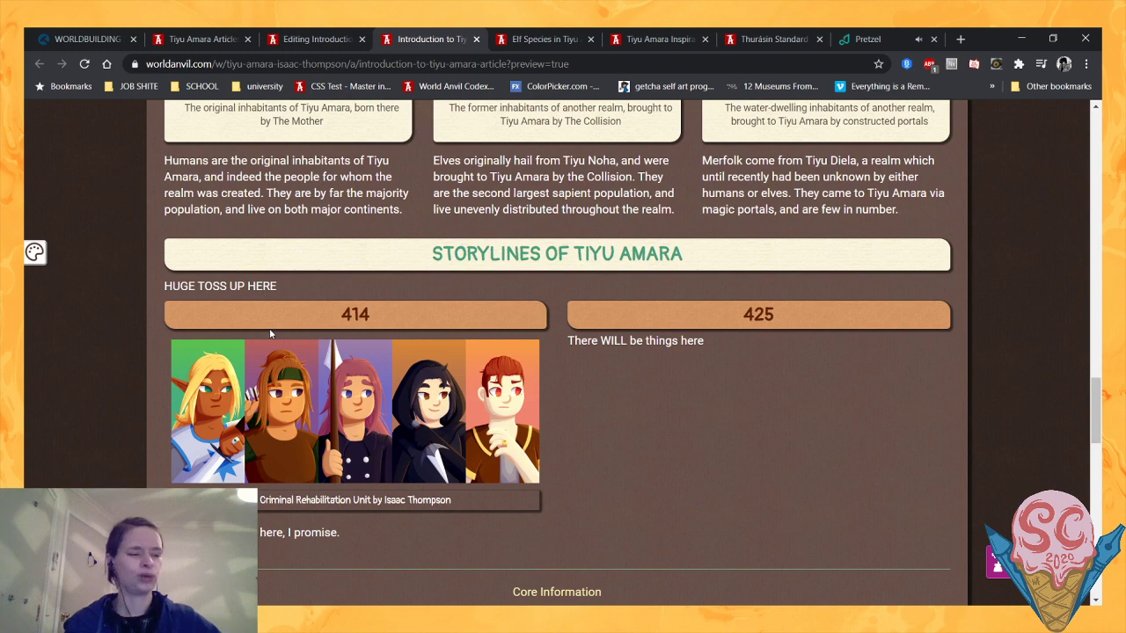
- In the article editor, end the merfolk paragraph with a period and delete the 414 and 425 placeholder contents under Storylines of Tiyu Amara
{"action": "left_click", "coordinate": [330, 33]}
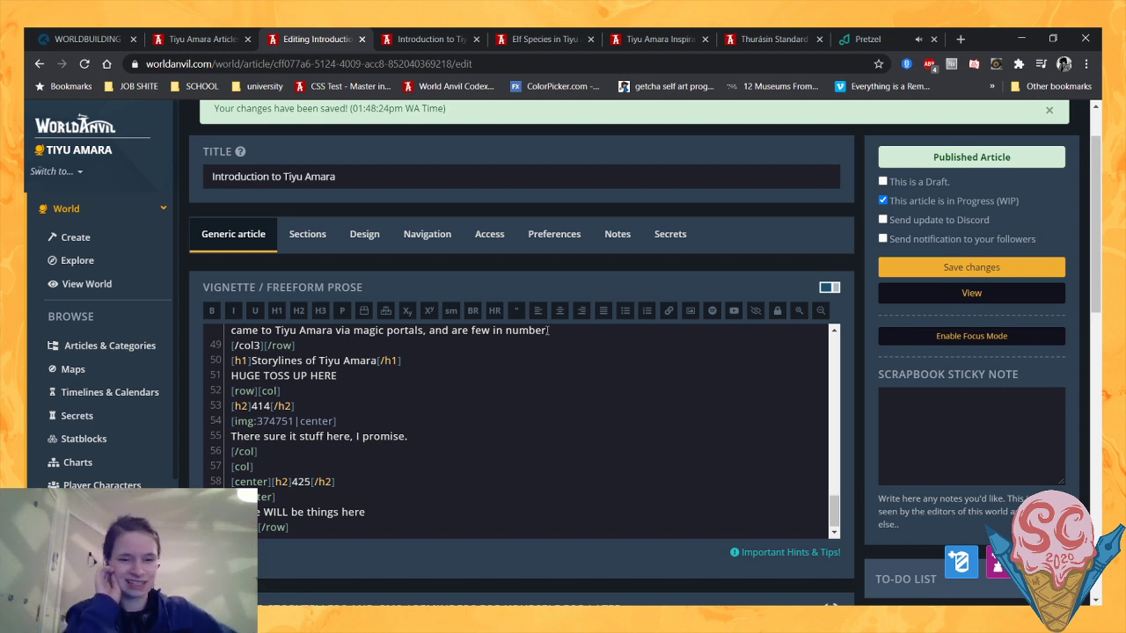
{"action": "type", "text": "."}
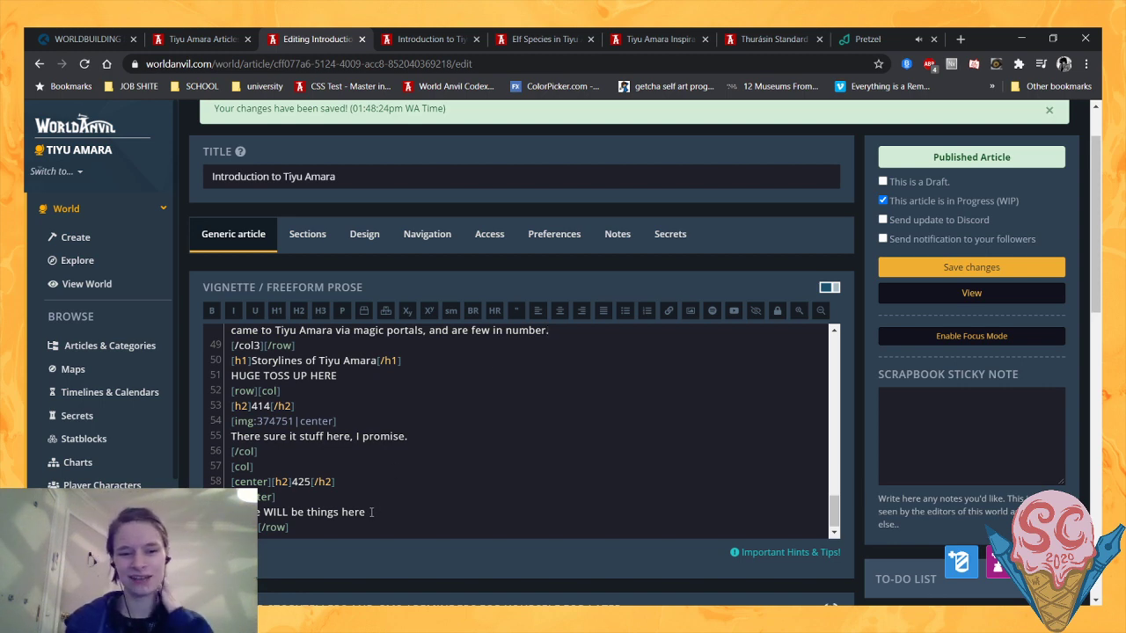
{"action": "left_click_drag", "start_coordinate": [365, 512], "coordinate": [211, 486]}
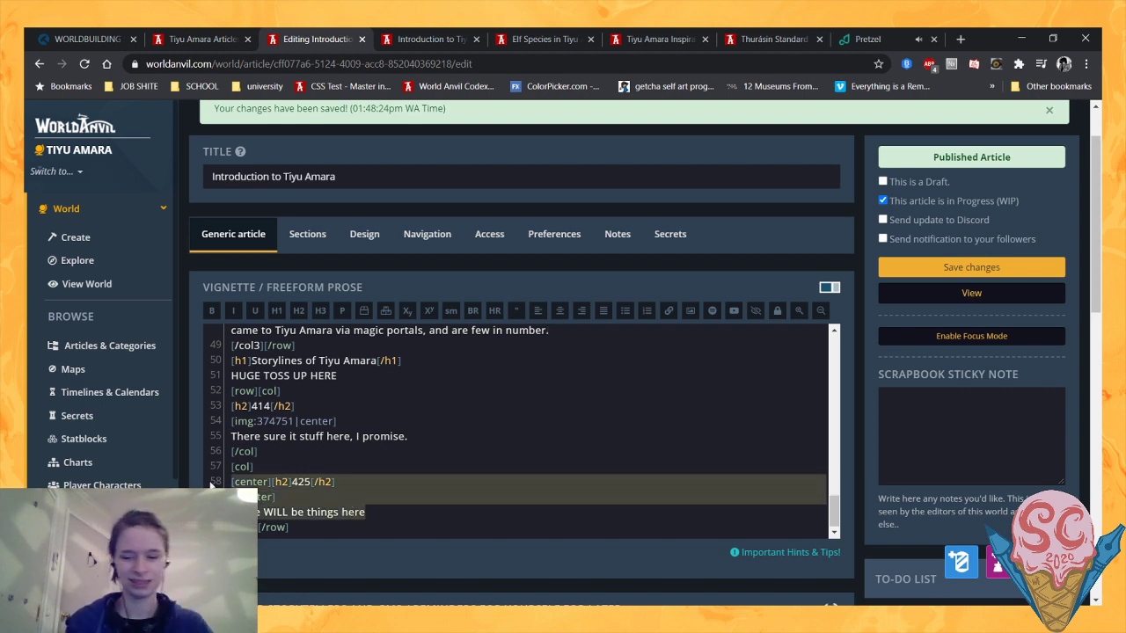
{"action": "key", "text": "BackSpace"}
{"action": "left_click_drag", "start_coordinate": [408, 467], "coordinate": [225, 442]}
{"action": "key", "text": "BackSpace"}
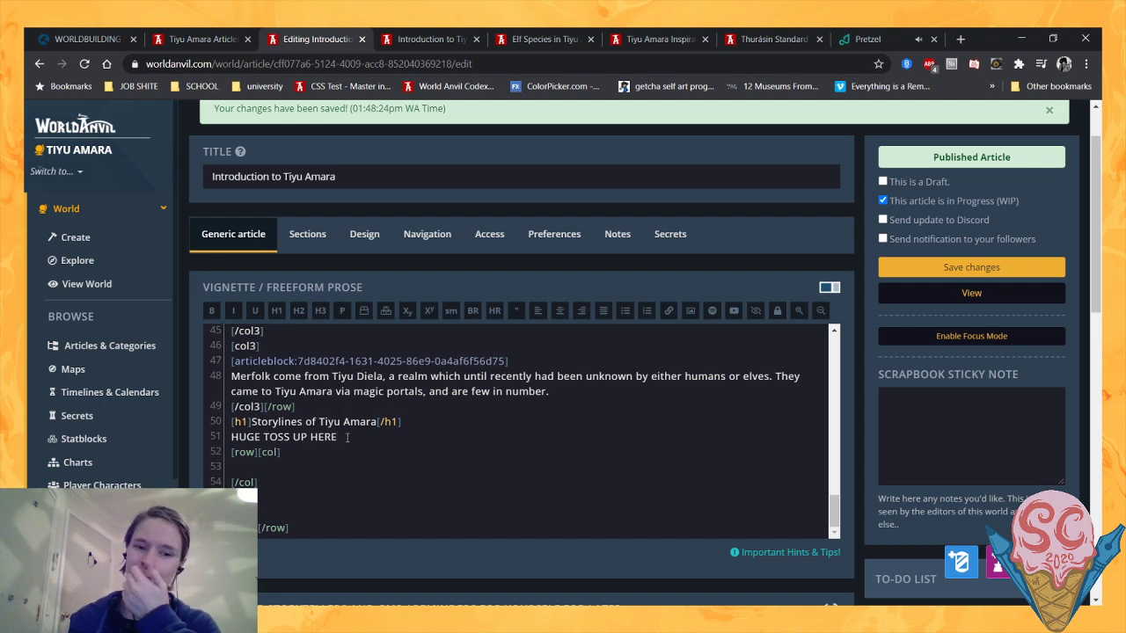
- Review the article preview from the introduction and the sidebar's Purpose entry down through the locations, species and Storylines sections
{"action": "left_click", "coordinate": [403, 38]}
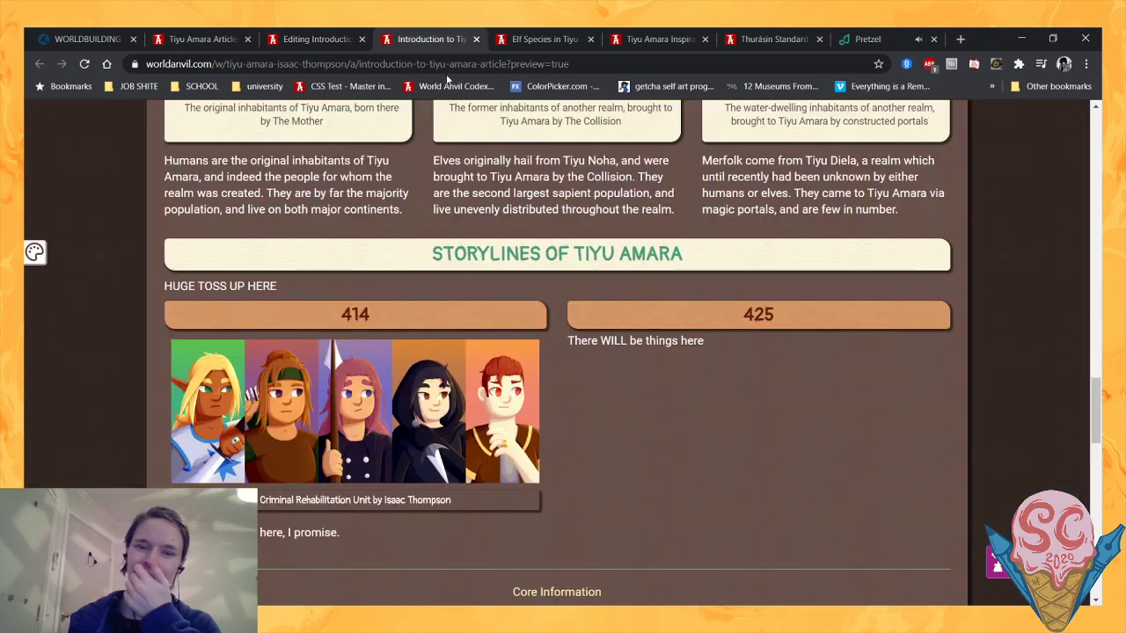
{"action": "scroll", "coordinate": [846, 325], "scroll_direction": "up", "scroll_amount": 15}
{"action": "scroll", "coordinate": [846, 325], "scroll_direction": "up", "scroll_amount": 3}
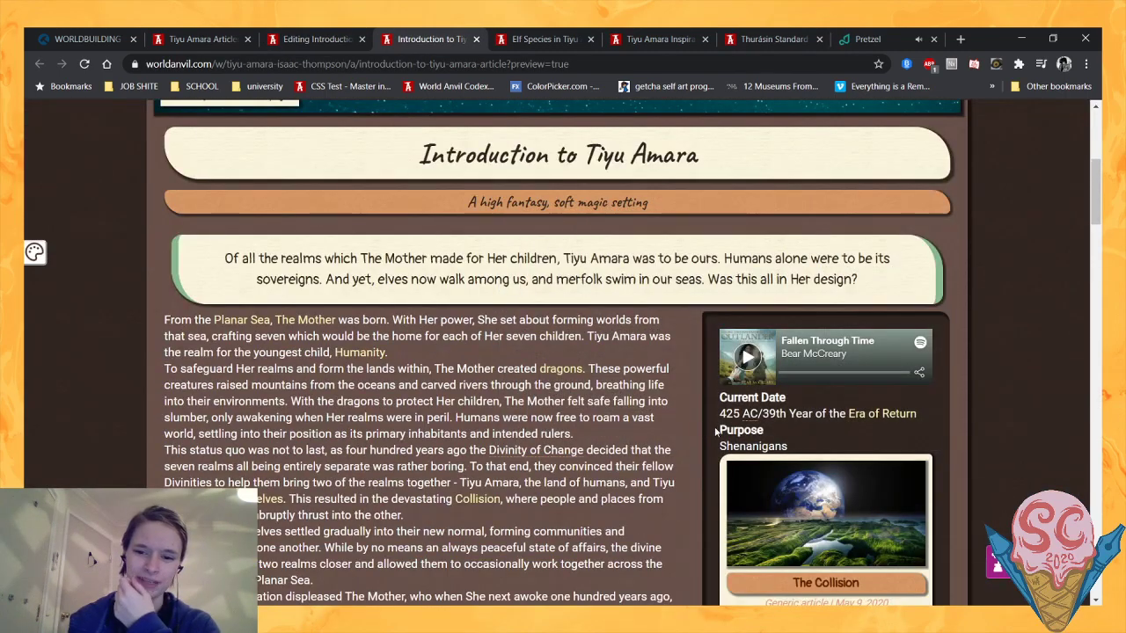
{"action": "left_click_drag", "start_coordinate": [717, 430], "coordinate": [816, 447]}
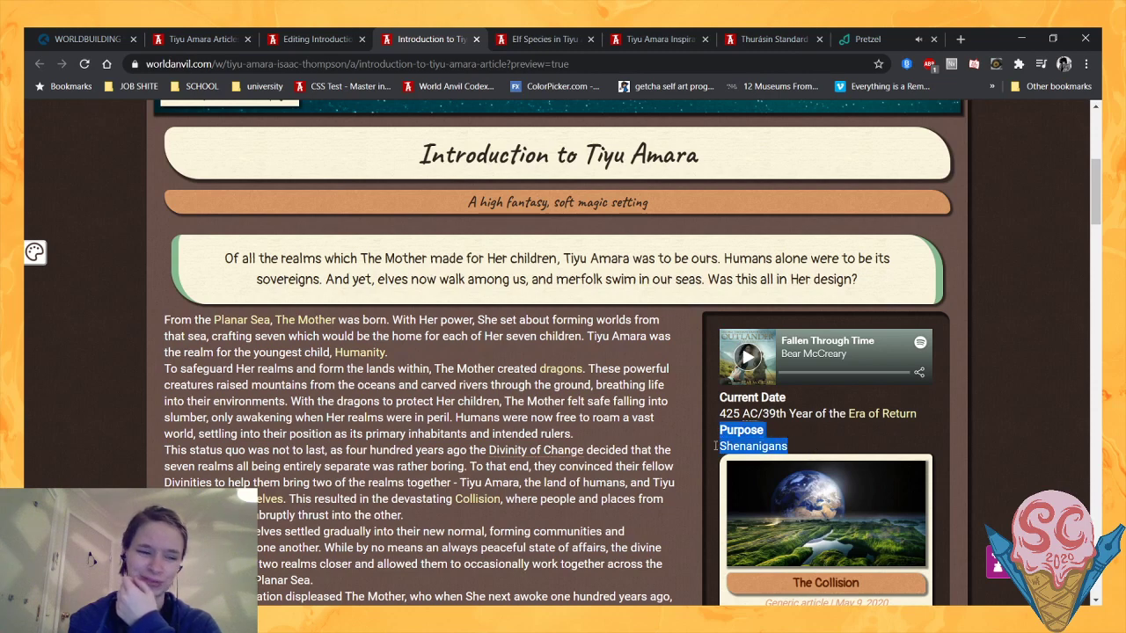
{"action": "scroll", "coordinate": [709, 440], "scroll_direction": "down", "scroll_amount": 1}
{"action": "left_click", "coordinate": [655, 392]}
{"action": "scroll", "coordinate": [681, 367], "scroll_direction": "down", "scroll_amount": 3}
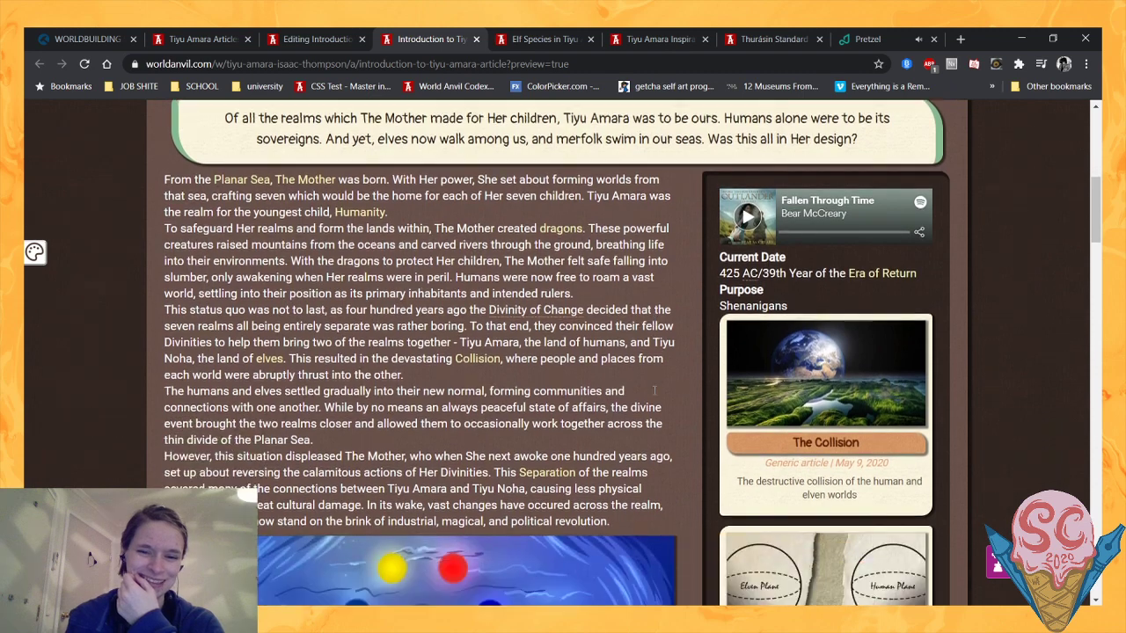
{"action": "scroll", "coordinate": [680, 367], "scroll_direction": "up", "scroll_amount": 1}
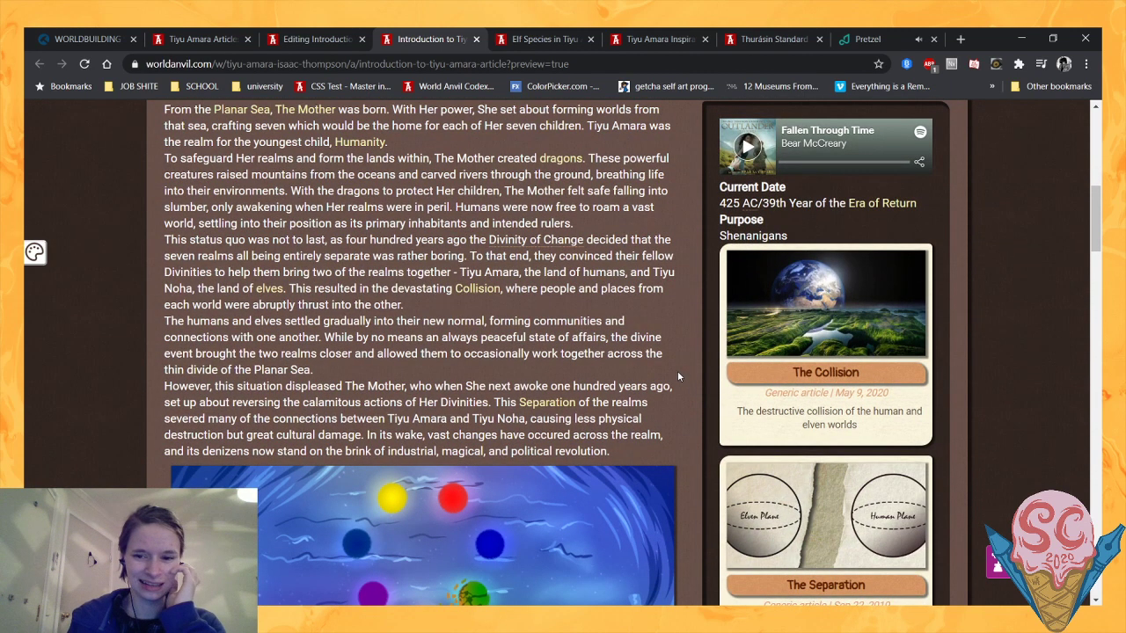
{"action": "scroll", "coordinate": [677, 376], "scroll_direction": "down", "scroll_amount": 5}
{"action": "scroll", "coordinate": [561, 348], "scroll_direction": "down", "scroll_amount": 8}
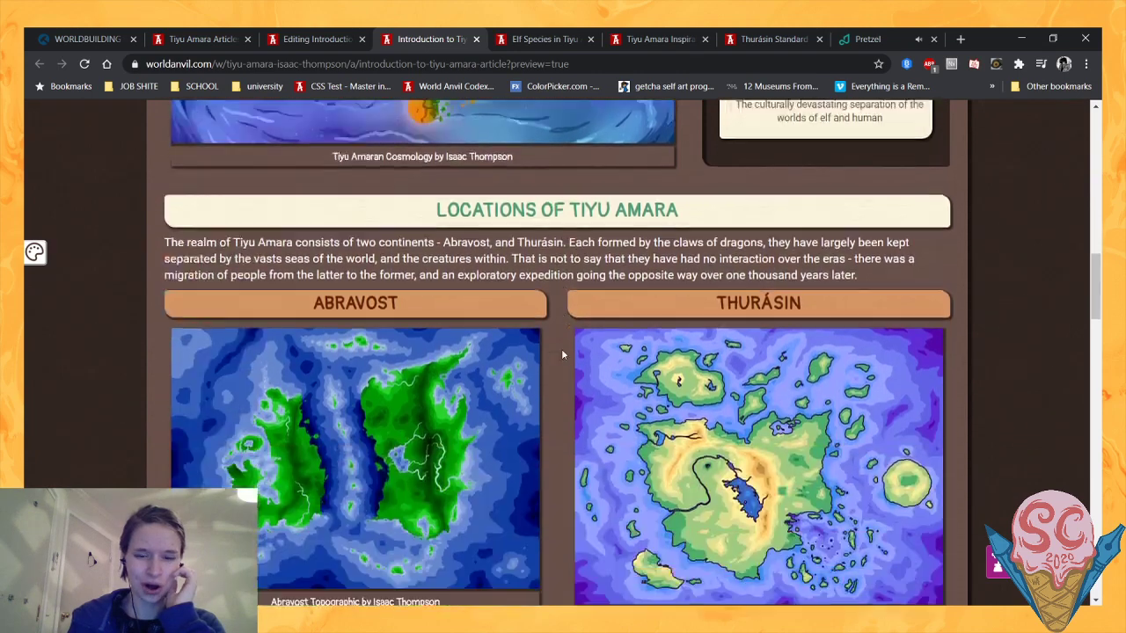
{"action": "scroll", "coordinate": [563, 354], "scroll_direction": "down", "scroll_amount": 5}
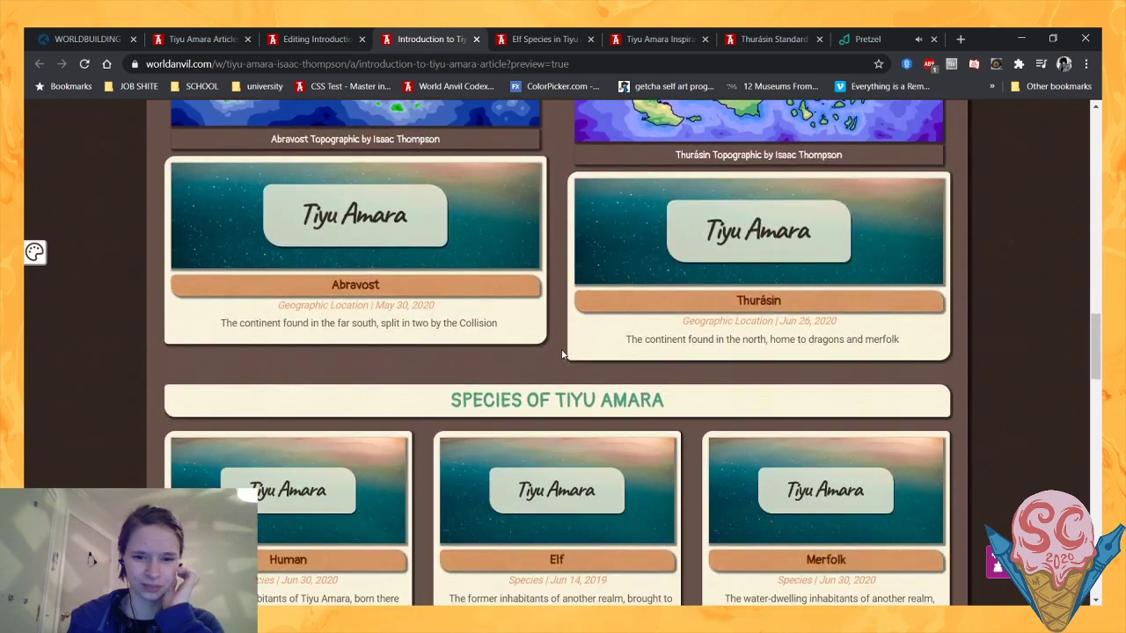
{"action": "scroll", "coordinate": [418, 365], "scroll_direction": "down", "scroll_amount": 3}
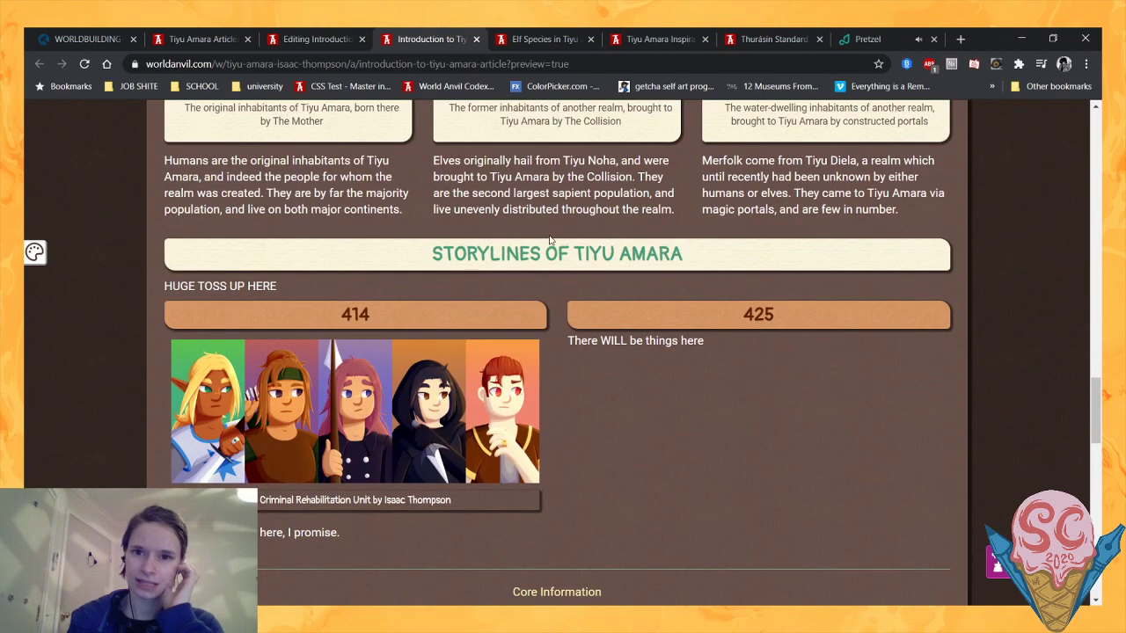
- From the Tiyu Amara Inspiration page, search the world for "Meta" and open the Tiyu Amara Meta article
{"action": "left_click", "coordinate": [656, 43]}
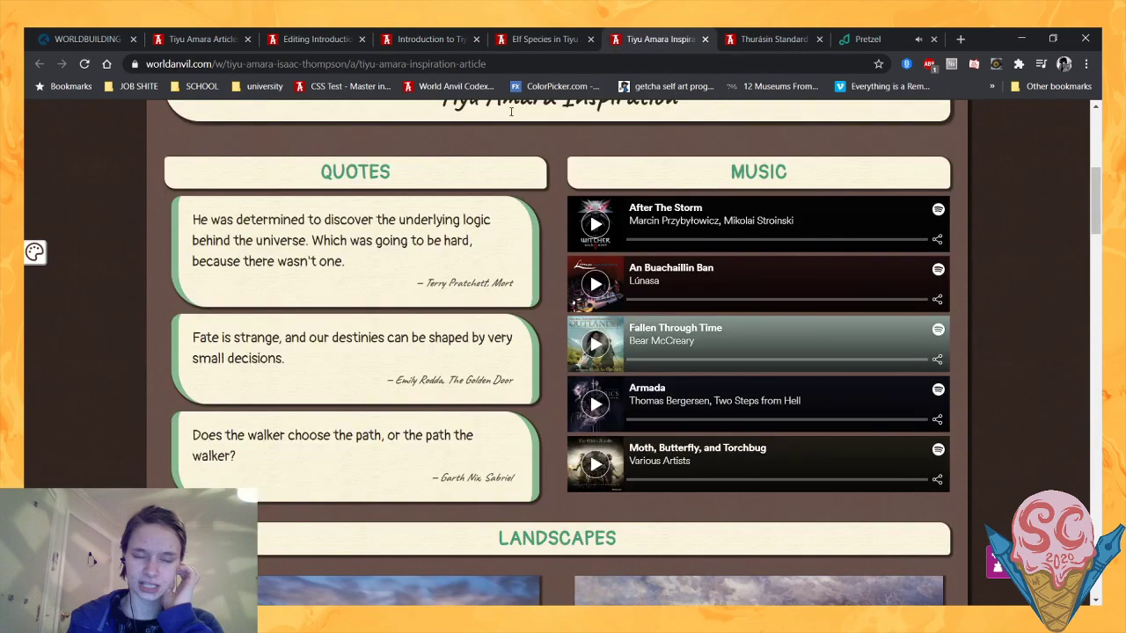
{"action": "scroll", "coordinate": [245, 162], "scroll_direction": "up", "scroll_amount": 6}
{"action": "left_click", "coordinate": [229, 174]}
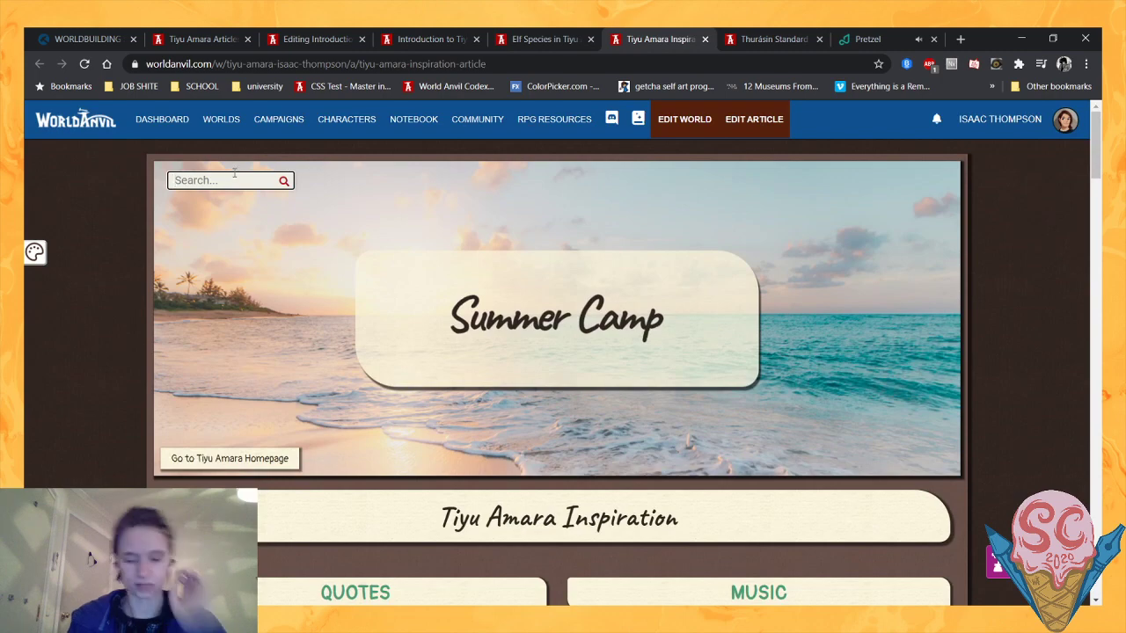
{"action": "type", "text": "Meta"}
{"action": "left_click", "coordinate": [239, 201]}
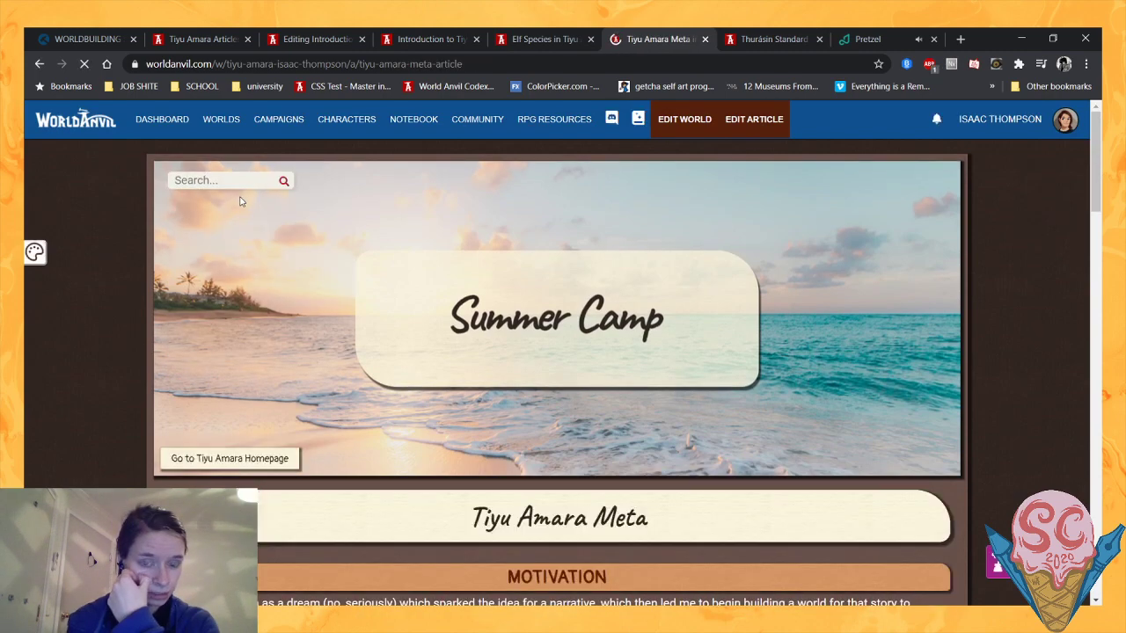
- Examine the four Conflicts & Drama blocks in the Meta article as possible material for the introduction
{"action": "scroll", "coordinate": [467, 262], "scroll_direction": "down", "scroll_amount": 4}
{"action": "scroll", "coordinate": [468, 268], "scroll_direction": "down", "scroll_amount": 3}
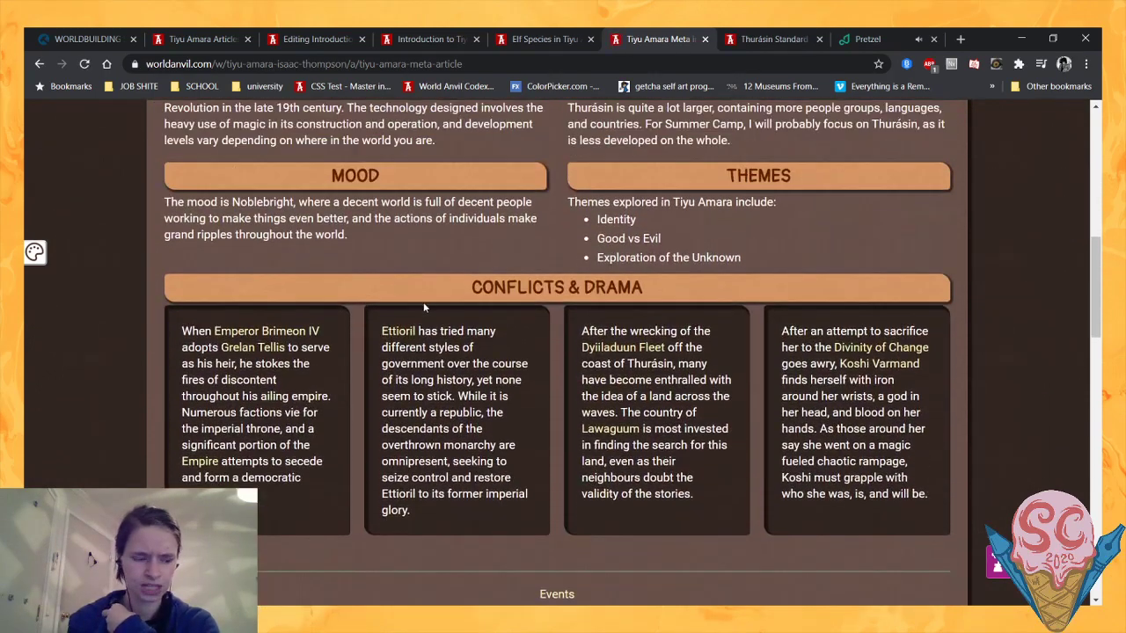
{"action": "left_click_drag", "start_coordinate": [461, 287], "coordinate": [678, 294]}
{"action": "left_click", "coordinate": [677, 307]}
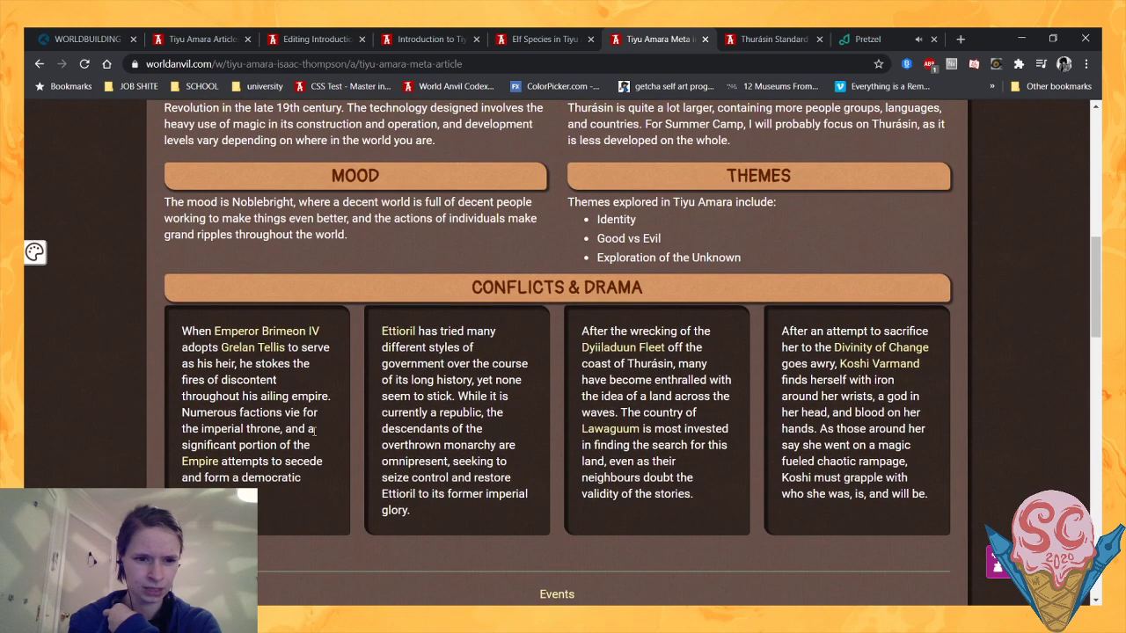
{"action": "left_click_drag", "start_coordinate": [277, 503], "coordinate": [225, 413]}
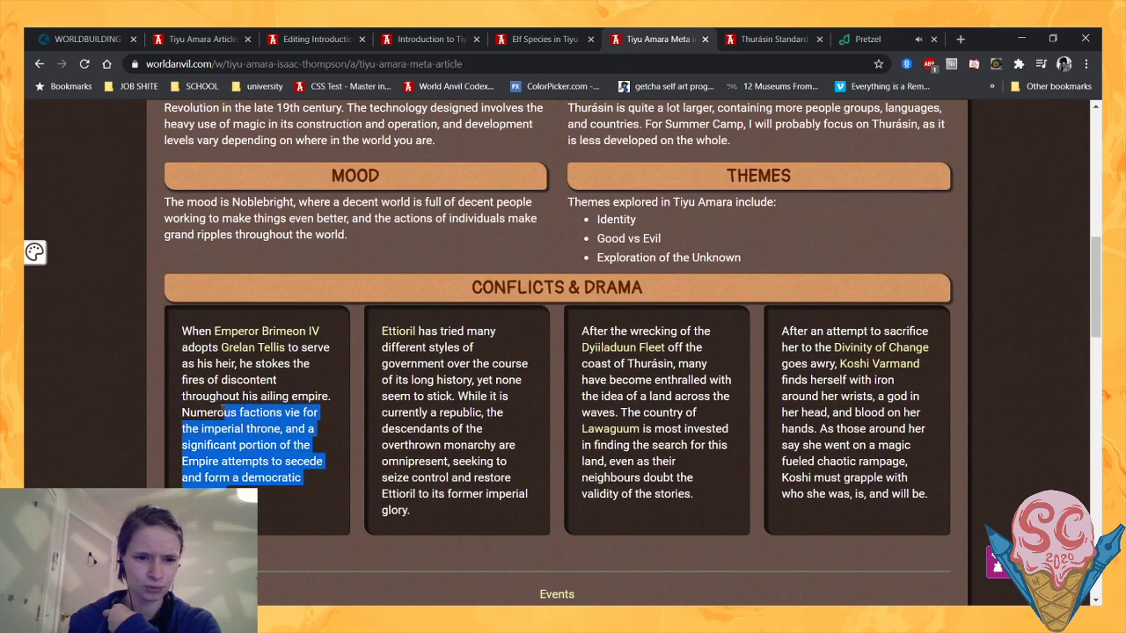
{"action": "left_click", "coordinate": [375, 452]}
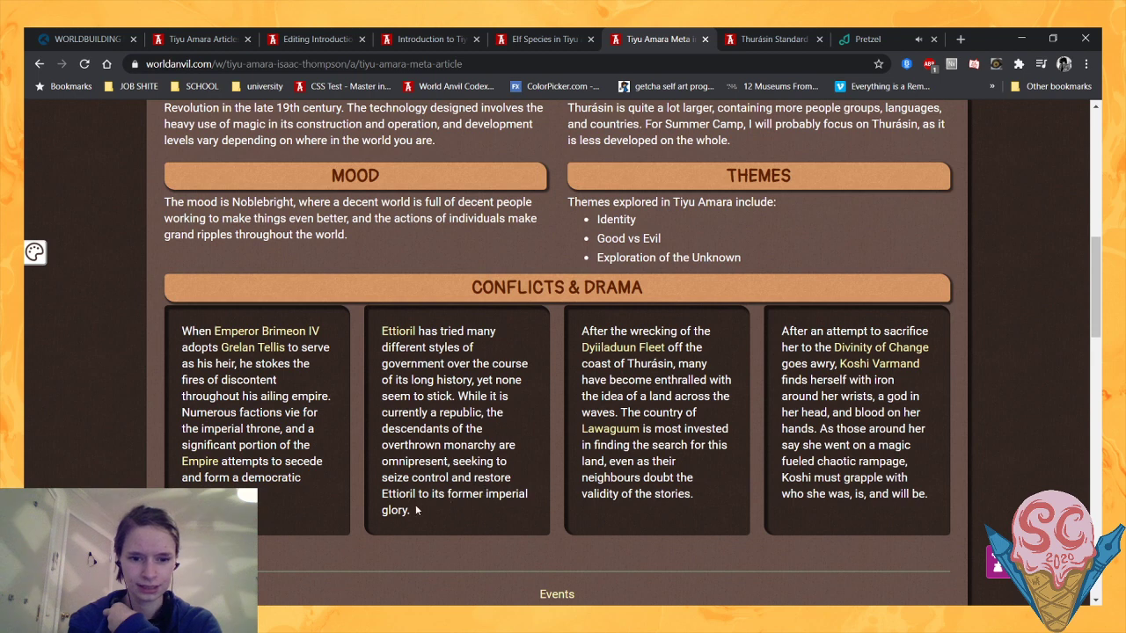
{"action": "left_click_drag", "start_coordinate": [416, 510], "coordinate": [384, 413]}
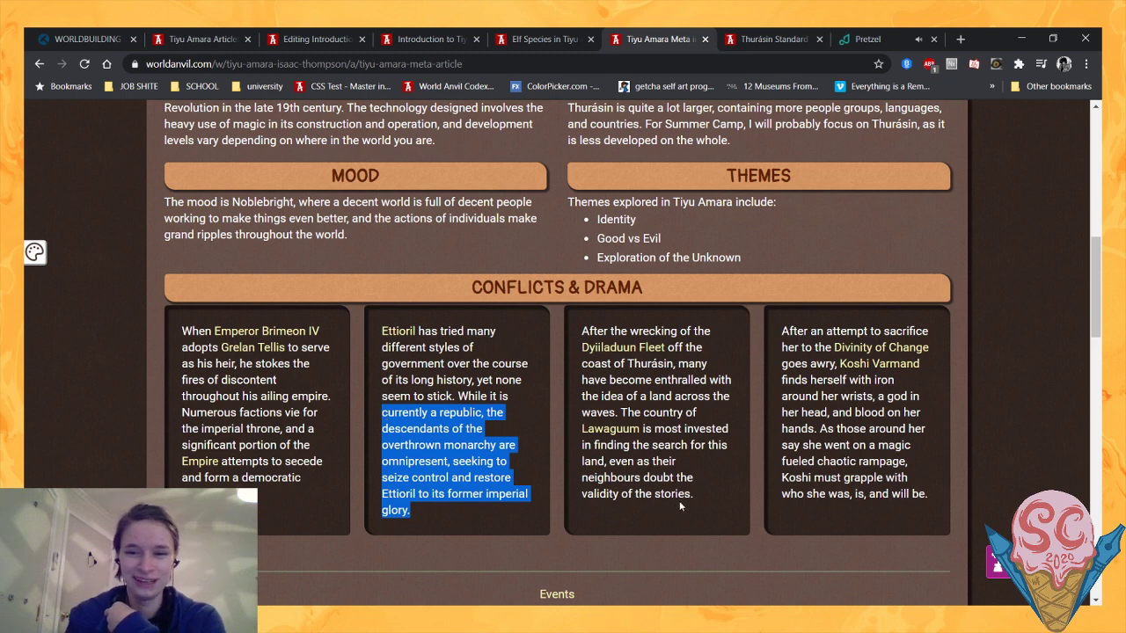
{"action": "mouse_move", "coordinate": [693, 499]}
{"action": "left_mouse_down"}
{"action": "mouse_move", "coordinate": [672, 429]}
{"action": "mouse_move", "coordinate": [646, 477]}
{"action": "mouse_move", "coordinate": [663, 463]}
{"action": "mouse_move", "coordinate": [658, 431]}
{"action": "mouse_move", "coordinate": [659, 506]}
{"action": "mouse_move", "coordinate": [693, 499]}
{"action": "left_mouse_up"}
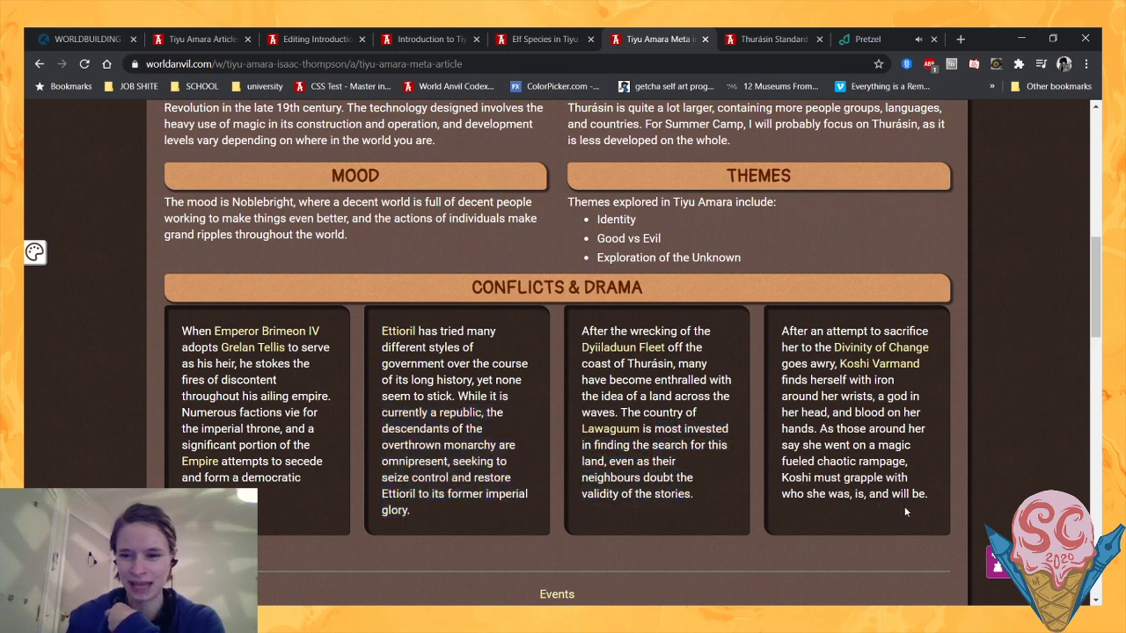
{"action": "left_click_drag", "start_coordinate": [925, 494], "coordinate": [819, 429]}
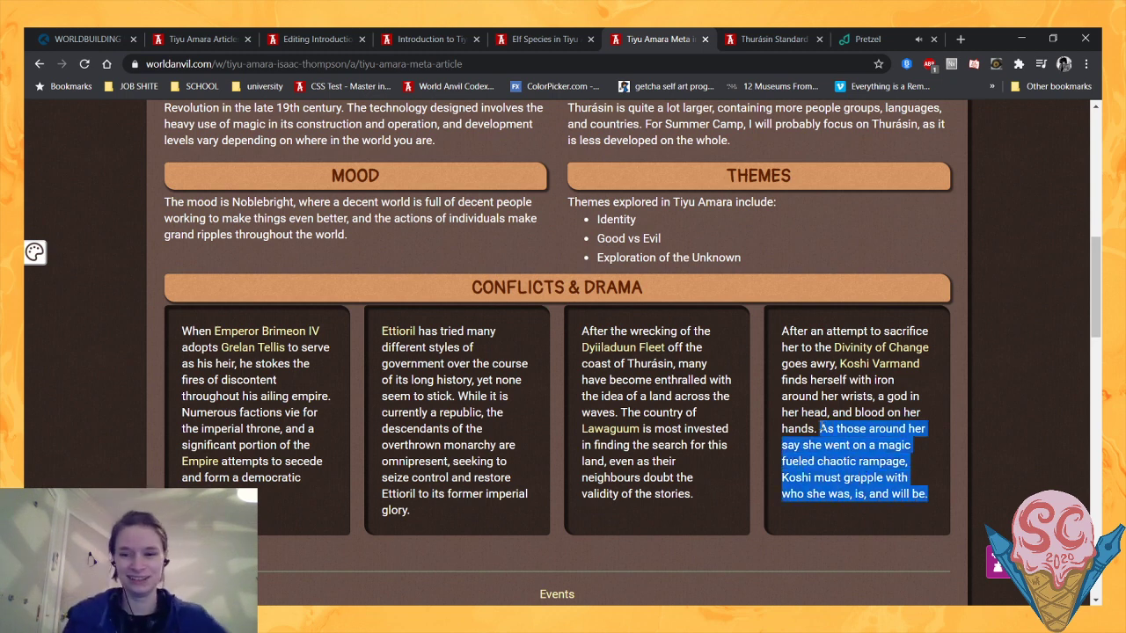
{"action": "left_click", "coordinate": [780, 408]}
{"action": "scroll", "coordinate": [779, 408], "scroll_direction": "down", "scroll_amount": 1}
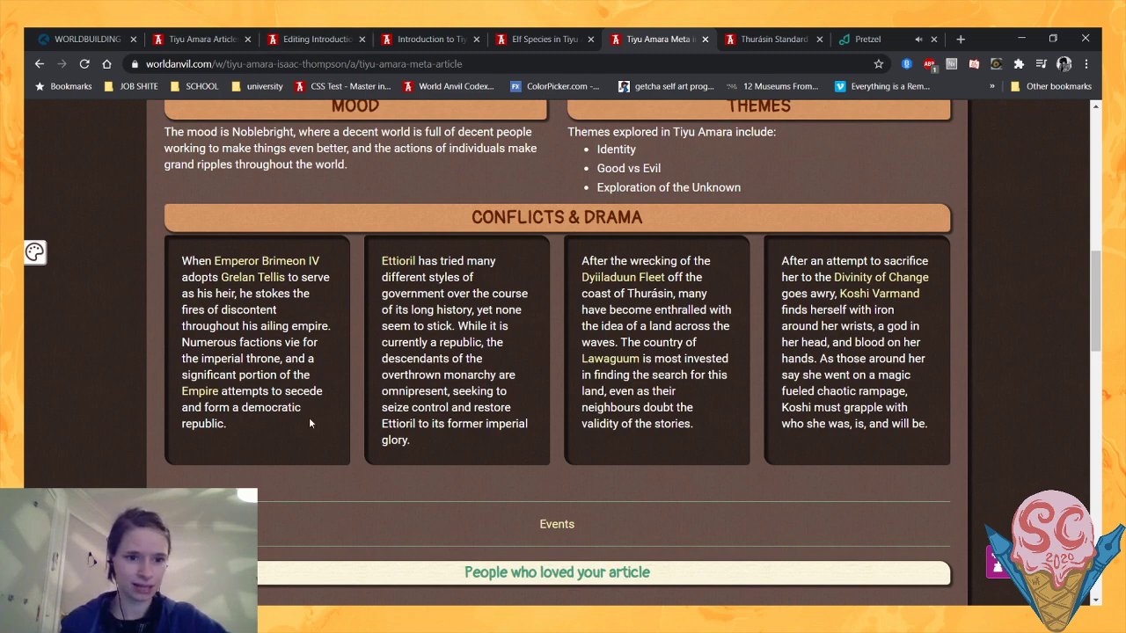
- Back in the introduction's editor, delete the empty row and column tags and the "HUGE TOSS UP HERE" line under the Storylines heading
{"action": "left_click", "coordinate": [310, 35]}
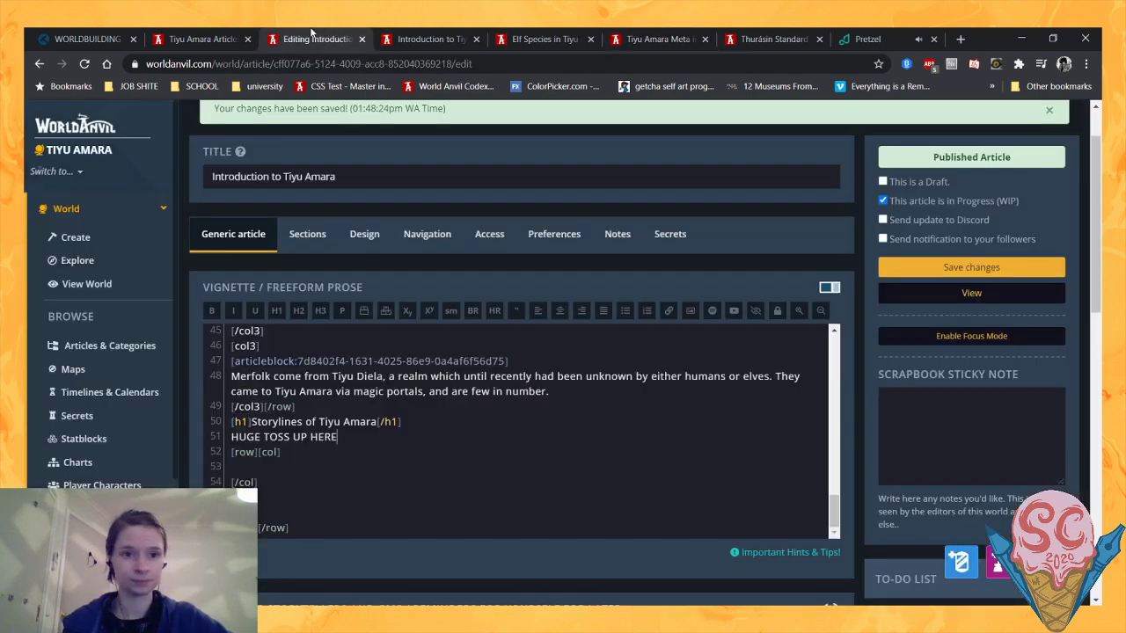
{"action": "scroll", "coordinate": [290, 439], "scroll_direction": "down", "scroll_amount": 1}
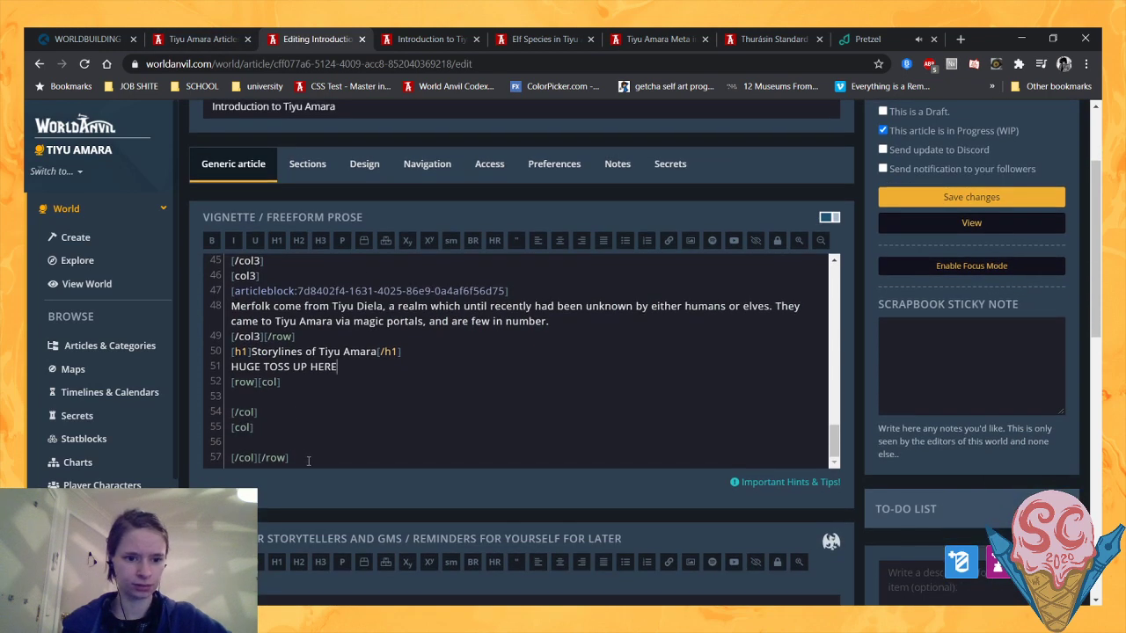
{"action": "left_click_drag", "start_coordinate": [291, 458], "coordinate": [214, 387]}
{"action": "key", "text": "BackSpace"}
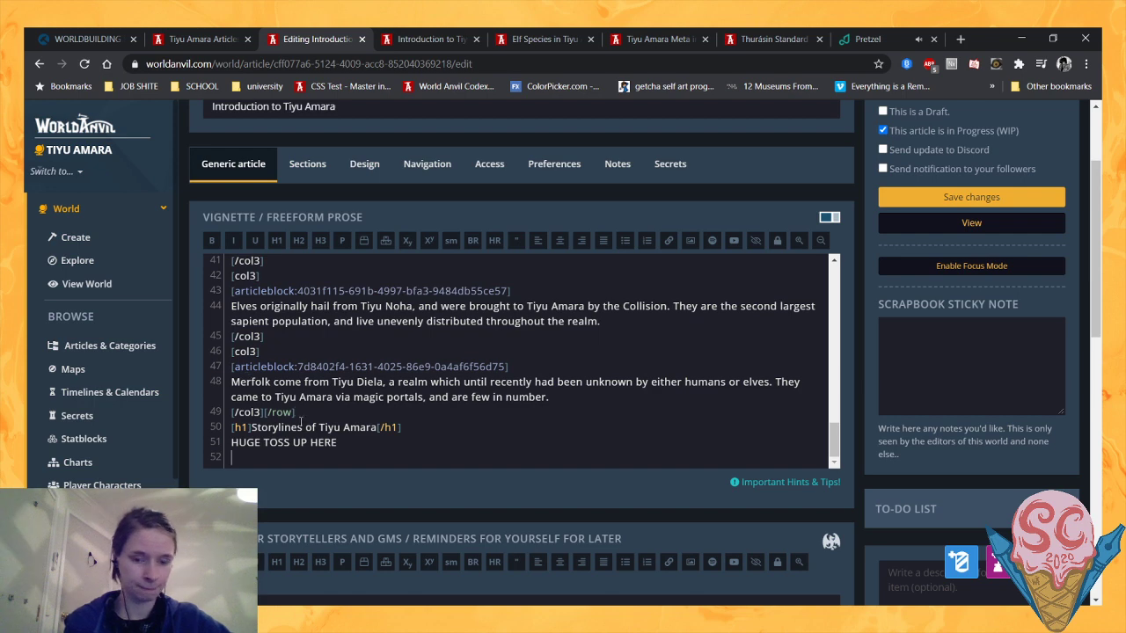
{"action": "left_click_drag", "start_coordinate": [354, 444], "coordinate": [222, 445]}
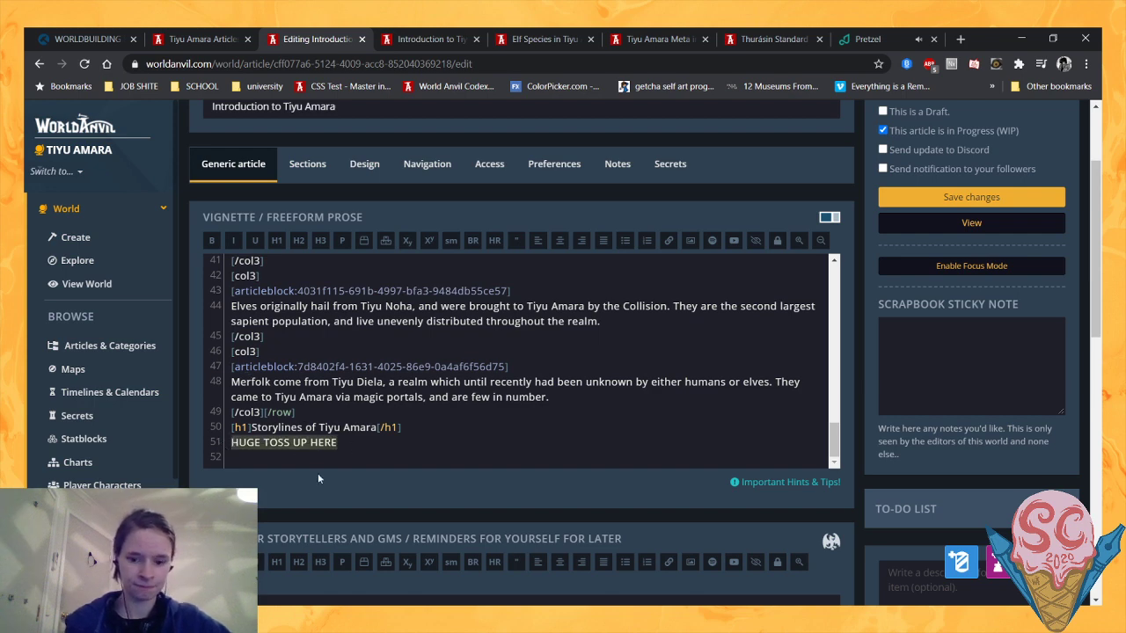
{"action": "key", "text": "BackSpace"}
- Change the Storylines of Tiyu Amara heading to "Conflicts in Tiyu Amara"
{"action": "left_click_drag", "start_coordinate": [303, 427], "coordinate": [252, 427]}
{"action": "type", "text": "Conflicts"}
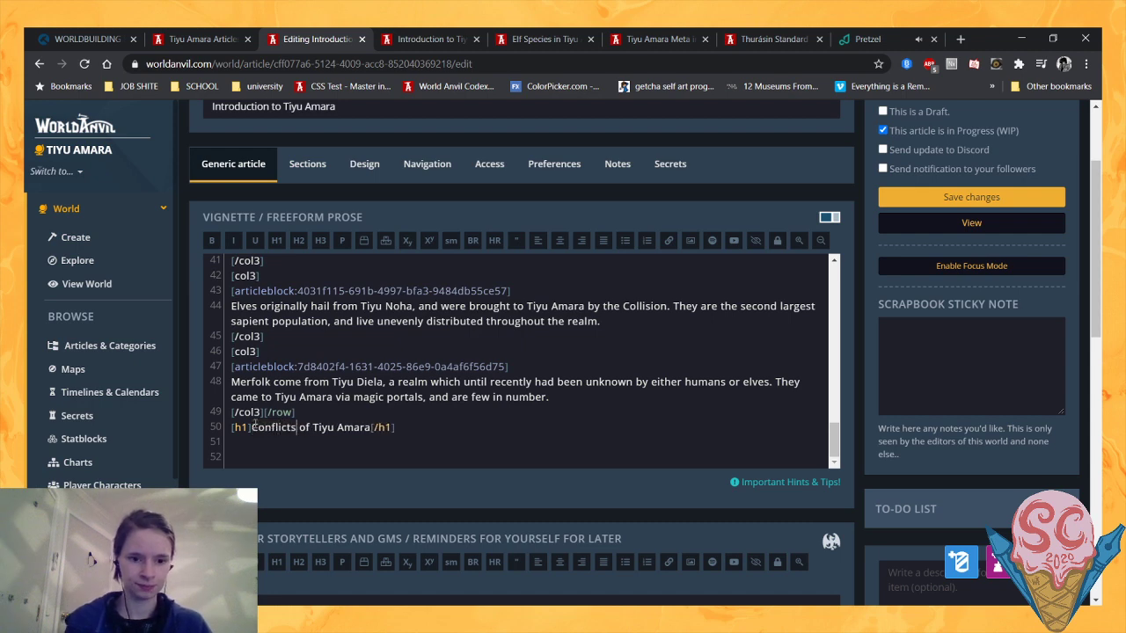
{"action": "key", "text": "Right"}
{"action": "key", "text": "Delete"}
{"action": "key", "text": "Delete"}
{"action": "type", "text": "in"}
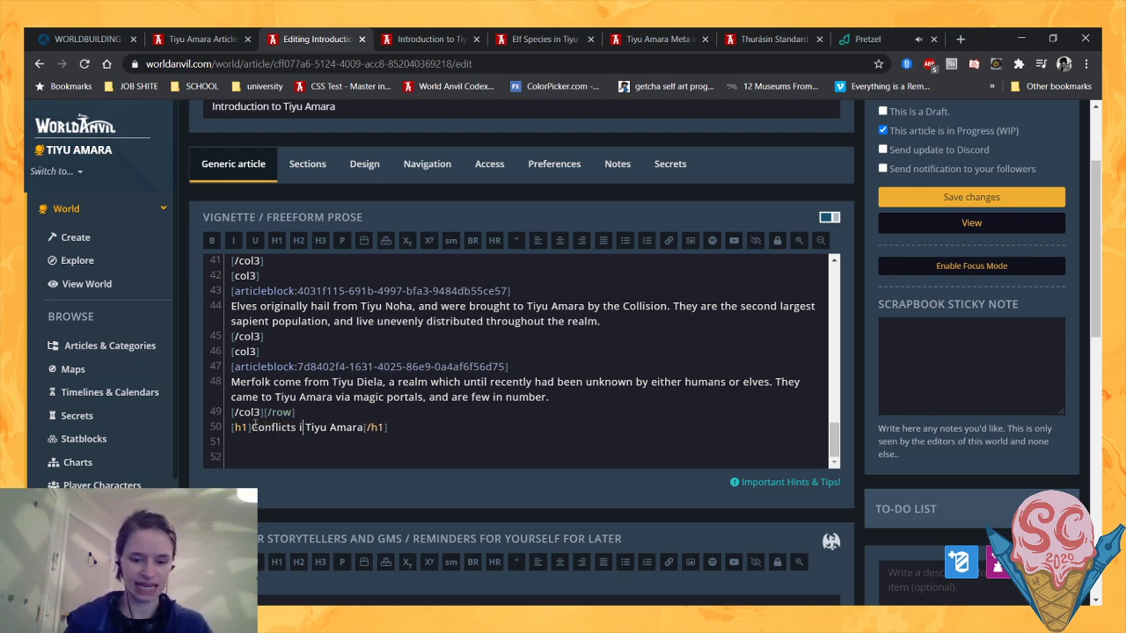
- Add an opening [row] tag on the line directly below the Conflicts in Tiyu Amara heading
{"action": "key", "text": "Down"}
{"action": "key", "text": "Down"}
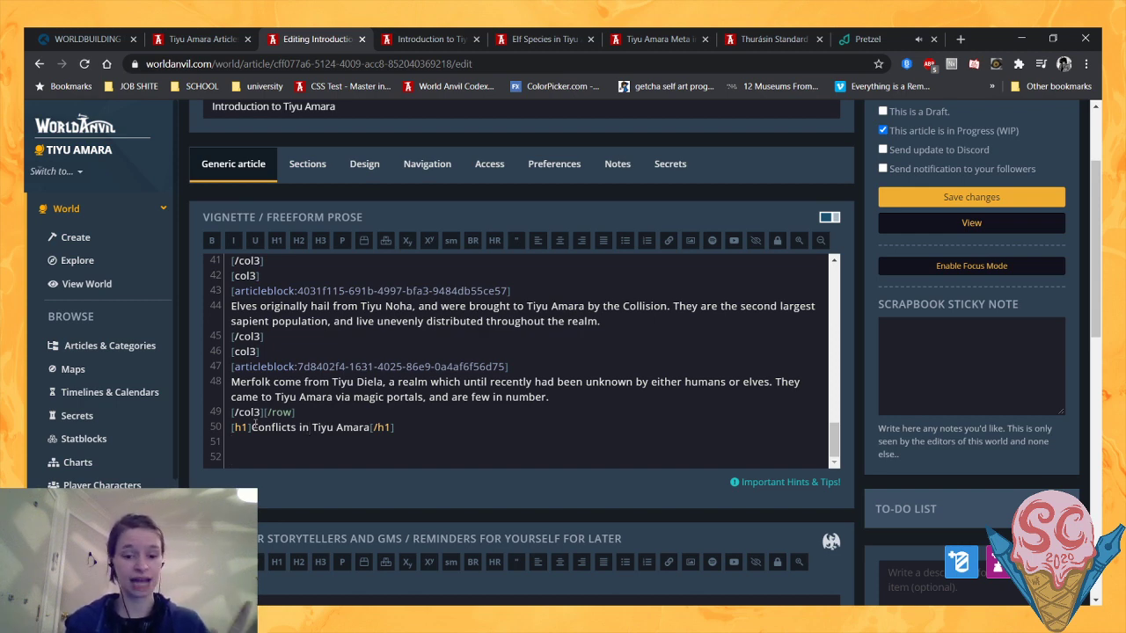
{"action": "key", "text": "Delete"}
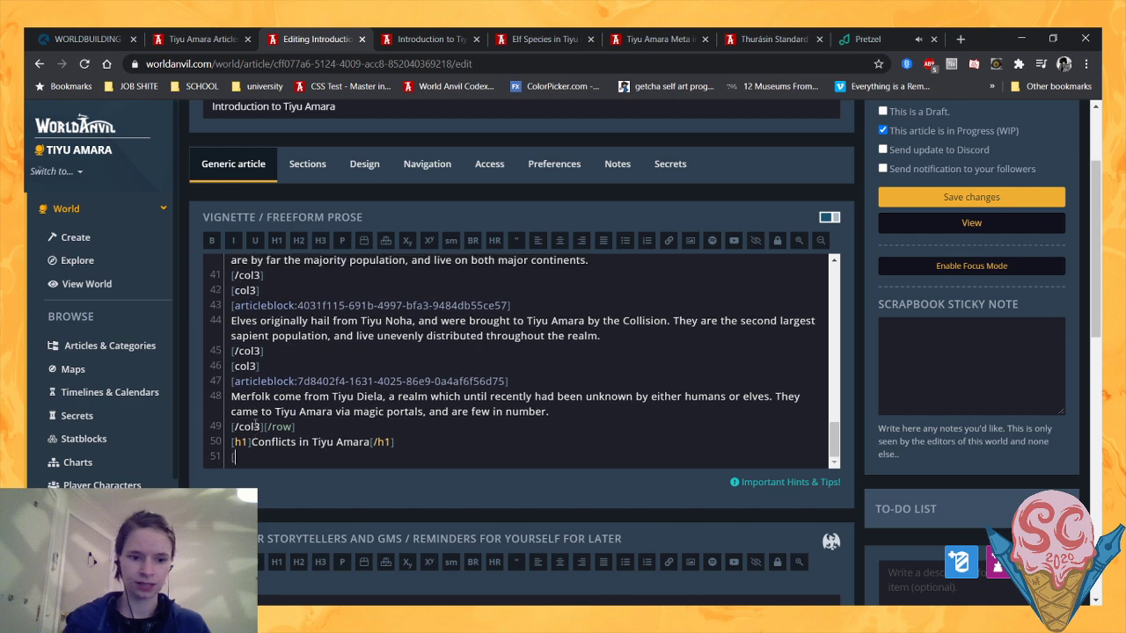
{"action": "type", "text": "["}
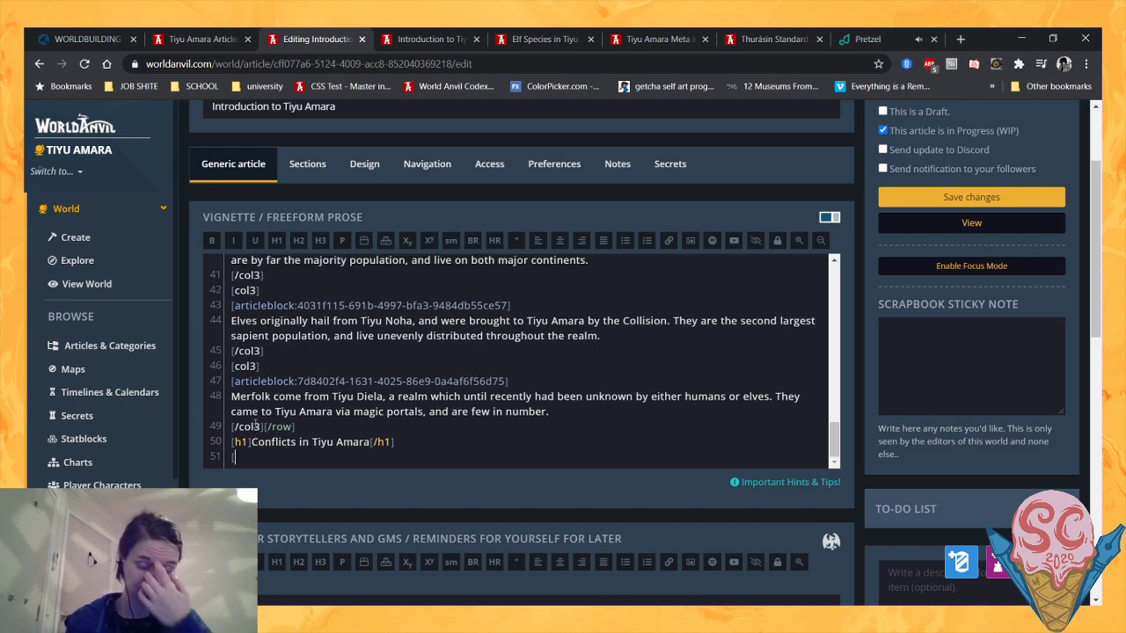
{"action": "type", "text": "row]"}
{"action": "key", "text": "Return"}
- Below the row tag, try a [container:col tag and replace it with the start of a column tag, [col
{"action": "type", "text": "[col"}
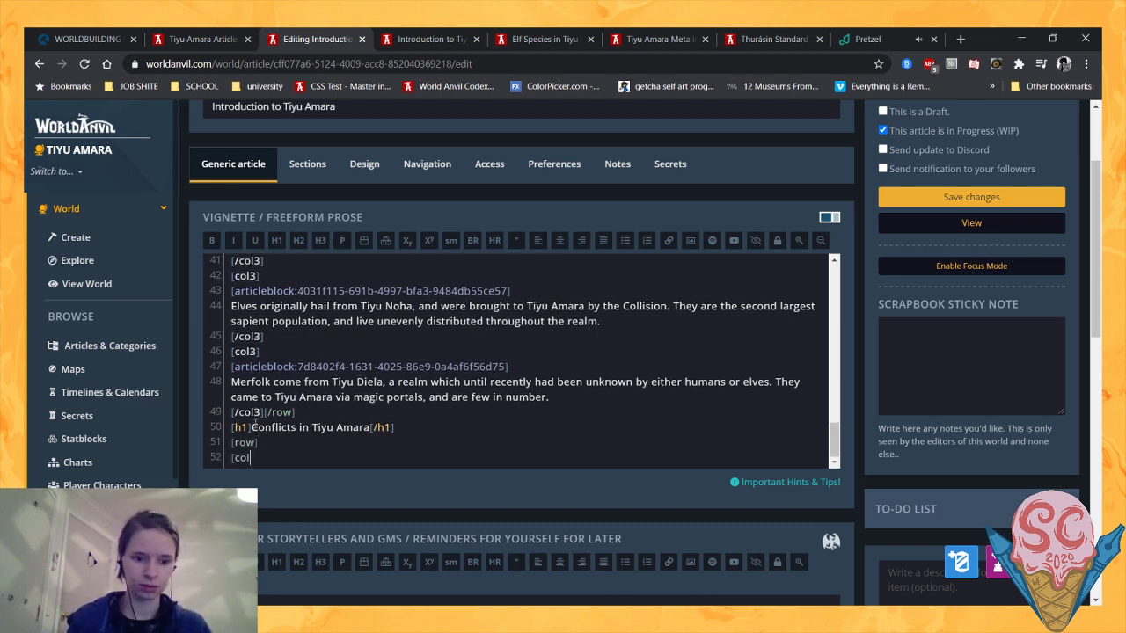
{"action": "key", "text": "BackSpace"}
{"action": "type", "text": "ntainer"}
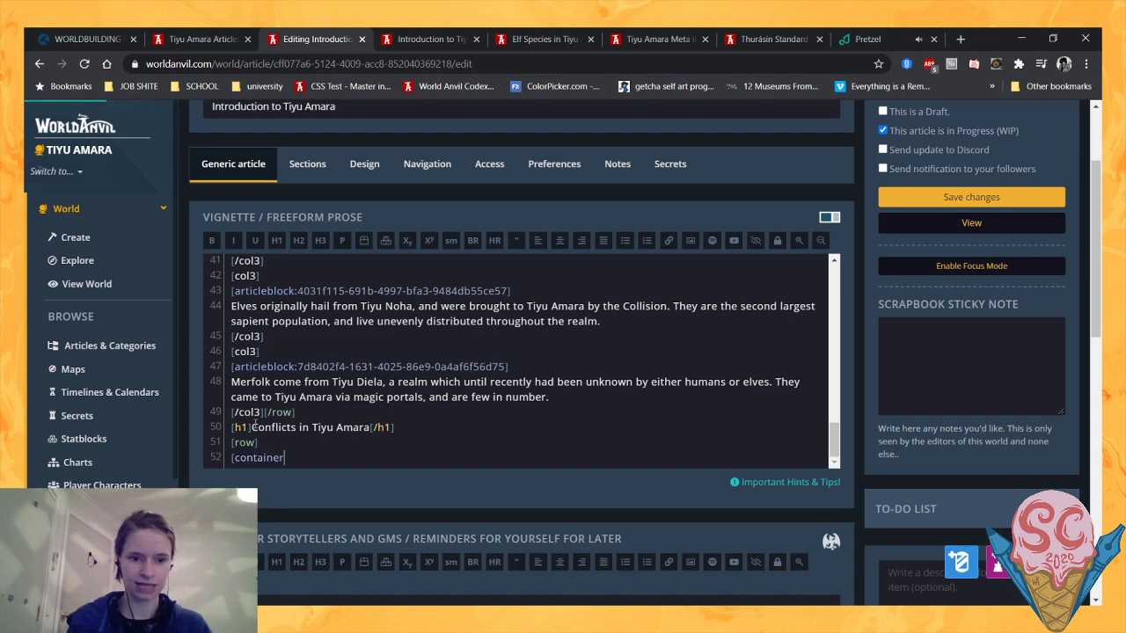
{"action": "type", "text": ":col-"}
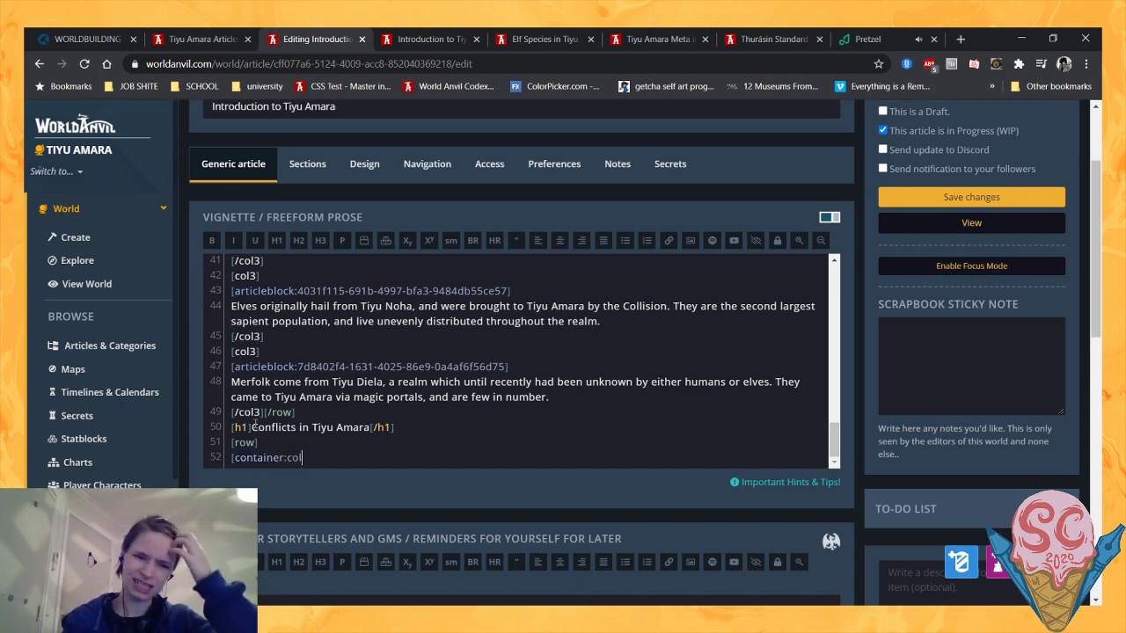
{"action": "key", "text": "BackSpace"}
{"action": "key", "text": "BackSpace"}
{"action": "key", "text": "BackSpace"}
{"action": "key", "text": "BackSpace"}
{"action": "key", "text": "BackSpace"}
{"action": "key", "text": "BackSpace"}
{"action": "key", "text": "BackSpace"}
{"action": "key", "text": "BackSpace"}
{"action": "key", "text": "BackSpace"}
{"action": "key", "text": "BackSpace"}
{"action": "key", "text": "BackSpace"}
{"action": "key", "text": "BackSpace"}
{"action": "key", "text": "BackSpace"}
{"action": "type", "text": "ol"}
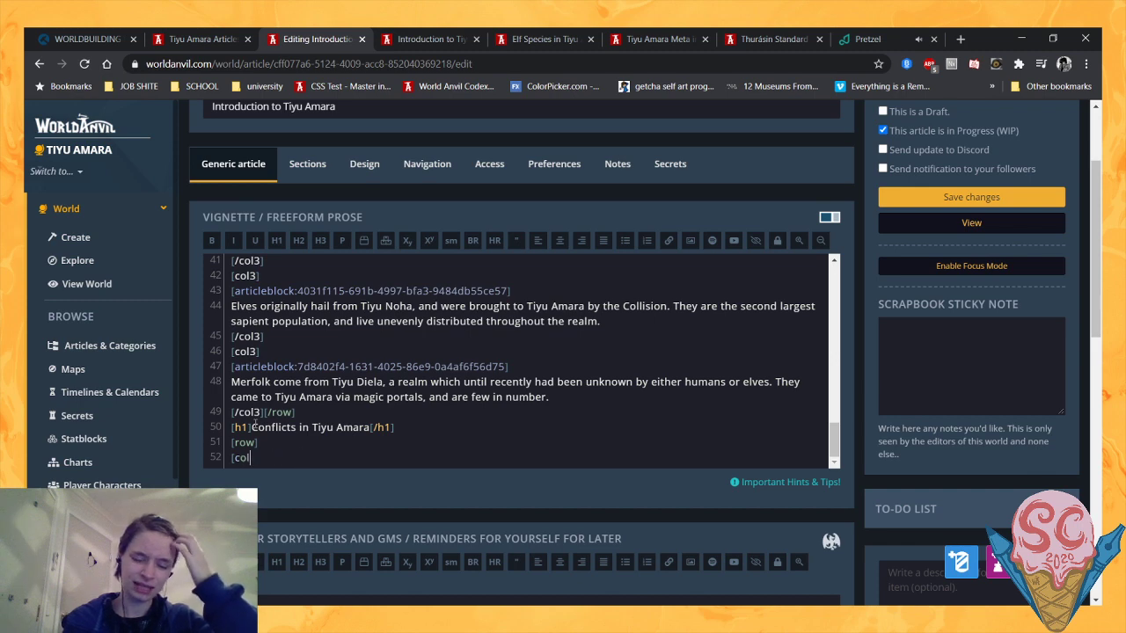
- In the Tiyu Amara Meta article, reread the four Conflicts & Drama blocks to weigh them up for the introduction
{"action": "left_click", "coordinate": [453, 39]}
{"action": "left_click", "coordinate": [561, 35]}
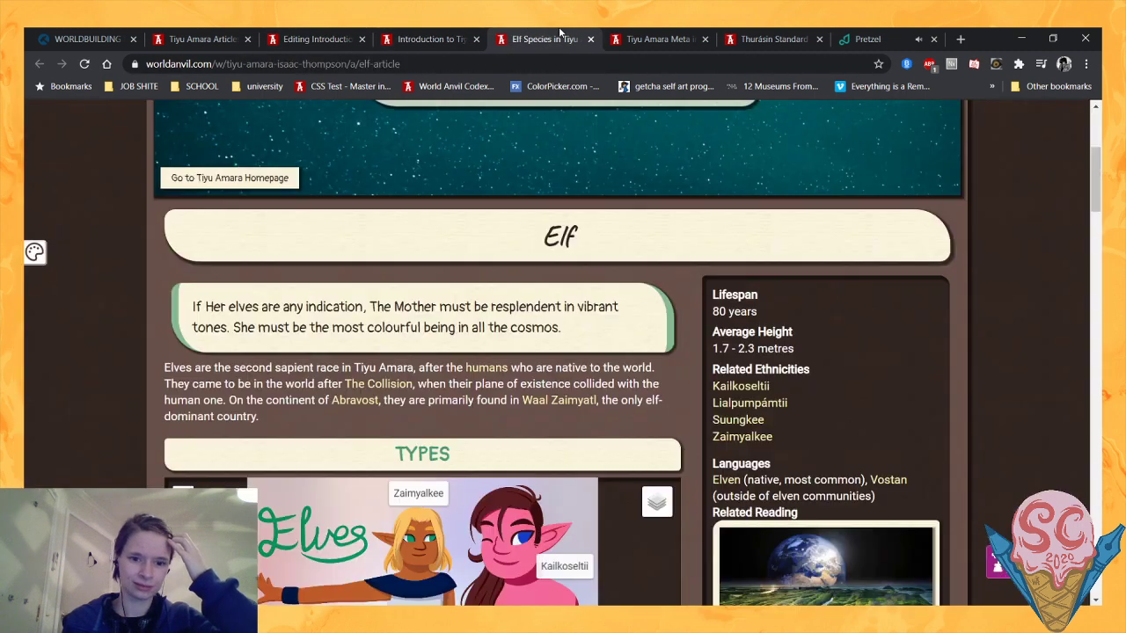
{"action": "left_click", "coordinate": [652, 37]}
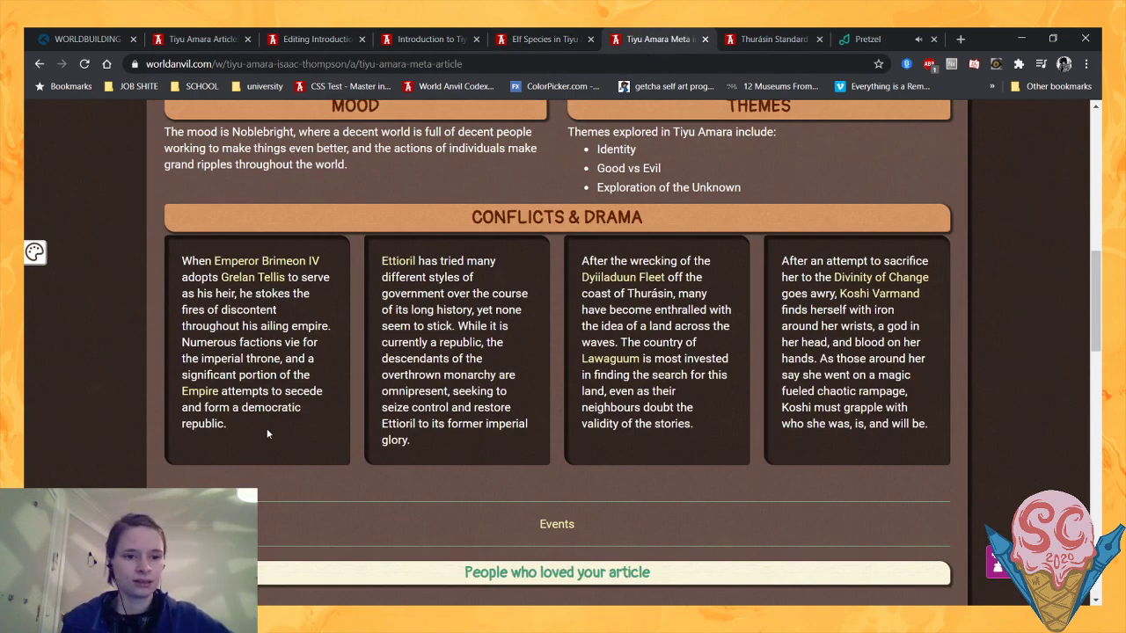
{"action": "left_click_drag", "start_coordinate": [266, 428], "coordinate": [185, 325]}
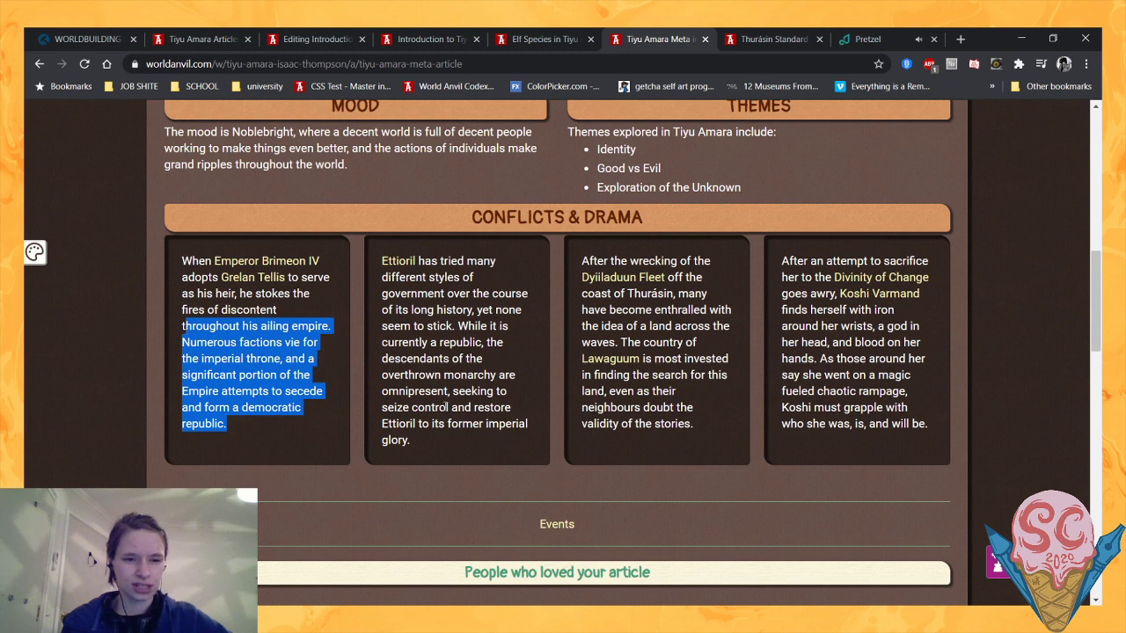
{"action": "left_click", "coordinate": [432, 448]}
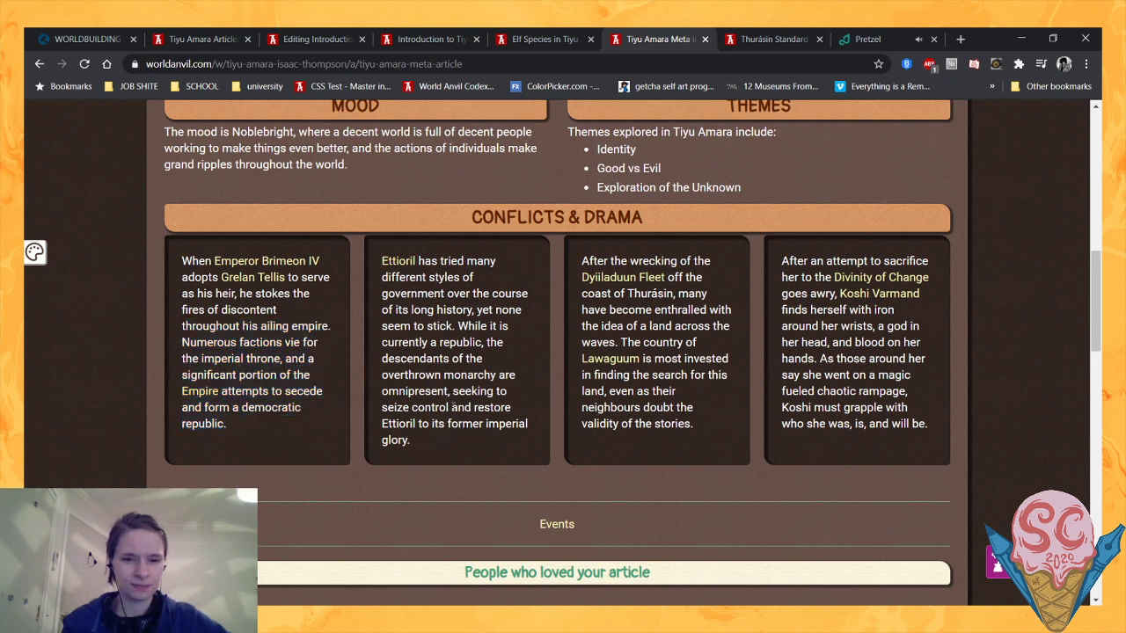
{"action": "left_click_drag", "start_coordinate": [433, 440], "coordinate": [397, 309]}
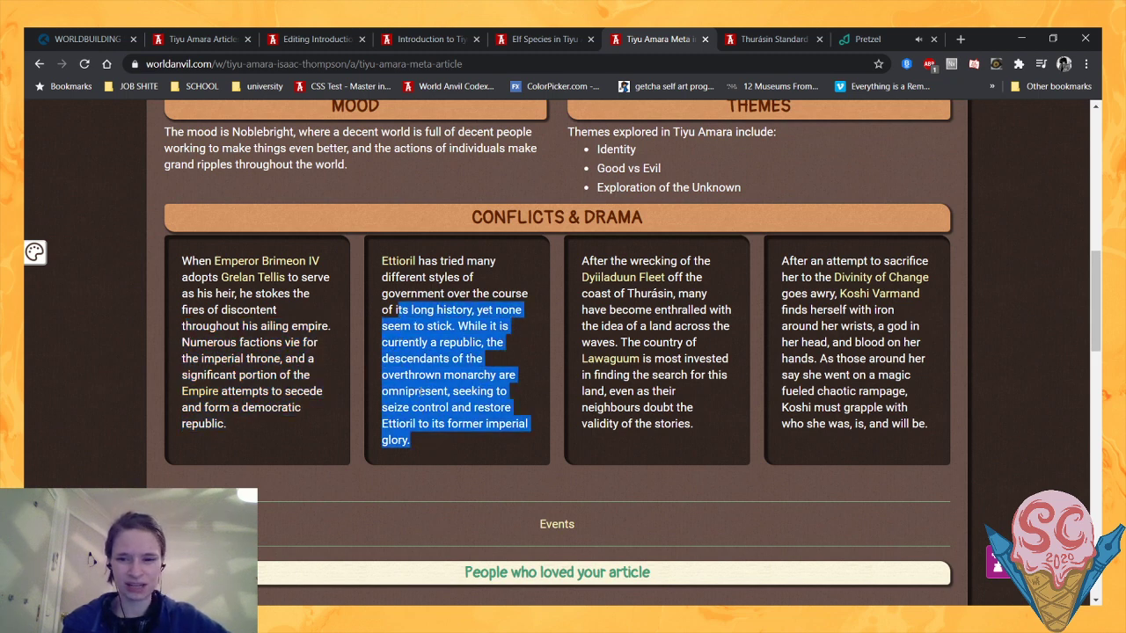
{"action": "left_click", "coordinate": [537, 450]}
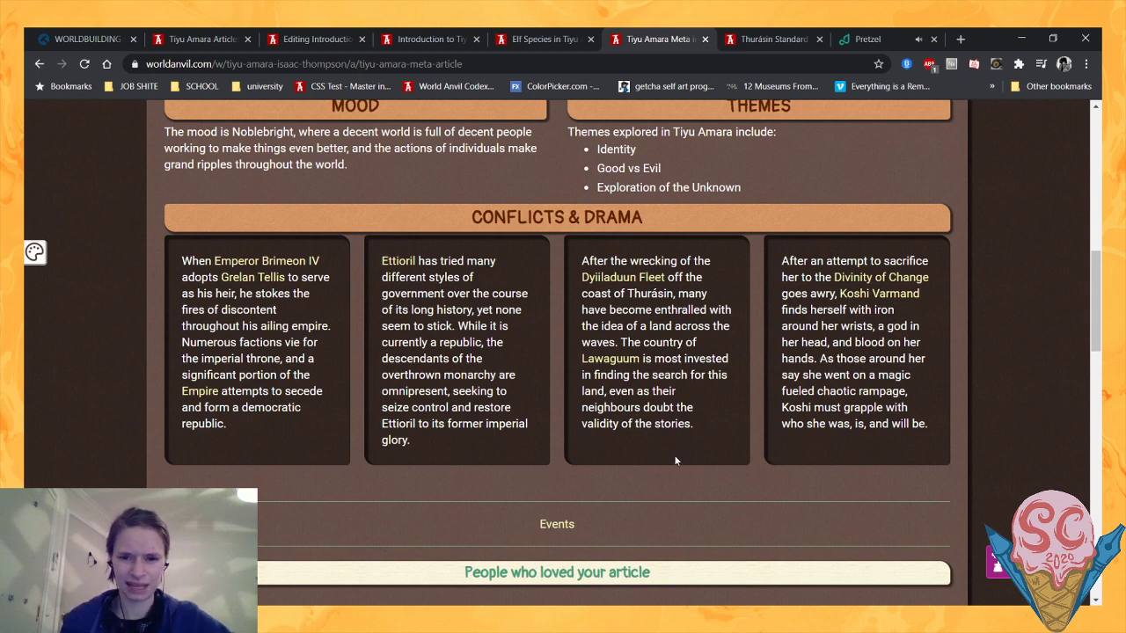
{"action": "left_click_drag", "start_coordinate": [692, 427], "coordinate": [671, 376]}
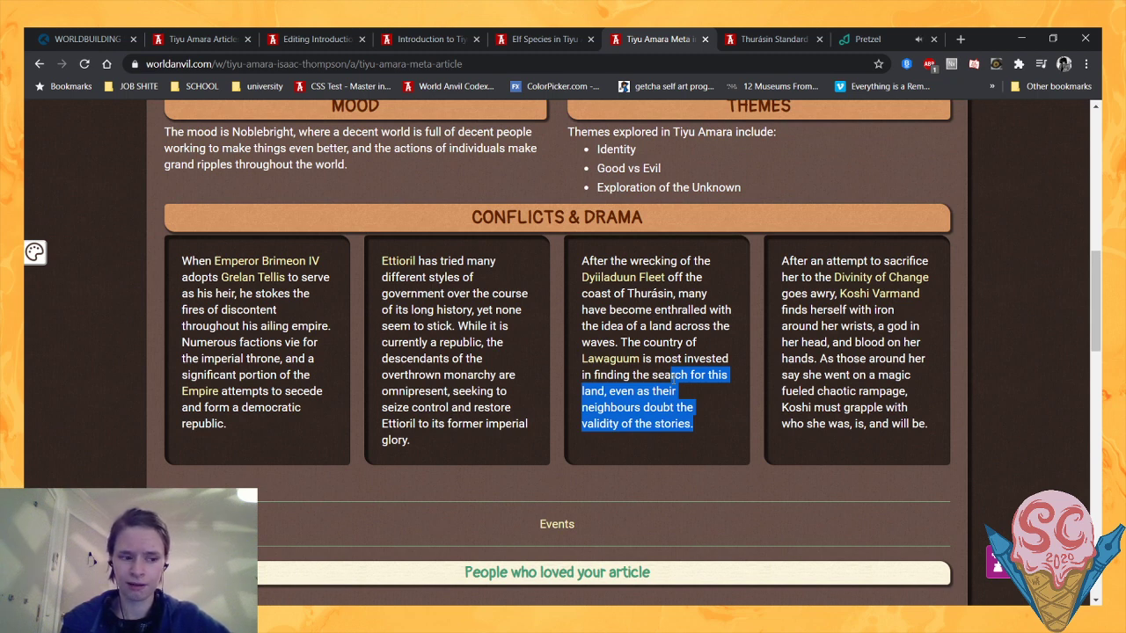
{"action": "left_click_drag", "start_coordinate": [901, 424], "coordinate": [879, 390]}
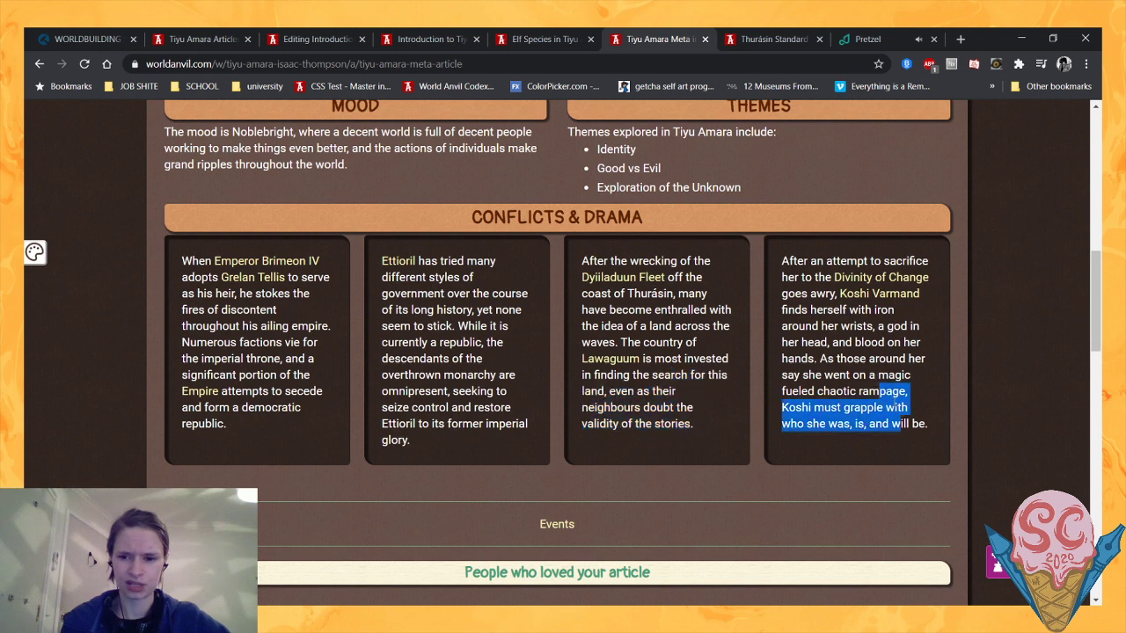
{"action": "left_click", "coordinate": [912, 401]}
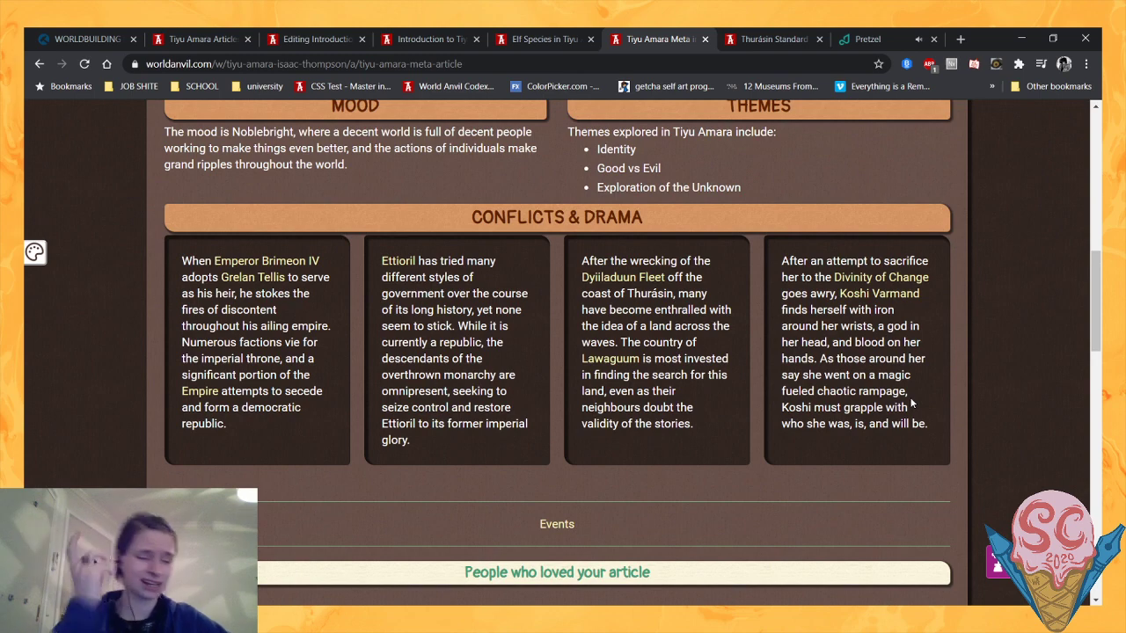
{"action": "scroll", "coordinate": [880, 464], "scroll_direction": "down", "scroll_amount": 1}
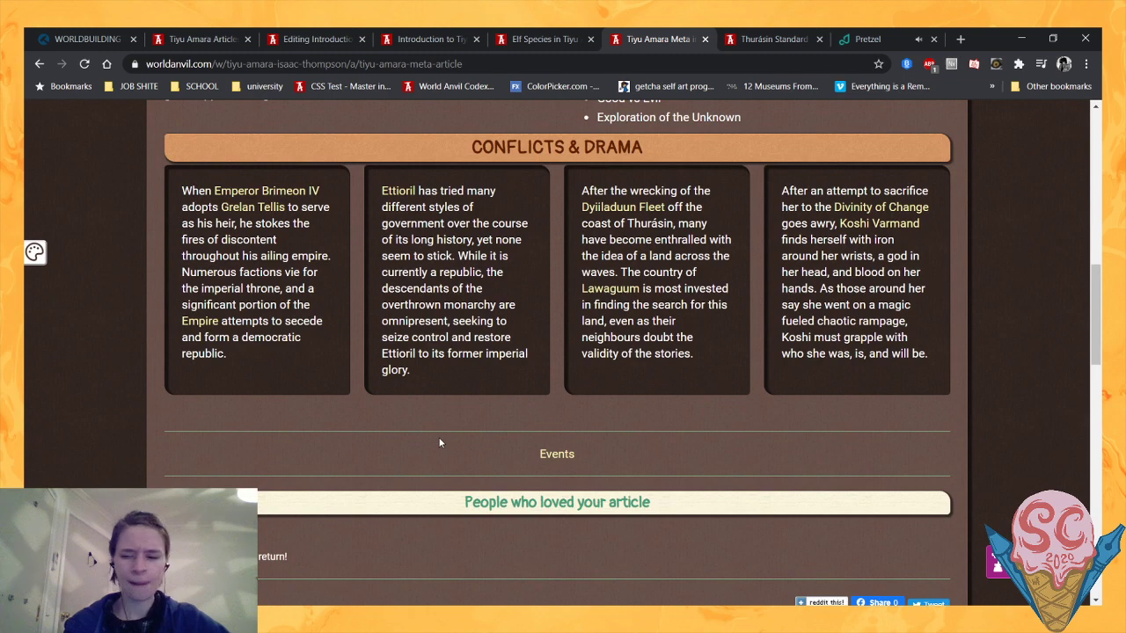
{"action": "scroll", "coordinate": [439, 442], "scroll_direction": "up", "scroll_amount": 2}
{"action": "scroll", "coordinate": [429, 471], "scroll_direction": "down", "scroll_amount": 1}
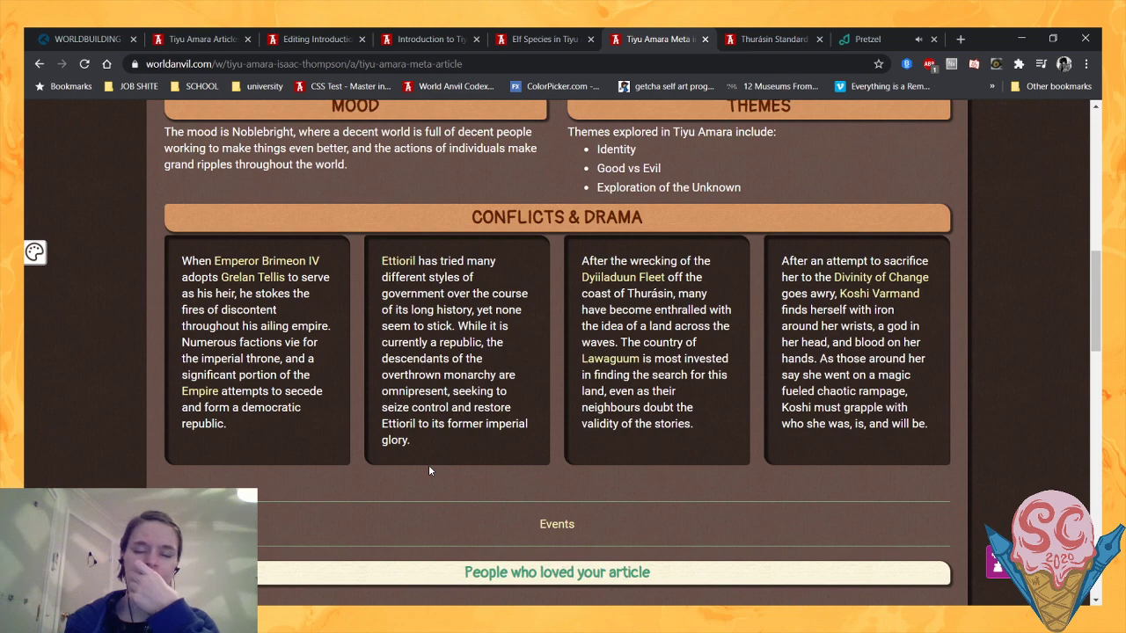
- Review the introduction's preview, comparing the layout of its Locations, Species and Storylines sections
{"action": "left_click", "coordinate": [452, 33]}
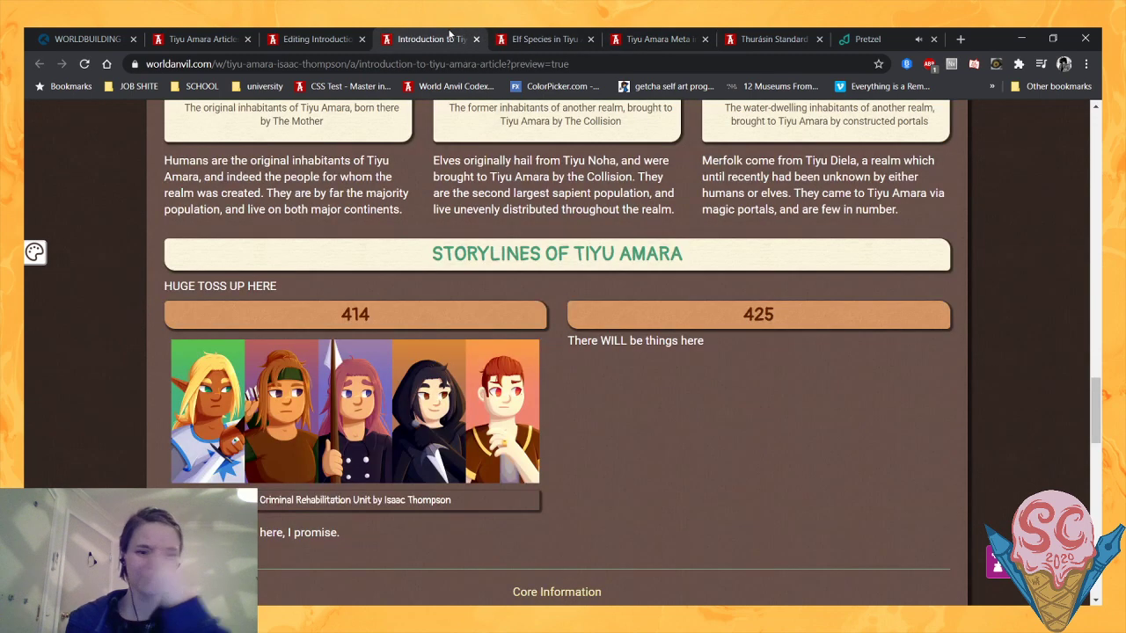
{"action": "left_click", "coordinate": [323, 38]}
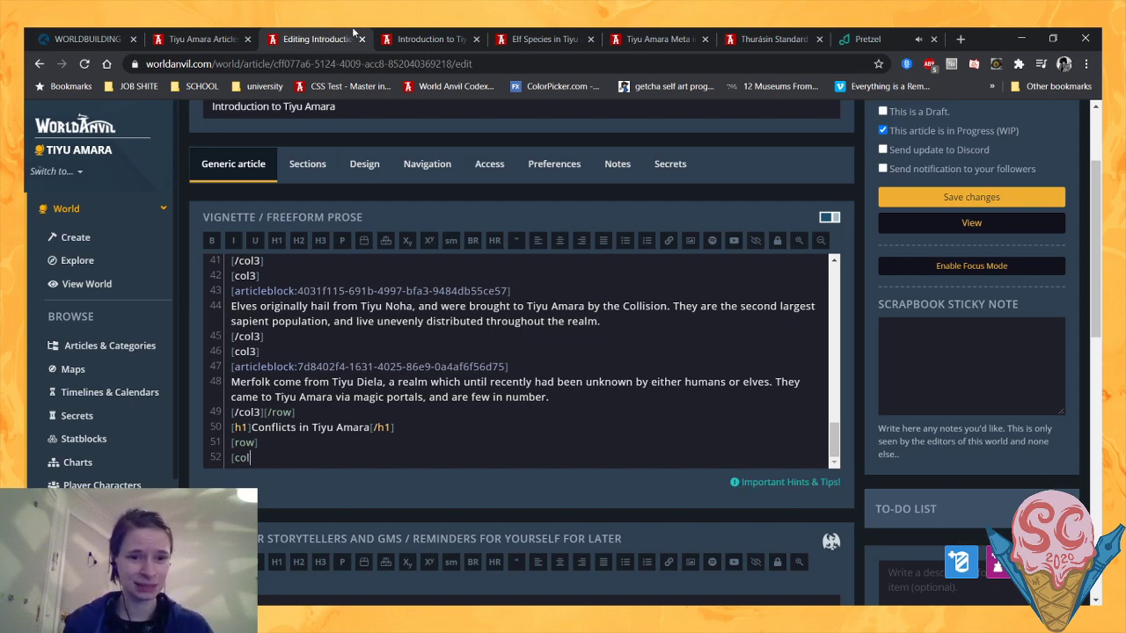
{"action": "left_click", "coordinate": [400, 39]}
{"action": "scroll", "coordinate": [393, 146], "scroll_direction": "up", "scroll_amount": 15}
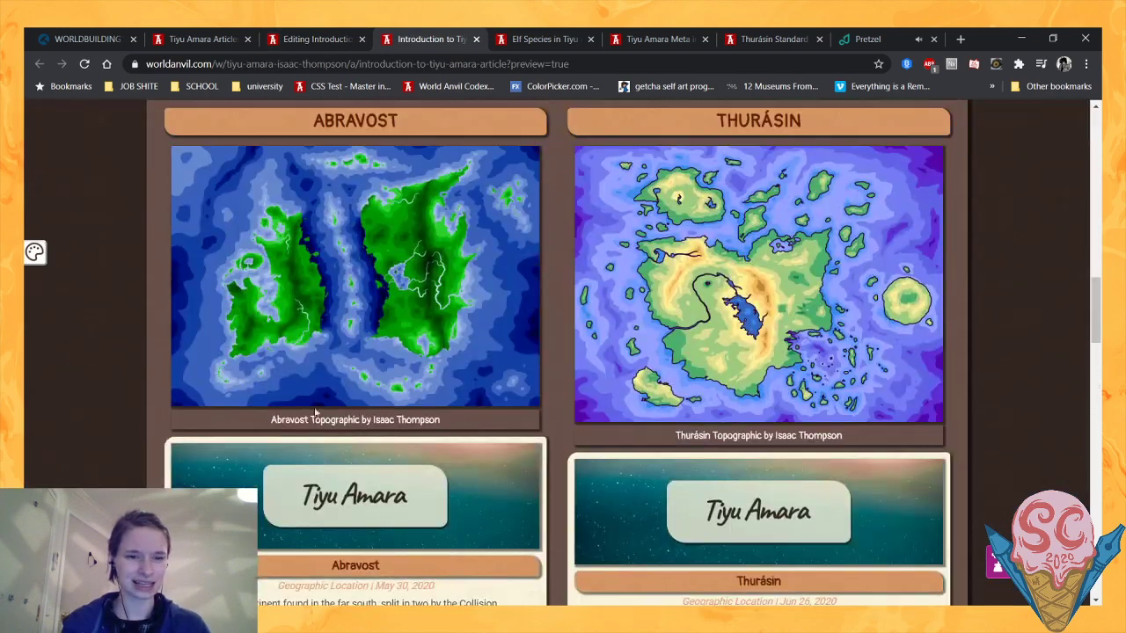
{"action": "scroll", "coordinate": [357, 363], "scroll_direction": "up", "scroll_amount": 5}
{"action": "scroll", "coordinate": [459, 343], "scroll_direction": "down", "scroll_amount": 7}
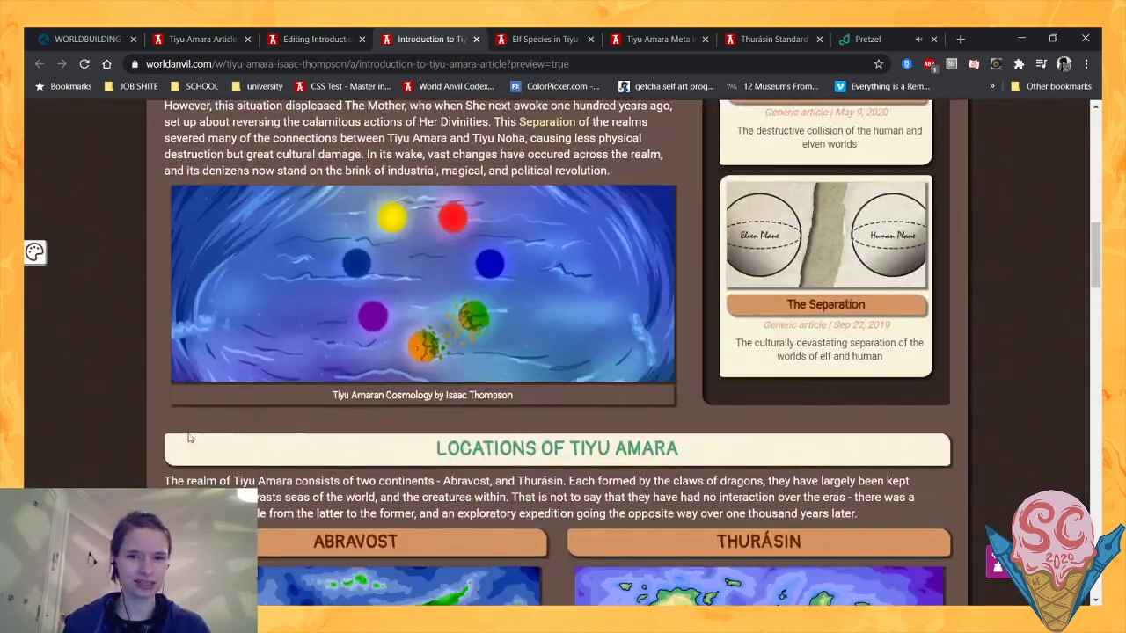
{"action": "scroll", "coordinate": [77, 400], "scroll_direction": "down", "scroll_amount": 8}
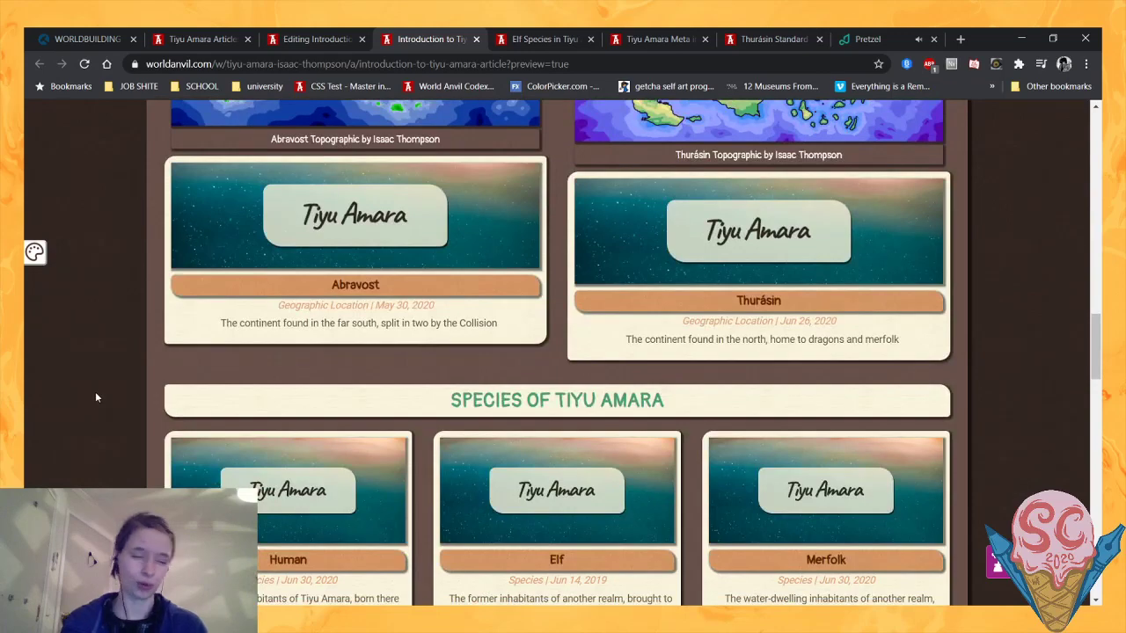
{"action": "scroll", "coordinate": [95, 397], "scroll_direction": "down", "scroll_amount": 2}
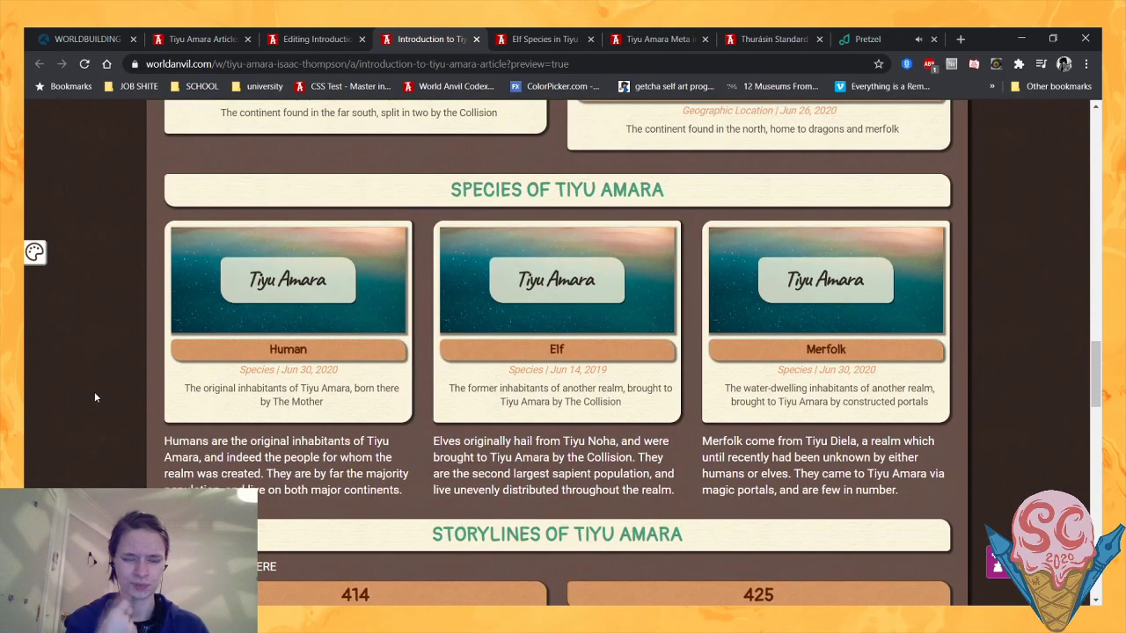
{"action": "scroll", "coordinate": [95, 398], "scroll_direction": "up", "scroll_amount": 1}
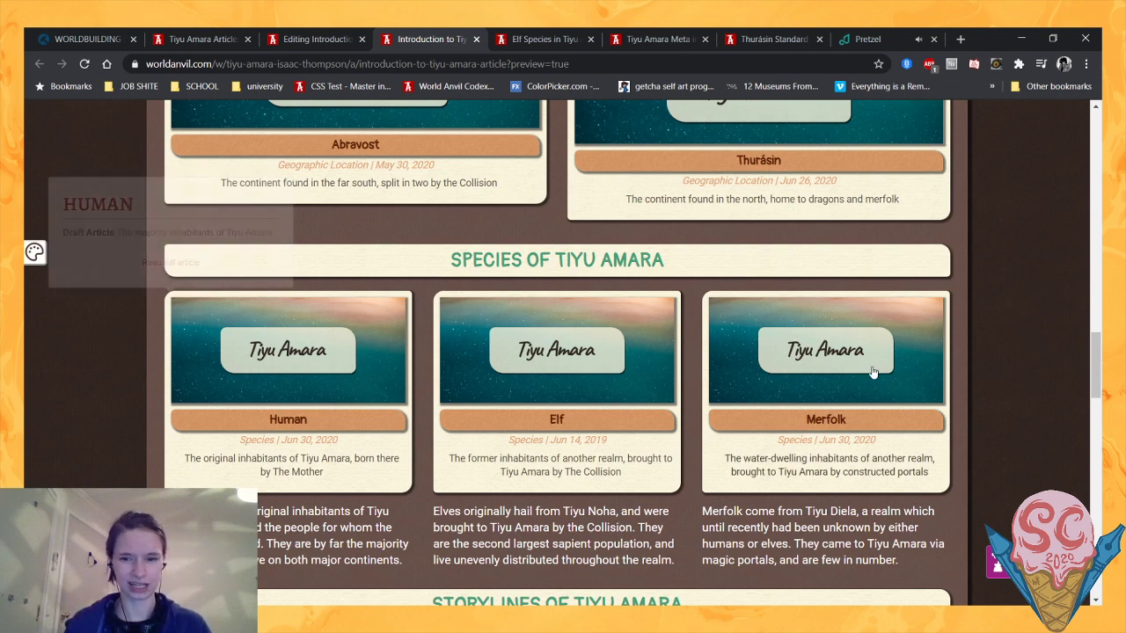
{"action": "scroll", "coordinate": [772, 369], "scroll_direction": "up", "scroll_amount": 3}
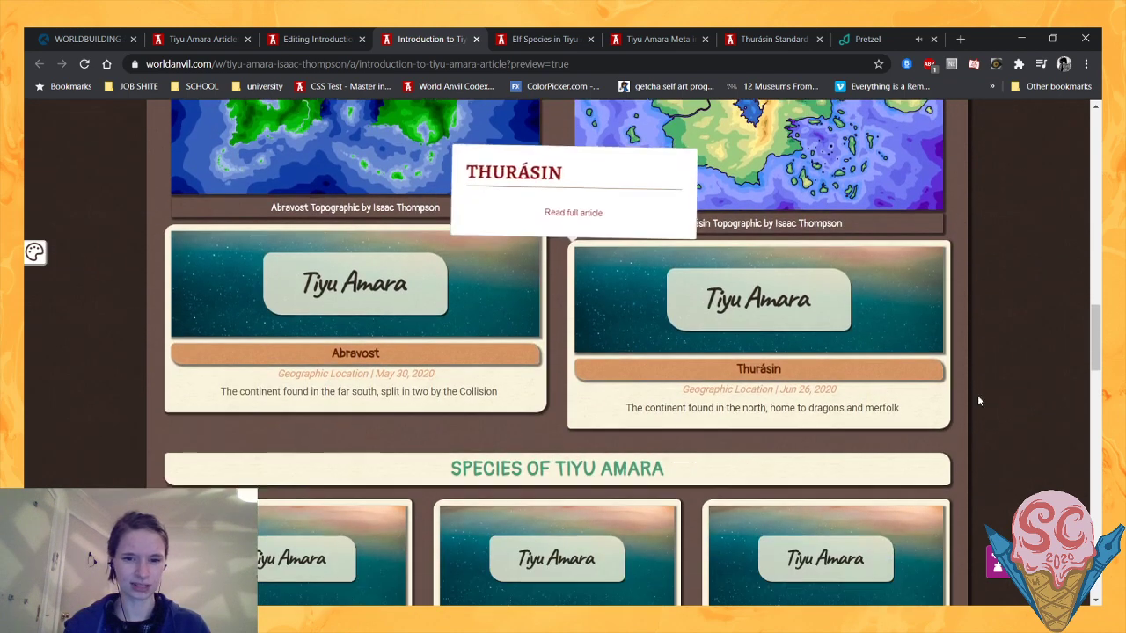
{"action": "scroll", "coordinate": [987, 368], "scroll_direction": "down", "scroll_amount": 2}
{"action": "scroll", "coordinate": [1000, 361], "scroll_direction": "down", "scroll_amount": 2}
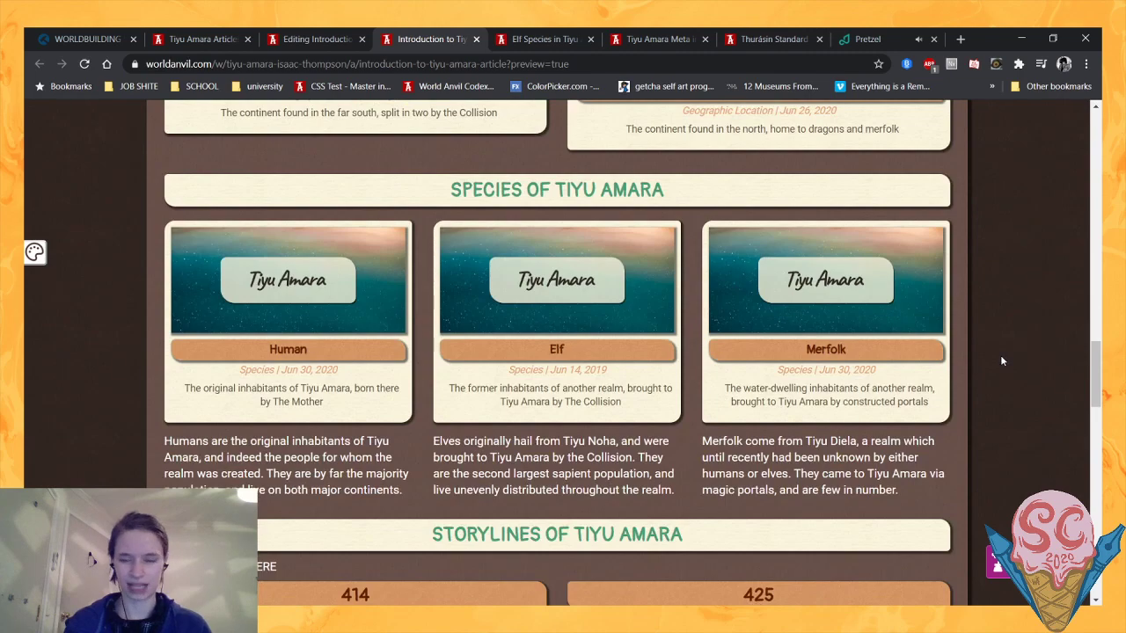
{"action": "scroll", "coordinate": [704, 369], "scroll_direction": "up", "scroll_amount": 2}
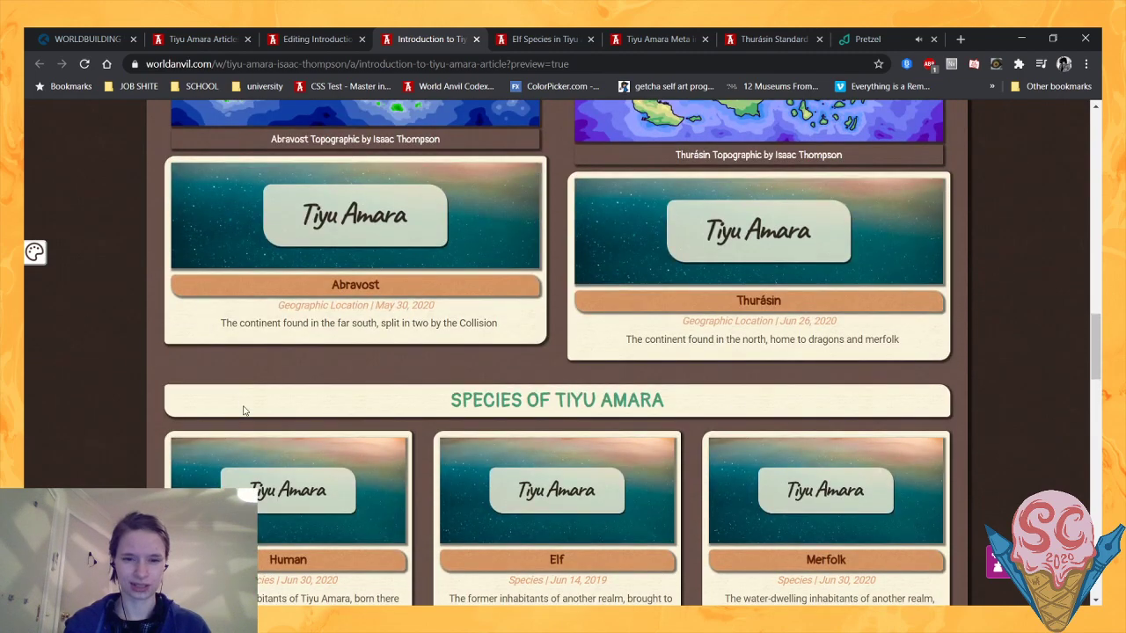
{"action": "scroll", "coordinate": [1026, 330], "scroll_direction": "up", "scroll_amount": 6}
{"action": "scroll", "coordinate": [1026, 333], "scroll_direction": "down", "scroll_amount": 7}
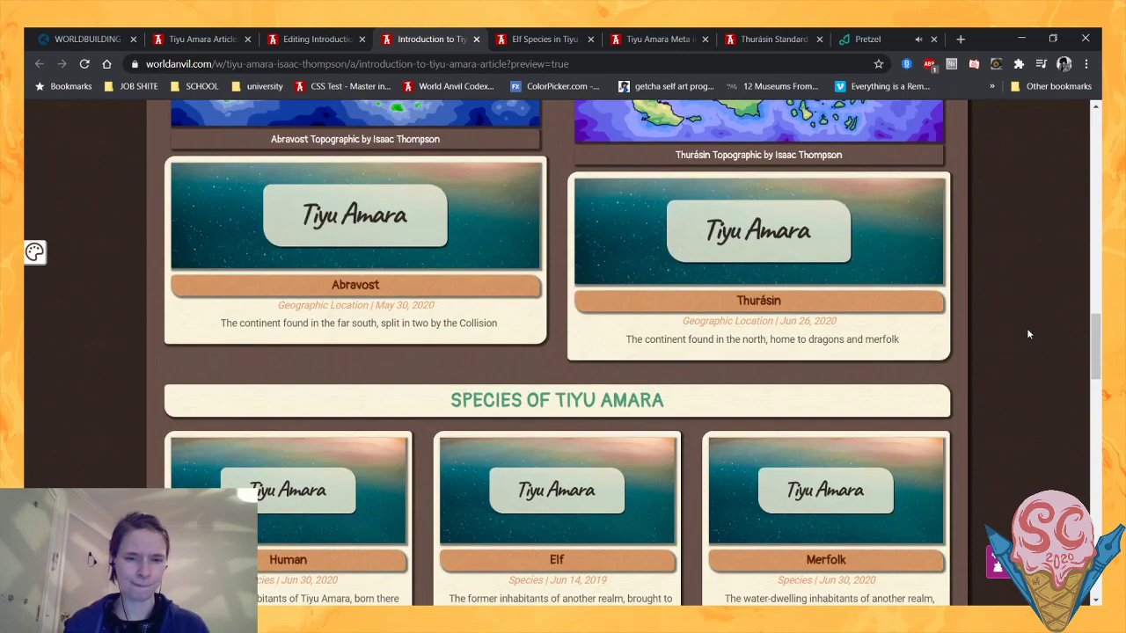
{"action": "scroll", "coordinate": [1028, 334], "scroll_direction": "down", "scroll_amount": 2}
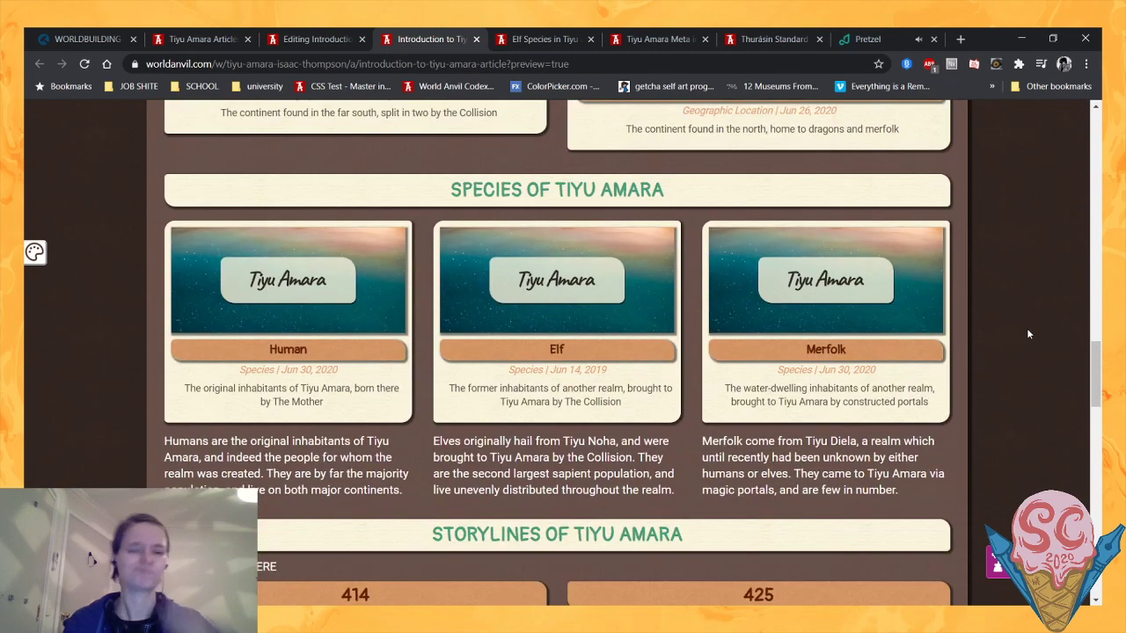
{"action": "scroll", "coordinate": [1027, 333], "scroll_direction": "down", "scroll_amount": 3}
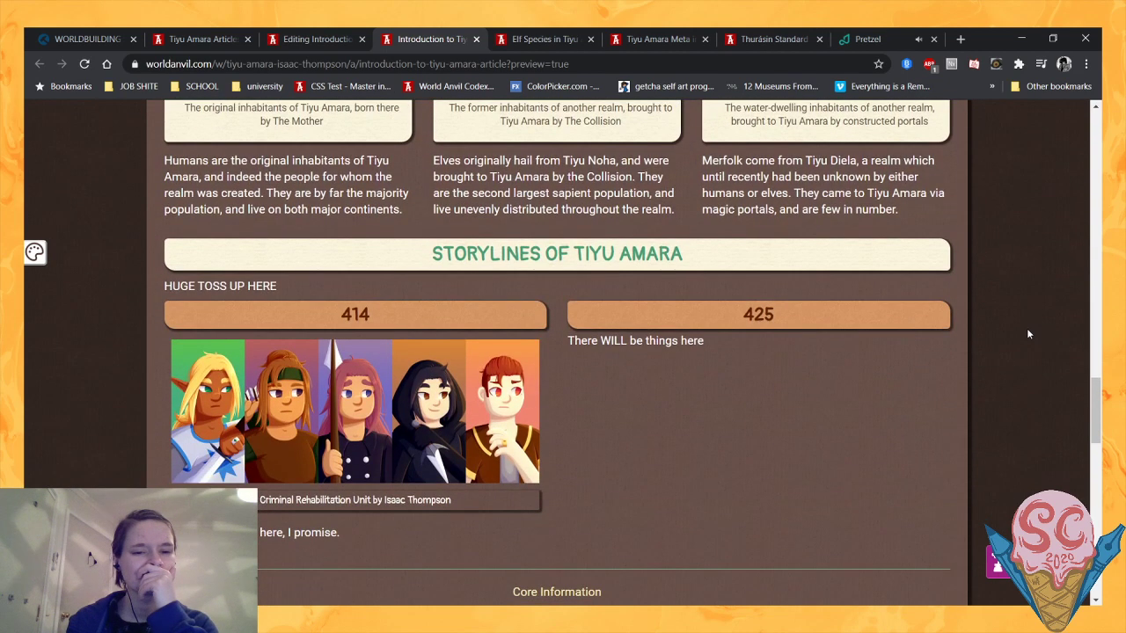
{"action": "scroll", "coordinate": [1027, 334], "scroll_direction": "up", "scroll_amount": 1}
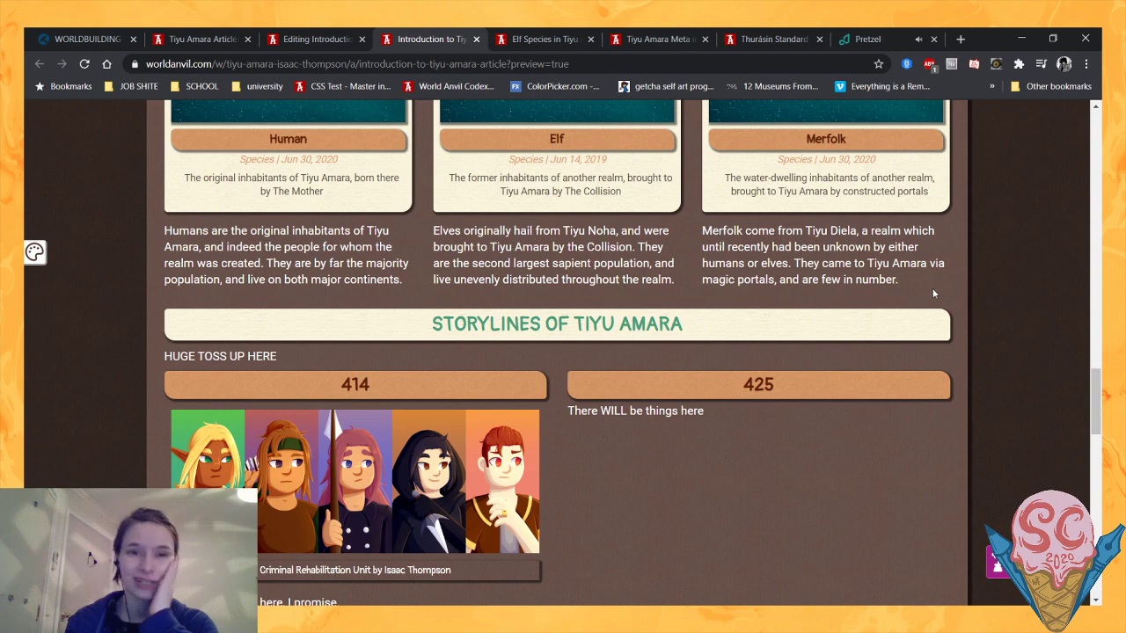
- In the summer camp prep challenge post, reread what information a world primer should include, especially the Meta section's advice on the hook
{"action": "left_click", "coordinate": [89, 36]}
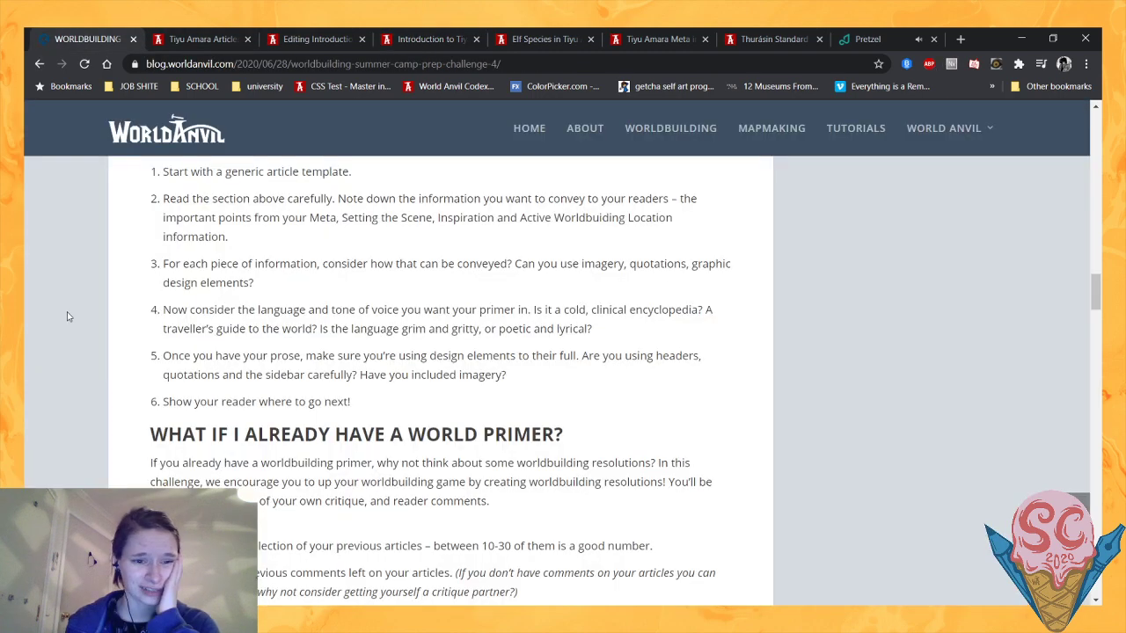
{"action": "scroll", "coordinate": [67, 317], "scroll_direction": "up", "scroll_amount": 2}
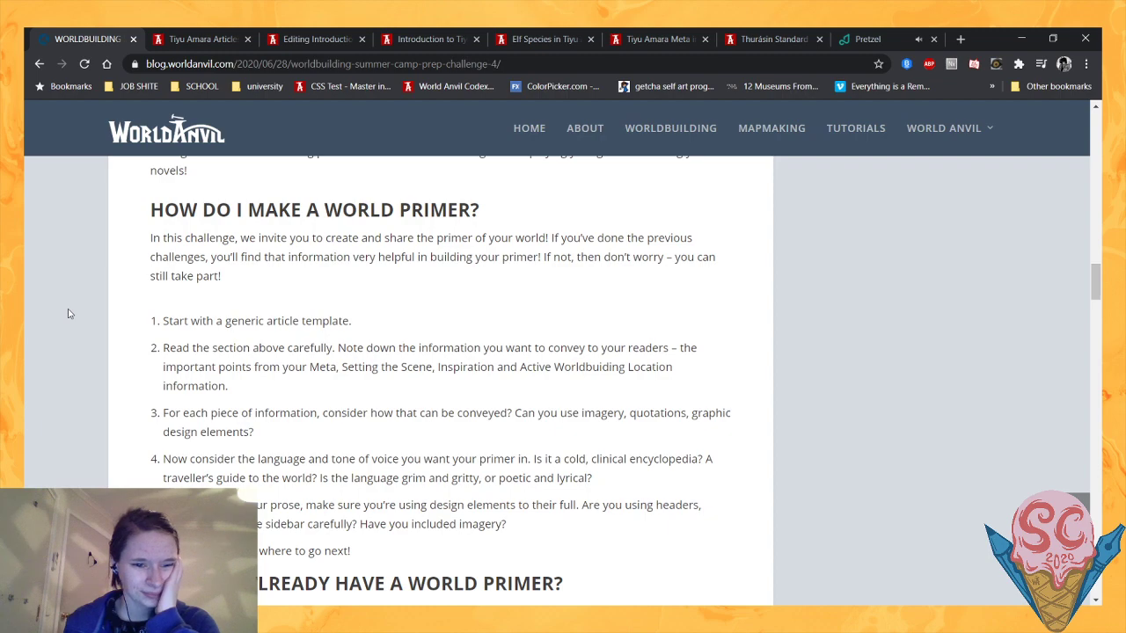
{"action": "scroll", "coordinate": [69, 314], "scroll_direction": "up", "scroll_amount": 9}
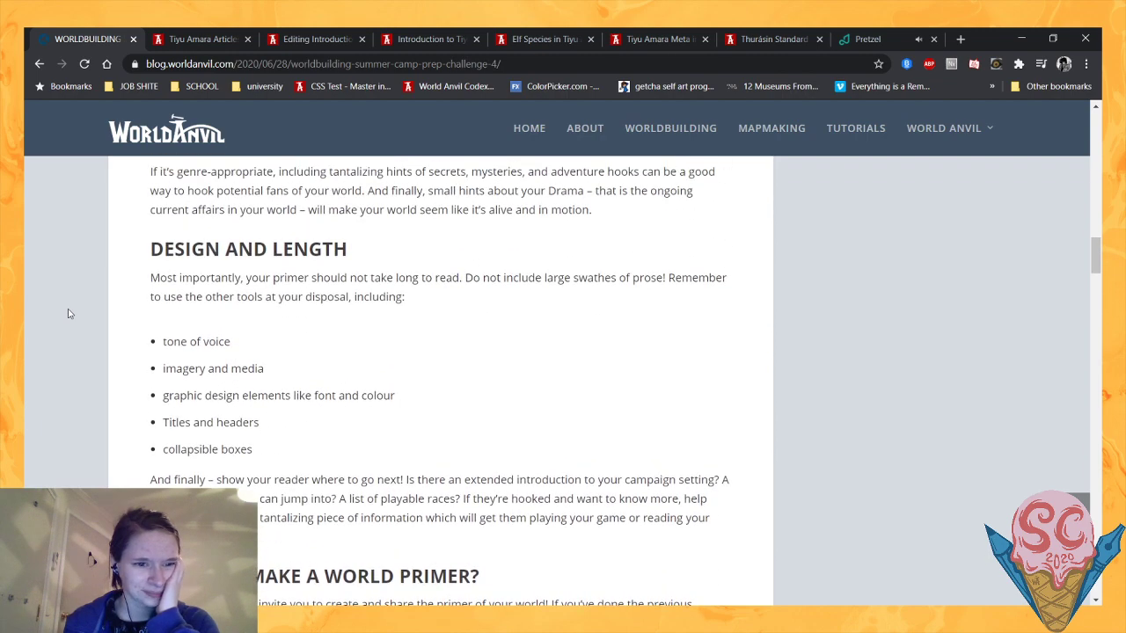
{"action": "scroll", "coordinate": [69, 314], "scroll_direction": "up", "scroll_amount": 10}
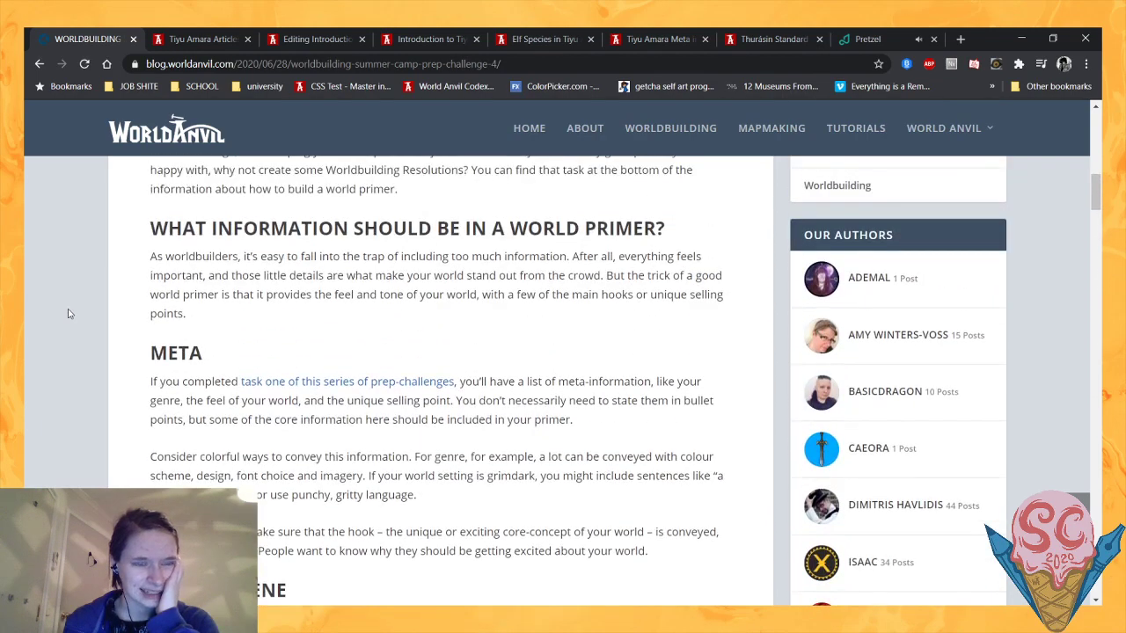
{"action": "scroll", "coordinate": [69, 314], "scroll_direction": "down", "scroll_amount": 1}
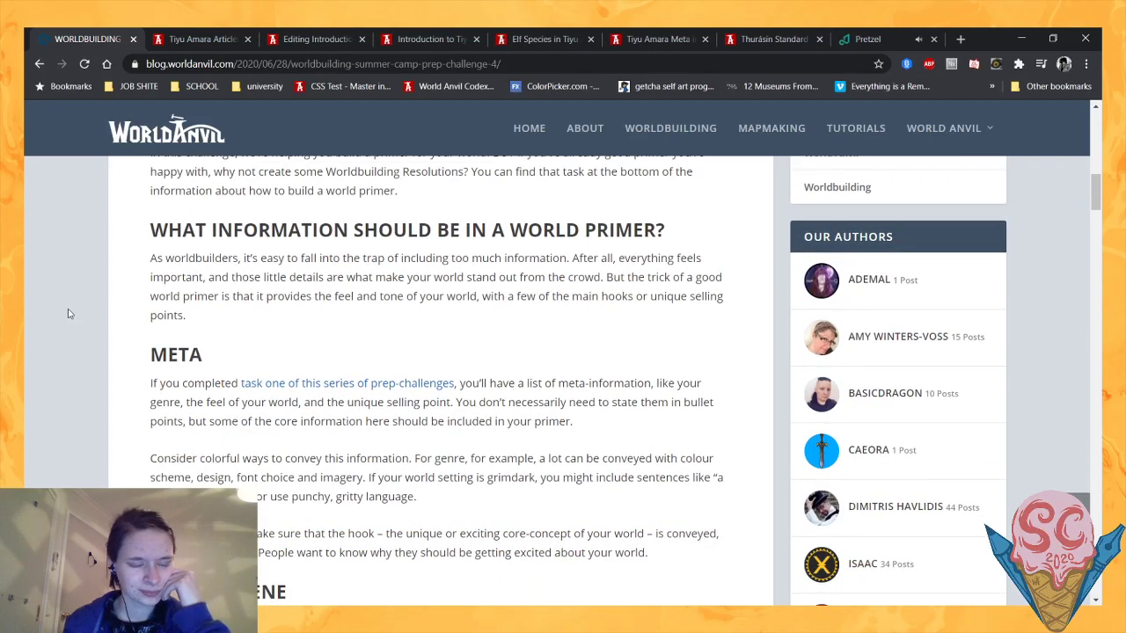
{"action": "scroll", "coordinate": [70, 314], "scroll_direction": "down", "scroll_amount": 1}
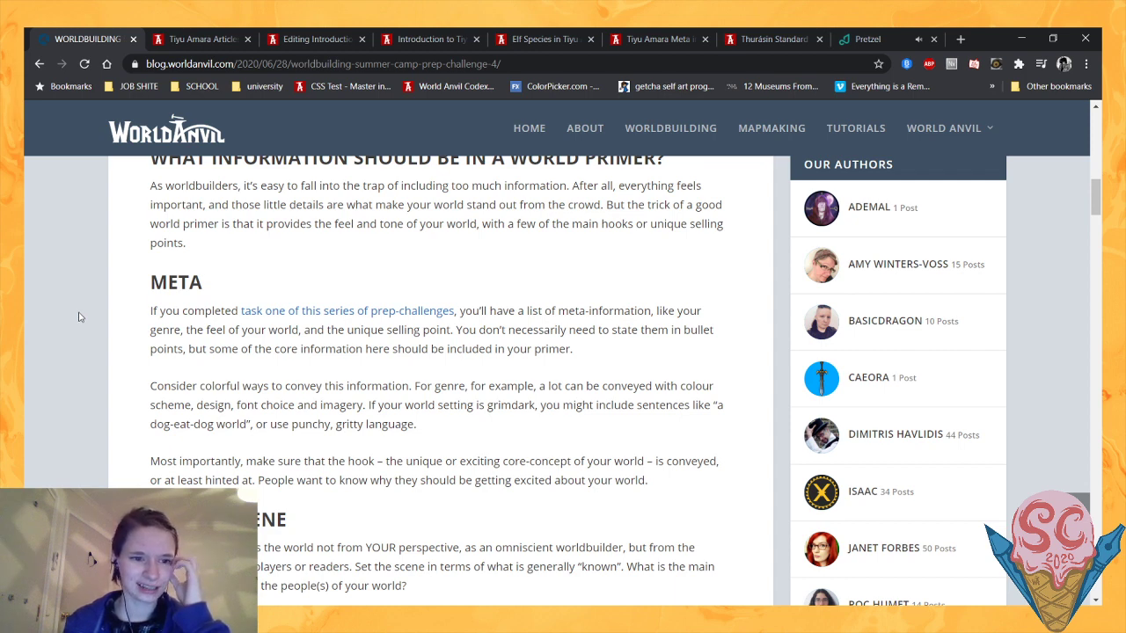
{"action": "scroll", "coordinate": [79, 314], "scroll_direction": "down", "scroll_amount": 1}
{"action": "left_click_drag", "start_coordinate": [214, 388], "coordinate": [412, 387]}
{"action": "left_click", "coordinate": [413, 387]}
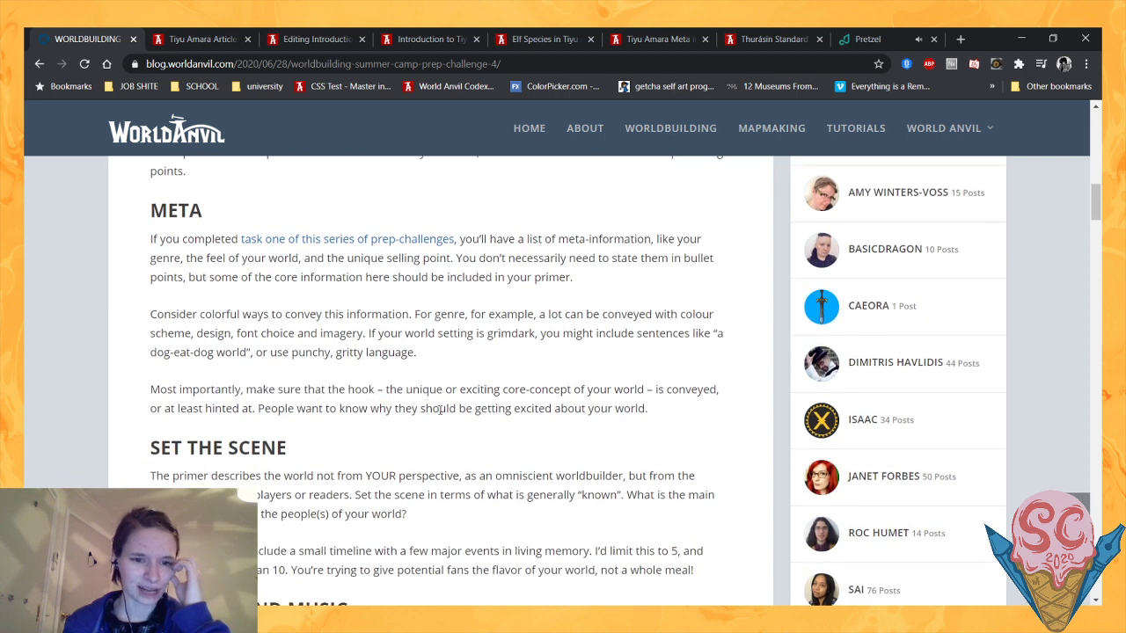
- Read the challenge's remaining primer guidance, from Set the Scene through Design and Length to the How Do I Make a World Primer list
{"action": "scroll", "coordinate": [386, 444], "scroll_direction": "down", "scroll_amount": 1}
{"action": "scroll", "coordinate": [272, 370], "scroll_direction": "down", "scroll_amount": 1}
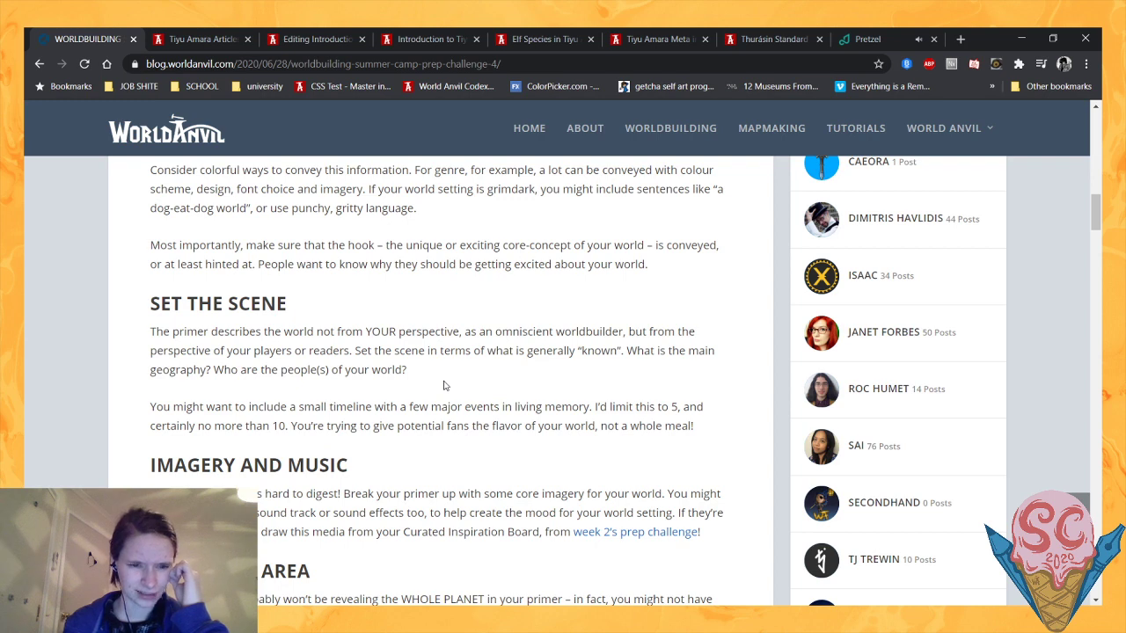
{"action": "scroll", "coordinate": [444, 385], "scroll_direction": "down", "scroll_amount": 1}
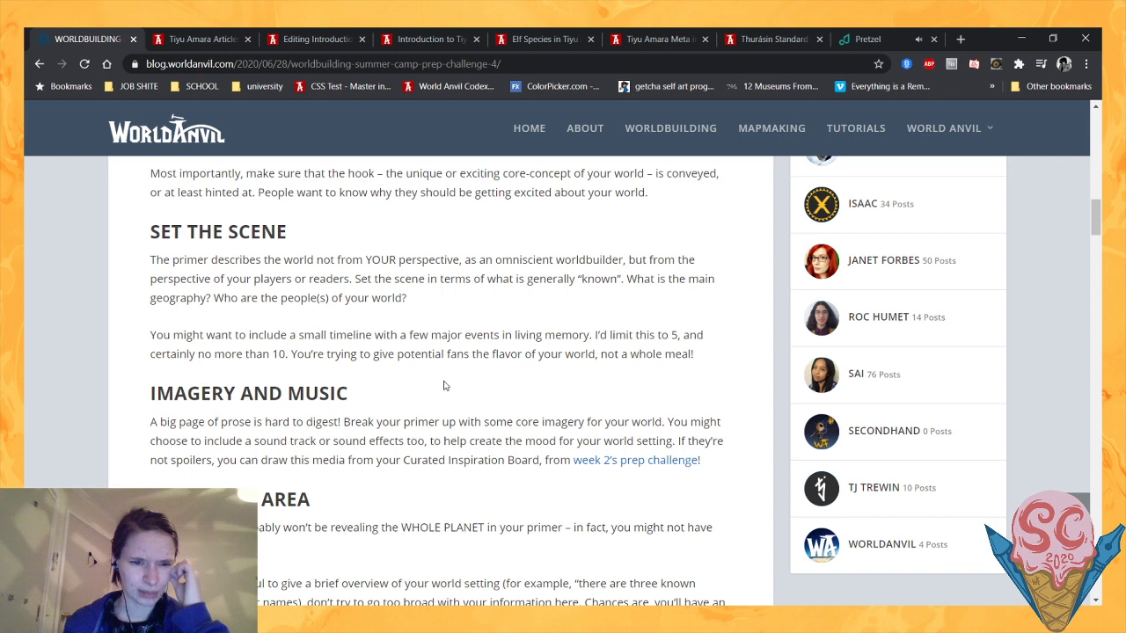
{"action": "scroll", "coordinate": [444, 385], "scroll_direction": "down", "scroll_amount": 1}
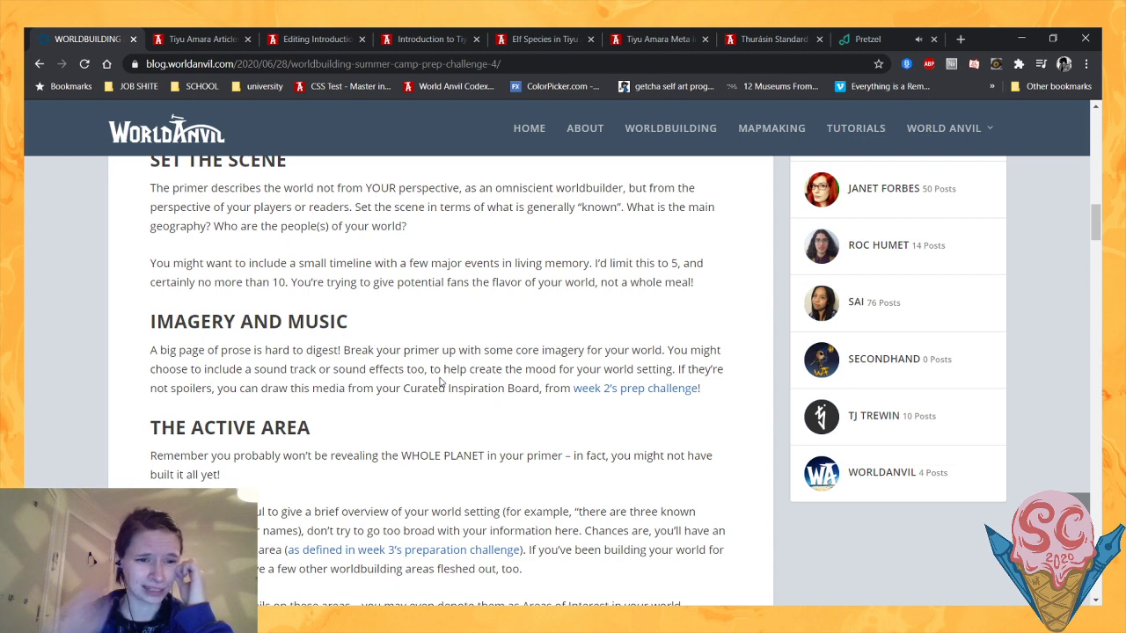
{"action": "scroll", "coordinate": [442, 381], "scroll_direction": "down", "scroll_amount": 1}
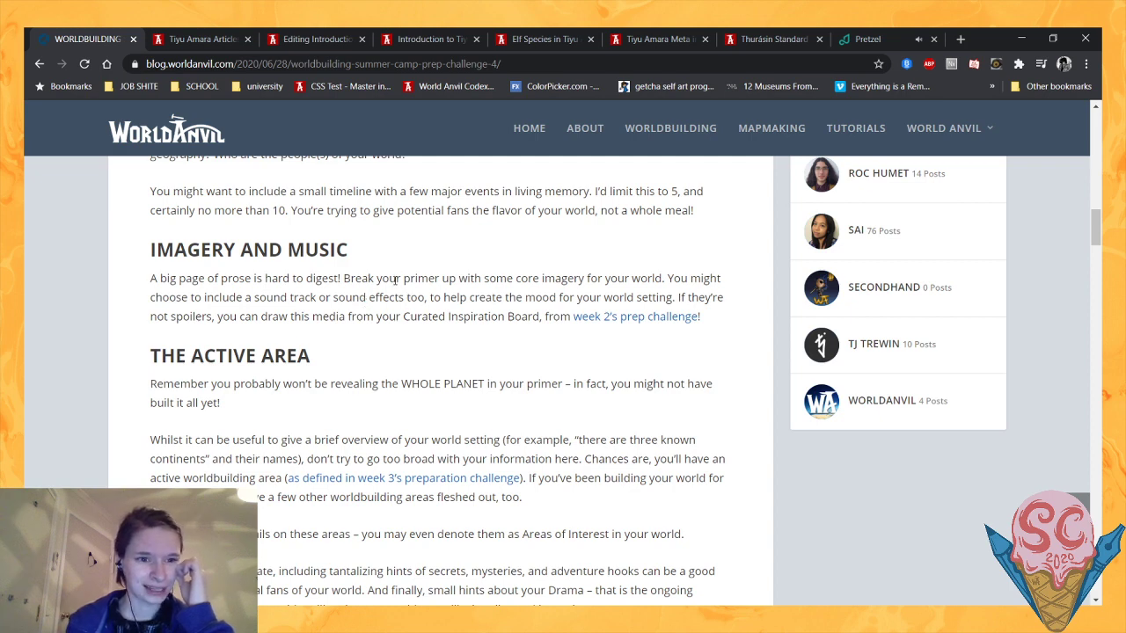
{"action": "scroll", "coordinate": [423, 313], "scroll_direction": "down", "scroll_amount": 3}
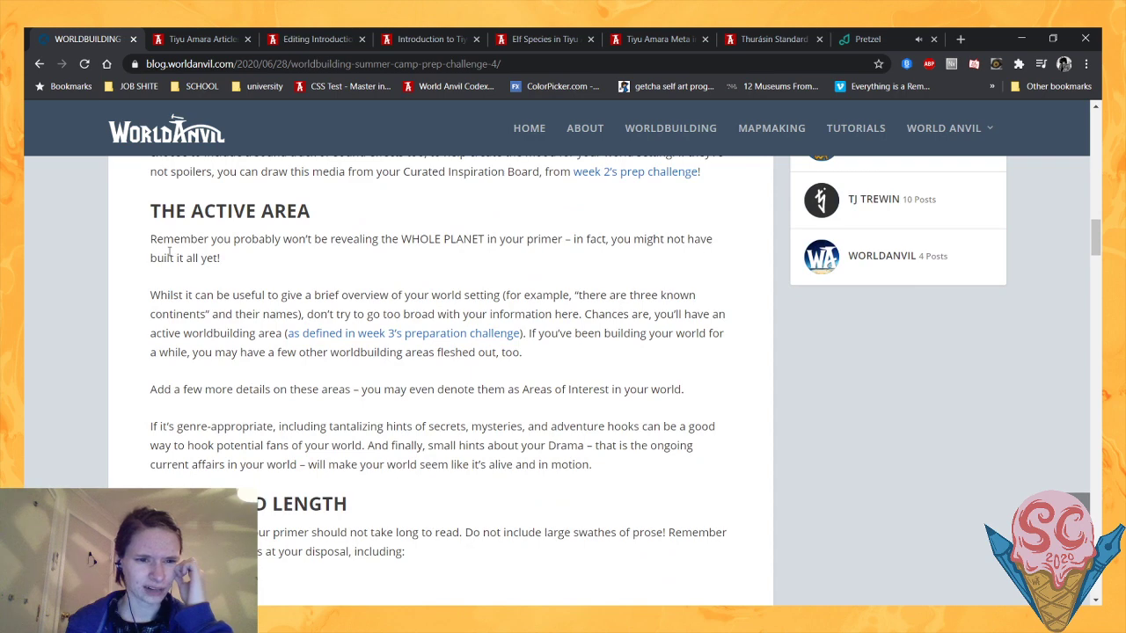
{"action": "scroll", "coordinate": [169, 253], "scroll_direction": "down", "scroll_amount": 4}
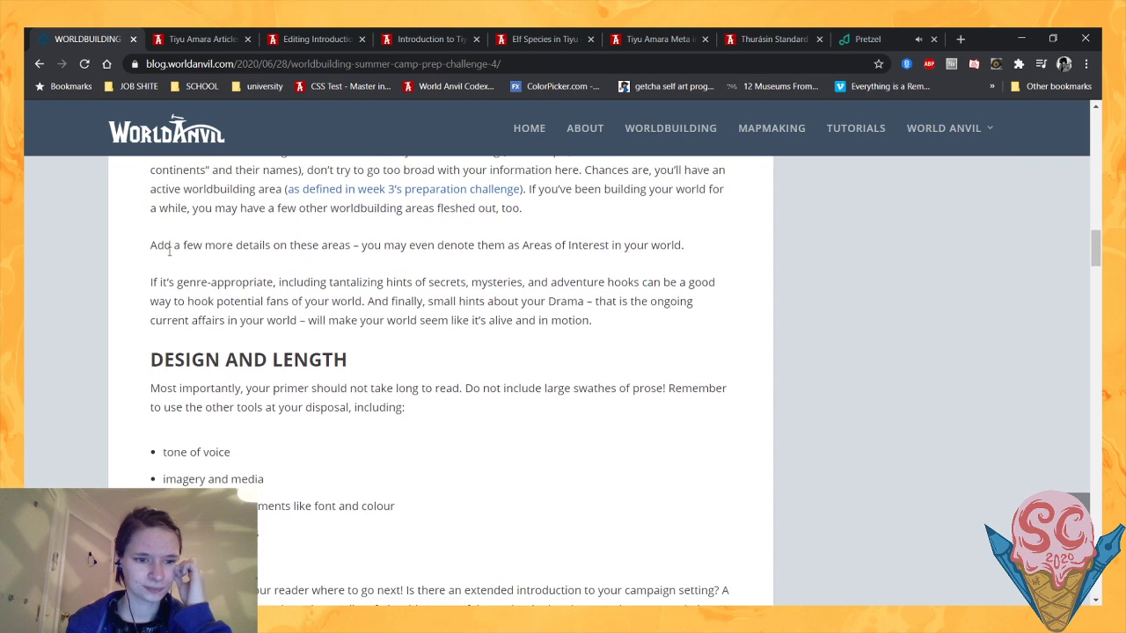
{"action": "scroll", "coordinate": [169, 253], "scroll_direction": "down", "scroll_amount": 1}
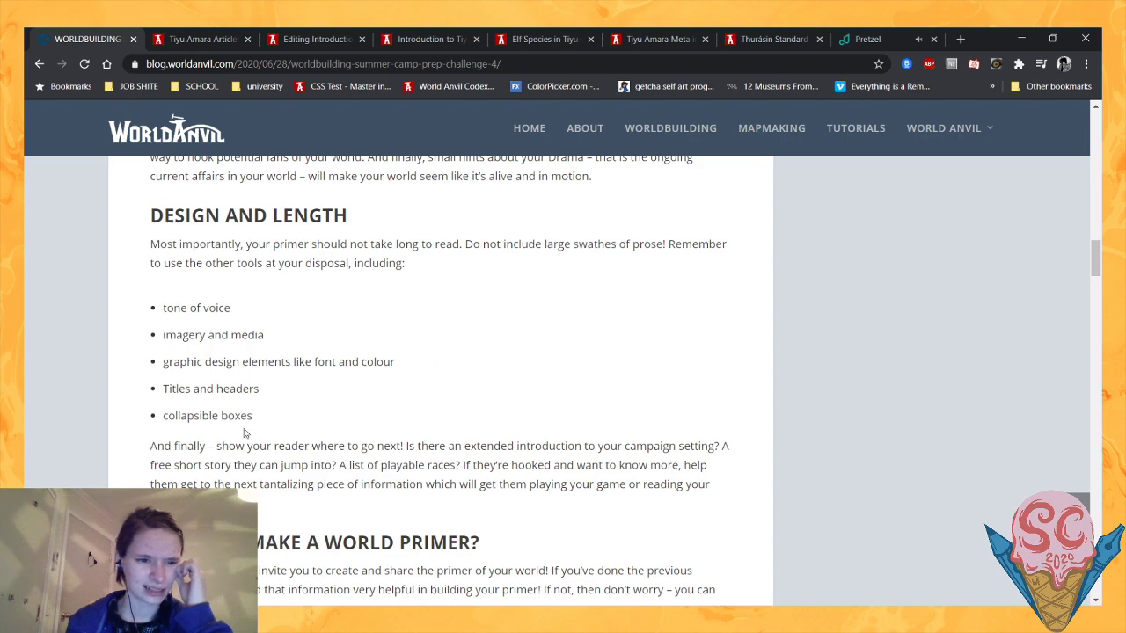
{"action": "scroll", "coordinate": [358, 422], "scroll_direction": "down", "scroll_amount": 1}
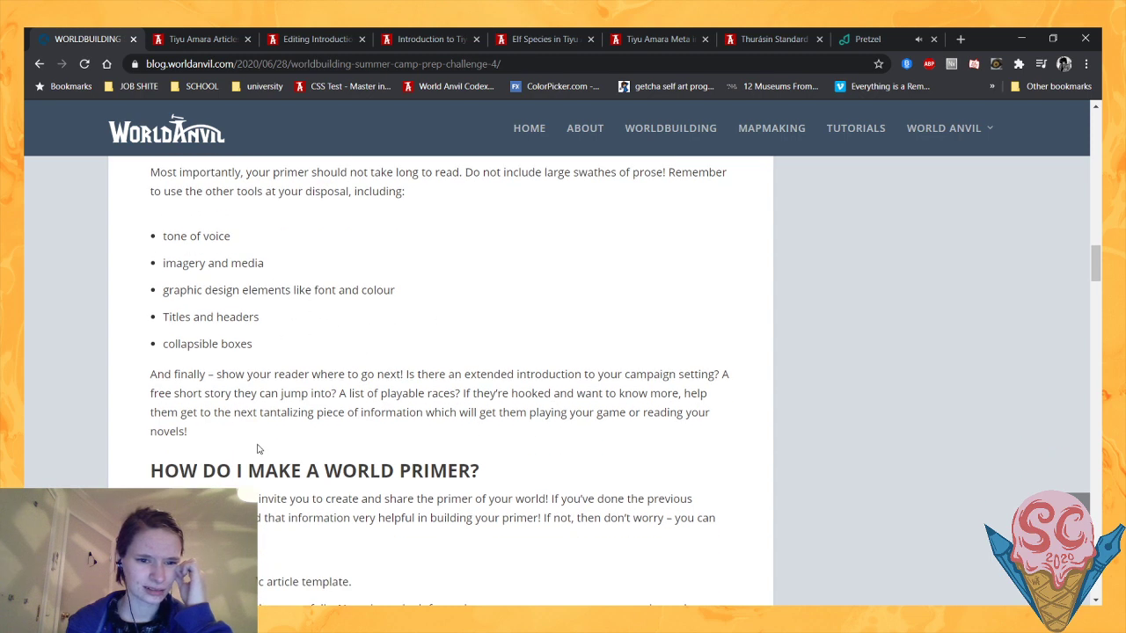
{"action": "scroll", "coordinate": [264, 439], "scroll_direction": "down", "scroll_amount": 1}
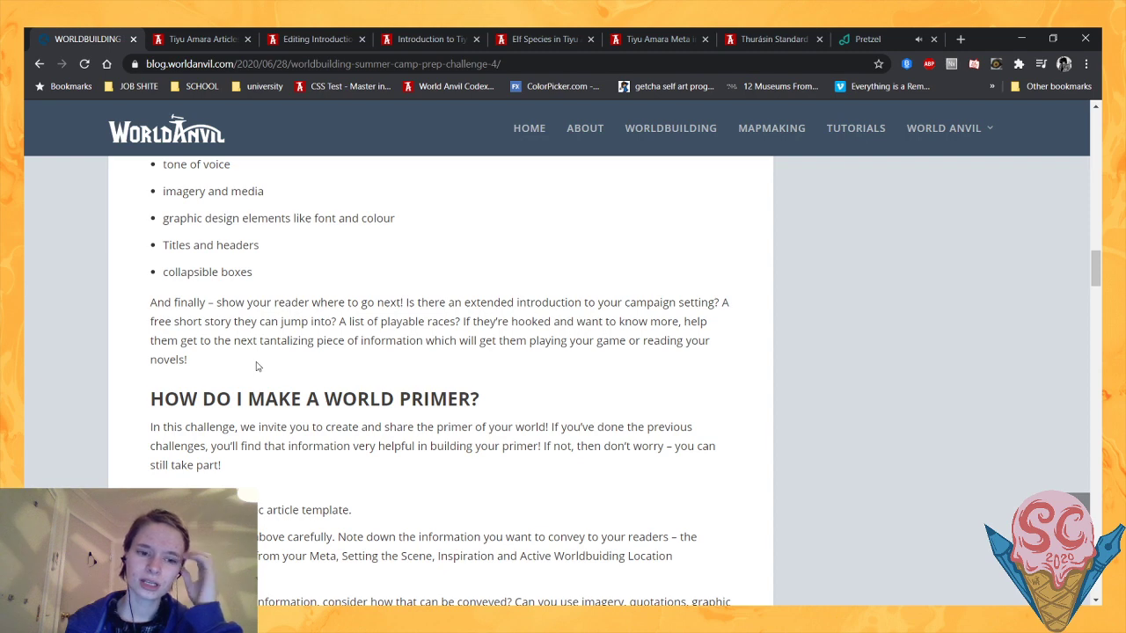
{"action": "scroll", "coordinate": [257, 366], "scroll_direction": "down", "scroll_amount": 1}
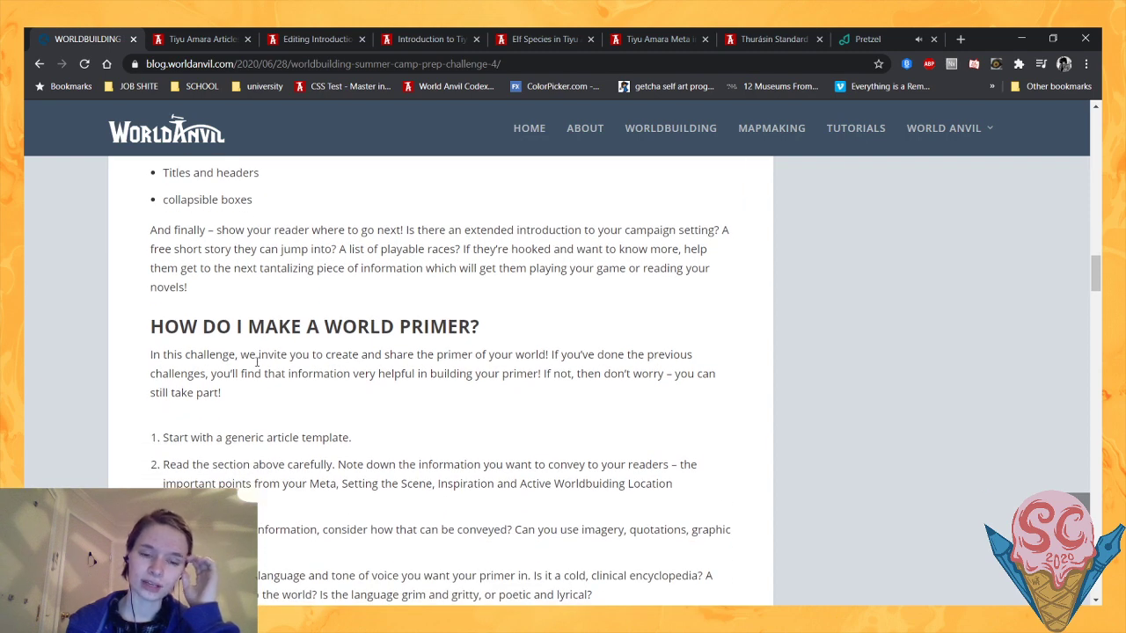
{"action": "scroll", "coordinate": [258, 361], "scroll_direction": "down", "scroll_amount": 1}
{"action": "scroll", "coordinate": [258, 366], "scroll_direction": "down", "scroll_amount": 1}
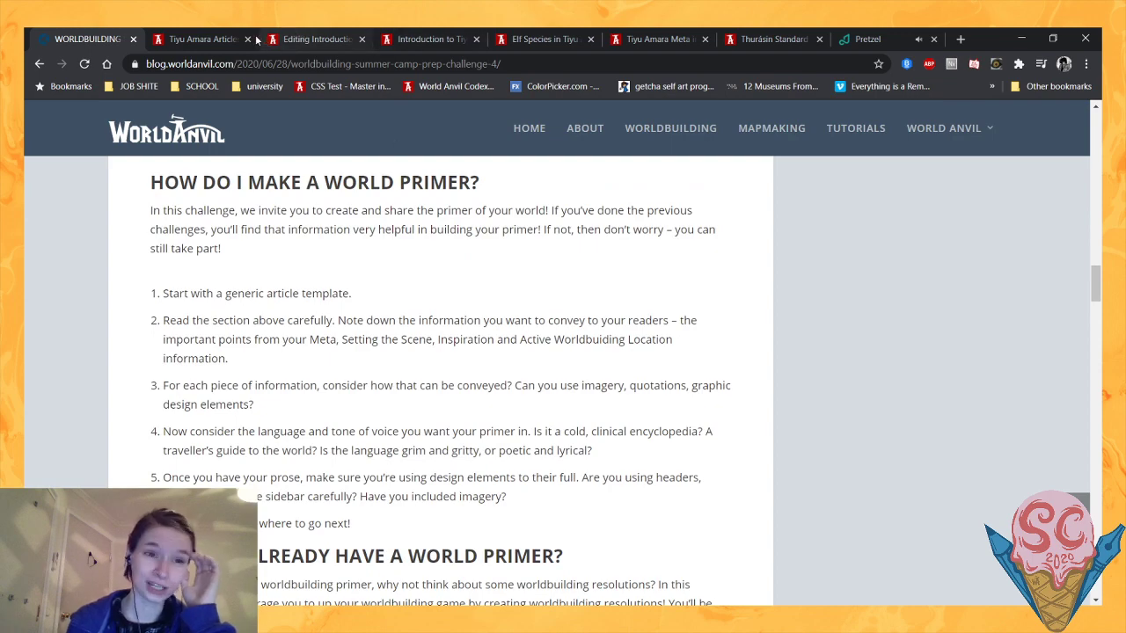
- Review the Introduction to Tiyu Amara preview against the challenge guidance, from the opening history down to the Storylines section
{"action": "left_click", "coordinate": [462, 38]}
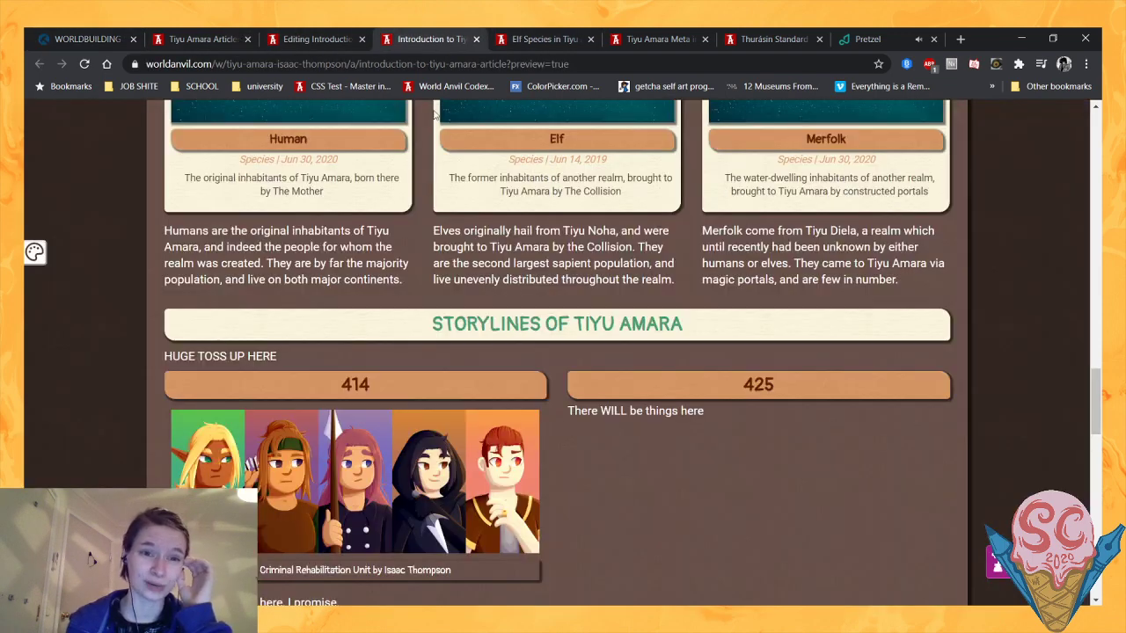
{"action": "scroll", "coordinate": [78, 361], "scroll_direction": "up", "scroll_amount": 8}
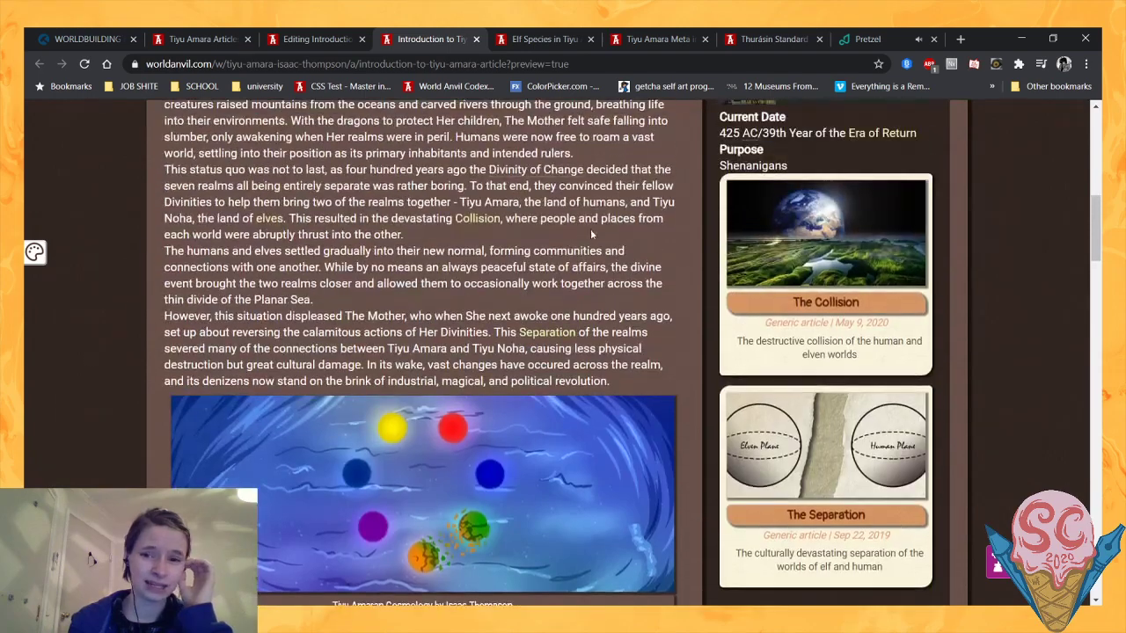
{"action": "scroll", "coordinate": [132, 334], "scroll_direction": "down", "scroll_amount": 7}
{"action": "scroll", "coordinate": [151, 313], "scroll_direction": "down", "scroll_amount": 8}
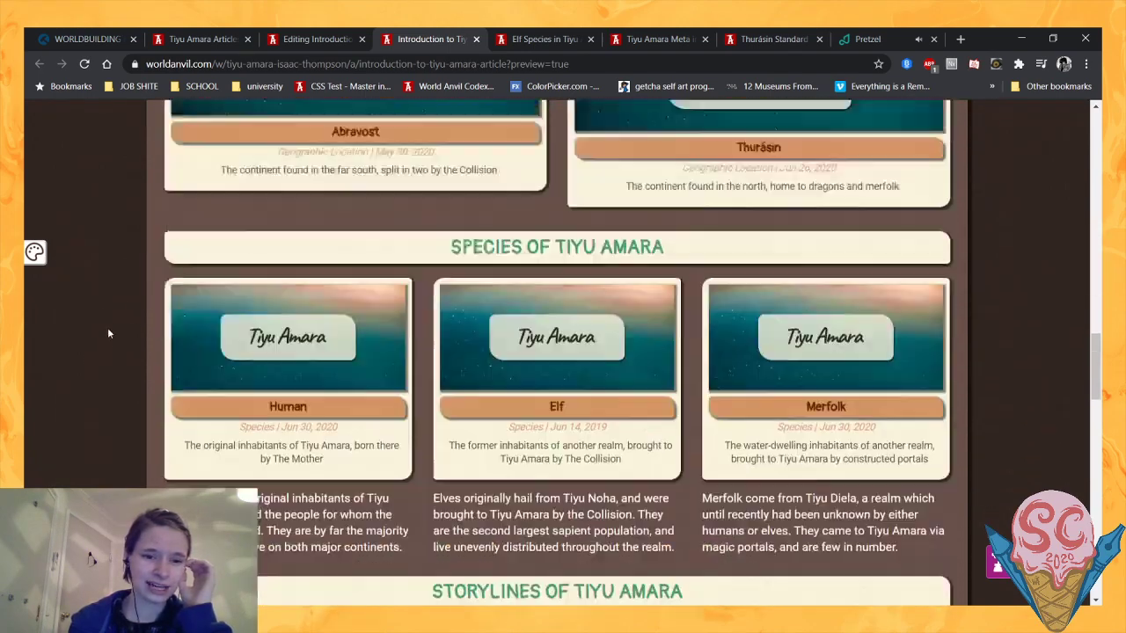
{"action": "scroll", "coordinate": [155, 300], "scroll_direction": "up", "scroll_amount": 6}
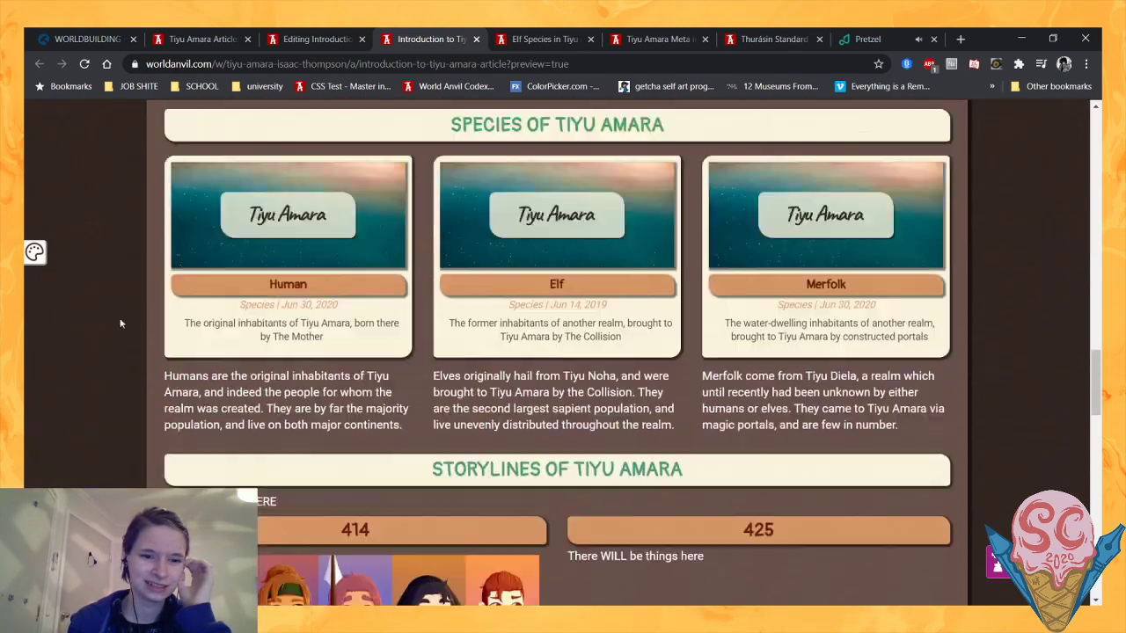
{"action": "scroll", "coordinate": [88, 329], "scroll_direction": "up", "scroll_amount": 2}
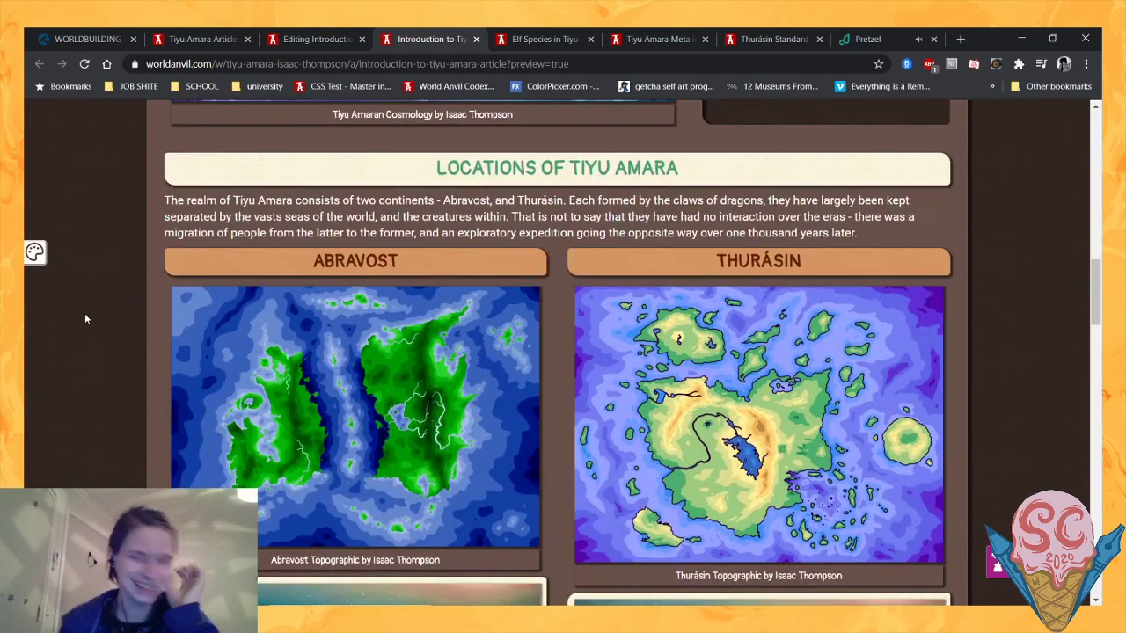
{"action": "scroll", "coordinate": [86, 319], "scroll_direction": "up", "scroll_amount": 10}
{"action": "scroll", "coordinate": [380, 337], "scroll_direction": "down", "scroll_amount": 3}
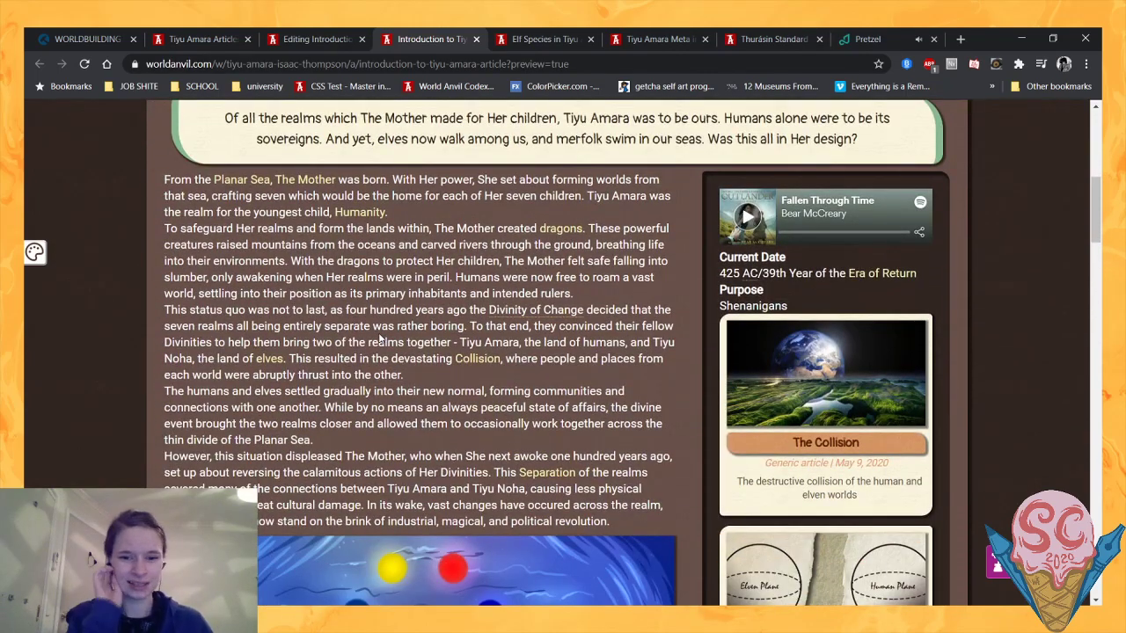
{"action": "scroll", "coordinate": [380, 338], "scroll_direction": "down", "scroll_amount": 15}
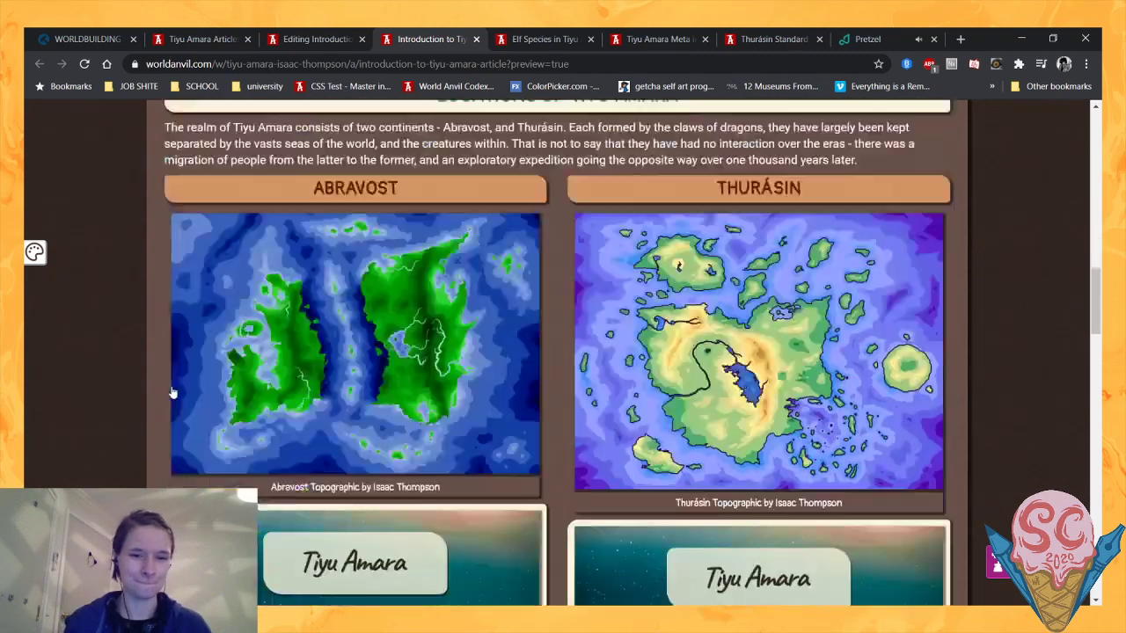
{"action": "scroll", "coordinate": [174, 392], "scroll_direction": "down", "scroll_amount": 3}
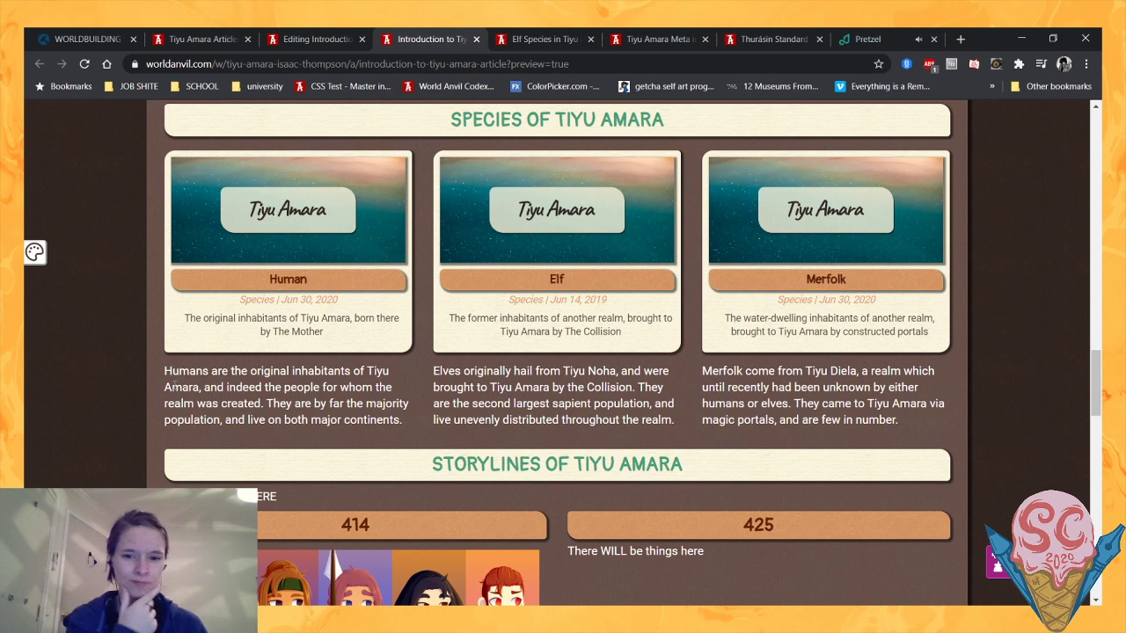
{"action": "scroll", "coordinate": [174, 387], "scroll_direction": "down", "scroll_amount": 1}
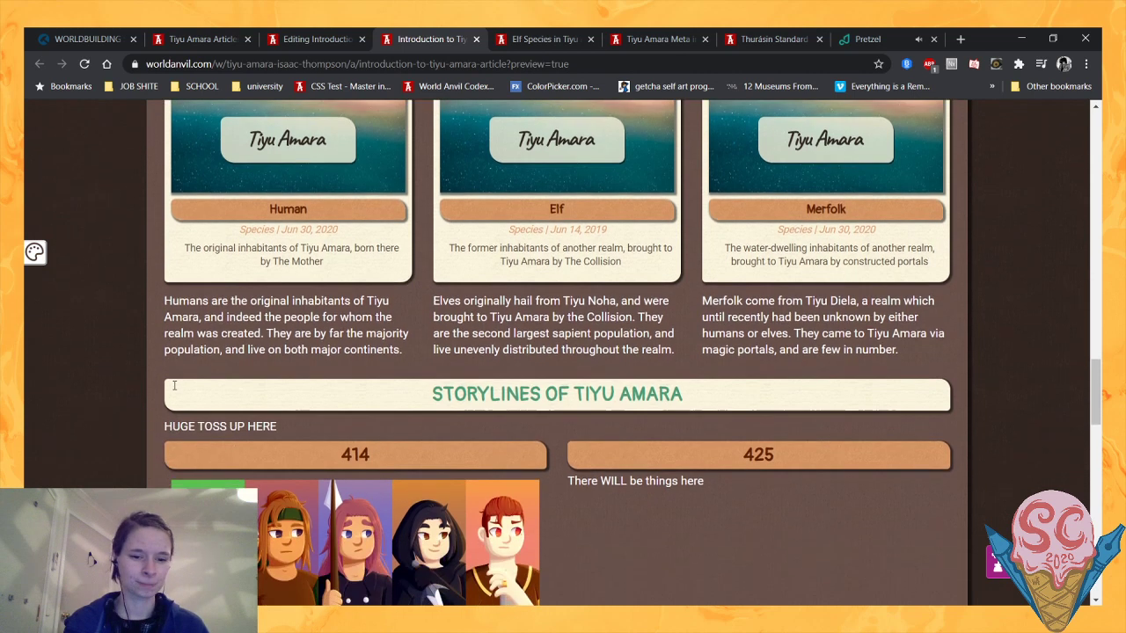
{"action": "scroll", "coordinate": [174, 390], "scroll_direction": "down", "scroll_amount": 1}
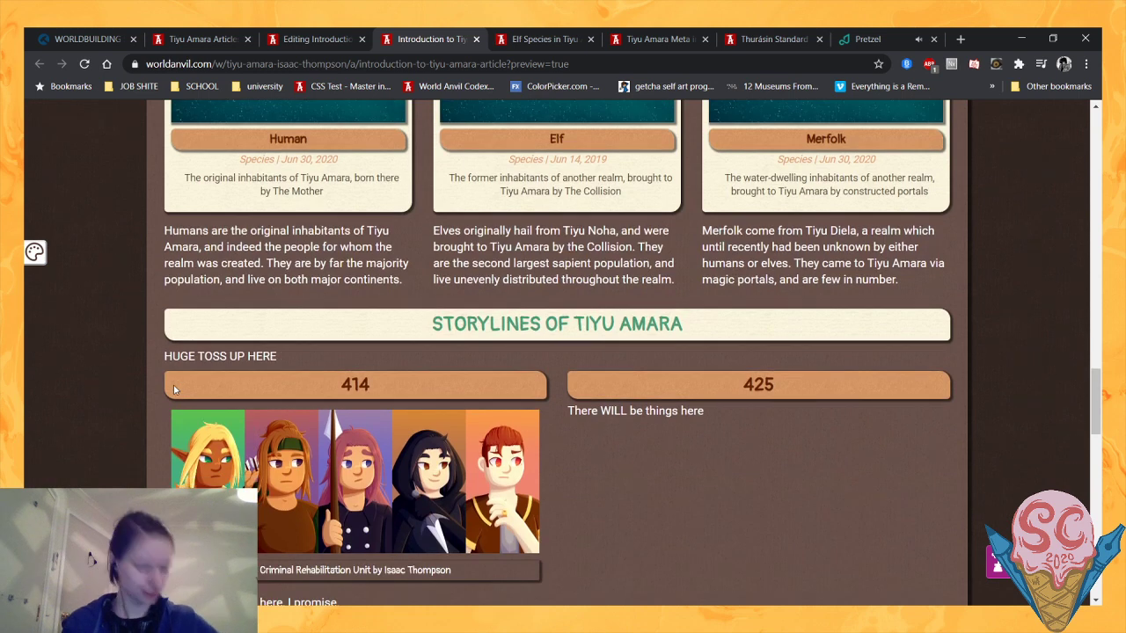
{"action": "scroll", "coordinate": [174, 390], "scroll_direction": "down", "scroll_amount": 1}
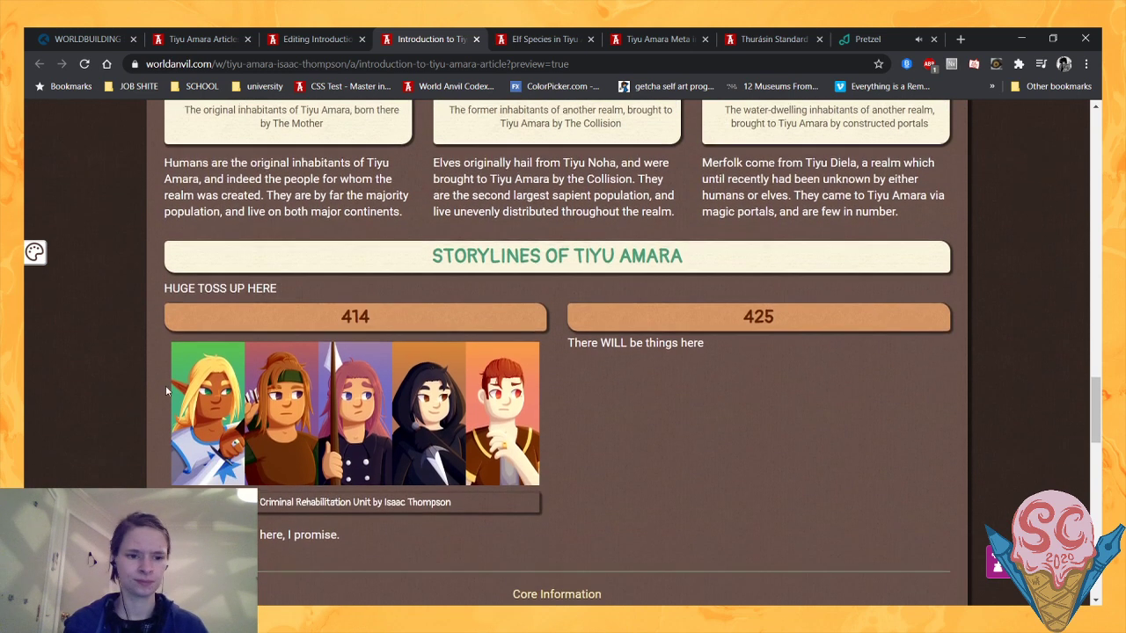
- Examine the preview's Storylines heading and placeholder text, and compare that section with the Locations of Tiyu Amara layout
{"action": "left_click_drag", "start_coordinate": [431, 254], "coordinate": [563, 292]}
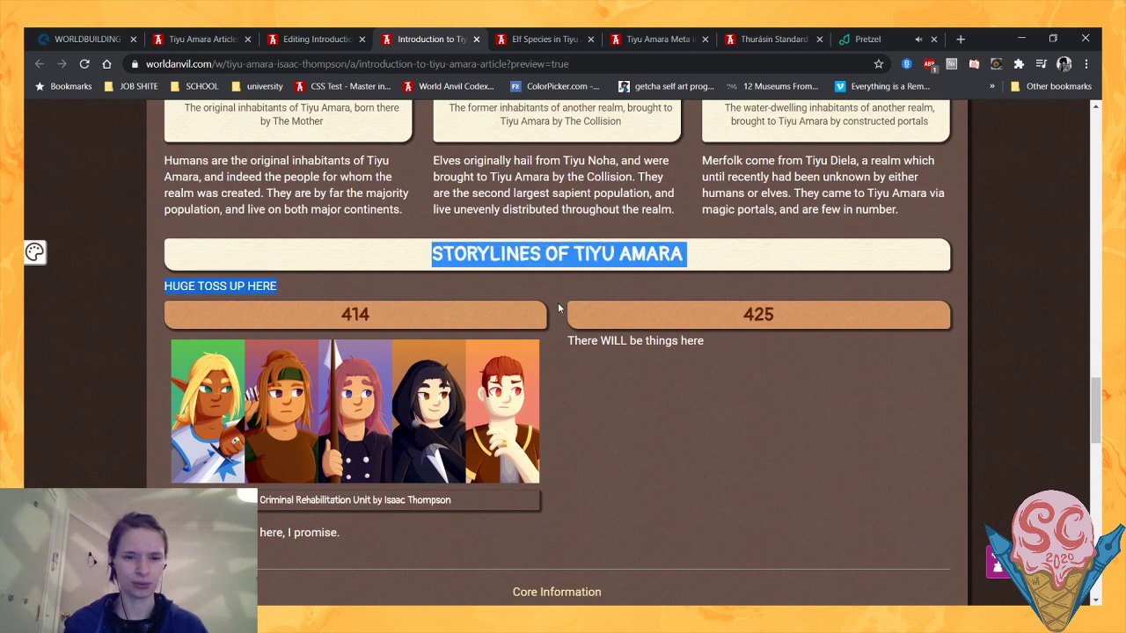
{"action": "left_click", "coordinate": [429, 259]}
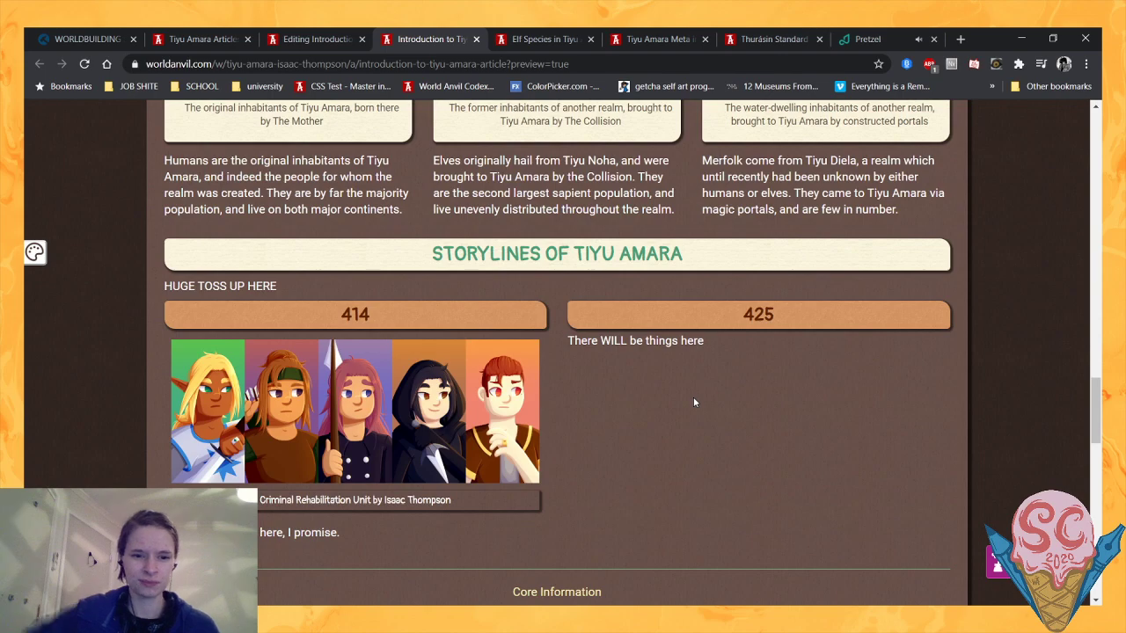
{"action": "scroll", "coordinate": [693, 396], "scroll_direction": "up", "scroll_amount": 10}
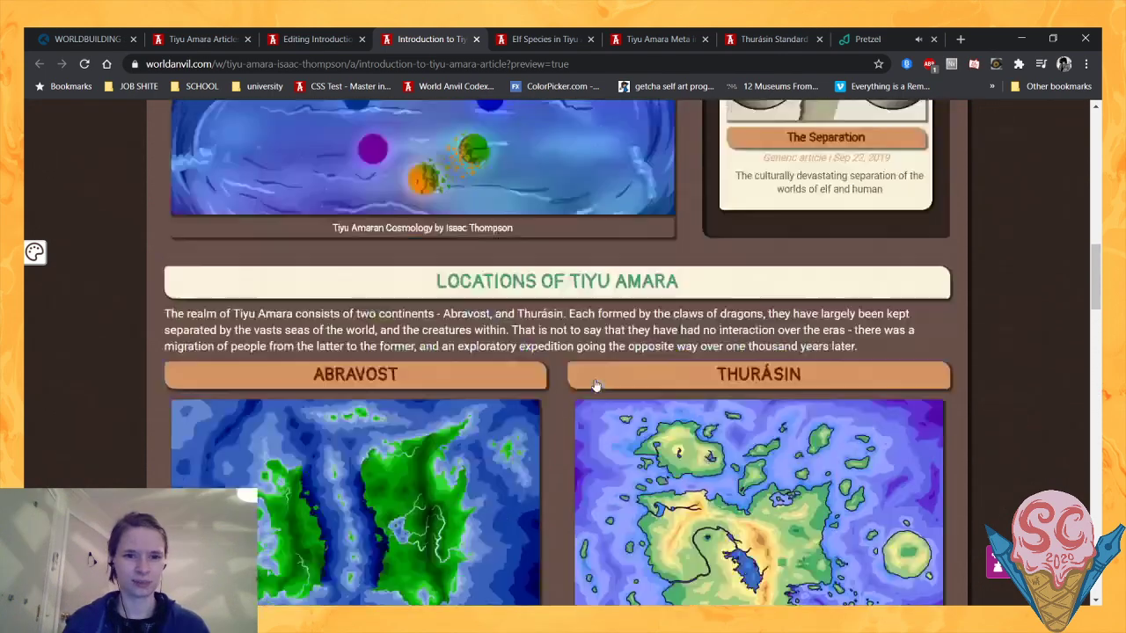
{"action": "scroll", "coordinate": [596, 385], "scroll_direction": "down", "scroll_amount": 2}
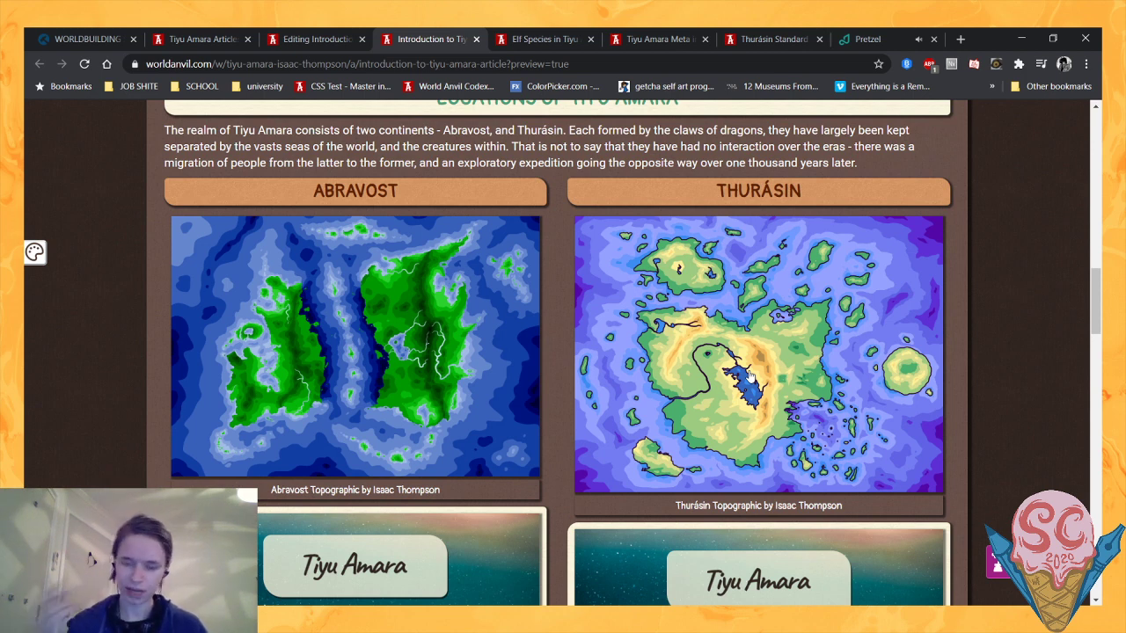
{"action": "scroll", "coordinate": [131, 460], "scroll_direction": "up", "scroll_amount": 1}
{"action": "scroll", "coordinate": [118, 464], "scroll_direction": "down", "scroll_amount": 2}
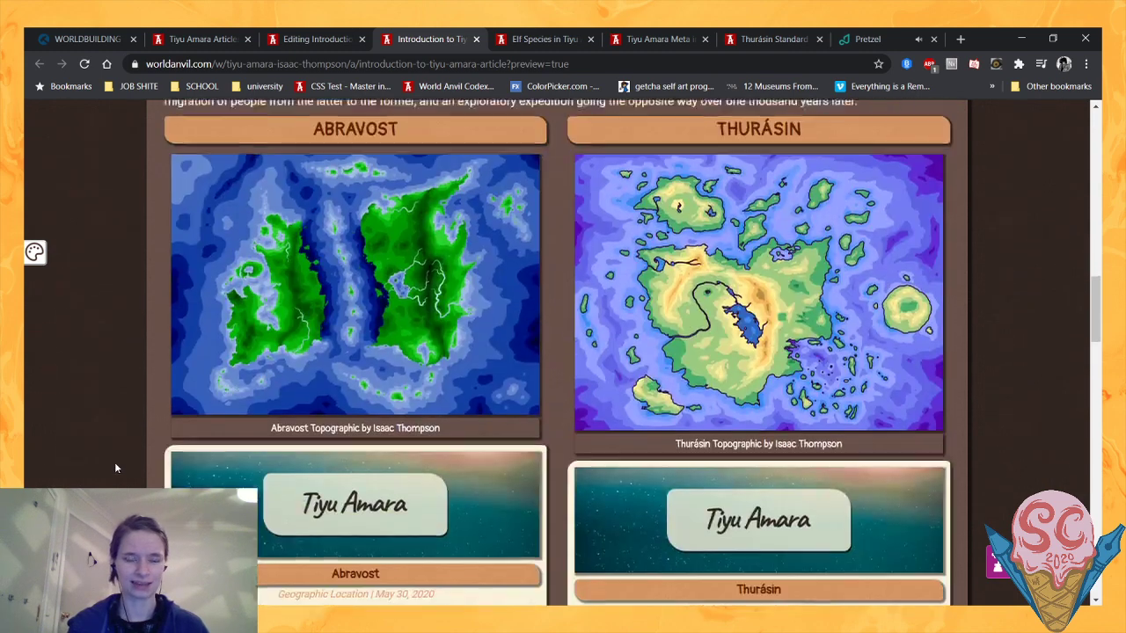
{"action": "scroll", "coordinate": [114, 468], "scroll_direction": "down", "scroll_amount": 7}
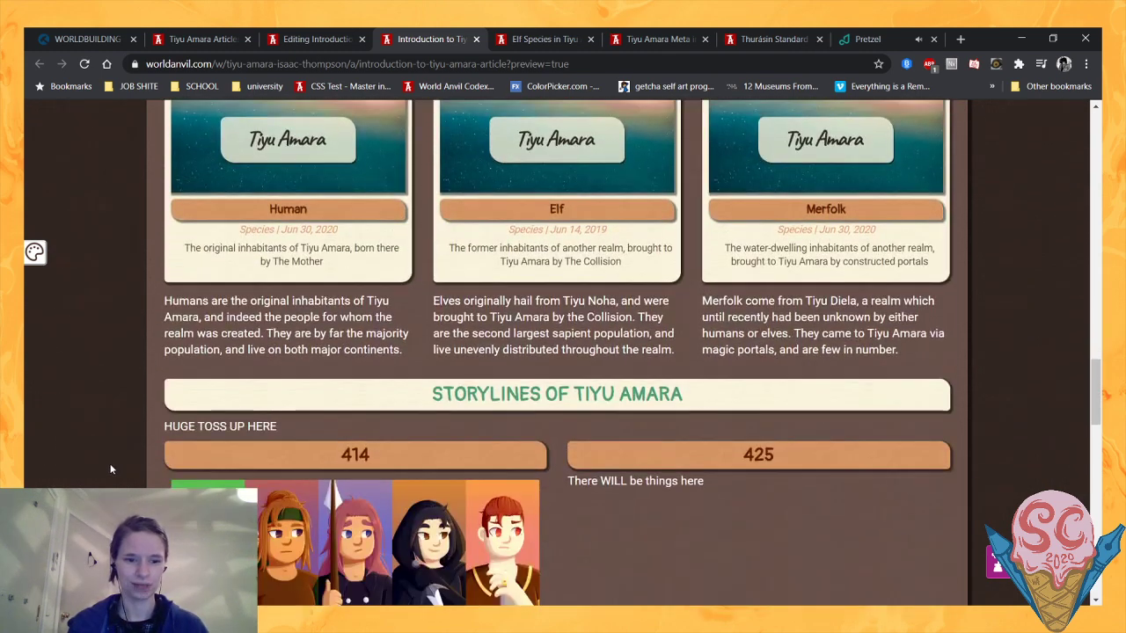
- Delete the unfinished Conflicts in Tiyu Amara section at the end of the article prose, save the changes, and reload the preview
{"action": "scroll", "coordinate": [111, 469], "scroll_direction": "down", "scroll_amount": 2}
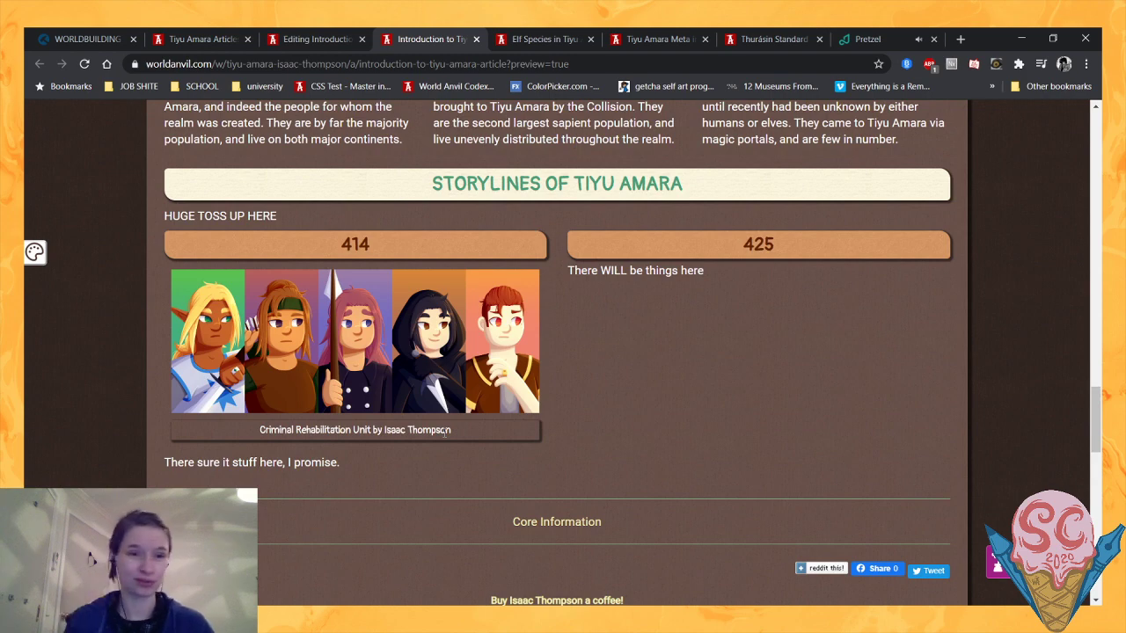
{"action": "scroll", "coordinate": [445, 433], "scroll_direction": "down", "scroll_amount": 1}
{"action": "scroll", "coordinate": [445, 432], "scroll_direction": "up", "scroll_amount": 2}
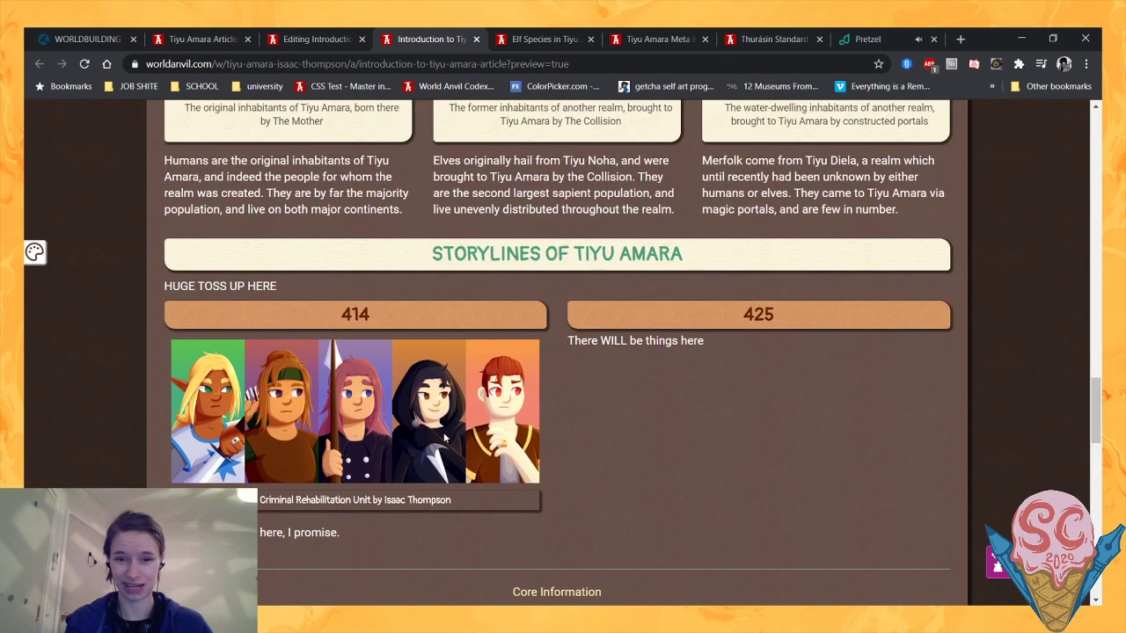
{"action": "left_click", "coordinate": [317, 39]}
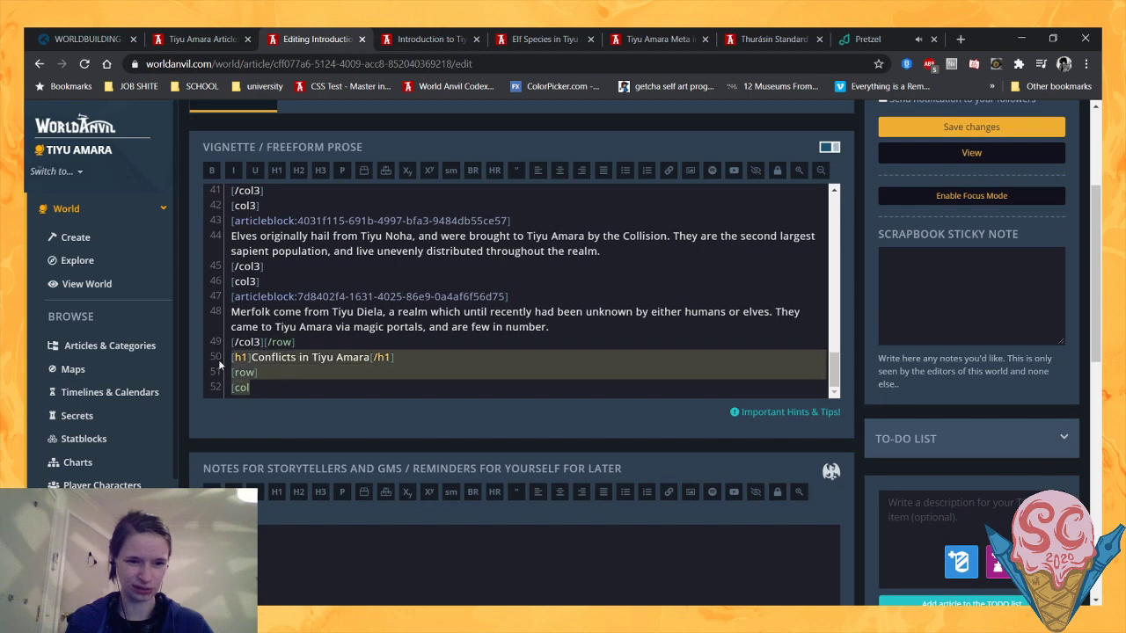
{"action": "key", "text": "BackSpace"}
{"action": "key", "text": "BackSpace"}
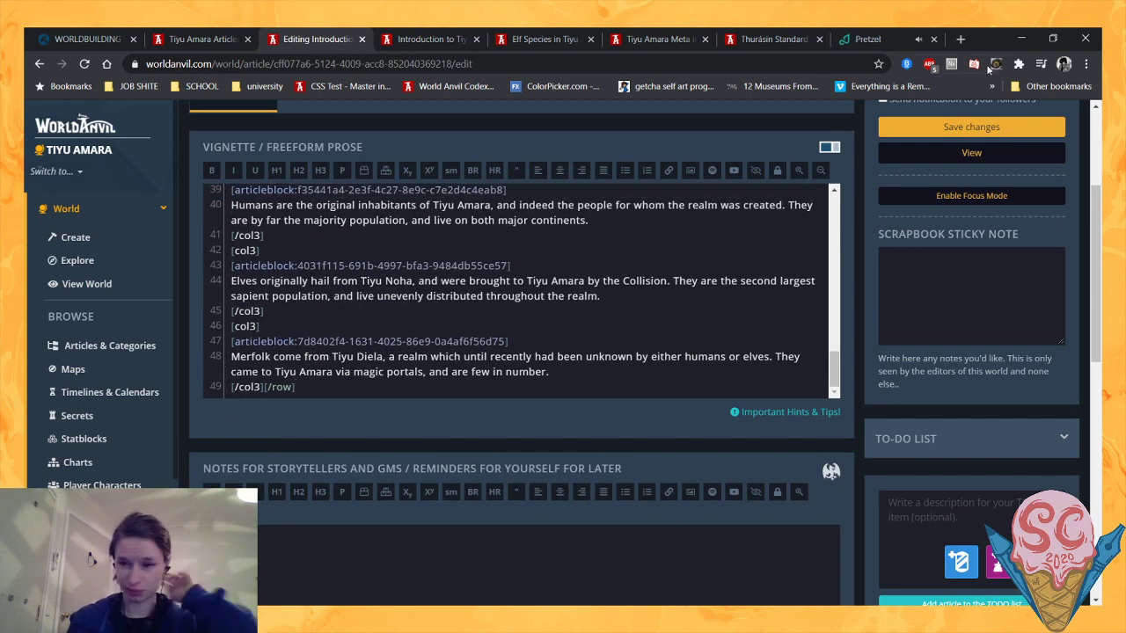
{"action": "left_click", "coordinate": [965, 127]}
{"action": "left_click", "coordinate": [422, 39]}
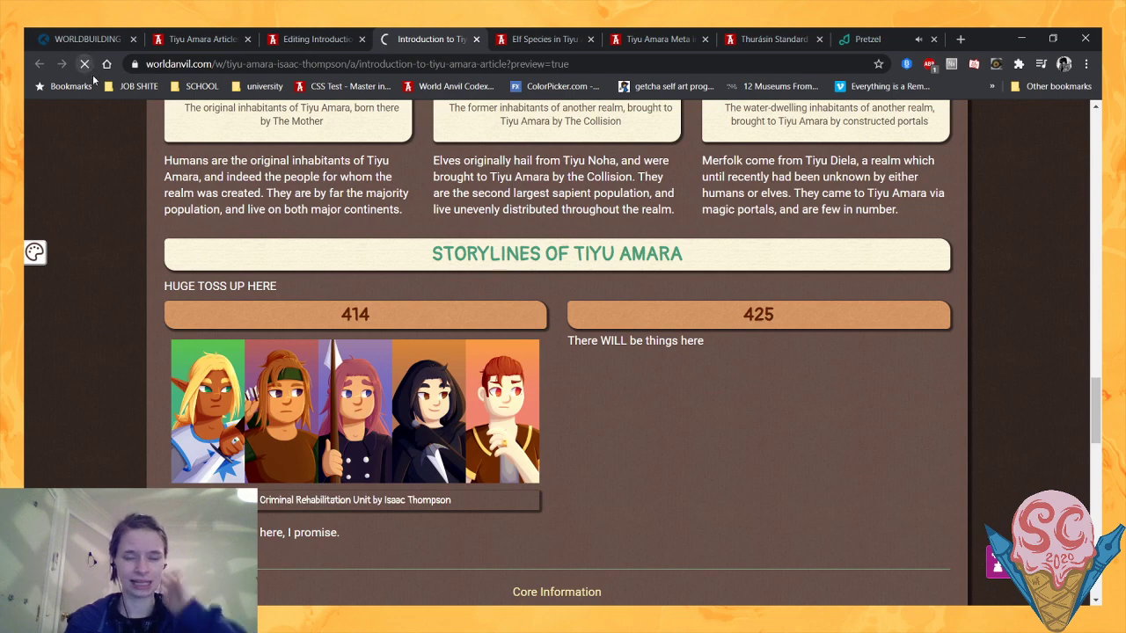
{"action": "left_click", "coordinate": [84, 64]}
- Review the reloaded preview from the opening history through the Locations and Species sections down to the metadata
{"action": "scroll", "coordinate": [132, 304], "scroll_direction": "up", "scroll_amount": 4}
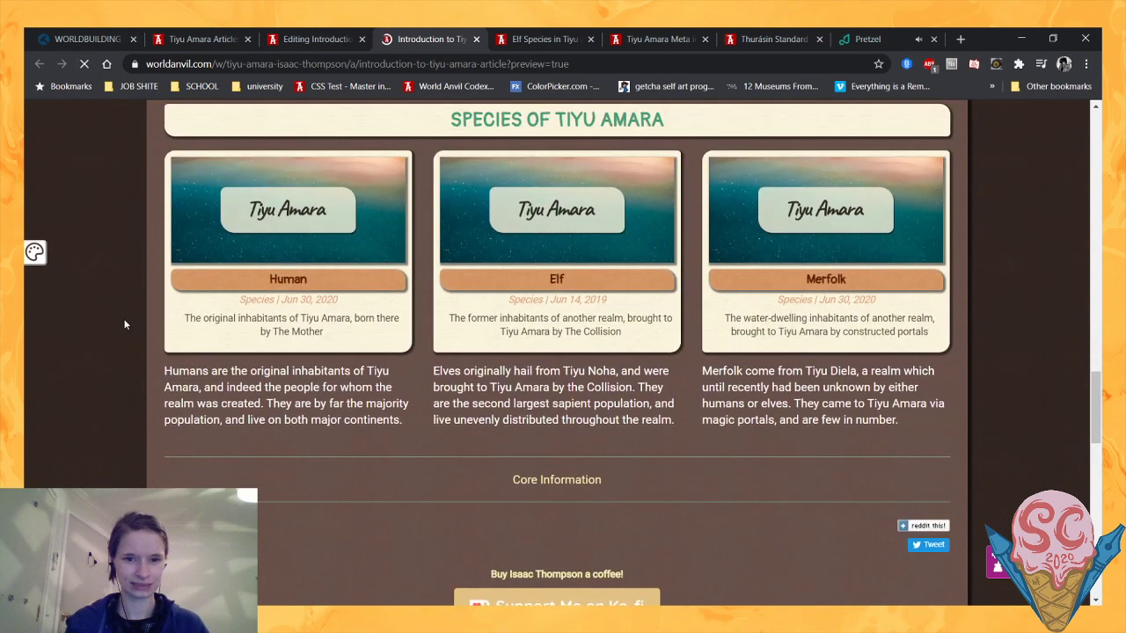
{"action": "scroll", "coordinate": [124, 324], "scroll_direction": "down", "scroll_amount": 6}
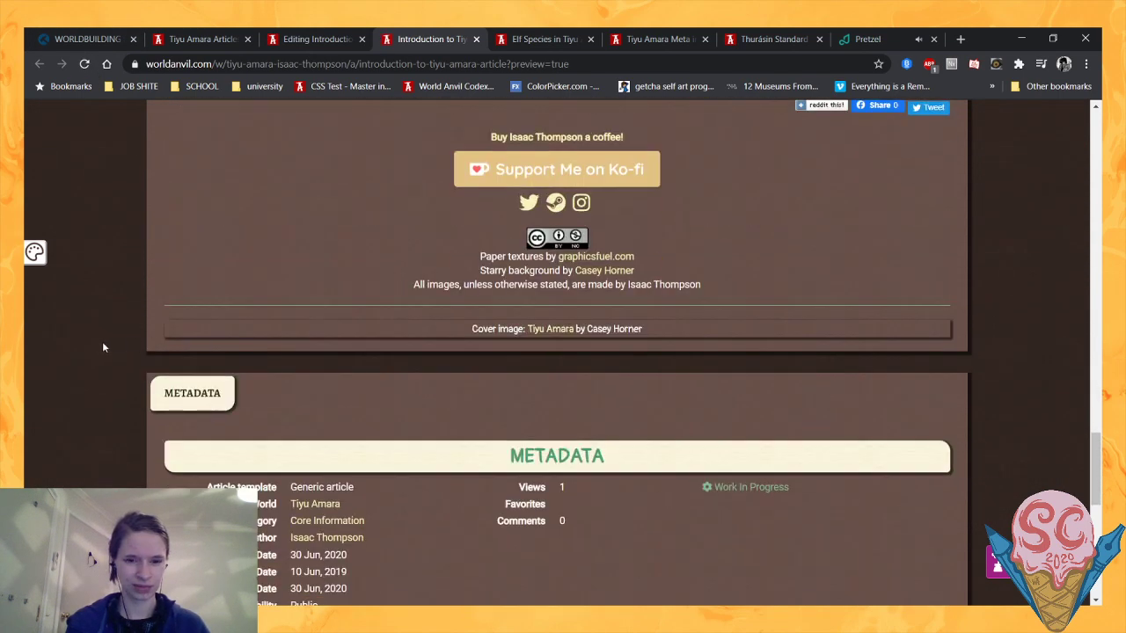
{"action": "scroll", "coordinate": [222, 313], "scroll_direction": "up", "scroll_amount": 10}
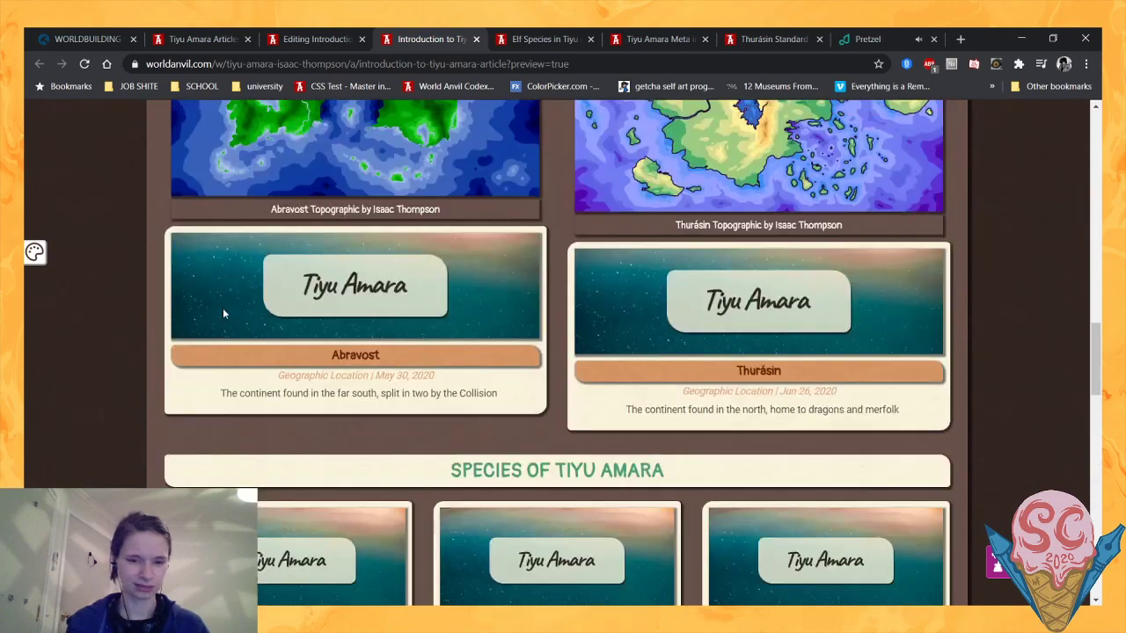
{"action": "scroll", "coordinate": [223, 313], "scroll_direction": "up", "scroll_amount": 10}
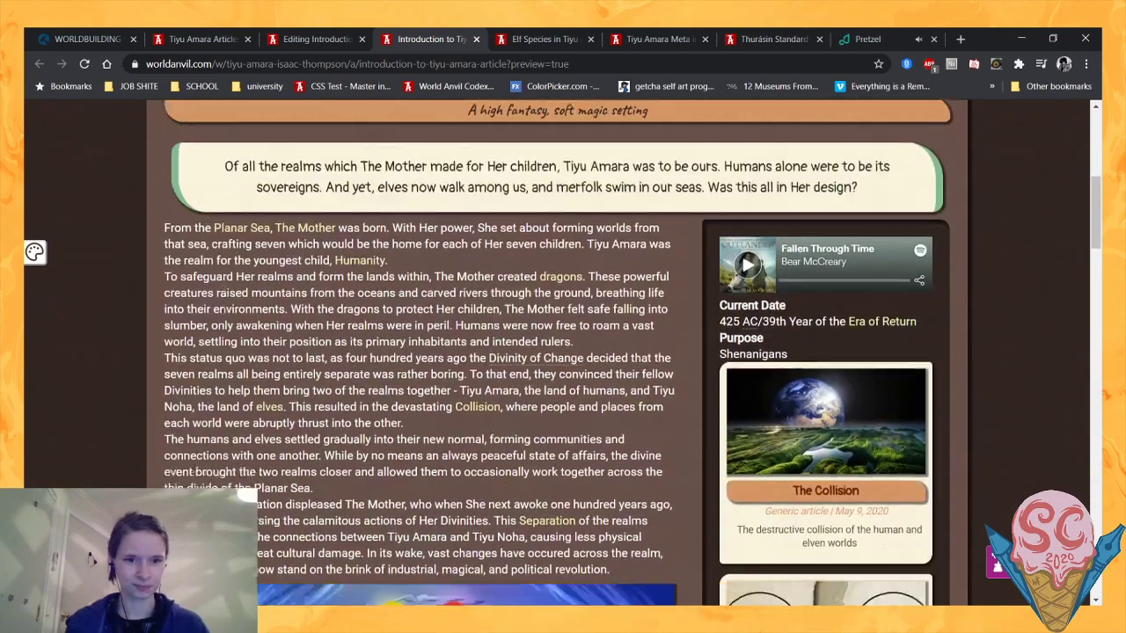
{"action": "scroll", "coordinate": [282, 248], "scroll_direction": "down", "scroll_amount": 1}
{"action": "scroll", "coordinate": [369, 172], "scroll_direction": "down", "scroll_amount": 7}
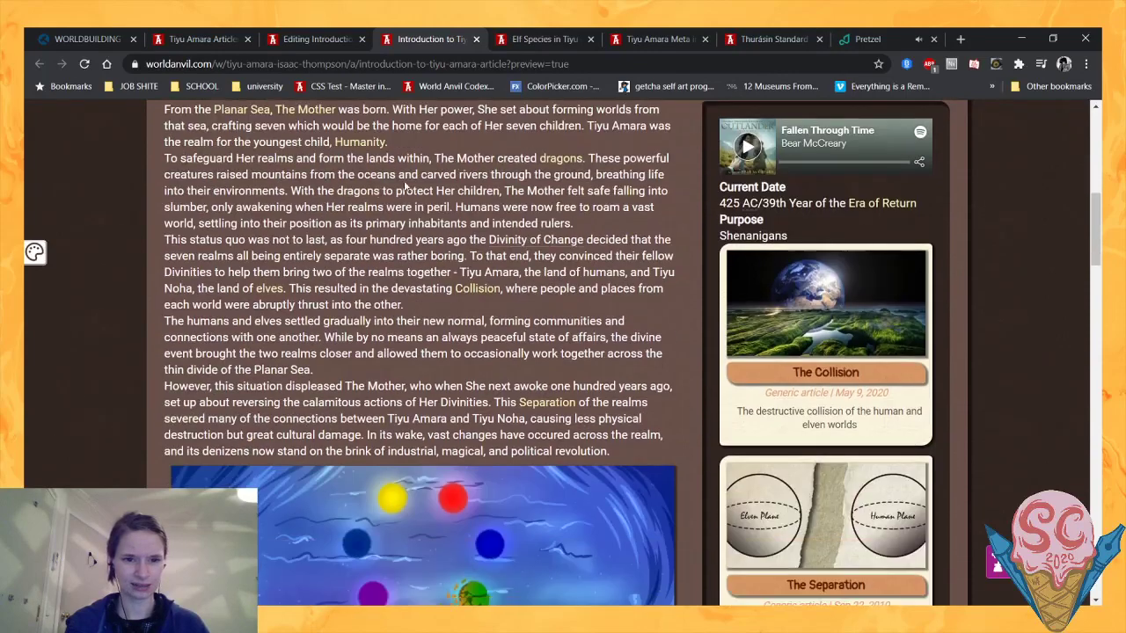
{"action": "scroll", "coordinate": [151, 289], "scroll_direction": "down", "scroll_amount": 5}
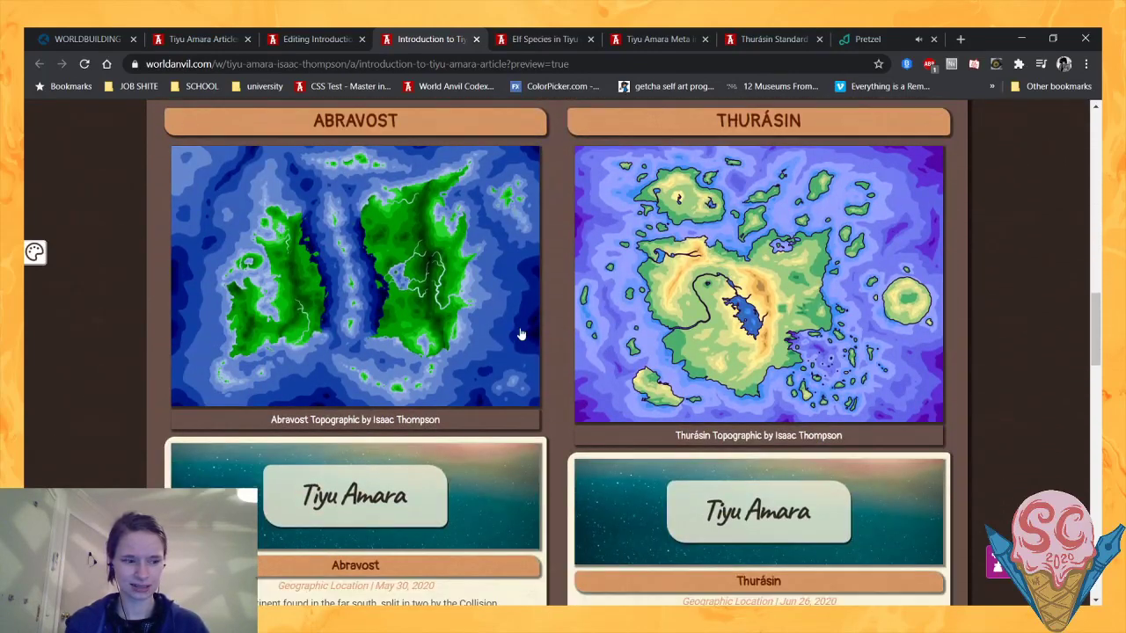
{"action": "scroll", "coordinate": [521, 334], "scroll_direction": "down", "scroll_amount": 4}
{"action": "scroll", "coordinate": [444, 285], "scroll_direction": "down", "scroll_amount": 2}
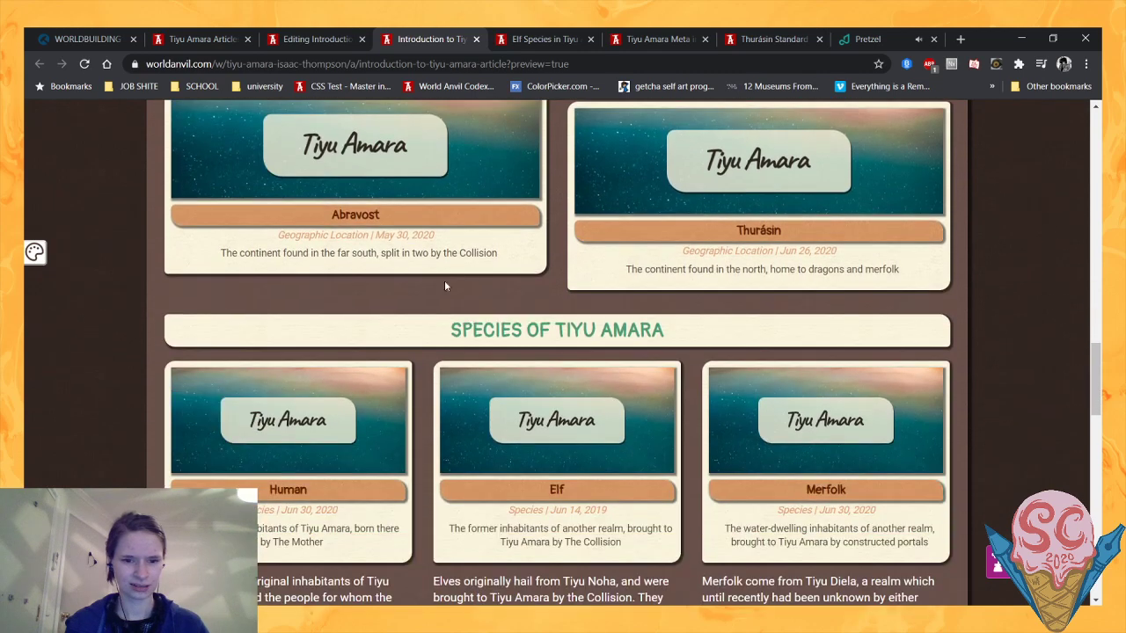
{"action": "scroll", "coordinate": [444, 285], "scroll_direction": "down", "scroll_amount": 1}
{"action": "scroll", "coordinate": [537, 274], "scroll_direction": "up", "scroll_amount": 2}
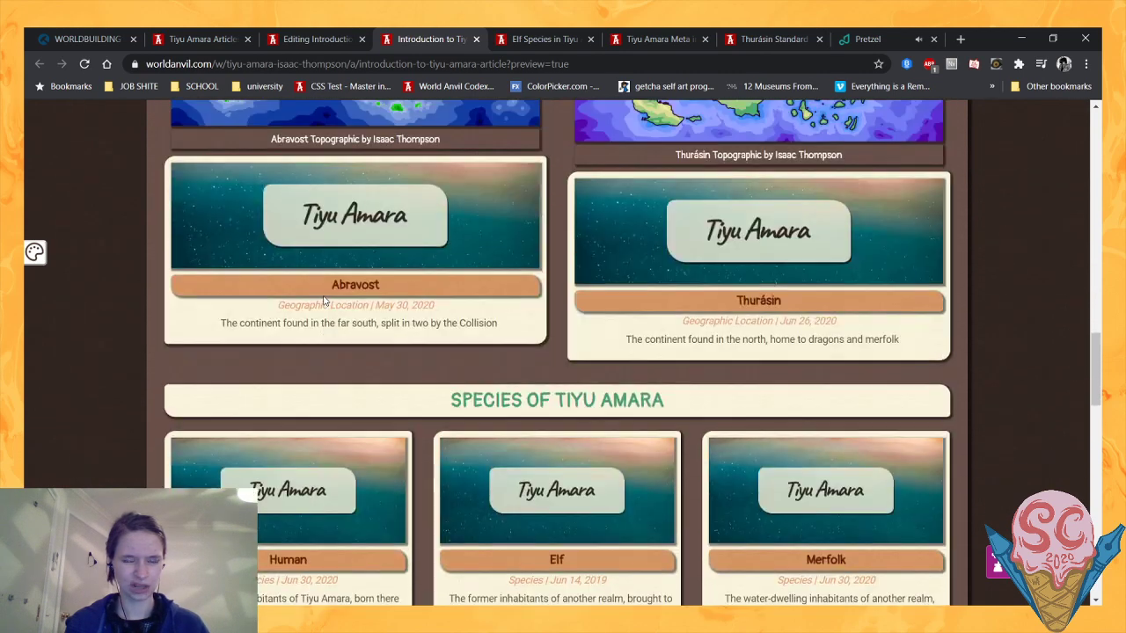
{"action": "scroll", "coordinate": [1083, 341], "scroll_direction": "down", "scroll_amount": 1}
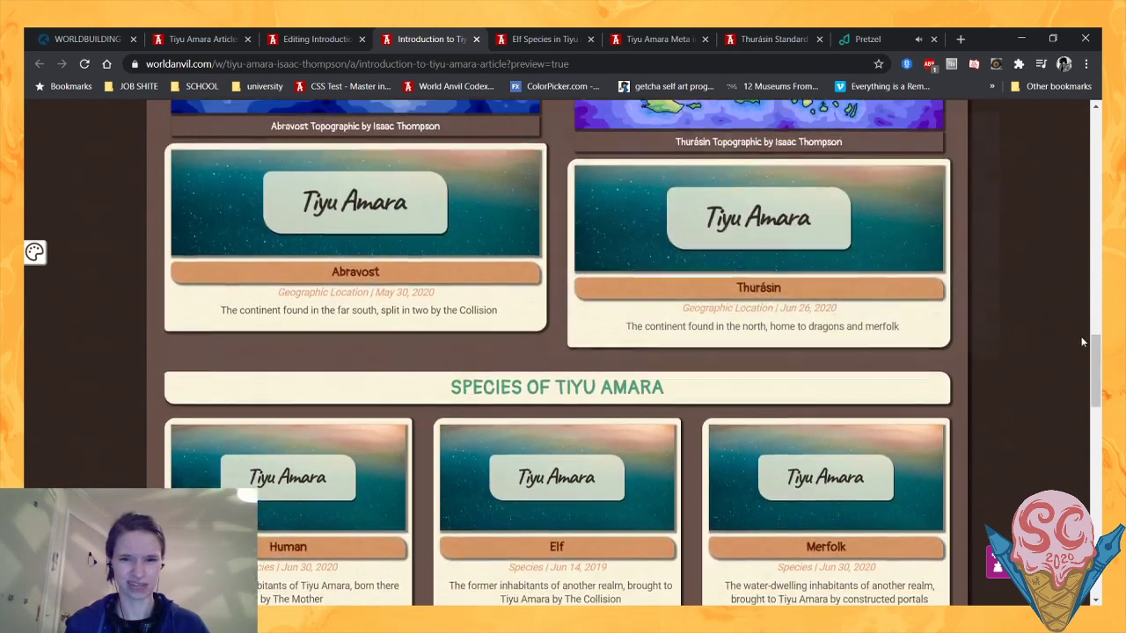
{"action": "scroll", "coordinate": [1093, 338], "scroll_direction": "down", "scroll_amount": 1}
{"action": "left_click_drag", "start_coordinate": [1096, 366], "coordinate": [1061, 320]}
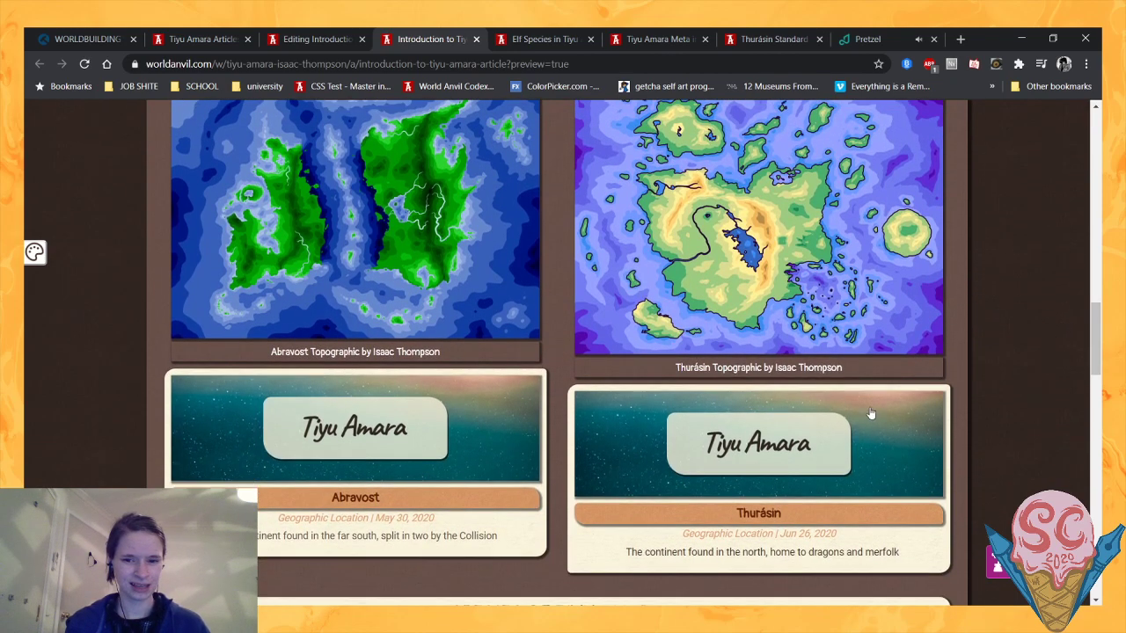
- Examine how the Abravost and Thurásin maps and article blocks are arranged in the Locations section compared with the neighbouring sections
{"action": "mouse_move", "coordinate": [857, 453]}
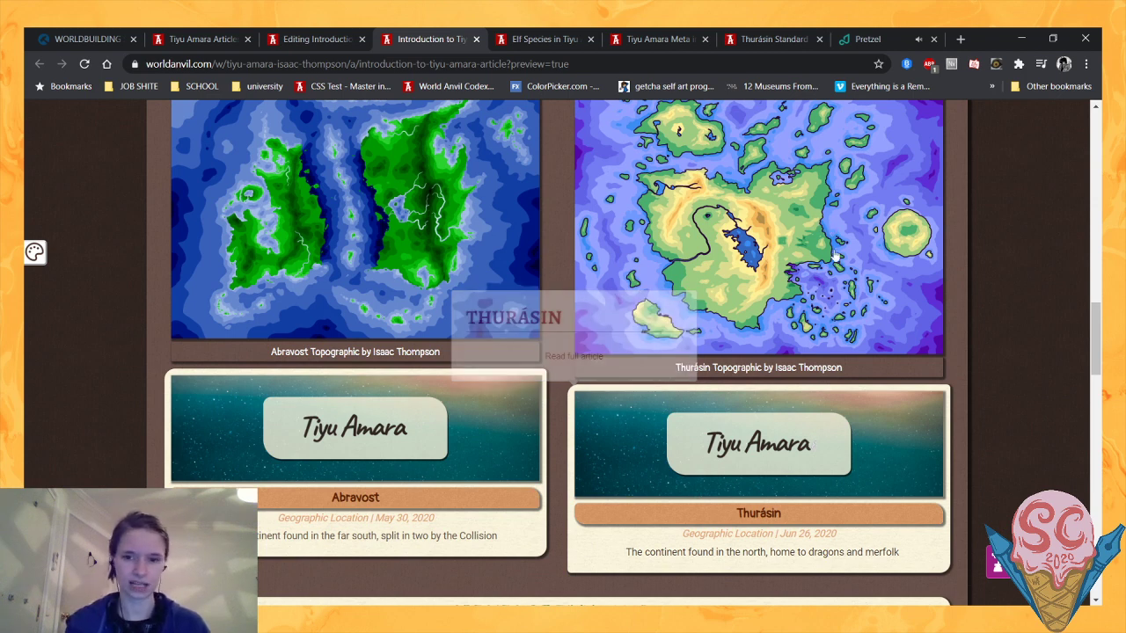
{"action": "scroll", "coordinate": [985, 318], "scroll_direction": "up", "scroll_amount": 1}
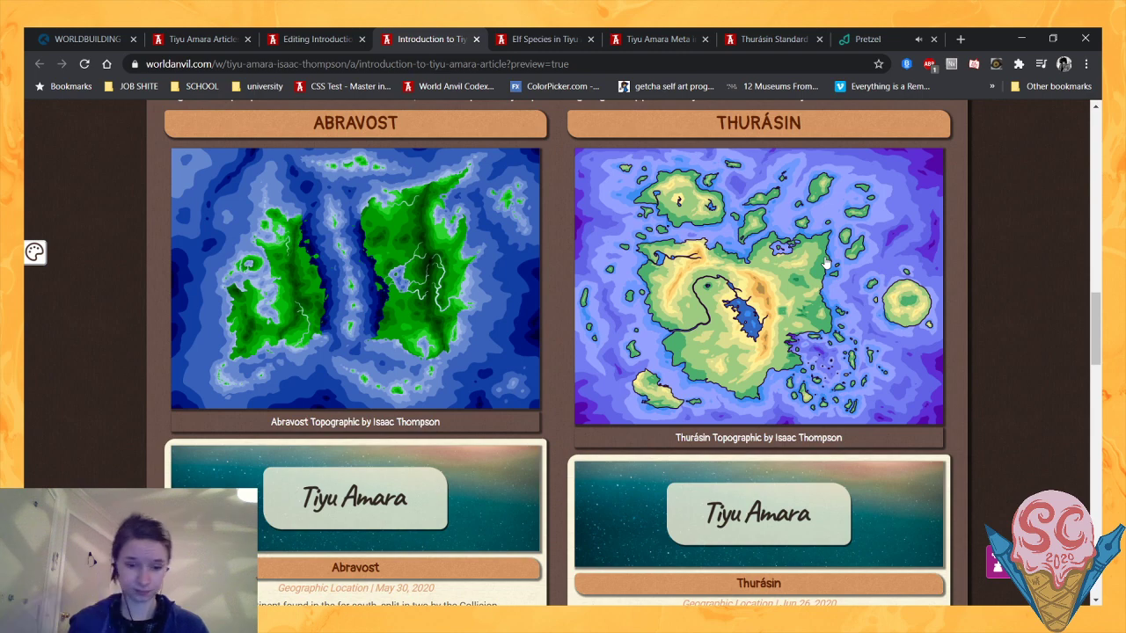
{"action": "scroll", "coordinate": [846, 206], "scroll_direction": "down", "scroll_amount": 2}
{"action": "scroll", "coordinate": [879, 204], "scroll_direction": "down", "scroll_amount": 4}
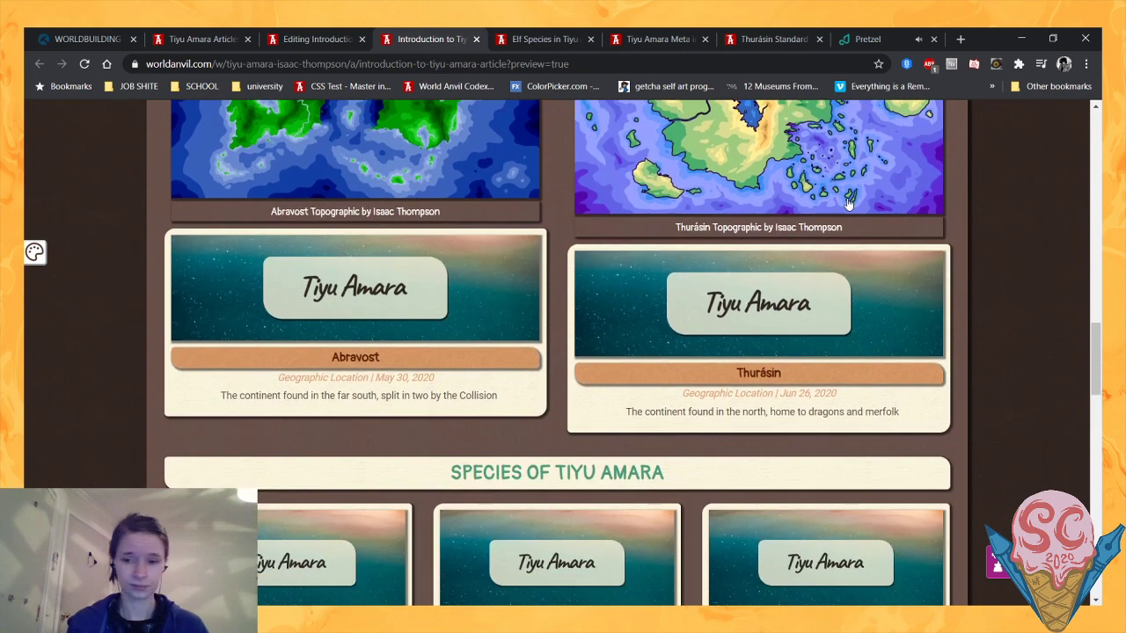
{"action": "scroll", "coordinate": [967, 211], "scroll_direction": "down", "scroll_amount": 2}
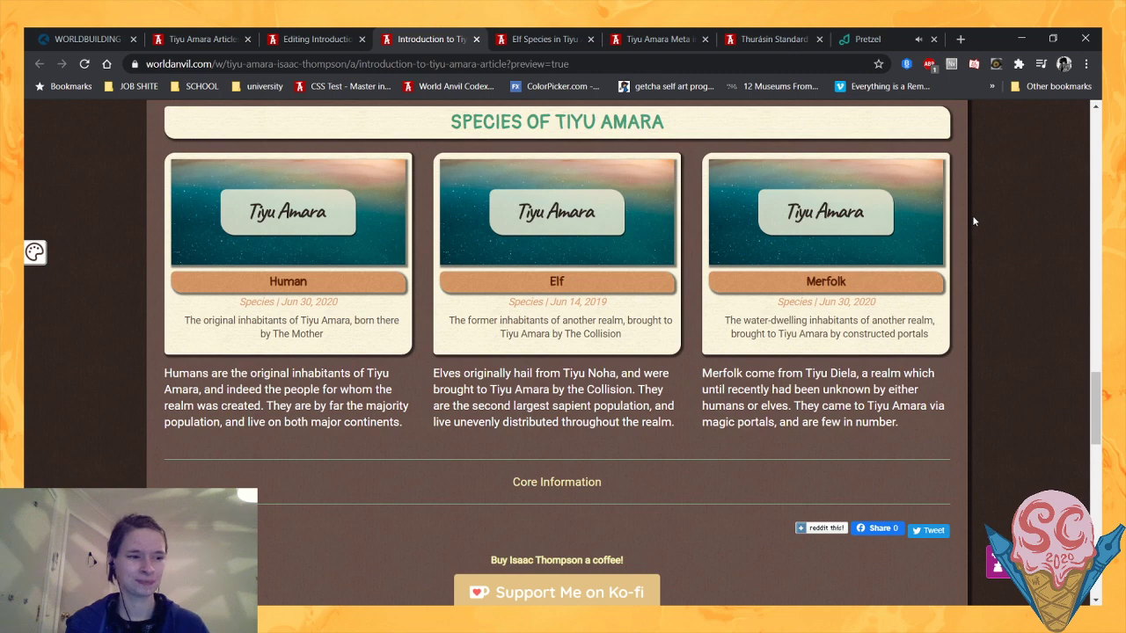
{"action": "scroll", "coordinate": [974, 221], "scroll_direction": "up", "scroll_amount": 6}
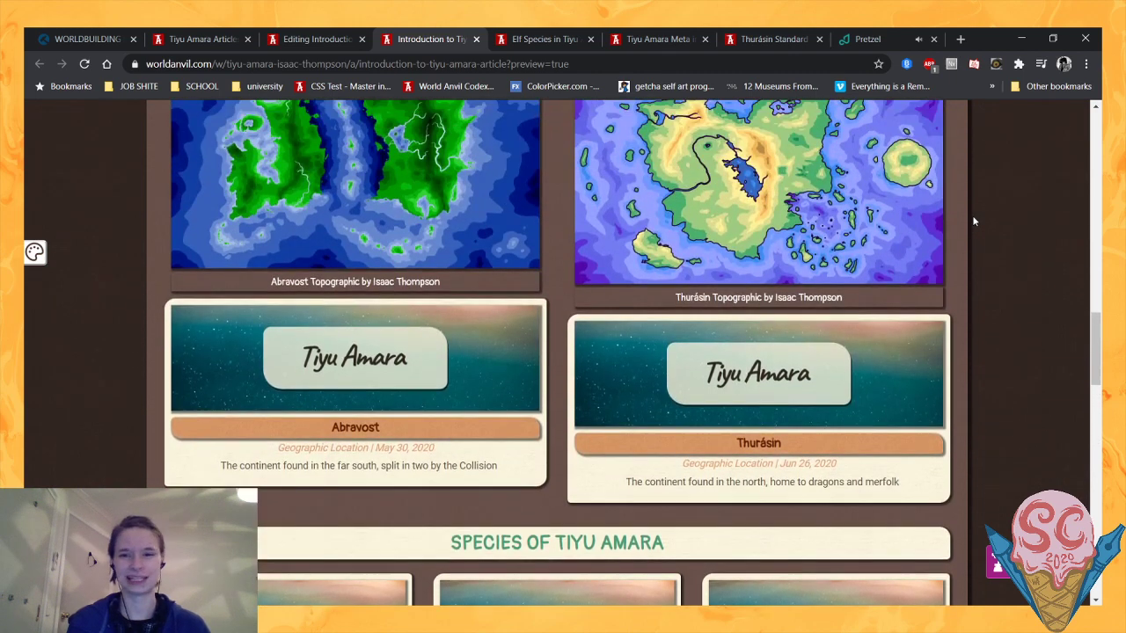
{"action": "scroll", "coordinate": [974, 222], "scroll_direction": "up", "scroll_amount": 4}
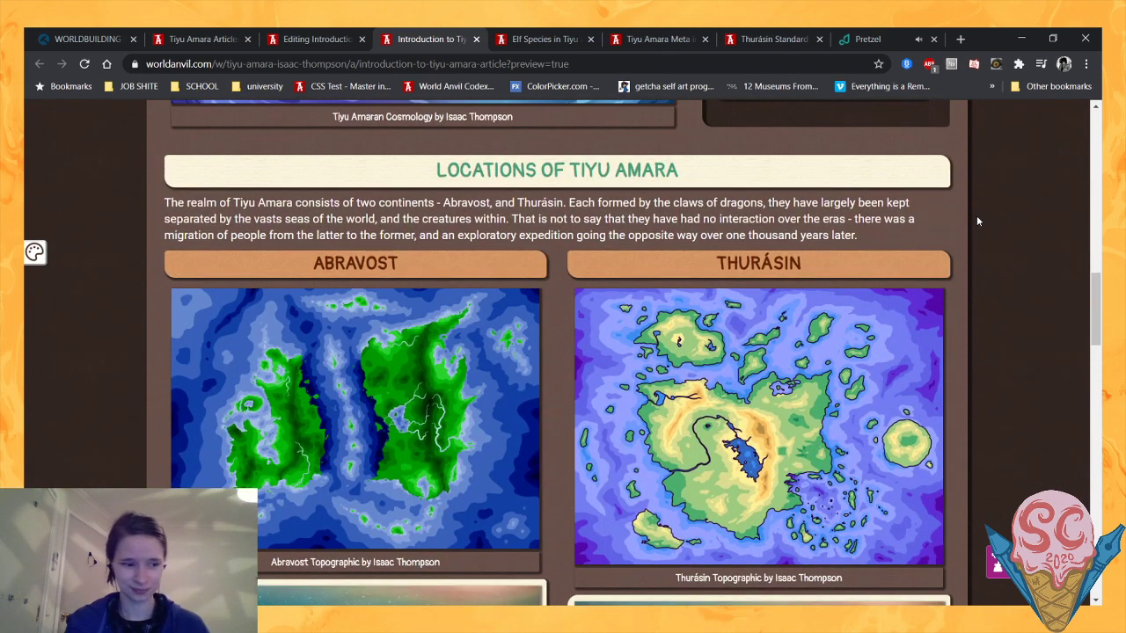
{"action": "scroll", "coordinate": [977, 220], "scroll_direction": "up", "scroll_amount": 2}
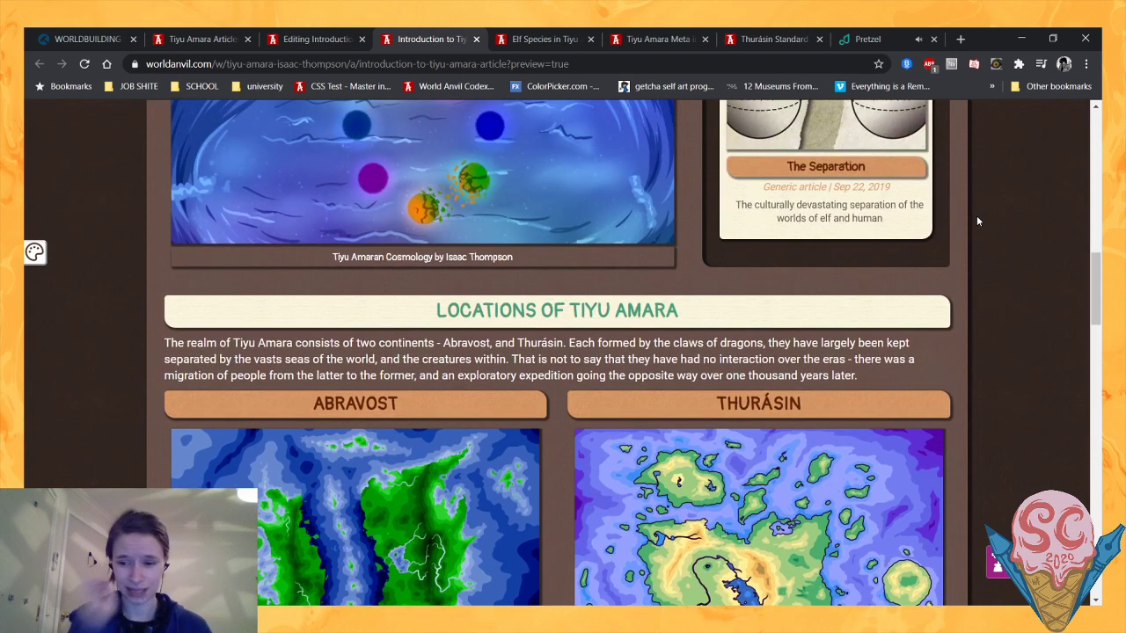
{"action": "scroll", "coordinate": [977, 222], "scroll_direction": "up", "scroll_amount": 2}
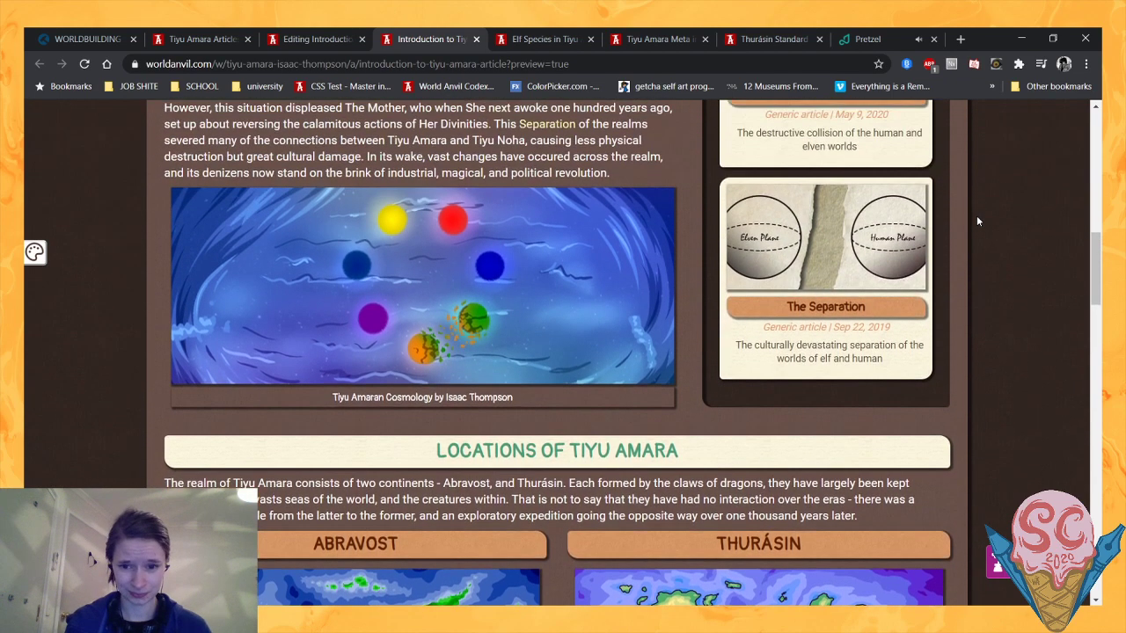
{"action": "scroll", "coordinate": [977, 221], "scroll_direction": "down", "scroll_amount": 5}
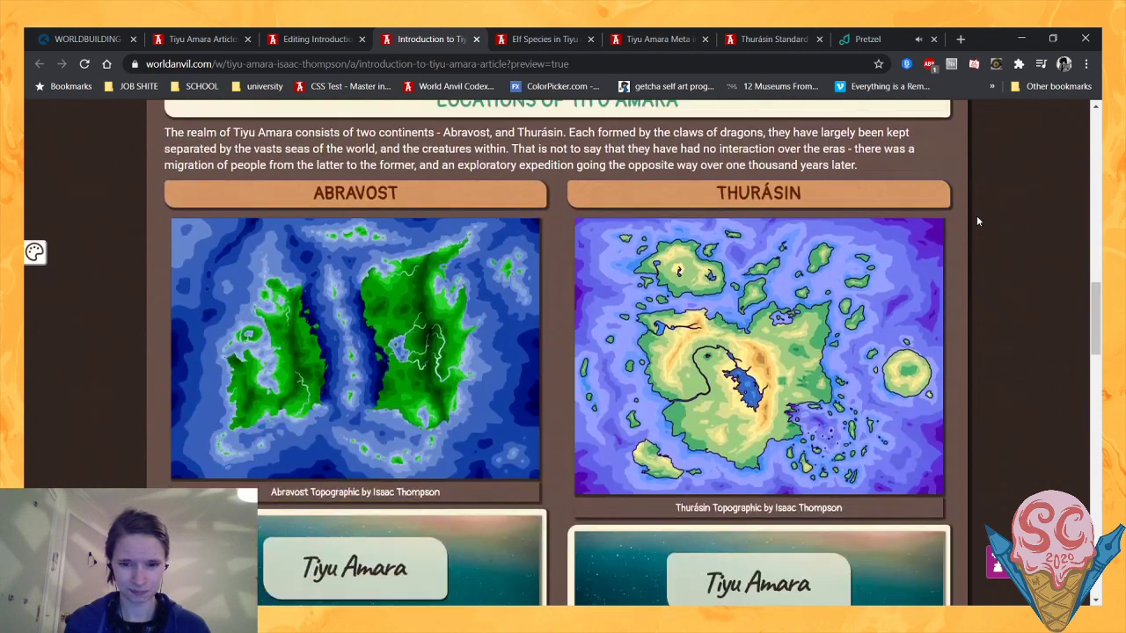
{"action": "scroll", "coordinate": [976, 222], "scroll_direction": "down", "scroll_amount": 3}
{"action": "scroll", "coordinate": [976, 221], "scroll_direction": "up", "scroll_amount": 1}
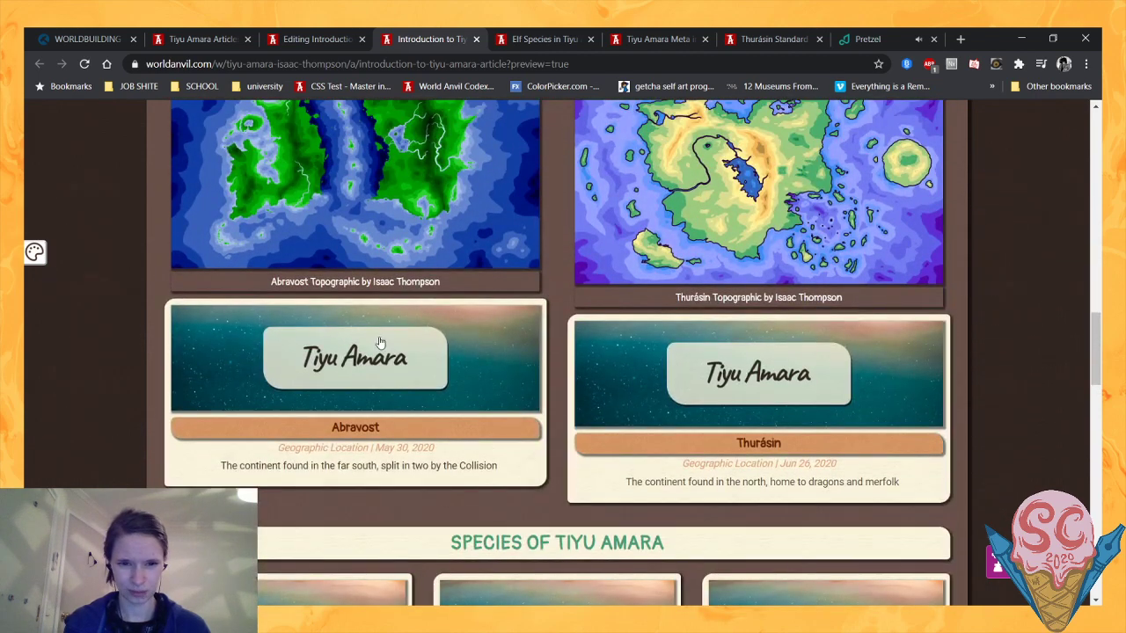
- In the article's prose, move the Abravost map image (img:364996) to the line below the Abravost article block
{"action": "left_click", "coordinate": [304, 39]}
{"action": "scroll", "coordinate": [752, 406], "scroll_direction": "down", "scroll_amount": 6}
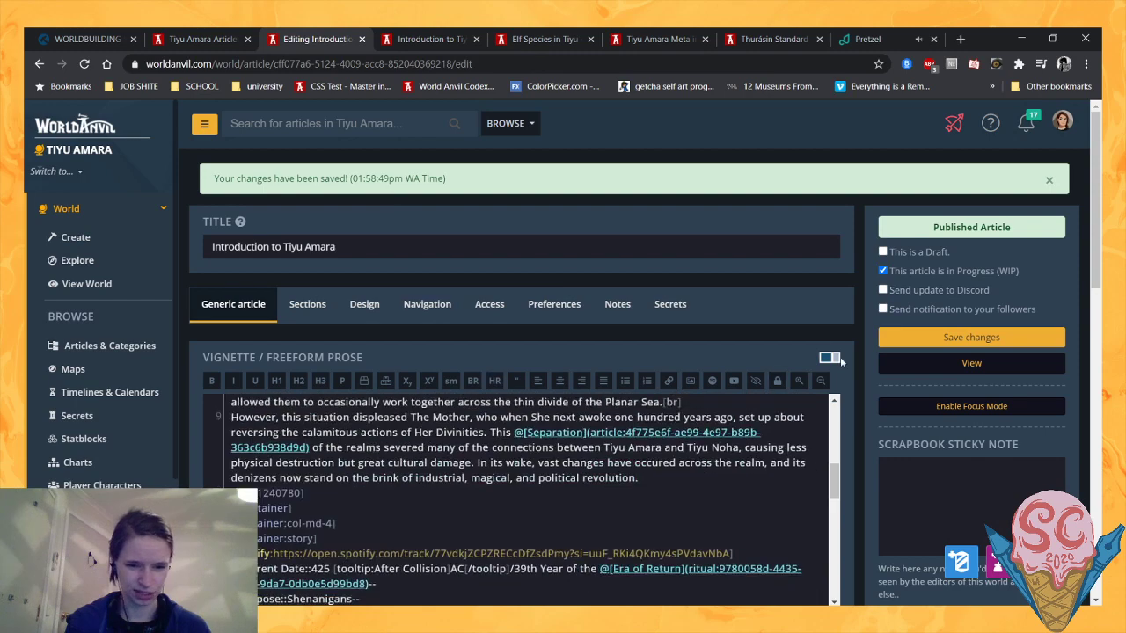
{"action": "scroll", "coordinate": [469, 369], "scroll_direction": "down", "scroll_amount": 5}
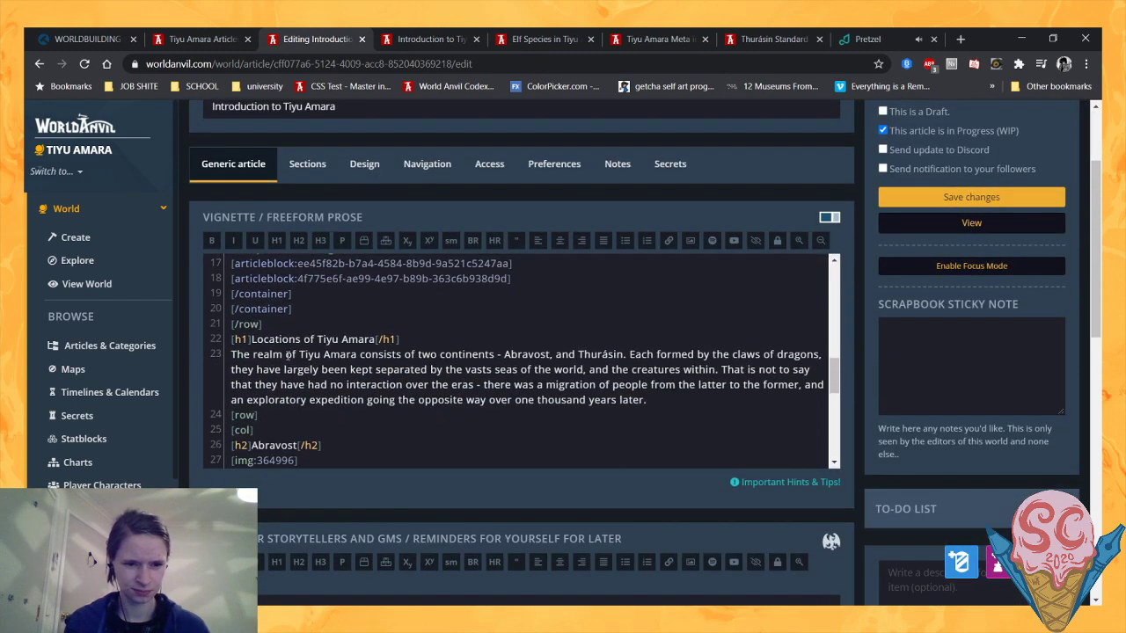
{"action": "left_click_drag", "start_coordinate": [301, 322], "coordinate": [239, 324]}
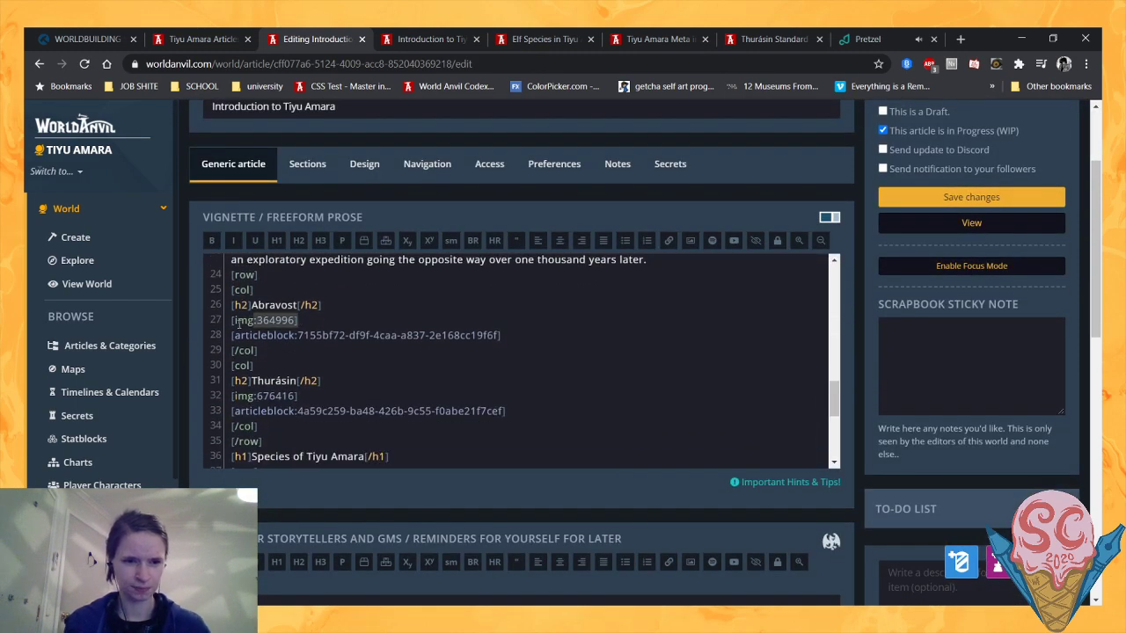
{"action": "key", "text": "BackSpace"}
{"action": "key", "text": "BackSpace"}
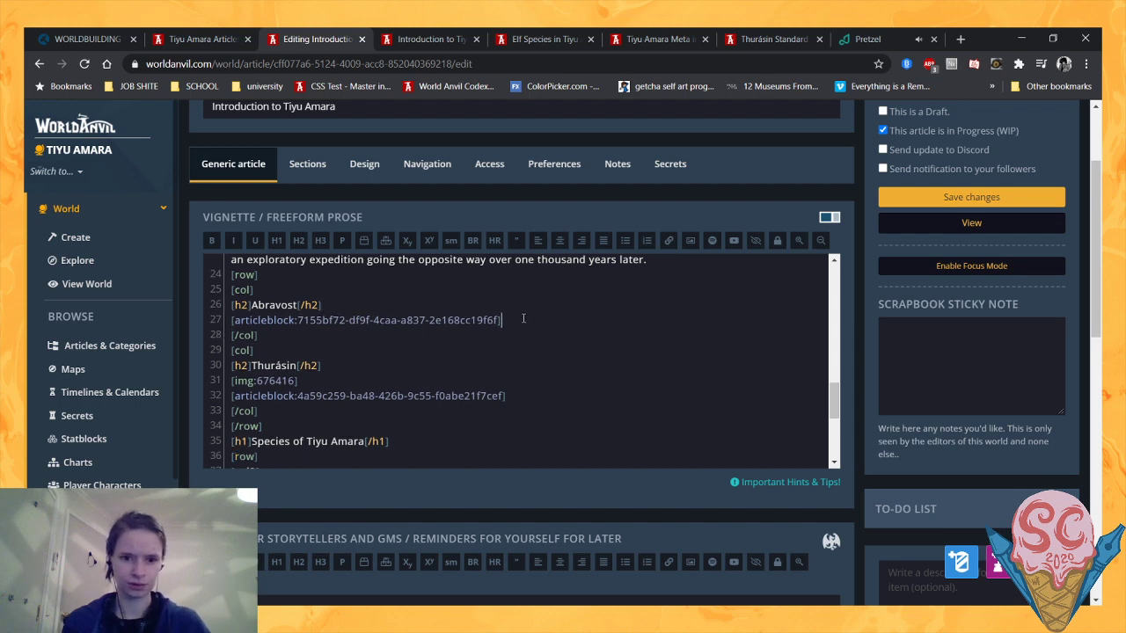
{"action": "key", "text": "Return"}
{"action": "type", "text": "[img:364996]"}
- Move the Thurásin map image (img:676416) to the line below the Thurásin article block
{"action": "left_click_drag", "start_coordinate": [310, 402], "coordinate": [232, 397]}
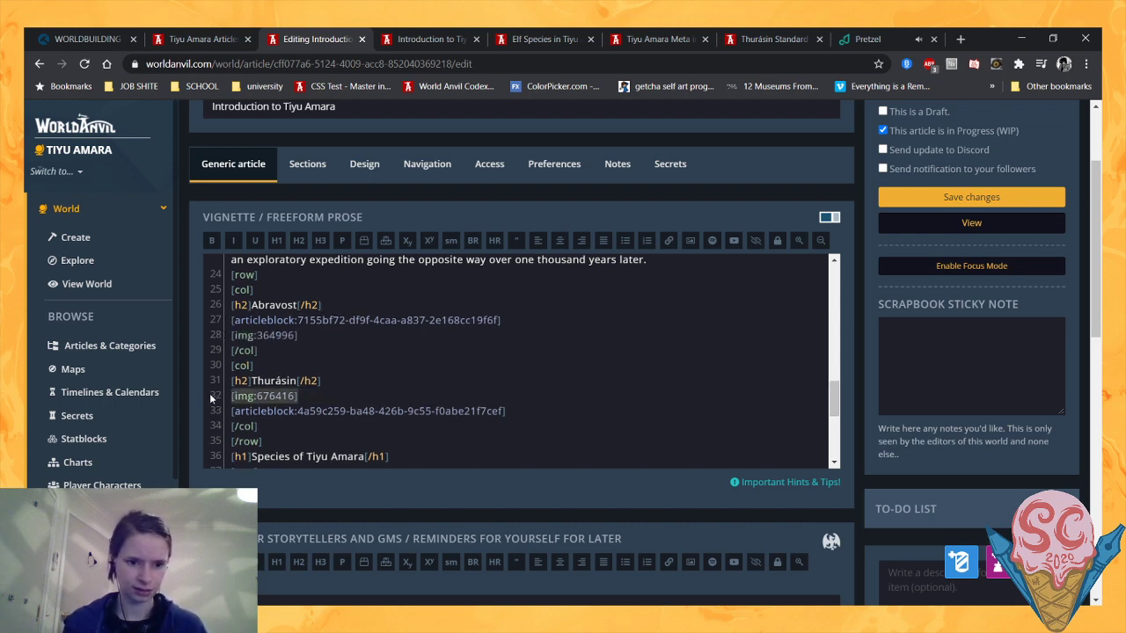
{"action": "key", "text": "ctrl+x"}
{"action": "key", "text": "BackSpace"}
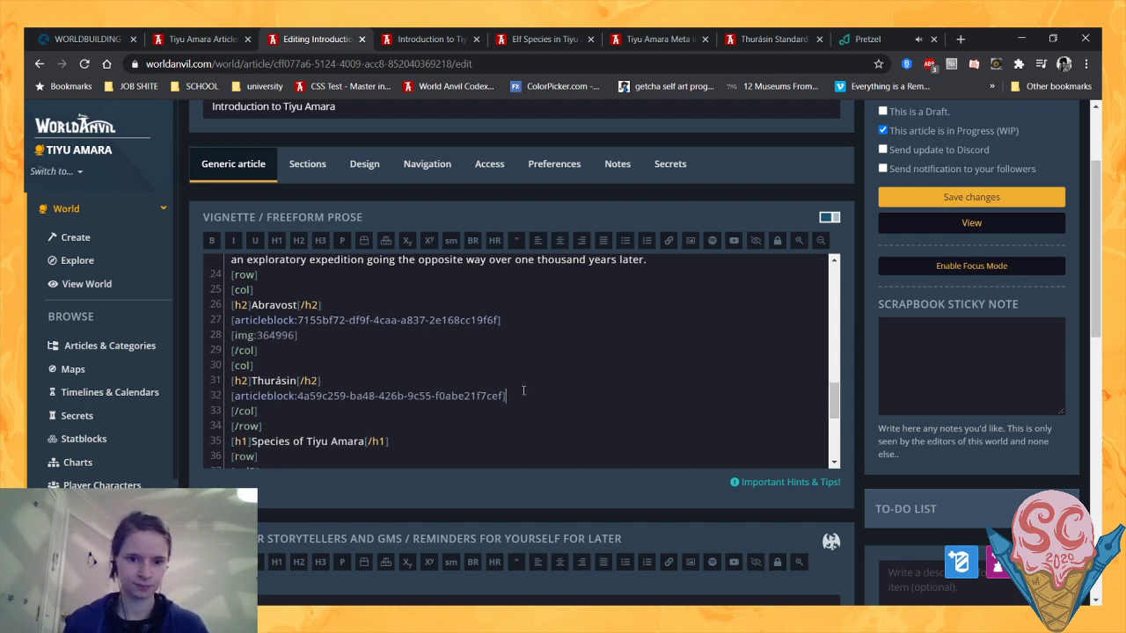
{"action": "key", "text": "Return"}
{"action": "key", "text": "ctrl+v"}
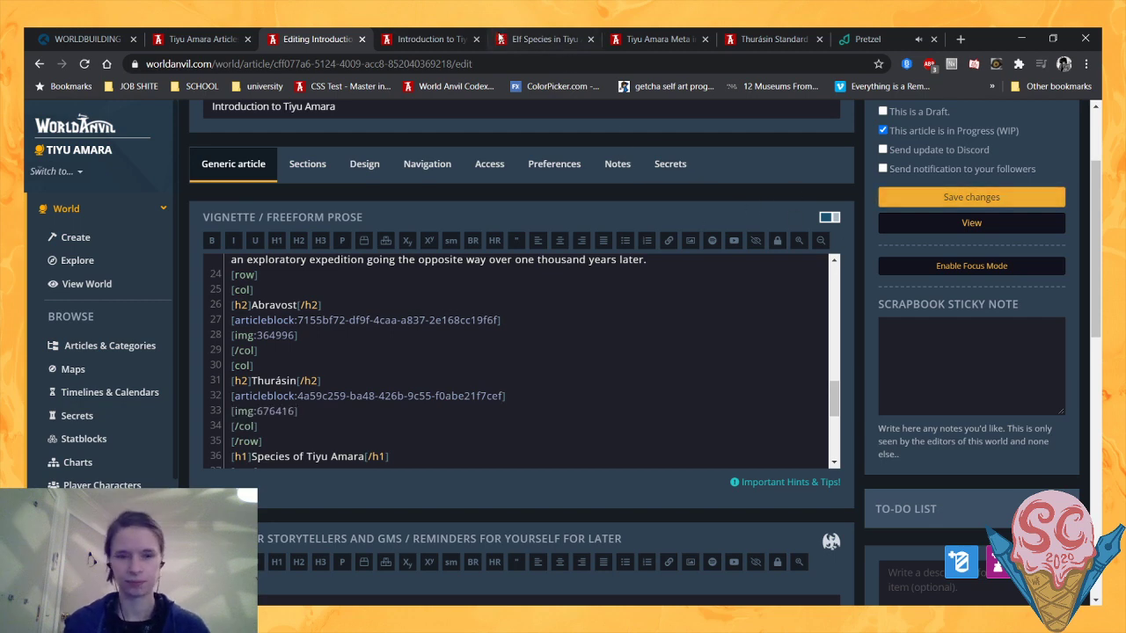
- Save the article and reload its preview to check the layout of the Locations of Tiyu Amara section
{"action": "left_click", "coordinate": [420, 36]}
{"action": "left_click", "coordinate": [86, 63]}
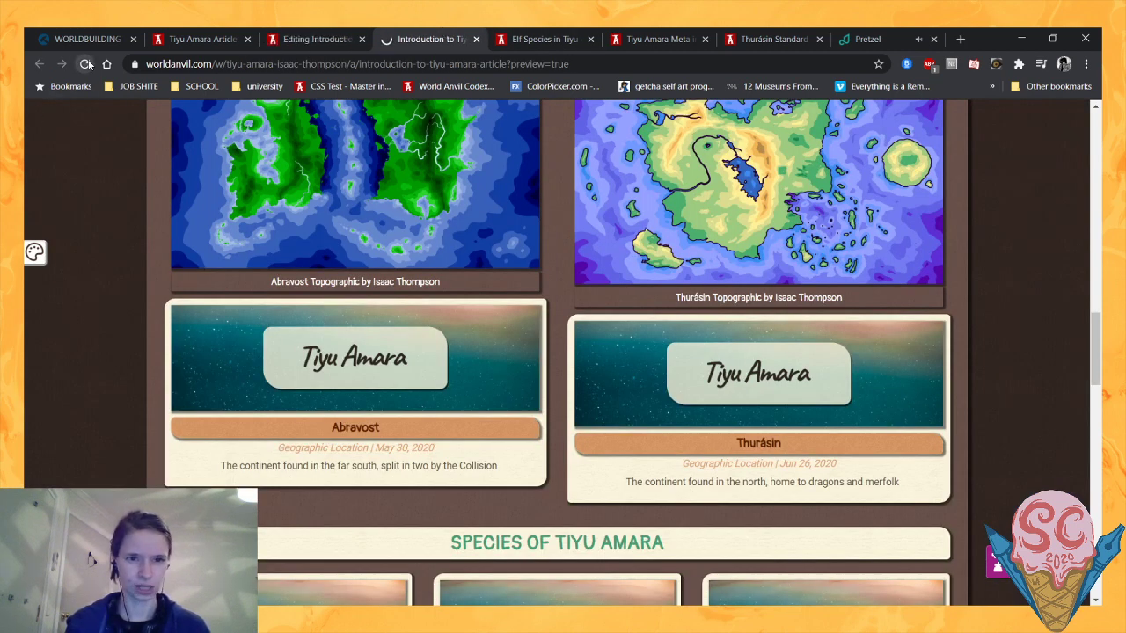
{"action": "scroll", "coordinate": [126, 295], "scroll_direction": "up", "scroll_amount": 4}
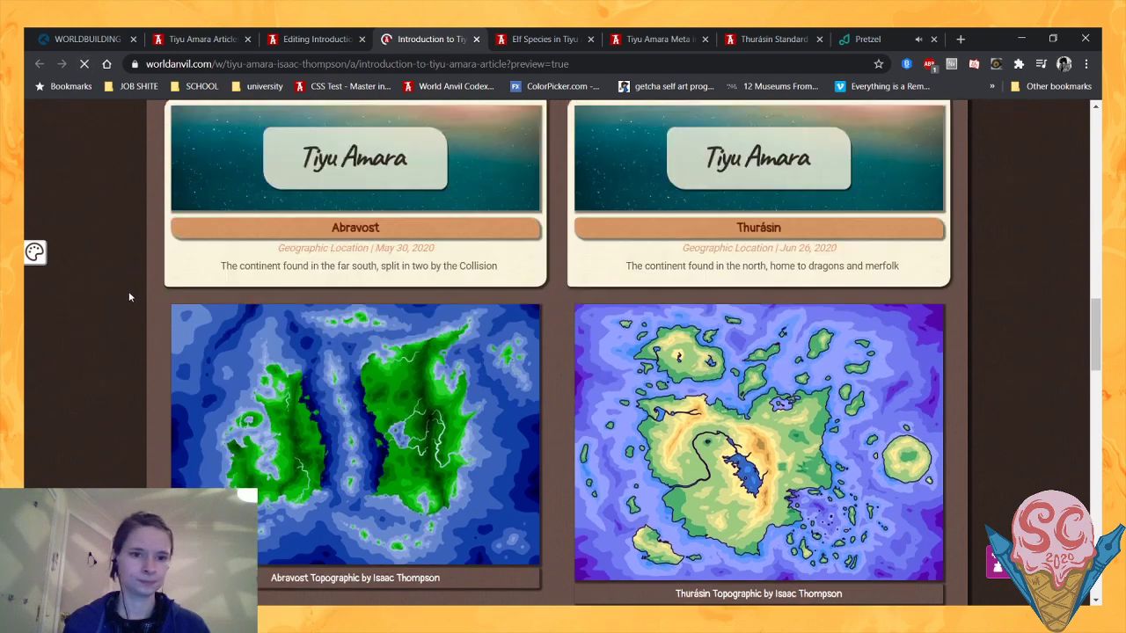
{"action": "scroll", "coordinate": [125, 306], "scroll_direction": "up", "scroll_amount": 1}
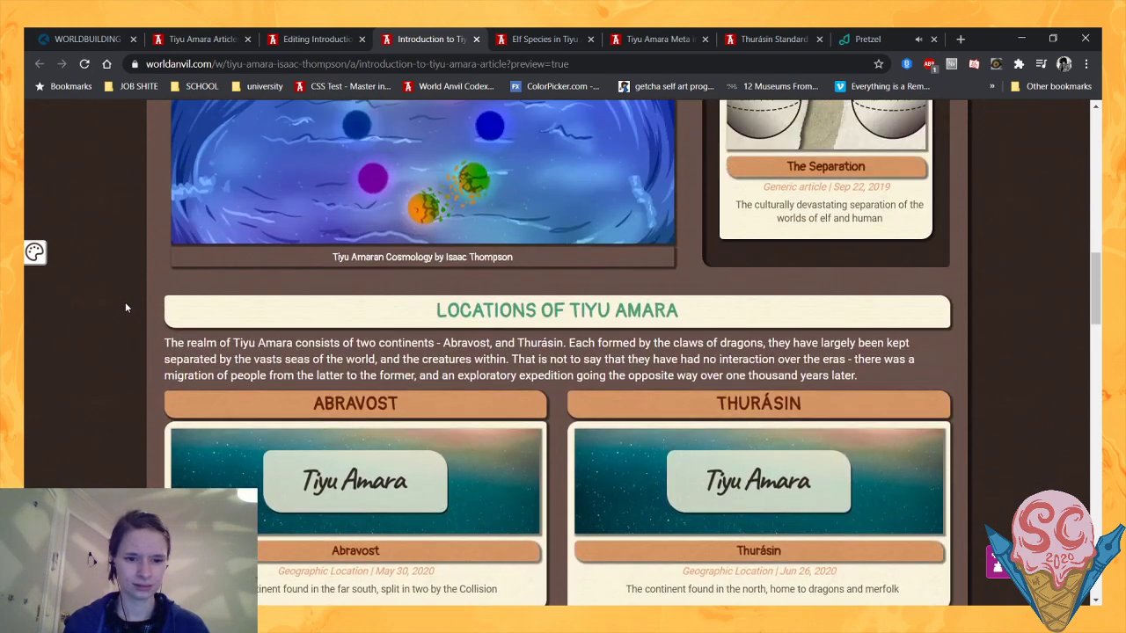
- Reload the article preview and check the opening section's text, cosmology image and sidebar blocks
{"action": "scroll", "coordinate": [125, 307], "scroll_direction": "down", "scroll_amount": 1}
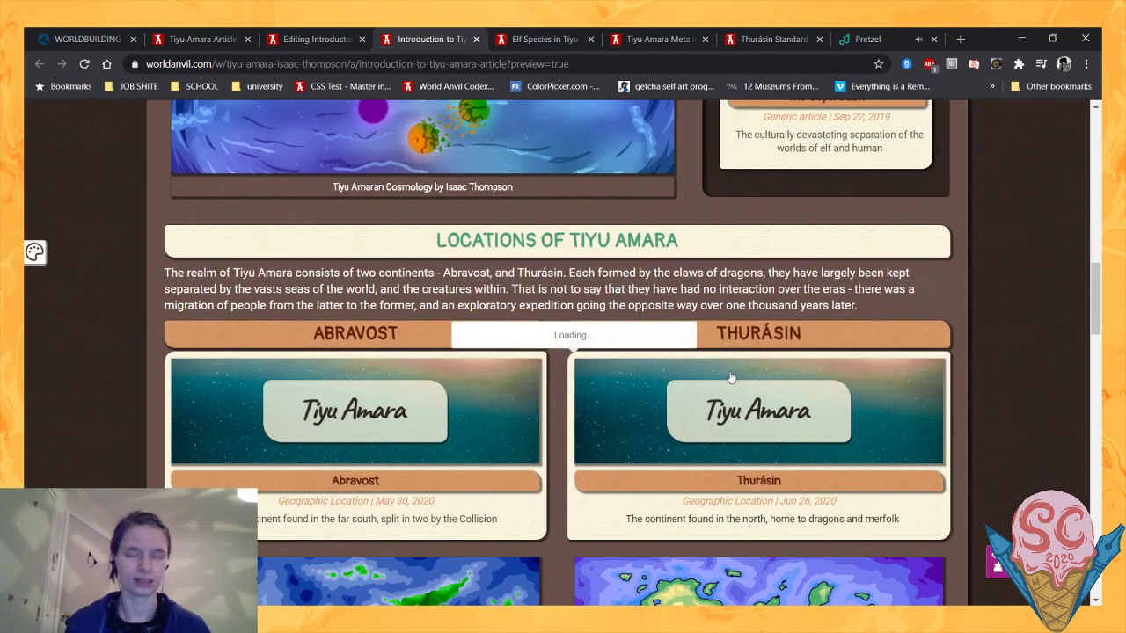
{"action": "scroll", "coordinate": [115, 409], "scroll_direction": "up", "scroll_amount": 5}
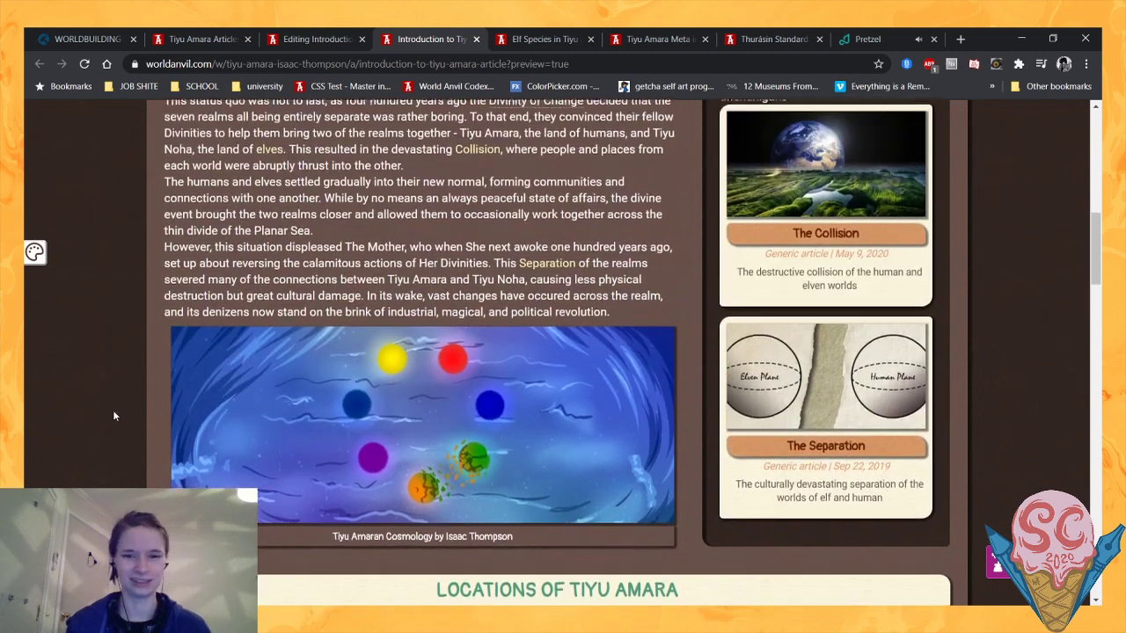
{"action": "scroll", "coordinate": [112, 409], "scroll_direction": "up", "scroll_amount": 2}
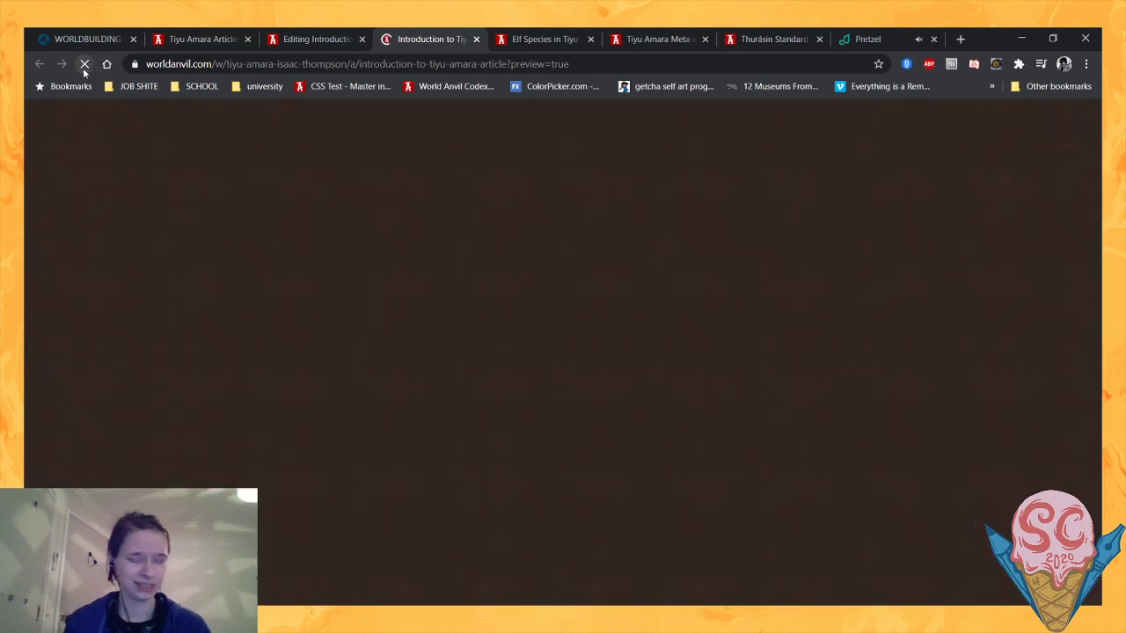
{"action": "scroll", "coordinate": [290, 290], "scroll_direction": "down", "scroll_amount": 3}
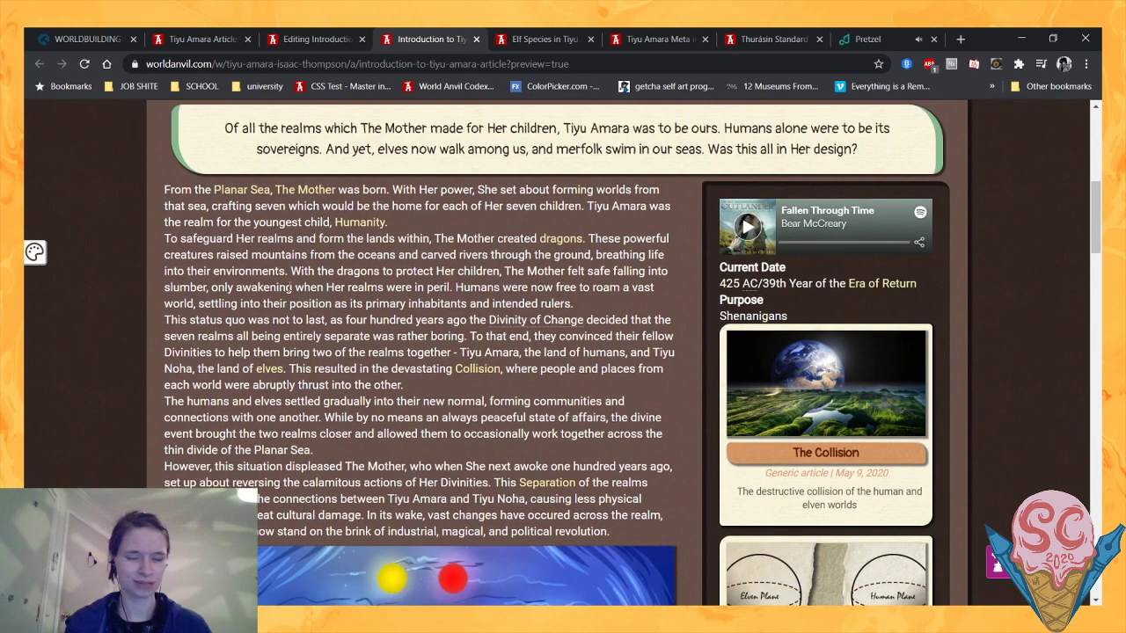
{"action": "scroll", "coordinate": [52, 290], "scroll_direction": "up", "scroll_amount": 1}
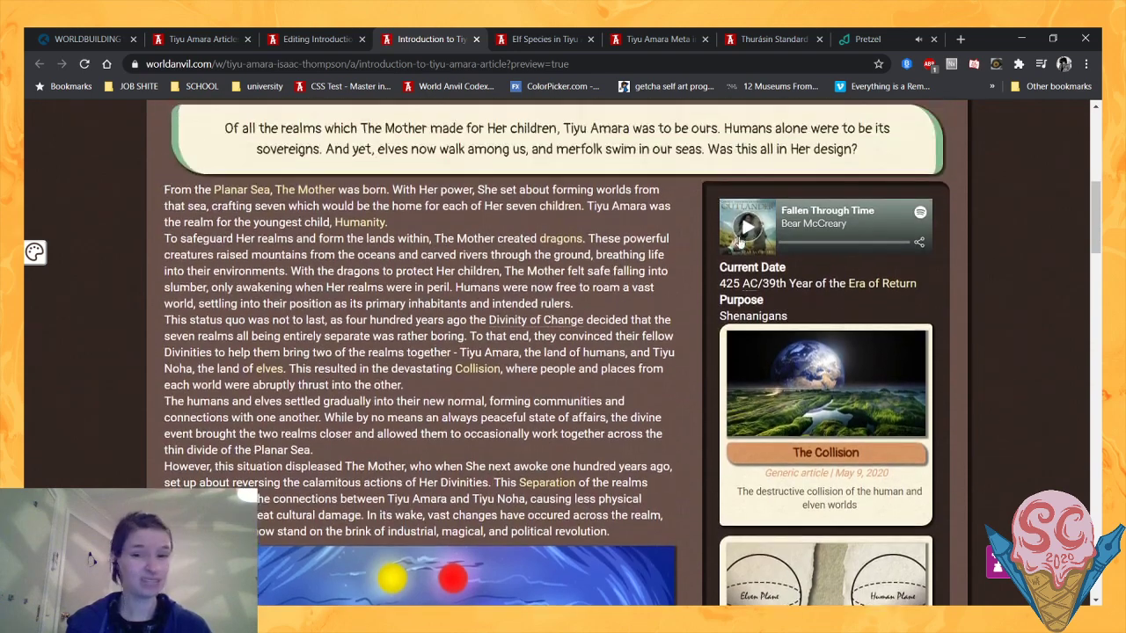
{"action": "scroll", "coordinate": [52, 290], "scroll_direction": "down", "scroll_amount": 3}
{"action": "scroll", "coordinate": [53, 291], "scroll_direction": "up", "scroll_amount": 1}
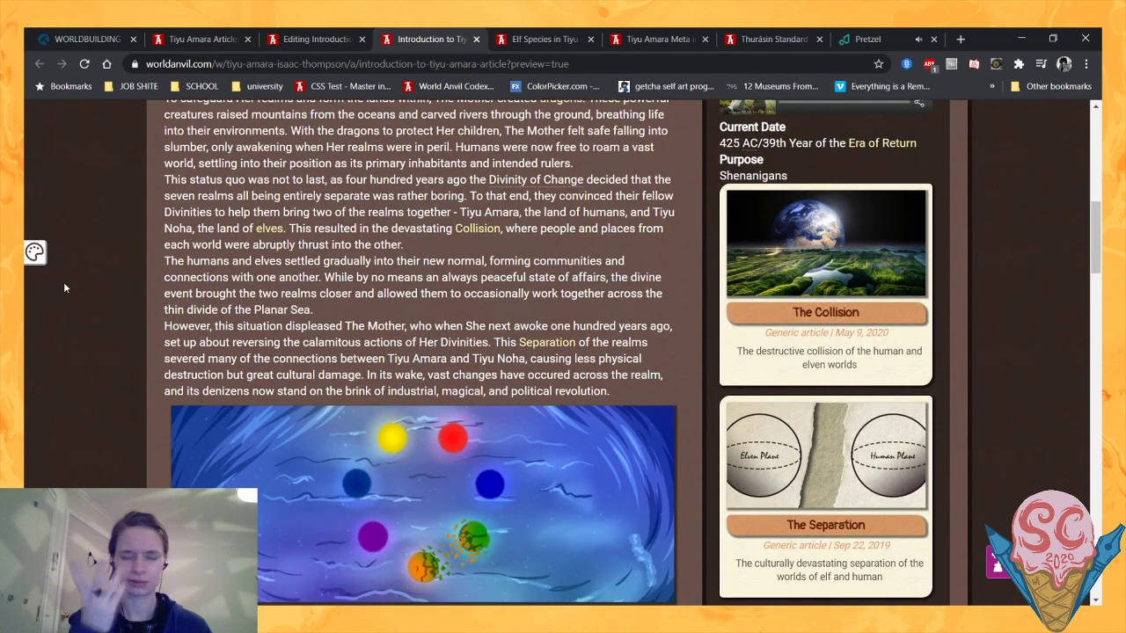
- Review the preview layout from the cosmology image through the Locations and Species of Tiyu Amara sections to the footer
{"action": "scroll", "coordinate": [63, 287], "scroll_direction": "down", "scroll_amount": 3}
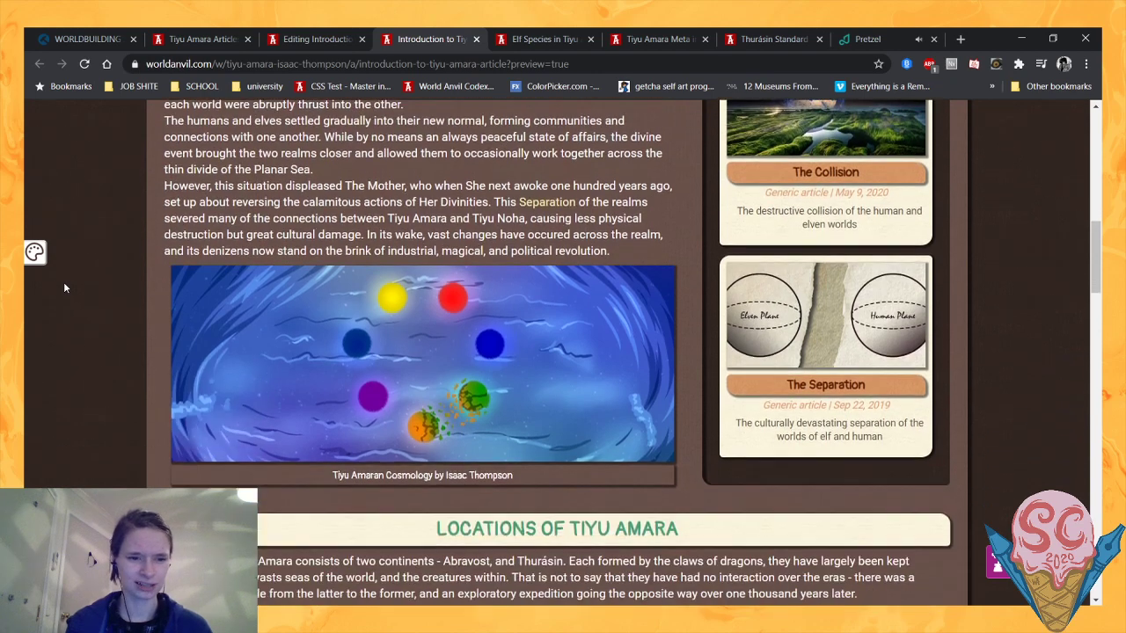
{"action": "scroll", "coordinate": [64, 287], "scroll_direction": "down", "scroll_amount": 4}
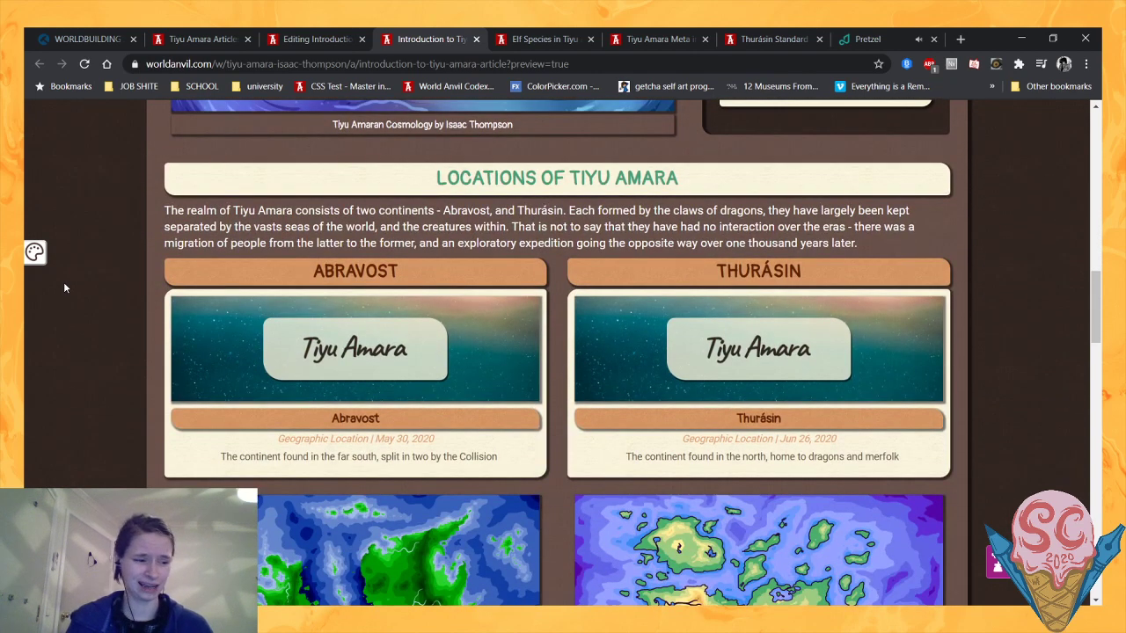
{"action": "scroll", "coordinate": [64, 287], "scroll_direction": "down", "scroll_amount": 1}
{"action": "scroll", "coordinate": [64, 288], "scroll_direction": "down", "scroll_amount": 3}
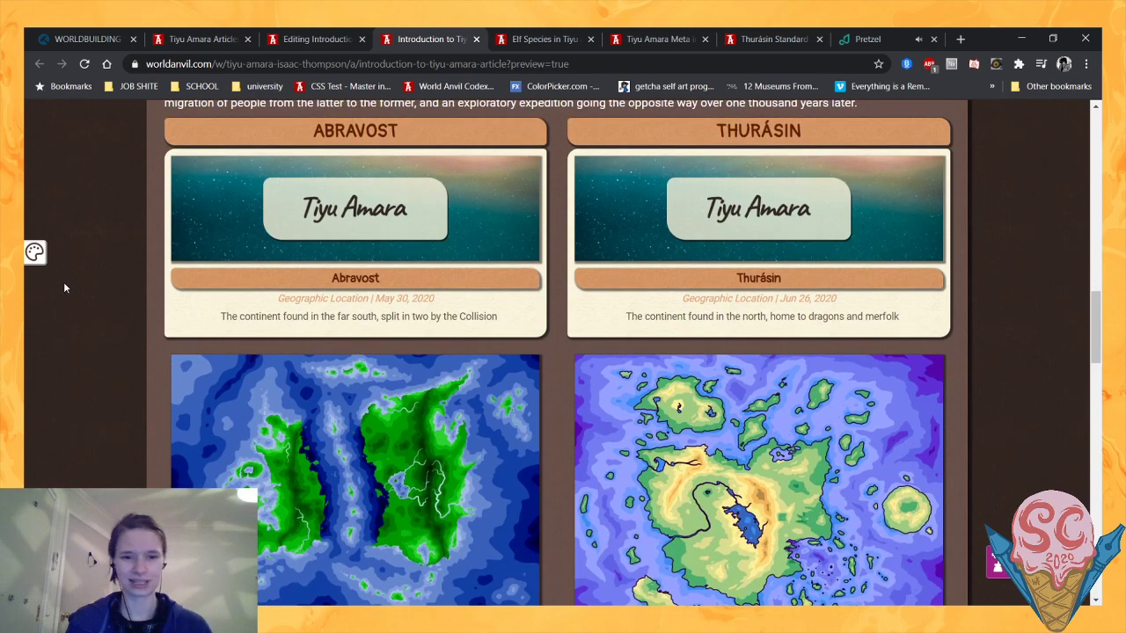
{"action": "scroll", "coordinate": [64, 288], "scroll_direction": "up", "scroll_amount": 2}
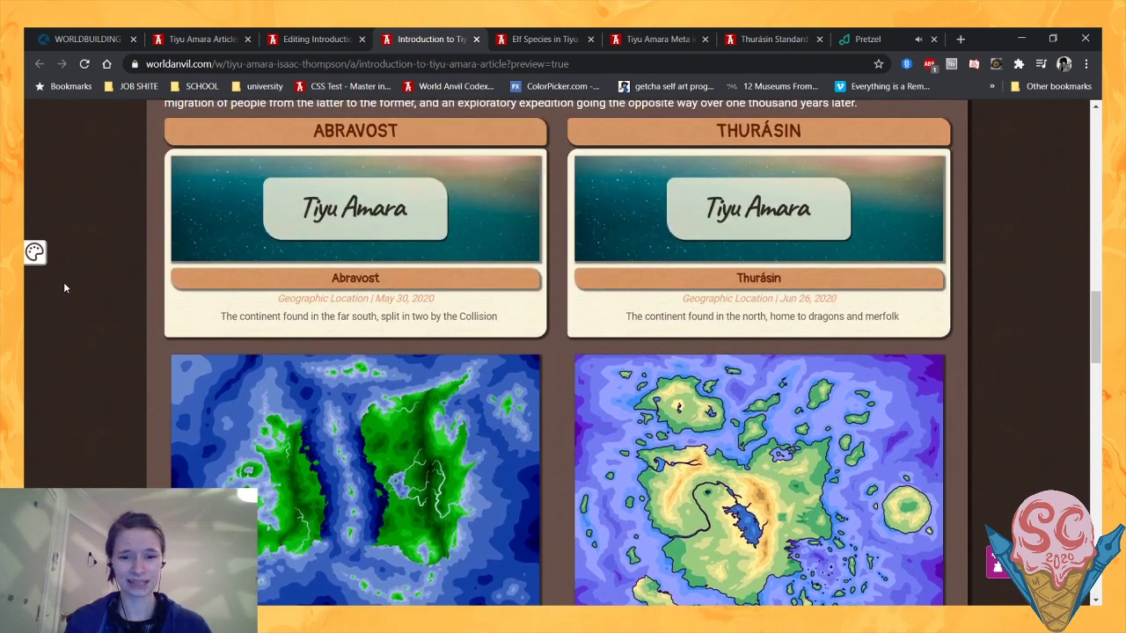
{"action": "scroll", "coordinate": [65, 288], "scroll_direction": "down", "scroll_amount": 2}
{"action": "scroll", "coordinate": [64, 288], "scroll_direction": "down", "scroll_amount": 5}
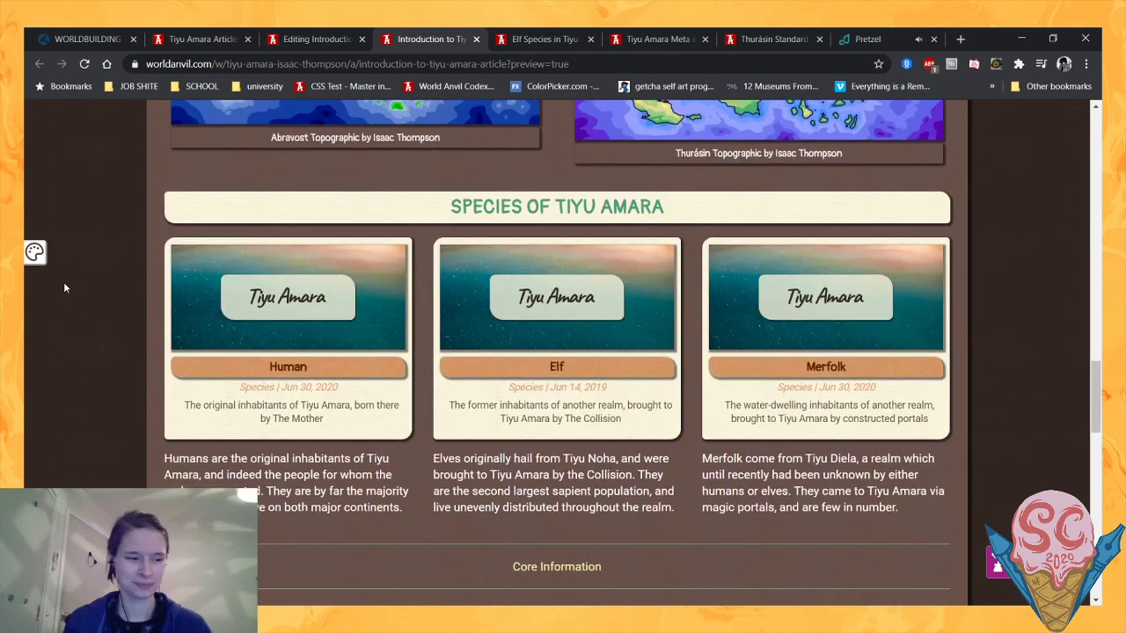
{"action": "scroll", "coordinate": [64, 288], "scroll_direction": "down", "scroll_amount": 1}
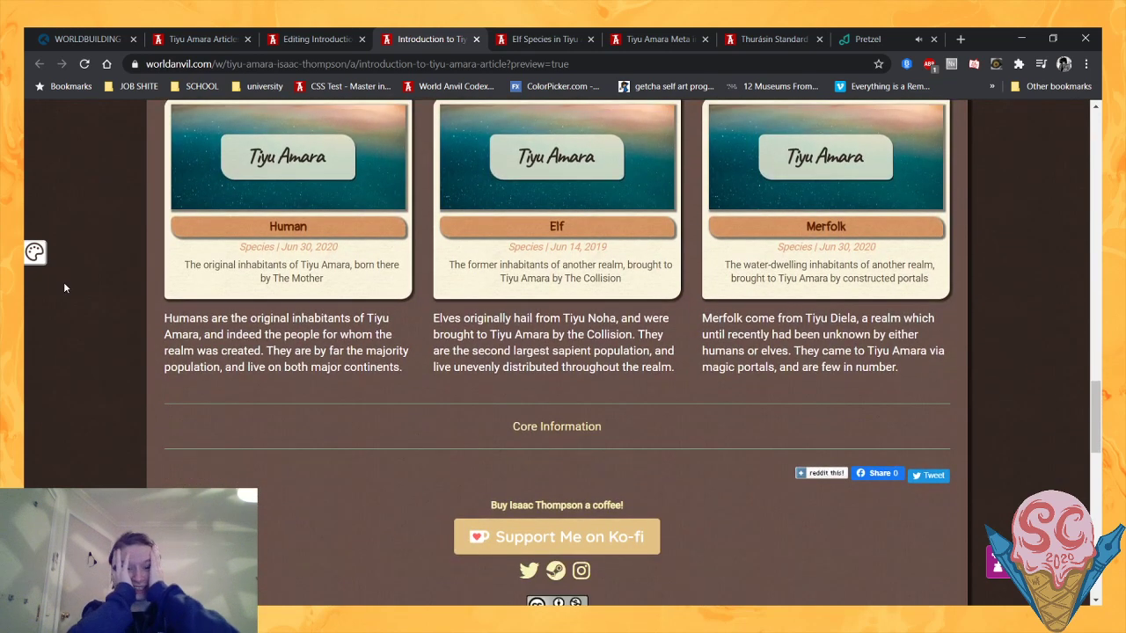
{"action": "scroll", "coordinate": [64, 288], "scroll_direction": "up", "scroll_amount": 3}
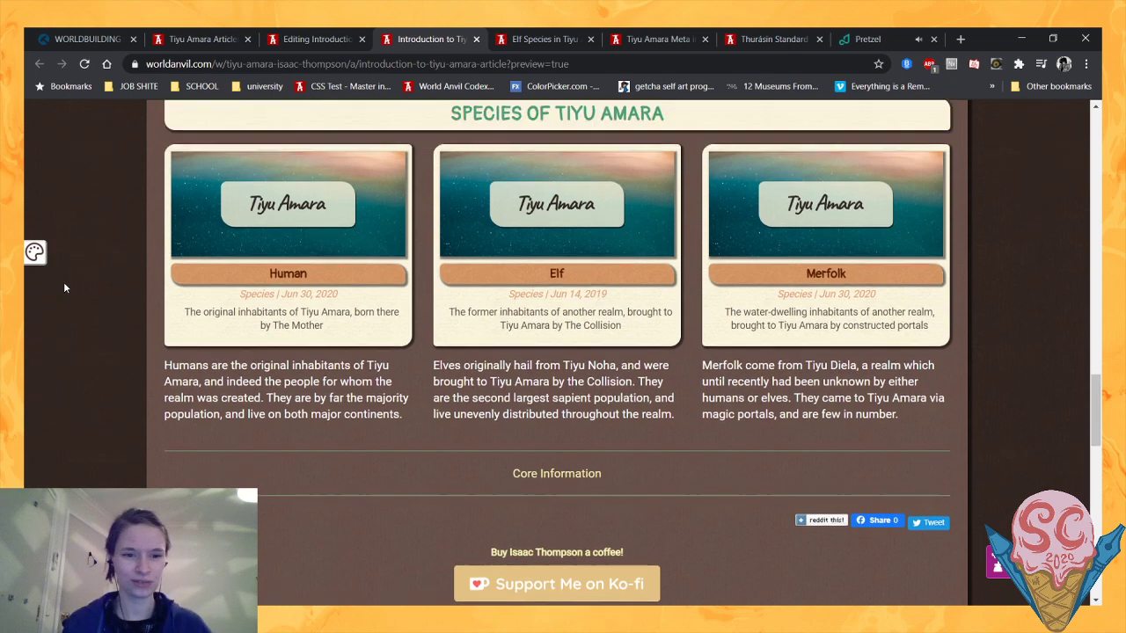
{"action": "scroll", "coordinate": [117, 375], "scroll_direction": "down", "scroll_amount": 2}
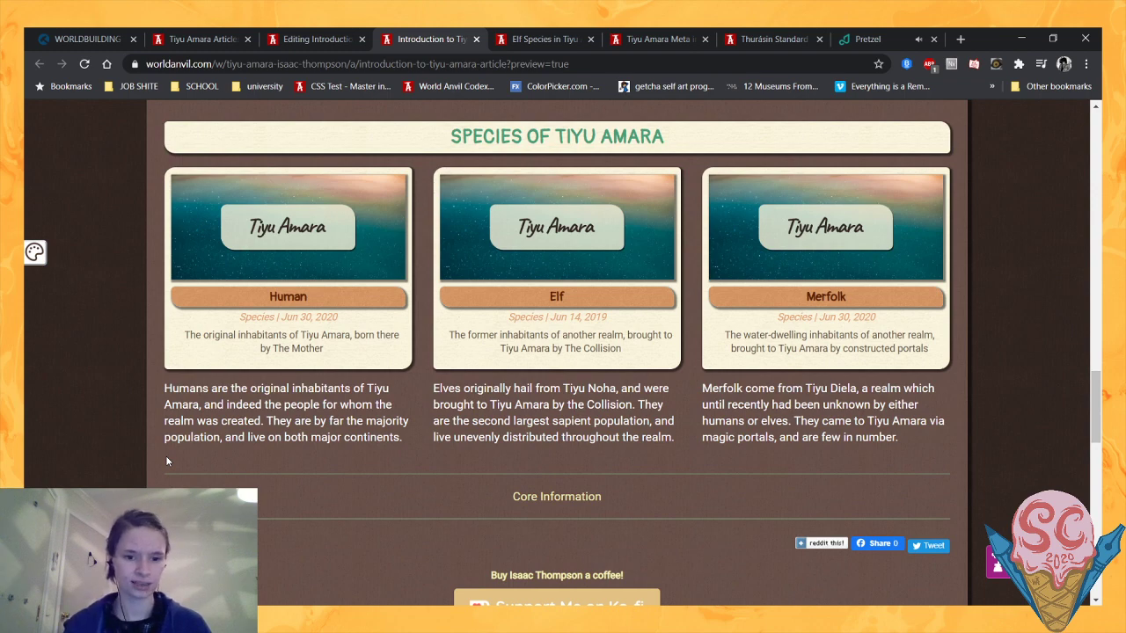
- Examine how the Abravost and Thurásin article blocks and topographic maps line up above the Species of Tiyu Amara section
{"action": "scroll", "coordinate": [277, 516], "scroll_direction": "up", "scroll_amount": 2}
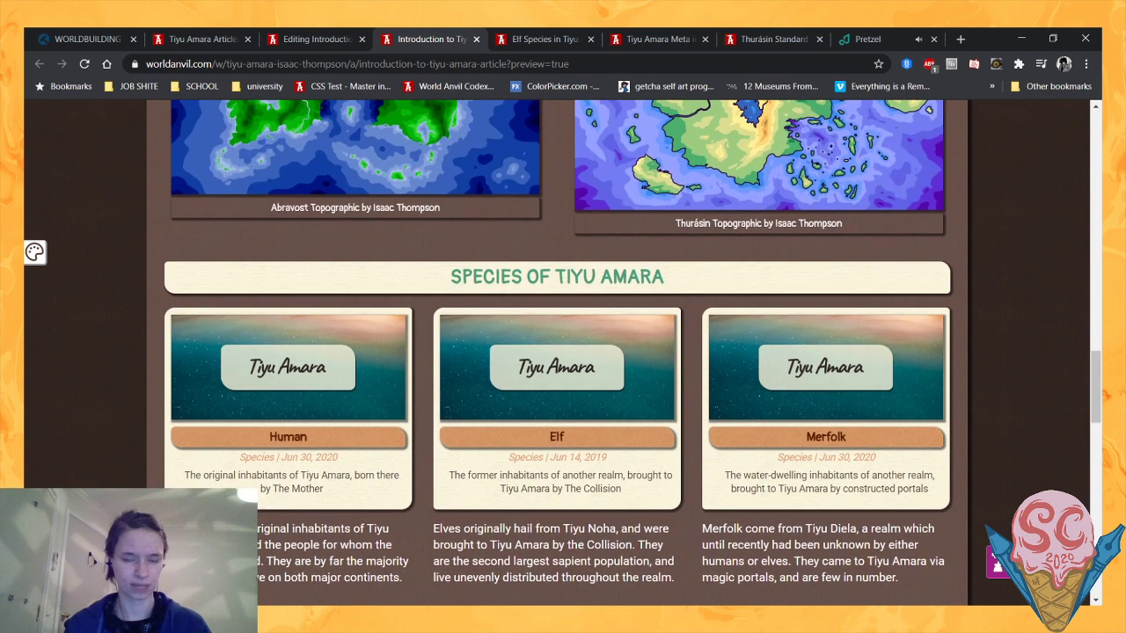
{"action": "scroll", "coordinate": [277, 516], "scroll_direction": "up", "scroll_amount": 1}
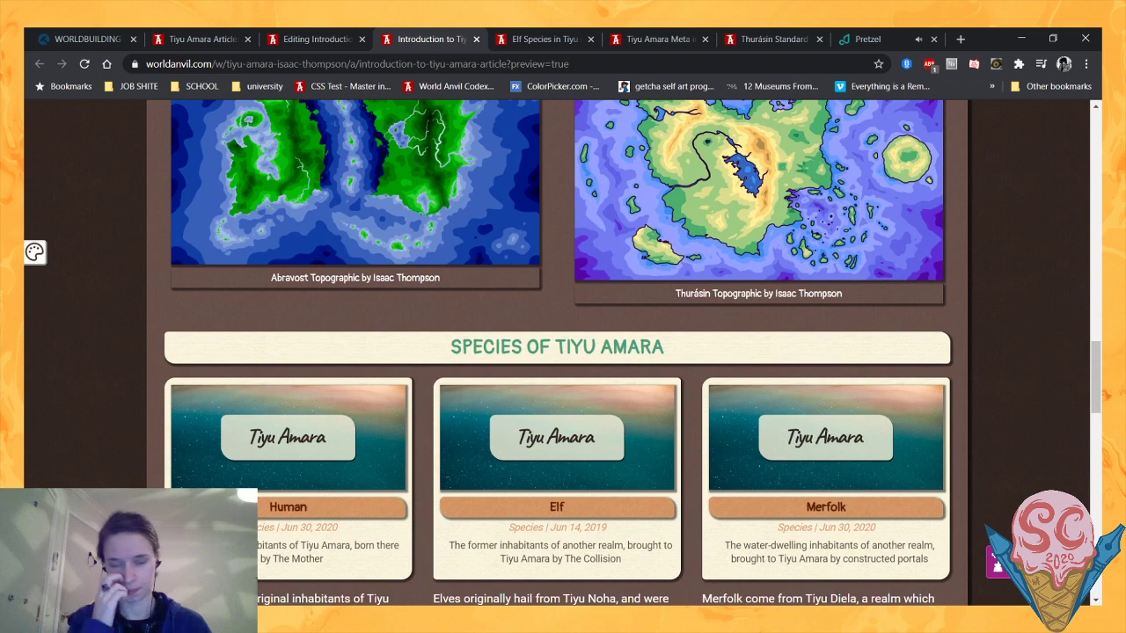
{"action": "scroll", "coordinate": [557, 352], "scroll_direction": "up", "scroll_amount": 5}
{"action": "scroll", "coordinate": [557, 351], "scroll_direction": "down", "scroll_amount": 3}
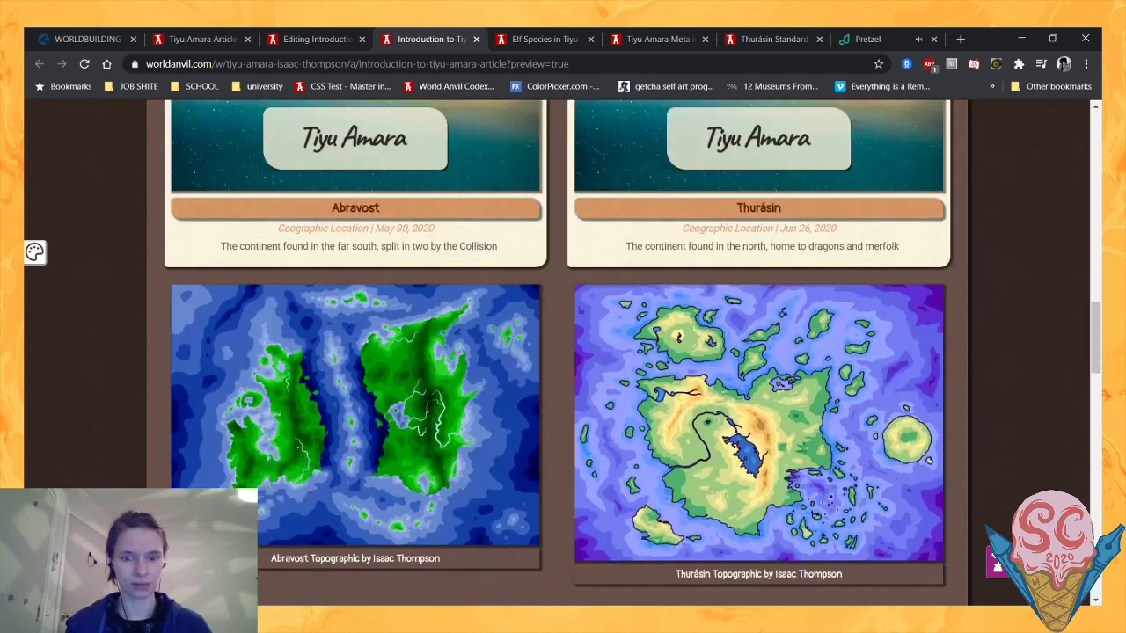
{"action": "scroll", "coordinate": [557, 352], "scroll_direction": "down", "scroll_amount": 3}
{"action": "scroll", "coordinate": [593, 378], "scroll_direction": "up", "scroll_amount": 6}
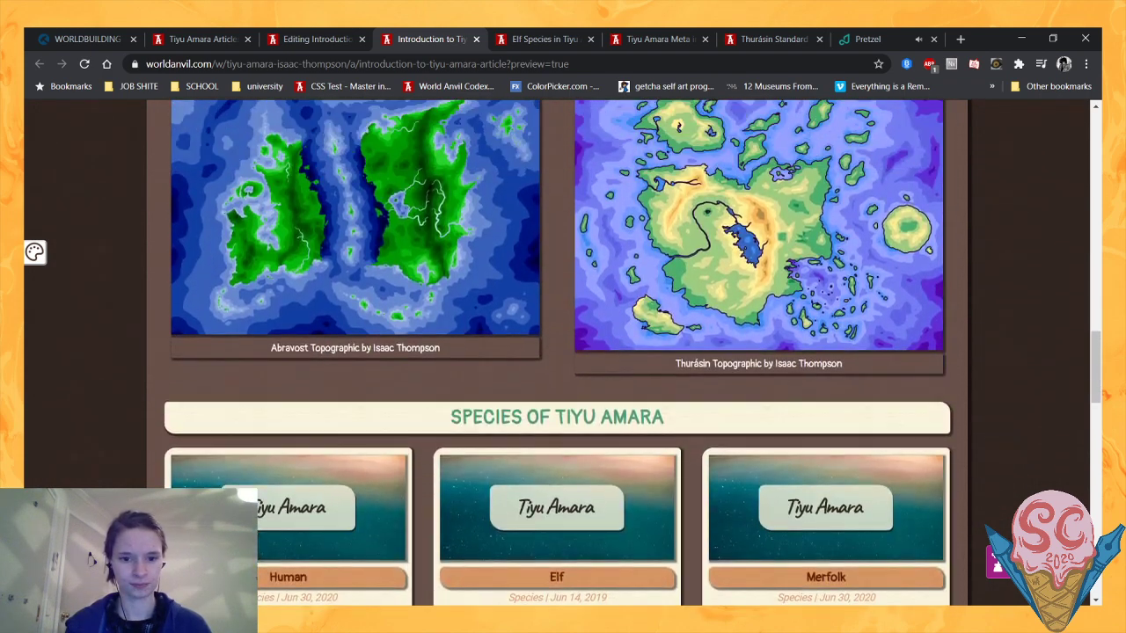
{"action": "scroll", "coordinate": [270, 270], "scroll_direction": "down", "scroll_amount": 2}
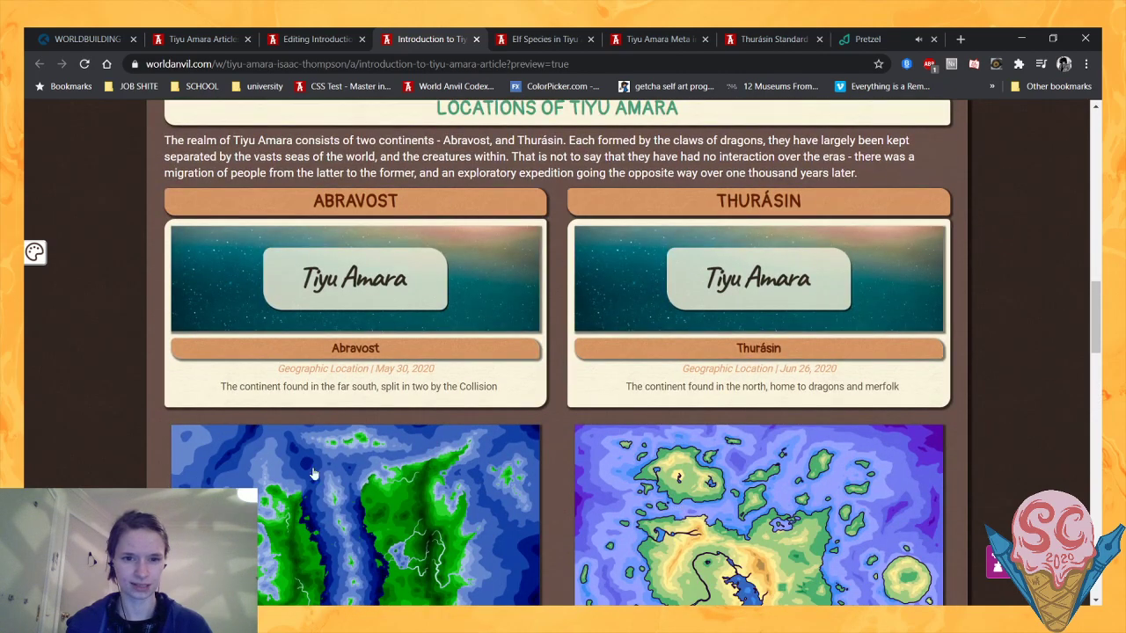
{"action": "scroll", "coordinate": [314, 475], "scroll_direction": "up", "scroll_amount": 3}
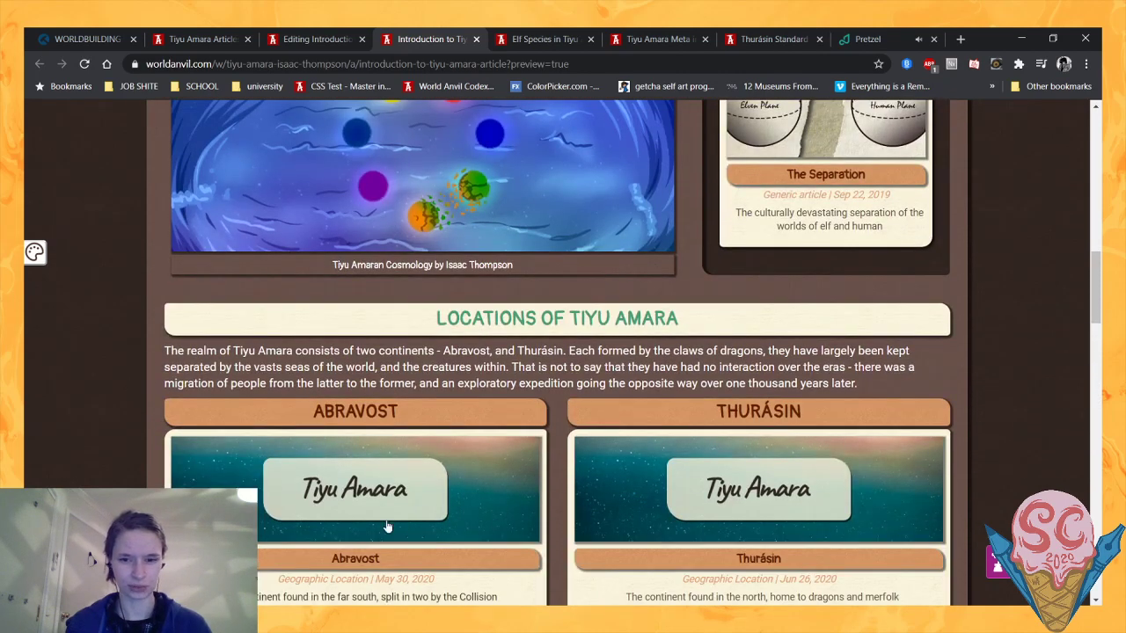
- Examine the introductory text beside the sidebar and view the pop-up preview of The Collision article from its sidebar block
{"action": "scroll", "coordinate": [73, 475], "scroll_direction": "up", "scroll_amount": 5}
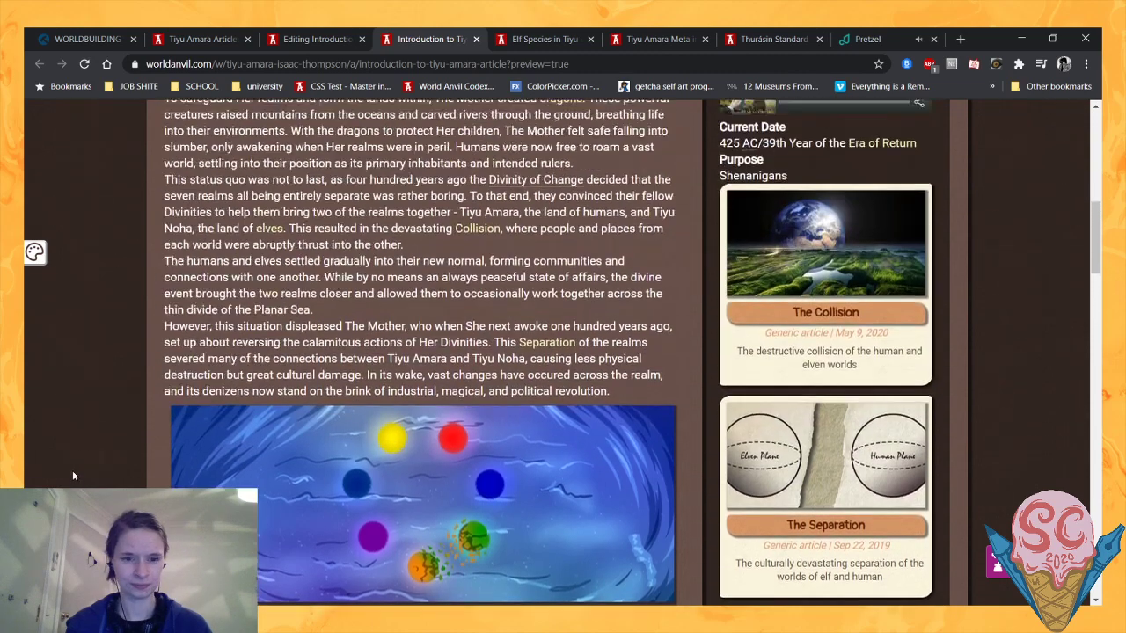
{"action": "scroll", "coordinate": [73, 476], "scroll_direction": "up", "scroll_amount": 3}
{"action": "scroll", "coordinate": [73, 476], "scroll_direction": "down", "scroll_amount": 1}
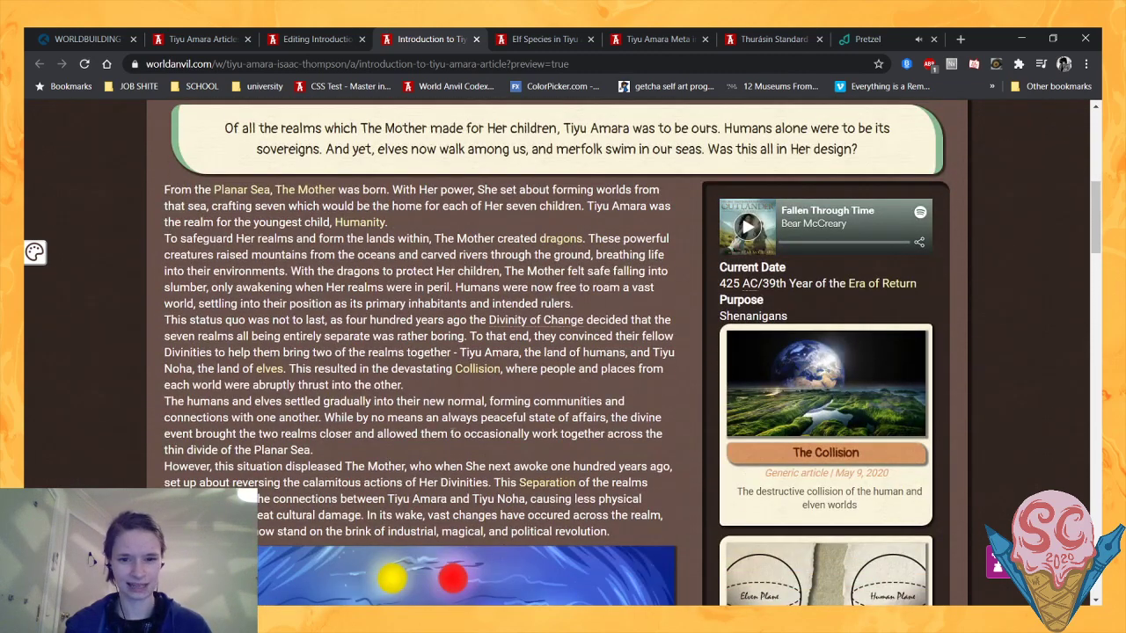
{"action": "scroll", "coordinate": [88, 387], "scroll_direction": "down", "scroll_amount": 1}
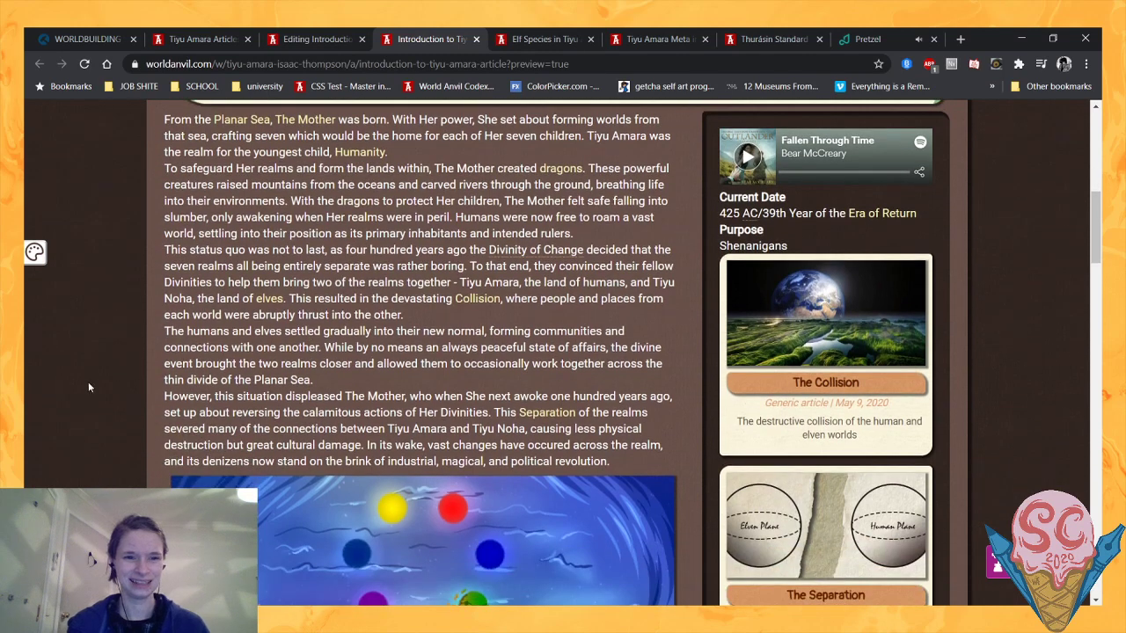
{"action": "scroll", "coordinate": [128, 370], "scroll_direction": "down", "scroll_amount": 2}
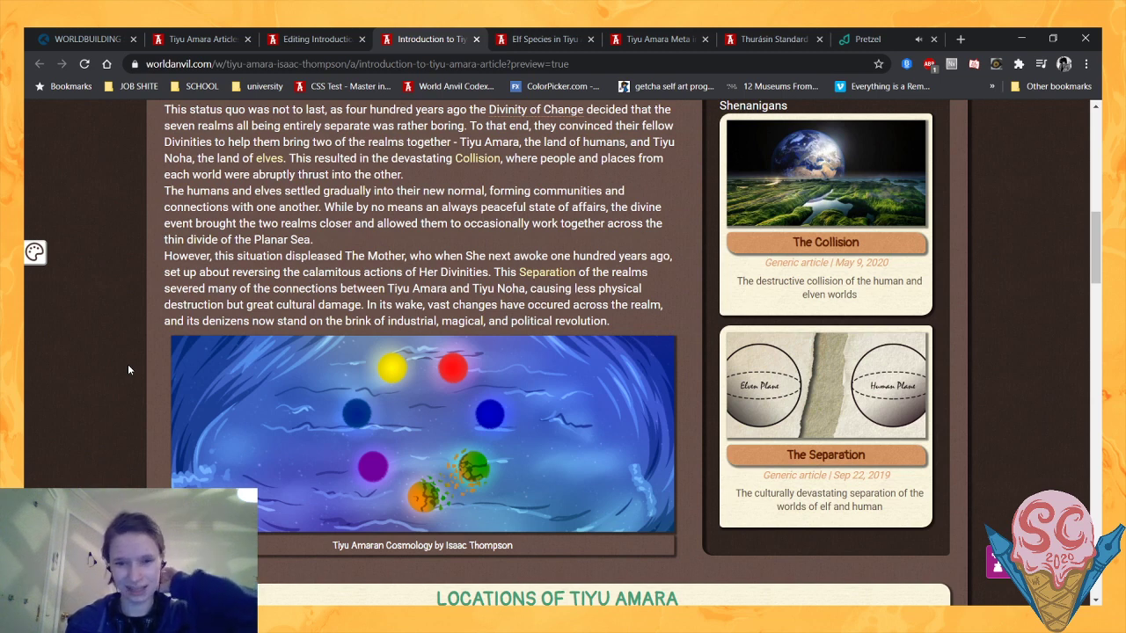
{"action": "mouse_move", "coordinate": [830, 298]}
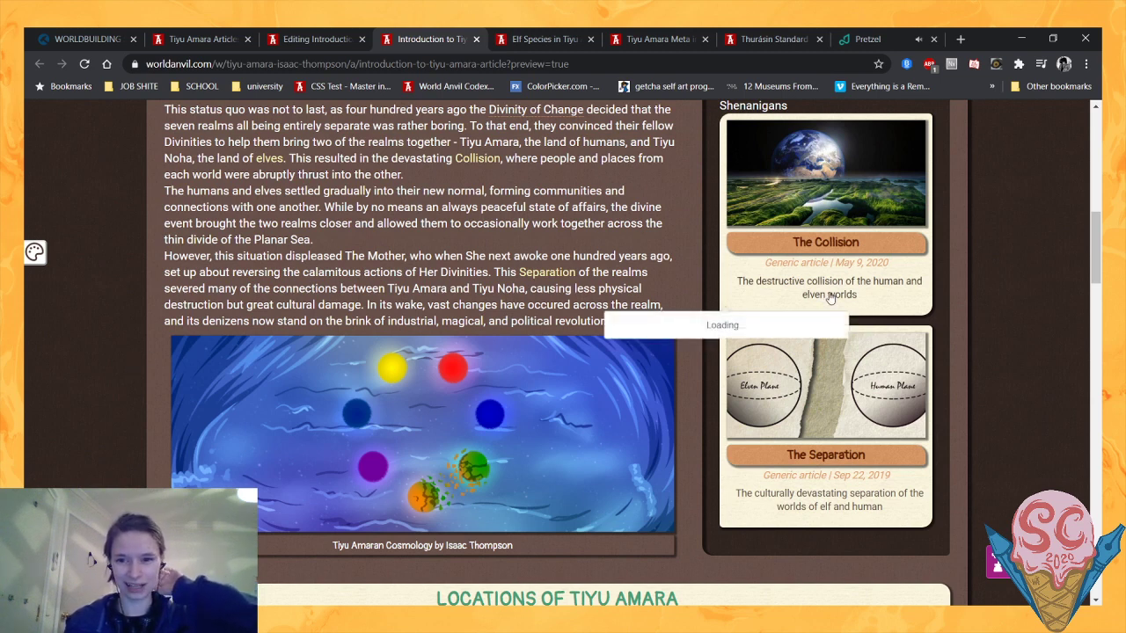
{"action": "scroll", "coordinate": [729, 410], "scroll_direction": "down", "scroll_amount": 1}
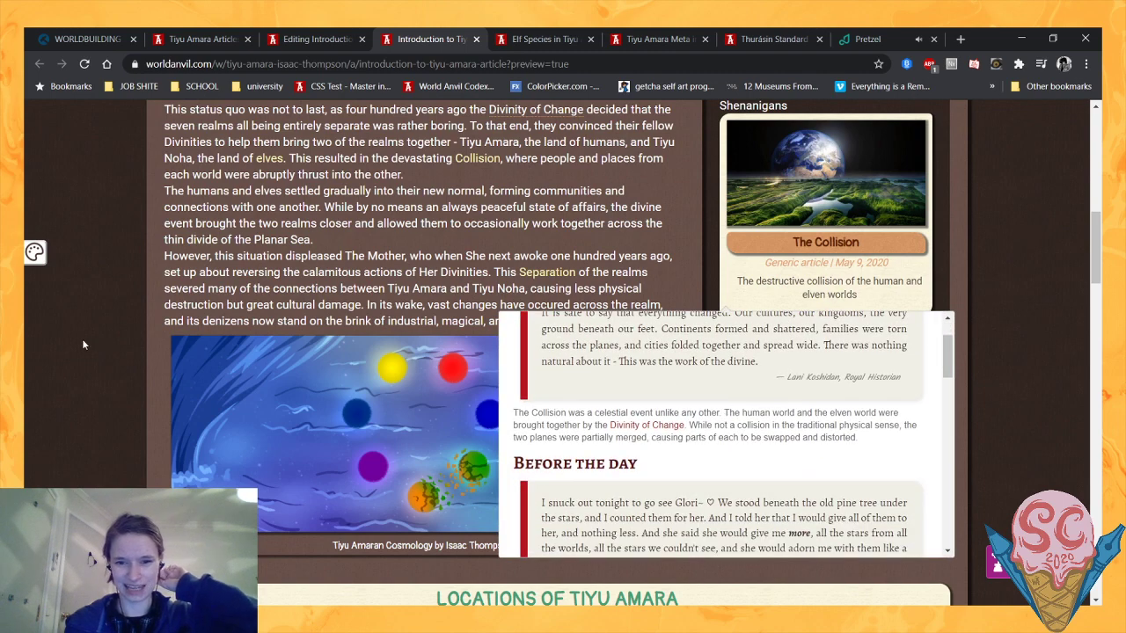
{"action": "mouse_move", "coordinate": [833, 271]}
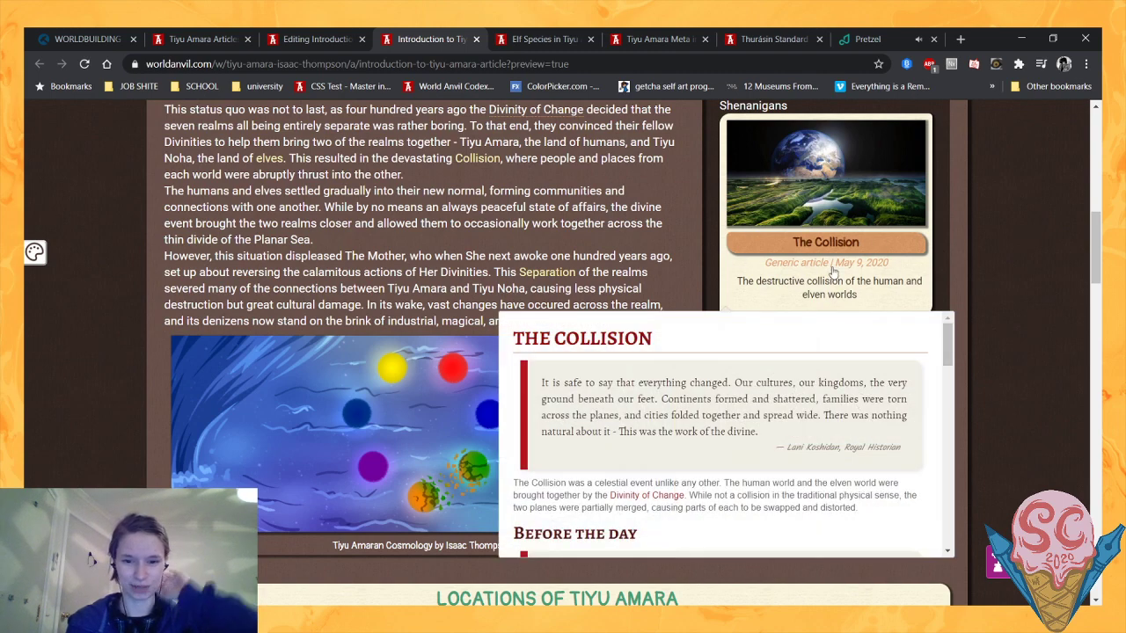
{"action": "scroll", "coordinate": [32, 314], "scroll_direction": "down", "scroll_amount": 1}
{"action": "scroll", "coordinate": [31, 315], "scroll_direction": "up", "scroll_amount": 3}
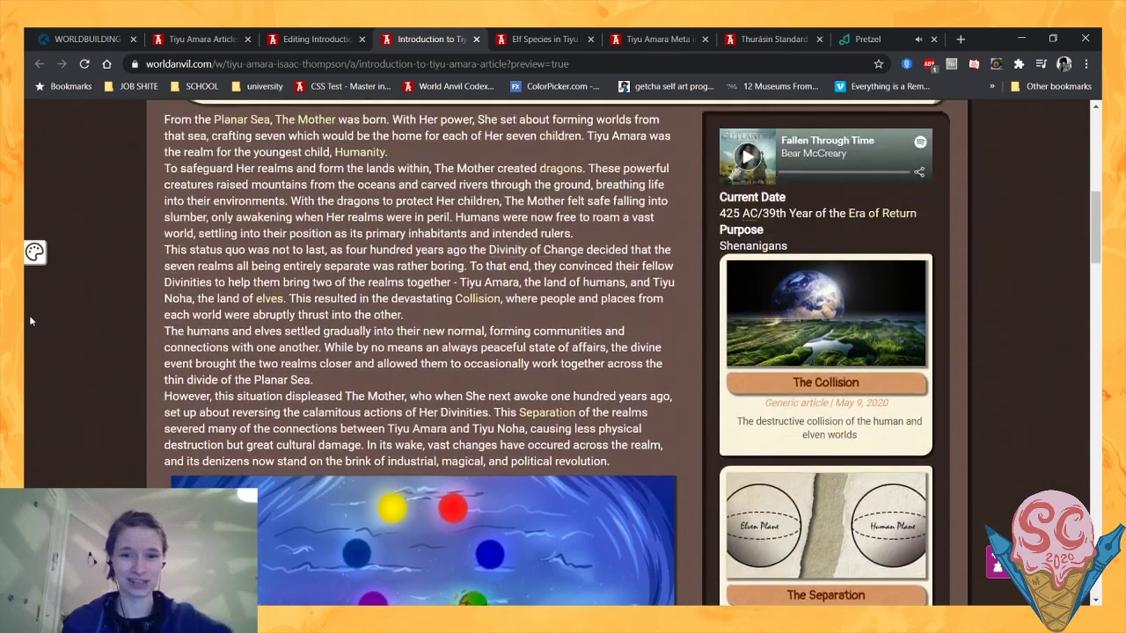
- Look over the whole article preview once more, from the introduction to the Species of Tiyu Amara section and back
{"action": "scroll", "coordinate": [29, 315], "scroll_direction": "down", "scroll_amount": 1}
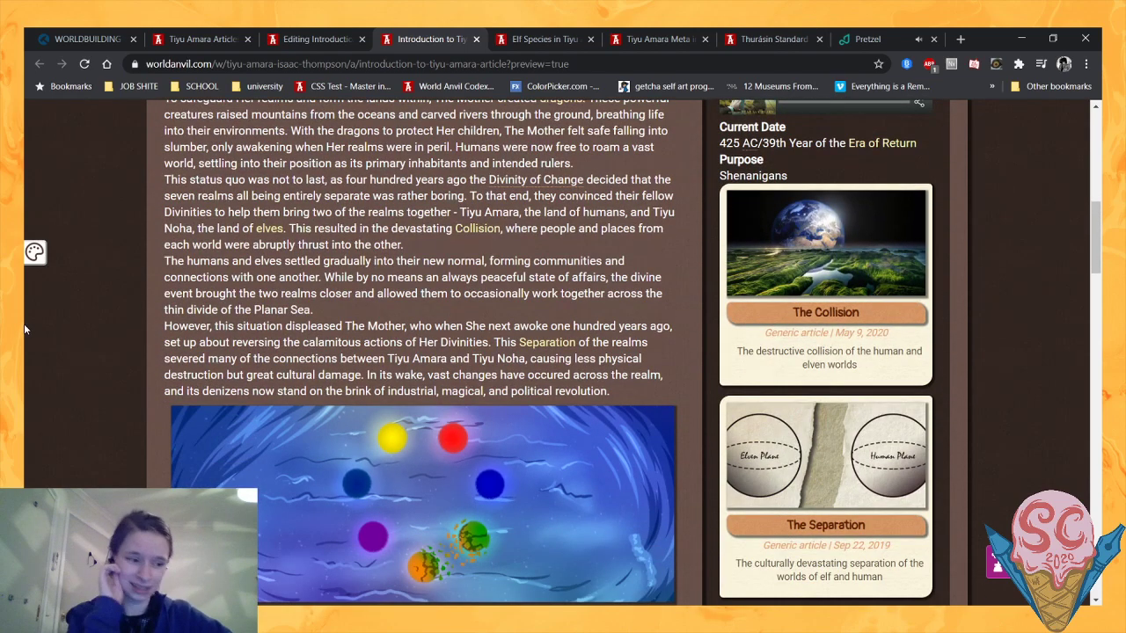
{"action": "scroll", "coordinate": [25, 328], "scroll_direction": "down", "scroll_amount": 4}
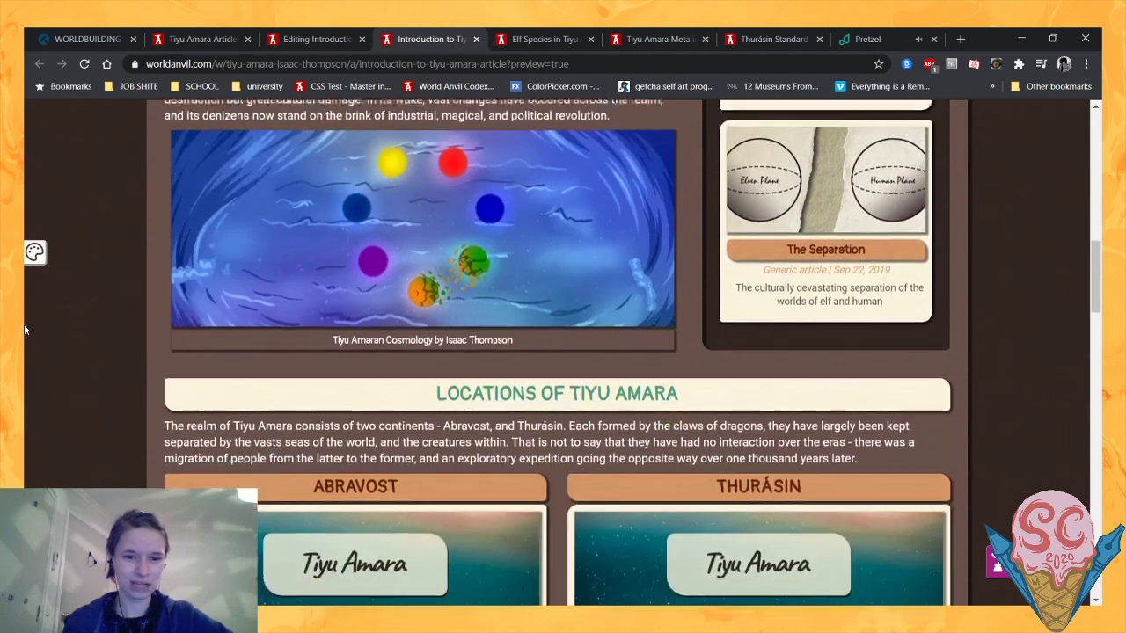
{"action": "scroll", "coordinate": [25, 329], "scroll_direction": "down", "scroll_amount": 10}
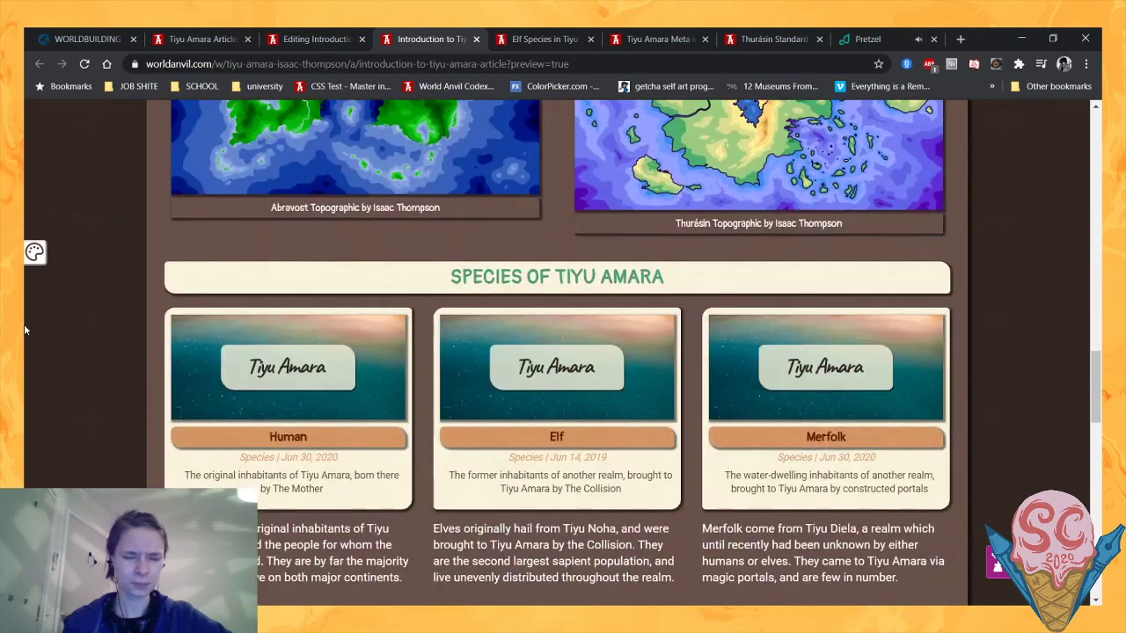
{"action": "scroll", "coordinate": [25, 330], "scroll_direction": "down", "scroll_amount": 4}
{"action": "scroll", "coordinate": [24, 329], "scroll_direction": "up", "scroll_amount": 3}
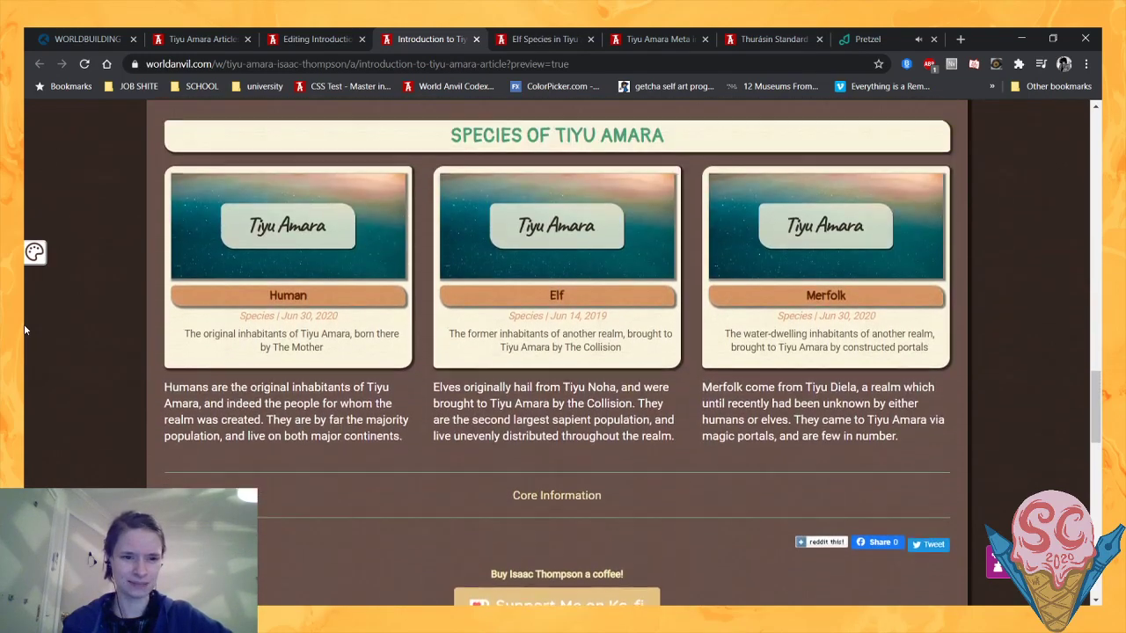
{"action": "scroll", "coordinate": [24, 330], "scroll_direction": "up", "scroll_amount": 1}
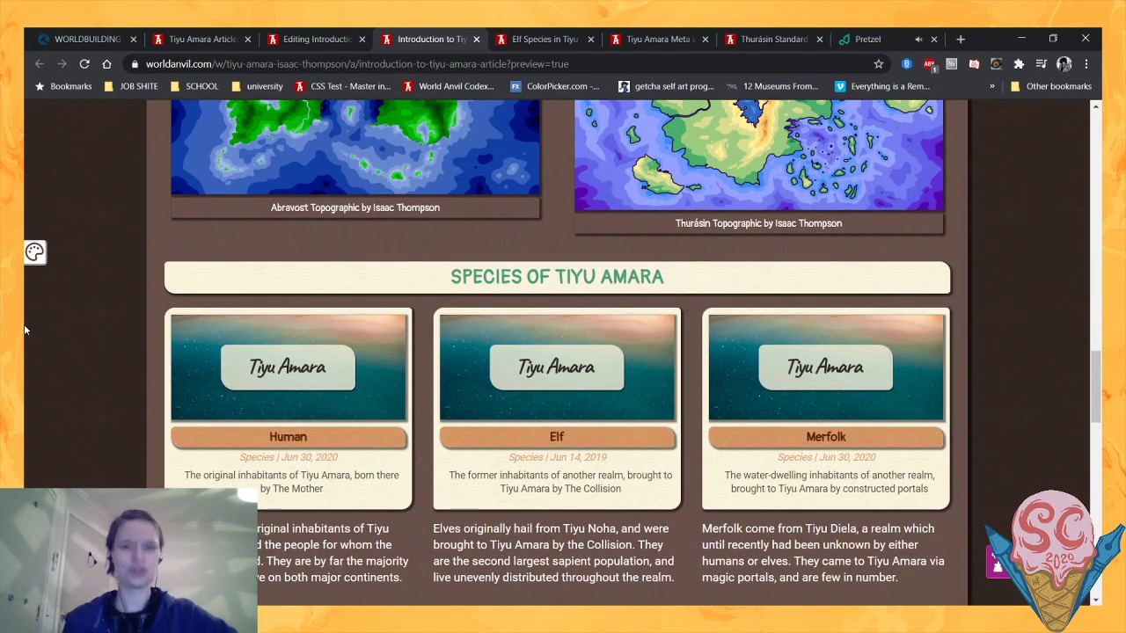
{"action": "scroll", "coordinate": [25, 330], "scroll_direction": "up", "scroll_amount": 20}
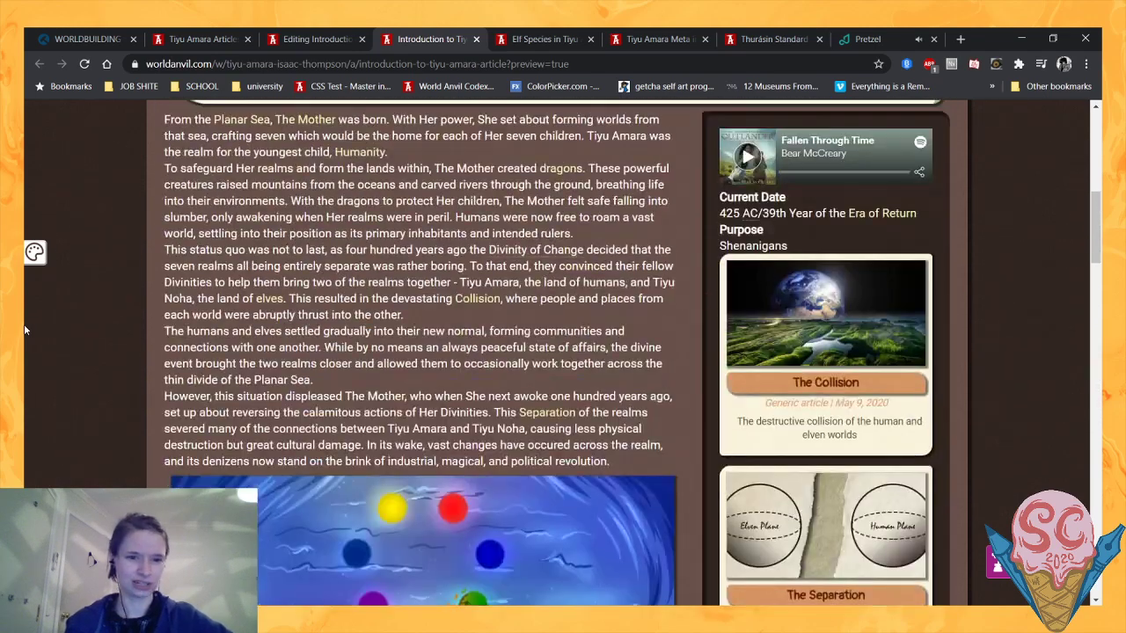
{"action": "scroll", "coordinate": [24, 323], "scroll_direction": "down", "scroll_amount": 1}
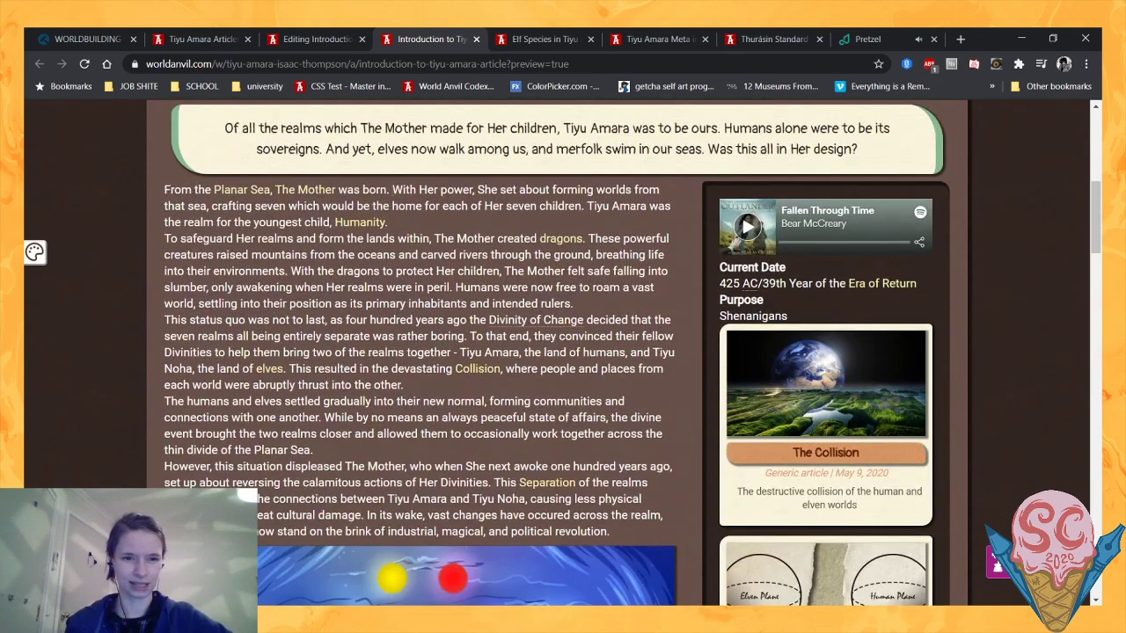
- Read the introductory text down to the cosmology image and check the tooltip on the Divinity of Change
{"action": "scroll", "coordinate": [442, 541], "scroll_direction": "down", "scroll_amount": 2}
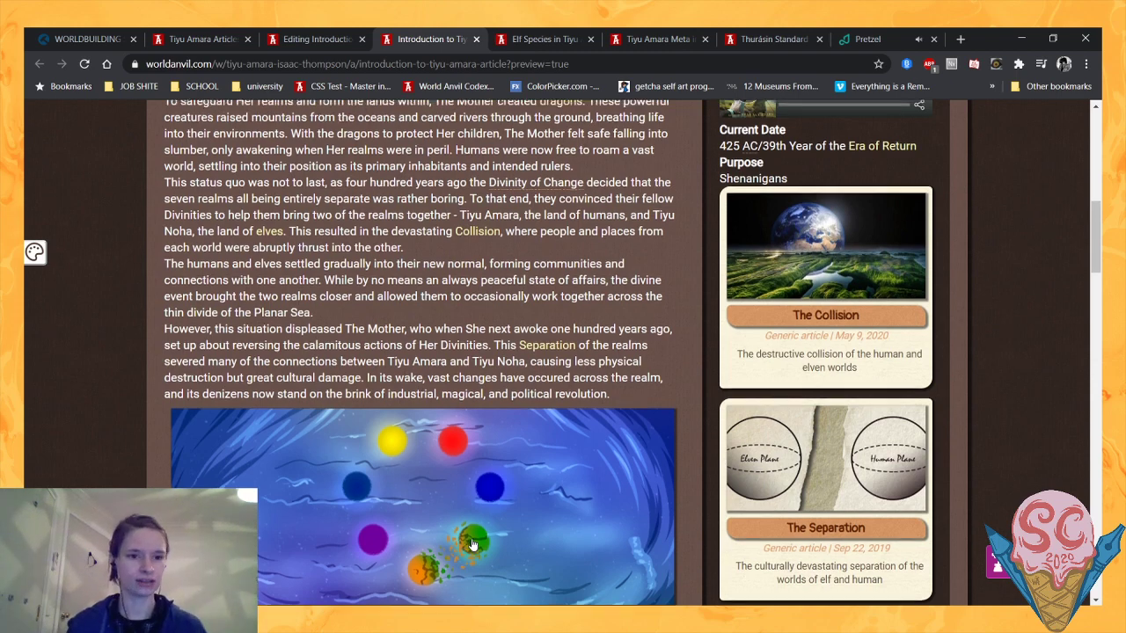
{"action": "scroll", "coordinate": [472, 545], "scroll_direction": "up", "scroll_amount": 1}
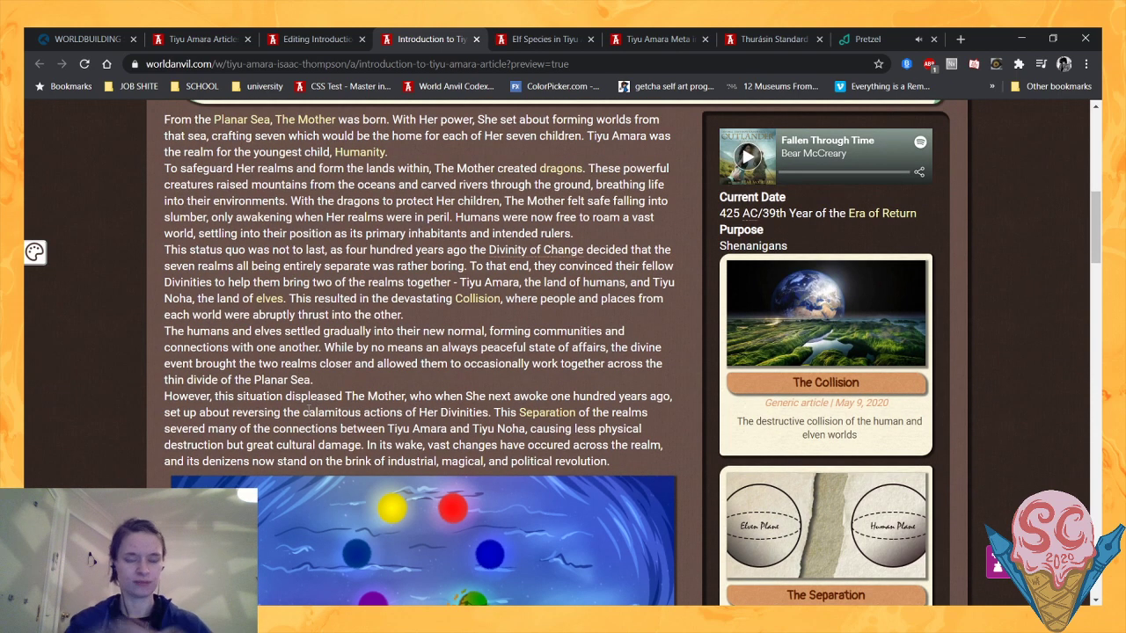
{"action": "scroll", "coordinate": [310, 406], "scroll_direction": "down", "scroll_amount": 2}
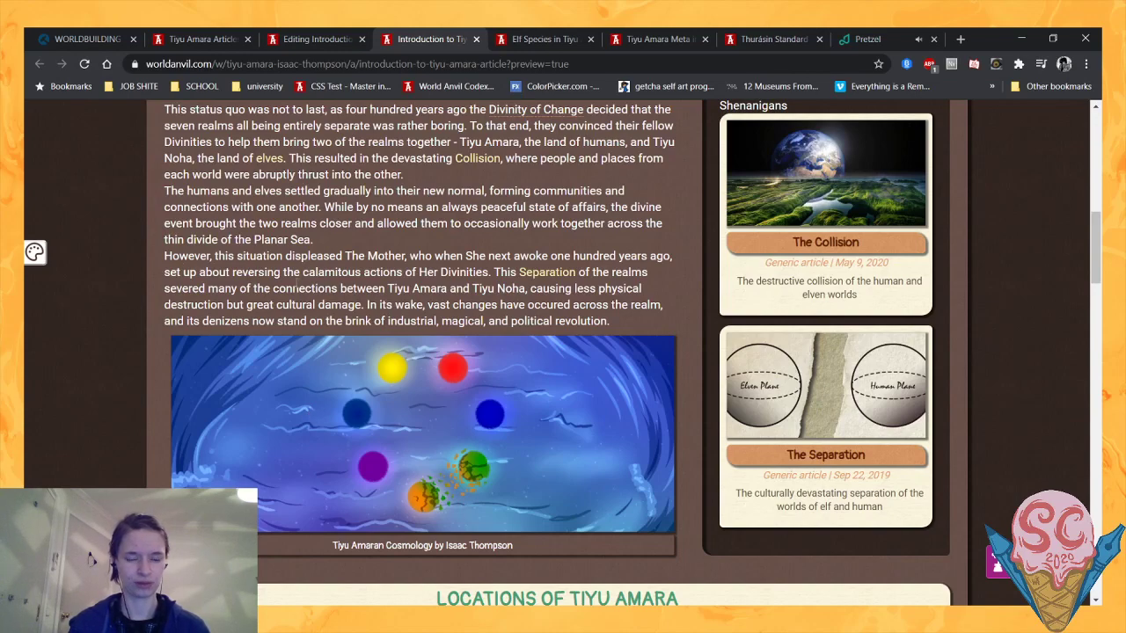
{"action": "scroll", "coordinate": [296, 288], "scroll_direction": "up", "scroll_amount": 3}
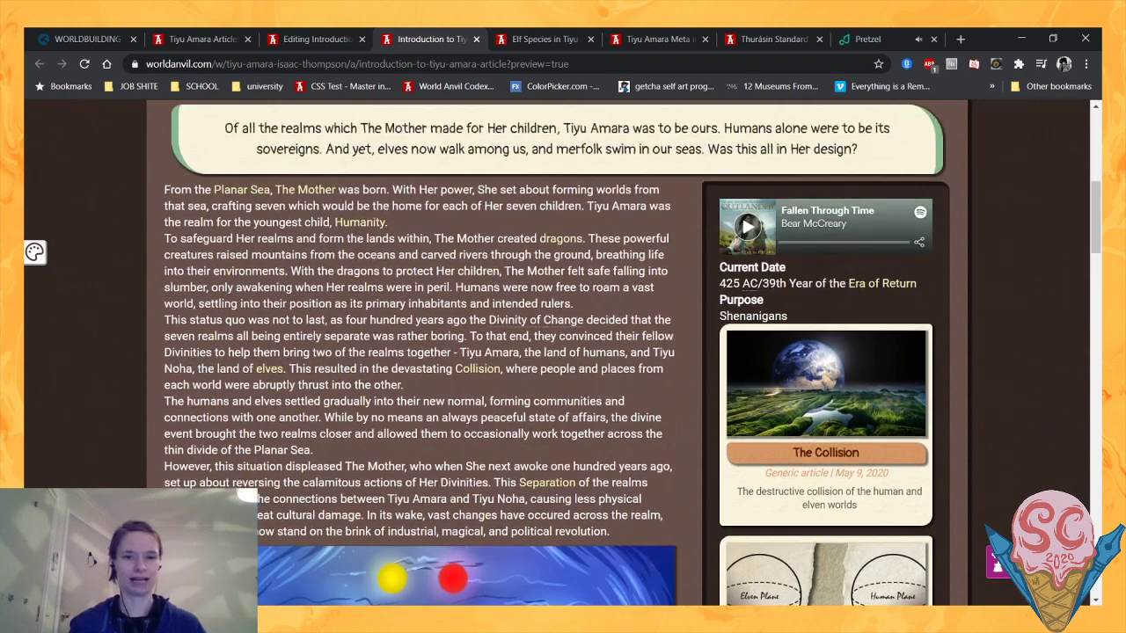
{"action": "mouse_move", "coordinate": [542, 321]}
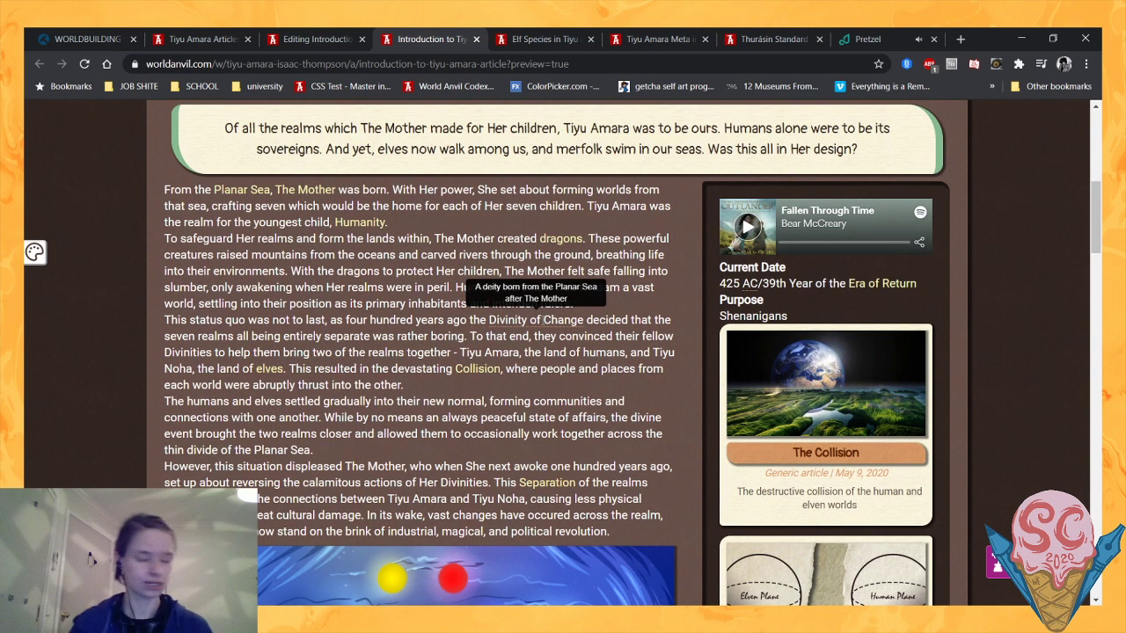
{"action": "scroll", "coordinate": [345, 345], "scroll_direction": "down", "scroll_amount": 3}
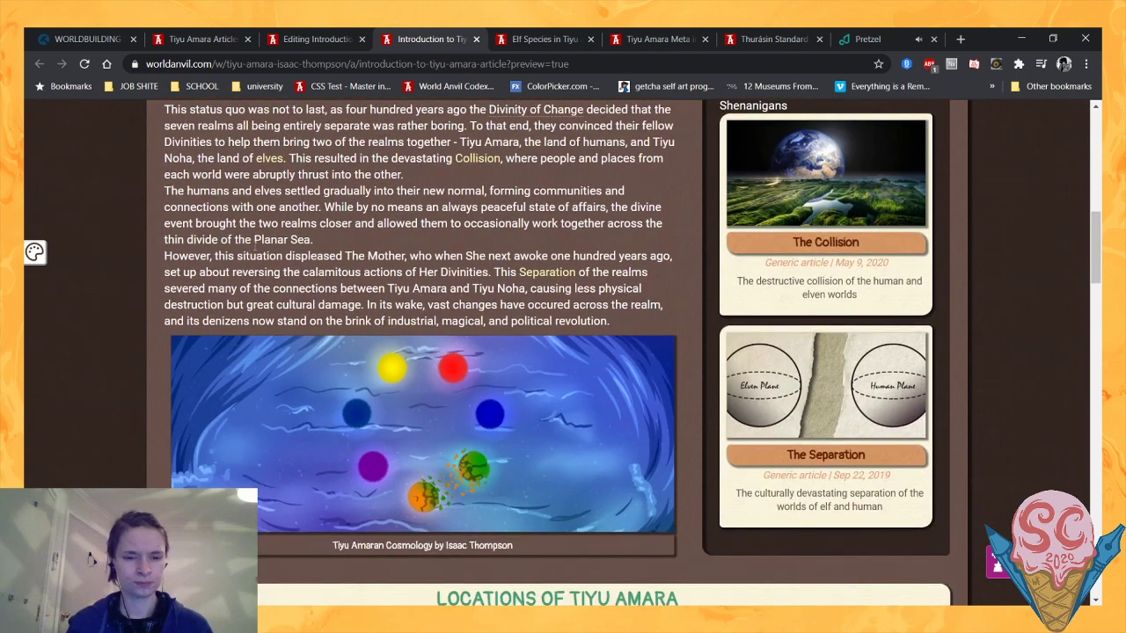
- Read the Locations of Tiyu Amara paragraph and examine the Abravost and Thurásin blocks, their maps and the species columns
{"action": "scroll", "coordinate": [254, 255], "scroll_direction": "down", "scroll_amount": 4}
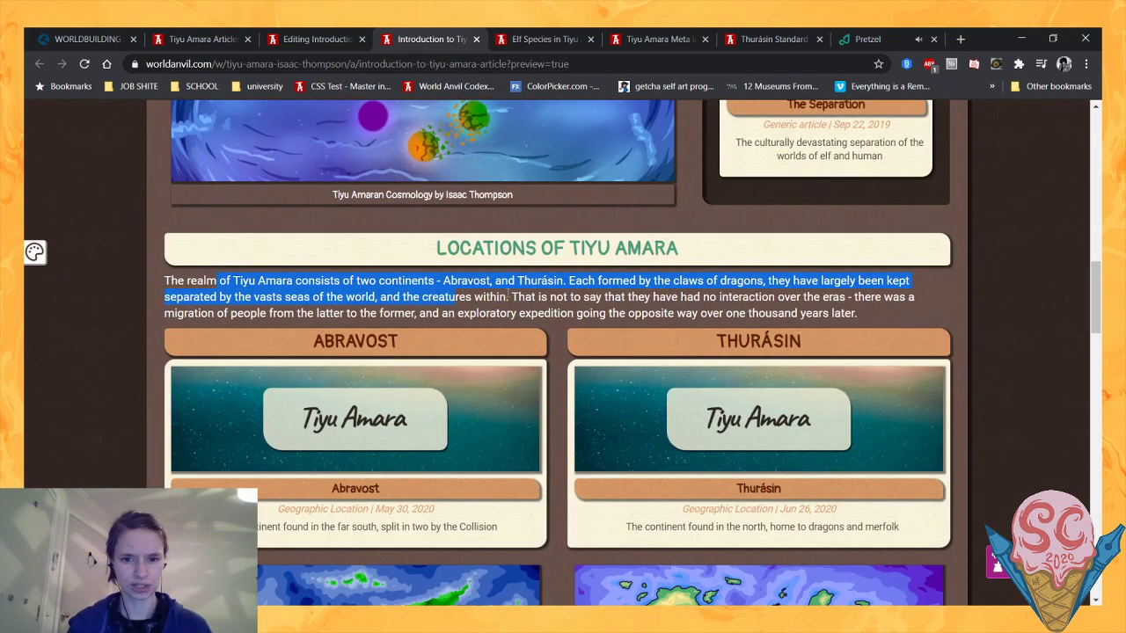
{"action": "left_click_drag", "start_coordinate": [507, 297], "coordinate": [699, 314]}
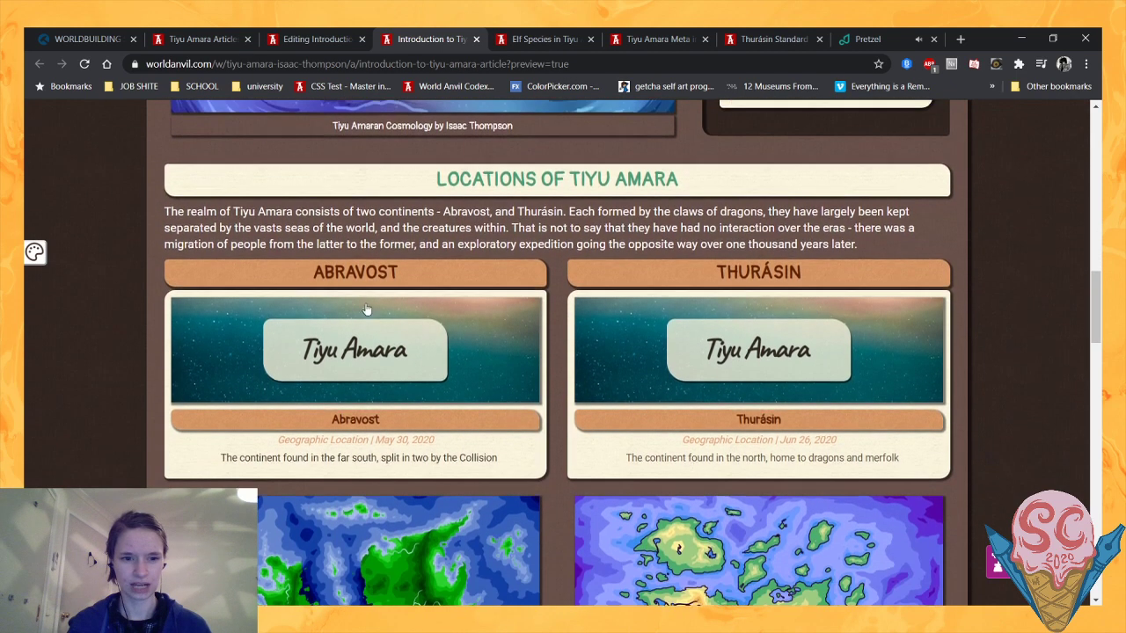
{"action": "scroll", "coordinate": [127, 306], "scroll_direction": "down", "scroll_amount": 2}
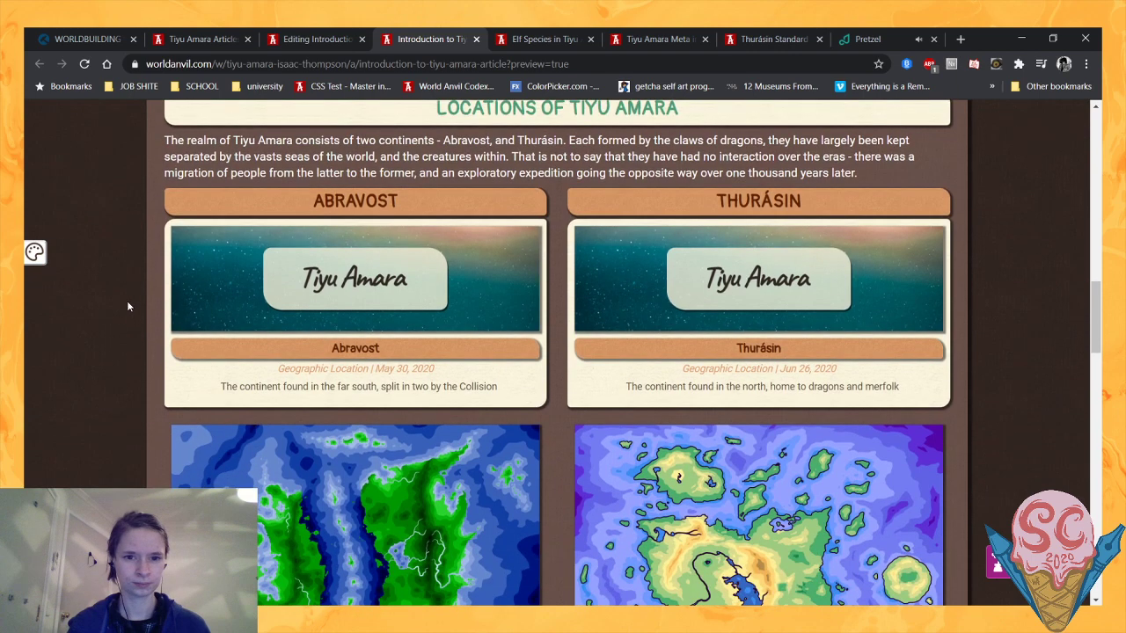
{"action": "scroll", "coordinate": [127, 306], "scroll_direction": "up", "scroll_amount": 1}
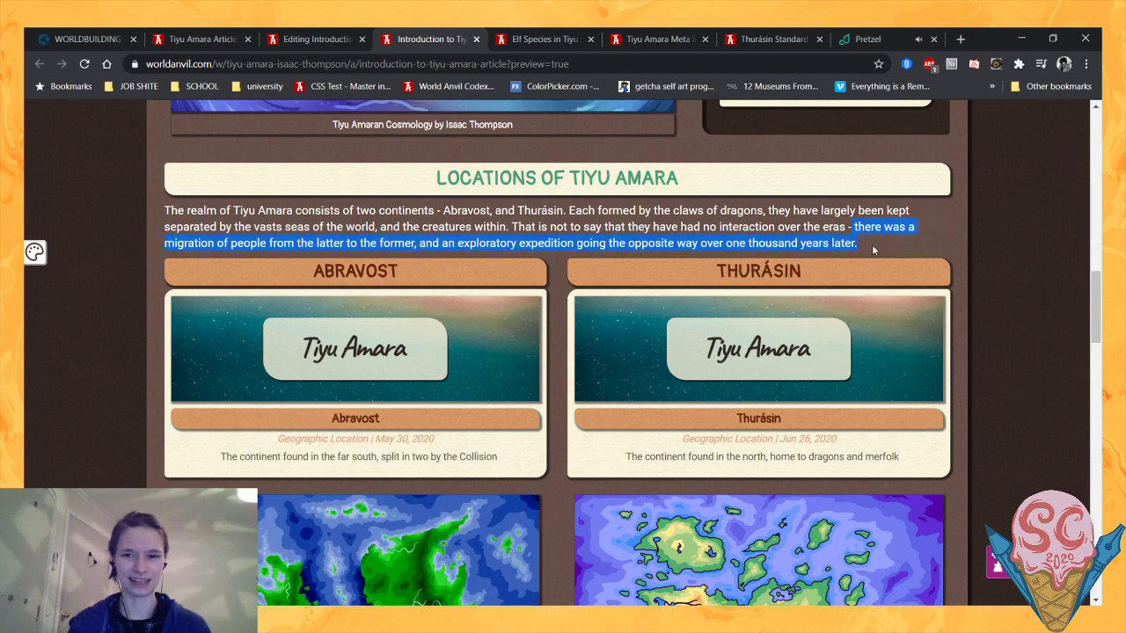
{"action": "scroll", "coordinate": [555, 233], "scroll_direction": "down", "scroll_amount": 3}
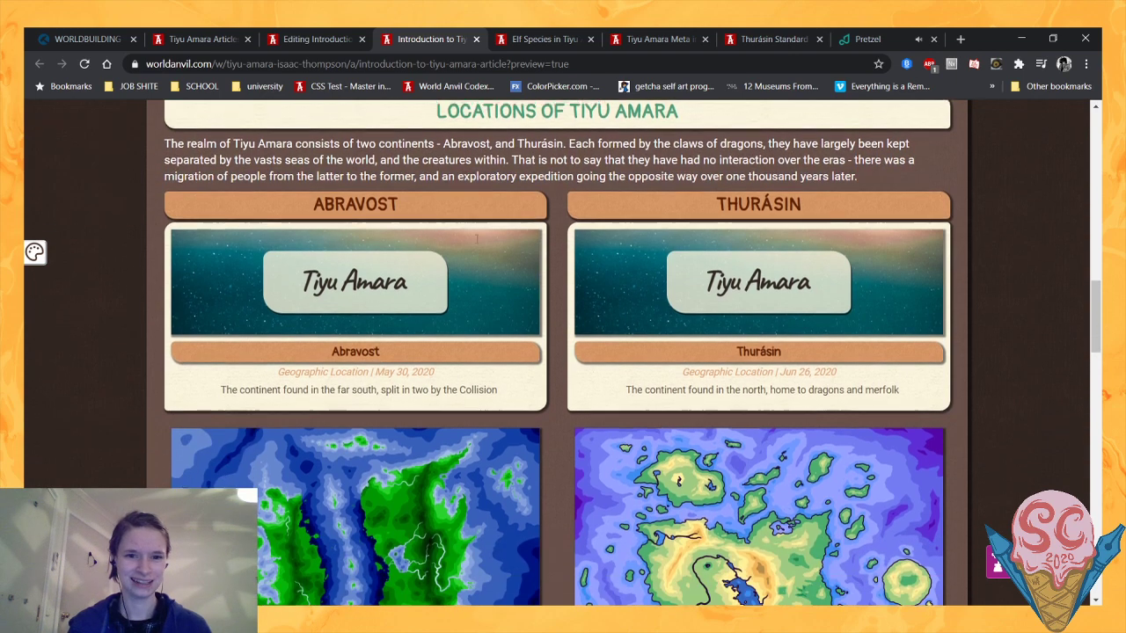
{"action": "scroll", "coordinate": [555, 239], "scroll_direction": "down", "scroll_amount": 1}
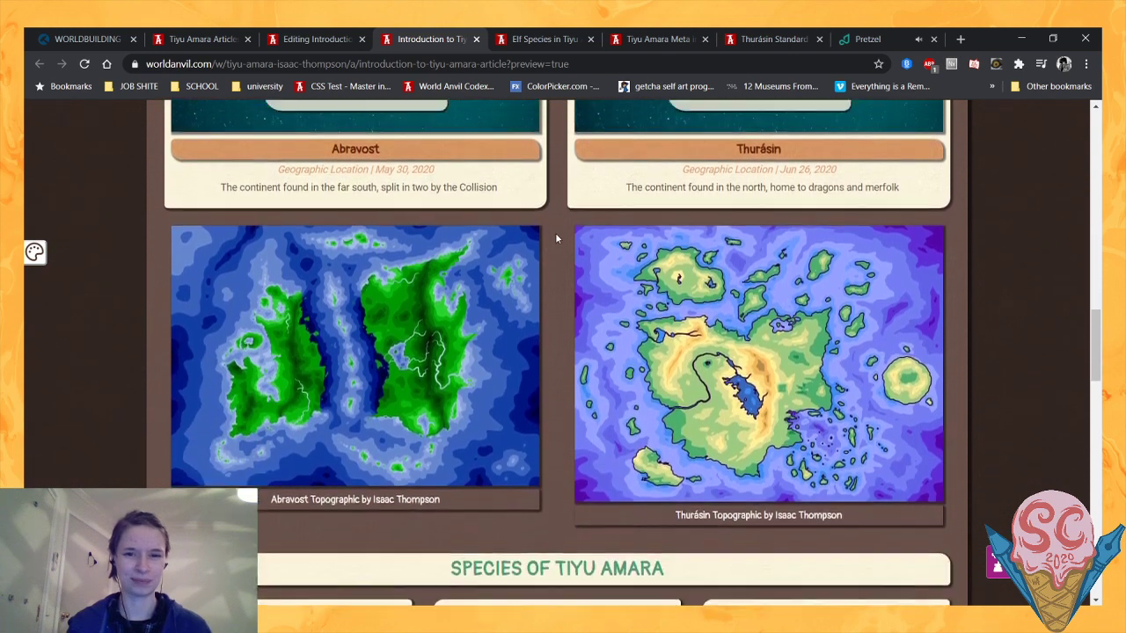
{"action": "scroll", "coordinate": [555, 238], "scroll_direction": "up", "scroll_amount": 1}
{"action": "scroll", "coordinate": [555, 238], "scroll_direction": "down", "scroll_amount": 1}
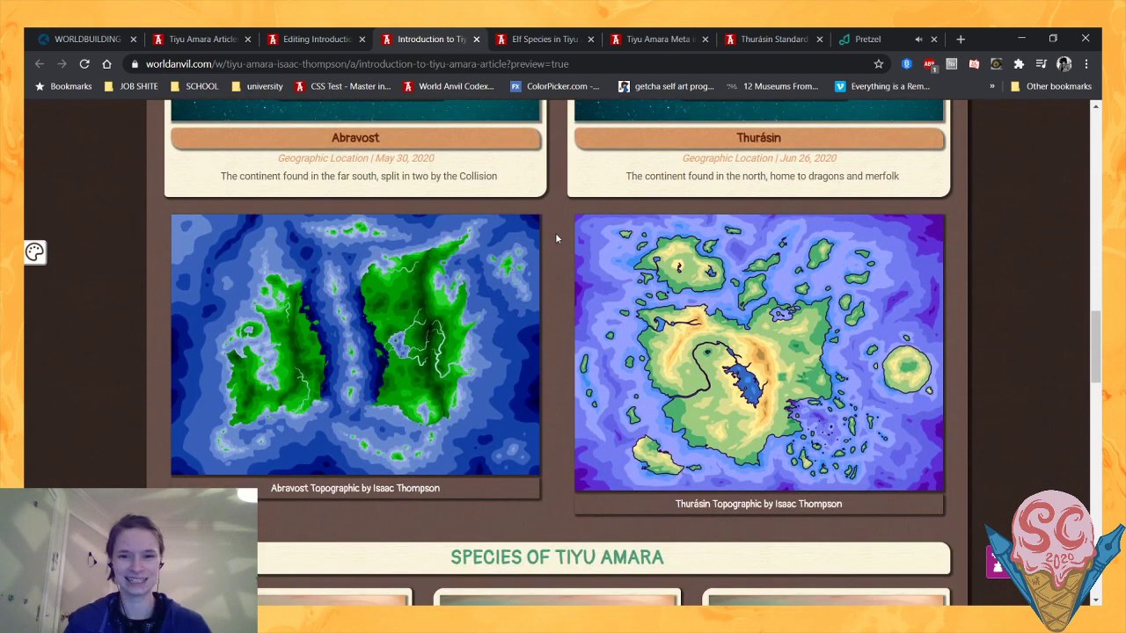
{"action": "scroll", "coordinate": [556, 237], "scroll_direction": "down", "scroll_amount": 5}
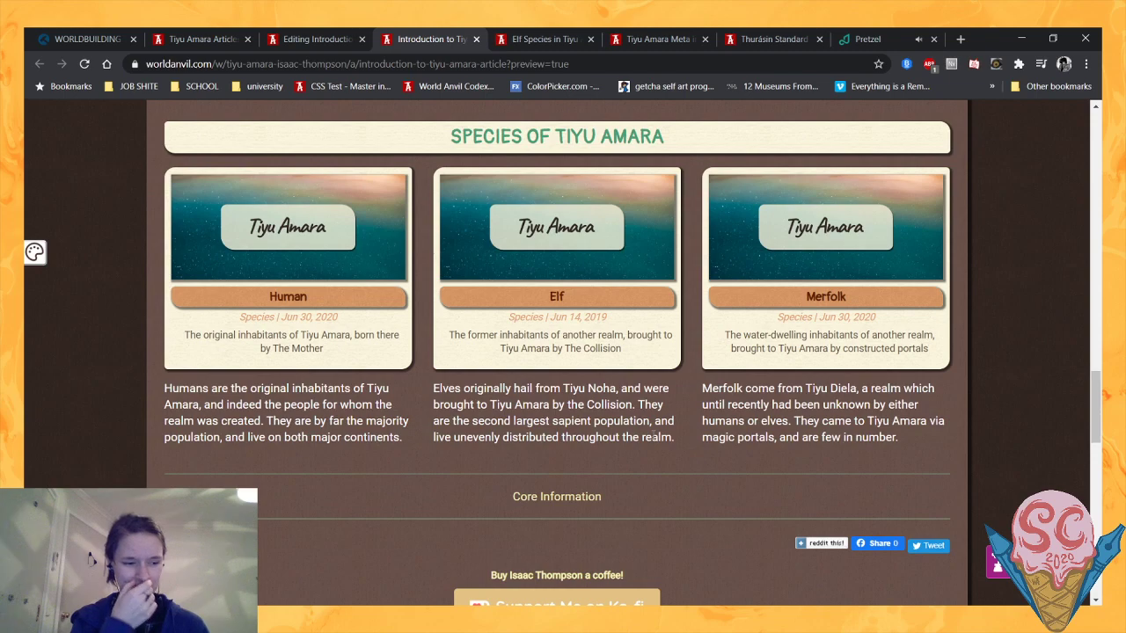
{"action": "scroll", "coordinate": [88, 426], "scroll_direction": "up", "scroll_amount": 9}
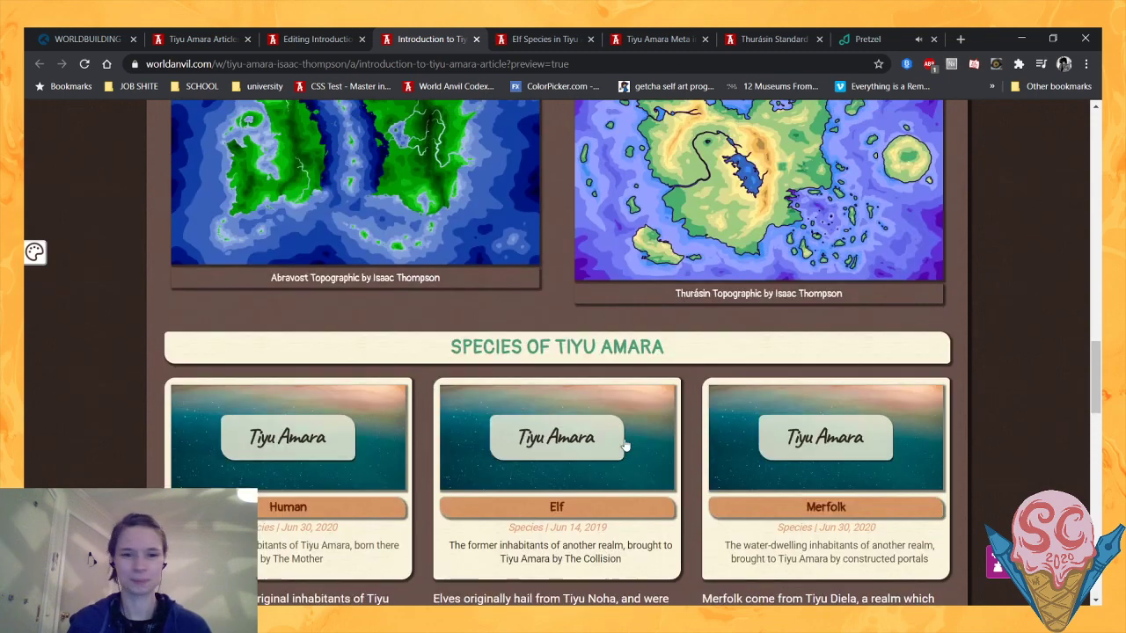
- Review the preview again from the opening quote to the species blocks and back to the title, viewing the Thurásin pop-up on the way
{"action": "scroll", "coordinate": [75, 434], "scroll_direction": "up", "scroll_amount": 6}
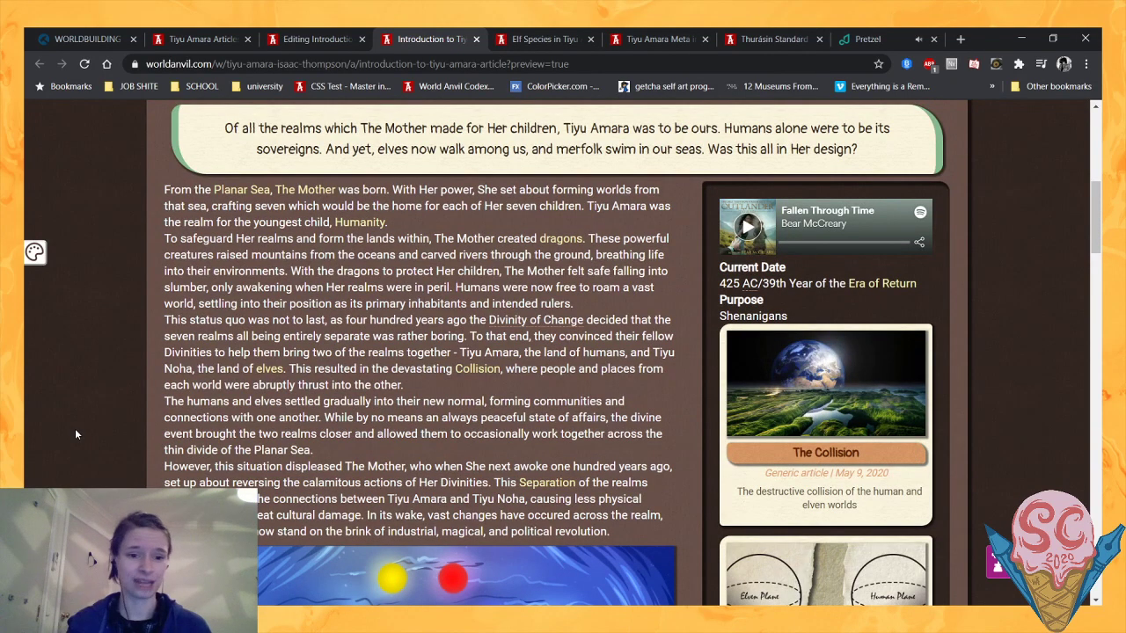
{"action": "scroll", "coordinate": [76, 434], "scroll_direction": "down", "scroll_amount": 3}
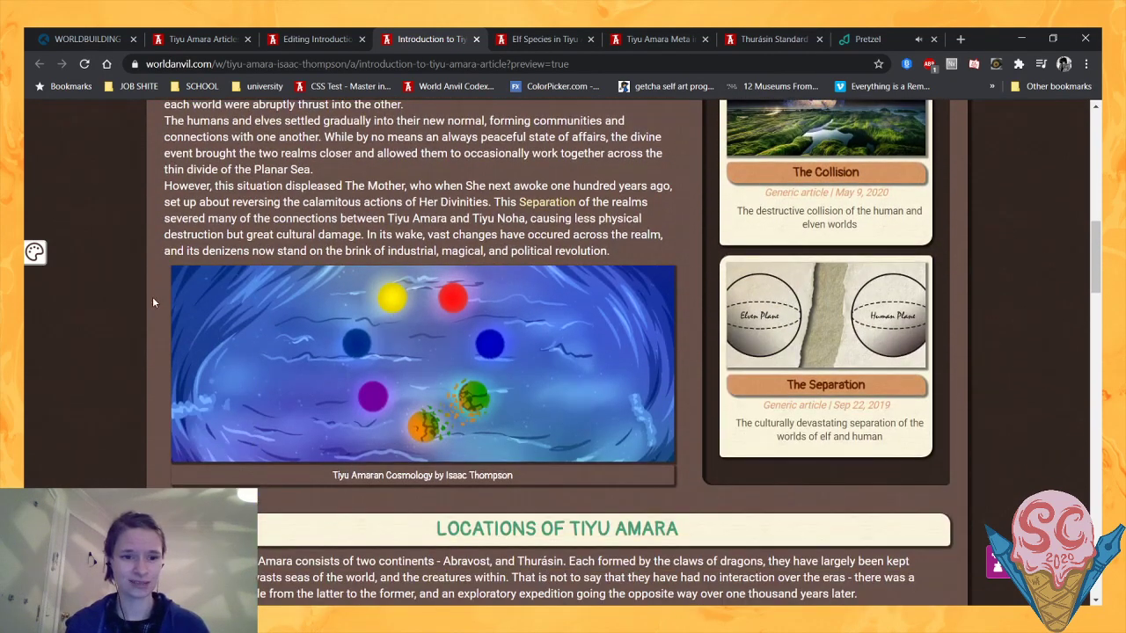
{"action": "scroll", "coordinate": [152, 297], "scroll_direction": "up", "scroll_amount": 4}
{"action": "scroll", "coordinate": [152, 296], "scroll_direction": "down", "scroll_amount": 2}
{"action": "scroll", "coordinate": [152, 297], "scroll_direction": "down", "scroll_amount": 7}
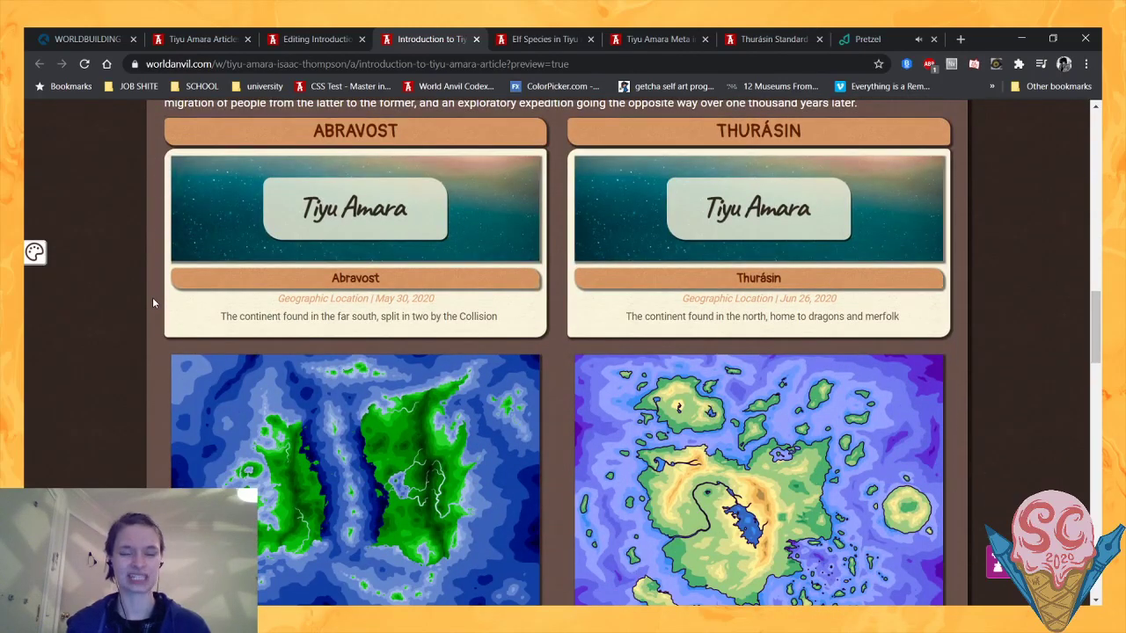
{"action": "scroll", "coordinate": [152, 298], "scroll_direction": "down", "scroll_amount": 1}
{"action": "scroll", "coordinate": [153, 301], "scroll_direction": "down", "scroll_amount": 3}
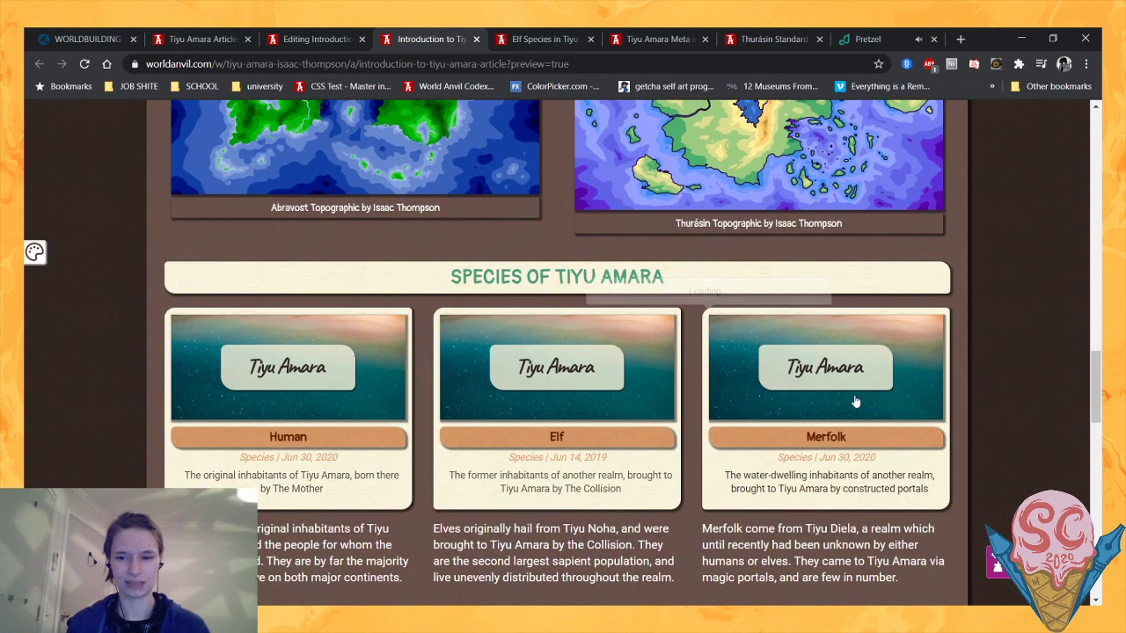
{"action": "left_click_drag", "start_coordinate": [1094, 414], "coordinate": [1088, 355]}
{"action": "scroll", "coordinate": [1088, 355], "scroll_direction": "up", "scroll_amount": 5}
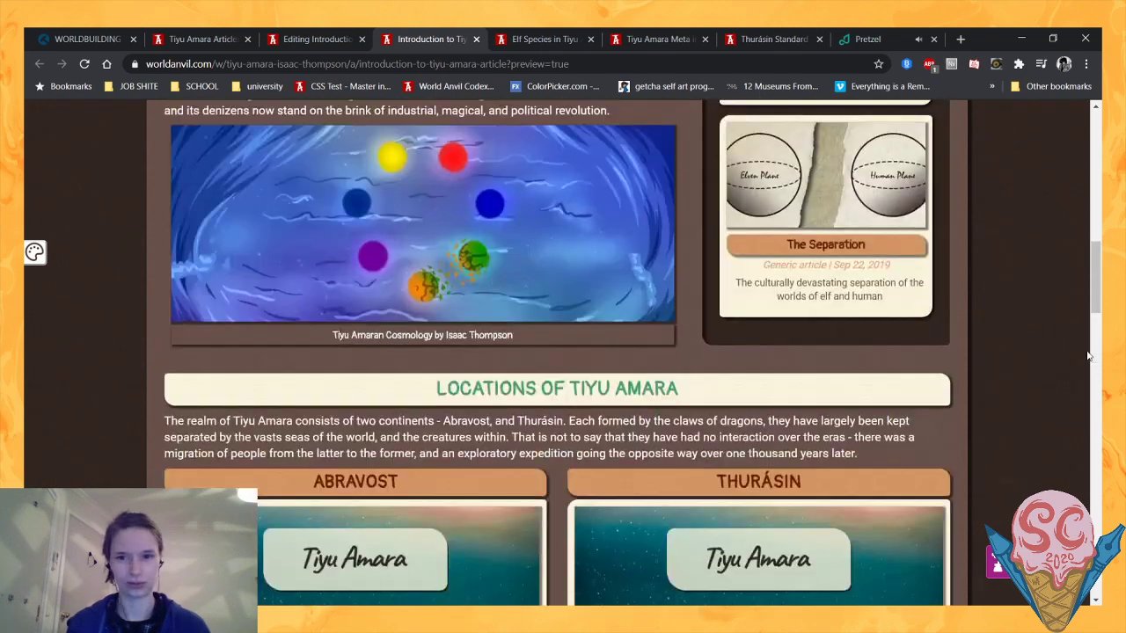
{"action": "scroll", "coordinate": [1087, 354], "scroll_direction": "down", "scroll_amount": 2}
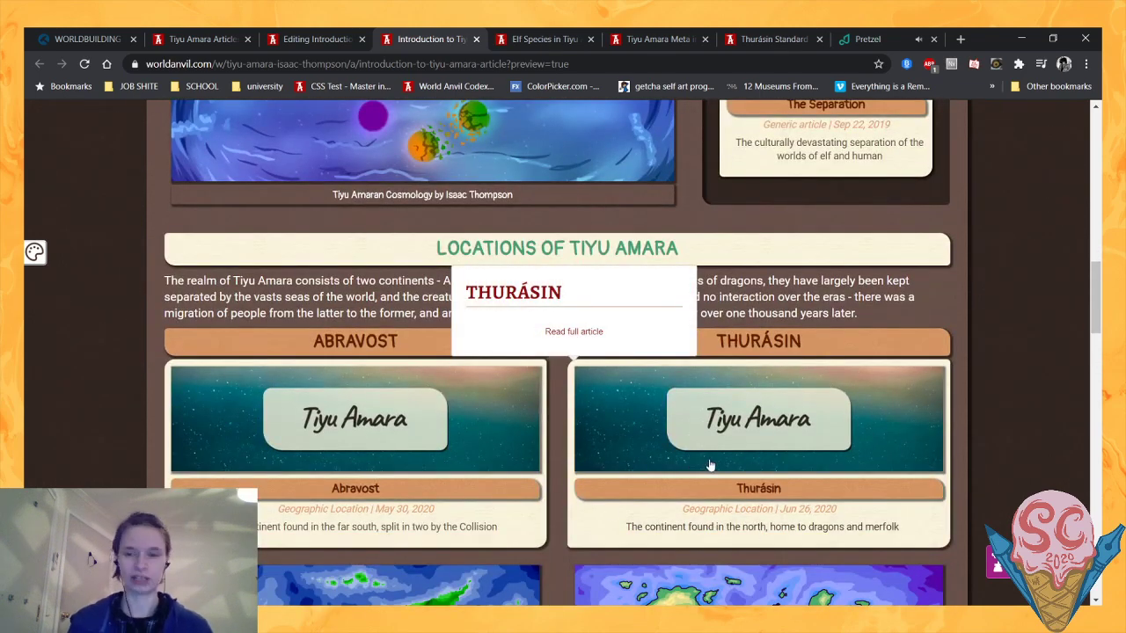
{"action": "scroll", "coordinate": [768, 376], "scroll_direction": "up", "scroll_amount": 4}
{"action": "scroll", "coordinate": [690, 438], "scroll_direction": "up", "scroll_amount": 3}
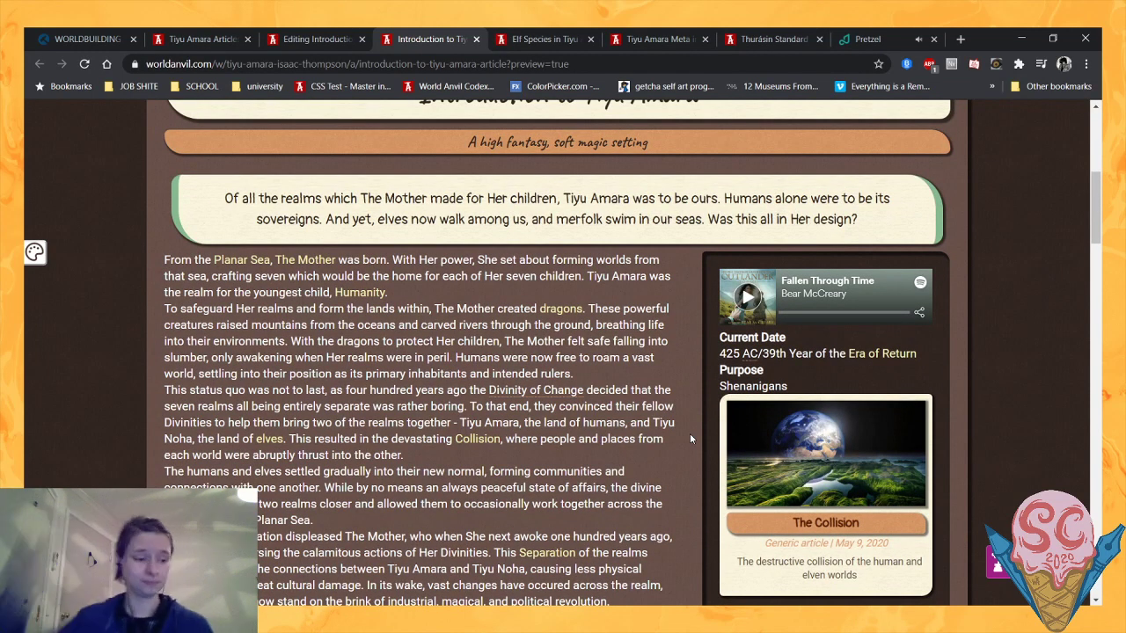
{"action": "scroll", "coordinate": [691, 438], "scroll_direction": "up", "scroll_amount": 2}
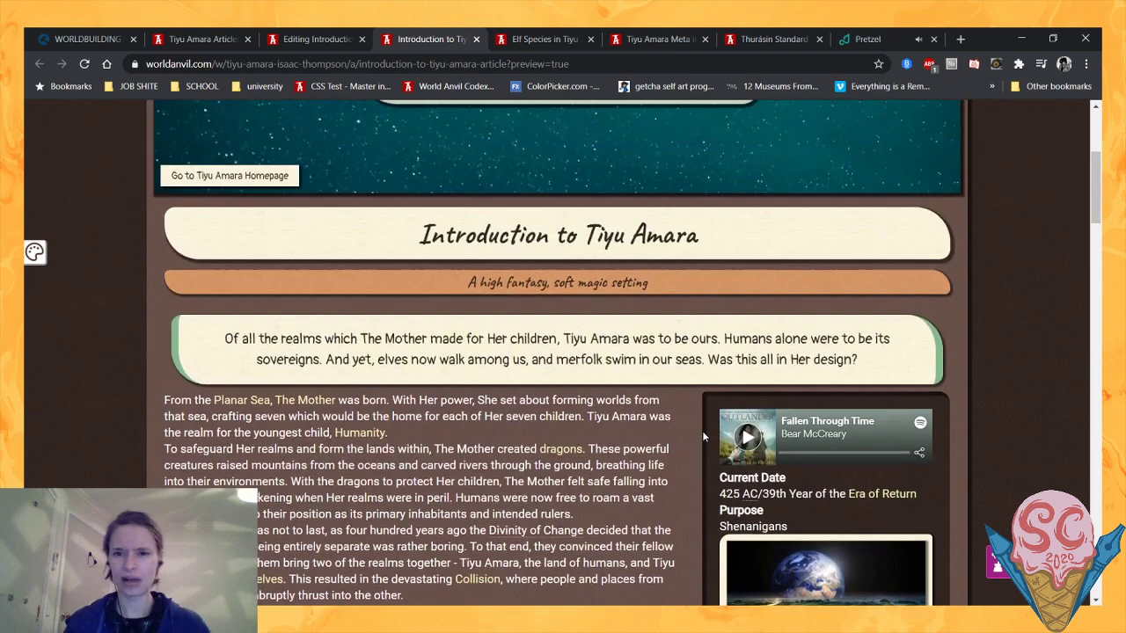
- In the article editor, enable sending a notification to followers and save the Introduction to Tiyu Amara article
{"action": "left_click", "coordinate": [312, 38]}
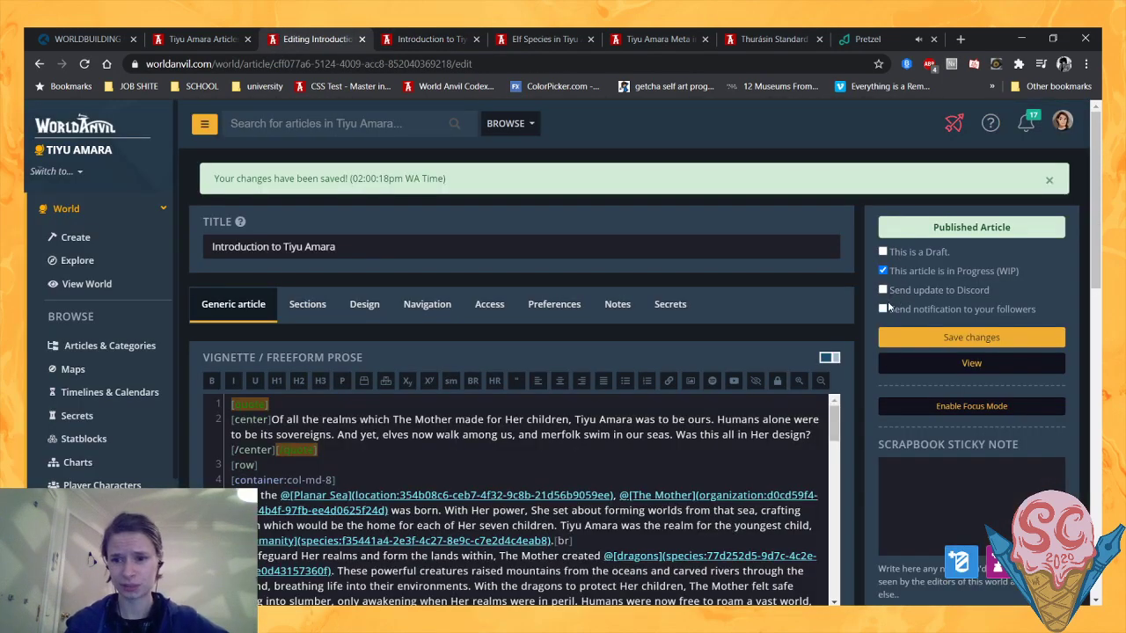
{"action": "left_click", "coordinate": [883, 308]}
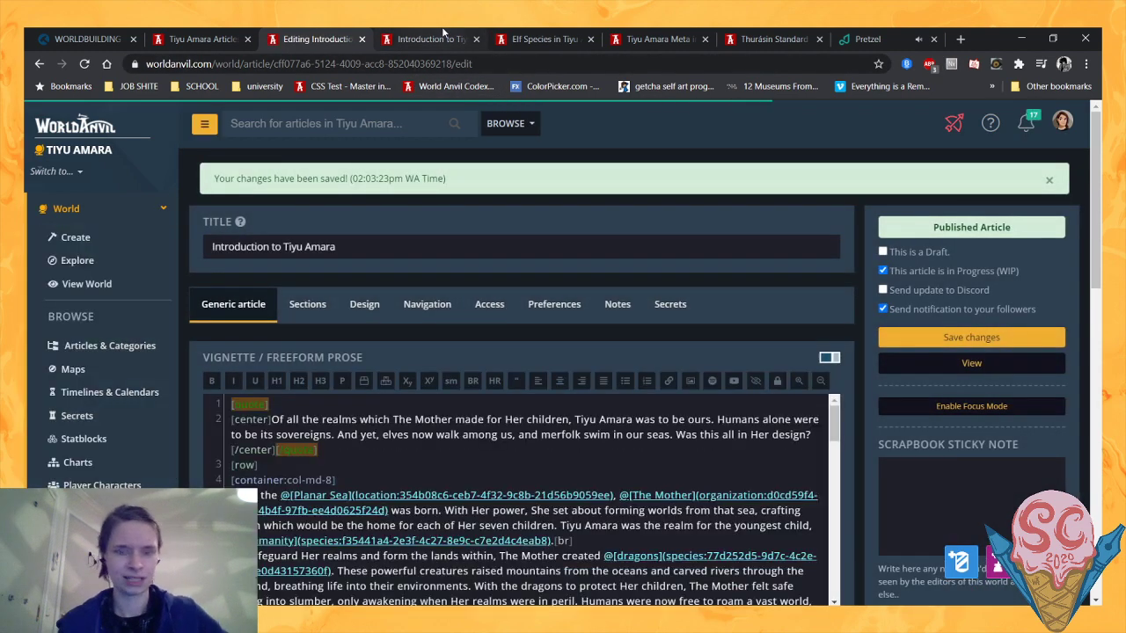
- Return to the article preview and look over its header banner, title, subtitle and opening quote
{"action": "left_click", "coordinate": [444, 36]}
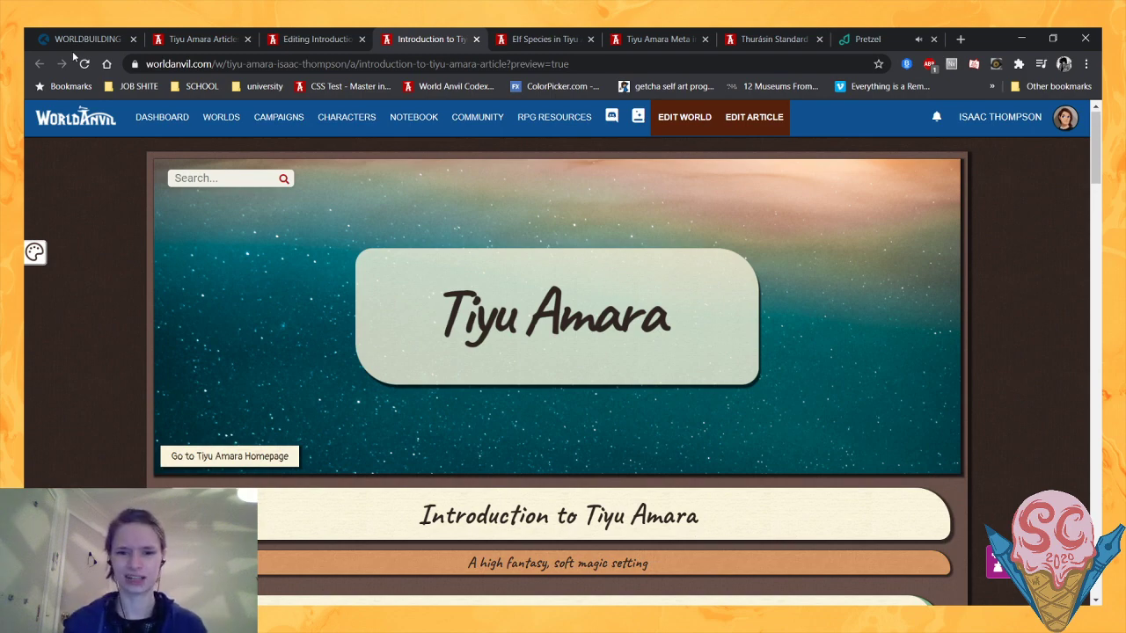
{"action": "scroll", "coordinate": [234, 195], "scroll_direction": "down", "scroll_amount": 2}
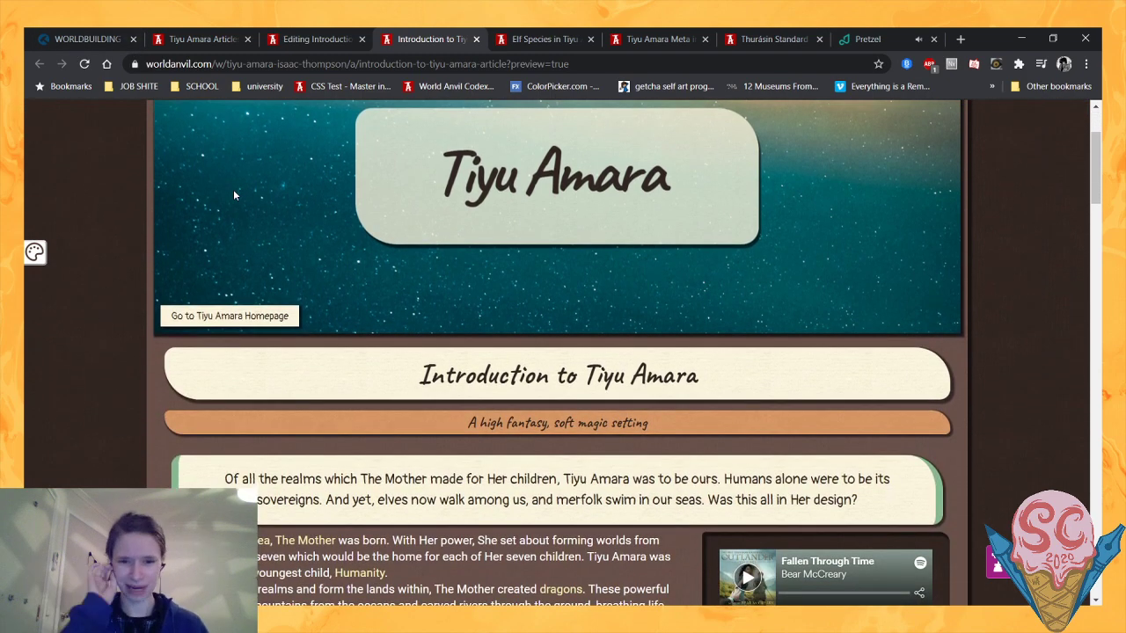
{"action": "scroll", "coordinate": [280, 307], "scroll_direction": "down", "scroll_amount": 2}
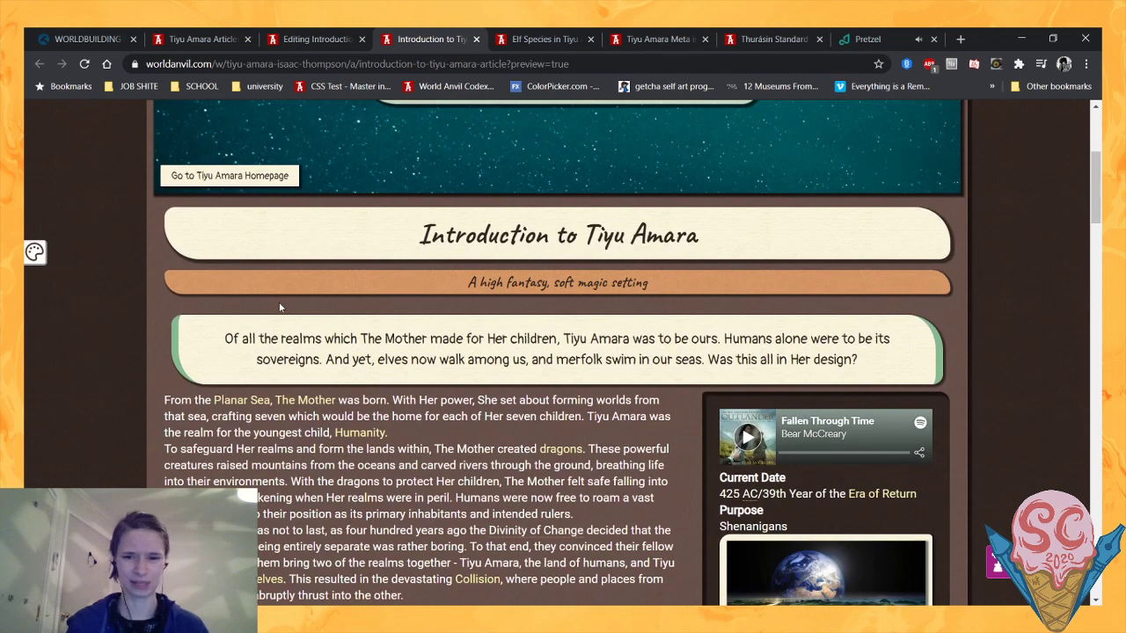
{"action": "scroll", "coordinate": [280, 307], "scroll_direction": "up", "scroll_amount": 4}
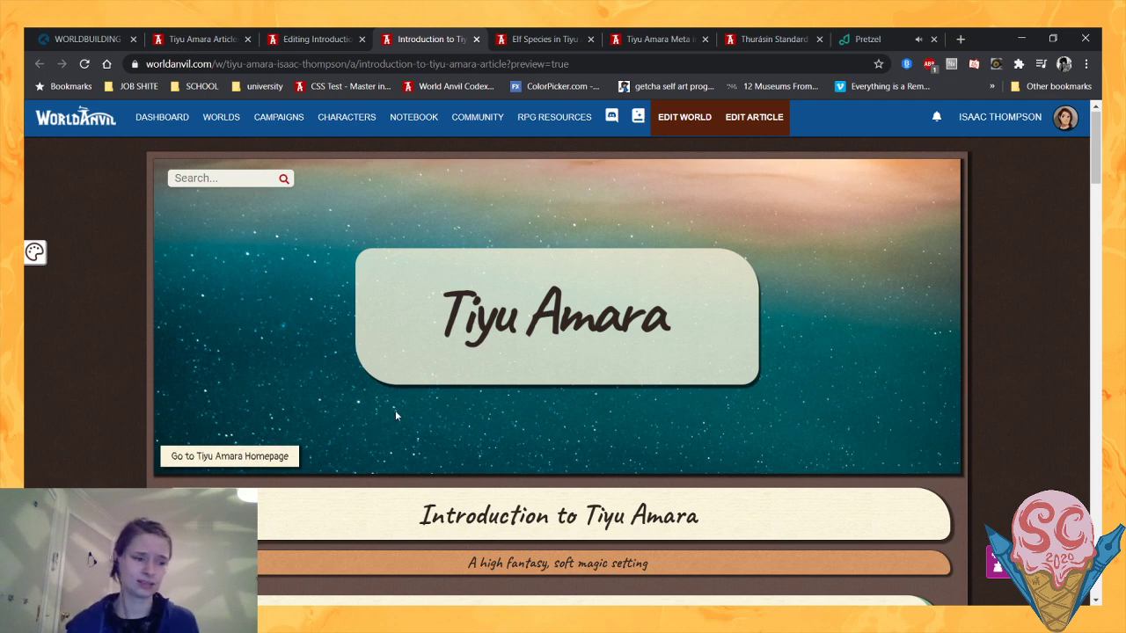
{"action": "scroll", "coordinate": [395, 415], "scroll_direction": "down", "scroll_amount": 1}
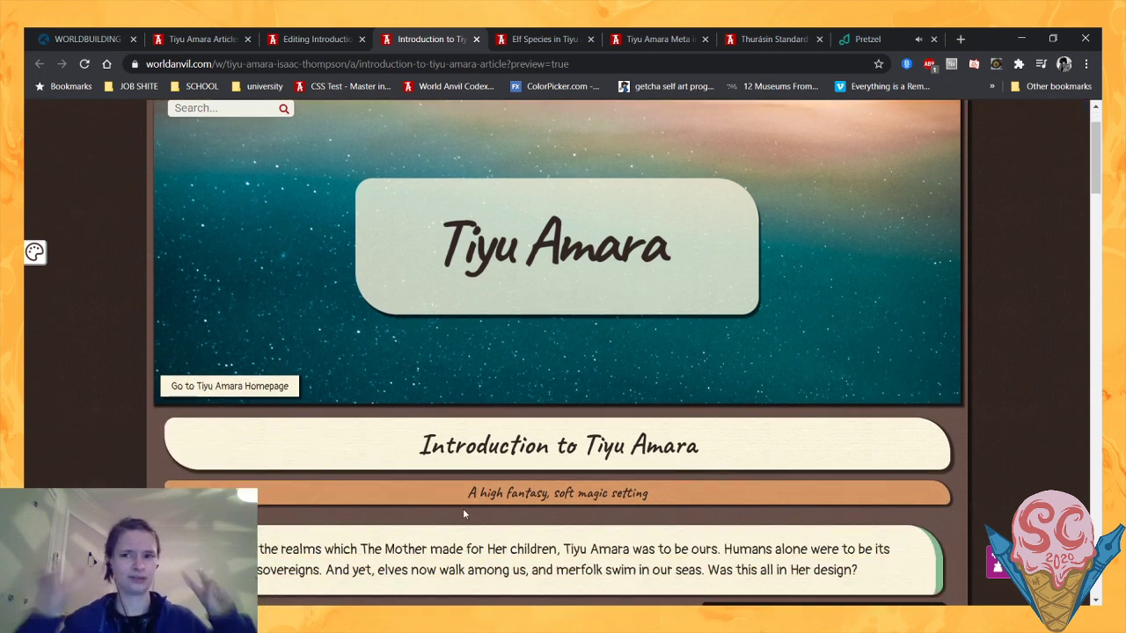